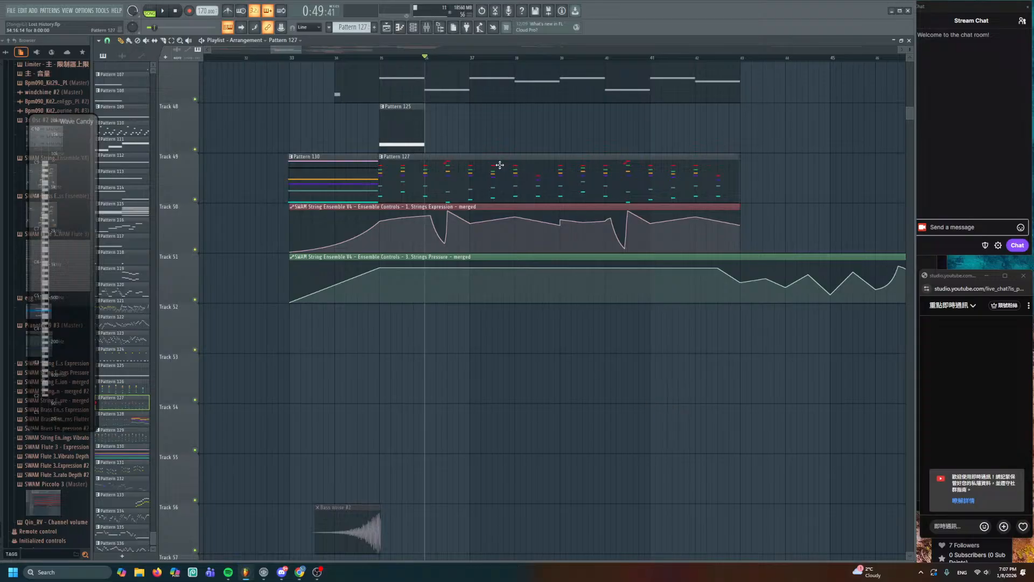
- Shrink the playlist track rows and browse the arrangement across tracks 43–69
{"action": "scroll", "coordinate": [441, 61], "scroll_direction": "down", "scroll_amount": 5}
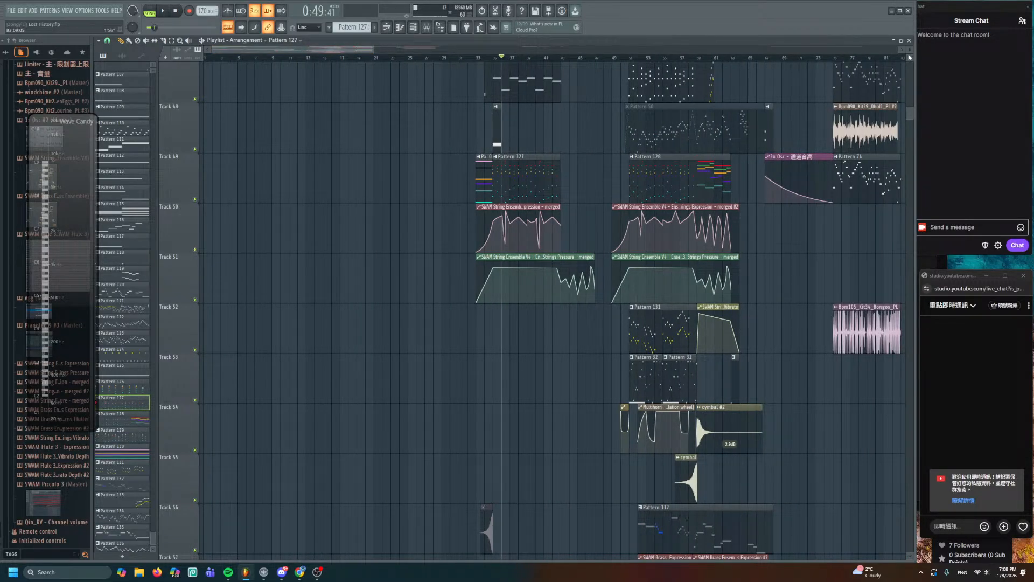
{"action": "left_click_drag", "start_coordinate": [910, 52], "coordinate": [910, 96]}
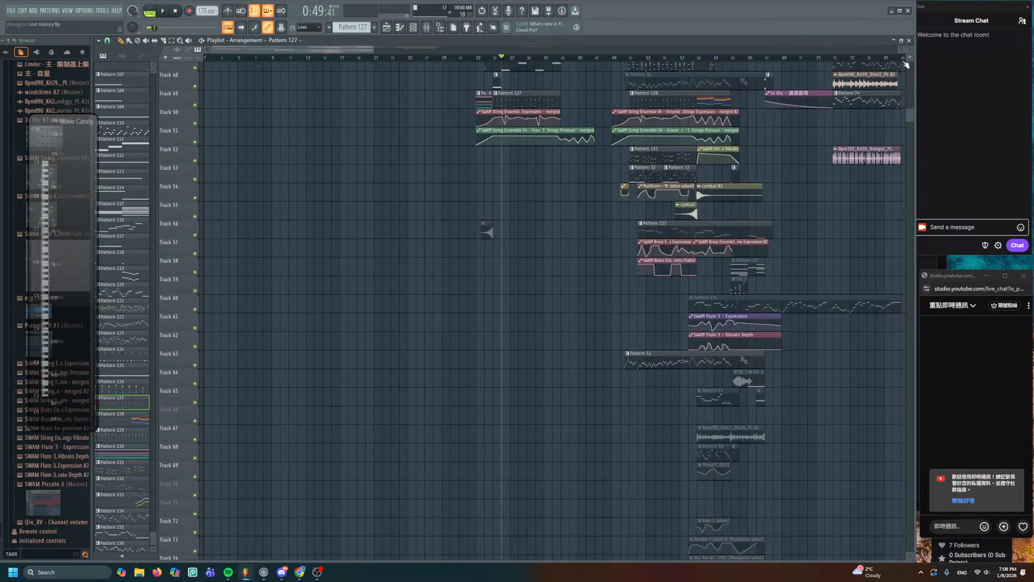
{"action": "scroll", "coordinate": [692, 195], "scroll_direction": "up", "scroll_amount": 4}
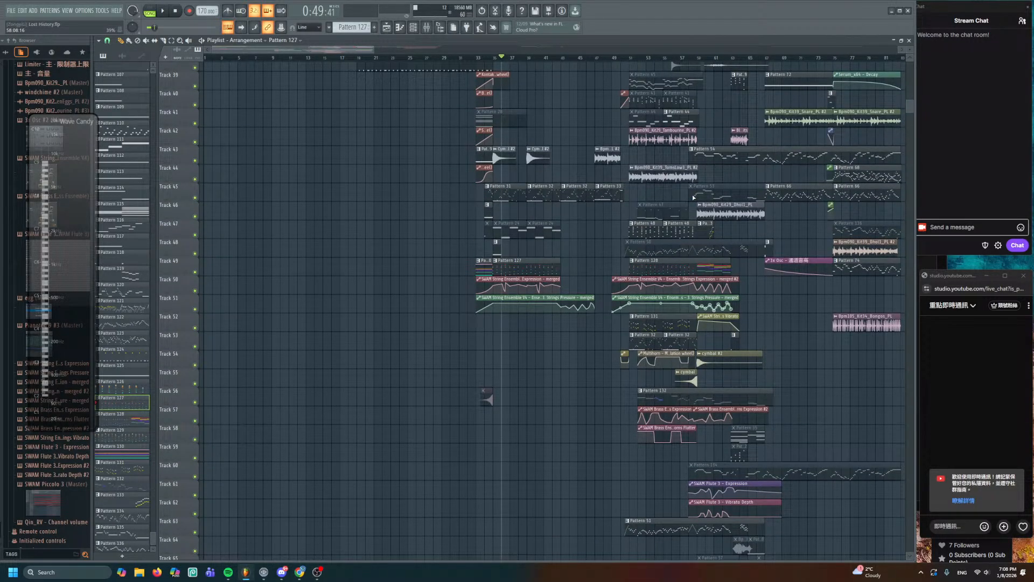
{"action": "scroll", "coordinate": [694, 197], "scroll_direction": "up", "scroll_amount": 5}
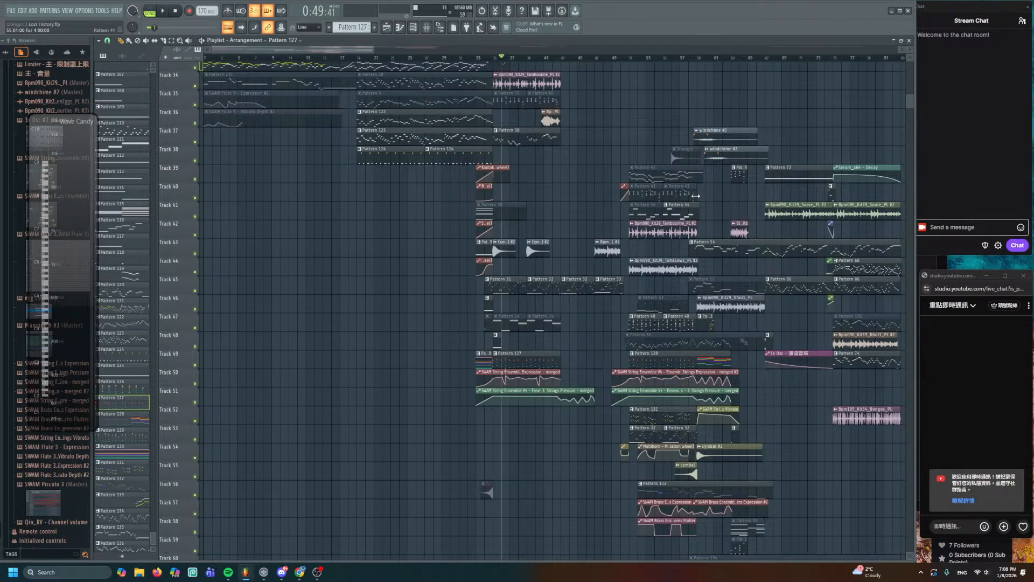
{"action": "scroll", "coordinate": [323, 173], "scroll_direction": "up", "scroll_amount": 4}
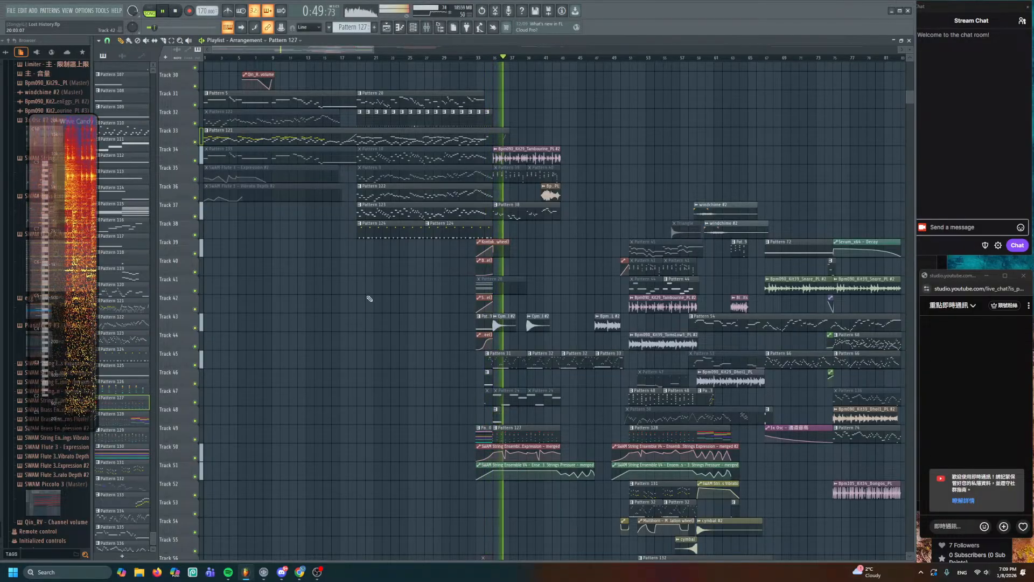
{"action": "scroll", "coordinate": [388, 298], "scroll_direction": "up", "scroll_amount": 3, "text": "ctrl"}
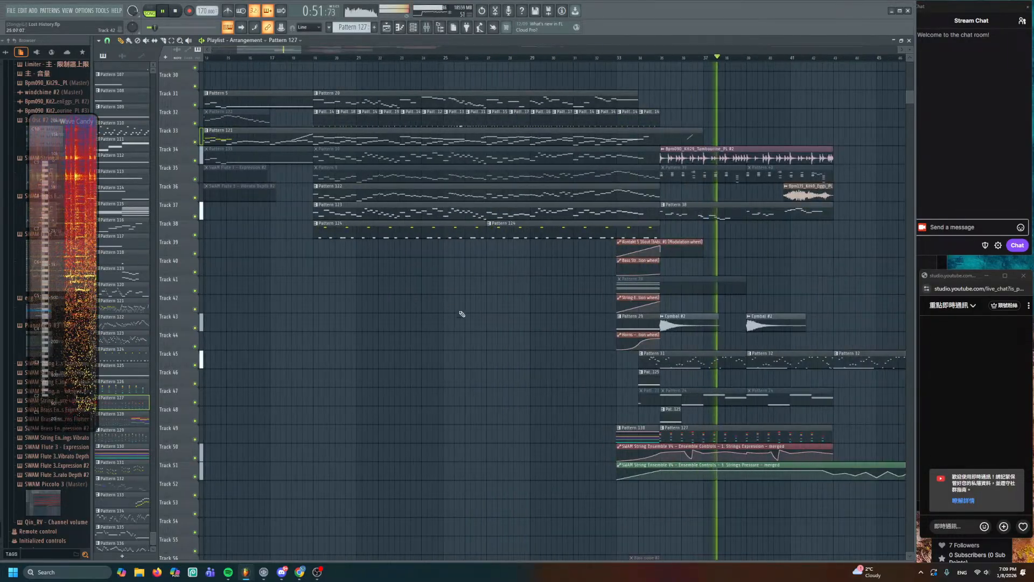
{"action": "scroll", "coordinate": [484, 312], "scroll_direction": "up", "scroll_amount": 7}
{"action": "scroll", "coordinate": [458, 442], "scroll_direction": "up", "scroll_amount": 3}
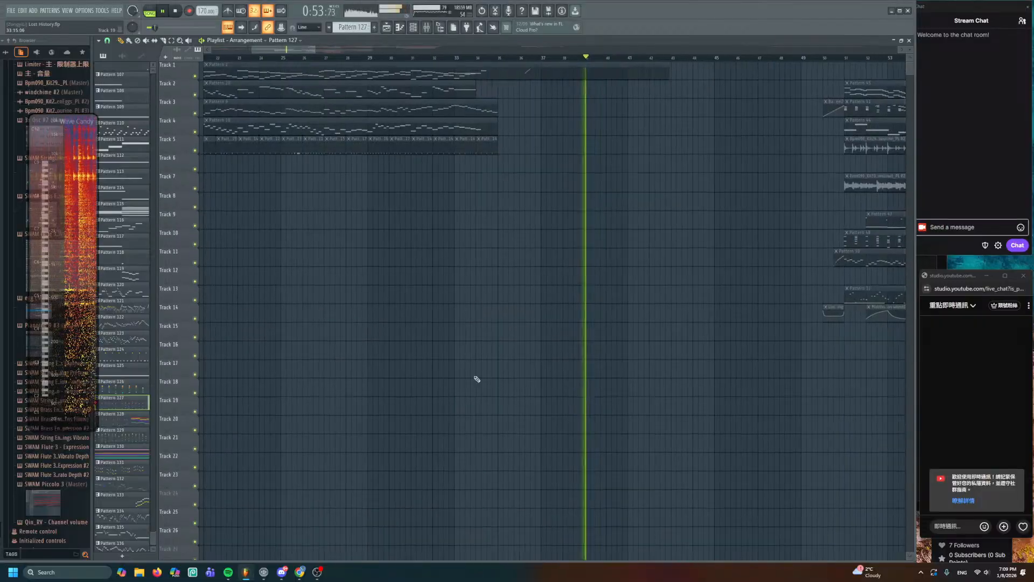
{"action": "scroll", "coordinate": [527, 293], "scroll_direction": "down", "scroll_amount": 11}
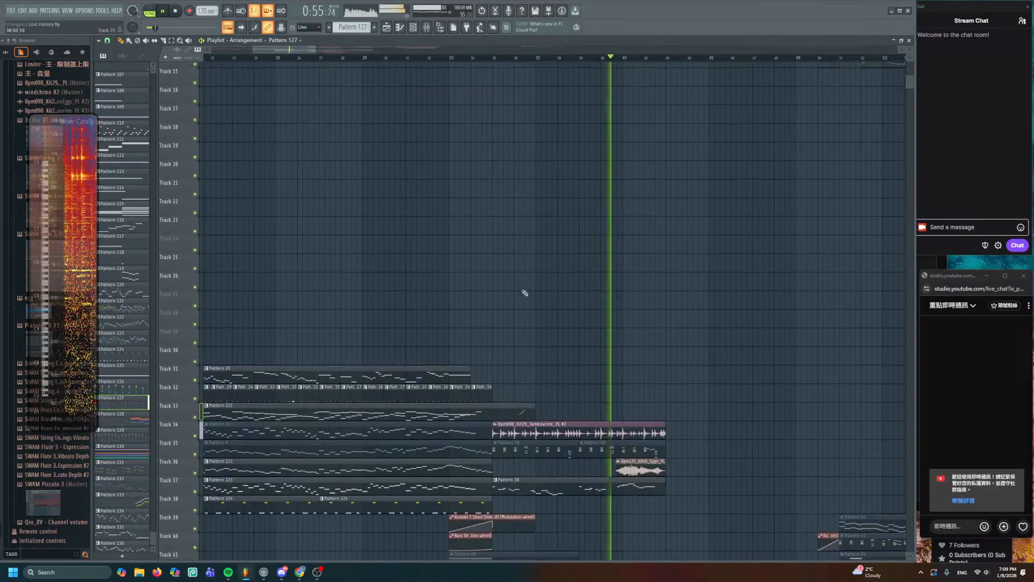
{"action": "left_click_drag", "start_coordinate": [615, 220], "coordinate": [485, 265]}
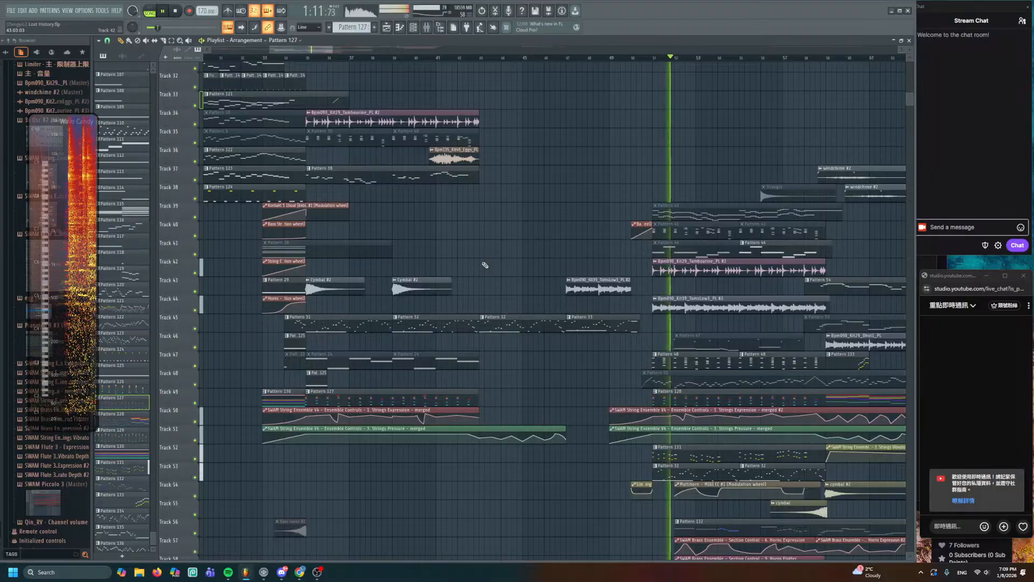
{"action": "scroll", "coordinate": [589, 290], "scroll_direction": "up", "scroll_amount": 3}
{"action": "scroll", "coordinate": [588, 291], "scroll_direction": "up", "scroll_amount": 10}
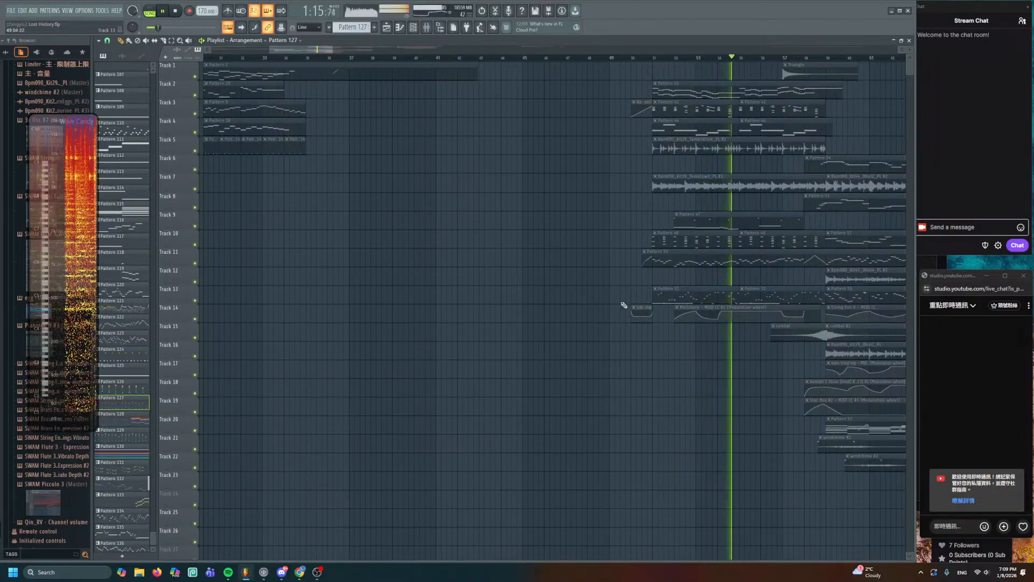
{"action": "scroll", "coordinate": [648, 309], "scroll_direction": "up", "scroll_amount": 4}
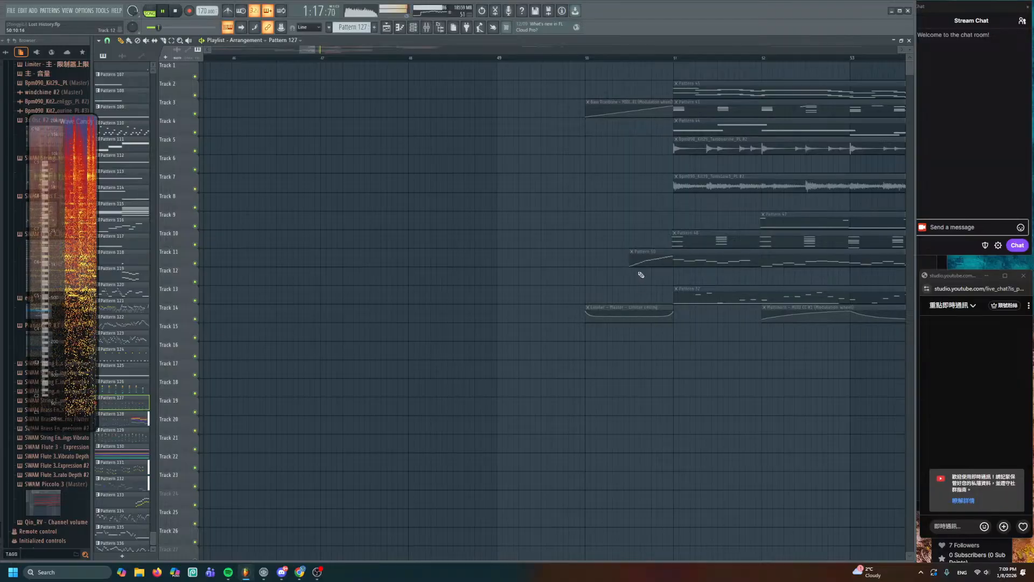
{"action": "scroll", "coordinate": [636, 285], "scroll_direction": "down", "scroll_amount": 15}
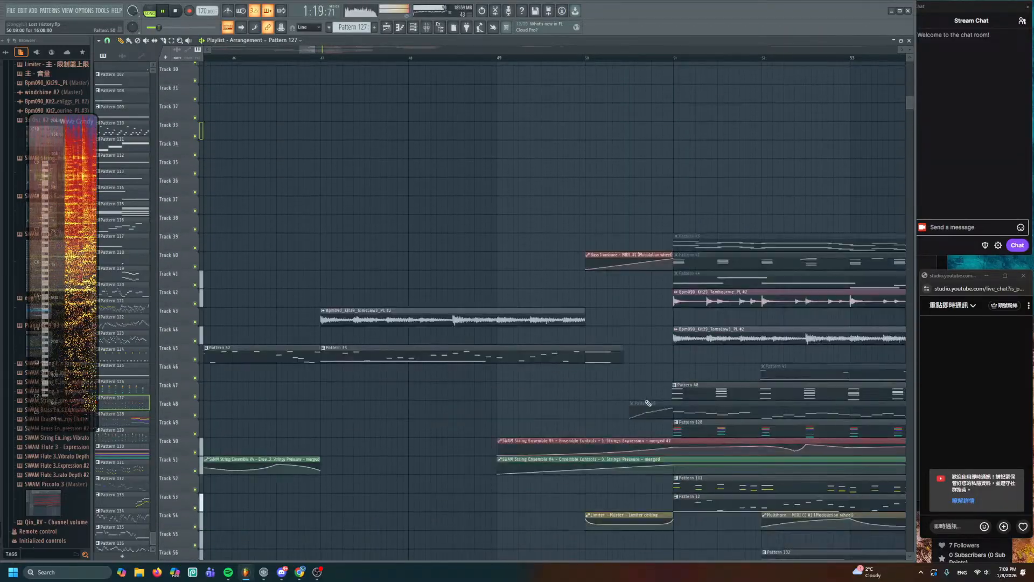
{"action": "scroll", "coordinate": [624, 361], "scroll_direction": "down", "scroll_amount": 3}
{"action": "left_click_drag", "start_coordinate": [626, 362], "coordinate": [439, 259]}
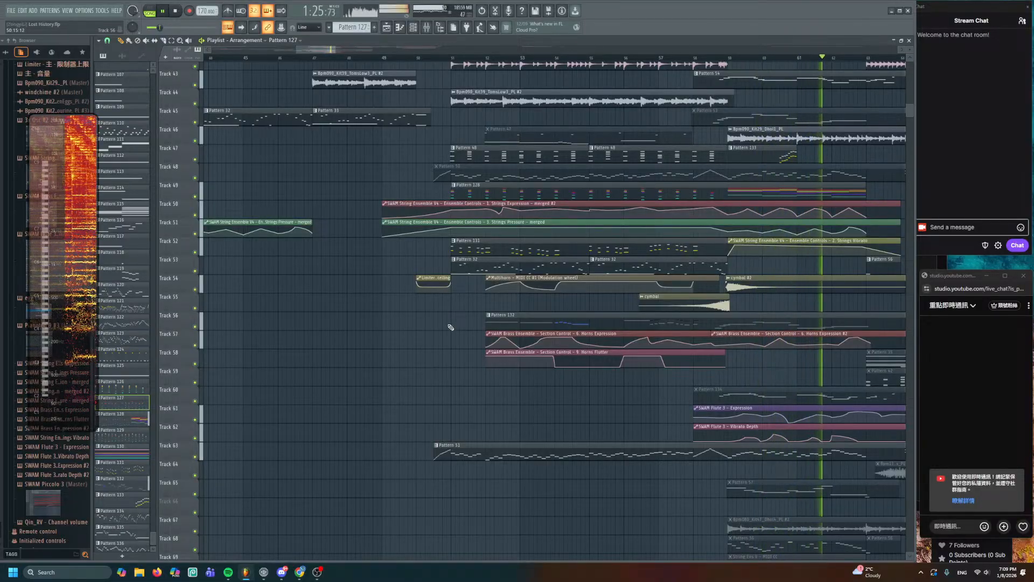
{"action": "left_click_drag", "start_coordinate": [438, 316], "coordinate": [378, 328]}
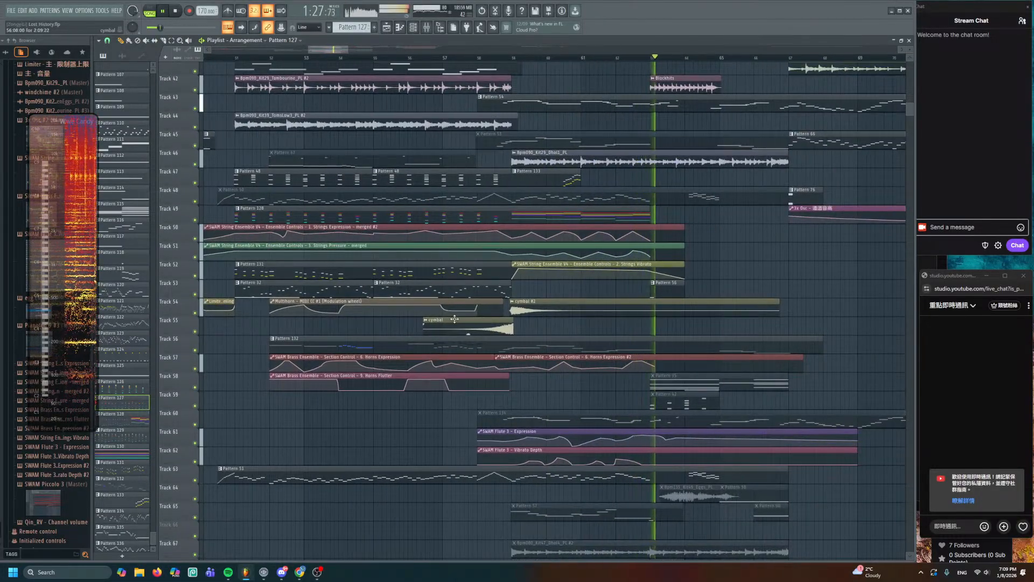
{"action": "scroll", "coordinate": [379, 328], "scroll_direction": "down", "scroll_amount": 2}
{"action": "scroll", "coordinate": [455, 322], "scroll_direction": "up", "scroll_amount": 1}
{"action": "scroll", "coordinate": [454, 322], "scroll_direction": "down", "scroll_amount": 2}
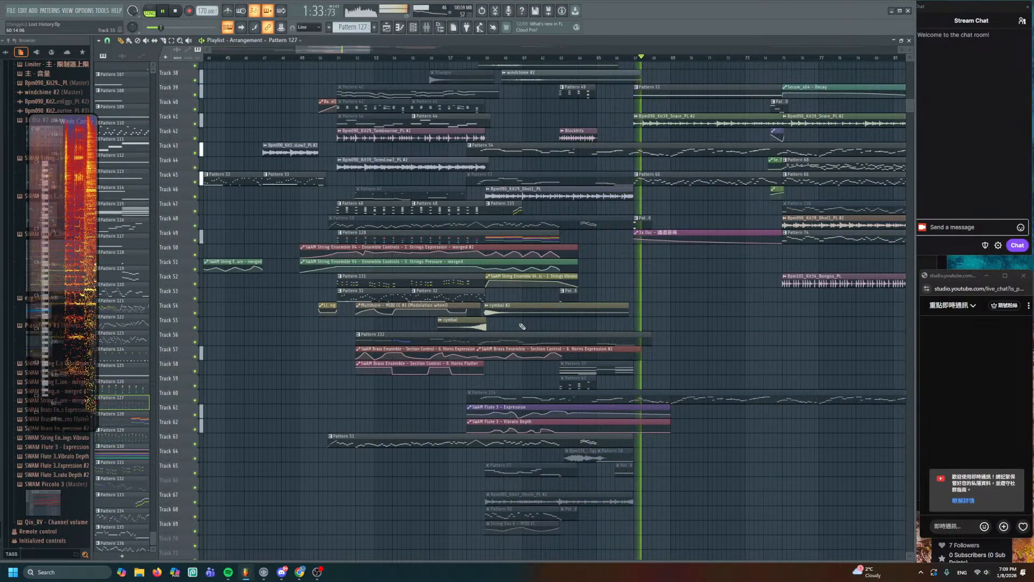
- Stop playback, select then clear bars 58–67, and scroll back to around bar 15
{"action": "key", "text": "space"}
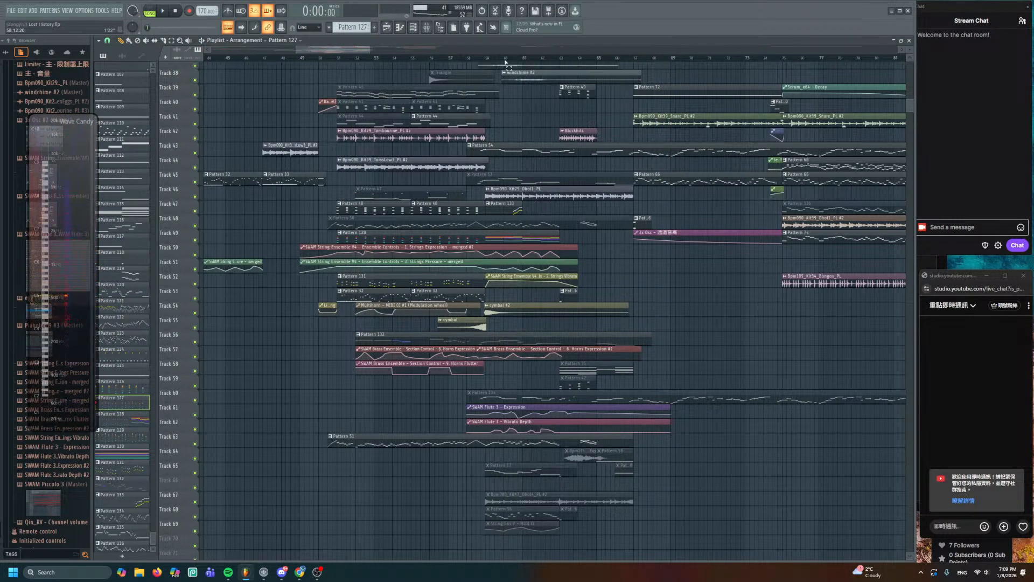
{"action": "left_click_drag", "start_coordinate": [505, 62], "coordinate": [646, 81]}
{"action": "left_click", "coordinate": [663, 279]}
{"action": "scroll", "coordinate": [620, 283], "scroll_direction": "up", "scroll_amount": 2}
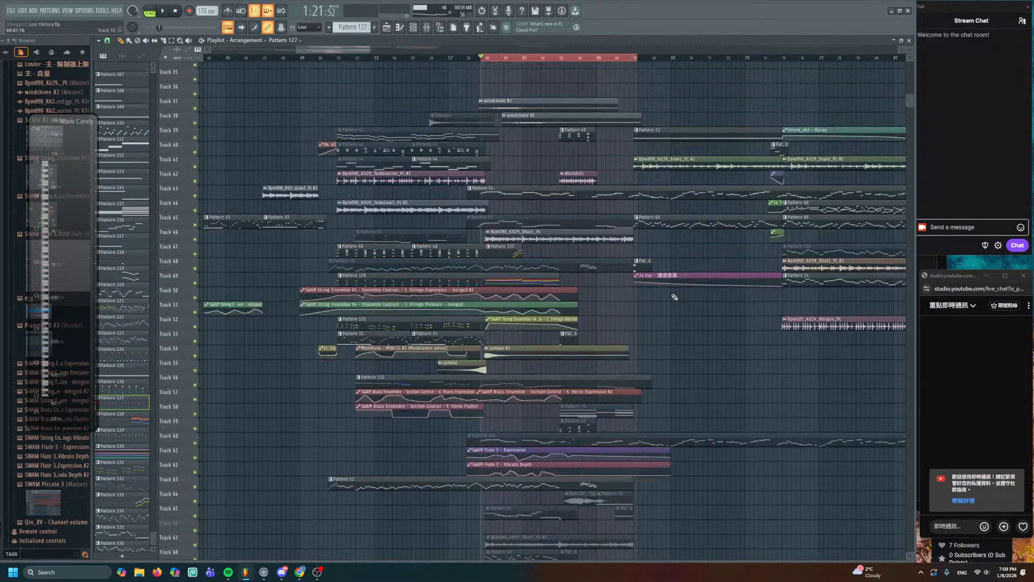
{"action": "left_click_drag", "start_coordinate": [370, 142], "coordinate": [594, 138]}
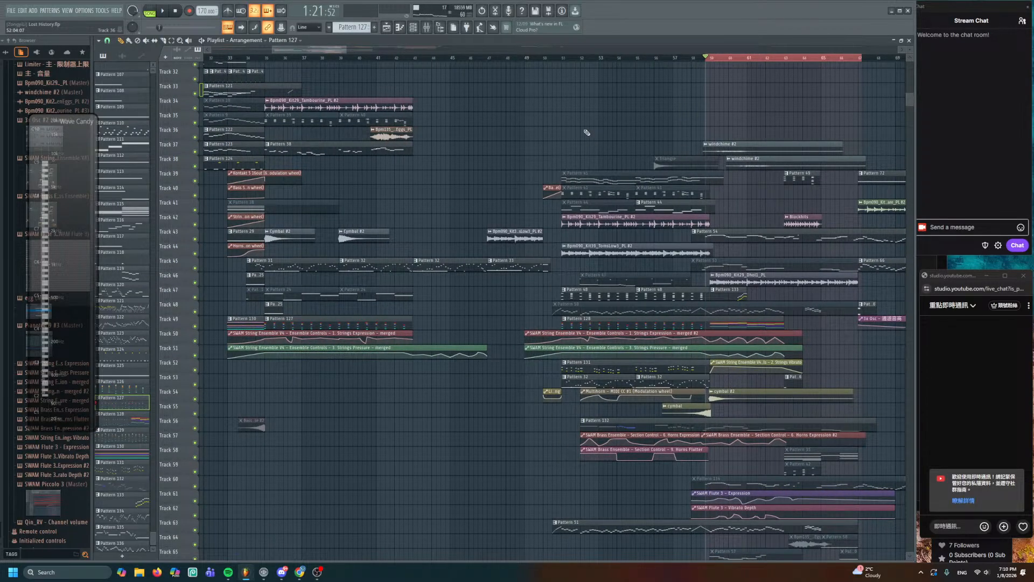
{"action": "scroll", "coordinate": [592, 120], "scroll_direction": "up", "scroll_amount": 3}
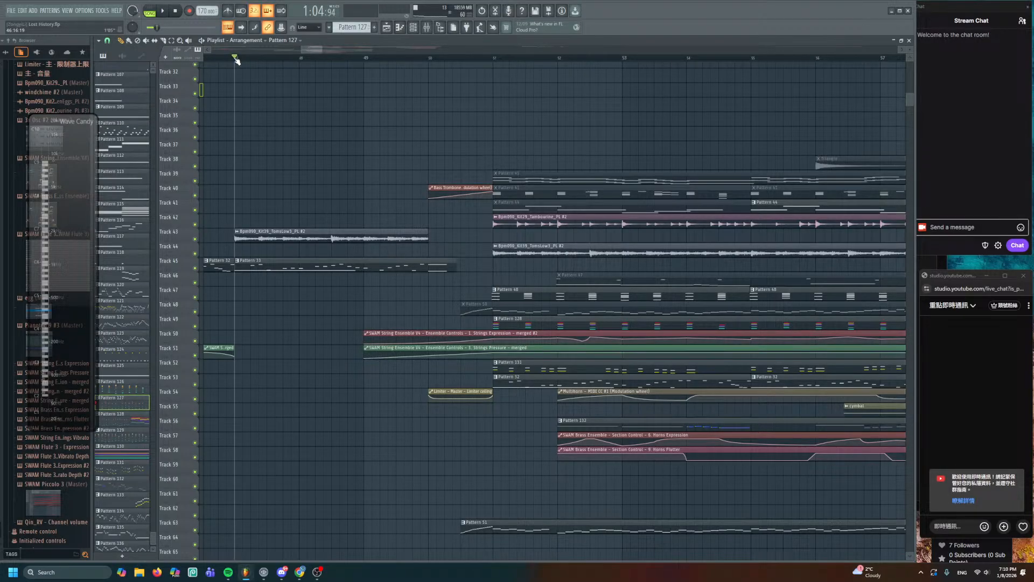
{"action": "left_click_drag", "start_coordinate": [211, 158], "coordinate": [622, 186]}
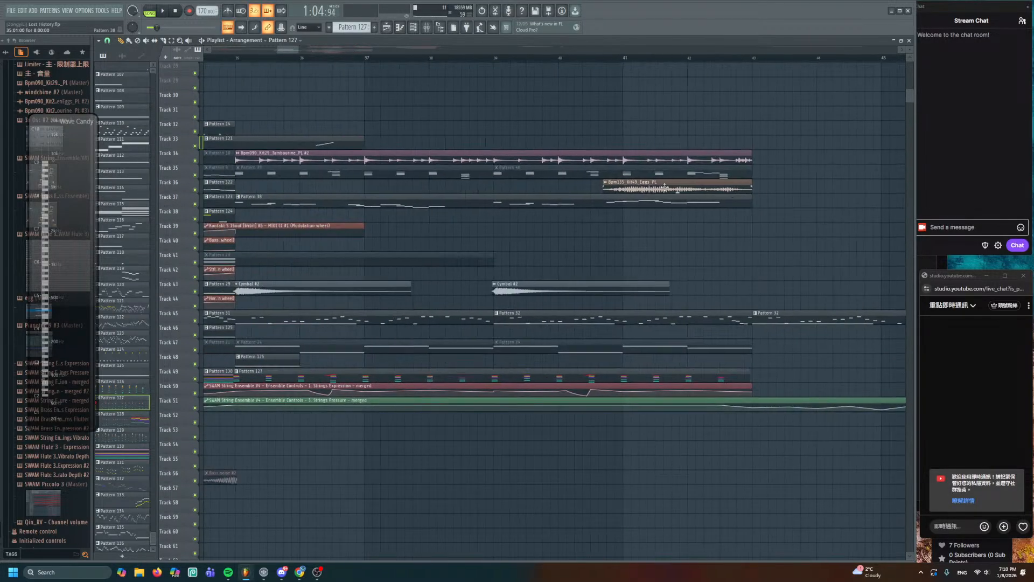
{"action": "scroll", "coordinate": [477, 152], "scroll_direction": "down", "scroll_amount": 2}
{"action": "left_click_drag", "start_coordinate": [456, 123], "coordinate": [514, 112]}
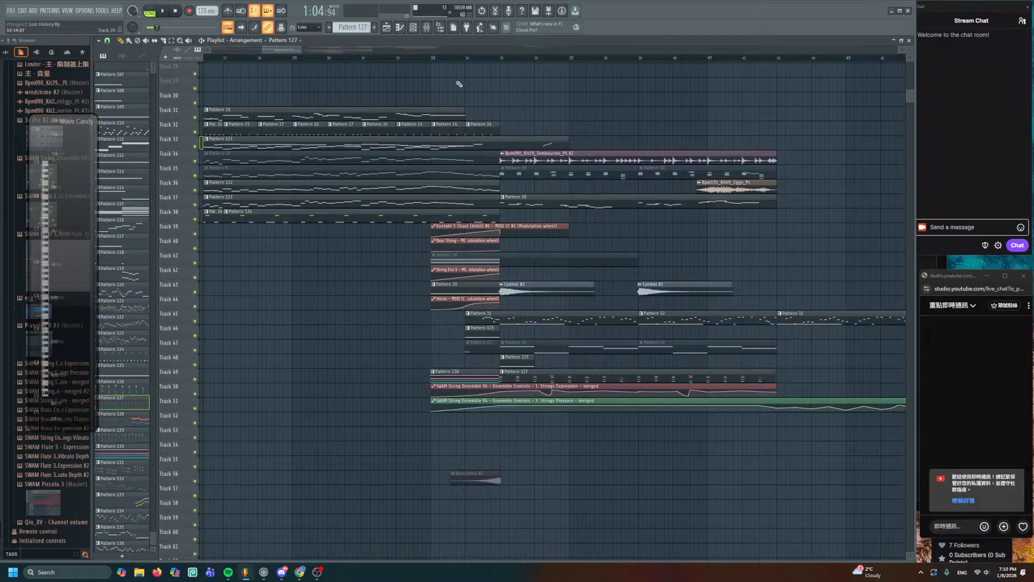
{"action": "left_click_drag", "start_coordinate": [240, 60], "coordinate": [506, 108]}
{"action": "left_click_drag", "start_coordinate": [280, 109], "coordinate": [542, 134]}
{"action": "scroll", "coordinate": [542, 134], "scroll_direction": "down", "scroll_amount": 1}
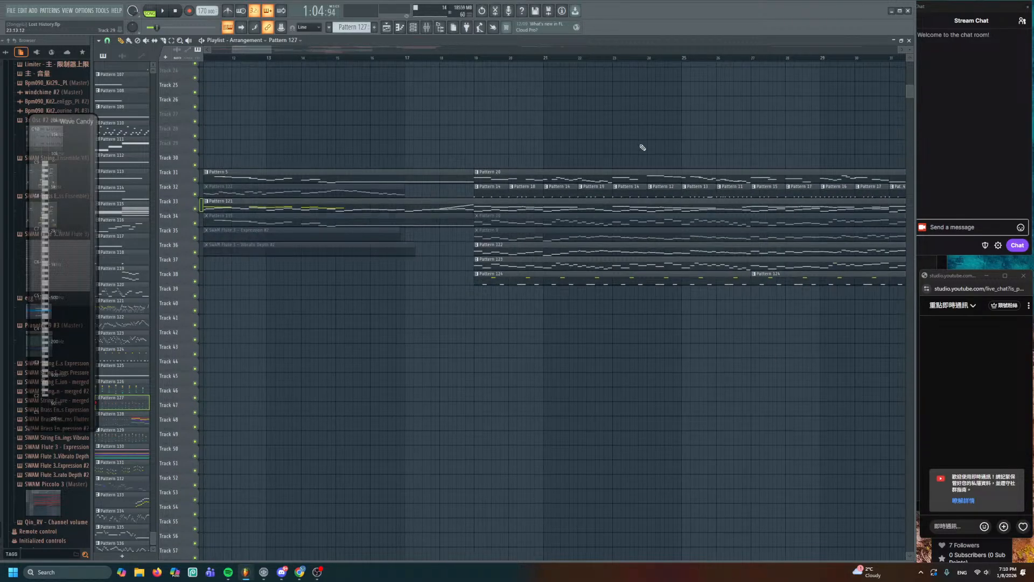
{"action": "scroll", "coordinate": [641, 148], "scroll_direction": "up", "scroll_amount": 1}
{"action": "scroll", "coordinate": [499, 126], "scroll_direction": "up", "scroll_amount": 2}
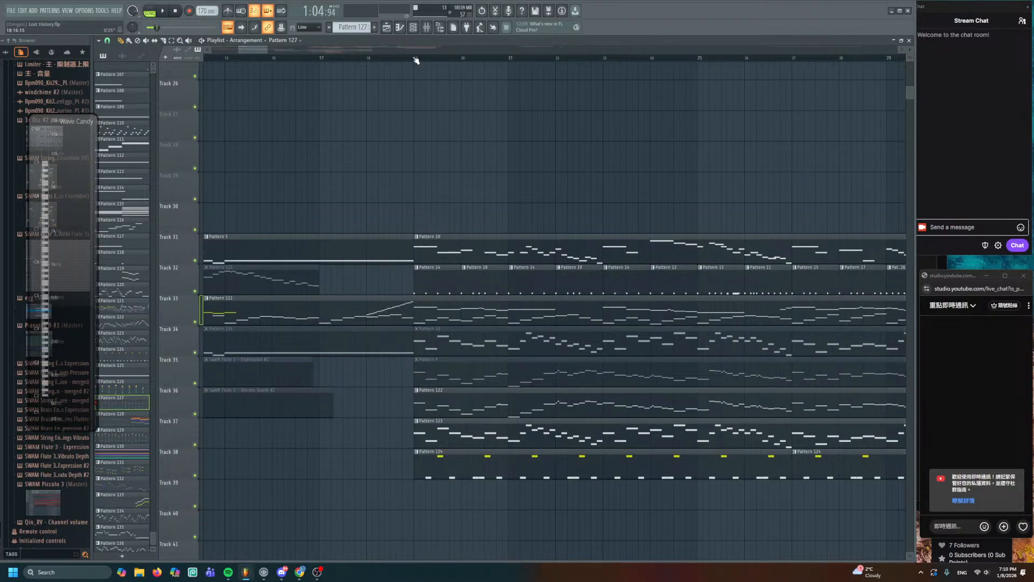
- Play from bar 19, make Pattern 19 active in pattern mode and check the channel rack
{"action": "key", "text": "space"}
{"action": "left_click_drag", "start_coordinate": [613, 167], "coordinate": [462, 117]}
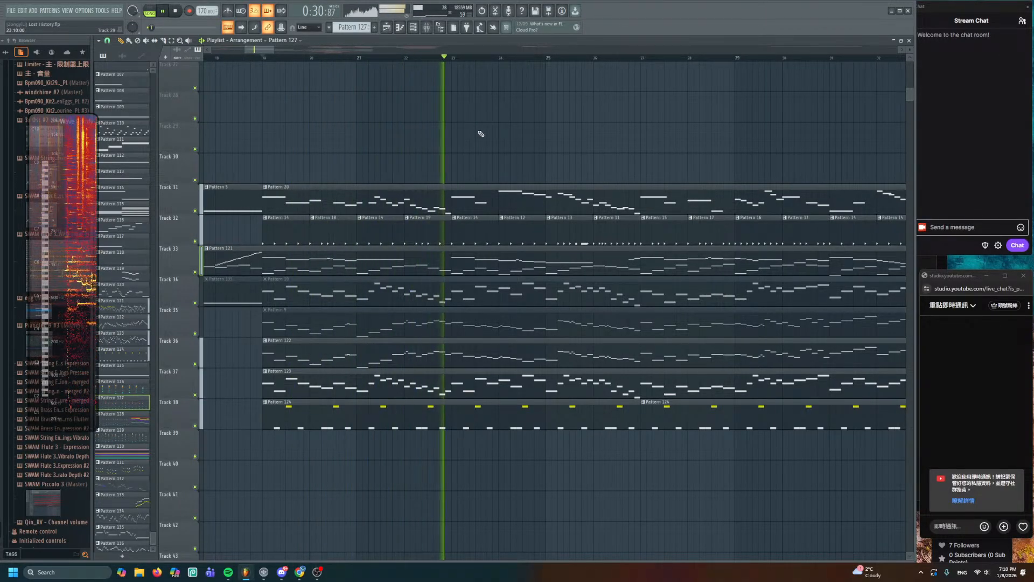
{"action": "key", "text": "space"}
{"action": "left_click", "coordinate": [427, 224]}
{"action": "key", "text": "space"}
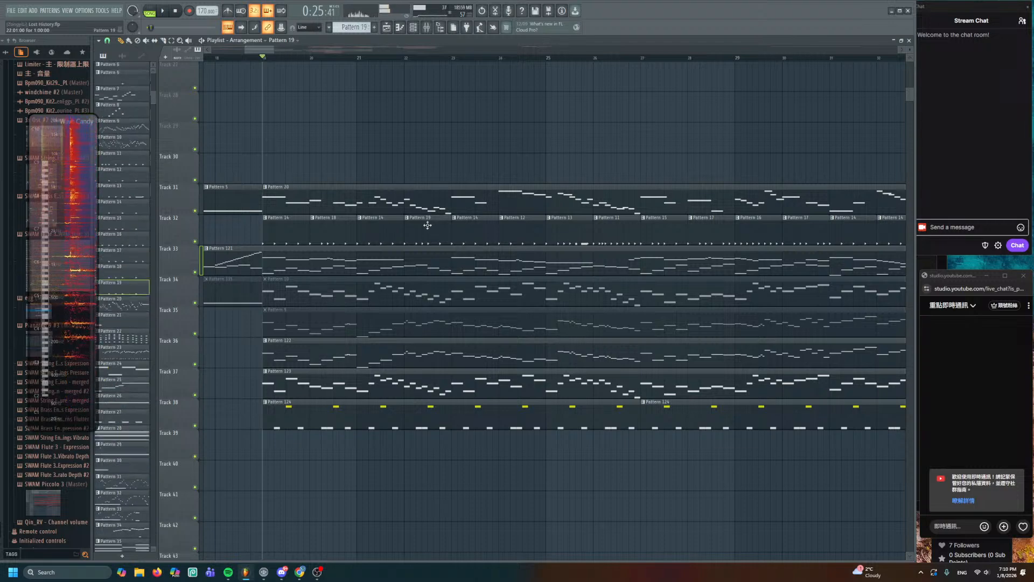
{"action": "left_click", "coordinate": [149, 11]}
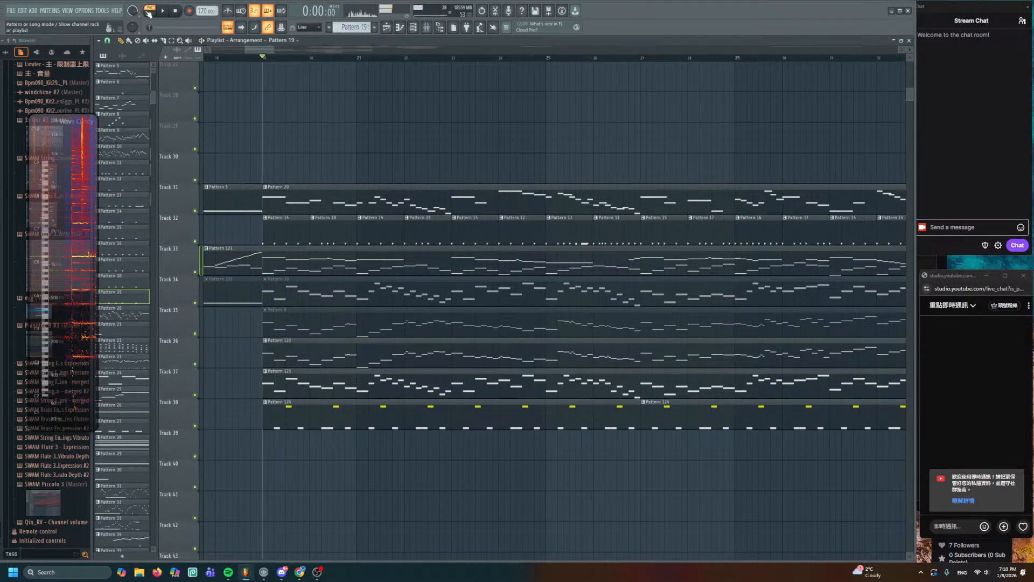
{"action": "left_click", "coordinate": [418, 32]}
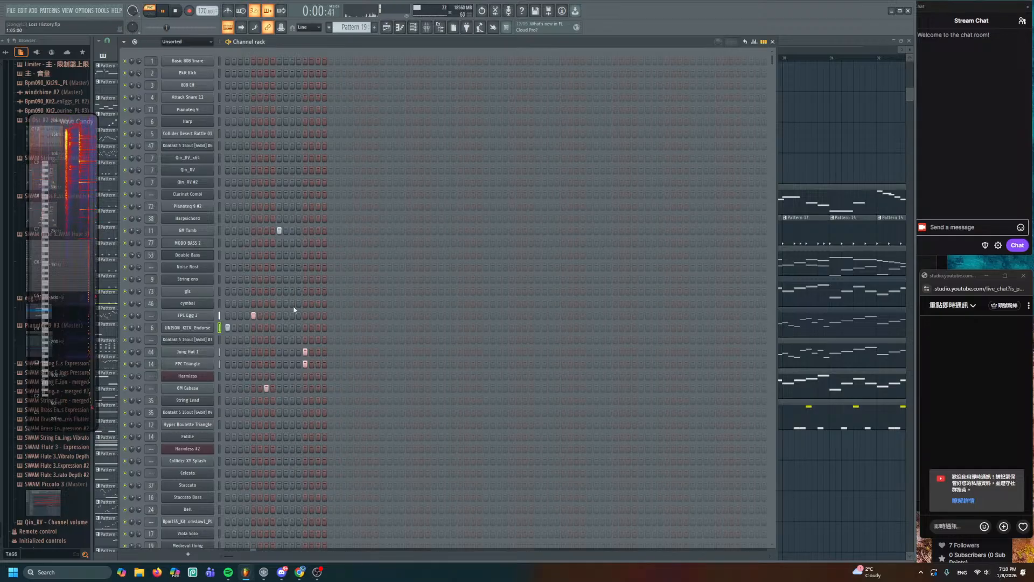
{"action": "right_click", "coordinate": [804, 144]}
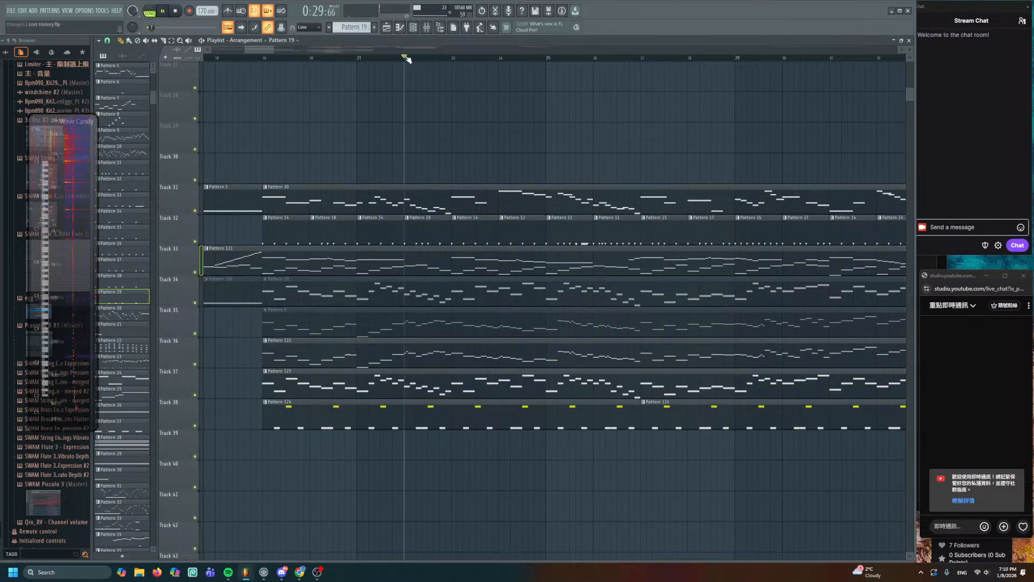
- Play the song from bar 22, then make Pattern 11 the current pattern
{"action": "key", "text": "space"}
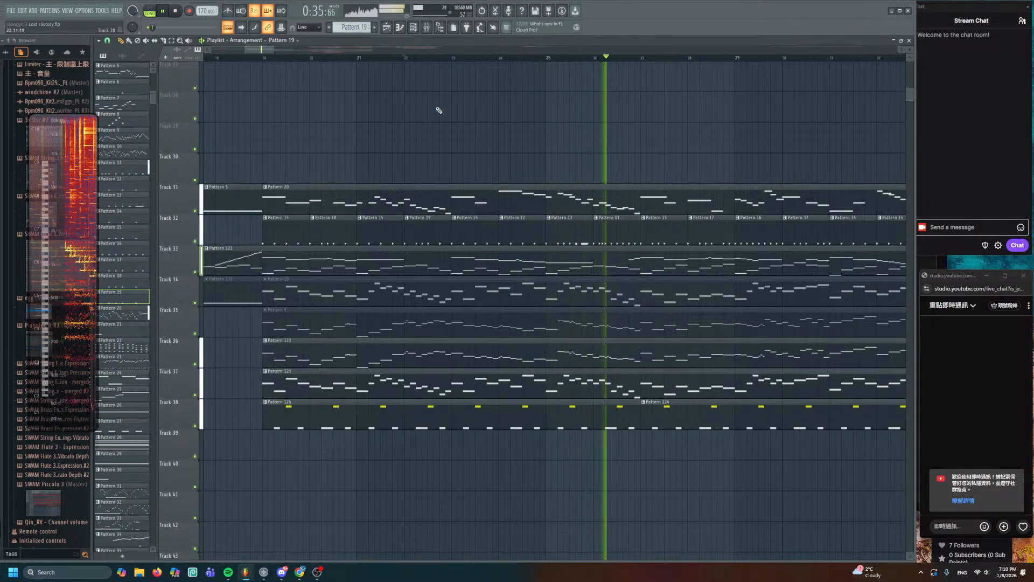
{"action": "key", "text": "space"}
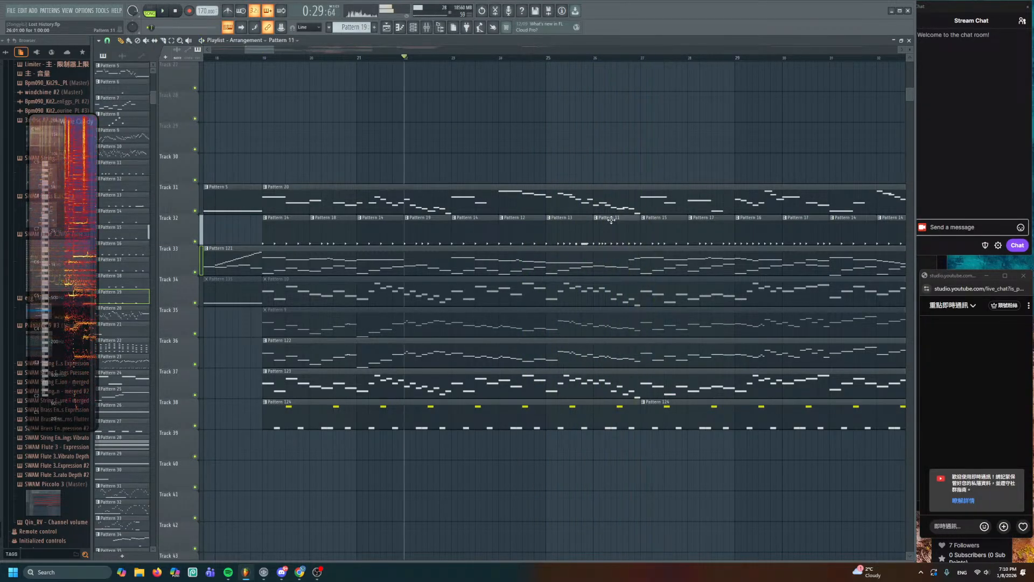
{"action": "left_click", "coordinate": [611, 220]}
{"action": "left_click", "coordinate": [414, 28]}
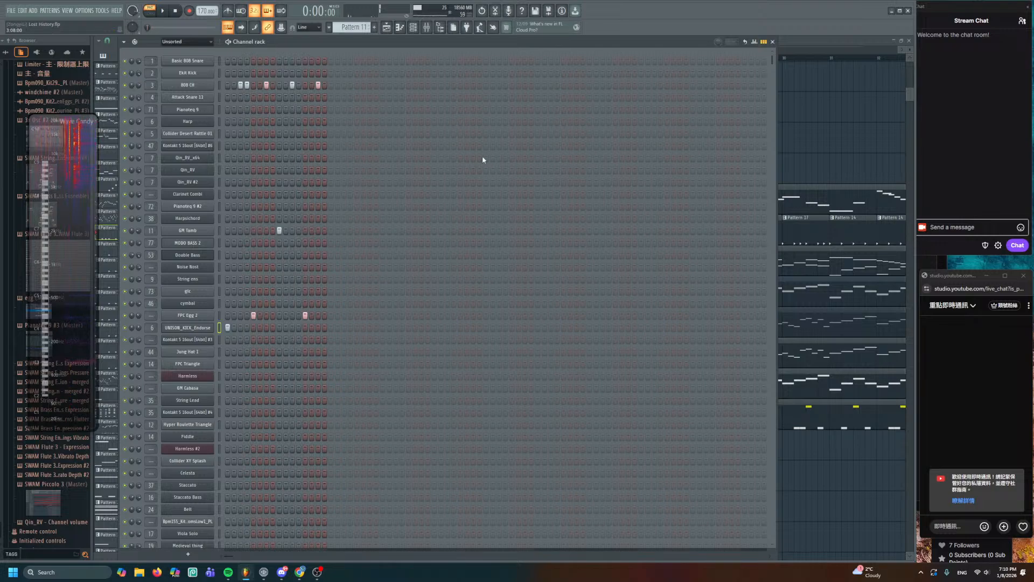
{"action": "key", "text": "F6"}
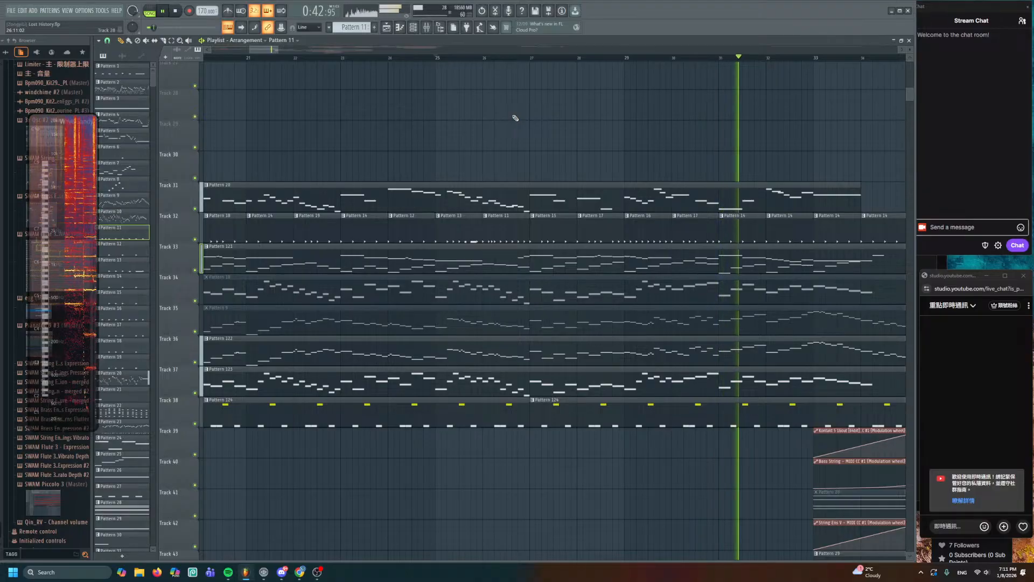
- Audition Pattern 29 on its own from bar 33 while browsing later bars
{"action": "left_click_drag", "start_coordinate": [678, 232], "coordinate": [327, 86]}
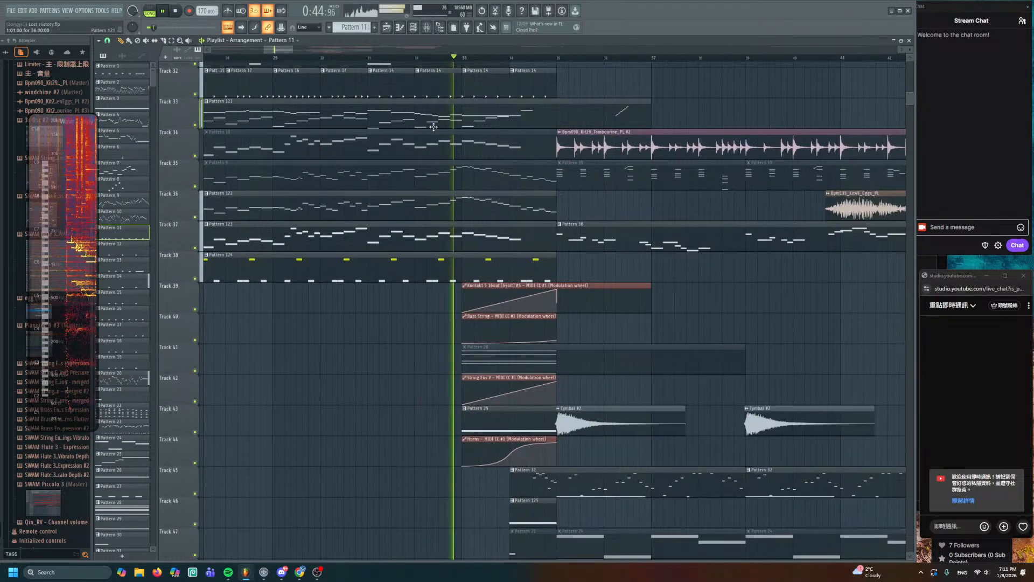
{"action": "scroll", "coordinate": [468, 253], "scroll_direction": "down", "scroll_amount": 7}
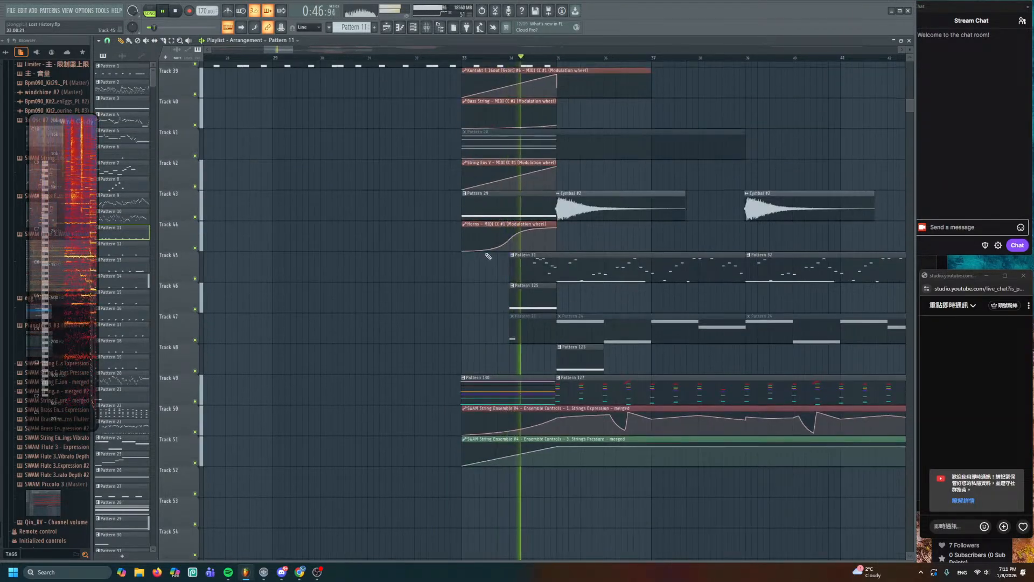
{"action": "scroll", "coordinate": [447, 266], "scroll_direction": "up", "scroll_amount": 5}
{"action": "key", "text": "space"}
{"action": "scroll", "coordinate": [422, 239], "scroll_direction": "down", "scroll_amount": 2}
{"action": "scroll", "coordinate": [431, 238], "scroll_direction": "up", "scroll_amount": 3}
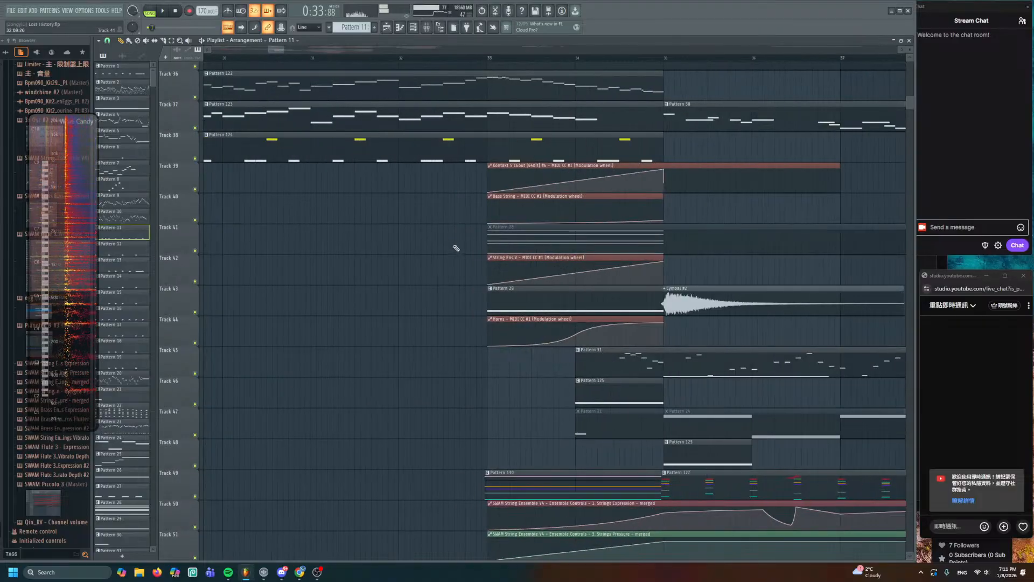
{"action": "left_click_drag", "start_coordinate": [505, 302], "coordinate": [447, 185]}
{"action": "right_click", "coordinate": [435, 175], "text": "alt"}
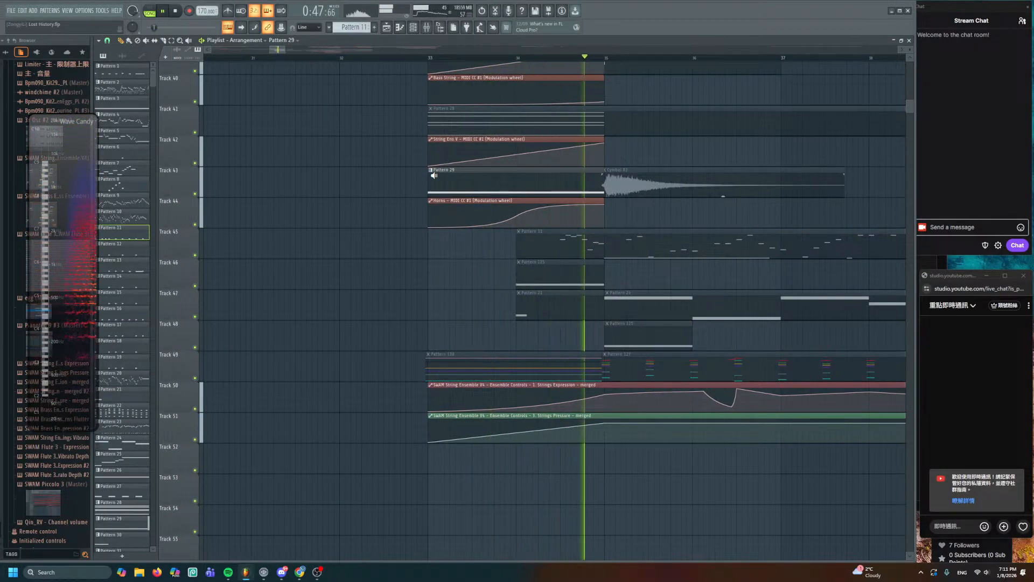
{"action": "left_click", "coordinate": [386, 58]}
{"action": "key", "text": "space"}
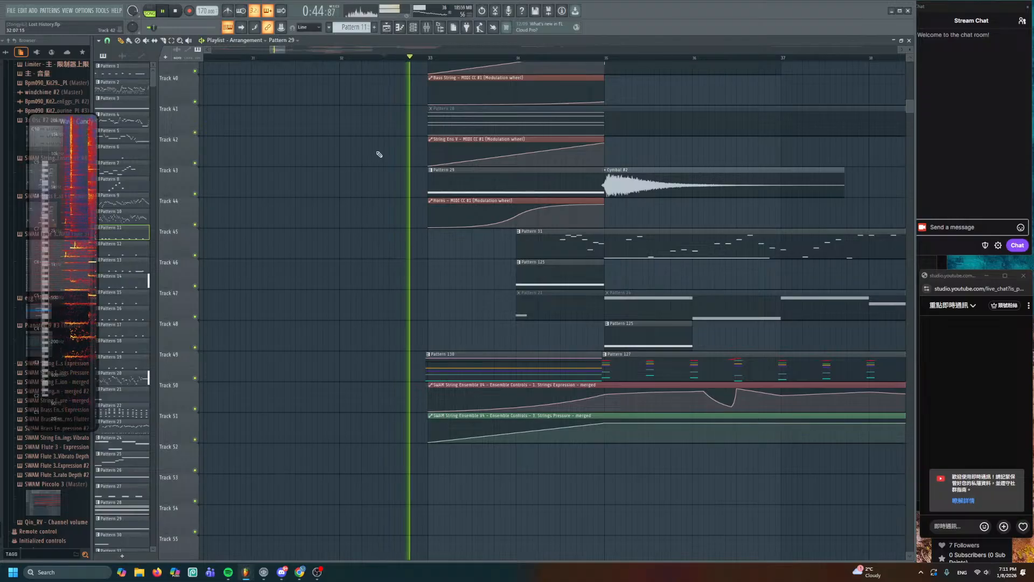
{"action": "scroll", "coordinate": [381, 158], "scroll_direction": "down", "scroll_amount": 1}
{"action": "key", "text": "space"}
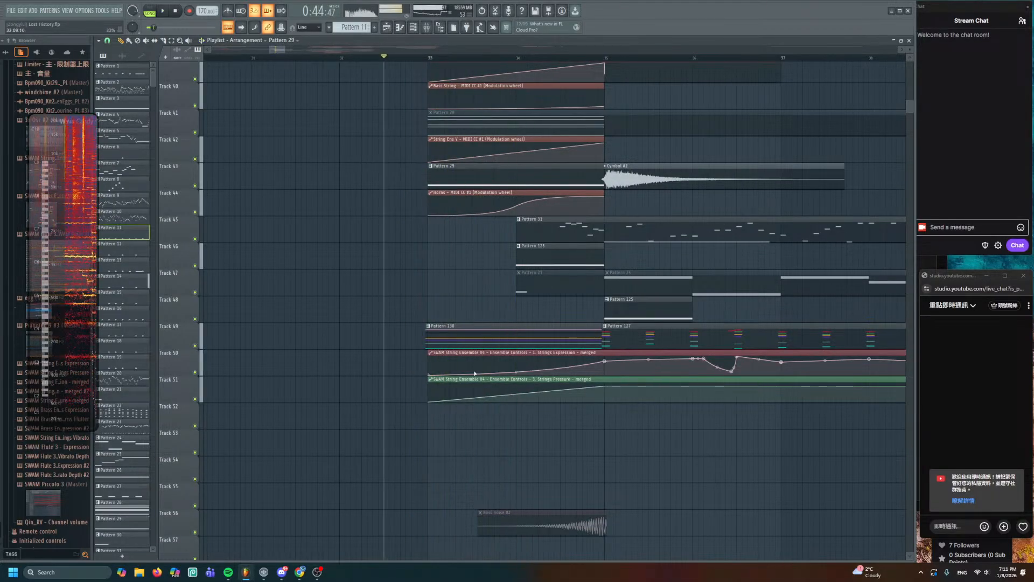
{"action": "scroll", "coordinate": [543, 327], "scroll_direction": "down", "scroll_amount": 3}
{"action": "key", "text": "space"}
{"action": "scroll", "coordinate": [387, 270], "scroll_direction": "up", "scroll_amount": 6}
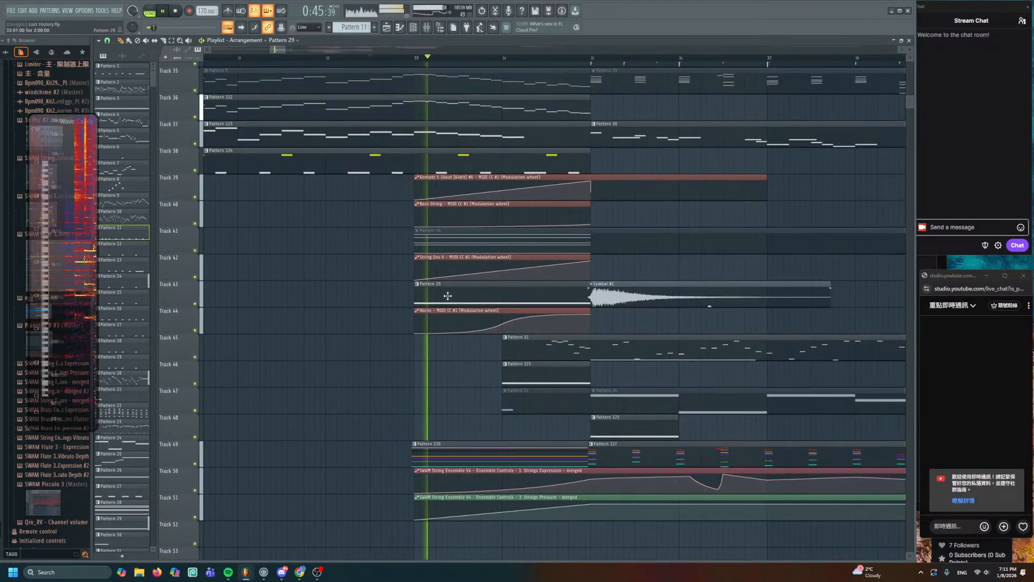
{"action": "scroll", "coordinate": [387, 271], "scroll_direction": "down", "scroll_amount": 4}
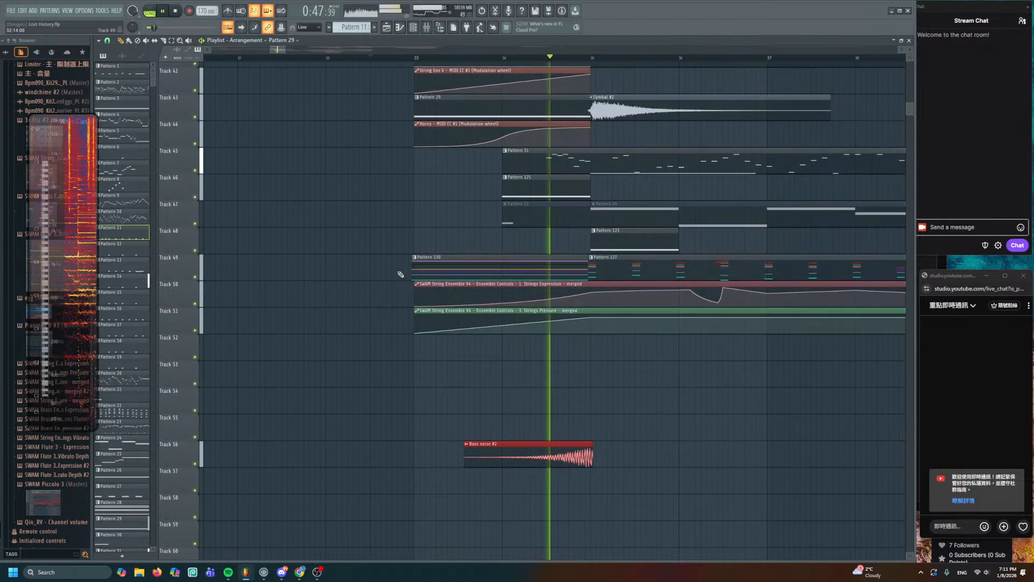
{"action": "scroll", "coordinate": [399, 270], "scroll_direction": "up", "scroll_amount": 3}
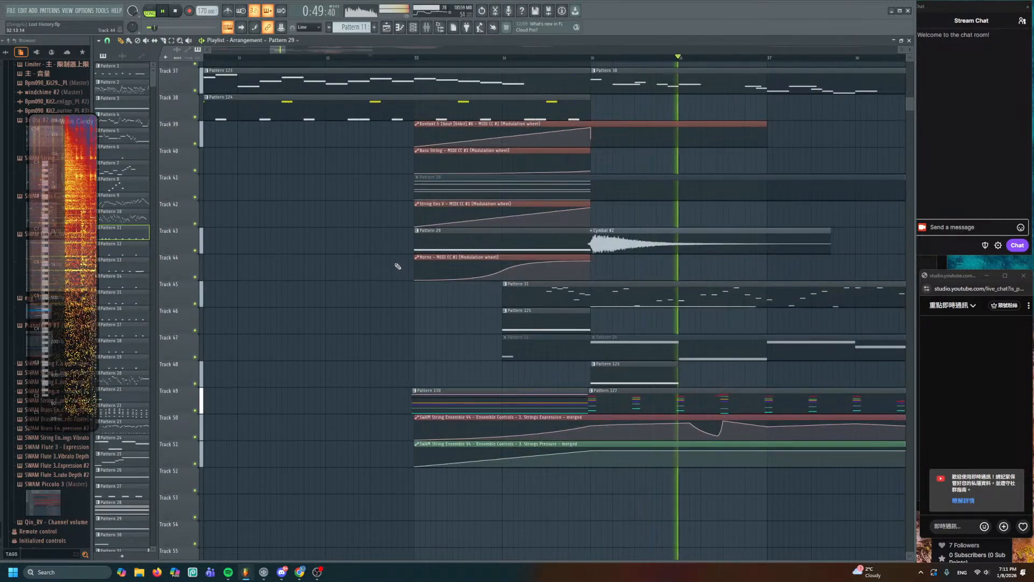
{"action": "scroll", "coordinate": [388, 267], "scroll_direction": "up", "scroll_amount": 2}
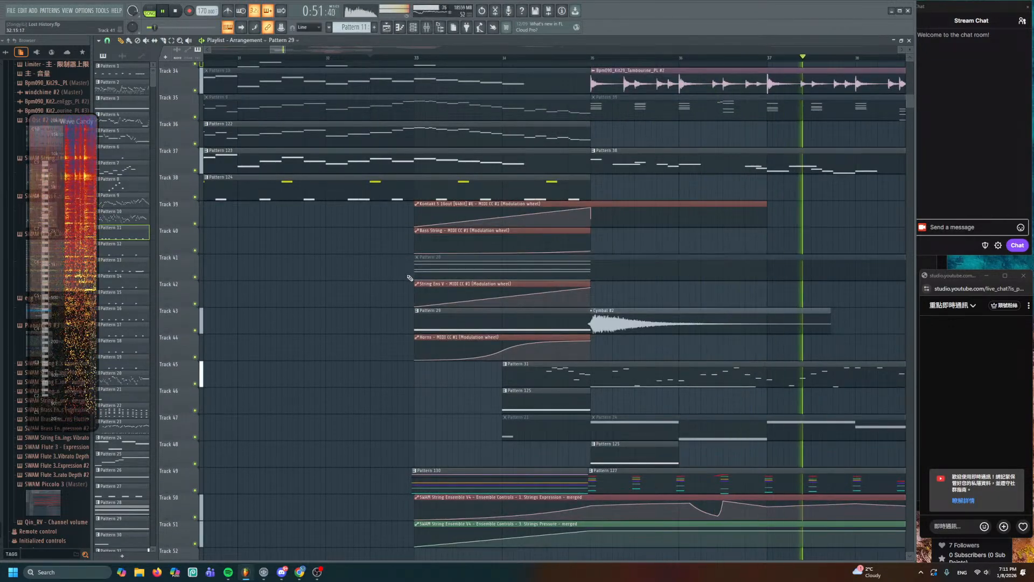
{"action": "scroll", "coordinate": [388, 247], "scroll_direction": "down", "scroll_amount": 2}
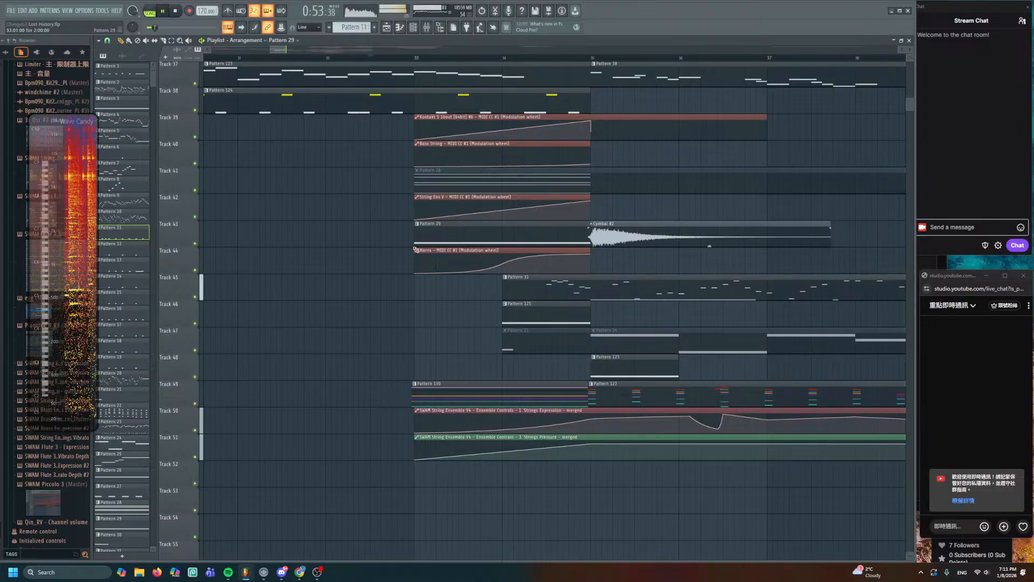
{"action": "scroll", "coordinate": [429, 230], "scroll_direction": "down", "scroll_amount": 2}
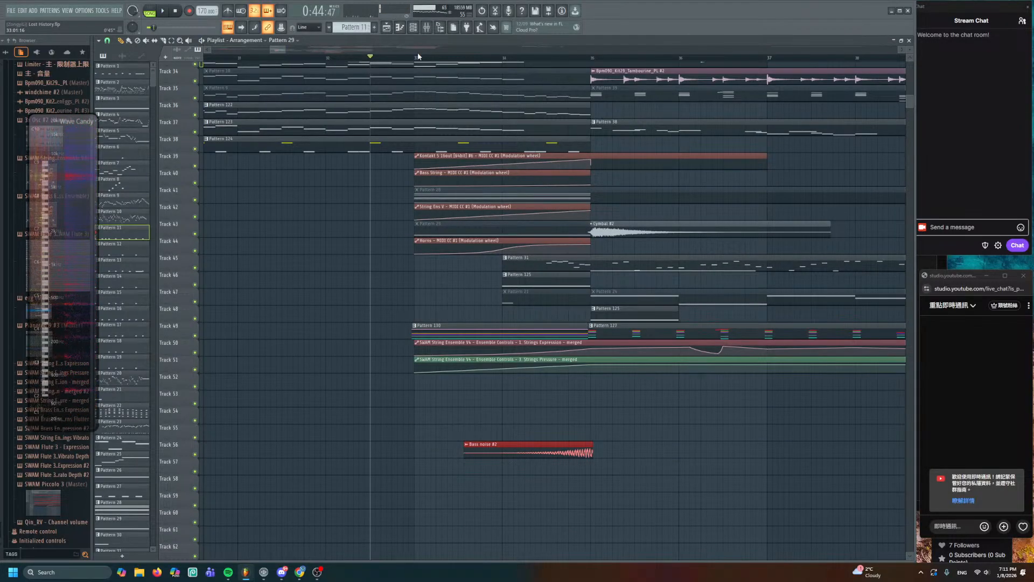
- Create empty Pattern 137 on Track 52 and target the SWAM Brass Ensemble channel
{"action": "left_click", "coordinate": [375, 27]}
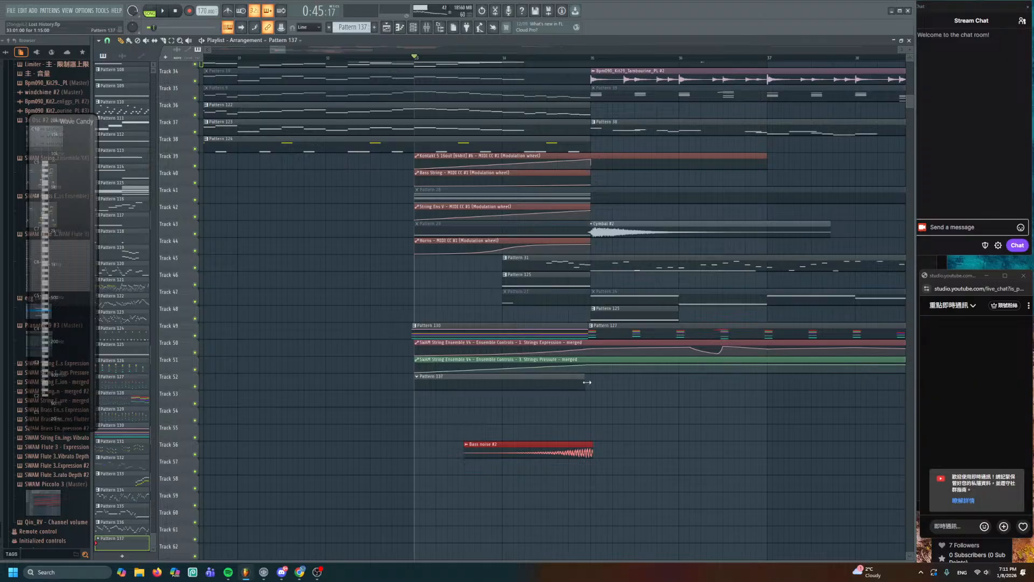
{"action": "double_click", "coordinate": [566, 379]}
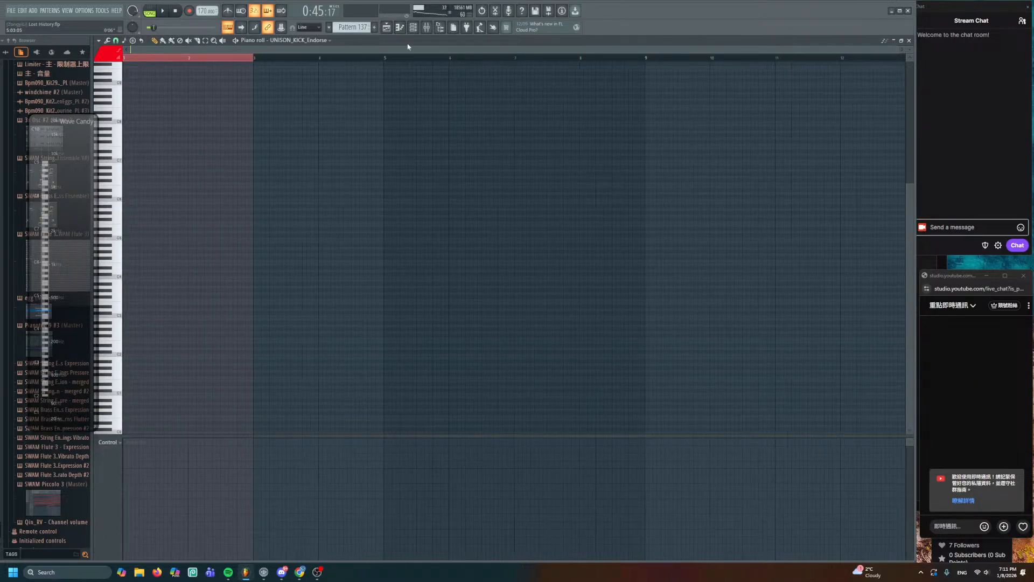
{"action": "left_click", "coordinate": [413, 27]}
{"action": "scroll", "coordinate": [213, 230], "scroll_direction": "down", "scroll_amount": 10}
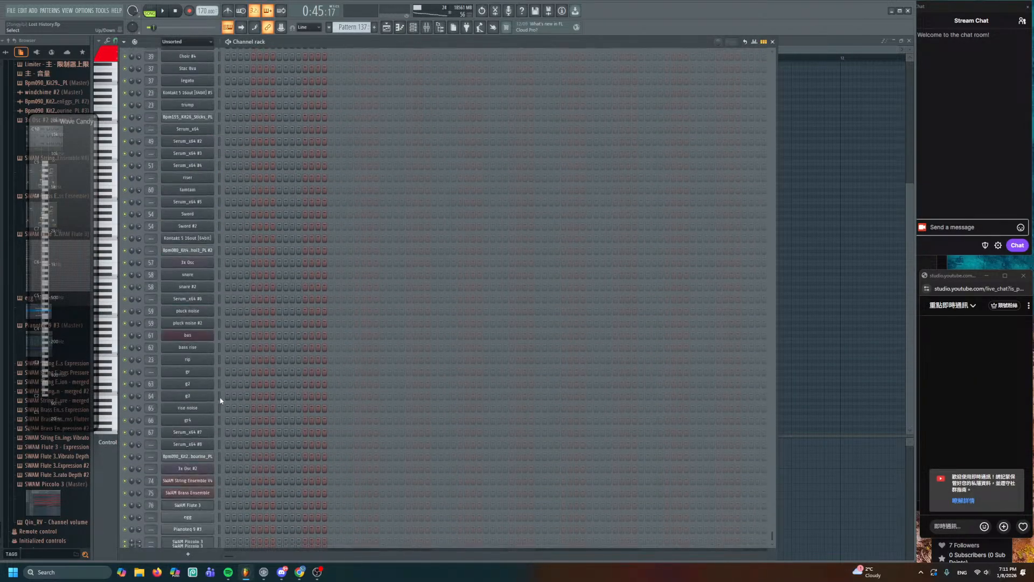
{"action": "right_click", "coordinate": [211, 476]}
{"action": "left_click", "coordinate": [226, 440]}
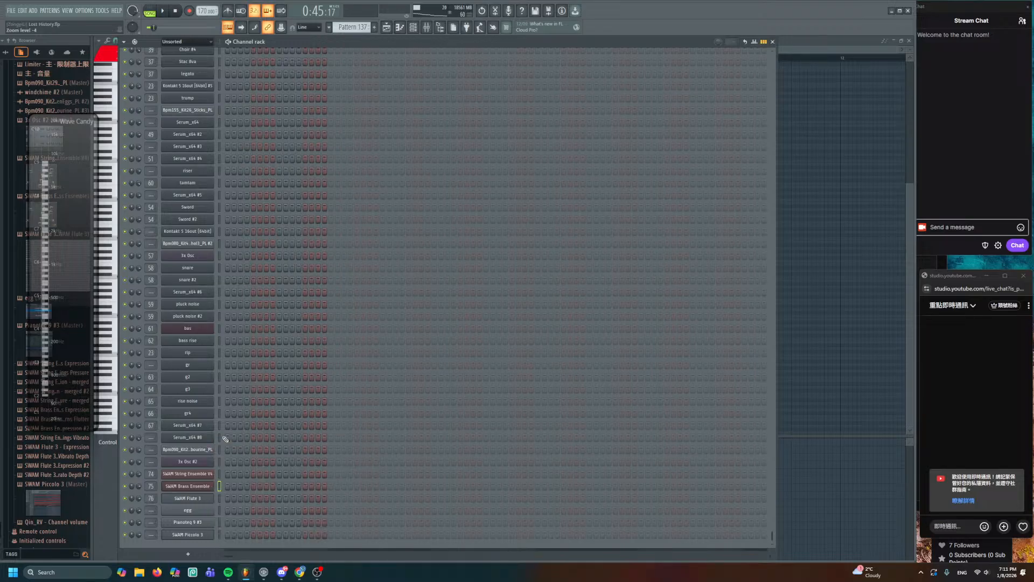
- Set the note colour to cyan, colour group 9
{"action": "left_click", "coordinate": [107, 52]}
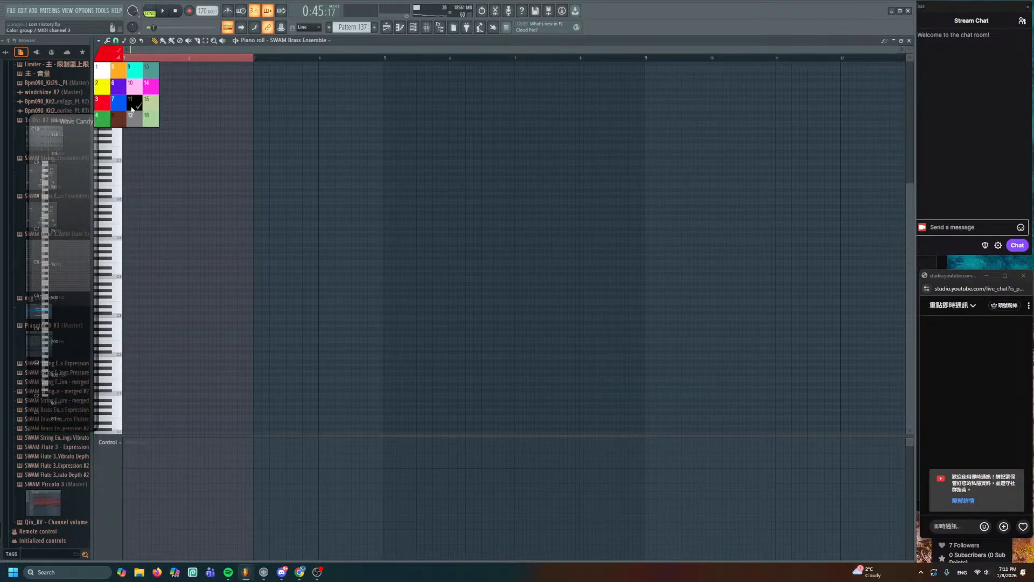
{"action": "left_click", "coordinate": [136, 79]}
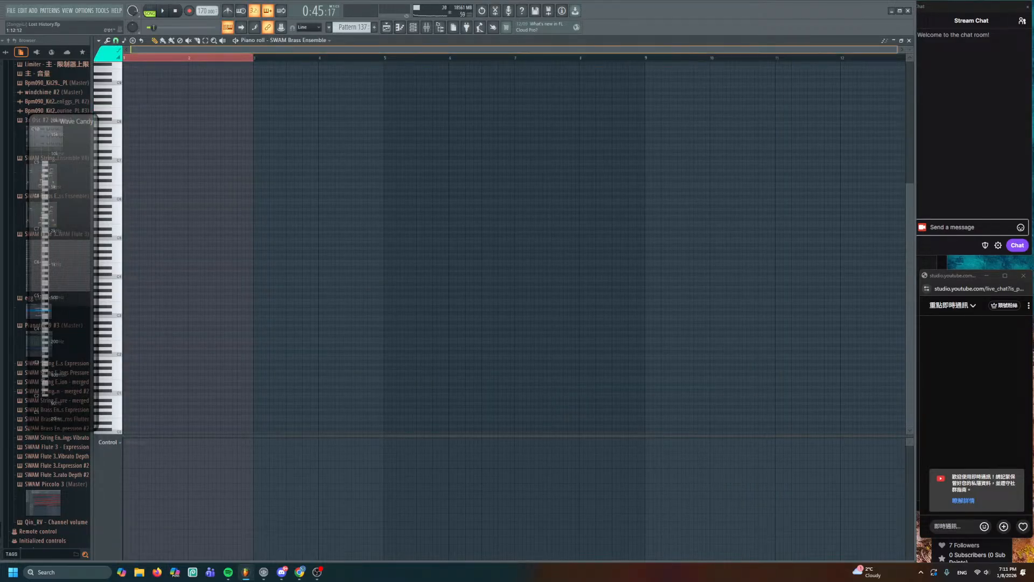
{"action": "scroll", "coordinate": [185, 46], "scroll_direction": "up", "scroll_amount": 3}
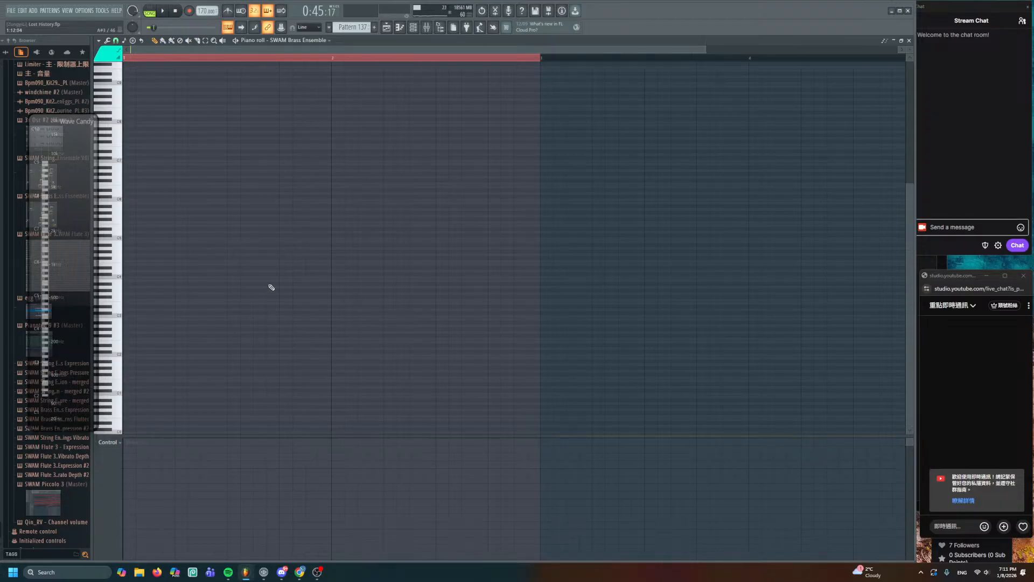
{"action": "scroll", "coordinate": [213, 309], "scroll_direction": "up", "scroll_amount": 2}
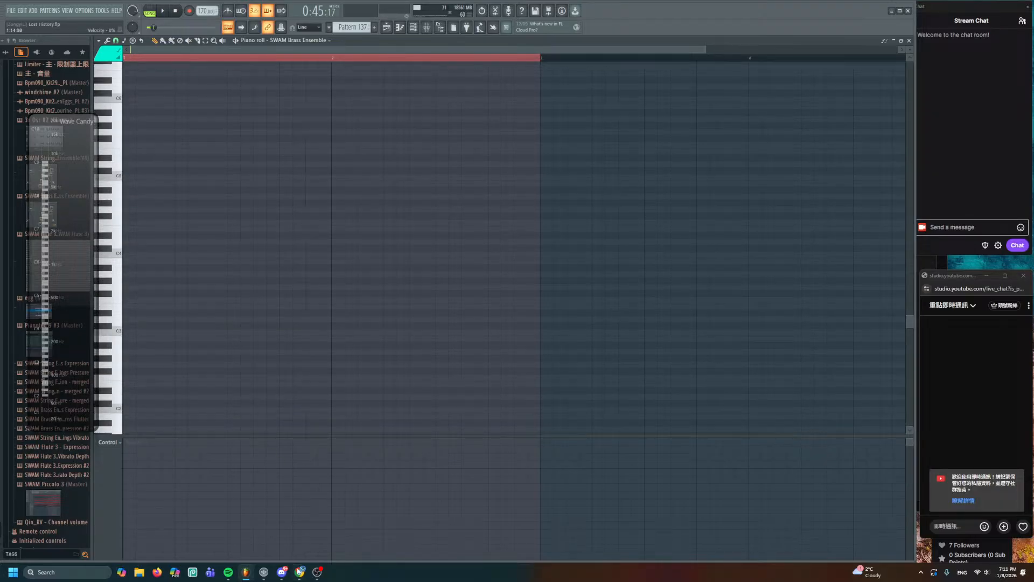
- Bring Chrome forward and open youtube.com in a new tab
{"action": "mouse_move", "coordinate": [300, 576]}
{"action": "left_click", "coordinate": [280, 525]}
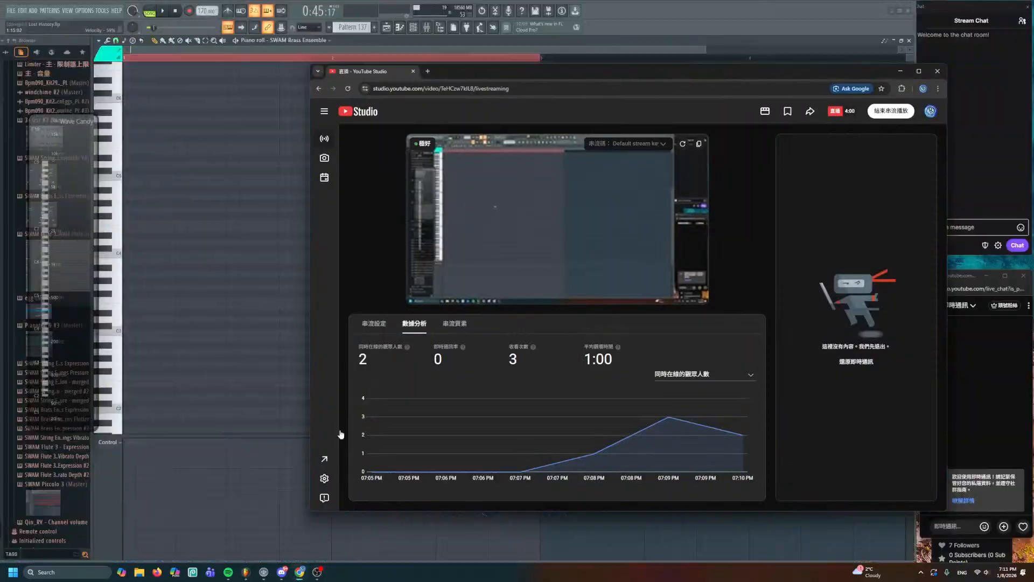
{"action": "left_click", "coordinate": [528, 89]}
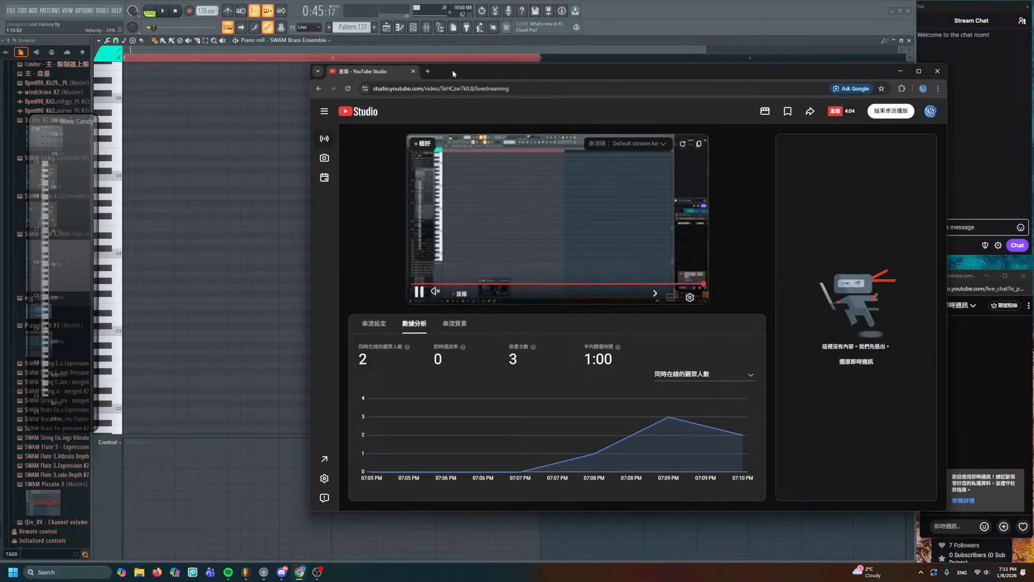
{"action": "left_click", "coordinate": [428, 71]}
{"action": "type", "text": "yout"}
{"action": "key", "text": "Return"}
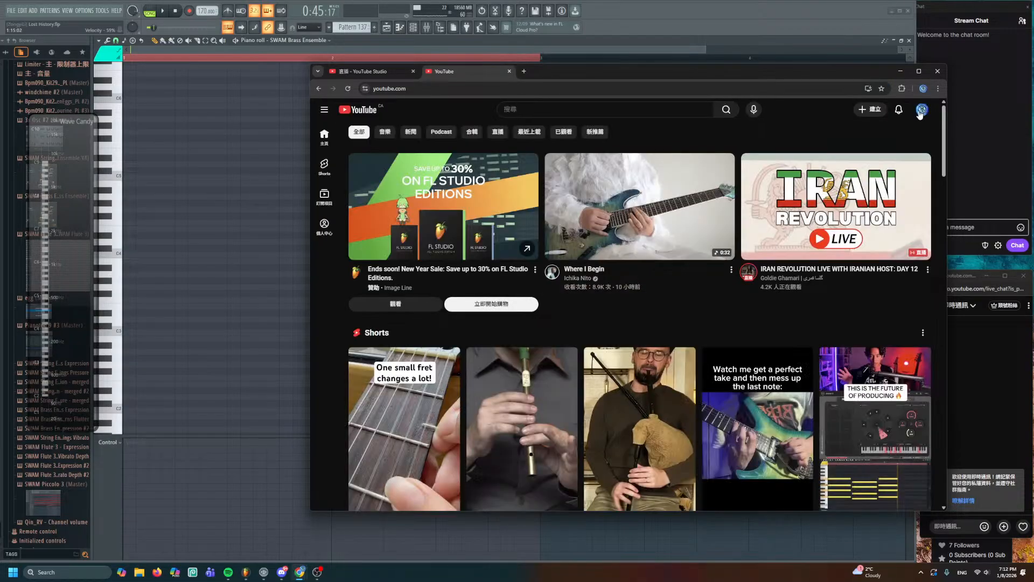
- Go to Your channel and open the channel's current live stream
{"action": "left_click", "coordinate": [921, 110]}
{"action": "left_click", "coordinate": [881, 145]}
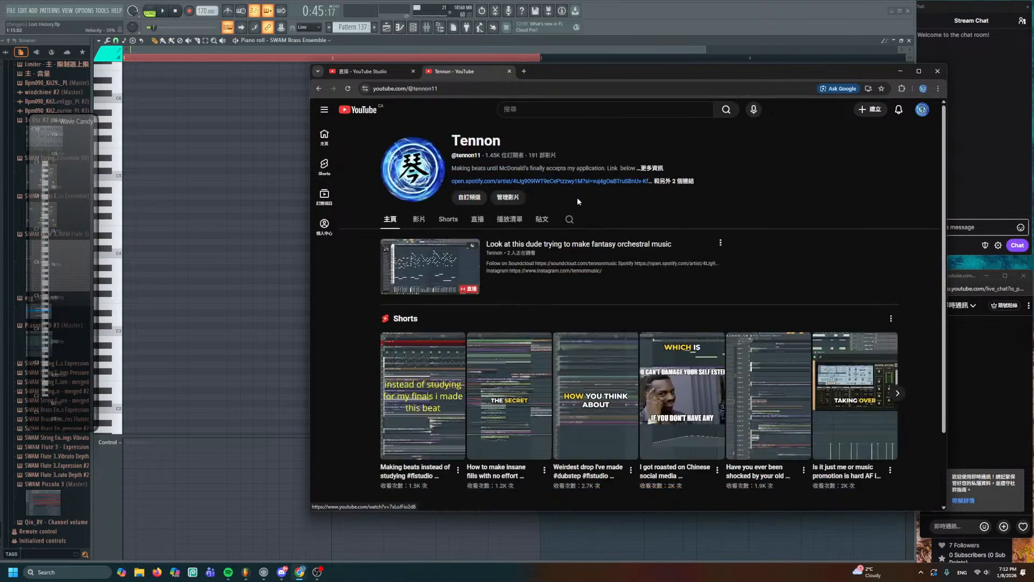
{"action": "left_click", "coordinate": [480, 258]}
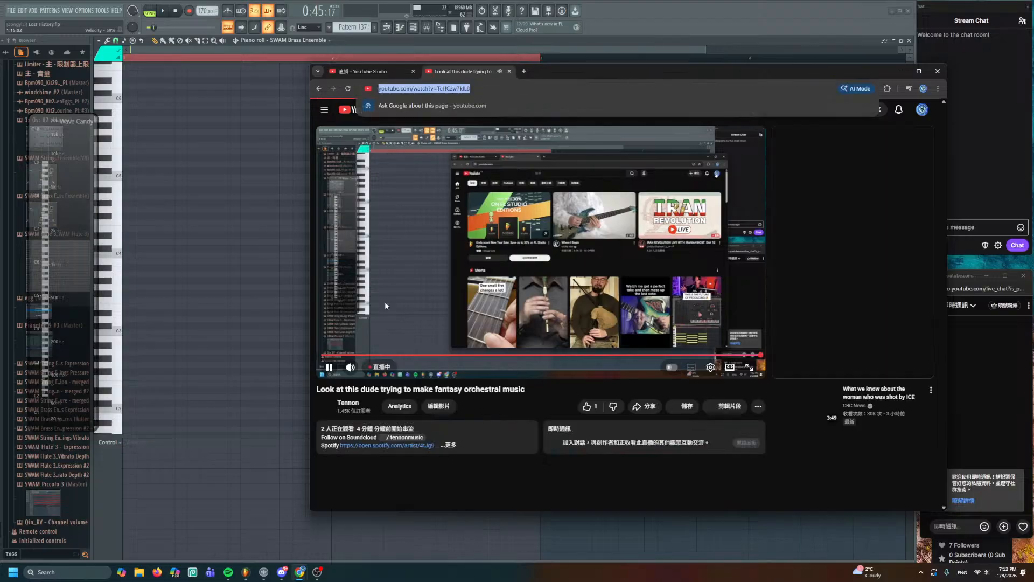
{"action": "left_click", "coordinate": [281, 572]}
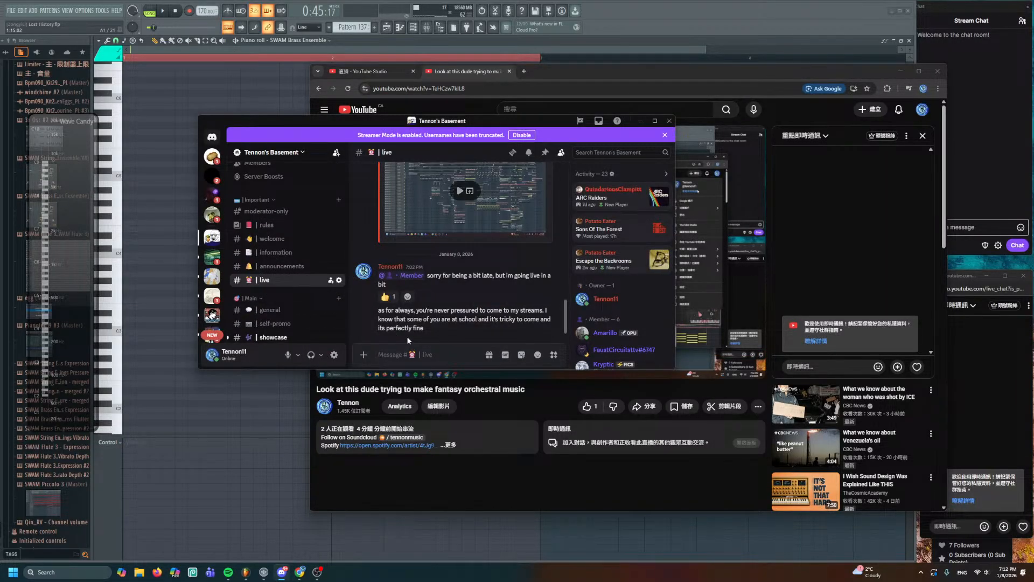
{"action": "type", "text": "@memebr"}
{"action": "key", "text": "BackSpace"}
{"action": "key", "text": "BackSpace"}
{"action": "key", "text": "BackSpace"}
{"action": "key", "text": "BackSpace"}
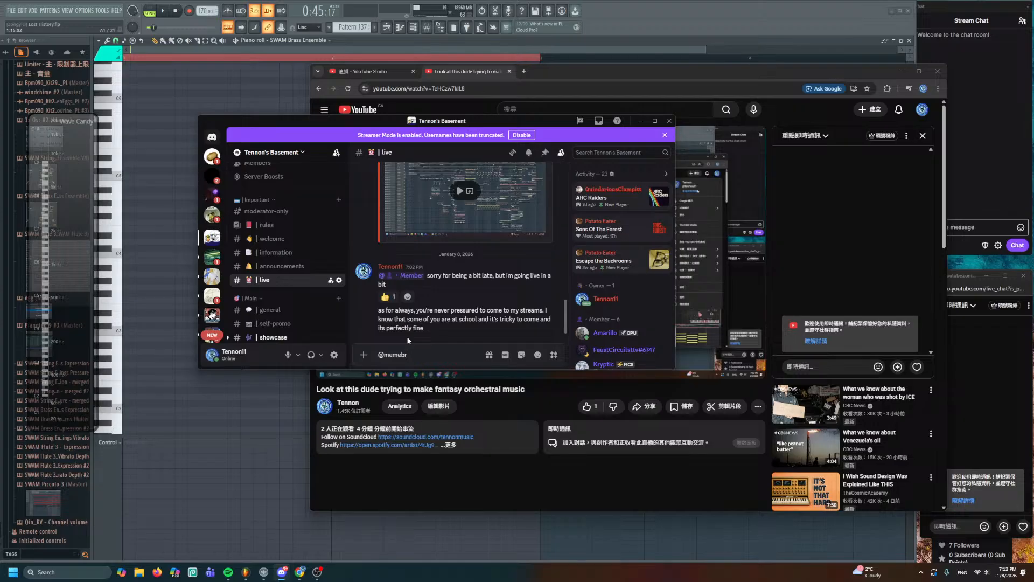
{"action": "key", "text": "Return"}
{"action": "type", "text": "https://www.youtube.com/watch?v=TeHCzw7kIL8"}
{"action": "key", "text": "Return"}
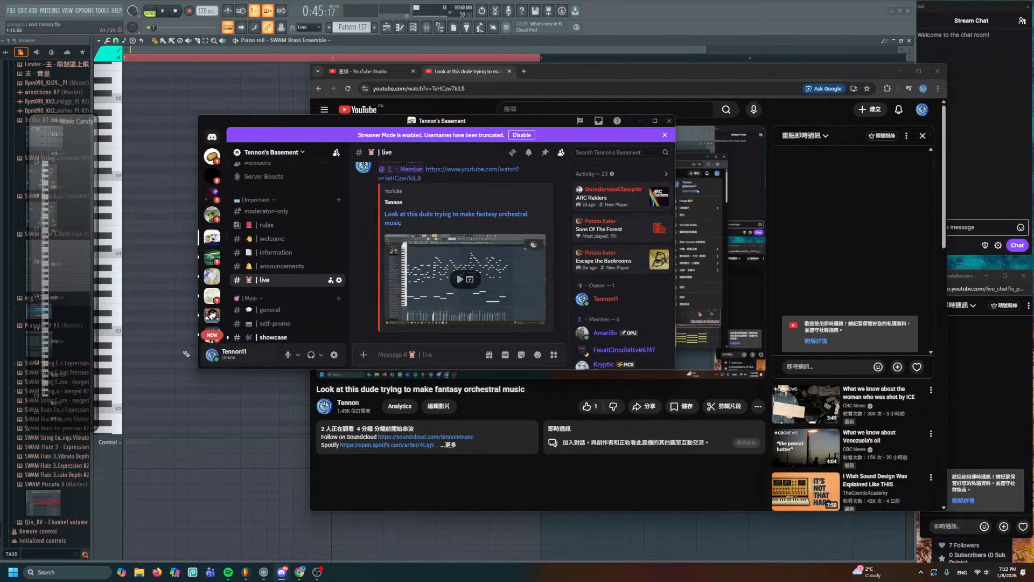
{"action": "key", "text": "alt+Tab"}
{"action": "left_click", "coordinate": [909, 41]}
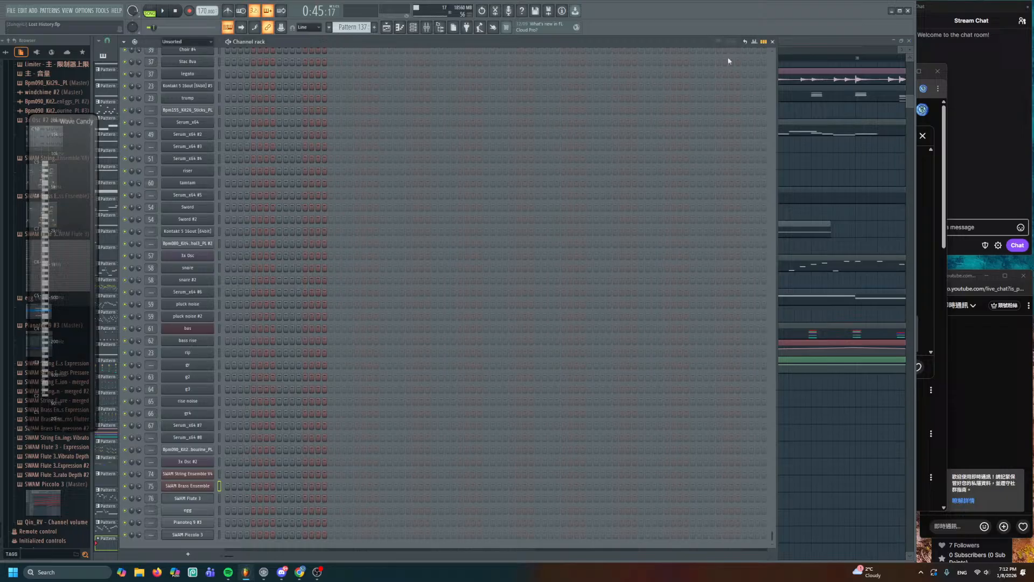
- Open Pattern 137 and stretch its note across two bars
{"action": "right_click", "coordinate": [807, 154]}
{"action": "key", "text": "space"}
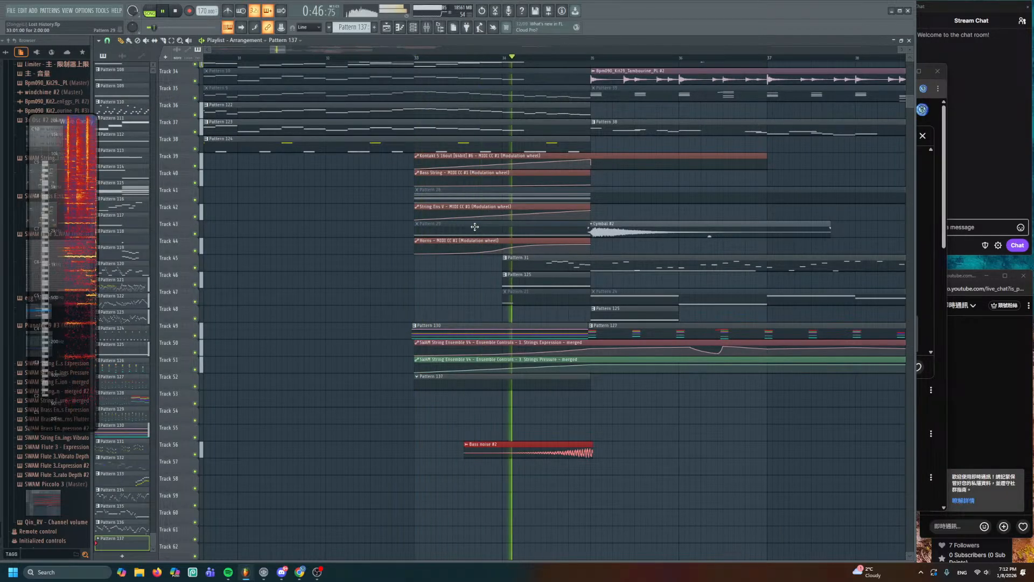
{"action": "key", "text": "space"}
{"action": "double_click", "coordinate": [435, 381]}
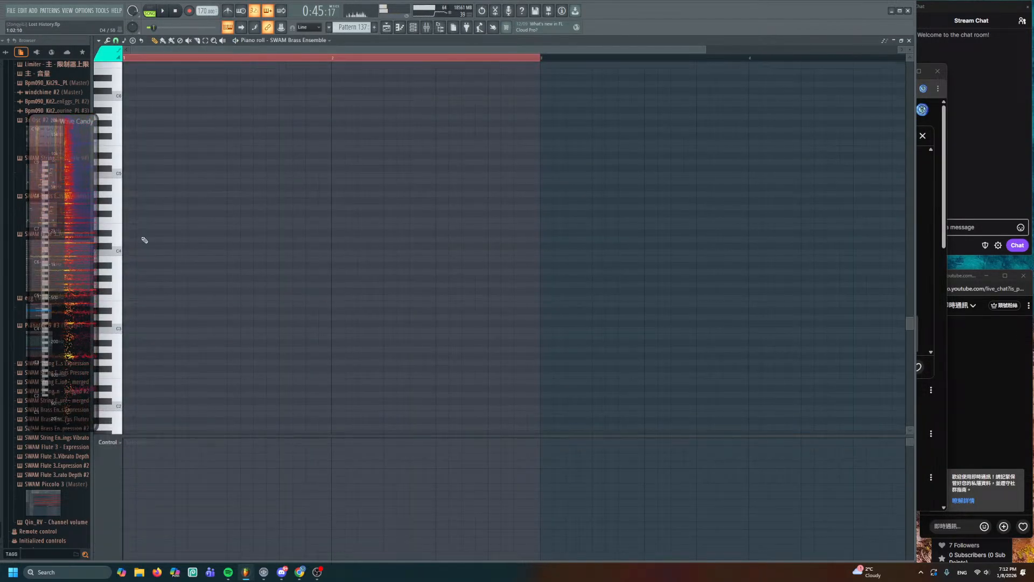
{"action": "left_click_drag", "start_coordinate": [133, 238], "coordinate": [540, 272]}
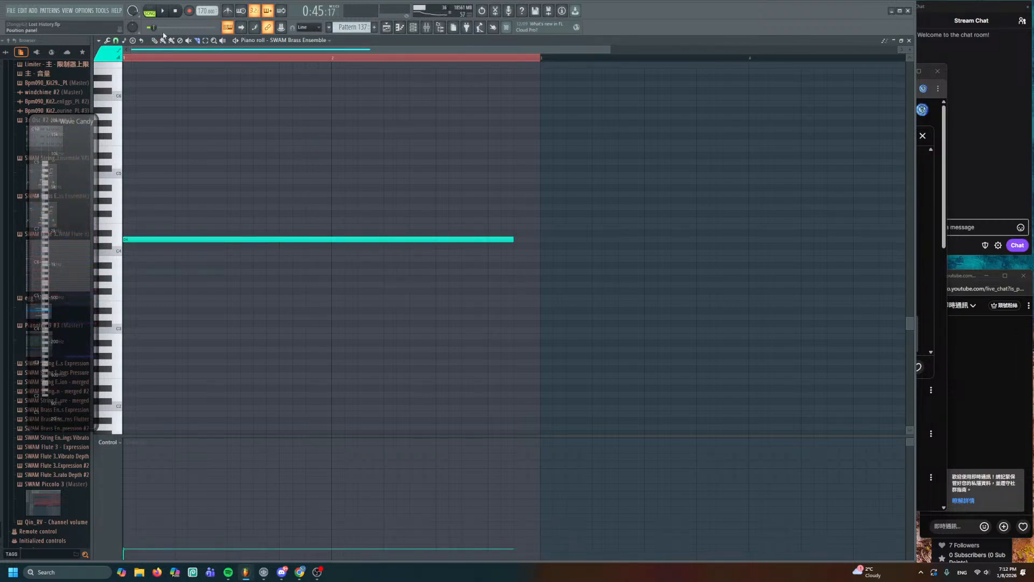
{"action": "left_click_drag", "start_coordinate": [514, 238], "coordinate": [515, 237]}
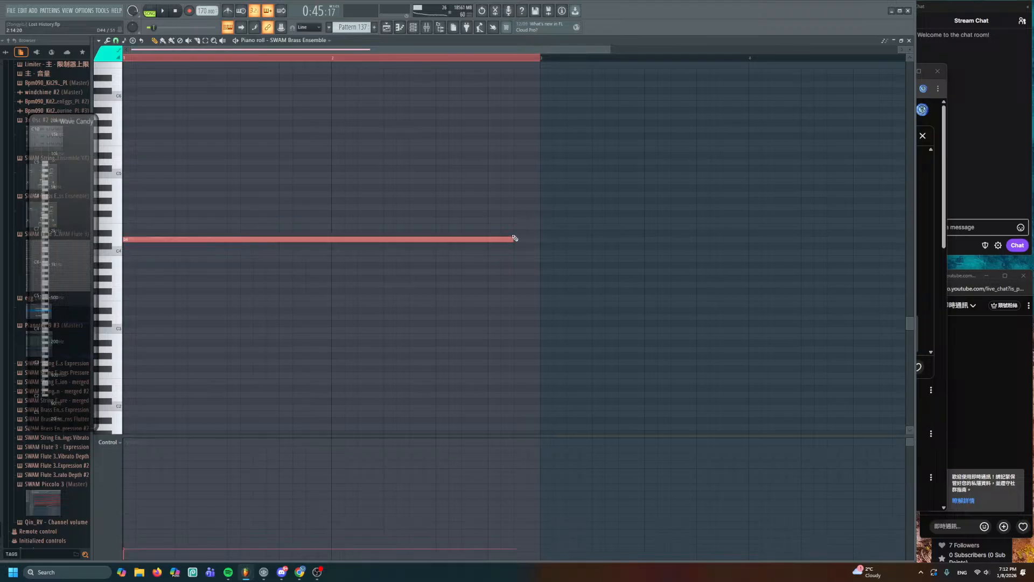
- Move the two-bar note to D3, auditioning it at D2 along the way
{"action": "scroll", "coordinate": [167, 179], "scroll_direction": "down", "scroll_amount": 3}
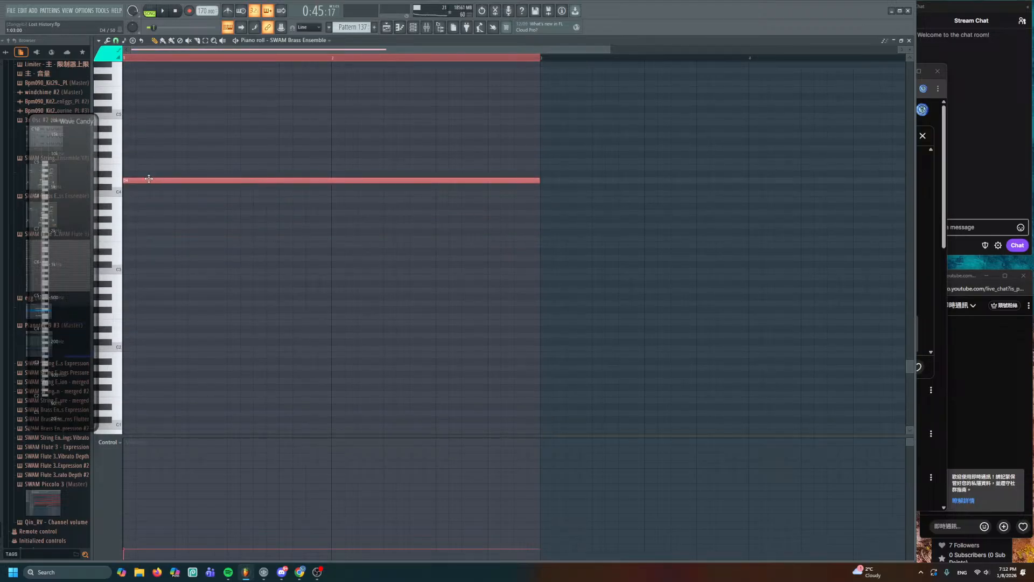
{"action": "left_click_drag", "start_coordinate": [149, 179], "coordinate": [148, 256]}
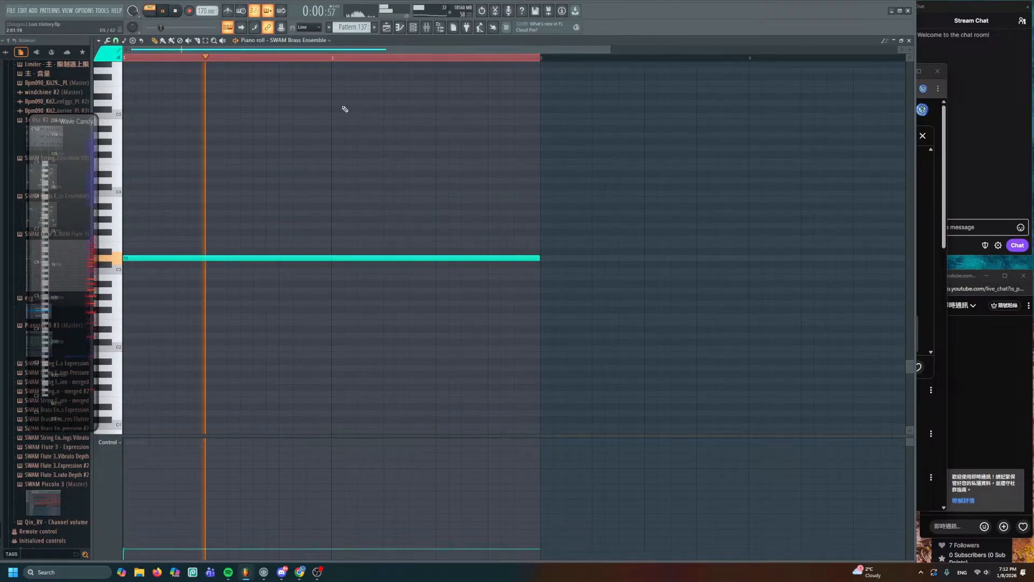
{"action": "key", "text": "space"}
{"action": "scroll", "coordinate": [237, 194], "scroll_direction": "down", "scroll_amount": 3}
{"action": "left_click_drag", "start_coordinate": [150, 200], "coordinate": [141, 279]}
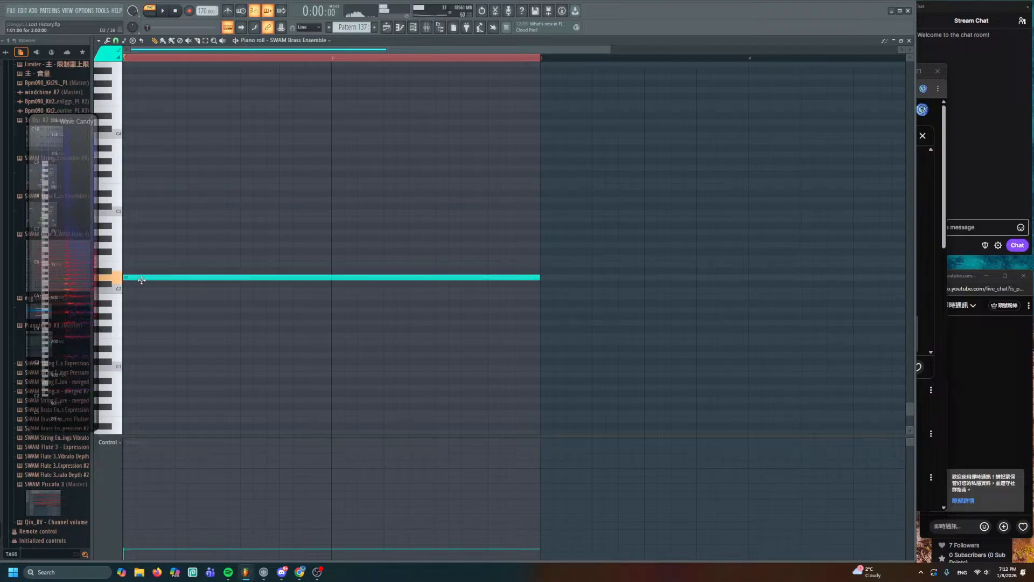
{"action": "key", "text": "space"}
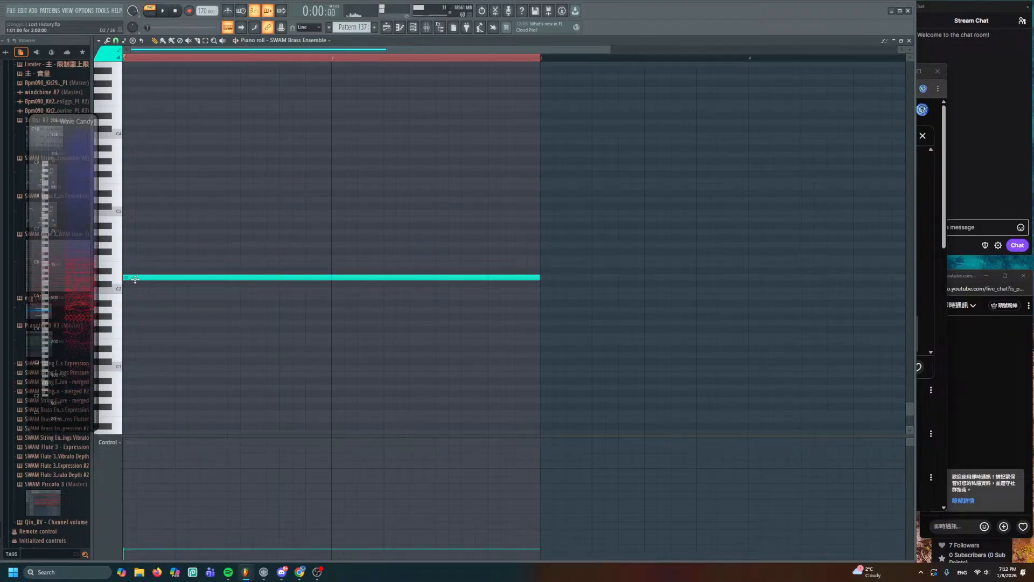
{"action": "left_click_drag", "start_coordinate": [136, 278], "coordinate": [132, 200]}
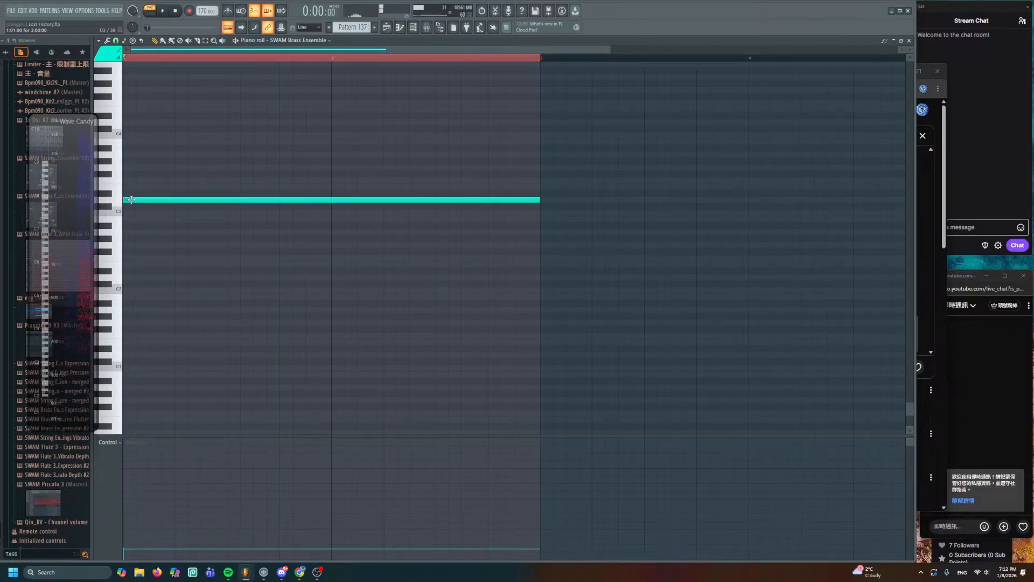
- Try an extra dark red F#3 note, then delete it
{"action": "double_click", "coordinate": [127, 175]}
{"action": "left_click", "coordinate": [568, 275]}
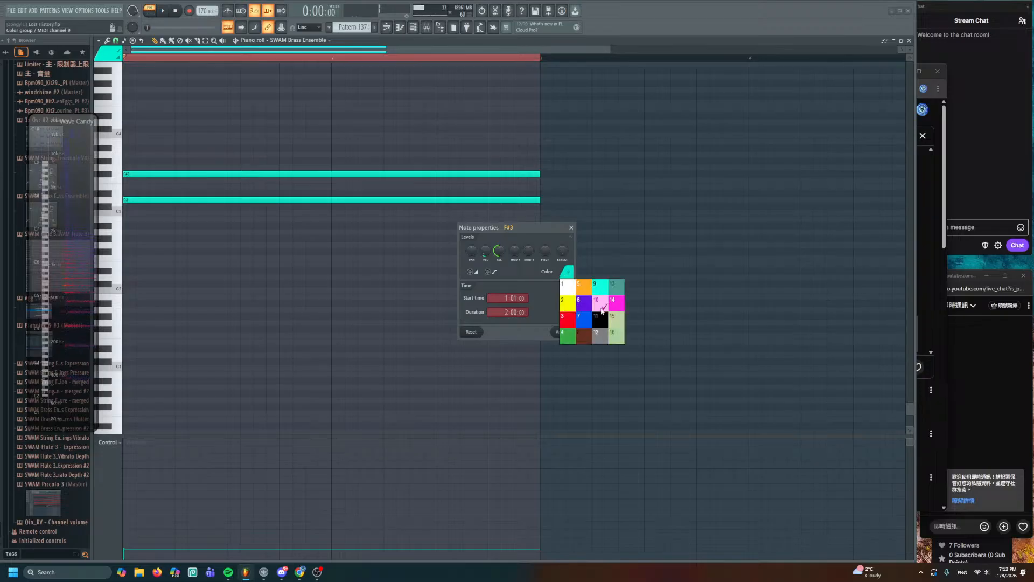
{"action": "left_click", "coordinate": [588, 335]}
{"action": "left_click", "coordinate": [570, 332]}
{"action": "right_click", "coordinate": [423, 172]}
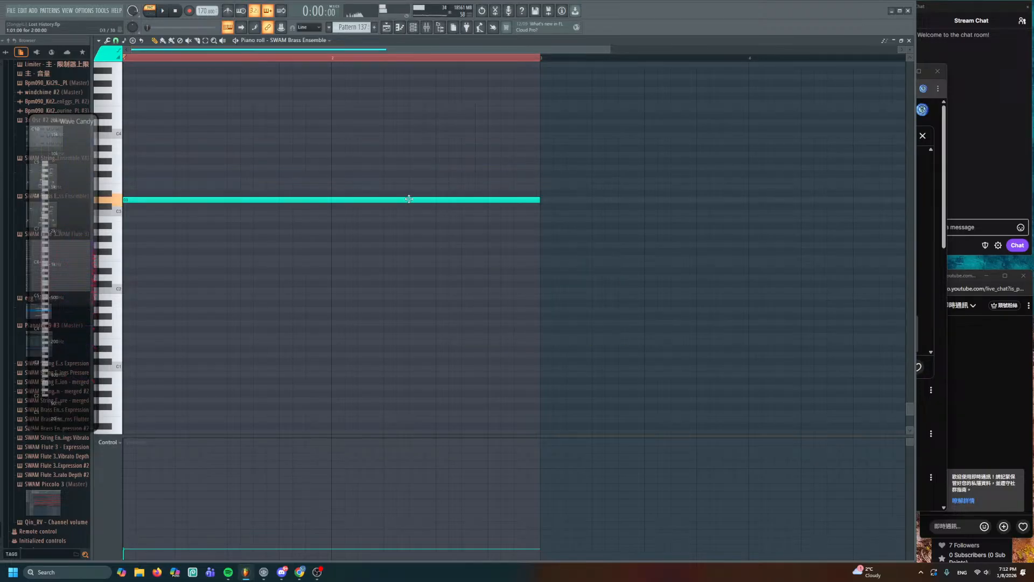
{"action": "left_click_drag", "start_coordinate": [408, 185], "coordinate": [395, 120]}
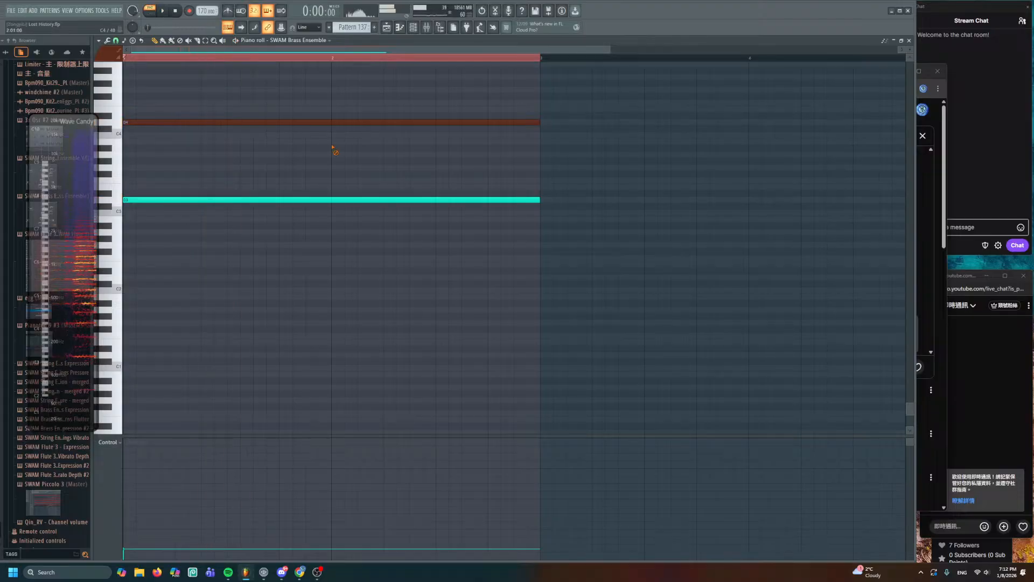
{"action": "right_click", "coordinate": [340, 122]}
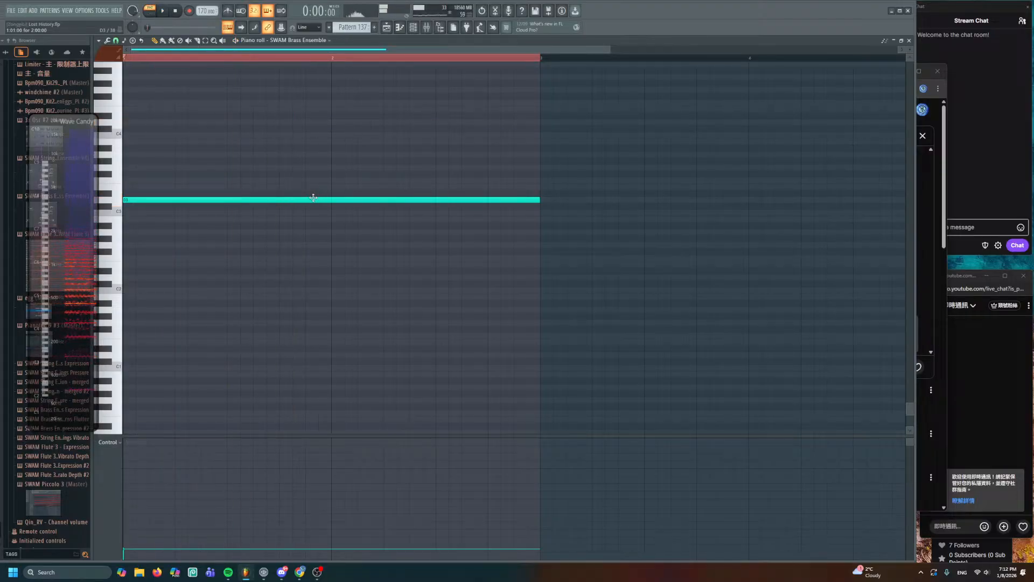
{"action": "key", "text": "space"}
- Add a pink two-bar D2 note and audition both notes together
{"action": "left_click", "coordinate": [127, 279]}
{"action": "double_click", "coordinate": [232, 278]}
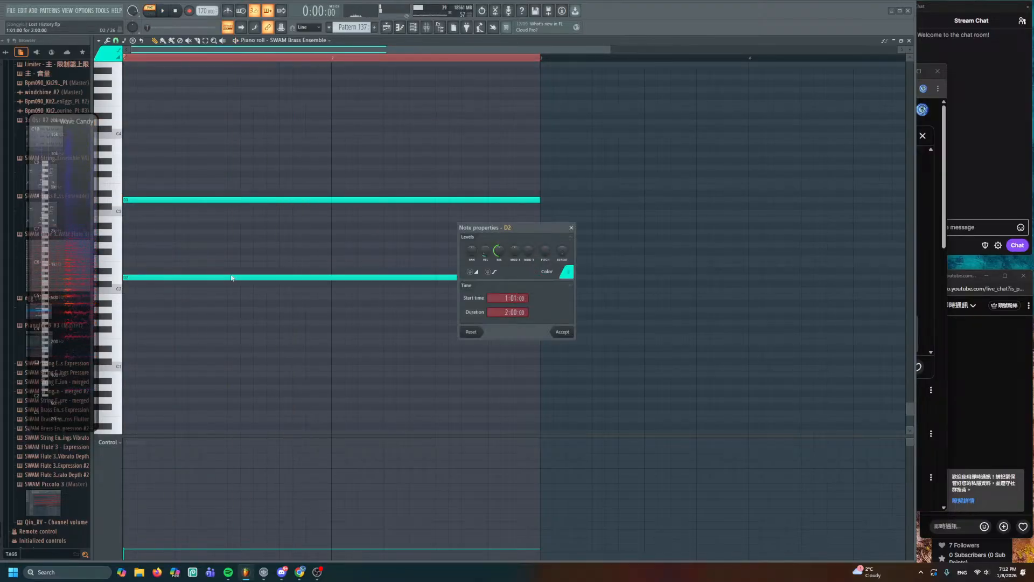
{"action": "left_click", "coordinate": [561, 275]}
{"action": "left_click", "coordinate": [563, 331]}
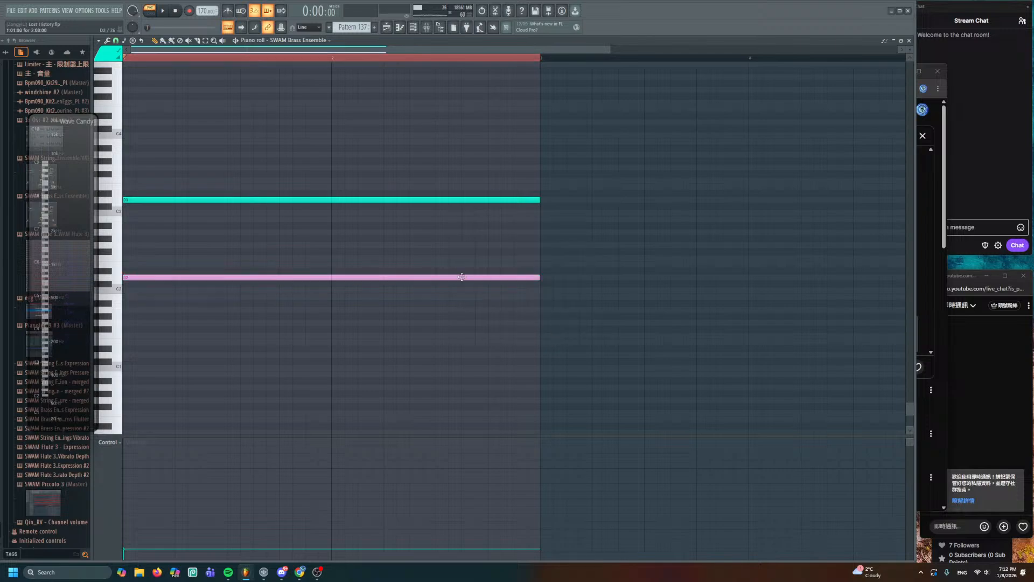
{"action": "key", "text": "space"}
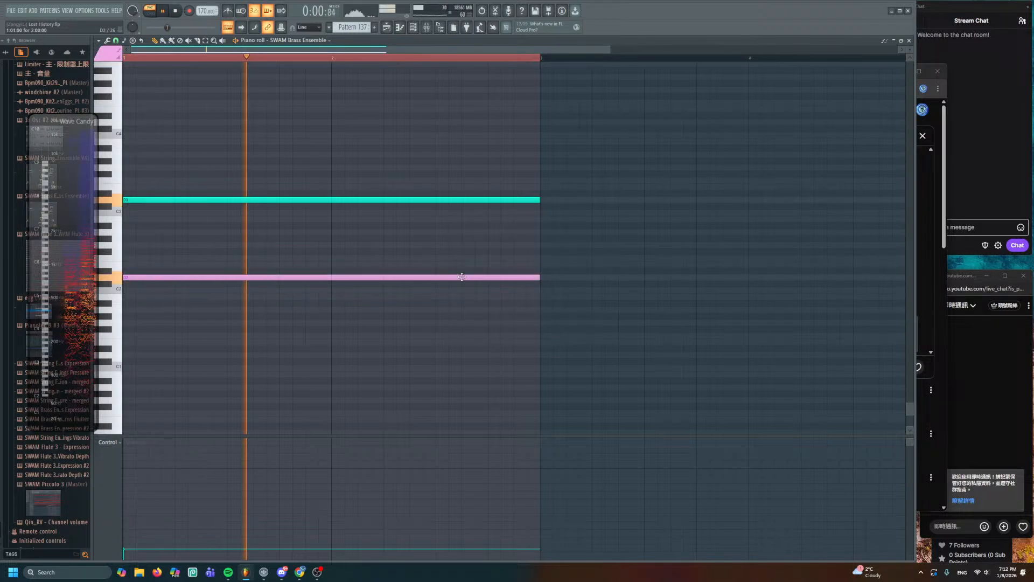
{"action": "key", "text": "space"}
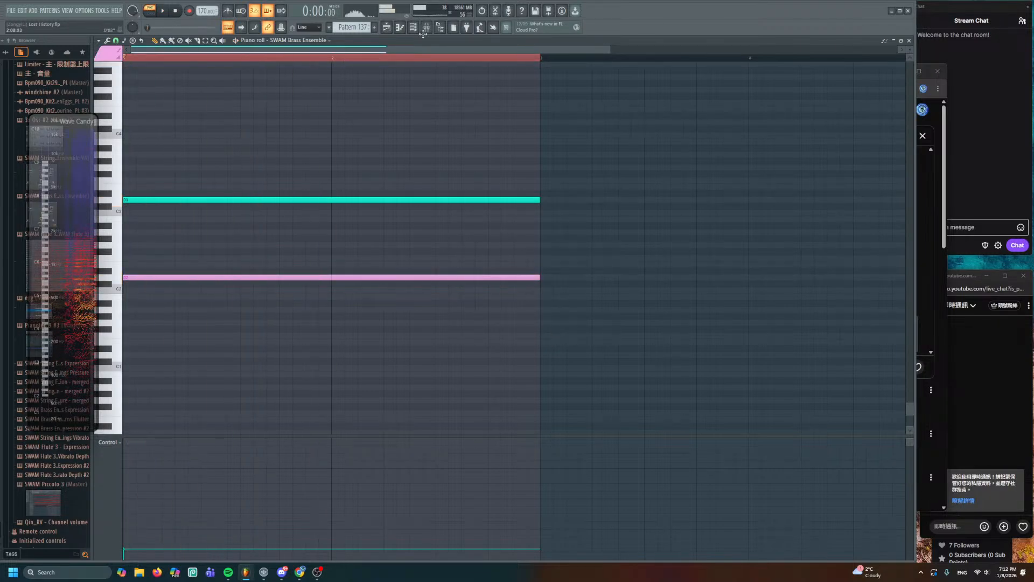
{"action": "left_click", "coordinate": [390, 29]}
{"action": "left_click_drag", "start_coordinate": [491, 250], "coordinate": [481, 177]}
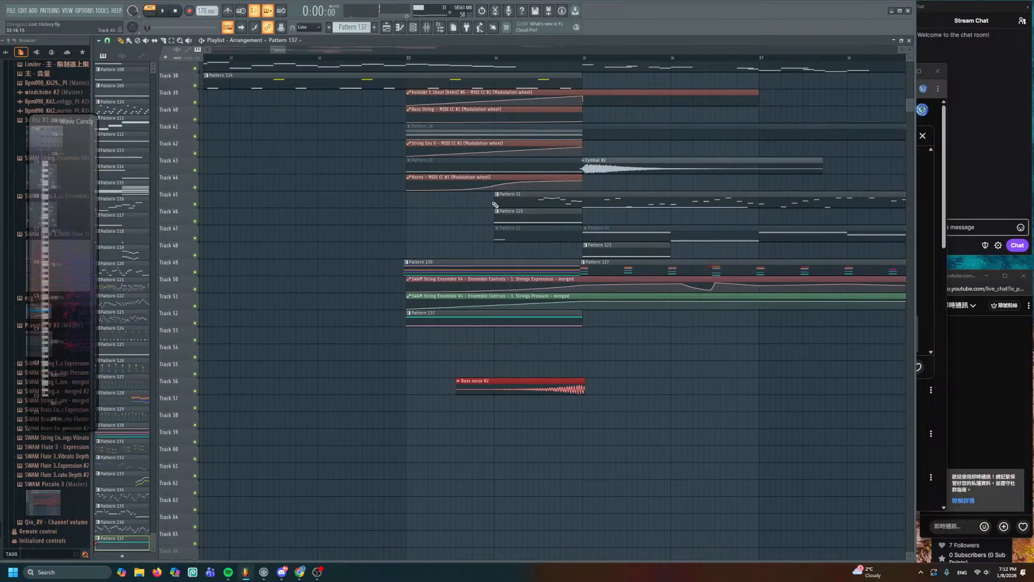
- Create a Low Brass Expression automation clip from the SWAM Brass Ensemble controls over Pattern 137's range
{"action": "scroll", "coordinate": [473, 203], "scroll_direction": "up", "scroll_amount": 3}
{"action": "scroll", "coordinate": [472, 203], "scroll_direction": "up", "scroll_amount": 2}
{"action": "left_click_drag", "start_coordinate": [506, 286], "coordinate": [452, 177]}
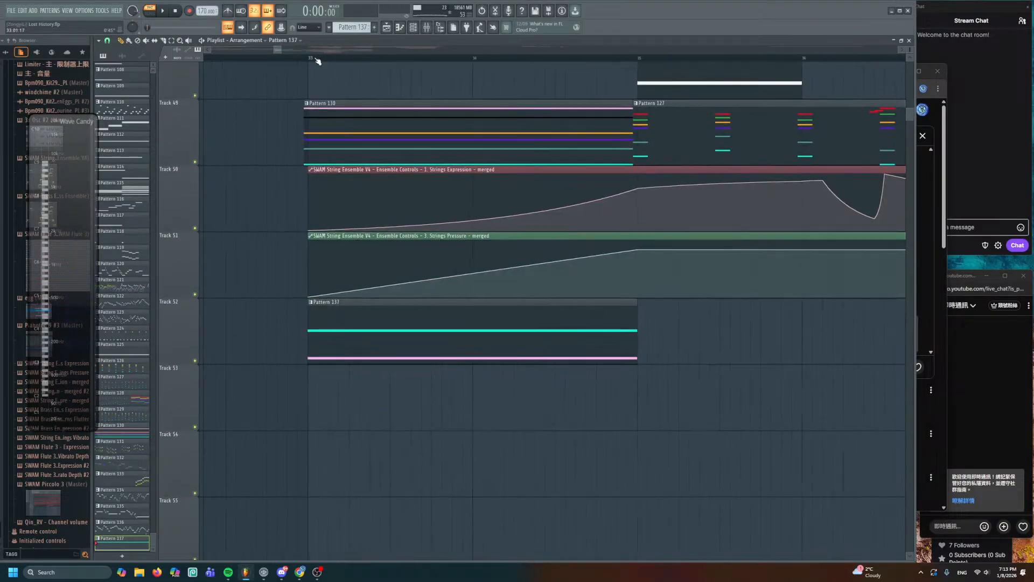
{"action": "left_click_drag", "start_coordinate": [308, 58], "coordinate": [619, 59]}
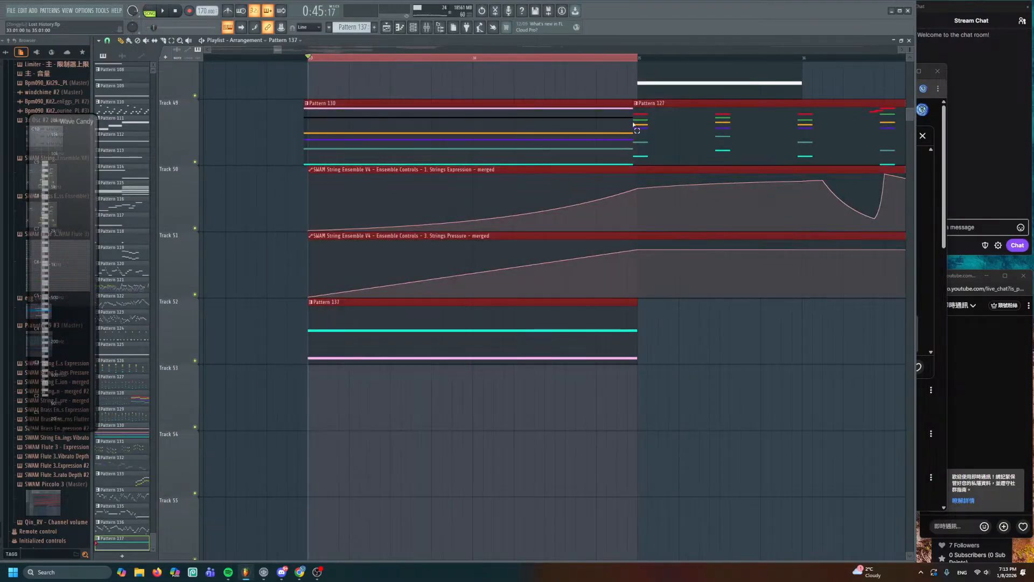
{"action": "left_click", "coordinate": [413, 27]}
{"action": "left_click", "coordinate": [206, 486]}
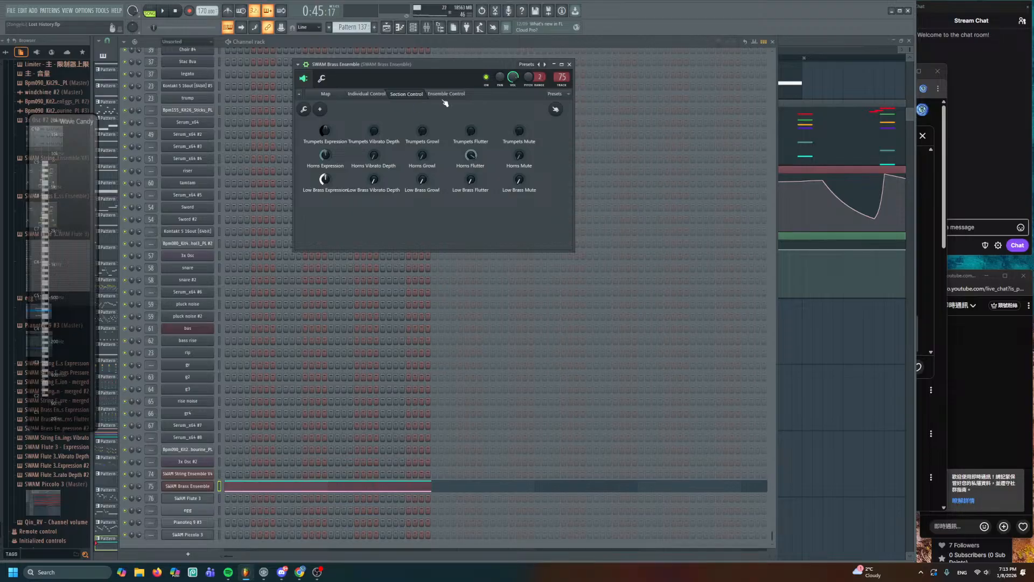
{"action": "right_click", "coordinate": [328, 181]}
{"action": "key", "text": "c"}
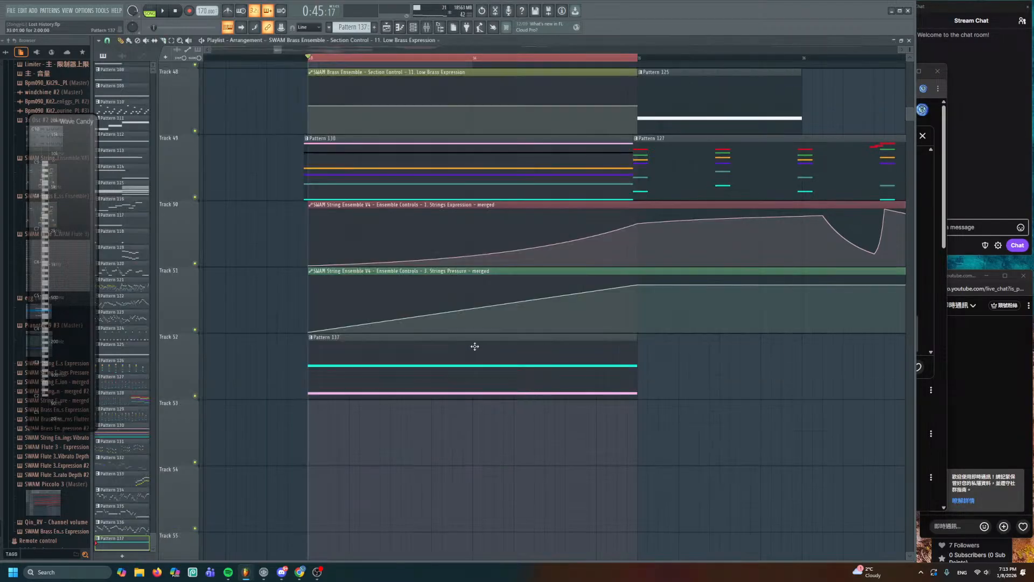
- Move the Low Brass Expression clip to Track 53 and lower its start into a rising ramp
{"action": "scroll", "coordinate": [474, 343], "scroll_direction": "up", "scroll_amount": 2}
{"action": "scroll", "coordinate": [368, 223], "scroll_direction": "up", "scroll_amount": 3}
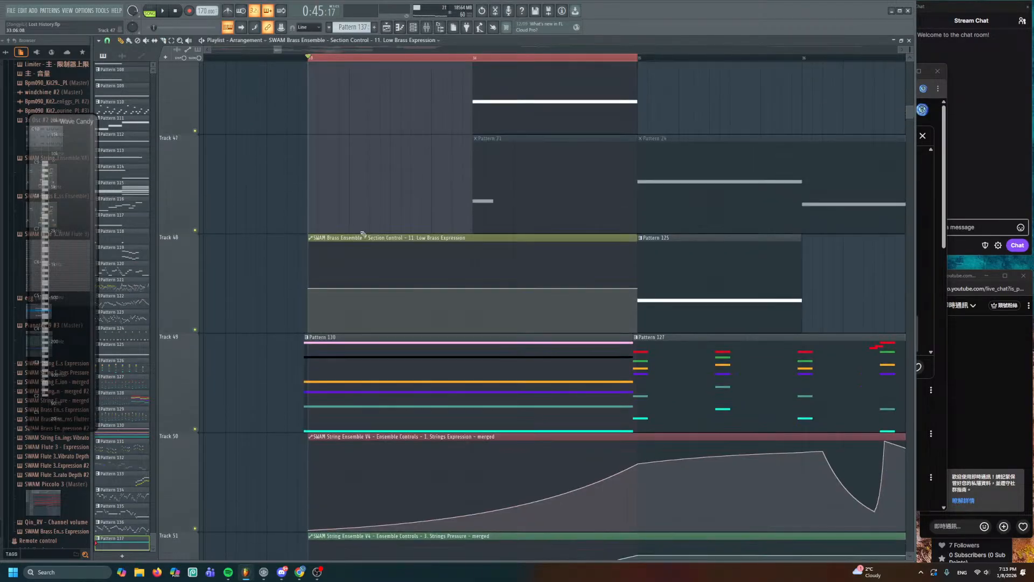
{"action": "left_click_drag", "start_coordinate": [386, 310], "coordinate": [448, 256]}
{"action": "key", "text": "space"}
{"action": "key", "text": "space"}
{"action": "left_click_drag", "start_coordinate": [342, 336], "coordinate": [342, 370]}
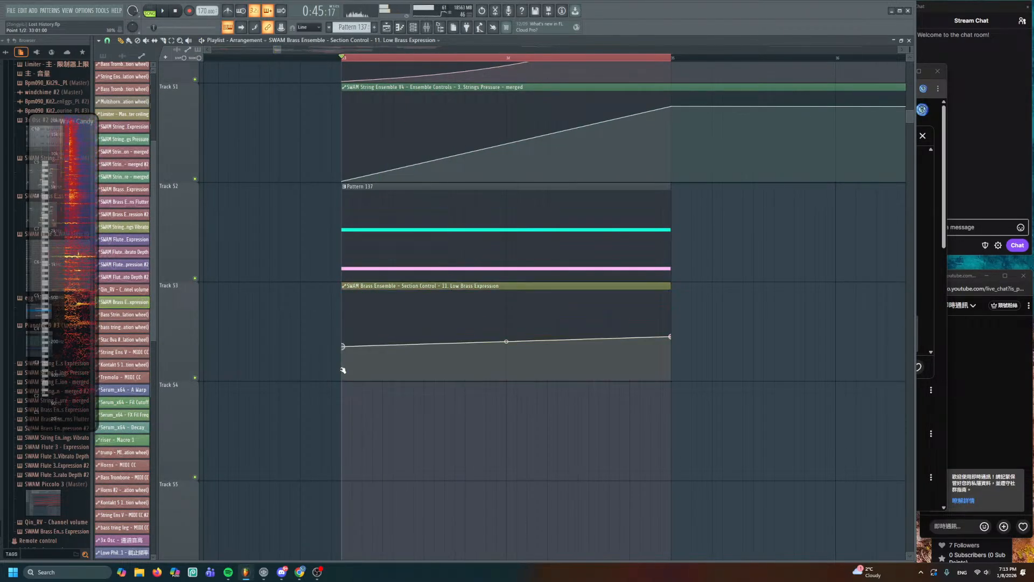
{"action": "key", "text": "space"}
- Shorten the ramp and bend it into a gentle curve, replaying from bar 33 to hear it
{"action": "key", "text": "space"}
{"action": "key", "text": "space"}
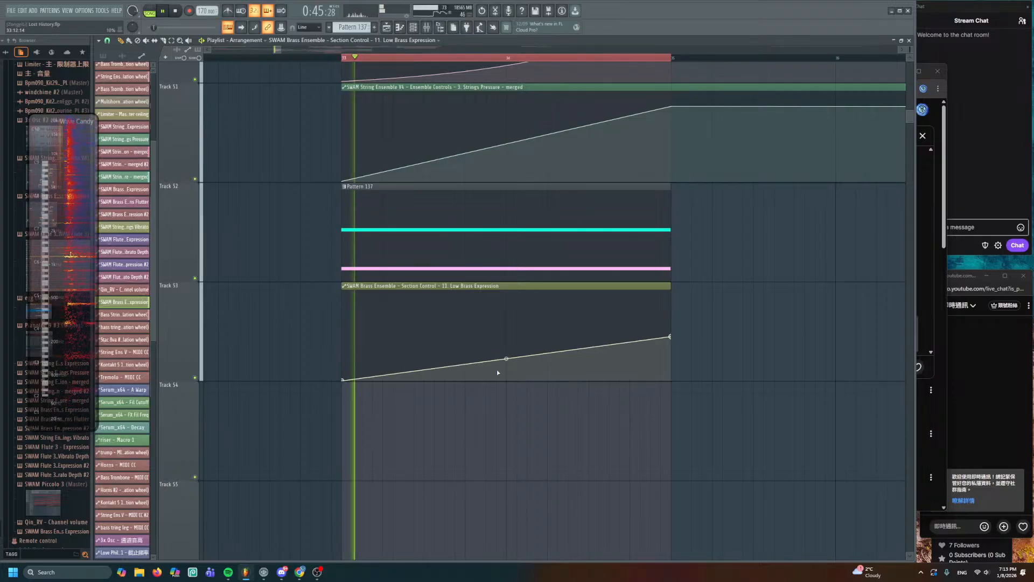
{"action": "left_click_drag", "start_coordinate": [671, 337], "coordinate": [629, 324]}
{"action": "key", "text": "space"}
{"action": "key", "text": "space"}
{"action": "left_click_drag", "start_coordinate": [486, 353], "coordinate": [485, 359]}
{"action": "key", "text": "space"}
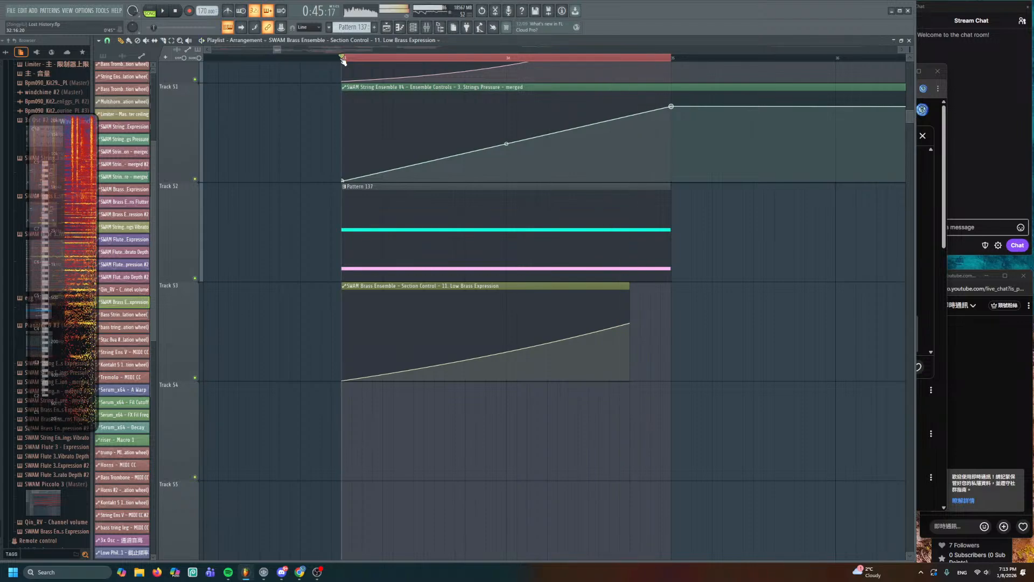
{"action": "left_click", "coordinate": [344, 60], "text": "ctrl"}
{"action": "key", "text": "space"}
{"action": "scroll", "coordinate": [326, 143], "scroll_direction": "down", "scroll_amount": 2}
- Bring the lower tracks and later bars into view, then start playback from around bar 47
{"action": "scroll", "coordinate": [328, 148], "scroll_direction": "down", "scroll_amount": 4}
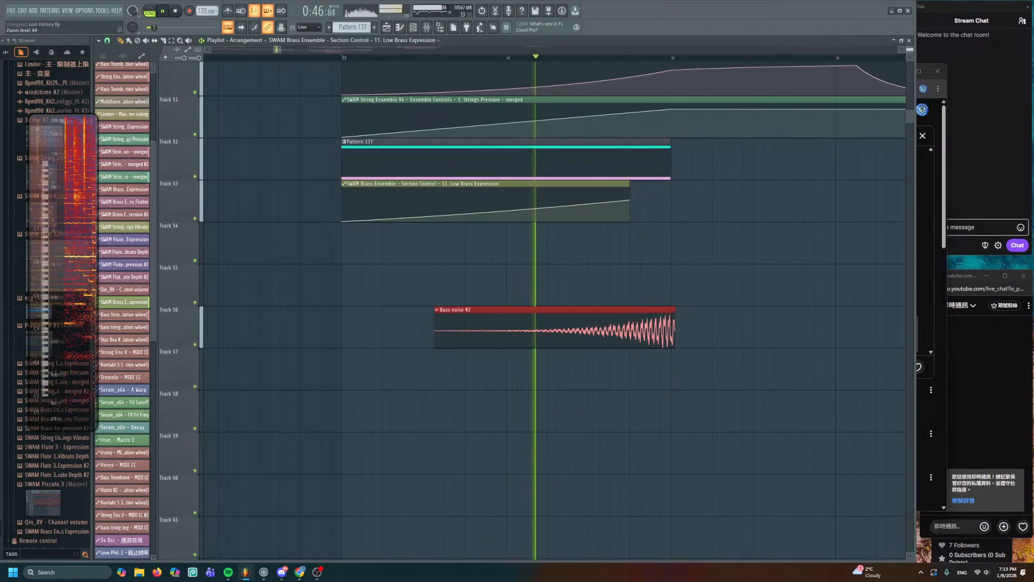
{"action": "scroll", "coordinate": [342, 161], "scroll_direction": "down", "scroll_amount": 2}
{"action": "scroll", "coordinate": [342, 203], "scroll_direction": "down", "scroll_amount": 3}
{"action": "scroll", "coordinate": [434, 337], "scroll_direction": "down", "scroll_amount": 8}
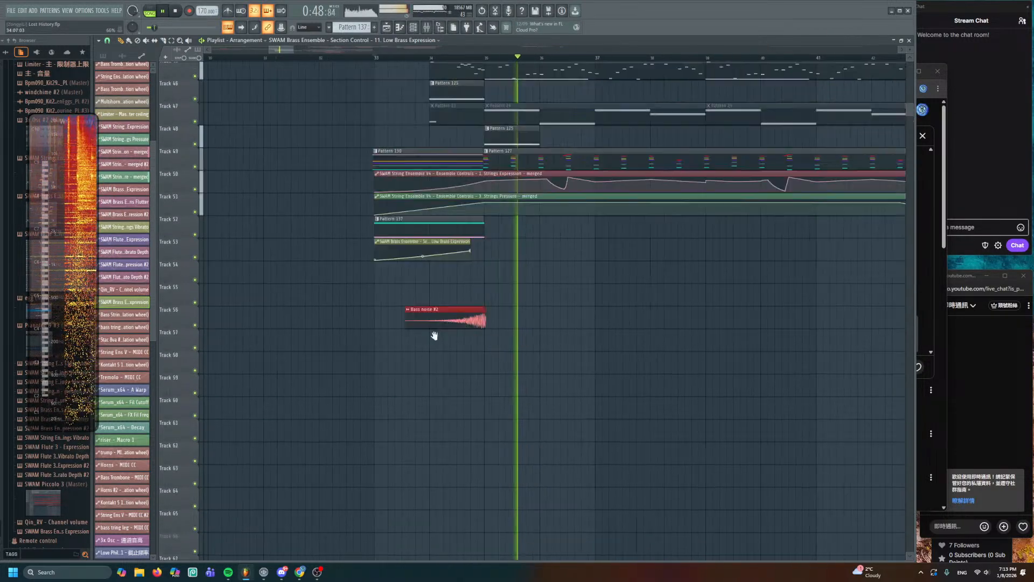
{"action": "scroll", "coordinate": [444, 231], "scroll_direction": "up", "scroll_amount": 1}
{"action": "scroll", "coordinate": [443, 231], "scroll_direction": "down", "scroll_amount": 2}
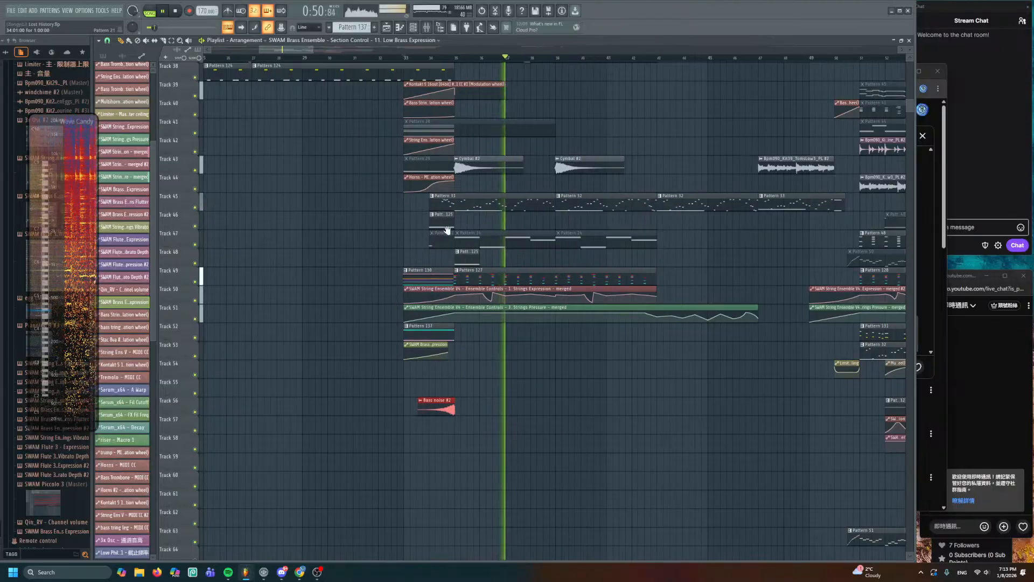
{"action": "left_click_drag", "start_coordinate": [445, 231], "coordinate": [435, 309]}
{"action": "left_click_drag", "start_coordinate": [340, 279], "coordinate": [332, 364]}
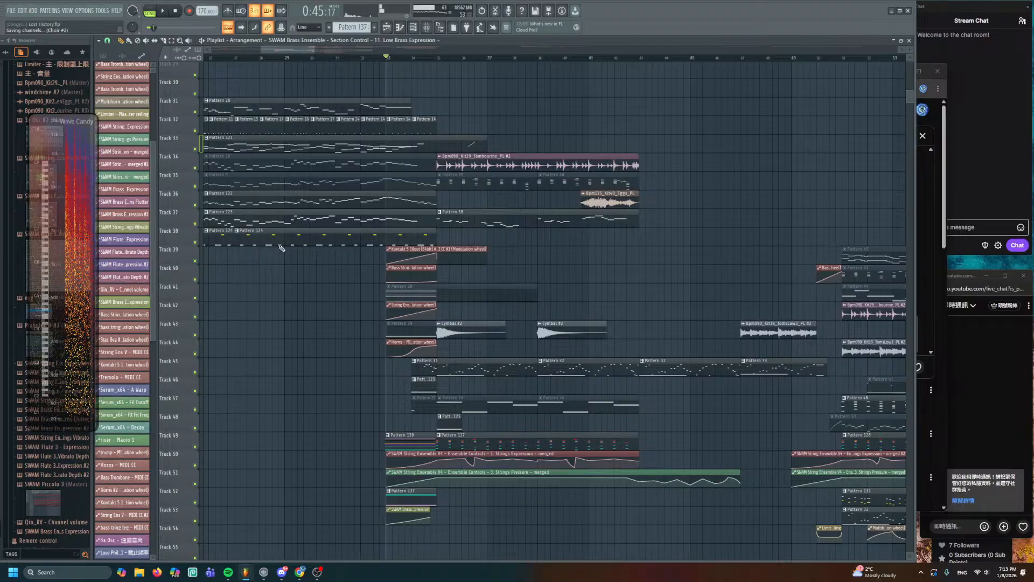
{"action": "scroll", "coordinate": [459, 245], "scroll_direction": "down", "scroll_amount": 4}
{"action": "left_click_drag", "start_coordinate": [509, 196], "coordinate": [599, 229]}
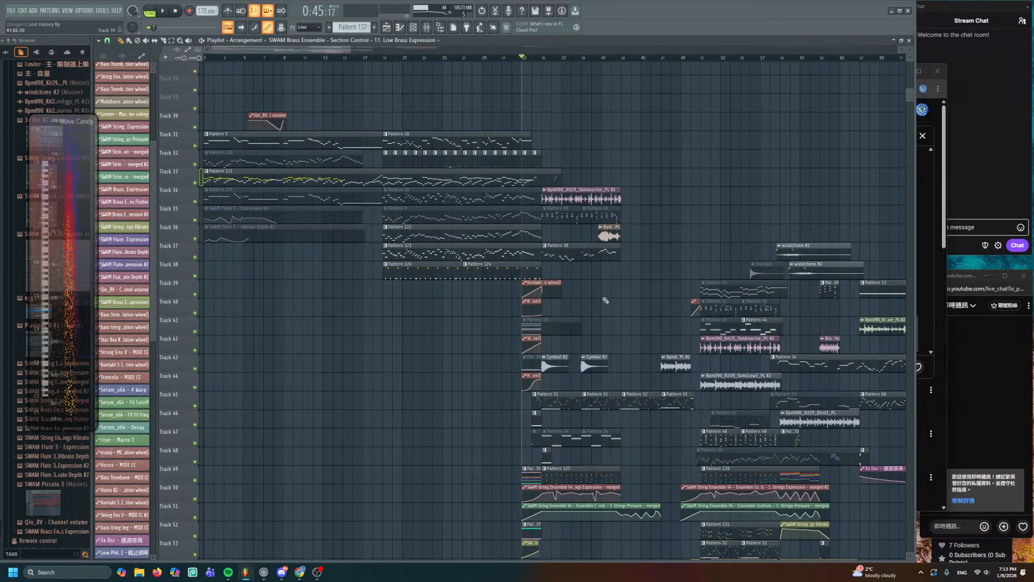
{"action": "left_click_drag", "start_coordinate": [603, 296], "coordinate": [395, 184]}
{"action": "scroll", "coordinate": [450, 226], "scroll_direction": "up", "scroll_amount": 3}
{"action": "scroll", "coordinate": [450, 222], "scroll_direction": "up", "scroll_amount": 2}
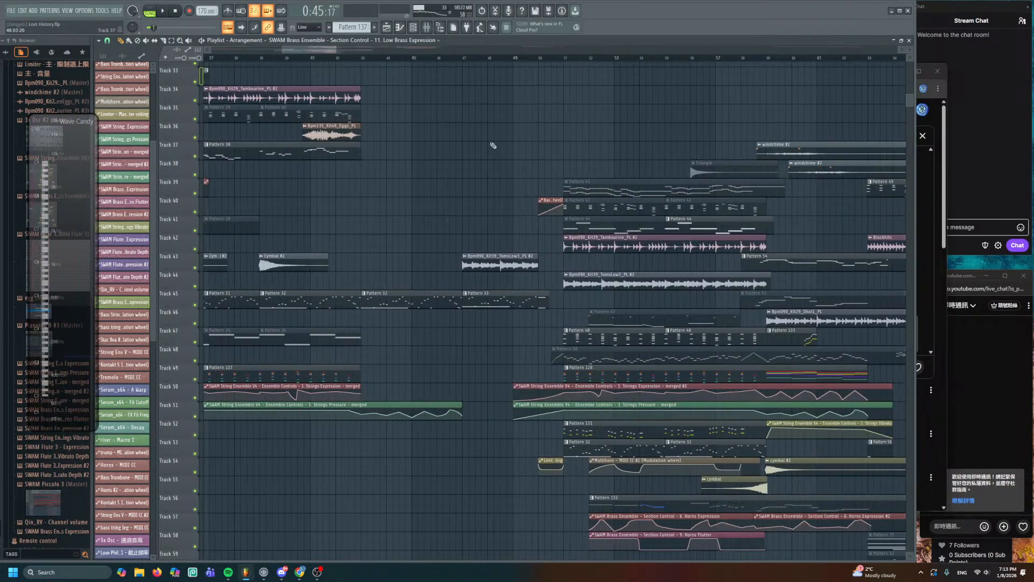
{"action": "left_click", "coordinate": [463, 59]}
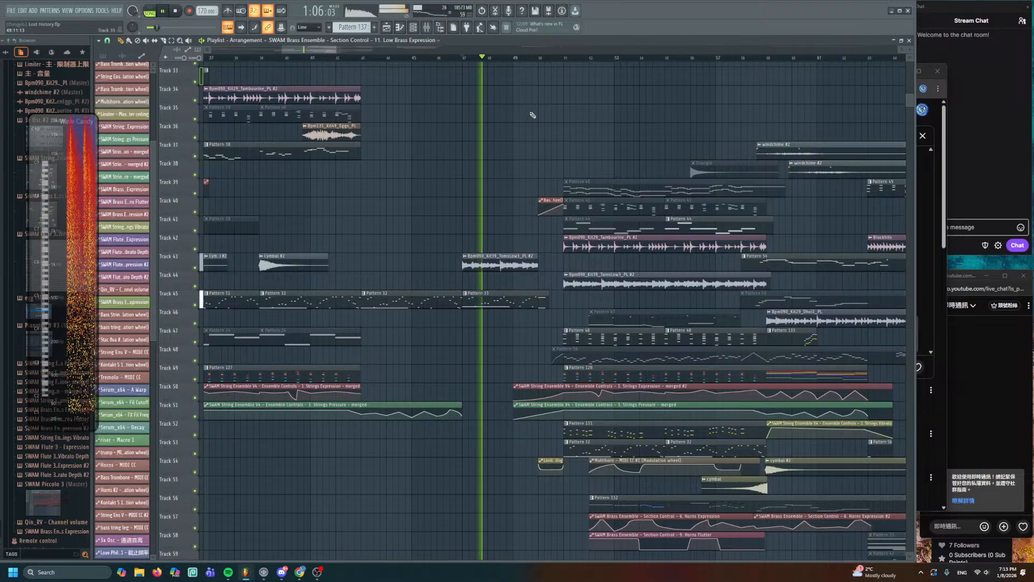
- Stop playback, pan back to earlier bars and upper tracks, and play from bar 51
{"action": "scroll", "coordinate": [404, 131], "scroll_direction": "up", "scroll_amount": 3}
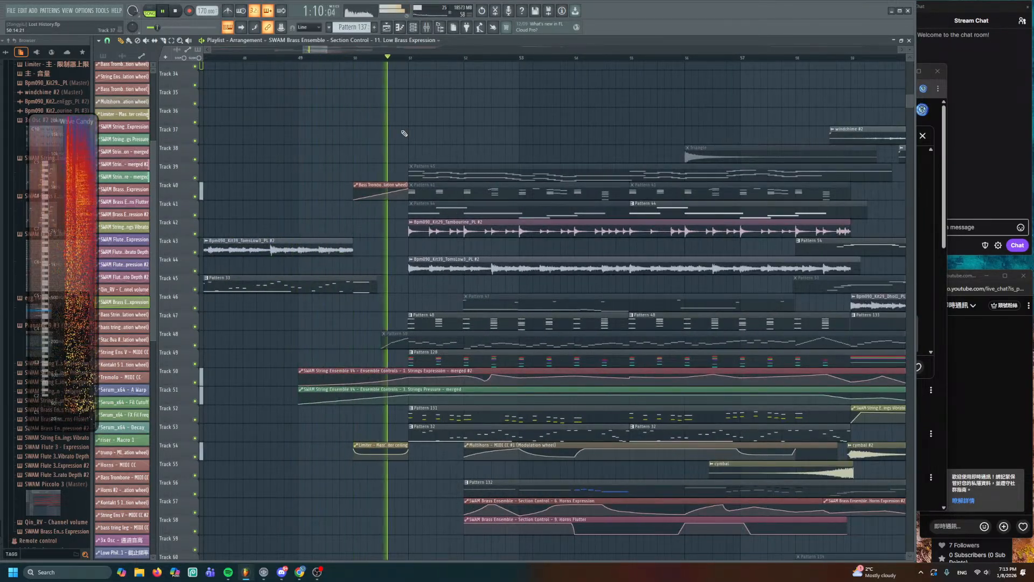
{"action": "scroll", "coordinate": [405, 145], "scroll_direction": "up", "scroll_amount": 4}
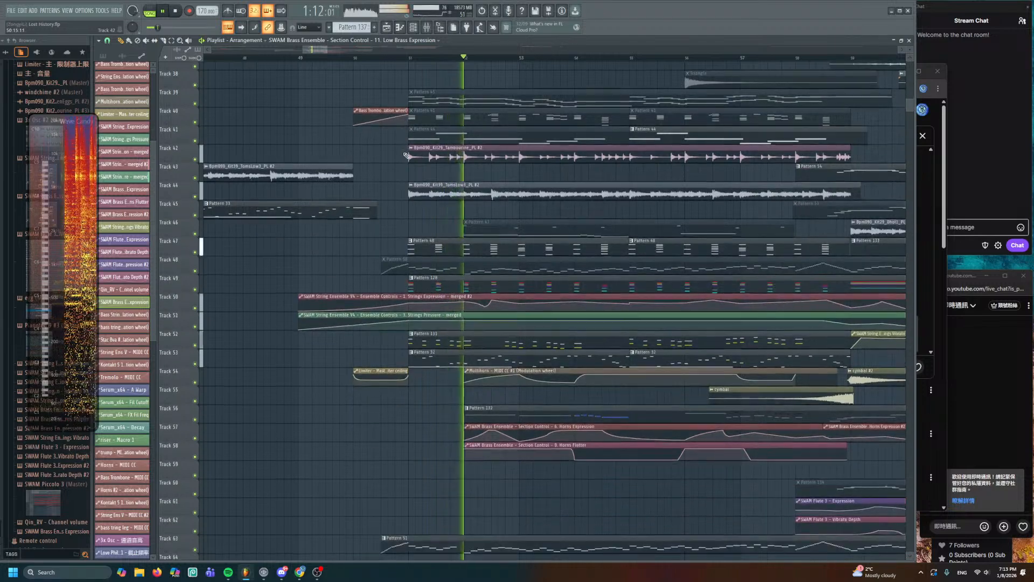
{"action": "scroll", "coordinate": [405, 161], "scroll_direction": "up", "scroll_amount": 8}
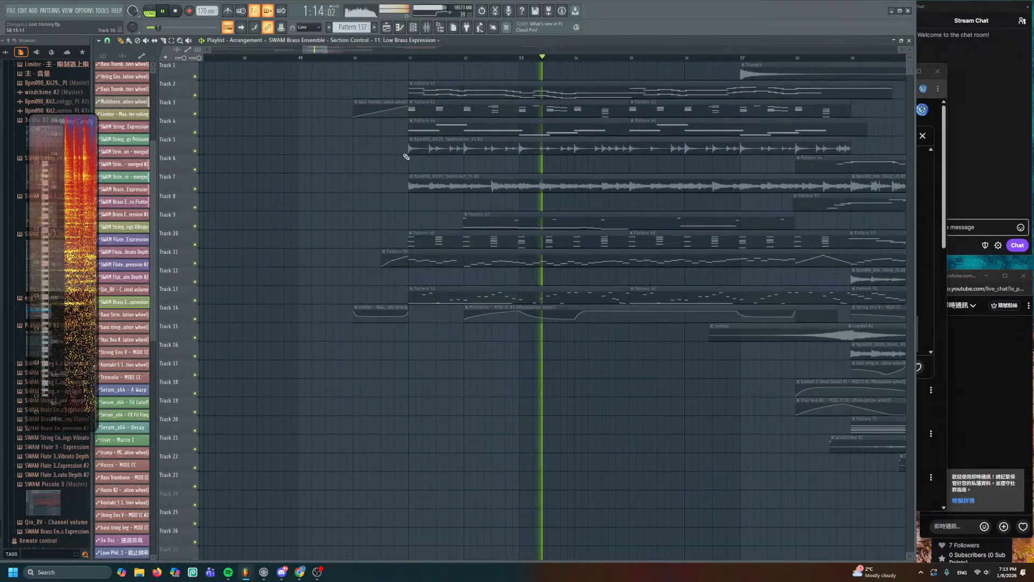
{"action": "scroll", "coordinate": [415, 215], "scroll_direction": "down", "scroll_amount": 13}
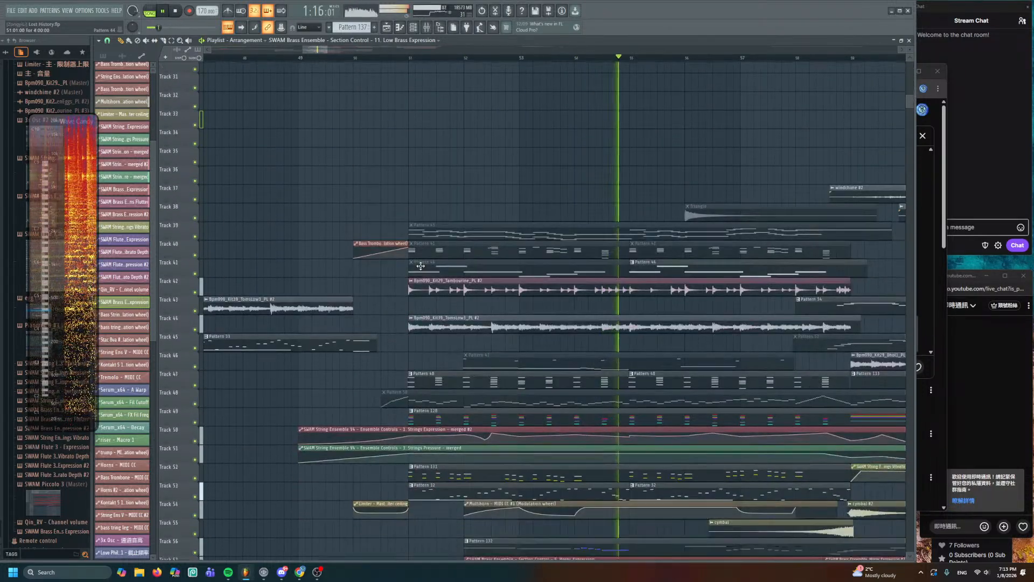
{"action": "key", "text": "space"}
{"action": "scroll", "coordinate": [443, 267], "scroll_direction": "down", "scroll_amount": 3}
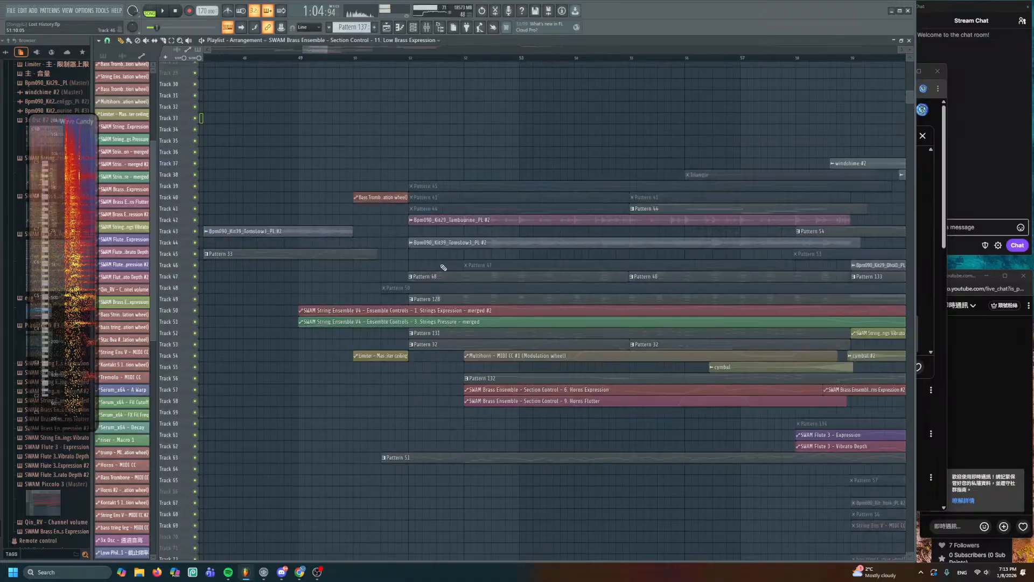
{"action": "scroll", "coordinate": [443, 267], "scroll_direction": "up", "scroll_amount": 1}
{"action": "scroll", "coordinate": [475, 279], "scroll_direction": "up", "scroll_amount": 1}
{"action": "left_click_drag", "start_coordinate": [477, 280], "coordinate": [390, 215]}
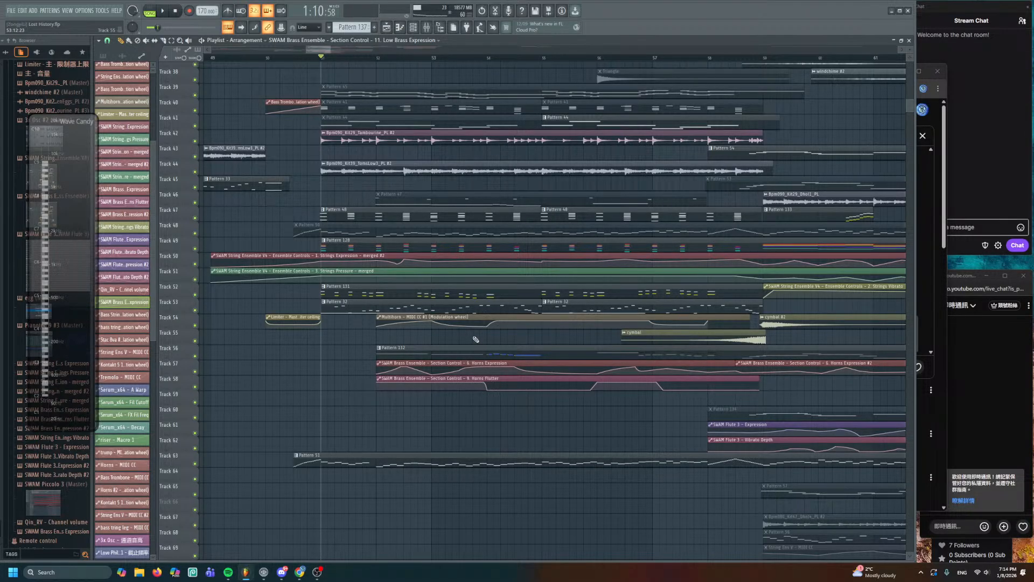
{"action": "scroll", "coordinate": [475, 340], "scroll_direction": "down", "scroll_amount": 1}
{"action": "key", "text": "space"}
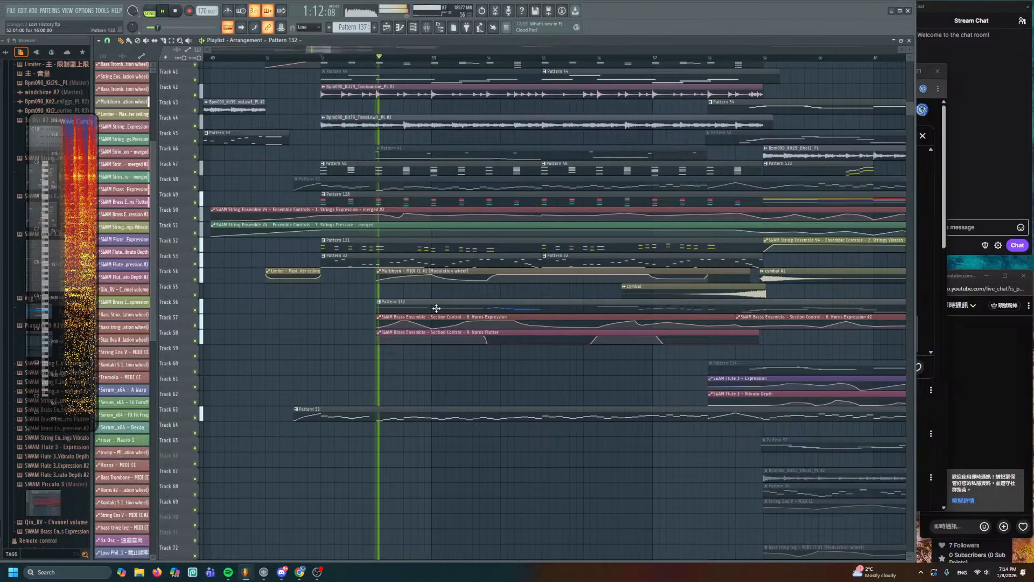
- Open Pattern 132 in the piano roll to review its brass notes and stop playback
{"action": "double_click", "coordinate": [437, 308]}
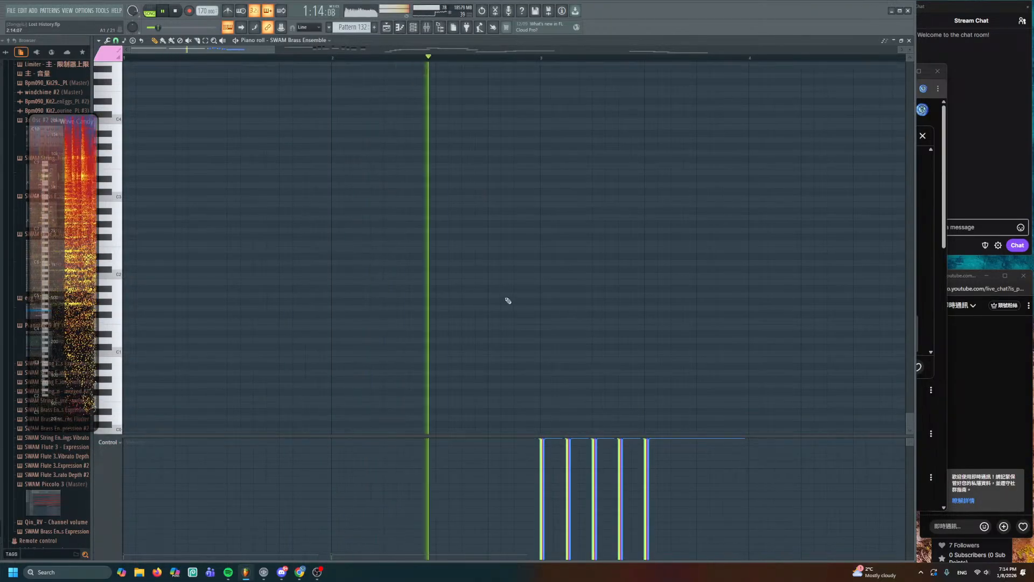
{"action": "scroll", "coordinate": [521, 409], "scroll_direction": "up", "scroll_amount": 10}
{"action": "left_click_drag", "start_coordinate": [522, 309], "coordinate": [378, 330]}
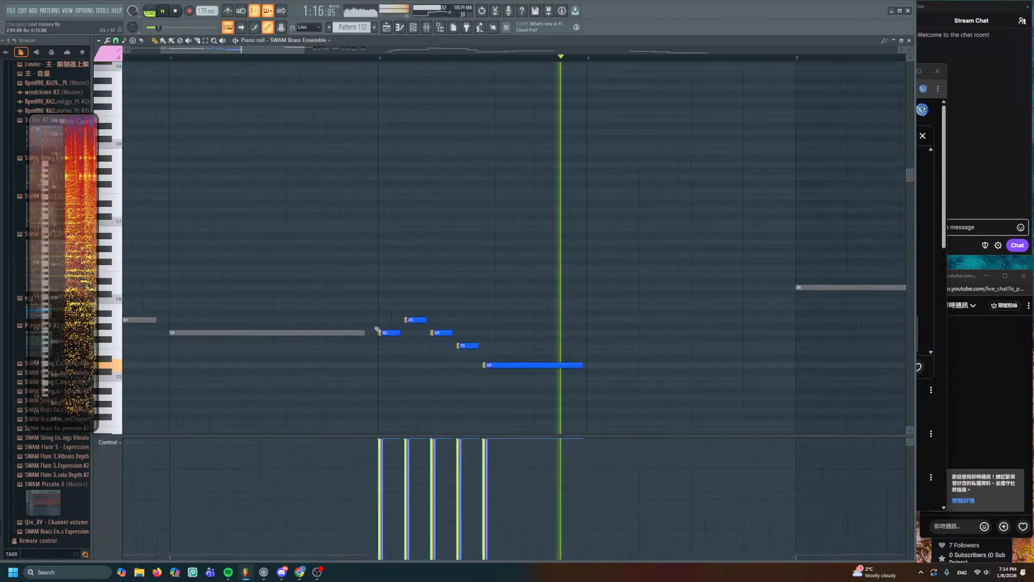
{"action": "left_click_drag", "start_coordinate": [473, 270], "coordinate": [635, 294]}
{"action": "key", "text": "space"}
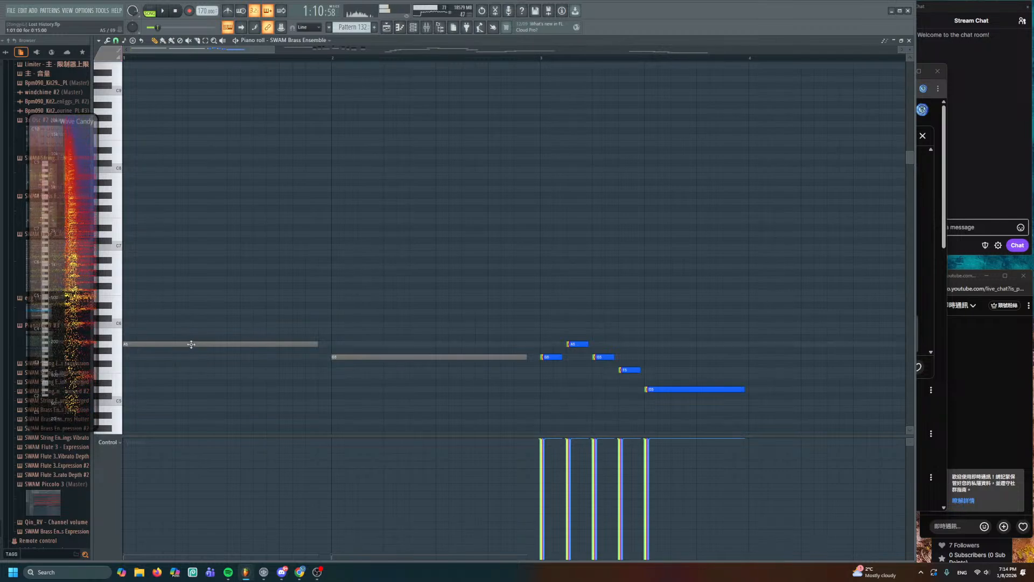
- Create the new empty Pattern 138 and return to the playlist
{"action": "left_click", "coordinate": [133, 232]}
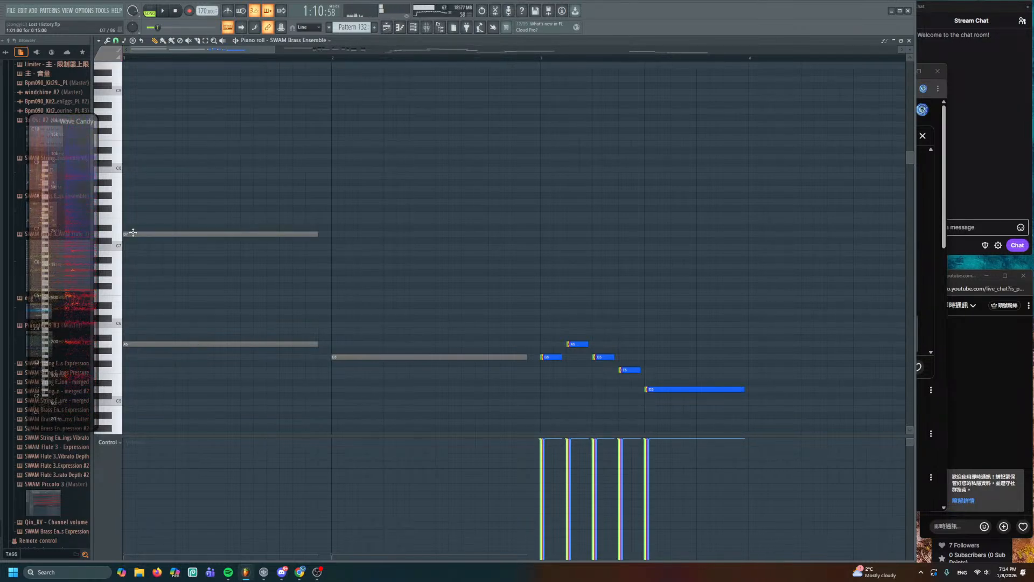
{"action": "left_click", "coordinate": [374, 28]}
{"action": "left_click", "coordinate": [387, 27]}
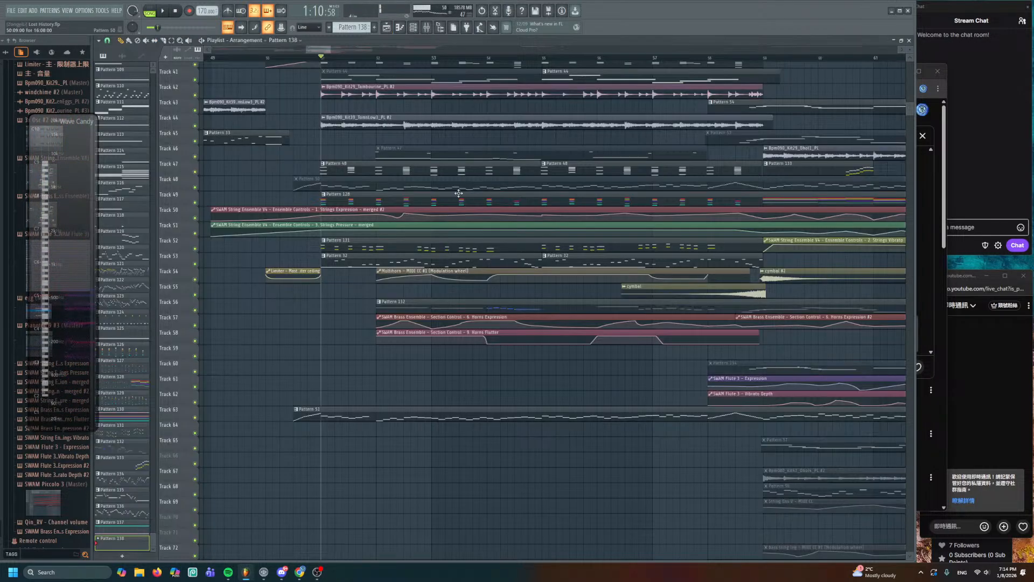
- Place Pattern 138 on Track 59 and set the note colour to pink
{"action": "double_click", "coordinate": [345, 353]}
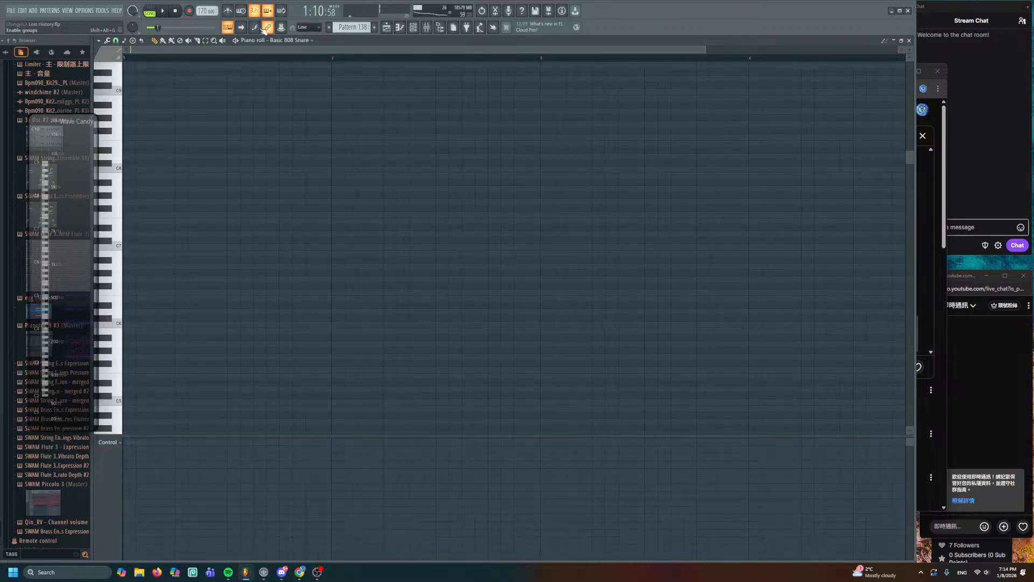
{"action": "left_click", "coordinate": [109, 52]}
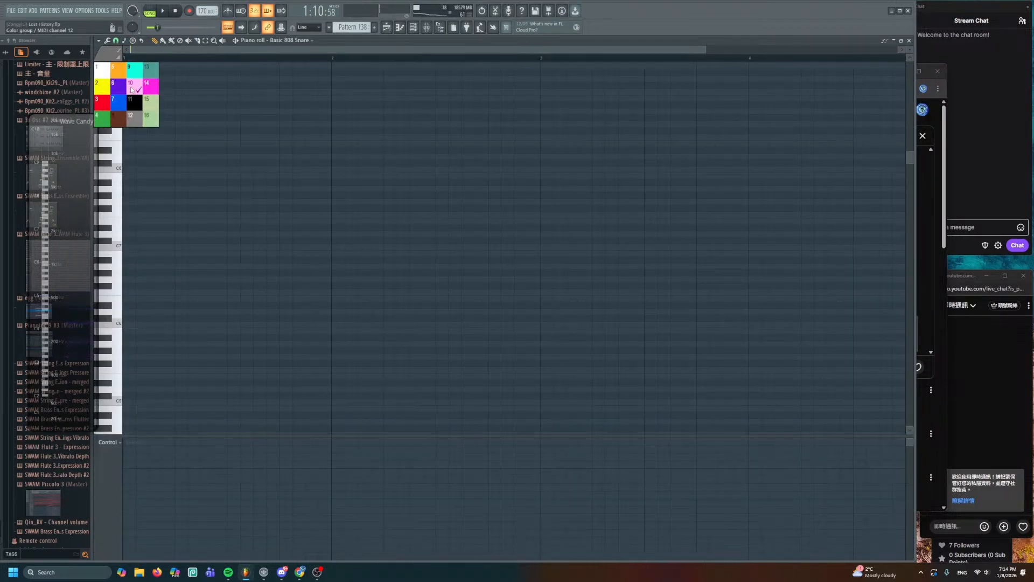
{"action": "left_click", "coordinate": [132, 90]}
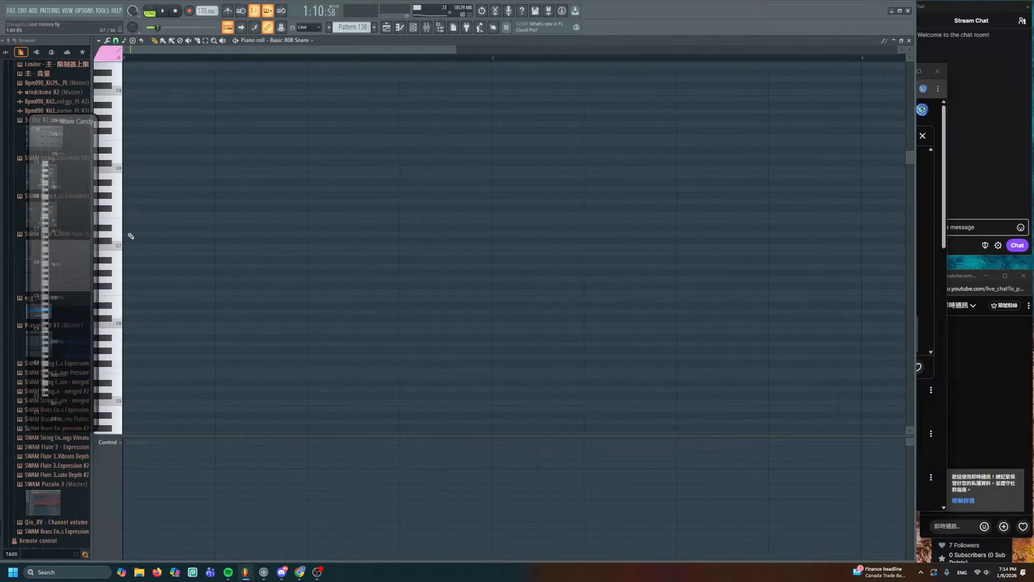
{"action": "left_click", "coordinate": [189, 234]}
{"action": "left_click_drag", "start_coordinate": [168, 148], "coordinate": [135, 353]}
{"action": "right_click", "coordinate": [156, 358]}
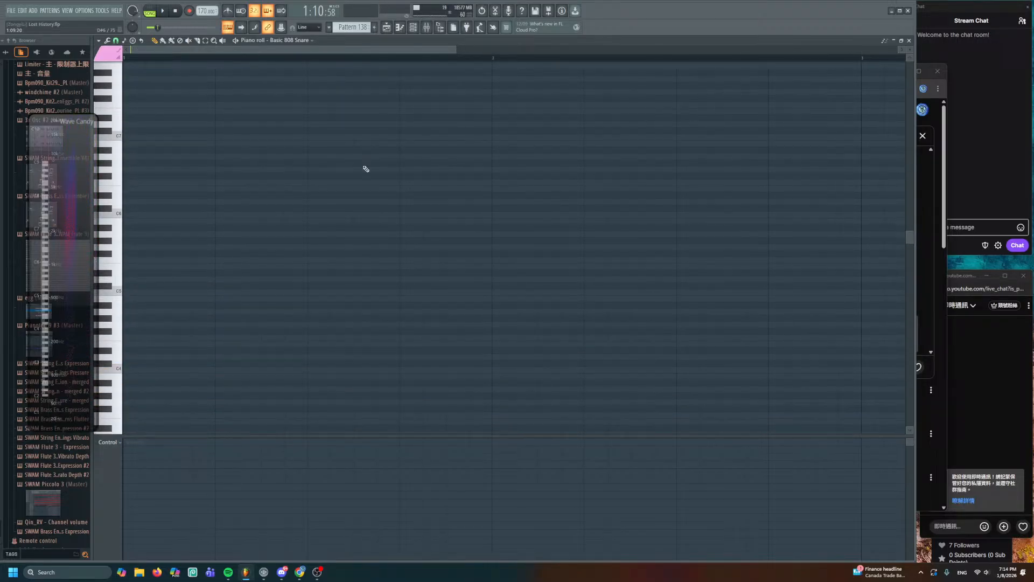
- Draw one long SWAM Brass Ensemble note on a higher pitch and raise its velocity
{"action": "left_click", "coordinate": [411, 28]}
{"action": "scroll", "coordinate": [223, 480], "scroll_direction": "down", "scroll_amount": 10}
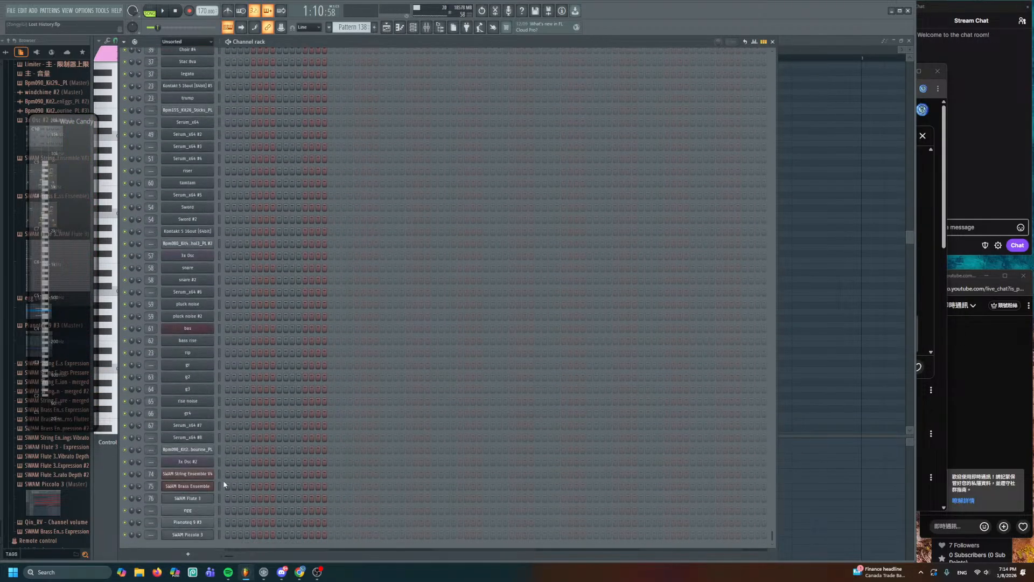
{"action": "right_click", "coordinate": [201, 488]}
{"action": "left_click", "coordinate": [232, 437]}
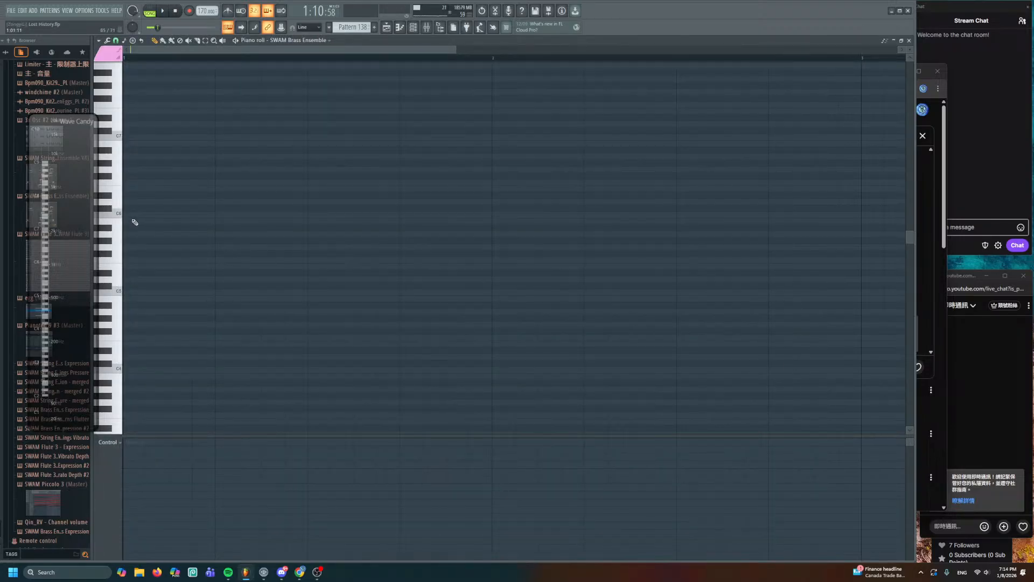
{"action": "left_click", "coordinate": [132, 205]}
{"action": "right_click", "coordinate": [132, 204]}
{"action": "left_click", "coordinate": [130, 123]}
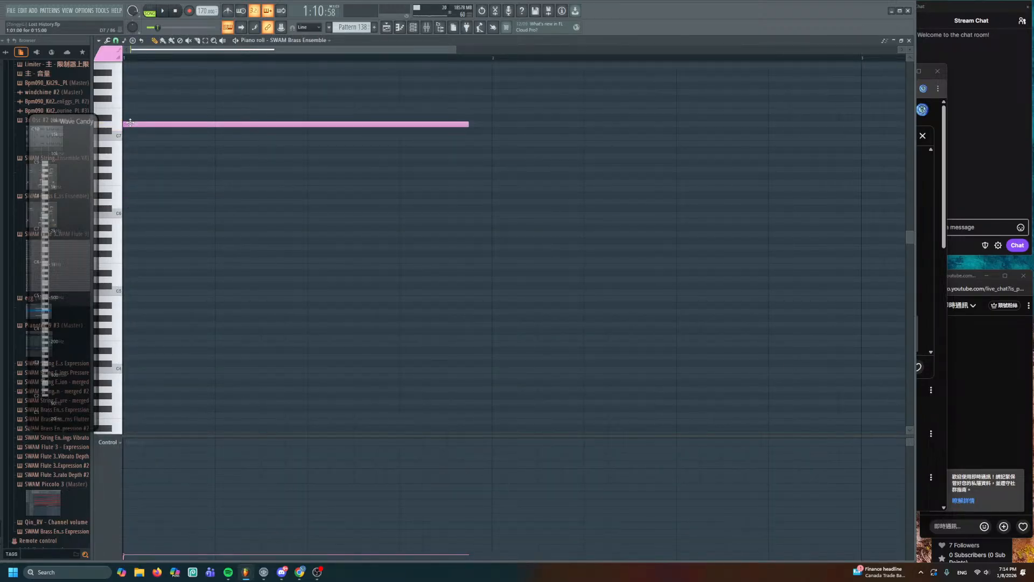
{"action": "left_click", "coordinate": [148, 497]}
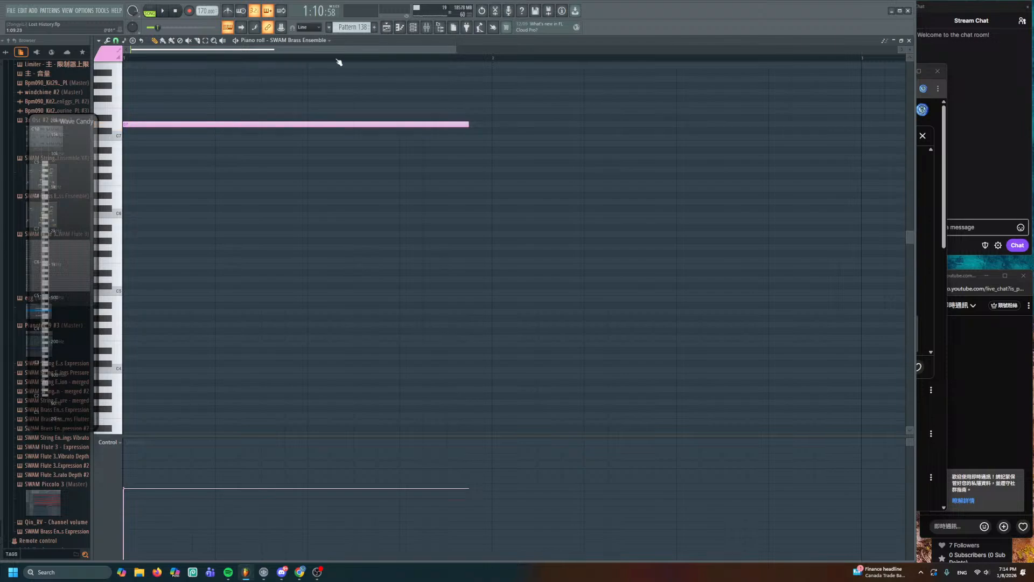
{"action": "left_click", "coordinate": [386, 27]}
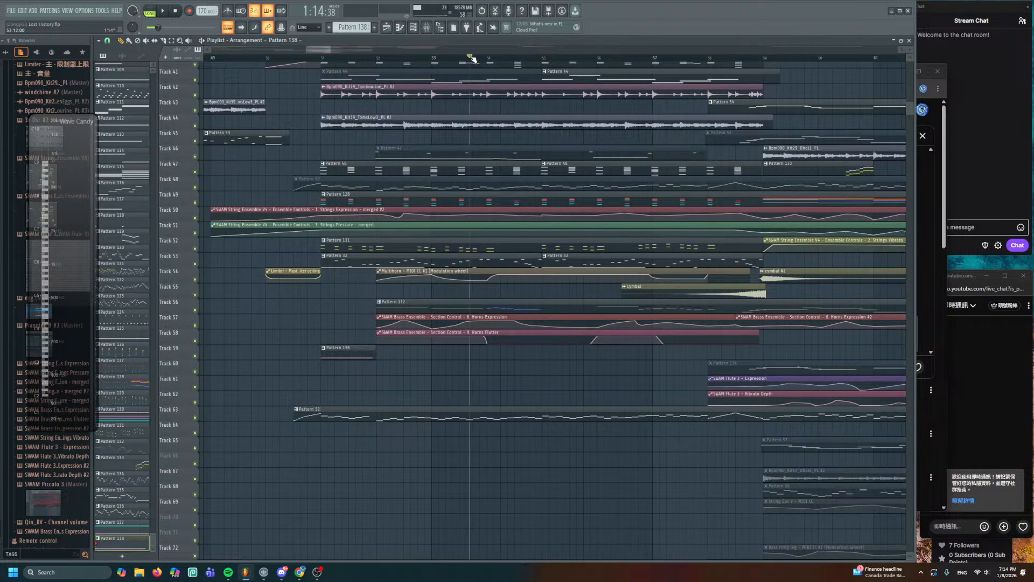
- In Pattern 138's brass note editor, switch to black colour 11 and delete the long pink note
{"action": "double_click", "coordinate": [342, 355]}
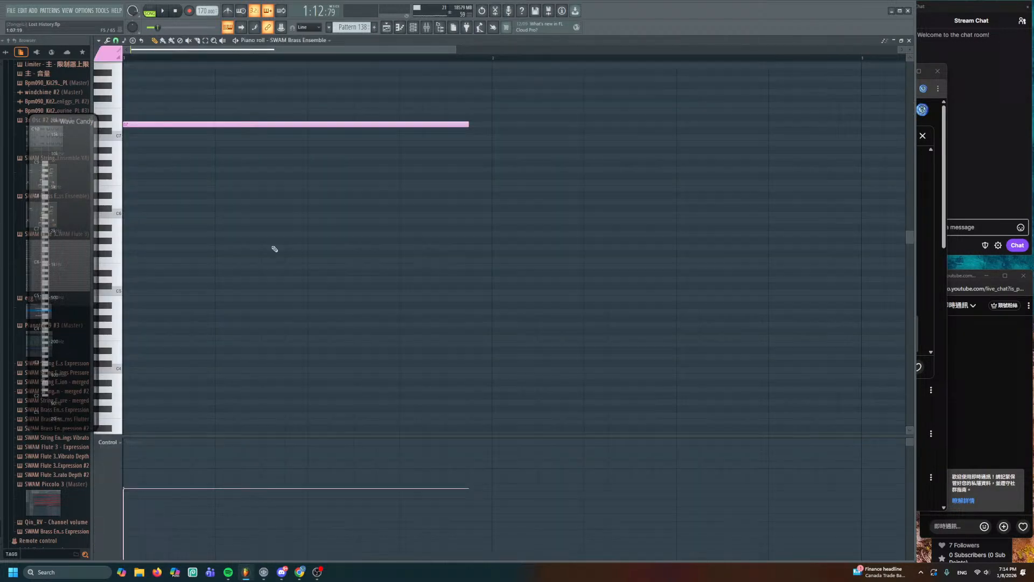
{"action": "left_click", "coordinate": [414, 30]}
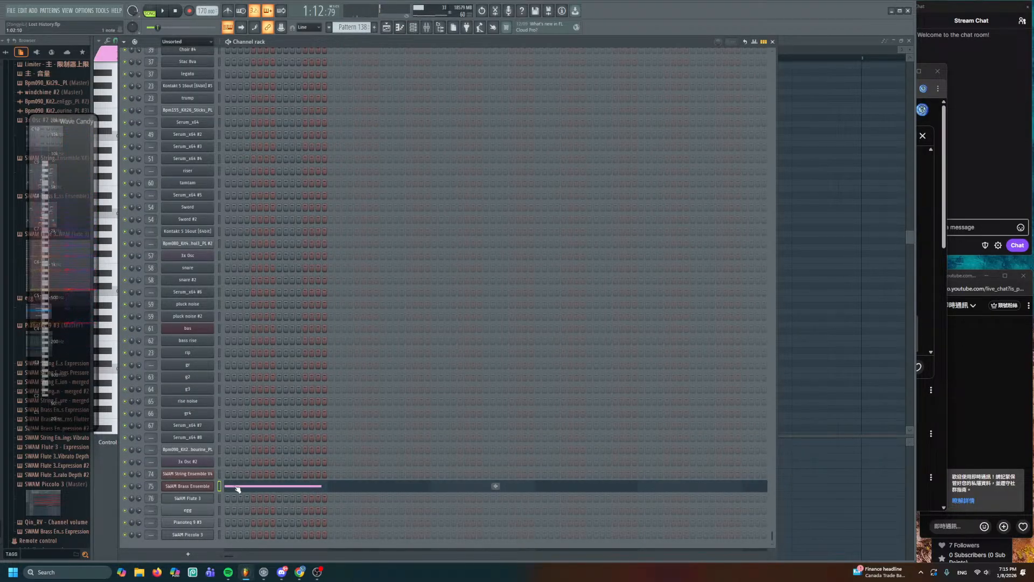
{"action": "left_click", "coordinate": [233, 486]}
{"action": "scroll", "coordinate": [213, 267], "scroll_direction": "up", "scroll_amount": 3}
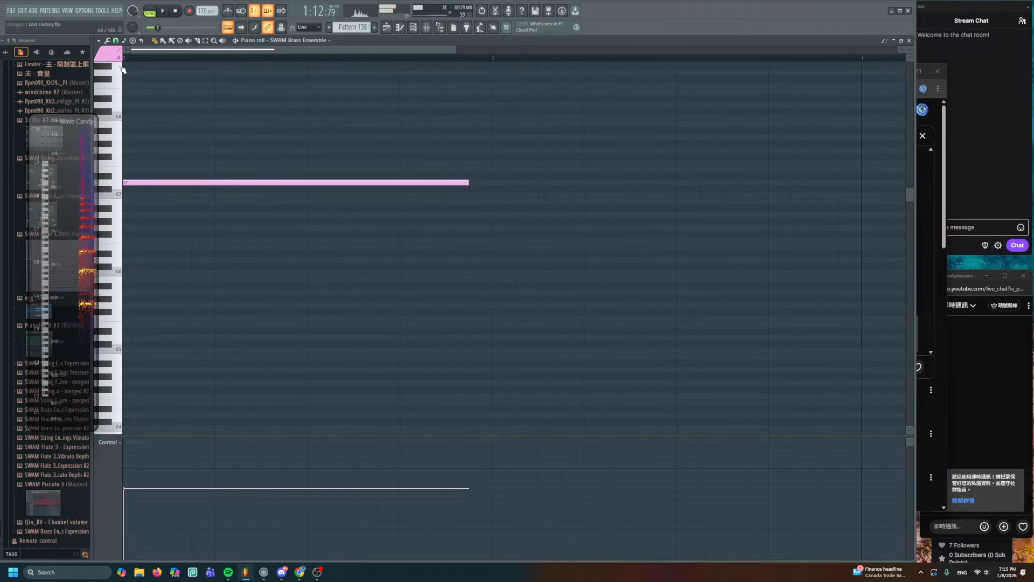
{"action": "left_click", "coordinate": [106, 55]}
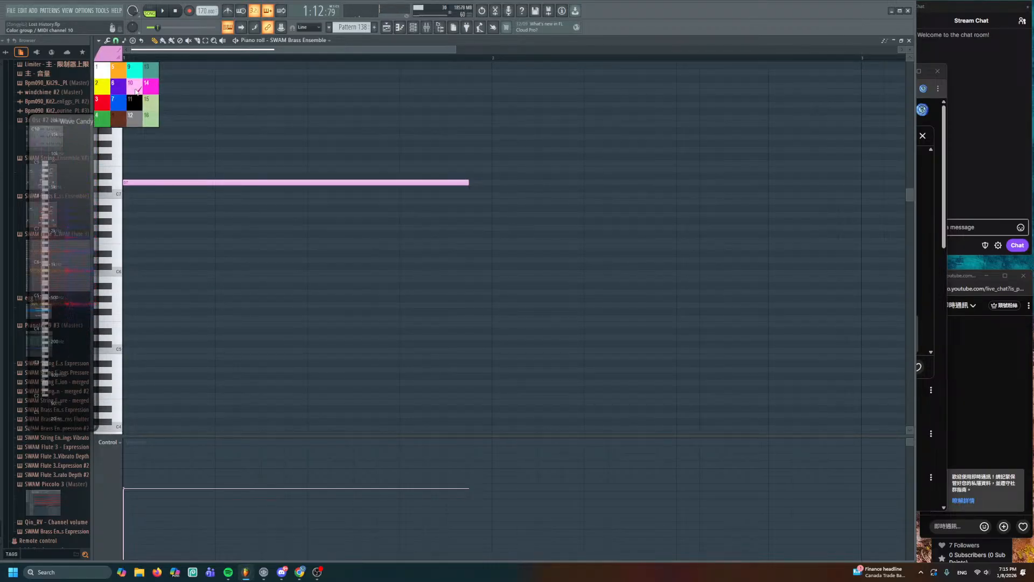
{"action": "left_click", "coordinate": [137, 101]}
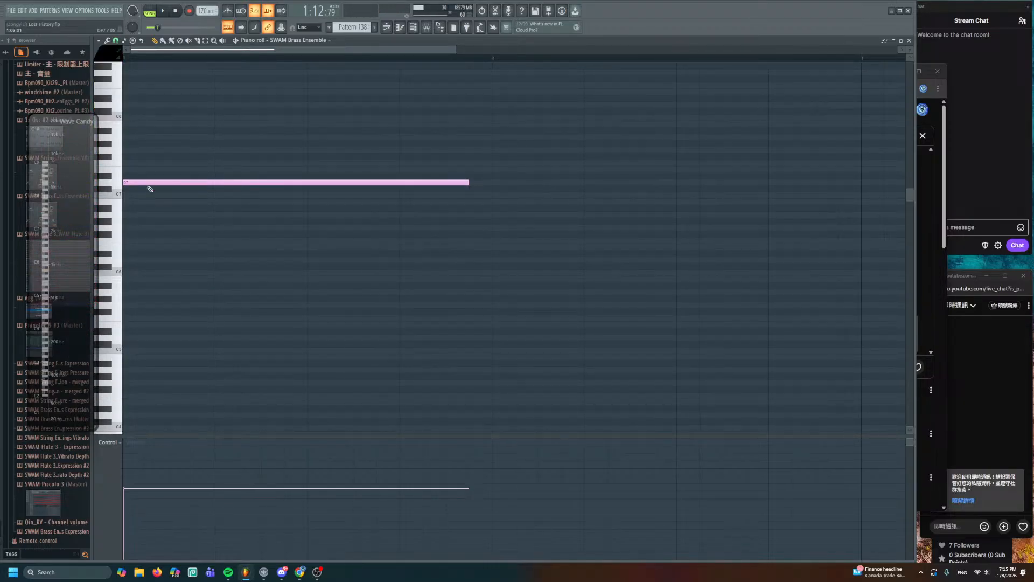
{"action": "right_click", "coordinate": [165, 182]}
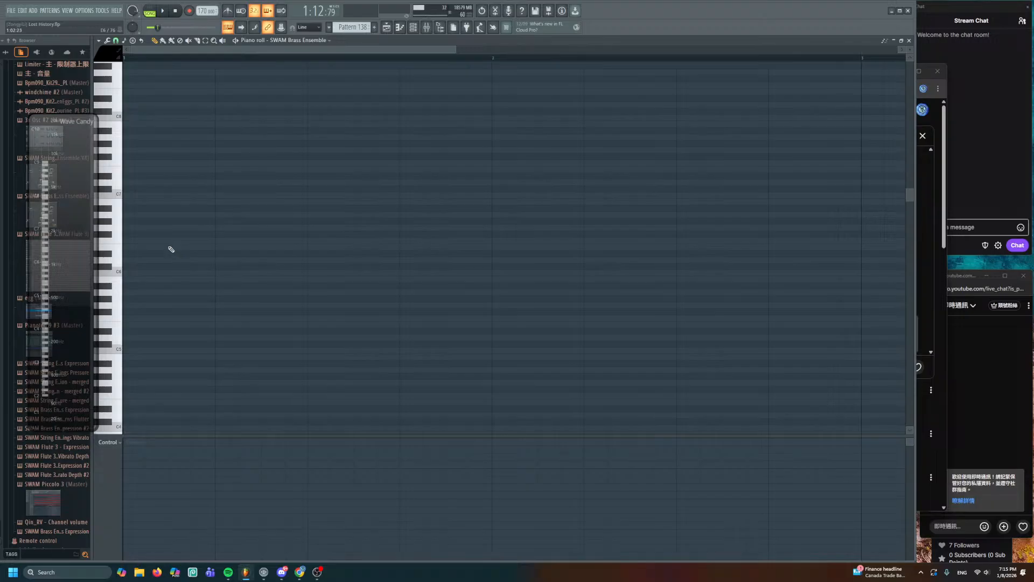
- Draw a new black note at the auditioned pitch and shorten it to a single step
{"action": "left_click", "coordinate": [130, 183]}
{"action": "right_click", "coordinate": [131, 185]}
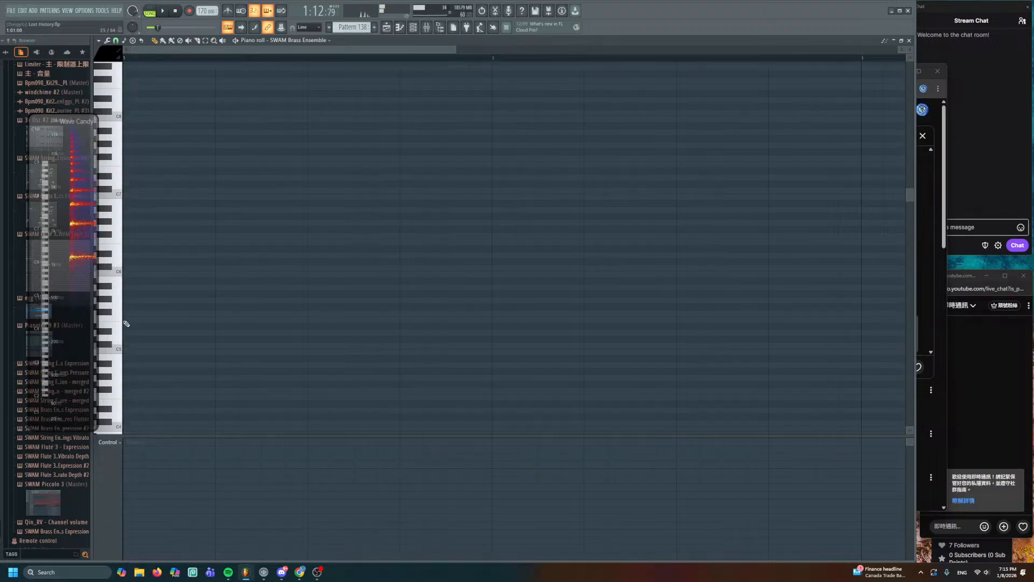
{"action": "scroll", "coordinate": [129, 302], "scroll_direction": "down", "scroll_amount": 2}
{"action": "scroll", "coordinate": [128, 303], "scroll_direction": "down", "scroll_amount": 4}
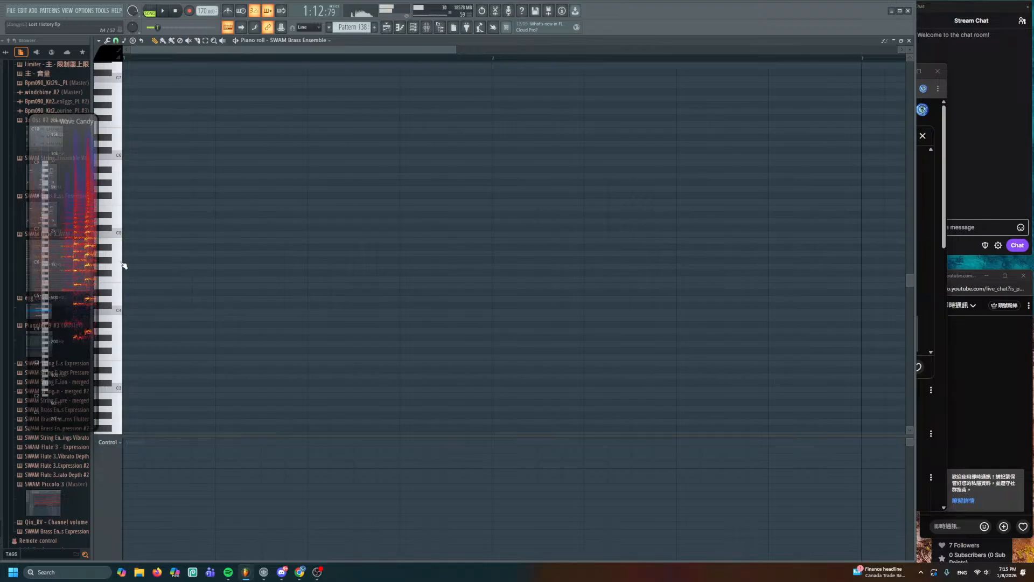
{"action": "scroll", "coordinate": [124, 226], "scroll_direction": "up", "scroll_amount": 2}
{"action": "left_click", "coordinate": [119, 216]}
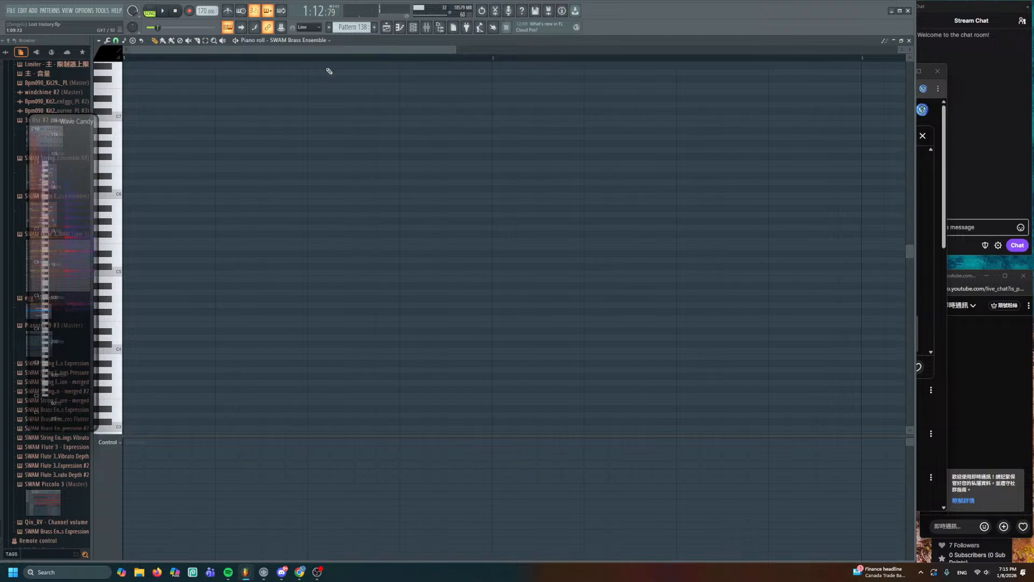
{"action": "left_click", "coordinate": [141, 184]}
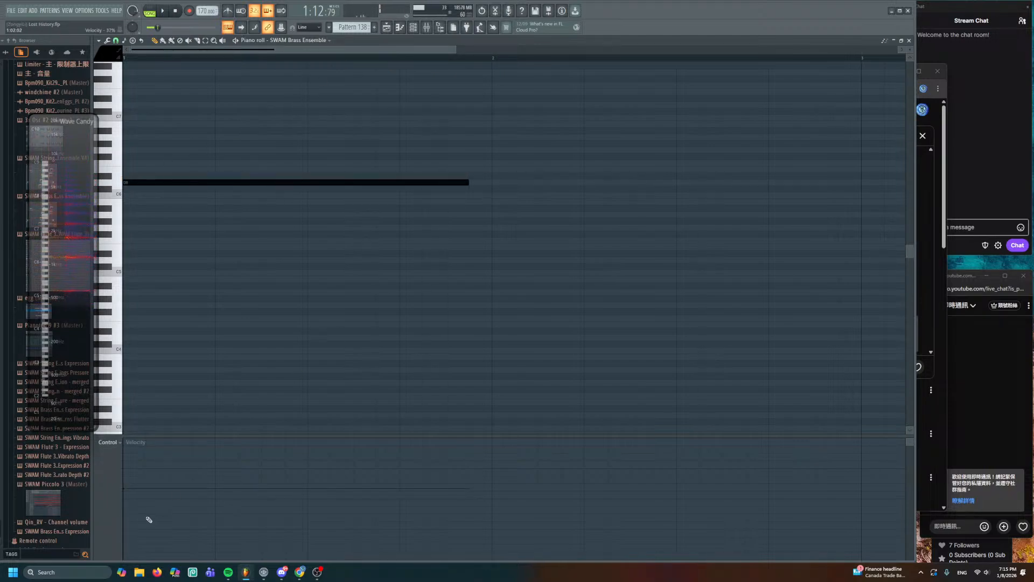
{"action": "left_click_drag", "start_coordinate": [468, 181], "coordinate": [131, 195]}
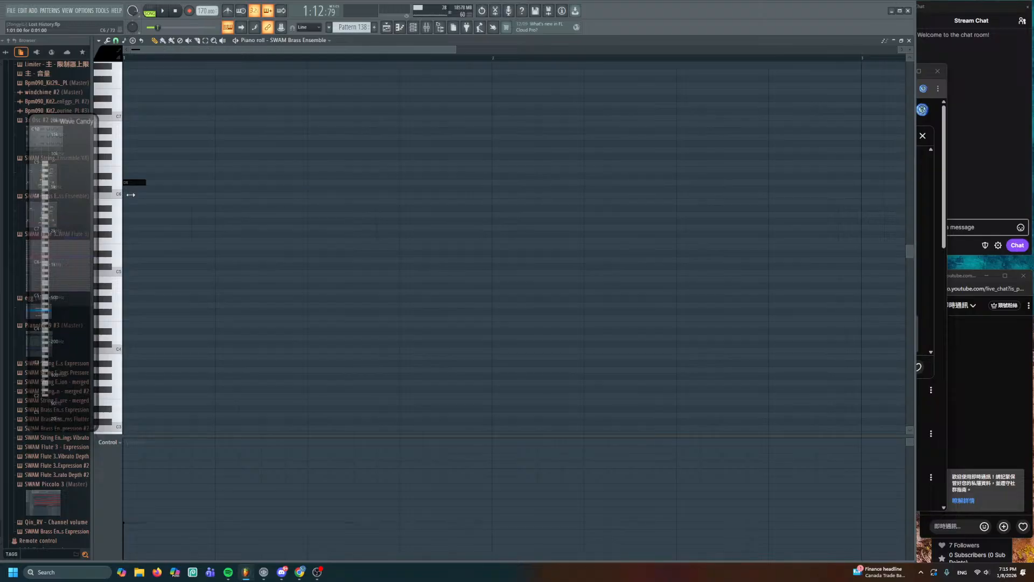
{"action": "left_click", "coordinate": [402, 28]}
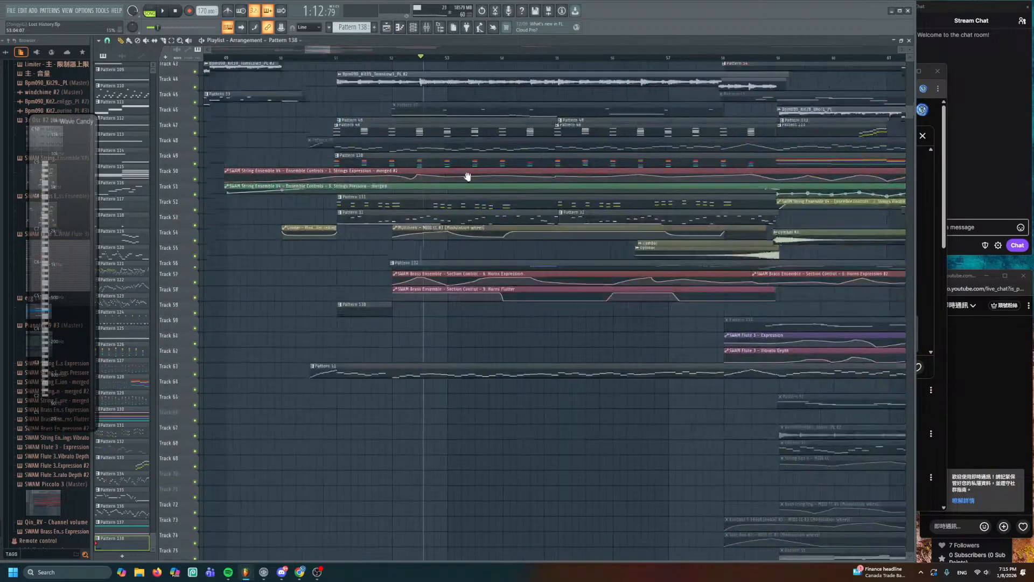
- Remove the Brass Expression target link from the Horns Expression automation clip
{"action": "left_click", "coordinate": [500, 266]}
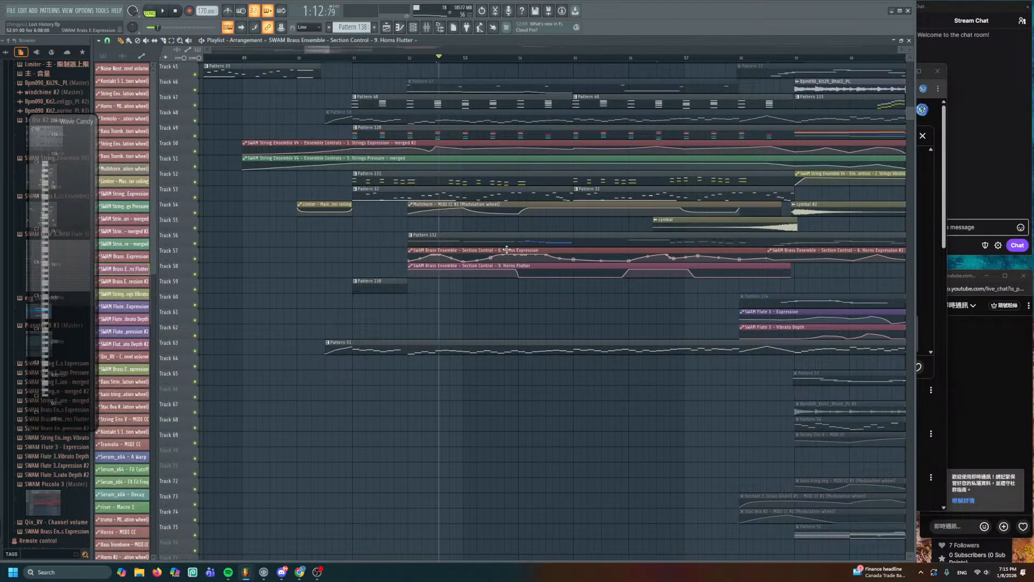
{"action": "double_click", "coordinate": [507, 249]}
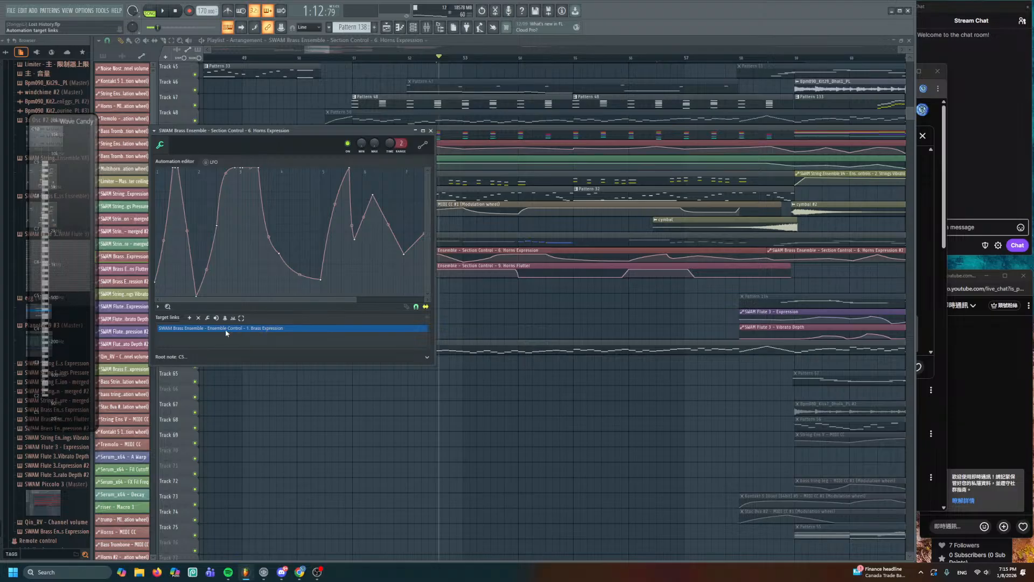
{"action": "left_click", "coordinate": [198, 318]}
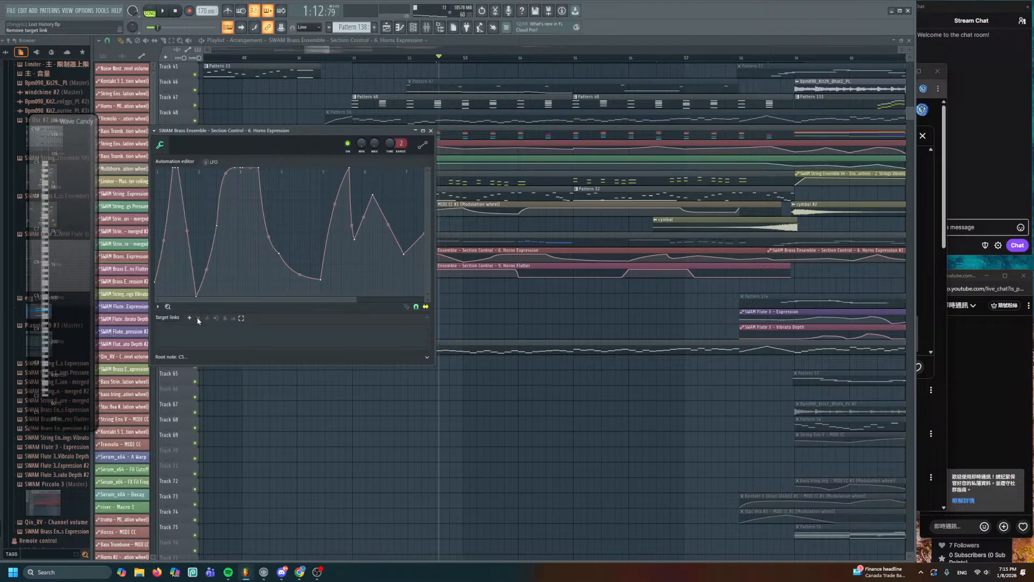
- Set the Channel rack's group filter to Unsorted to show all channels
{"action": "left_click", "coordinate": [414, 27]}
{"action": "left_click", "coordinate": [205, 42]}
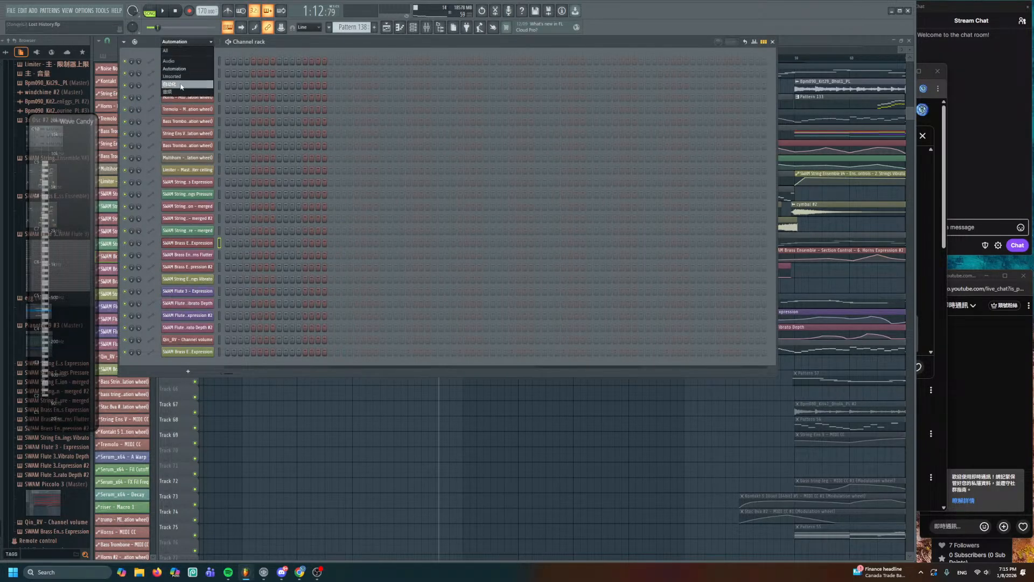
{"action": "left_click", "coordinate": [188, 81]}
- Check the SWAM Brass Ensemble controls, then remove the Horns Flutter clip's Brass Flutter link
{"action": "scroll", "coordinate": [207, 503], "scroll_direction": "down", "scroll_amount": 6}
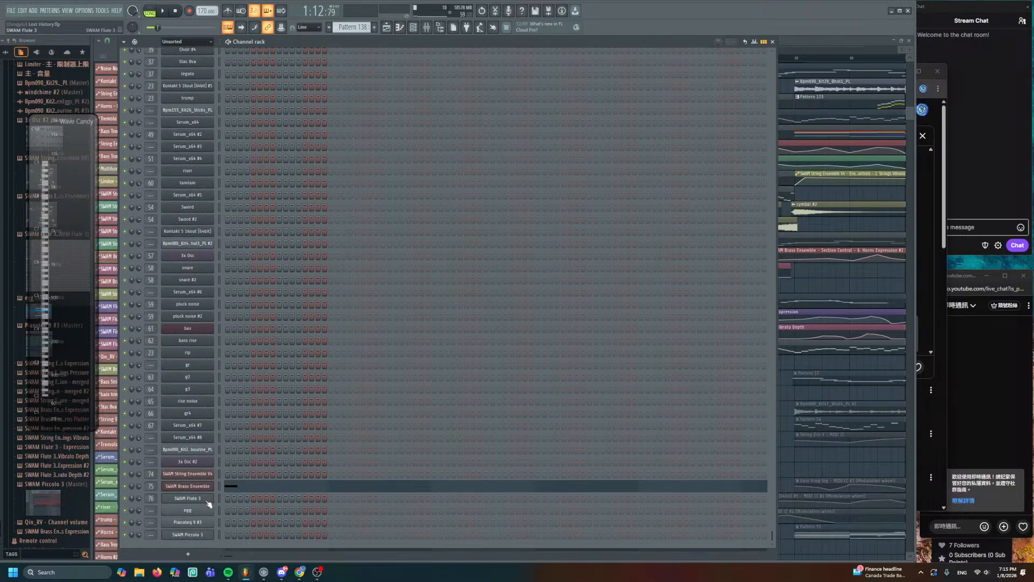
{"action": "left_click", "coordinate": [205, 488]}
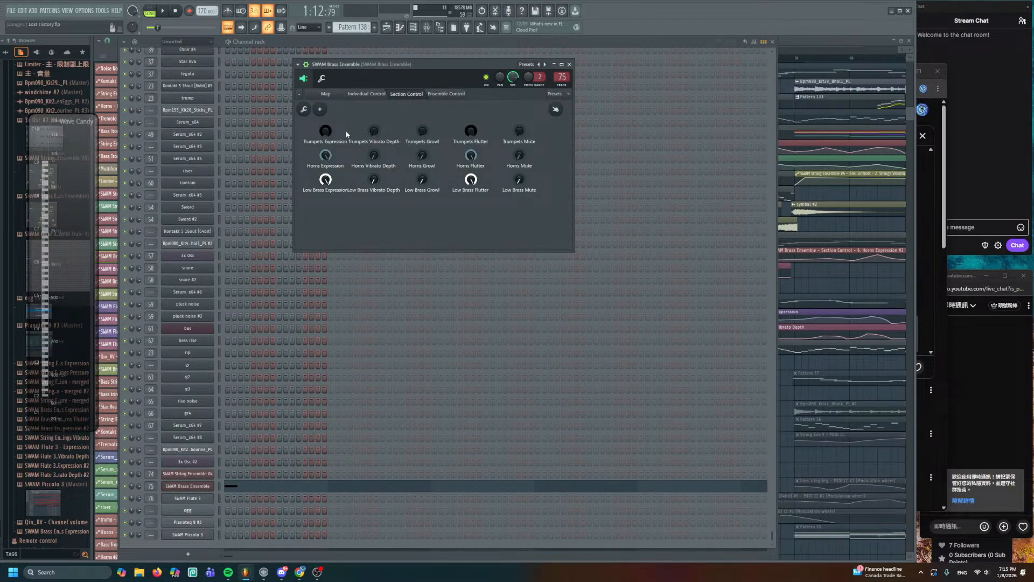
{"action": "left_click", "coordinate": [800, 47]}
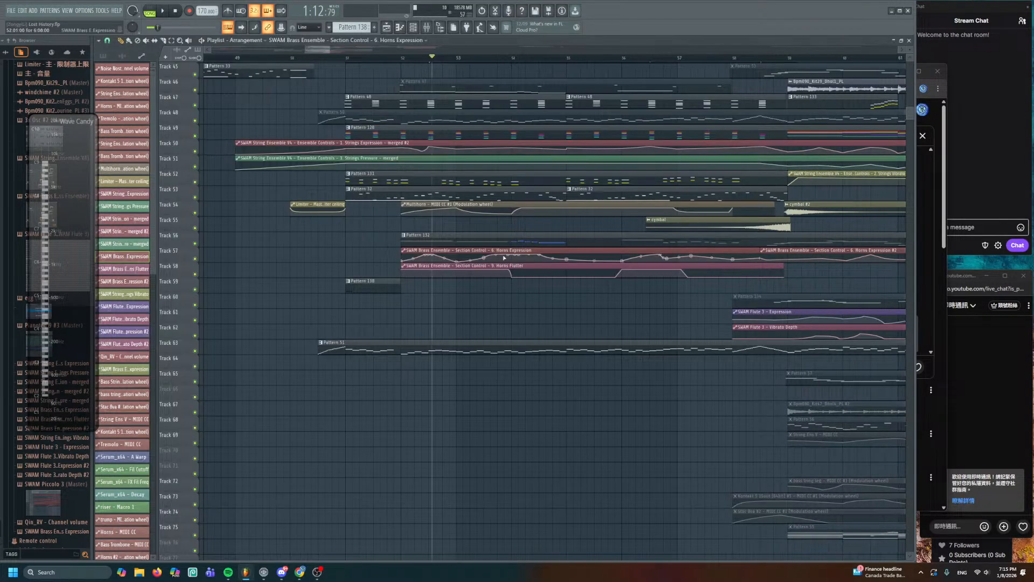
{"action": "double_click", "coordinate": [488, 266]}
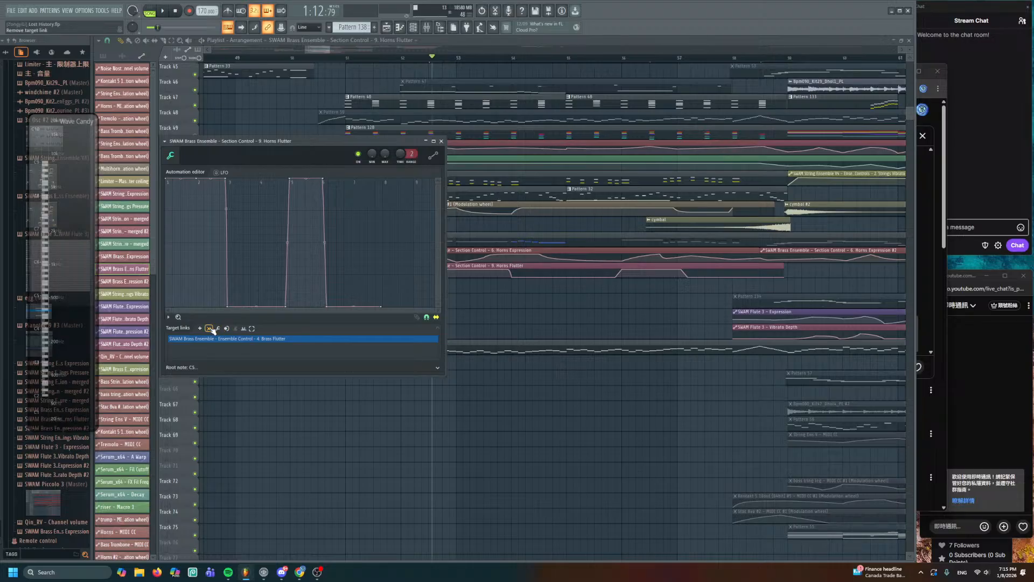
{"action": "left_click", "coordinate": [210, 328]}
- Show all channels unsorted, recheck the SWAM Brass Ensemble section controls, and return to the playlist
{"action": "left_click", "coordinate": [413, 29]}
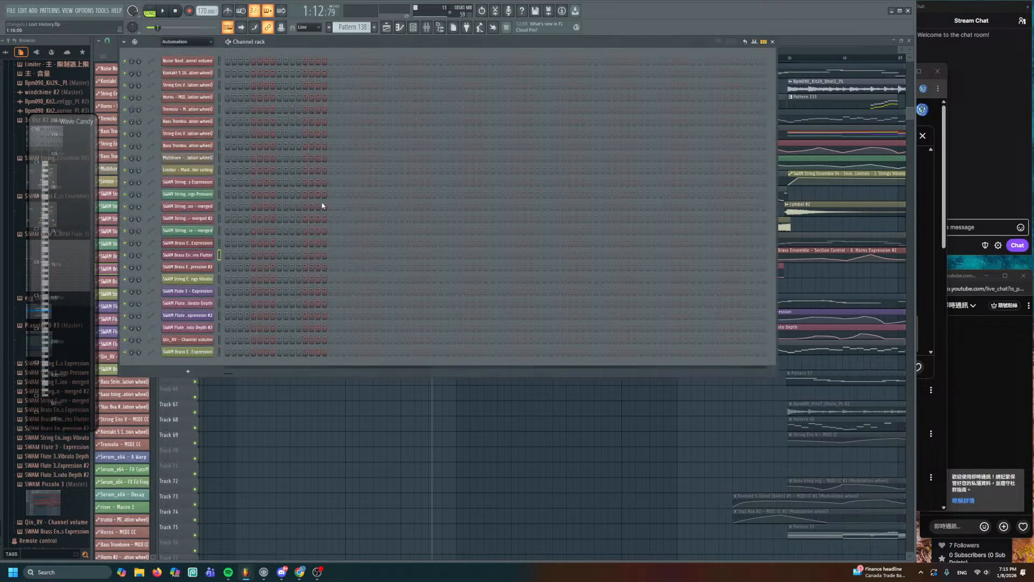
{"action": "left_click", "coordinate": [191, 42]}
{"action": "left_click", "coordinate": [180, 77]}
{"action": "scroll", "coordinate": [231, 309], "scroll_direction": "down", "scroll_amount": 10}
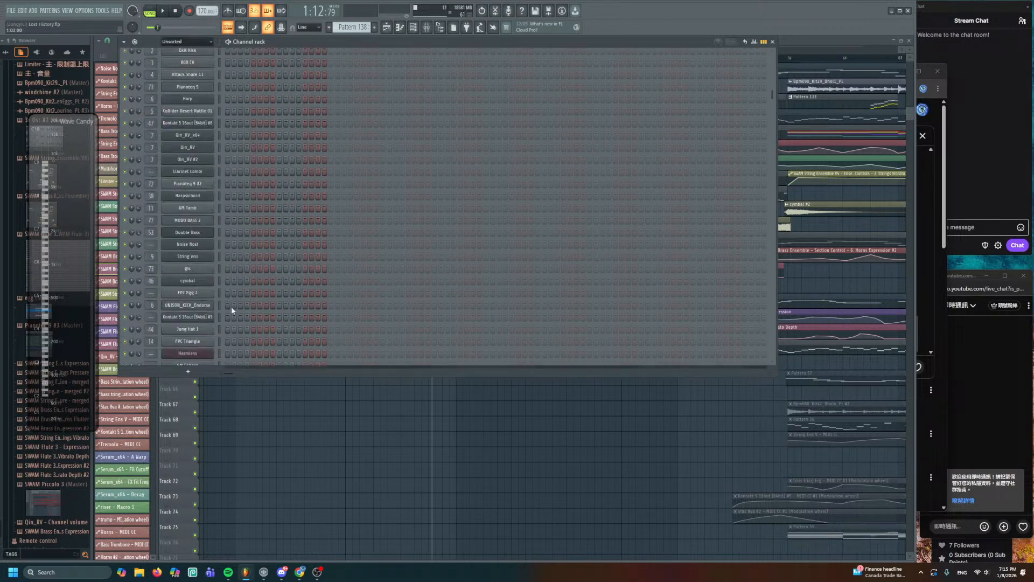
{"action": "scroll", "coordinate": [226, 350], "scroll_direction": "down", "scroll_amount": 10}
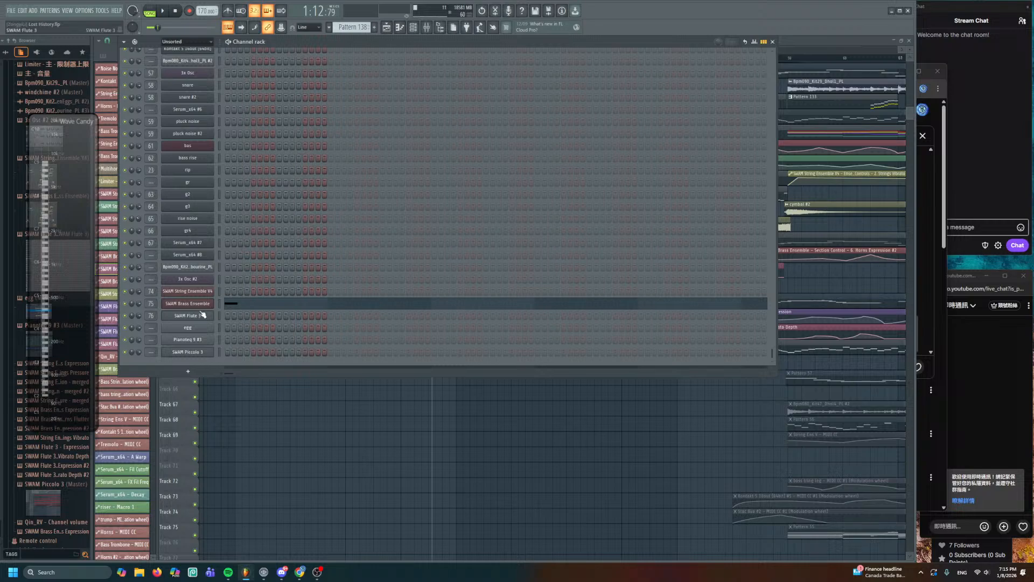
{"action": "left_click", "coordinate": [201, 305]}
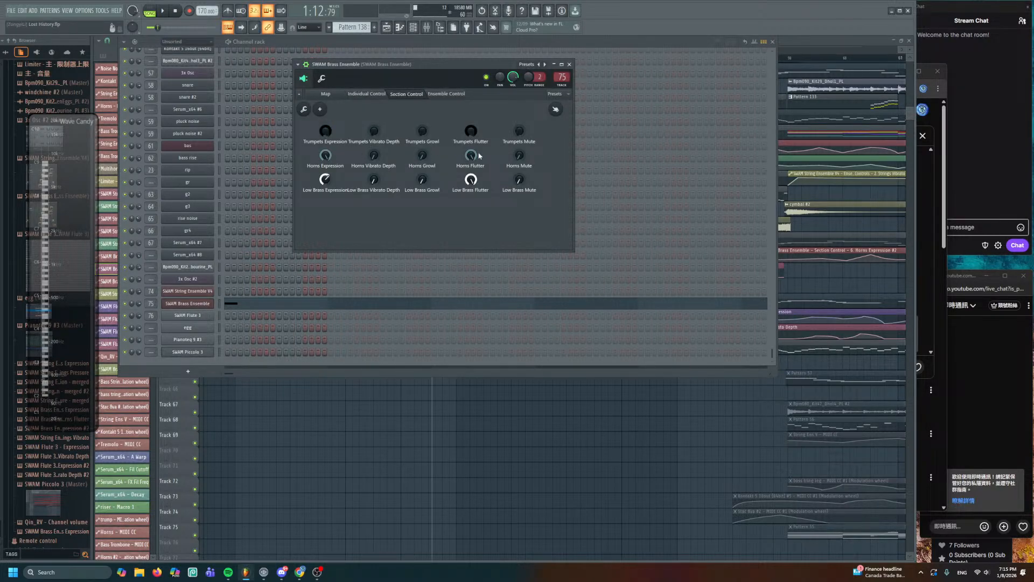
{"action": "right_click", "coordinate": [456, 434]}
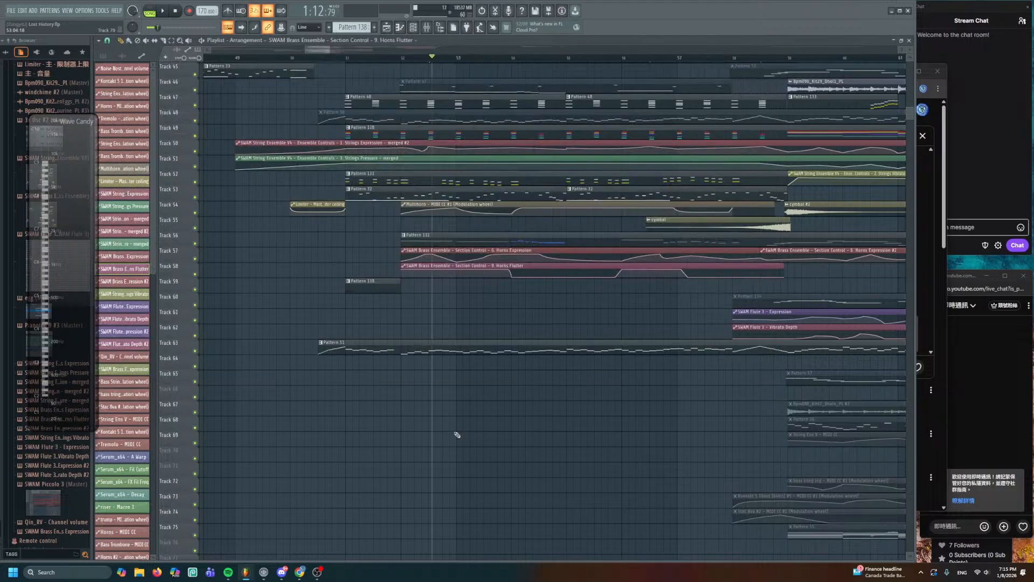
{"action": "scroll", "coordinate": [440, 300], "scroll_direction": "down", "scroll_amount": 1}
{"action": "scroll", "coordinate": [420, 282], "scroll_direction": "up", "scroll_amount": 3}
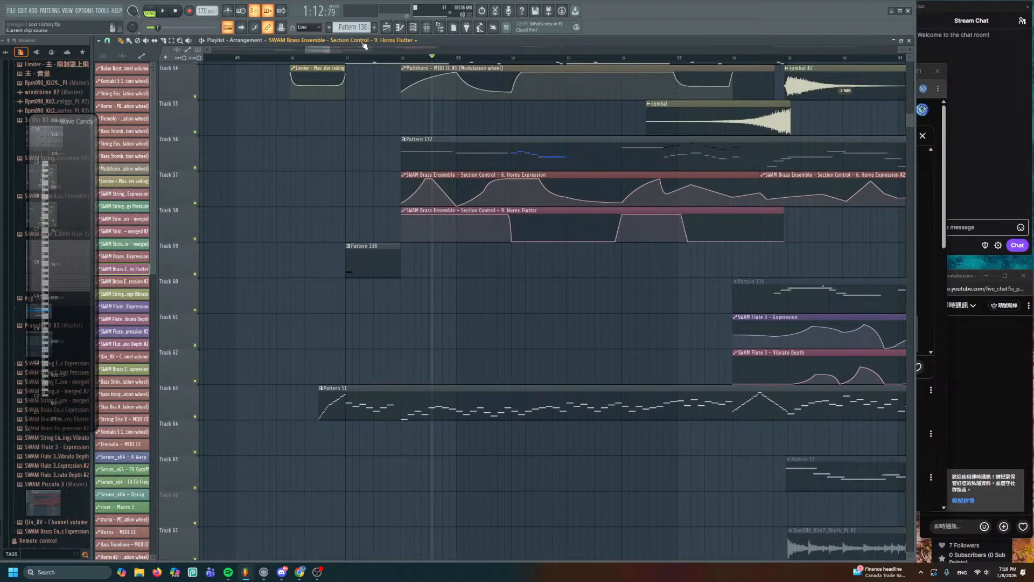
- Create a Trumpets Expression automation clip from the SWAM Brass Ensemble controls
{"action": "left_click_drag", "start_coordinate": [355, 59], "coordinate": [791, 132]}
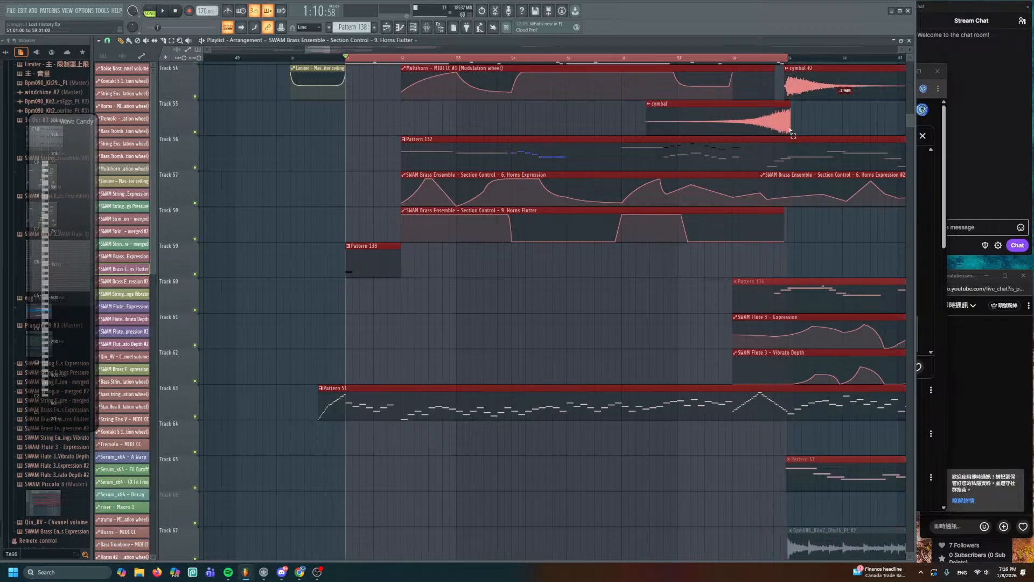
{"action": "scroll", "coordinate": [664, 180], "scroll_direction": "down", "scroll_amount": 4}
{"action": "scroll", "coordinate": [492, 231], "scroll_direction": "up", "scroll_amount": 2}
{"action": "right_click", "coordinate": [437, 231]}
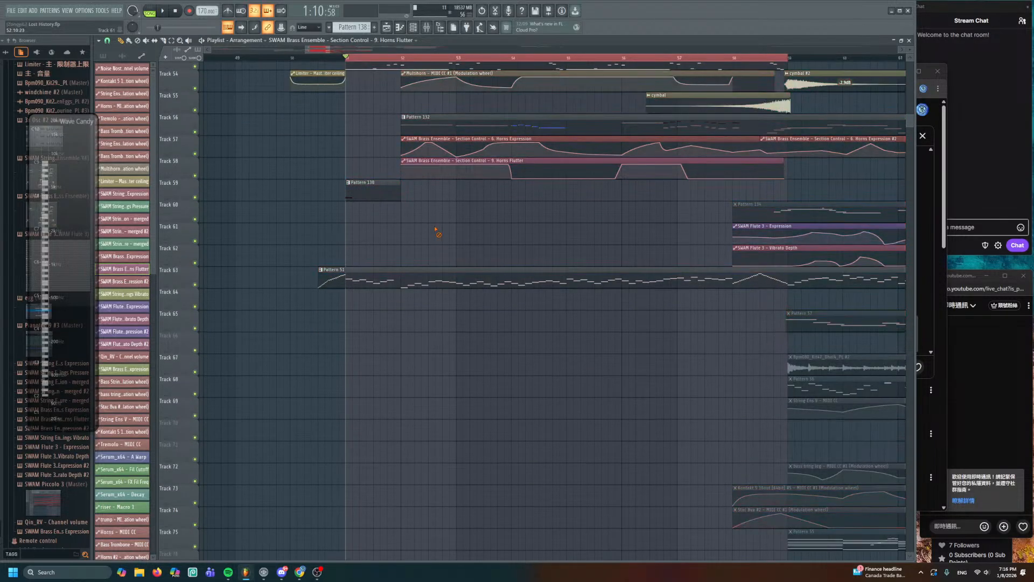
{"action": "scroll", "coordinate": [385, 195], "scroll_direction": "up", "scroll_amount": 2}
{"action": "scroll", "coordinate": [386, 196], "scroll_direction": "up", "scroll_amount": 1}
{"action": "double_click", "coordinate": [380, 297]}
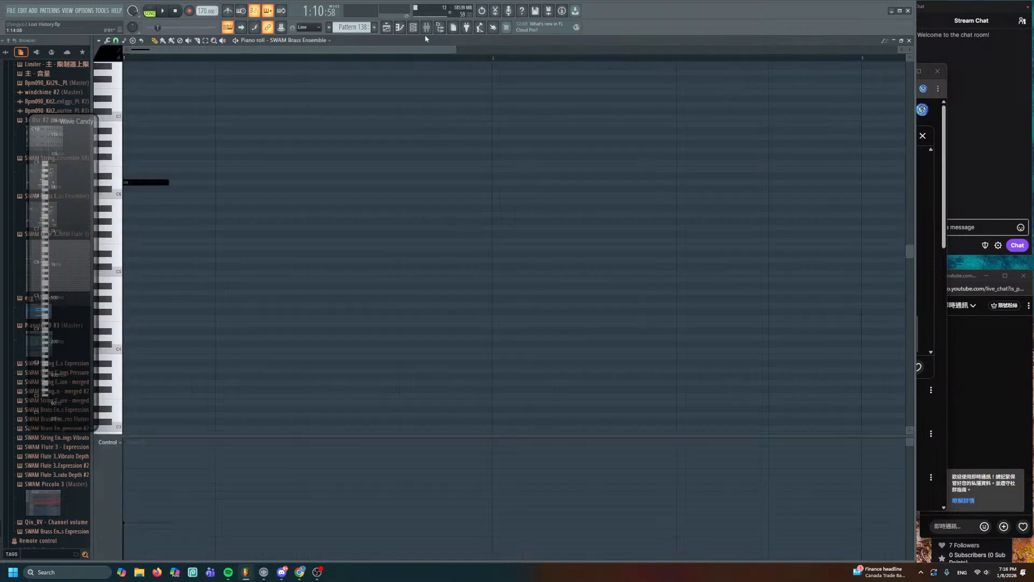
{"action": "left_click", "coordinate": [415, 30]}
{"action": "left_click", "coordinate": [194, 302]}
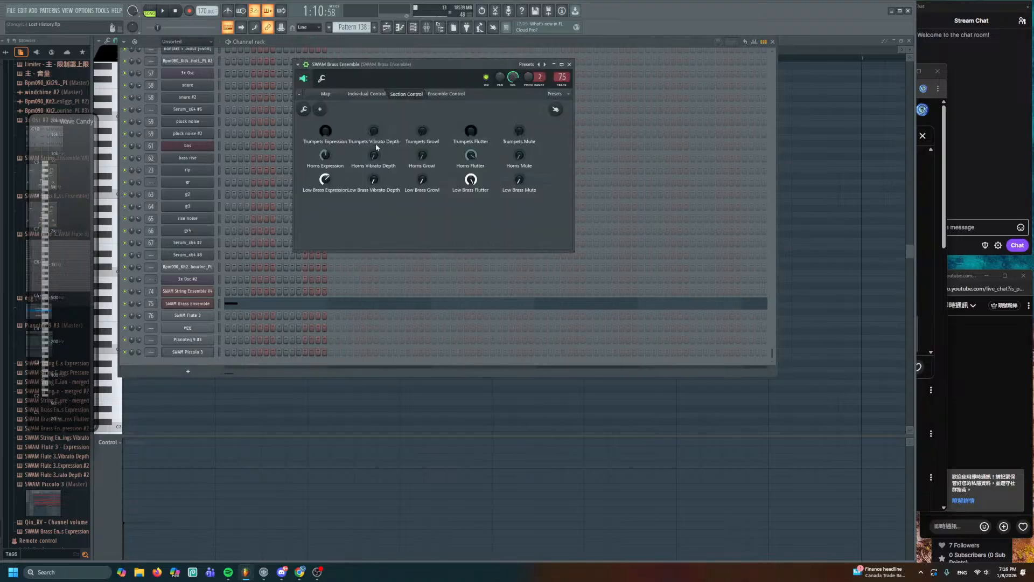
{"action": "right_click", "coordinate": [327, 130]}
{"action": "left_click", "coordinate": [353, 178]}
{"action": "left_click", "coordinate": [386, 27]}
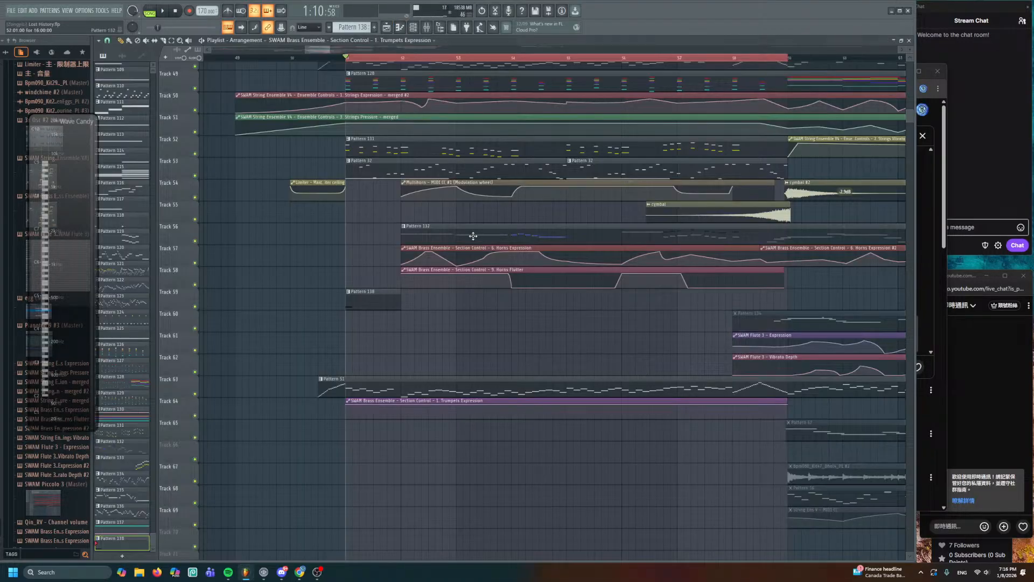
- Inspect the Trumpets Expression clip on Track 64 and move Pattern 138 down to Track 65
{"action": "scroll", "coordinate": [466, 232], "scroll_direction": "up", "scroll_amount": 3}
{"action": "scroll", "coordinate": [454, 226], "scroll_direction": "up", "scroll_amount": 14}
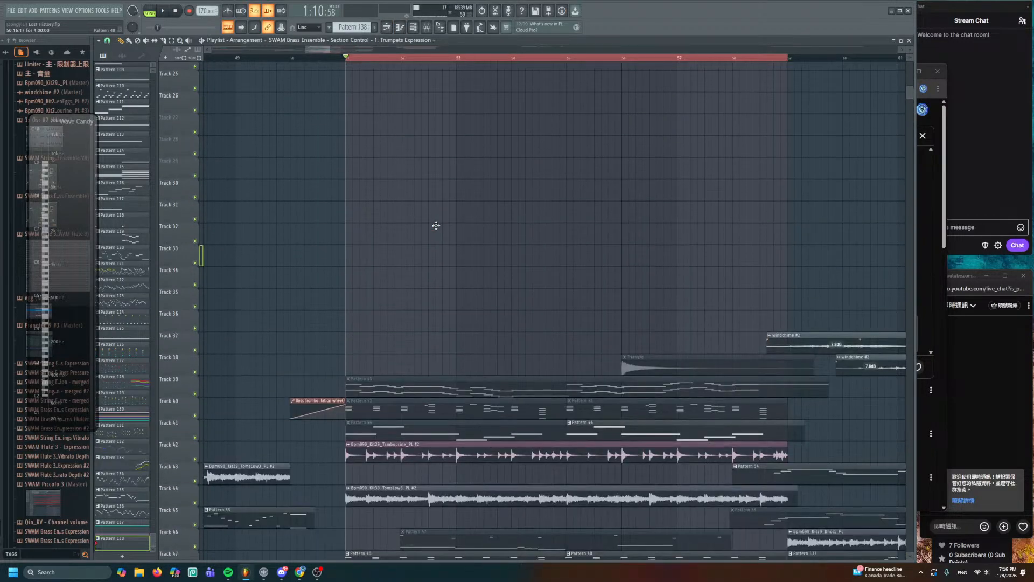
{"action": "scroll", "coordinate": [440, 239], "scroll_direction": "up", "scroll_amount": 6}
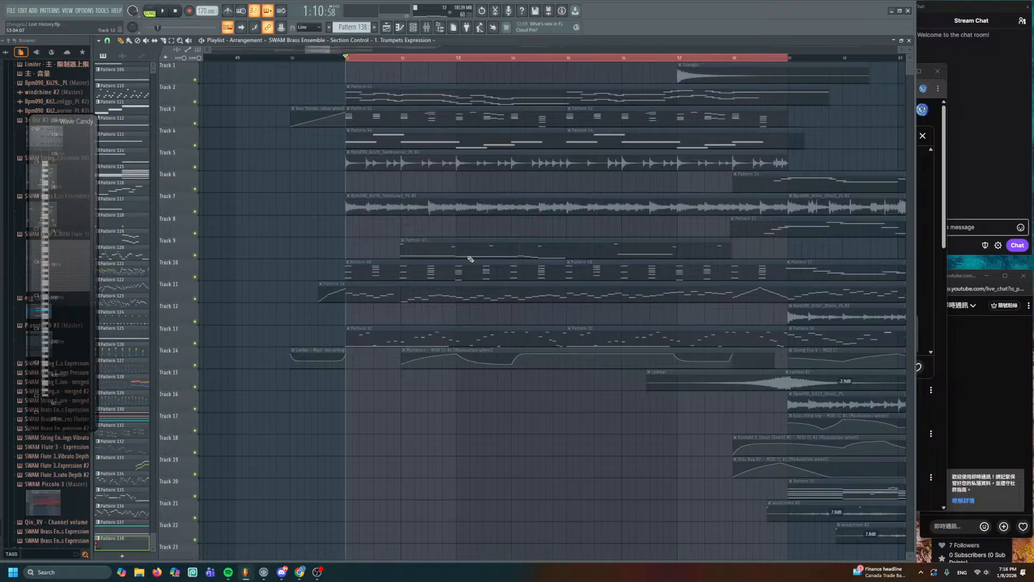
{"action": "scroll", "coordinate": [471, 259], "scroll_direction": "down", "scroll_amount": 20}
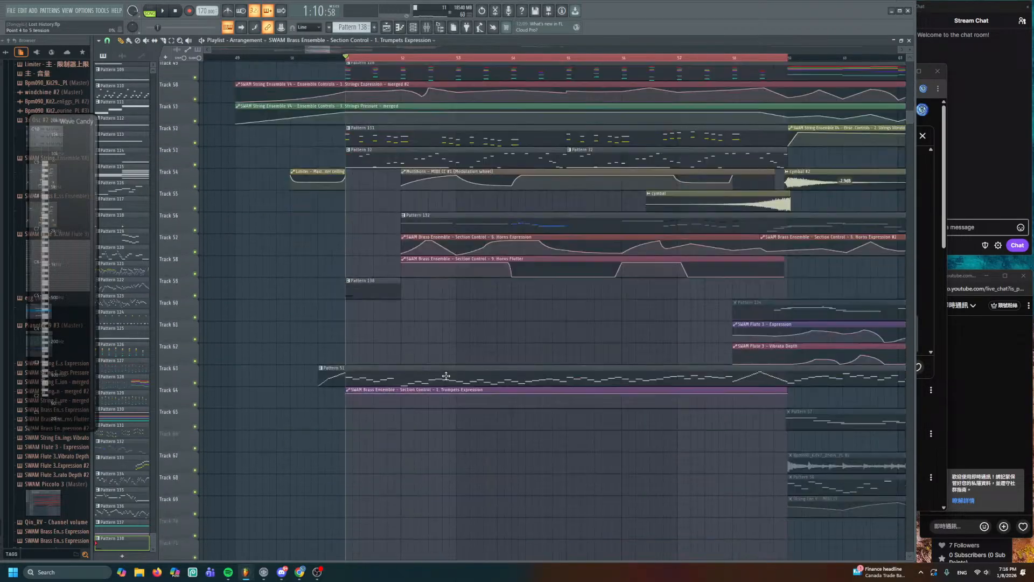
{"action": "scroll", "coordinate": [458, 377], "scroll_direction": "down", "scroll_amount": 1}
{"action": "left_click", "coordinate": [467, 376]}
{"action": "double_click", "coordinate": [466, 374]}
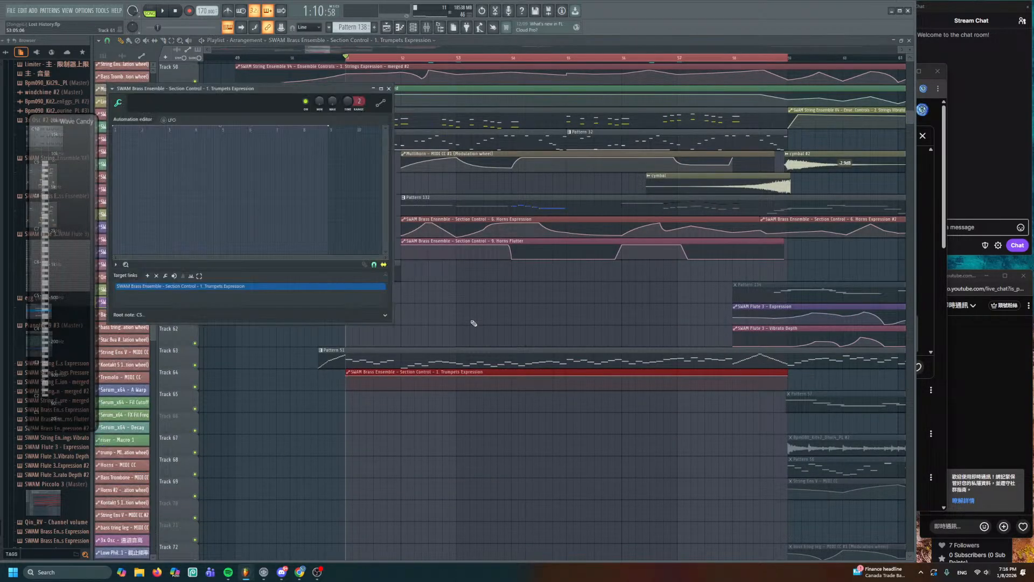
{"action": "key", "text": "Escape"}
{"action": "left_click_drag", "start_coordinate": [372, 265], "coordinate": [374, 400]}
{"action": "scroll", "coordinate": [374, 400], "scroll_direction": "up", "scroll_amount": 5}
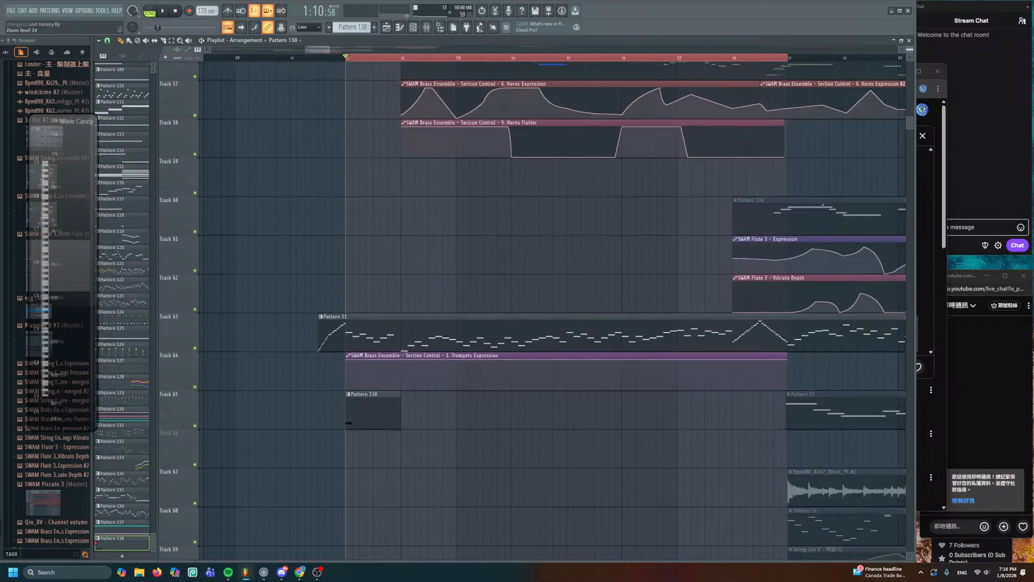
{"action": "scroll", "coordinate": [487, 335], "scroll_direction": "up", "scroll_amount": 3}
{"action": "left_click_drag", "start_coordinate": [487, 413], "coordinate": [541, 311]}
- Solo Tracks 64 and 65, lower the curve's start and add a point near bar 52
{"action": "key", "text": "space"}
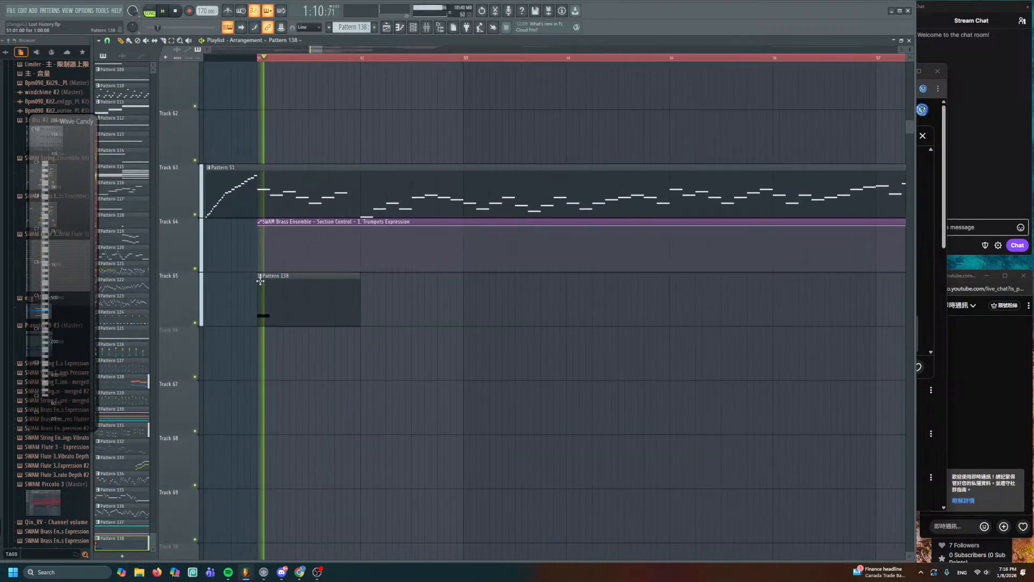
{"action": "key", "text": "space"}
{"action": "right_click", "coordinate": [195, 269]}
{"action": "left_click", "coordinate": [193, 322]}
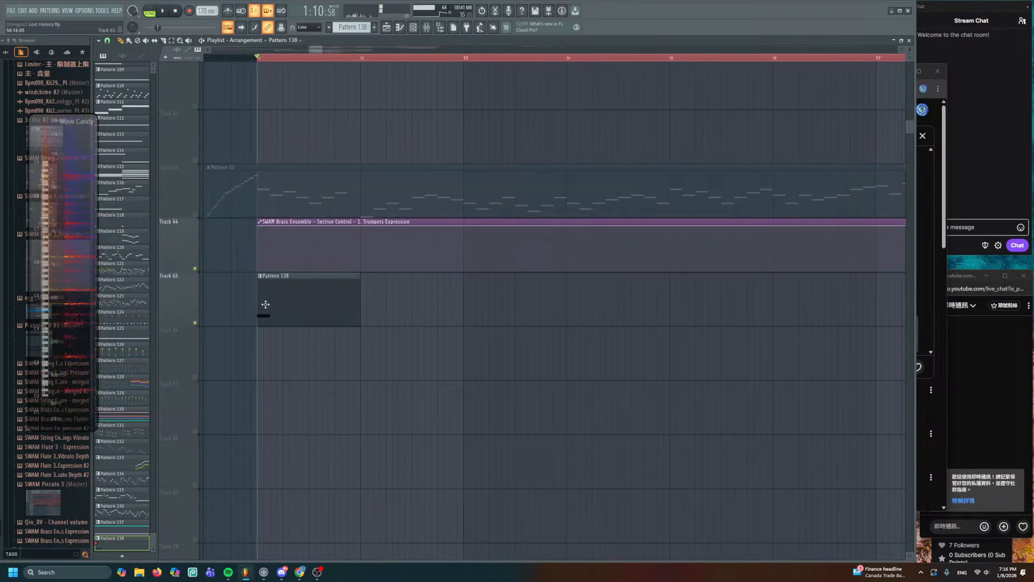
{"action": "left_click_drag", "start_coordinate": [259, 229], "coordinate": [259, 244]}
{"action": "key", "text": "space"}
{"action": "key", "text": "space"}
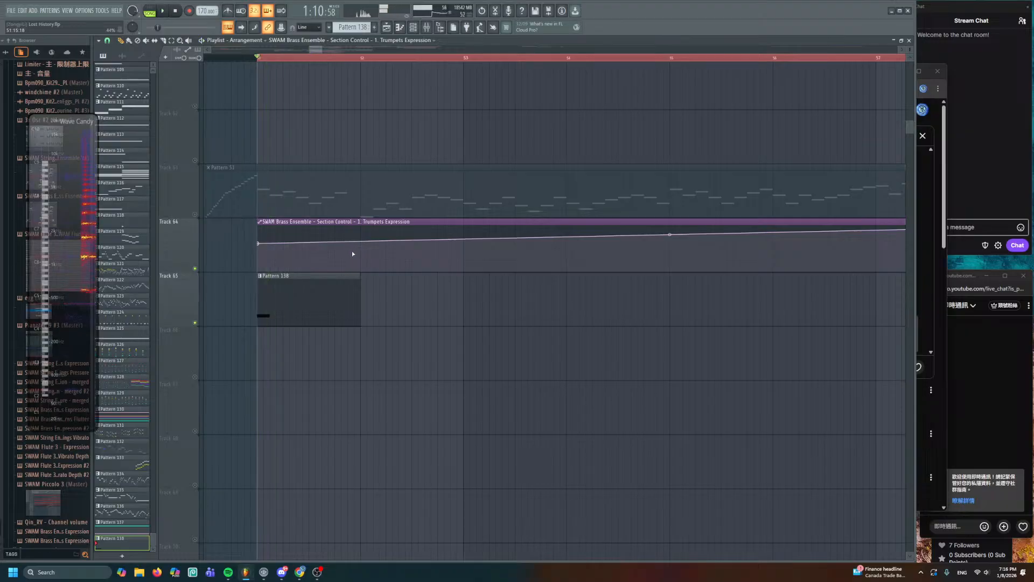
{"action": "right_click", "coordinate": [351, 251]}
- Open Pattern 138's notes and replay the passage
{"action": "key", "text": "space"}
{"action": "key", "text": "space"}
{"action": "double_click", "coordinate": [287, 301]}
{"action": "key", "text": "space"}
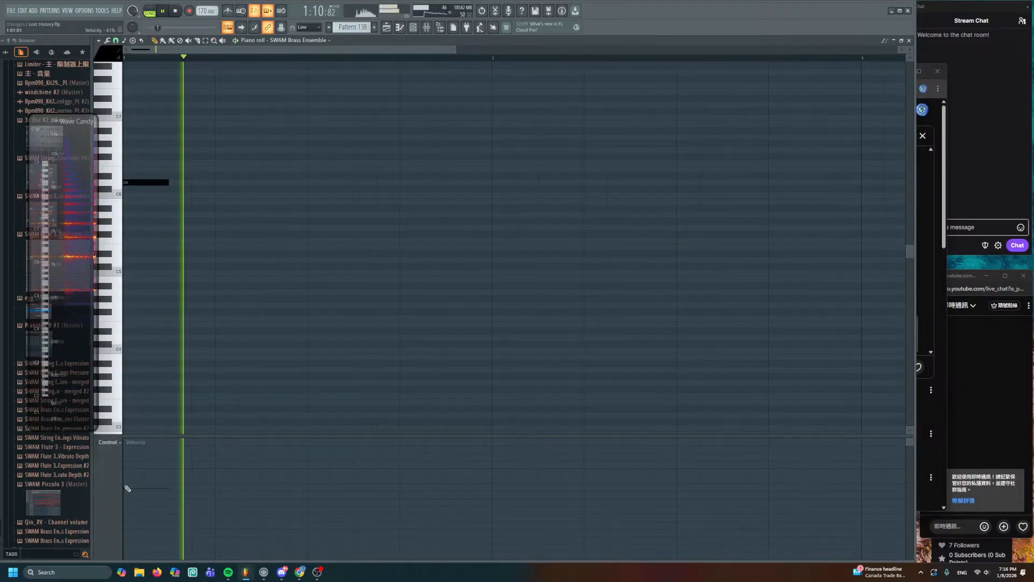
{"action": "key", "text": "space"}
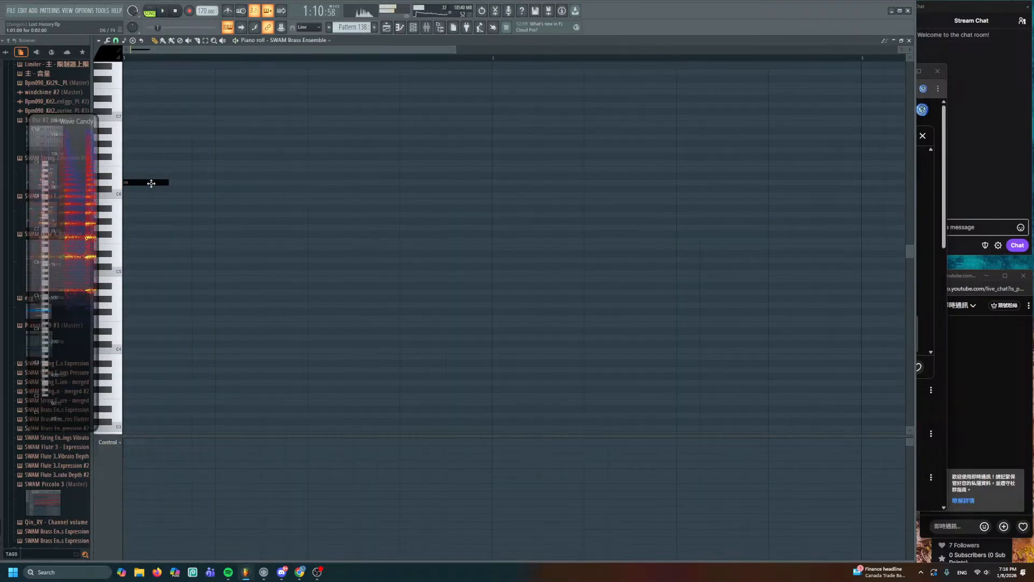
- Add a second note to Pattern 138 and reset SWAM Brass Ensemble's Brass Flutter control
{"action": "left_click", "coordinate": [218, 215]}
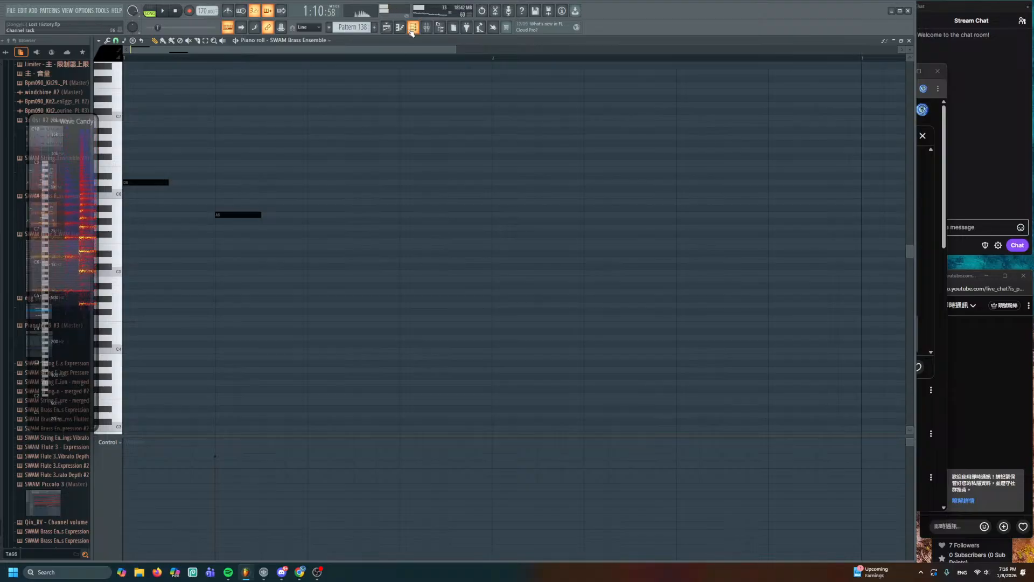
{"action": "key", "text": "F6"}
{"action": "scroll", "coordinate": [257, 336], "scroll_direction": "down", "scroll_amount": 10}
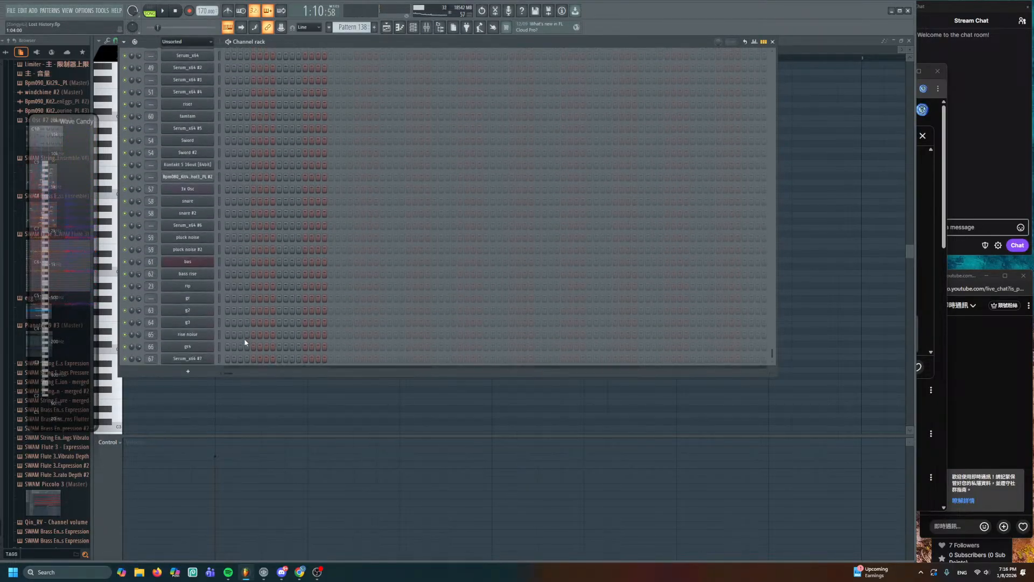
{"action": "left_click", "coordinate": [200, 304]}
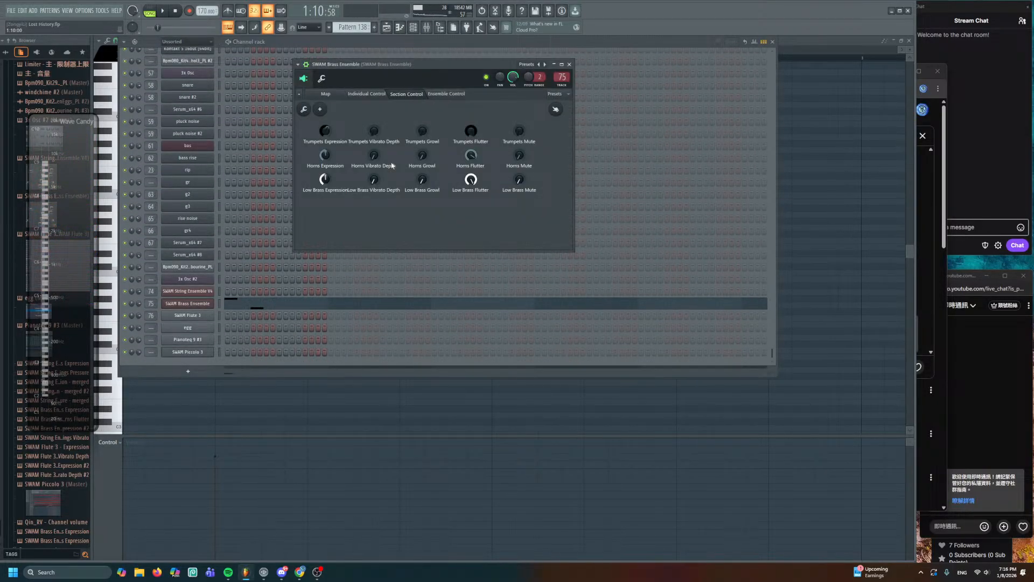
{"action": "left_click", "coordinate": [451, 94]}
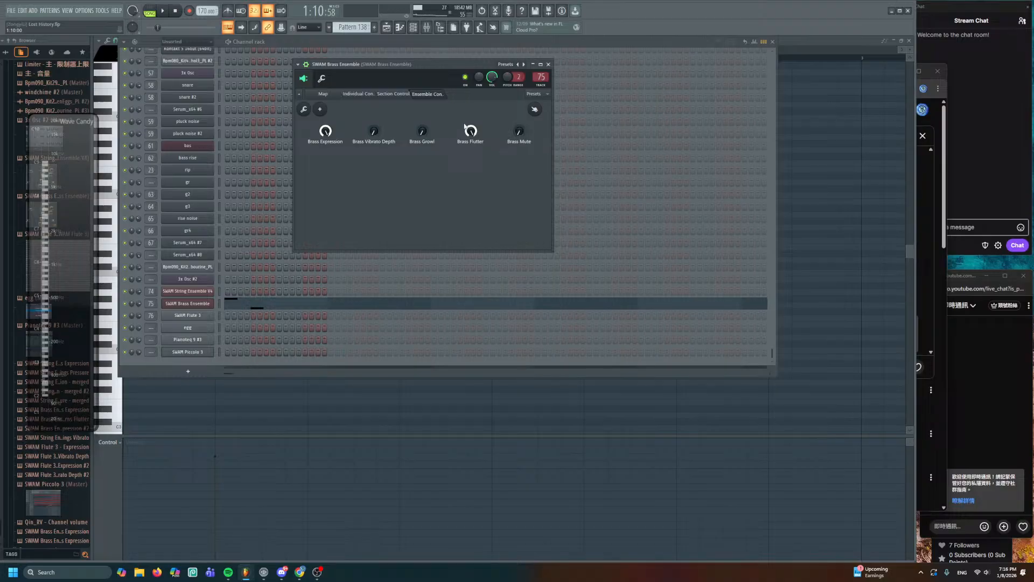
{"action": "right_click", "coordinate": [467, 127]}
{"action": "left_click", "coordinate": [476, 131]}
{"action": "left_click", "coordinate": [401, 96]}
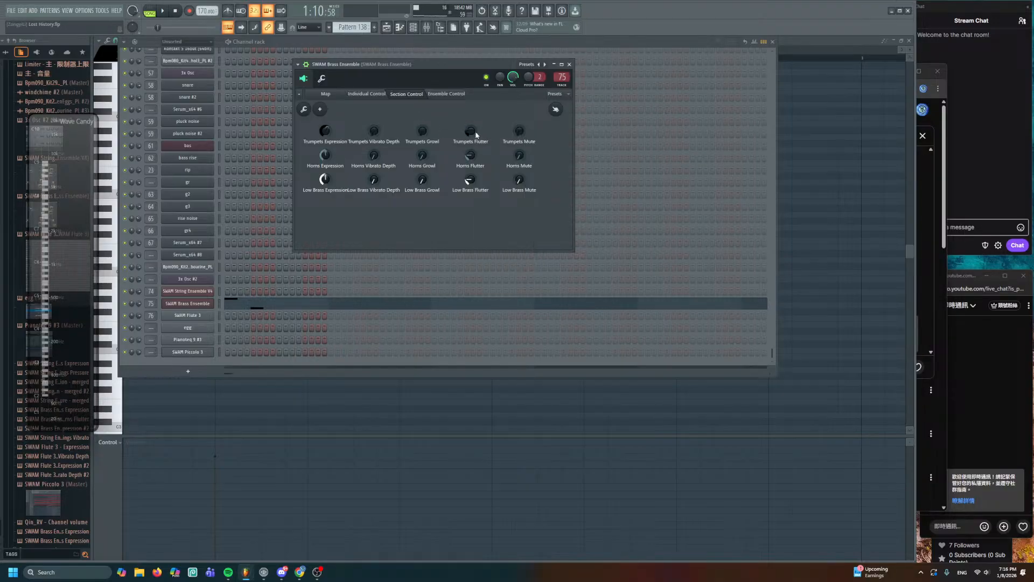
- Unmute Track 66 and lower the start of its Trumpets Flutter automation curve, then audition it
{"action": "left_click", "coordinate": [386, 27]}
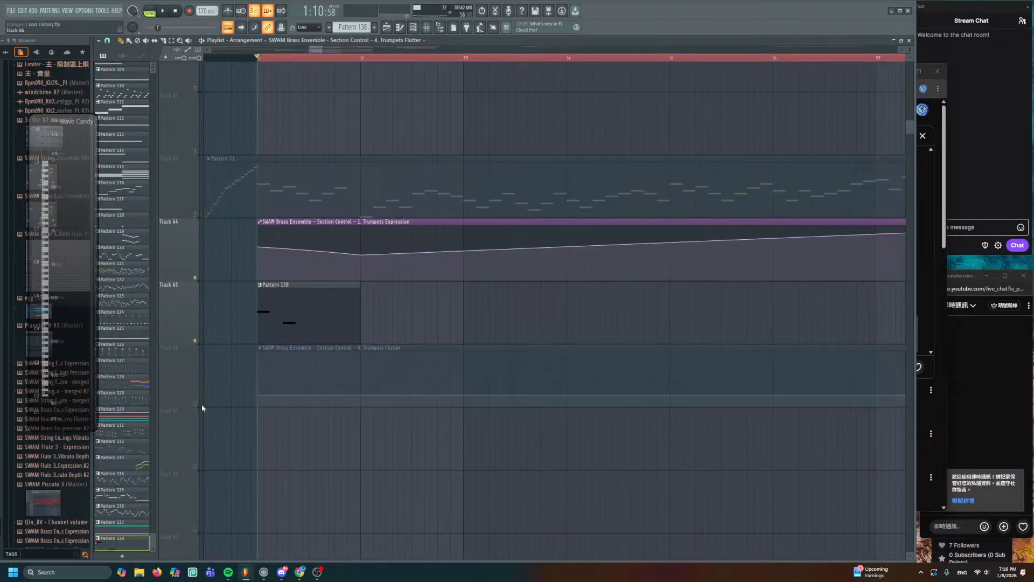
{"action": "left_click", "coordinate": [195, 403]}
{"action": "left_click_drag", "start_coordinate": [259, 397], "coordinate": [330, 411]}
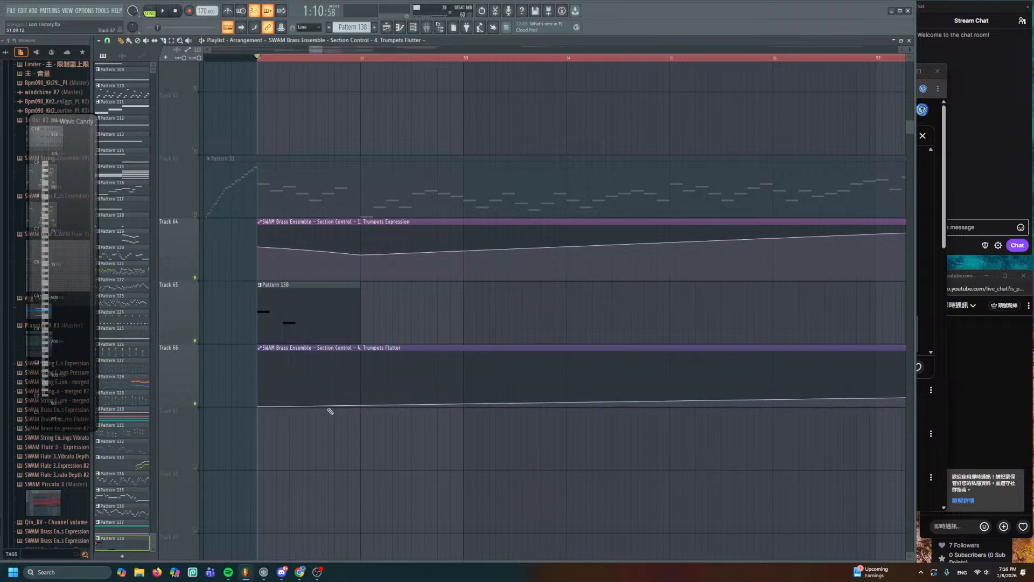
{"action": "key", "text": "space"}
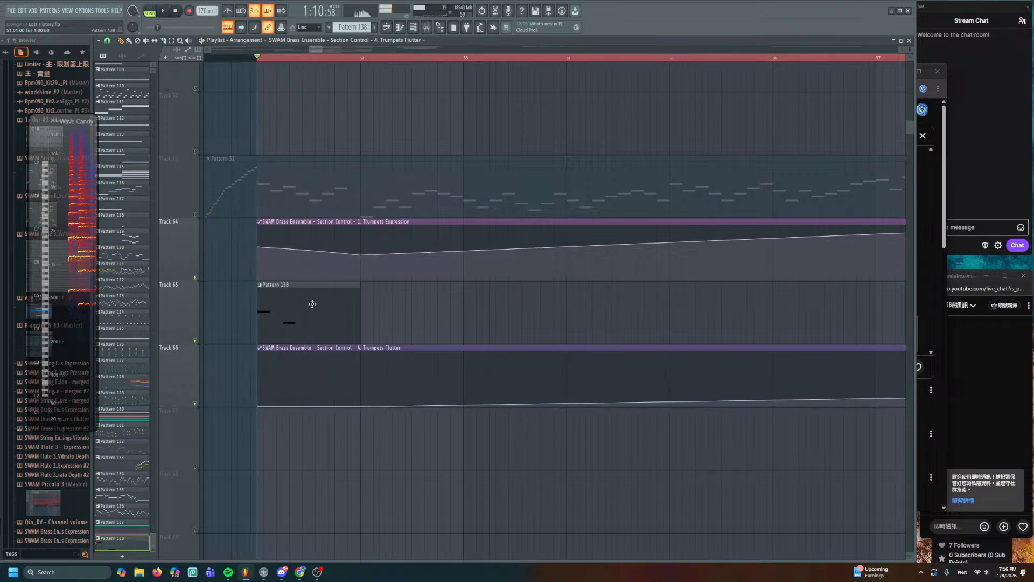
{"action": "key", "text": "space"}
{"action": "double_click", "coordinate": [313, 304]}
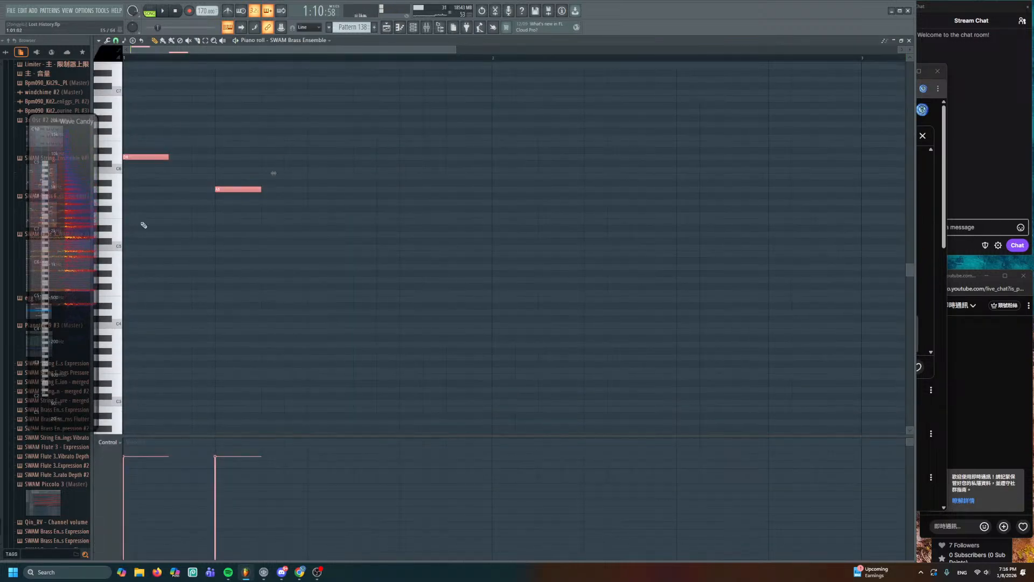
- Add an A5 note, lengthen the B5 note, and stretch the final A5 much longer
{"action": "key", "text": "space"}
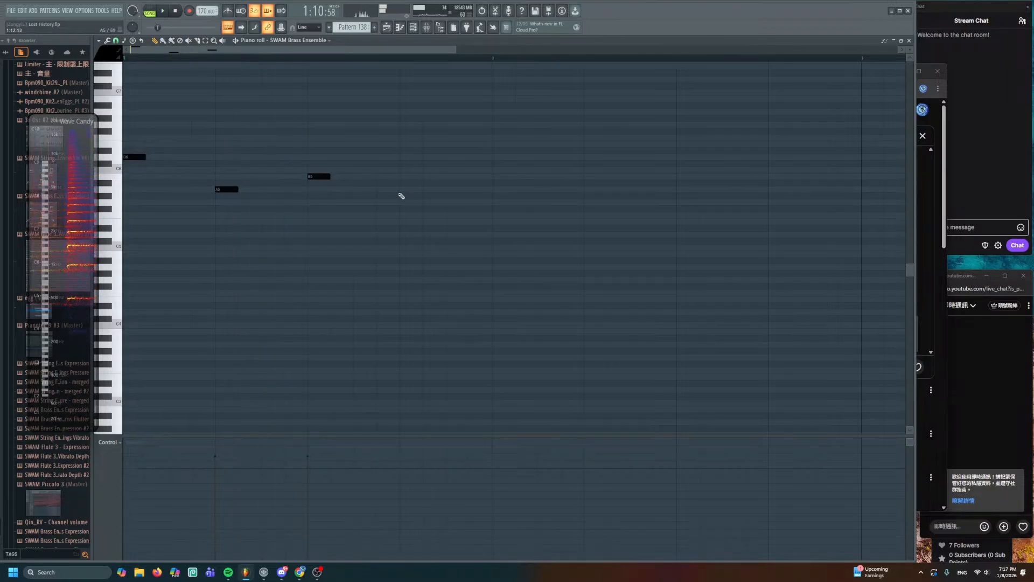
{"action": "left_click", "coordinate": [499, 192]}
{"action": "key", "text": "space"}
{"action": "left_click_drag", "start_coordinate": [330, 177], "coordinate": [376, 178]}
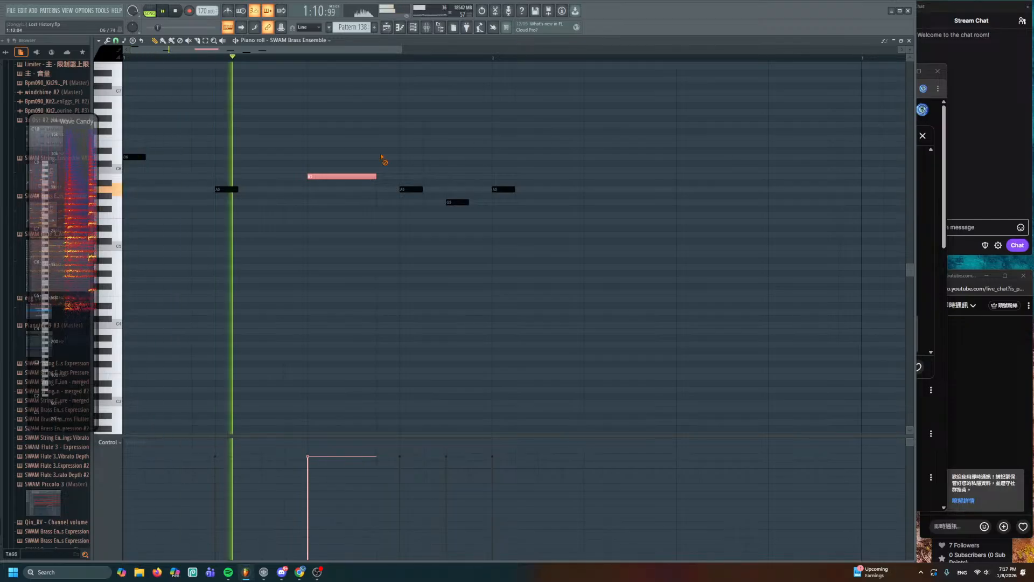
{"action": "key", "text": "space"}
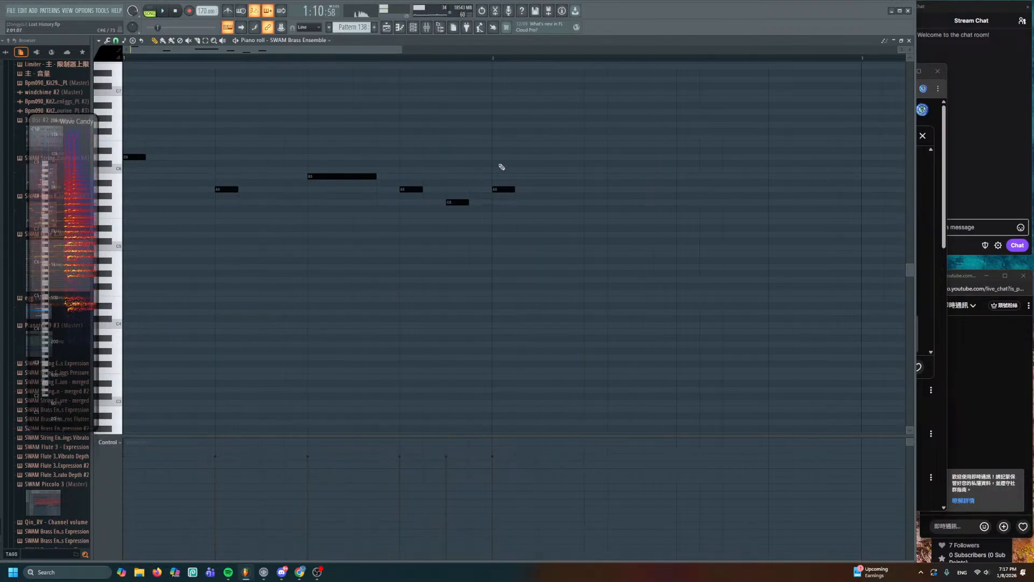
{"action": "key", "text": "space"}
{"action": "left_click_drag", "start_coordinate": [517, 189], "coordinate": [674, 213]}
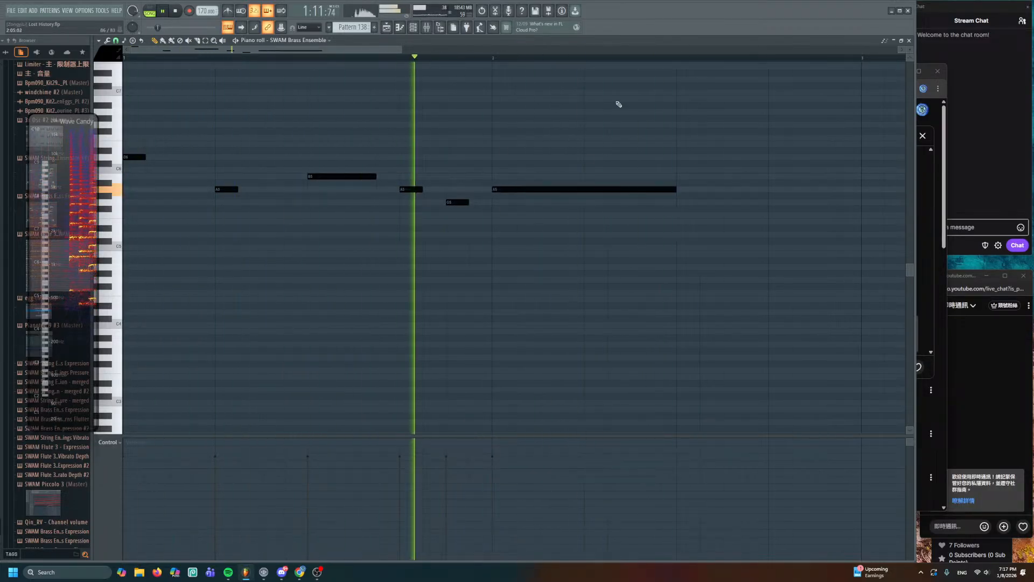
{"action": "left_click", "coordinate": [909, 41]}
{"action": "key", "text": "space"}
{"action": "scroll", "coordinate": [418, 172], "scroll_direction": "down", "scroll_amount": 1}
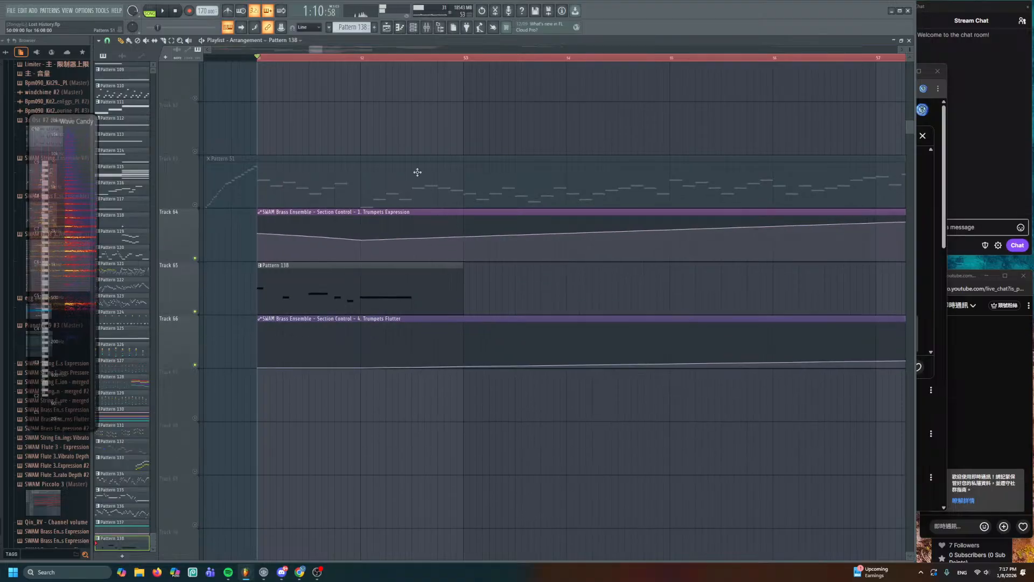
{"action": "key", "text": "space"}
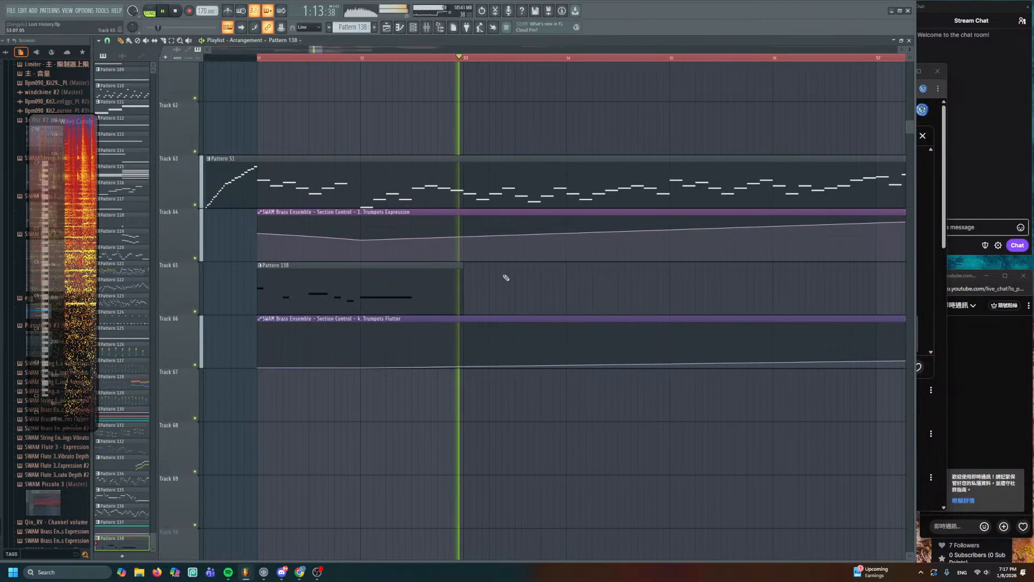
- Copy the A5 and G5 notes a bar later, two semitones lower, then add C#5 and a long-held D5
{"action": "double_click", "coordinate": [363, 301]}
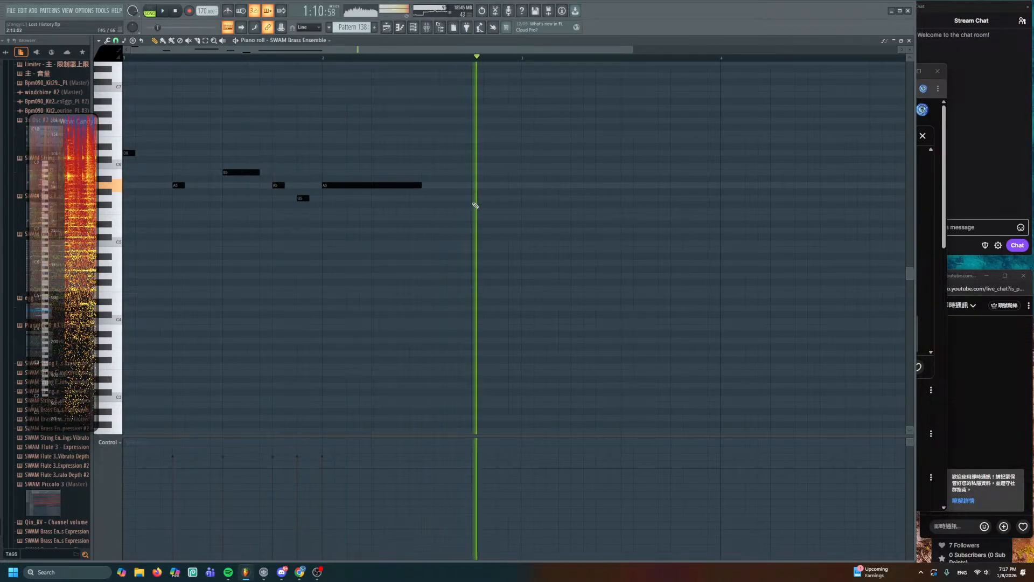
{"action": "key", "text": "space"}
{"action": "left_click_drag", "start_coordinate": [280, 188], "coordinate": [478, 200]}
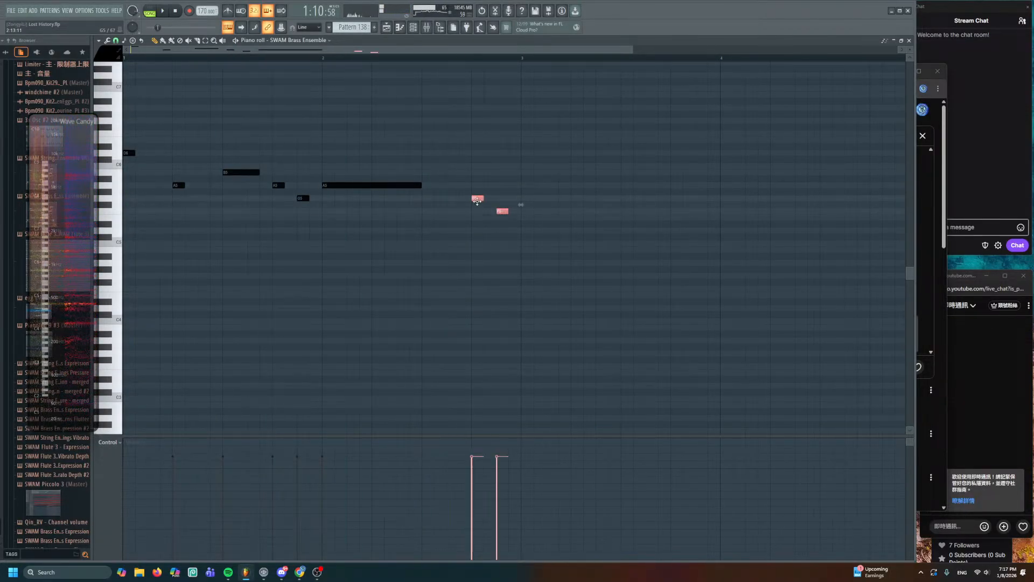
{"action": "left_click", "coordinate": [550, 183], "text": "ctrl"}
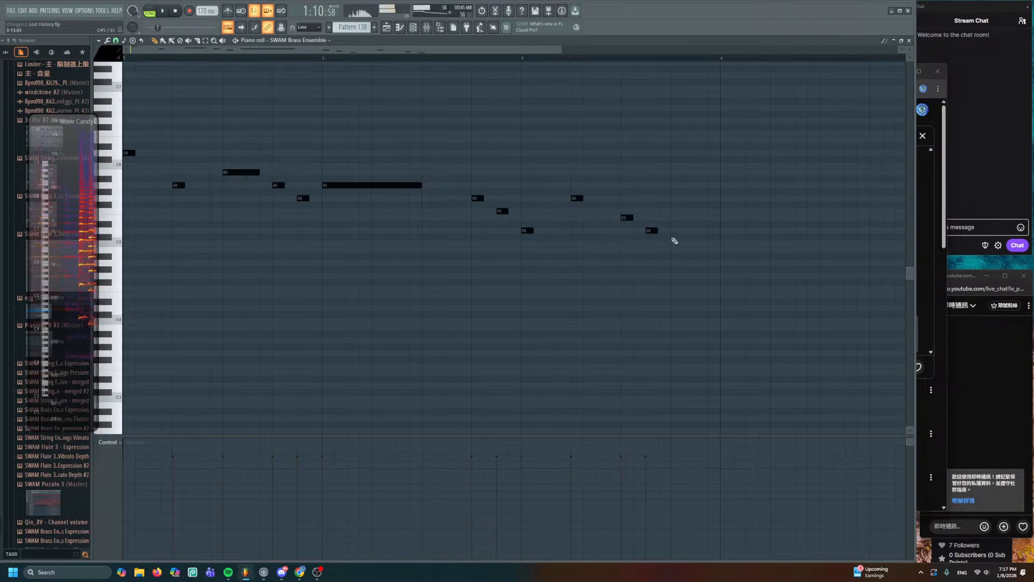
{"action": "left_click", "coordinate": [722, 237]}
{"action": "scroll", "coordinate": [676, 236], "scroll_direction": "down", "scroll_amount": 1}
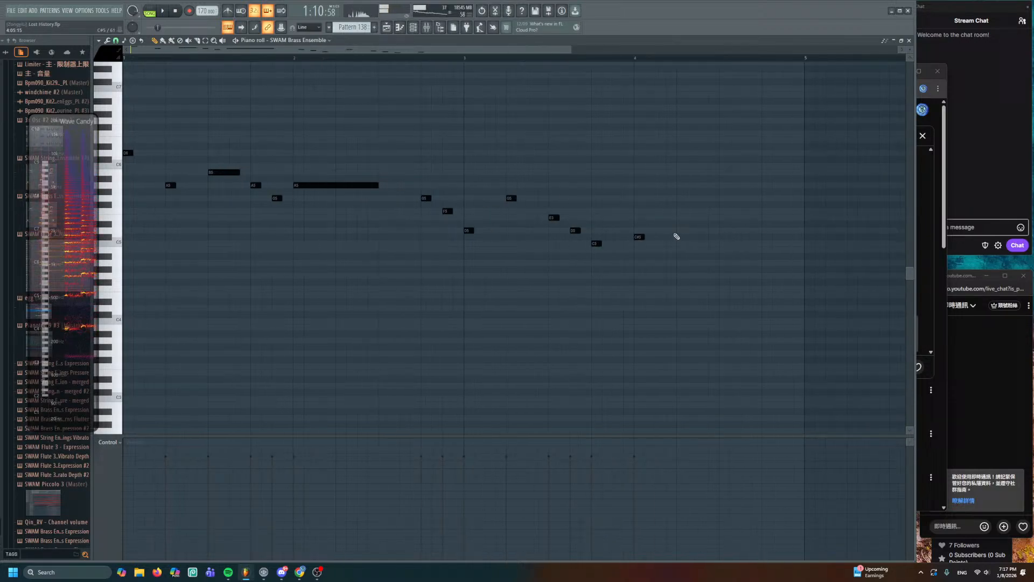
{"action": "left_click", "coordinate": [635, 232]}
{"action": "key", "text": "space"}
{"action": "left_click_drag", "start_coordinate": [643, 231], "coordinate": [749, 235]}
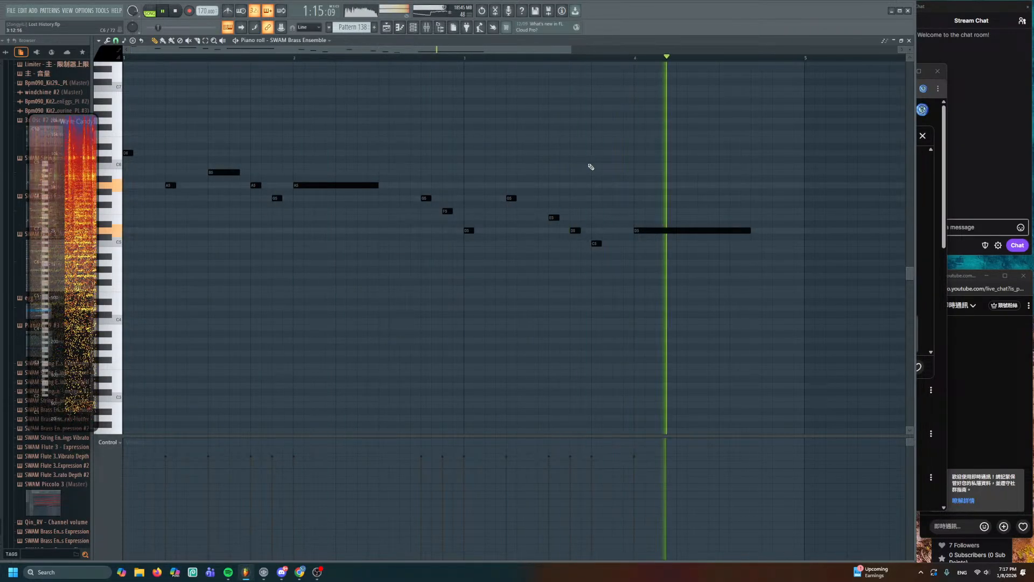
- Lengthen the C5 note before the held D5, return to the playlist, and save
{"action": "left_click_drag", "start_coordinate": [544, 201], "coordinate": [607, 267]}
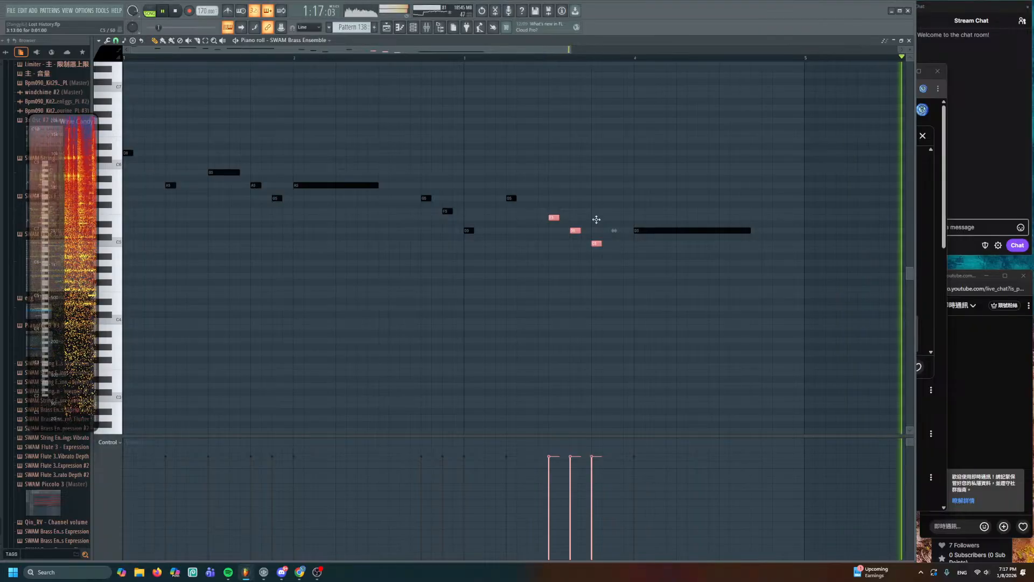
{"action": "key", "text": "space"}
{"action": "left_click_drag", "start_coordinate": [595, 218], "coordinate": [614, 245]}
{"action": "left_click", "coordinate": [515, 118]}
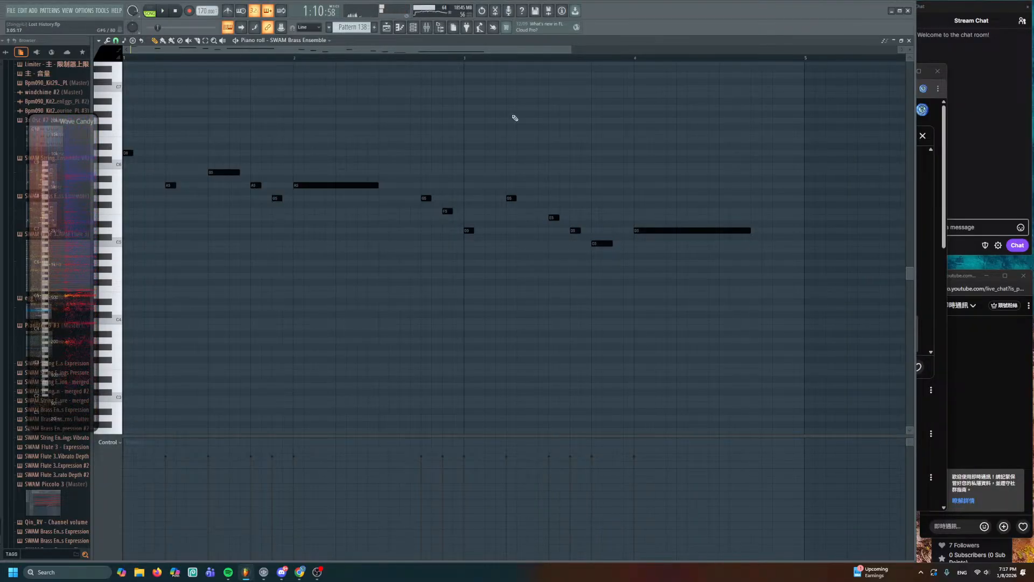
{"action": "left_click", "coordinate": [386, 27]}
{"action": "key", "text": "ctrl+s"}
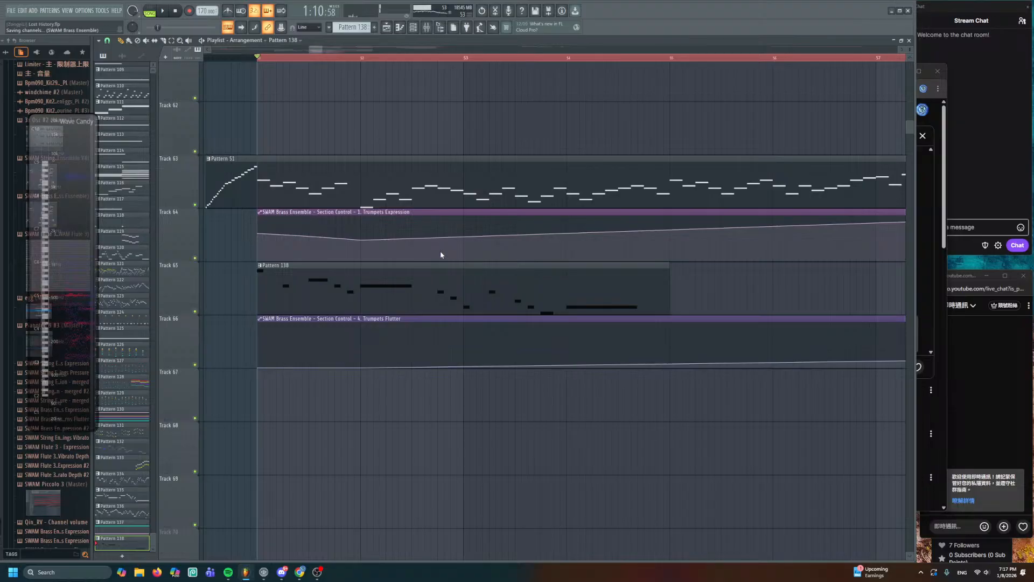
- Lower the first Trumpets Expression point and solo tracks 64 to 66
{"action": "scroll", "coordinate": [338, 245], "scroll_direction": "up", "scroll_amount": 2}
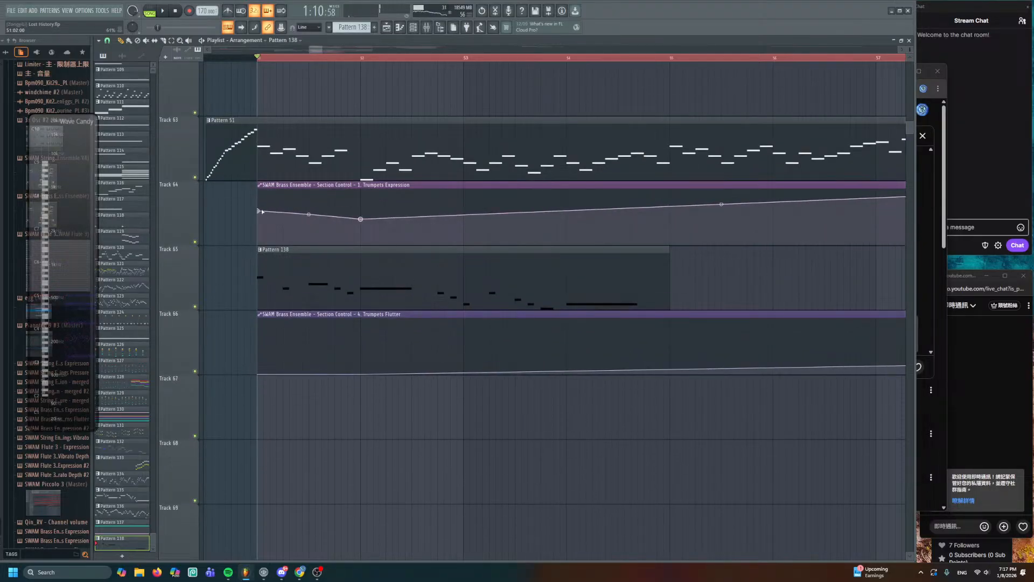
{"action": "left_click_drag", "start_coordinate": [259, 211], "coordinate": [258, 217]}
{"action": "left_click_drag", "start_coordinate": [203, 240], "coordinate": [204, 340]}
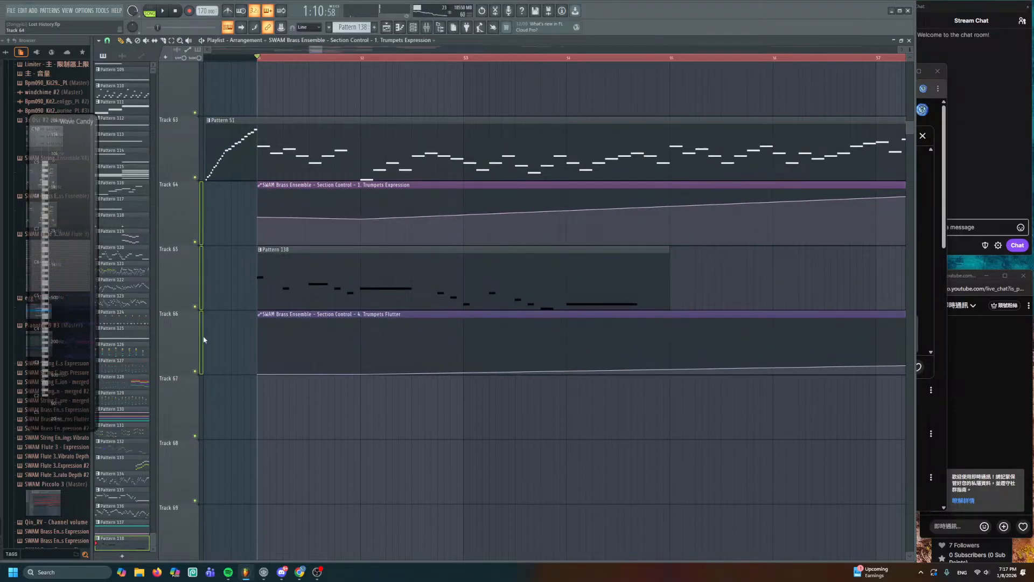
{"action": "right_click", "coordinate": [196, 306]}
{"action": "scroll", "coordinate": [287, 301], "scroll_direction": "up", "scroll_amount": 2}
{"action": "left_click_drag", "start_coordinate": [334, 291], "coordinate": [442, 278]}
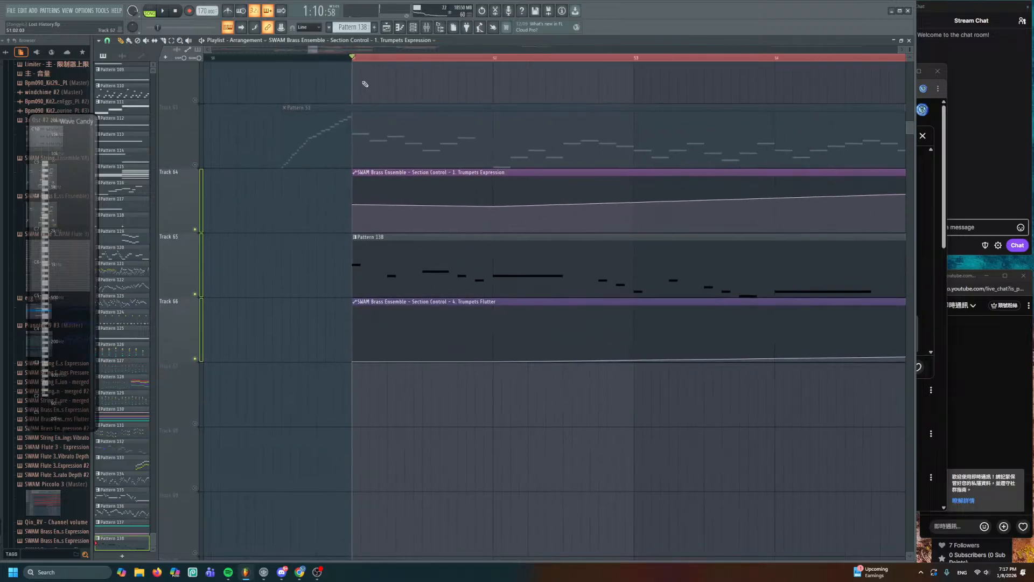
{"action": "key", "text": "space"}
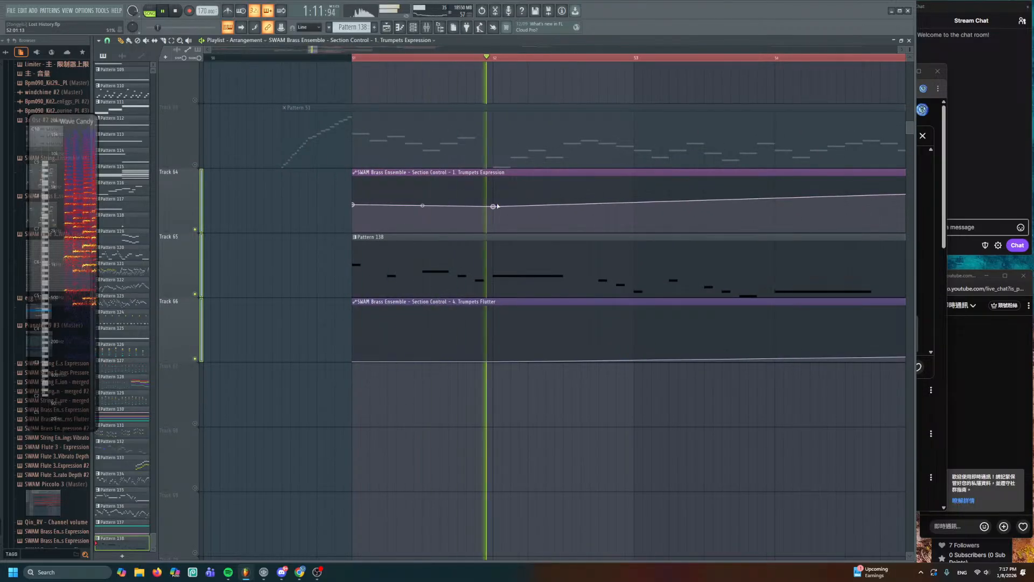
{"action": "key", "text": "space"}
- Raise the Trumpets Expression point at bar 52 and audition the change
{"action": "left_click_drag", "start_coordinate": [493, 206], "coordinate": [493, 196]}
{"action": "key", "text": "space"}
{"action": "key", "text": "space"}
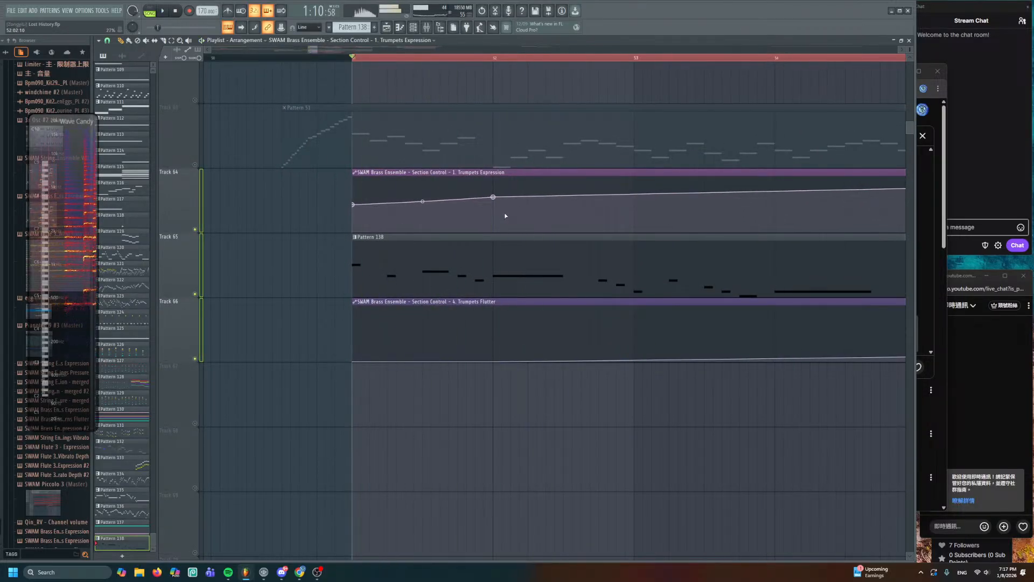
{"action": "scroll", "coordinate": [513, 219], "scroll_direction": "up", "scroll_amount": 2}
{"action": "scroll", "coordinate": [546, 235], "scroll_direction": "up", "scroll_amount": 2}
{"action": "left_click_drag", "start_coordinate": [544, 225], "coordinate": [484, 208]}
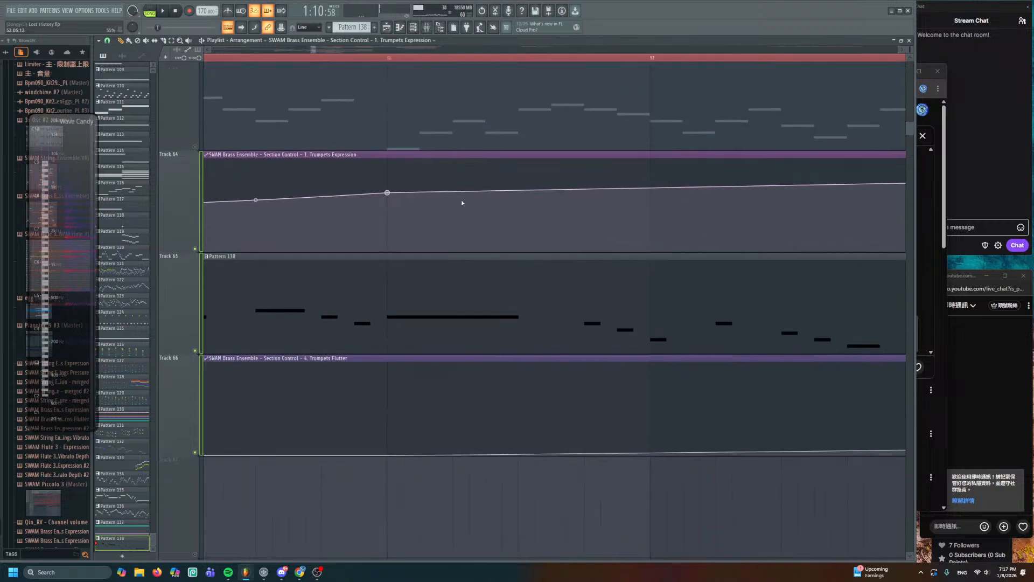
{"action": "double_click", "coordinate": [428, 279]}
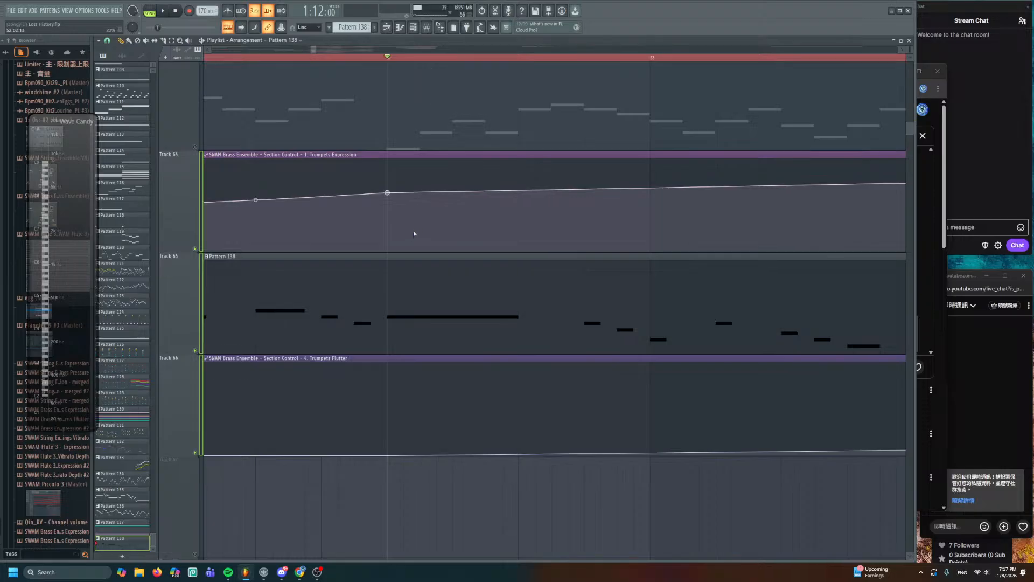
- Add a dip and a recovery point to the Expression curve, bending it and steepening the rise
{"action": "left_click", "coordinate": [421, 227]}
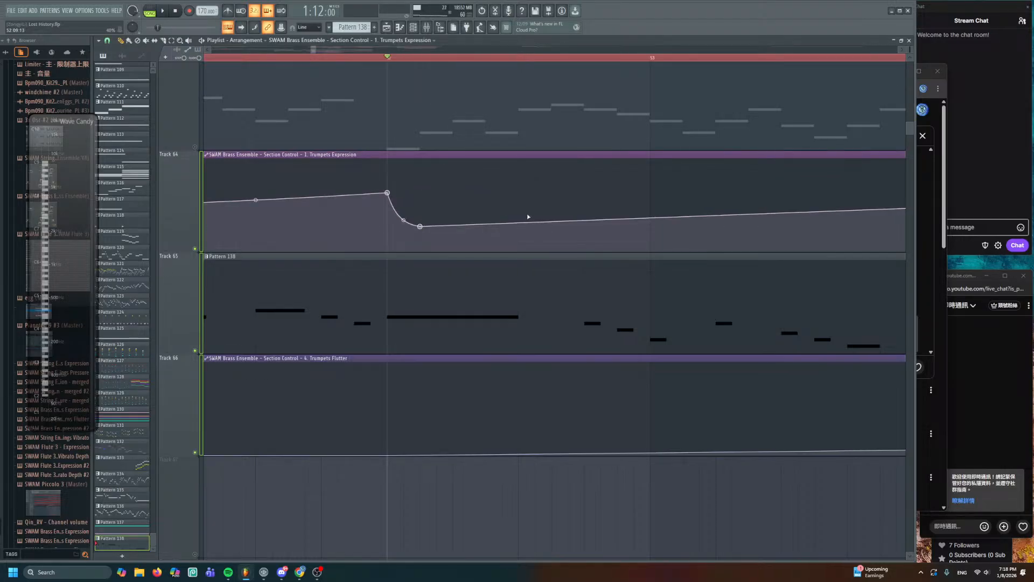
{"action": "left_click", "coordinate": [517, 192]}
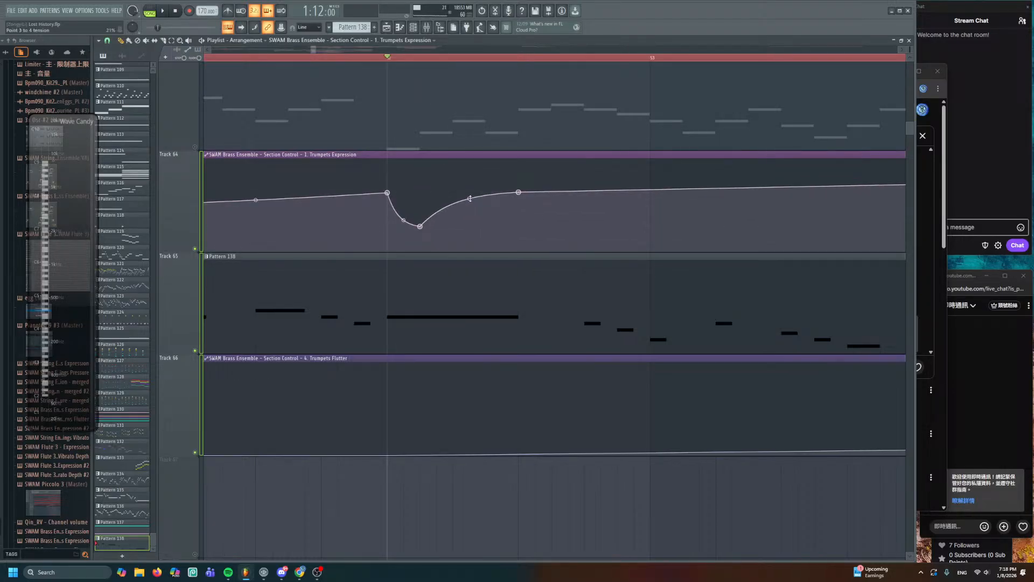
{"action": "left_click_drag", "start_coordinate": [470, 199], "coordinate": [469, 215]}
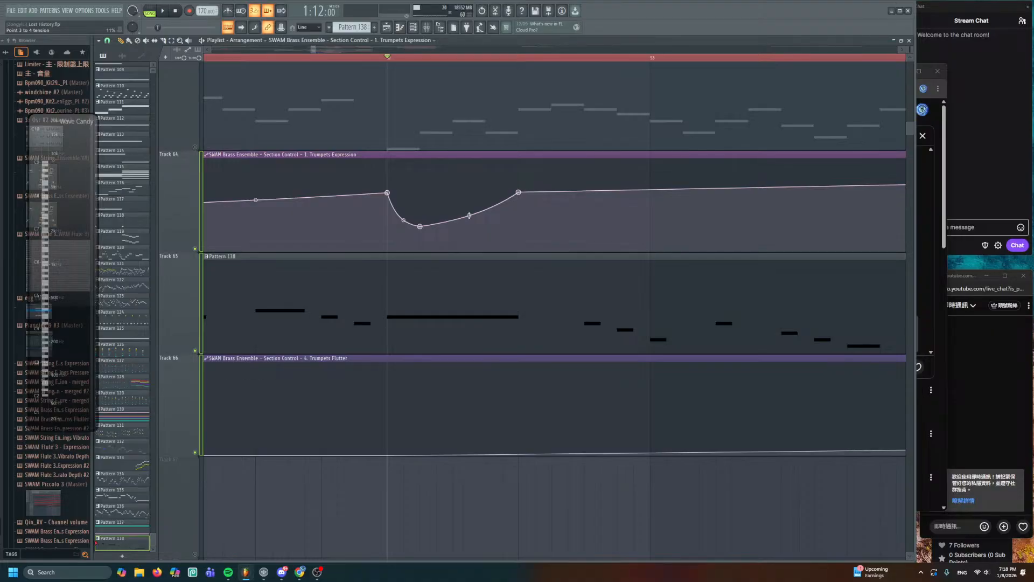
{"action": "key", "text": "space"}
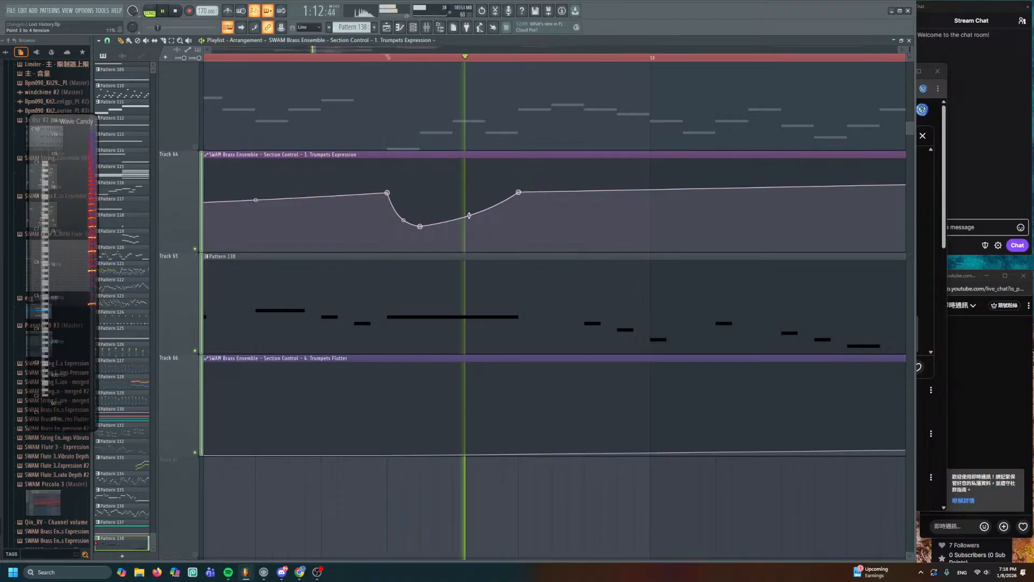
{"action": "key", "text": "space"}
{"action": "key", "text": "space"}
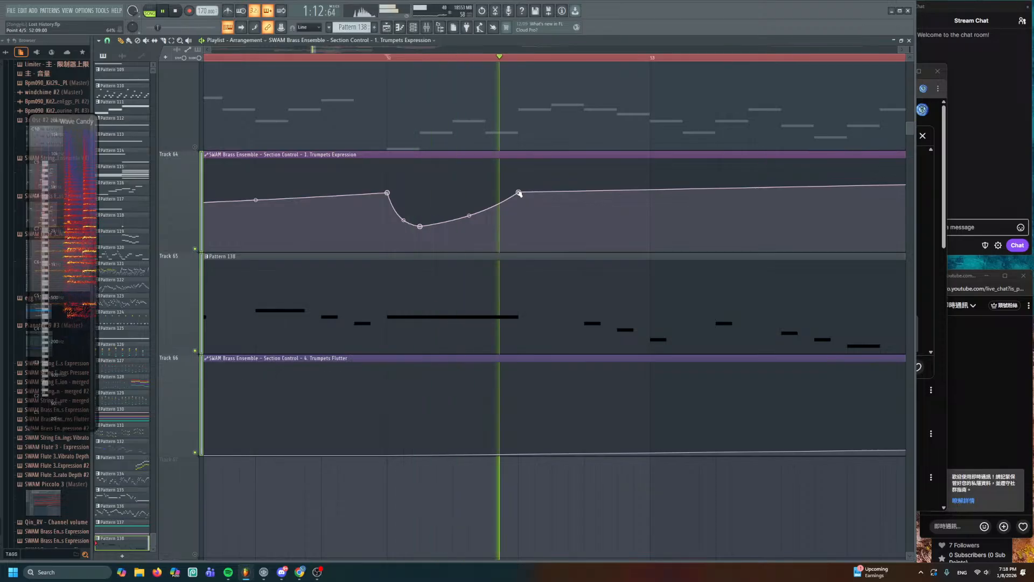
{"action": "left_click_drag", "start_coordinate": [519, 192], "coordinate": [519, 173]}
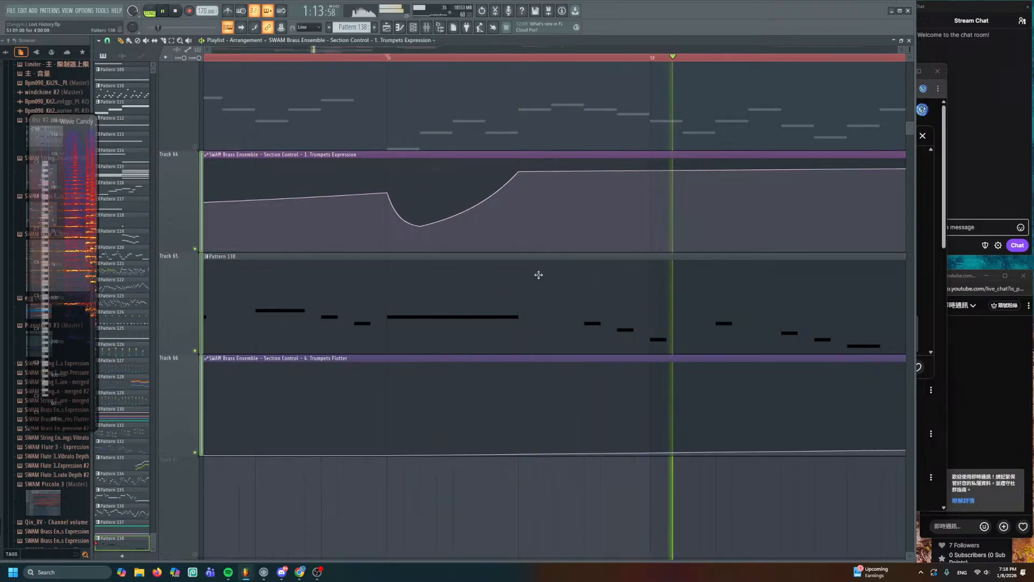
{"action": "scroll", "coordinate": [537, 275], "scroll_direction": "down", "scroll_amount": 1}
{"action": "key", "text": "space"}
- Add Trumpets Flutter points forming a raised plateau followed by a drop
{"action": "right_click", "coordinate": [485, 359]}
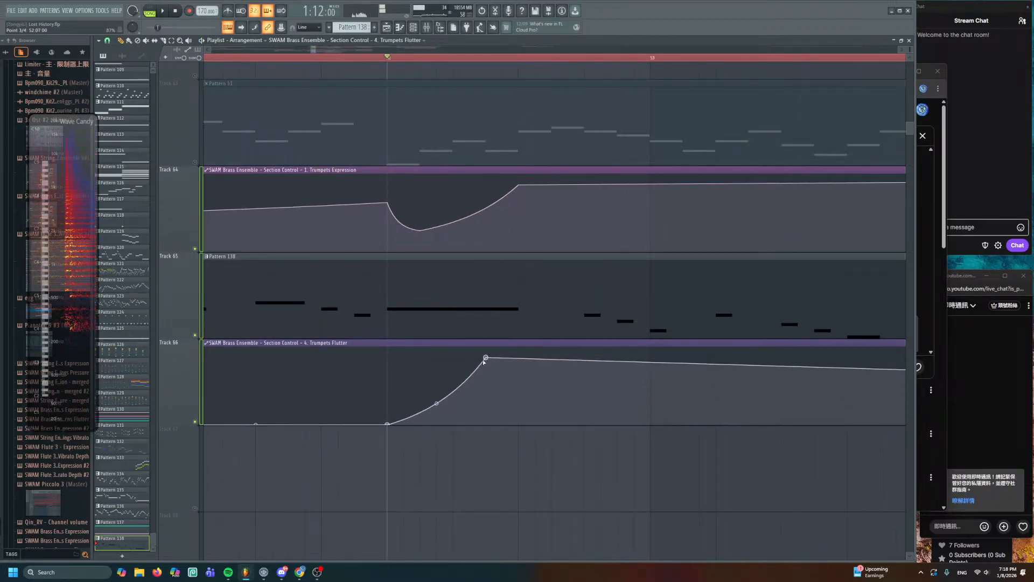
{"action": "mouse_move", "coordinate": [485, 358]}
{"action": "left_mouse_down"}
{"action": "mouse_move", "coordinate": [422, 349]}
{"action": "mouse_move", "coordinate": [436, 347]}
{"action": "left_mouse_up"}
{"action": "right_click", "coordinate": [518, 358]}
{"action": "left_click_drag", "start_coordinate": [518, 358], "coordinate": [518, 346]}
{"action": "right_click", "coordinate": [551, 423]}
{"action": "key", "text": "space"}
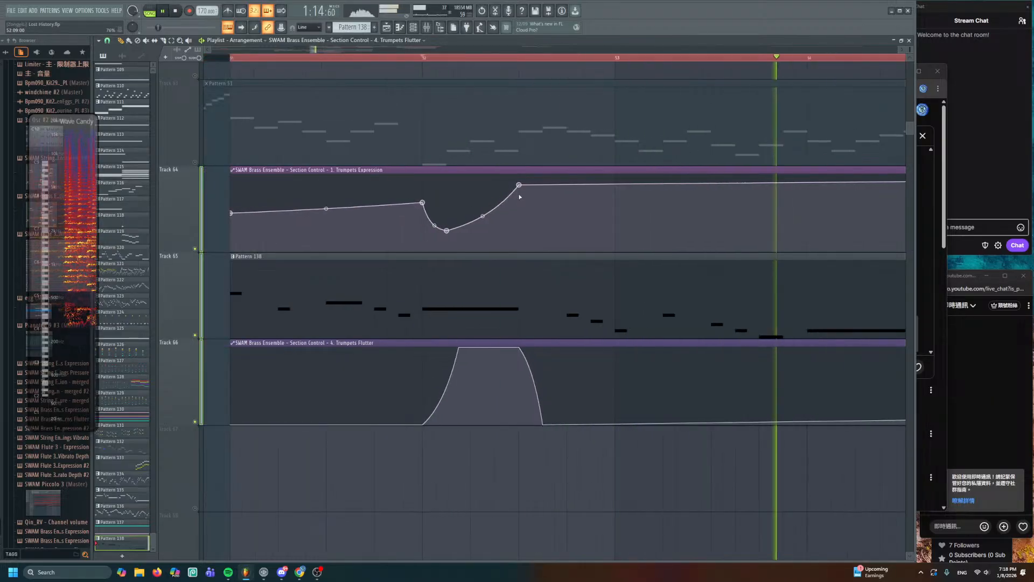
{"action": "scroll", "coordinate": [507, 243], "scroll_direction": "down", "scroll_amount": 1}
{"action": "scroll", "coordinate": [511, 261], "scroll_direction": "down", "scroll_amount": 1}
{"action": "key", "text": "space"}
{"action": "key", "text": "space"}
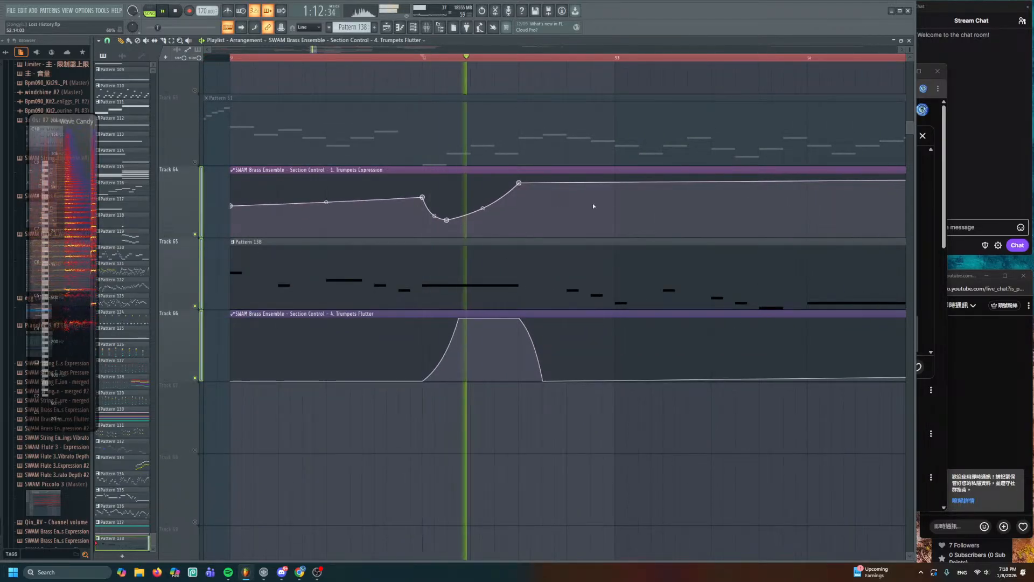
- Add Trumpets Expression points around bar 54 that lift, dip and rise again
{"action": "right_click", "coordinate": [615, 197]}
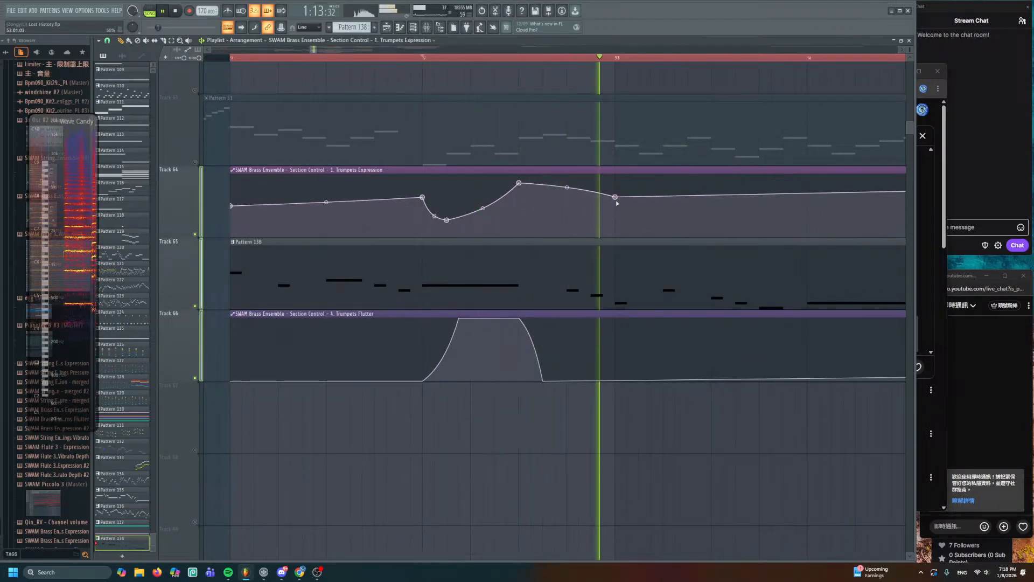
{"action": "right_click", "coordinate": [807, 208]}
{"action": "left_click_drag", "start_coordinate": [718, 210], "coordinate": [430, 212]}
{"action": "key", "text": "space"}
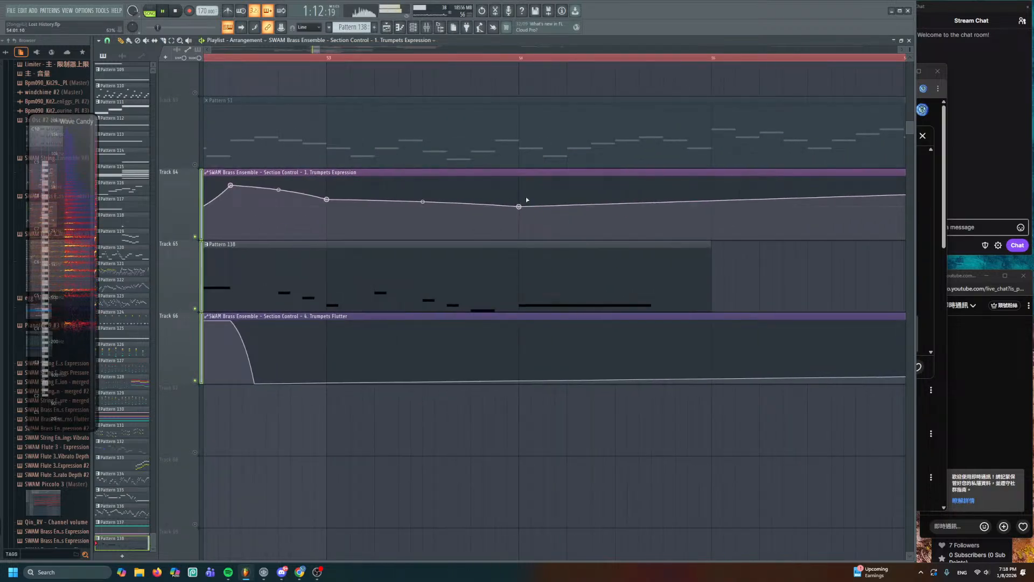
{"action": "right_click", "coordinate": [531, 191]}
{"action": "key", "text": "space"}
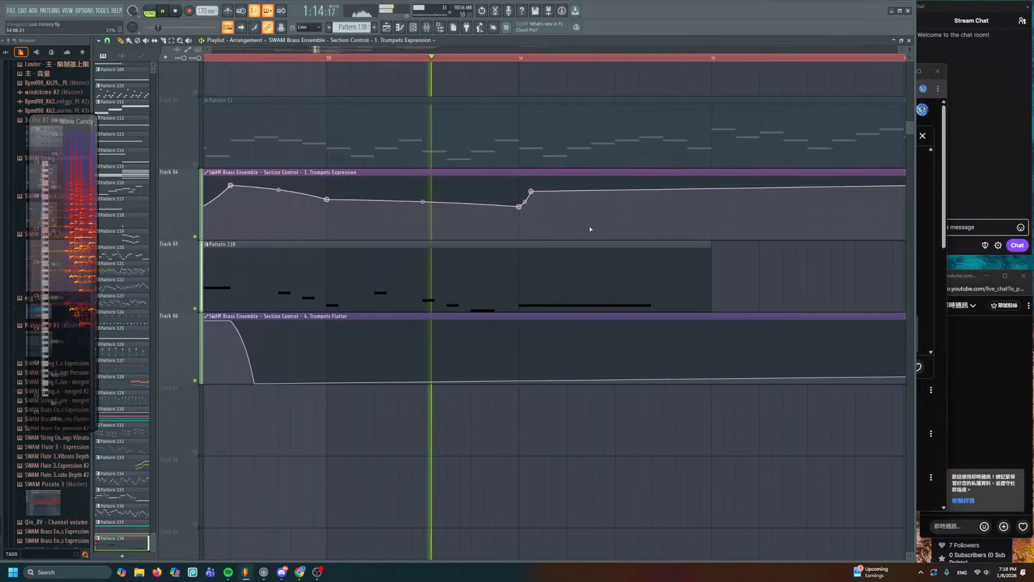
{"action": "right_click", "coordinate": [603, 228]}
{"action": "right_click", "coordinate": [652, 206]}
{"action": "key", "text": "space"}
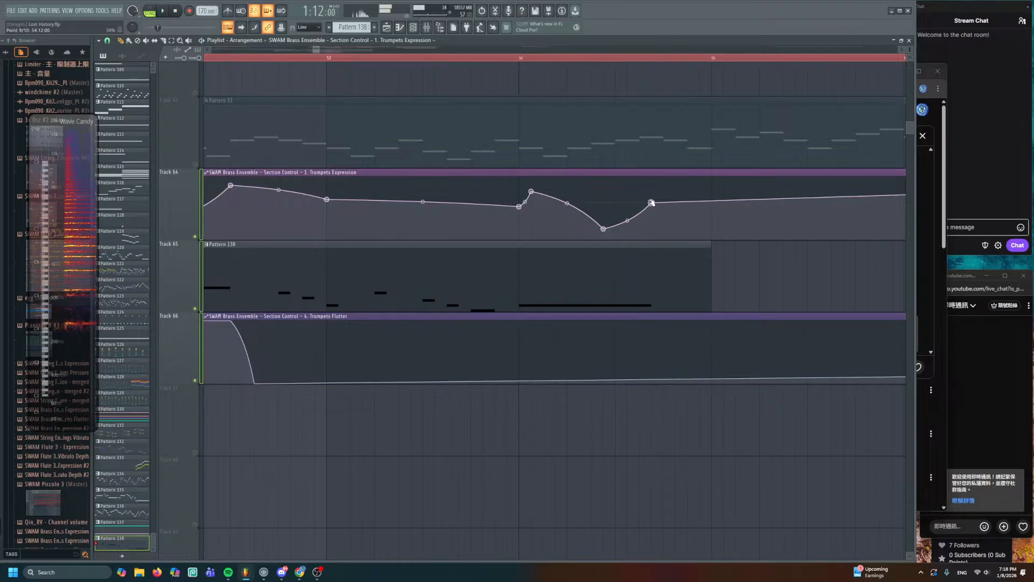
{"action": "key", "text": "space"}
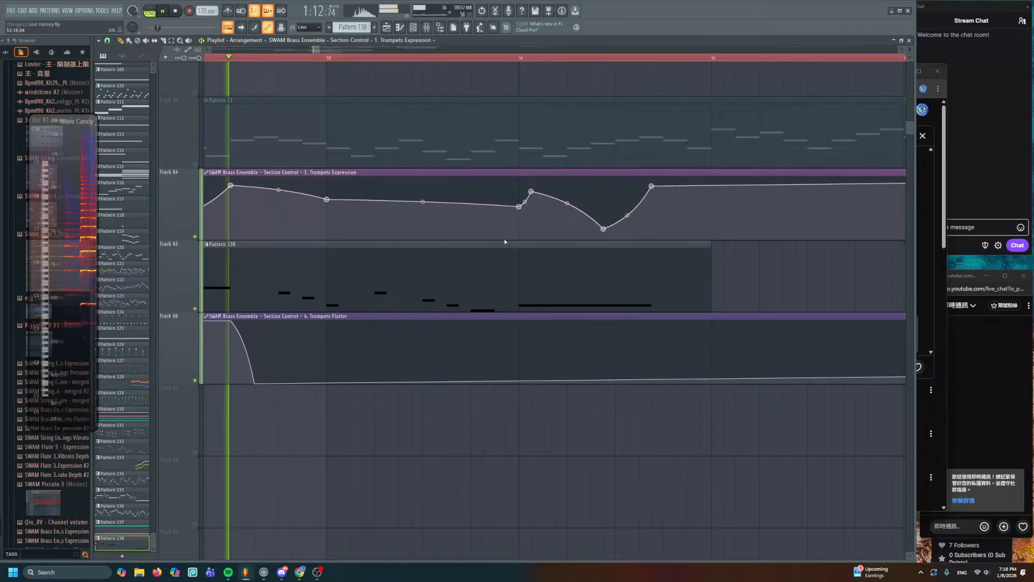
- Add a second Flutter swell after bar 54: low start, raised peak, held level, then a drop
{"action": "right_click", "coordinate": [519, 383]}
{"action": "right_click", "coordinate": [555, 327]}
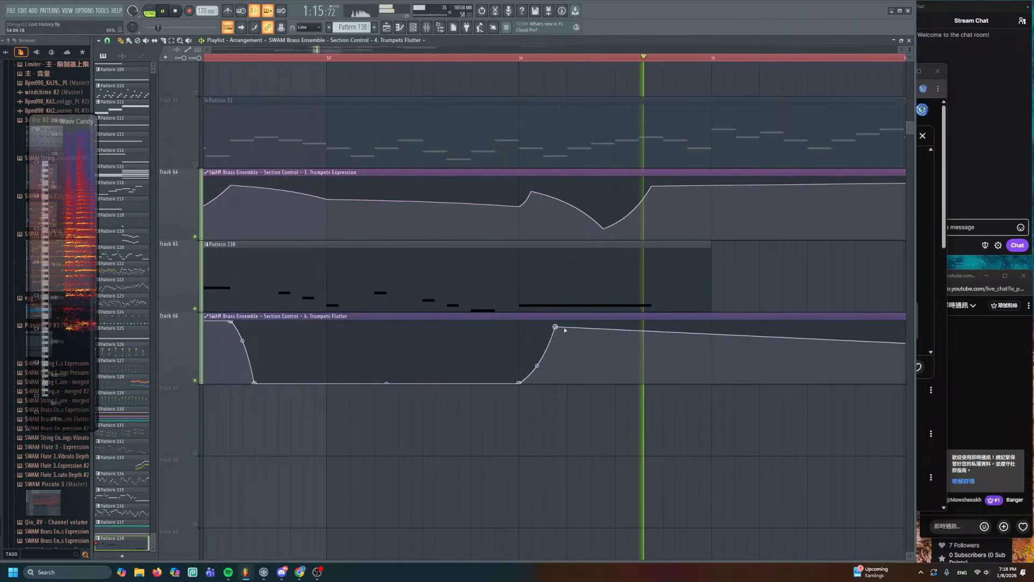
{"action": "key", "text": "space"}
{"action": "left_click_drag", "start_coordinate": [556, 327], "coordinate": [566, 321]}
{"action": "right_click", "coordinate": [651, 321]}
{"action": "right_click", "coordinate": [663, 383]}
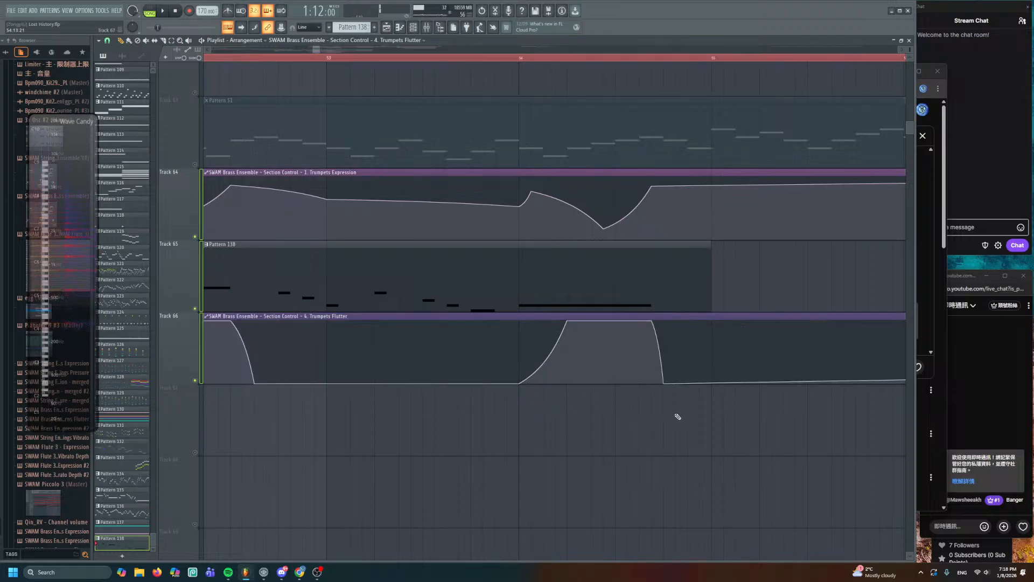
{"action": "left_click", "coordinate": [965, 504]}
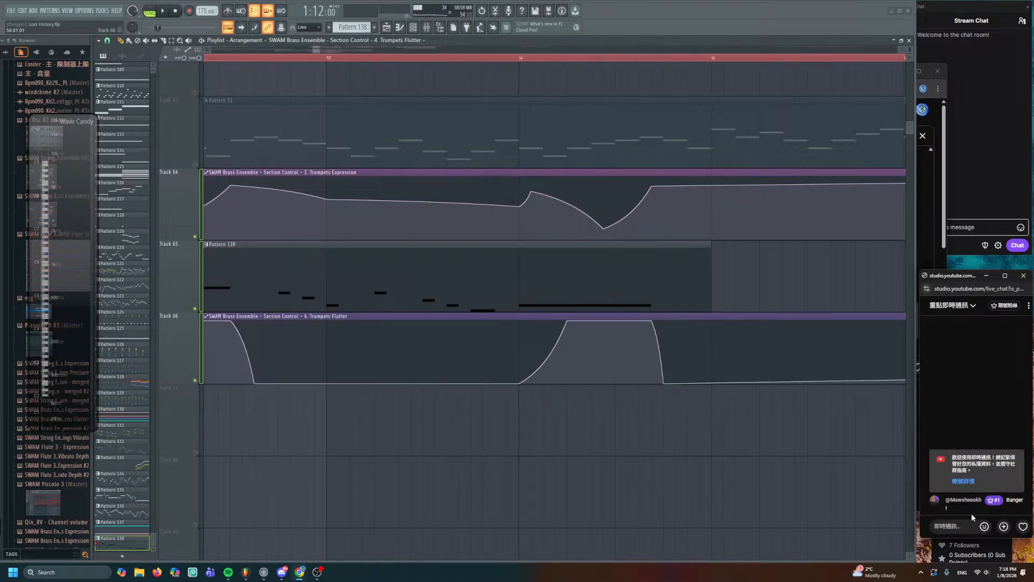
{"action": "left_click", "coordinate": [692, 448]}
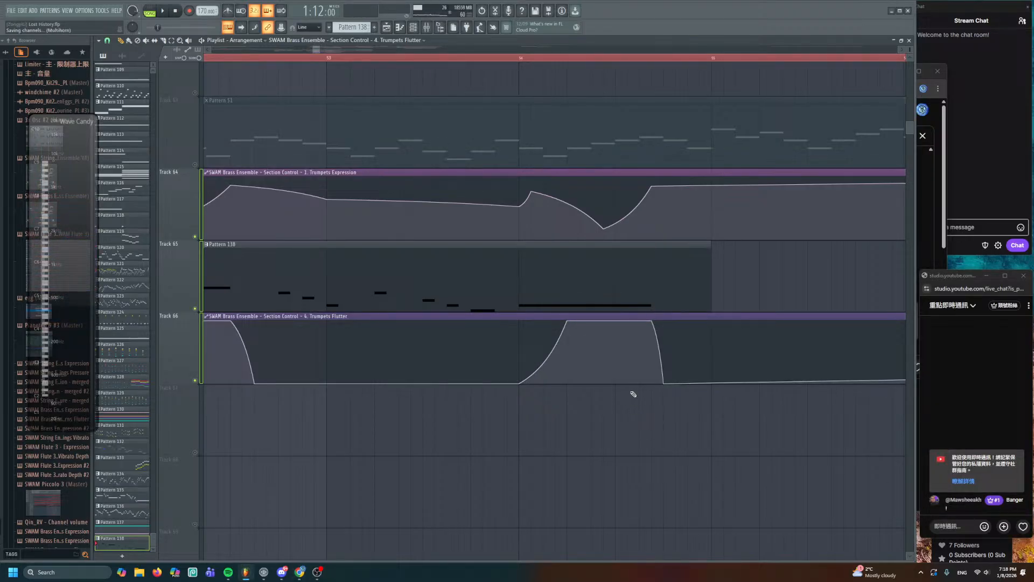
- Zoom out the playlist and save the Lost History project
{"action": "scroll", "coordinate": [672, 203], "scroll_direction": "down", "scroll_amount": 2}
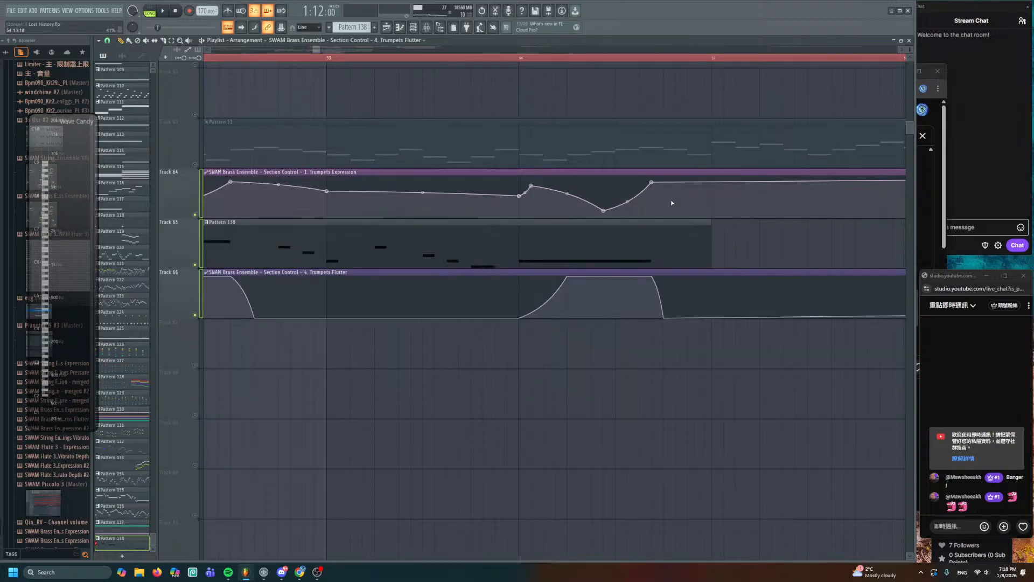
{"action": "scroll", "coordinate": [672, 203], "scroll_direction": "down", "scroll_amount": 3}
{"action": "scroll", "coordinate": [493, 189], "scroll_direction": "down", "scroll_amount": 2}
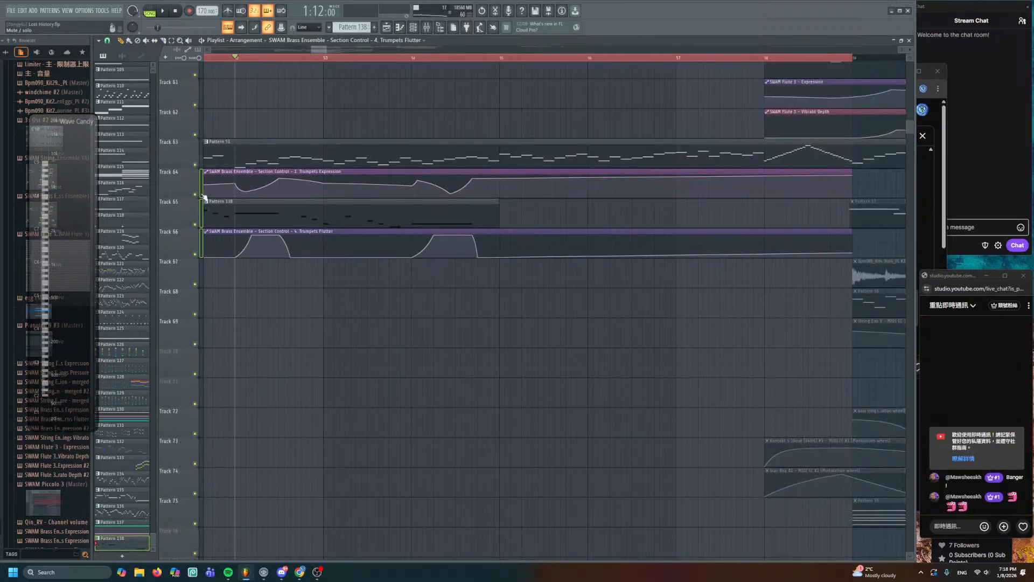
{"action": "scroll", "coordinate": [286, 196], "scroll_direction": "down", "scroll_amount": 3}
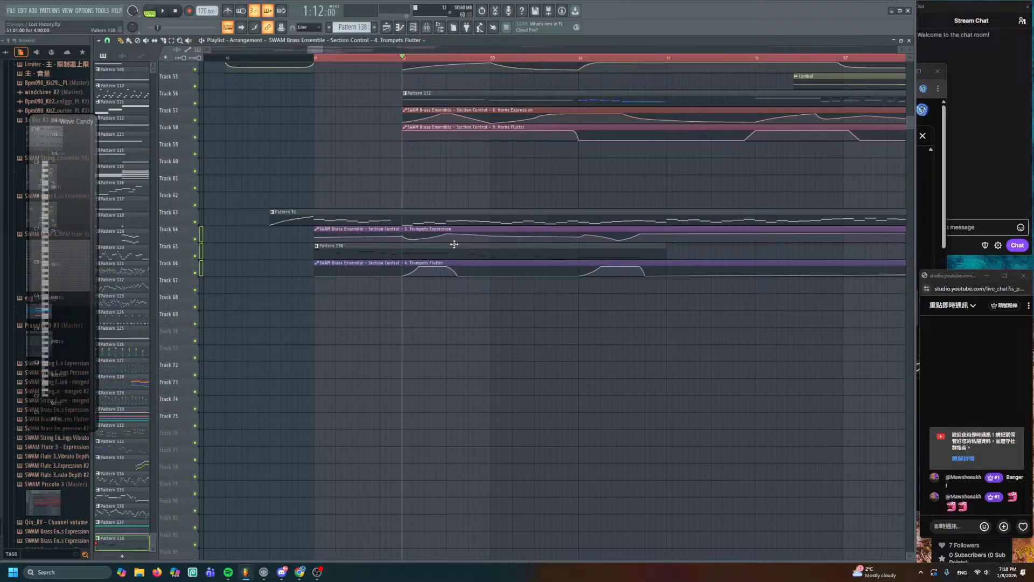
{"action": "key", "text": "ctrl+s"}
- Play the arrangement from around bar 49, then restart from around bar 51
{"action": "left_click_drag", "start_coordinate": [382, 140], "coordinate": [472, 229]}
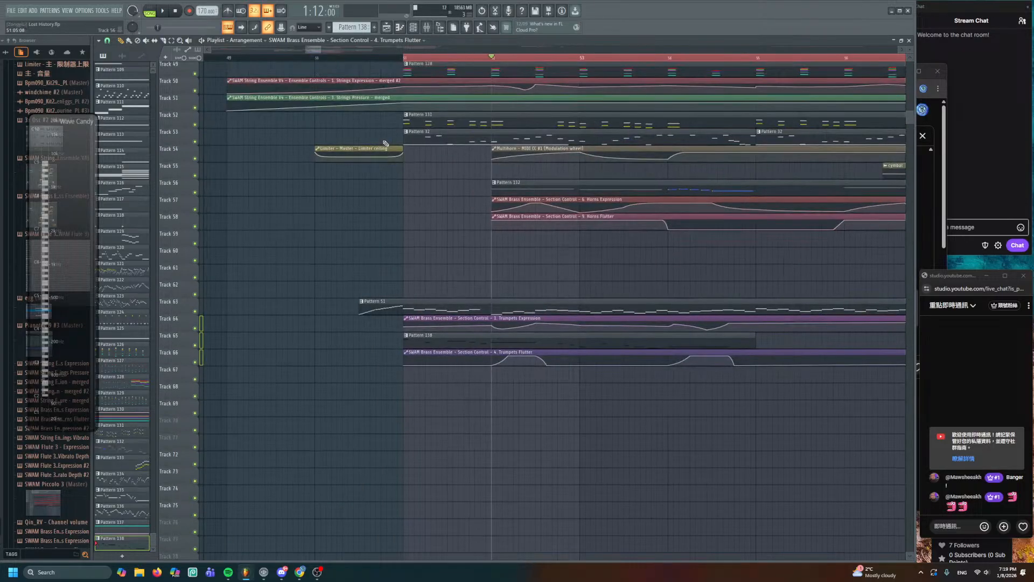
{"action": "left_click", "coordinate": [315, 57]}
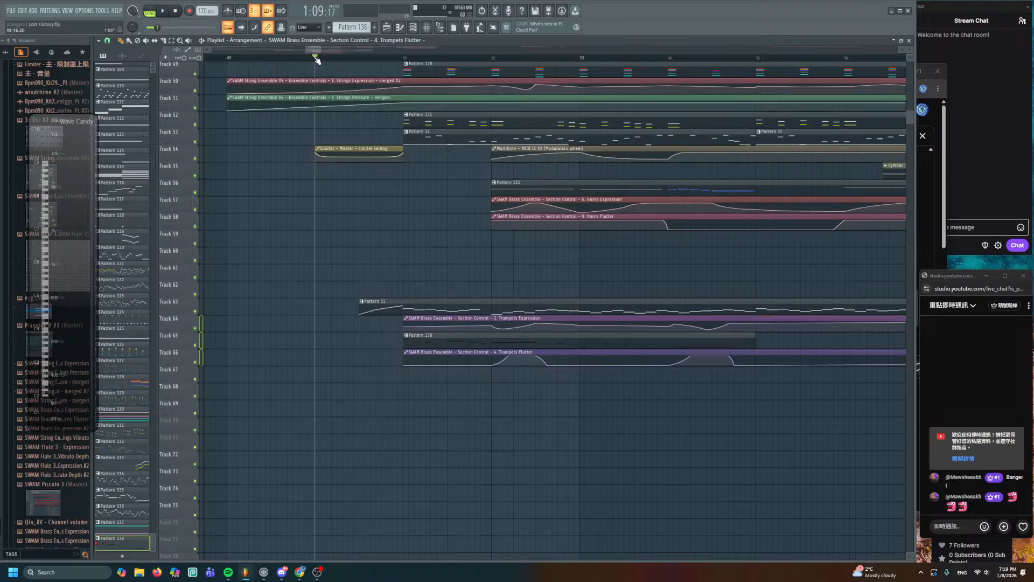
{"action": "key", "text": "space"}
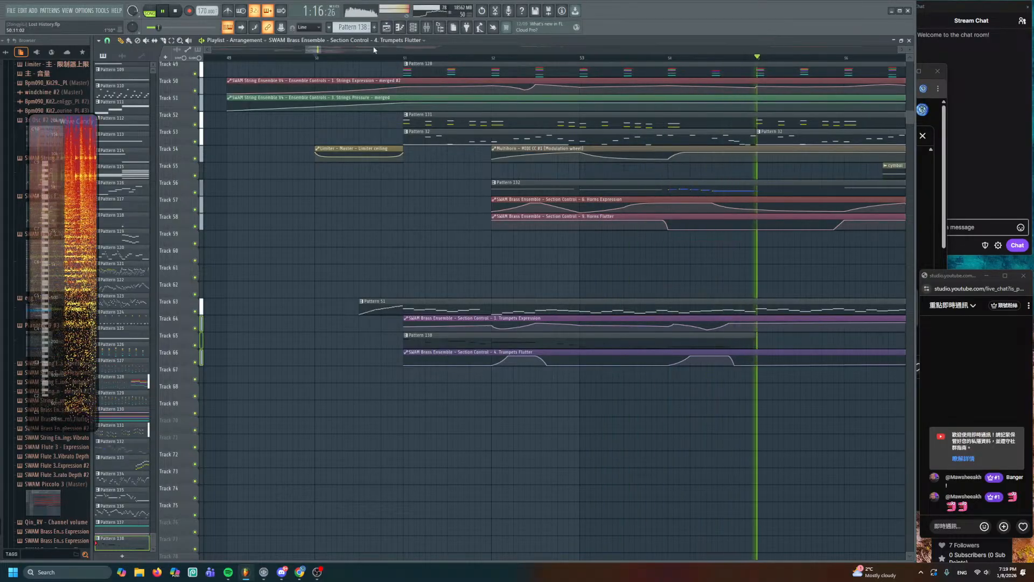
{"action": "left_click", "coordinate": [403, 58]}
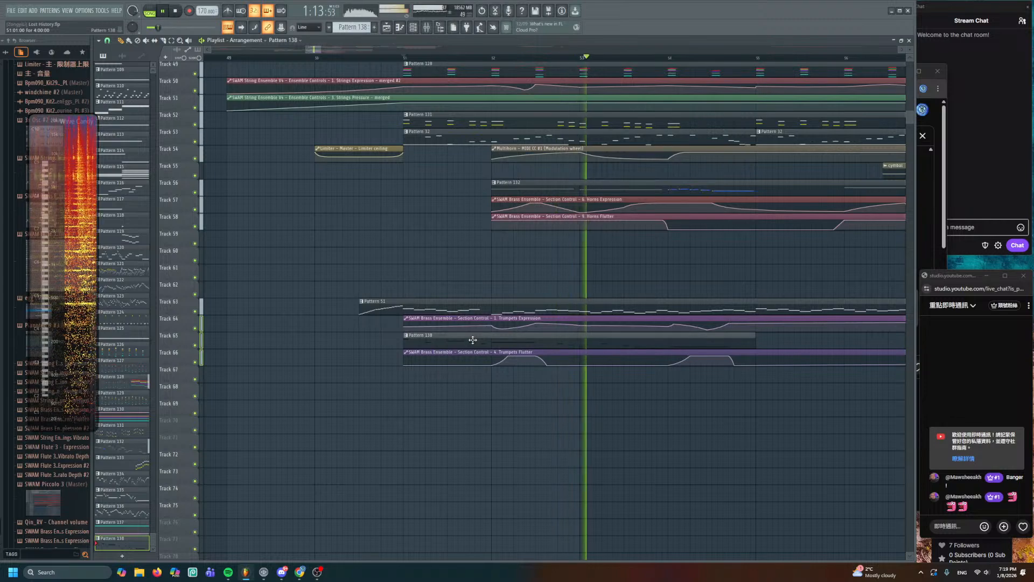
- Raise the long final note of Pattern 138 to G5 and shorten it to one step
{"action": "double_click", "coordinate": [472, 340]}
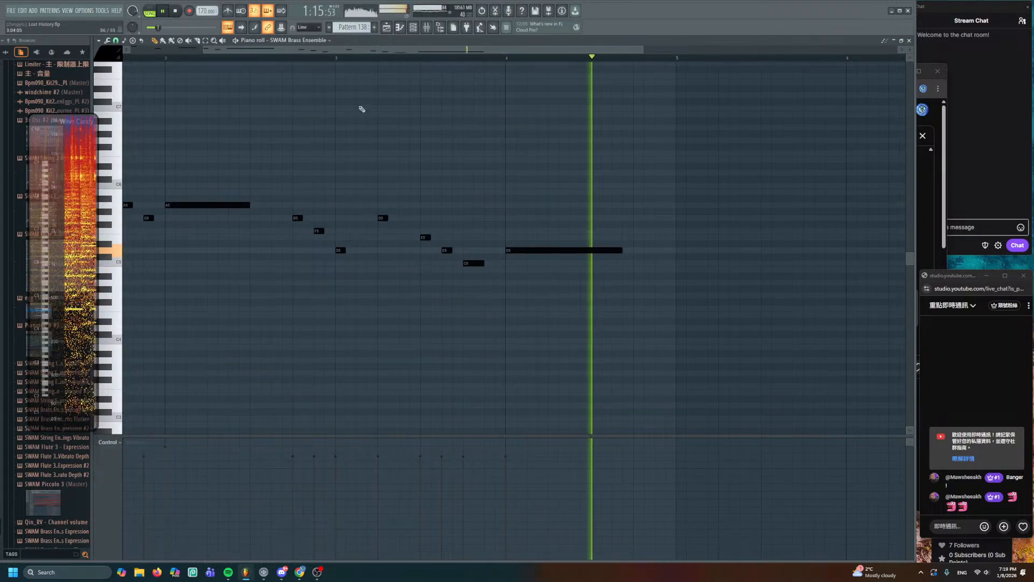
{"action": "key", "text": "space"}
{"action": "key", "text": "space"}
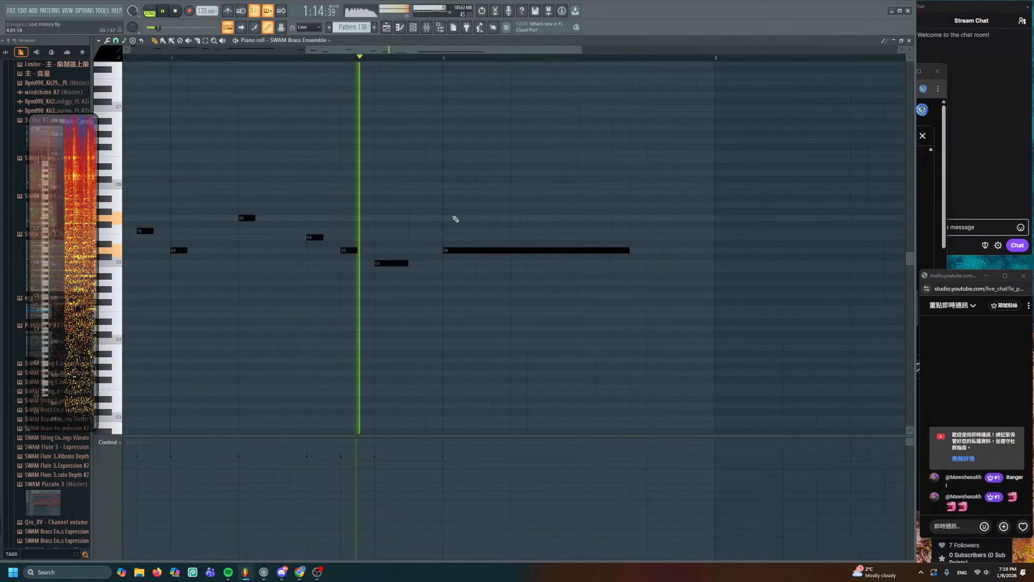
{"action": "left_click_drag", "start_coordinate": [462, 250], "coordinate": [441, 204]}
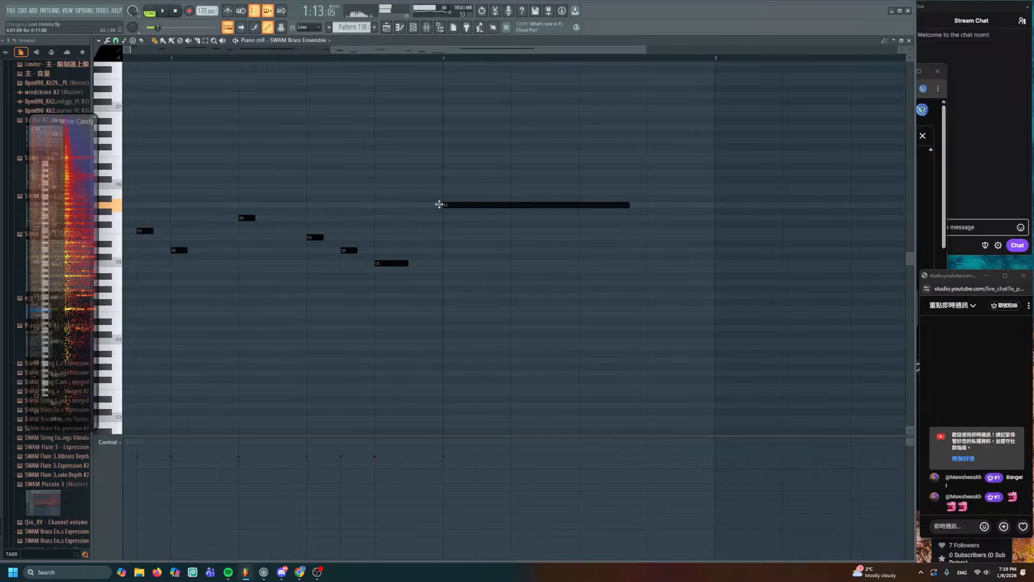
{"action": "right_click", "coordinate": [625, 209]}
{"action": "key", "text": "ctrl+z"}
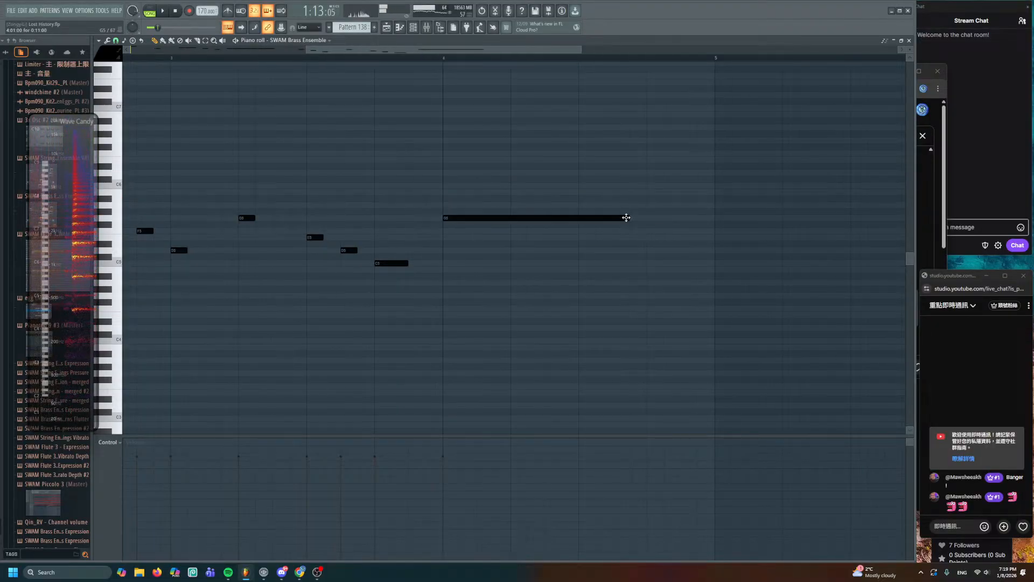
{"action": "left_click_drag", "start_coordinate": [626, 218], "coordinate": [459, 217]}
- Add A5, G5, F5 and a lengthened closing D5 note after the G5
{"action": "left_click", "coordinate": [482, 205]}
{"action": "left_click", "coordinate": [516, 217]}
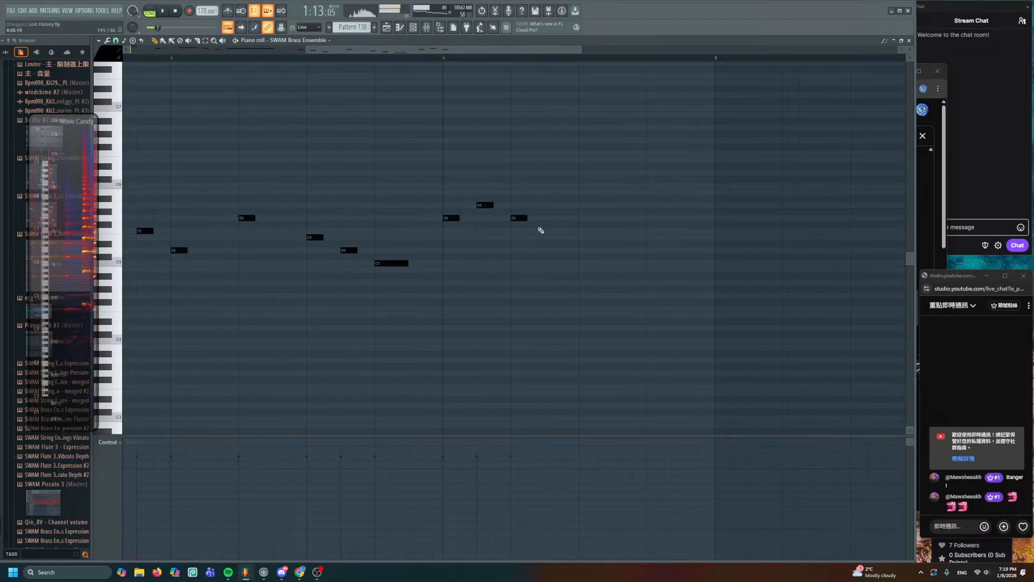
{"action": "left_click", "coordinate": [553, 231]}
{"action": "left_click", "coordinate": [584, 250]}
{"action": "left_click_drag", "start_coordinate": [595, 250], "coordinate": [646, 250]}
{"action": "key", "text": "space"}
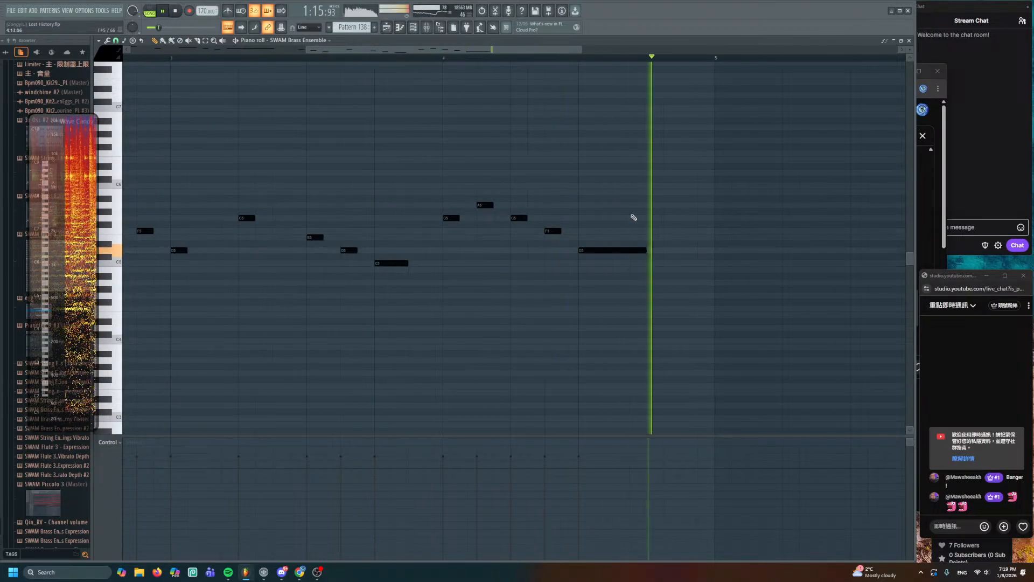
{"action": "key", "text": "F5"}
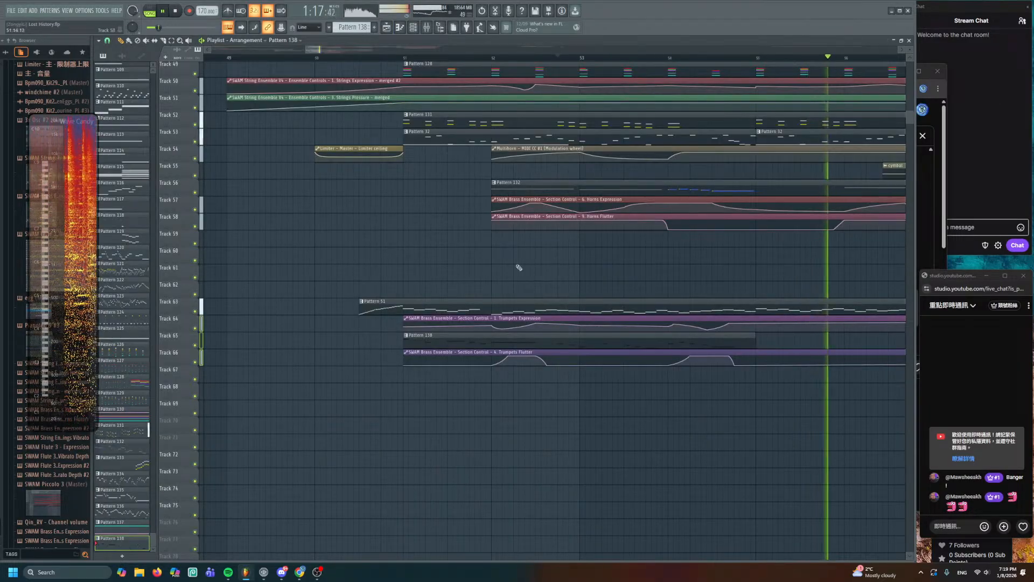
- Duplicate the 13-note first phrase so the copy starts at bar 5
{"action": "double_click", "coordinate": [508, 338]}
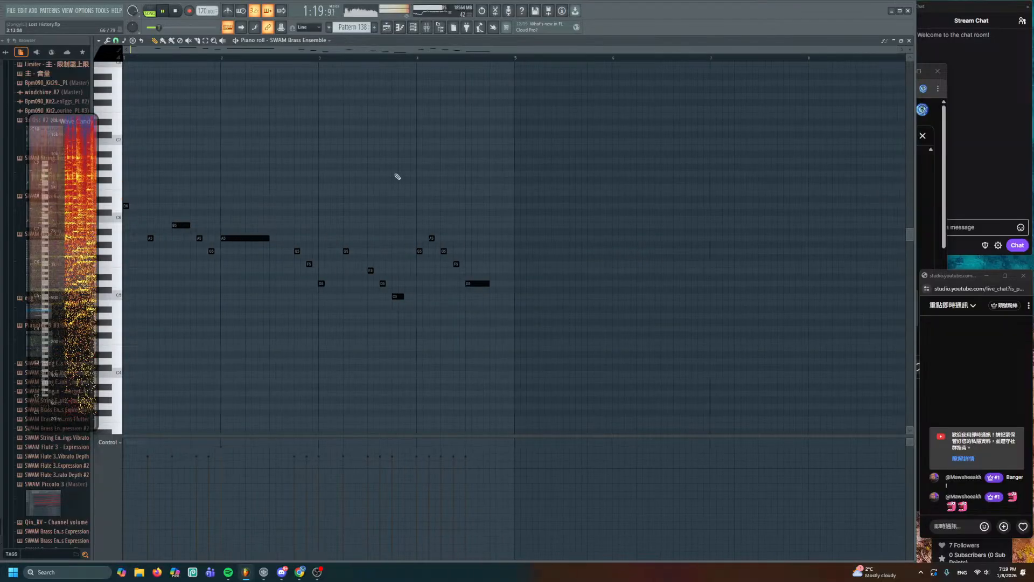
{"action": "left_click_drag", "start_coordinate": [410, 146], "coordinate": [123, 301]}
{"action": "key", "text": "space"}
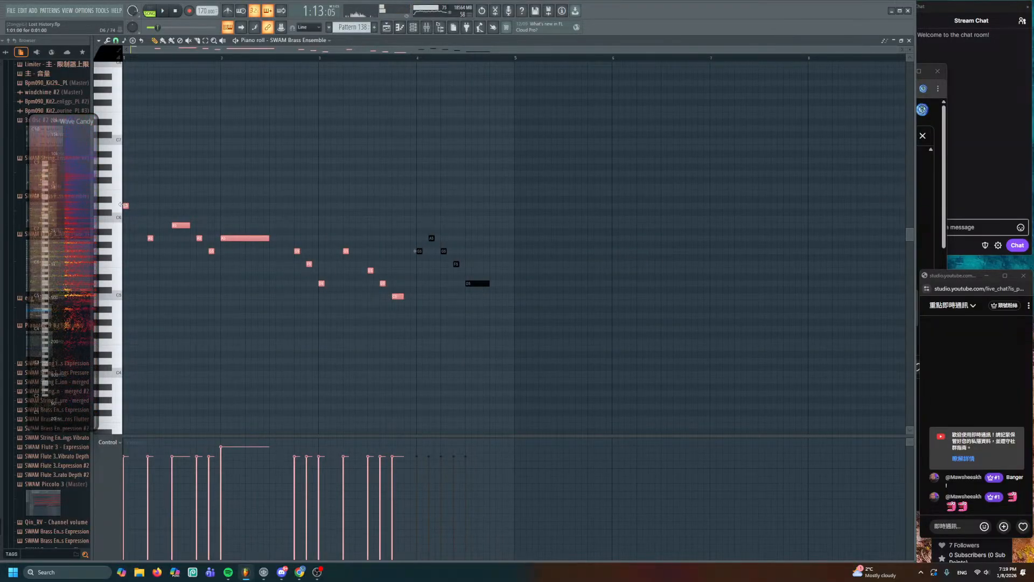
{"action": "left_click_drag", "start_coordinate": [229, 239], "coordinate": [627, 250]}
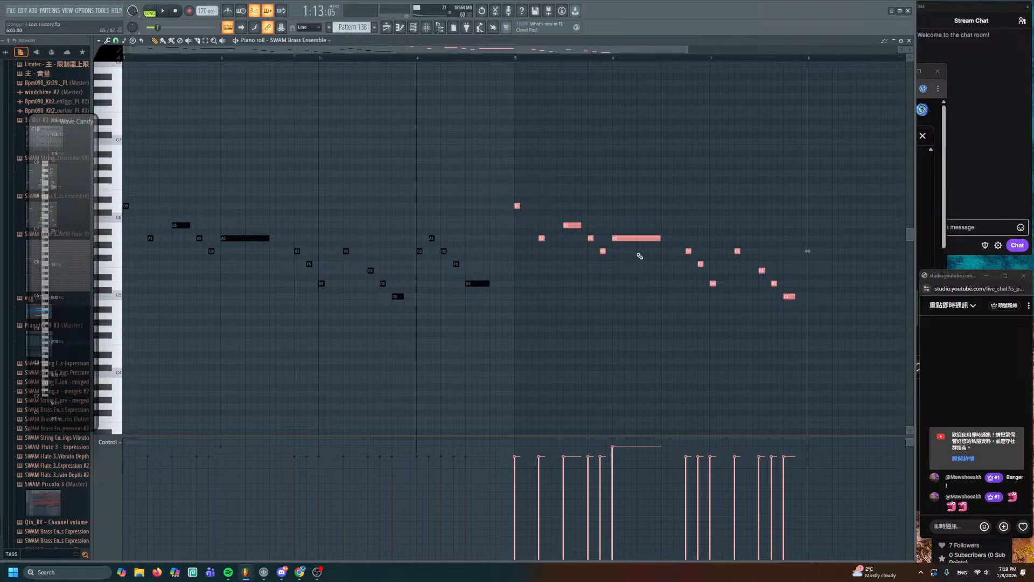
{"action": "right_click", "coordinate": [641, 183]}
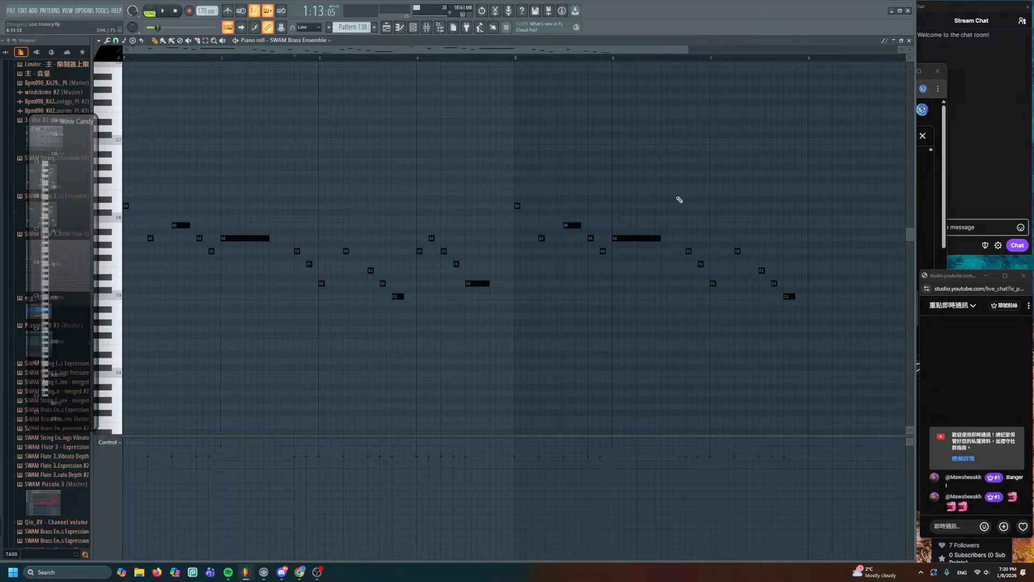
- Save the project and play the pattern to check bars 5–9
{"action": "scroll", "coordinate": [689, 208], "scroll_direction": "up", "scroll_amount": 3}
{"action": "left_click_drag", "start_coordinate": [689, 208], "coordinate": [388, 196]}
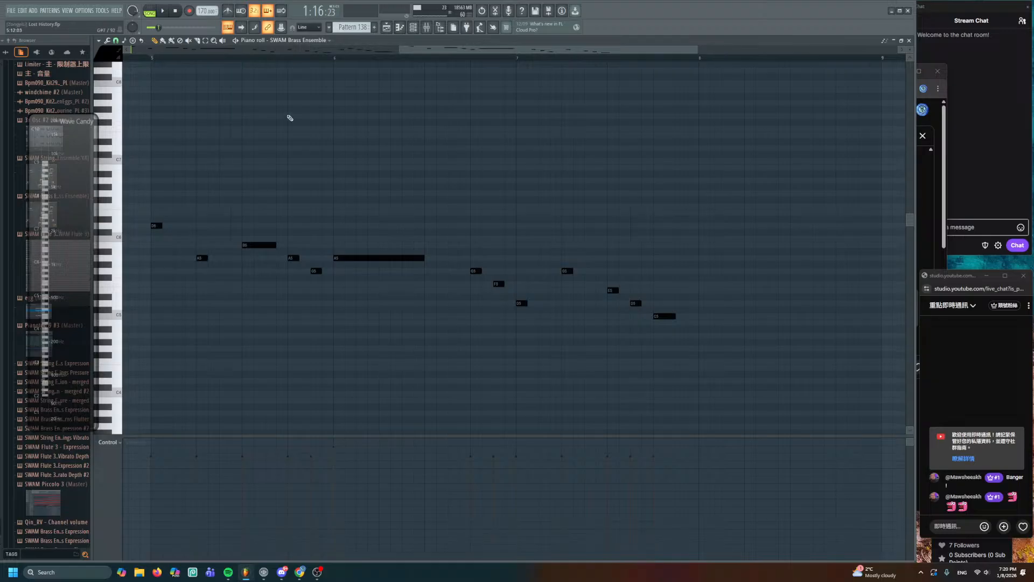
{"action": "key", "text": "ctrl+s"}
{"action": "key", "text": "space"}
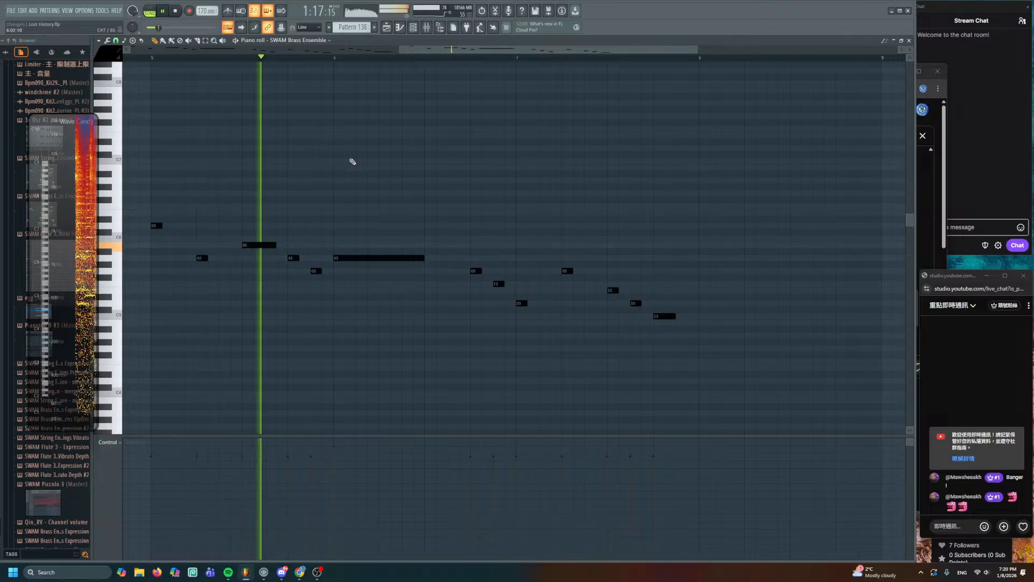
{"action": "key", "text": "space"}
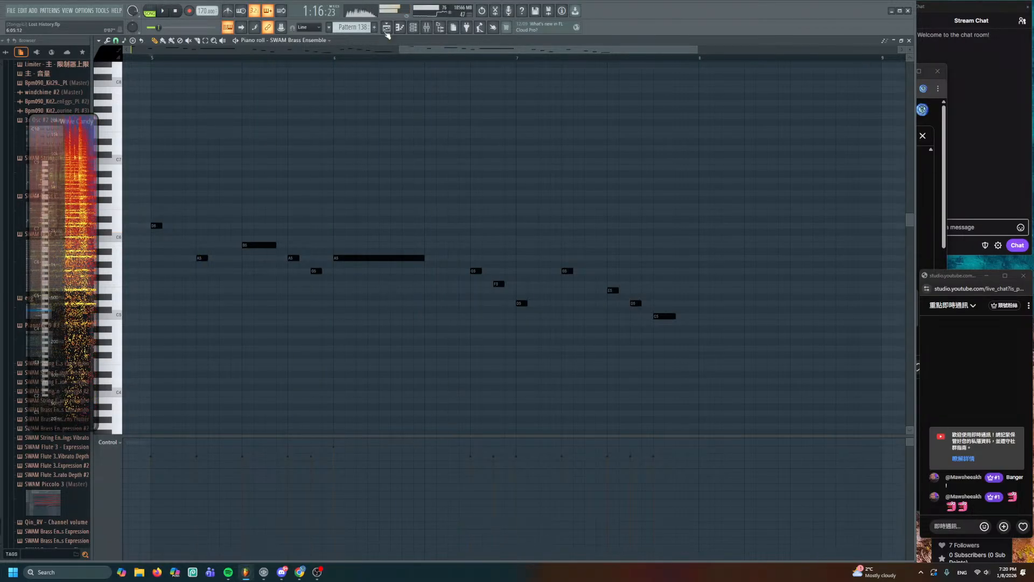
- During arrangement playback, add two points along the Trumpets Expression curve
{"action": "left_click", "coordinate": [387, 27]}
{"action": "scroll", "coordinate": [528, 309], "scroll_direction": "right", "scroll_amount": 3}
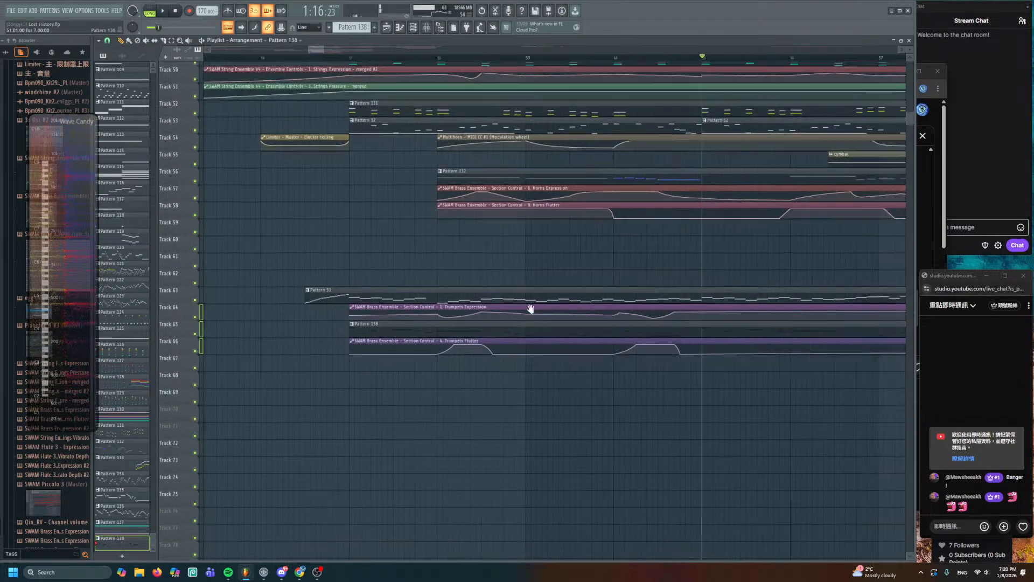
{"action": "scroll", "coordinate": [526, 299], "scroll_direction": "up", "scroll_amount": 4}
{"action": "key", "text": "space"}
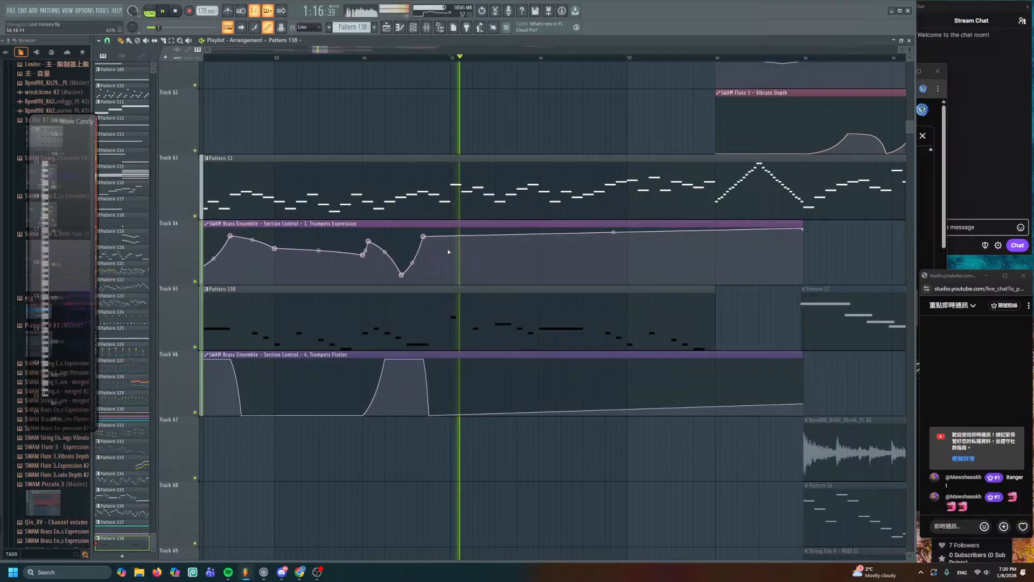
{"action": "left_click", "coordinate": [446, 249]}
{"action": "left_click", "coordinate": [533, 252]}
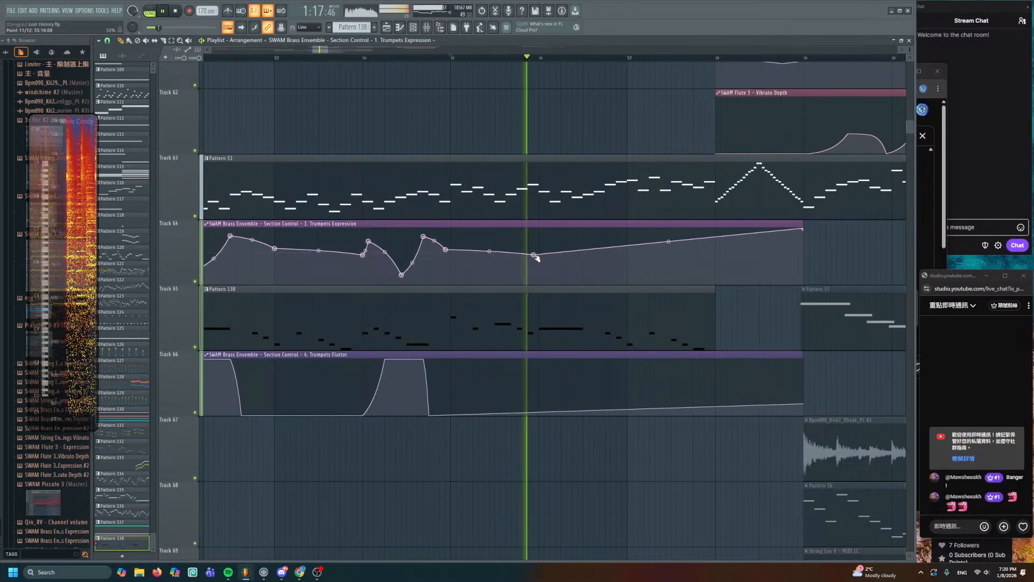
{"action": "key", "text": "space"}
- In Pattern 138, draw a new long note at D6 and lower its velocity
{"action": "double_click", "coordinate": [559, 304]}
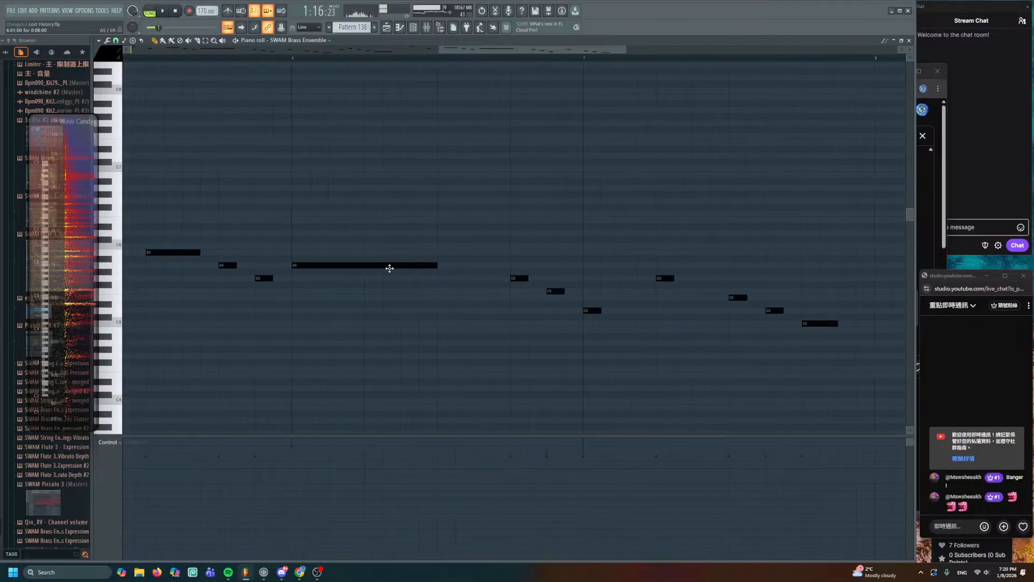
{"action": "mouse_move", "coordinate": [325, 236]}
{"action": "left_mouse_down"}
{"action": "mouse_move", "coordinate": [327, 227]}
{"action": "mouse_move", "coordinate": [325, 236]}
{"action": "left_mouse_up"}
{"action": "left_click_drag", "start_coordinate": [351, 217], "coordinate": [354, 236]}
{"action": "left_click_drag", "start_coordinate": [329, 509], "coordinate": [331, 522]}
- Loop the pattern around the new note and nudge the D6 note slightly earlier
{"action": "left_click", "coordinate": [152, 11]}
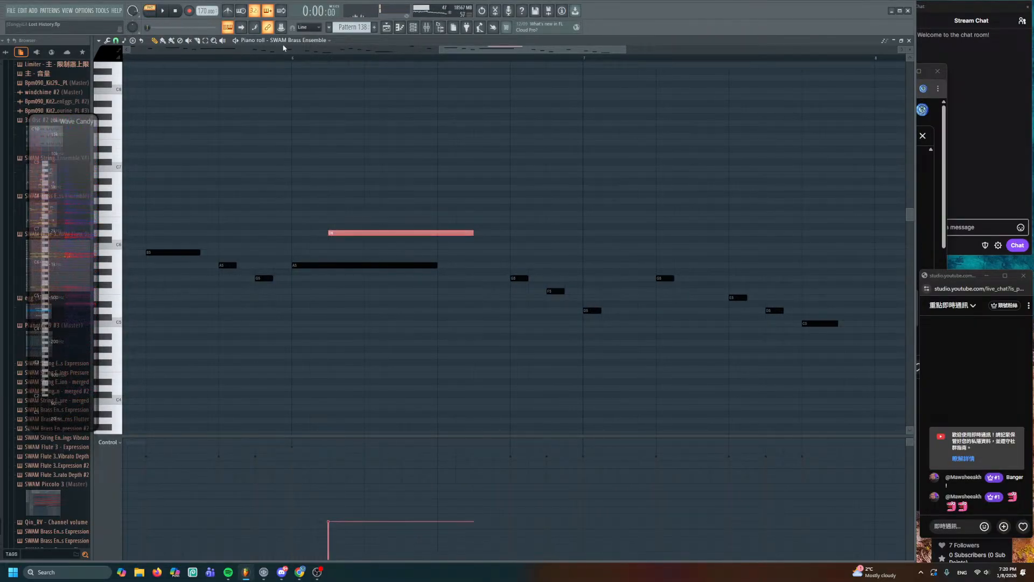
{"action": "left_click_drag", "start_coordinate": [290, 57], "coordinate": [493, 130]}
{"action": "key", "text": "ctrl+d"}
{"action": "scroll", "coordinate": [431, 186], "scroll_direction": "up", "scroll_amount": 2}
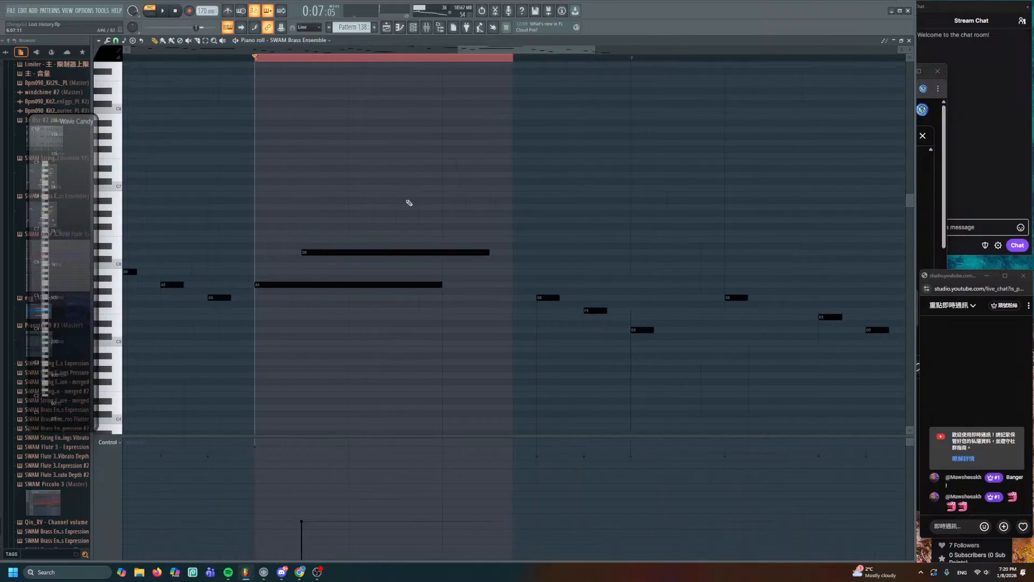
{"action": "key", "text": "space"}
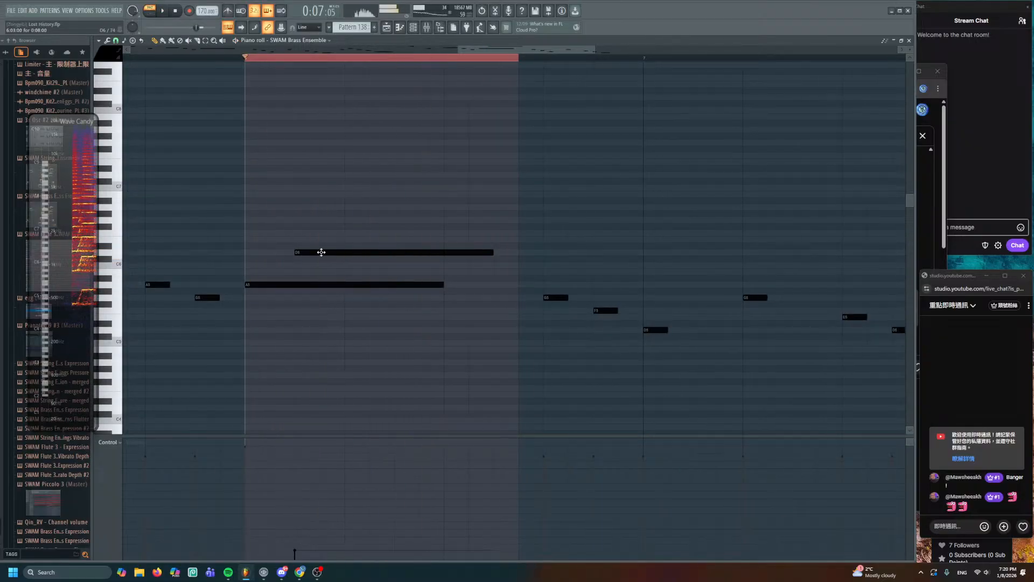
{"action": "left_click_drag", "start_coordinate": [323, 251], "coordinate": [288, 252]}
{"action": "key", "text": "space"}
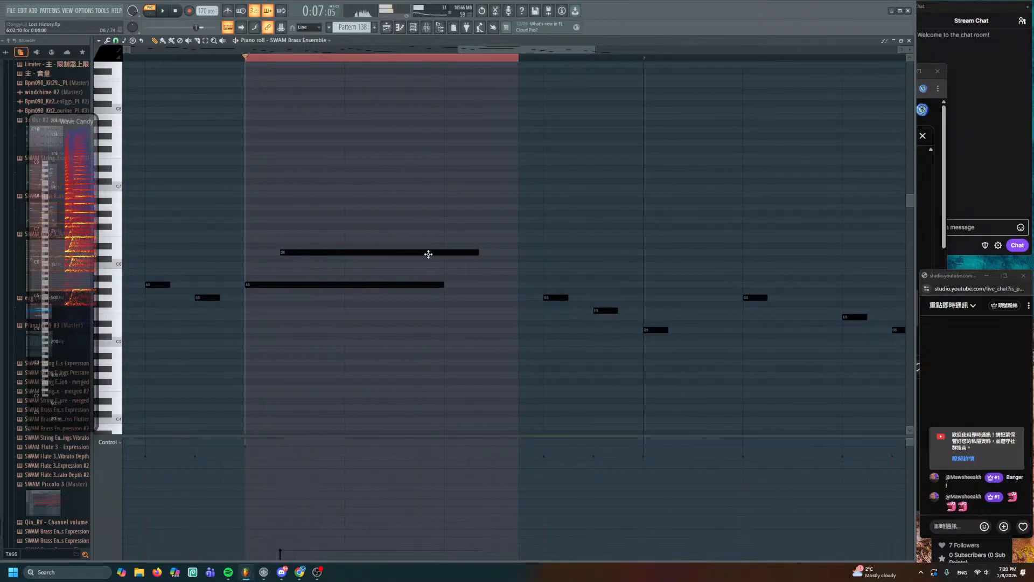
{"action": "key", "text": "space"}
- Add a third three-point hump to the Trumpets Flutter automation and dent the Expression curve
{"action": "key", "text": "space"}
{"action": "key", "text": "F5"}
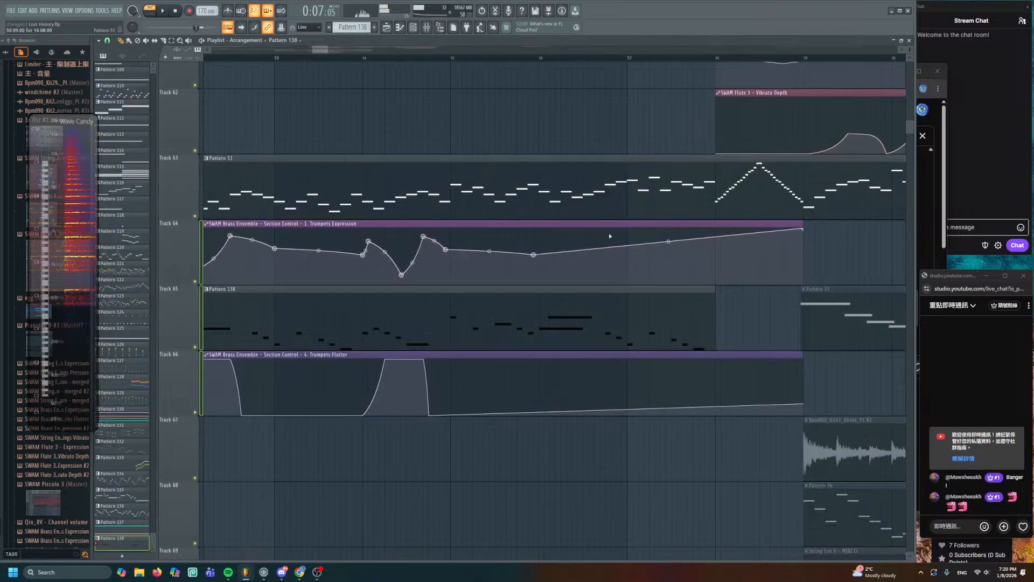
{"action": "key", "text": "space"}
{"action": "left_click", "coordinate": [454, 57]}
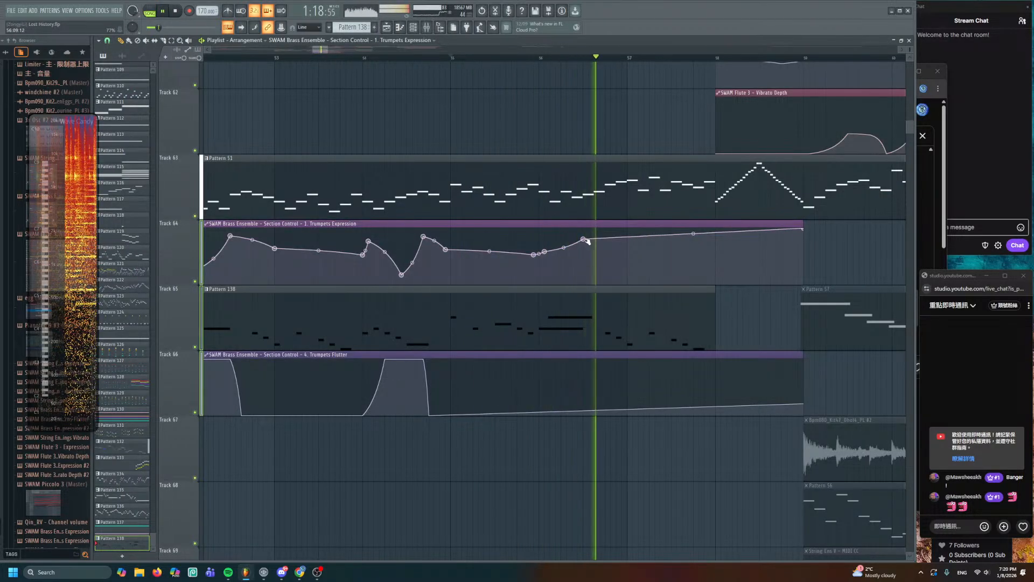
{"action": "key", "text": "space"}
{"action": "key", "text": "space"}
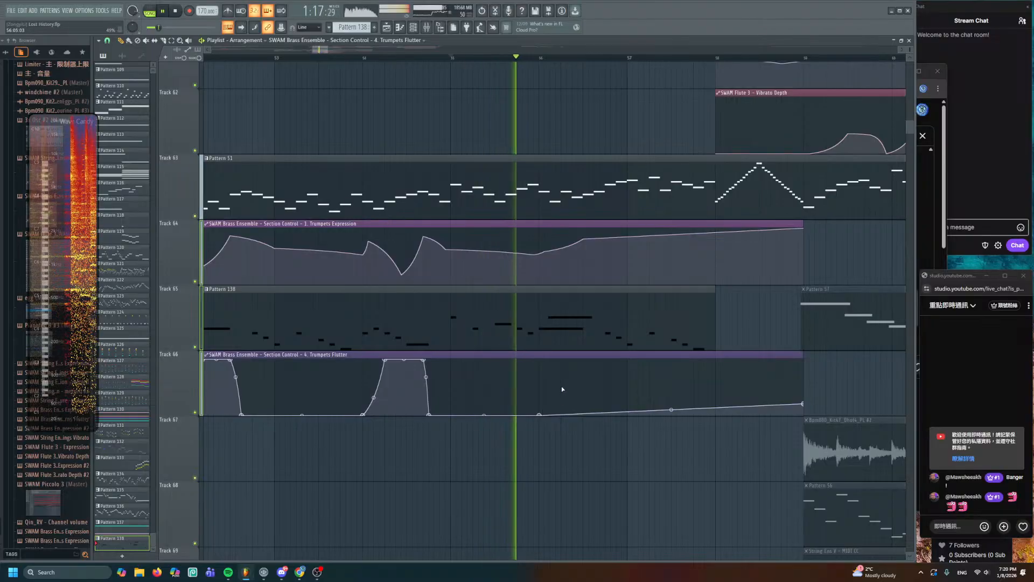
{"action": "right_click", "coordinate": [555, 361]}
{"action": "right_click", "coordinate": [583, 360]}
{"action": "right_click", "coordinate": [606, 414]}
{"action": "key", "text": "space"}
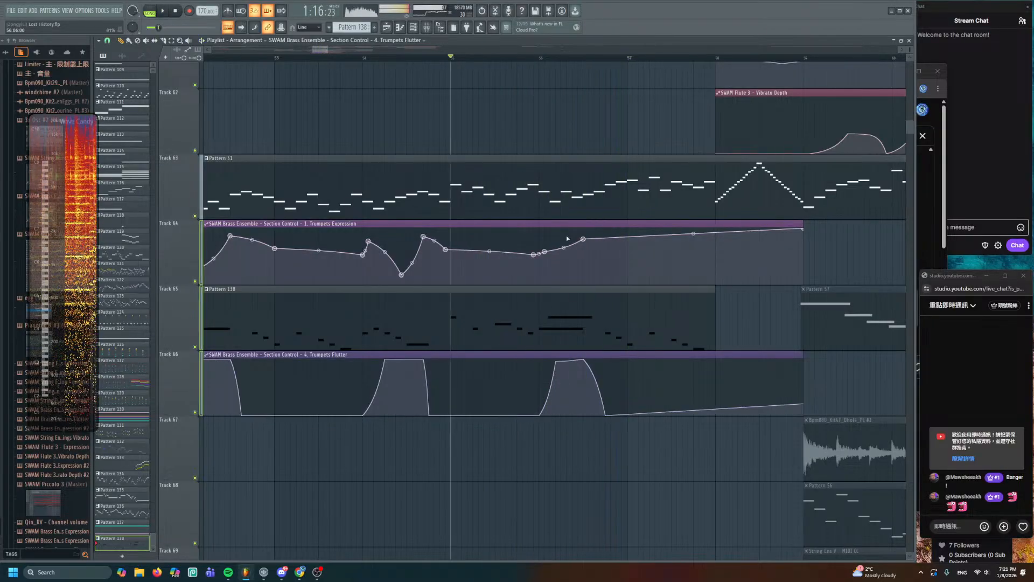
{"action": "right_click", "coordinate": [593, 257]}
{"action": "double_click", "coordinate": [603, 310]}
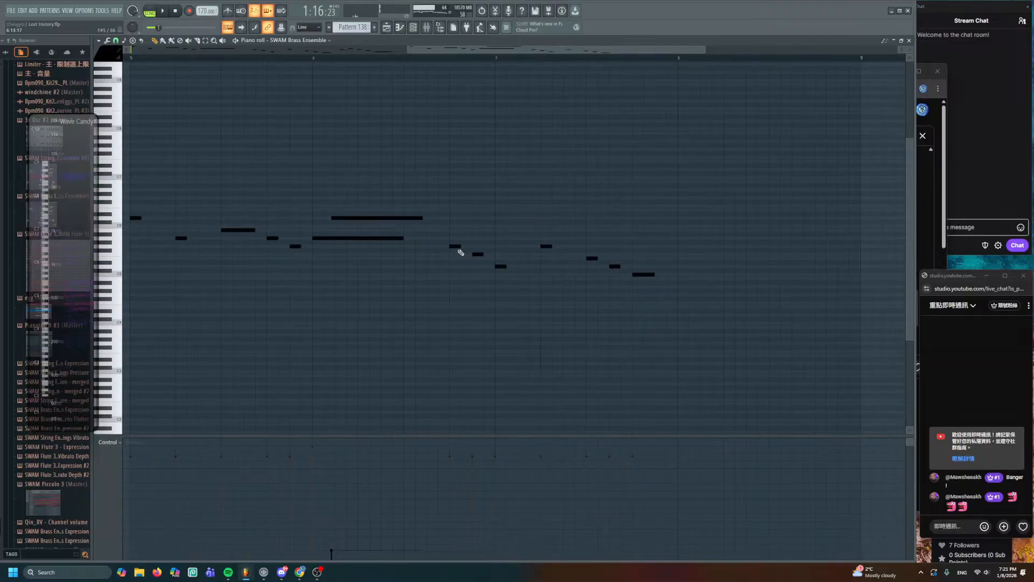
- Delete the later notes of the Pattern 138 melody and place two rising short notes
{"action": "left_click_drag", "start_coordinate": [454, 247], "coordinate": [653, 300]}
{"action": "key", "text": "Delete"}
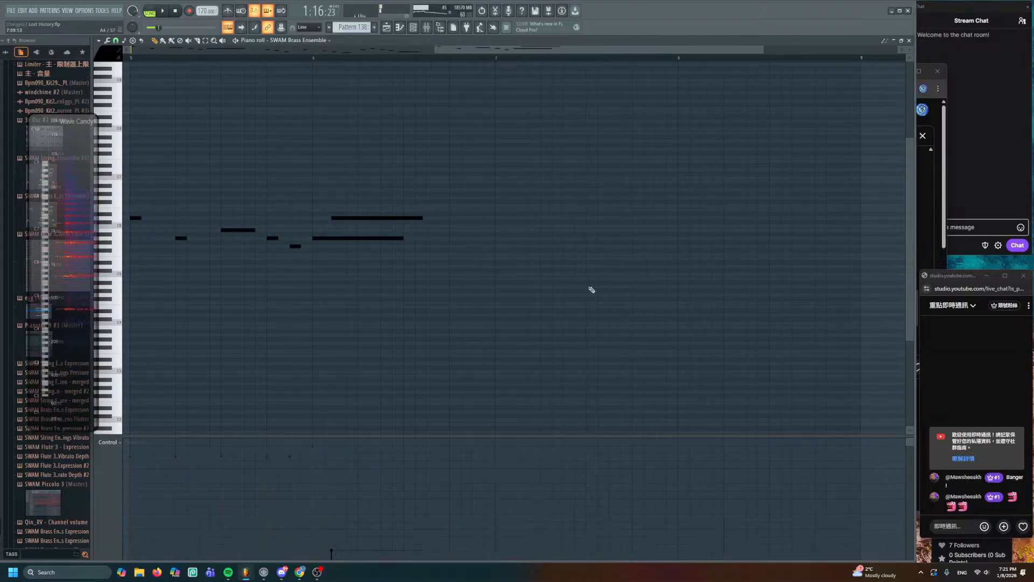
{"action": "left_click", "coordinate": [473, 209]}
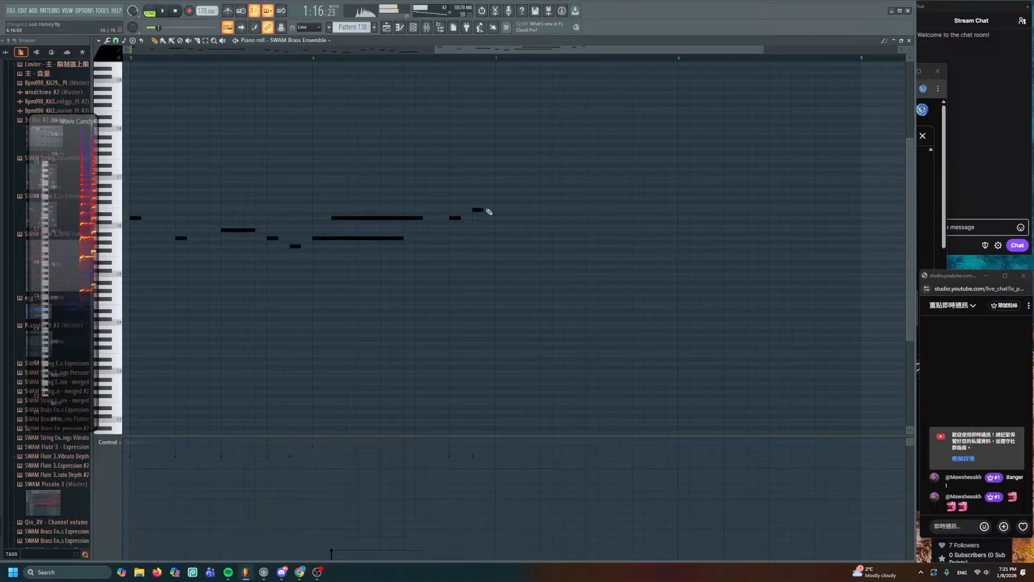
{"action": "left_click", "coordinate": [496, 206]}
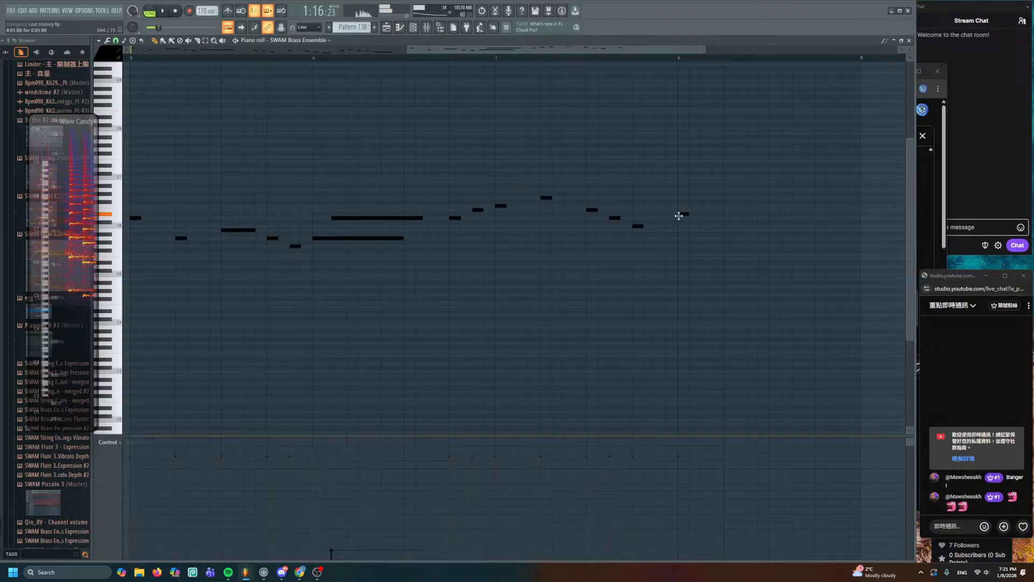
- Replace the bar-8 note with a D6 note and select a pair of melody notes
{"action": "right_click", "coordinate": [684, 214]}
{"action": "left_click", "coordinate": [680, 217]}
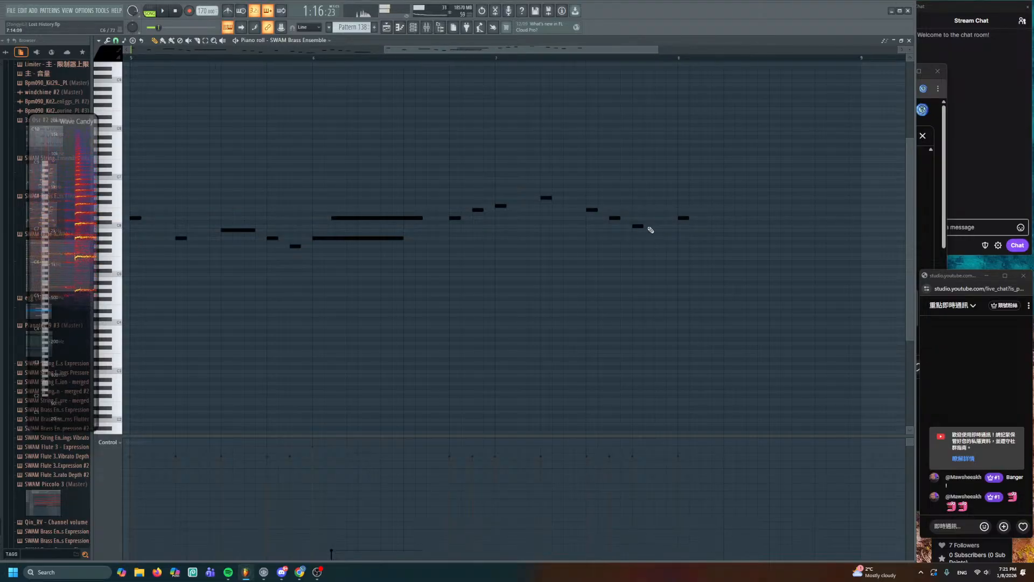
{"action": "scroll", "coordinate": [455, 261], "scroll_direction": "up", "scroll_amount": 3}
{"action": "scroll", "coordinate": [283, 195], "scroll_direction": "right", "scroll_amount": 3}
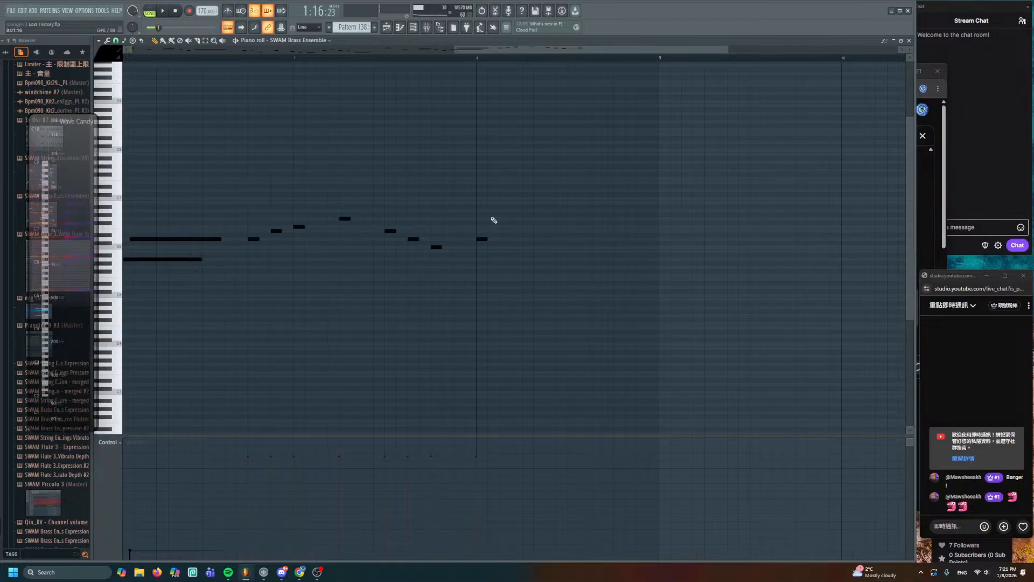
{"action": "left_click", "coordinate": [342, 218]}
{"action": "left_click_drag", "start_coordinate": [294, 208], "coordinate": [361, 245]}
{"action": "left_click", "coordinate": [400, 31]}
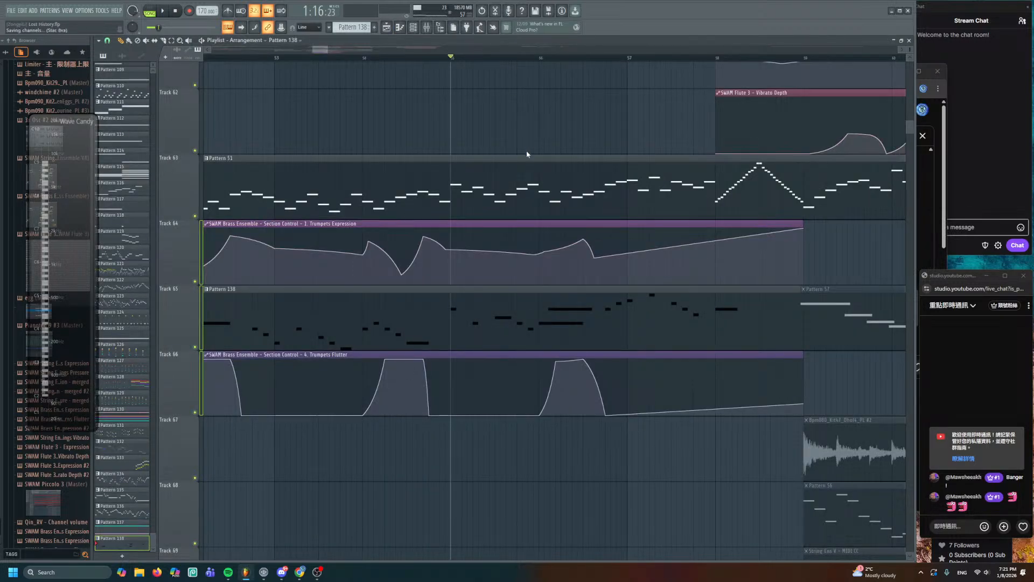
- Play back the arrangement from around bar 56 to review the brass section
{"action": "key", "text": "space"}
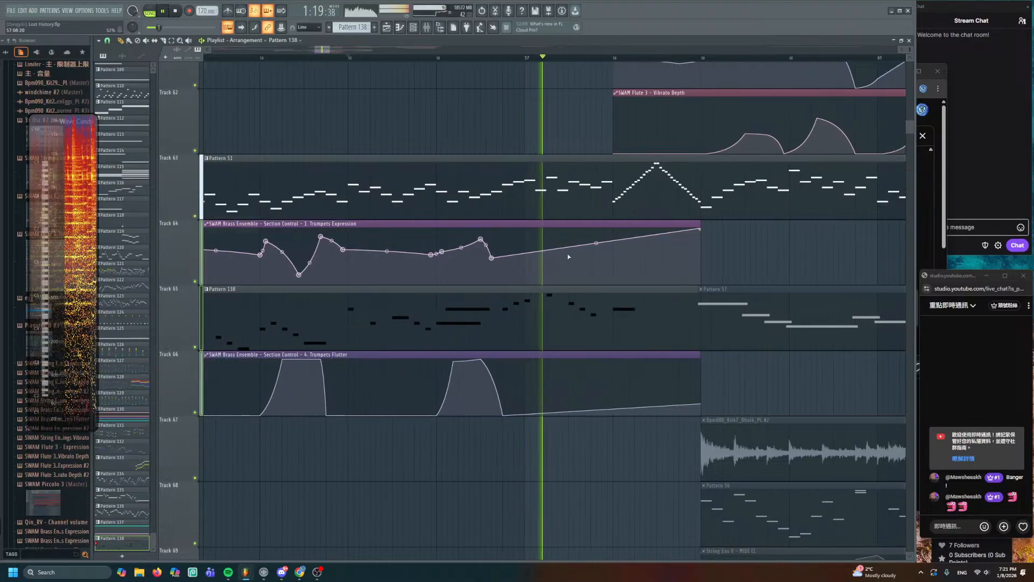
{"action": "key", "text": "space"}
{"action": "scroll", "coordinate": [499, 132], "scroll_direction": "up", "scroll_amount": 1}
{"action": "left_click", "coordinate": [442, 57]}
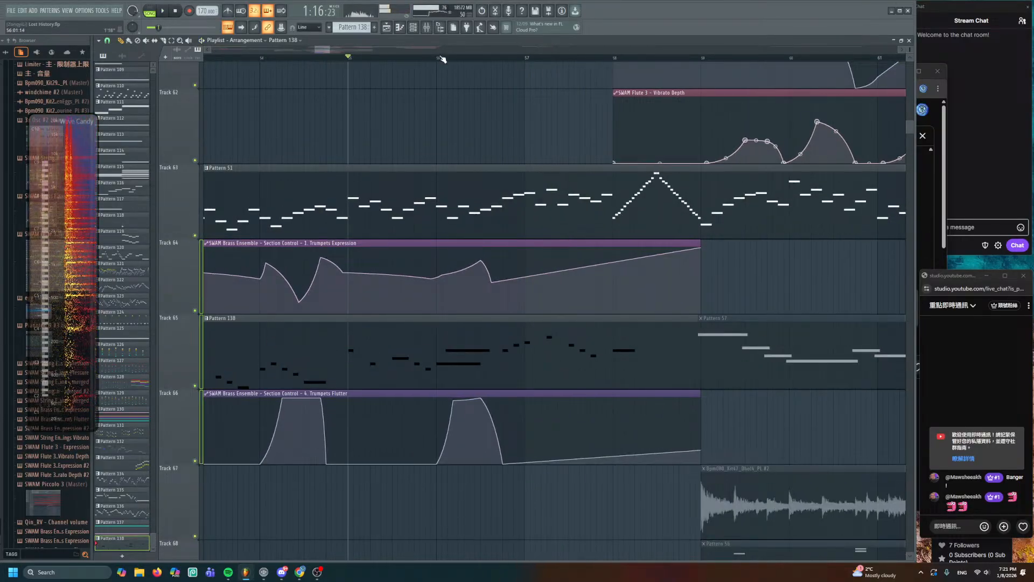
{"action": "key", "text": "space"}
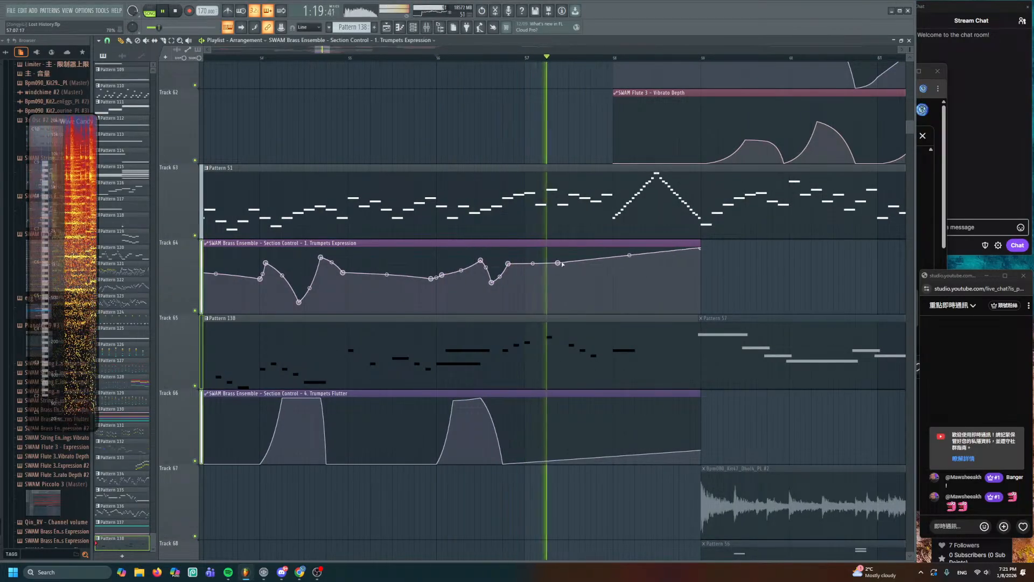
{"action": "key", "text": "space"}
- Audition Pattern 138, trying a high note near bar 6.75 and then deleting it
{"action": "double_click", "coordinate": [525, 342]}
{"action": "key", "text": "space"}
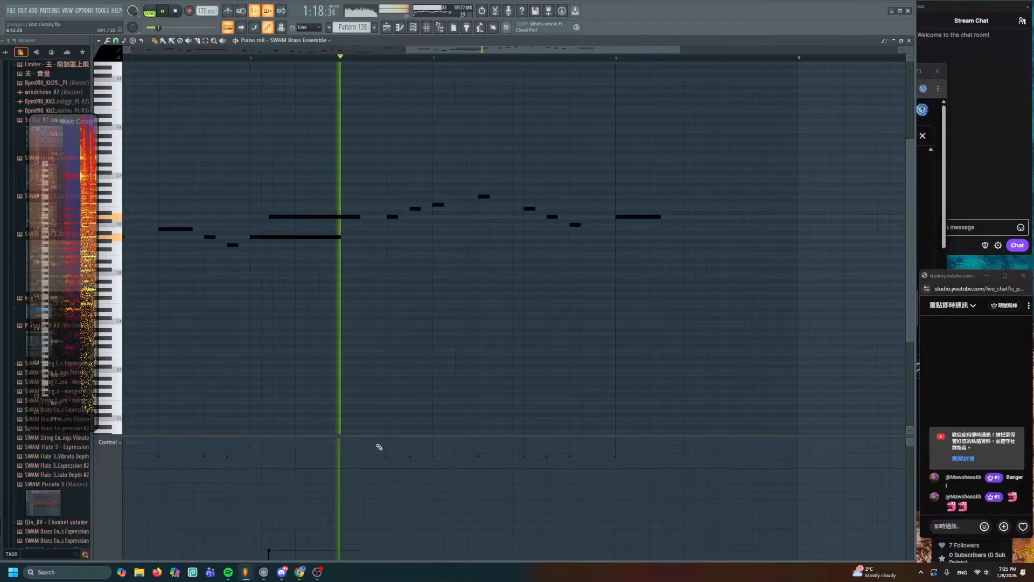
{"action": "key", "text": "space"}
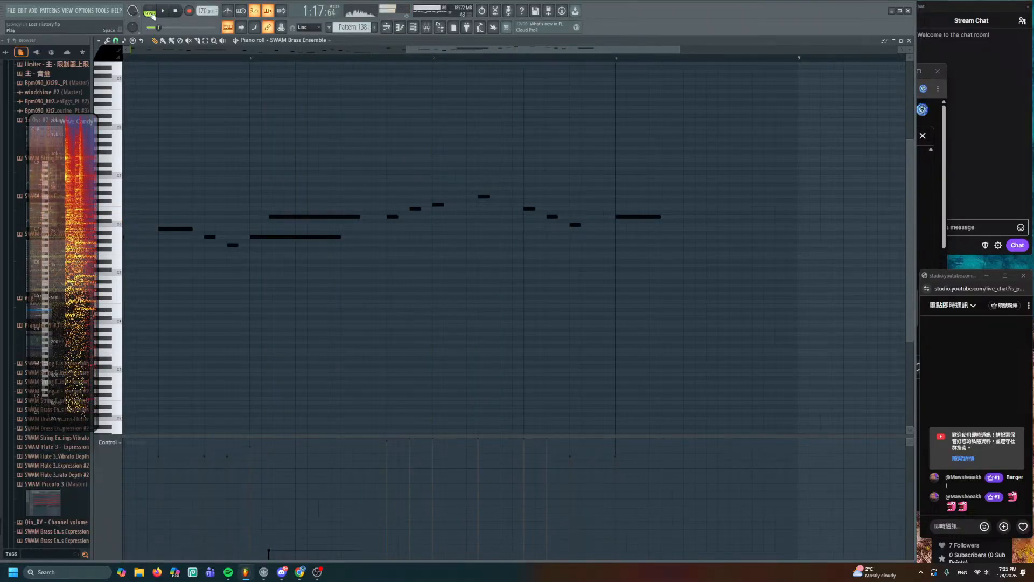
{"action": "left_click", "coordinate": [382, 65]}
{"action": "key", "text": "space"}
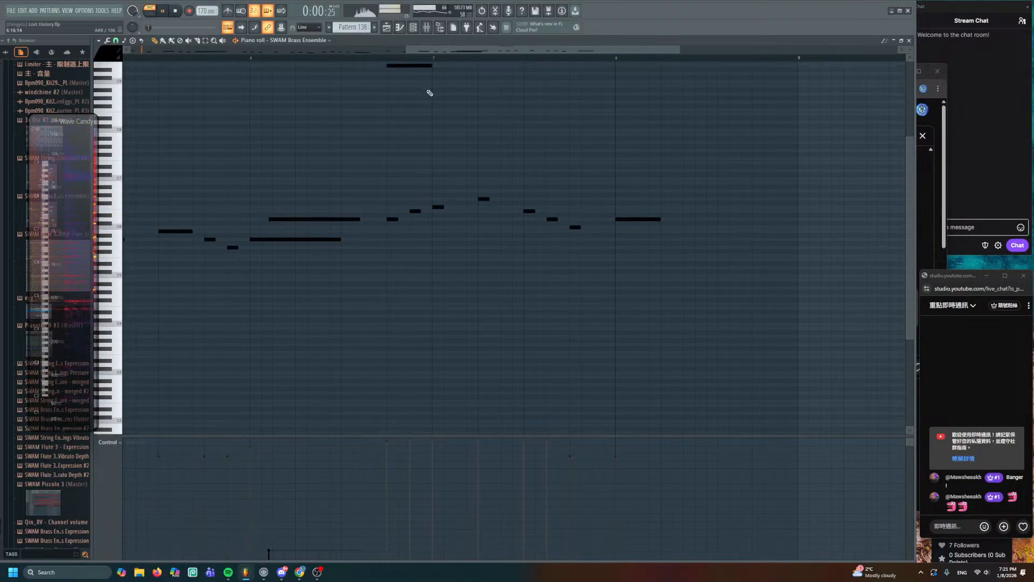
{"action": "left_click", "coordinate": [389, 58]}
{"action": "key", "text": "space"}
{"action": "right_click", "coordinate": [395, 65]}
{"action": "key", "text": "space"}
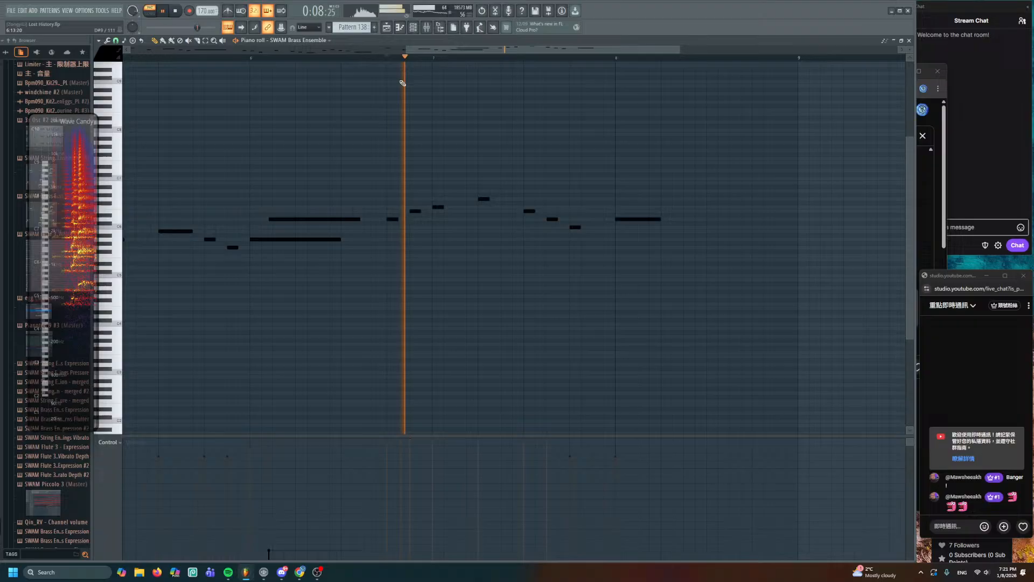
- Drop the Trumpets Flutter clip's last point to zero and replay from bar 56
{"action": "left_click", "coordinate": [386, 27]}
{"action": "key", "text": "space"}
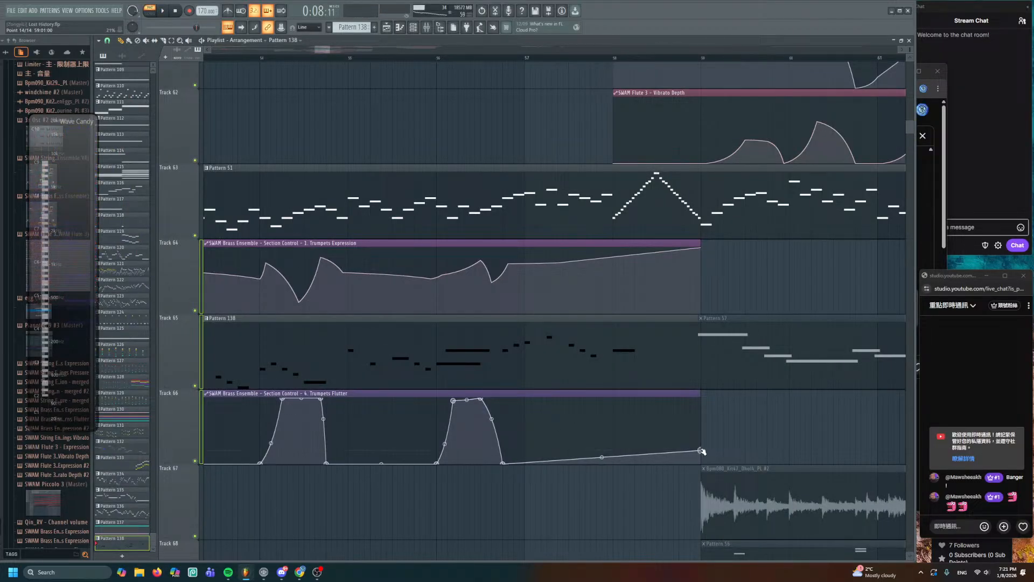
{"action": "left_click_drag", "start_coordinate": [702, 451], "coordinate": [698, 473]}
{"action": "left_click", "coordinate": [438, 58]}
{"action": "key", "text": "space"}
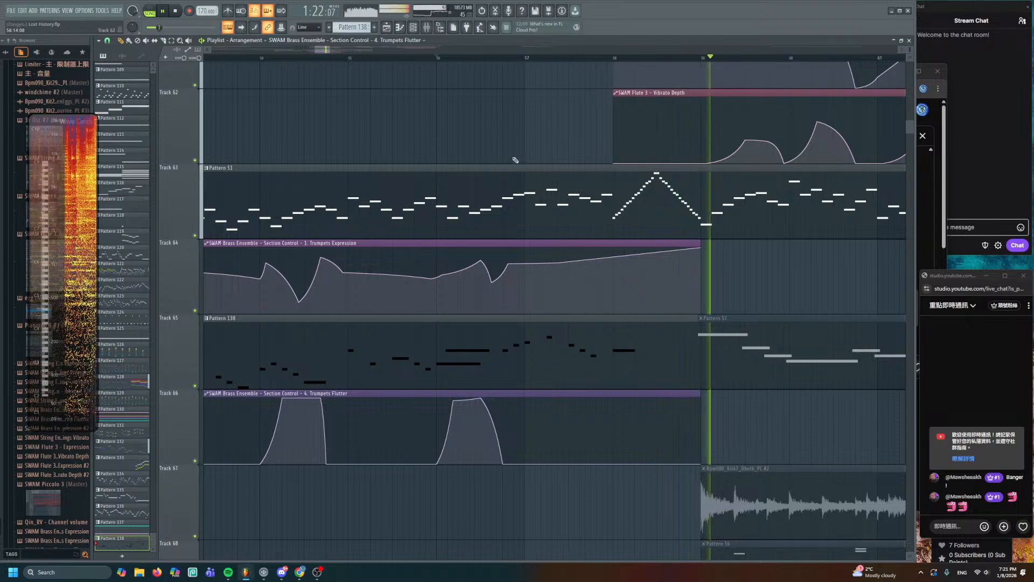
{"action": "scroll", "coordinate": [503, 177], "scroll_direction": "down", "scroll_amount": 3}
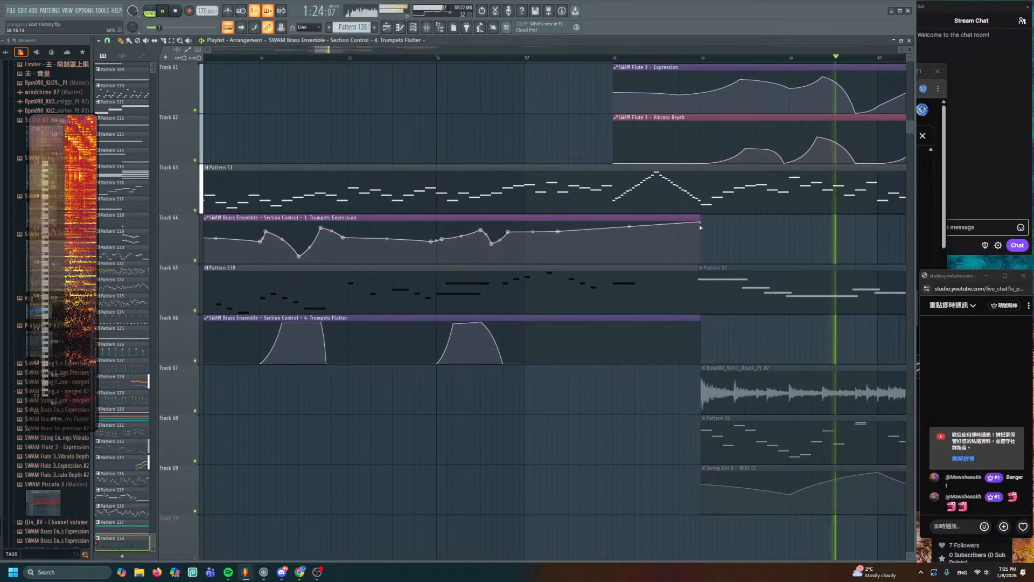
- Lower the last Trumpets Expression point to level the tail, then review tracks 46–68
{"action": "left_click_drag", "start_coordinate": [701, 224], "coordinate": [702, 232]}
{"action": "scroll", "coordinate": [531, 218], "scroll_direction": "down", "scroll_amount": 2}
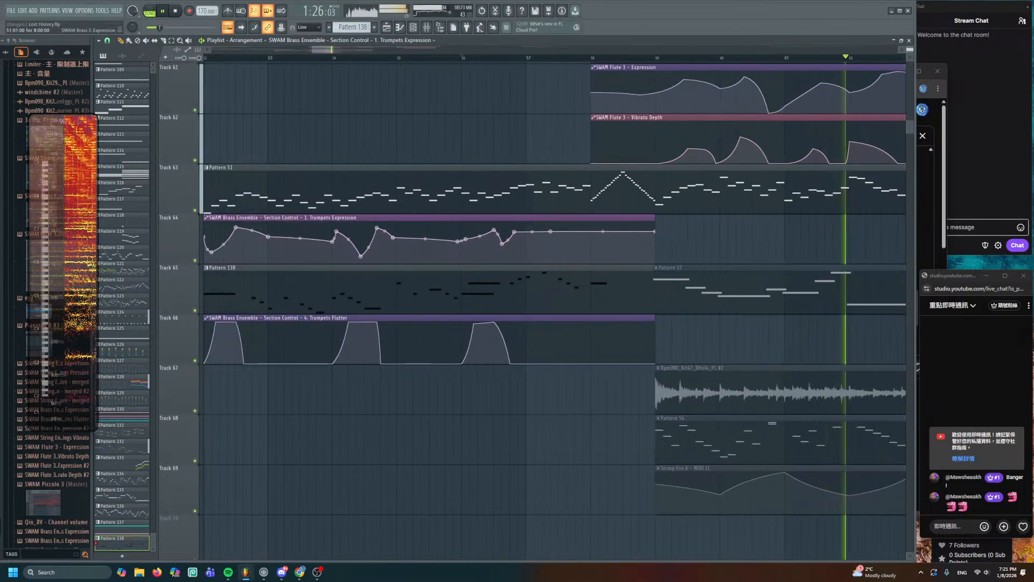
{"action": "scroll", "coordinate": [519, 223], "scroll_direction": "down", "scroll_amount": 3}
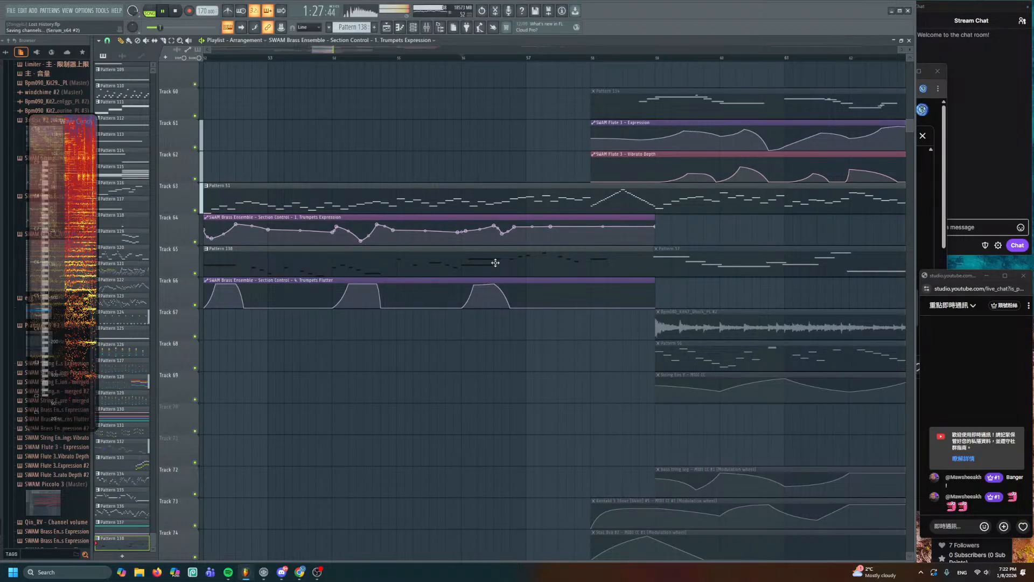
{"action": "left_click_drag", "start_coordinate": [732, 155], "coordinate": [623, 226]}
{"action": "key", "text": "space"}
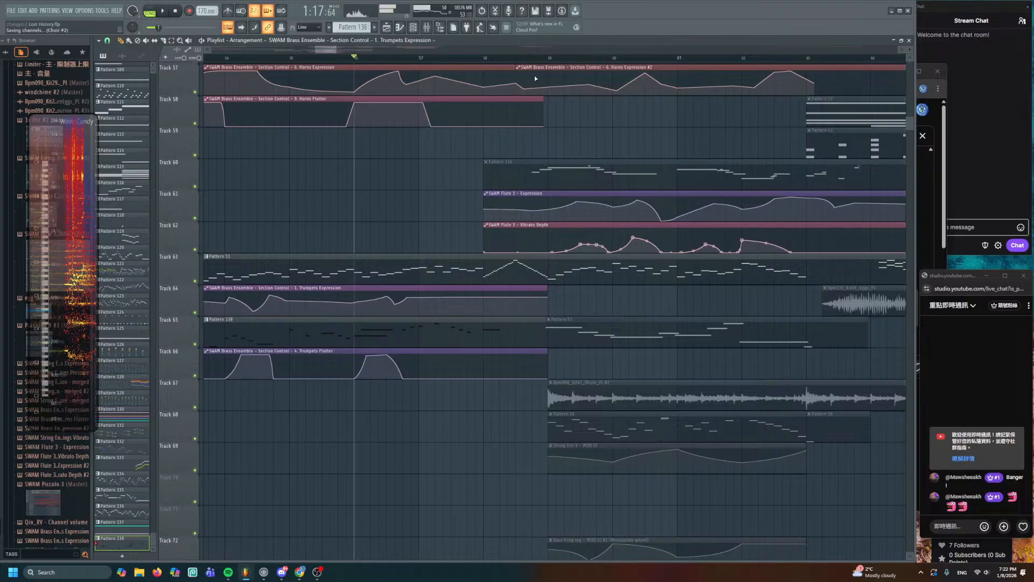
{"action": "scroll", "coordinate": [538, 266], "scroll_direction": "down", "scroll_amount": 4}
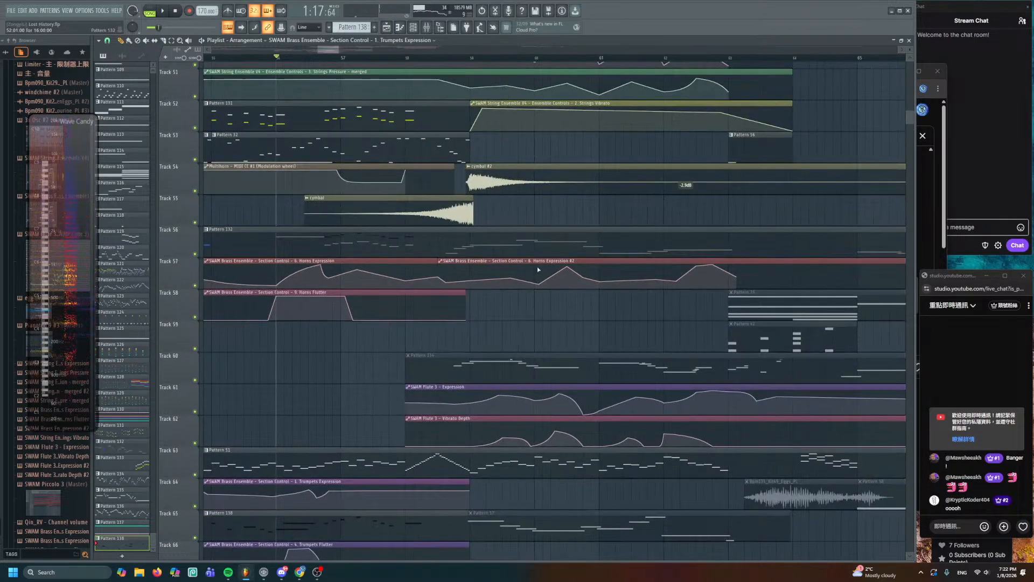
{"action": "scroll", "coordinate": [568, 248], "scroll_direction": "down", "scroll_amount": 3}
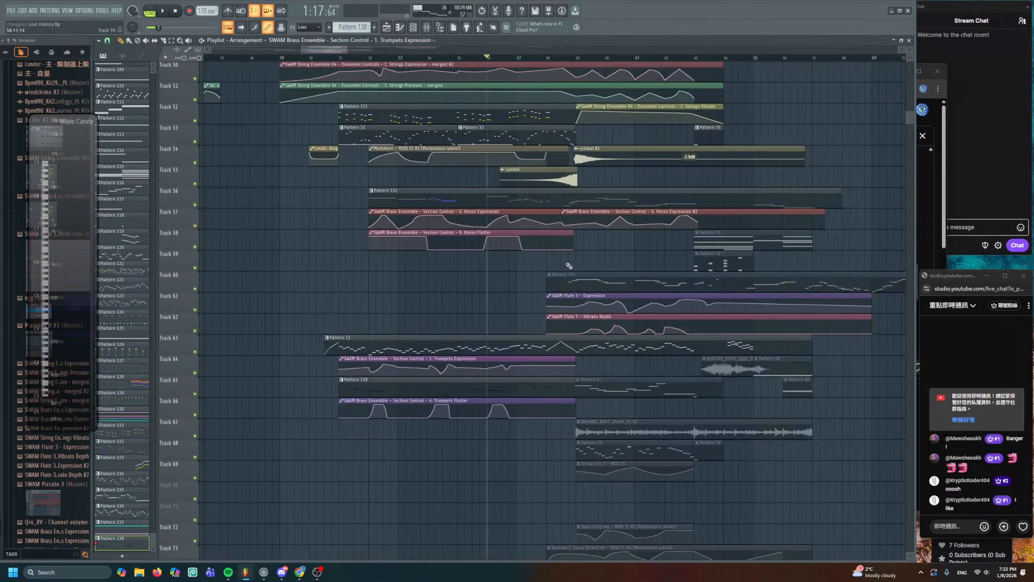
{"action": "mouse_move", "coordinate": [489, 282]}
{"action": "left_mouse_down"}
{"action": "mouse_move", "coordinate": [478, 422]}
{"action": "mouse_move", "coordinate": [502, 345]}
{"action": "left_mouse_up"}
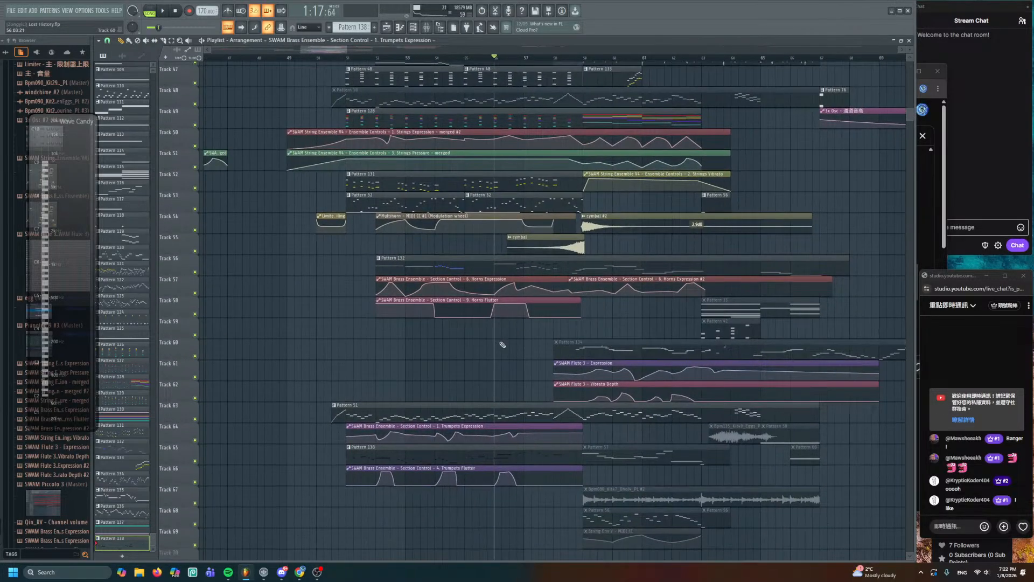
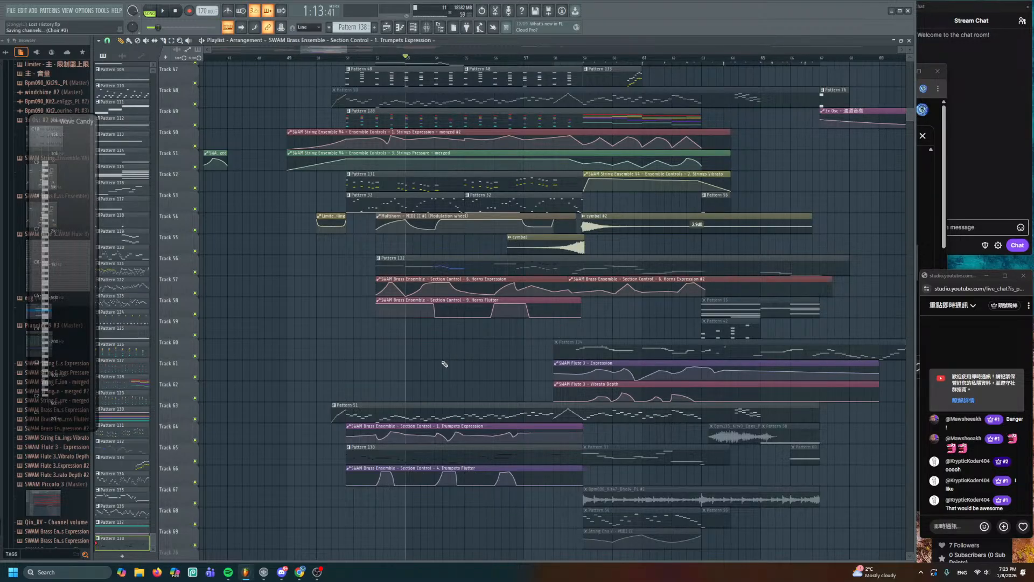
- Play the arrangement from bar 50 to review the brass passage
{"action": "scroll", "coordinate": [454, 327], "scroll_direction": "down", "scroll_amount": 3}
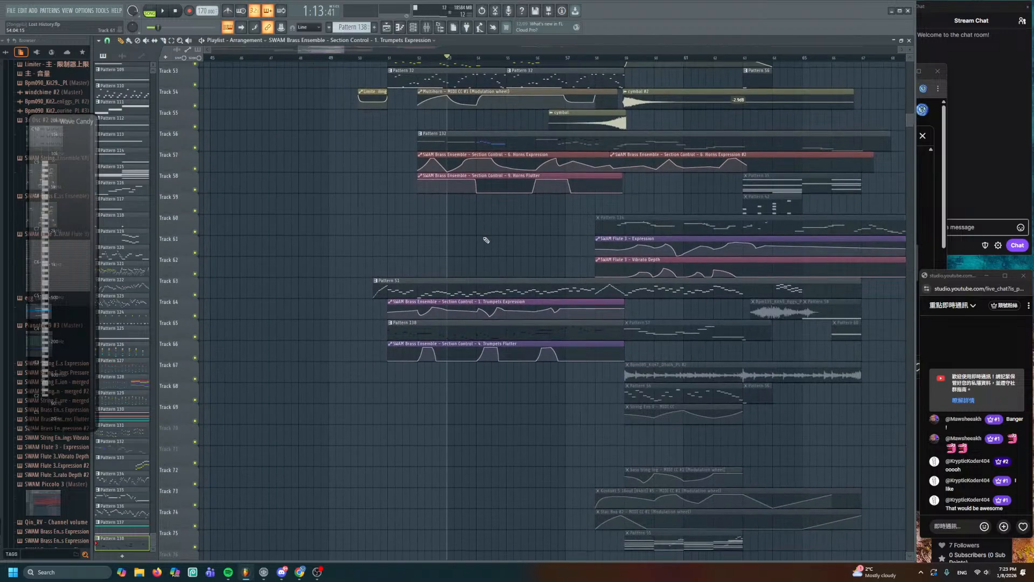
{"action": "scroll", "coordinate": [474, 238], "scroll_direction": "up", "scroll_amount": 2}
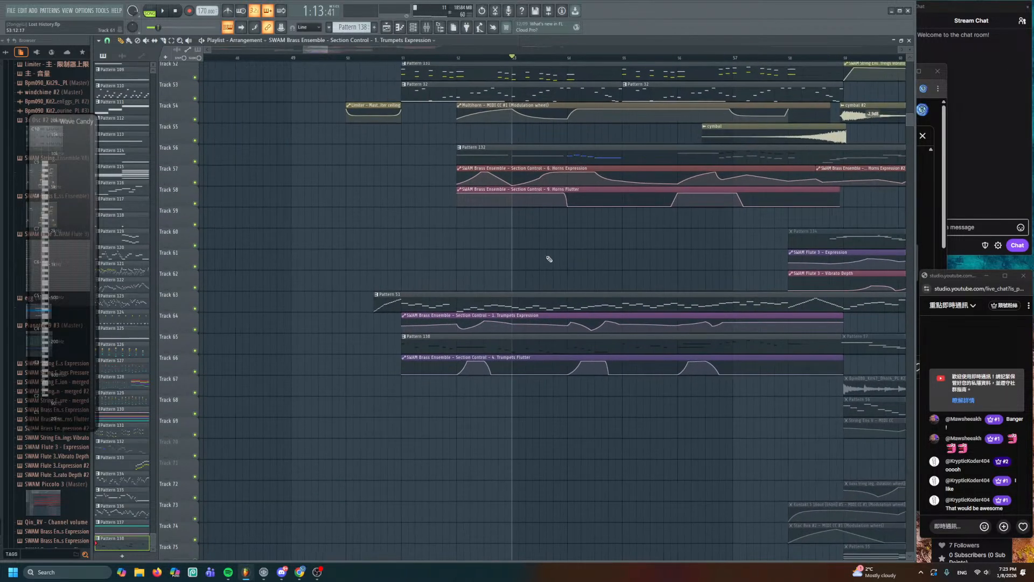
{"action": "left_click", "coordinate": [348, 58]}
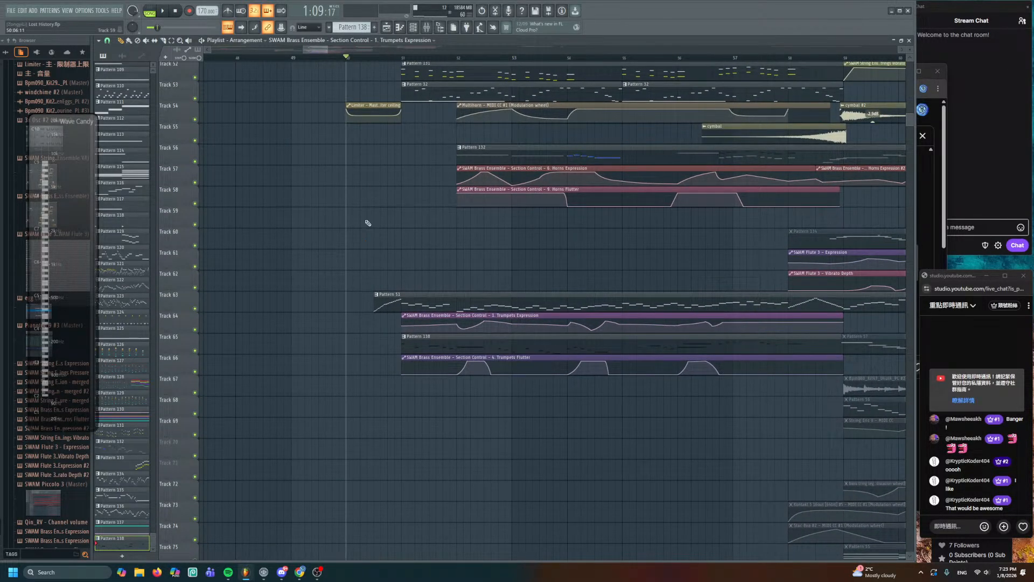
{"action": "key", "text": "space"}
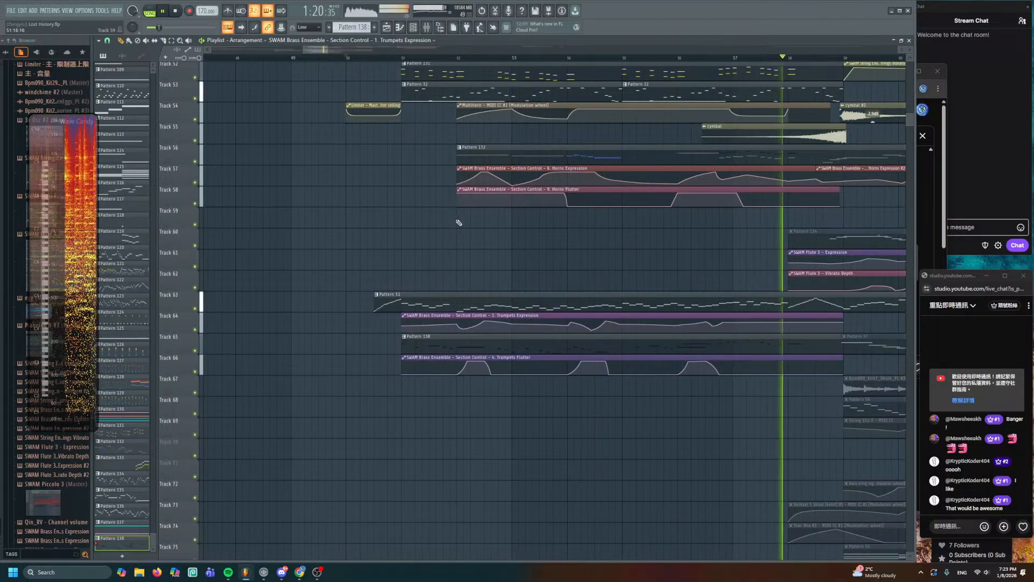
{"action": "key", "text": "space"}
{"action": "scroll", "coordinate": [675, 280], "scroll_direction": "up", "scroll_amount": 5}
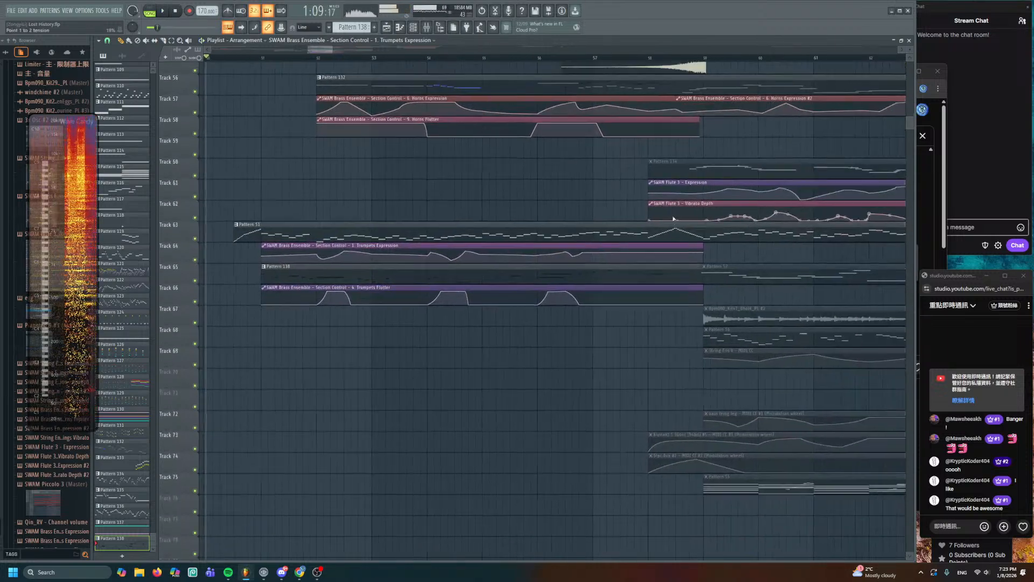
{"action": "scroll", "coordinate": [676, 280], "scroll_direction": "up", "scroll_amount": 1}
- Zoom to bars 56–60 on Tracks 64–67 and add a Trumpets Expression point
{"action": "left_click_drag", "start_coordinate": [669, 330], "coordinate": [601, 108]}
{"action": "scroll", "coordinate": [601, 189], "scroll_direction": "up", "scroll_amount": 3}
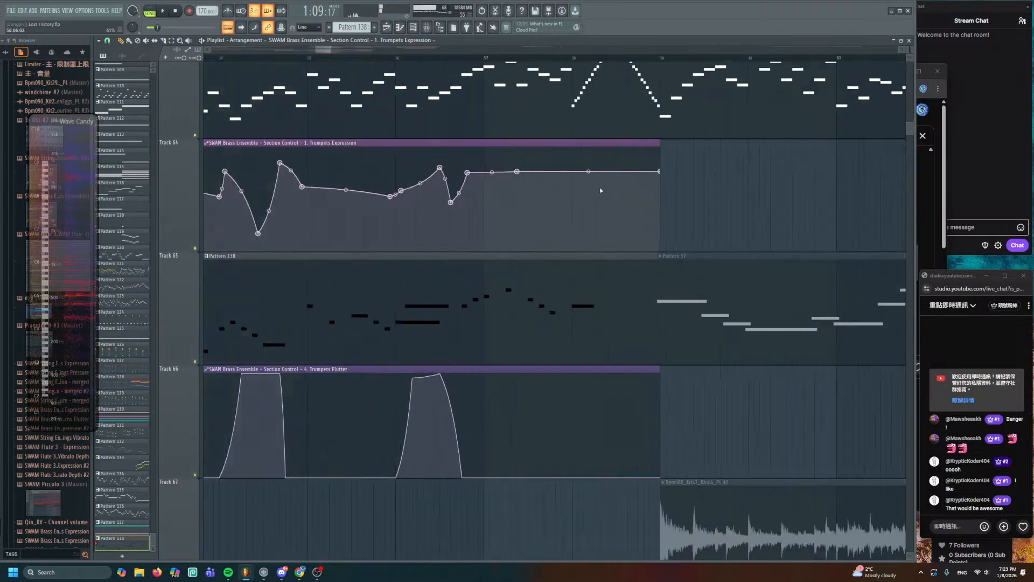
{"action": "scroll", "coordinate": [575, 178], "scroll_direction": "up", "scroll_amount": 2}
{"action": "left_click_drag", "start_coordinate": [420, 133], "coordinate": [325, 53]}
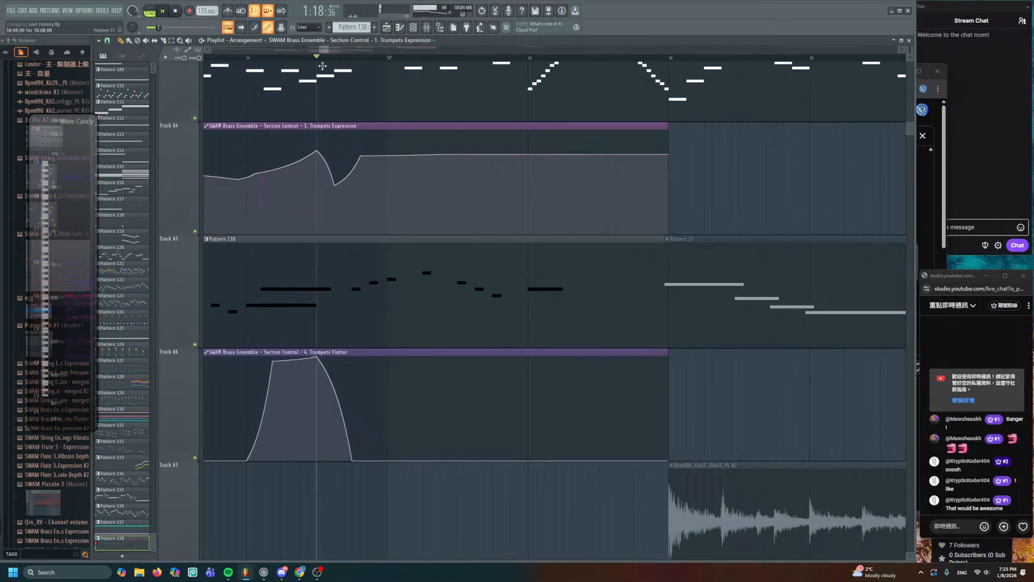
{"action": "left_click_drag", "start_coordinate": [505, 182], "coordinate": [519, 176]}
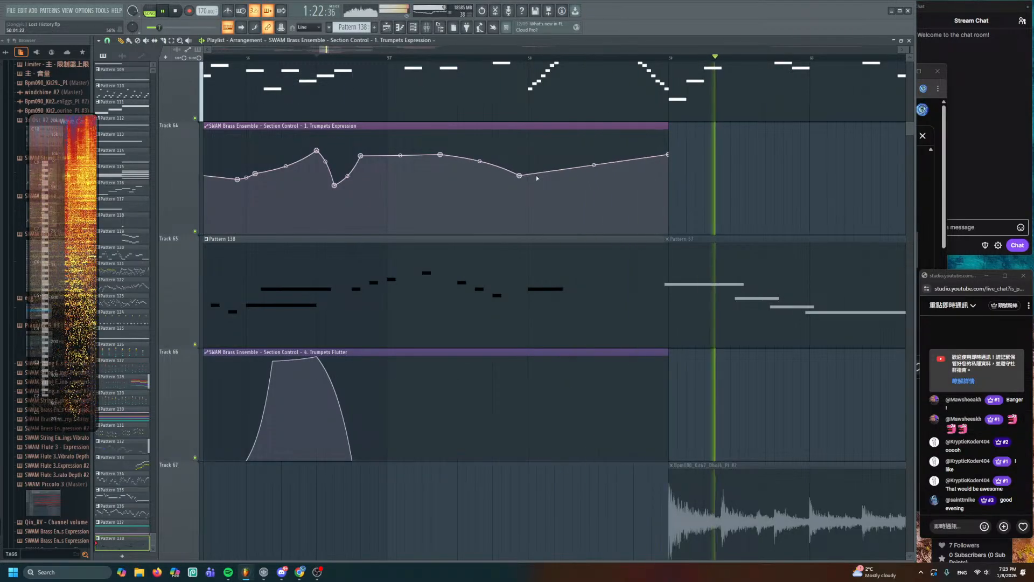
{"action": "key", "text": "space"}
{"action": "key", "text": "space"}
- Lengthen a note in Pattern 138 and go back to the playlist
{"action": "double_click", "coordinate": [487, 270]}
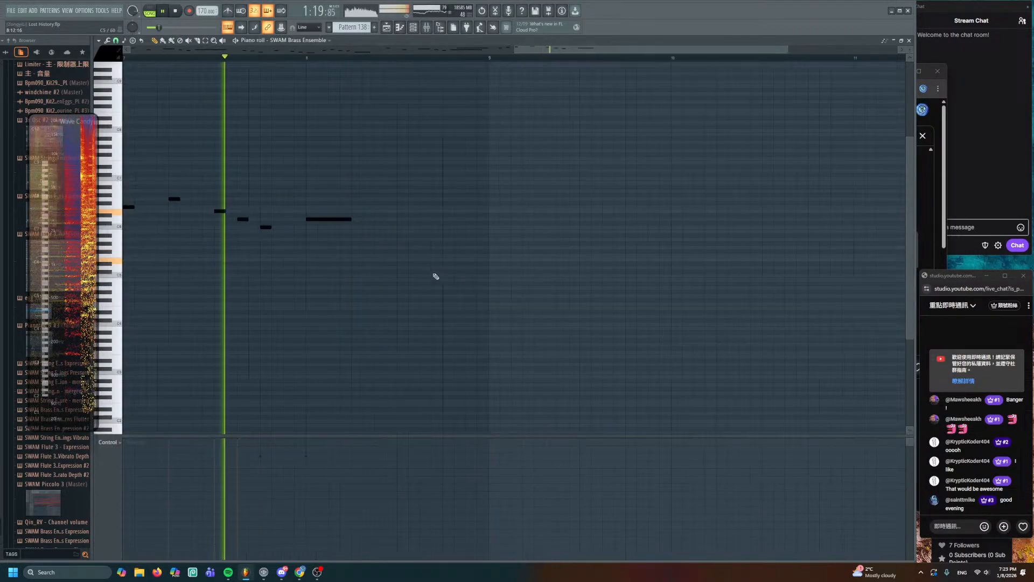
{"action": "left_click_drag", "start_coordinate": [437, 230], "coordinate": [484, 229]}
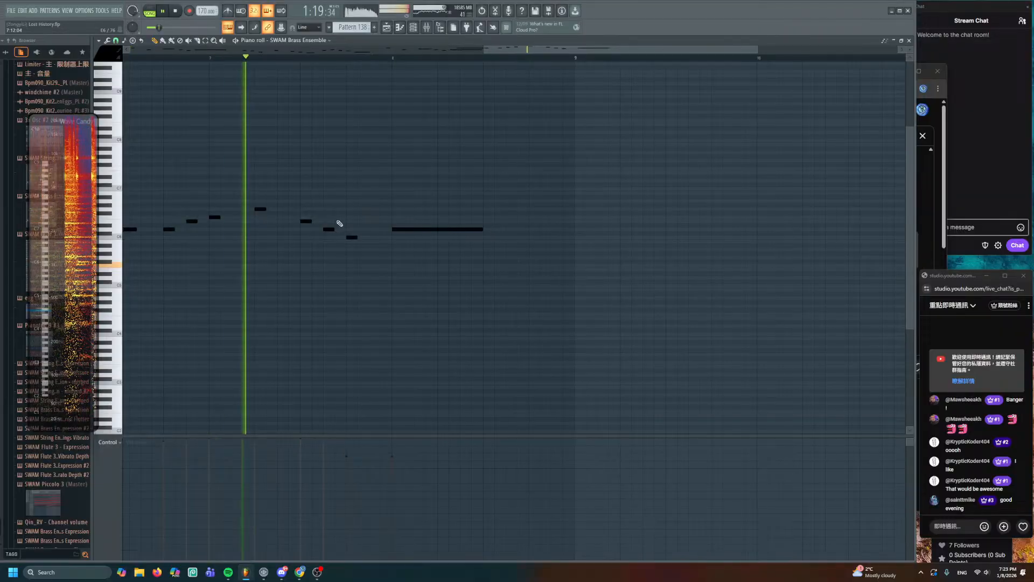
{"action": "left_click", "coordinate": [353, 238]}
{"action": "key", "text": "space"}
{"action": "key", "text": "space"}
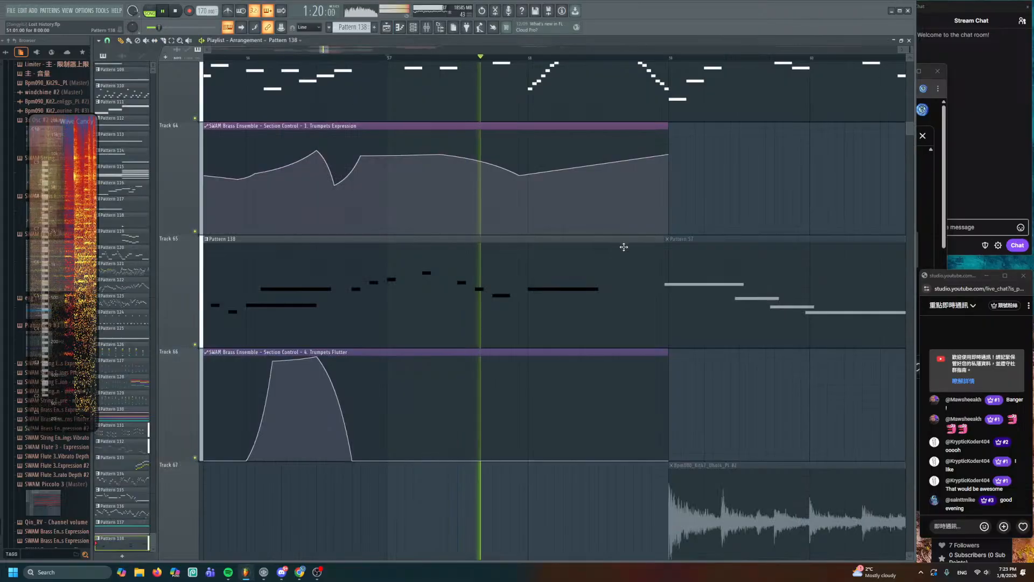
{"action": "key", "text": "F5"}
- Move the Trumpets Expression low point earlier and add a flat-topped Flutter peak near bar 58.5
{"action": "key", "text": "space"}
{"action": "left_click_drag", "start_coordinate": [580, 215], "coordinate": [563, 213]}
{"action": "key", "text": "space"}
{"action": "right_click", "coordinate": [598, 156]}
{"action": "right_click", "coordinate": [590, 357]}
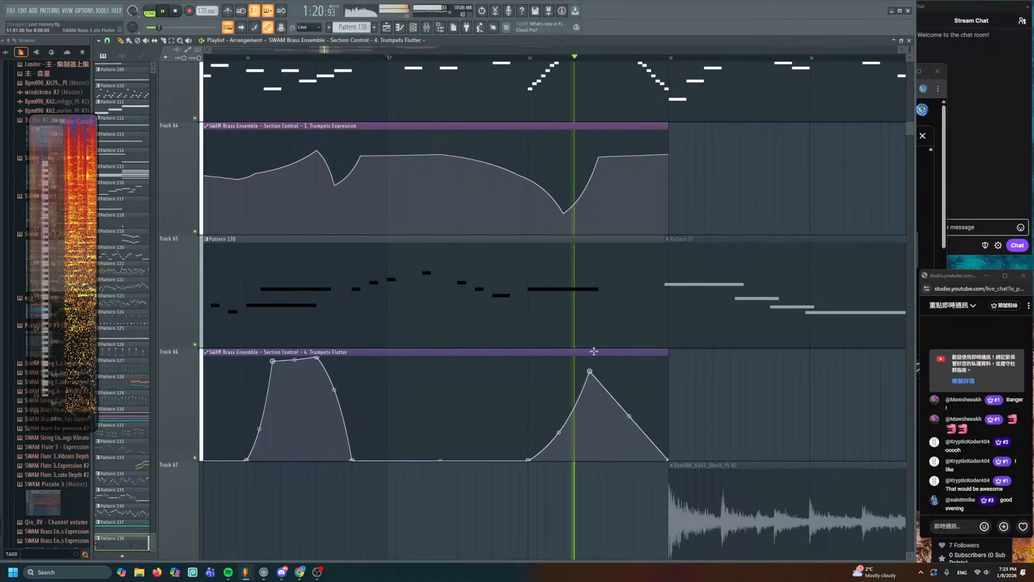
{"action": "key", "text": "space"}
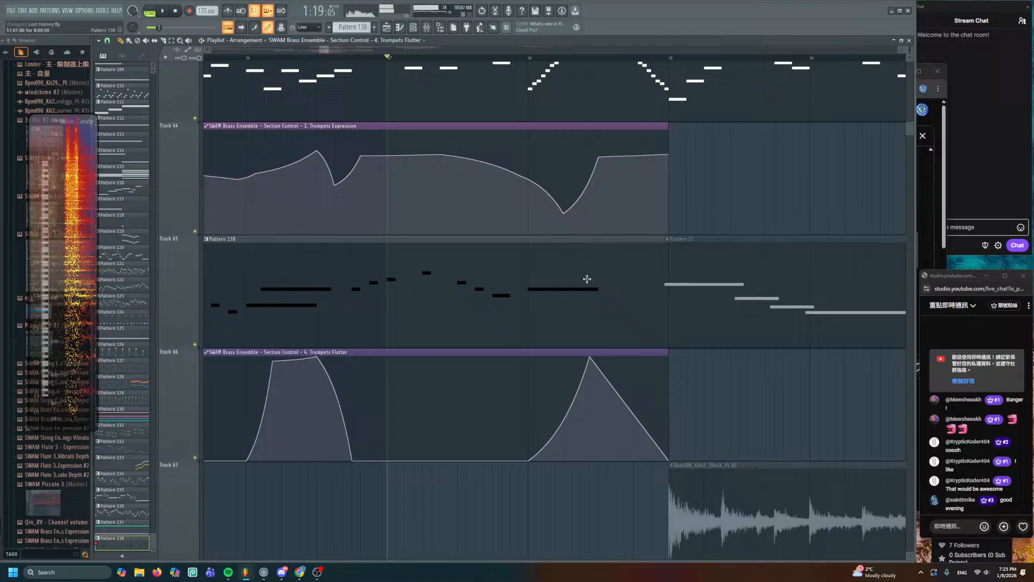
{"action": "right_click", "coordinate": [617, 357]}
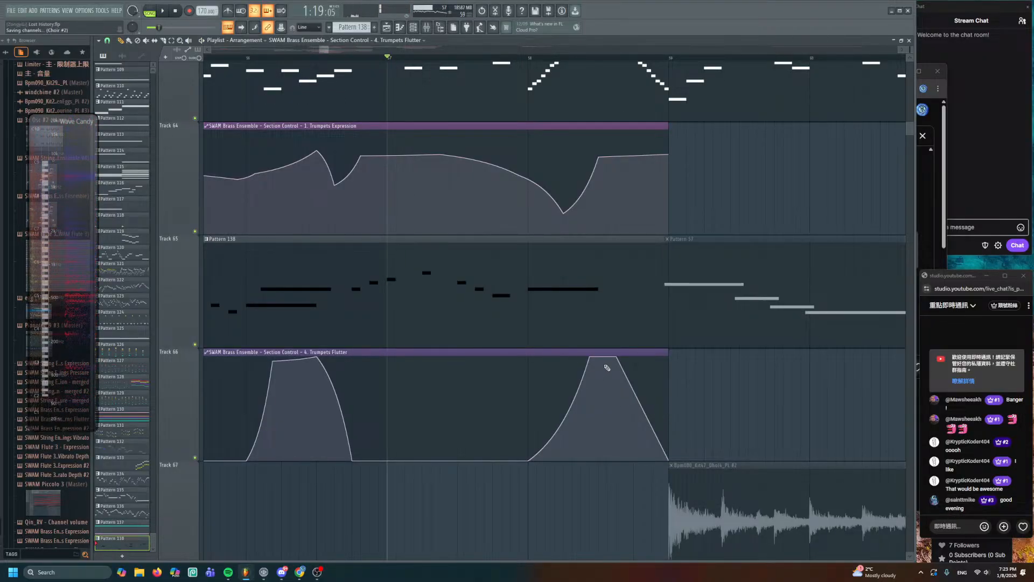
- Add a peak near the end of the Trumpets Expression curve and replay the passage
{"action": "scroll", "coordinate": [511, 122], "scroll_direction": "up", "scroll_amount": 2}
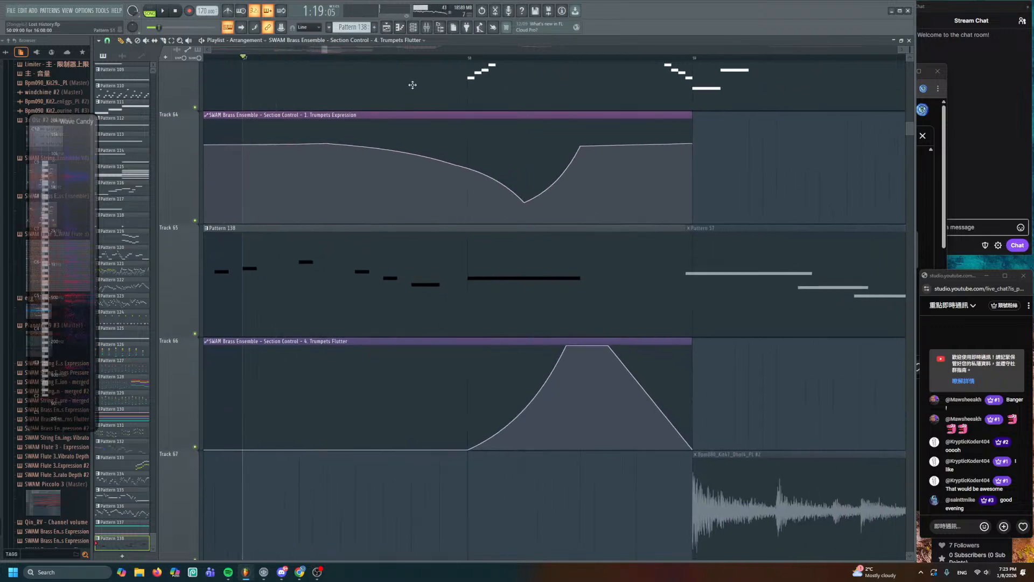
{"action": "left_click", "coordinate": [409, 59]}
{"action": "key", "text": "space"}
{"action": "double_click", "coordinate": [465, 272]}
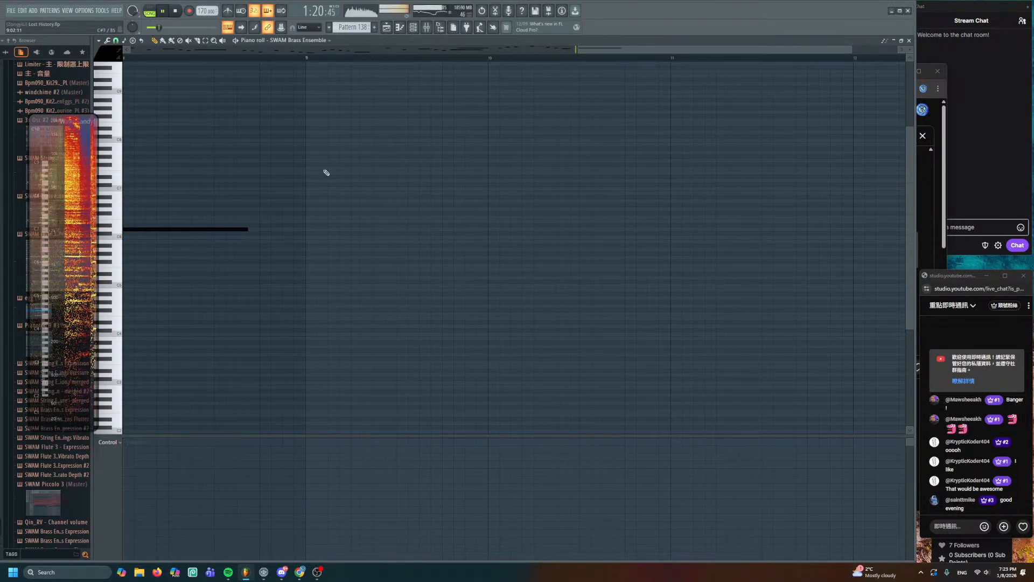
{"action": "left_click", "coordinate": [387, 26]}
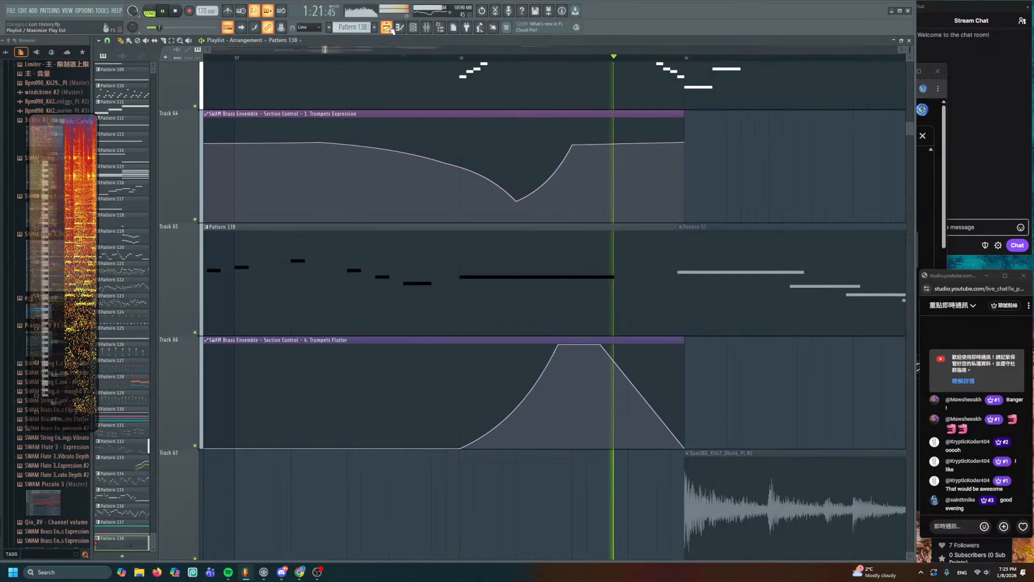
{"action": "right_click", "coordinate": [600, 120]}
{"action": "key", "text": "space"}
{"action": "key", "text": "space"}
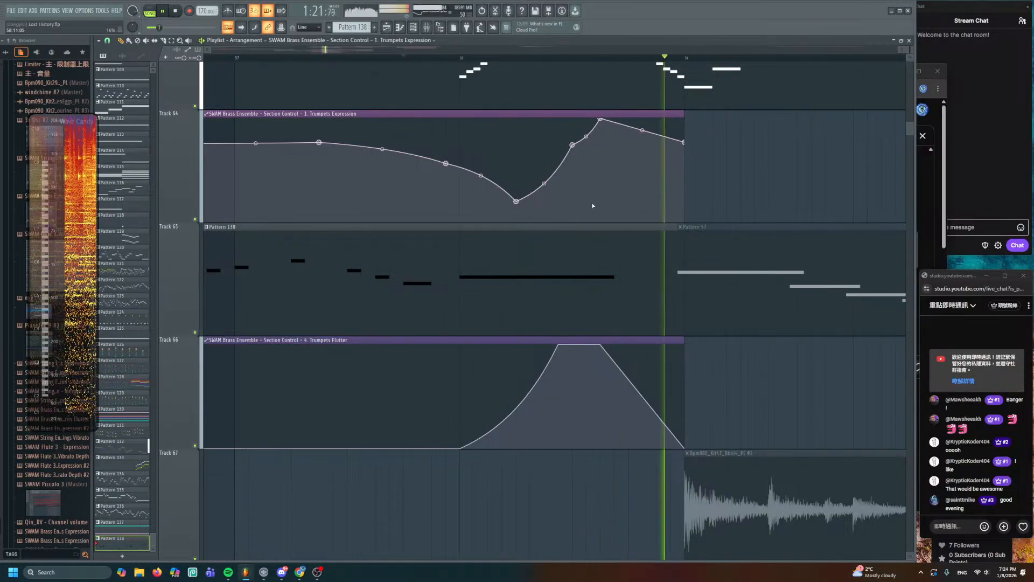
{"action": "scroll", "coordinate": [565, 208], "scroll_direction": "down", "scroll_amount": 8}
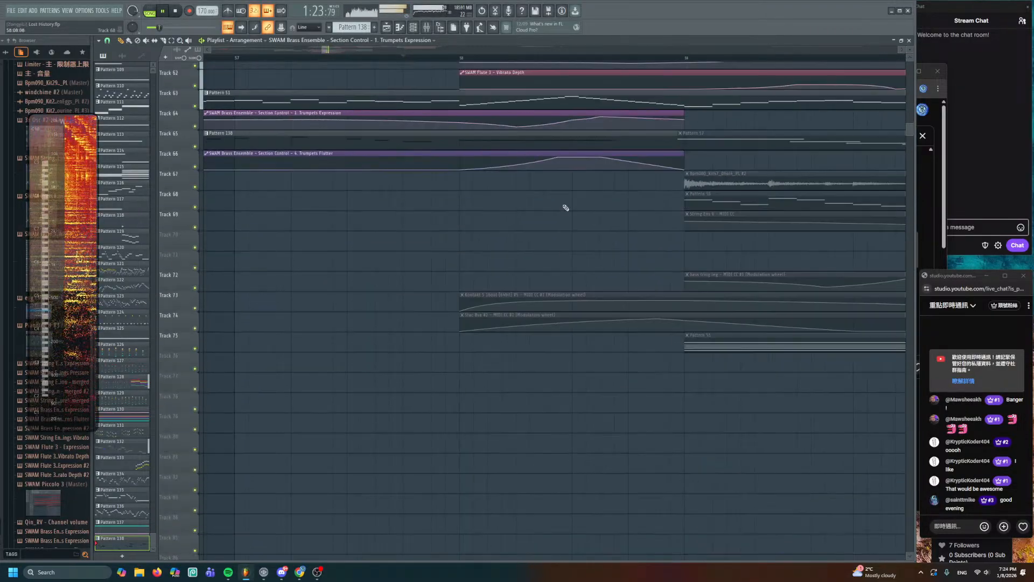
{"action": "scroll", "coordinate": [564, 207], "scroll_direction": "down", "scroll_amount": 6}
{"action": "scroll", "coordinate": [527, 284], "scroll_direction": "up", "scroll_amount": 7}
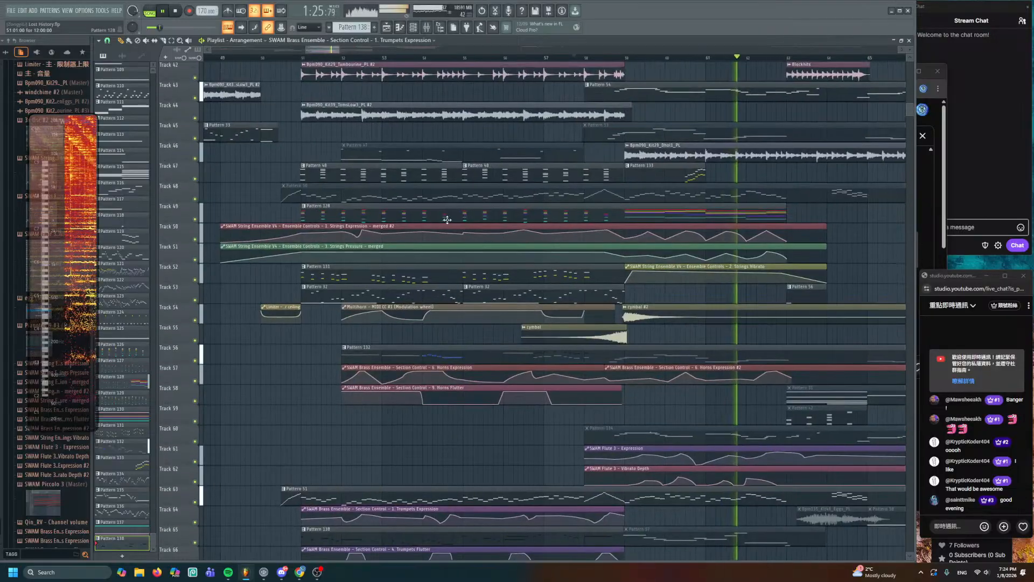
{"action": "left_click_drag", "start_coordinate": [447, 220], "coordinate": [440, 312]}
{"action": "left_click_drag", "start_coordinate": [506, 267], "coordinate": [416, 132]}
{"action": "key", "text": "space"}
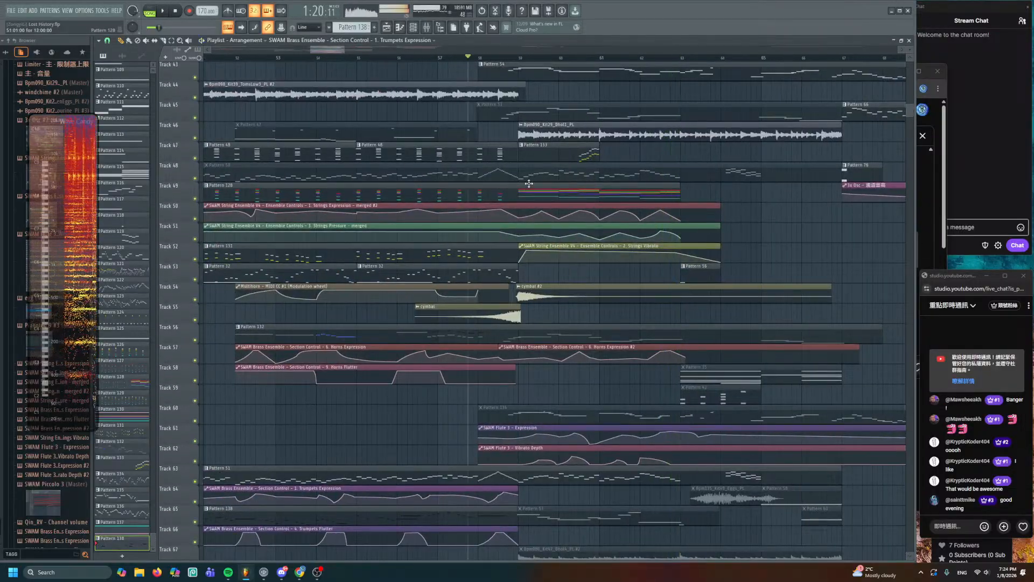
{"action": "scroll", "coordinate": [529, 184], "scroll_direction": "up", "scroll_amount": 5}
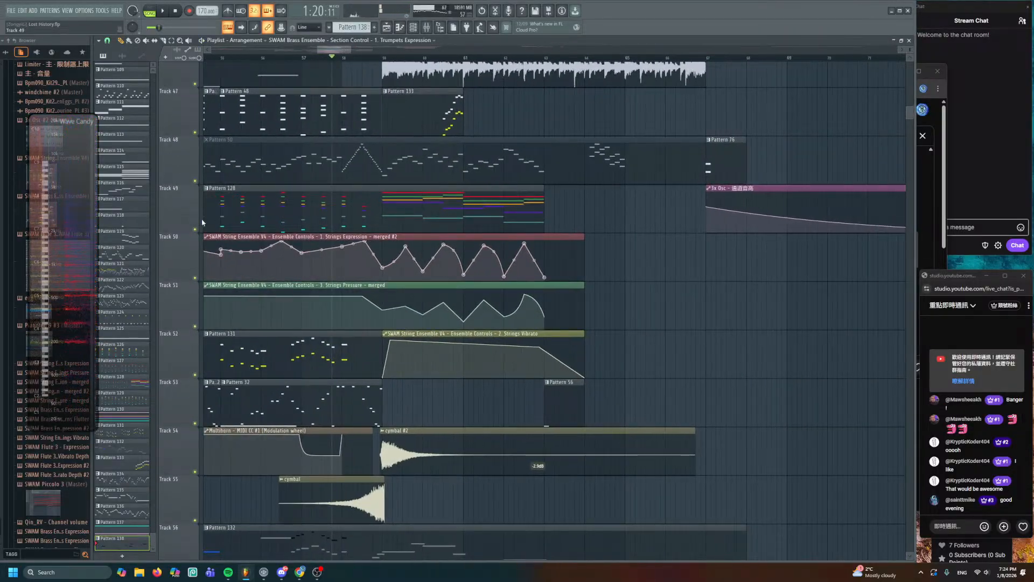
{"action": "right_click", "coordinate": [195, 279]}
{"action": "scroll", "coordinate": [289, 243], "scroll_direction": "up", "scroll_amount": 2}
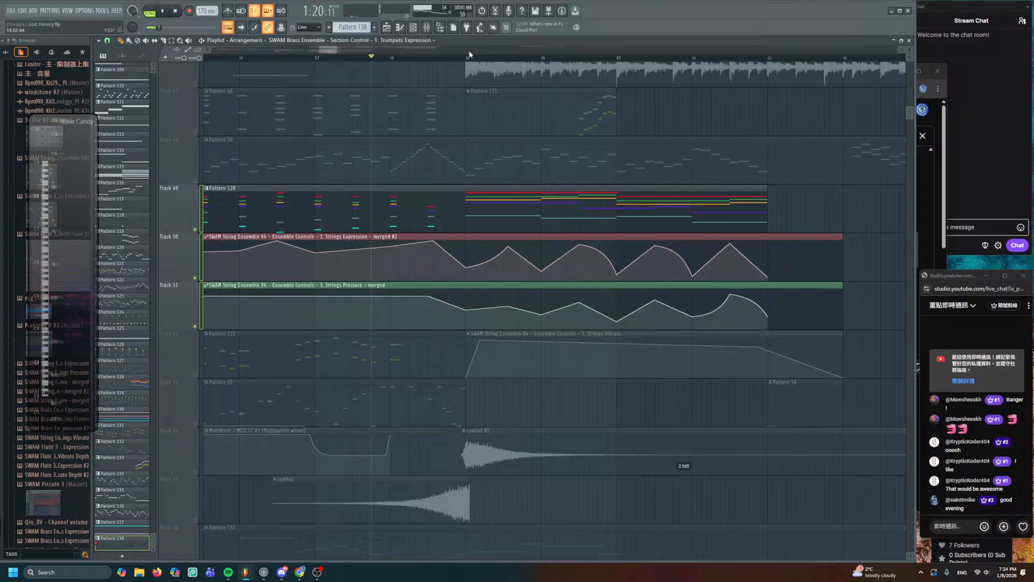
{"action": "key", "text": "space"}
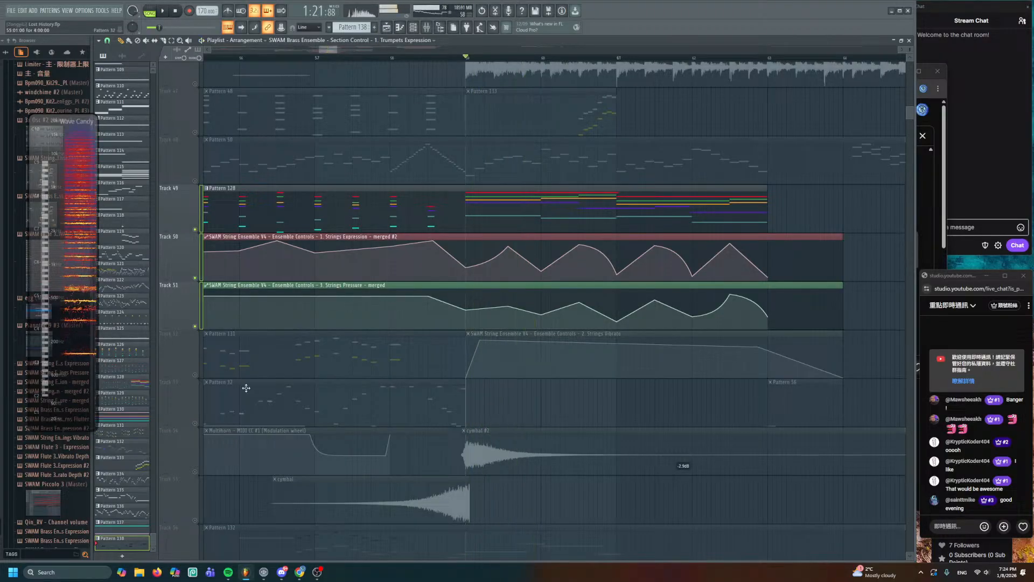
{"action": "left_click", "coordinate": [196, 374]}
{"action": "key", "text": "space"}
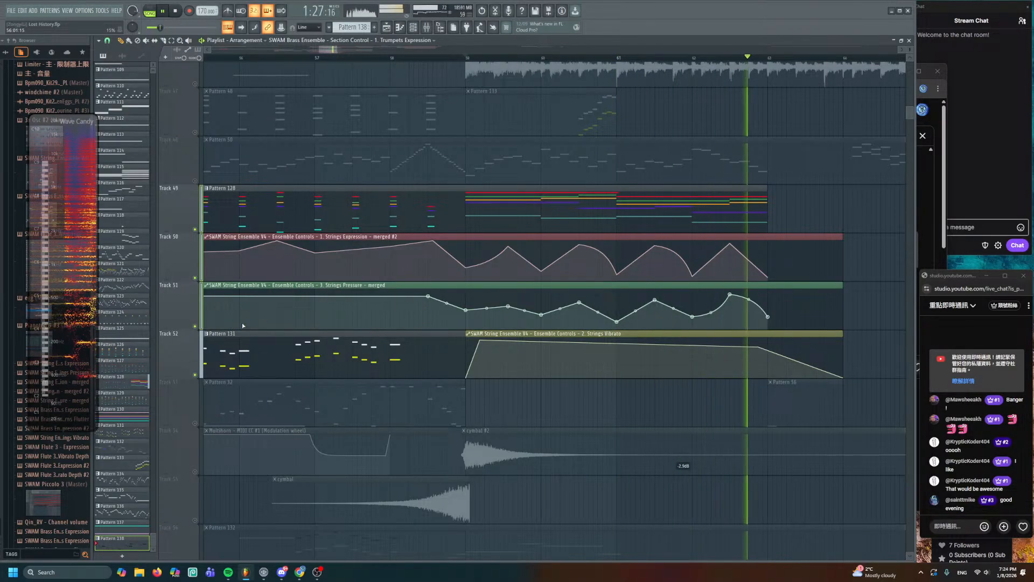
{"action": "key", "text": "space"}
{"action": "left_click_drag", "start_coordinate": [434, 281], "coordinate": [302, 256]}
{"action": "scroll", "coordinate": [339, 245], "scroll_direction": "down", "scroll_amount": 2}
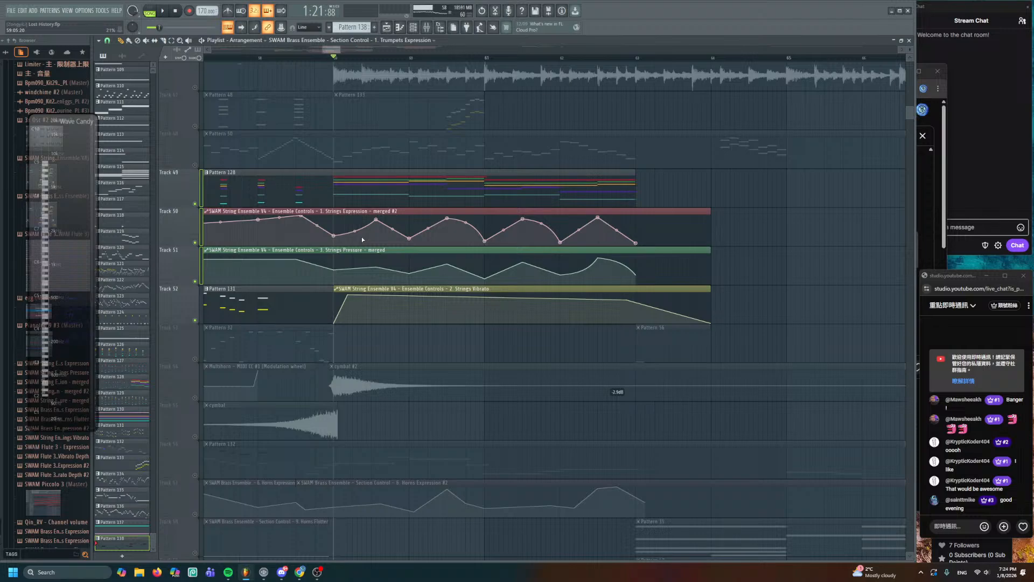
{"action": "right_click", "coordinate": [195, 203]}
{"action": "left_click_drag", "start_coordinate": [369, 210], "coordinate": [841, 171]}
{"action": "scroll", "coordinate": [840, 171], "scroll_direction": "down", "scroll_amount": 3}
{"action": "left_click_drag", "start_coordinate": [414, 163], "coordinate": [726, 194]}
{"action": "scroll", "coordinate": [450, 73], "scroll_direction": "down", "scroll_amount": 2}
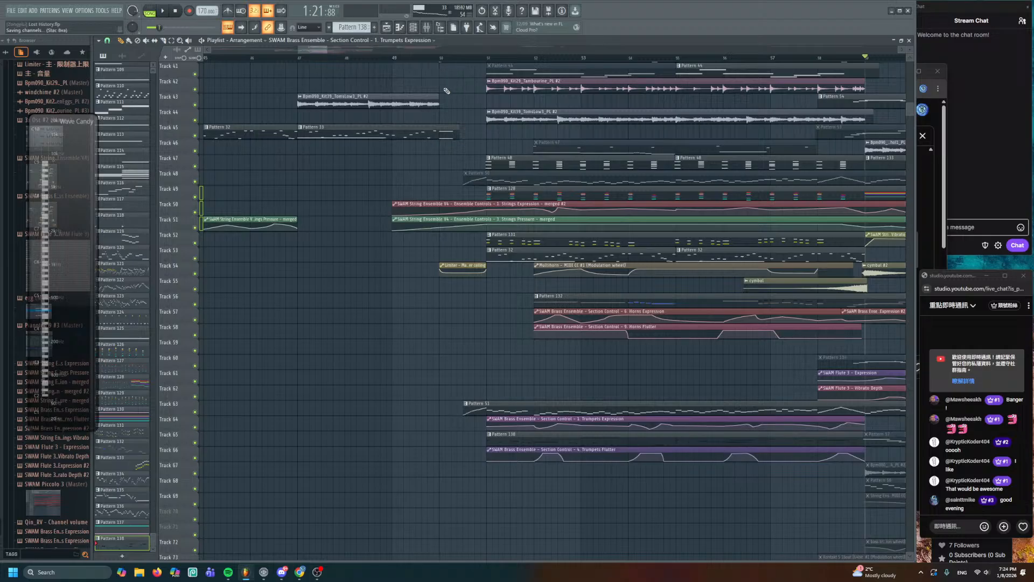
{"action": "key", "text": "space"}
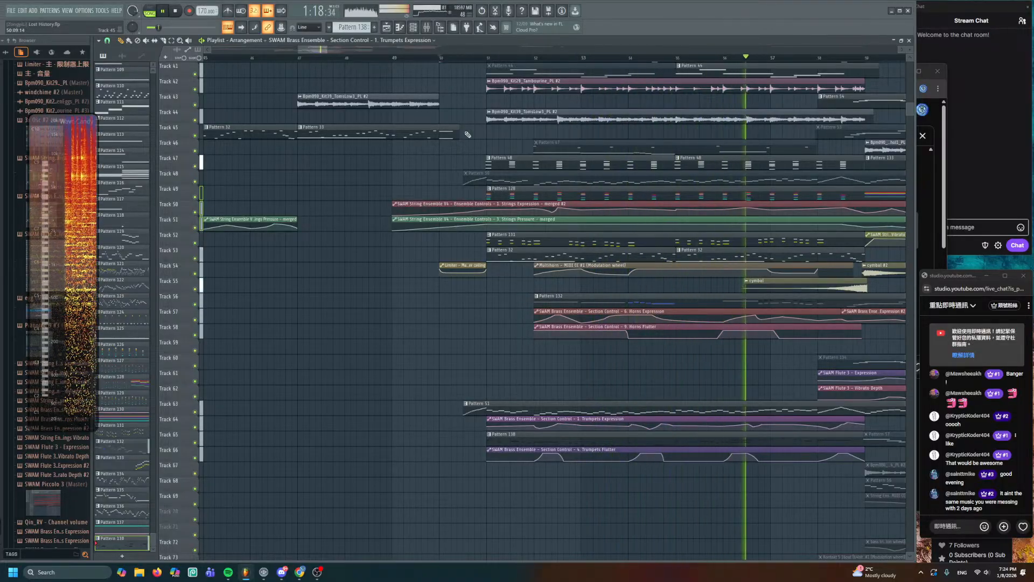
{"action": "key", "text": "space"}
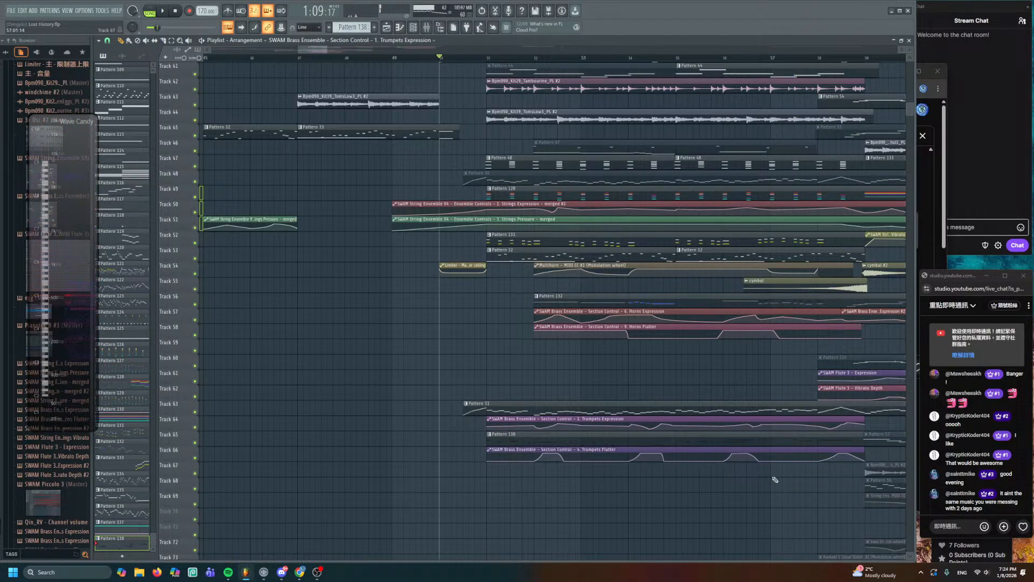
{"action": "left_click_drag", "start_coordinate": [664, 356], "coordinate": [533, 321]}
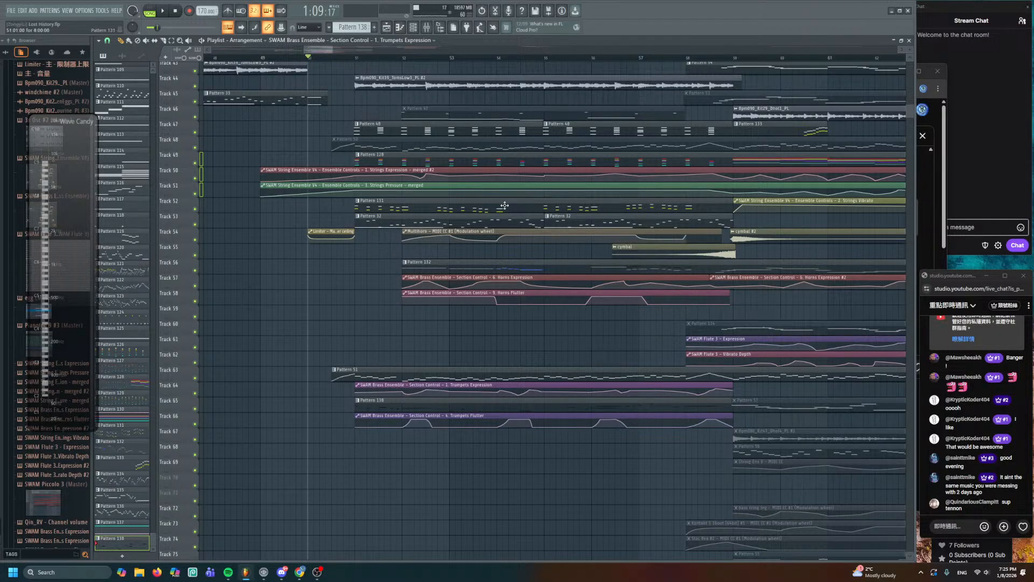
{"action": "left_click_drag", "start_coordinate": [505, 205], "coordinate": [565, 255]}
{"action": "key", "text": "ctrl+s"}
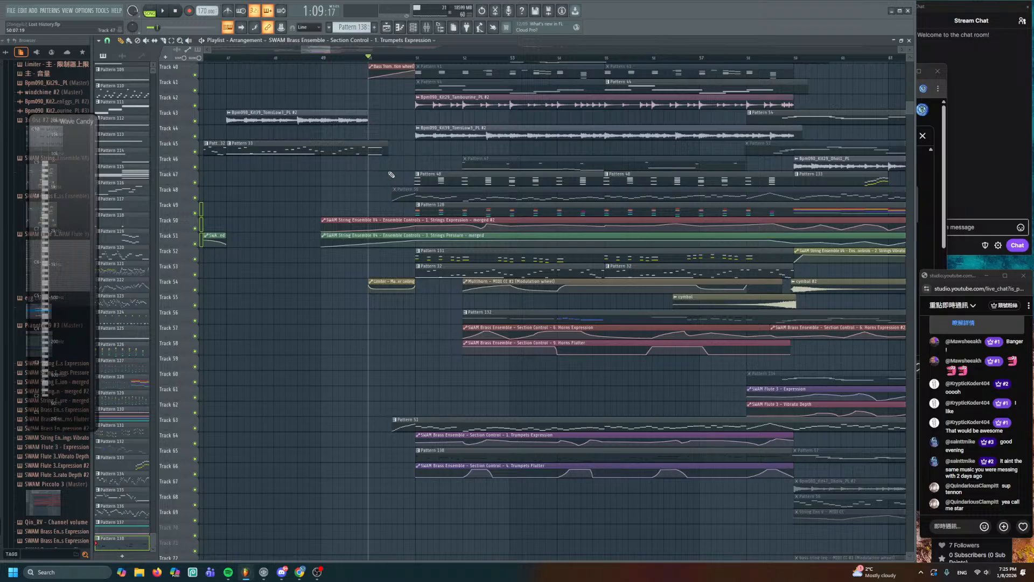
{"action": "scroll", "coordinate": [392, 175], "scroll_direction": "up", "scroll_amount": 1}
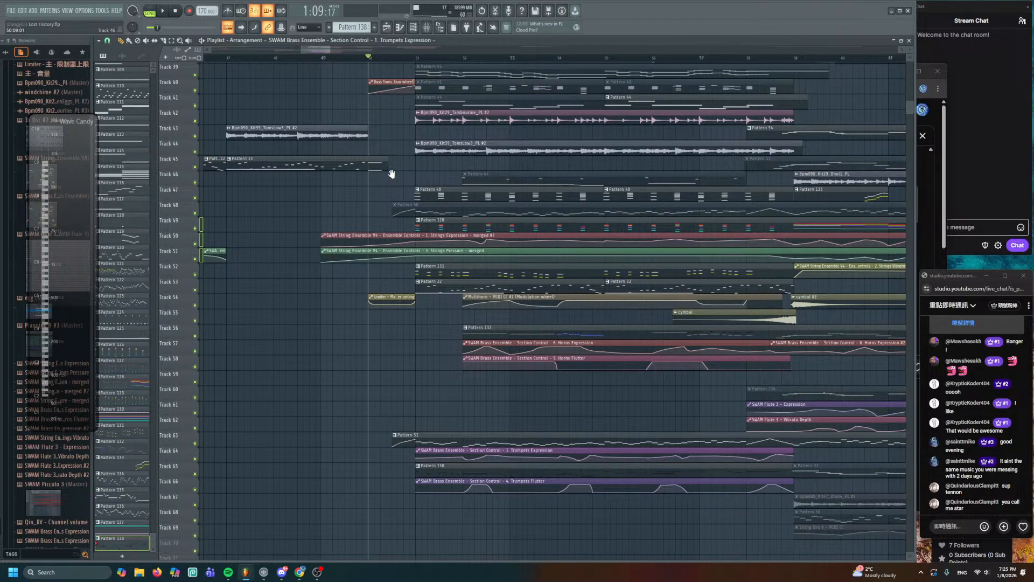
{"action": "left_click_drag", "start_coordinate": [391, 174], "coordinate": [411, 206]}
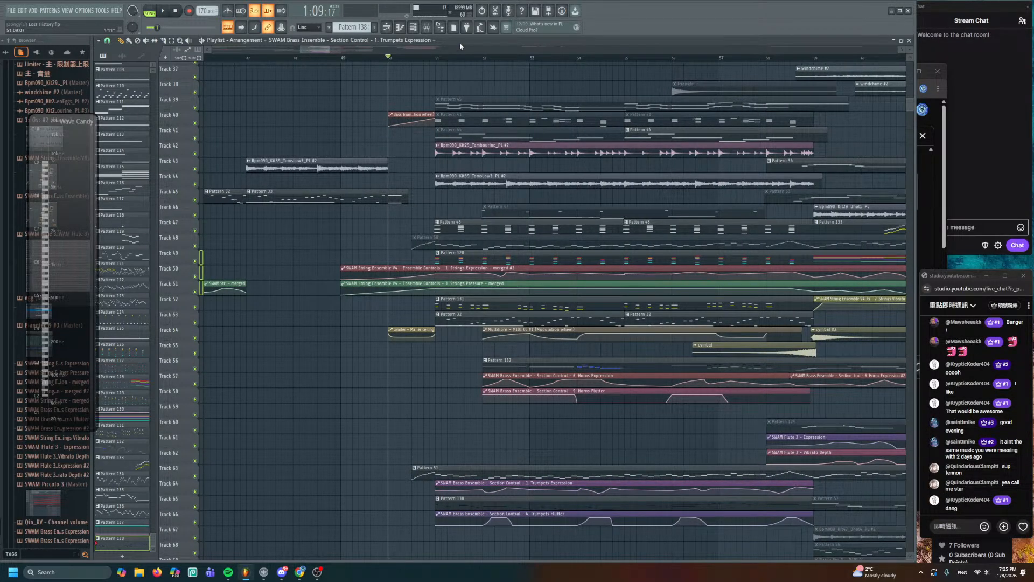
{"action": "left_click_drag", "start_coordinate": [319, 49], "coordinate": [288, 105]}
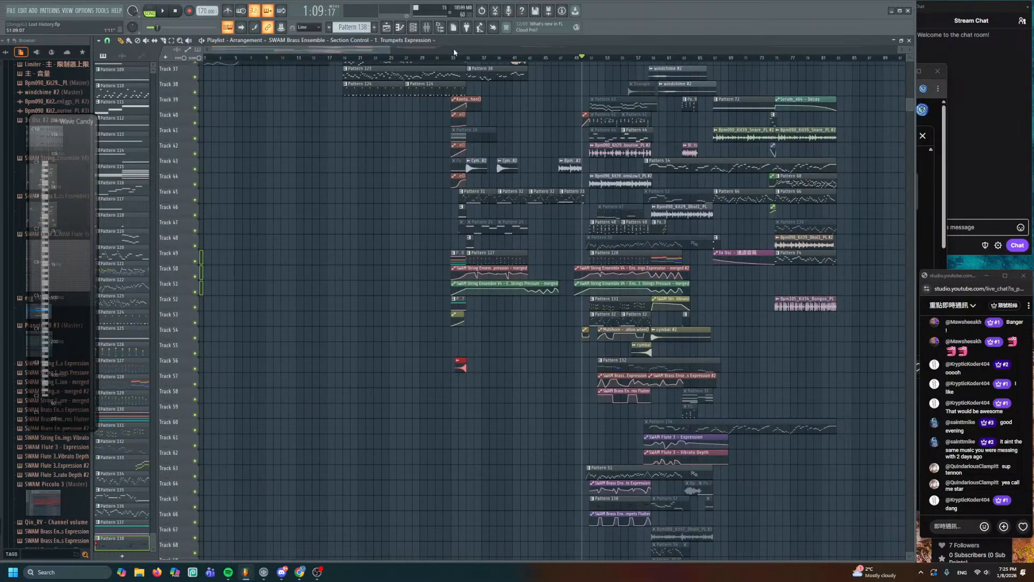
{"action": "scroll", "coordinate": [507, 136], "scroll_direction": "up", "scroll_amount": 5}
{"action": "scroll", "coordinate": [507, 136], "scroll_direction": "up", "scroll_amount": 10}
{"action": "left_click_drag", "start_coordinate": [592, 193], "coordinate": [547, 77]}
{"action": "scroll", "coordinate": [546, 165], "scroll_direction": "down", "scroll_amount": 5}
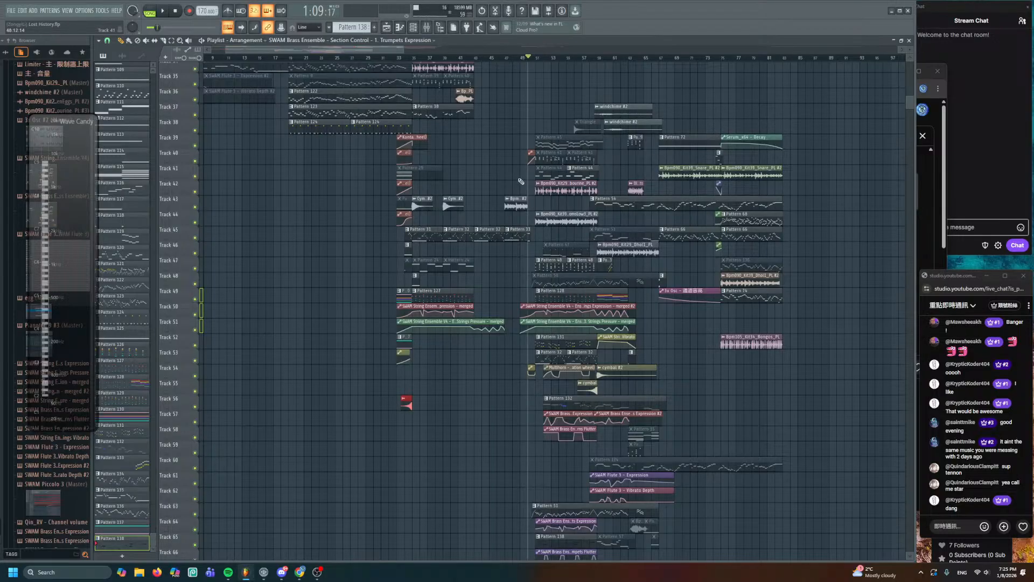
{"action": "scroll", "coordinate": [521, 181], "scroll_direction": "up", "scroll_amount": 5}
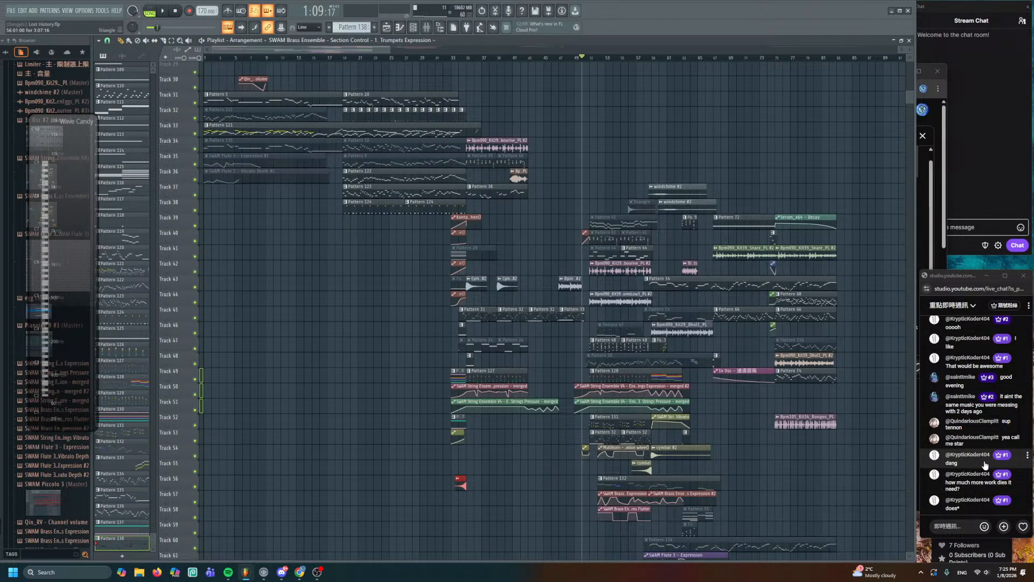
{"action": "left_click_drag", "start_coordinate": [753, 398], "coordinate": [583, 286]}
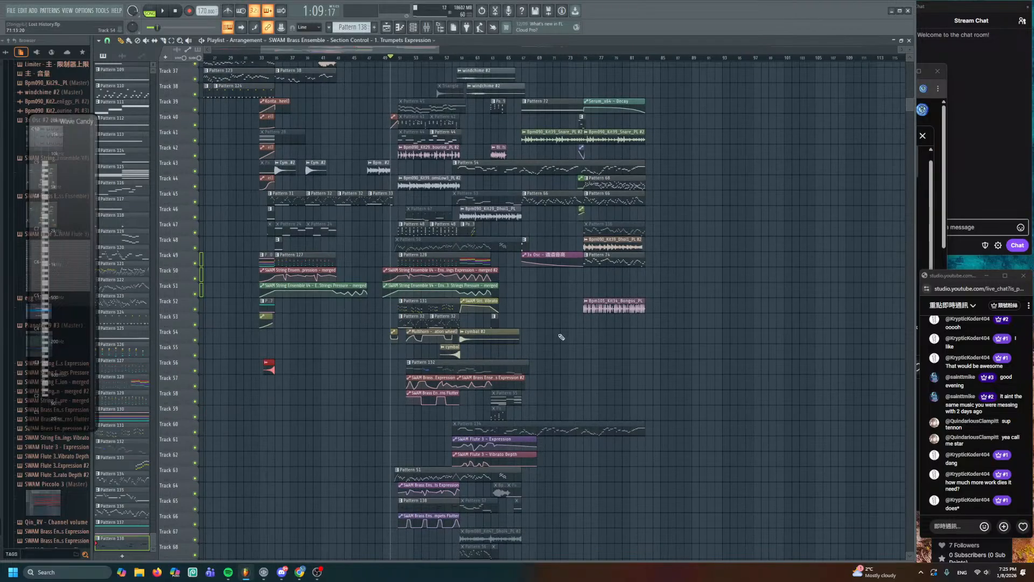
{"action": "left_click_drag", "start_coordinate": [561, 337], "coordinate": [452, 325]}
{"action": "left_click_drag", "start_coordinate": [536, 341], "coordinate": [645, 365]}
{"action": "scroll", "coordinate": [653, 361], "scroll_direction": "down", "scroll_amount": 3}
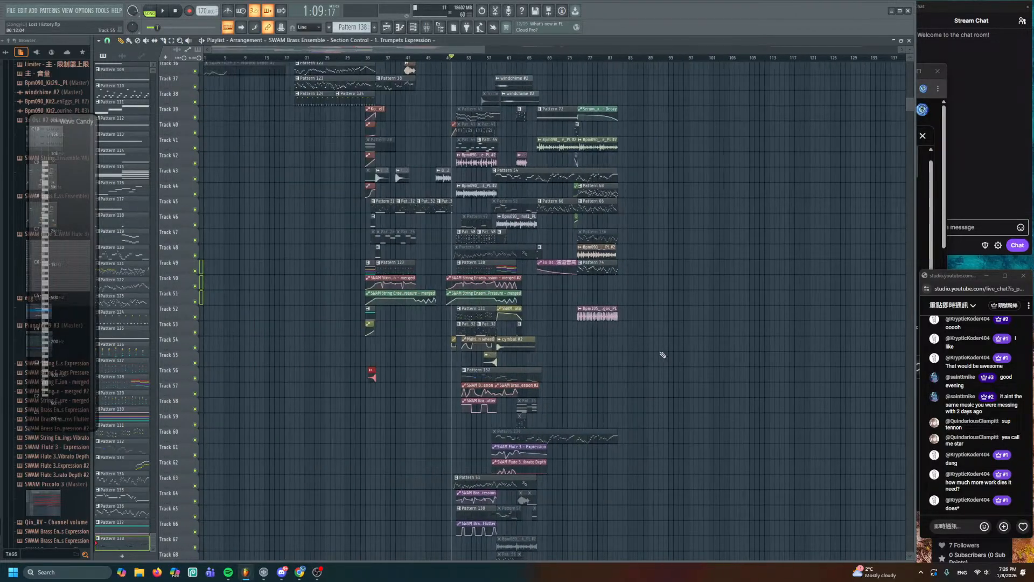
{"action": "scroll", "coordinate": [662, 352], "scroll_direction": "down", "scroll_amount": 3}
{"action": "left_click_drag", "start_coordinate": [673, 222], "coordinate": [499, 454]}
{"action": "left_click_drag", "start_coordinate": [730, 363], "coordinate": [679, 474]}
{"action": "scroll", "coordinate": [619, 364], "scroll_direction": "up", "scroll_amount": 3}
{"action": "left_click_drag", "start_coordinate": [725, 503], "coordinate": [393, 35]}
{"action": "scroll", "coordinate": [641, 226], "scroll_direction": "up", "scroll_amount": 3}
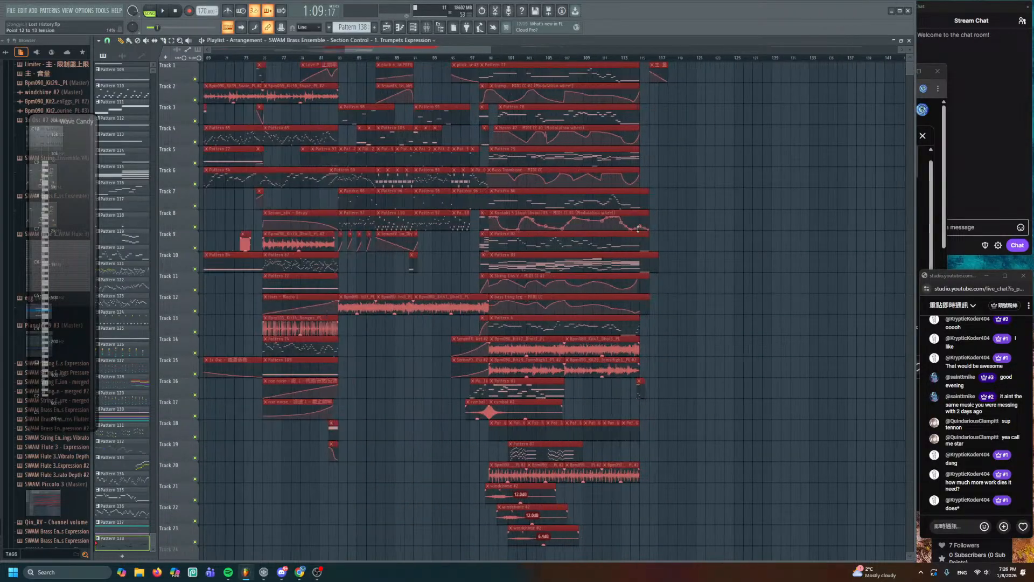
{"action": "left_click_drag", "start_coordinate": [328, 224], "coordinate": [707, 239]}
{"action": "key", "text": "ctrl+d"}
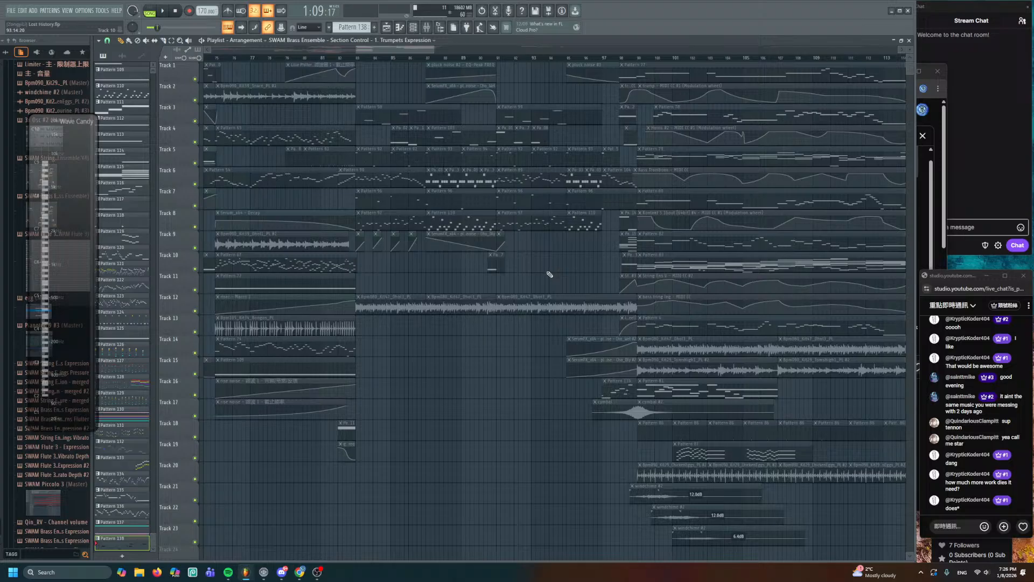
{"action": "left_click_drag", "start_coordinate": [549, 275], "coordinate": [679, 291]}
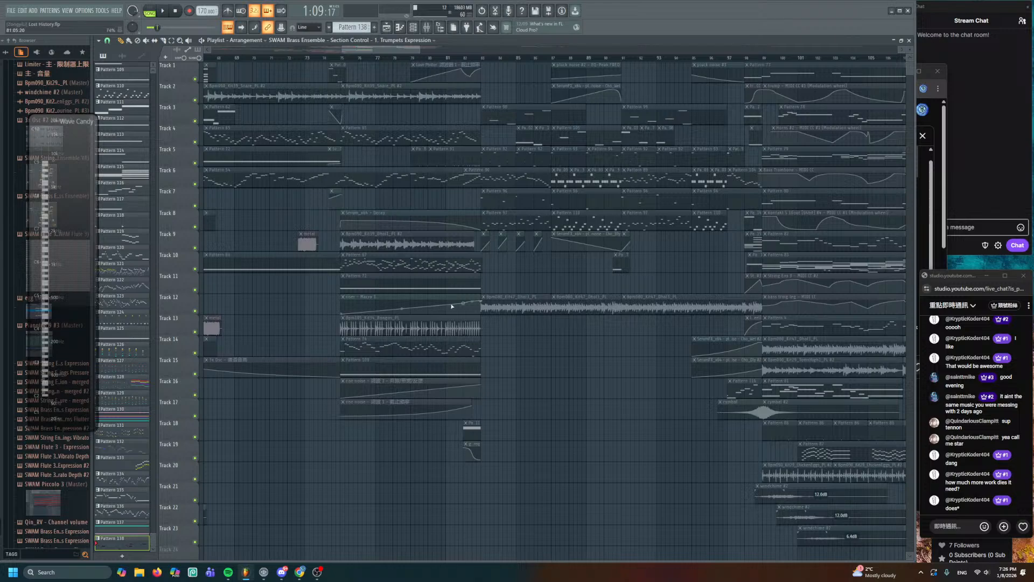
{"action": "left_click_drag", "start_coordinate": [452, 306], "coordinate": [280, 406]}
{"action": "scroll", "coordinate": [571, 284], "scroll_direction": "up", "scroll_amount": 2}
{"action": "left_click_drag", "start_coordinate": [729, 388], "coordinate": [622, 333]}
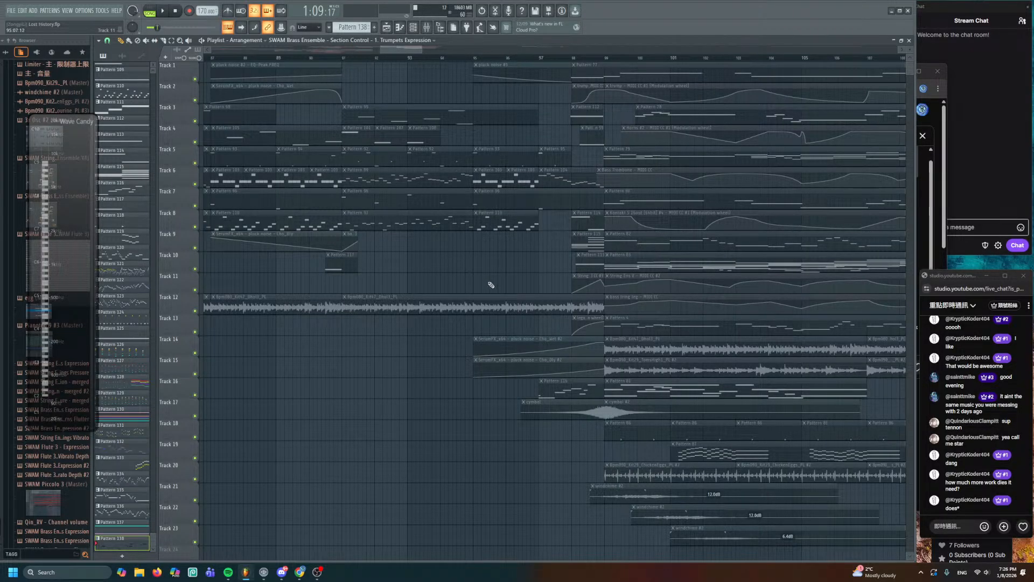
{"action": "left_click_drag", "start_coordinate": [604, 287], "coordinate": [345, 313]}
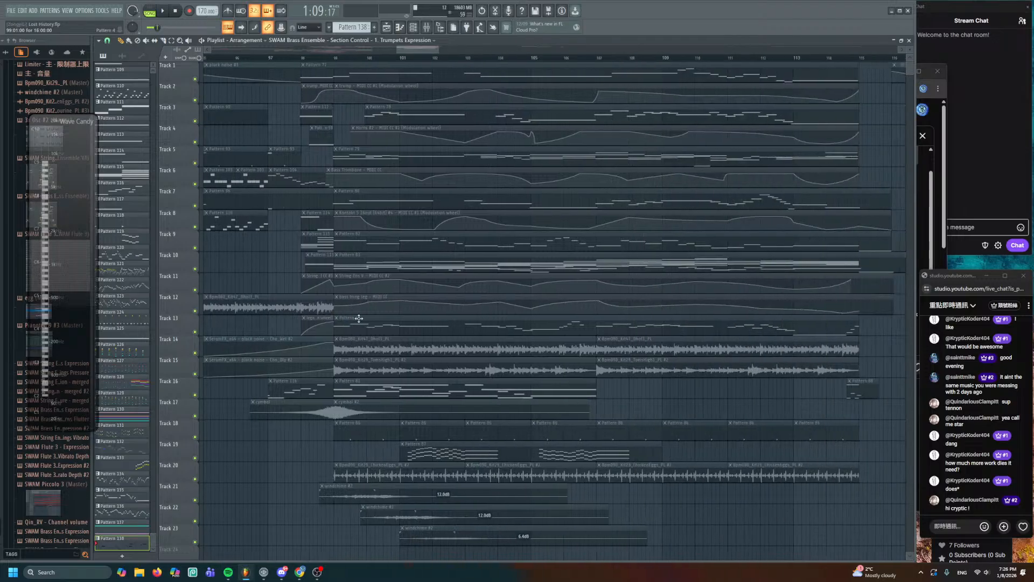
{"action": "right_click", "coordinate": [336, 151], "text": "alt"}
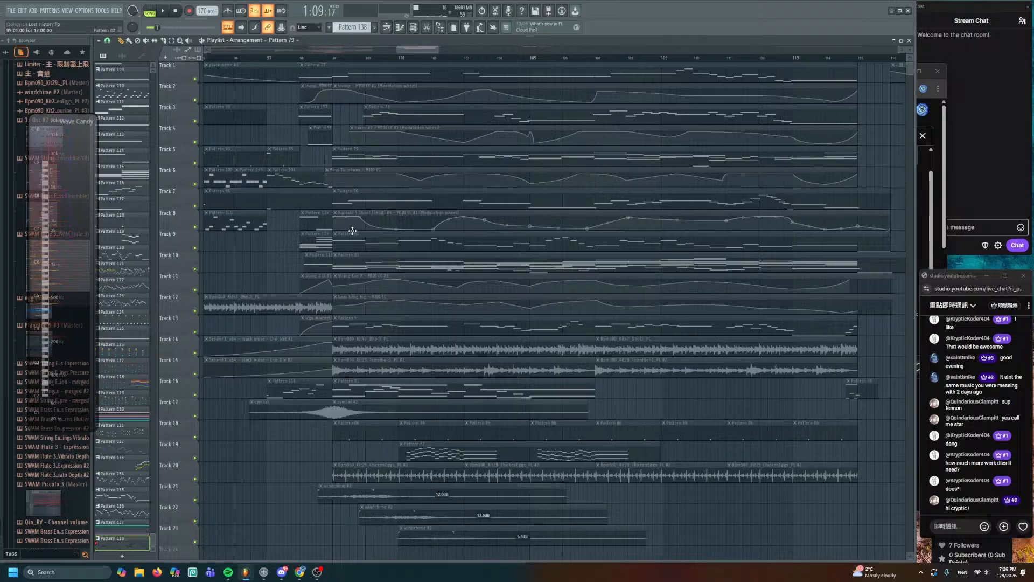
{"action": "left_click_drag", "start_coordinate": [498, 230], "coordinate": [839, 86]}
{"action": "left_click_drag", "start_coordinate": [400, 409], "coordinate": [795, 207]}
{"action": "mouse_move", "coordinate": [573, 404]}
{"action": "left_mouse_down"}
{"action": "mouse_move", "coordinate": [693, 161]}
{"action": "mouse_move", "coordinate": [796, 69]}
{"action": "left_mouse_up"}
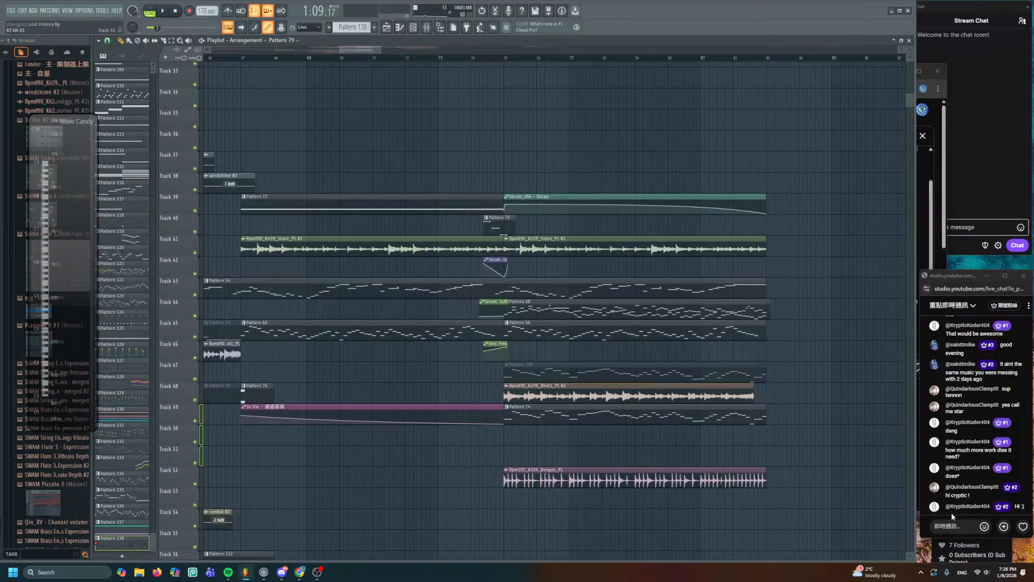
{"action": "left_click_drag", "start_coordinate": [681, 467], "coordinate": [695, 316]}
{"action": "left_click_drag", "start_coordinate": [909, 49], "coordinate": [909, 41]}
{"action": "scroll", "coordinate": [653, 337], "scroll_direction": "down", "scroll_amount": 3}
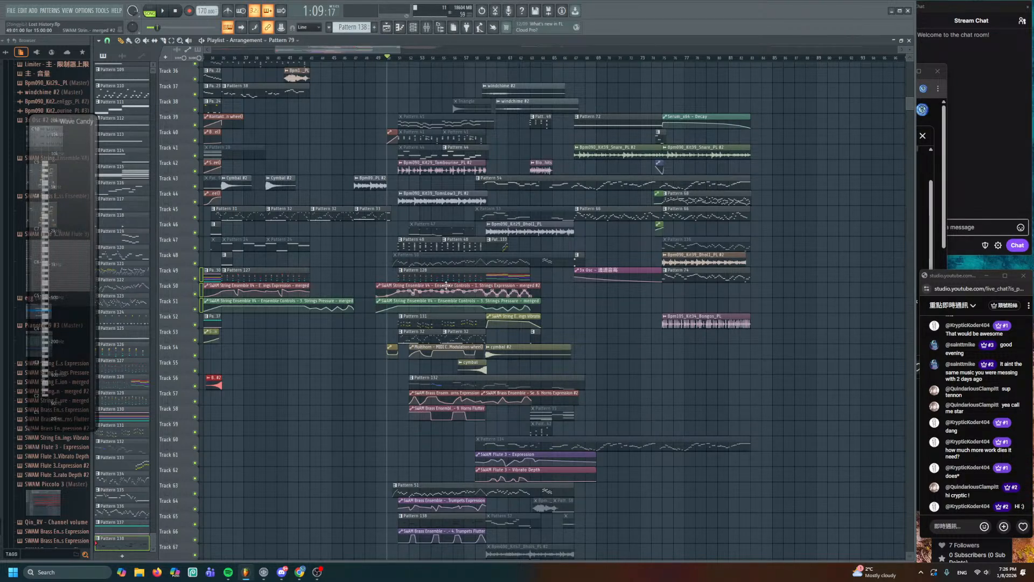
{"action": "scroll", "coordinate": [399, 297], "scroll_direction": "up", "scroll_amount": 4, "text": "ctrl"}
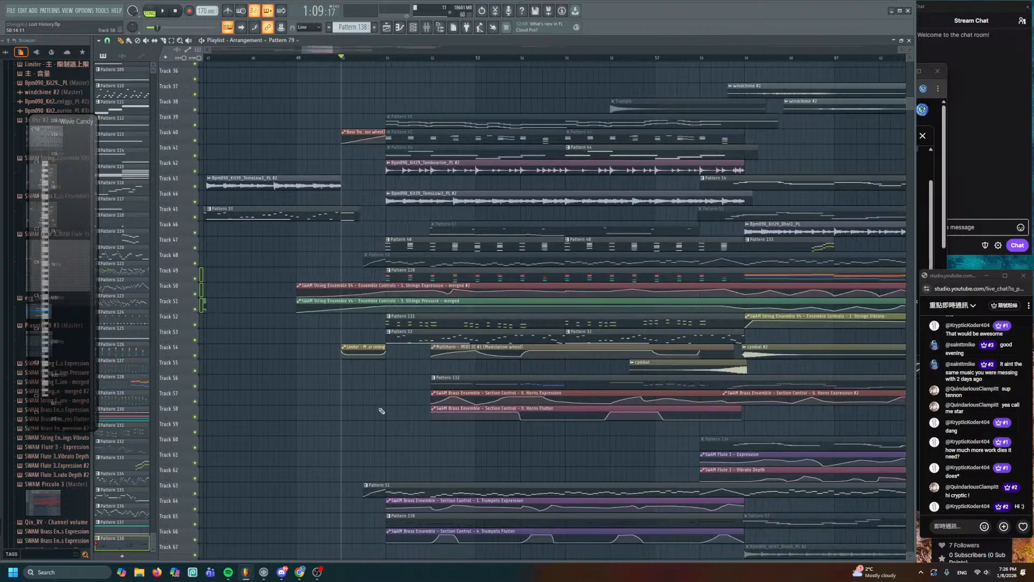
{"action": "scroll", "coordinate": [381, 309], "scroll_direction": "down", "scroll_amount": 2}
{"action": "left_click_drag", "start_coordinate": [493, 363], "coordinate": [406, 381]}
{"action": "key", "text": "space"}
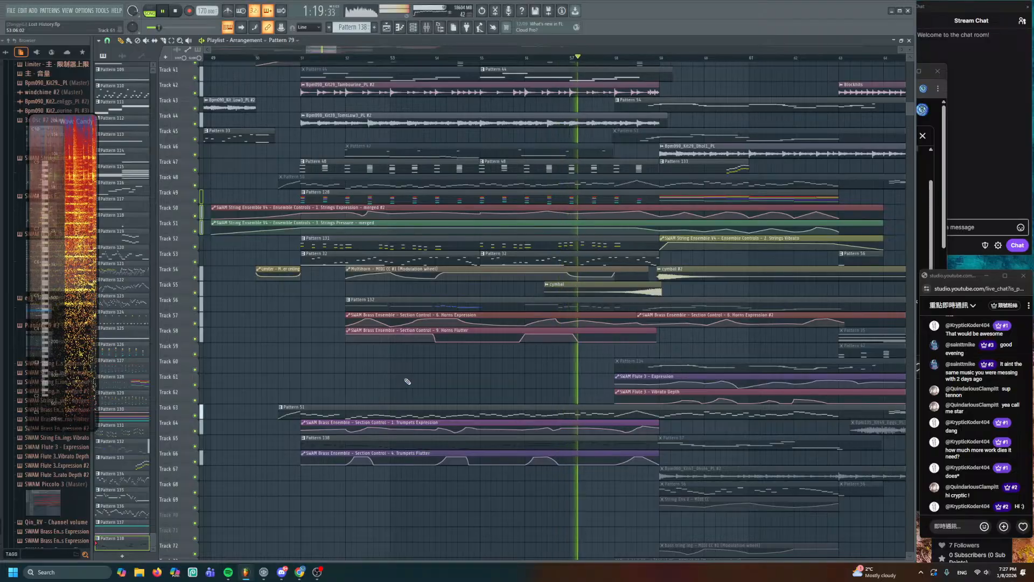
{"action": "key", "text": "space"}
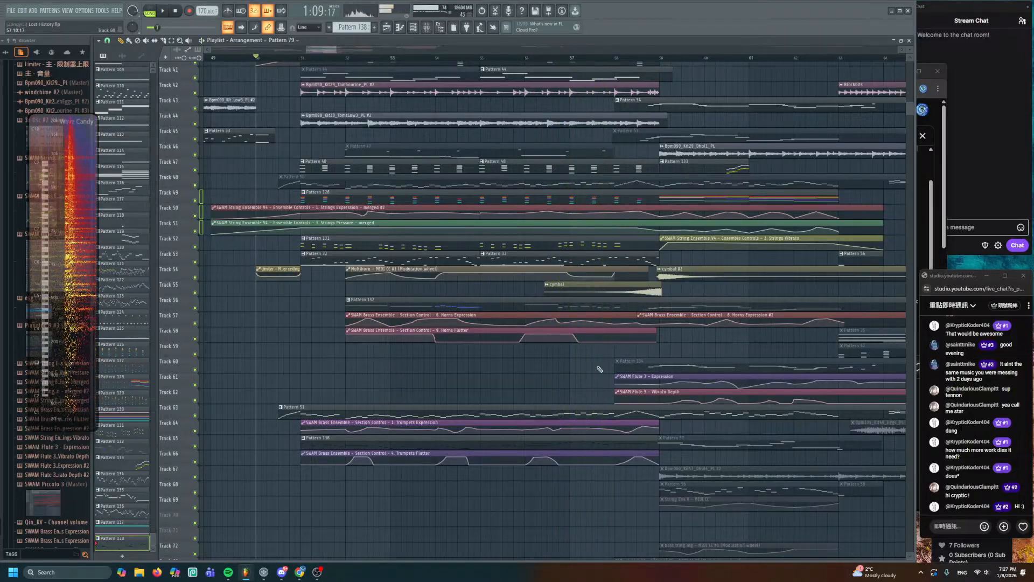
{"action": "scroll", "coordinate": [596, 370], "scroll_direction": "up", "scroll_amount": 3}
{"action": "scroll", "coordinate": [567, 237], "scroll_direction": "up", "scroll_amount": 5}
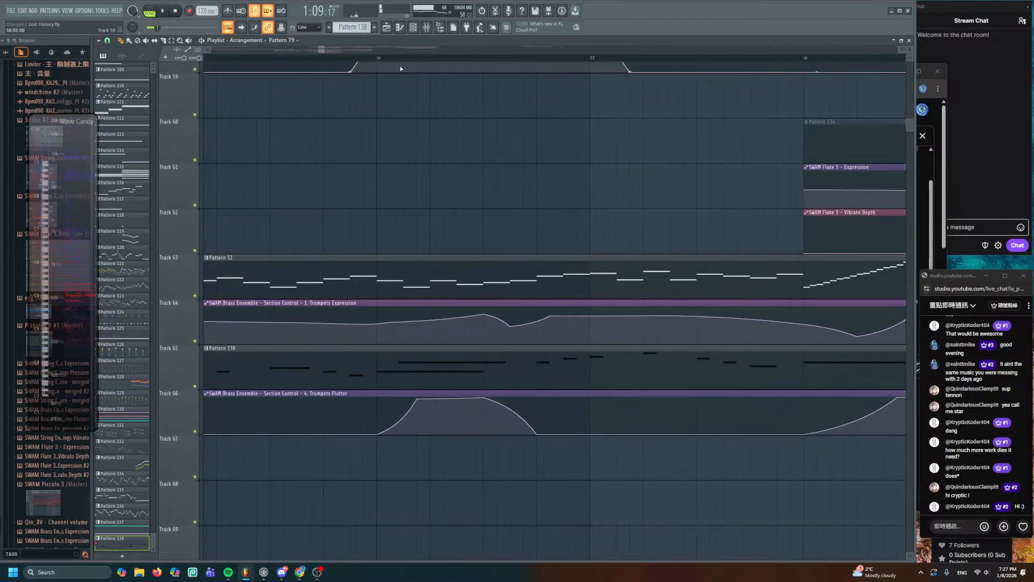
- Play from bar 56 and audition the Pattern 138 melody on its own
{"action": "left_click", "coordinate": [384, 59]}
{"action": "key", "text": "space"}
{"action": "double_click", "coordinate": [445, 358]}
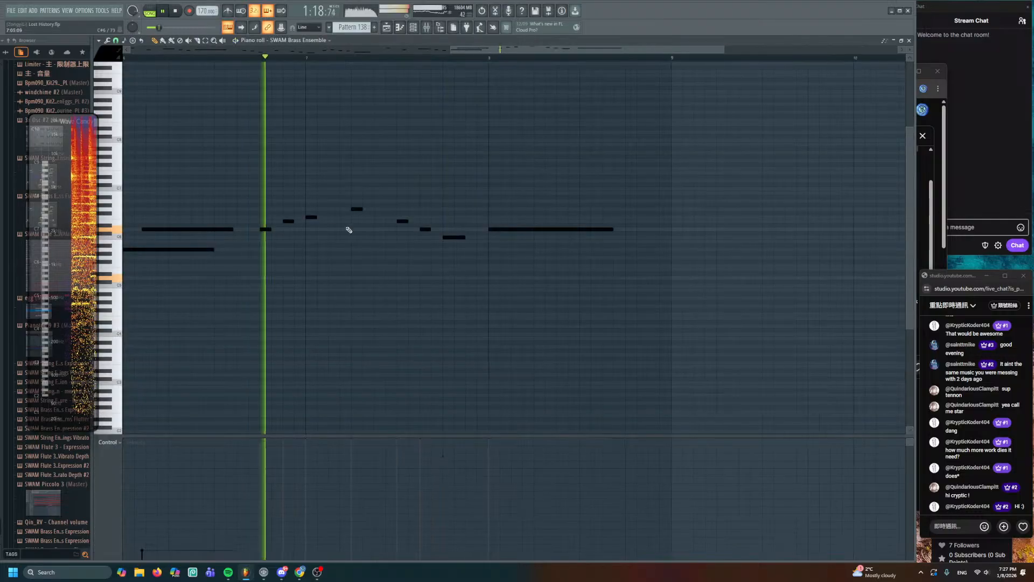
{"action": "key", "text": "space"}
{"action": "scroll", "coordinate": [343, 228], "scroll_direction": "left", "scroll_amount": 2}
{"action": "scroll", "coordinate": [336, 223], "scroll_direction": "up", "scroll_amount": 2}
{"action": "key", "text": "space"}
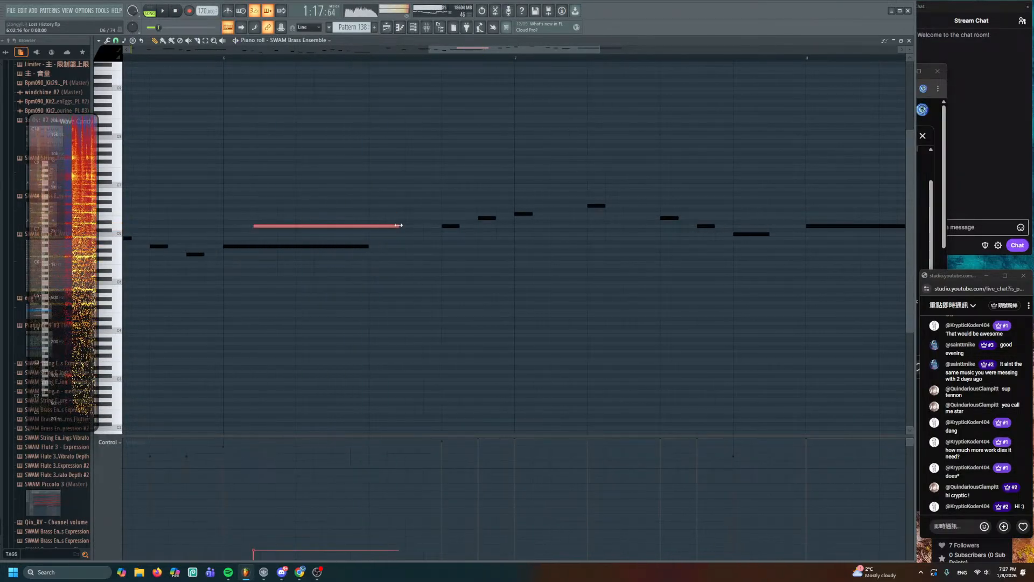
{"action": "key", "text": "F5"}
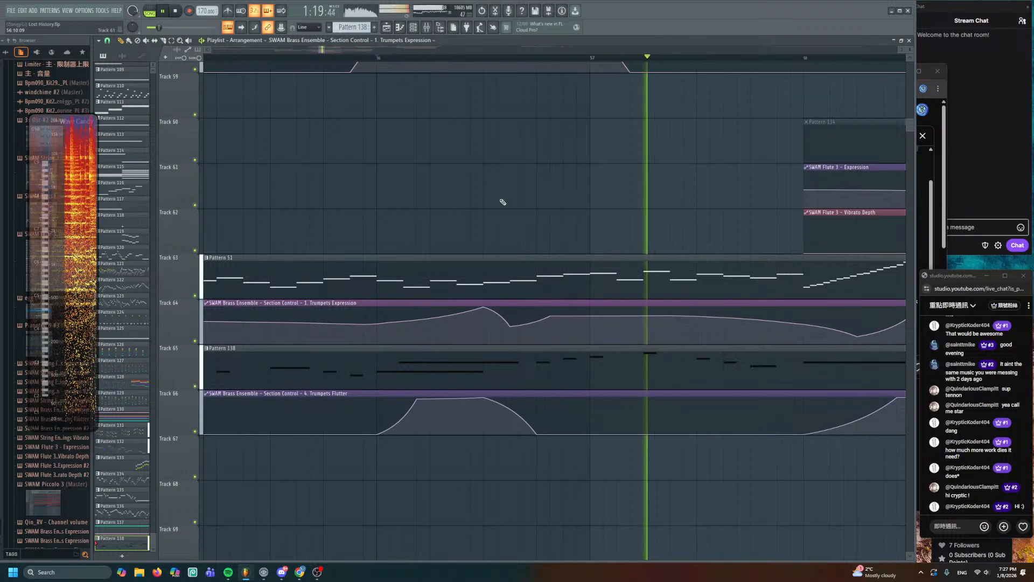
- Lengthen the six short mid-phrase notes near bar 7 together and play them back
{"action": "double_click", "coordinate": [538, 363]}
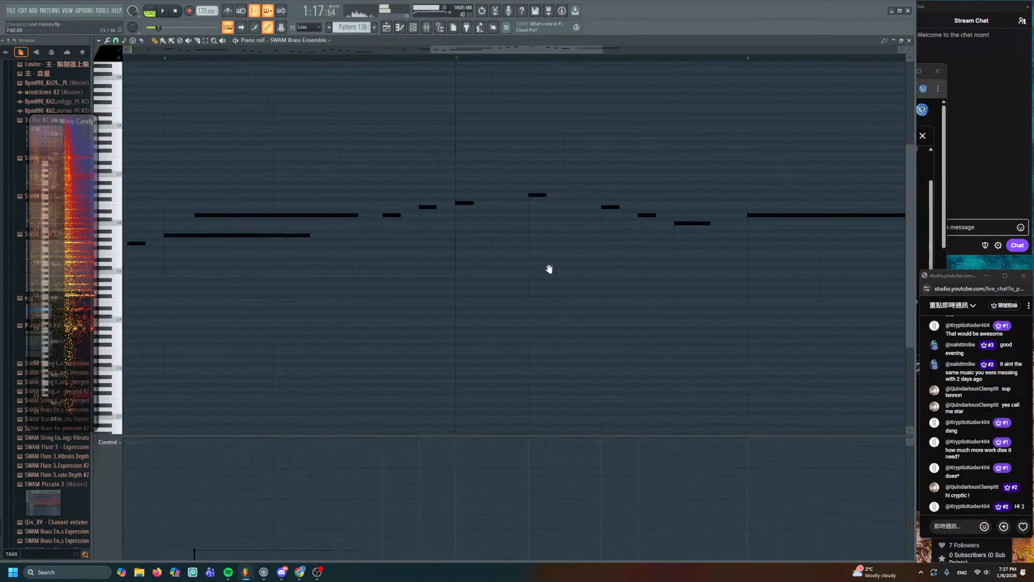
{"action": "left_click_drag", "start_coordinate": [564, 266], "coordinate": [415, 272]}
{"action": "scroll", "coordinate": [409, 254], "scroll_direction": "up", "scroll_amount": 4}
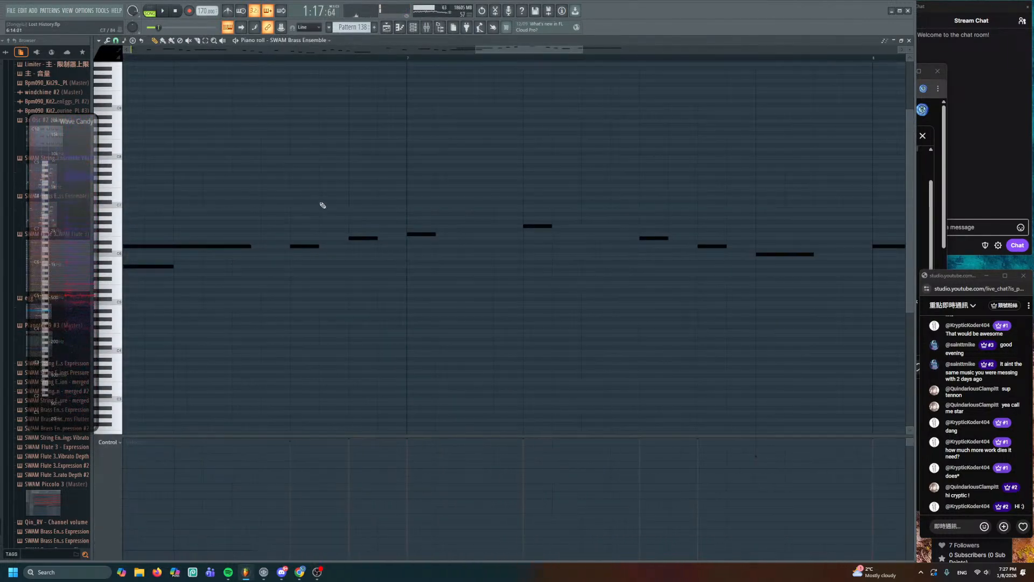
{"action": "left_click_drag", "start_coordinate": [292, 184], "coordinate": [717, 322]}
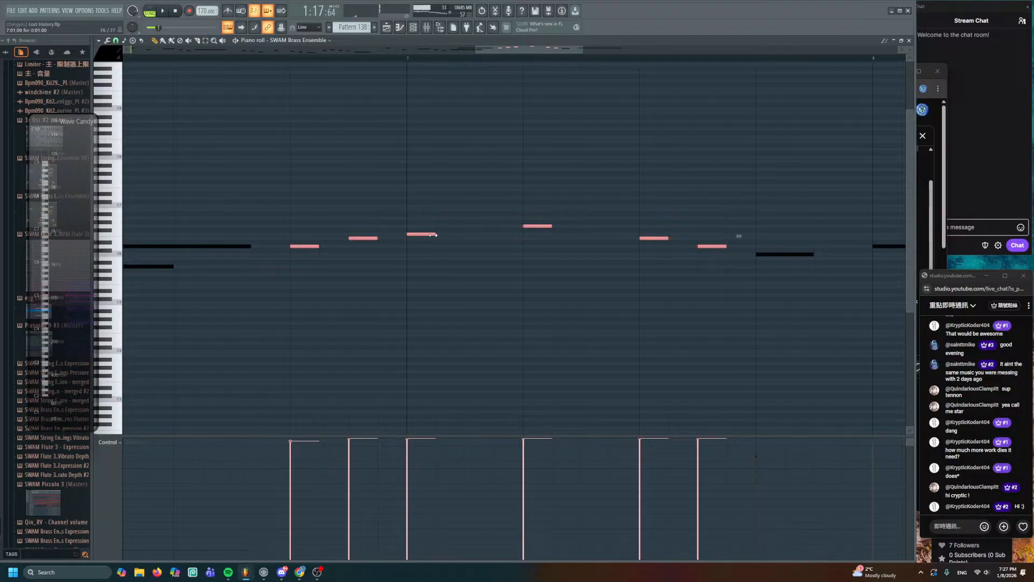
{"action": "left_click_drag", "start_coordinate": [434, 235], "coordinate": [441, 235]}
{"action": "key", "text": "space"}
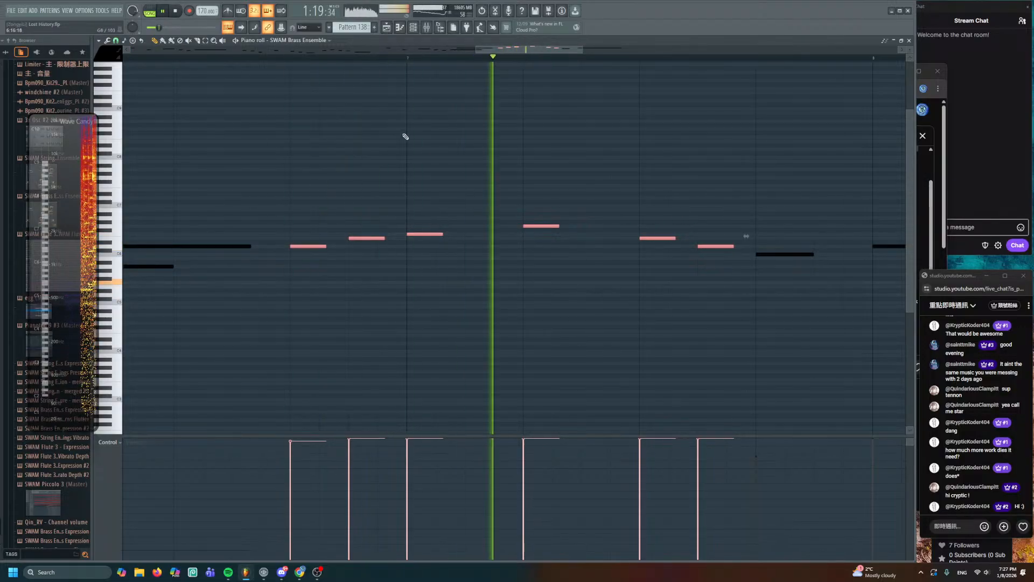
{"action": "left_click", "coordinate": [446, 166]}
{"action": "key", "text": "space"}
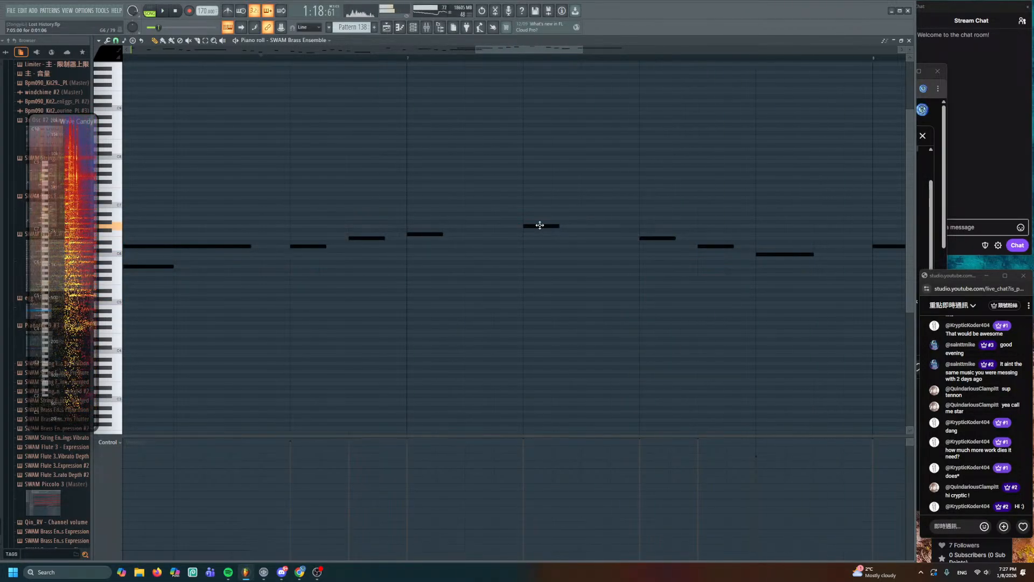
- Lengthen two more notes near bar 7, then return to the arrangement
{"action": "scroll", "coordinate": [540, 225], "scroll_direction": "down", "scroll_amount": 4}
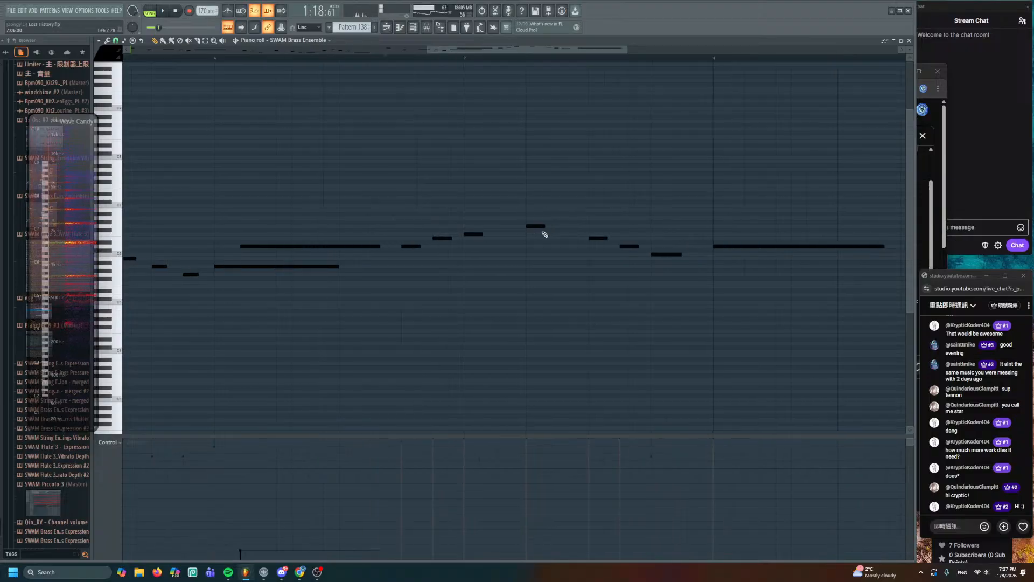
{"action": "left_click_drag", "start_coordinate": [298, 195], "coordinate": [513, 308]}
{"action": "left_click", "coordinate": [373, 167]}
{"action": "key", "text": "space"}
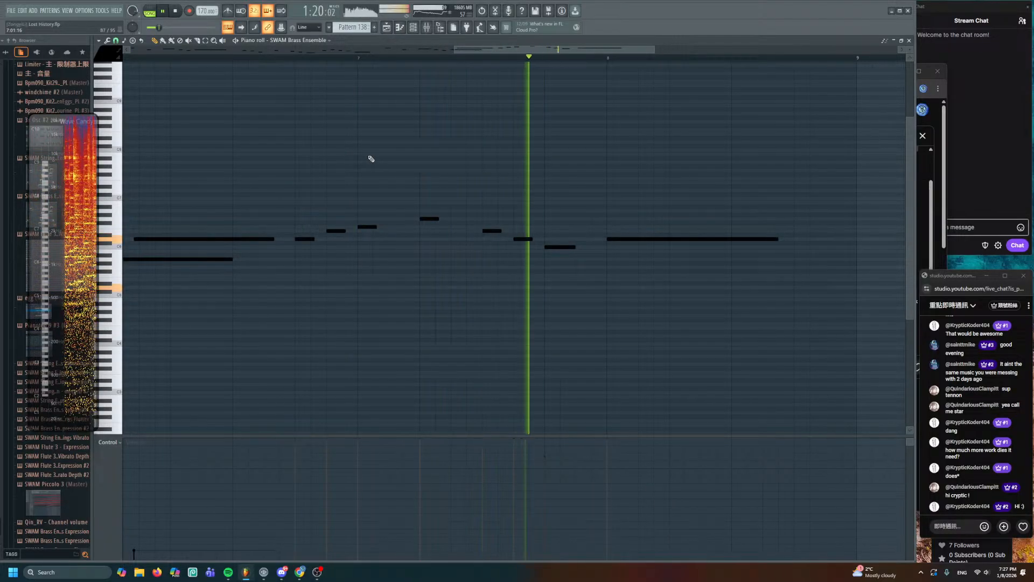
{"action": "left_click_drag", "start_coordinate": [370, 210], "coordinate": [446, 261], "text": "ctrl"}
{"action": "key", "text": "space"}
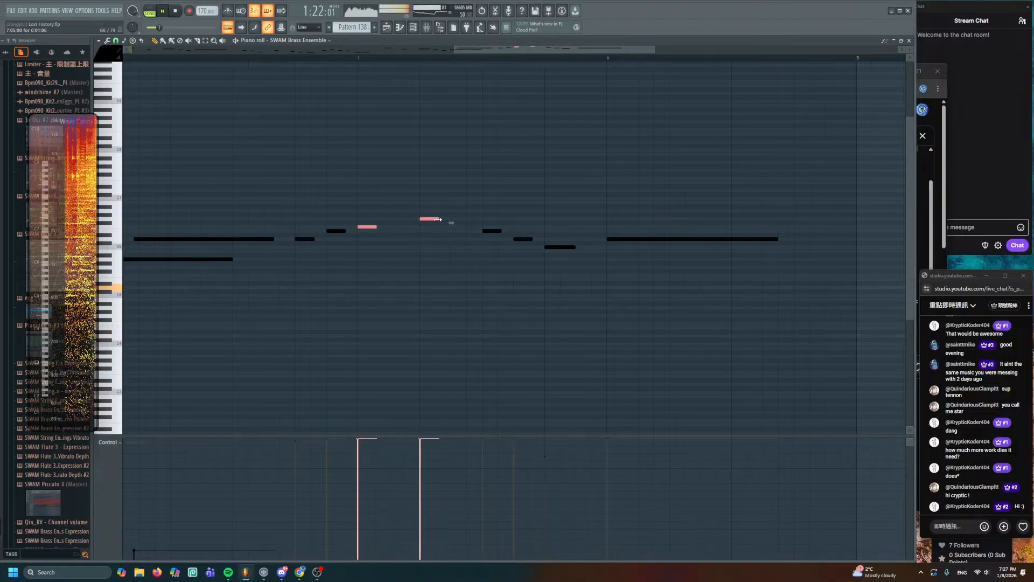
{"action": "left_click_drag", "start_coordinate": [438, 219], "coordinate": [454, 219]}
{"action": "key", "text": "space"}
{"action": "left_click", "coordinate": [523, 226], "text": "ctrl"}
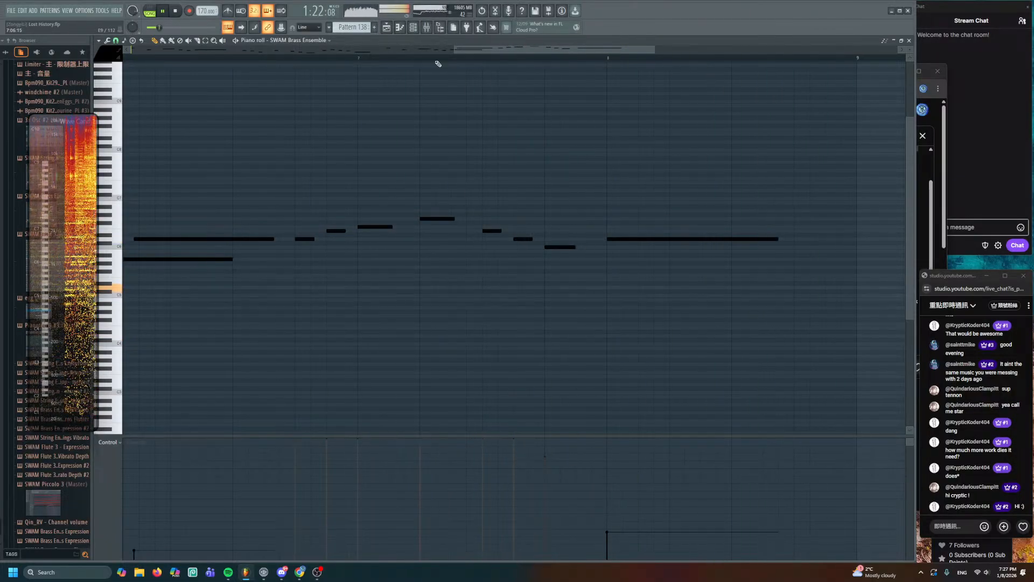
{"action": "left_click", "coordinate": [392, 27]}
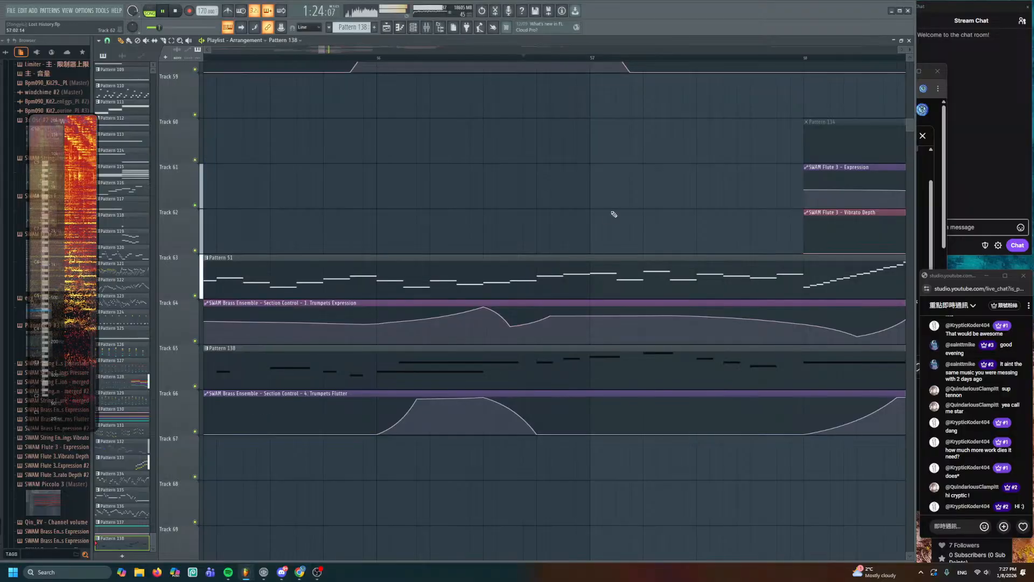
- Stop playback, bring tracks 54–76 into view and save the project
{"action": "scroll", "coordinate": [609, 219], "scroll_direction": "down", "scroll_amount": 1}
{"action": "scroll", "coordinate": [613, 223], "scroll_direction": "down", "scroll_amount": 4}
{"action": "left_click_drag", "start_coordinate": [614, 224], "coordinate": [568, 390]}
{"action": "left_click_drag", "start_coordinate": [568, 162], "coordinate": [470, 176]}
{"action": "scroll", "coordinate": [589, 221], "scroll_direction": "down", "scroll_amount": 2}
{"action": "scroll", "coordinate": [568, 227], "scroll_direction": "down", "scroll_amount": 1}
{"action": "key", "text": "space"}
{"action": "left_click_drag", "start_coordinate": [499, 310], "coordinate": [797, 99]}
{"action": "key", "text": "ctrl+s"}
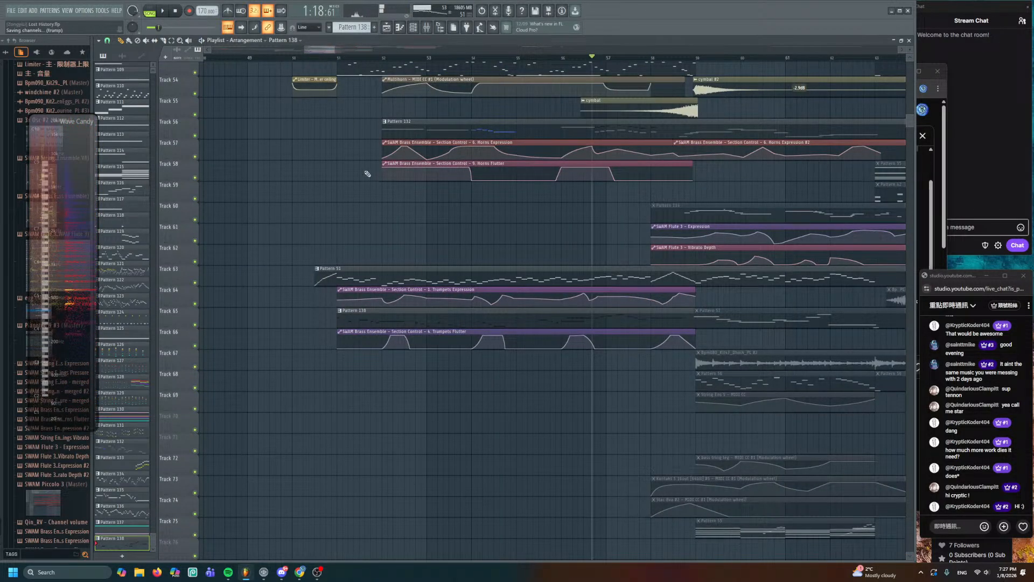
- Open the Pattern 138 clip on Track 65 in the Piano roll
{"action": "scroll", "coordinate": [350, 236], "scroll_direction": "up", "scroll_amount": 3}
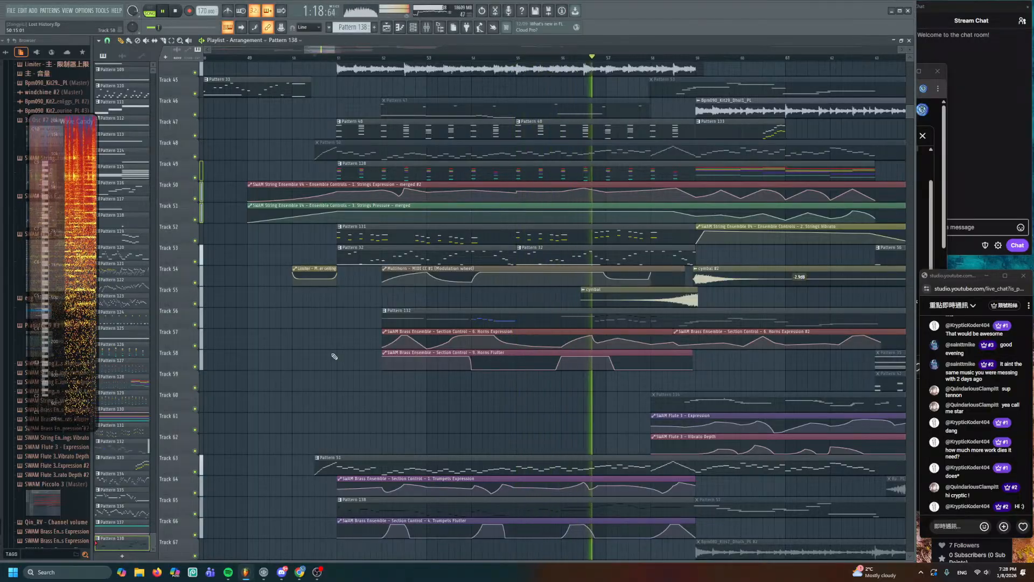
{"action": "scroll", "coordinate": [509, 477], "scroll_direction": "down", "scroll_amount": 4}
{"action": "scroll", "coordinate": [474, 420], "scroll_direction": "down", "scroll_amount": 4}
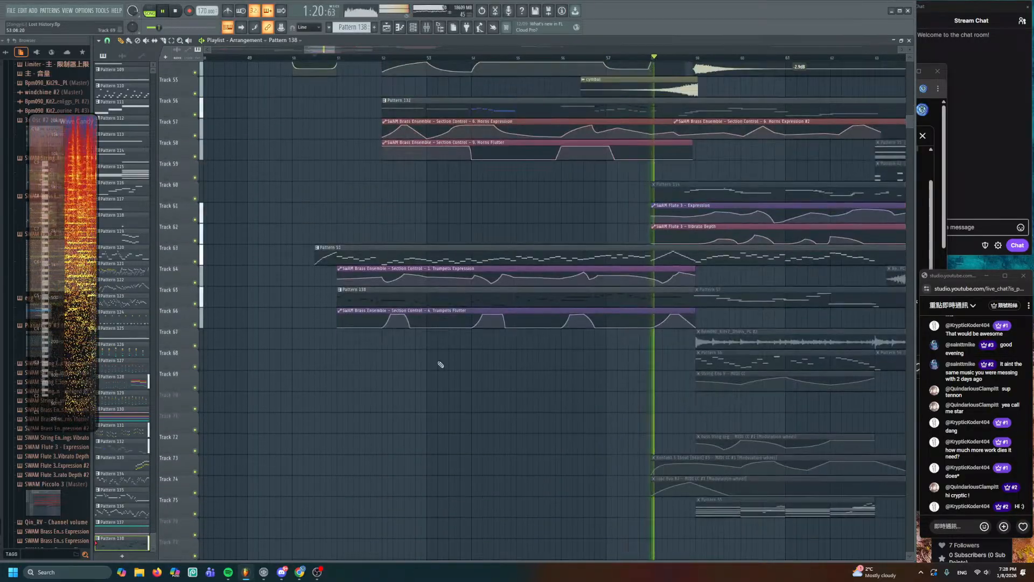
{"action": "key", "text": "space"}
{"action": "scroll", "coordinate": [420, 337], "scroll_direction": "up", "scroll_amount": 2}
{"action": "left_click_drag", "start_coordinate": [420, 338], "coordinate": [427, 294]}
{"action": "scroll", "coordinate": [427, 294], "scroll_direction": "down", "scroll_amount": 5}
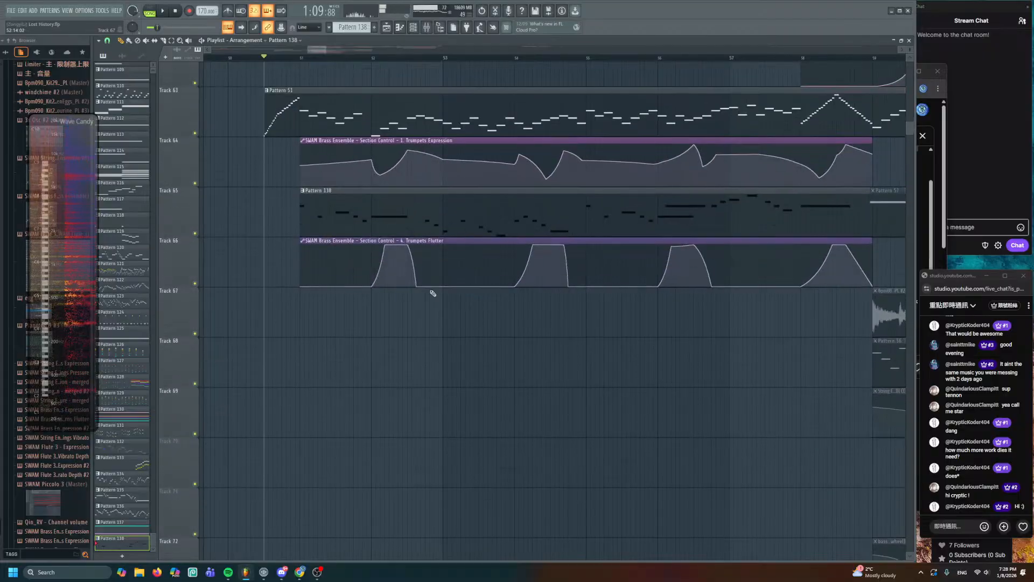
{"action": "double_click", "coordinate": [398, 221]}
- Copy the melody one octave lower and colour the copies dark red-orange (colour 8)
{"action": "scroll", "coordinate": [478, 329], "scroll_direction": "down", "scroll_amount": 3}
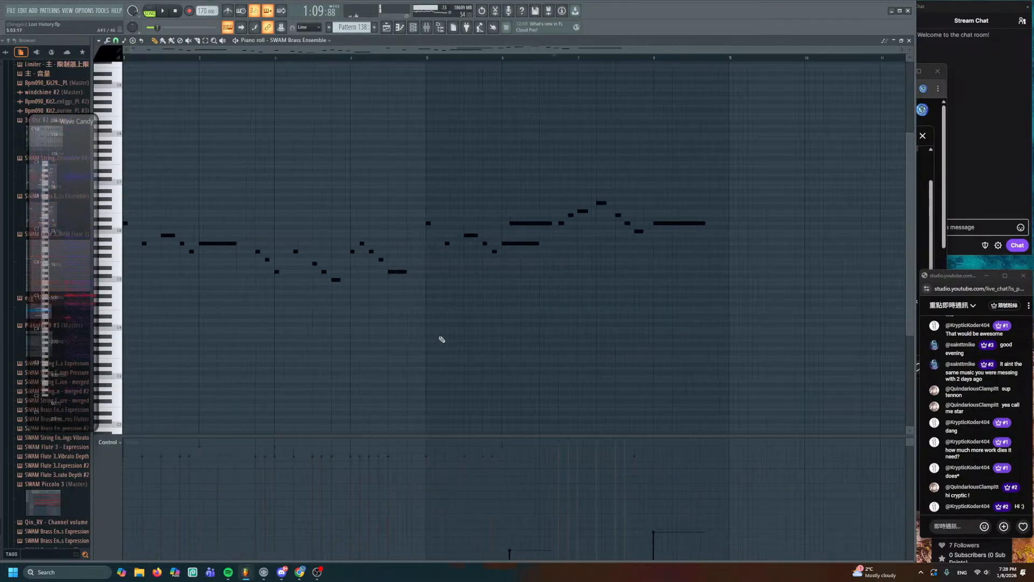
{"action": "scroll", "coordinate": [213, 180], "scroll_direction": "down", "scroll_amount": 3}
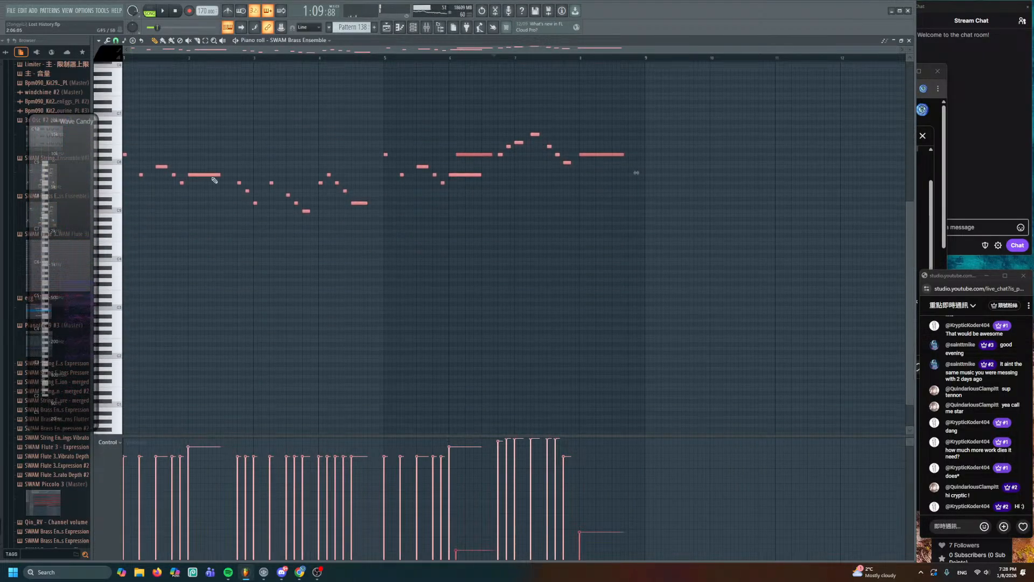
{"action": "left_click_drag", "start_coordinate": [213, 176], "coordinate": [212, 224]}
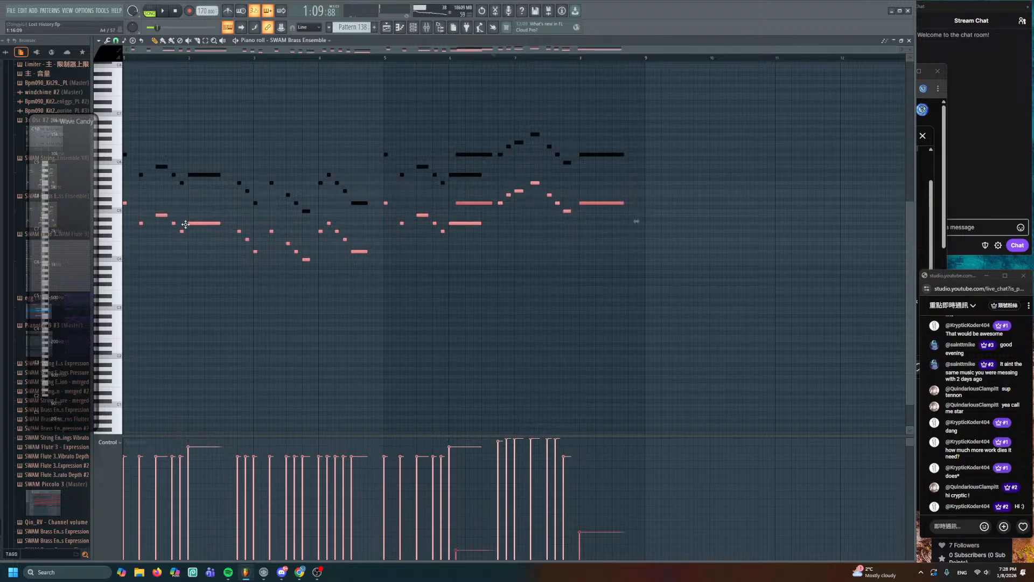
{"action": "left_click", "coordinate": [106, 56]}
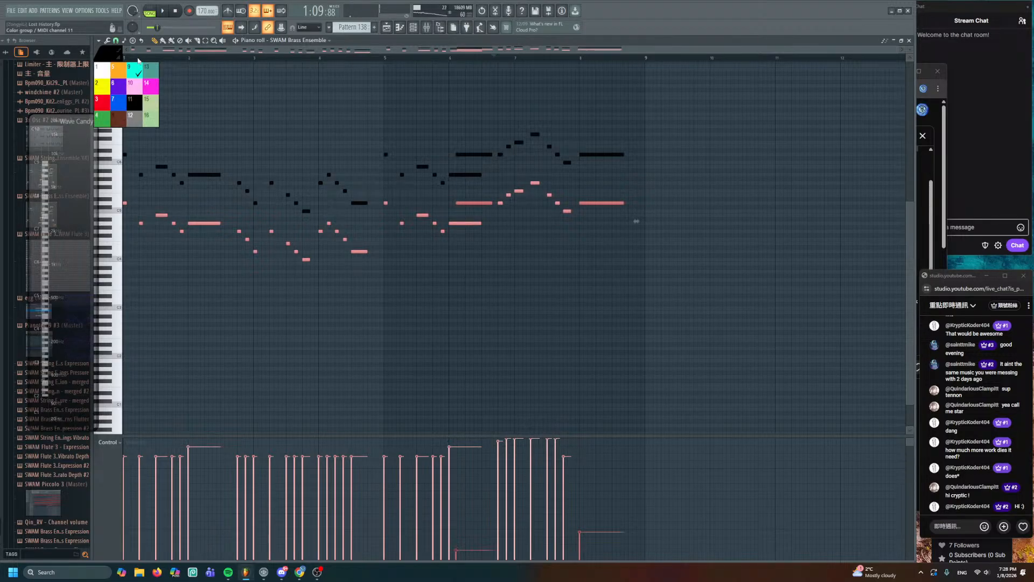
{"action": "left_click", "coordinate": [123, 116]}
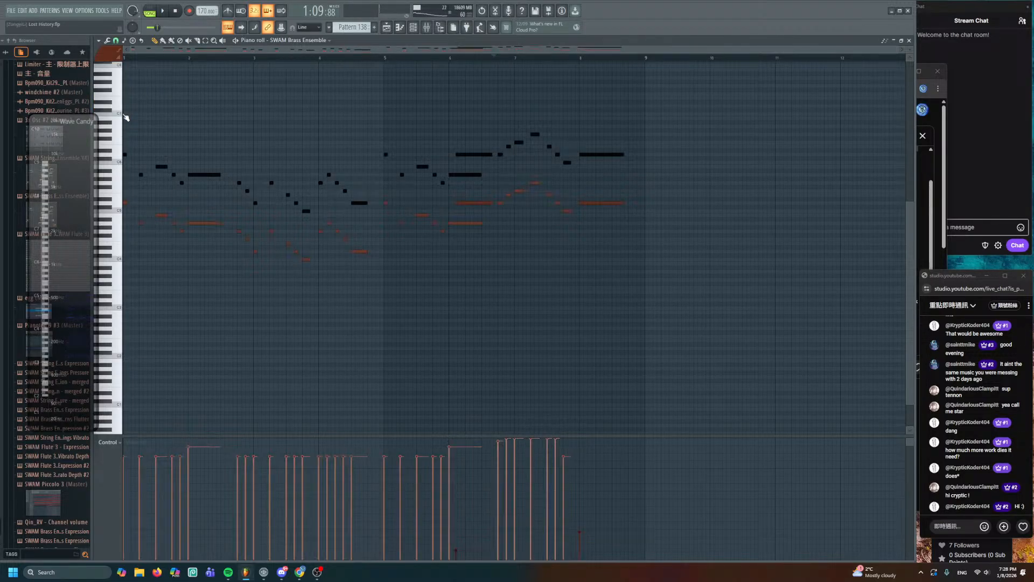
- Play Pattern 138 alone to hear the octave doubling, then stop
{"action": "left_click", "coordinate": [150, 12]}
{"action": "key", "text": "space"}
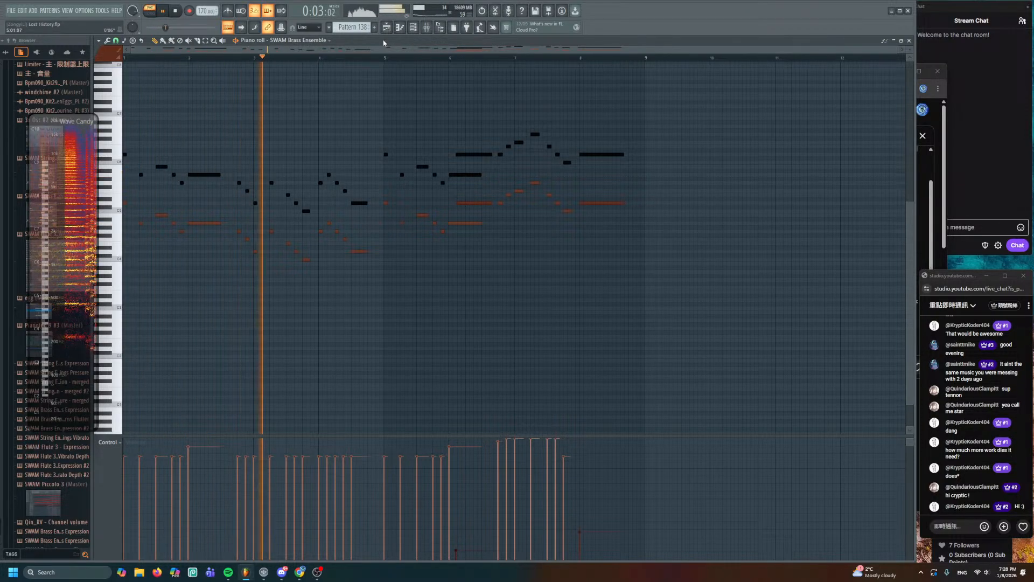
{"action": "key", "text": "F5"}
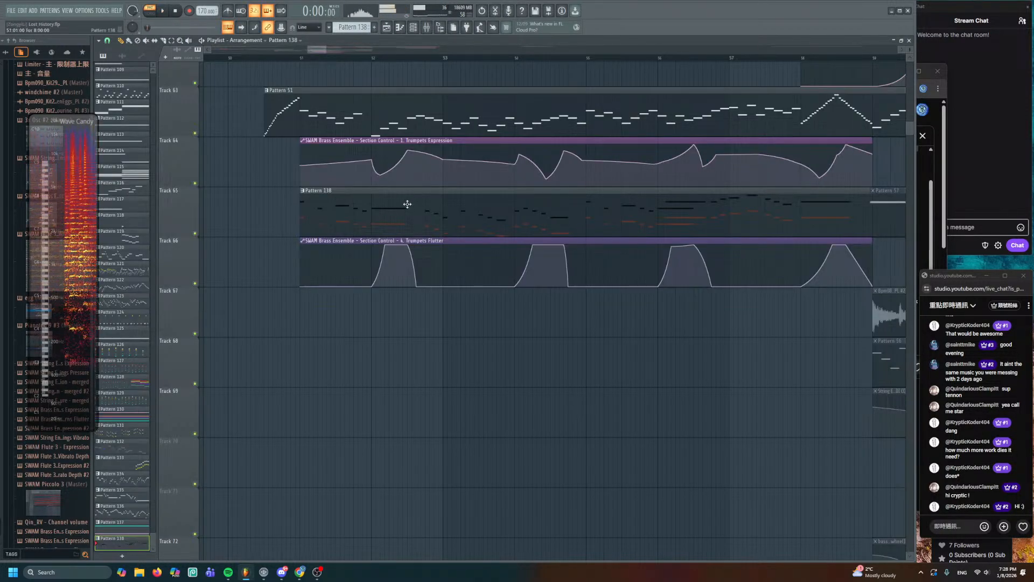
{"action": "key", "text": "space"}
- Reopen Pattern 138 at its start and bring up the Channel rack
{"action": "double_click", "coordinate": [380, 206]}
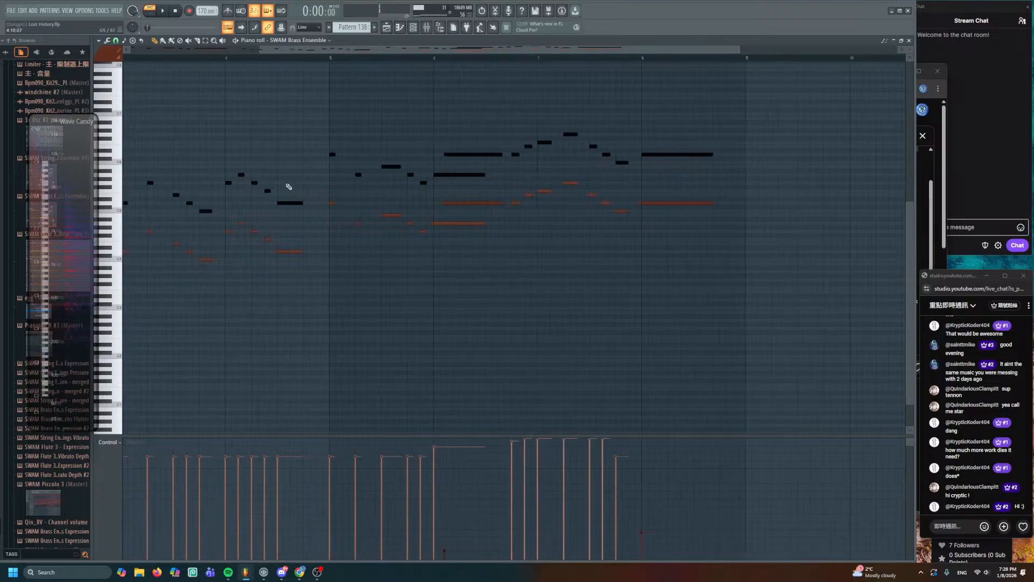
{"action": "scroll", "coordinate": [279, 166], "scroll_direction": "up", "scroll_amount": 4}
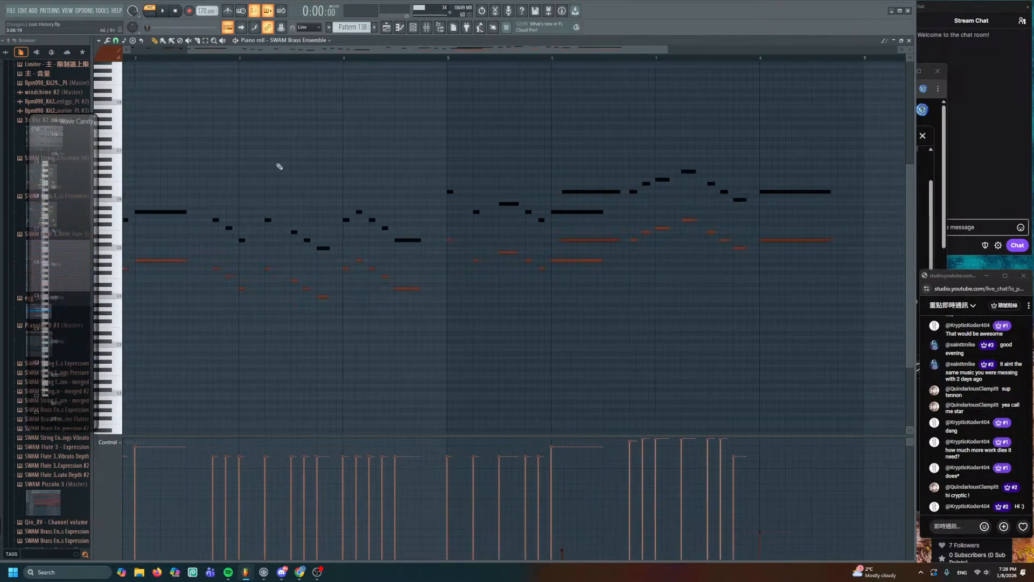
{"action": "left_click_drag", "start_coordinate": [280, 167], "coordinate": [470, 176]}
{"action": "scroll", "coordinate": [408, 164], "scroll_direction": "down", "scroll_amount": 1}
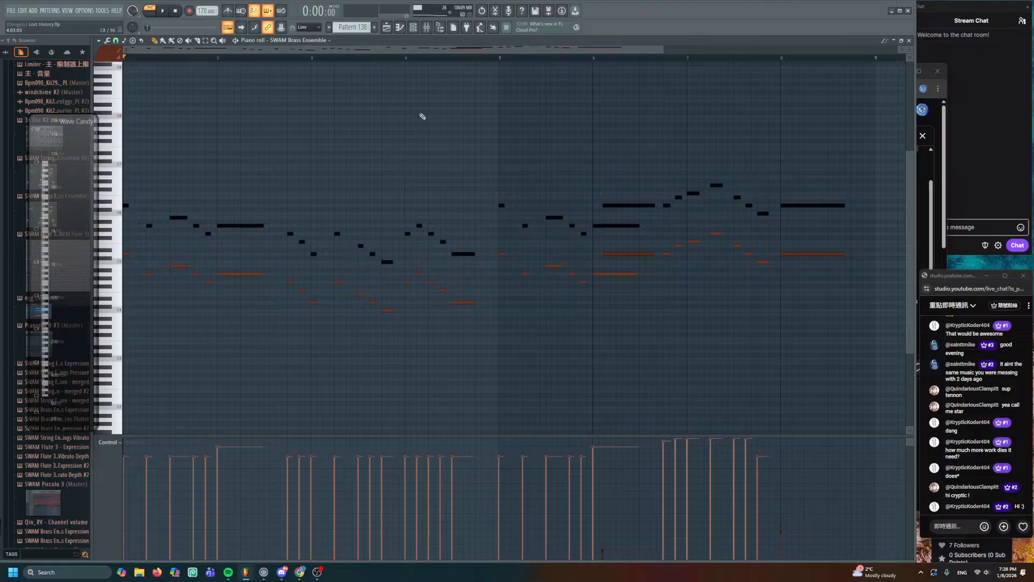
{"action": "left_click", "coordinate": [413, 27]}
{"action": "scroll", "coordinate": [286, 277], "scroll_direction": "down", "scroll_amount": 3}
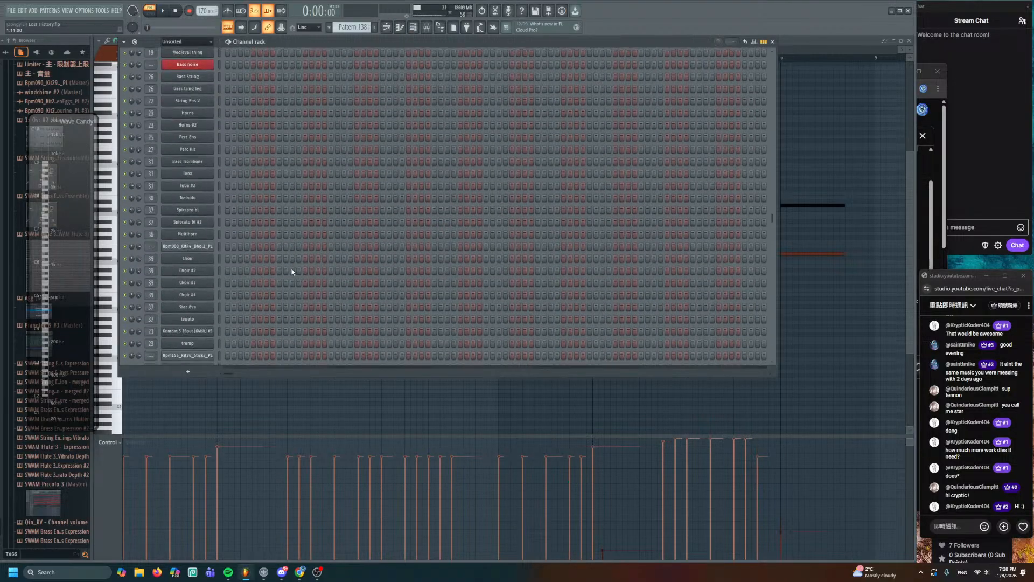
- Open the SWAM Brass Ensemble settings, then the Trumpets Flutter automation clip
{"action": "scroll", "coordinate": [286, 276], "scroll_direction": "down", "scroll_amount": 5}
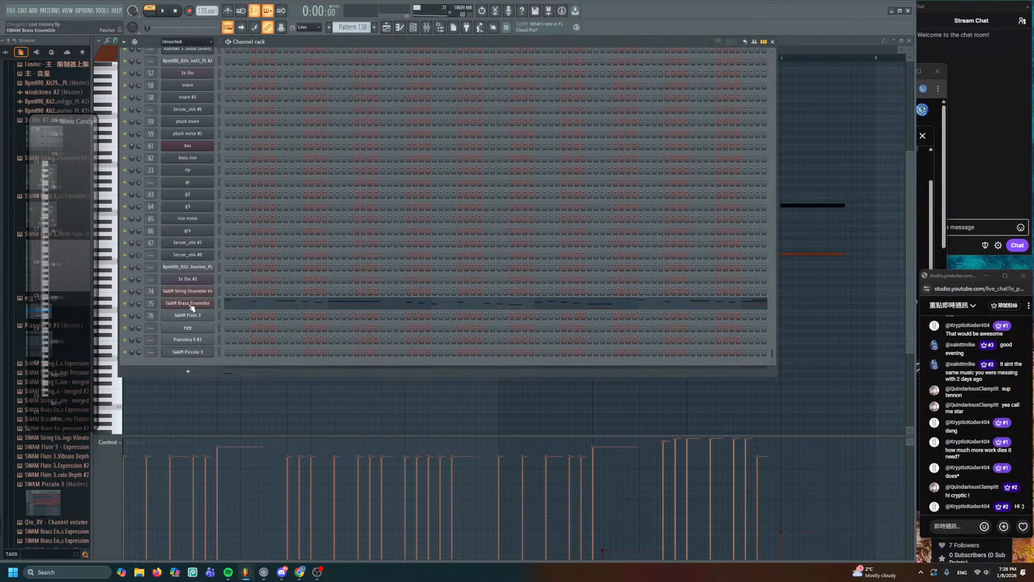
{"action": "left_click", "coordinate": [192, 305]}
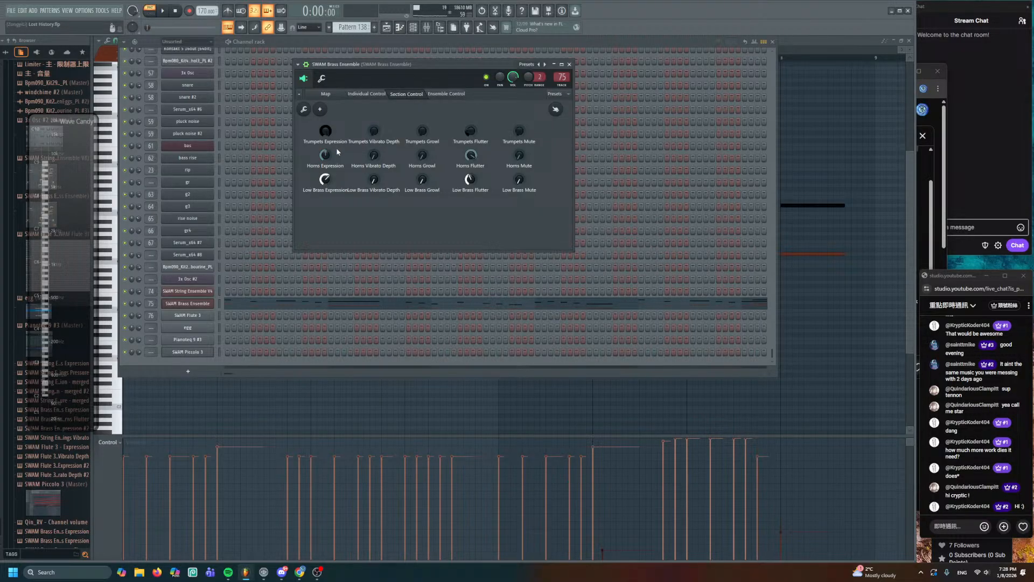
{"action": "left_click", "coordinate": [386, 27]}
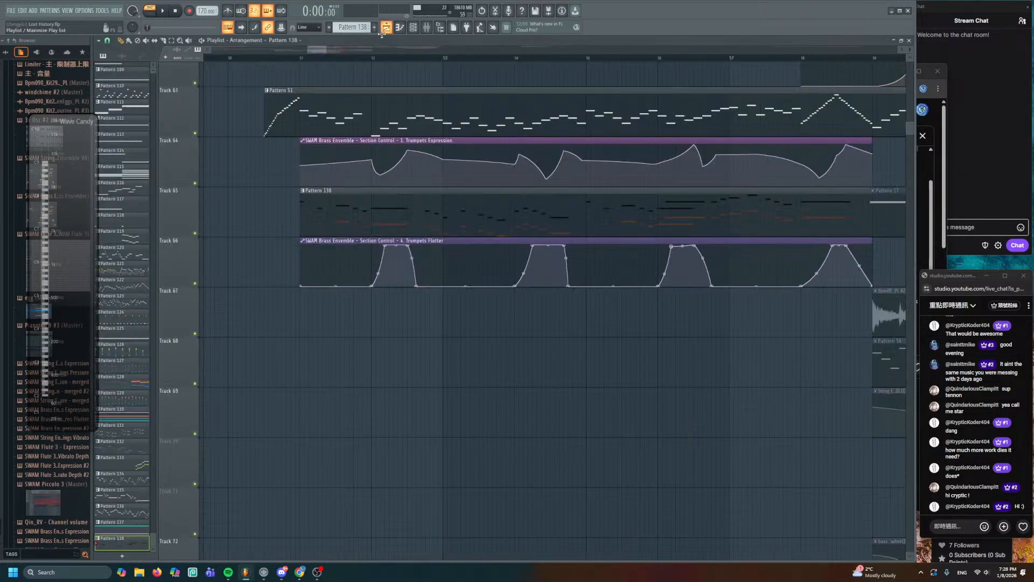
{"action": "double_click", "coordinate": [366, 244]}
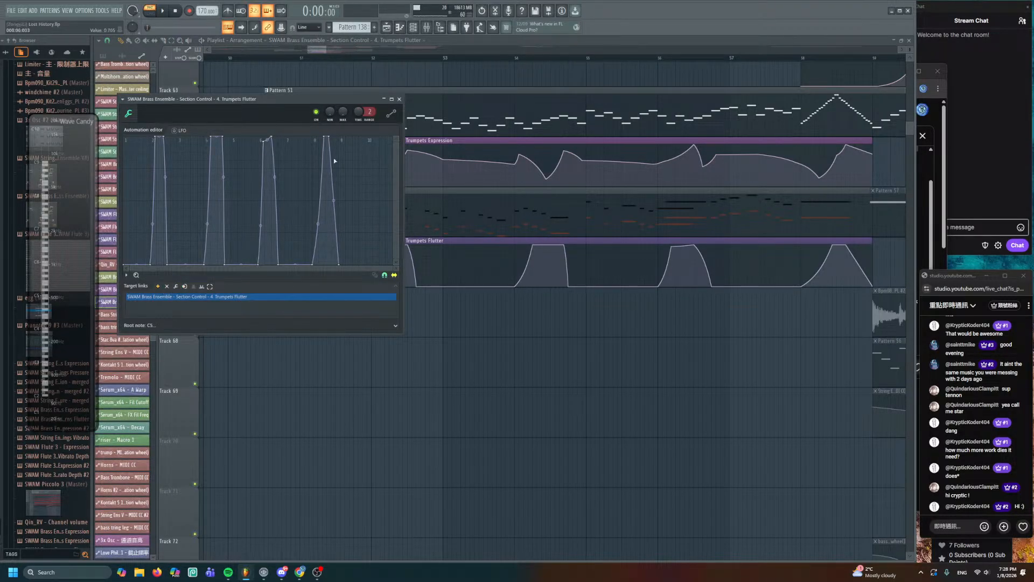
- Find SWAM Brass Ensemble under unsorted channels and reopen the Trumpets Flutter clip
{"action": "left_click", "coordinate": [413, 27]}
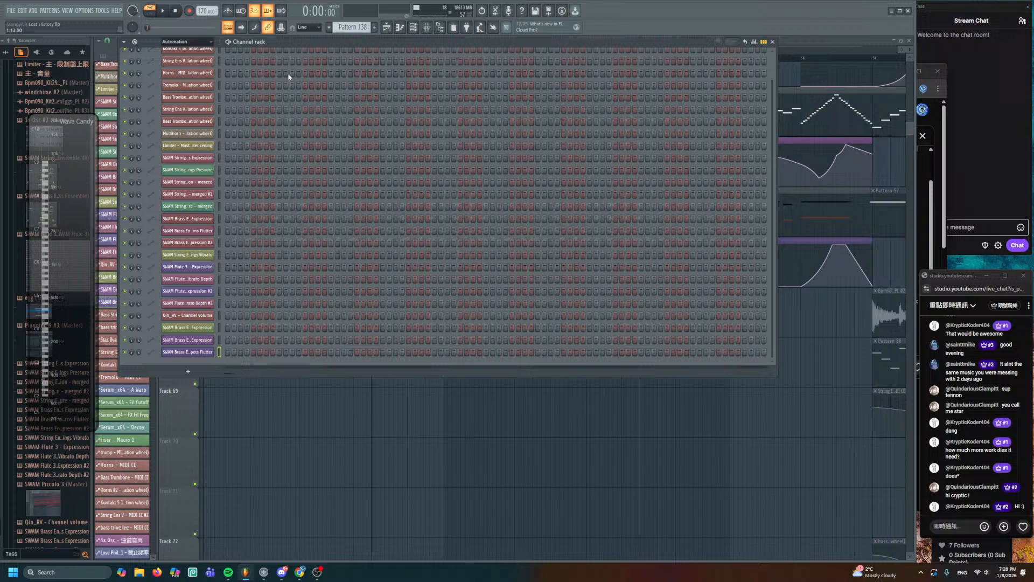
{"action": "left_click", "coordinate": [184, 43]}
{"action": "left_click", "coordinate": [178, 78]}
{"action": "scroll", "coordinate": [270, 293], "scroll_direction": "down", "scroll_amount": 5}
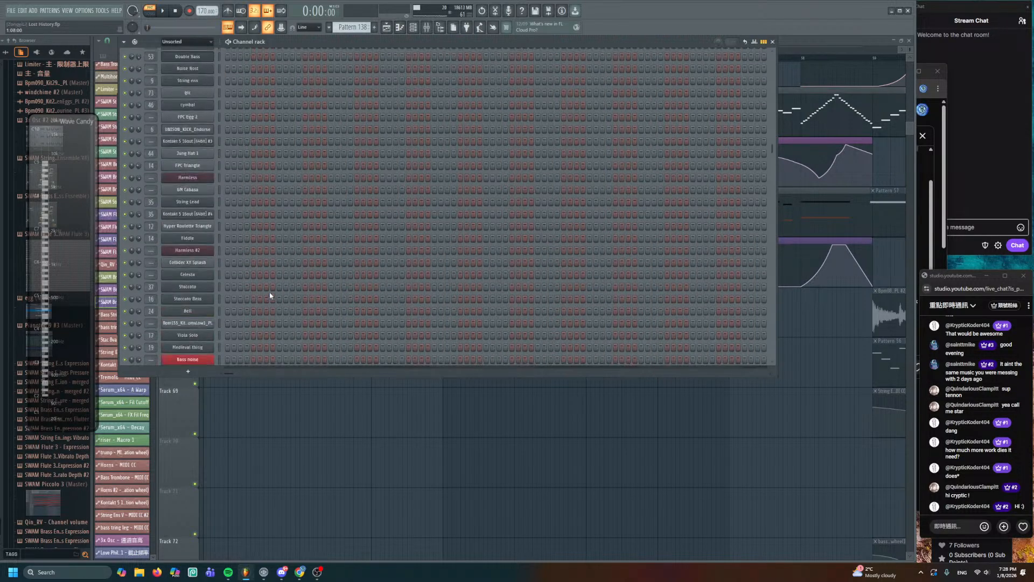
{"action": "scroll", "coordinate": [270, 294], "scroll_direction": "down", "scroll_amount": 10}
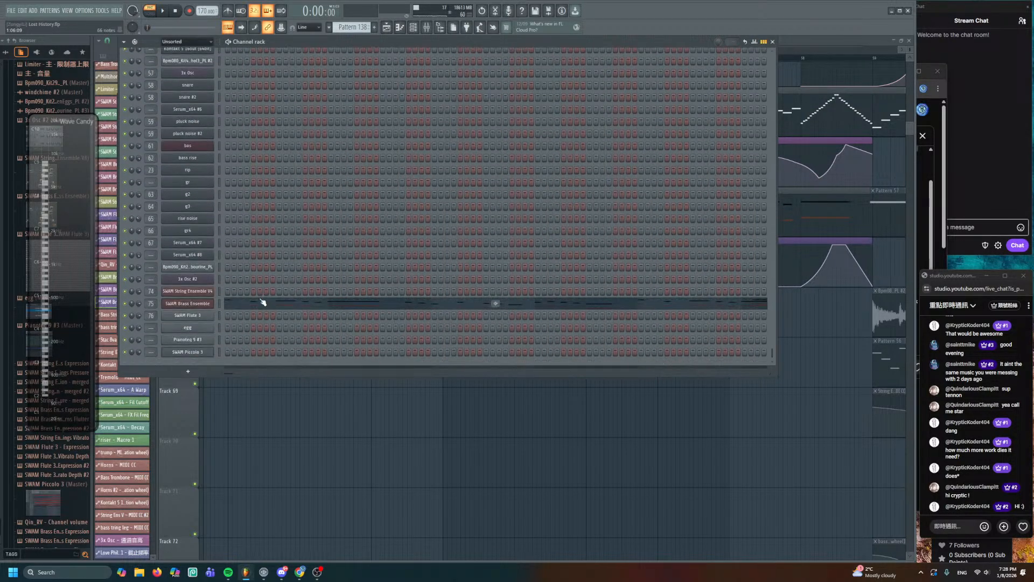
{"action": "left_click", "coordinate": [209, 304]}
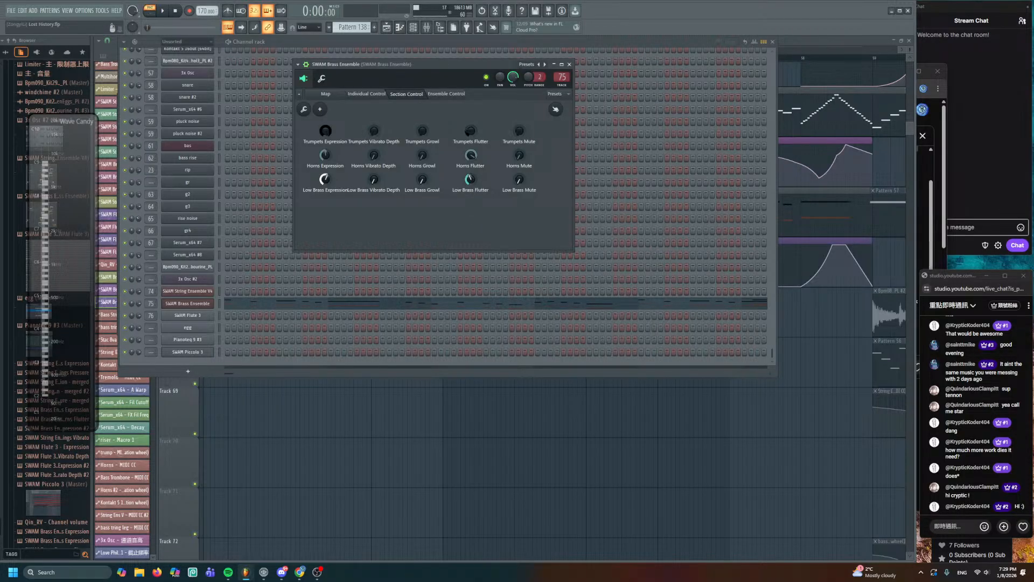
{"action": "left_click", "coordinate": [370, 381]}
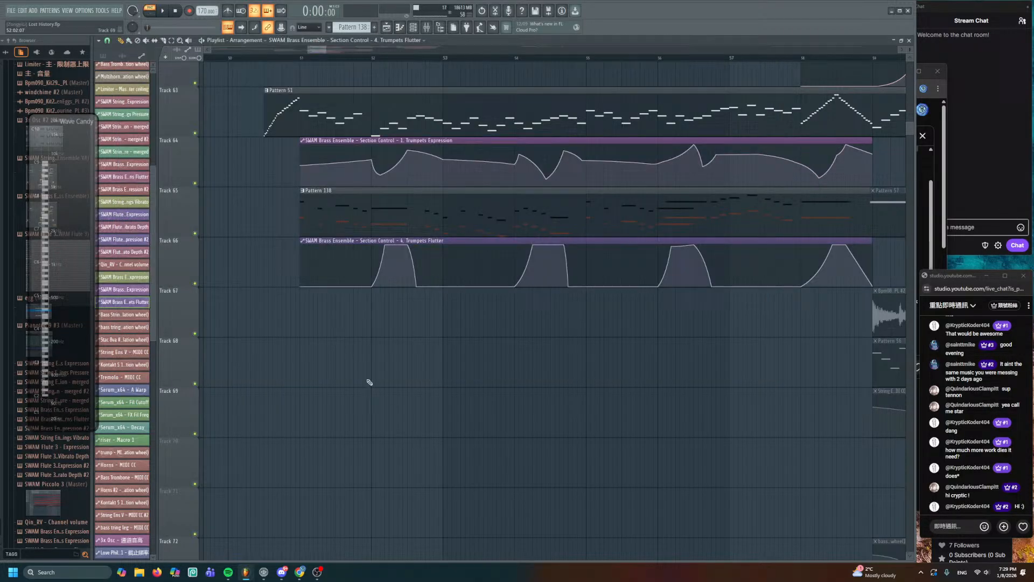
{"action": "double_click", "coordinate": [380, 237]}
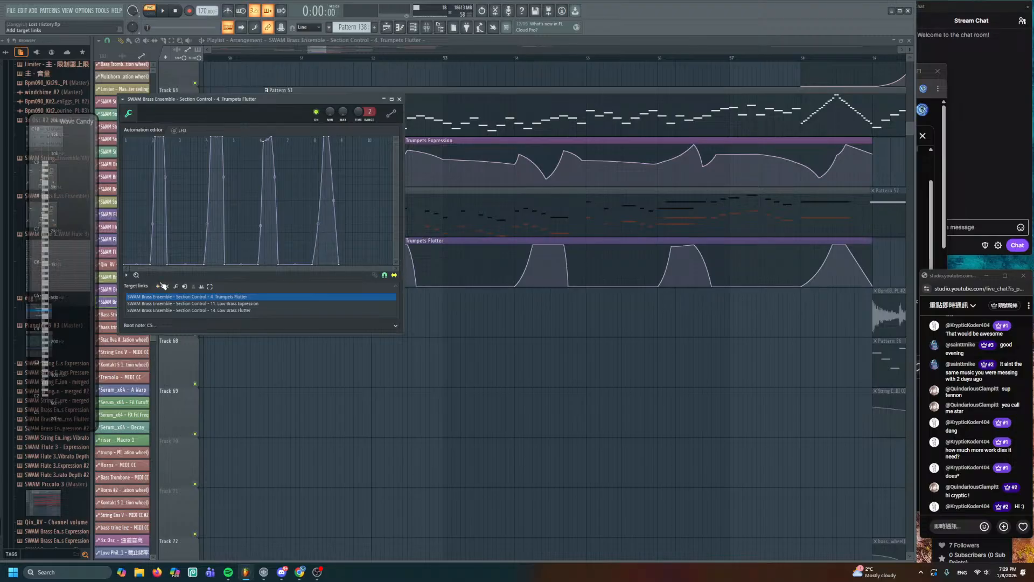
- Try Low Brass Flutter and Low Brass Expression target links on the Flutter clip, removing both
{"action": "left_click", "coordinate": [199, 310]}
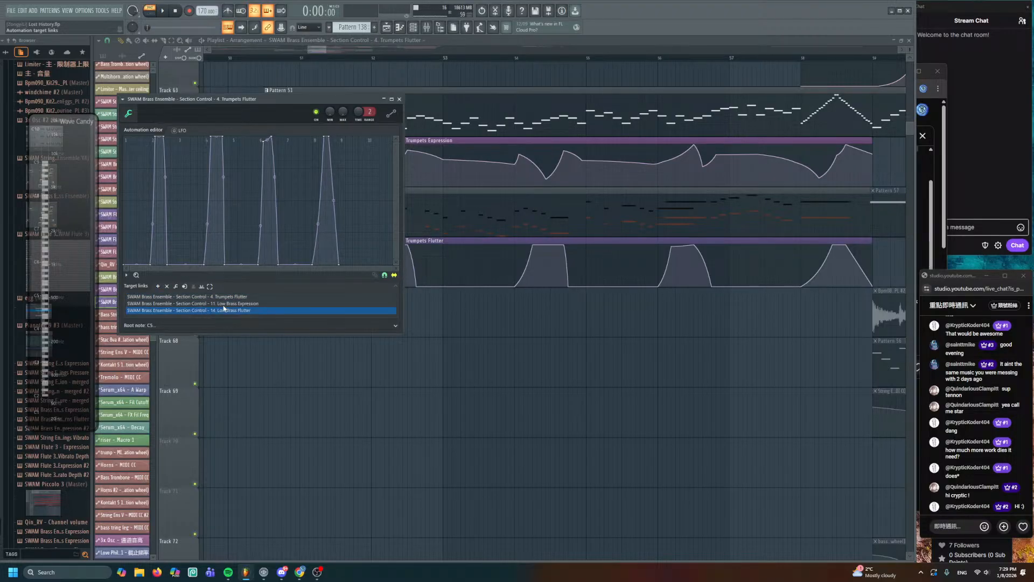
{"action": "double_click", "coordinate": [250, 312]}
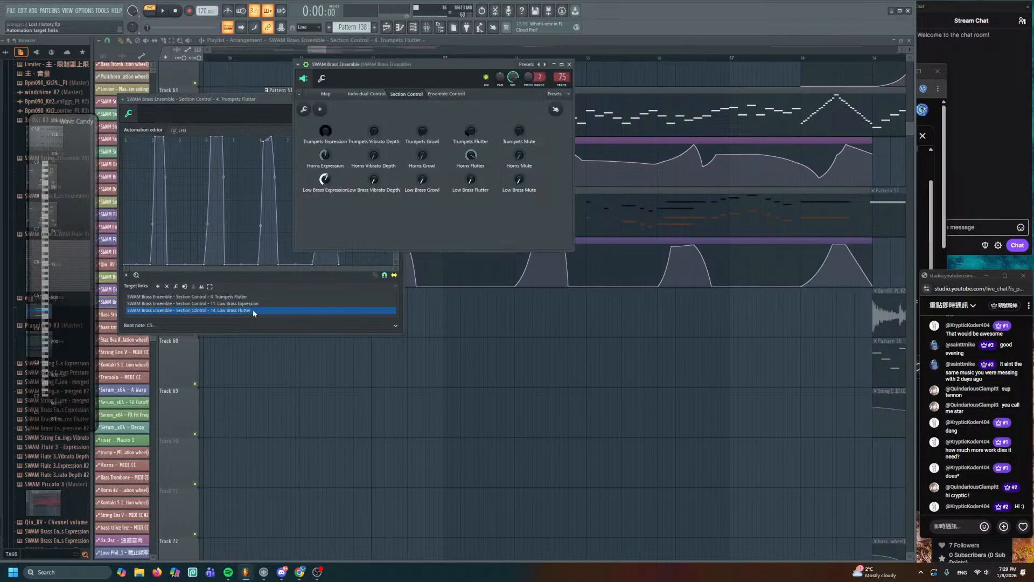
{"action": "left_click", "coordinate": [219, 103]}
{"action": "left_click", "coordinate": [169, 287]}
{"action": "right_click", "coordinate": [293, 378]}
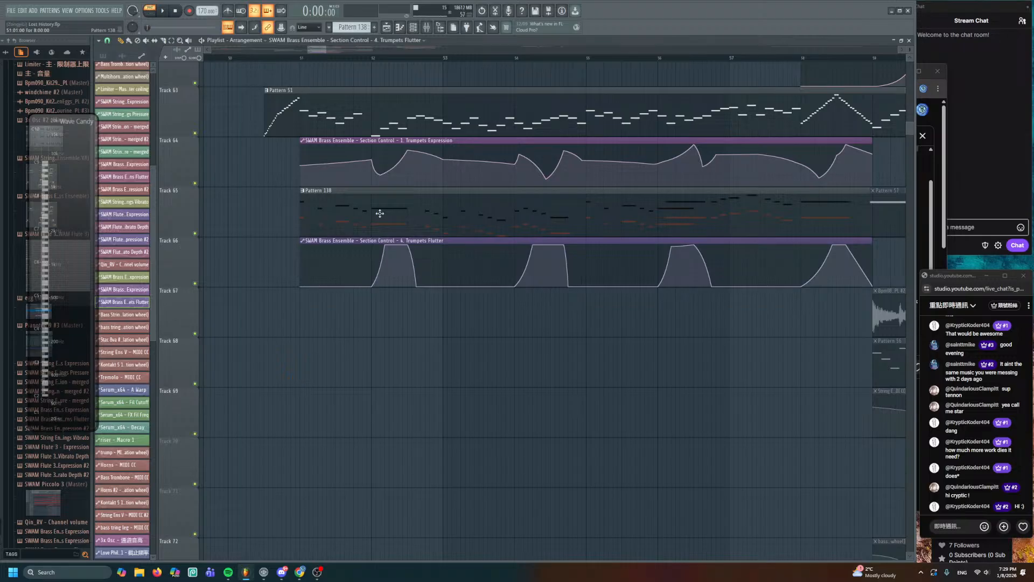
{"action": "double_click", "coordinate": [397, 240]}
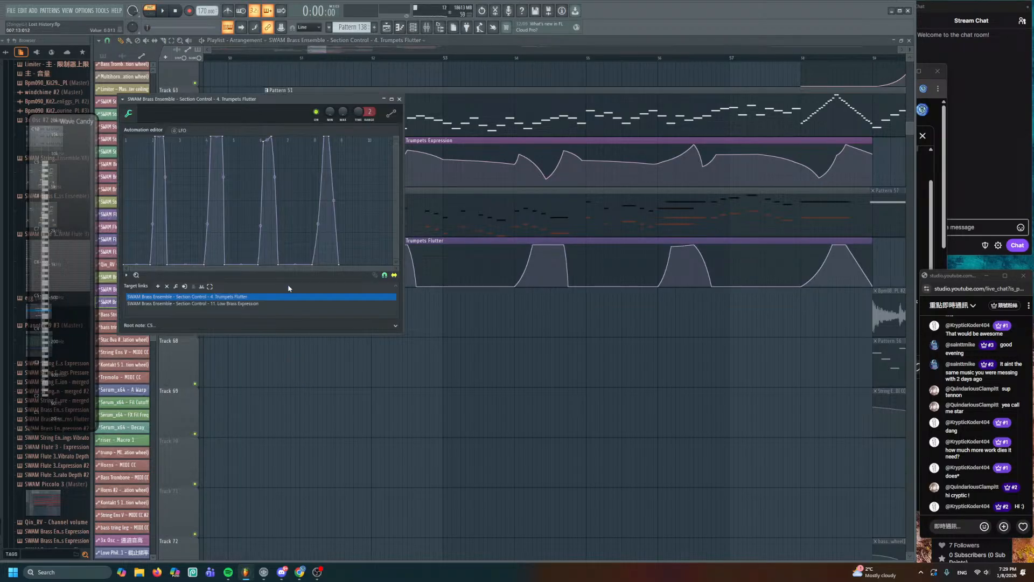
{"action": "left_click", "coordinate": [238, 304]}
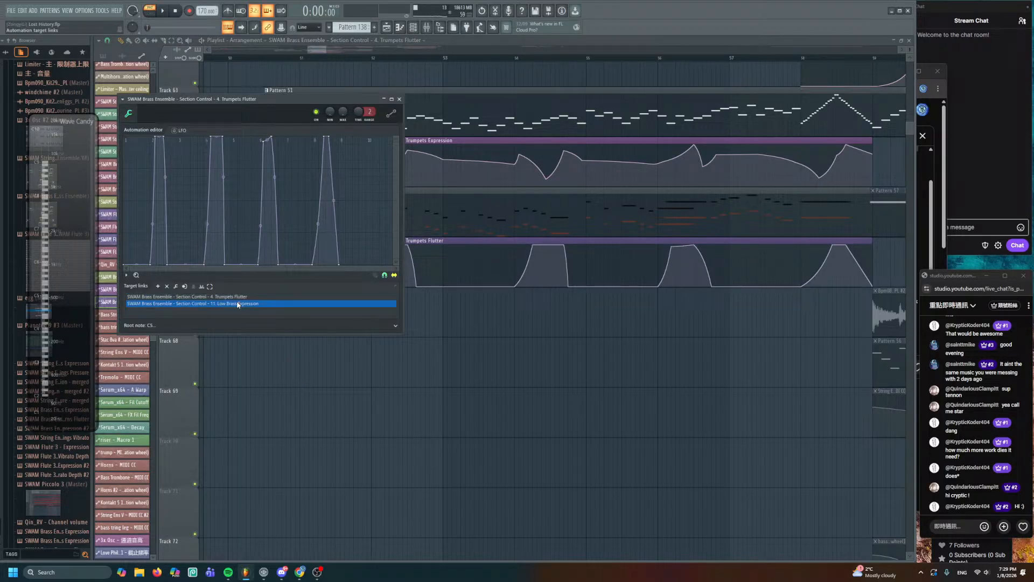
{"action": "left_click", "coordinate": [167, 286]}
- Open SWAM Brass Ensemble's per-section controls from the unsorted channel list
{"action": "left_click", "coordinate": [413, 26]}
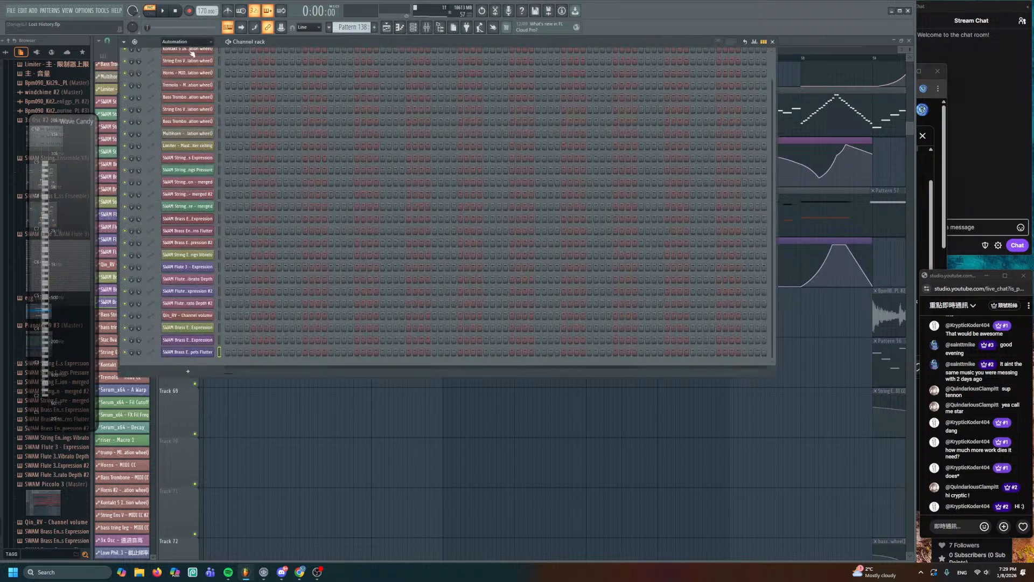
{"action": "left_click", "coordinate": [186, 42]}
{"action": "left_click", "coordinate": [175, 77]}
{"action": "scroll", "coordinate": [220, 339], "scroll_direction": "down", "scroll_amount": 10}
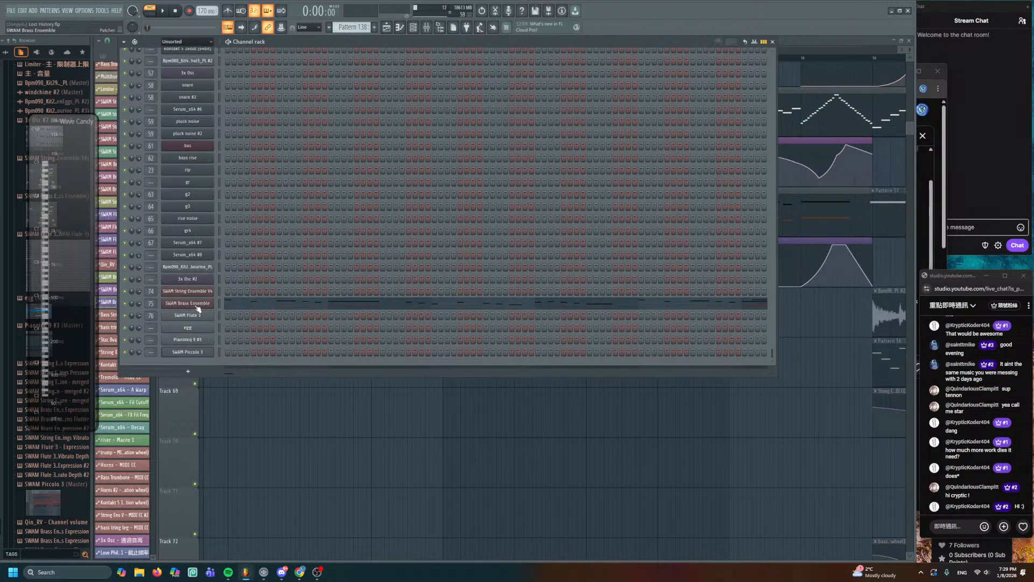
{"action": "left_click", "coordinate": [197, 305]}
{"action": "left_click", "coordinate": [434, 94]}
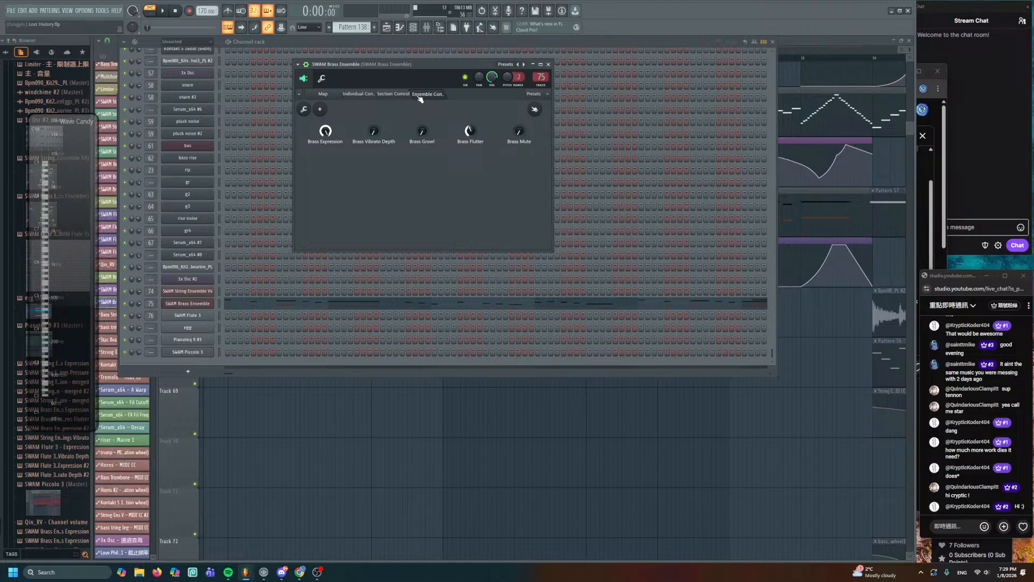
{"action": "left_click", "coordinate": [392, 97]}
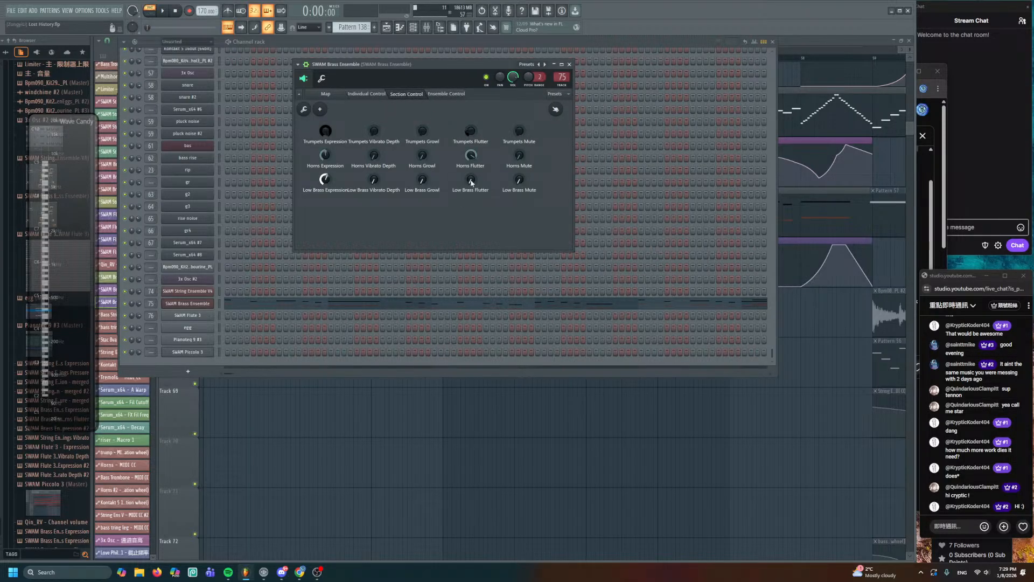
- Open the Trumpets Flutter clip's settings from the playlist and close them again
{"action": "key", "text": "F5"}
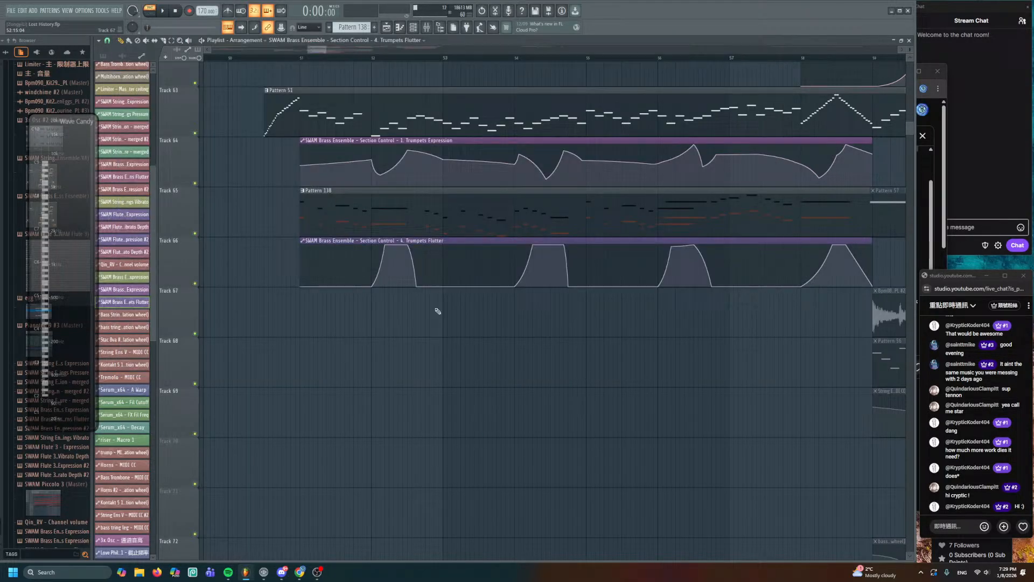
{"action": "left_click", "coordinate": [415, 237]}
{"action": "left_click", "coordinate": [409, 244]}
{"action": "double_click", "coordinate": [410, 244]}
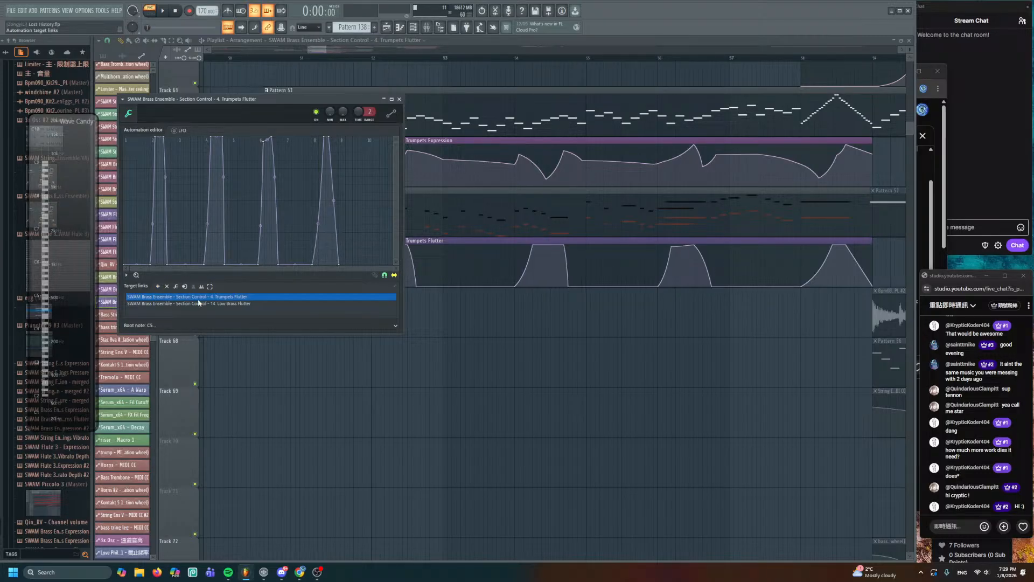
{"action": "right_click", "coordinate": [293, 378]}
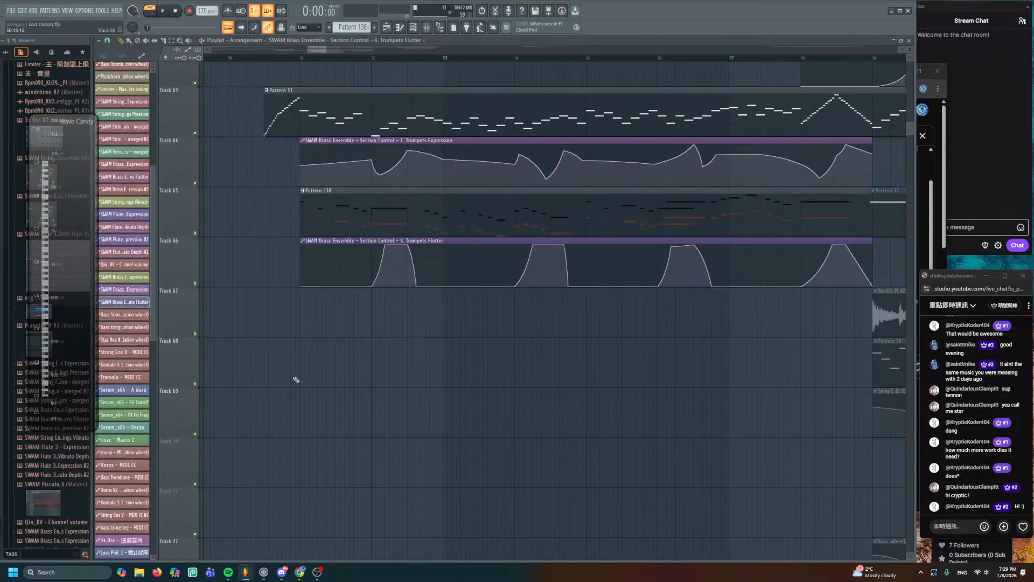
- Link SWAM Low Brass Expression to the Trumpets Expression clip and replay from bar 51
{"action": "double_click", "coordinate": [367, 146]}
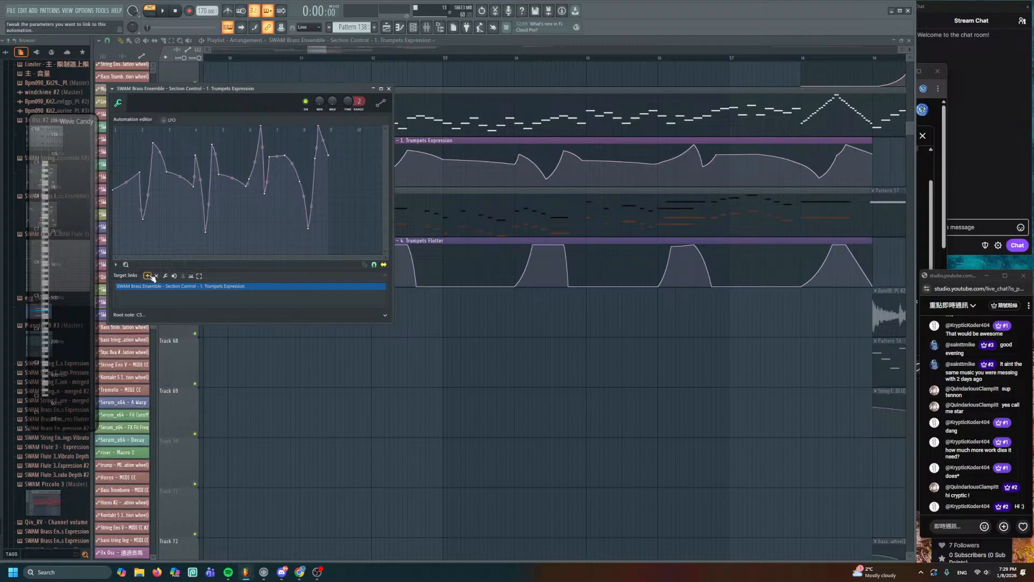
{"action": "left_click", "coordinate": [414, 30]}
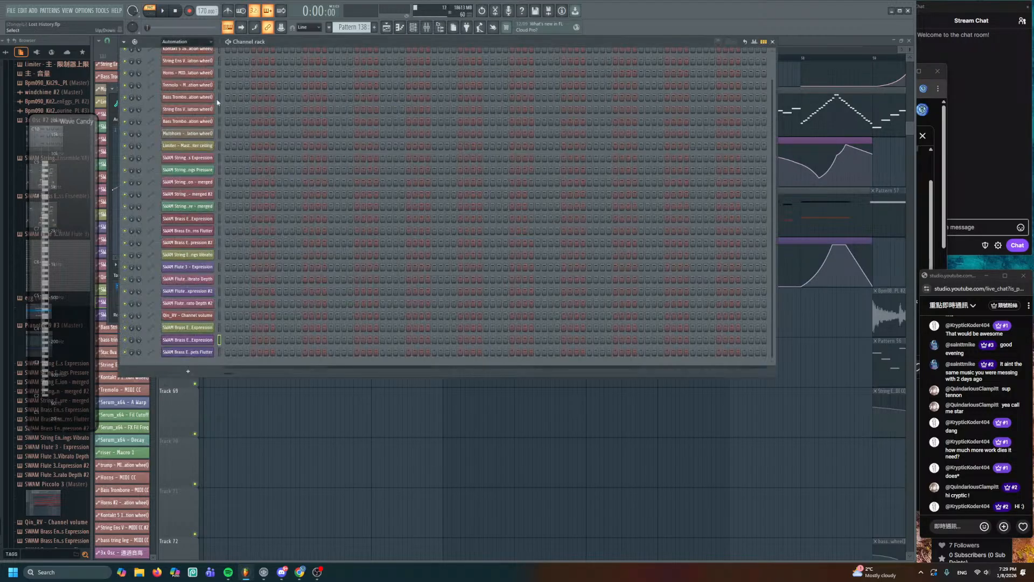
{"action": "left_click", "coordinate": [180, 82]}
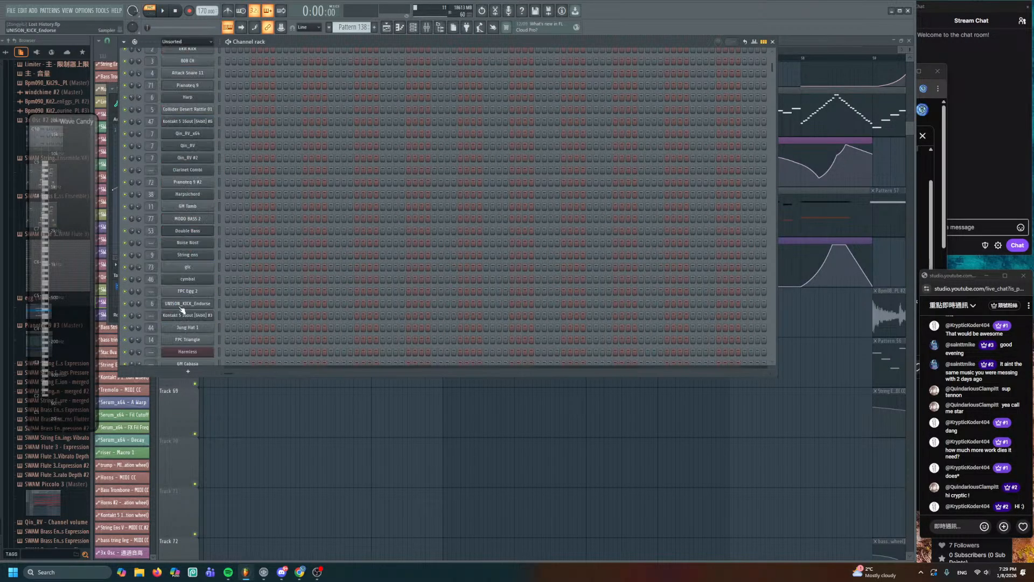
{"action": "scroll", "coordinate": [194, 323], "scroll_direction": "down", "scroll_amount": 12}
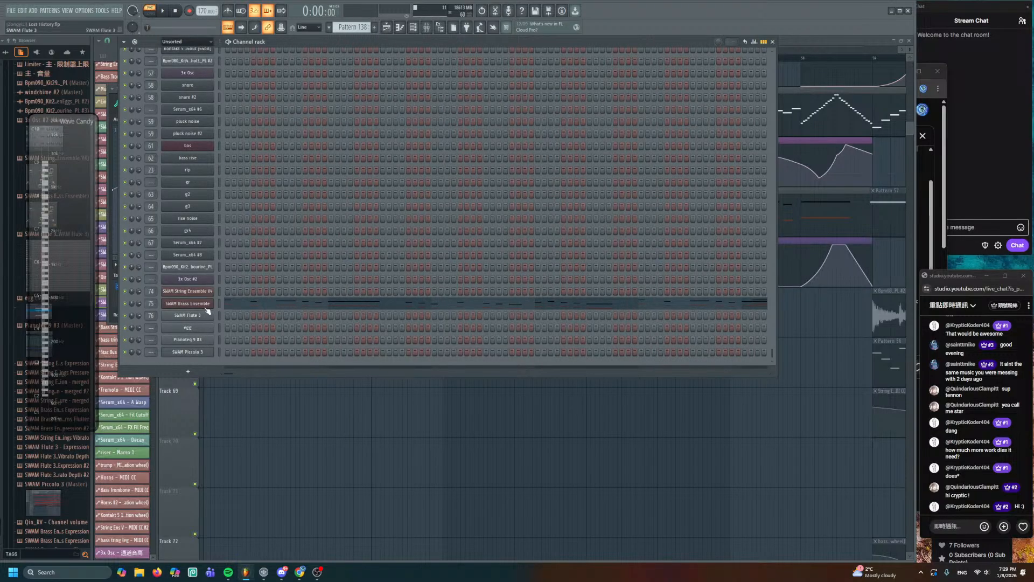
{"action": "left_click", "coordinate": [206, 304]}
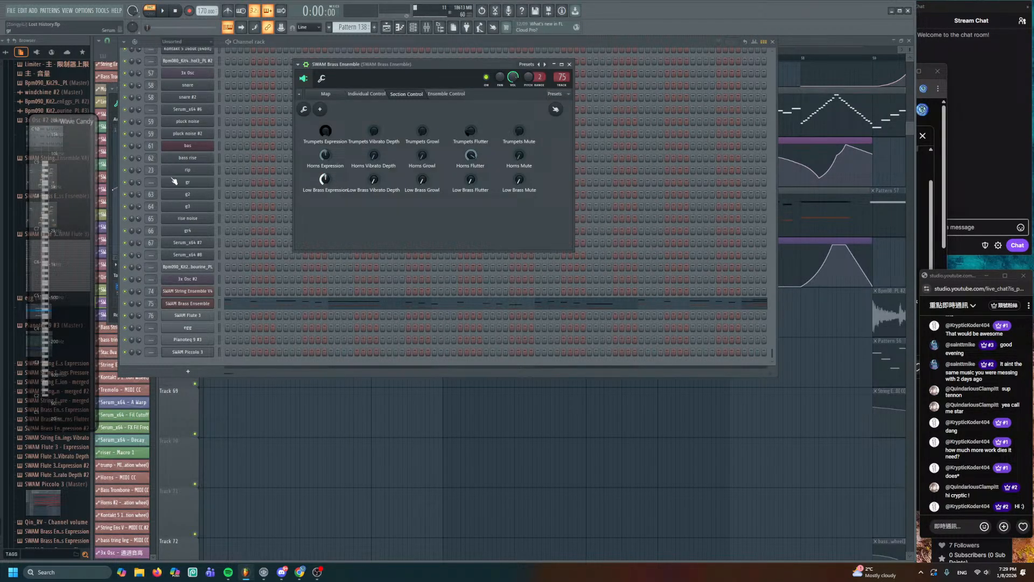
{"action": "left_click", "coordinate": [113, 128]}
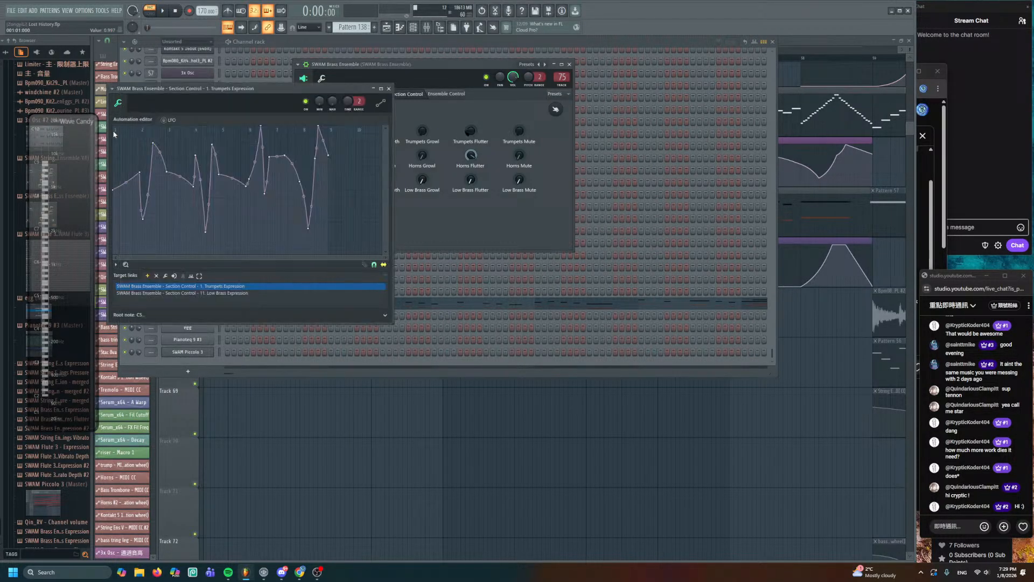
{"action": "right_click", "coordinate": [241, 432]}
{"action": "left_click", "coordinate": [307, 59]}
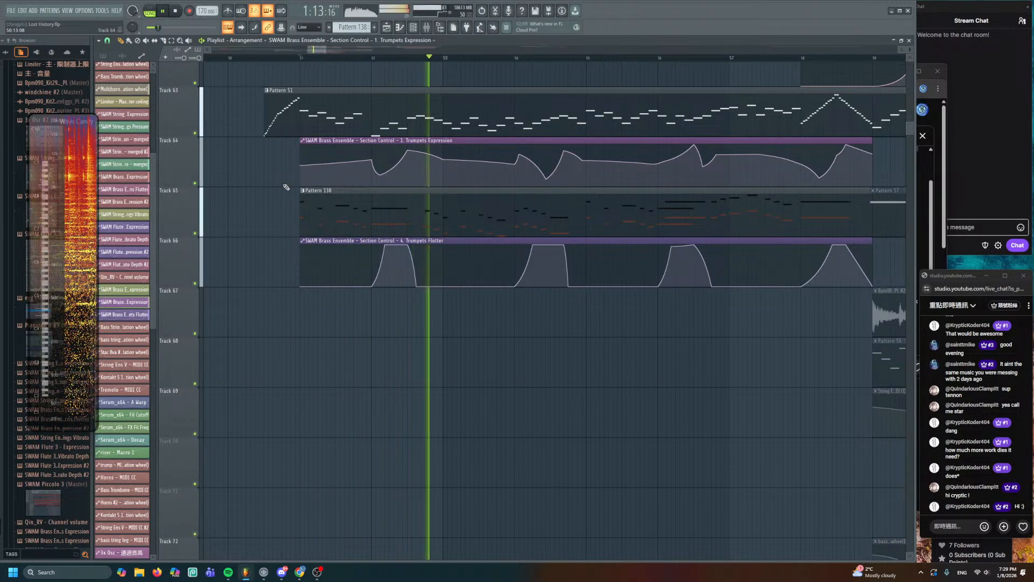
- Stop playback in Pattern 138's piano roll and switch its note colour to 12
{"action": "double_click", "coordinate": [357, 205]}
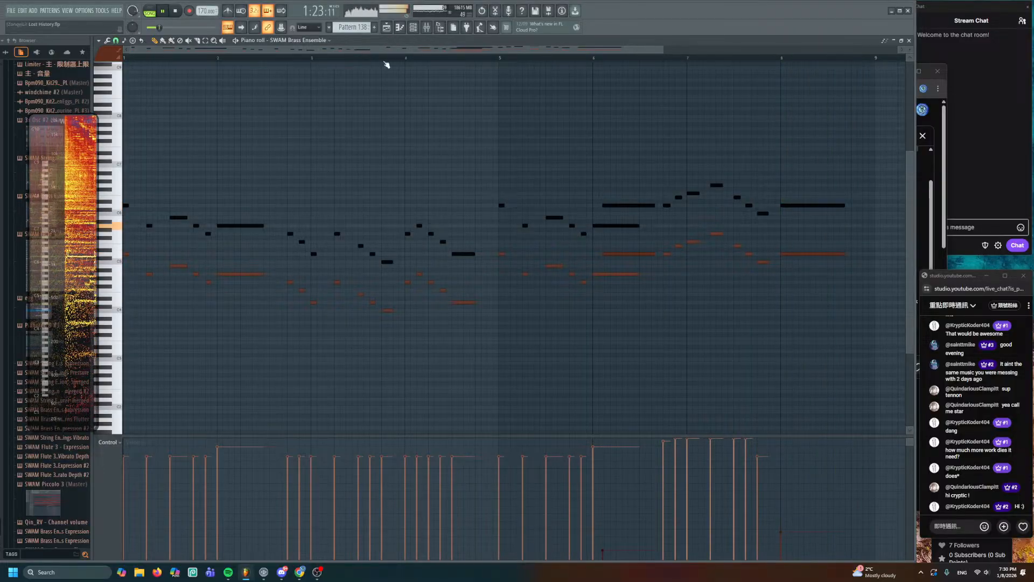
{"action": "scroll", "coordinate": [376, 215], "scroll_direction": "down", "scroll_amount": 2, "text": "ctrl"}
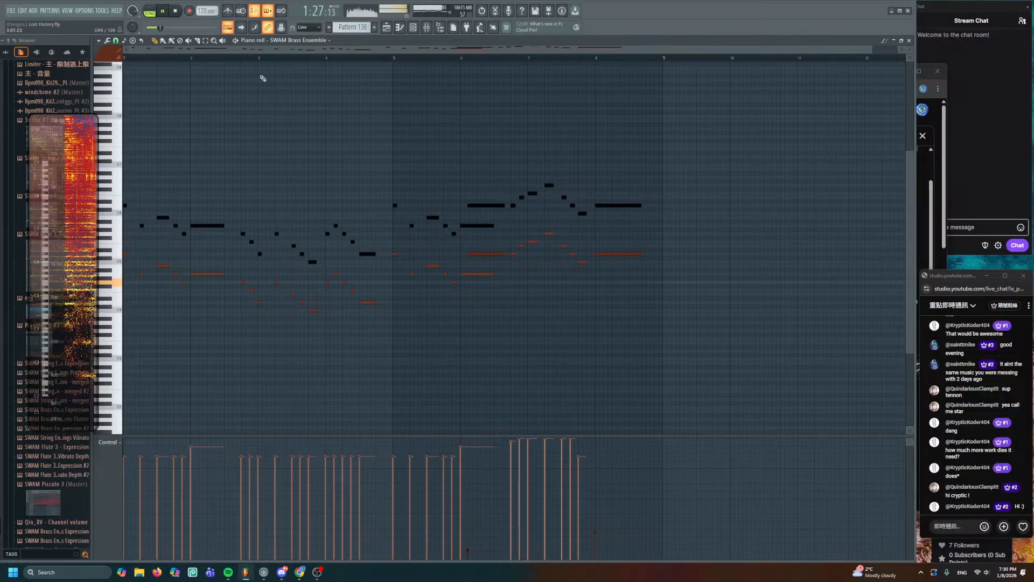
{"action": "scroll", "coordinate": [256, 65], "scroll_direction": "up", "scroll_amount": 2, "text": "ctrl"}
{"action": "key", "text": "space"}
{"action": "left_click", "coordinate": [109, 60]}
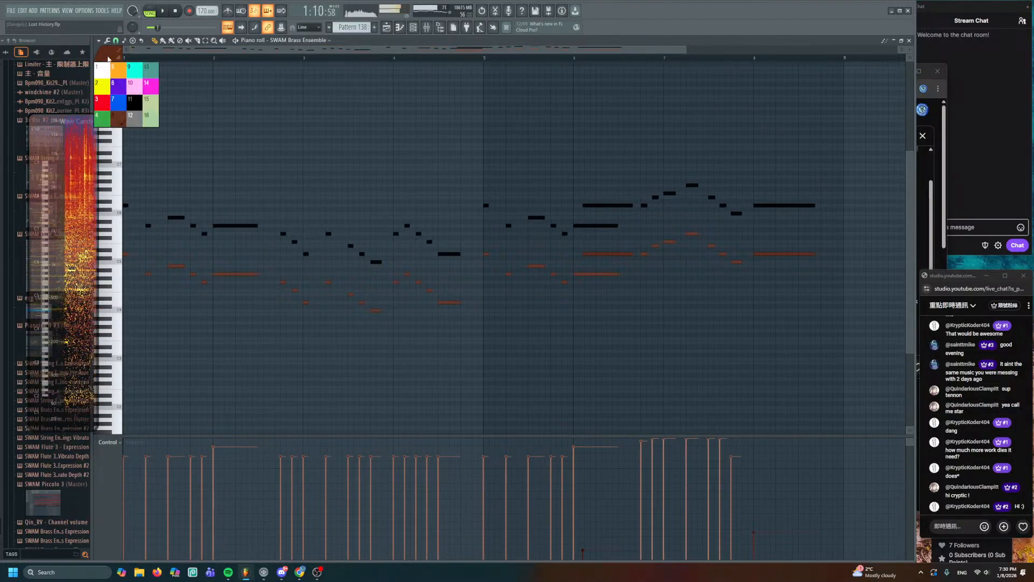
{"action": "left_click", "coordinate": [132, 110]}
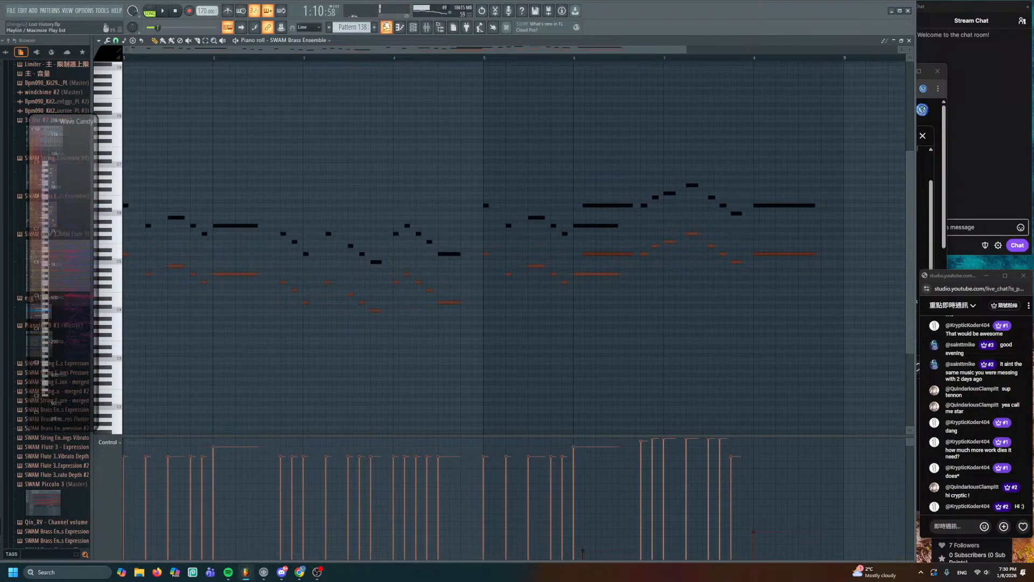
- Return to the Playlist and look over the lower and brass automation tracks
{"action": "left_click", "coordinate": [386, 26]}
{"action": "scroll", "coordinate": [562, 280], "scroll_direction": "down", "scroll_amount": 5, "text": "ctrl"}
{"action": "left_click_drag", "start_coordinate": [614, 318], "coordinate": [582, 117]}
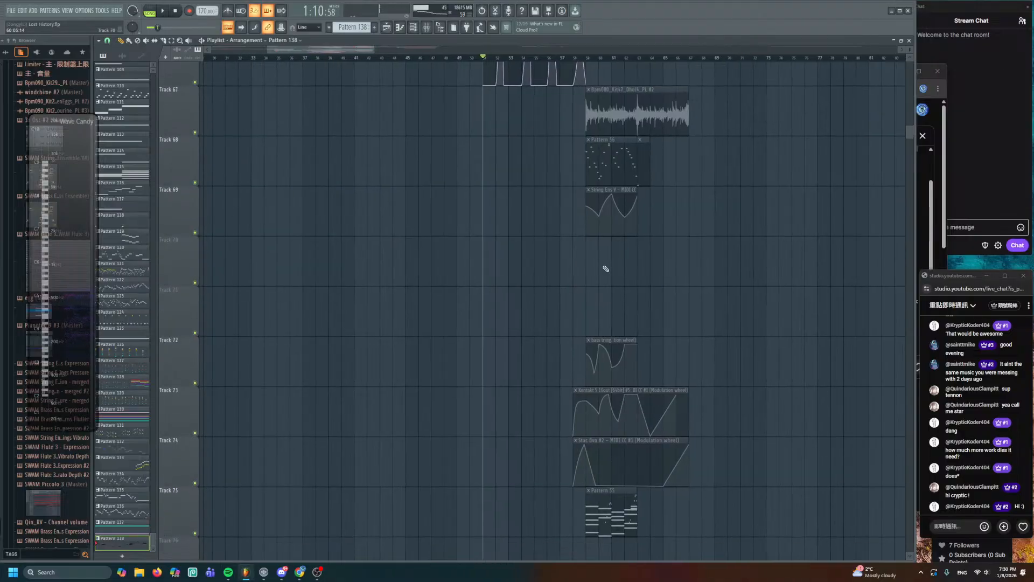
{"action": "left_click_drag", "start_coordinate": [647, 325], "coordinate": [626, 450]}
{"action": "left_click_drag", "start_coordinate": [599, 159], "coordinate": [574, 443]}
{"action": "scroll", "coordinate": [567, 247], "scroll_direction": "up", "scroll_amount": 1}
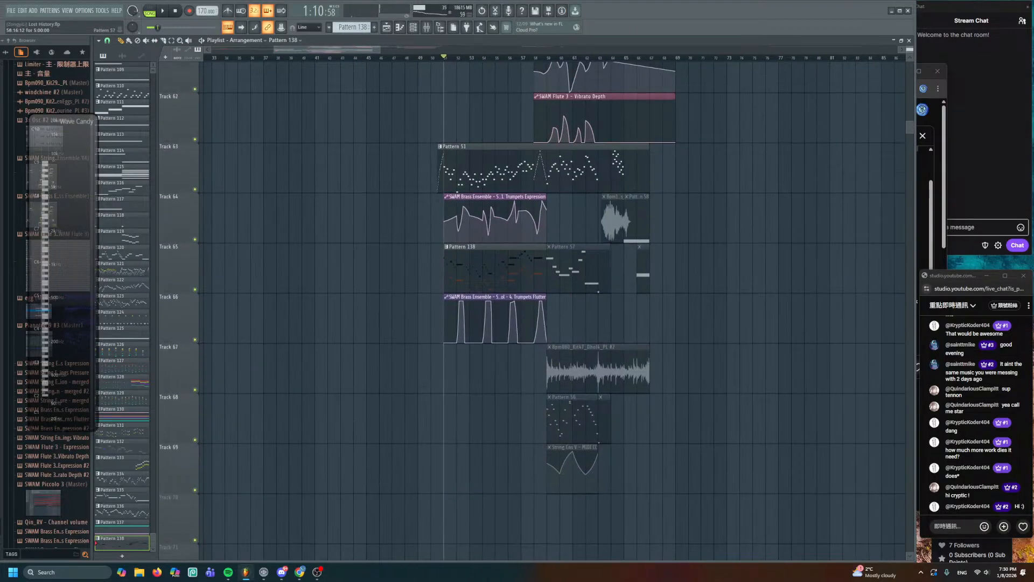
{"action": "scroll", "coordinate": [566, 246], "scroll_direction": "down", "scroll_amount": 4, "text": "alt"}
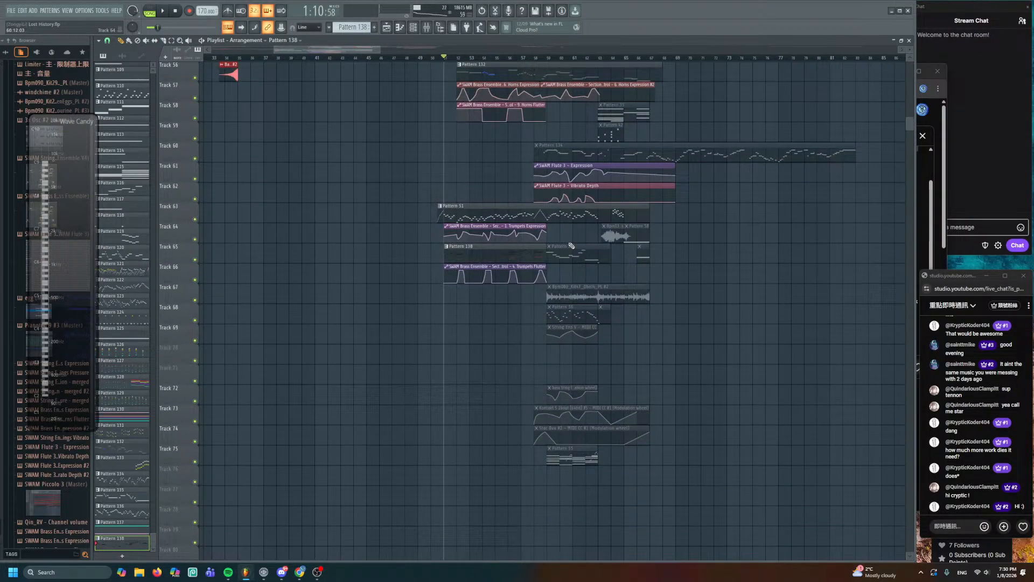
{"action": "scroll", "coordinate": [572, 246], "scroll_direction": "up", "scroll_amount": 10}
{"action": "scroll", "coordinate": [571, 251], "scroll_direction": "up", "scroll_amount": 6, "text": "ctrl"}
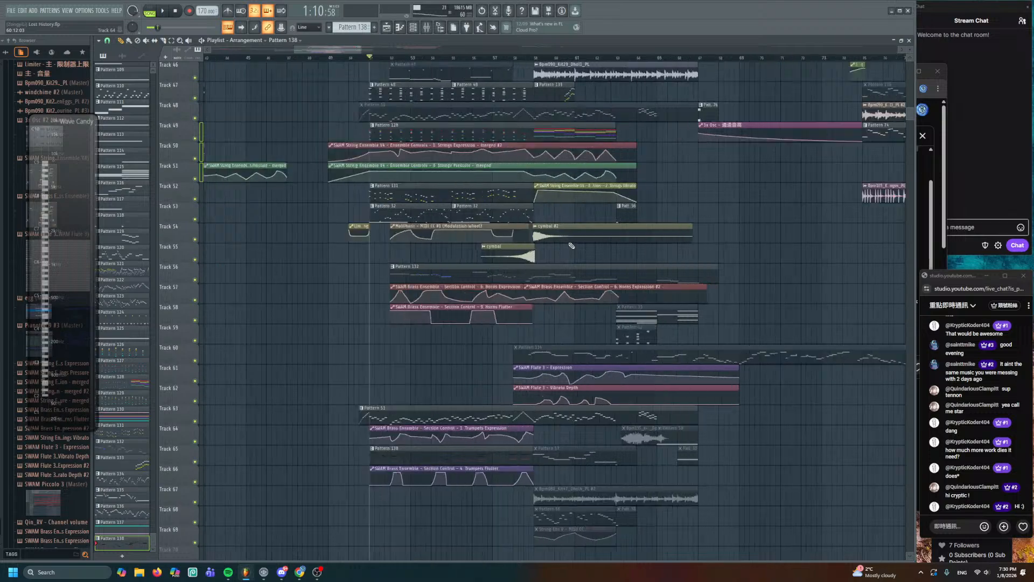
{"action": "scroll", "coordinate": [571, 255], "scroll_direction": "down", "scroll_amount": 6}
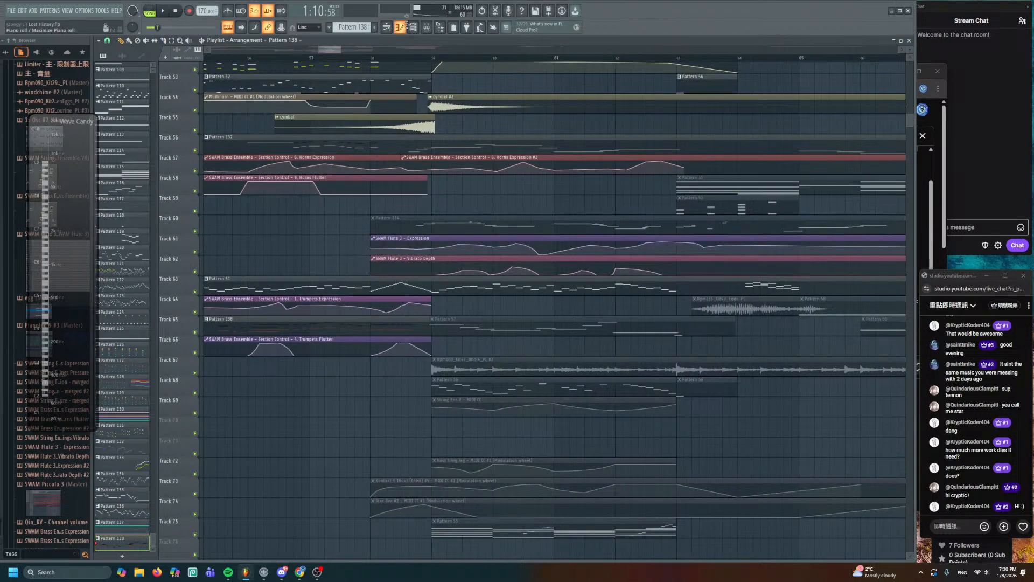
- Show the Channel rack with the SWAM String, Brass, Flute 3 and Piccolo 3 channels
{"action": "left_click", "coordinate": [399, 29]}
{"action": "scroll", "coordinate": [269, 204], "scroll_direction": "up", "scroll_amount": 15}
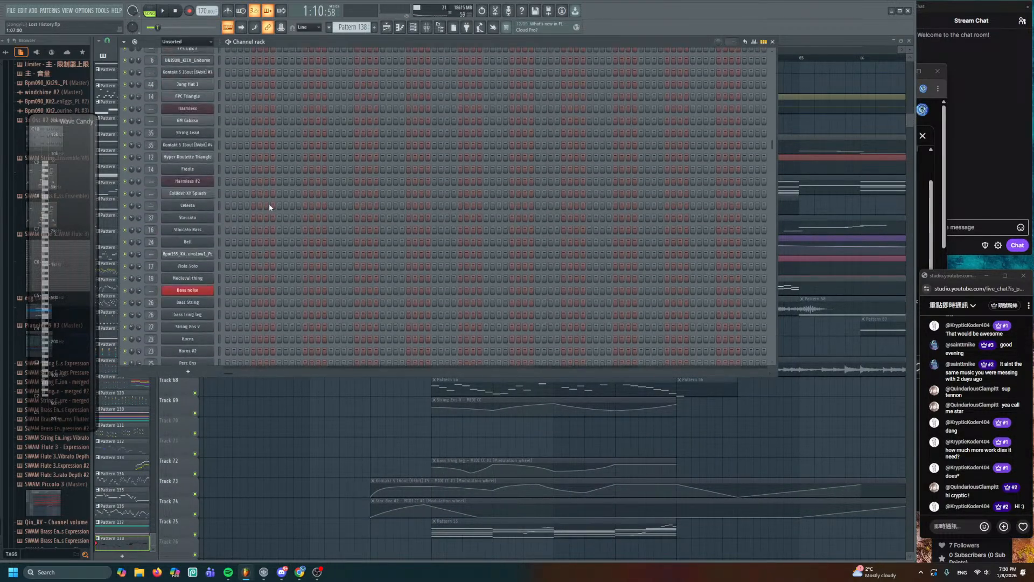
{"action": "scroll", "coordinate": [273, 206], "scroll_direction": "down", "scroll_amount": 12}
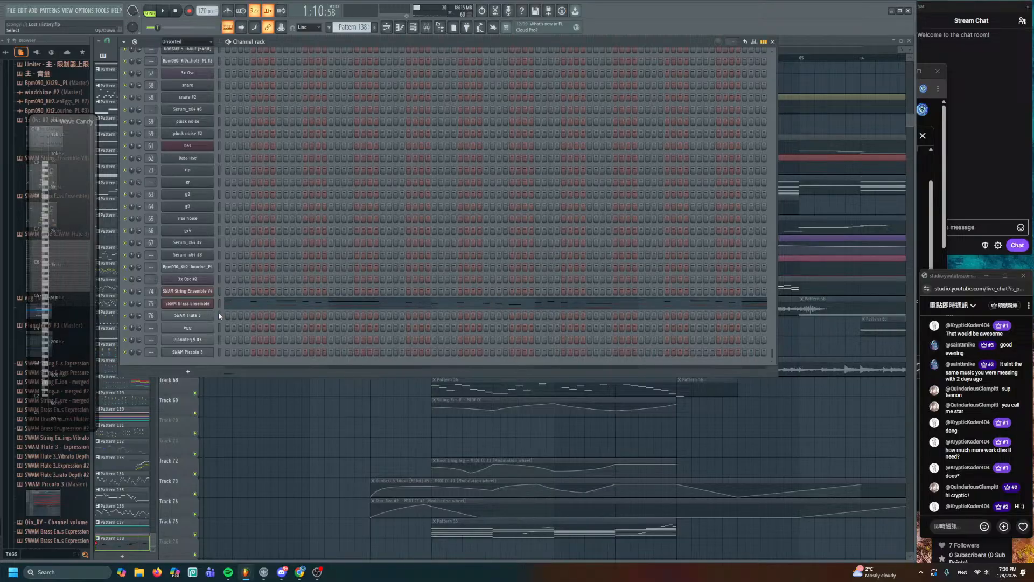
- Open the SWAM Flute 3 instrument, move it aside, and audition it with test notes
{"action": "left_click", "coordinate": [206, 317]}
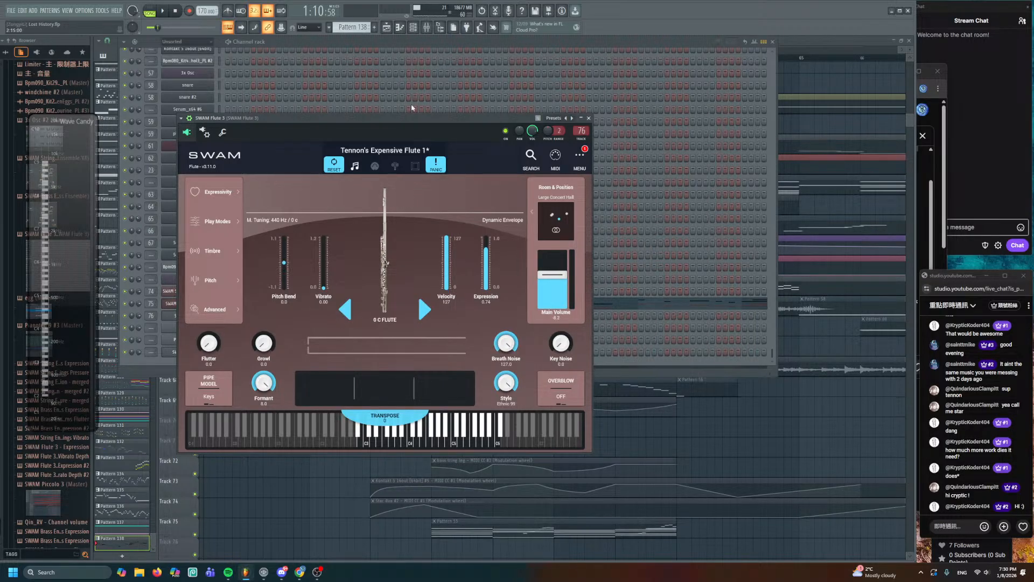
{"action": "left_click_drag", "start_coordinate": [434, 118], "coordinate": [552, 130]}
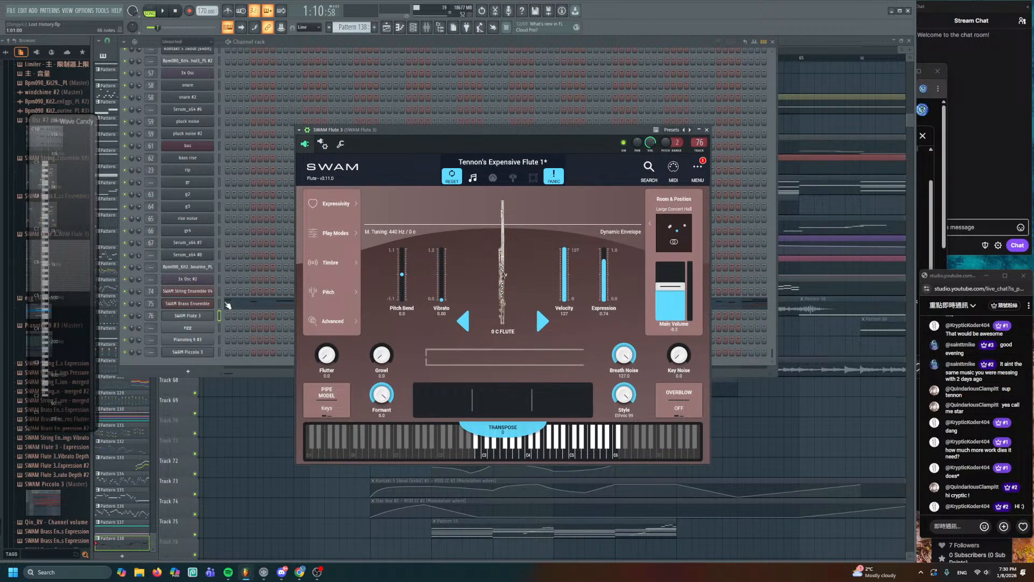
{"action": "key", "text": "u"}
{"action": "key", "text": "m"}
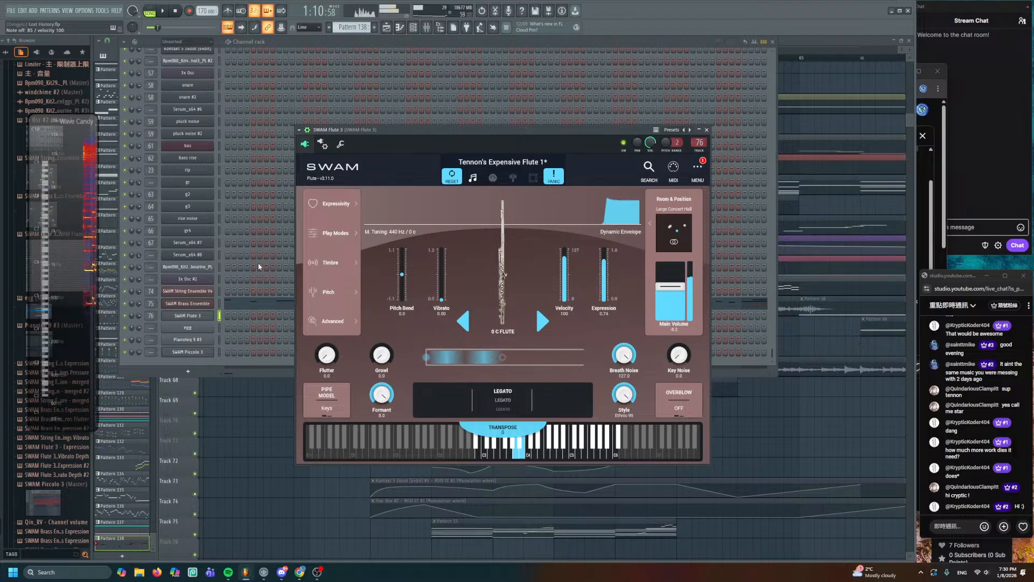
{"action": "key", "text": "n"}
{"action": "key", "text": "b"}
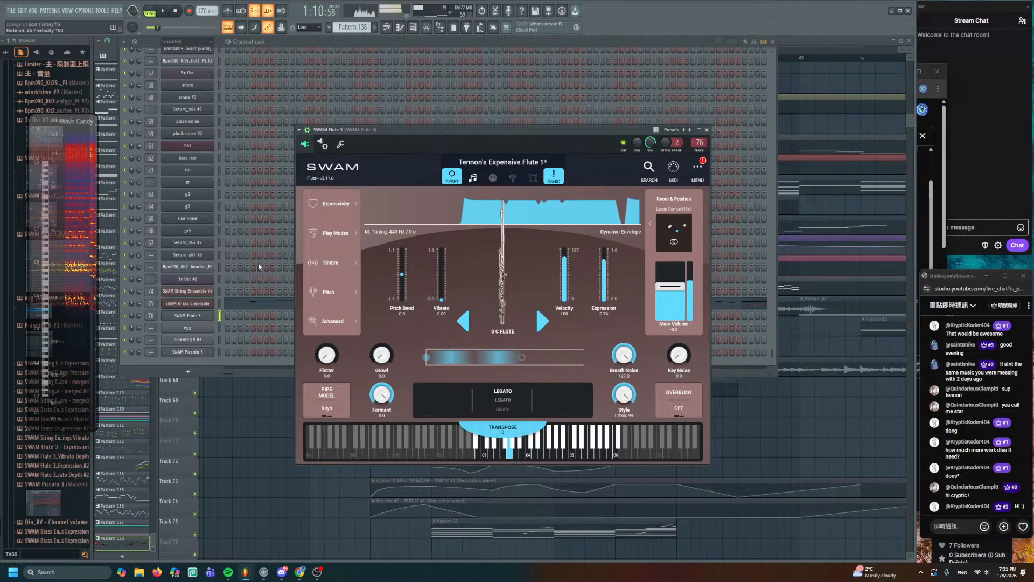
{"action": "key", "text": "m"}
{"action": "key", "text": "b"}
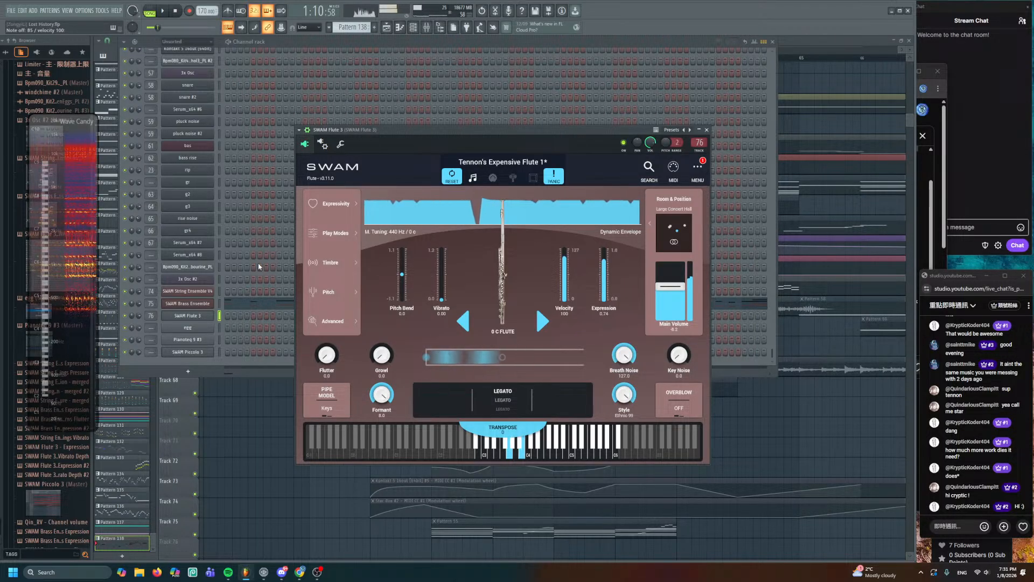
- Open SWAM Piccolo 3, audition it with test notes, and drag its window right
{"action": "left_click", "coordinate": [219, 352]}
{"action": "left_click", "coordinate": [210, 353]}
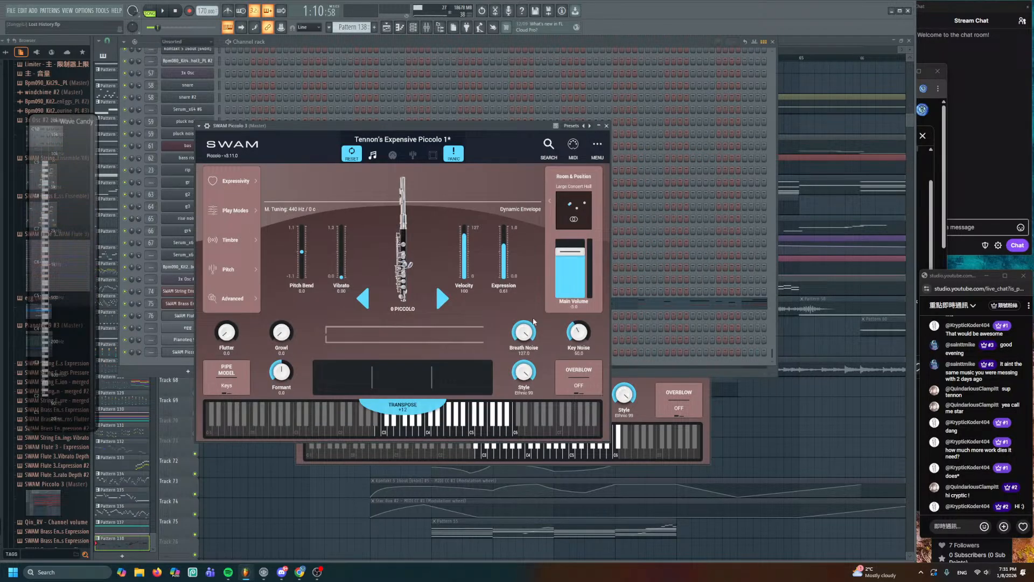
{"action": "key", "text": "n"}
{"action": "key", "text": "m"}
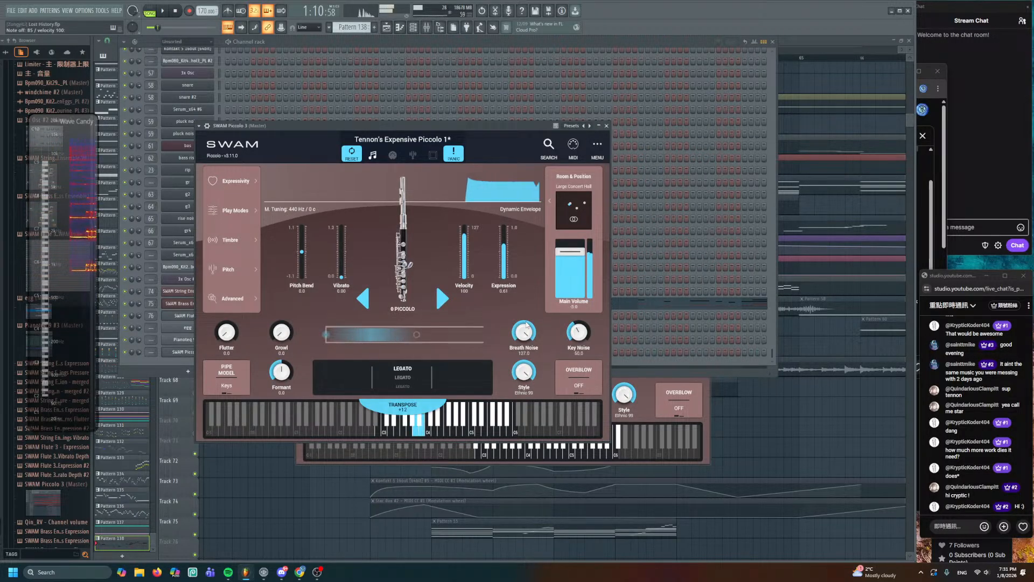
{"action": "key", "text": "m"}
{"action": "key", "text": "t"}
{"action": "key", "text": "y"}
{"action": "key", "text": "u"}
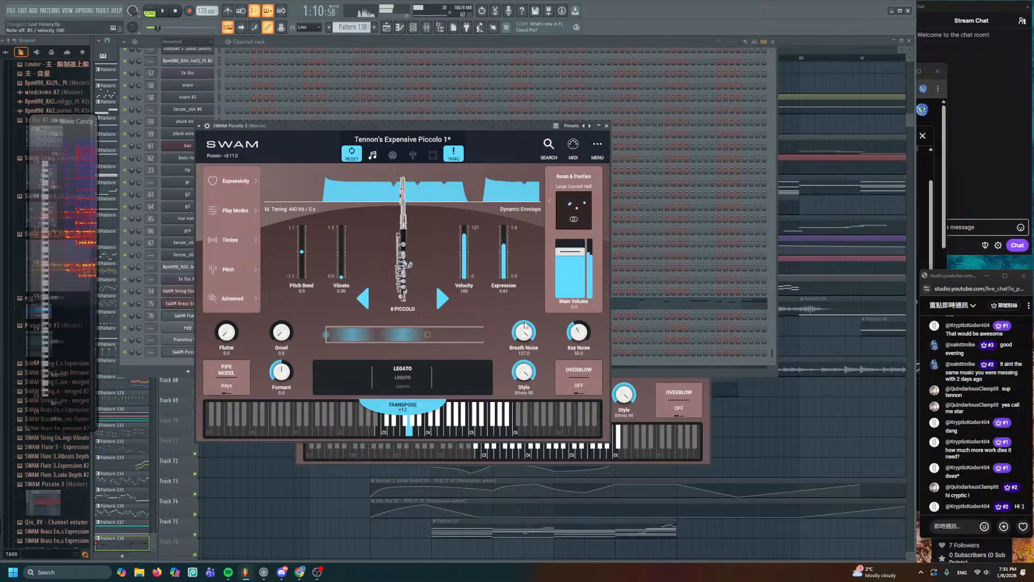
{"action": "key", "text": "t"}
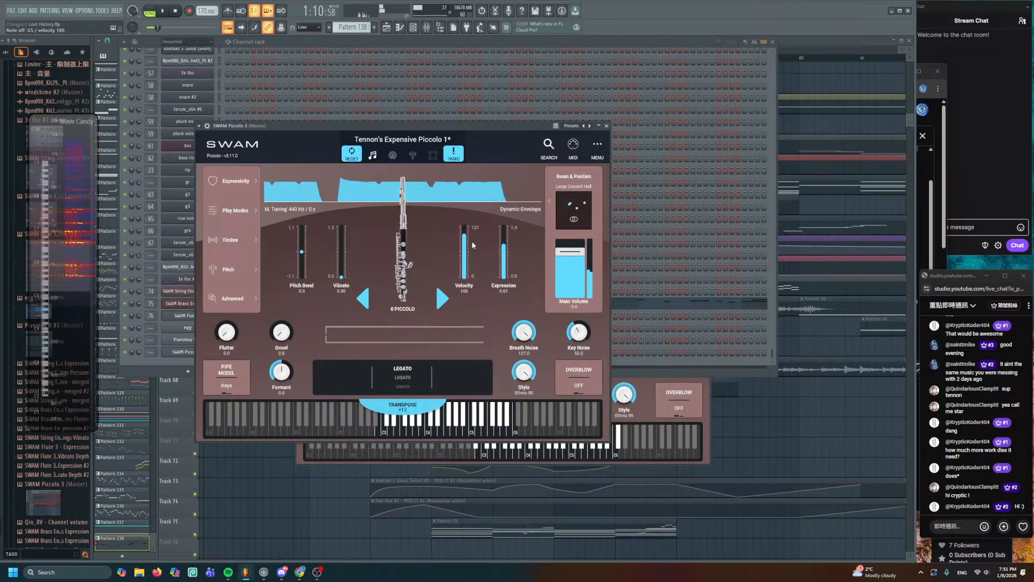
{"action": "left_click_drag", "start_coordinate": [423, 124], "coordinate": [662, 133]}
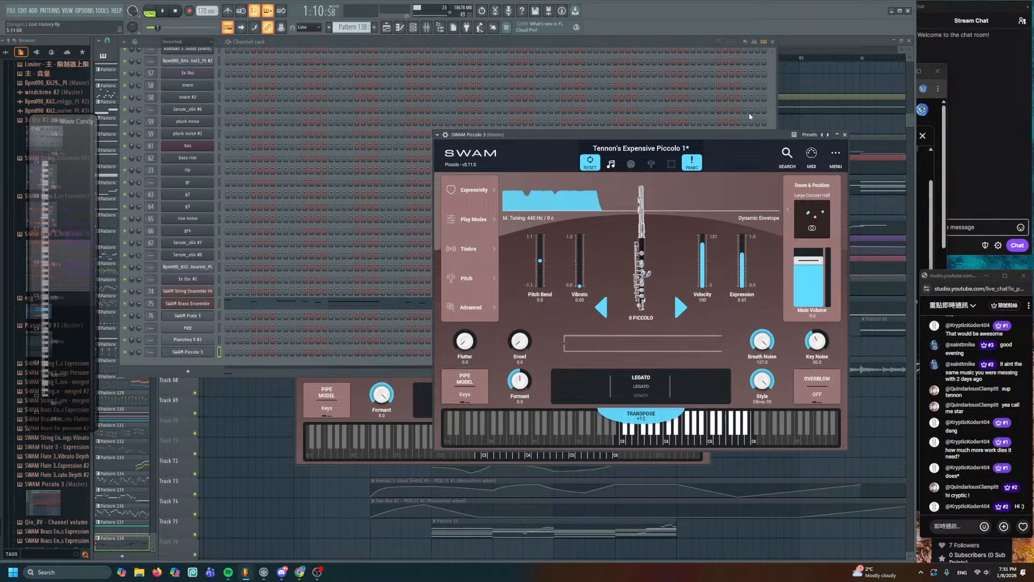
- Bring the Playlist forward, navigate to bars 48–63 on the brass tracks, and open Pattern 138
{"action": "left_click", "coordinate": [833, 76]}
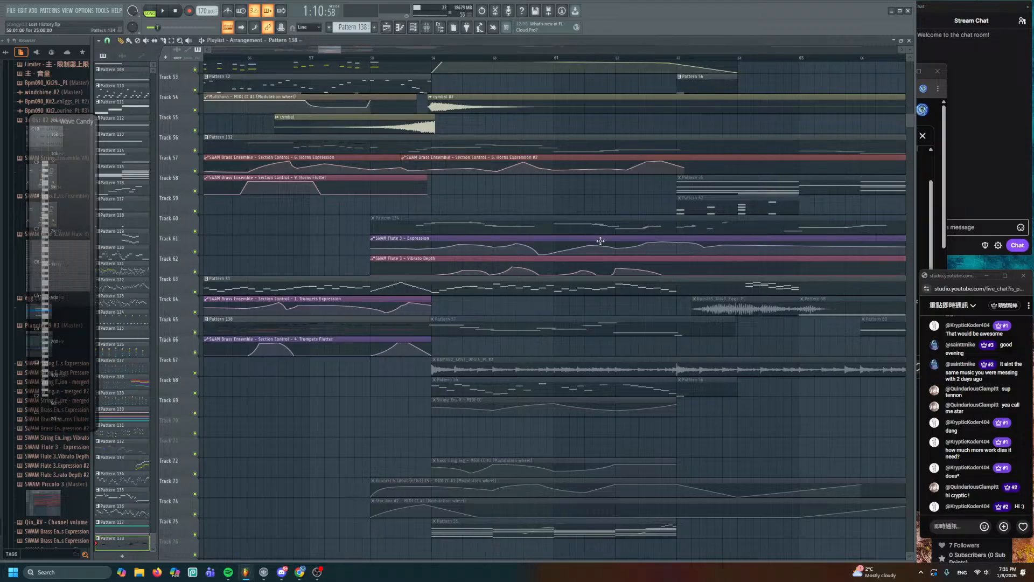
{"action": "left_click_drag", "start_coordinate": [536, 277], "coordinate": [643, 405]}
{"action": "scroll", "coordinate": [485, 350], "scroll_direction": "down", "scroll_amount": 2}
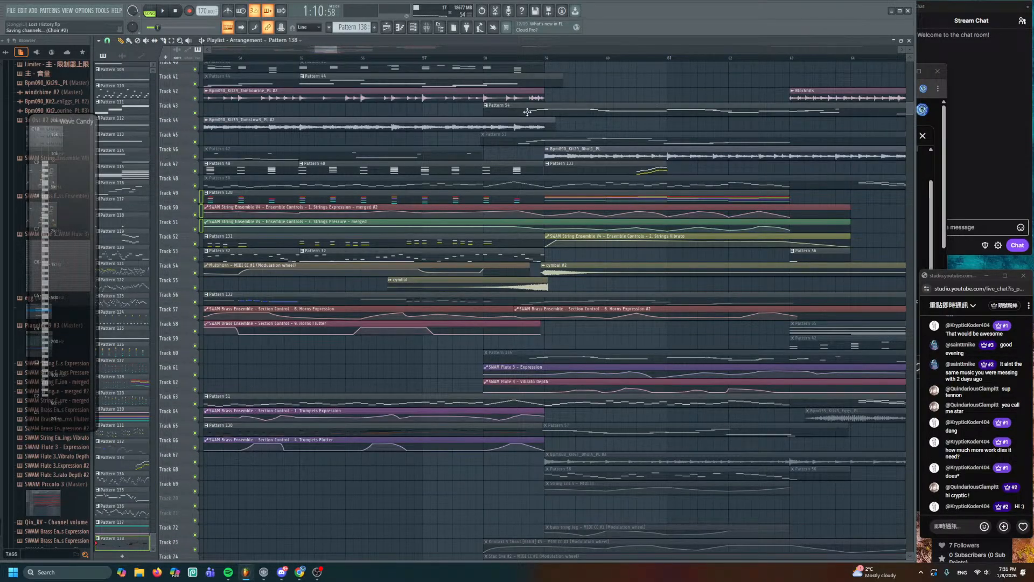
{"action": "left_click_drag", "start_coordinate": [631, 65], "coordinate": [531, 169]}
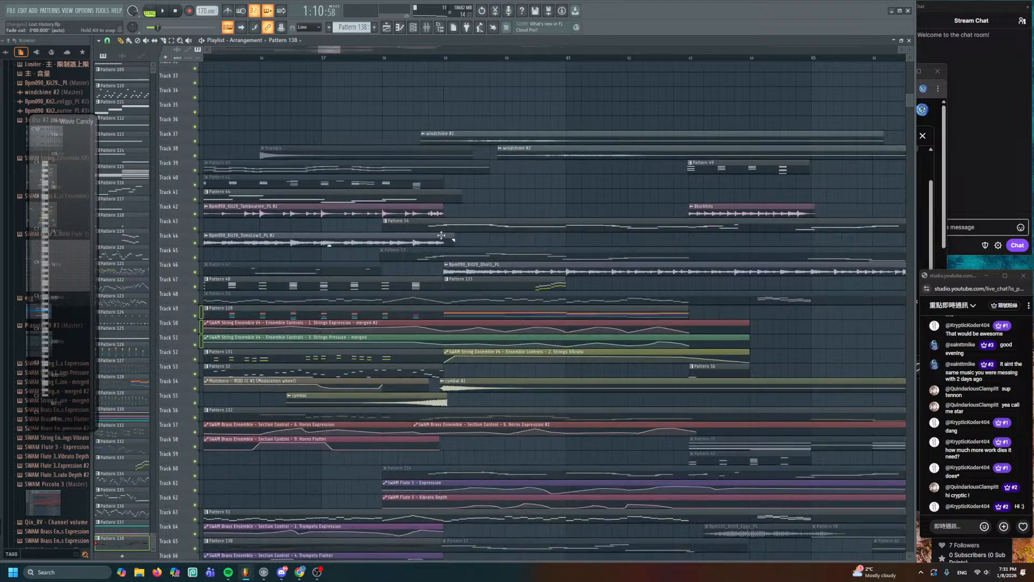
{"action": "left_click_drag", "start_coordinate": [452, 237], "coordinate": [715, 156]}
{"action": "scroll", "coordinate": [588, 278], "scroll_direction": "down", "scroll_amount": 2}
{"action": "left_click_drag", "start_coordinate": [535, 329], "coordinate": [557, 165]}
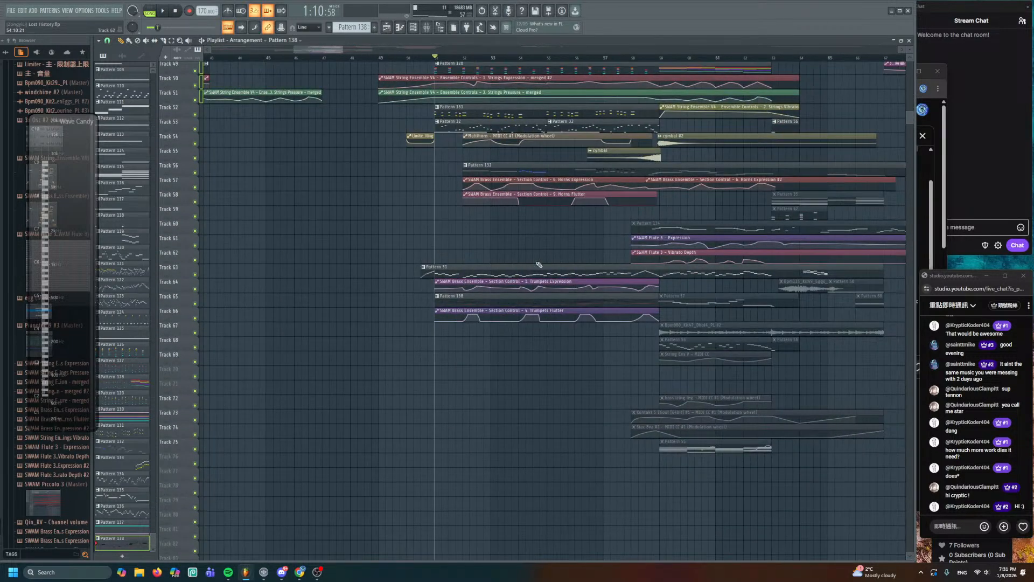
{"action": "scroll", "coordinate": [538, 263], "scroll_direction": "up", "scroll_amount": 2}
{"action": "left_click_drag", "start_coordinate": [519, 233], "coordinate": [485, 284]}
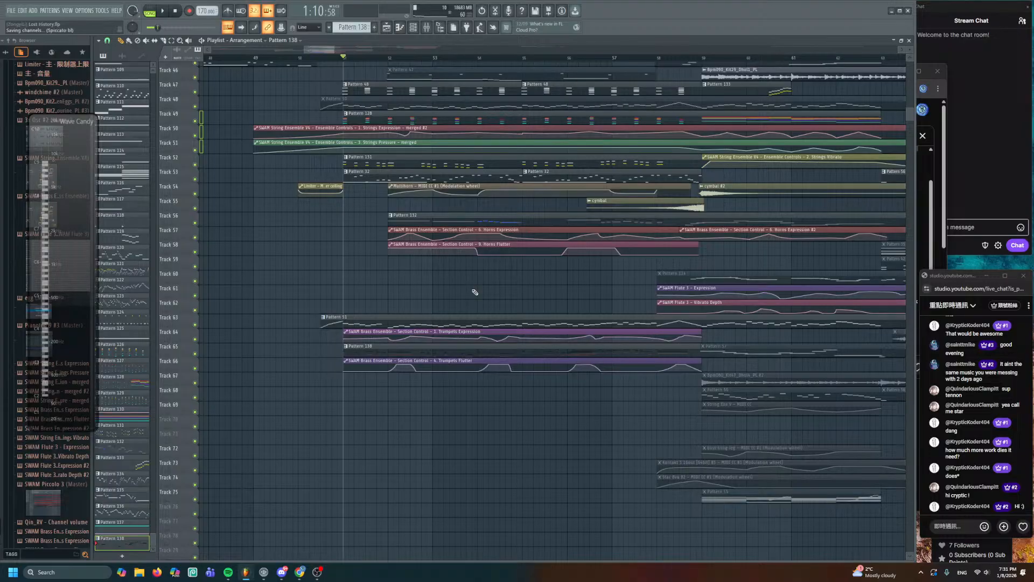
{"action": "left_click_drag", "start_coordinate": [454, 331], "coordinate": [459, 287]}
{"action": "double_click", "coordinate": [450, 310]}
{"action": "scroll", "coordinate": [260, 145], "scroll_direction": "down", "scroll_amount": 2}
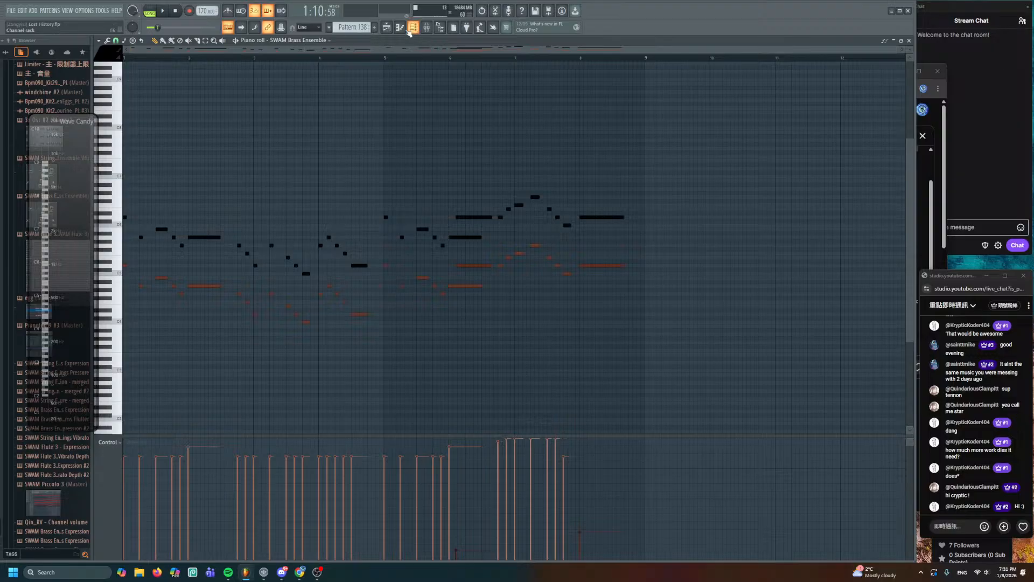
- Close the piano roll and show the SWAM Brass Ensemble's Map routing view
{"action": "left_click", "coordinate": [386, 27]}
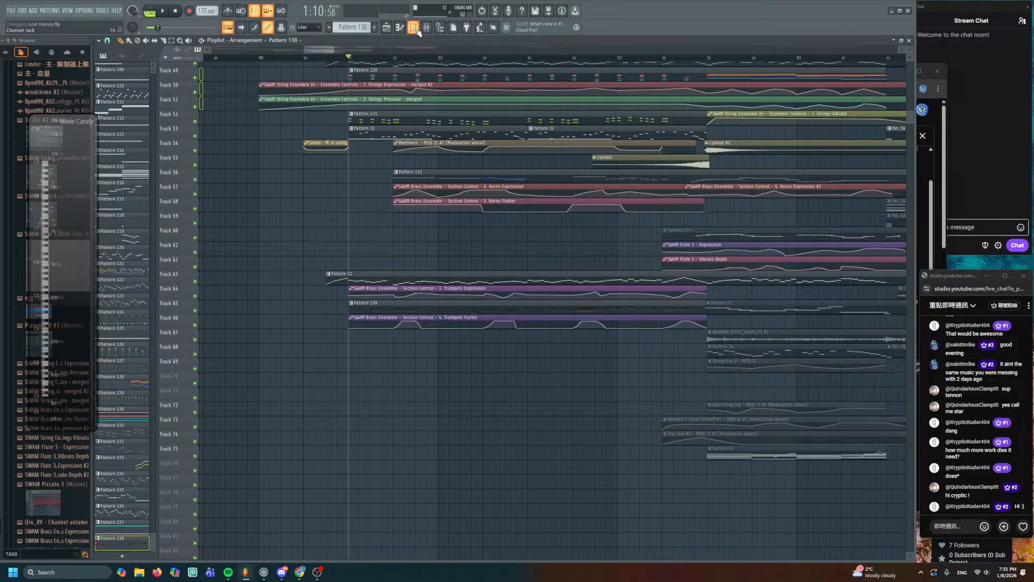
{"action": "left_click", "coordinate": [416, 29]}
{"action": "left_click", "coordinate": [192, 303]}
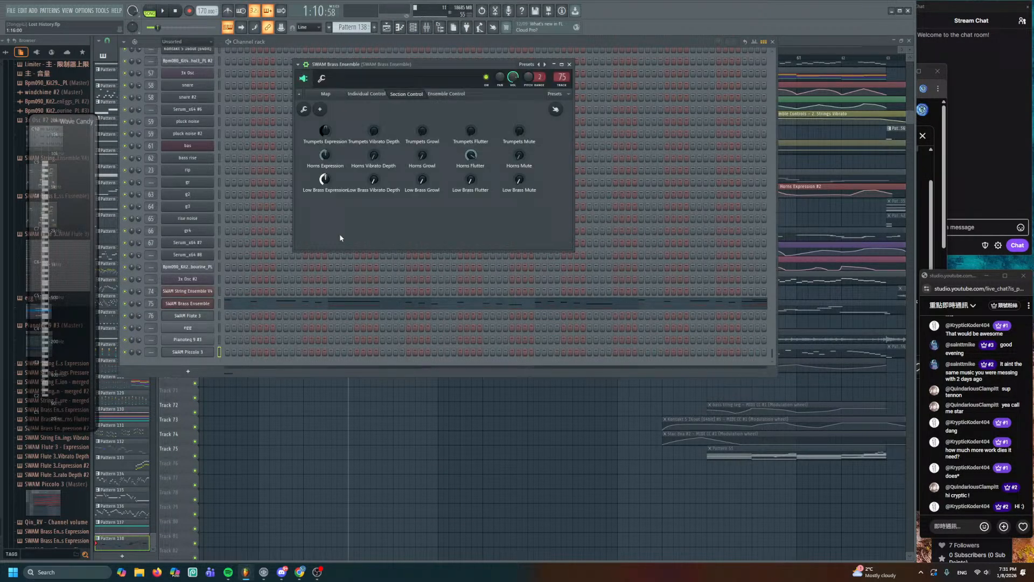
{"action": "left_click", "coordinate": [330, 93]}
- Review Trumpet 1 and Trumpet 2 Timbre settings, with dynamic sensitivity at 0.70
{"action": "double_click", "coordinate": [400, 161]}
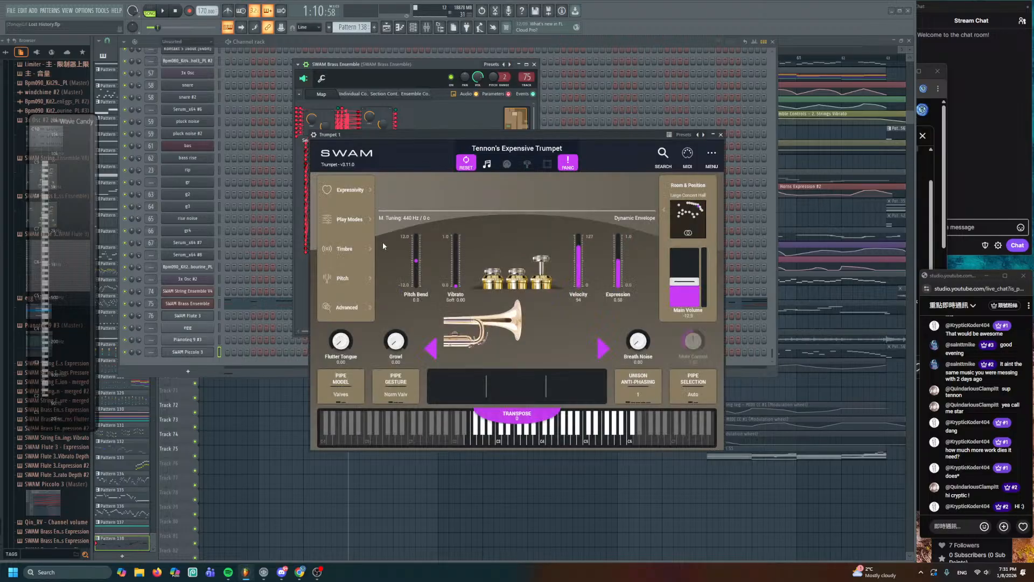
{"action": "left_click", "coordinate": [353, 248]}
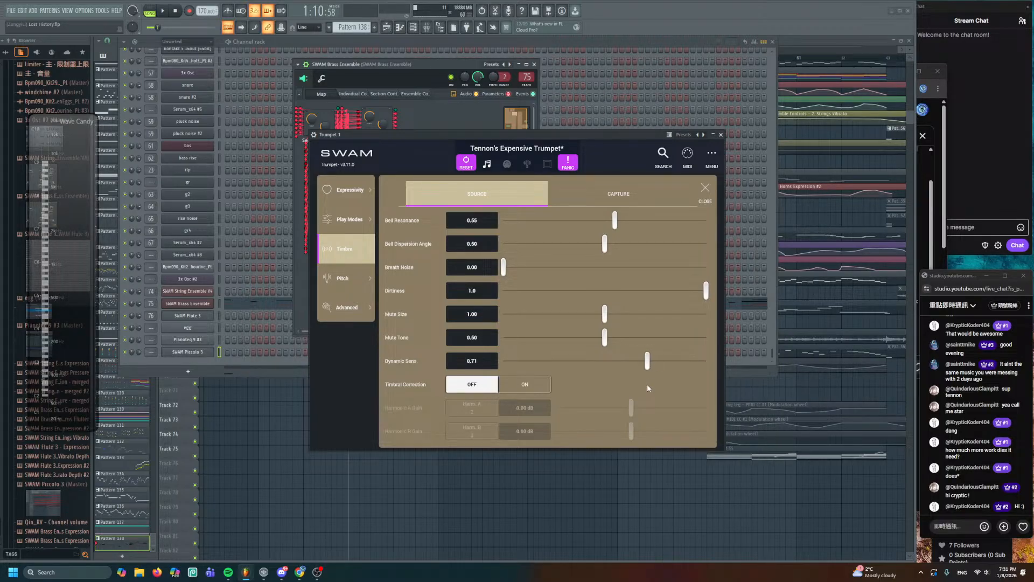
{"action": "left_click", "coordinate": [722, 135]}
{"action": "left_click", "coordinate": [404, 191]}
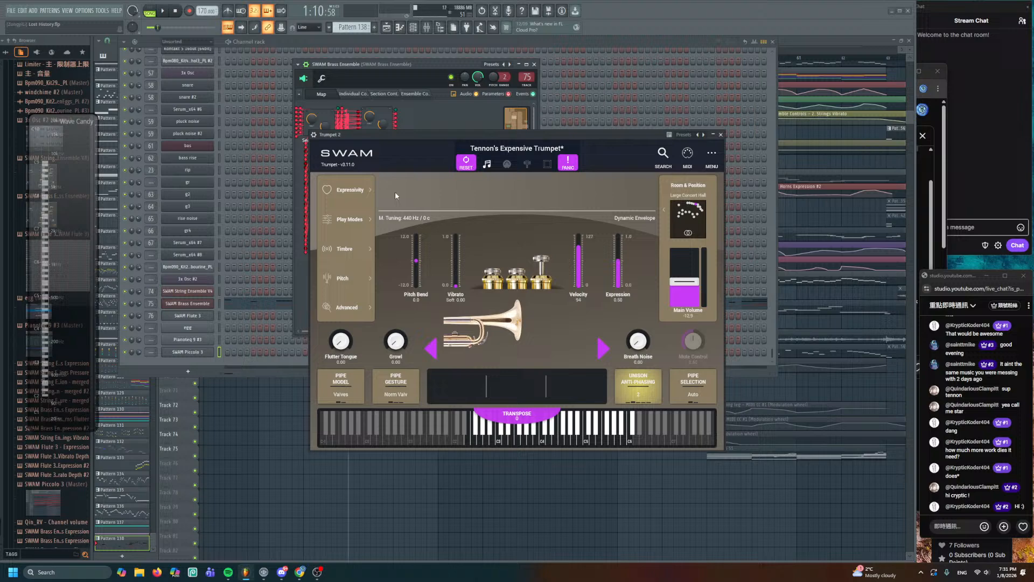
{"action": "left_click", "coordinate": [350, 251]}
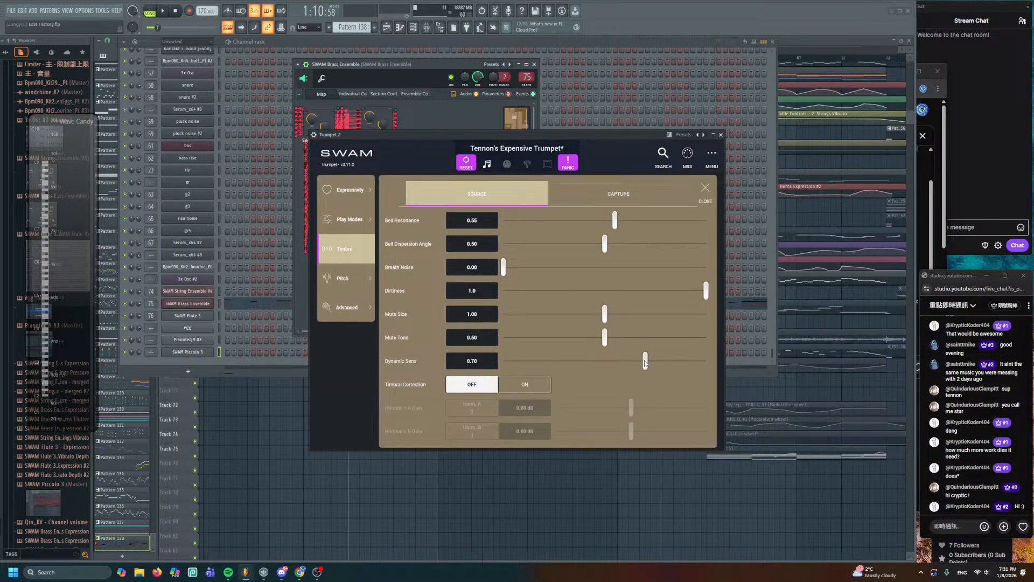
{"action": "left_click", "coordinate": [722, 135]}
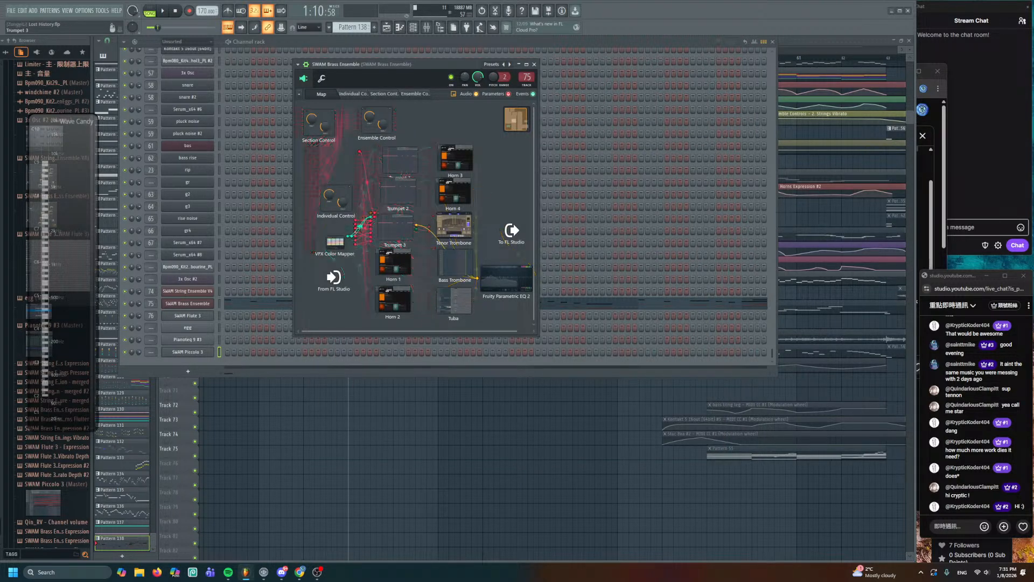
- Check Trumpet 3's Timbre settings, close it, and bring the arrangement Playlist to front
{"action": "left_click", "coordinate": [389, 224]}
{"action": "left_click", "coordinate": [349, 248]}
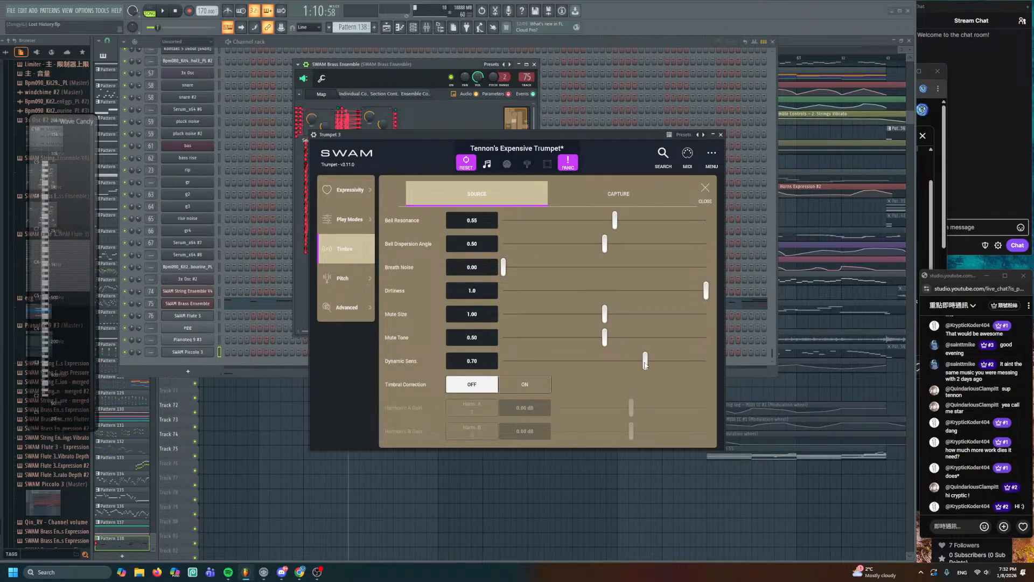
{"action": "left_click", "coordinate": [722, 135]}
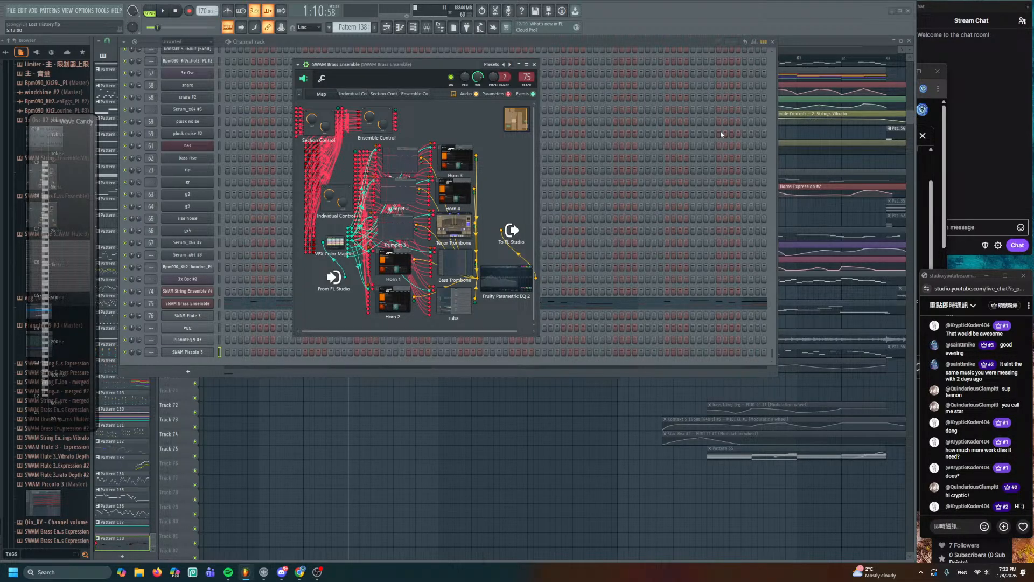
{"action": "right_click", "coordinate": [545, 421]}
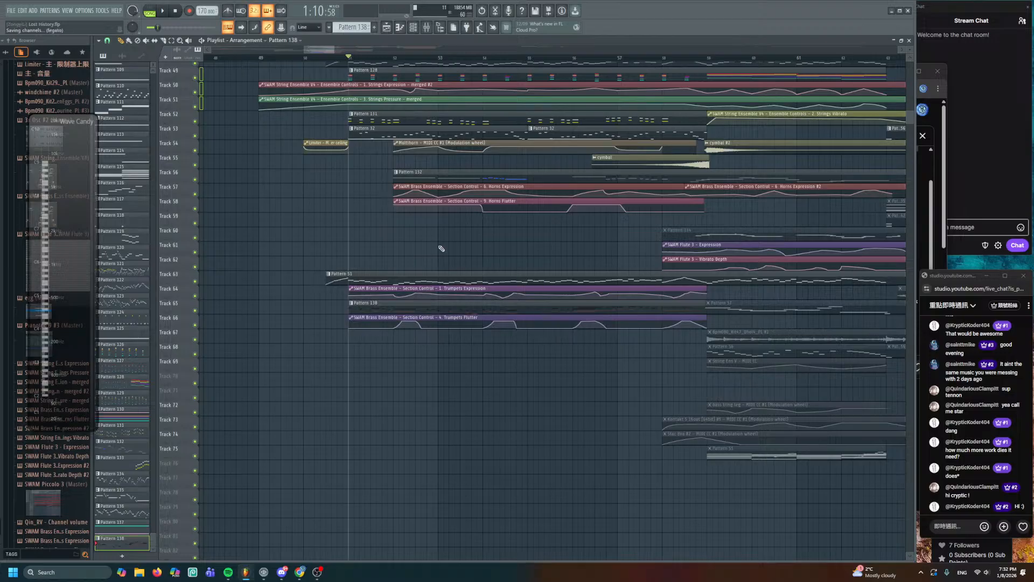
- Start playing the arrangement from around bar 50
{"action": "left_click_drag", "start_coordinate": [438, 245], "coordinate": [481, 217]}
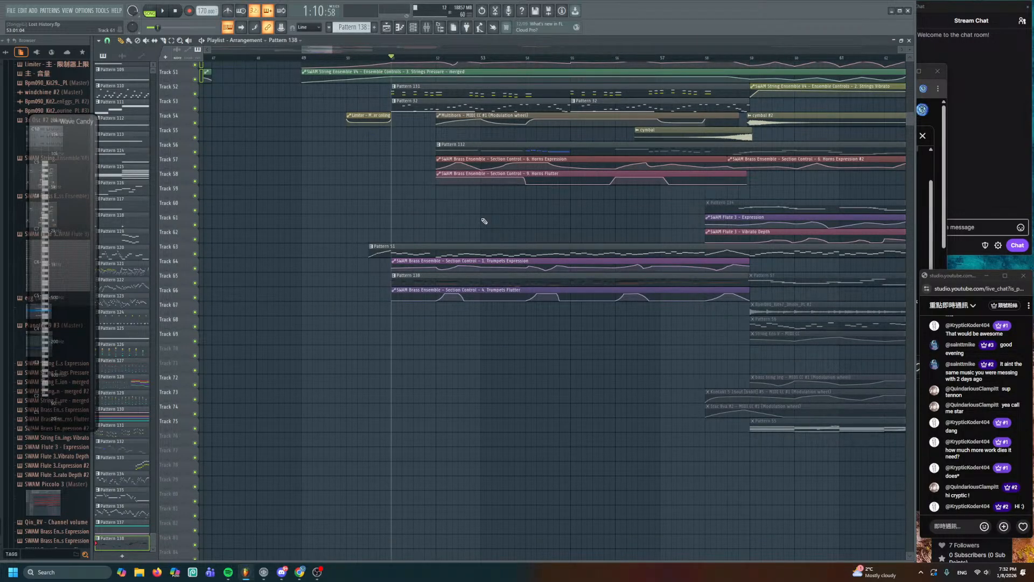
{"action": "scroll", "coordinate": [484, 221], "scroll_direction": "up", "scroll_amount": 2}
{"action": "left_click_drag", "start_coordinate": [484, 221], "coordinate": [478, 257]}
{"action": "left_click", "coordinate": [322, 57]}
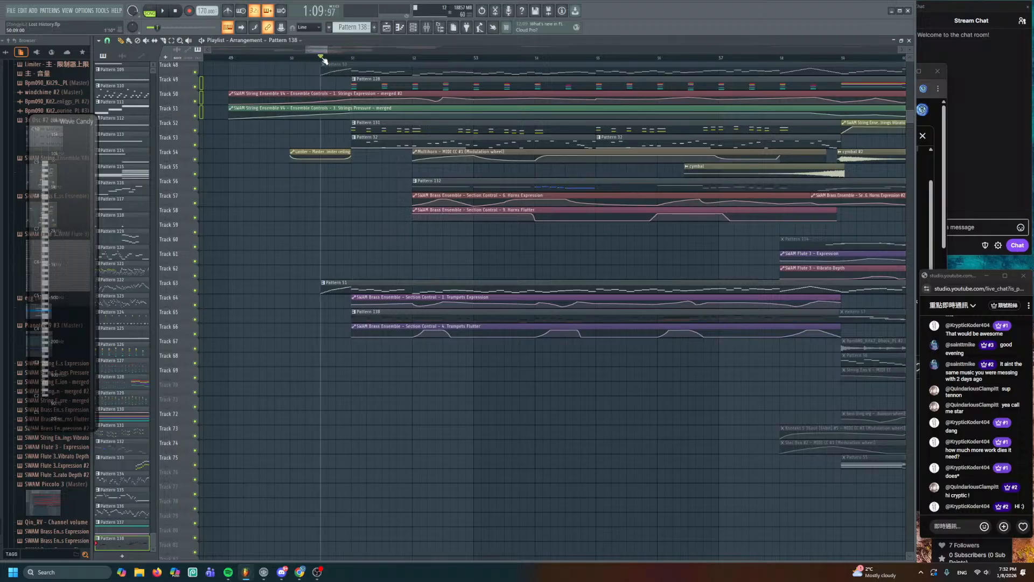
{"action": "key", "text": "space"}
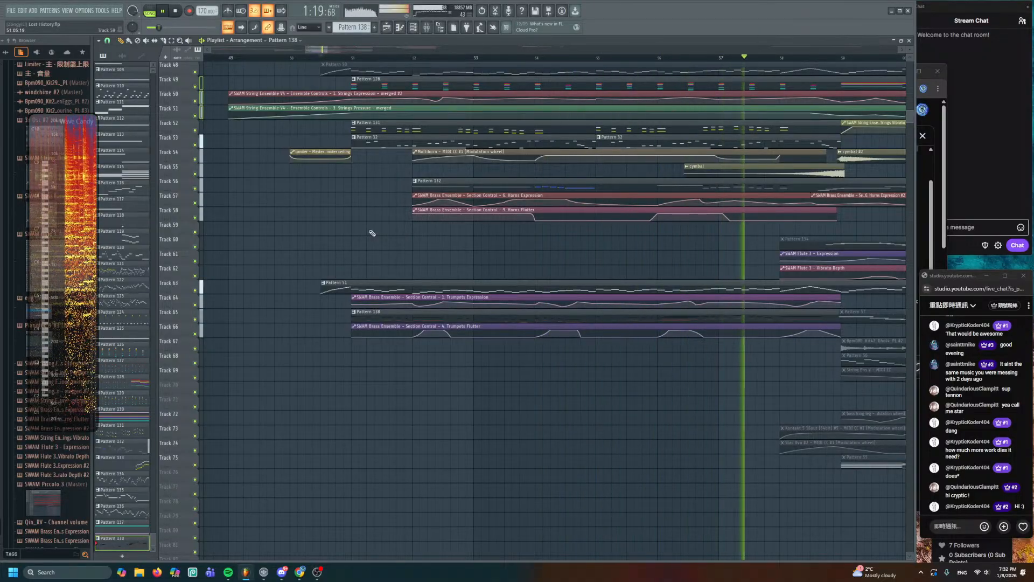
- Restart playback from about bar 46 and bring up the Channel rack
{"action": "scroll", "coordinate": [445, 242], "scroll_direction": "down", "scroll_amount": 5}
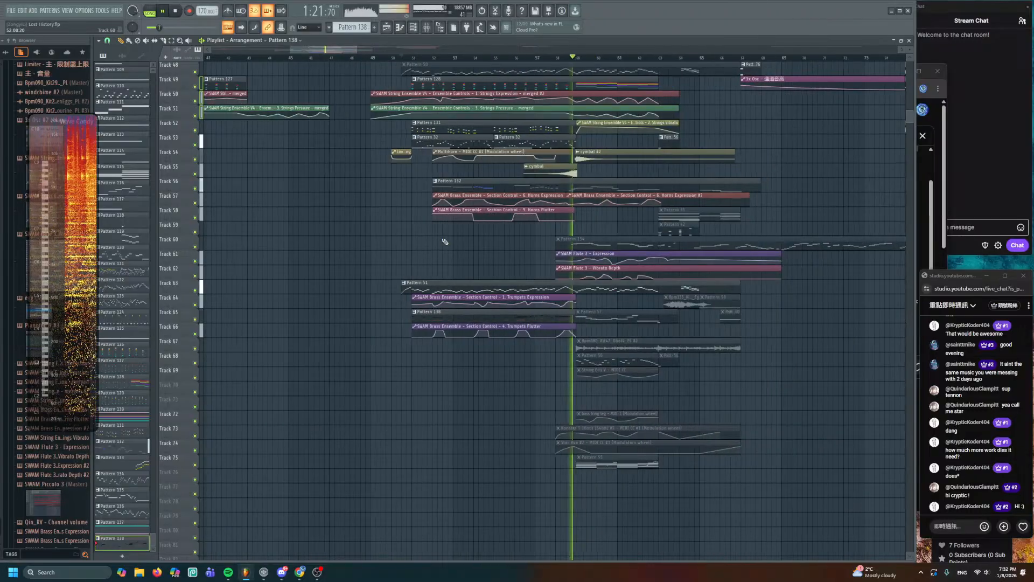
{"action": "left_click_drag", "start_coordinate": [445, 241], "coordinate": [525, 398]}
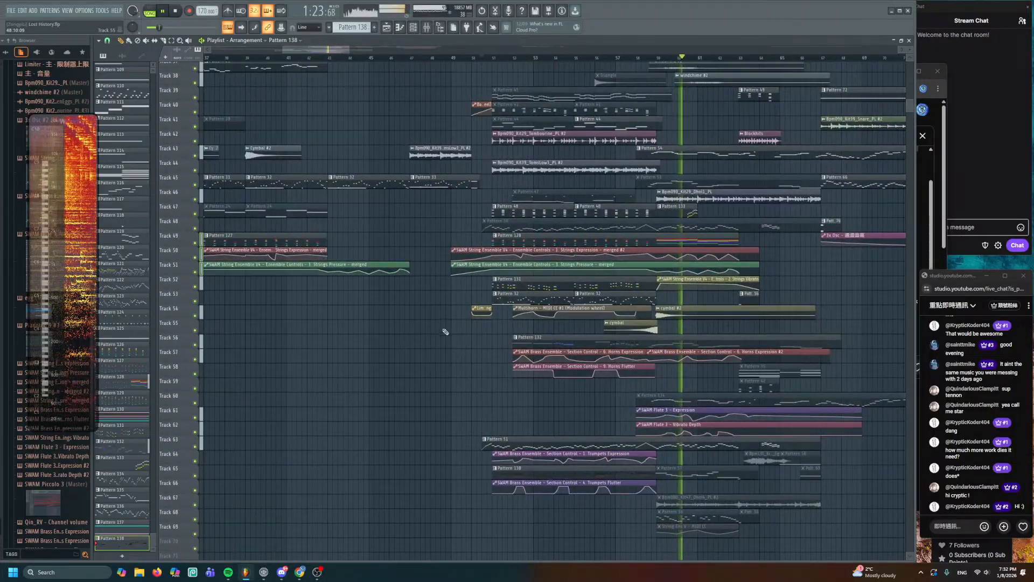
{"action": "left_click", "coordinate": [411, 59]}
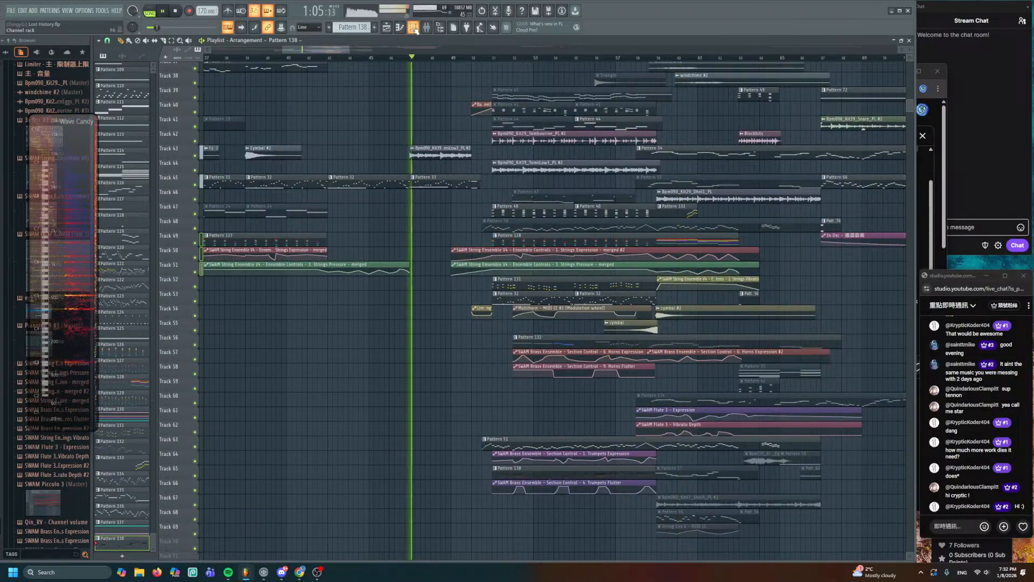
{"action": "key", "text": "F6"}
- Set Trumpet 1 and 2 dynamic sensitivity to 0.87 and 0.79, then reopen Pattern 138
{"action": "left_click", "coordinate": [189, 307]}
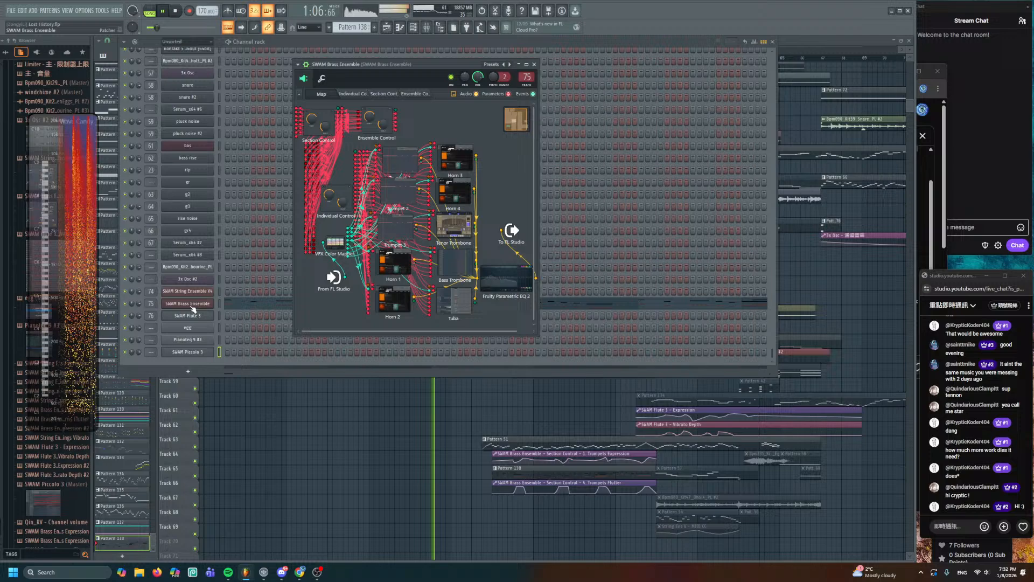
{"action": "double_click", "coordinate": [396, 166]}
{"action": "left_click", "coordinate": [375, 259]}
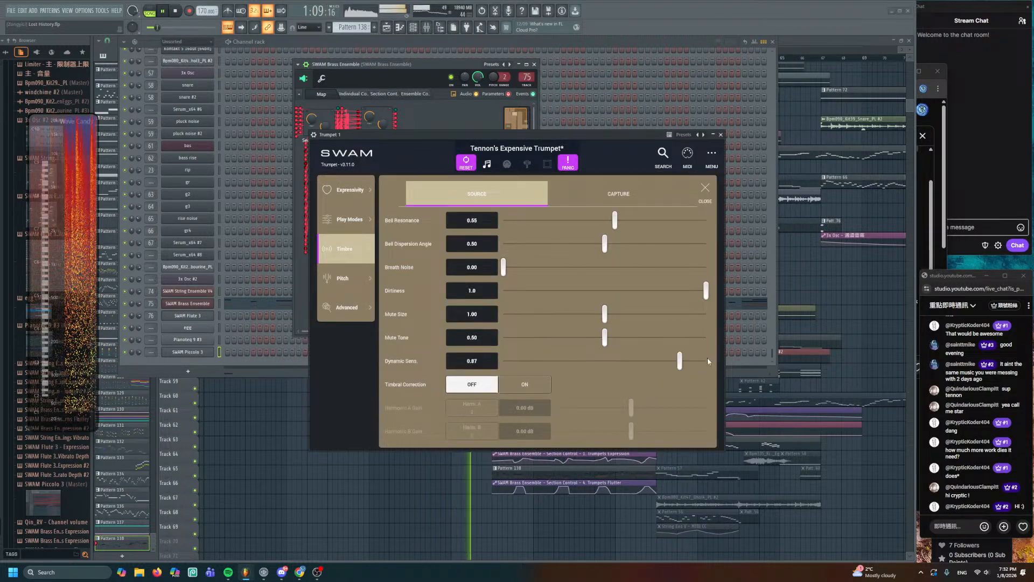
{"action": "left_click", "coordinate": [469, 195]}
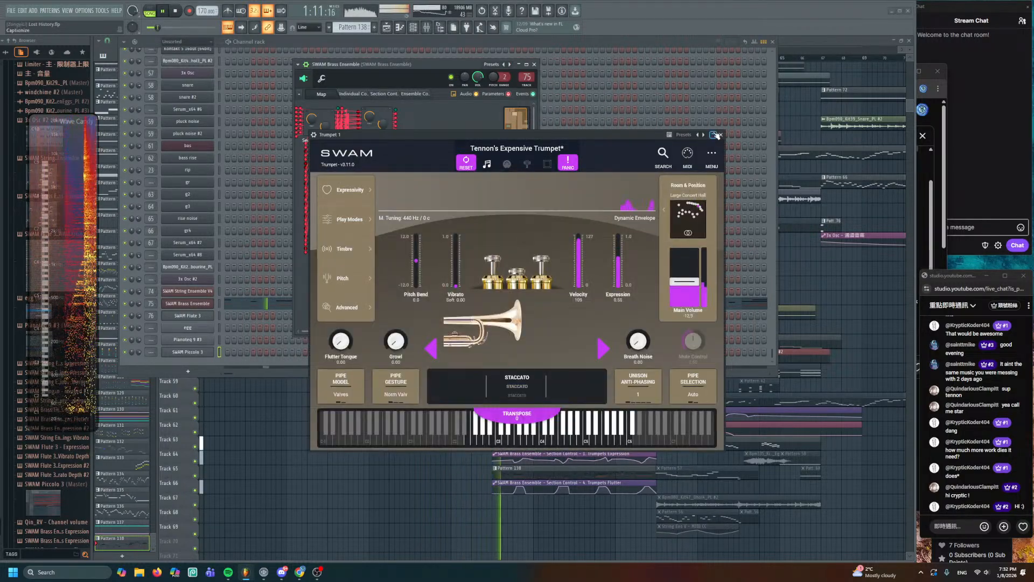
{"action": "left_click", "coordinate": [720, 135]}
{"action": "double_click", "coordinate": [389, 192]}
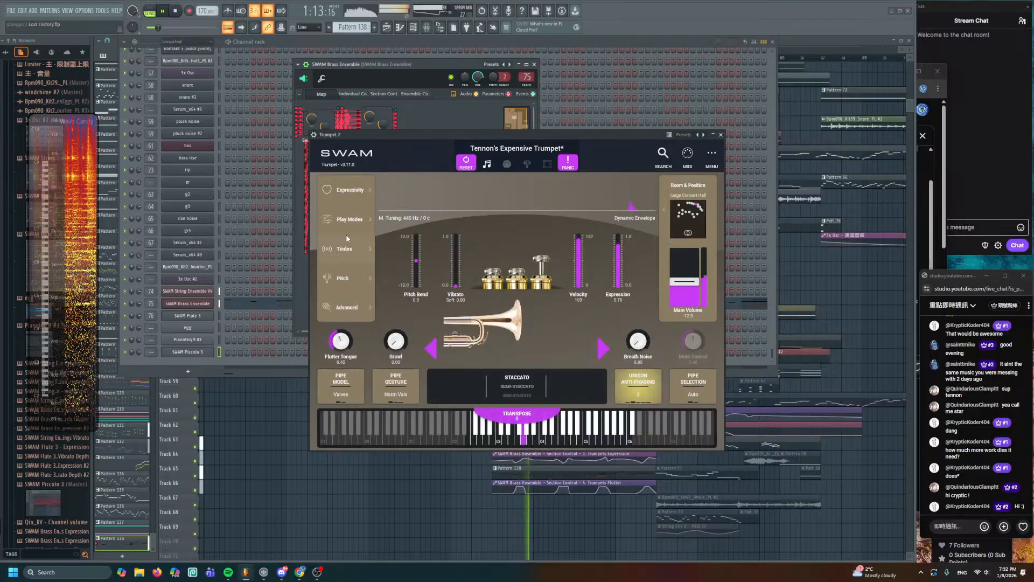
{"action": "left_click", "coordinate": [375, 259]}
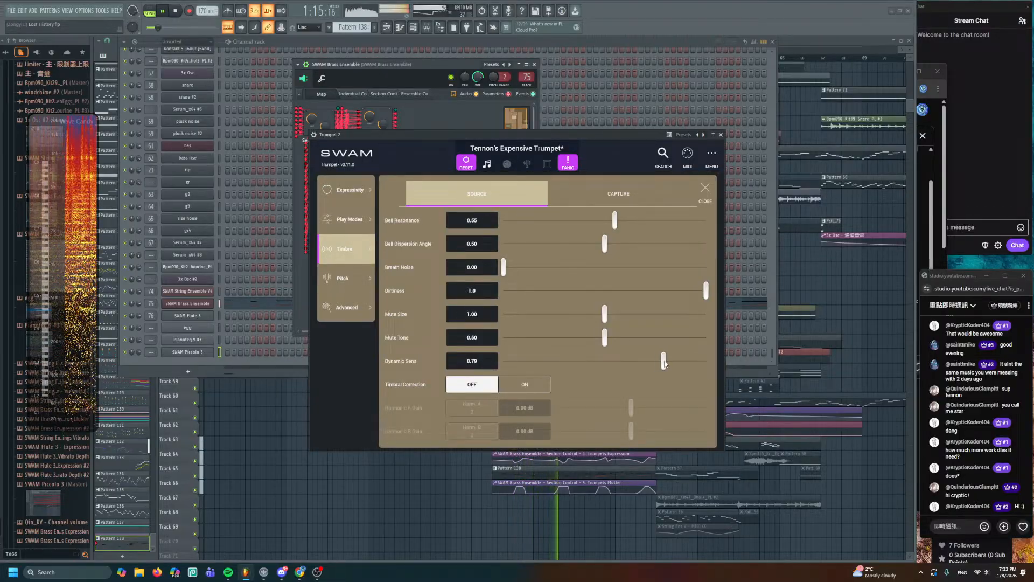
{"action": "left_click", "coordinate": [720, 135]}
{"action": "double_click", "coordinate": [533, 468]}
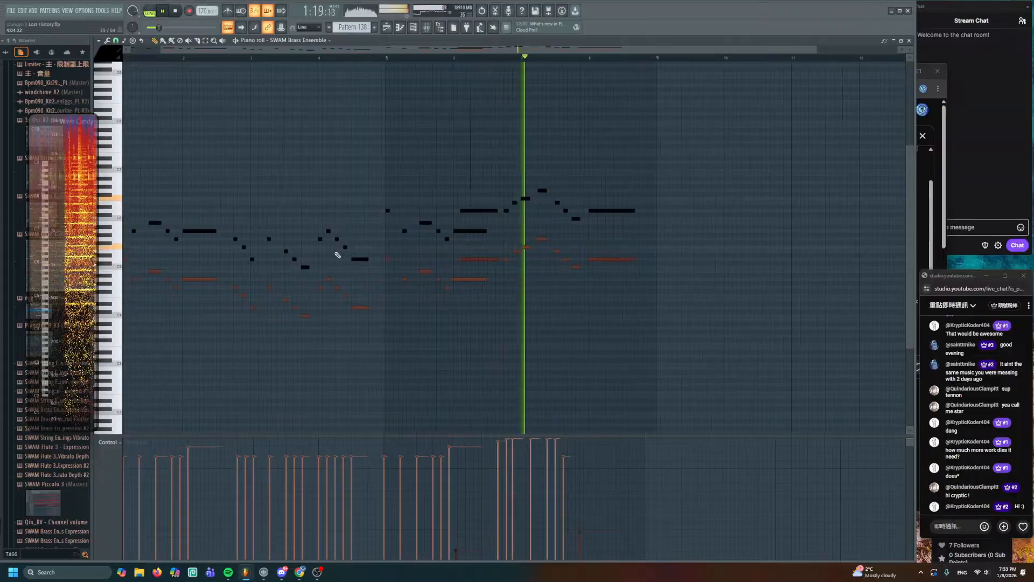
- Move the playhead to around bar 51 and reopen the brass pattern's notes
{"action": "scroll", "coordinate": [335, 249], "scroll_direction": "up", "scroll_amount": 2}
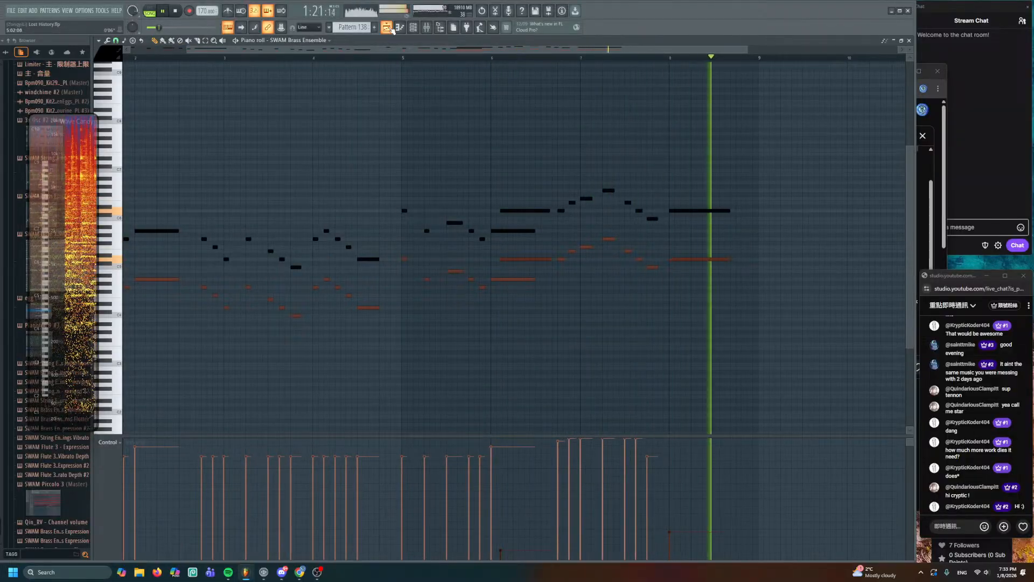
{"action": "key", "text": "F5"}
{"action": "scroll", "coordinate": [577, 298], "scroll_direction": "down", "scroll_amount": 6}
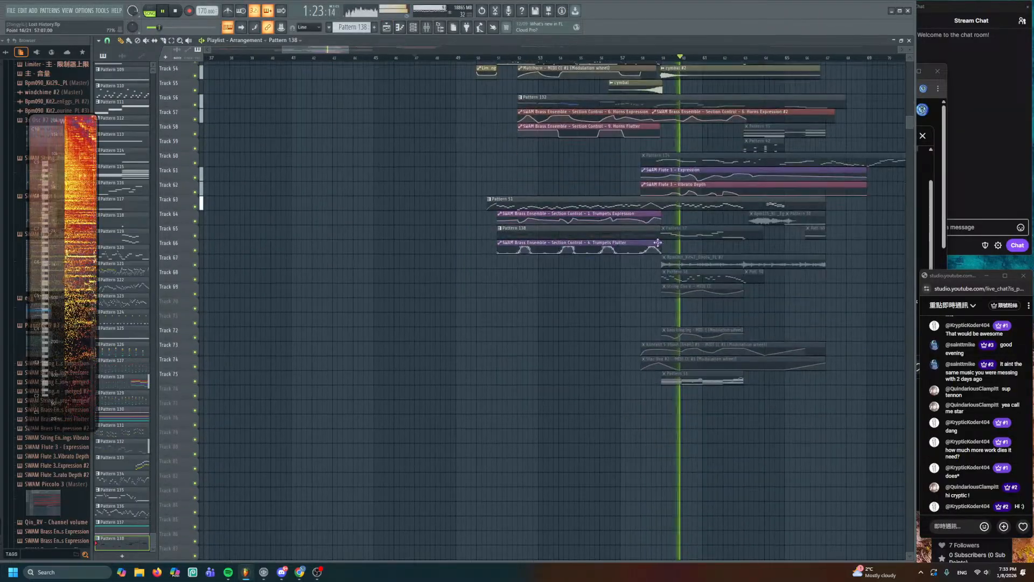
{"action": "scroll", "coordinate": [658, 251], "scroll_direction": "up", "scroll_amount": 4}
{"action": "scroll", "coordinate": [657, 253], "scroll_direction": "up", "scroll_amount": 4}
{"action": "scroll", "coordinate": [657, 252], "scroll_direction": "up", "scroll_amount": 1}
{"action": "left_click_drag", "start_coordinate": [353, 220], "coordinate": [745, 276]}
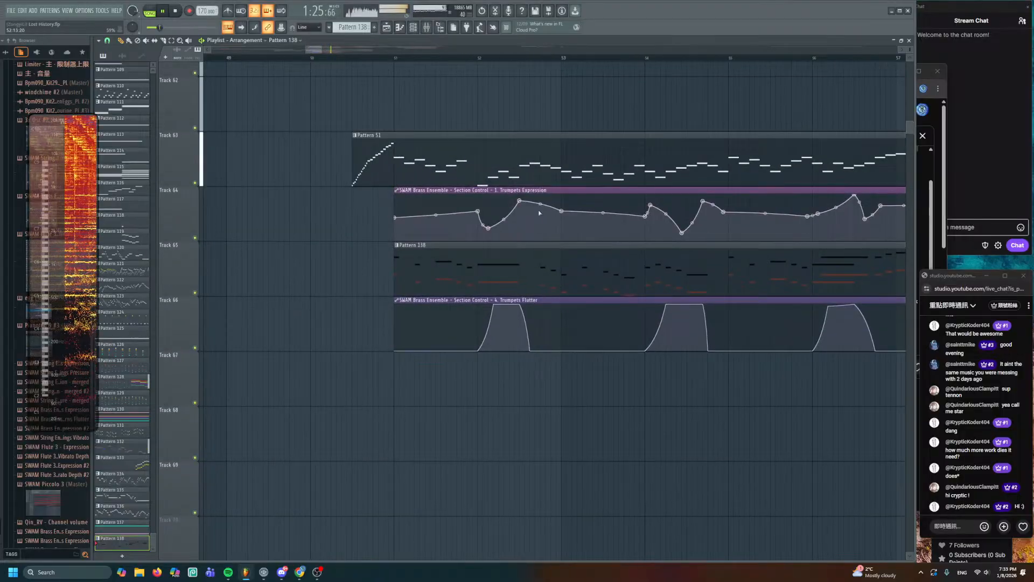
{"action": "left_click", "coordinate": [395, 58]}
{"action": "key", "text": "F7"}
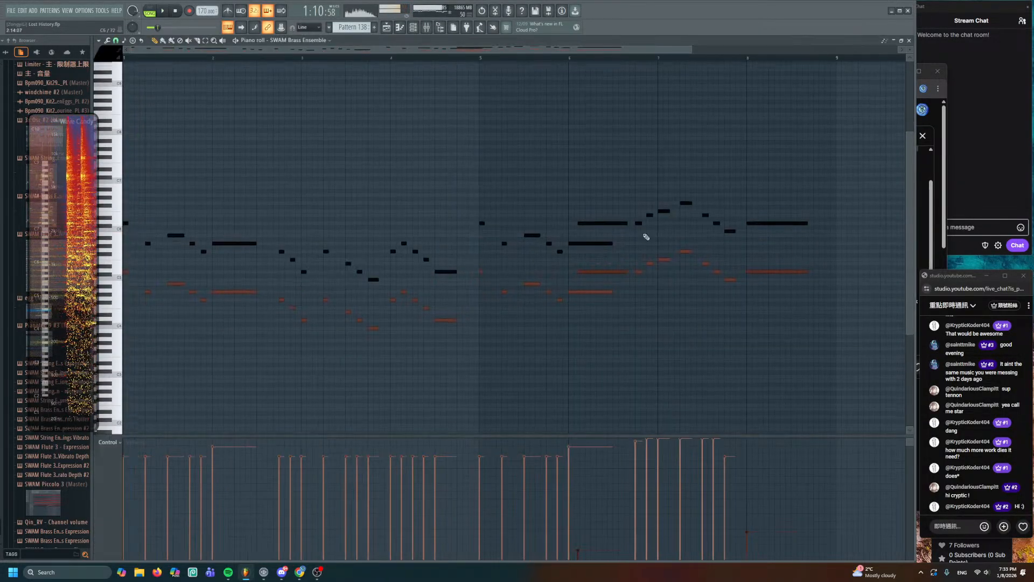
{"action": "scroll", "coordinate": [208, 201], "scroll_direction": "up", "scroll_amount": 4}
- Select notes around bar 3, undo a stray note, and play the melody from there
{"action": "left_click_drag", "start_coordinate": [193, 184], "coordinate": [128, 337]}
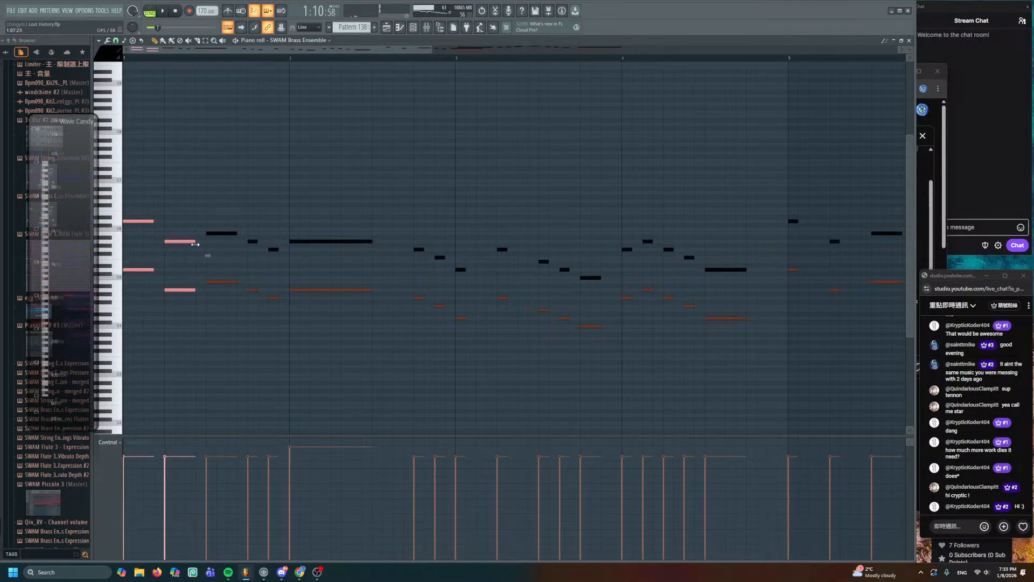
{"action": "left_click", "coordinate": [259, 120]}
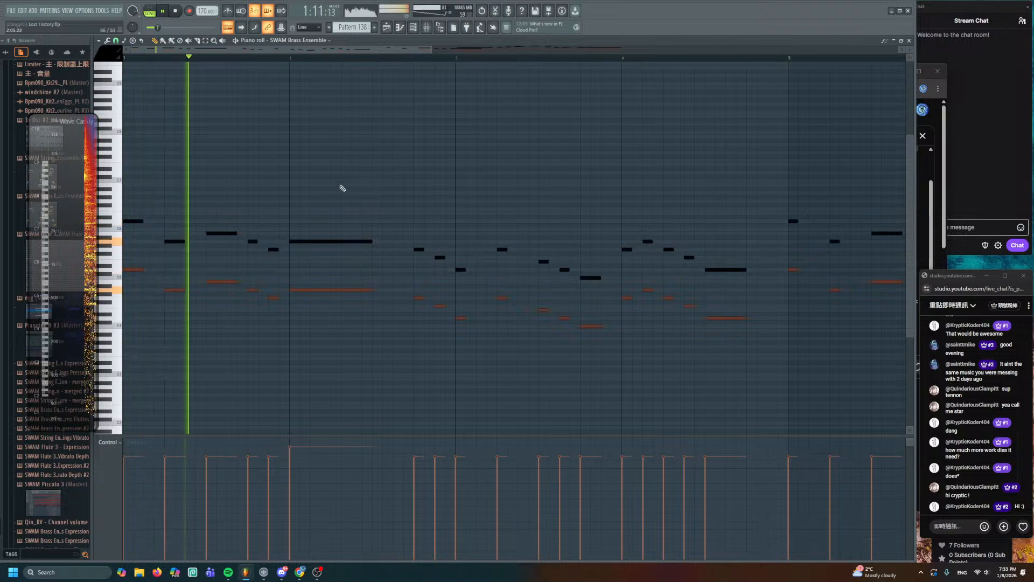
{"action": "left_click_drag", "start_coordinate": [467, 199], "coordinate": [374, 190]}
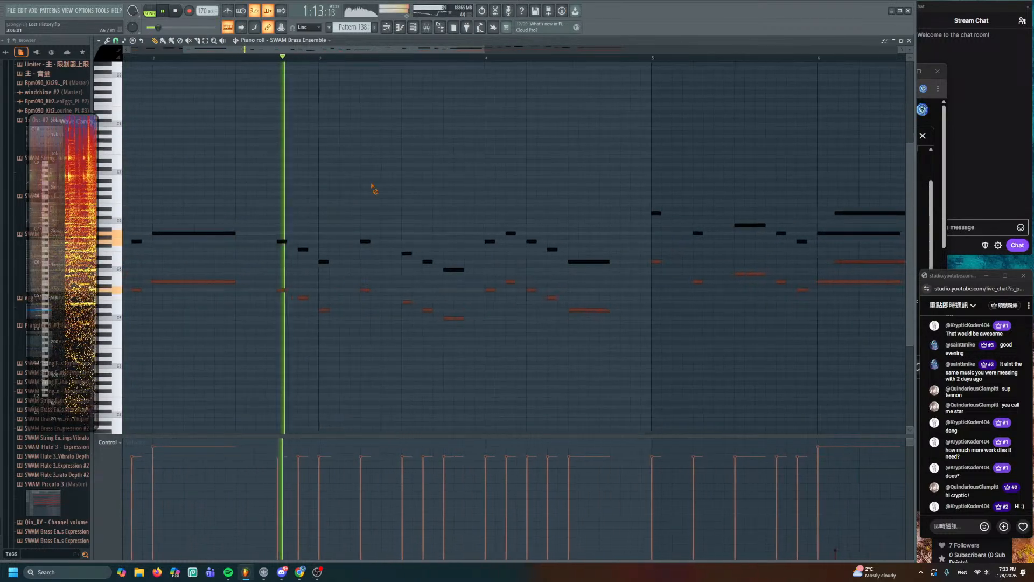
{"action": "left_click_drag", "start_coordinate": [318, 216], "coordinate": [377, 317]}
{"action": "left_click", "coordinate": [371, 240]}
{"action": "key", "text": "space"}
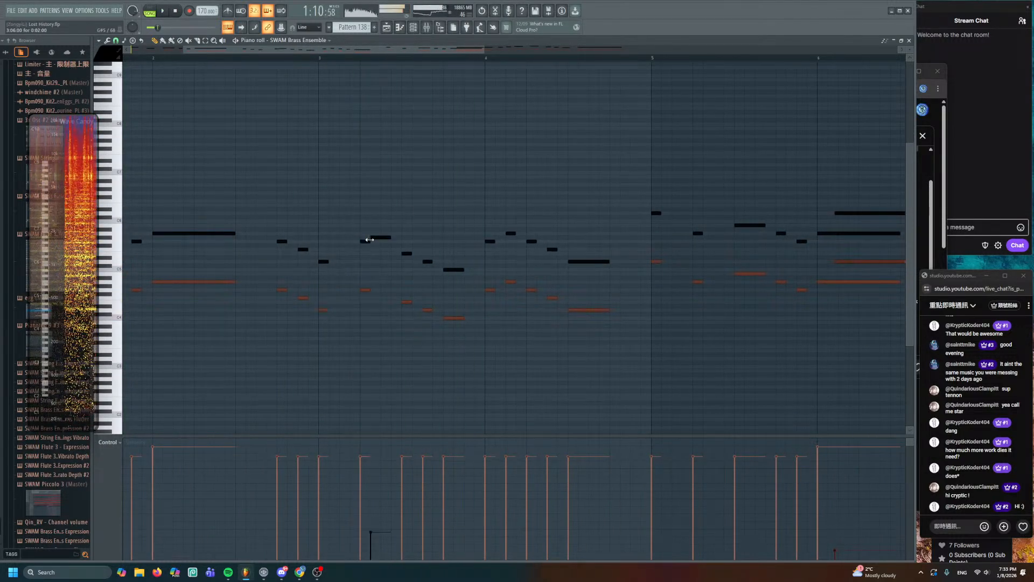
{"action": "key", "text": "ctrl+z"}
{"action": "left_click_drag", "start_coordinate": [369, 235], "coordinate": [369, 281]}
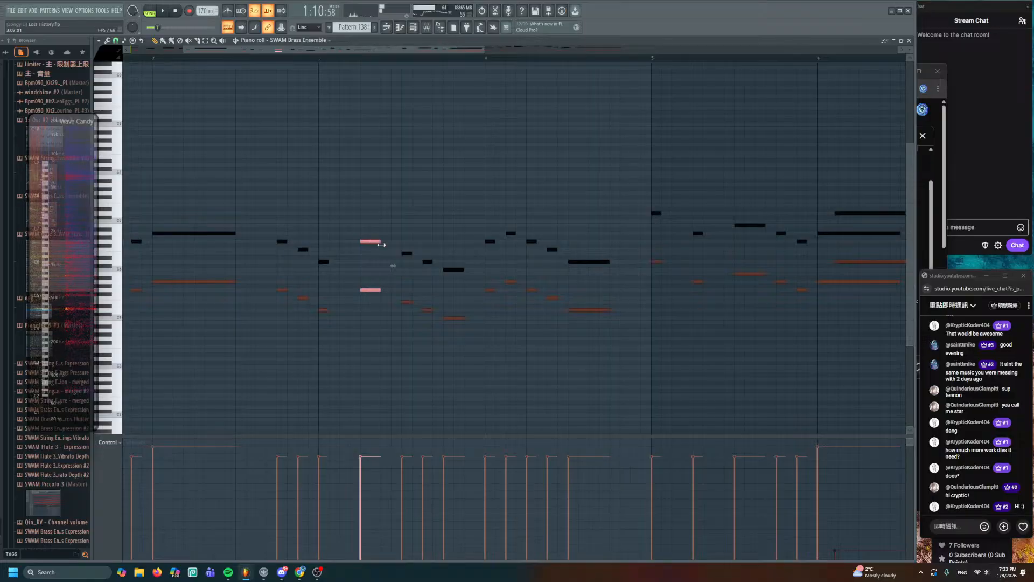
{"action": "left_click", "coordinate": [278, 57]}
{"action": "key", "text": "space"}
{"action": "scroll", "coordinate": [391, 173], "scroll_direction": "up", "scroll_amount": 1}
{"action": "left_click", "coordinate": [430, 212], "text": "ctrl"}
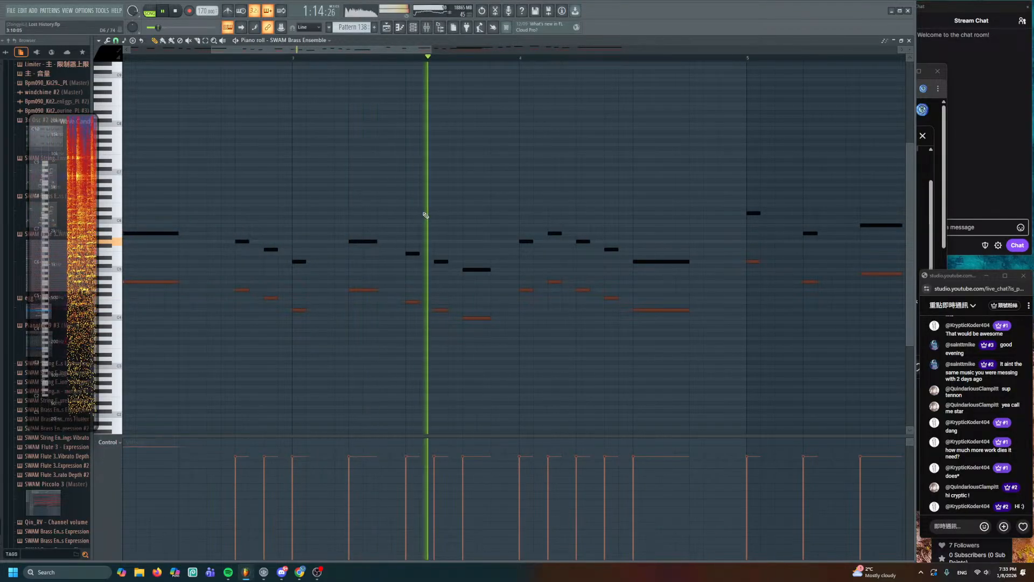
- Lengthen the two notes at bar 3 and four more passage notes, auditioning the result
{"action": "left_click_drag", "start_coordinate": [294, 235], "coordinate": [305, 321]}
{"action": "left_click_drag", "start_coordinate": [305, 261], "coordinate": [320, 262]}
{"action": "key", "text": "space"}
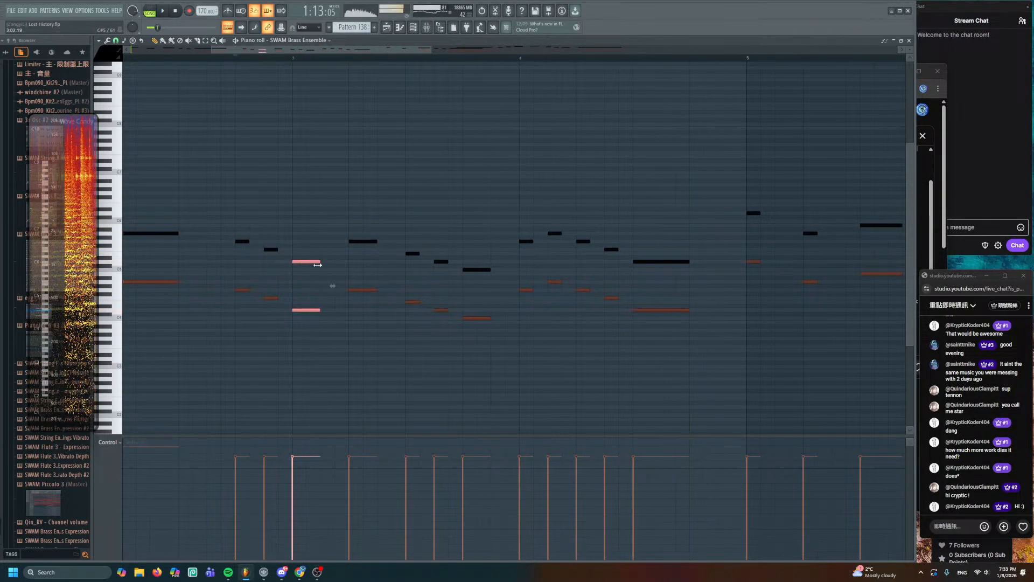
{"action": "key", "text": "space"}
{"action": "left_click", "coordinate": [371, 203], "text": "ctrl"}
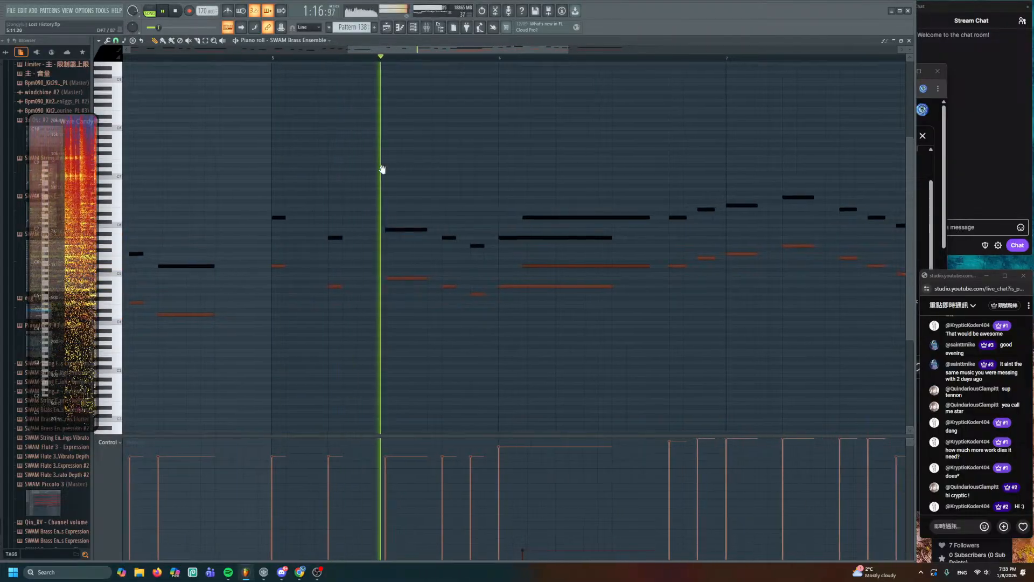
{"action": "left_click_drag", "start_coordinate": [216, 186], "coordinate": [293, 327]}
{"action": "left_click_drag", "start_coordinate": [289, 246], "coordinate": [303, 246]}
{"action": "key", "text": "ctrl+d"}
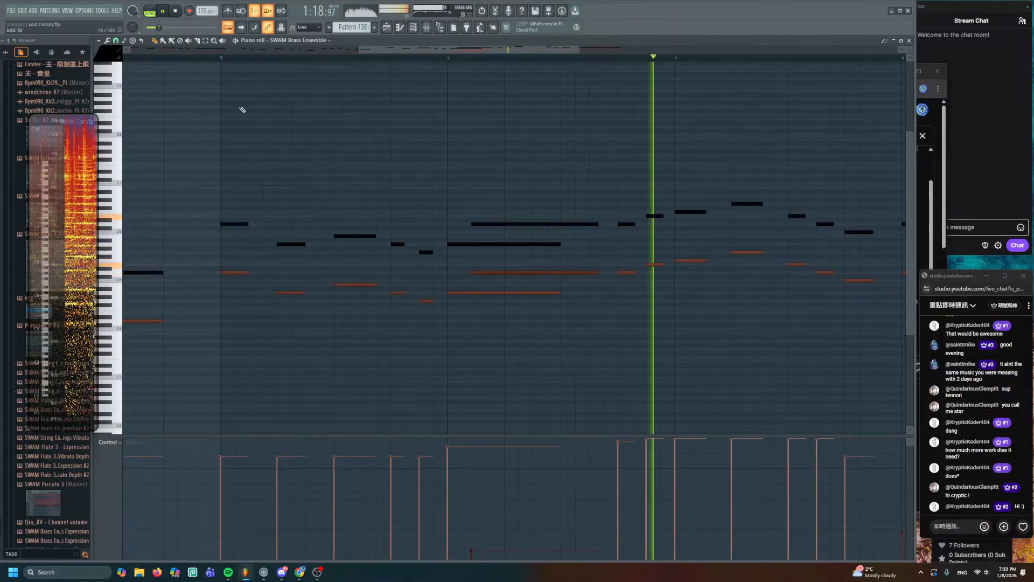
{"action": "left_click", "coordinate": [221, 59]}
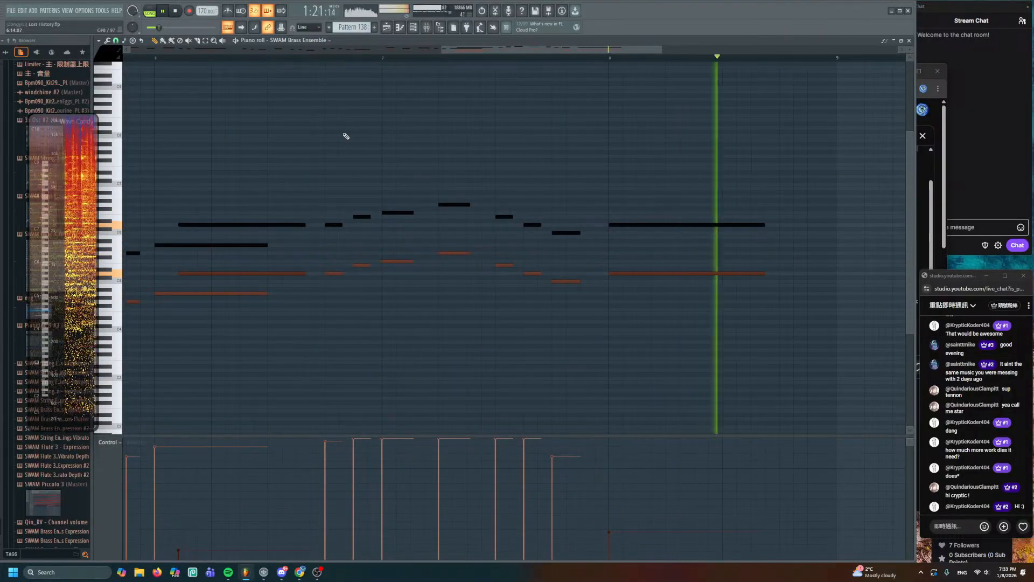
- Return to the arrangement and play from the Pattern 56 clip at bar 59
{"action": "left_click", "coordinate": [386, 27]}
{"action": "scroll", "coordinate": [535, 178], "scroll_direction": "down", "scroll_amount": 4}
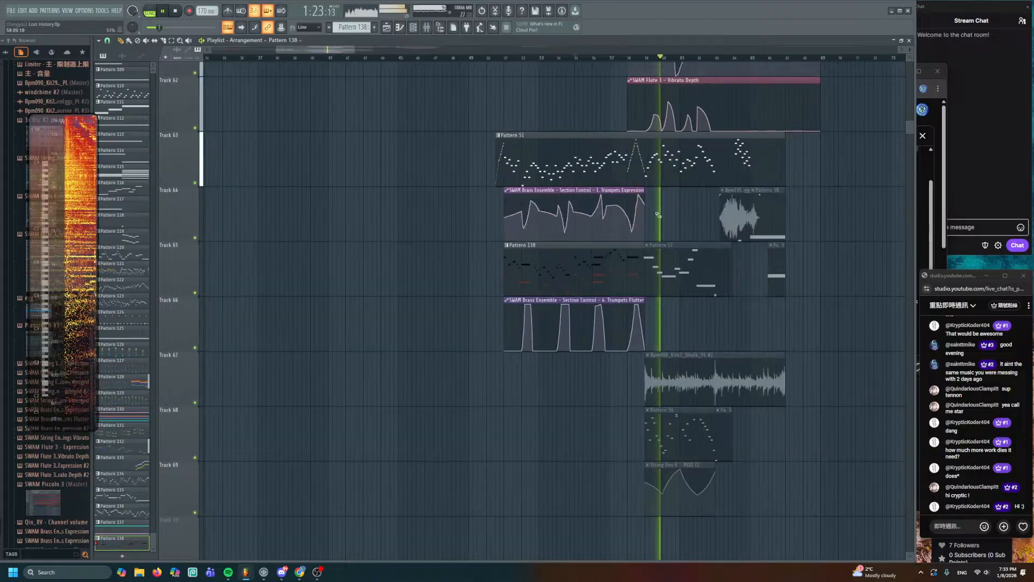
{"action": "scroll", "coordinate": [535, 178], "scroll_direction": "down", "scroll_amount": 2}
{"action": "scroll", "coordinate": [634, 217], "scroll_direction": "down", "scroll_amount": 2}
{"action": "left_click_drag", "start_coordinate": [635, 217], "coordinate": [464, 245]}
{"action": "scroll", "coordinate": [464, 245], "scroll_direction": "up", "scroll_amount": 2}
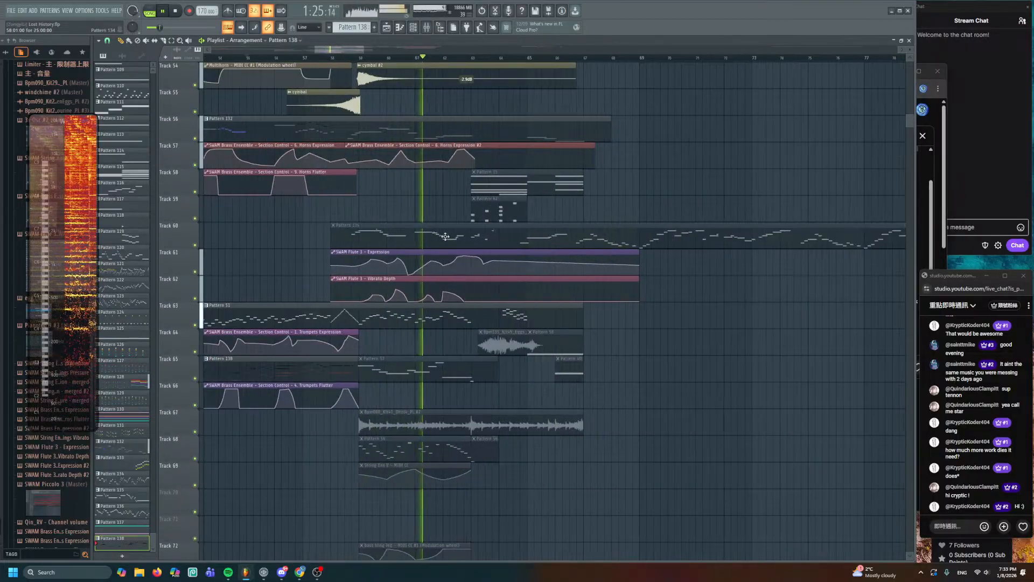
{"action": "left_click_drag", "start_coordinate": [436, 196], "coordinate": [473, 190]}
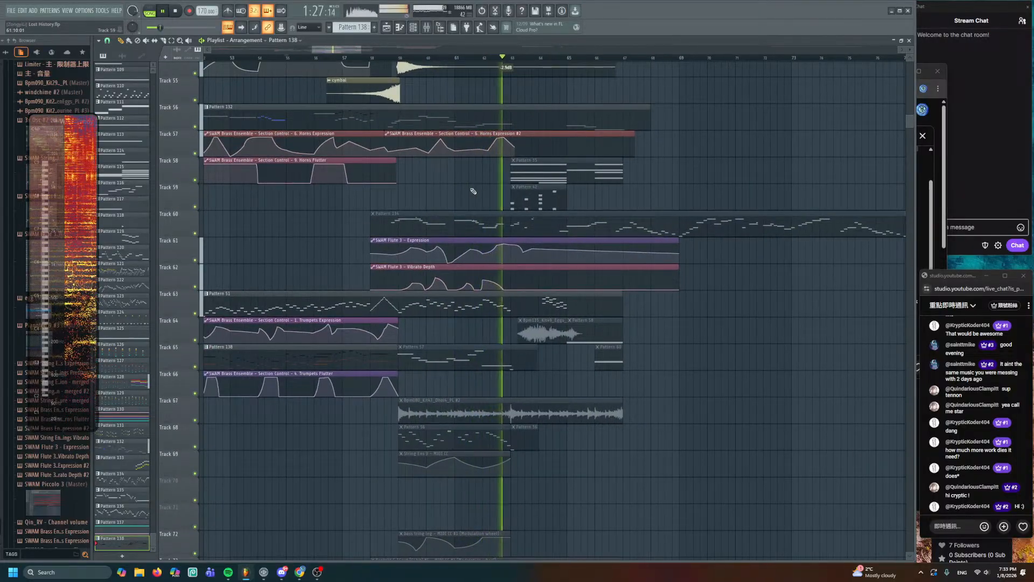
{"action": "key", "text": "space"}
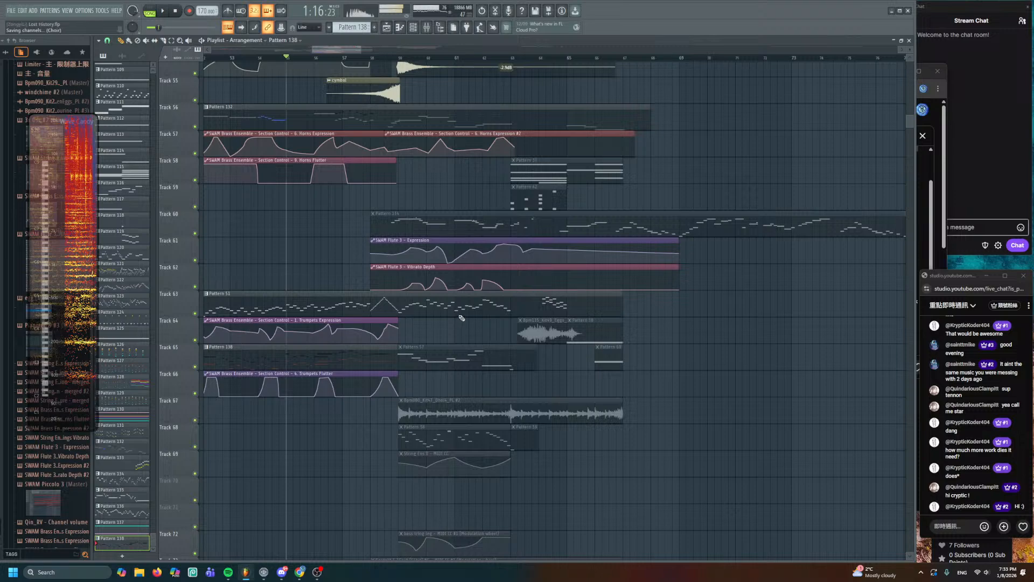
{"action": "scroll", "coordinate": [461, 299], "scroll_direction": "down", "scroll_amount": 6}
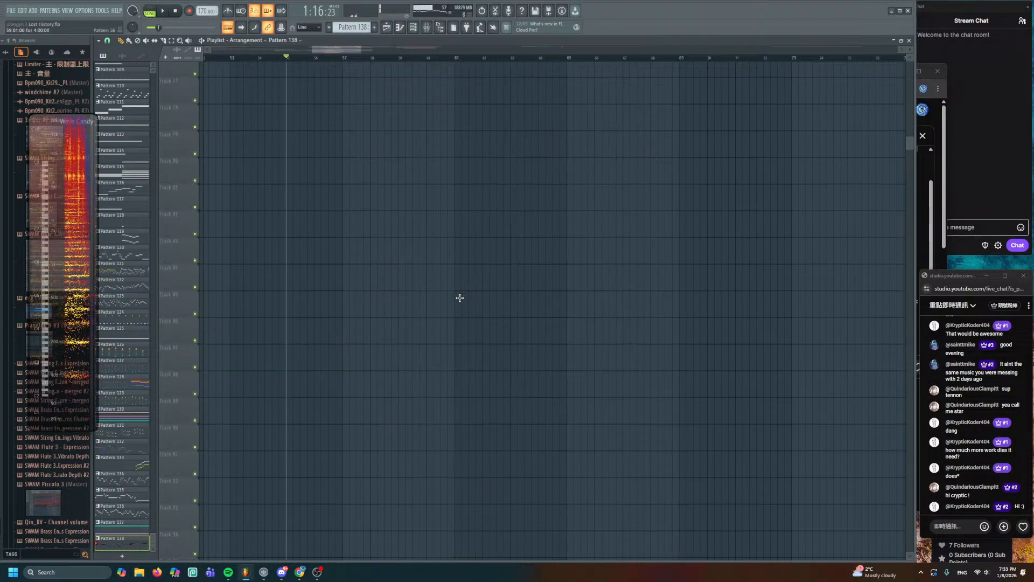
{"action": "scroll", "coordinate": [460, 299], "scroll_direction": "up", "scroll_amount": 5}
{"action": "scroll", "coordinate": [461, 297], "scroll_direction": "up", "scroll_amount": 2}
{"action": "left_click", "coordinate": [364, 253]}
{"action": "key", "text": "space"}
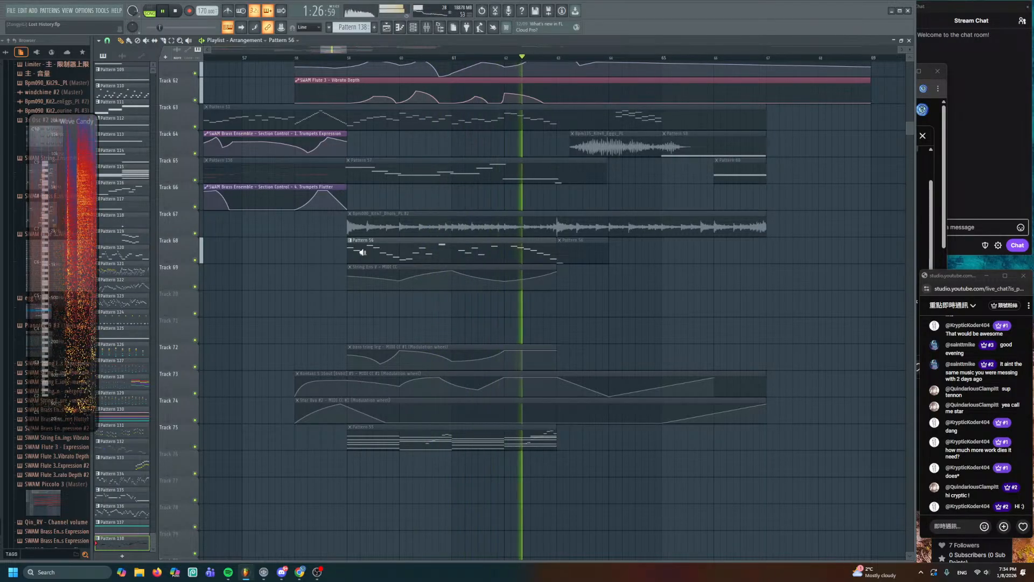
- Move the Pattern 56 clip up to Track 40, nudge it slightly later, and listen
{"action": "left_click_drag", "start_coordinate": [373, 253], "coordinate": [438, 278]}
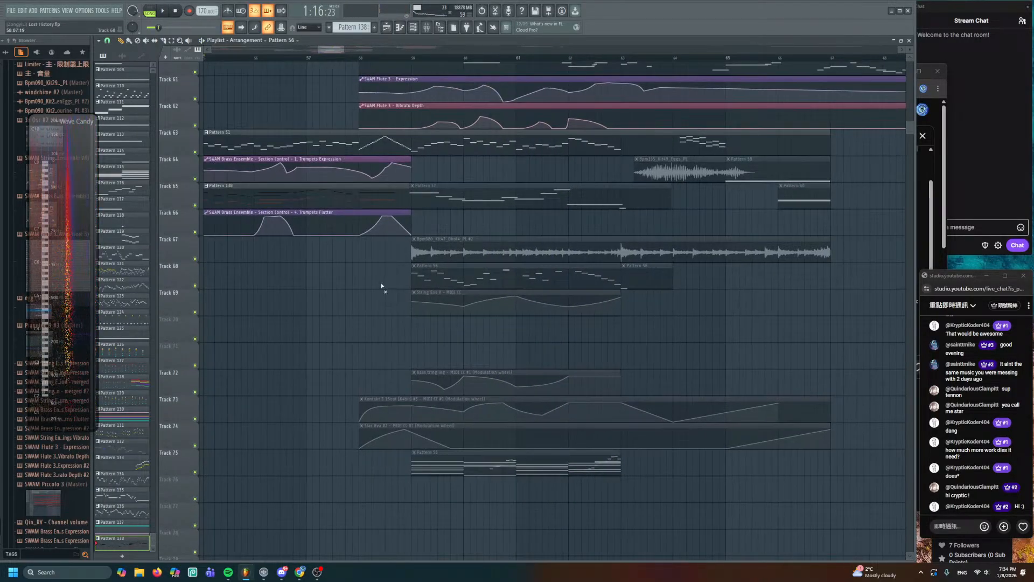
{"action": "scroll", "coordinate": [464, 237], "scroll_direction": "up", "scroll_amount": 4}
{"action": "scroll", "coordinate": [469, 228], "scroll_direction": "up", "scroll_amount": 19}
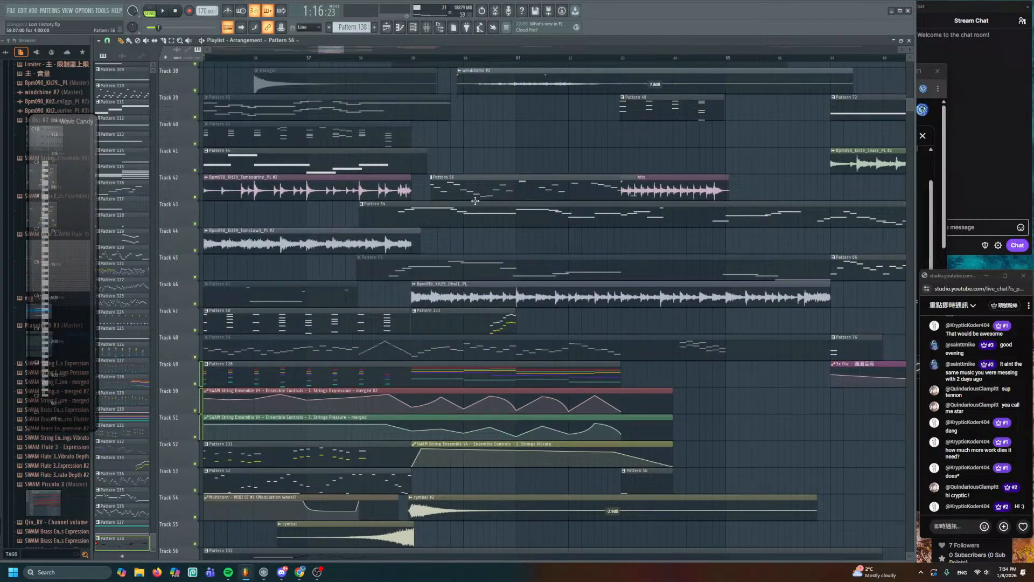
{"action": "left_click_drag", "start_coordinate": [475, 200], "coordinate": [412, 137]}
{"action": "scroll", "coordinate": [458, 140], "scroll_direction": "up", "scroll_amount": 3}
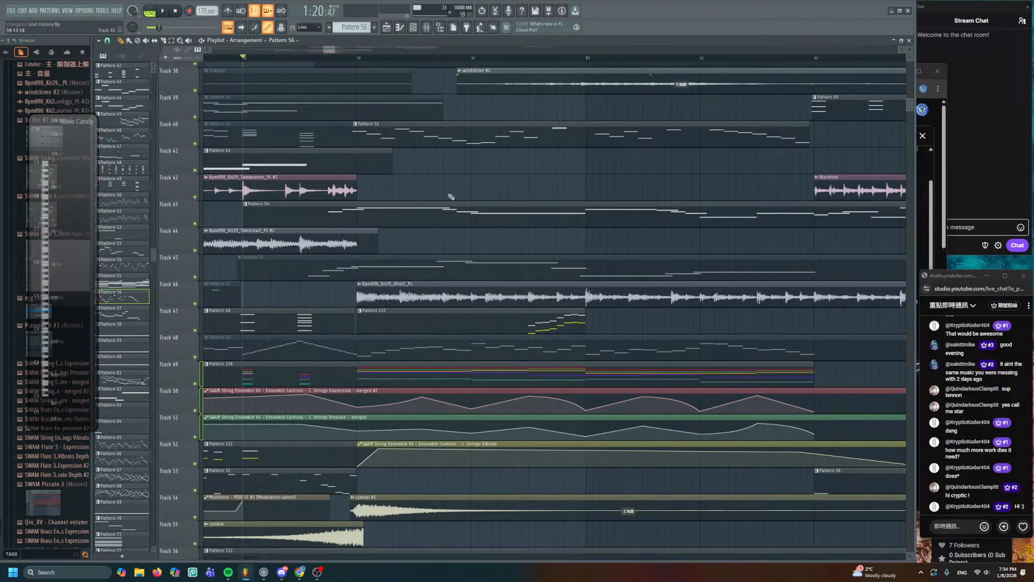
{"action": "scroll", "coordinate": [451, 196], "scroll_direction": "down", "scroll_amount": 2}
{"action": "key", "text": "space"}
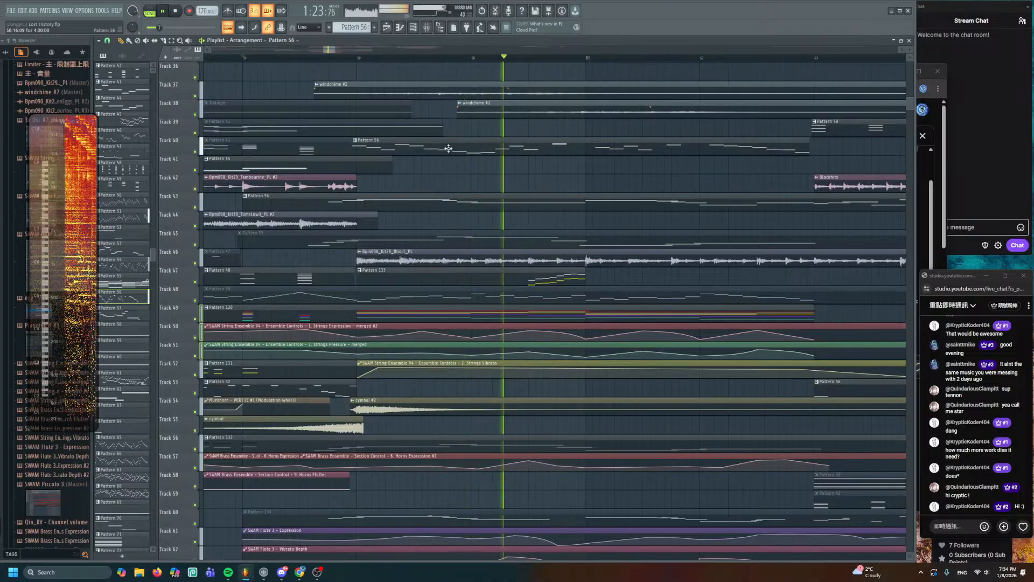
{"action": "left_click_drag", "start_coordinate": [448, 149], "coordinate": [451, 149]}
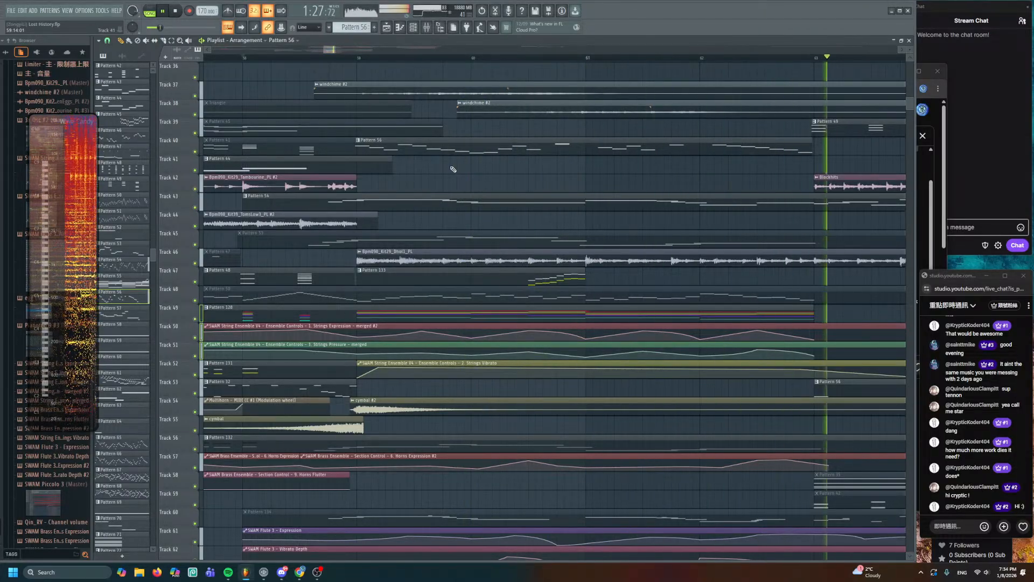
{"action": "key", "text": "space"}
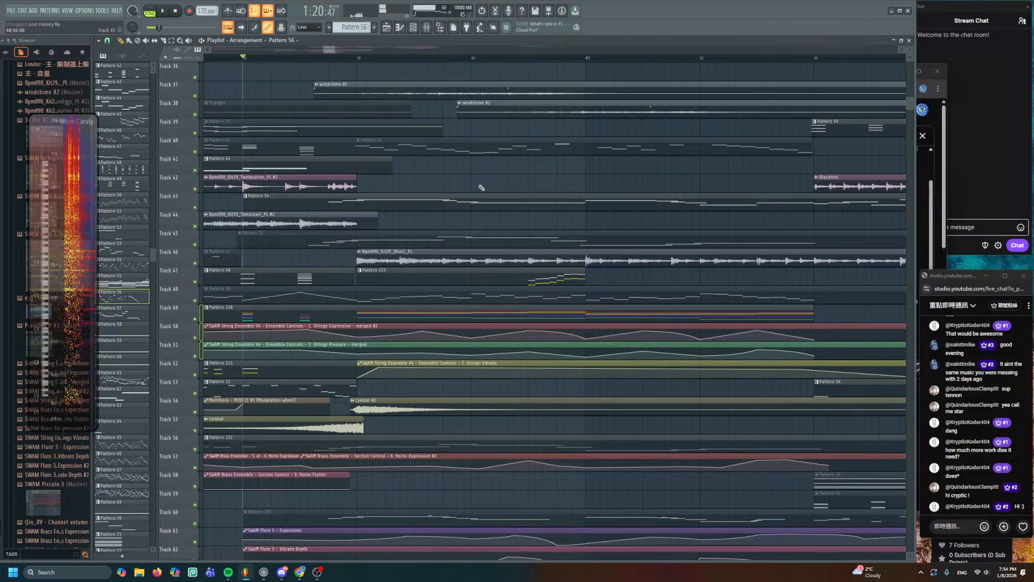
- Play the arrangement from the dhol clip on Track 67
{"action": "scroll", "coordinate": [482, 187], "scroll_direction": "down", "scroll_amount": 3}
{"action": "scroll", "coordinate": [504, 244], "scroll_direction": "down", "scroll_amount": 10}
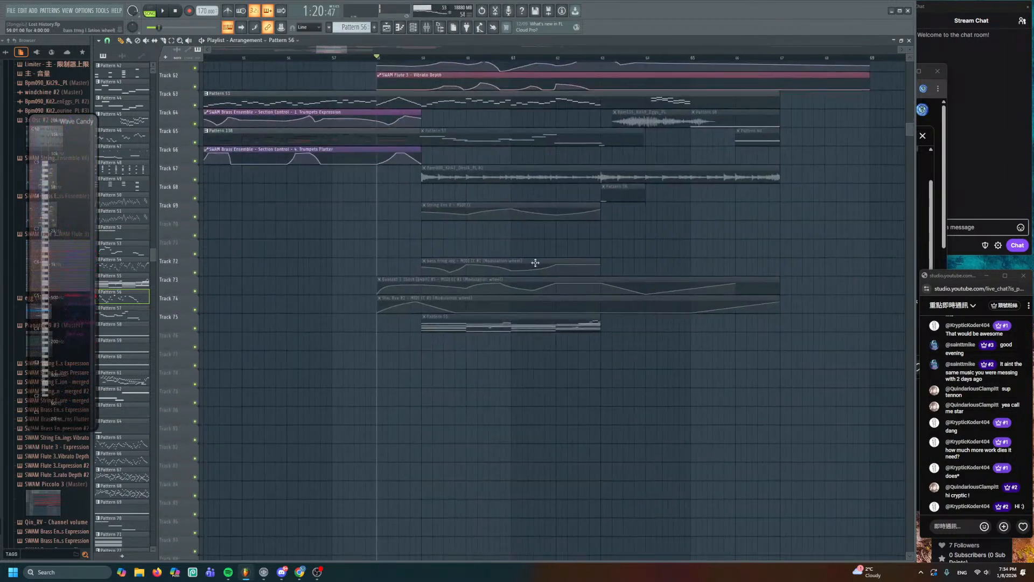
{"action": "scroll", "coordinate": [478, 272], "scroll_direction": "up", "scroll_amount": 4}
{"action": "left_click", "coordinate": [447, 238]}
{"action": "key", "text": "space"}
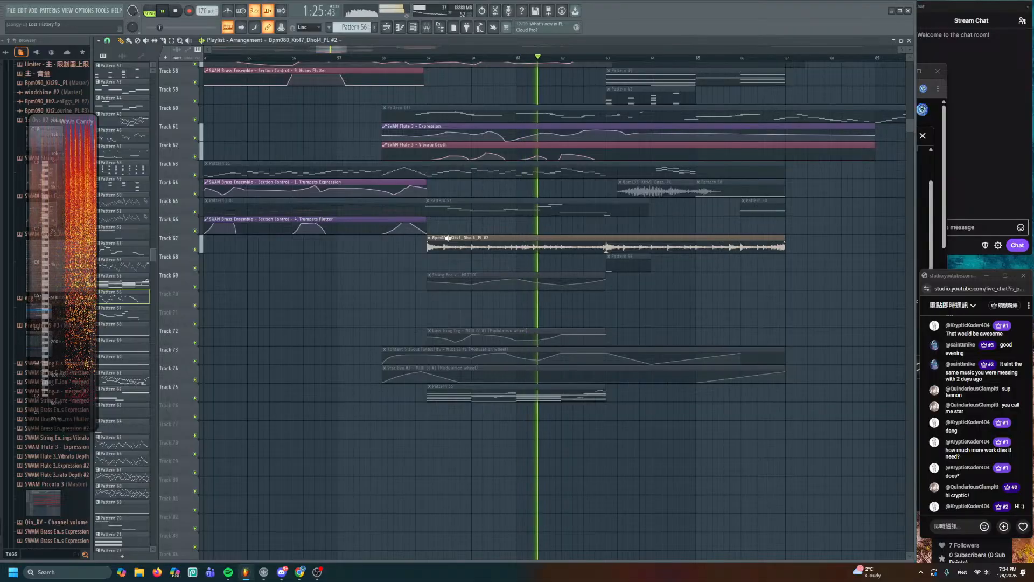
- Stop playback and reset the dhol clip's channel panning to centre
{"action": "key", "text": "space"}
{"action": "double_click", "coordinate": [447, 238]}
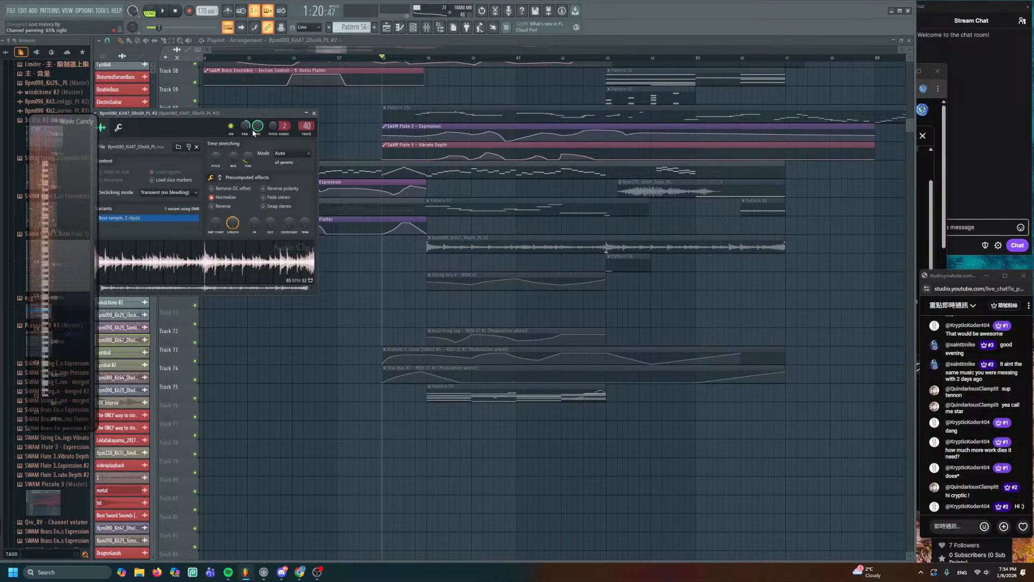
{"action": "right_click", "coordinate": [443, 243], "text": "alt"}
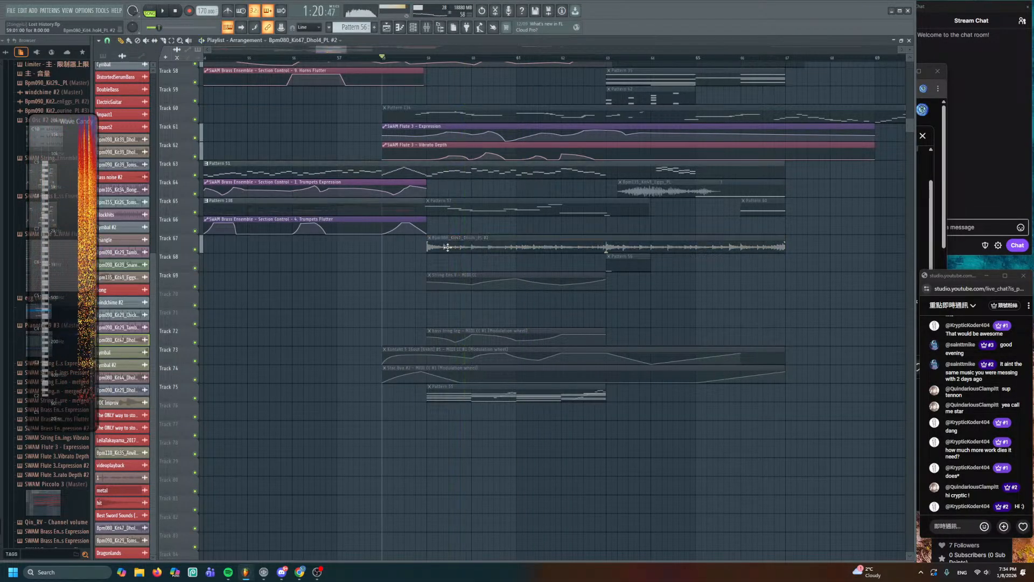
{"action": "double_click", "coordinate": [448, 247]}
{"action": "right_click", "coordinate": [246, 127]}
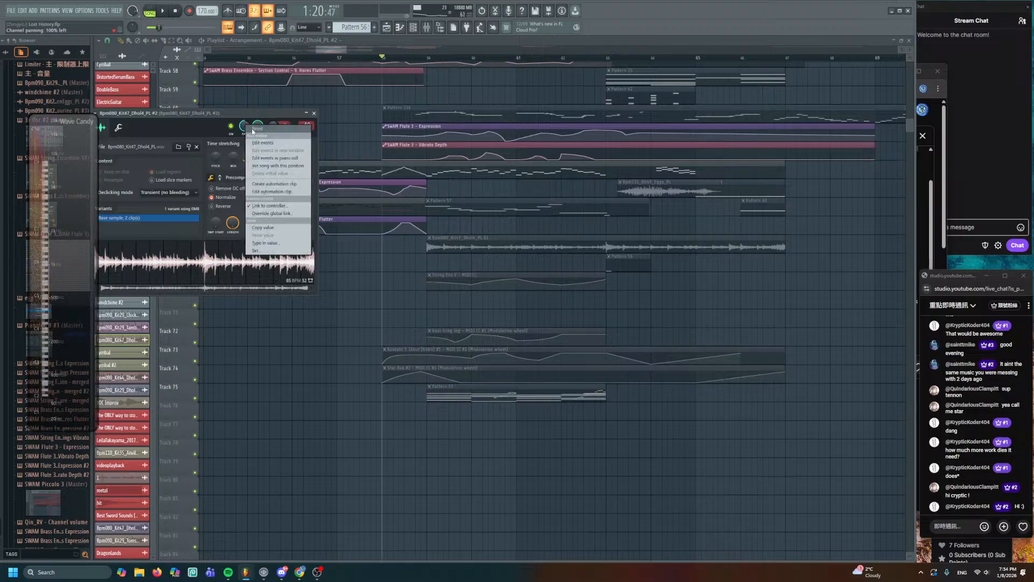
{"action": "left_click", "coordinate": [251, 129]}
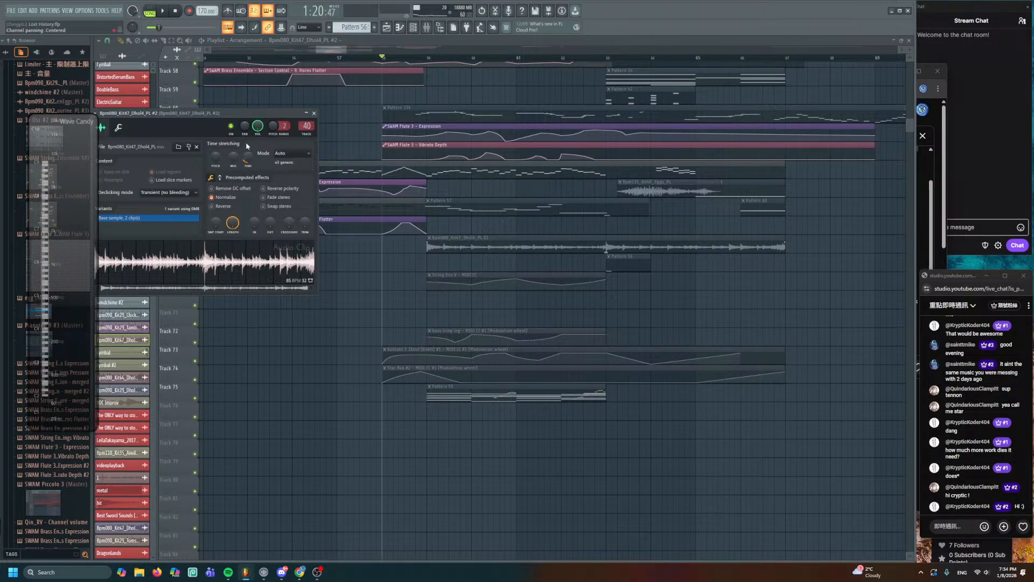
{"action": "left_click", "coordinate": [260, 132]}
- Unmute the Track 67 dhol clip and delete a stray copy placed on Track 66
{"action": "right_click", "coordinate": [439, 244], "text": "alt"}
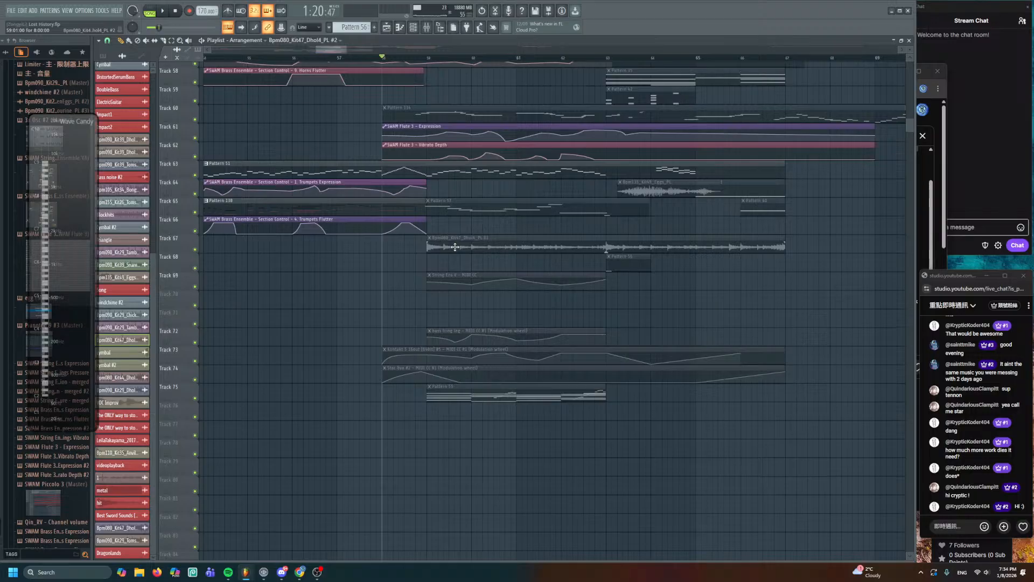
{"action": "double_click", "coordinate": [455, 247]}
{"action": "left_click", "coordinate": [450, 243], "text": "alt"}
{"action": "right_click", "coordinate": [438, 244], "text": "alt"}
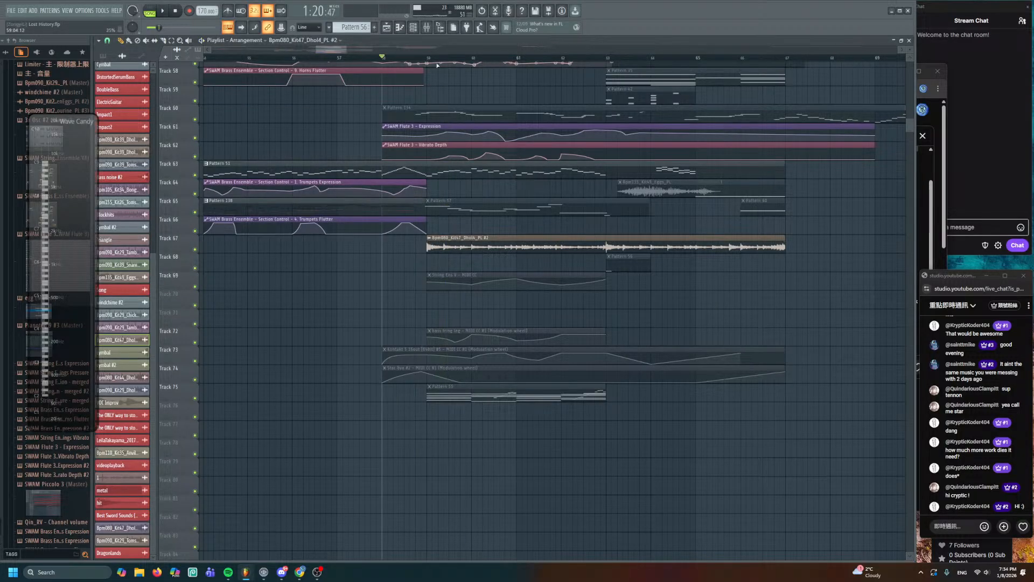
{"action": "left_click", "coordinate": [457, 231]}
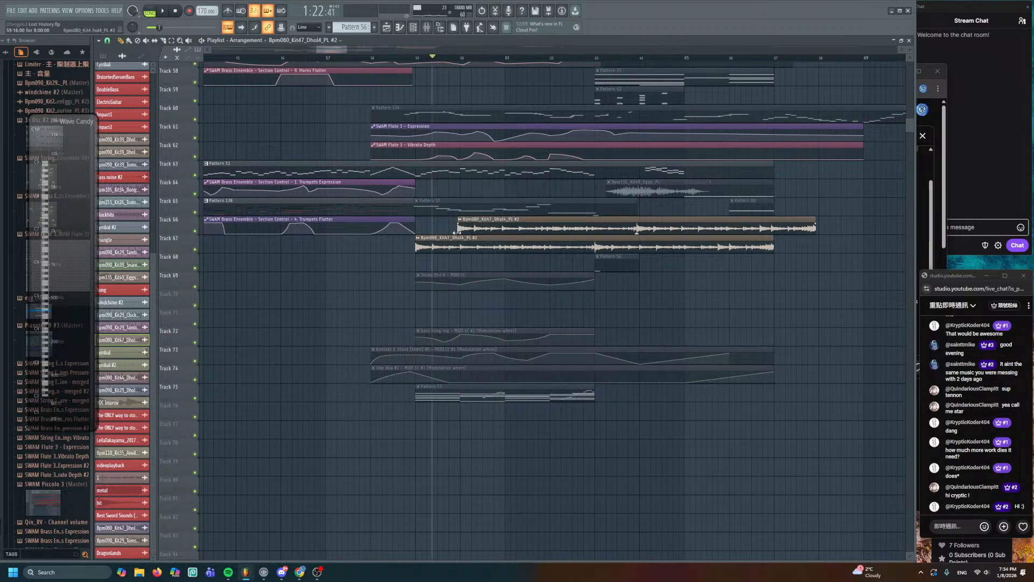
{"action": "left_click", "coordinate": [456, 232]}
{"action": "right_click", "coordinate": [468, 232]}
{"action": "double_click", "coordinate": [450, 243]}
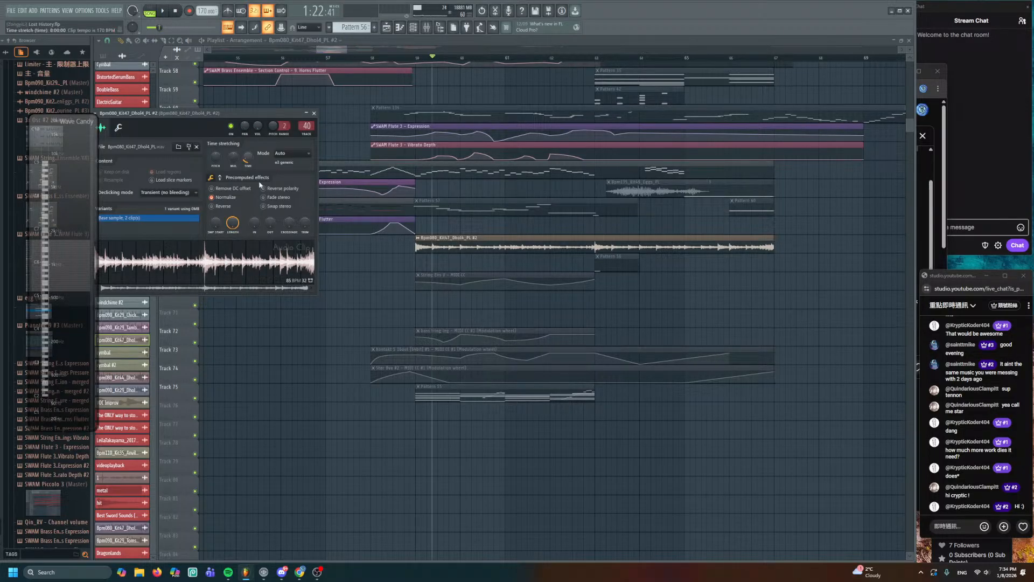
{"action": "left_click", "coordinate": [433, 248]}
- Reset the dhol channel's panning to centre again while previewing the song
{"action": "key", "text": "space"}
{"action": "key", "text": "space"}
{"action": "double_click", "coordinate": [434, 249]}
{"action": "right_click", "coordinate": [243, 132]}
{"action": "left_click", "coordinate": [256, 129]}
{"action": "right_click", "coordinate": [243, 133]}
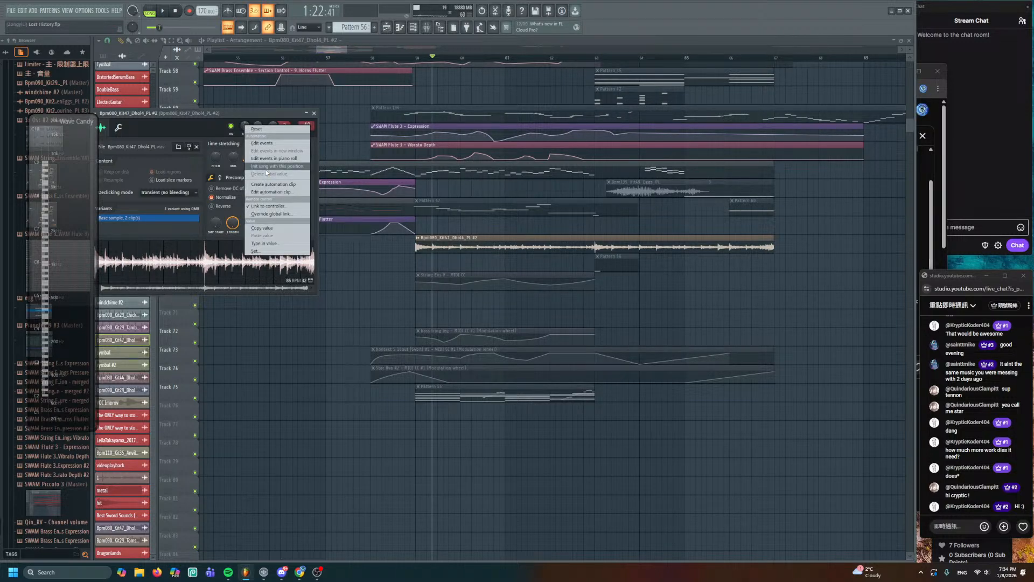
{"action": "left_click", "coordinate": [194, 132]}
{"action": "key", "text": "space"}
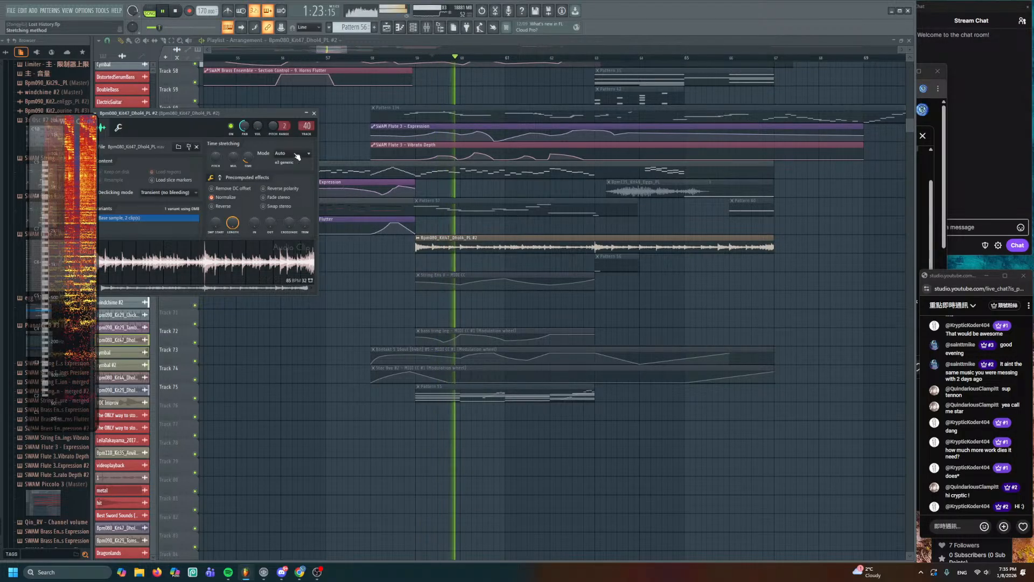
{"action": "left_click", "coordinate": [314, 113]}
- Solo Track 67 and choose Link to controller for the dhol channel's panning
{"action": "right_click", "coordinate": [195, 249]}
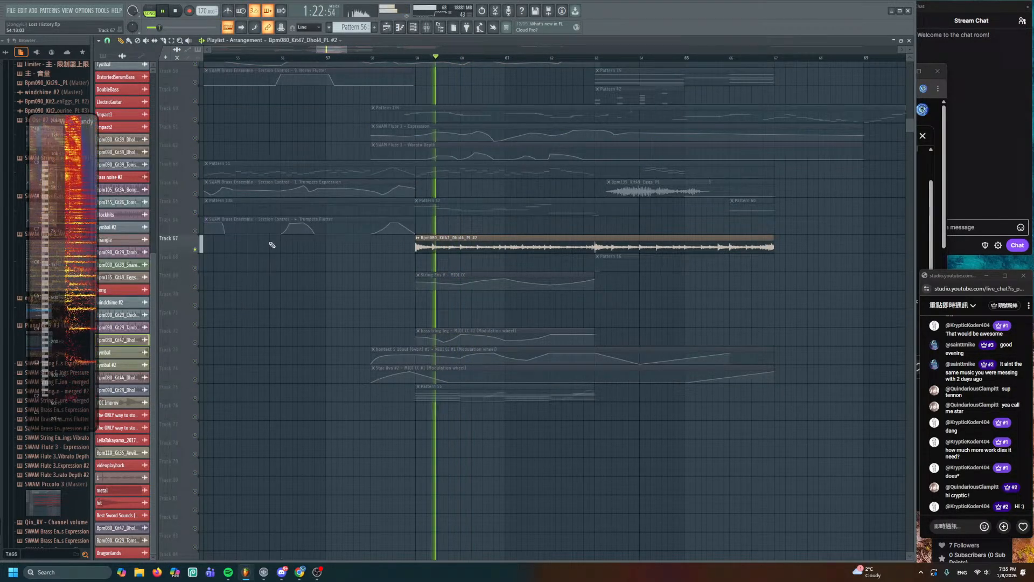
{"action": "key", "text": "space"}
{"action": "double_click", "coordinate": [440, 239]}
{"action": "key", "text": "space"}
{"action": "key", "text": "space"}
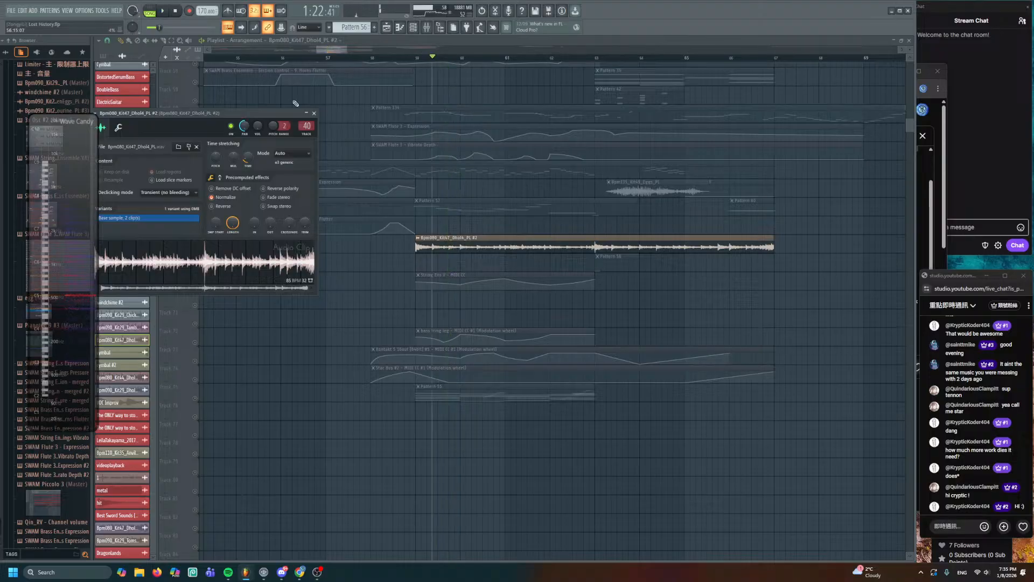
{"action": "right_click", "coordinate": [246, 128]}
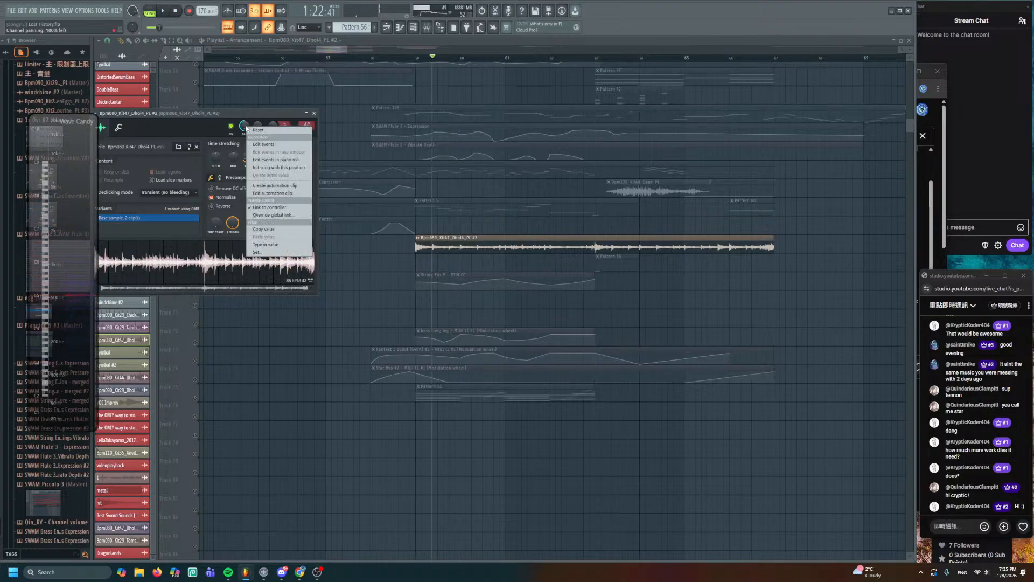
{"action": "left_click", "coordinate": [279, 208]}
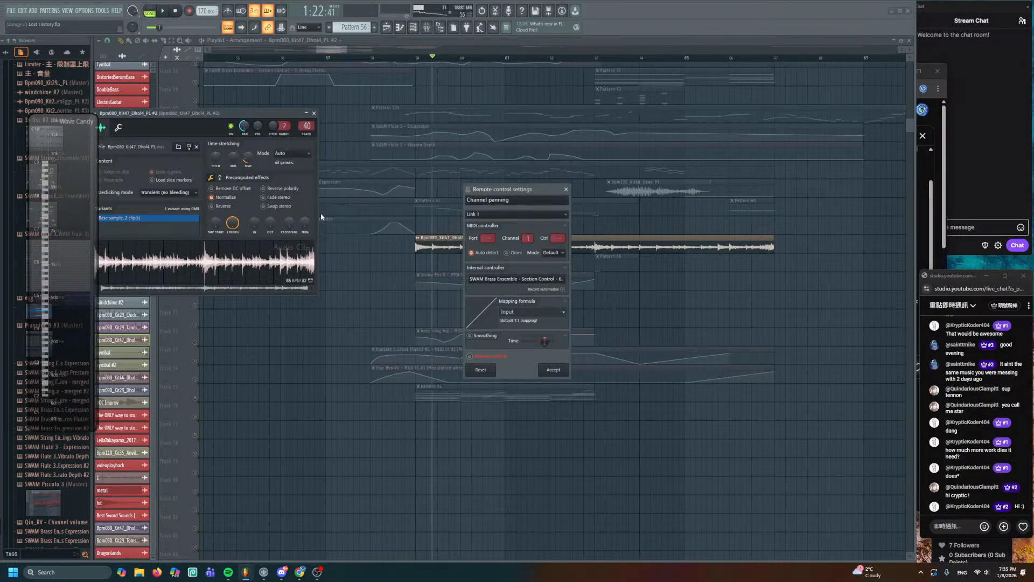
- Close the controller-link settings, reset the dhol panning to centre, and replay from bar 59
{"action": "left_click", "coordinate": [566, 189]}
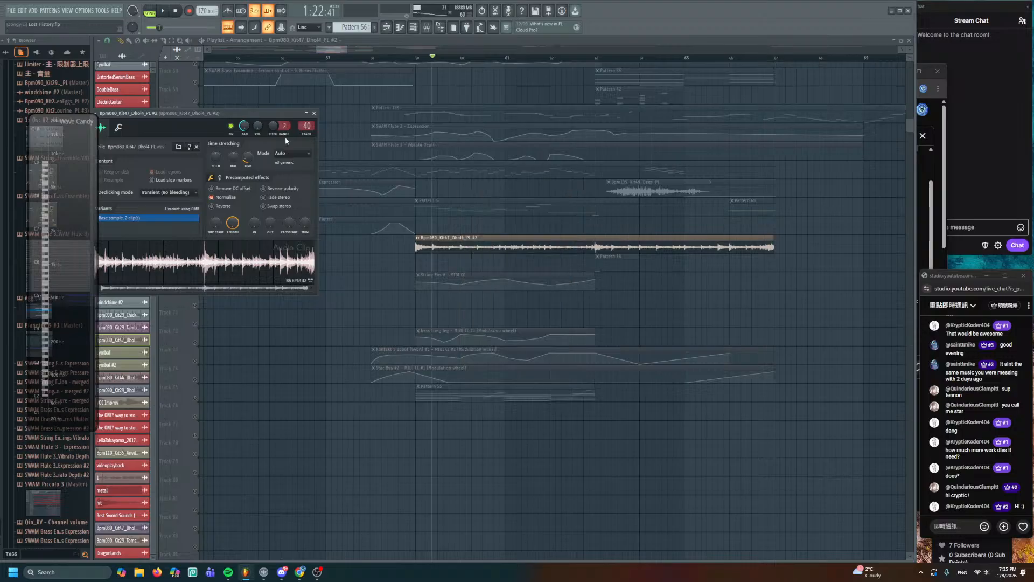
{"action": "right_click", "coordinate": [242, 129]}
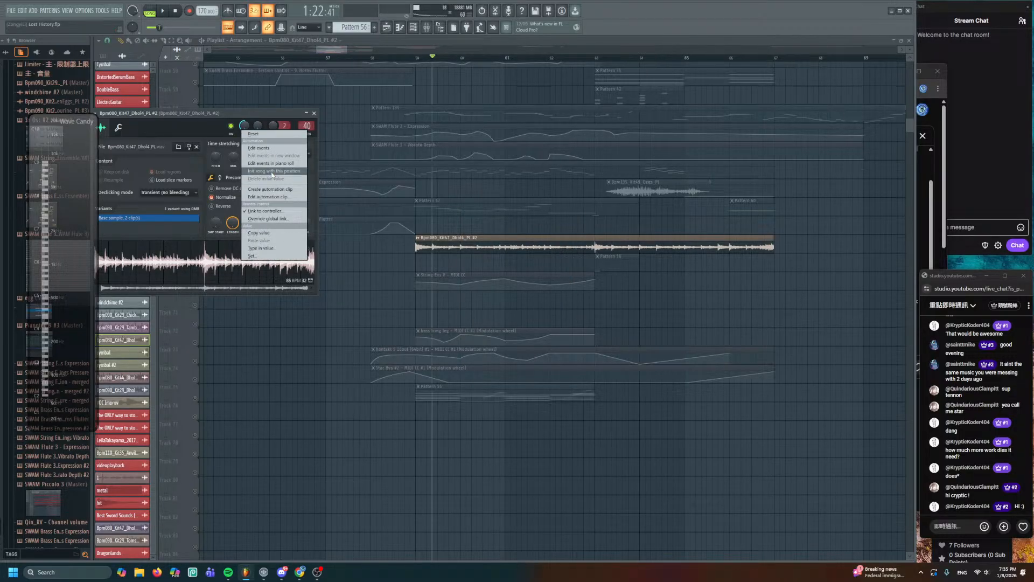
{"action": "right_click", "coordinate": [251, 129]}
{"action": "left_click", "coordinate": [253, 134]}
{"action": "right_click", "coordinate": [246, 127]}
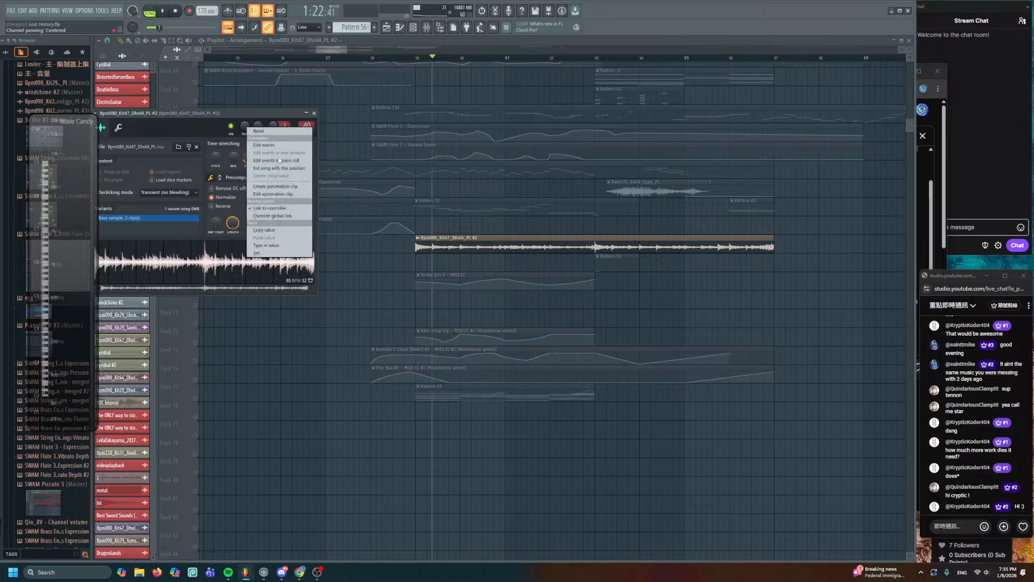
{"action": "left_click", "coordinate": [278, 170]}
{"action": "key", "text": "Escape"}
{"action": "key", "text": "space"}
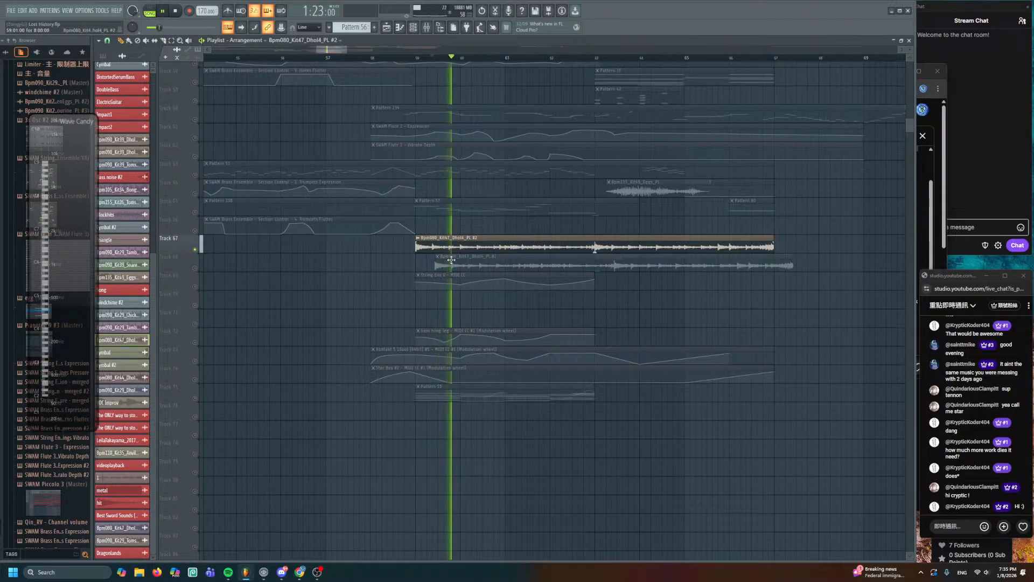
{"action": "double_click", "coordinate": [451, 243]}
{"action": "key", "text": "space"}
{"action": "key", "text": "space"}
{"action": "key", "text": "space"}
{"action": "key", "text": "space"}
{"action": "key", "text": "space"}
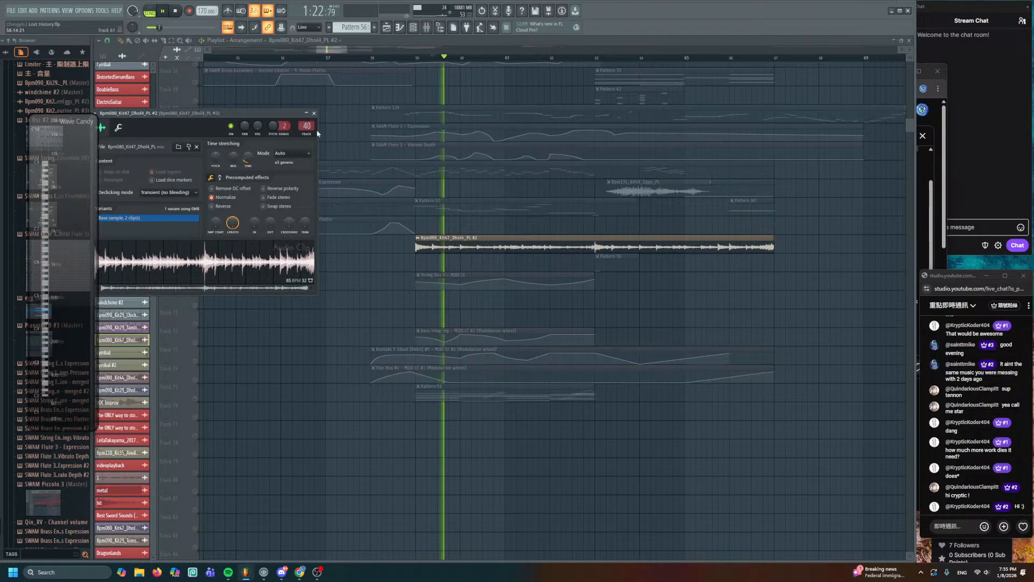
{"action": "key", "text": "Escape"}
- Check mixer track 40's Fruity Parametric EQ 2, then reopen the dhol clip's settings
{"action": "key", "text": "F9"}
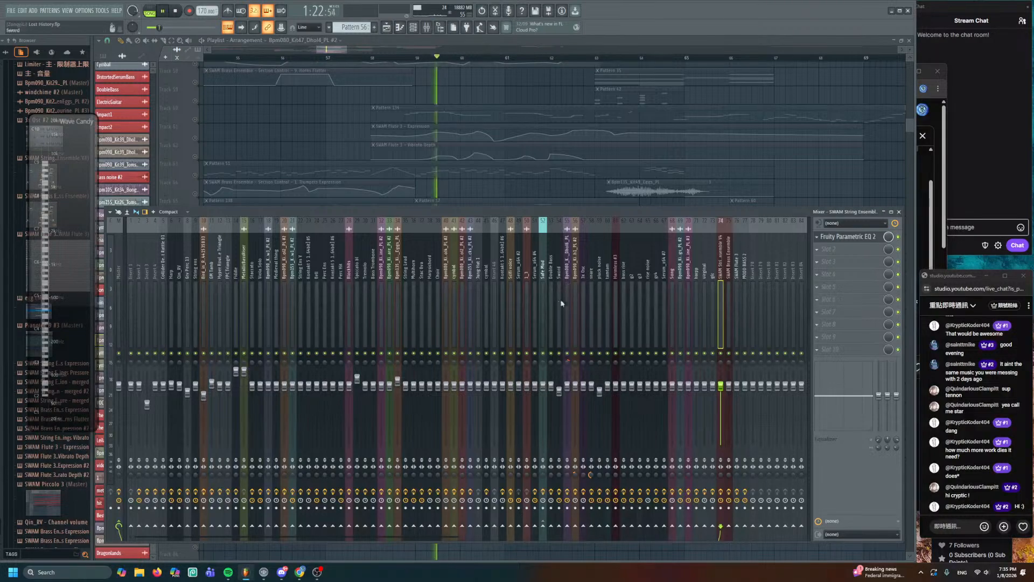
{"action": "left_click", "coordinate": [444, 257]}
{"action": "left_click", "coordinate": [833, 238]}
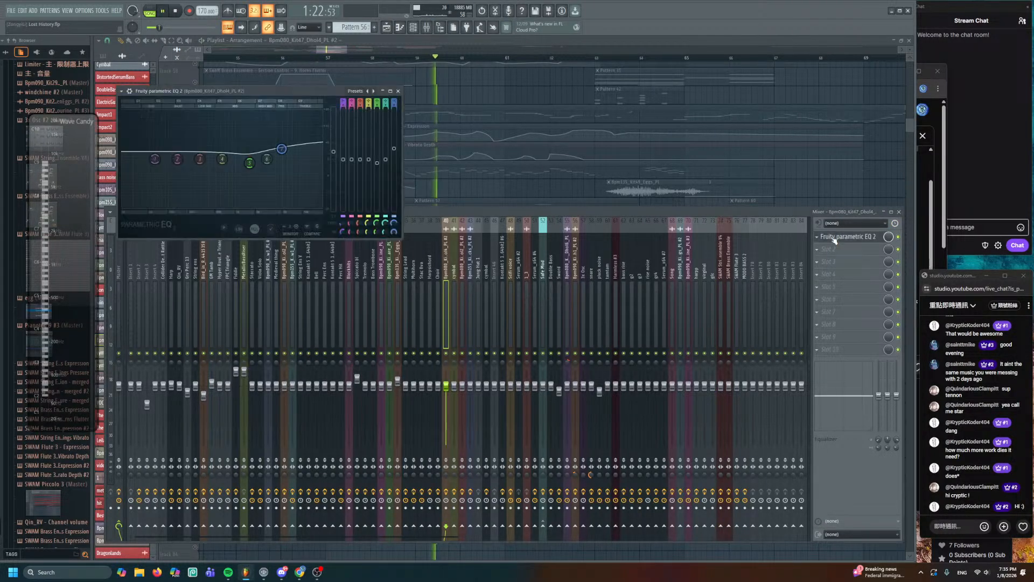
{"action": "left_click", "coordinate": [833, 239]}
{"action": "key", "text": "F9"}
{"action": "double_click", "coordinate": [493, 243]}
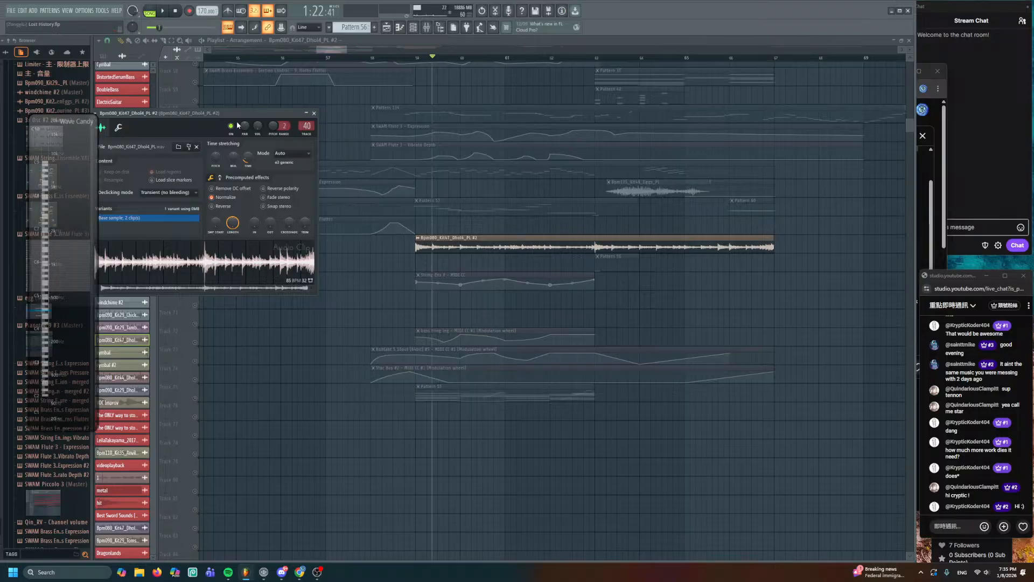
- Set the dhol sample's time-stretch mode to e3 generic and remove the current sample
{"action": "left_click_drag", "start_coordinate": [236, 119], "coordinate": [307, 134]}
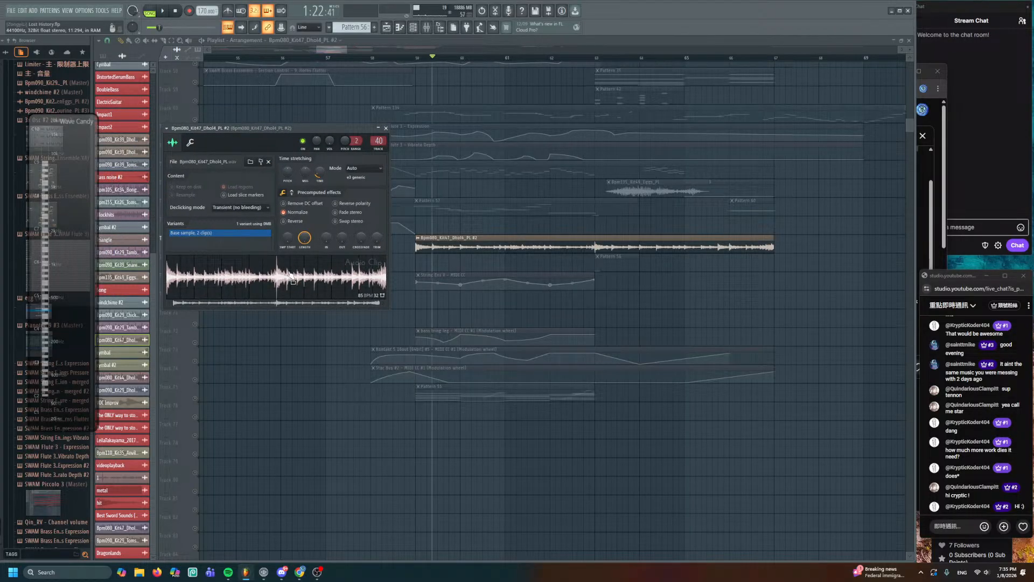
{"action": "left_click", "coordinate": [361, 174]}
{"action": "left_click", "coordinate": [360, 183]}
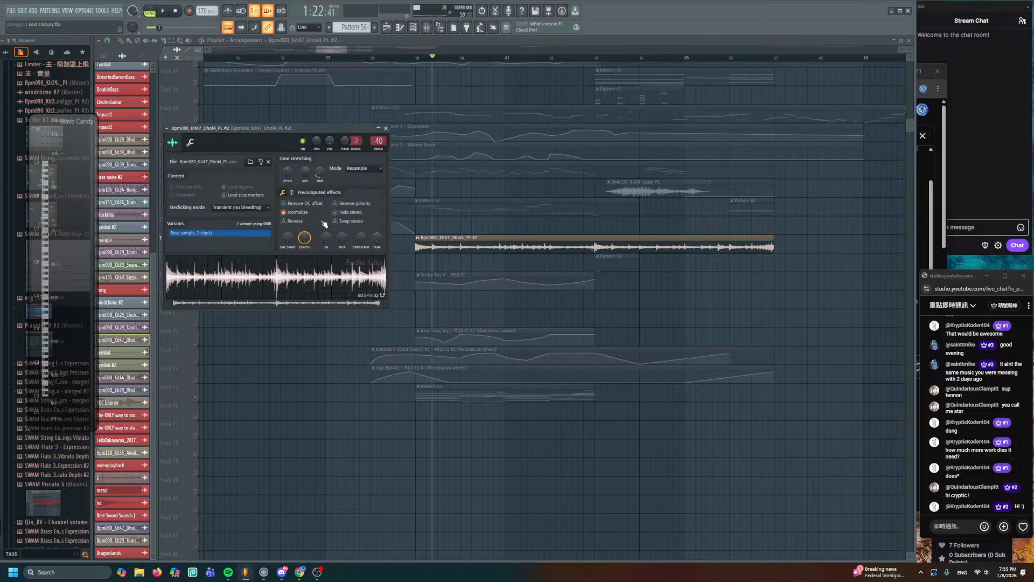
{"action": "left_click", "coordinate": [374, 173]}
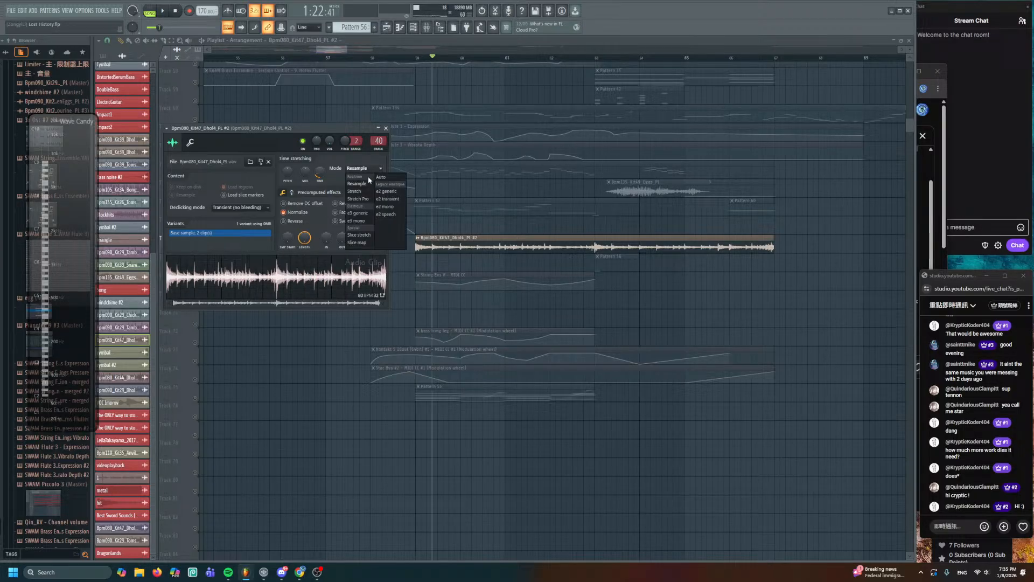
{"action": "left_click", "coordinate": [369, 213]}
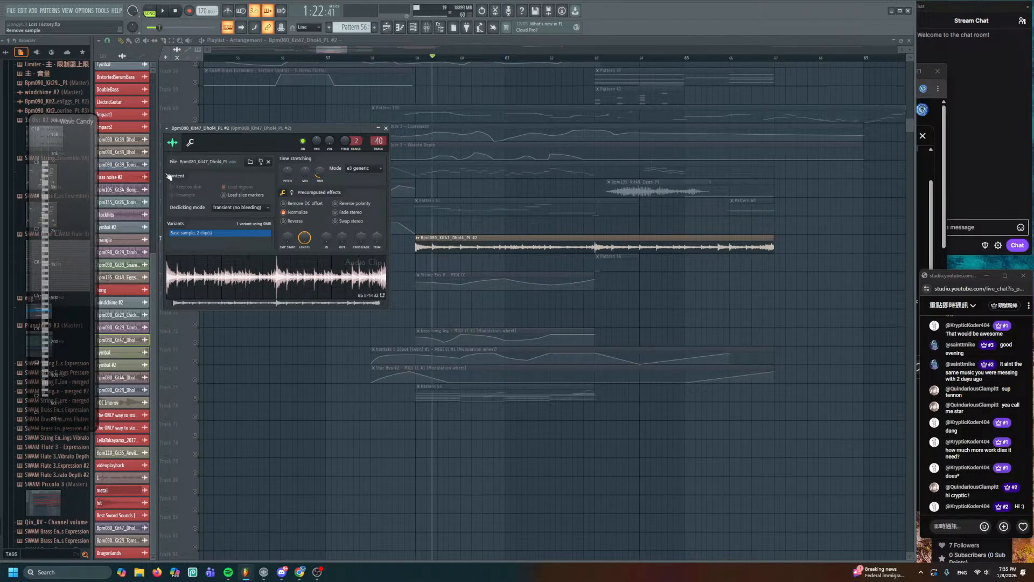
{"action": "left_click", "coordinate": [269, 162]}
- Load Bpm080_Kit47_Dhol4_PL.wav from D:\Audio Files\Stem\Kit47 4-4 080Bpm into the dhol channel
{"action": "left_click", "coordinate": [252, 163]}
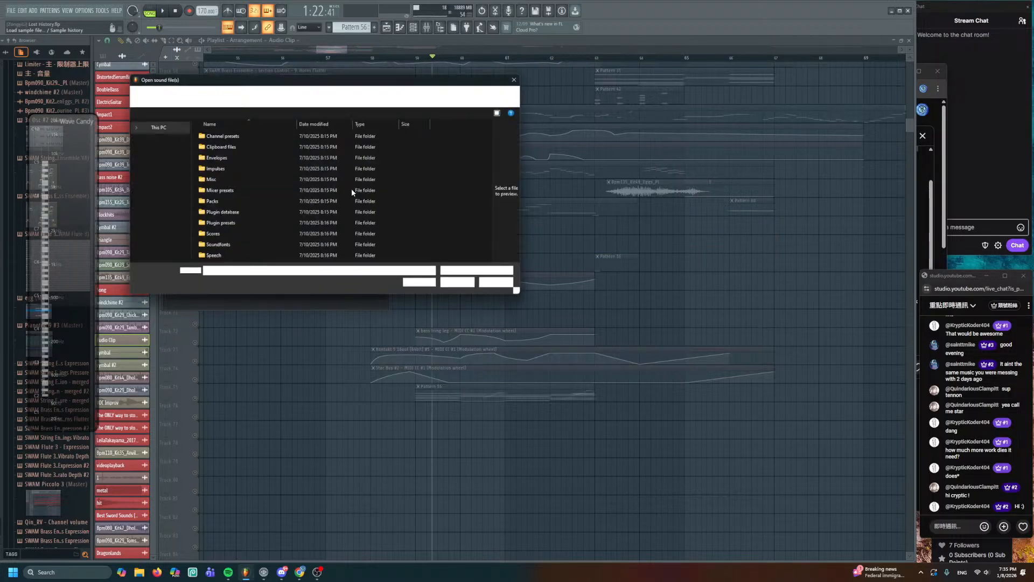
{"action": "scroll", "coordinate": [159, 222], "scroll_direction": "up", "scroll_amount": 2}
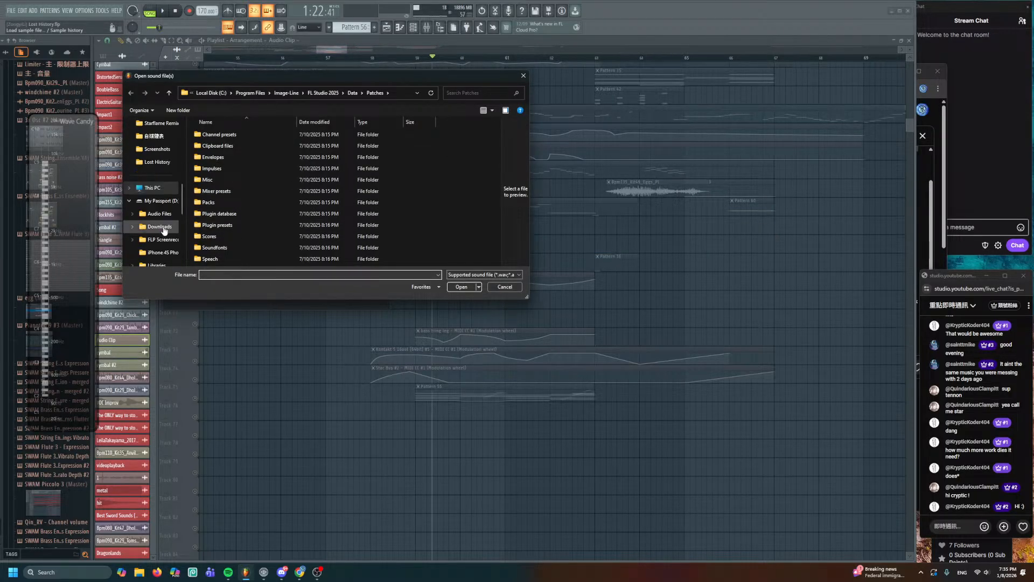
{"action": "left_click", "coordinate": [161, 214]}
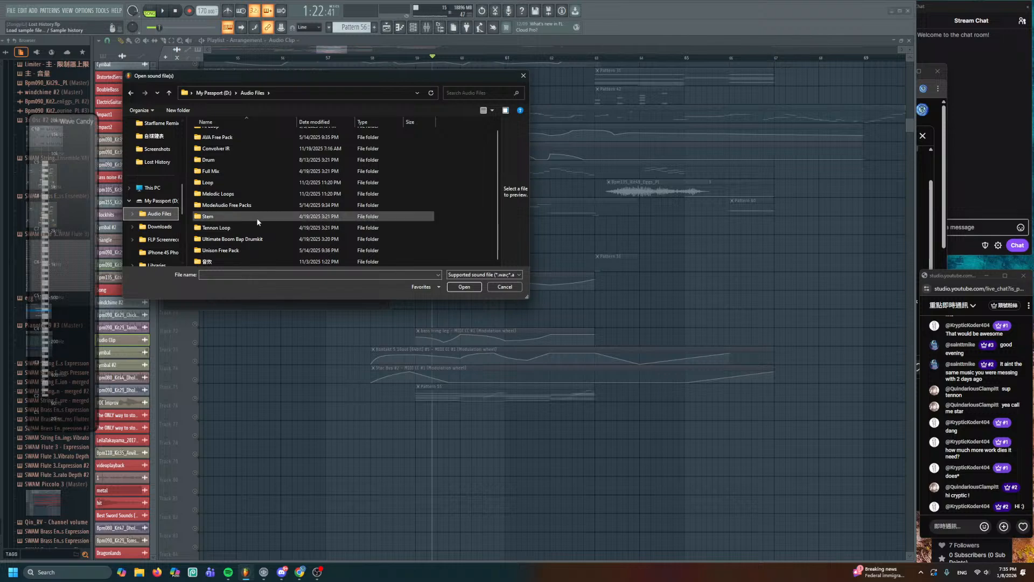
{"action": "double_click", "coordinate": [257, 218]}
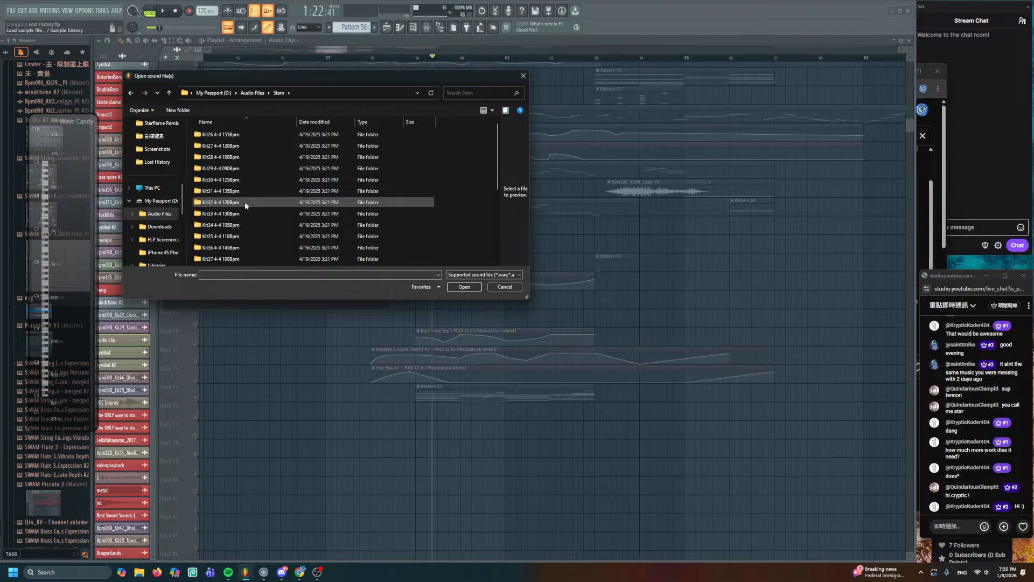
{"action": "scroll", "coordinate": [238, 234], "scroll_direction": "down", "scroll_amount": 3}
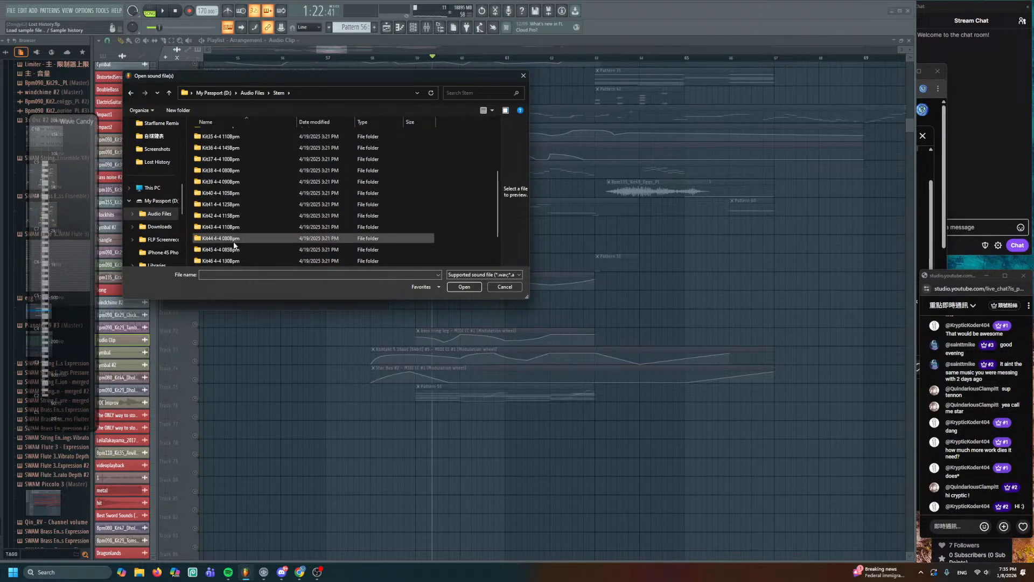
{"action": "scroll", "coordinate": [234, 244], "scroll_direction": "down", "scroll_amount": 1}
{"action": "double_click", "coordinate": [236, 241]}
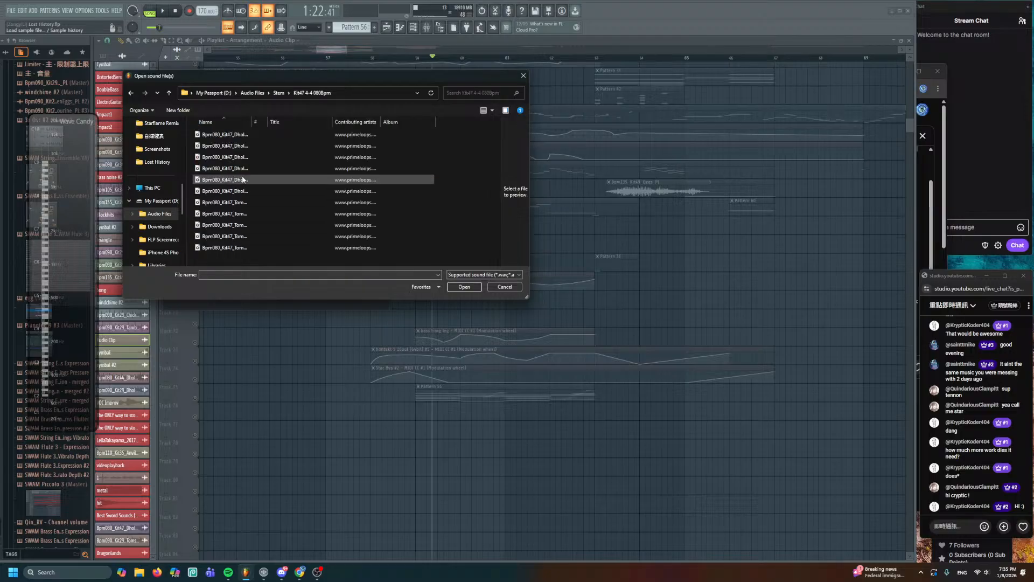
{"action": "left_click_drag", "start_coordinate": [252, 123], "coordinate": [323, 122]}
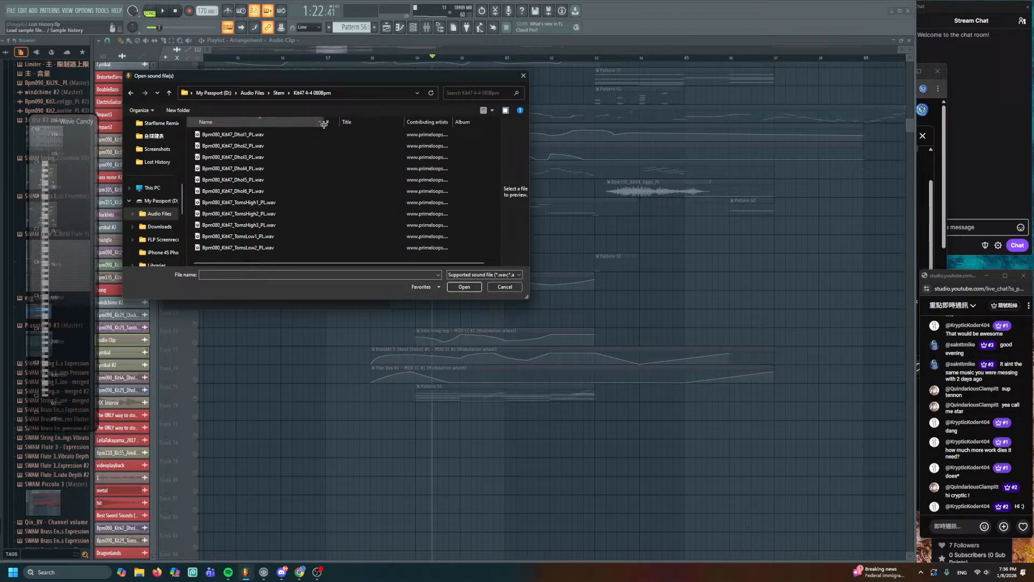
{"action": "double_click", "coordinate": [259, 168]}
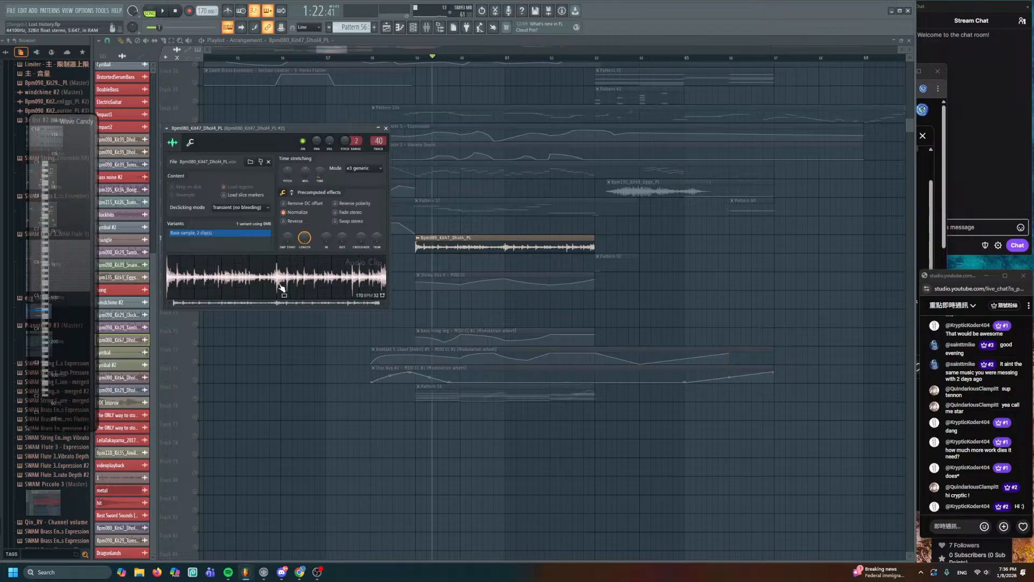
- Reset the Dhol4 channel's volume to default and audition the new dhol
{"action": "key", "text": "Escape"}
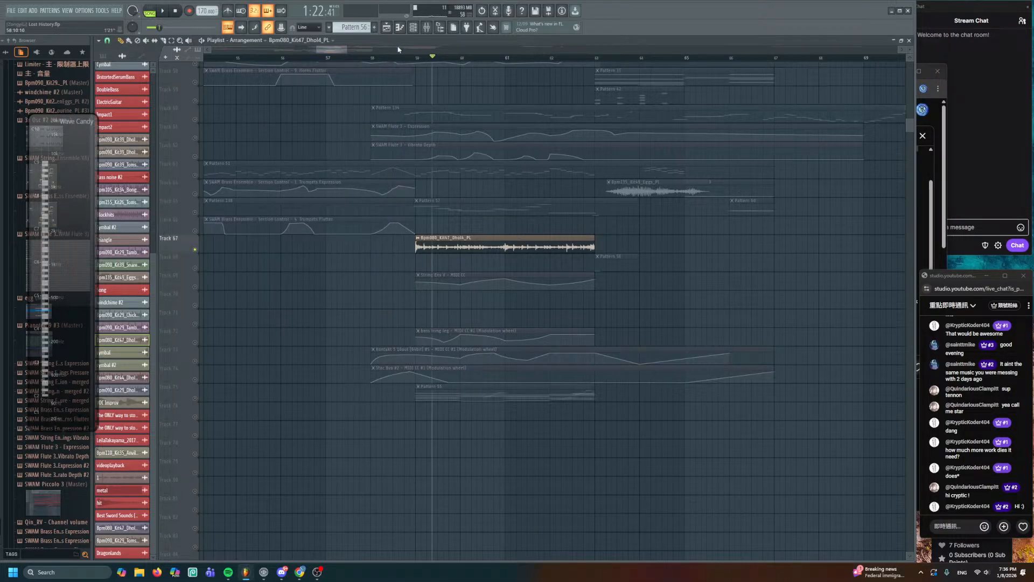
{"action": "left_click", "coordinate": [413, 30]}
{"action": "key", "text": "Escape"}
{"action": "double_click", "coordinate": [469, 247]}
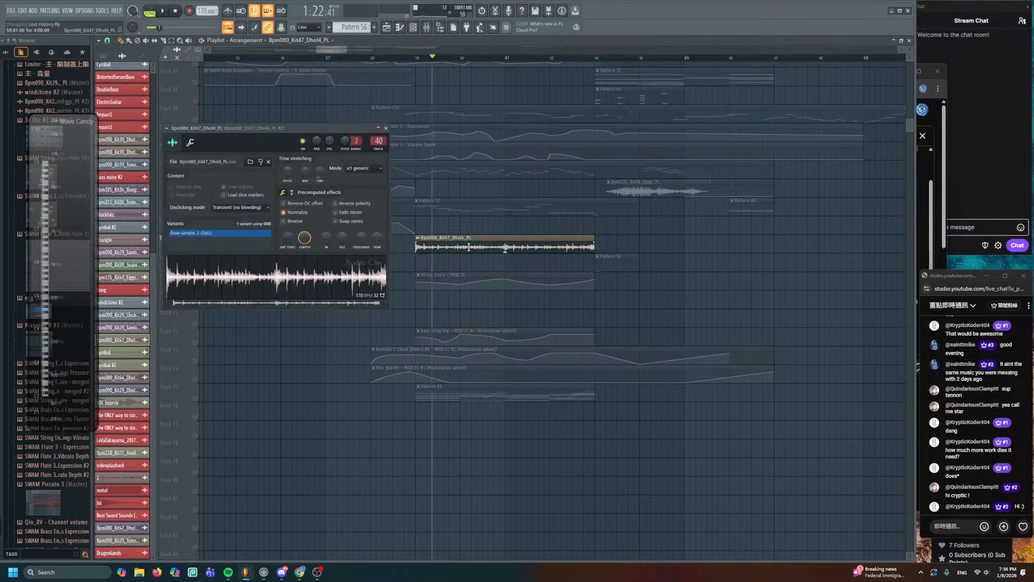
{"action": "right_click", "coordinate": [328, 141]}
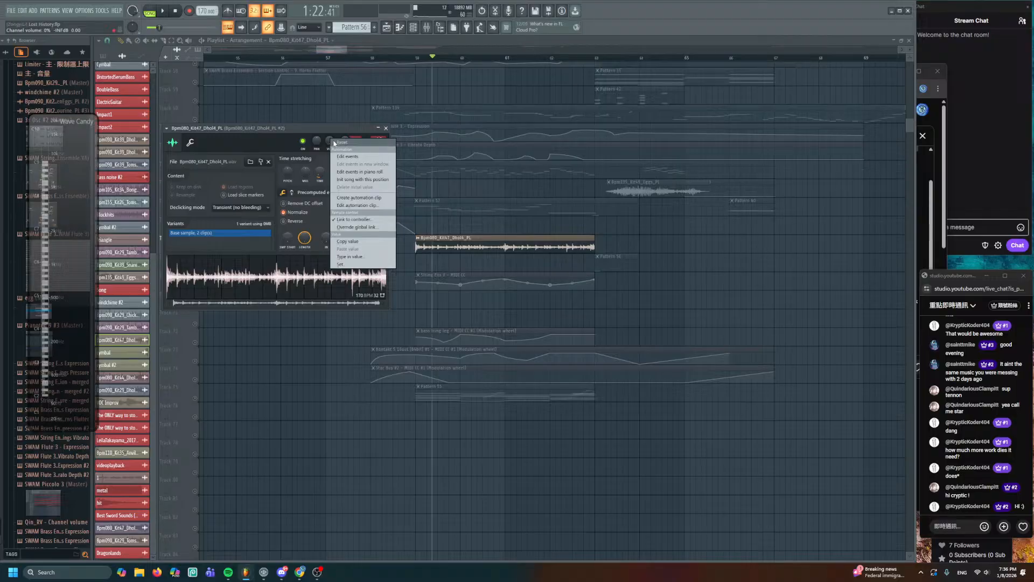
{"action": "left_click", "coordinate": [334, 143]}
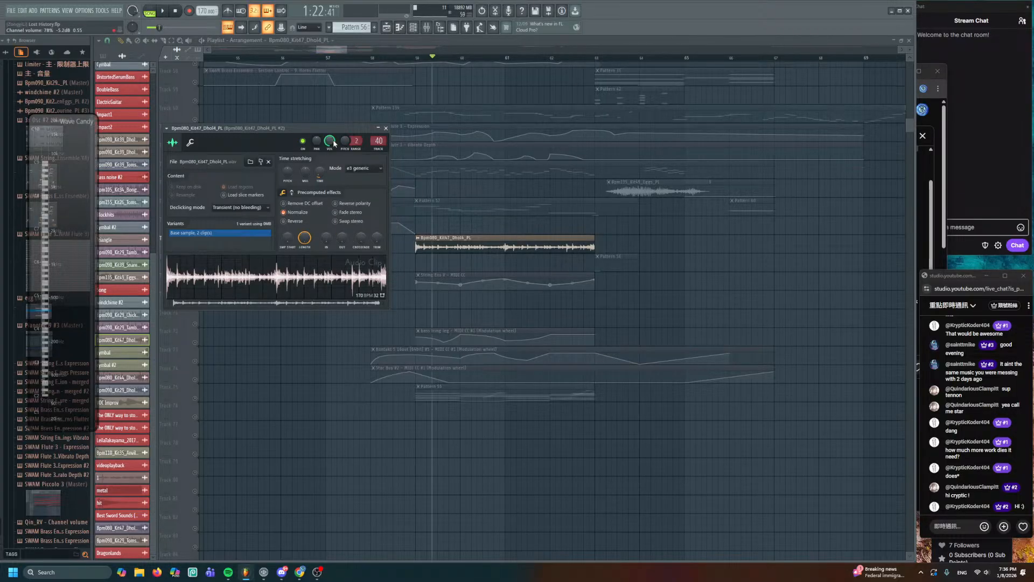
{"action": "key", "text": "space"}
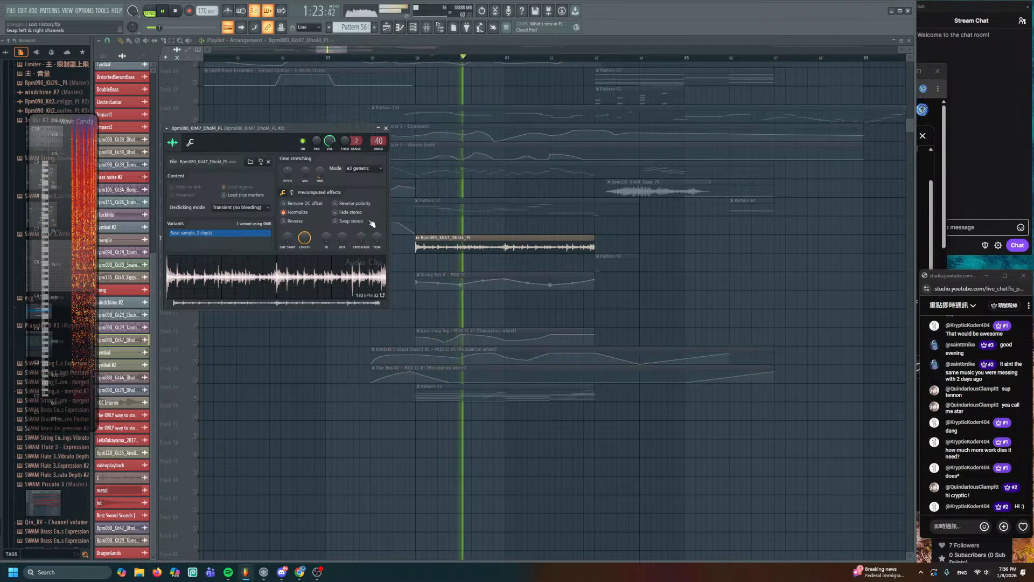
{"action": "key", "text": "space"}
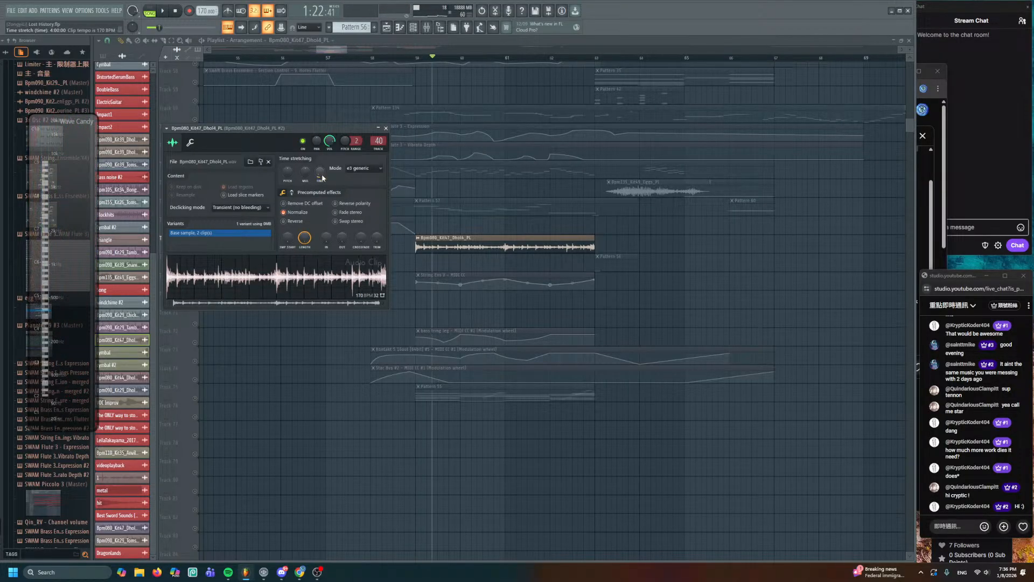
- Stretch the Dhol4 clip longer, audition Track 67 soloed, then unsolo and play from bar 59
{"action": "left_click_drag", "start_coordinate": [320, 174], "coordinate": [319, 152]}
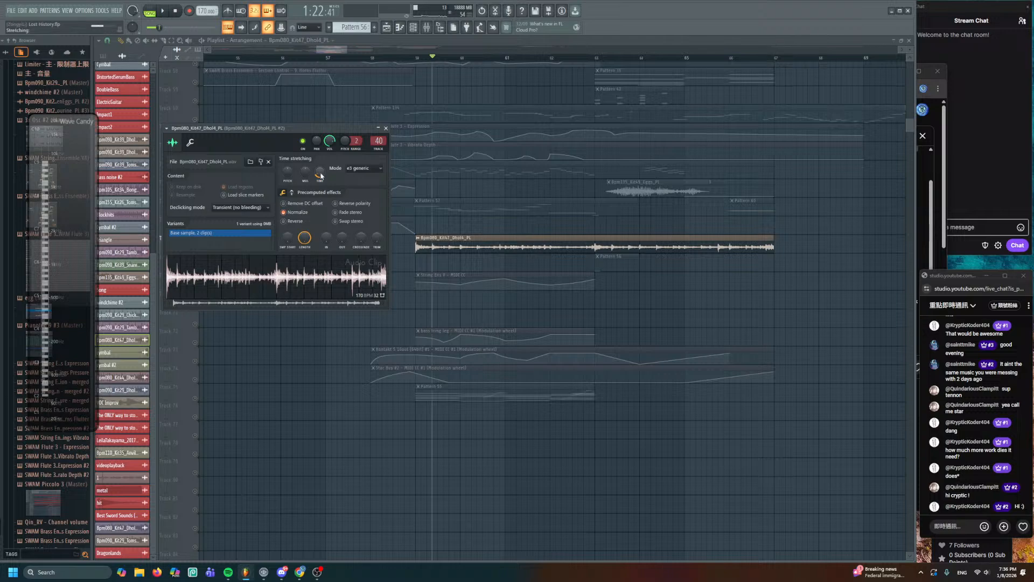
{"action": "key", "text": "space"}
{"action": "right_click", "coordinate": [401, 263]}
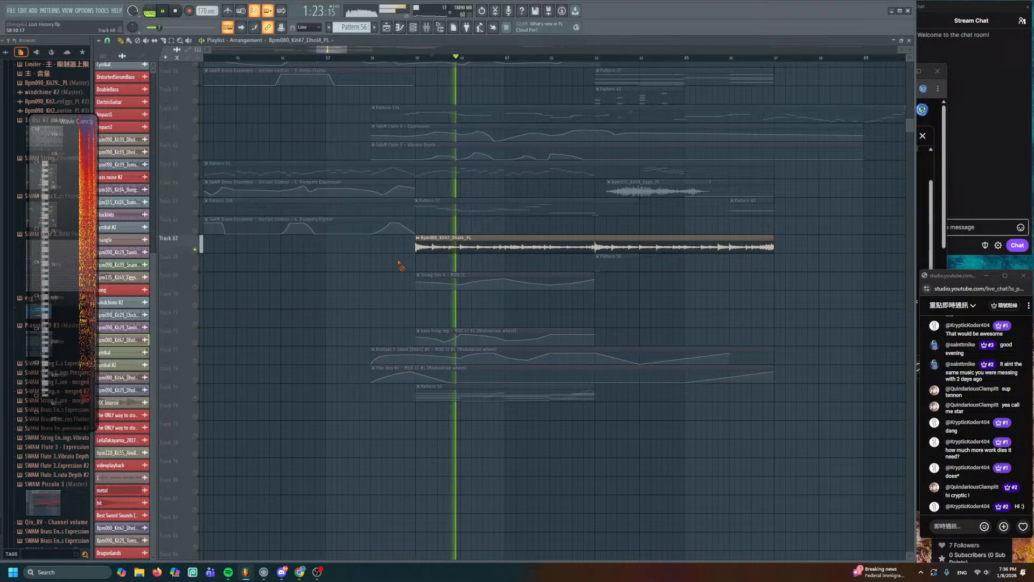
{"action": "double_click", "coordinate": [426, 242]}
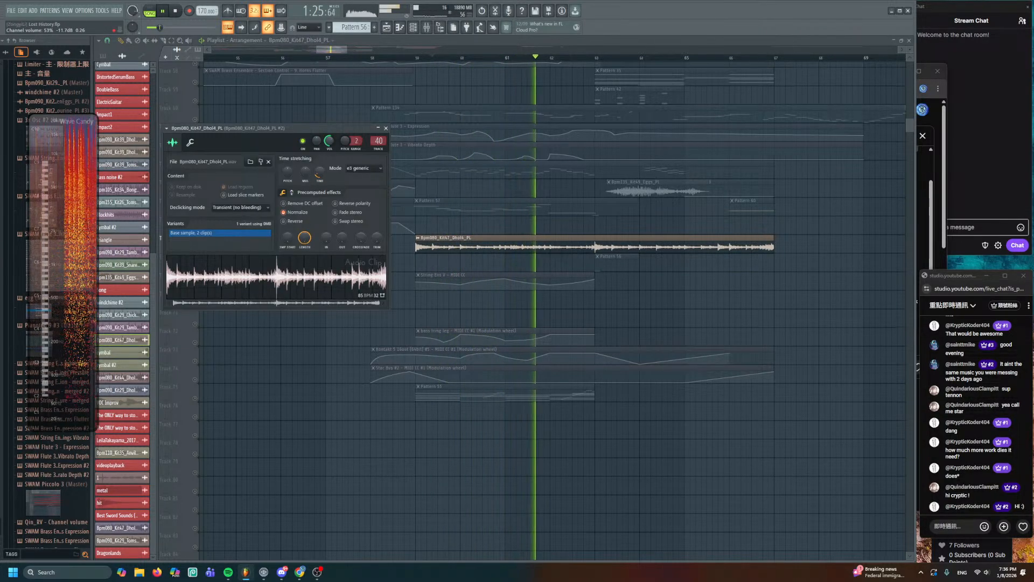
{"action": "right_click", "coordinate": [448, 220]}
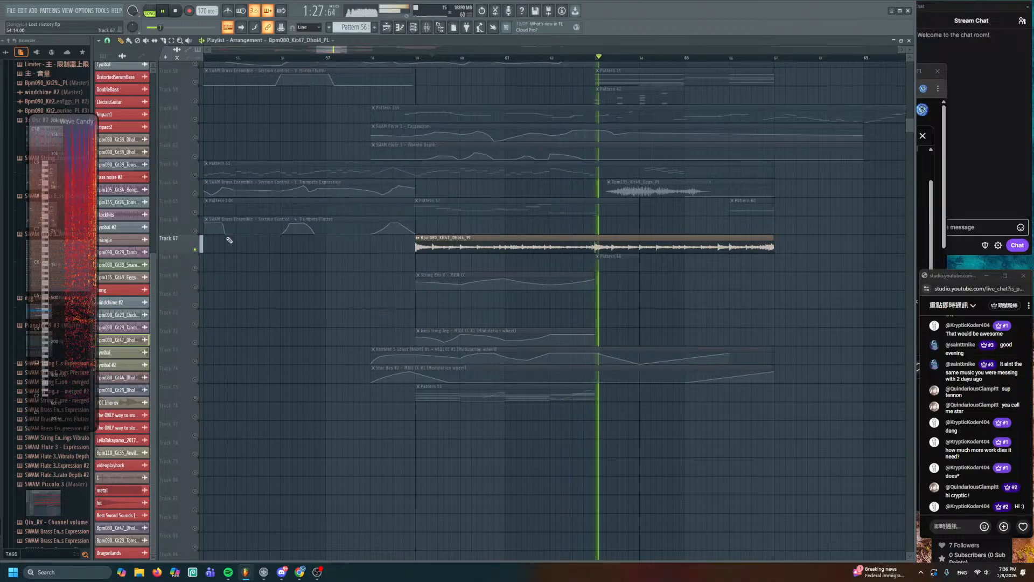
{"action": "key", "text": "space"}
{"action": "right_click", "coordinate": [195, 249]}
{"action": "left_click", "coordinate": [412, 59]}
{"action": "key", "text": "space"}
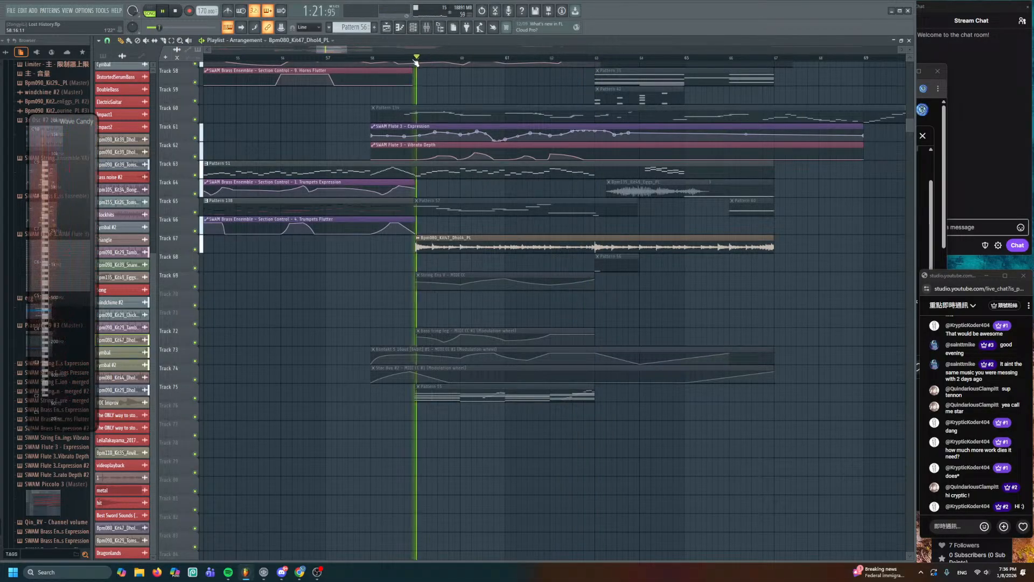
- Adjust the Dhol4 channel volume, then mute the Dhol4 clip on Track 67
{"action": "double_click", "coordinate": [457, 241]}
{"action": "left_click_drag", "start_coordinate": [331, 142], "coordinate": [330, 178]}
{"action": "right_click", "coordinate": [331, 142]}
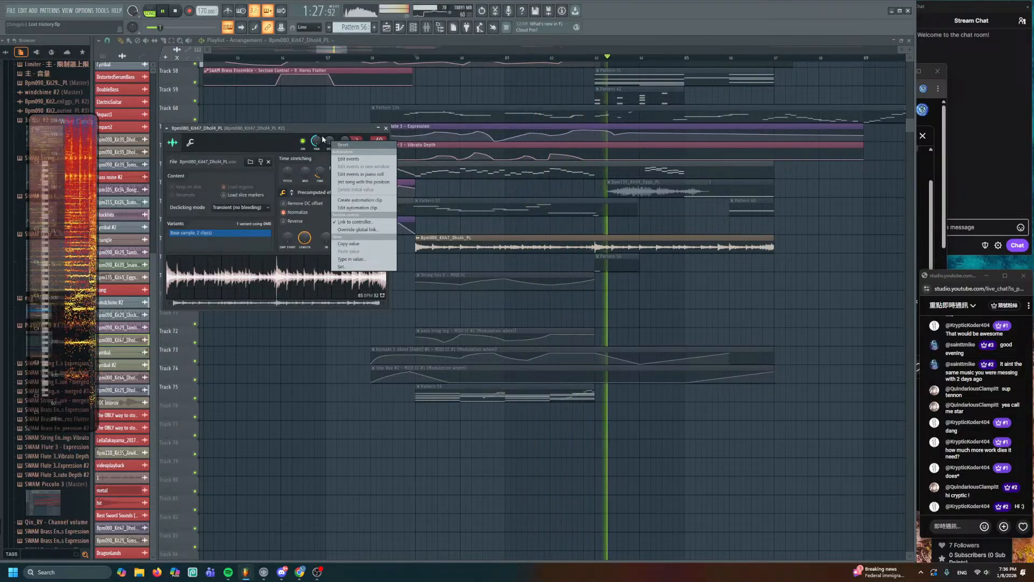
{"action": "left_click", "coordinate": [332, 111]}
{"action": "key", "text": "Escape"}
{"action": "key", "text": "space"}
{"action": "double_click", "coordinate": [452, 248]}
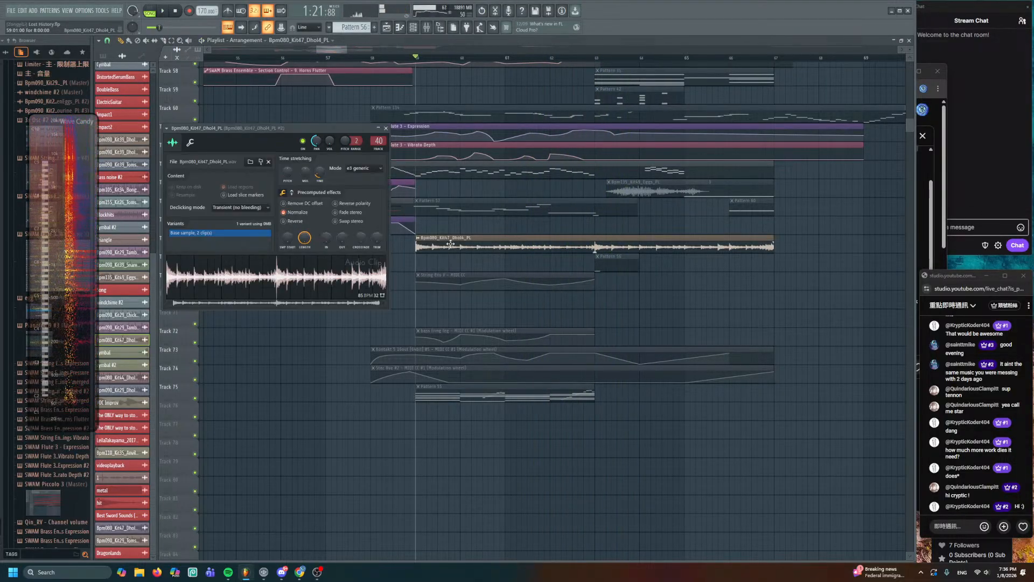
{"action": "right_click", "coordinate": [330, 141]}
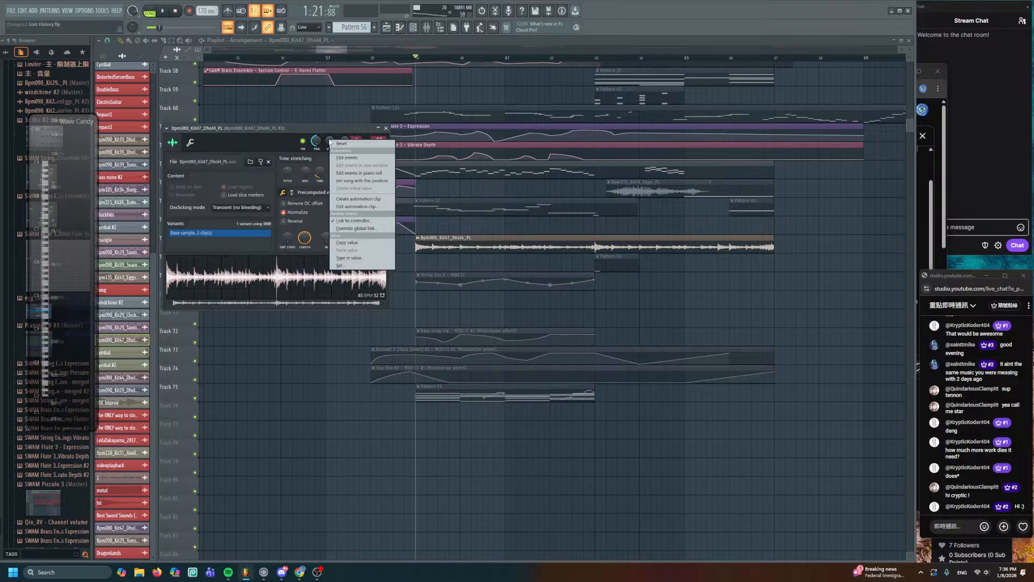
{"action": "left_click", "coordinate": [385, 128]}
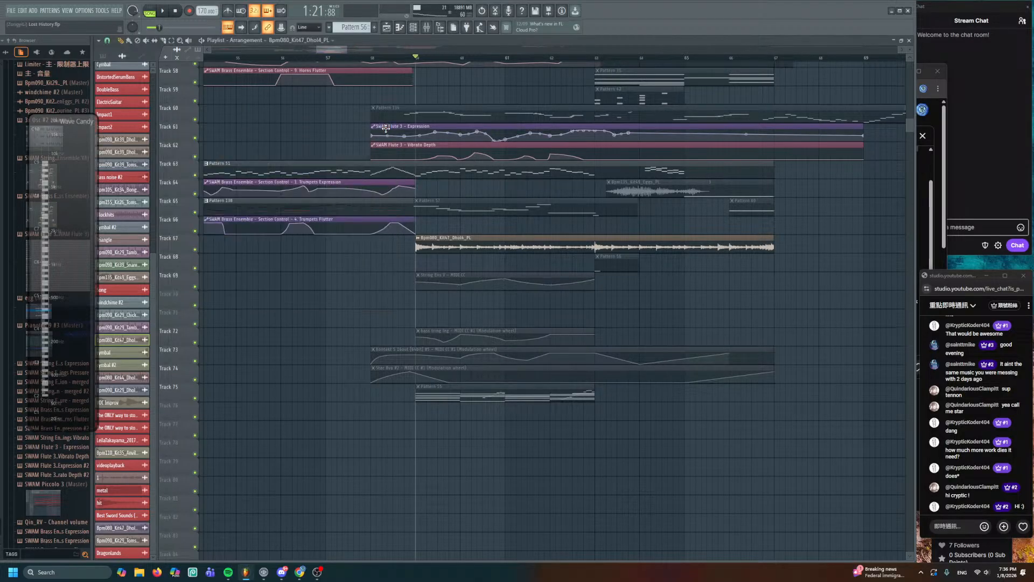
{"action": "left_click", "coordinate": [467, 249]}
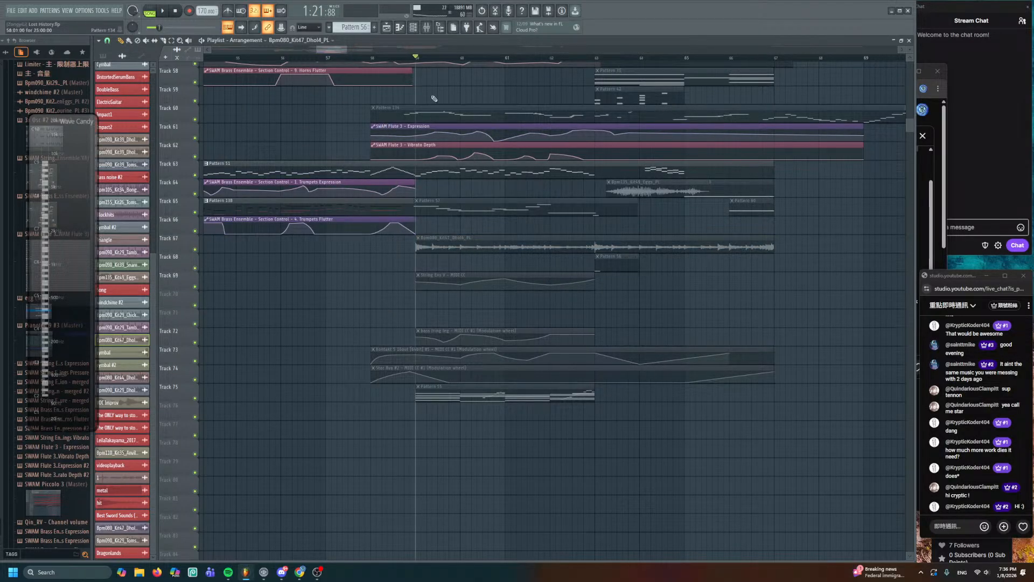
- Add a new Sampler channel to the Unsorted group of the Channel Rack
{"action": "left_click", "coordinate": [417, 29]}
{"action": "left_click", "coordinate": [185, 42]}
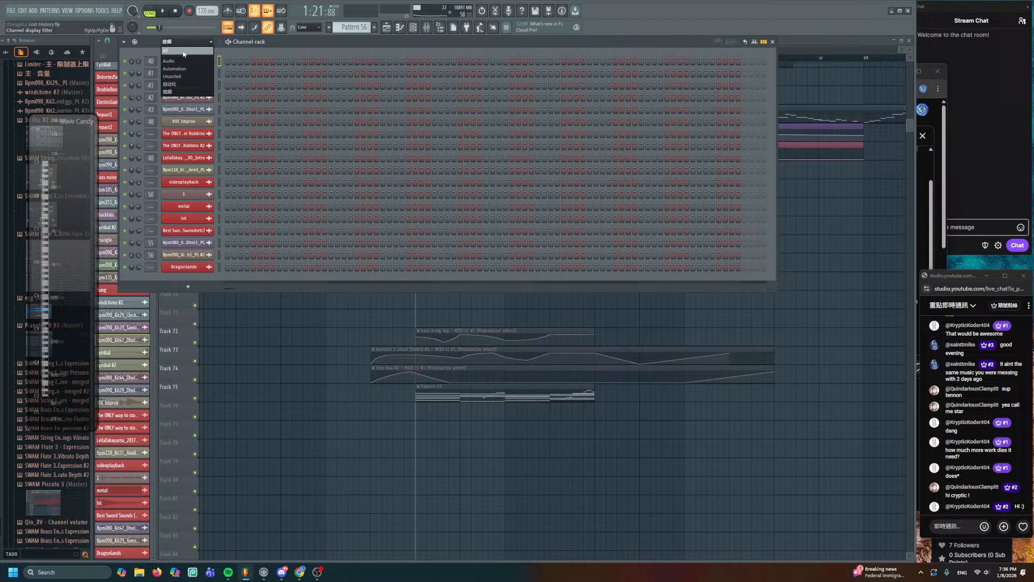
{"action": "left_click", "coordinate": [176, 80]}
{"action": "scroll", "coordinate": [206, 310], "scroll_direction": "down", "scroll_amount": 3}
{"action": "scroll", "coordinate": [206, 309], "scroll_direction": "down", "scroll_amount": 10}
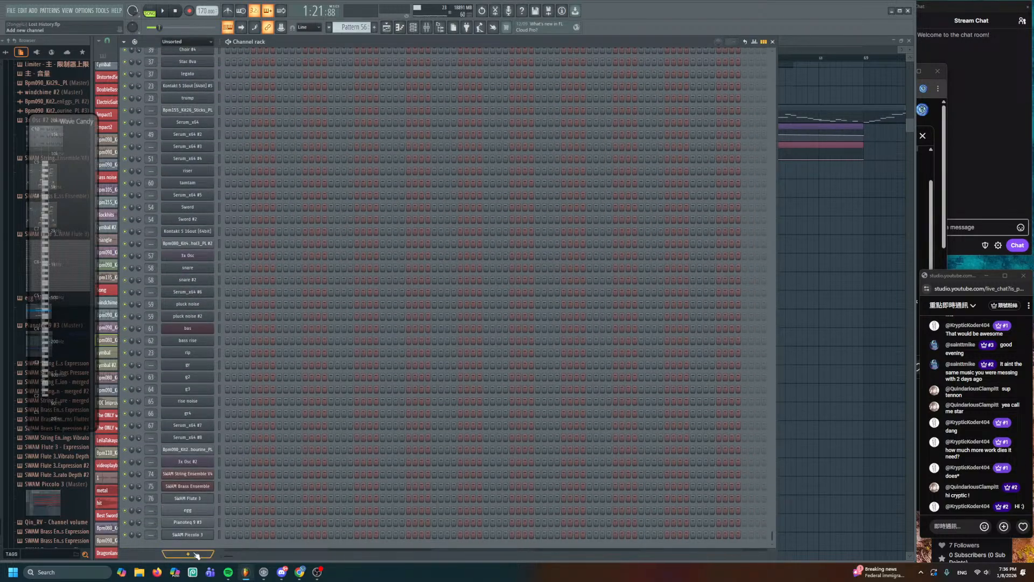
{"action": "left_click", "coordinate": [197, 555]}
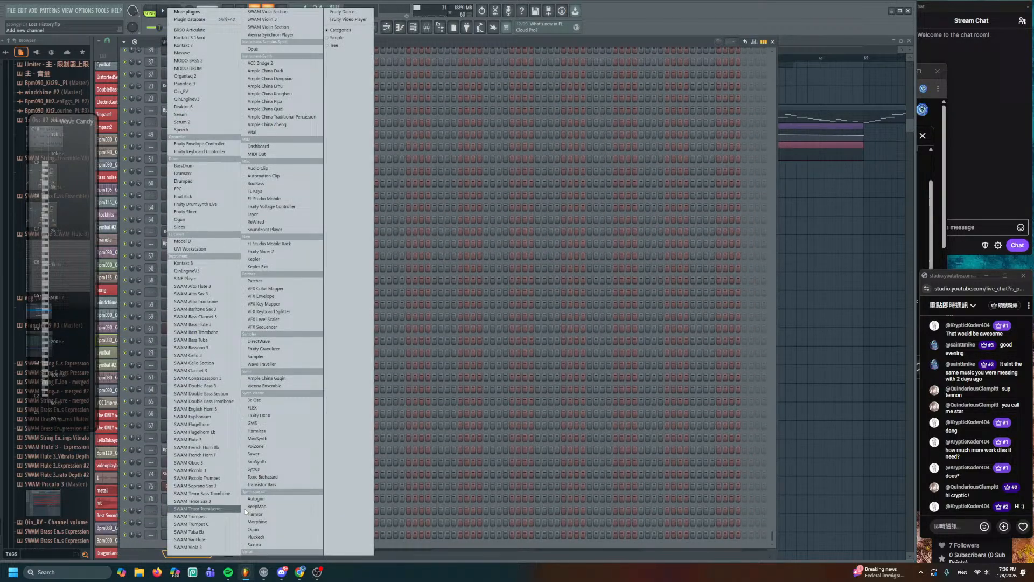
{"action": "left_click", "coordinate": [269, 356]}
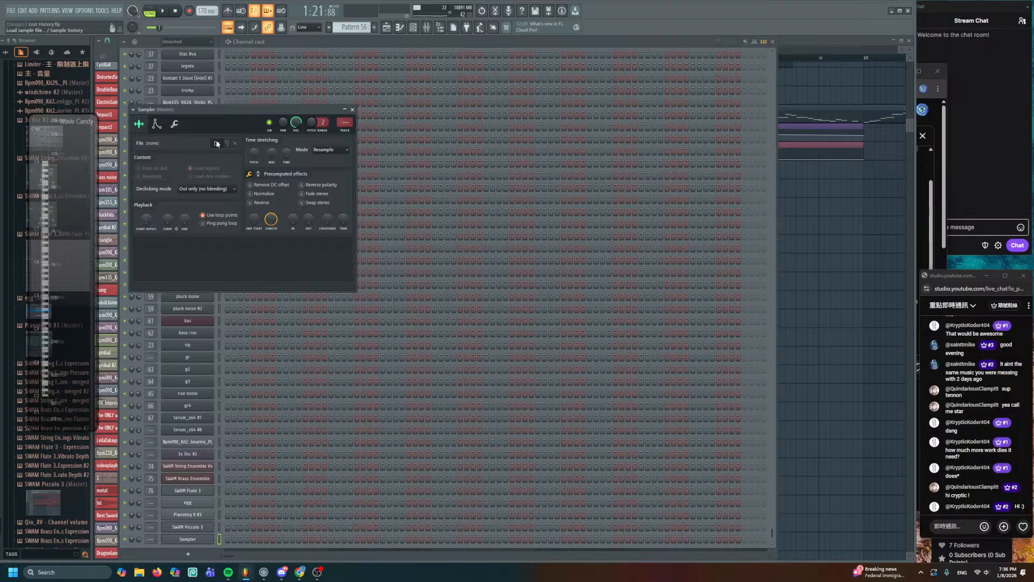
- Load Bpm080_Kit47_Dhol4_PL.wav into the sampler and drag its clip onto Track 70
{"action": "left_click", "coordinate": [216, 143]}
{"action": "left_click", "coordinate": [284, 169]}
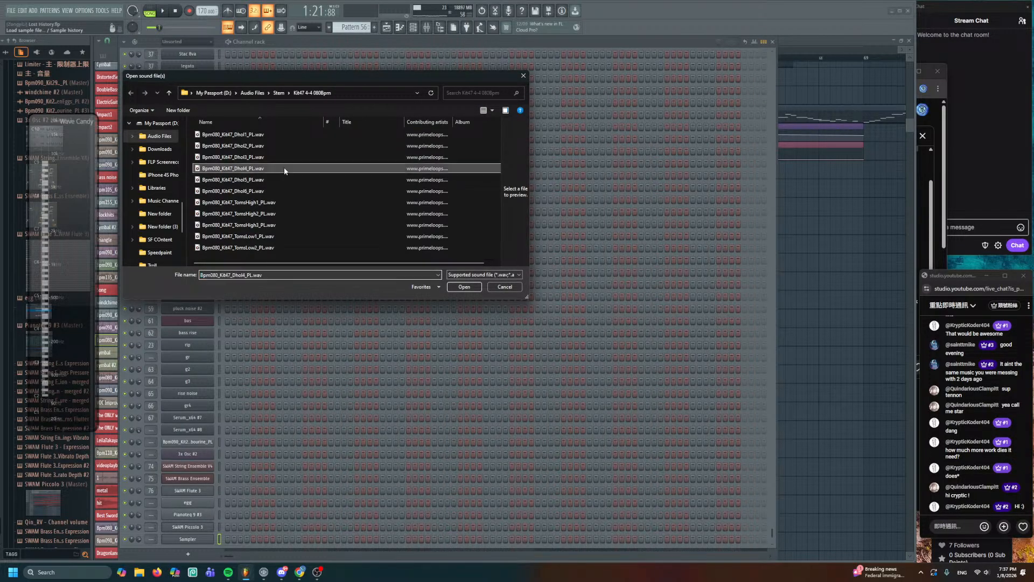
{"action": "double_click", "coordinate": [284, 168]}
{"action": "left_click_drag", "start_coordinate": [297, 269], "coordinate": [440, 309]}
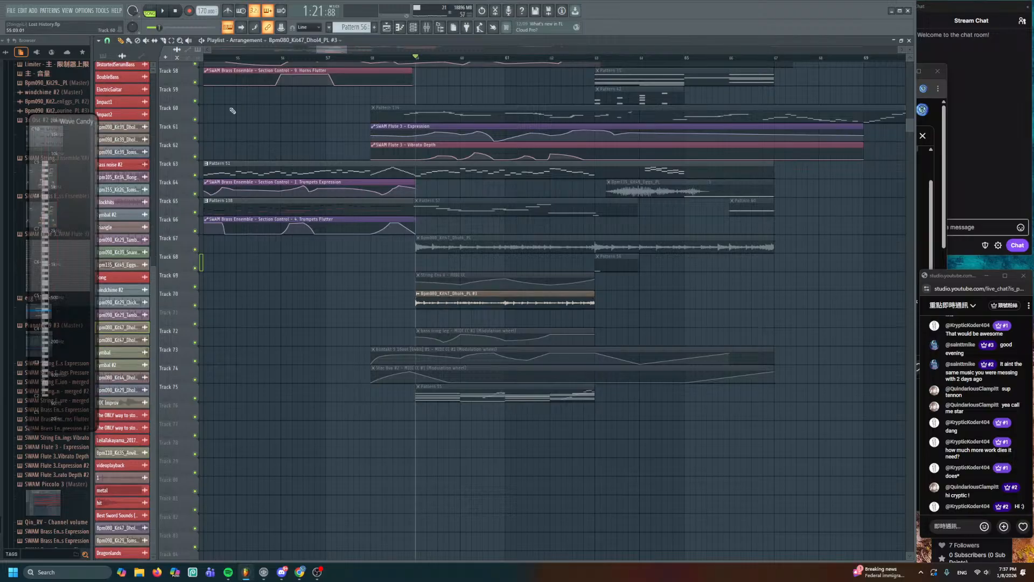
- Stretch the Track 70 Dhol4 clip to span bars 59–67 like Track 67, then play
{"action": "double_click", "coordinate": [574, 297]}
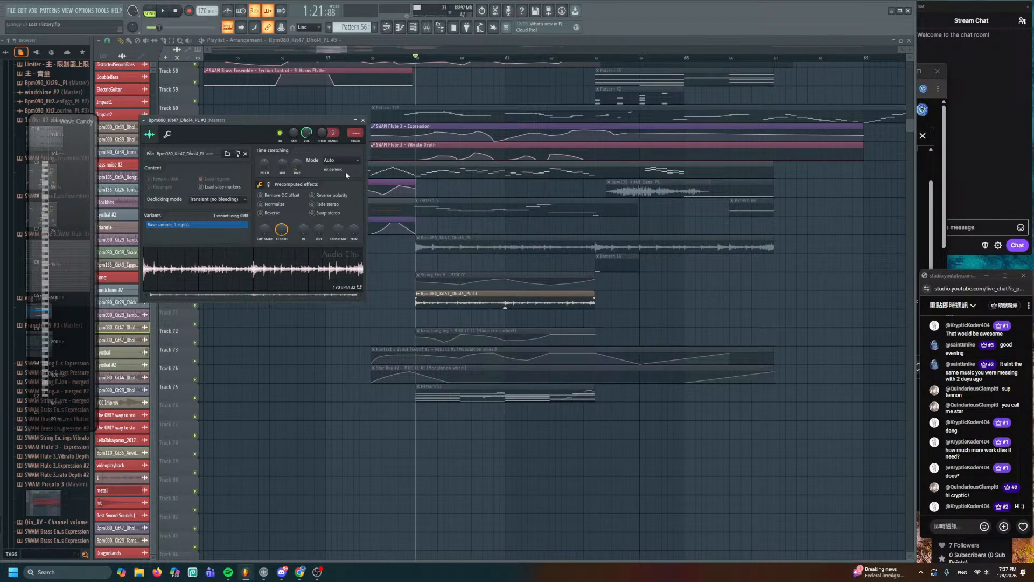
{"action": "left_click", "coordinate": [596, 303]}
{"action": "left_click_drag", "start_coordinate": [595, 298], "coordinate": [775, 303]}
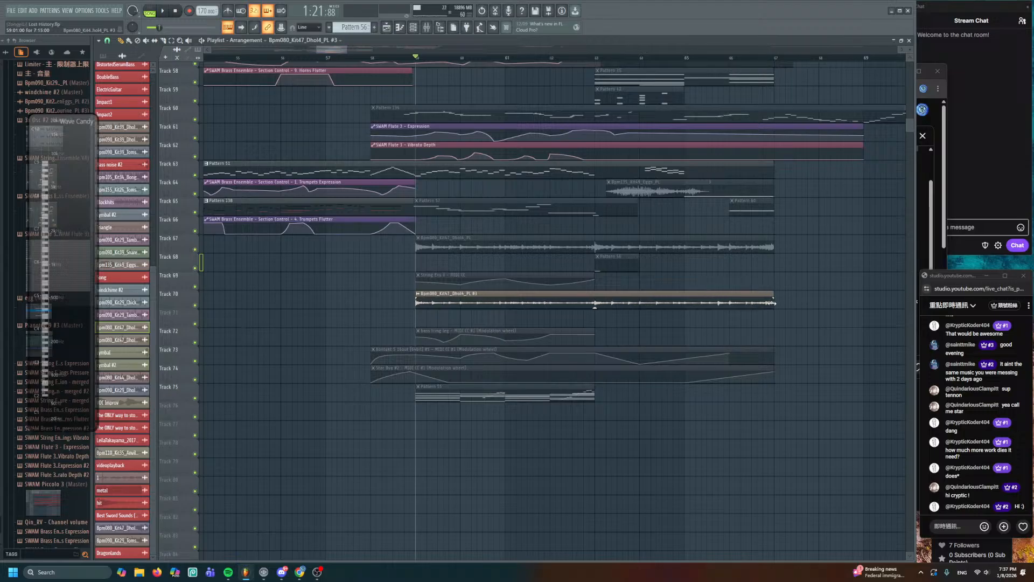
{"action": "scroll", "coordinate": [697, 296], "scroll_direction": "up", "scroll_amount": 4}
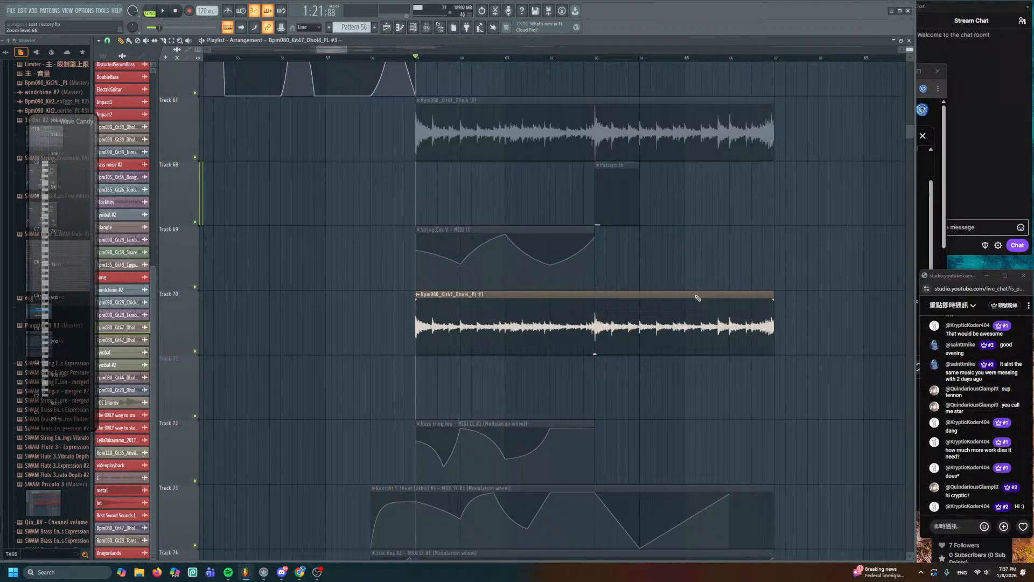
{"action": "double_click", "coordinate": [480, 326]}
{"action": "key", "text": "space"}
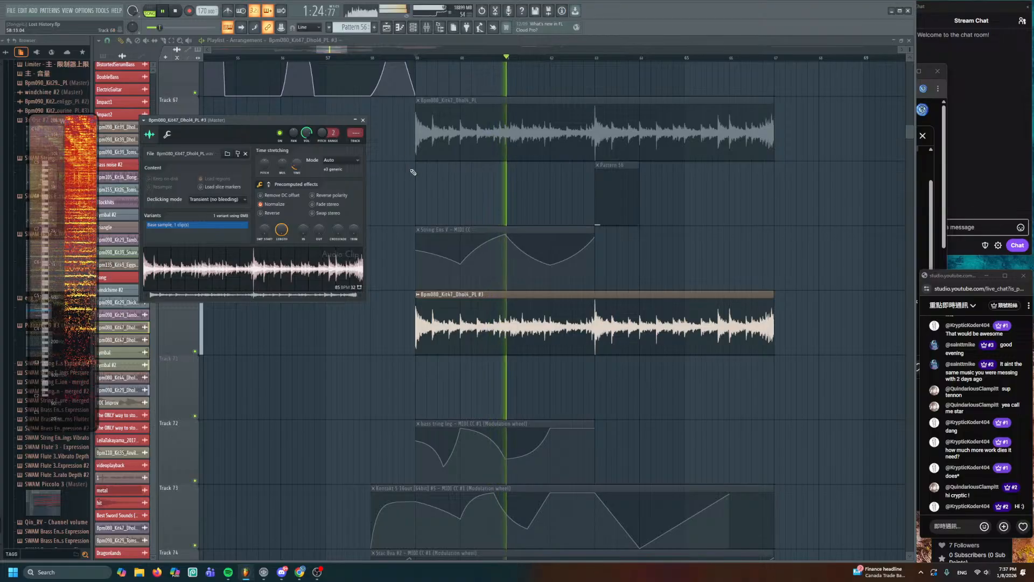
- Close the Dhol4 #3 settings and scroll through the playlist as the arrangement plays
{"action": "key", "text": "Escape"}
{"action": "scroll", "coordinate": [382, 211], "scroll_direction": "down", "scroll_amount": 4}
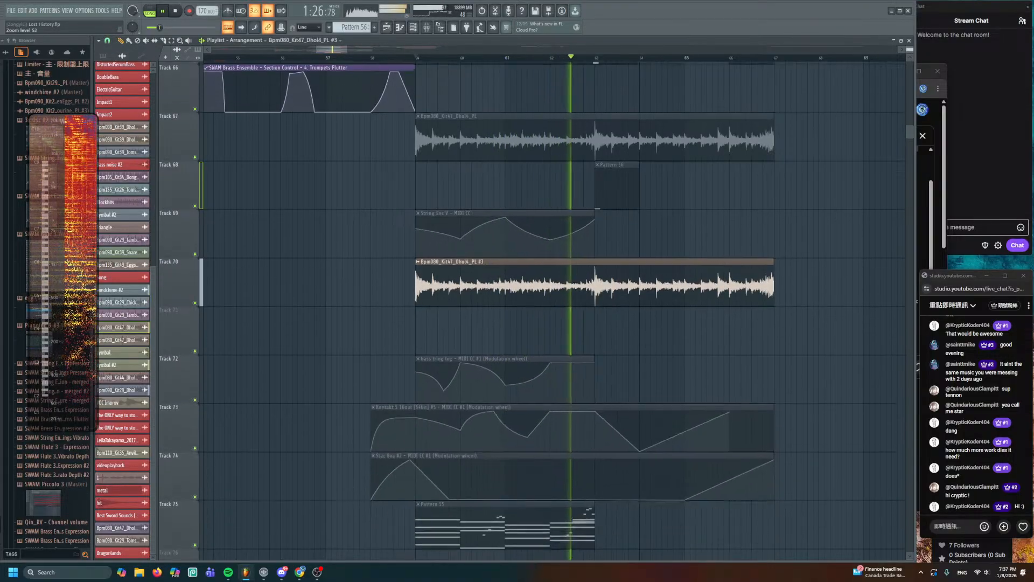
{"action": "scroll", "coordinate": [382, 212], "scroll_direction": "down", "scroll_amount": 2}
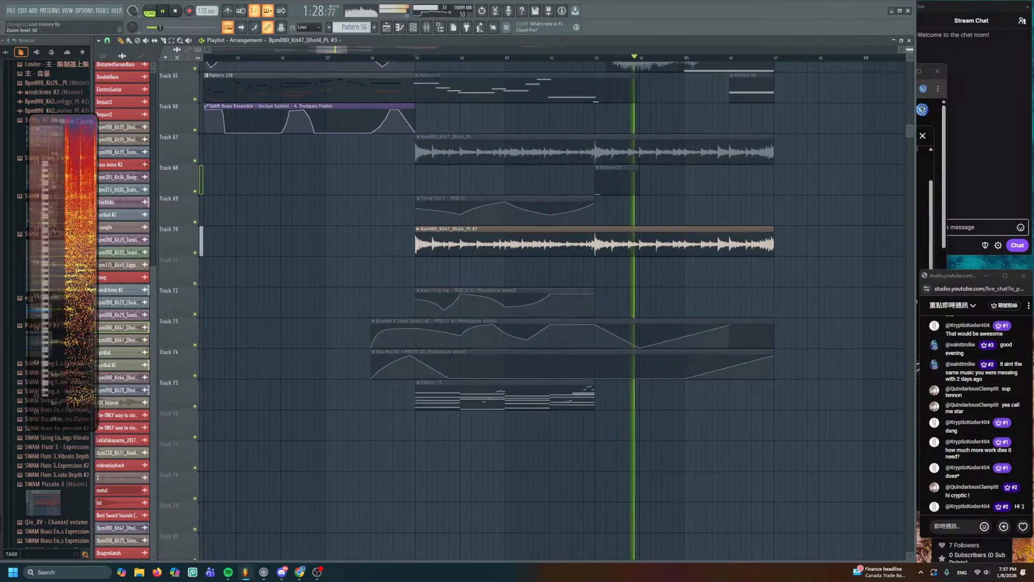
{"action": "scroll", "coordinate": [412, 201], "scroll_direction": "up", "scroll_amount": 6}
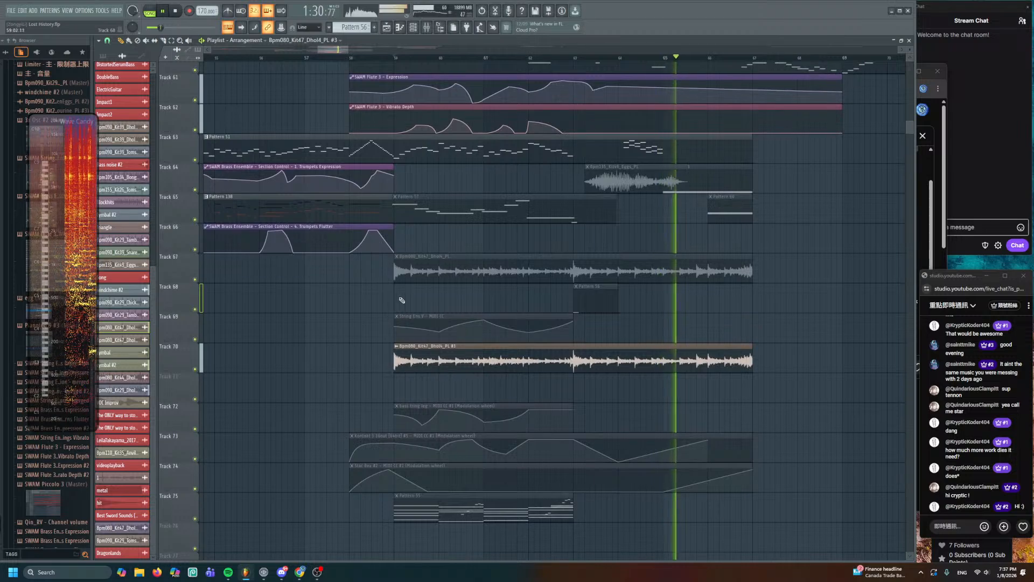
{"action": "scroll", "coordinate": [419, 283], "scroll_direction": "up", "scroll_amount": 6}
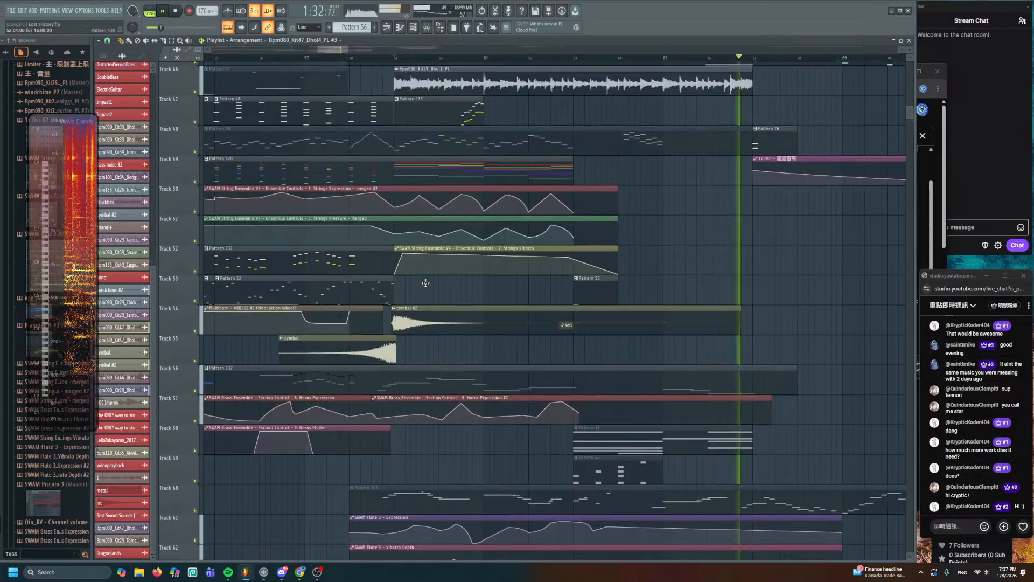
{"action": "scroll", "coordinate": [474, 268], "scroll_direction": "down", "scroll_amount": 3}
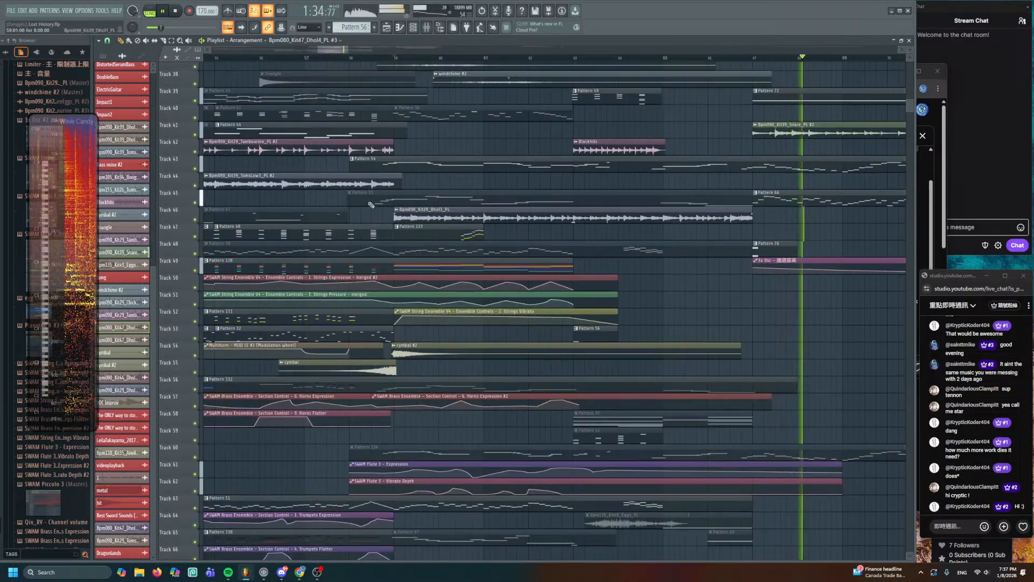
{"action": "scroll", "coordinate": [475, 268], "scroll_direction": "down", "scroll_amount": 3}
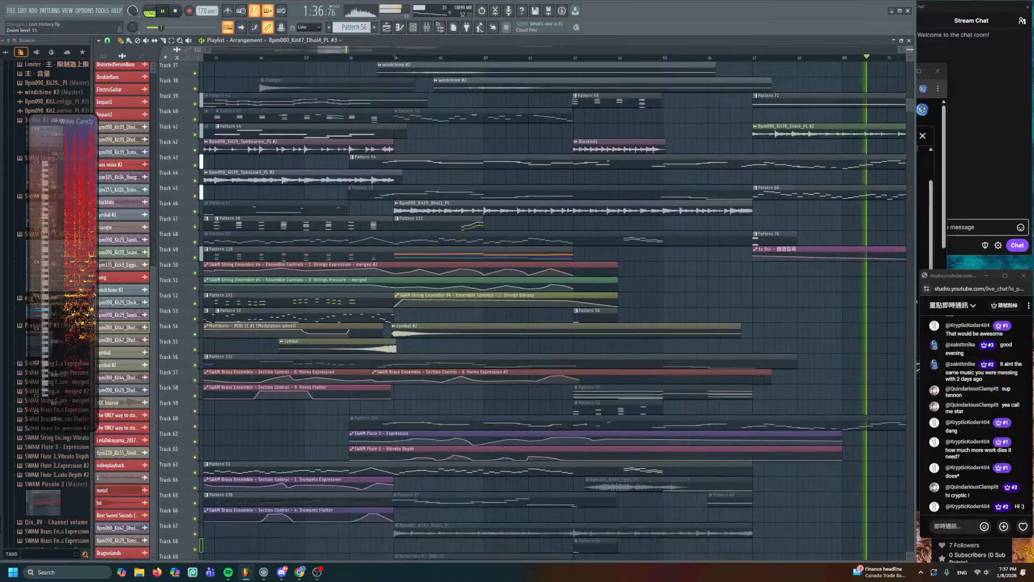
{"action": "scroll", "coordinate": [498, 334], "scroll_direction": "down", "scroll_amount": 6}
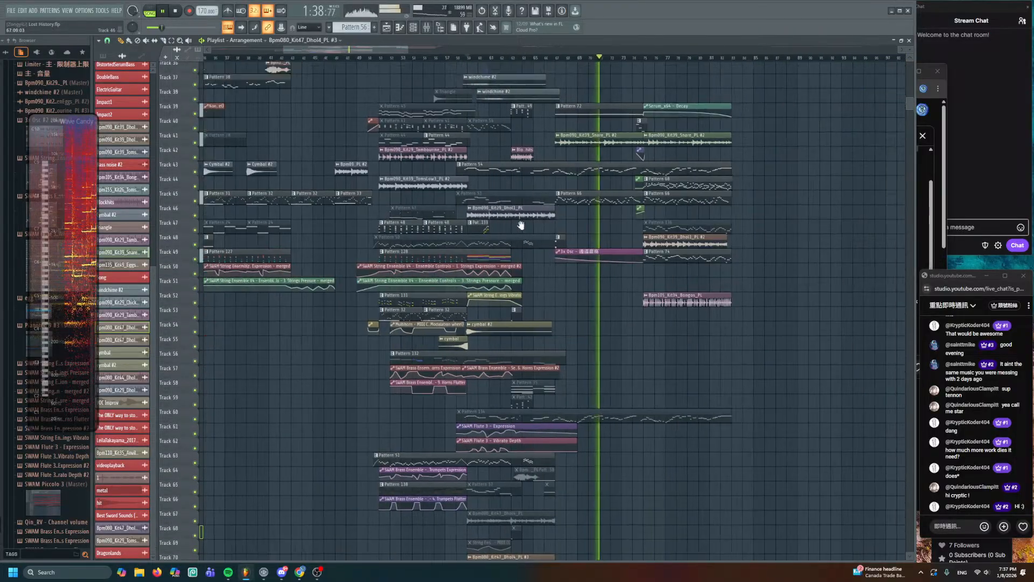
{"action": "scroll", "coordinate": [498, 334], "scroll_direction": "up", "scroll_amount": 3}
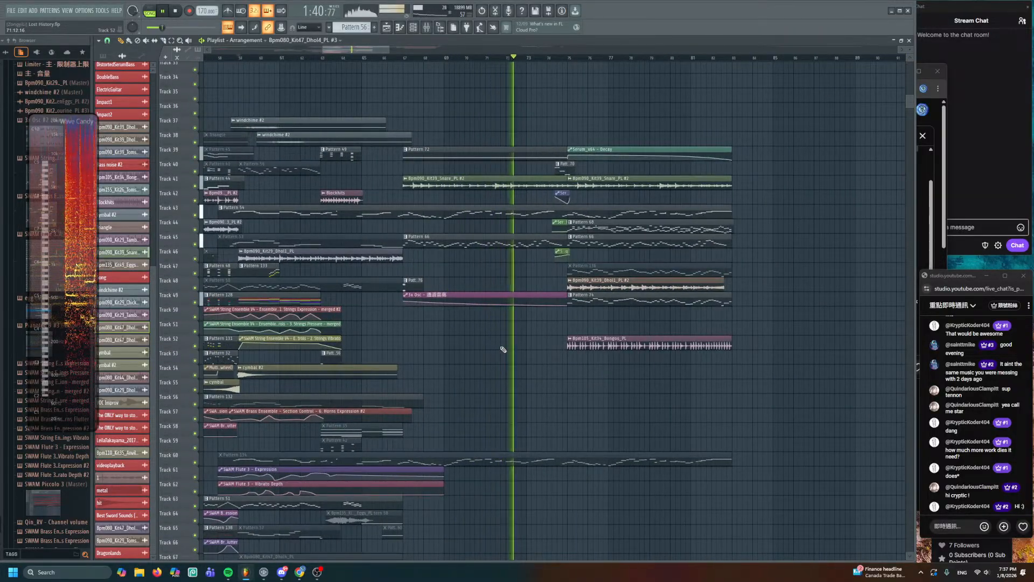
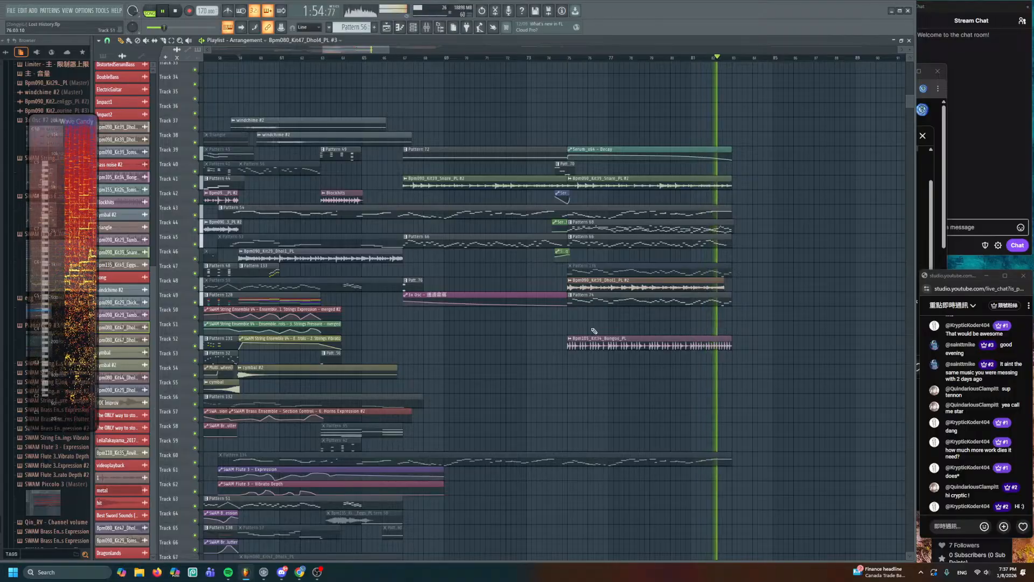
- Stop playback and clear the earlier clip selection
{"action": "scroll", "coordinate": [589, 327], "scroll_direction": "down", "scroll_amount": 3}
{"action": "scroll", "coordinate": [619, 326], "scroll_direction": "up", "scroll_amount": 10}
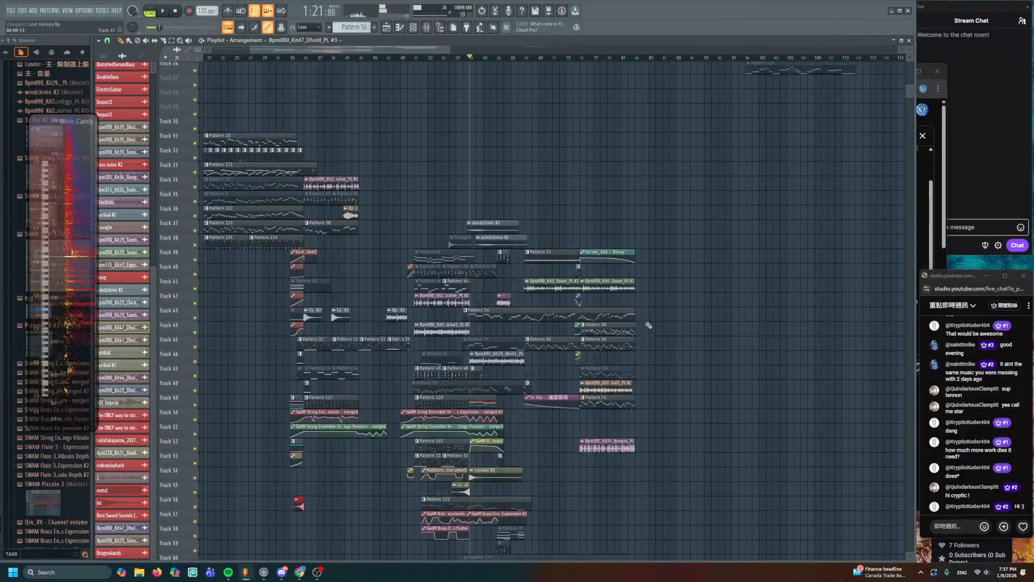
{"action": "key", "text": "space"}
{"action": "scroll", "coordinate": [648, 325], "scroll_direction": "up", "scroll_amount": 5}
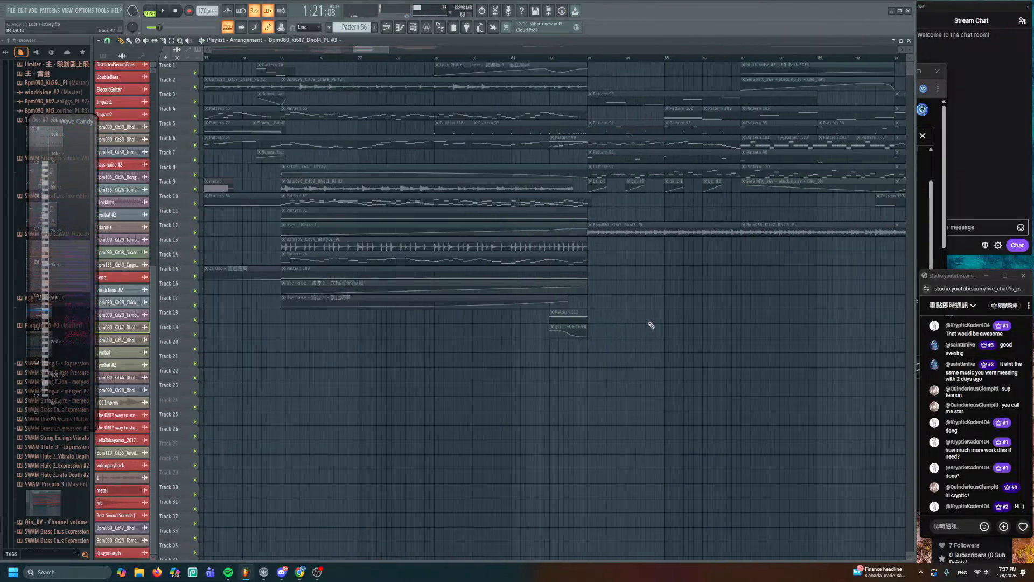
{"action": "left_click_drag", "start_coordinate": [332, 69], "coordinate": [693, 250]}
{"action": "scroll", "coordinate": [542, 251], "scroll_direction": "down", "scroll_amount": 2}
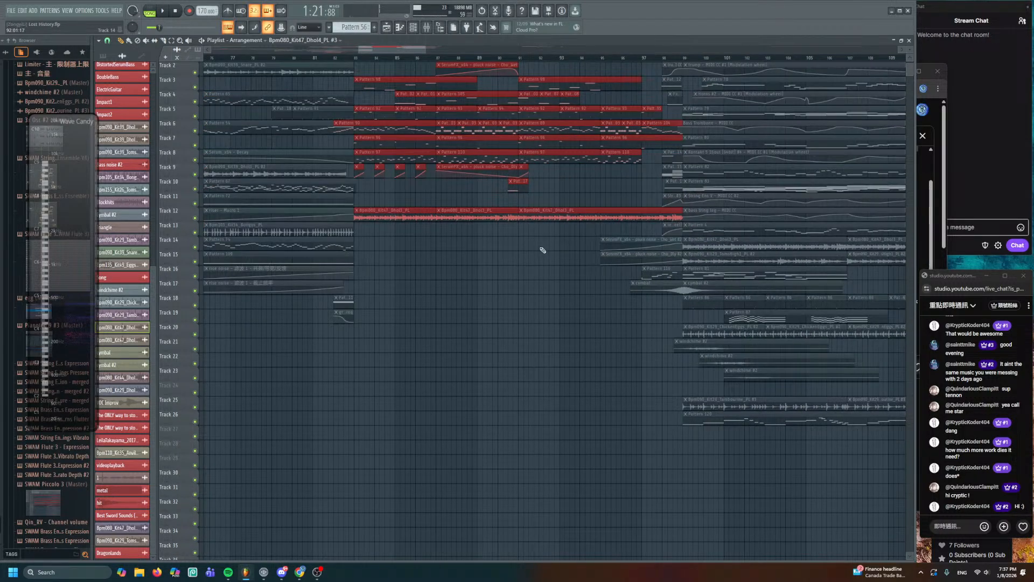
{"action": "left_click_drag", "start_coordinate": [512, 299], "coordinate": [483, 402]}
{"action": "key", "text": "ctrl+d"}
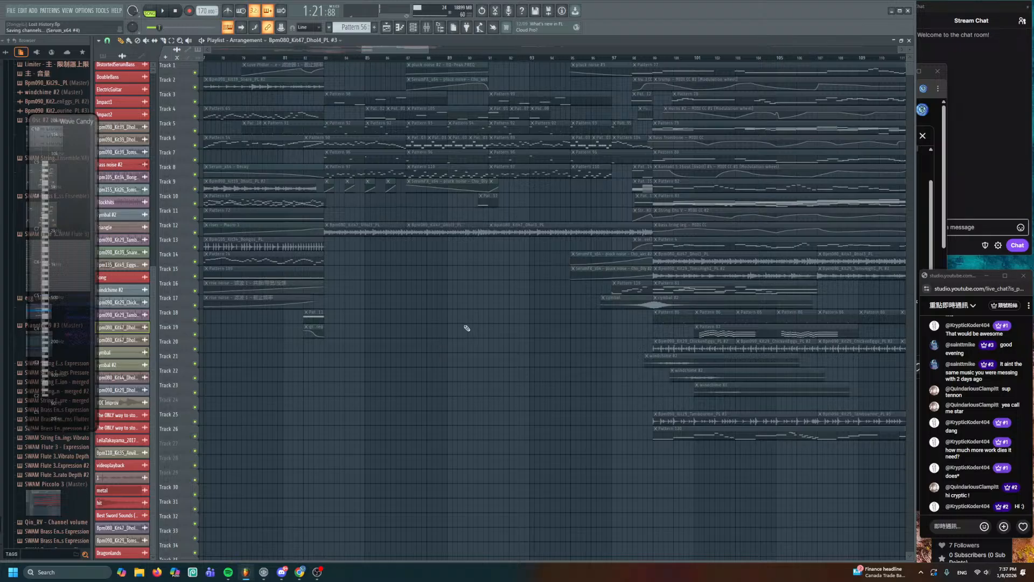
- Select every clip from bar 97 onward and drag them down so Pattern 77 sits on Track 58
{"action": "left_click_drag", "start_coordinate": [467, 328], "coordinate": [442, 176]}
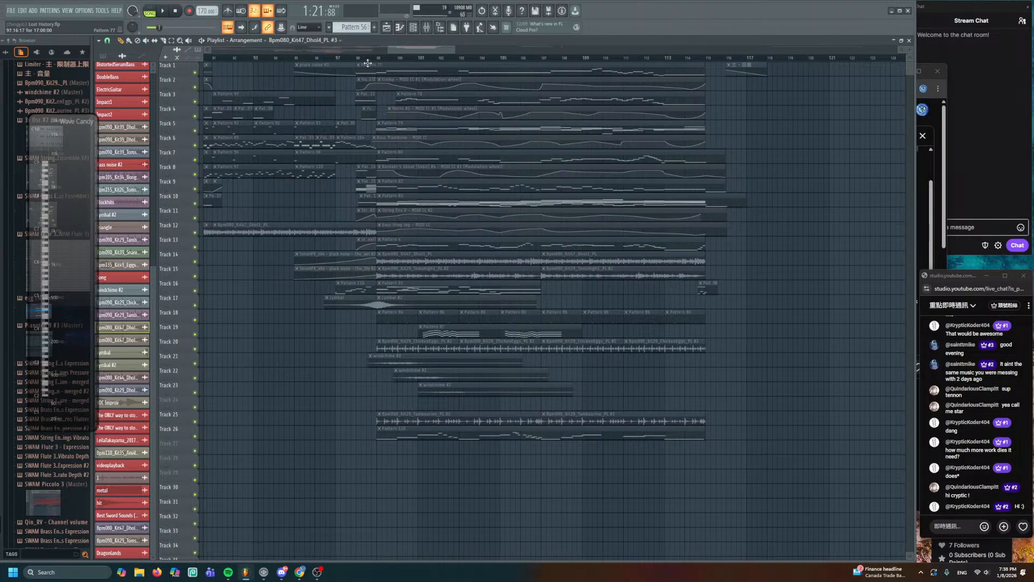
{"action": "left_click_drag", "start_coordinate": [401, 100], "coordinate": [743, 513]}
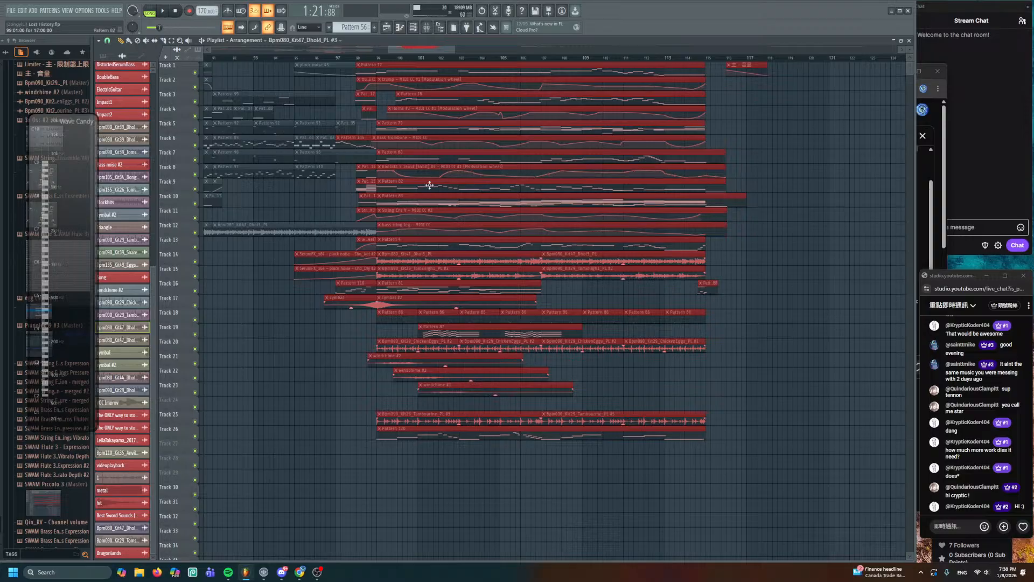
{"action": "scroll", "coordinate": [429, 185], "scroll_direction": "up", "scroll_amount": 3}
{"action": "left_click_drag", "start_coordinate": [411, 146], "coordinate": [410, 554]}
{"action": "scroll", "coordinate": [358, 364], "scroll_direction": "up", "scroll_amount": 6}
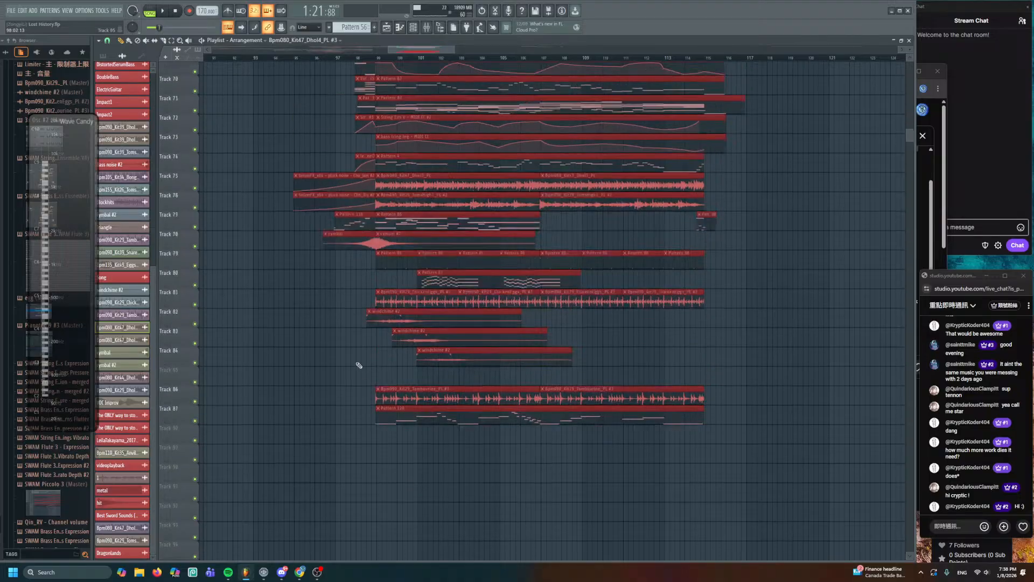
{"action": "scroll", "coordinate": [378, 267], "scroll_direction": "up", "scroll_amount": 3}
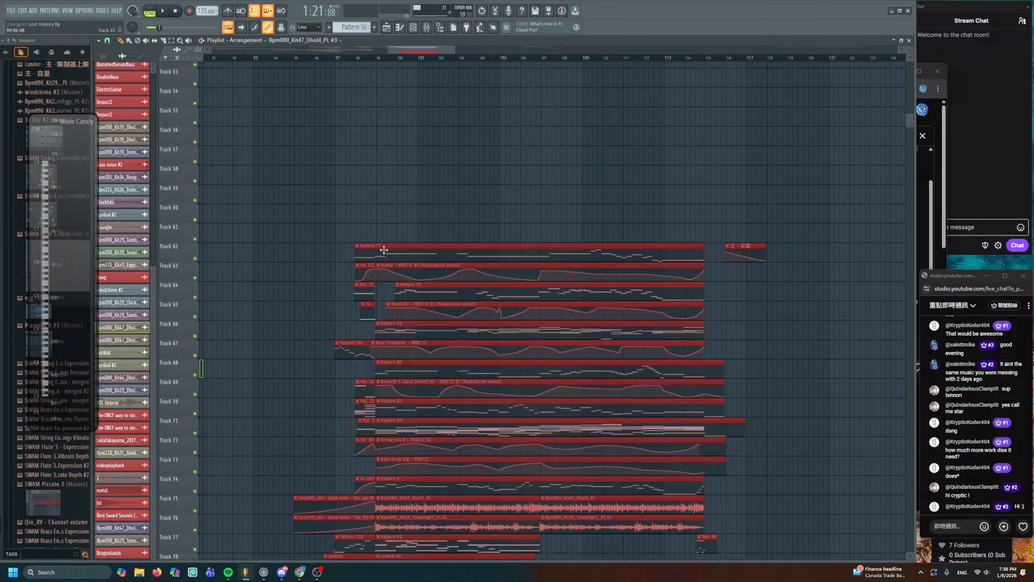
{"action": "left_click_drag", "start_coordinate": [384, 249], "coordinate": [385, 170]}
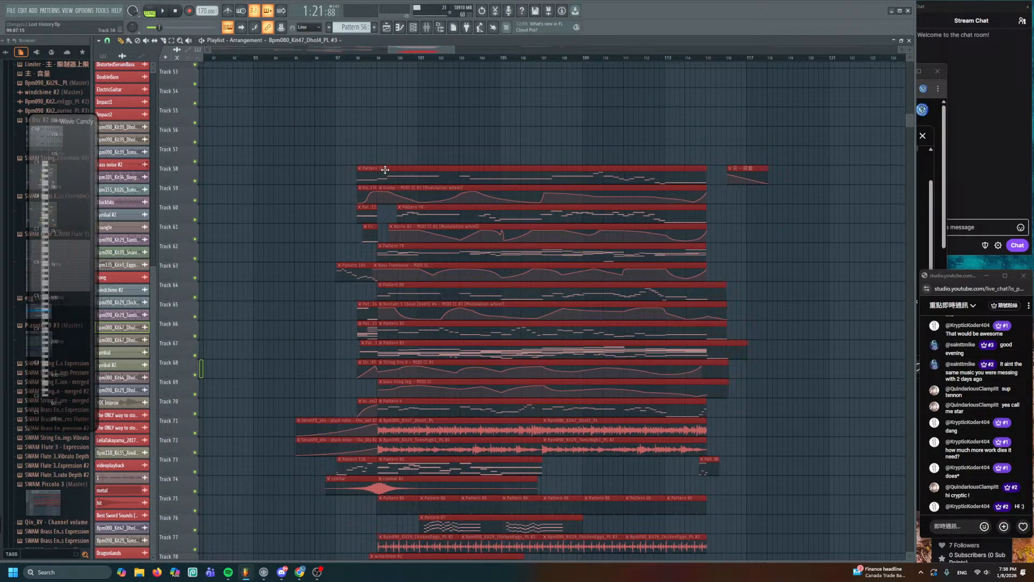
- Make Pattern 77 the active pattern and bring up the Trumpets Flutter automation editor
{"action": "left_click", "coordinate": [386, 170]}
{"action": "scroll", "coordinate": [342, 175], "scroll_direction": "up", "scroll_amount": 5}
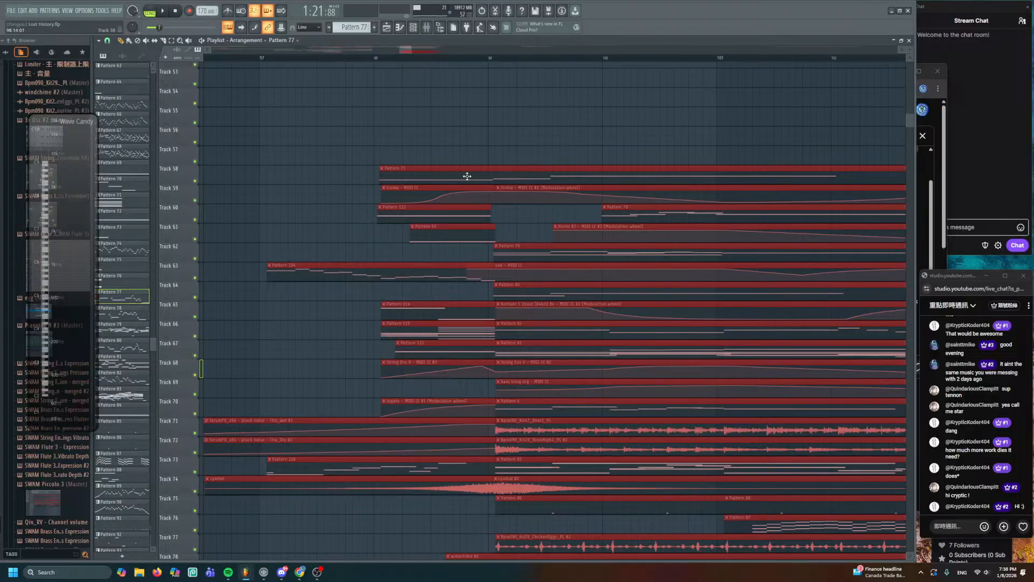
{"action": "scroll", "coordinate": [458, 173], "scroll_direction": "down", "scroll_amount": 8}
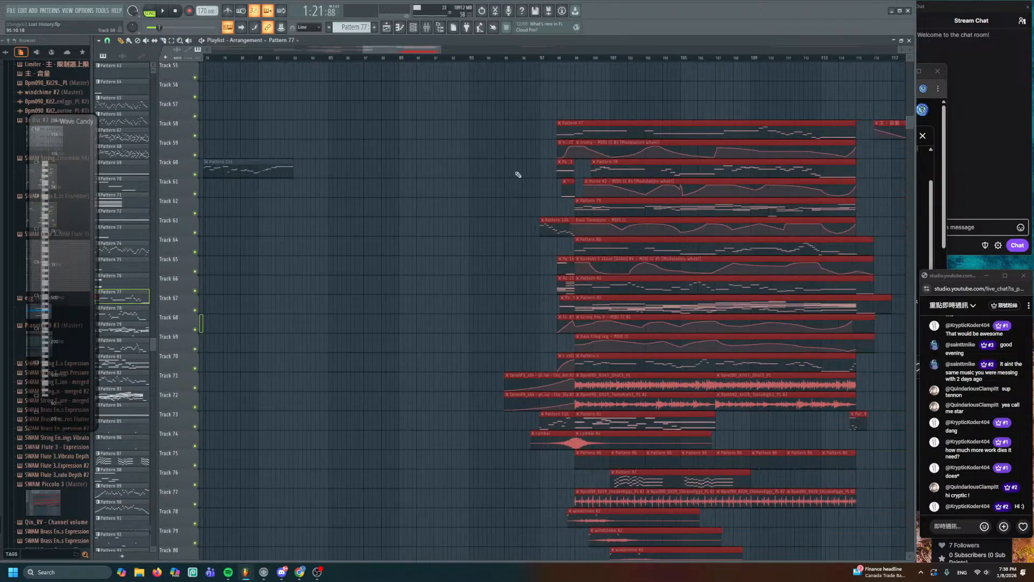
{"action": "scroll", "coordinate": [519, 174], "scroll_direction": "down", "scroll_amount": 4}
{"action": "scroll", "coordinate": [516, 183], "scroll_direction": "down", "scroll_amount": 3}
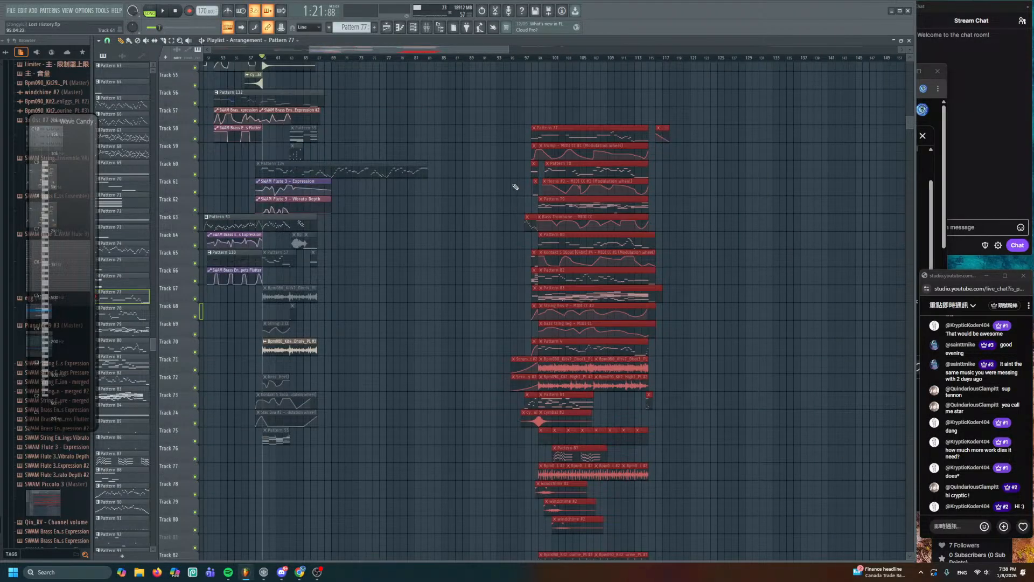
{"action": "scroll", "coordinate": [515, 186], "scroll_direction": "up", "scroll_amount": 3}
{"action": "key", "text": "ctrl+z"}
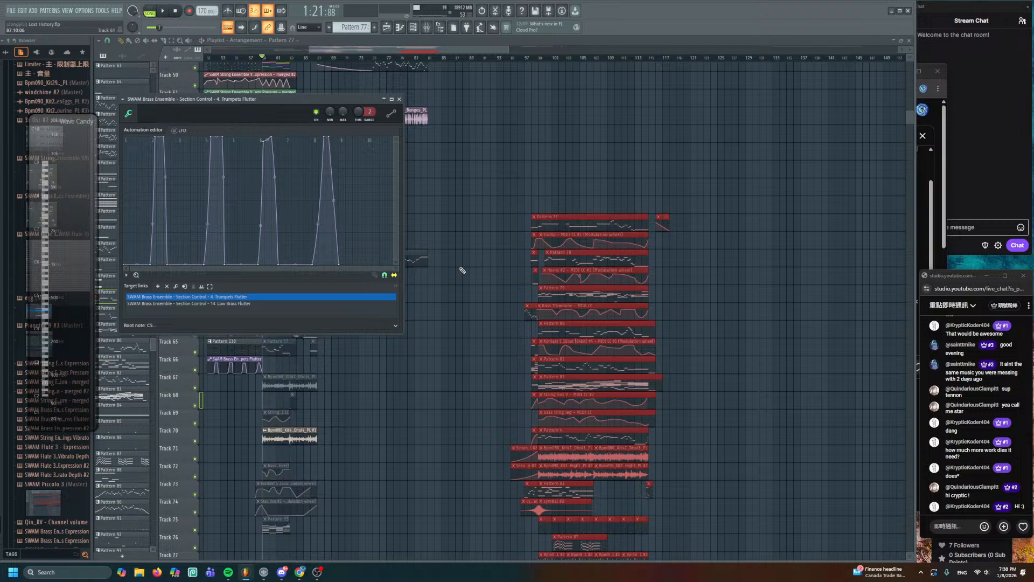
- Close the automation editor, shift the selected clips up eleven tracks, and unmute them
{"action": "left_click", "coordinate": [494, 50]}
{"action": "key", "text": "shift+Up"}
{"action": "key", "text": "shift+Up"}
{"action": "key", "text": "shift+Up"}
{"action": "key", "text": "shift+Up"}
{"action": "key", "text": "shift+Up"}
{"action": "key", "text": "shift+Up"}
{"action": "key", "text": "shift+Up"}
{"action": "key", "text": "shift+Up"}
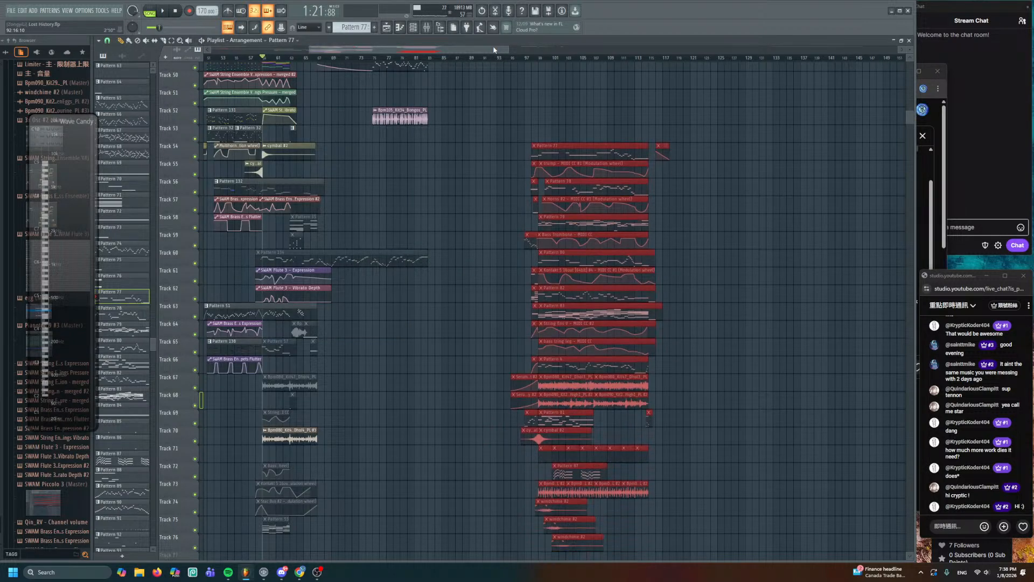
{"action": "key", "text": "shift+Up"}
{"action": "key", "text": "shift+Up"}
{"action": "key", "text": "shift+Up"}
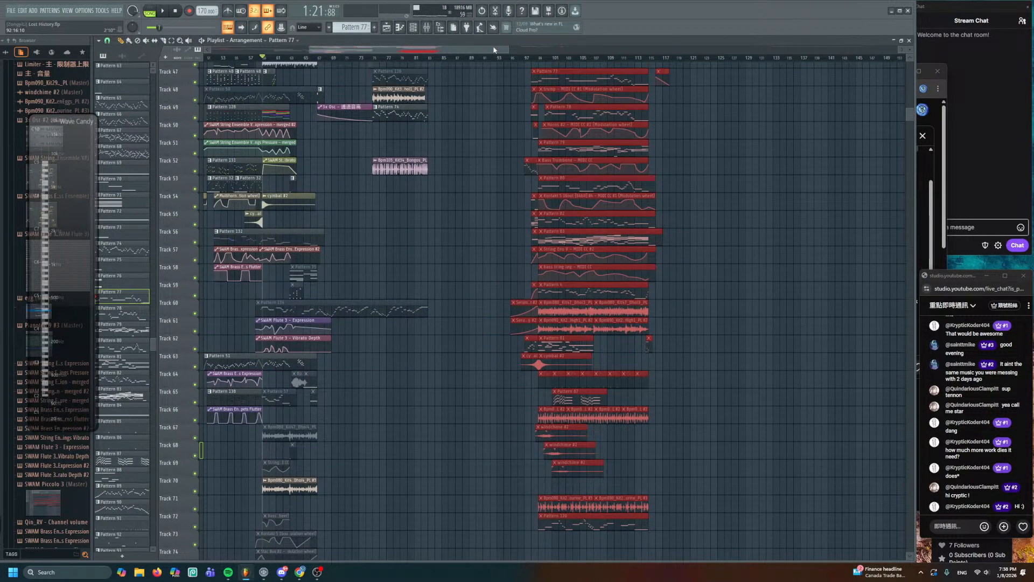
{"action": "key", "text": "alt+shift+m"}
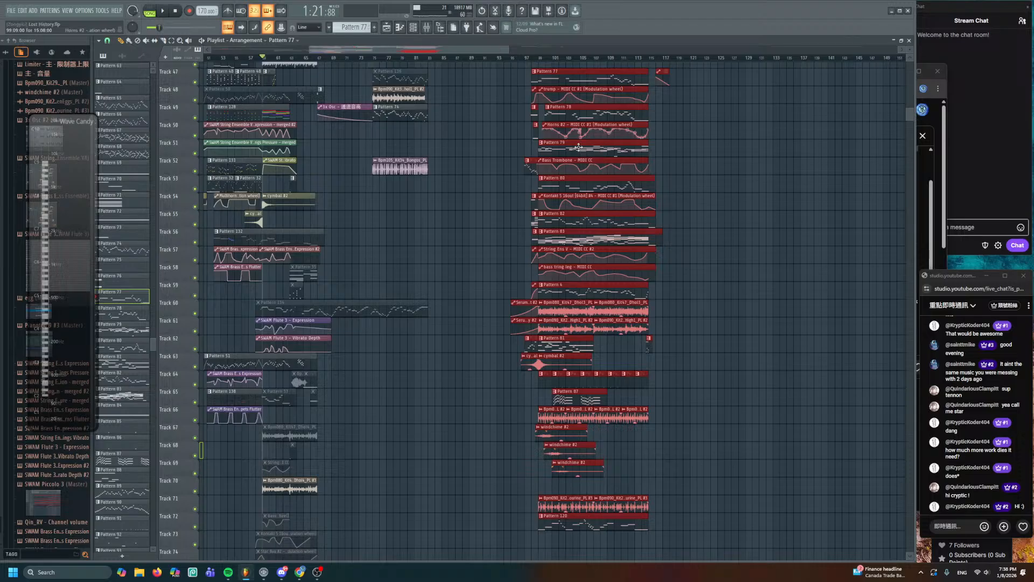
{"action": "left_click", "coordinate": [518, 169], "text": "ctrl"}
- Play from bar 97, muting Pattern 104 on Track 52 and the Pattern 86 clips on Track 64
{"action": "scroll", "coordinate": [519, 168], "scroll_direction": "up", "scroll_amount": 3}
{"action": "left_click_drag", "start_coordinate": [524, 164], "coordinate": [415, 181]}
{"action": "left_click", "coordinate": [428, 58]}
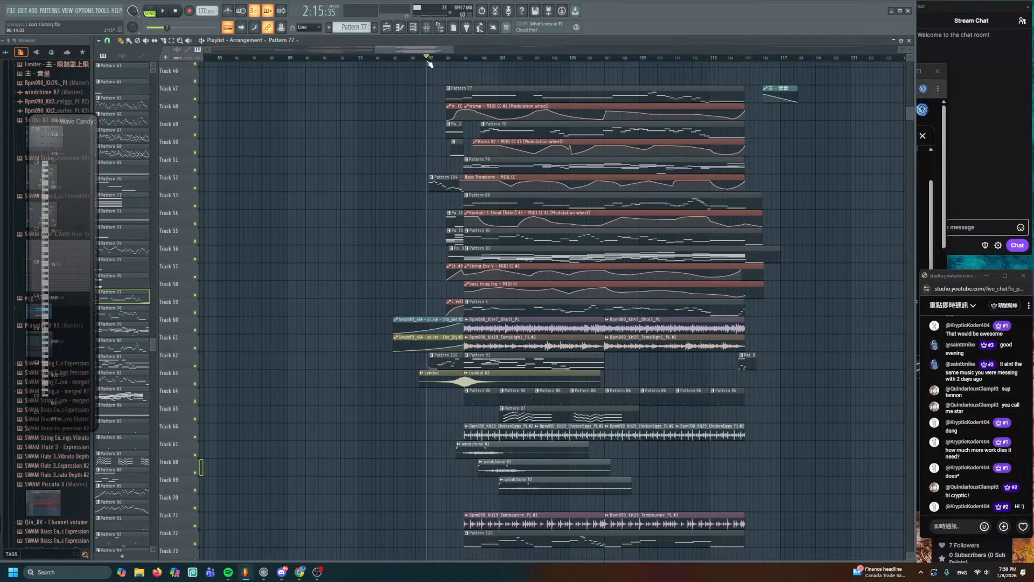
{"action": "key", "text": "space"}
{"action": "key", "text": "space"}
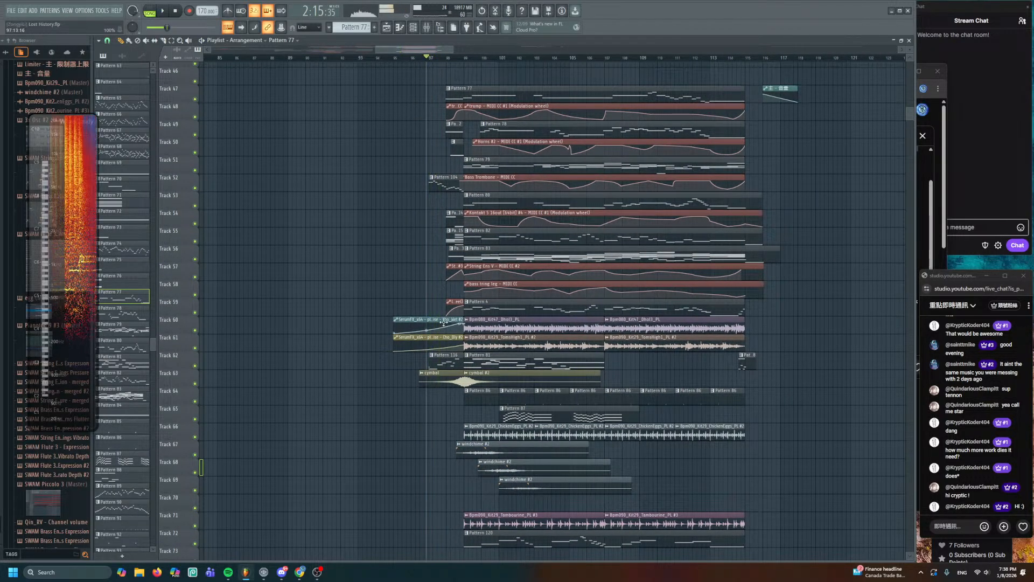
{"action": "right_click", "coordinate": [442, 183], "text": "alt"}
{"action": "key", "text": "space"}
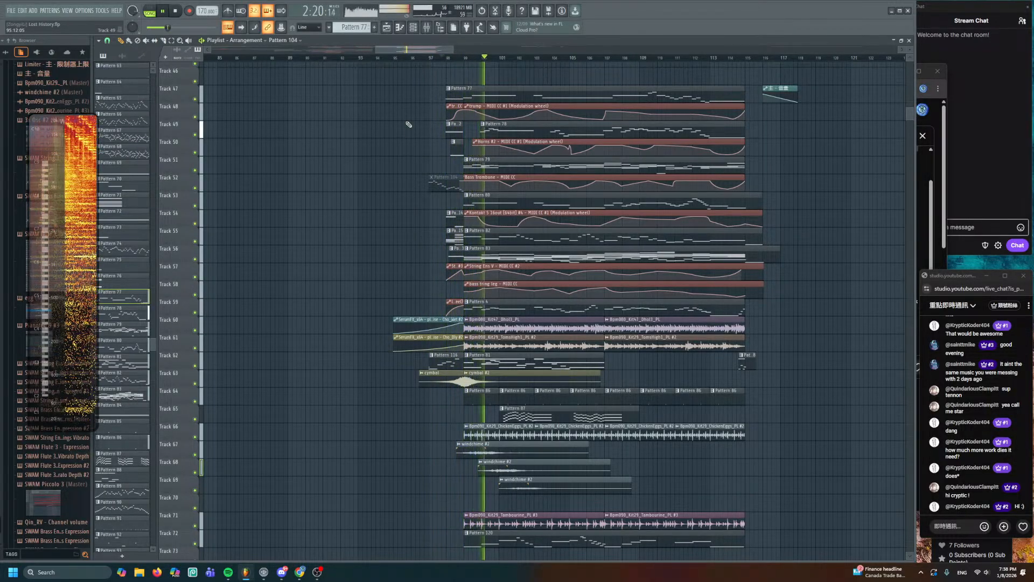
{"action": "scroll", "coordinate": [422, 175], "scroll_direction": "down", "scroll_amount": 3}
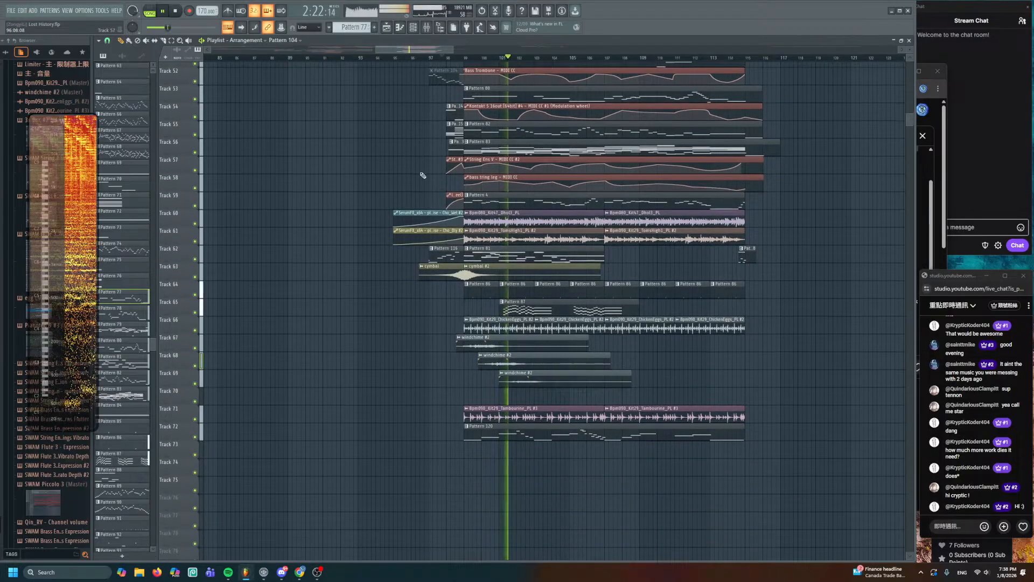
{"action": "mouse_move", "coordinate": [768, 289]}
{"action": "left_mouse_down"}
{"action": "mouse_move", "coordinate": [480, 291]}
{"action": "mouse_move", "coordinate": [424, 300]}
{"action": "mouse_move", "coordinate": [383, 327]}
{"action": "left_mouse_up"}
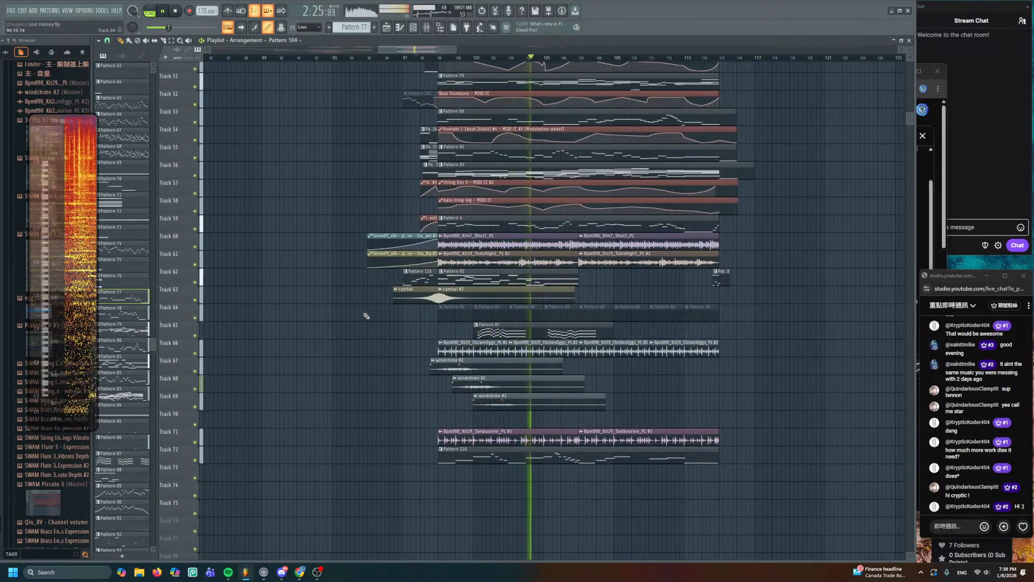
{"action": "key", "text": "space"}
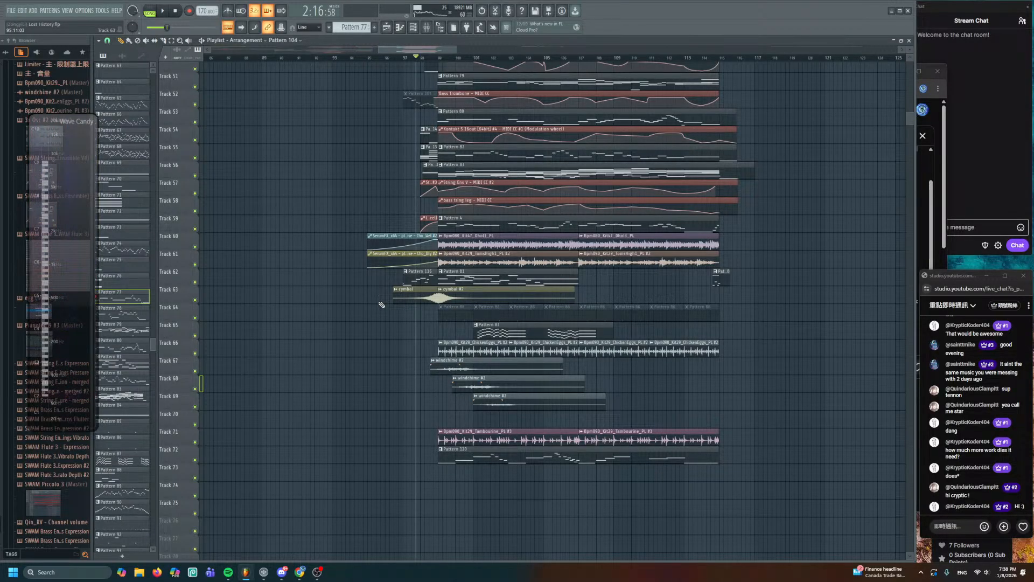
- Play the arrangement from bar 59 while viewing Tracks 49 onward
{"action": "left_click_drag", "start_coordinate": [365, 323], "coordinate": [416, 414]}
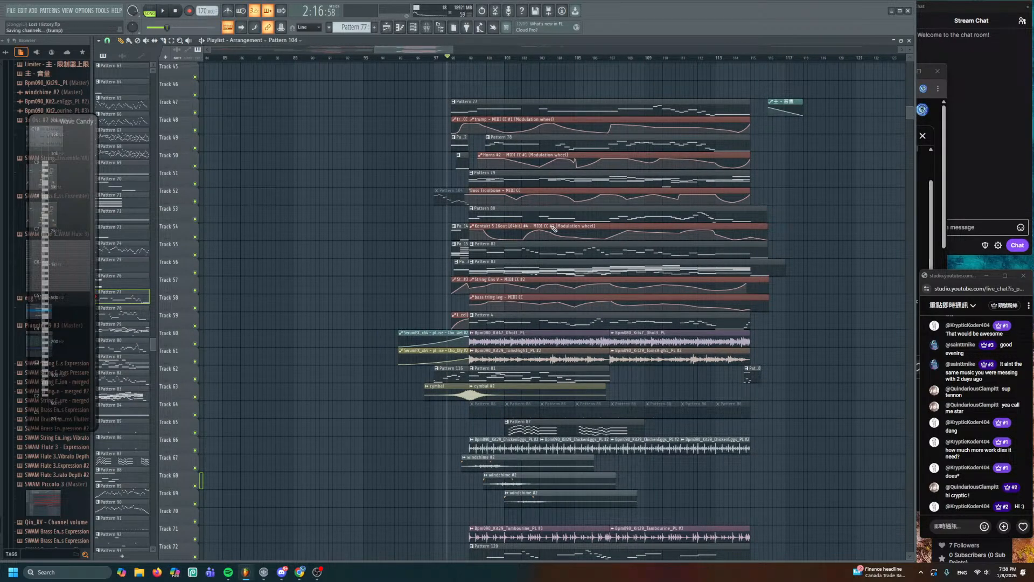
{"action": "left_click_drag", "start_coordinate": [429, 346], "coordinate": [776, 232]}
{"action": "scroll", "coordinate": [480, 255], "scroll_direction": "down", "scroll_amount": 2}
{"action": "scroll", "coordinate": [495, 251], "scroll_direction": "down", "scroll_amount": 2}
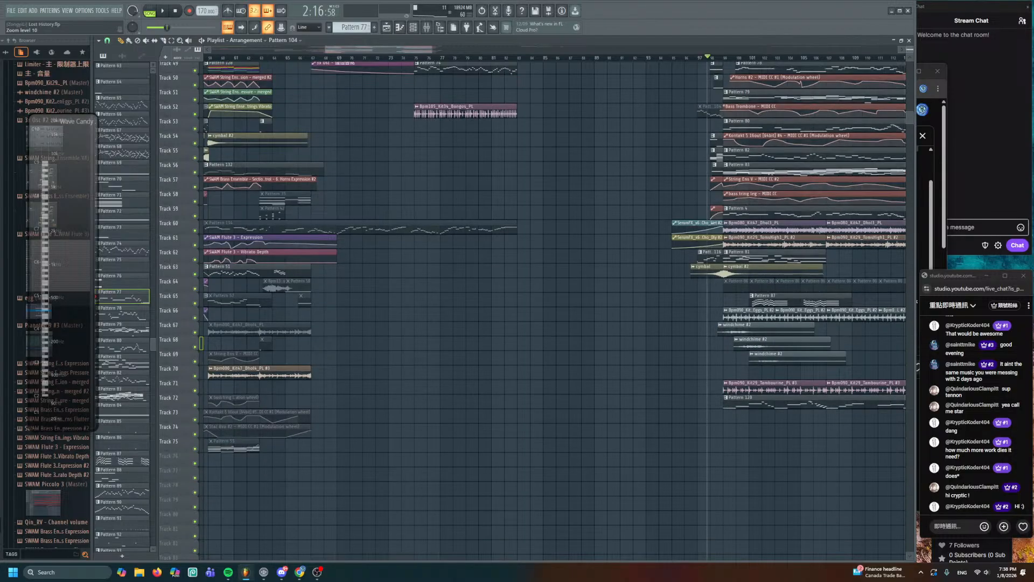
{"action": "left_click_drag", "start_coordinate": [509, 246], "coordinate": [660, 325]}
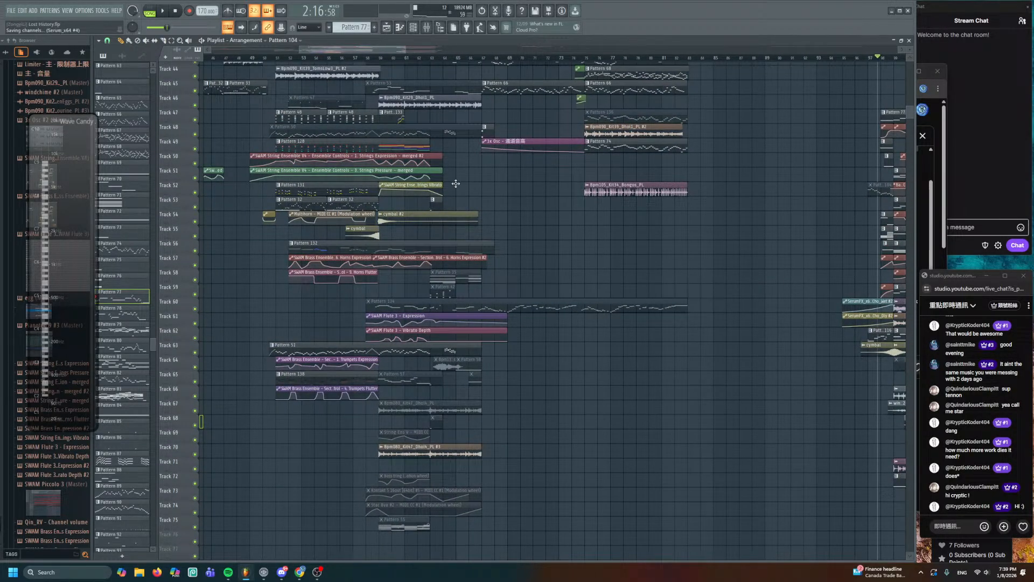
{"action": "scroll", "coordinate": [456, 184], "scroll_direction": "up", "scroll_amount": 3}
{"action": "left_click_drag", "start_coordinate": [456, 184], "coordinate": [609, 203]}
{"action": "left_click", "coordinate": [444, 58]}
{"action": "key", "text": "space"}
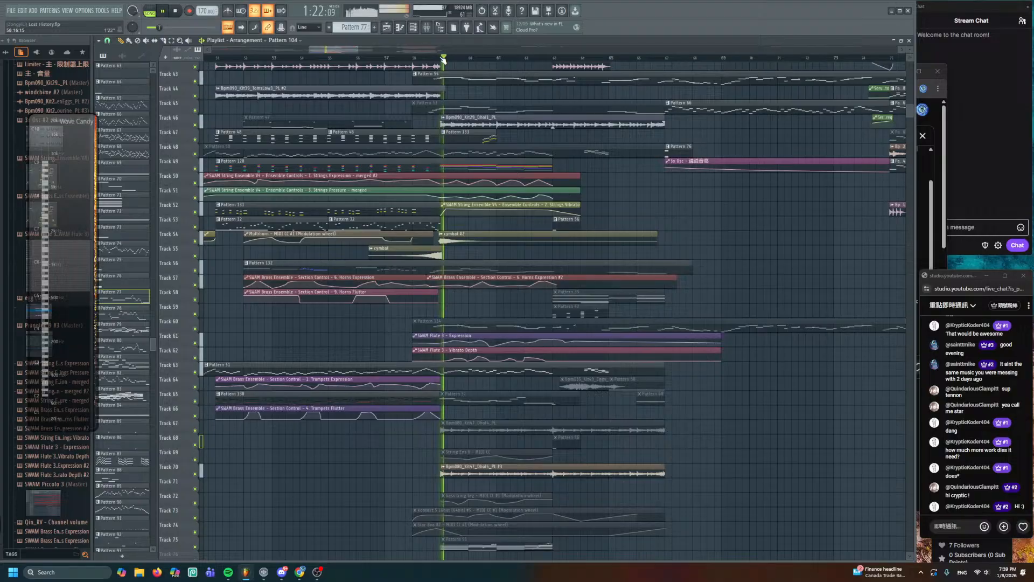
{"action": "scroll", "coordinate": [455, 166], "scroll_direction": "down", "scroll_amount": 4}
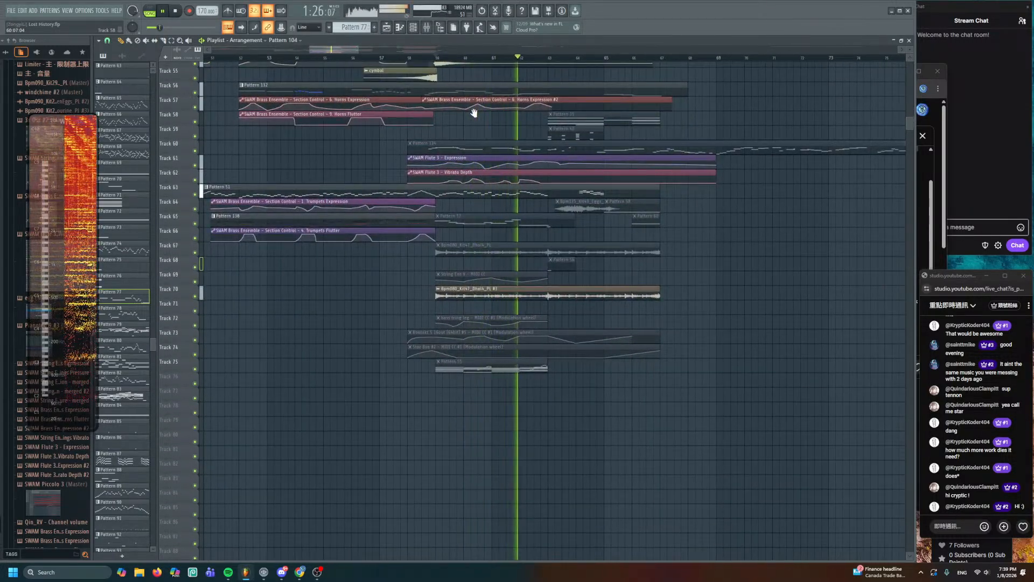
{"action": "scroll", "coordinate": [489, 160], "scroll_direction": "down", "scroll_amount": 1}
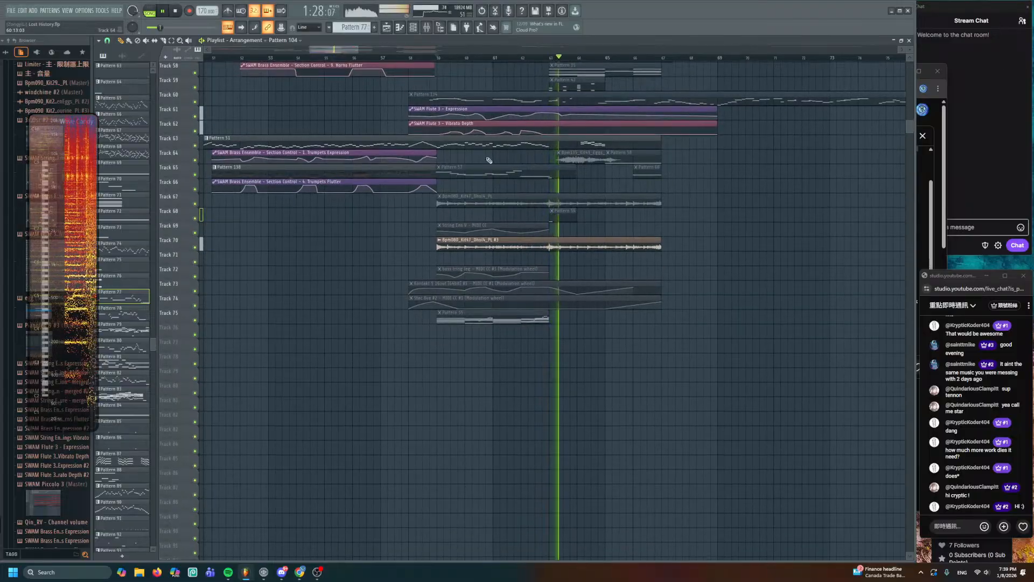
{"action": "scroll", "coordinate": [489, 160], "scroll_direction": "up", "scroll_amount": 9}
{"action": "key", "text": "space"}
- Play the arrangement once more, then open Pattern 128's notes in the piano roll
{"action": "scroll", "coordinate": [475, 235], "scroll_direction": "up", "scroll_amount": 3}
{"action": "scroll", "coordinate": [465, 238], "scroll_direction": "up", "scroll_amount": 3}
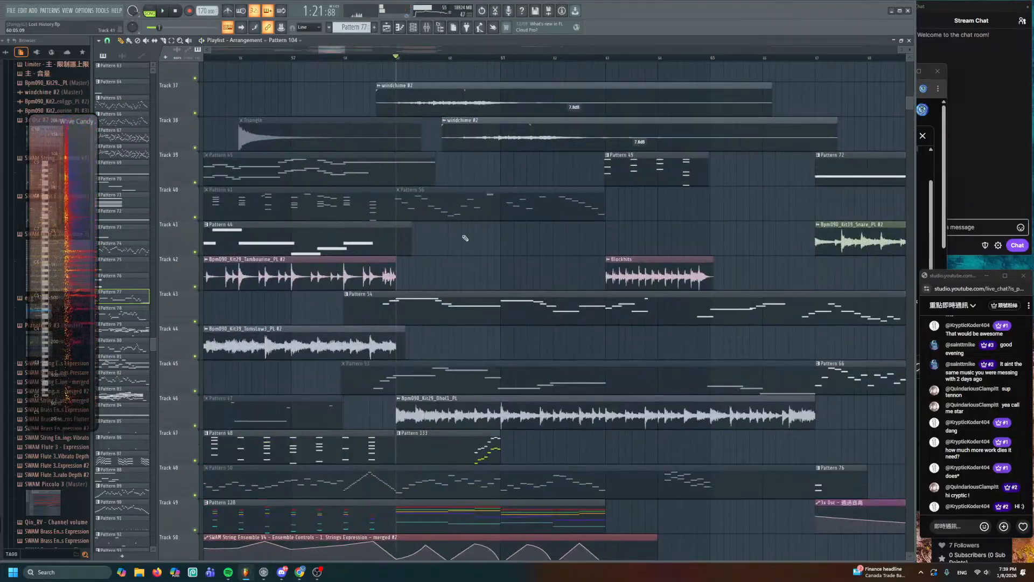
{"action": "scroll", "coordinate": [465, 237], "scroll_direction": "down", "scroll_amount": 3}
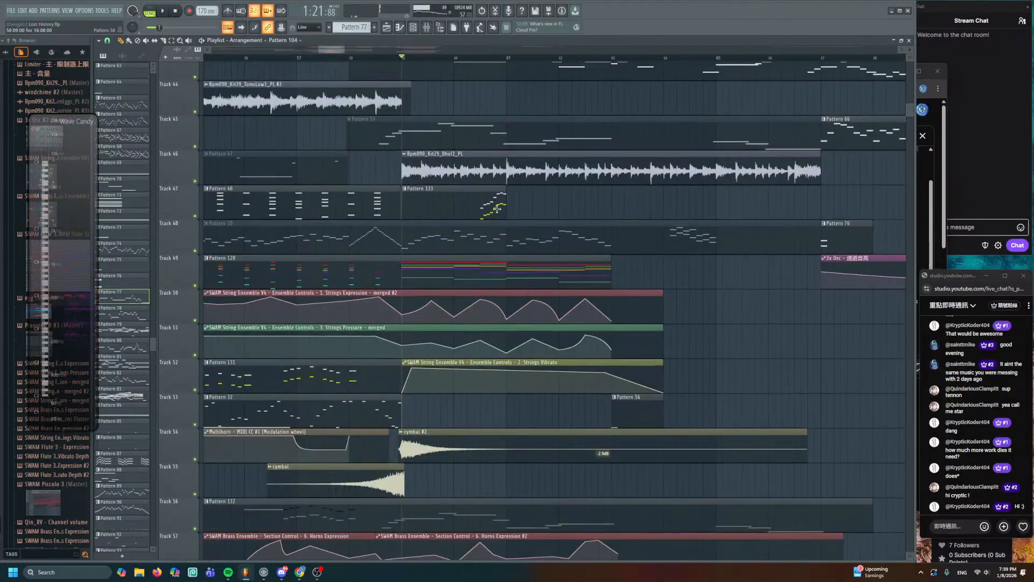
{"action": "scroll", "coordinate": [496, 209], "scroll_direction": "down", "scroll_amount": 1}
{"action": "key", "text": "space"}
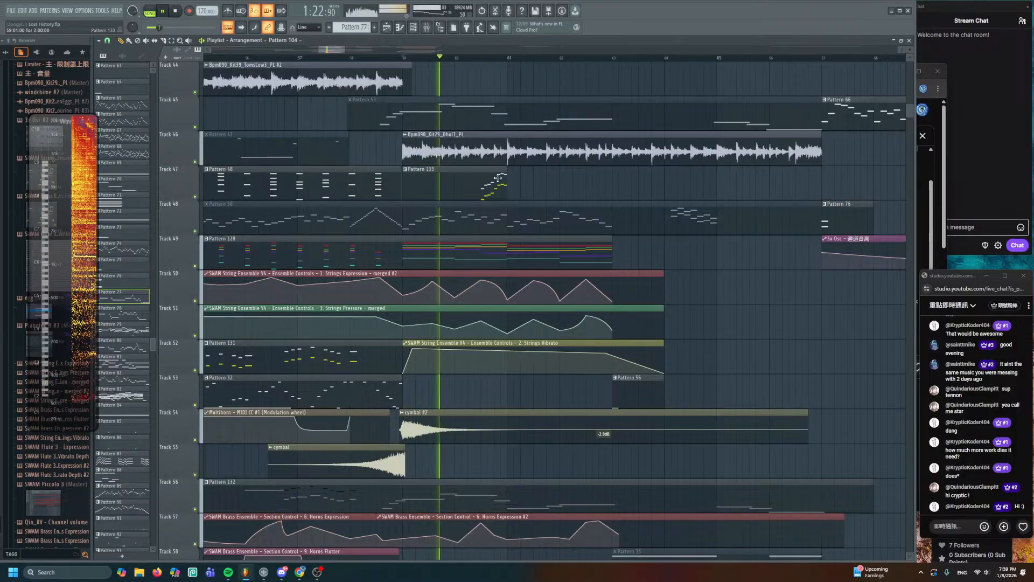
{"action": "scroll", "coordinate": [496, 251], "scroll_direction": "down", "scroll_amount": 4}
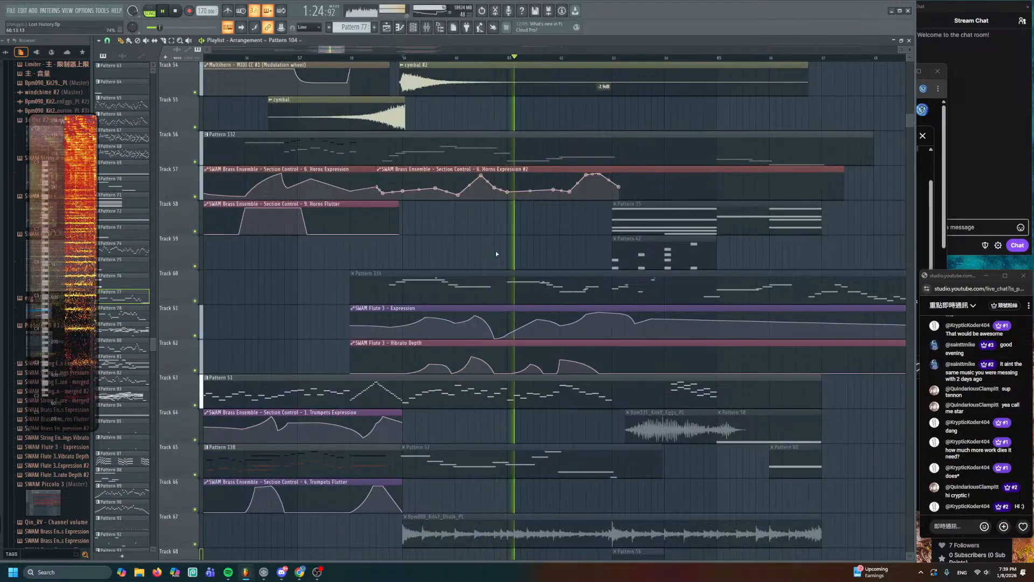
{"action": "scroll", "coordinate": [496, 248], "scroll_direction": "up", "scroll_amount": 4}
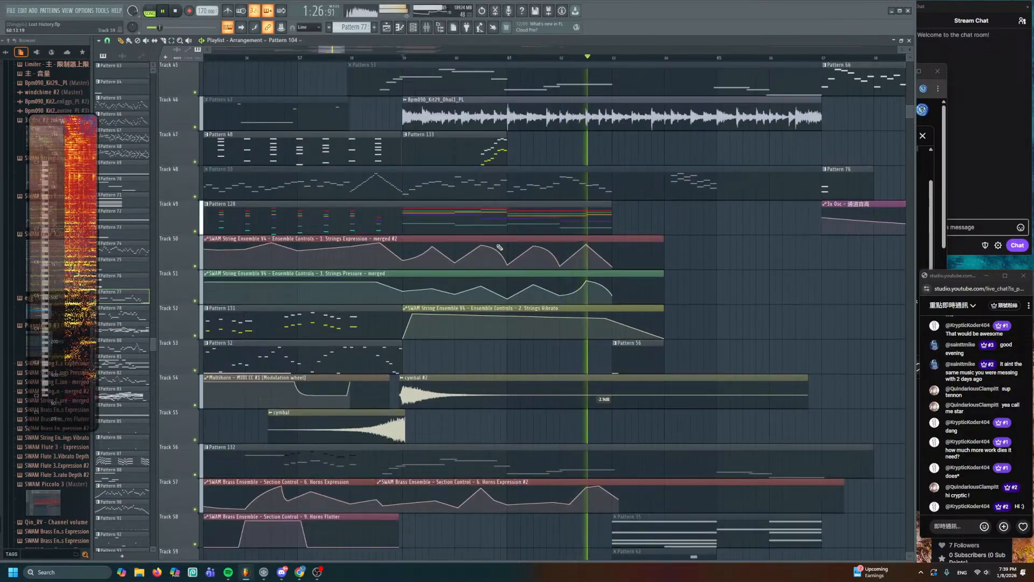
{"action": "scroll", "coordinate": [500, 247], "scroll_direction": "up", "scroll_amount": 1}
{"action": "key", "text": "space"}
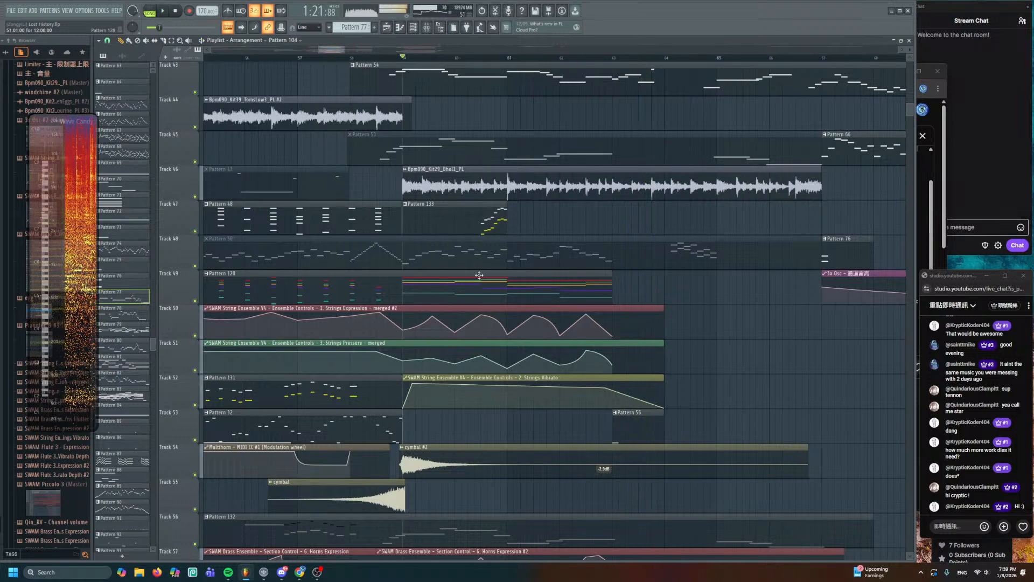
{"action": "double_click", "coordinate": [480, 275]}
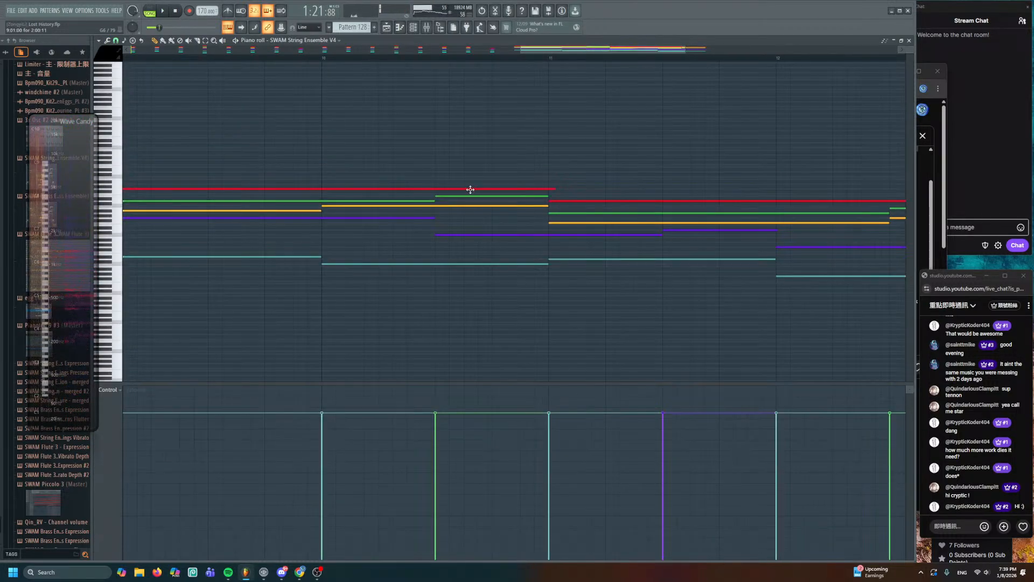
- Glance at the channel rack, return to the Playlist, and open the Strings Expression automation clip
{"action": "left_click", "coordinate": [406, 25]}
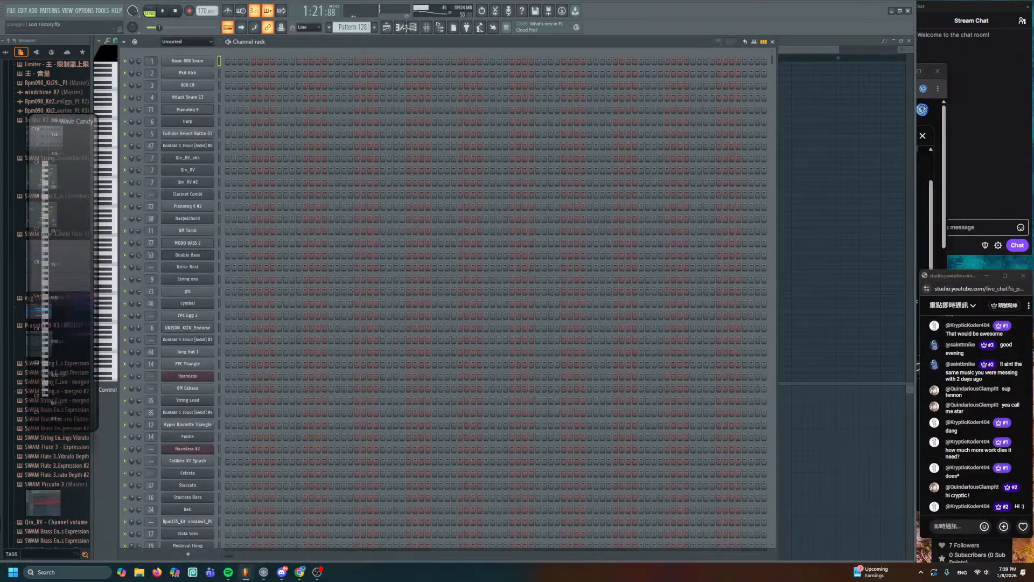
{"action": "scroll", "coordinate": [377, 309], "scroll_direction": "down", "scroll_amount": 15}
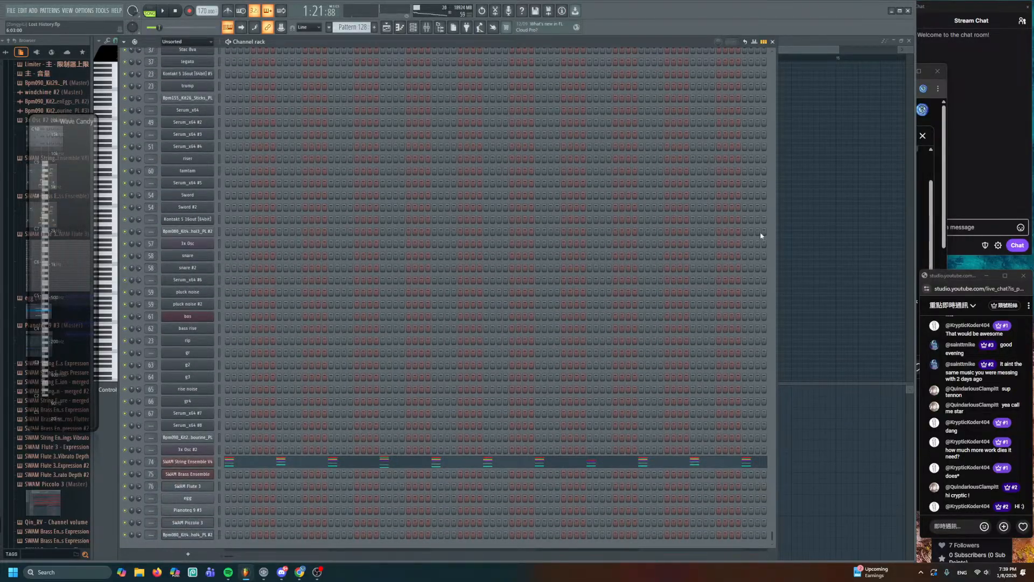
{"action": "key", "text": "F6"}
{"action": "key", "text": "F5"}
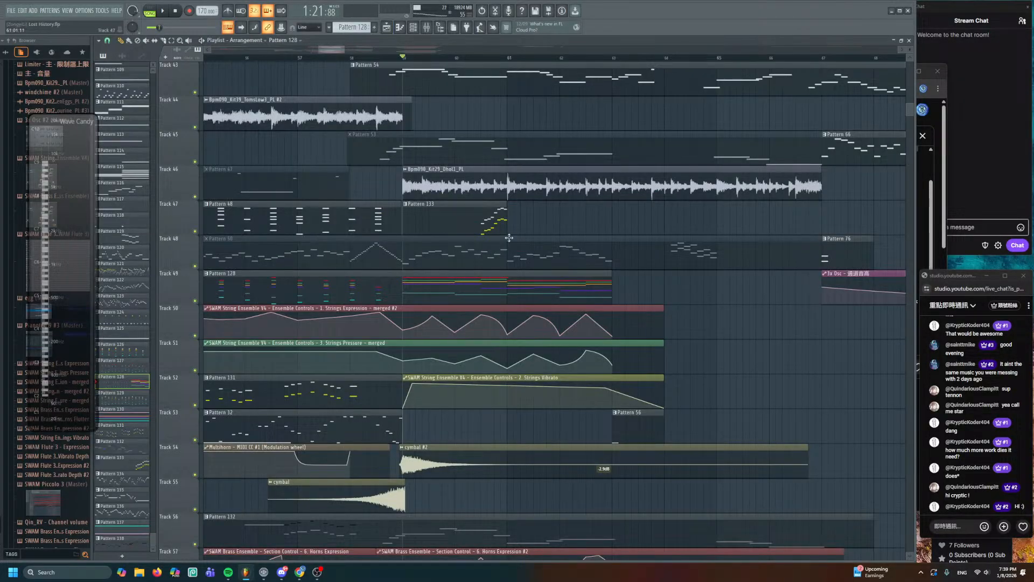
{"action": "scroll", "coordinate": [509, 238], "scroll_direction": "down", "scroll_amount": 5}
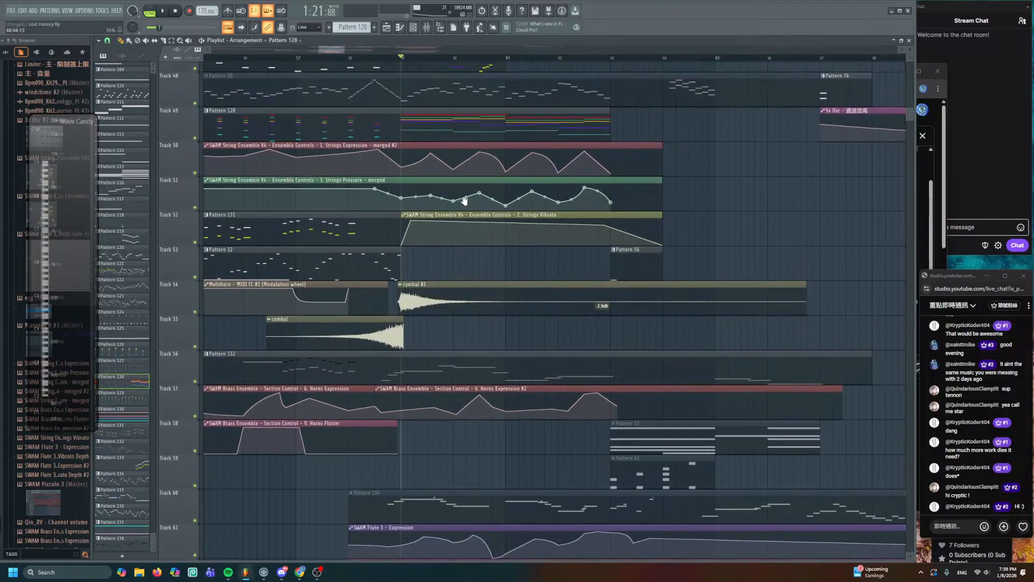
{"action": "double_click", "coordinate": [398, 146]}
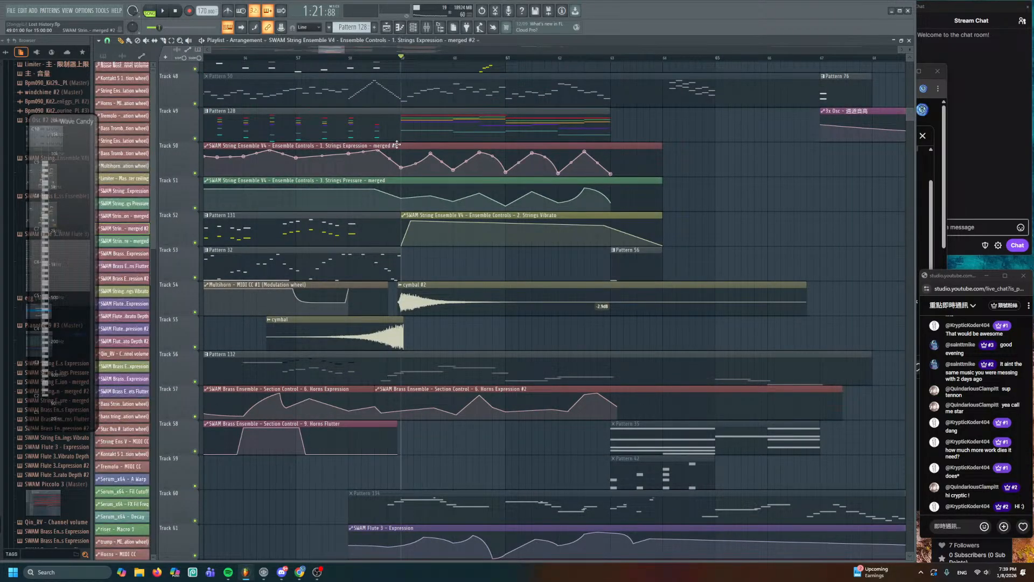
- Slice the Track 50 Strings Expression clip and make its right-hand part unique
{"action": "key", "text": "Escape"}
{"action": "scroll", "coordinate": [441, 156], "scroll_direction": "up", "scroll_amount": 1}
{"action": "scroll", "coordinate": [418, 172], "scroll_direction": "up", "scroll_amount": 3}
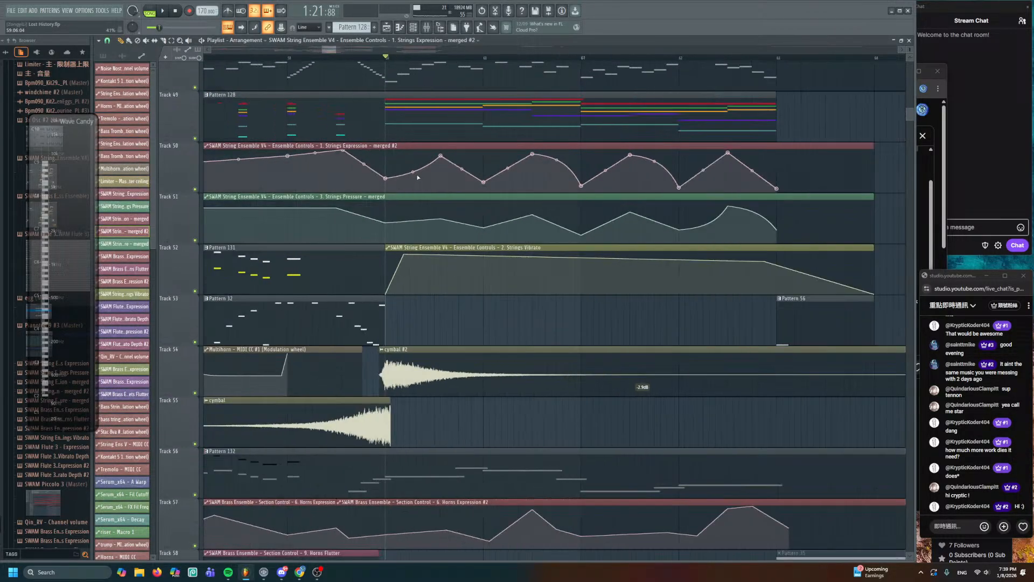
{"action": "left_click", "coordinate": [374, 164]}
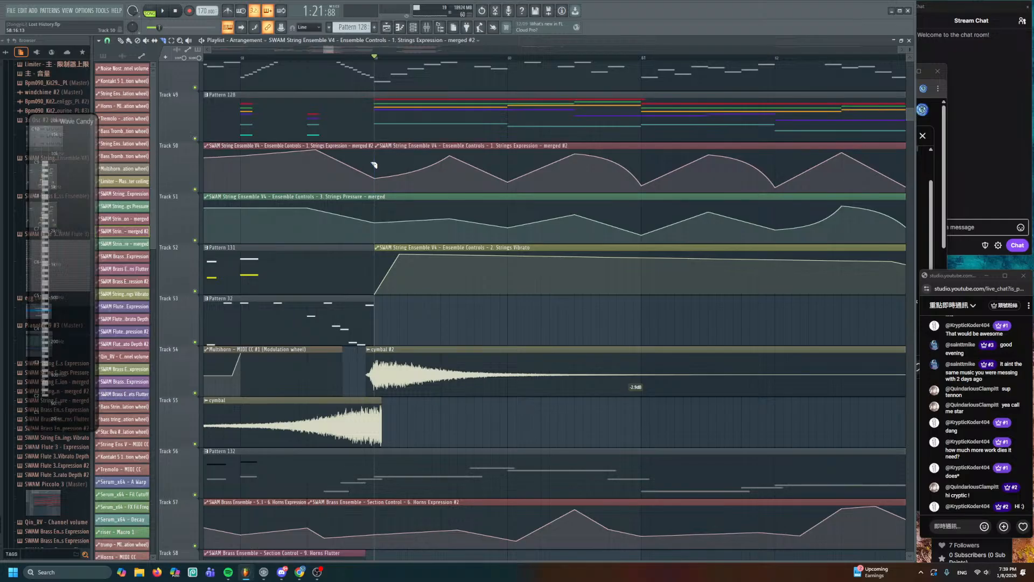
{"action": "right_click", "coordinate": [377, 150]}
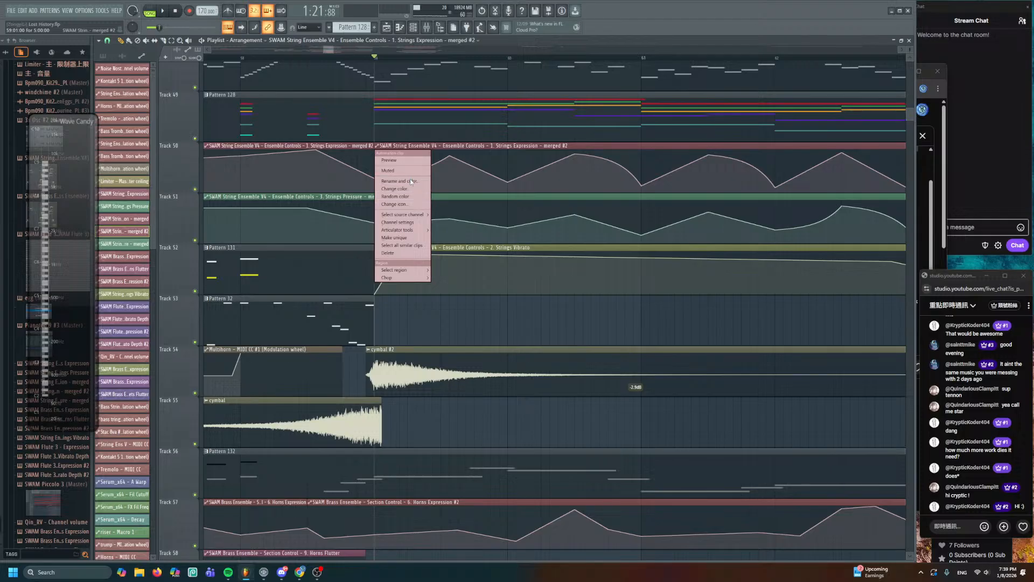
{"action": "left_click", "coordinate": [407, 238]}
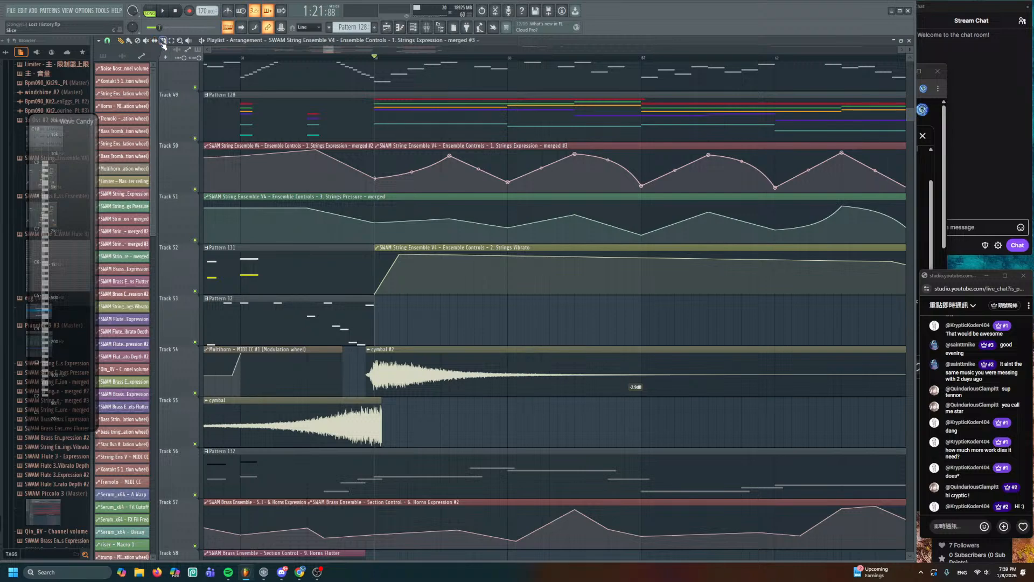
- Slice the Track 51 Strings Pressure clip and make its right-hand part unique
{"action": "left_click", "coordinate": [378, 223]}
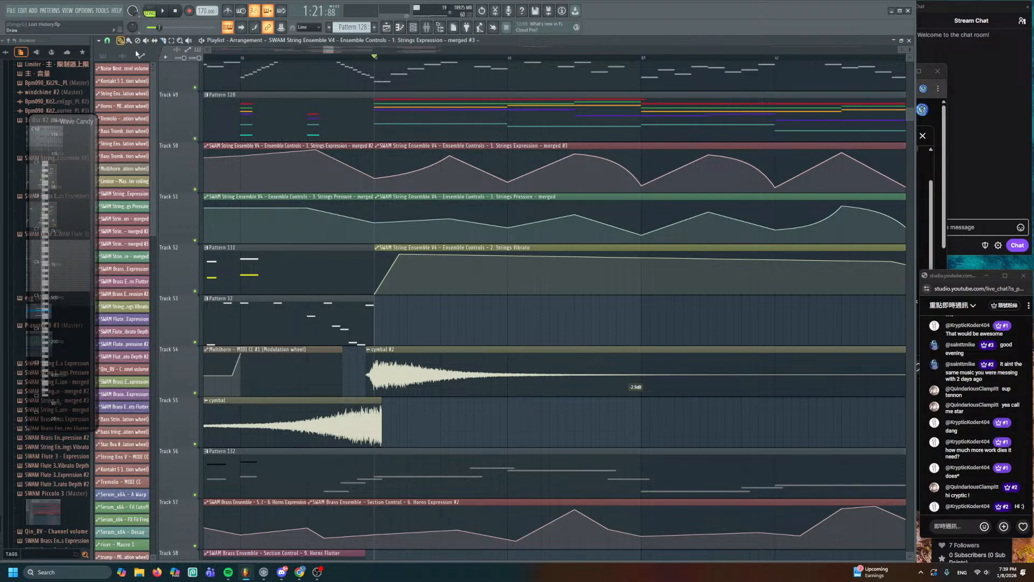
{"action": "left_click", "coordinate": [376, 199]}
{"action": "key", "text": "u"}
- Preview the arrangement playback starting from Pattern 128
{"action": "scroll", "coordinate": [527, 210], "scroll_direction": "down", "scroll_amount": 3}
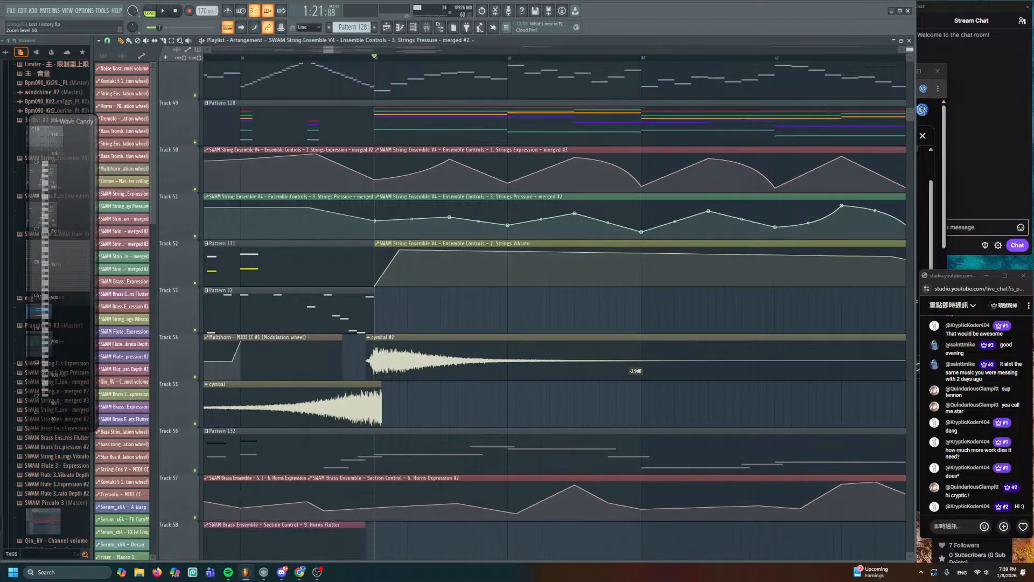
{"action": "left_click_drag", "start_coordinate": [441, 220], "coordinate": [253, 245]}
{"action": "scroll", "coordinate": [253, 245], "scroll_direction": "down", "scroll_amount": 2}
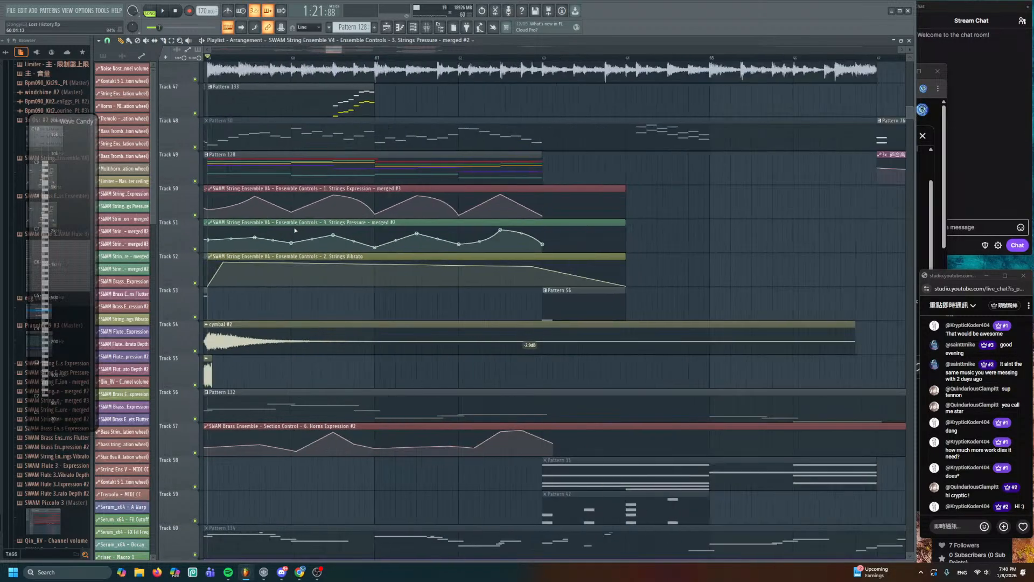
{"action": "left_click_drag", "start_coordinate": [374, 238], "coordinate": [573, 282]}
{"action": "right_click", "coordinate": [420, 216], "text": "alt"}
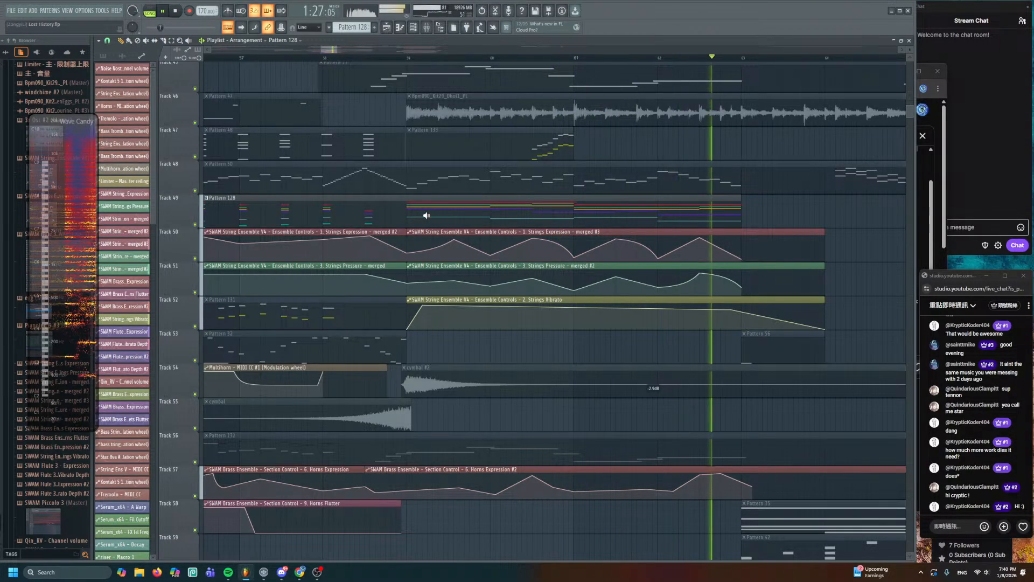
- Preview the arrangement from a later bar and from the Track 49 pattern
{"action": "right_click", "coordinate": [581, 211], "text": "alt"}
{"action": "right_click", "coordinate": [582, 211], "text": "alt"}
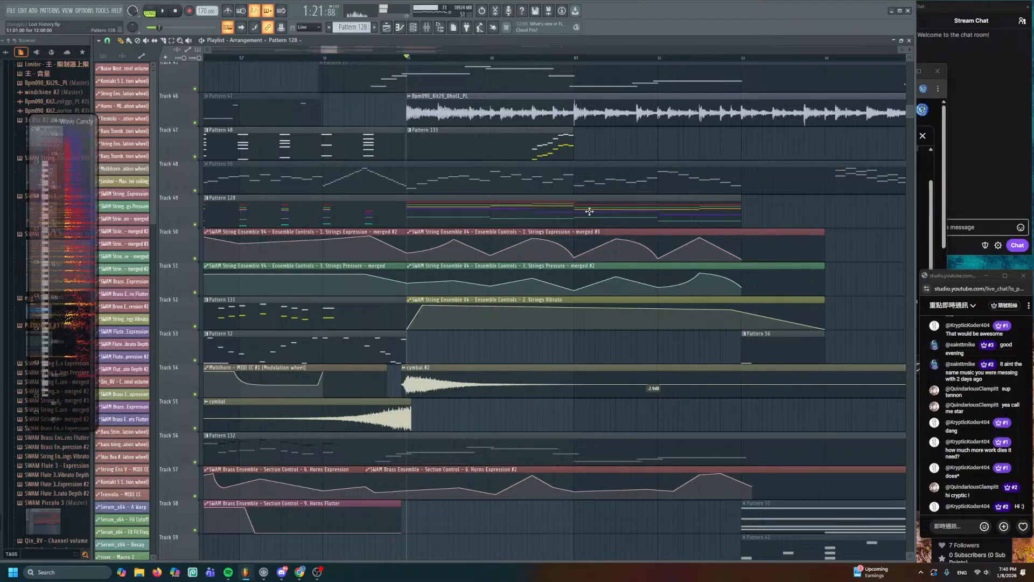
{"action": "scroll", "coordinate": [587, 209], "scroll_direction": "up", "scroll_amount": 4}
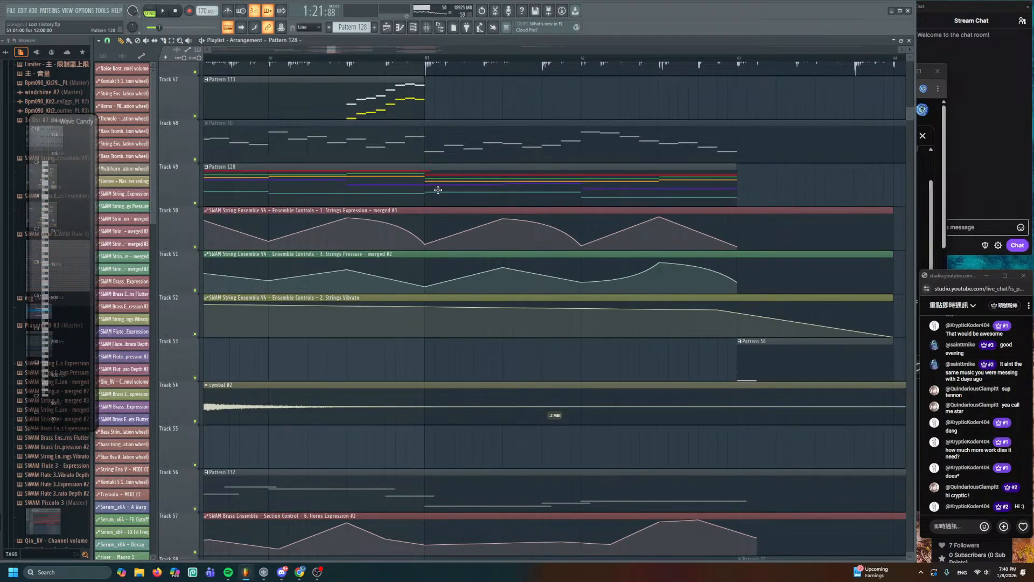
{"action": "right_click", "coordinate": [438, 190], "text": "alt"}
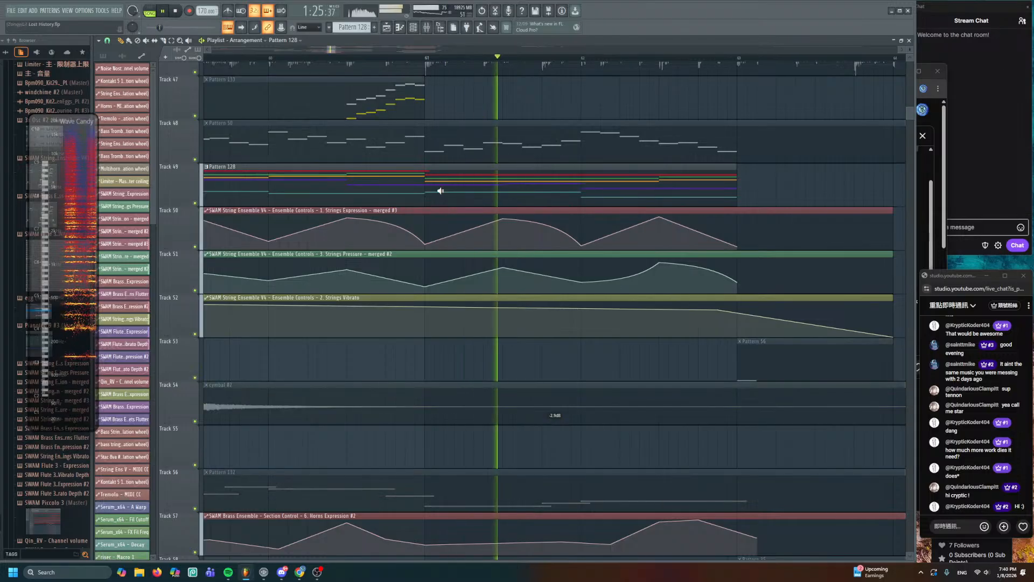
- Bring bars 57–66 into view and open Strings Expression merged #3 in the automation editor
{"action": "left_click_drag", "start_coordinate": [418, 194], "coordinate": [441, 145]}
{"action": "scroll", "coordinate": [499, 199], "scroll_direction": "down", "scroll_amount": 3}
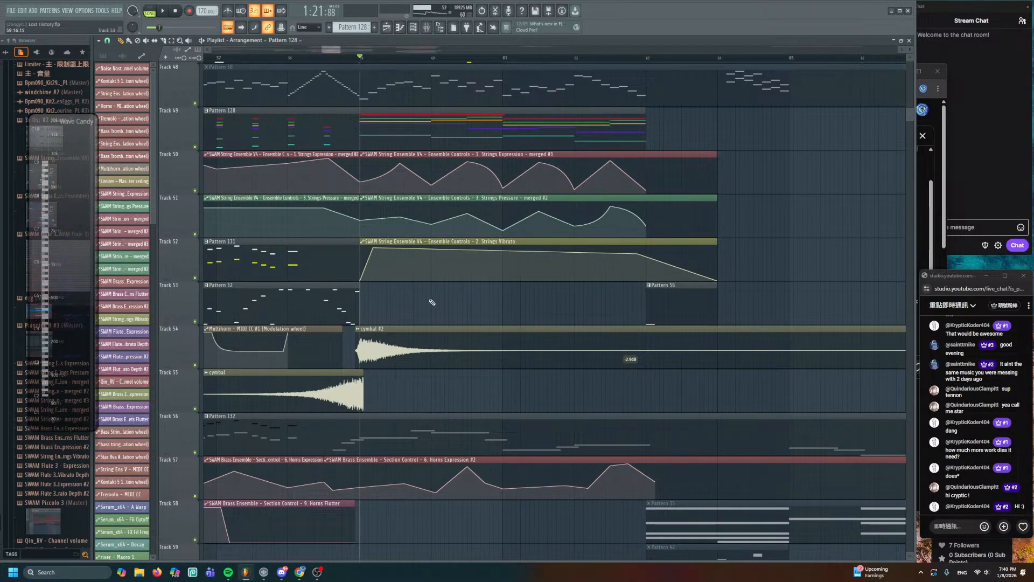
{"action": "double_click", "coordinate": [422, 156]}
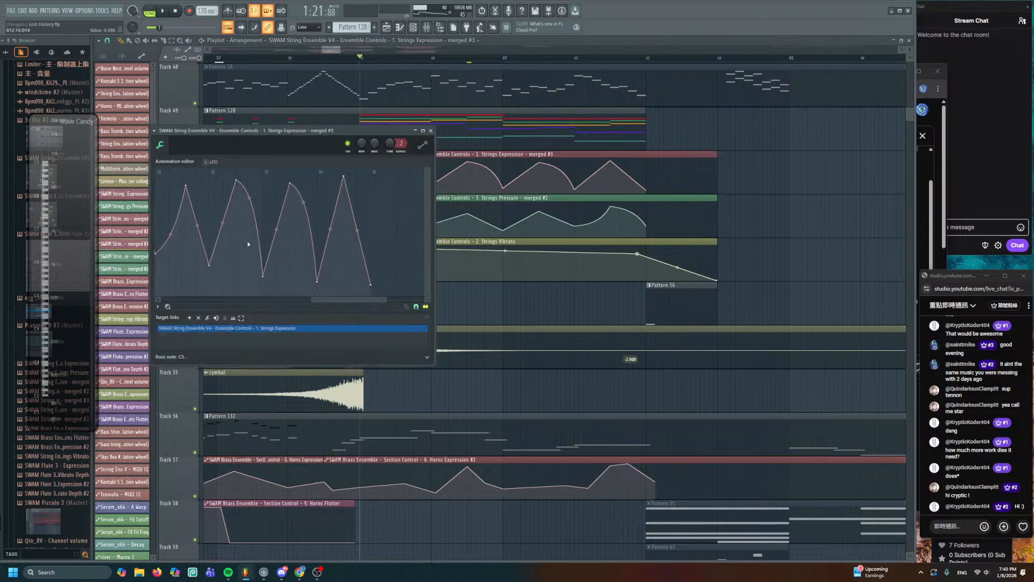
- Remove the Strings Expression target link and inspect SWAM String Ensemble V4's register and section controls
{"action": "left_click", "coordinate": [207, 318]}
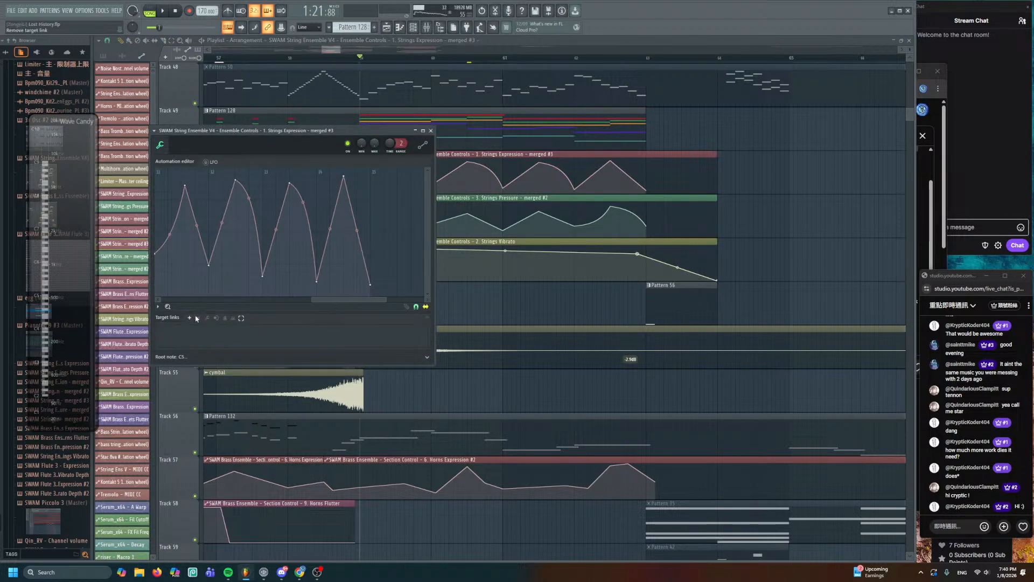
{"action": "left_click", "coordinate": [415, 27]}
{"action": "left_click", "coordinate": [190, 42]}
{"action": "left_click", "coordinate": [186, 81]}
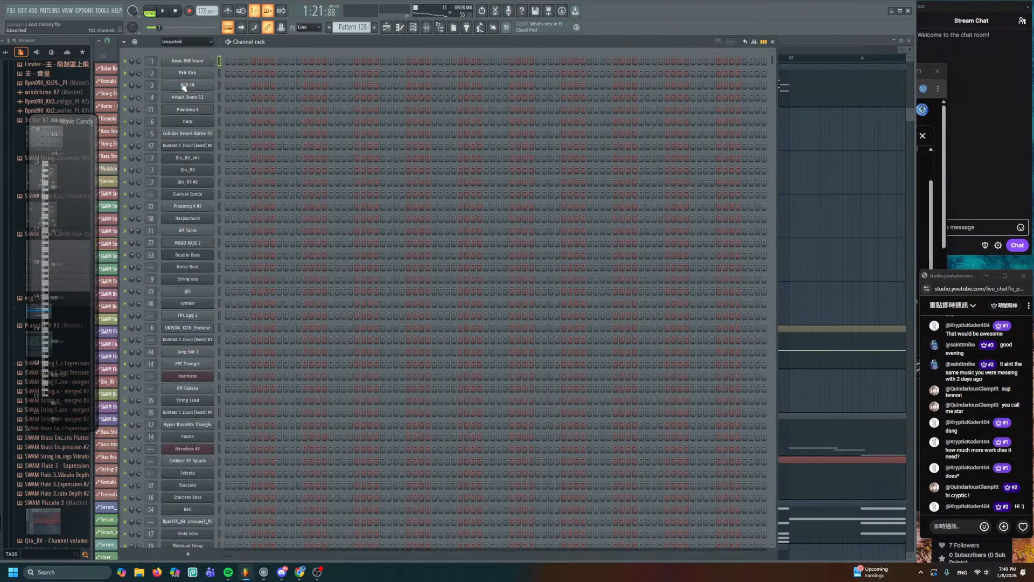
{"action": "scroll", "coordinate": [248, 380], "scroll_direction": "down", "scroll_amount": 10}
{"action": "scroll", "coordinate": [245, 380], "scroll_direction": "down", "scroll_amount": 8}
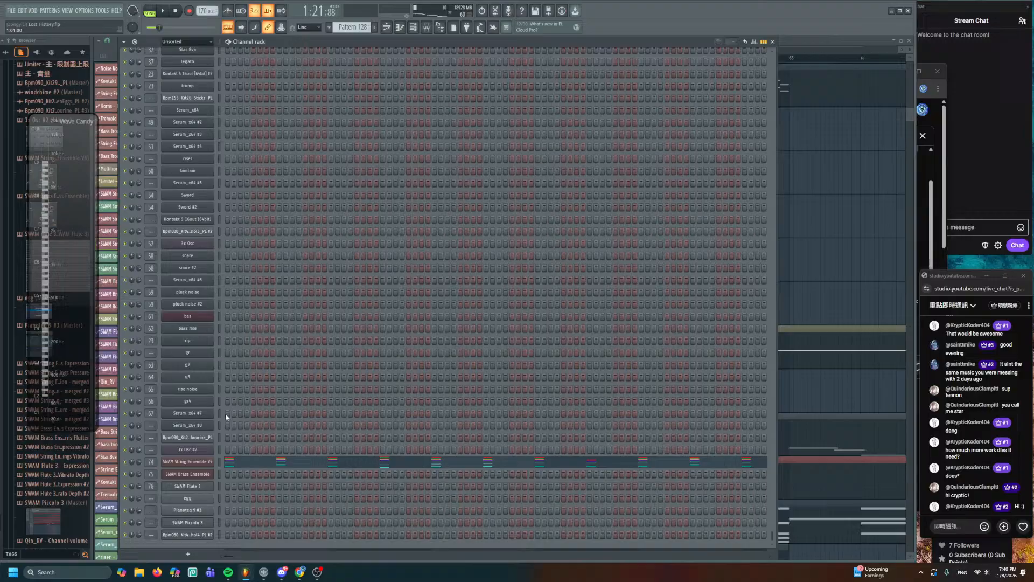
{"action": "left_click", "coordinate": [199, 462]}
{"action": "left_click", "coordinate": [491, 188]}
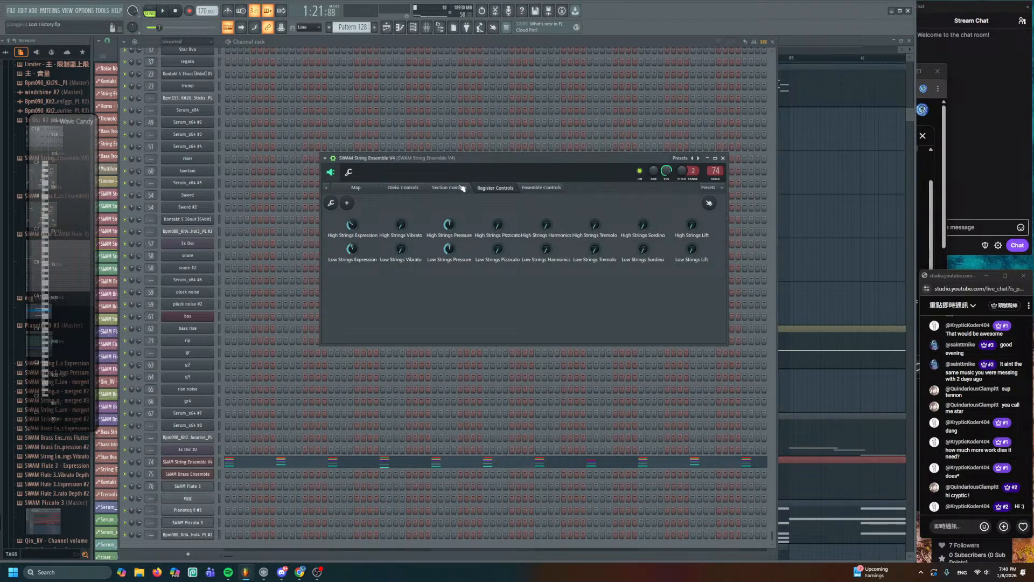
{"action": "left_click", "coordinate": [463, 188]}
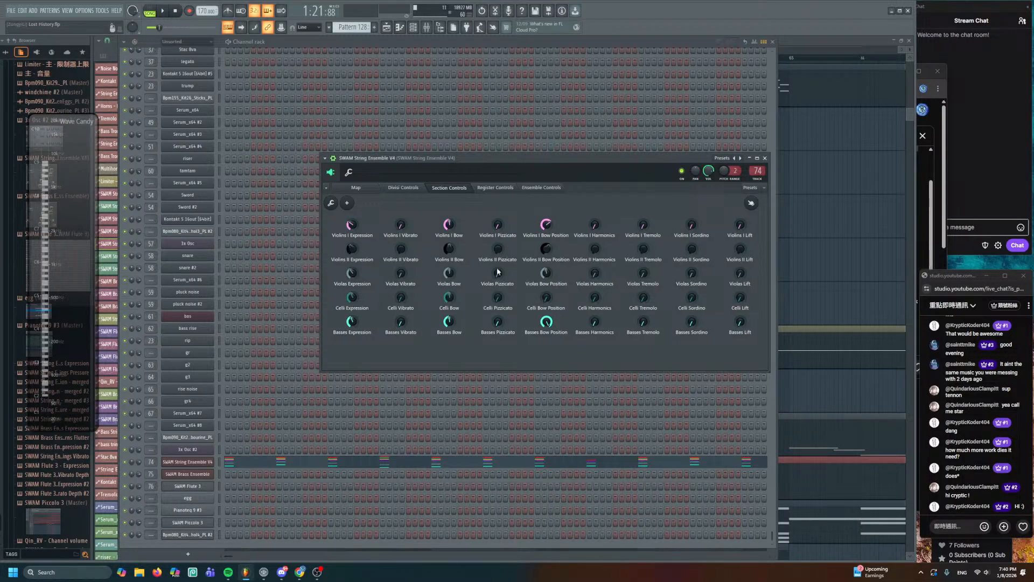
- Reopen the Strings Expression clip and remove its Low Strings Expression target link
{"action": "left_click", "coordinate": [849, 216]}
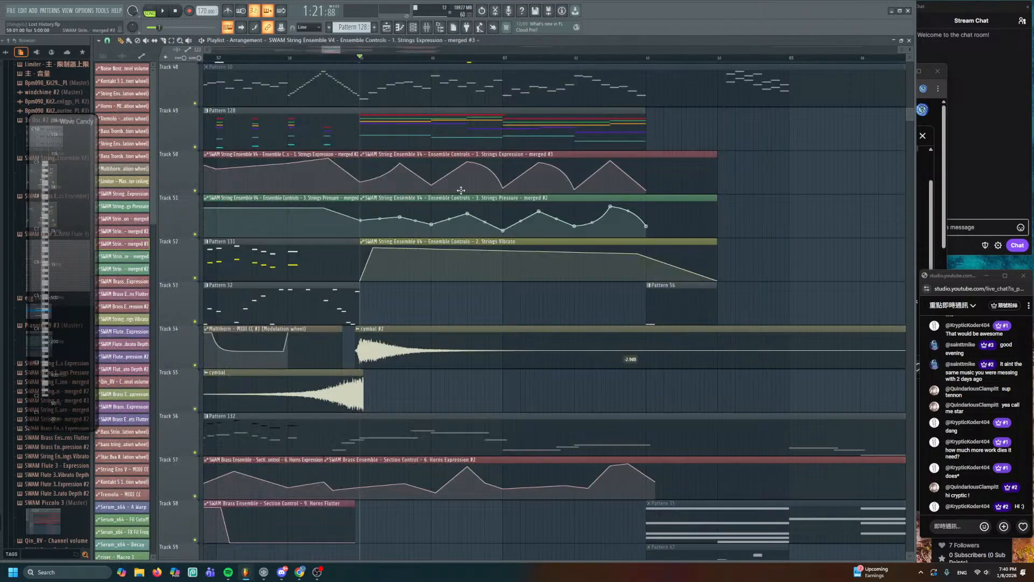
{"action": "double_click", "coordinate": [444, 153]}
{"action": "left_click", "coordinate": [198, 318]}
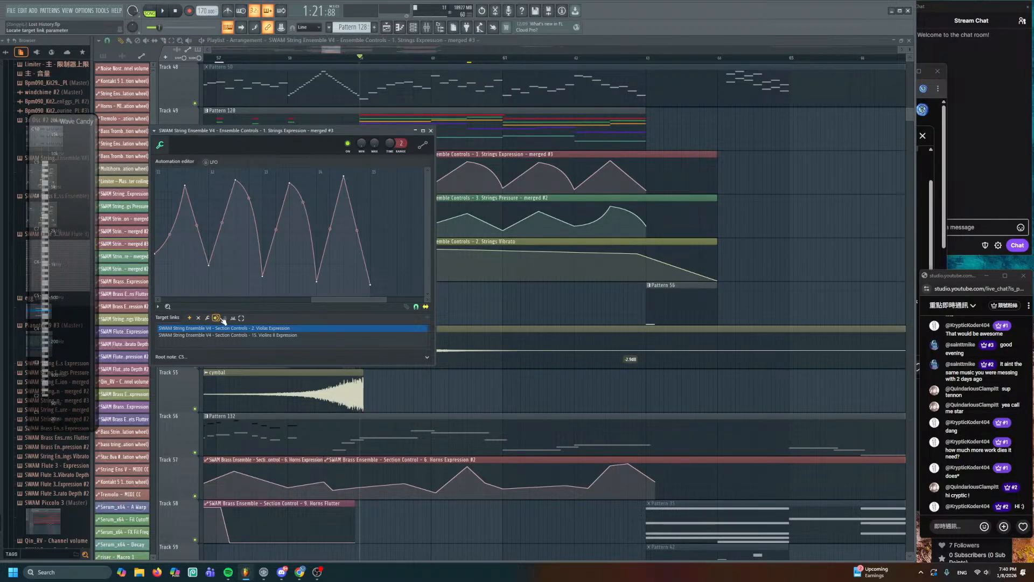
- Check the SWAM String Ensemble V4 register controls again, then open the Strings Pressure clip
{"action": "left_click", "coordinate": [426, 28]}
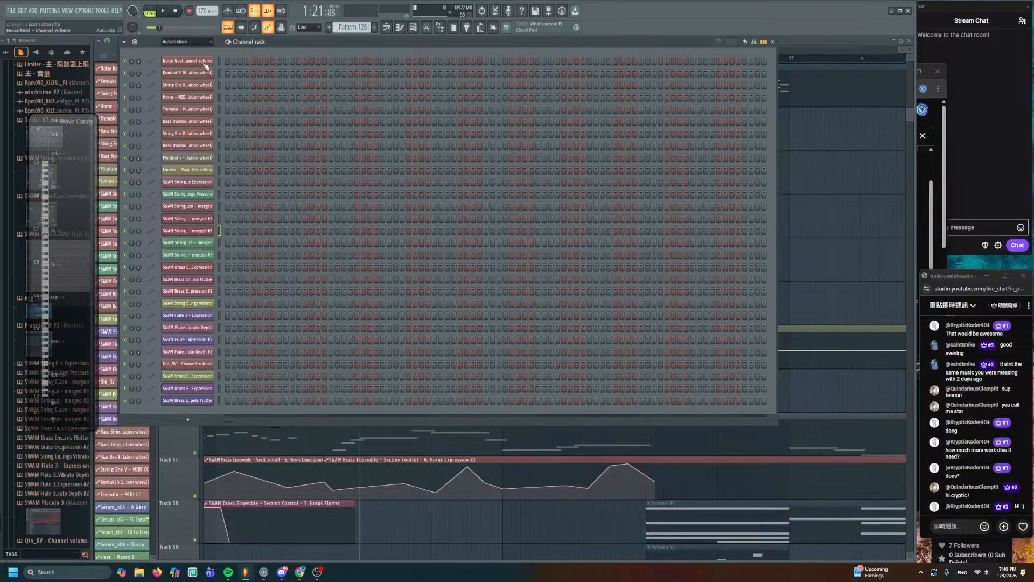
{"action": "left_click", "coordinate": [197, 42]}
{"action": "left_click", "coordinate": [182, 74]}
{"action": "scroll", "coordinate": [277, 336], "scroll_direction": "down", "scroll_amount": 2}
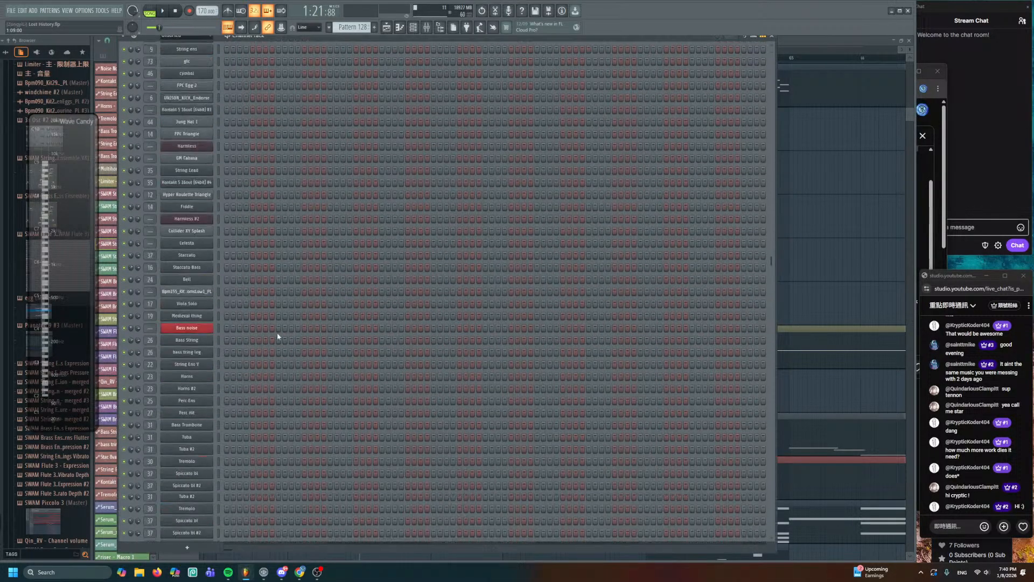
{"action": "scroll", "coordinate": [257, 401], "scroll_direction": "down", "scroll_amount": 10}
{"action": "left_click", "coordinate": [191, 458]}
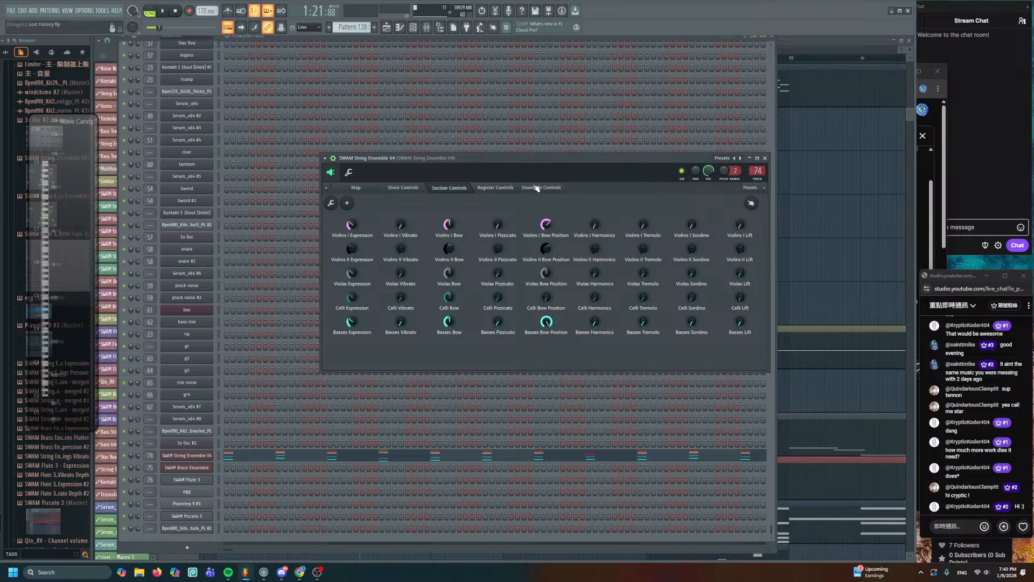
{"action": "left_click", "coordinate": [494, 189]}
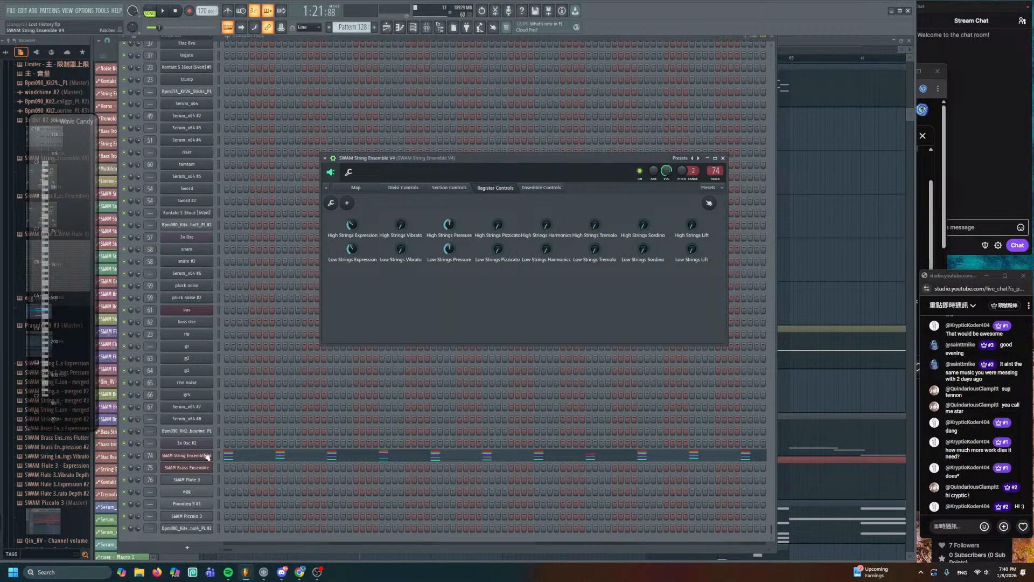
{"action": "right_click", "coordinate": [788, 207]}
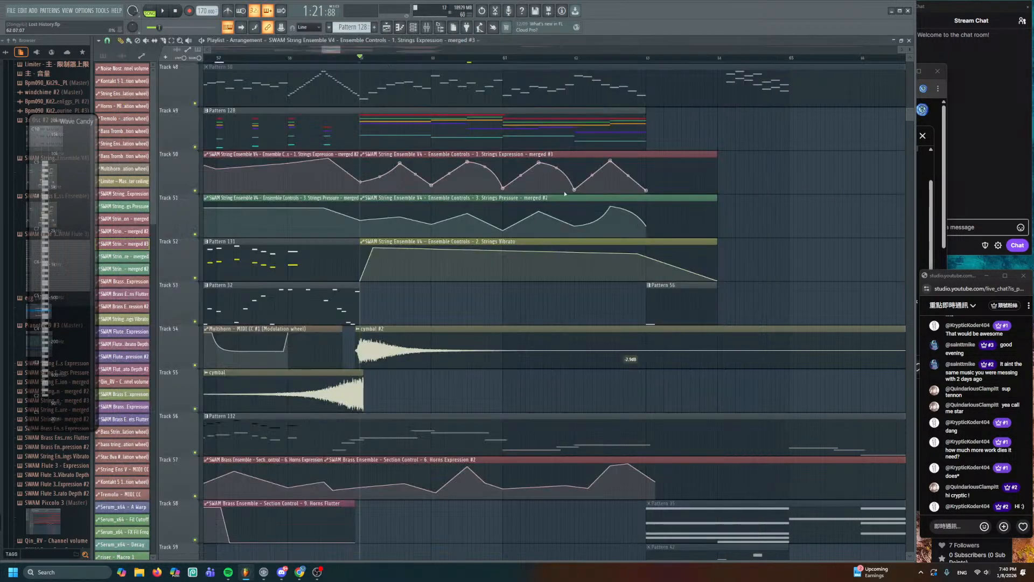
{"action": "double_click", "coordinate": [461, 203]}
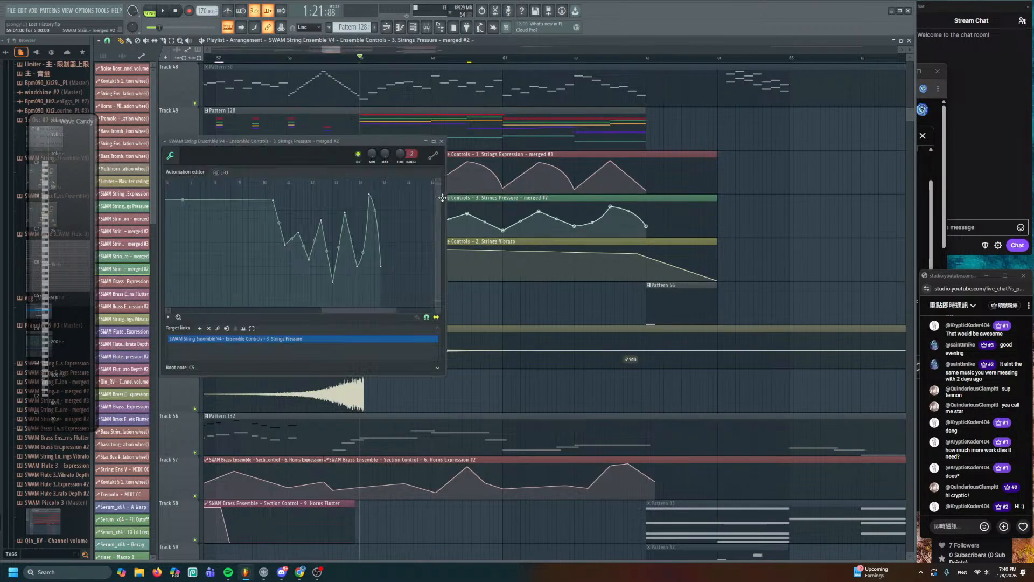
- Open the Strings Pressure clip and remove its ensemble Strings Pressure target link
{"action": "right_click", "coordinate": [813, 187]}
{"action": "double_click", "coordinate": [431, 155]}
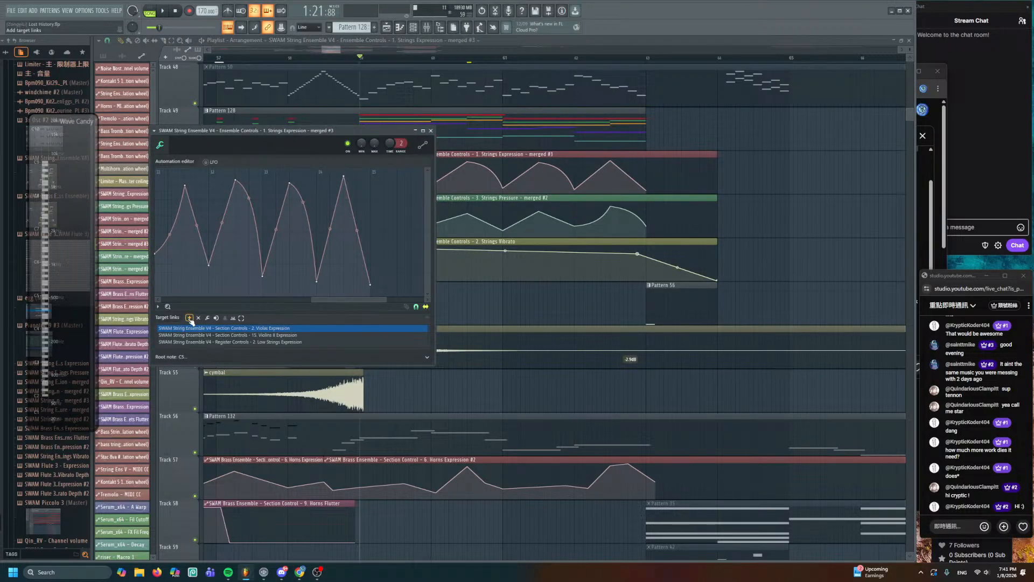
{"action": "right_click", "coordinate": [494, 311]}
{"action": "double_click", "coordinate": [404, 201]}
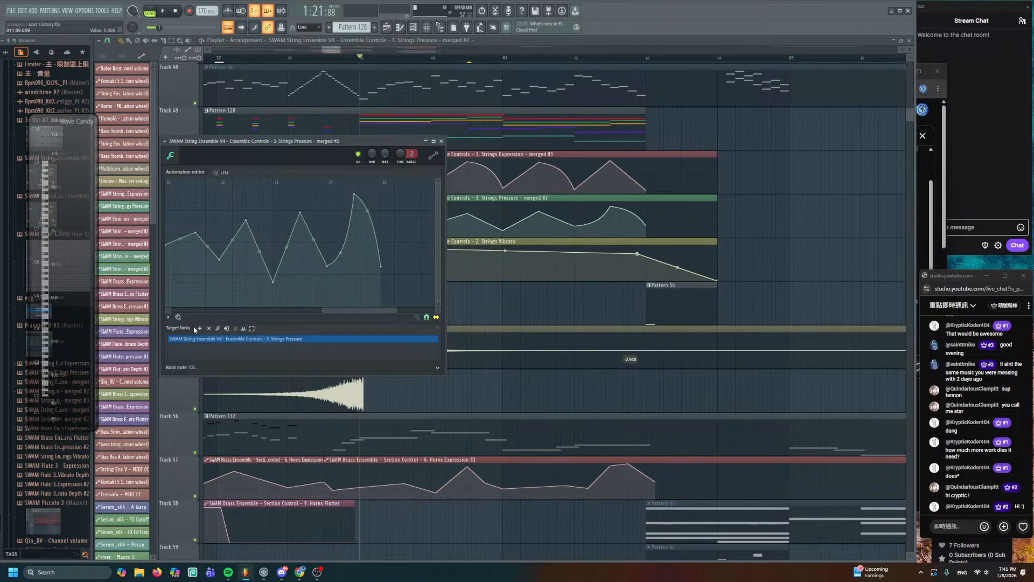
{"action": "left_click", "coordinate": [209, 328]}
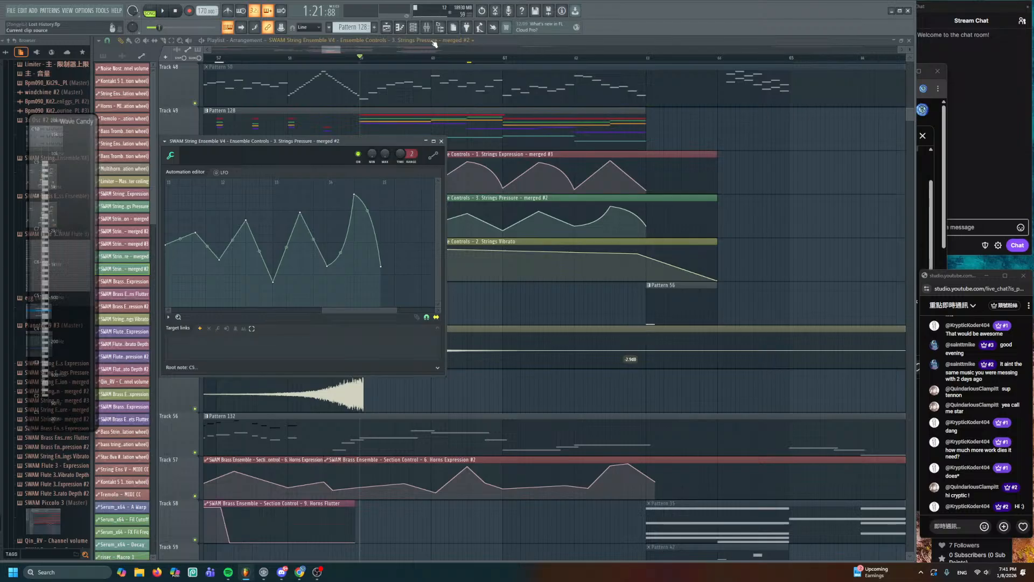
- Link Low Strings Pressure, Violas Bow and Violins II Bow from the SWAM String Ensemble V4 plugin
{"action": "left_click", "coordinate": [413, 27]}
{"action": "left_click", "coordinate": [180, 36]}
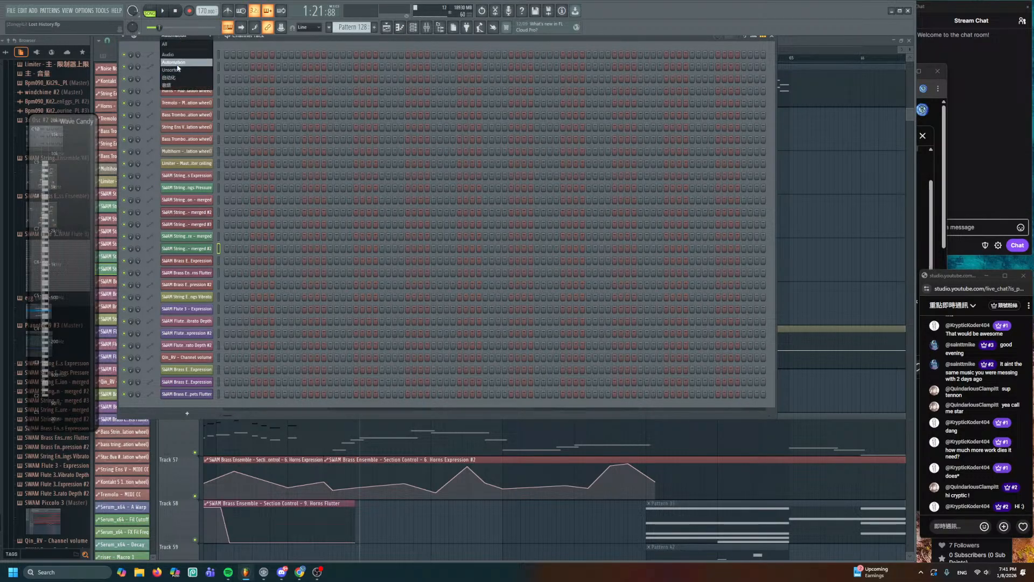
{"action": "left_click", "coordinate": [180, 72]}
{"action": "scroll", "coordinate": [202, 272], "scroll_direction": "down", "scroll_amount": 10}
{"action": "scroll", "coordinate": [215, 472], "scroll_direction": "down", "scroll_amount": 1}
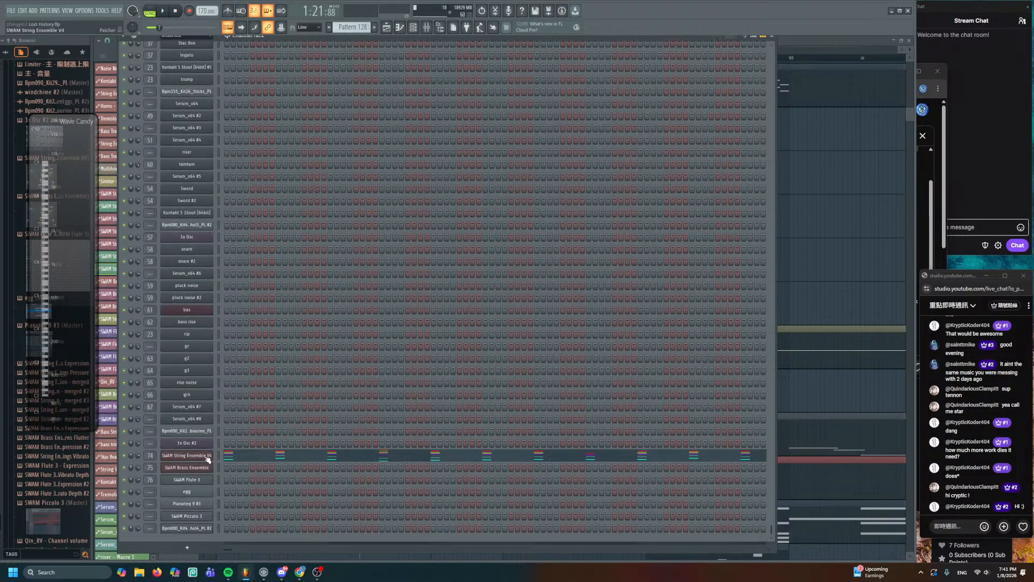
{"action": "left_click", "coordinate": [201, 456]}
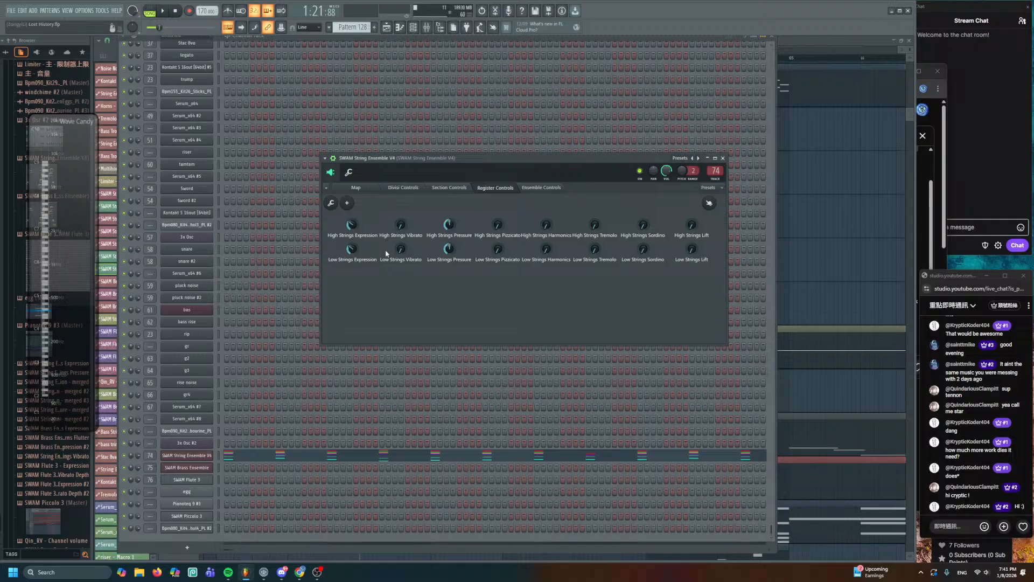
{"action": "left_click", "coordinate": [450, 188]}
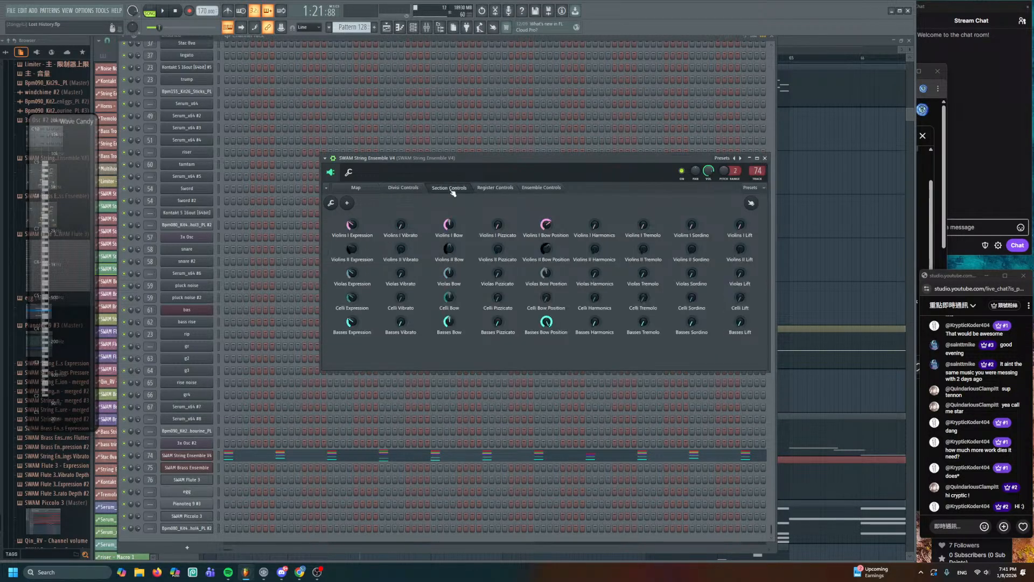
{"action": "left_click", "coordinate": [487, 188]}
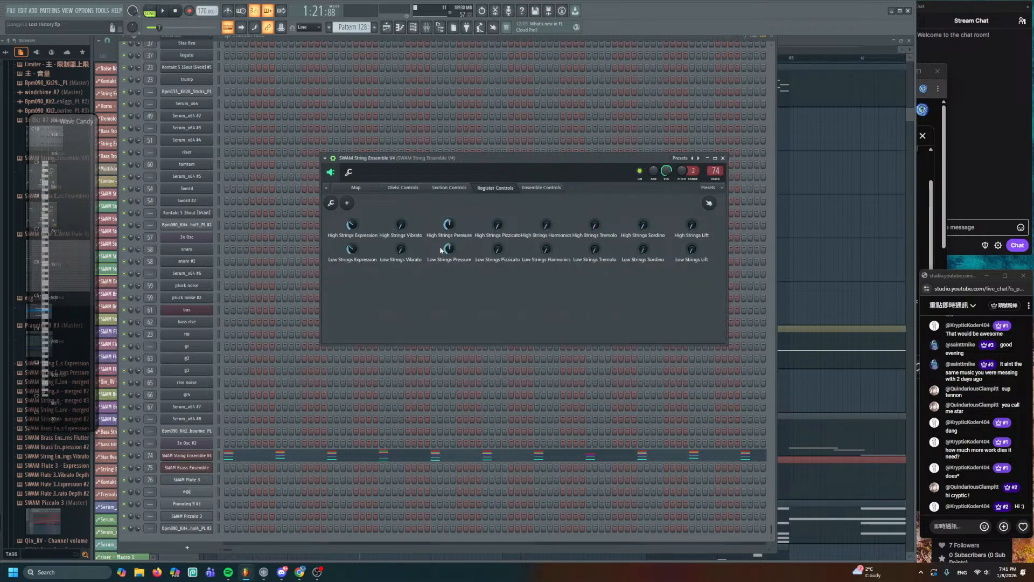
{"action": "left_click", "coordinate": [457, 188]}
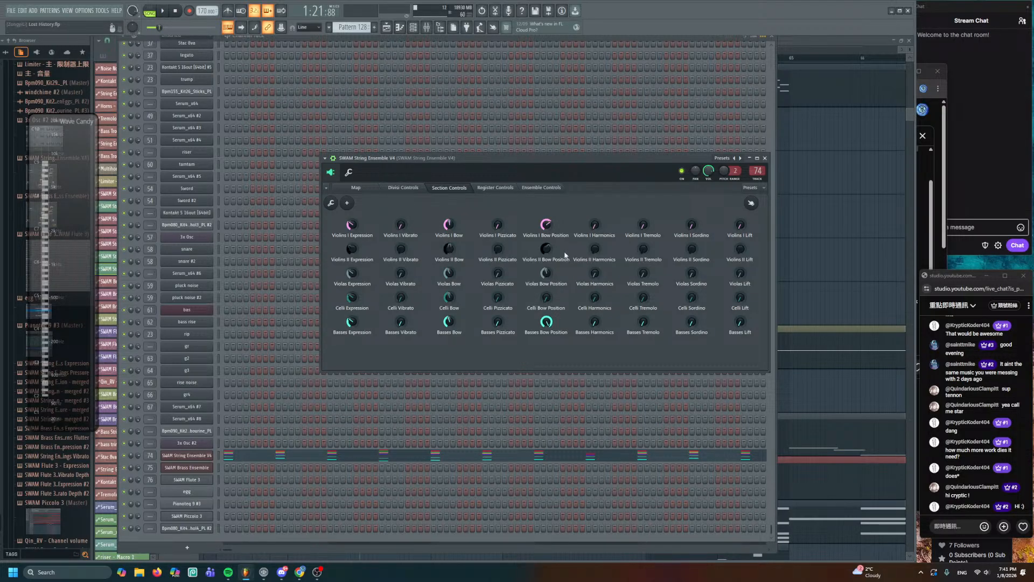
- Hide the channel rack, then reopen and close the Strings Pressure automation editor
{"action": "key", "text": "F5"}
{"action": "double_click", "coordinate": [451, 199]}
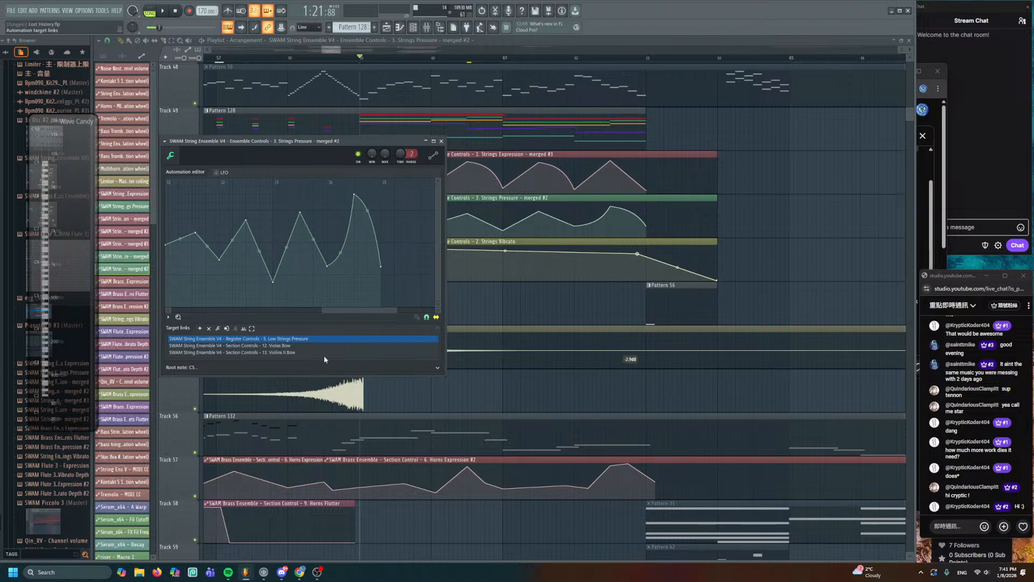
{"action": "key", "text": "Escape"}
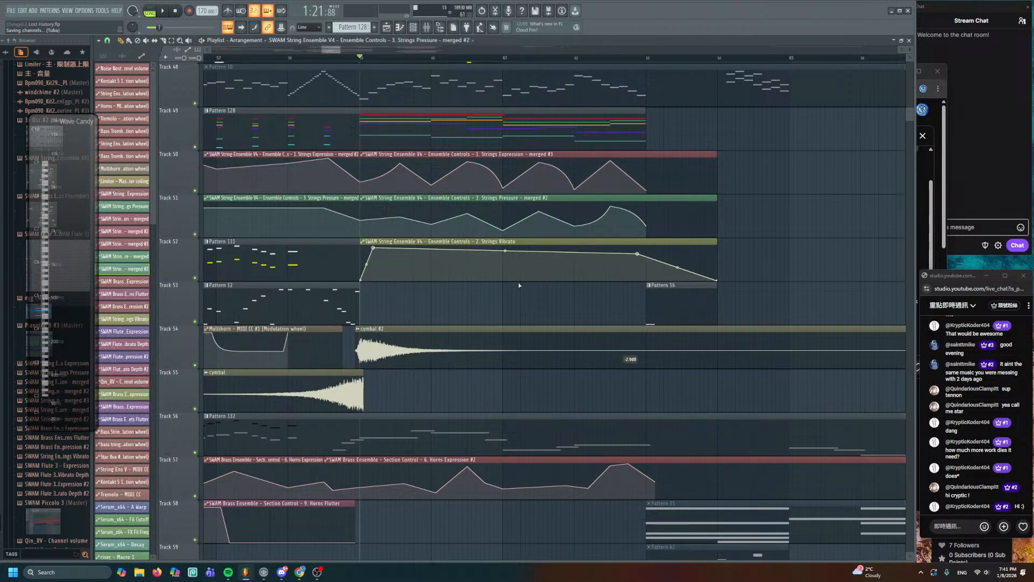
- Select Pattern 56 and settle it on Track 55
{"action": "left_click_drag", "start_coordinate": [539, 213], "coordinate": [544, 198]}
{"action": "scroll", "coordinate": [544, 198], "scroll_direction": "down", "scroll_amount": 3}
{"action": "left_click", "coordinate": [690, 203]}
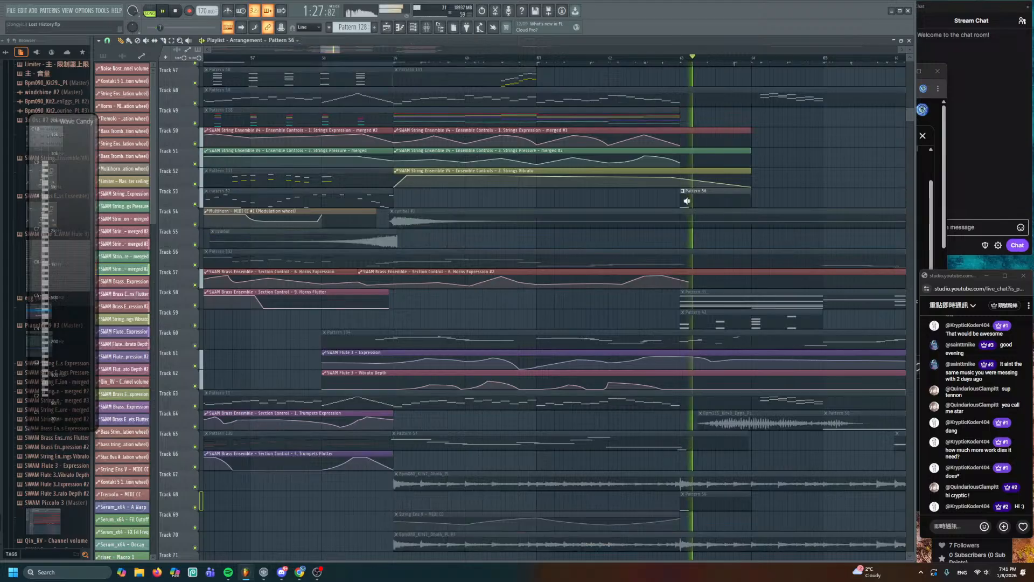
{"action": "double_click", "coordinate": [689, 202]}
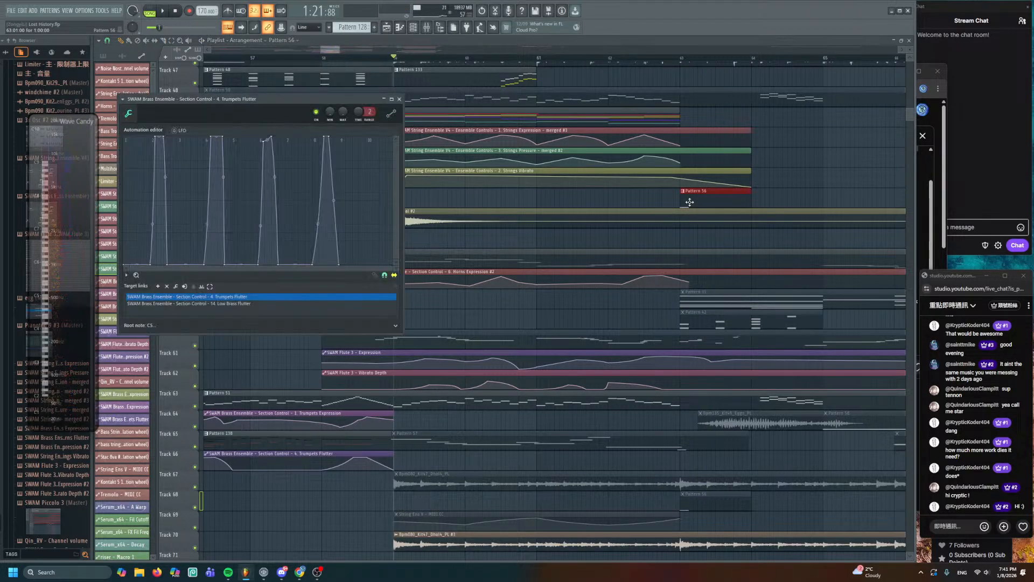
{"action": "key", "text": "Escape"}
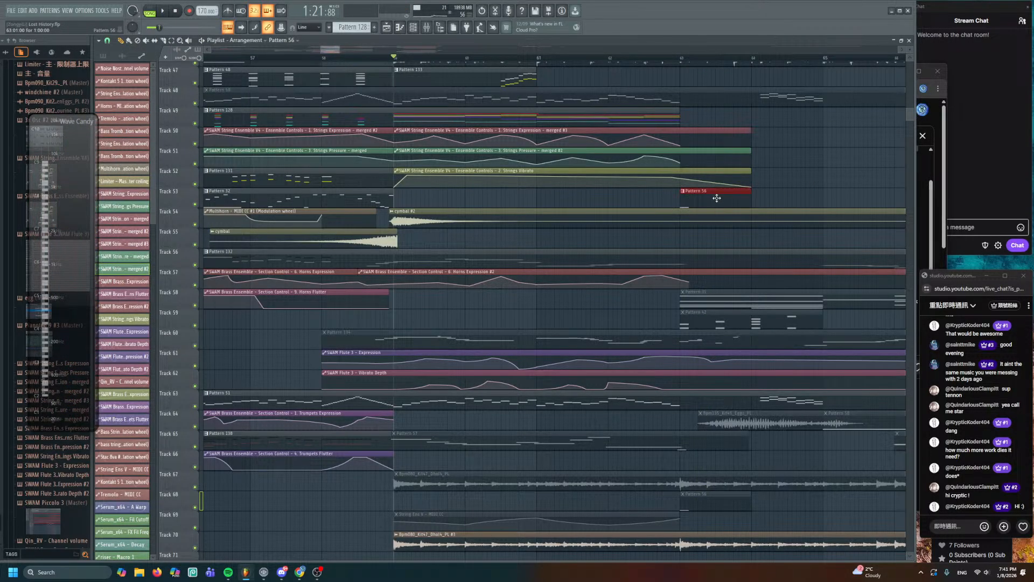
{"action": "key", "text": "shift+Down"}
{"action": "key", "text": "shift+Down"}
{"action": "key", "text": "shift+Down"}
{"action": "key", "text": "shift+Up"}
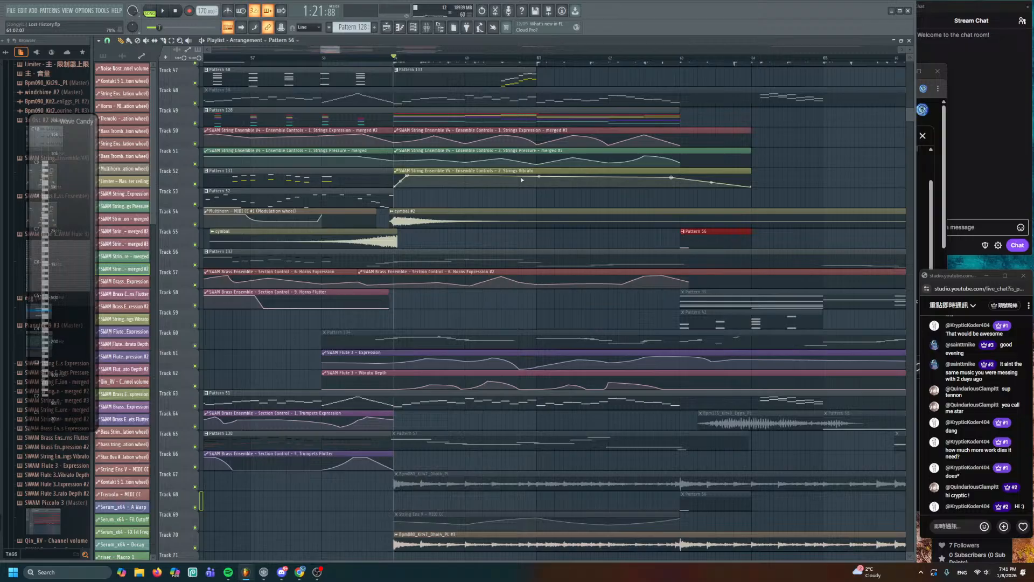
- Move cymbal #2 up to Track 53, mark bars 59–63, and list the unsorted channels in the channel rack
{"action": "left_click", "coordinate": [447, 209]}
{"action": "key", "text": "shift+Up"}
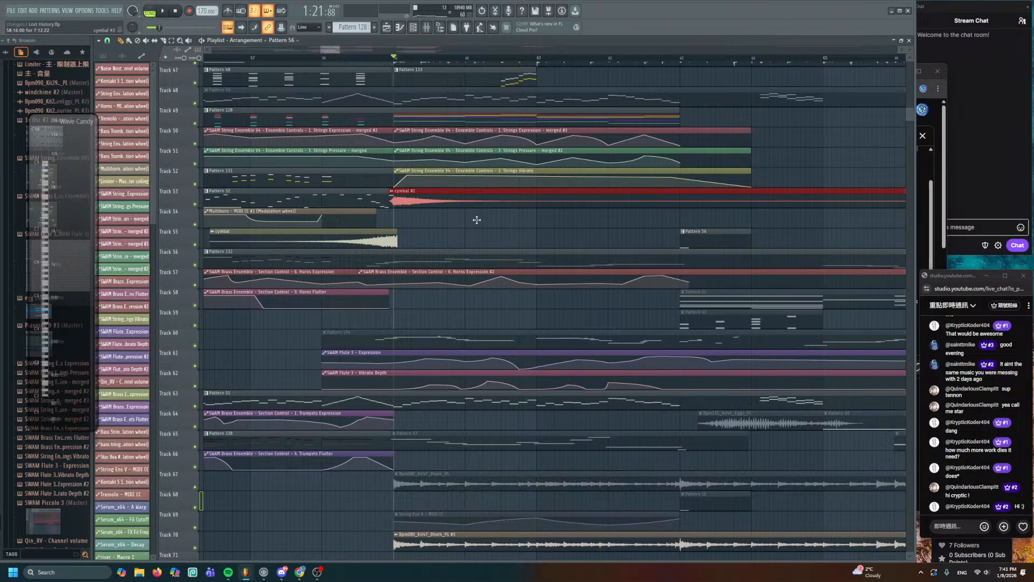
{"action": "scroll", "coordinate": [638, 303], "scroll_direction": "down", "scroll_amount": 3}
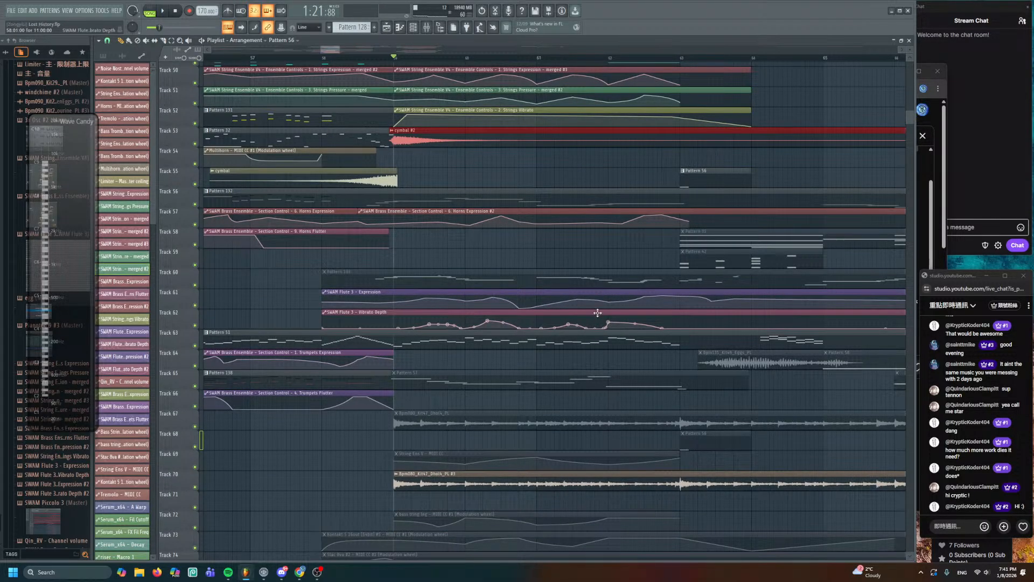
{"action": "scroll", "coordinate": [549, 296], "scroll_direction": "down", "scroll_amount": 11}
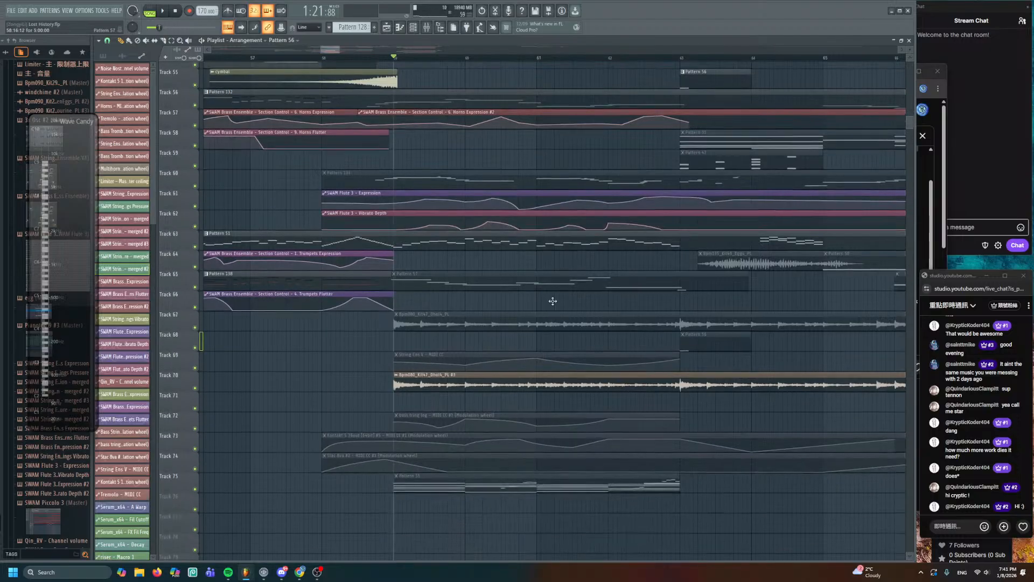
{"action": "scroll", "coordinate": [522, 343], "scroll_direction": "down", "scroll_amount": 4}
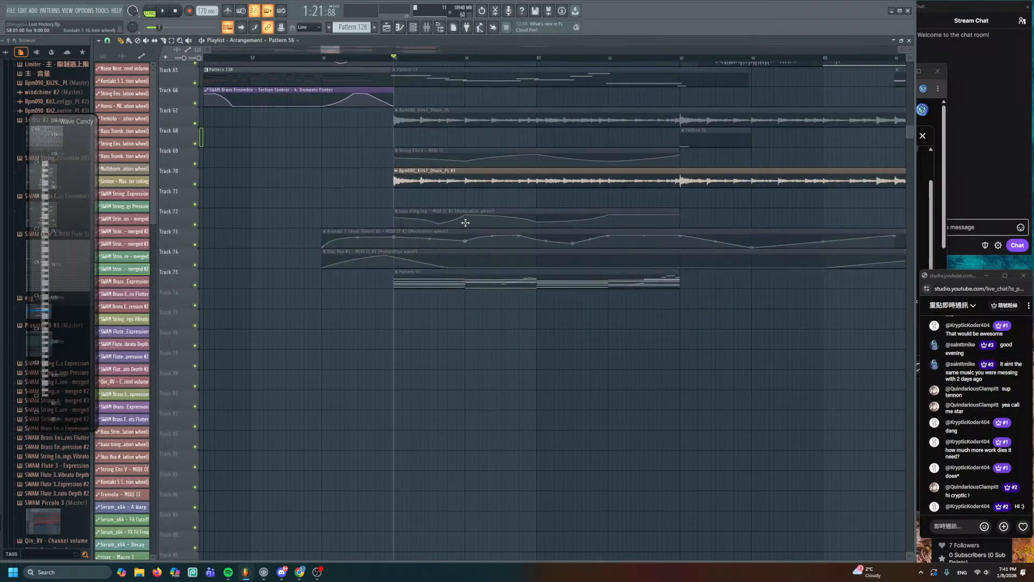
{"action": "left_click_drag", "start_coordinate": [397, 65], "coordinate": [689, 132]}
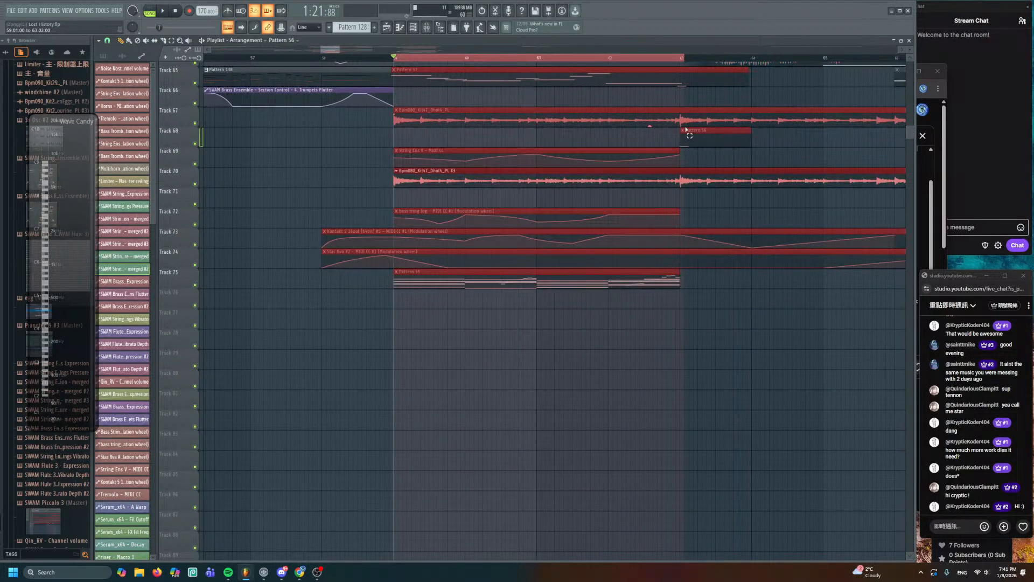
{"action": "left_click", "coordinate": [588, 375], "text": "ctrl"}
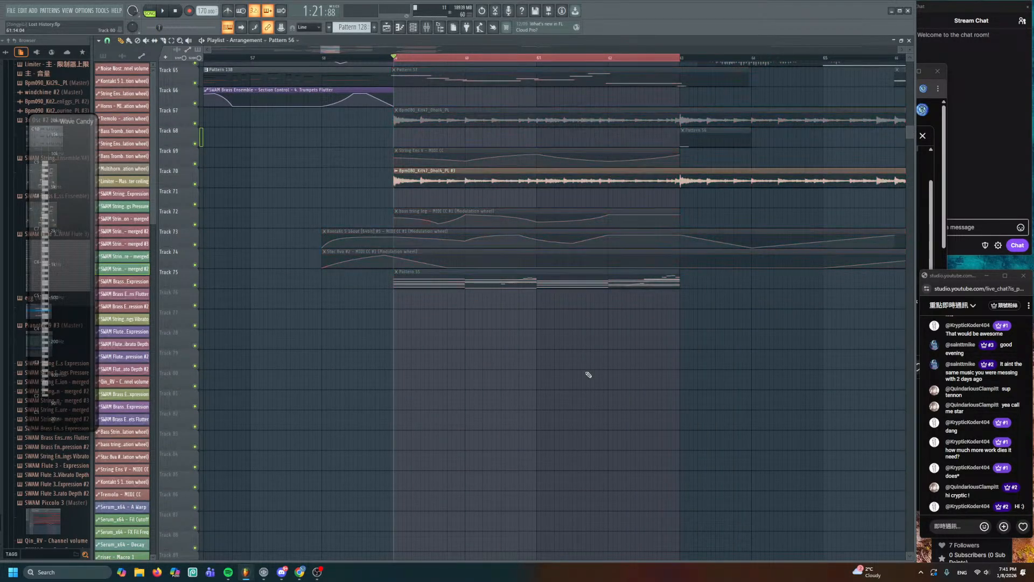
{"action": "left_click", "coordinate": [409, 25]}
{"action": "left_click", "coordinate": [186, 39]}
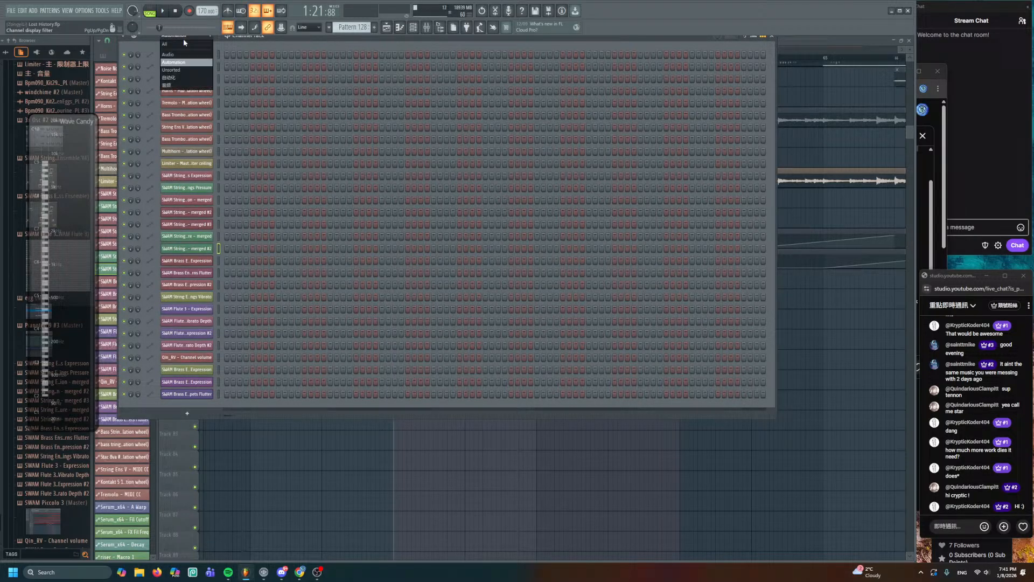
- Switch the Channel Rack to Unsorted, start a new pattern and open SWAM String Ensemble V4's piano roll
{"action": "left_click", "coordinate": [183, 70]}
{"action": "scroll", "coordinate": [247, 398], "scroll_direction": "down", "scroll_amount": 15}
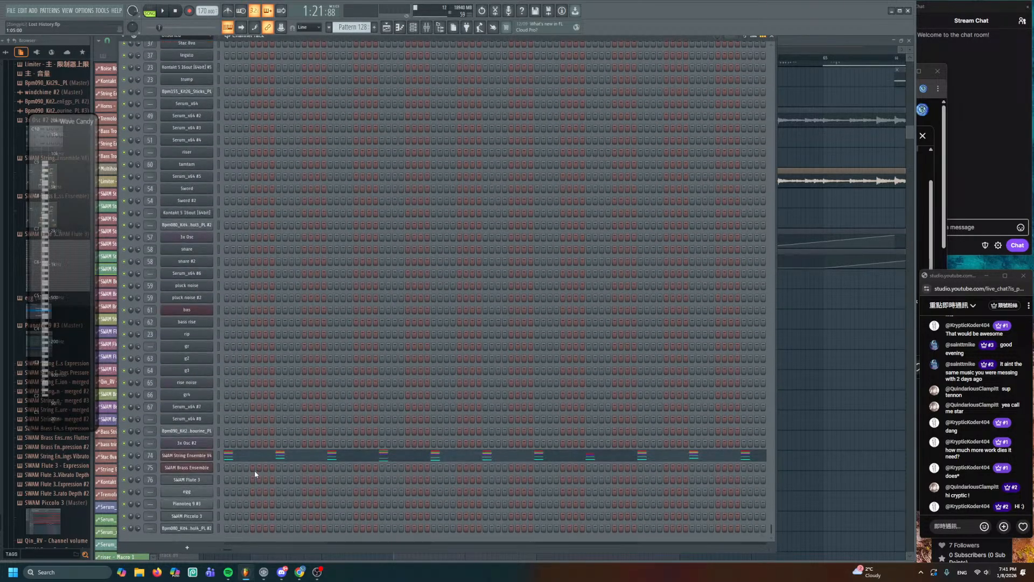
{"action": "left_click", "coordinate": [375, 26]}
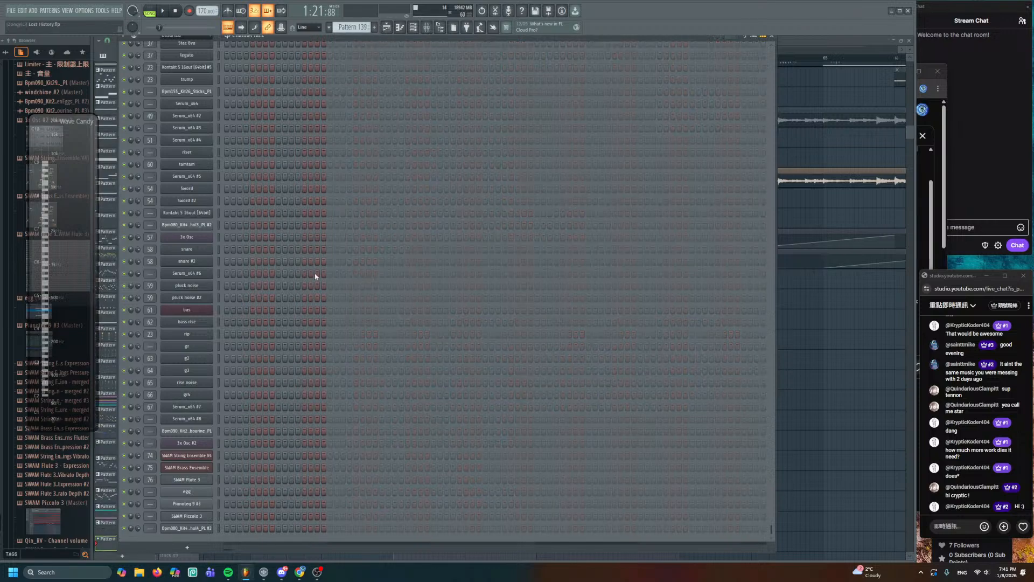
{"action": "right_click", "coordinate": [211, 453]}
{"action": "left_click", "coordinate": [234, 437]}
{"action": "right_click", "coordinate": [215, 457]}
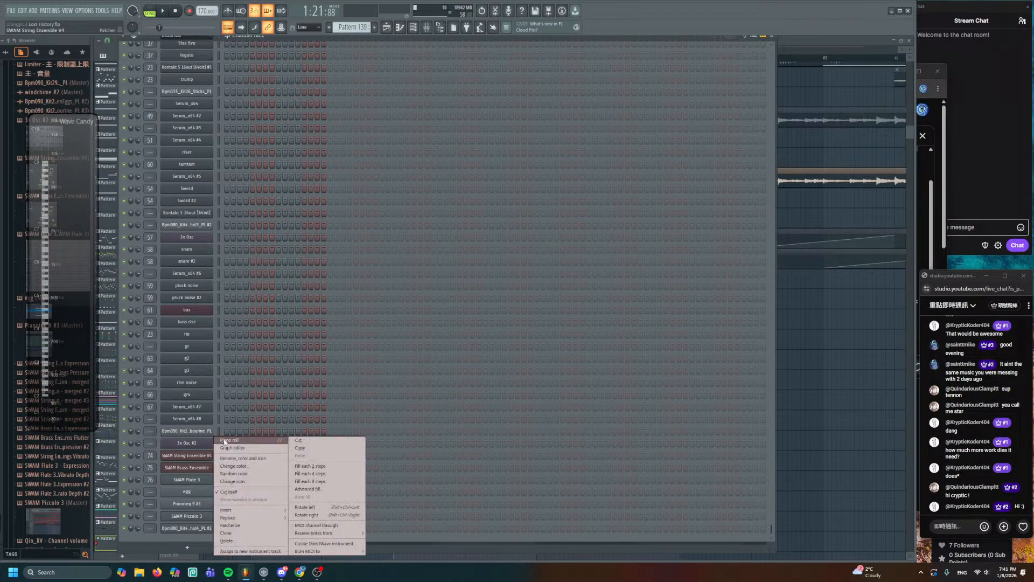
{"action": "left_click", "coordinate": [233, 443]}
- Make new notes pink and draw short string notes while the pattern plays
{"action": "left_click", "coordinate": [113, 54]}
{"action": "left_click", "coordinate": [139, 88]}
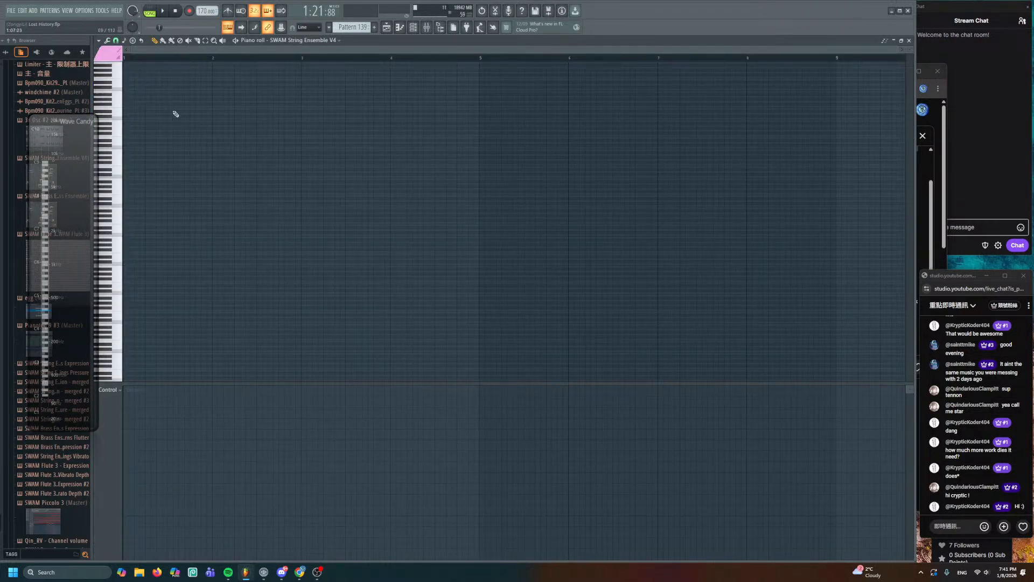
{"action": "scroll", "coordinate": [175, 113], "scroll_direction": "up", "scroll_amount": 2}
{"action": "key", "text": "space"}
{"action": "scroll", "coordinate": [221, 162], "scroll_direction": "up", "scroll_amount": 3}
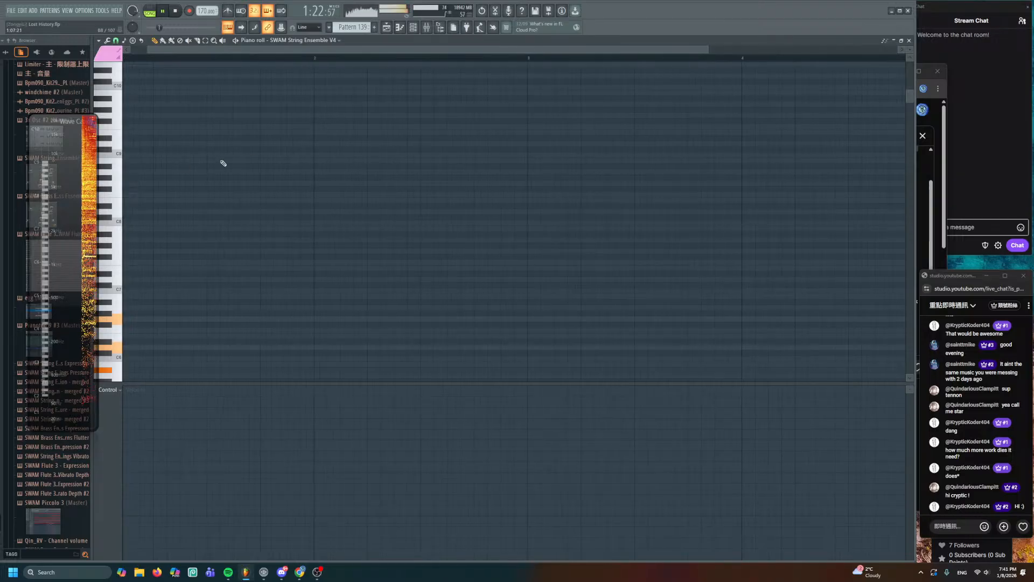
{"action": "left_click", "coordinate": [311, 203]}
{"action": "left_click", "coordinate": [483, 203]}
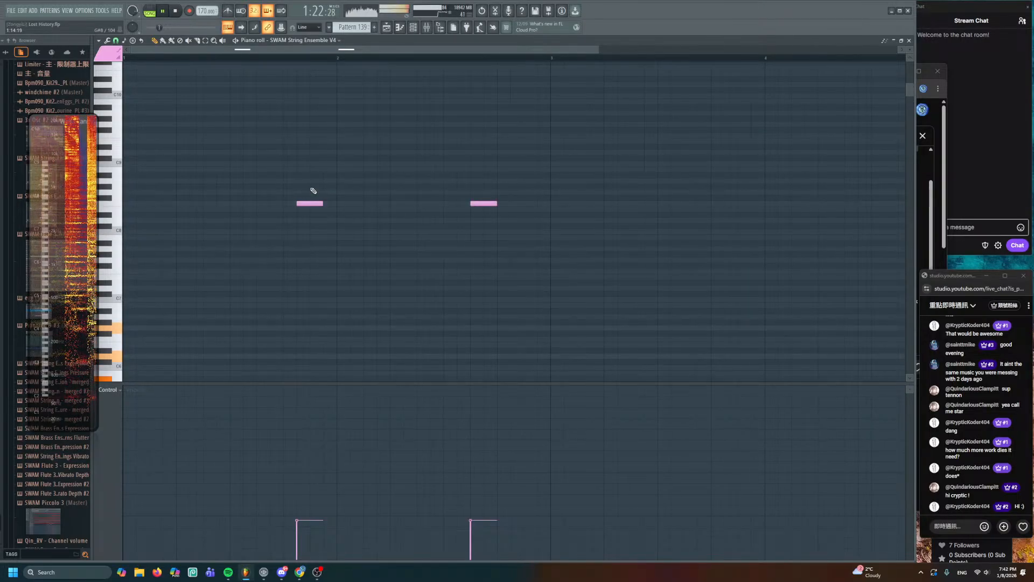
{"action": "right_click", "coordinate": [310, 204]}
{"action": "key", "text": "space"}
- Place a Pattern 139 clip on Track 76, reopen its notes and delete the old pink notes
{"action": "left_click", "coordinate": [387, 28]}
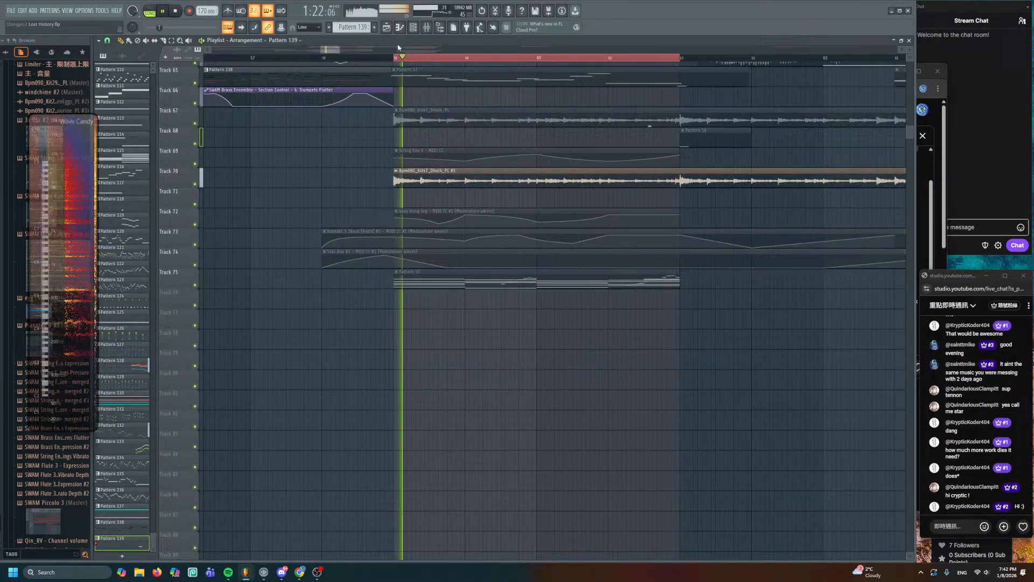
{"action": "left_click", "coordinate": [402, 297]}
{"action": "double_click", "coordinate": [403, 297]}
{"action": "key", "text": "space"}
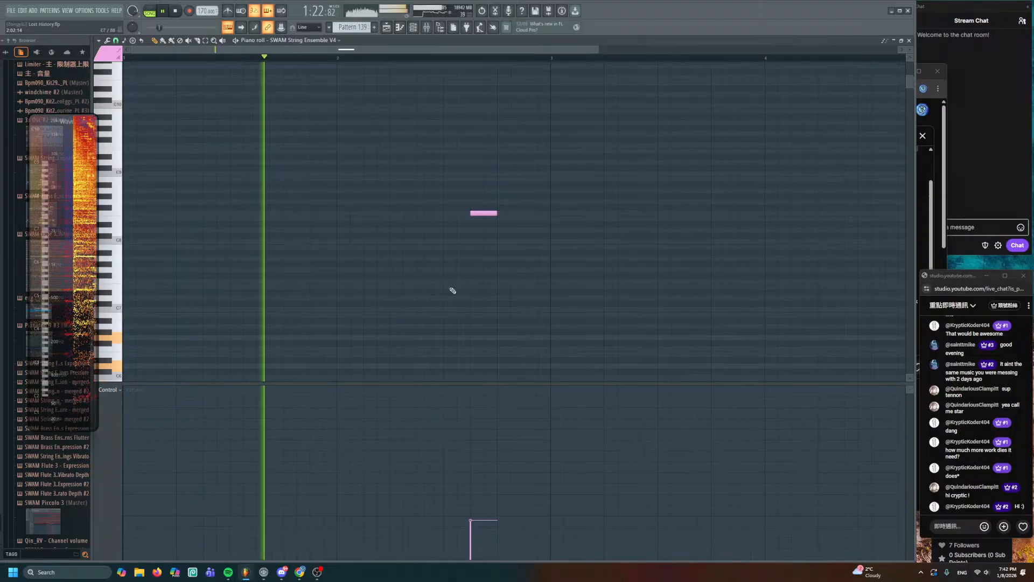
{"action": "key", "text": "space"}
{"action": "right_click", "coordinate": [484, 214]}
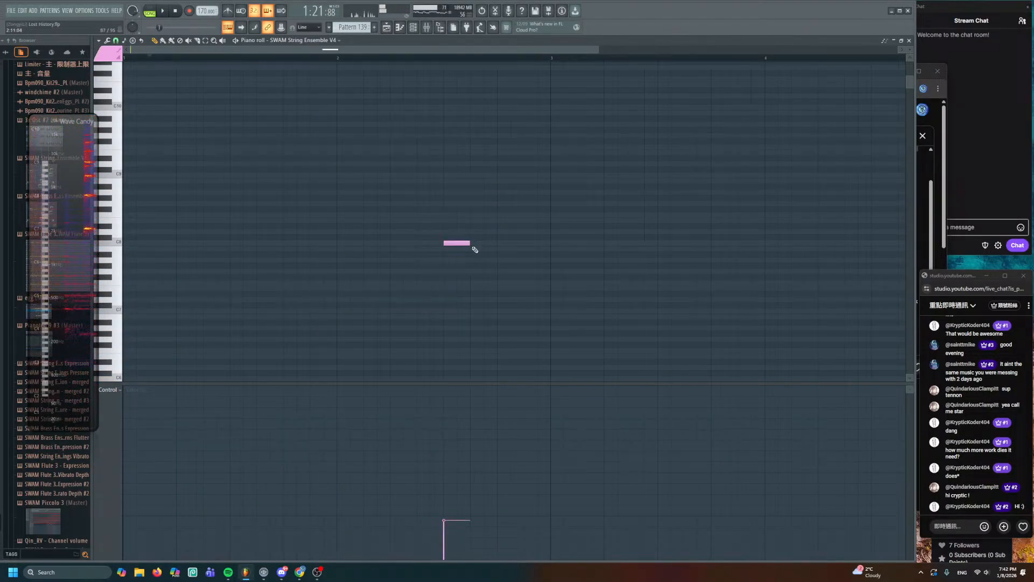
{"action": "right_click", "coordinate": [467, 243]}
- Add rising melody notes and shorten the four notes to half length
{"action": "scroll", "coordinate": [432, 321], "scroll_direction": "down", "scroll_amount": 3}
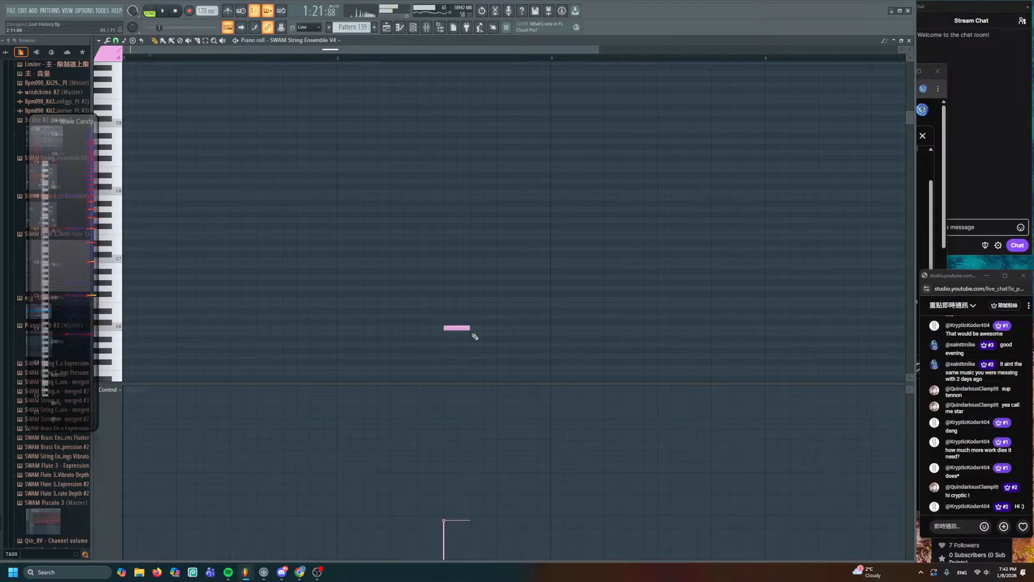
{"action": "scroll", "coordinate": [459, 327], "scroll_direction": "up", "scroll_amount": 3, "text": "ctrl"}
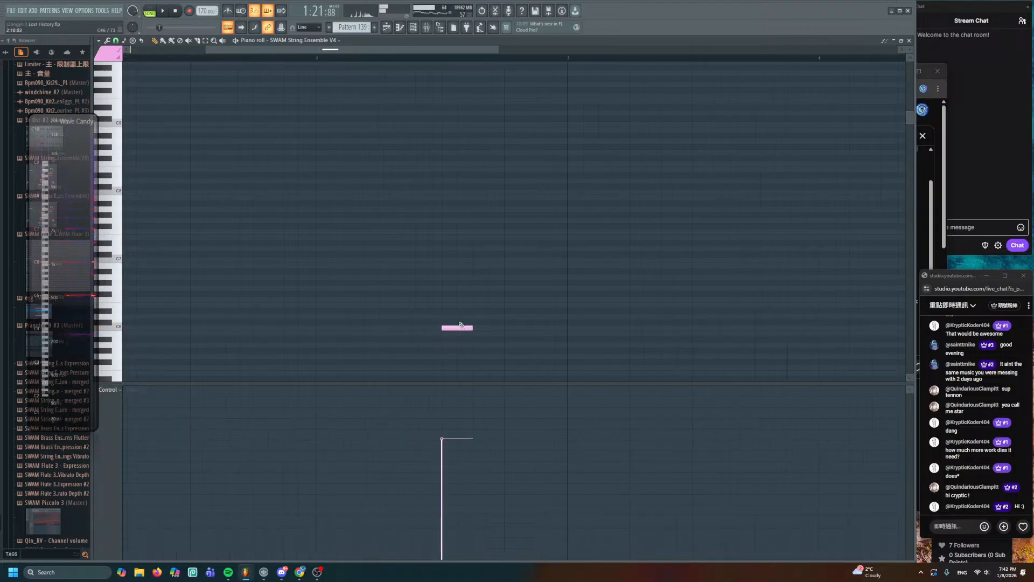
{"action": "left_click", "coordinate": [459, 305]}
{"action": "left_click", "coordinate": [484, 299]}
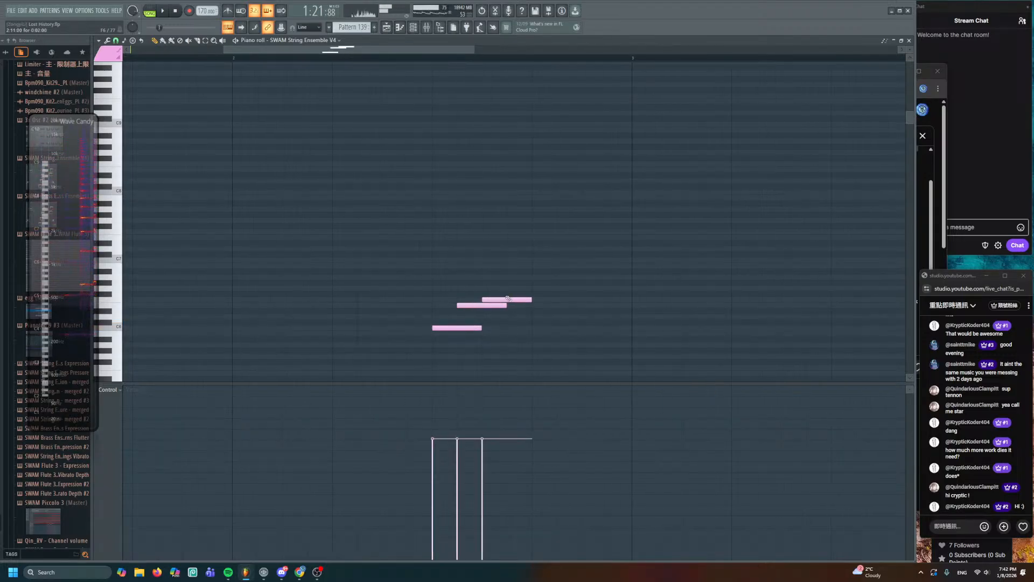
{"action": "left_click", "coordinate": [509, 289]}
{"action": "left_click_drag", "start_coordinate": [546, 275], "coordinate": [438, 343], "text": "ctrl"}
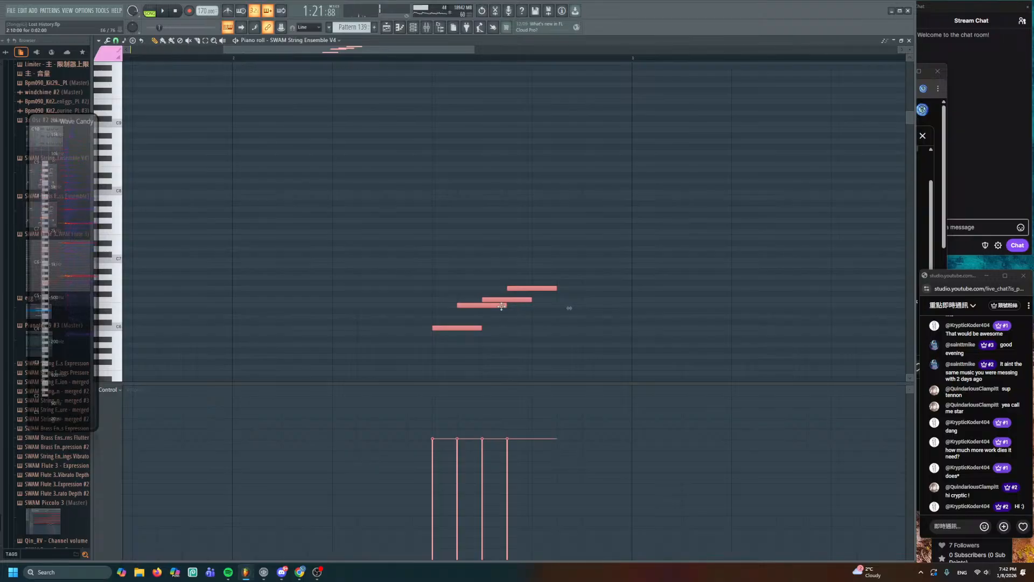
{"action": "left_click_drag", "start_coordinate": [499, 306], "coordinate": [474, 306]}
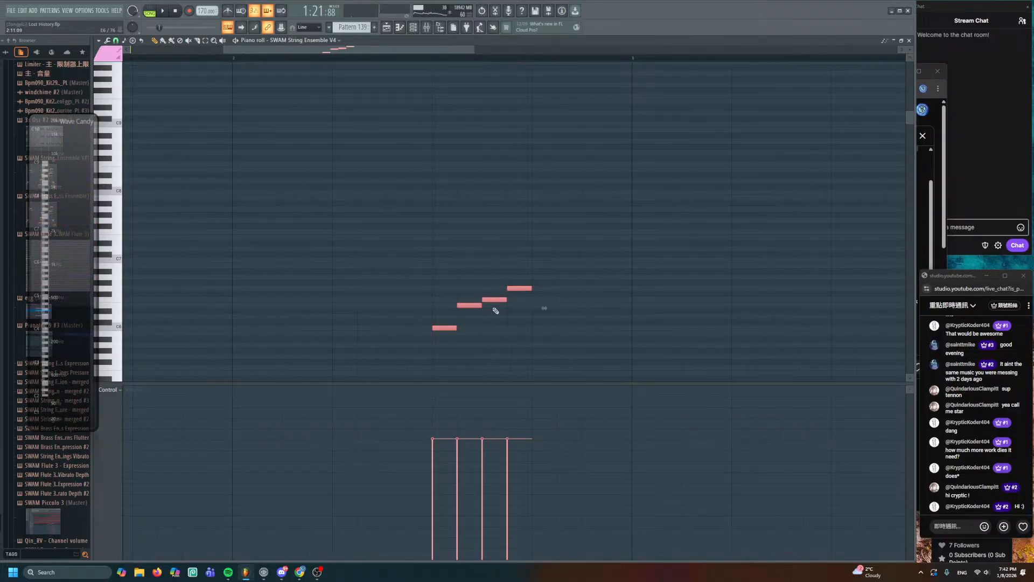
{"action": "key", "text": "ctrl+d"}
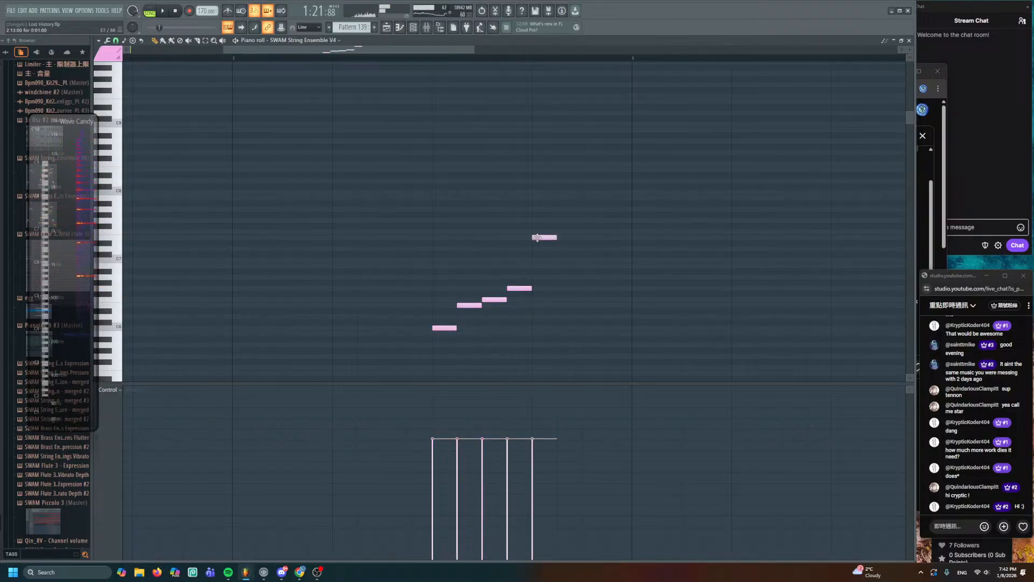
- Add a higher note, audition the melody in pattern mode, and return to the Playlist
{"action": "left_click", "coordinate": [567, 237]}
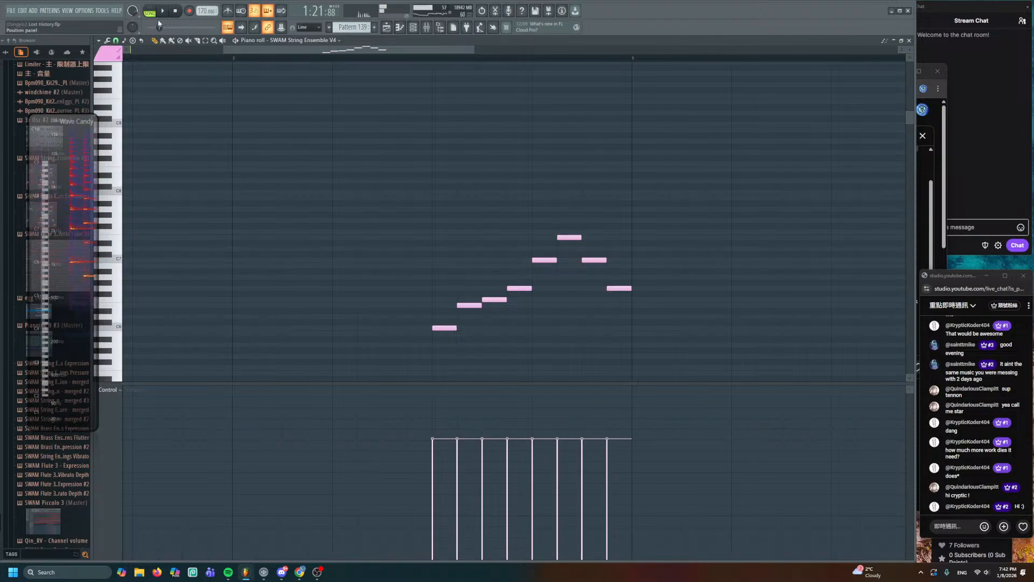
{"action": "left_click", "coordinate": [150, 12]}
{"action": "left_click", "coordinate": [432, 57]}
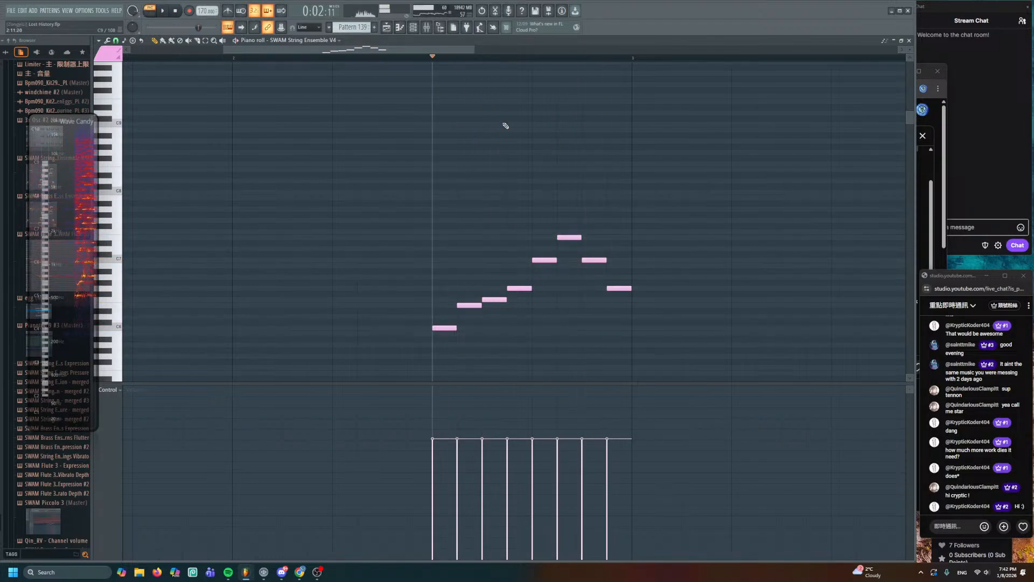
{"action": "key", "text": "space"}
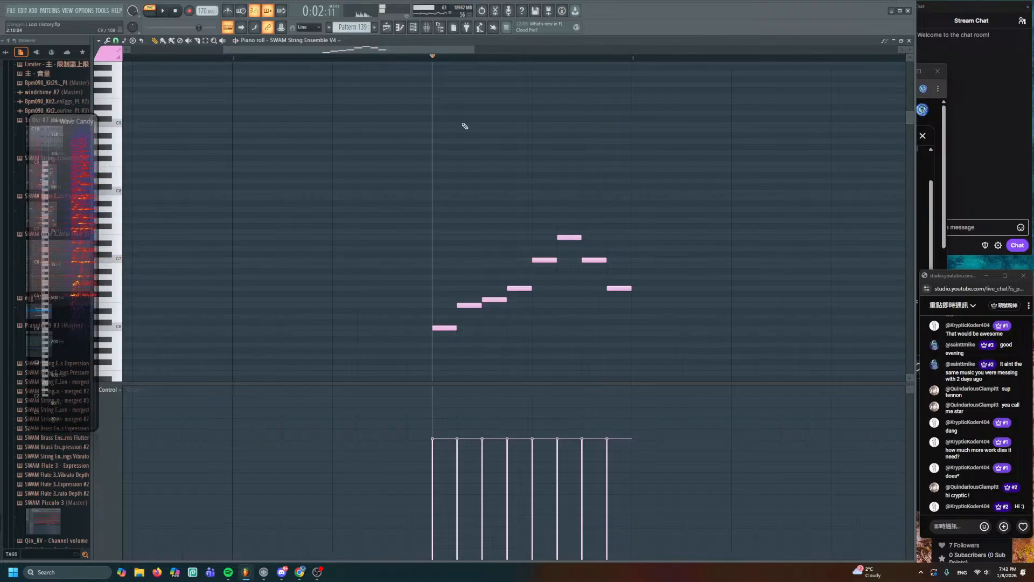
{"action": "key", "text": "space"}
{"action": "key", "text": "F5"}
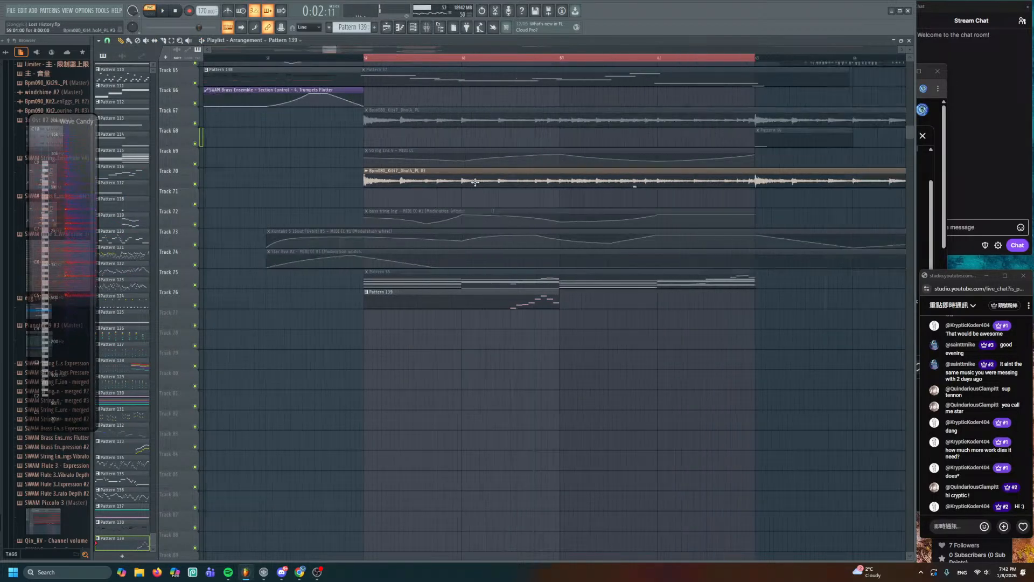
- Clear the old time selection and mark the new melody's time range on the ruler
{"action": "double_click", "coordinate": [347, 58]}
{"action": "key", "text": "space"}
{"action": "scroll", "coordinate": [457, 224], "scroll_direction": "up", "scroll_amount": 2}
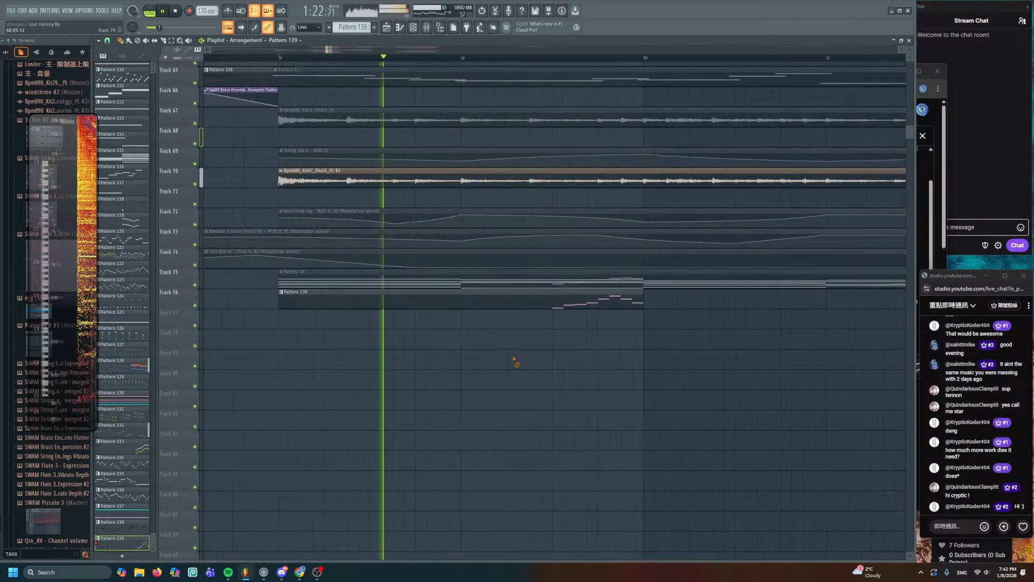
{"action": "left_click_drag", "start_coordinate": [515, 361], "coordinate": [427, 355]}
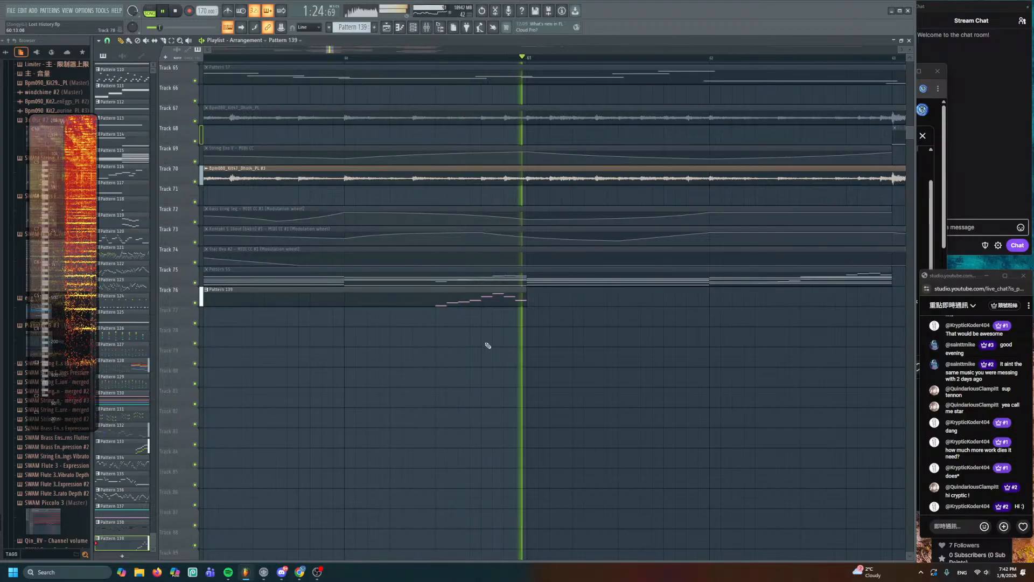
{"action": "left_click_drag", "start_coordinate": [435, 57], "coordinate": [518, 59]}
- Create Violins I automation clips from the SWAM String Ensemble V4 plugin and select them
{"action": "key", "text": "F6"}
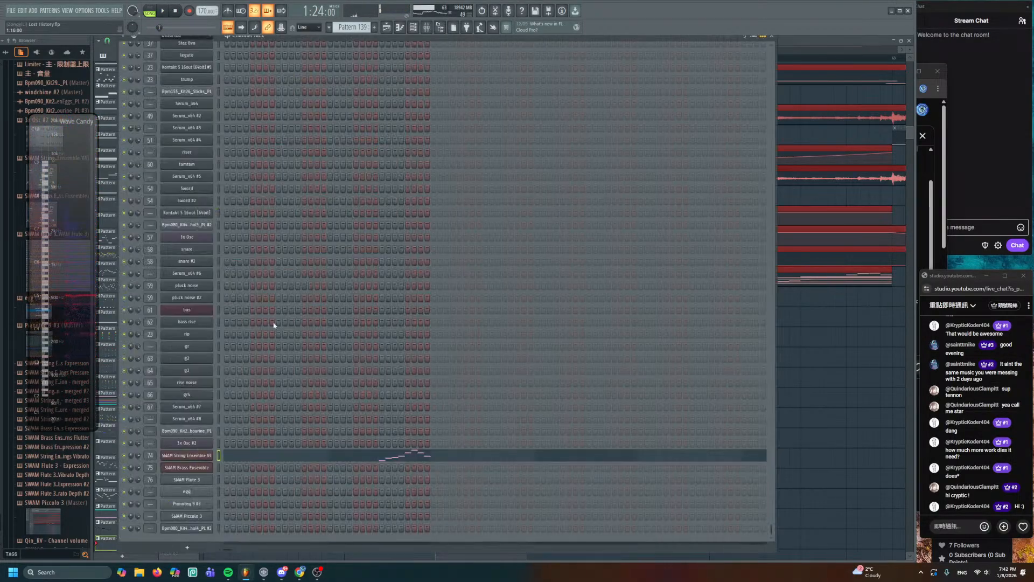
{"action": "left_click", "coordinate": [193, 455]}
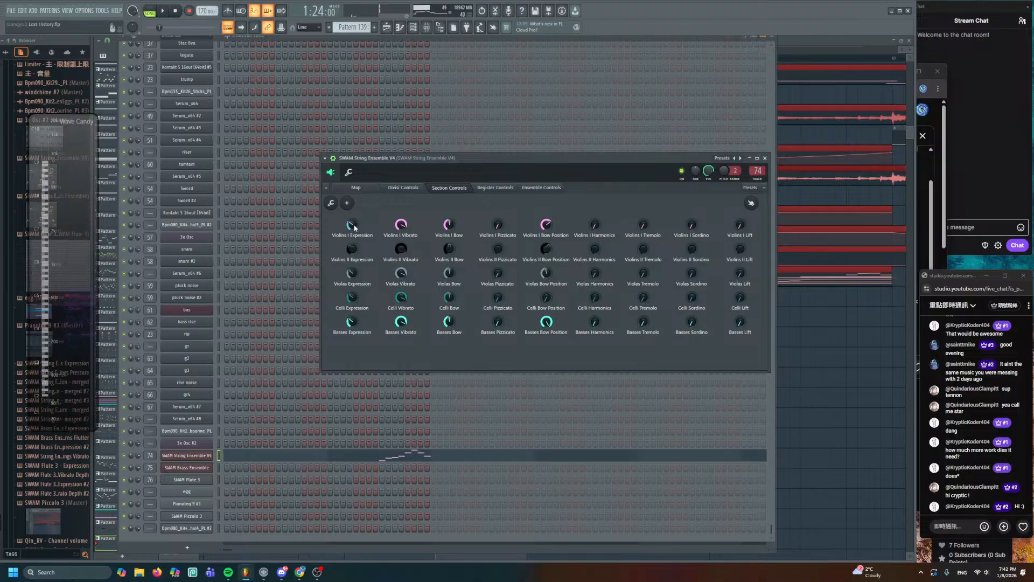
{"action": "right_click", "coordinate": [448, 224]}
{"action": "left_click", "coordinate": [469, 264]}
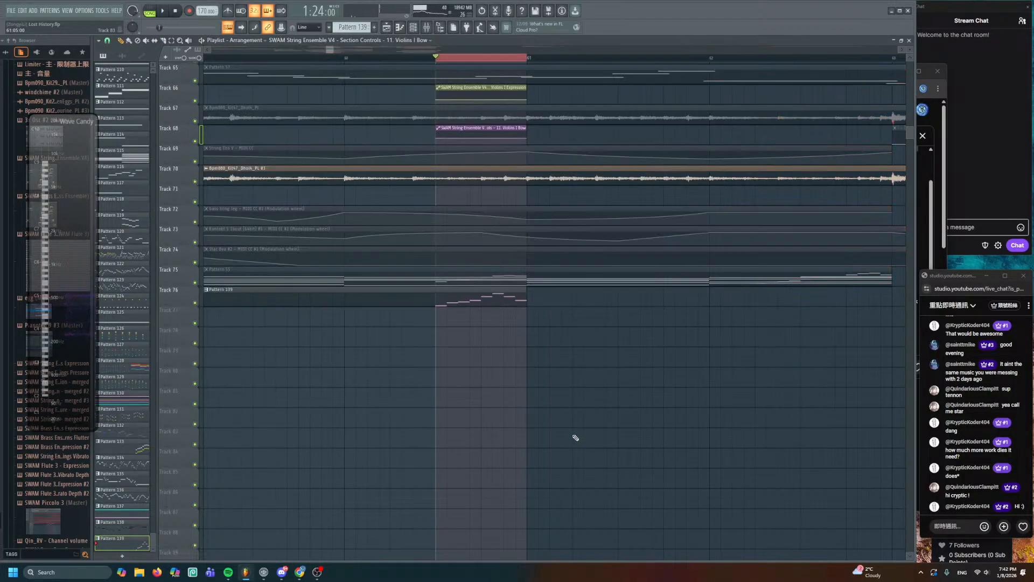
{"action": "left_click", "coordinate": [502, 102], "text": "ctrl"}
- Move both Violins I automation clips down to Tracks 77 and 79
{"action": "left_click", "coordinate": [481, 129], "text": "ctrl+shift"}
{"action": "left_click_drag", "start_coordinate": [480, 130], "coordinate": [475, 352]}
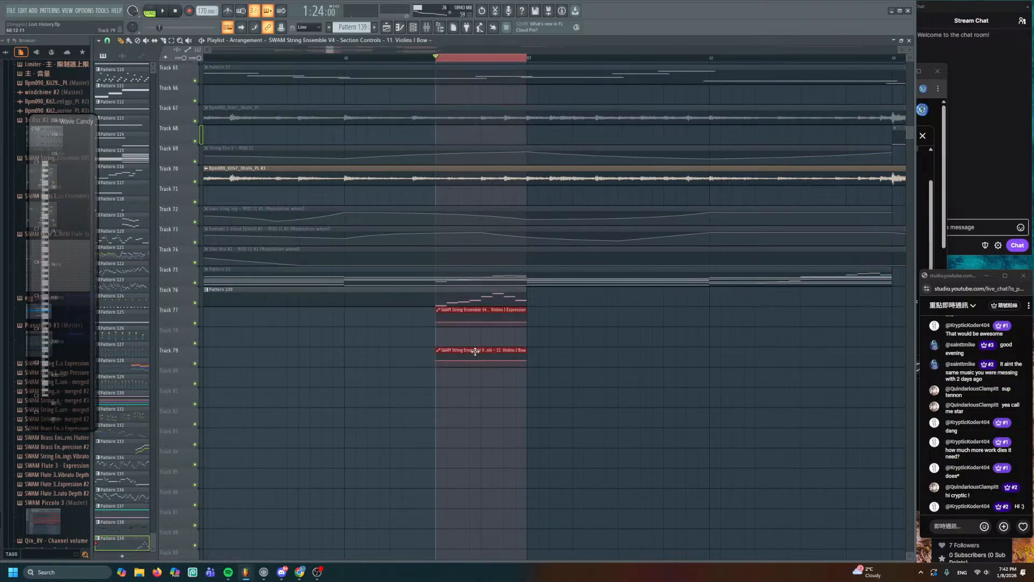
{"action": "key", "text": "ctrl+d"}
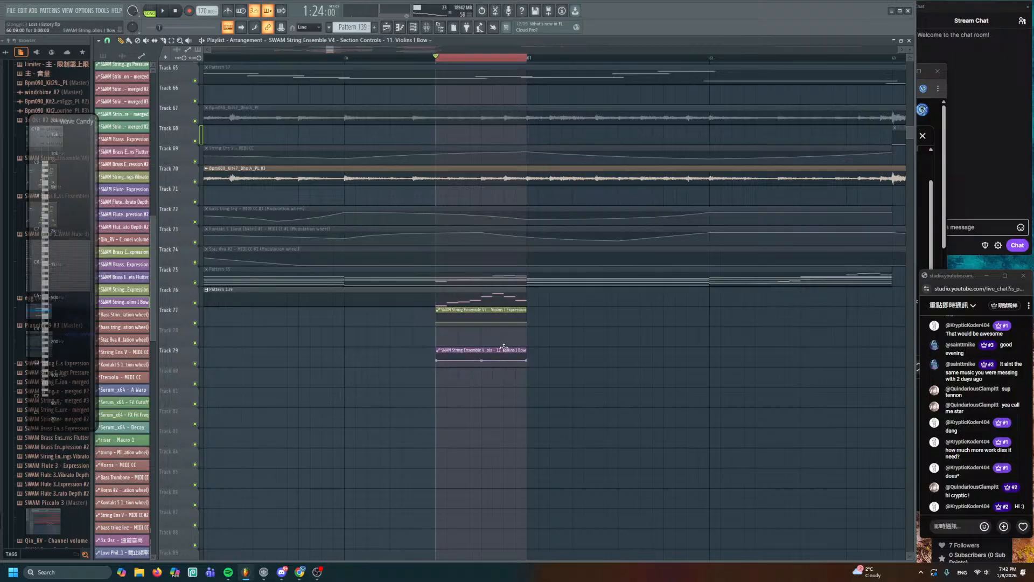
{"action": "scroll", "coordinate": [492, 347], "scroll_direction": "up", "scroll_amount": 5}
{"action": "scroll", "coordinate": [477, 350], "scroll_direction": "up", "scroll_amount": 3}
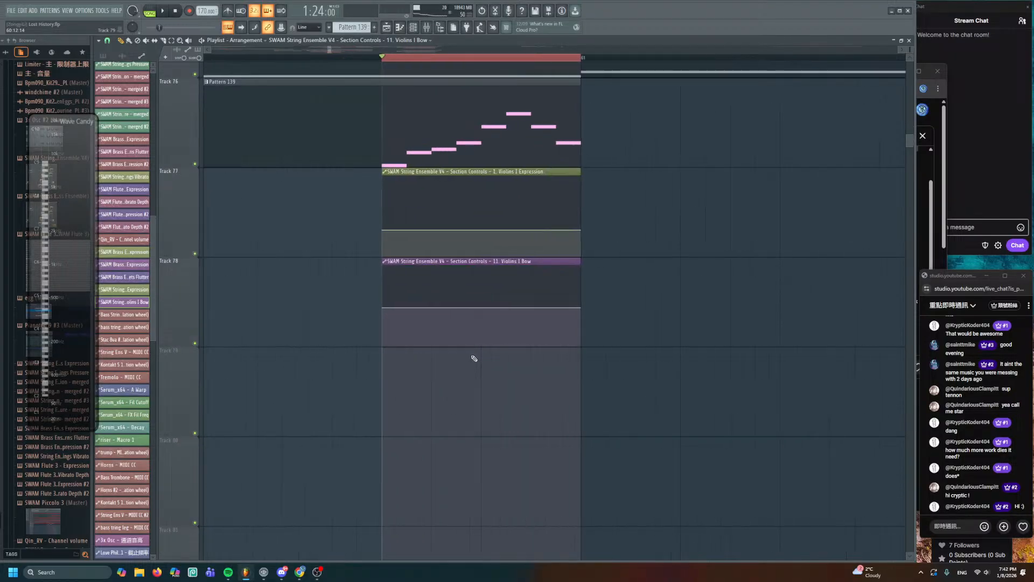
{"action": "scroll", "coordinate": [522, 205], "scroll_direction": "down", "scroll_amount": 3}
{"action": "scroll", "coordinate": [521, 209], "scroll_direction": "up", "scroll_amount": 4}
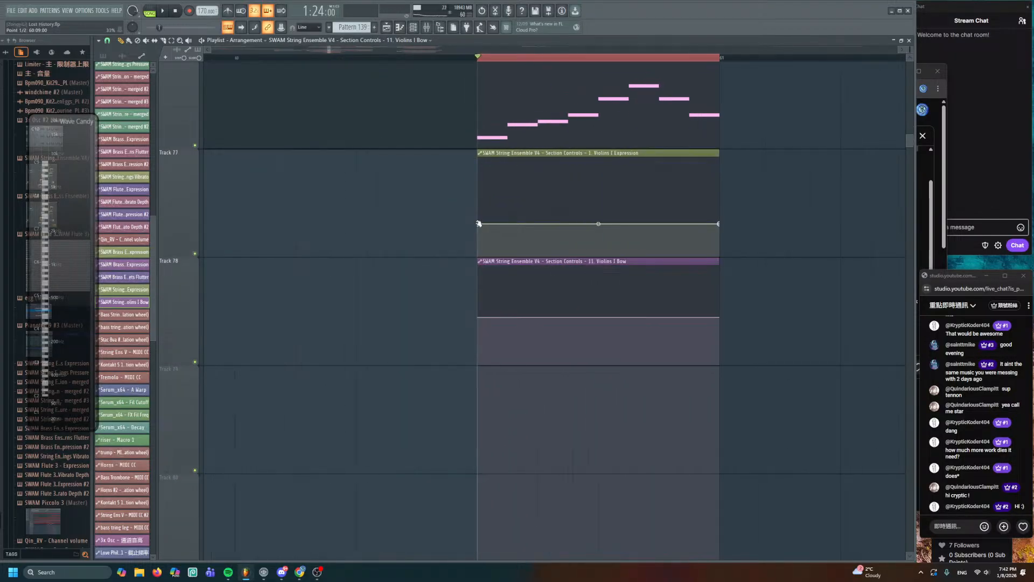
- Raise the Expression curve's start, midpoint and end into an arch
{"action": "left_click_drag", "start_coordinate": [478, 223], "coordinate": [478, 199]}
{"action": "key", "text": "space"}
{"action": "left_click_drag", "start_coordinate": [598, 211], "coordinate": [598, 158]}
{"action": "key", "text": "space"}
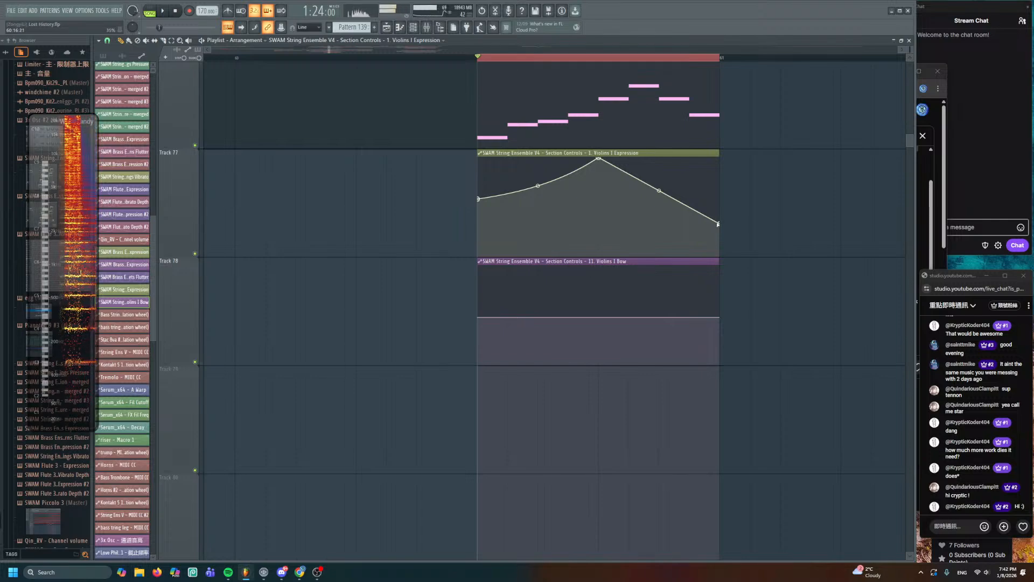
{"action": "left_click_drag", "start_coordinate": [719, 224], "coordinate": [718, 182]}
{"action": "key", "text": "space"}
- Lift the Bow curve's middle point and bend its sides into a rounded peak
{"action": "left_click_drag", "start_coordinate": [599, 317], "coordinate": [613, 268]}
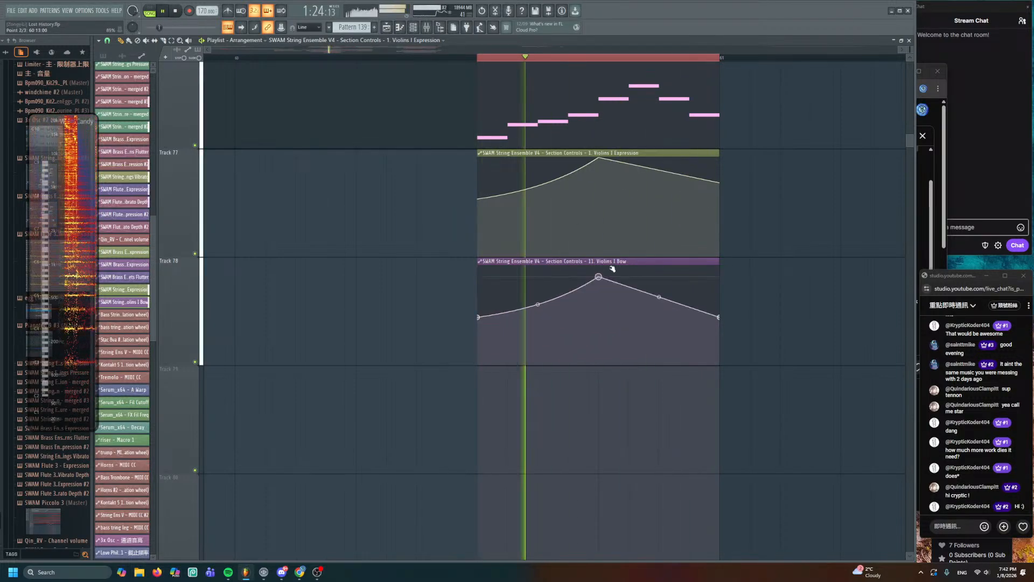
{"action": "left_click_drag", "start_coordinate": [538, 304], "coordinate": [538, 280]}
{"action": "key", "text": "space"}
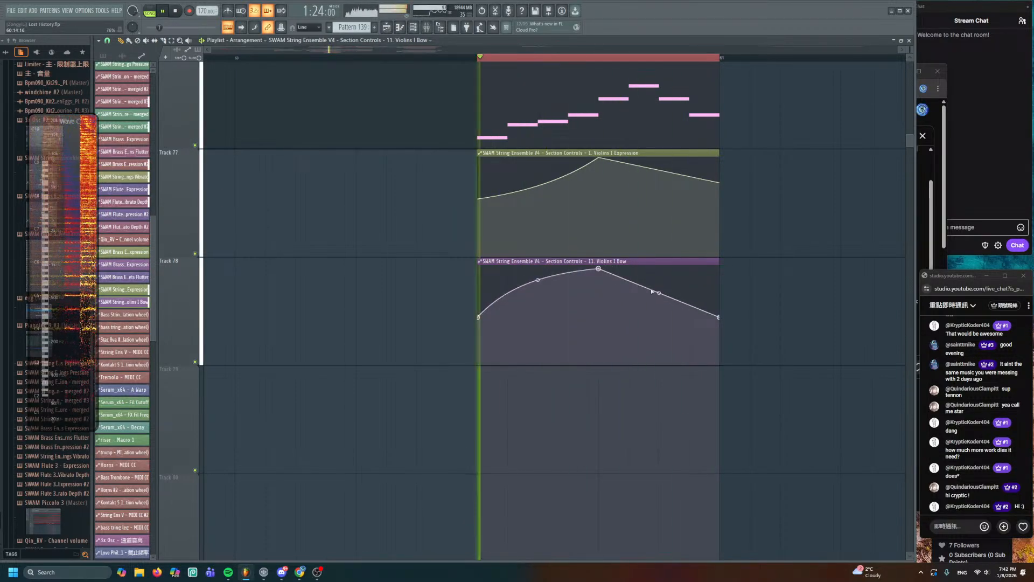
{"action": "left_click_drag", "start_coordinate": [659, 293], "coordinate": [658, 280]}
{"action": "key", "text": "space"}
{"action": "scroll", "coordinate": [598, 271], "scroll_direction": "down", "scroll_amount": 2}
{"action": "scroll", "coordinate": [326, 167], "scroll_direction": "down", "scroll_amount": 3}
{"action": "key", "text": "space"}
- Audition the reshaped curves from near bar 60 and from just before the clips
{"action": "scroll", "coordinate": [303, 142], "scroll_direction": "down", "scroll_amount": 2}
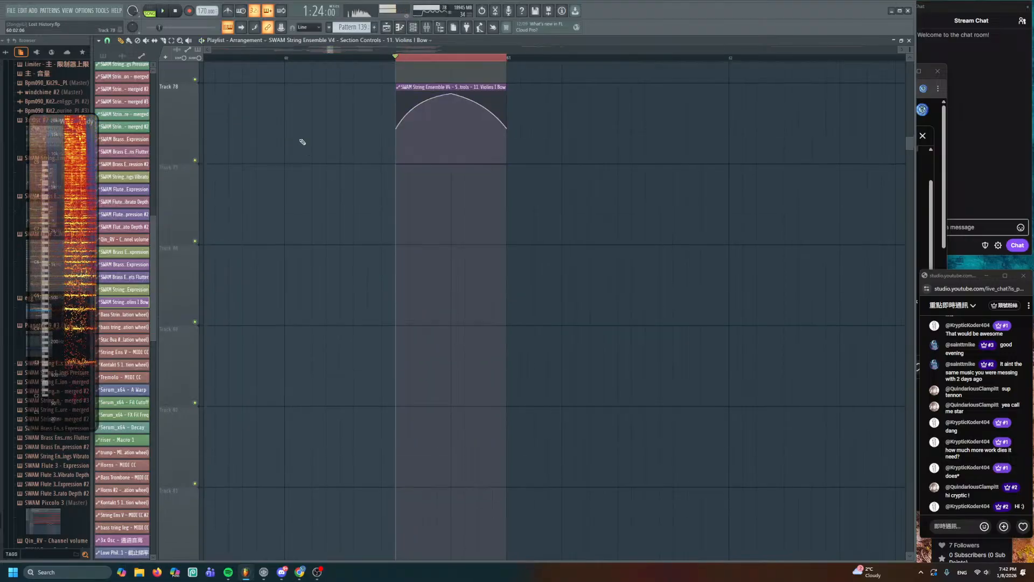
{"action": "left_click", "coordinate": [286, 62]}
{"action": "key", "text": "space"}
{"action": "scroll", "coordinate": [391, 301], "scroll_direction": "up", "scroll_amount": 2}
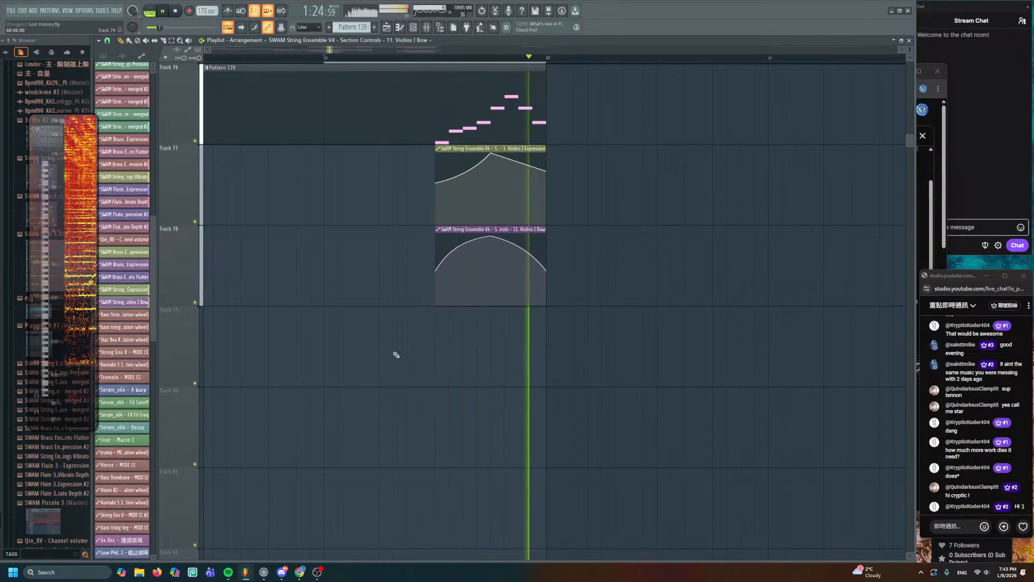
{"action": "key", "text": "space"}
{"action": "scroll", "coordinate": [383, 159], "scroll_direction": "down", "scroll_amount": 2}
{"action": "scroll", "coordinate": [398, 184], "scroll_direction": "up", "scroll_amount": 1}
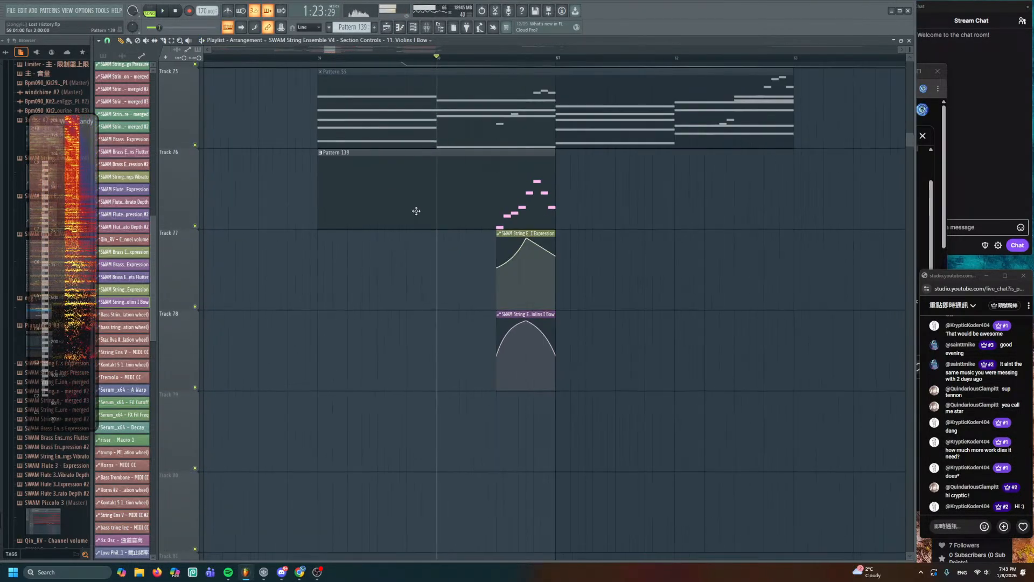
{"action": "left_click", "coordinate": [322, 58]}
{"action": "key", "text": "space"}
{"action": "scroll", "coordinate": [423, 284], "scroll_direction": "up", "scroll_amount": 2}
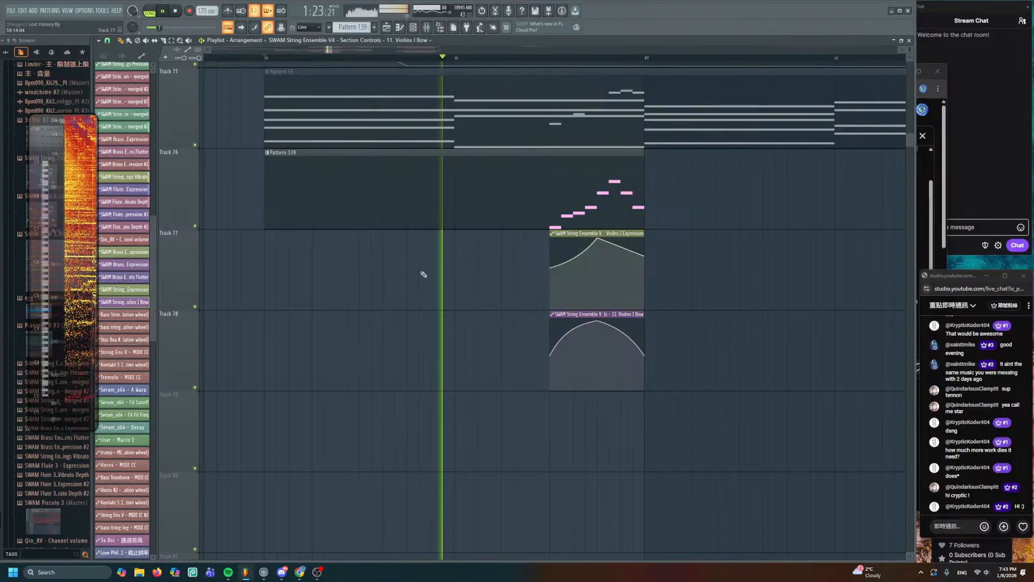
{"action": "key", "text": "space"}
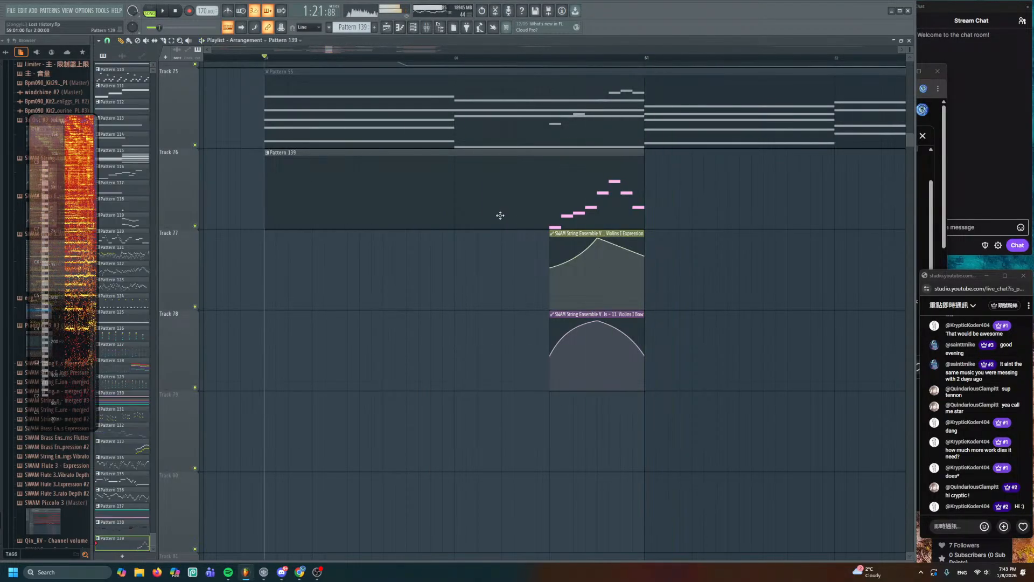
- Open Pattern 139, restore the eight melody notes' position, and play the pattern alone
{"action": "double_click", "coordinate": [498, 215]}
{"action": "left_click_drag", "start_coordinate": [598, 197], "coordinate": [717, 166]}
{"action": "left_click_drag", "start_coordinate": [780, 170], "coordinate": [303, 292]}
{"action": "right_click", "coordinate": [375, 320]}
{"action": "left_click", "coordinate": [149, 12]}
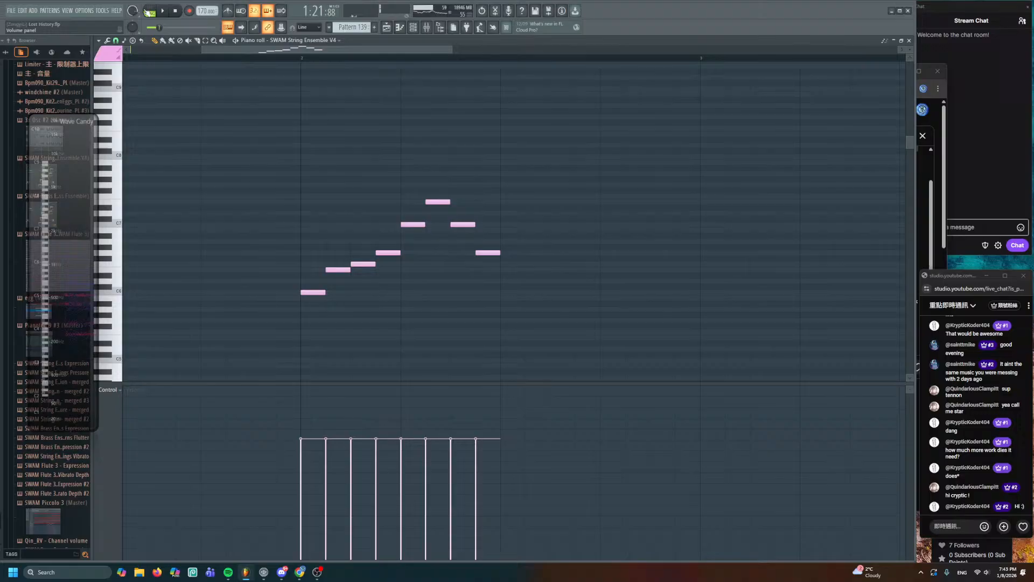
{"action": "left_click", "coordinate": [298, 57]}
{"action": "key", "text": "space"}
{"action": "key", "text": "space"}
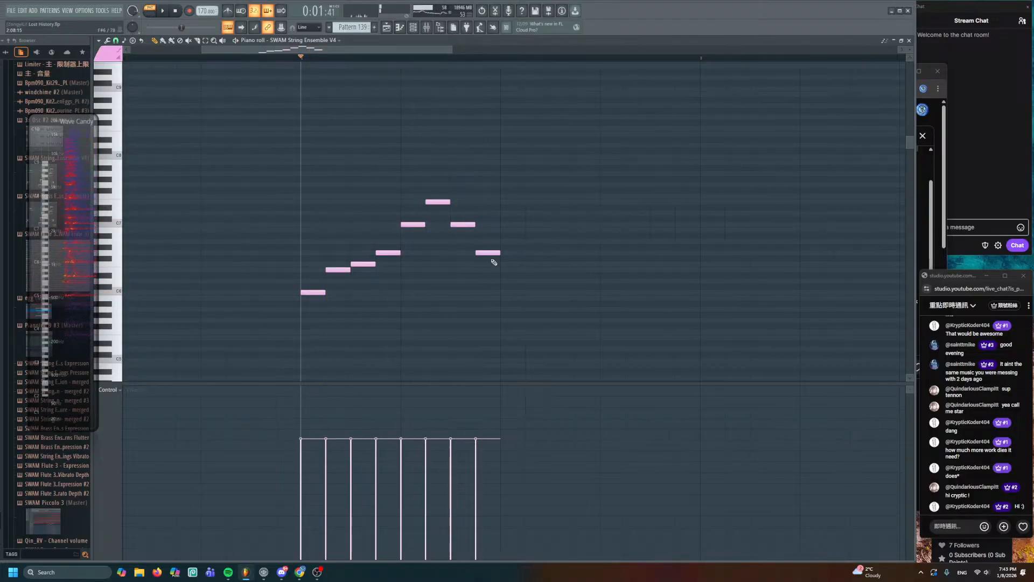
- Replace the last note with two descending notes and lower the whole melody an octave
{"action": "right_click", "coordinate": [463, 224]}
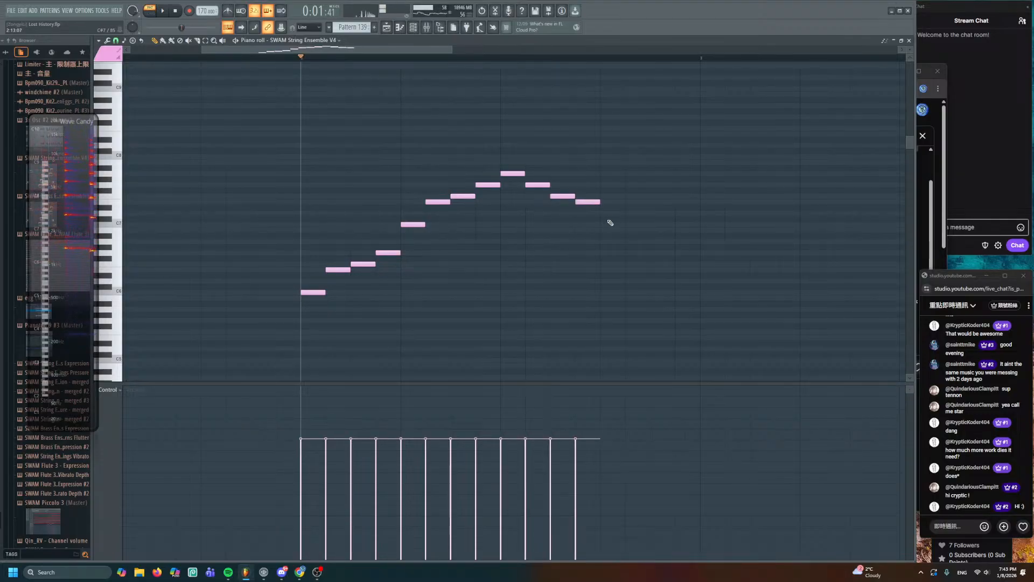
{"action": "left_click", "coordinate": [629, 252]}
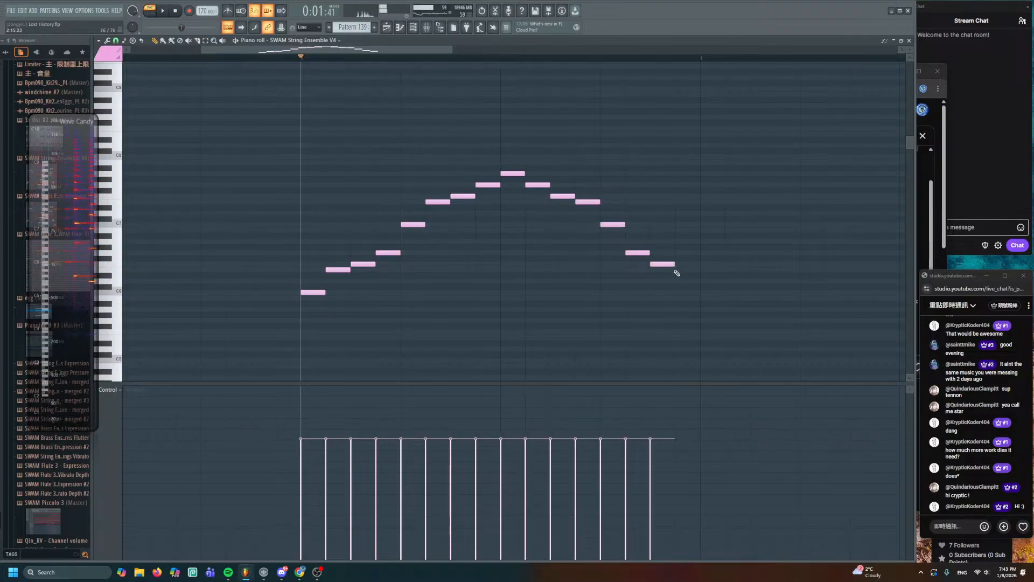
{"action": "left_click", "coordinate": [676, 269]}
{"action": "key", "text": "space"}
{"action": "key", "text": "space"}
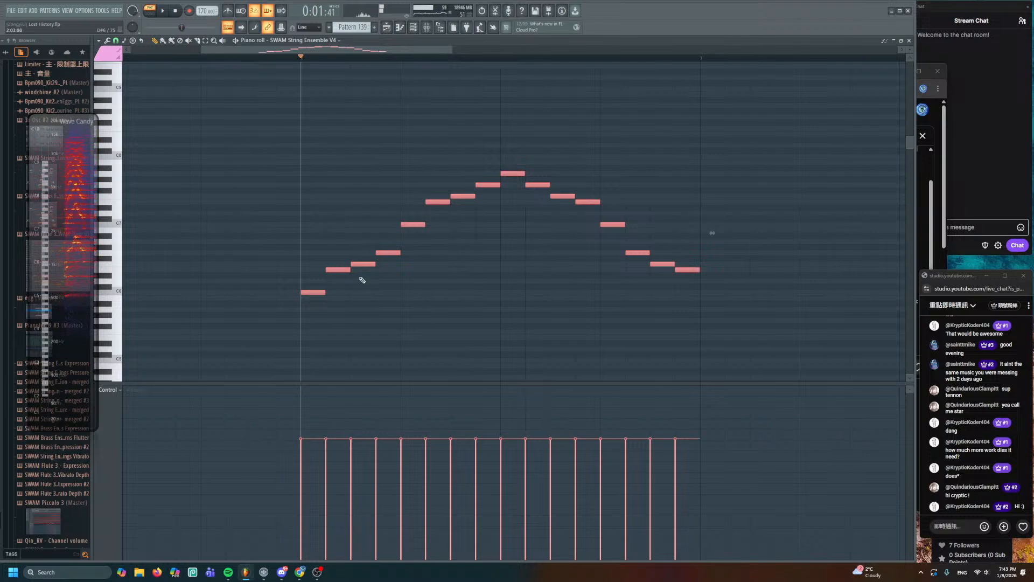
{"action": "key", "text": "ctrl+Down"}
{"action": "key", "text": "space"}
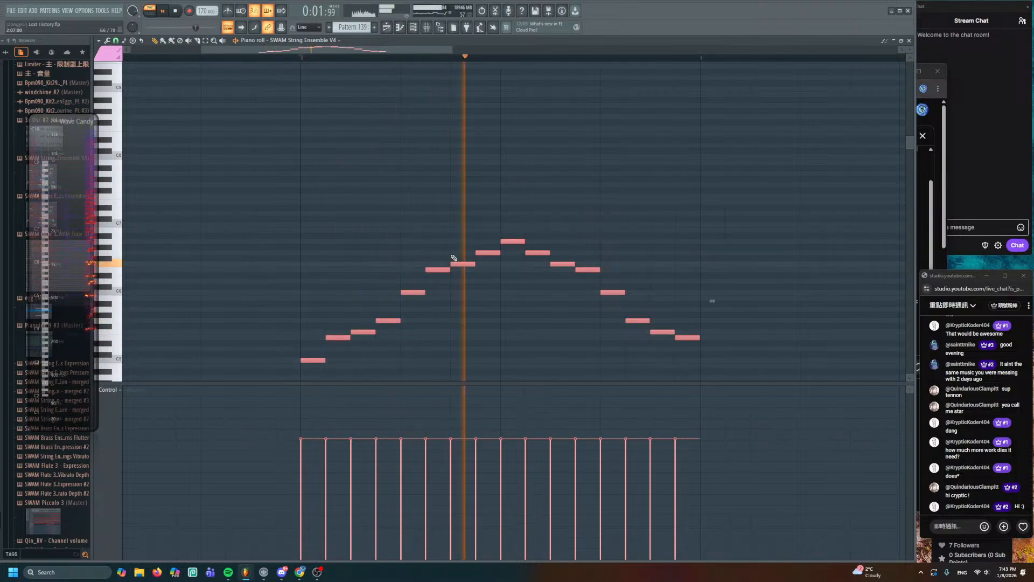
{"action": "key", "text": "space"}
{"action": "left_click_drag", "start_coordinate": [461, 347], "coordinate": [482, 253]}
{"action": "key", "text": "space"}
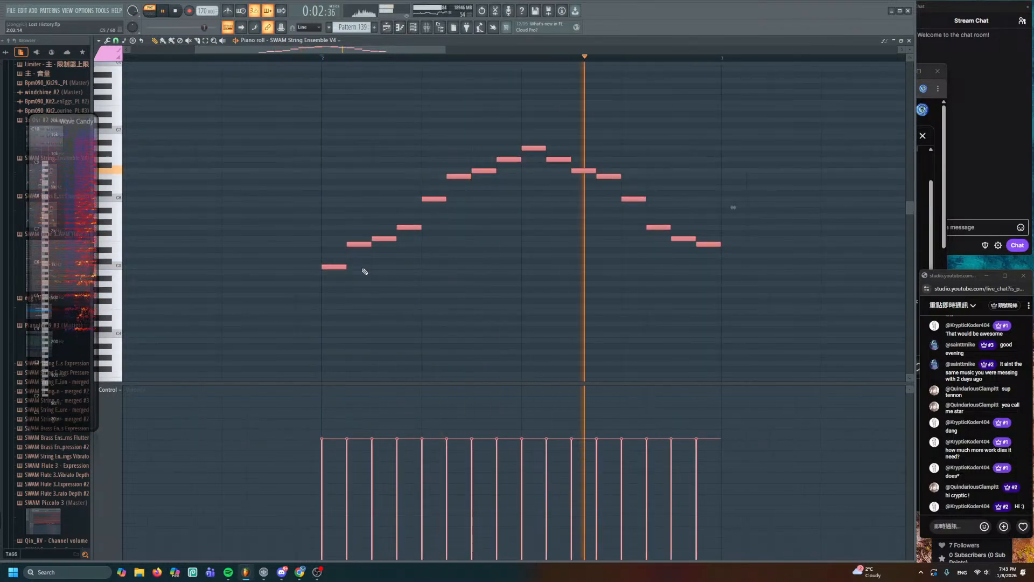
{"action": "key", "text": "space"}
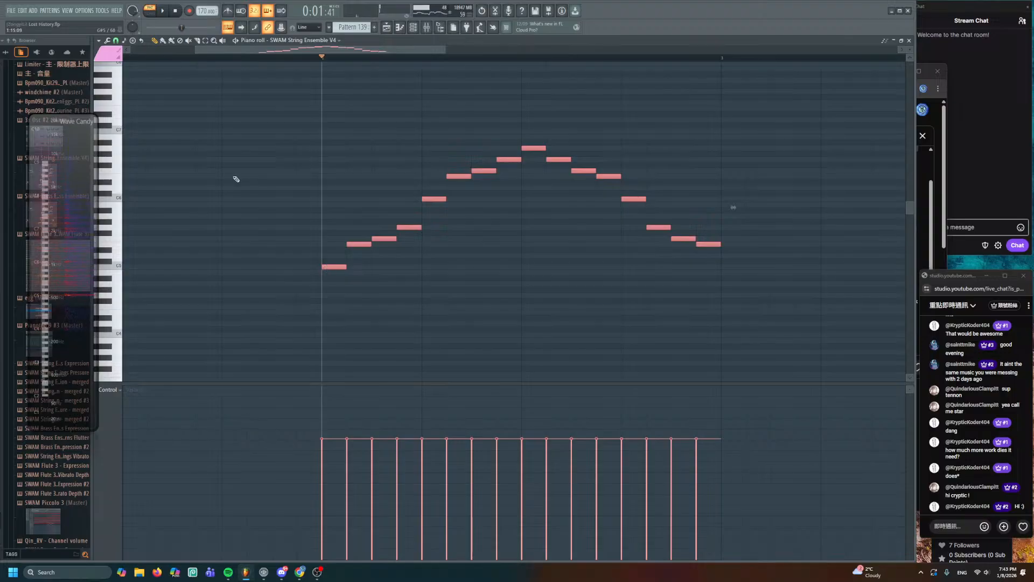
- Colour the melody yellow, add a white copy an octave higher, and return to the Playlist
{"action": "left_click", "coordinate": [109, 58]}
{"action": "left_click", "coordinate": [102, 91]}
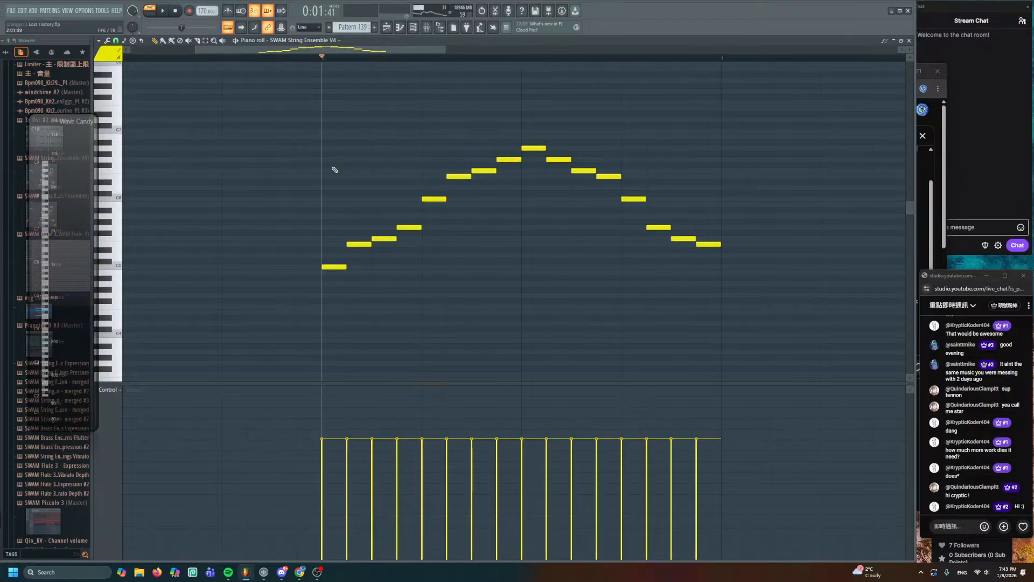
{"action": "key", "text": "ctrl+a"}
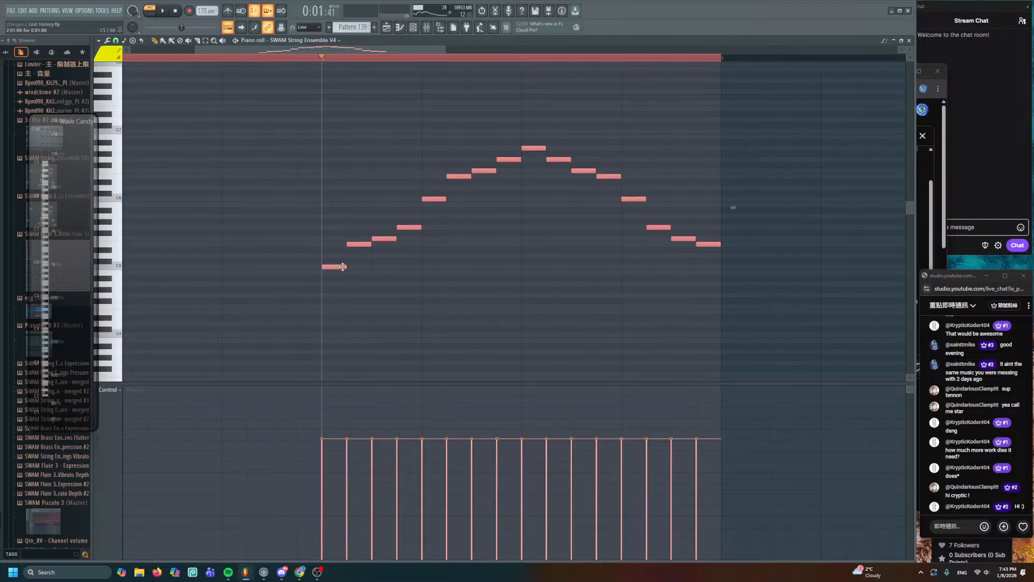
{"action": "left_click_drag", "start_coordinate": [336, 267], "coordinate": [331, 200]}
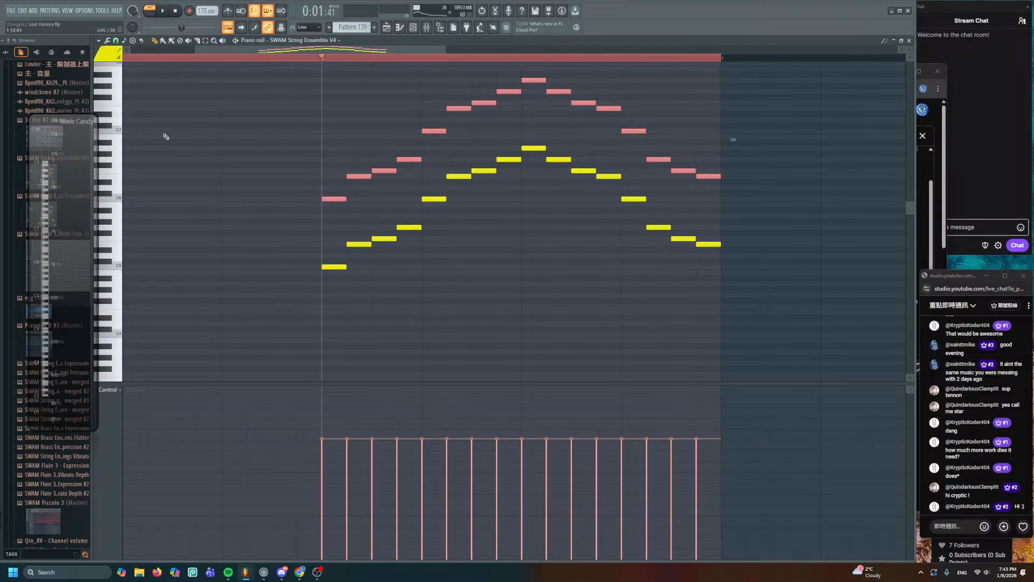
{"action": "left_click", "coordinate": [103, 57]}
{"action": "left_click", "coordinate": [103, 69]}
{"action": "key", "text": "alt+c"}
{"action": "scroll", "coordinate": [415, 313], "scroll_direction": "down", "scroll_amount": 1}
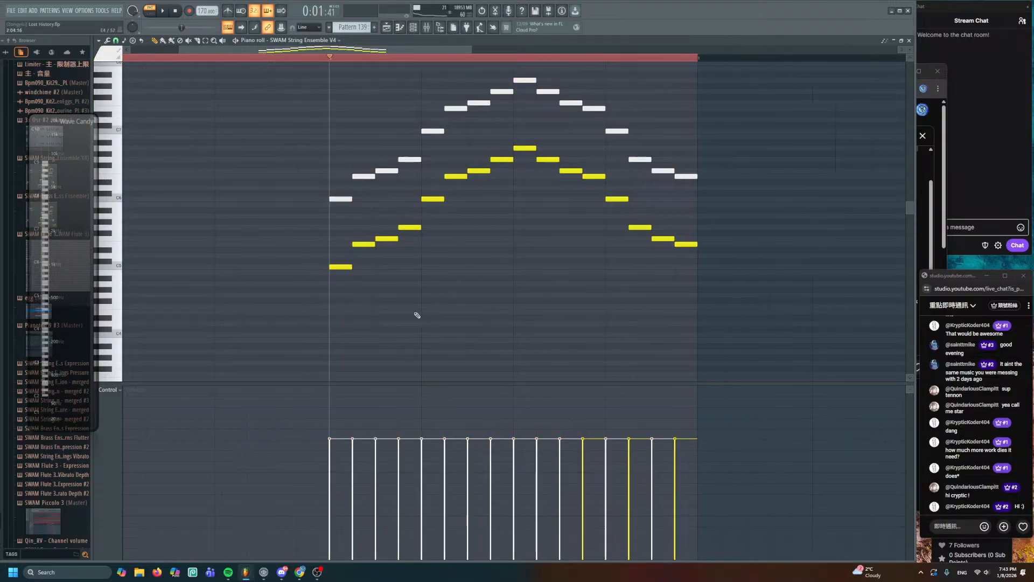
{"action": "key", "text": "space"}
{"action": "key", "text": "F5"}
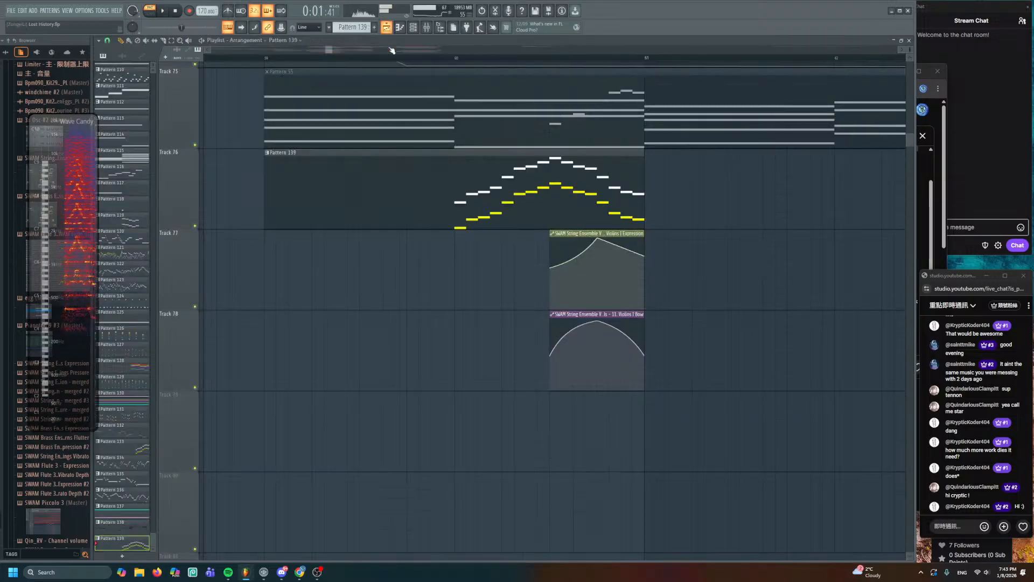
- Shift both automation clips left half a bar, lengthen the Bow clip, and centre both curve peaks
{"action": "left_click_drag", "start_coordinate": [589, 256], "coordinate": [653, 347]}
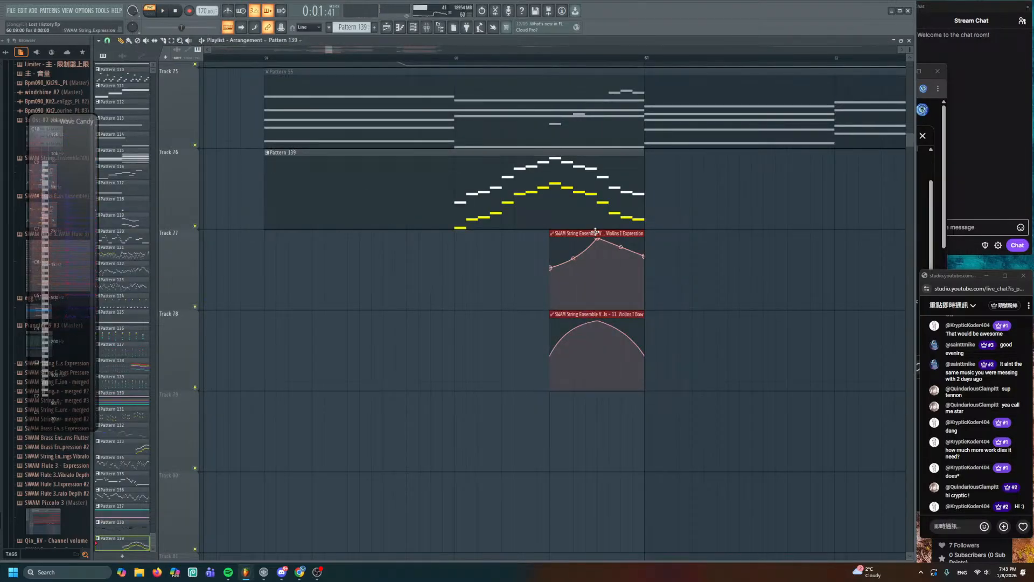
{"action": "left_click_drag", "start_coordinate": [596, 232], "coordinate": [645, 257]}
{"action": "left_click", "coordinate": [563, 258], "text": "ctrl"}
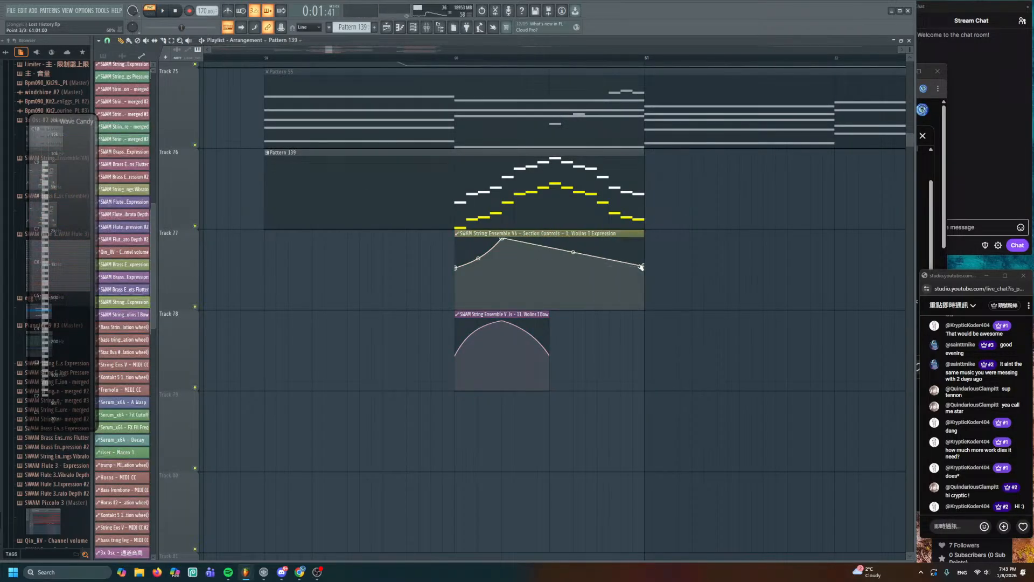
{"action": "left_click_drag", "start_coordinate": [551, 357], "coordinate": [645, 357]}
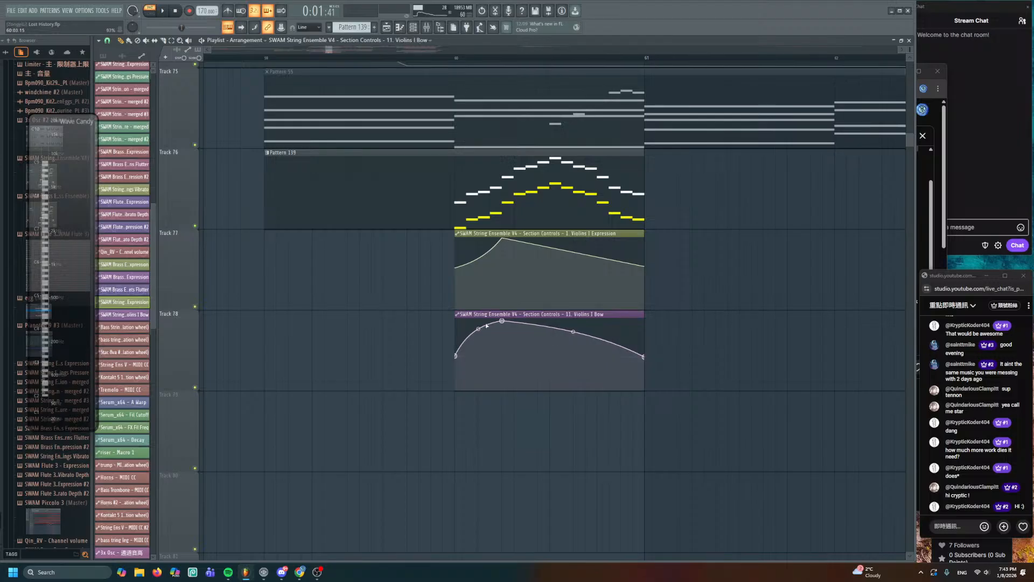
{"action": "left_click_drag", "start_coordinate": [502, 320], "coordinate": [549, 320]}
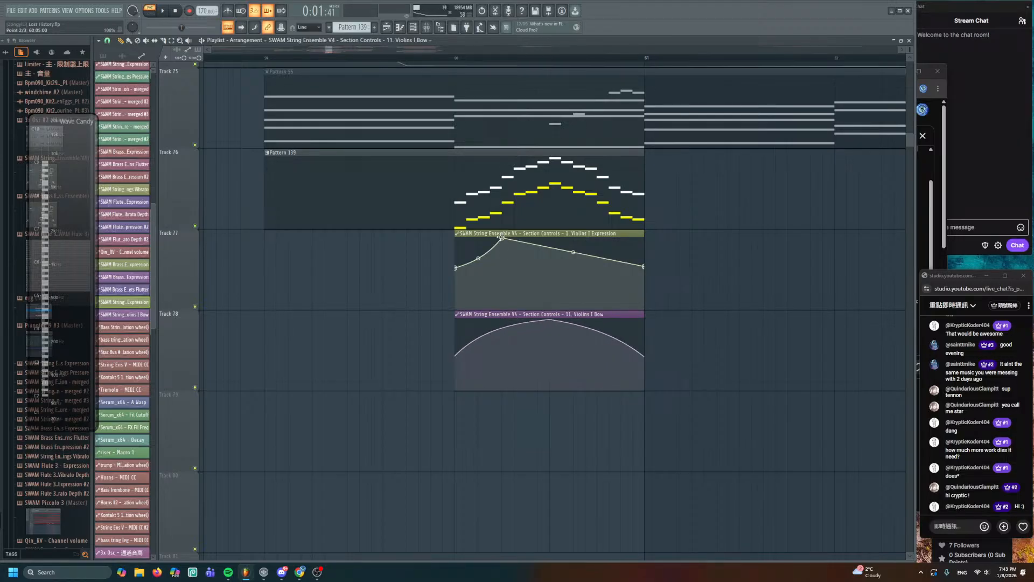
{"action": "left_click_drag", "start_coordinate": [504, 238], "coordinate": [552, 239]}
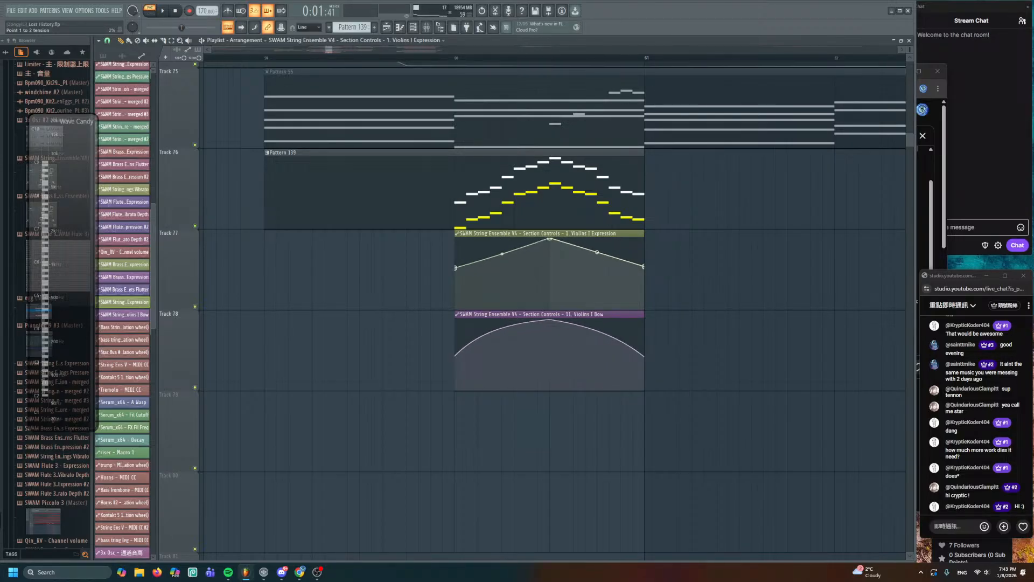
- Play the song from bar 59 and pan the Playlist to the new string clips
{"action": "scroll", "coordinate": [709, 243], "scroll_direction": "down", "scroll_amount": 4}
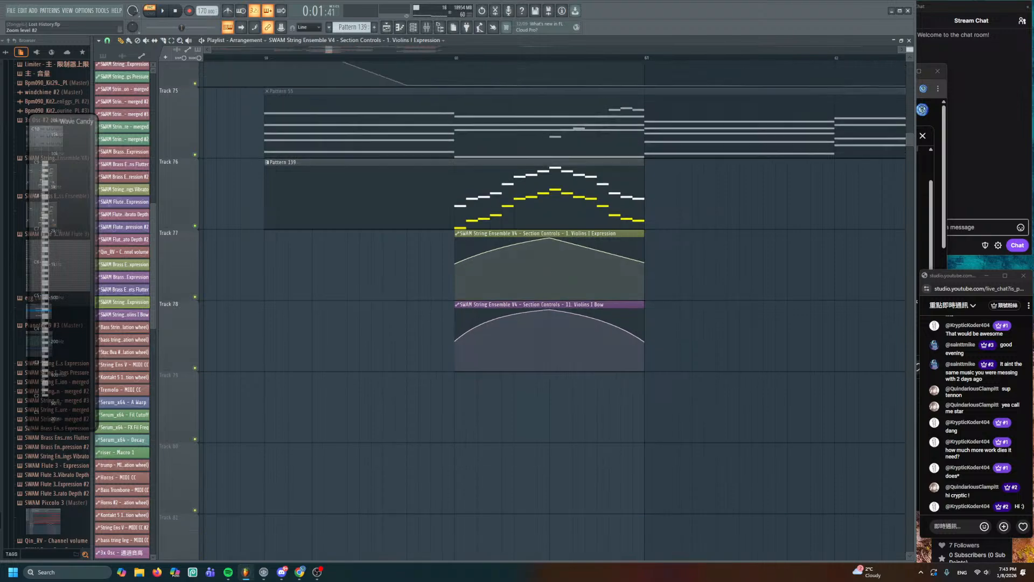
{"action": "scroll", "coordinate": [565, 274], "scroll_direction": "down", "scroll_amount": 3}
{"action": "scroll", "coordinate": [540, 288], "scroll_direction": "down", "scroll_amount": 1}
{"action": "scroll", "coordinate": [538, 255], "scroll_direction": "down", "scroll_amount": 2}
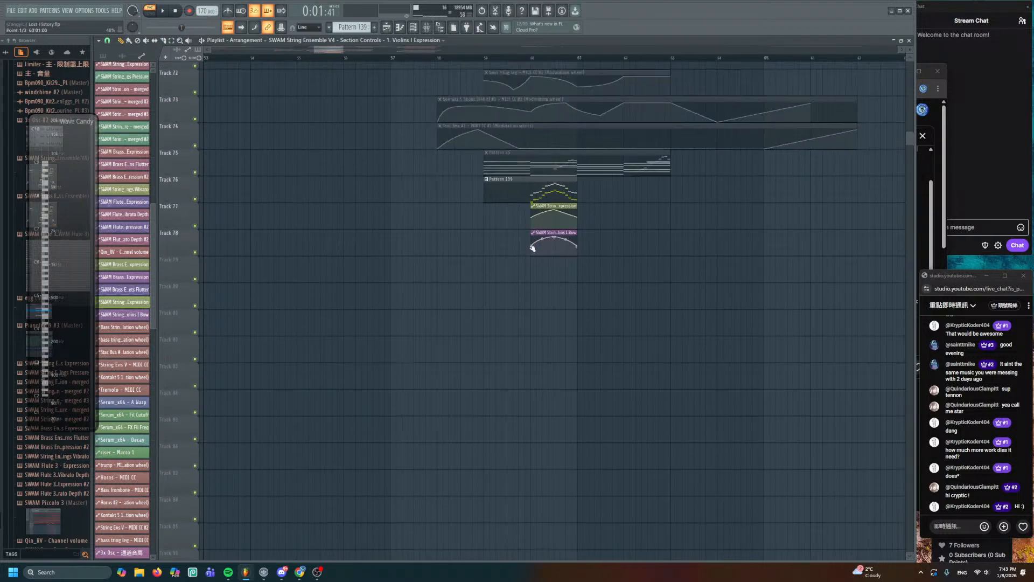
{"action": "left_click", "coordinate": [482, 56]}
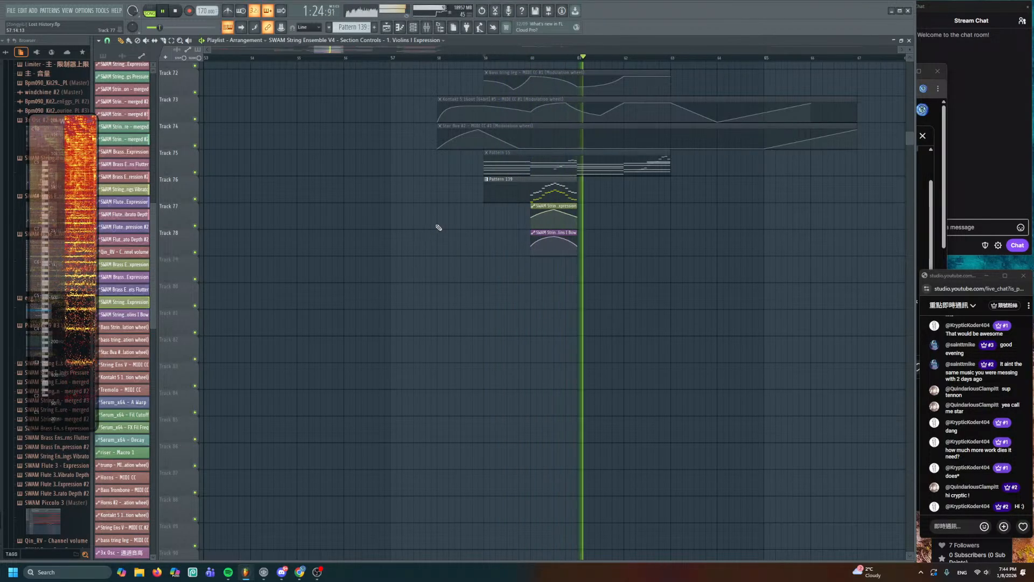
{"action": "left_click_drag", "start_coordinate": [602, 205], "coordinate": [473, 226]}
{"action": "scroll", "coordinate": [499, 242], "scroll_direction": "up", "scroll_amount": 2}
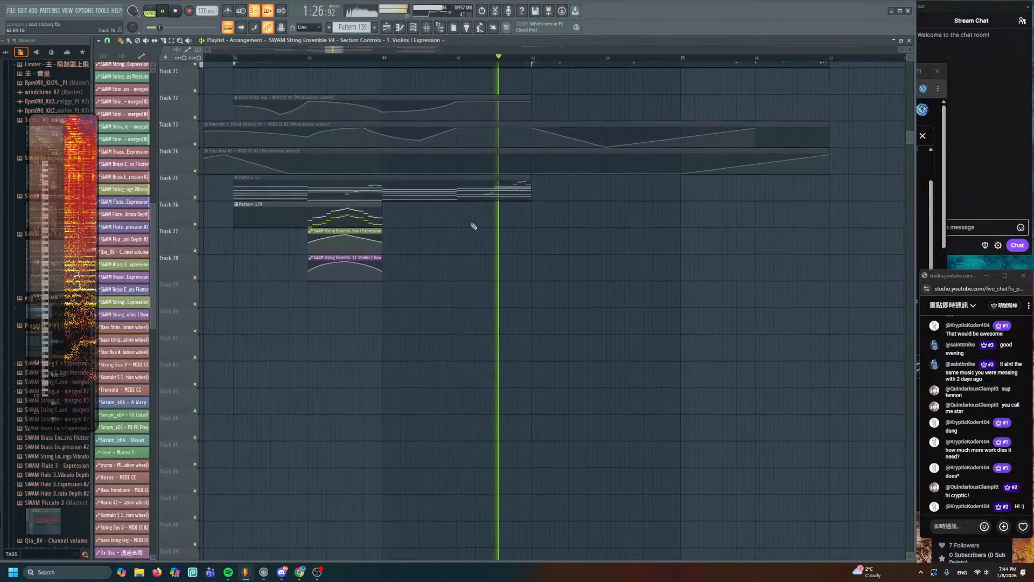
{"action": "key", "text": "space"}
{"action": "key", "text": "space"}
- Centre Pattern 139, play from bar 60, then open the clip in the piano roll
{"action": "scroll", "coordinate": [393, 208], "scroll_direction": "up", "scroll_amount": 2}
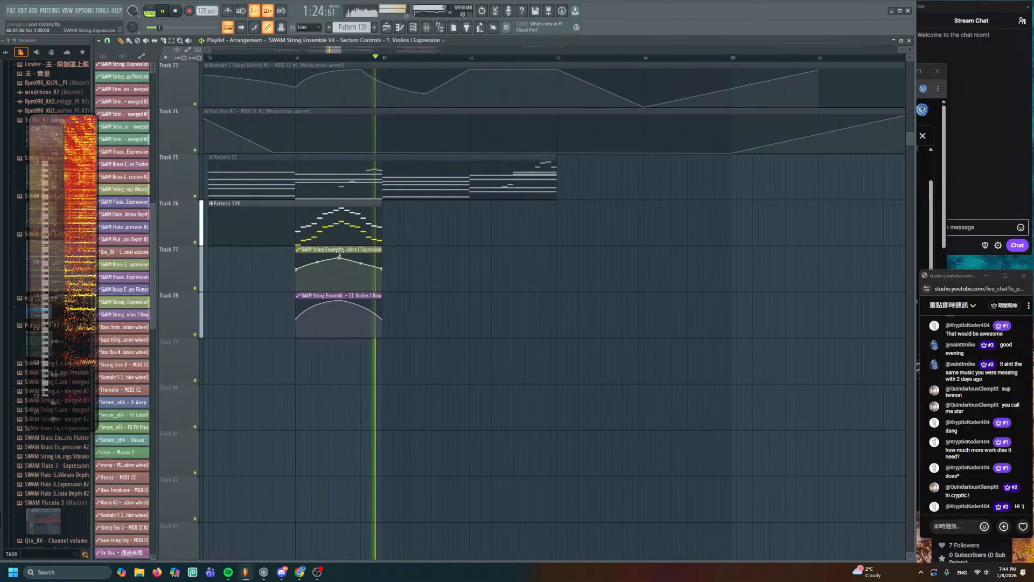
{"action": "scroll", "coordinate": [347, 266], "scroll_direction": "up", "scroll_amount": 2}
{"action": "key", "text": "space"}
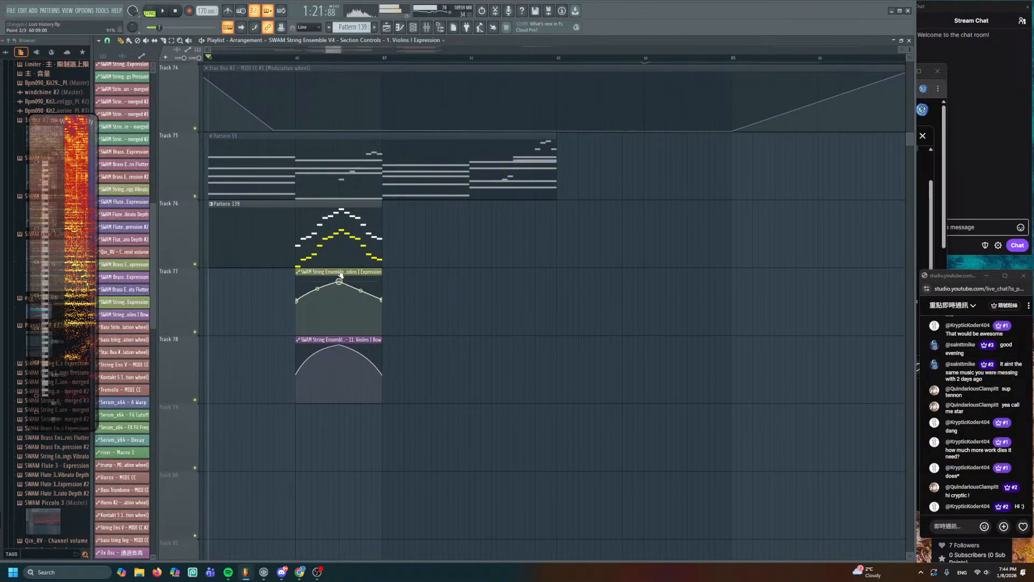
{"action": "scroll", "coordinate": [443, 294], "scroll_direction": "up", "scroll_amount": 2}
{"action": "left_click_drag", "start_coordinate": [483, 285], "coordinate": [646, 263]}
{"action": "scroll", "coordinate": [434, 165], "scroll_direction": "up", "scroll_amount": 2}
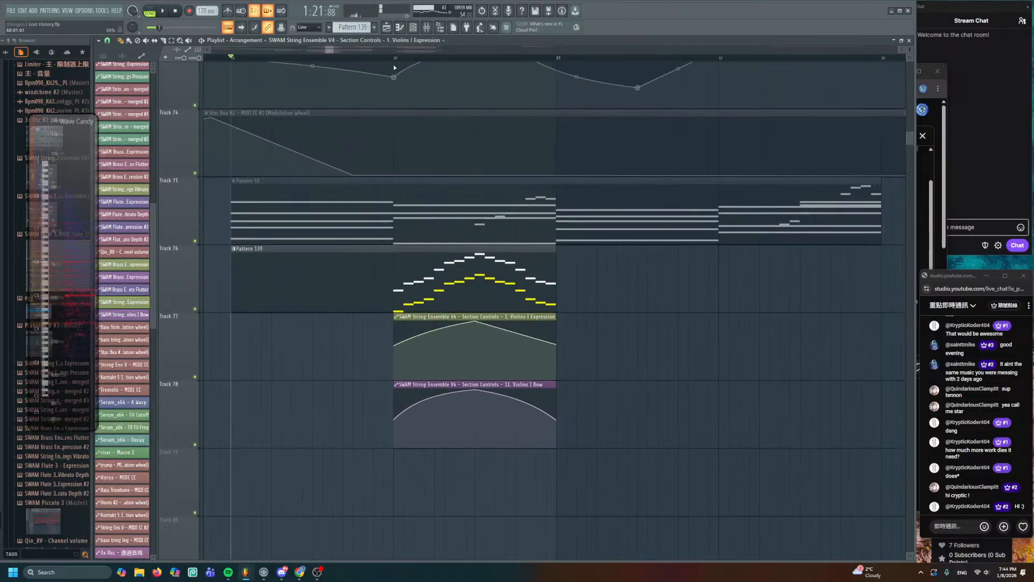
{"action": "left_click", "coordinate": [395, 58]}
{"action": "key", "text": "space"}
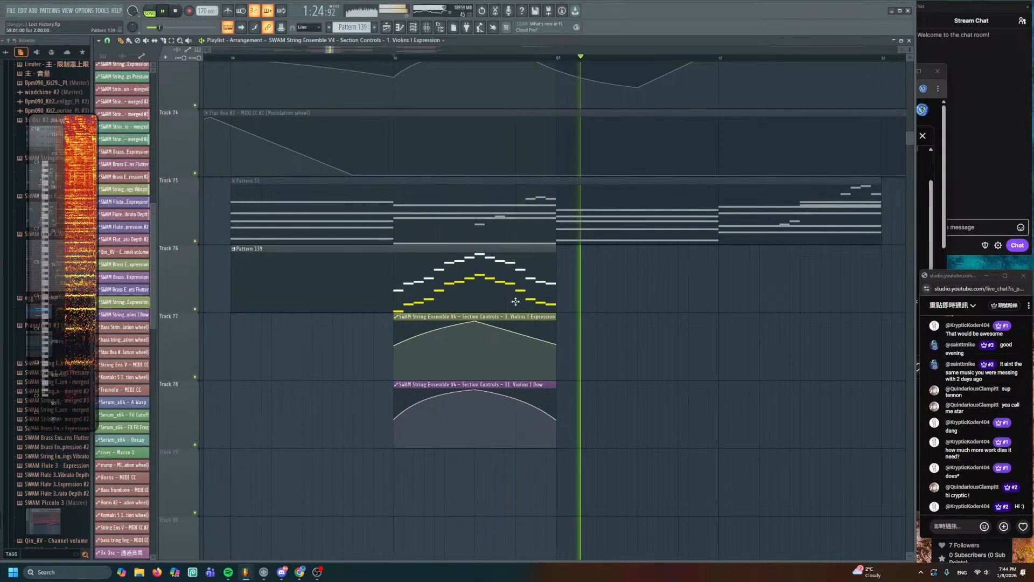
{"action": "double_click", "coordinate": [498, 293]}
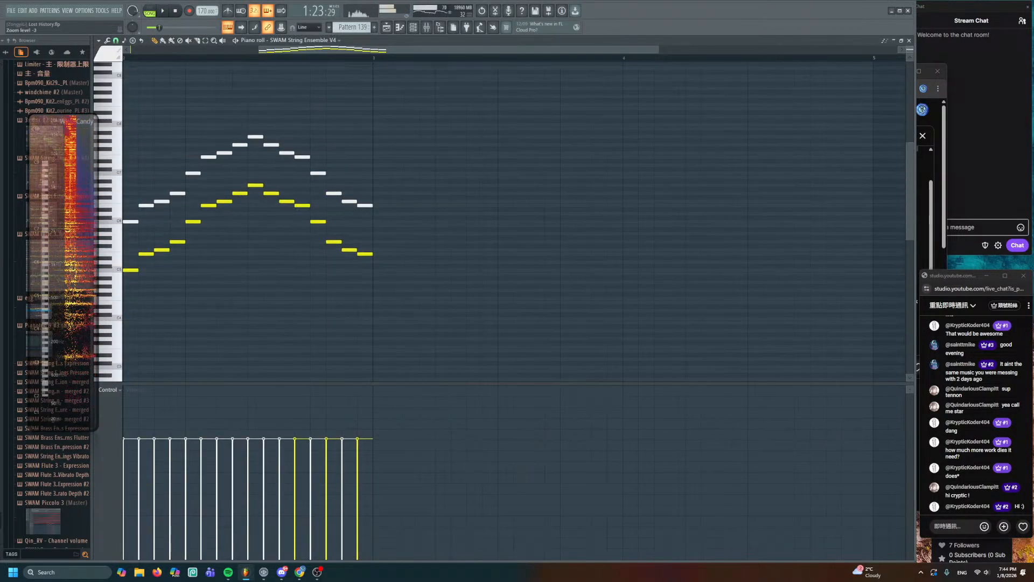
- Redraw the note velocities as a rising ramp and add a pink G4 note after the phrase
{"action": "scroll", "coordinate": [428, 284], "scroll_direction": "down", "scroll_amount": 3}
{"action": "left_click_drag", "start_coordinate": [265, 418], "coordinate": [334, 399]}
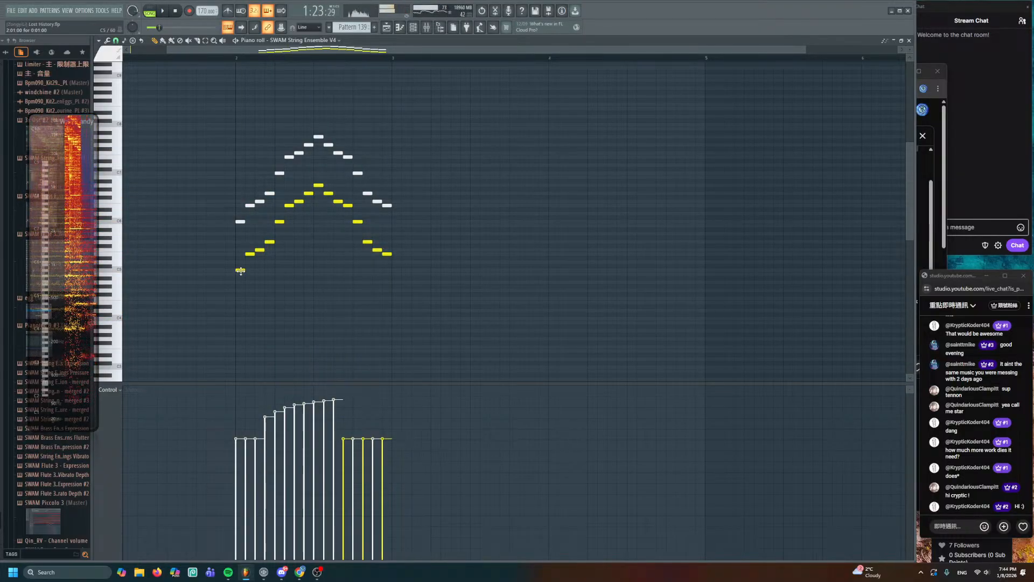
{"action": "left_click", "coordinate": [550, 290]}
{"action": "double_click", "coordinate": [552, 290]}
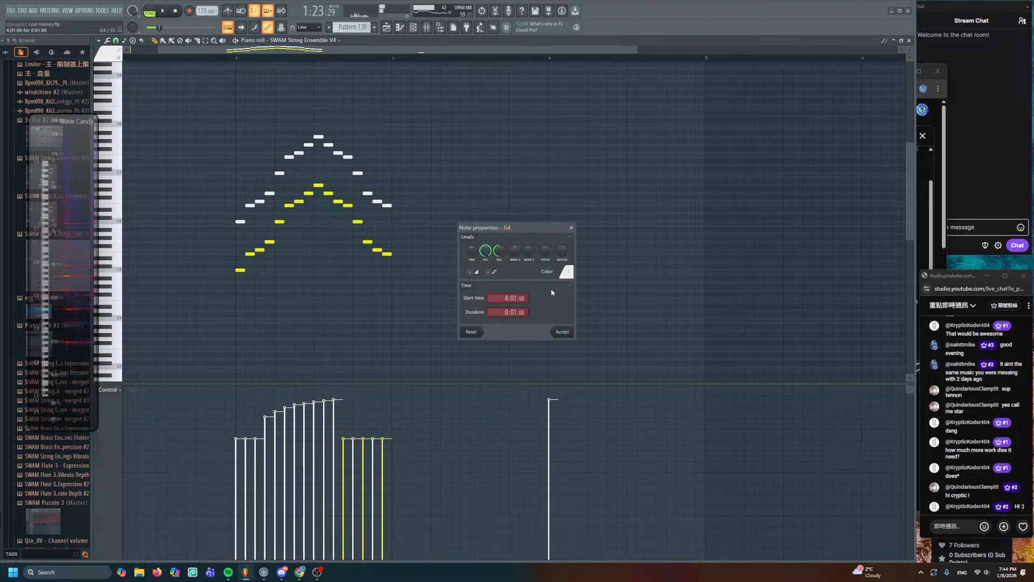
{"action": "left_click", "coordinate": [570, 272]}
{"action": "left_click", "coordinate": [605, 306]}
{"action": "left_click", "coordinate": [565, 331]}
- Pencil in a rising run after G4, ending on B5, C6 and D6
{"action": "scroll", "coordinate": [573, 302], "scroll_direction": "up", "scroll_amount": 4}
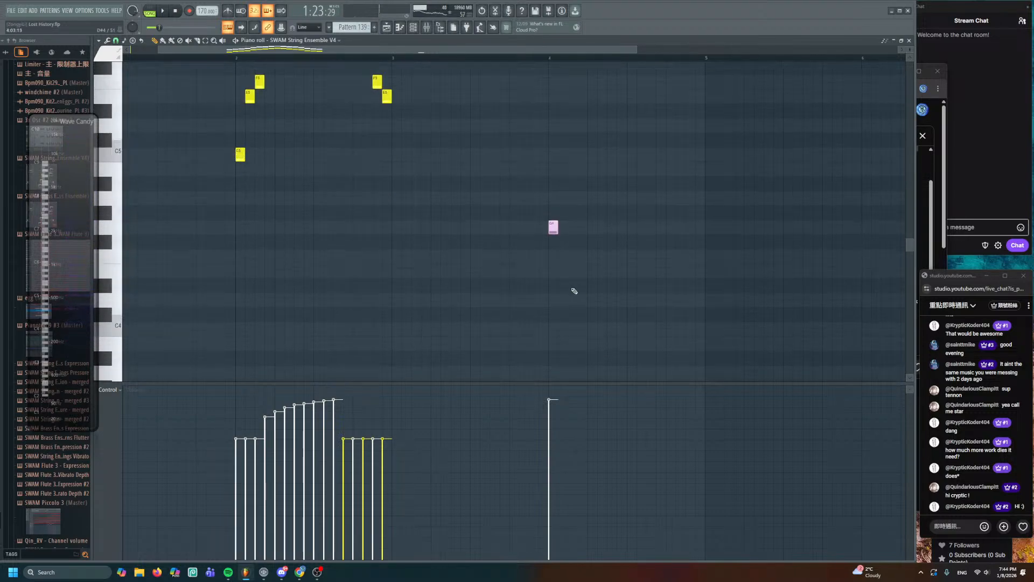
{"action": "scroll", "coordinate": [572, 291], "scroll_direction": "up", "scroll_amount": 3}
{"action": "scroll", "coordinate": [564, 289], "scroll_direction": "down", "scroll_amount": 1}
{"action": "left_click_drag", "start_coordinate": [531, 240], "coordinate": [467, 285]}
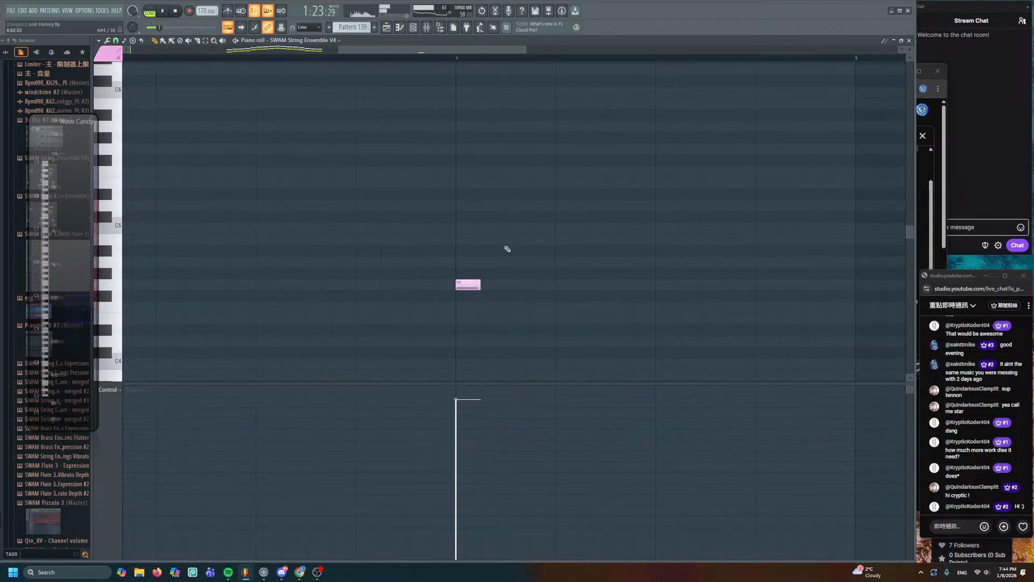
{"action": "left_click", "coordinate": [514, 228]}
{"action": "left_click", "coordinate": [540, 205]}
{"action": "left_click", "coordinate": [564, 149]}
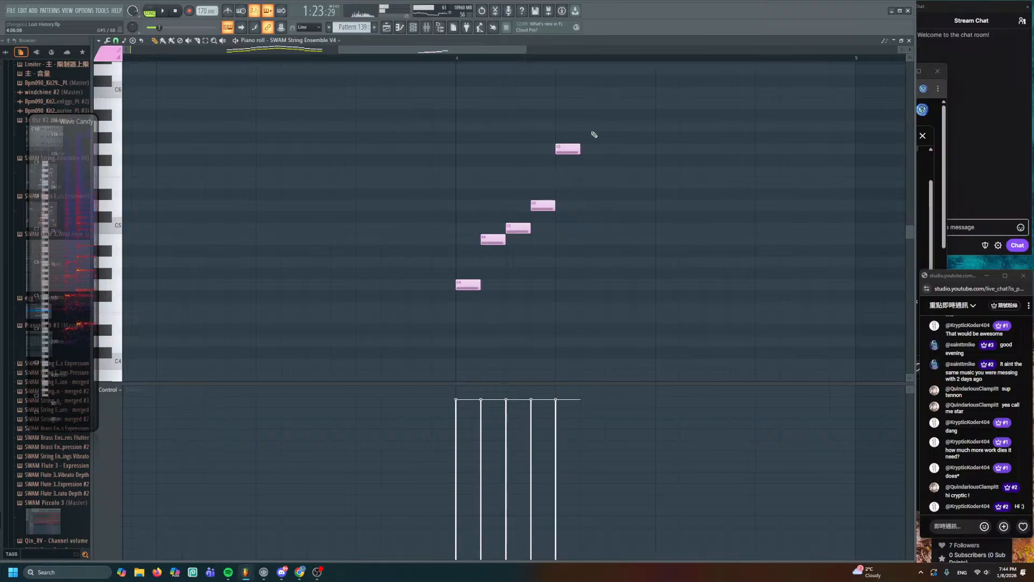
{"action": "left_click", "coordinate": [620, 106]}
{"action": "scroll", "coordinate": [621, 123], "scroll_direction": "up", "scroll_amount": 1}
{"action": "scroll", "coordinate": [621, 123], "scroll_direction": "down", "scroll_amount": 3}
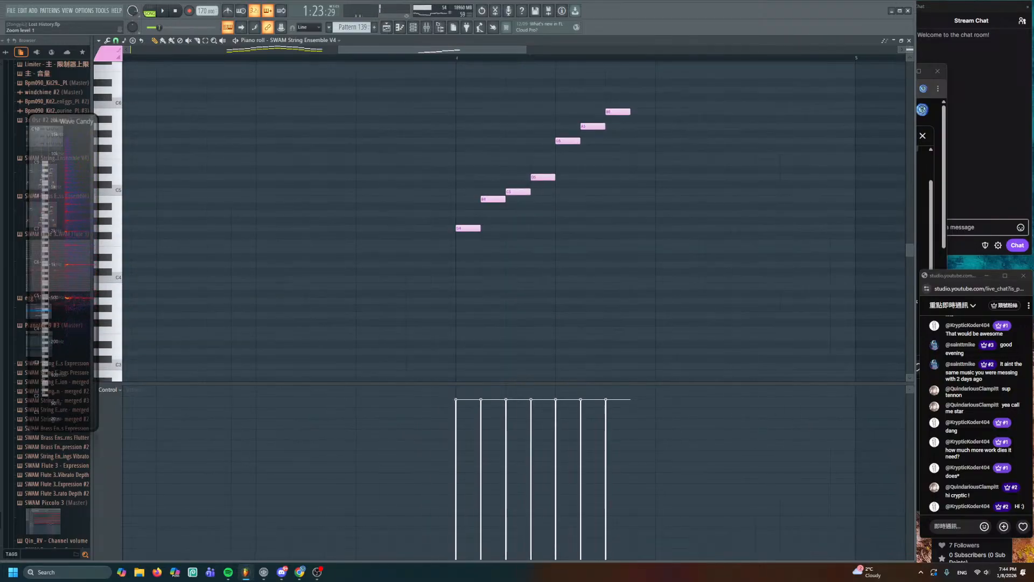
{"action": "right_click", "coordinate": [618, 112]}
{"action": "right_click", "coordinate": [603, 125]}
{"action": "left_click", "coordinate": [593, 111]}
{"action": "left_click", "coordinate": [617, 105]}
{"action": "left_click", "coordinate": [643, 91]}
- Add the G6 peak, then descend through D6, C6, B5, G5 and D5 to C5
{"action": "scroll", "coordinate": [655, 108], "scroll_direction": "up", "scroll_amount": 2}
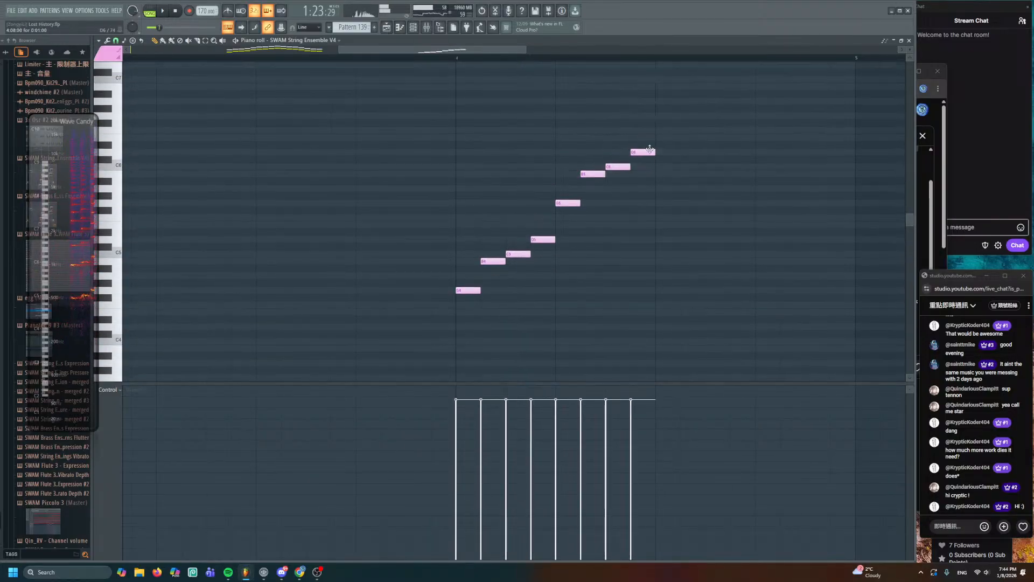
{"action": "left_click", "coordinate": [667, 118]}
{"action": "left_click", "coordinate": [692, 147]}
{"action": "right_click", "coordinate": [693, 148]}
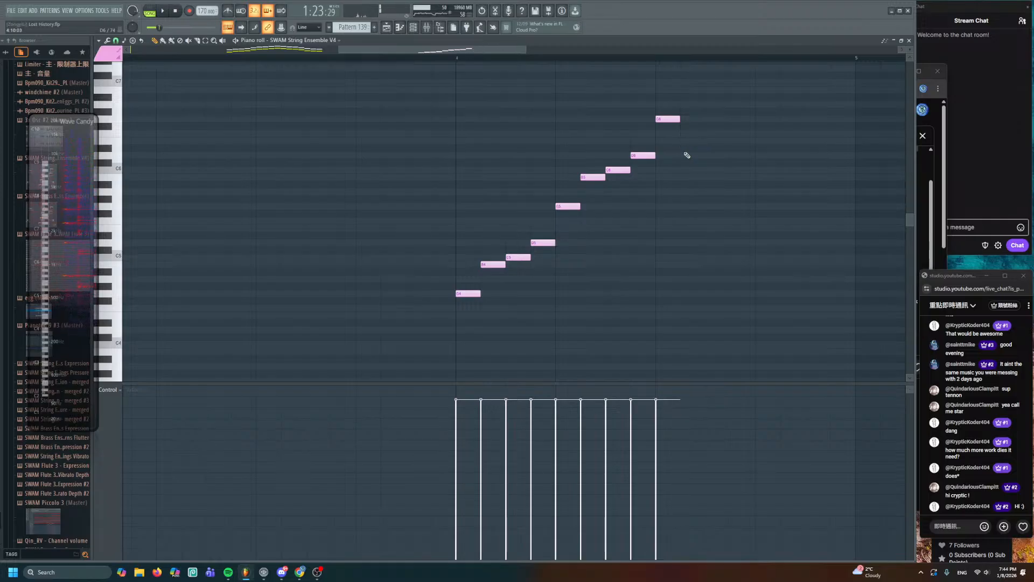
{"action": "left_click", "coordinate": [688, 155]}
{"action": "left_click", "coordinate": [710, 171]}
{"action": "left_click", "coordinate": [734, 177]}
{"action": "left_click", "coordinate": [757, 206]}
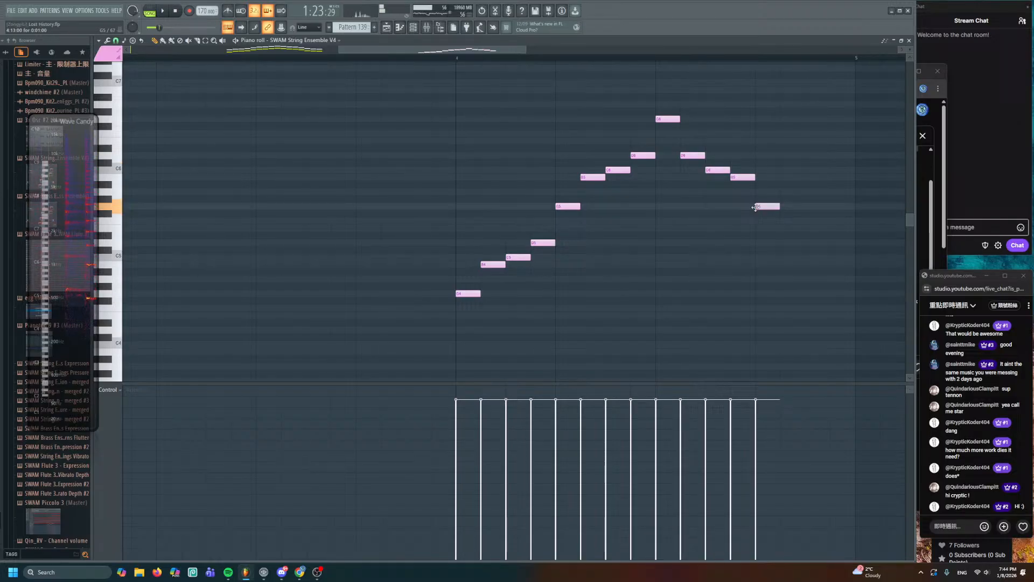
{"action": "left_click", "coordinate": [792, 243]}
{"action": "left_click", "coordinate": [817, 257]}
- Colour all the new phrase notes yellow
{"action": "scroll", "coordinate": [744, 265], "scroll_direction": "down", "scroll_amount": 2}
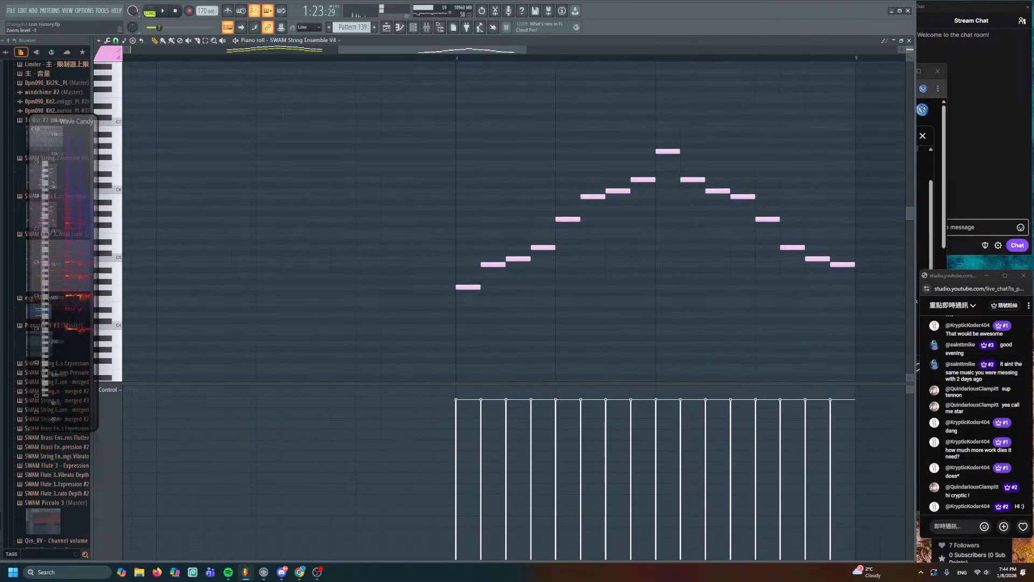
{"action": "left_click_drag", "start_coordinate": [856, 151], "coordinate": [464, 301]}
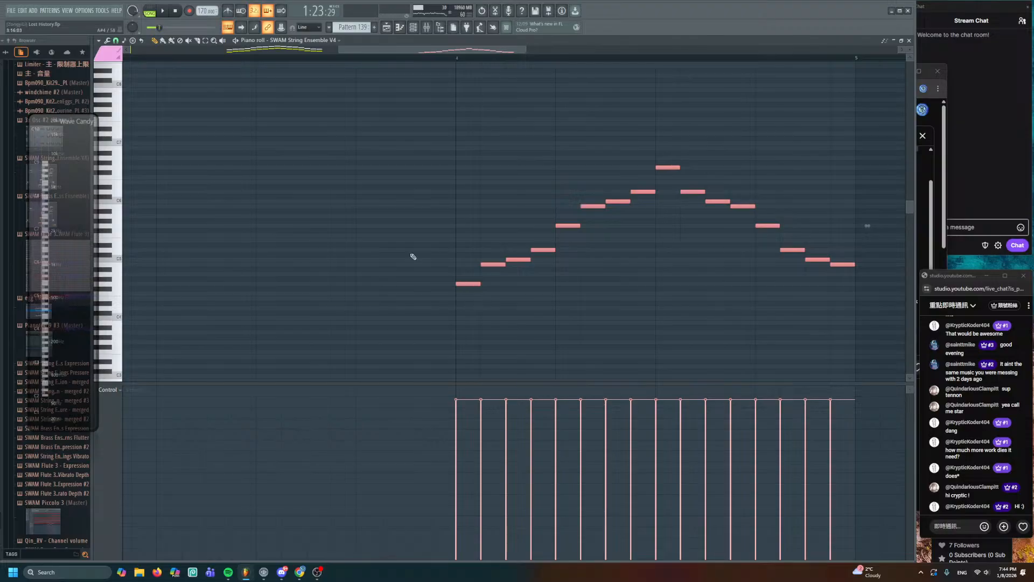
{"action": "left_click", "coordinate": [110, 56]}
{"action": "left_click", "coordinate": [117, 118]}
- Duplicate the new phrase as a second line above and colour the copy white
{"action": "key", "text": "ctrl+a"}
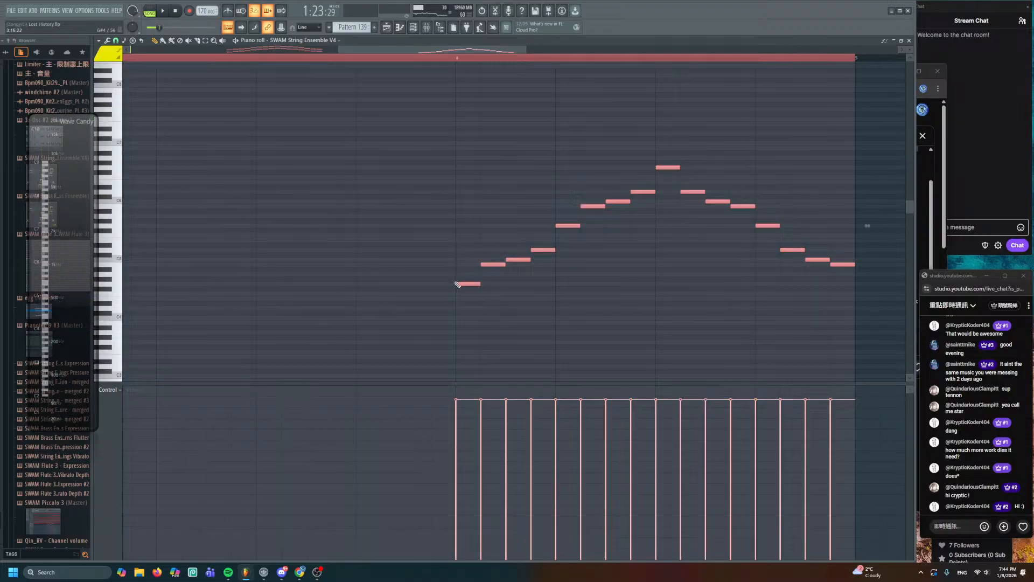
{"action": "key", "text": "ctrl+d"}
{"action": "left_click_drag", "start_coordinate": [412, 112], "coordinate": [900, 313], "text": "ctrl"}
{"action": "mouse_move", "coordinate": [454, 284]}
{"action": "left_mouse_down", "text": "shift"}
{"action": "mouse_move", "coordinate": [467, 227]}
{"action": "mouse_move", "coordinate": [417, 211]}
{"action": "left_mouse_up", "text": "shift"}
{"action": "left_click", "coordinate": [113, 62]}
{"action": "left_click", "coordinate": [108, 69]}
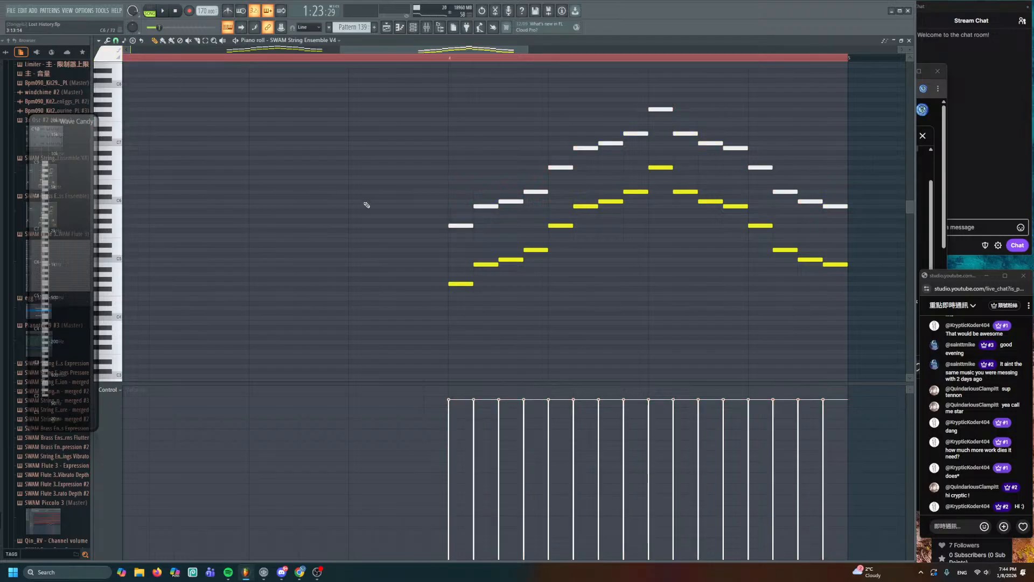
- Return to the Playlist and play briefly from the bar 62 marker
{"action": "scroll", "coordinate": [365, 203], "scroll_direction": "down", "scroll_amount": 3}
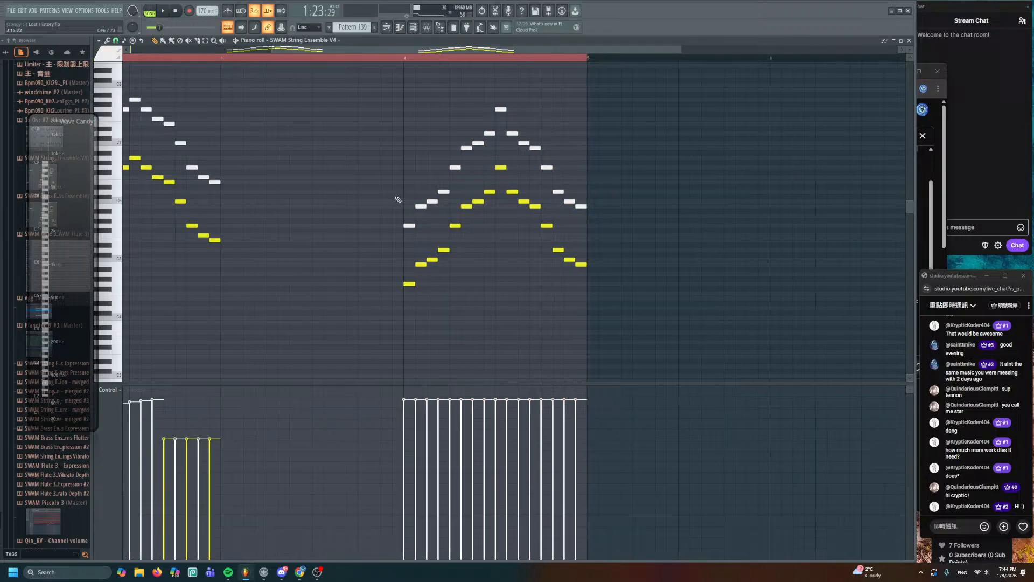
{"action": "left_click", "coordinate": [405, 59]}
{"action": "key", "text": "space"}
{"action": "left_click", "coordinate": [386, 27]}
{"action": "key", "text": "space"}
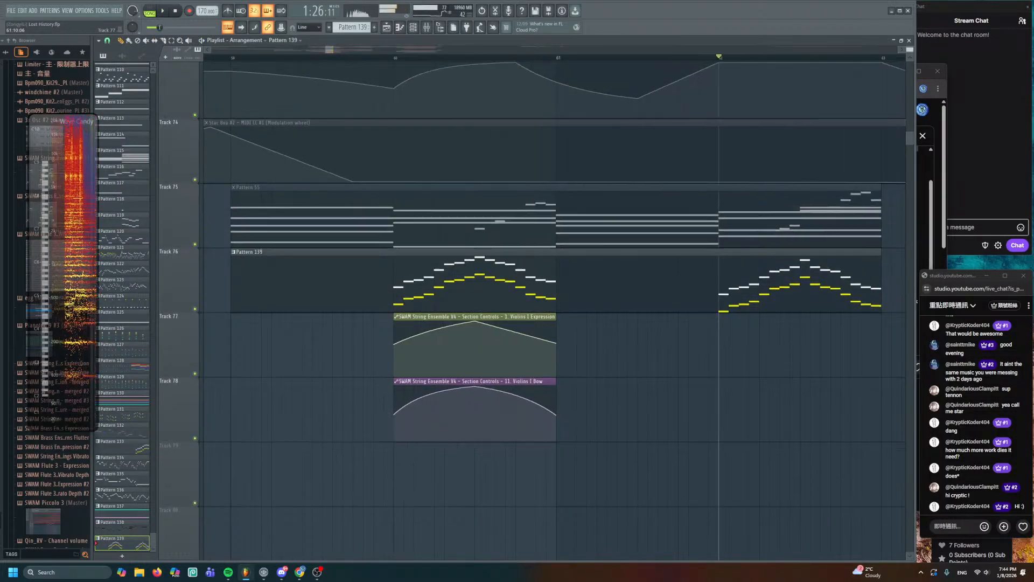
- Stretch both Violins I automation clips past bar 63
{"action": "scroll", "coordinate": [471, 344], "scroll_direction": "down", "scroll_amount": 1}
{"action": "scroll", "coordinate": [471, 344], "scroll_direction": "right", "scroll_amount": 2}
{"action": "left_click_drag", "start_coordinate": [466, 375], "coordinate": [713, 307]}
{"action": "key", "text": "ctrl+d"}
- Add Expression points from bar 62 to bar 63, raising the middle one into a peak
{"action": "right_click", "coordinate": [549, 327]}
{"action": "key", "text": "space"}
{"action": "right_click", "coordinate": [643, 321]}
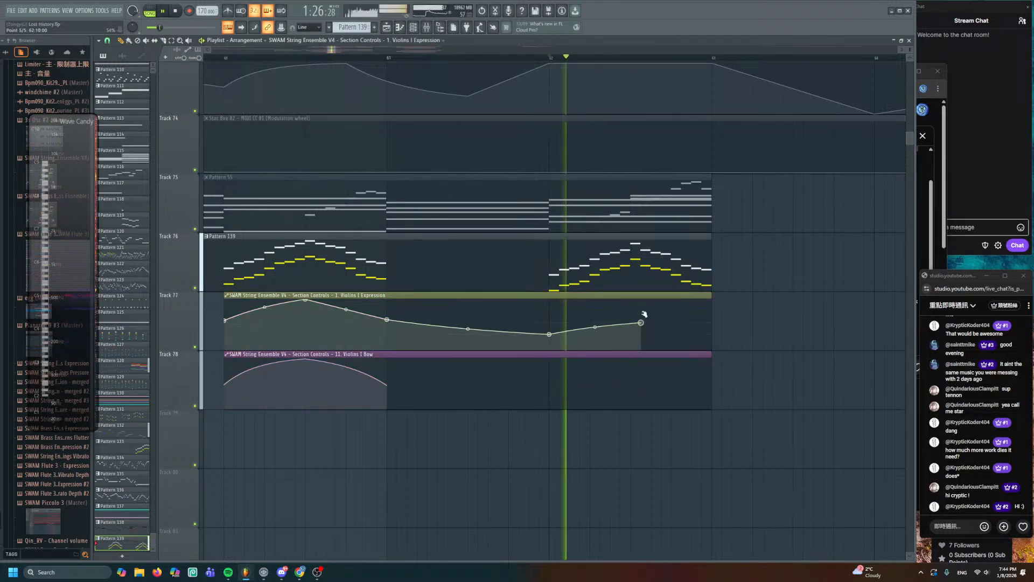
{"action": "left_click_drag", "start_coordinate": [643, 314], "coordinate": [642, 300]}
{"action": "right_click", "coordinate": [711, 332]}
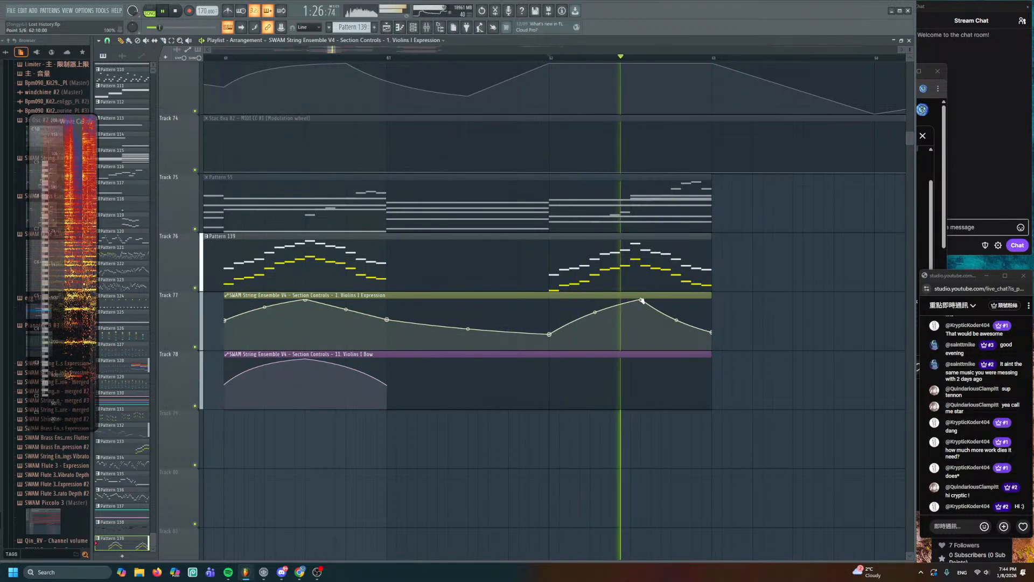
- Add Bow points at bar 62, a raised peak, and bar 63, then stop playback
{"action": "right_click", "coordinate": [549, 386]}
{"action": "right_click", "coordinate": [631, 367]}
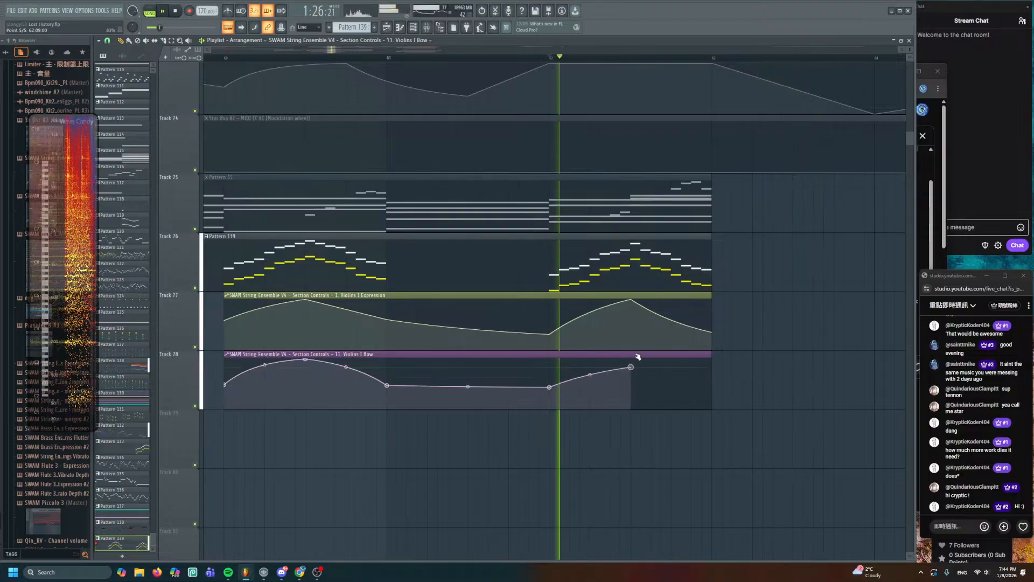
{"action": "left_click_drag", "start_coordinate": [631, 367], "coordinate": [630, 357]}
{"action": "right_click", "coordinate": [712, 389]}
{"action": "scroll", "coordinate": [624, 311], "scroll_direction": "down", "scroll_amount": 3}
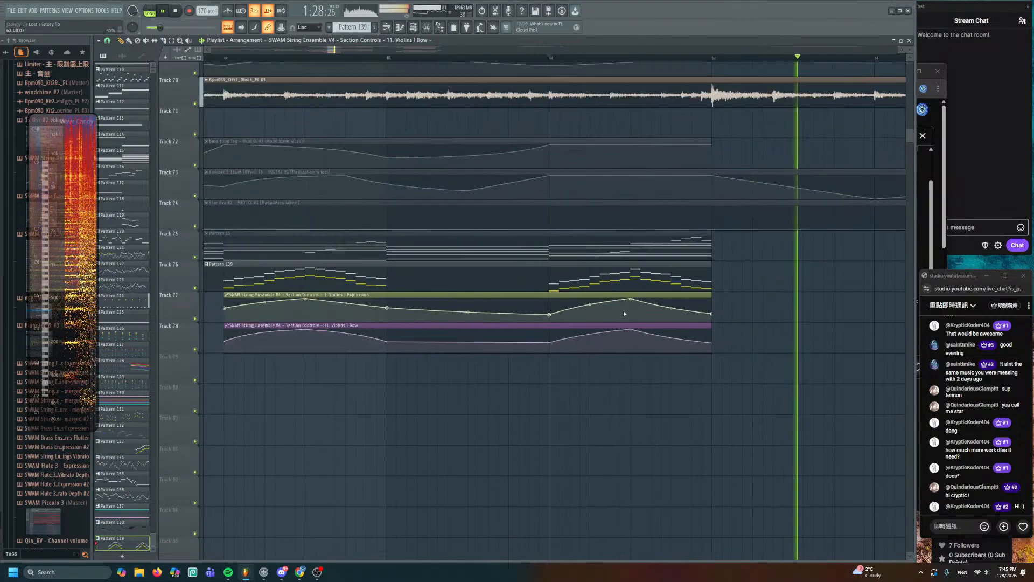
{"action": "scroll", "coordinate": [624, 314], "scroll_direction": "down", "scroll_amount": 4}
{"action": "key", "text": "space"}
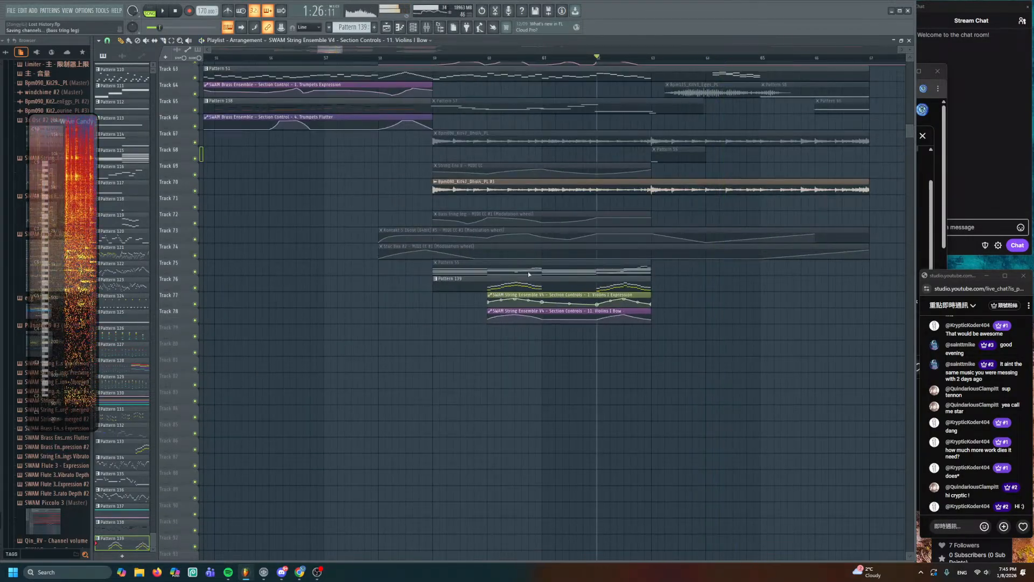
{"action": "scroll", "coordinate": [379, 58], "scroll_direction": "up", "scroll_amount": 4}
{"action": "left_click", "coordinate": [379, 58]}
{"action": "key", "text": "space"}
{"action": "left_click", "coordinate": [380, 58]}
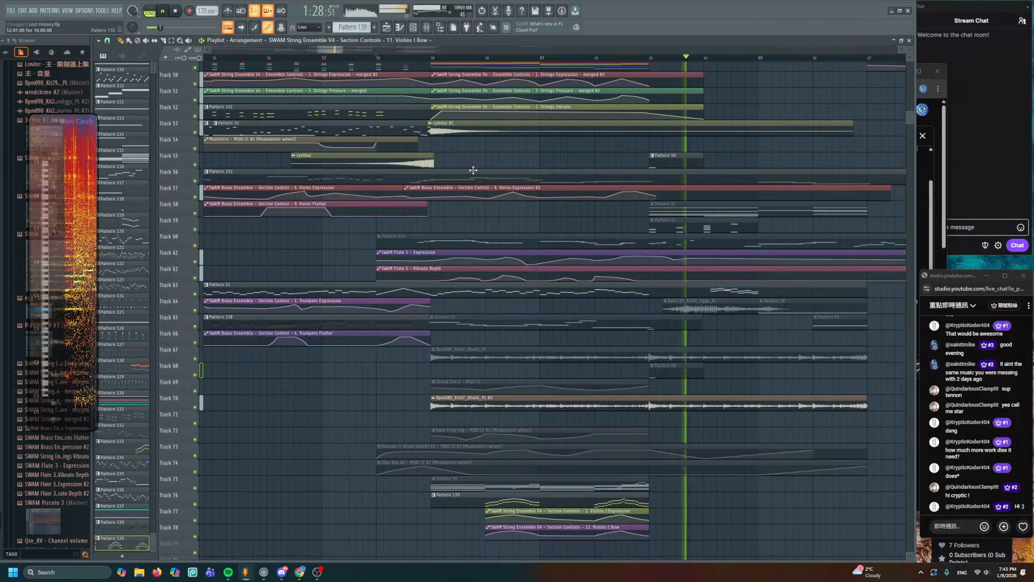
{"action": "key", "text": "space"}
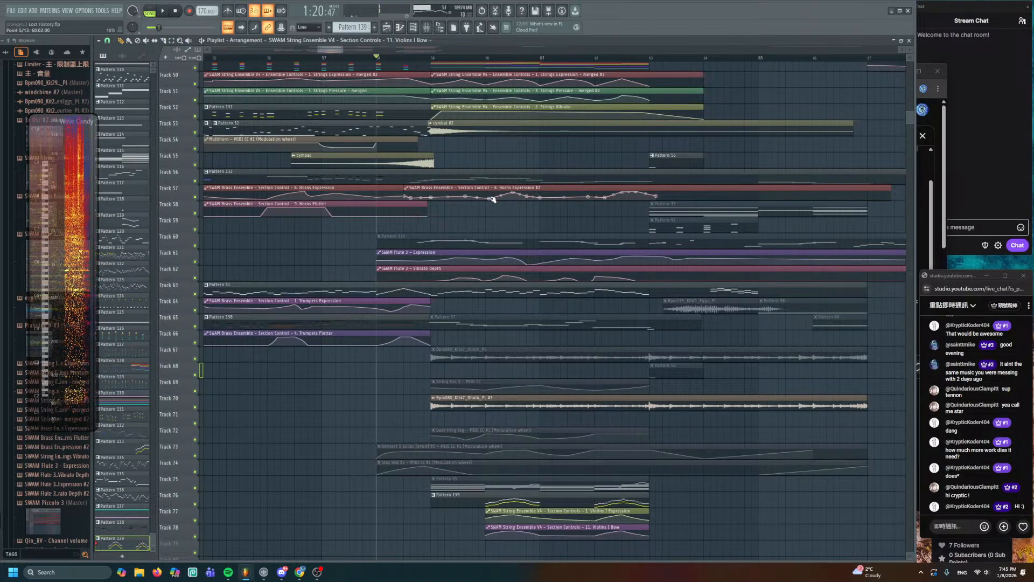
{"action": "scroll", "coordinate": [494, 198], "scroll_direction": "down", "scroll_amount": 4}
{"action": "scroll", "coordinate": [494, 267], "scroll_direction": "up", "scroll_amount": 4}
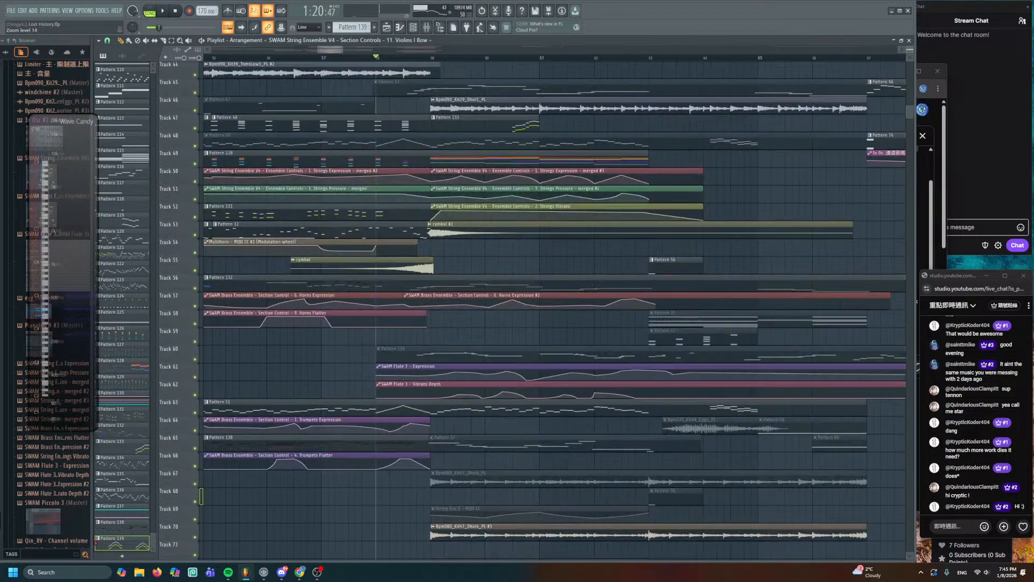
{"action": "double_click", "coordinate": [435, 164]}
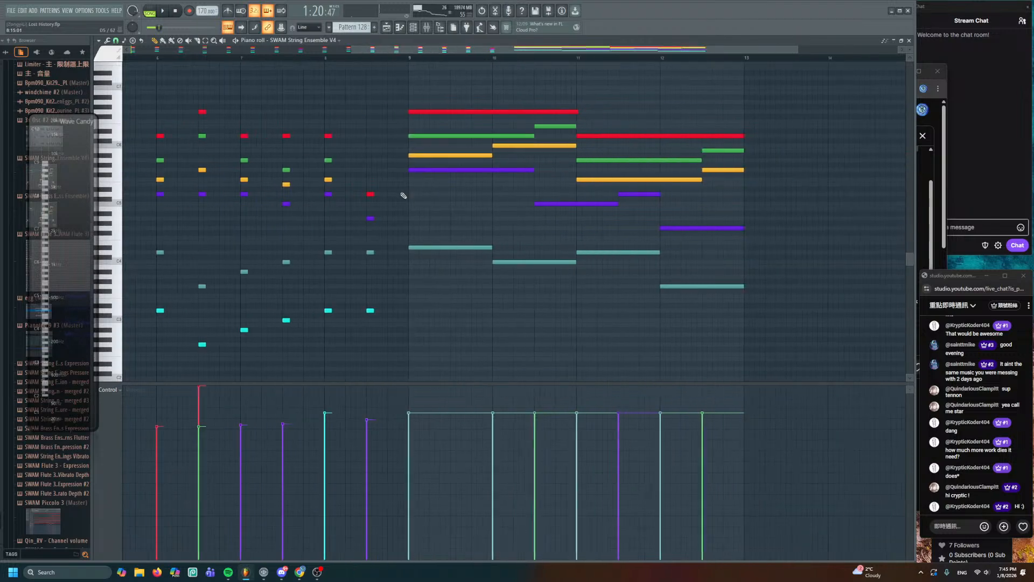
- Copy the four lower melody notes an octave down and colour the copies cyan
{"action": "left_click_drag", "start_coordinate": [452, 194], "coordinate": [714, 251]}
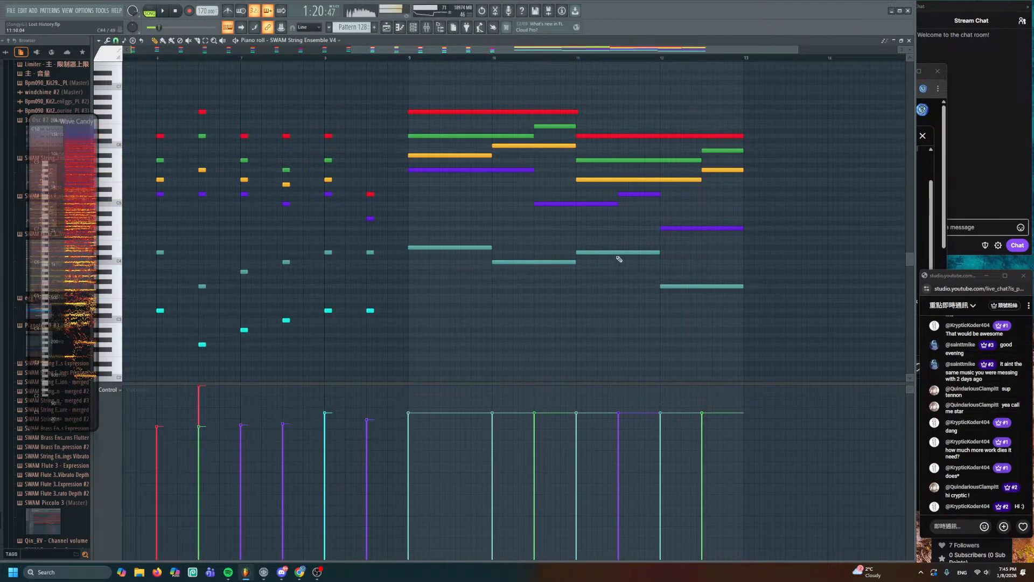
{"action": "left_click_drag", "start_coordinate": [591, 251], "coordinate": [525, 212]}
{"action": "scroll", "coordinate": [524, 212], "scroll_direction": "up", "scroll_amount": 1}
{"action": "left_click_drag", "start_coordinate": [329, 190], "coordinate": [384, 222]}
{"action": "left_click_drag", "start_coordinate": [321, 211], "coordinate": [321, 269]}
{"action": "left_click", "coordinate": [104, 54]}
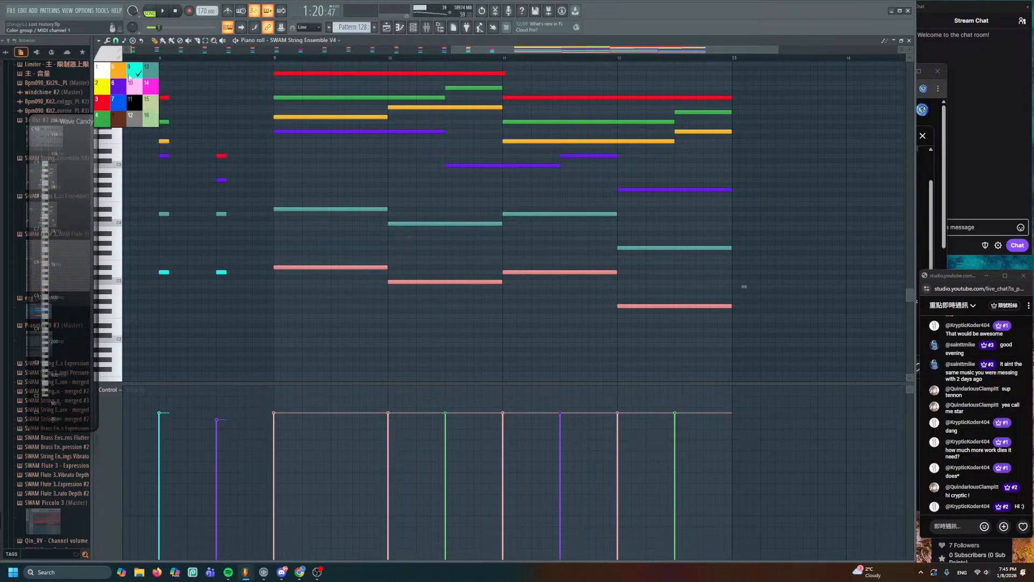
{"action": "left_click", "coordinate": [129, 77]}
- Audition the copied notes at several points, then return to the playlist with F5
{"action": "left_click", "coordinate": [305, 267]}
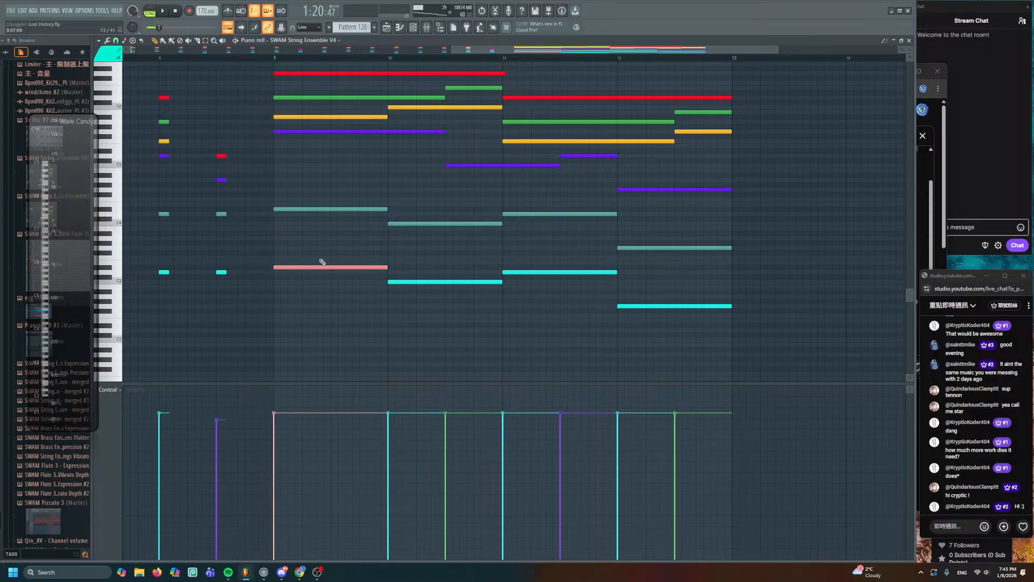
{"action": "right_click", "coordinate": [436, 284], "text": "alt"}
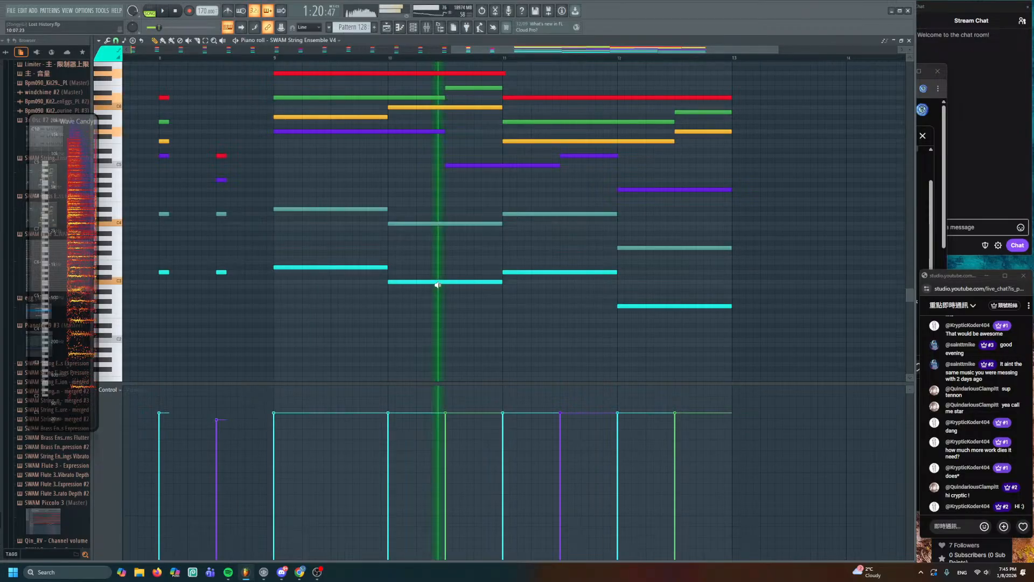
{"action": "right_click", "coordinate": [522, 286], "text": "alt"}
{"action": "right_click", "coordinate": [645, 319], "text": "alt"}
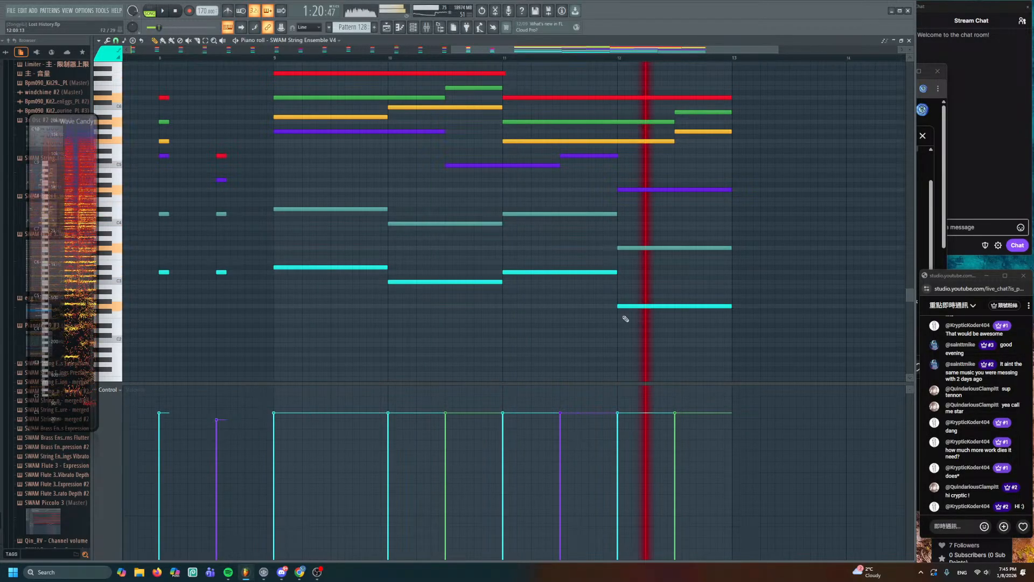
{"action": "key", "text": "F5"}
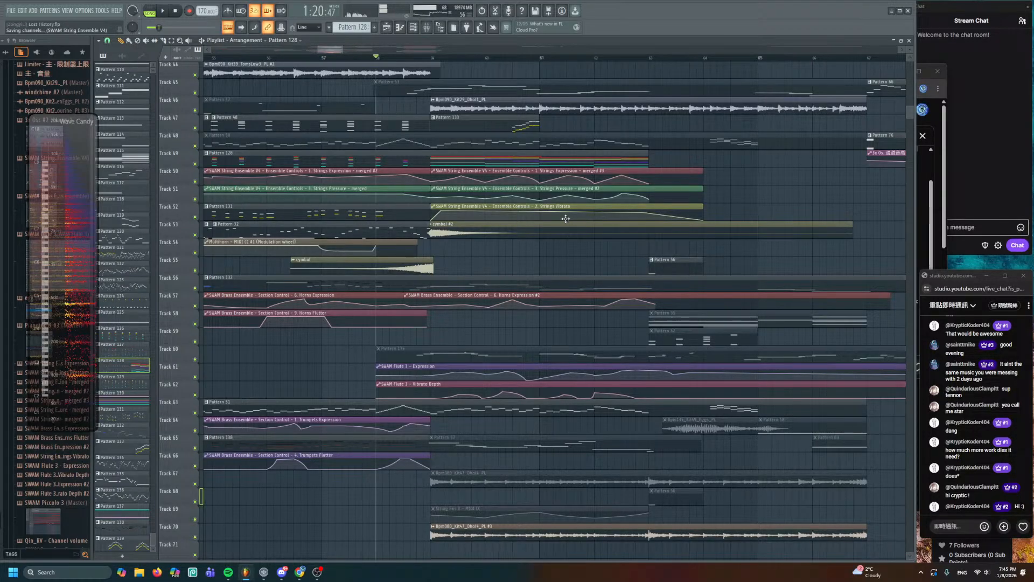
{"action": "key", "text": "space"}
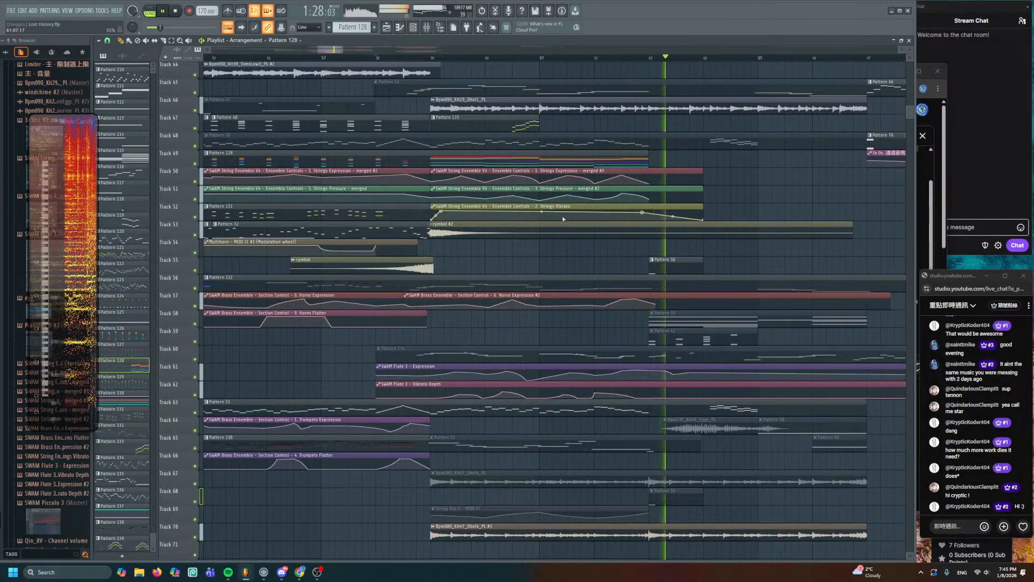
{"action": "key", "text": "space"}
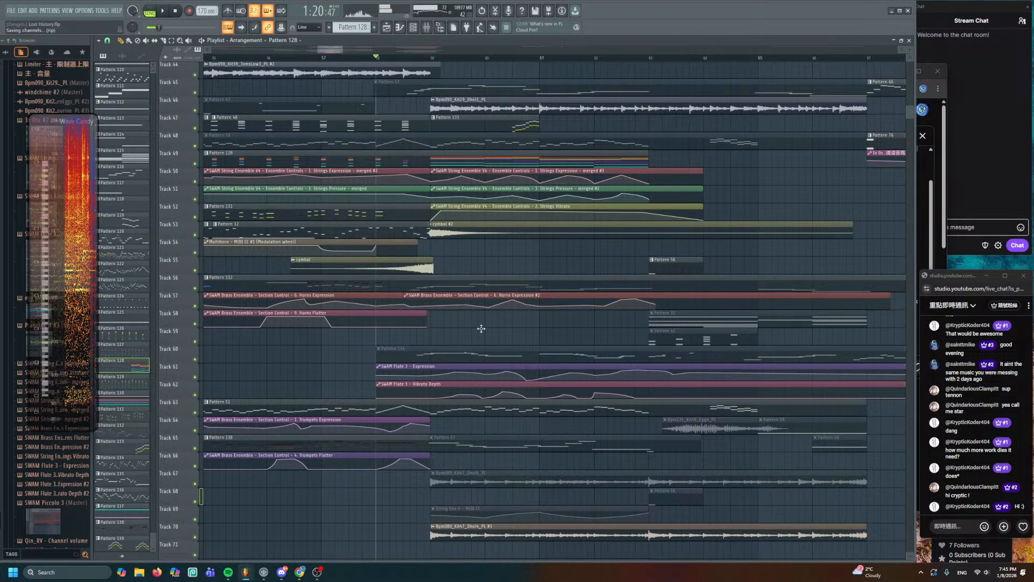
{"action": "mouse_move", "coordinate": [282, 572]}
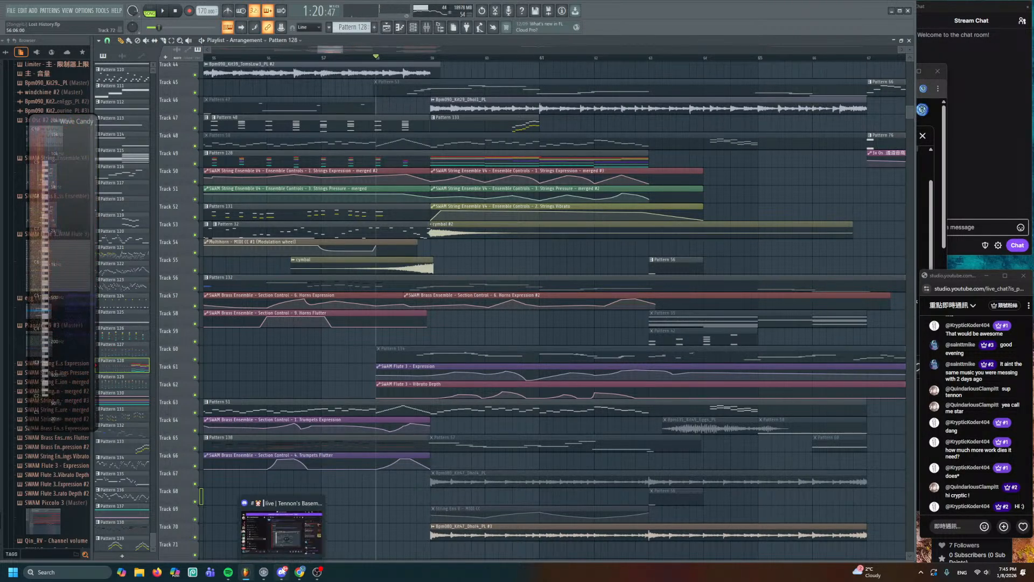
- Quit Douyin and exit PicPick from the hidden system tray
{"action": "left_click", "coordinate": [922, 572]}
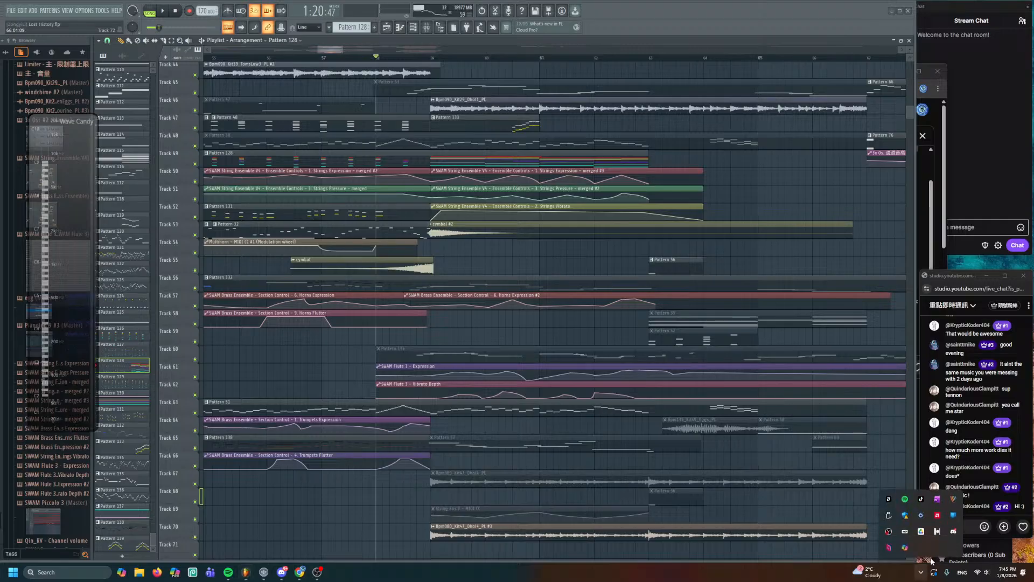
{"action": "right_click", "coordinate": [923, 499]}
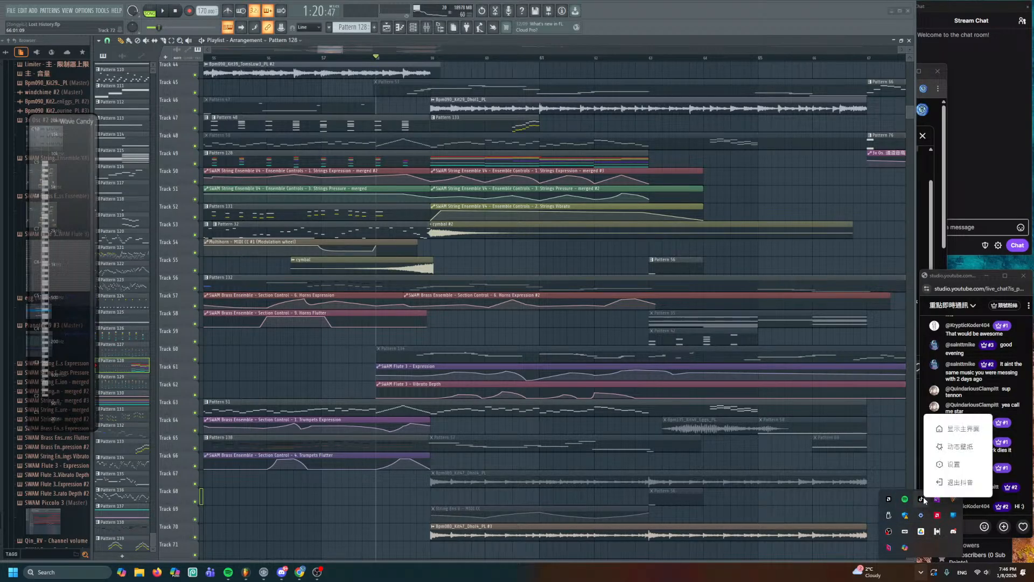
{"action": "left_click", "coordinate": [956, 483]}
{"action": "left_click", "coordinate": [922, 572]}
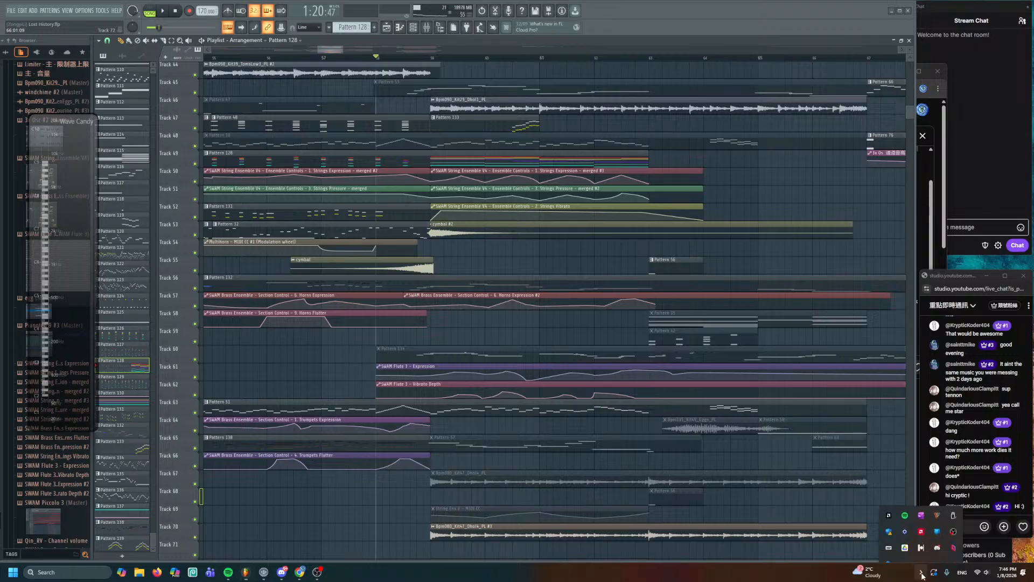
{"action": "right_click", "coordinate": [941, 497]}
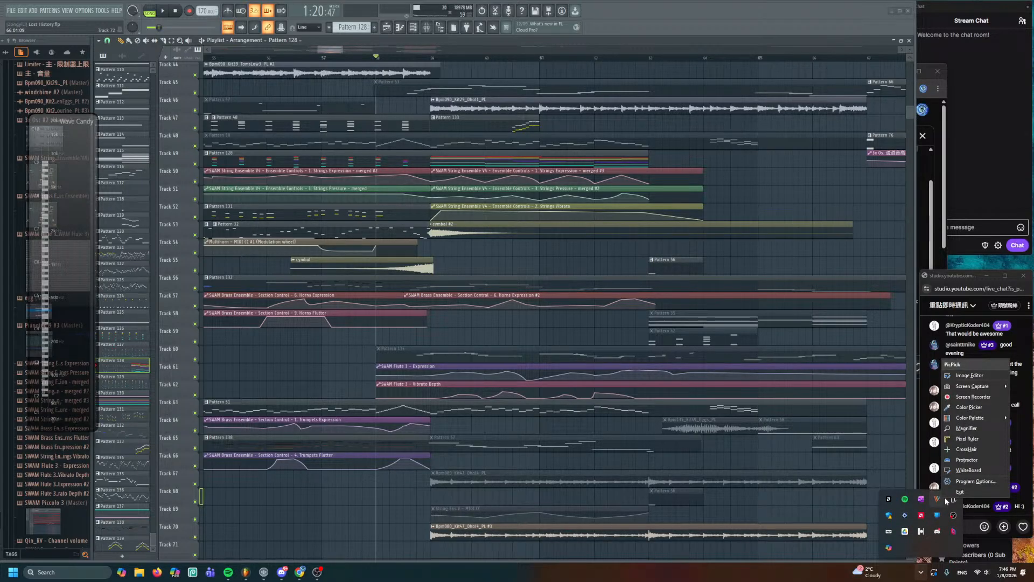
{"action": "left_click", "coordinate": [958, 493]}
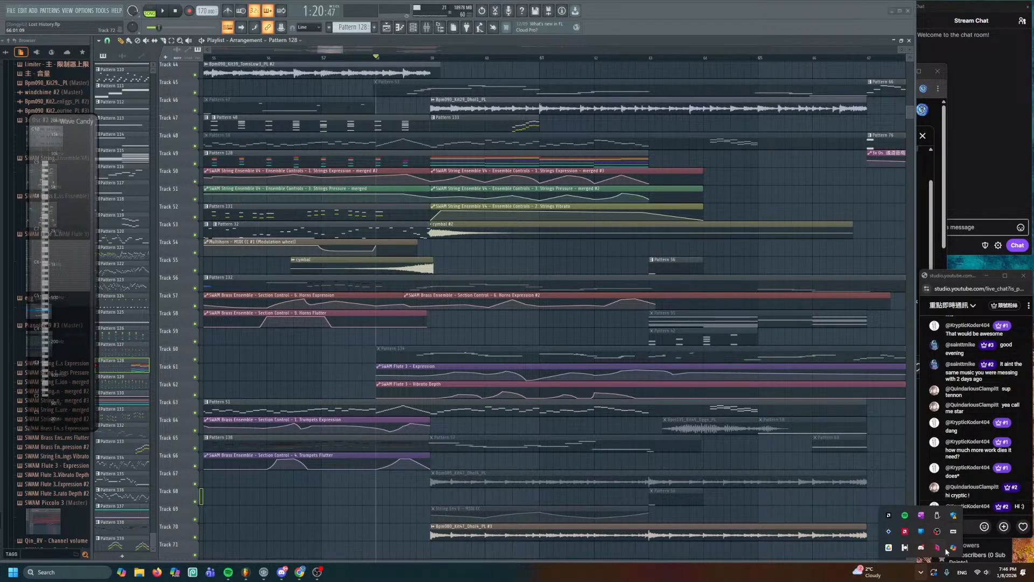
- Quit MuseHub and two other background tray apps, then save the FL Studio project
{"action": "right_click", "coordinate": [905, 548]}
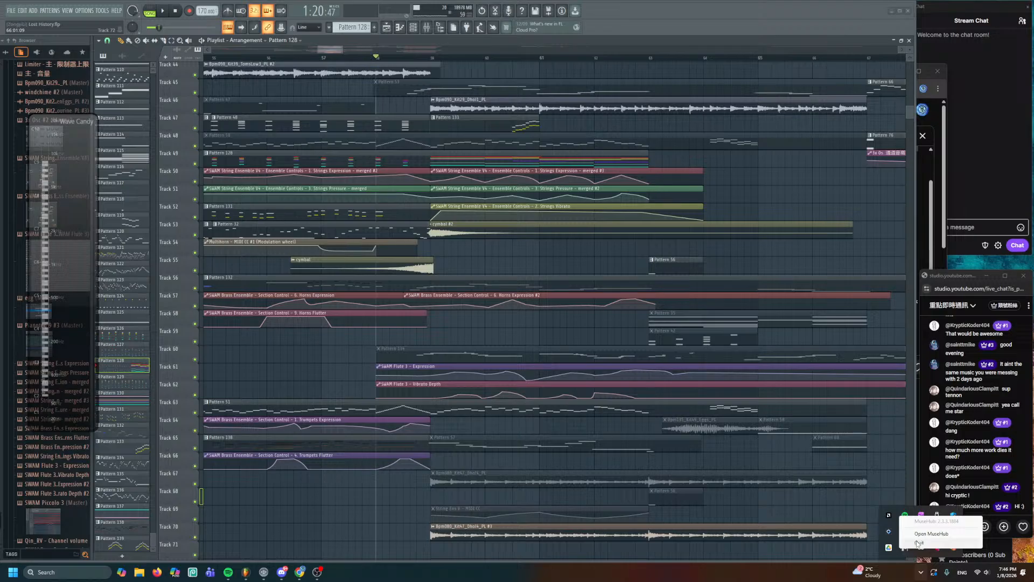
{"action": "left_click", "coordinate": [917, 543]}
{"action": "right_click", "coordinate": [939, 551]}
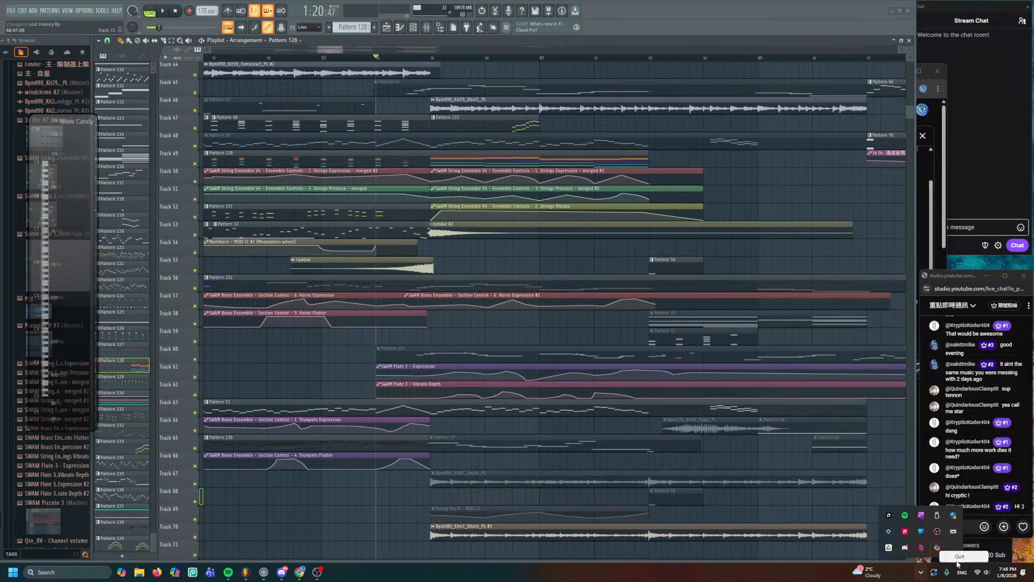
{"action": "left_click", "coordinate": [959, 558]}
{"action": "right_click", "coordinate": [905, 515]}
{"action": "left_click", "coordinate": [932, 545]}
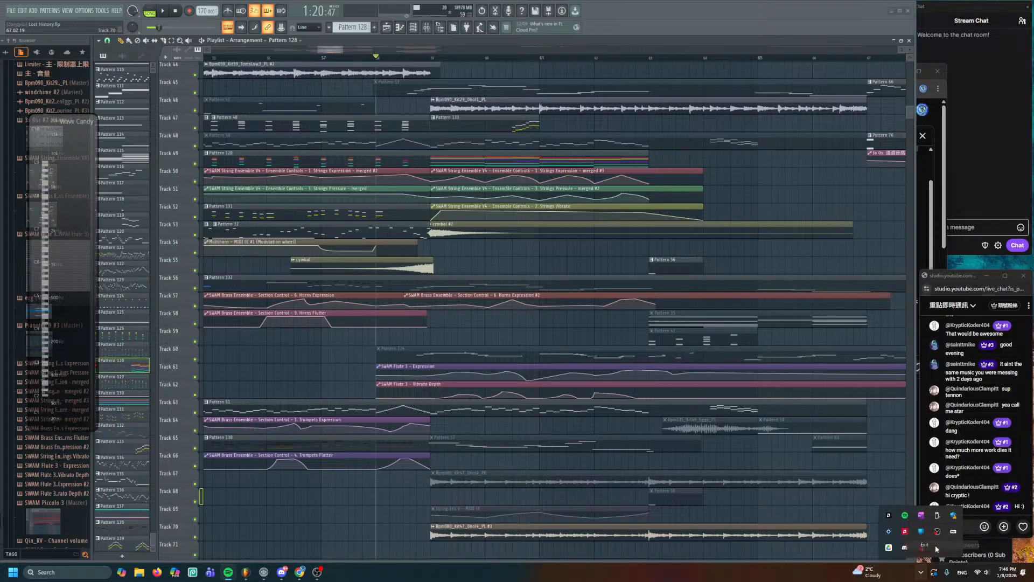
{"action": "left_click", "coordinate": [817, 511]}
{"action": "key", "text": "ctrl+s"}
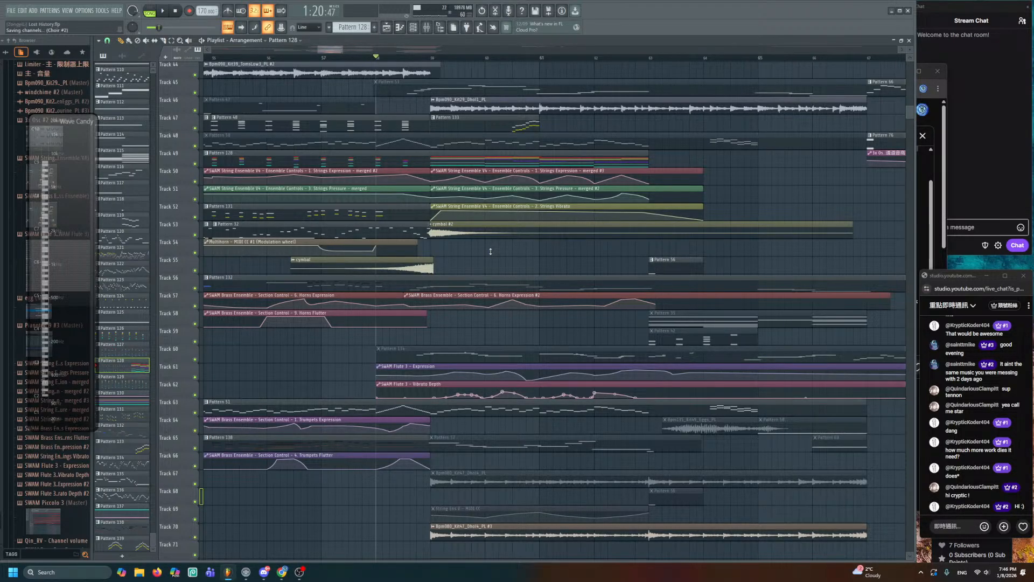
- Check the project timebase in Settings, then save the project as Lost History_2.flp
{"action": "left_click", "coordinate": [89, 11]}
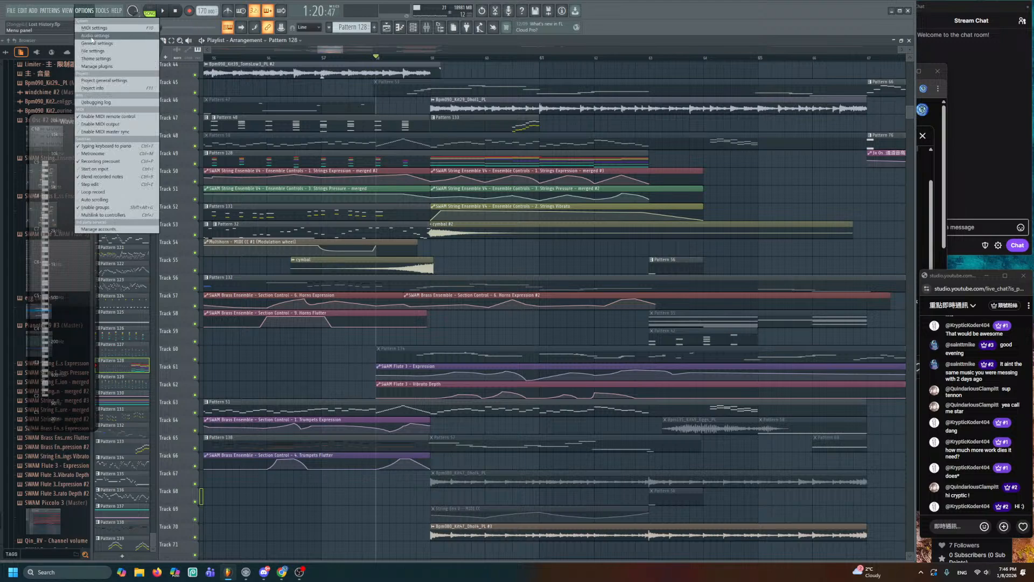
{"action": "left_click", "coordinate": [105, 30]}
{"action": "left_click", "coordinate": [528, 118]}
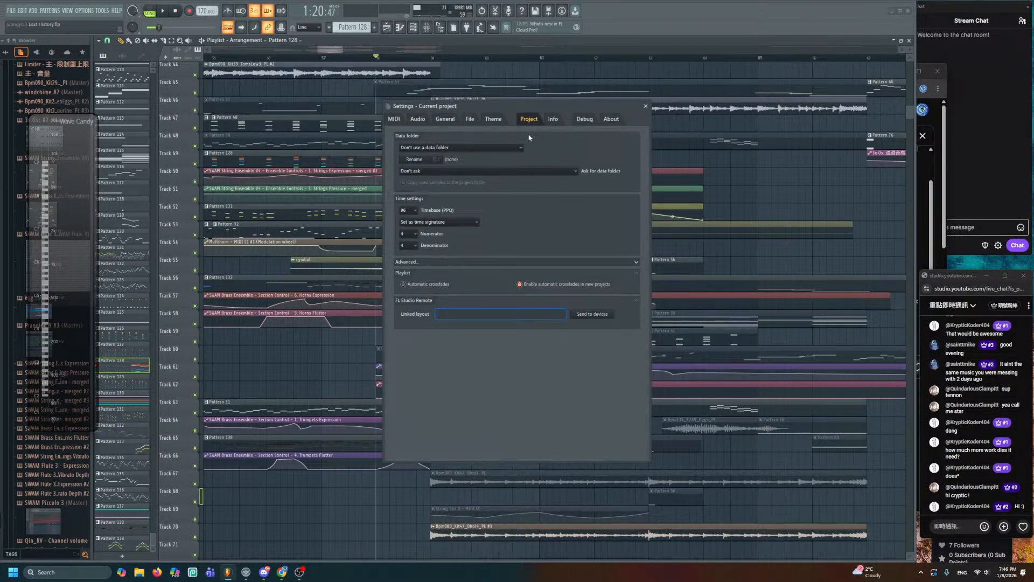
{"action": "left_click", "coordinate": [402, 211]}
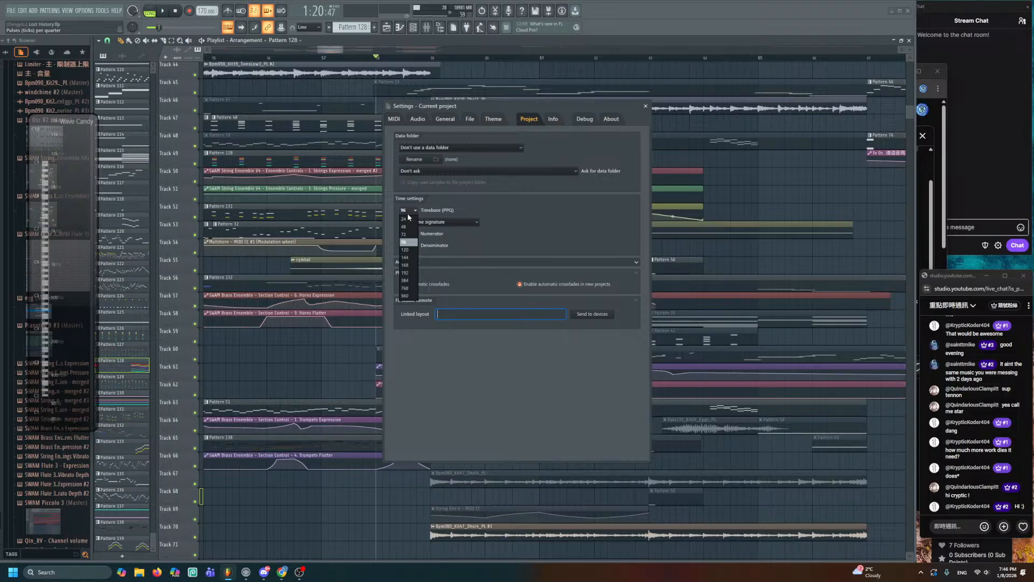
{"action": "left_click", "coordinate": [646, 106]}
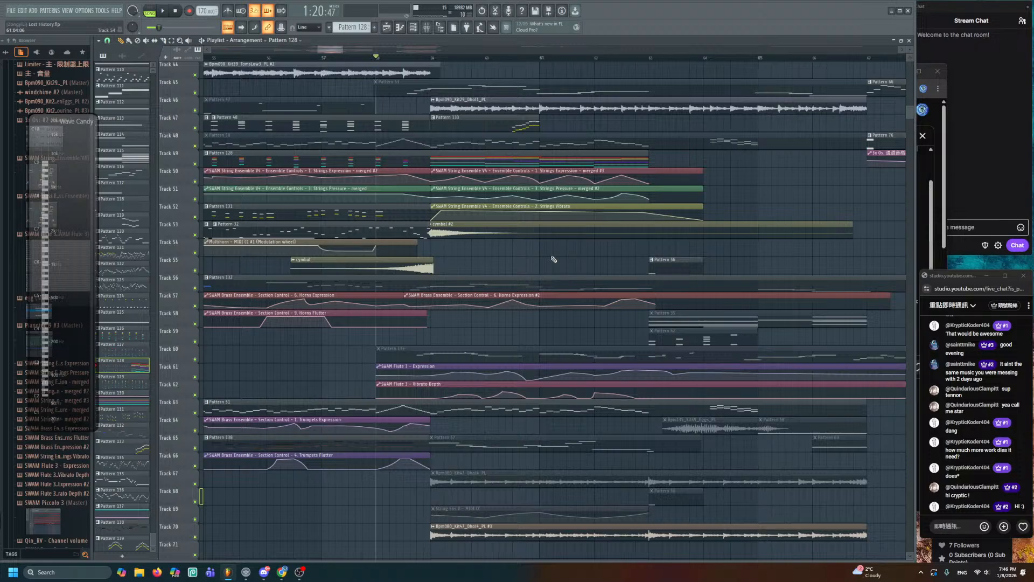
{"action": "key", "text": "ctrl+n"}
- Set the project timebase to 24 PPQ in the project settings and confirm
{"action": "left_click", "coordinate": [85, 11]}
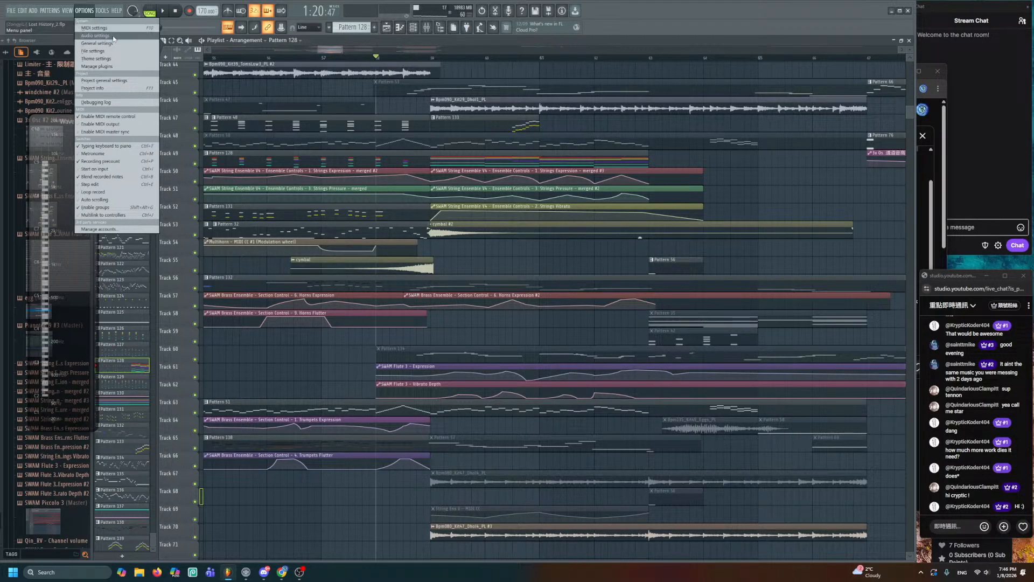
{"action": "left_click", "coordinate": [112, 43]}
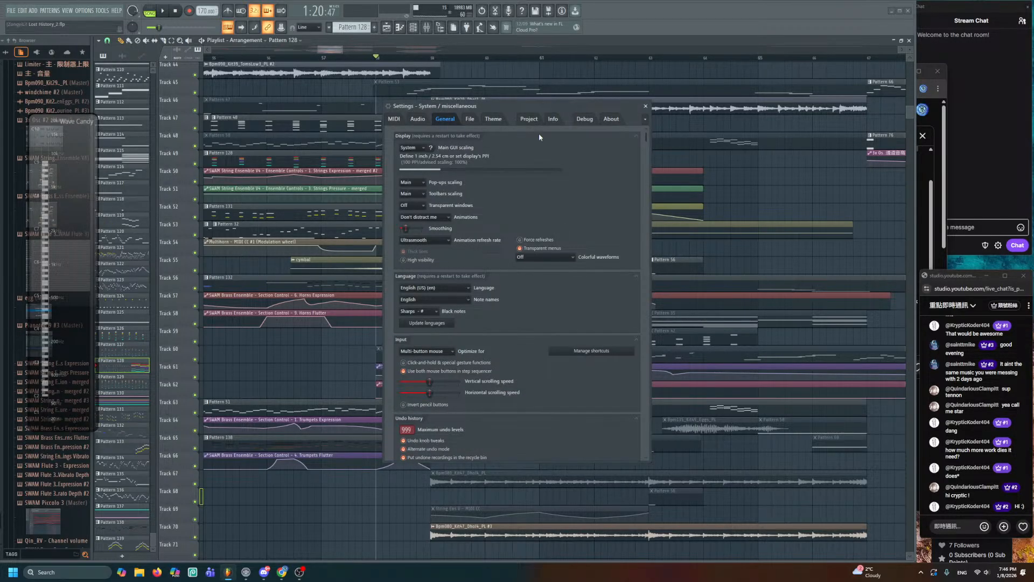
{"action": "left_click", "coordinate": [529, 119]}
{"action": "left_click", "coordinate": [409, 211]}
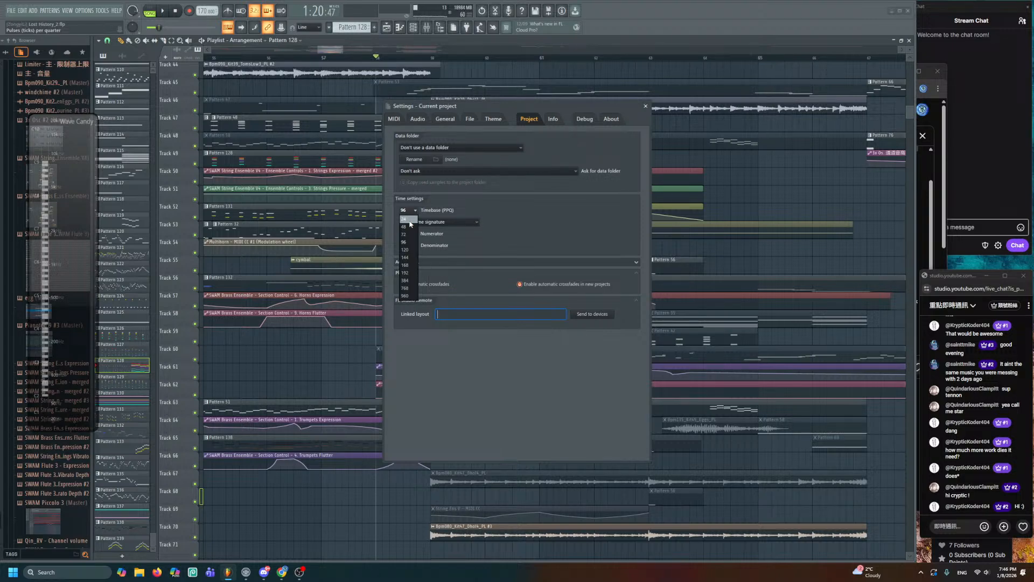
{"action": "left_click", "coordinate": [410, 219]}
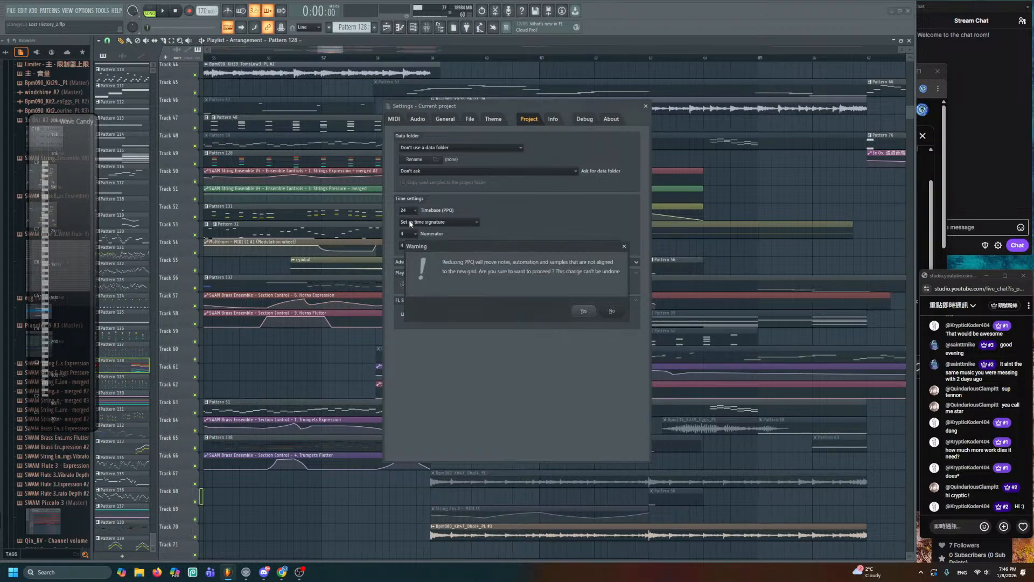
{"action": "left_click", "coordinate": [583, 311]}
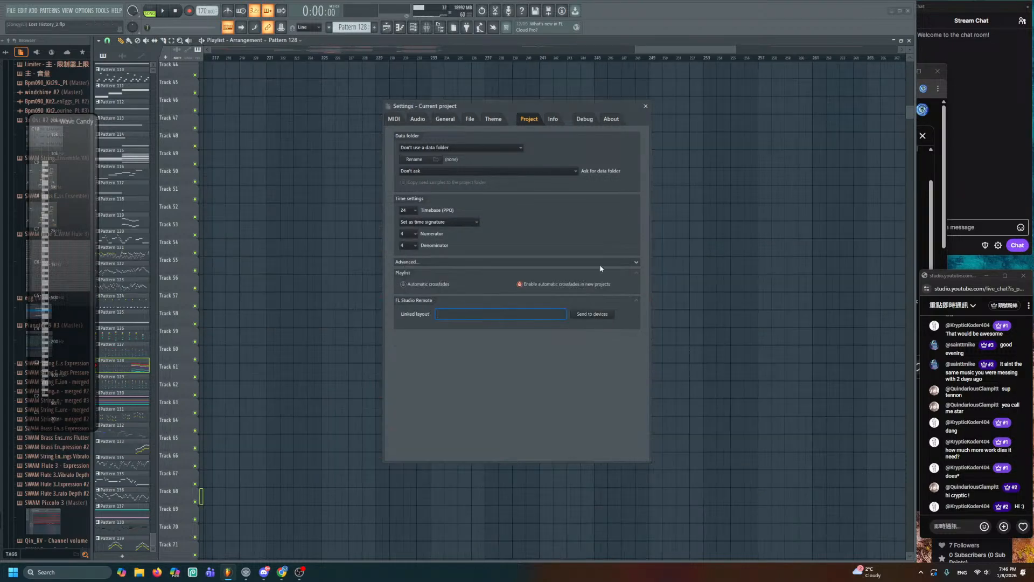
{"action": "left_click", "coordinate": [647, 106]}
- Bring the rescaled clips into view, save, and play from near bar 57
{"action": "left_click_drag", "start_coordinate": [652, 53], "coordinate": [326, 91]}
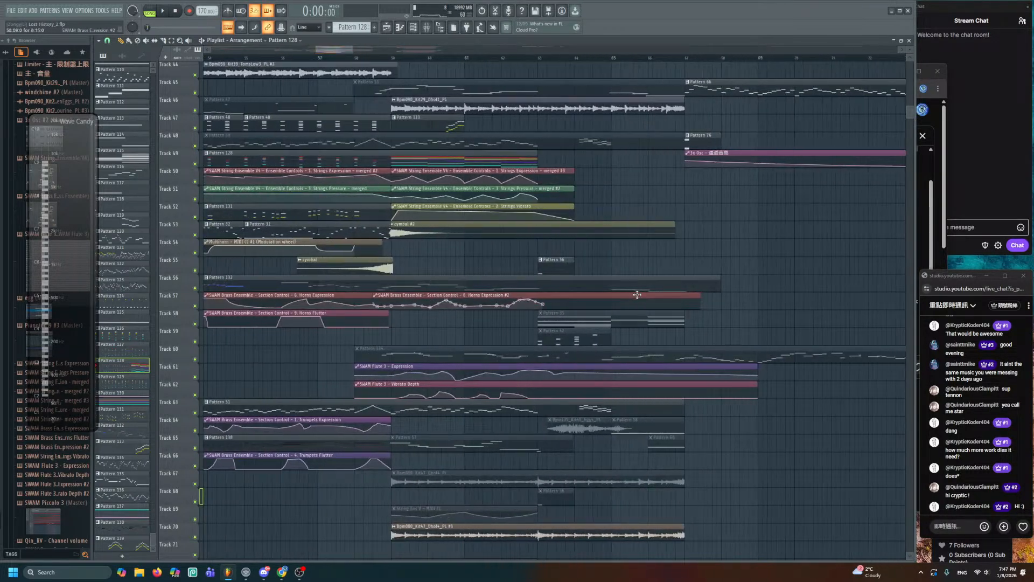
{"action": "mouse_move", "coordinate": [637, 294]}
{"action": "left_mouse_down"}
{"action": "mouse_move", "coordinate": [500, 156]}
{"action": "mouse_move", "coordinate": [551, 188]}
{"action": "mouse_move", "coordinate": [556, 217]}
{"action": "mouse_move", "coordinate": [650, 245]}
{"action": "left_mouse_up"}
{"action": "key", "text": "ctrl+s"}
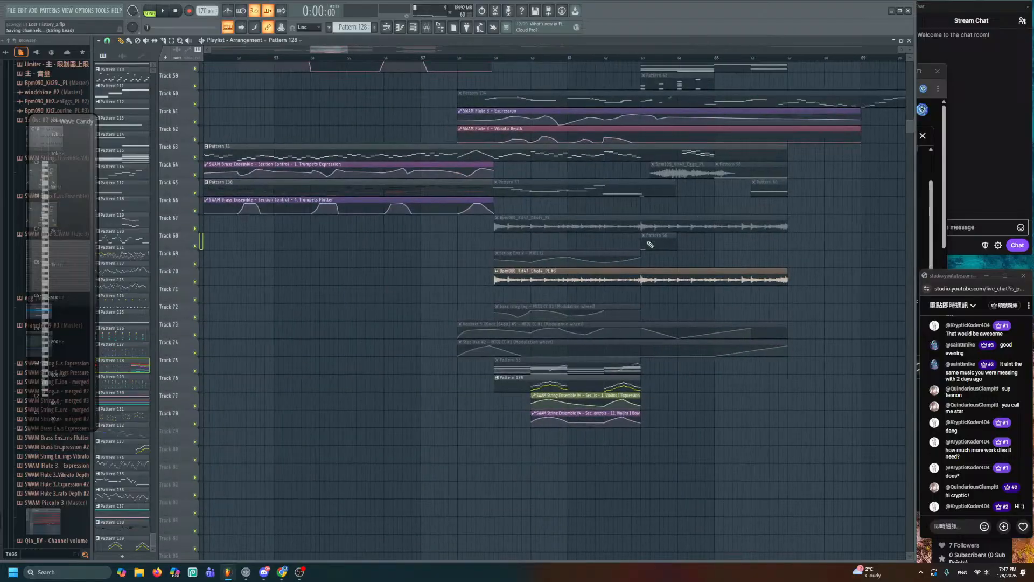
{"action": "left_click", "coordinate": [423, 58]}
{"action": "key", "text": "space"}
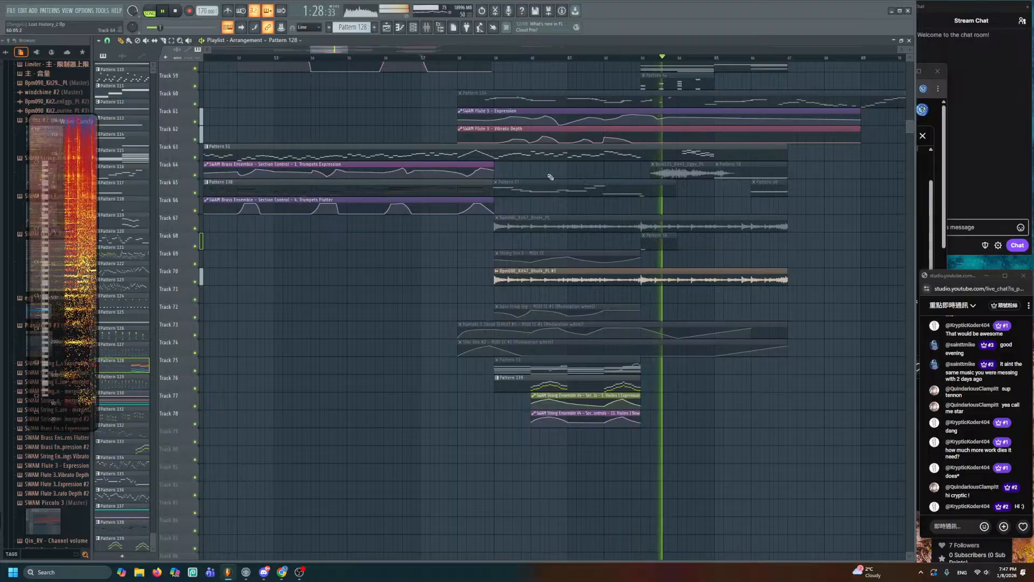
- Open Pattern 128 in the piano roll and pan back to the earlier bars
{"action": "scroll", "coordinate": [550, 177], "scroll_direction": "up", "scroll_amount": 5}
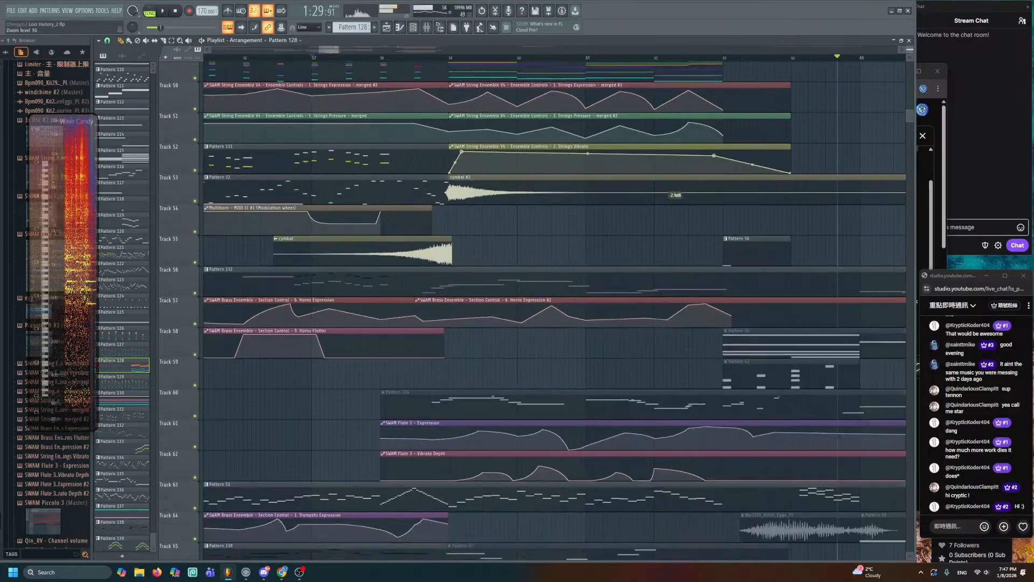
{"action": "scroll", "coordinate": [327, 55], "scroll_direction": "up", "scroll_amount": 3}
{"action": "key", "text": "space"}
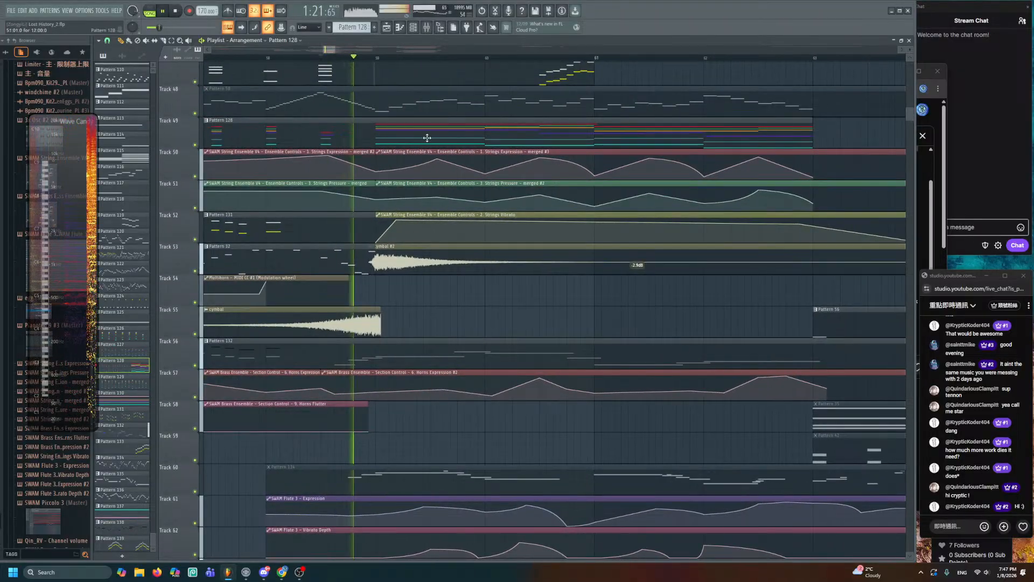
{"action": "double_click", "coordinate": [428, 138]}
{"action": "scroll", "coordinate": [406, 167], "scroll_direction": "left", "scroll_amount": 4}
{"action": "scroll", "coordinate": [517, 179], "scroll_direction": "up", "scroll_amount": 3}
{"action": "left_click_drag", "start_coordinate": [558, 217], "coordinate": [390, 171]}
{"action": "key", "text": "space"}
- Shorten the long teal note and add two short teal notes after it
{"action": "scroll", "coordinate": [488, 204], "scroll_direction": "up", "scroll_amount": 3}
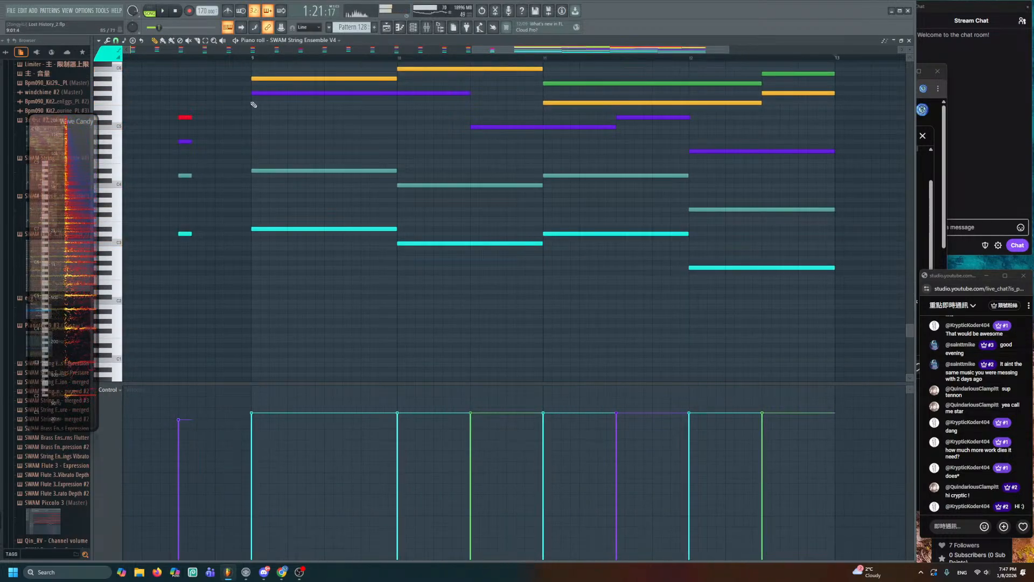
{"action": "left_click_drag", "start_coordinate": [253, 105], "coordinate": [424, 253]}
{"action": "scroll", "coordinate": [431, 221], "scroll_direction": "up", "scroll_amount": 1}
{"action": "left_click_drag", "start_coordinate": [333, 209], "coordinate": [371, 211]}
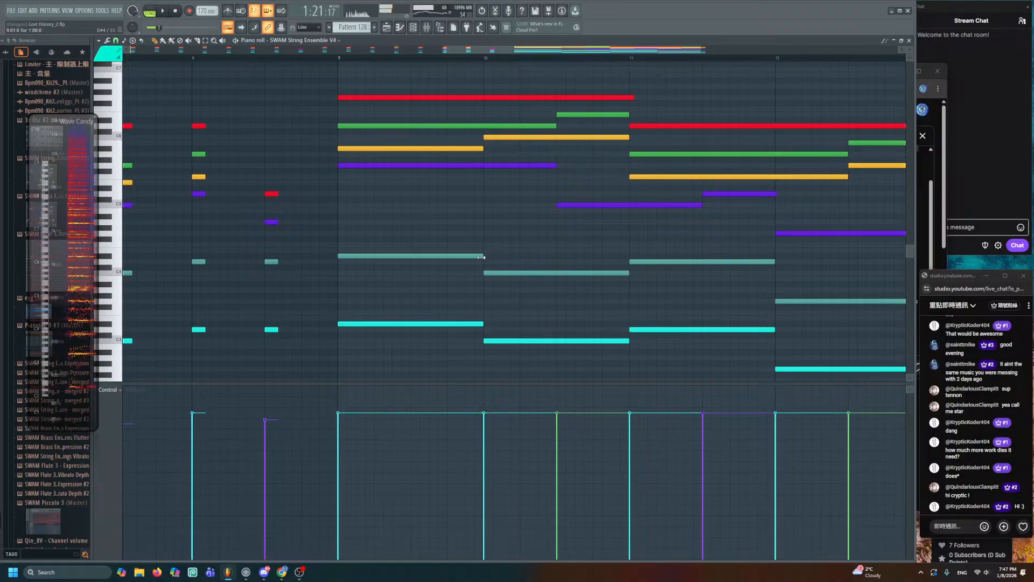
{"action": "left_click_drag", "start_coordinate": [481, 257], "coordinate": [397, 262]}
{"action": "left_click", "coordinate": [410, 217]}
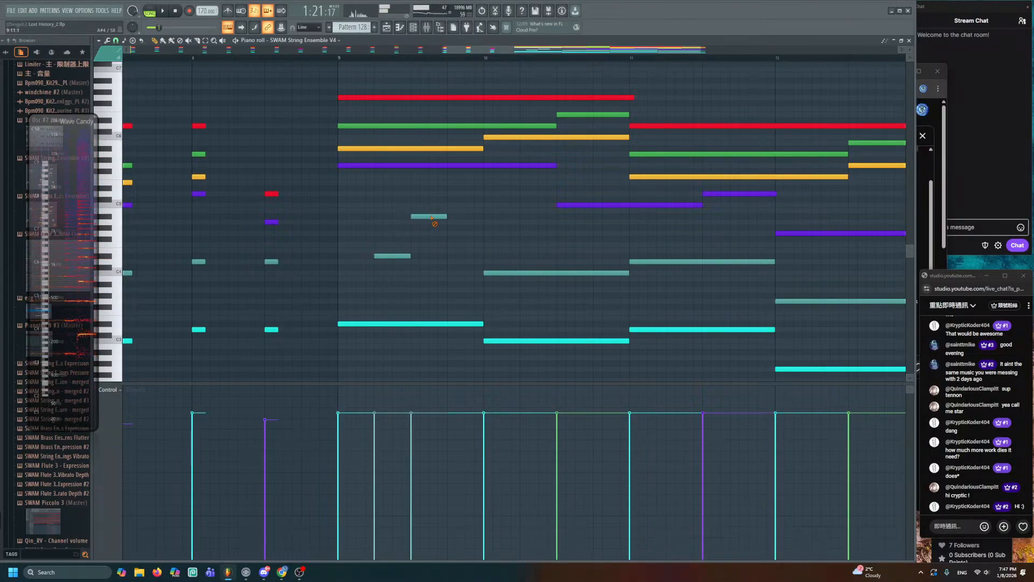
{"action": "right_click", "coordinate": [431, 217]}
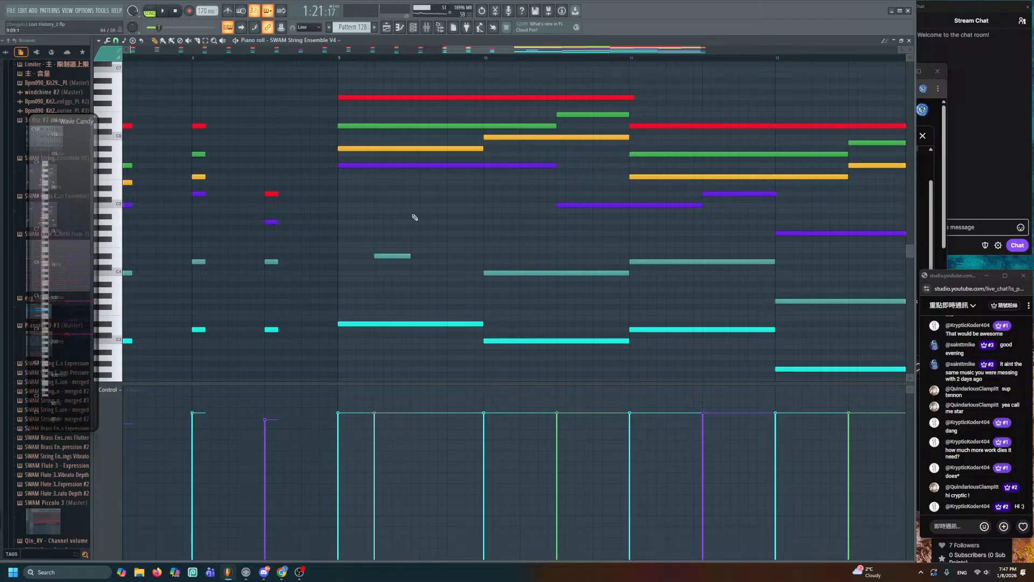
{"action": "left_click", "coordinate": [412, 216]}
{"action": "left_click", "coordinate": [448, 256]}
{"action": "key", "text": "space"}
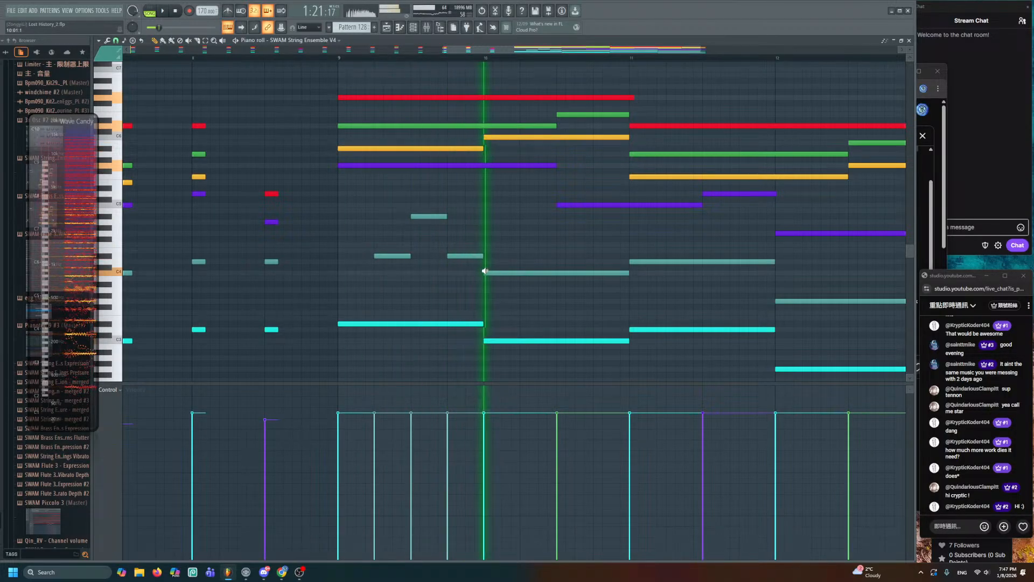
{"action": "key", "text": "space"}
{"action": "key", "text": "space"}
{"action": "key", "text": "space"}
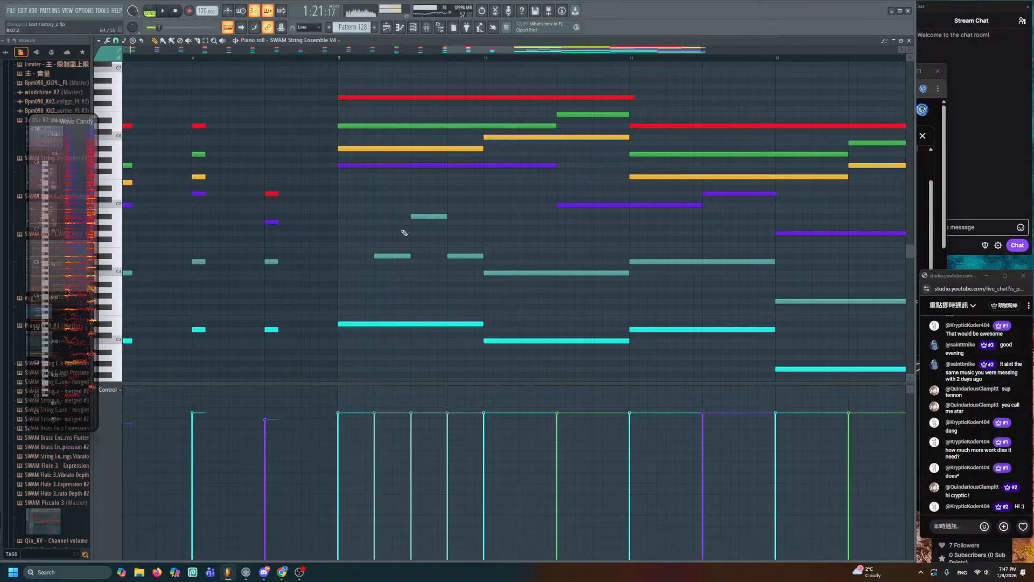
- Lower one note's velocity to 47% and scrub through the passage
{"action": "left_click", "coordinate": [422, 479]}
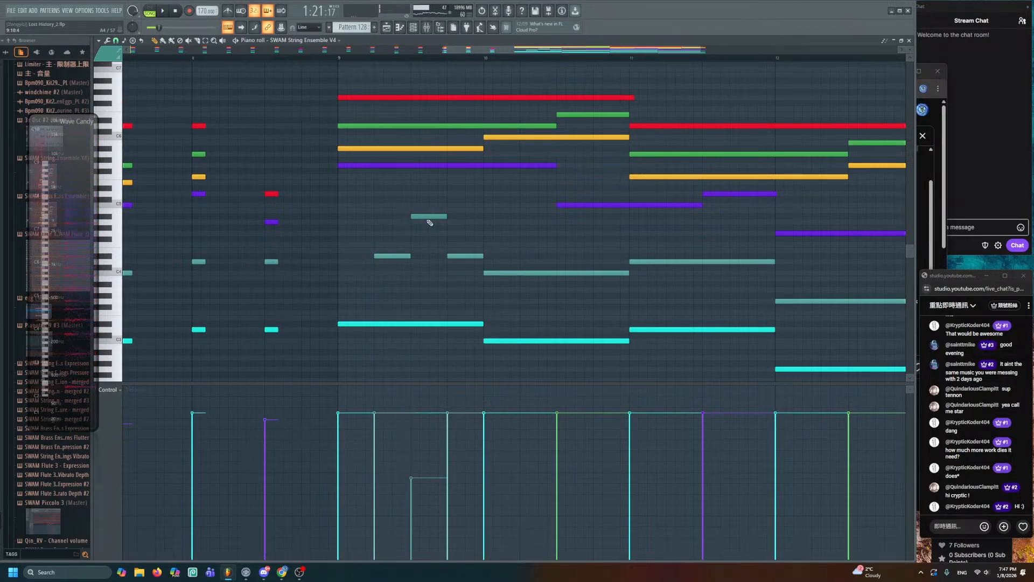
{"action": "left_click_drag", "start_coordinate": [358, 223], "coordinate": [539, 263]}
{"action": "scroll", "coordinate": [591, 275], "scroll_direction": "down", "scroll_amount": 2}
{"action": "scroll", "coordinate": [591, 275], "scroll_direction": "up", "scroll_amount": 3, "text": "ctrl"}
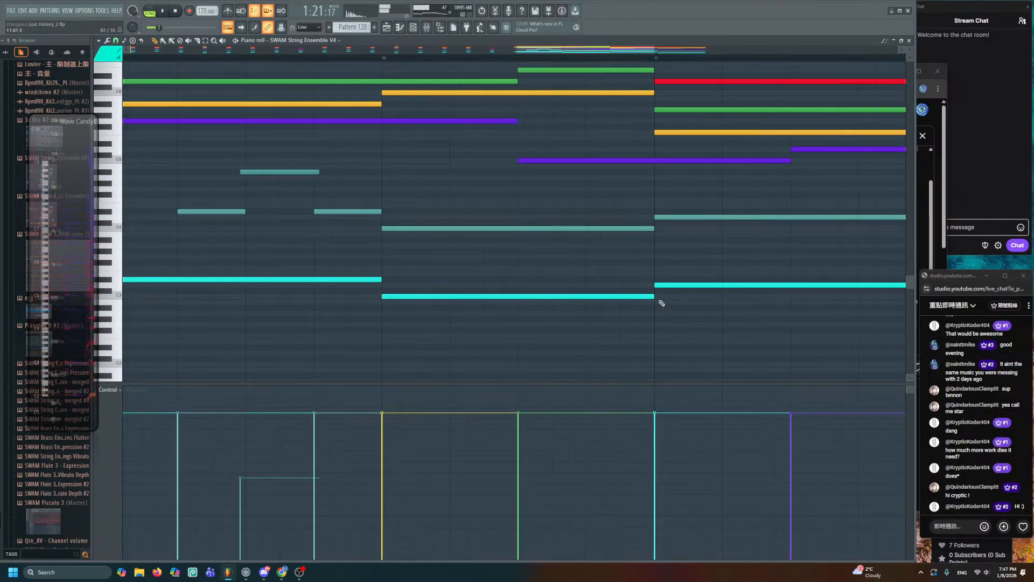
- Shorten the held cyan and teal notes, adding a new note after each
{"action": "left_click_drag", "start_coordinate": [653, 297], "coordinate": [526, 299]}
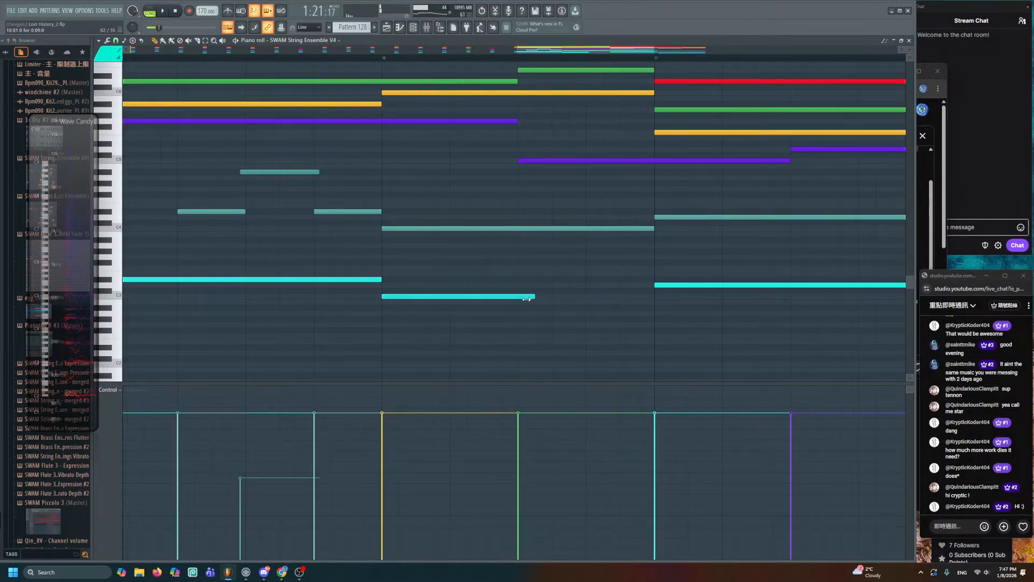
{"action": "left_click", "coordinate": [516, 274]}
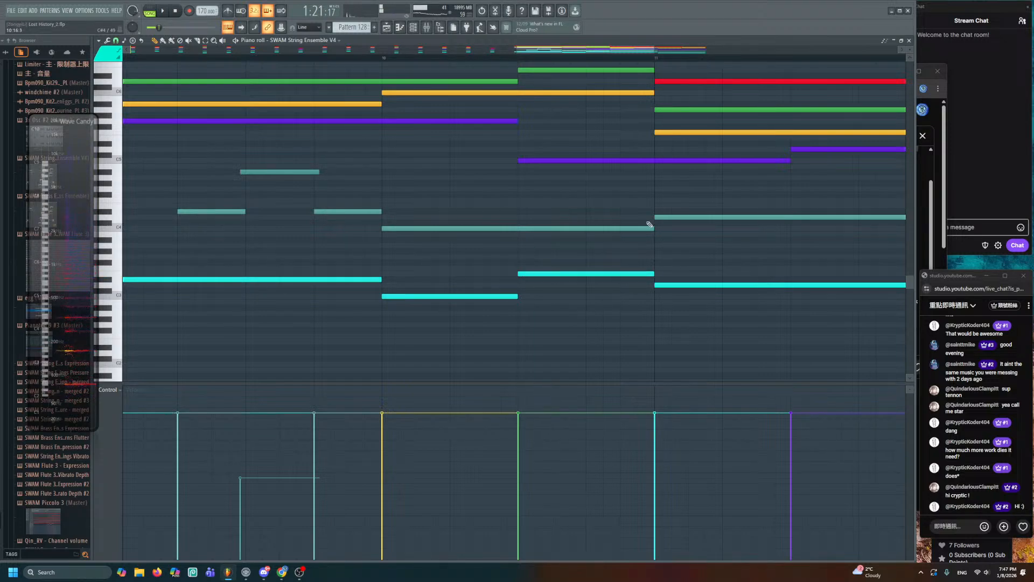
{"action": "left_click_drag", "start_coordinate": [652, 227], "coordinate": [504, 228]}
{"action": "left_click", "coordinate": [517, 202]}
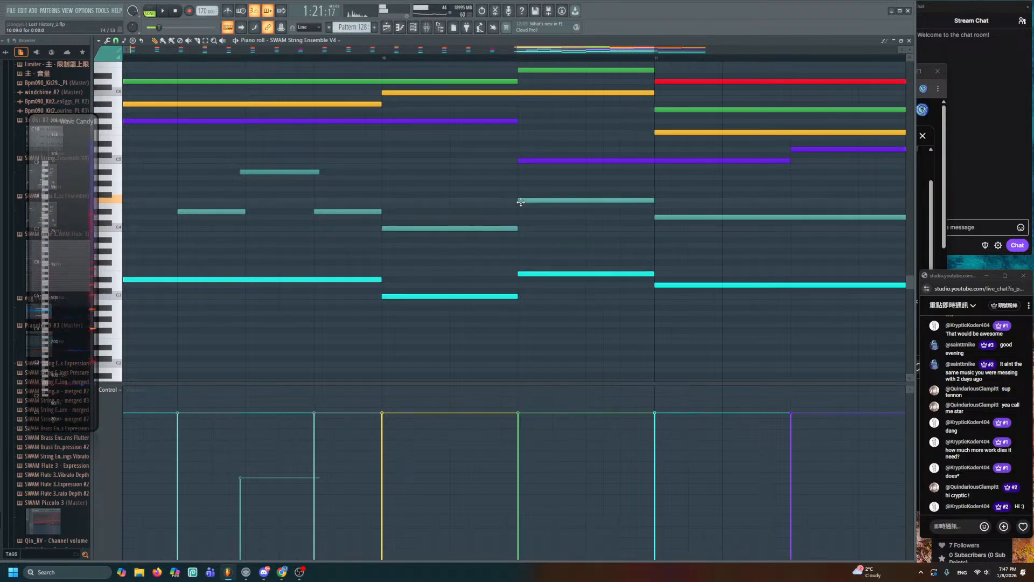
{"action": "scroll", "coordinate": [354, 209], "scroll_direction": "down", "scroll_amount": 3}
{"action": "left_click_drag", "start_coordinate": [325, 203], "coordinate": [573, 243]}
- Delete two unwanted notes and stretch the two bar-10 notes out to bar 11
{"action": "left_click_drag", "start_coordinate": [506, 180], "coordinate": [493, 306]}
{"action": "key", "text": "Delete"}
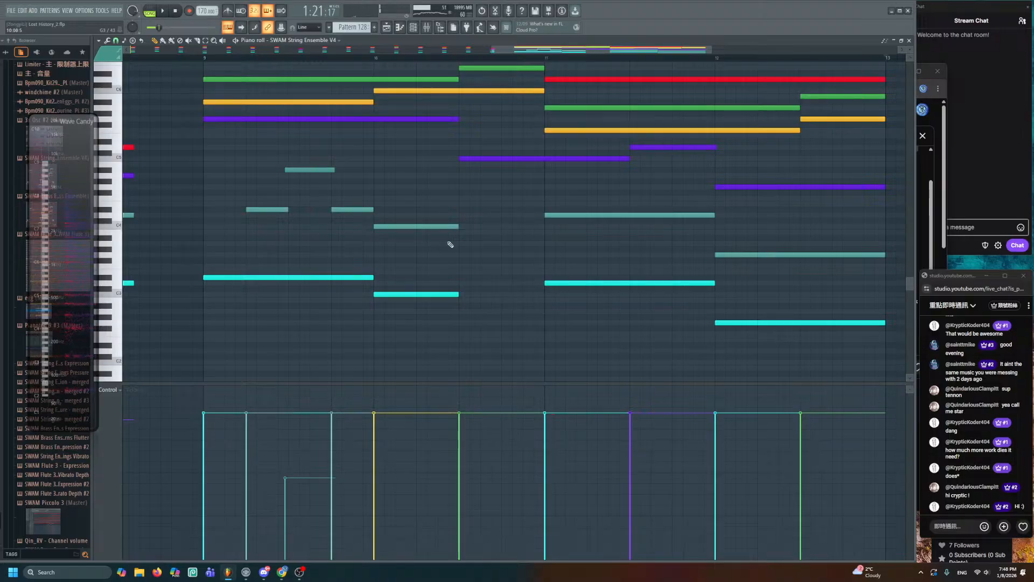
{"action": "left_click_drag", "start_coordinate": [464, 220], "coordinate": [435, 300]}
{"action": "left_click_drag", "start_coordinate": [459, 227], "coordinate": [547, 236]}
{"action": "left_click", "coordinate": [466, 211], "text": "ctrl"}
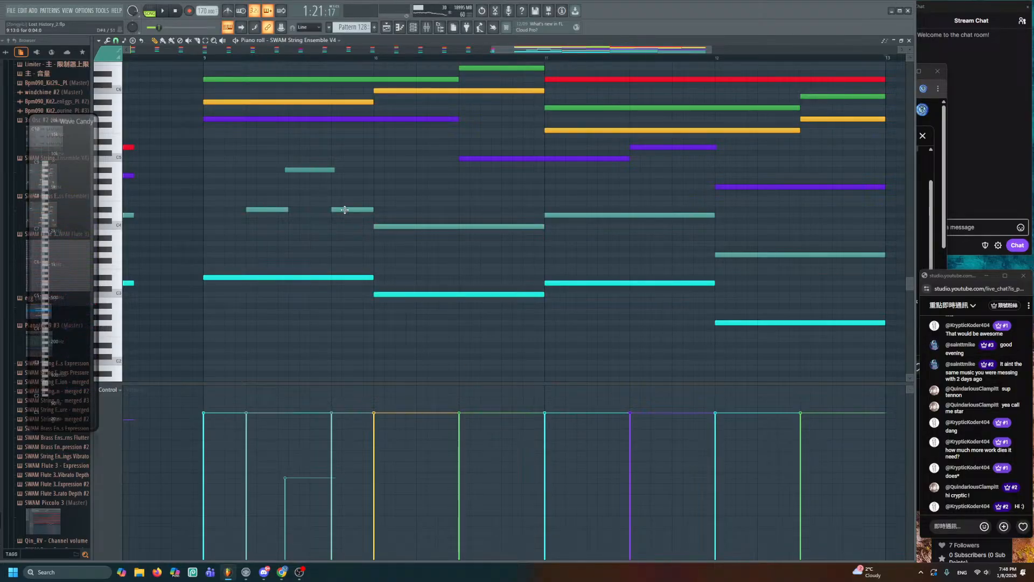
{"action": "left_click_drag", "start_coordinate": [345, 210], "coordinate": [521, 323]}
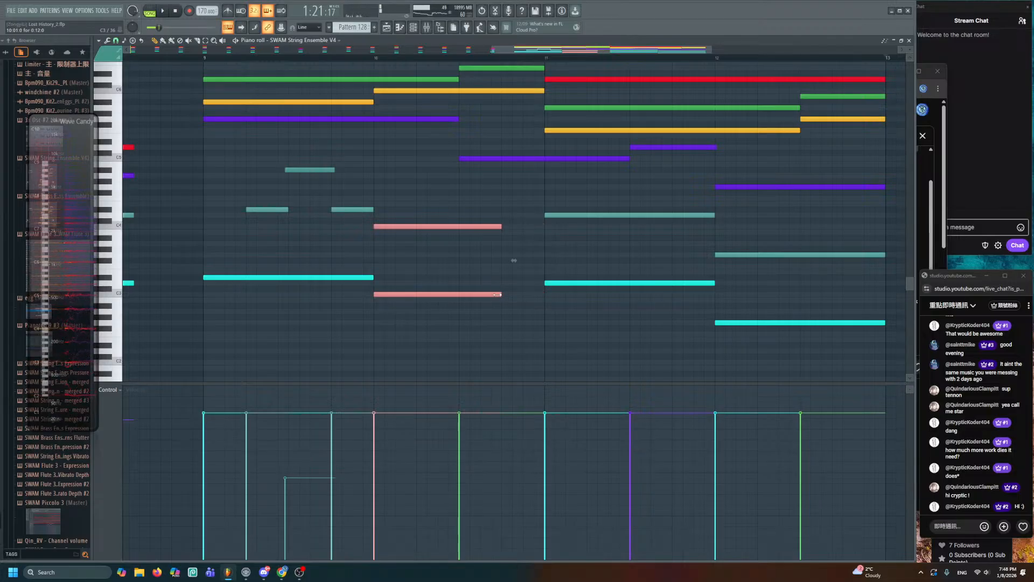
{"action": "left_click", "coordinate": [445, 263], "text": "ctrl"}
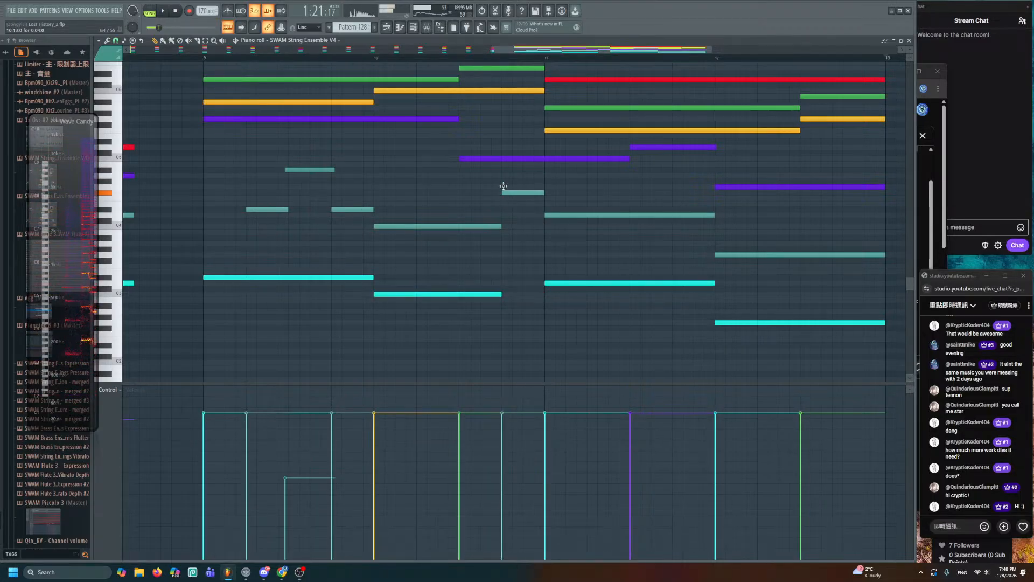
- Add a new short note in the gap between bar 10 and bar 11
{"action": "left_click", "coordinate": [500, 255]}
{"action": "left_click_drag", "start_coordinate": [423, 261], "coordinate": [614, 282]}
{"action": "left_click_drag", "start_coordinate": [569, 249], "coordinate": [600, 257]}
{"action": "mouse_move", "coordinate": [596, 269]}
{"action": "left_mouse_down"}
{"action": "mouse_move", "coordinate": [459, 296]}
{"action": "mouse_move", "coordinate": [406, 238]}
{"action": "left_mouse_up"}
{"action": "scroll", "coordinate": [460, 296], "scroll_direction": "up", "scroll_amount": 4}
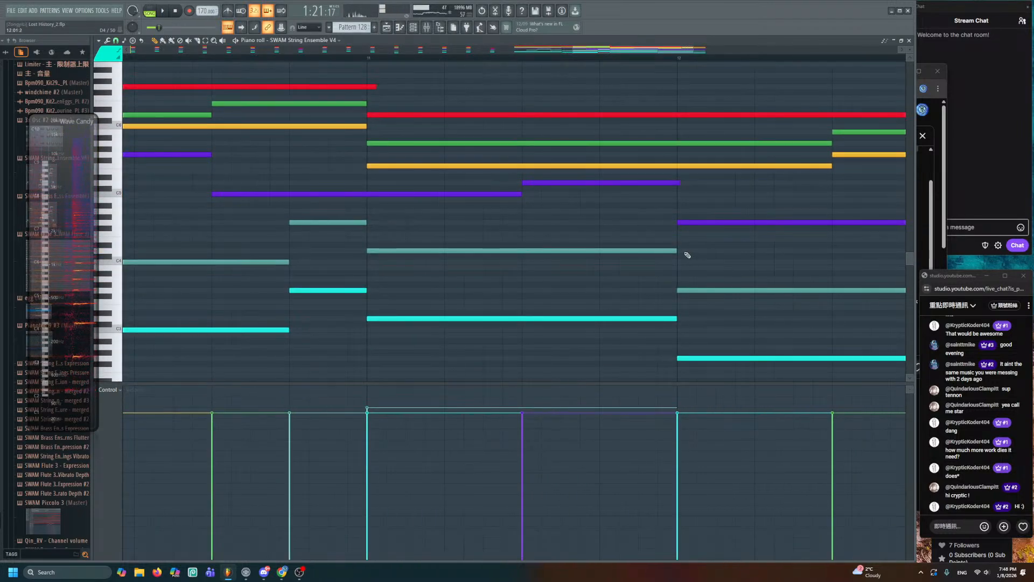
- Shorten and place short teal notes to form a rising run toward bar 11
{"action": "left_click_drag", "start_coordinate": [554, 253], "coordinate": [503, 251]}
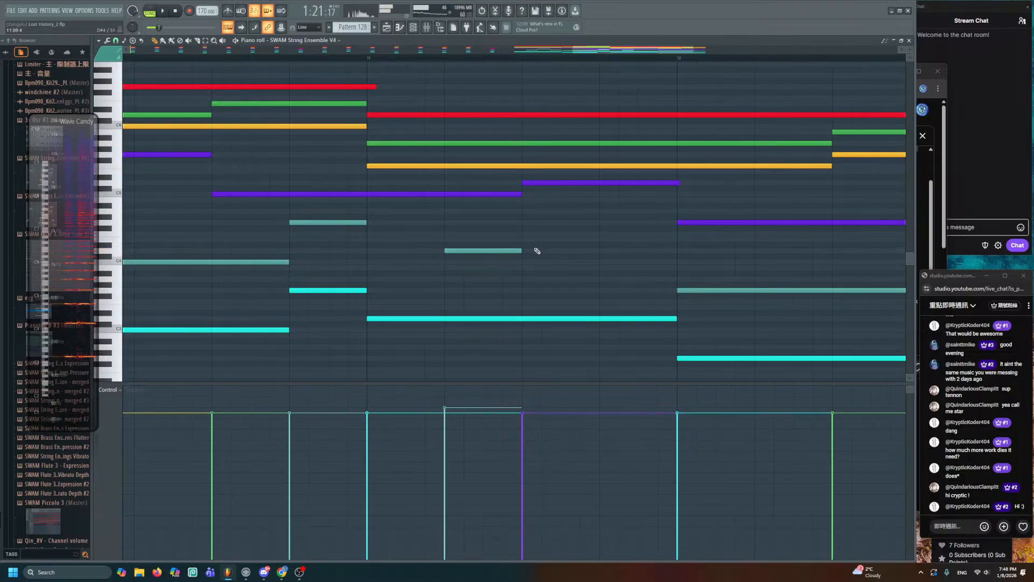
{"action": "left_click_drag", "start_coordinate": [619, 239], "coordinate": [600, 232]}
{"action": "scroll", "coordinate": [600, 232], "scroll_direction": "down", "scroll_amount": 3}
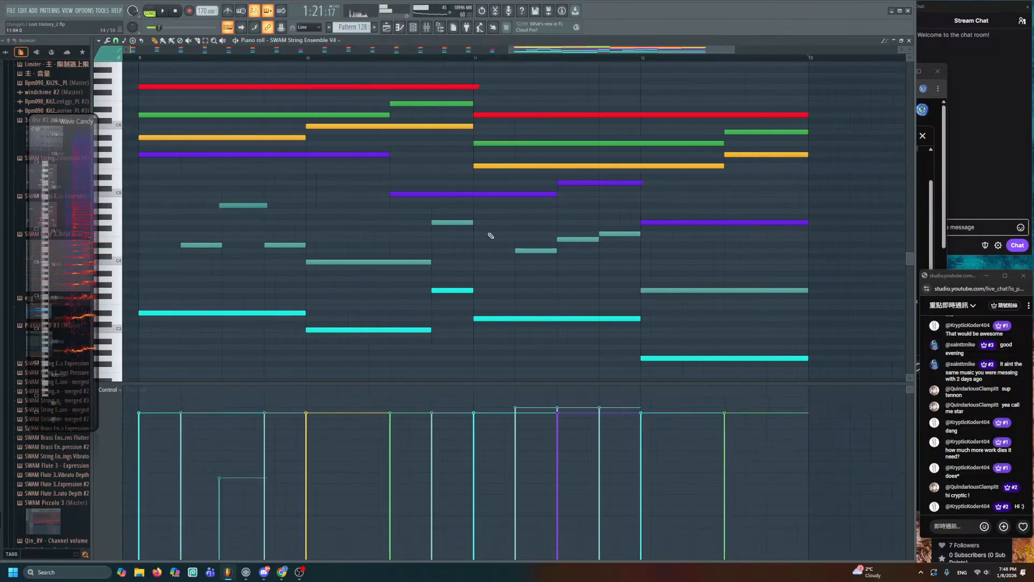
{"action": "left_click_drag", "start_coordinate": [472, 237], "coordinate": [617, 239]}
{"action": "left_click_drag", "start_coordinate": [437, 216], "coordinate": [517, 227]}
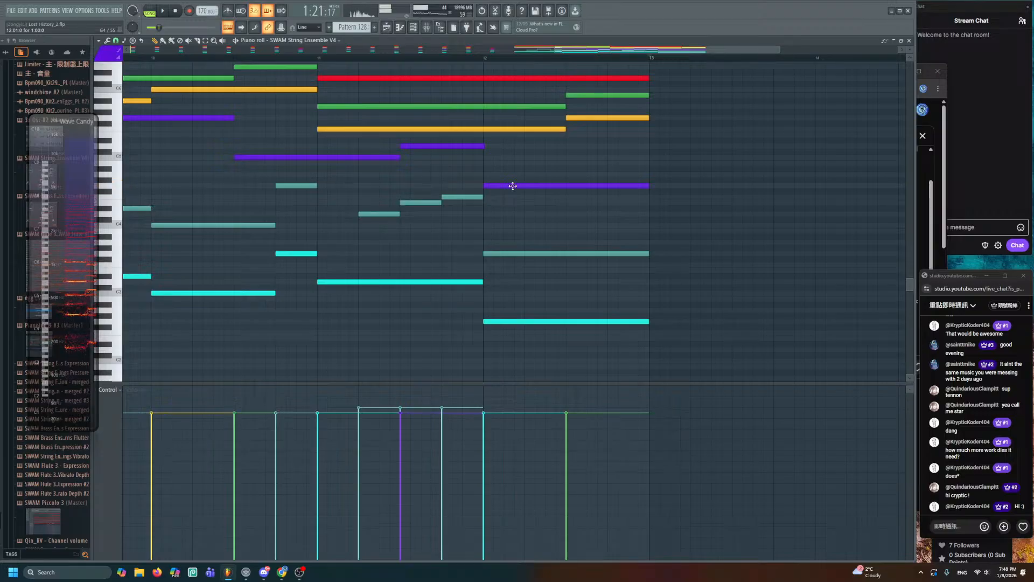
- Zoom in on bars 9–13, audition the reworked ending, and return to the Playlist
{"action": "right_click", "coordinate": [382, 220], "text": "ctrl"}
{"action": "scroll", "coordinate": [734, 236], "scroll_direction": "up", "scroll_amount": 2}
{"action": "left_click_drag", "start_coordinate": [734, 236], "coordinate": [487, 198]}
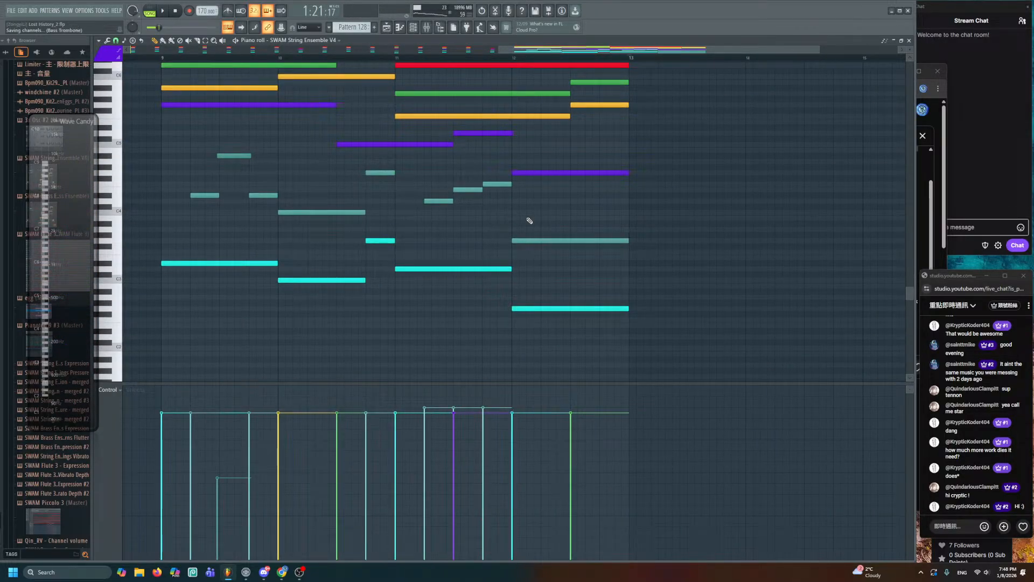
{"action": "scroll", "coordinate": [496, 226], "scroll_direction": "up", "scroll_amount": 2}
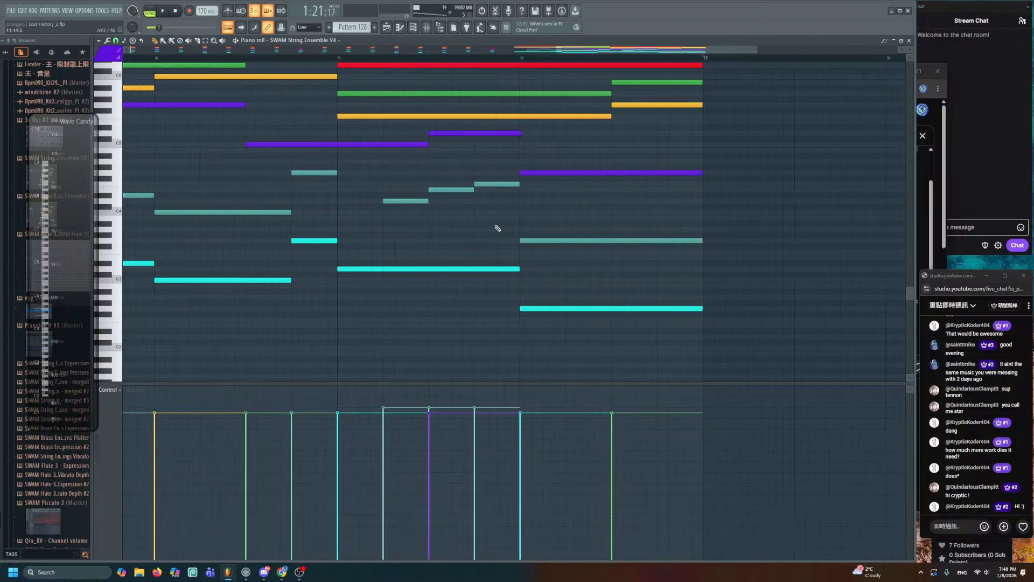
{"action": "key", "text": "space"}
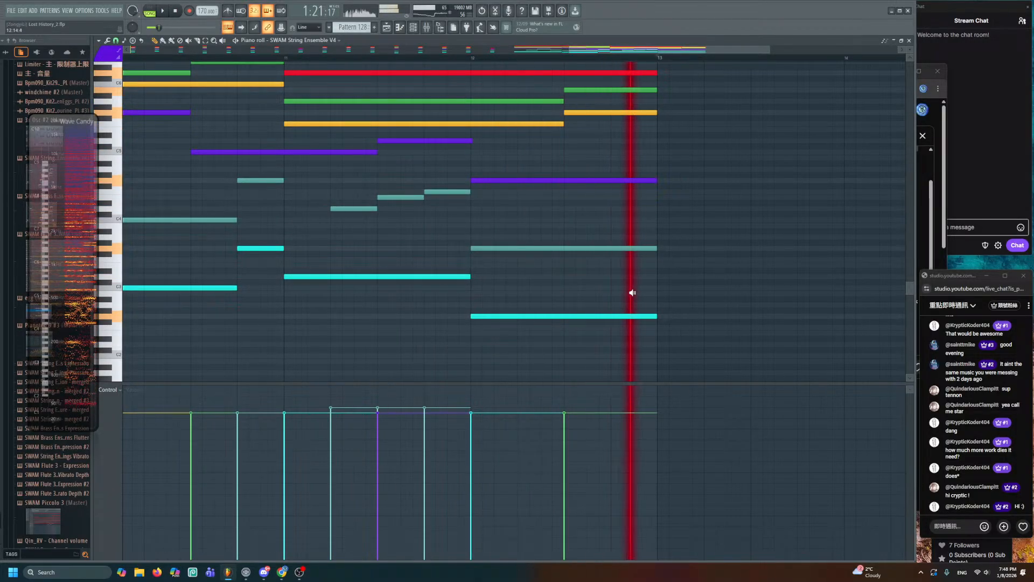
{"action": "key", "text": "space"}
{"action": "left_click", "coordinate": [392, 28]}
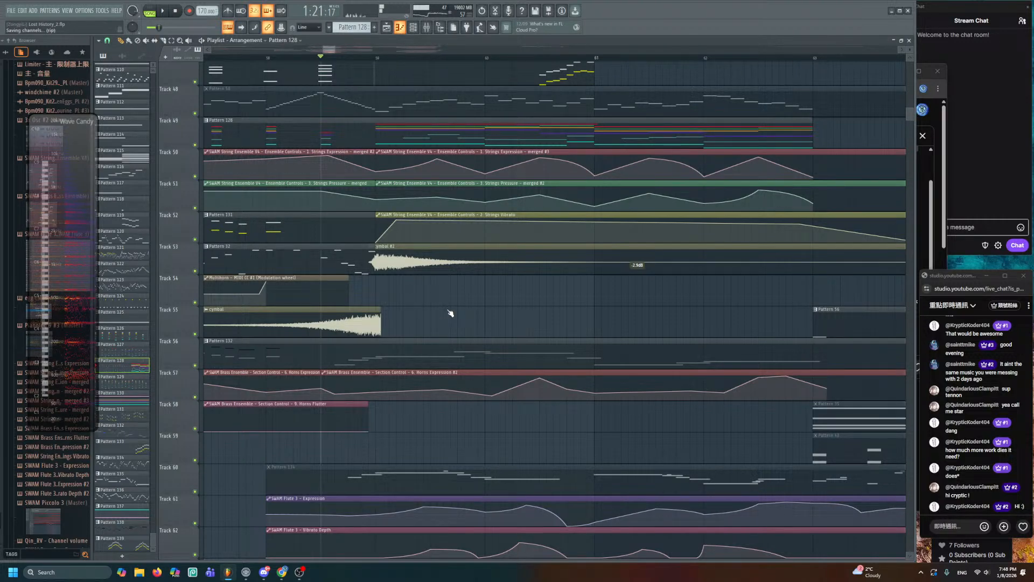
- Play the arrangement through the reshaped Pattern 128 clip and its string automation
{"action": "key", "text": "space"}
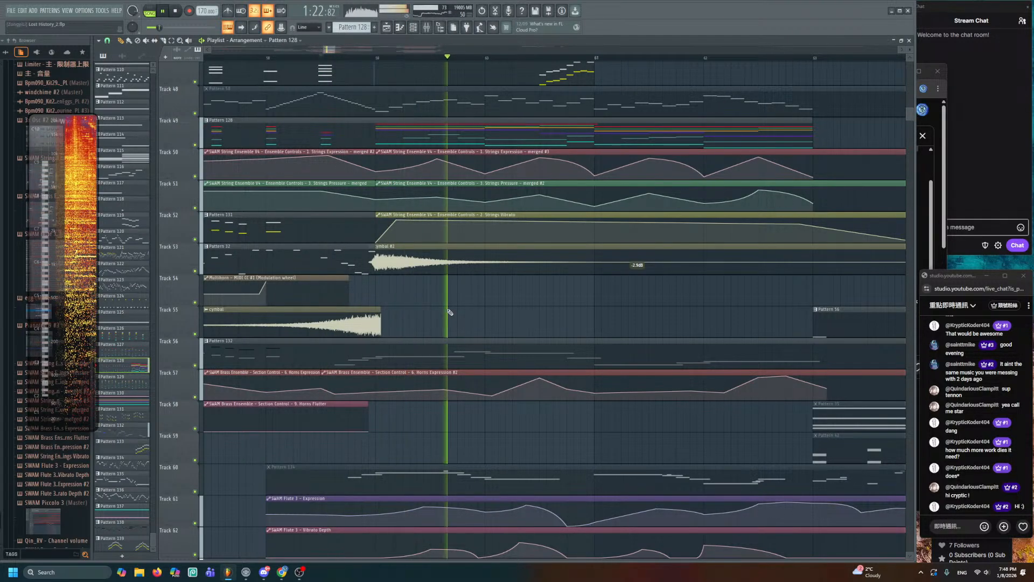
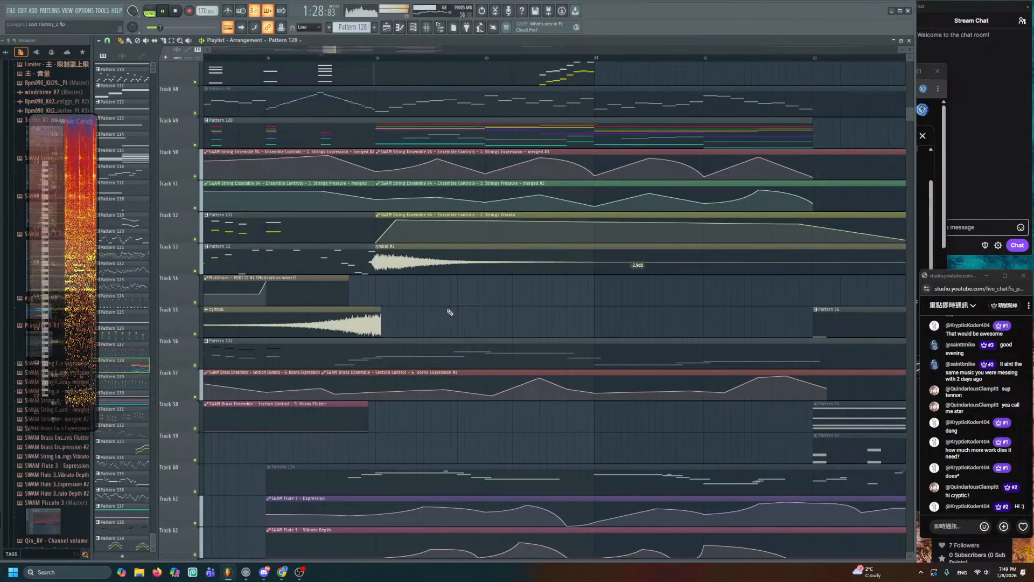
- Move Pattern 57 and the clips on tracks 67–69 far down the playlist
{"action": "scroll", "coordinate": [447, 302], "scroll_direction": "down", "scroll_amount": 4}
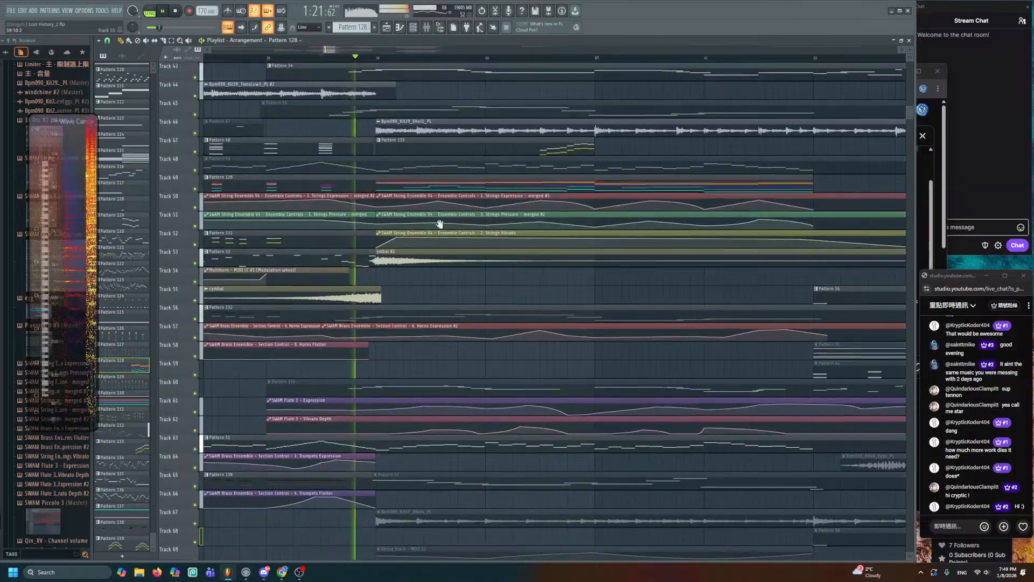
{"action": "scroll", "coordinate": [439, 267], "scroll_direction": "down", "scroll_amount": 3}
{"action": "scroll", "coordinate": [473, 205], "scroll_direction": "down", "scroll_amount": 3}
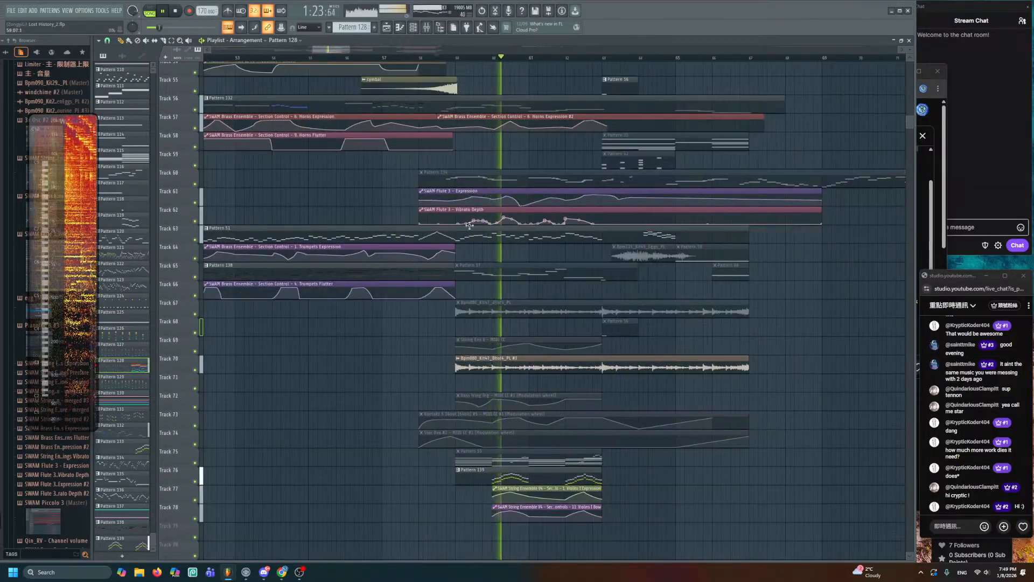
{"action": "scroll", "coordinate": [467, 183], "scroll_direction": "down", "scroll_amount": 2}
{"action": "left_click", "coordinate": [505, 207], "text": "ctrl"}
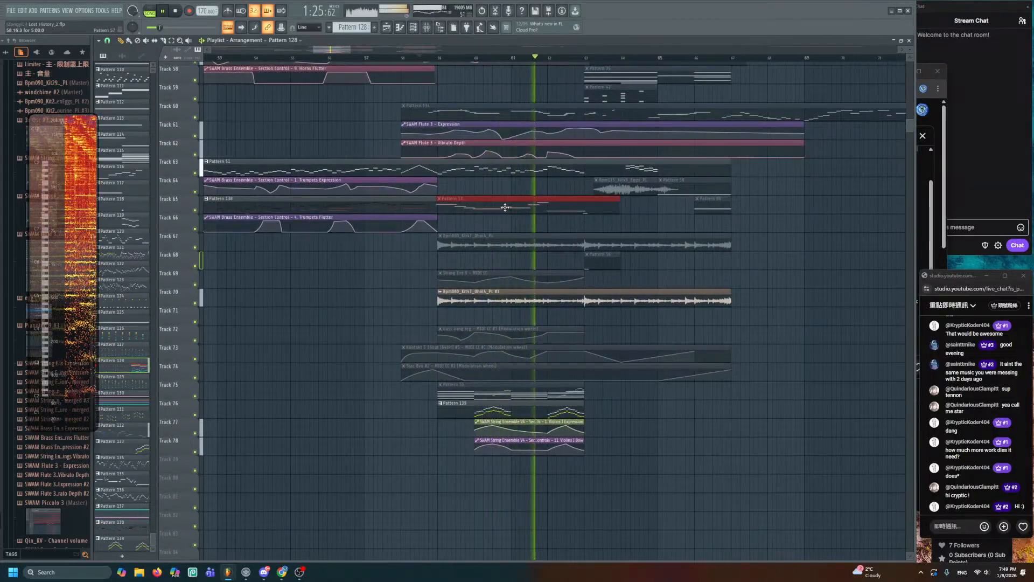
{"action": "key", "text": "Tab"}
{"action": "key", "text": "Escape"}
{"action": "left_click_drag", "start_coordinate": [503, 199], "coordinate": [607, 267]}
{"action": "key", "text": "shift+Down"}
{"action": "key", "text": "shift+Down"}
{"action": "key", "text": "shift+Down"}
{"action": "key", "text": "shift+Down"}
{"action": "key", "text": "shift+Down"}
{"action": "key", "text": "shift+Down"}
{"action": "key", "text": "shift+Down"}
{"action": "key", "text": "shift+Down"}
{"action": "key", "text": "shift+Down"}
{"action": "key", "text": "shift+Down"}
{"action": "key", "text": "shift+Down"}
{"action": "key", "text": "shift+Down"}
{"action": "key", "text": "shift+Down"}
{"action": "key", "text": "shift+Down"}
{"action": "key", "text": "shift+Down"}
{"action": "key", "text": "shift+Down"}
{"action": "key", "text": "shift+Down"}
{"action": "key", "text": "shift+Down"}
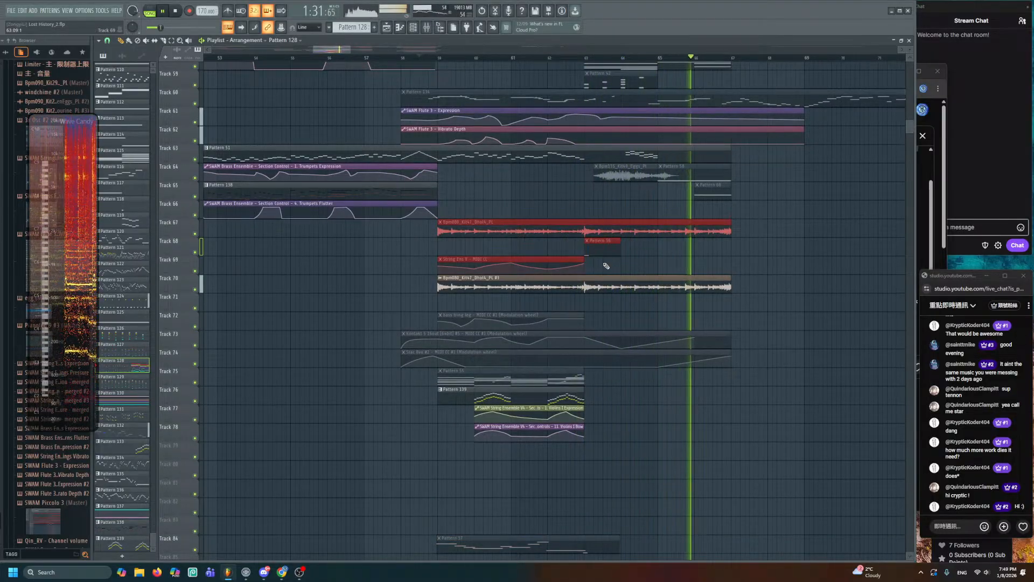
{"action": "key", "text": "shift+Down"}
{"action": "key", "text": "shift+Down"}
{"action": "key", "text": "shift+Down"}
{"action": "key", "text": "shift+Down"}
{"action": "key", "text": "shift+Down"}
{"action": "key", "text": "shift+Down"}
{"action": "key", "text": "shift+Down"}
{"action": "key", "text": "shift+Down"}
{"action": "key", "text": "shift+Down"}
{"action": "key", "text": "shift+Down"}
{"action": "key", "text": "shift+Down"}
{"action": "key", "text": "shift+Down"}
{"action": "key", "text": "shift+Down"}
{"action": "key", "text": "shift+Down"}
{"action": "key", "text": "shift+Down"}
{"action": "key", "text": "shift+Down"}
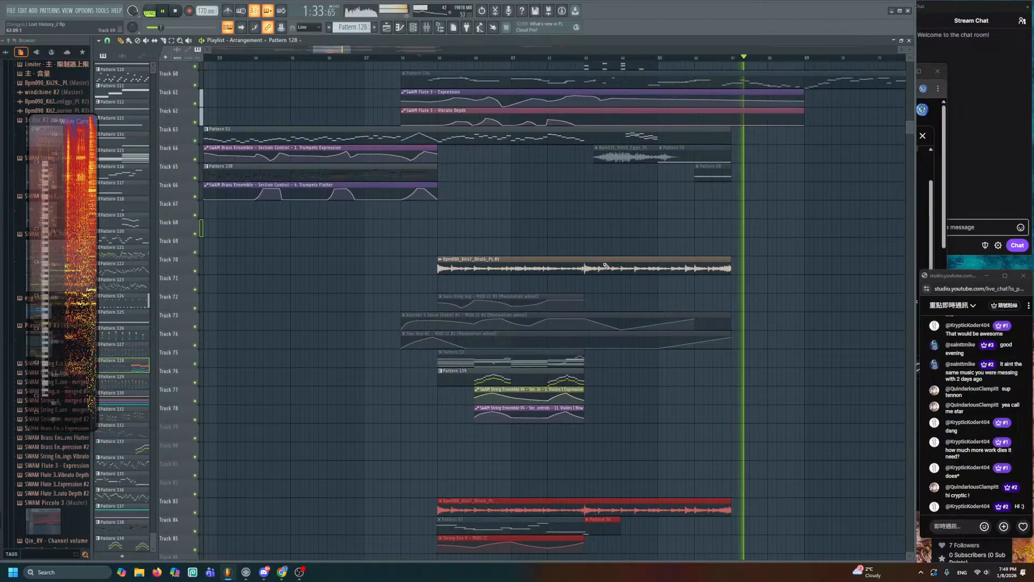
- Save the project and play the arrangement from around bar 58
{"action": "scroll", "coordinate": [535, 418], "scroll_direction": "up", "scroll_amount": 6}
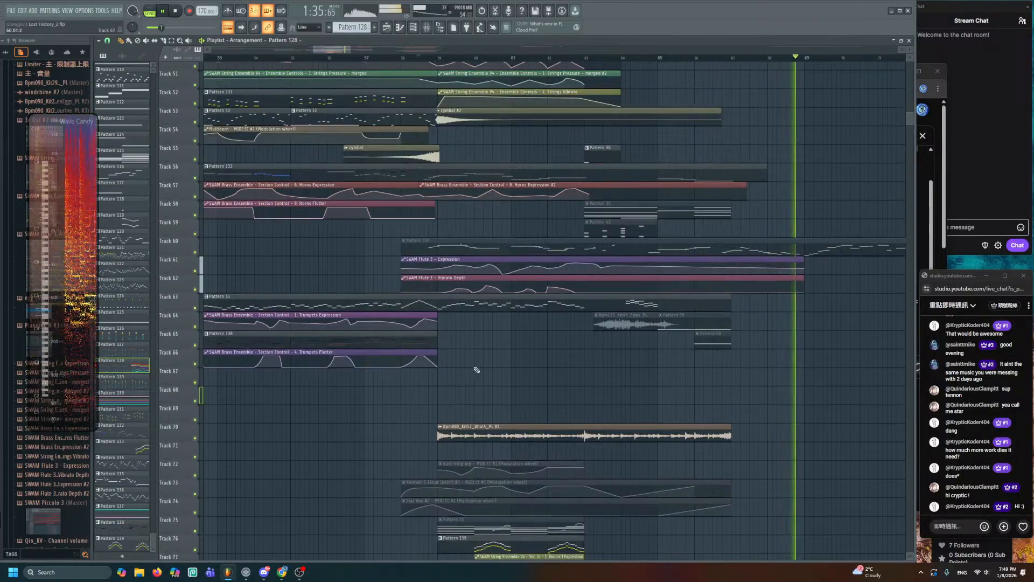
{"action": "scroll", "coordinate": [468, 317], "scroll_direction": "up", "scroll_amount": 2}
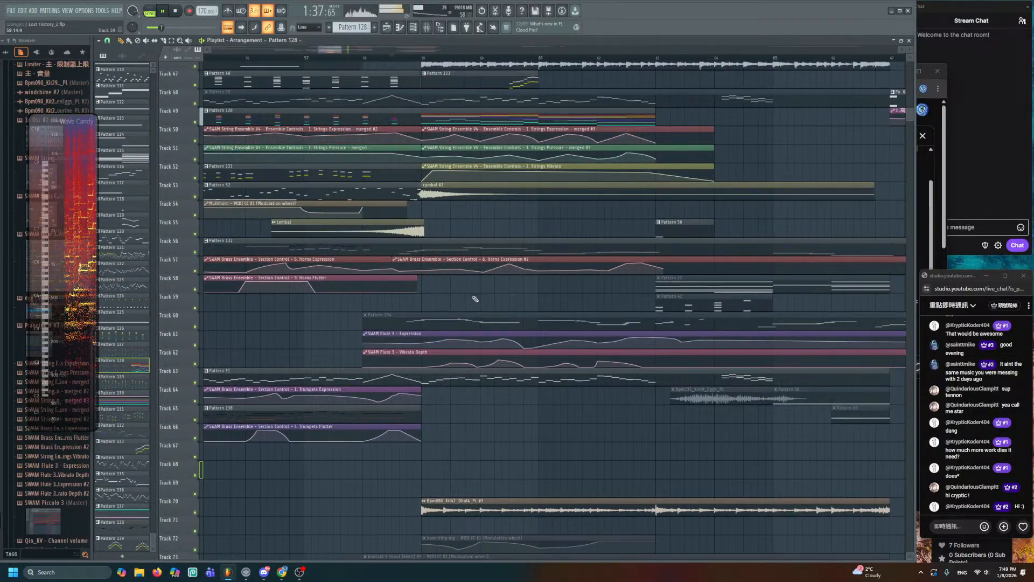
{"action": "key", "text": "ctrl+s"}
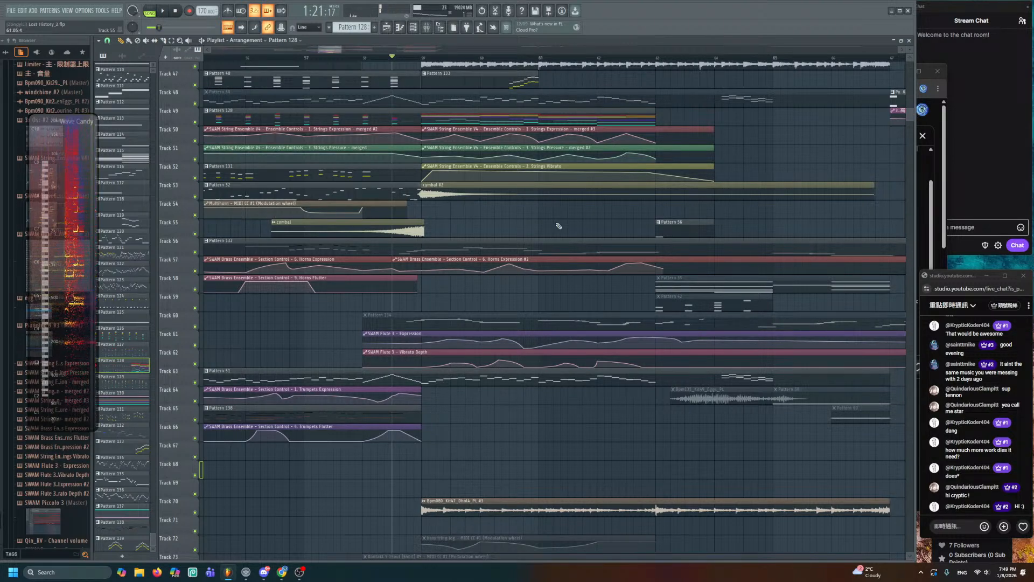
{"action": "left_click_drag", "start_coordinate": [556, 222], "coordinate": [558, 240]}
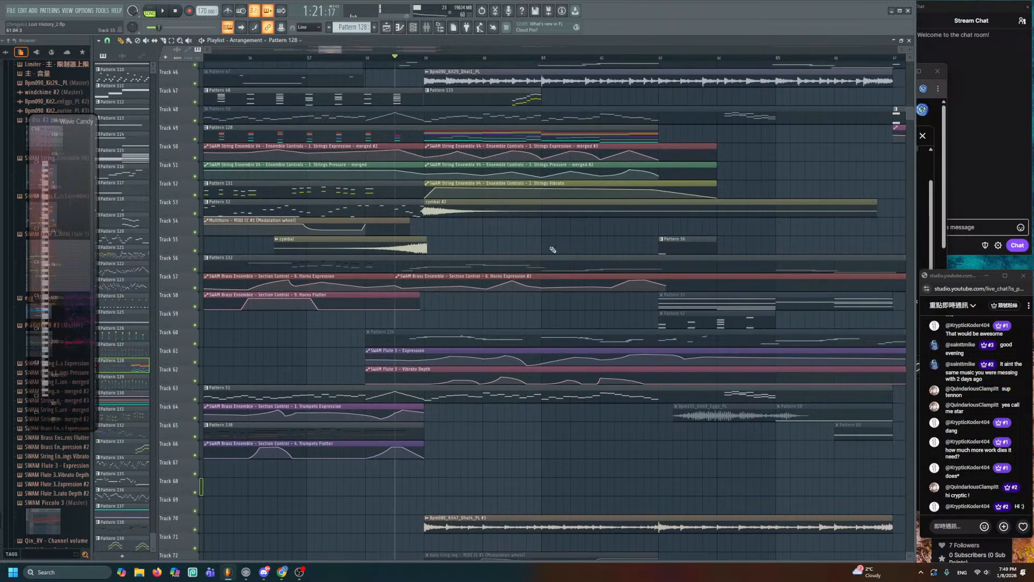
{"action": "left_click", "coordinate": [367, 58]}
{"action": "key", "text": "space"}
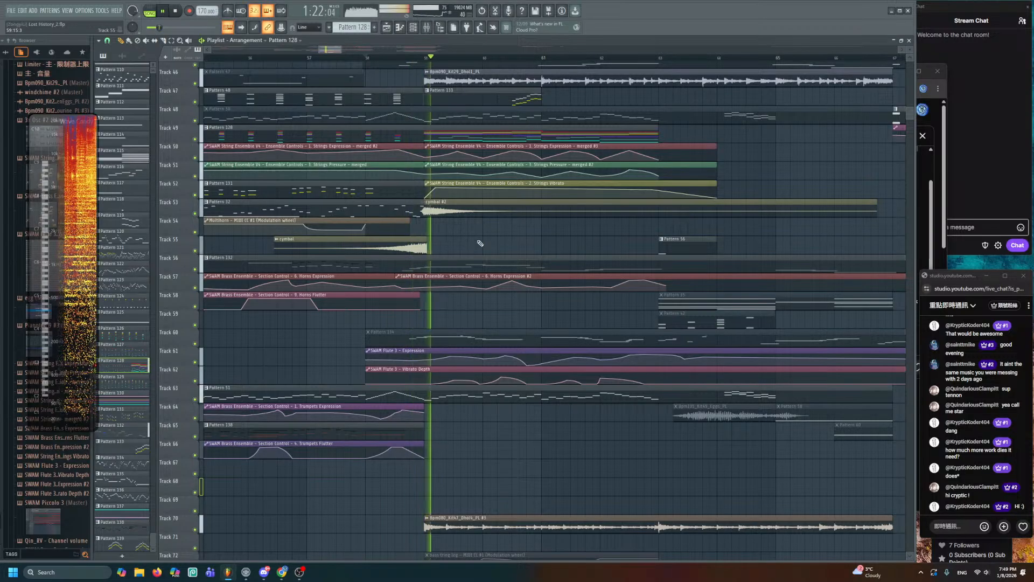
{"action": "scroll", "coordinate": [499, 180], "scroll_direction": "down", "scroll_amount": 3}
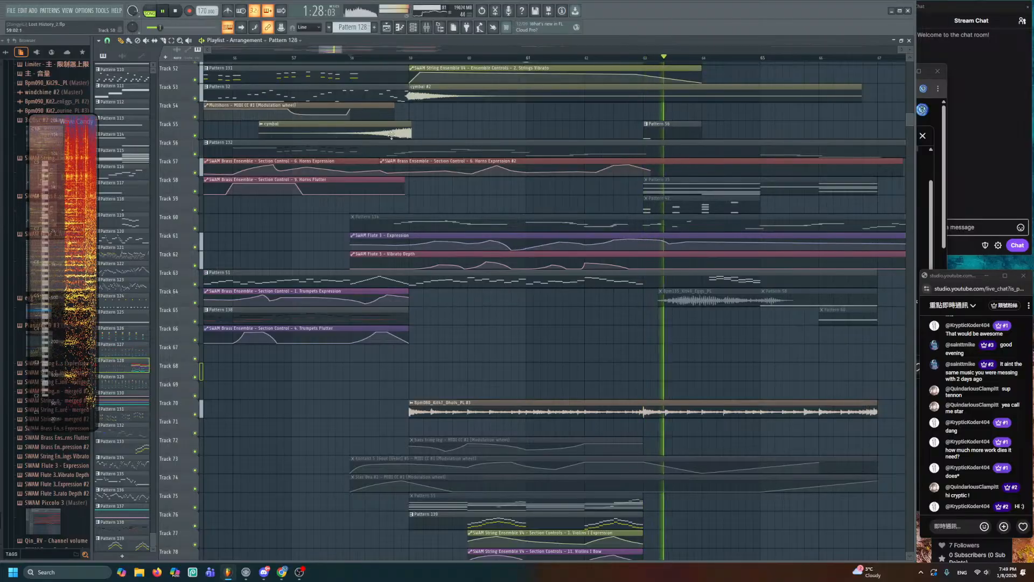
- Create a new empty Pattern 140 and stop playback
{"action": "key", "text": "F4"}
{"action": "key", "text": "Return"}
{"action": "key", "text": "space"}
{"action": "scroll", "coordinate": [432, 305], "scroll_direction": "down", "scroll_amount": 1}
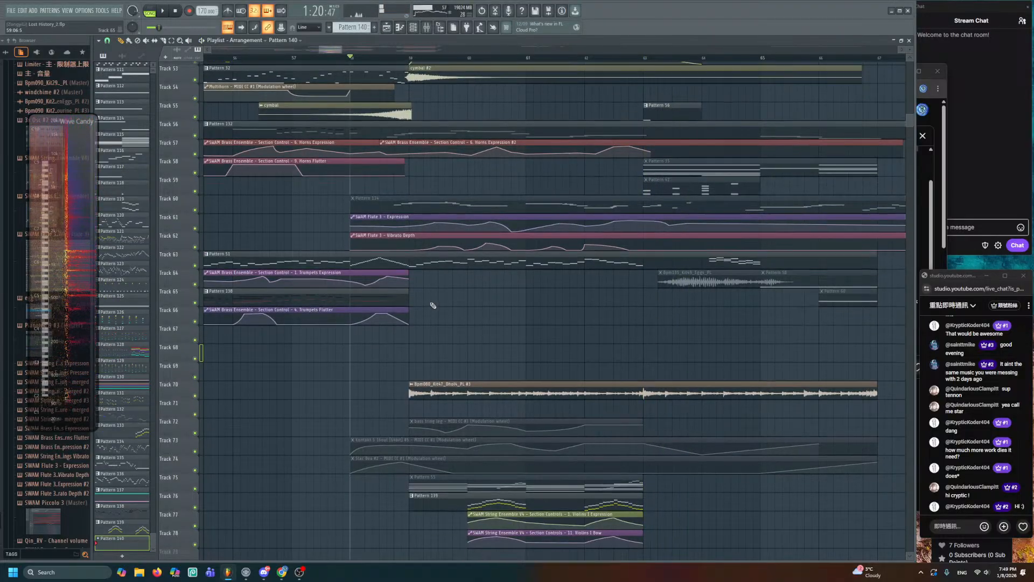
- Paint a Pattern 140 clip on track 65 right after Pattern 138
{"action": "left_click_drag", "start_coordinate": [432, 305], "coordinate": [413, 289]}
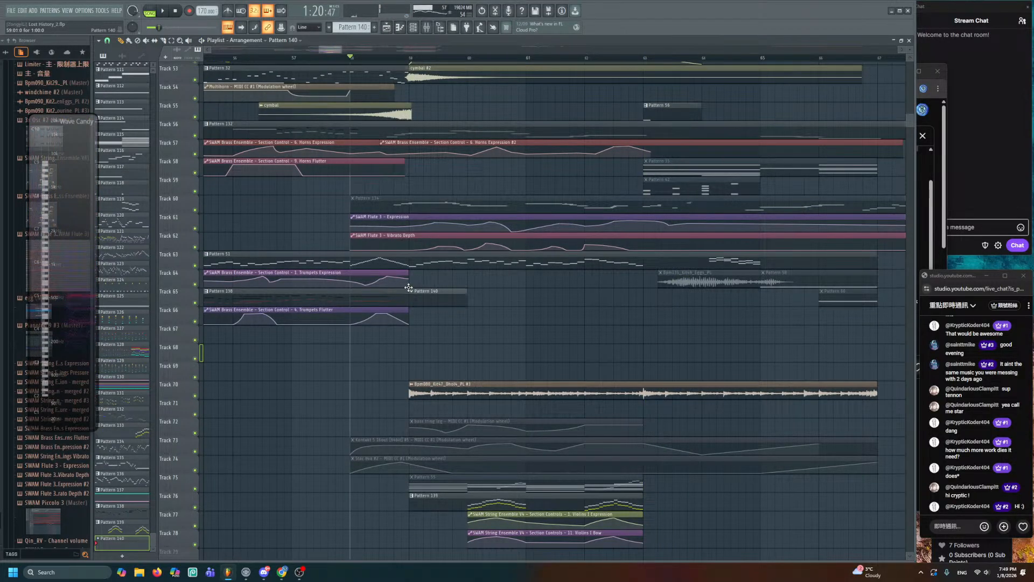
{"action": "scroll", "coordinate": [439, 305], "scroll_direction": "up", "scroll_amount": 3}
{"action": "scroll", "coordinate": [437, 296], "scroll_direction": "up", "scroll_amount": 2}
{"action": "double_click", "coordinate": [434, 286]}
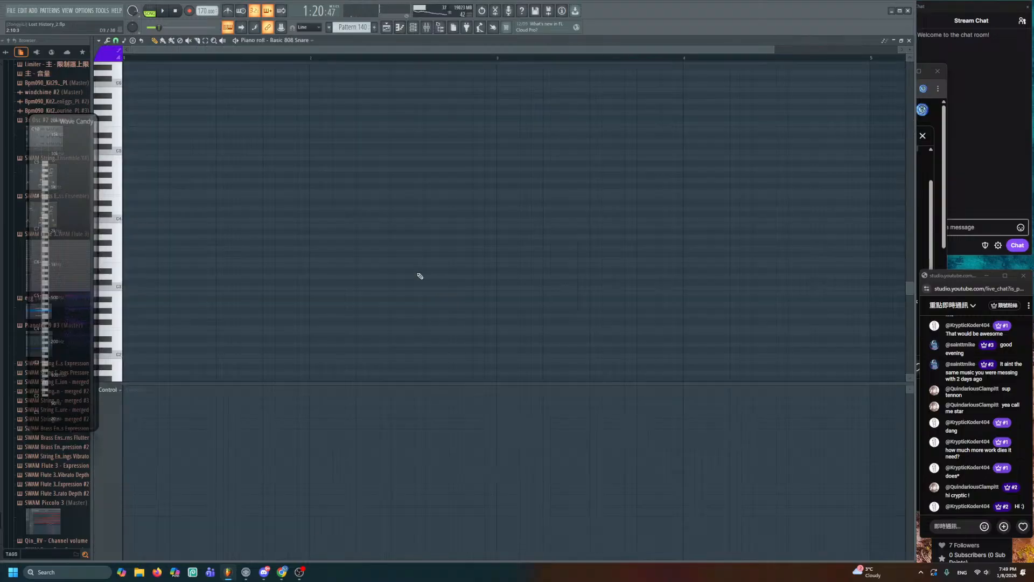
- Open Pattern 140 in the SWAM Brass Ensemble channel's piano roll
{"action": "left_click", "coordinate": [413, 27]}
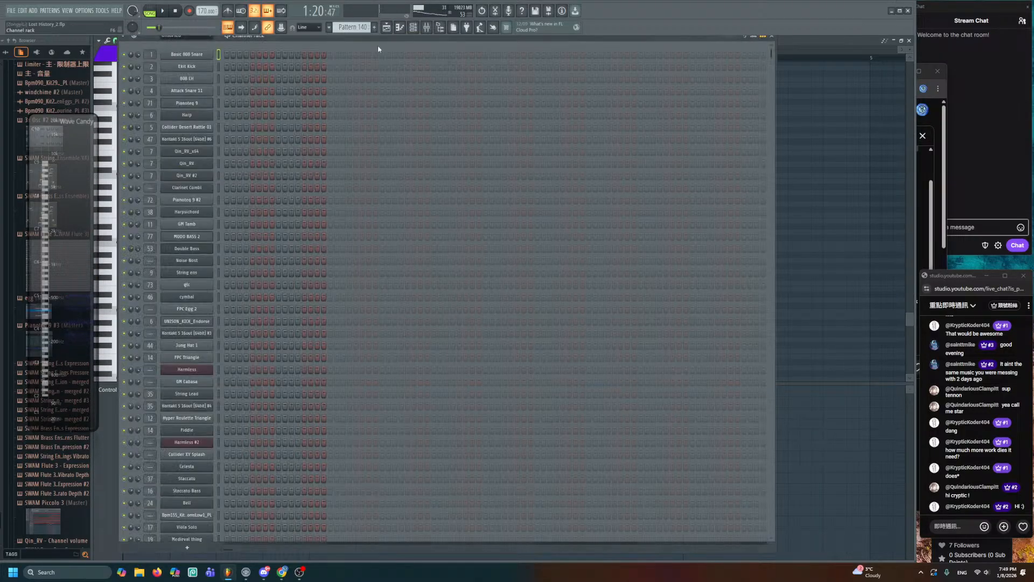
{"action": "left_click", "coordinate": [196, 56]}
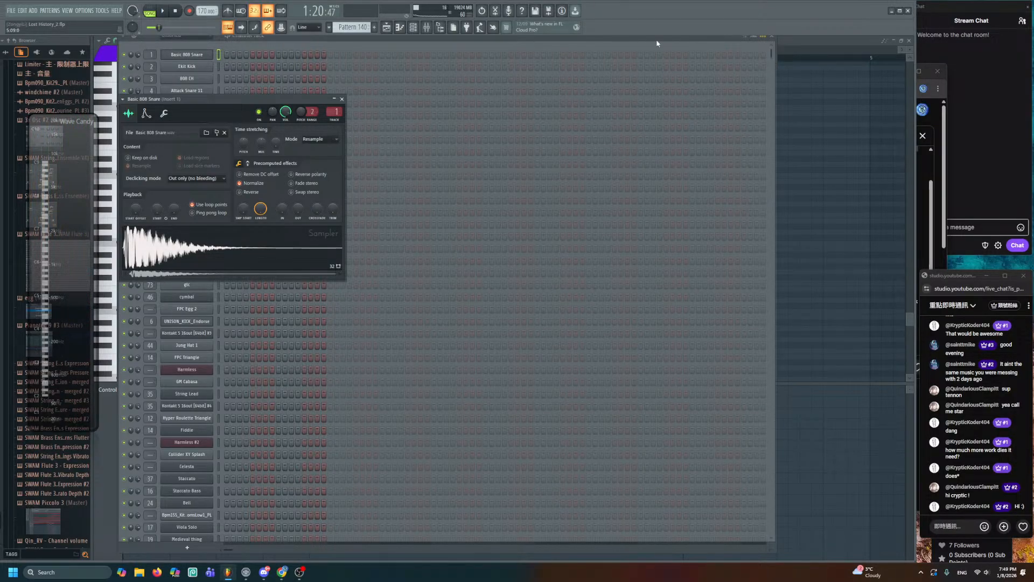
{"action": "left_click", "coordinate": [341, 98]}
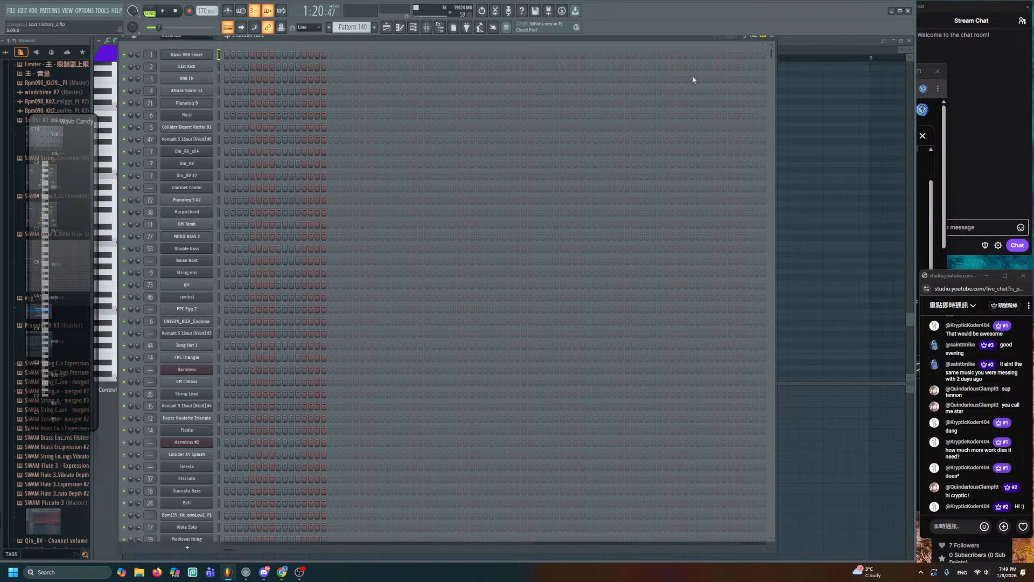
{"action": "left_click_drag", "start_coordinate": [772, 55], "coordinate": [695, 541]}
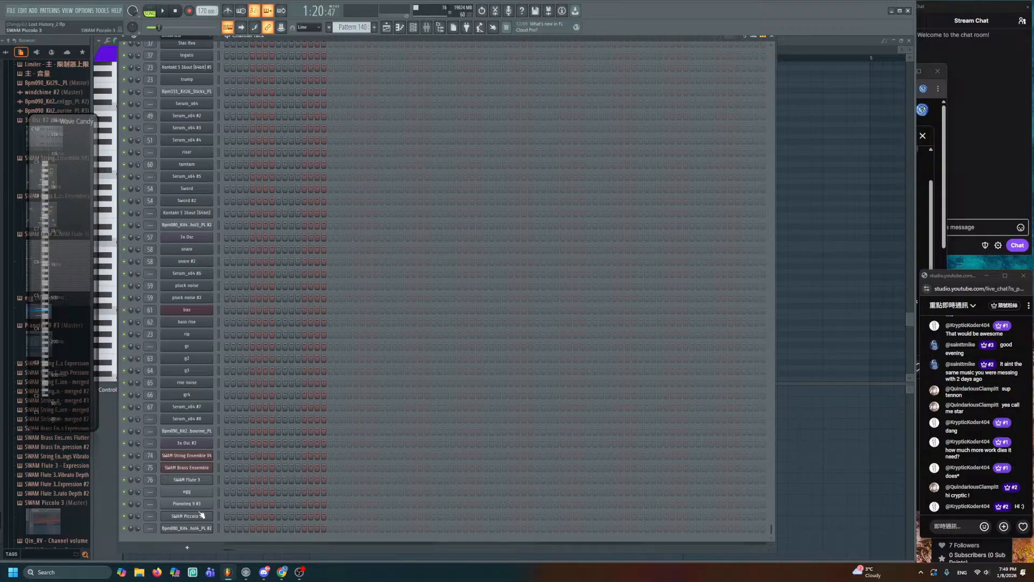
{"action": "right_click", "coordinate": [204, 468]}
{"action": "left_click", "coordinate": [237, 440]}
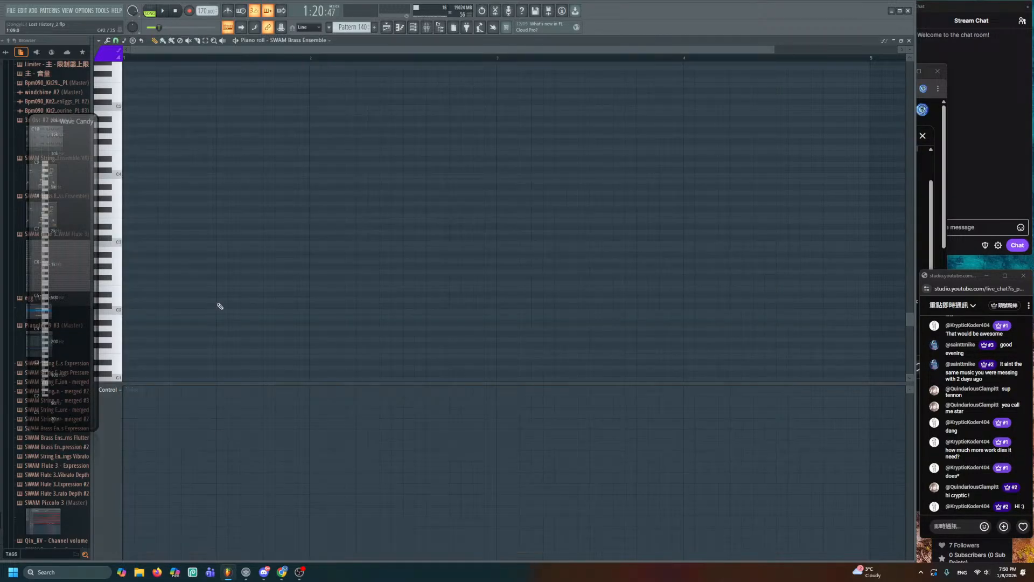
- Set the note colour to green and draw a one-bar placeholder note
{"action": "left_click", "coordinate": [110, 57]}
{"action": "left_click", "coordinate": [103, 68]}
{"action": "left_click", "coordinate": [105, 58]}
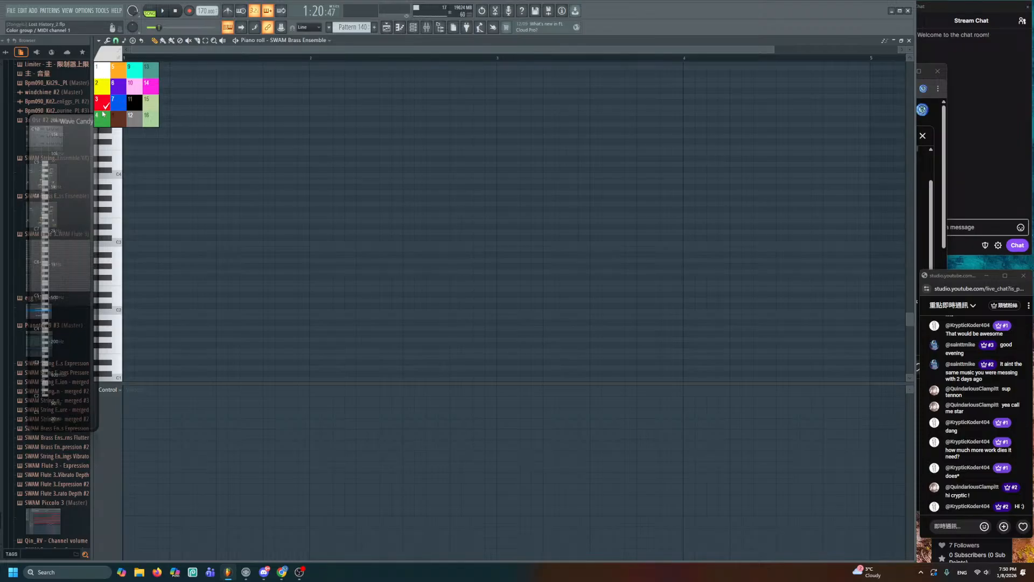
{"action": "left_click", "coordinate": [105, 117]}
{"action": "scroll", "coordinate": [151, 214], "scroll_direction": "up", "scroll_amount": 2}
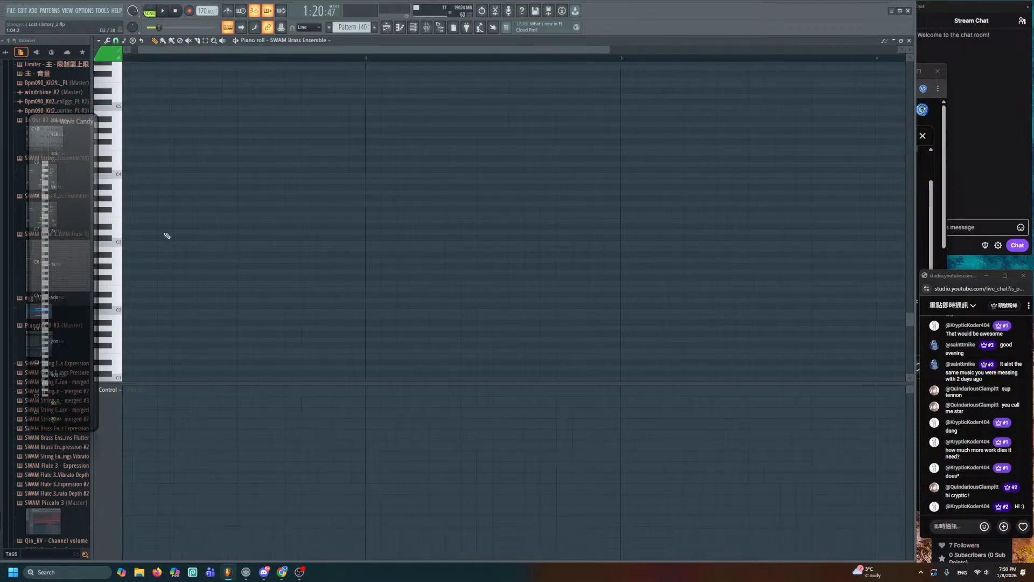
{"action": "left_click_drag", "start_coordinate": [378, 226], "coordinate": [401, 213]}
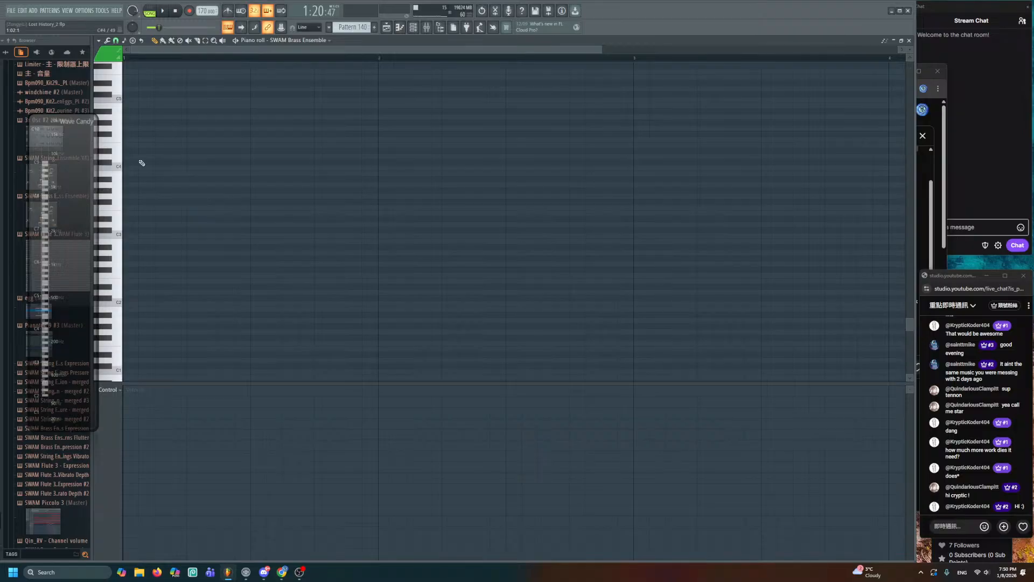
{"action": "left_click", "coordinate": [124, 150]}
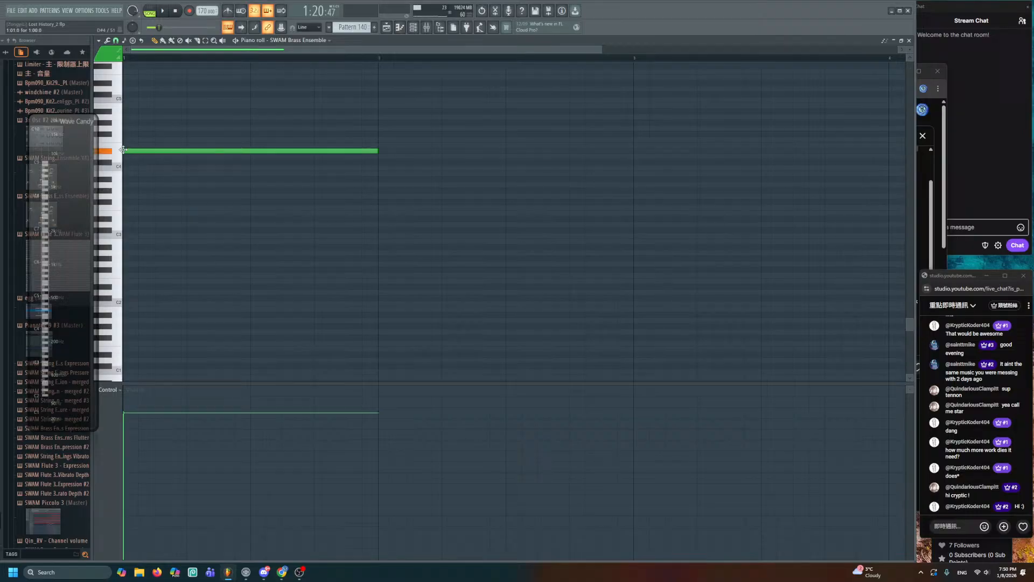
- Select and copy the upper string chord notes in Pattern 128
{"action": "left_click", "coordinate": [386, 28]}
{"action": "scroll", "coordinate": [467, 237], "scroll_direction": "up", "scroll_amount": 6}
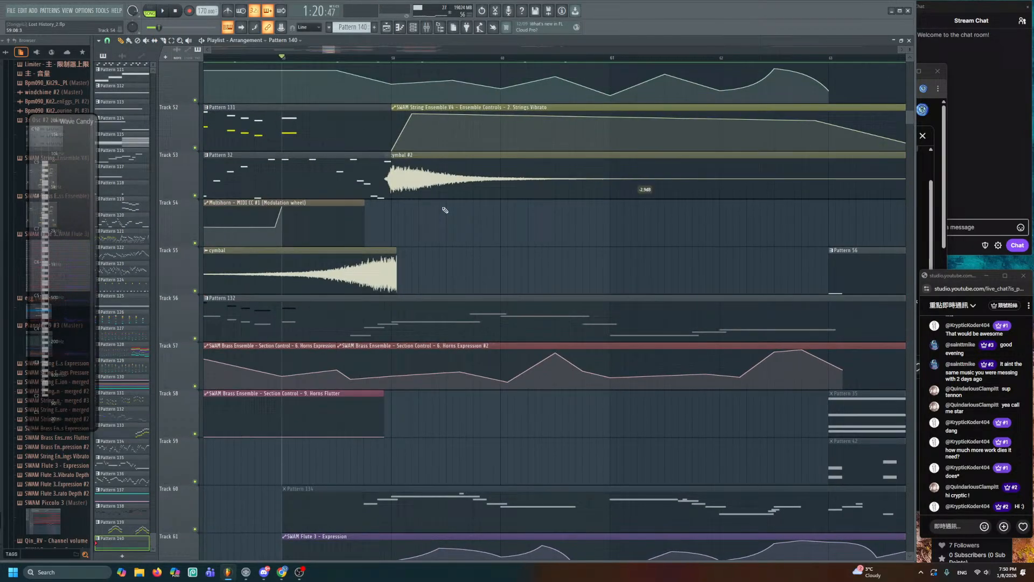
{"action": "left_click_drag", "start_coordinate": [909, 50], "coordinate": [909, 54]}
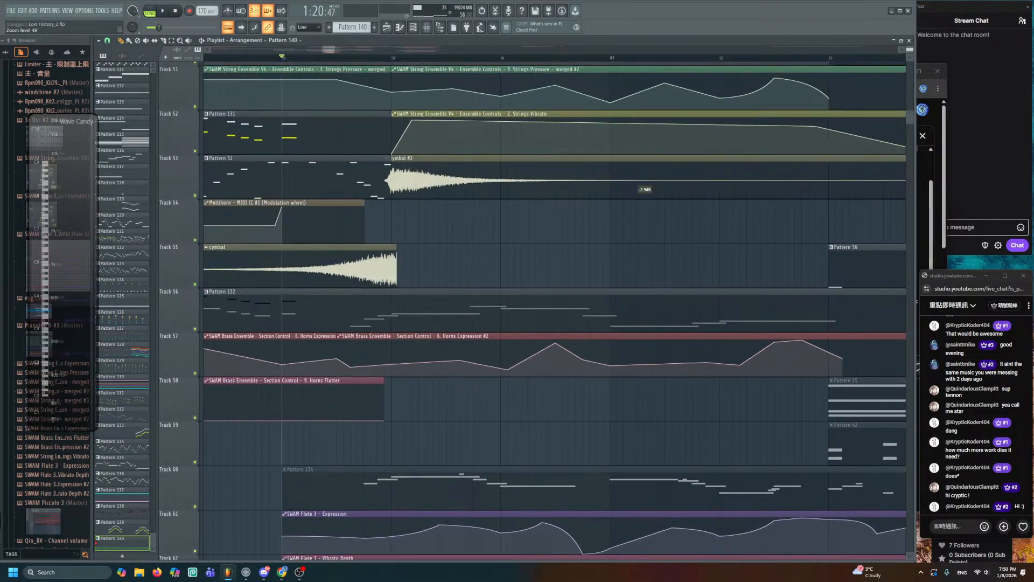
{"action": "scroll", "coordinate": [443, 206], "scroll_direction": "down", "scroll_amount": 1}
{"action": "left_click_drag", "start_coordinate": [442, 206], "coordinate": [446, 220]}
{"action": "double_click", "coordinate": [446, 190]}
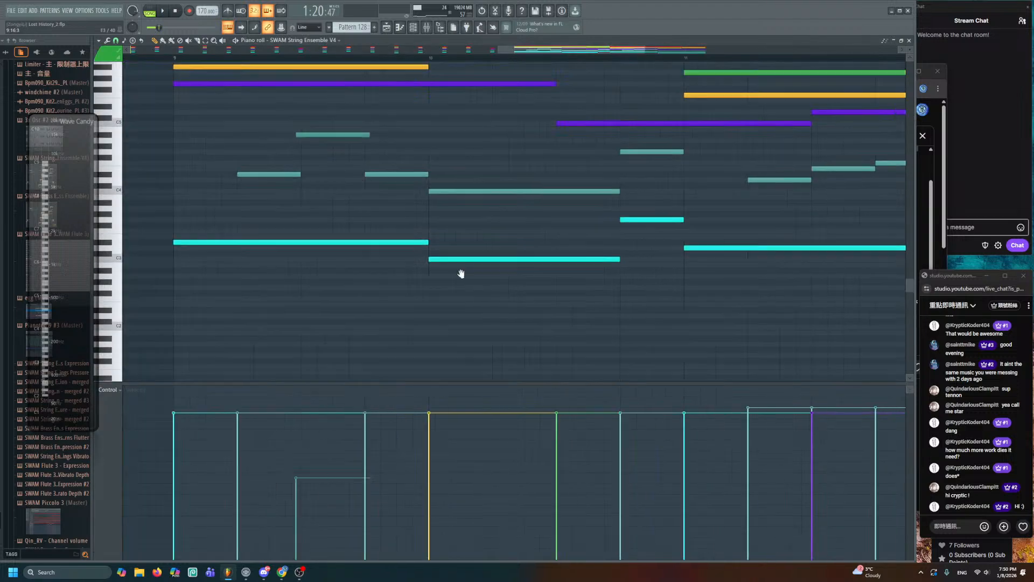
{"action": "left_click_drag", "start_coordinate": [311, 119], "coordinate": [503, 221]}
{"action": "scroll", "coordinate": [372, 205], "scroll_direction": "down", "scroll_amount": 1}
{"action": "key", "text": "ctrl+d"}
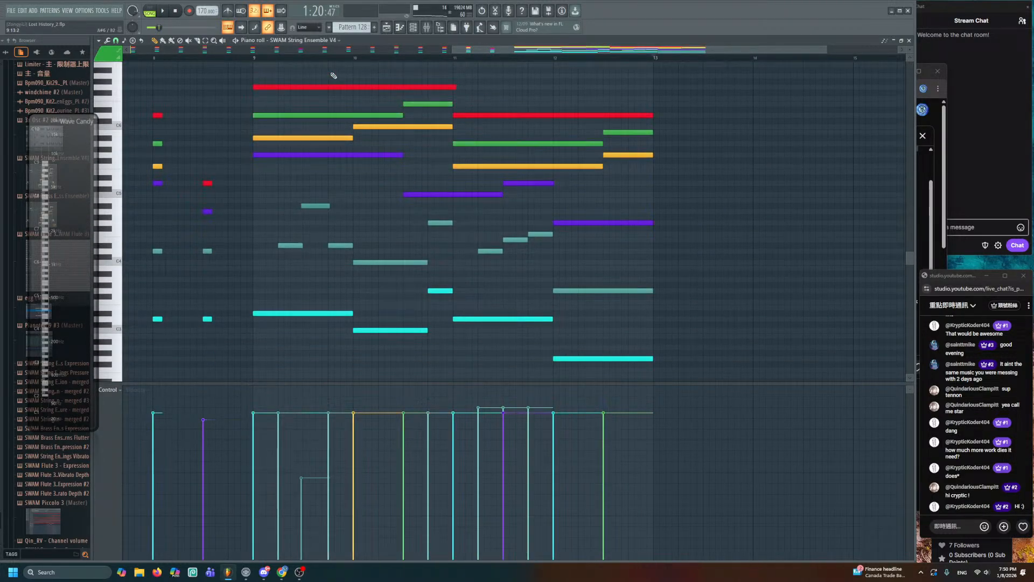
{"action": "left_click_drag", "start_coordinate": [333, 76], "coordinate": [665, 206]}
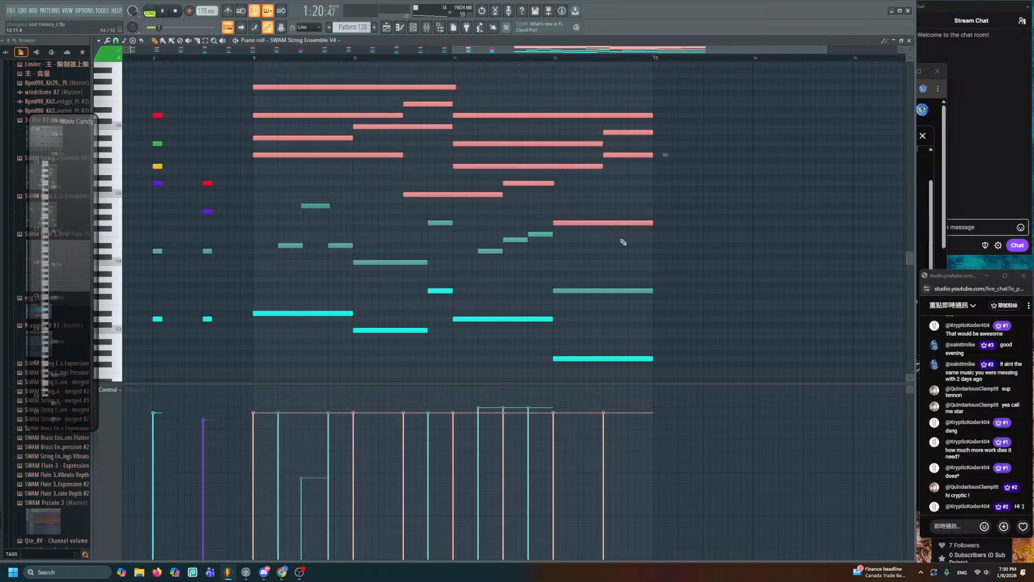
- Paste the chords into Pattern 140 and delete the green placeholder note
{"action": "left_click", "coordinate": [386, 28]}
{"action": "scroll", "coordinate": [420, 226], "scroll_direction": "down", "scroll_amount": 3}
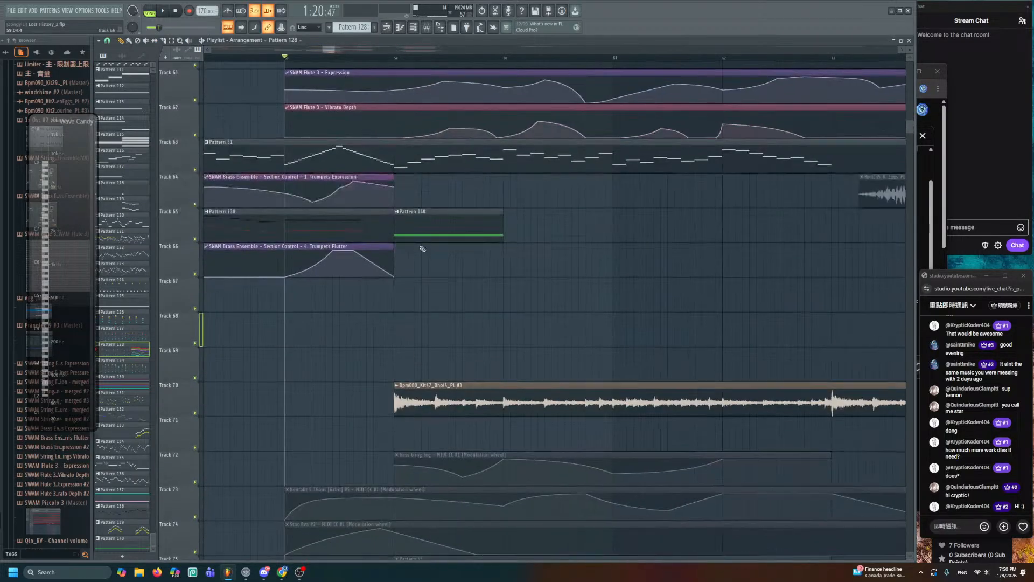
{"action": "double_click", "coordinate": [425, 228]}
{"action": "key", "text": "ctrl+v"}
{"action": "key", "text": "ctrl+d"}
{"action": "right_click", "coordinate": [207, 245]}
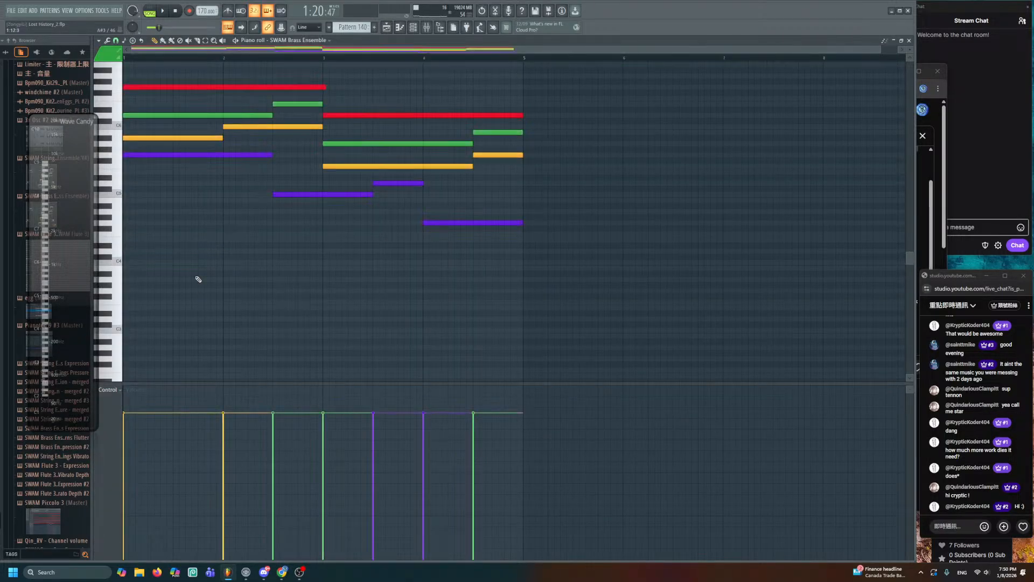
- Move the two red notes in Pattern 140 to a different colour group
{"action": "scroll", "coordinate": [215, 205], "scroll_direction": "up", "scroll_amount": 2}
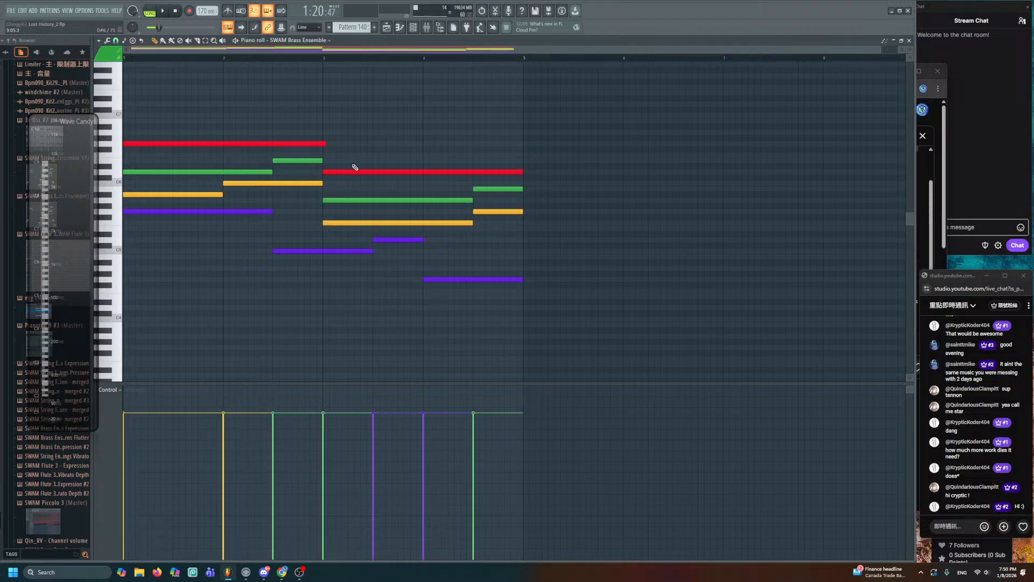
{"action": "left_click_drag", "start_coordinate": [281, 140], "coordinate": [285, 148]}
{"action": "left_click_drag", "start_coordinate": [369, 160], "coordinate": [387, 179]}
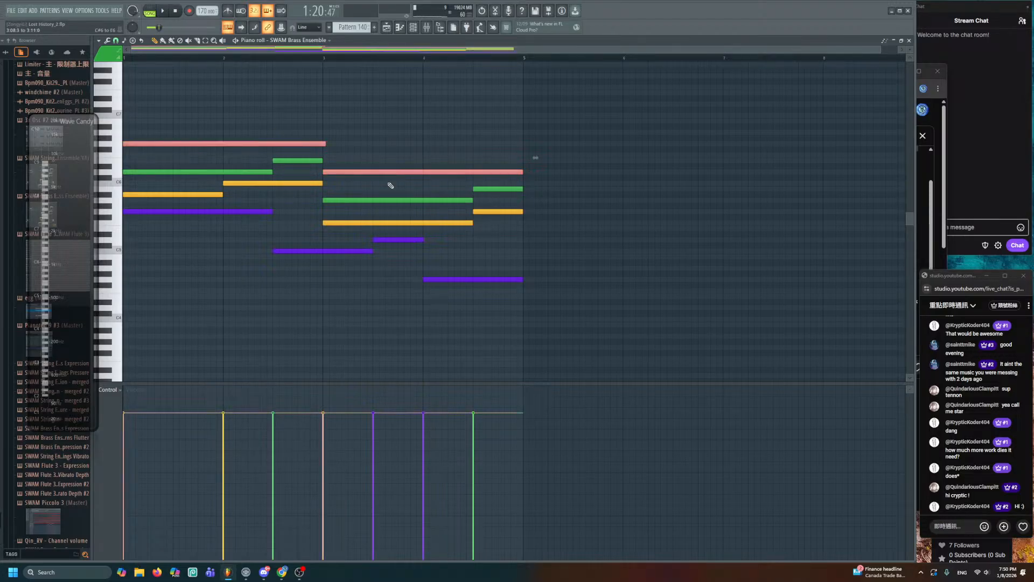
{"action": "left_click", "coordinate": [108, 57]}
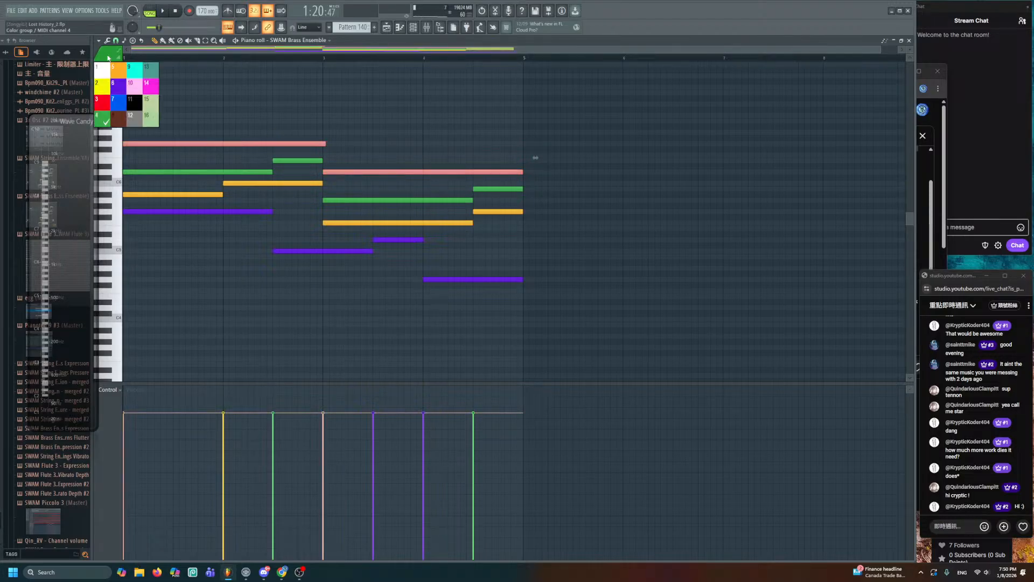
{"action": "left_click", "coordinate": [223, 92]}
{"action": "left_click_drag", "start_coordinate": [319, 135], "coordinate": [325, 148]}
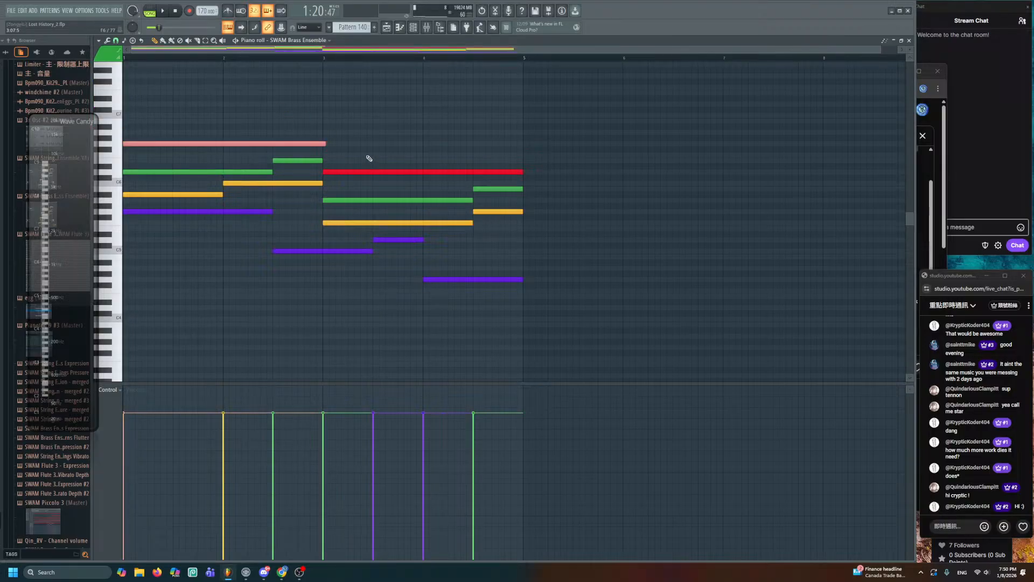
{"action": "key", "text": "ctrl+d"}
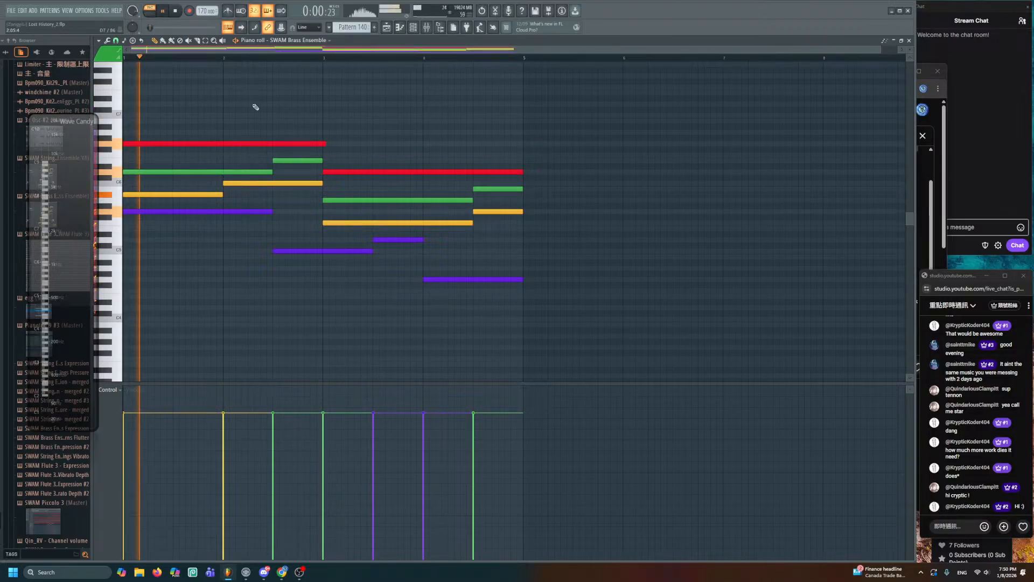
- Transpose all of Pattern 140's brass notes up an octave and audition them
{"action": "key", "text": "space"}
{"action": "left_click_drag", "start_coordinate": [185, 104], "coordinate": [177, 130]}
{"action": "key", "text": "ctrl+Down"}
{"action": "key", "text": "ctrl+Down"}
{"action": "key", "text": "space"}
{"action": "key", "text": "ctrl+d"}
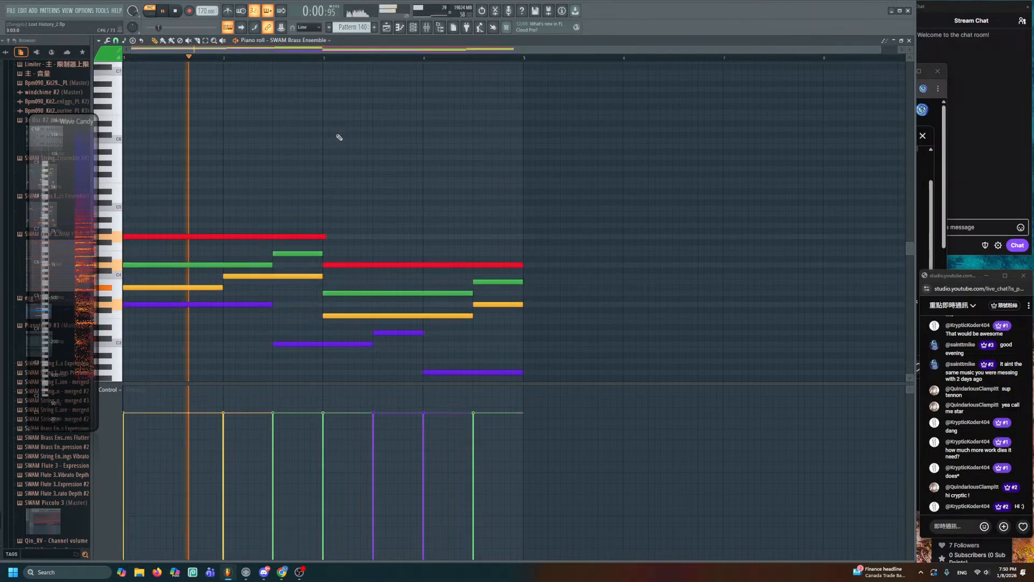
{"action": "key", "text": "space"}
{"action": "left_click_drag", "start_coordinate": [519, 172], "coordinate": [171, 346]}
{"action": "left_click_drag", "start_coordinate": [189, 173], "coordinate": [536, 436]}
{"action": "key", "text": "ctrl+Up"}
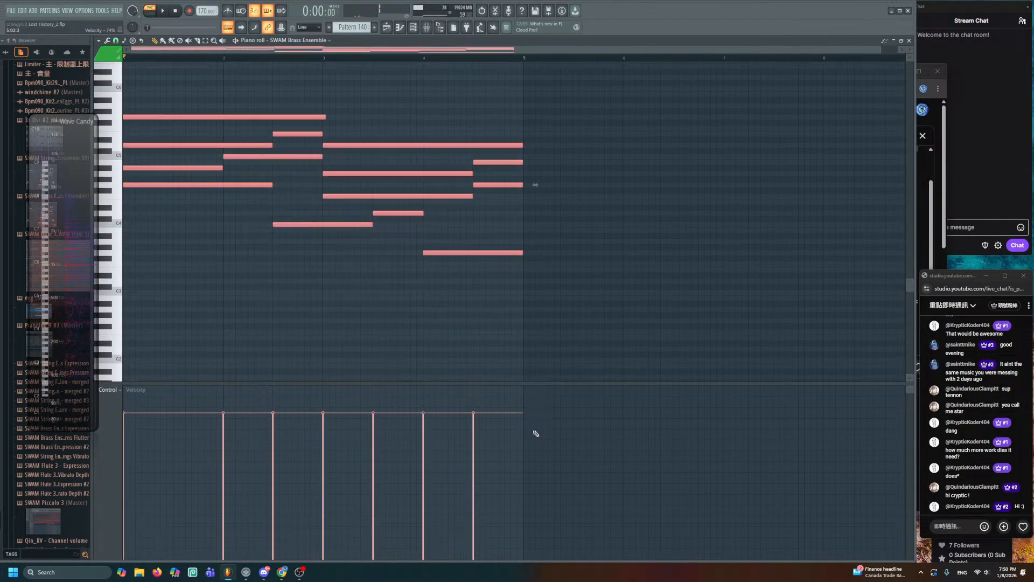
{"action": "key", "text": "space"}
{"action": "key", "text": "ctrl+d"}
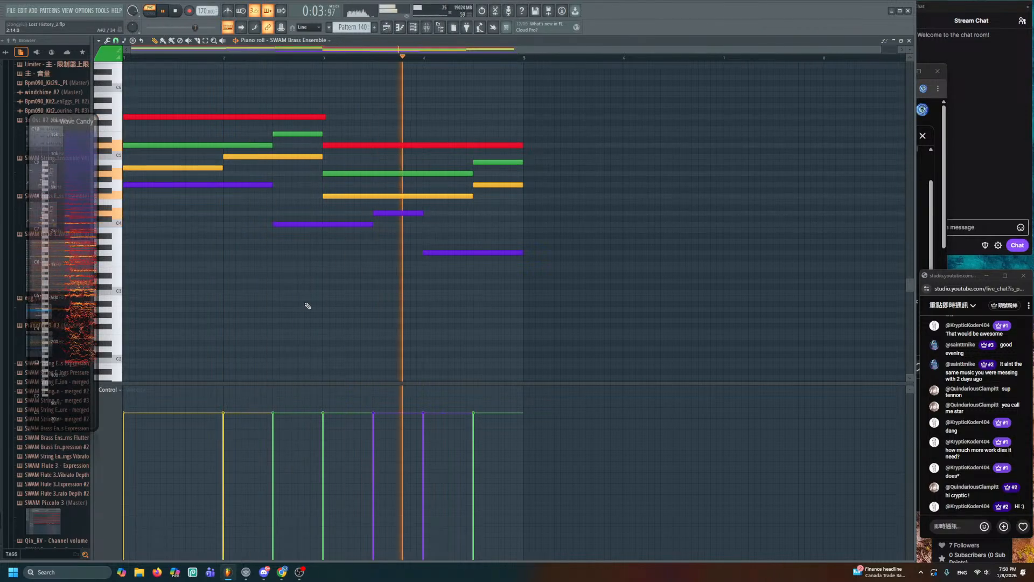
{"action": "key", "text": "space"}
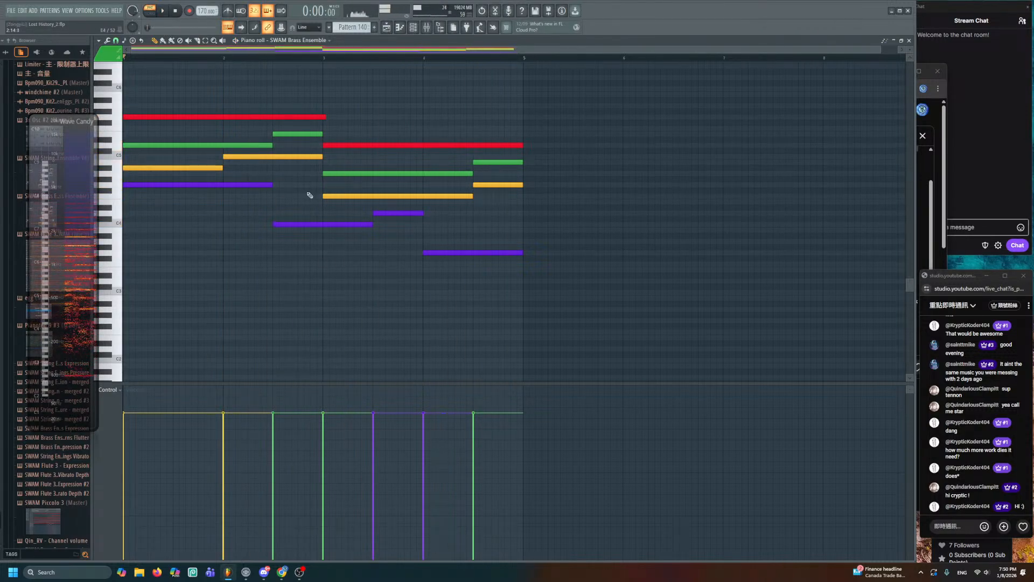
- Solo Track 65, set bars 59–63 as playback range, and reopen Pattern 140
{"action": "left_click", "coordinate": [388, 26]}
{"action": "key", "text": "space"}
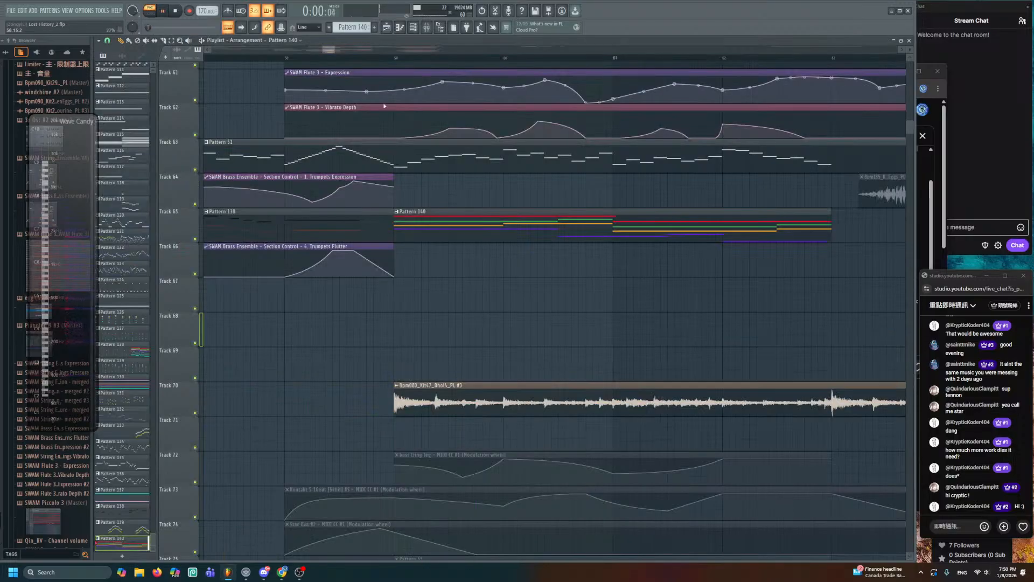
{"action": "left_click_drag", "start_coordinate": [463, 231], "coordinate": [418, 248]}
{"action": "double_click", "coordinate": [417, 232]}
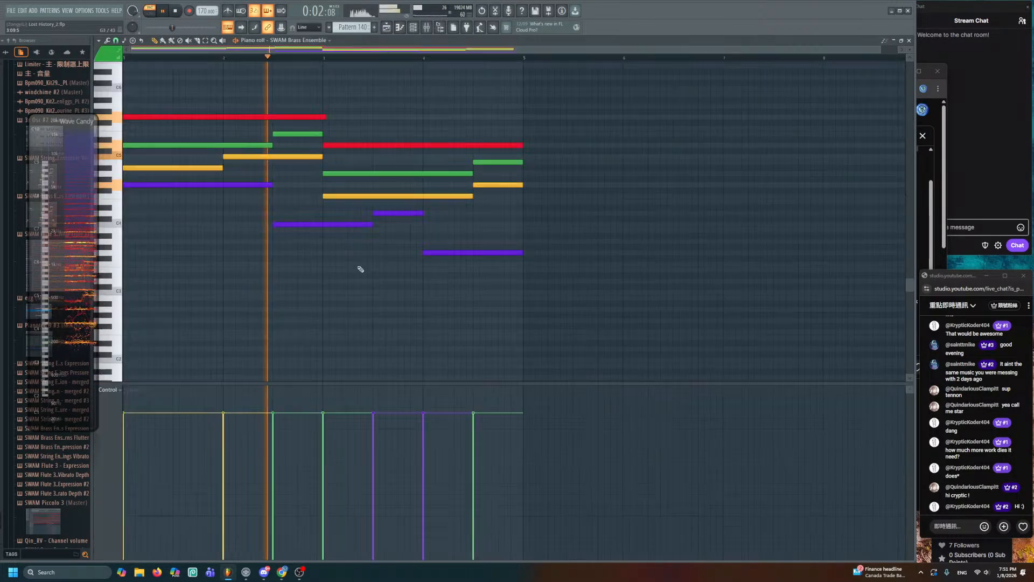
{"action": "left_click", "coordinate": [386, 27]}
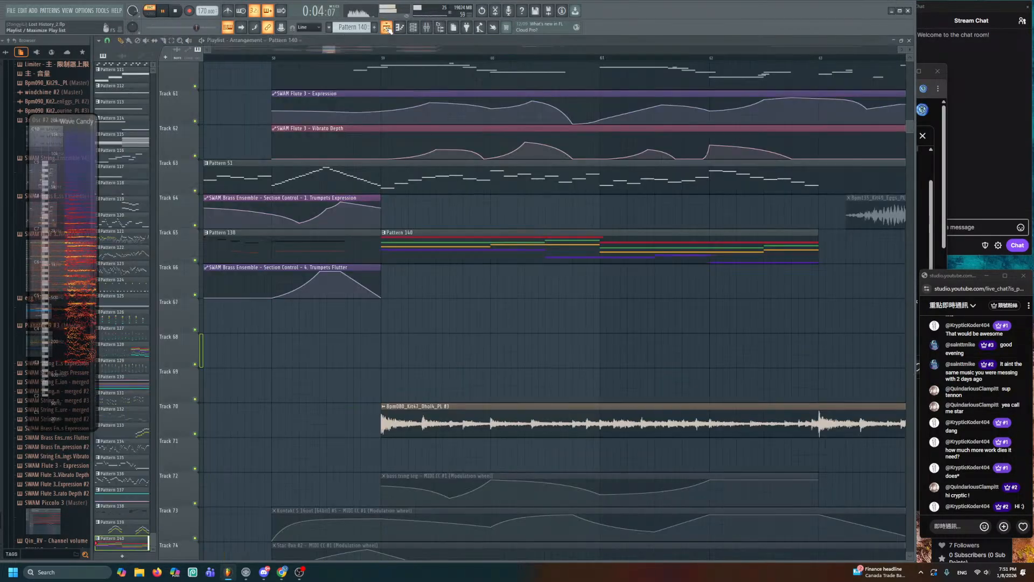
{"action": "right_click", "coordinate": [195, 265]}
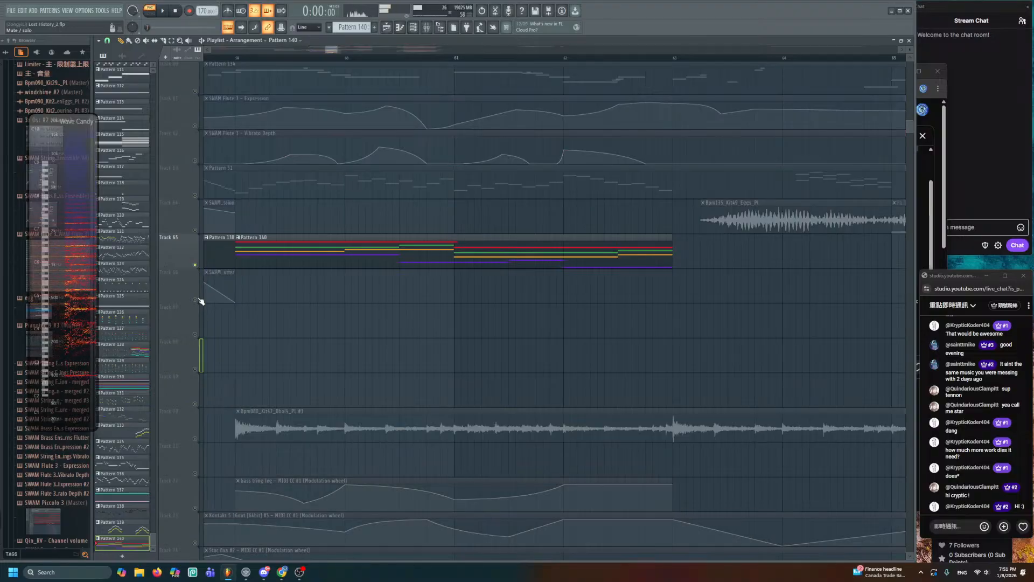
{"action": "left_click", "coordinate": [195, 299]}
{"action": "left_click_drag", "start_coordinate": [237, 58], "coordinate": [696, 139]}
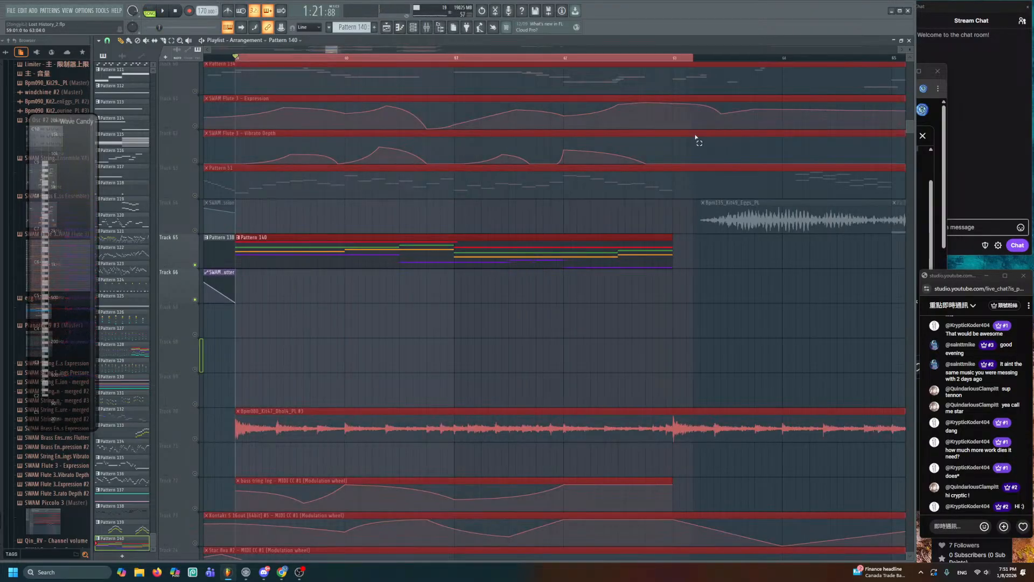
{"action": "double_click", "coordinate": [527, 255]}
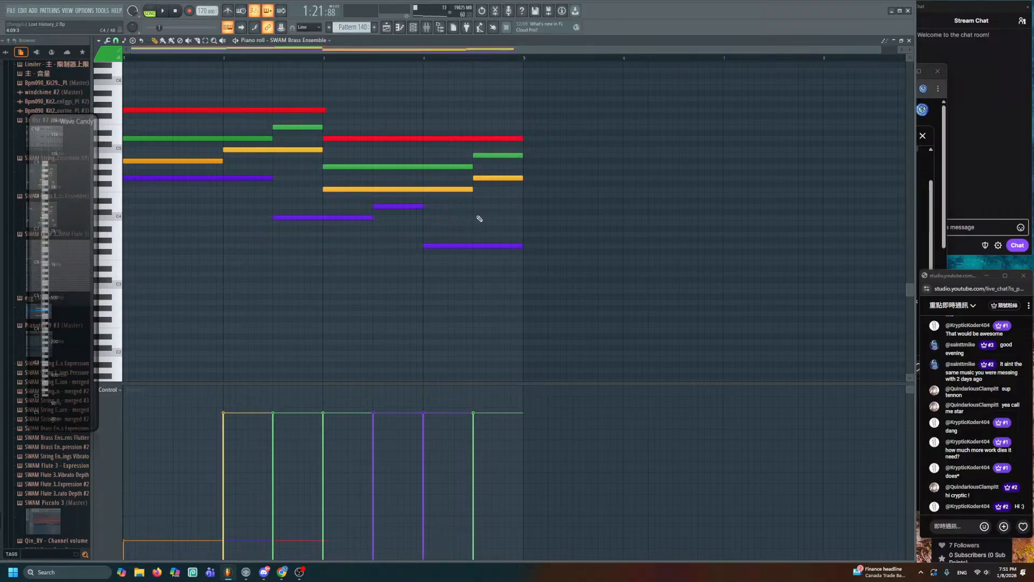
- Create a Horns Expression automation clip from the SWAM Brass Ensemble plugin
{"action": "left_click", "coordinate": [388, 29]}
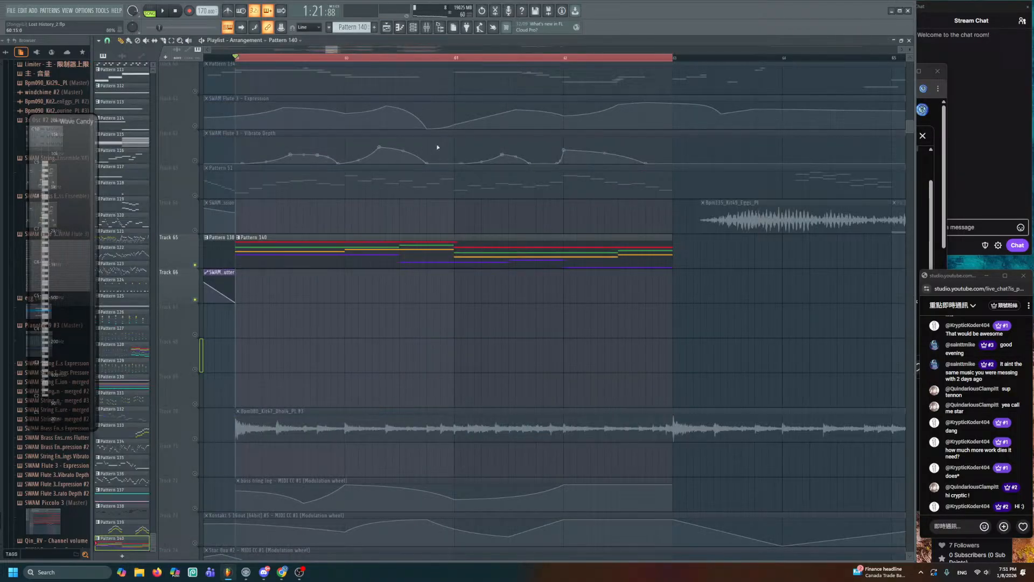
{"action": "left_click", "coordinate": [418, 32]}
{"action": "left_click", "coordinate": [198, 468]}
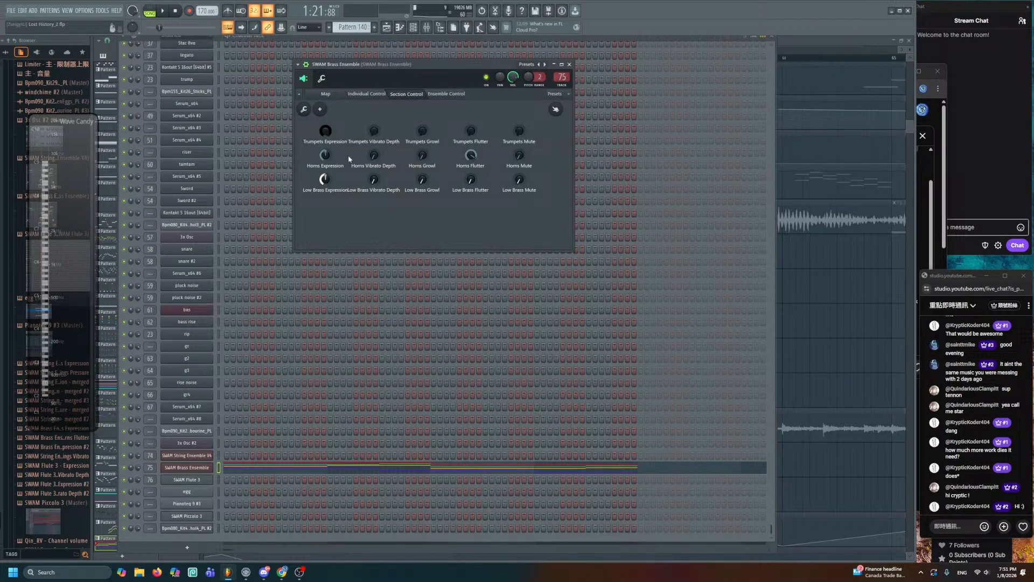
{"action": "right_click", "coordinate": [327, 157]}
{"action": "left_click", "coordinate": [356, 189]}
{"action": "left_click", "coordinate": [809, 320]}
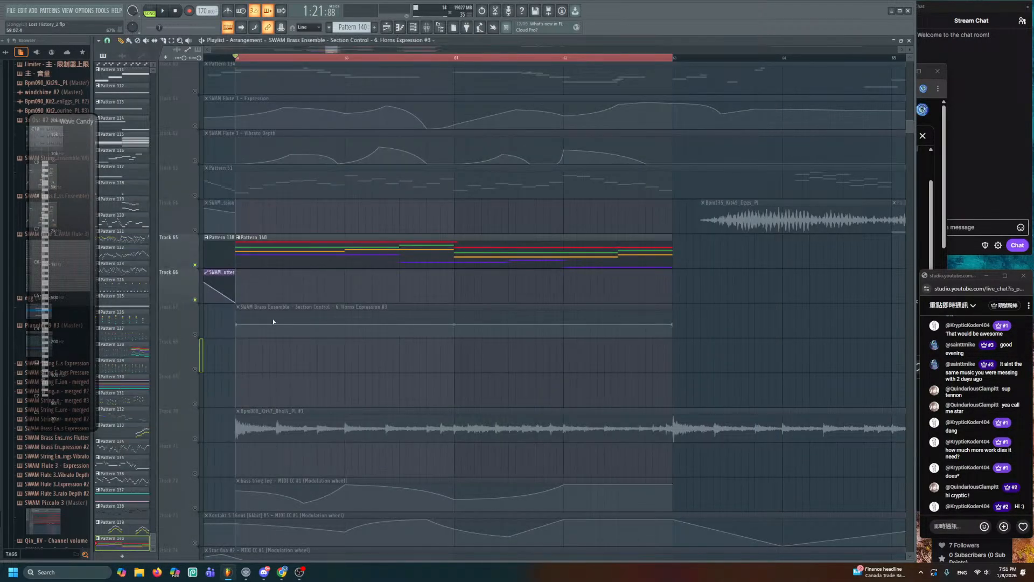
- Move the Horns Expression clip to Track 66 and lower its start so it ramps up
{"action": "left_click_drag", "start_coordinate": [258, 305], "coordinate": [258, 272]}
{"action": "scroll", "coordinate": [353, 305], "scroll_direction": "up", "scroll_amount": 3}
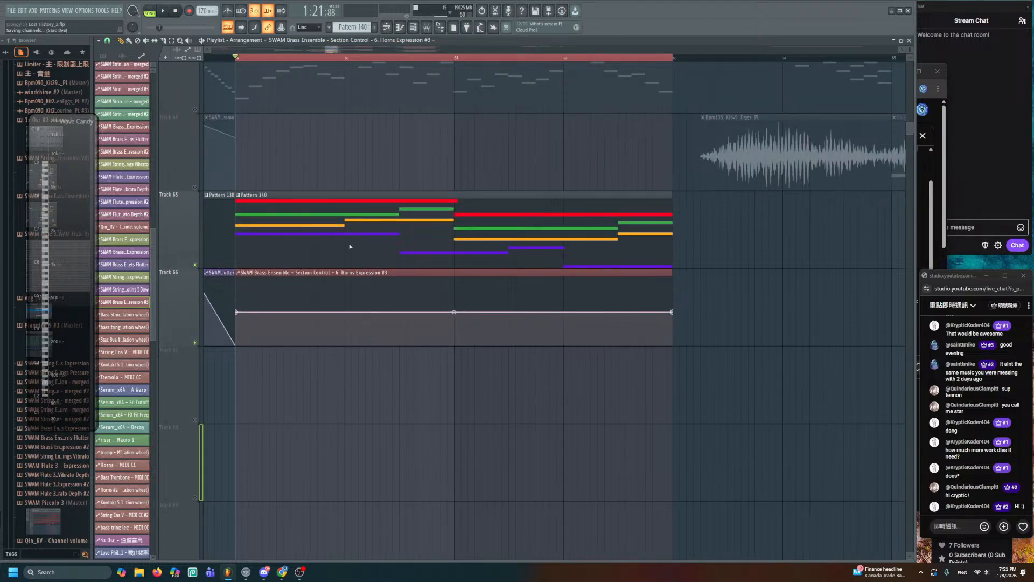
{"action": "scroll", "coordinate": [341, 247], "scroll_direction": "up", "scroll_amount": 2}
{"action": "key", "text": "space"}
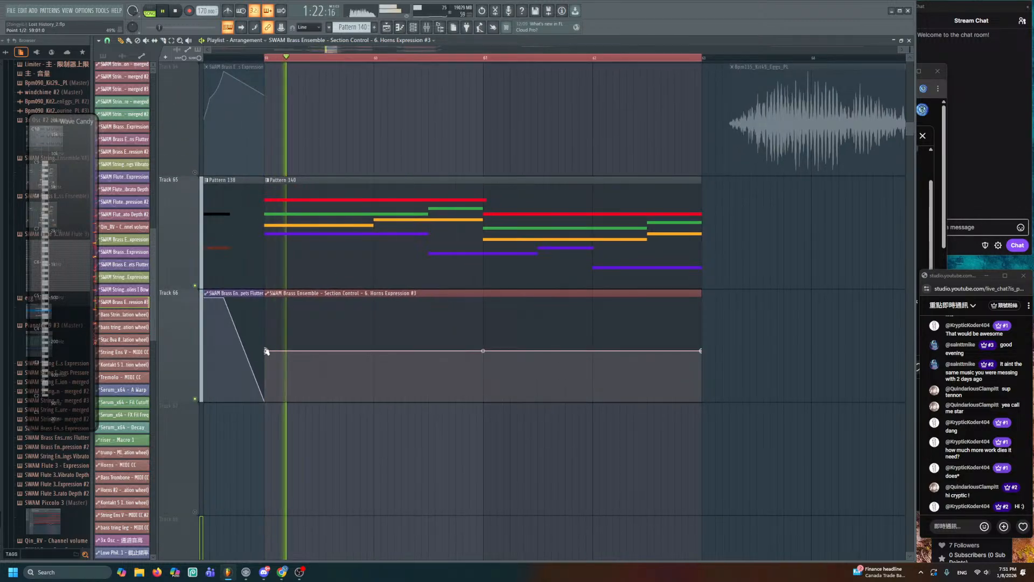
{"action": "left_click_drag", "start_coordinate": [267, 351], "coordinate": [274, 373]}
{"action": "key", "text": "space"}
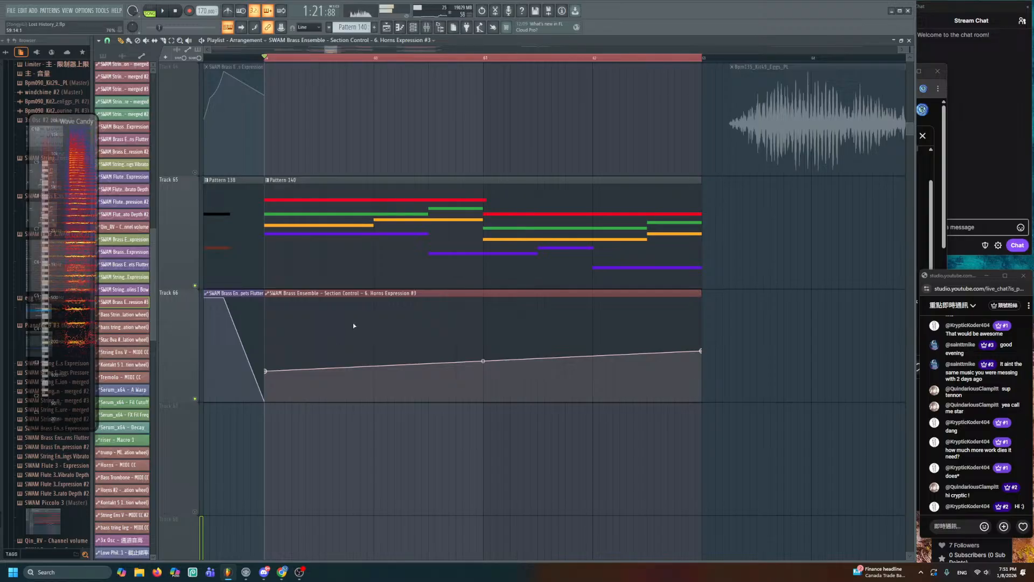
{"action": "double_click", "coordinate": [345, 240]}
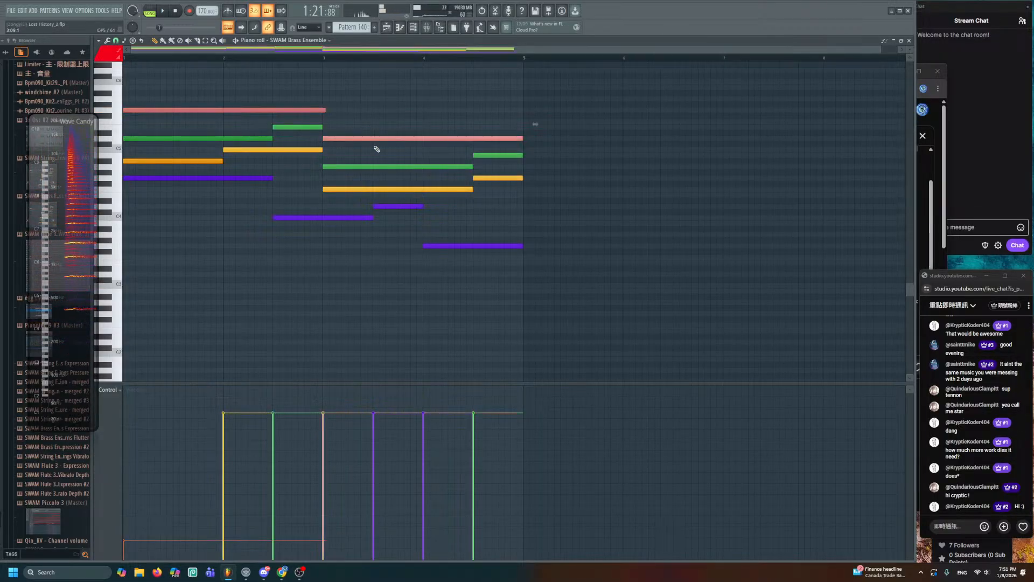
- Change the two highest brass notes' colour group from red to blue, then deselect them
{"action": "left_click", "coordinate": [111, 58]}
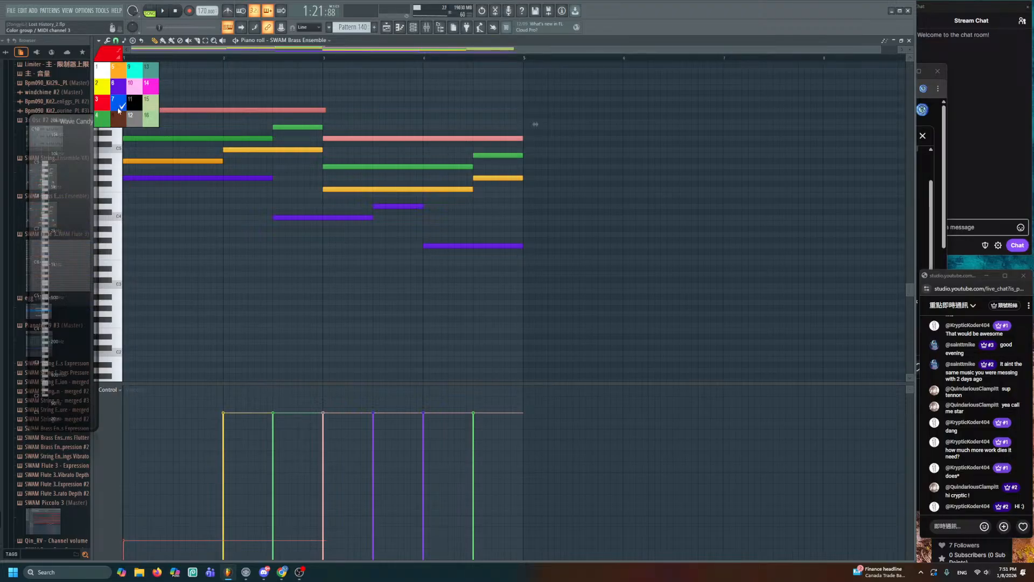
{"action": "left_click", "coordinate": [119, 111]}
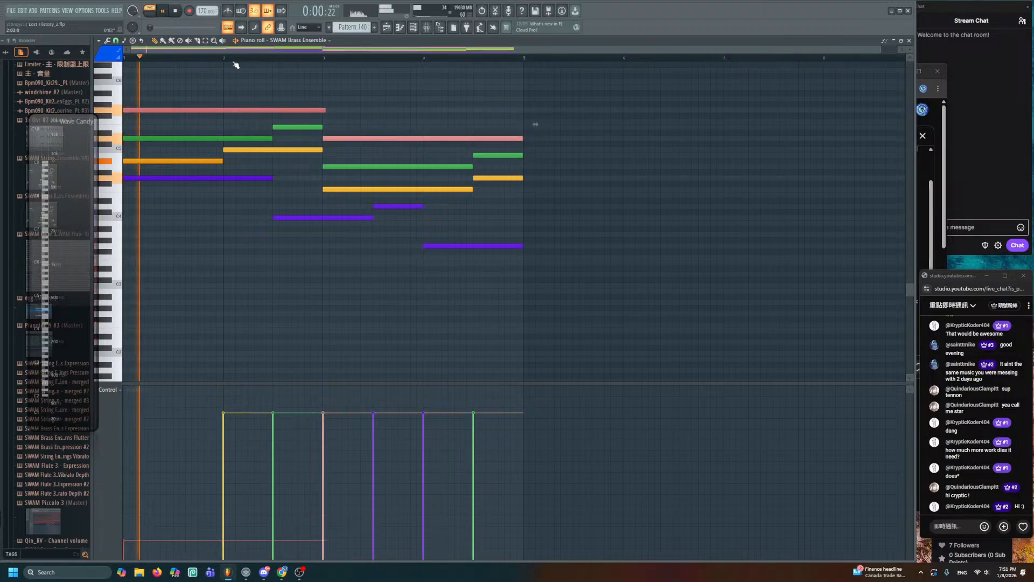
{"action": "left_click", "coordinate": [393, 90], "text": "ctrl"}
{"action": "left_click", "coordinate": [386, 27]}
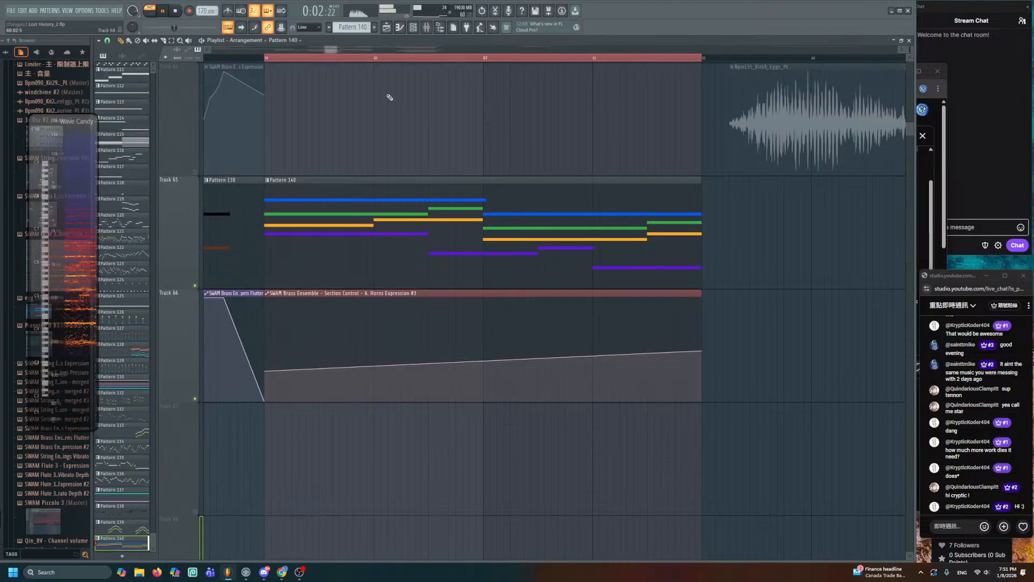
- Place a unique Horns Flutter automation clip on Track 67 and reshape its ramp
{"action": "left_click_drag", "start_coordinate": [387, 188], "coordinate": [595, 194]}
{"action": "key", "text": "space"}
{"action": "scroll", "coordinate": [413, 166], "scroll_direction": "down", "scroll_amount": 4}
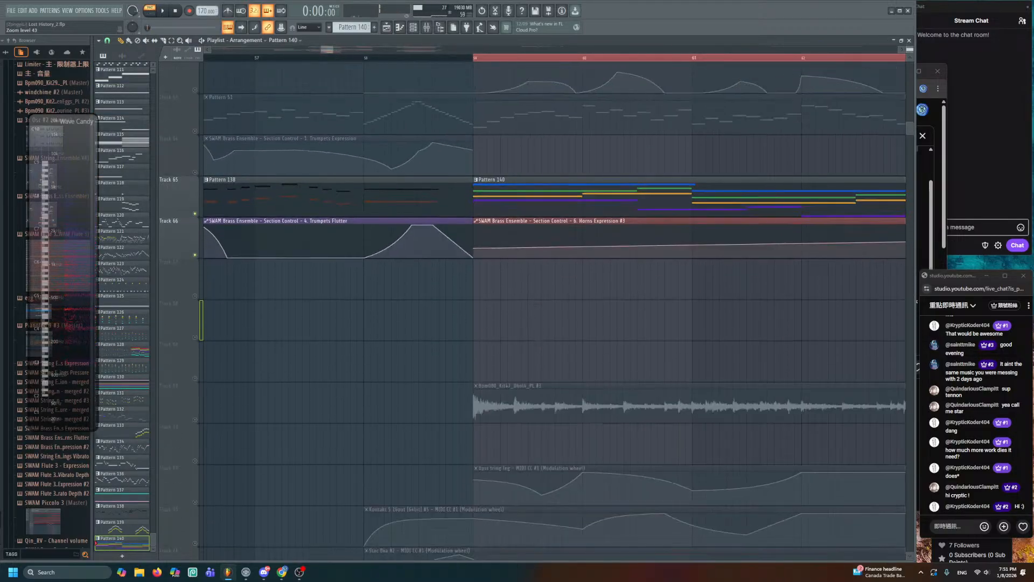
{"action": "scroll", "coordinate": [408, 261], "scroll_direction": "down", "scroll_amount": 3}
{"action": "left_click", "coordinate": [337, 111]}
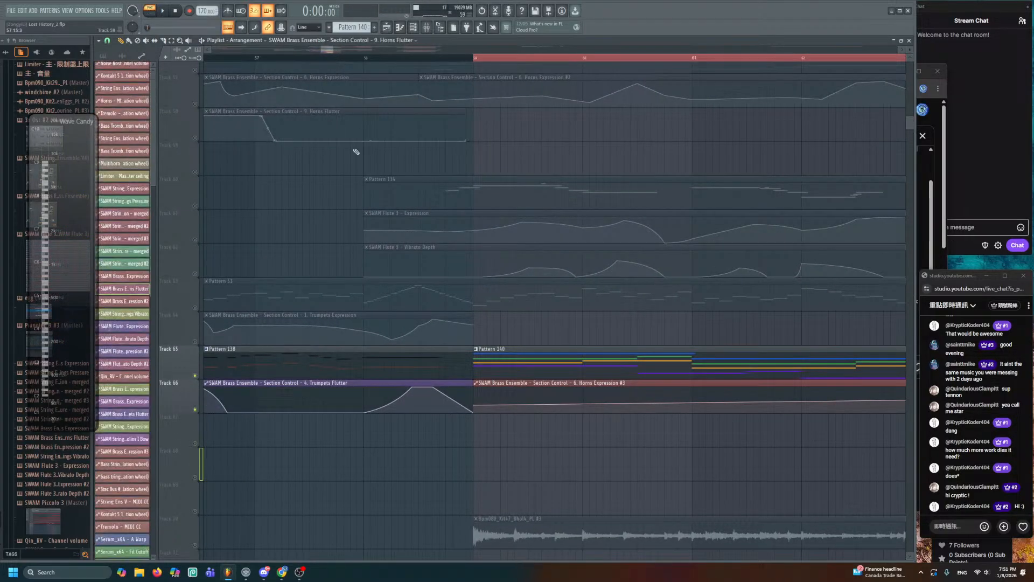
{"action": "left_click_drag", "start_coordinate": [526, 419], "coordinate": [404, 284]}
{"action": "left_click", "coordinate": [353, 298]}
{"action": "left_click", "coordinate": [355, 284]}
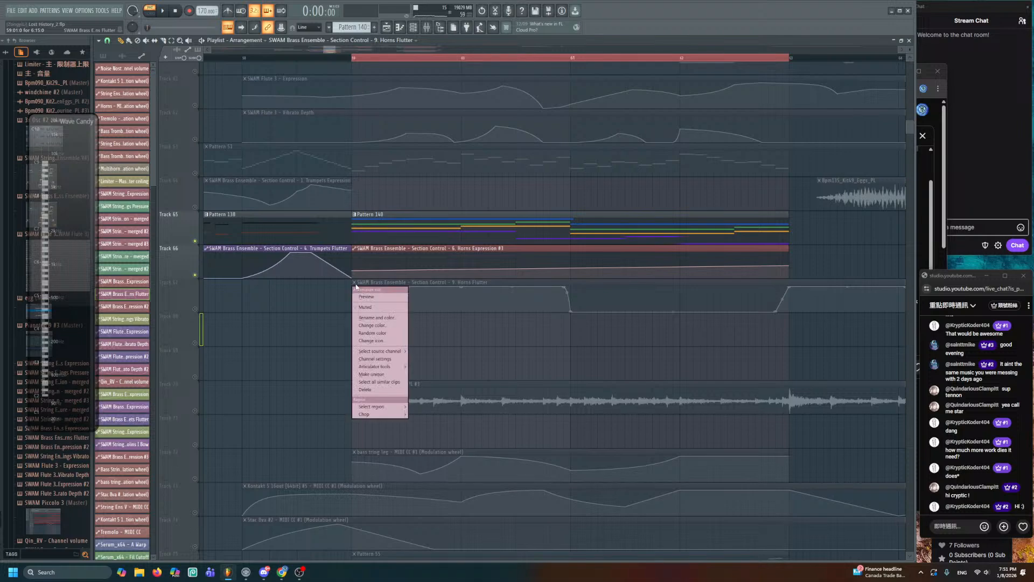
{"action": "left_click", "coordinate": [371, 311]}
{"action": "scroll", "coordinate": [370, 309], "scroll_direction": "down", "scroll_amount": 3}
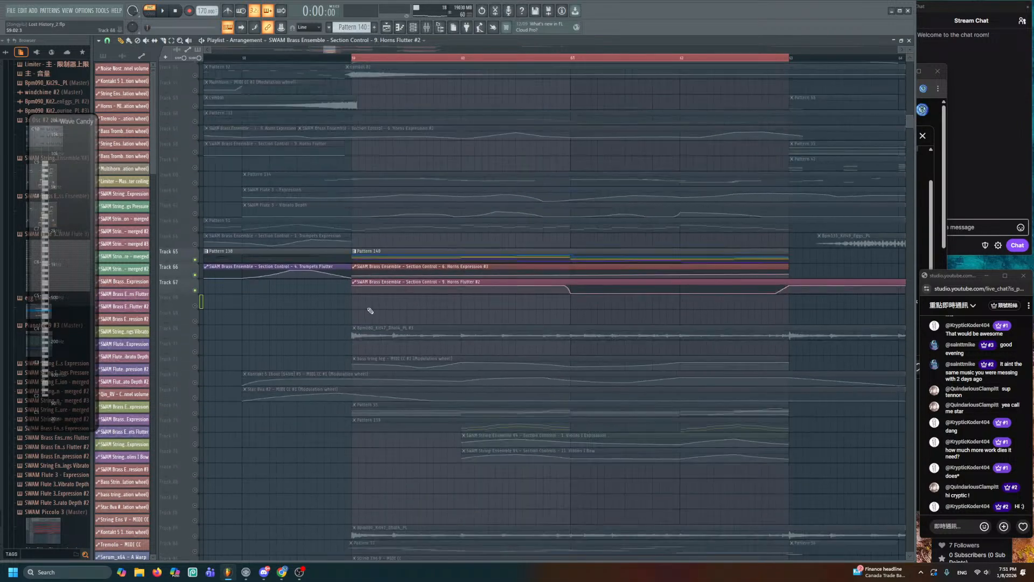
{"action": "scroll", "coordinate": [369, 309], "scroll_direction": "up", "scroll_amount": 5}
{"action": "scroll", "coordinate": [496, 294], "scroll_direction": "down", "scroll_amount": 4}
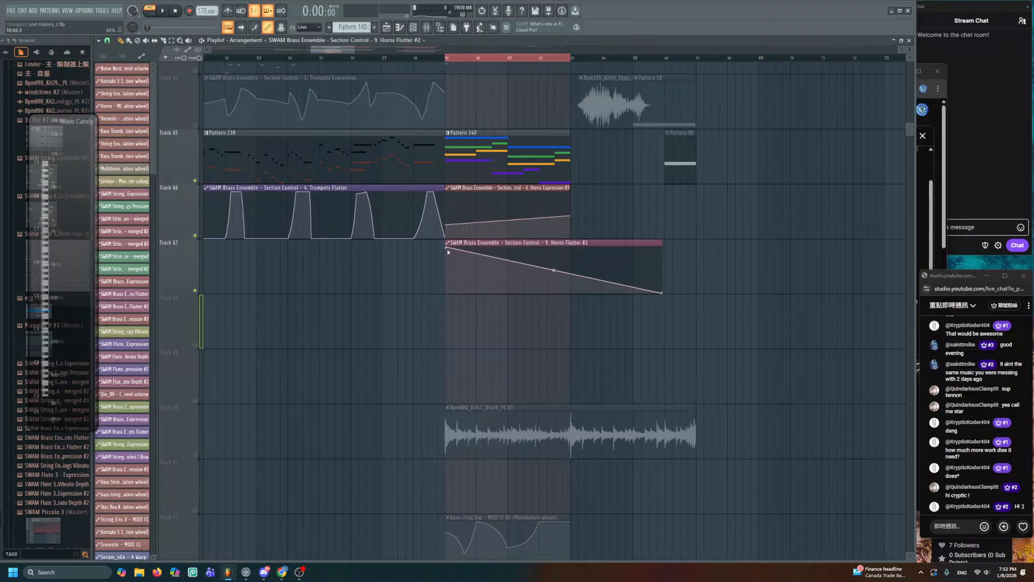
{"action": "left_click_drag", "start_coordinate": [447, 248], "coordinate": [446, 340]}
- Add alternating peaks and a dip across the first part of the Horns Expression #3 curve
{"action": "scroll", "coordinate": [532, 355], "scroll_direction": "up", "scroll_amount": 1}
{"action": "scroll", "coordinate": [532, 355], "scroll_direction": "down", "scroll_amount": 1}
{"action": "scroll", "coordinate": [530, 356], "scroll_direction": "up", "scroll_amount": 4}
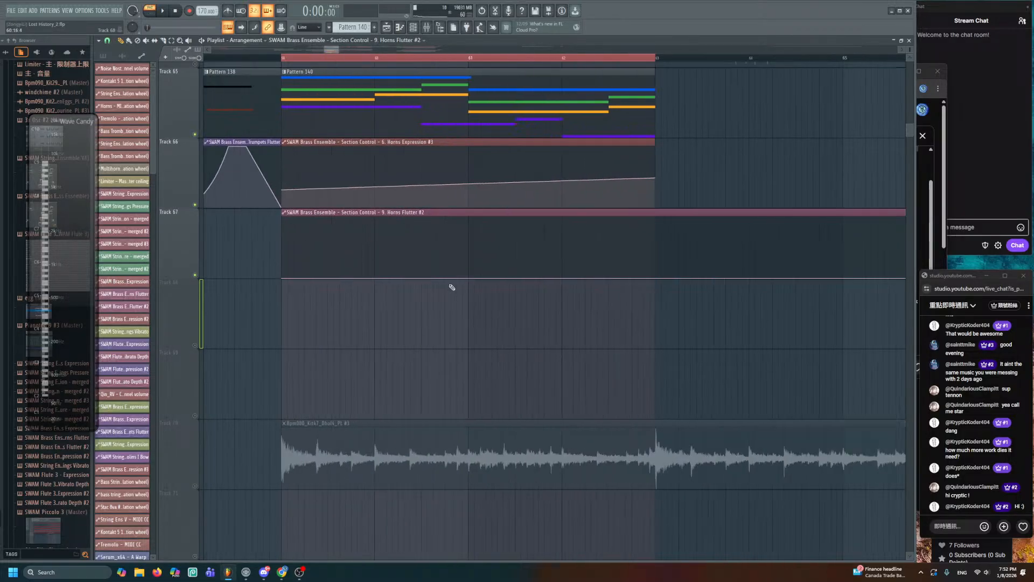
{"action": "scroll", "coordinate": [451, 287], "scroll_direction": "up", "scroll_amount": 2}
{"action": "key", "text": "space"}
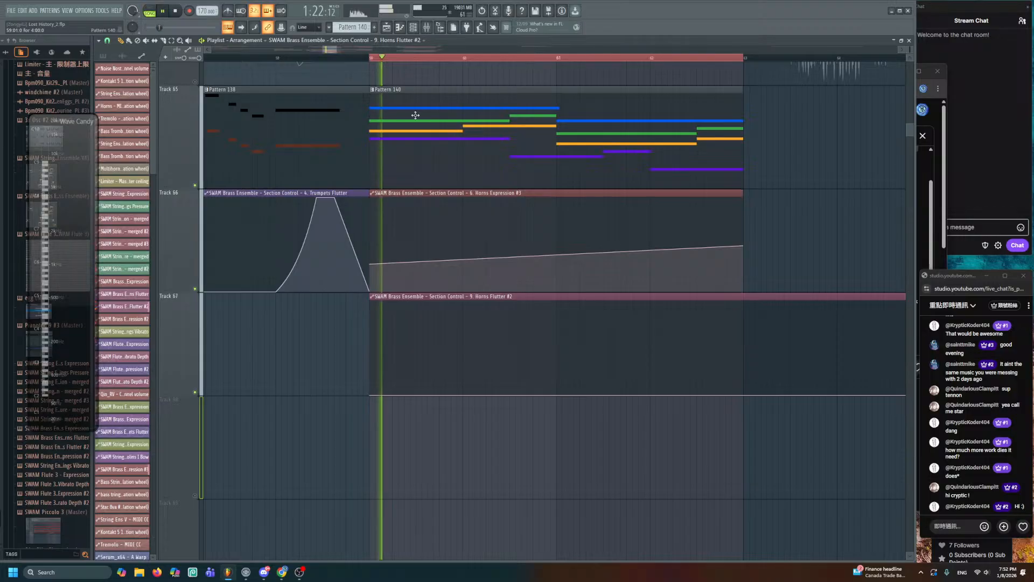
{"action": "left_click_drag", "start_coordinate": [463, 259], "coordinate": [513, 213]}
{"action": "left_click", "coordinate": [507, 243]}
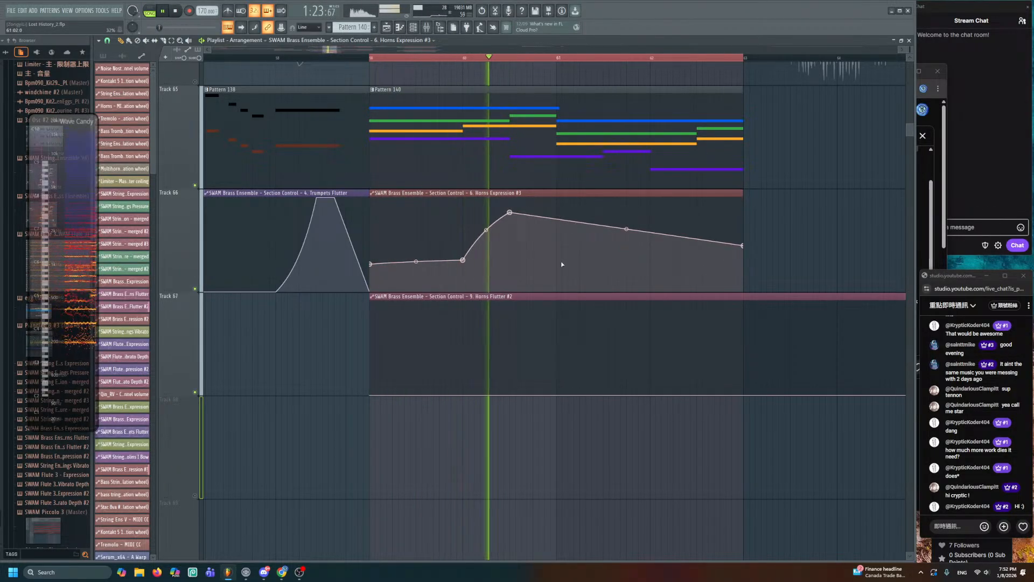
{"action": "left_click", "coordinate": [556, 261]}
{"action": "left_click", "coordinate": [604, 227]}
{"action": "left_click_drag", "start_coordinate": [604, 226], "coordinate": [605, 213]}
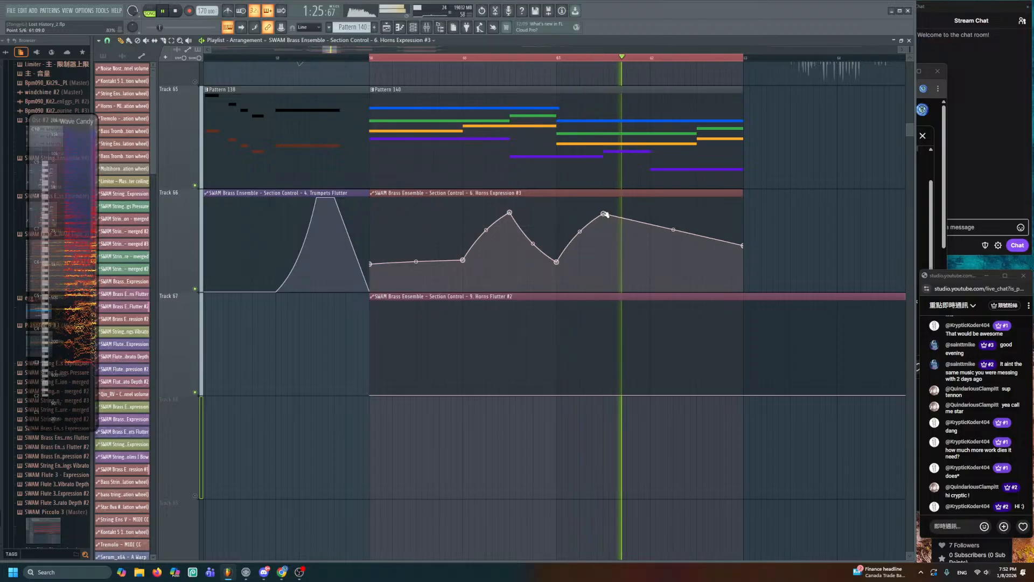
- Add the closing valley and final peak, and lower the first peak to match
{"action": "left_click", "coordinate": [650, 262]}
{"action": "left_click", "coordinate": [703, 201]}
{"action": "left_click_drag", "start_coordinate": [703, 200], "coordinate": [697, 212]}
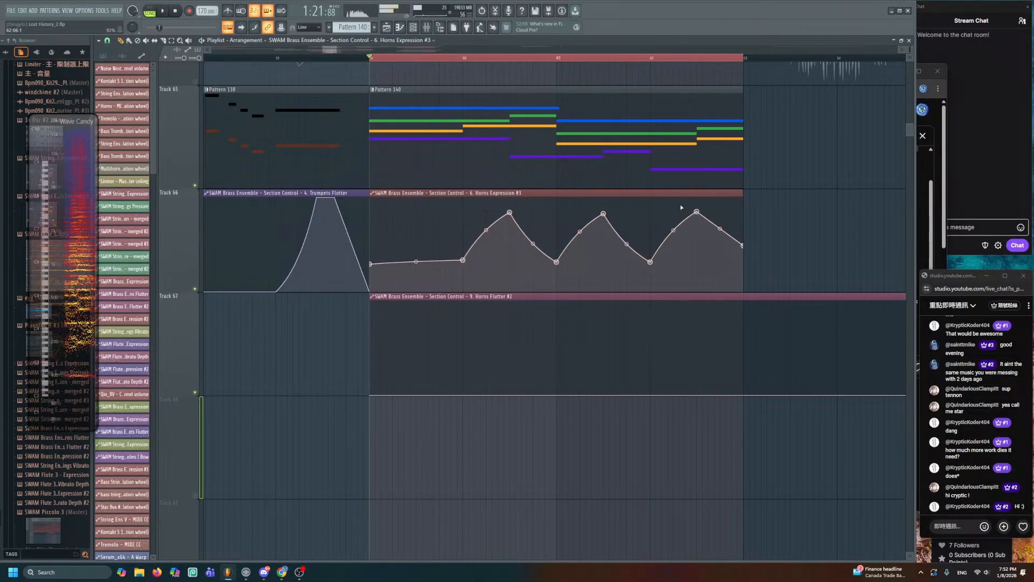
{"action": "left_click", "coordinate": [416, 212]}
{"action": "left_click_drag", "start_coordinate": [417, 212], "coordinate": [417, 225]}
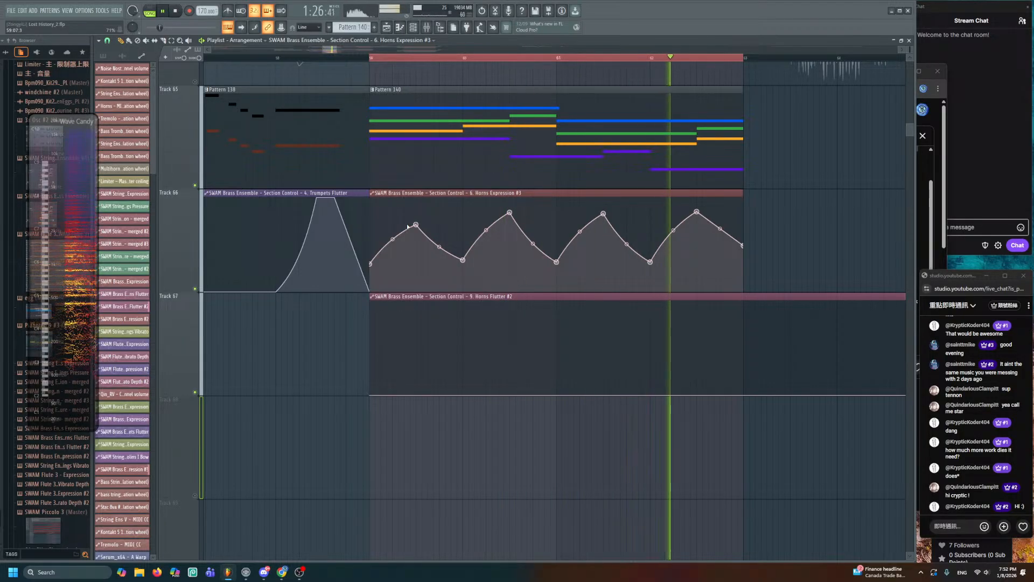
- Replay the arrangement to hear the horn waves, then briefly view Pattern 140
{"action": "key", "text": "space"}
{"action": "scroll", "coordinate": [408, 226], "scroll_direction": "down", "scroll_amount": 3}
{"action": "scroll", "coordinate": [197, 185], "scroll_direction": "down", "scroll_amount": 3}
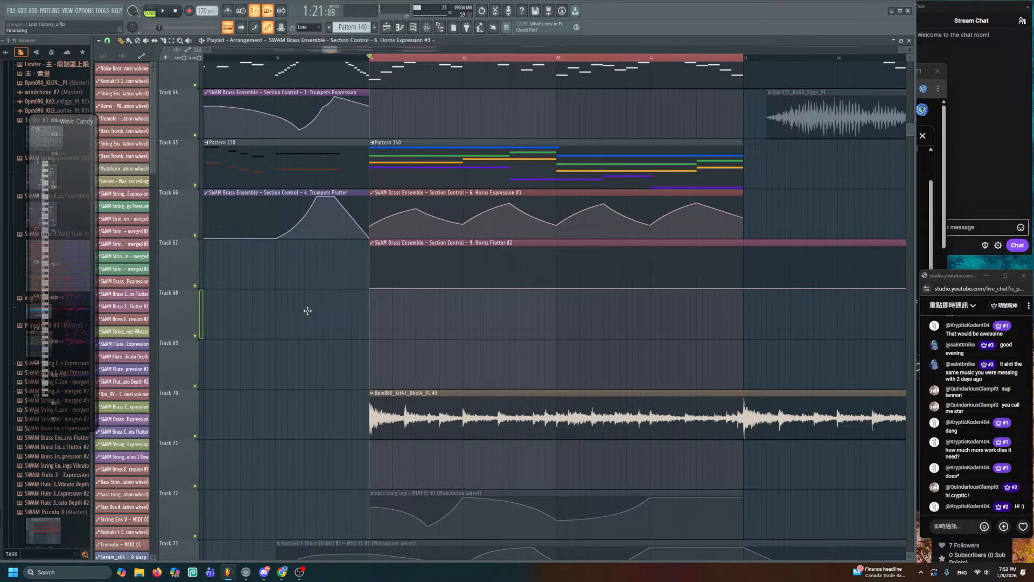
{"action": "key", "text": "space"}
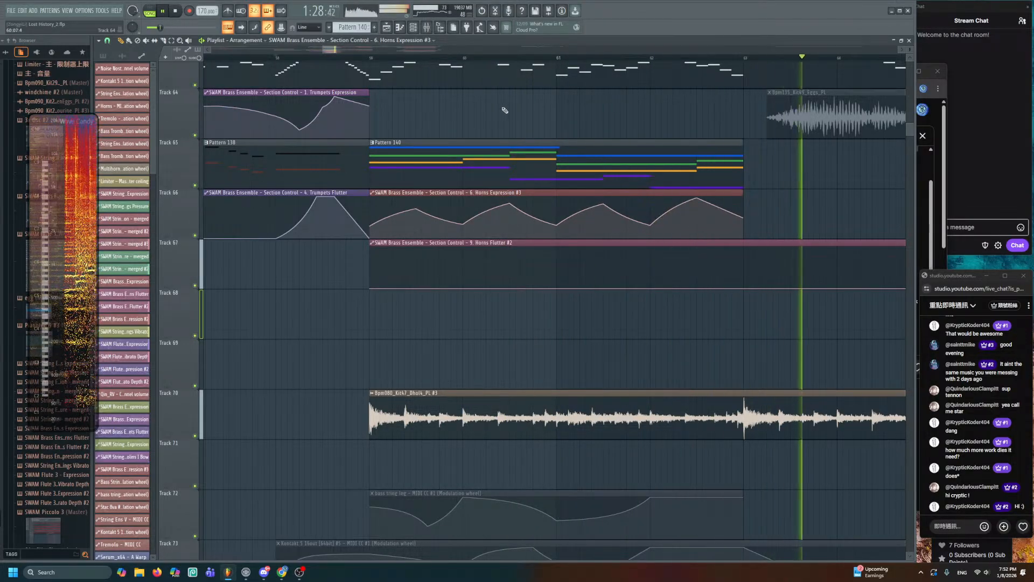
{"action": "scroll", "coordinate": [505, 110], "scroll_direction": "down", "scroll_amount": 2}
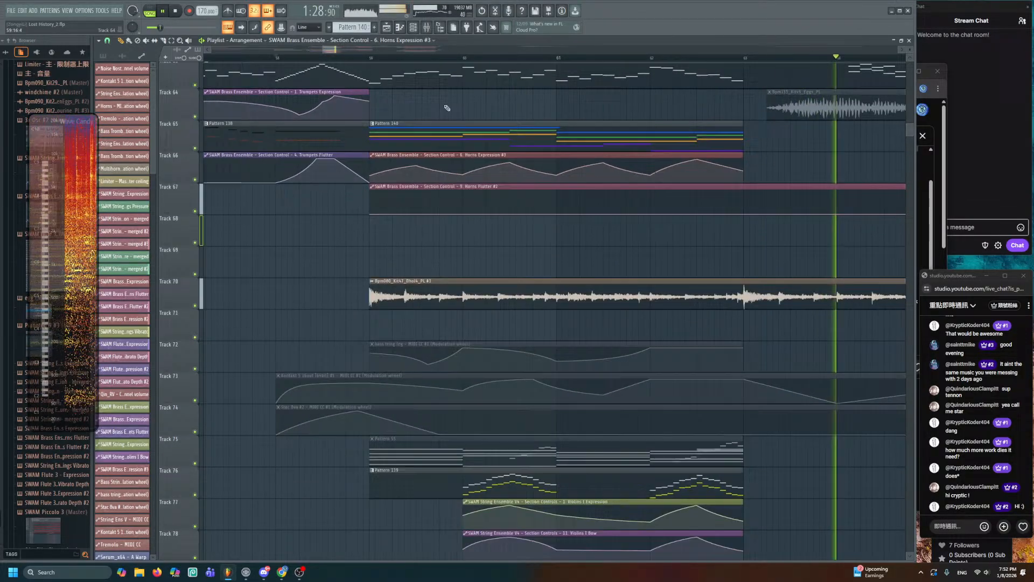
{"action": "double_click", "coordinate": [416, 145]}
{"action": "key", "text": "F7"}
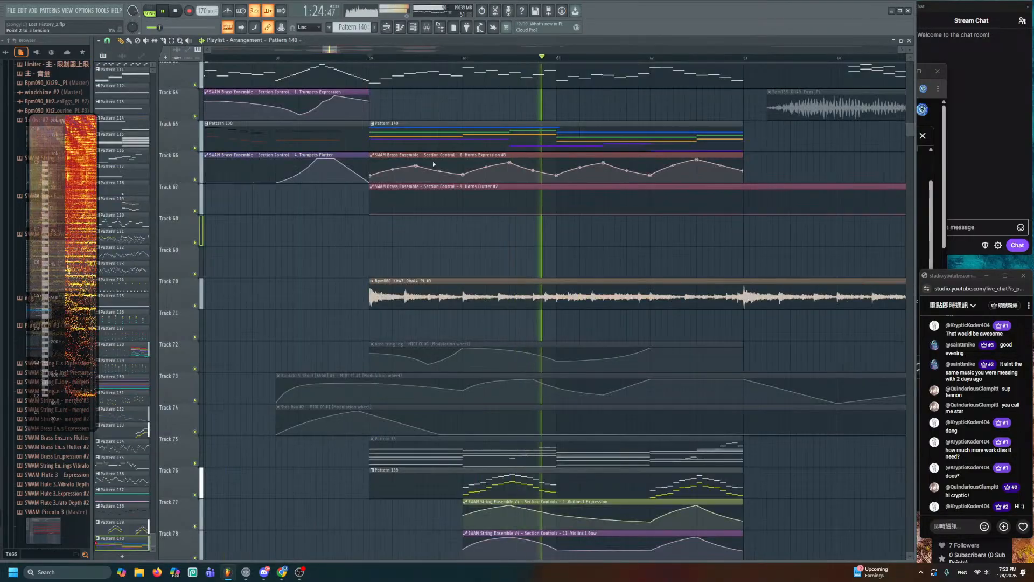
- Relink the Horns Expression #3 clip to the SWAM Brass Ensemble's Ensemble Control Brass Expression
{"action": "left_click", "coordinate": [433, 164]}
{"action": "double_click", "coordinate": [434, 164]}
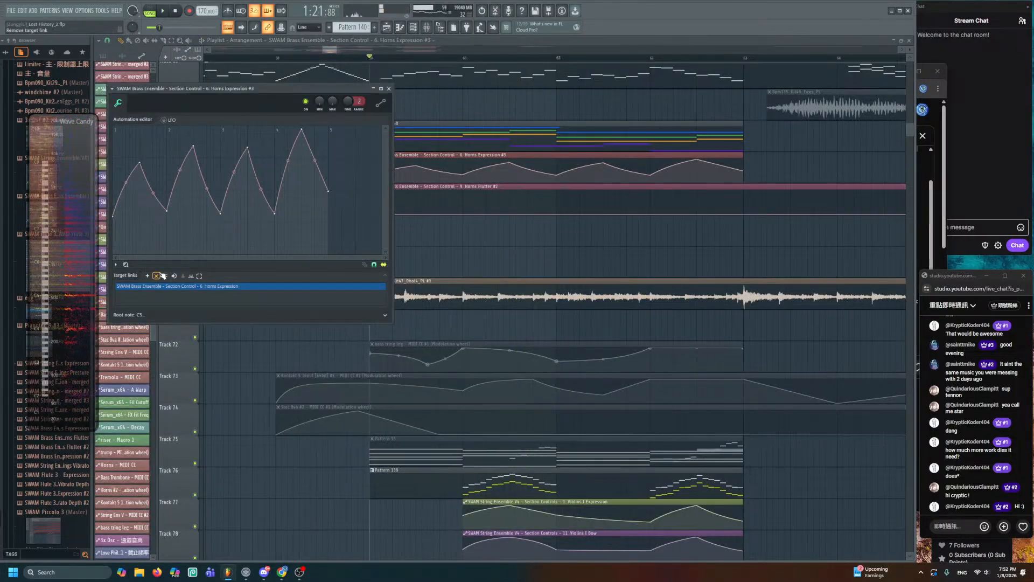
{"action": "left_click", "coordinate": [413, 31]}
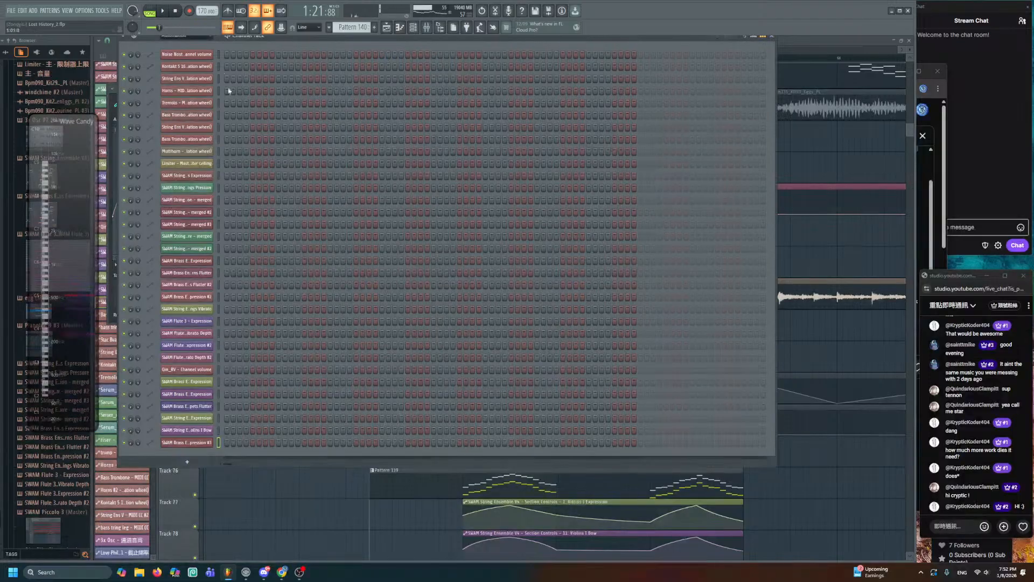
{"action": "scroll", "coordinate": [221, 425], "scroll_direction": "up", "scroll_amount": 10}
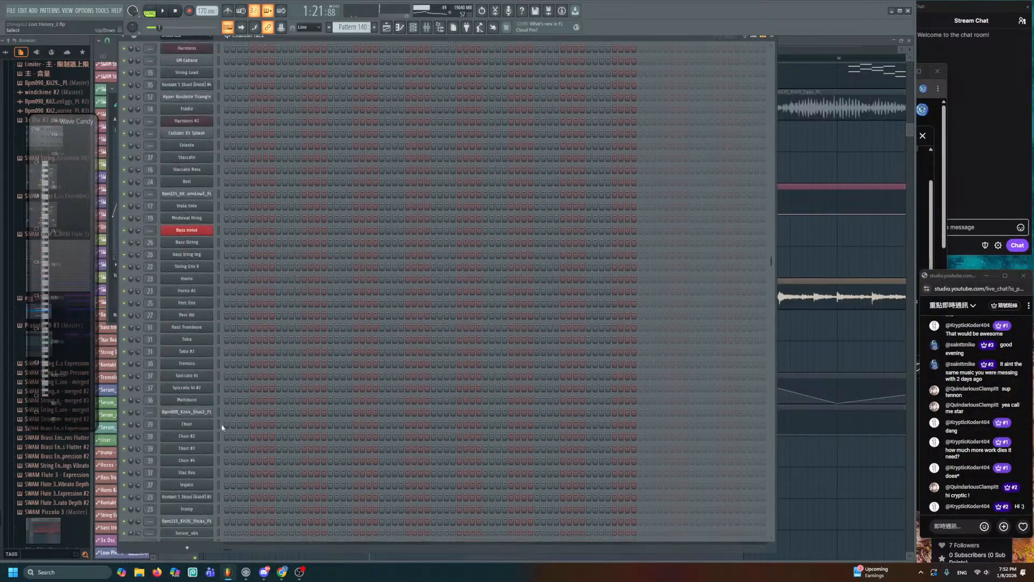
{"action": "left_click", "coordinate": [194, 466]}
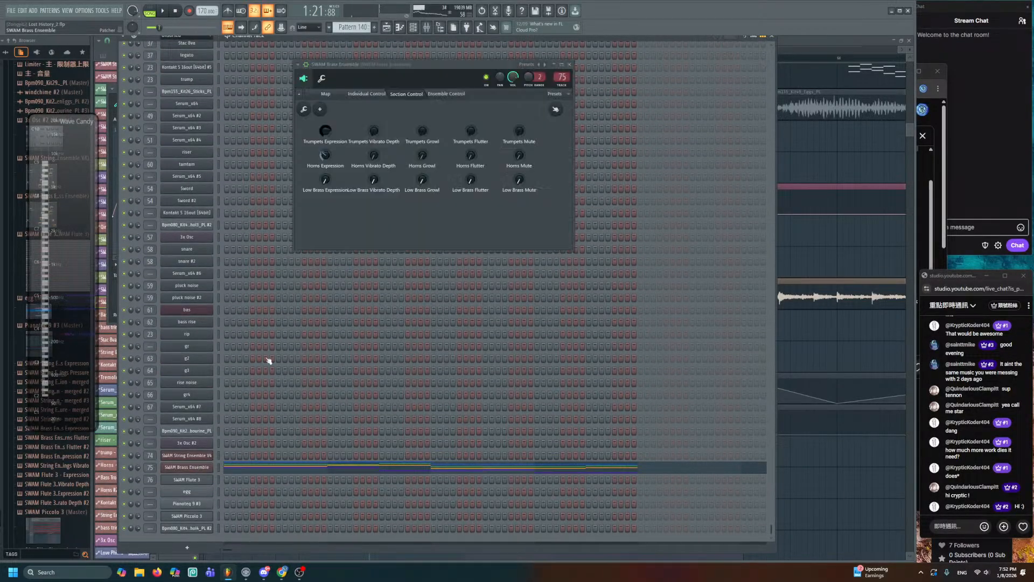
{"action": "left_click", "coordinate": [461, 94]}
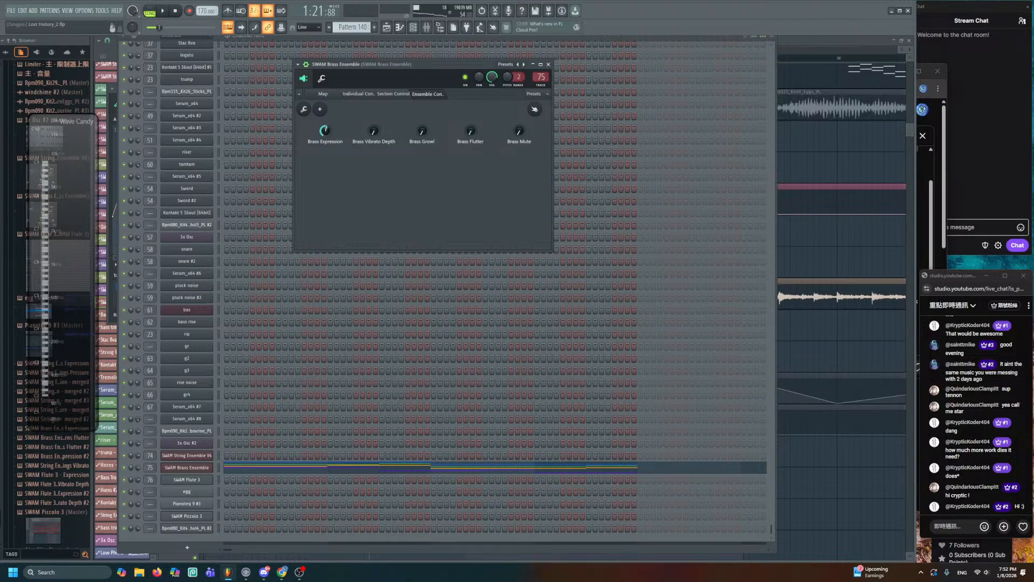
{"action": "left_click", "coordinate": [807, 242]}
{"action": "double_click", "coordinate": [535, 155]}
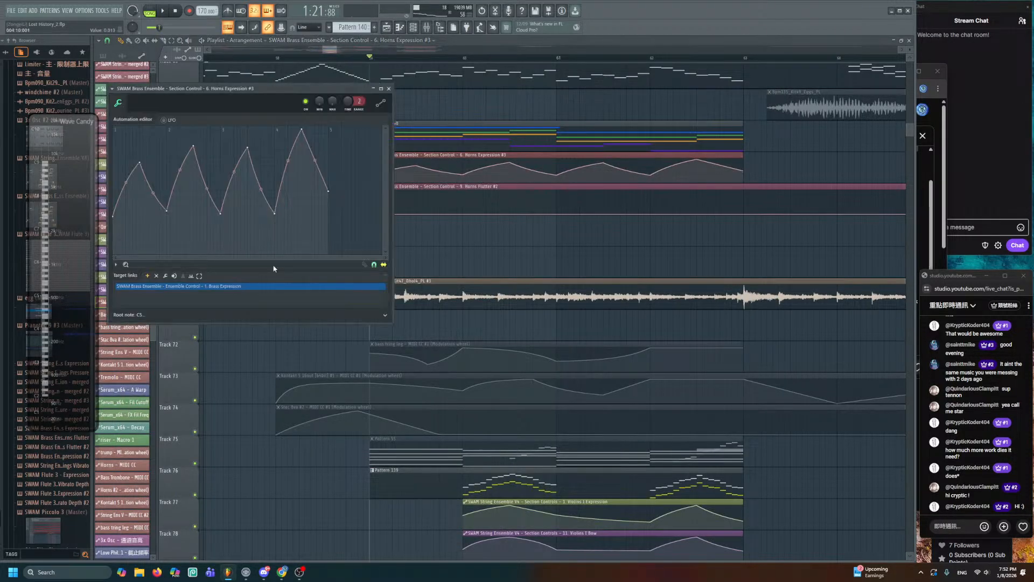
{"action": "key", "text": "Escape"}
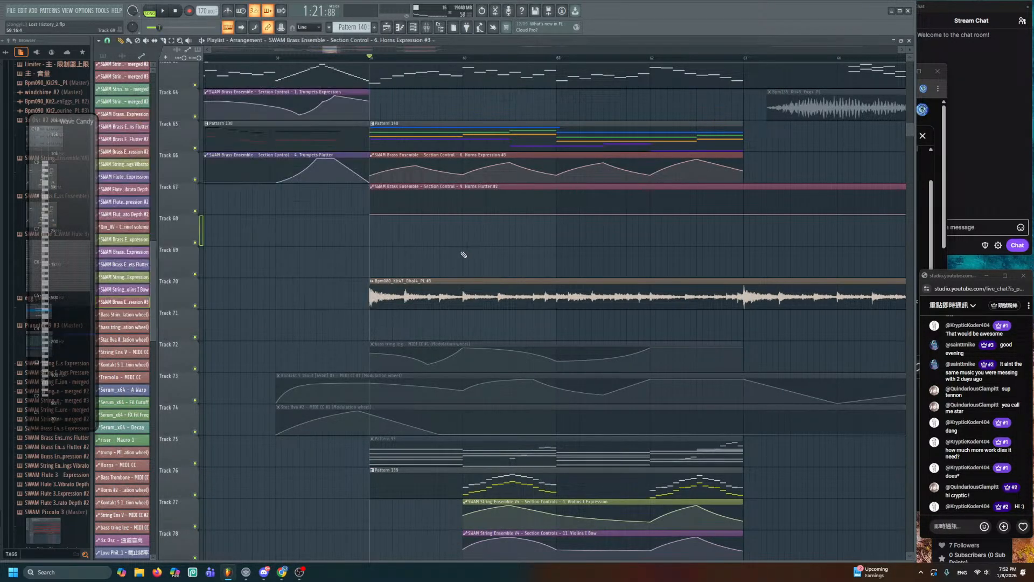
- Start playback and select a group of Pattern 128's teal string notes near bars 11-12
{"action": "scroll", "coordinate": [462, 253], "scroll_direction": "up", "scroll_amount": 2}
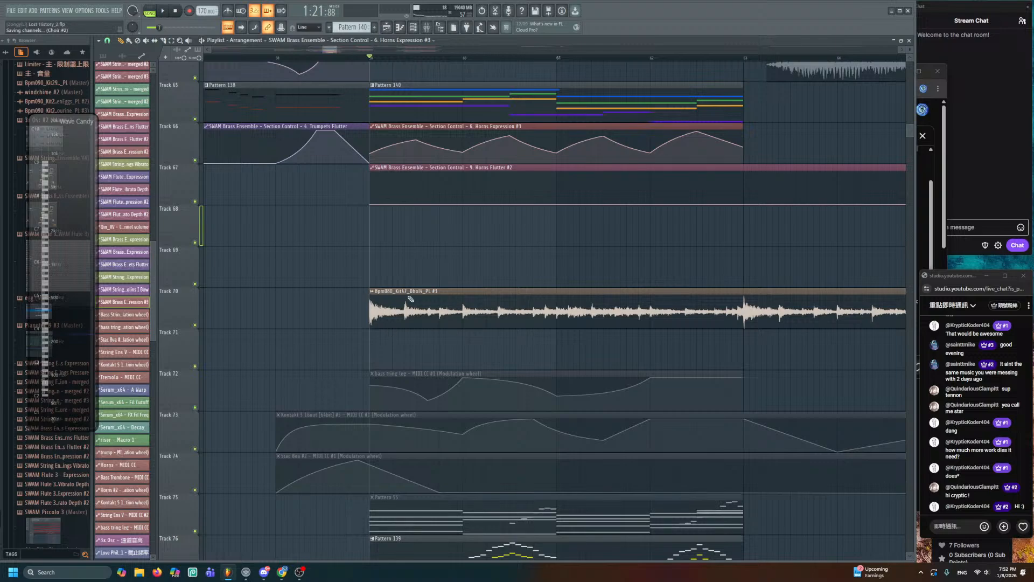
{"action": "scroll", "coordinate": [430, 251], "scroll_direction": "up", "scroll_amount": 2}
{"action": "key", "text": "space"}
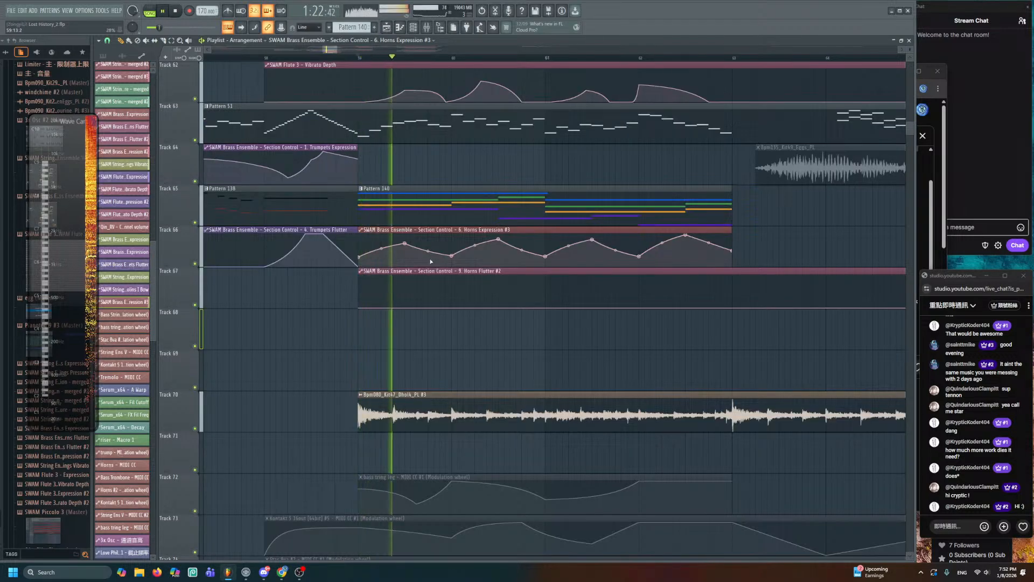
{"action": "scroll", "coordinate": [435, 279], "scroll_direction": "up", "scroll_amount": 8}
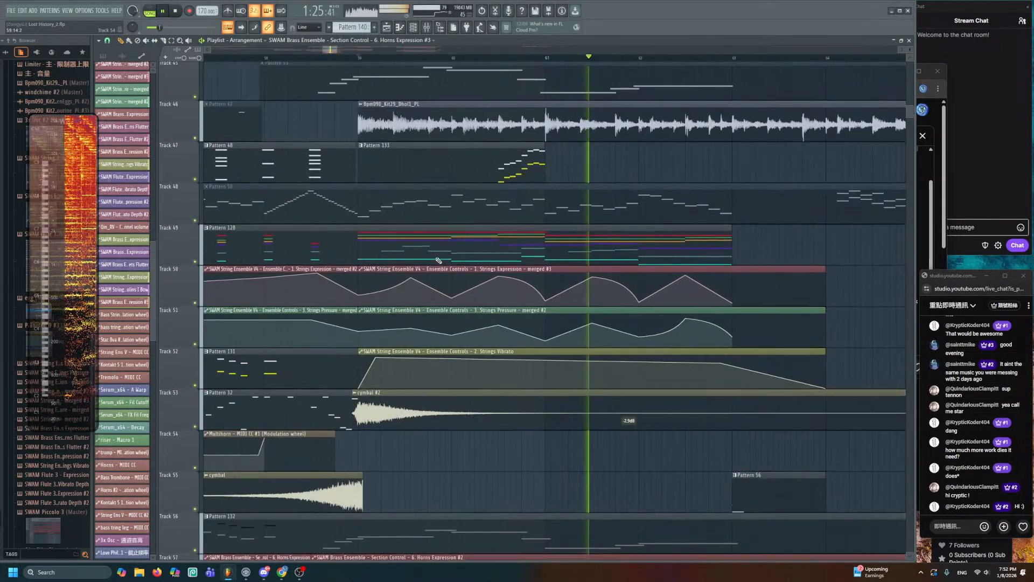
{"action": "scroll", "coordinate": [439, 262], "scroll_direction": "up", "scroll_amount": 1}
{"action": "double_click", "coordinate": [434, 293]}
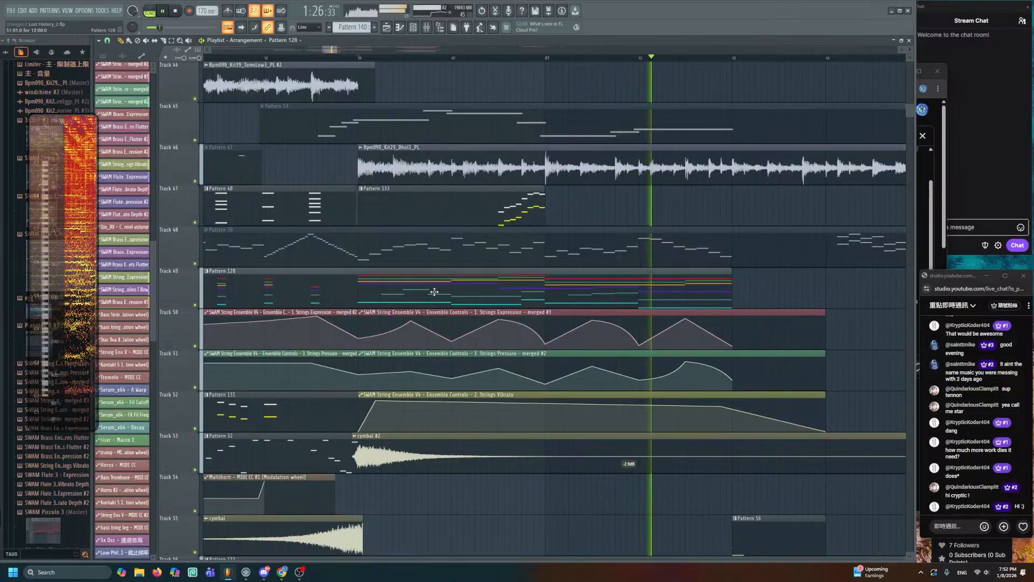
{"action": "scroll", "coordinate": [395, 269], "scroll_direction": "left", "scroll_amount": 2}
{"action": "left_click_drag", "start_coordinate": [301, 160], "coordinate": [547, 199]}
{"action": "left_click", "coordinate": [571, 195], "text": "ctrl+shift"}
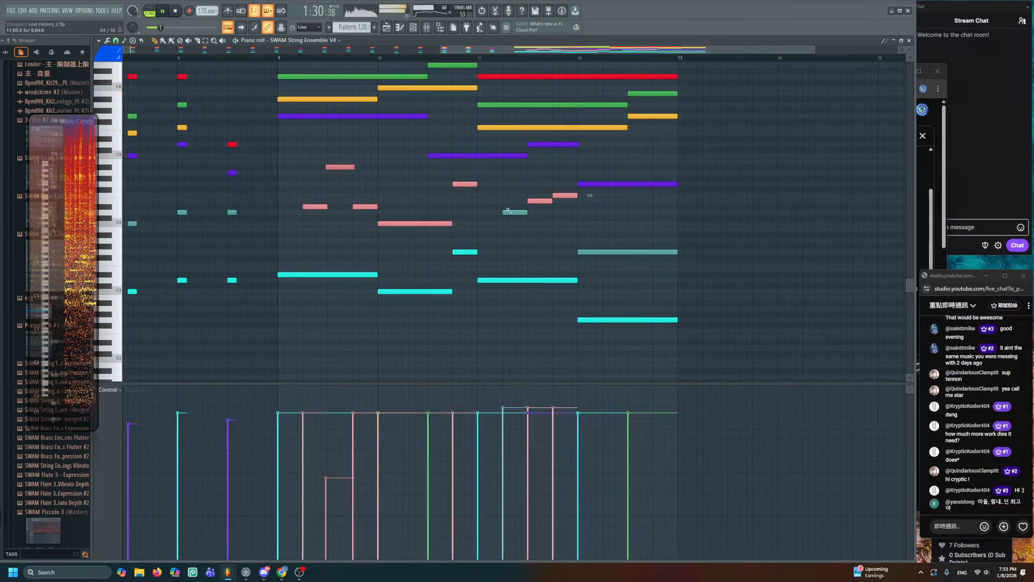
{"action": "left_click", "coordinate": [508, 211], "text": "ctrl+shift"}
{"action": "left_click", "coordinate": [593, 251], "text": "ctrl+shift"}
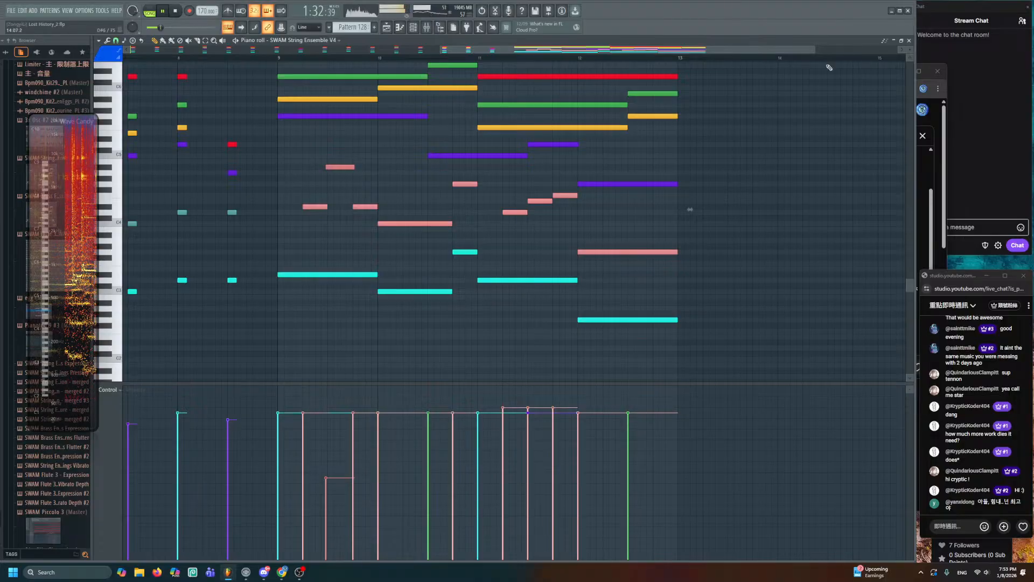
{"action": "left_click", "coordinate": [910, 42]}
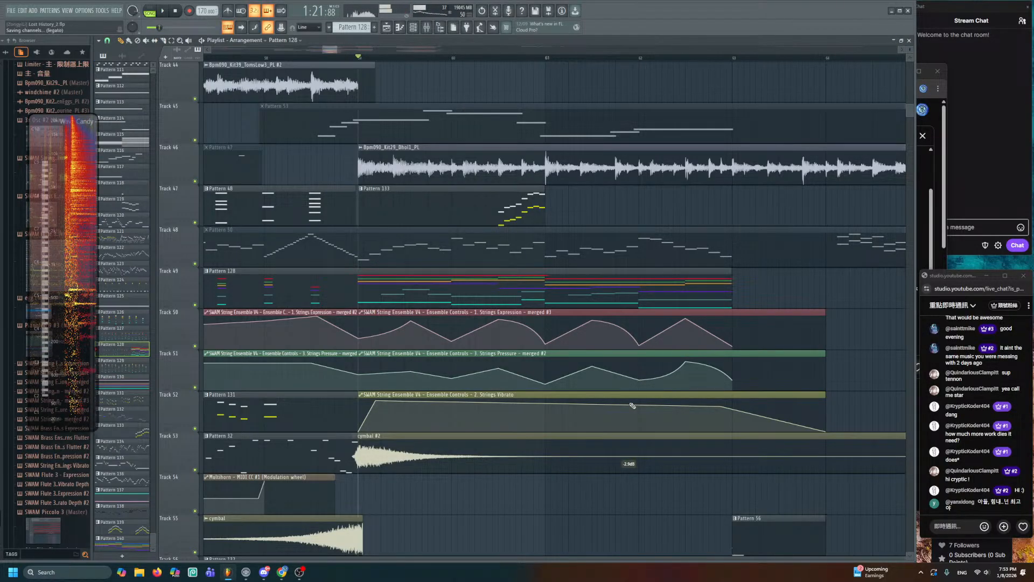
- Open Pattern 140 and look over its notes with a select-all and deselect
{"action": "scroll", "coordinate": [635, 400], "scroll_direction": "down", "scroll_amount": 8}
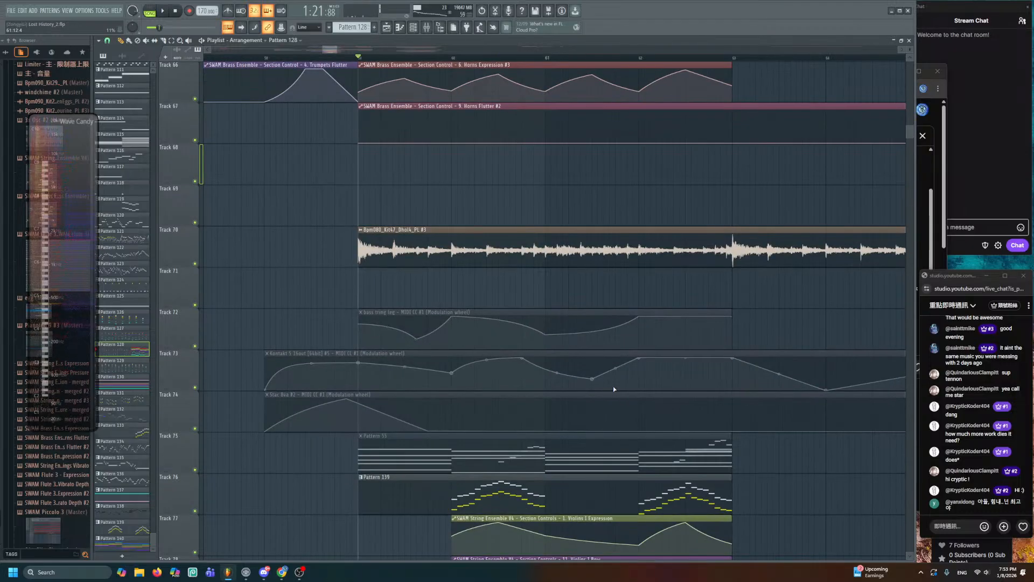
{"action": "scroll", "coordinate": [491, 294], "scroll_direction": "down", "scroll_amount": 4}
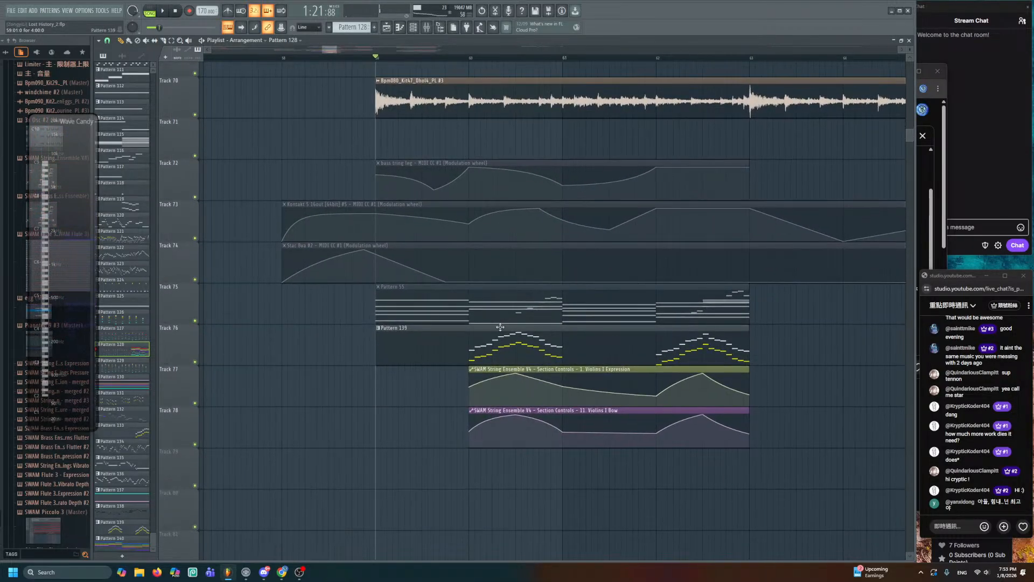
{"action": "scroll", "coordinate": [435, 291], "scroll_direction": "up", "scroll_amount": 6}
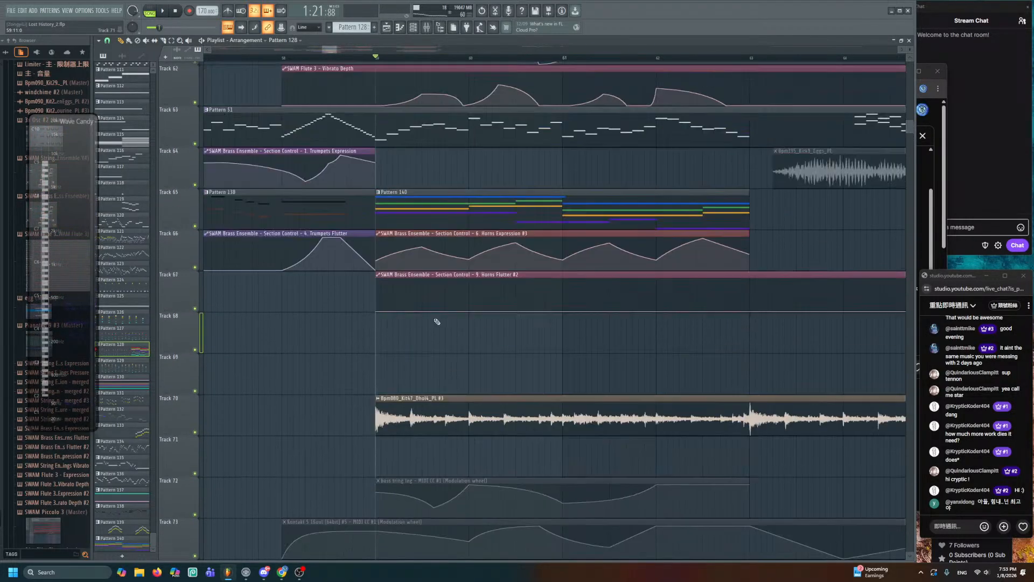
{"action": "double_click", "coordinate": [436, 261]}
{"action": "scroll", "coordinate": [428, 270], "scroll_direction": "down", "scroll_amount": 1}
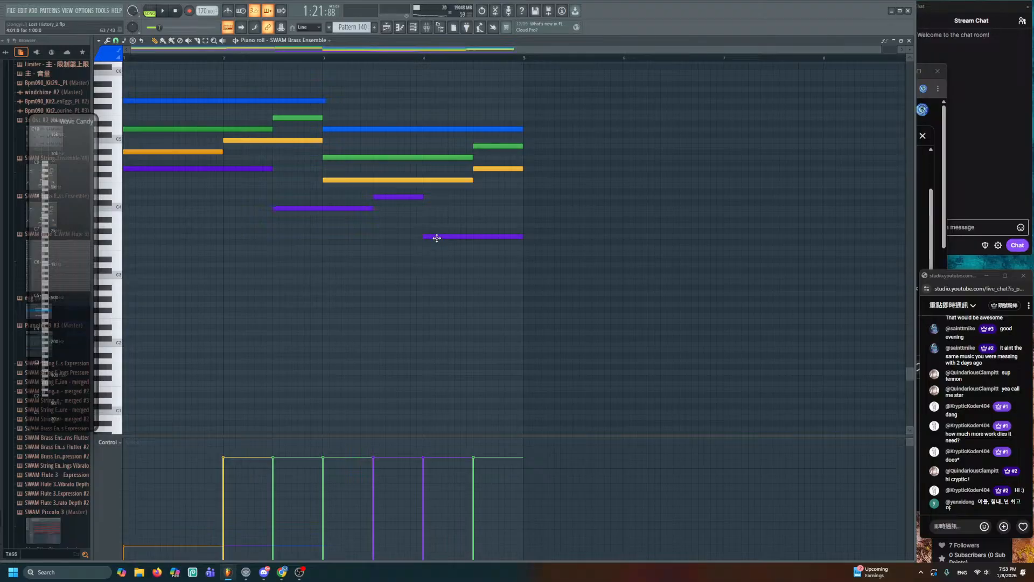
{"action": "key", "text": "ctrl+a"}
{"action": "left_click", "coordinate": [175, 163]}
{"action": "left_click", "coordinate": [399, 30]}
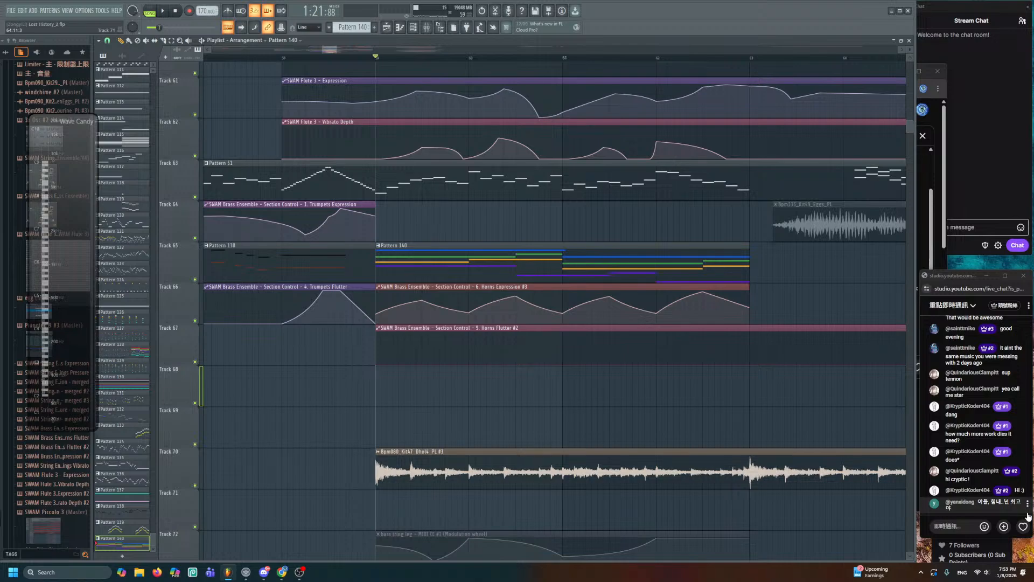
- Briefly reopen Pattern 128's string notes, then open Pattern 140's brass notes for editing
{"action": "scroll", "coordinate": [607, 457], "scroll_direction": "up", "scroll_amount": 8}
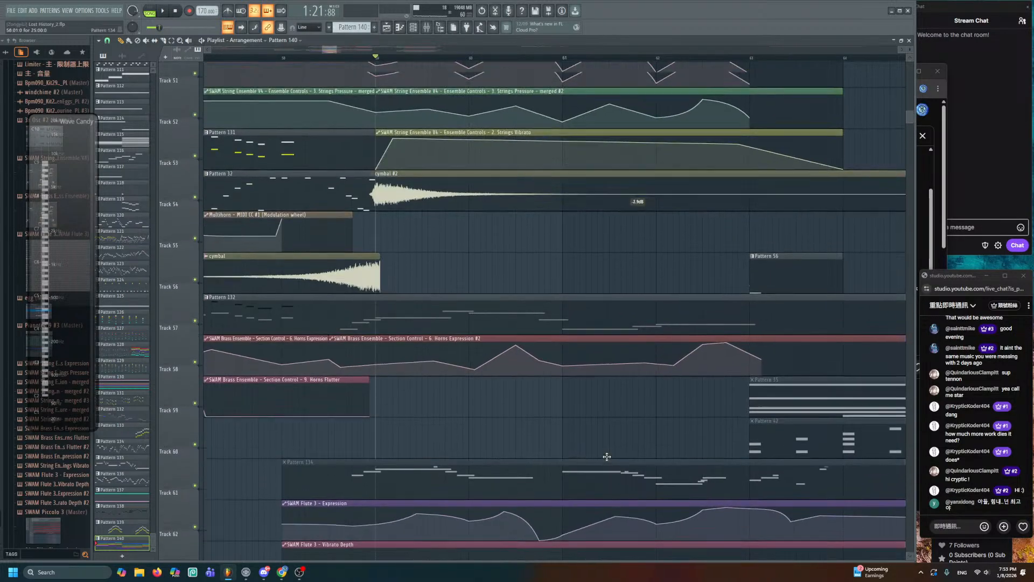
{"action": "scroll", "coordinate": [607, 457], "scroll_direction": "down", "scroll_amount": 3}
{"action": "scroll", "coordinate": [523, 423], "scroll_direction": "up", "scroll_amount": 3}
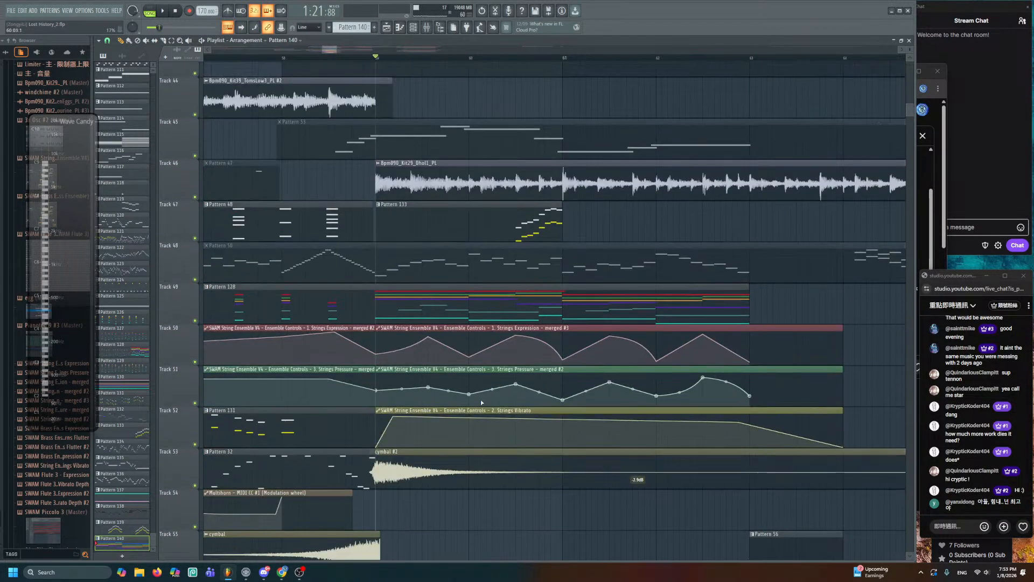
{"action": "double_click", "coordinate": [466, 303]}
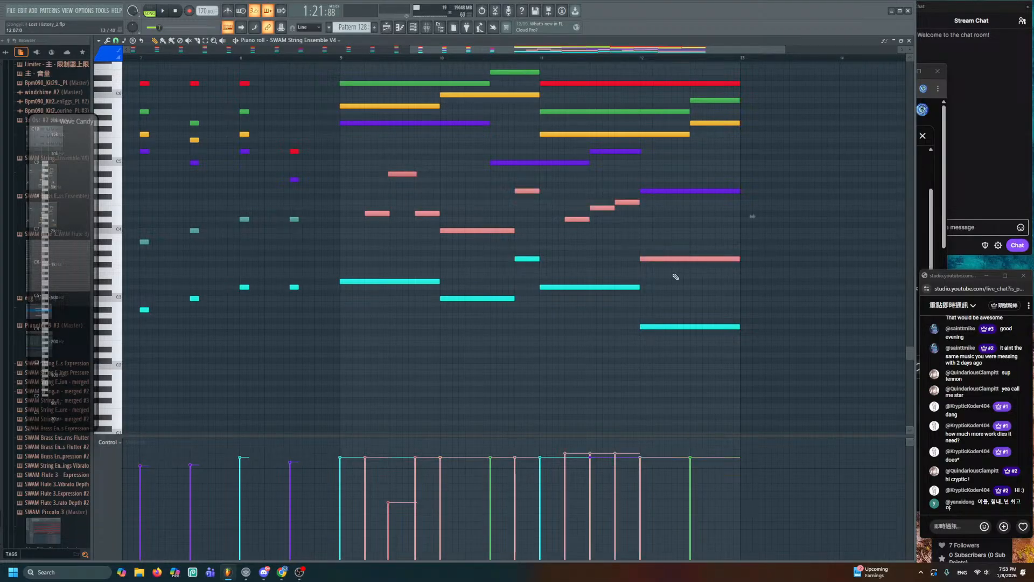
{"action": "left_click", "coordinate": [391, 28]}
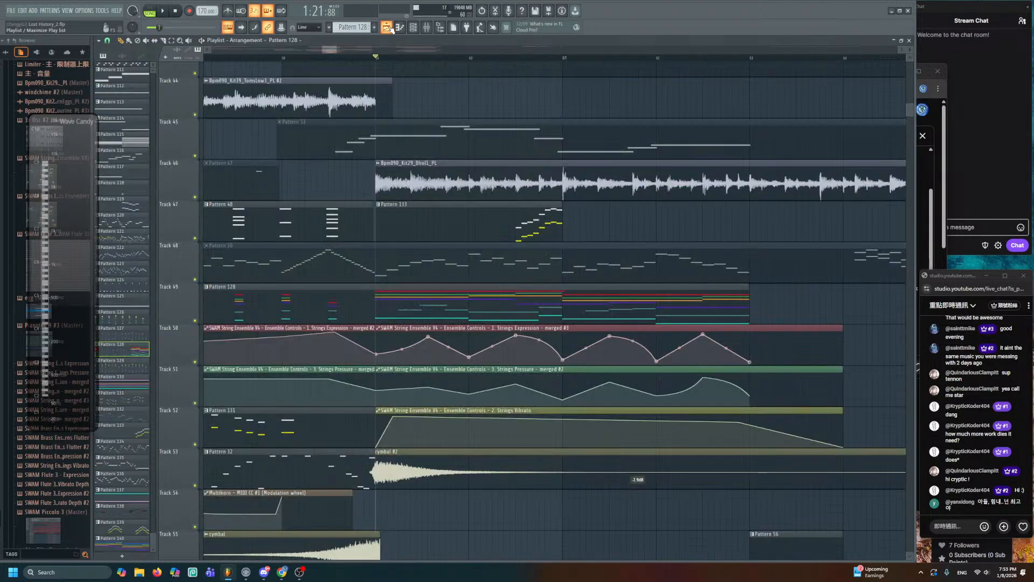
{"action": "scroll", "coordinate": [442, 310], "scroll_direction": "down", "scroll_amount": 10}
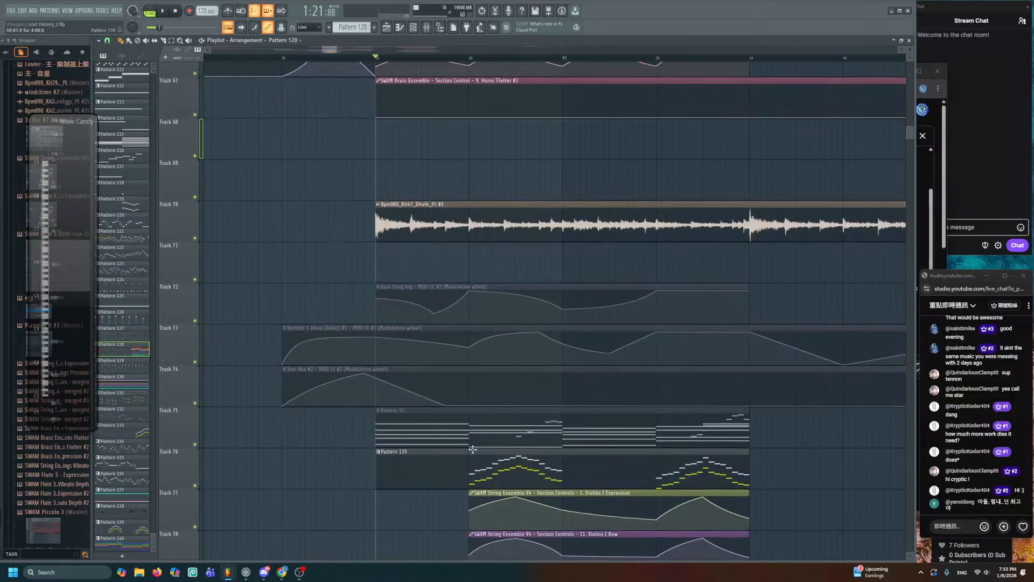
{"action": "scroll", "coordinate": [459, 371], "scroll_direction": "up", "scroll_amount": 5}
{"action": "double_click", "coordinate": [436, 271]}
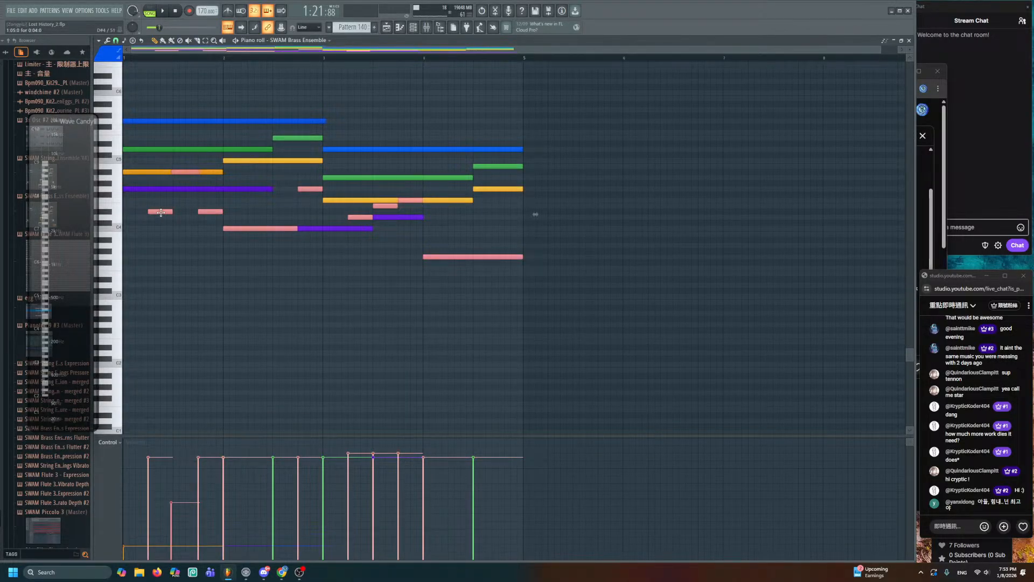
- Drop the selected pink brass notes one octave and recolour them cyan
{"action": "key", "text": "ctrl+Down"}
{"action": "left_click", "coordinate": [107, 63]}
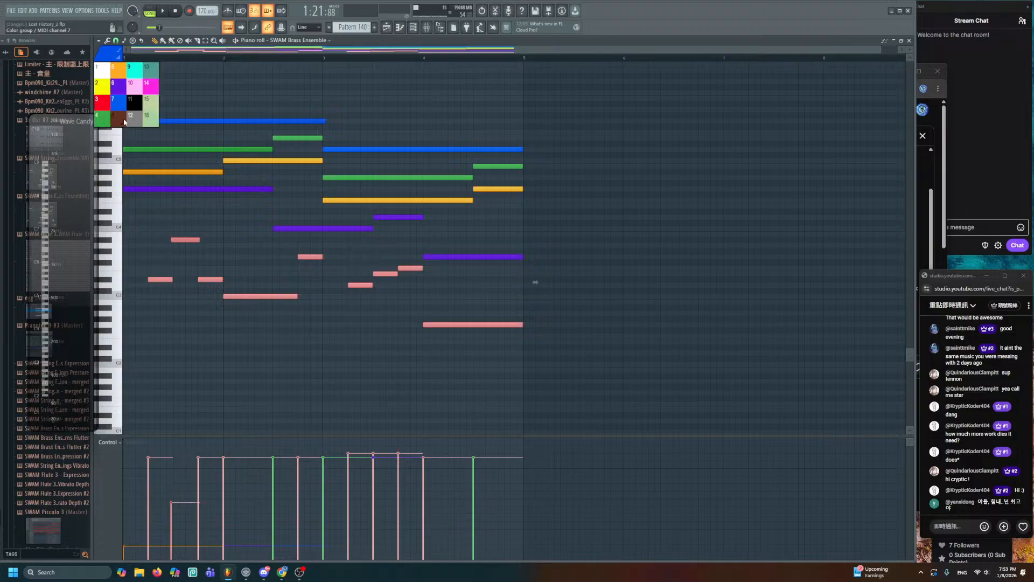
{"action": "left_click", "coordinate": [136, 70]}
{"action": "scroll", "coordinate": [263, 235], "scroll_direction": "up", "scroll_amount": 2}
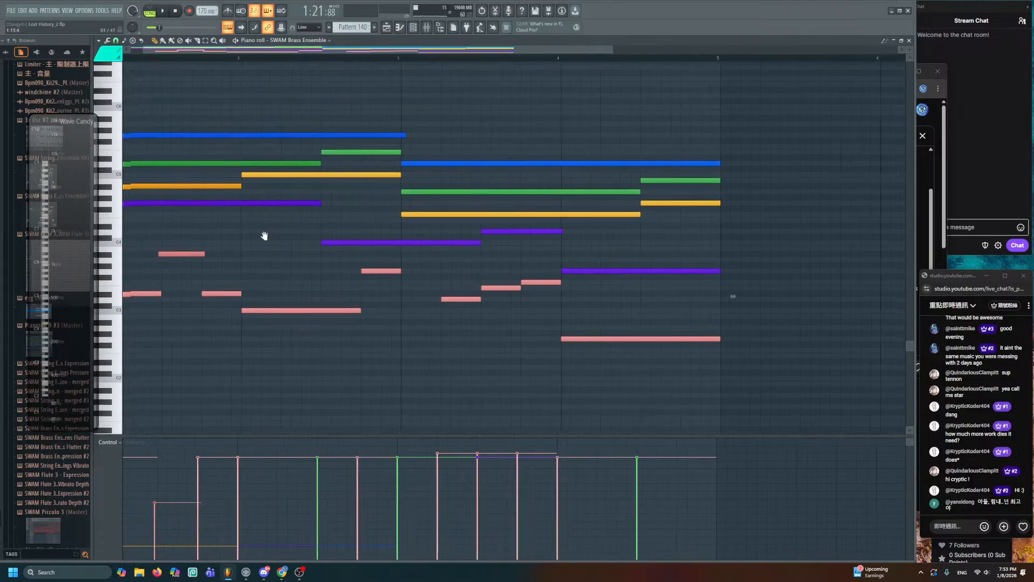
{"action": "scroll", "coordinate": [291, 243], "scroll_direction": "down", "scroll_amount": 1}
{"action": "right_click", "coordinate": [310, 245]}
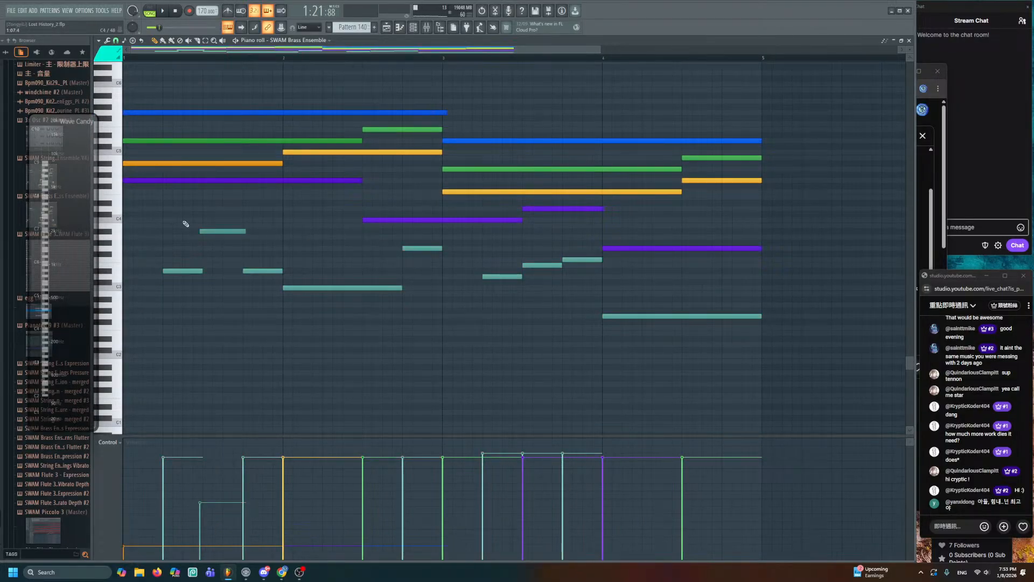
- Check the low and teal note groups and lower the first cyan note's velocity
{"action": "left_click_drag", "start_coordinate": [162, 213], "coordinate": [326, 274]}
{"action": "left_click_drag", "start_coordinate": [364, 233], "coordinate": [642, 334]}
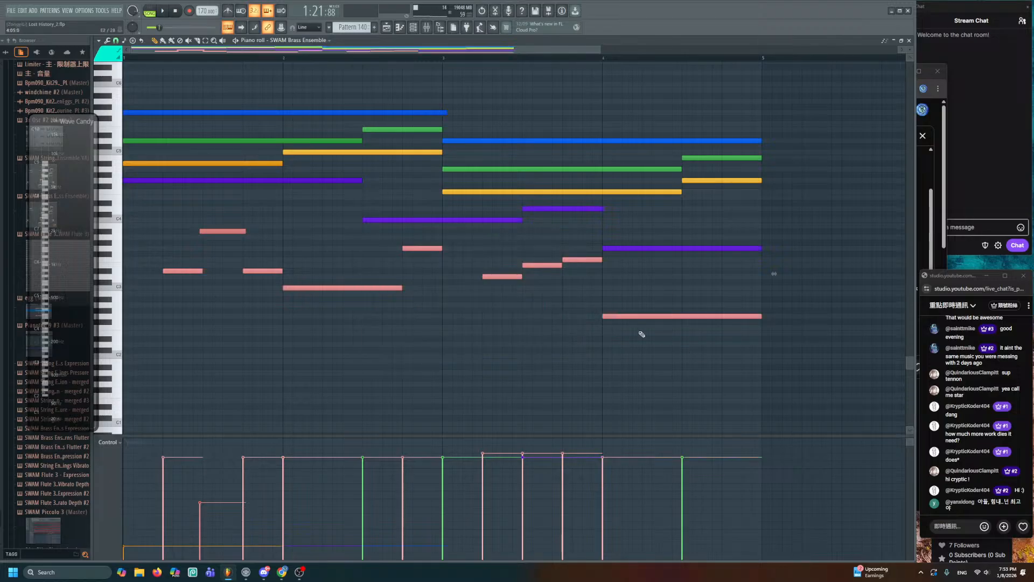
{"action": "right_click", "coordinate": [608, 327]}
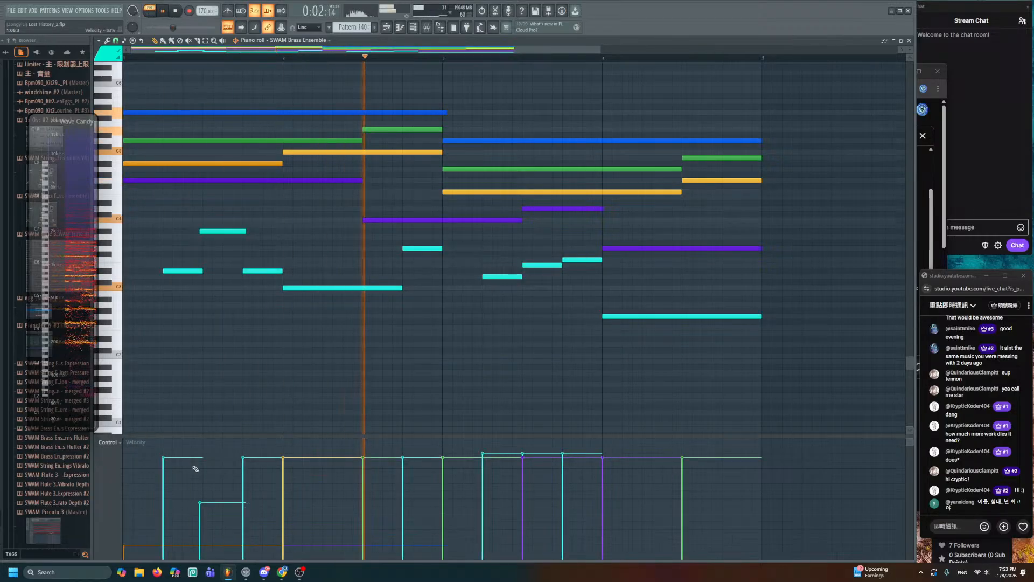
{"action": "left_click", "coordinate": [163, 512]}
- Lower the velocity of a later cyan note, then play the arrangement from Pattern 140
{"action": "left_click", "coordinate": [386, 27]}
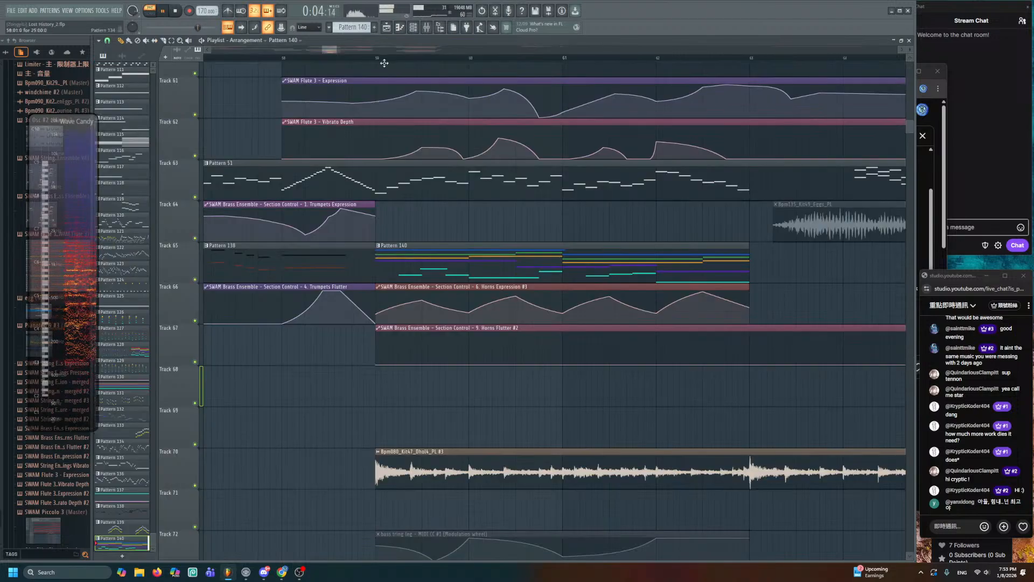
{"action": "double_click", "coordinate": [509, 263]}
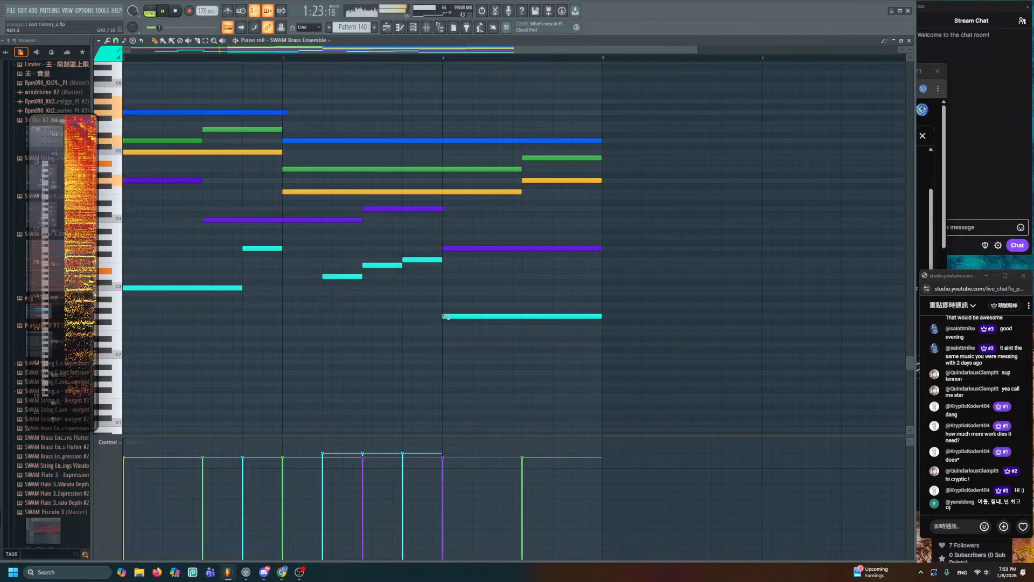
{"action": "left_click_drag", "start_coordinate": [287, 278], "coordinate": [388, 249]}
{"action": "left_click", "coordinate": [431, 248], "text": "ctrl"}
{"action": "left_click", "coordinate": [423, 473]}
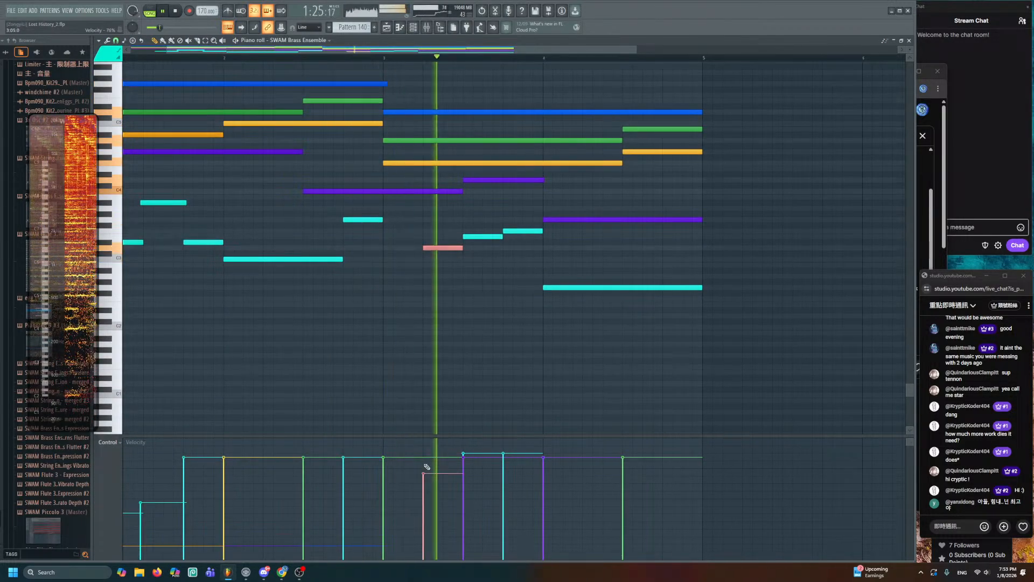
{"action": "left_click", "coordinate": [448, 338], "text": "ctrl"}
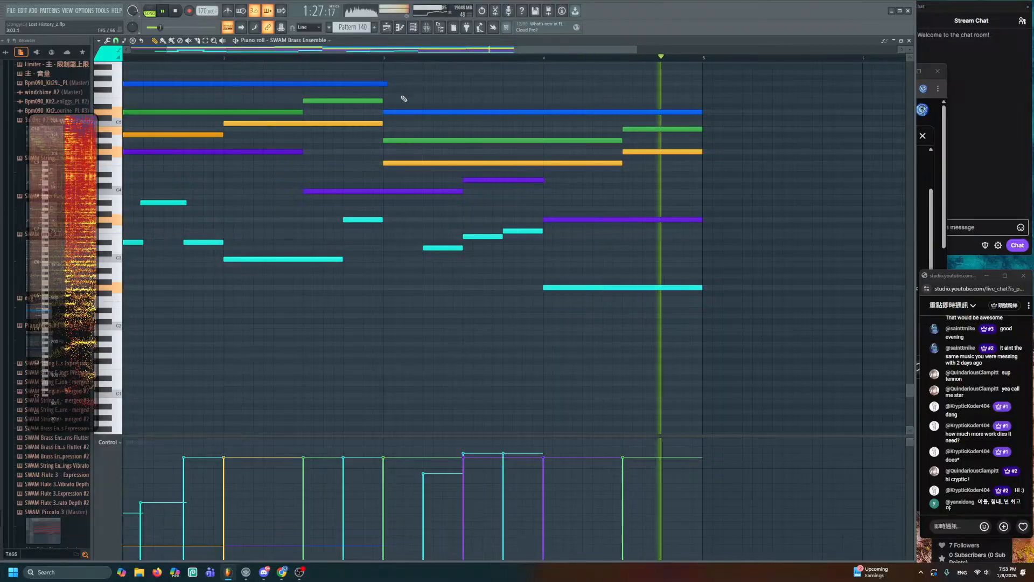
{"action": "left_click_drag", "start_coordinate": [403, 189], "coordinate": [462, 176]}
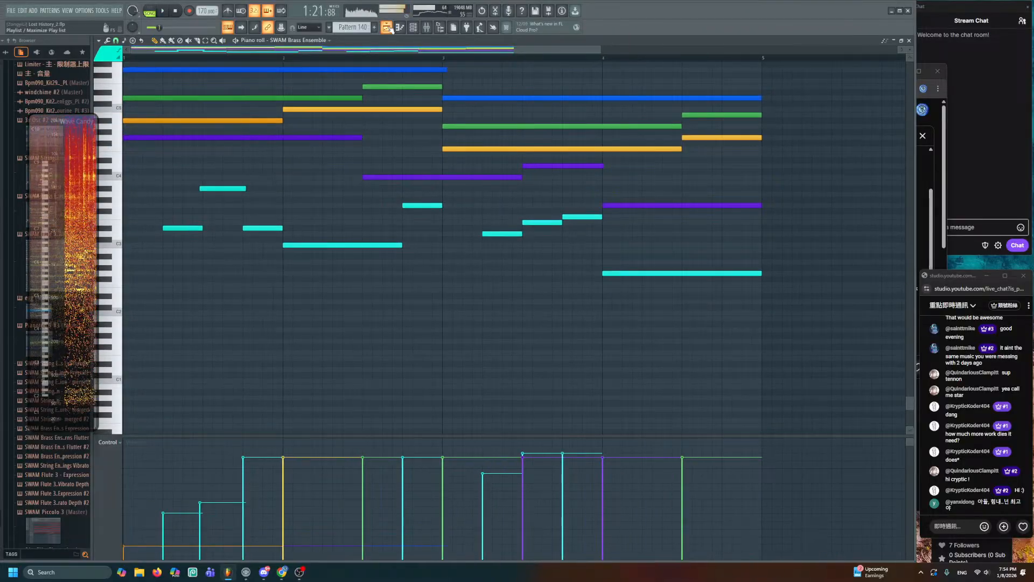
{"action": "left_click", "coordinate": [389, 27]}
{"action": "key", "text": "space"}
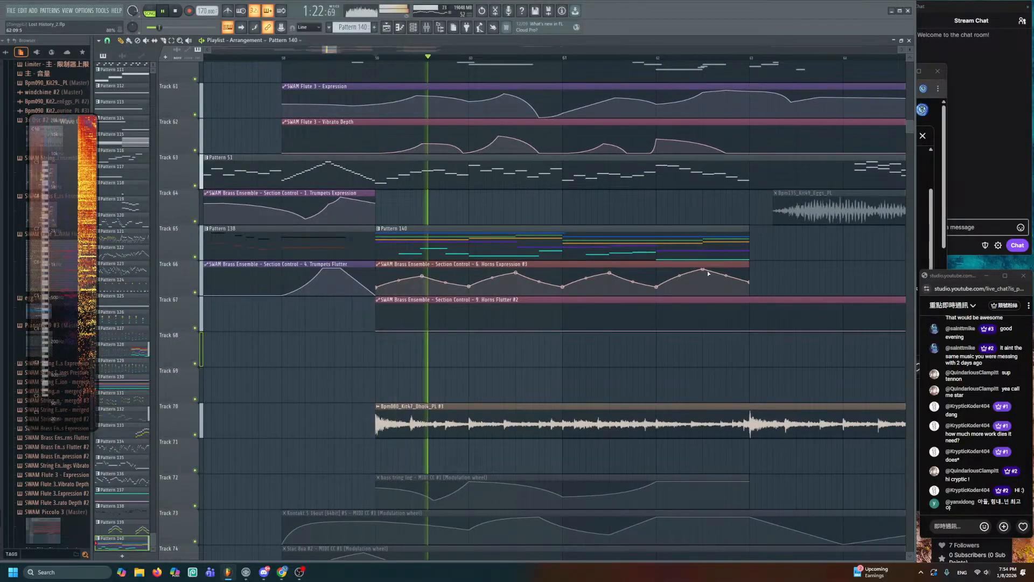
- Add a point to the Horns Expression #3 curve and raise its last point to 100%
{"action": "left_click_drag", "start_coordinate": [704, 270], "coordinate": [686, 274]}
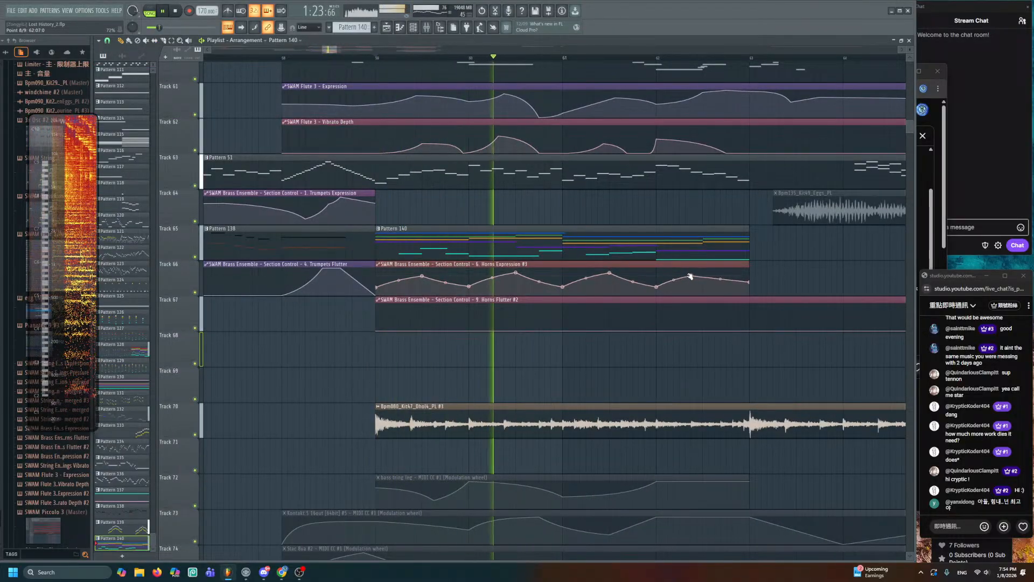
{"action": "right_click", "coordinate": [714, 288]}
{"action": "left_click_drag", "start_coordinate": [750, 282], "coordinate": [750, 267]}
{"action": "key", "text": "space"}
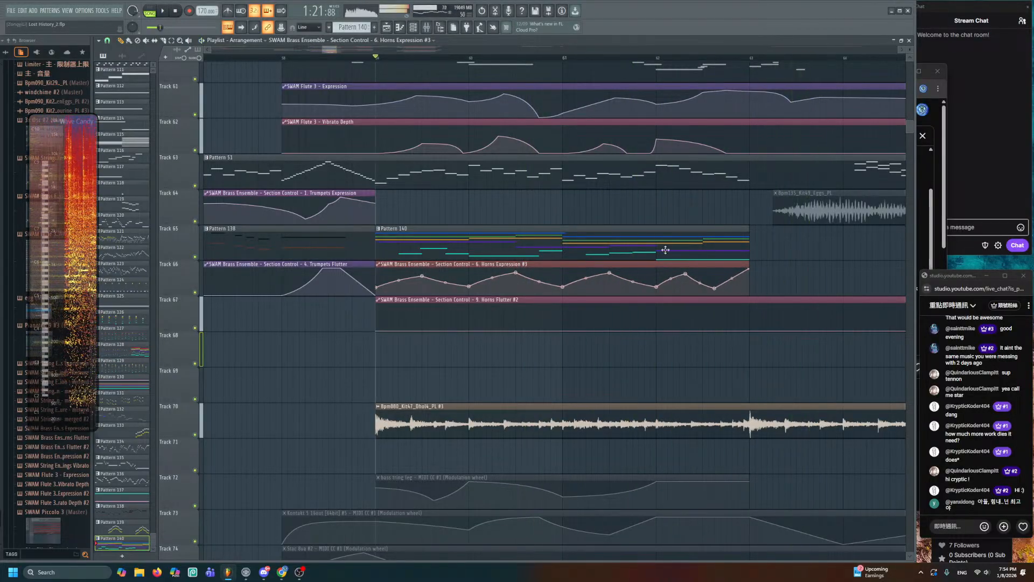
{"action": "key", "text": "space"}
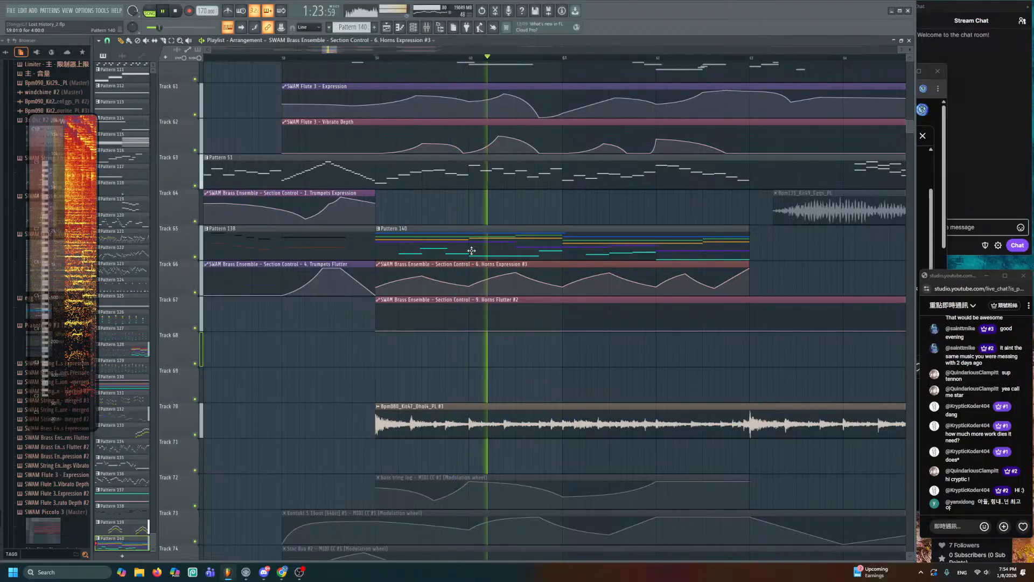
- Audition Pattern 140's brass notes during playback and pan to the higher tracks
{"action": "double_click", "coordinate": [471, 251]}
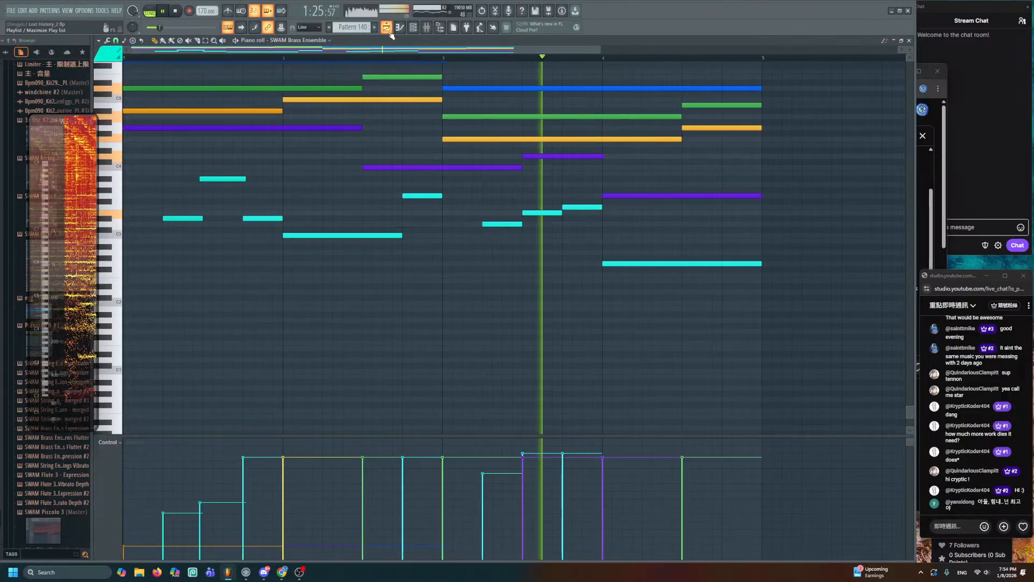
{"action": "scroll", "coordinate": [415, 149], "scroll_direction": "up", "scroll_amount": 3}
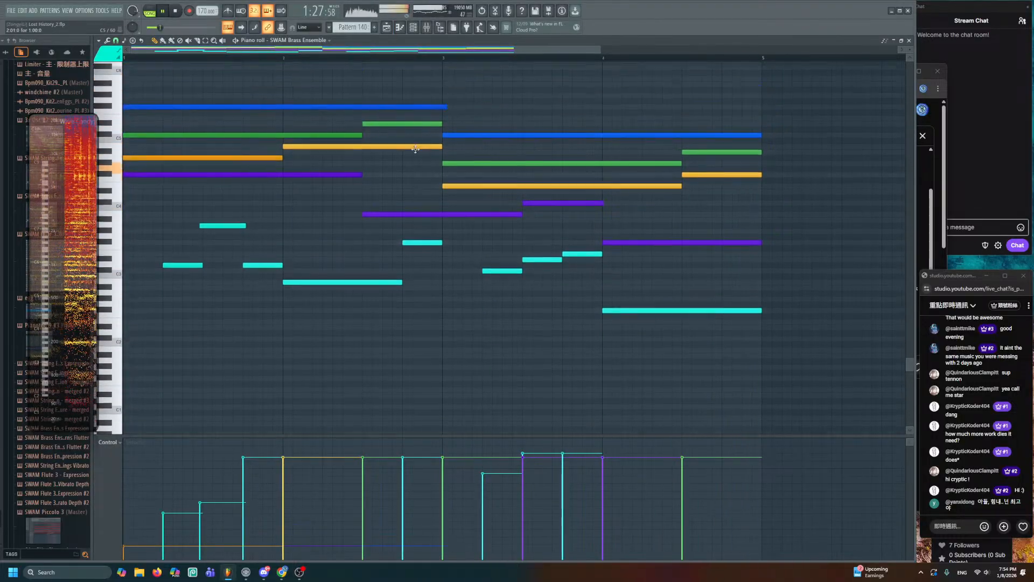
{"action": "left_click", "coordinate": [386, 28]}
{"action": "left_click_drag", "start_coordinate": [713, 229], "coordinate": [616, 300]}
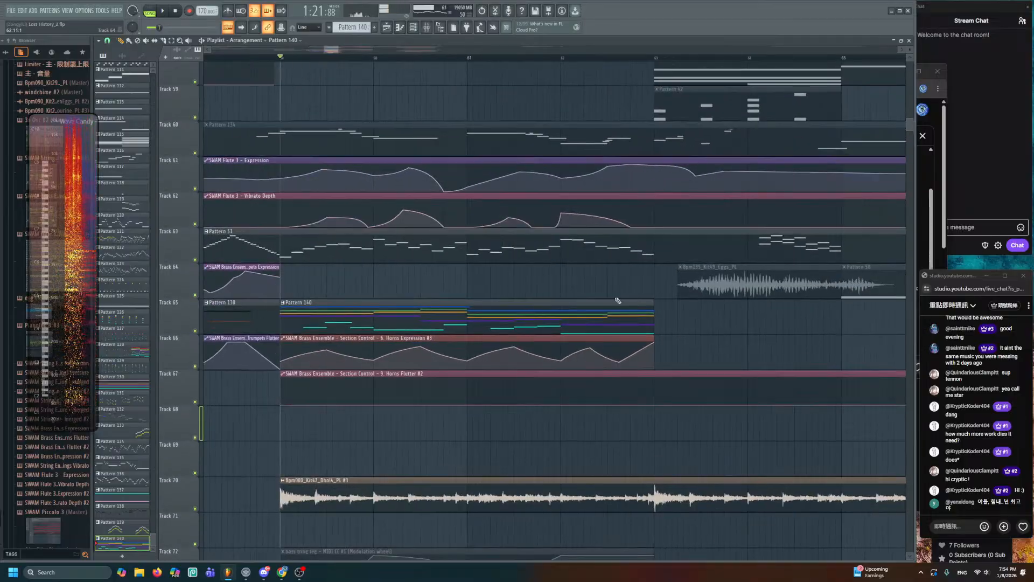
- Add a rising end point to the track 51 Strings Pressure curve and audition it
{"action": "key", "text": "space"}
{"action": "left_click_drag", "start_coordinate": [584, 81], "coordinate": [579, 184]}
{"action": "left_click_drag", "start_coordinate": [551, 73], "coordinate": [541, 291]}
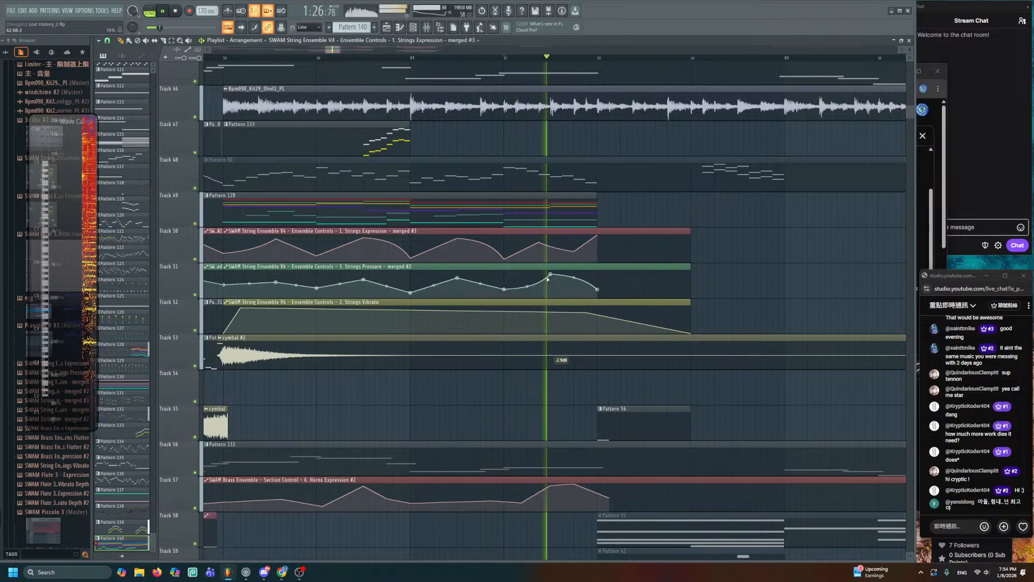
{"action": "key", "text": "space"}
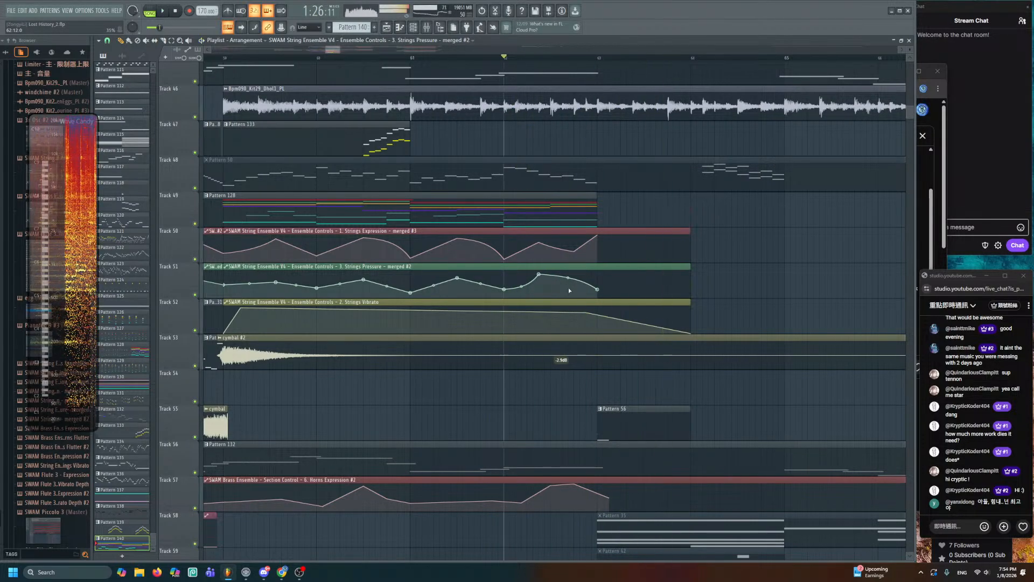
{"action": "left_click", "coordinate": [567, 287]}
{"action": "key", "text": "space"}
{"action": "key", "text": "space"}
{"action": "key", "text": "space"}
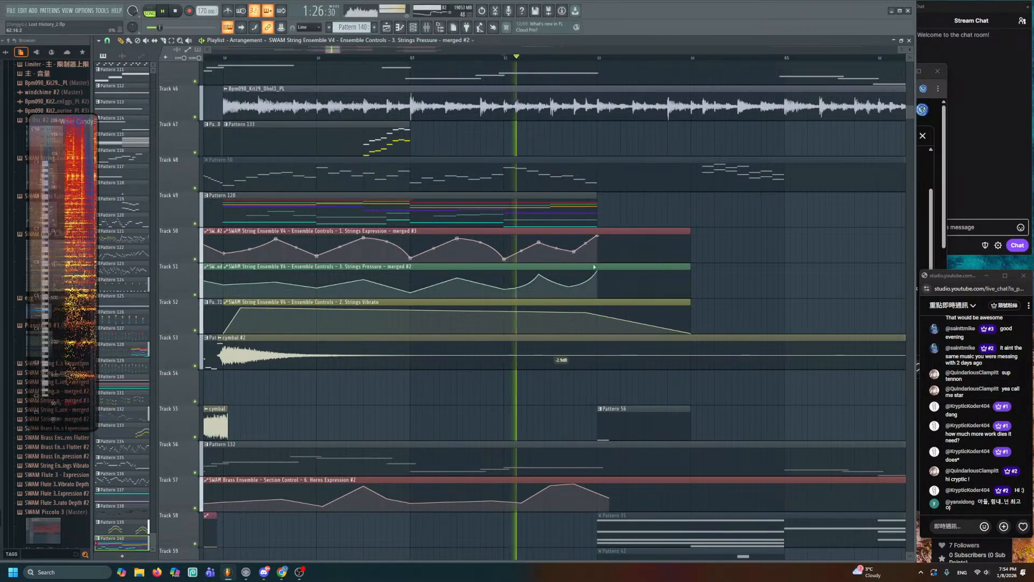
{"action": "scroll", "coordinate": [587, 324], "scroll_direction": "down", "scroll_amount": 8}
{"action": "key", "text": "space"}
- Add a point to track 77's Violins I Expression curve and raise its end to the top
{"action": "scroll", "coordinate": [582, 339], "scroll_direction": "down", "scroll_amount": 1}
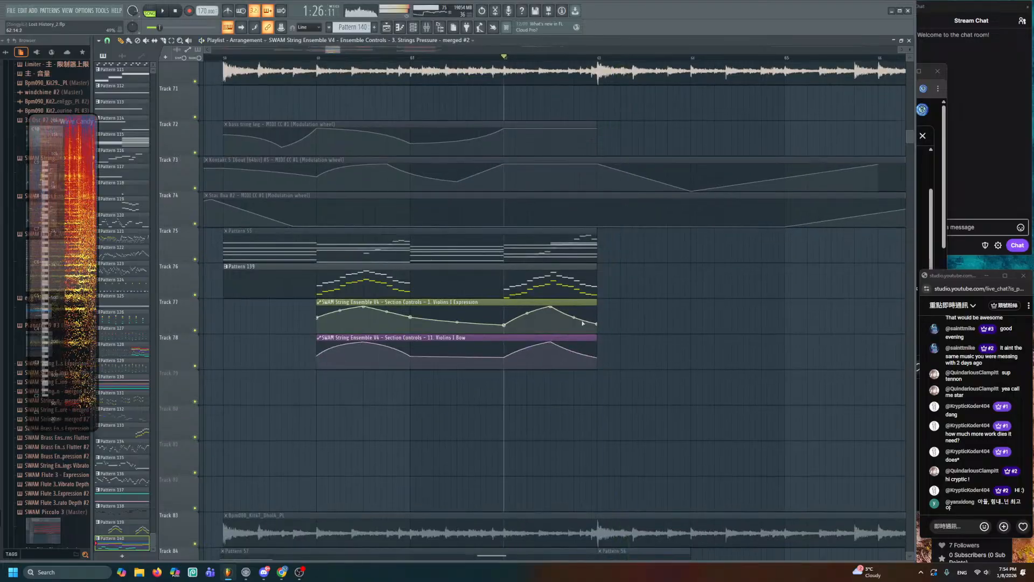
{"action": "right_click", "coordinate": [591, 322]}
{"action": "left_click_drag", "start_coordinate": [596, 324], "coordinate": [599, 301]}
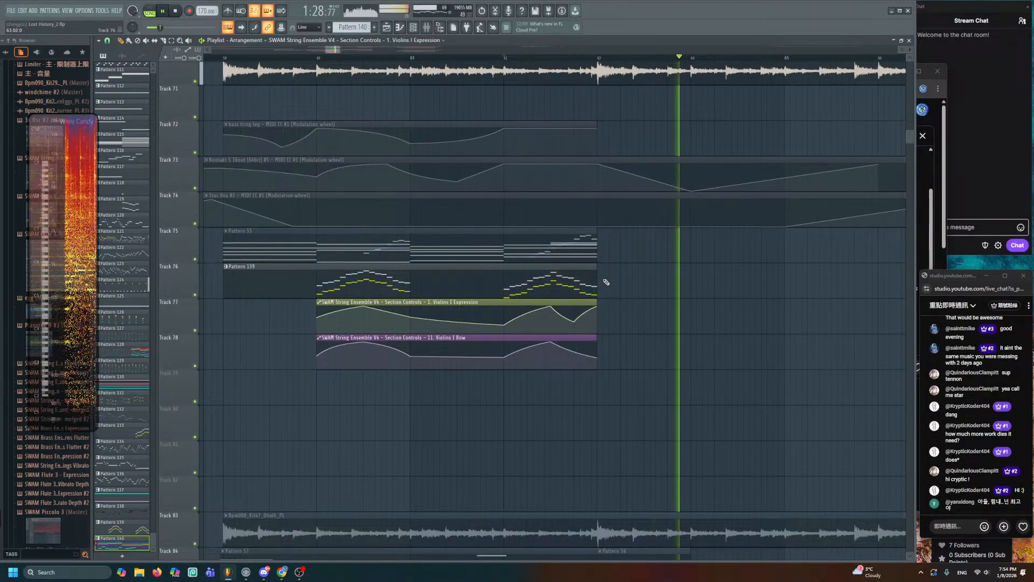
{"action": "scroll", "coordinate": [498, 262], "scroll_direction": "down", "scroll_amount": 2}
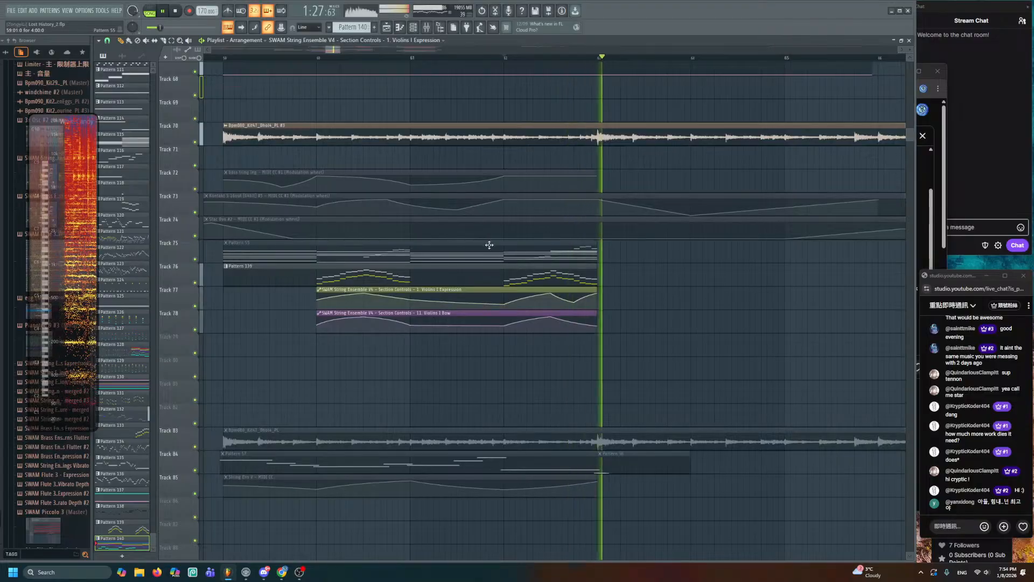
{"action": "left_click_drag", "start_coordinate": [515, 292], "coordinate": [594, 440]}
{"action": "scroll", "coordinate": [439, 228], "scroll_direction": "down", "scroll_amount": 3}
{"action": "scroll", "coordinate": [438, 228], "scroll_direction": "down", "scroll_amount": 4}
{"action": "scroll", "coordinate": [439, 228], "scroll_direction": "up", "scroll_amount": 2}
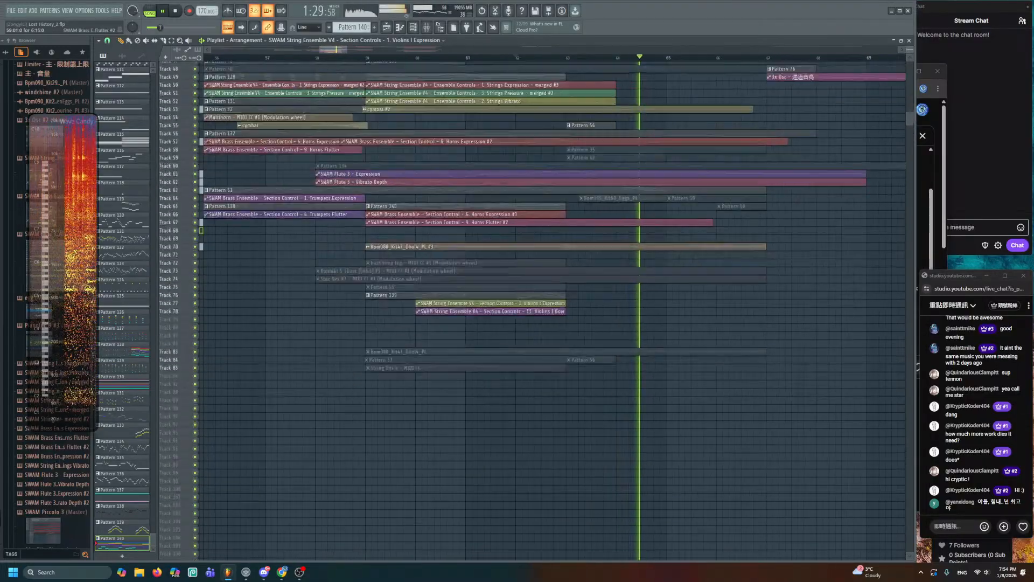
{"action": "key", "text": "space"}
{"action": "scroll", "coordinate": [437, 222], "scroll_direction": "up", "scroll_amount": 1}
{"action": "key", "text": "ctrl+s"}
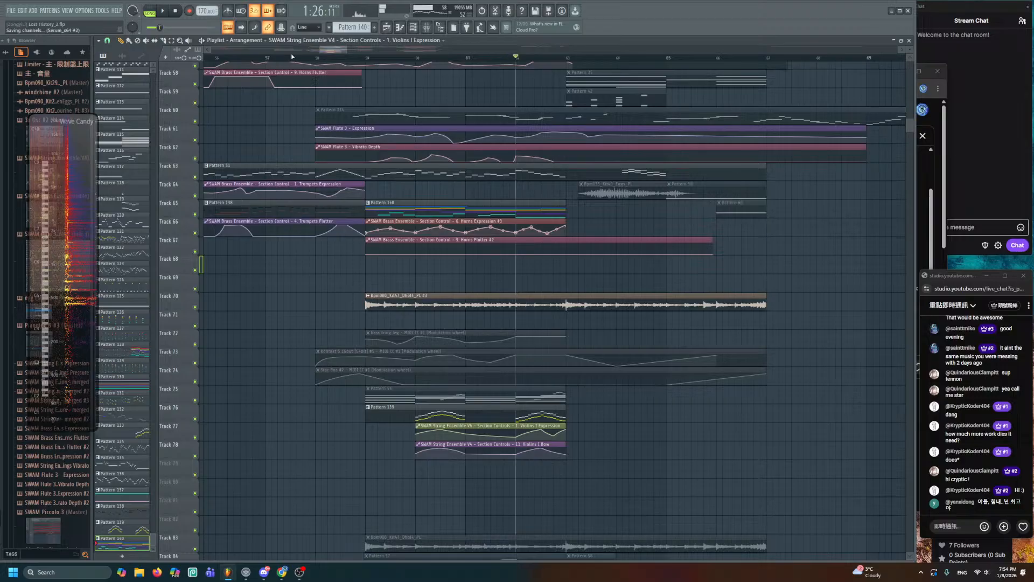
{"action": "scroll", "coordinate": [341, 62], "scroll_direction": "up", "scroll_amount": 4}
{"action": "scroll", "coordinate": [341, 62], "scroll_direction": "left", "scroll_amount": 3}
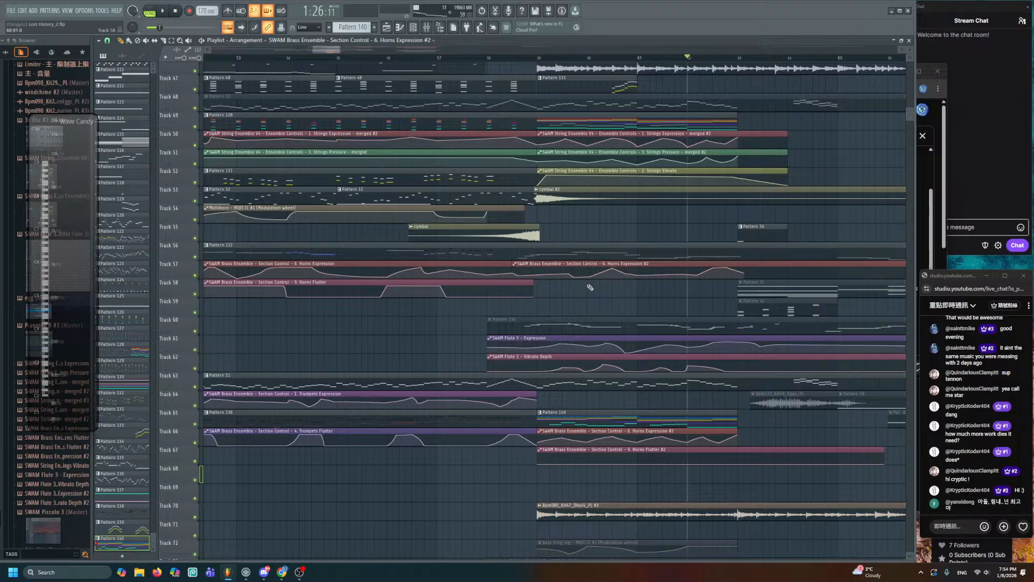
{"action": "scroll", "coordinate": [590, 287], "scroll_direction": "up", "scroll_amount": 3}
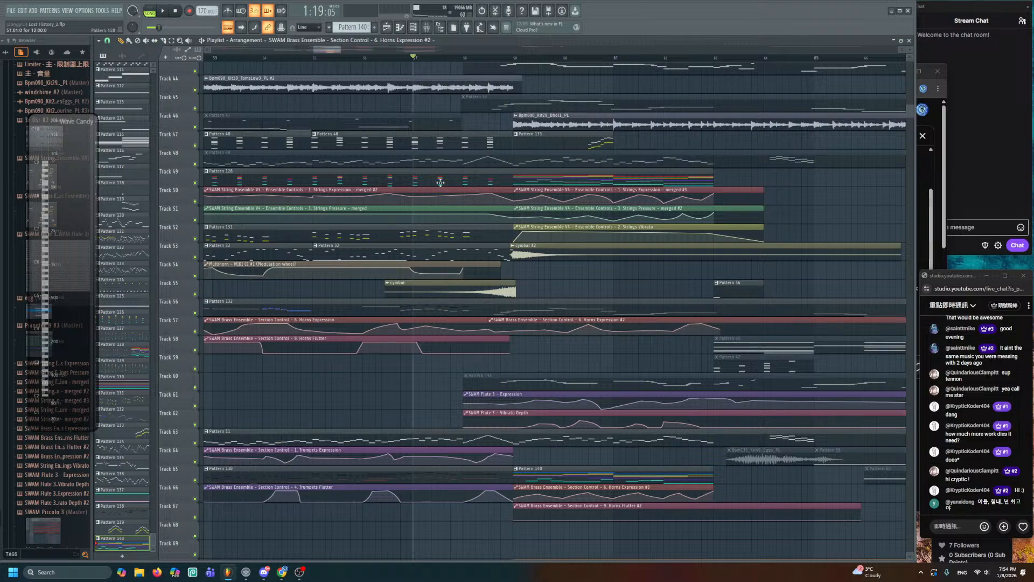
{"action": "scroll", "coordinate": [476, 218], "scroll_direction": "down", "scroll_amount": 2}
{"action": "left_click_drag", "start_coordinate": [514, 245], "coordinate": [495, 339]}
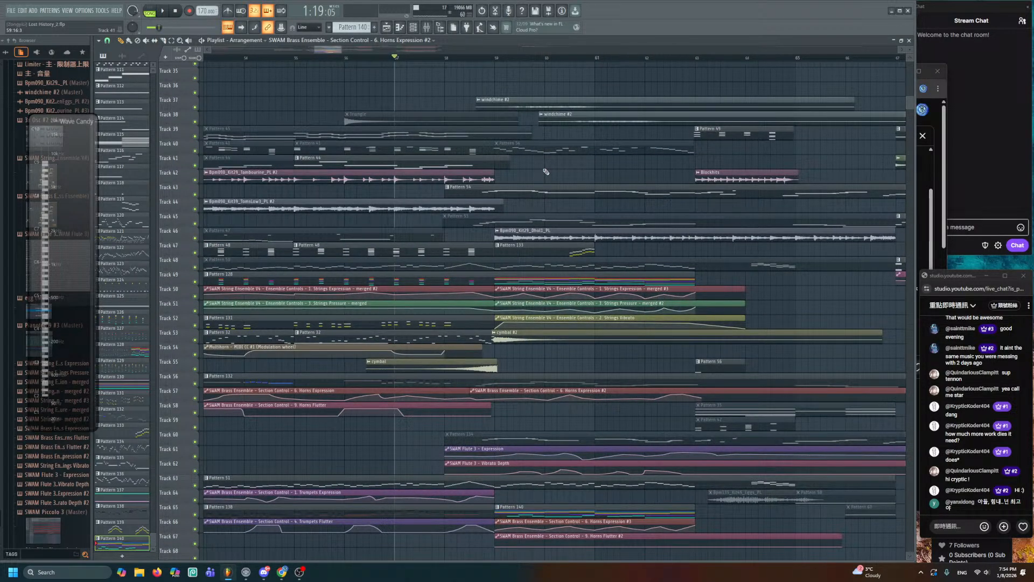
{"action": "key", "text": "space"}
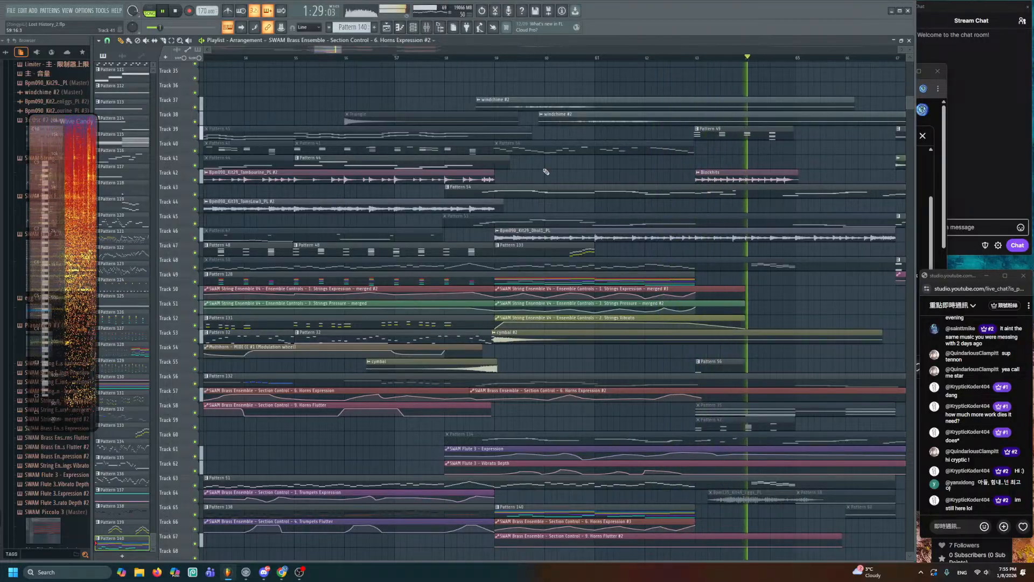
{"action": "key", "text": "space"}
{"action": "scroll", "coordinate": [640, 362], "scroll_direction": "down", "scroll_amount": 5}
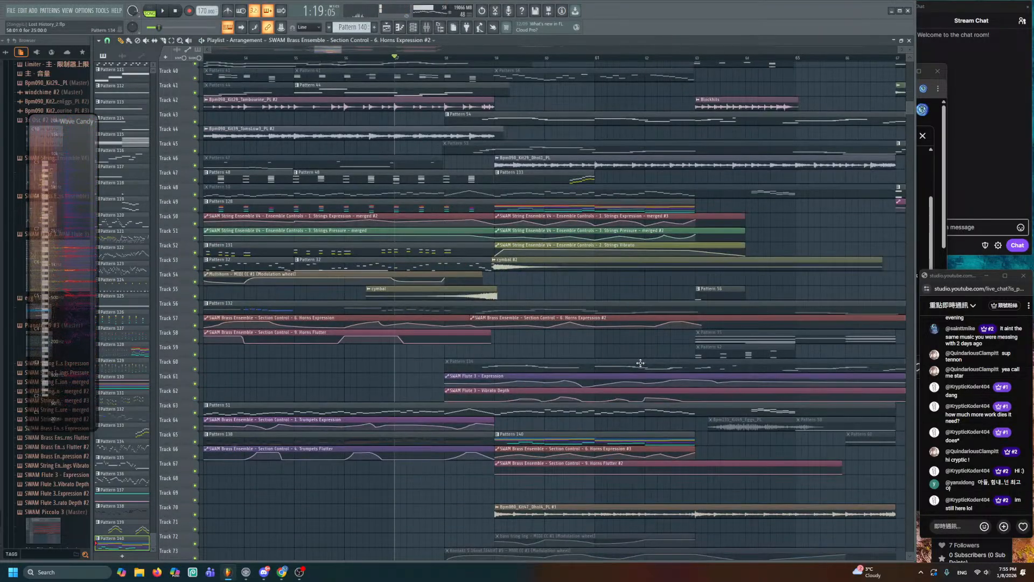
{"action": "scroll", "coordinate": [646, 366], "scroll_direction": "up", "scroll_amount": 2}
{"action": "left_click_drag", "start_coordinate": [704, 390], "coordinate": [611, 280]}
{"action": "scroll", "coordinate": [657, 292], "scroll_direction": "up", "scroll_amount": 4}
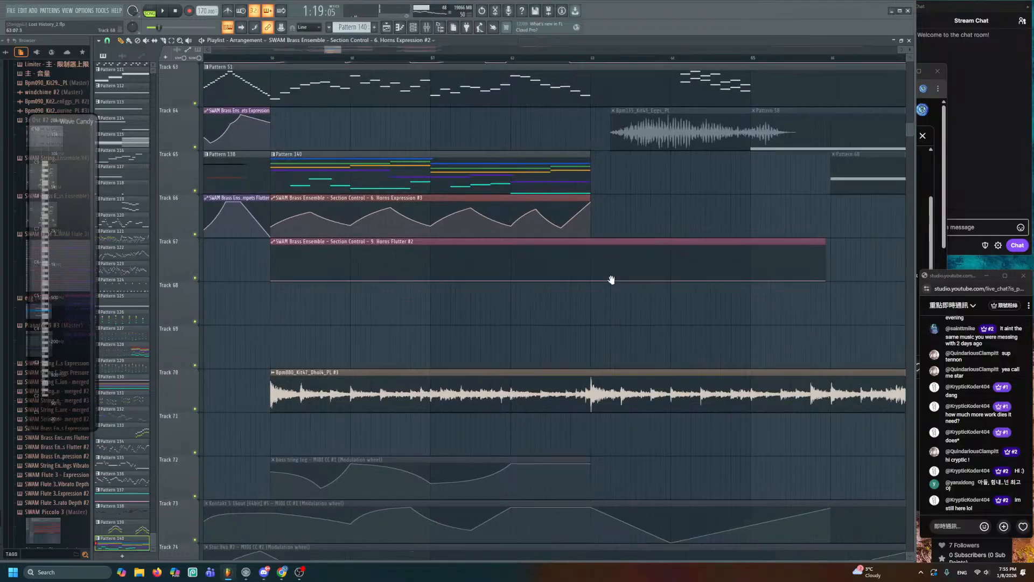
{"action": "scroll", "coordinate": [612, 289], "scroll_direction": "down", "scroll_amount": 6}
{"action": "scroll", "coordinate": [627, 385], "scroll_direction": "up", "scroll_amount": 7}
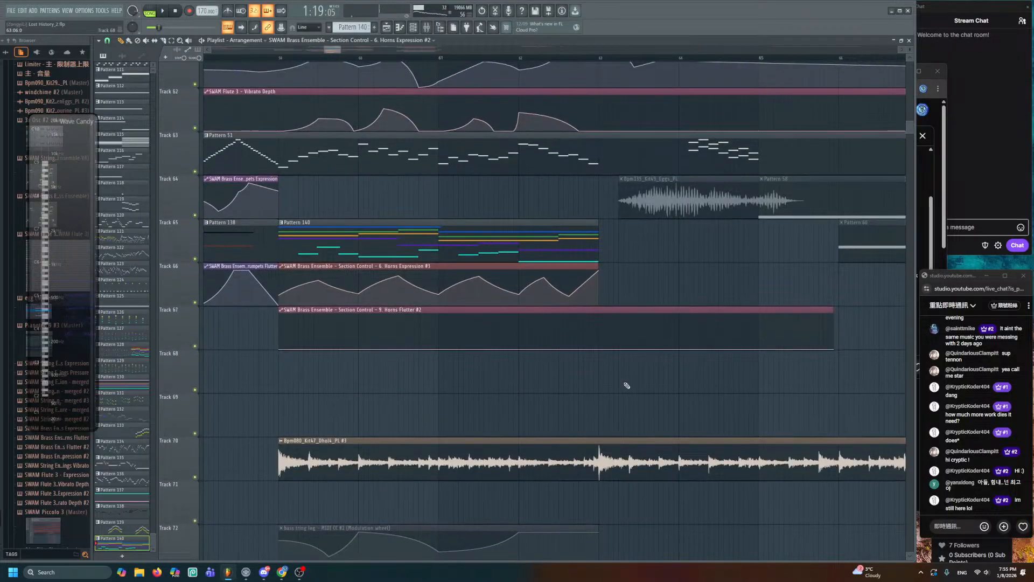
{"action": "scroll", "coordinate": [627, 385], "scroll_direction": "up", "scroll_amount": 2}
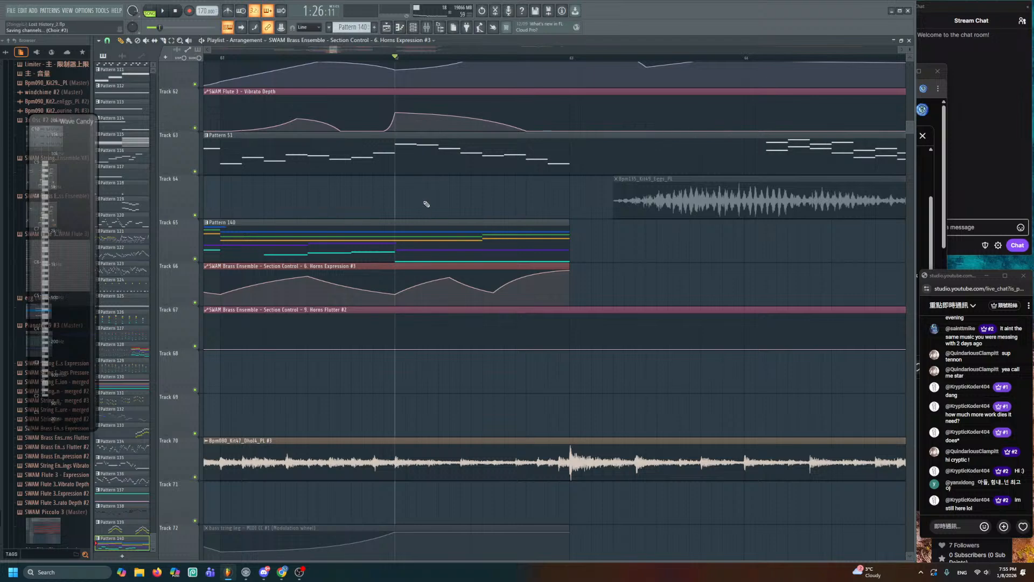
- Add a high B5 note at bar 4 in Pattern 140 and colour it black
{"action": "key", "text": "space"}
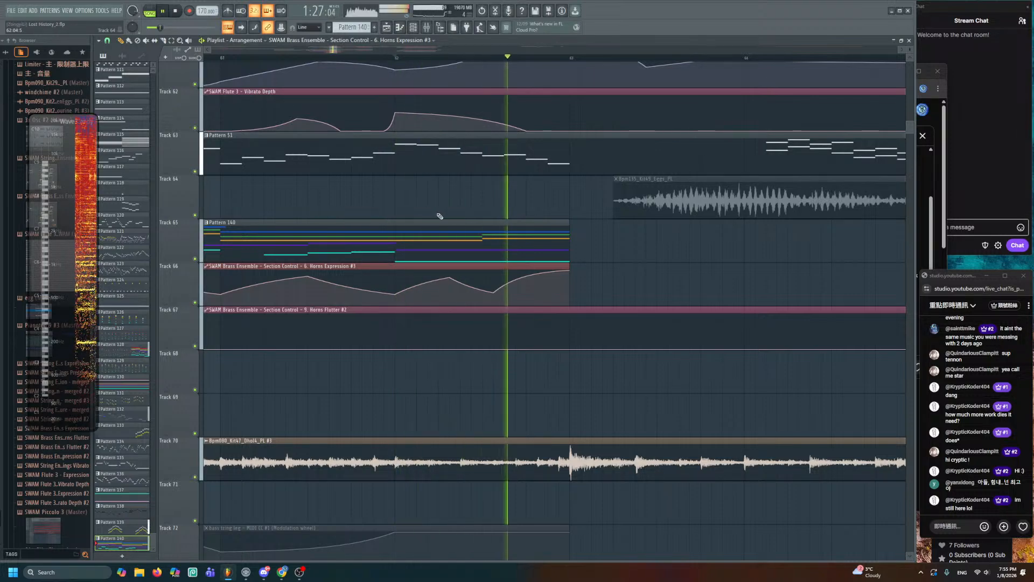
{"action": "double_click", "coordinate": [479, 230]}
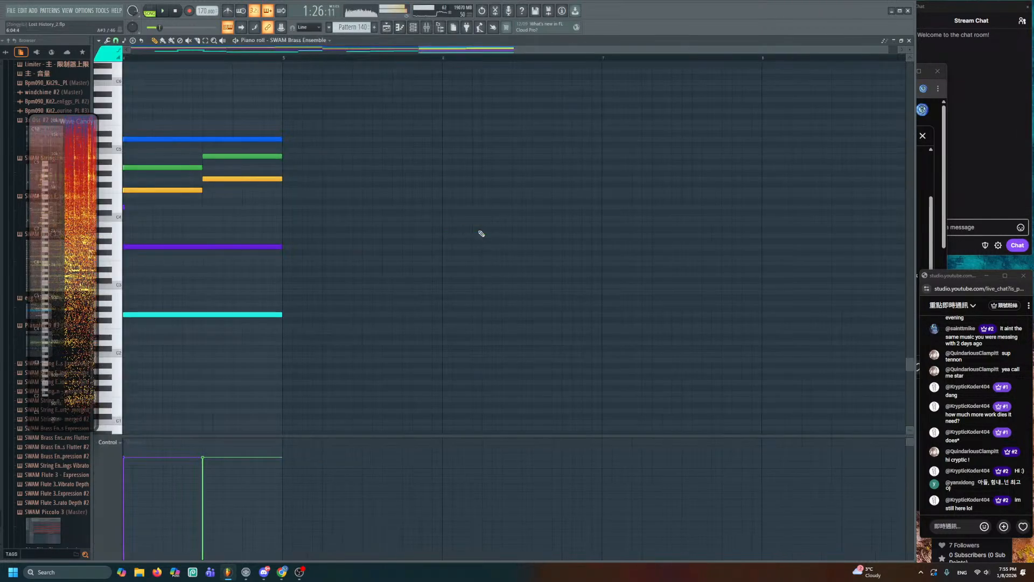
{"action": "key", "text": "space"}
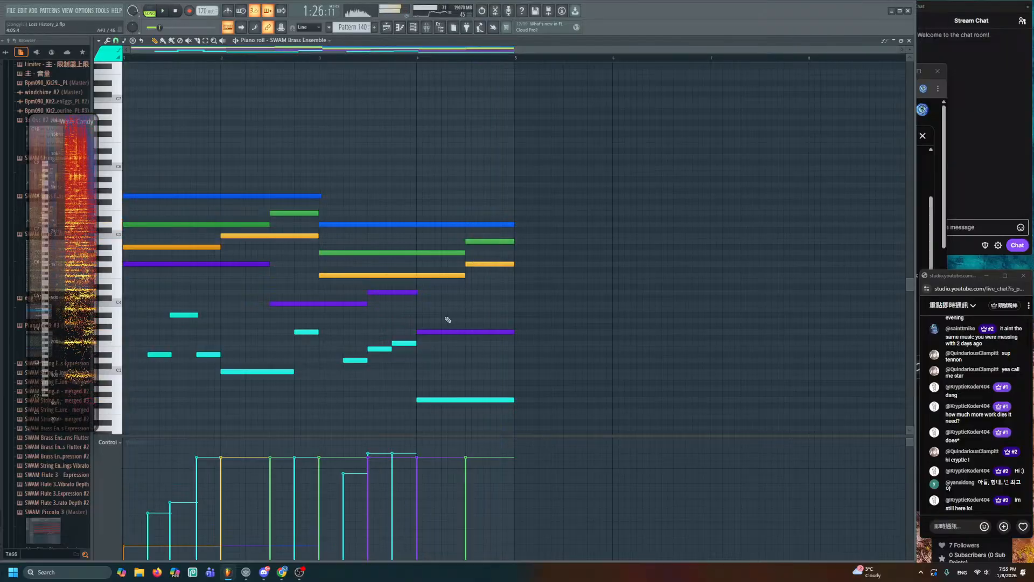
{"action": "double_click", "coordinate": [423, 173]}
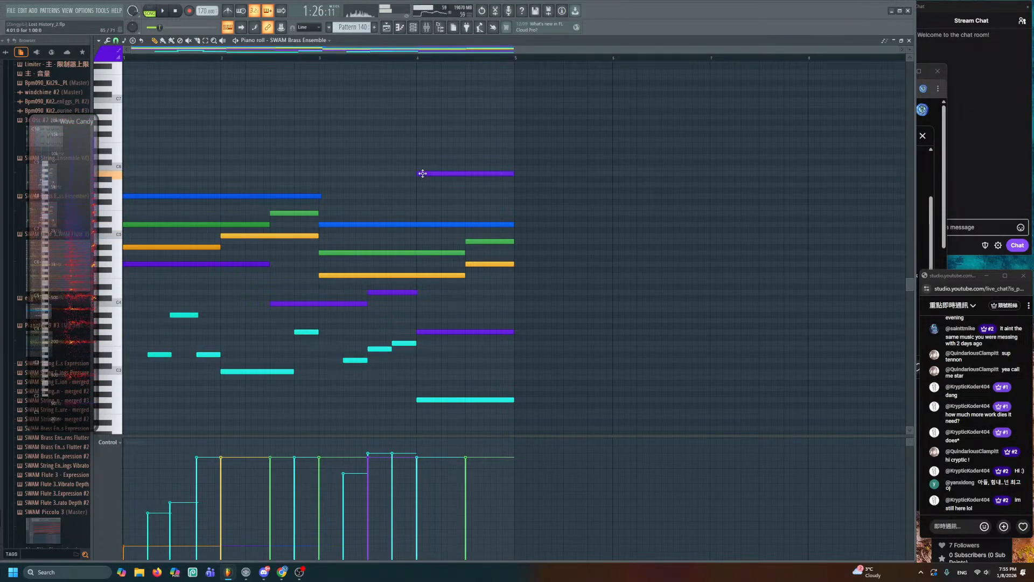
{"action": "left_click", "coordinate": [571, 272]}
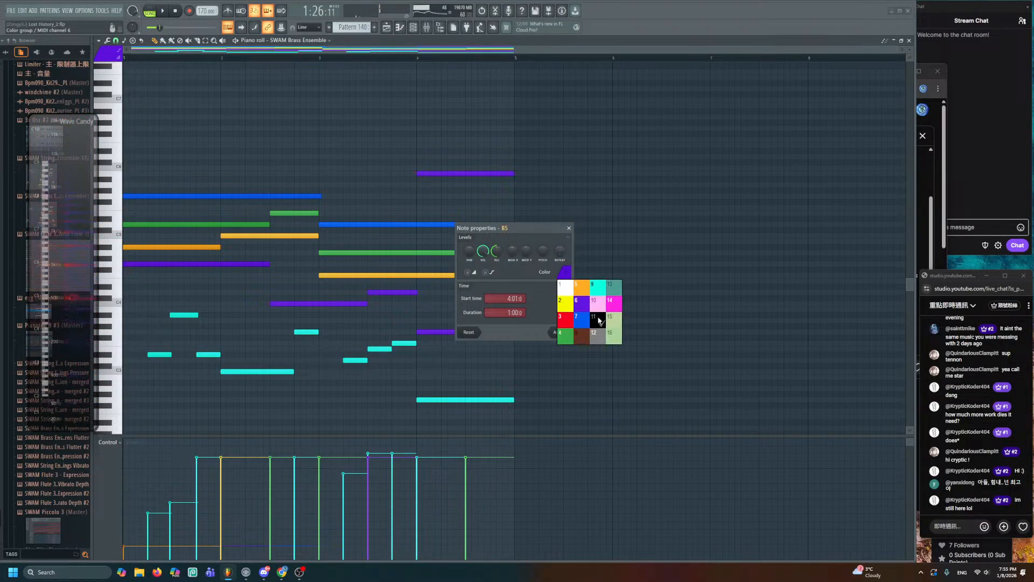
{"action": "left_click", "coordinate": [597, 322]}
{"action": "left_click", "coordinate": [556, 330]}
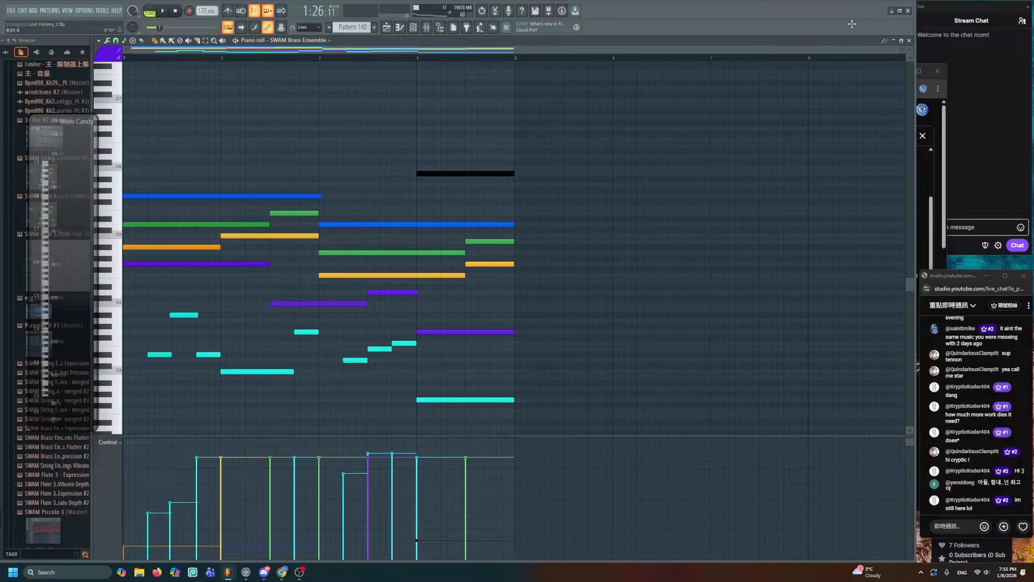
{"action": "left_click", "coordinate": [911, 41]}
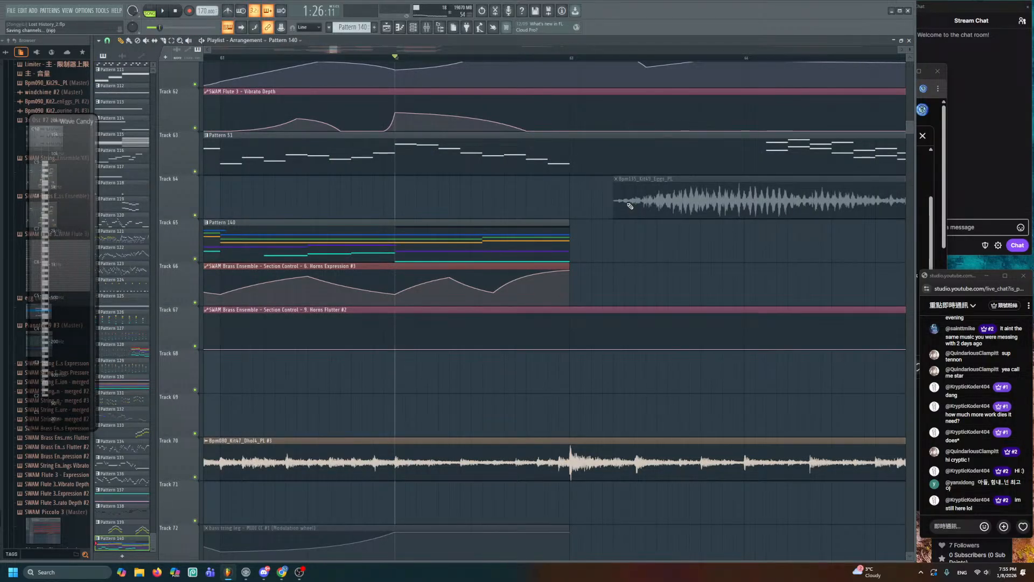
- Move the black high note later to bar 4.5 and audition the pattern
{"action": "scroll", "coordinate": [630, 206], "scroll_direction": "down", "scroll_amount": 1}
{"action": "key", "text": "space"}
{"action": "double_click", "coordinate": [471, 194]}
{"action": "key", "text": "space"}
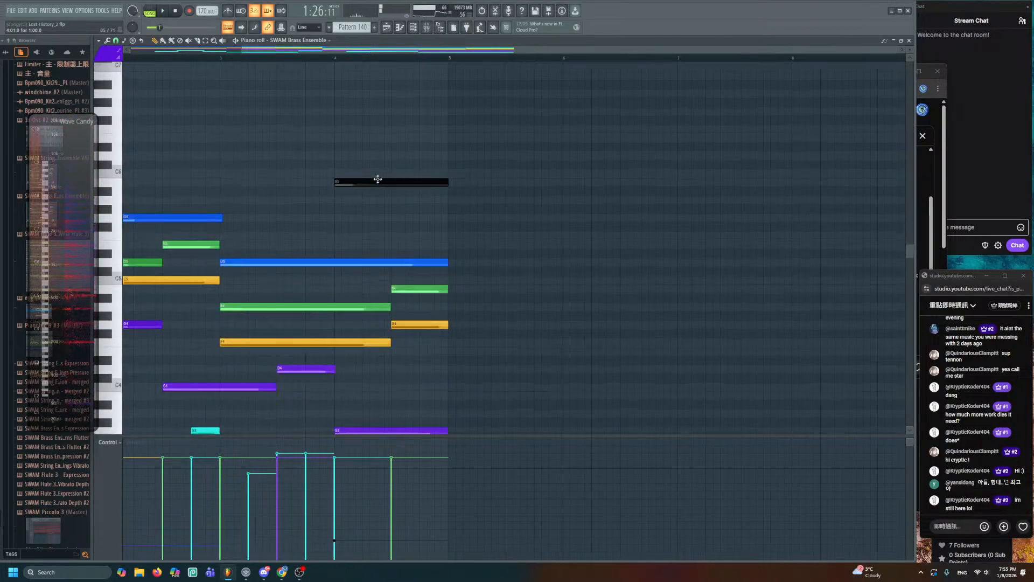
{"action": "left_click_drag", "start_coordinate": [378, 180], "coordinate": [448, 183]}
{"action": "key", "text": "space"}
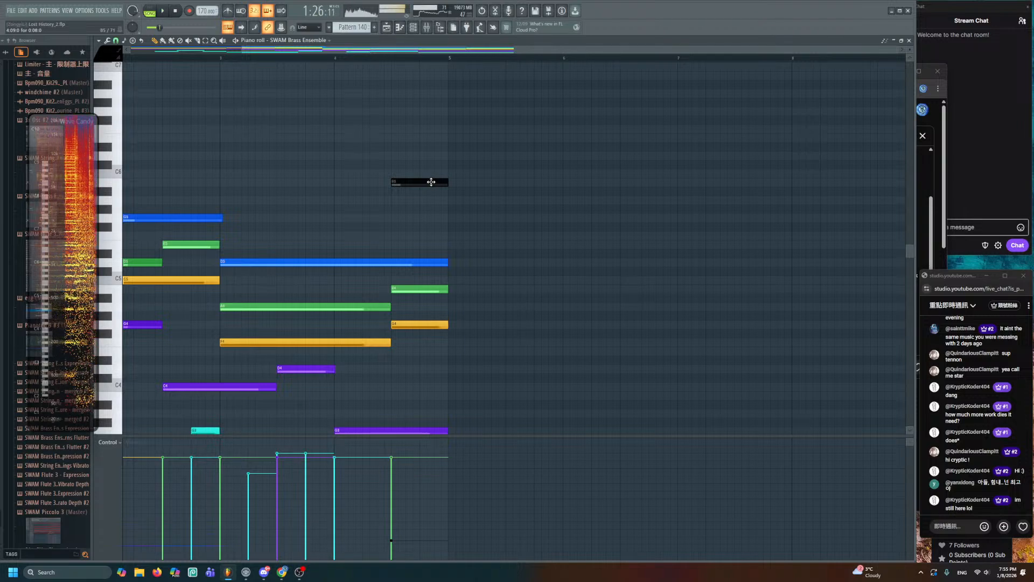
- Recolour the note white, move it down to G5, and add another white note below D5
{"action": "double_click", "coordinate": [431, 182]}
{"action": "left_click", "coordinate": [567, 271]}
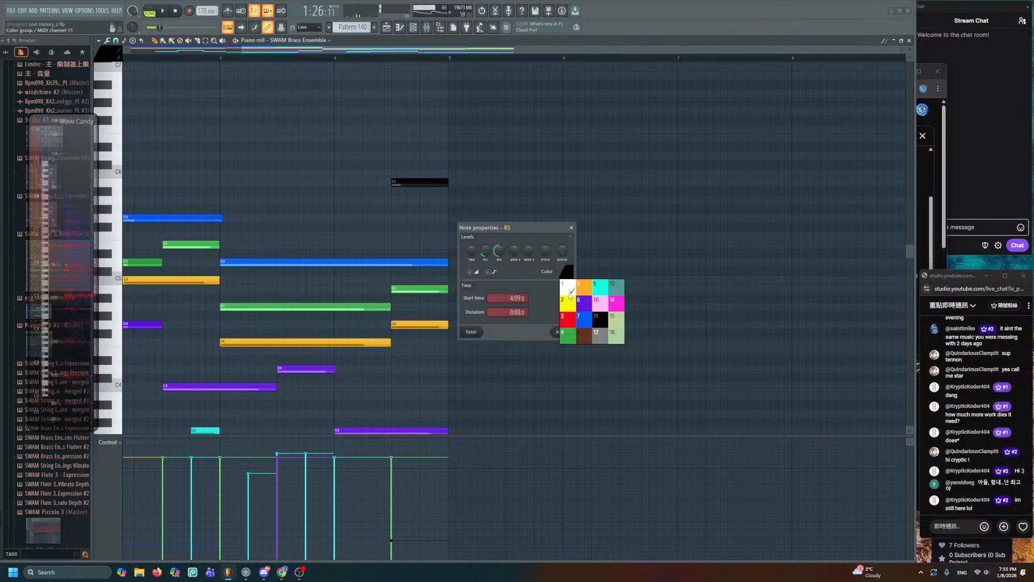
{"action": "left_click", "coordinate": [570, 293]}
{"action": "left_click", "coordinate": [554, 332]}
{"action": "left_click_drag", "start_coordinate": [429, 162], "coordinate": [460, 215]}
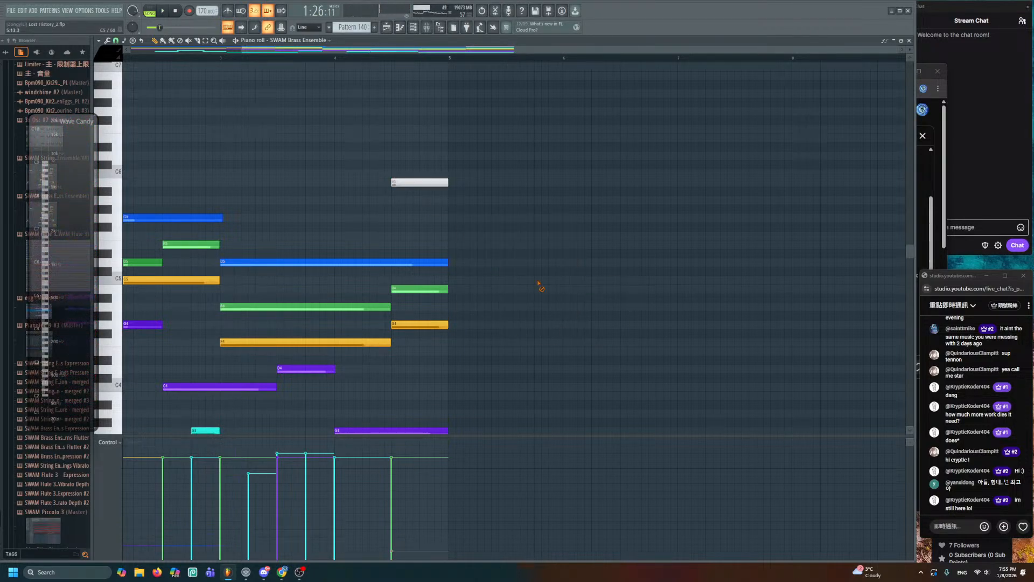
{"action": "left_click_drag", "start_coordinate": [410, 186], "coordinate": [407, 222]}
{"action": "key", "text": "space"}
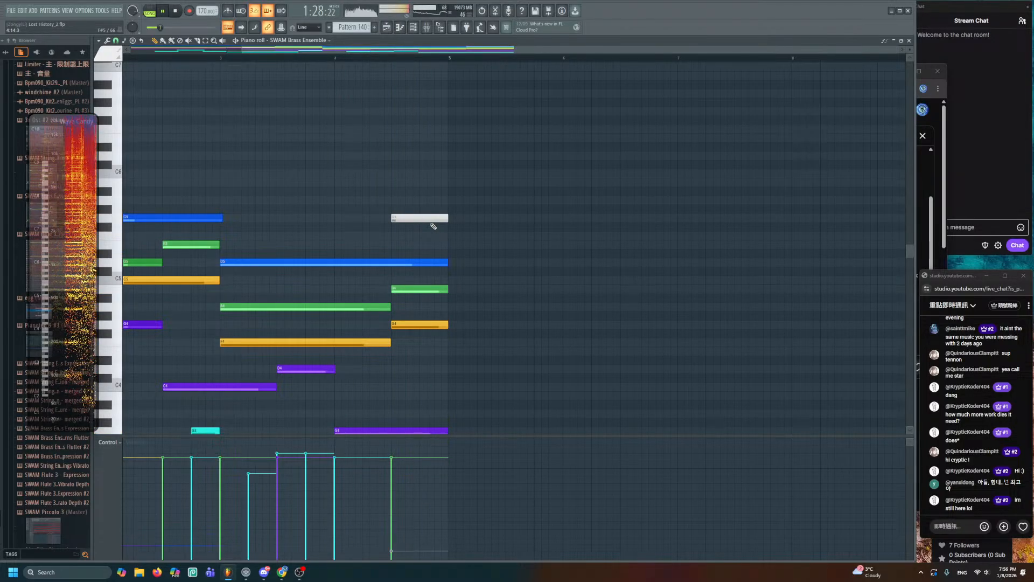
{"action": "left_click", "coordinate": [400, 271]}
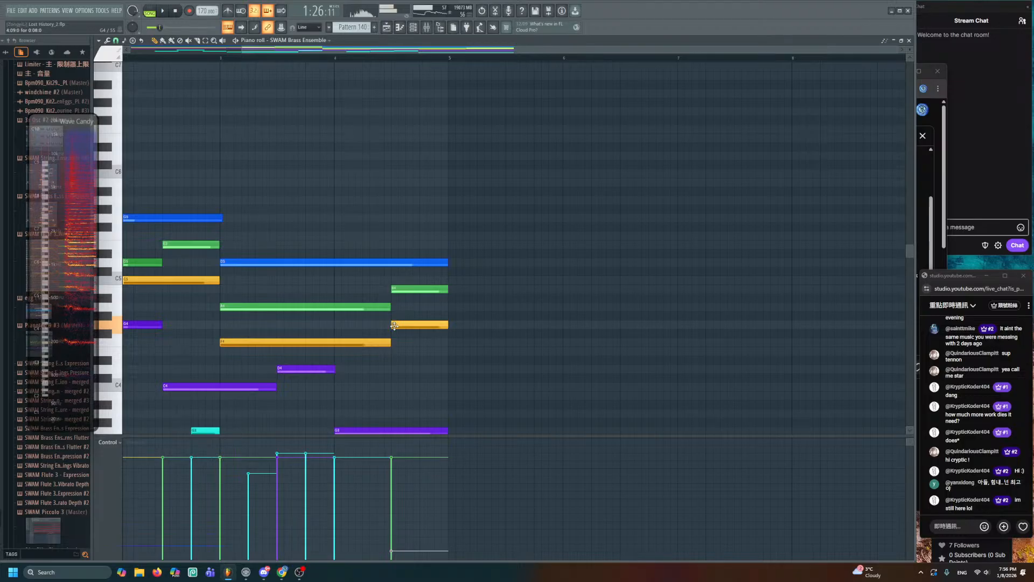
{"action": "key", "text": "space"}
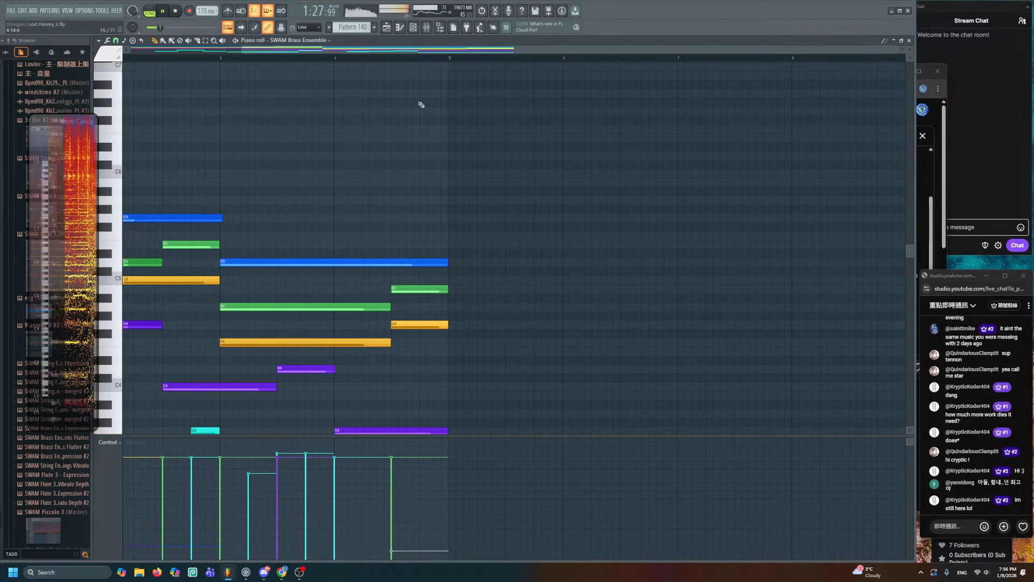
{"action": "left_click", "coordinate": [387, 27]}
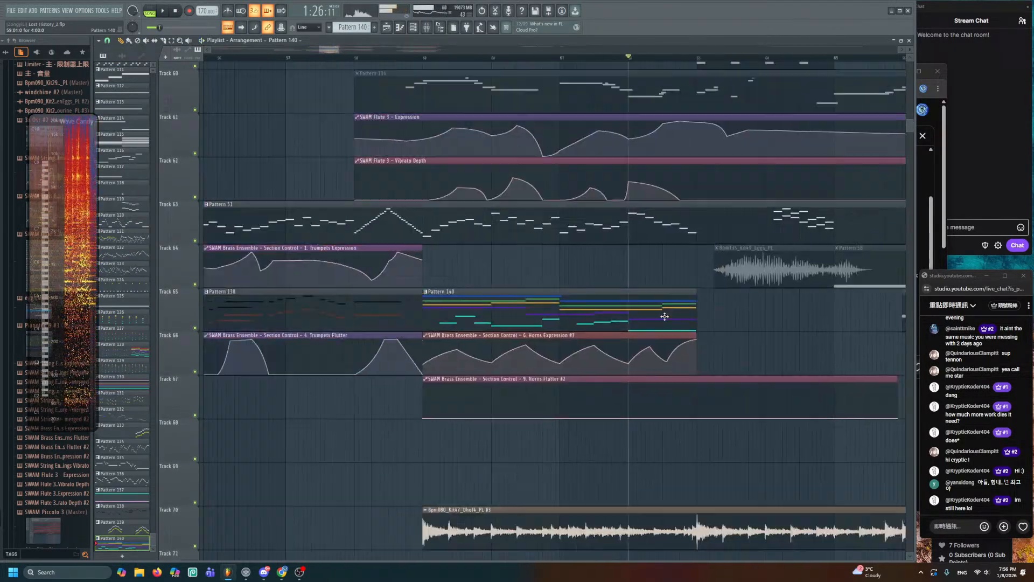
{"action": "left_click_drag", "start_coordinate": [665, 316], "coordinate": [692, 324]}
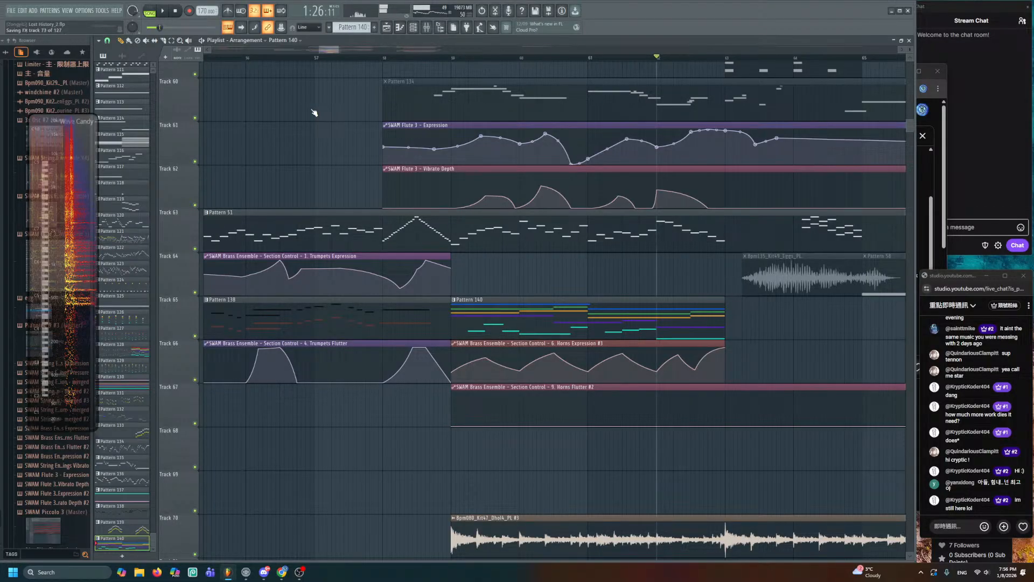
{"action": "key", "text": "space"}
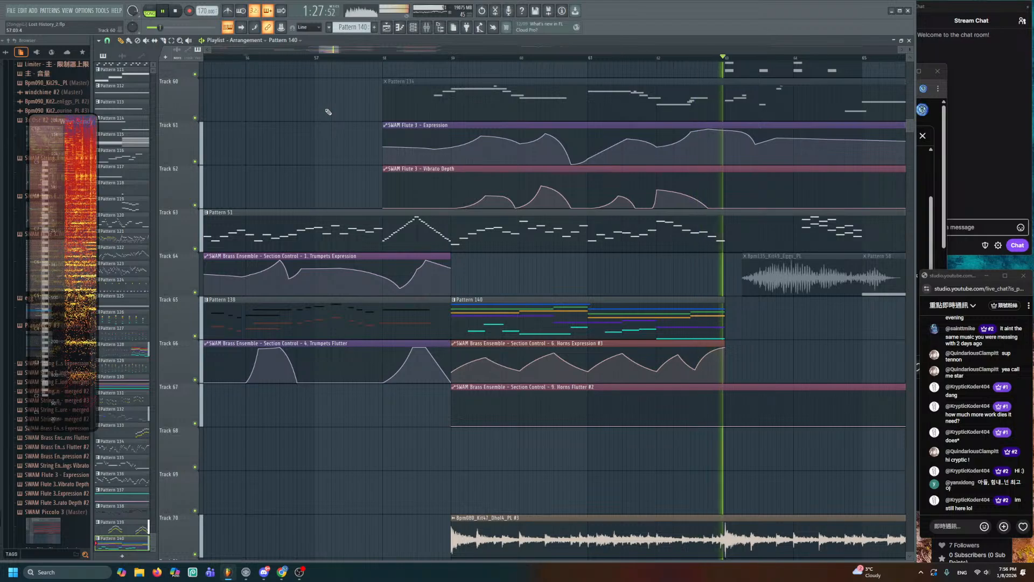
{"action": "key", "text": "space"}
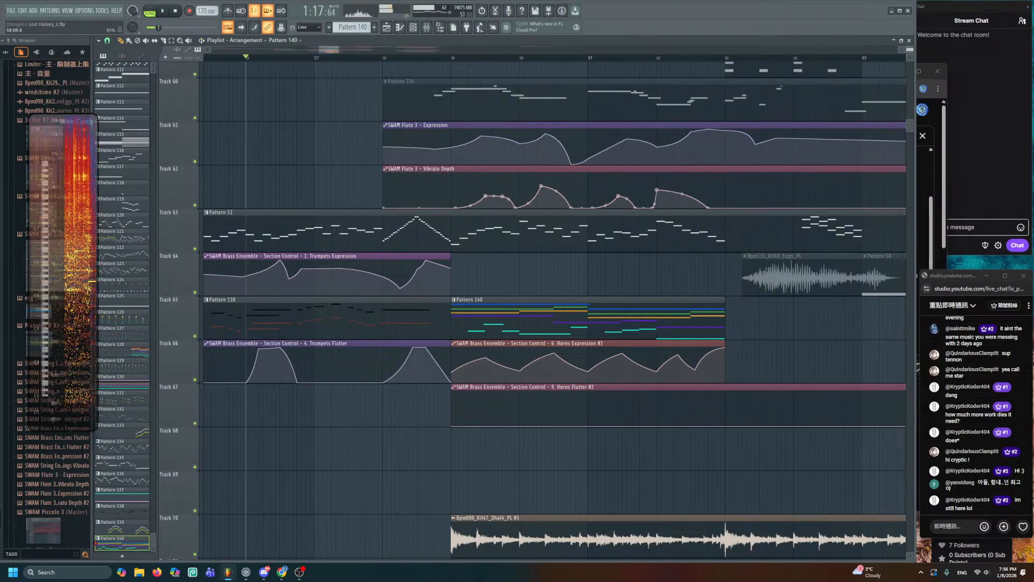
{"action": "scroll", "coordinate": [478, 188], "scroll_direction": "down", "scroll_amount": 3}
{"action": "scroll", "coordinate": [469, 228], "scroll_direction": "down", "scroll_amount": 8}
{"action": "scroll", "coordinate": [357, 242], "scroll_direction": "up", "scroll_amount": 3}
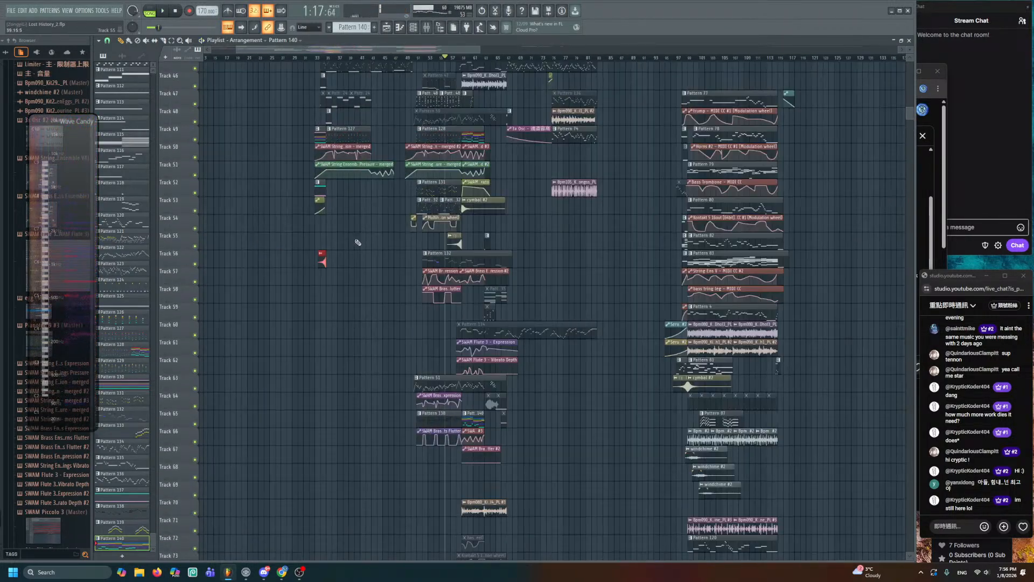
{"action": "left_click_drag", "start_coordinate": [358, 243], "coordinate": [431, 369]}
{"action": "left_click_drag", "start_coordinate": [357, 216], "coordinate": [363, 336]}
{"action": "scroll", "coordinate": [364, 336], "scroll_direction": "down", "scroll_amount": 1}
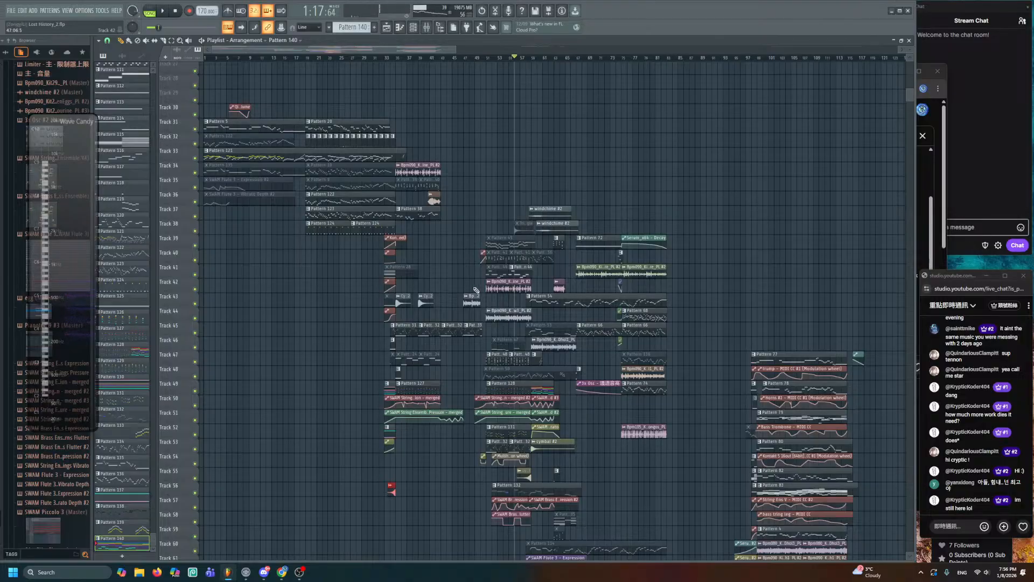
{"action": "scroll", "coordinate": [476, 290], "scroll_direction": "down", "scroll_amount": 2}
{"action": "scroll", "coordinate": [513, 235], "scroll_direction": "up", "scroll_amount": 2}
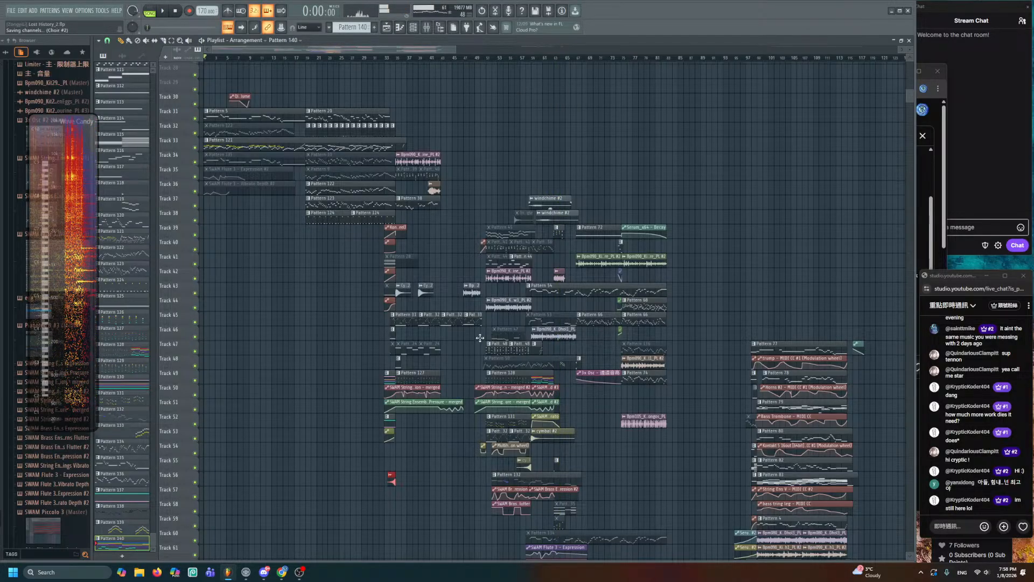
- Zoom onto the trumpet automation tracks, play from around bar 50, and open Pattern 138's piano roll
{"action": "scroll", "coordinate": [499, 330], "scroll_direction": "down", "scroll_amount": 6}
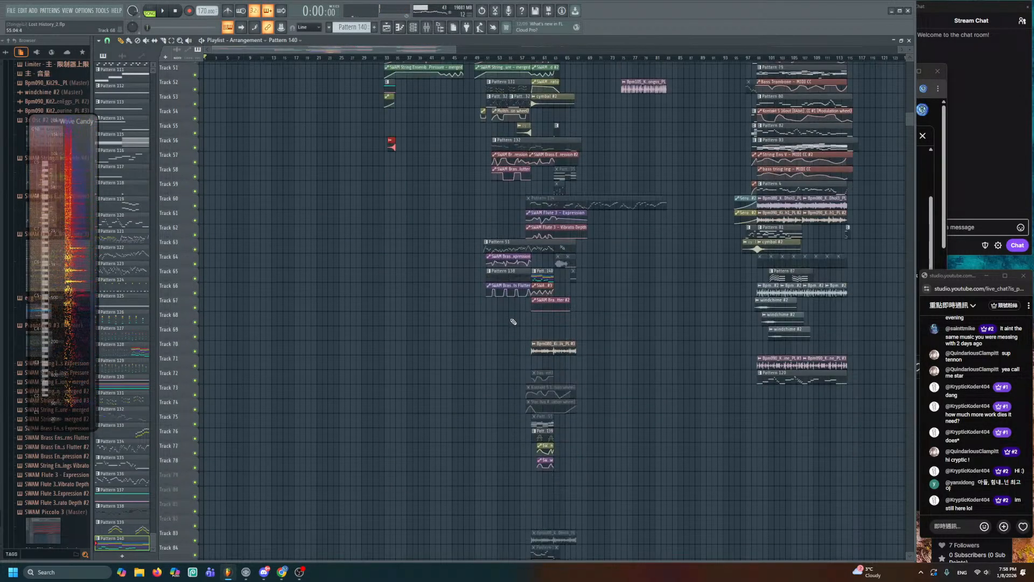
{"action": "scroll", "coordinate": [504, 313], "scroll_direction": "up", "scroll_amount": 5, "text": "ctrl"}
{"action": "scroll", "coordinate": [437, 312], "scroll_direction": "up", "scroll_amount": 1, "text": "ctrl"}
{"action": "scroll", "coordinate": [436, 312], "scroll_direction": "up", "scroll_amount": 1}
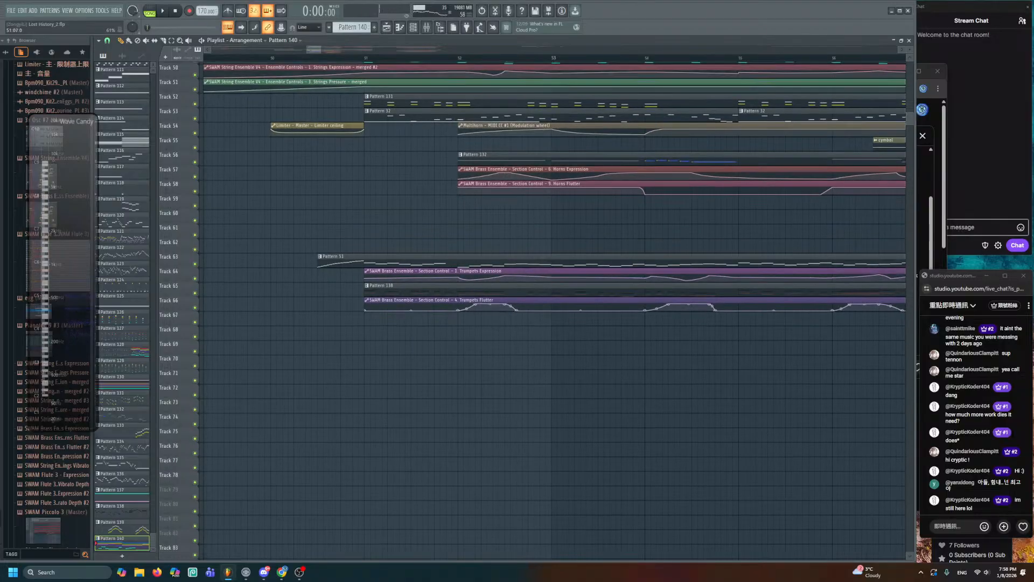
{"action": "scroll", "coordinate": [399, 307], "scroll_direction": "up", "scroll_amount": 3, "text": "alt"}
{"action": "left_click_drag", "start_coordinate": [399, 307], "coordinate": [411, 280]}
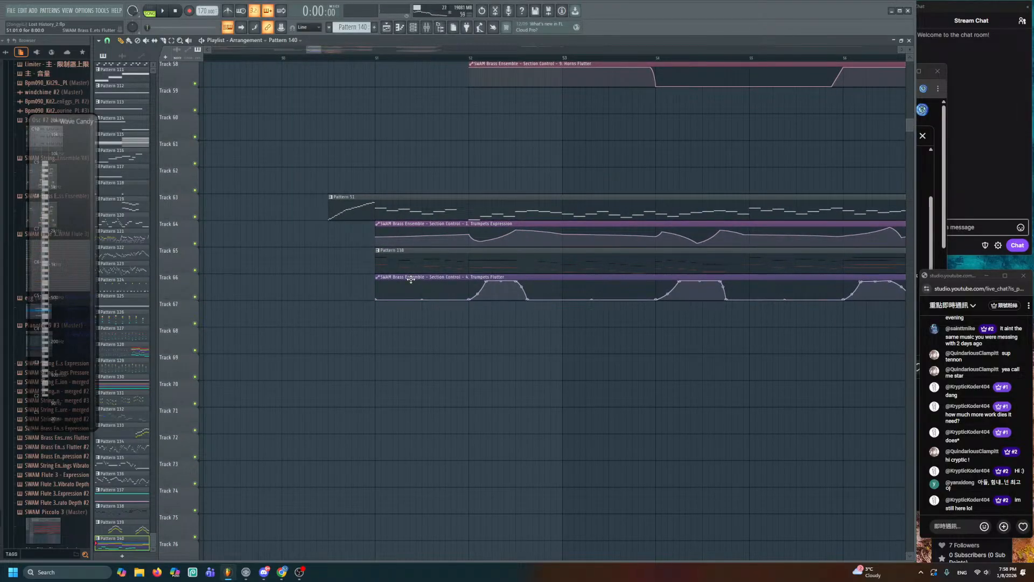
{"action": "left_click", "coordinate": [286, 57]}
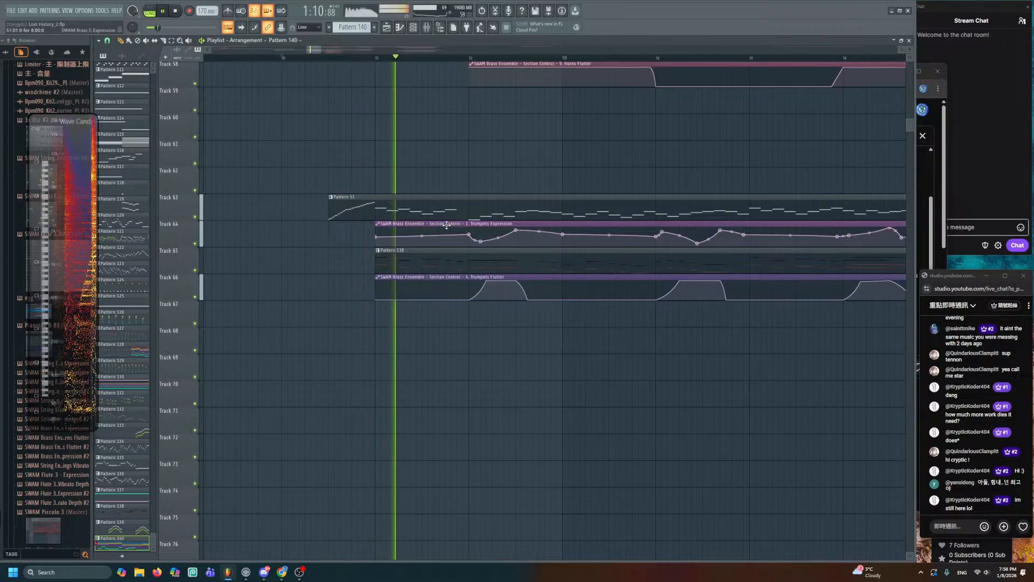
{"action": "scroll", "coordinate": [436, 232], "scroll_direction": "up", "scroll_amount": 3, "text": "alt"}
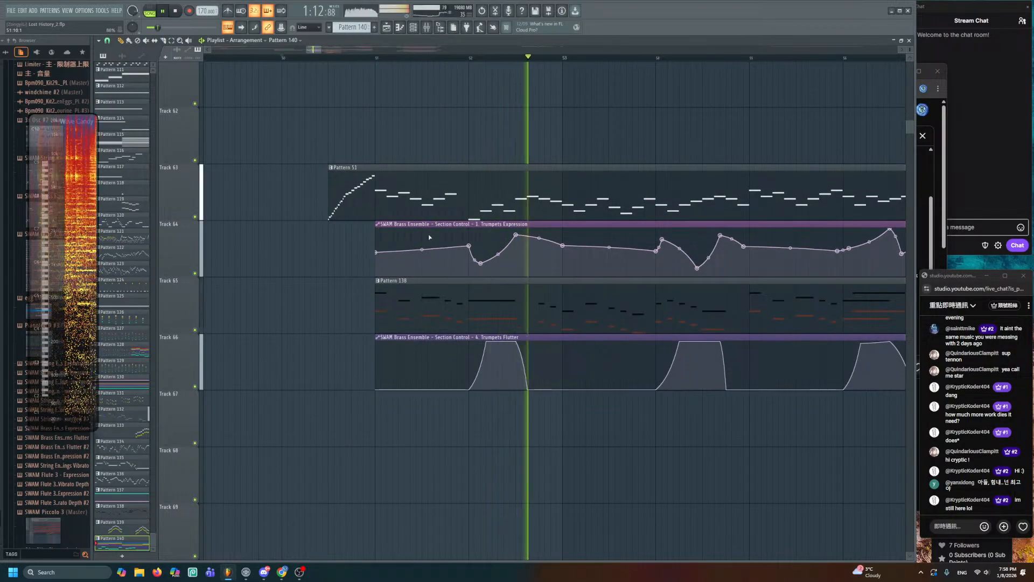
{"action": "double_click", "coordinate": [460, 305]}
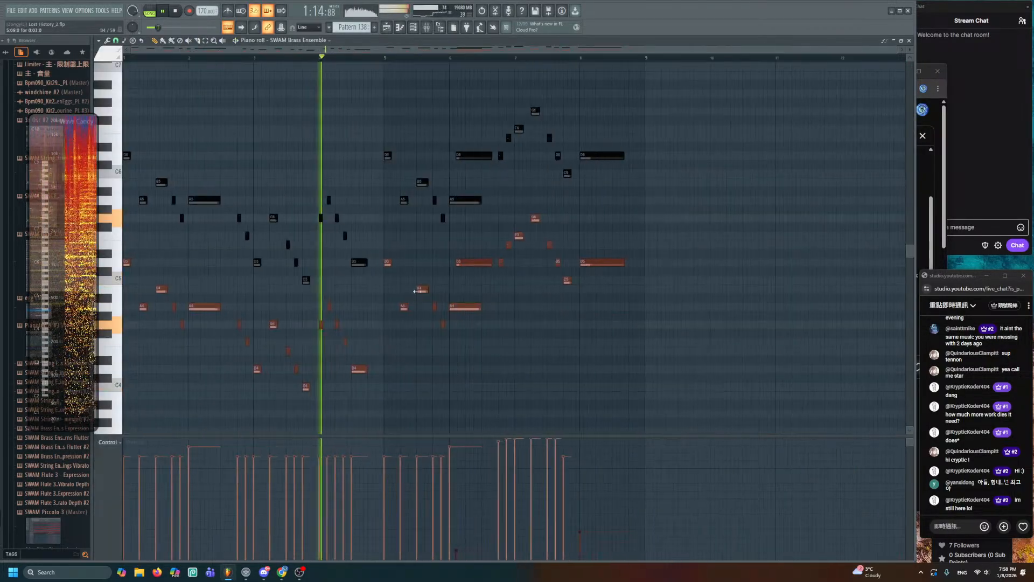
- Stop playback, select all of Pattern 138's notes, and change their colour from black to white
{"action": "scroll", "coordinate": [418, 284], "scroll_direction": "down", "scroll_amount": 3}
{"action": "left_click_drag", "start_coordinate": [658, 168], "coordinate": [463, 254]}
{"action": "key", "text": "space"}
{"action": "left_click_drag", "start_coordinate": [312, 268], "coordinate": [164, 276]}
{"action": "right_click", "coordinate": [289, 172]}
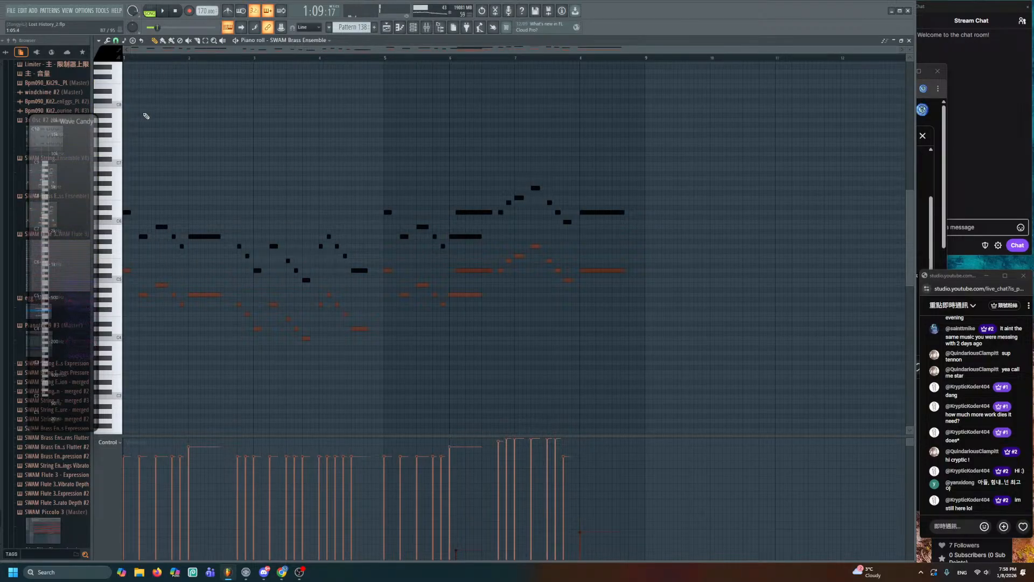
{"action": "key", "text": "ctrl+a"}
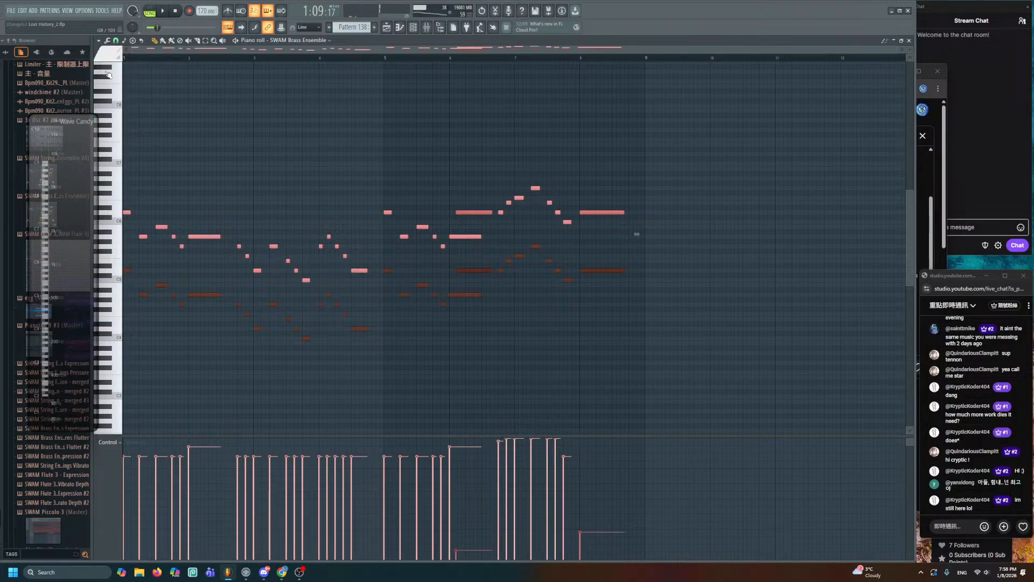
{"action": "key", "text": "ctrl+c"}
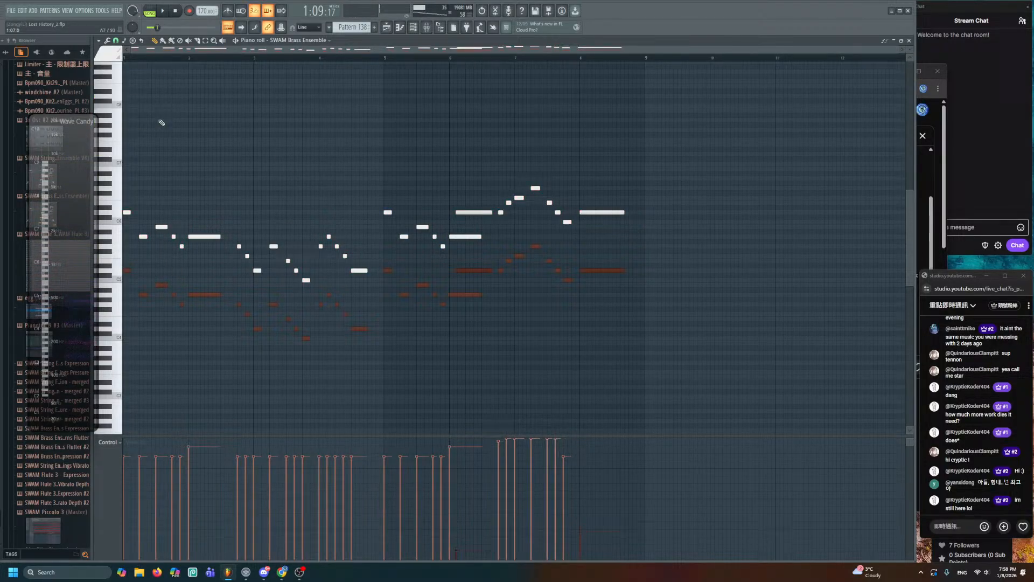
{"action": "left_click", "coordinate": [391, 28]}
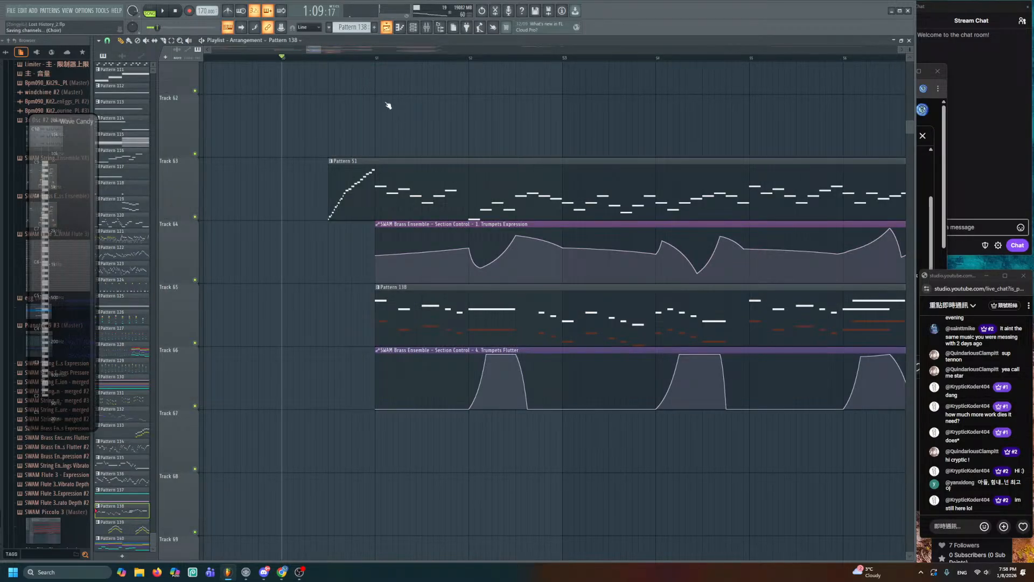
{"action": "key", "text": "space"}
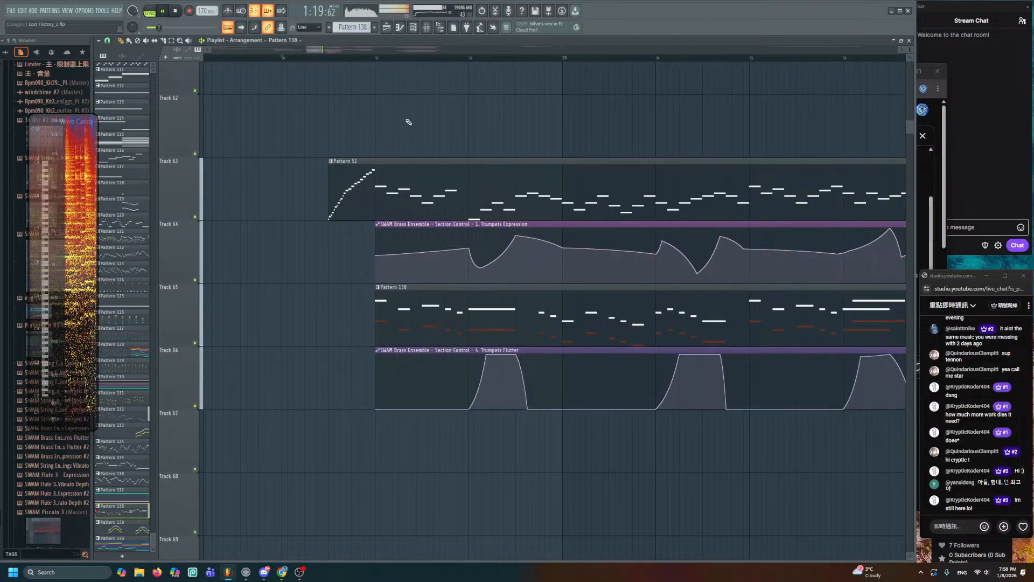
{"action": "scroll", "coordinate": [455, 184], "scroll_direction": "down", "scroll_amount": 5}
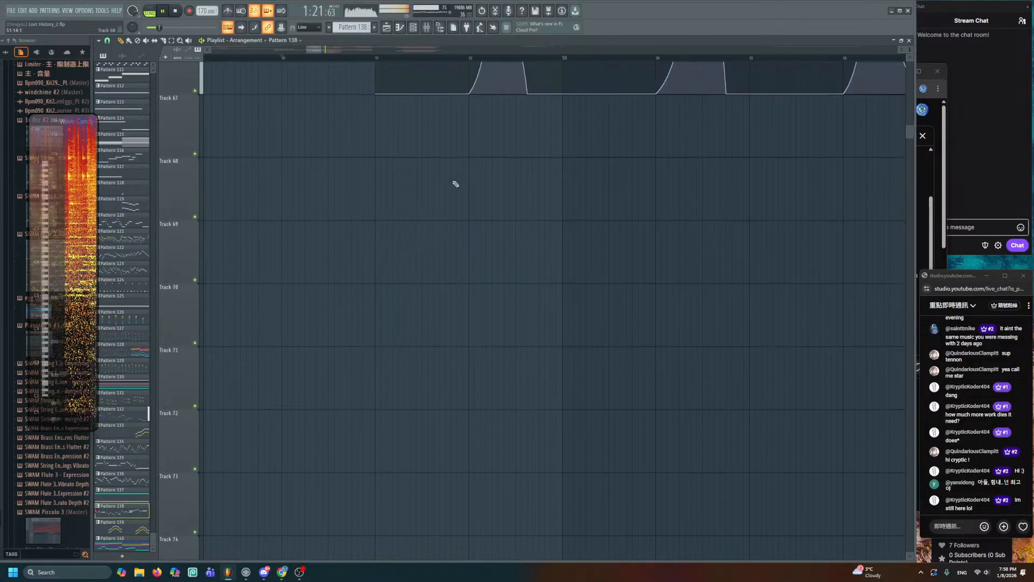
{"action": "scroll", "coordinate": [461, 178], "scroll_direction": "down", "scroll_amount": 4, "text": "alt"}
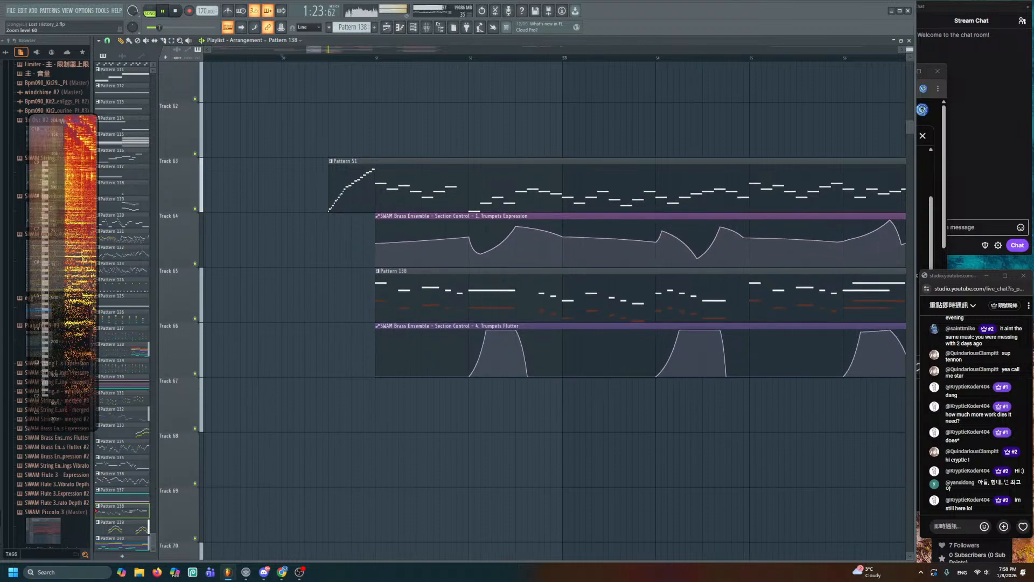
{"action": "scroll", "coordinate": [471, 184], "scroll_direction": "down", "scroll_amount": 5, "text": "ctrl"}
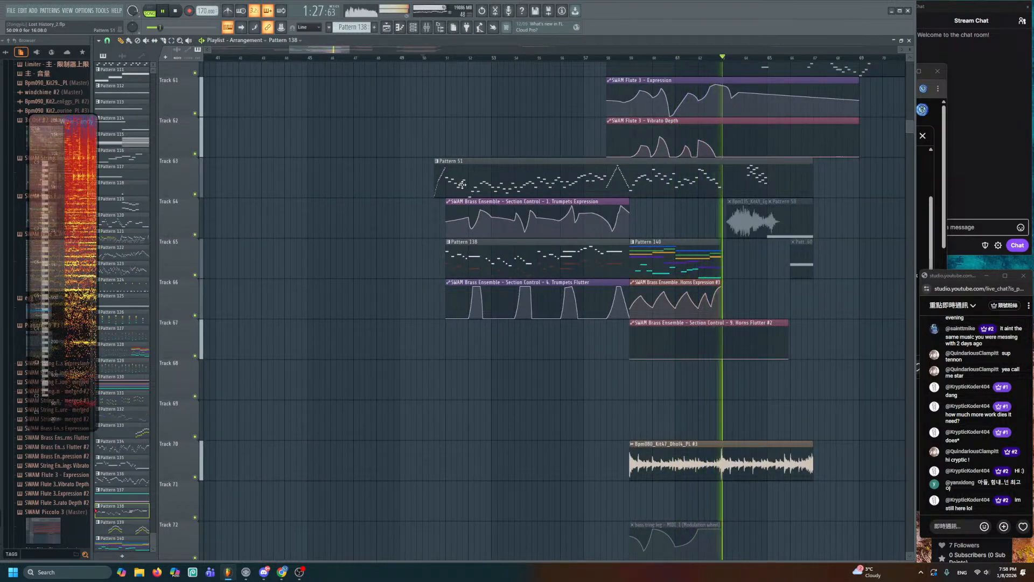
{"action": "key", "text": "space"}
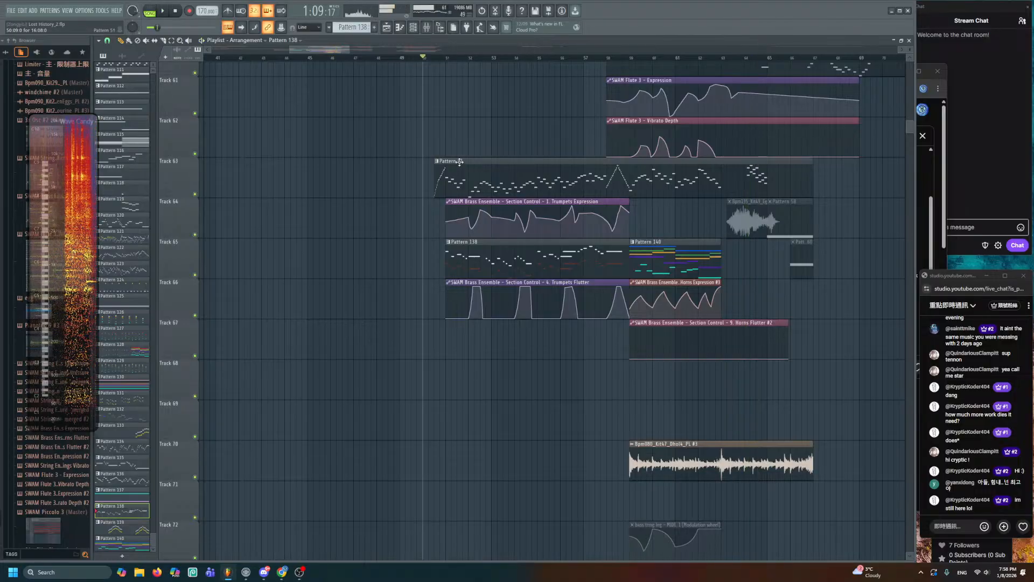
{"action": "scroll", "coordinate": [458, 265], "scroll_direction": "up", "scroll_amount": 3}
{"action": "scroll", "coordinate": [458, 266], "scroll_direction": "down", "scroll_amount": 4, "text": "alt"}
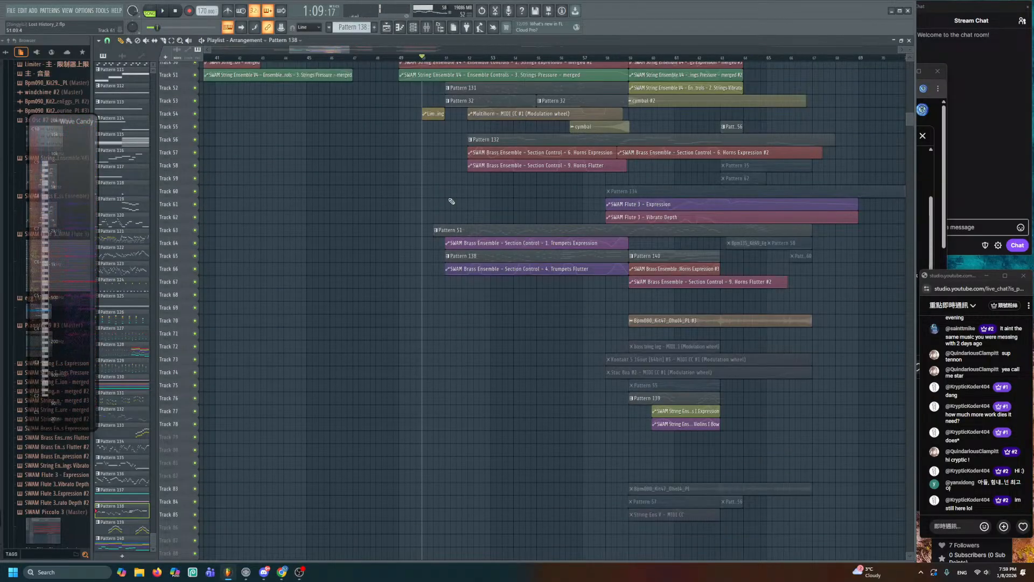
{"action": "scroll", "coordinate": [452, 201], "scroll_direction": "up", "scroll_amount": 1, "text": "alt"}
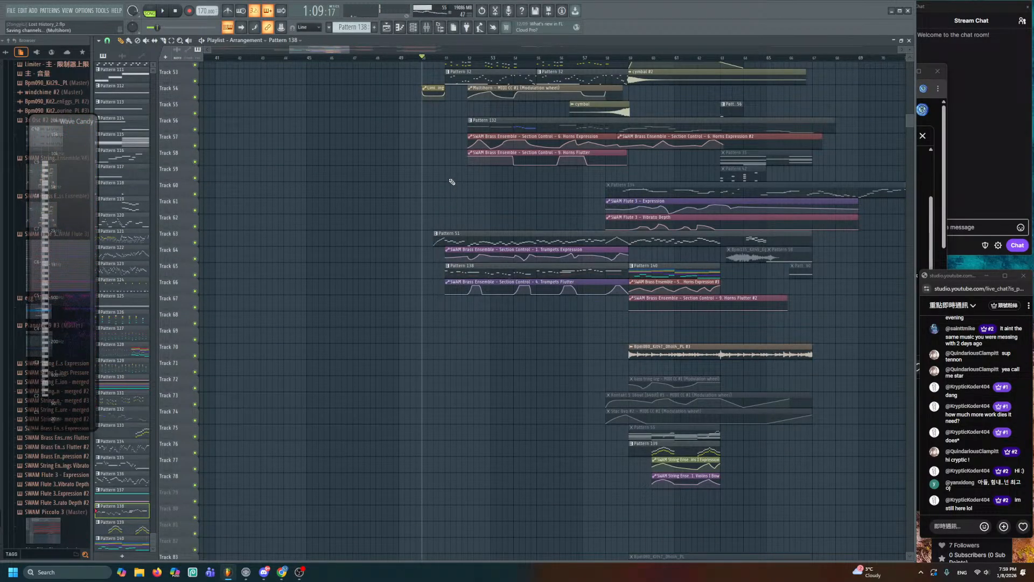
{"action": "scroll", "coordinate": [449, 346], "scroll_direction": "up", "scroll_amount": 10}
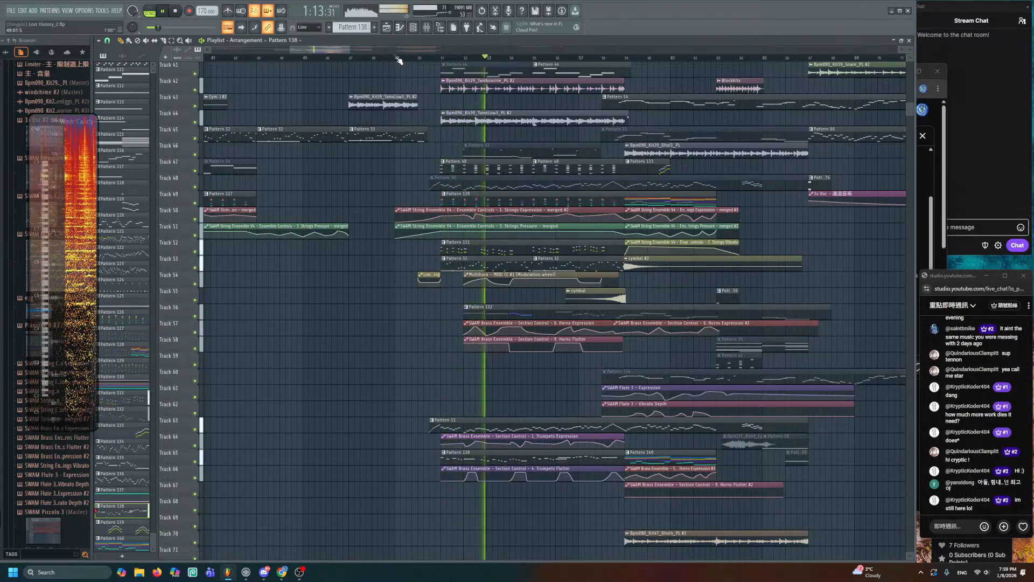
{"action": "scroll", "coordinate": [565, 372], "scroll_direction": "up", "scroll_amount": 5}
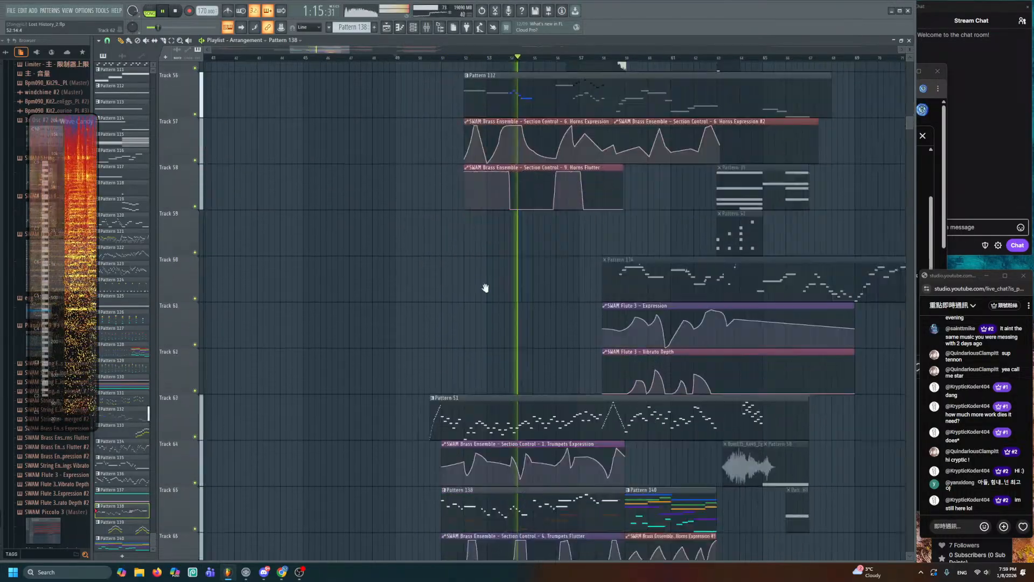
{"action": "scroll", "coordinate": [479, 319], "scroll_direction": "up", "scroll_amount": 3}
{"action": "scroll", "coordinate": [458, 291], "scroll_direction": "down", "scroll_amount": 1}
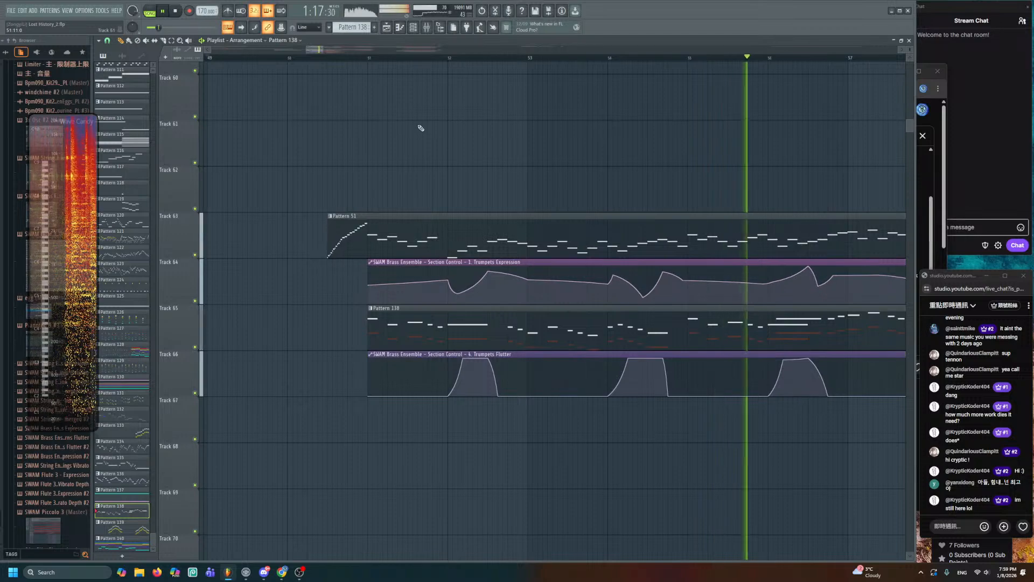
- Lower the first Trumpets Expression point at bar 51 and play the section from there
{"action": "left_click", "coordinate": [373, 57]}
{"action": "scroll", "coordinate": [370, 211], "scroll_direction": "up", "scroll_amount": 2}
{"action": "left_click_drag", "start_coordinate": [372, 332], "coordinate": [379, 264]}
{"action": "key", "text": "space"}
{"action": "key", "text": "space"}
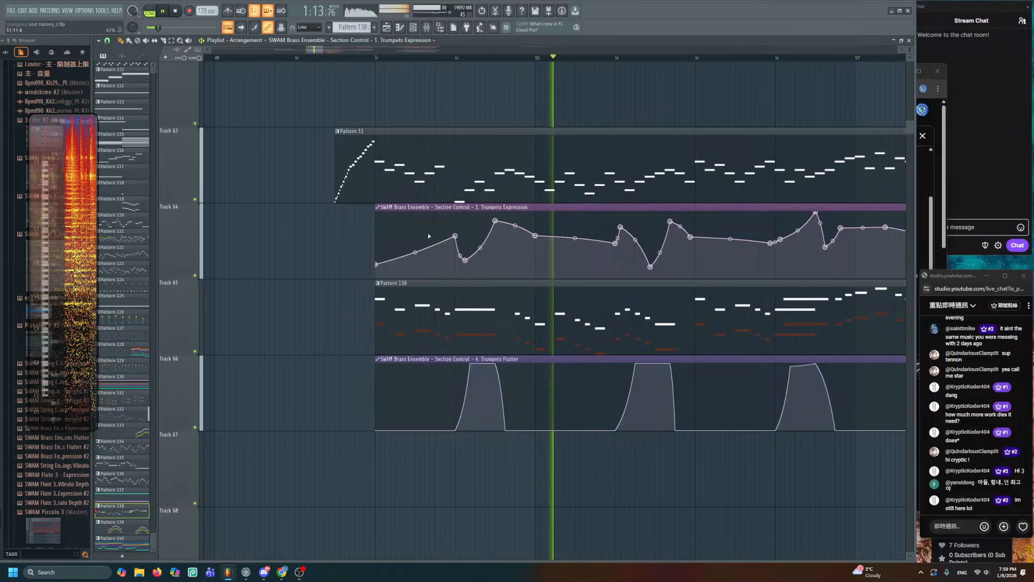
{"action": "scroll", "coordinate": [505, 240], "scroll_direction": "down", "scroll_amount": 3}
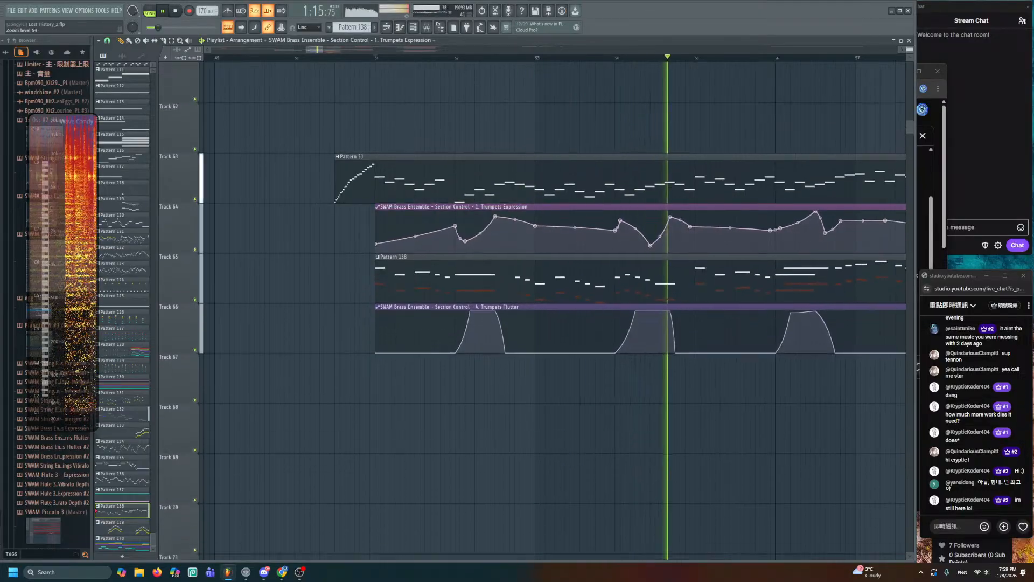
{"action": "scroll", "coordinate": [505, 240], "scroll_direction": "down", "scroll_amount": 3}
{"action": "scroll", "coordinate": [490, 314], "scroll_direction": "up", "scroll_amount": 5}
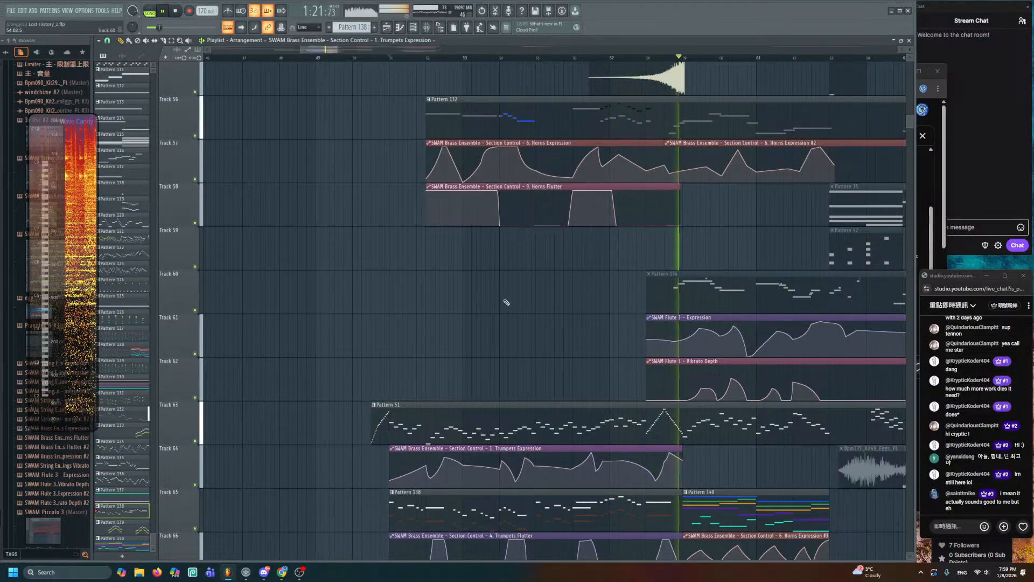
- Stop playback, zoom out to earlier bars, and show the Channel Rack over the arrangement
{"action": "scroll", "coordinate": [505, 305], "scroll_direction": "down", "scroll_amount": 3}
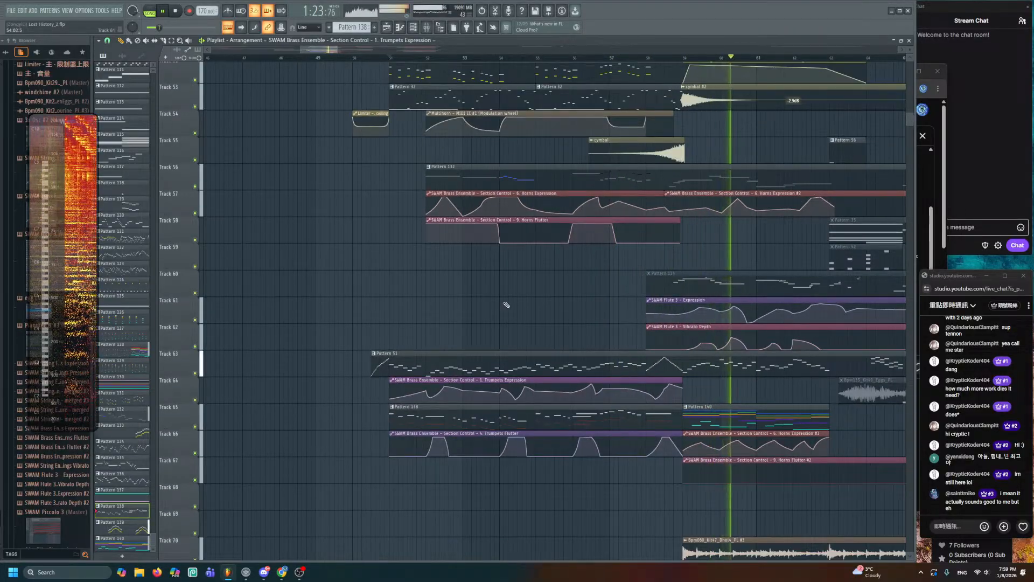
{"action": "scroll", "coordinate": [498, 304], "scroll_direction": "down", "scroll_amount": 3}
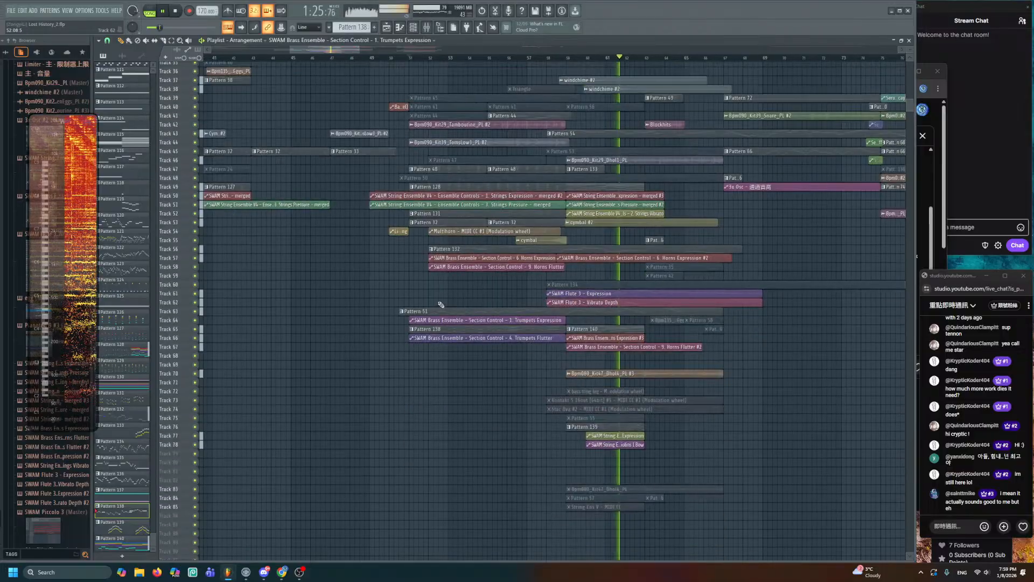
{"action": "left_click_drag", "start_coordinate": [447, 296], "coordinate": [328, 349]}
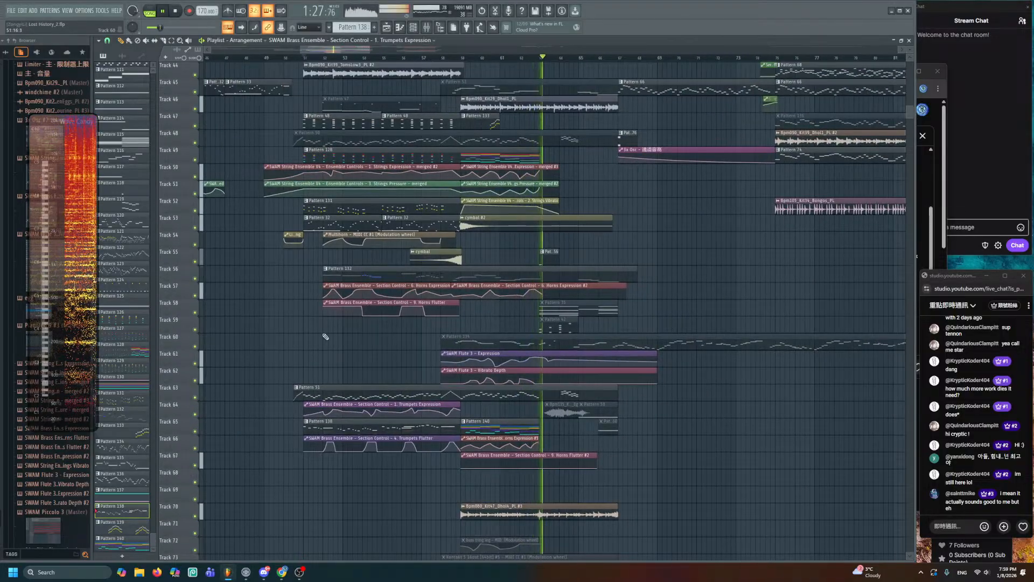
{"action": "key", "text": "space"}
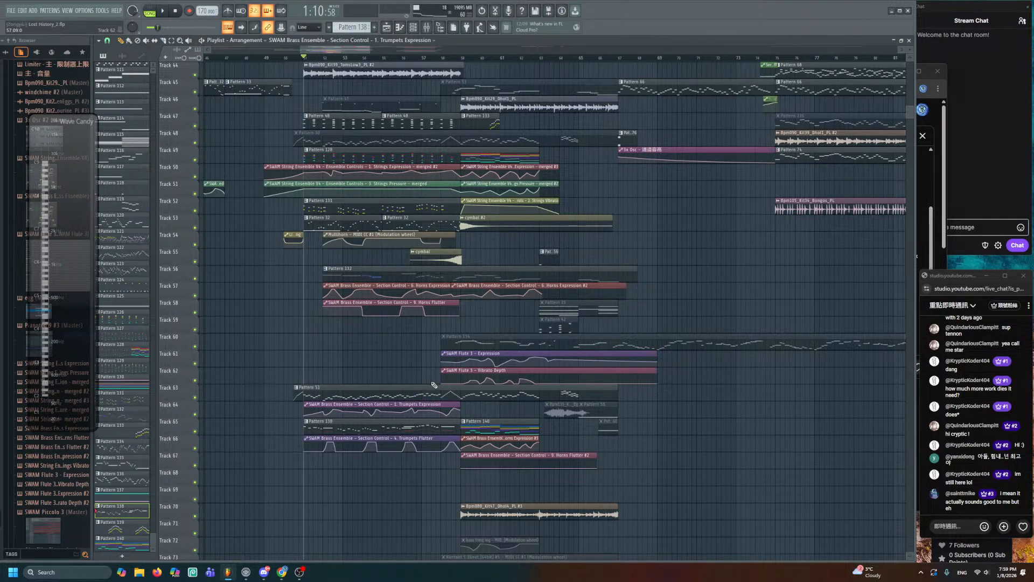
{"action": "left_click_drag", "start_coordinate": [411, 394], "coordinate": [457, 342]}
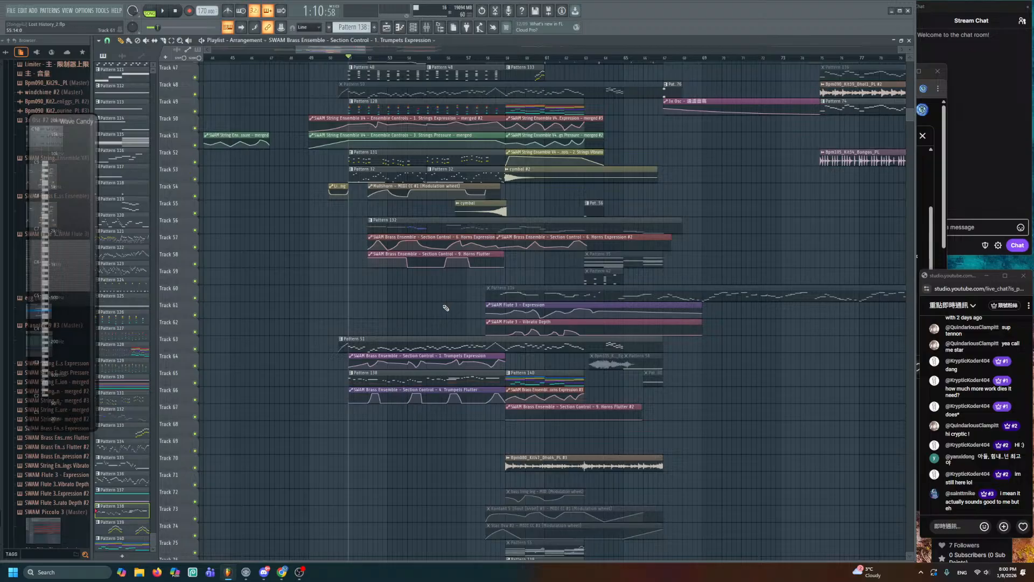
{"action": "scroll", "coordinate": [435, 304], "scroll_direction": "up", "scroll_amount": 4}
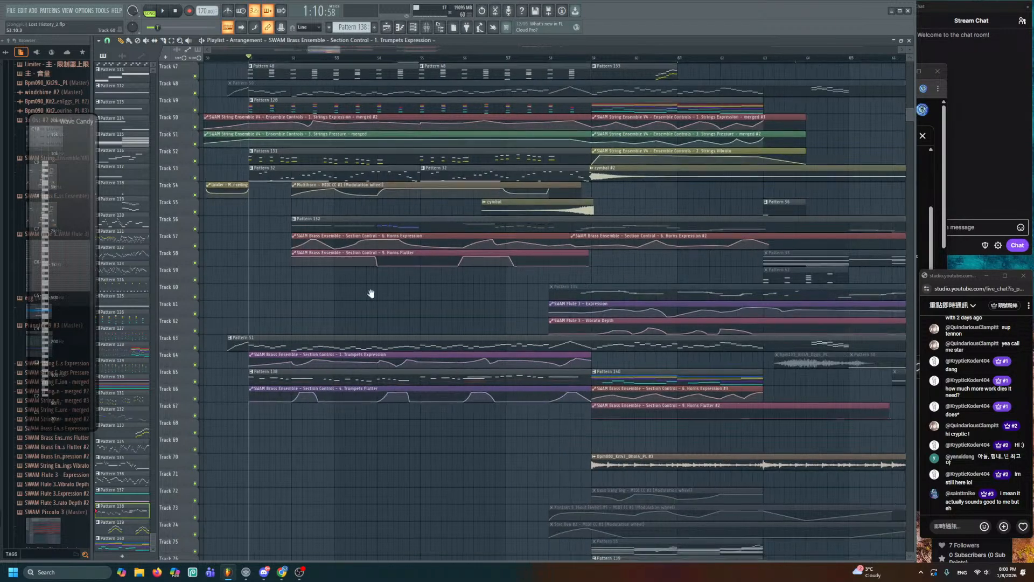
{"action": "left_click_drag", "start_coordinate": [369, 293], "coordinate": [522, 350]}
{"action": "scroll", "coordinate": [346, 330], "scroll_direction": "down", "scroll_amount": 3}
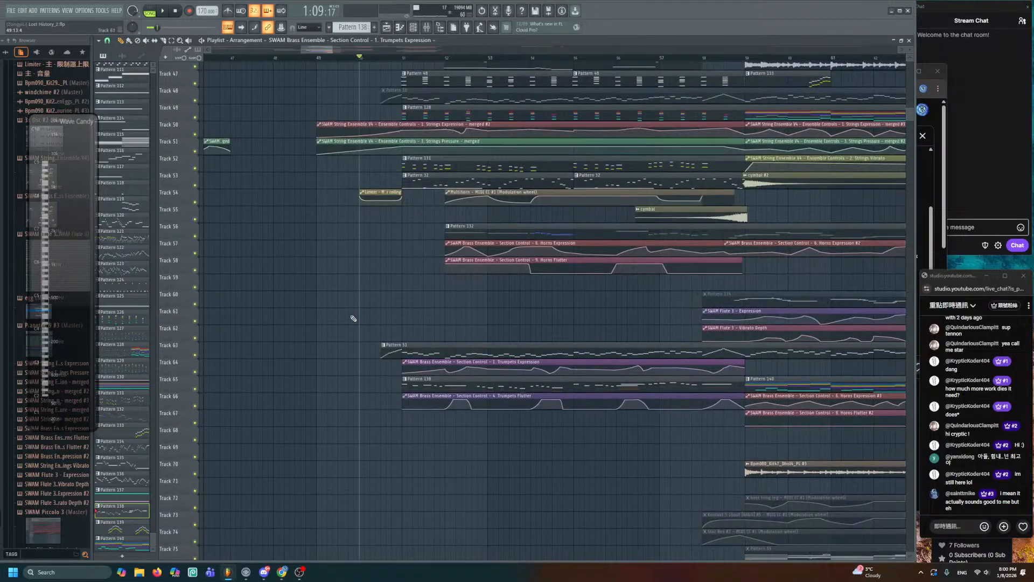
{"action": "left_click", "coordinate": [415, 29]}
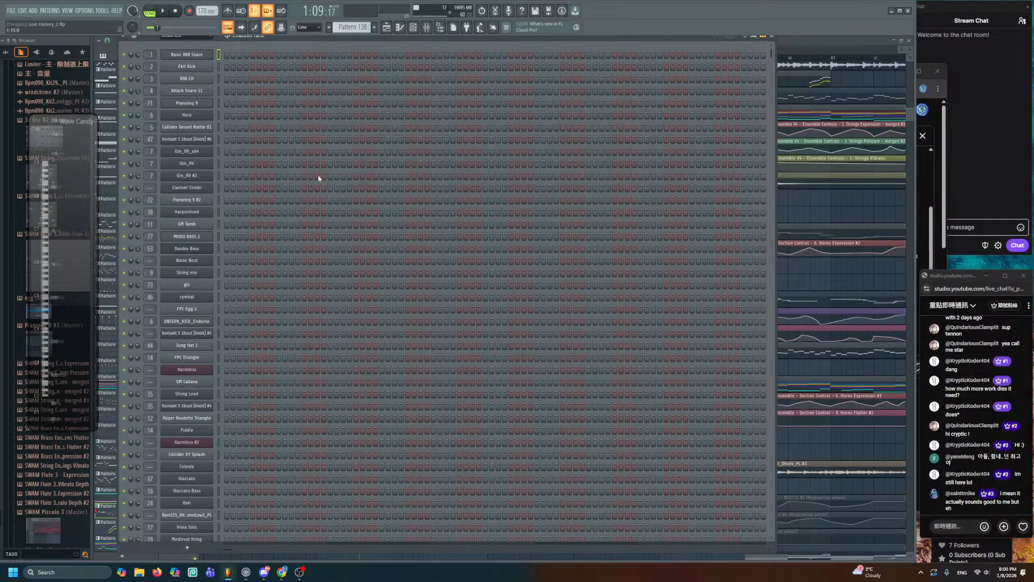
- Close the Channel Rack and start playing the brass and string arrangement
{"action": "key", "text": "F6"}
{"action": "key", "text": "space"}
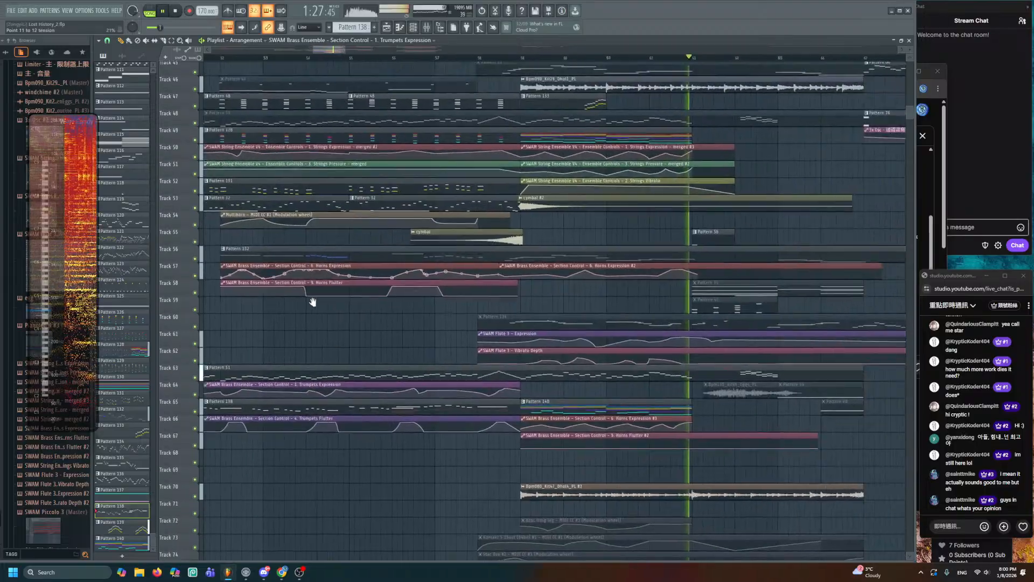
- Stop playback, frame the brass automation tracks 59–80, and play from bar 59
{"action": "scroll", "coordinate": [539, 238], "scroll_direction": "up", "scroll_amount": 3}
{"action": "key", "text": "space"}
{"action": "scroll", "coordinate": [544, 230], "scroll_direction": "down", "scroll_amount": 4}
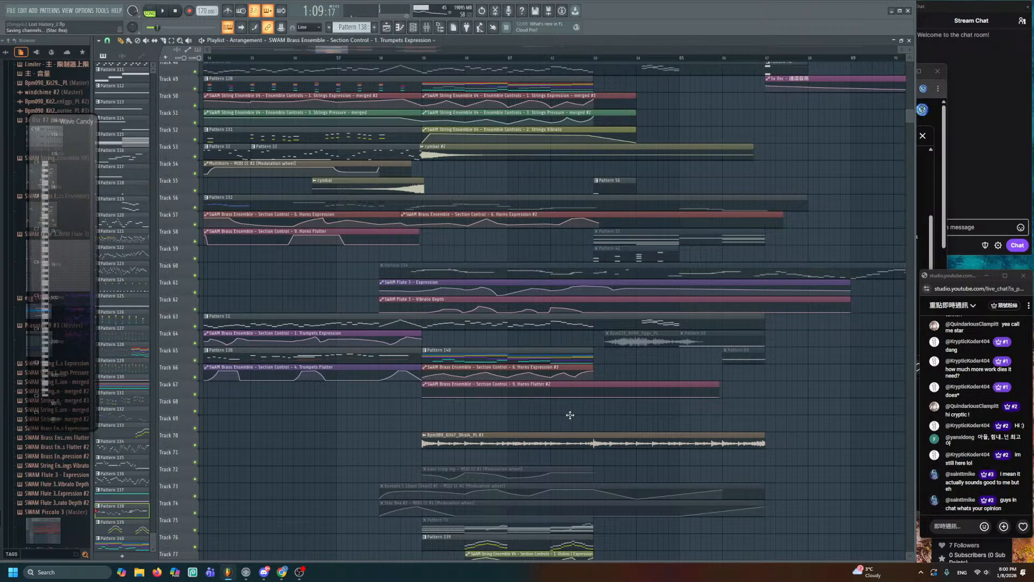
{"action": "scroll", "coordinate": [625, 437], "scroll_direction": "up", "scroll_amount": 2}
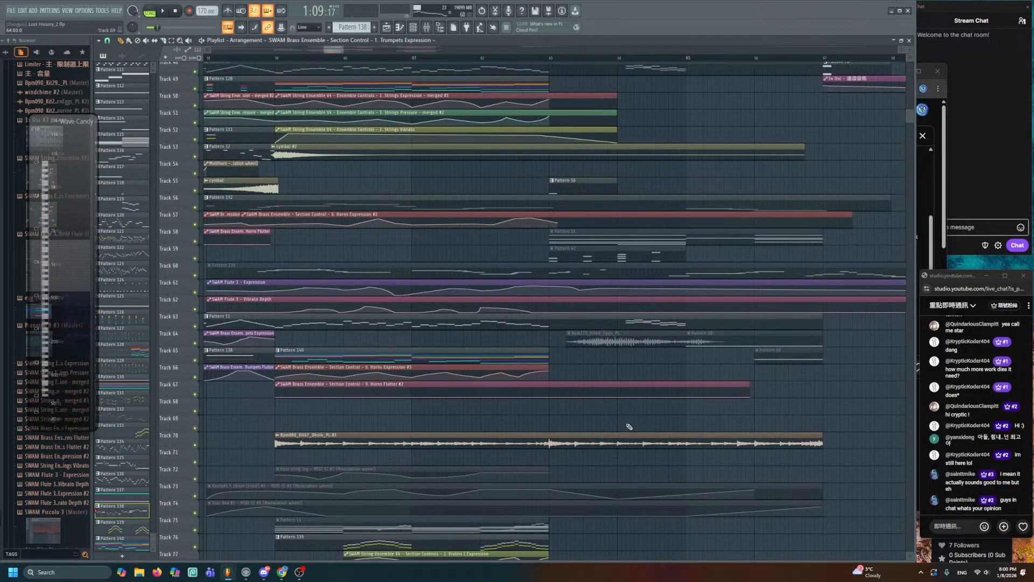
{"action": "left_click_drag", "start_coordinate": [630, 426], "coordinate": [693, 397]}
{"action": "scroll", "coordinate": [581, 385], "scroll_direction": "up", "scroll_amount": 1}
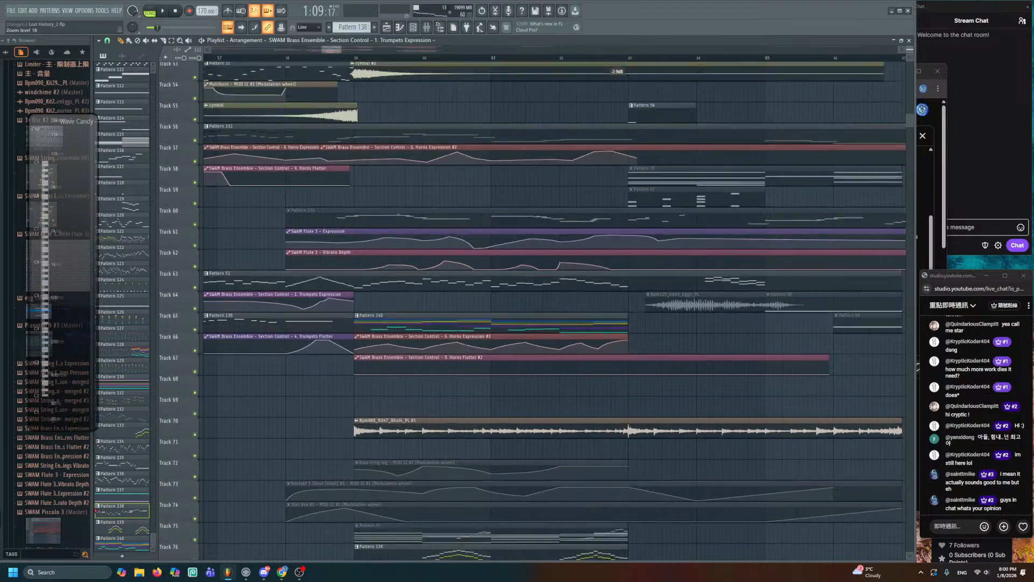
{"action": "scroll", "coordinate": [583, 384], "scroll_direction": "up", "scroll_amount": 3}
{"action": "left_click_drag", "start_coordinate": [584, 383], "coordinate": [714, 240]}
{"action": "key", "text": "space"}
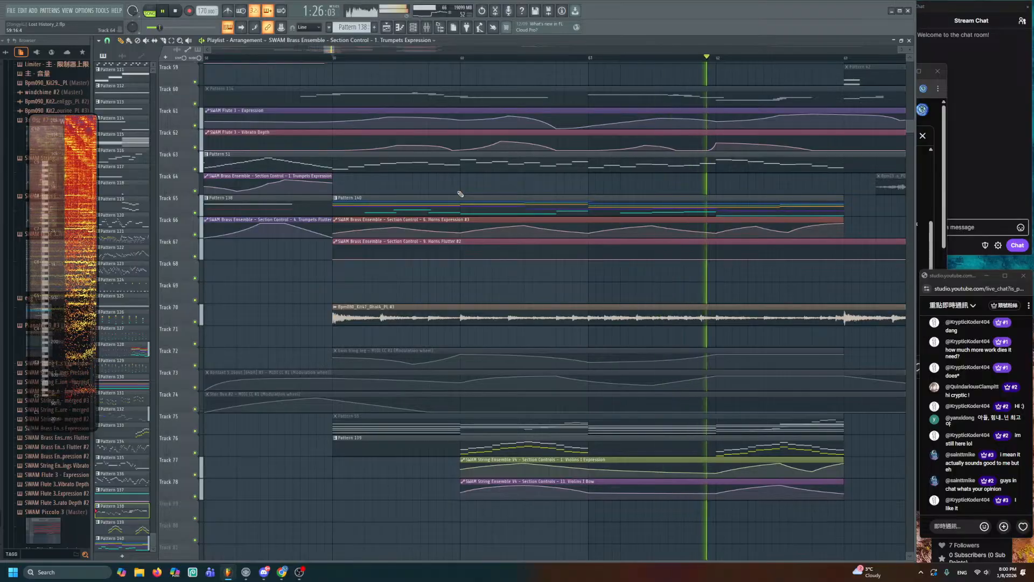
- Centre the horn tracks and replay from bar 62 several times to audition Horns Expression #3
{"action": "left_click_drag", "start_coordinate": [711, 235], "coordinate": [542, 151]}
{"action": "key", "text": "space"}
{"action": "left_click", "coordinate": [547, 58]}
{"action": "key", "text": "space"}
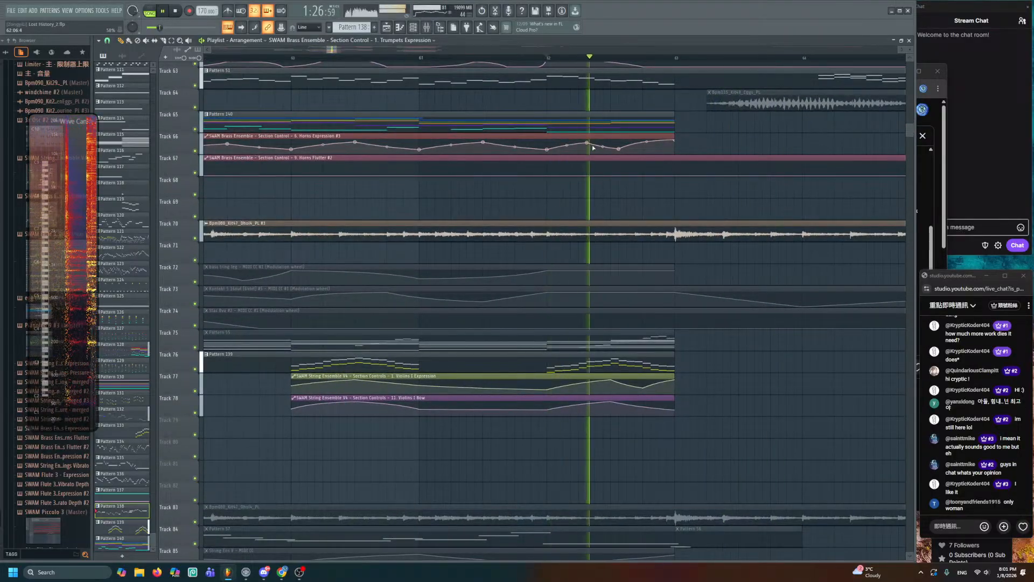
{"action": "key", "text": "space"}
{"action": "key", "text": "space"}
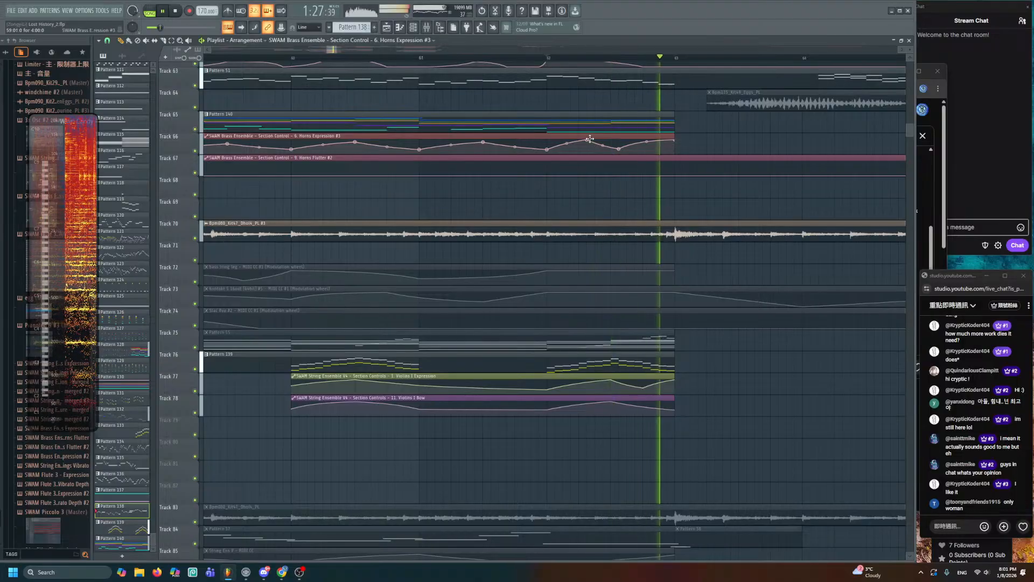
{"action": "key", "text": "space"}
{"action": "key", "text": "space"}
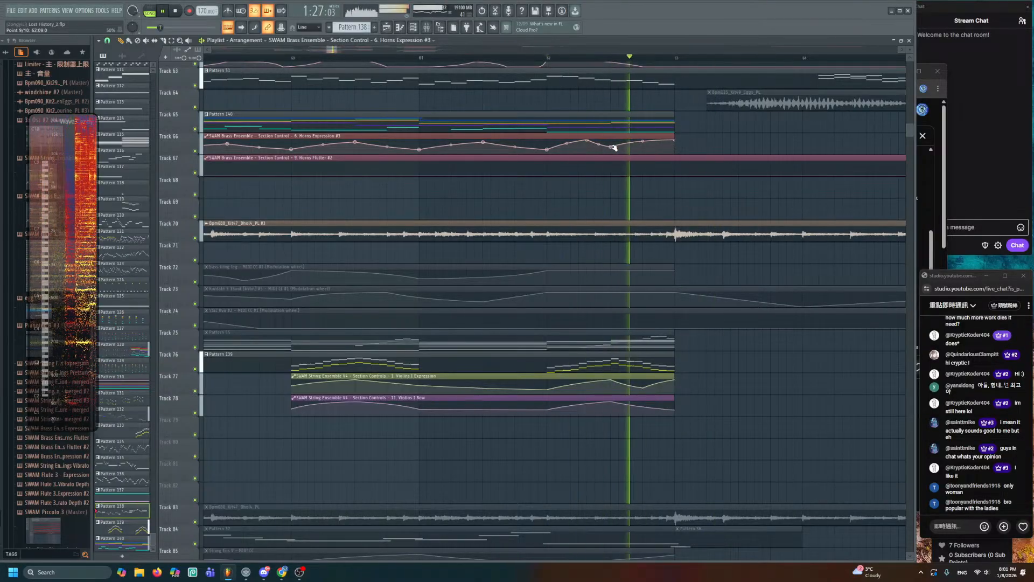
{"action": "key", "text": "space"}
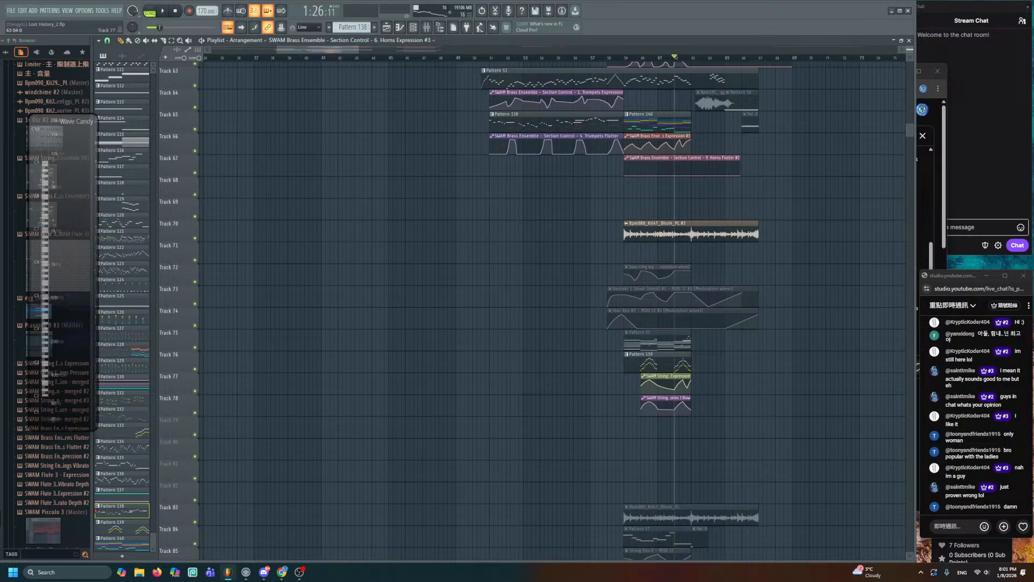
{"action": "scroll", "coordinate": [555, 308], "scroll_direction": "down", "scroll_amount": 2}
{"action": "scroll", "coordinate": [698, 382], "scroll_direction": "down", "scroll_amount": 2}
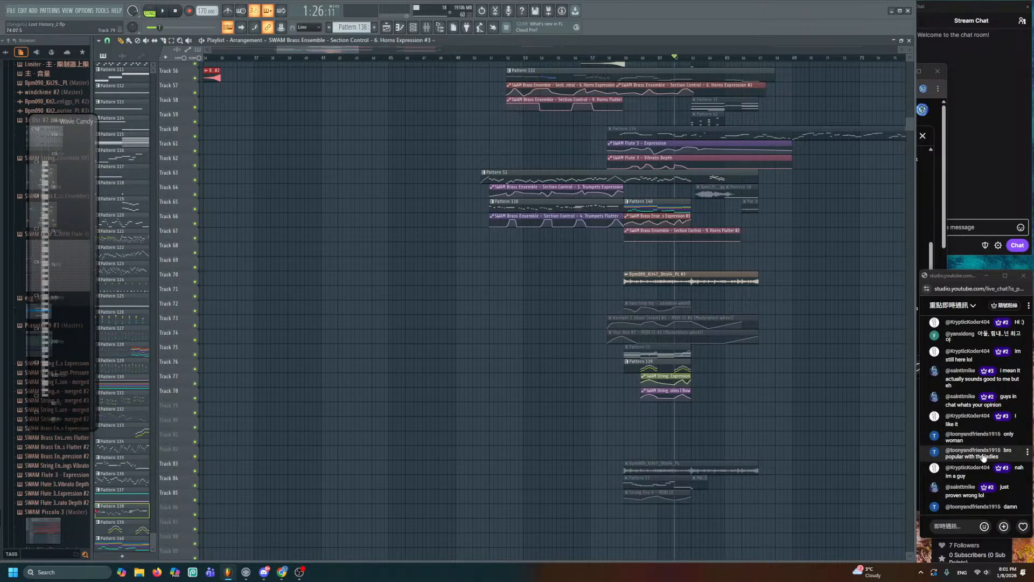
{"action": "scroll", "coordinate": [800, 467], "scroll_direction": "up", "scroll_amount": 7}
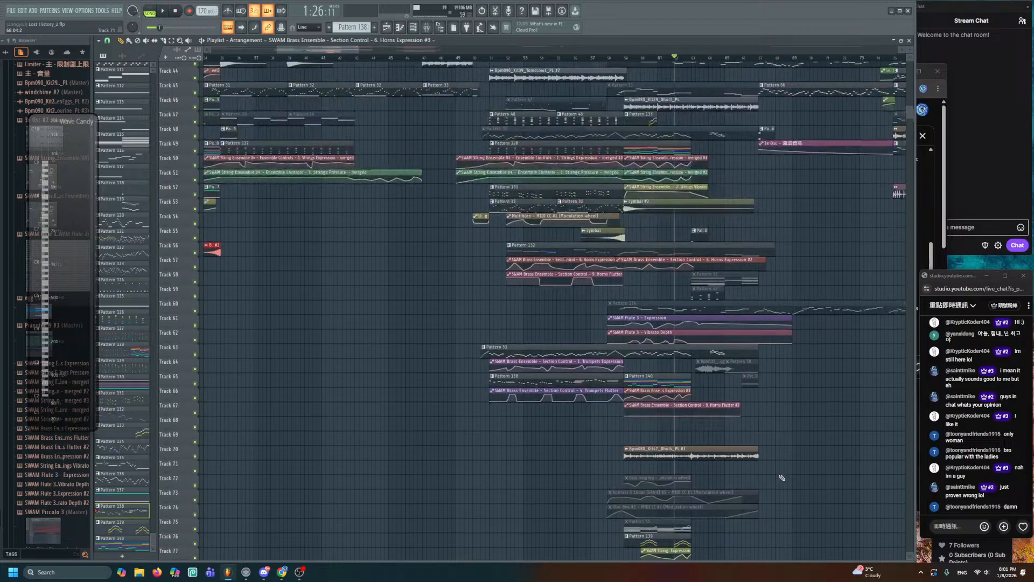
{"action": "scroll", "coordinate": [788, 476], "scroll_direction": "up", "scroll_amount": 2}
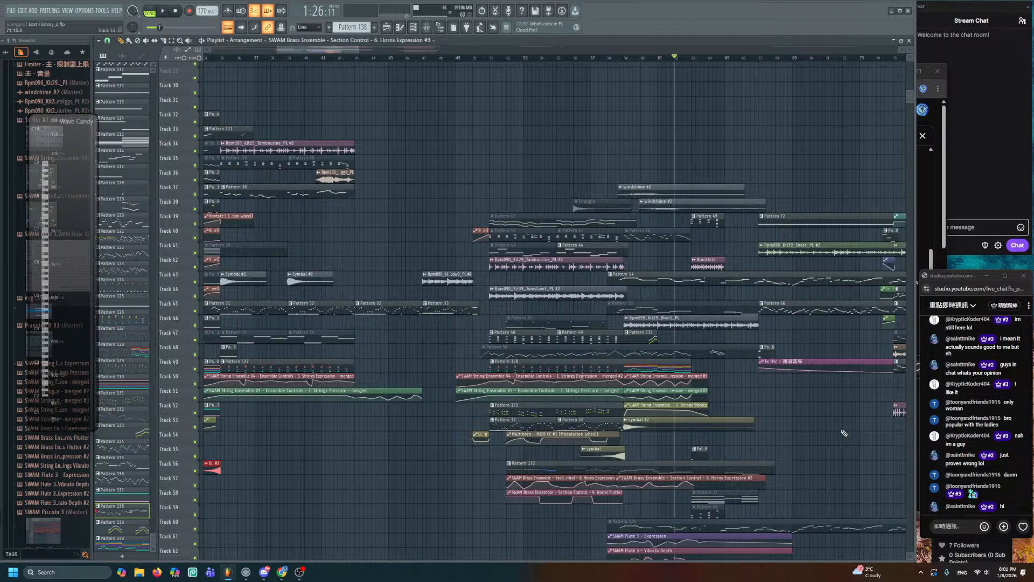
{"action": "scroll", "coordinate": [844, 433], "scroll_direction": "up", "scroll_amount": 1}
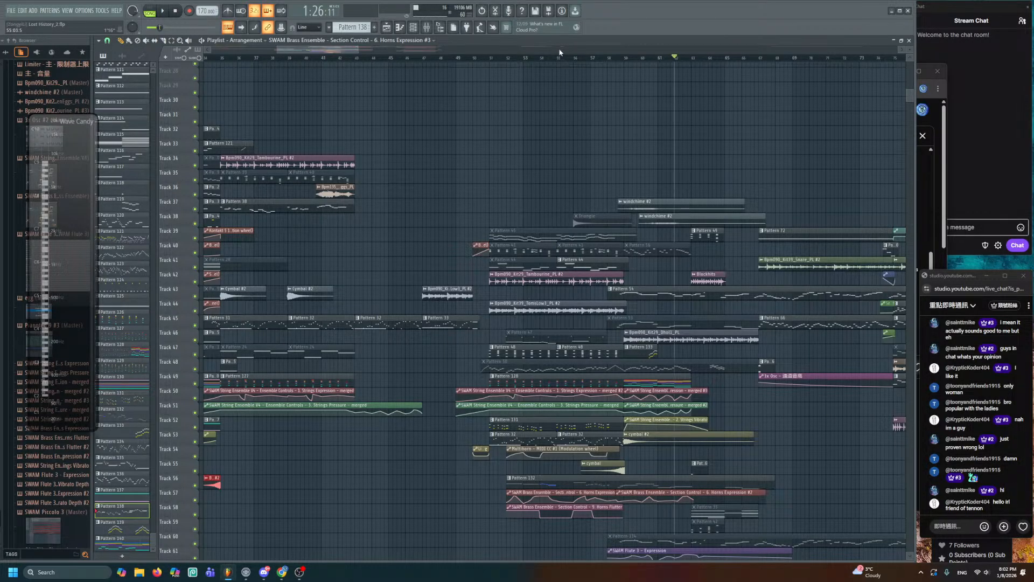
{"action": "scroll", "coordinate": [559, 53], "scroll_direction": "down", "scroll_amount": 5}
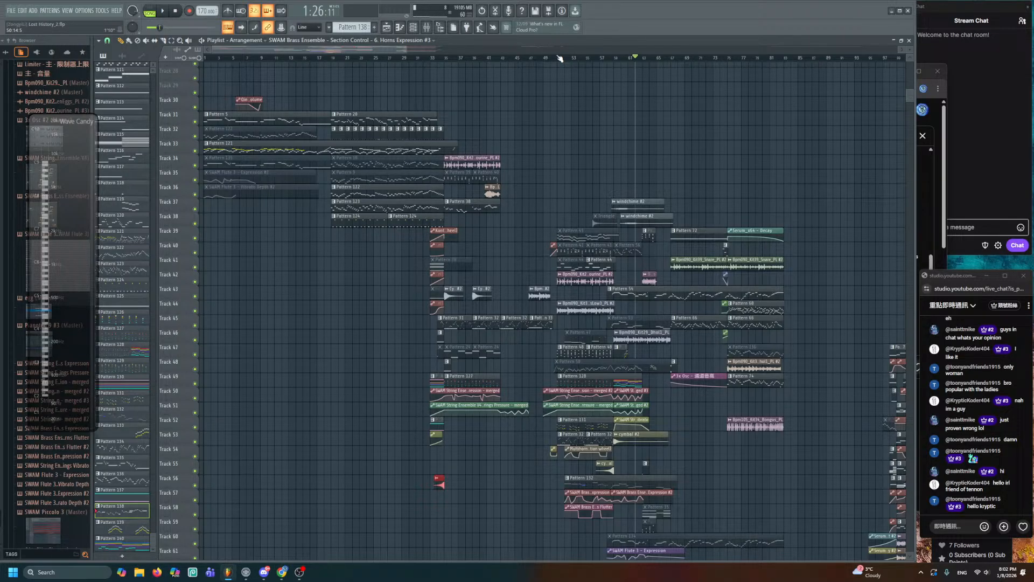
- Zoom the Playlist in slightly and play the whole song from bar 1
{"action": "scroll", "coordinate": [553, 50], "scroll_direction": "up", "scroll_amount": 3}
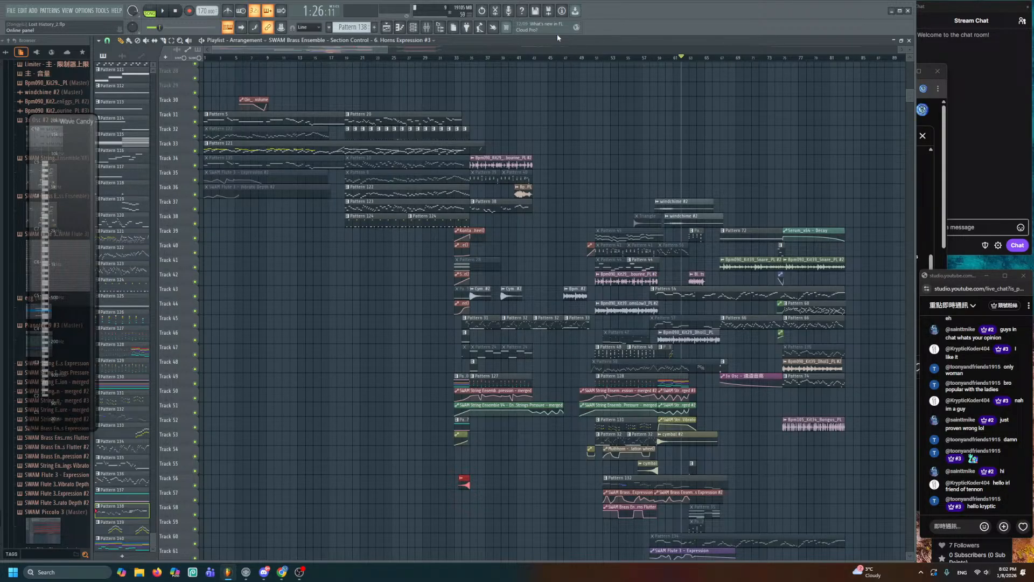
{"action": "left_click", "coordinate": [164, 11]}
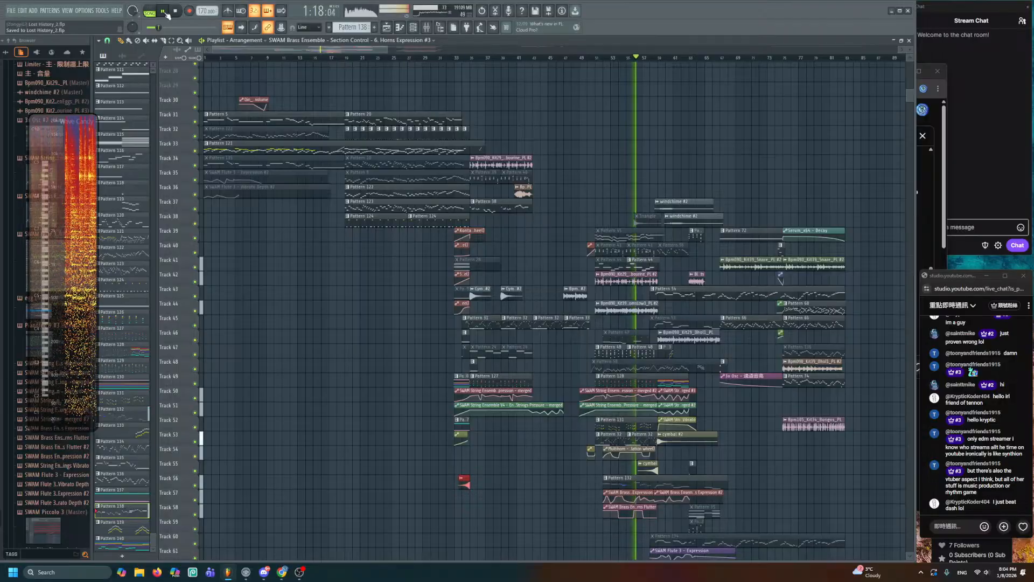
- Delete the second Horns Flutter plateau's end point and drag the next point left
{"action": "scroll", "coordinate": [608, 329], "scroll_direction": "down", "scroll_amount": 4}
{"action": "scroll", "coordinate": [640, 342], "scroll_direction": "up", "scroll_amount": 4}
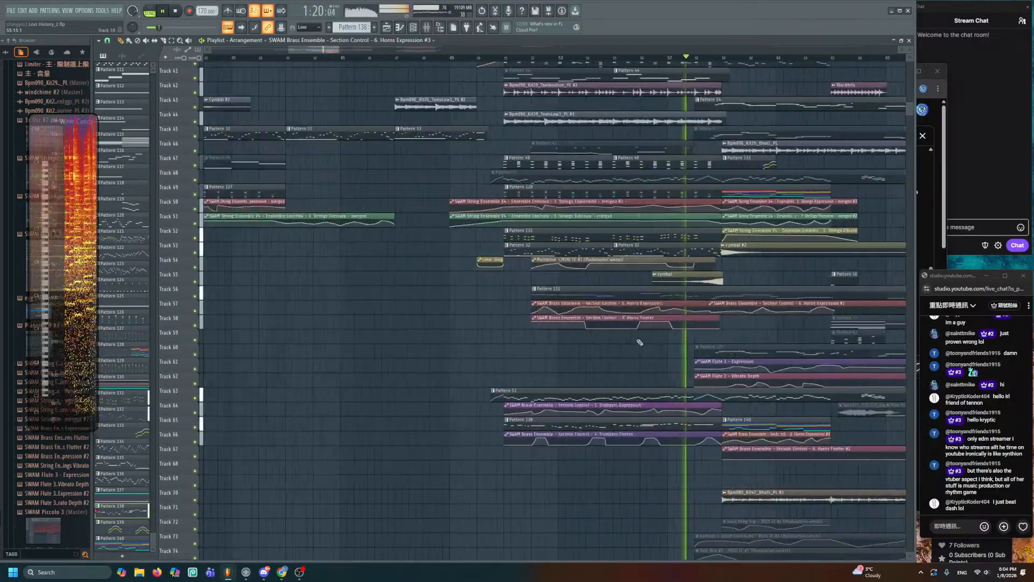
{"action": "scroll", "coordinate": [640, 342], "scroll_direction": "up", "scroll_amount": 5}
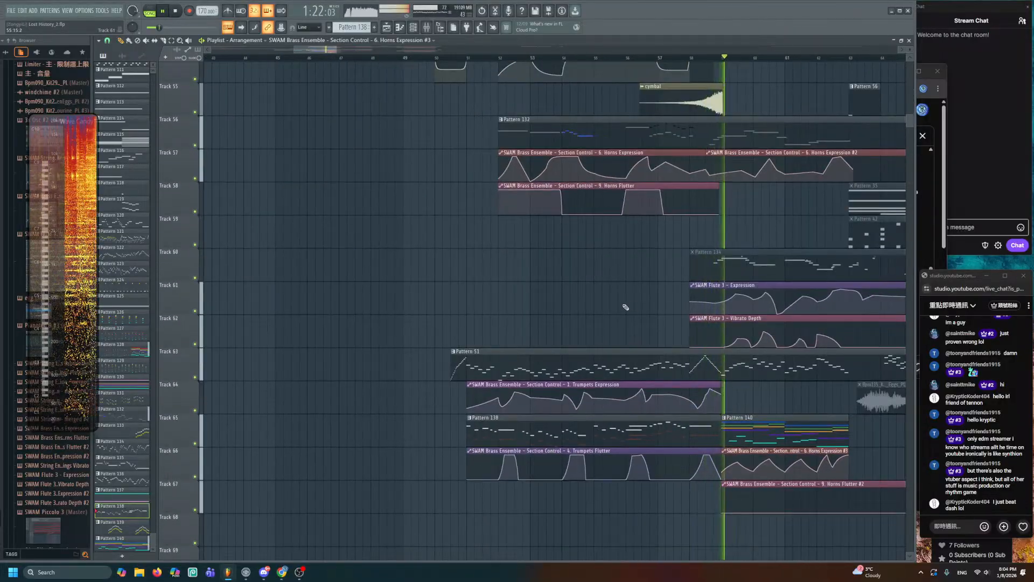
{"action": "scroll", "coordinate": [623, 302], "scroll_direction": "up", "scroll_amount": 2}
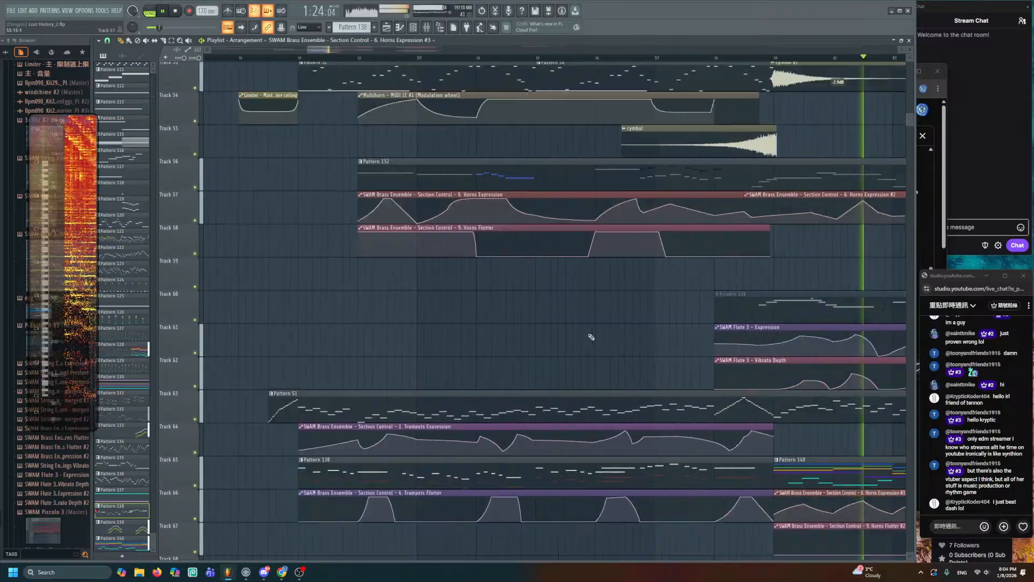
{"action": "scroll", "coordinate": [591, 337], "scroll_direction": "up", "scroll_amount": 1}
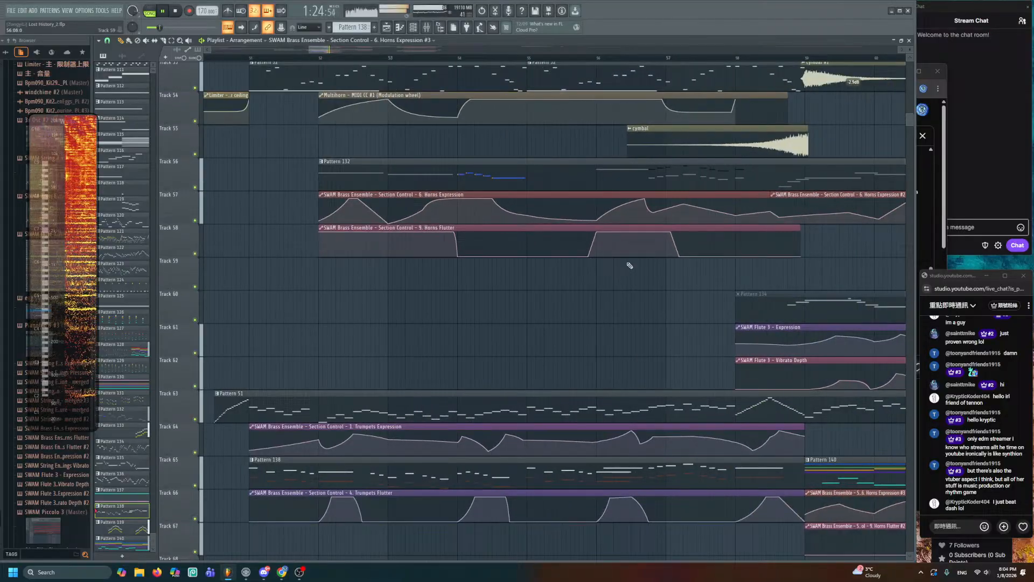
{"action": "right_click", "coordinate": [672, 235]}
{"action": "left_click_drag", "start_coordinate": [678, 257], "coordinate": [631, 258]}
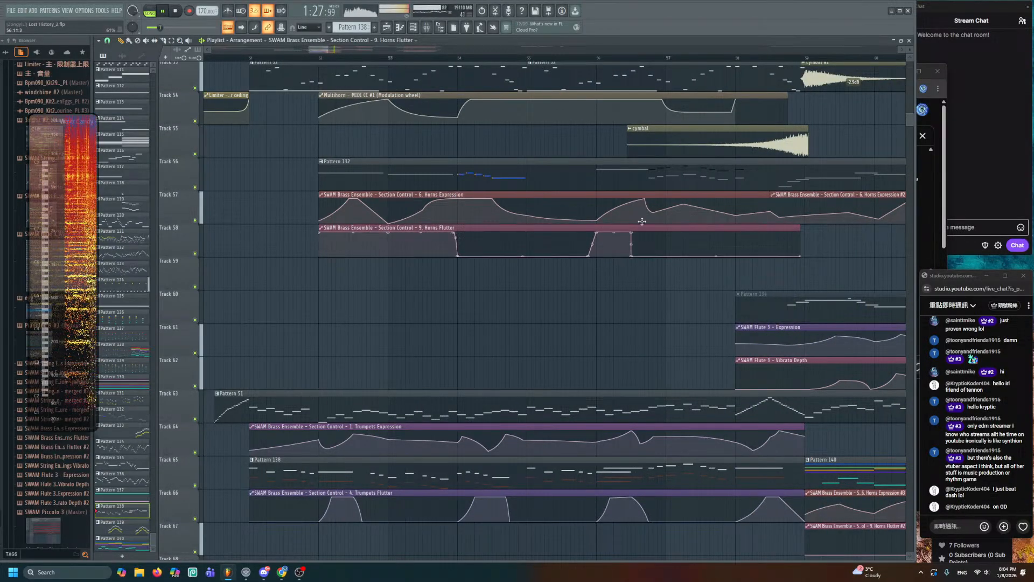
{"action": "left_click", "coordinate": [599, 58]}
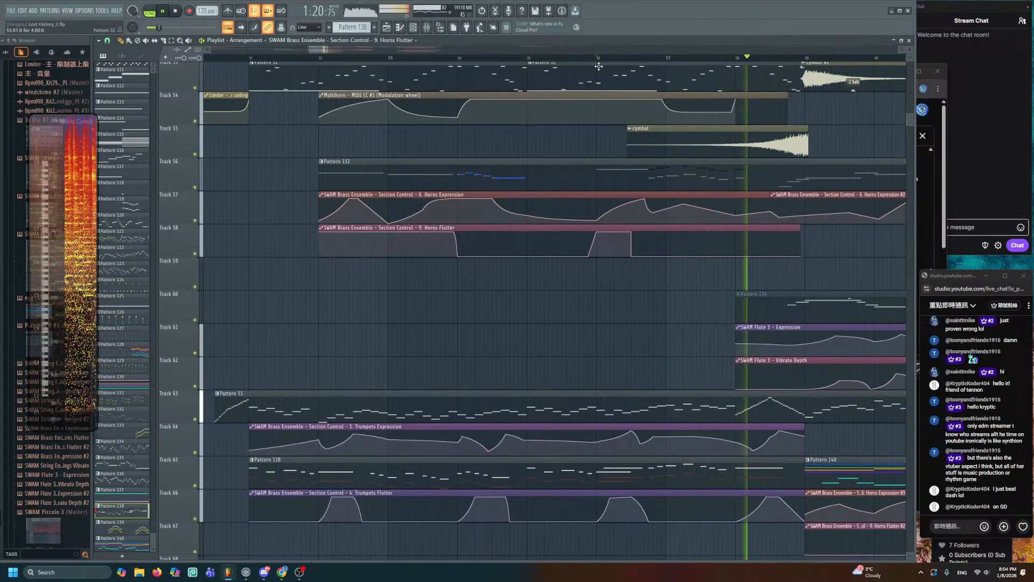
- Delete Pattern 132's eight upper-line notes in the Piano roll and return to the playlist
{"action": "double_click", "coordinate": [616, 178]}
{"action": "key", "text": "space"}
{"action": "scroll", "coordinate": [434, 196], "scroll_direction": "up", "scroll_amount": 4}
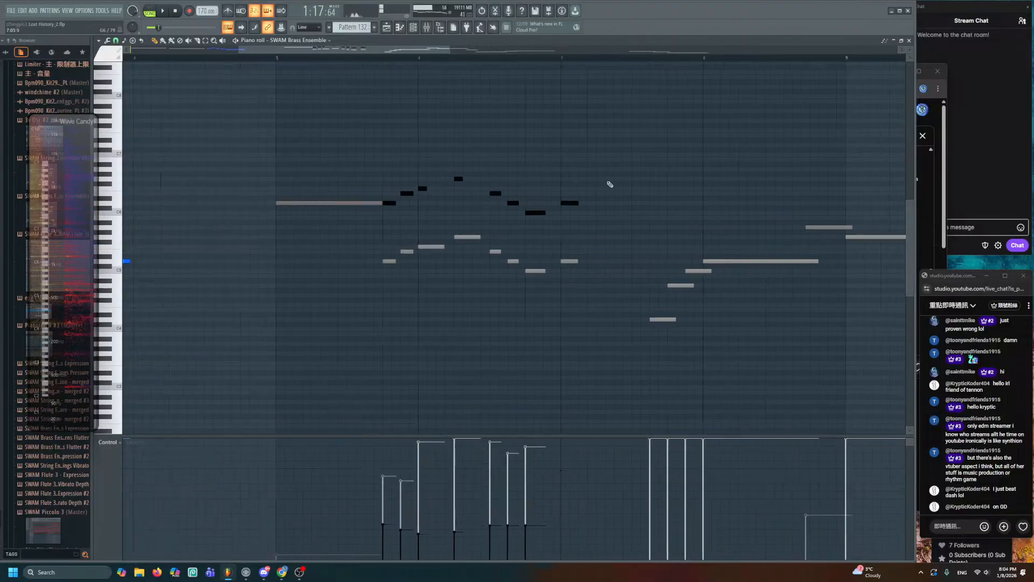
{"action": "left_click_drag", "start_coordinate": [677, 142], "coordinate": [415, 218]}
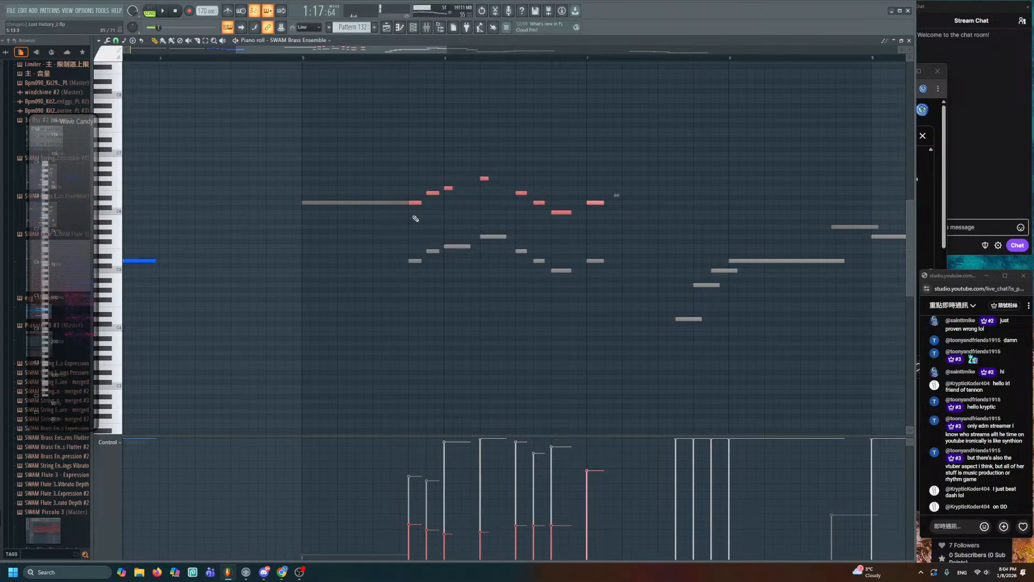
{"action": "key", "text": "Delete"}
{"action": "key", "text": "F5"}
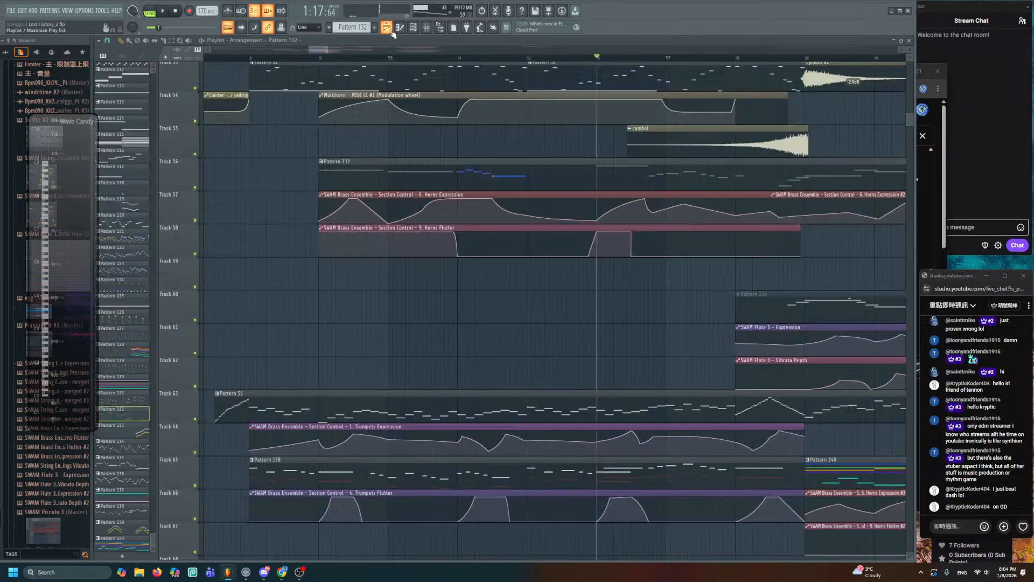
{"action": "scroll", "coordinate": [570, 436], "scroll_direction": "down", "scroll_amount": 3}
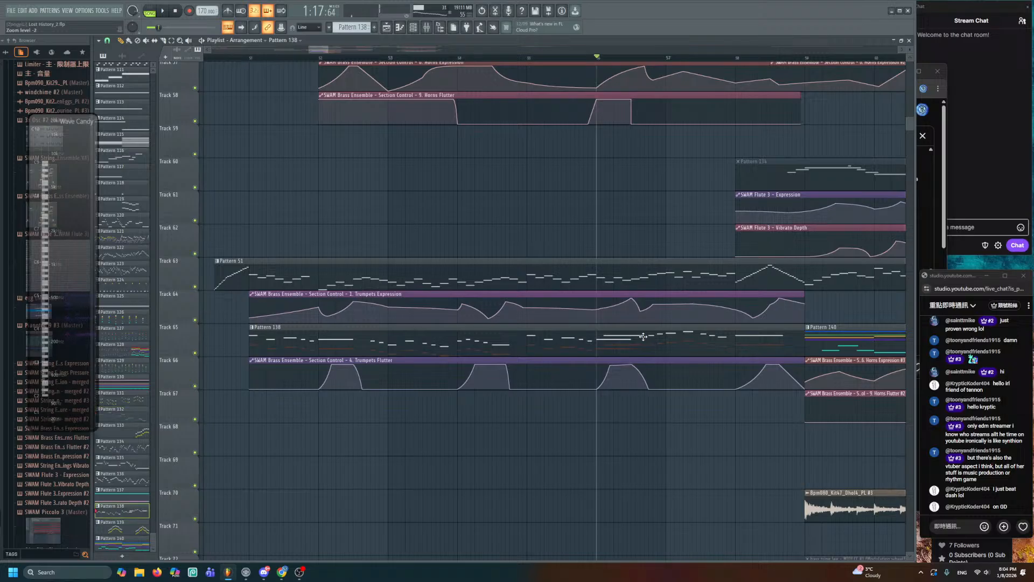
- Open Pattern 138's notes, save the project, and bring tracks 55–88 into view
{"action": "double_click", "coordinate": [643, 336]}
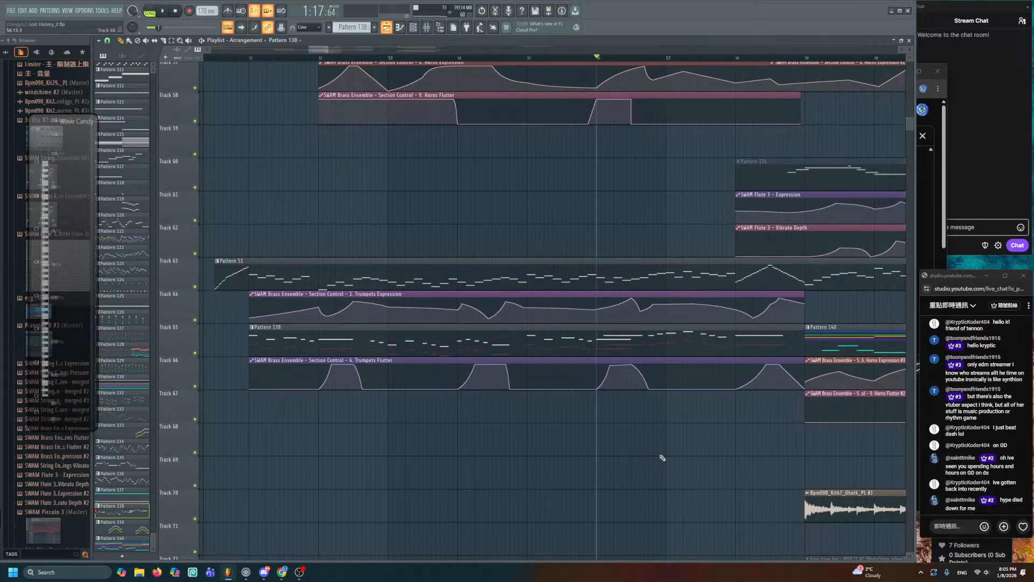
{"action": "key", "text": "ctrl+s"}
{"action": "scroll", "coordinate": [561, 443], "scroll_direction": "down", "scroll_amount": 3}
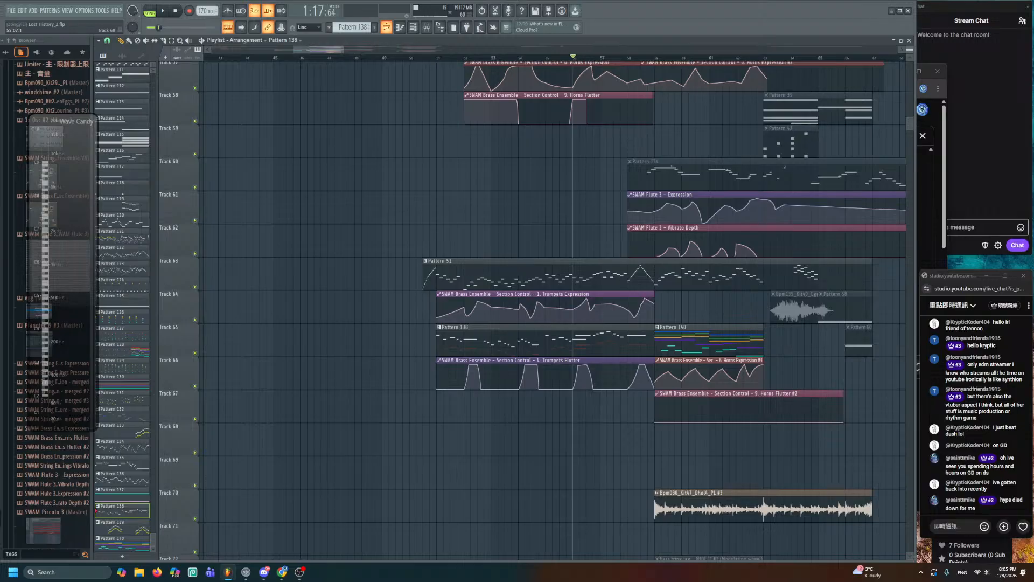
{"action": "scroll", "coordinate": [561, 431], "scroll_direction": "down", "scroll_amount": 5, "text": "alt"}
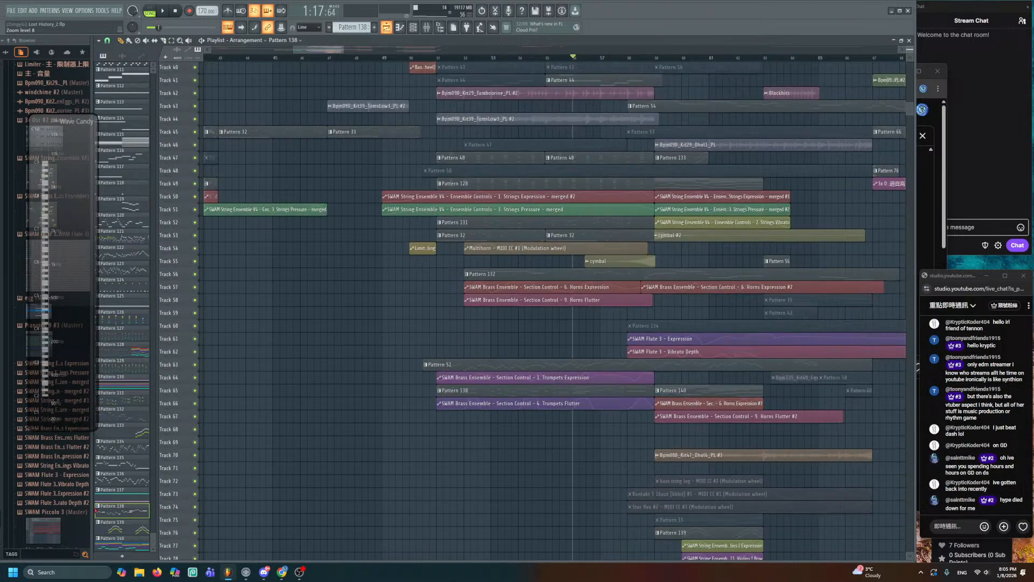
{"action": "scroll", "coordinate": [561, 431], "scroll_direction": "up", "scroll_amount": 2, "text": "alt"}
{"action": "left_click_drag", "start_coordinate": [559, 442], "coordinate": [554, 272]}
{"action": "key", "text": "ctrl+s"}
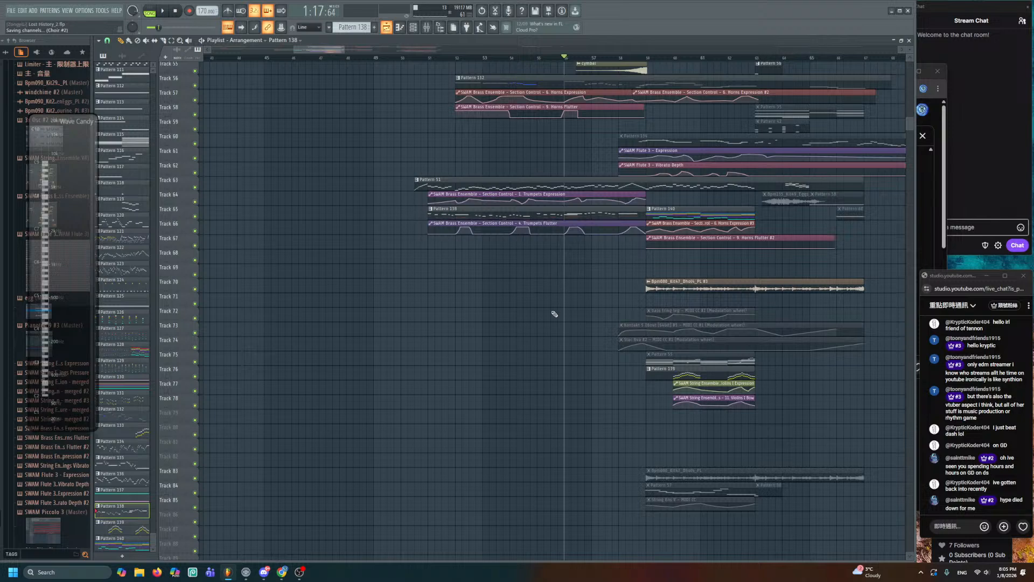
- Play the arrangement from bar 51 and zoom in on tracks 56–68
{"action": "scroll", "coordinate": [550, 323], "scroll_direction": "up", "scroll_amount": 3, "text": "ctrl"}
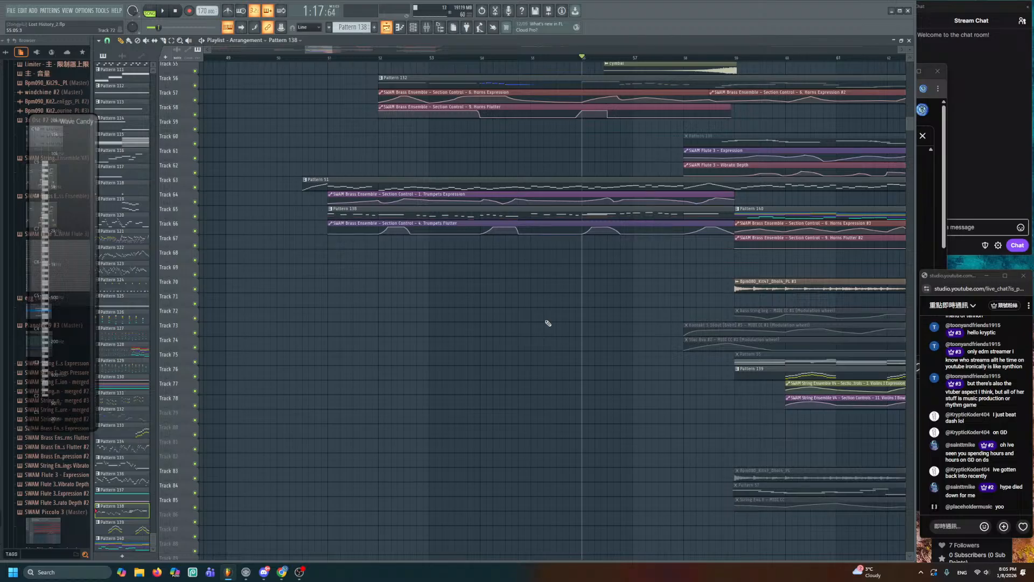
{"action": "scroll", "coordinate": [548, 323], "scroll_direction": "down", "scroll_amount": 3, "text": "ctrl"}
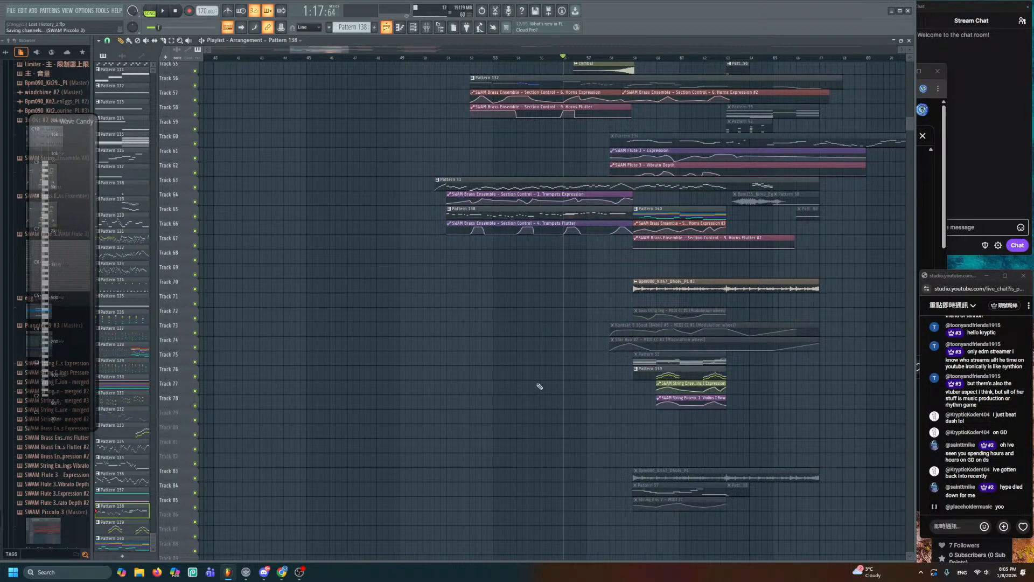
{"action": "scroll", "coordinate": [539, 397], "scroll_direction": "up", "scroll_amount": 3}
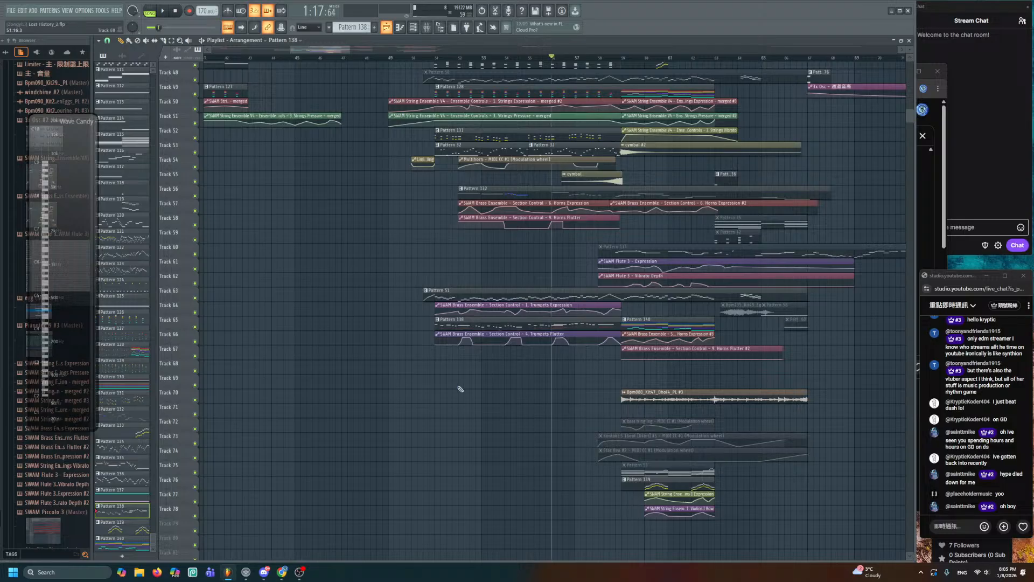
{"action": "left_click", "coordinate": [414, 64]}
{"action": "key", "text": "space"}
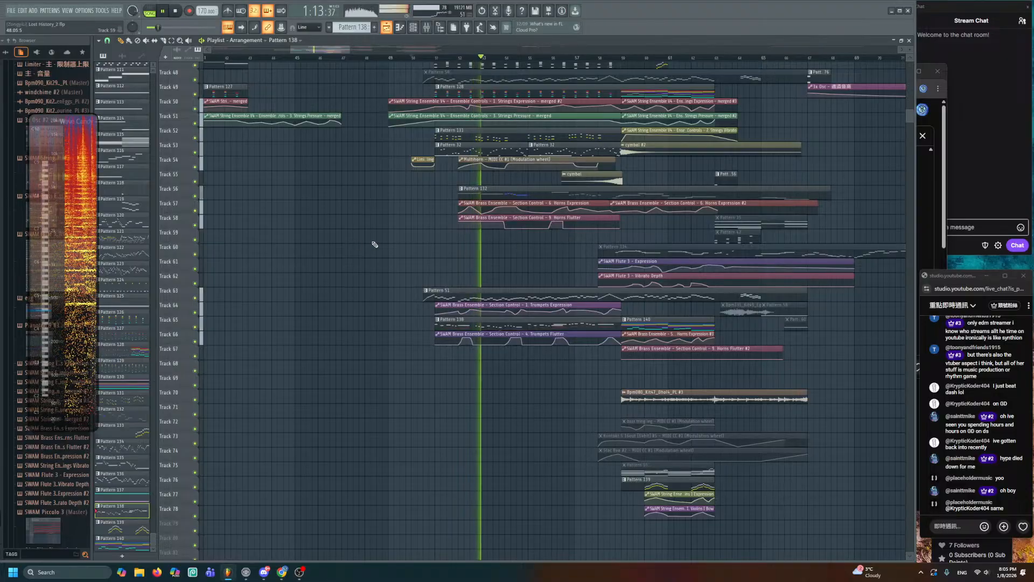
{"action": "scroll", "coordinate": [449, 259], "scroll_direction": "up", "scroll_amount": 4, "text": "alt"}
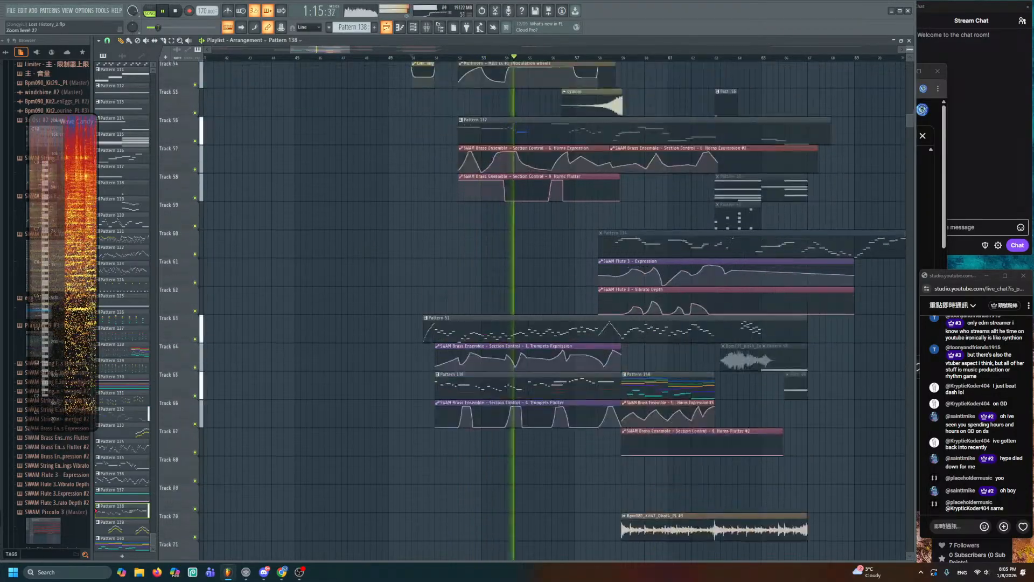
- Restart playback in the playlist to re-hear the brass automation
{"action": "scroll", "coordinate": [480, 269], "scroll_direction": "up", "scroll_amount": 6, "text": "ctrl"}
{"action": "left_click_drag", "start_coordinate": [533, 272], "coordinate": [545, 221]}
{"action": "key", "text": "space"}
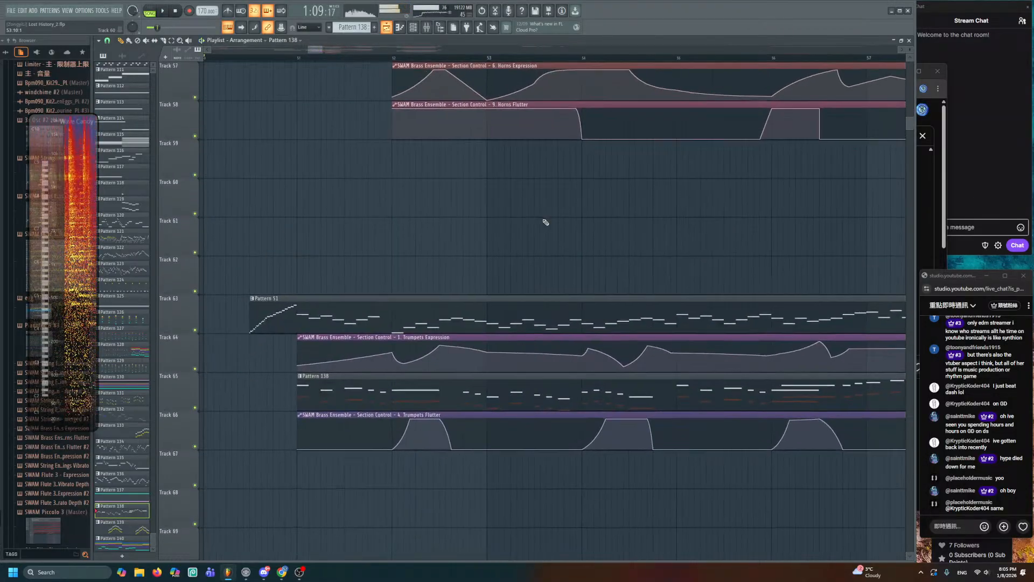
{"action": "left_click_drag", "start_coordinate": [533, 157], "coordinate": [526, 323]}
{"action": "key", "text": "space"}
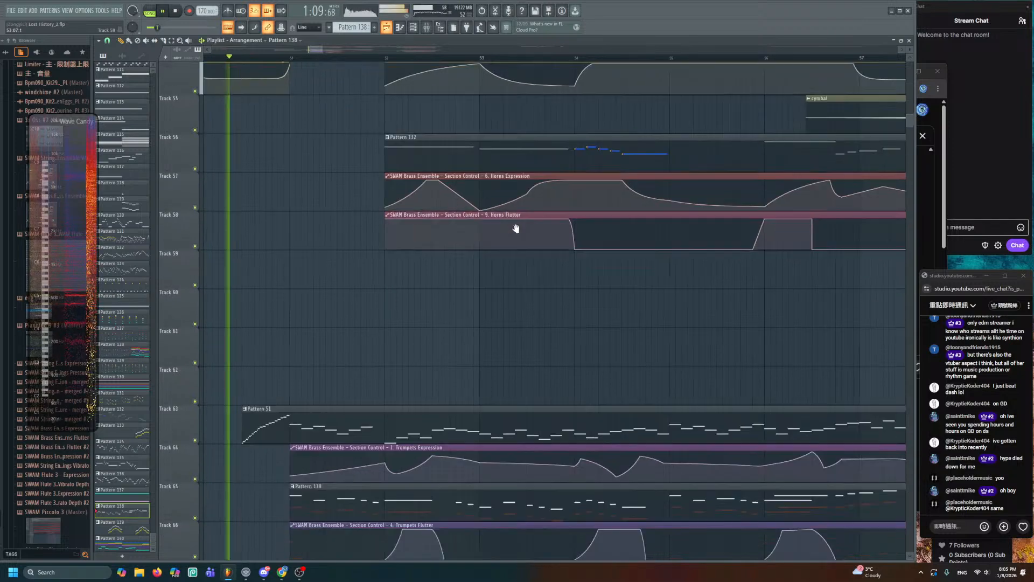
{"action": "scroll", "coordinate": [514, 232], "scroll_direction": "down", "scroll_amount": 5}
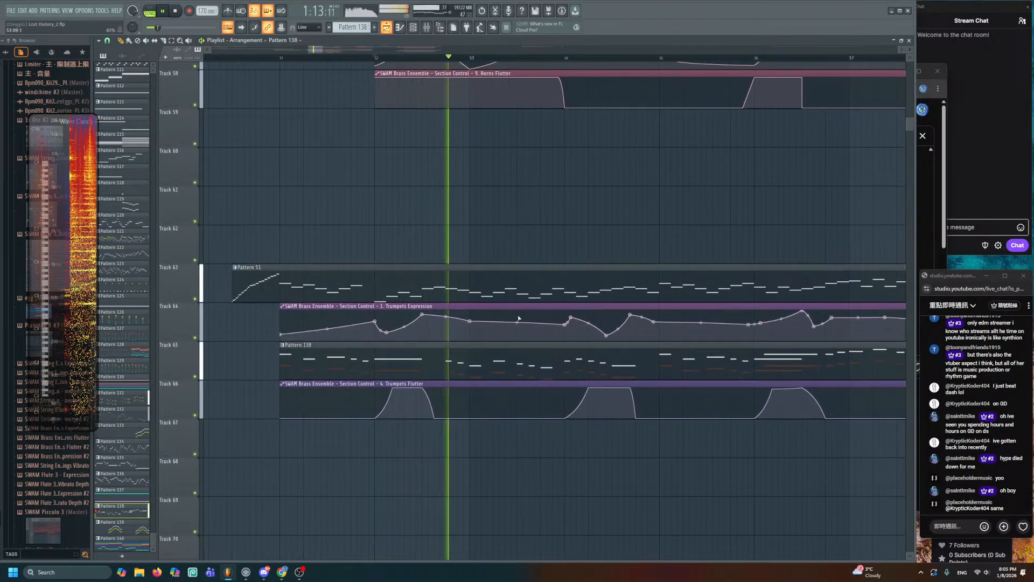
{"action": "scroll", "coordinate": [528, 229], "scroll_direction": "up", "scroll_amount": 4, "text": "alt"}
{"action": "key", "text": "space"}
- Open Pattern 138 in the Piano roll, choose a note colour, and toggle ghost notes
{"action": "key", "text": "space"}
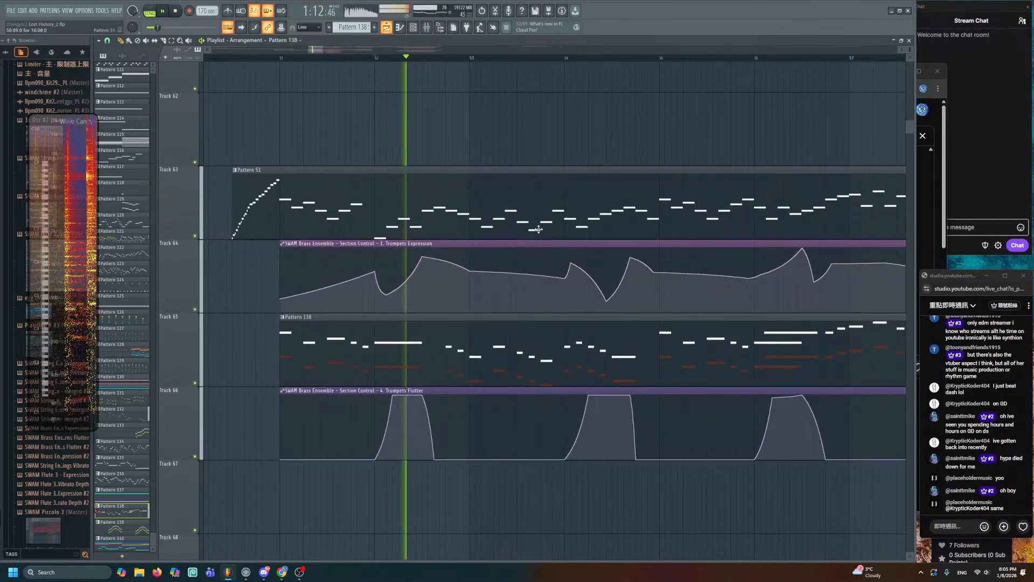
{"action": "double_click", "coordinate": [520, 340]}
{"action": "key", "text": "space"}
{"action": "scroll", "coordinate": [455, 284], "scroll_direction": "left", "scroll_amount": 3}
{"action": "scroll", "coordinate": [455, 285], "scroll_direction": "down", "scroll_amount": 3}
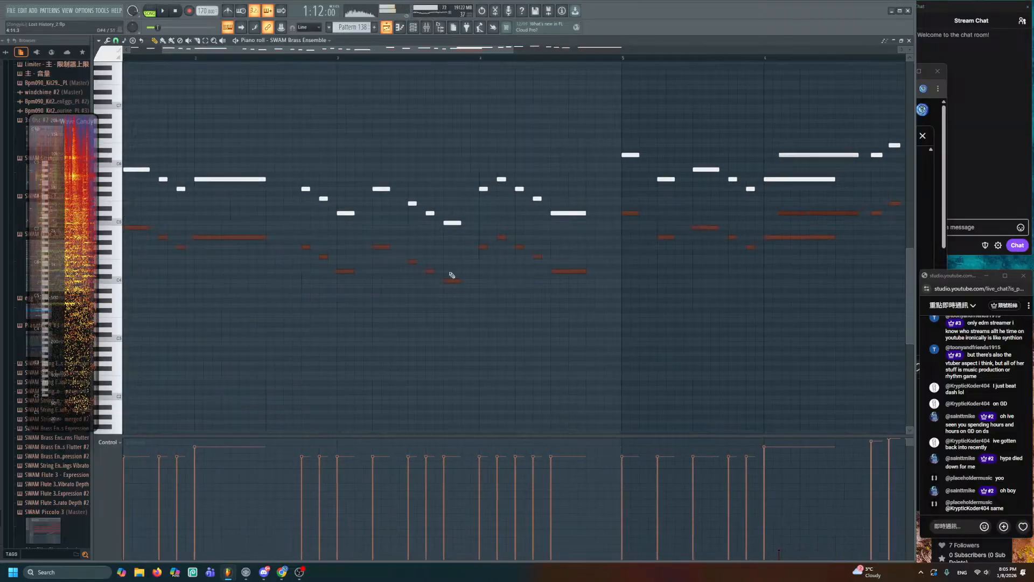
{"action": "scroll", "coordinate": [450, 275], "scroll_direction": "down", "scroll_amount": 3, "text": "ctrl"}
{"action": "left_click", "coordinate": [83, 52]}
{"action": "left_click", "coordinate": [99, 57]}
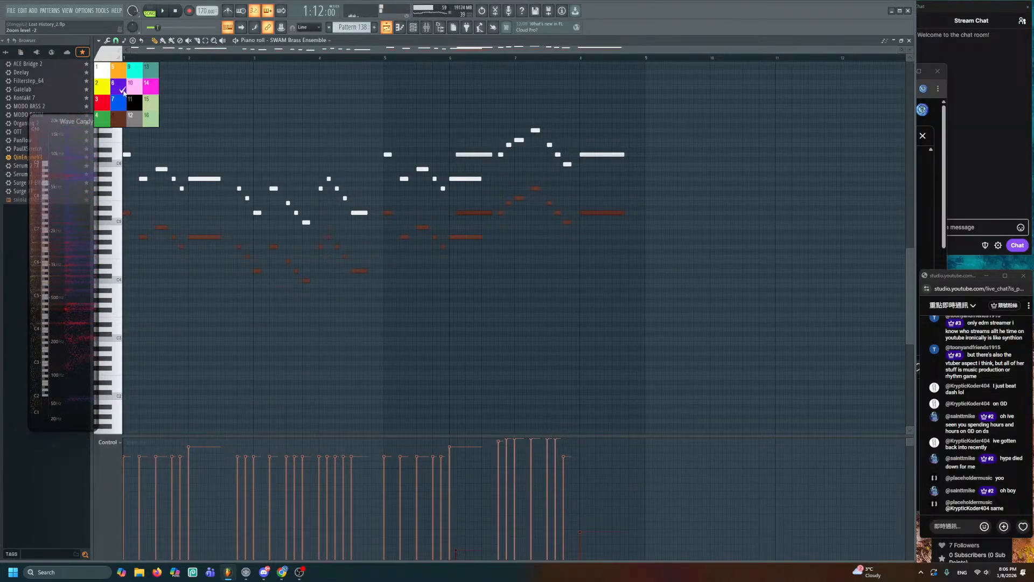
{"action": "left_click", "coordinate": [116, 123]}
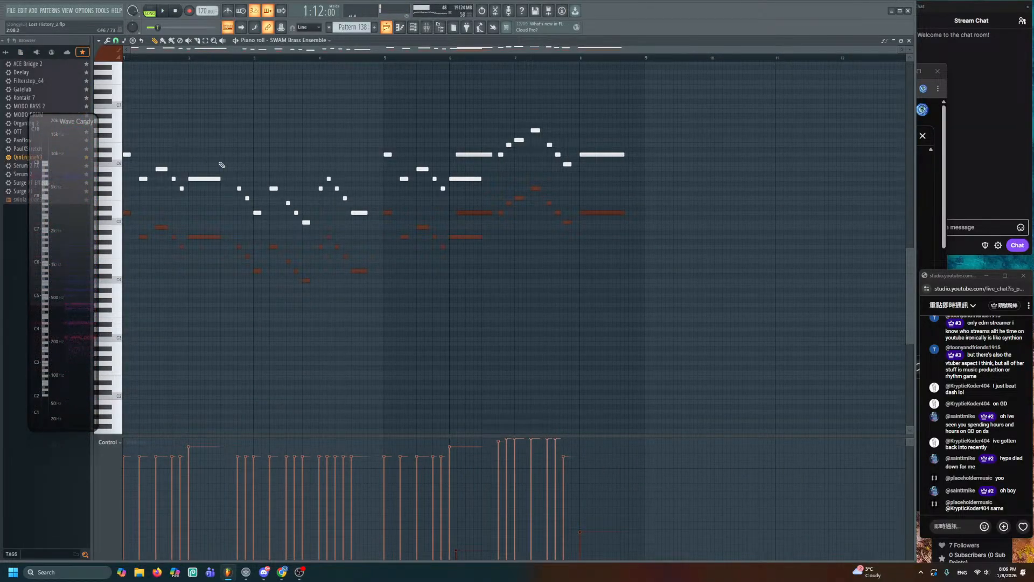
{"action": "key", "text": "alt+v"}
{"action": "key", "text": "alt+v"}
- Colour all Pattern 138 notes cyan, audition the pattern, and close the Piano roll
{"action": "key", "text": "ctrl+a"}
{"action": "mouse_move", "coordinate": [126, 212]}
{"action": "left_mouse_down", "text": "shift"}
{"action": "mouse_move", "coordinate": [142, 213]}
{"action": "mouse_move", "coordinate": [131, 213]}
{"action": "left_mouse_up", "text": "shift"}
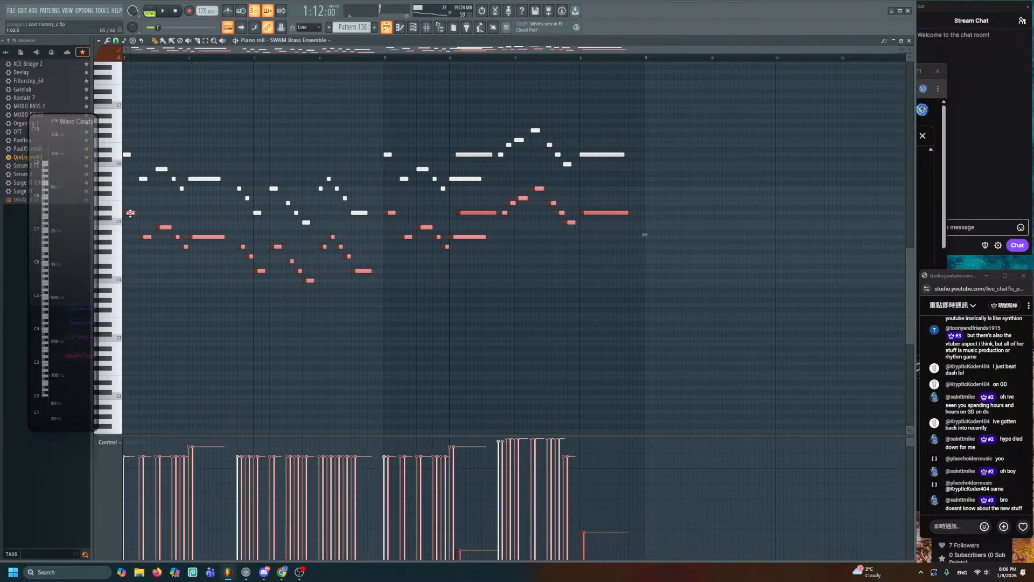
{"action": "left_click", "coordinate": [102, 55]}
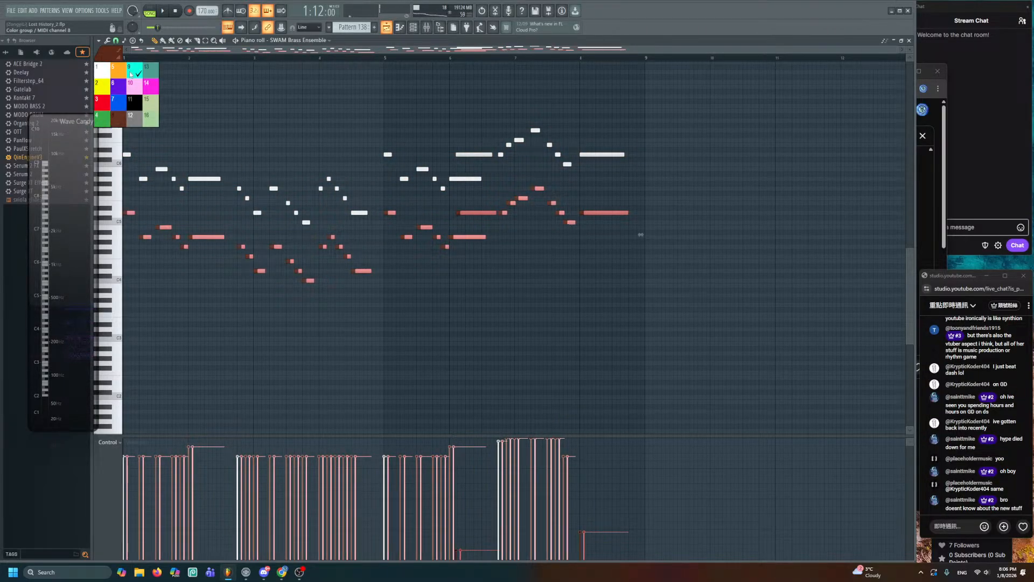
{"action": "left_click", "coordinate": [131, 74]}
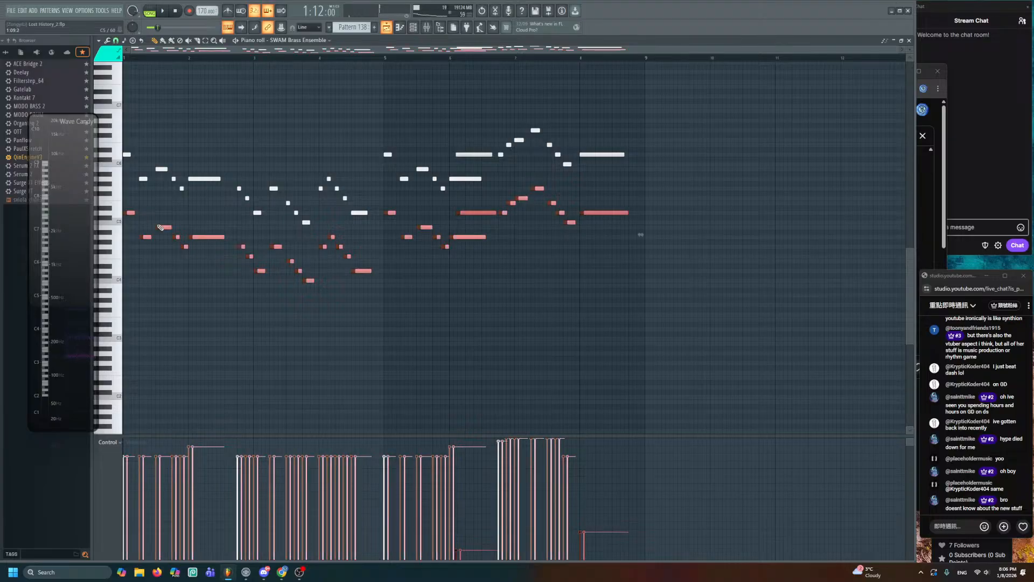
{"action": "key", "text": "ctrl+z"}
{"action": "left_click", "coordinate": [150, 11]}
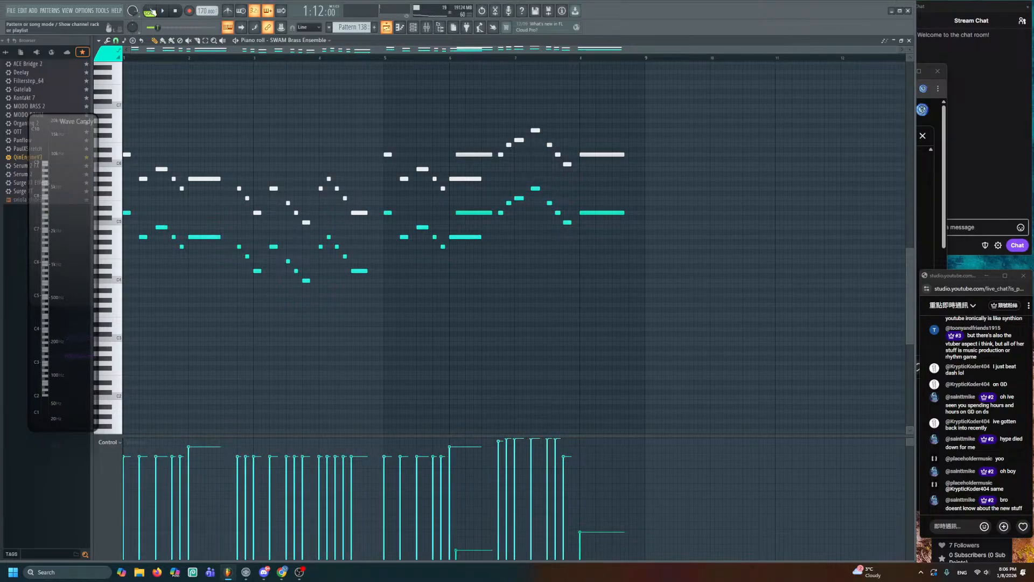
{"action": "key", "text": "space"}
{"action": "key", "text": "space"}
{"action": "left_click", "coordinate": [399, 28]}
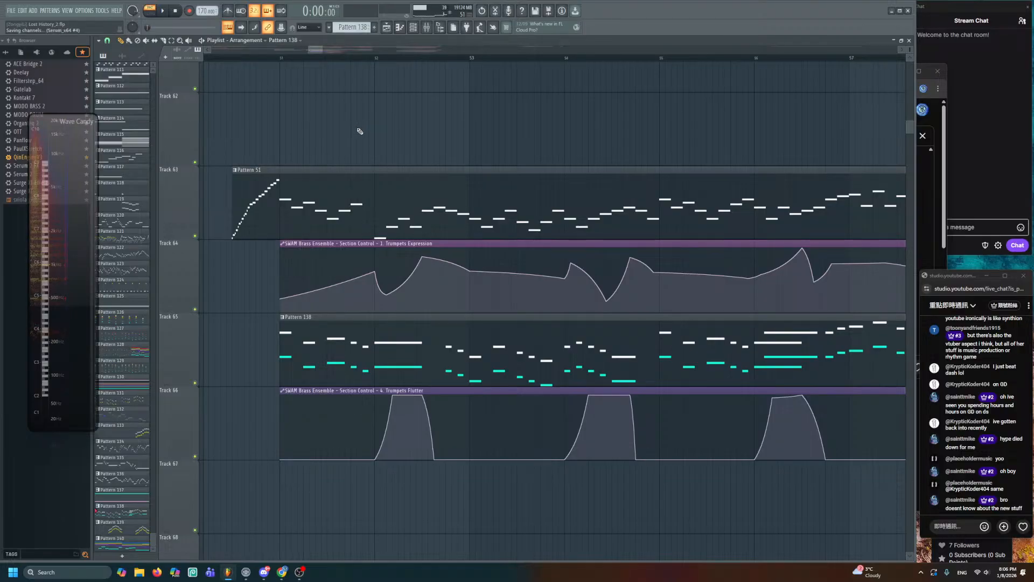
- Set the song position to about bar 51.4 and start playback
{"action": "scroll", "coordinate": [357, 130], "scroll_direction": "up", "scroll_amount": 1}
{"action": "scroll", "coordinate": [294, 108], "scroll_direction": "down", "scroll_amount": 3}
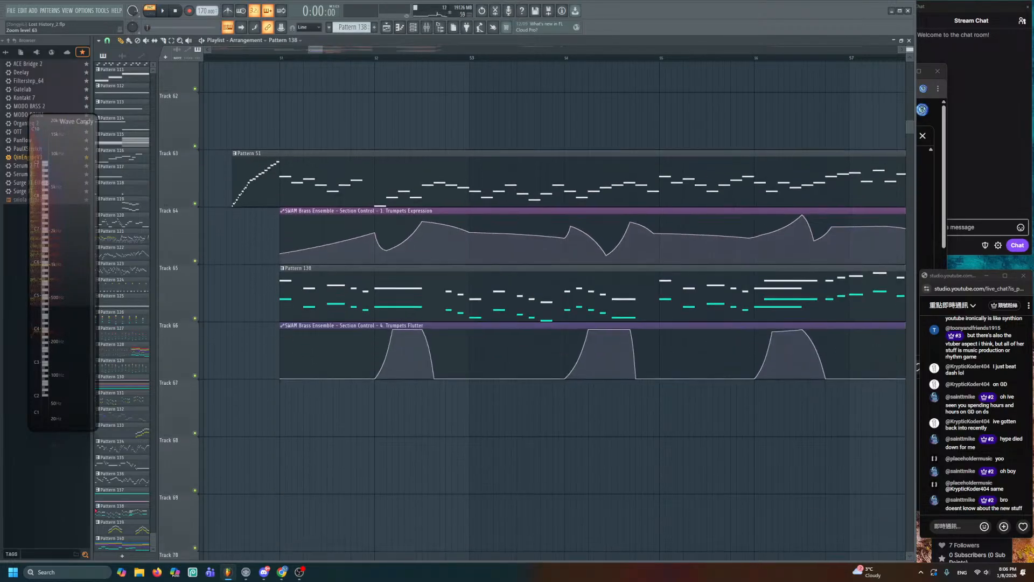
{"action": "left_click", "coordinate": [235, 56]}
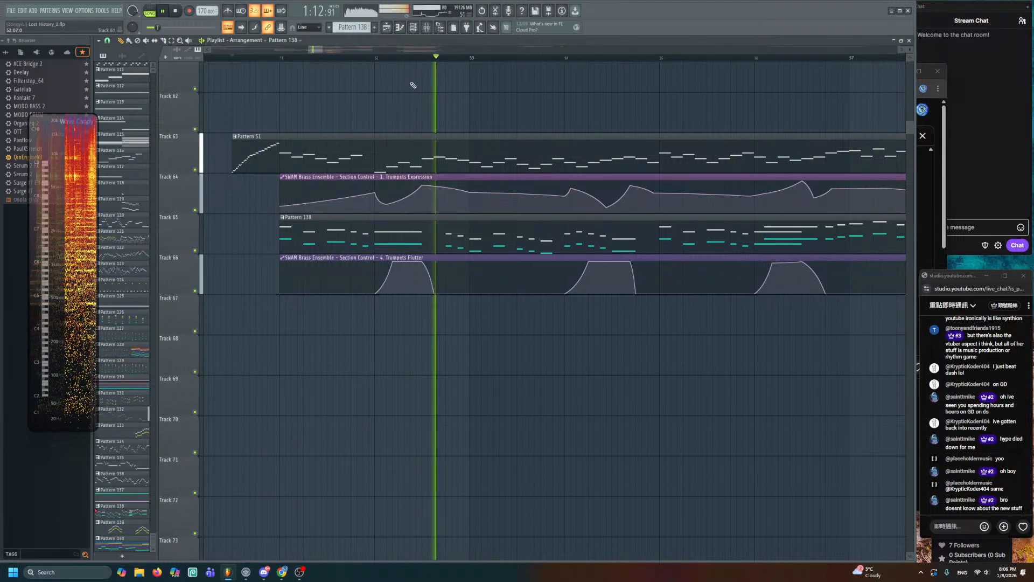
{"action": "key", "text": "space"}
{"action": "left_click", "coordinate": [322, 56]}
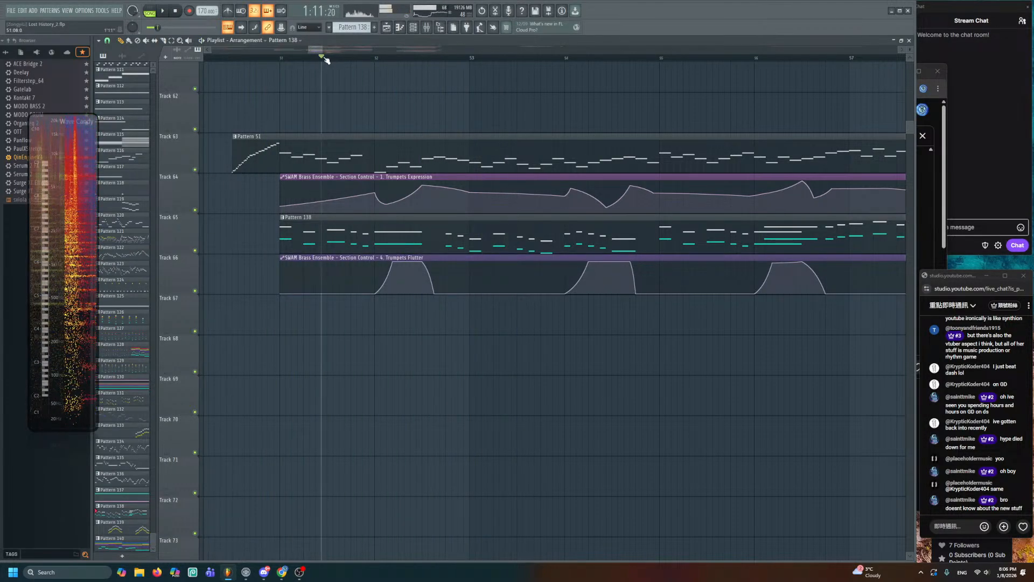
{"action": "key", "text": "space"}
- Lower three Trumpets Expression points in its second bar, replaying after each change
{"action": "key", "text": "space"}
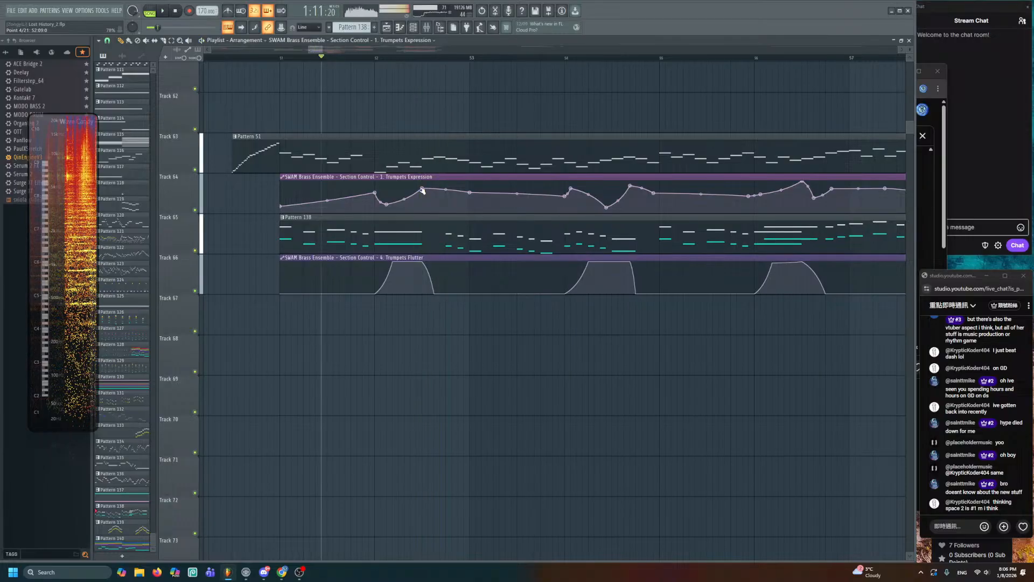
{"action": "left_click_drag", "start_coordinate": [423, 184], "coordinate": [423, 195]}
{"action": "key", "text": "space"}
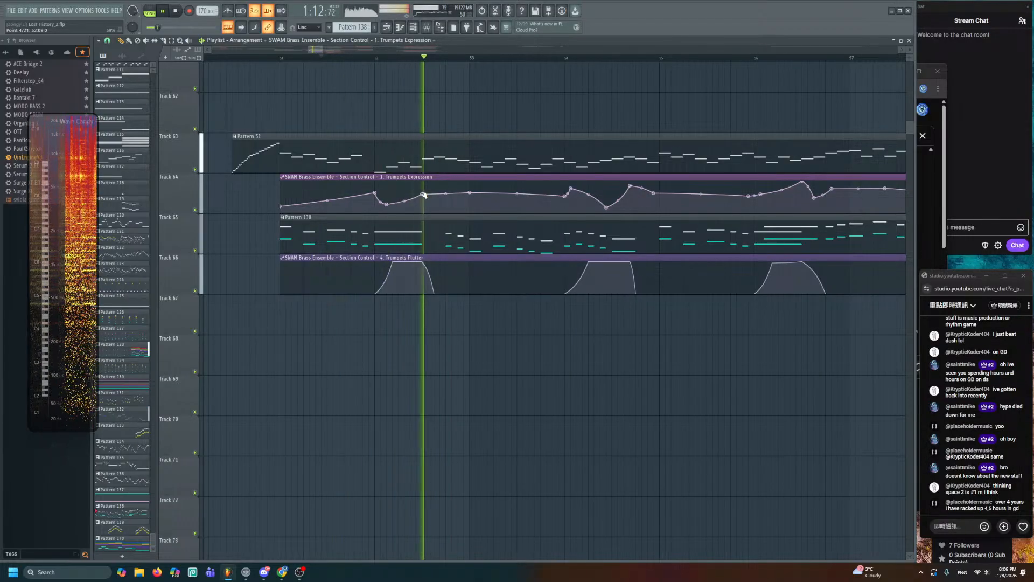
{"action": "key", "text": "space"}
{"action": "left_click_drag", "start_coordinate": [424, 195], "coordinate": [424, 204]}
{"action": "key", "text": "space"}
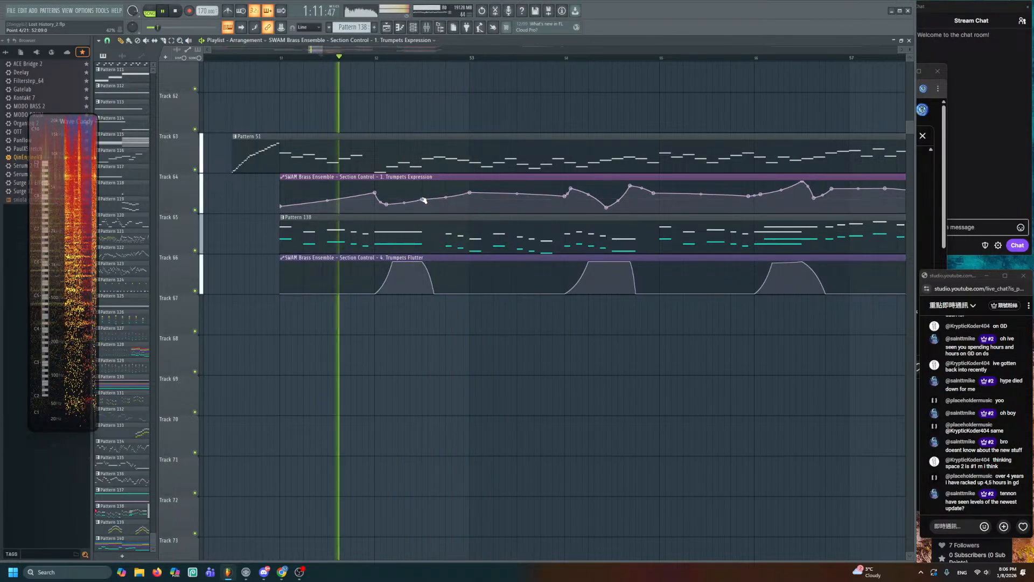
{"action": "key", "text": "space"}
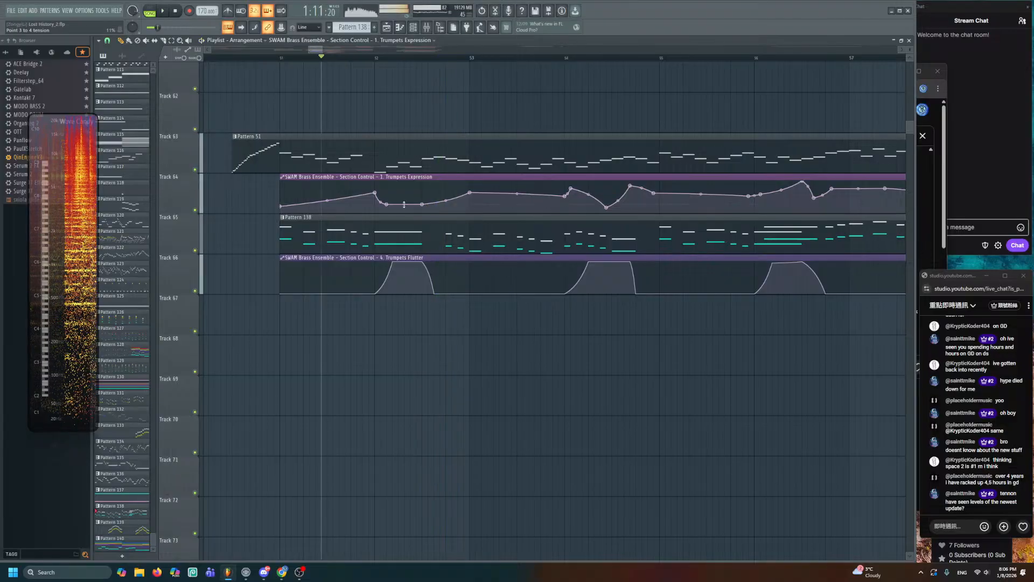
{"action": "key", "text": "space"}
{"action": "left_click_drag", "start_coordinate": [386, 204], "coordinate": [386, 209]}
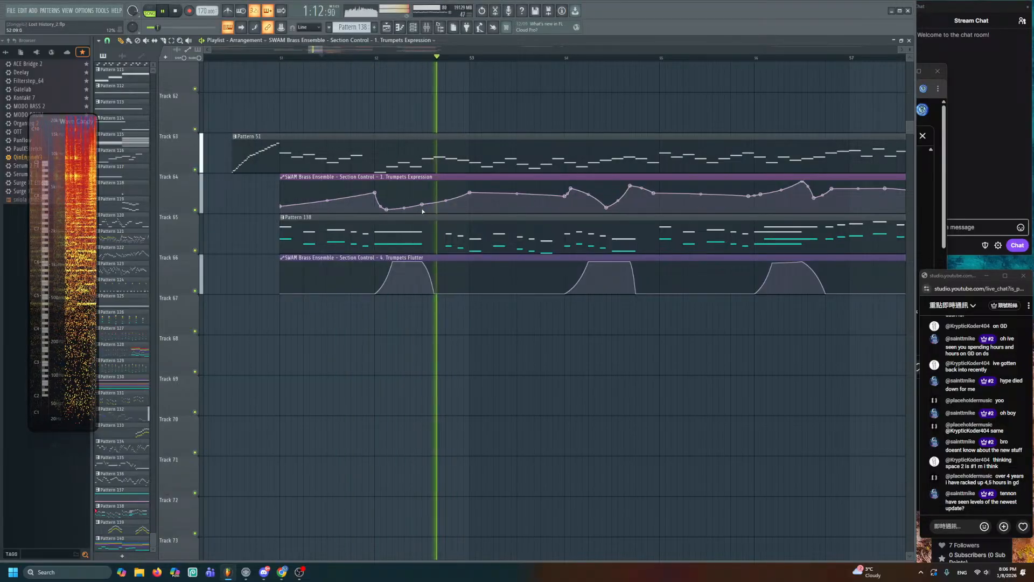
{"action": "scroll", "coordinate": [414, 212], "scroll_direction": "up", "scroll_amount": 5}
{"action": "key", "text": "space"}
{"action": "key", "text": "space"}
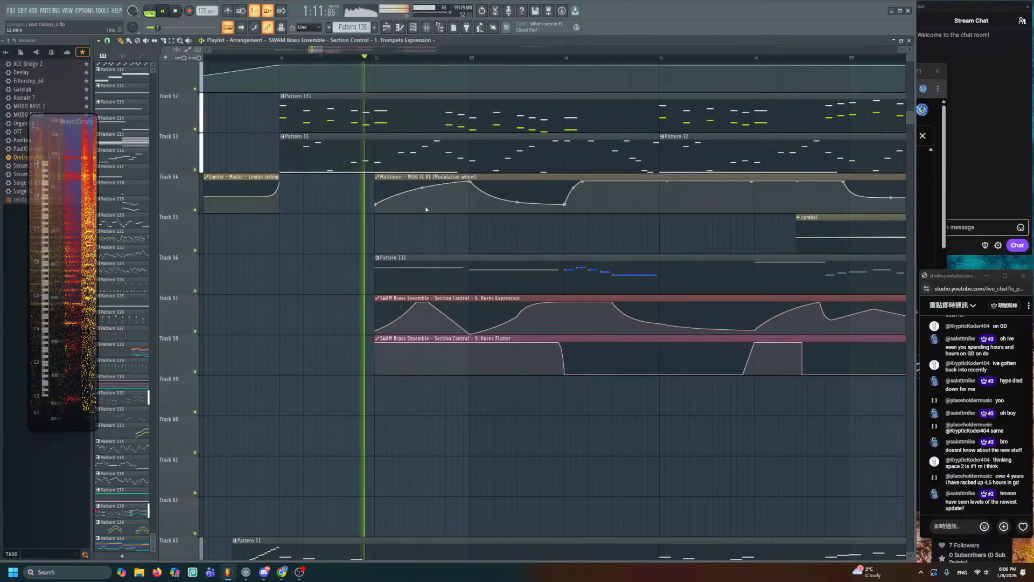
{"action": "scroll", "coordinate": [423, 210], "scroll_direction": "down", "scroll_amount": 3}
{"action": "scroll", "coordinate": [434, 171], "scroll_direction": "up", "scroll_amount": 1}
{"action": "key", "text": "space"}
- Open the Horns Expression automation editor and inspect its Brass Flutter and Brass Expression links
{"action": "double_click", "coordinate": [434, 170]}
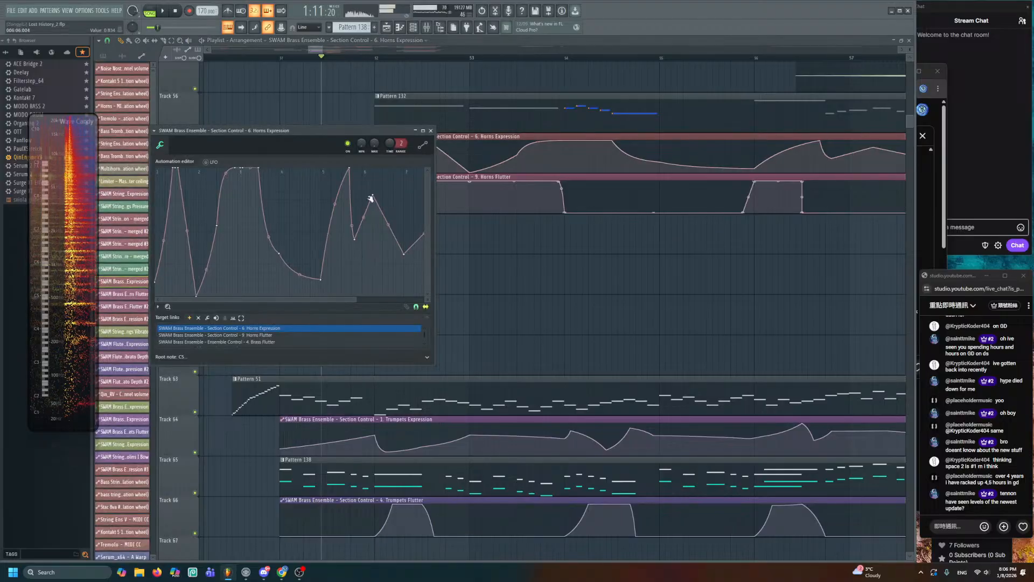
{"action": "left_click", "coordinate": [302, 341]}
{"action": "scroll", "coordinate": [302, 337], "scroll_direction": "down", "scroll_amount": 8}
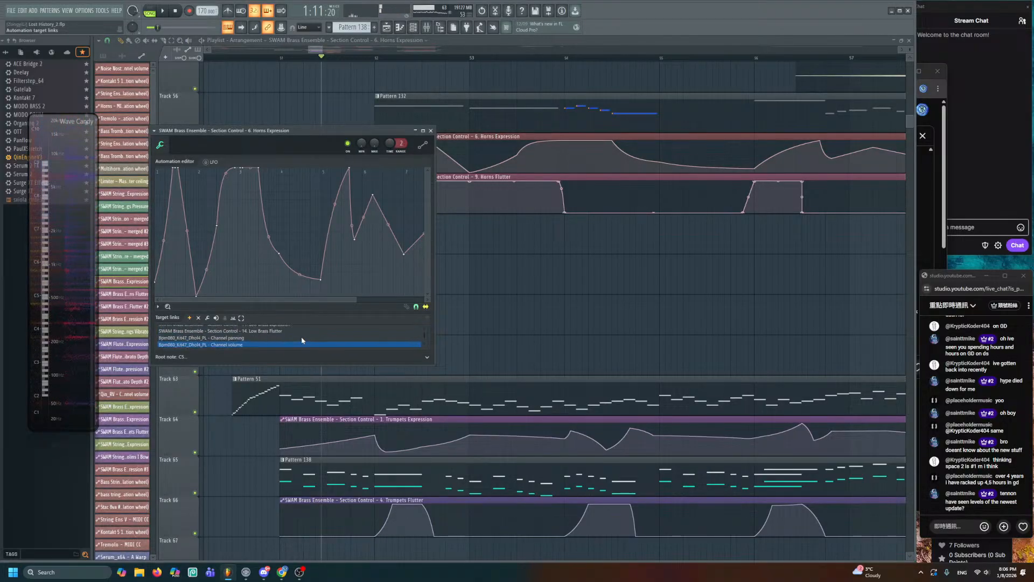
{"action": "scroll", "coordinate": [301, 340], "scroll_direction": "down", "scroll_amount": 2}
{"action": "left_click", "coordinate": [305, 342]}
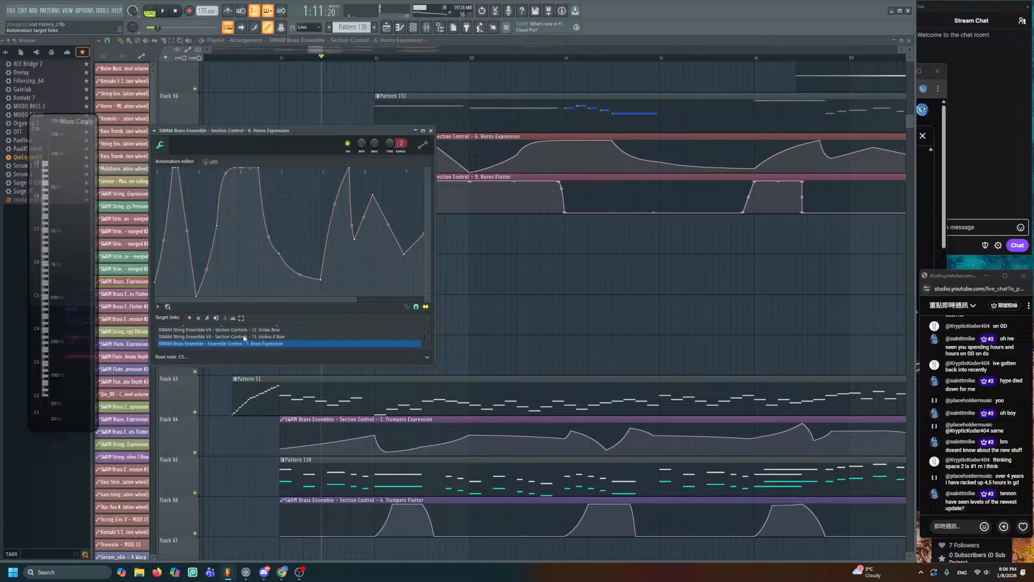
{"action": "scroll", "coordinate": [260, 345], "scroll_direction": "up", "scroll_amount": 5}
{"action": "scroll", "coordinate": [260, 345], "scroll_direction": "down", "scroll_amount": 8}
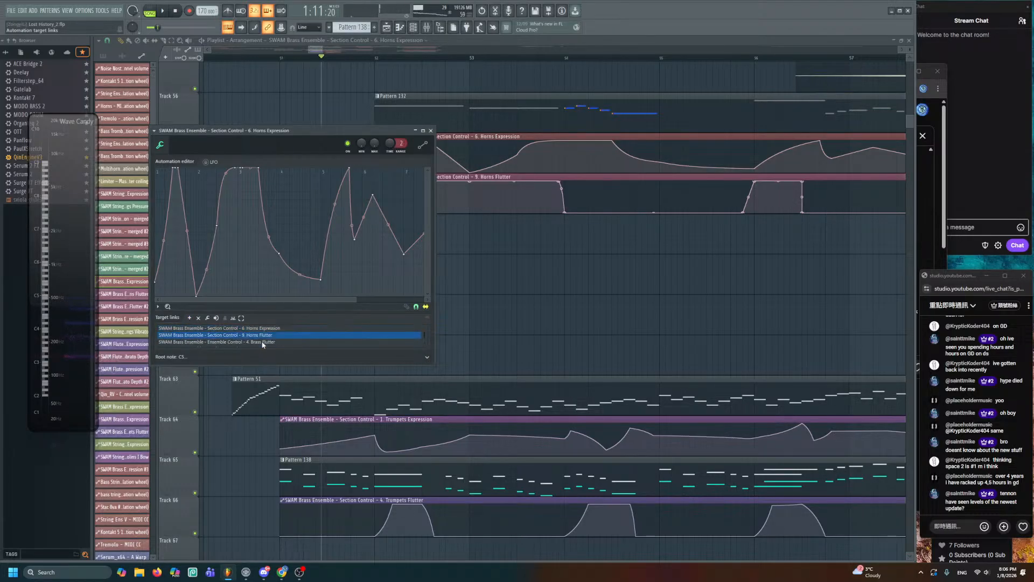
{"action": "scroll", "coordinate": [262, 345], "scroll_direction": "up", "scroll_amount": 5}
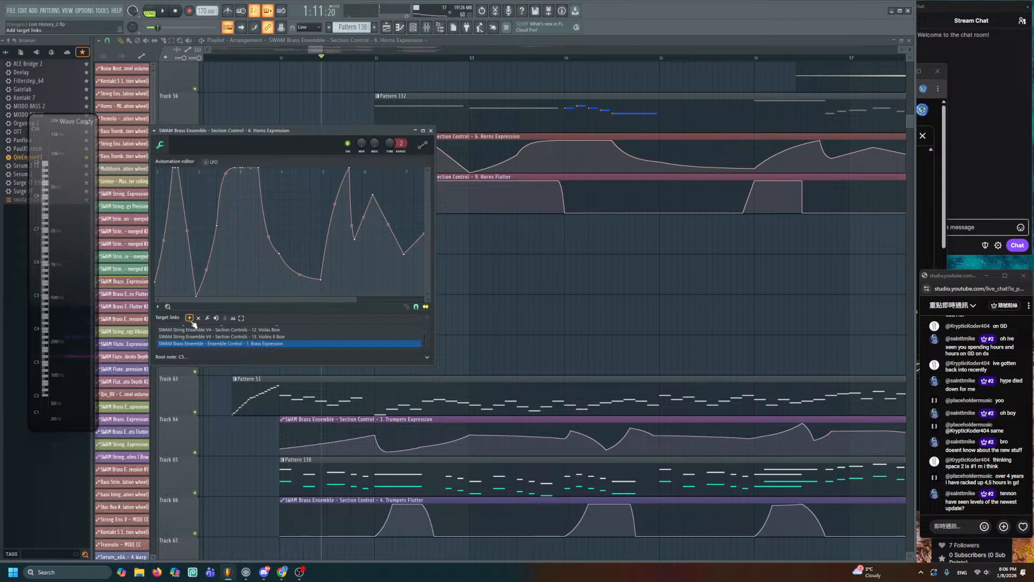
- Check the Horns Flutter, Trumpets Expression and Horns Flutter #2 automation editors
{"action": "double_click", "coordinate": [521, 176]}
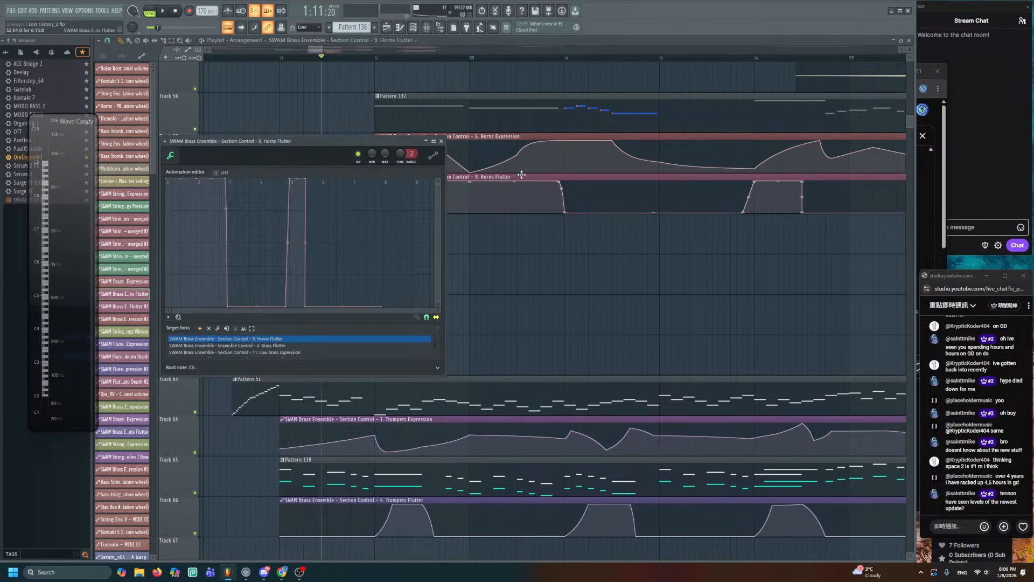
{"action": "key", "text": "Escape"}
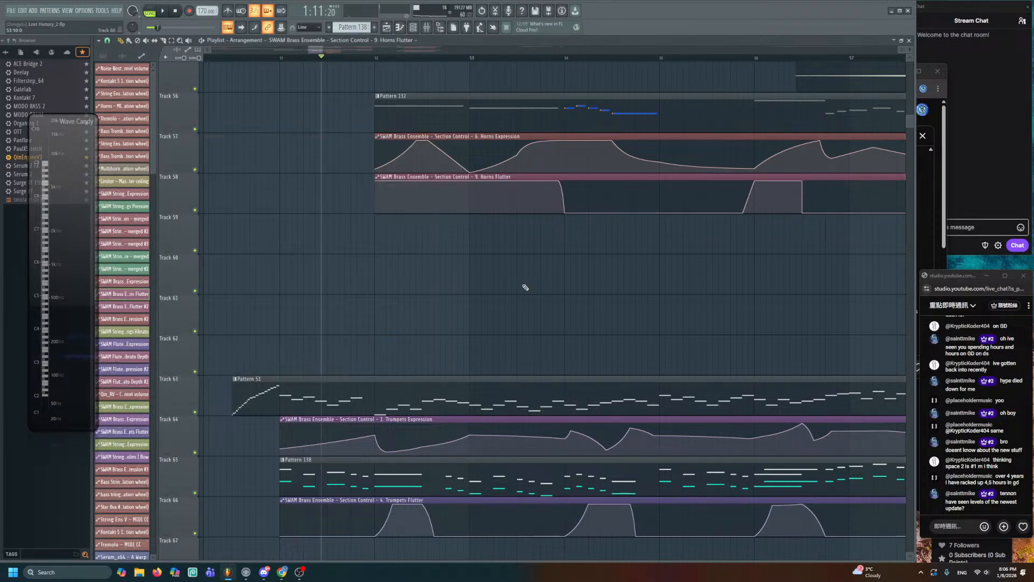
{"action": "scroll", "coordinate": [522, 289], "scroll_direction": "down", "scroll_amount": 3}
{"action": "double_click", "coordinate": [549, 419]}
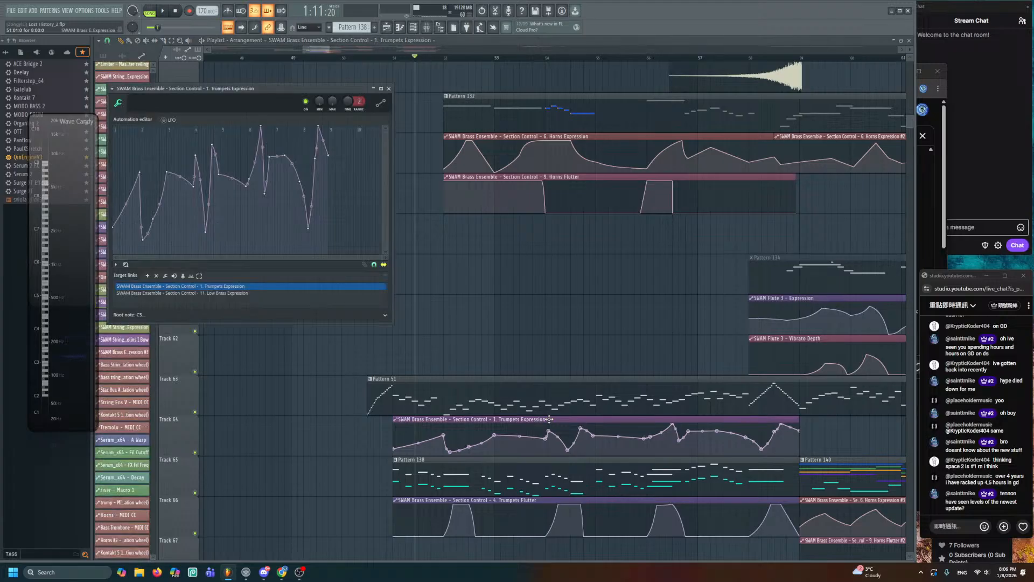
{"action": "key", "text": "Escape"}
{"action": "left_click_drag", "start_coordinate": [819, 418], "coordinate": [487, 319]}
{"action": "double_click", "coordinate": [587, 439]}
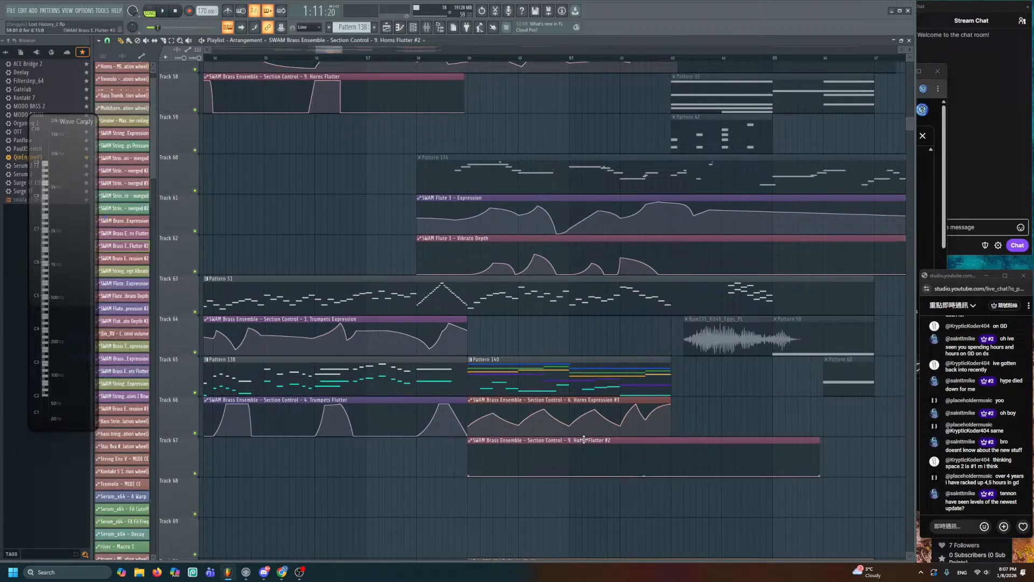
{"action": "scroll", "coordinate": [225, 299], "scroll_direction": "up", "scroll_amount": 1}
{"action": "scroll", "coordinate": [224, 299], "scroll_direction": "down", "scroll_amount": 3}
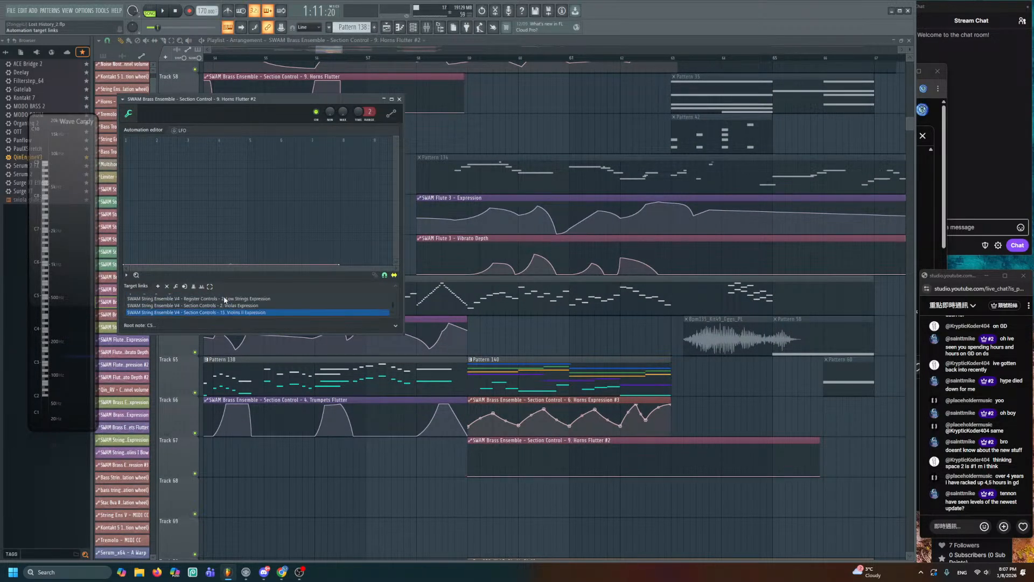
{"action": "key", "text": "Escape"}
- Frame bars 52–65 with shorter tracks and check the Horns Expression #2 automation editor
{"action": "left_click_drag", "start_coordinate": [536, 501], "coordinate": [661, 553]}
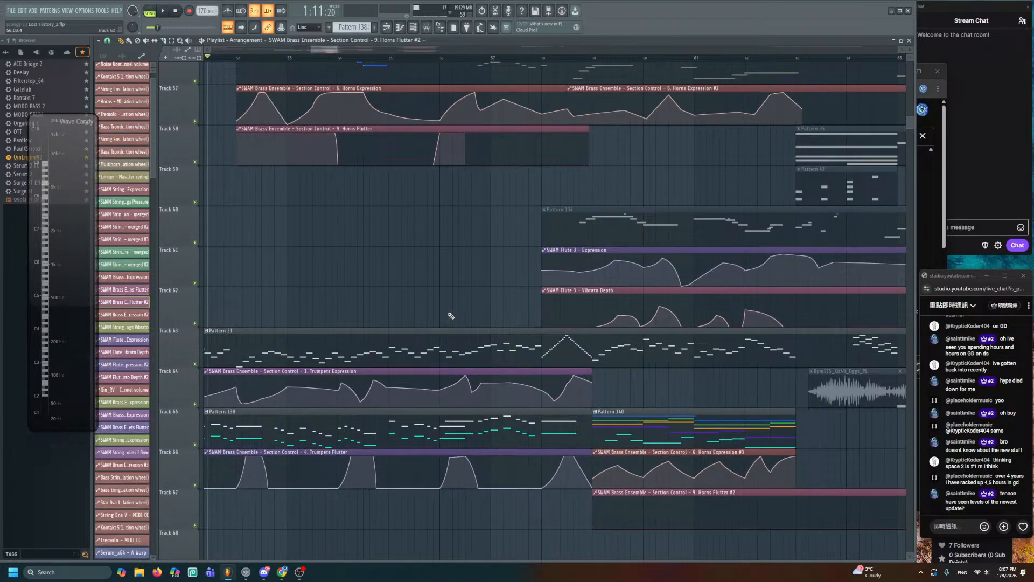
{"action": "left_click_drag", "start_coordinate": [401, 286], "coordinate": [346, 235]}
{"action": "left_click_drag", "start_coordinate": [909, 49], "coordinate": [910, 62]}
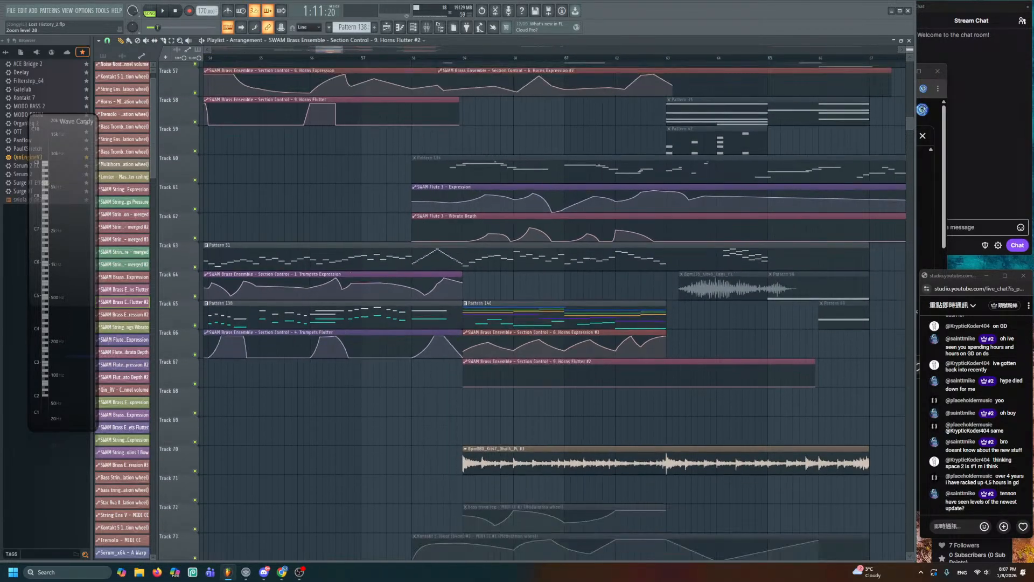
{"action": "scroll", "coordinate": [347, 235], "scroll_direction": "down", "scroll_amount": 1}
{"action": "scroll", "coordinate": [494, 192], "scroll_direction": "up", "scroll_amount": 2}
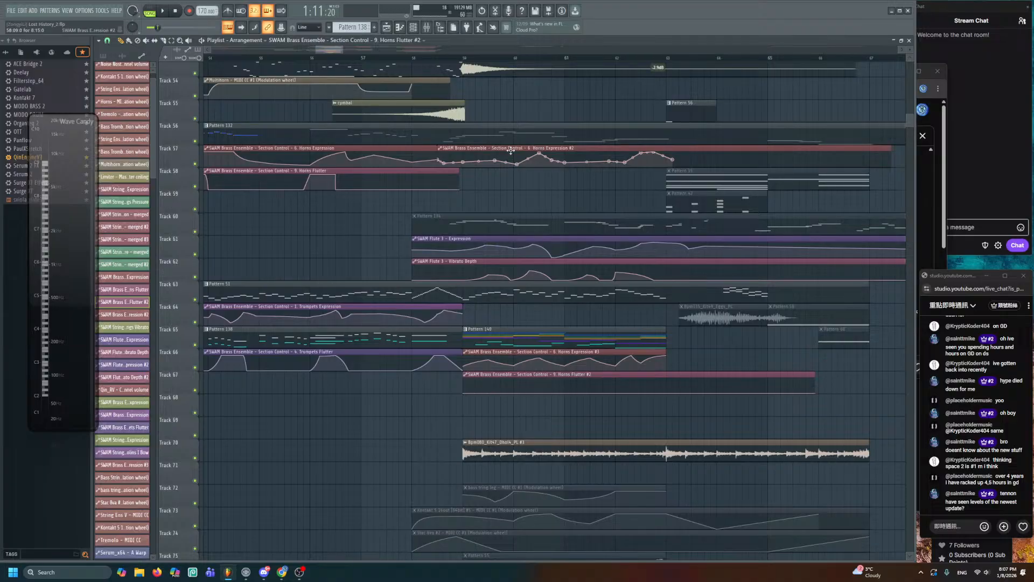
{"action": "double_click", "coordinate": [510, 151]}
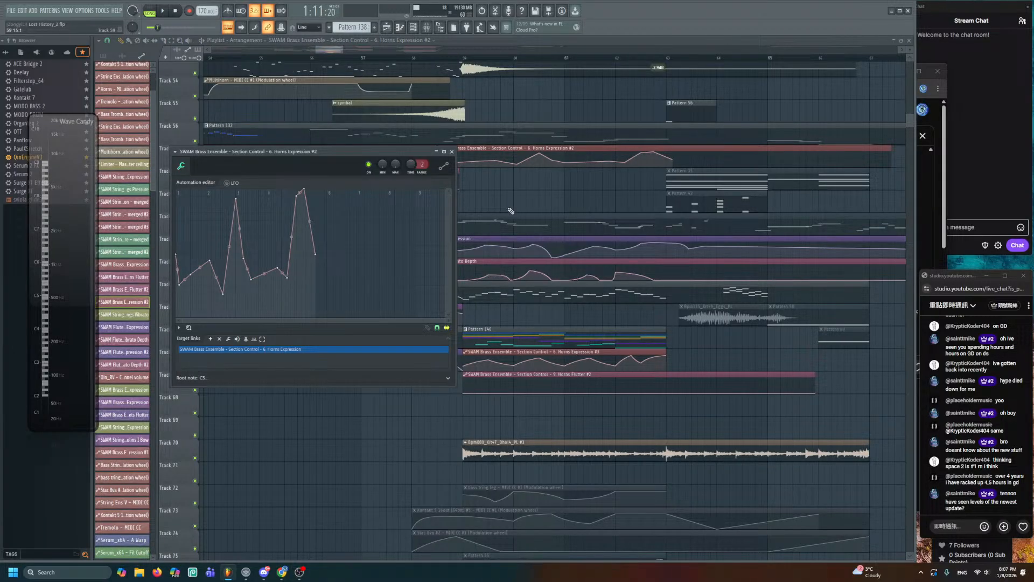
{"action": "key", "text": "Escape"}
- Reopen 6. Horns Expression and remove its five target links one by one
{"action": "left_click_drag", "start_coordinate": [450, 191], "coordinate": [604, 250]}
{"action": "left_click", "coordinate": [477, 200]}
{"action": "double_click", "coordinate": [477, 200]}
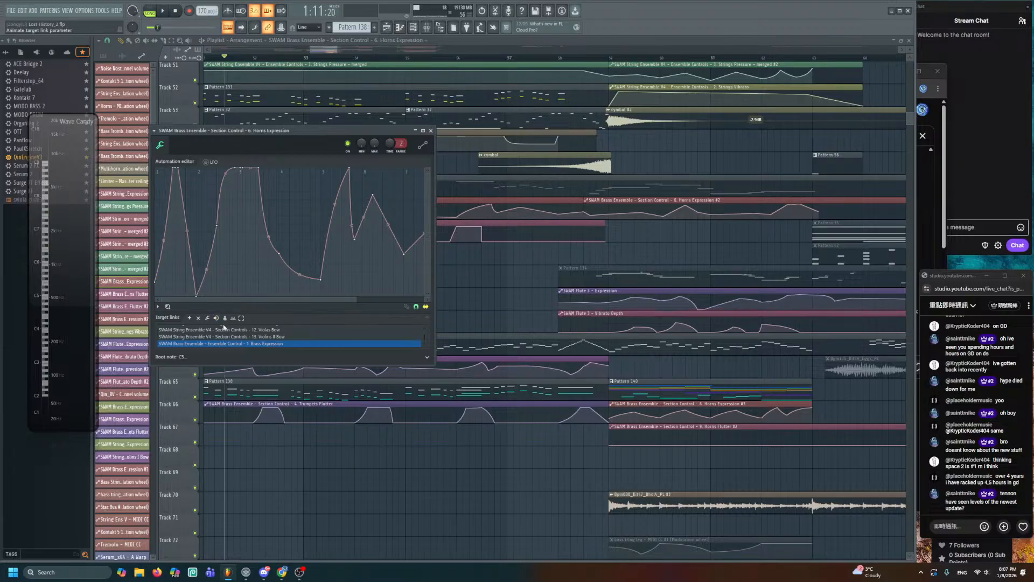
{"action": "scroll", "coordinate": [242, 342], "scroll_direction": "up", "scroll_amount": 2}
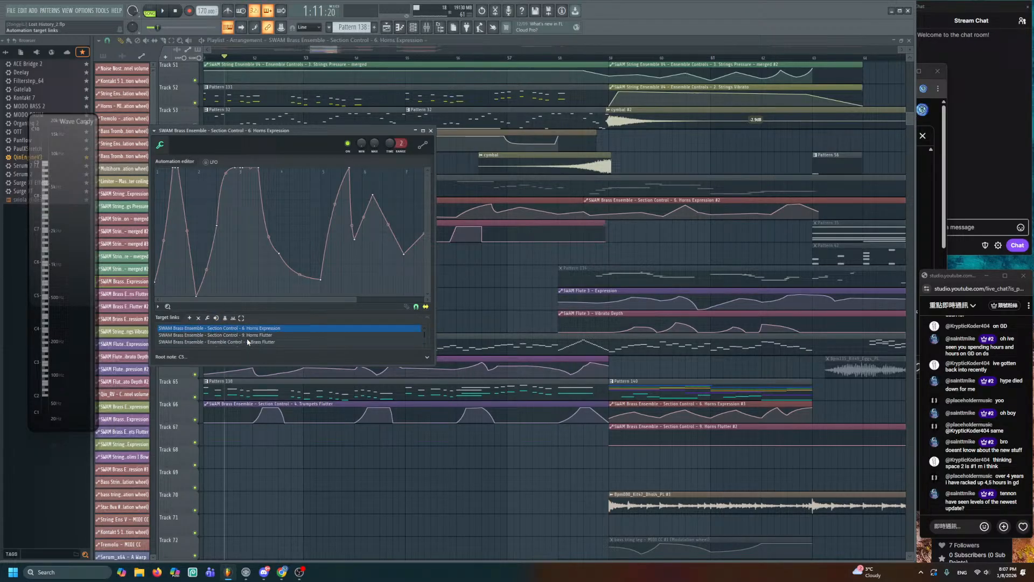
{"action": "left_click", "coordinate": [198, 318]}
{"action": "left_click", "coordinate": [197, 318]}
{"action": "left_click", "coordinate": [198, 318]}
{"action": "left_click", "coordinate": [198, 318]}
{"action": "left_click", "coordinate": [198, 318]}
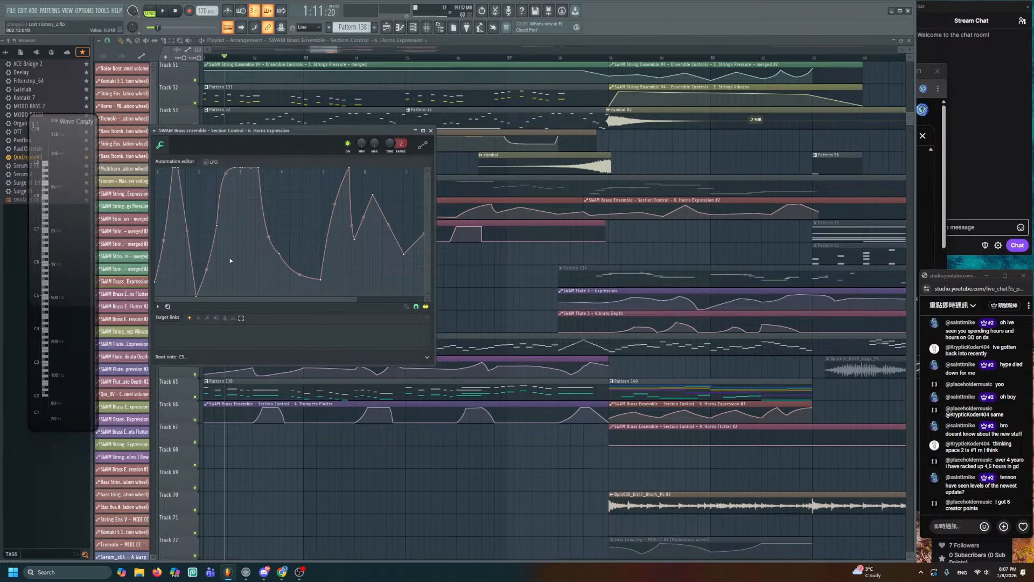
- Filter the channel rack to Unsorted and show SWAM Brass Ensemble's Section Control parameters
{"action": "left_click", "coordinate": [416, 30]}
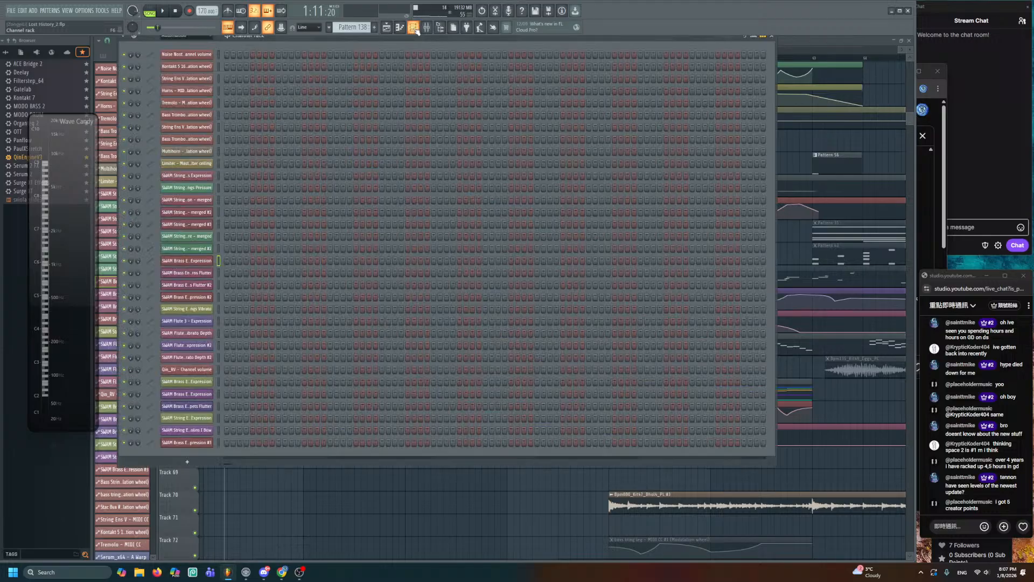
{"action": "left_click", "coordinate": [190, 37]}
{"action": "left_click", "coordinate": [186, 70]}
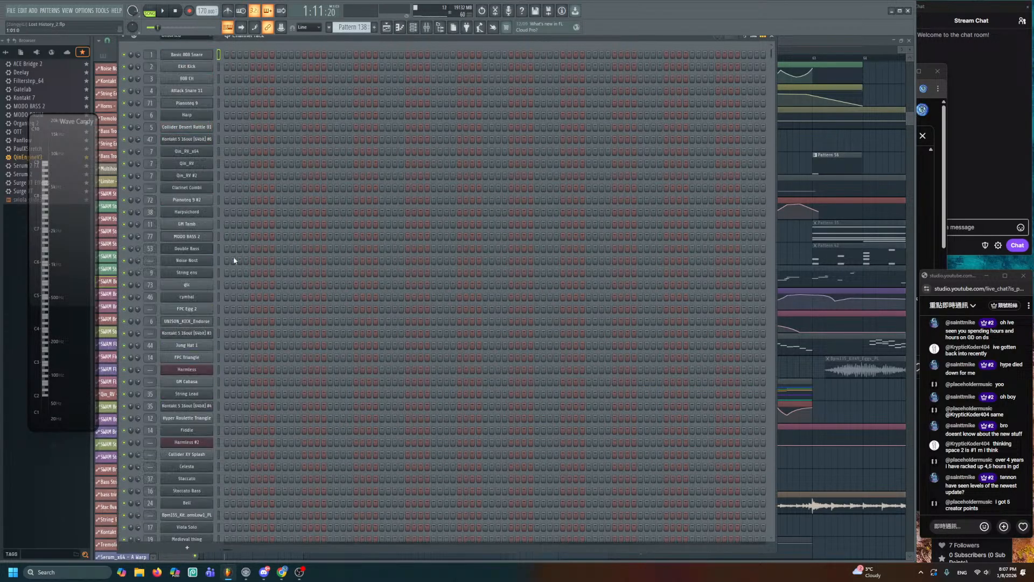
{"action": "scroll", "coordinate": [277, 341], "scroll_direction": "down", "scroll_amount": 8}
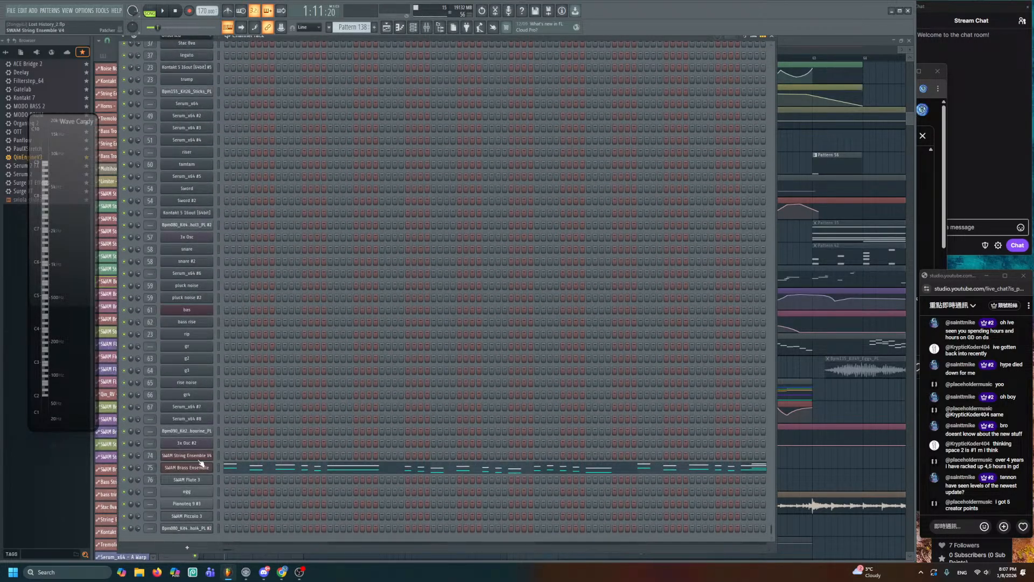
{"action": "left_click", "coordinate": [202, 467]}
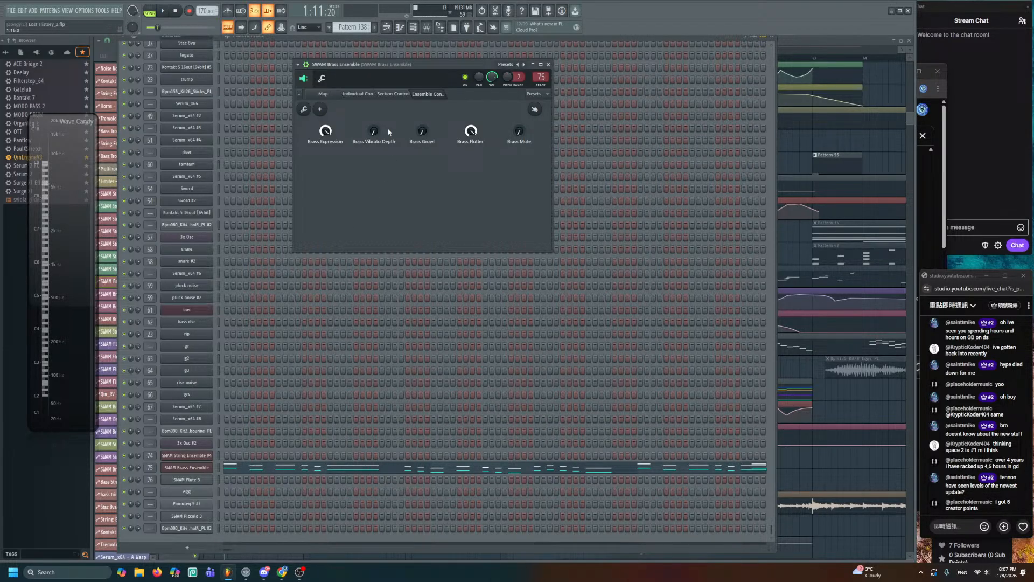
{"action": "left_click", "coordinate": [401, 97]}
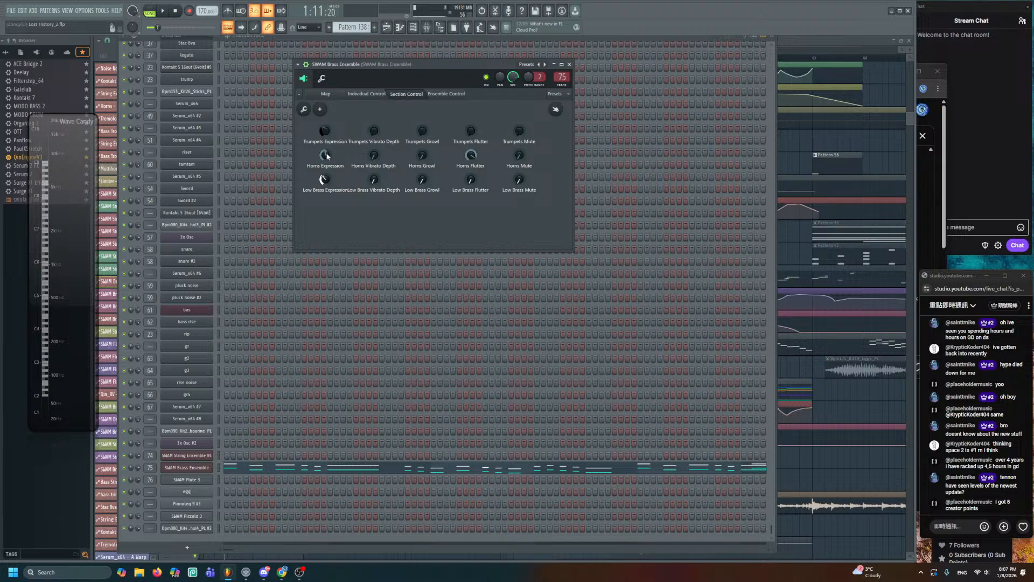
- Remove all five target links from the Horns Flutter automation clip
{"action": "left_click", "coordinate": [781, 139]}
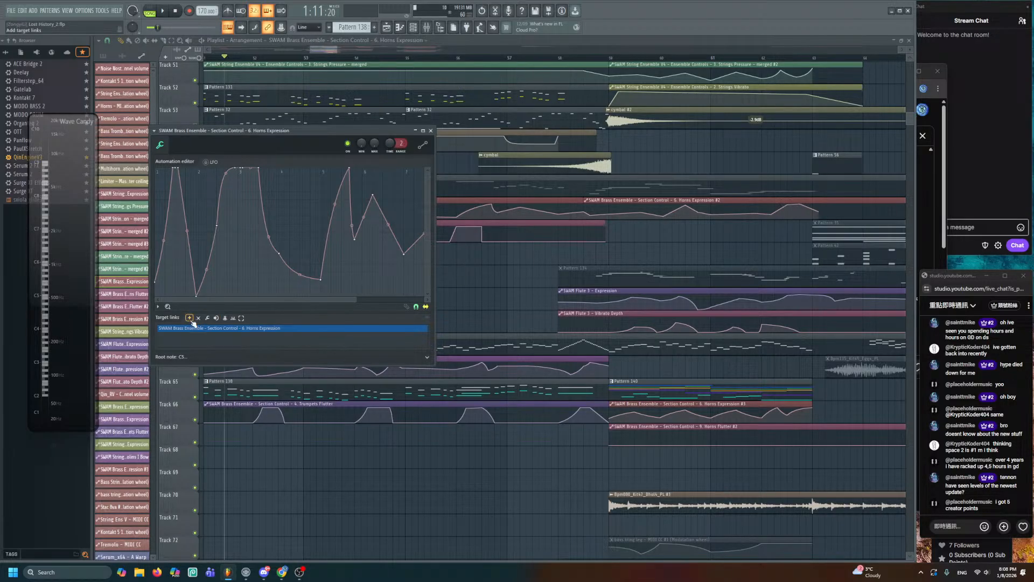
{"action": "key", "text": "Escape"}
{"action": "double_click", "coordinate": [493, 222]}
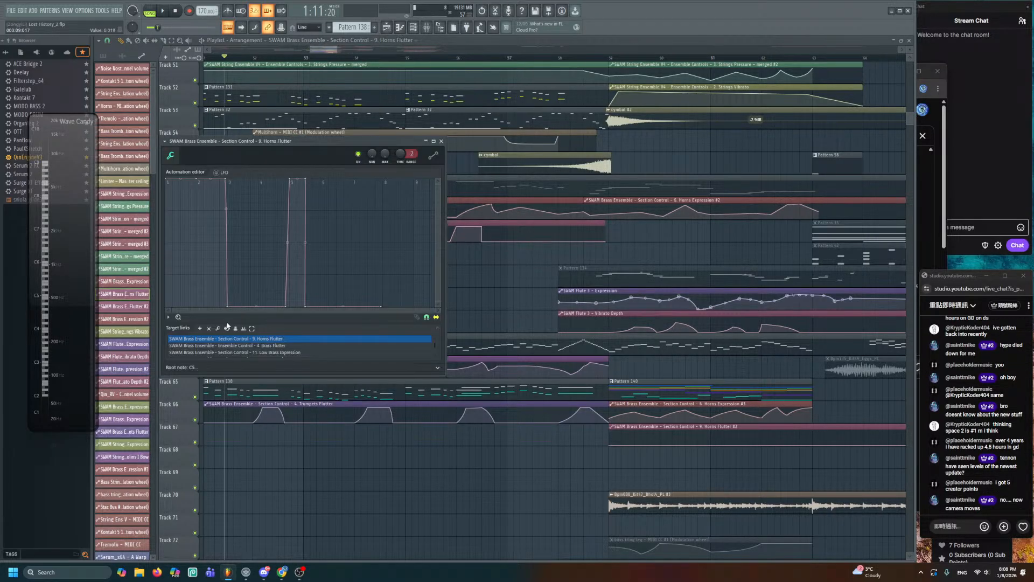
{"action": "left_click", "coordinate": [209, 328]}
{"action": "left_click", "coordinate": [209, 329]}
{"action": "left_click", "coordinate": [209, 328]}
{"action": "left_click", "coordinate": [209, 328]}
{"action": "left_click", "coordinate": [209, 328]}
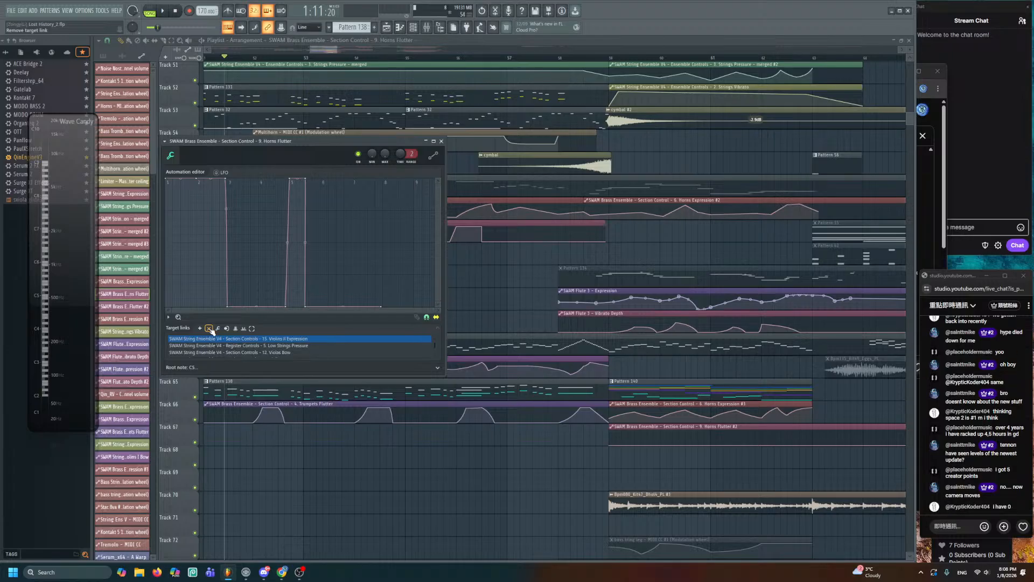
{"action": "left_click", "coordinate": [209, 328]}
{"action": "left_click", "coordinate": [209, 328]}
{"action": "left_click", "coordinate": [209, 328]}
{"action": "left_click", "coordinate": [209, 328]}
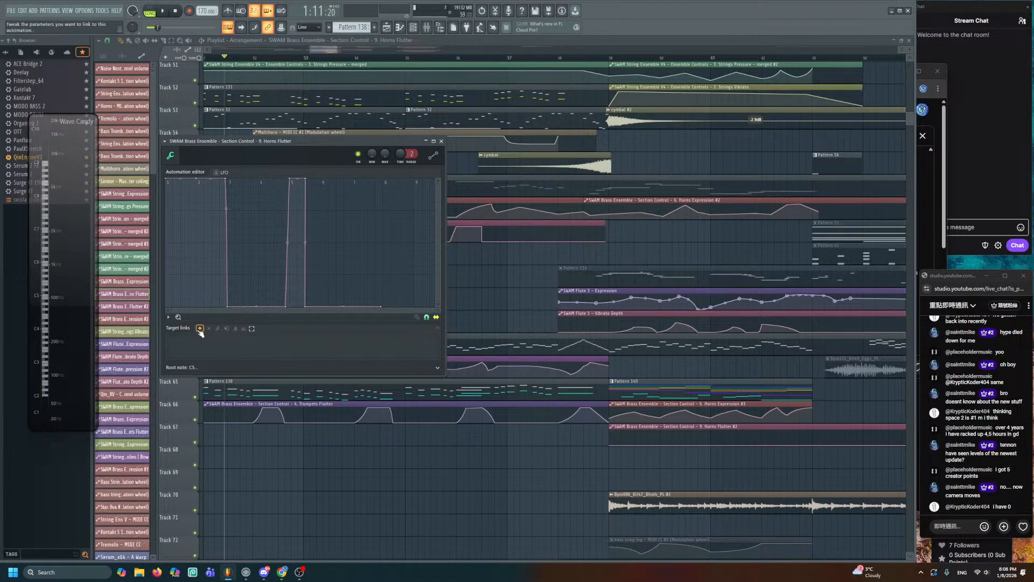
- Reopen the SWAM Brass Ensemble plugin from the Unsorted channels
{"action": "left_click", "coordinate": [413, 28]}
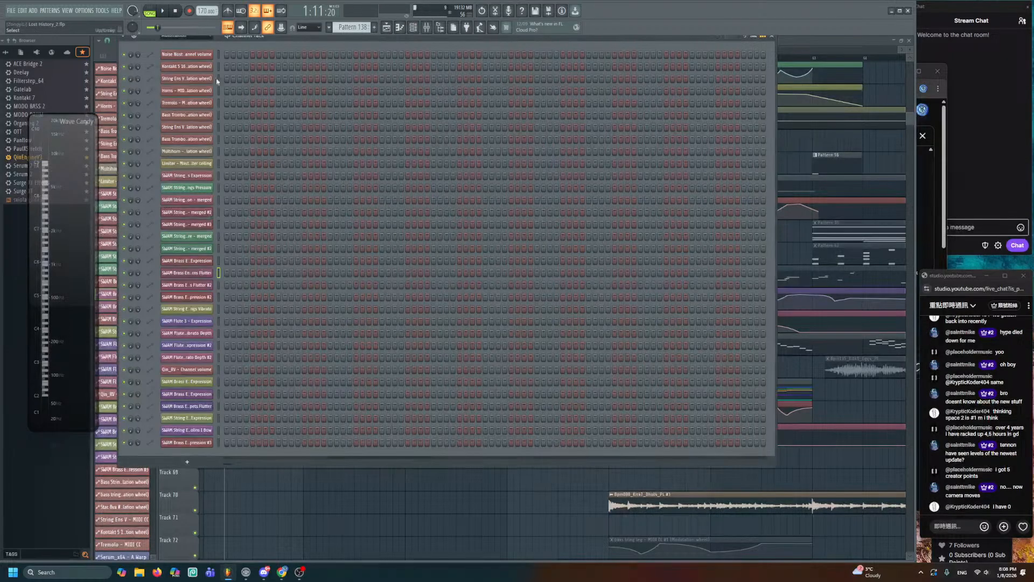
{"action": "left_click", "coordinate": [199, 37]}
{"action": "left_click", "coordinate": [181, 70]}
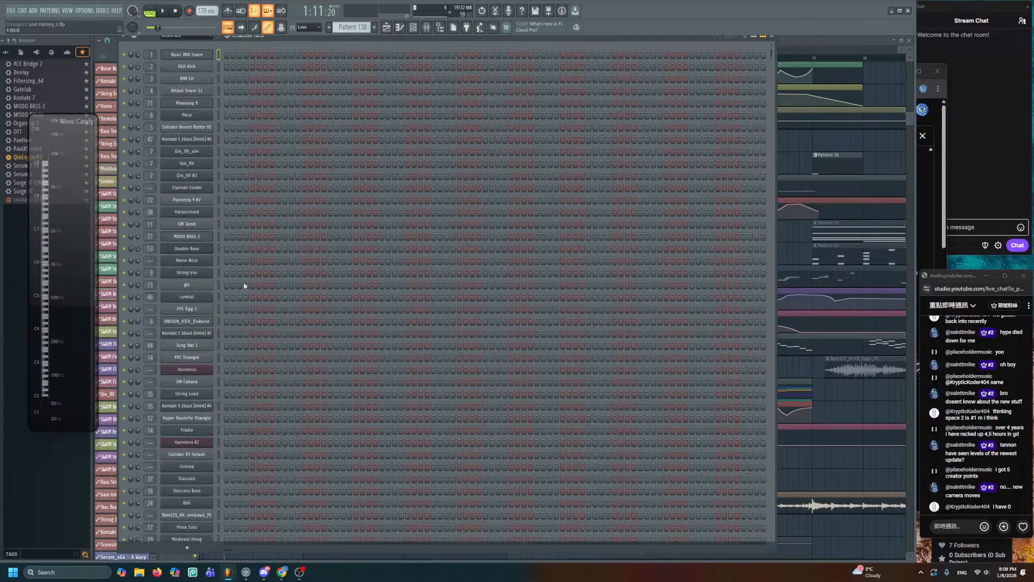
{"action": "scroll", "coordinate": [247, 454], "scroll_direction": "down", "scroll_amount": 10}
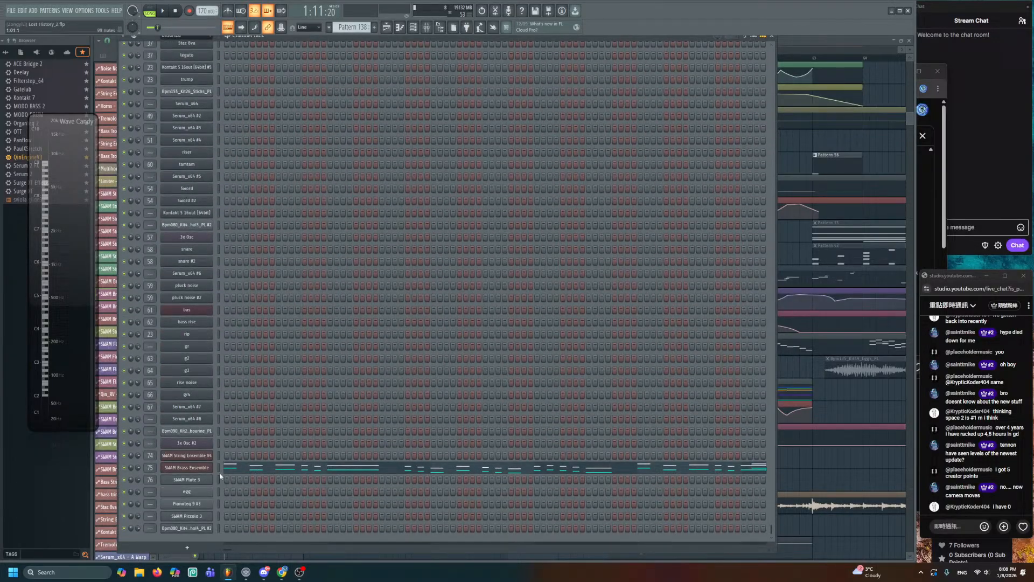
{"action": "left_click", "coordinate": [187, 467]}
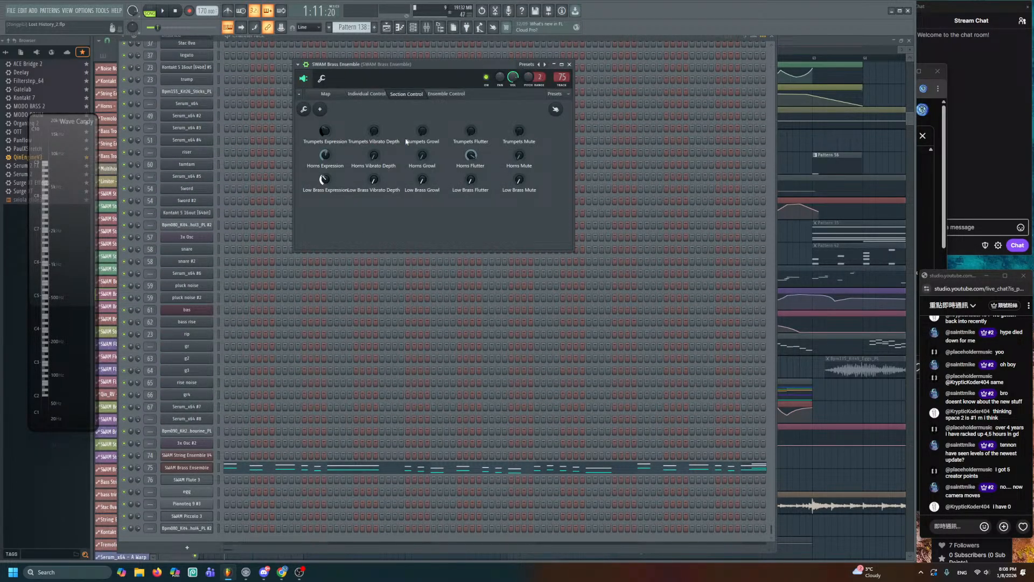
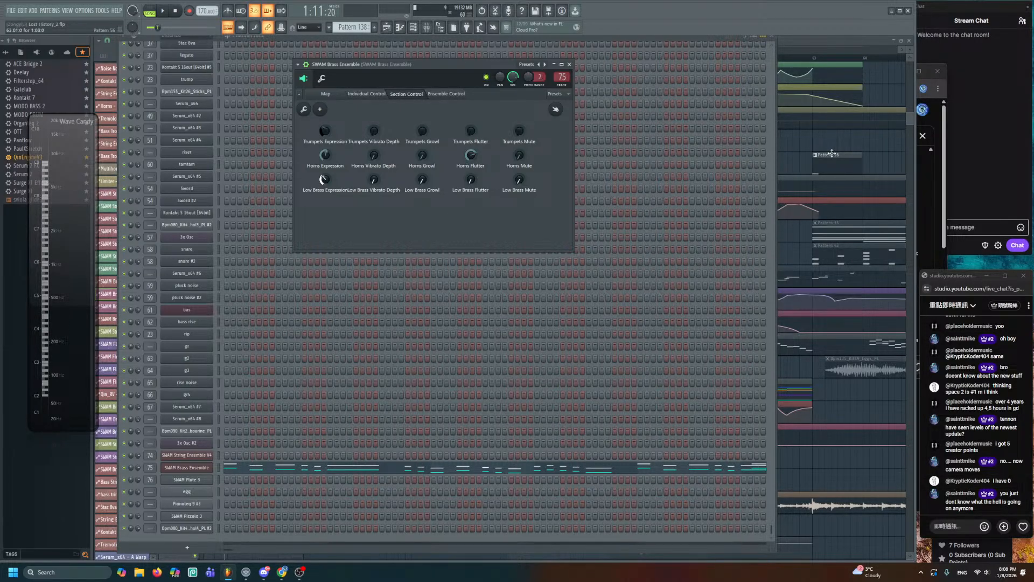
- Inspect the Horns Flutter and Horns Expression automation clips, then save the project
{"action": "left_click", "coordinate": [782, 153]}
{"action": "double_click", "coordinate": [488, 224]}
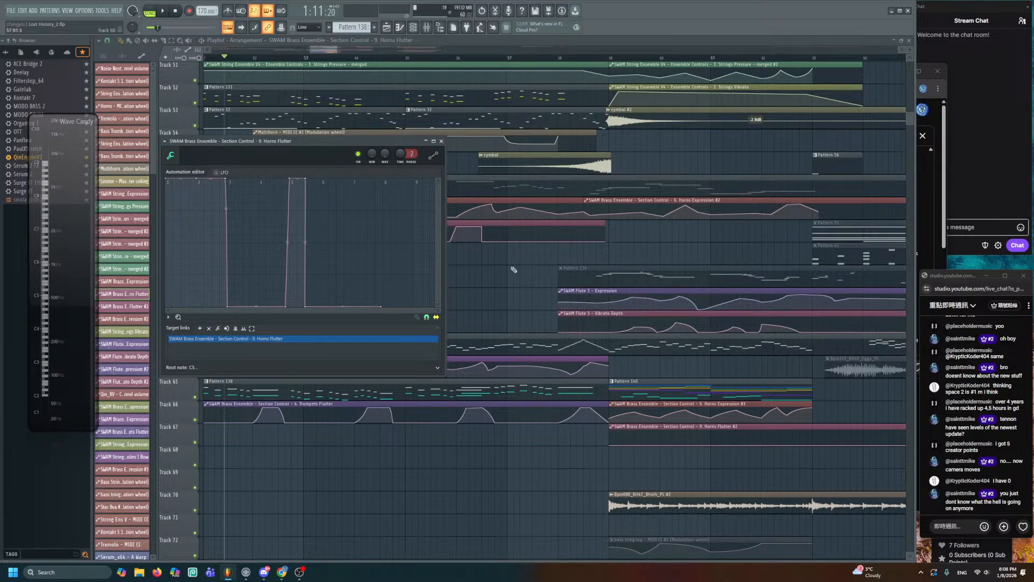
{"action": "left_click", "coordinate": [508, 231]}
{"action": "double_click", "coordinate": [504, 197]}
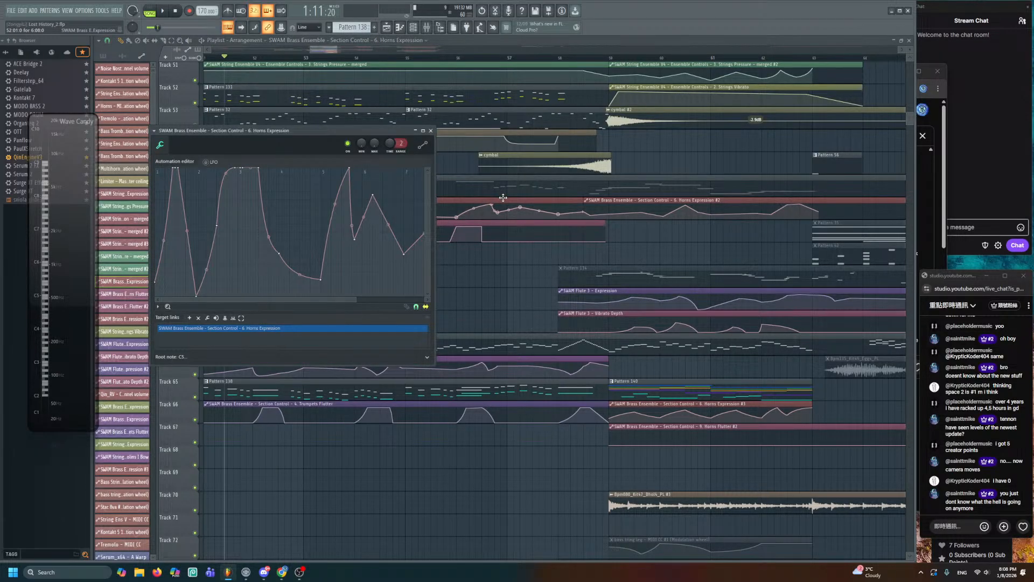
{"action": "left_click", "coordinate": [430, 131]}
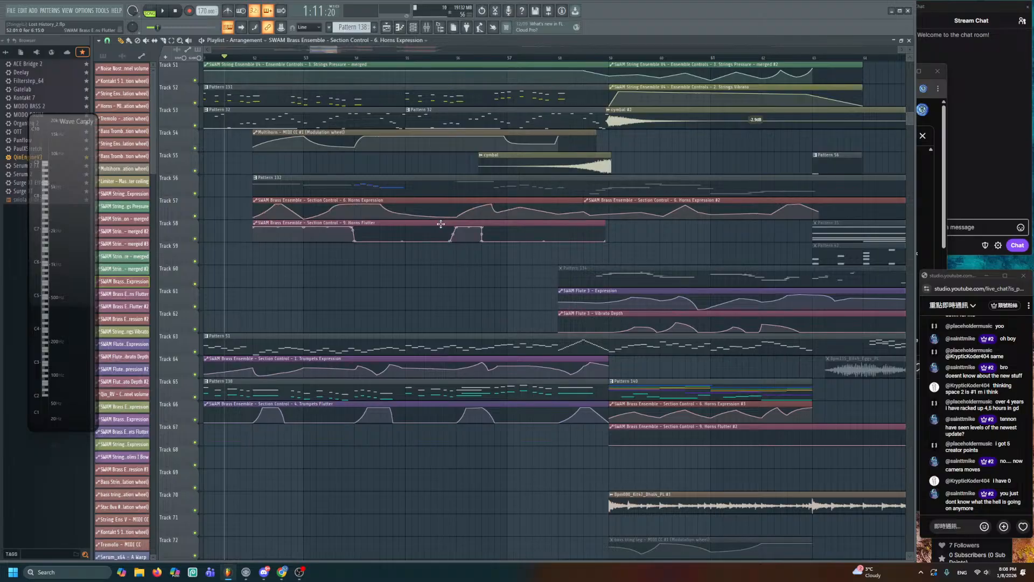
{"action": "double_click", "coordinate": [441, 224]}
{"action": "right_click", "coordinate": [480, 266]}
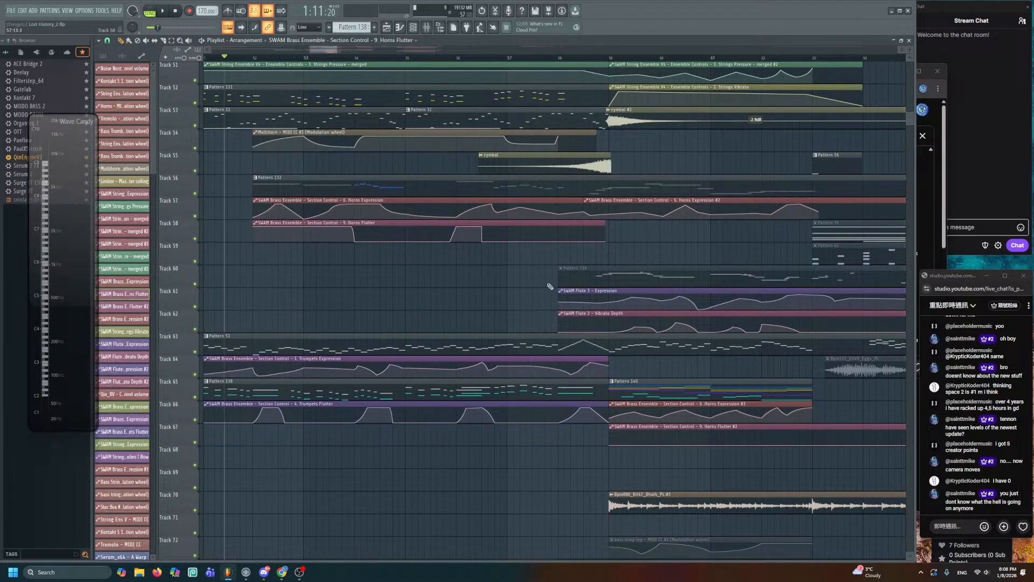
{"action": "left_click_drag", "start_coordinate": [484, 292], "coordinate": [588, 287]}
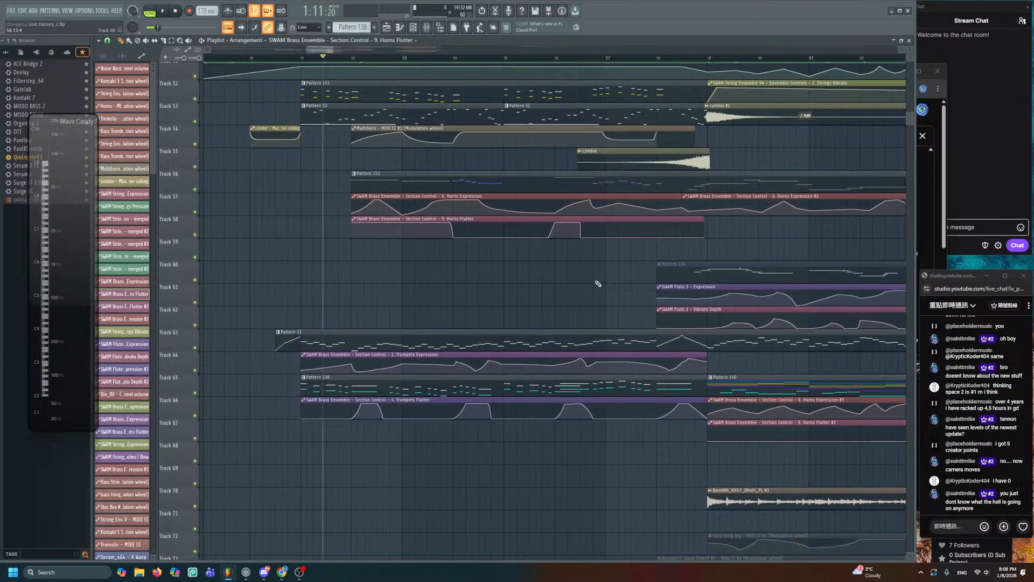
{"action": "key", "text": "ctrl+s"}
- Remove all five wrong strings target links from the Horns Flutter #2 automation clip
{"action": "left_click", "coordinate": [729, 310]}
{"action": "left_click_drag", "start_coordinate": [809, 432], "coordinate": [633, 321]}
{"action": "double_click", "coordinate": [632, 321]}
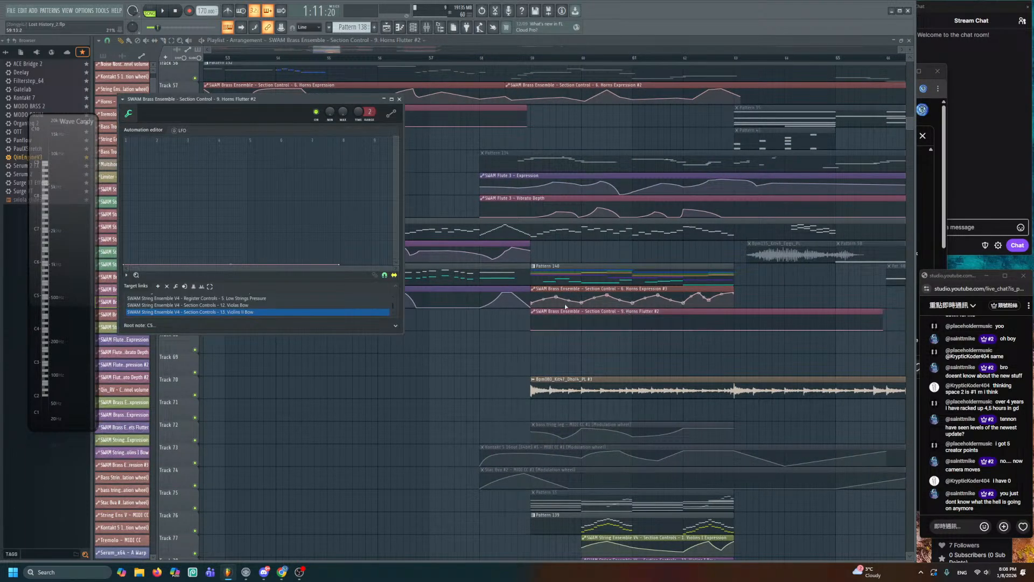
{"action": "left_click", "coordinate": [167, 287]}
{"action": "left_click", "coordinate": [167, 286]}
{"action": "left_click", "coordinate": [166, 286]}
{"action": "left_click", "coordinate": [166, 286]}
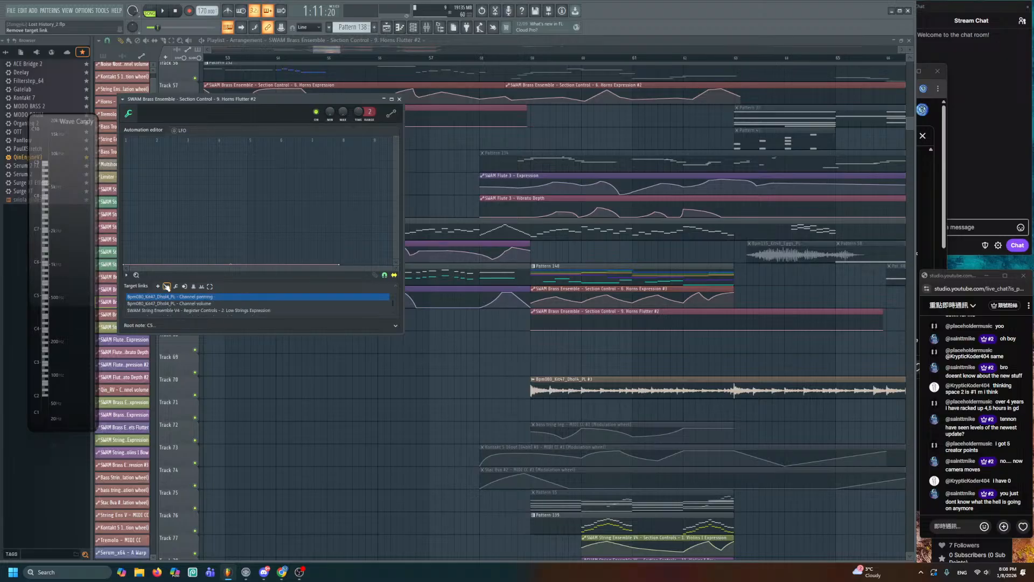
{"action": "left_click", "coordinate": [167, 287]}
{"action": "left_click", "coordinate": [167, 286]}
{"action": "left_click", "coordinate": [166, 286]}
{"action": "left_click", "coordinate": [167, 287]}
{"action": "left_click", "coordinate": [166, 287]}
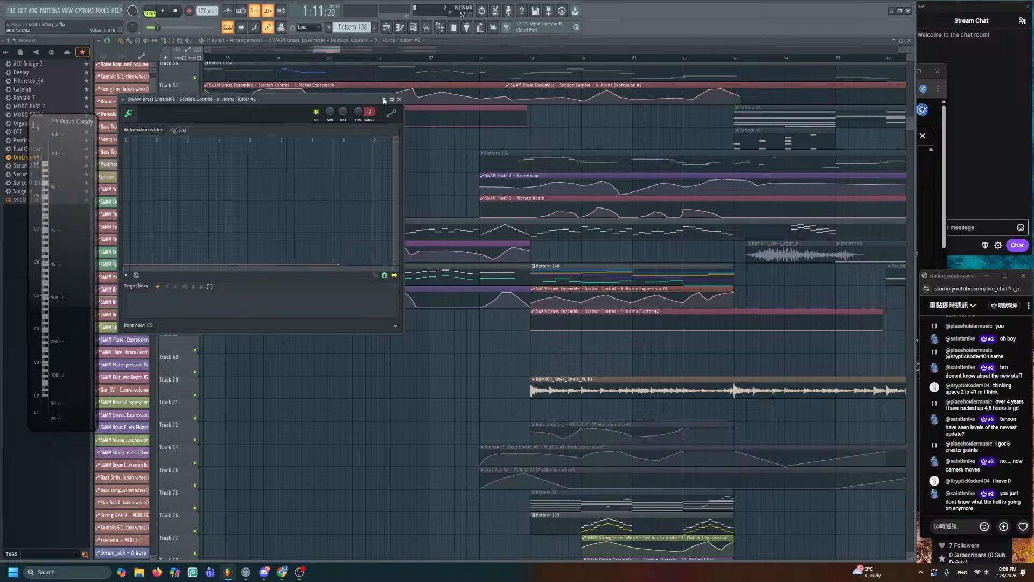
- Link Horns Flutter #2 to SWAM Brass Ensemble's Horns Flutter knob and verify the target
{"action": "left_click", "coordinate": [406, 29]}
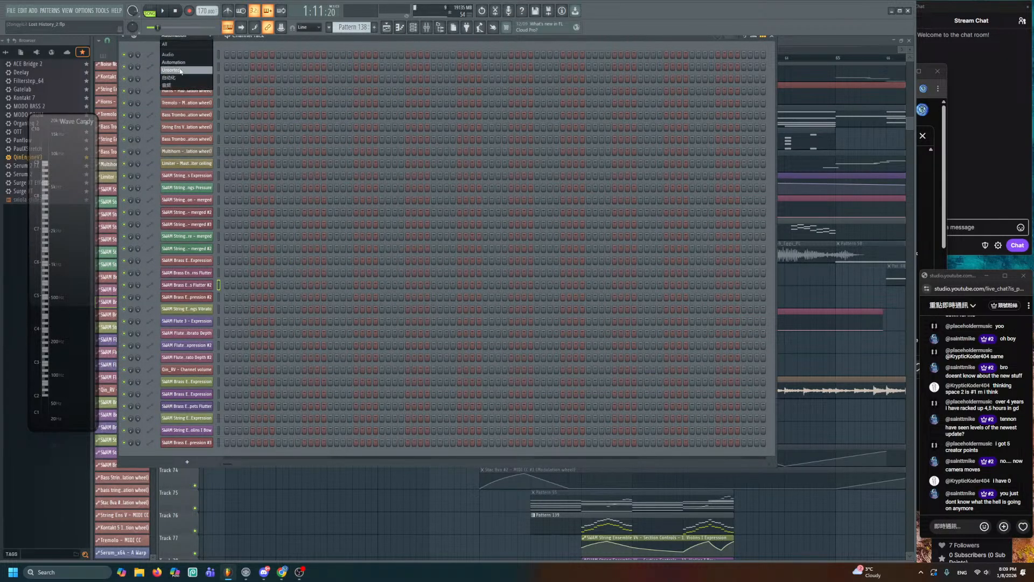
{"action": "scroll", "coordinate": [268, 351], "scroll_direction": "down", "scroll_amount": 10}
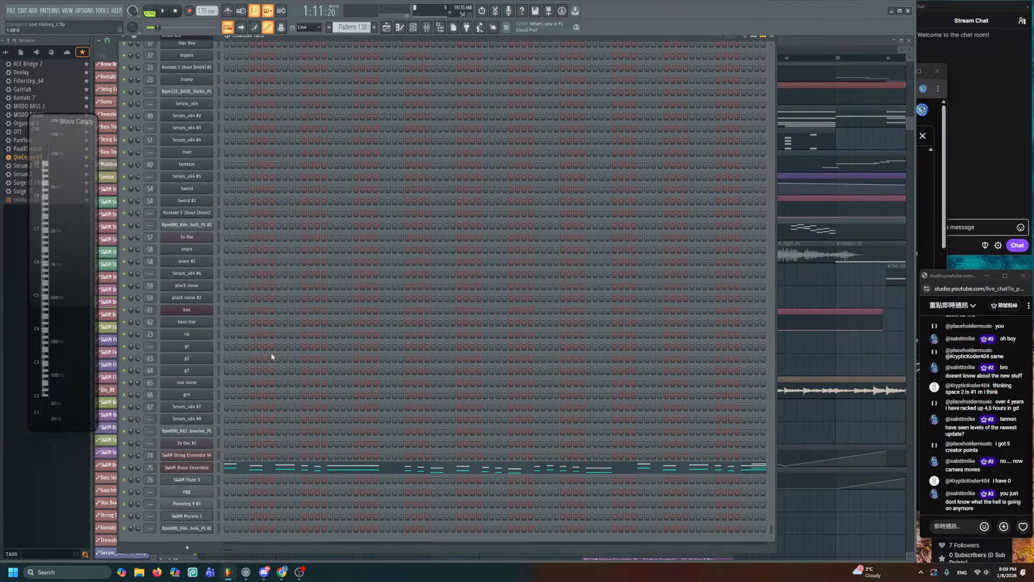
{"action": "left_click", "coordinate": [191, 467]}
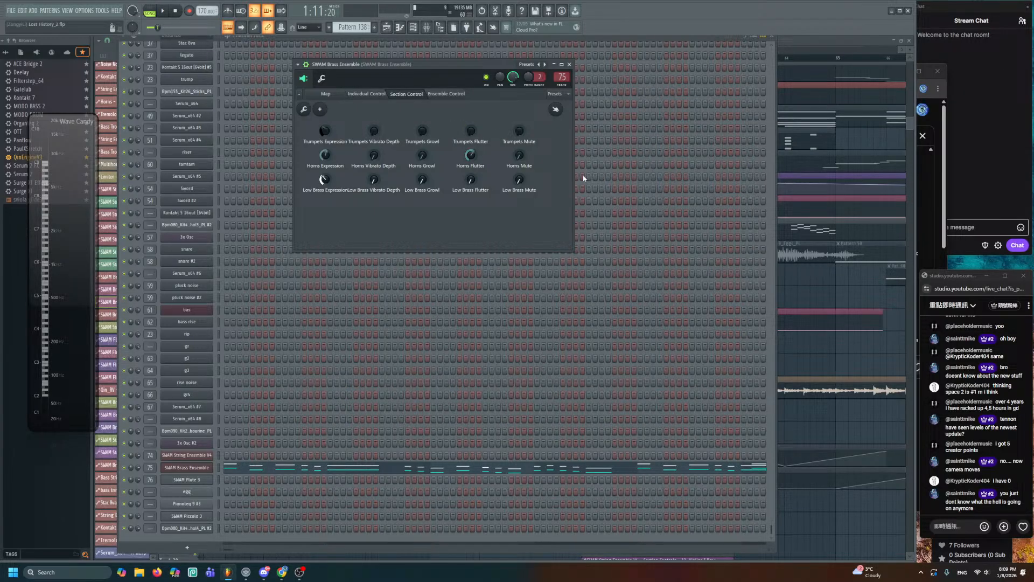
{"action": "right_click", "coordinate": [803, 357]}
{"action": "double_click", "coordinate": [741, 310]}
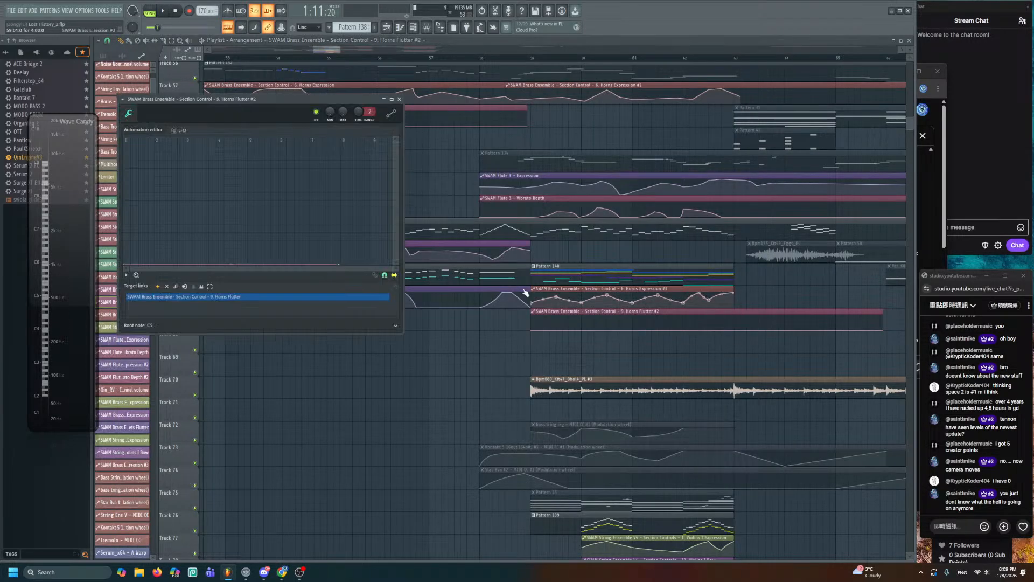
{"action": "right_click", "coordinate": [416, 350]}
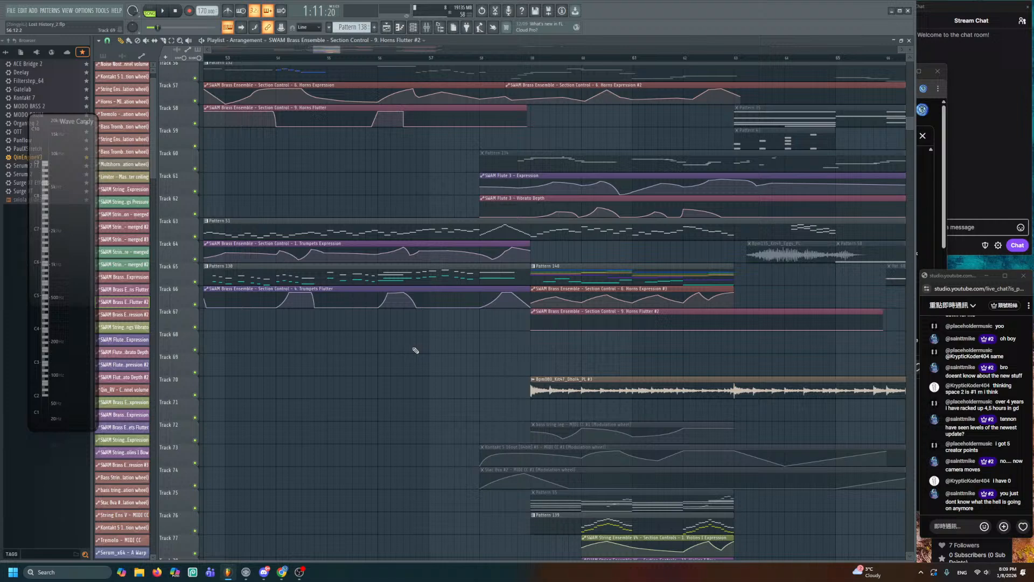
- Review the Horns Flutter, Horns Expression and Horns Expression #2 automation clip settings
{"action": "double_click", "coordinate": [388, 108]}
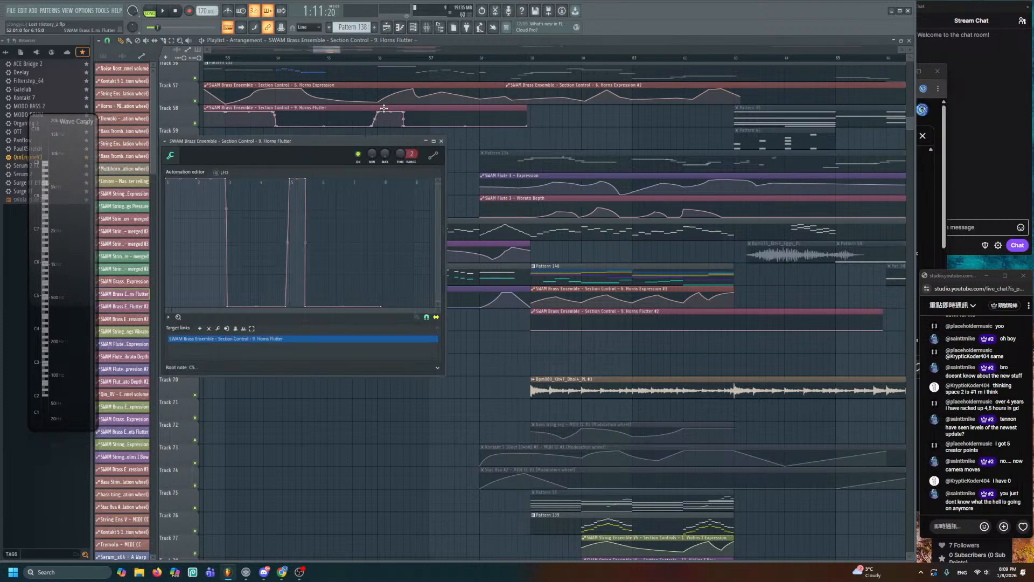
{"action": "left_click", "coordinate": [442, 142]}
{"action": "double_click", "coordinate": [415, 88]}
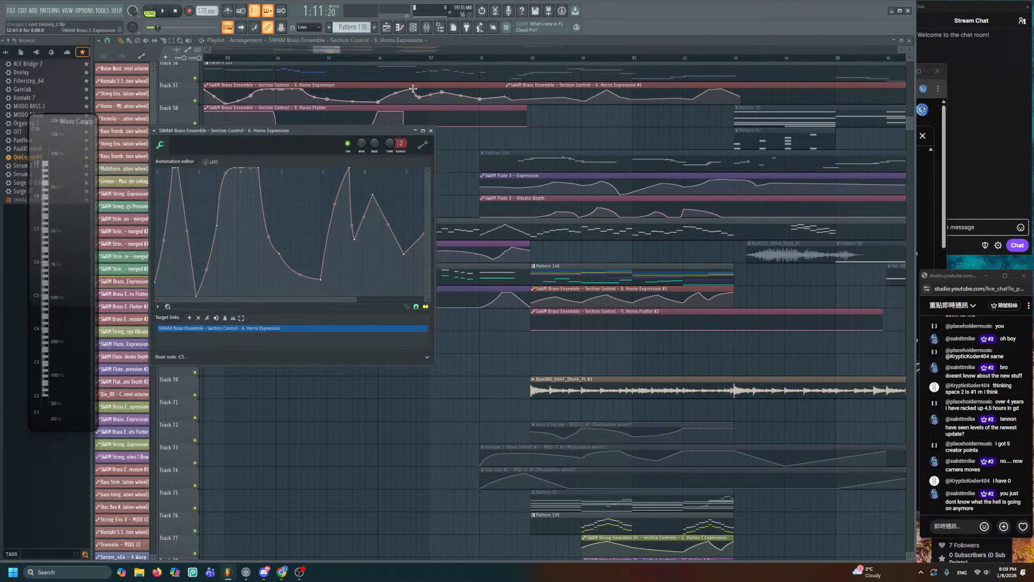
{"action": "left_click", "coordinate": [431, 131]}
{"action": "double_click", "coordinate": [558, 86]}
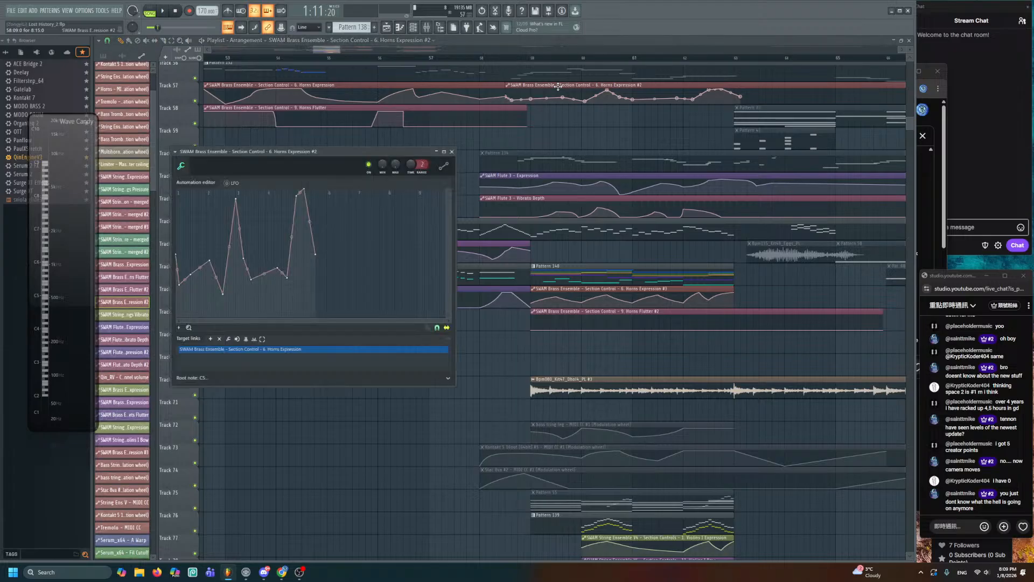
{"action": "left_click", "coordinate": [452, 152]}
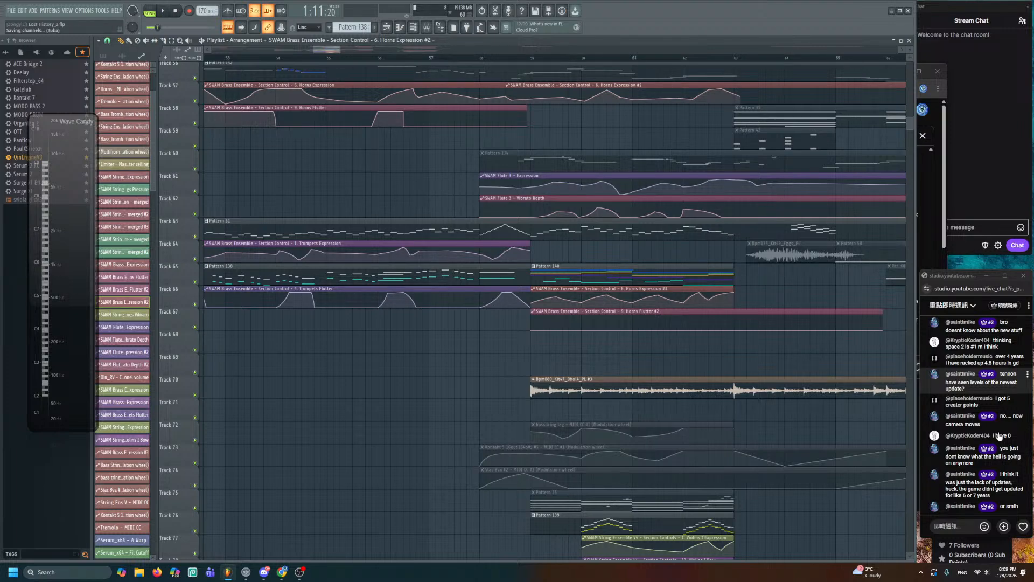
- Bring tracks 41–51 into view and play the arrangement from about bar 50, then stop
{"action": "left_click_drag", "start_coordinate": [264, 152], "coordinate": [463, 188]}
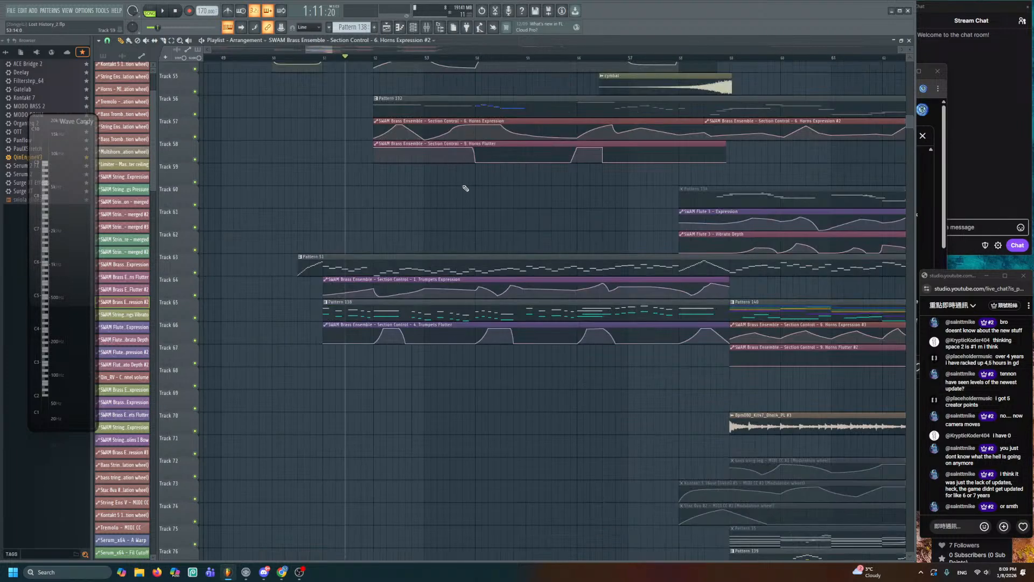
{"action": "scroll", "coordinate": [512, 204], "scroll_direction": "down", "scroll_amount": 3}
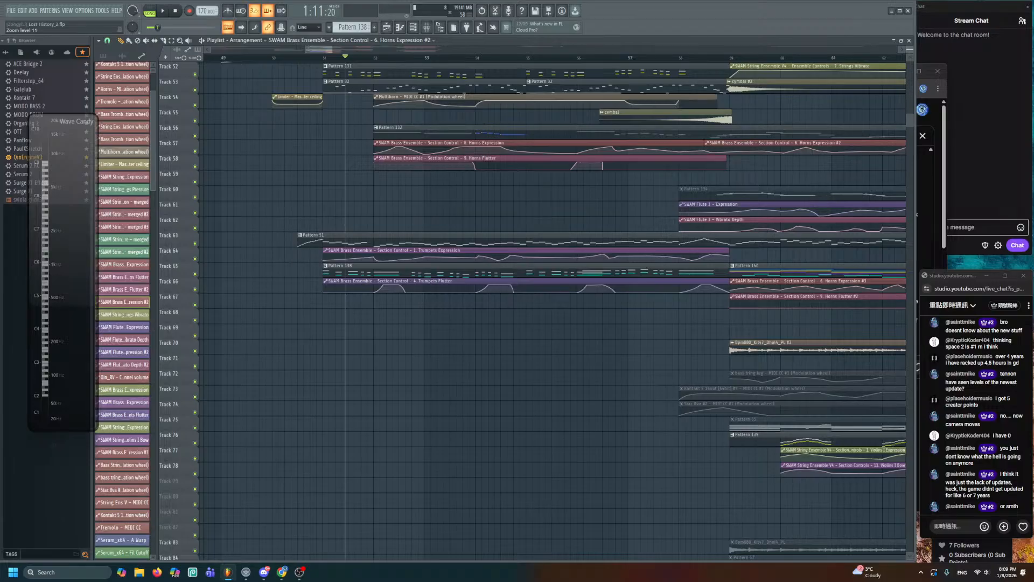
{"action": "left_click_drag", "start_coordinate": [512, 203], "coordinate": [534, 374]}
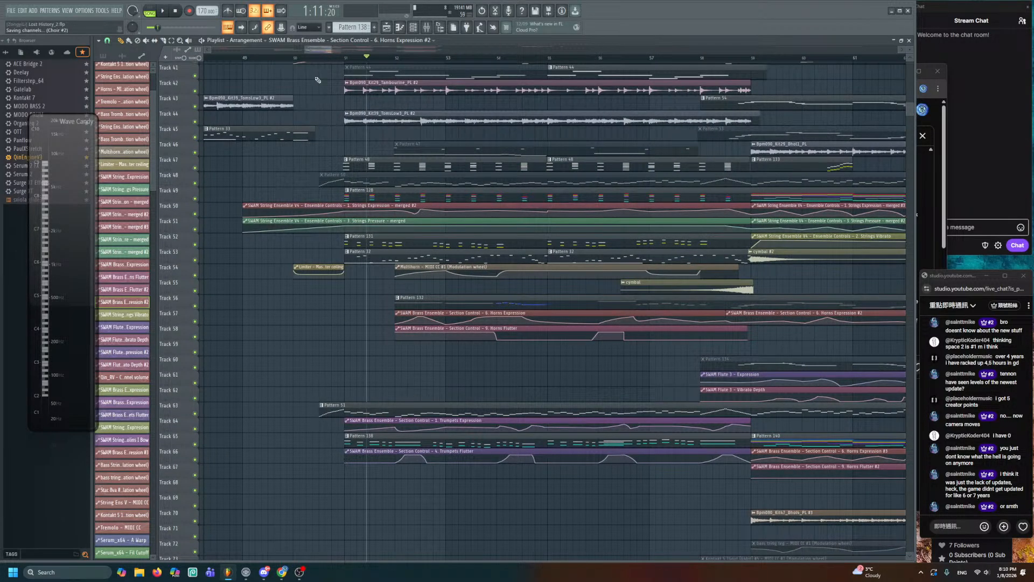
{"action": "left_click", "coordinate": [295, 58]}
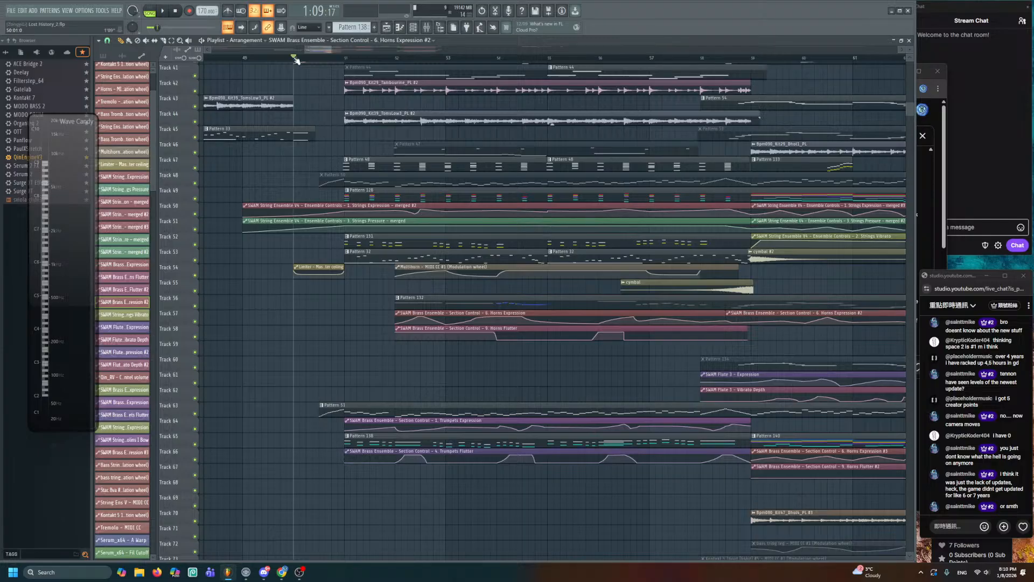
{"action": "scroll", "coordinate": [349, 241], "scroll_direction": "down", "scroll_amount": 4}
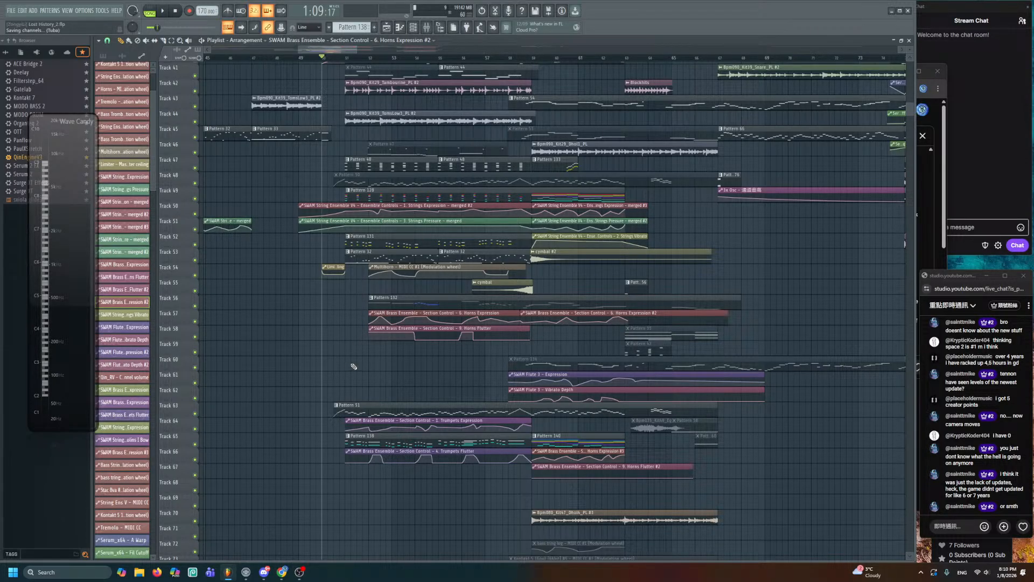
{"action": "key", "text": "space"}
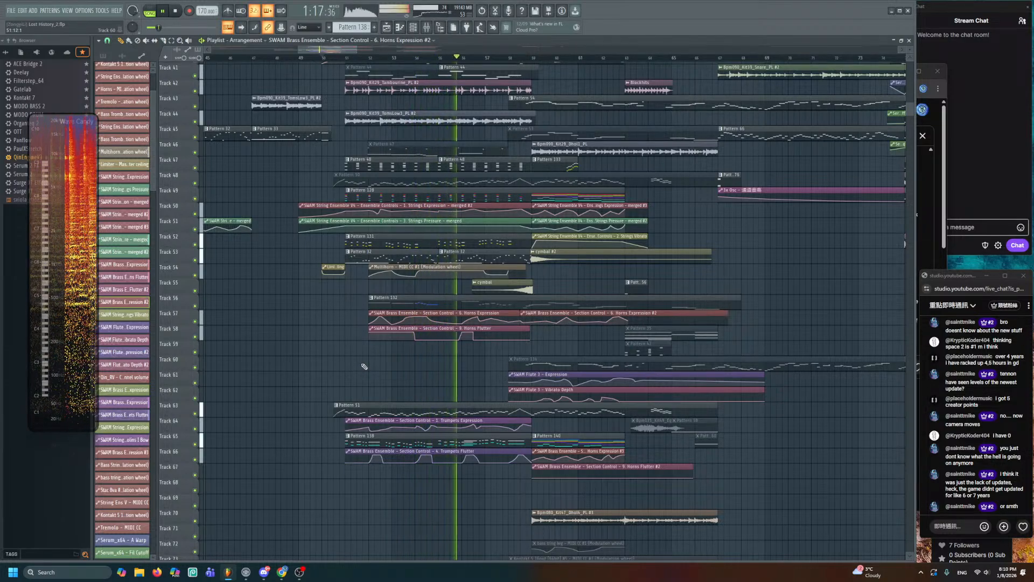
{"action": "key", "text": "space"}
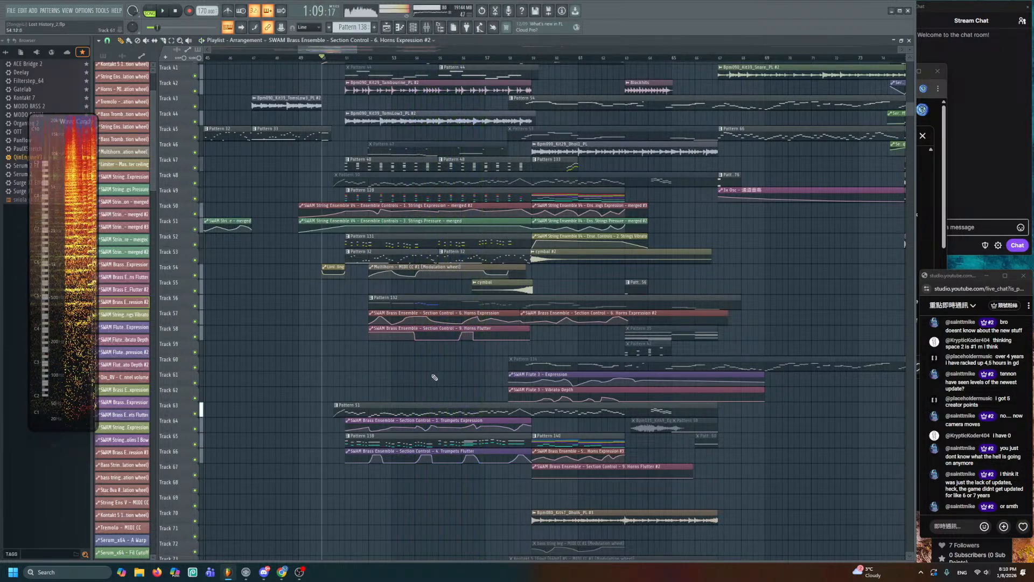
{"action": "scroll", "coordinate": [447, 382], "scroll_direction": "up", "scroll_amount": 4}
{"action": "scroll", "coordinate": [467, 336], "scroll_direction": "up", "scroll_amount": 3}
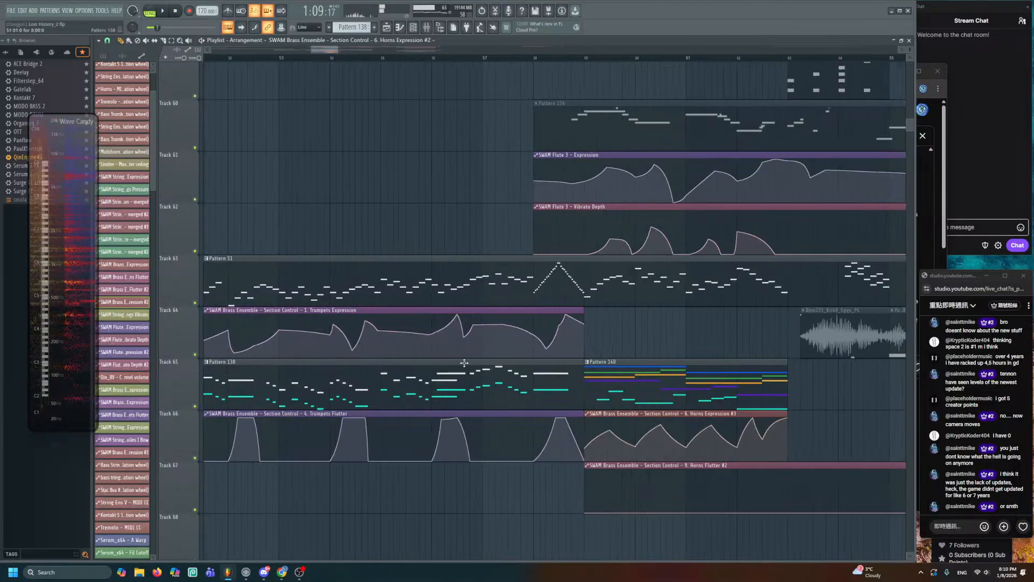
- Play from bar 51 while checking Pattern 138's upper melody notes
{"action": "left_click_drag", "start_coordinate": [464, 363], "coordinate": [506, 261]}
{"action": "scroll", "coordinate": [497, 258], "scroll_direction": "up", "scroll_amount": 2}
{"action": "left_click", "coordinate": [313, 58]}
{"action": "key", "text": "space"}
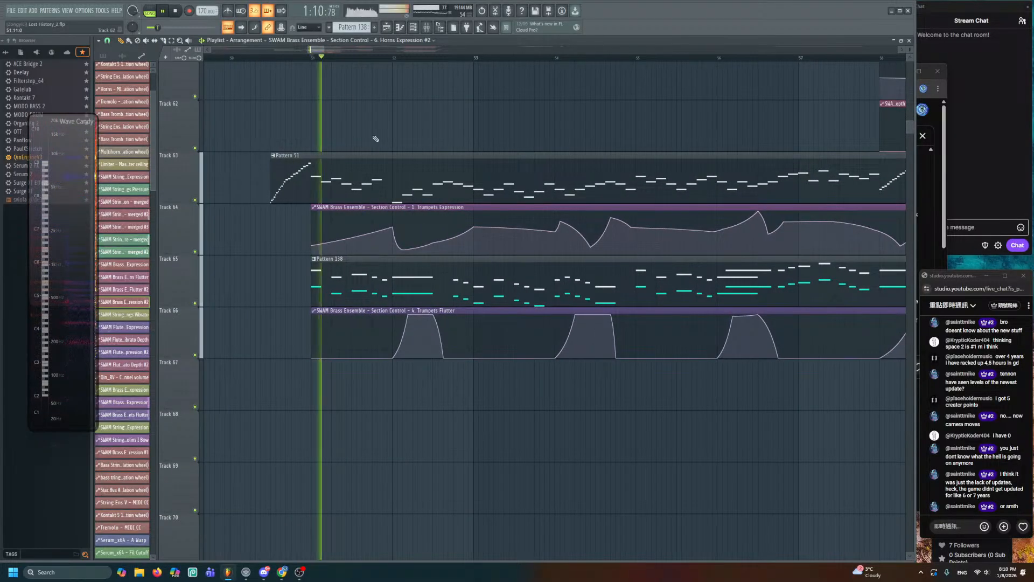
{"action": "double_click", "coordinate": [420, 279]}
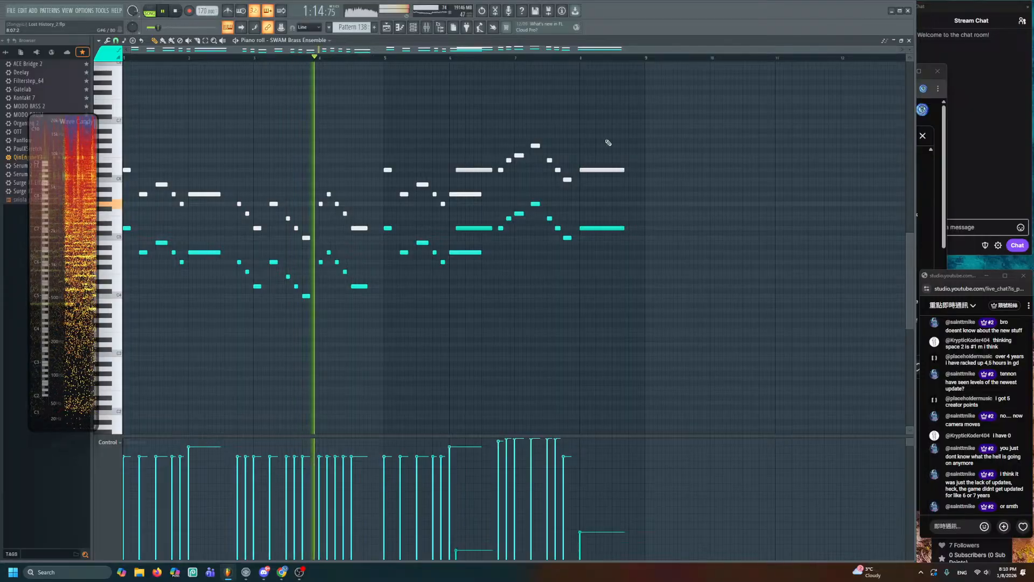
{"action": "left_click_drag", "start_coordinate": [623, 136], "coordinate": [386, 191]}
{"action": "key", "text": "ctrl+d"}
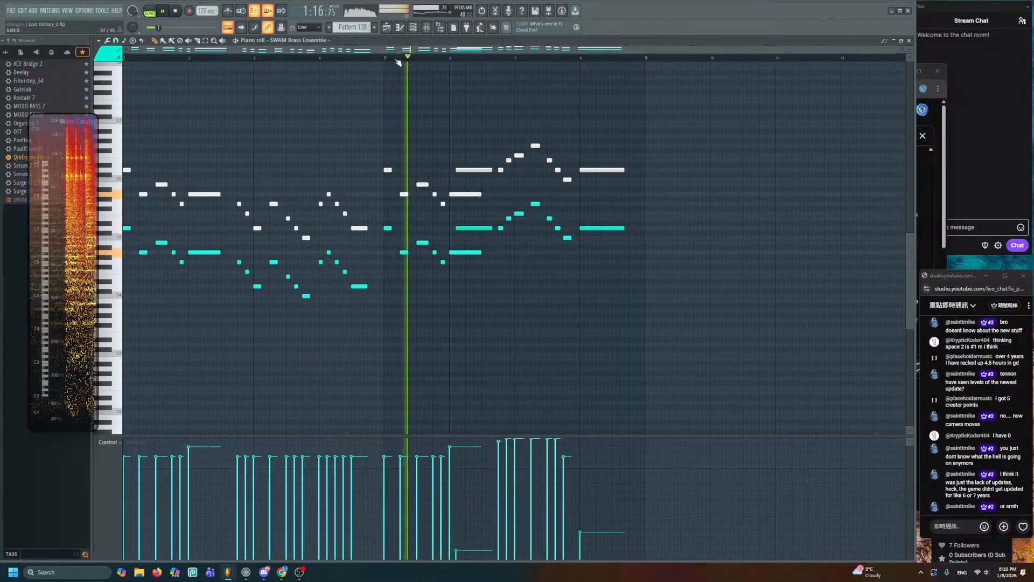
{"action": "key", "text": "space"}
{"action": "left_click", "coordinate": [386, 27]}
- Solo Track 65 with Track 66 and the Trumpets Expression track, and listen
{"action": "right_click", "coordinate": [195, 303]}
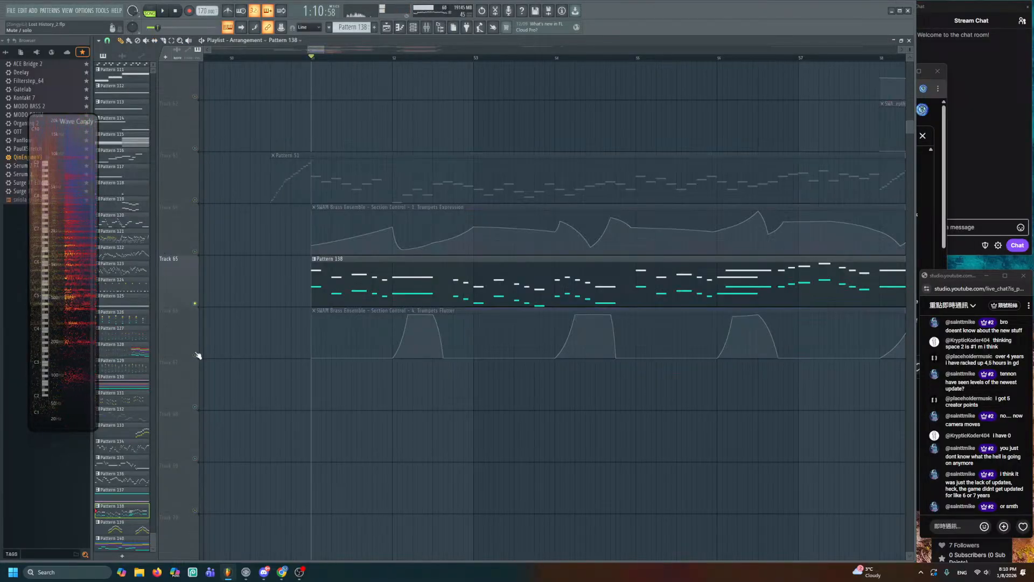
{"action": "left_click", "coordinate": [195, 355]}
{"action": "key", "text": "space"}
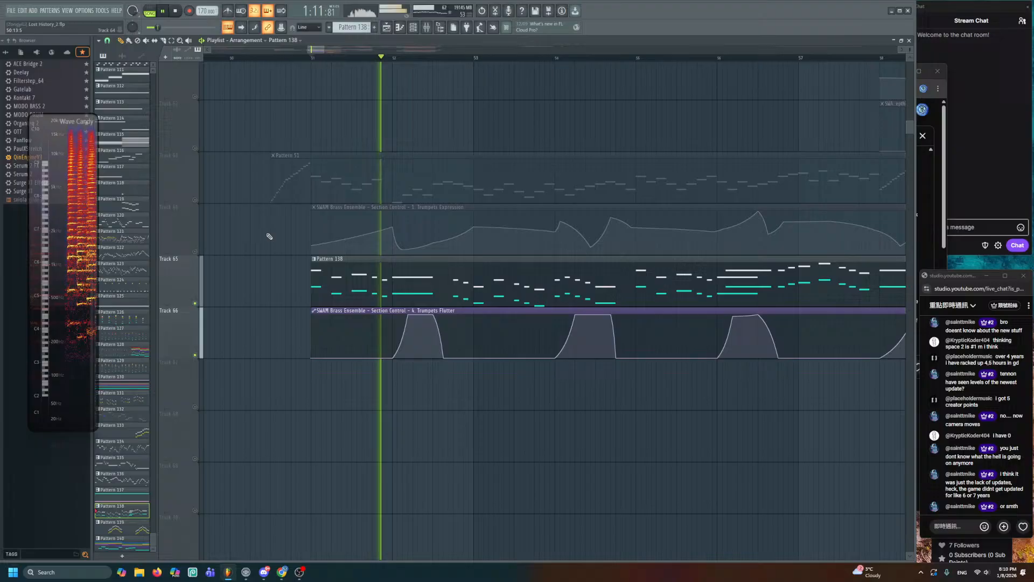
{"action": "key", "text": "space"}
{"action": "left_click", "coordinate": [195, 251]}
{"action": "key", "text": "space"}
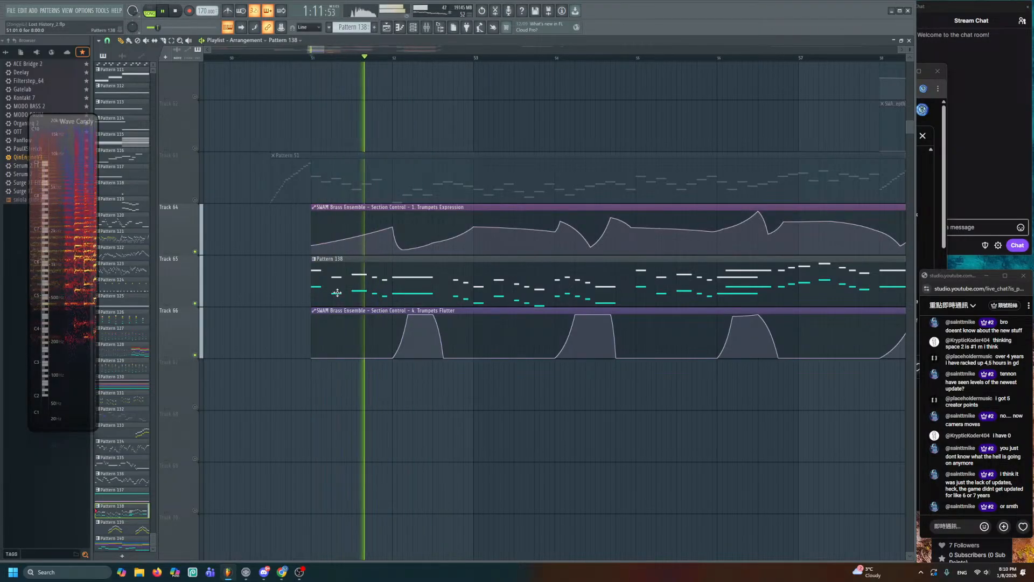
{"action": "key", "text": "space"}
- Add Trumpets Expression points around bars 51–52 and raise the point at bar 52
{"action": "right_click", "coordinate": [323, 235]}
{"action": "key", "text": "space"}
{"action": "key", "text": "space"}
{"action": "right_click", "coordinate": [331, 231]}
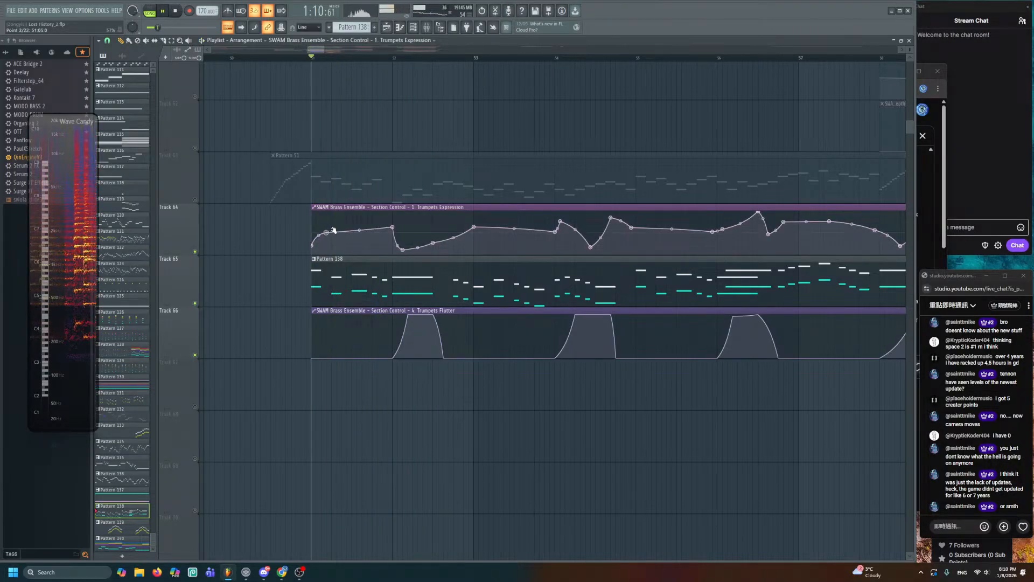
{"action": "key", "text": "space"}
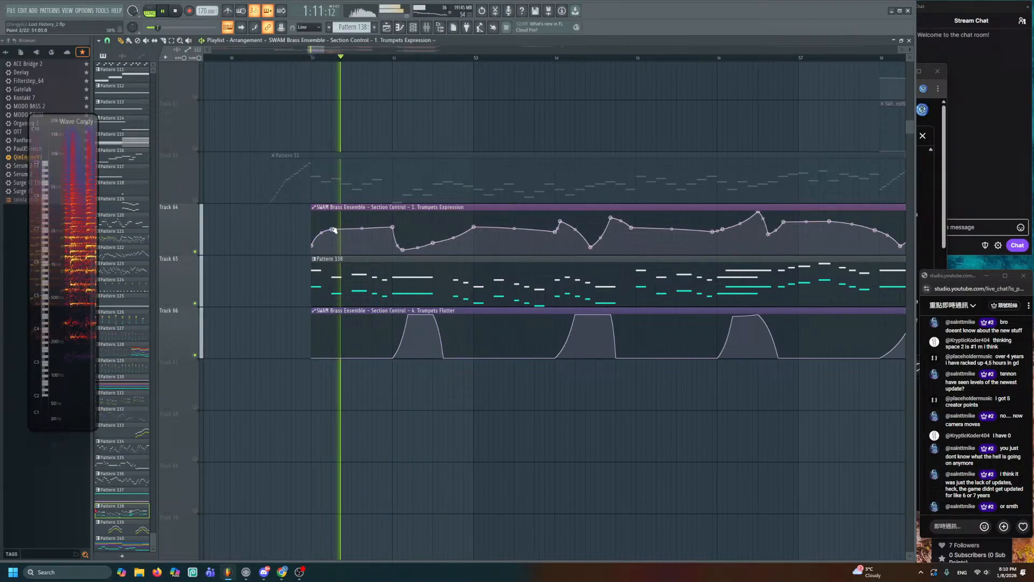
{"action": "key", "text": "space"}
{"action": "right_click", "coordinate": [362, 239]}
{"action": "key", "text": "space"}
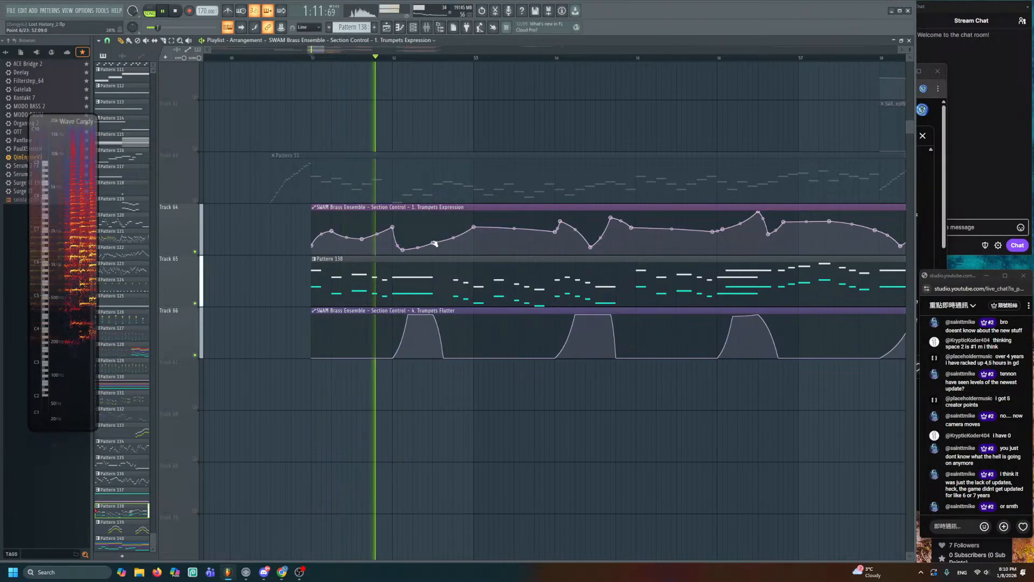
{"action": "left_click_drag", "start_coordinate": [433, 242], "coordinate": [434, 230]}
{"action": "key", "text": "space"}
{"action": "key", "text": "space"}
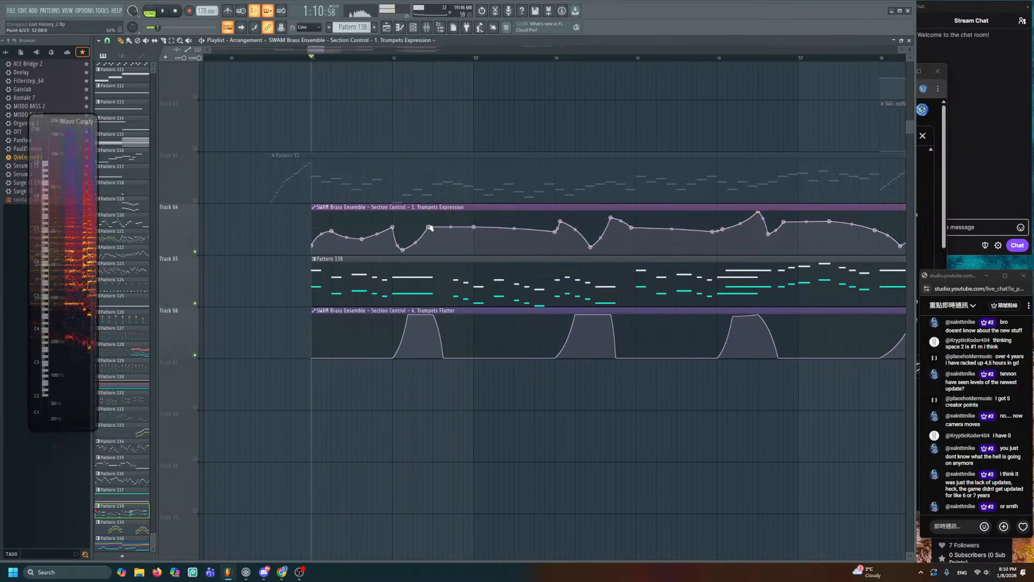
- Recheck Pattern 138's notes, then bring the later trumpet bars into view
{"action": "double_click", "coordinate": [398, 277]}
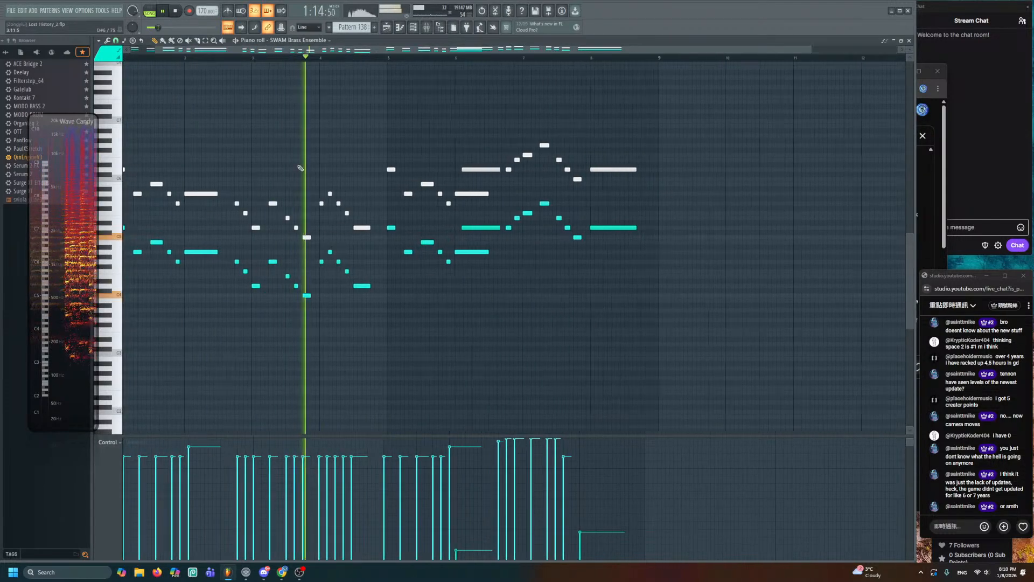
{"action": "scroll", "coordinate": [341, 164], "scroll_direction": "up", "scroll_amount": 2, "text": "ctrl"}
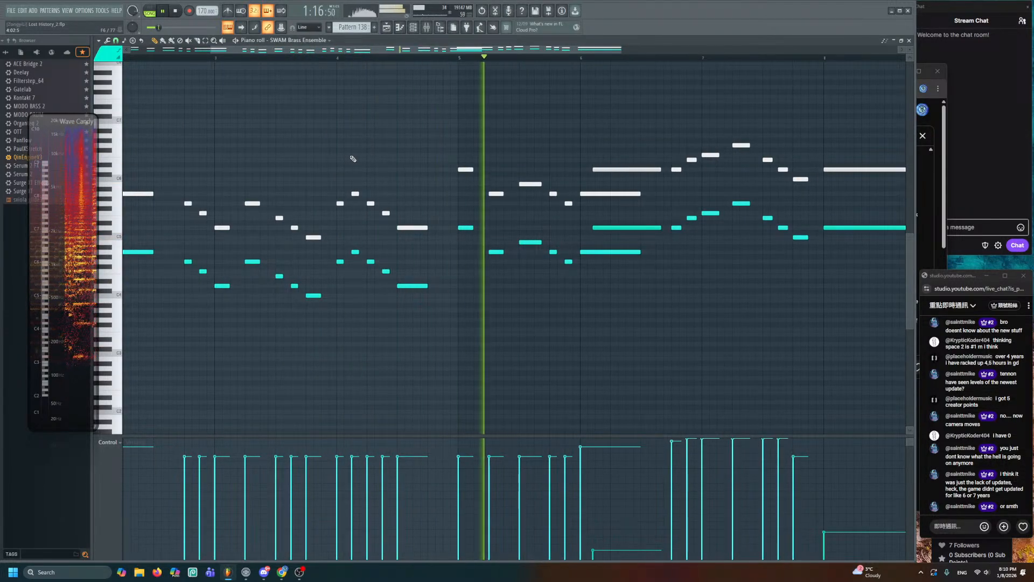
{"action": "key", "text": "F5"}
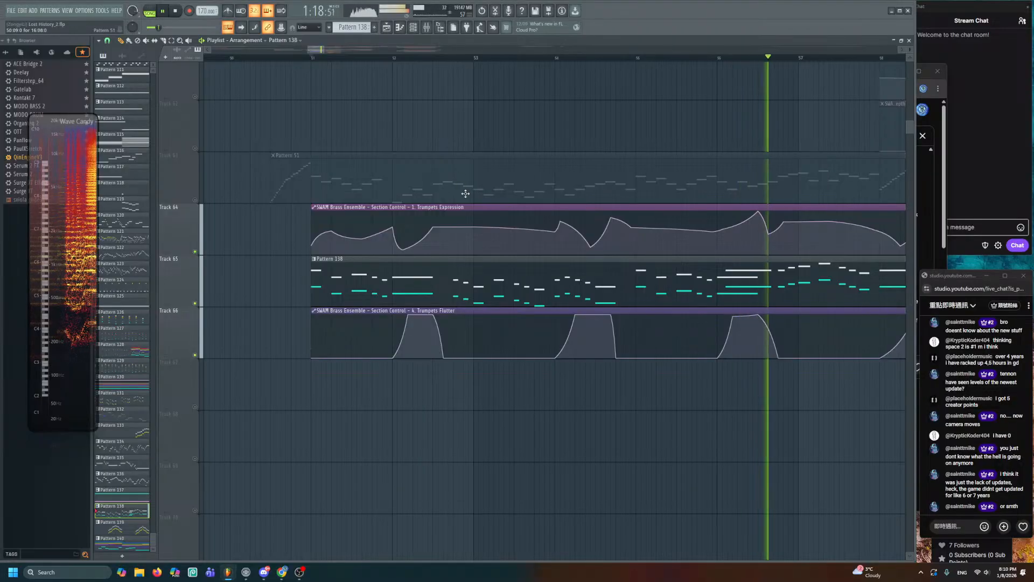
{"action": "left_click_drag", "start_coordinate": [787, 240], "coordinate": [554, 191]}
{"action": "key", "text": "space"}
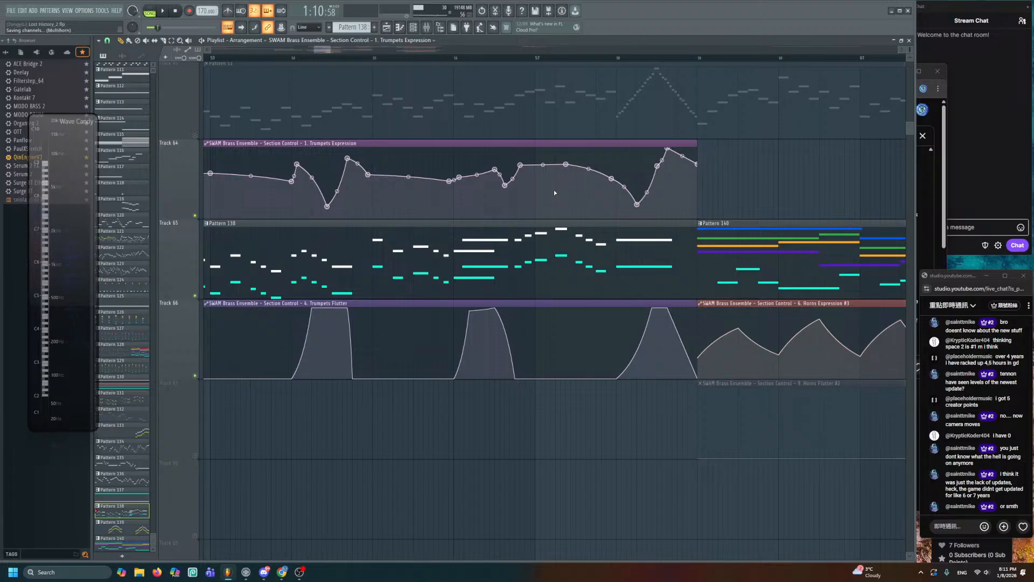
- Lower two Trumpets Expression points near bar 57, listen, and save the project
{"action": "key", "text": "space"}
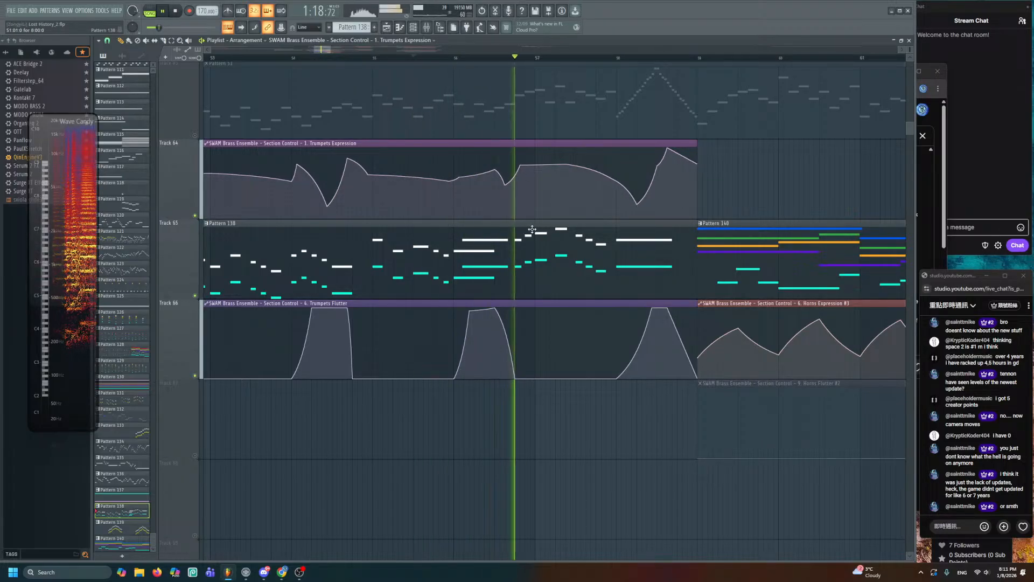
{"action": "key", "text": "space"}
{"action": "left_click_drag", "start_coordinate": [521, 164], "coordinate": [566, 176]}
{"action": "key", "text": "space"}
{"action": "key", "text": "space"}
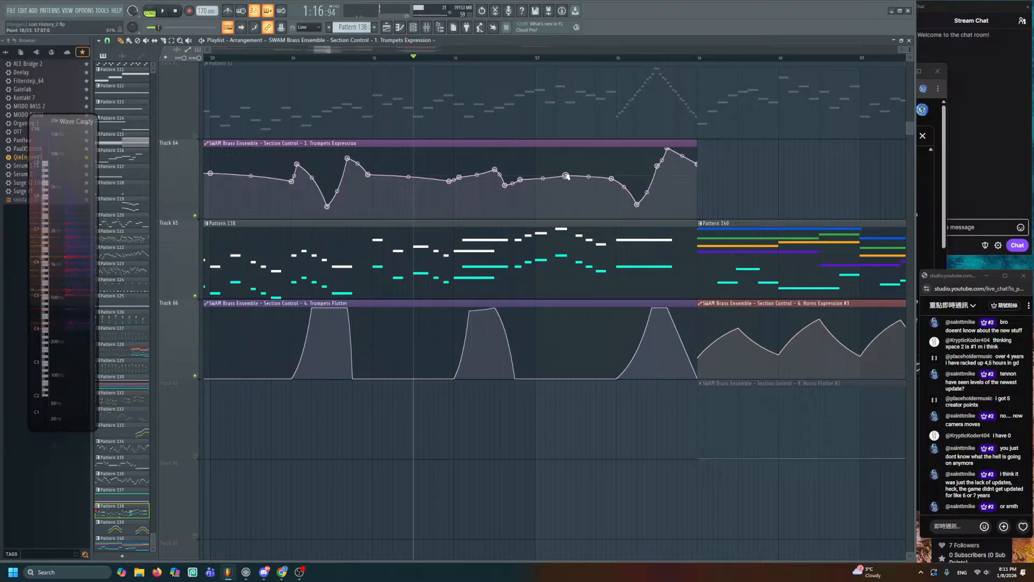
{"action": "key", "text": "ctrl+s"}
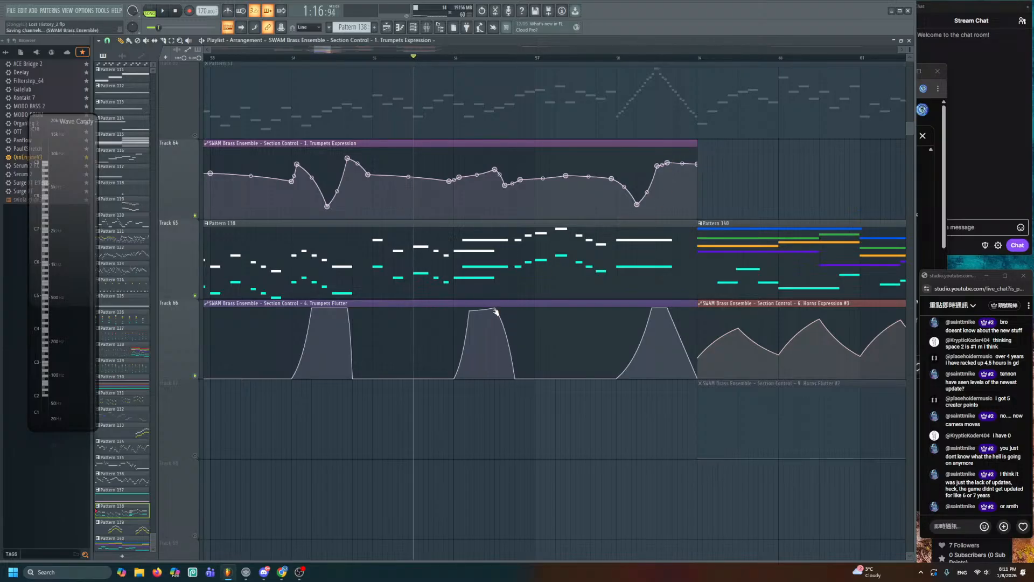
- Drag the Track 66 Trumpets Flutter point right so the second bump rises later
{"action": "scroll", "coordinate": [496, 312], "scroll_direction": "down", "scroll_amount": 3}
{"action": "scroll", "coordinate": [457, 286], "scroll_direction": "down", "scroll_amount": 2}
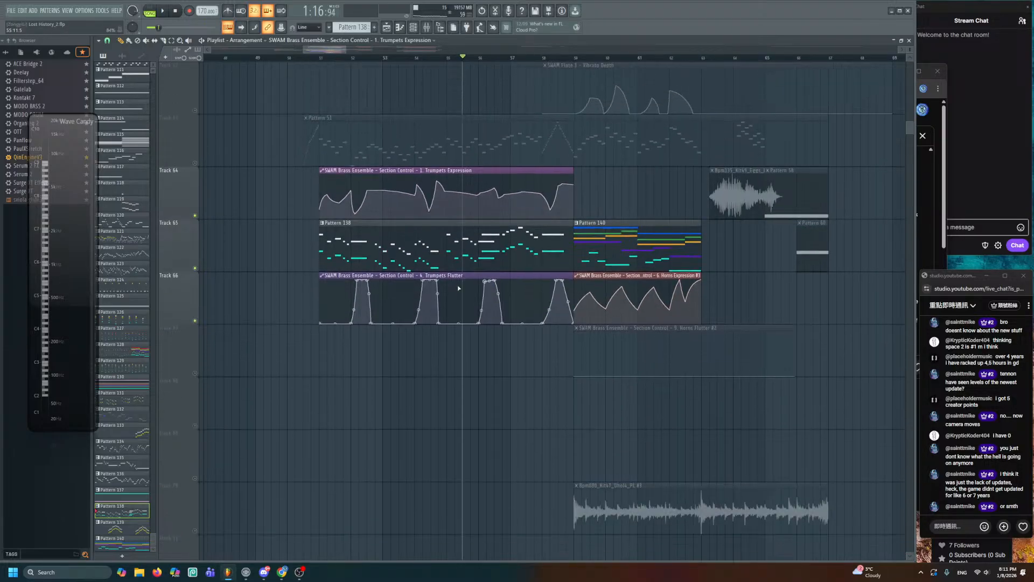
{"action": "scroll", "coordinate": [334, 150], "scroll_direction": "up", "scroll_amount": 2}
{"action": "key", "text": "space"}
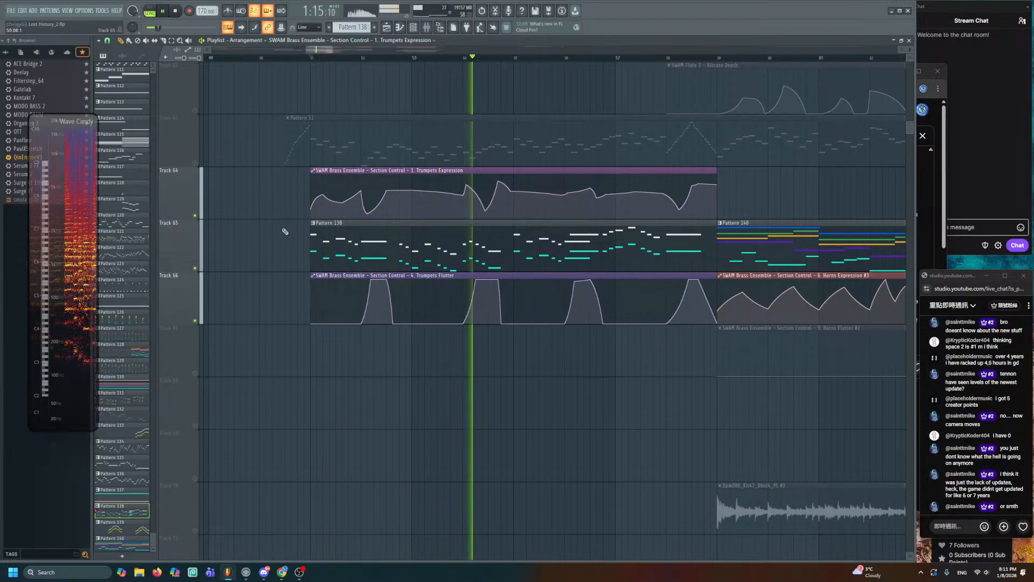
{"action": "scroll", "coordinate": [468, 266], "scroll_direction": "up", "scroll_amount": 3}
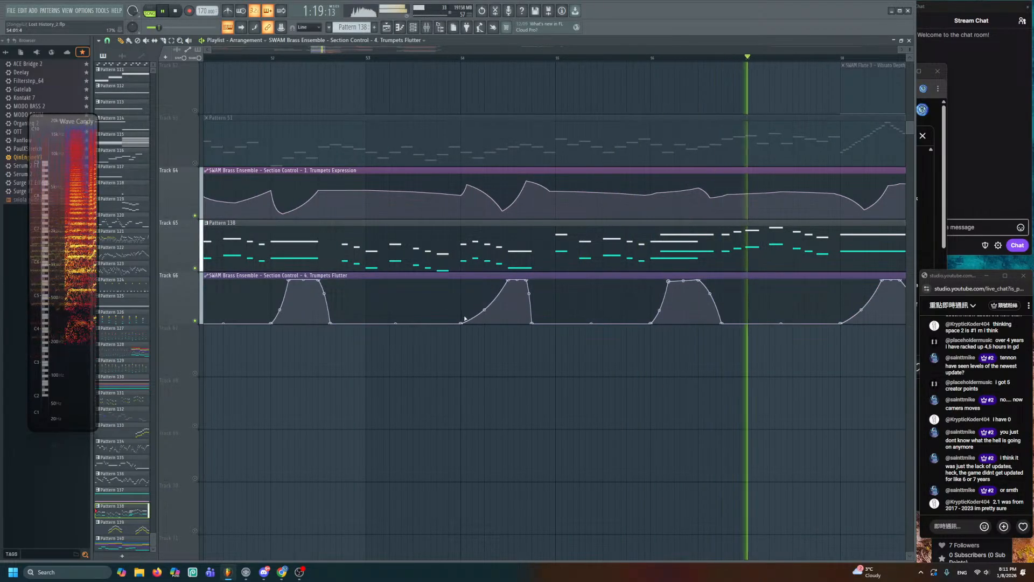
{"action": "left_click_drag", "start_coordinate": [462, 323], "coordinate": [497, 324]}
{"action": "key", "text": "space"}
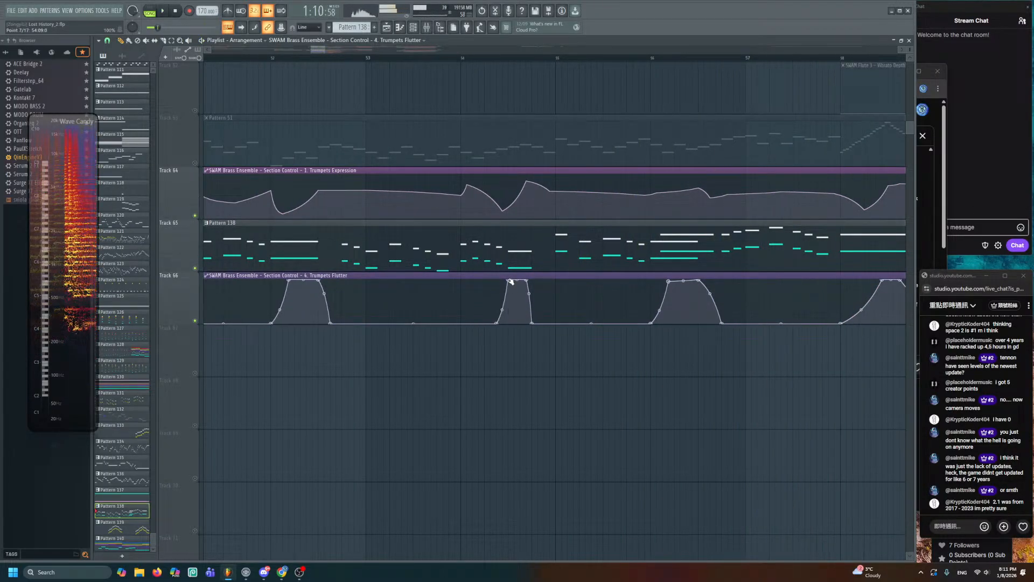
{"action": "key", "text": "space"}
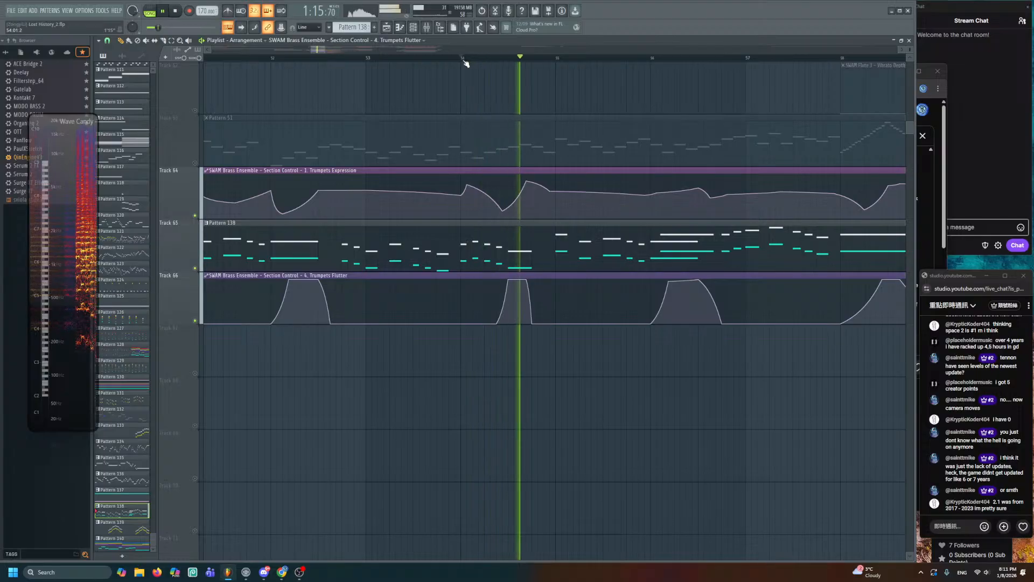
{"action": "scroll", "coordinate": [560, 262], "scroll_direction": "down", "scroll_amount": 2}
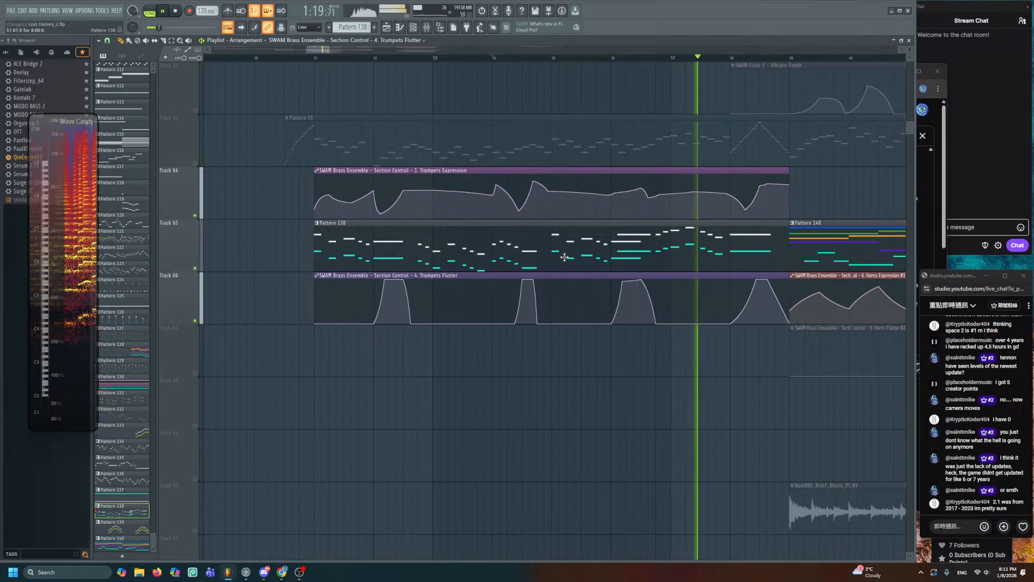
{"action": "key", "text": "space"}
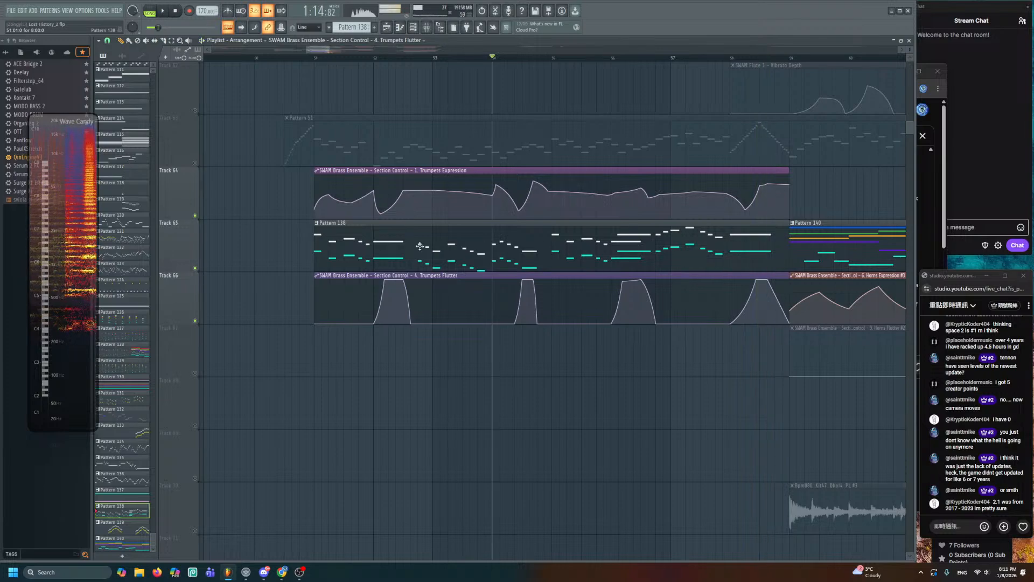
- Unmute all tracks and start playback from around bar 53
{"action": "right_click", "coordinate": [191, 266]}
{"action": "left_click", "coordinate": [198, 270]}
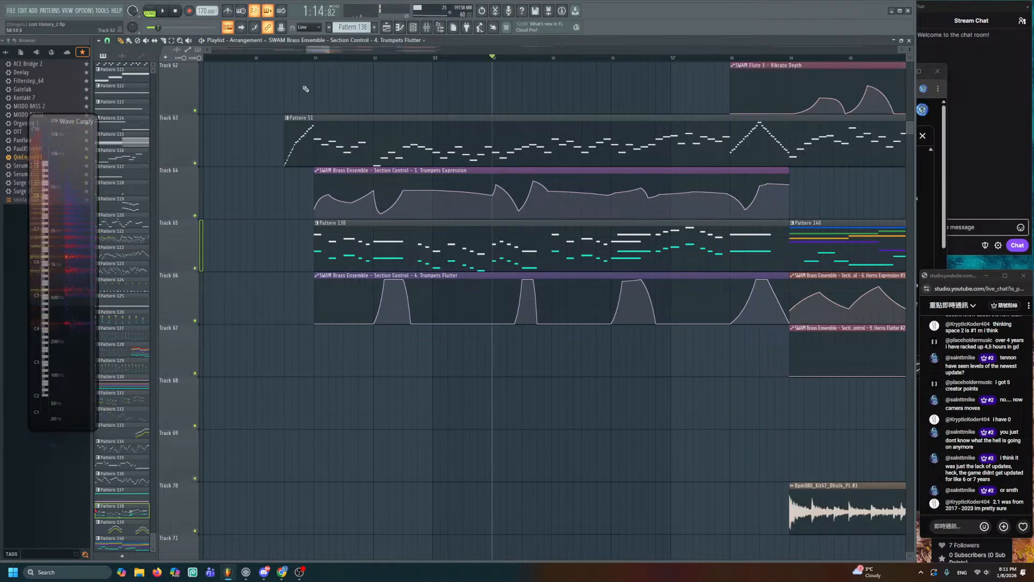
{"action": "left_click", "coordinate": [289, 57]}
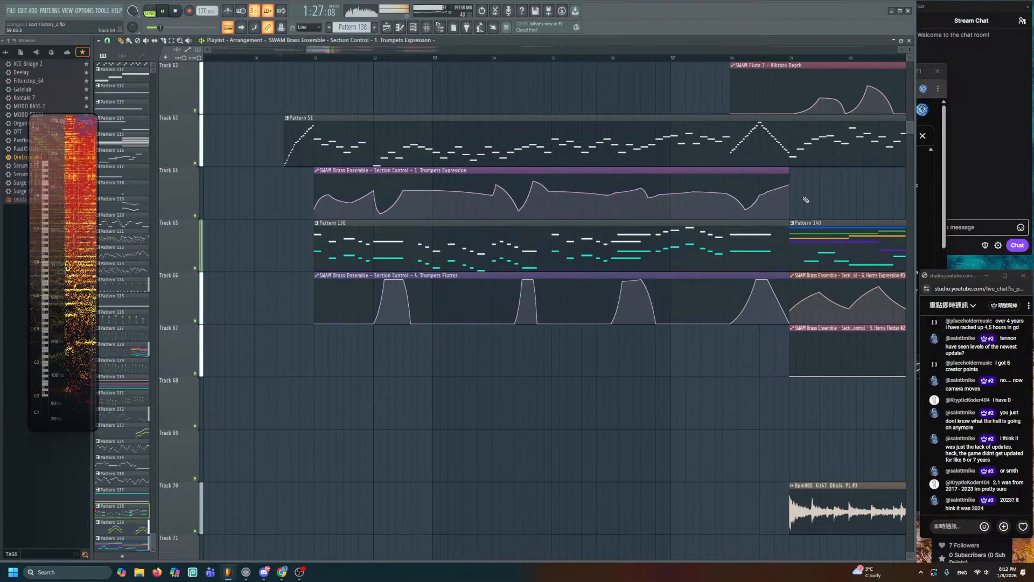
{"action": "scroll", "coordinate": [661, 189], "scroll_direction": "down", "scroll_amount": 3, "text": "ctrl"}
{"action": "scroll", "coordinate": [660, 189], "scroll_direction": "down", "scroll_amount": 4, "text": "alt"}
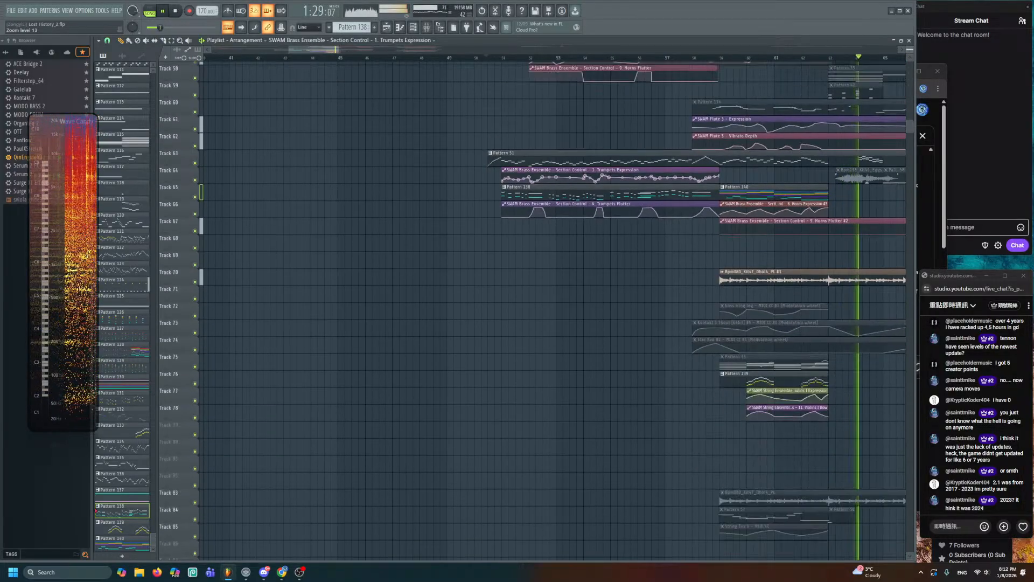
{"action": "key", "text": "space"}
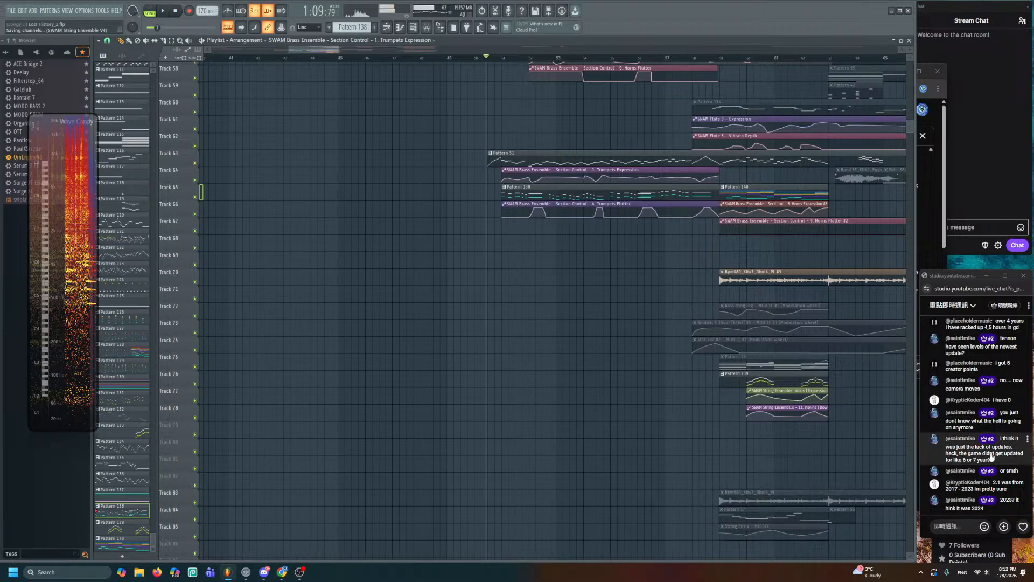
{"action": "scroll", "coordinate": [700, 464], "scroll_direction": "up", "scroll_amount": 2}
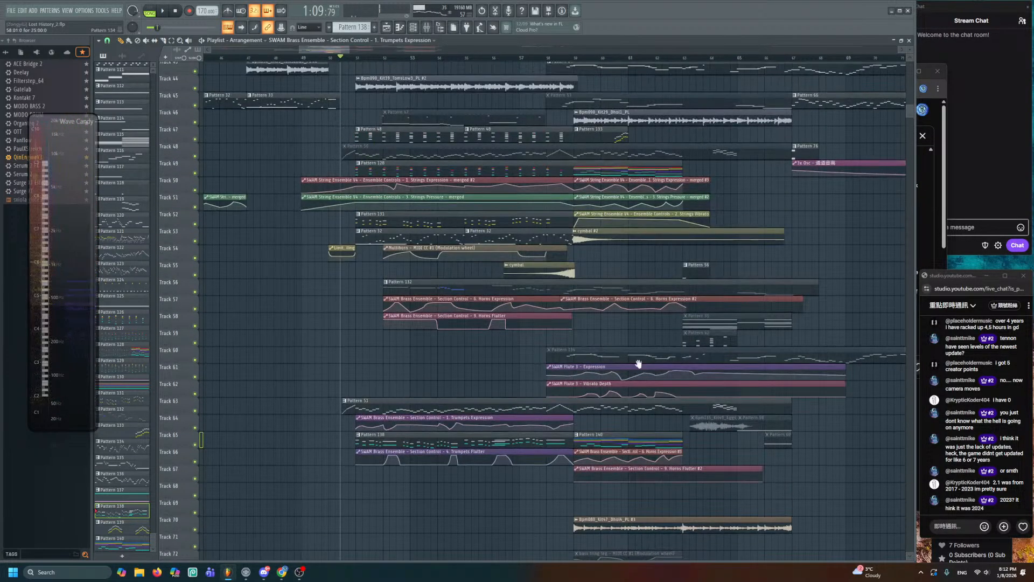
{"action": "scroll", "coordinate": [638, 365], "scroll_direction": "down", "scroll_amount": 4, "text": "alt"}
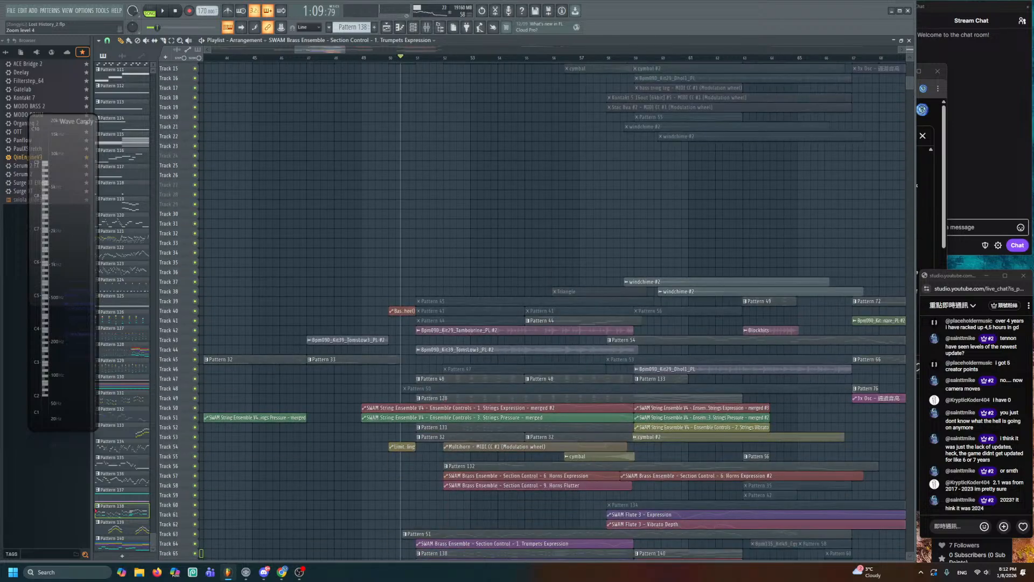
{"action": "scroll", "coordinate": [638, 364], "scroll_direction": "up", "scroll_amount": 1, "text": "alt"}
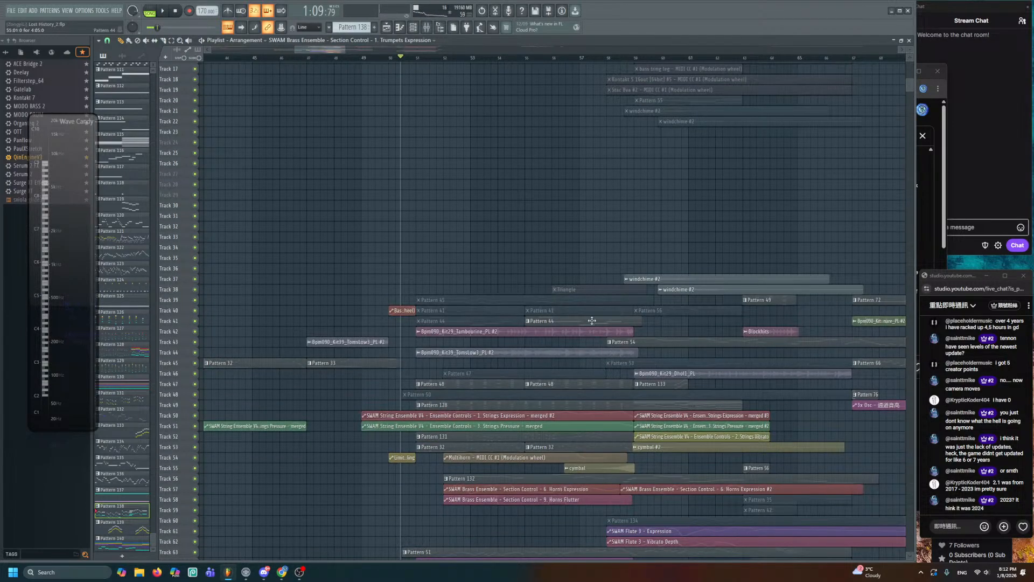
{"action": "scroll", "coordinate": [592, 321], "scroll_direction": "up", "scroll_amount": 2, "text": "alt"}
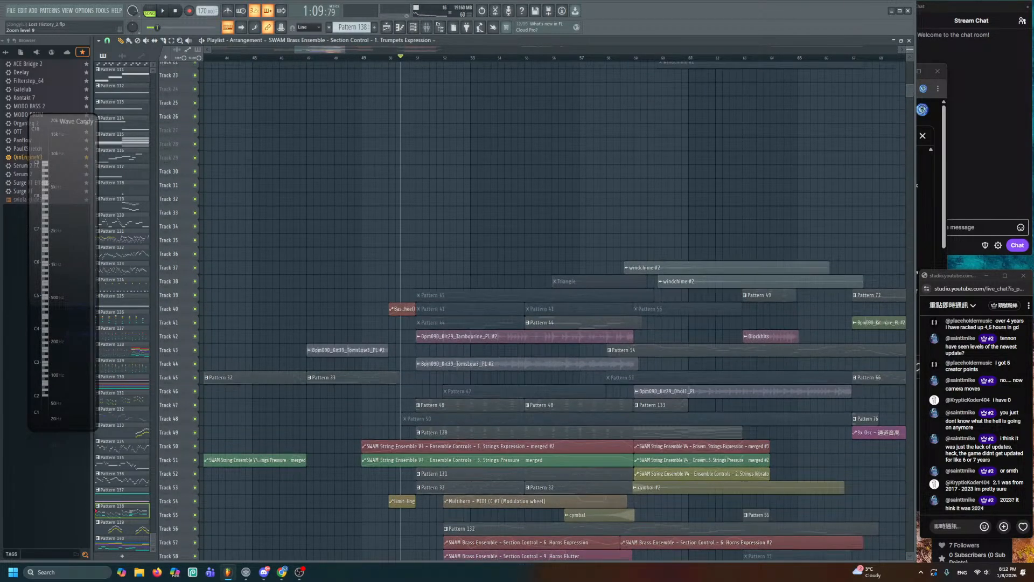
{"action": "scroll", "coordinate": [591, 321], "scroll_direction": "down", "scroll_amount": 4}
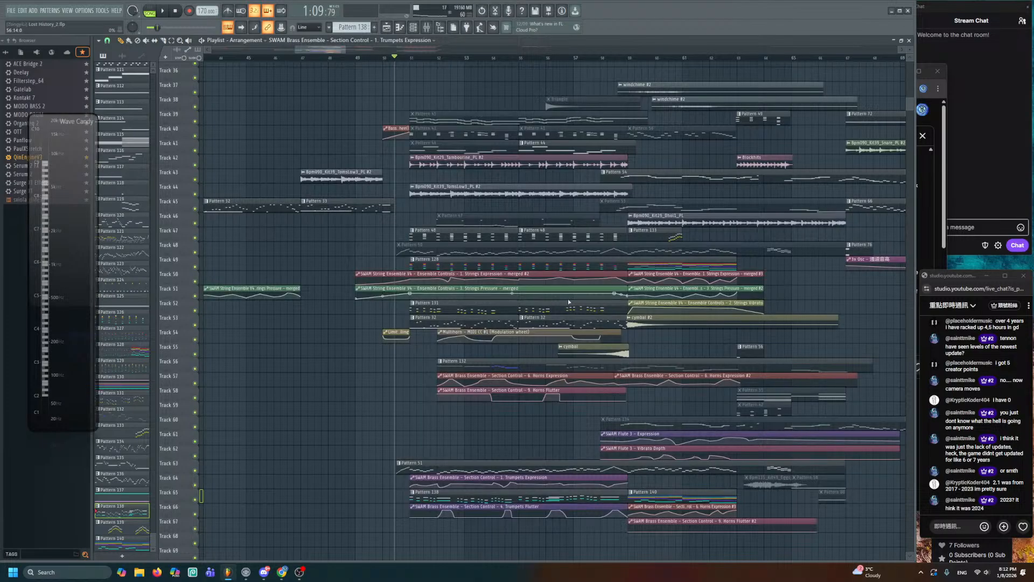
{"action": "key", "text": "ctrl+s"}
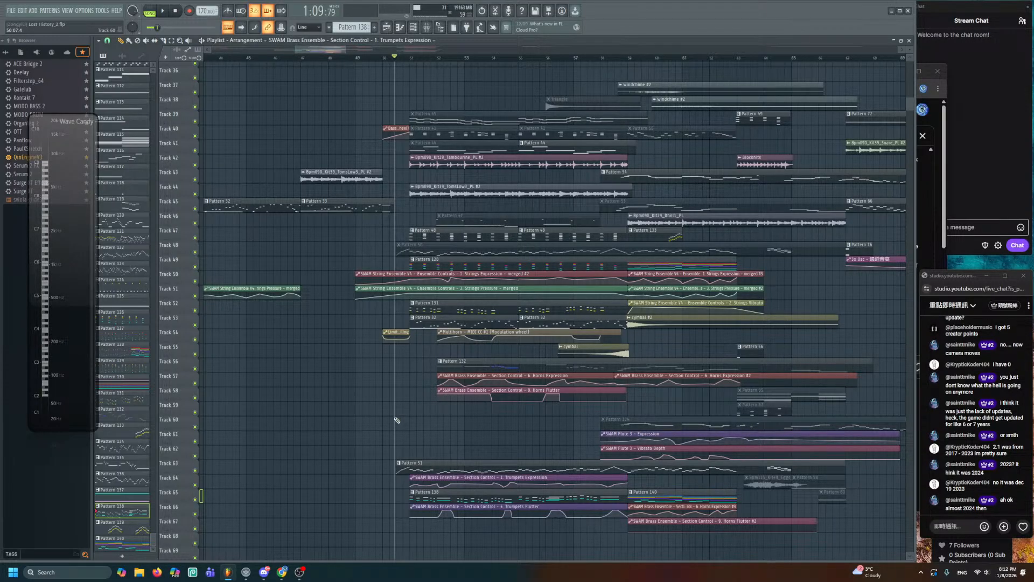
{"action": "scroll", "coordinate": [397, 420], "scroll_direction": "up", "scroll_amount": 3}
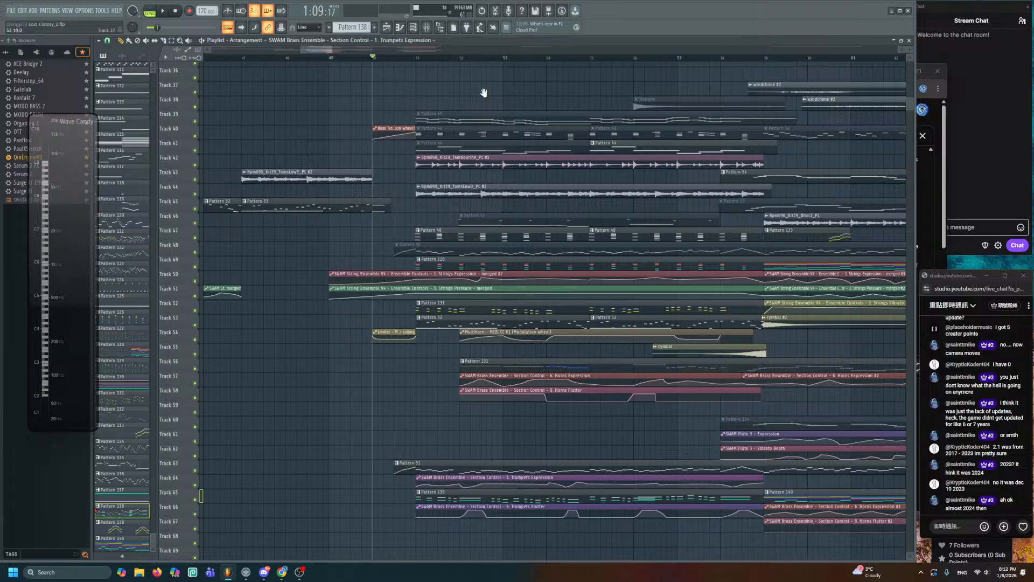
{"action": "left_click_drag", "start_coordinate": [484, 93], "coordinate": [425, 97]}
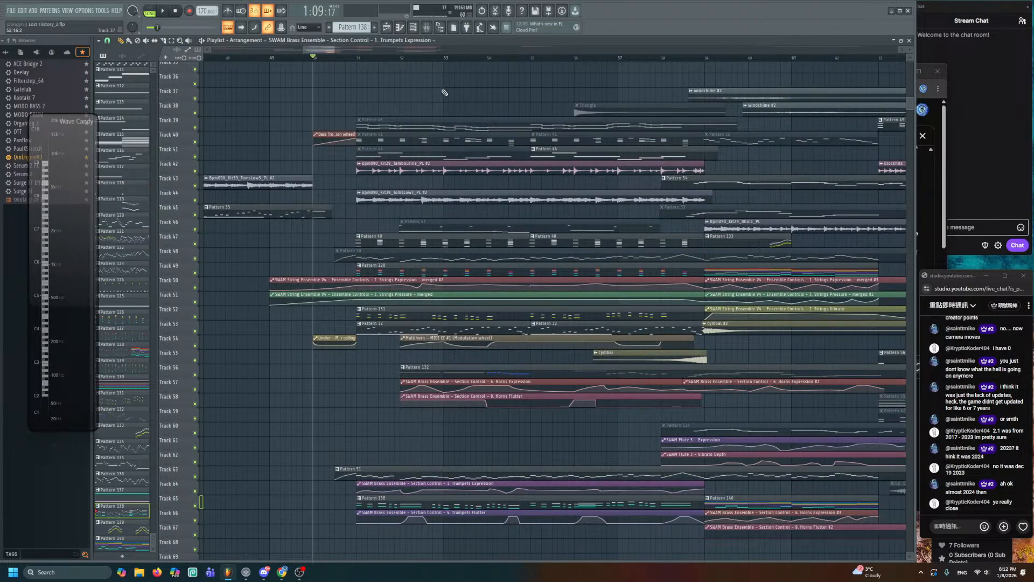
{"action": "key", "text": "space"}
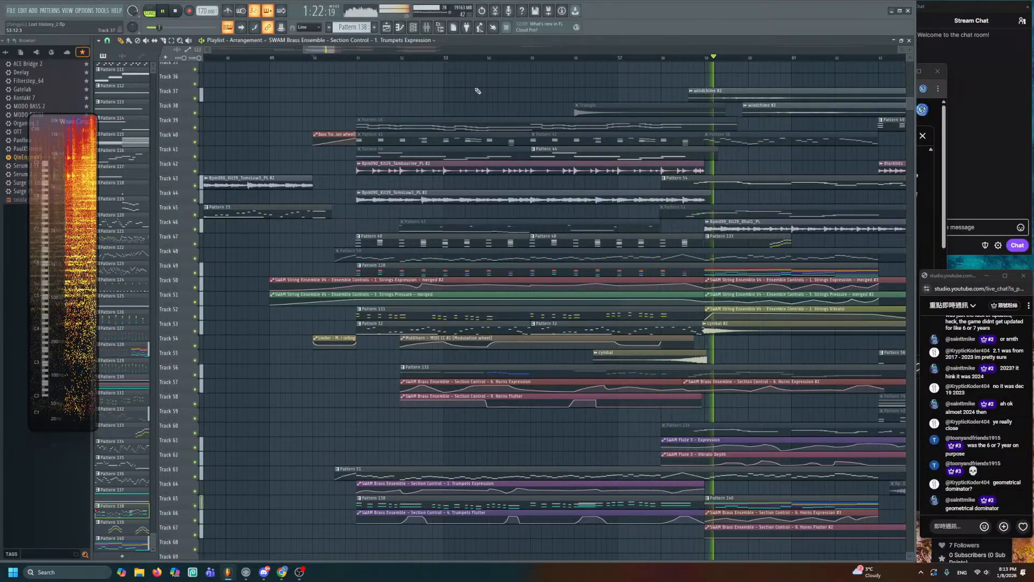
{"action": "scroll", "coordinate": [672, 244], "scroll_direction": "up", "scroll_amount": 3, "text": "alt"}
{"action": "scroll", "coordinate": [659, 247], "scroll_direction": "down", "scroll_amount": 5}
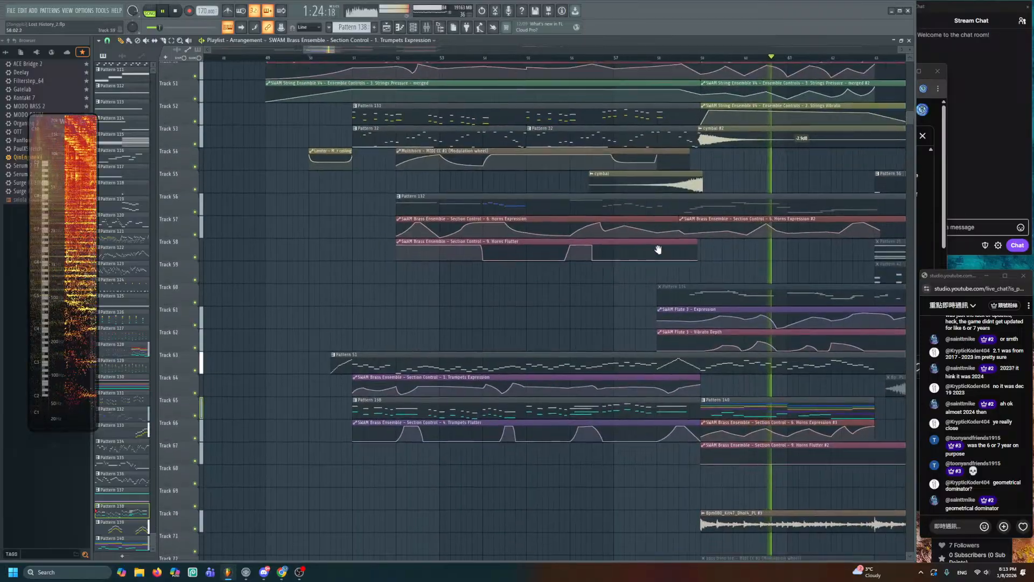
{"action": "key", "text": "space"}
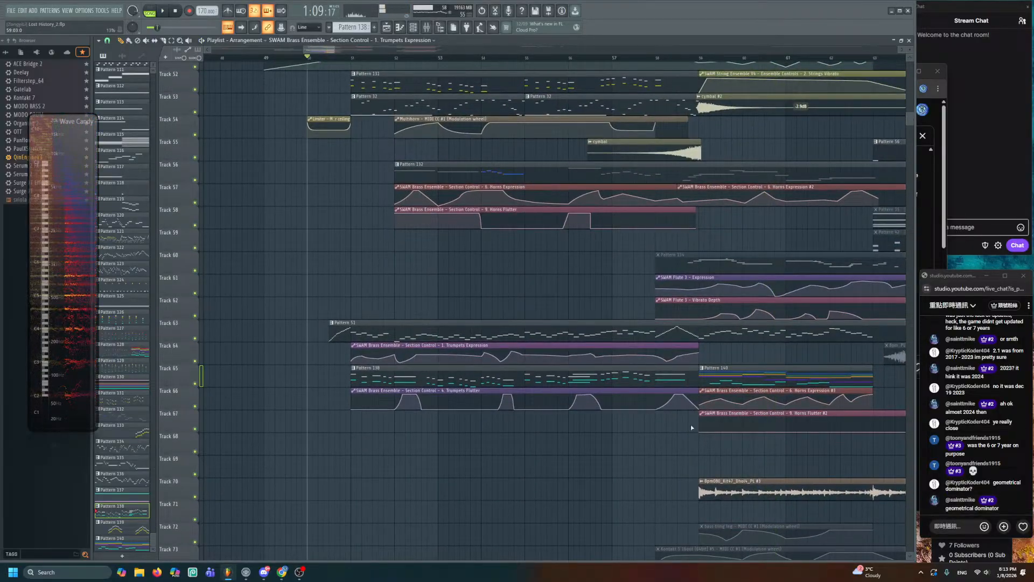
{"action": "scroll", "coordinate": [628, 406], "scroll_direction": "up", "scroll_amount": 3, "text": "ctrl"}
{"action": "scroll", "coordinate": [633, 345], "scroll_direction": "up", "scroll_amount": 2, "text": "alt"}
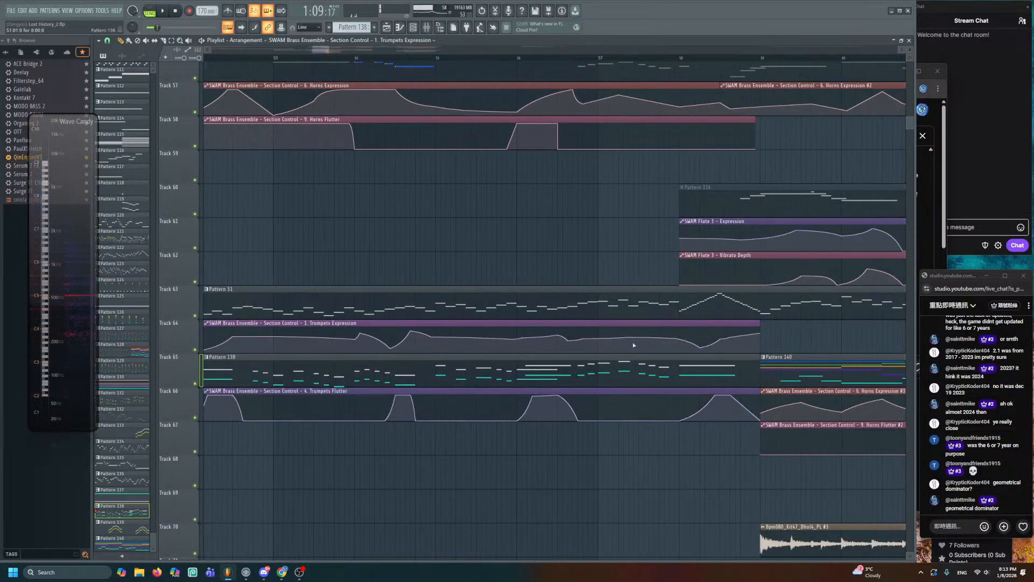
{"action": "key", "text": "space"}
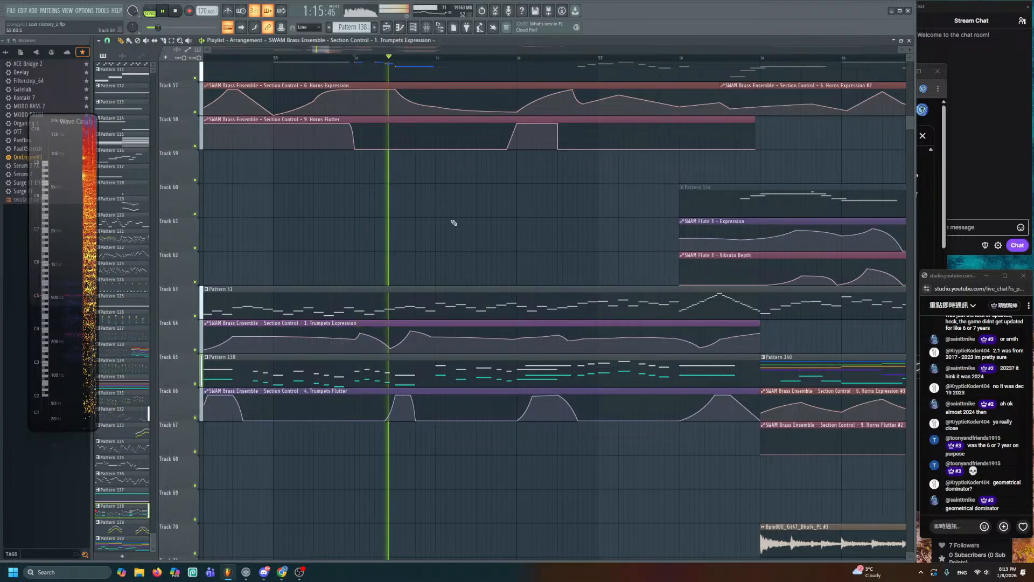
{"action": "scroll", "coordinate": [453, 224], "scroll_direction": "up", "scroll_amount": 2, "text": "alt"}
- Nudge the Trumpets Expression point near bar 58 slightly lower and later, and listen
{"action": "left_click_drag", "start_coordinate": [512, 190], "coordinate": [474, 148]}
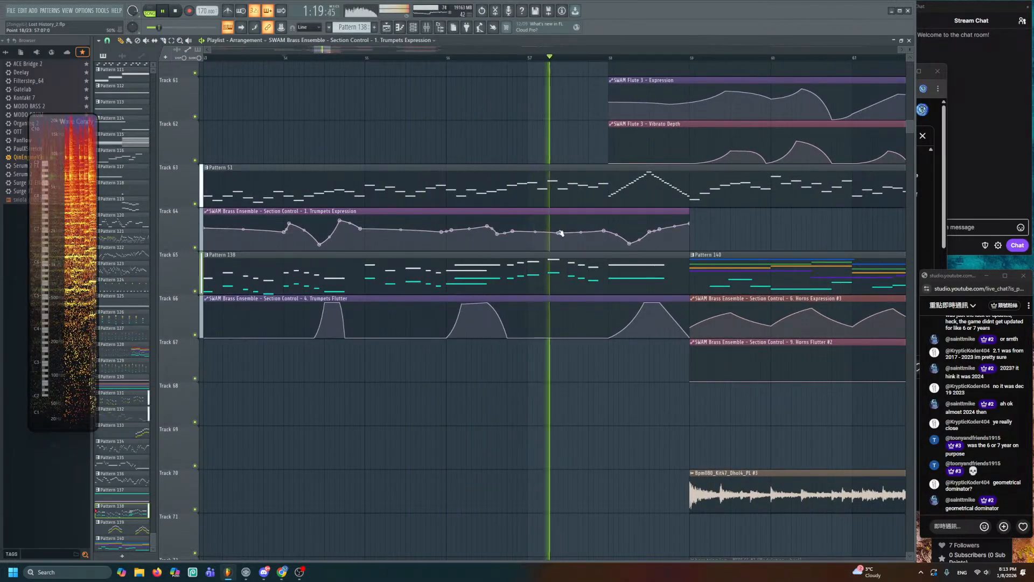
{"action": "left_click_drag", "start_coordinate": [604, 225], "coordinate": [609, 229]}
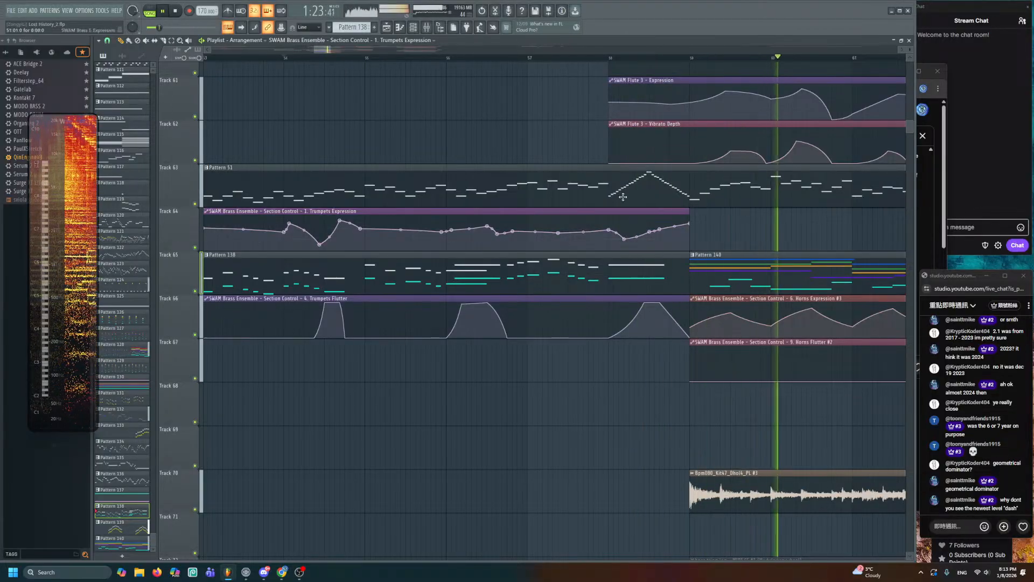
{"action": "scroll", "coordinate": [614, 171], "scroll_direction": "up", "scroll_amount": 2}
{"action": "left_click_drag", "start_coordinate": [613, 171], "coordinate": [581, 153]}
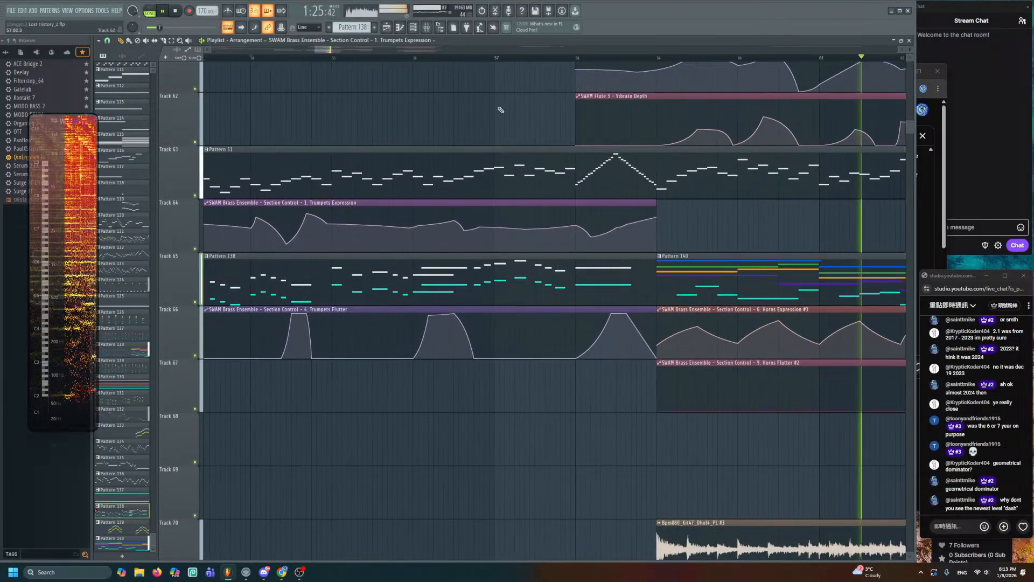
{"action": "left_click_drag", "start_coordinate": [533, 115], "coordinate": [500, 114]}
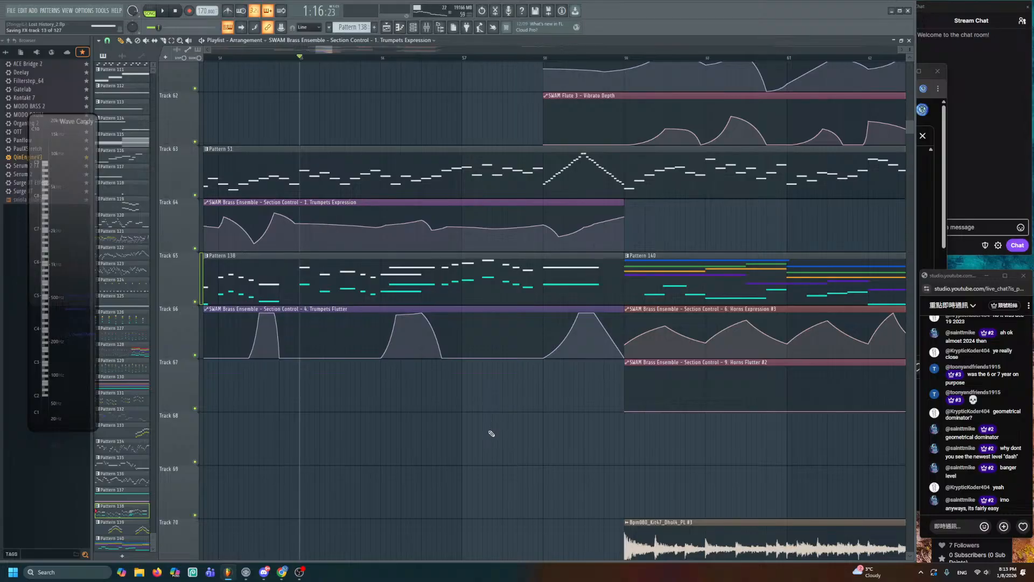
{"action": "scroll", "coordinate": [490, 432], "scroll_direction": "up", "scroll_amount": 1}
{"action": "left_click_drag", "start_coordinate": [486, 428], "coordinate": [455, 398]}
{"action": "key", "text": "space"}
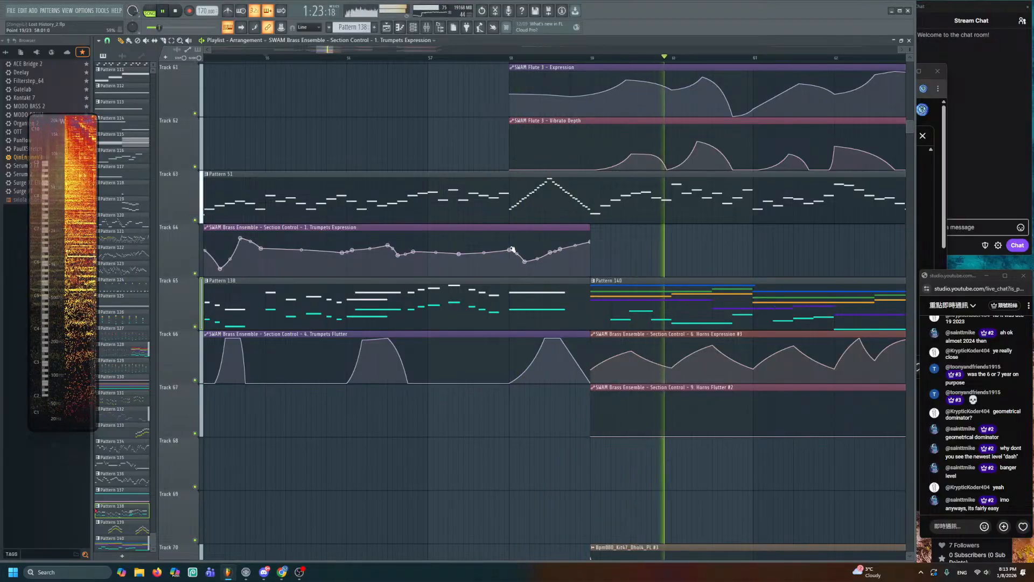
{"action": "double_click", "coordinate": [476, 300]}
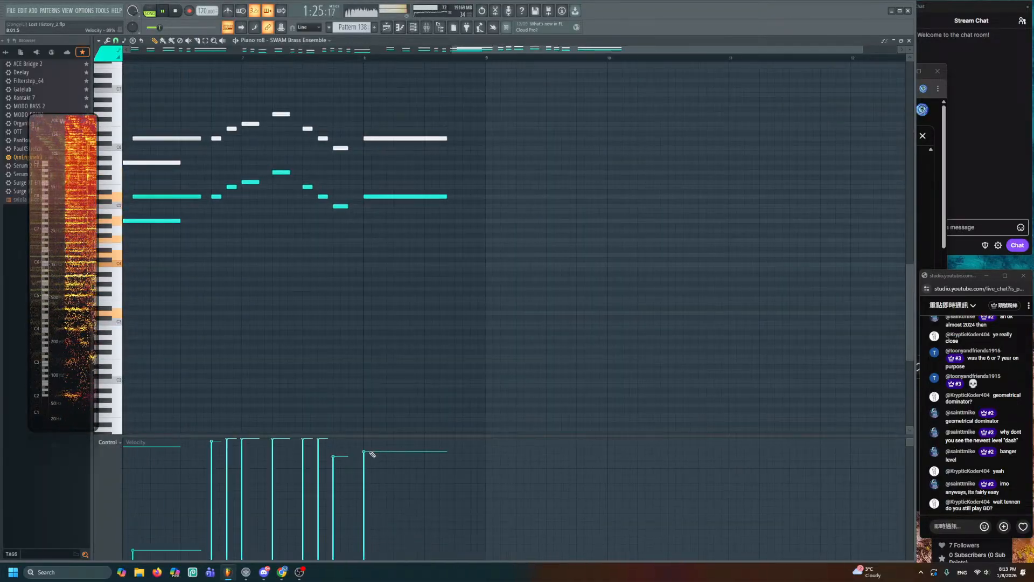
- Lower Pattern 138's first few note velocities to about 75% and play them back
{"action": "left_click", "coordinate": [193, 59]}
{"action": "key", "text": "space"}
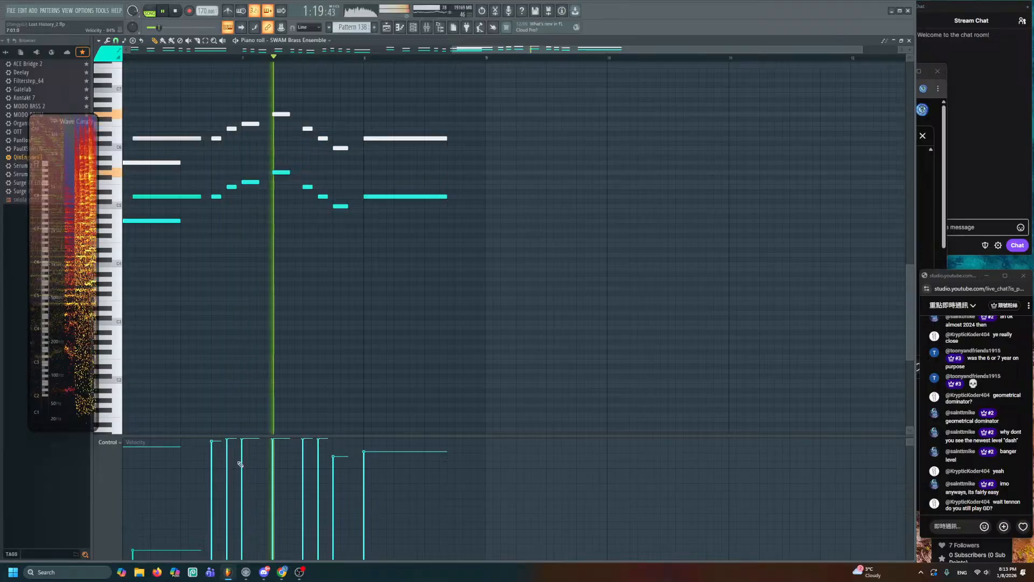
{"action": "key", "text": "space"}
{"action": "left_click_drag", "start_coordinate": [211, 470], "coordinate": [354, 462]}
{"action": "key", "text": "space"}
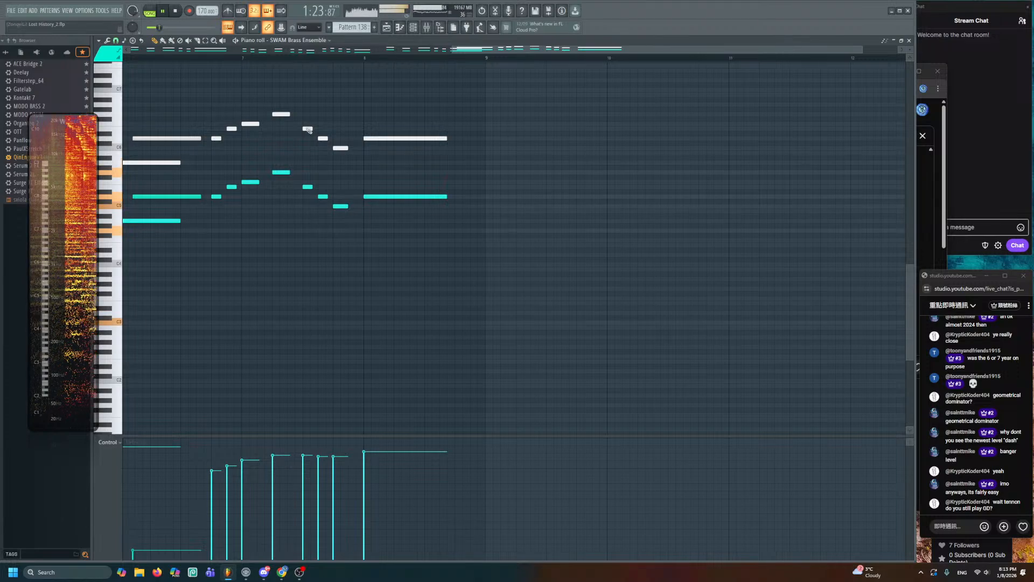
- Scroll through the rest of Pattern 138's notes, then return to the arrangement
{"action": "left_click_drag", "start_coordinate": [308, 129], "coordinate": [719, 172]}
{"action": "left_click_drag", "start_coordinate": [277, 203], "coordinate": [407, 217]}
{"action": "scroll", "coordinate": [270, 213], "scroll_direction": "down", "scroll_amount": 2}
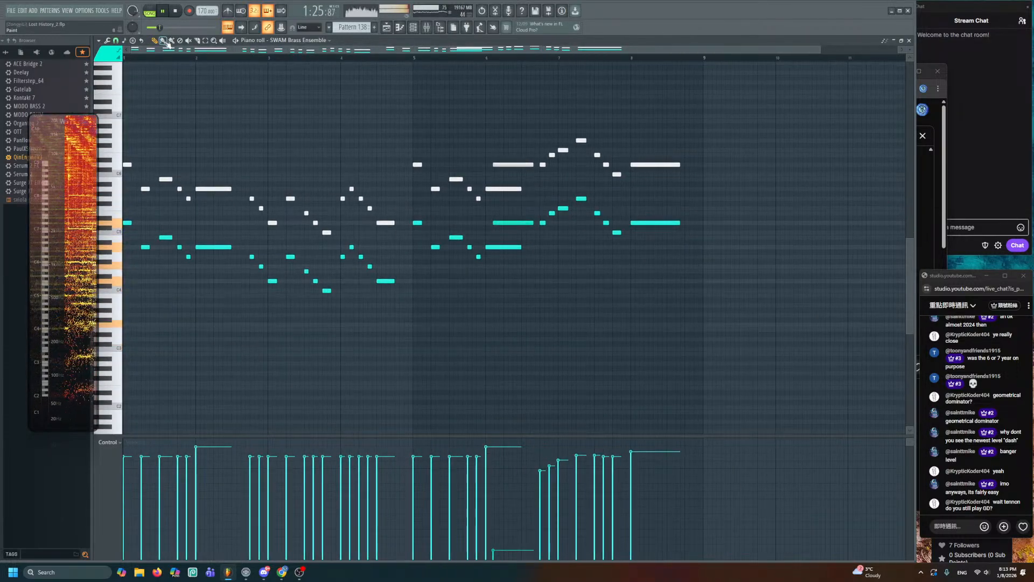
{"action": "scroll", "coordinate": [134, 65], "scroll_direction": "up", "scroll_amount": 2}
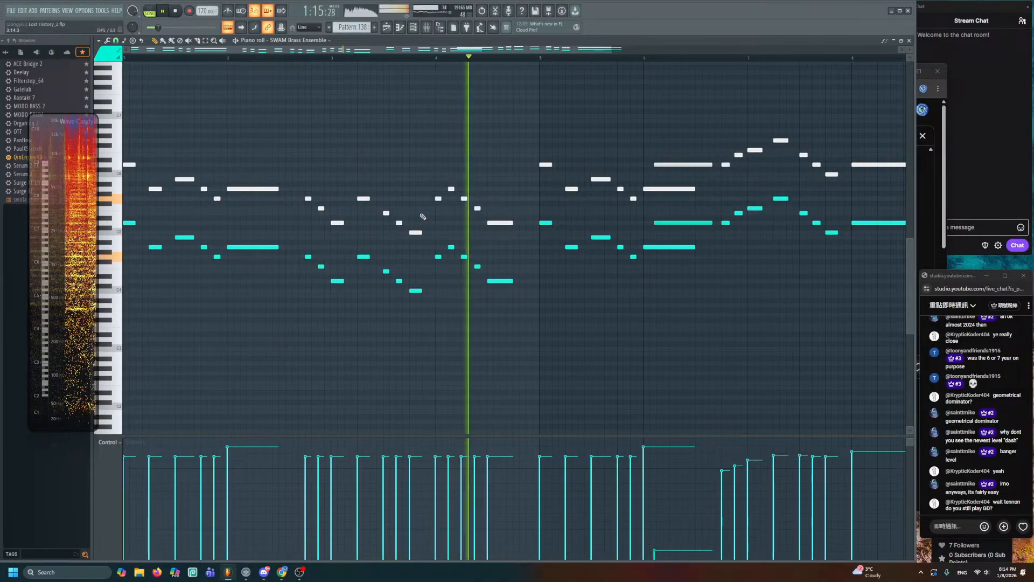
{"action": "left_click_drag", "start_coordinate": [391, 161], "coordinate": [389, 173]}
{"action": "scroll", "coordinate": [388, 173], "scroll_direction": "up", "scroll_amount": 1}
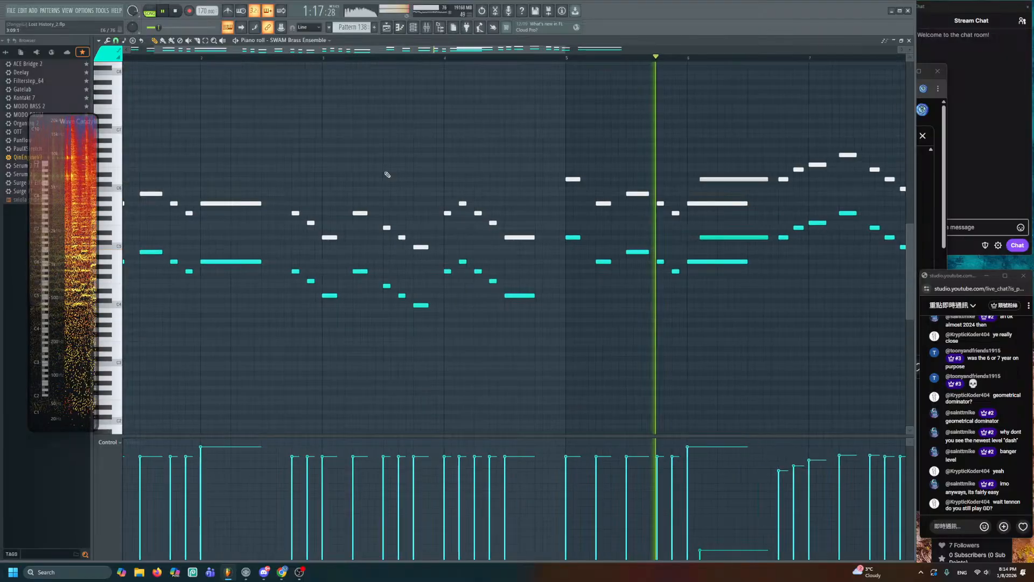
{"action": "left_click_drag", "start_coordinate": [512, 162], "coordinate": [411, 160]}
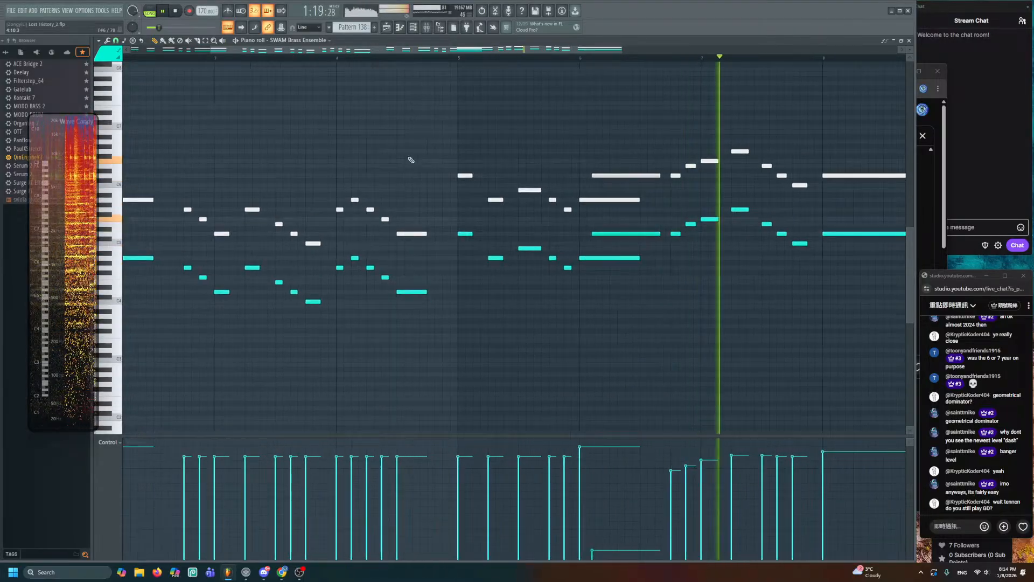
{"action": "key", "text": "F5"}
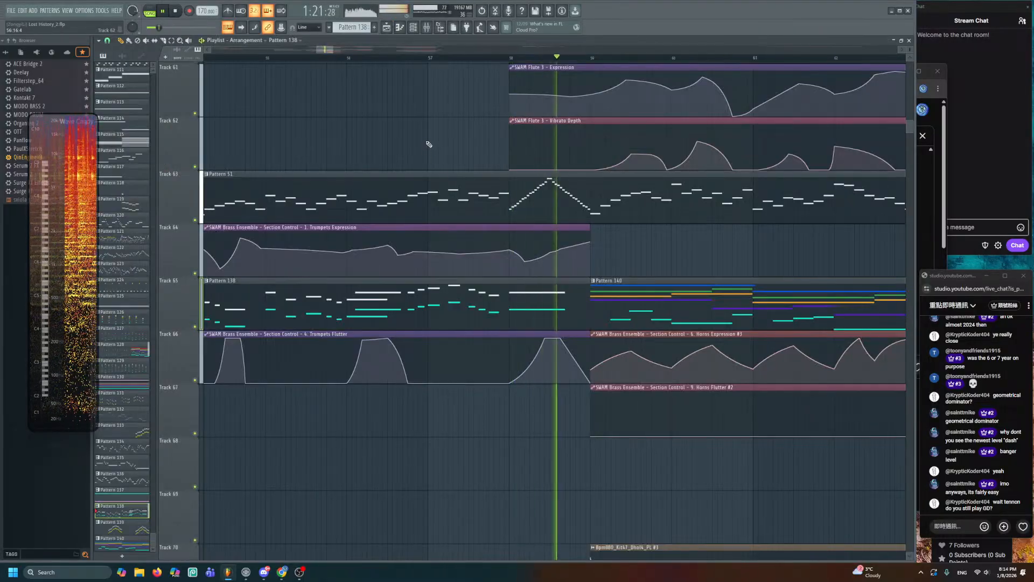
{"action": "left_click_drag", "start_coordinate": [429, 165], "coordinate": [286, 345]}
{"action": "scroll", "coordinate": [286, 345], "scroll_direction": "down", "scroll_amount": 4}
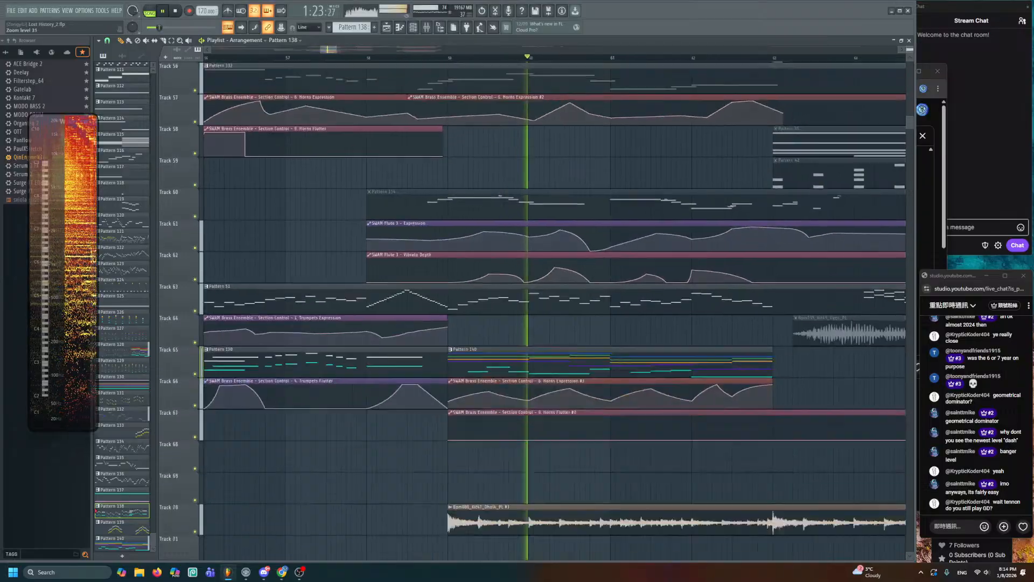
{"action": "scroll", "coordinate": [469, 261], "scroll_direction": "down", "scroll_amount": 3}
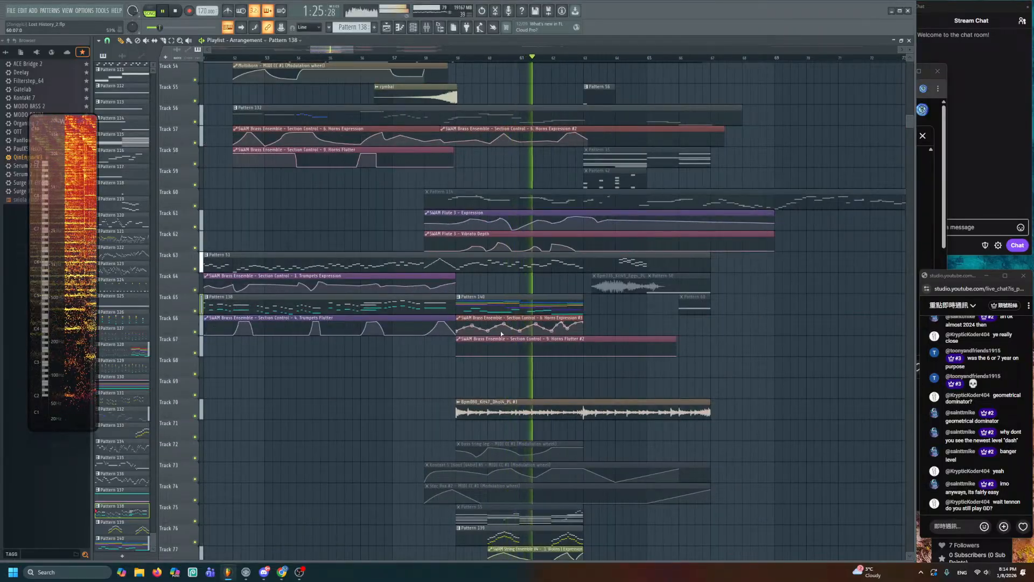
{"action": "left_click_drag", "start_coordinate": [501, 330], "coordinate": [485, 221]}
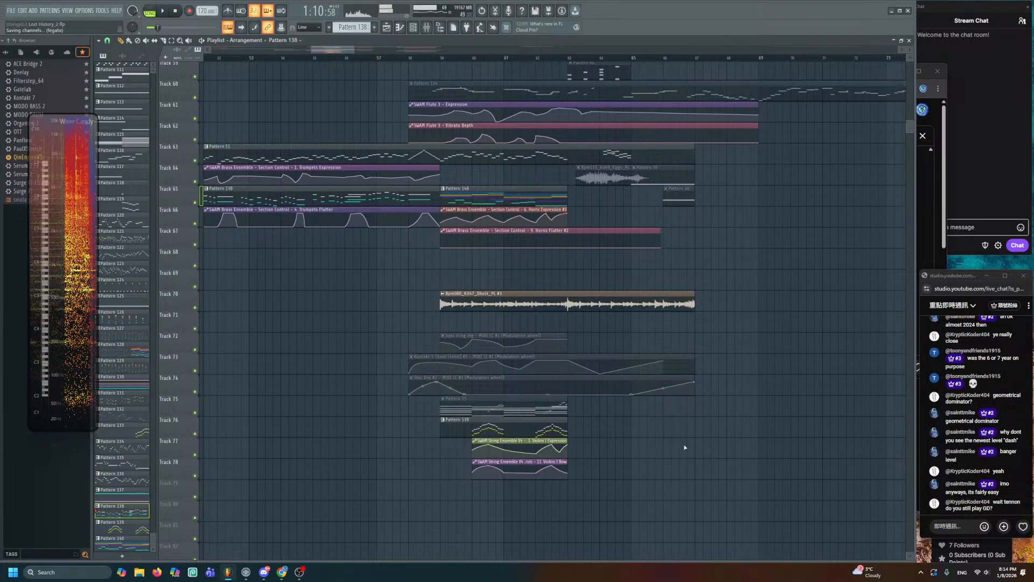
{"action": "scroll", "coordinate": [685, 447], "scroll_direction": "up", "scroll_amount": 10}
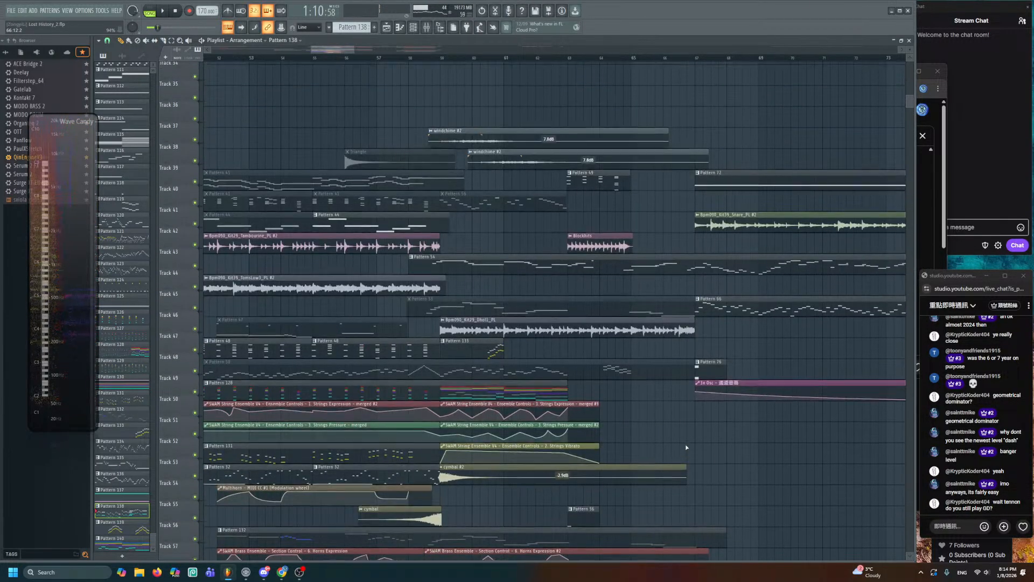
{"action": "scroll", "coordinate": [686, 447], "scroll_direction": "up", "scroll_amount": 1}
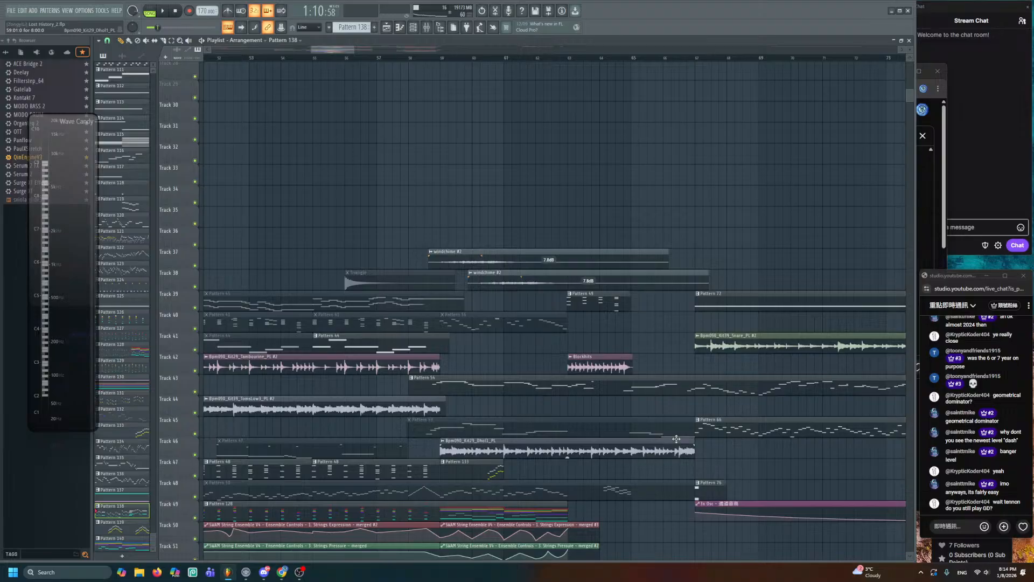
{"action": "scroll", "coordinate": [677, 436], "scroll_direction": "down", "scroll_amount": 3}
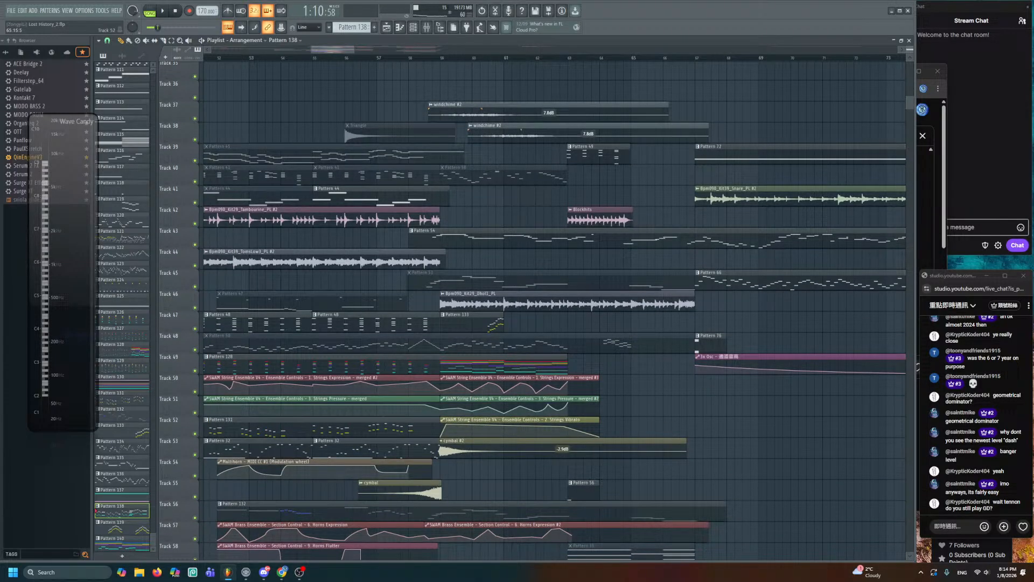
{"action": "scroll", "coordinate": [677, 437], "scroll_direction": "down", "scroll_amount": 2}
{"action": "scroll", "coordinate": [678, 437], "scroll_direction": "up", "scroll_amount": 1}
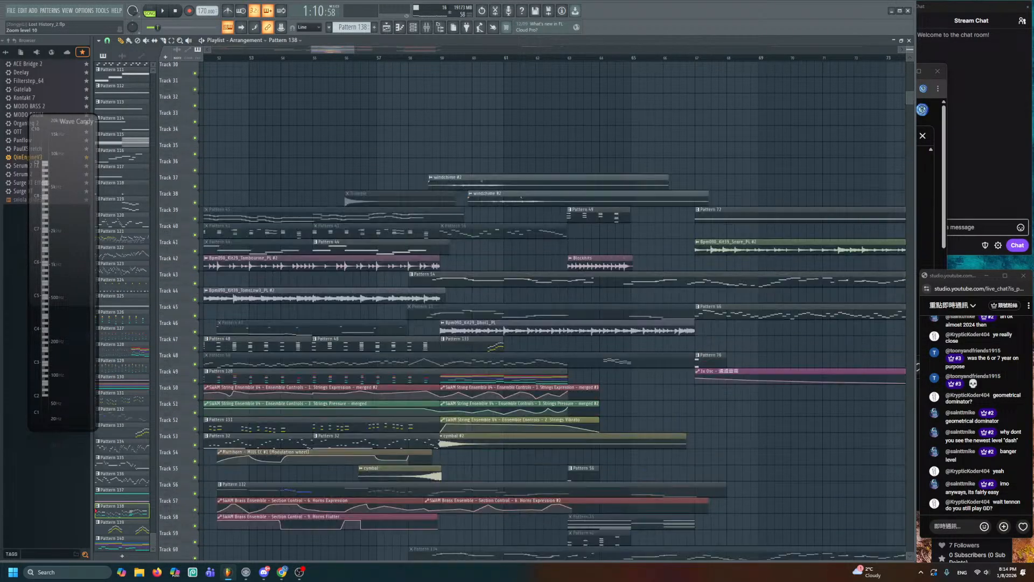
{"action": "left_click_drag", "start_coordinate": [664, 422], "coordinate": [761, 229]}
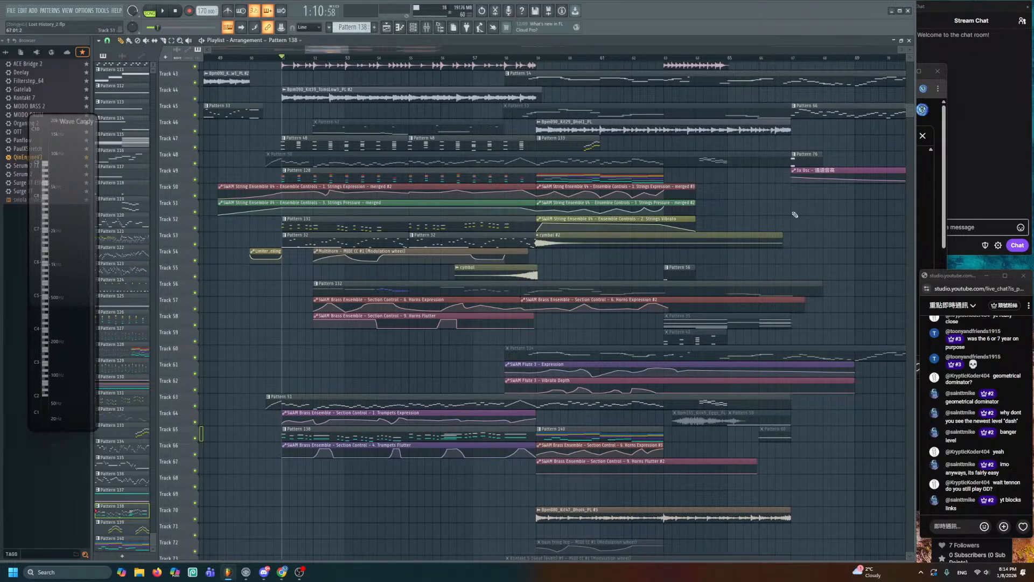
{"action": "left_click_drag", "start_coordinate": [495, 258], "coordinate": [641, 310]}
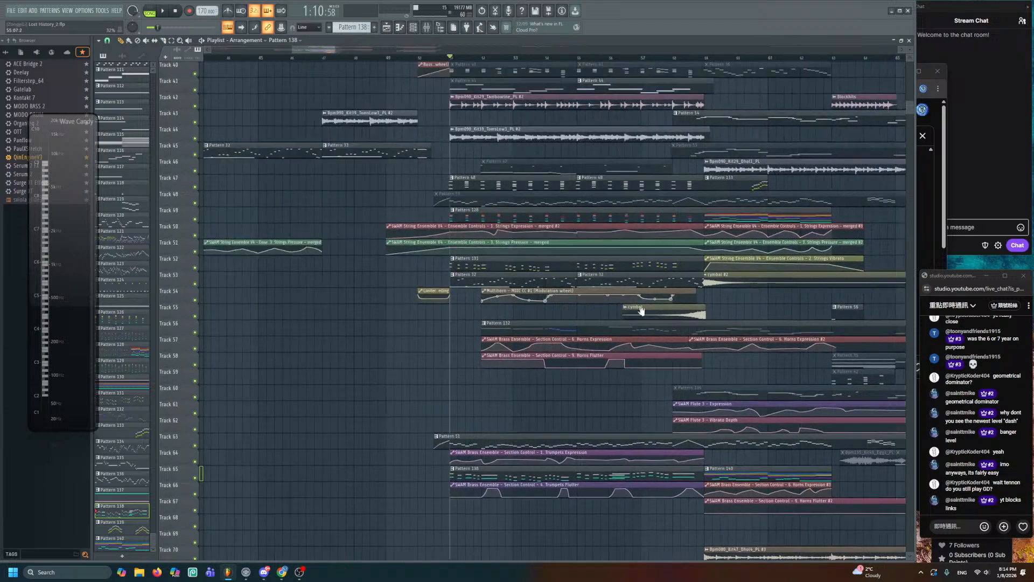
{"action": "left_click_drag", "start_coordinate": [388, 240], "coordinate": [564, 288]}
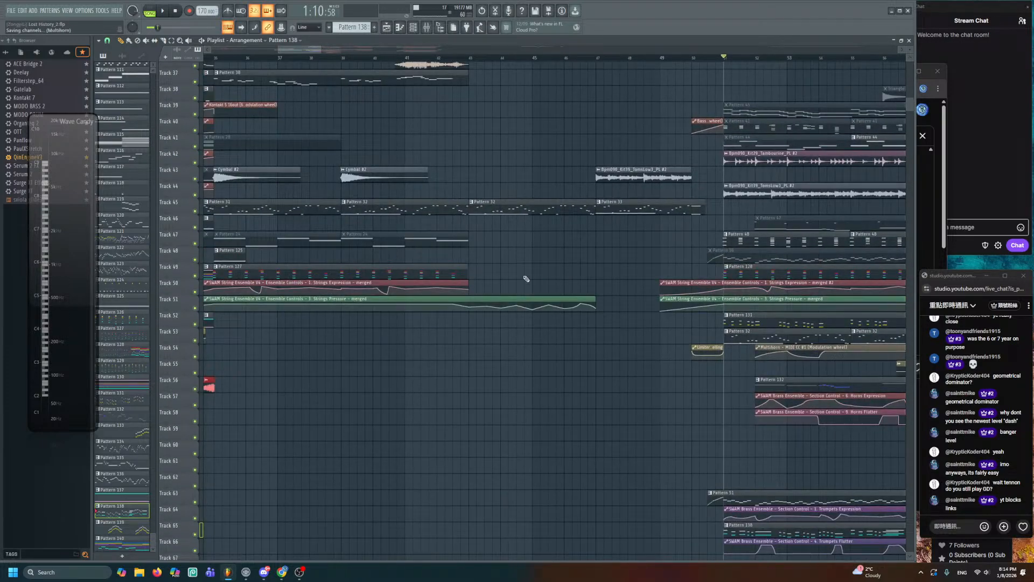
- Play the arrangement from bar 32, following along, then stop at the brass and horns tracks
{"action": "left_click_drag", "start_coordinate": [339, 179], "coordinate": [505, 287]}
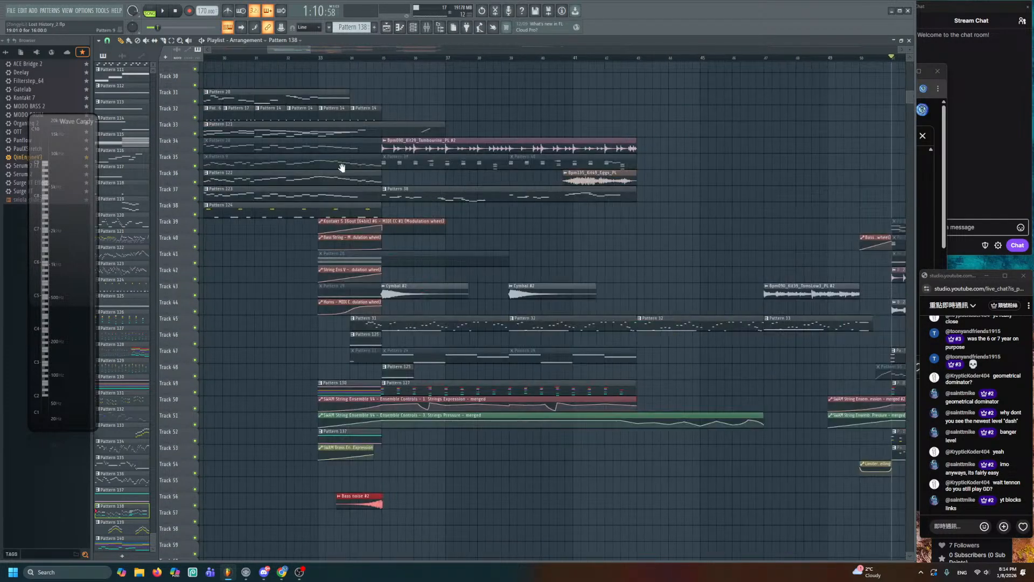
{"action": "left_click", "coordinate": [284, 57]}
{"action": "key", "text": "space"}
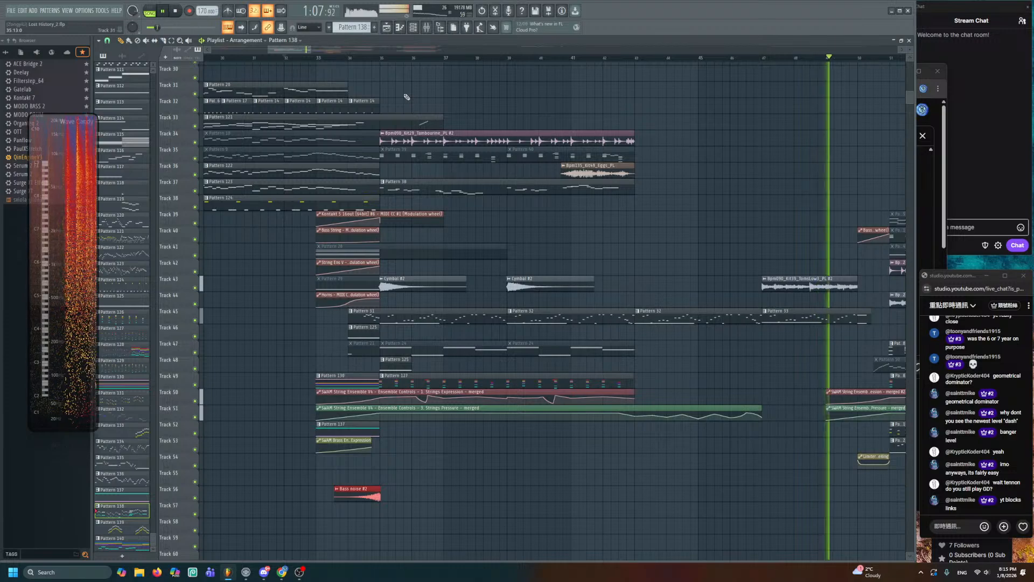
{"action": "left_click_drag", "start_coordinate": [668, 255], "coordinate": [364, 171]}
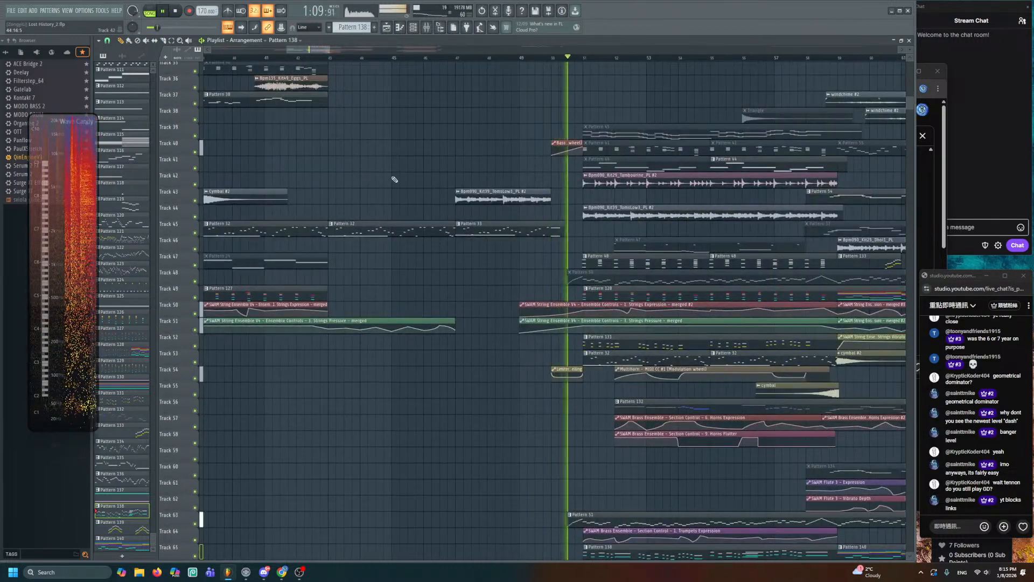
{"action": "left_click_drag", "start_coordinate": [458, 173], "coordinate": [296, 154]}
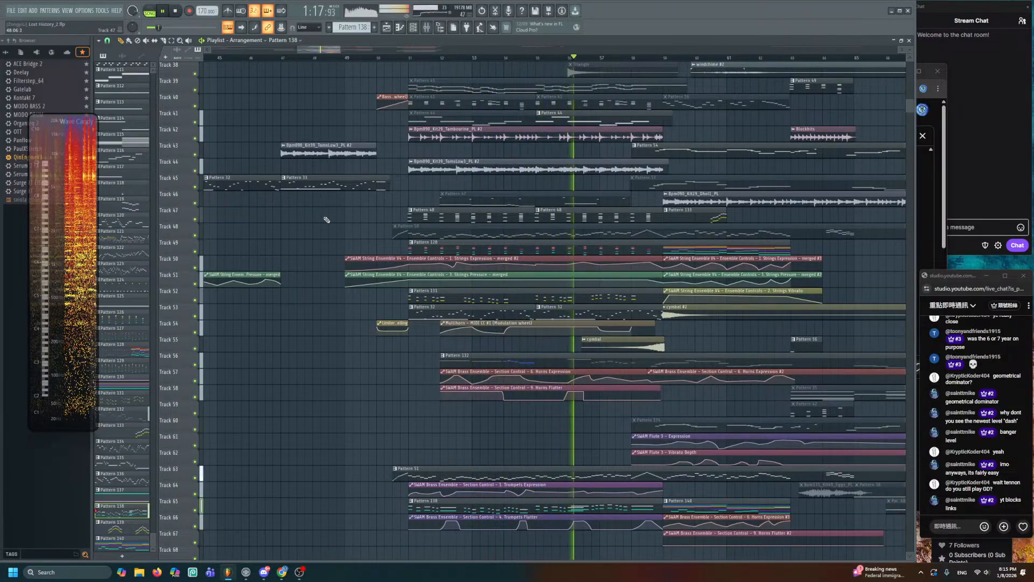
{"action": "scroll", "coordinate": [334, 261], "scroll_direction": "down", "scroll_amount": 5}
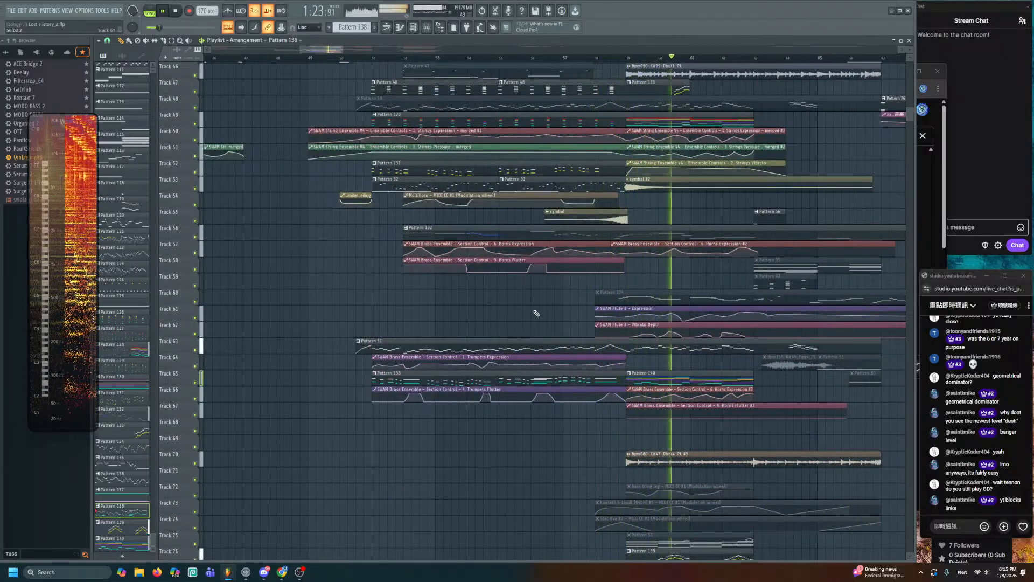
{"action": "scroll", "coordinate": [504, 312], "scroll_direction": "up", "scroll_amount": 3}
{"action": "scroll", "coordinate": [497, 378], "scroll_direction": "up", "scroll_amount": 5}
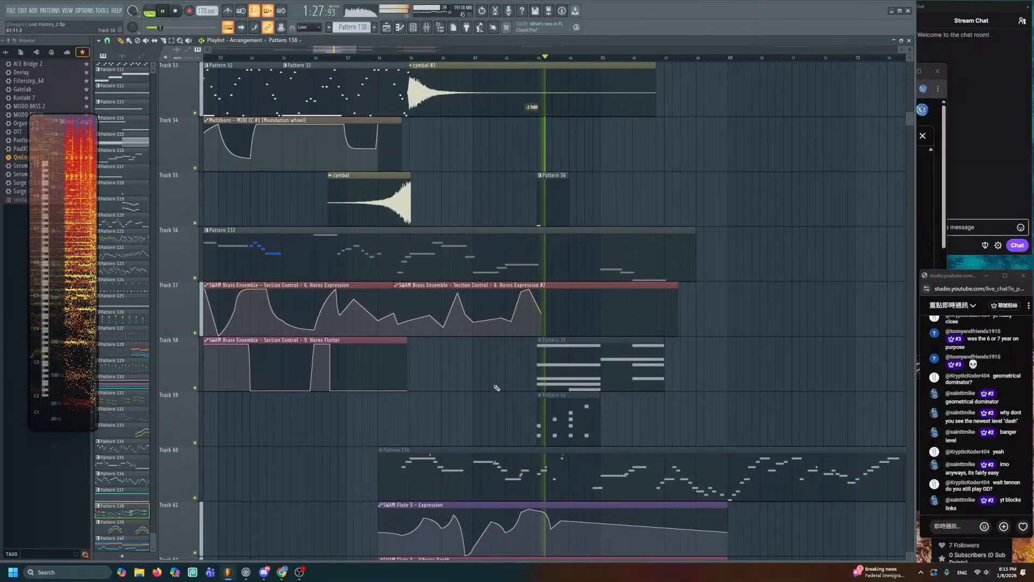
{"action": "left_click_drag", "start_coordinate": [496, 388], "coordinate": [532, 167]}
{"action": "key", "text": "space"}
- Bring tracks 52–71 into view and select the Pattern 140 clip
{"action": "left_click_drag", "start_coordinate": [505, 233], "coordinate": [510, 166]}
{"action": "scroll", "coordinate": [510, 166], "scroll_direction": "down", "scroll_amount": 1}
{"action": "scroll", "coordinate": [512, 204], "scroll_direction": "down", "scroll_amount": 3}
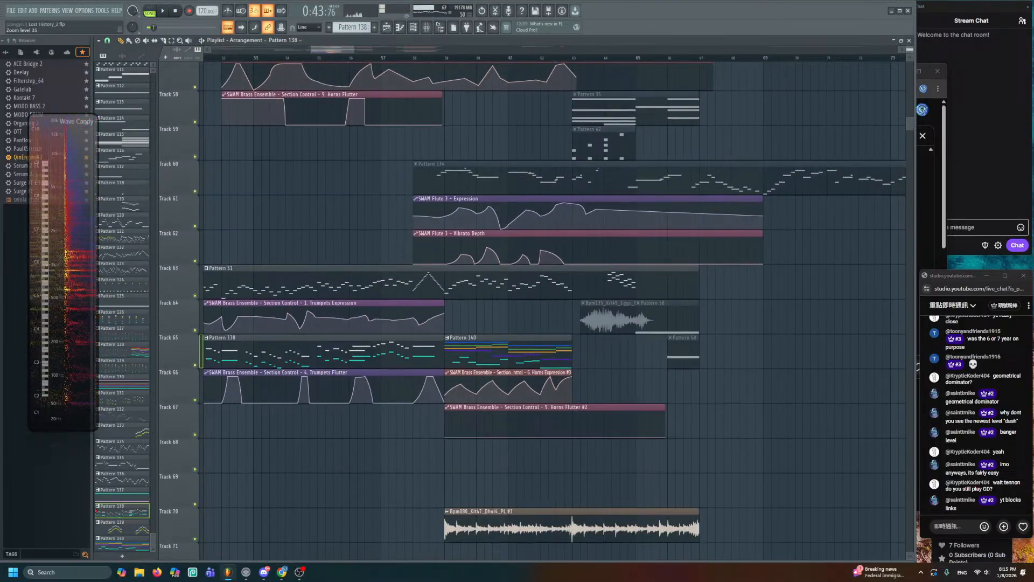
{"action": "left_click_drag", "start_coordinate": [509, 202], "coordinate": [510, 309]}
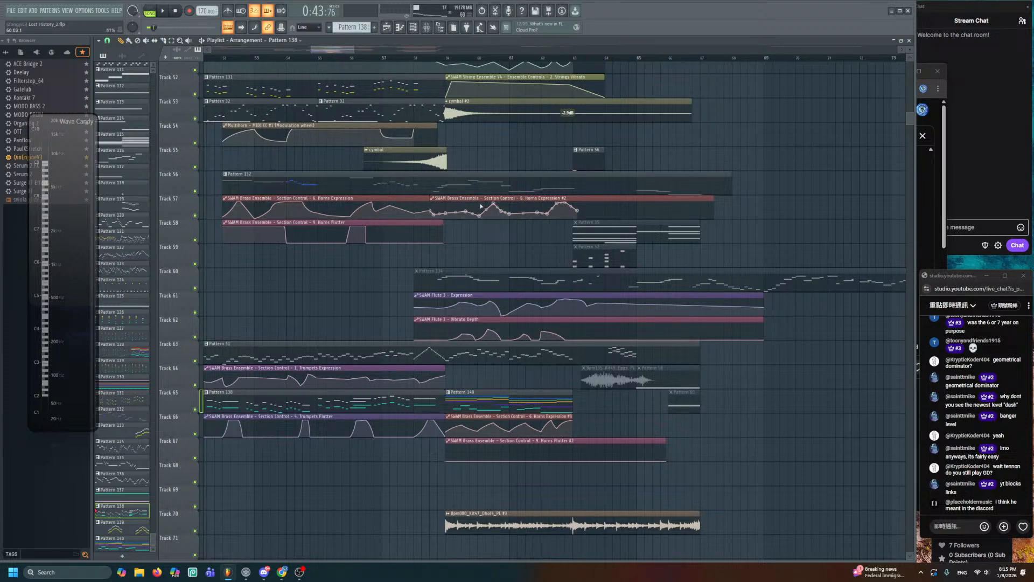
{"action": "left_click_drag", "start_coordinate": [435, 188], "coordinate": [563, 189], "text": "ctrl"}
{"action": "left_click", "coordinate": [450, 407]}
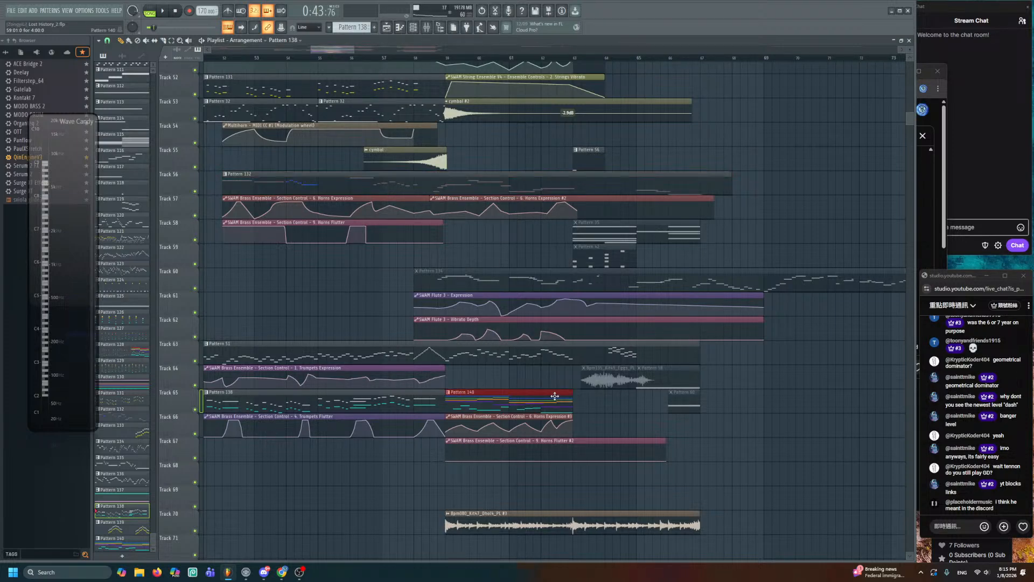
{"action": "scroll", "coordinate": [554, 388], "scroll_direction": "up", "scroll_amount": 3}
{"action": "scroll", "coordinate": [477, 315], "scroll_direction": "up", "scroll_amount": 3}
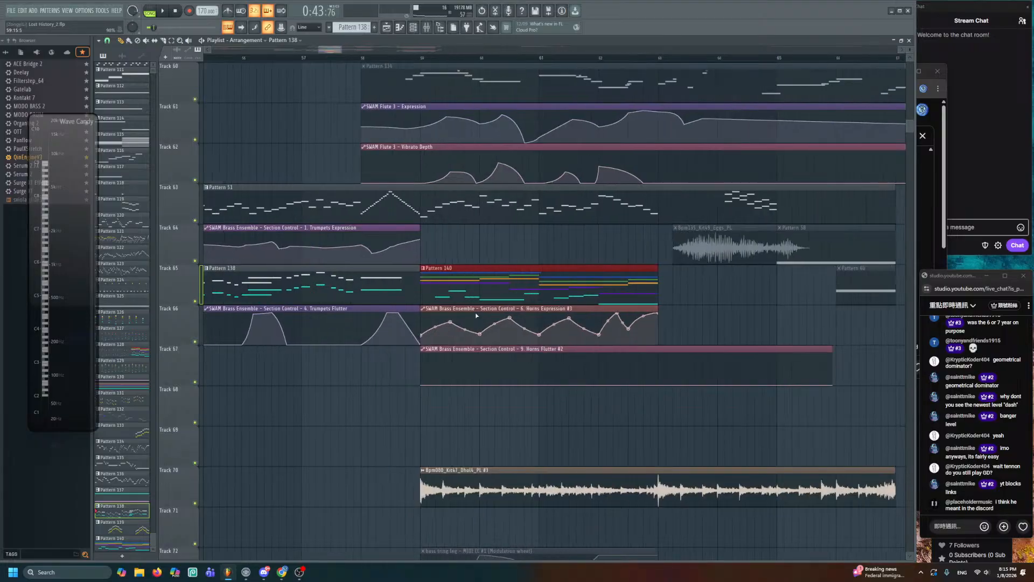
- Remove the Brass Expression target link from the Horns Expression #3 automation clip
{"action": "double_click", "coordinate": [469, 285]}
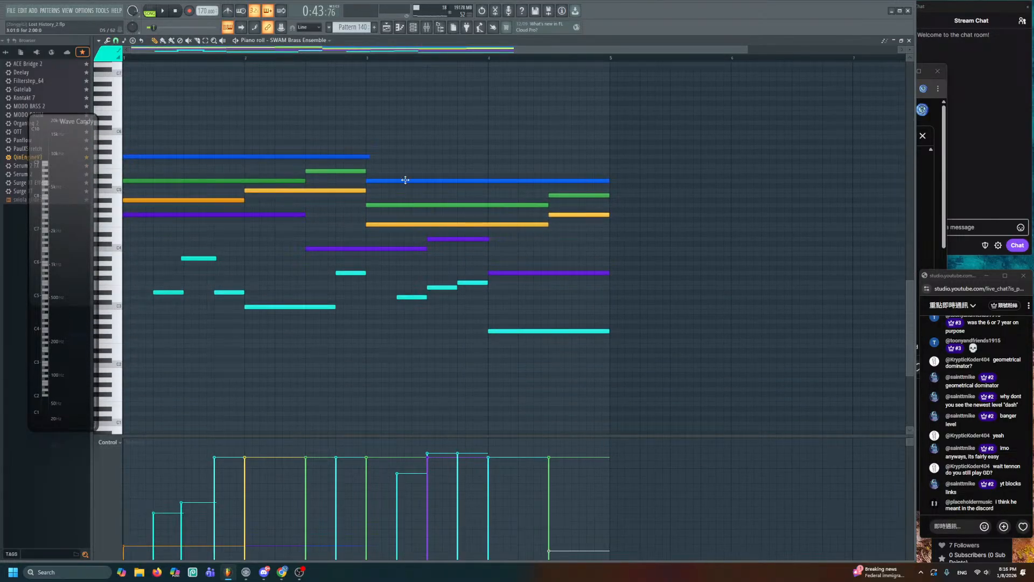
{"action": "left_click", "coordinate": [394, 25]}
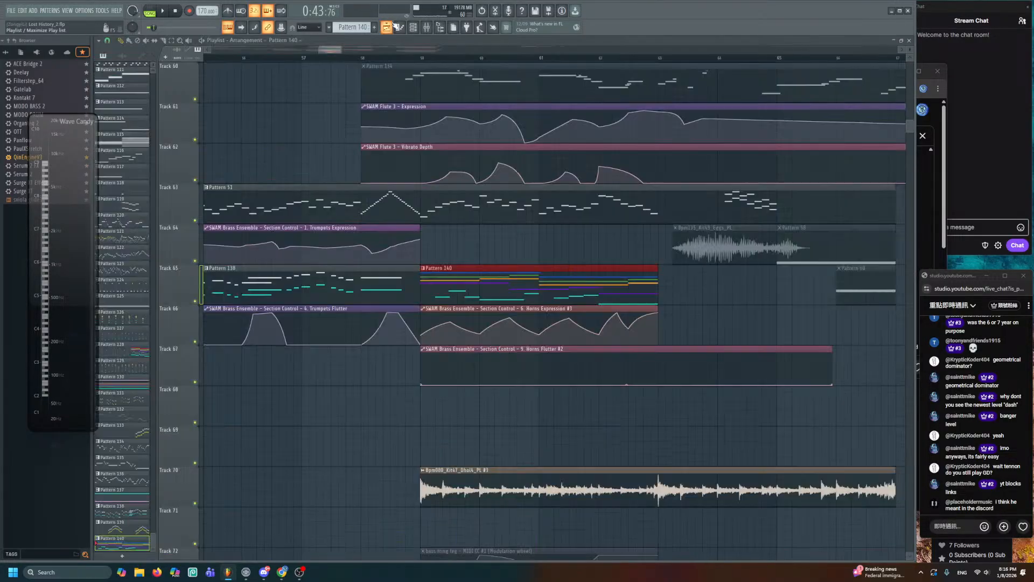
{"action": "double_click", "coordinate": [514, 309]}
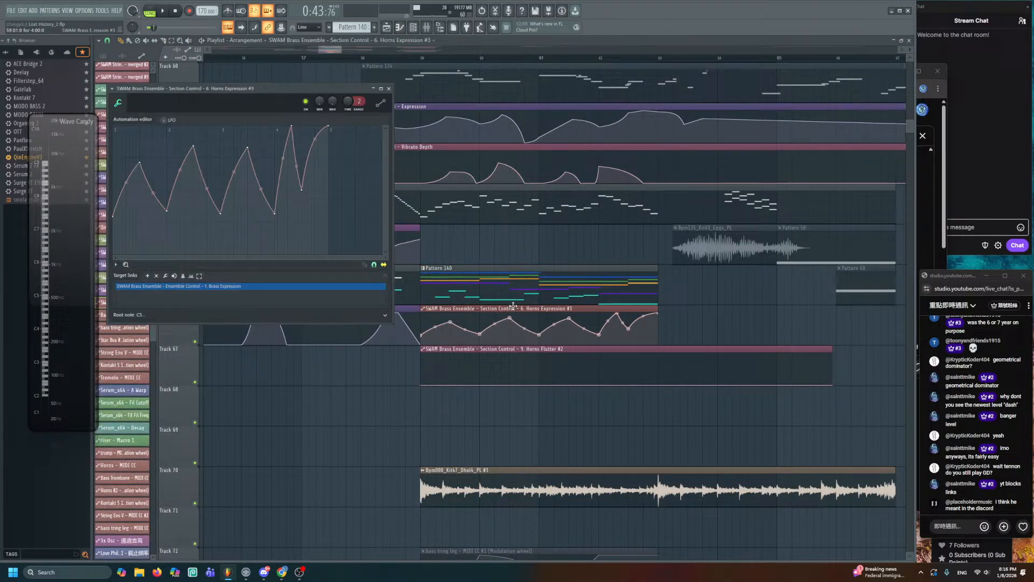
{"action": "left_click", "coordinate": [160, 276]}
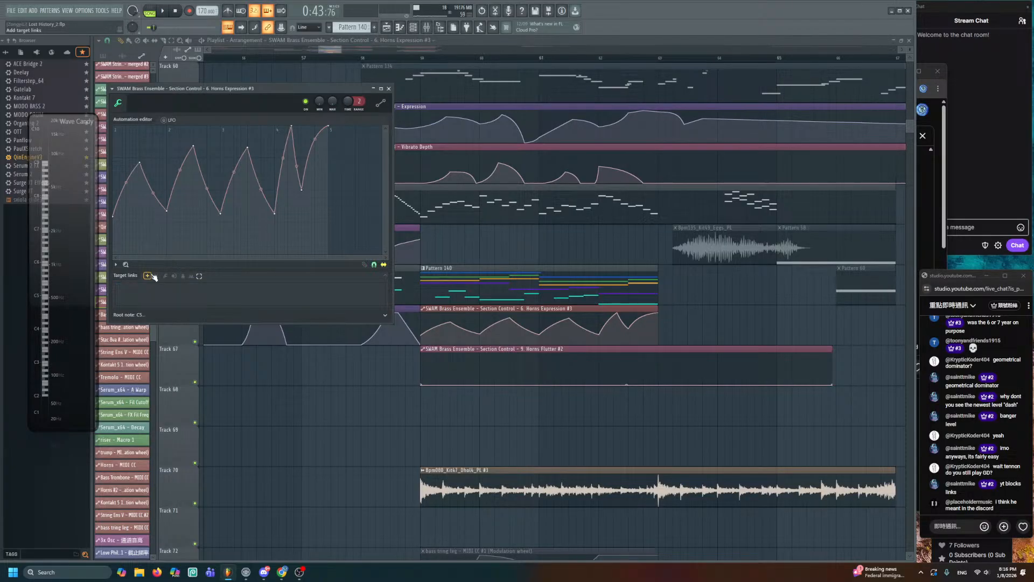
- Relink the clip to SWAM Brass Ensemble's Trumpets and Low Brass Expression controls
{"action": "left_click", "coordinate": [412, 28]}
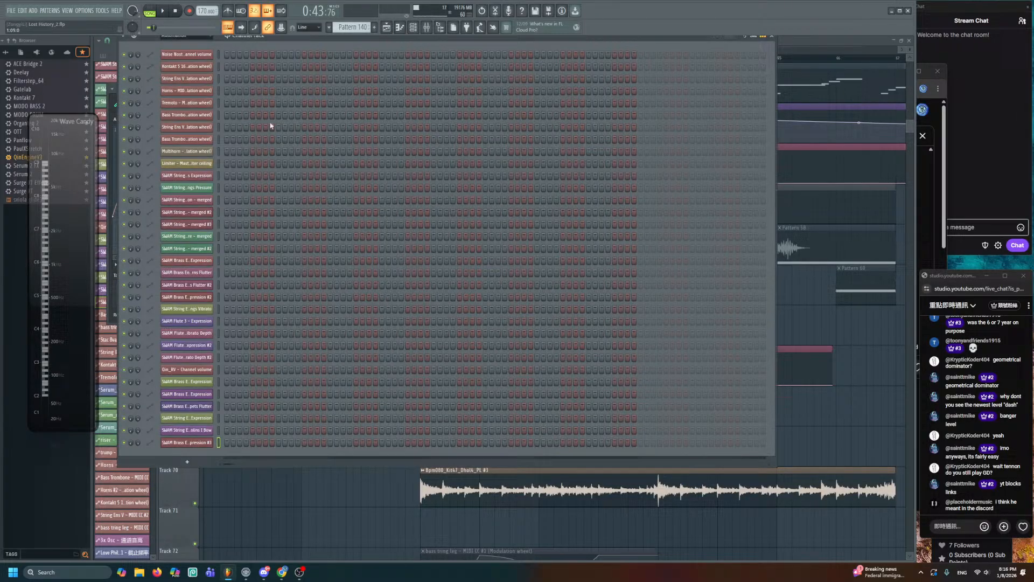
{"action": "left_click", "coordinate": [186, 38]}
{"action": "left_click", "coordinate": [183, 70]}
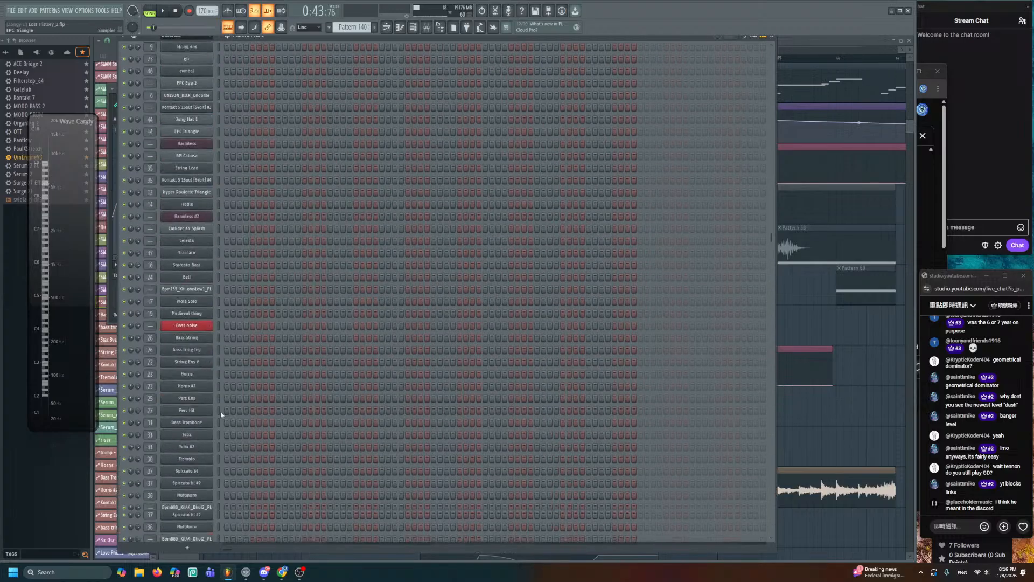
{"action": "scroll", "coordinate": [254, 455], "scroll_direction": "down", "scroll_amount": 5}
{"action": "left_click", "coordinate": [193, 469]}
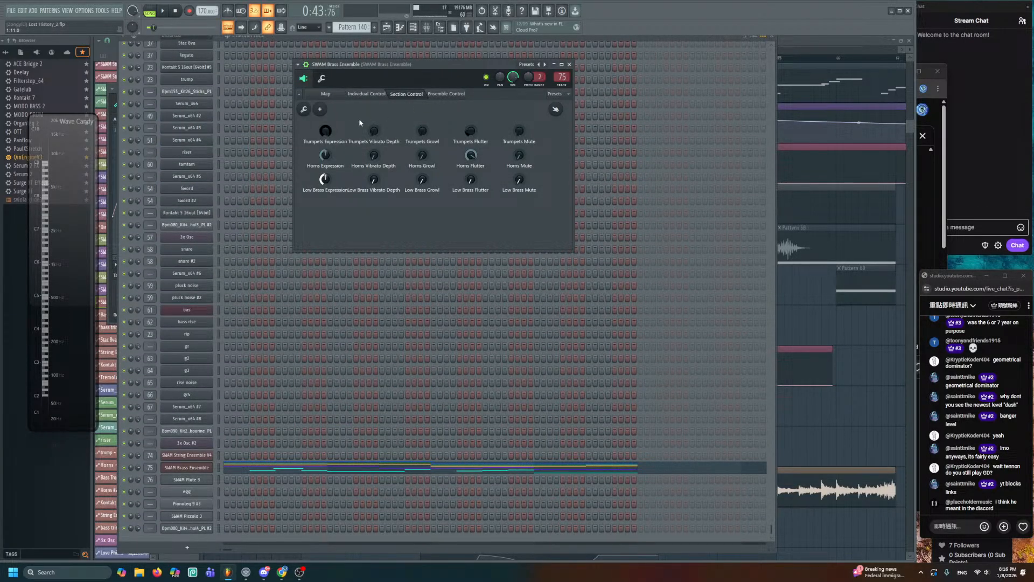
{"action": "left_click", "coordinate": [453, 95]}
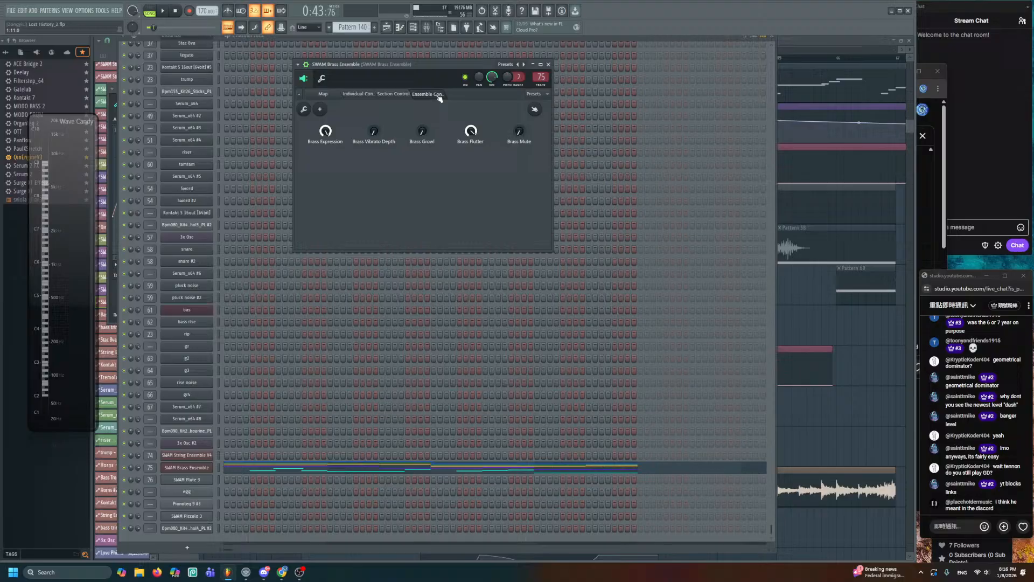
{"action": "left_click", "coordinate": [401, 98]}
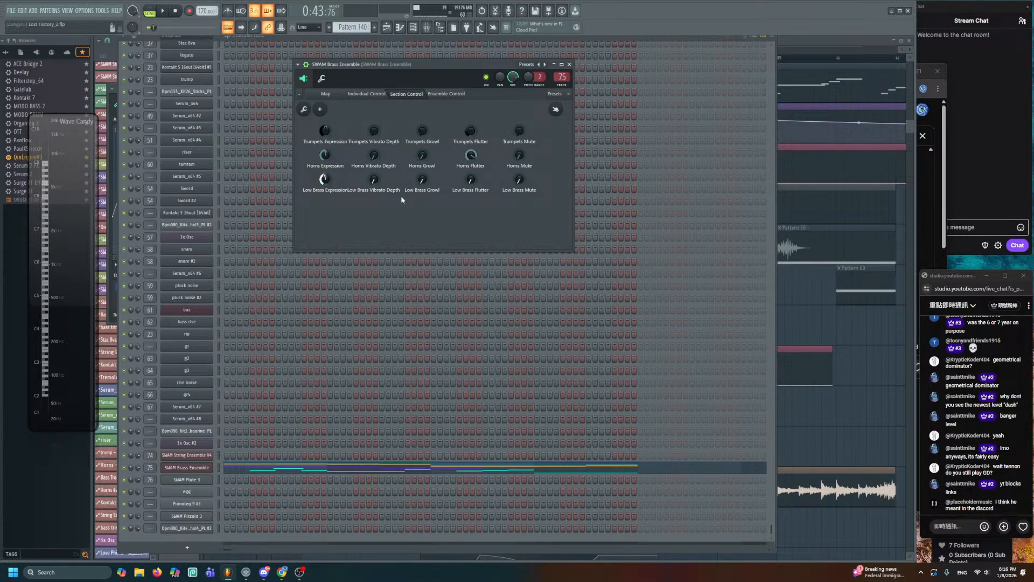
- Recheck the Horns Expression #3 clip, then open Pattern 140's notes
{"action": "left_click", "coordinate": [799, 305]}
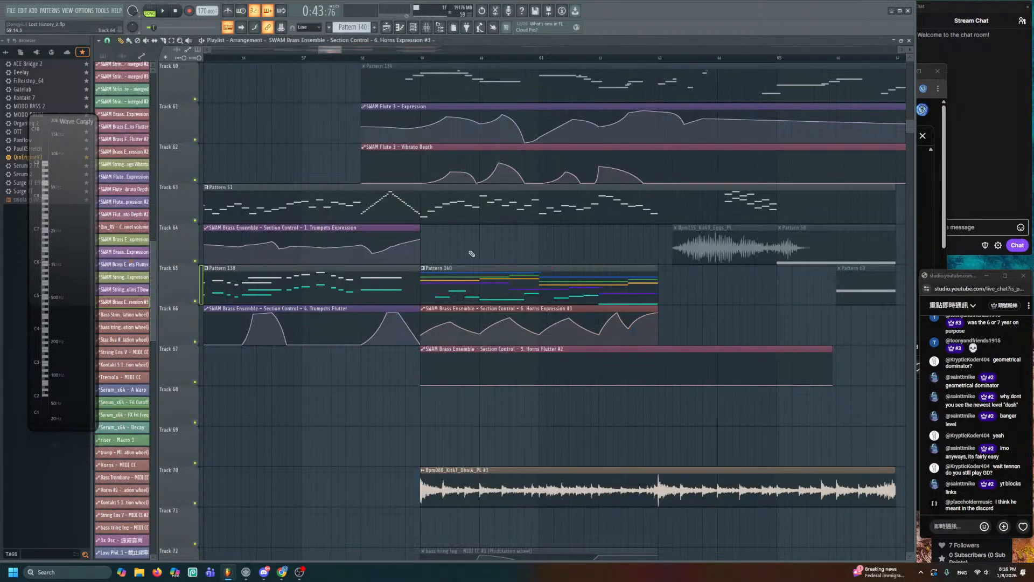
{"action": "double_click", "coordinate": [497, 308]}
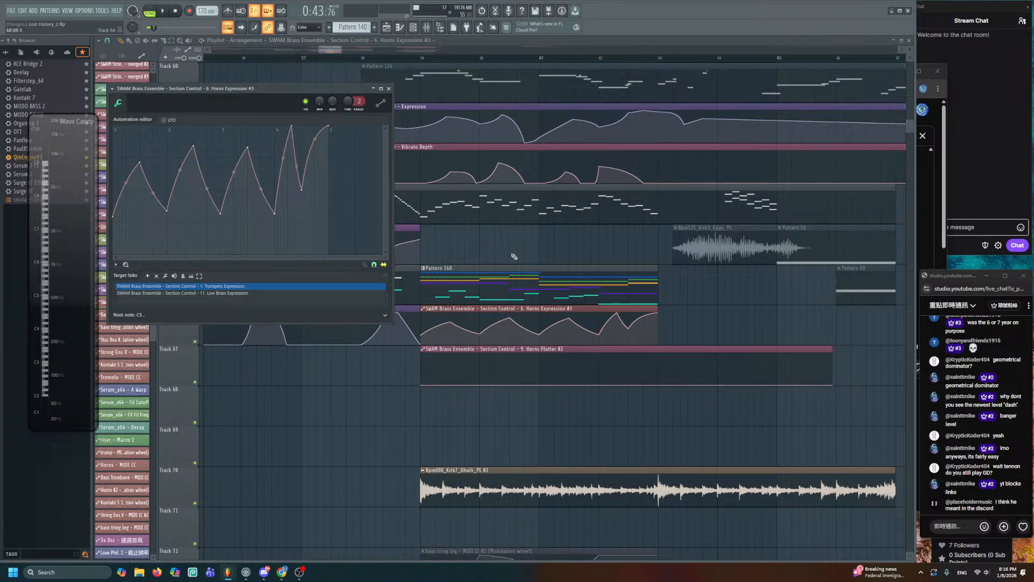
{"action": "double_click", "coordinate": [467, 284]}
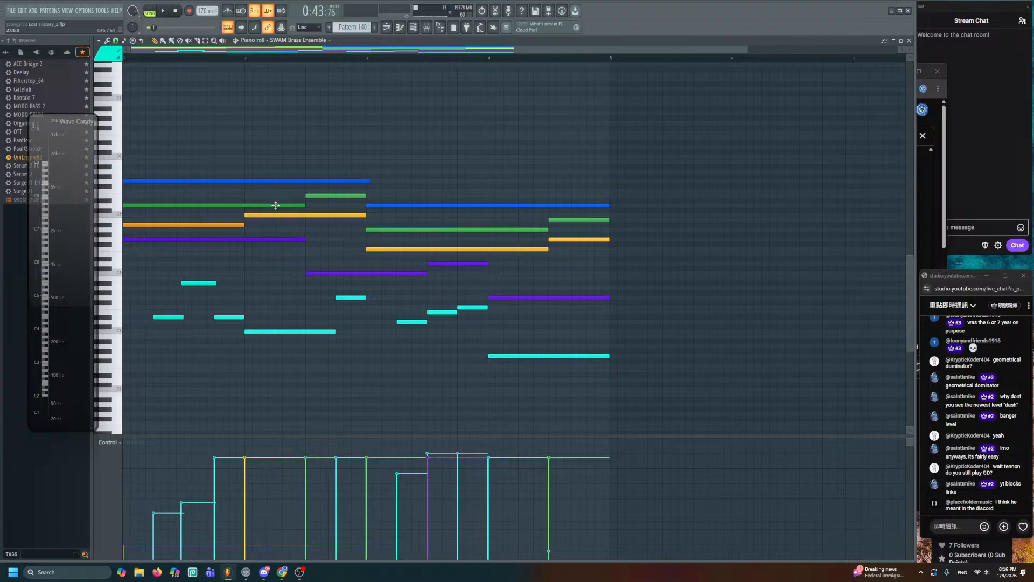
- Recolour the two long notes white and the green notes yellow
{"action": "left_click_drag", "start_coordinate": [206, 164], "coordinate": [231, 188]}
{"action": "left_click_drag", "start_coordinate": [402, 198], "coordinate": [368, 200]}
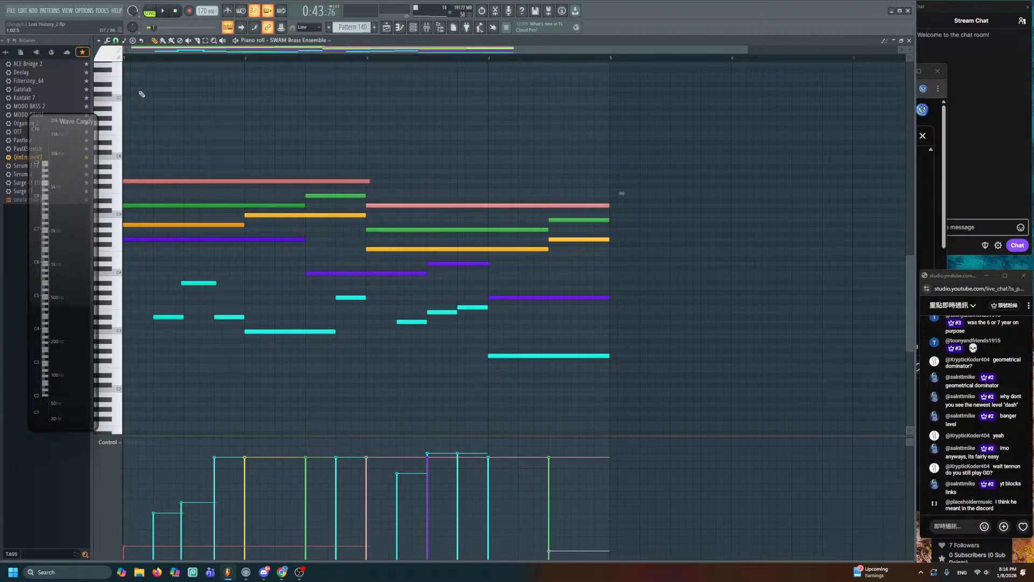
{"action": "key", "text": "ctrl+d"}
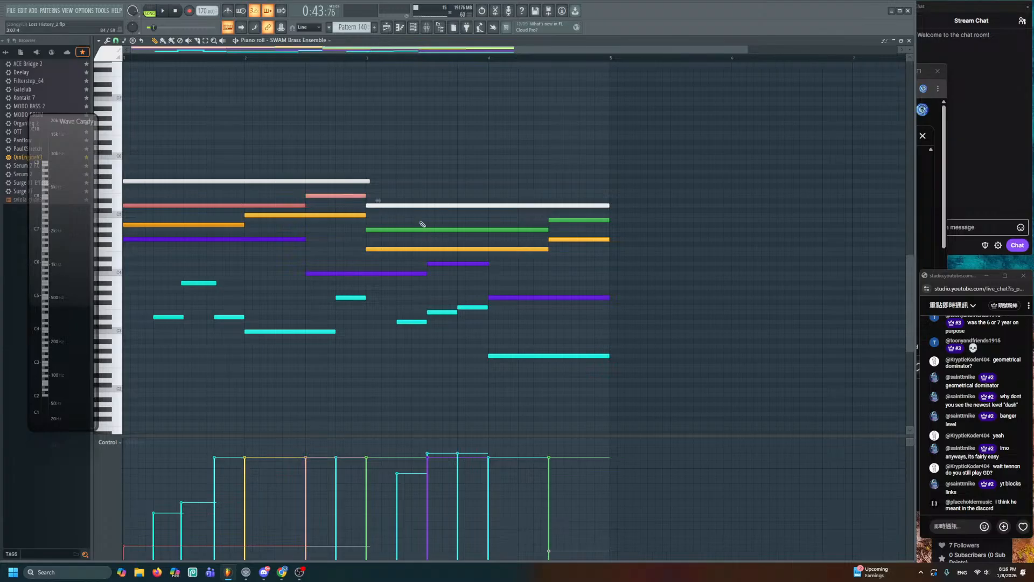
{"action": "left_click", "coordinate": [113, 53]}
{"action": "left_click", "coordinate": [99, 92]}
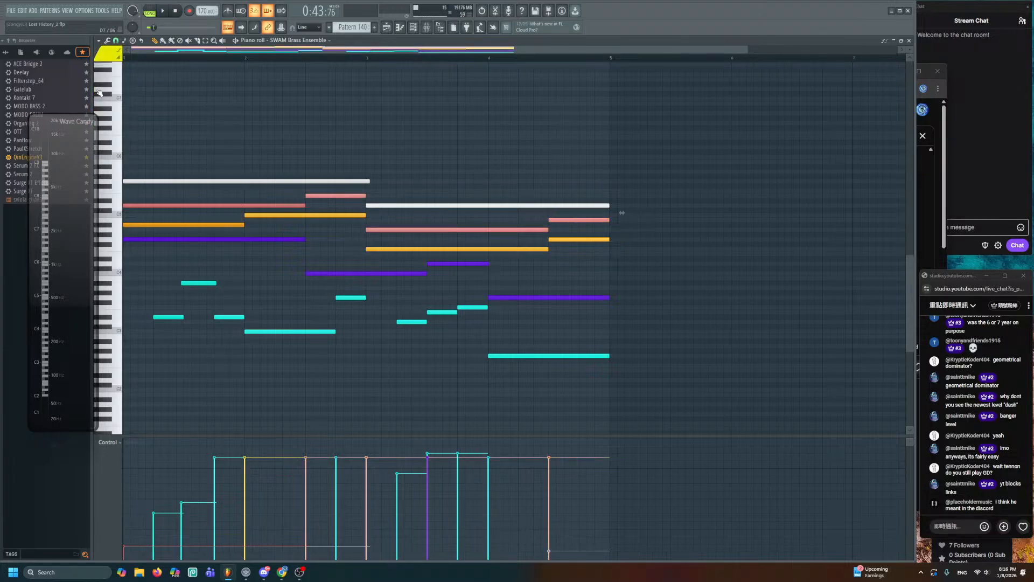
{"action": "key", "text": "ctrl+d"}
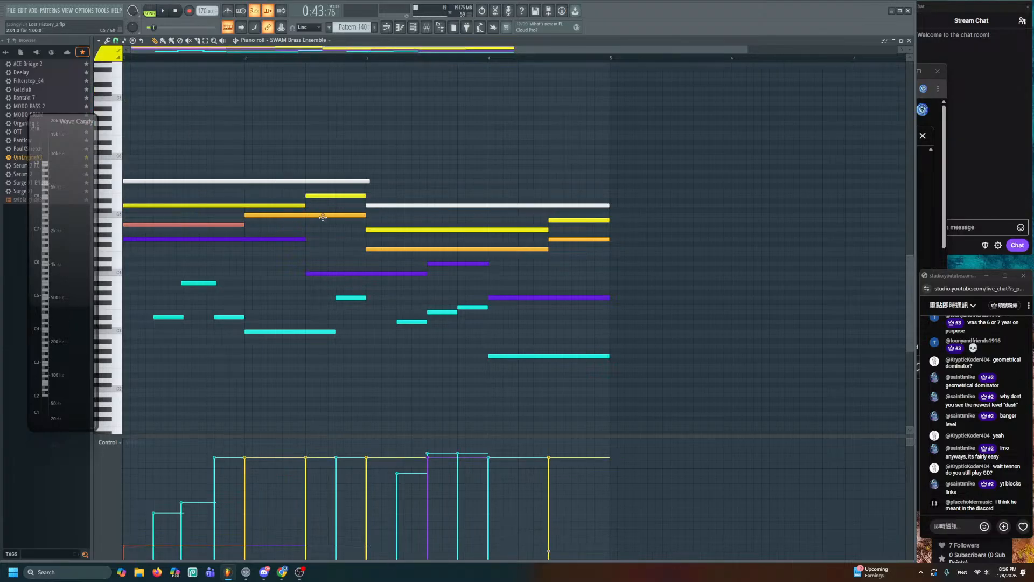
- Turn the two orange notes red with Alt+C, delete the long purple note, and return to the playlist
{"action": "left_click", "coordinate": [323, 216], "text": "ctrl"}
{"action": "left_click", "coordinate": [405, 249], "text": "ctrl"}
{"action": "left_click", "coordinate": [113, 54]}
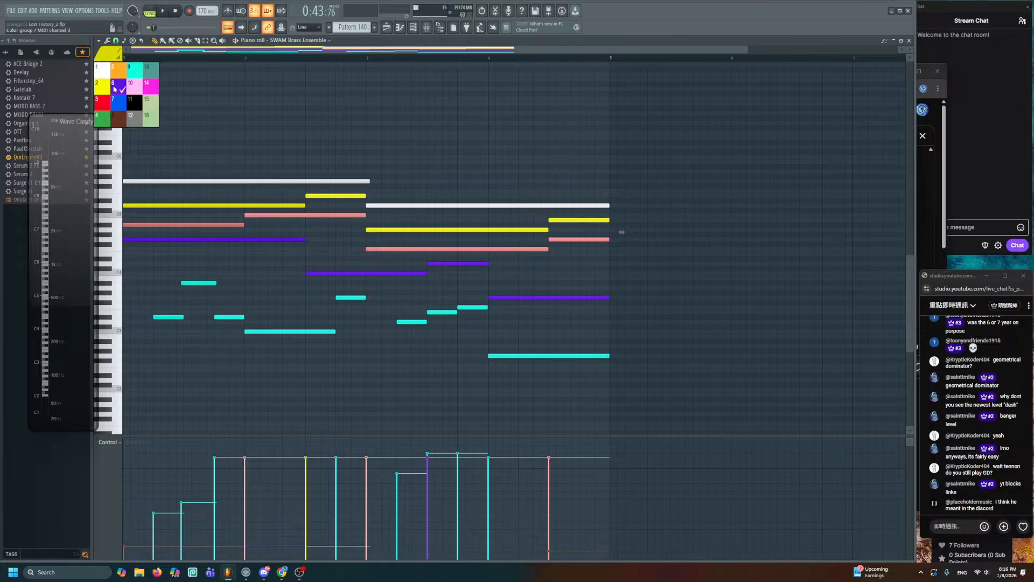
{"action": "left_click", "coordinate": [160, 124]}
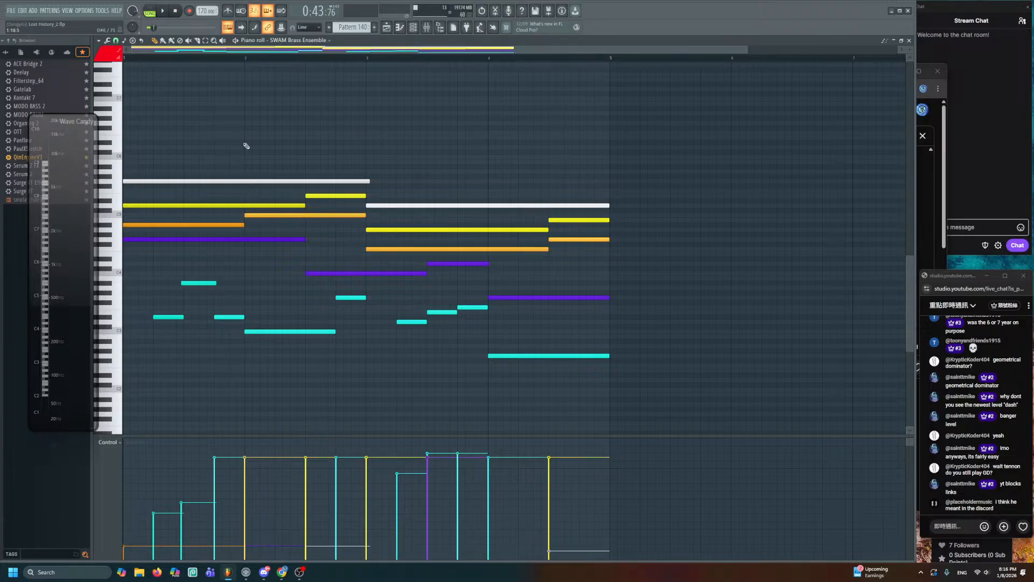
{"action": "left_click", "coordinate": [317, 216], "text": "ctrl"}
{"action": "left_click", "coordinate": [423, 248], "text": "ctrl"}
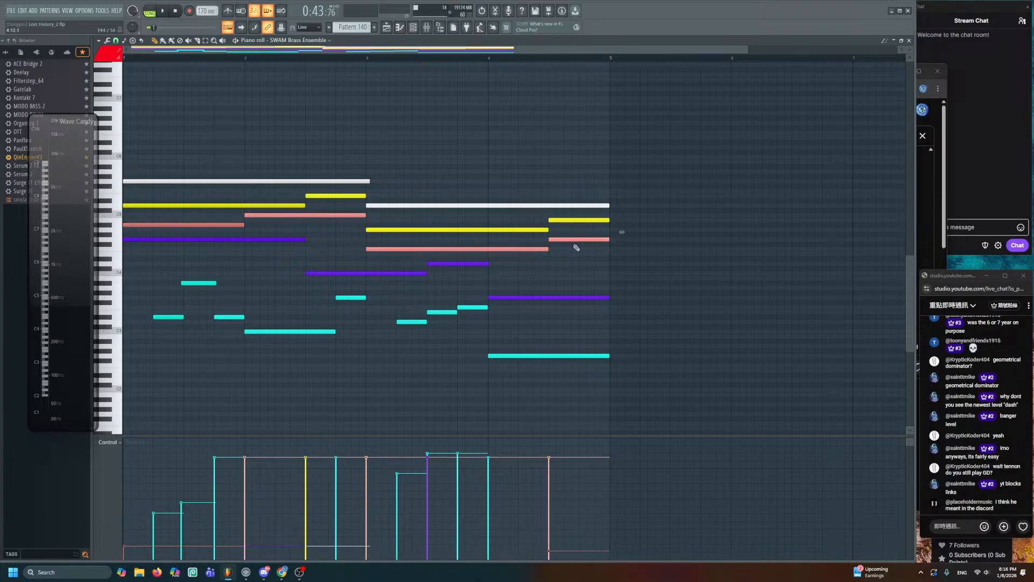
{"action": "key", "text": "ctrl+d"}
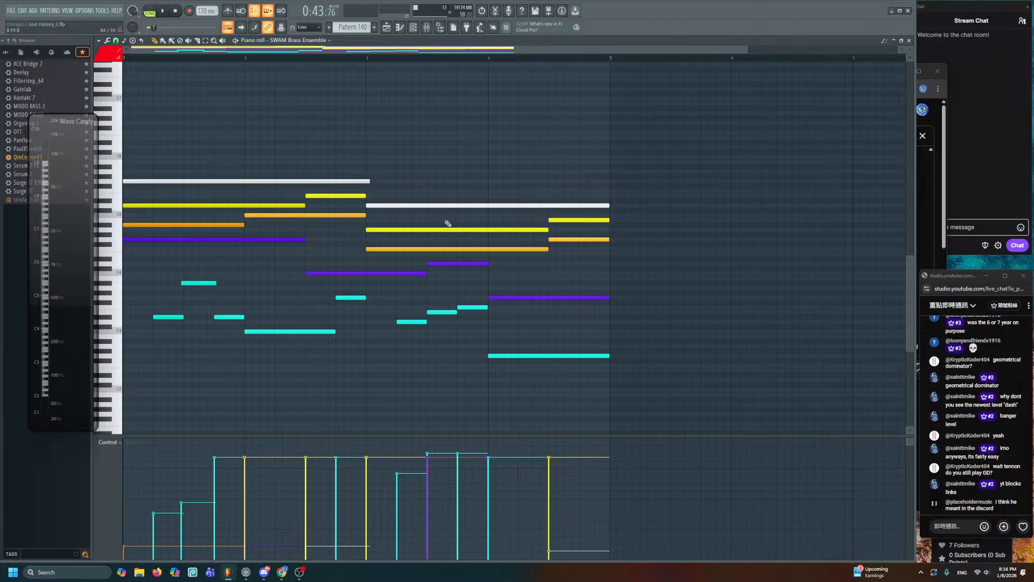
{"action": "key", "text": "ctrl+z"}
{"action": "key", "text": "alt+c"}
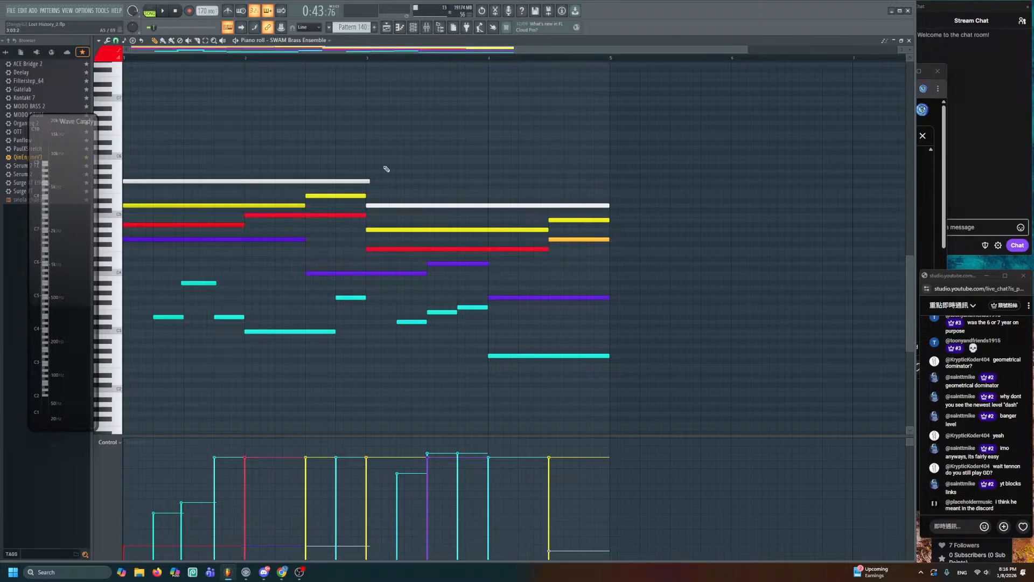
{"action": "right_click", "coordinate": [284, 241]}
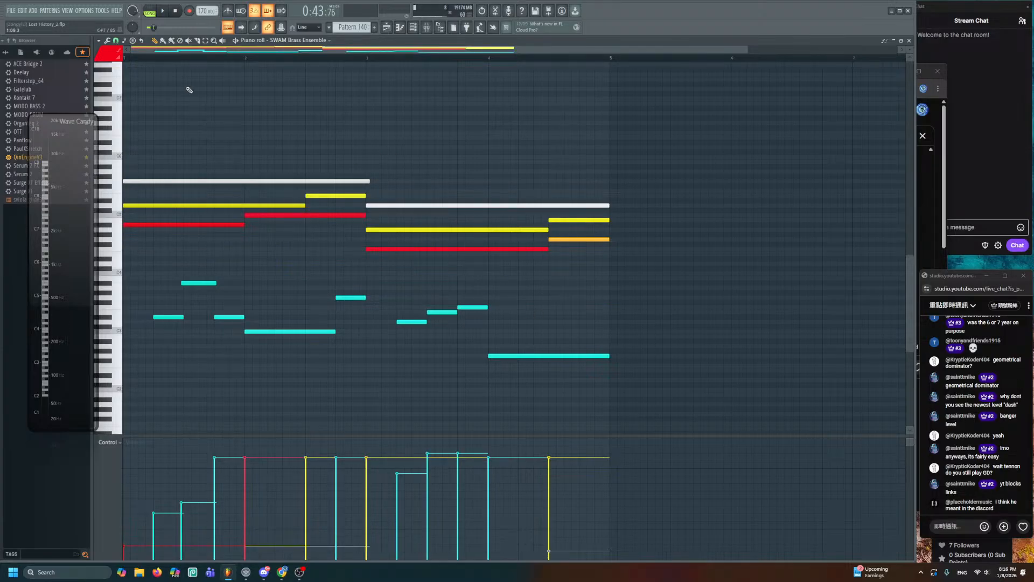
{"action": "left_click", "coordinate": [392, 28]}
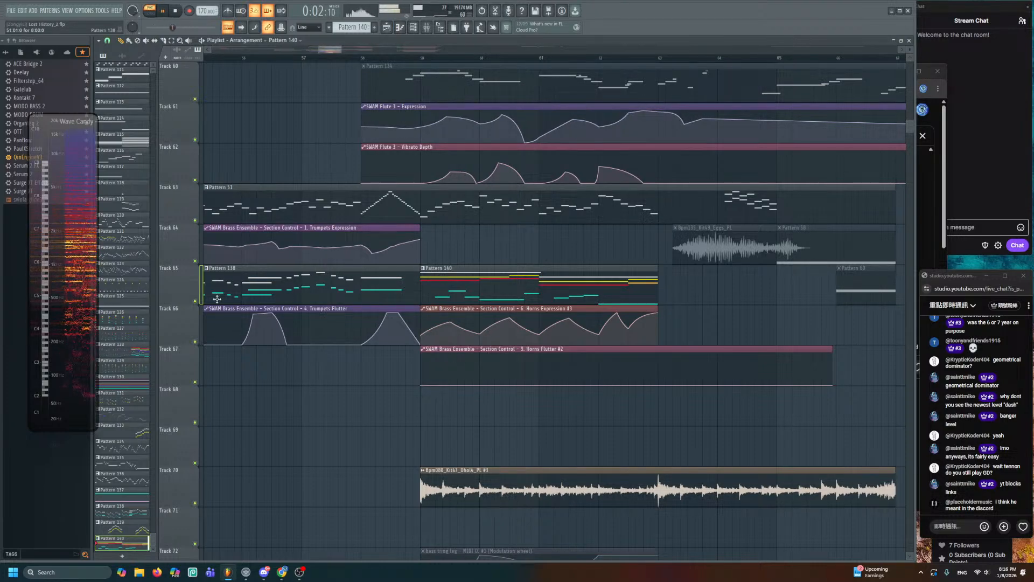
{"action": "right_click", "coordinate": [196, 301]}
{"action": "left_click", "coordinate": [195, 341]}
{"action": "left_click", "coordinate": [195, 382]}
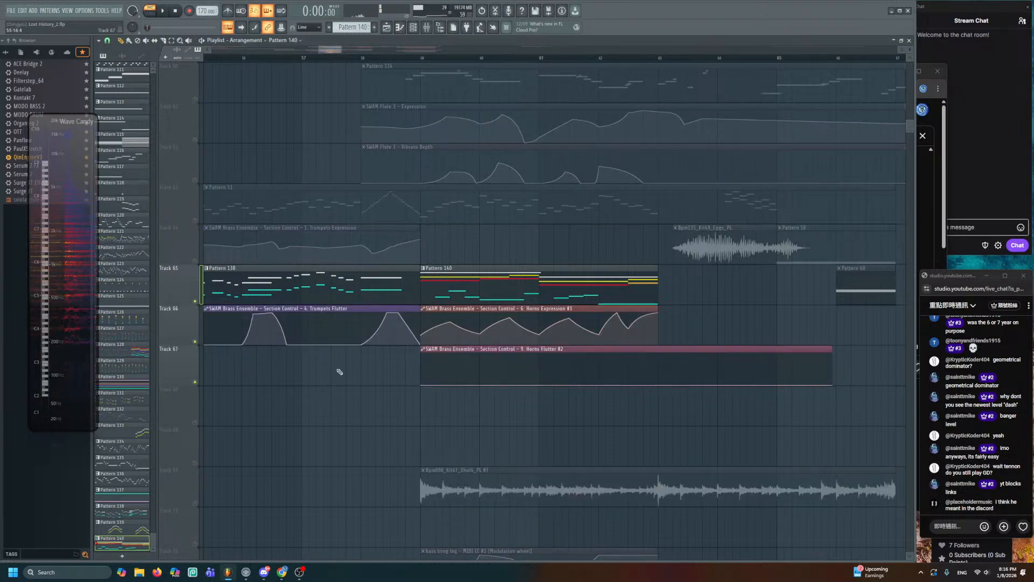
{"action": "left_click_drag", "start_coordinate": [477, 302], "coordinate": [473, 259]}
{"action": "scroll", "coordinate": [472, 259], "scroll_direction": "up", "scroll_amount": 2, "text": "alt"}
{"action": "left_click", "coordinate": [406, 58]}
{"action": "key", "text": "space"}
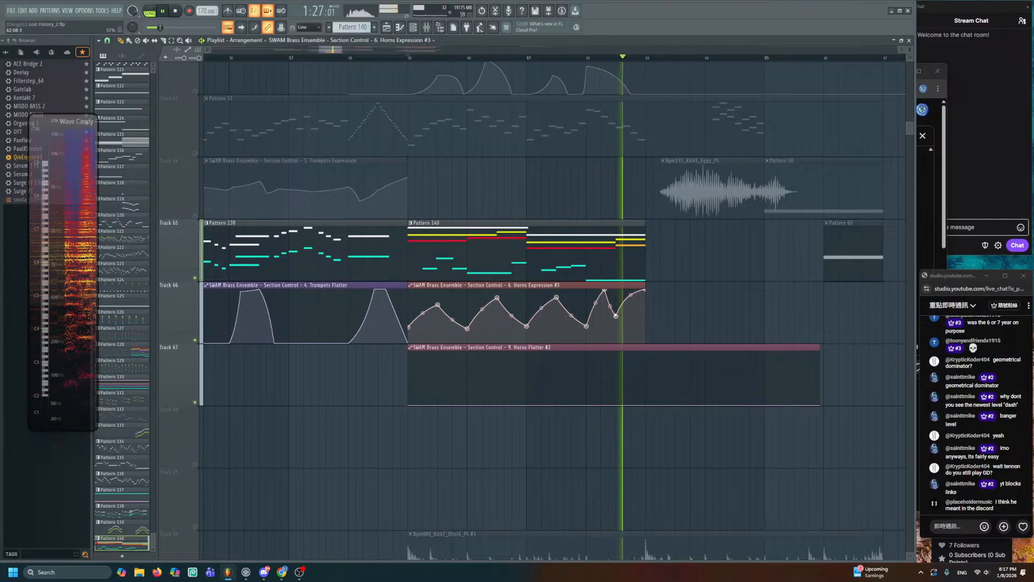
{"action": "key", "text": "space"}
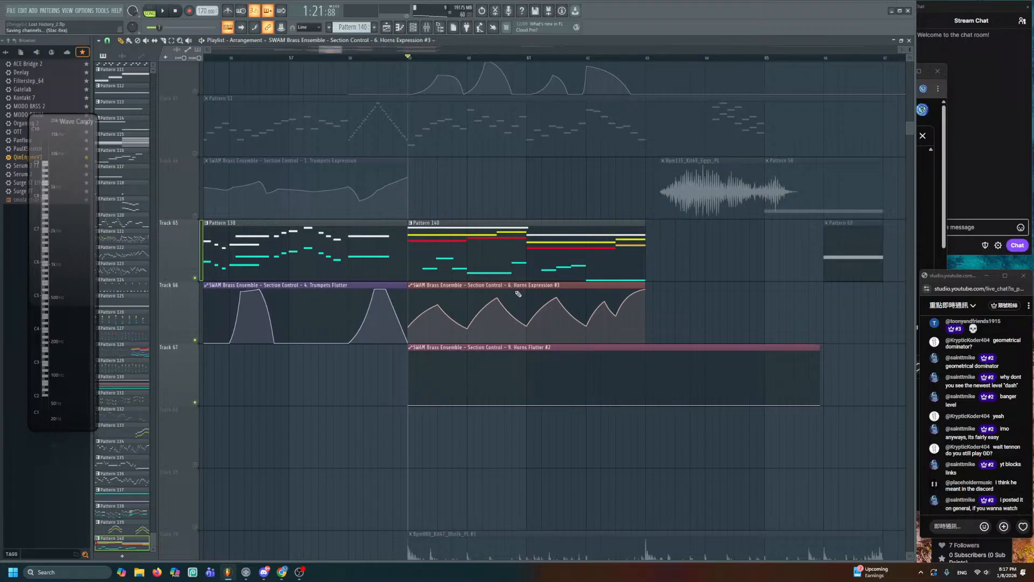
{"action": "scroll", "coordinate": [238, 247], "scroll_direction": "down", "scroll_amount": 5}
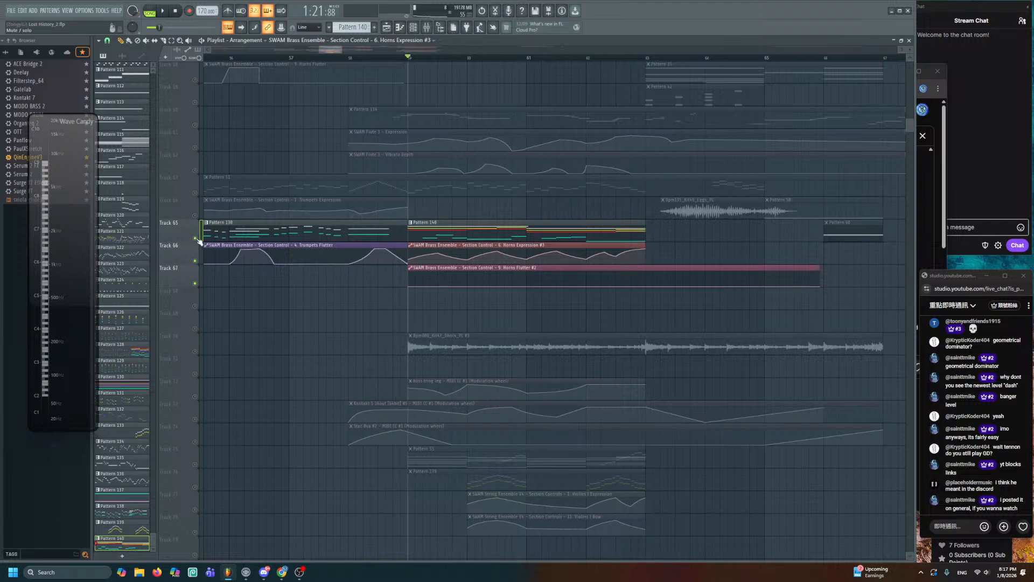
{"action": "right_click", "coordinate": [196, 238]}
{"action": "right_click", "coordinate": [195, 238]}
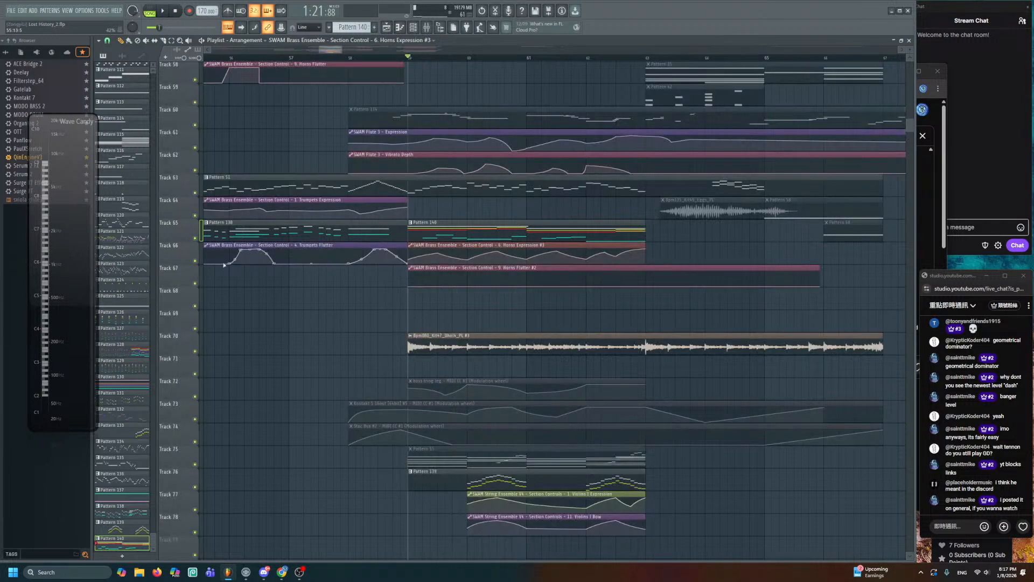
{"action": "scroll", "coordinate": [300, 308], "scroll_direction": "down", "scroll_amount": 3}
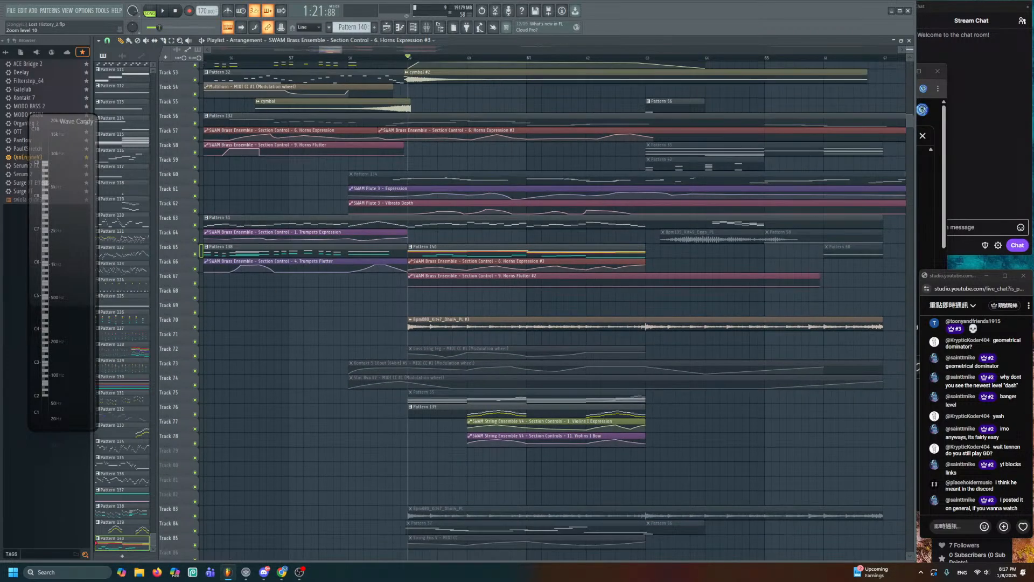
{"action": "scroll", "coordinate": [299, 308], "scroll_direction": "down", "scroll_amount": 2}
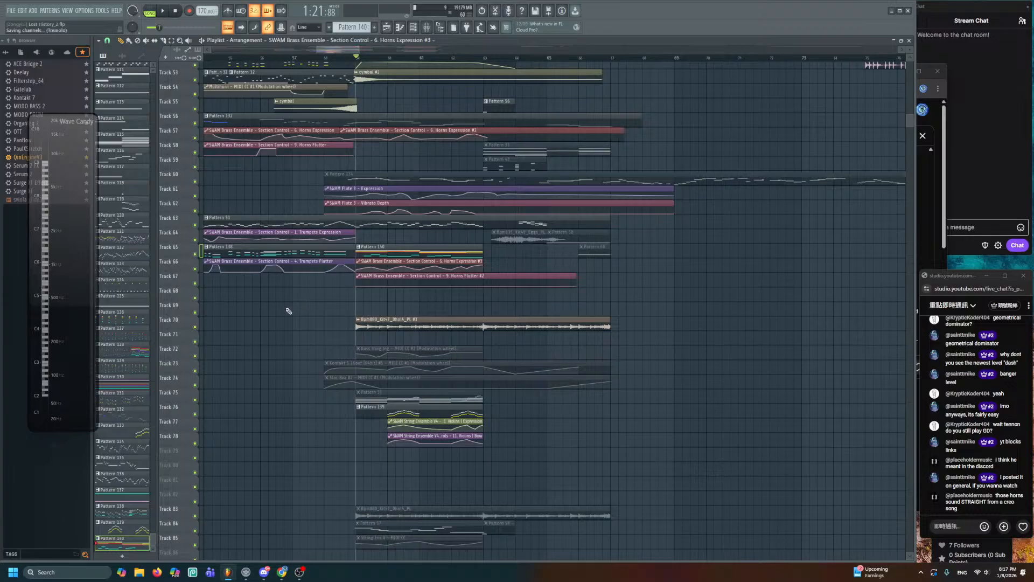
{"action": "scroll", "coordinate": [343, 327], "scroll_direction": "up", "scroll_amount": 2}
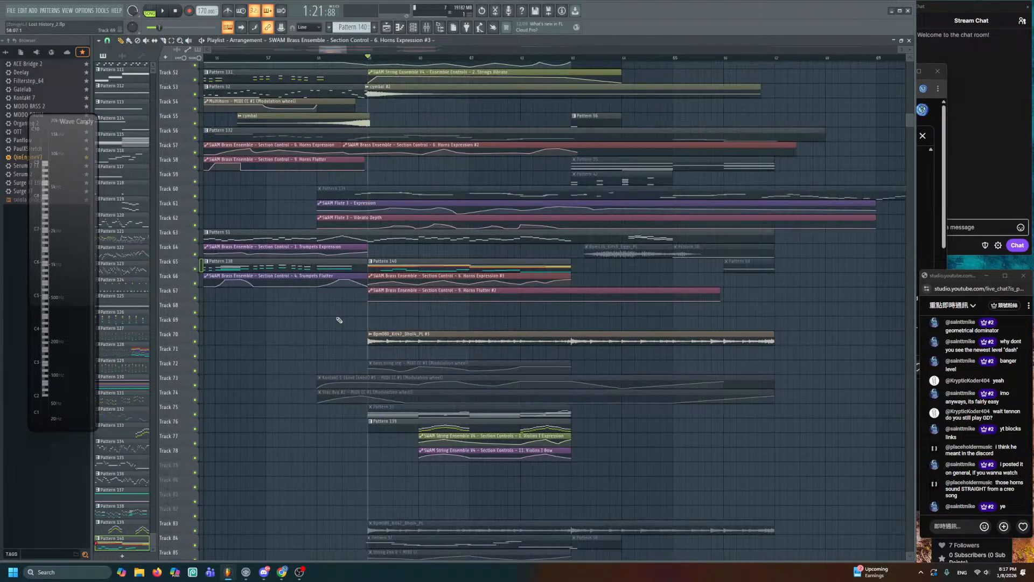
{"action": "scroll", "coordinate": [438, 374], "scroll_direction": "up", "scroll_amount": 3}
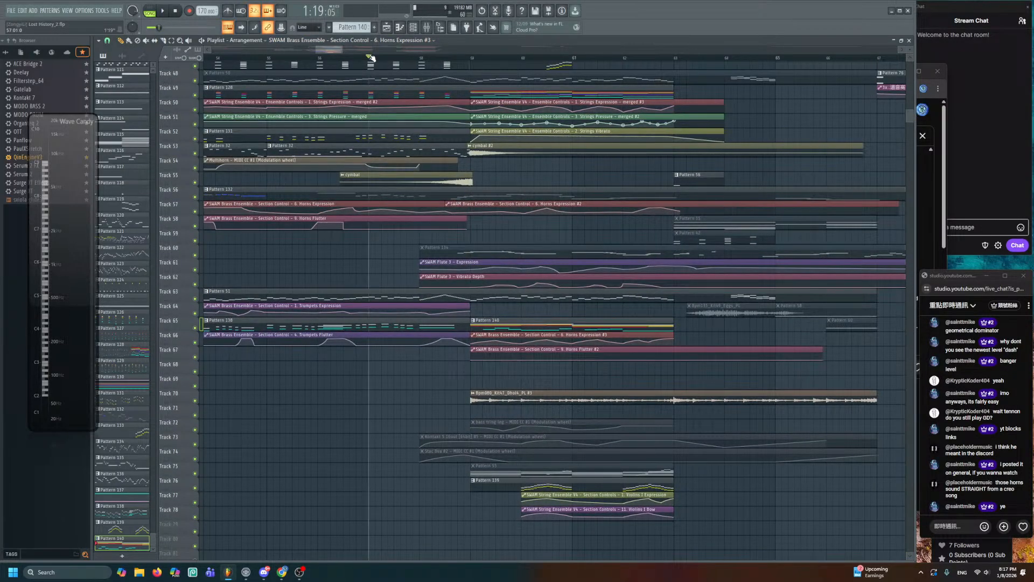
{"action": "key", "text": "space"}
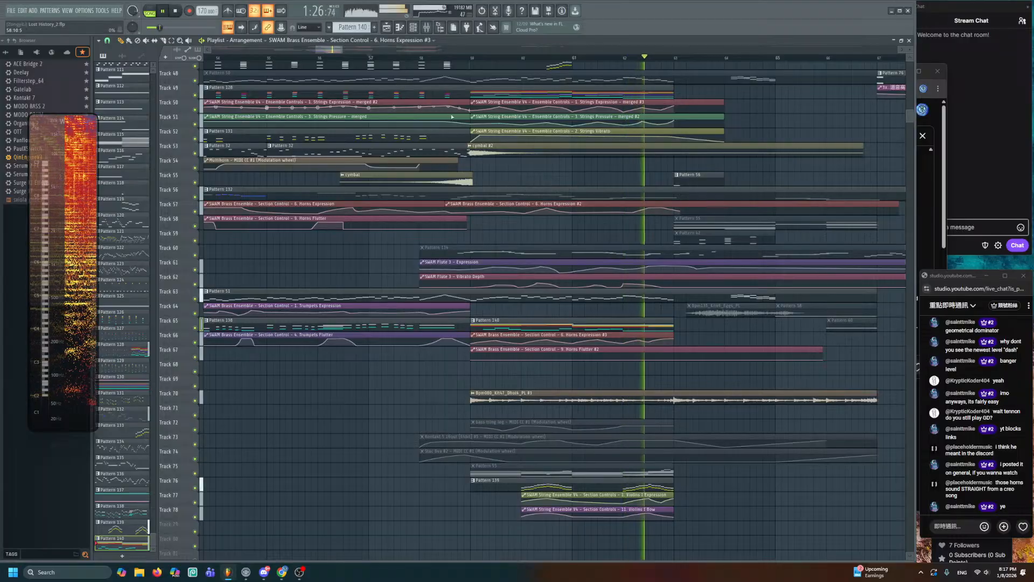
{"action": "scroll", "coordinate": [429, 111], "scroll_direction": "up", "scroll_amount": 3}
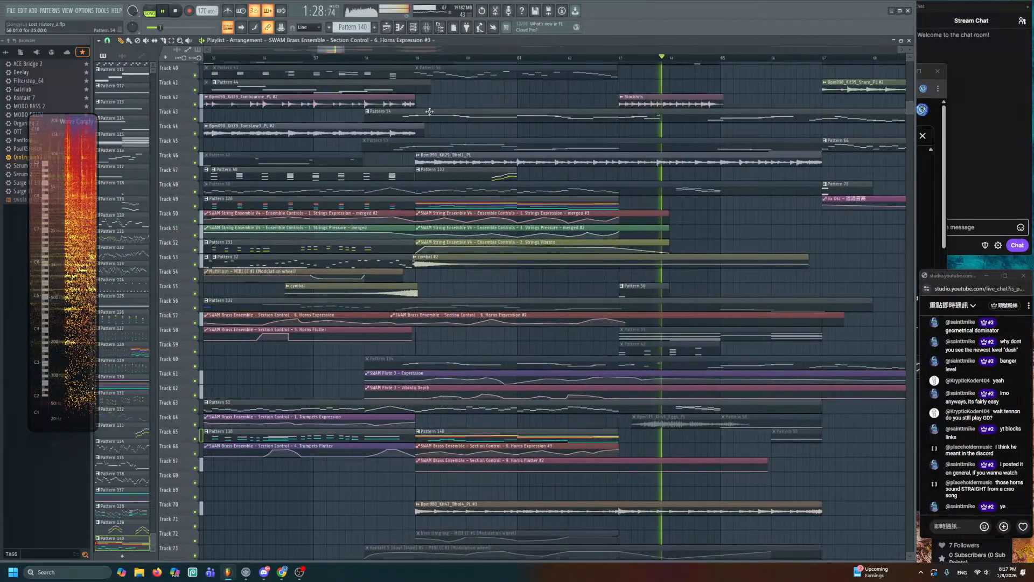
{"action": "left_click", "coordinate": [418, 59]}
{"action": "scroll", "coordinate": [526, 281], "scroll_direction": "up", "scroll_amount": 1}
{"action": "left_click_drag", "start_coordinate": [527, 281], "coordinate": [525, 78]}
{"action": "scroll", "coordinate": [523, 233], "scroll_direction": "up", "scroll_amount": 2}
{"action": "left_click", "coordinate": [506, 277]}
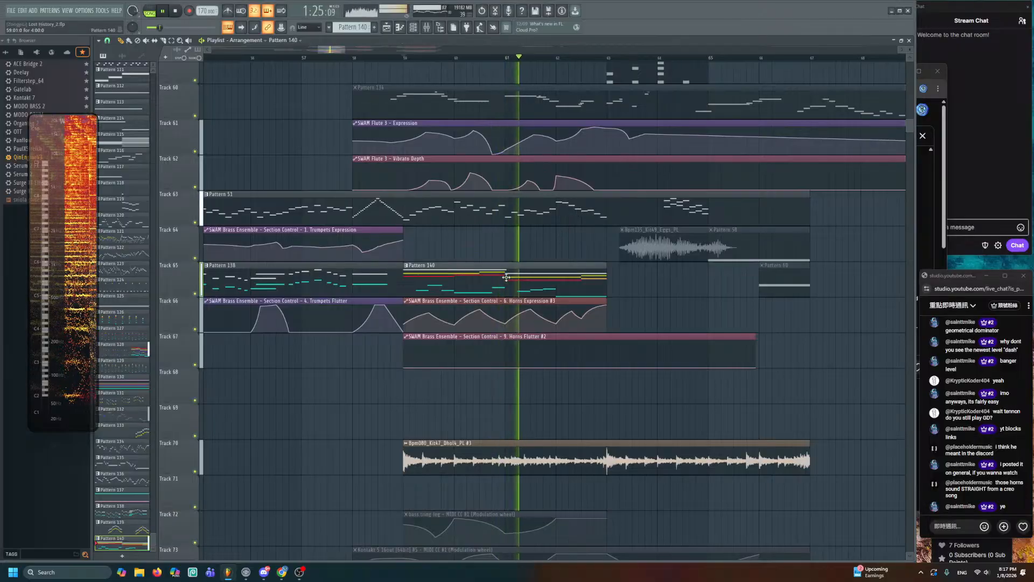
- Open Pattern 140's brass notes, stop playback, and return to the playlist
{"action": "double_click", "coordinate": [507, 277]}
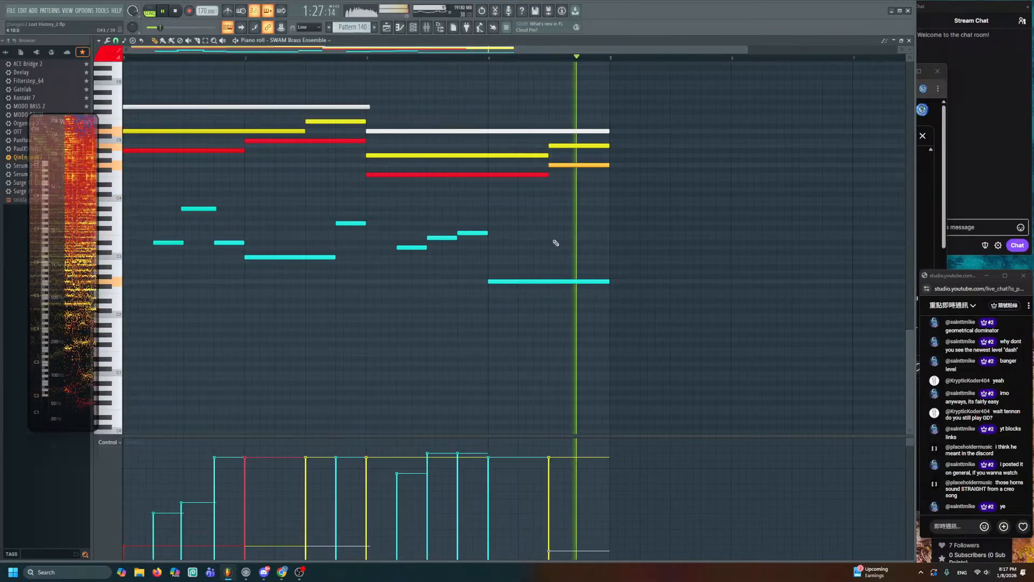
{"action": "key", "text": "space"}
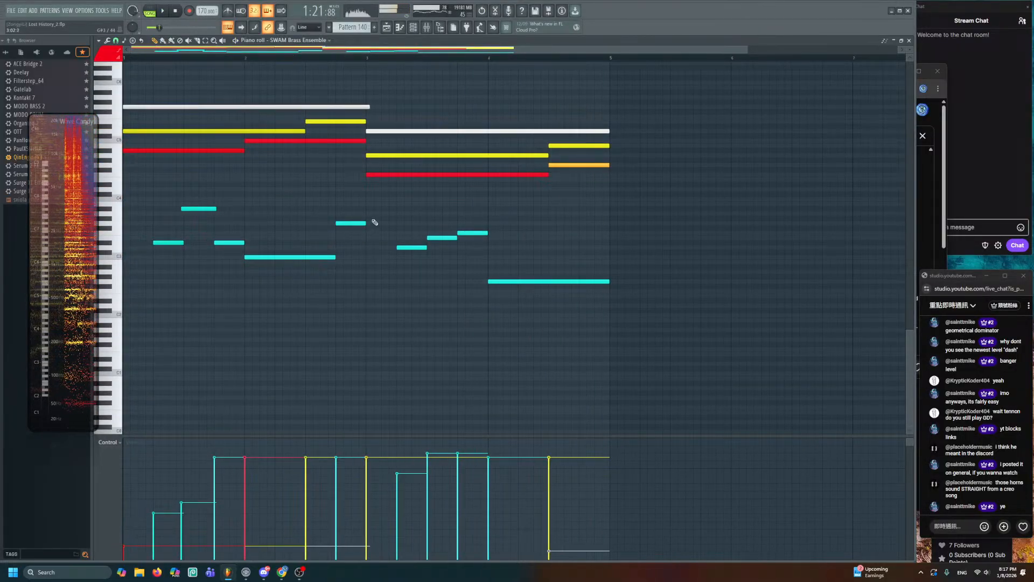
{"action": "key", "text": "space"}
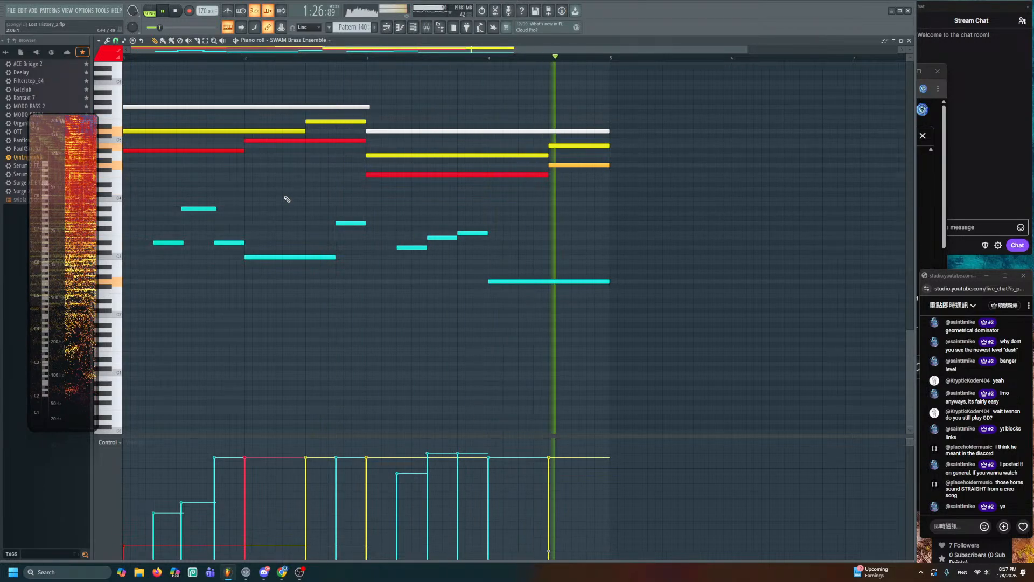
{"action": "key", "text": "space"}
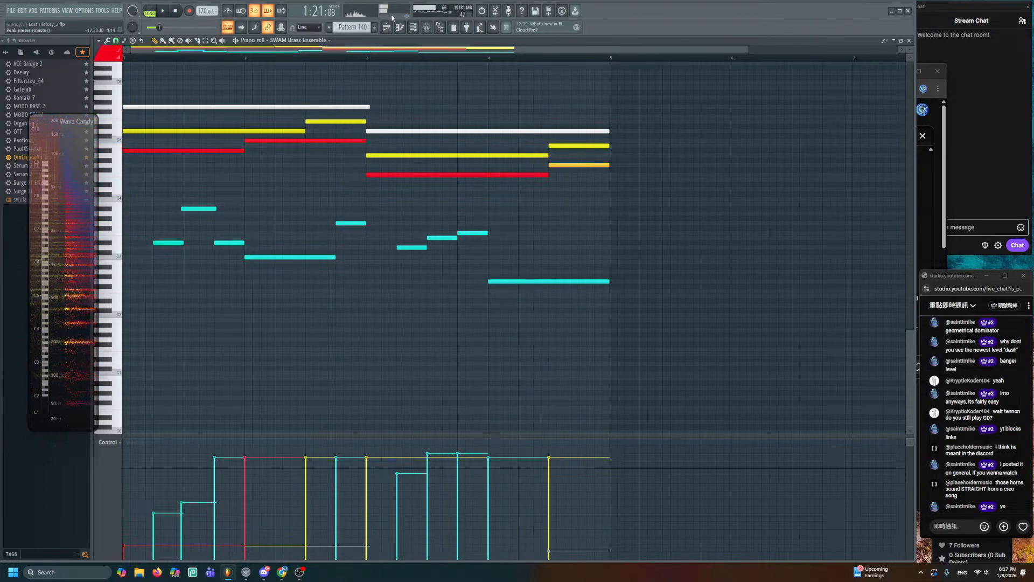
{"action": "key", "text": "F5"}
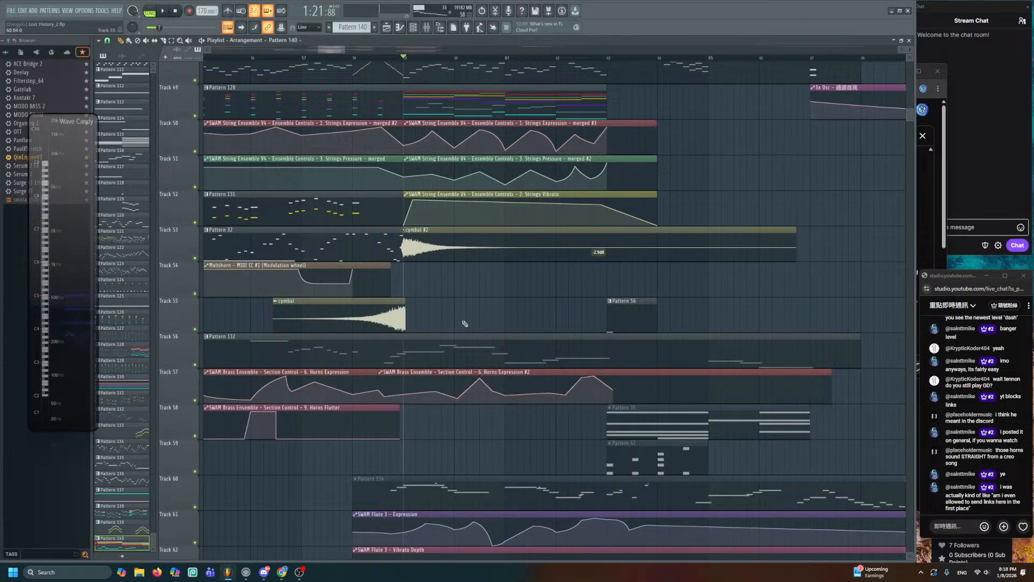
- Select the cyan string notes in Pattern 128 and copy them
{"action": "scroll", "coordinate": [481, 347], "scroll_direction": "up", "scroll_amount": 5}
{"action": "double_click", "coordinate": [468, 285]}
{"action": "left_click_drag", "start_coordinate": [676, 283], "coordinate": [756, 283]}
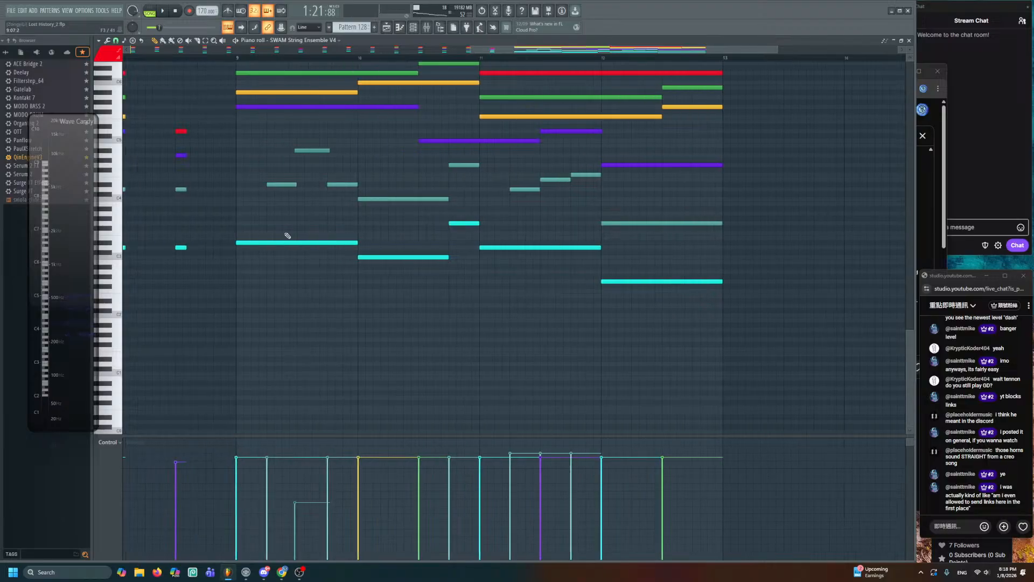
{"action": "left_click", "coordinate": [312, 243], "text": "ctrl+shift"}
{"action": "left_click", "coordinate": [366, 257], "text": "ctrl+shift"}
{"action": "left_click", "coordinate": [473, 223], "text": "ctrl+shift"}
{"action": "left_click", "coordinate": [572, 247], "text": "ctrl+shift"}
{"action": "left_click", "coordinate": [636, 280], "text": "ctrl+shift"}
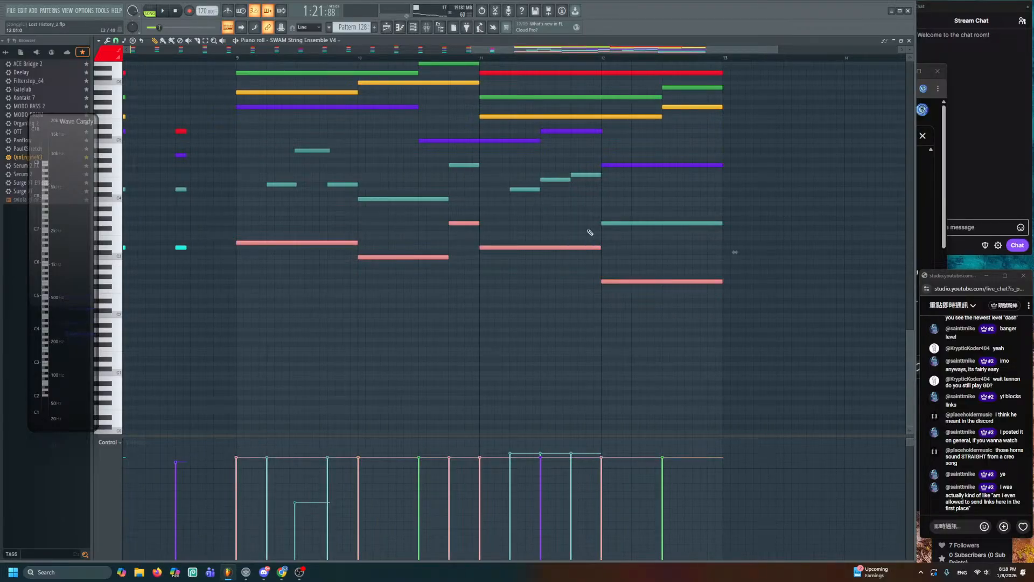
{"action": "key", "text": "F5"}
- Paste the string notes into Pattern 140 an octave lower, aligned to the bar, coloured light pink
{"action": "scroll", "coordinate": [537, 289], "scroll_direction": "down", "scroll_amount": 8}
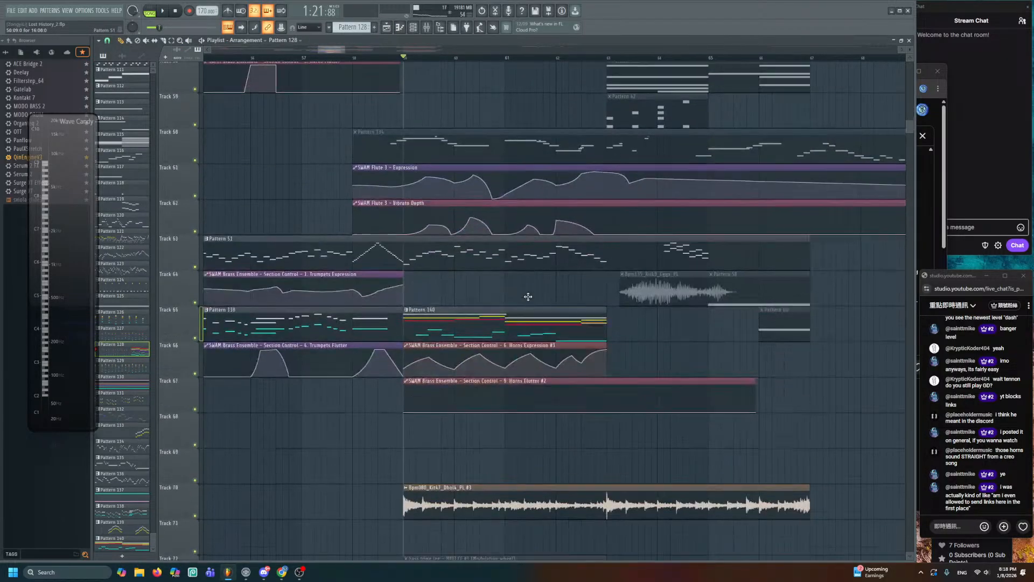
{"action": "double_click", "coordinate": [424, 163]}
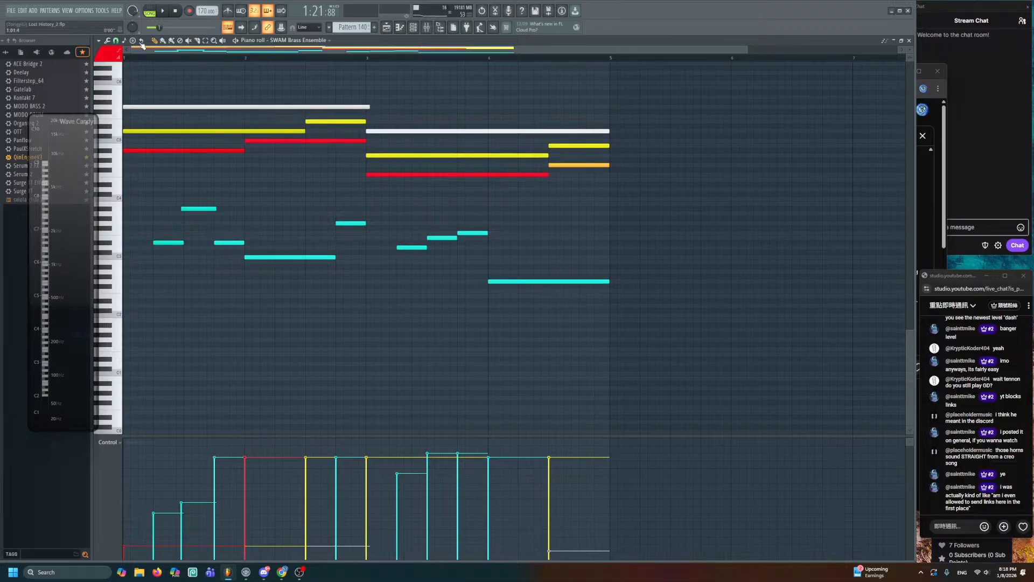
{"action": "left_click", "coordinate": [150, 12]}
{"action": "key", "text": "ctrl+v"}
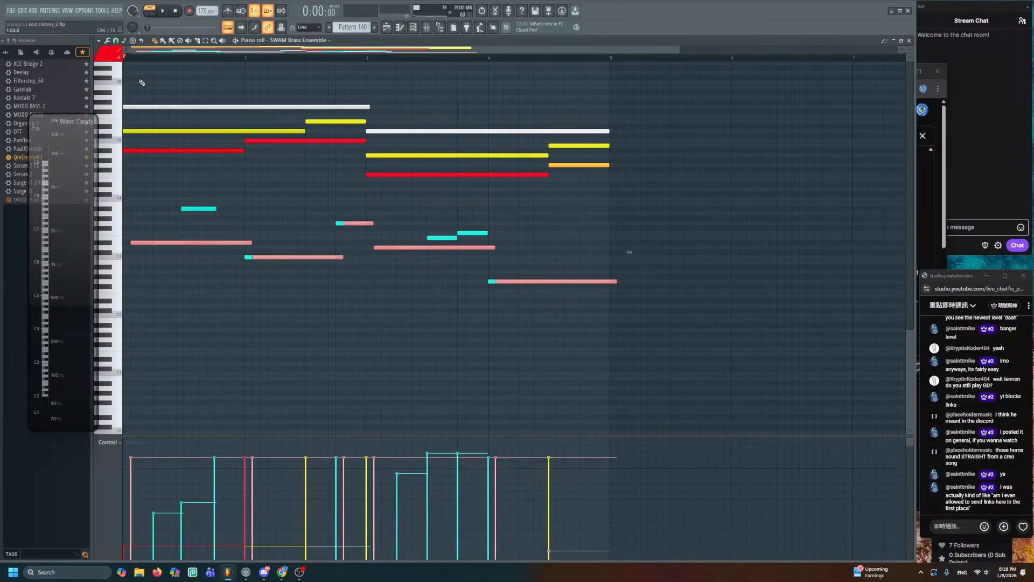
{"action": "key", "text": "ctrl+Down"}
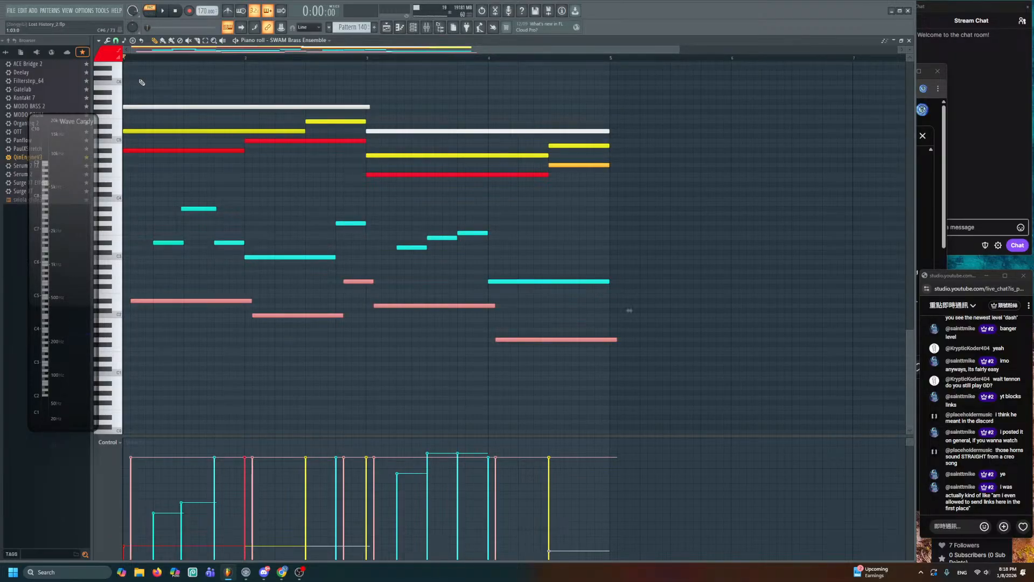
{"action": "key", "text": "shift+Left"}
{"action": "left_click", "coordinate": [101, 54]}
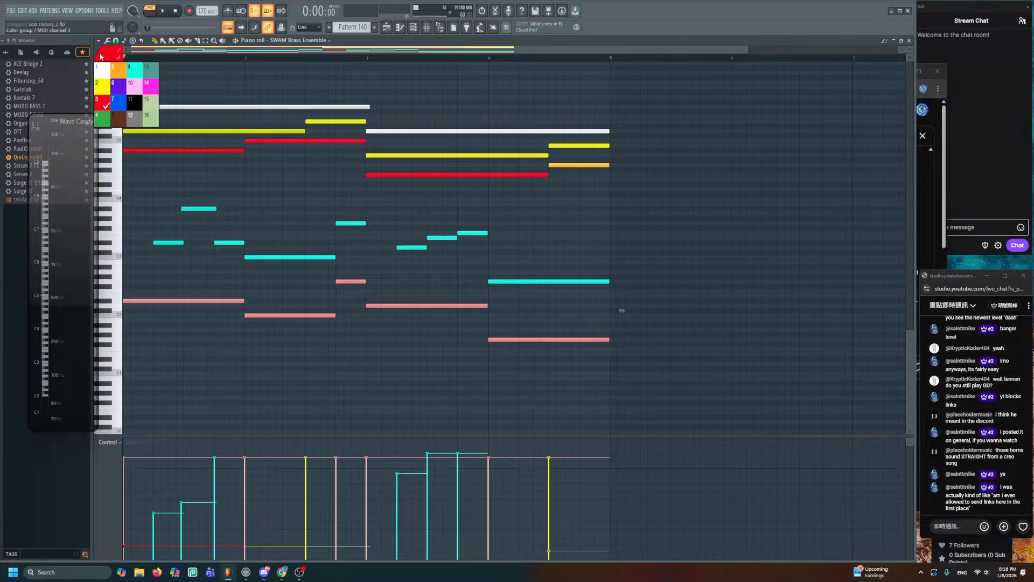
{"action": "left_click", "coordinate": [135, 85]}
- Raise the last pink note to the cyan note's pitch while auditioning the pattern
{"action": "key", "text": "space"}
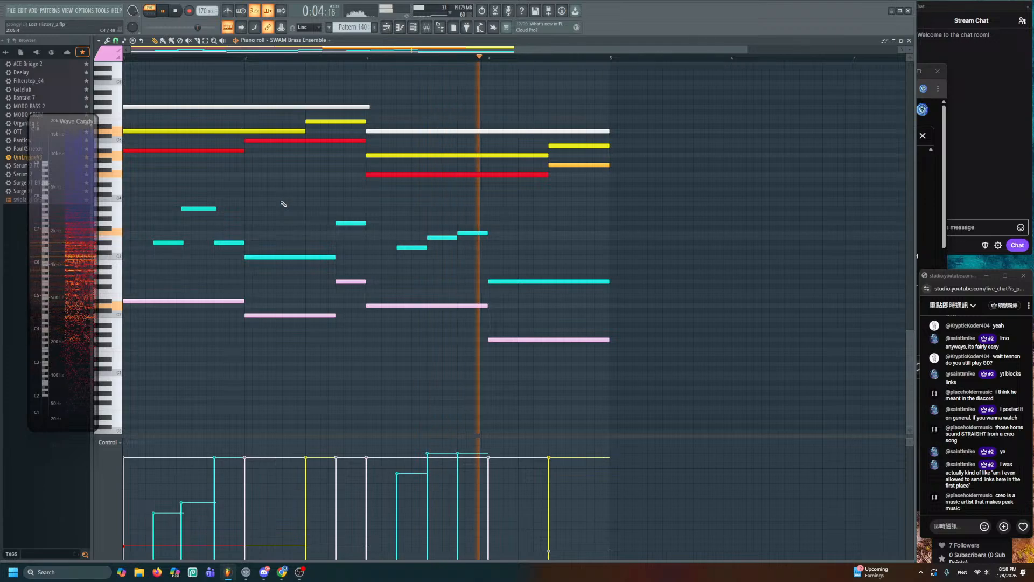
{"action": "key", "text": "space"}
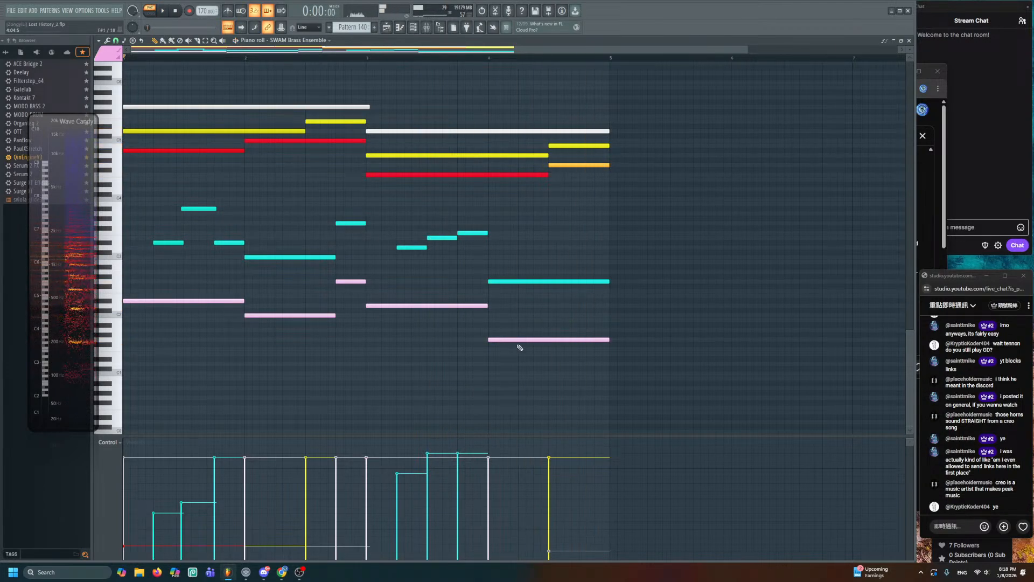
{"action": "left_click_drag", "start_coordinate": [516, 346], "coordinate": [511, 282]}
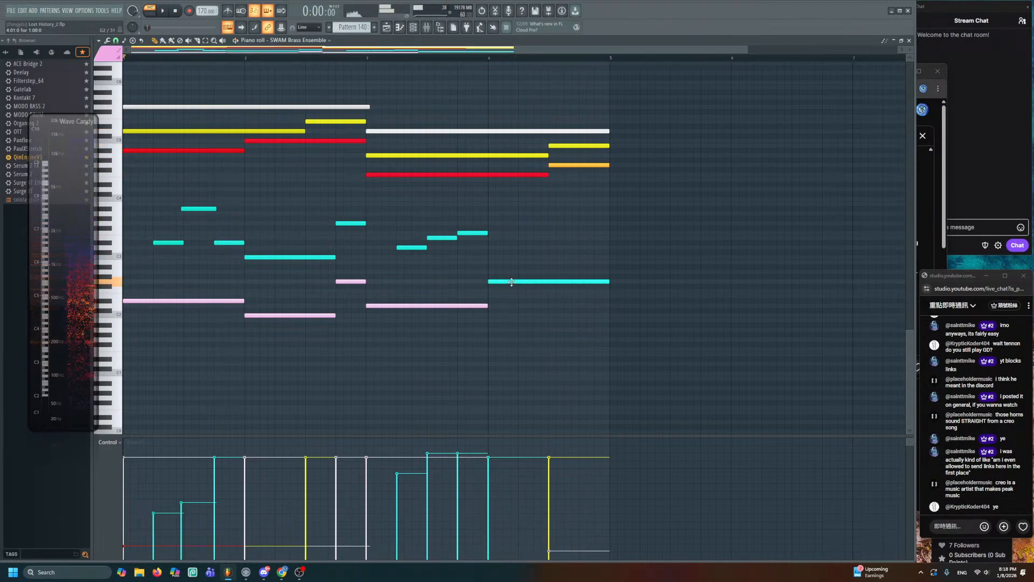
{"action": "key", "text": "space"}
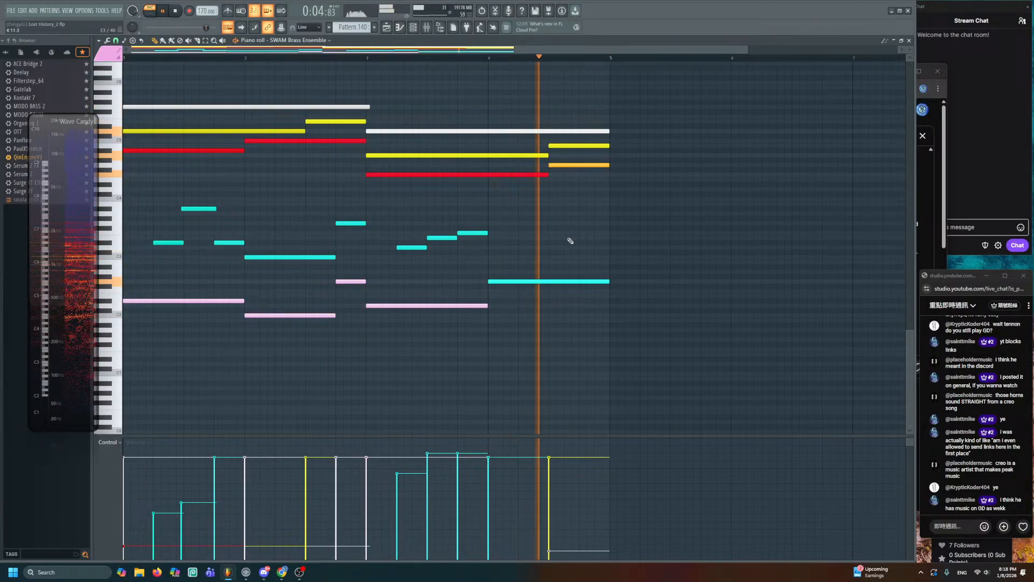
{"action": "key", "text": "space"}
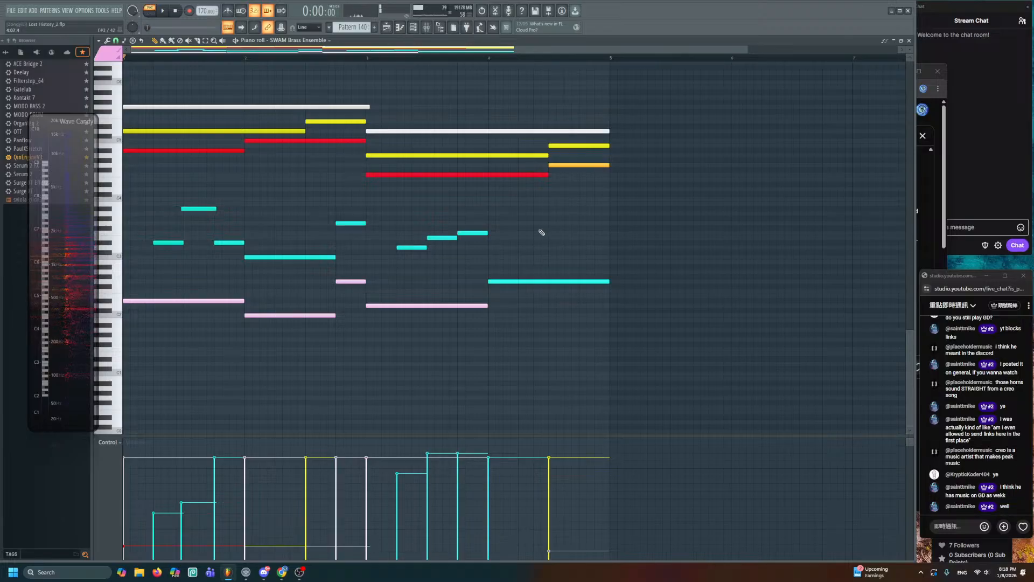
{"action": "key", "text": "space"}
{"action": "scroll", "coordinate": [522, 259], "scroll_direction": "up", "scroll_amount": 3}
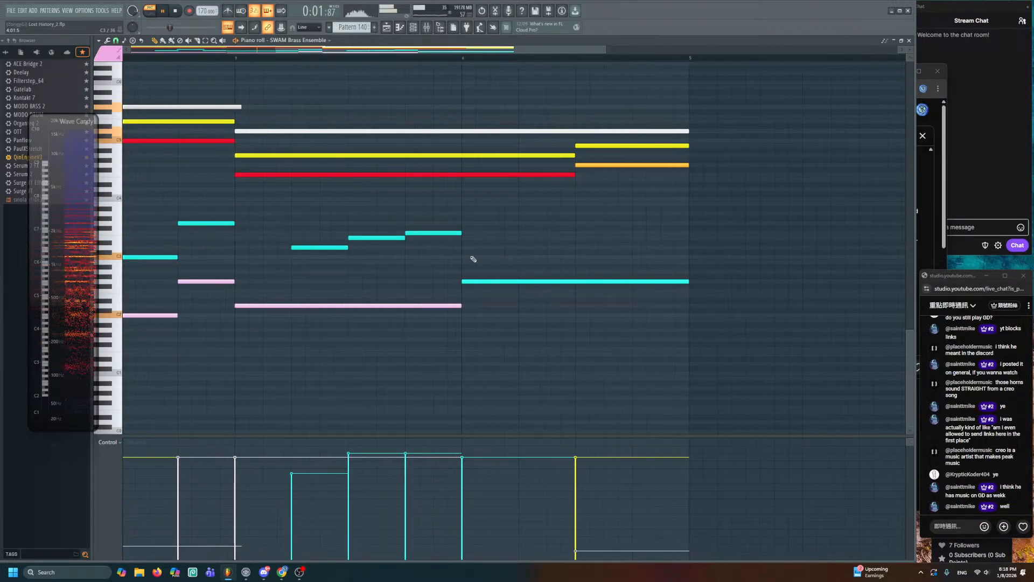
{"action": "scroll", "coordinate": [461, 262], "scroll_direction": "down", "scroll_amount": 4}
- Lengthen all the notes slightly, then trim every note to end at bar 5
{"action": "key", "text": "ctrl+a"}
{"action": "key", "text": "space"}
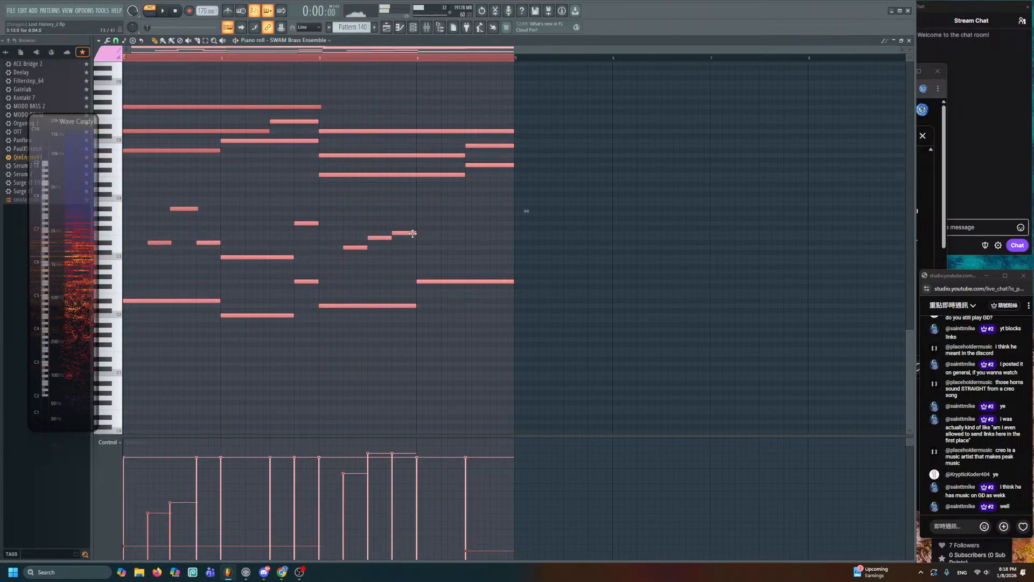
{"action": "left_click_drag", "start_coordinate": [414, 233], "coordinate": [418, 233]}
{"action": "key", "text": "space"}
{"action": "right_click", "coordinate": [462, 244]}
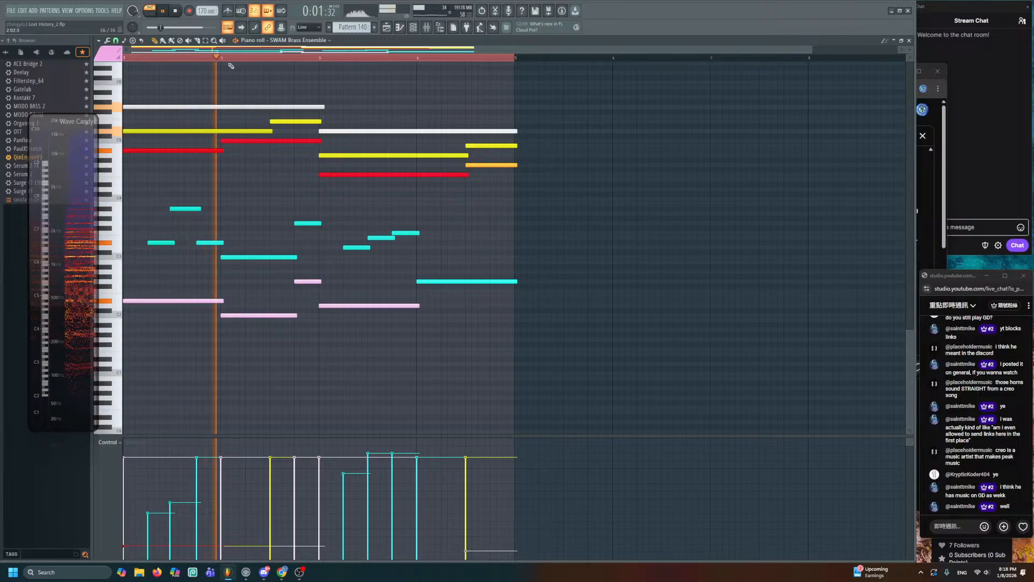
{"action": "left_click_drag", "start_coordinate": [513, 104], "coordinate": [518, 328]}
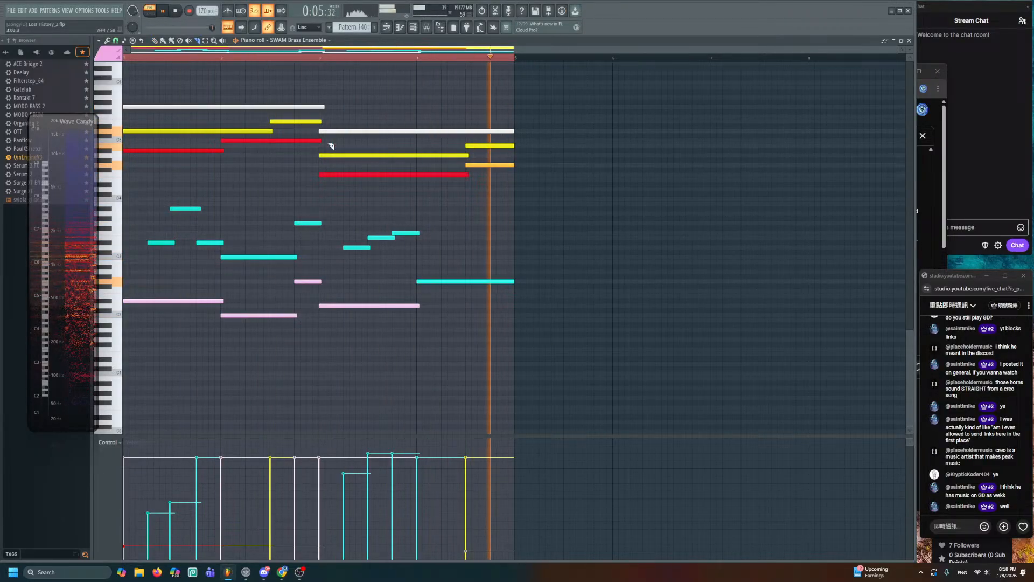
{"action": "key", "text": "space"}
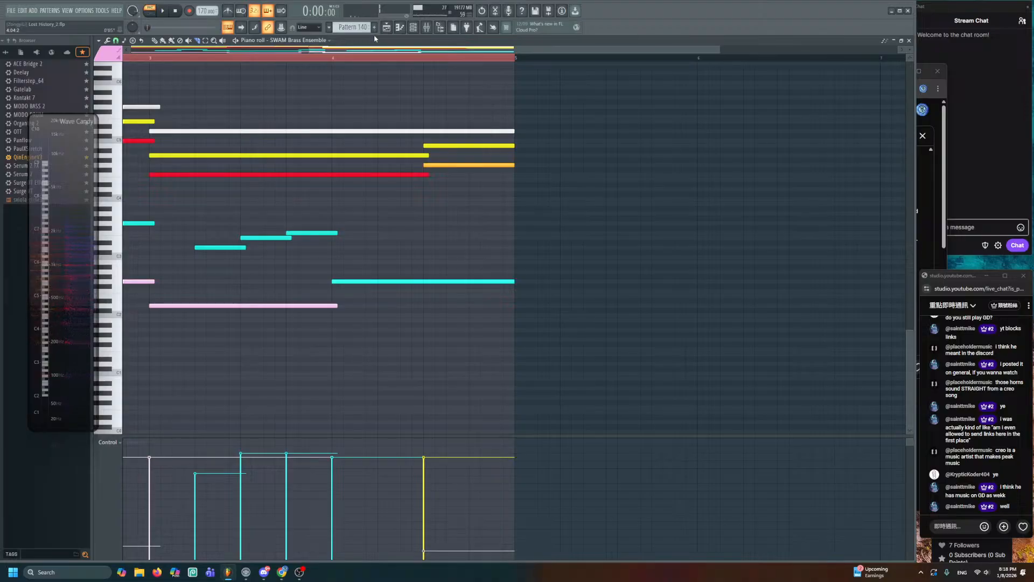
{"action": "key", "text": "F5"}
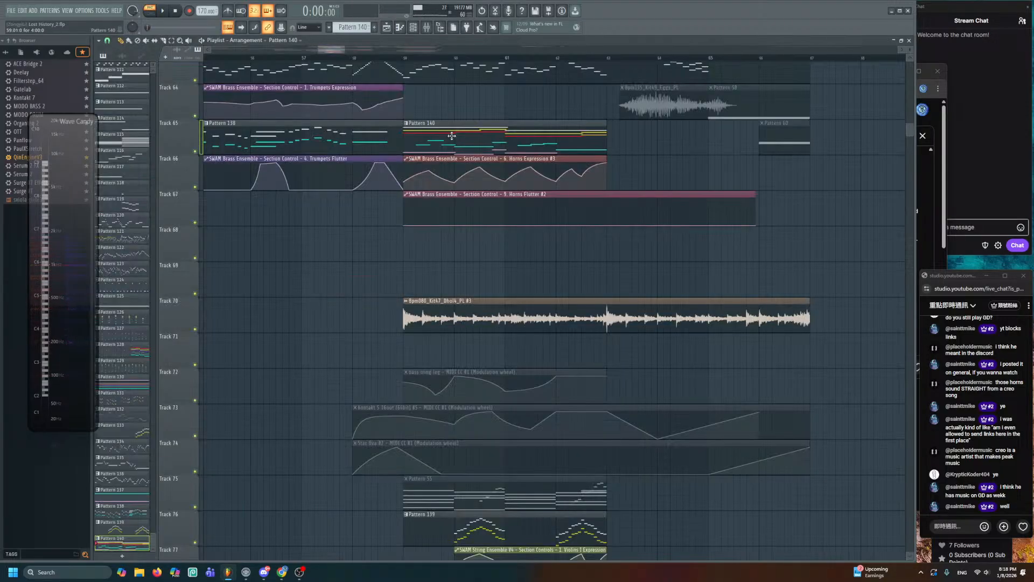
- Recolour Pattern 140's orange G4 note red in its Note properties
{"action": "double_click", "coordinate": [534, 141]}
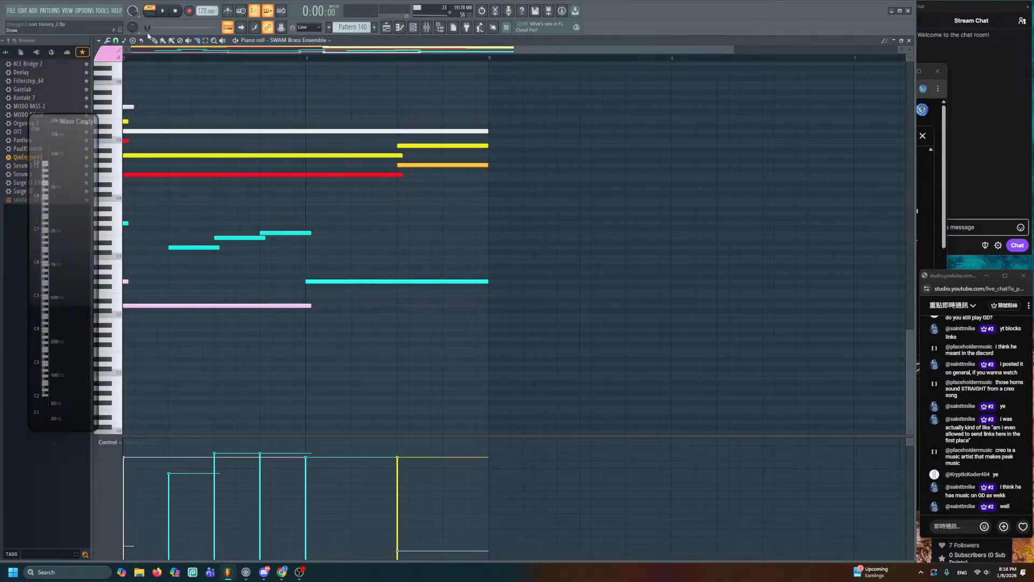
{"action": "left_click", "coordinate": [259, 57]}
{"action": "key", "text": "space"}
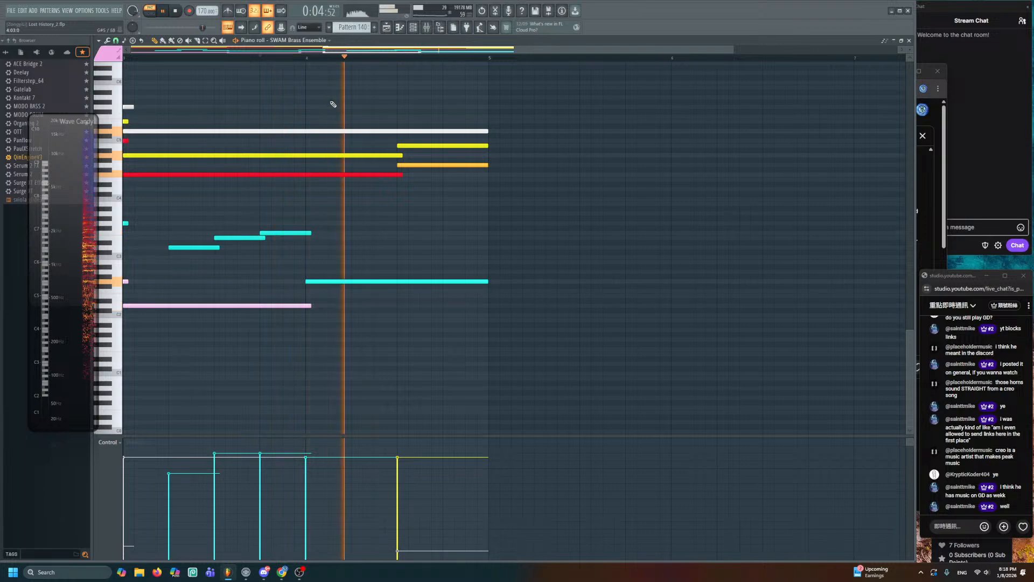
{"action": "double_click", "coordinate": [434, 164]}
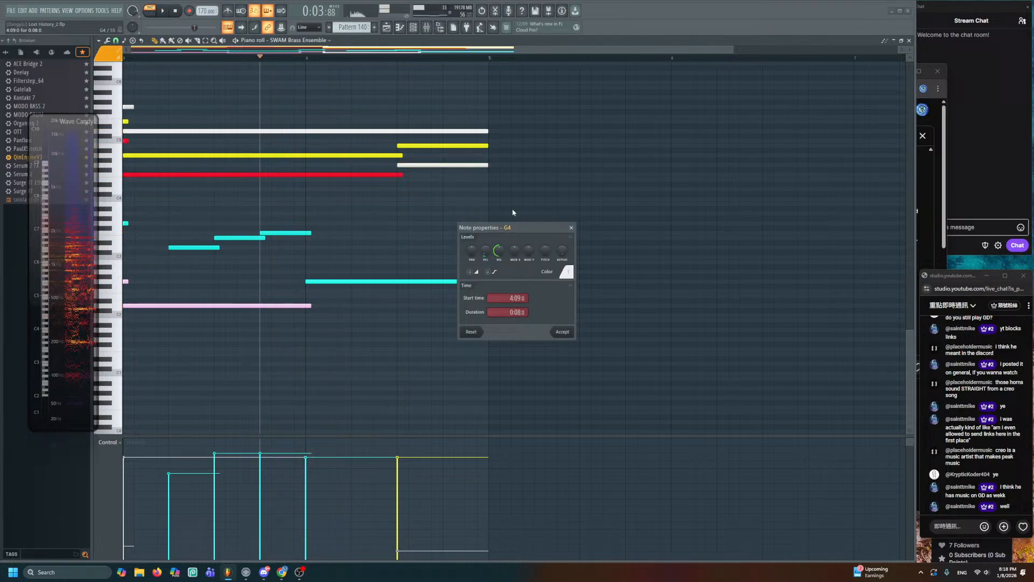
{"action": "left_click", "coordinate": [569, 272]}
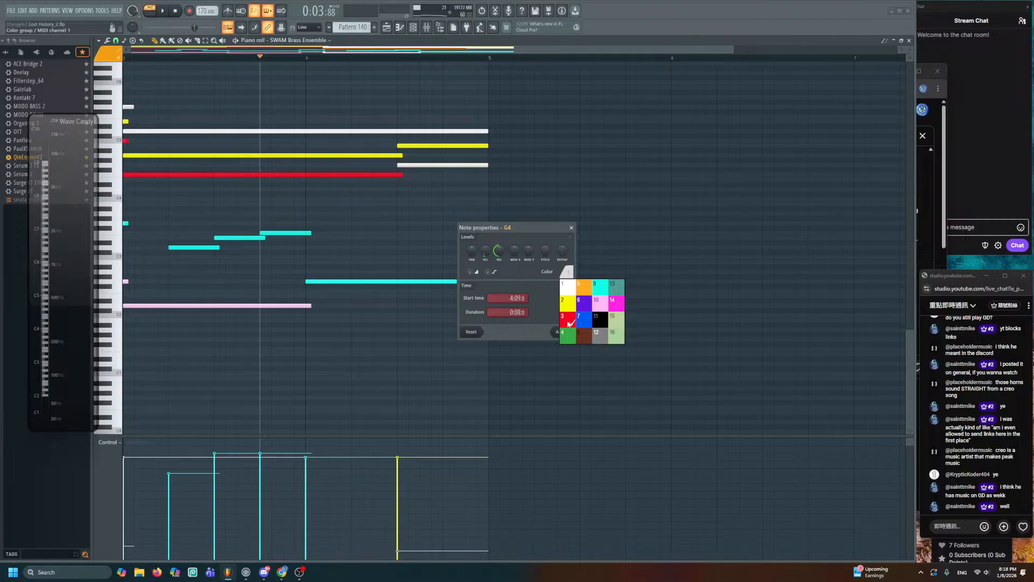
{"action": "left_click", "coordinate": [569, 324]}
{"action": "left_click", "coordinate": [566, 333]}
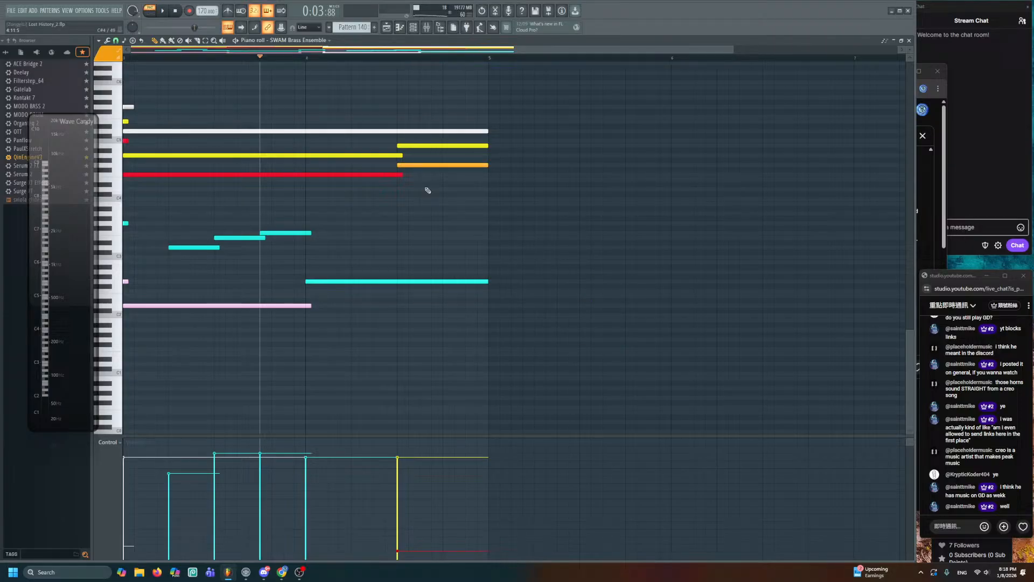
- Add an E4 note, delete the stray orange note, and shift two red notes' pitches
{"action": "left_click", "coordinate": [419, 166]}
{"action": "mouse_move", "coordinate": [447, 179]}
{"action": "left_mouse_down"}
{"action": "mouse_move", "coordinate": [471, 177]}
{"action": "mouse_move", "coordinate": [447, 164]}
{"action": "left_mouse_up"}
{"action": "right_click", "coordinate": [467, 178]}
{"action": "scroll", "coordinate": [377, 237], "scroll_direction": "down", "scroll_amount": 2}
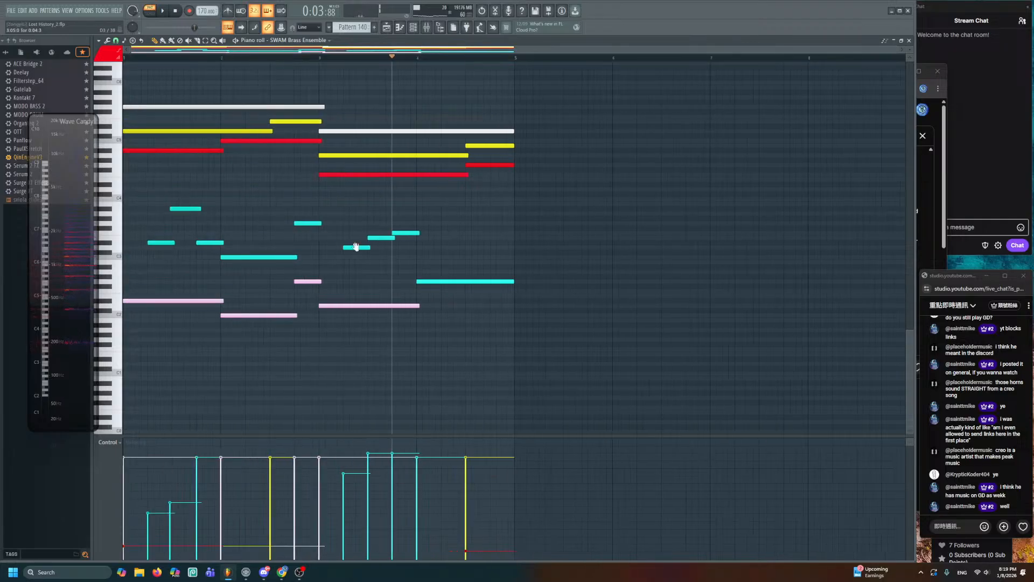
{"action": "scroll", "coordinate": [355, 246], "scroll_direction": "up", "scroll_amount": 3}
{"action": "mouse_move", "coordinate": [287, 183]}
{"action": "left_mouse_down"}
{"action": "mouse_move", "coordinate": [285, 203]}
{"action": "mouse_move", "coordinate": [282, 182]}
{"action": "left_mouse_up"}
{"action": "left_click_drag", "start_coordinate": [358, 219], "coordinate": [359, 207]}
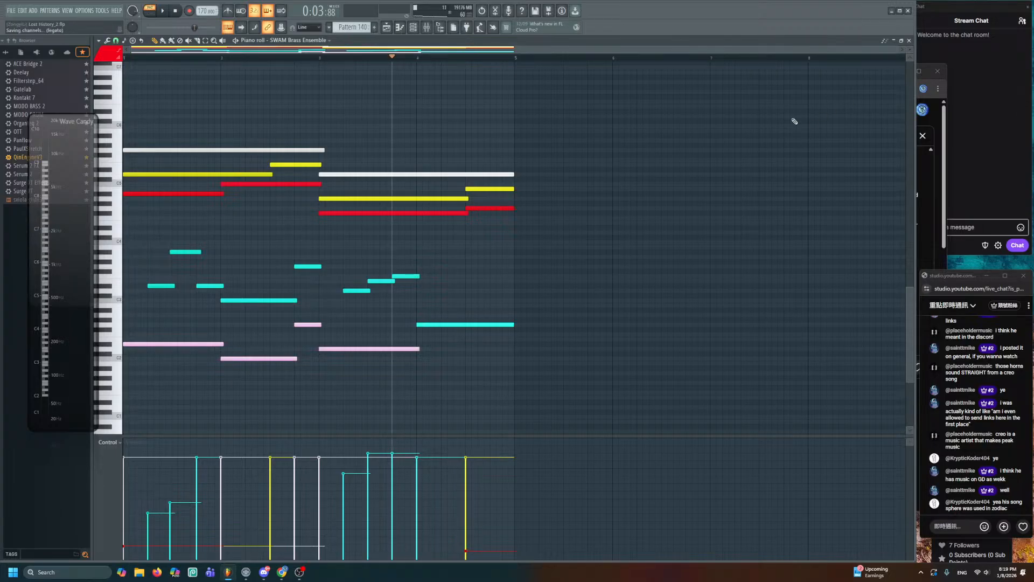
{"action": "key", "text": "F5"}
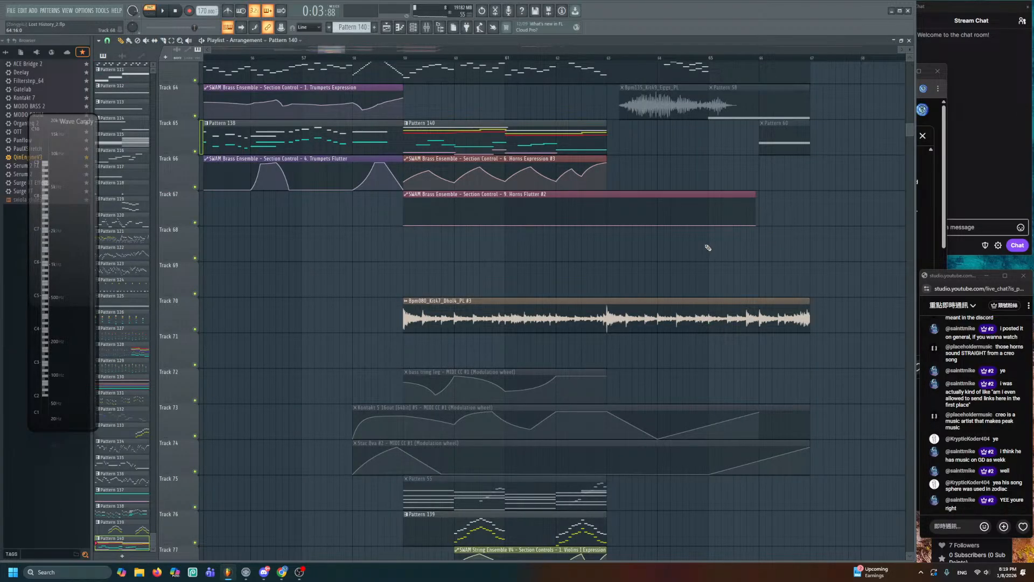
- Save the project and pan the playlist over Tracks 55–78 and the string ensemble tracks
{"action": "scroll", "coordinate": [708, 248], "scroll_direction": "down", "scroll_amount": 2}
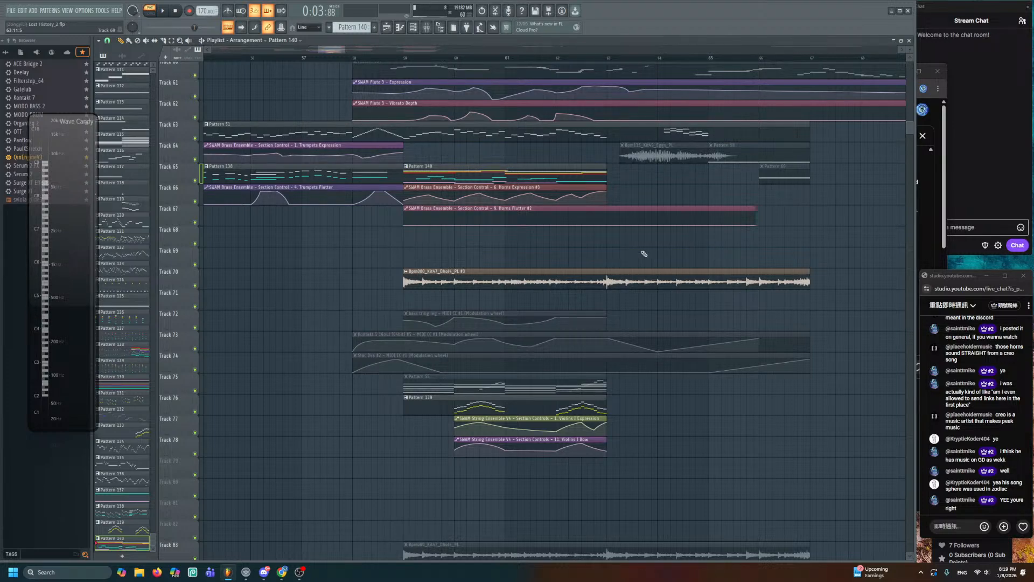
{"action": "left_click_drag", "start_coordinate": [586, 254], "coordinate": [553, 431]}
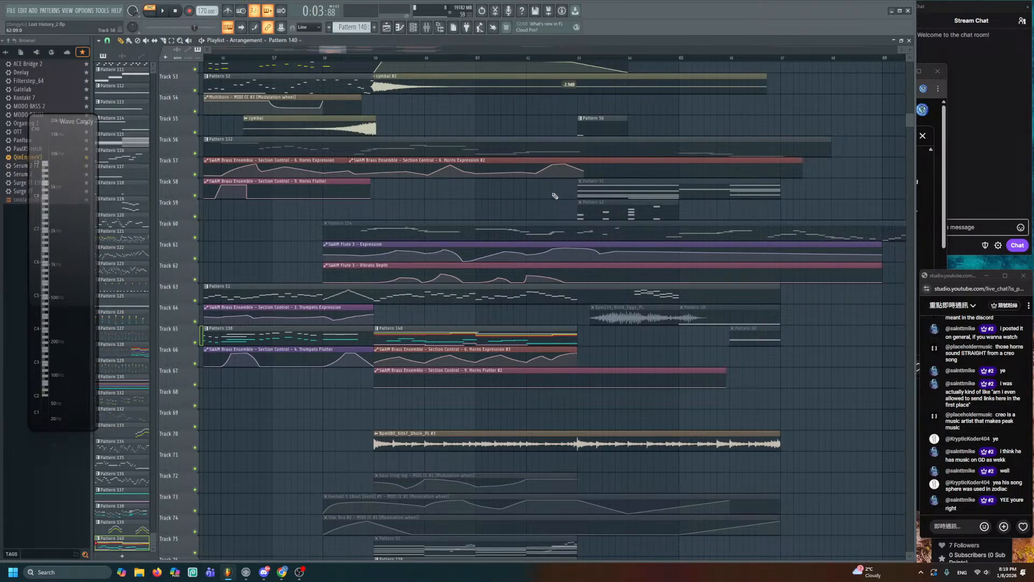
{"action": "key", "text": "ctrl+s"}
{"action": "left_click_drag", "start_coordinate": [547, 221], "coordinate": [670, 306]}
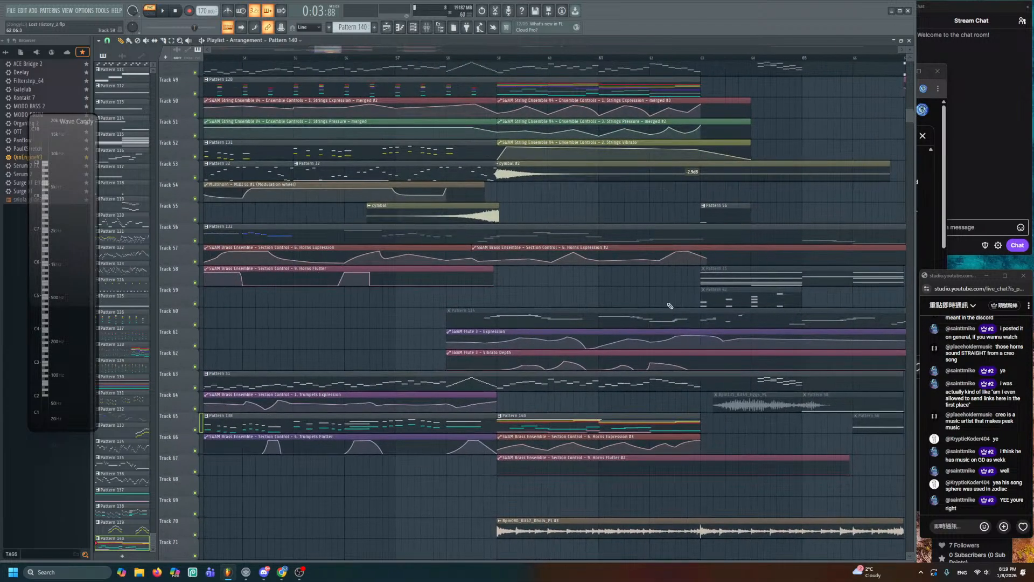
{"action": "scroll", "coordinate": [667, 300], "scroll_direction": "down", "scroll_amount": 2}
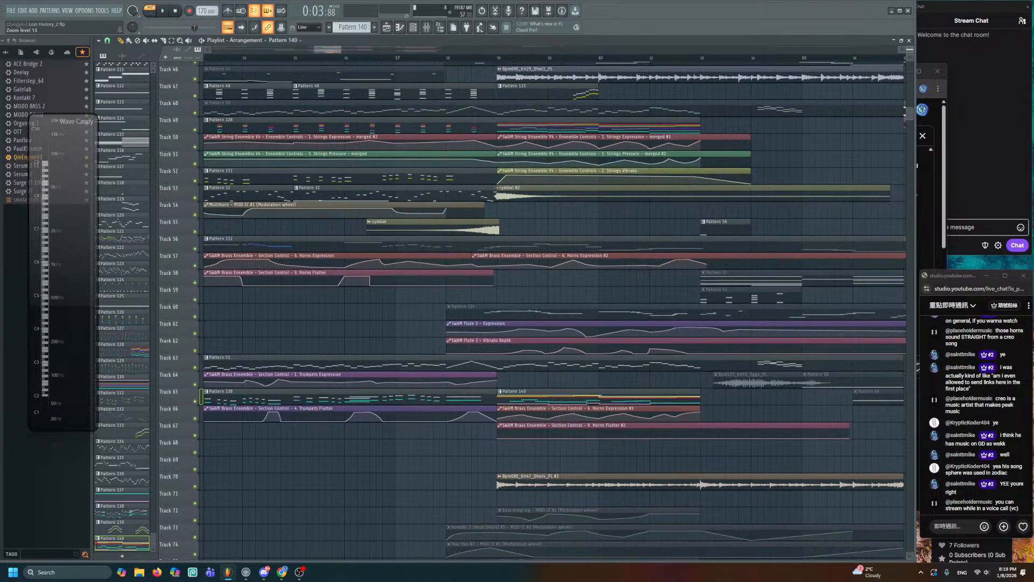
{"action": "scroll", "coordinate": [667, 300], "scroll_direction": "down", "scroll_amount": 2}
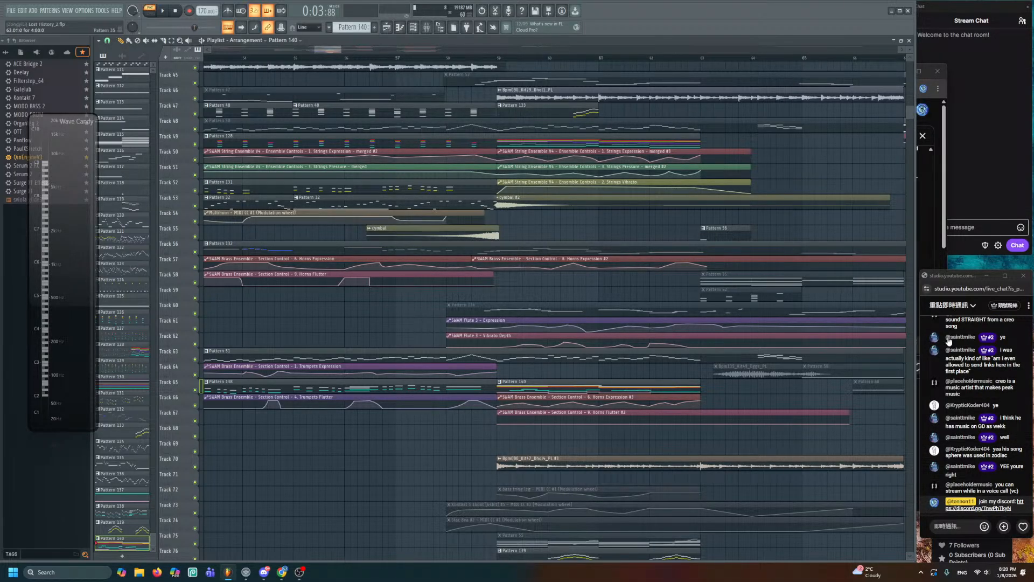
- Pin the Discord invite message in the chat
{"action": "left_click", "coordinate": [1027, 502]}
{"action": "left_click", "coordinate": [999, 483]}
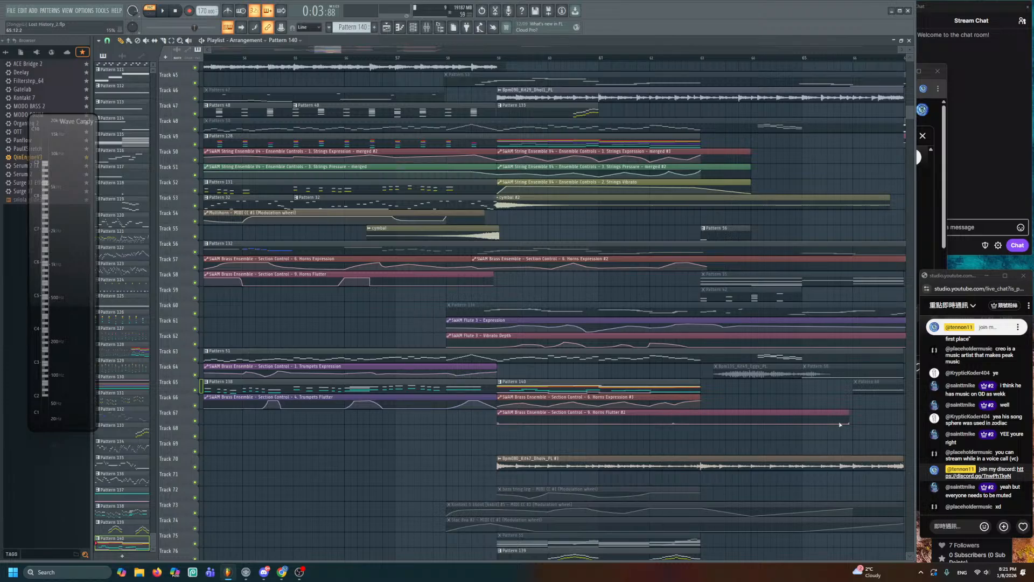
{"action": "scroll", "coordinate": [554, 51], "scroll_direction": "down", "scroll_amount": 2}
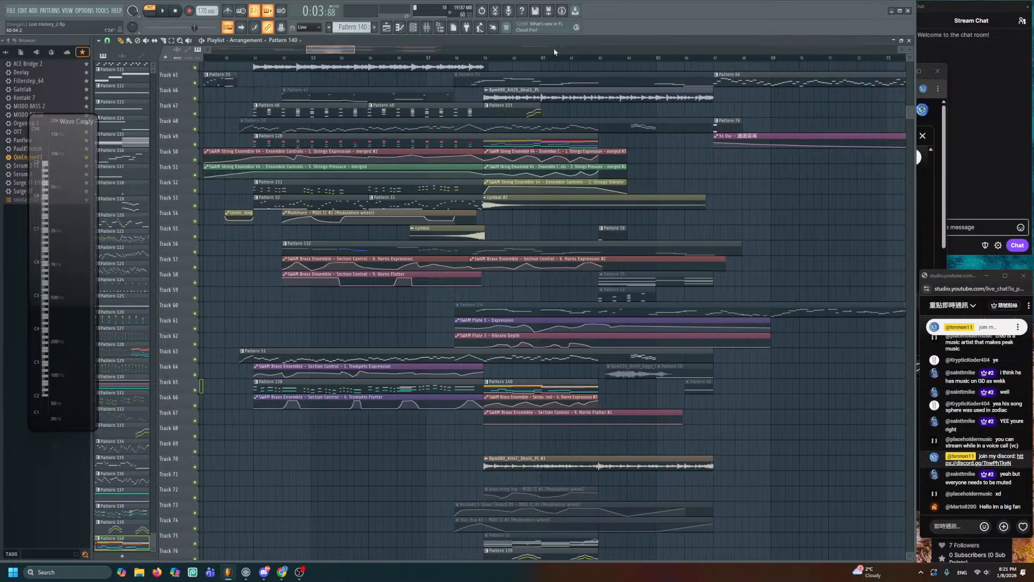
- Pan the playlist to bars 50–73 around Tracks 55–86 and play from bar 58
{"action": "scroll", "coordinate": [619, 324], "scroll_direction": "up", "scroll_amount": 4}
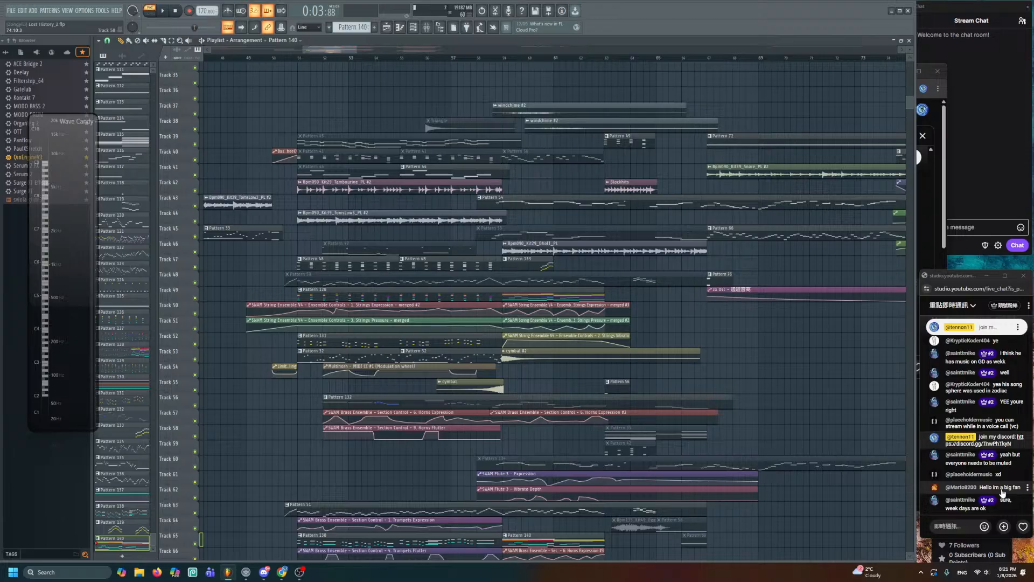
{"action": "scroll", "coordinate": [724, 373], "scroll_direction": "down", "scroll_amount": 2}
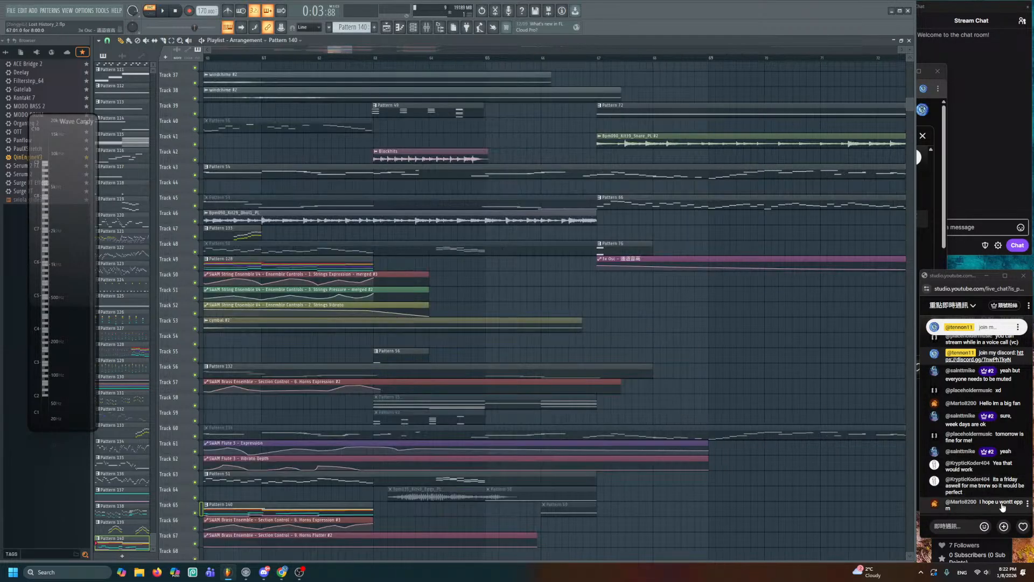
{"action": "left_click_drag", "start_coordinate": [395, 377], "coordinate": [524, 143]}
{"action": "scroll", "coordinate": [575, 227], "scroll_direction": "down", "scroll_amount": 2}
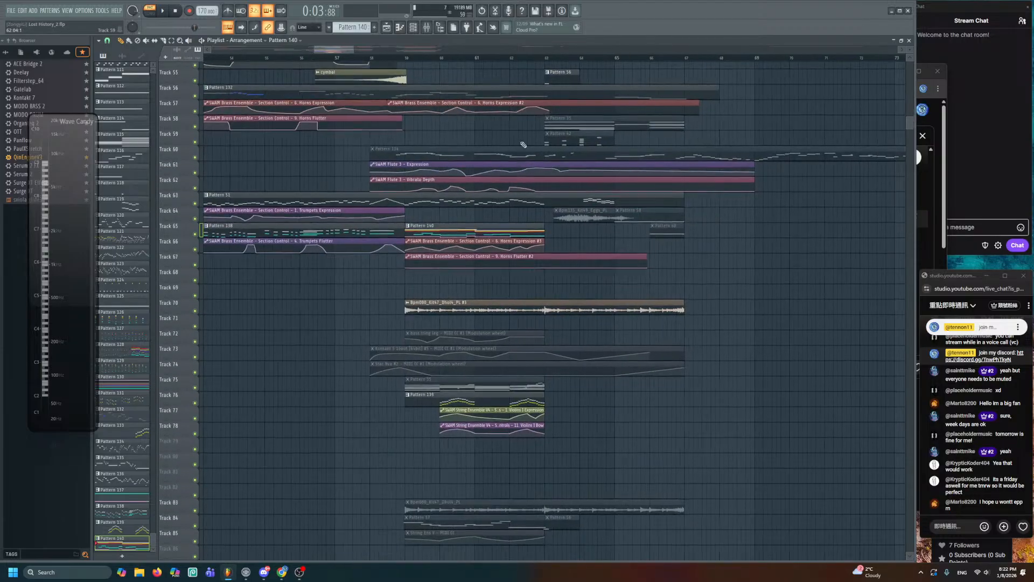
{"action": "key", "text": "space"}
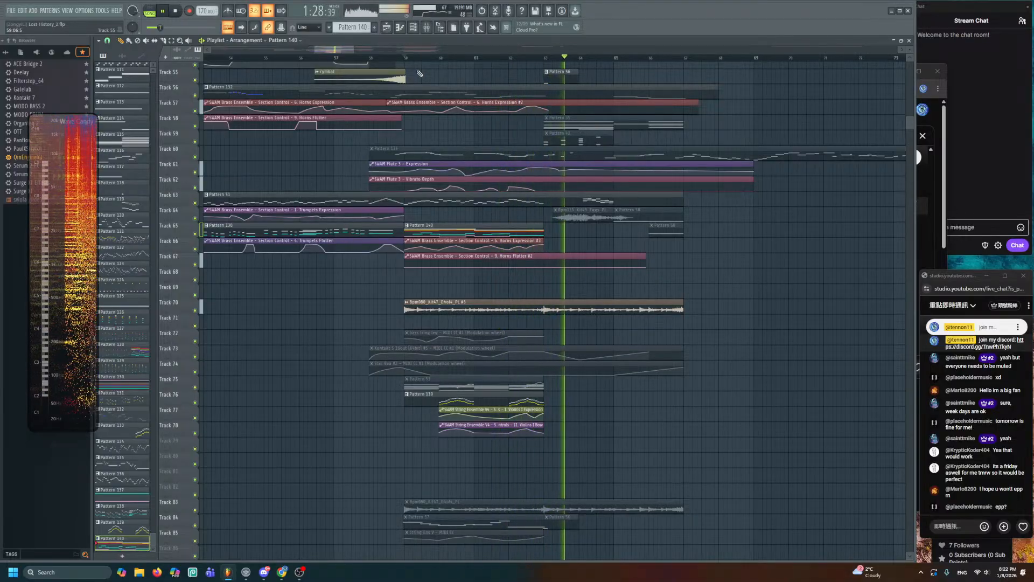
- Replay the arrangement from bar 55, stop it, and pan back to earlier bars
{"action": "key", "text": "space"}
{"action": "scroll", "coordinate": [455, 235], "scroll_direction": "up", "scroll_amount": 4}
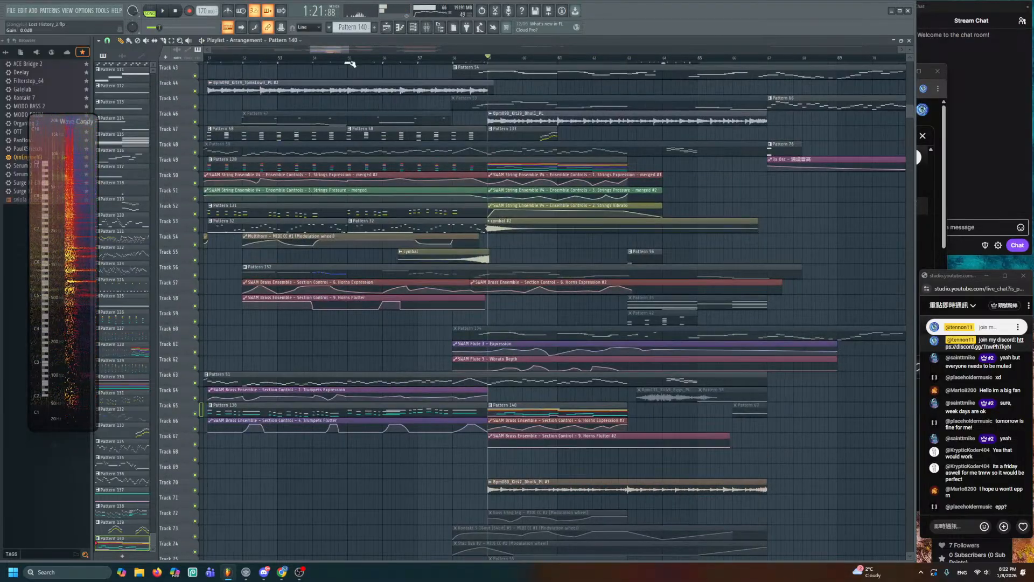
{"action": "left_click", "coordinate": [350, 59]}
{"action": "key", "text": "space"}
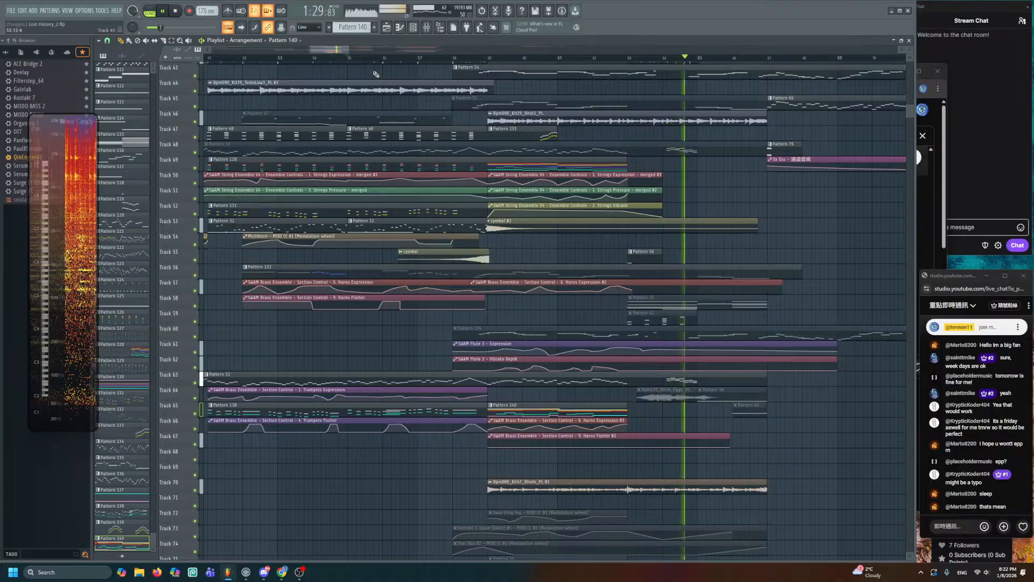
{"action": "key", "text": "space"}
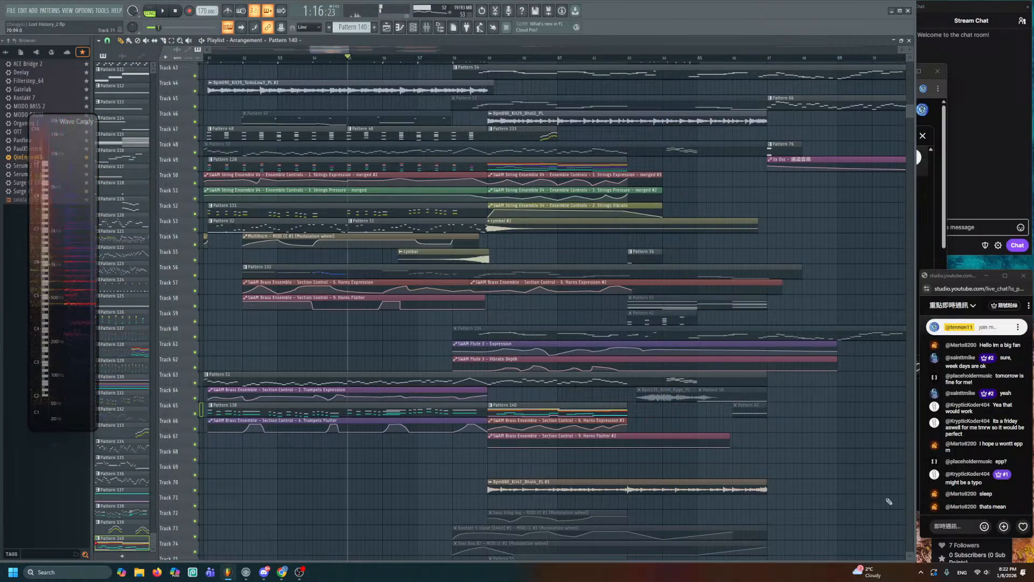
{"action": "left_click_drag", "start_coordinate": [485, 451], "coordinate": [701, 372]}
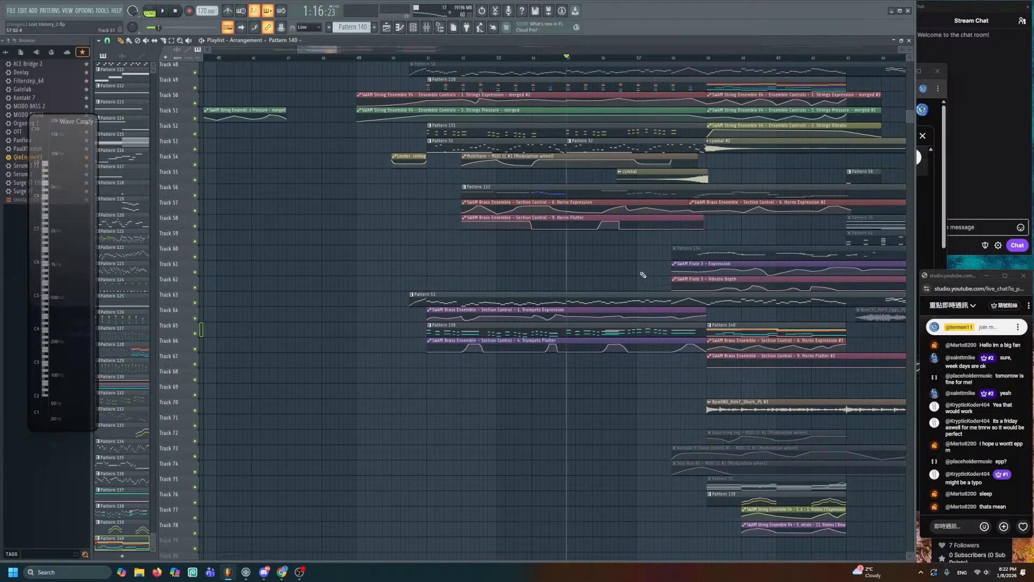
- Zoom and pan the playlist across the whole arrangement, settling on Tracks 60–73
{"action": "scroll", "coordinate": [653, 356], "scroll_direction": "up", "scroll_amount": 3}
{"action": "left_click_drag", "start_coordinate": [664, 347], "coordinate": [624, 280]}
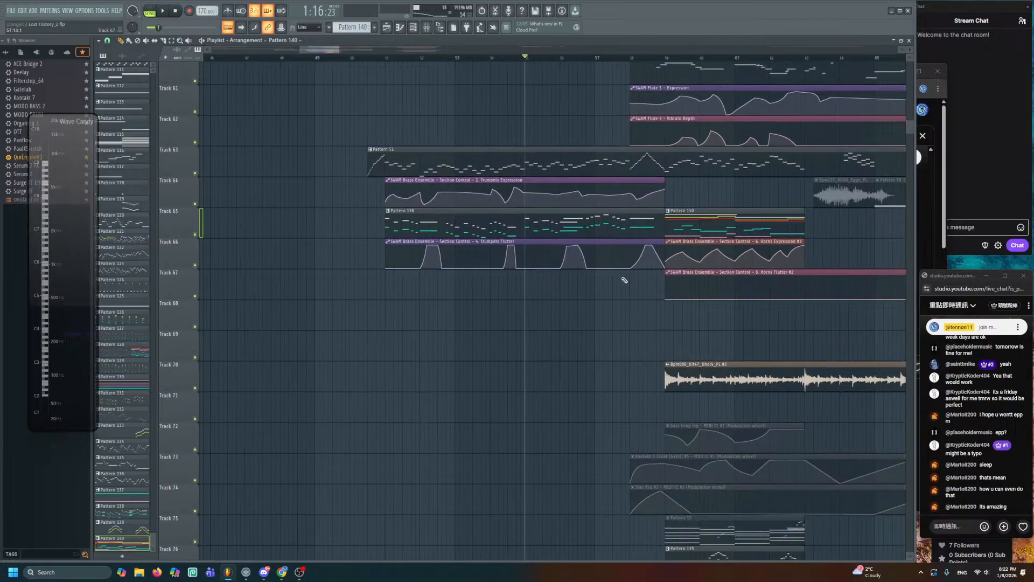
{"action": "scroll", "coordinate": [636, 277], "scroll_direction": "down", "scroll_amount": 4}
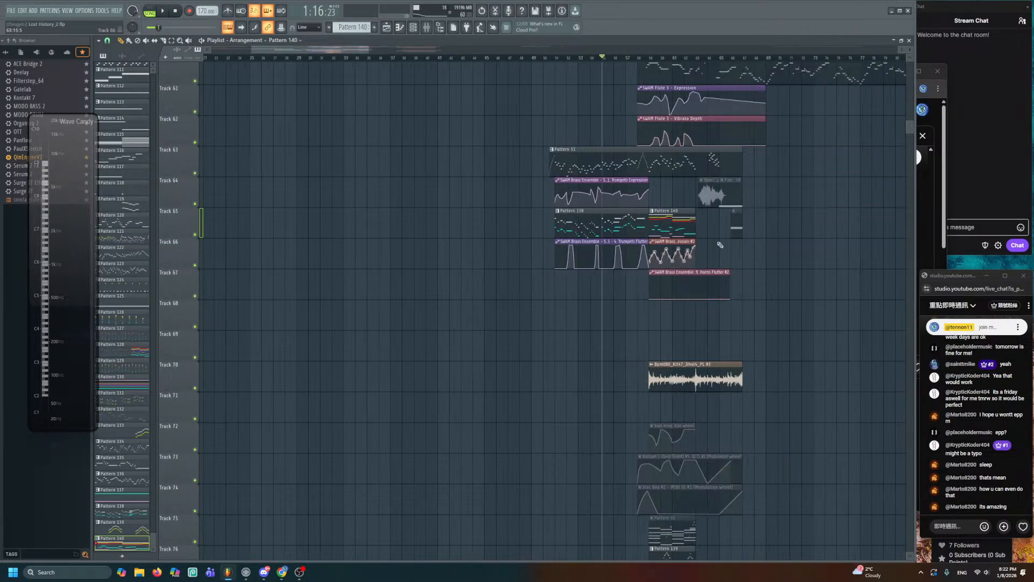
{"action": "left_click_drag", "start_coordinate": [721, 245], "coordinate": [366, 444]}
{"action": "left_click_drag", "start_coordinate": [545, 427], "coordinate": [732, 548]}
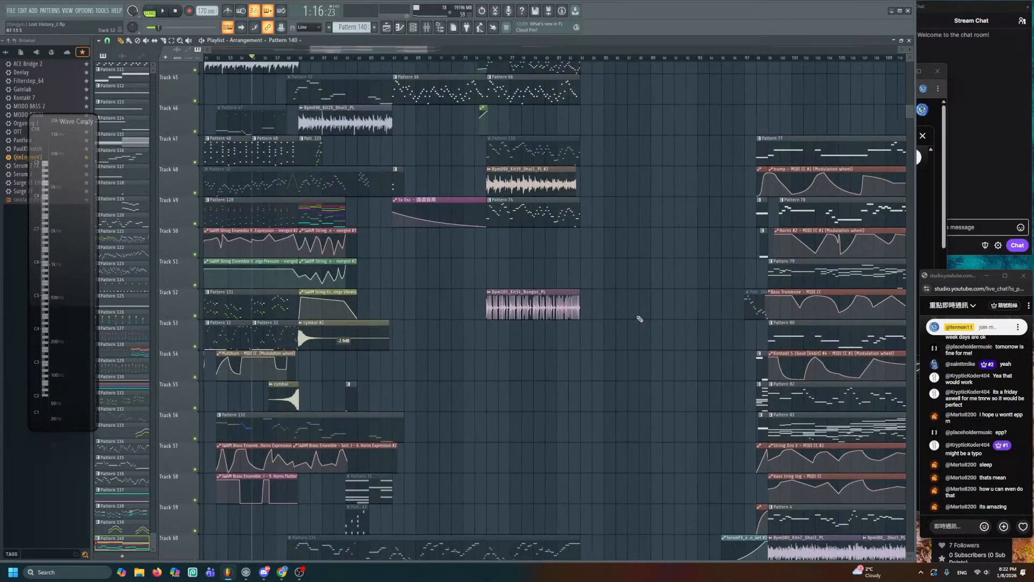
{"action": "scroll", "coordinate": [640, 319], "scroll_direction": "down", "scroll_amount": 2}
{"action": "scroll", "coordinate": [453, 296], "scroll_direction": "down", "scroll_amount": 3}
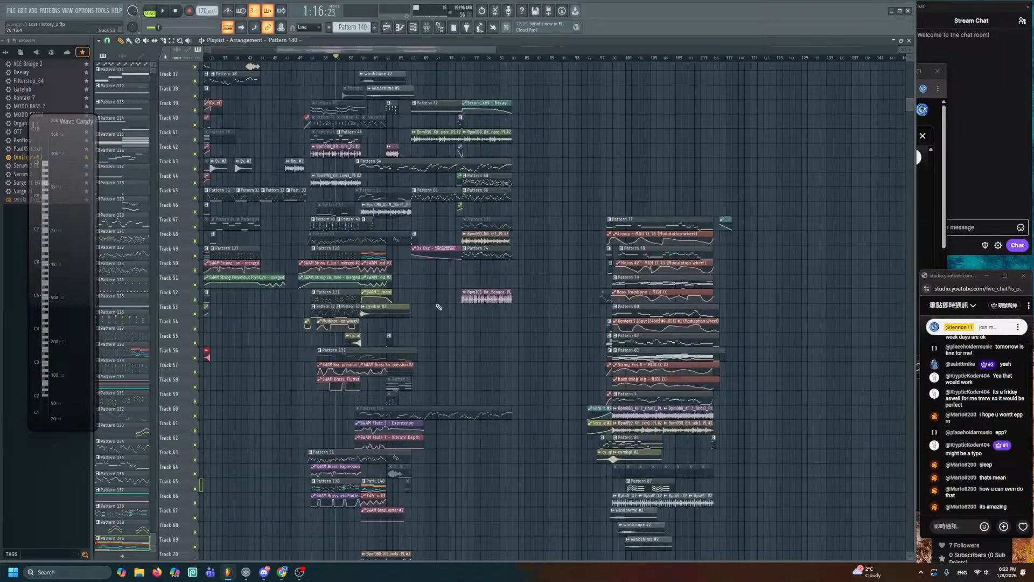
{"action": "left_click_drag", "start_coordinate": [477, 344], "coordinate": [618, 519]}
{"action": "mouse_move", "coordinate": [415, 363]}
{"action": "left_mouse_down"}
{"action": "mouse_move", "coordinate": [466, 234]}
{"action": "mouse_move", "coordinate": [661, 247]}
{"action": "mouse_move", "coordinate": [544, 162]}
{"action": "mouse_move", "coordinate": [704, 244]}
{"action": "left_mouse_up"}
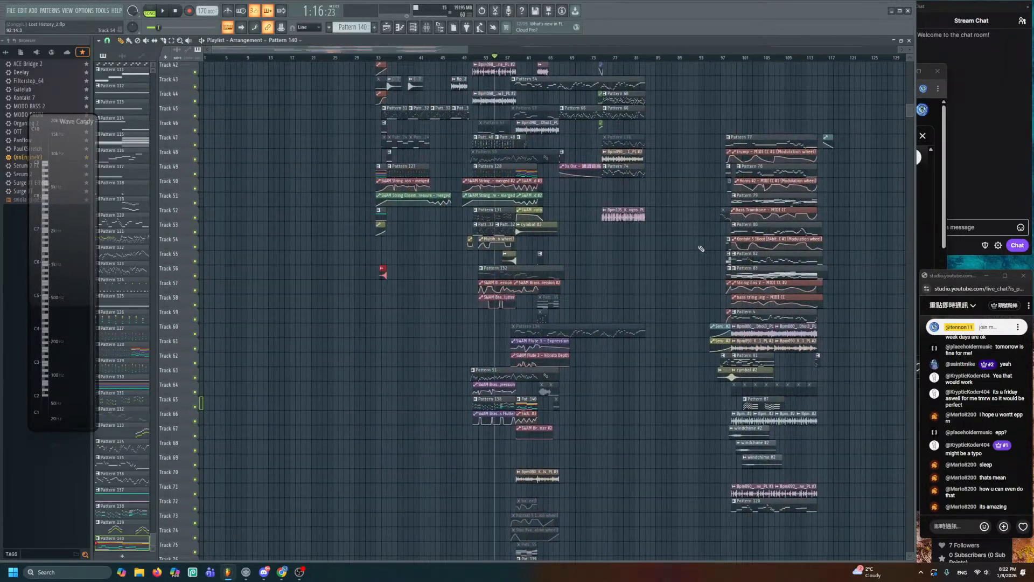
{"action": "scroll", "coordinate": [548, 281], "scroll_direction": "up", "scroll_amount": 2}
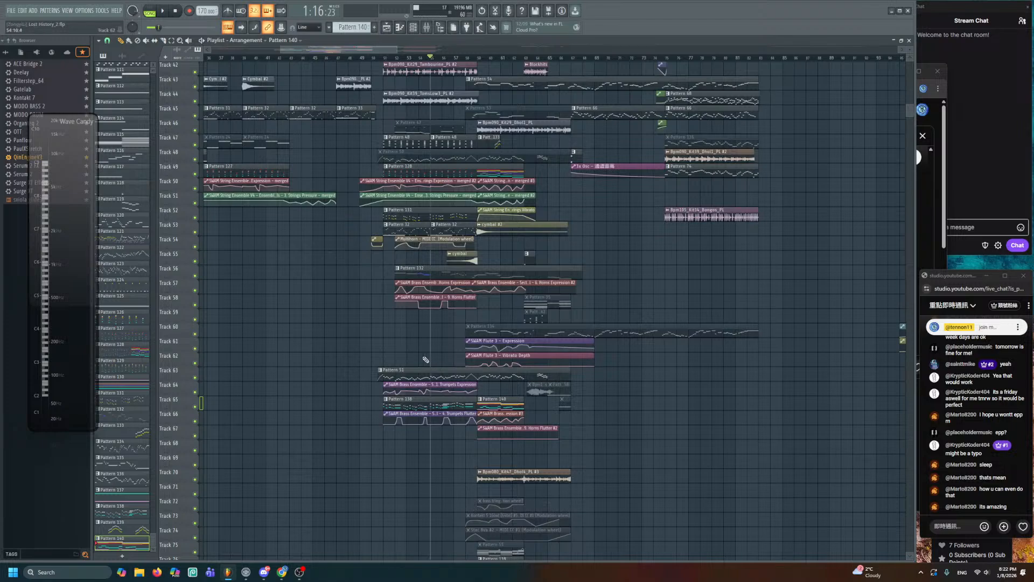
{"action": "scroll", "coordinate": [439, 360], "scroll_direction": "up", "scroll_amount": 2}
{"action": "scroll", "coordinate": [443, 359], "scroll_direction": "up", "scroll_amount": 3}
{"action": "left_click_drag", "start_coordinate": [490, 362], "coordinate": [524, 156]}
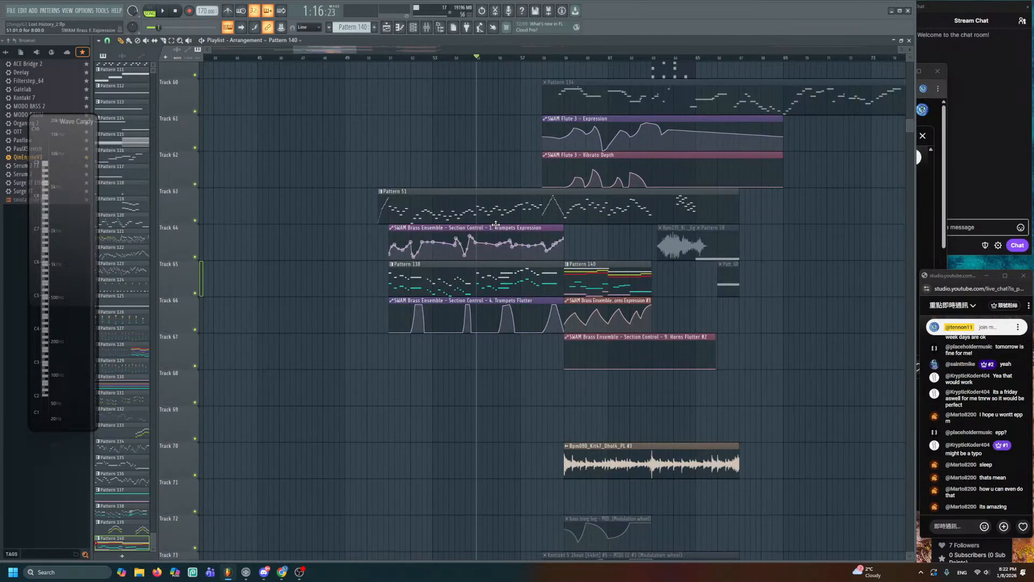
{"action": "scroll", "coordinate": [496, 224], "scroll_direction": "up", "scroll_amount": 1}
{"action": "scroll", "coordinate": [480, 257], "scroll_direction": "up", "scroll_amount": 3}
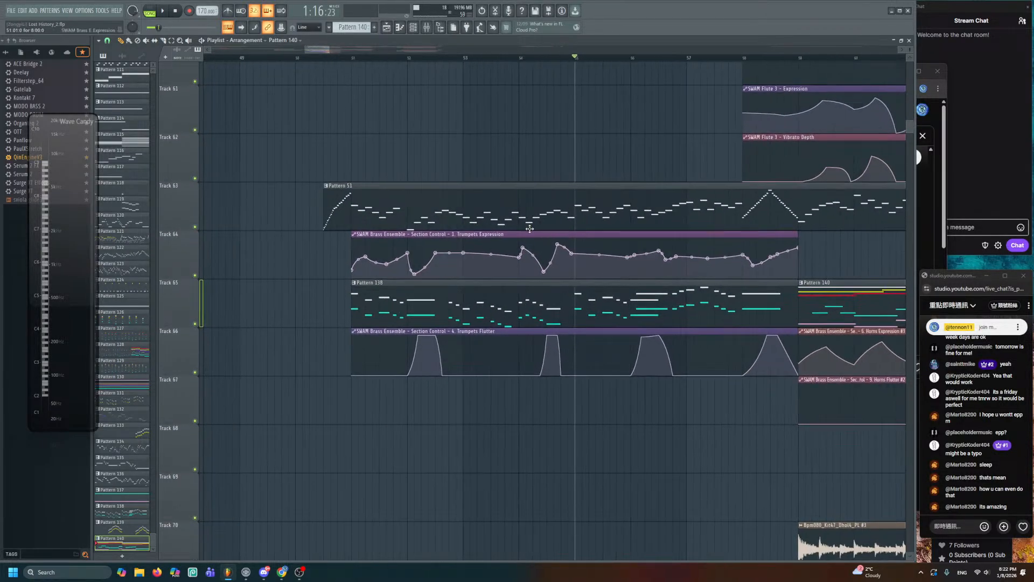
- Play from bar 51 and lower one Trumpets Expression automation point slightly
{"action": "left_click", "coordinate": [353, 58]}
{"action": "key", "text": "space"}
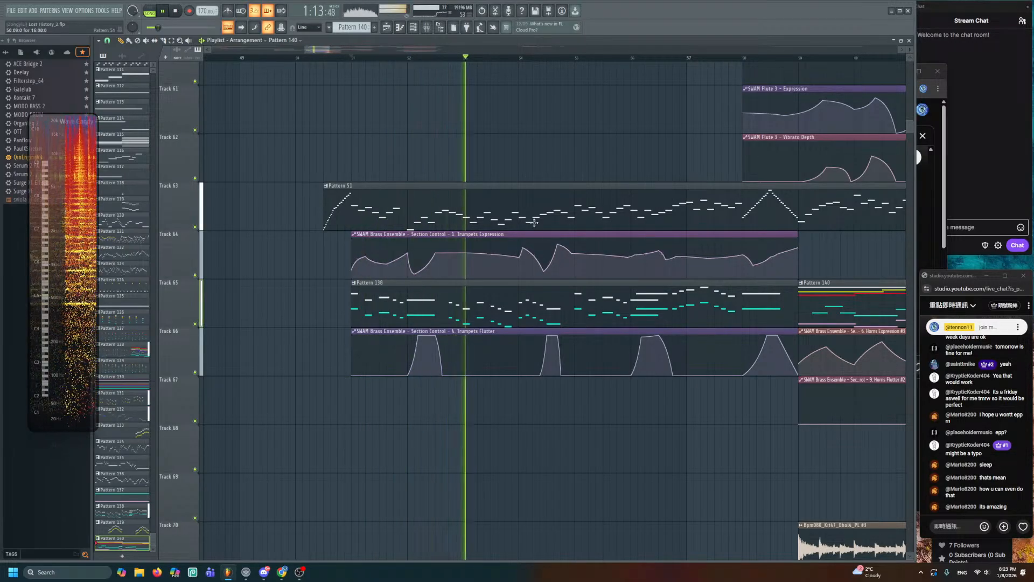
{"action": "scroll", "coordinate": [548, 183], "scroll_direction": "up", "scroll_amount": 3}
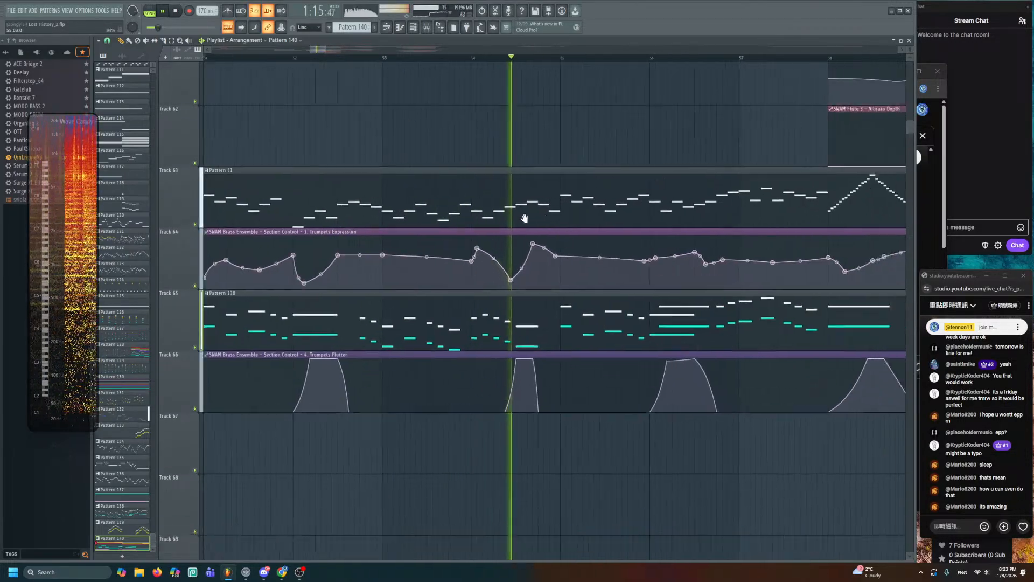
{"action": "scroll", "coordinate": [526, 215], "scroll_direction": "up", "scroll_amount": 1}
{"action": "left_click_drag", "start_coordinate": [453, 209], "coordinate": [461, 215]}
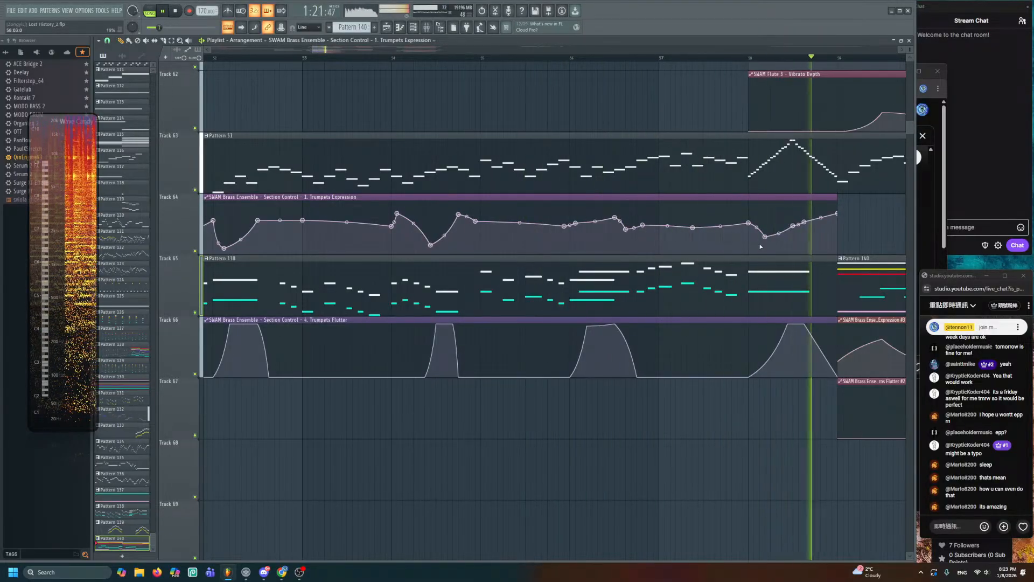
- Bring bars 59–63 into view, stop playback, audition Pattern 140, and open its notes
{"action": "scroll", "coordinate": [564, 226], "scroll_direction": "up", "scroll_amount": 2}
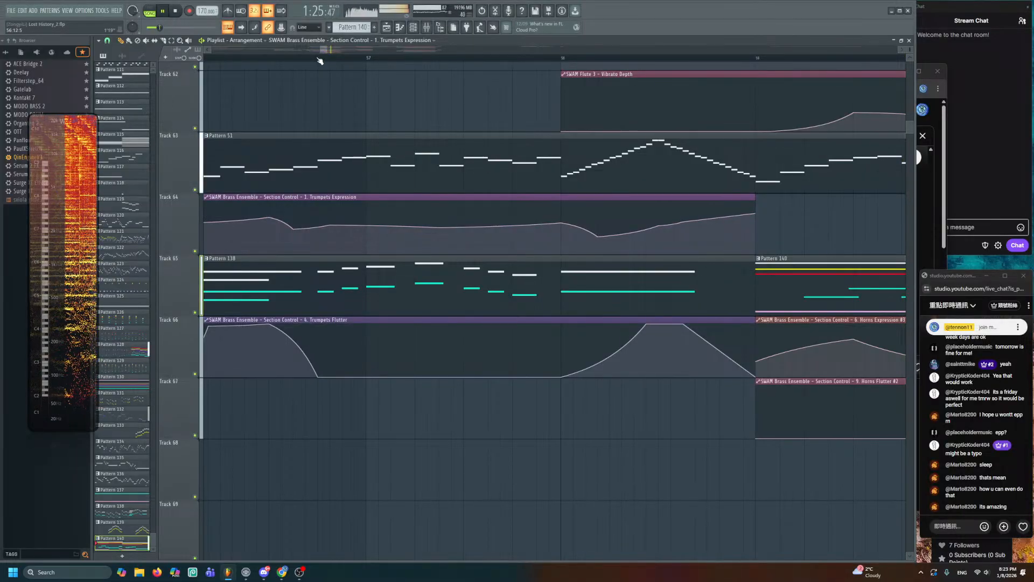
{"action": "left_click_drag", "start_coordinate": [704, 177], "coordinate": [303, 110]}
{"action": "left_click_drag", "start_coordinate": [638, 189], "coordinate": [362, 147]}
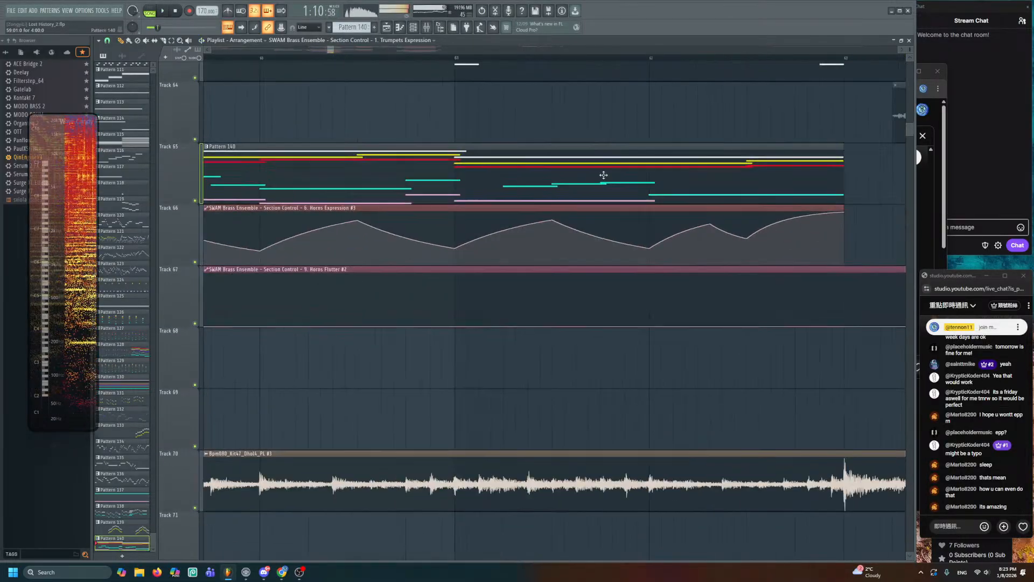
{"action": "key", "text": "space"}
{"action": "scroll", "coordinate": [596, 178], "scroll_direction": "down", "scroll_amount": 2}
{"action": "right_click", "coordinate": [415, 171], "text": "alt"}
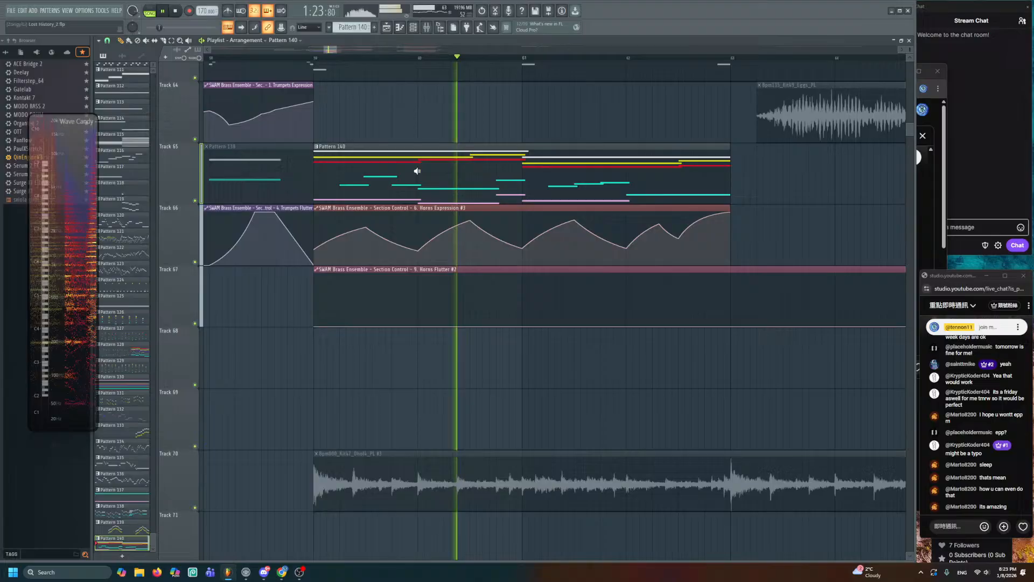
{"action": "double_click", "coordinate": [468, 186]}
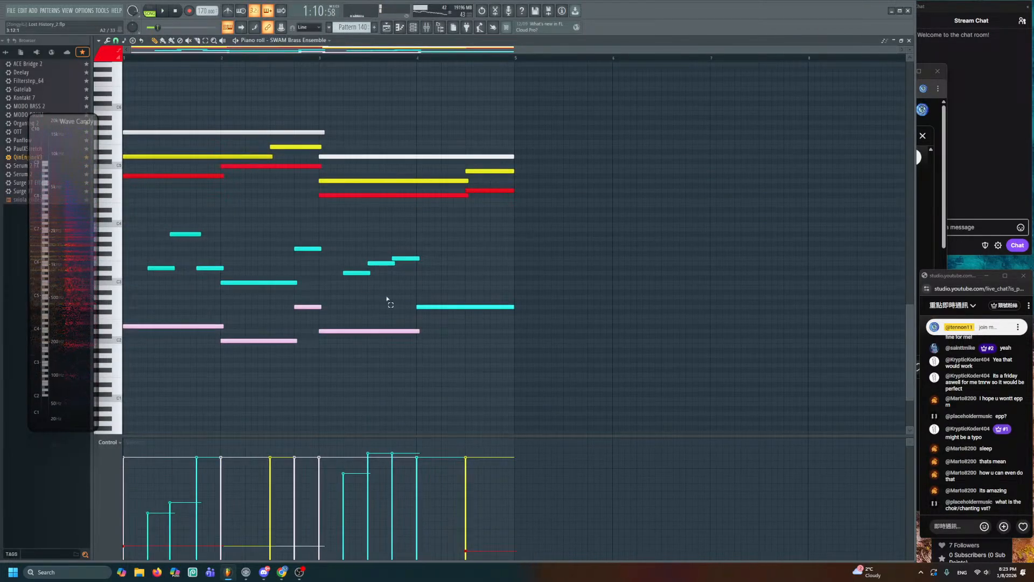
- Raise the pink and cyan notes one octave with Ctrl+Up and audition Pattern 140 in the song
{"action": "left_click_drag", "start_coordinate": [386, 299], "coordinate": [220, 345]}
{"action": "left_click", "coordinate": [206, 328], "text": "ctrl+shift"}
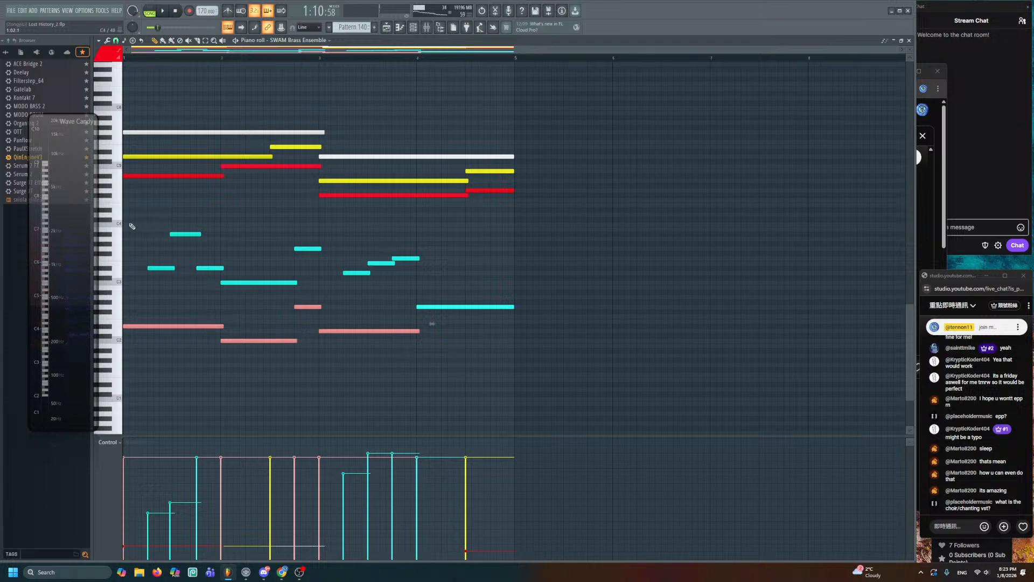
{"action": "key", "text": "ctrl+a"}
{"action": "key", "text": "ctrl+Up"}
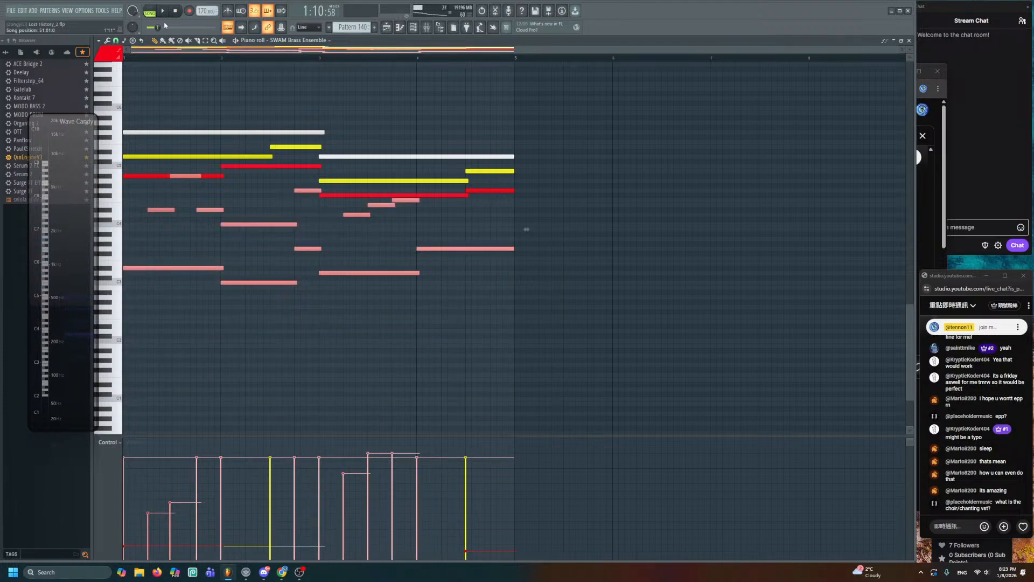
{"action": "key", "text": "space"}
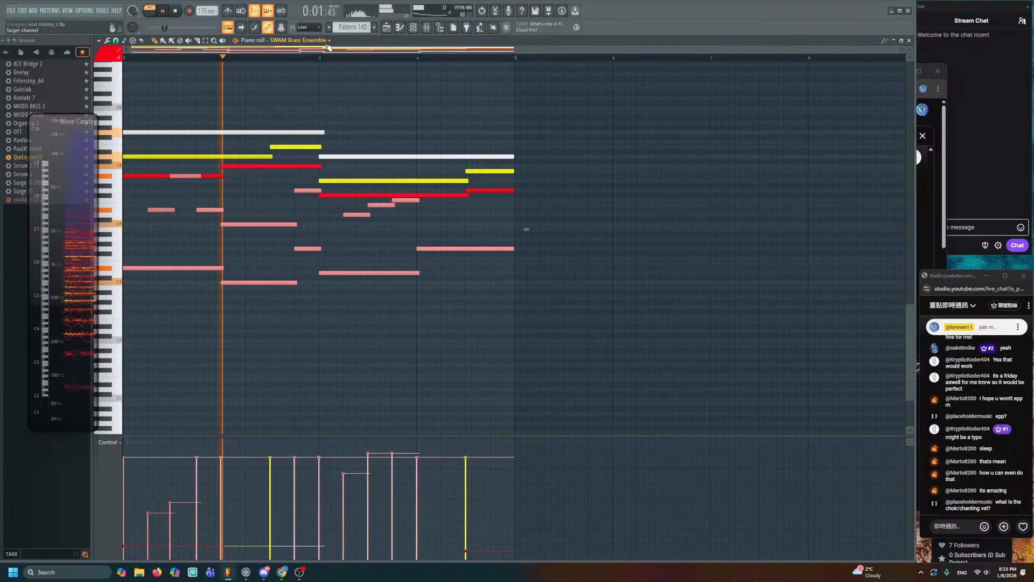
{"action": "key", "text": "Escape"}
{"action": "right_click", "coordinate": [339, 177], "text": "alt"}
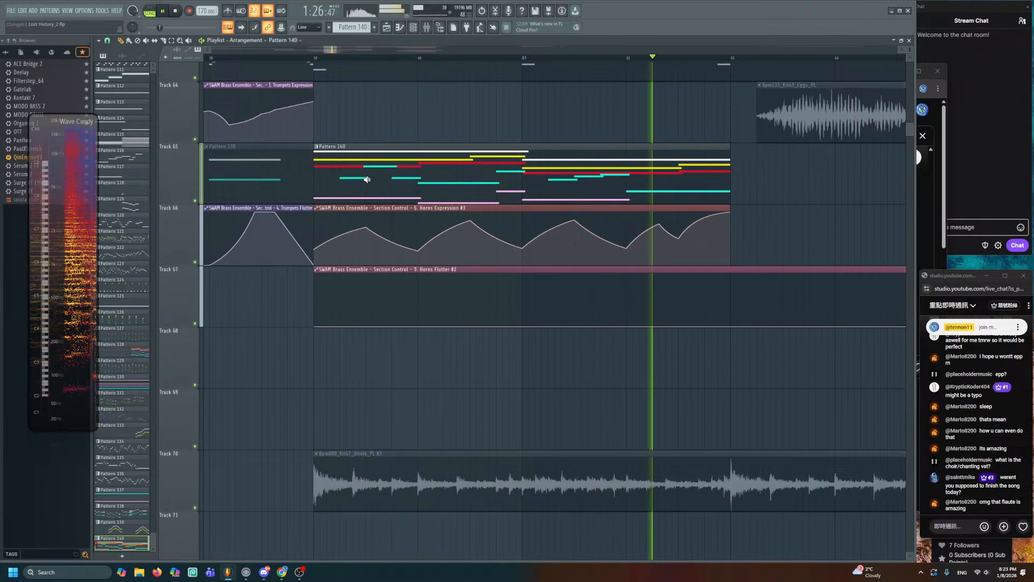
- Lower the Horns Expression points at bar 63 and near bar 61.5
{"action": "key", "text": "space"}
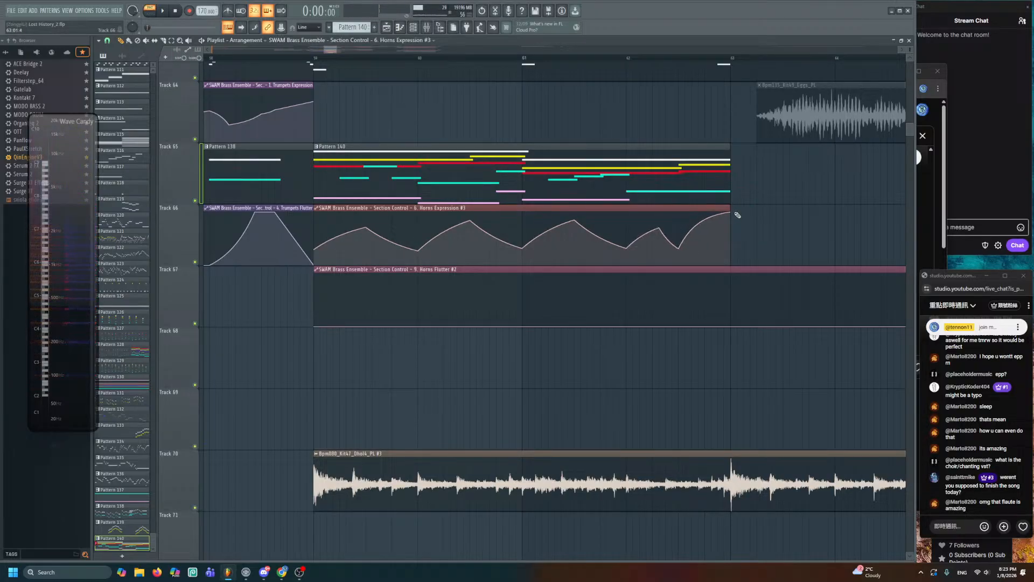
{"action": "left_click_drag", "start_coordinate": [731, 212], "coordinate": [731, 227]}
{"action": "left_click_drag", "start_coordinate": [574, 219], "coordinate": [575, 236]}
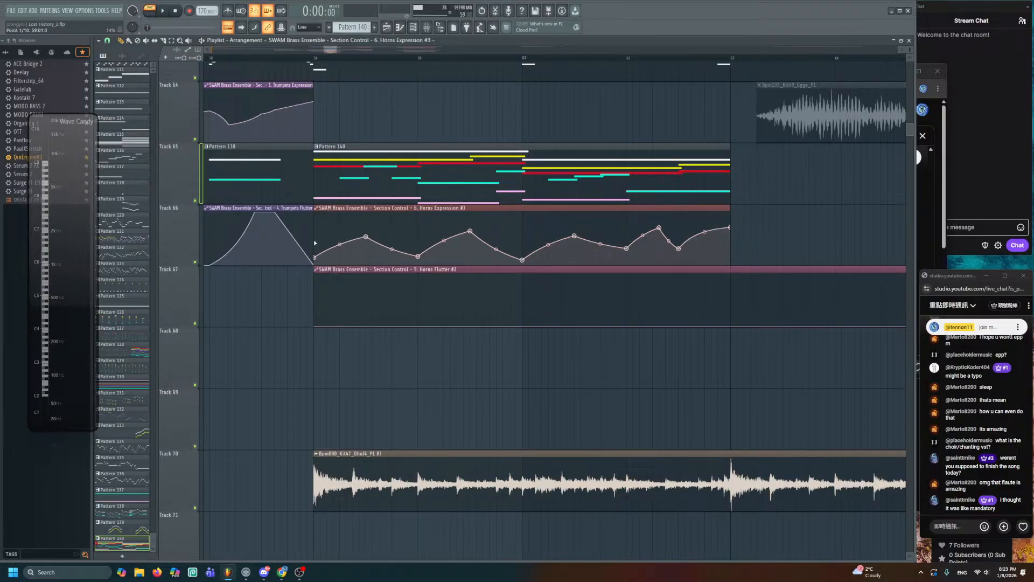
- Play the whole song arrangement, then restart it from bar 61
{"action": "left_click", "coordinate": [266, 64]}
{"action": "key", "text": "space"}
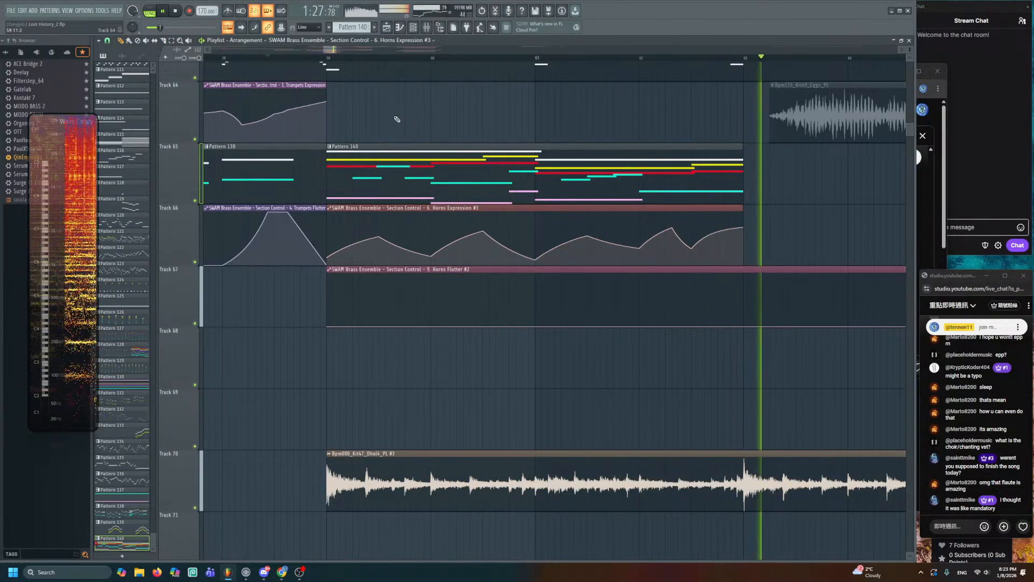
{"action": "scroll", "coordinate": [523, 146], "scroll_direction": "down", "scroll_amount": 2}
{"action": "scroll", "coordinate": [524, 146], "scroll_direction": "down", "scroll_amount": 4}
{"action": "scroll", "coordinate": [524, 146], "scroll_direction": "down", "scroll_amount": 4}
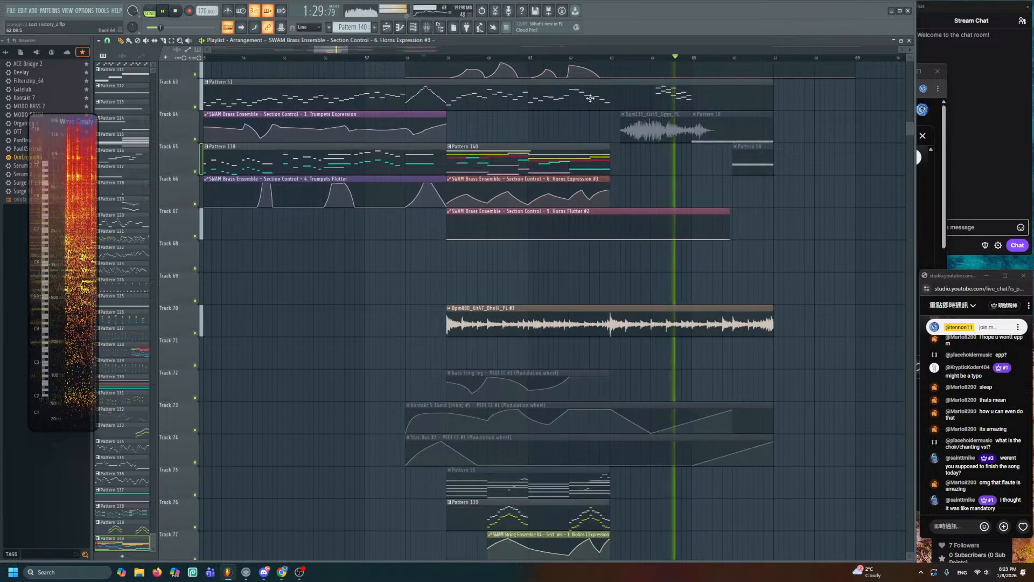
{"action": "key", "text": "space"}
{"action": "left_click", "coordinate": [533, 56]}
{"action": "key", "text": "space"}
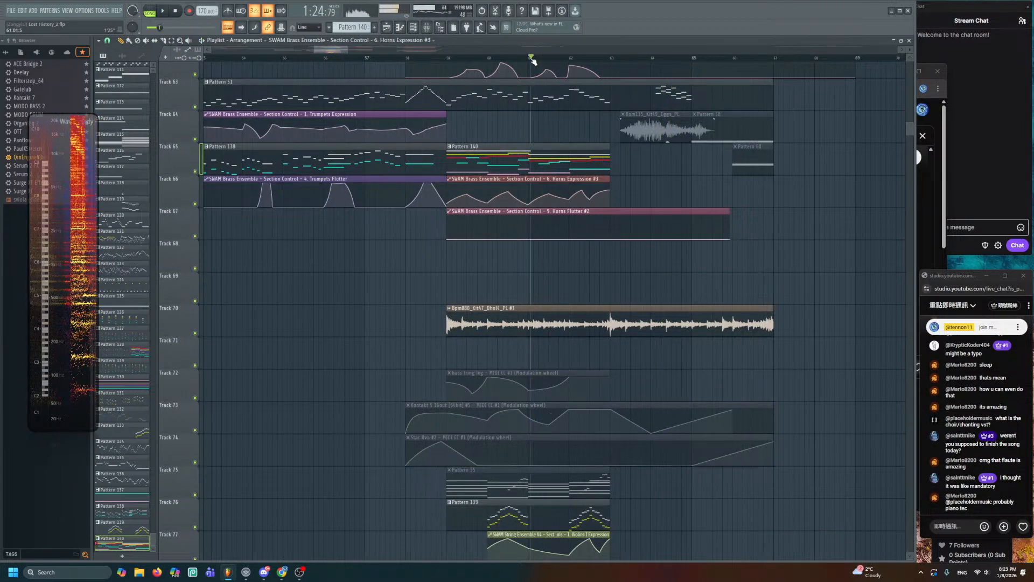
- In Pattern 140, add two short notes at bar 5 and shorten the four notes ending there
{"action": "double_click", "coordinate": [583, 146]}
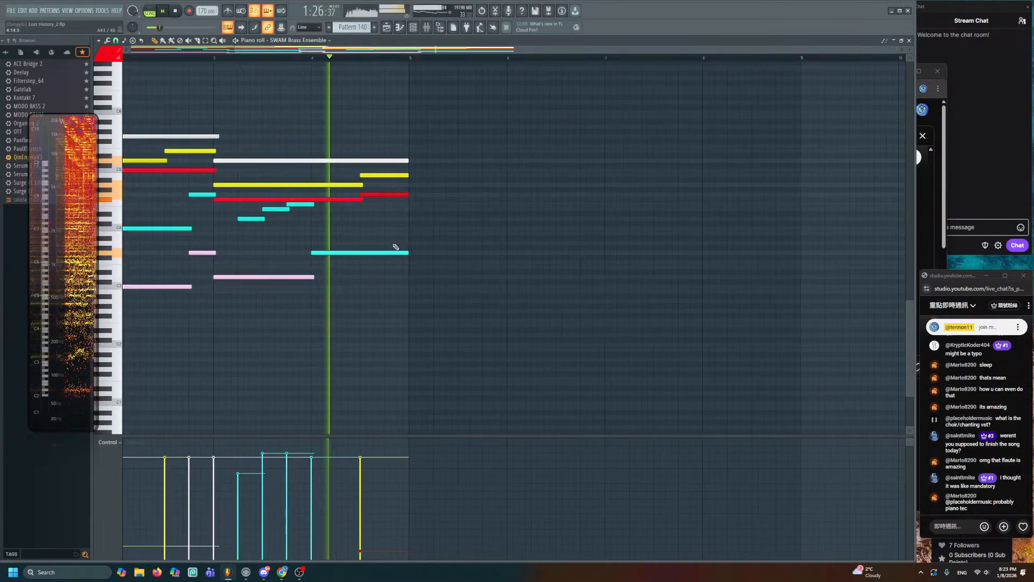
{"action": "key", "text": "space"}
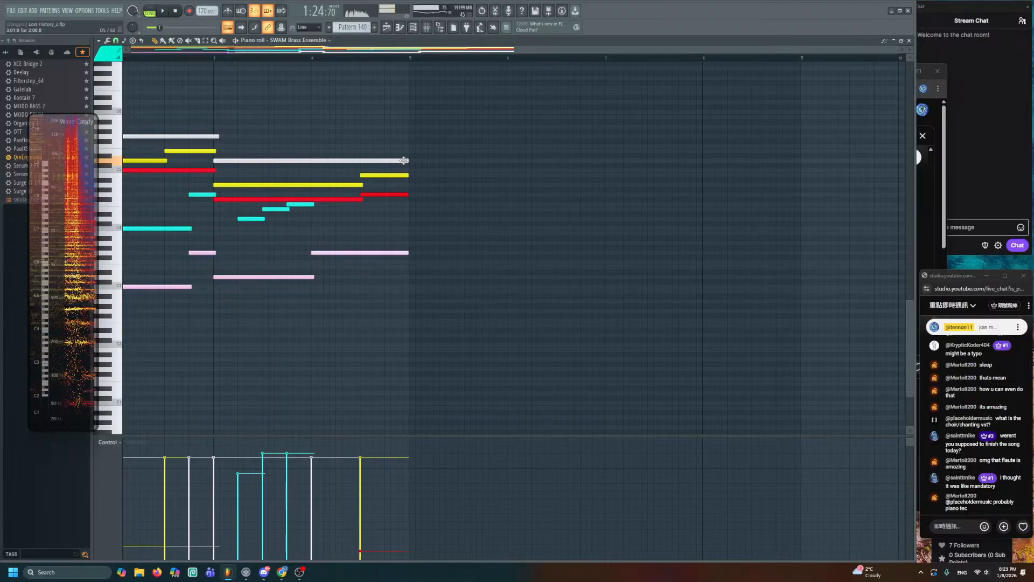
{"action": "scroll", "coordinate": [425, 163], "scroll_direction": "up", "scroll_amount": 2}
{"action": "scroll", "coordinate": [425, 164], "scroll_direction": "up", "scroll_amount": 2, "text": "ctrl"}
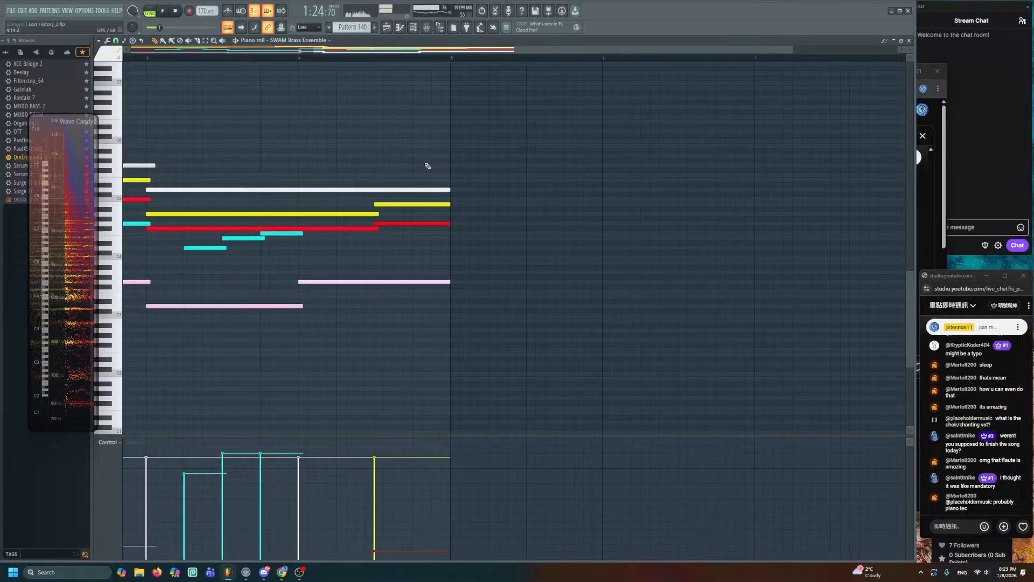
{"action": "left_click", "coordinate": [456, 189]}
{"action": "left_click_drag", "start_coordinate": [431, 153], "coordinate": [421, 296], "text": "ctrl"}
{"action": "left_click_drag", "start_coordinate": [448, 225], "coordinate": [408, 229]}
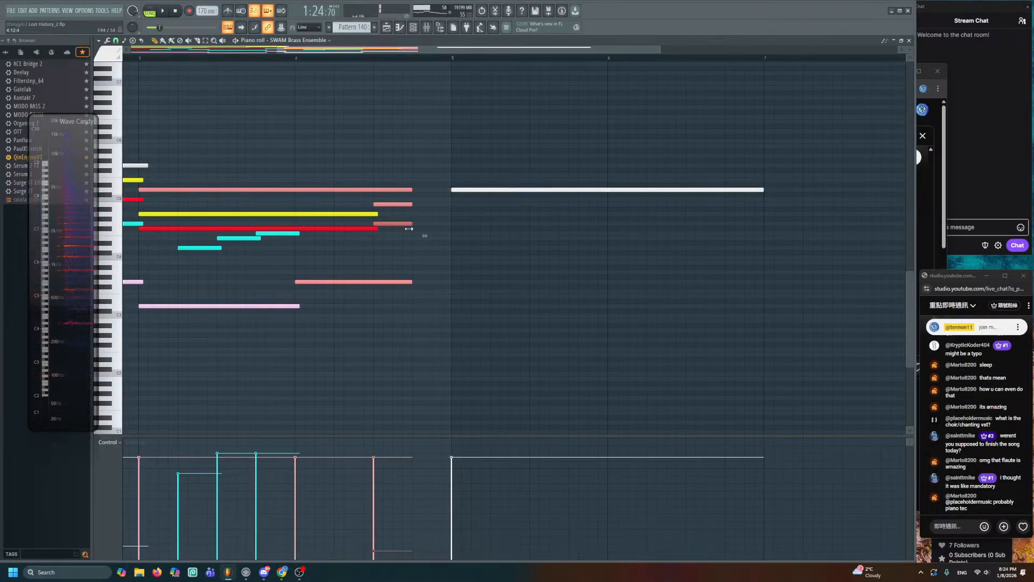
{"action": "left_click_drag", "start_coordinate": [526, 172], "coordinate": [473, 224], "text": "ctrl"}
{"action": "scroll", "coordinate": [430, 215], "scroll_direction": "up", "scroll_amount": 2, "text": "ctrl"}
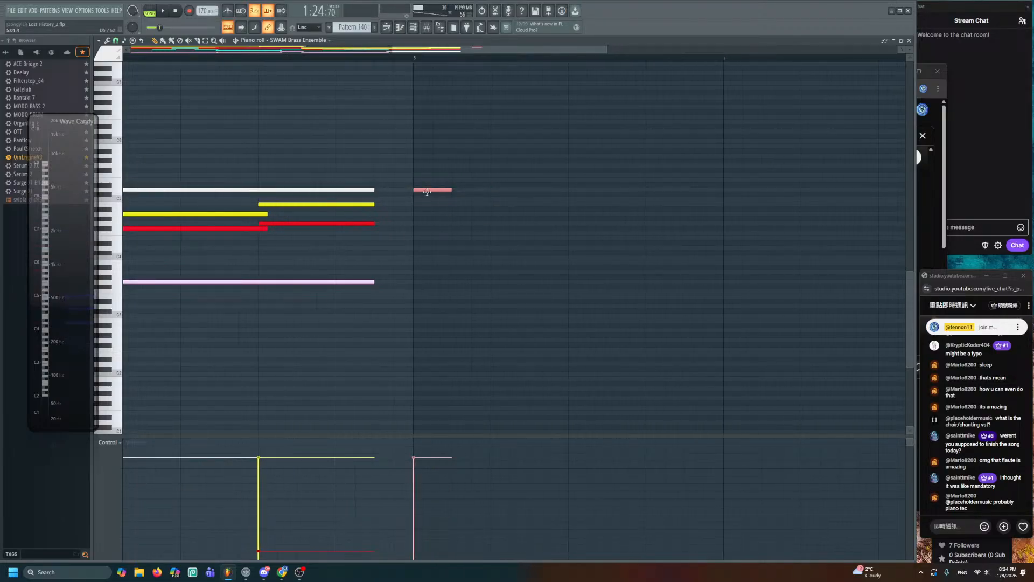
{"action": "left_click", "coordinate": [419, 214]}
- Colour the A4 note at bar 5 yellow
{"action": "double_click", "coordinate": [420, 214]}
{"action": "left_click", "coordinate": [567, 272]}
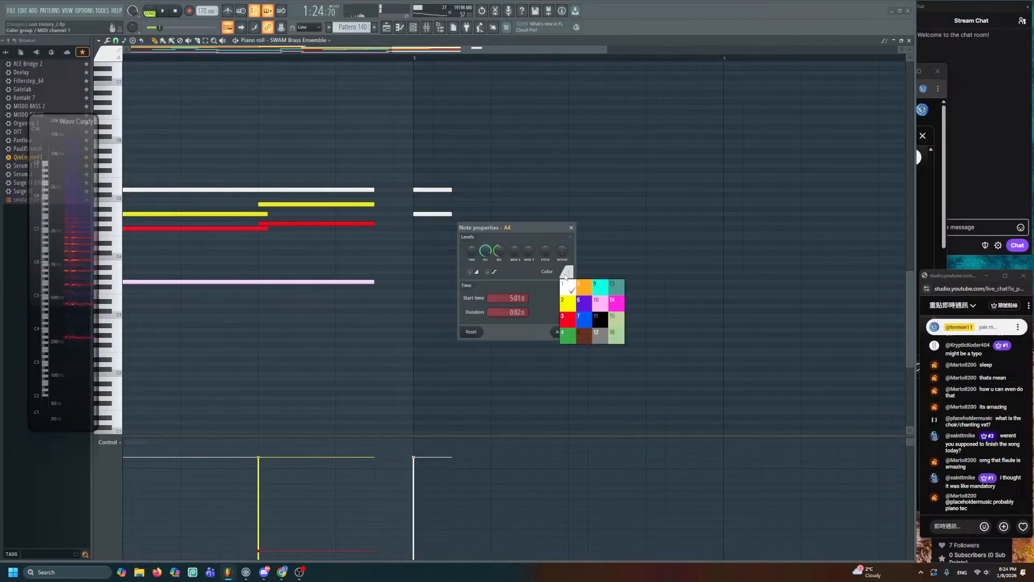
{"action": "left_click", "coordinate": [568, 296]}
{"action": "left_click", "coordinate": [562, 331]}
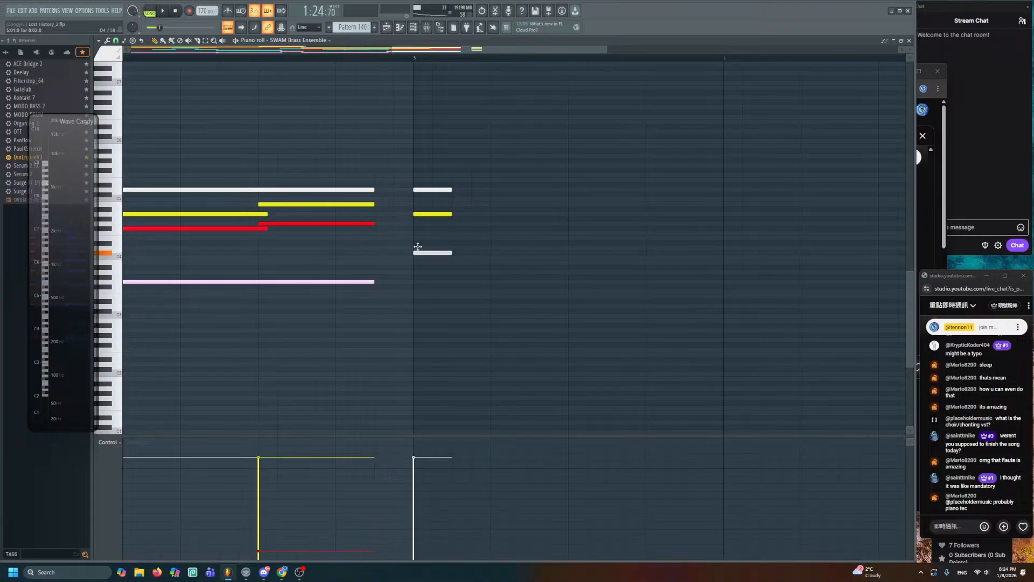
- Colour the D4 note at bar 5 grey, replacing a first black choice
{"action": "double_click", "coordinate": [419, 248]}
{"action": "left_click", "coordinate": [567, 272]}
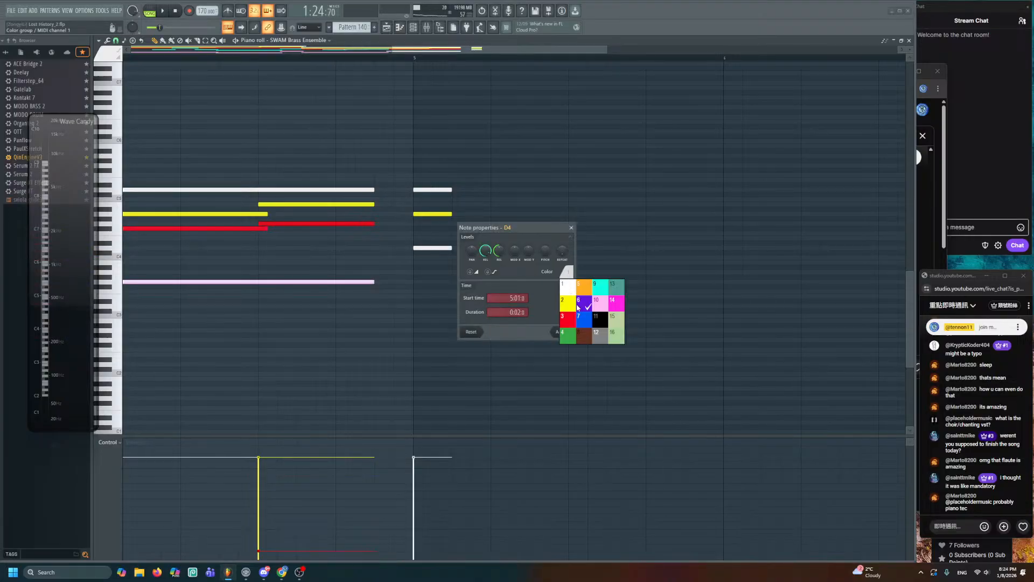
{"action": "left_click", "coordinate": [602, 324]}
{"action": "left_click", "coordinate": [561, 331]}
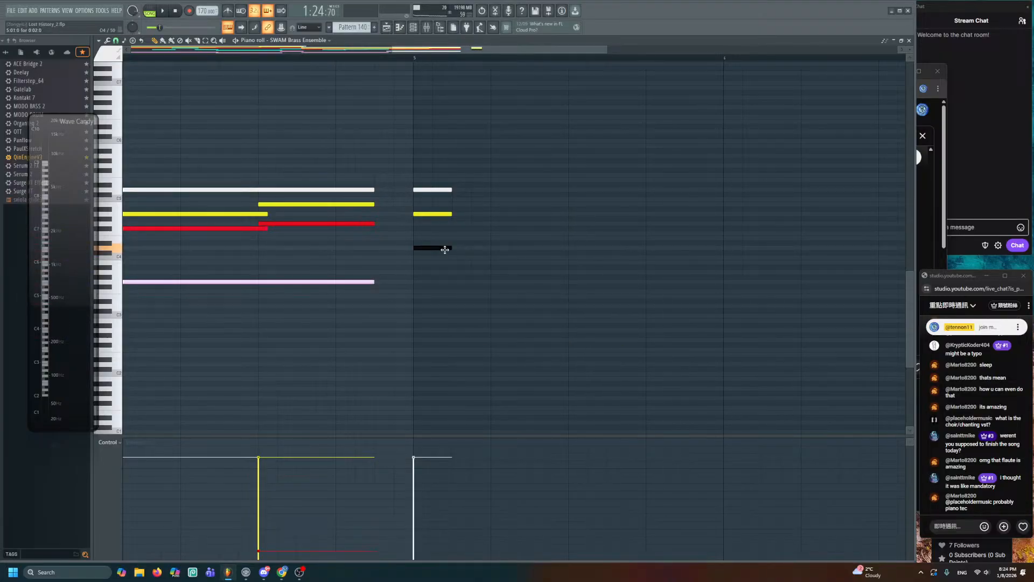
{"action": "double_click", "coordinate": [445, 248]}
{"action": "left_click", "coordinate": [567, 272]}
{"action": "left_click", "coordinate": [587, 337]}
{"action": "left_click", "coordinate": [562, 331]}
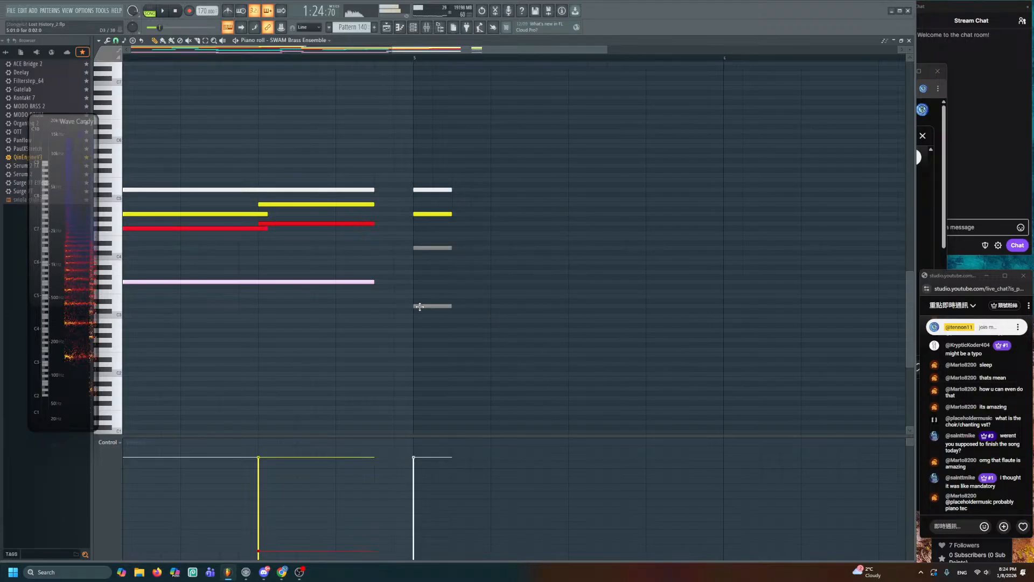
- Colour the low note at bar 5 pink, play the pattern, and return to the Playlist
{"action": "double_click", "coordinate": [419, 306]}
{"action": "left_click", "coordinate": [568, 273]}
{"action": "left_click", "coordinate": [592, 291]}
{"action": "left_click", "coordinate": [562, 331]}
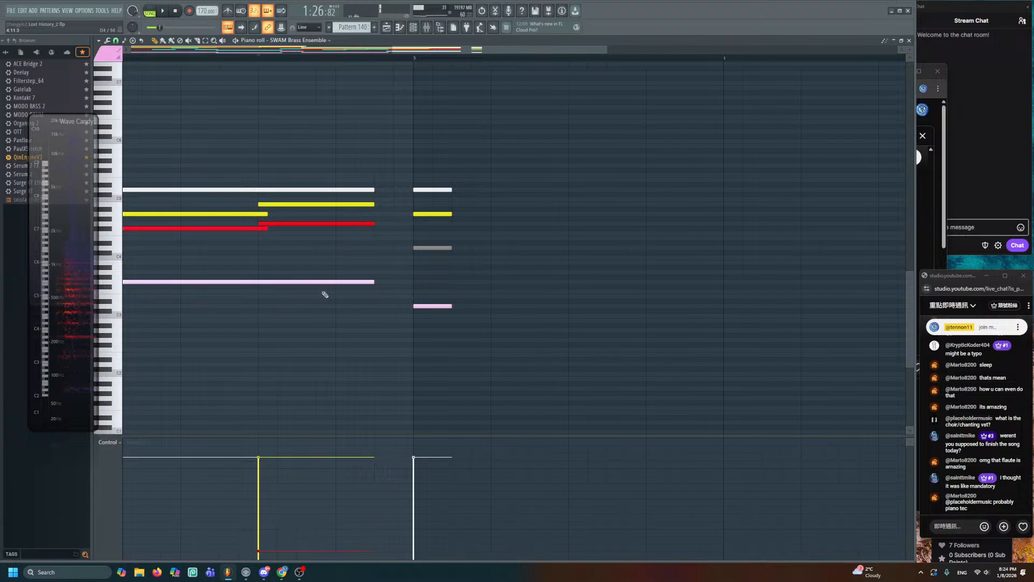
{"action": "key", "text": "space"}
{"action": "key", "text": "F5"}
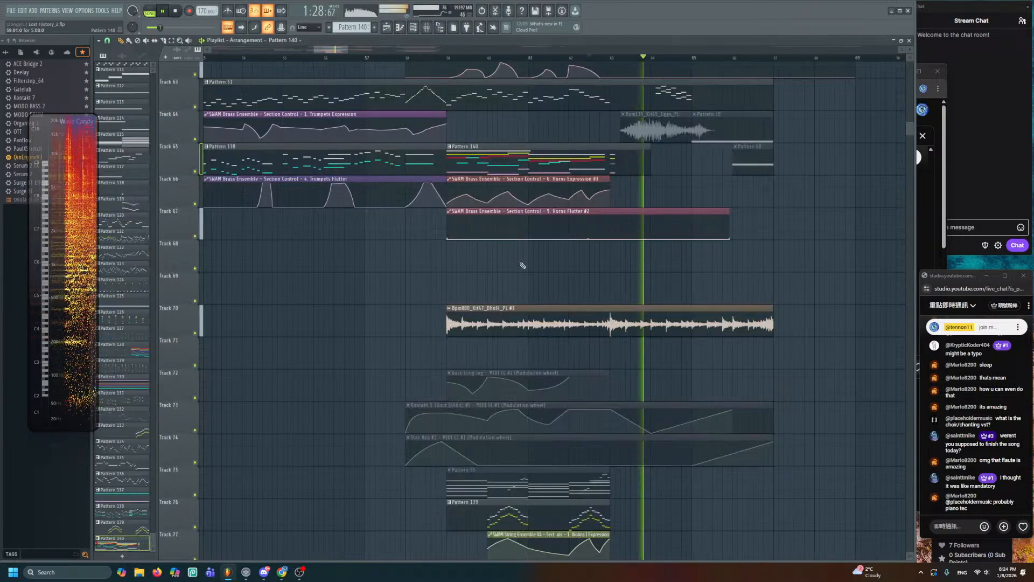
- Extend the Horns Expression #3 clip on Track 66 to Pattern 140's end and save Lost History_2.flp
{"action": "scroll", "coordinate": [593, 248], "scroll_direction": "up", "scroll_amount": 6}
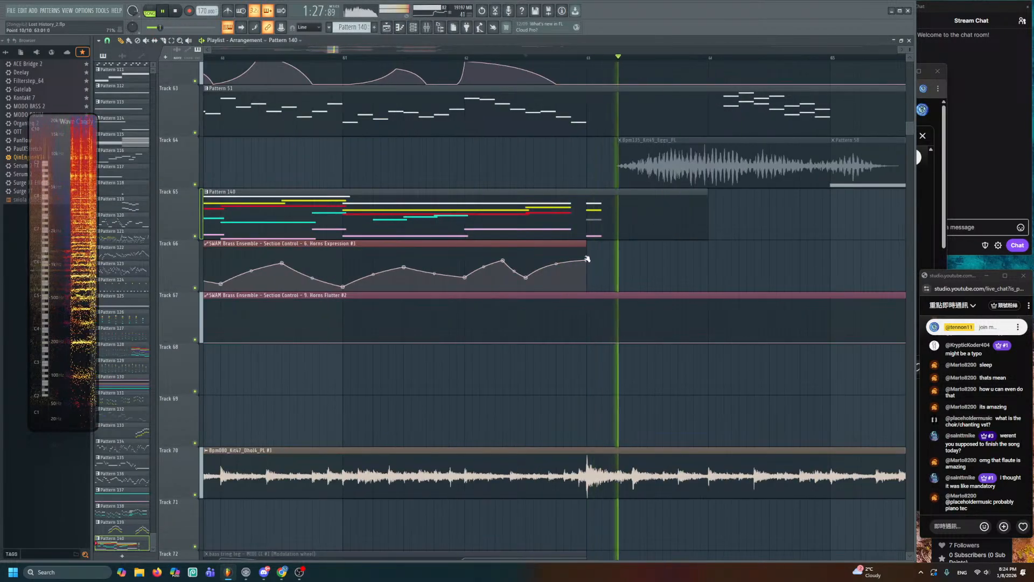
{"action": "left_click_drag", "start_coordinate": [588, 259], "coordinate": [608, 253]}
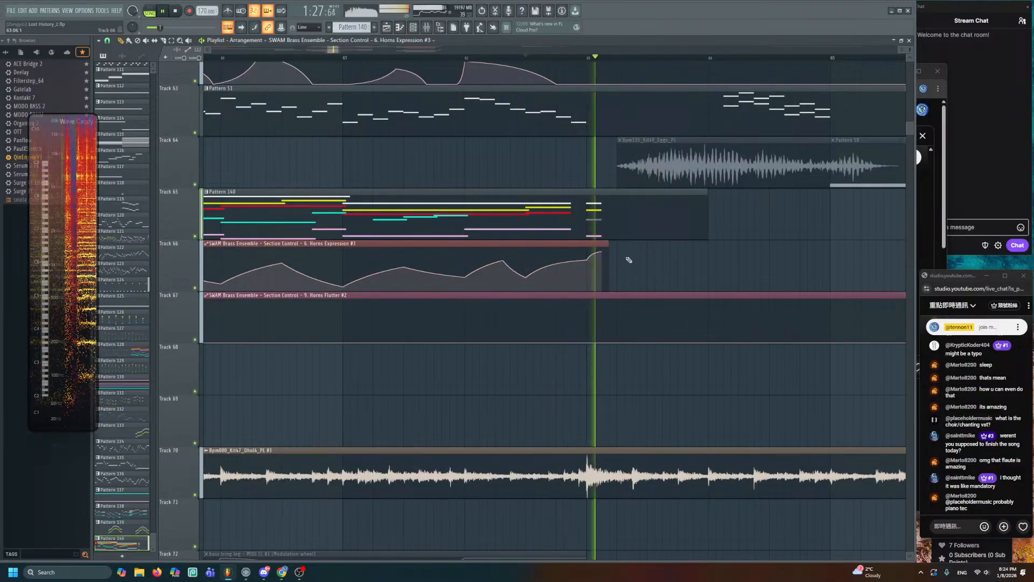
{"action": "key", "text": "space"}
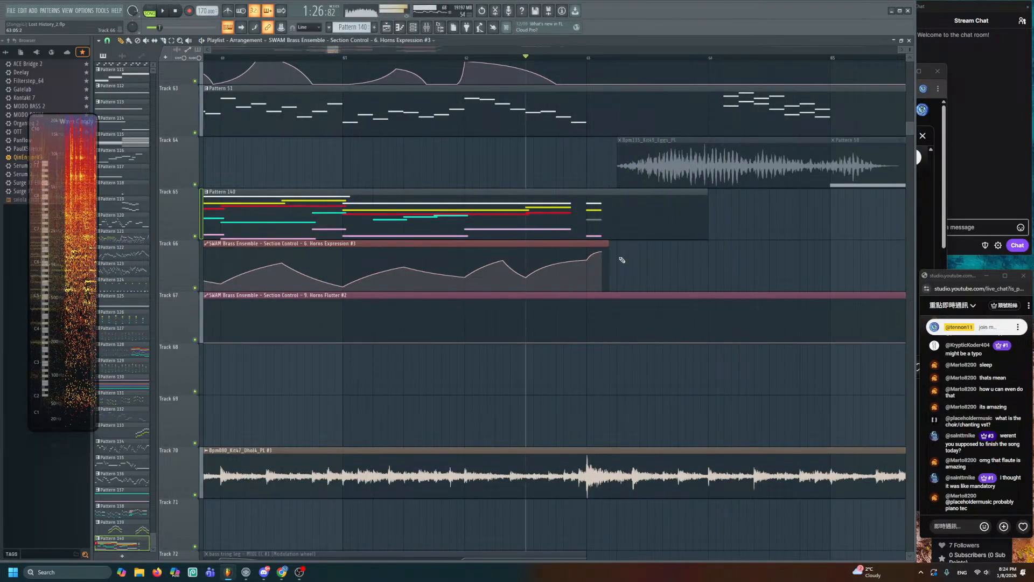
{"action": "key", "text": "ctrl+s"}
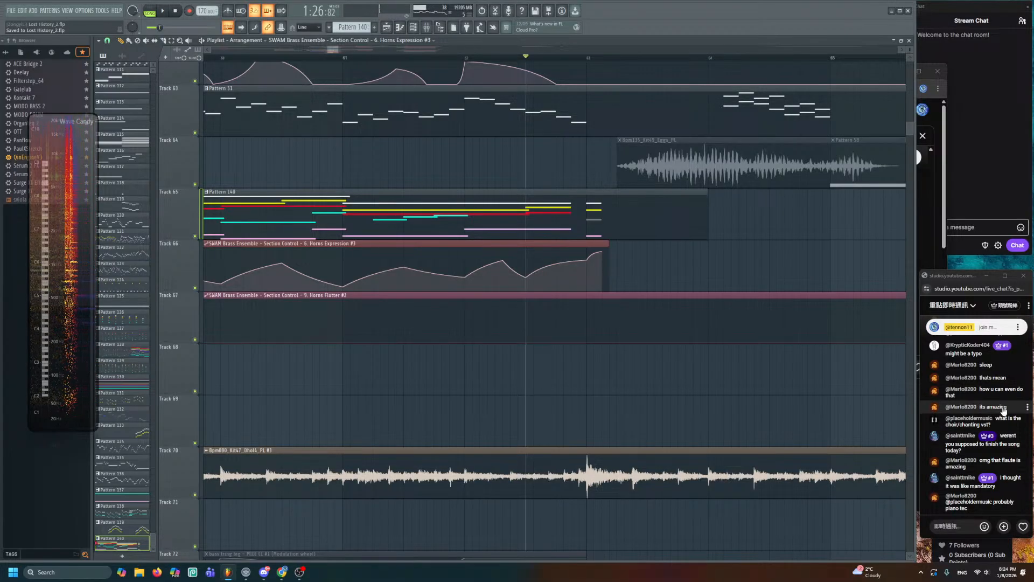
{"action": "scroll", "coordinate": [839, 396], "scroll_direction": "up", "scroll_amount": 10}
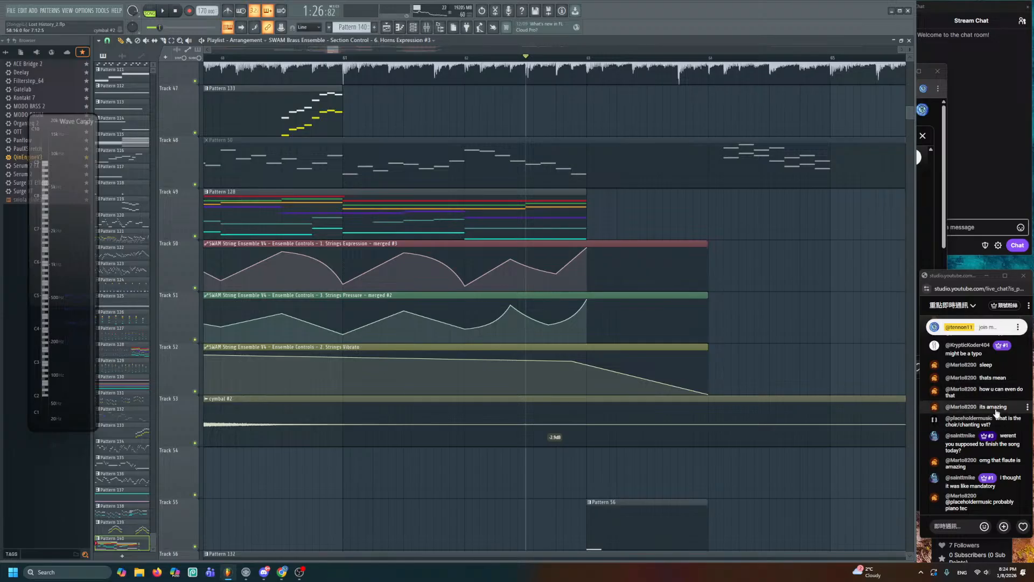
{"action": "scroll", "coordinate": [717, 372], "scroll_direction": "up", "scroll_amount": 3}
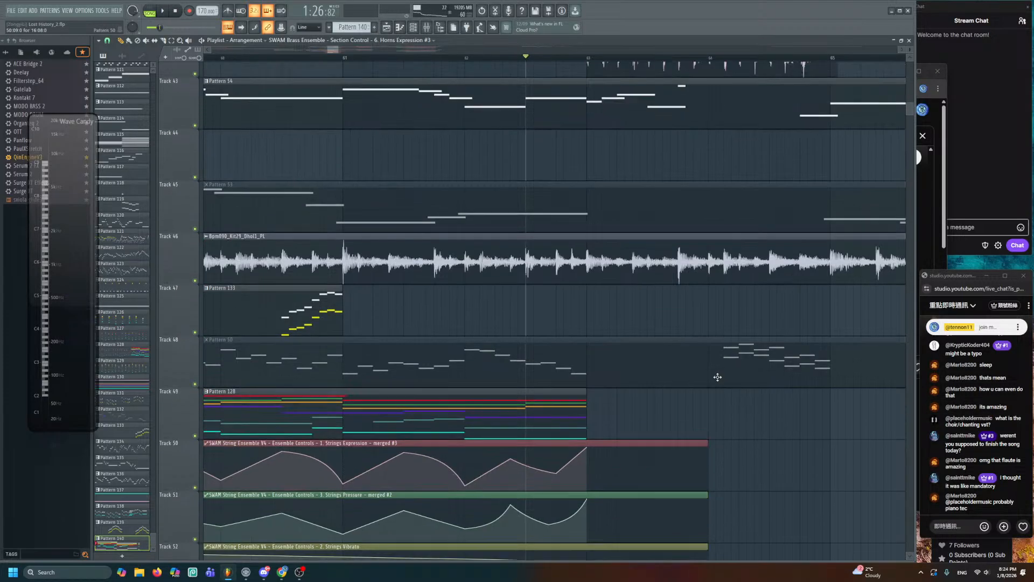
{"action": "scroll", "coordinate": [716, 388], "scroll_direction": "down", "scroll_amount": 10}
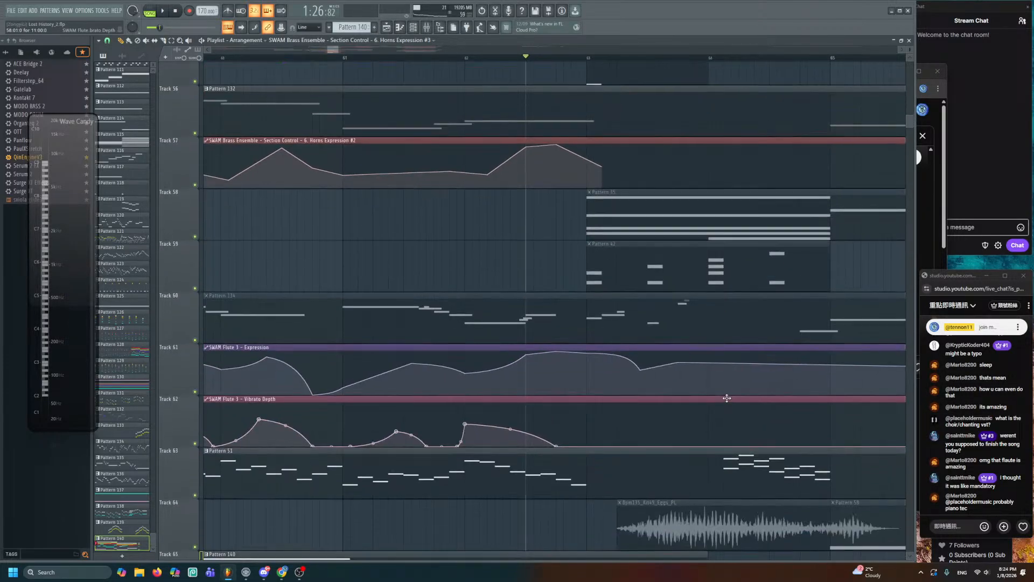
{"action": "scroll", "coordinate": [641, 364], "scroll_direction": "down", "scroll_amount": 3}
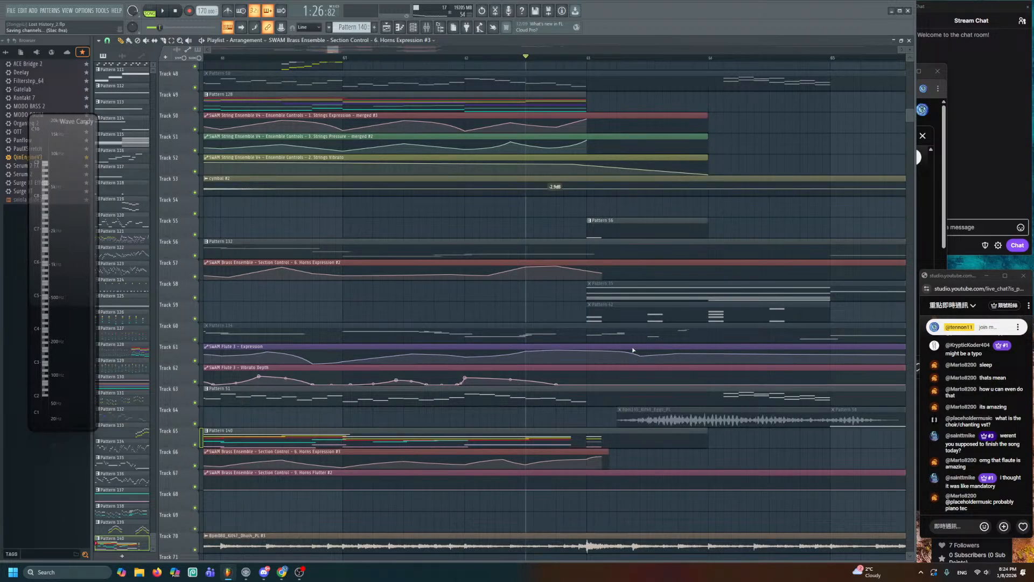
{"action": "mouse_move", "coordinate": [633, 347]}
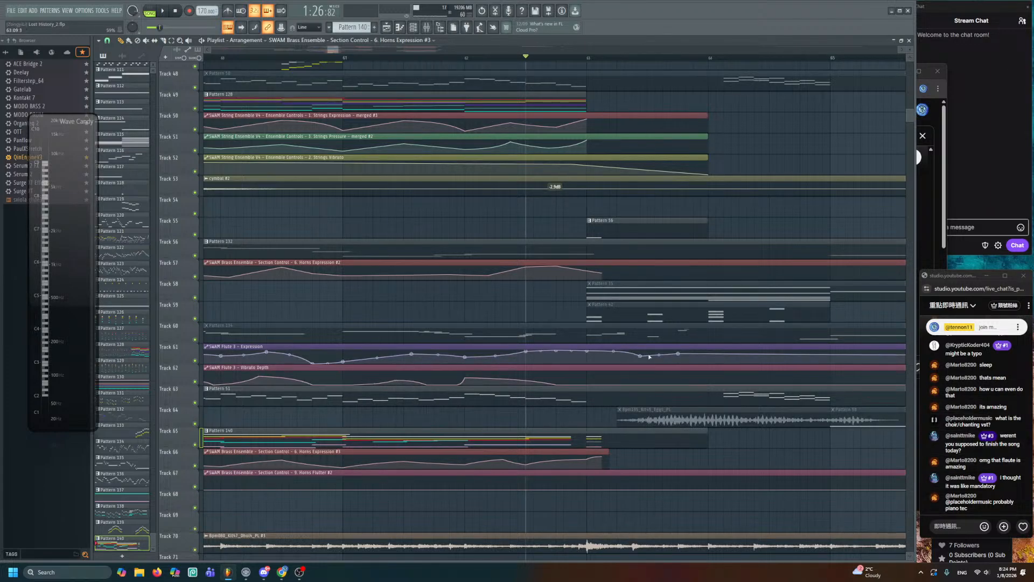
{"action": "scroll", "coordinate": [649, 356], "scroll_direction": "down", "scroll_amount": 4}
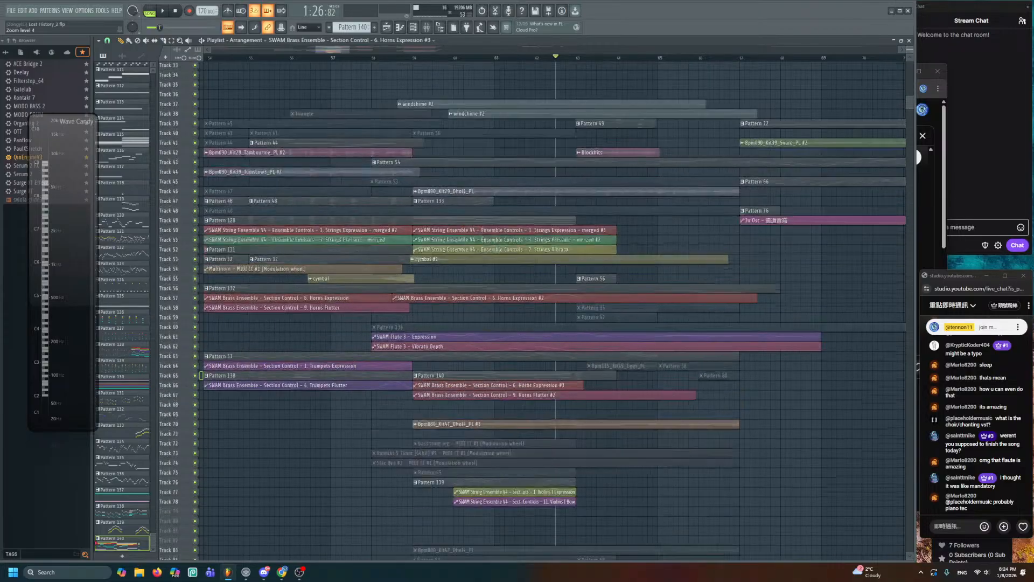
- Select the arrangement time range from bar 83 to bar 97
{"action": "scroll", "coordinate": [649, 345], "scroll_direction": "up", "scroll_amount": 5}
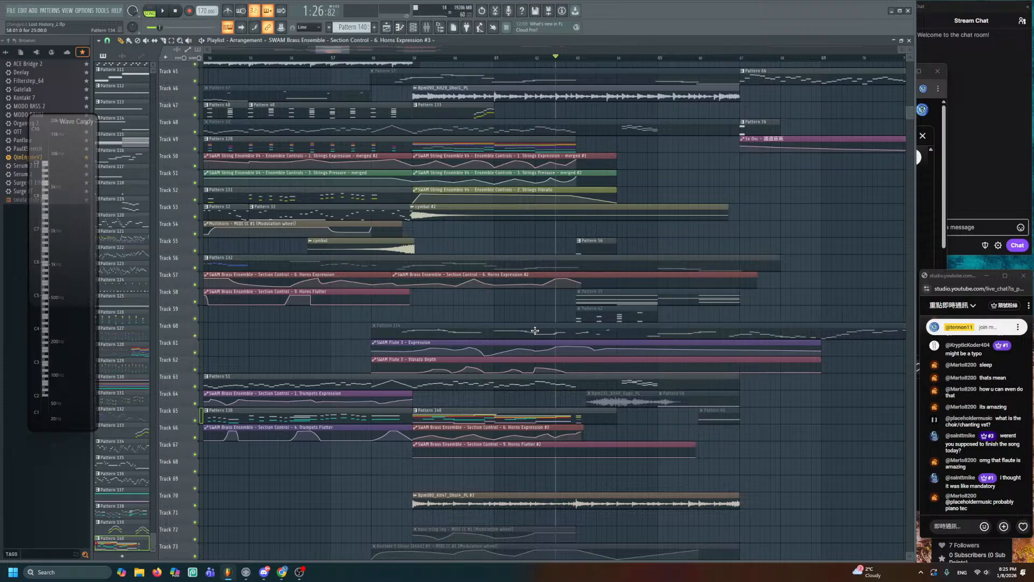
{"action": "scroll", "coordinate": [598, 350], "scroll_direction": "down", "scroll_amount": 3}
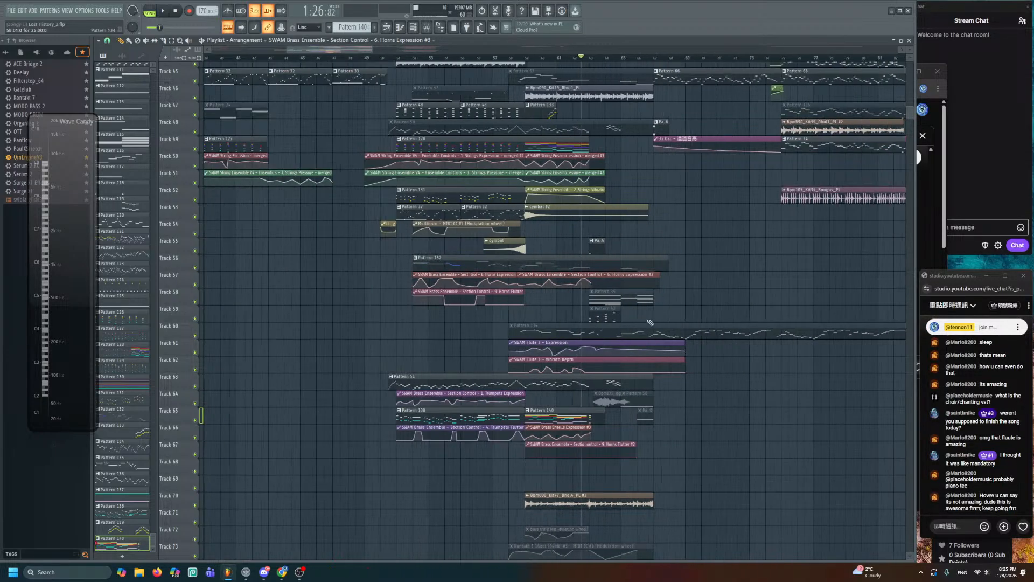
{"action": "left_click_drag", "start_coordinate": [722, 294], "coordinate": [298, 358]}
{"action": "scroll", "coordinate": [455, 290], "scroll_direction": "down", "scroll_amount": 3}
{"action": "left_click_drag", "start_coordinate": [466, 61], "coordinate": [578, 73]}
{"action": "scroll", "coordinate": [509, 162], "scroll_direction": "up", "scroll_amount": 5}
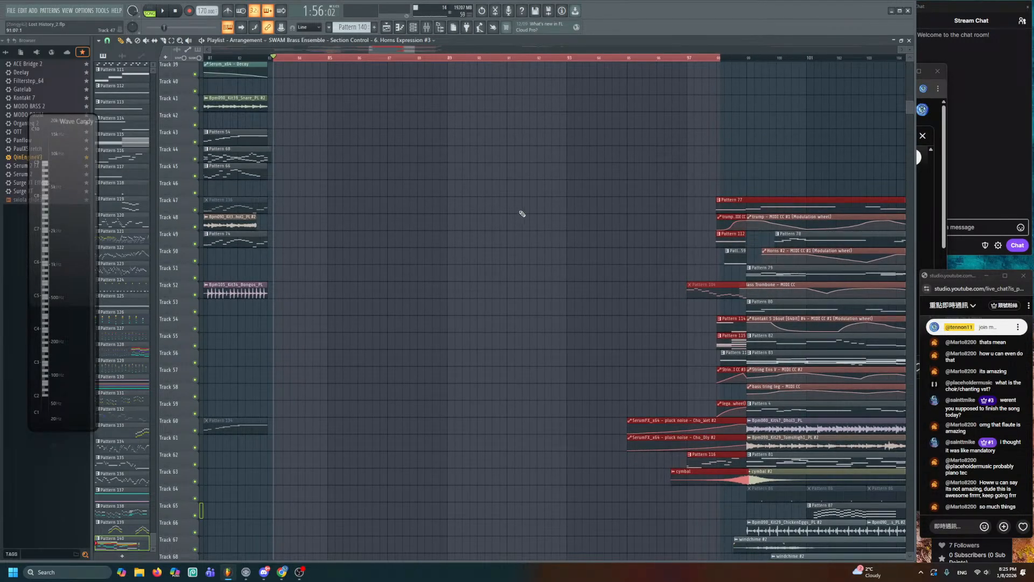
{"action": "left_click_drag", "start_coordinate": [273, 60], "coordinate": [694, 133]}
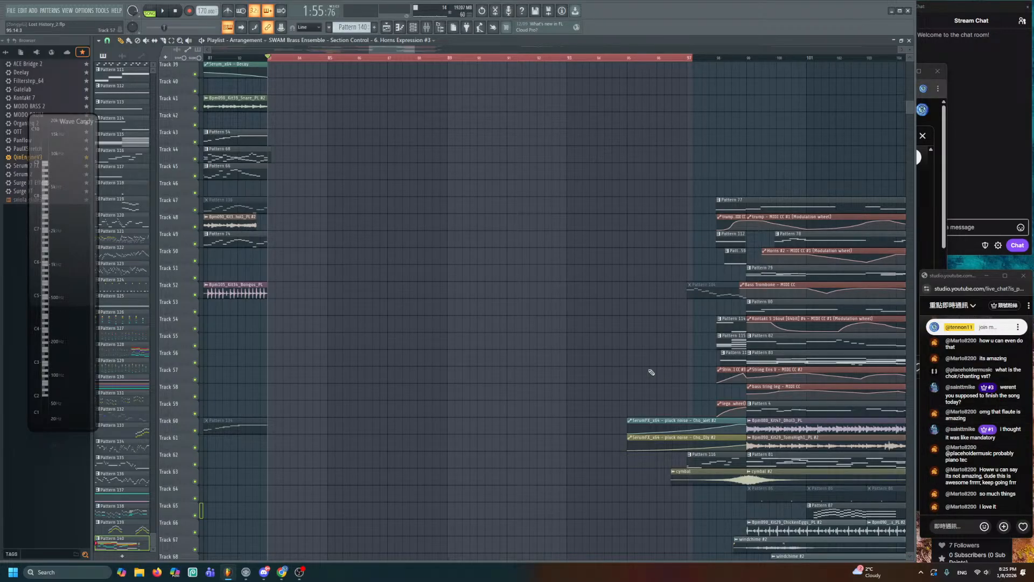
- Audition the Pattern 54 clip solo among tracks 32–60, then save the project again
{"action": "left_click_drag", "start_coordinate": [442, 338], "coordinate": [680, 426]}
{"action": "left_click_drag", "start_coordinate": [496, 298], "coordinate": [737, 386]}
{"action": "left_click_drag", "start_coordinate": [443, 272], "coordinate": [653, 302]}
{"action": "left_click_drag", "start_coordinate": [505, 304], "coordinate": [710, 305]}
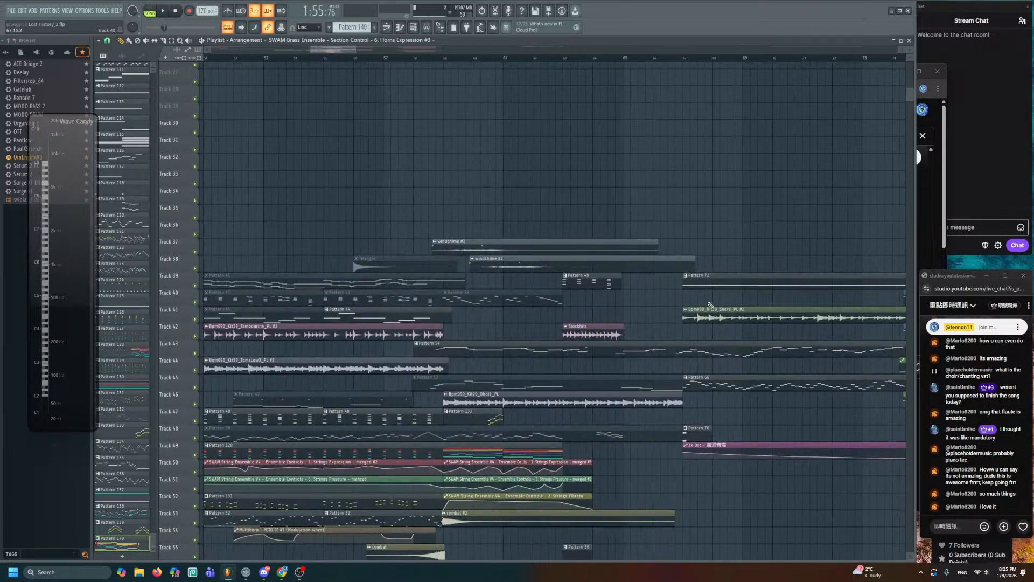
{"action": "left_click_drag", "start_coordinate": [606, 320], "coordinate": [671, 252]}
{"action": "left_click_drag", "start_coordinate": [604, 286], "coordinate": [604, 274]}
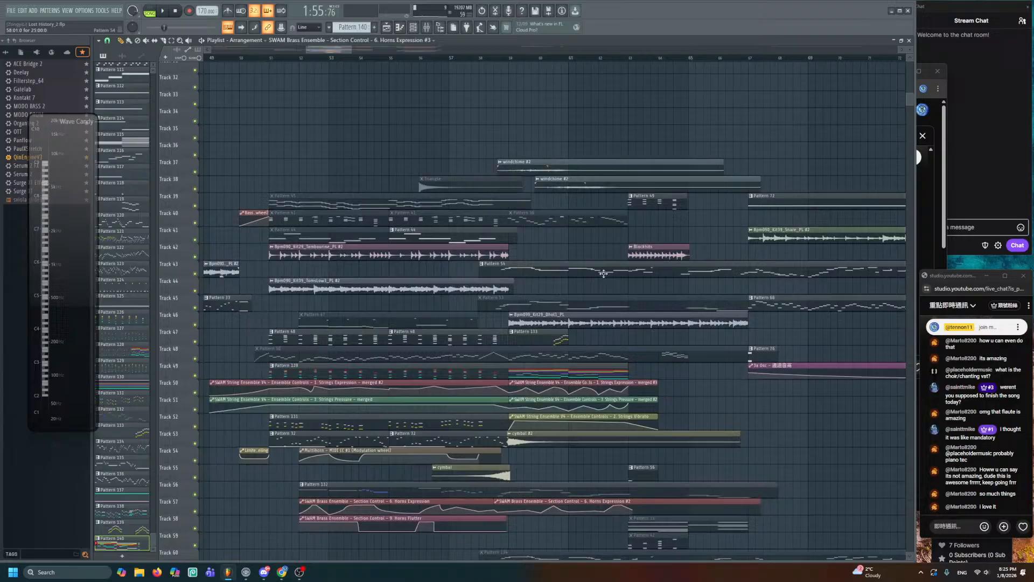
{"action": "right_click", "coordinate": [501, 270], "text": "alt"}
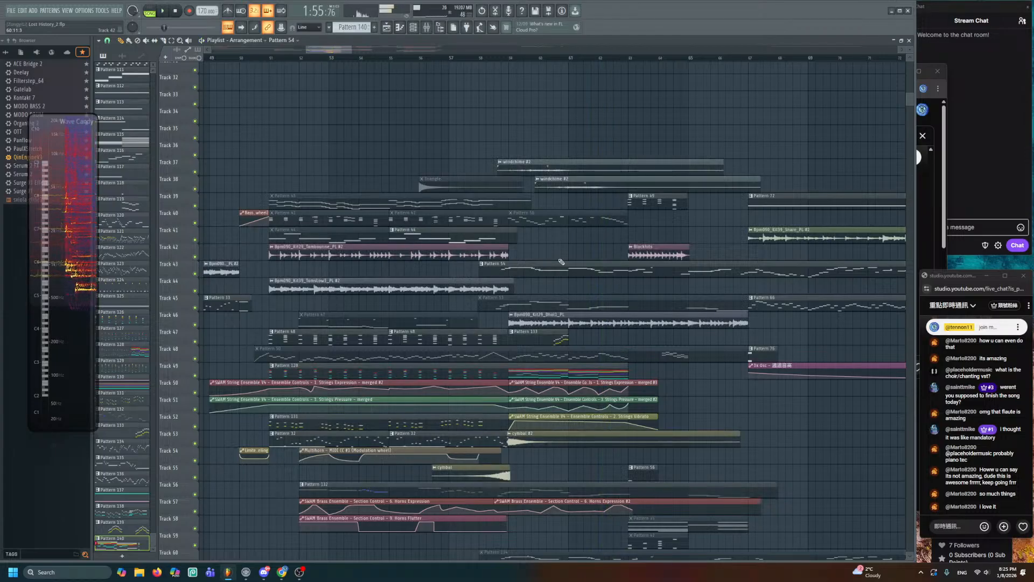
{"action": "key", "text": "ctrl+s"}
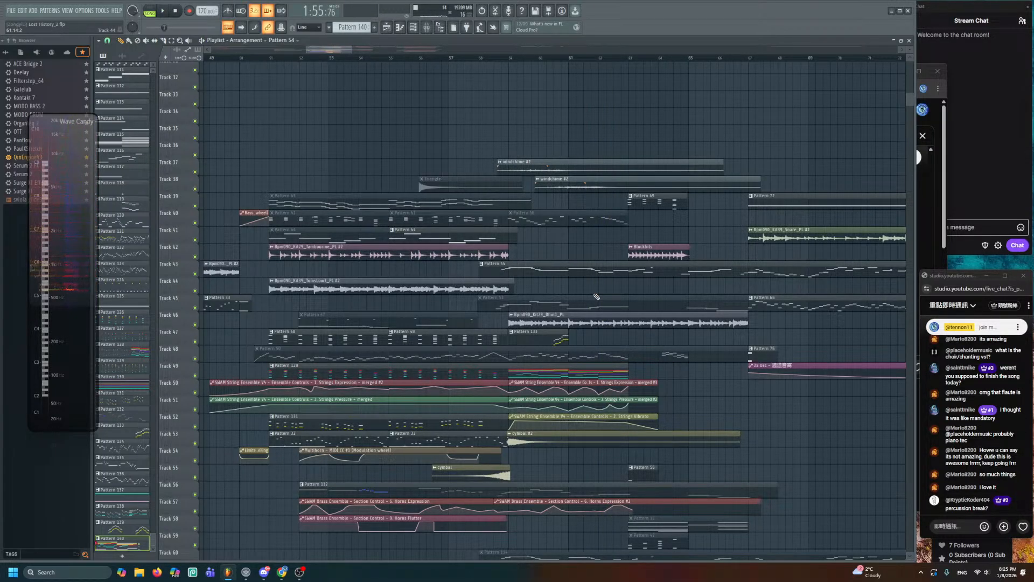
{"action": "left_click_drag", "start_coordinate": [652, 317], "coordinate": [517, 207]}
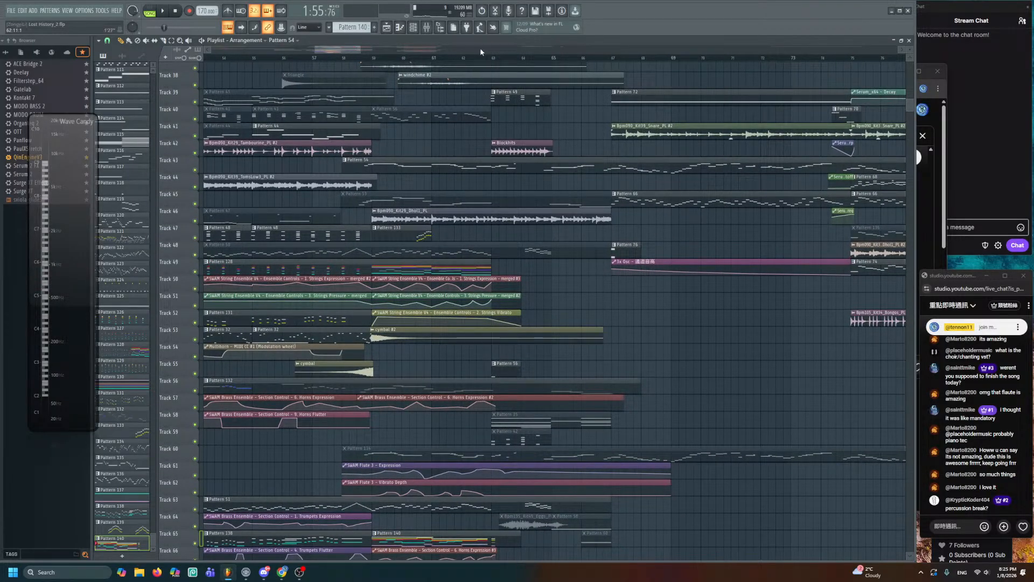
{"action": "scroll", "coordinate": [481, 54], "scroll_direction": "down", "scroll_amount": 3}
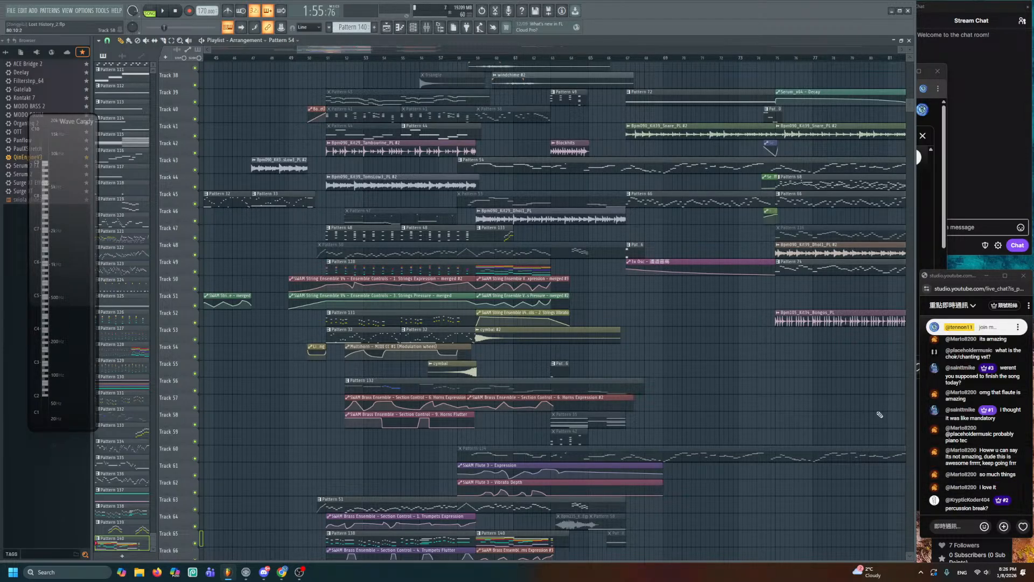
- Toggle mute and solo across Tracks 1–25 to isolate the upper tracks
{"action": "scroll", "coordinate": [699, 121], "scroll_direction": "down", "scroll_amount": 5}
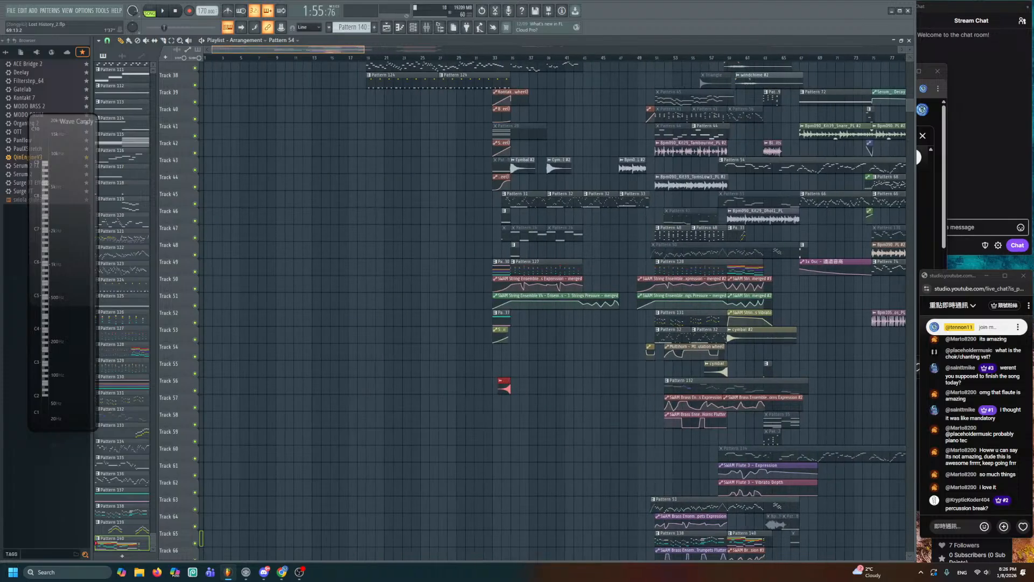
{"action": "scroll", "coordinate": [909, 49], "scroll_direction": "down", "scroll_amount": 4}
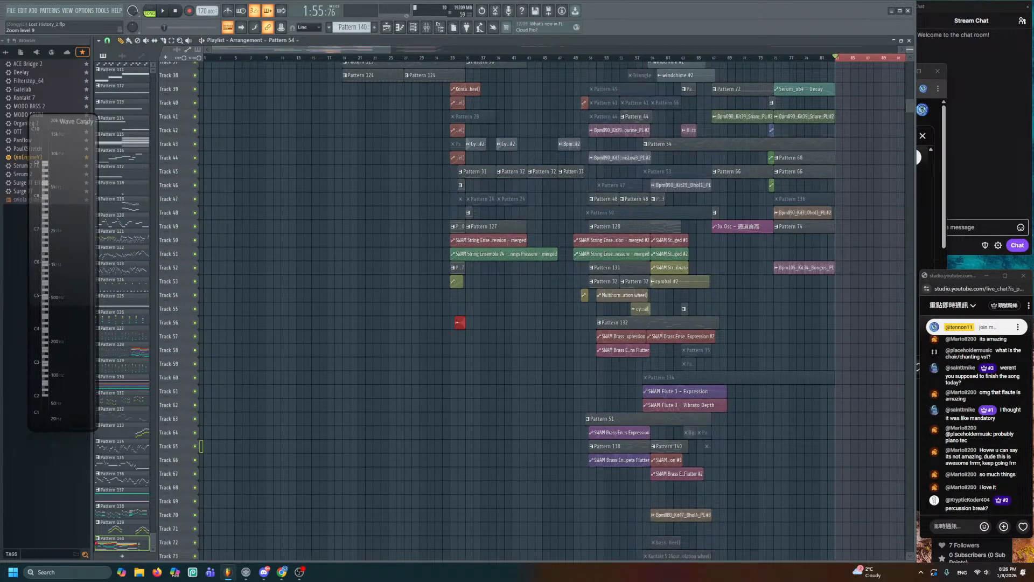
{"action": "scroll", "coordinate": [732, 125], "scroll_direction": "up", "scroll_amount": 3}
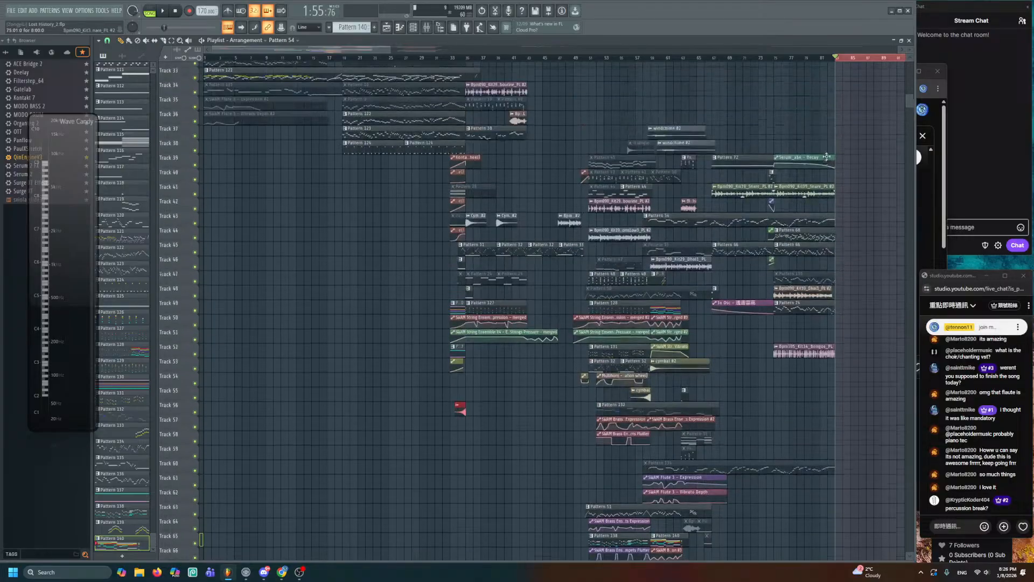
{"action": "scroll", "coordinate": [654, 43], "scroll_direction": "down", "scroll_amount": 2}
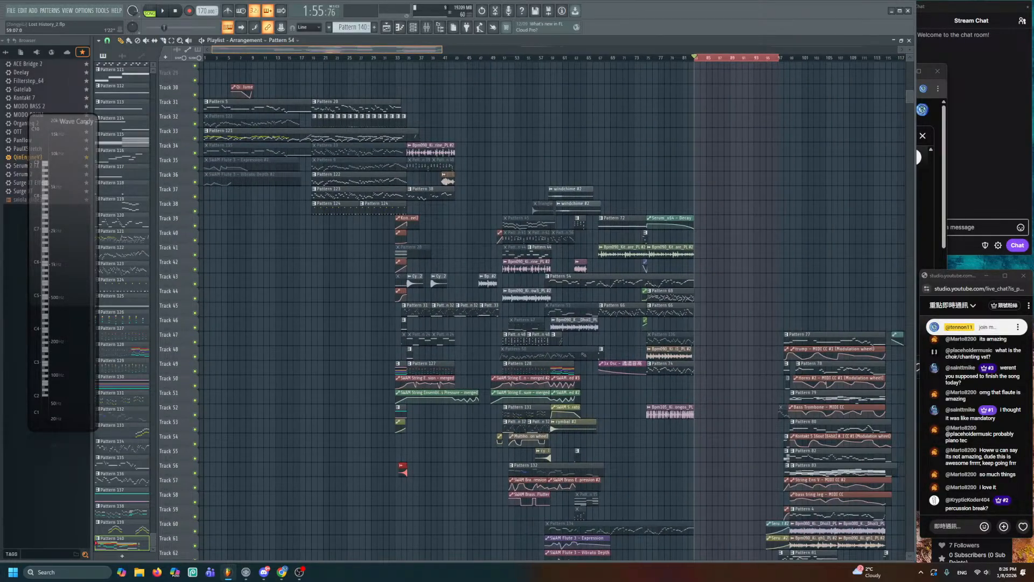
{"action": "scroll", "coordinate": [622, 292], "scroll_direction": "down", "scroll_amount": 2}
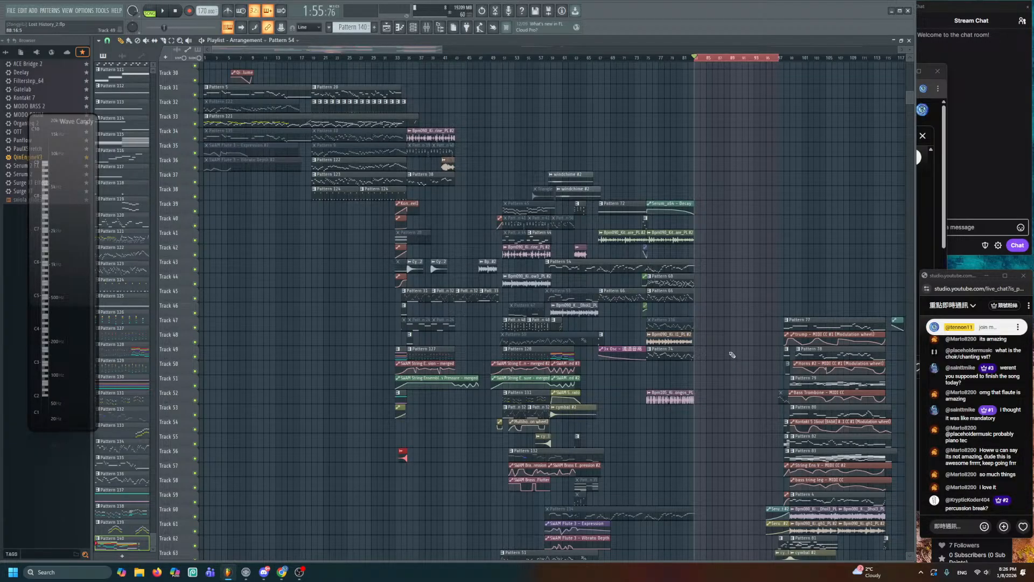
{"action": "scroll", "coordinate": [732, 354], "scroll_direction": "up", "scroll_amount": 15}
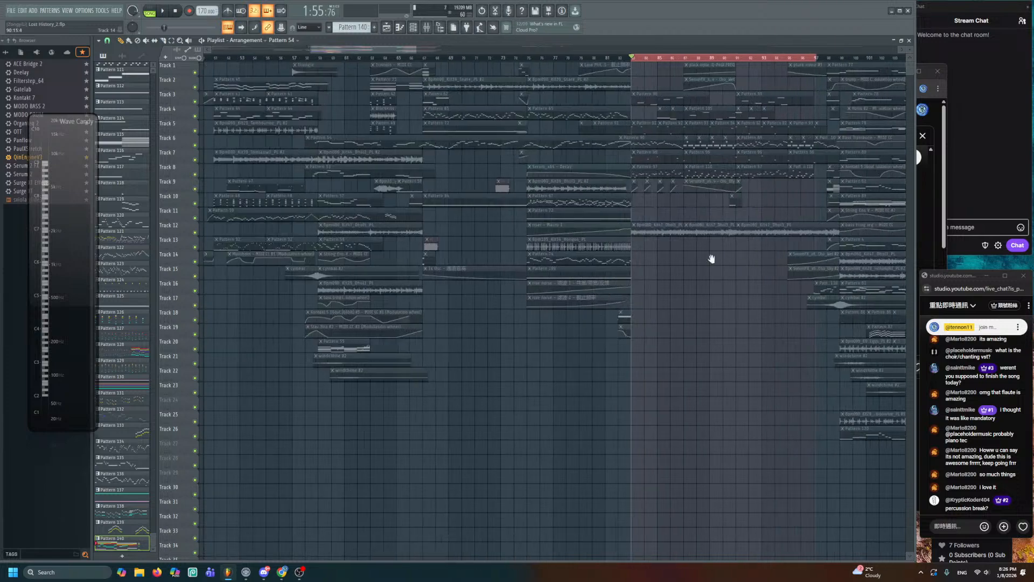
{"action": "scroll", "coordinate": [709, 259], "scroll_direction": "up", "scroll_amount": 5}
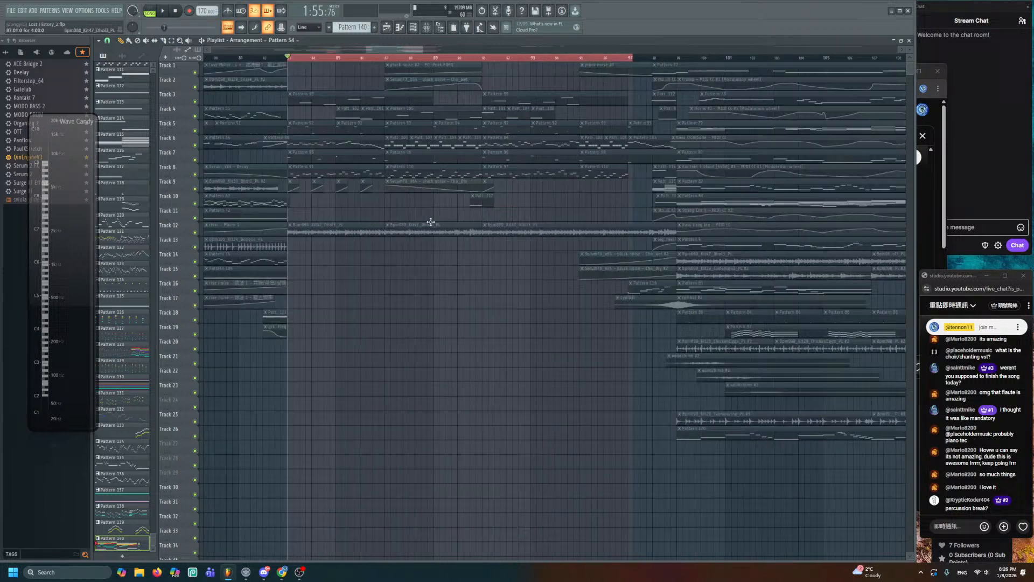
{"action": "left_click", "coordinate": [199, 70]}
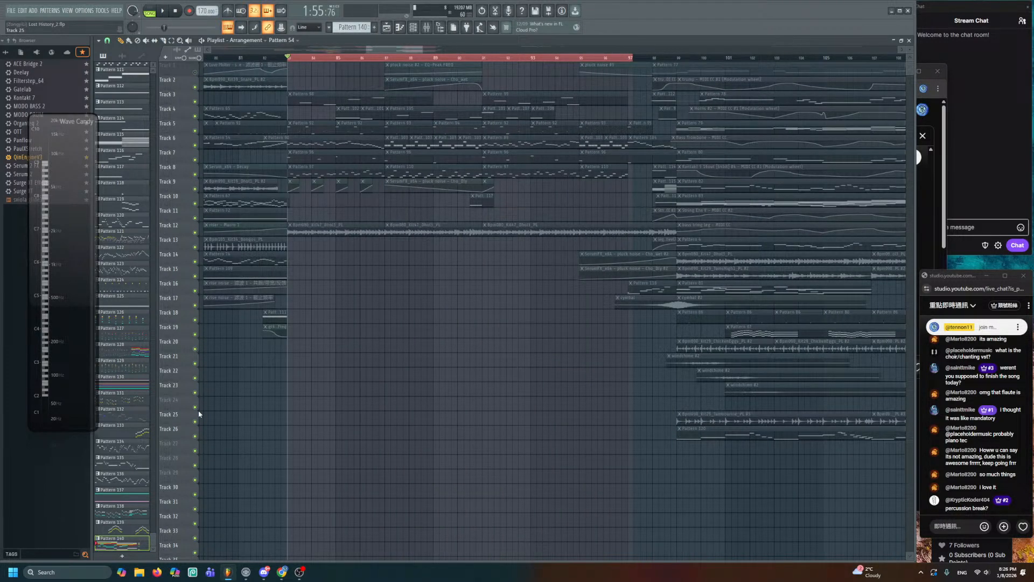
{"action": "left_click_drag", "start_coordinate": [201, 416], "coordinate": [220, 154]}
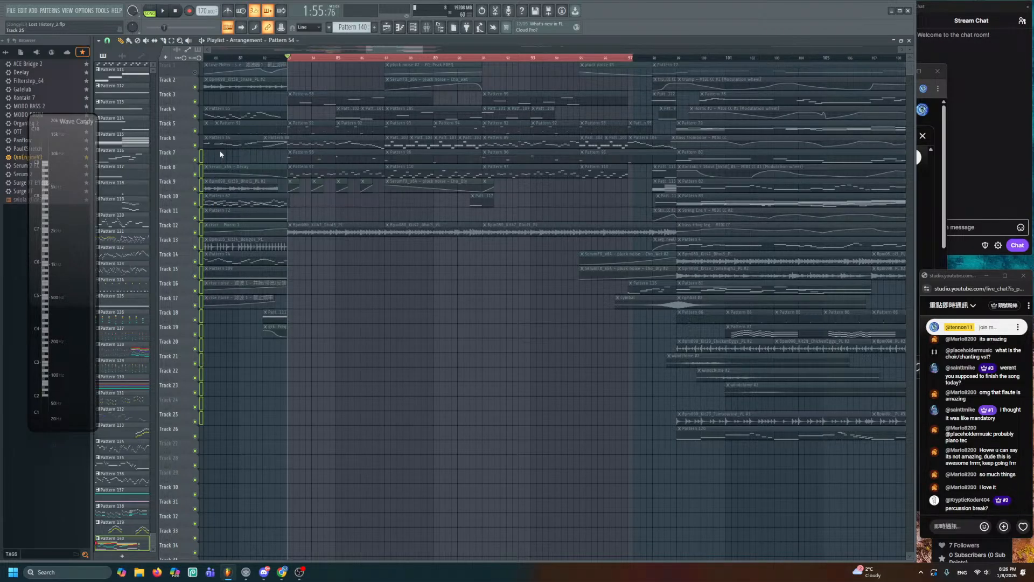
{"action": "left_click_drag", "start_coordinate": [224, 109], "coordinate": [224, 69]}
{"action": "right_click", "coordinate": [198, 71]}
{"action": "right_click", "coordinate": [198, 71]}
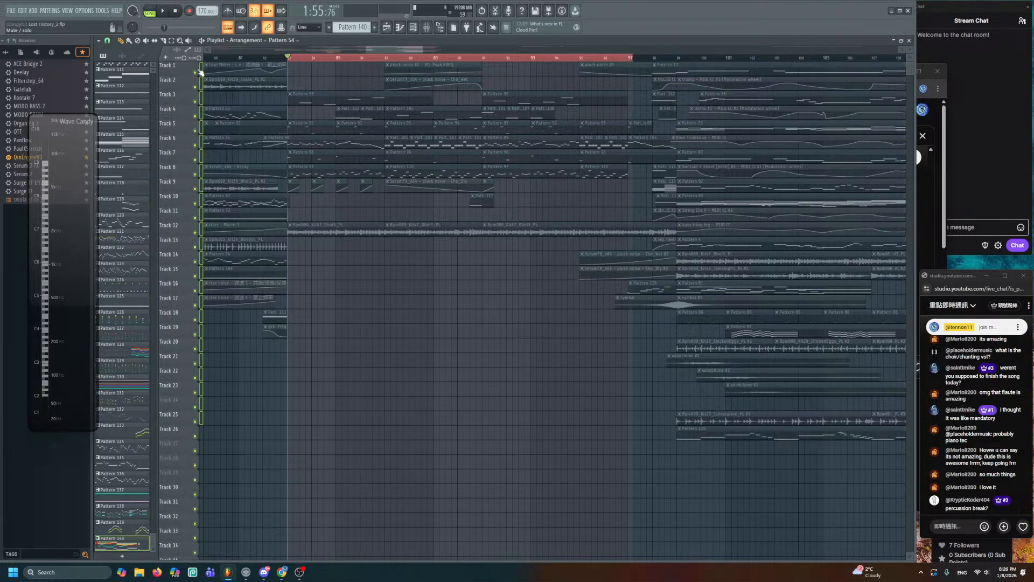
{"action": "right_click", "coordinate": [199, 71]}
- Unmute the clips in bars 83–97 on Tracks 1–18, then play from around bar 81
{"action": "left_click_drag", "start_coordinate": [297, 67], "coordinate": [651, 321]}
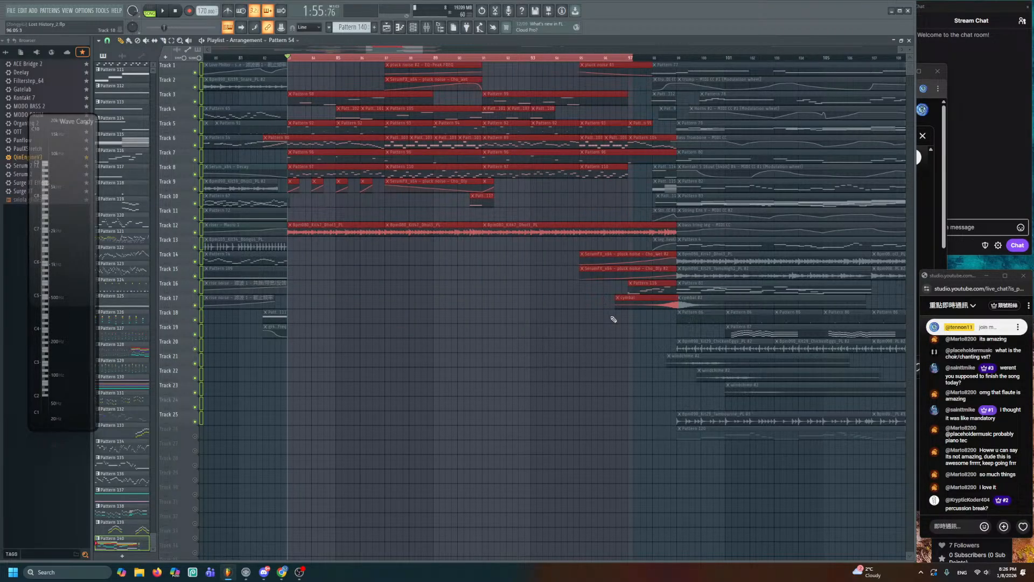
{"action": "key", "text": "alt+shift+m"}
{"action": "left_click", "coordinate": [467, 332]}
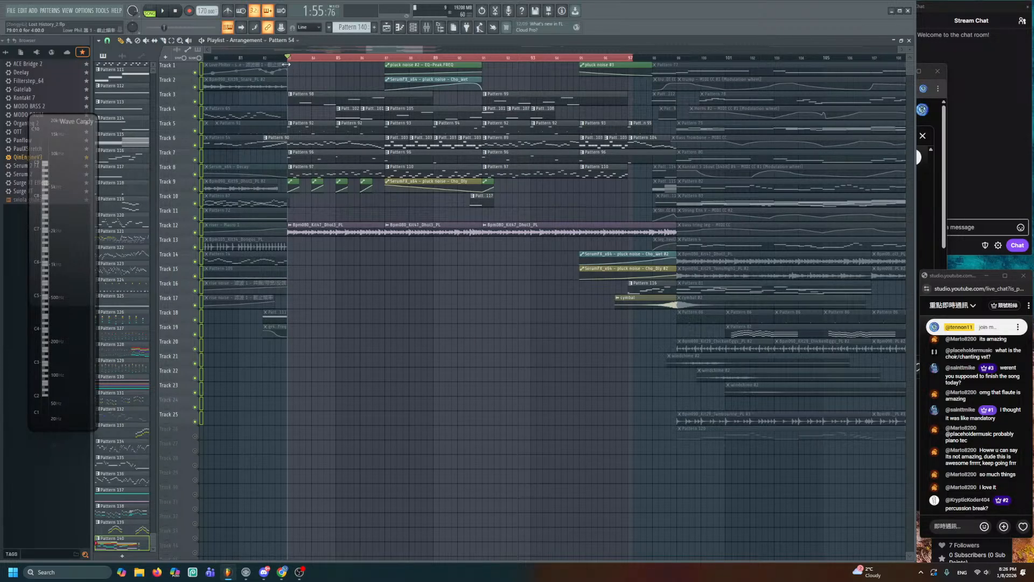
{"action": "left_click", "coordinate": [263, 57]}
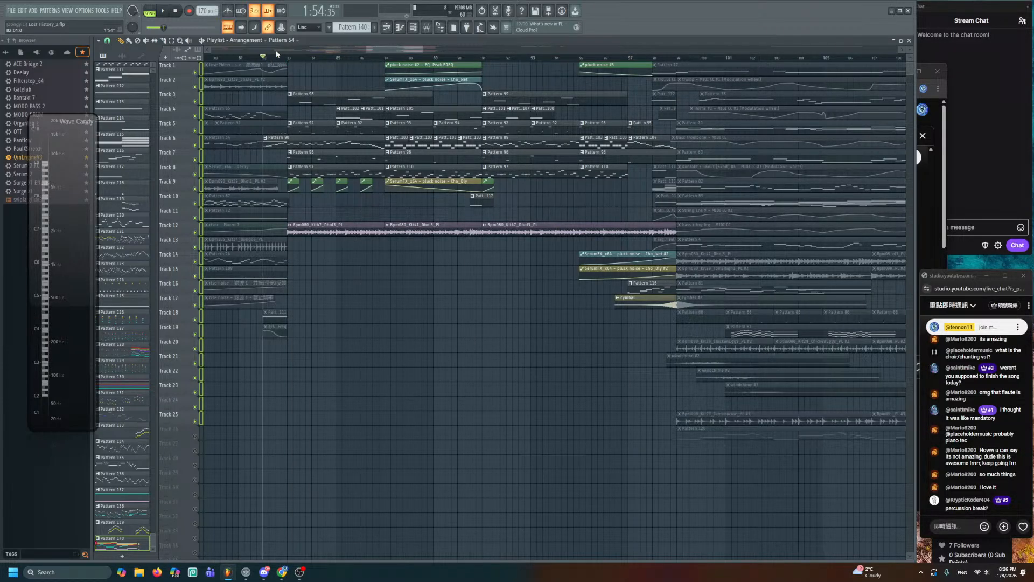
{"action": "scroll", "coordinate": [280, 50], "scroll_direction": "up", "scroll_amount": 1}
{"action": "left_click", "coordinate": [163, 10]}
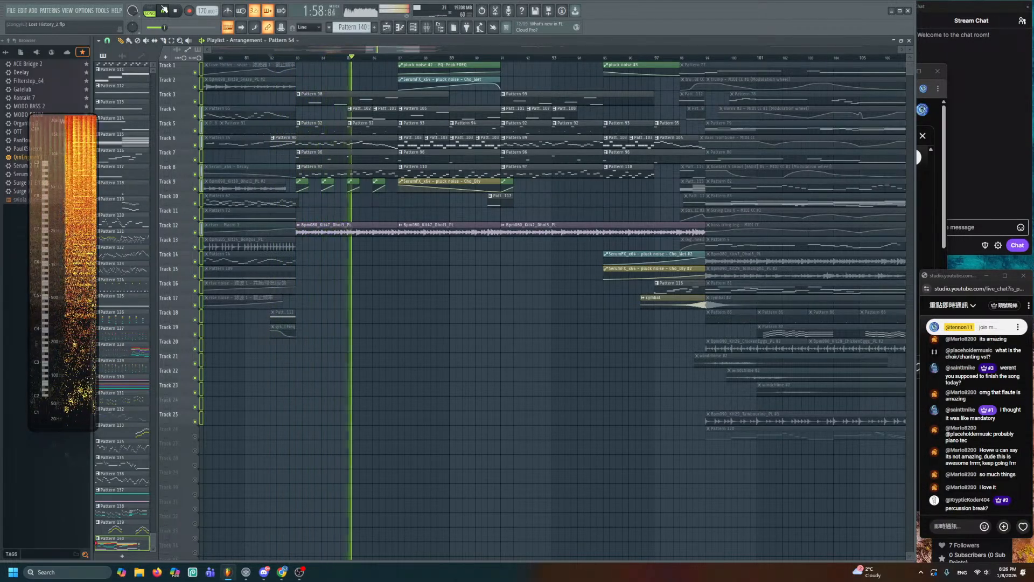
{"action": "left_click", "coordinate": [174, 10]}
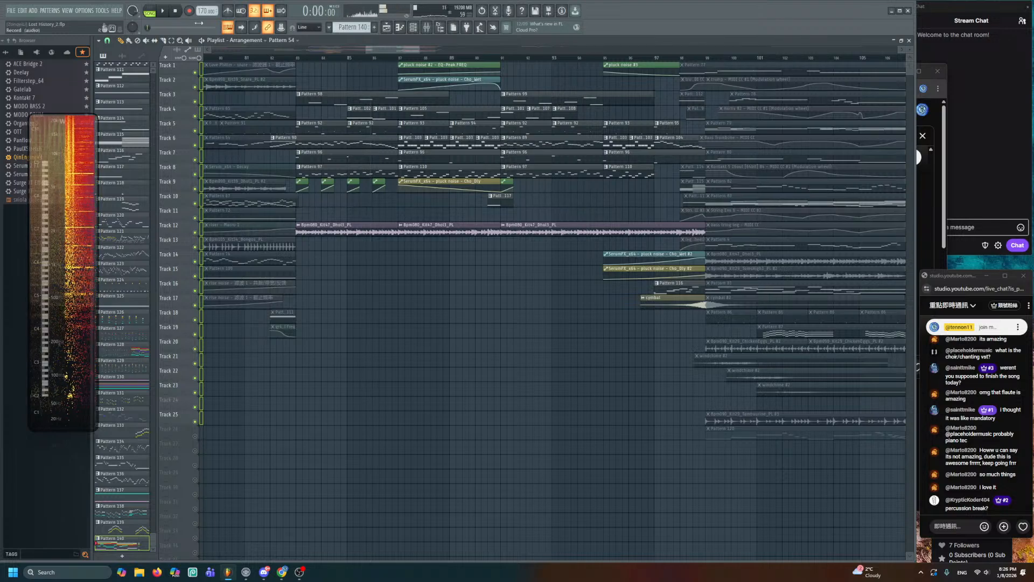
- Move the song position to bar 83 and play the final section, then stop
{"action": "scroll", "coordinate": [388, 167], "scroll_direction": "up", "scroll_amount": 5}
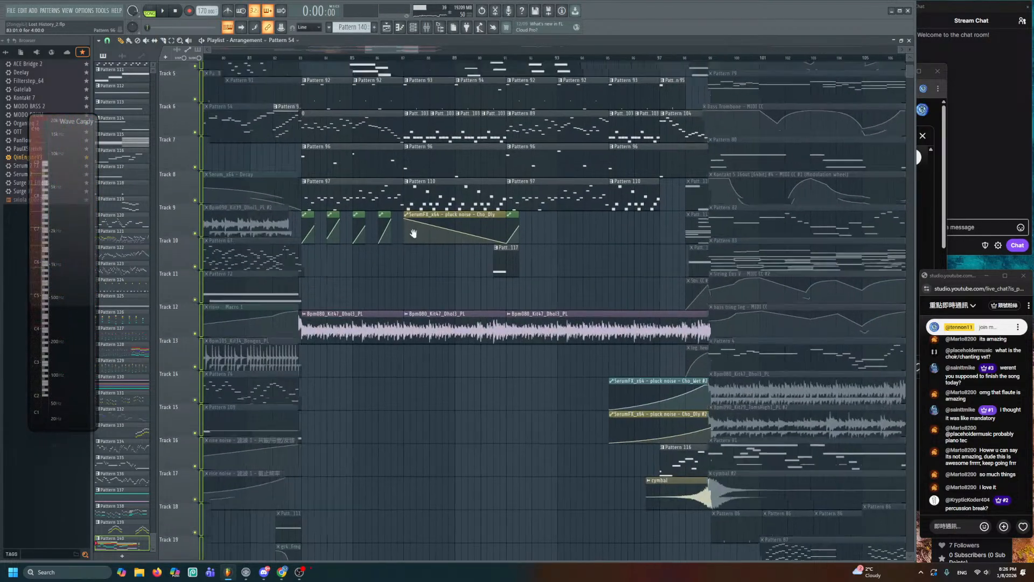
{"action": "scroll", "coordinate": [330, 184], "scroll_direction": "left", "scroll_amount": 1}
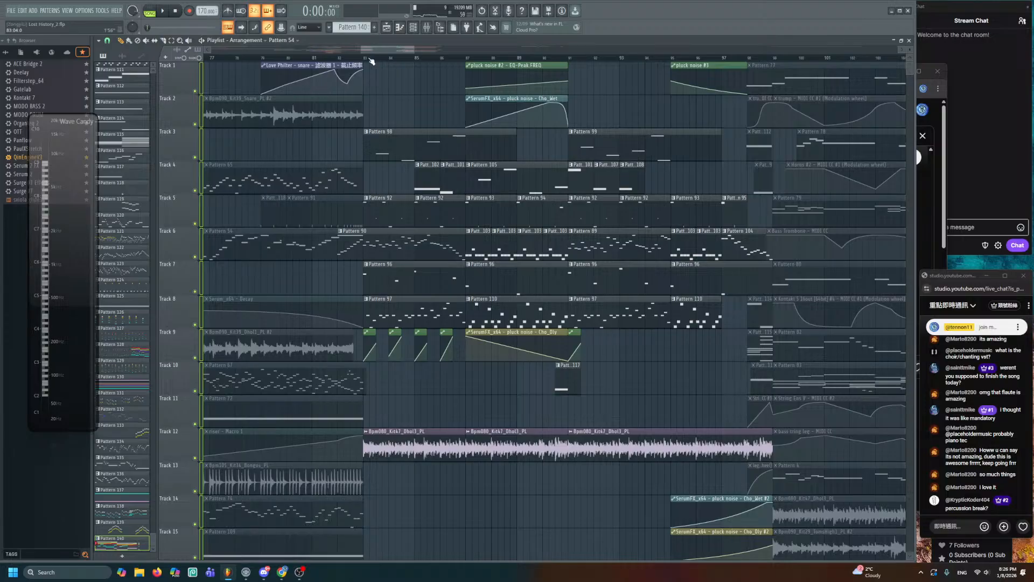
{"action": "left_click_drag", "start_coordinate": [370, 59], "coordinate": [364, 59]}
{"action": "key", "text": "space"}
{"action": "scroll", "coordinate": [291, 281], "scroll_direction": "down", "scroll_amount": 2}
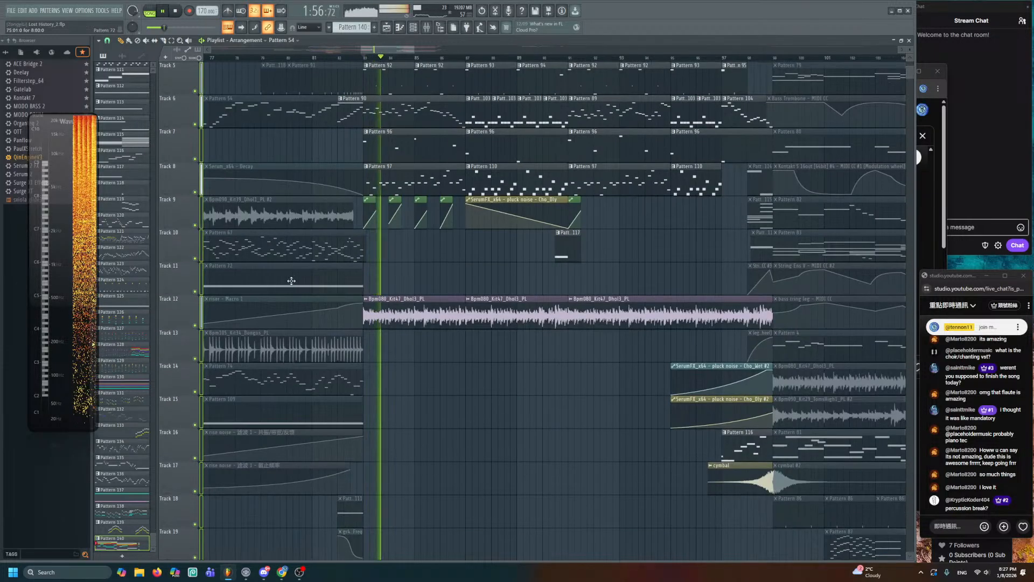
{"action": "scroll", "coordinate": [317, 311], "scroll_direction": "down", "scroll_amount": 2}
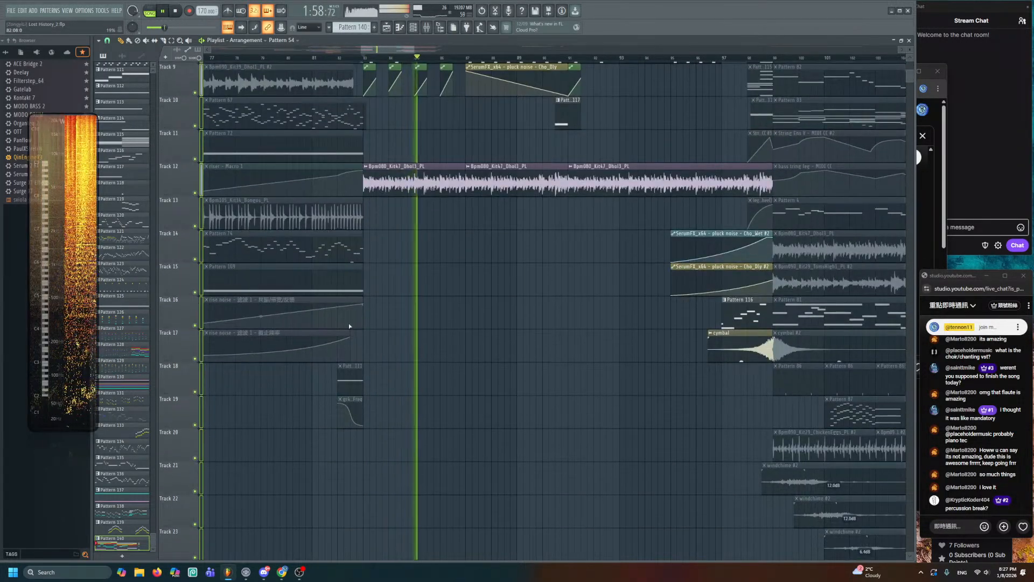
{"action": "scroll", "coordinate": [443, 304], "scroll_direction": "up", "scroll_amount": 4}
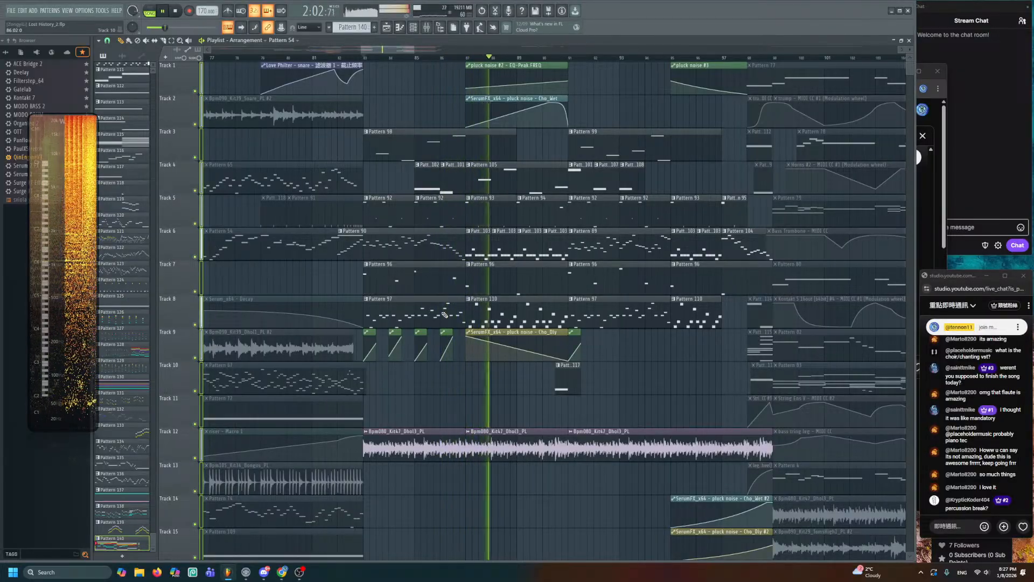
{"action": "scroll", "coordinate": [444, 314], "scroll_direction": "down", "scroll_amount": 3, "text": "alt"}
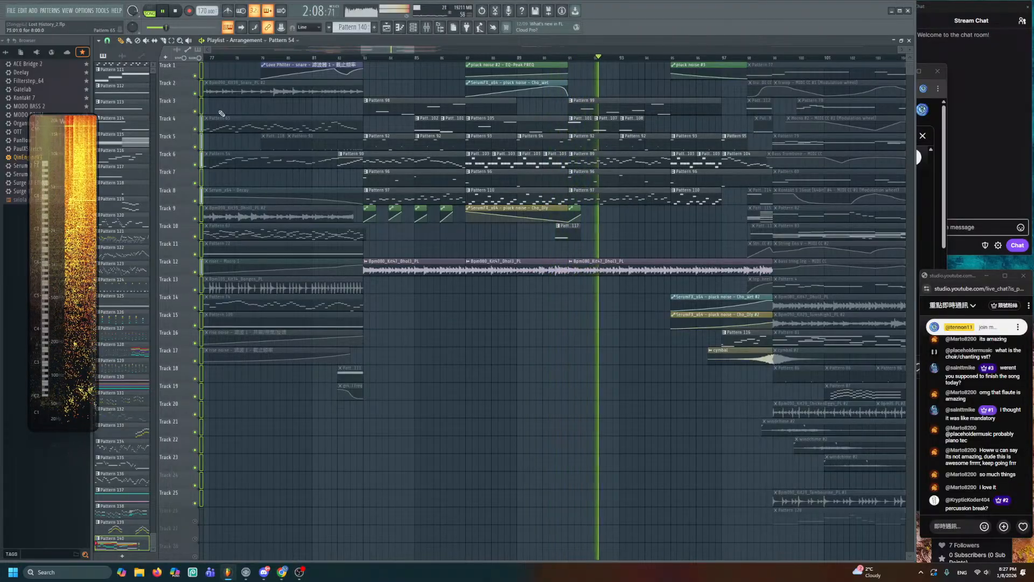
{"action": "key", "text": "space"}
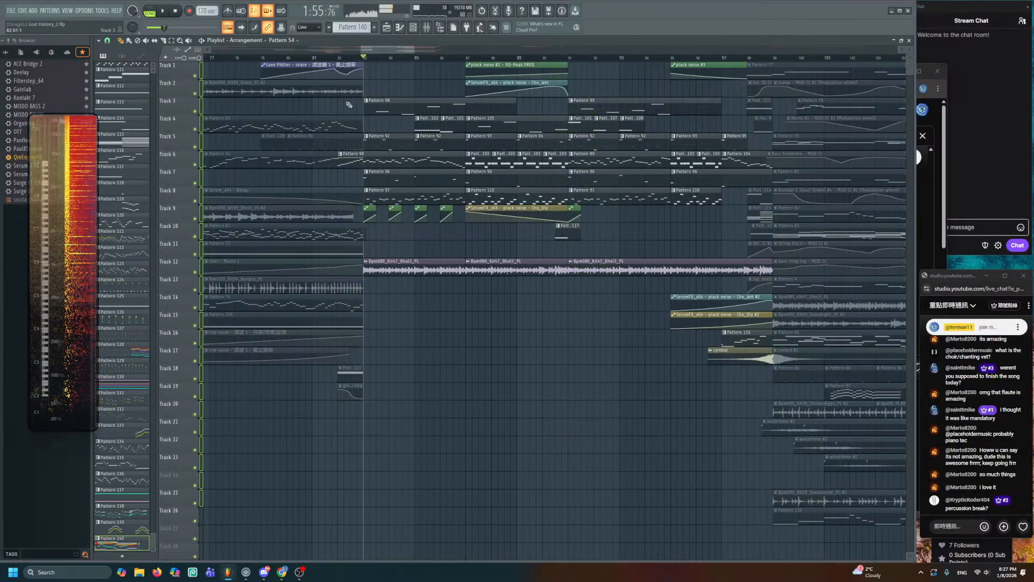
- Mute all clips from bar 83 on Tracks 1–19 and deselect them
{"action": "left_click_drag", "start_coordinate": [374, 68], "coordinate": [746, 386]}
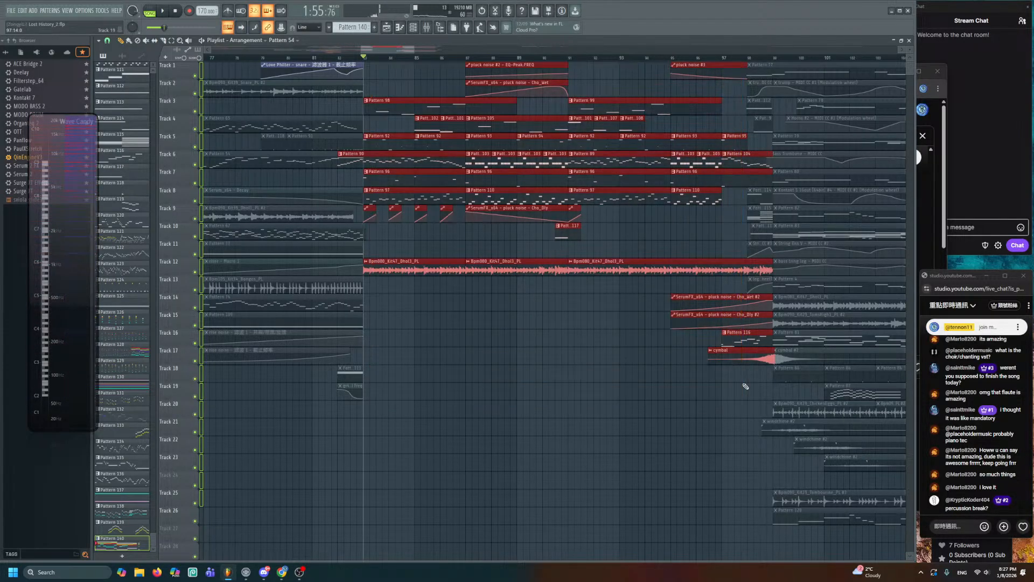
{"action": "key", "text": "alt+m"}
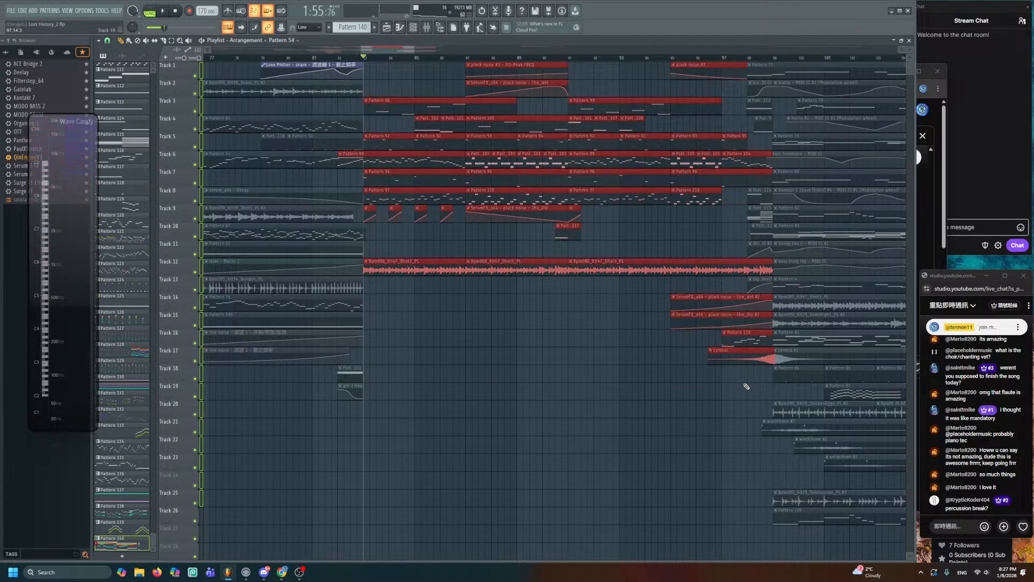
{"action": "left_click", "coordinate": [591, 401]}
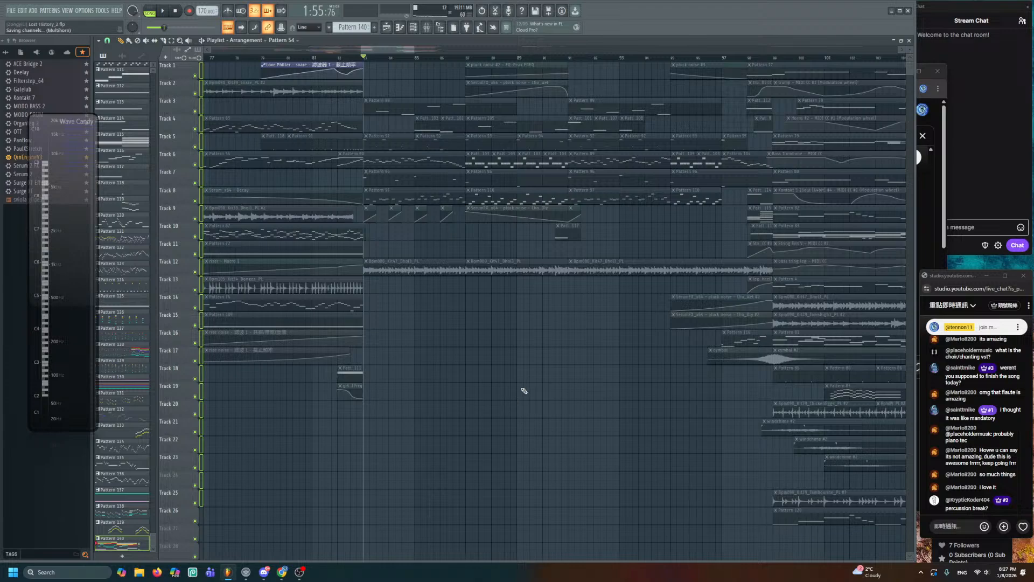
{"action": "scroll", "coordinate": [469, 380], "scroll_direction": "down", "scroll_amount": 10}
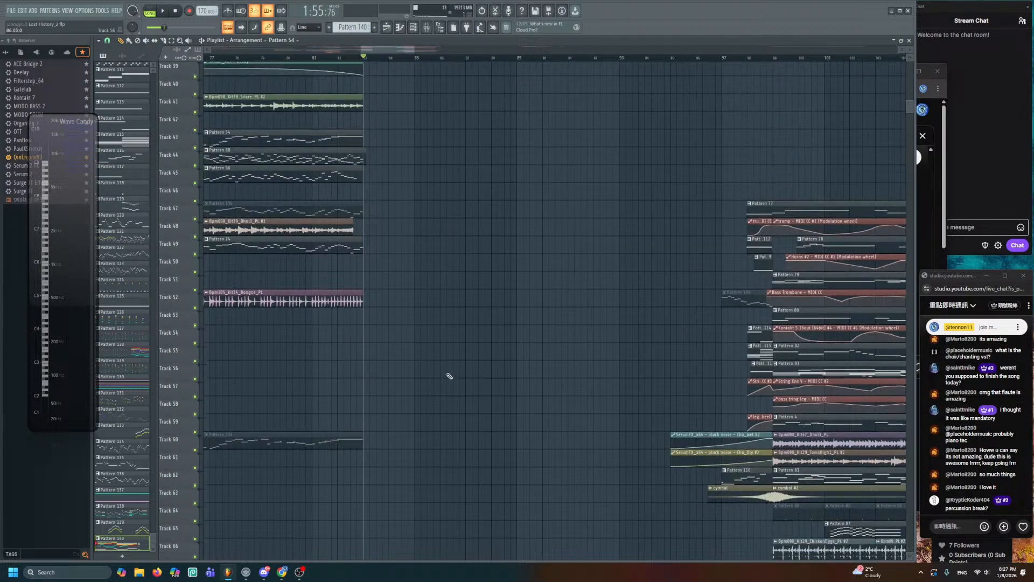
- Bring bars 52–78 into view and play the arrangement from about bar 58
{"action": "scroll", "coordinate": [465, 379], "scroll_direction": "down", "scroll_amount": 4}
{"action": "scroll", "coordinate": [467, 380], "scroll_direction": "up", "scroll_amount": 2}
{"action": "left_click_drag", "start_coordinate": [515, 381], "coordinate": [633, 388]}
{"action": "scroll", "coordinate": [510, 367], "scroll_direction": "up", "scroll_amount": 3}
{"action": "scroll", "coordinate": [512, 340], "scroll_direction": "up", "scroll_amount": 2}
{"action": "left_click_drag", "start_coordinate": [512, 341], "coordinate": [739, 333]}
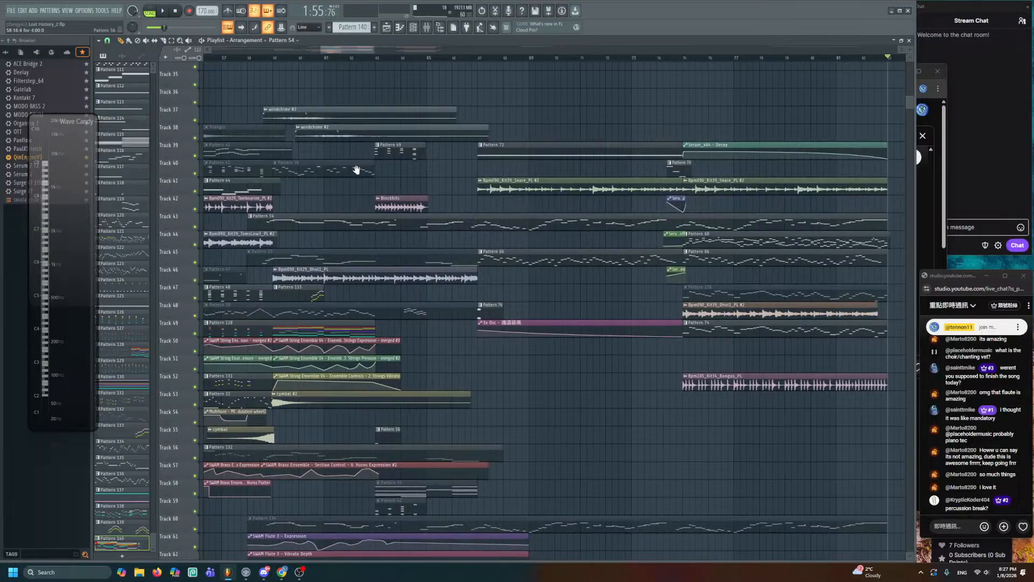
{"action": "left_click_drag", "start_coordinate": [356, 169], "coordinate": [469, 173]}
{"action": "left_click", "coordinate": [360, 58]}
{"action": "key", "text": "space"}
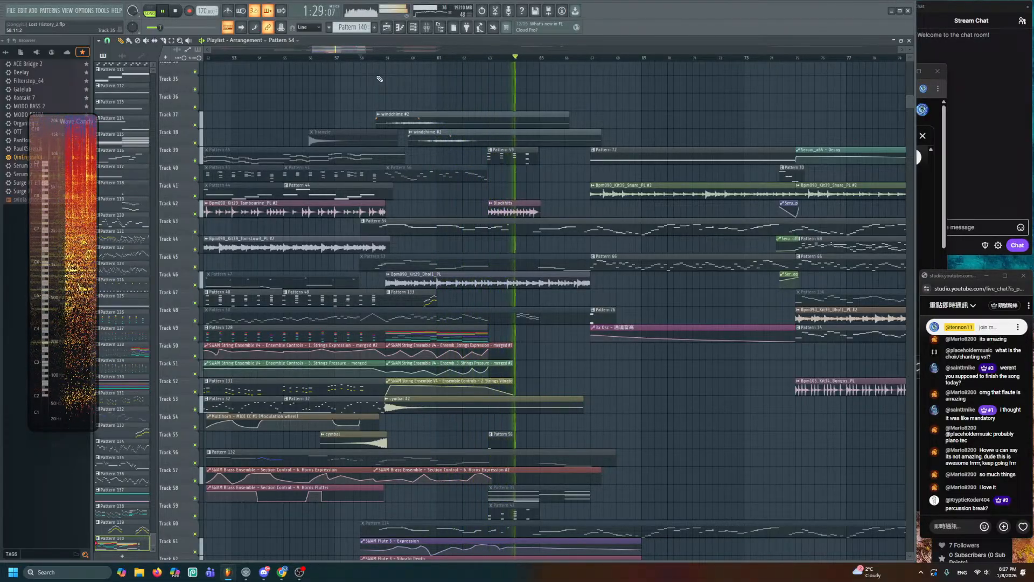
{"action": "scroll", "coordinate": [543, 247], "scroll_direction": "up", "scroll_amount": 1}
{"action": "scroll", "coordinate": [550, 266], "scroll_direction": "down", "scroll_amount": 5}
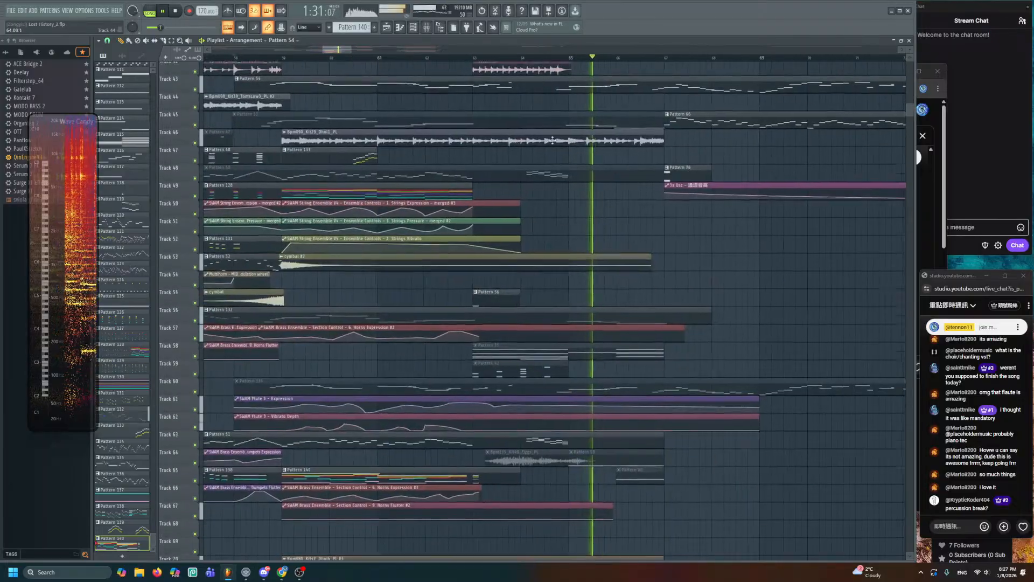
{"action": "key", "text": "space"}
- Unmute the Bpm135_Kit49_Eggs_PL clip and replay from bar 63, then from bar 59
{"action": "left_click", "coordinate": [501, 334], "text": "alt"}
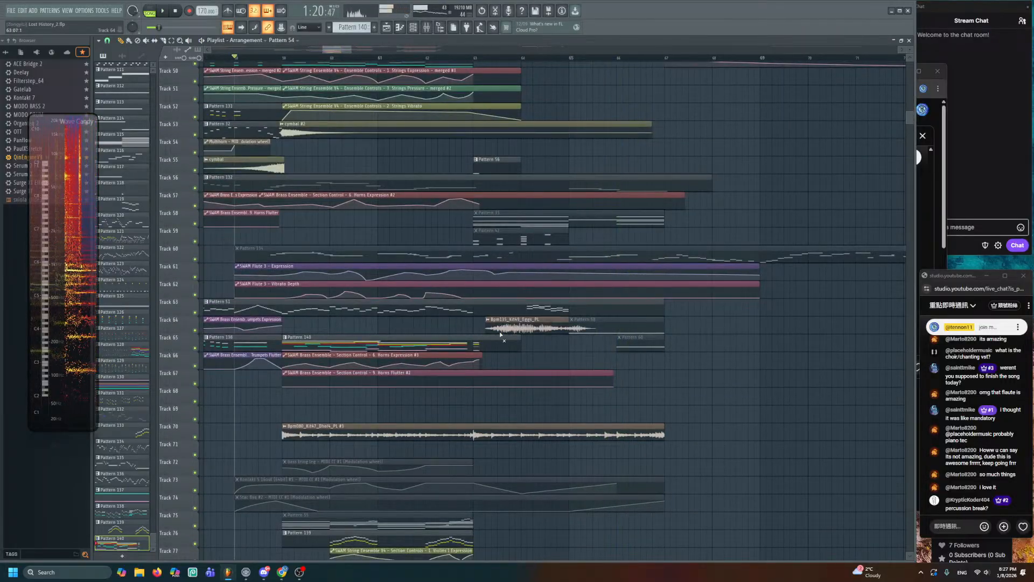
{"action": "left_click", "coordinate": [475, 57]}
{"action": "key", "text": "space"}
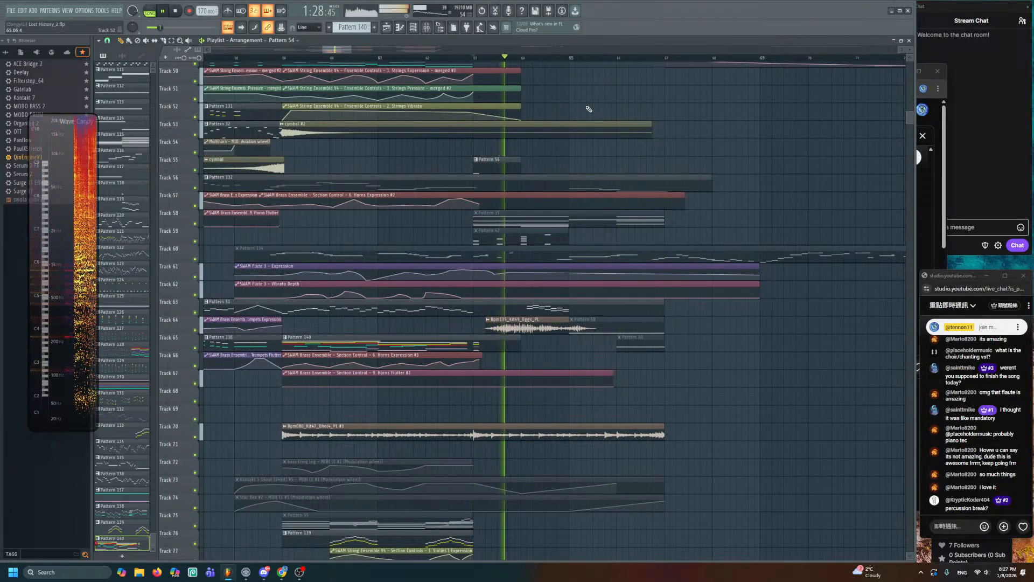
{"action": "scroll", "coordinate": [596, 166], "scroll_direction": "left", "scroll_amount": 3}
{"action": "key", "text": "space"}
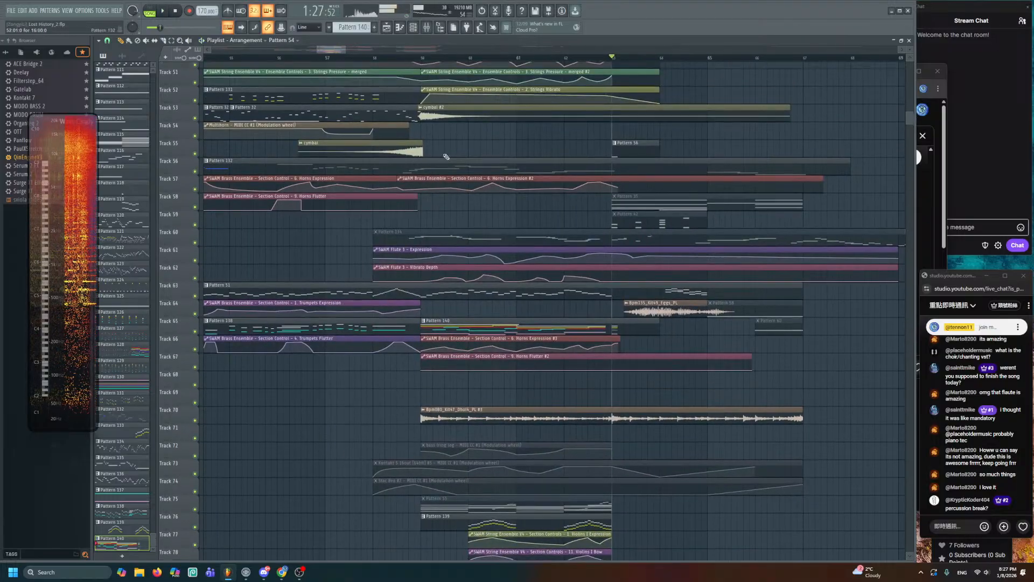
{"action": "left_click", "coordinate": [421, 58]}
{"action": "key", "text": "space"}
{"action": "scroll", "coordinate": [484, 208], "scroll_direction": "up", "scroll_amount": 2}
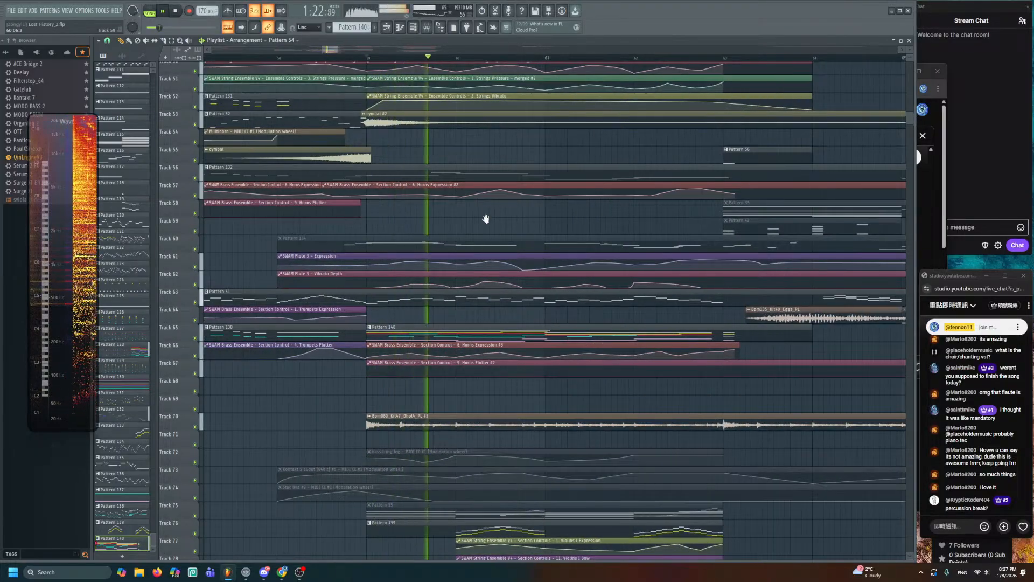
{"action": "scroll", "coordinate": [508, 307], "scroll_direction": "down", "scroll_amount": 1}
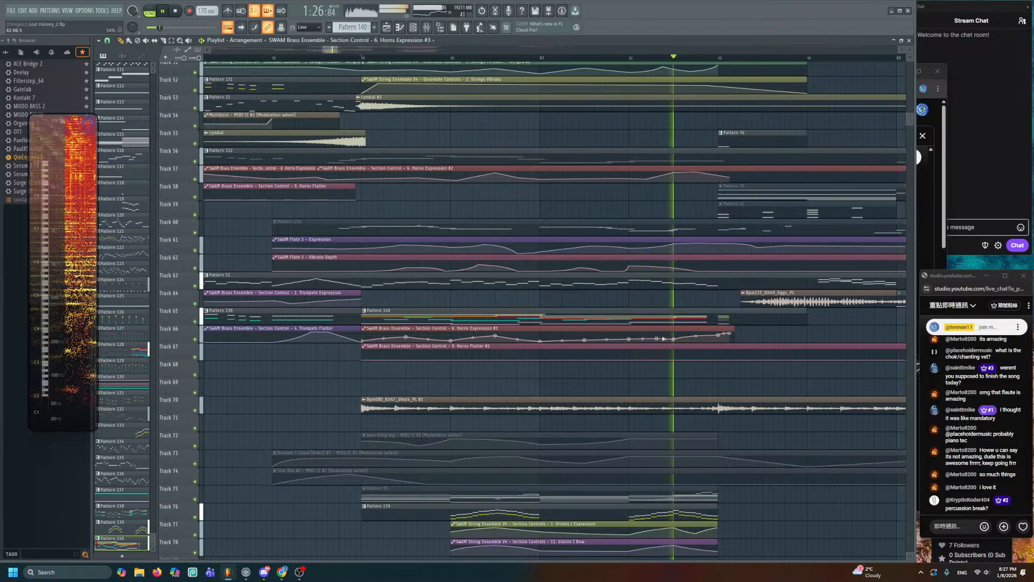
- Check Pattern 140's horn notes, then zoom in on the Horns Expression #3 clip on Track 66
{"action": "left_click_drag", "start_coordinate": [595, 285], "coordinate": [451, 296]}
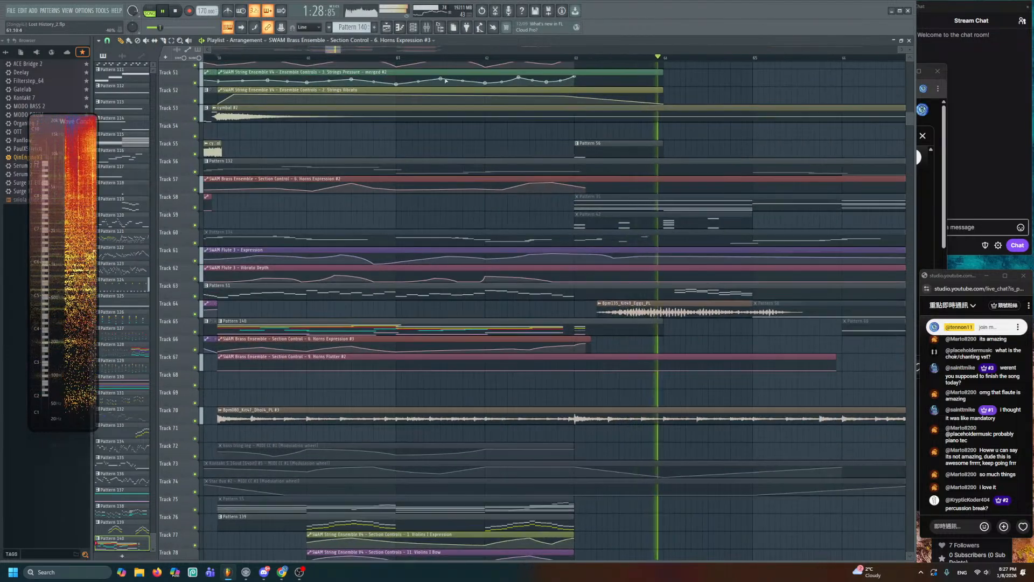
{"action": "left_click", "coordinate": [398, 57]}
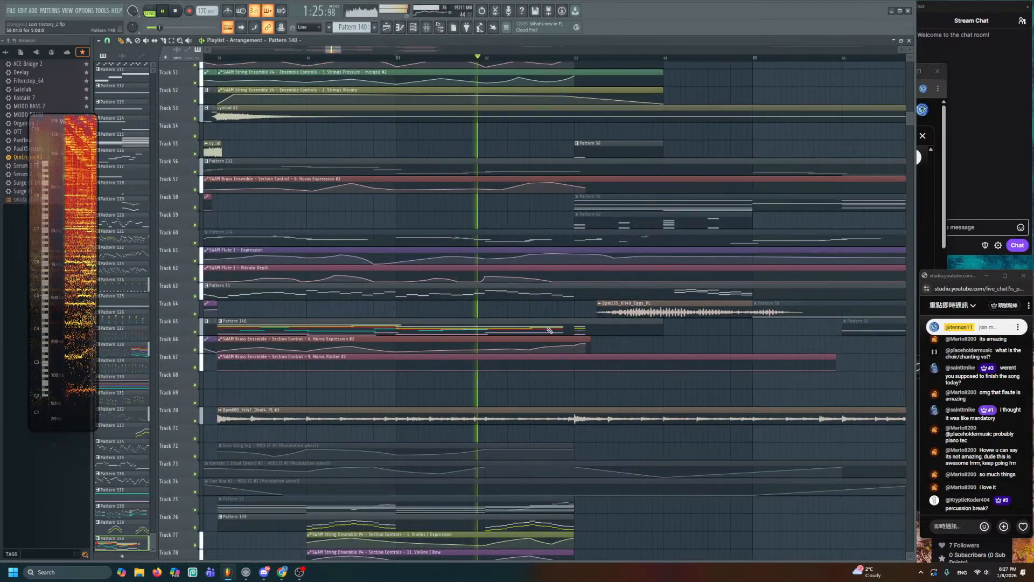
{"action": "key", "text": "F7"}
{"action": "left_click", "coordinate": [386, 28]}
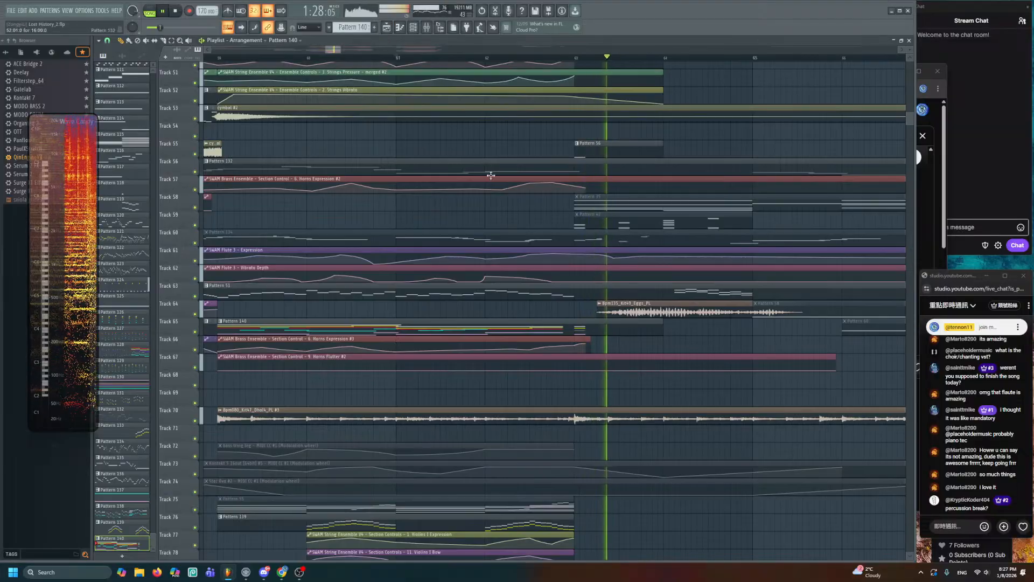
{"action": "scroll", "coordinate": [489, 176], "scroll_direction": "up", "scroll_amount": 4}
{"action": "left_click_drag", "start_coordinate": [579, 339], "coordinate": [570, 102]}
{"action": "key", "text": "space"}
{"action": "left_click_drag", "start_coordinate": [553, 261], "coordinate": [564, 162]}
{"action": "scroll", "coordinate": [564, 161], "scroll_direction": "up", "scroll_amount": 3}
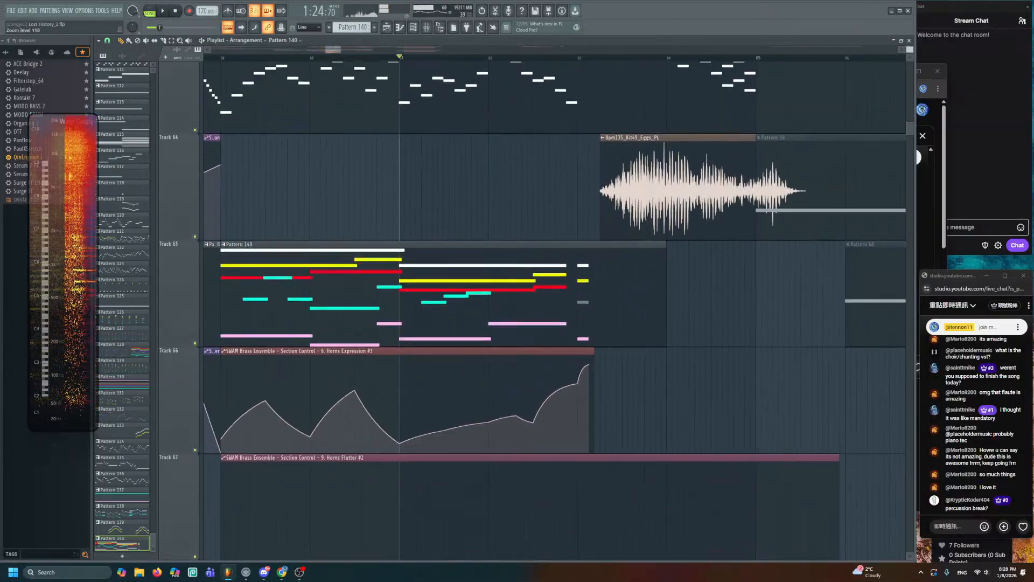
{"action": "key", "text": "space"}
{"action": "left_click_drag", "start_coordinate": [542, 318], "coordinate": [542, 246]}
{"action": "scroll", "coordinate": [541, 245], "scroll_direction": "up", "scroll_amount": 2}
- Raise a Horns Expression point and add a new point near the curve's end, replaying from bar 62
{"action": "left_click_drag", "start_coordinate": [527, 343], "coordinate": [527, 318]}
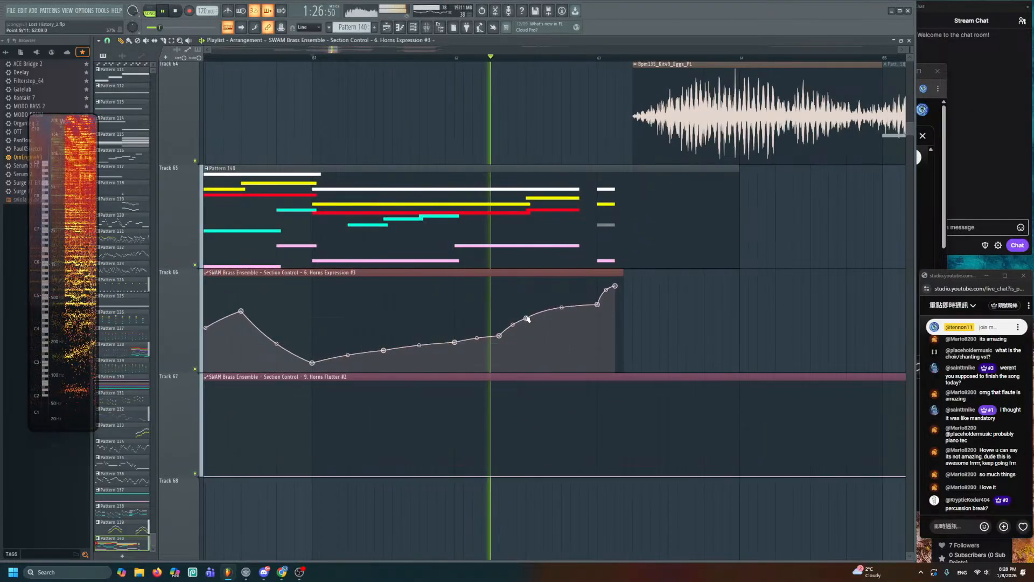
{"action": "key", "text": "space"}
{"action": "right_click", "coordinate": [579, 290]}
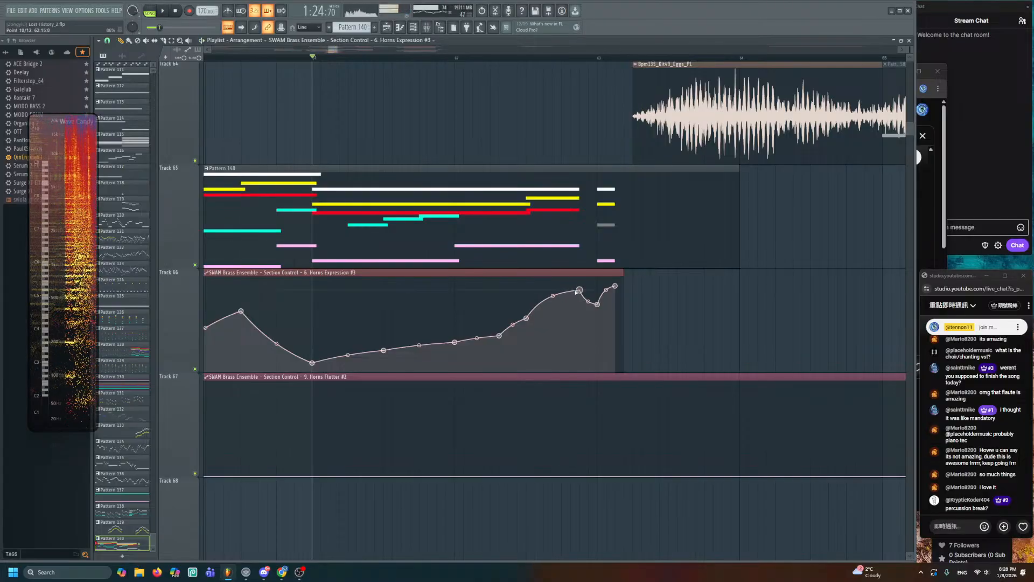
{"action": "left_click", "coordinate": [454, 58]}
{"action": "key", "text": "space"}
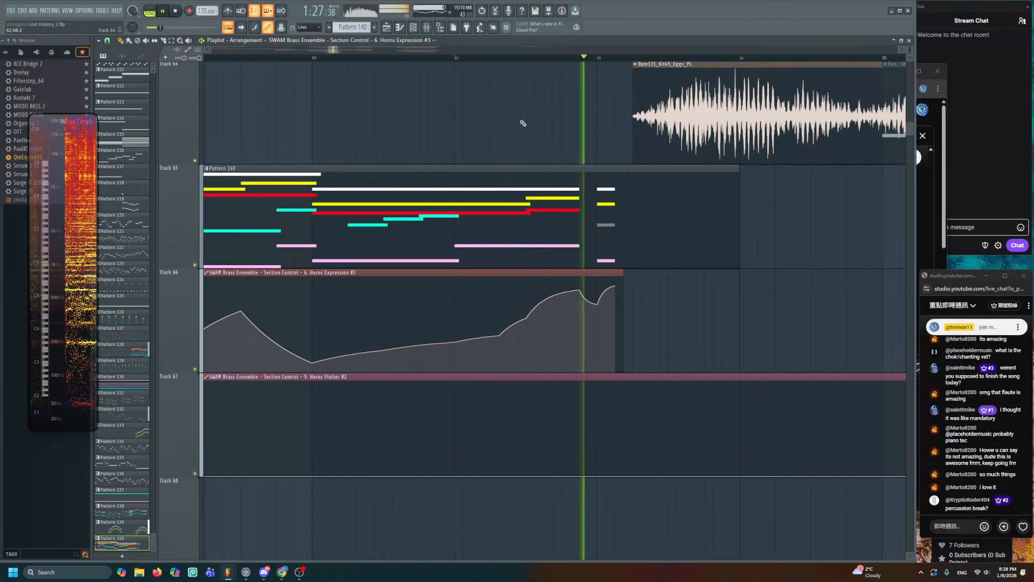
{"action": "key", "text": "space"}
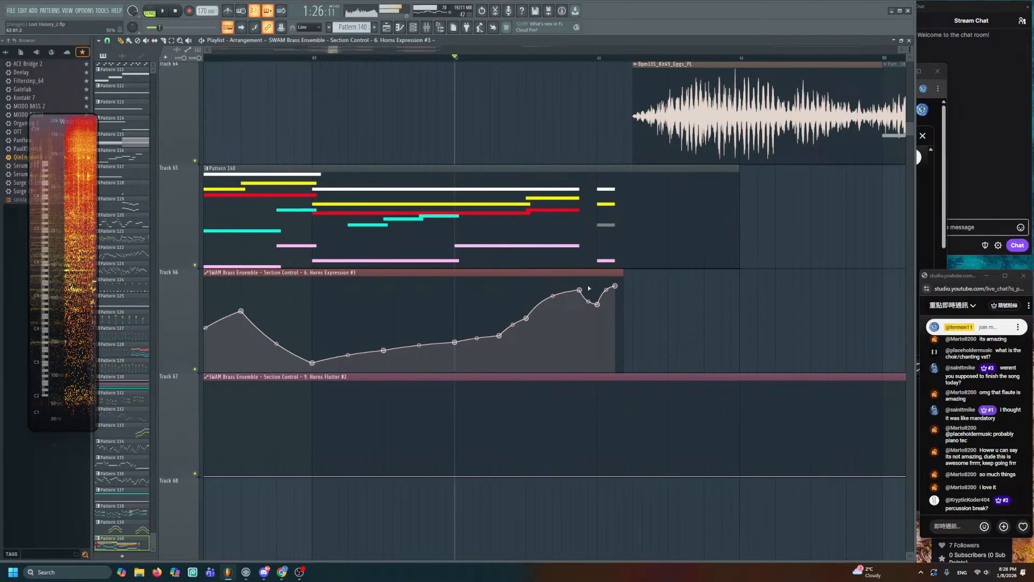
{"action": "key", "text": "space"}
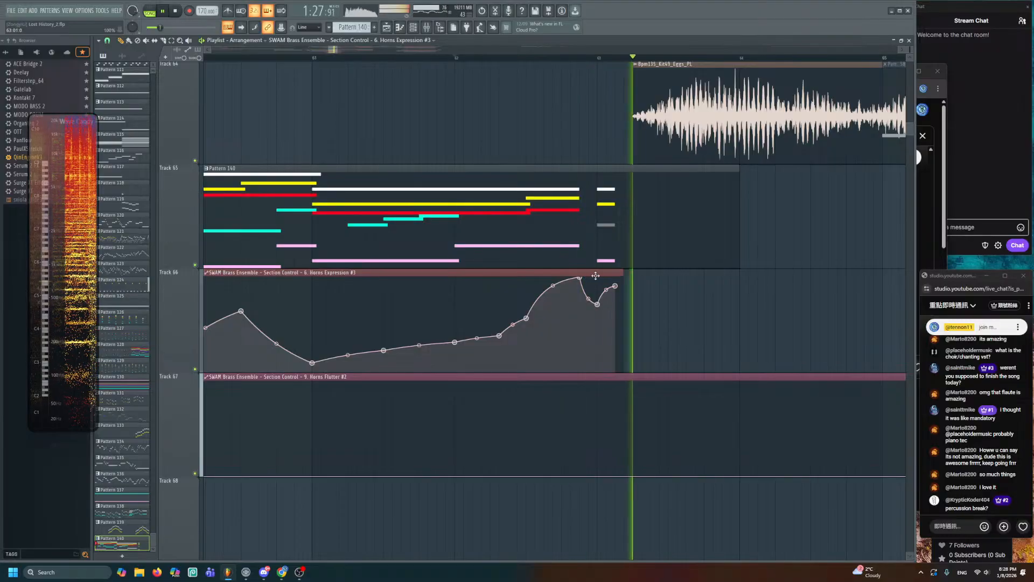
{"action": "key", "text": "space"}
- Lower the expression peak slightly and replay from about bar 58.5
{"action": "left_click_drag", "start_coordinate": [579, 277], "coordinate": [579, 285]}
{"action": "key", "text": "space"}
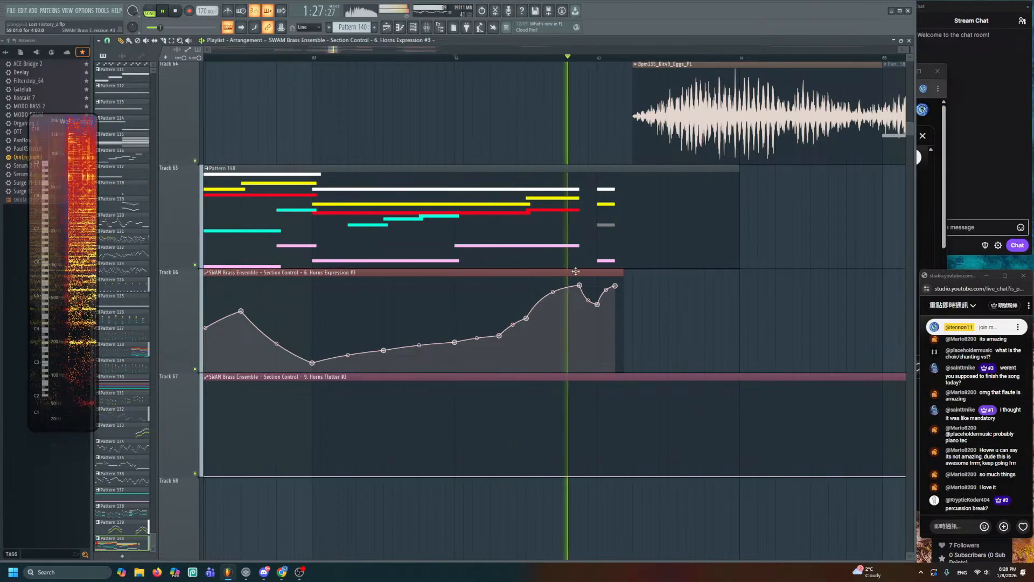
{"action": "scroll", "coordinate": [579, 285], "scroll_direction": "down", "scroll_amount": 2}
{"action": "scroll", "coordinate": [610, 240], "scroll_direction": "down", "scroll_amount": 3}
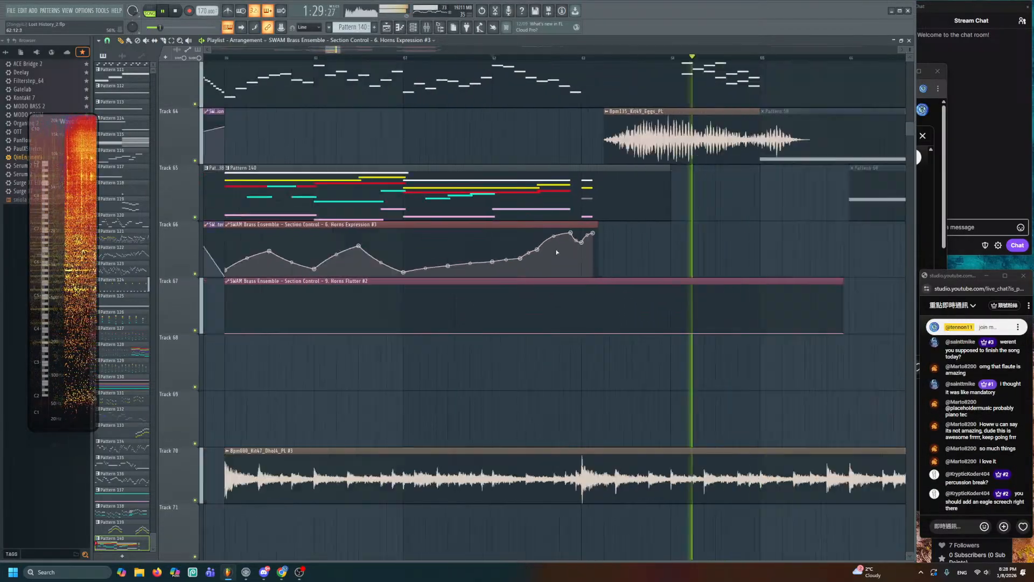
{"action": "key", "text": "space"}
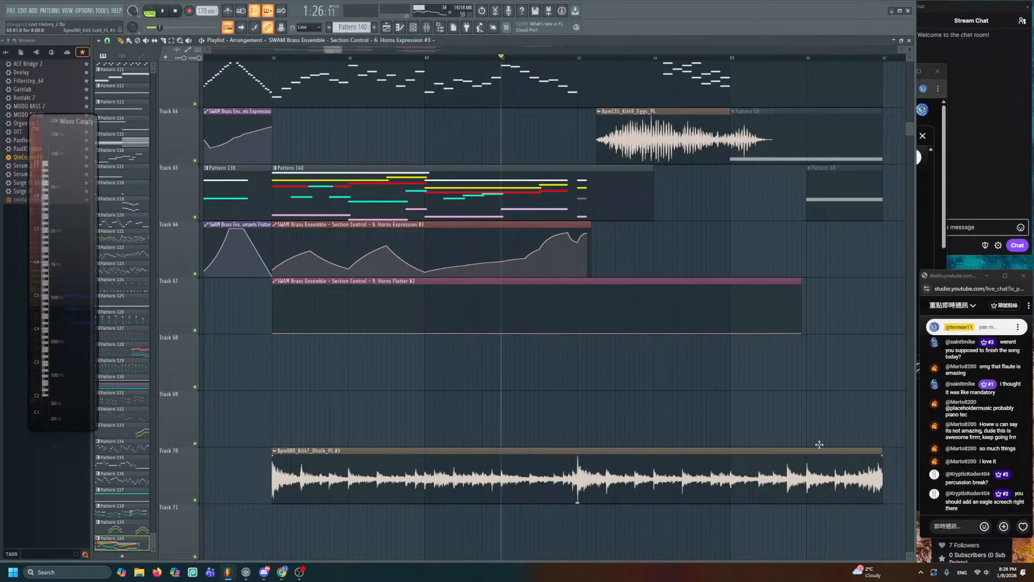
{"action": "scroll", "coordinate": [542, 302], "scroll_direction": "down", "scroll_amount": 2}
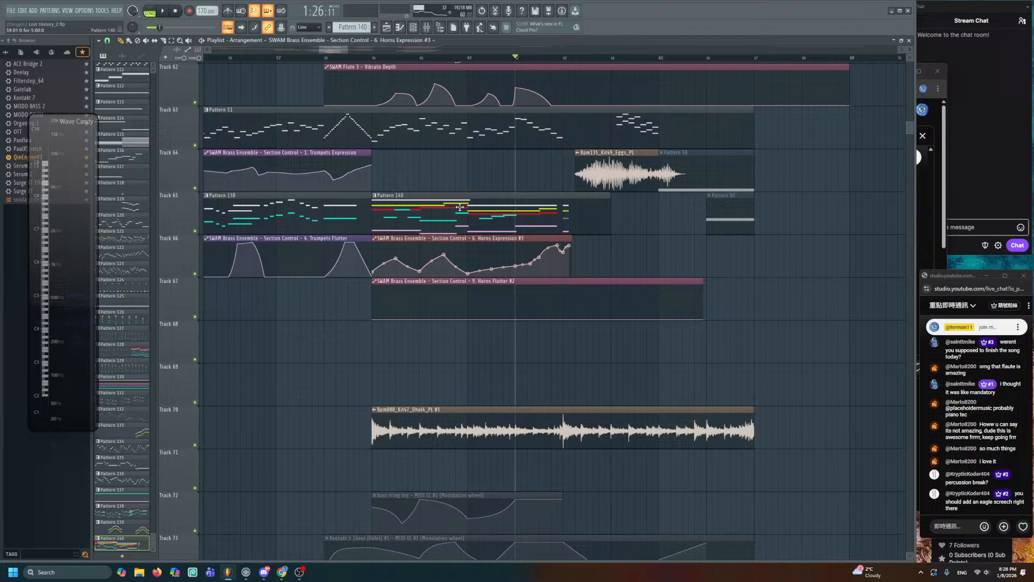
{"action": "left_click", "coordinate": [347, 58]}
{"action": "key", "text": "space"}
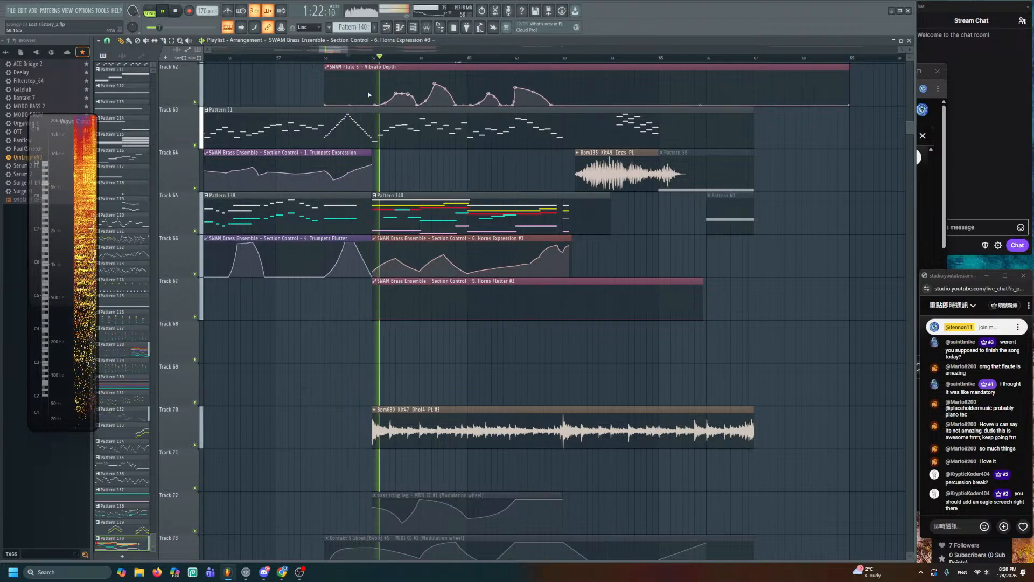
- Stop the bar 58.5 playback and restart playback from bar 63
{"action": "scroll", "coordinate": [450, 174], "scroll_direction": "down", "scroll_amount": 4}
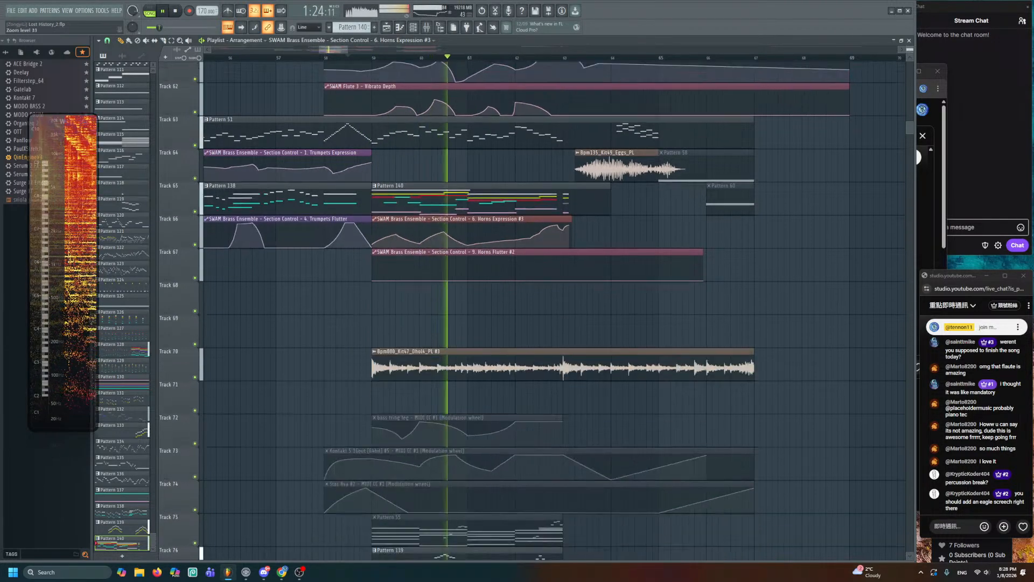
{"action": "scroll", "coordinate": [454, 160], "scroll_direction": "down", "scroll_amount": 1}
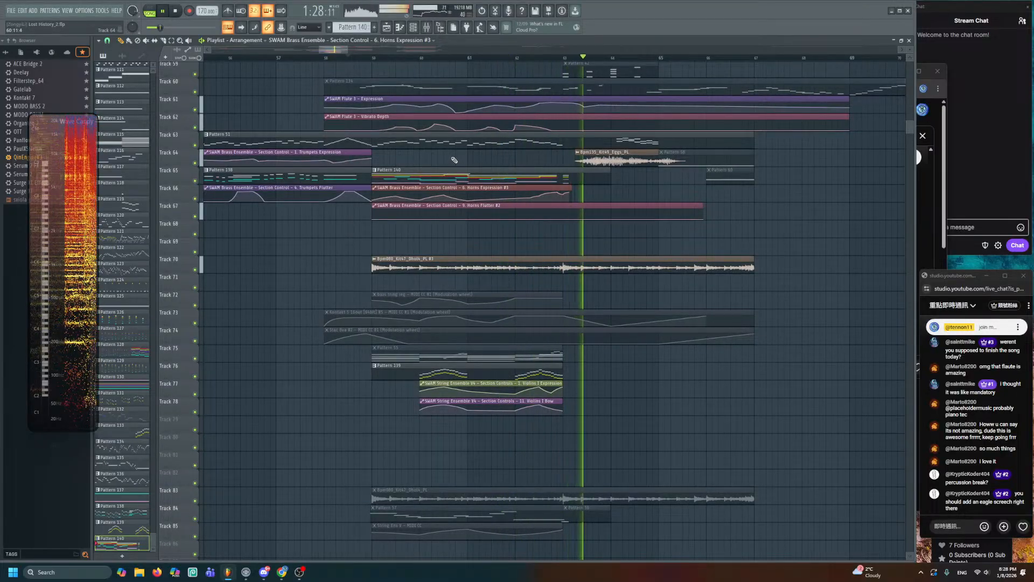
{"action": "key", "text": "space"}
{"action": "left_click", "coordinate": [568, 60]}
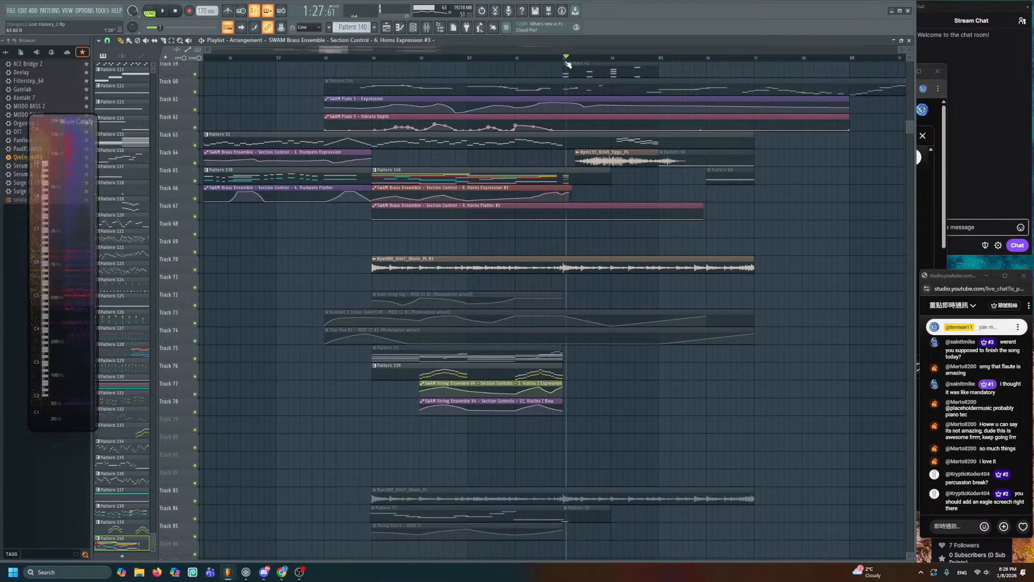
{"action": "mouse_move", "coordinate": [566, 62]}
{"action": "left_mouse_down"}
{"action": "mouse_move", "coordinate": [373, 61]}
{"action": "mouse_move", "coordinate": [577, 61]}
{"action": "mouse_move", "coordinate": [566, 61]}
{"action": "left_mouse_up"}
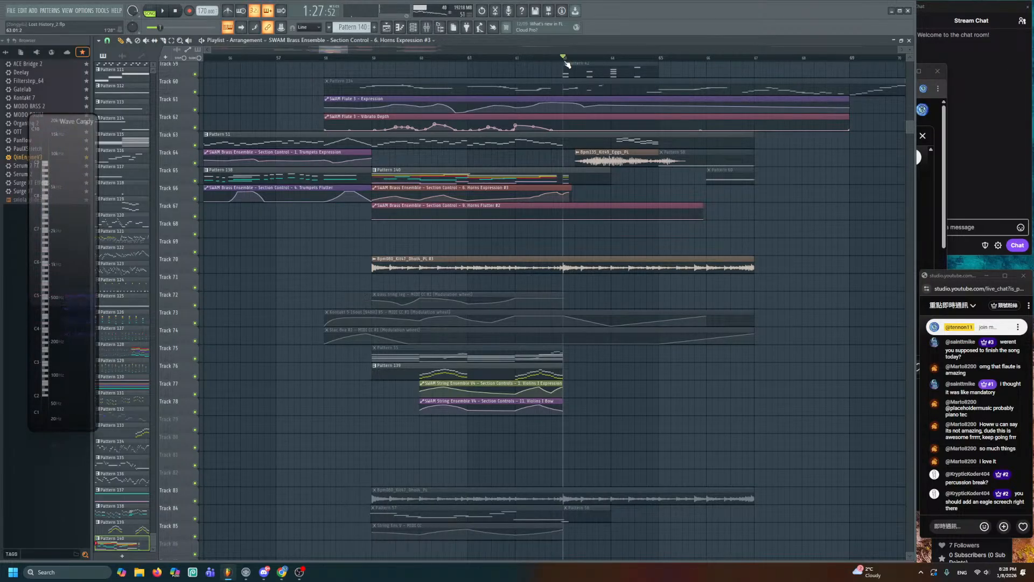
{"action": "key", "text": "space"}
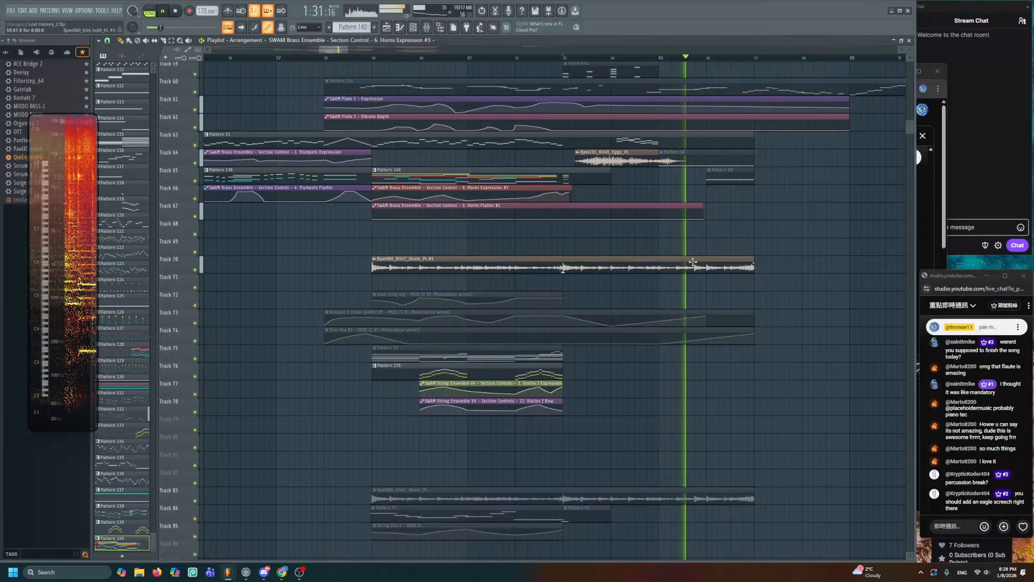
{"action": "scroll", "coordinate": [692, 300], "scroll_direction": "up", "scroll_amount": 5}
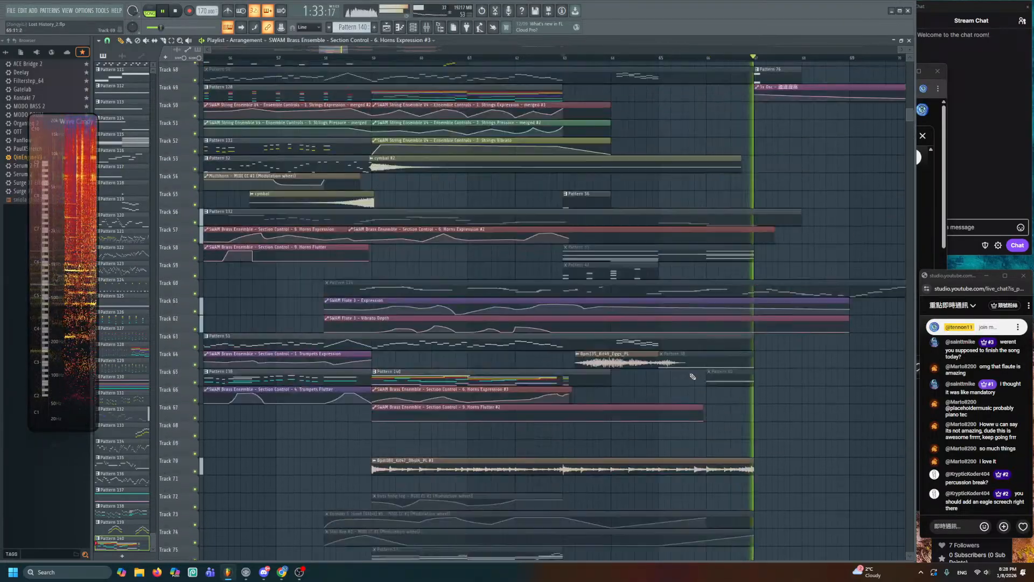
{"action": "scroll", "coordinate": [691, 369], "scroll_direction": "up", "scroll_amount": 6}
{"action": "key", "text": "space"}
{"action": "key", "text": "space"}
{"action": "double_click", "coordinate": [578, 174]}
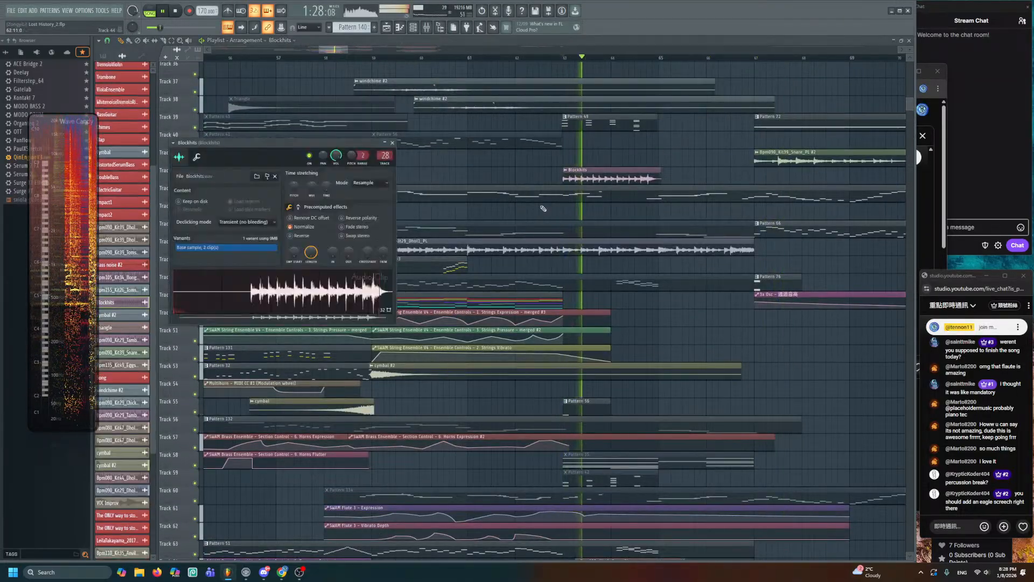
{"action": "key", "text": "space"}
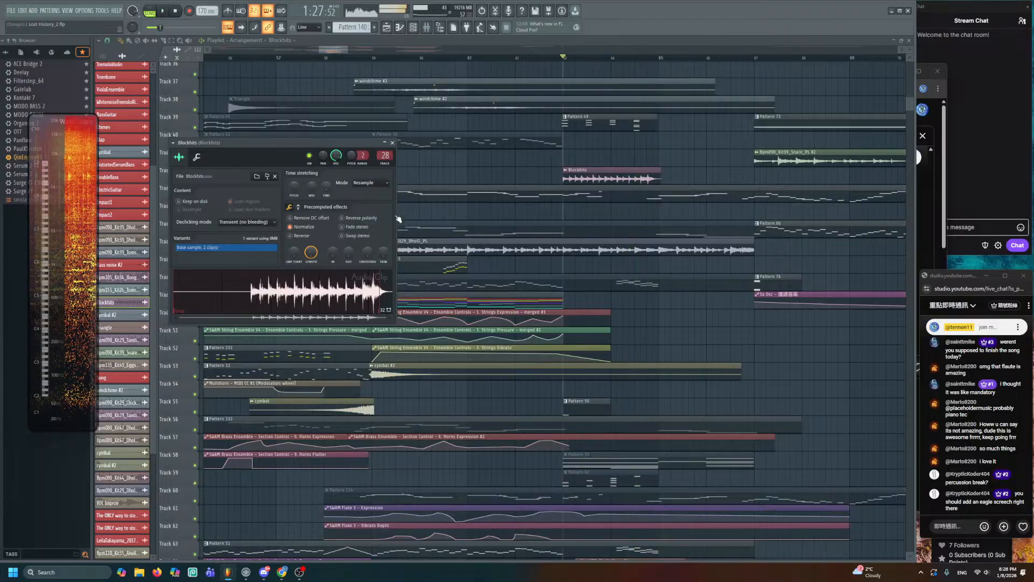
{"action": "key", "text": "space"}
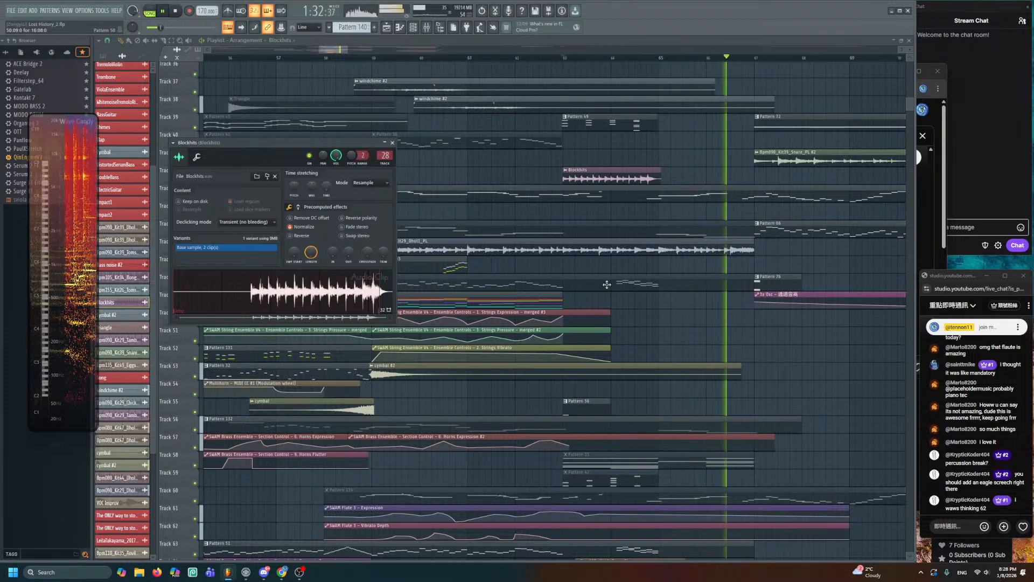
{"action": "key", "text": "space"}
{"action": "key", "text": "Escape"}
{"action": "scroll", "coordinate": [580, 326], "scroll_direction": "down", "scroll_amount": 4}
{"action": "scroll", "coordinate": [574, 291], "scroll_direction": "up", "scroll_amount": 3}
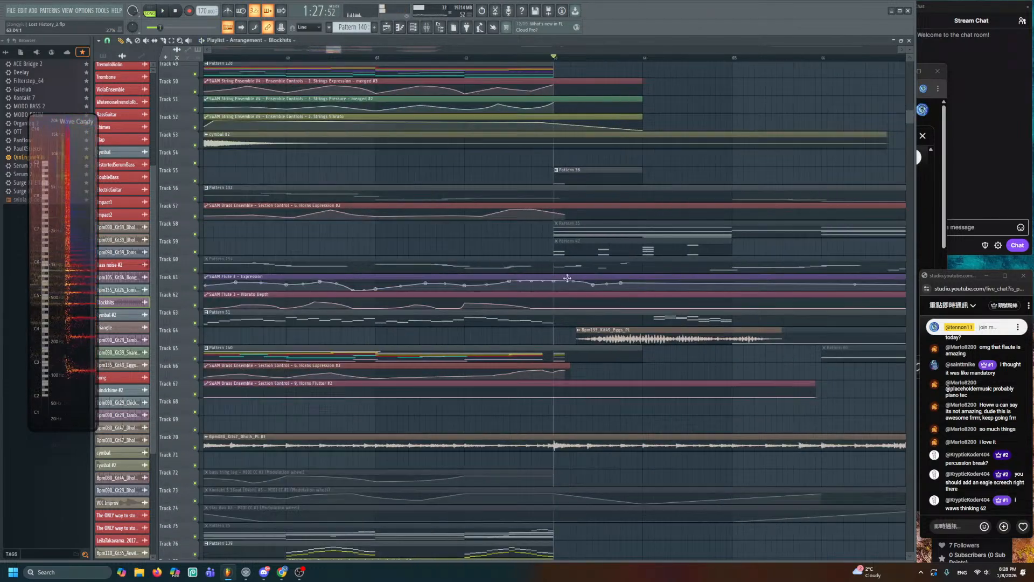
{"action": "left_click", "coordinate": [377, 57]}
{"action": "key", "text": "space"}
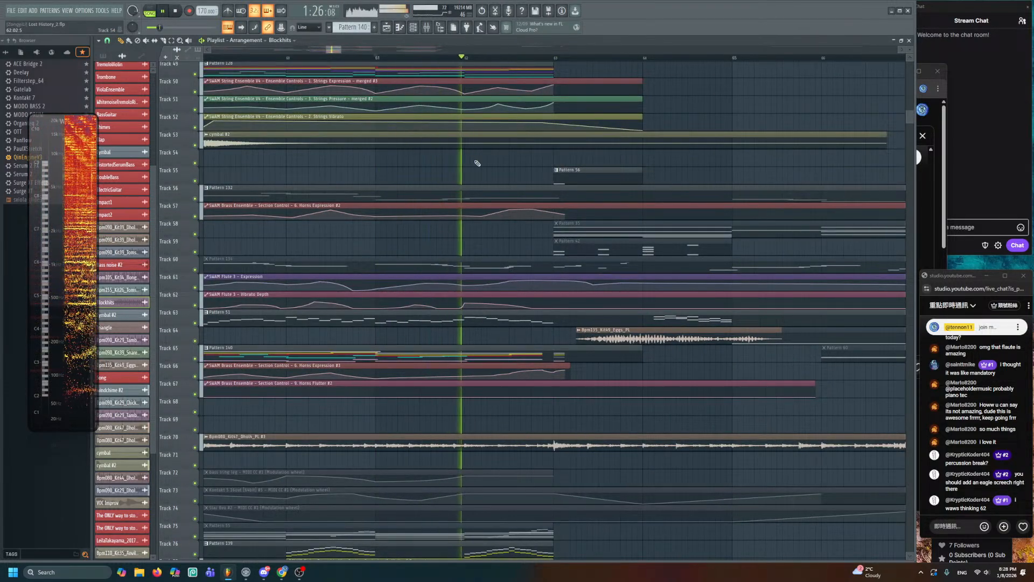
{"action": "key", "text": "space"}
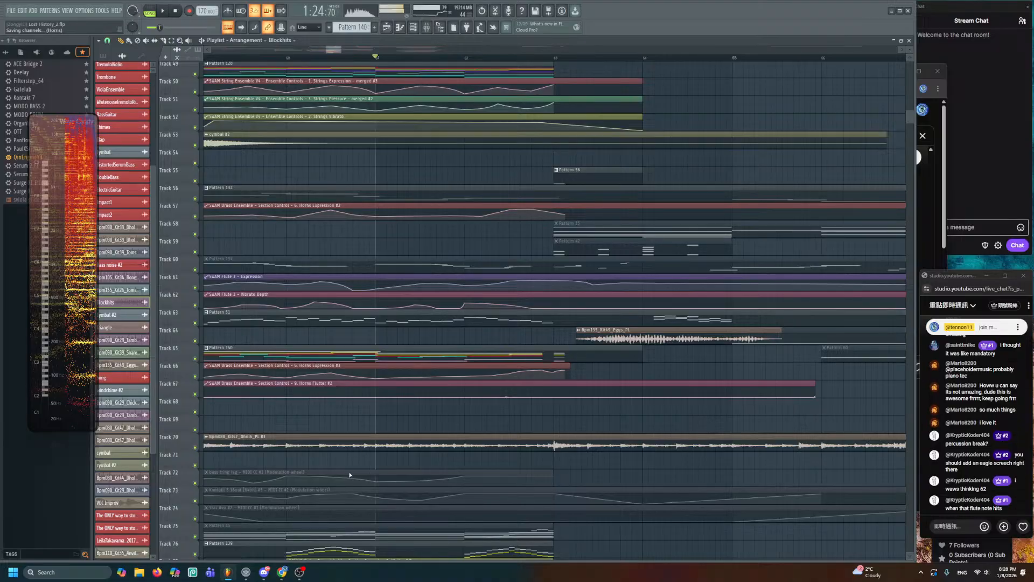
{"action": "left_click", "coordinate": [283, 571]}
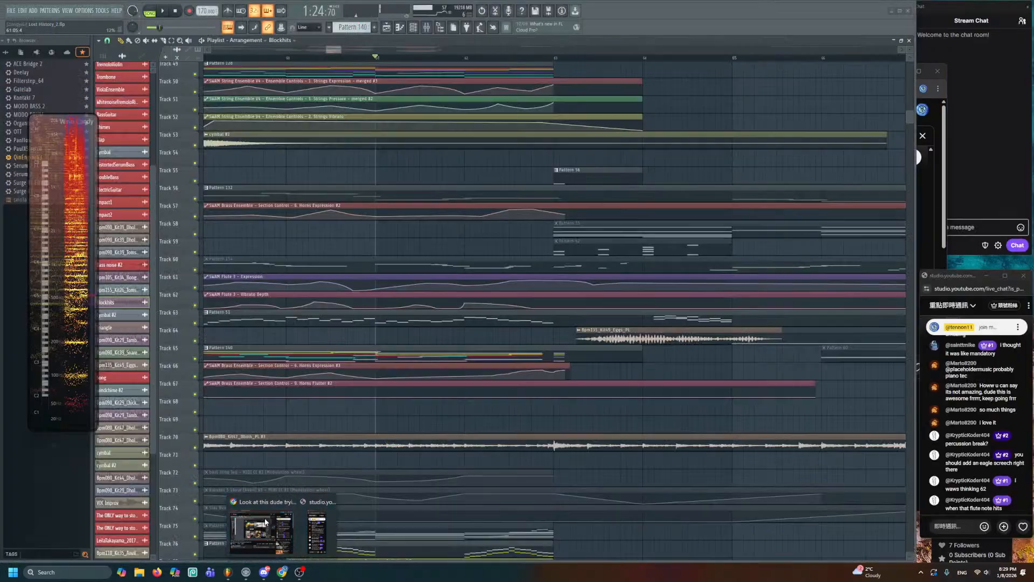
{"action": "left_click", "coordinate": [260, 527]}
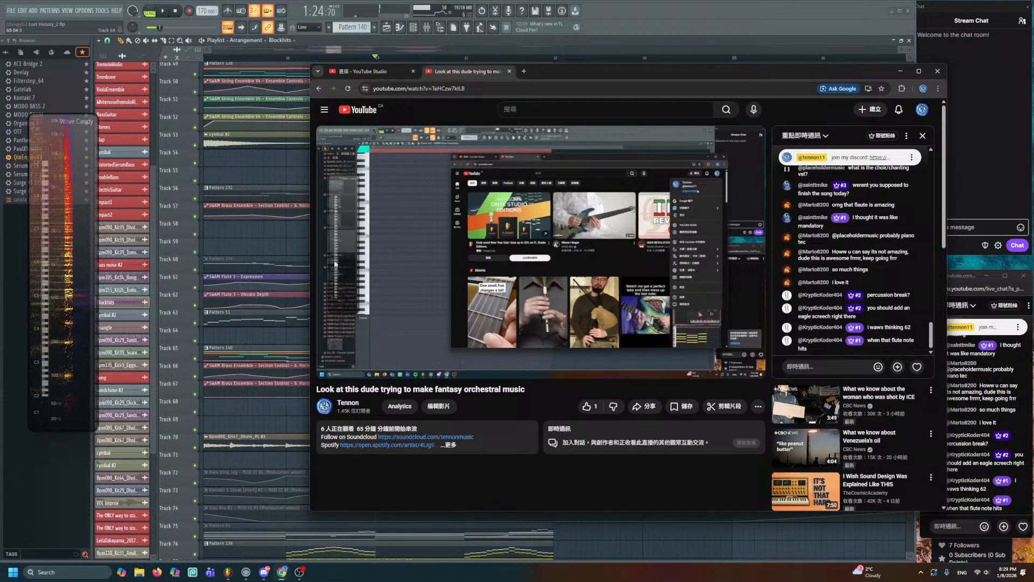
{"action": "left_click", "coordinate": [524, 71]}
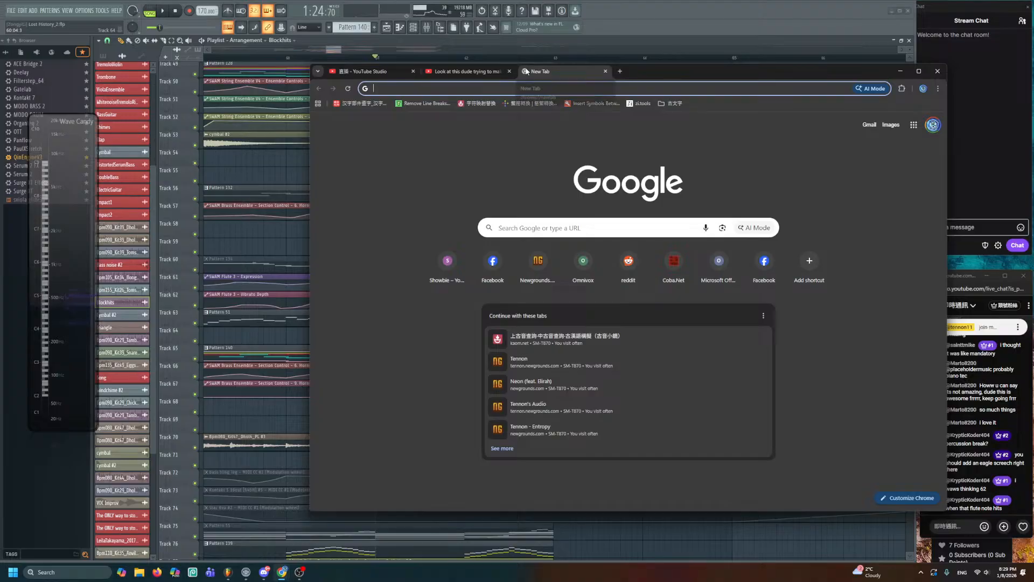
- Filter the Channel Rack to the Unsorted group and open the Dhol4 #2 sampler settings
{"action": "left_click", "coordinate": [231, 175]}
{"action": "left_click", "coordinate": [413, 27]}
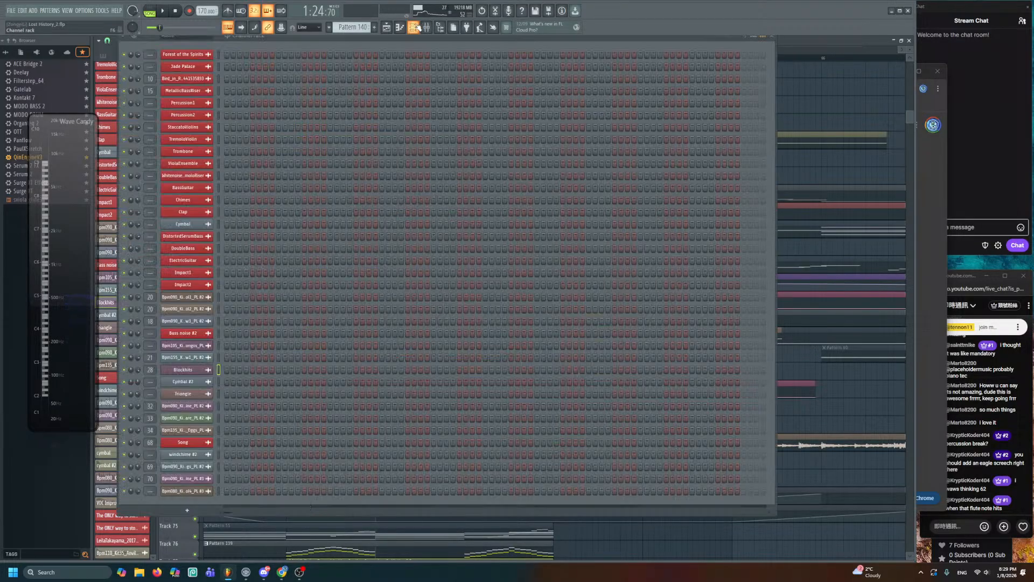
{"action": "left_click", "coordinate": [202, 36]}
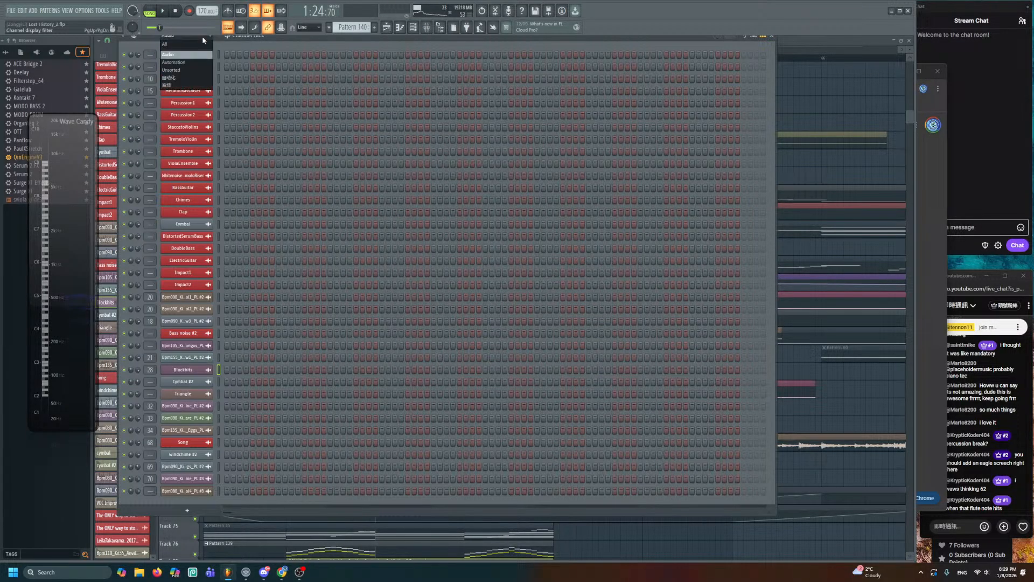
{"action": "left_click", "coordinate": [191, 70]}
{"action": "scroll", "coordinate": [249, 401], "scroll_direction": "down", "scroll_amount": 10}
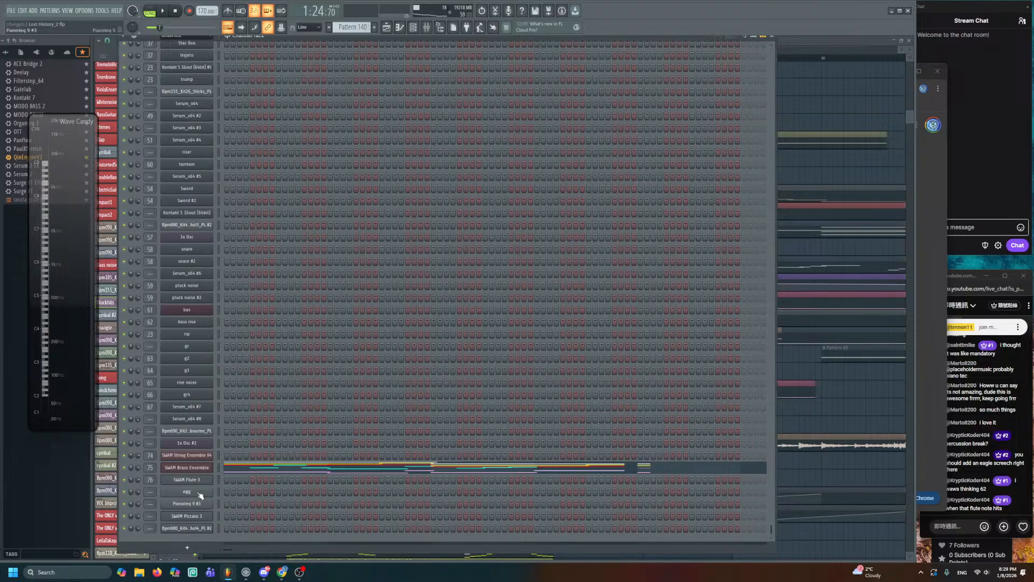
{"action": "left_click", "coordinate": [202, 527]}
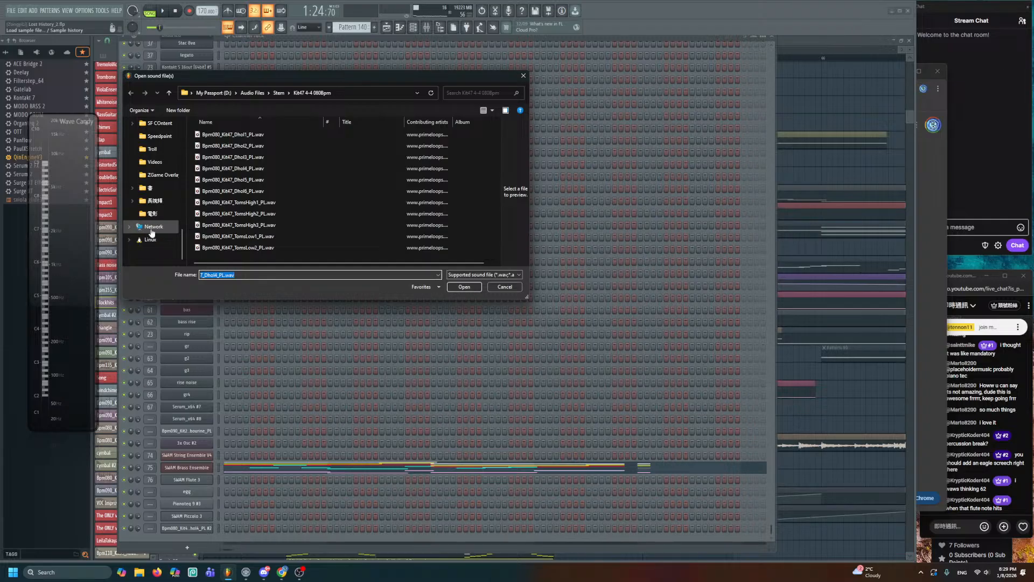
- Browse Audio Files, peek into Drum, and open the 音效 sound effects folder
{"action": "scroll", "coordinate": [153, 226], "scroll_direction": "up", "scroll_amount": 6}
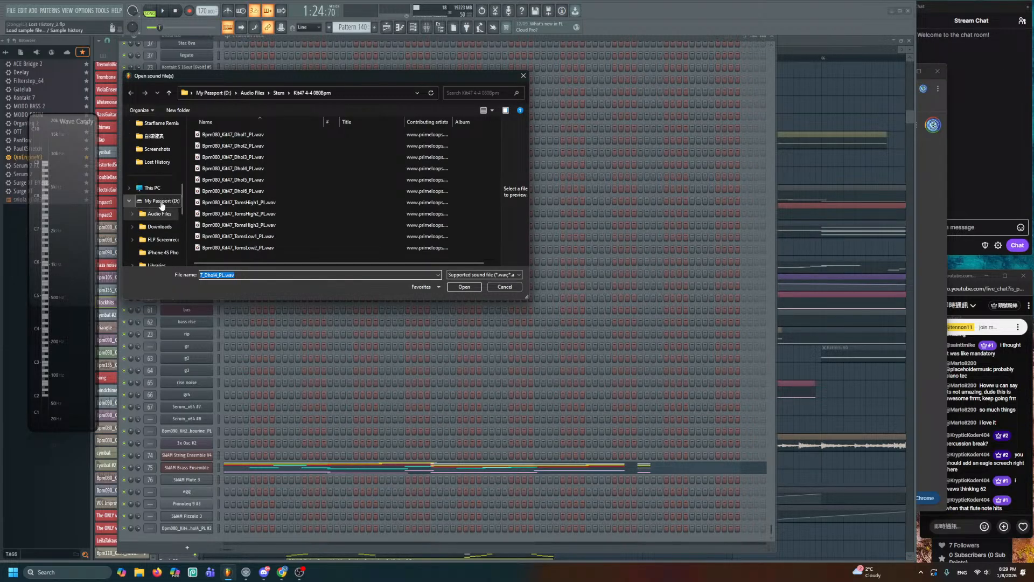
{"action": "left_click", "coordinate": [161, 212]}
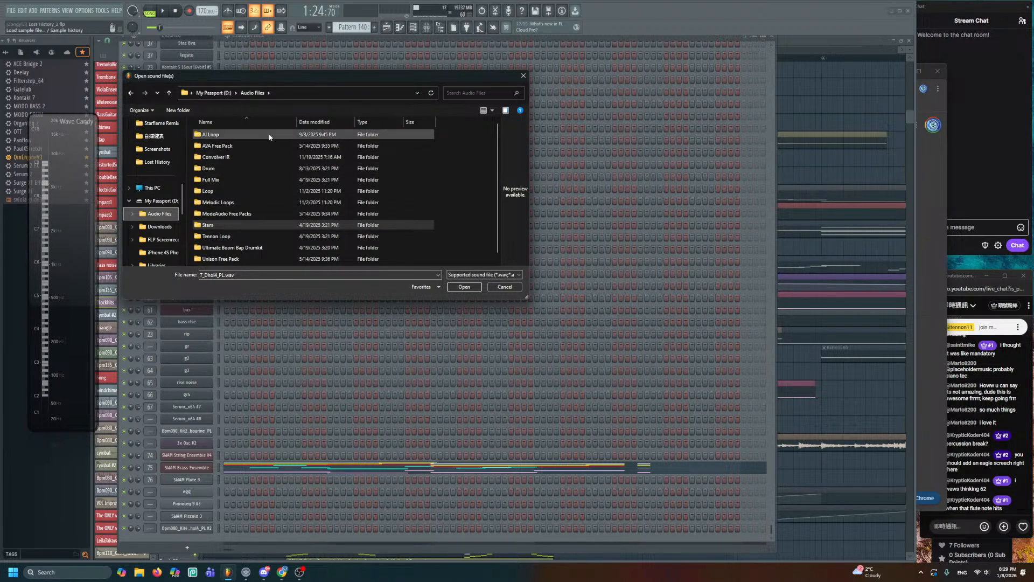
{"action": "double_click", "coordinate": [272, 169]}
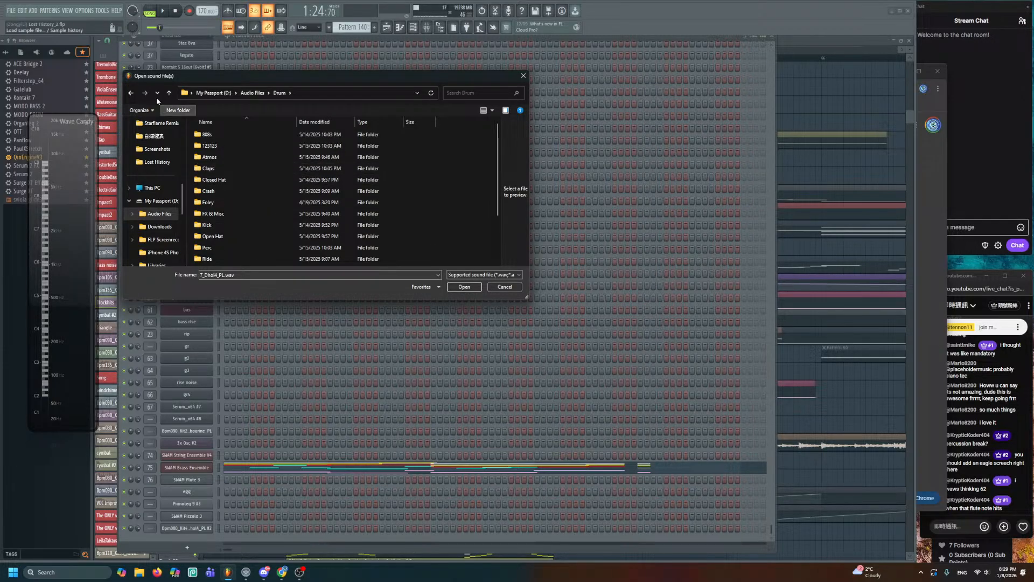
{"action": "left_click", "coordinate": [131, 93]}
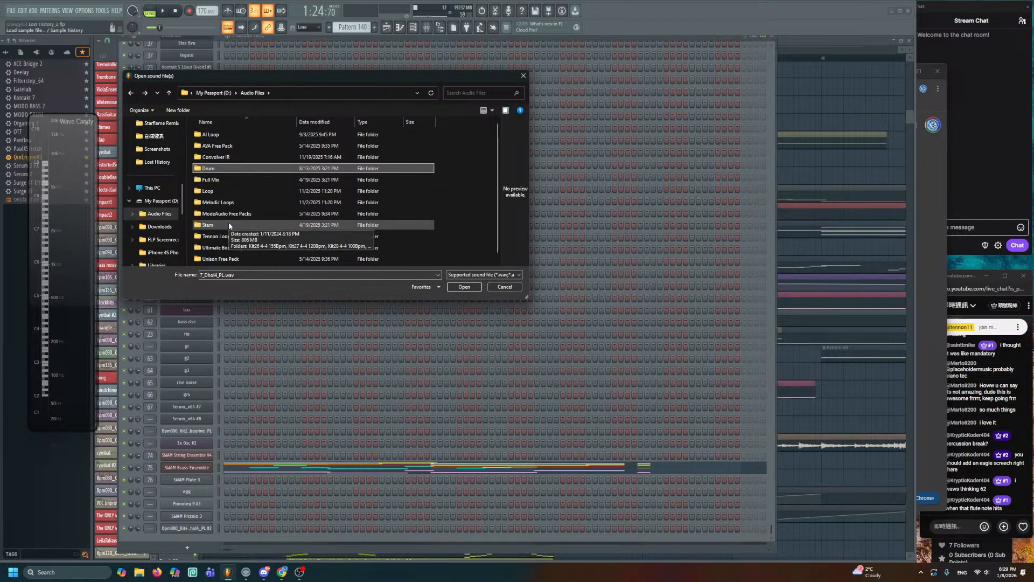
{"action": "scroll", "coordinate": [231, 215], "scroll_direction": "down", "scroll_amount": 1}
{"action": "double_click", "coordinate": [231, 259]}
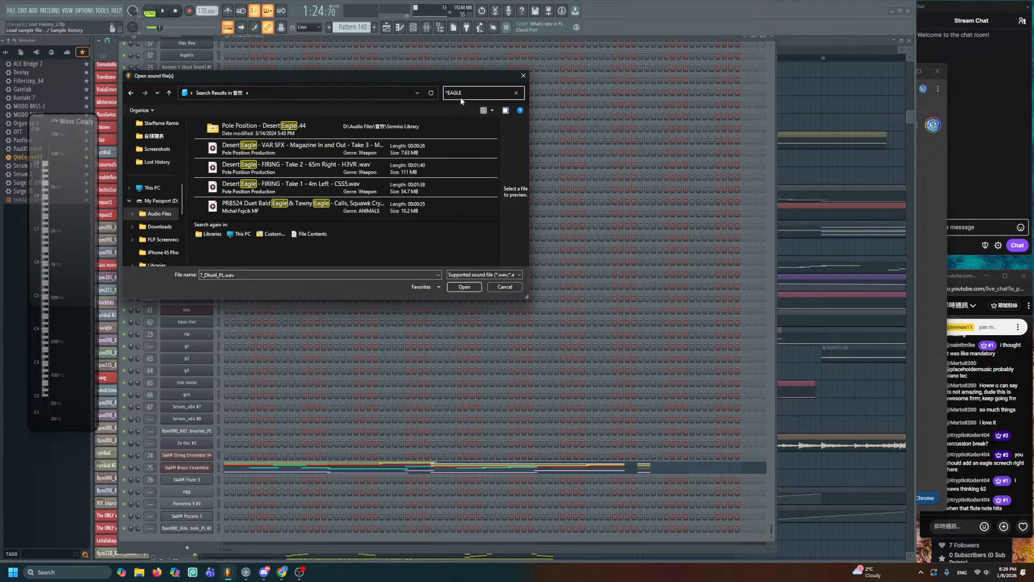
- Compare the Desert Eagle firing takes and select the PRB524 Bald Eagle & Tawny Eagle calls file
{"action": "left_click", "coordinate": [372, 205]}
{"action": "left_click", "coordinate": [377, 180]}
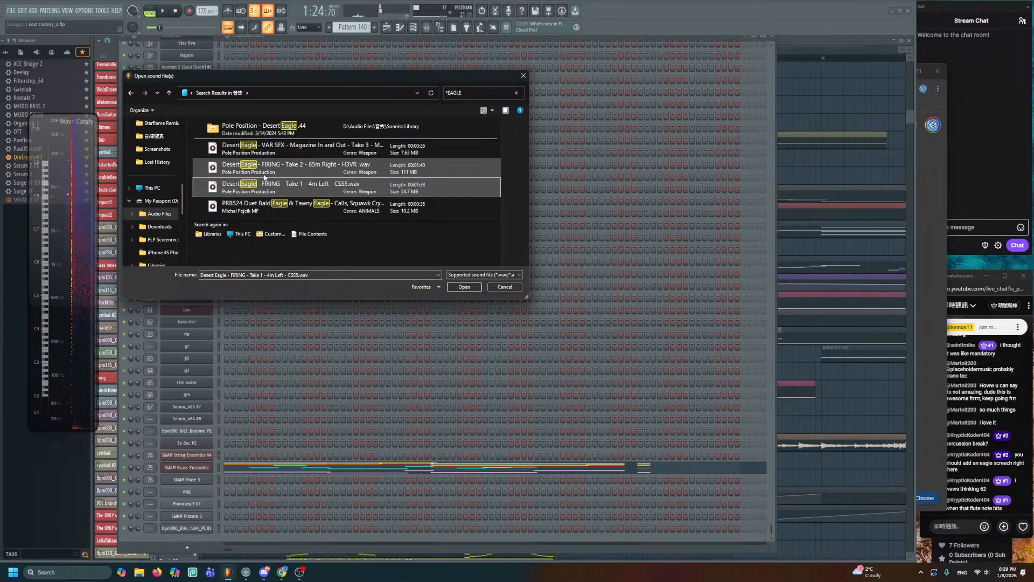
{"action": "left_click", "coordinate": [259, 180]}
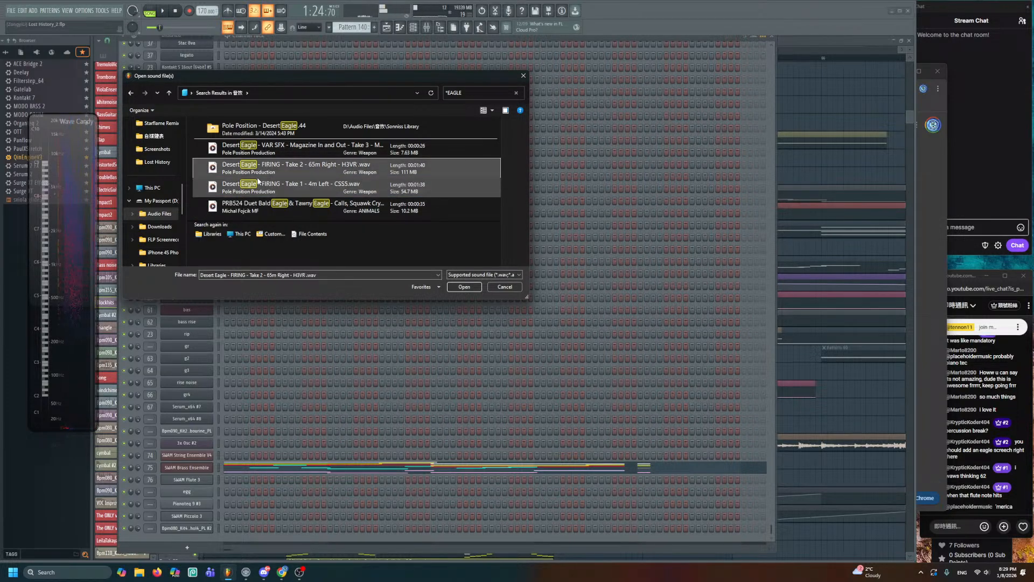
{"action": "left_click", "coordinate": [269, 214]}
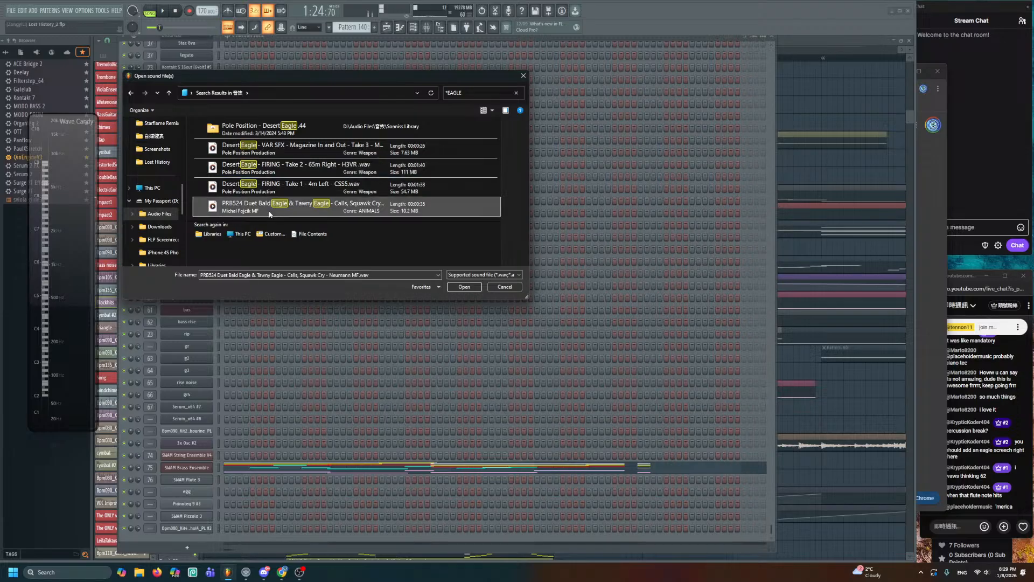
{"action": "left_click", "coordinate": [961, 247]}
{"action": "left_click", "coordinate": [560, 40]}
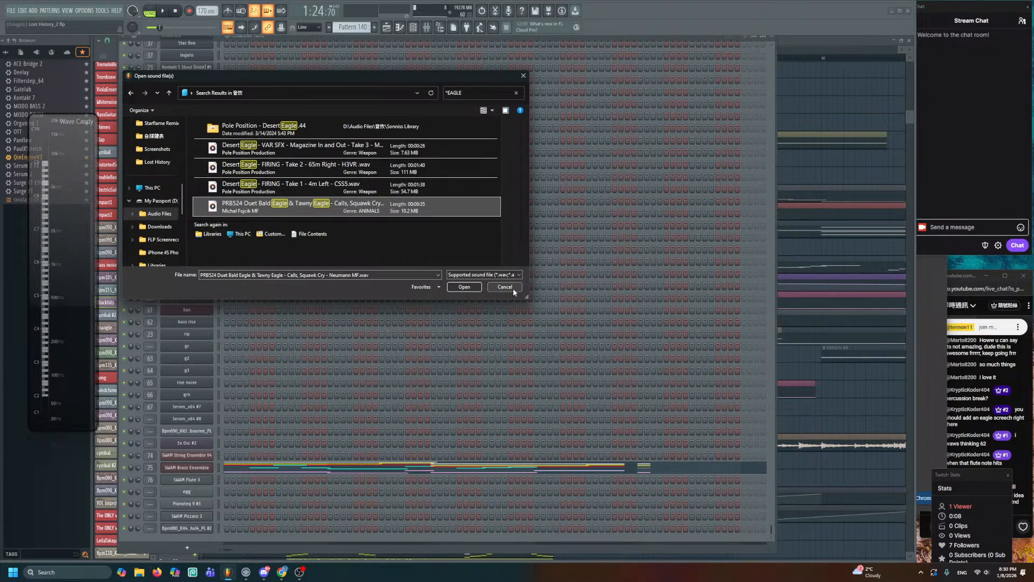
- Close OBS's Twitch Stats panel, confirm the notice, and return to FL Studio's file picker
{"action": "left_click", "coordinate": [1008, 476]}
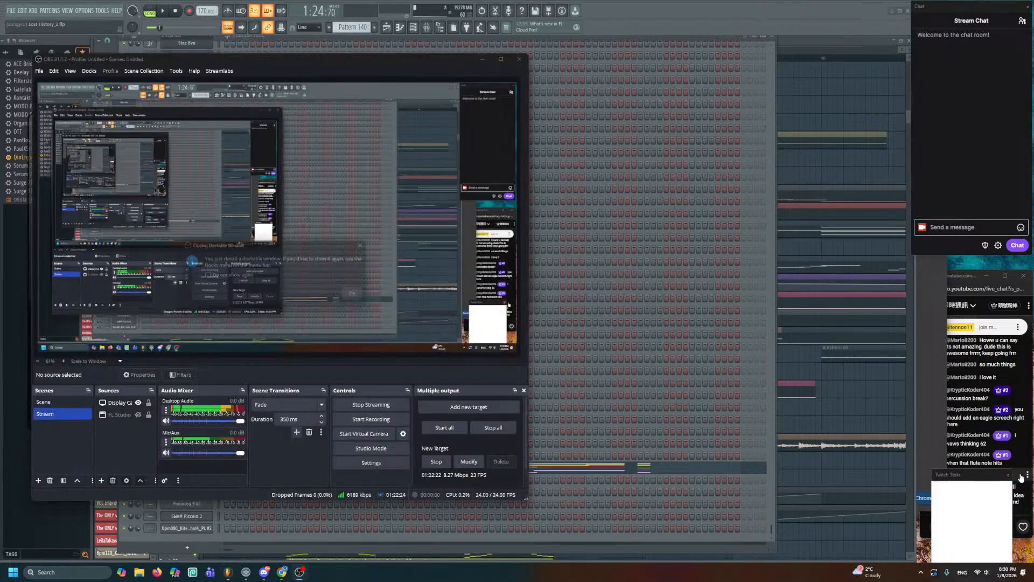
{"action": "left_click", "coordinate": [359, 296]}
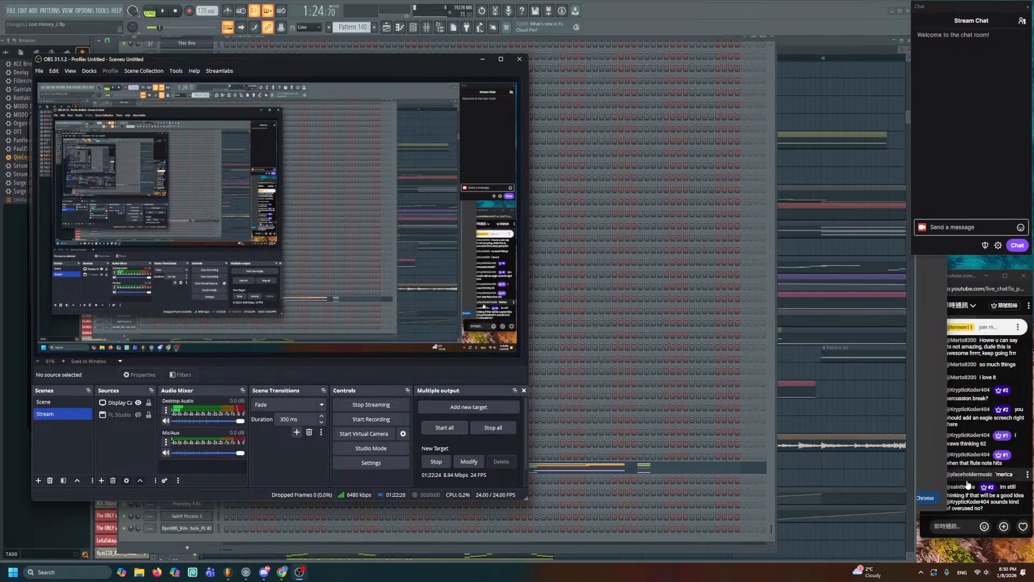
{"action": "left_click", "coordinate": [967, 500]}
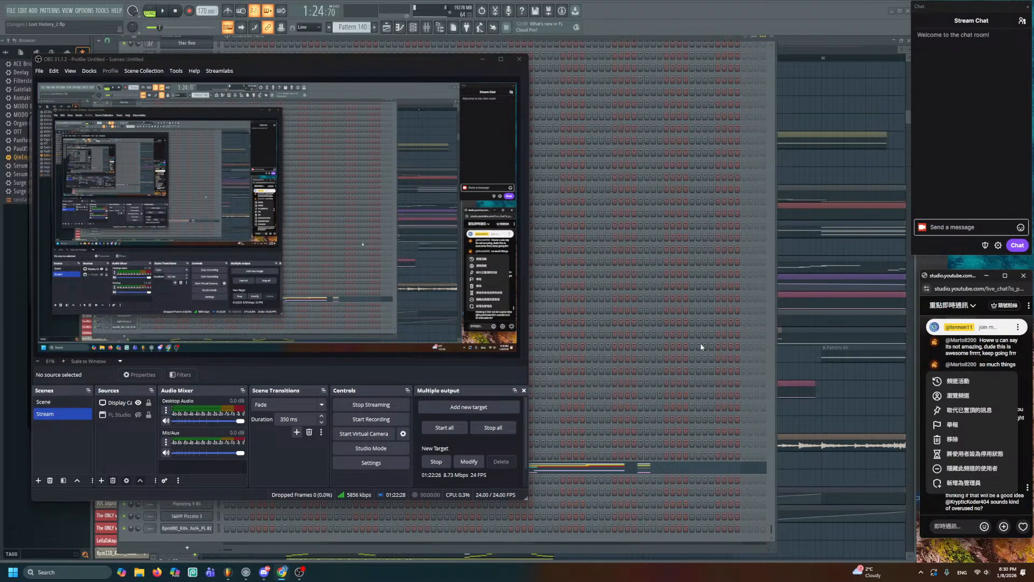
{"action": "left_click", "coordinate": [667, 50]}
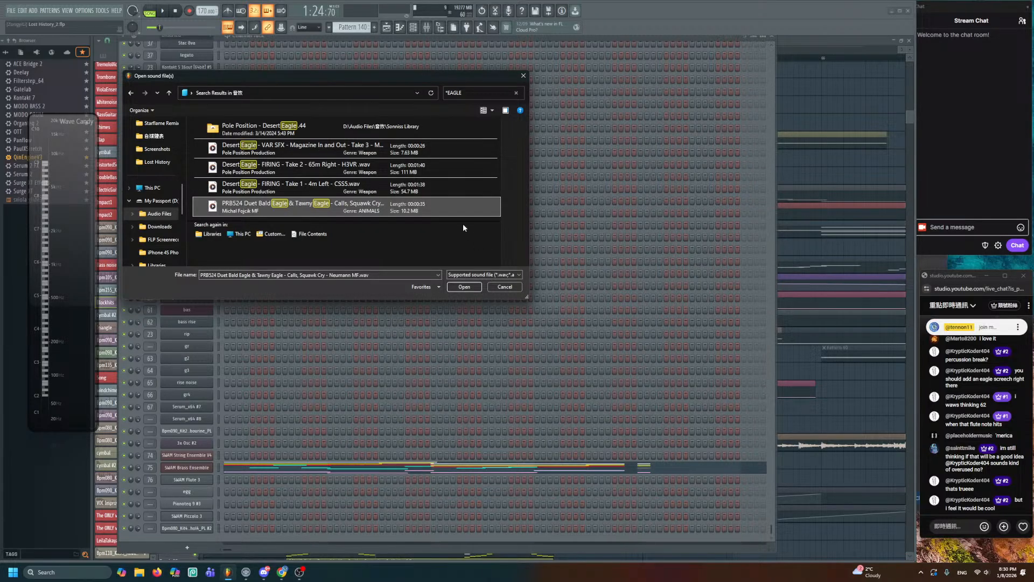
- Cancel the file picker and reopen it from the Dhol4 sampler
{"action": "left_click", "coordinate": [505, 288]}
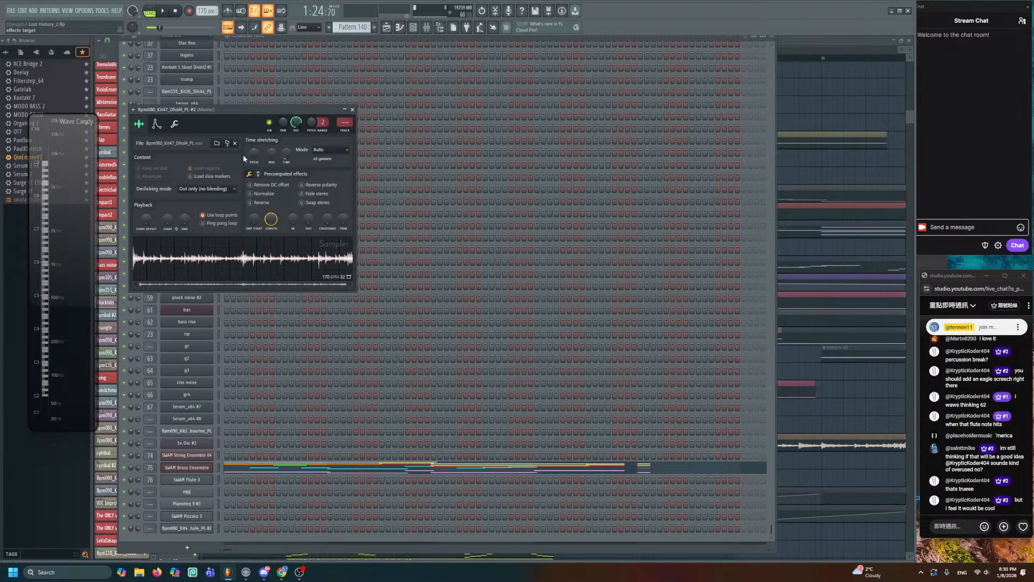
{"action": "left_click", "coordinate": [216, 143]}
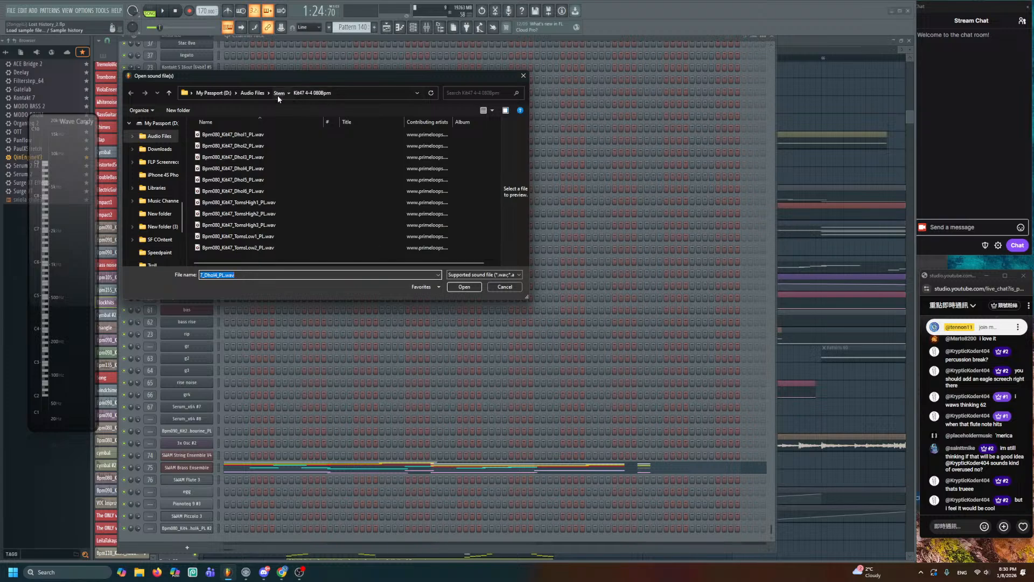
{"action": "left_click", "coordinate": [277, 94]}
{"action": "scroll", "coordinate": [168, 235], "scroll_direction": "down", "scroll_amount": 3}
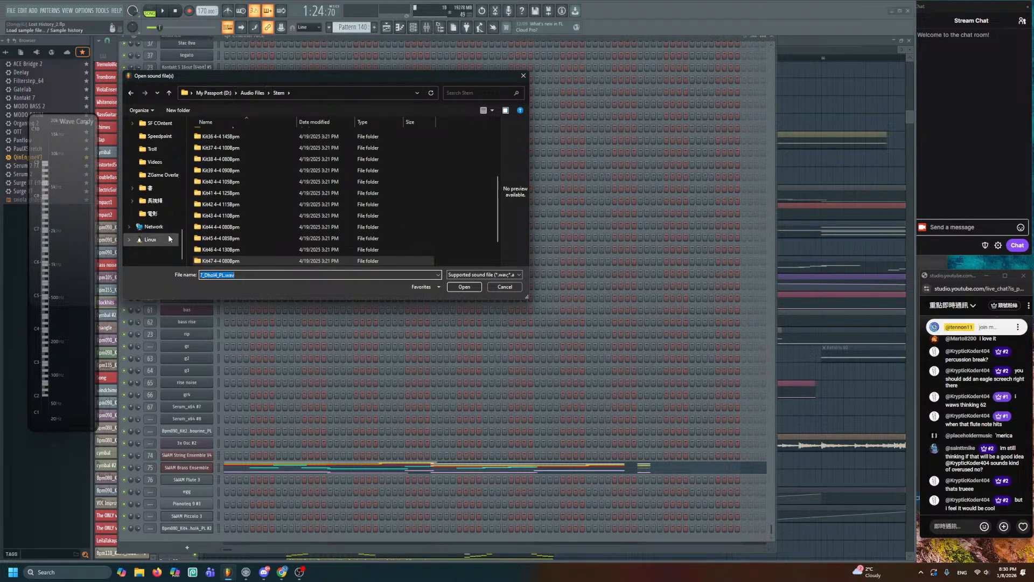
{"action": "scroll", "coordinate": [141, 195], "scroll_direction": "up", "scroll_amount": 3}
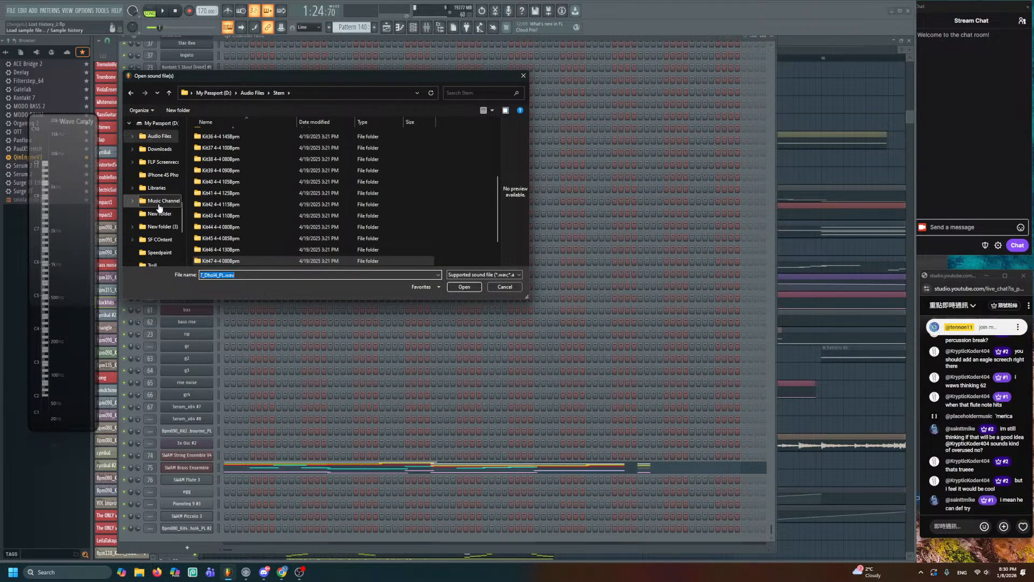
- Navigate from the My Passport (D:) root through Audio Files into the 音效 folder's search
{"action": "left_click", "coordinate": [163, 123]}
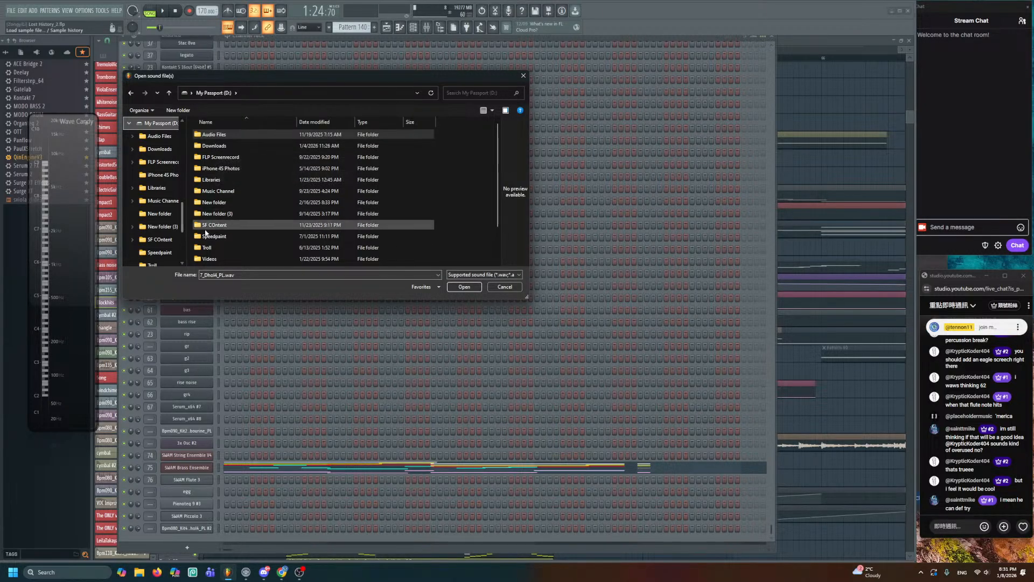
{"action": "double_click", "coordinate": [215, 146]}
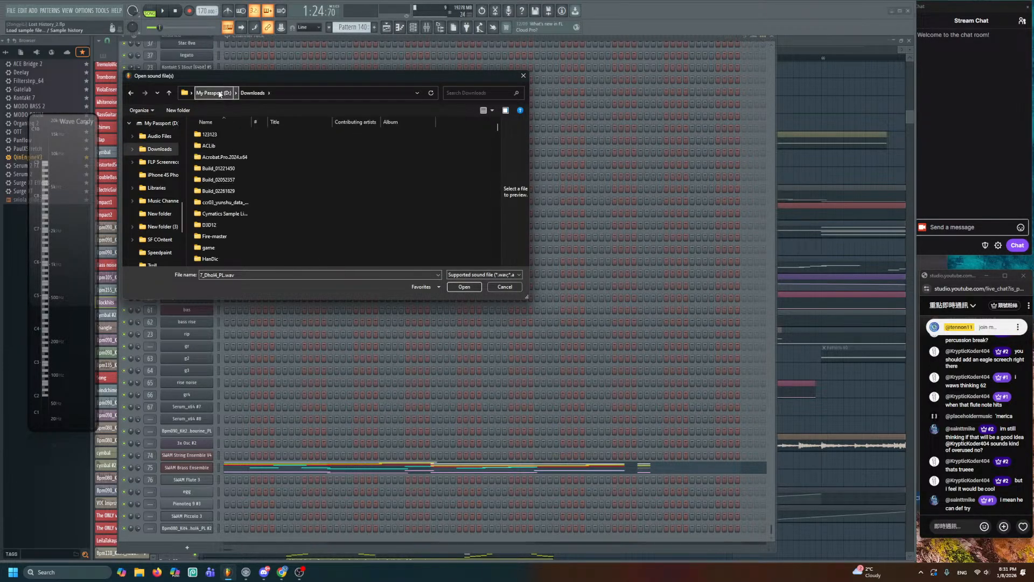
{"action": "left_click", "coordinate": [220, 94]}
{"action": "double_click", "coordinate": [212, 134]}
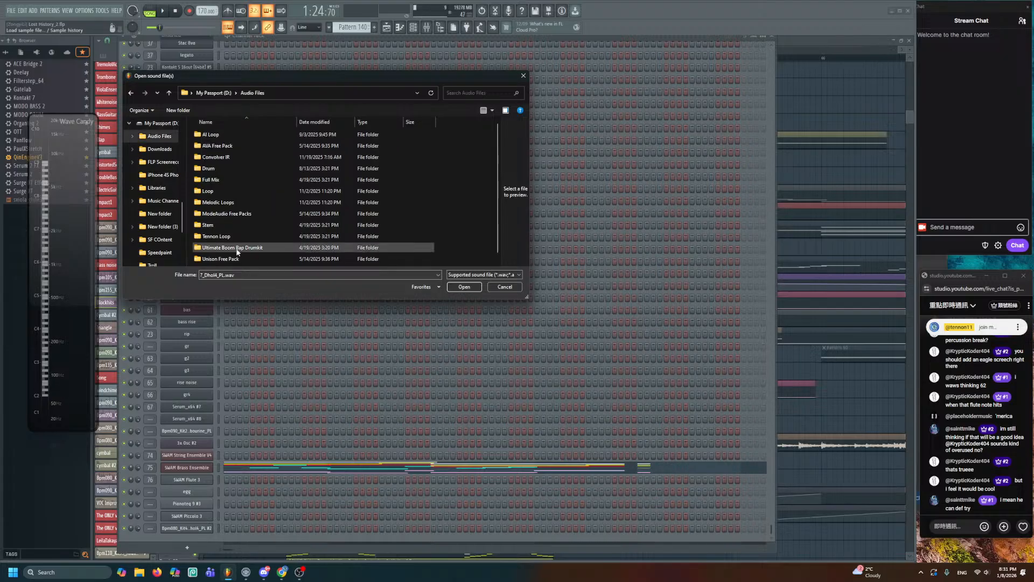
{"action": "scroll", "coordinate": [237, 252], "scroll_direction": "down", "scroll_amount": 1}
{"action": "double_click", "coordinate": [236, 257]}
{"action": "left_click", "coordinate": [473, 90]}
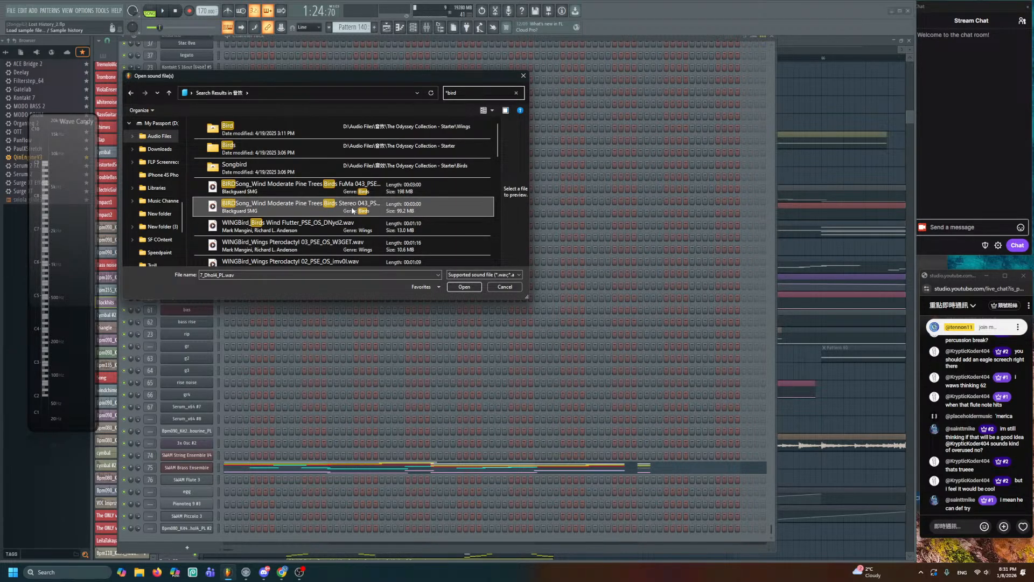
- Preview the BIRDSong stereo pine trees recording and browse the bird results
{"action": "left_click", "coordinate": [351, 210]}
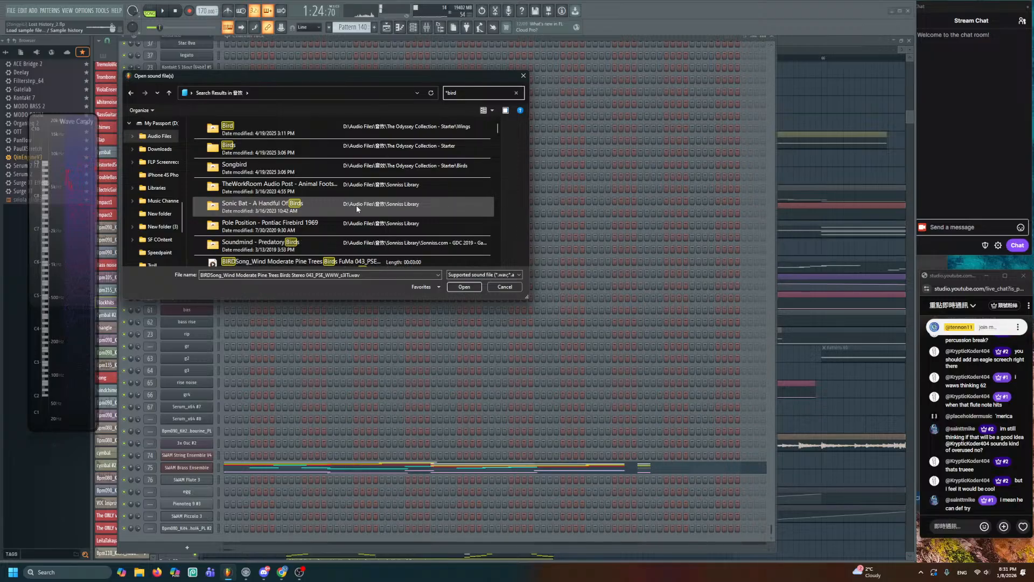
{"action": "scroll", "coordinate": [367, 210], "scroll_direction": "down", "scroll_amount": 5}
{"action": "scroll", "coordinate": [371, 214], "scroll_direction": "up", "scroll_amount": 3}
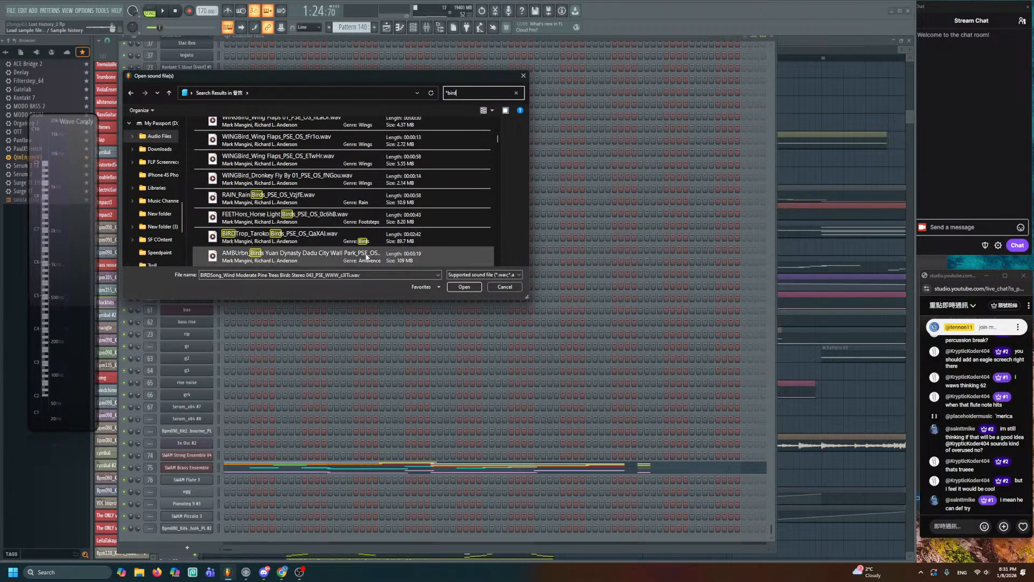
{"action": "scroll", "coordinate": [377, 199], "scroll_direction": "up", "scroll_amount": 1}
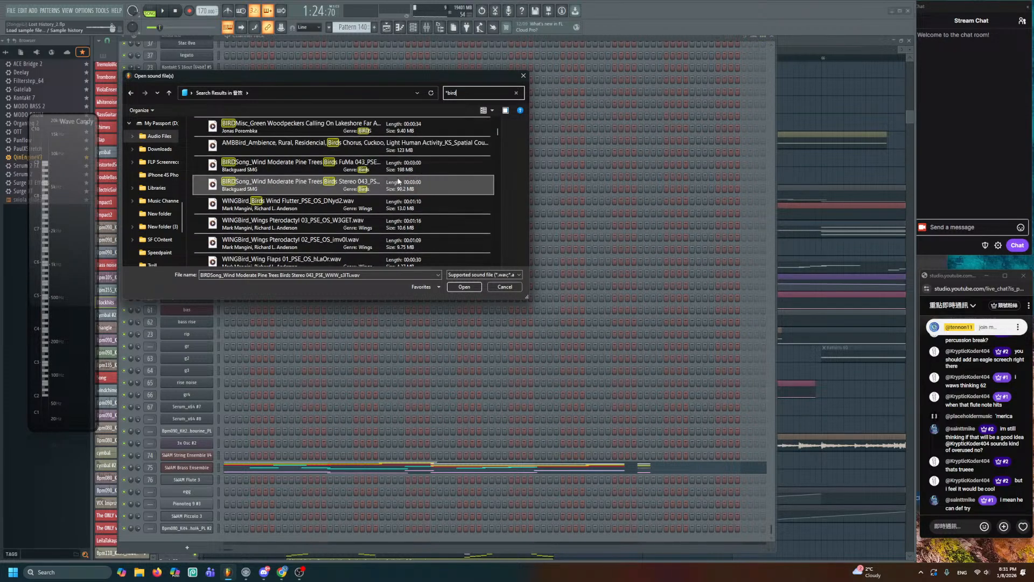
{"action": "scroll", "coordinate": [397, 184], "scroll_direction": "up", "scroll_amount": 3}
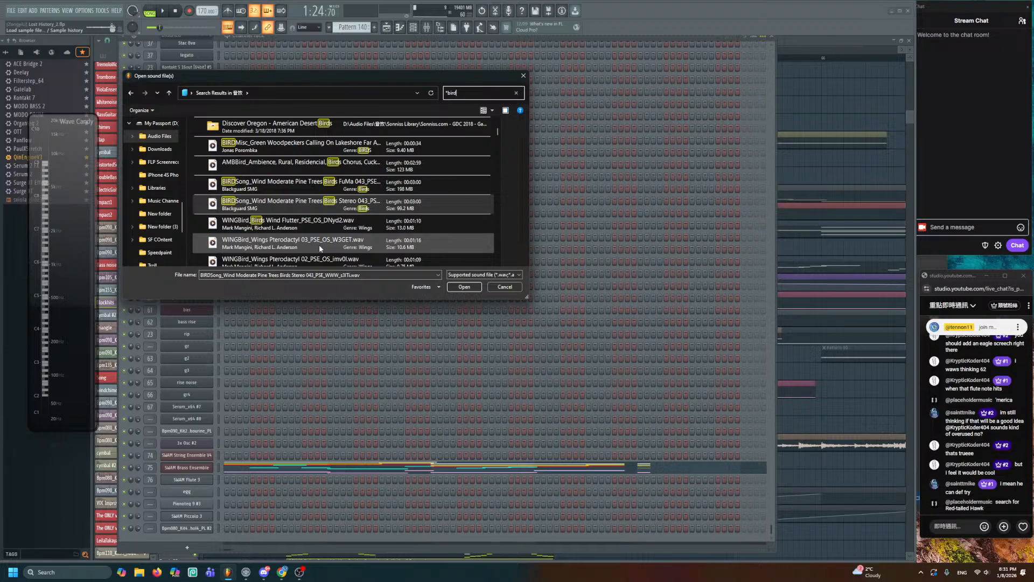
{"action": "scroll", "coordinate": [436, 222], "scroll_direction": "down", "scroll_amount": 5}
{"action": "scroll", "coordinate": [425, 215], "scroll_direction": "down", "scroll_amount": 3}
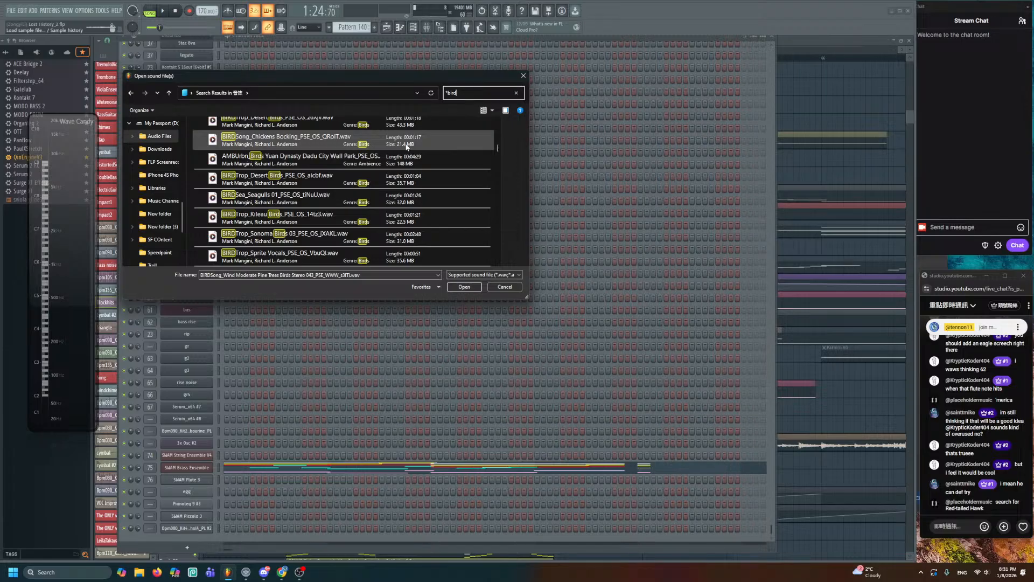
{"action": "left_click_drag", "start_coordinate": [498, 147], "coordinate": [492, 262]}
- Preview Ambience Rain And Birds 01, Western Wood Pewee, Western Tanager, Vulture Hiss and Turkey Peeps
{"action": "left_click", "coordinate": [433, 228]}
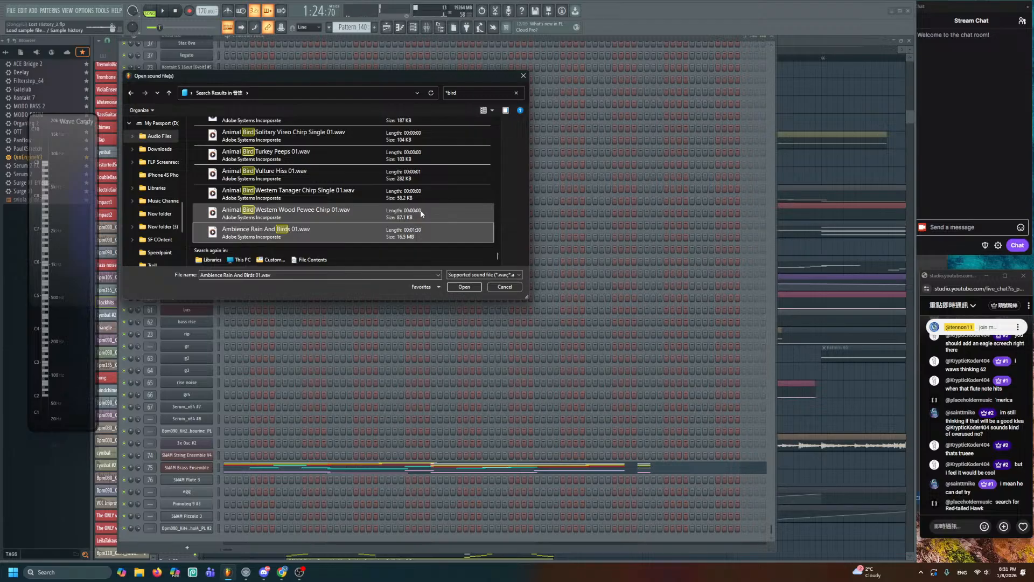
{"action": "left_click", "coordinate": [422, 213]}
{"action": "left_click", "coordinate": [420, 198]}
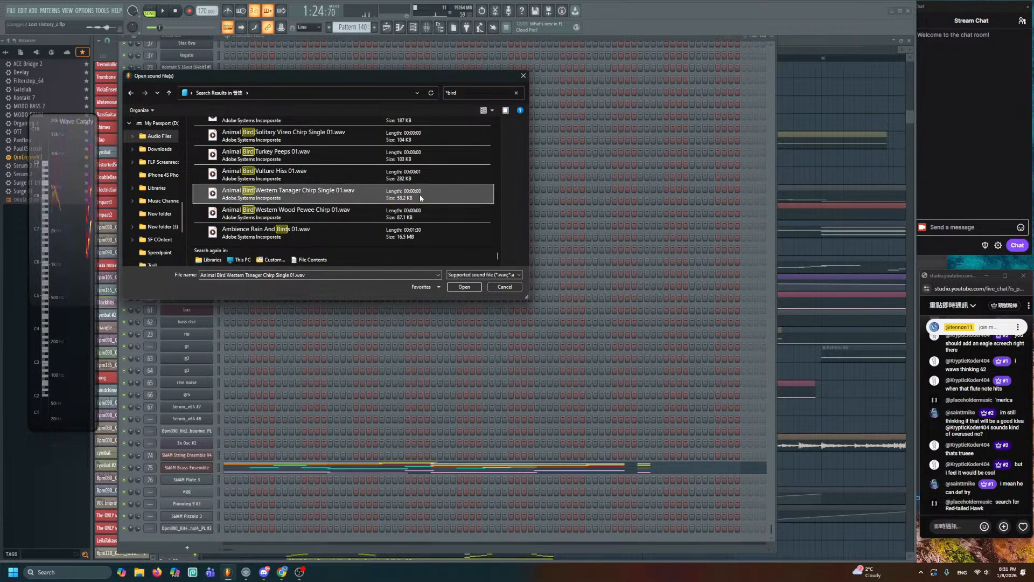
{"action": "left_click", "coordinate": [397, 172]}
{"action": "scroll", "coordinate": [399, 170], "scroll_direction": "up", "scroll_amount": 1}
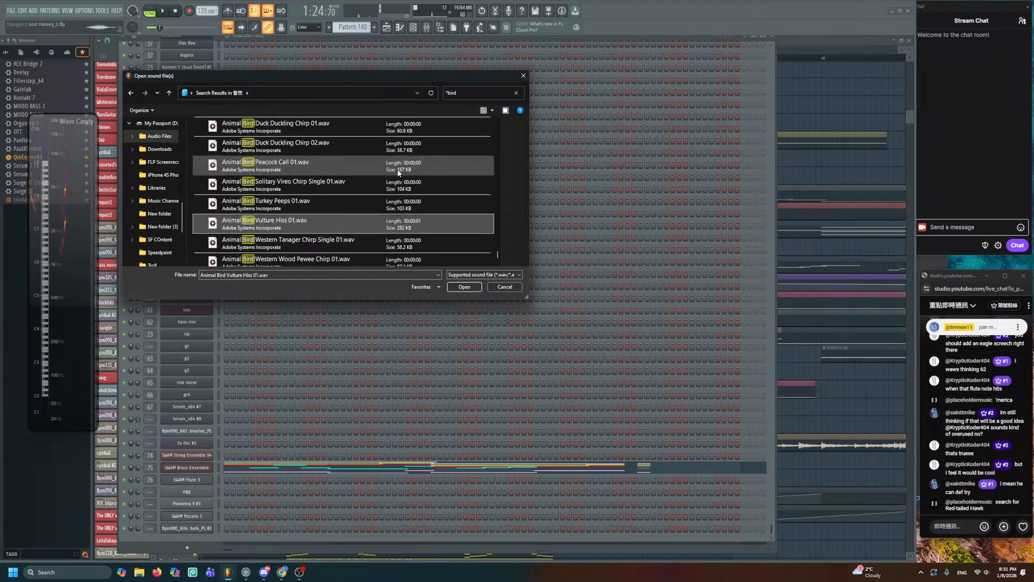
{"action": "left_click", "coordinate": [374, 202]}
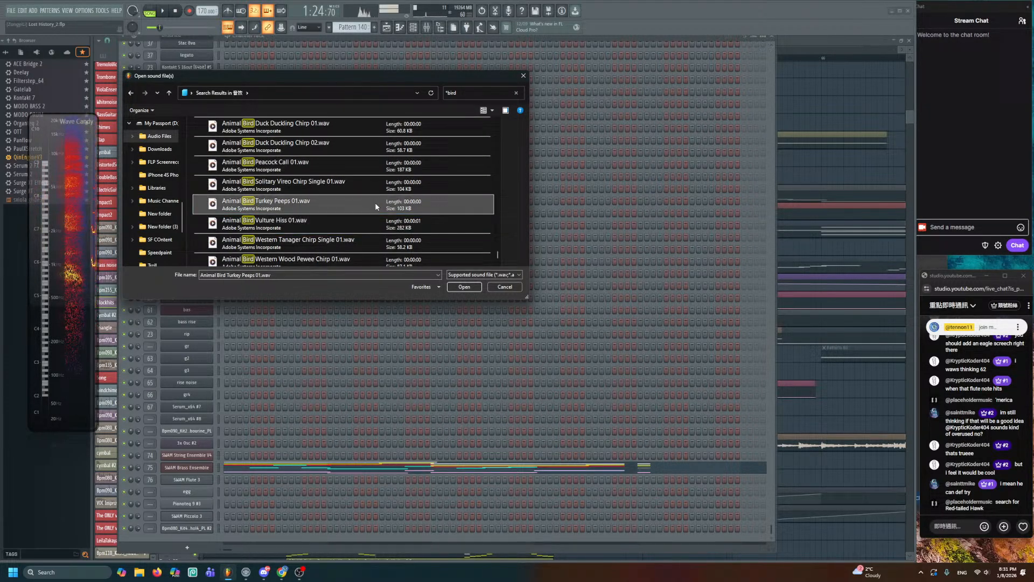
- Preview Peacock Call and Duck Duckling Chirp 01, then select the search text
{"action": "left_click", "coordinate": [385, 170]}
{"action": "scroll", "coordinate": [374, 202], "scroll_direction": "up", "scroll_amount": 1}
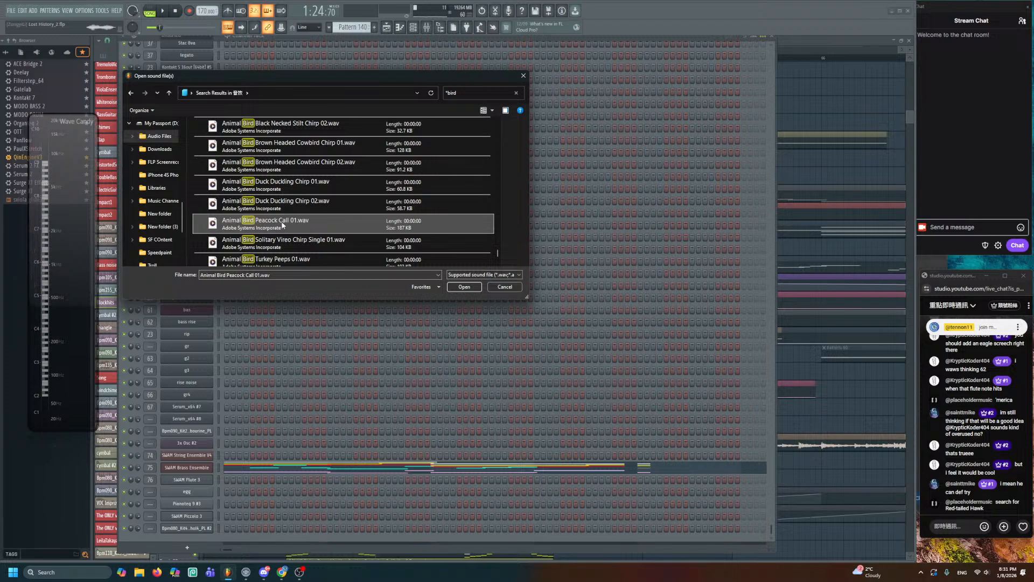
{"action": "left_click", "coordinate": [311, 184]}
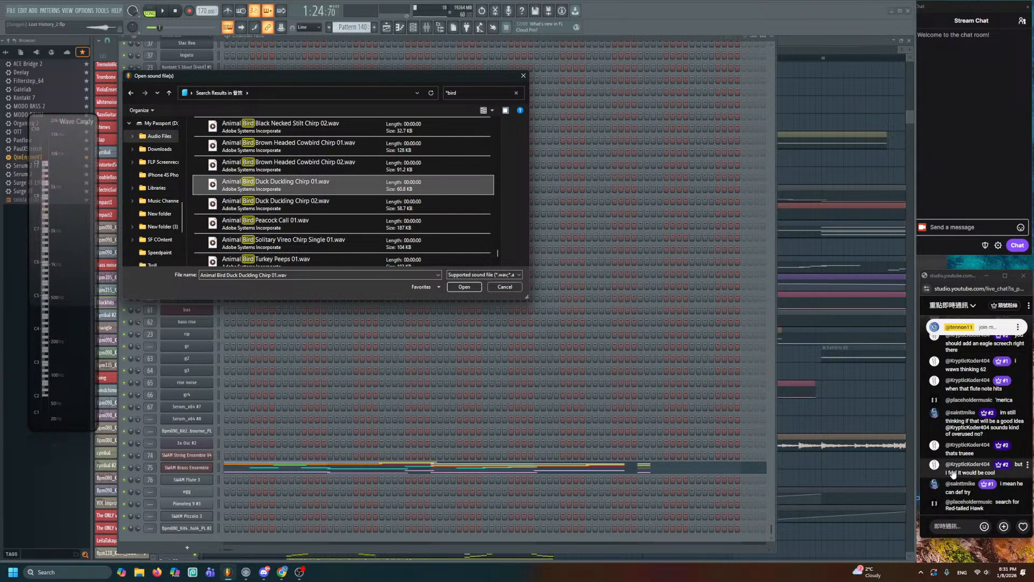
{"action": "left_click", "coordinate": [466, 95]}
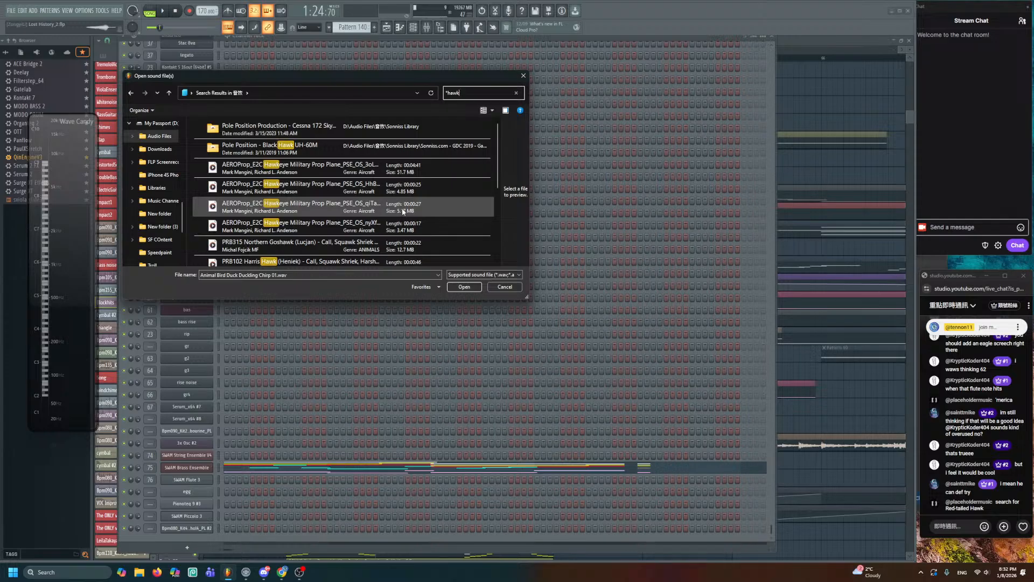
- Preview the Nighthawk 2017, black hawk turbine, Harris Hawk and Northern Goshawk recordings
{"action": "scroll", "coordinate": [403, 212], "scroll_direction": "down", "scroll_amount": 3}
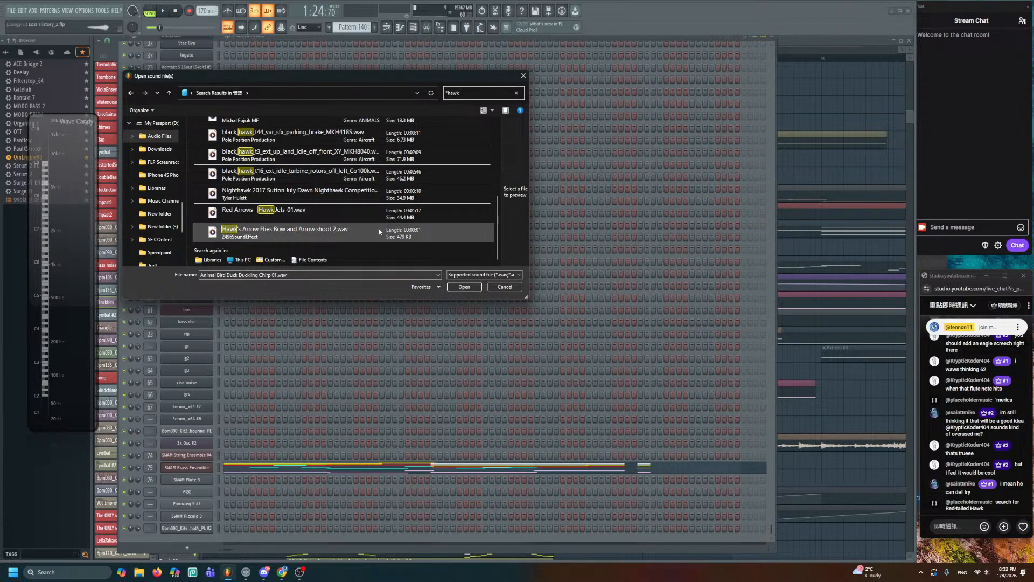
{"action": "left_click", "coordinate": [376, 192]}
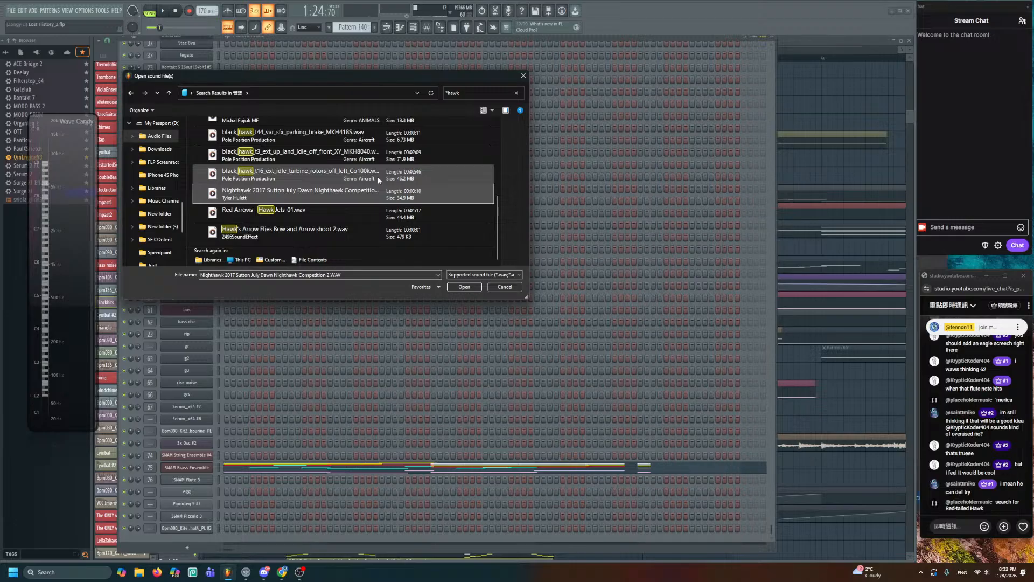
{"action": "left_click", "coordinate": [380, 175]}
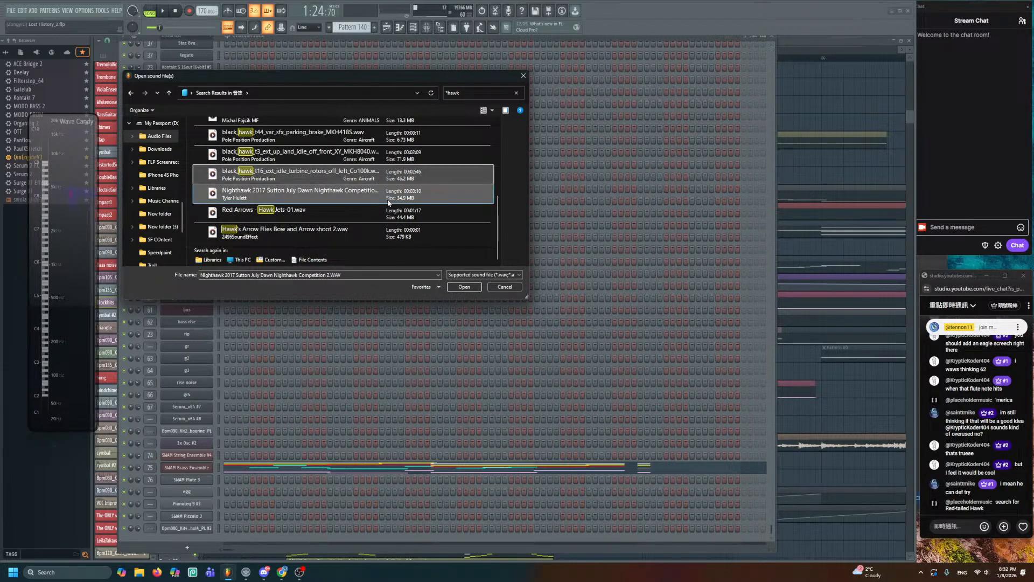
{"action": "scroll", "coordinate": [383, 194], "scroll_direction": "up", "scroll_amount": 1}
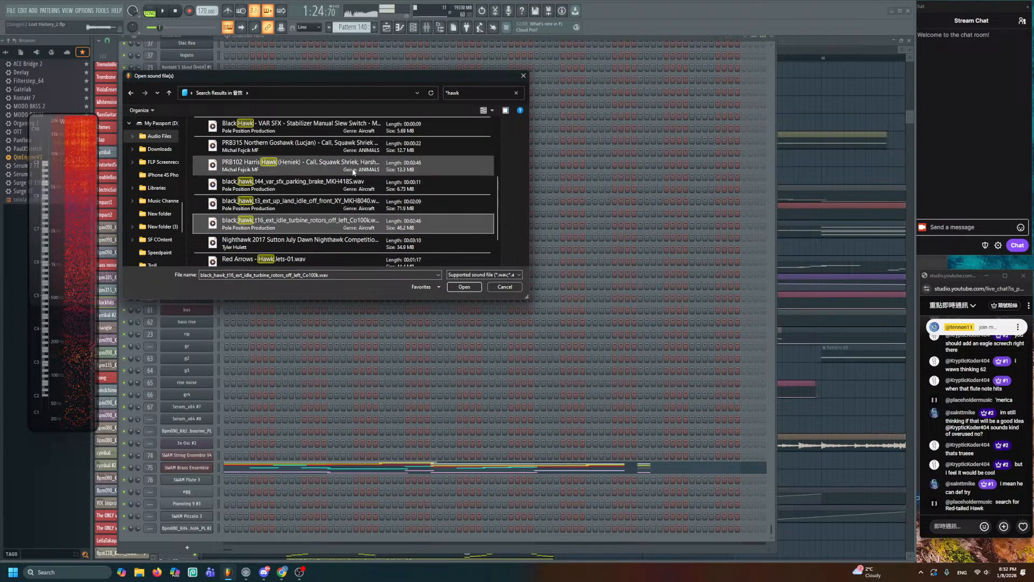
{"action": "left_click", "coordinate": [351, 170]}
{"action": "scroll", "coordinate": [361, 194], "scroll_direction": "up", "scroll_amount": 1}
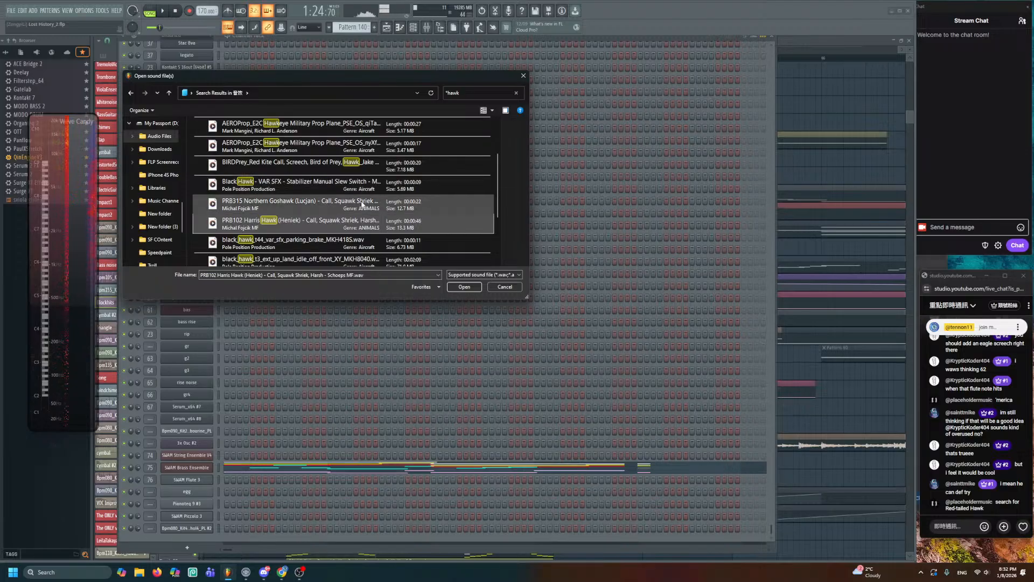
{"action": "left_click", "coordinate": [362, 204]}
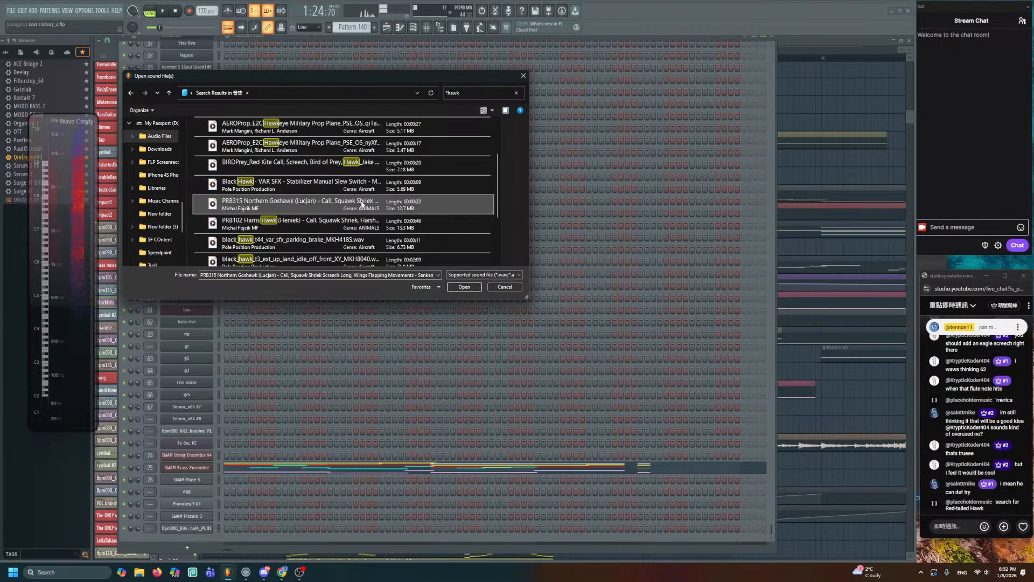
- Preview the BIRDPrey Red Kite screech and load it into a new sampler channel
{"action": "scroll", "coordinate": [362, 204], "scroll_direction": "up", "scroll_amount": 1}
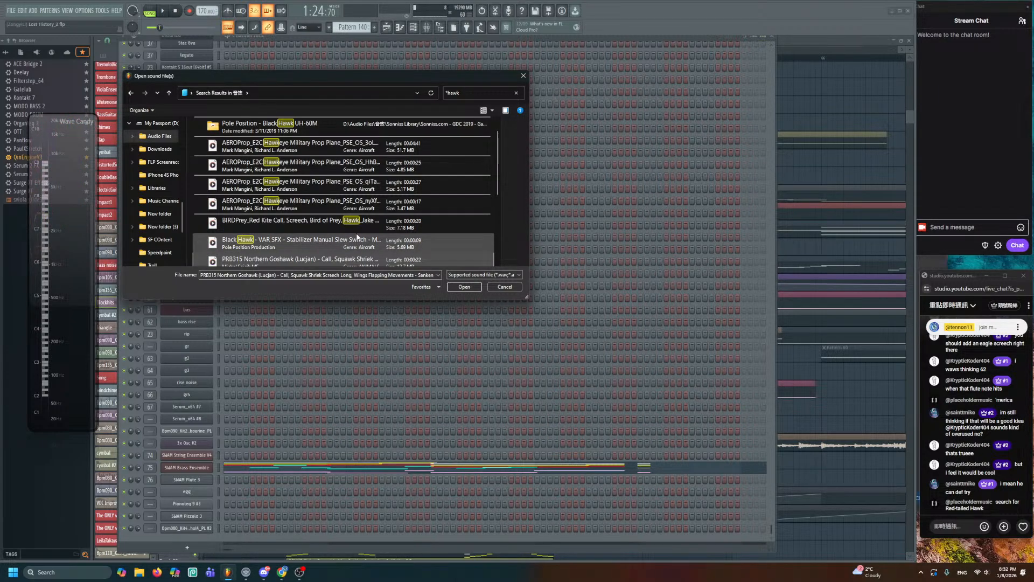
{"action": "scroll", "coordinate": [358, 238], "scroll_direction": "up", "scroll_amount": 1}
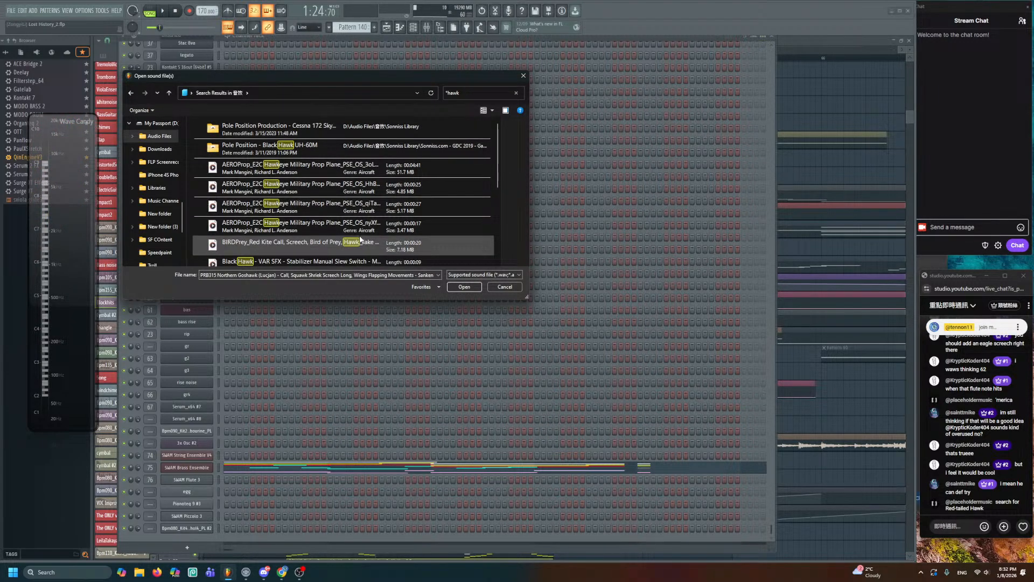
{"action": "scroll", "coordinate": [360, 241], "scroll_direction": "down", "scroll_amount": 2}
{"action": "left_click", "coordinate": [363, 195]}
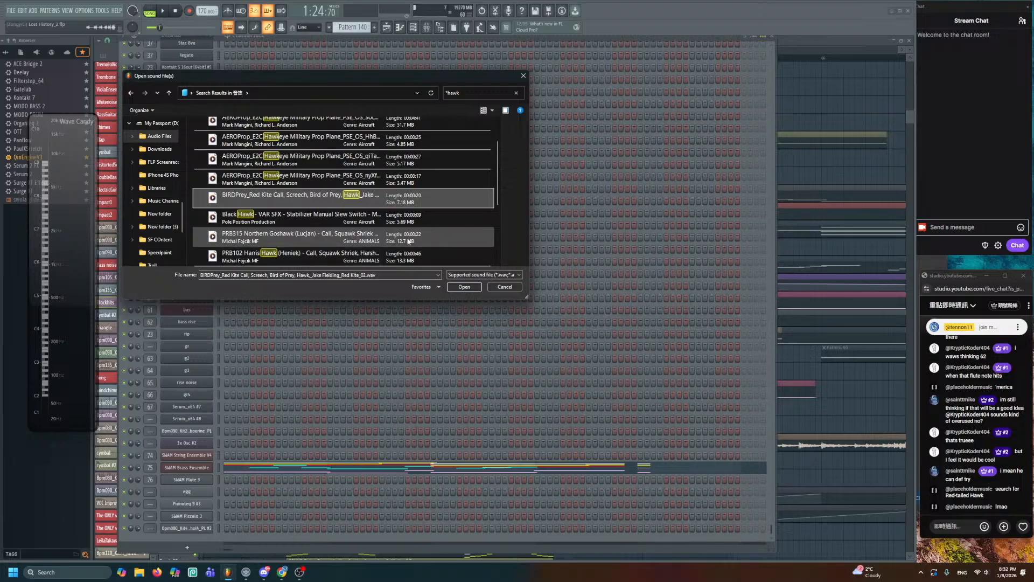
{"action": "left_click", "coordinate": [464, 287]}
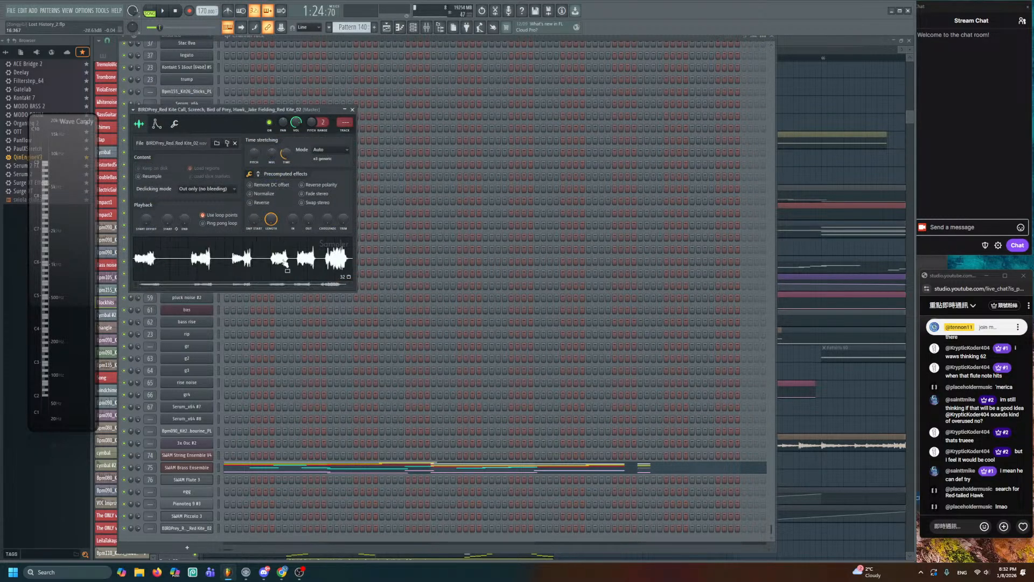
- Place the Red Kite sample as a clip on Track 54 around bar 63
{"action": "left_click_drag", "start_coordinate": [283, 261], "coordinate": [414, 143]}
{"action": "scroll", "coordinate": [499, 203], "scroll_direction": "down", "scroll_amount": 5}
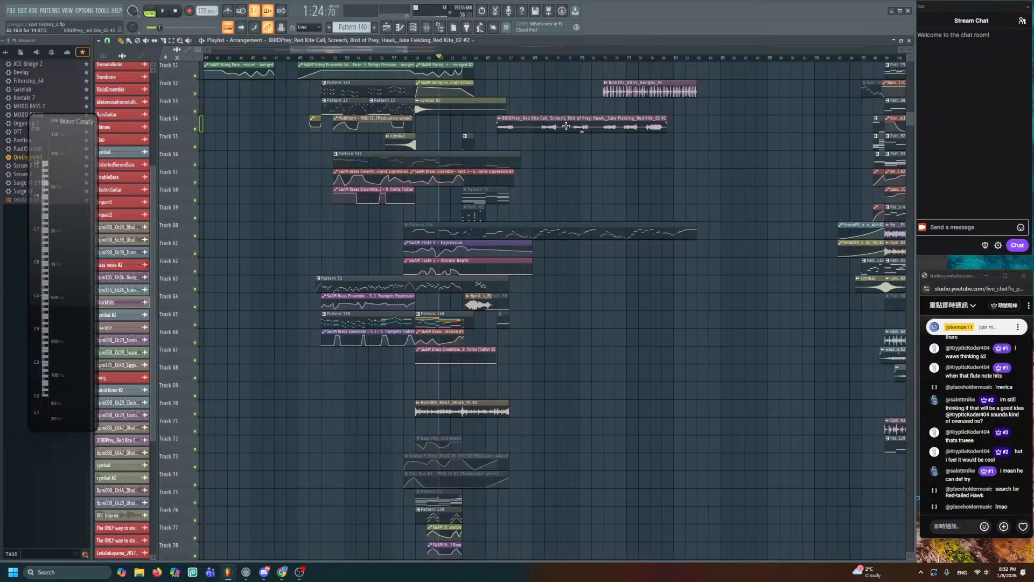
{"action": "left_click_drag", "start_coordinate": [566, 131], "coordinate": [535, 132]}
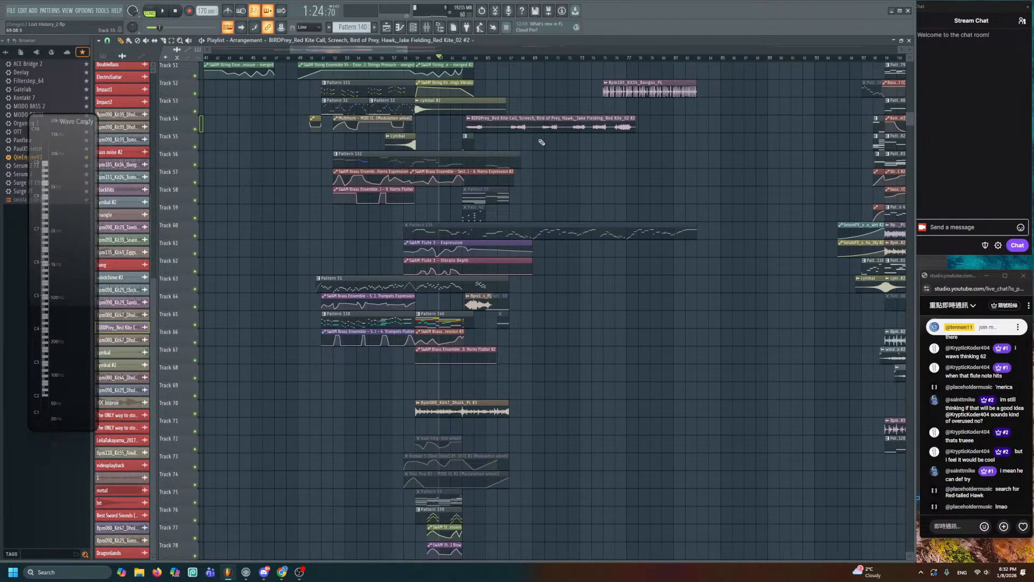
{"action": "key", "text": "ctrl+s"}
- Solo Track 54 and bring bars 69 to 86 into view
{"action": "scroll", "coordinate": [568, 175], "scroll_direction": "up", "scroll_amount": 3}
{"action": "left_click_drag", "start_coordinate": [568, 175], "coordinate": [538, 349]}
{"action": "scroll", "coordinate": [531, 345], "scroll_direction": "up", "scroll_amount": 2}
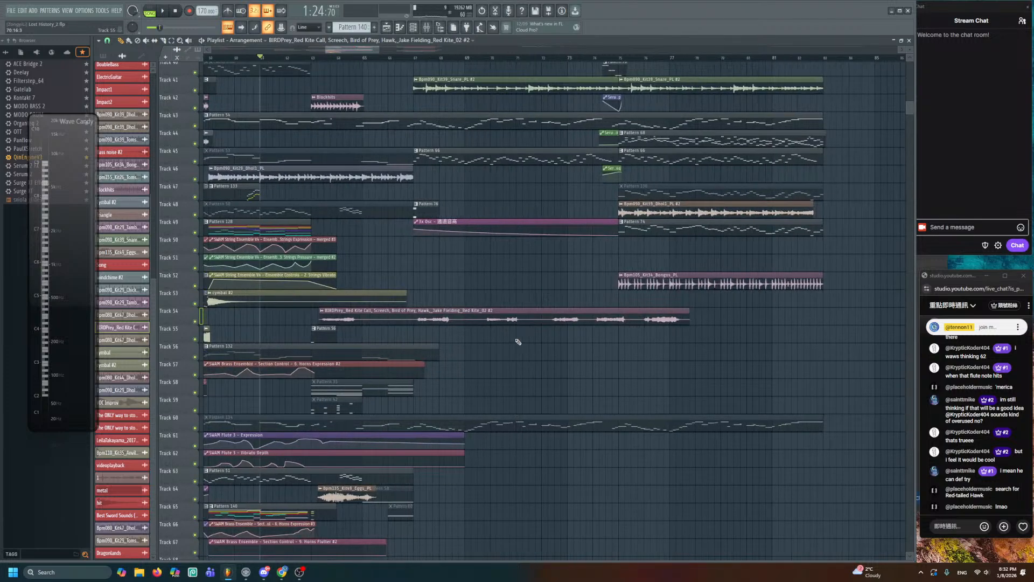
{"action": "right_click", "coordinate": [196, 322]}
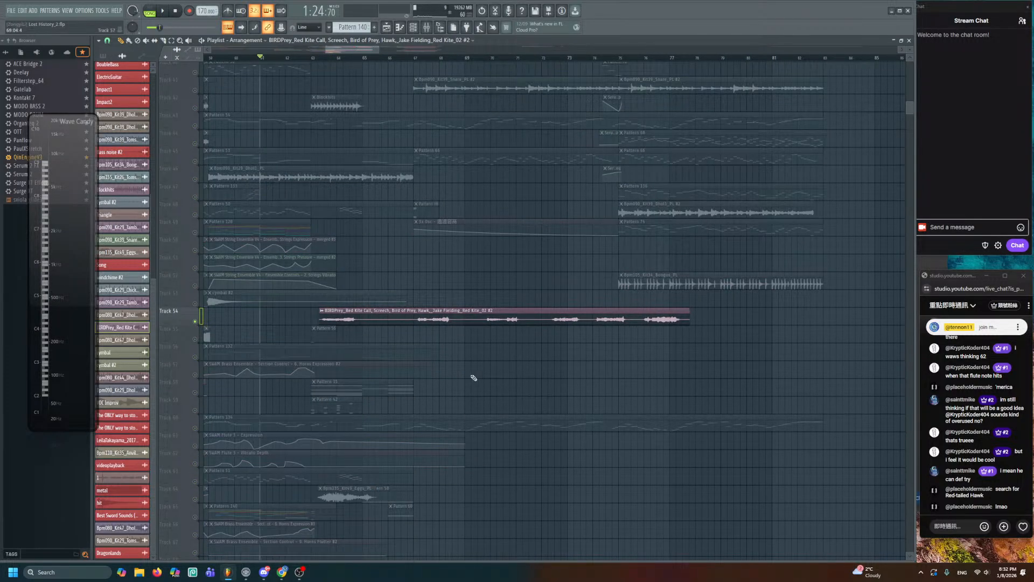
{"action": "scroll", "coordinate": [477, 376], "scroll_direction": "up", "scroll_amount": 2}
{"action": "left_click_drag", "start_coordinate": [617, 377], "coordinate": [358, 372]}
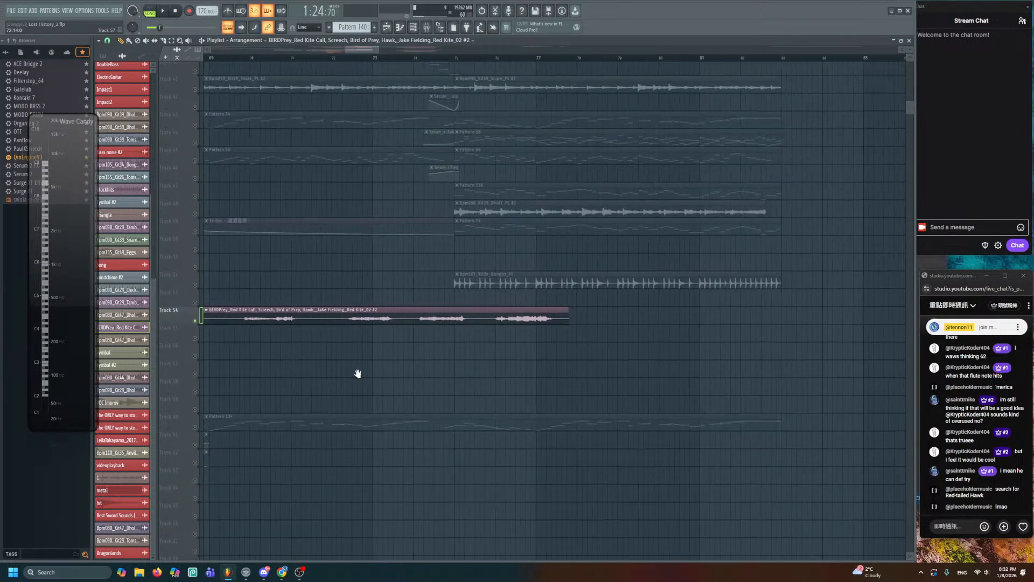
- Lower the Red Kite clip's gain to -6.2 dB
{"action": "double_click", "coordinate": [392, 320]}
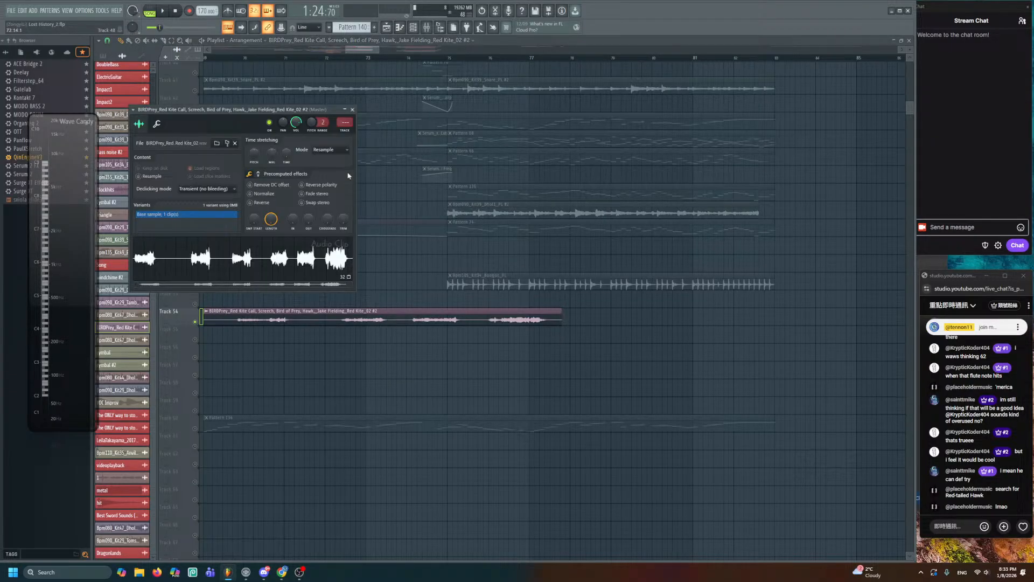
{"action": "left_click", "coordinate": [352, 109]}
{"action": "left_click_drag", "start_coordinate": [479, 317], "coordinate": [511, 265]}
{"action": "right_click", "coordinate": [521, 265], "text": "alt"}
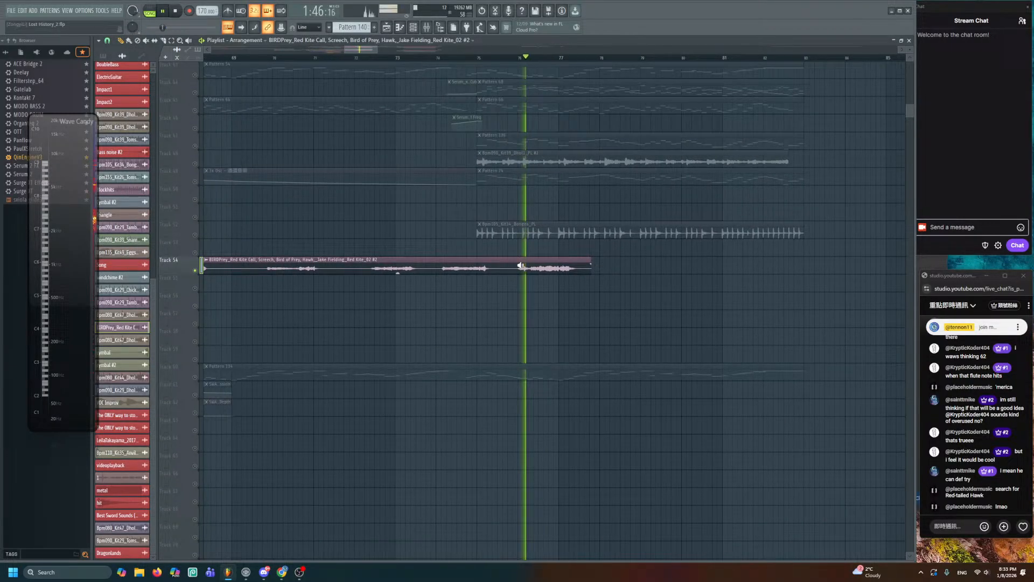
{"action": "double_click", "coordinate": [439, 268]}
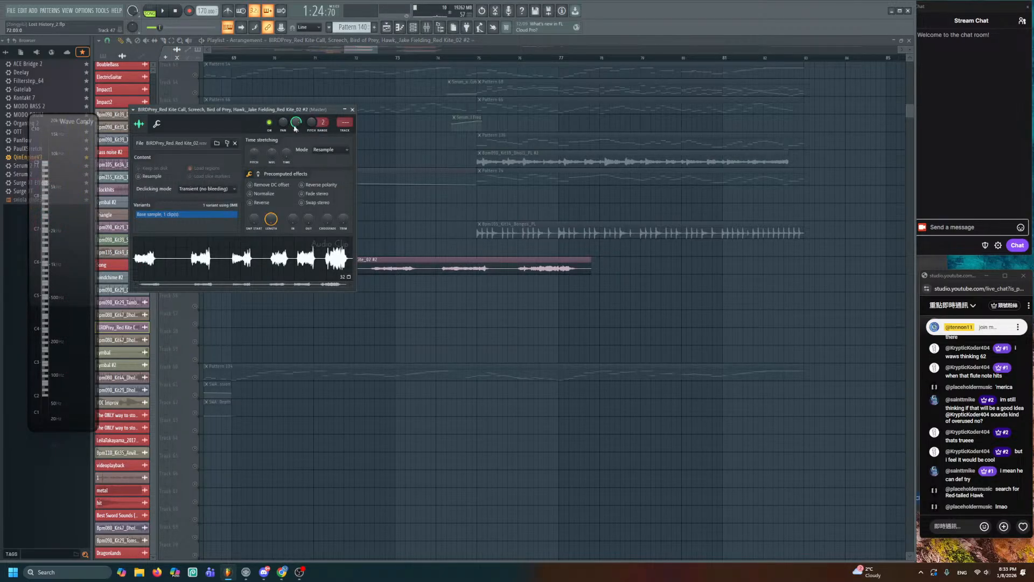
{"action": "key", "text": "Escape"}
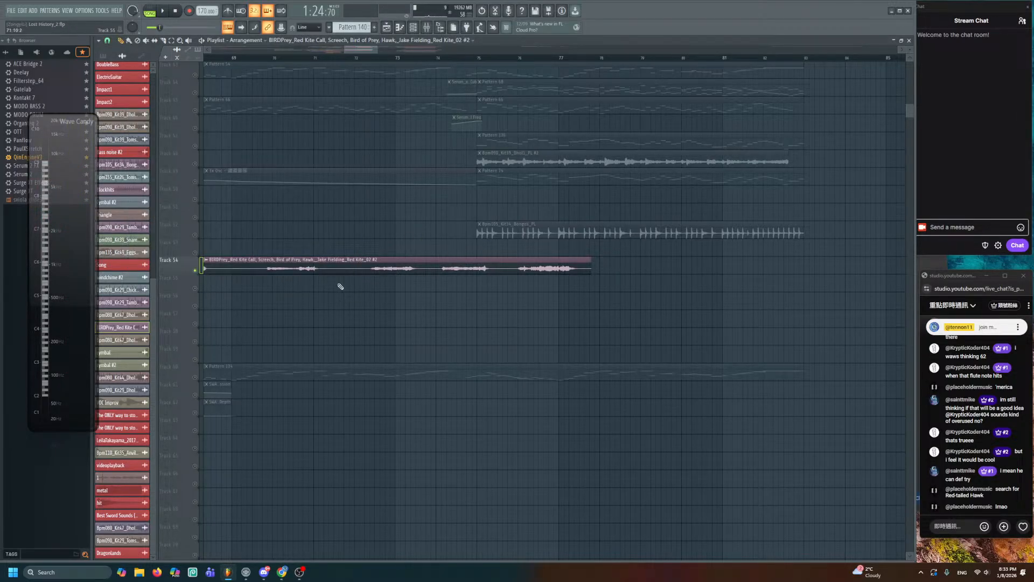
{"action": "left_click_drag", "start_coordinate": [398, 272], "coordinate": [398, 286]}
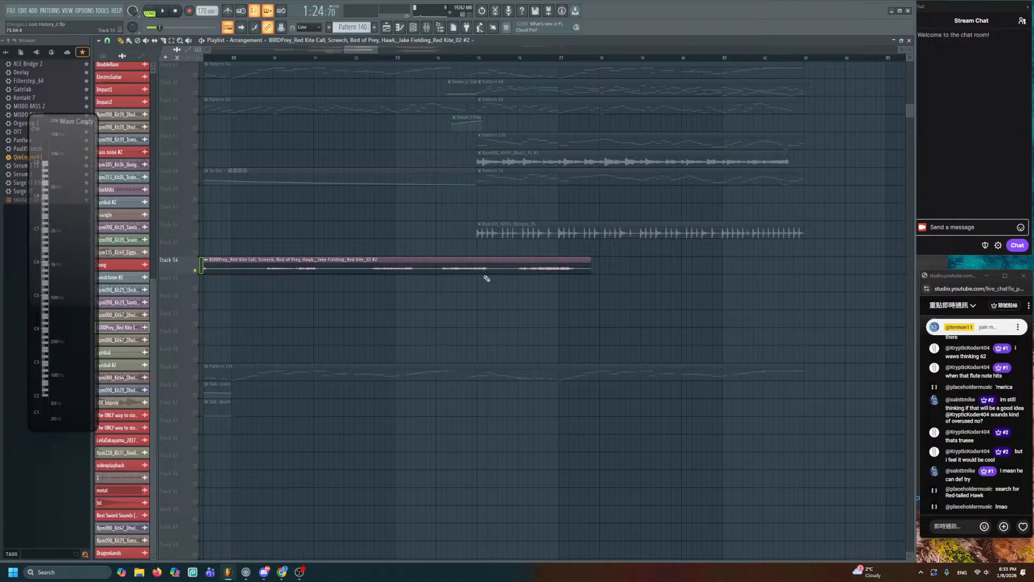
- Audition the bird clip, then trim it to span roughly bars 67 to 69
{"action": "key", "text": "space"}
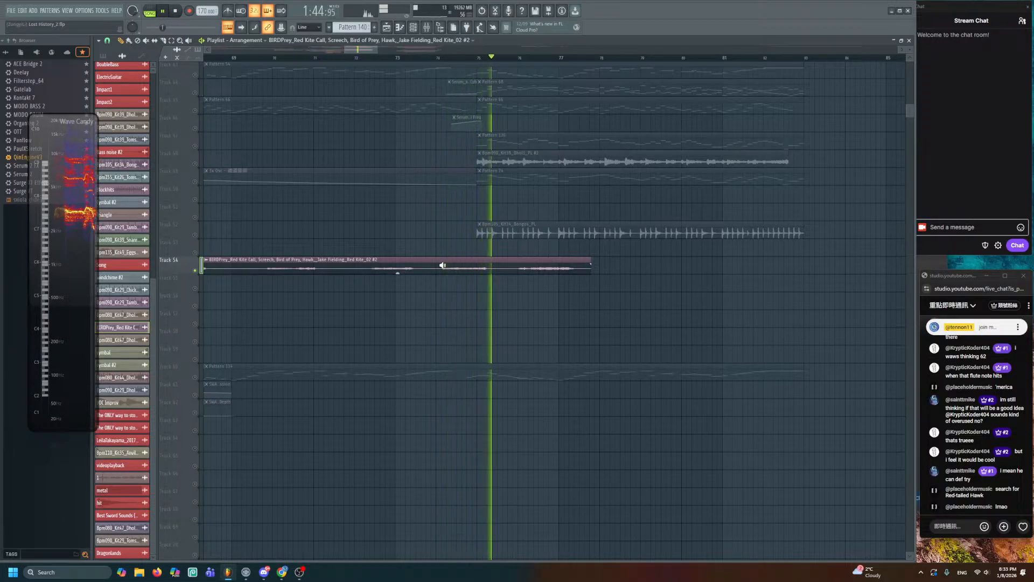
{"action": "left_click", "coordinate": [363, 263]}
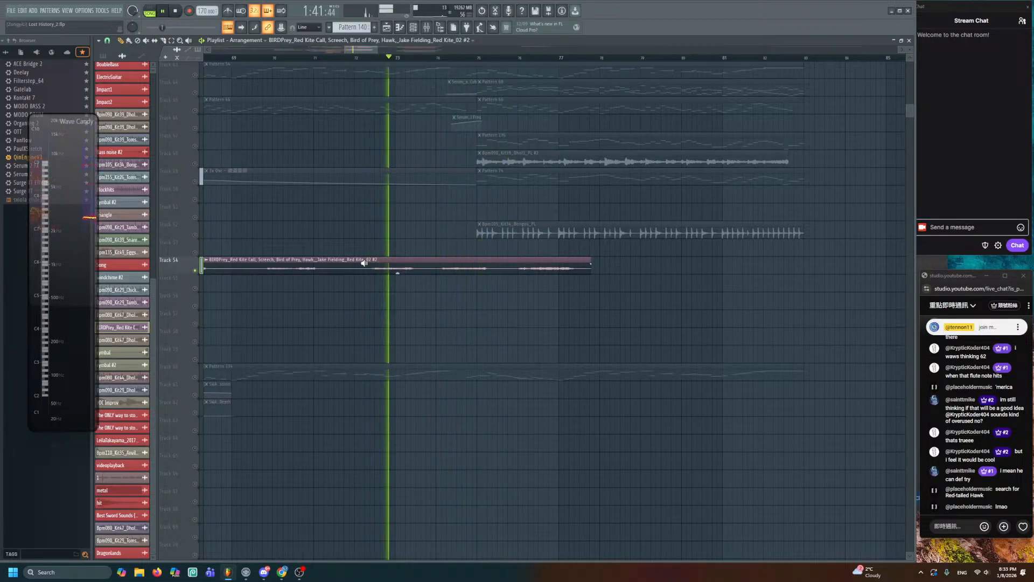
{"action": "key", "text": "space"}
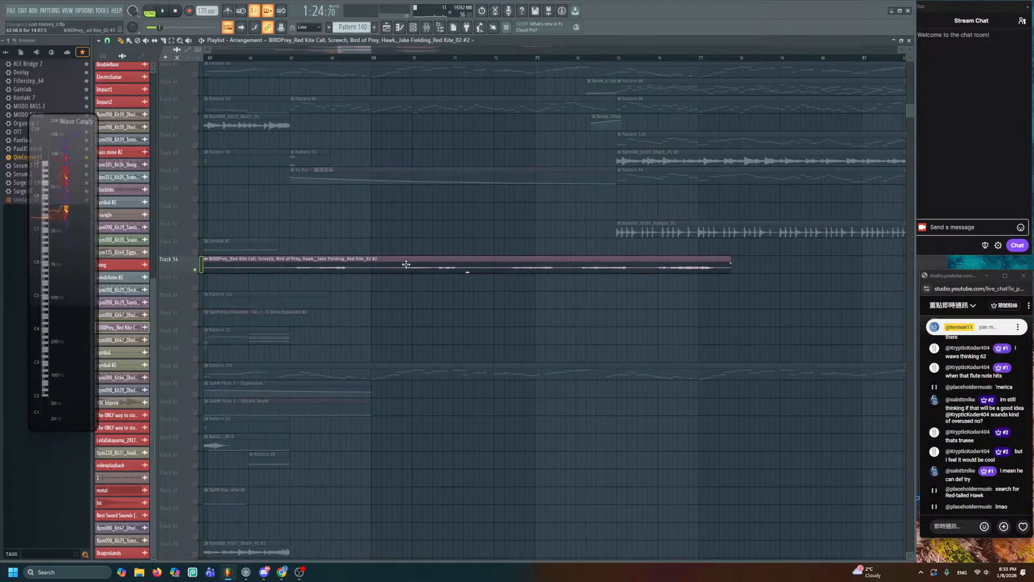
{"action": "left_click", "coordinate": [404, 264]}
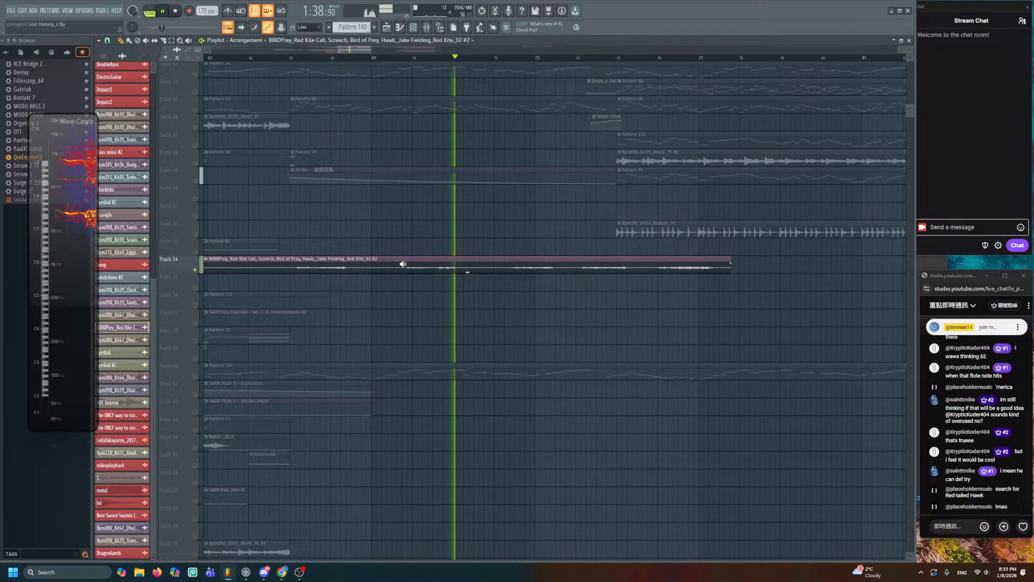
{"action": "key", "text": "space"}
{"action": "left_click", "coordinate": [410, 265]}
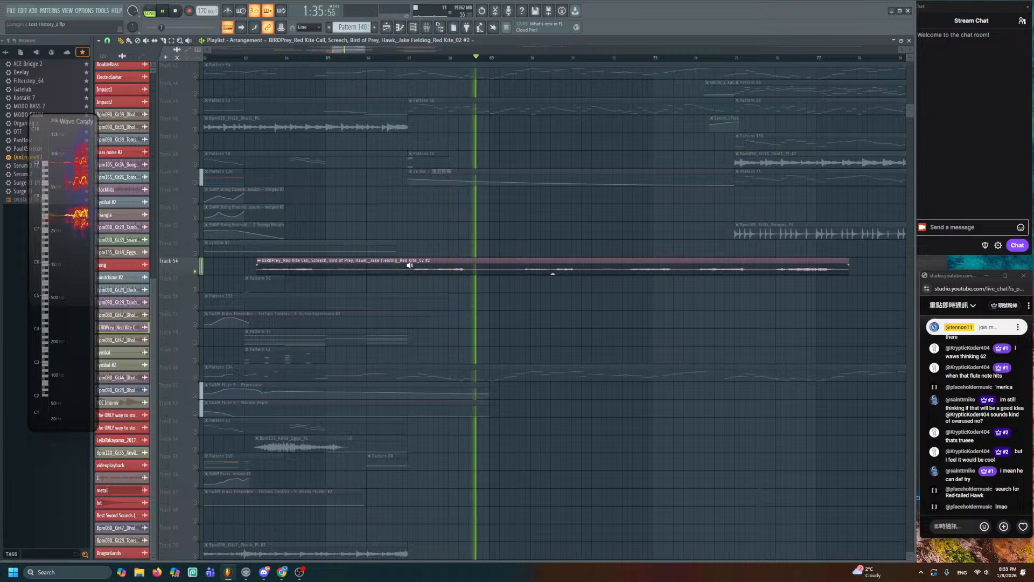
{"action": "key", "text": "space"}
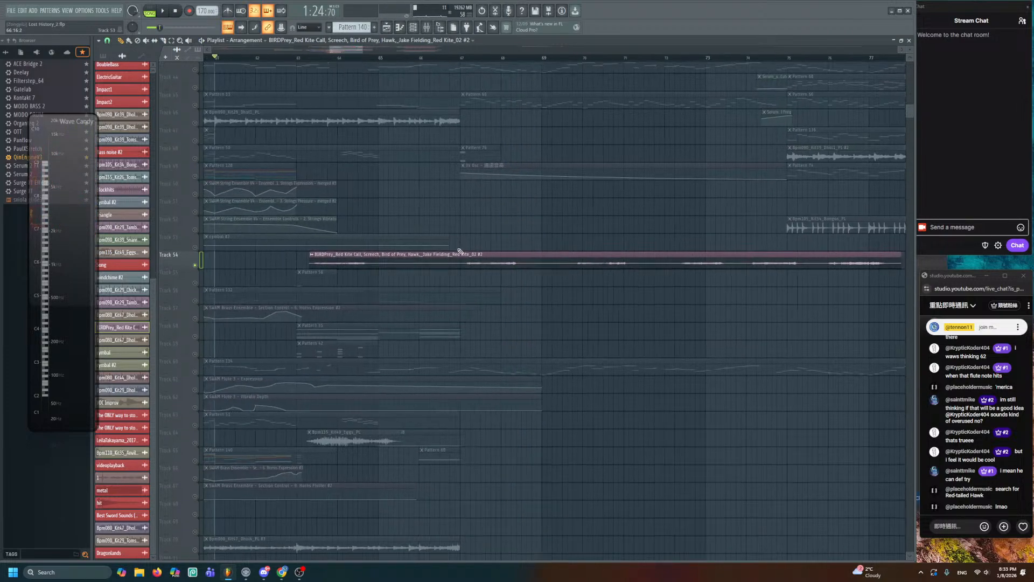
{"action": "left_click_drag", "start_coordinate": [310, 264], "coordinate": [229, 252]}
{"action": "left_click_drag", "start_coordinate": [647, 238], "coordinate": [502, 248]}
- Route the Red Kite channel to new mixer track 78 and preview the call
{"action": "double_click", "coordinate": [468, 251]}
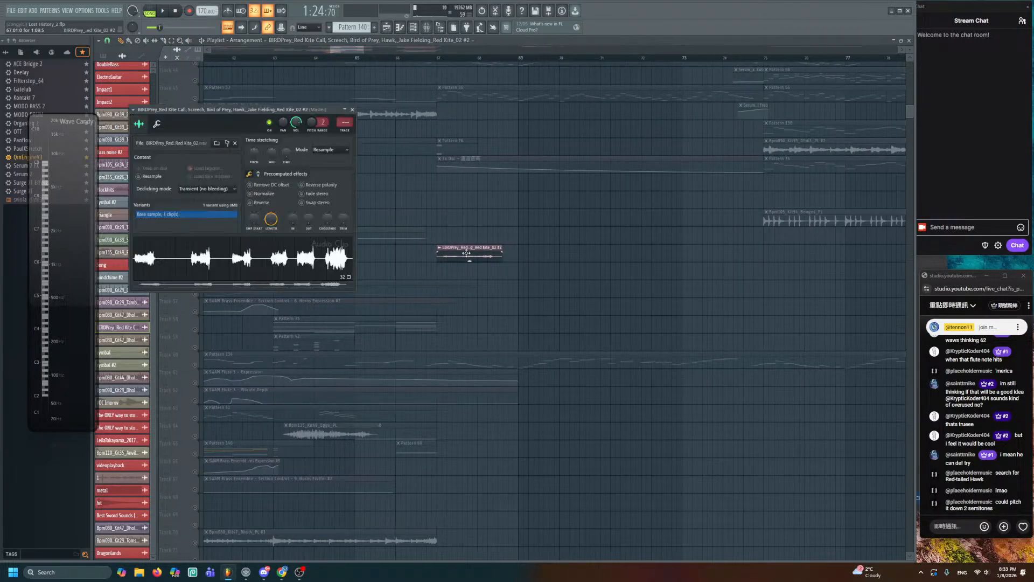
{"action": "key", "text": "ctrl+l"}
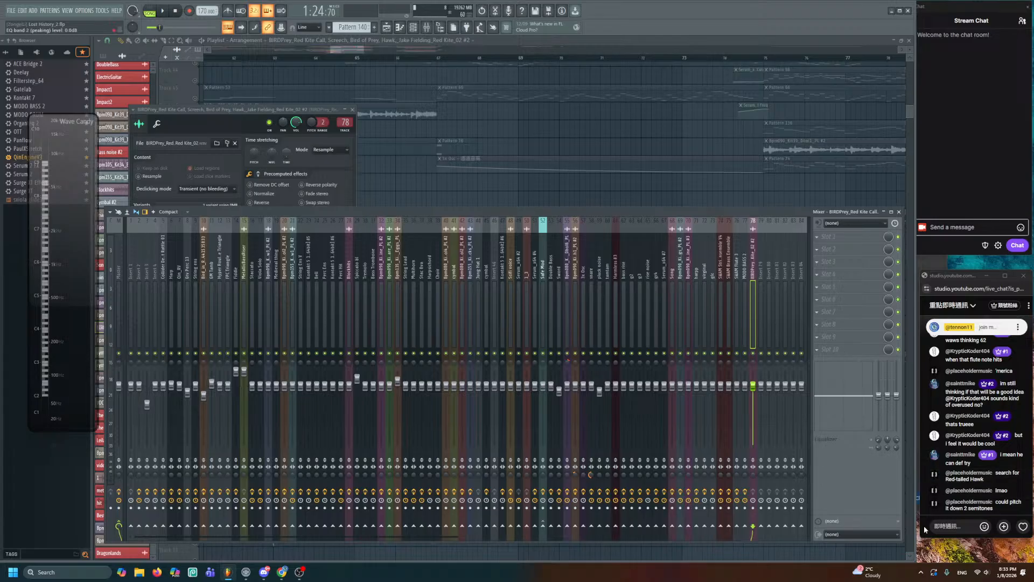
{"action": "key", "text": "F12"}
{"action": "double_click", "coordinate": [483, 257]}
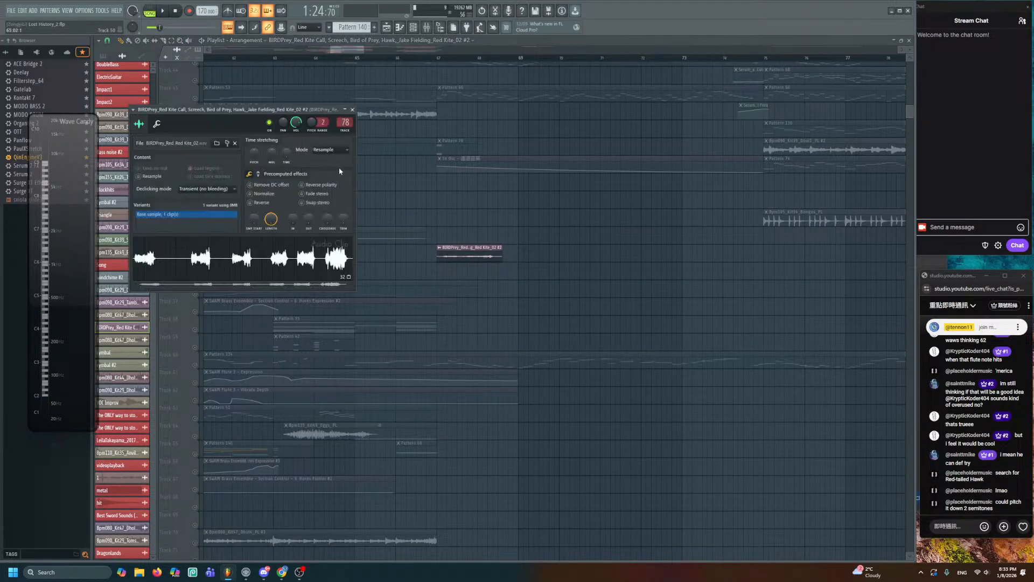
{"action": "right_click", "coordinate": [442, 249], "text": "alt"}
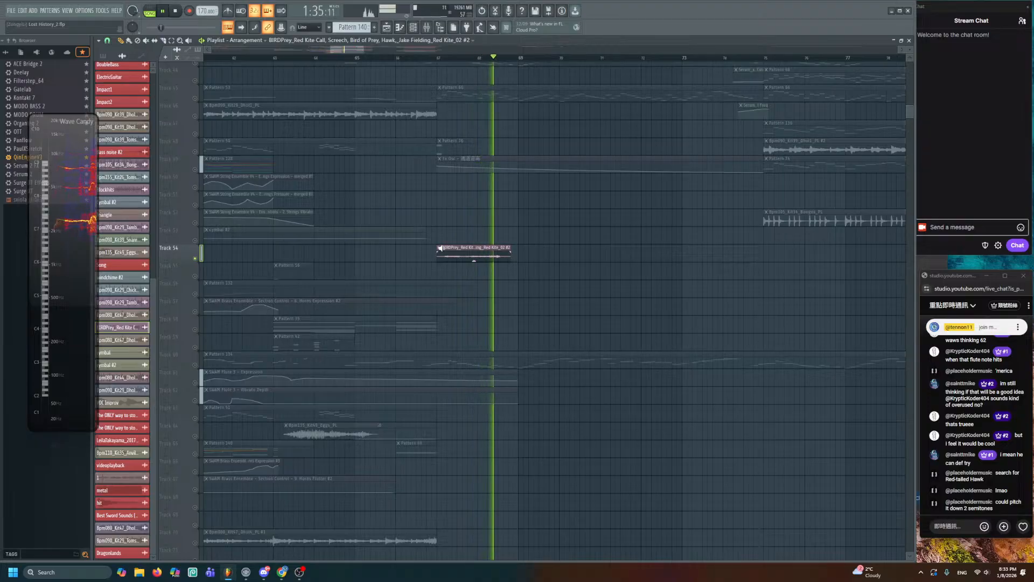
{"action": "key", "text": "F9"}
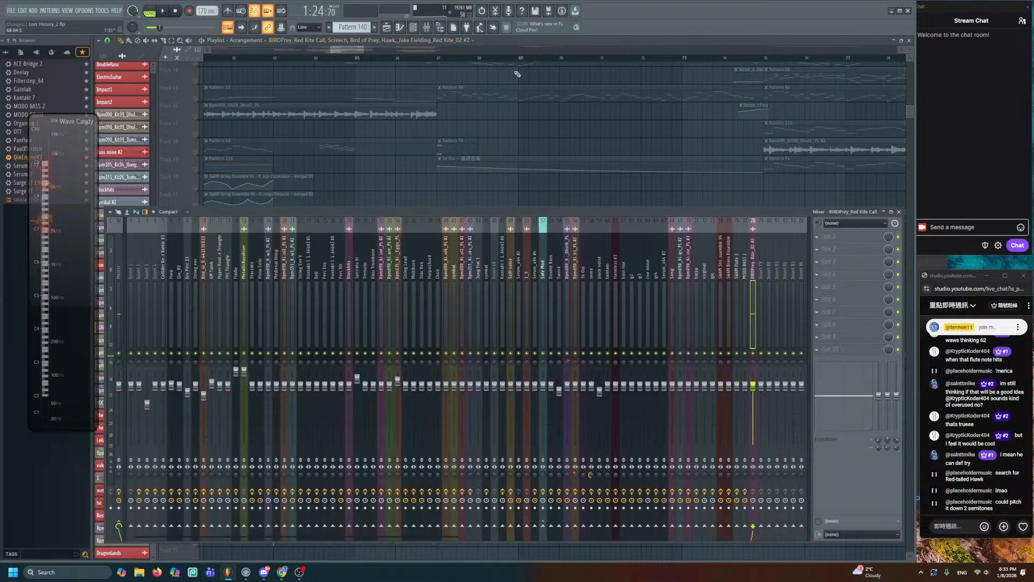
- Load Fruity Delay 3 into slot 1 and Fruity Reeverb 2 into slot 2 of insert 78
{"action": "left_click", "coordinate": [817, 238]}
{"action": "mouse_move", "coordinate": [826, 246]}
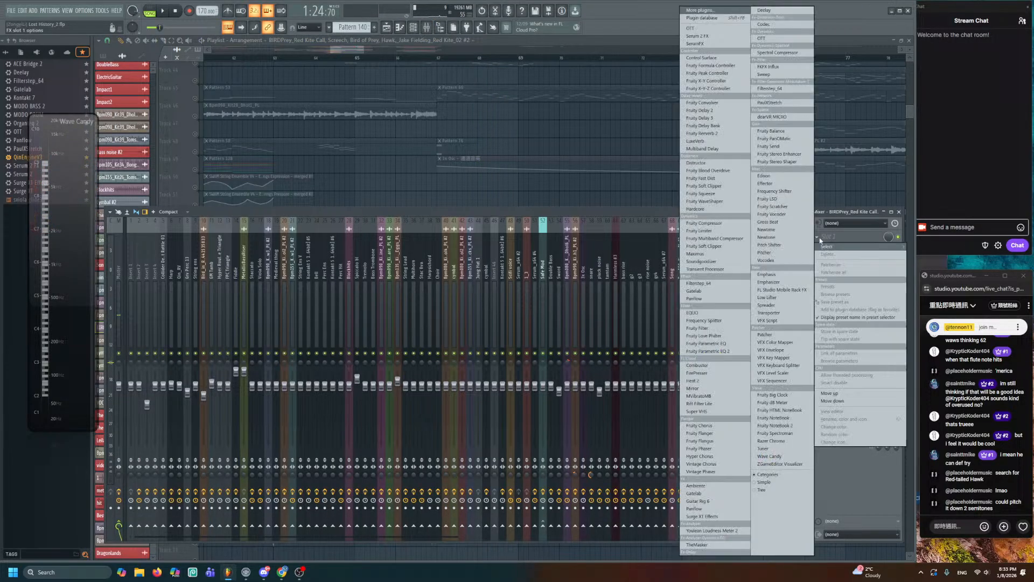
{"action": "left_click", "coordinate": [711, 118]}
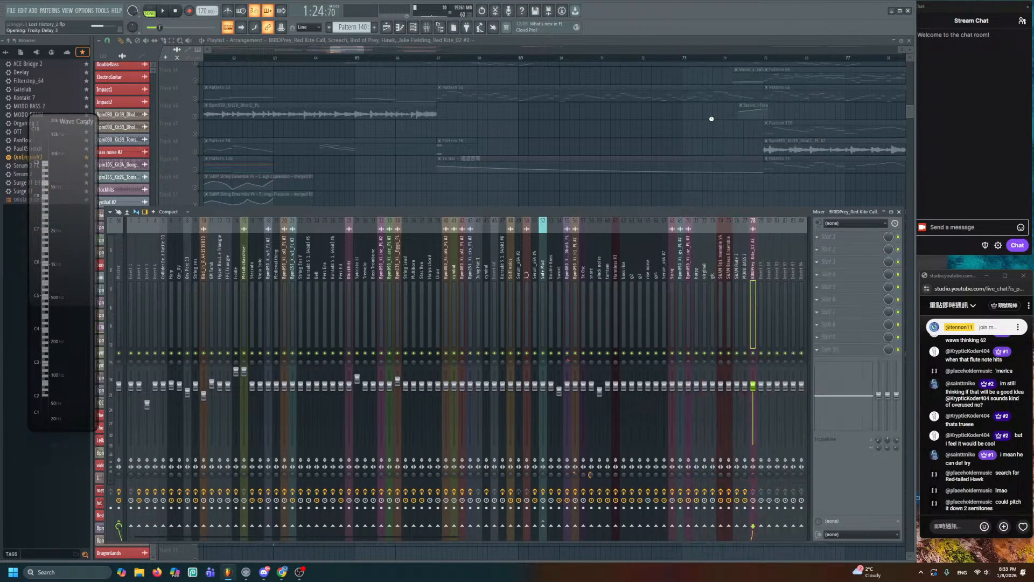
{"action": "left_click", "coordinate": [821, 248]}
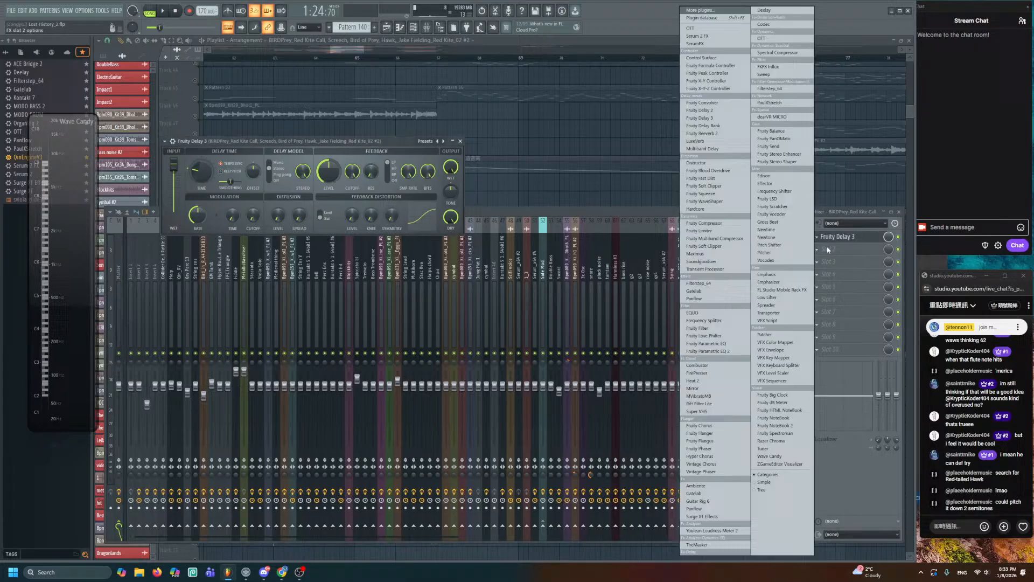
{"action": "left_click", "coordinate": [711, 134]}
{"action": "key", "text": "F5"}
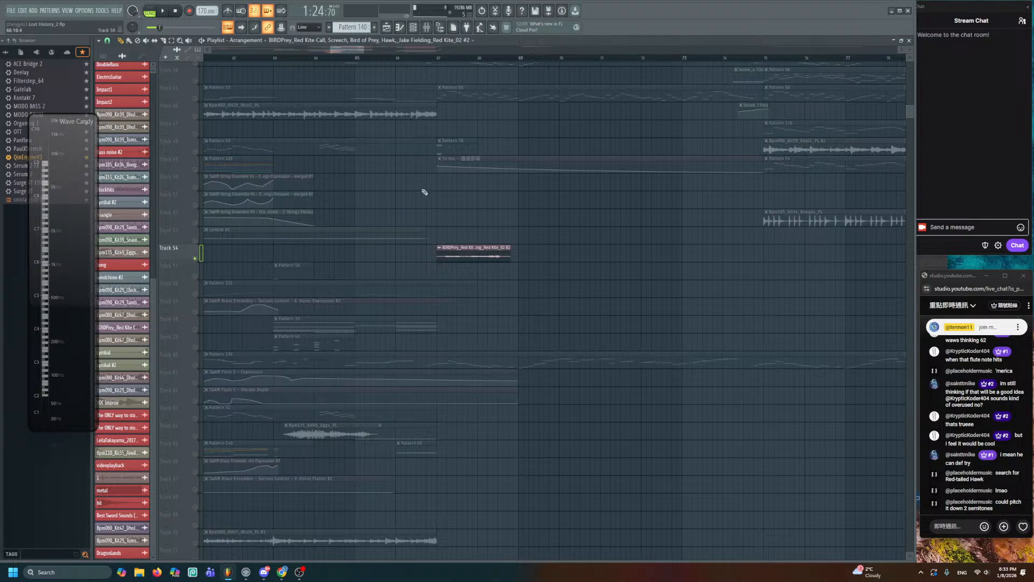
- Pan the Playlist to bring Track 54 and the bird clip into view
{"action": "left_click_drag", "start_coordinate": [441, 185], "coordinate": [531, 49]}
{"action": "left_click_drag", "start_coordinate": [497, 240], "coordinate": [524, 4]}
{"action": "left_click_drag", "start_coordinate": [531, 80], "coordinate": [539, 379]}
{"action": "left_click_drag", "start_coordinate": [509, 114], "coordinate": [516, 225]}
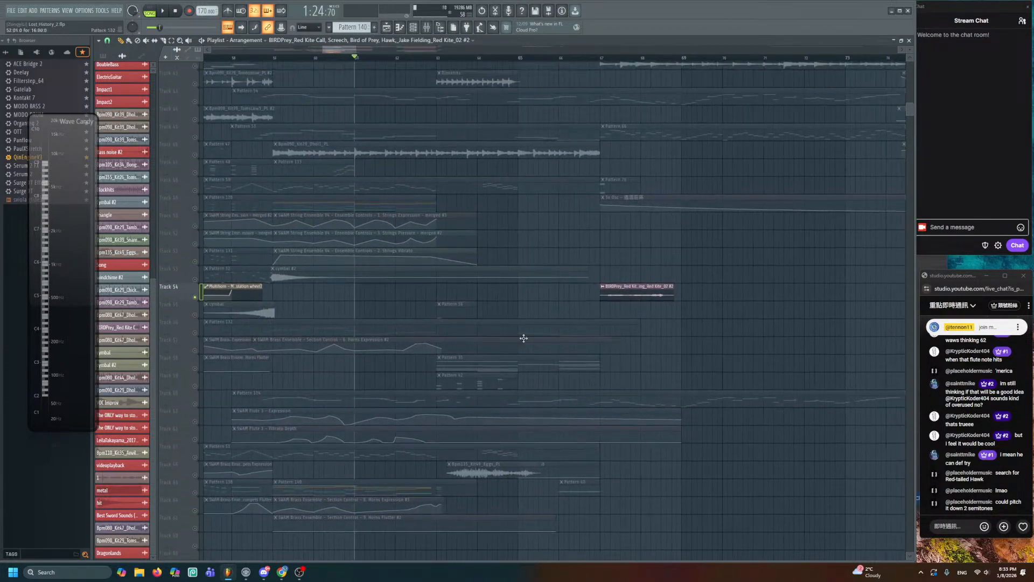
{"action": "left_click_drag", "start_coordinate": [524, 339], "coordinate": [496, 487]}
{"action": "left_click_drag", "start_coordinate": [484, 226], "coordinate": [483, 501]}
{"action": "left_click_drag", "start_coordinate": [486, 113], "coordinate": [475, 404]}
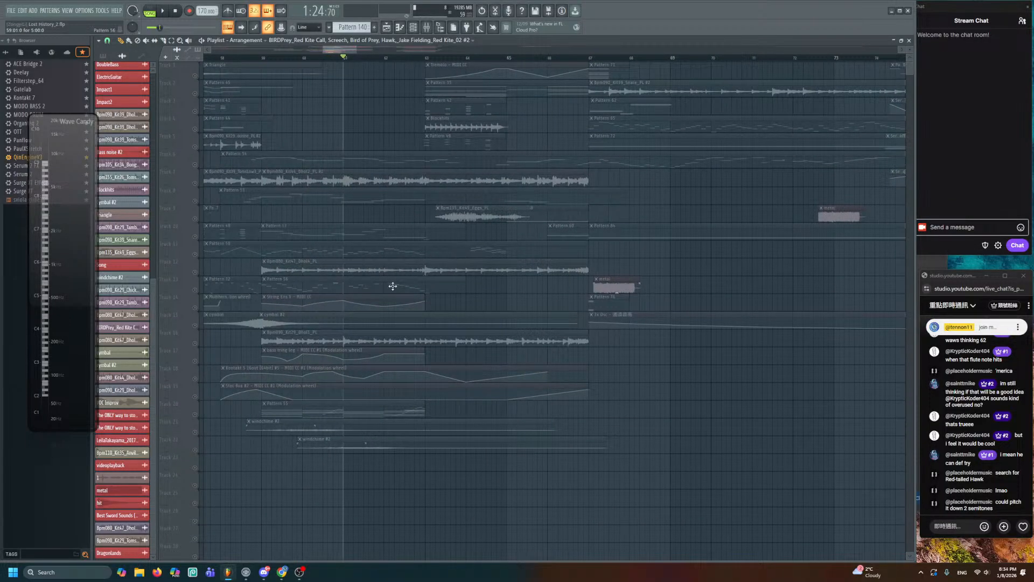
{"action": "scroll", "coordinate": [370, 312], "scroll_direction": "down", "scroll_amount": 9}
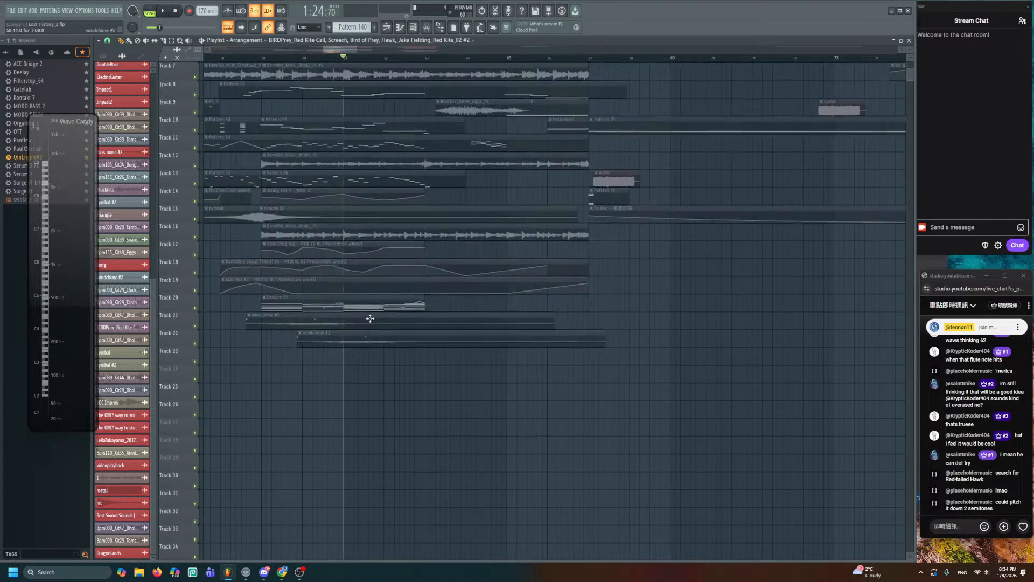
{"action": "scroll", "coordinate": [370, 311], "scroll_direction": "down", "scroll_amount": 5}
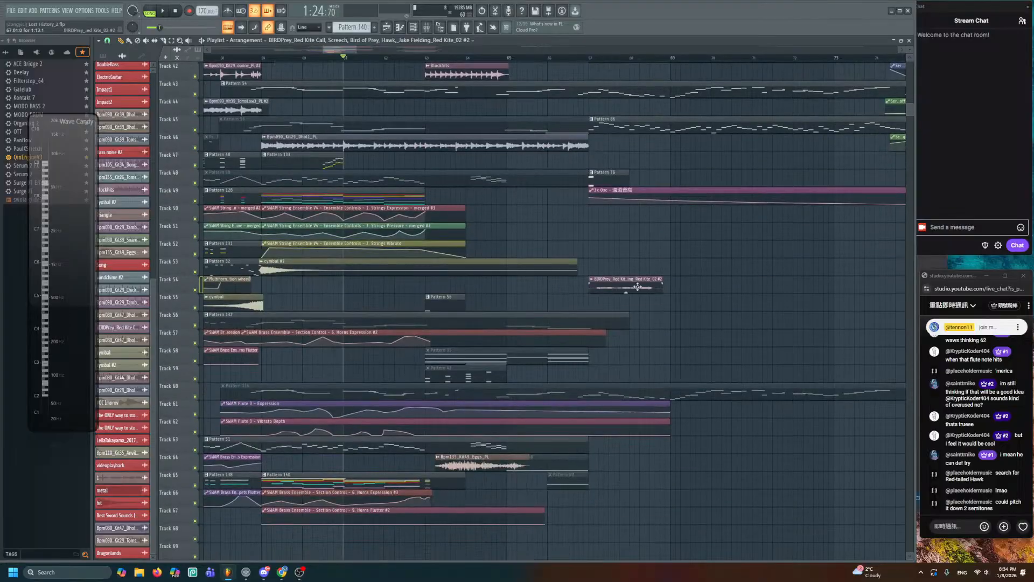
- Solo Track 54, center on the bird clip, and play it alone
{"action": "right_click", "coordinate": [195, 290]}
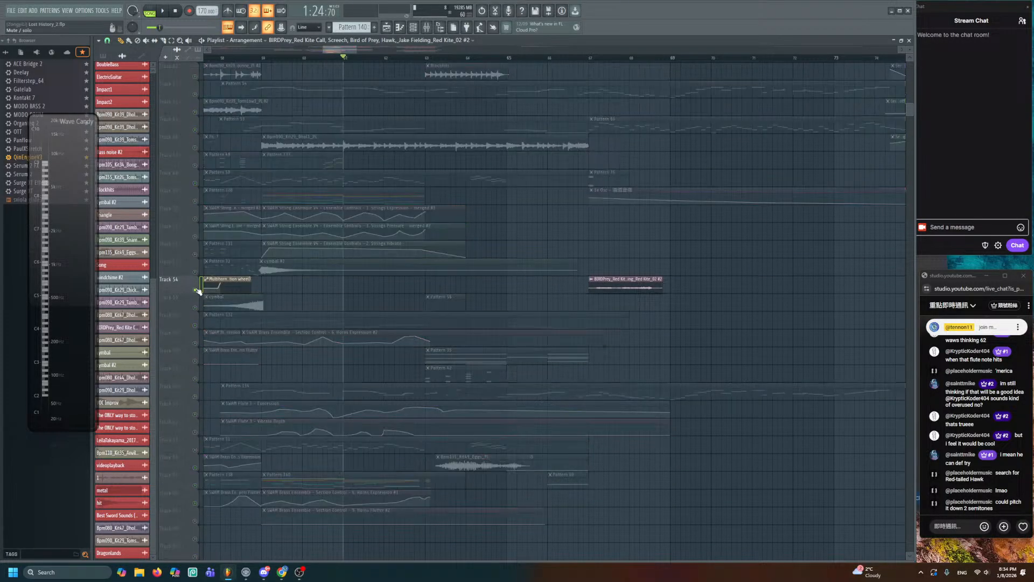
{"action": "scroll", "coordinate": [552, 297], "scroll_direction": "up", "scroll_amount": 3}
{"action": "left_click_drag", "start_coordinate": [552, 297], "coordinate": [478, 300]}
{"action": "scroll", "coordinate": [497, 274], "scroll_direction": "up", "scroll_amount": 4}
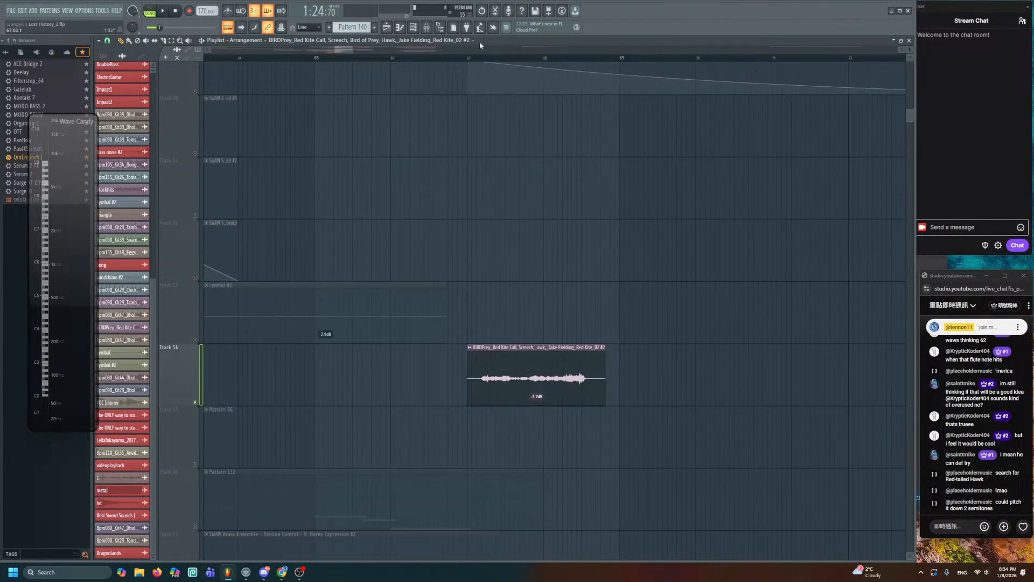
{"action": "key", "text": "space"}
- Set Fruity Delay 3's Delay Model to Ping pong, audition it, then open Fruity Reeverb 2
{"action": "key", "text": "F9"}
{"action": "key", "text": "space"}
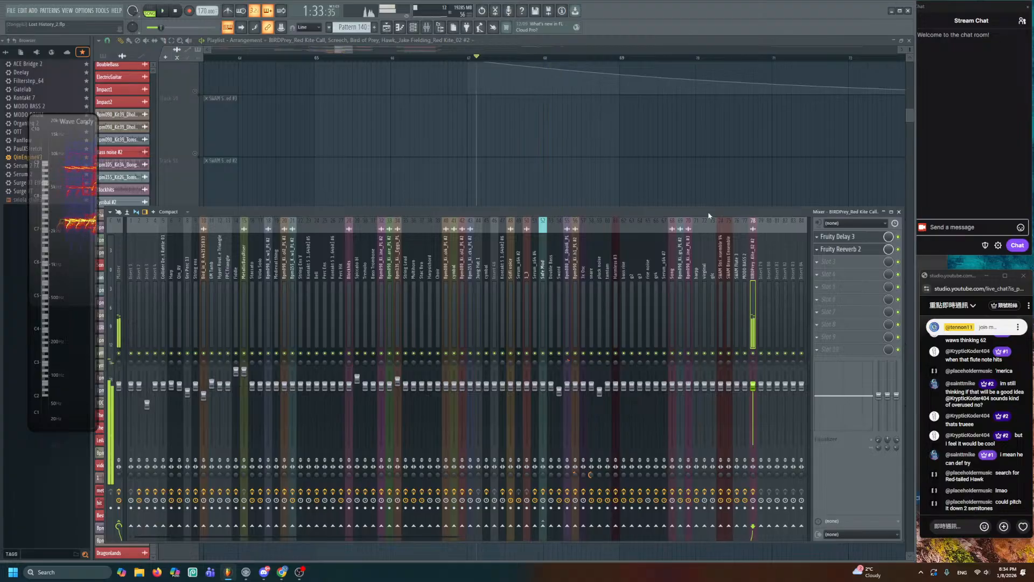
{"action": "left_click", "coordinate": [839, 236]}
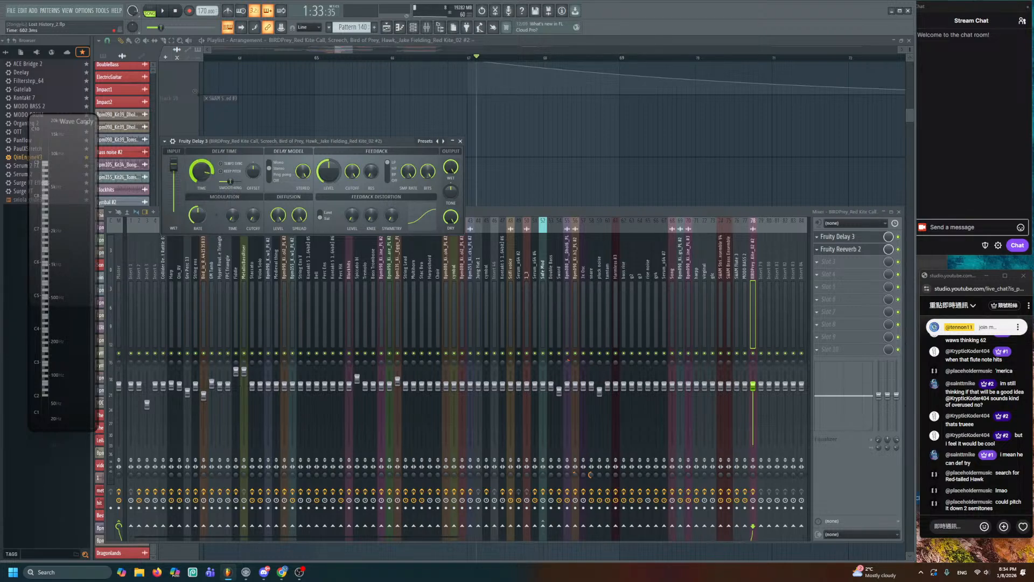
{"action": "left_click", "coordinate": [272, 176]}
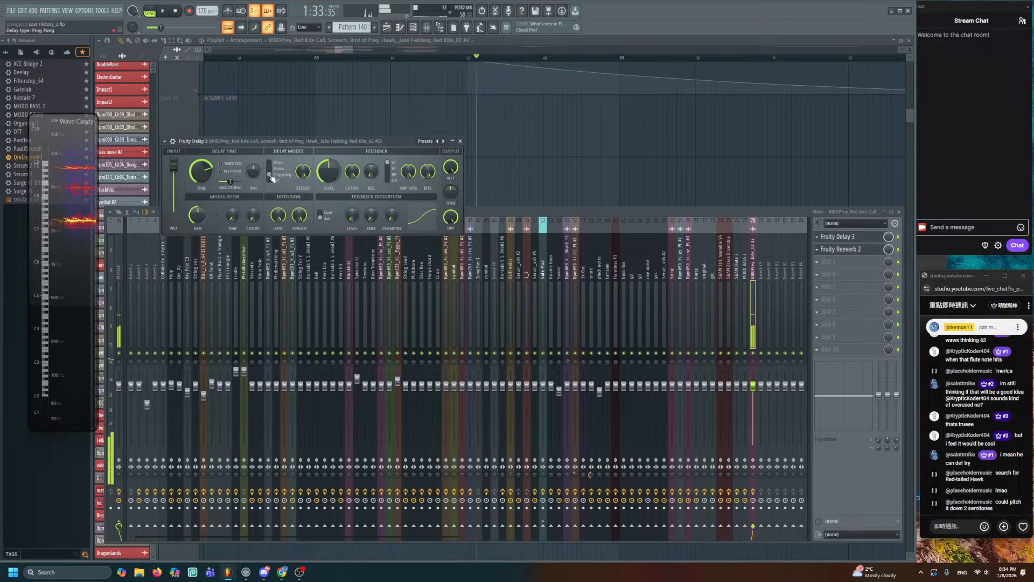
{"action": "key", "text": "space"}
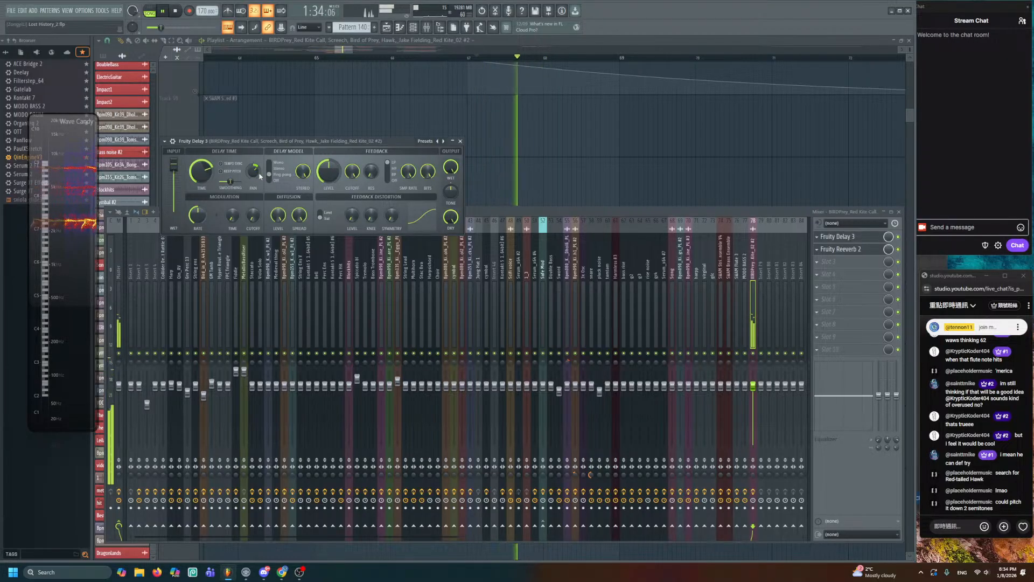
{"action": "key", "text": "space"}
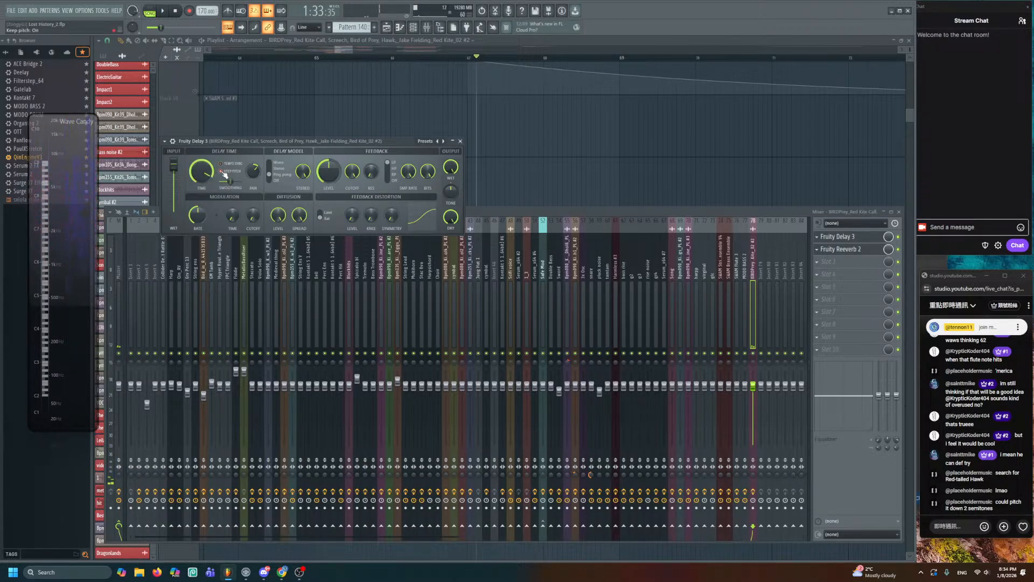
{"action": "key", "text": "space"}
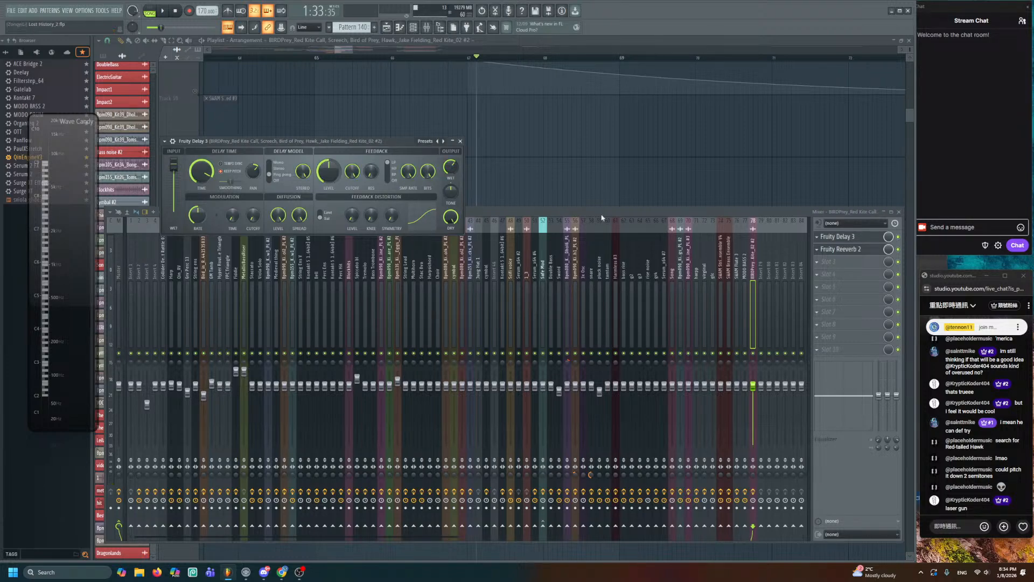
{"action": "left_click", "coordinate": [863, 240]}
{"action": "left_click", "coordinate": [862, 249]}
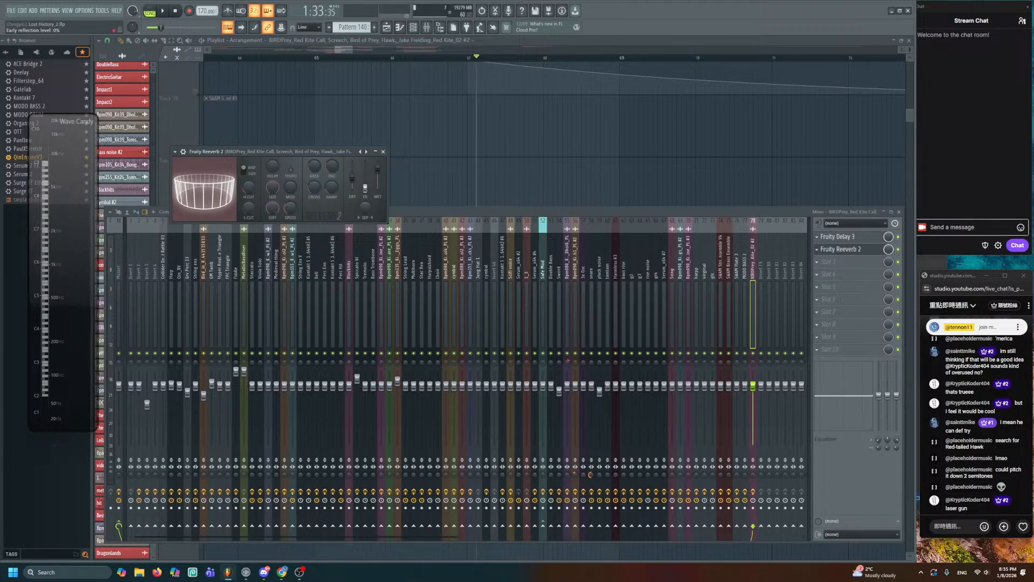
- Audition the reverb, then unsolo Track 54 to hear the full mix
{"action": "key", "text": "space"}
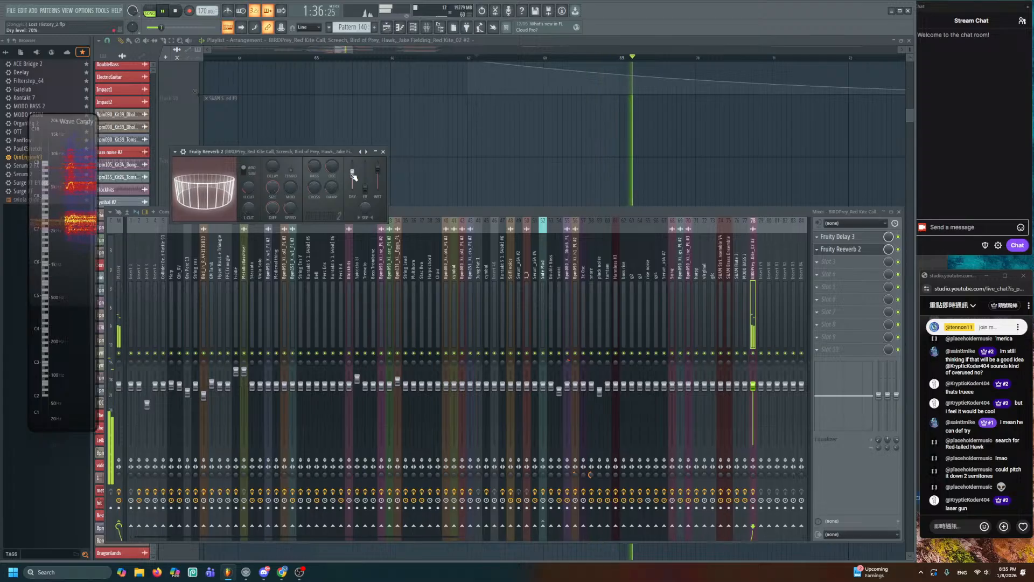
{"action": "left_click", "coordinate": [470, 176]}
{"action": "key", "text": "space"}
{"action": "scroll", "coordinate": [470, 175], "scroll_direction": "down", "scroll_amount": 3}
{"action": "scroll", "coordinate": [506, 229], "scroll_direction": "down", "scroll_amount": 2}
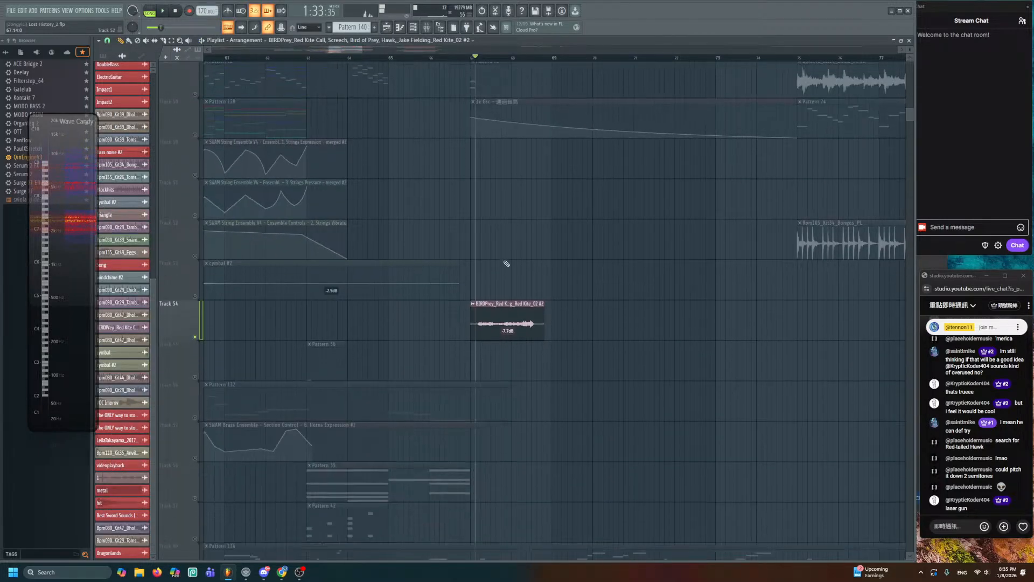
{"action": "left_click_drag", "start_coordinate": [506, 264], "coordinate": [616, 139]}
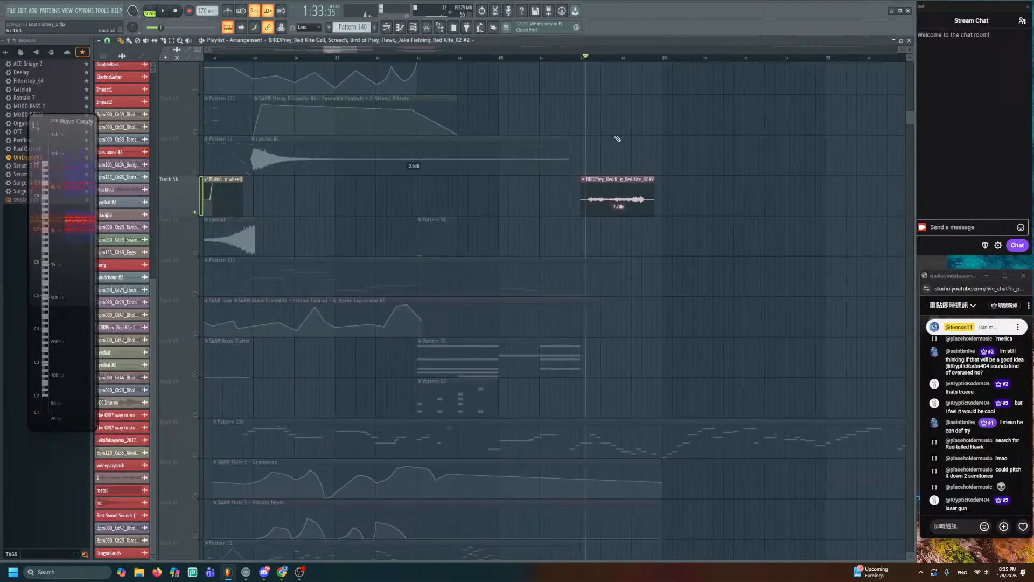
{"action": "right_click", "coordinate": [196, 212]}
- Move the bird call earlier to about bar 63 and play from bar 61
{"action": "left_click_drag", "start_coordinate": [605, 195], "coordinate": [400, 204]}
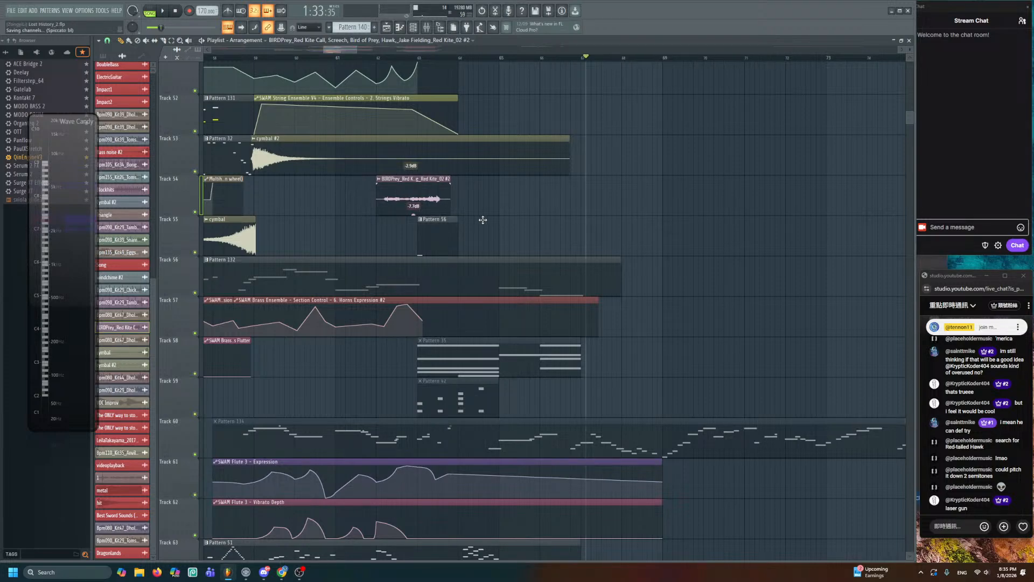
{"action": "scroll", "coordinate": [438, 282], "scroll_direction": "down", "scroll_amount": 3}
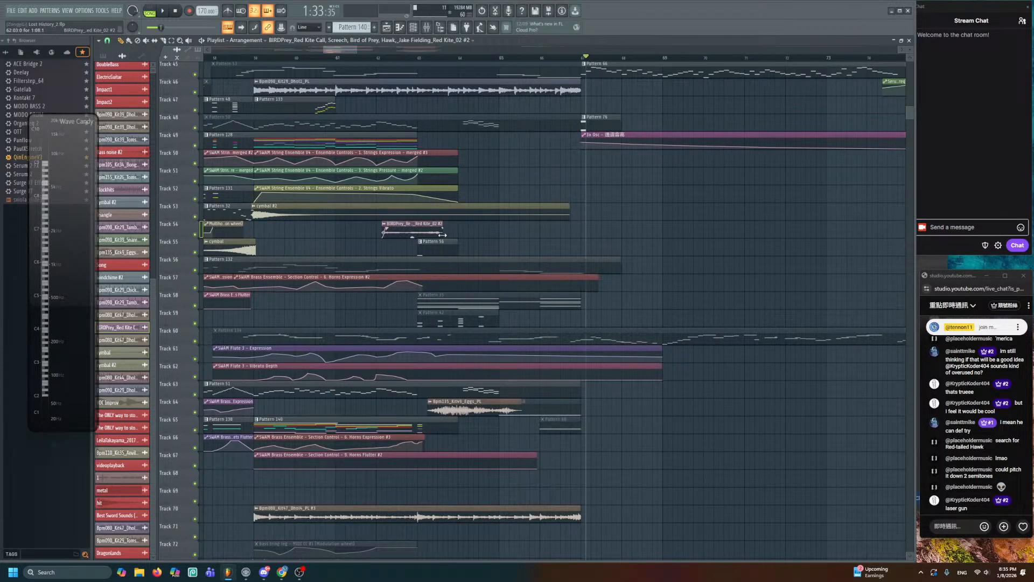
{"action": "left_click", "coordinate": [337, 58]}
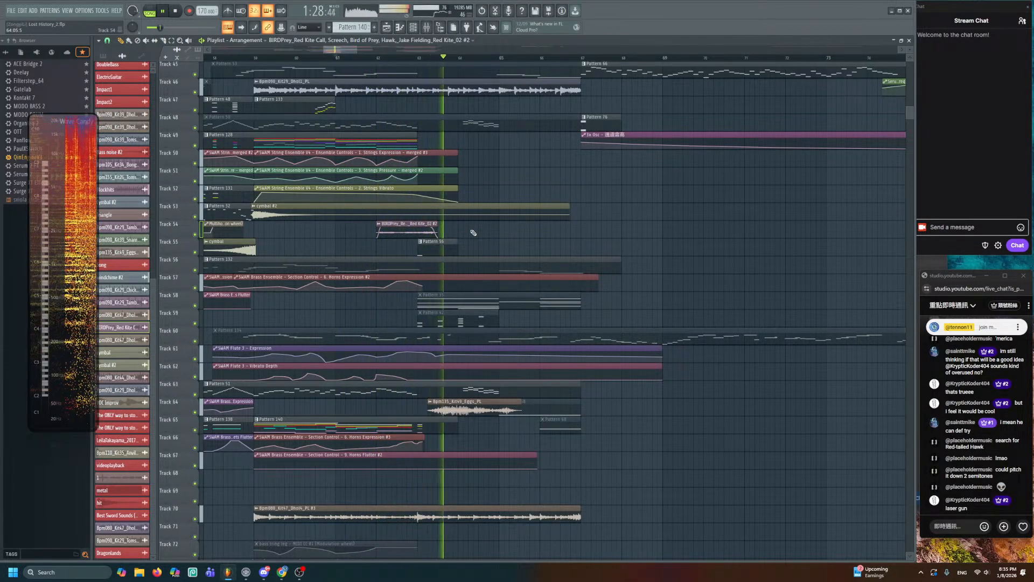
{"action": "key", "text": "space"}
{"action": "scroll", "coordinate": [439, 230], "scroll_direction": "up", "scroll_amount": 3}
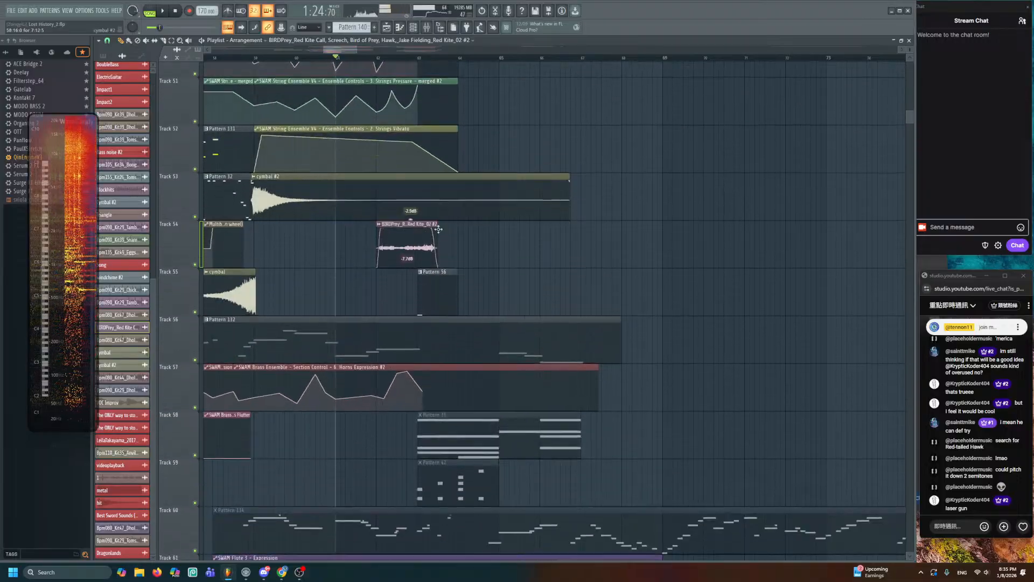
- Lengthen Fruity Reeverb 2's decay to 7.0 seconds while listening
{"action": "left_click", "coordinate": [426, 27]}
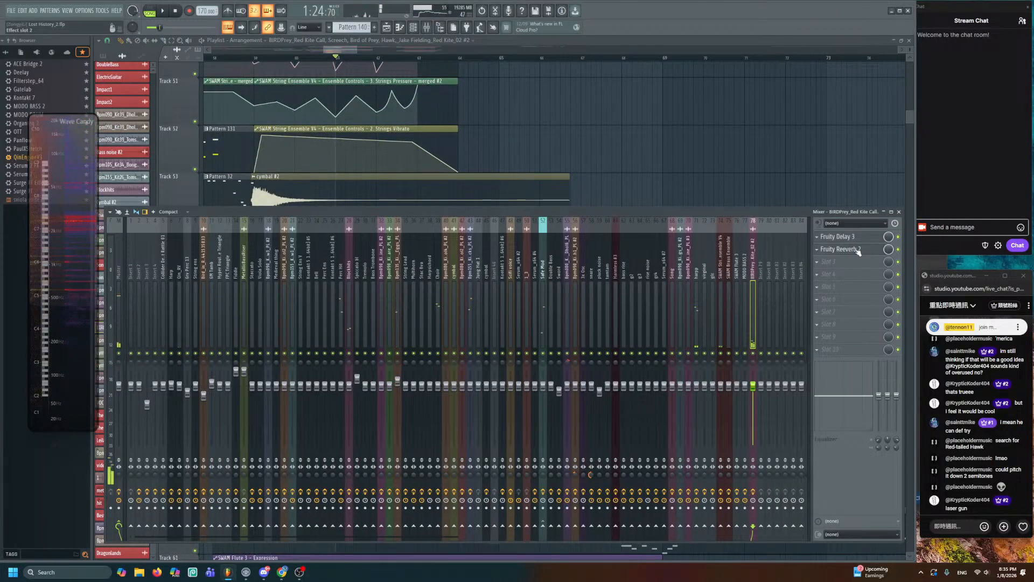
{"action": "left_click", "coordinate": [840, 249]}
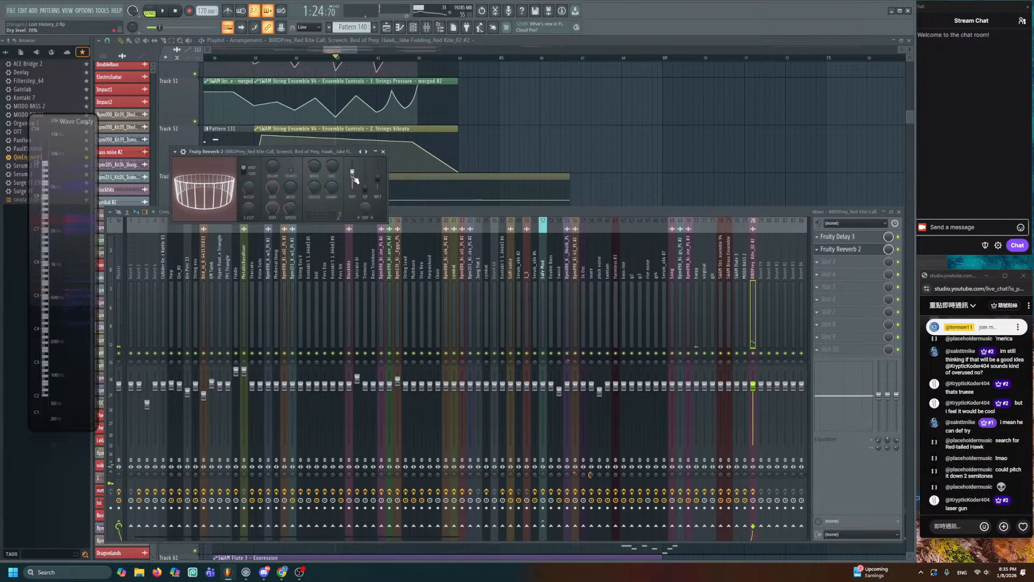
{"action": "key", "text": "space"}
{"action": "left_click_drag", "start_coordinate": [332, 167], "coordinate": [332, 161]}
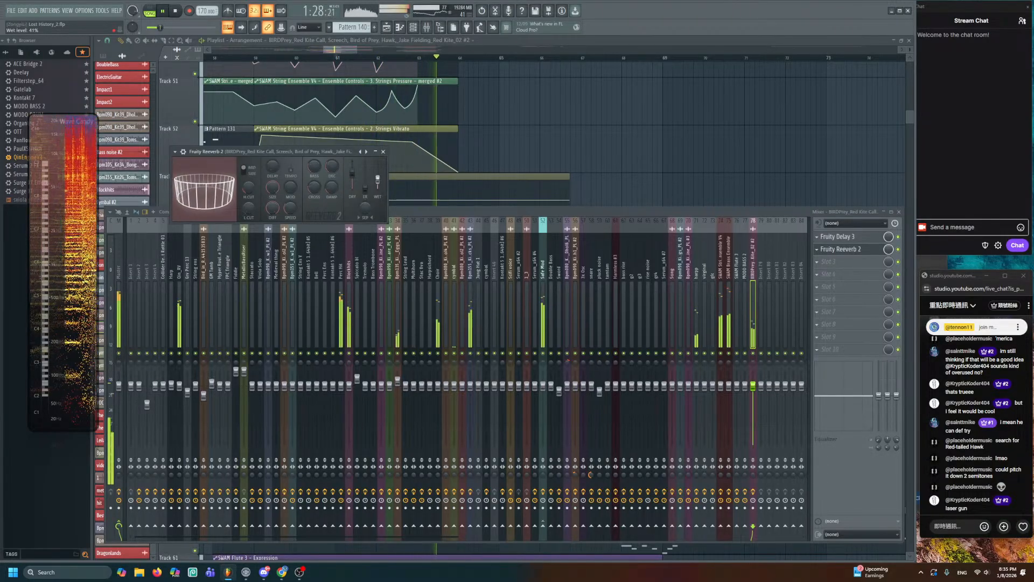
{"action": "key", "text": "space"}
- Load Fruity Balance into the third effect slot of the bird-call track
{"action": "left_click", "coordinate": [856, 249]}
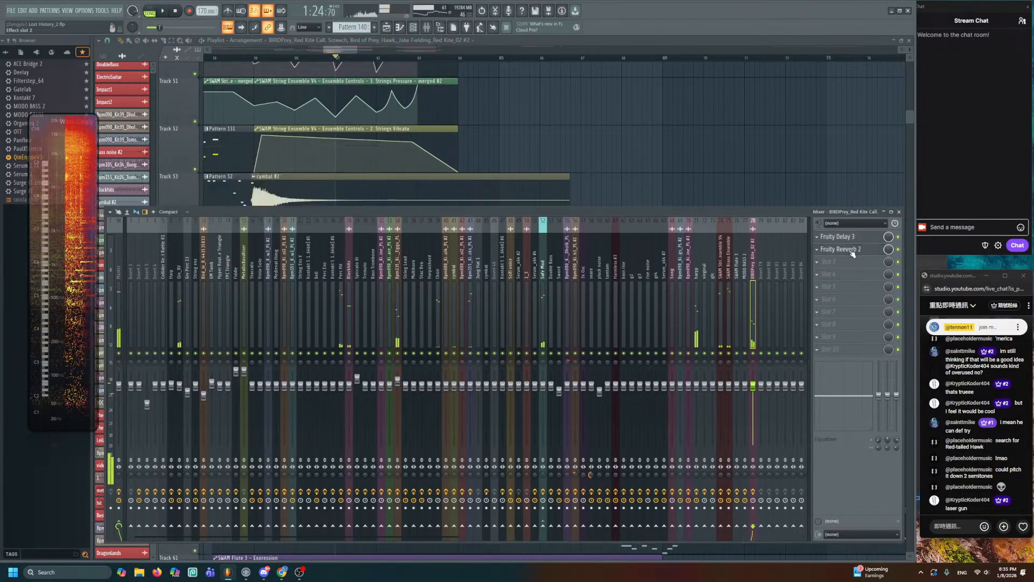
{"action": "left_click", "coordinate": [856, 249]}
{"action": "left_click", "coordinate": [857, 251]}
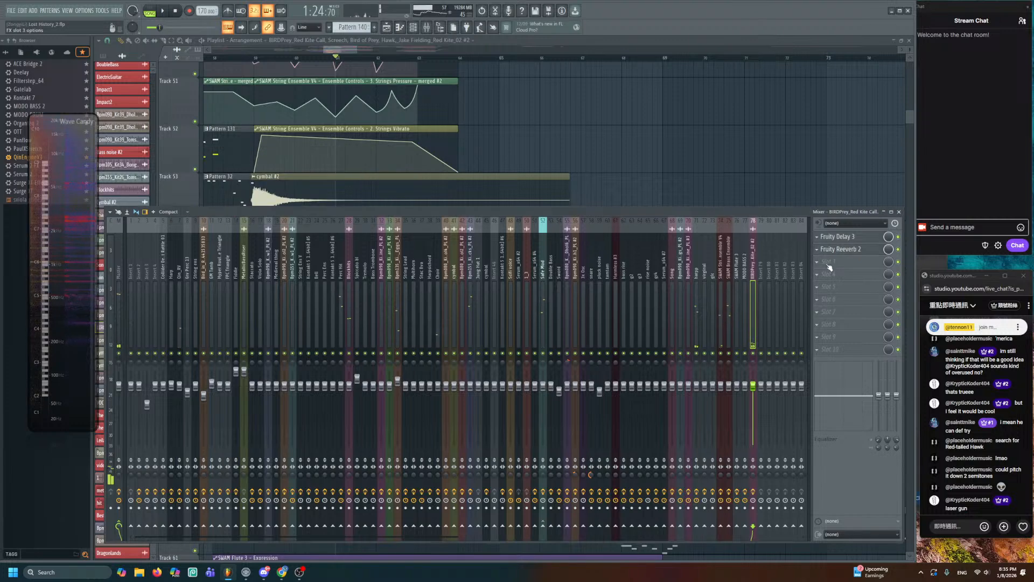
{"action": "left_click", "coordinate": [820, 263]}
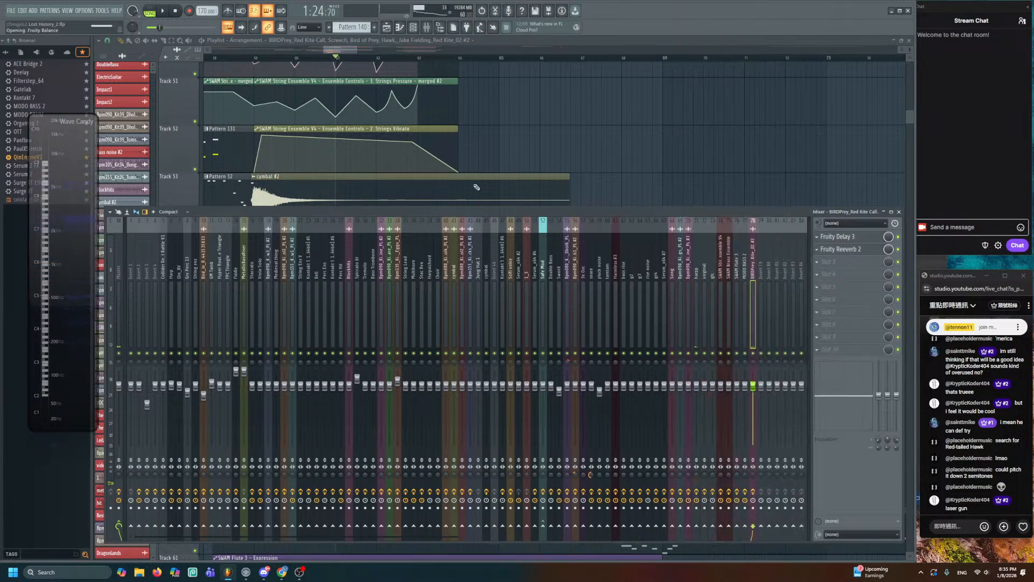
{"action": "left_click", "coordinate": [771, 131]}
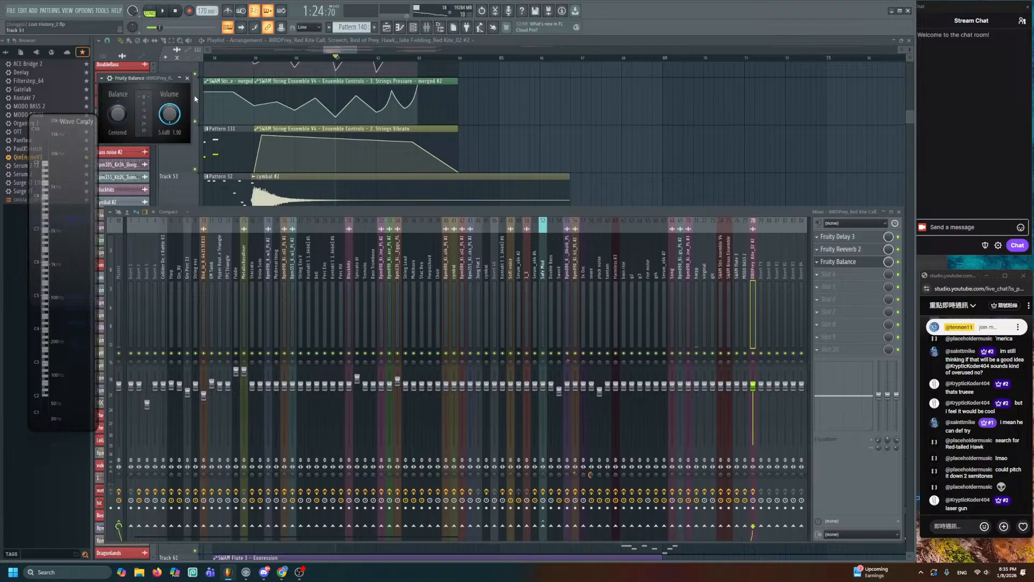
{"action": "key", "text": "space"}
{"action": "right_click", "coordinate": [518, 142]}
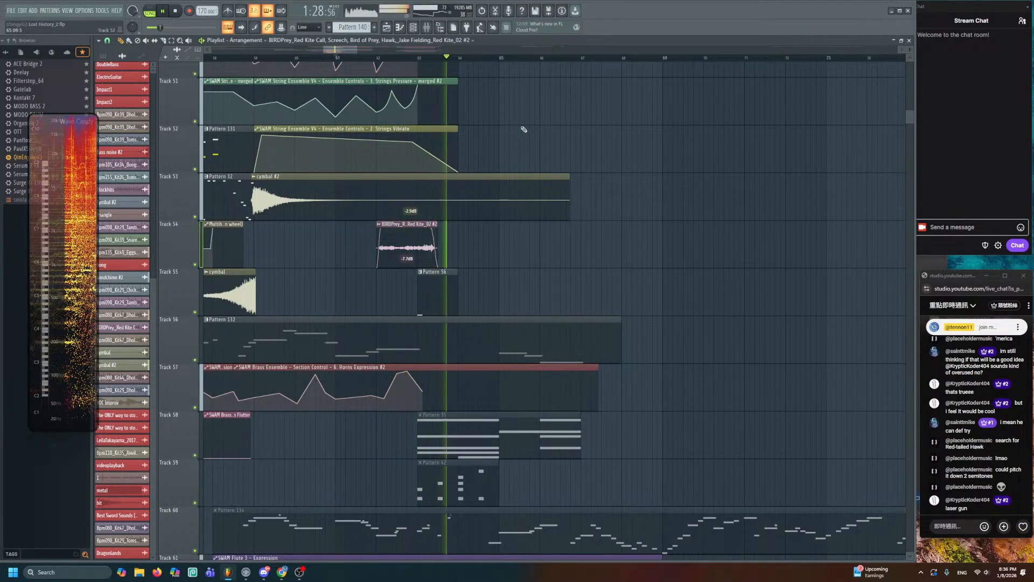
- Trim the start of the Track 54 bird-call clip and move the play position to bar 62
{"action": "key", "text": "space"}
{"action": "scroll", "coordinate": [406, 240], "scroll_direction": "up", "scroll_amount": 4}
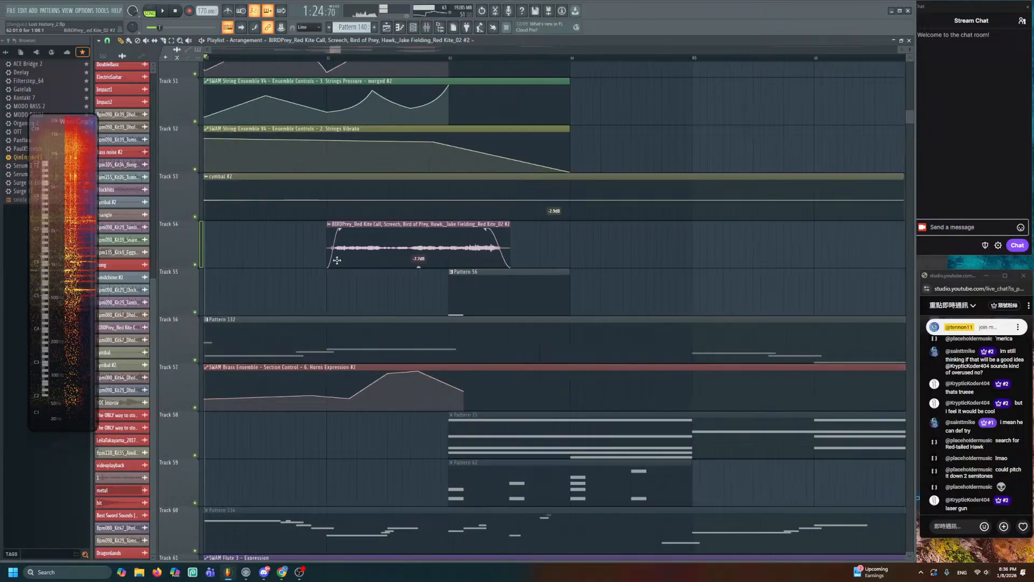
{"action": "left_click_drag", "start_coordinate": [337, 260], "coordinate": [430, 255]}
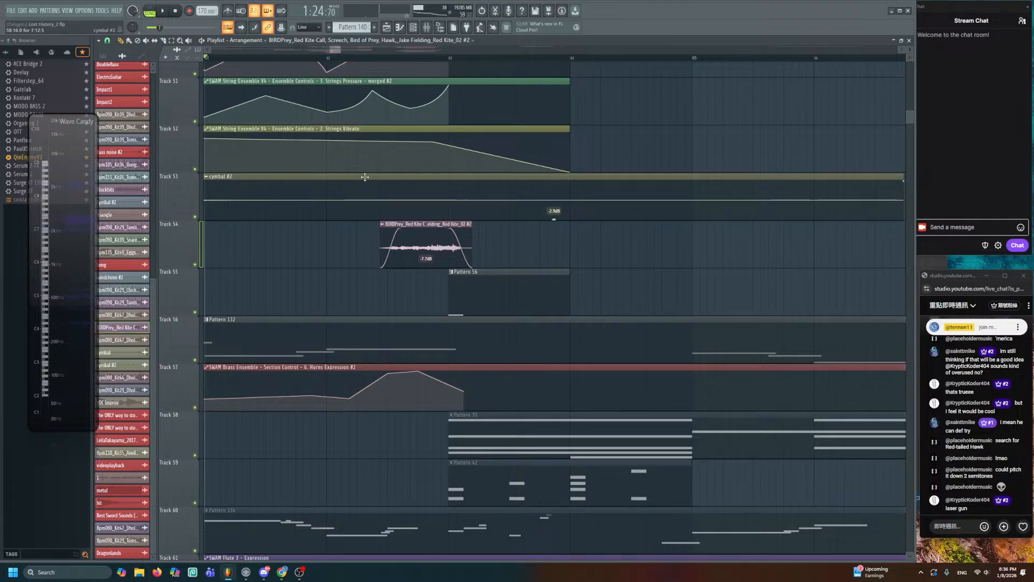
{"action": "left_click", "coordinate": [327, 56]}
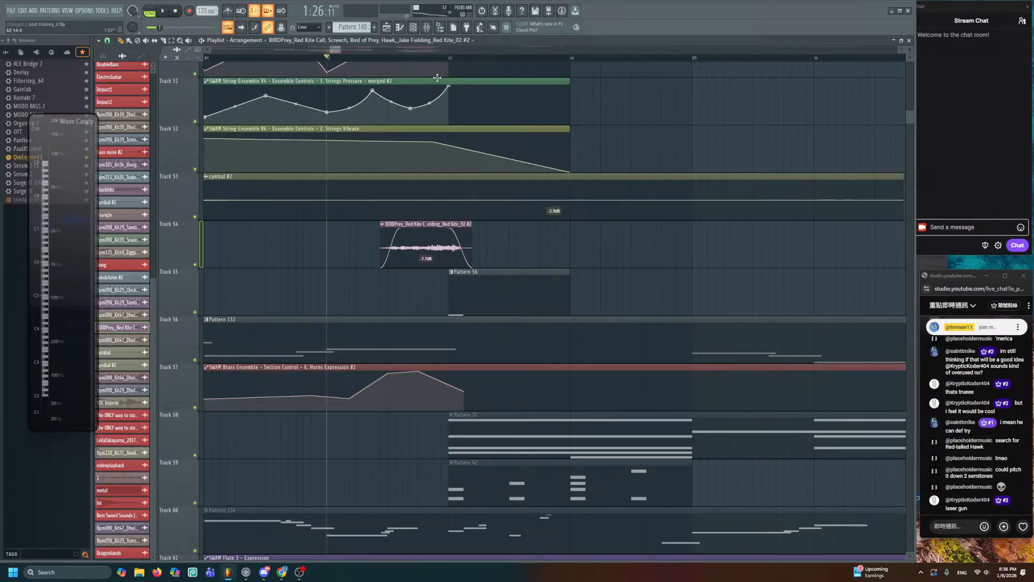
{"action": "left_click", "coordinate": [427, 27]}
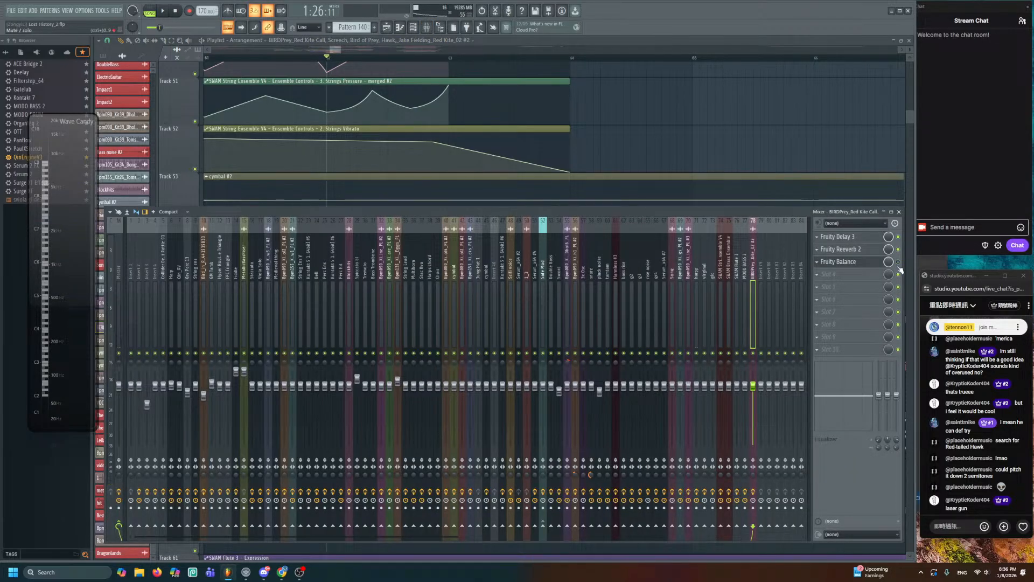
{"action": "key", "text": "F9"}
- Raise the bird-call clip's gain to 1.0dB and audition it
{"action": "left_click_drag", "start_coordinate": [428, 261], "coordinate": [450, 260]}
{"action": "key", "text": "space"}
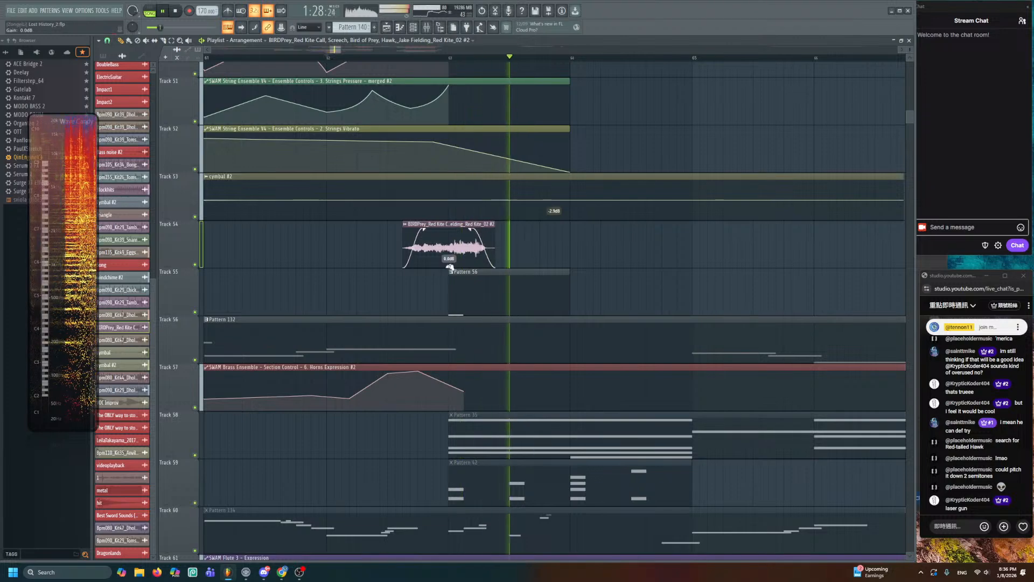
{"action": "left_click_drag", "start_coordinate": [448, 268], "coordinate": [449, 265]}
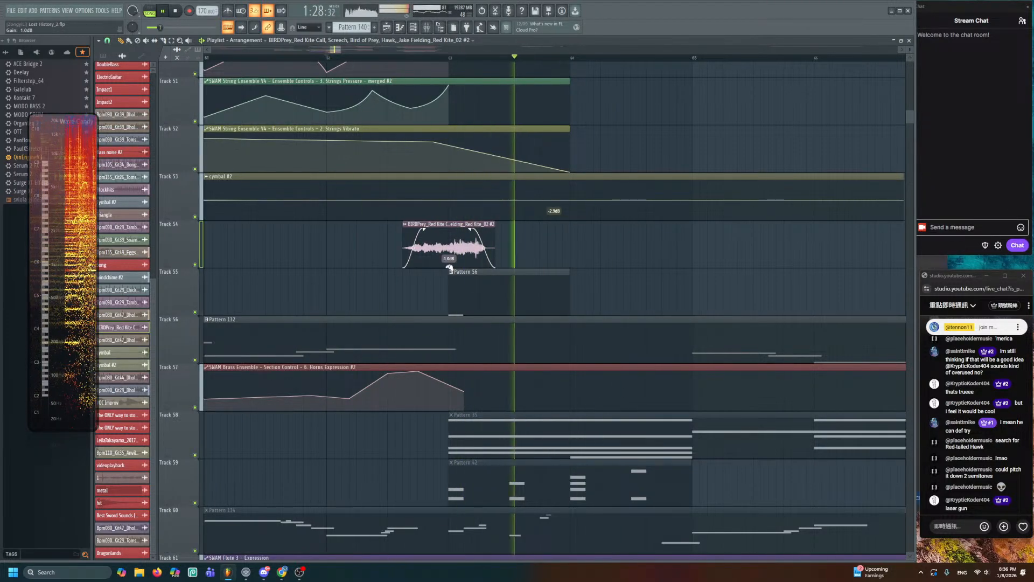
{"action": "scroll", "coordinate": [382, 275], "scroll_direction": "down", "scroll_amount": 6}
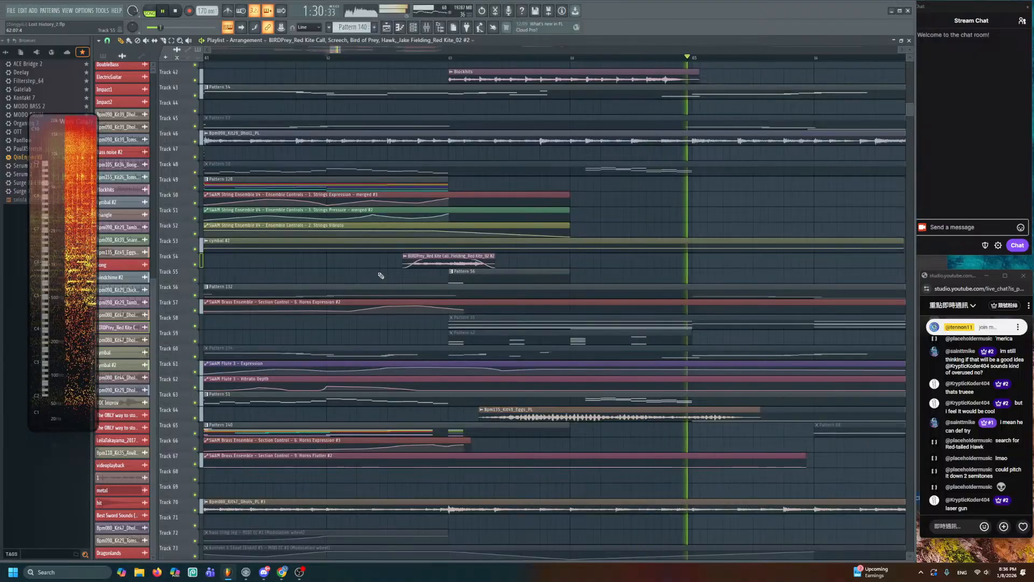
{"action": "scroll", "coordinate": [434, 266], "scroll_direction": "down", "scroll_amount": 2}
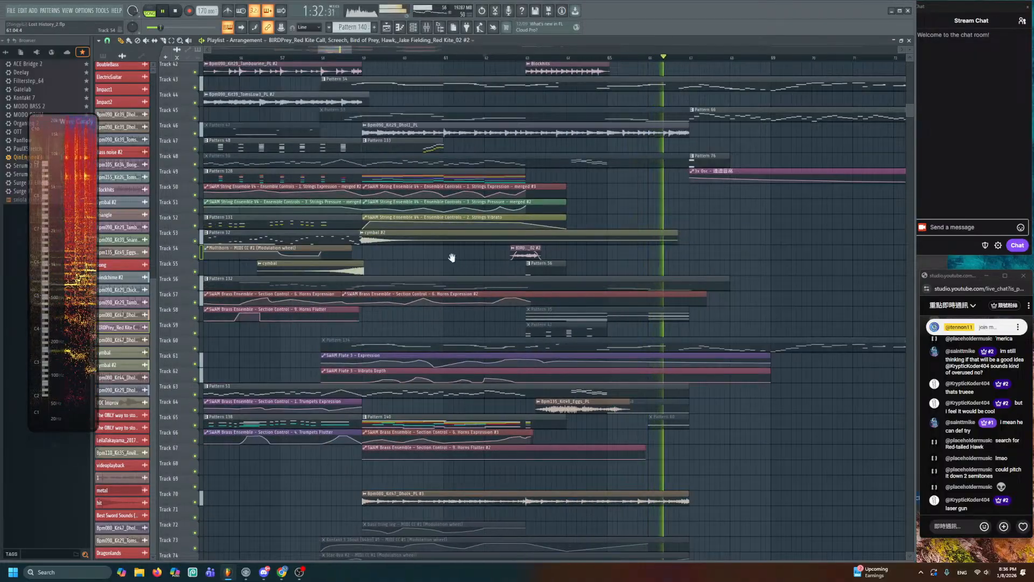
{"action": "left_click_drag", "start_coordinate": [453, 259], "coordinate": [528, 301]}
{"action": "key", "text": "space"}
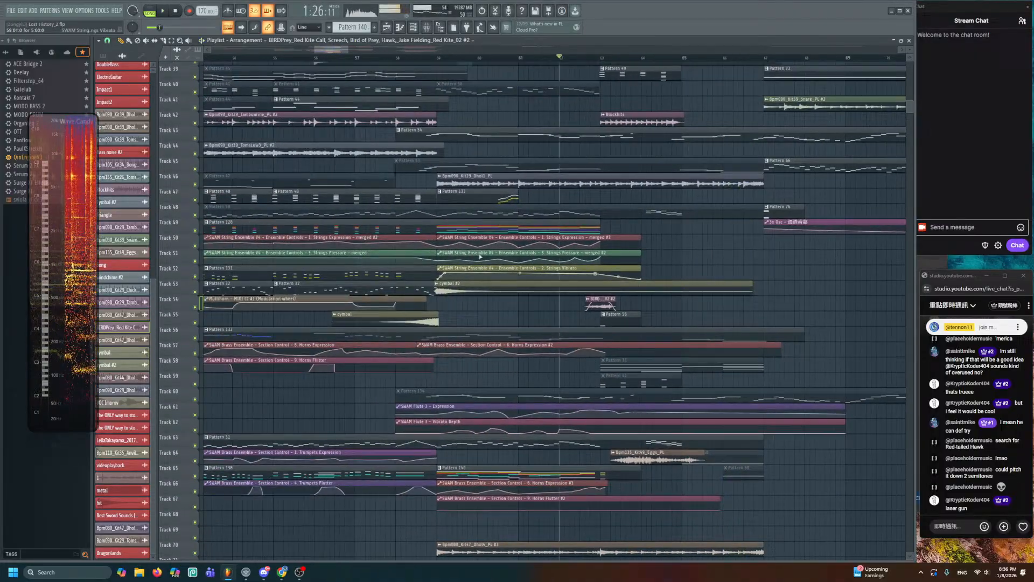
- Play through the section, then move the small bird-call clip onto Track 68
{"action": "left_click", "coordinate": [357, 57]}
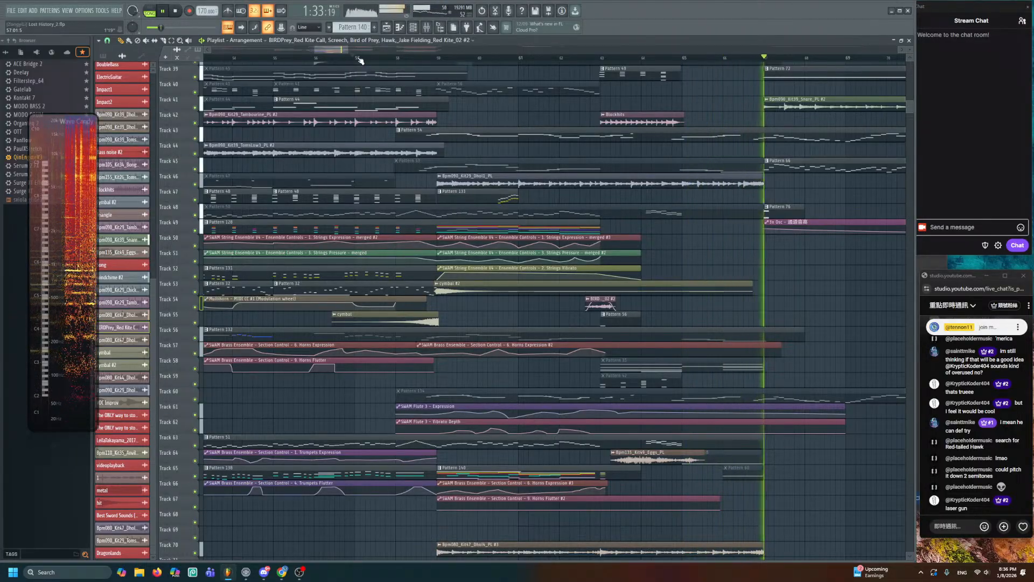
{"action": "scroll", "coordinate": [547, 187], "scroll_direction": "down", "scroll_amount": 1}
{"action": "scroll", "coordinate": [546, 187], "scroll_direction": "down", "scroll_amount": 6}
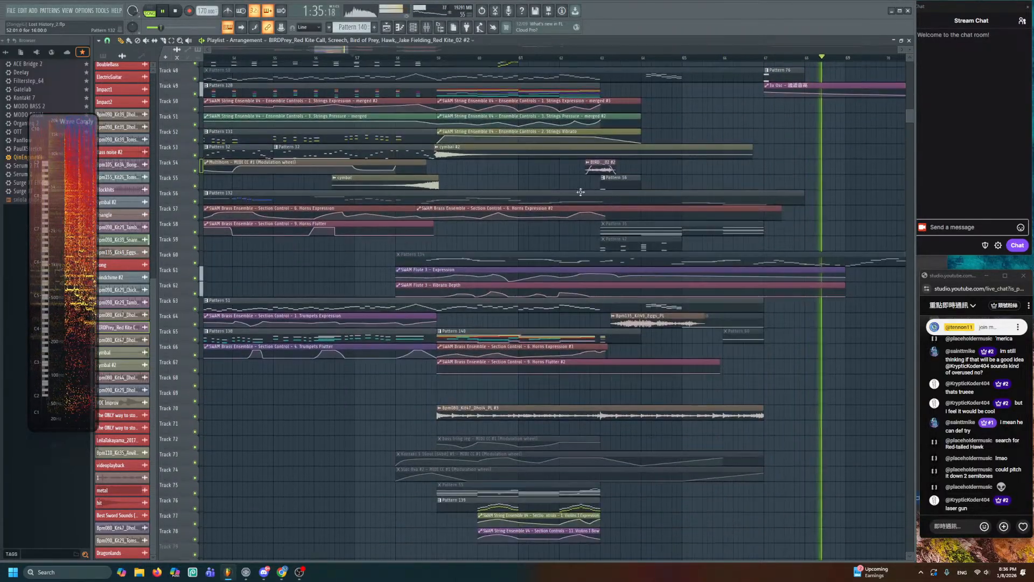
{"action": "key", "text": "space"}
{"action": "left_click_drag", "start_coordinate": [602, 395], "coordinate": [594, 372]}
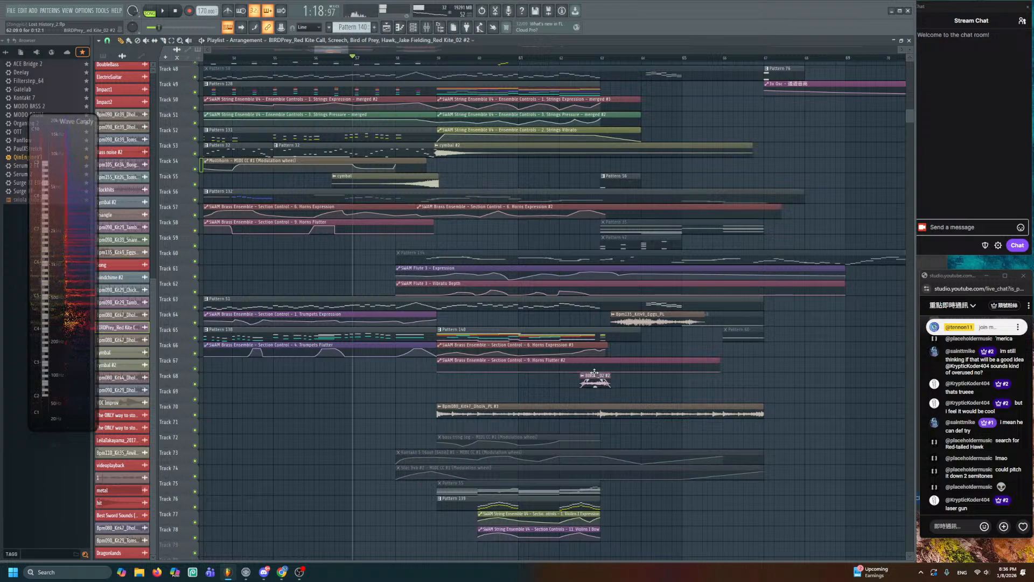
{"action": "scroll", "coordinate": [597, 360], "scroll_direction": "up", "scroll_amount": 5}
{"action": "scroll", "coordinate": [625, 488], "scroll_direction": "up", "scroll_amount": 4}
{"action": "scroll", "coordinate": [663, 254], "scroll_direction": "down", "scroll_amount": 2}
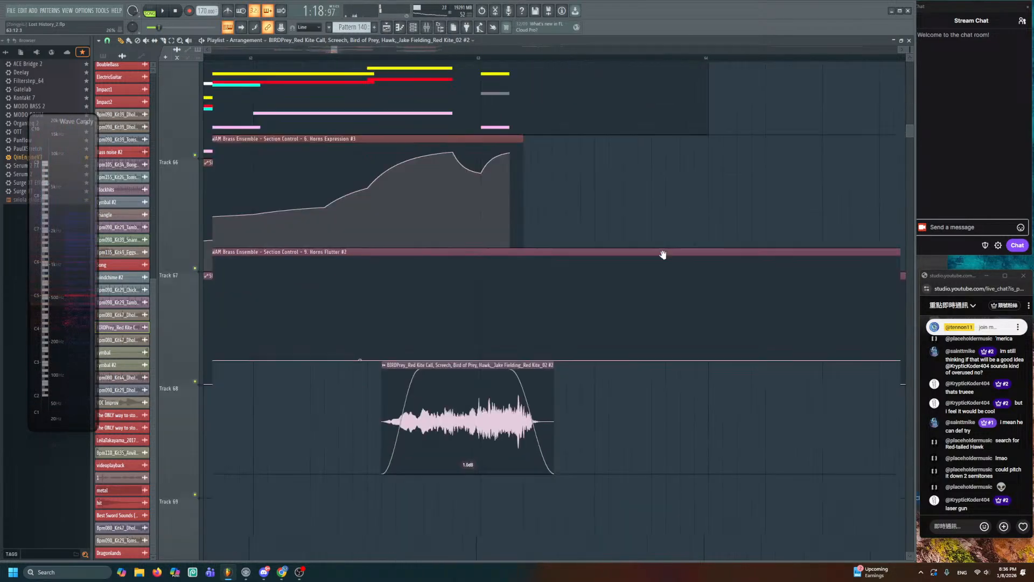
- Reset the Red Kite clip's pitch to zero and set its time stretching to Stretch Pro
{"action": "double_click", "coordinate": [514, 281]}
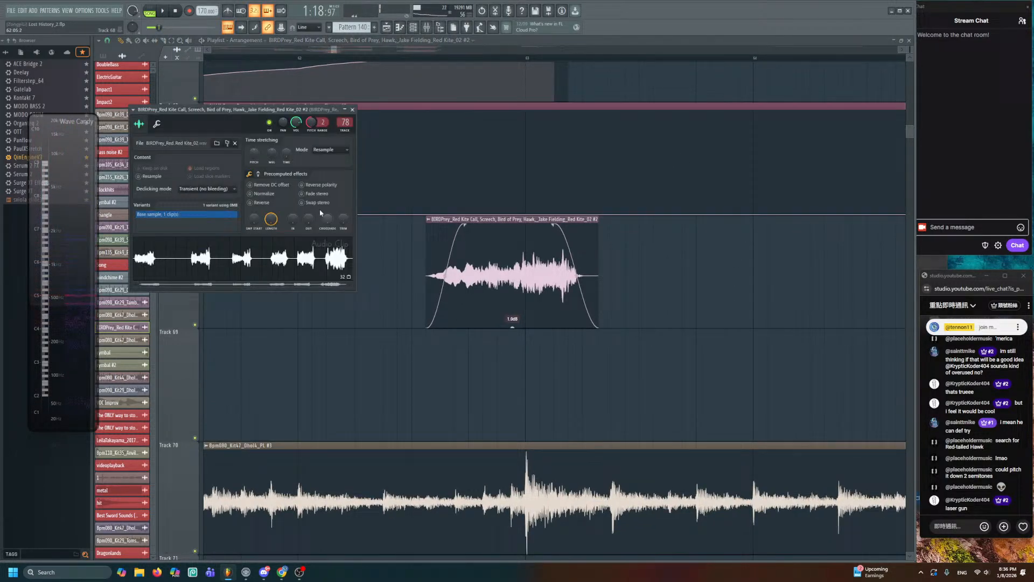
{"action": "right_click", "coordinate": [312, 118]}
{"action": "left_click", "coordinate": [322, 122]}
{"action": "left_click", "coordinate": [339, 151]}
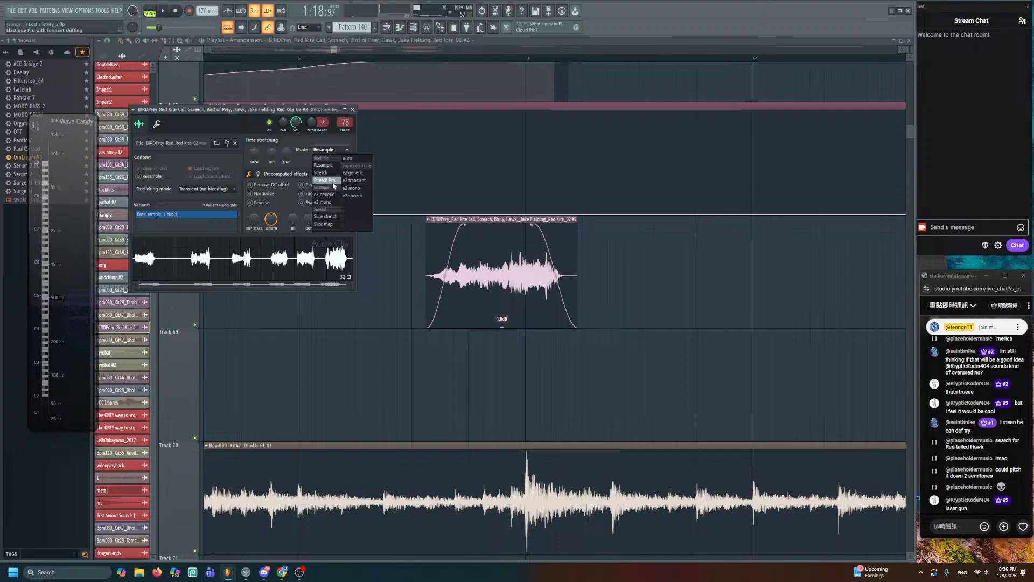
{"action": "left_click", "coordinate": [332, 181]}
{"action": "scroll", "coordinate": [543, 256], "scroll_direction": "up", "scroll_amount": 2}
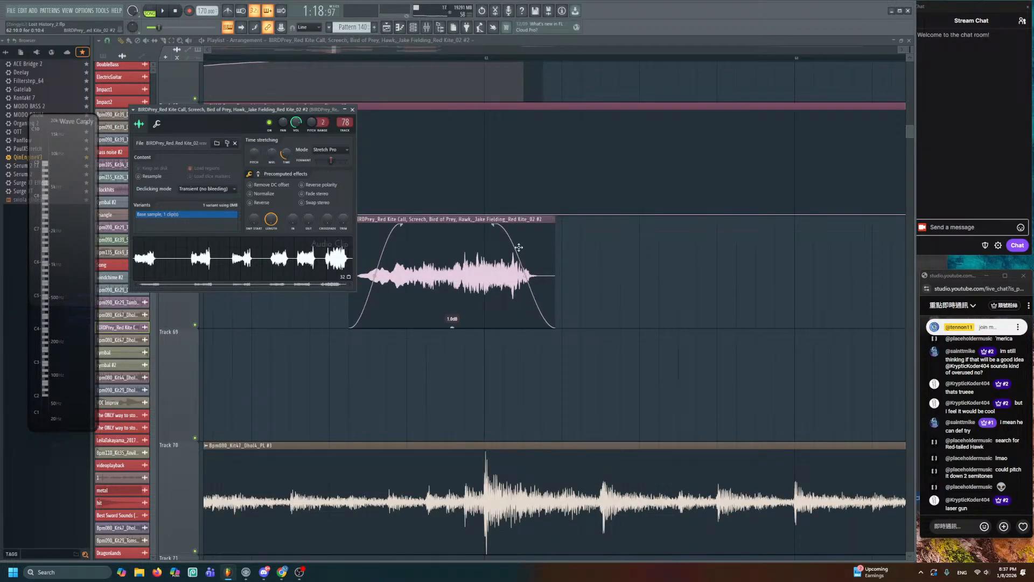
- Shift the bird-call clip slightly later and solo Track 68 with Track 69 unmuted
{"action": "left_click_drag", "start_coordinate": [519, 248], "coordinate": [532, 253]}
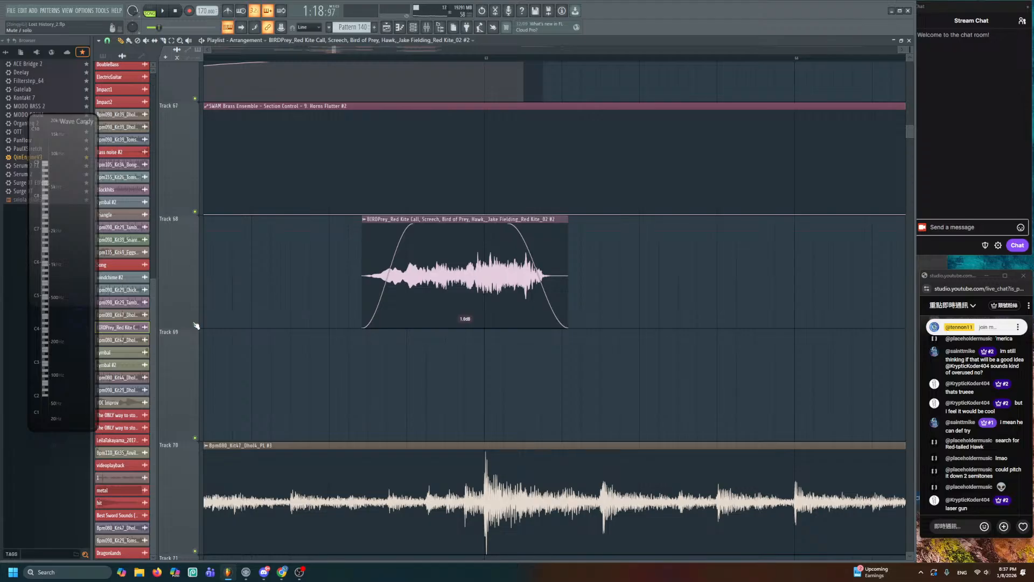
{"action": "right_click", "coordinate": [195, 325]}
{"action": "left_click", "coordinate": [195, 438]}
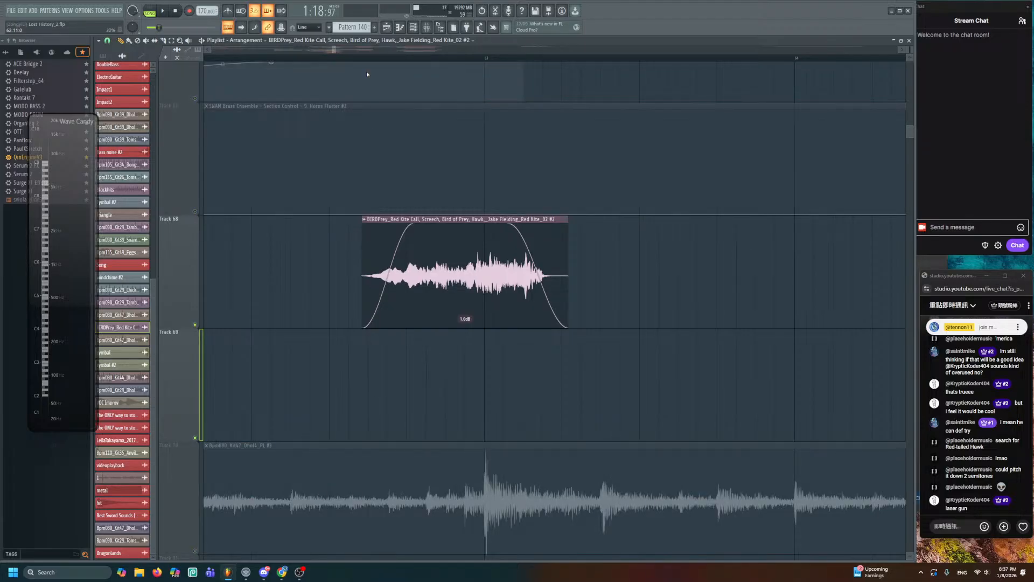
- Create a Channel pitch automation clip over the bird call's marked time range
{"action": "left_click_drag", "start_coordinate": [371, 58], "coordinate": [582, 58]}
{"action": "double_click", "coordinate": [439, 221]}
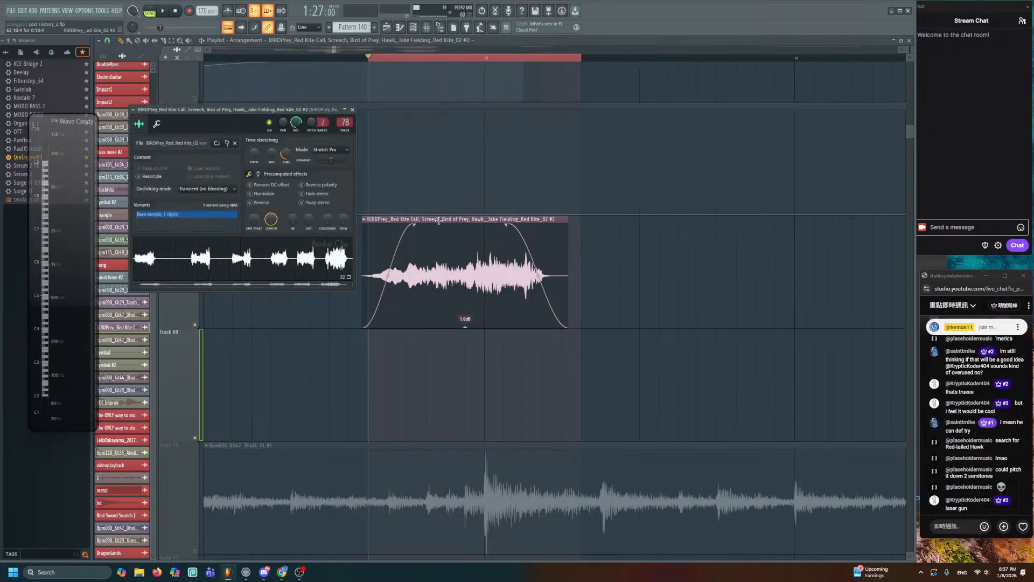
{"action": "right_click", "coordinate": [313, 121]}
{"action": "left_click", "coordinate": [339, 156]}
{"action": "key", "text": "Escape"}
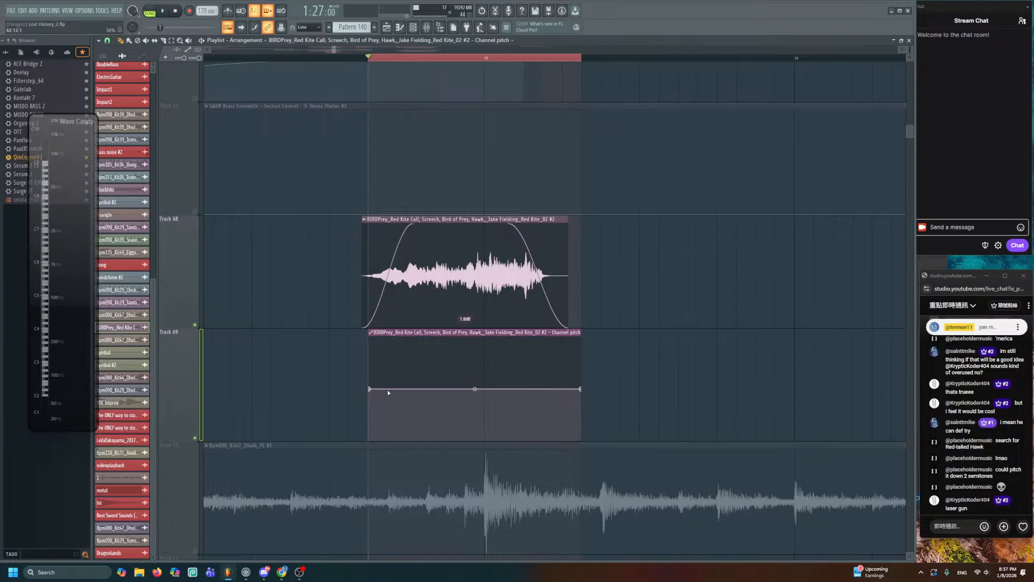
- Shape the pitch automation to start at minimum, jump up, then hold at the top
{"action": "right_click", "coordinate": [370, 389]}
{"action": "left_click", "coordinate": [486, 423]}
{"action": "left_click_drag", "start_coordinate": [370, 389], "coordinate": [465, 441]}
{"action": "right_click", "coordinate": [465, 338]}
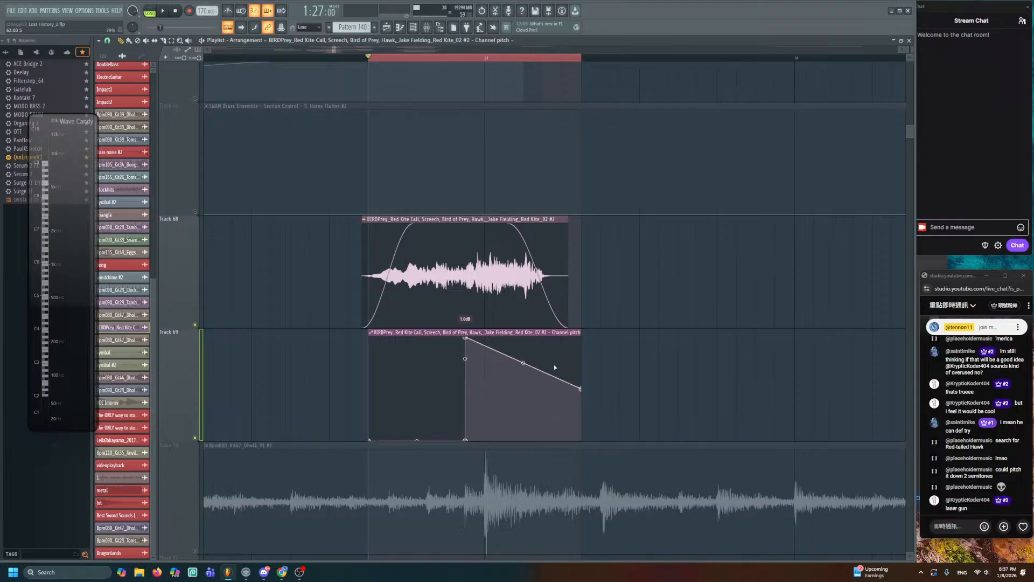
{"action": "right_click", "coordinate": [480, 351]}
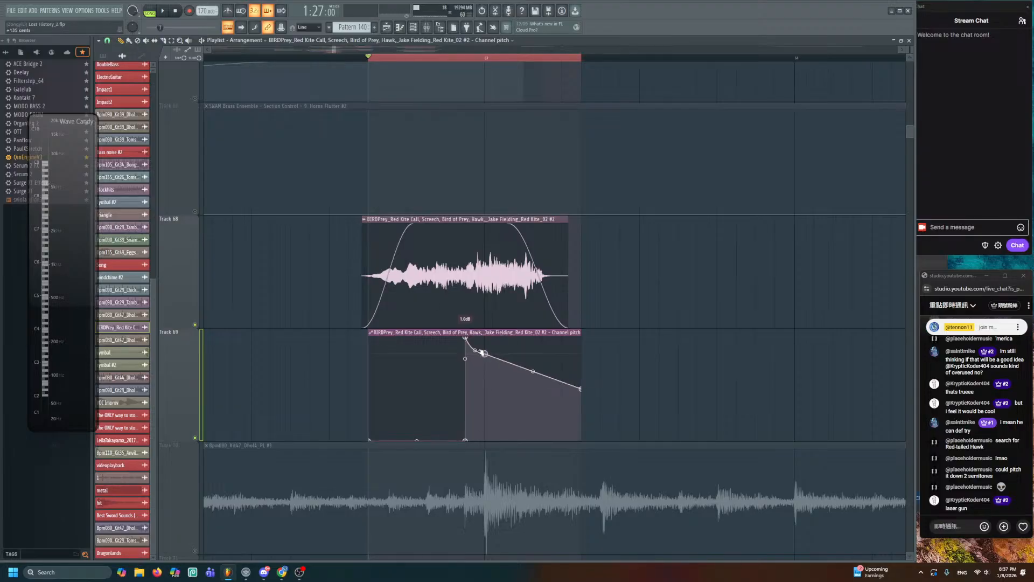
{"action": "left_click_drag", "start_coordinate": [480, 351], "coordinate": [500, 335]}
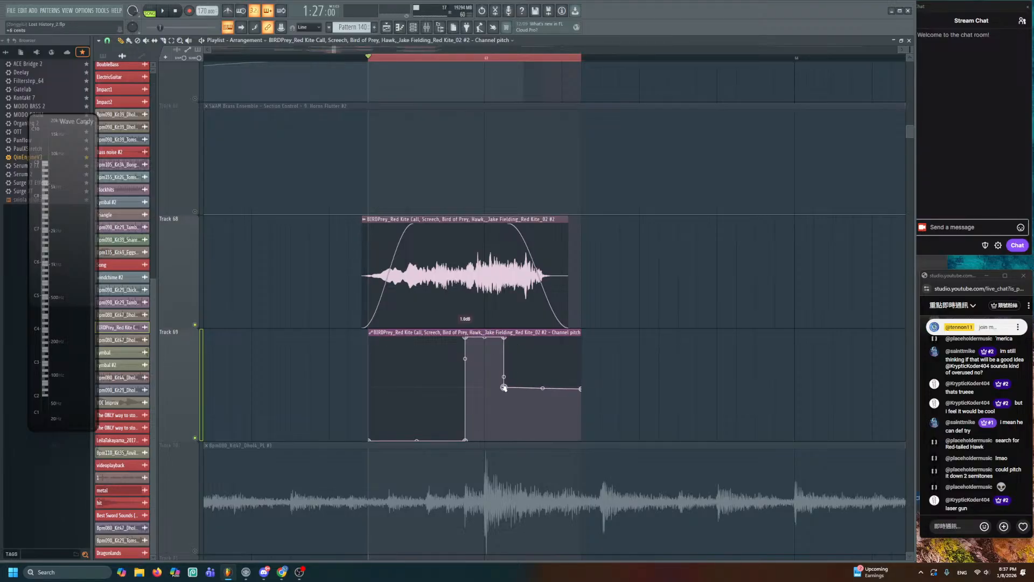
- Clear the time selection, audition the bird call alone, then unsolo Track 68
{"action": "left_click", "coordinate": [356, 59]}
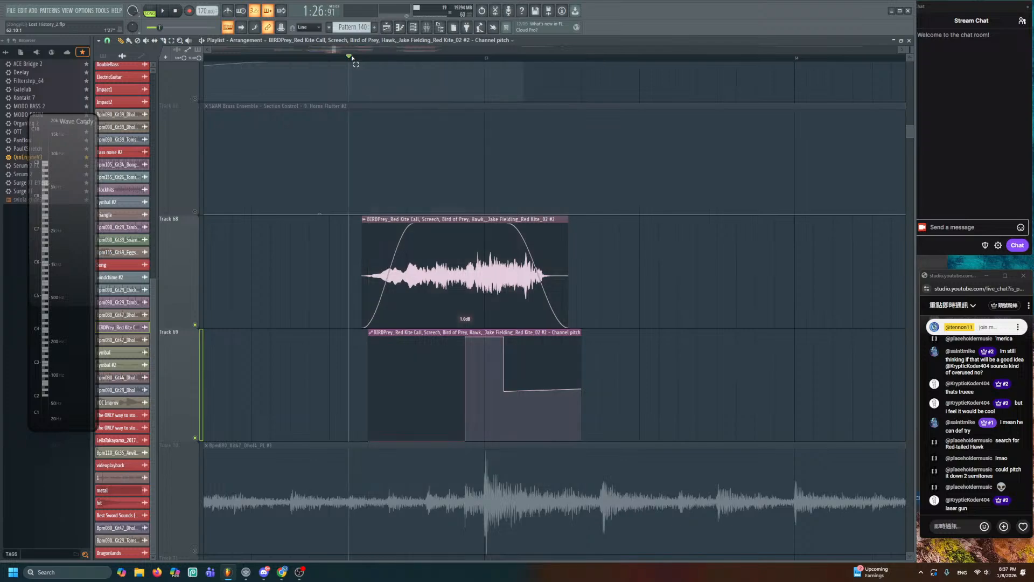
{"action": "key", "text": "space"}
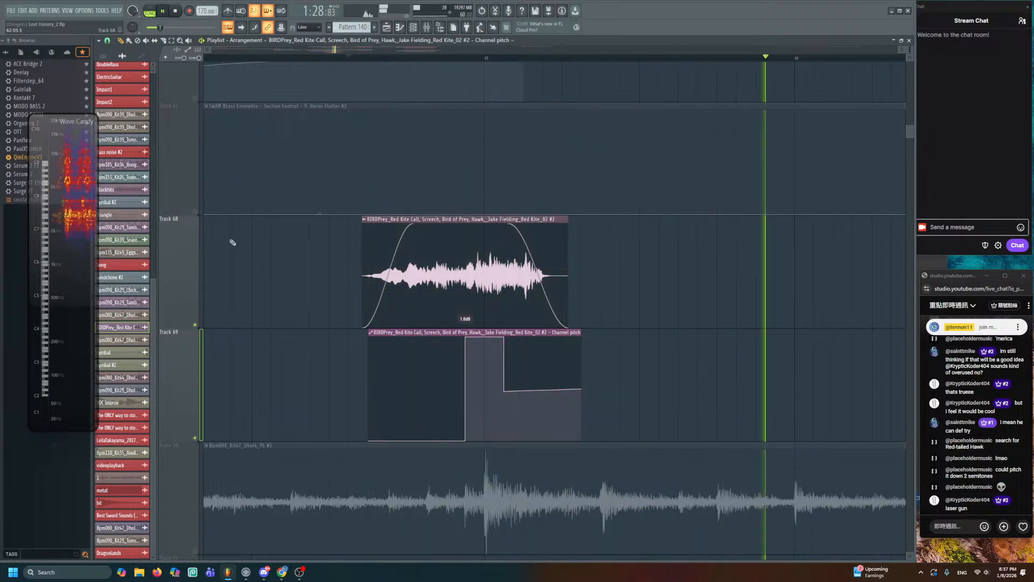
{"action": "key", "text": "space"}
{"action": "scroll", "coordinate": [193, 276], "scroll_direction": "down", "scroll_amount": 3}
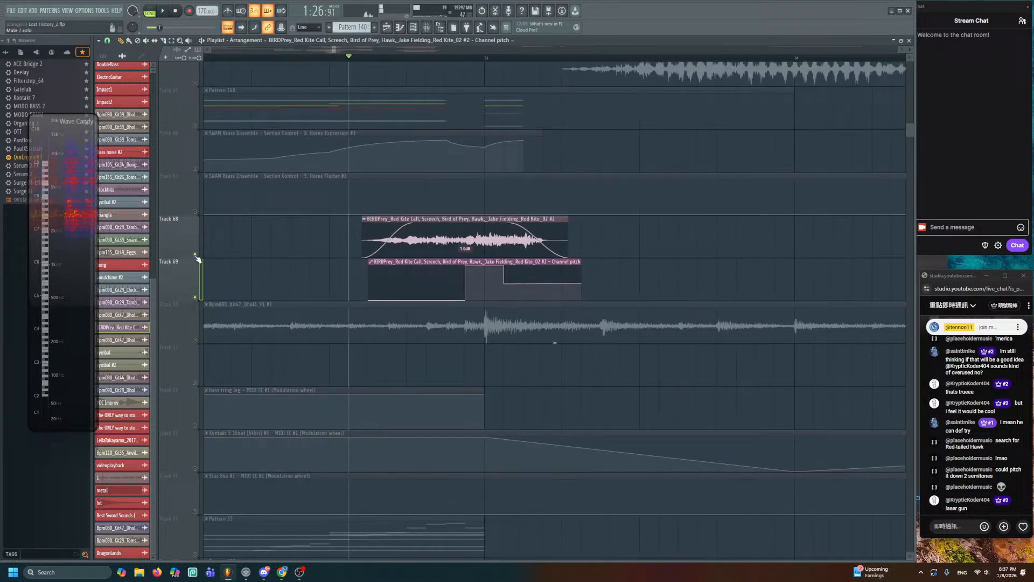
{"action": "right_click", "coordinate": [195, 255]}
{"action": "right_click", "coordinate": [196, 255]}
{"action": "scroll", "coordinate": [197, 254], "scroll_direction": "down", "scroll_amount": 2}
{"action": "scroll", "coordinate": [264, 244], "scroll_direction": "down", "scroll_amount": 3}
- Play the song from bar 61 to hear the bird call in the mix
{"action": "left_click_drag", "start_coordinate": [286, 245], "coordinate": [468, 281]}
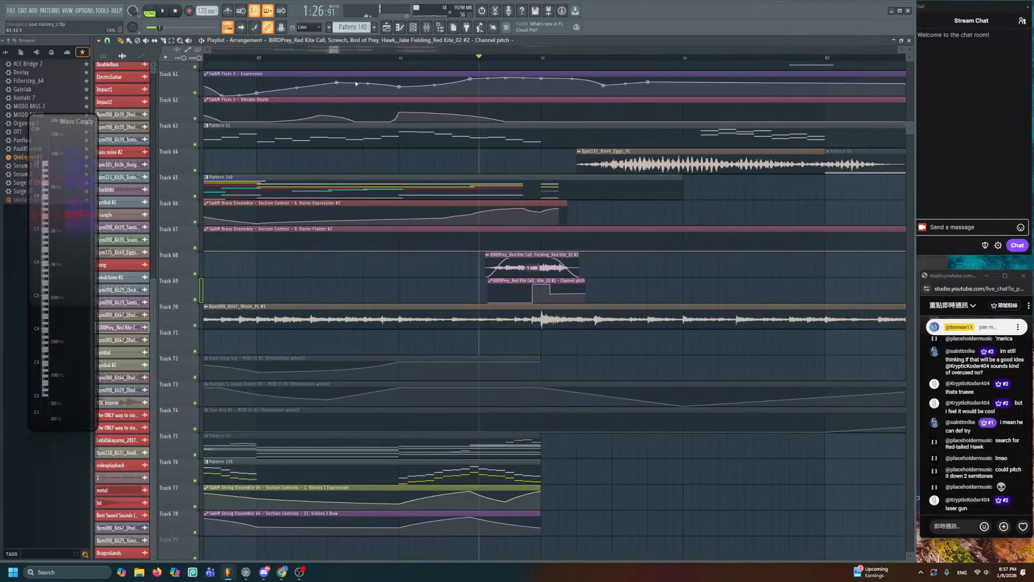
{"action": "left_click", "coordinate": [259, 60]}
{"action": "key", "text": "space"}
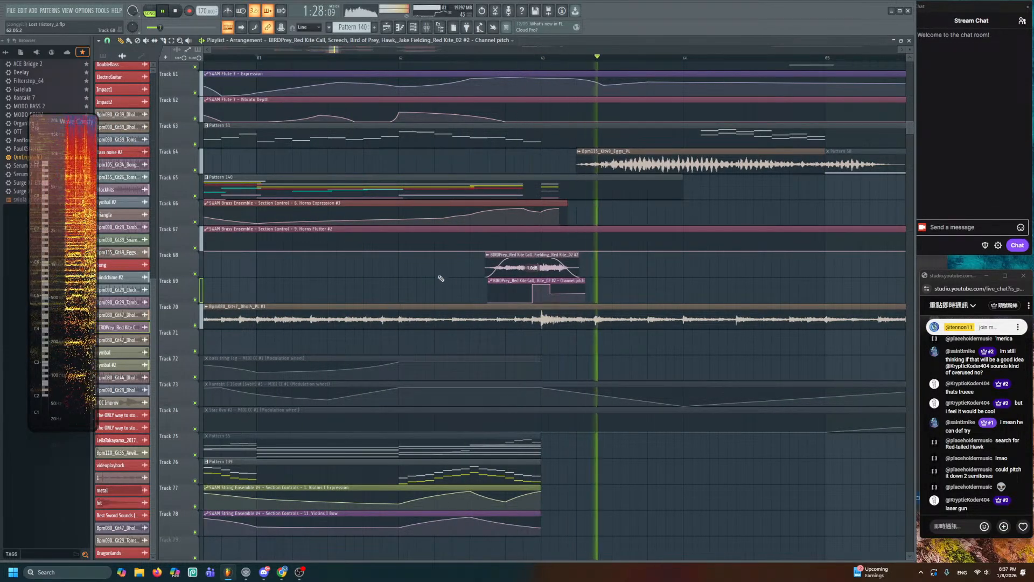
{"action": "scroll", "coordinate": [439, 273], "scroll_direction": "down", "scroll_amount": 2}
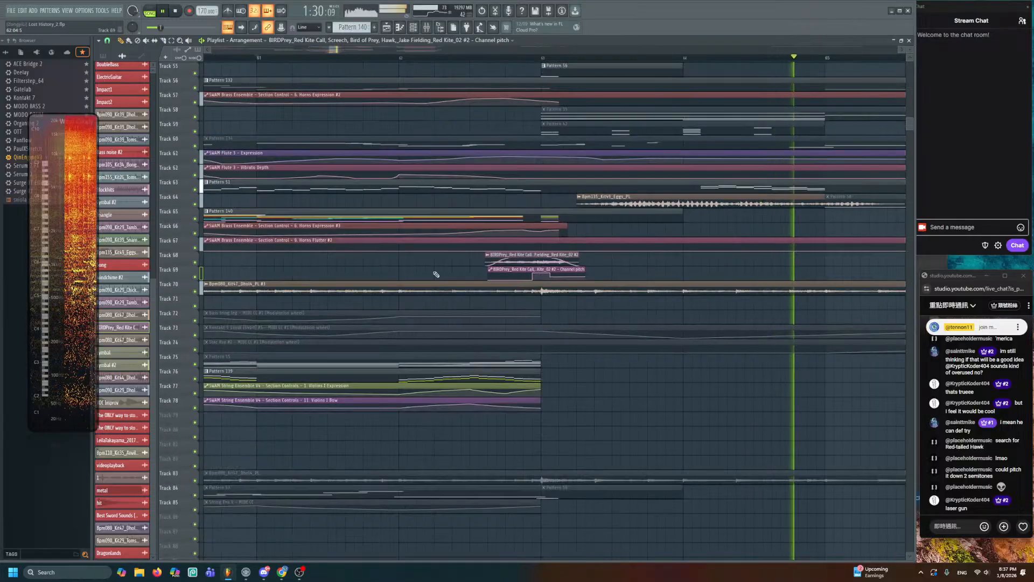
{"action": "scroll", "coordinate": [442, 274], "scroll_direction": "down", "scroll_amount": 2}
{"action": "key", "text": "space"}
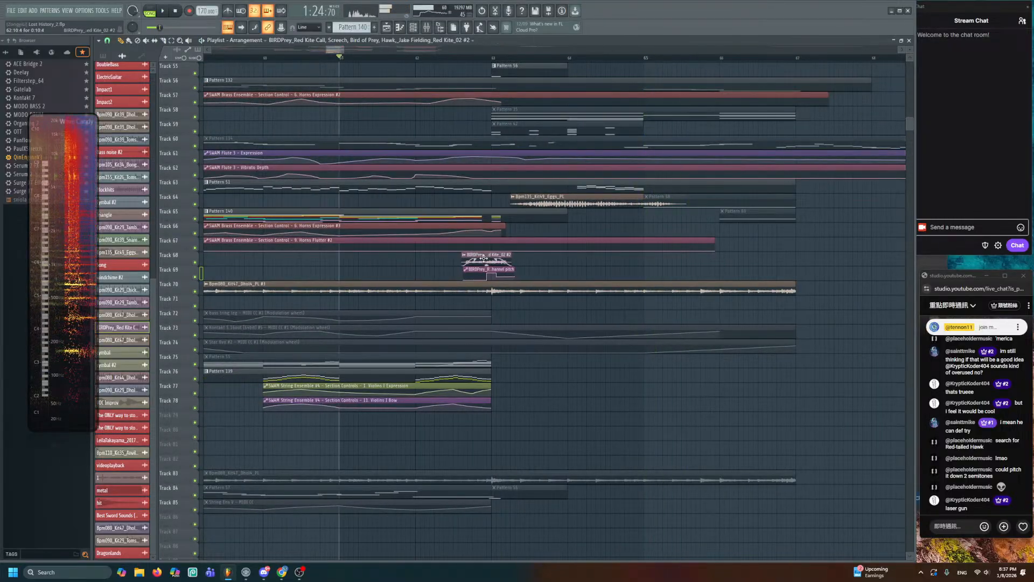
- Change the bird clip's time stretching to Stretch and replay from bar 61
{"action": "double_click", "coordinate": [484, 258]}
{"action": "left_click", "coordinate": [338, 150]}
{"action": "left_click", "coordinate": [327, 174]}
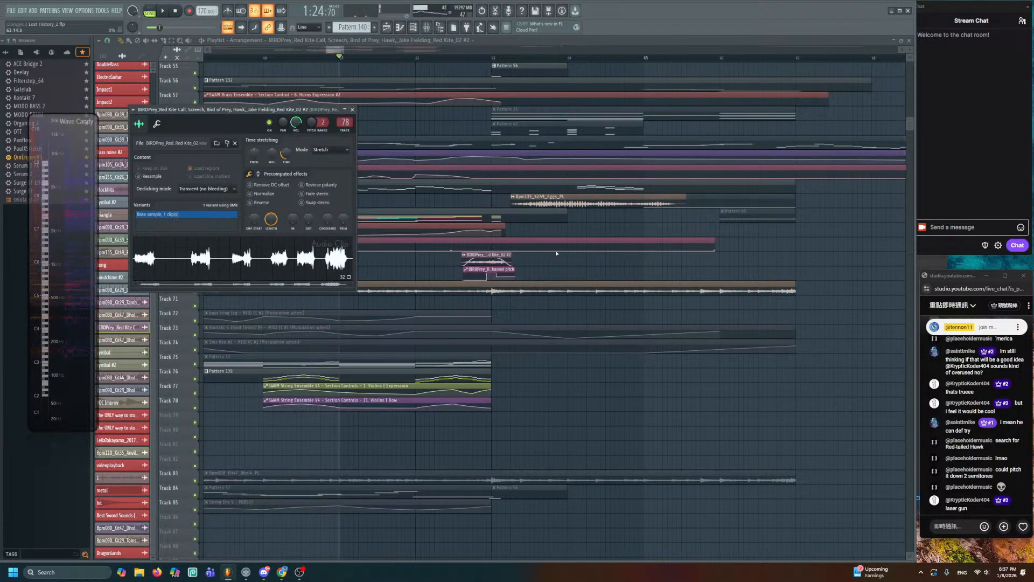
{"action": "key", "text": "space"}
{"action": "key", "text": "Escape"}
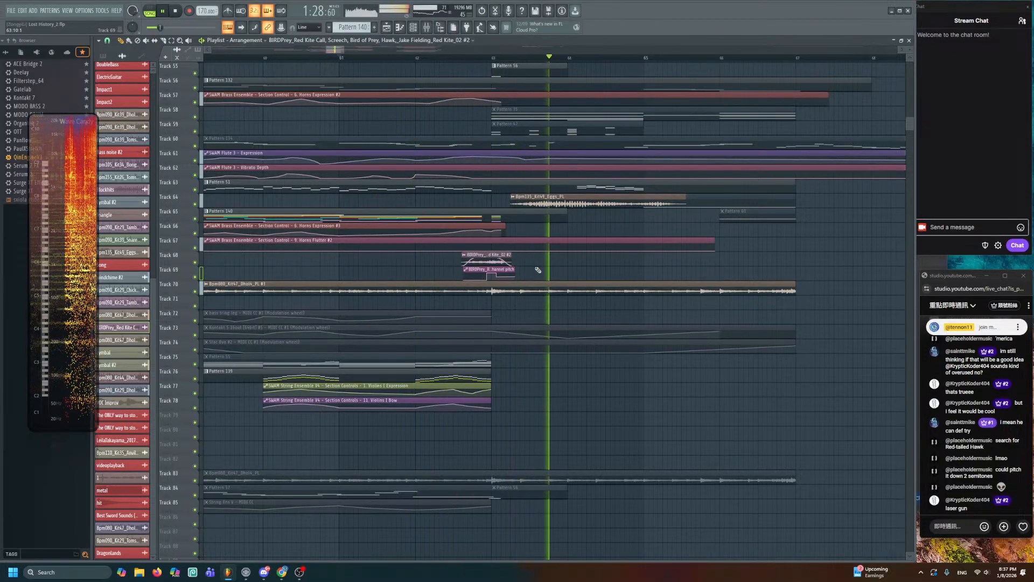
{"action": "key", "text": "space"}
{"action": "scroll", "coordinate": [539, 271], "scroll_direction": "up", "scroll_amount": 5}
{"action": "scroll", "coordinate": [516, 274], "scroll_direction": "up", "scroll_amount": 2}
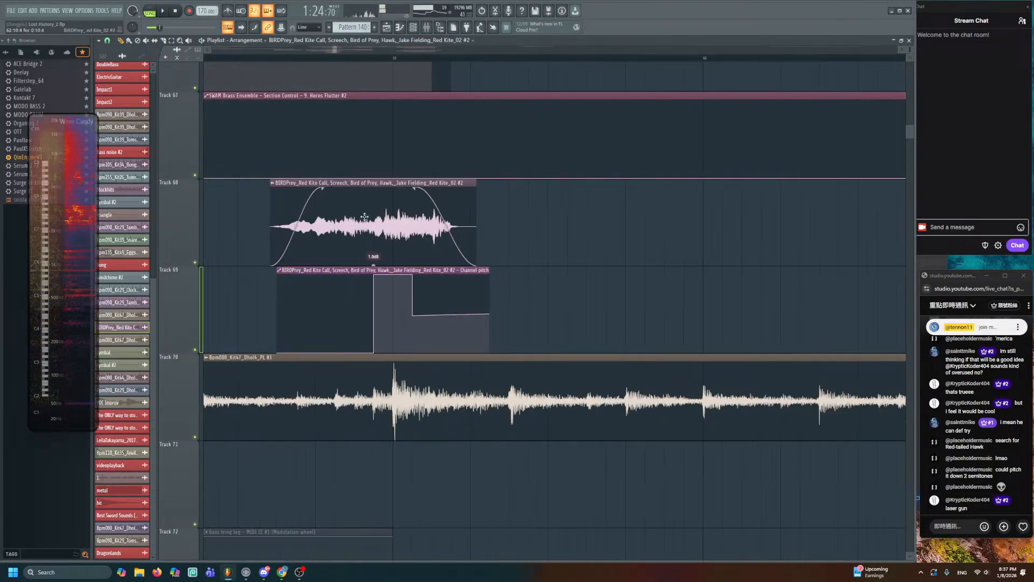
- Pull the held and ramp pitch points down to the bottom of the automation
{"action": "key", "text": "space"}
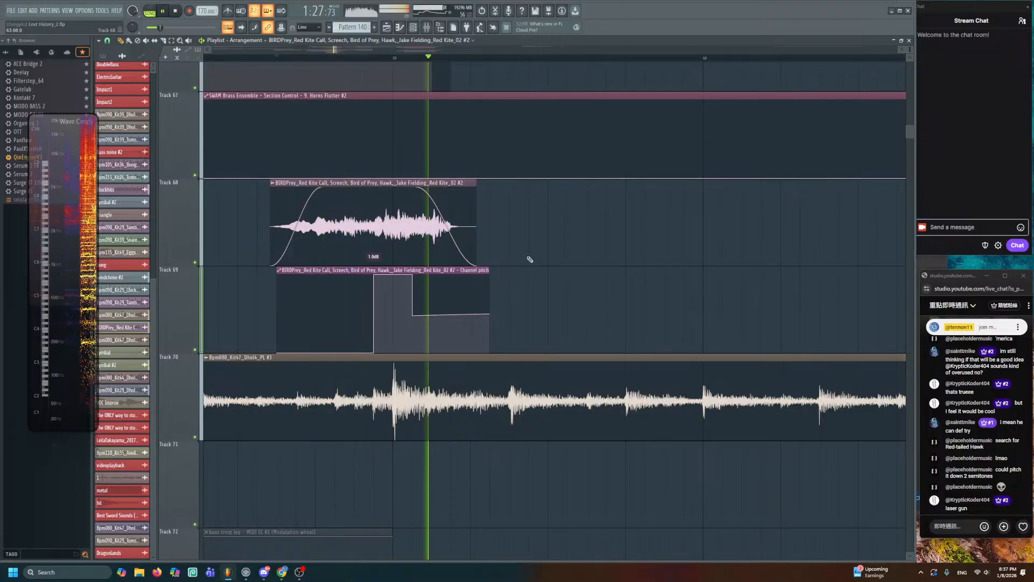
{"action": "key", "text": "space"}
{"action": "right_click", "coordinate": [374, 276]}
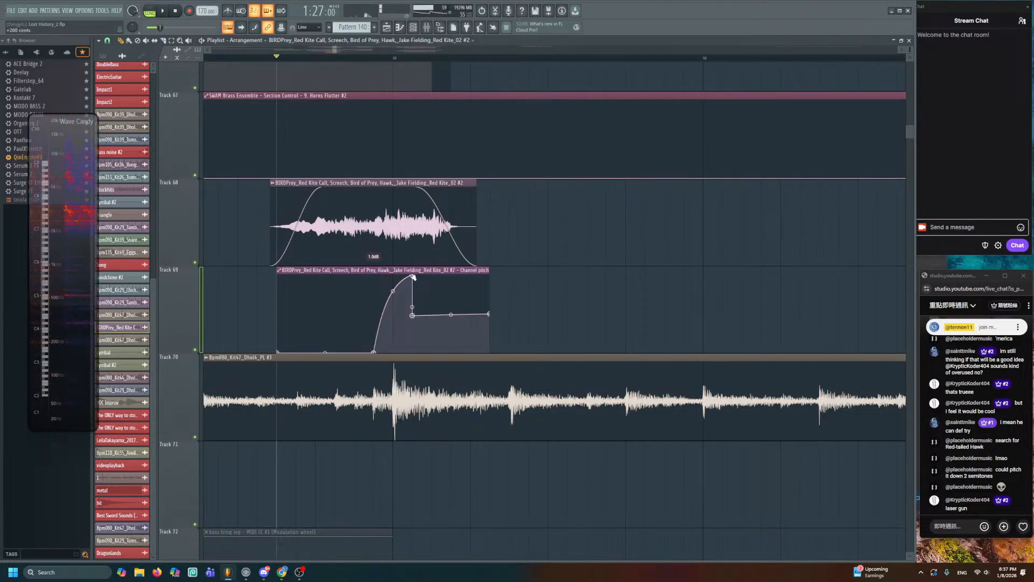
{"action": "key", "text": "ctrl+z"}
{"action": "left_click_drag", "start_coordinate": [415, 318], "coordinate": [416, 371]}
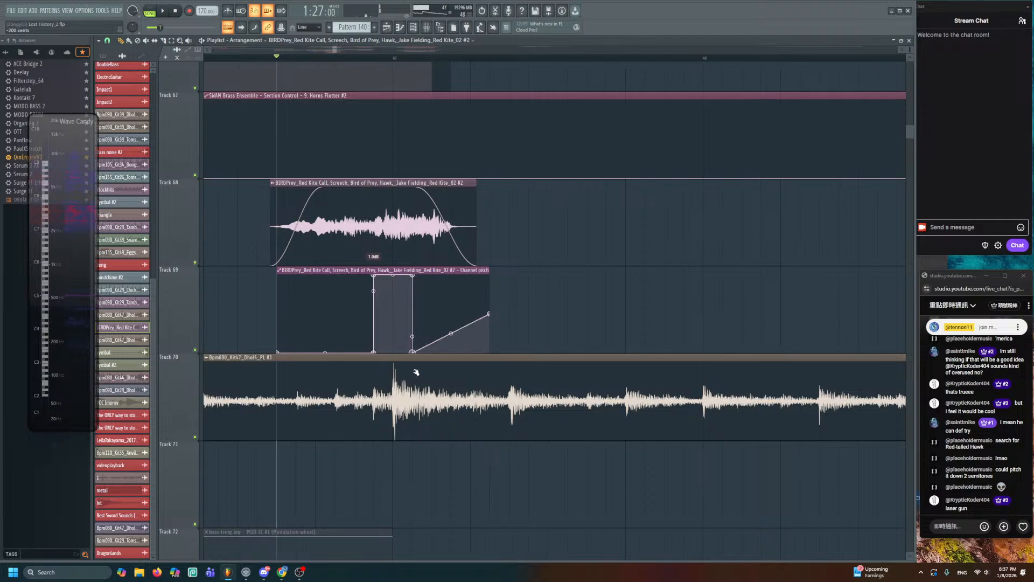
{"action": "left_click_drag", "start_coordinate": [491, 317], "coordinate": [491, 383]}
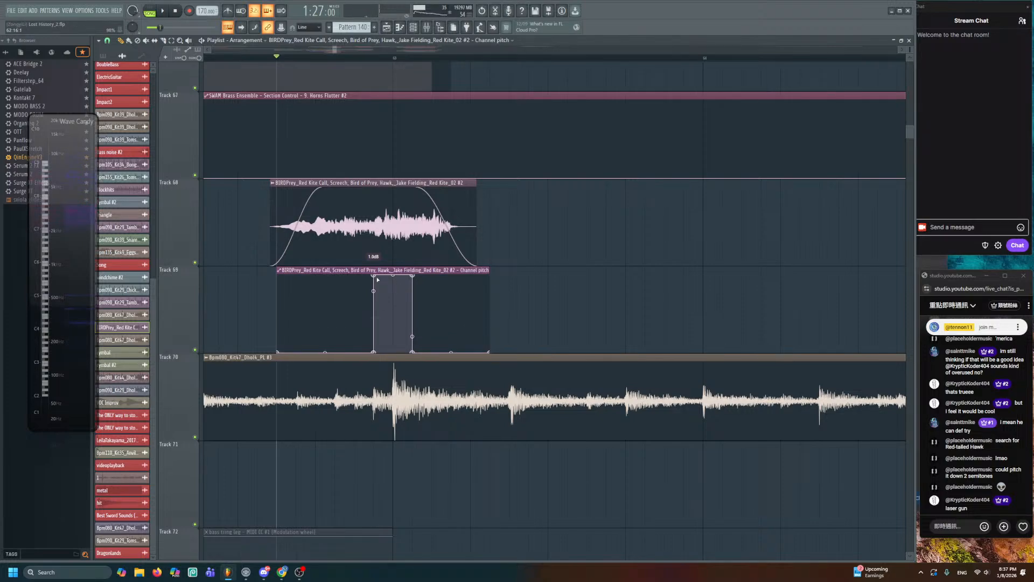
- Level the two top pitch points into a slightly raised flat block and audition it
{"action": "left_click", "coordinate": [375, 274]}
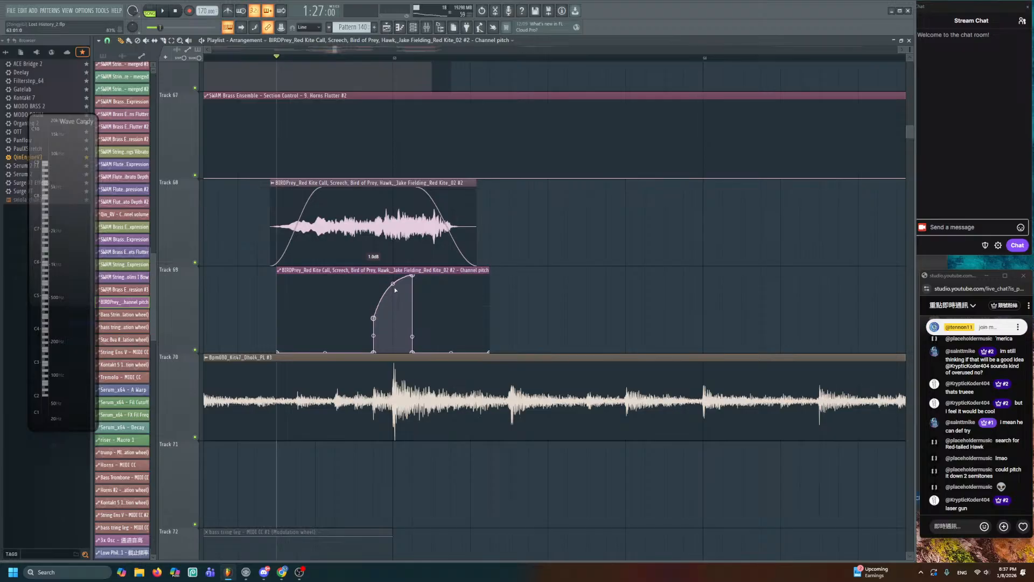
{"action": "left_click_drag", "start_coordinate": [414, 320], "coordinate": [414, 318]}
{"action": "key", "text": "space"}
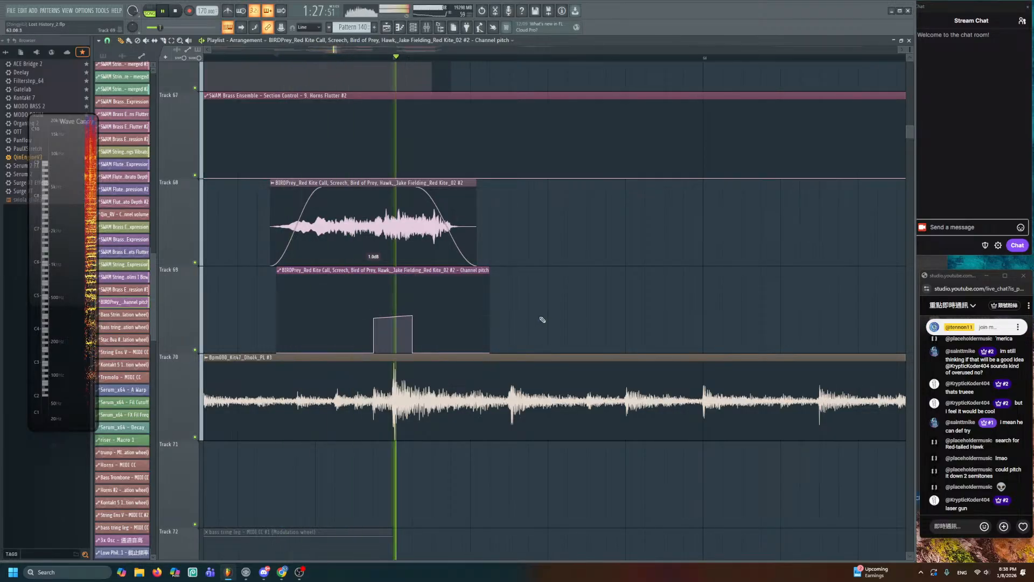
{"action": "key", "text": "space"}
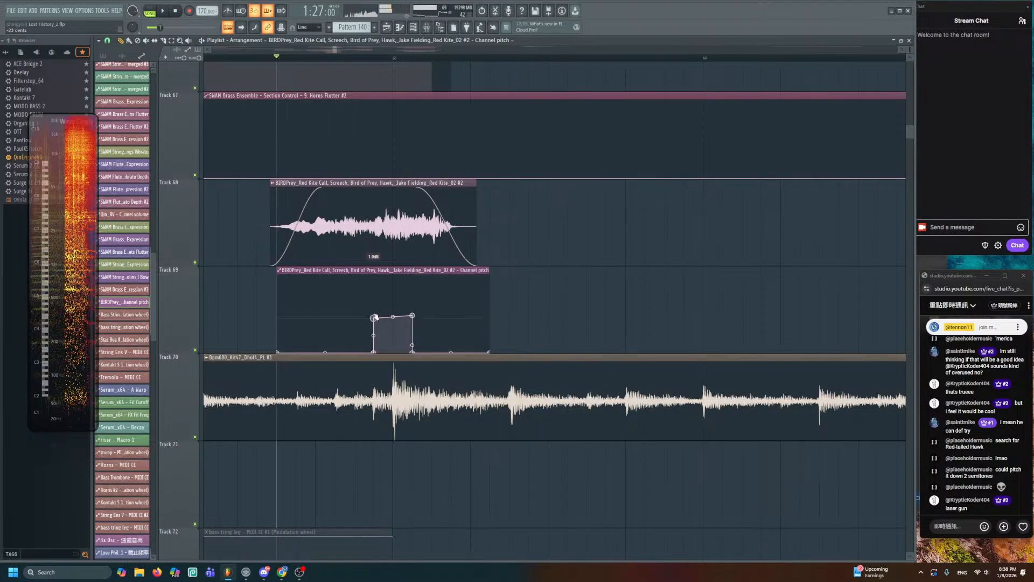
{"action": "left_click_drag", "start_coordinate": [374, 317], "coordinate": [374, 315]}
{"action": "key", "text": "space"}
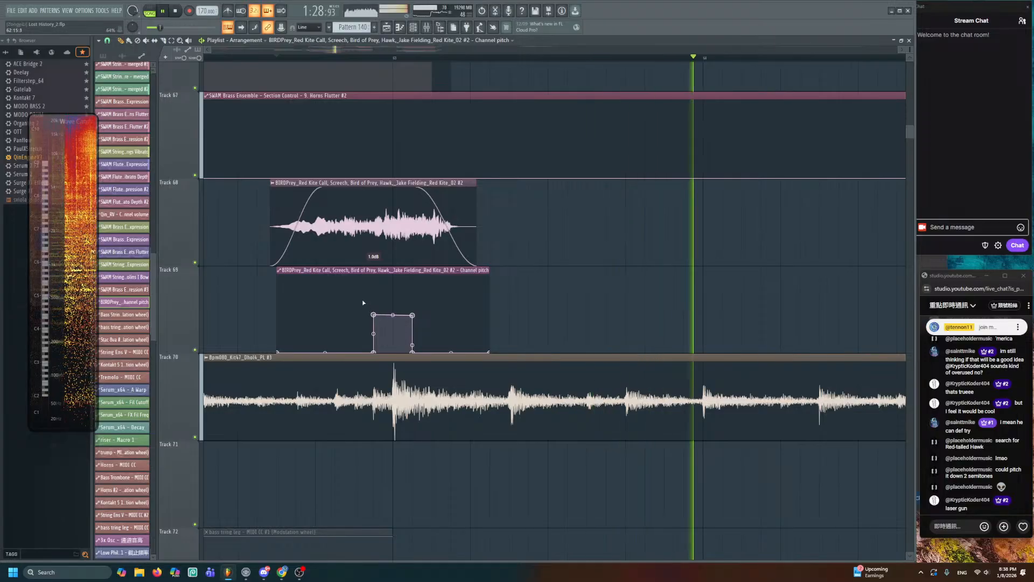
- Lengthen the bird clip's fade-in, then pull it back slightly
{"action": "scroll", "coordinate": [364, 301], "scroll_direction": "down", "scroll_amount": 3}
{"action": "scroll", "coordinate": [366, 300], "scroll_direction": "down", "scroll_amount": 3}
{"action": "left_click_drag", "start_coordinate": [471, 302], "coordinate": [692, 326]}
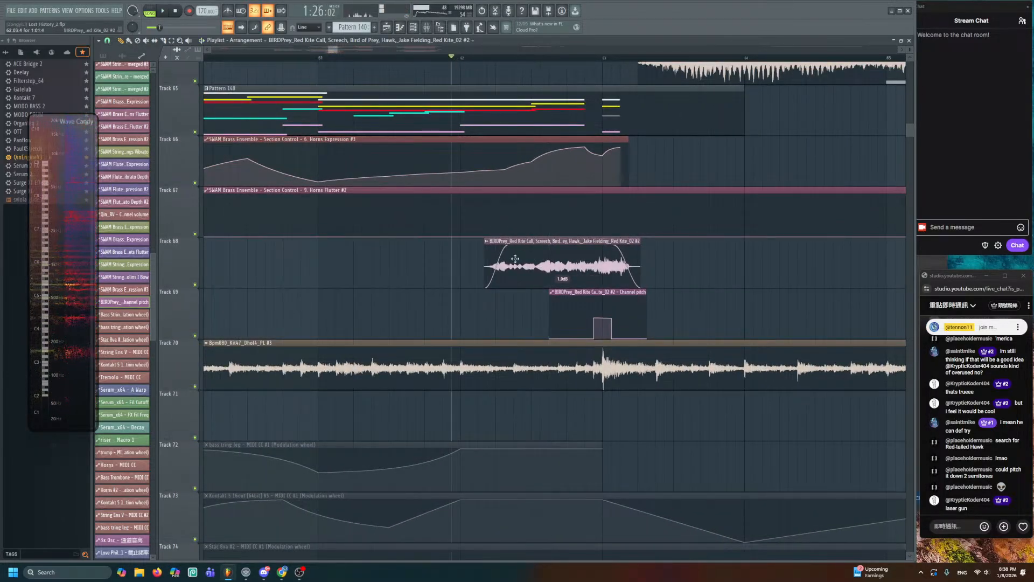
{"action": "left_click_drag", "start_coordinate": [509, 250], "coordinate": [558, 250]}
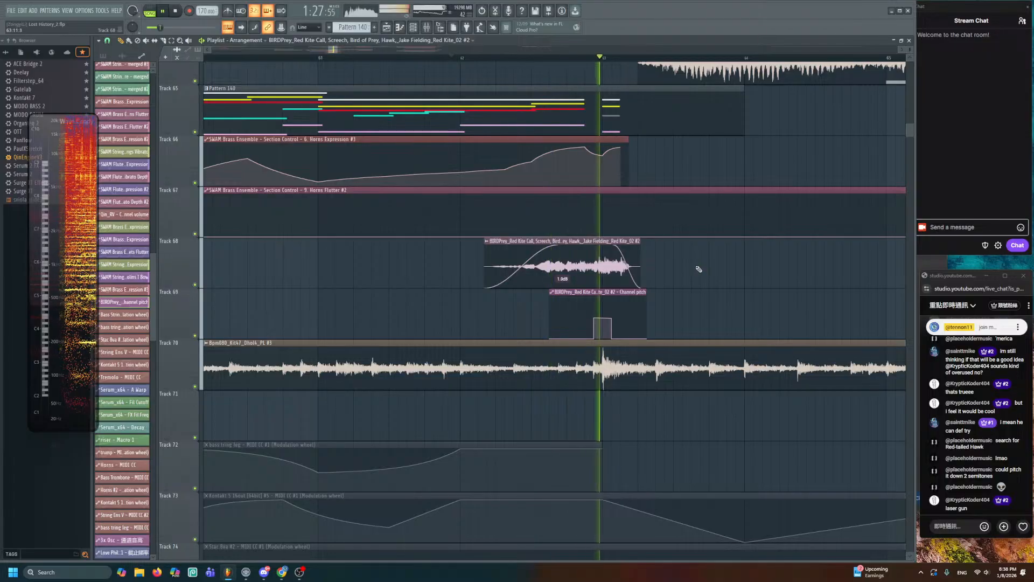
{"action": "key", "text": "space"}
{"action": "left_click_drag", "start_coordinate": [558, 249], "coordinate": [550, 248]}
{"action": "key", "text": "space"}
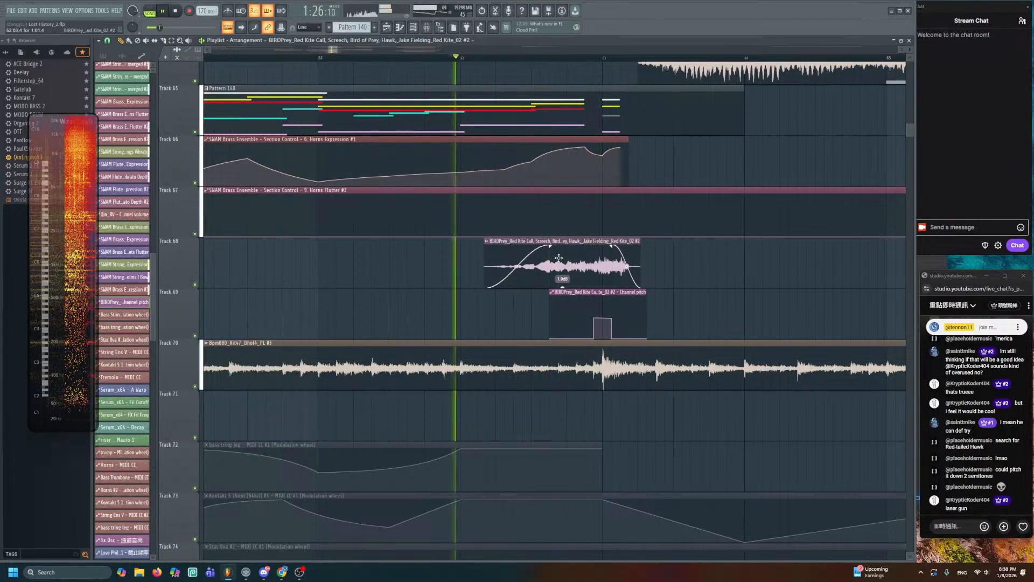
- Set the bird clip's gain to 0.0 dB and trim its start
{"action": "left_click_drag", "start_coordinate": [562, 287], "coordinate": [563, 288]}
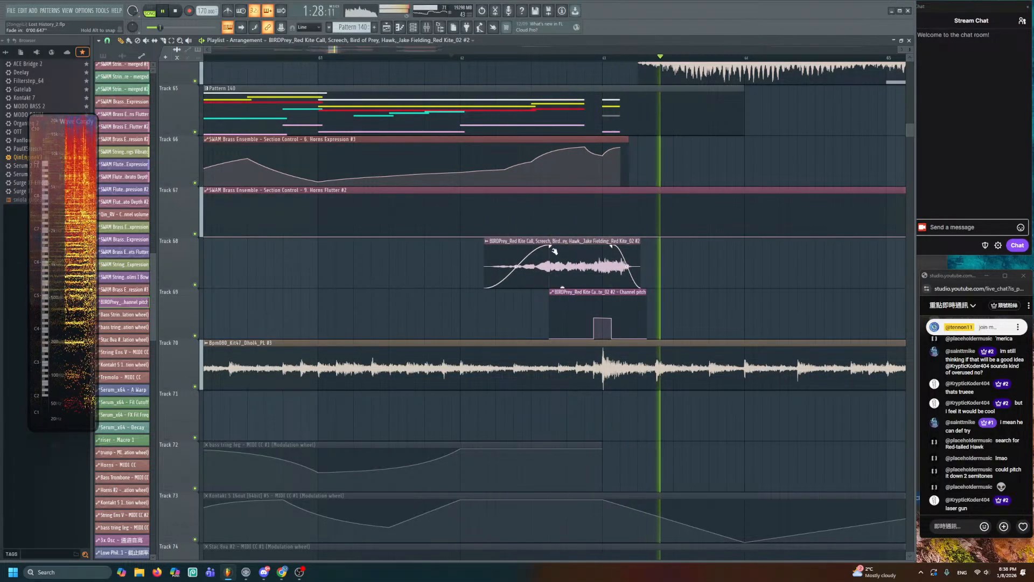
{"action": "key", "text": "space"}
{"action": "left_click_drag", "start_coordinate": [486, 255], "coordinate": [503, 256]}
{"action": "key", "text": "space"}
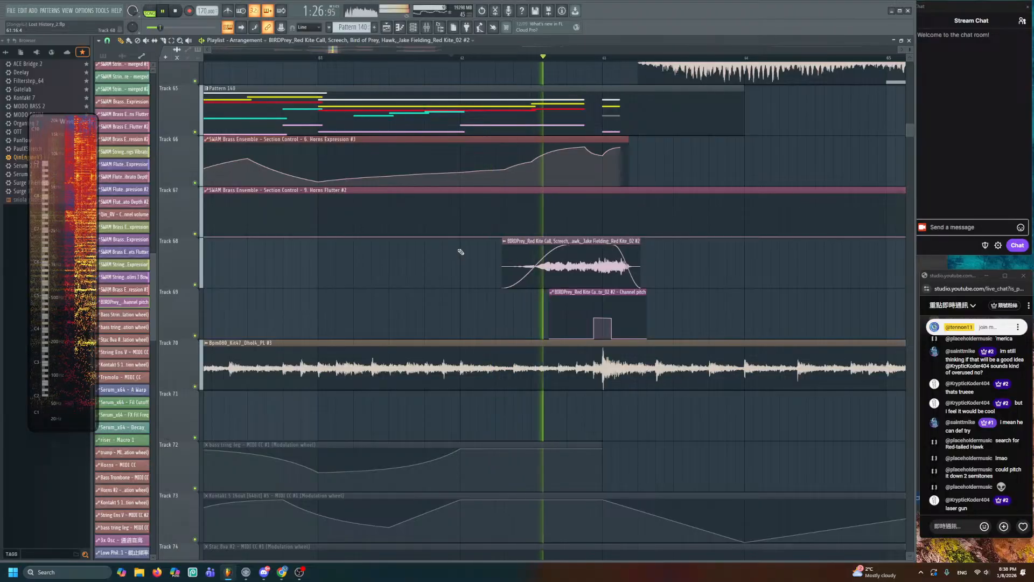
{"action": "scroll", "coordinate": [484, 252], "scroll_direction": "down", "scroll_amount": 3}
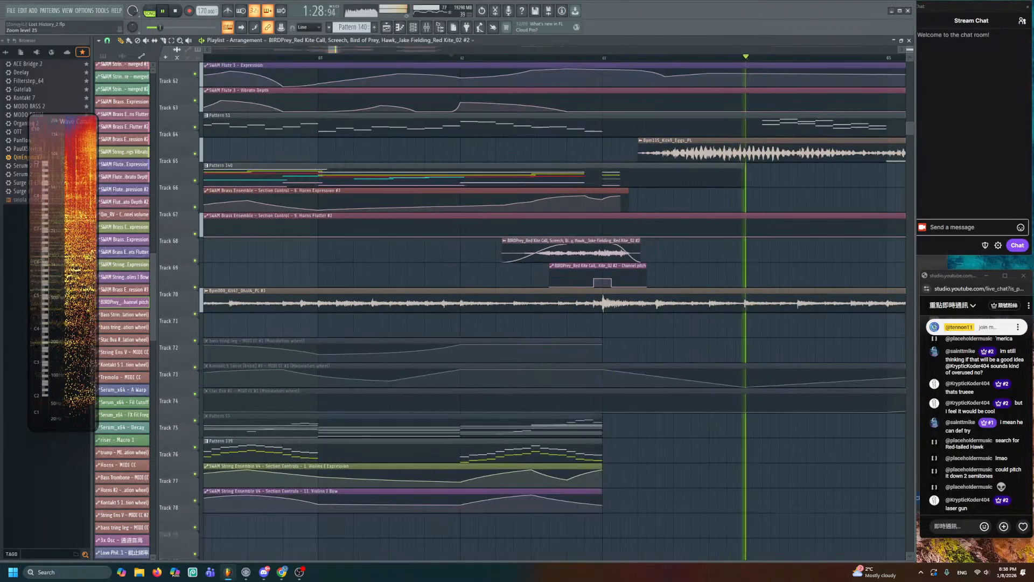
- Stop playback and scroll the Playlist to the Pattern 53 area
{"action": "scroll", "coordinate": [479, 254], "scroll_direction": "down", "scroll_amount": 3}
{"action": "key", "text": "space"}
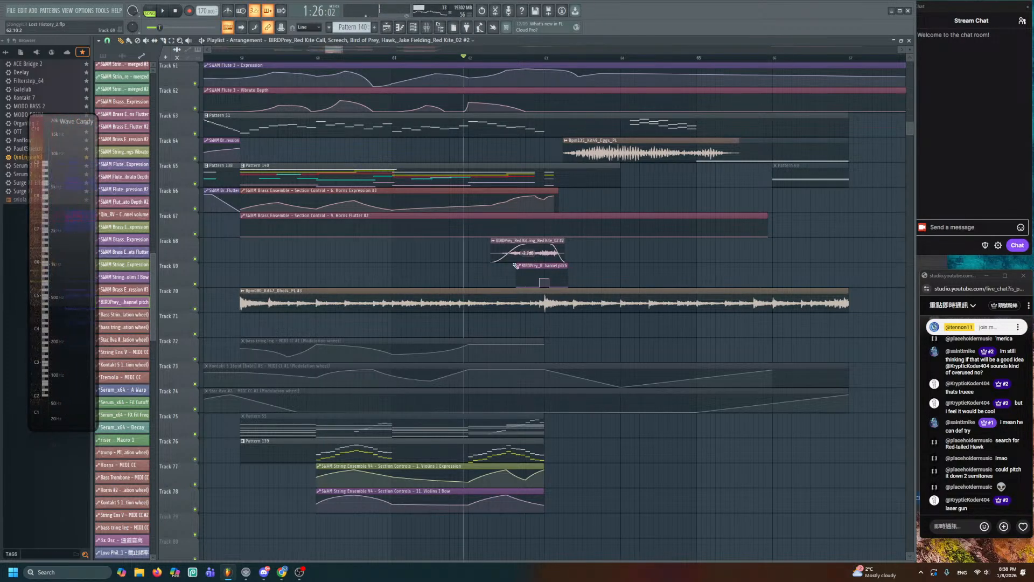
{"action": "scroll", "coordinate": [516, 266], "scroll_direction": "down", "scroll_amount": 5}
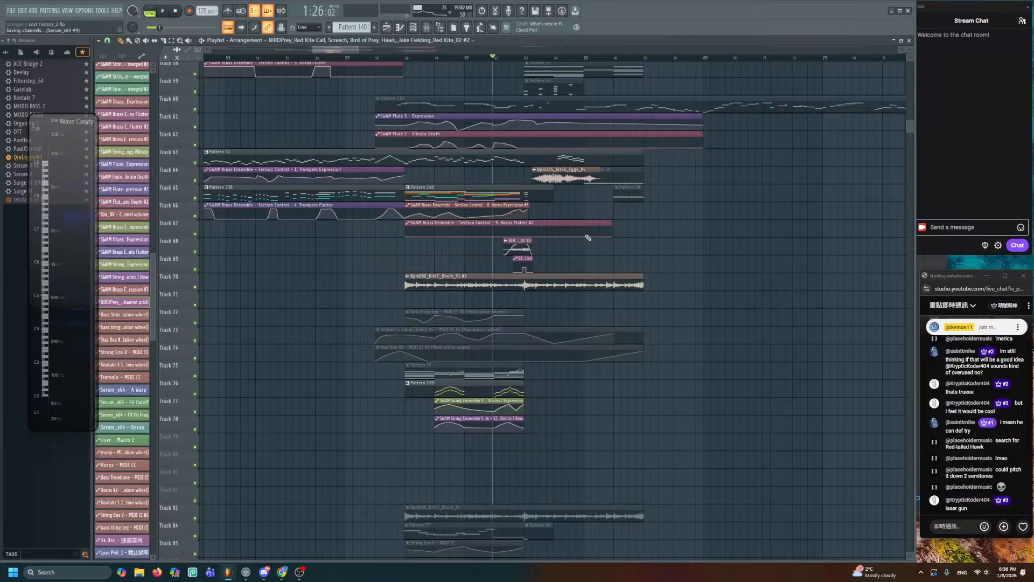
{"action": "scroll", "coordinate": [588, 238], "scroll_direction": "down", "scroll_amount": 10}
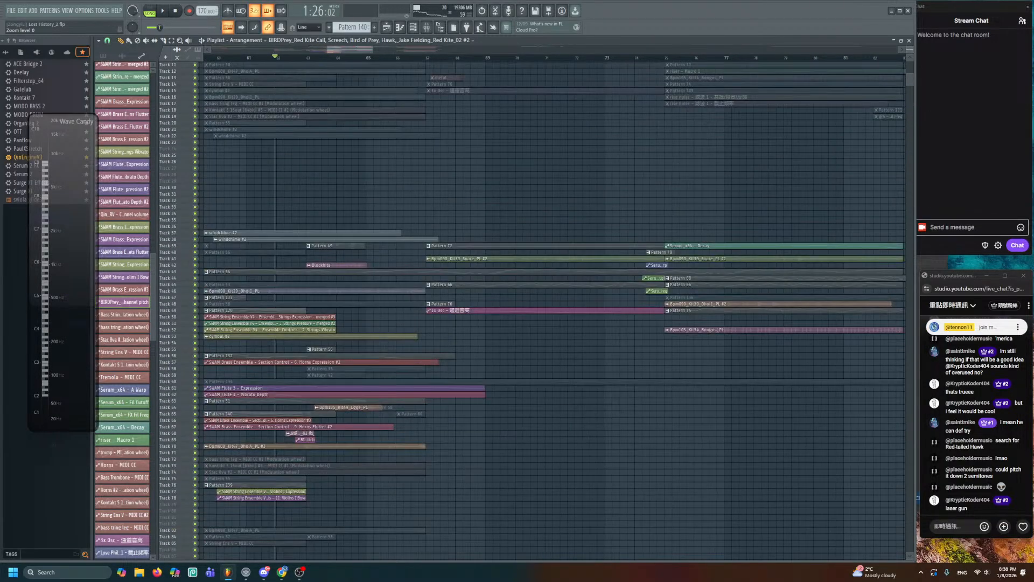
{"action": "scroll", "coordinate": [521, 192], "scroll_direction": "up", "scroll_amount": 10}
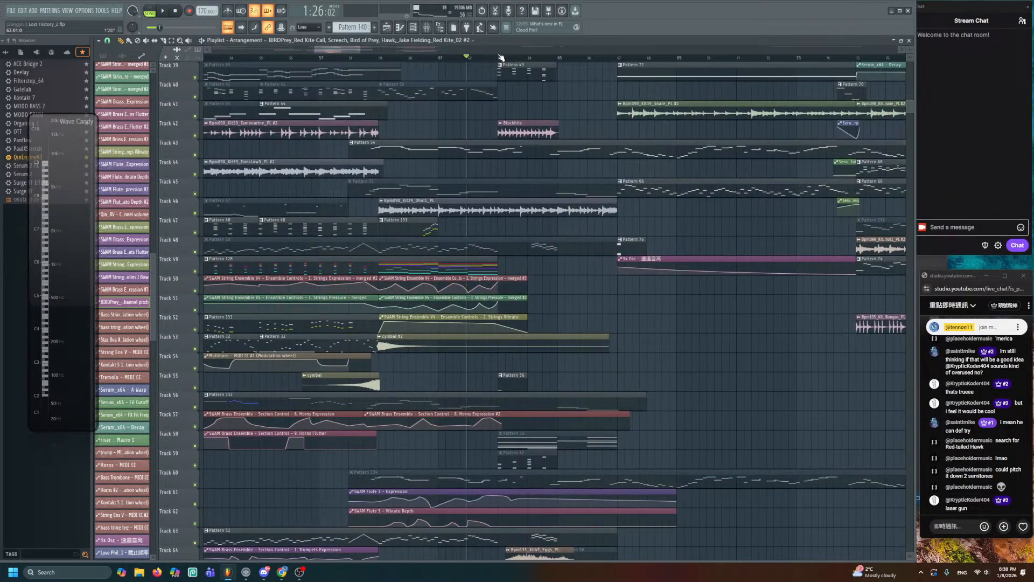
{"action": "scroll", "coordinate": [612, 335], "scroll_direction": "up", "scroll_amount": 3}
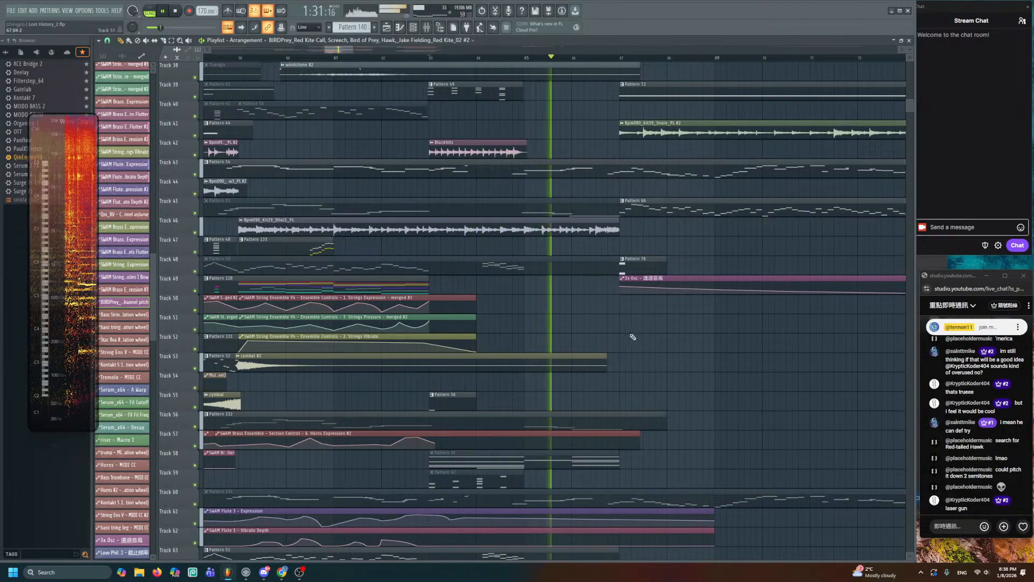
{"action": "left_click_drag", "start_coordinate": [634, 345], "coordinate": [621, 307]}
{"action": "key", "text": "space"}
- Check Pattern 53's notes, then zoom onto Tracks 56–59 around Horns Expression #2
{"action": "double_click", "coordinate": [508, 165]}
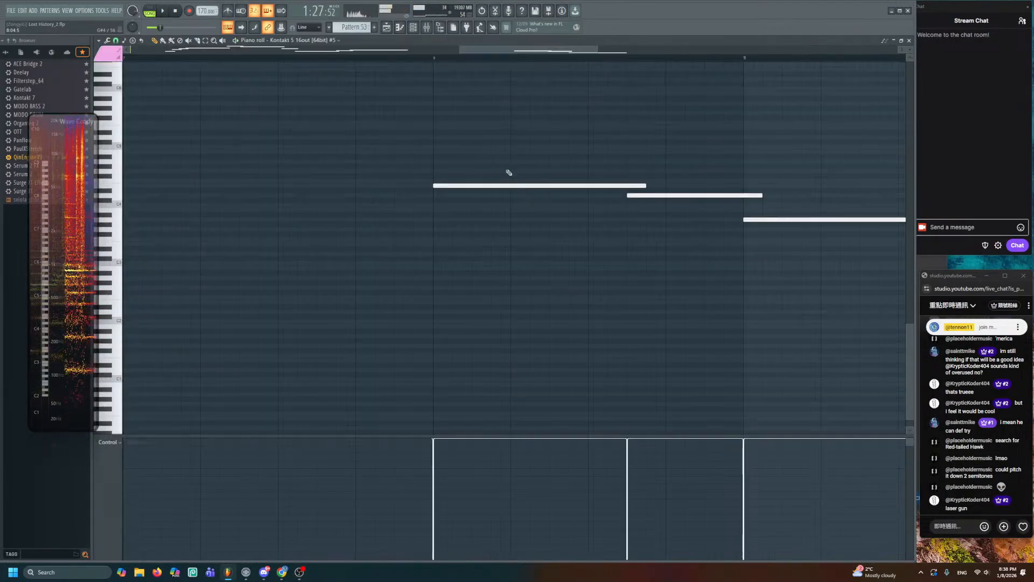
{"action": "left_click_drag", "start_coordinate": [432, 168], "coordinate": [405, 193]}
{"action": "scroll", "coordinate": [405, 192], "scroll_direction": "down", "scroll_amount": 3}
{"action": "left_click", "coordinate": [396, 27]}
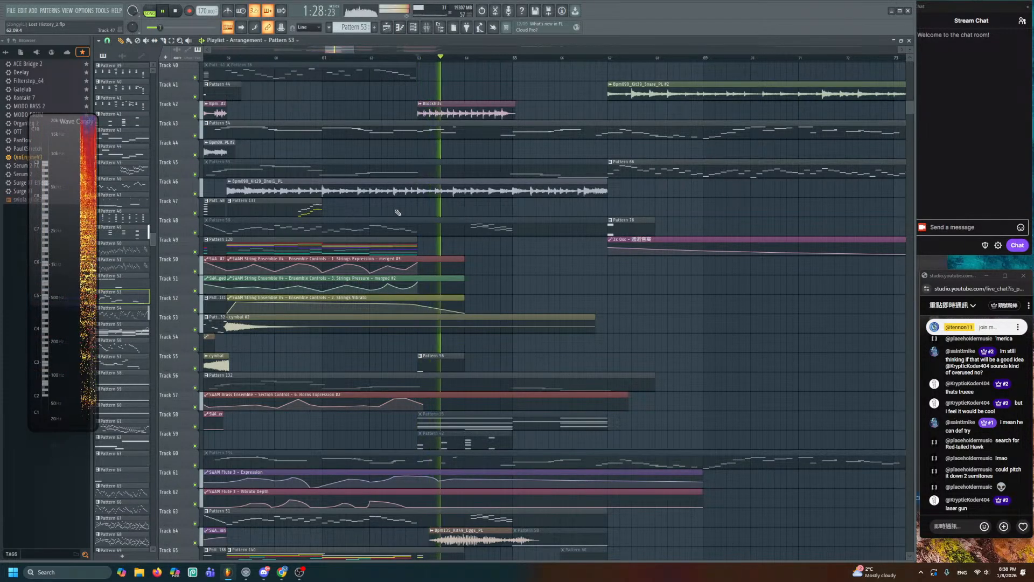
{"action": "scroll", "coordinate": [401, 213], "scroll_direction": "down", "scroll_amount": 2}
{"action": "scroll", "coordinate": [480, 162], "scroll_direction": "down", "scroll_amount": 6}
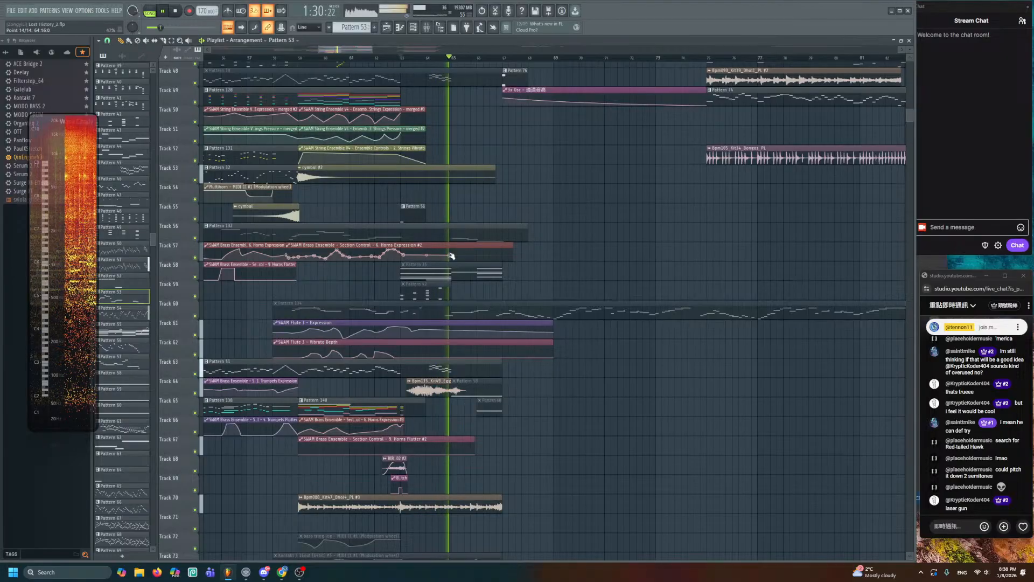
{"action": "scroll", "coordinate": [457, 244], "scroll_direction": "up", "scroll_amount": 5}
{"action": "scroll", "coordinate": [445, 147], "scroll_direction": "down", "scroll_amount": 2}
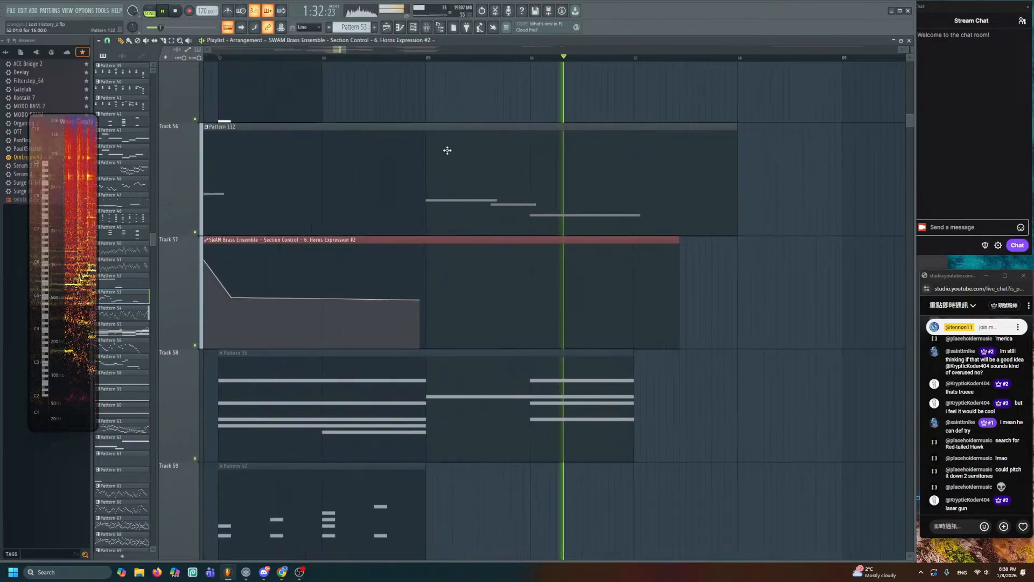
- Lower the end point of the Horns Expression #2 curve
{"action": "left_click", "coordinate": [351, 56]}
{"action": "double_click", "coordinate": [462, 160]}
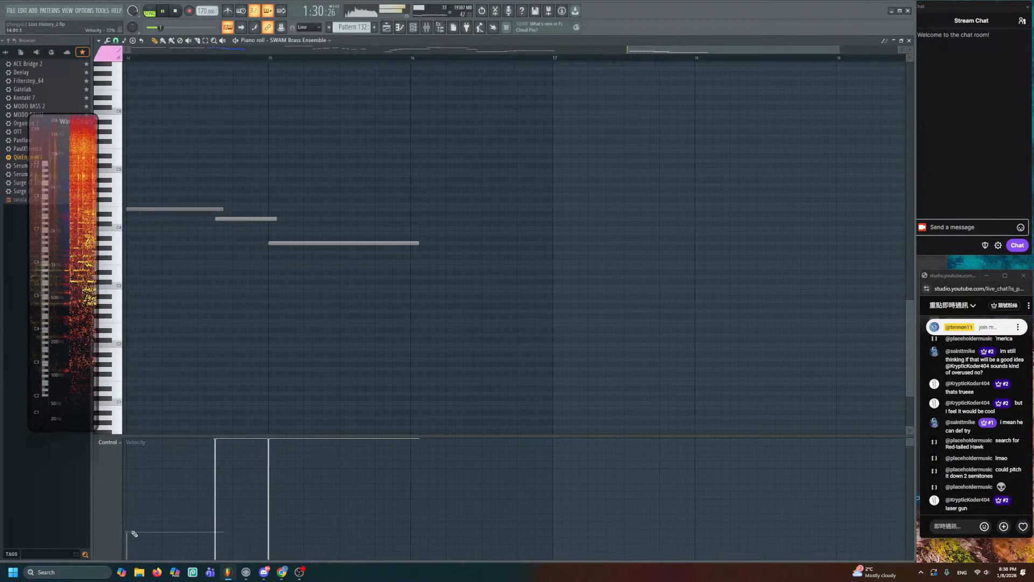
{"action": "key", "text": "space"}
{"action": "left_click", "coordinate": [386, 27]}
{"action": "key", "text": "space"}
{"action": "mouse_move", "coordinate": [436, 294]}
{"action": "left_mouse_down"}
{"action": "mouse_move", "coordinate": [461, 315]}
{"action": "mouse_move", "coordinate": [439, 320]}
{"action": "mouse_move", "coordinate": [509, 315]}
{"action": "left_mouse_up"}
{"action": "key", "text": "space"}
- Add points so the horns curve dips low, then rises to a lower final point
{"action": "right_click", "coordinate": [497, 314]}
{"action": "right_click", "coordinate": [561, 332]}
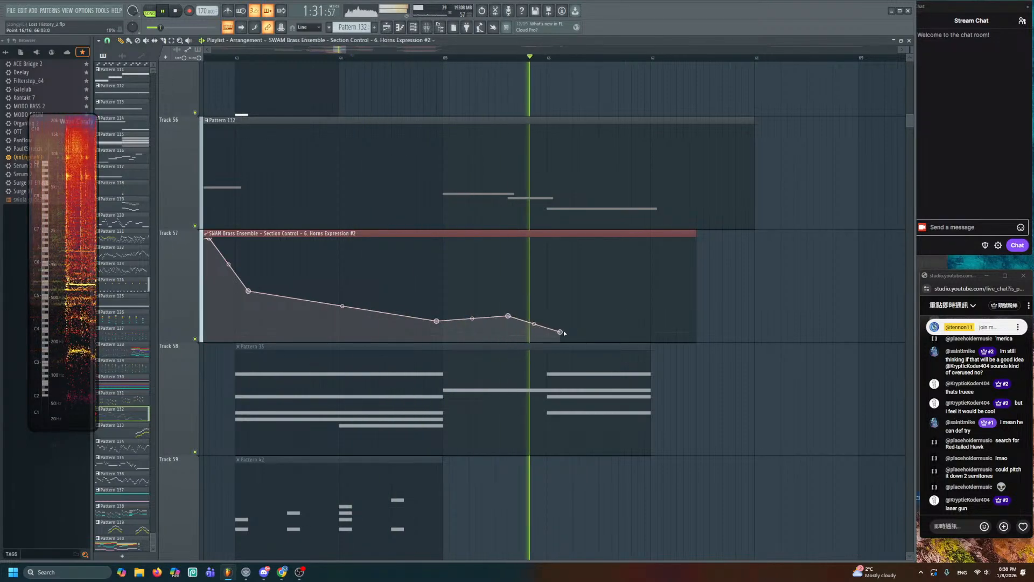
{"action": "right_click", "coordinate": [612, 272]}
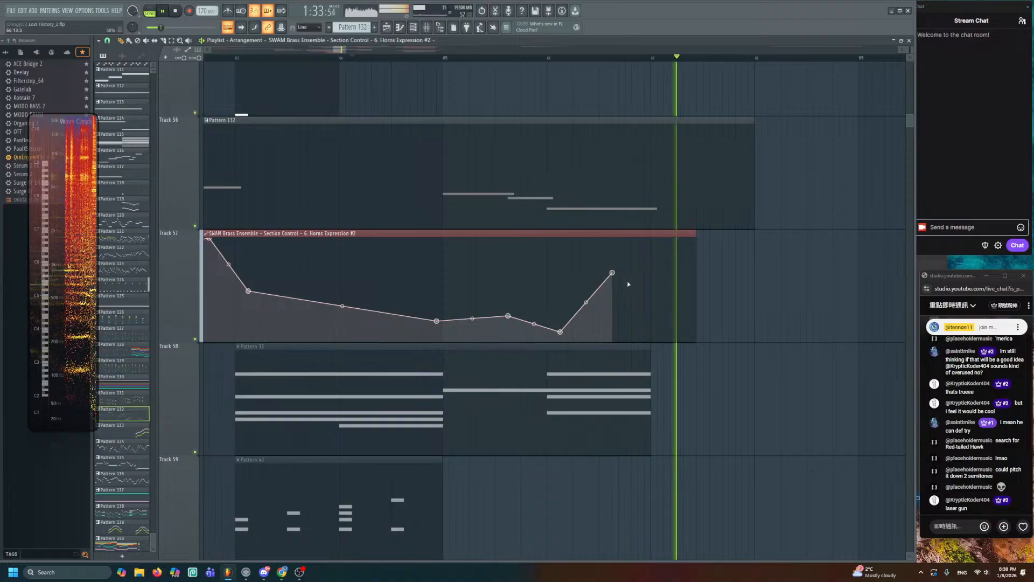
{"action": "left_click_drag", "start_coordinate": [613, 272], "coordinate": [652, 244]}
{"action": "right_click", "coordinate": [612, 324]}
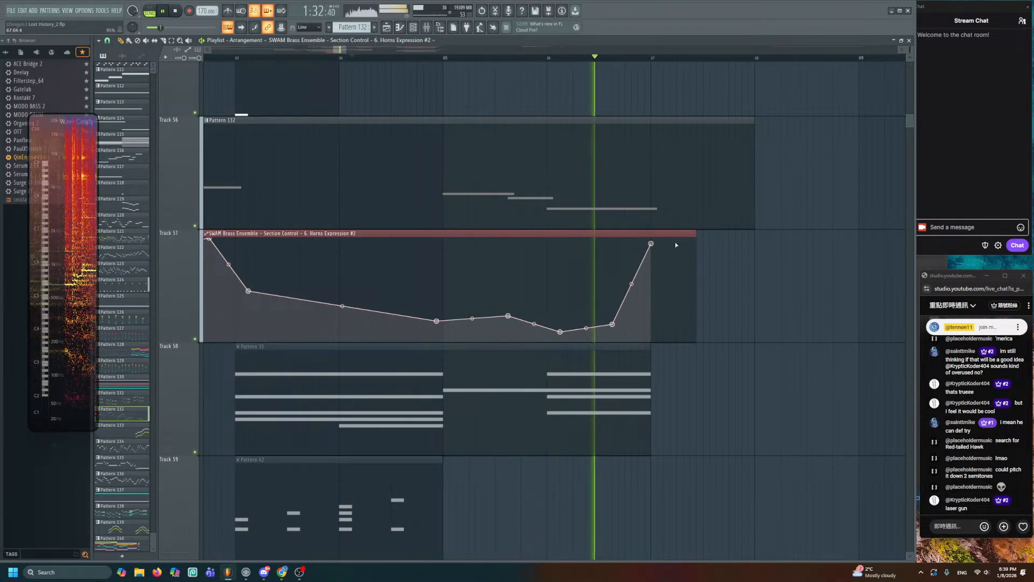
{"action": "left_click_drag", "start_coordinate": [614, 325], "coordinate": [606, 314]}
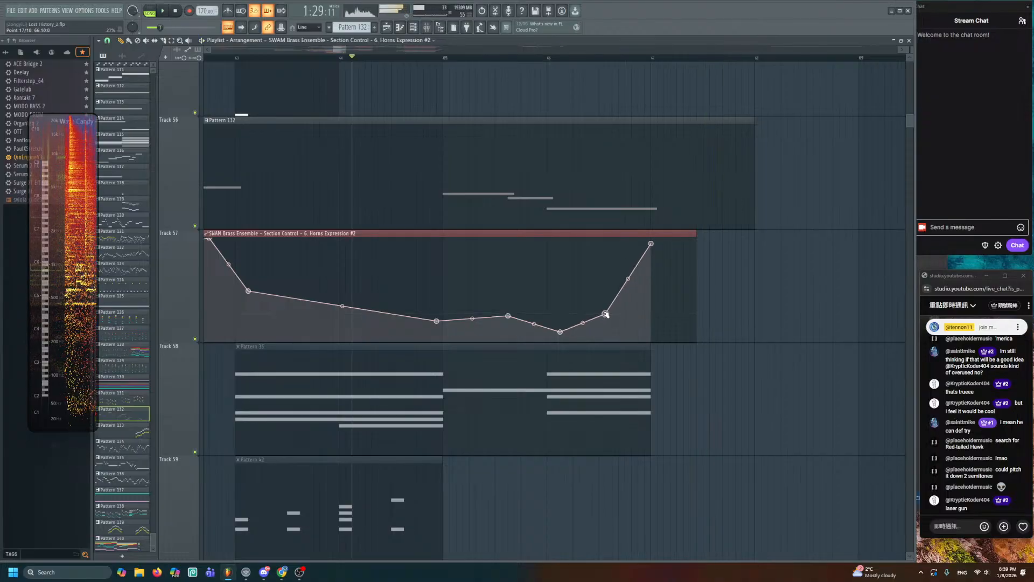
{"action": "left_click_drag", "start_coordinate": [651, 243], "coordinate": [651, 261]}
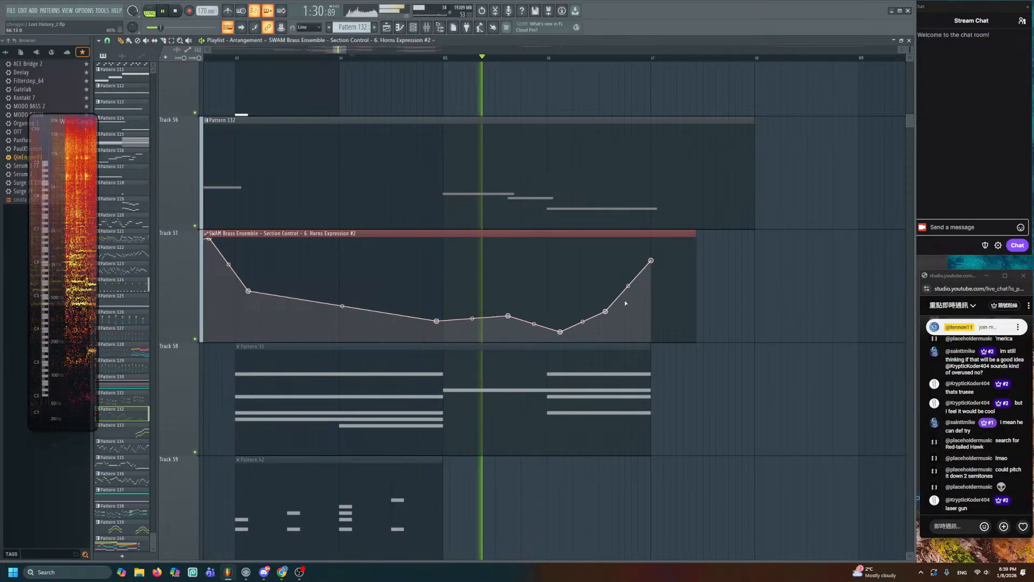
{"action": "left_click_drag", "start_coordinate": [910, 49], "coordinate": [909, 74]}
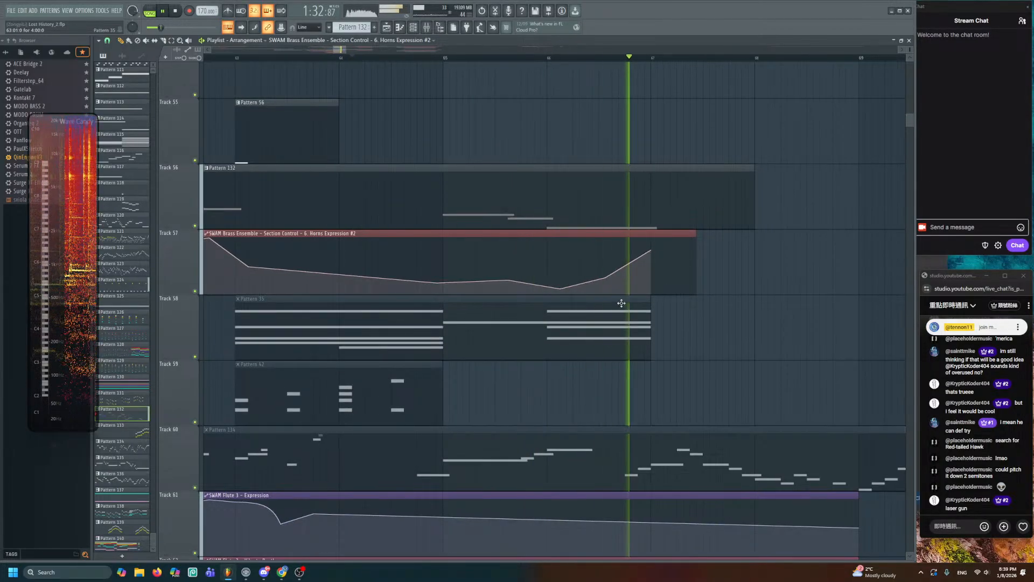
- Play the section to check the reshaped horns expression, stopping back at bar 64
{"action": "scroll", "coordinate": [619, 293], "scroll_direction": "down", "scroll_amount": 4}
{"action": "scroll", "coordinate": [608, 296], "scroll_direction": "down", "scroll_amount": 2}
{"action": "key", "text": "space"}
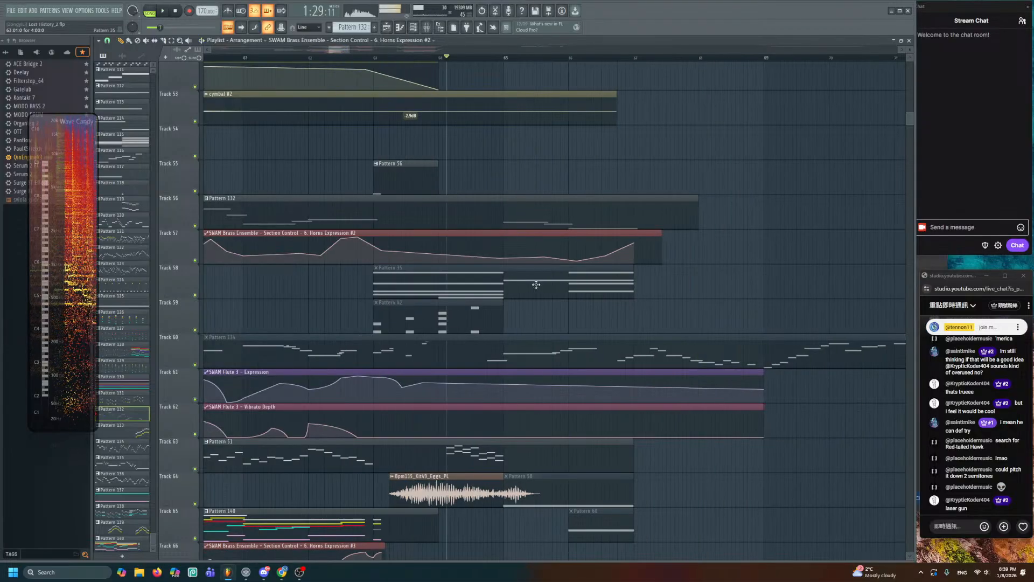
{"action": "left_click", "coordinate": [393, 293]}
{"action": "key", "text": "space"}
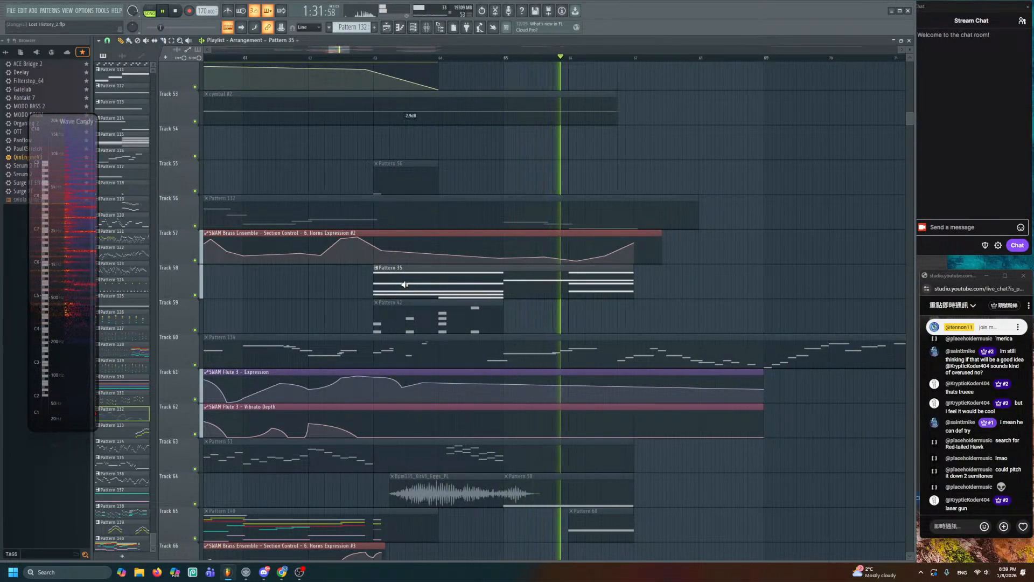
{"action": "key", "text": "space"}
{"action": "scroll", "coordinate": [437, 272], "scroll_direction": "down", "scroll_amount": 4}
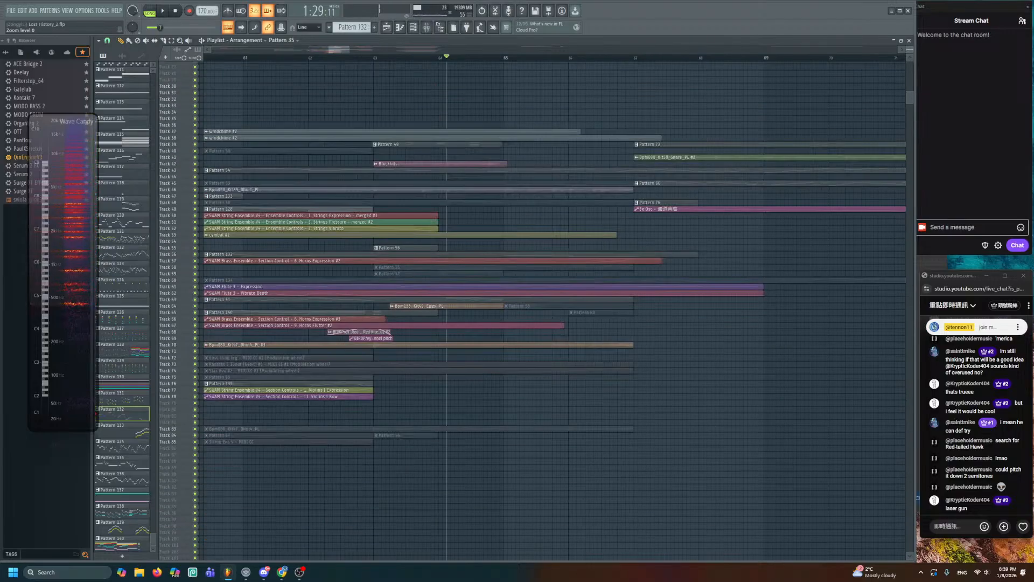
- Move the Pattern 76 and 3x Osc clips up two tracks
{"action": "scroll", "coordinate": [437, 273], "scroll_direction": "down", "scroll_amount": 2}
{"action": "left_click_drag", "start_coordinate": [439, 272], "coordinate": [520, 379]}
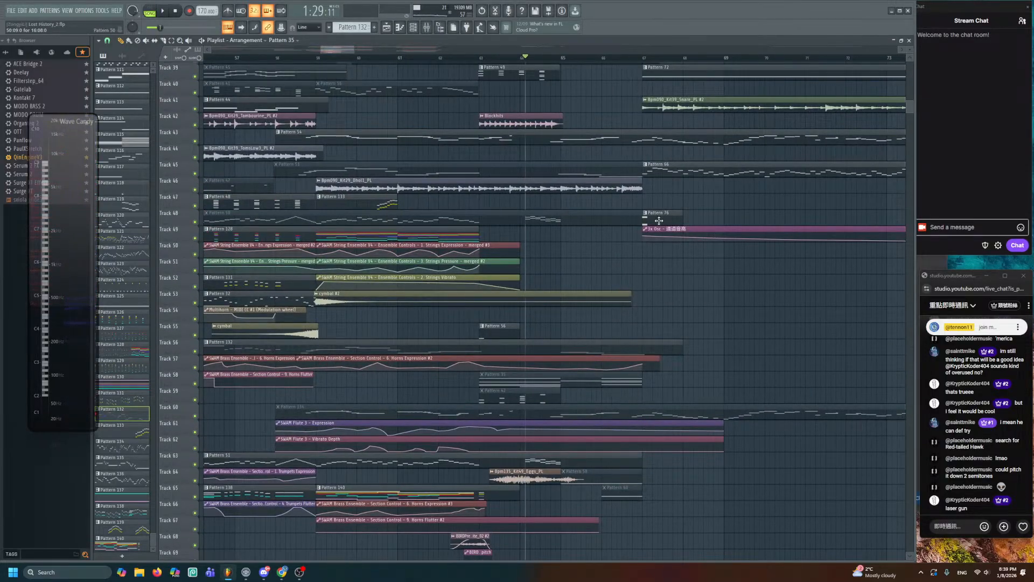
{"action": "key", "text": "shift+Up"}
{"action": "key", "text": "shift+Up"}
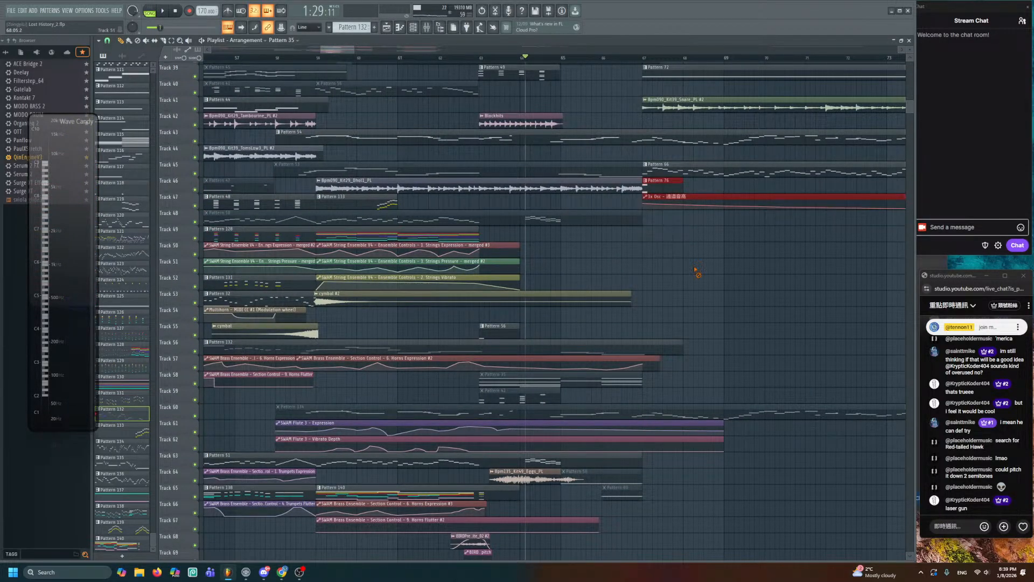
{"action": "scroll", "coordinate": [648, 251], "scroll_direction": "up", "scroll_amount": 1}
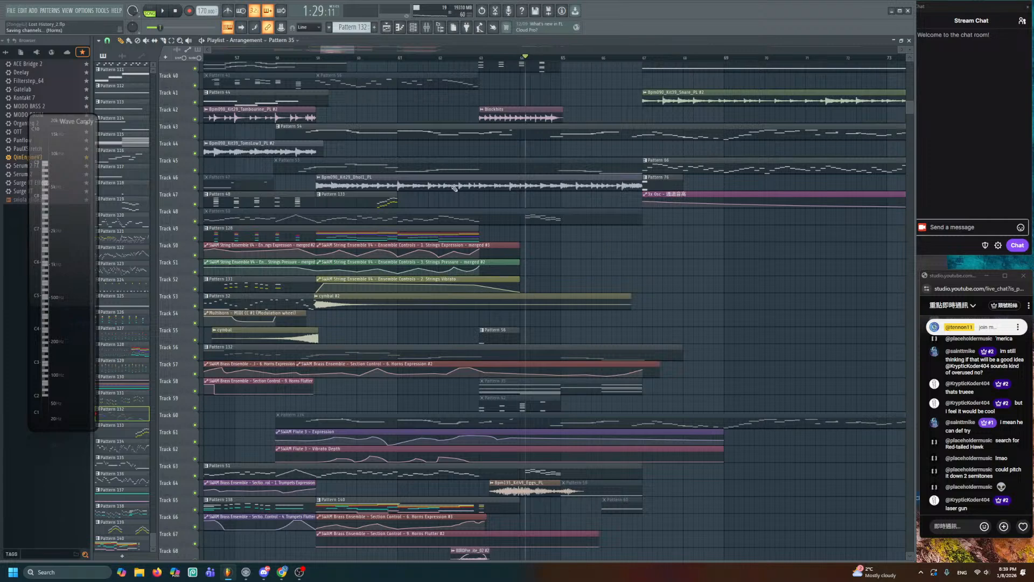
{"action": "key", "text": "space"}
- Look over Pattern 128's string notes in the Piano roll
{"action": "double_click", "coordinate": [456, 233]}
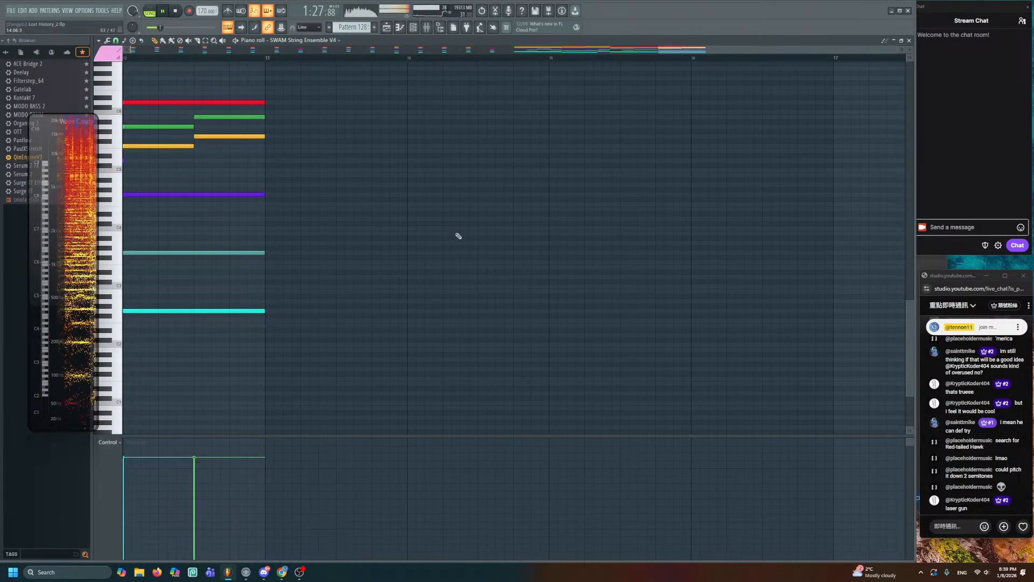
{"action": "scroll", "coordinate": [404, 226], "scroll_direction": "up", "scroll_amount": 2}
{"action": "scroll", "coordinate": [508, 268], "scroll_direction": "down", "scroll_amount": 3}
{"action": "scroll", "coordinate": [562, 205], "scroll_direction": "right", "scroll_amount": 2}
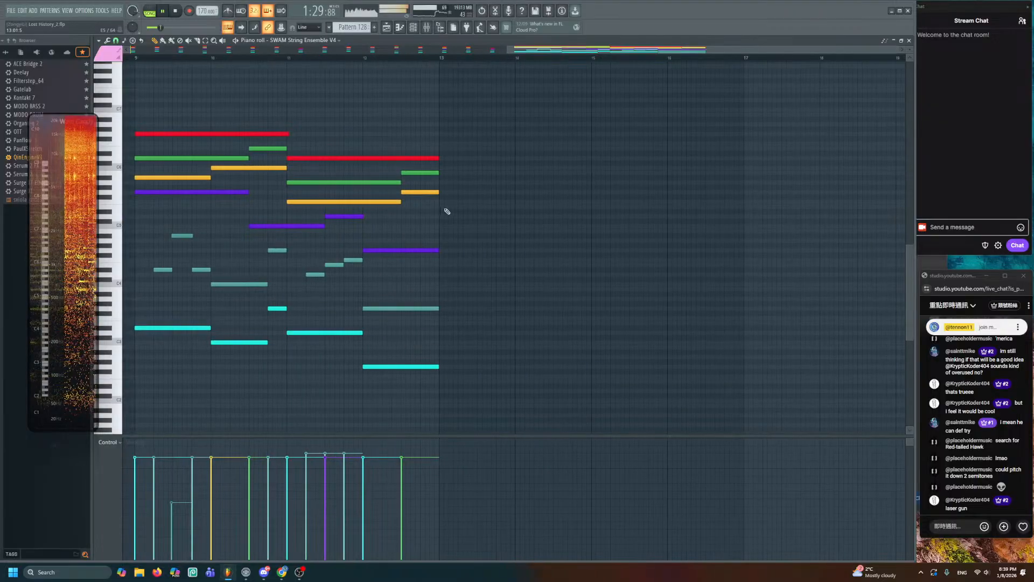
{"action": "scroll", "coordinate": [423, 156], "scroll_direction": "up", "scroll_amount": 2}
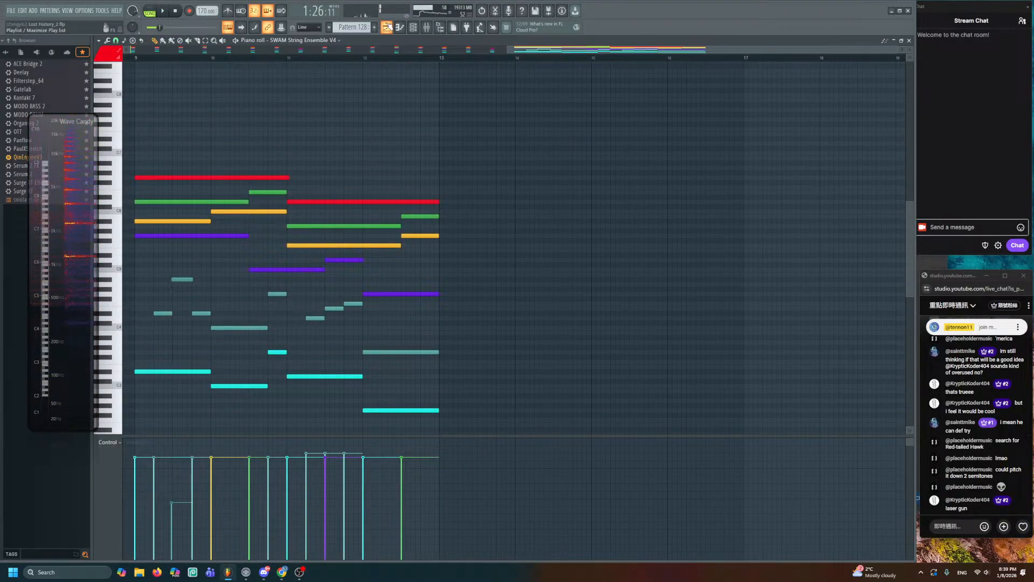
{"action": "key", "text": "F5"}
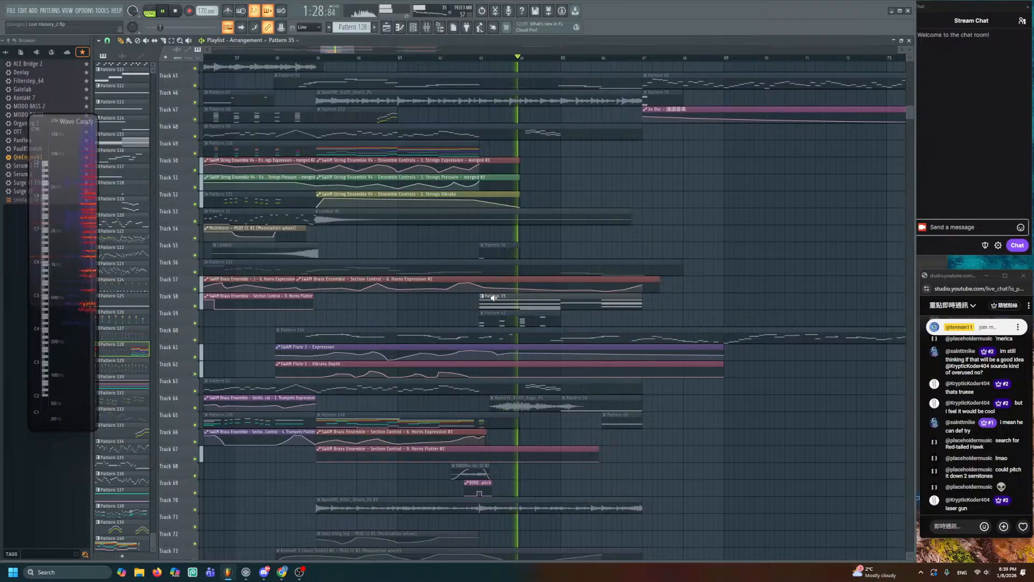
- Add a held three-note chord spanning bars 13 to 15 in Pattern 128
{"action": "double_click", "coordinate": [459, 150]}
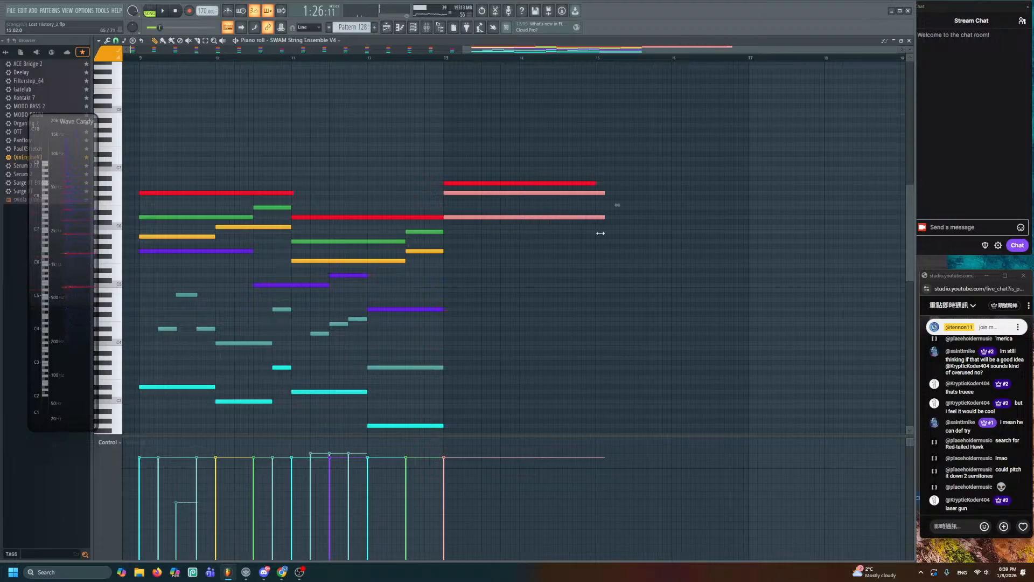
{"action": "key", "text": "ctrl+d"}
{"action": "scroll", "coordinate": [590, 248], "scroll_direction": "up", "scroll_amount": 2}
{"action": "left_click_drag", "start_coordinate": [464, 228], "coordinate": [550, 239]}
- Lengthen the Strings Vibrato and Track 50 Strings Expression automation clips
{"action": "left_click", "coordinate": [386, 27]}
{"action": "scroll", "coordinate": [459, 207], "scroll_direction": "up", "scroll_amount": 4}
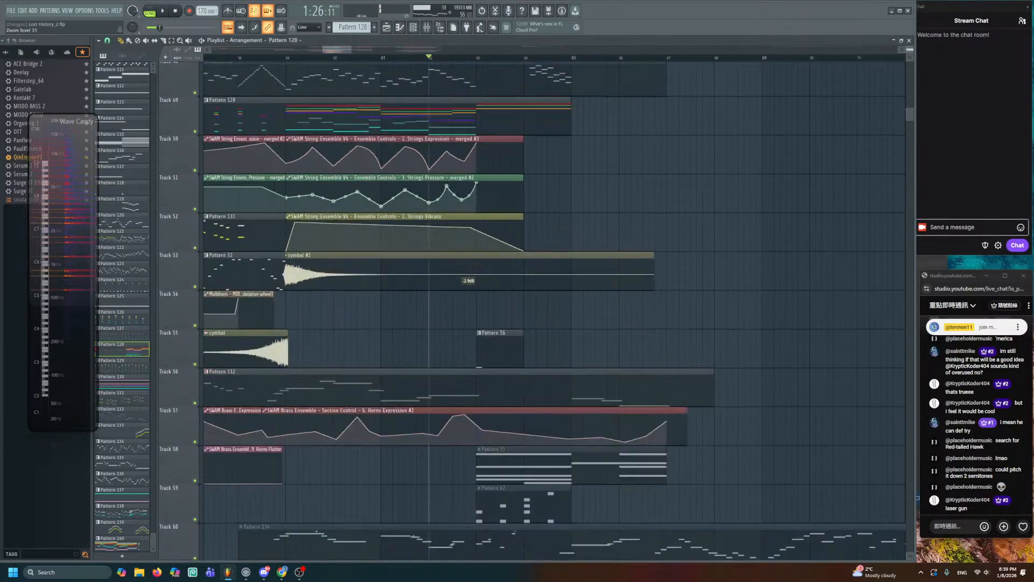
{"action": "key", "text": "space"}
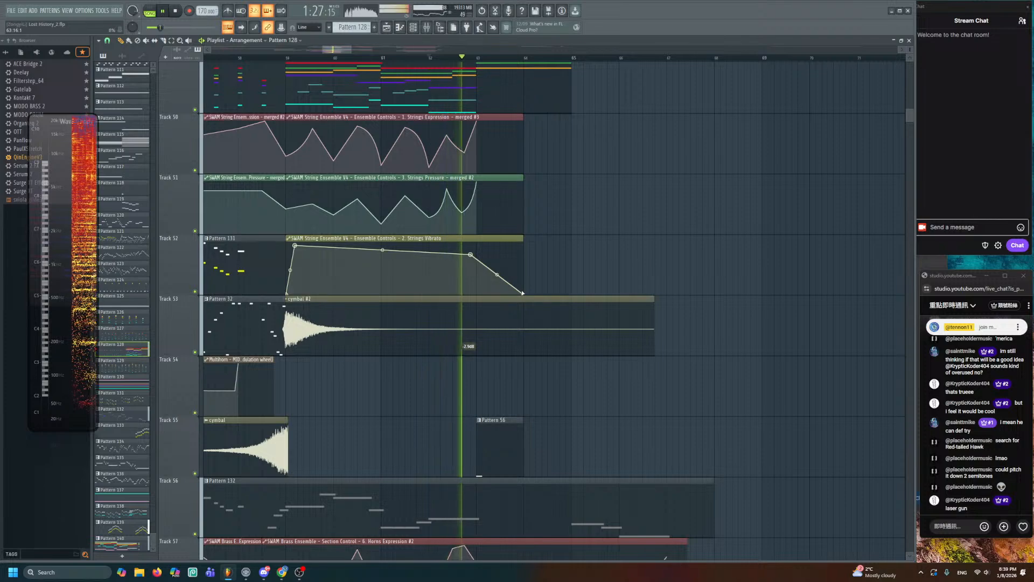
{"action": "left_click_drag", "start_coordinate": [525, 293], "coordinate": [654, 295]}
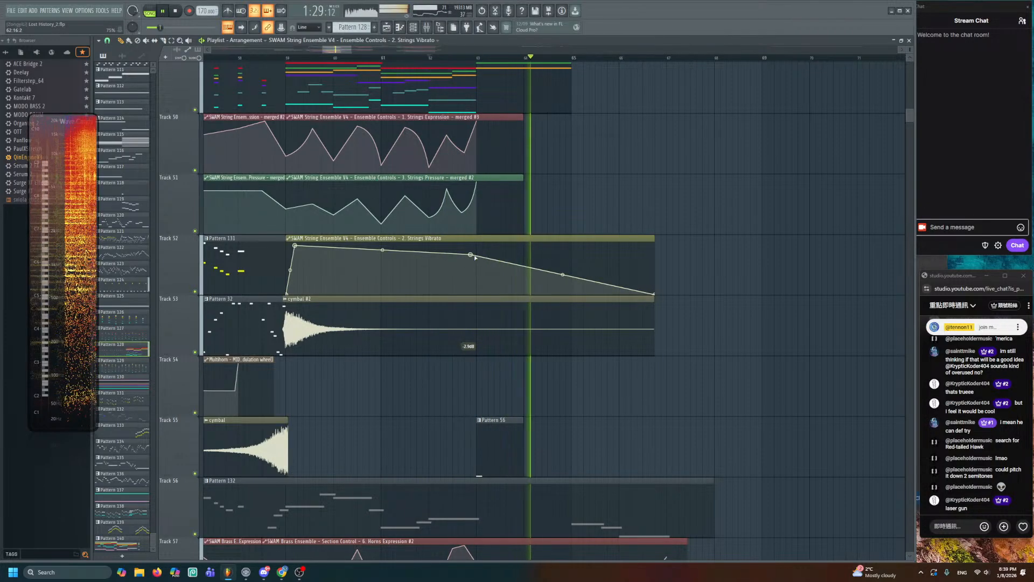
{"action": "key", "text": "space"}
{"action": "scroll", "coordinate": [515, 243], "scroll_direction": "up", "scroll_amount": 1}
{"action": "scroll", "coordinate": [516, 240], "scroll_direction": "up", "scroll_amount": 3}
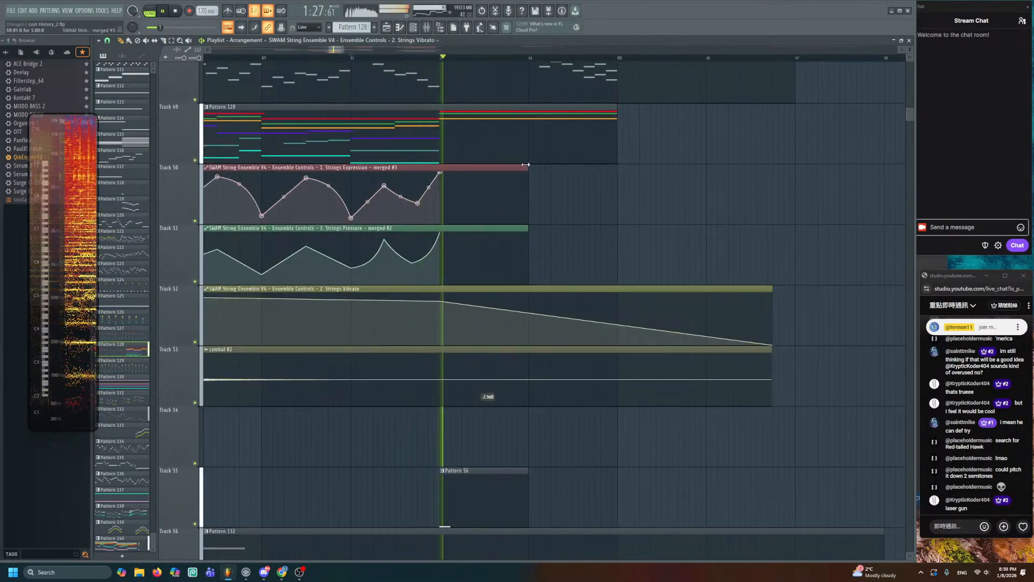
{"action": "left_click_drag", "start_coordinate": [529, 167], "coordinate": [796, 172]}
{"action": "key", "text": "space"}
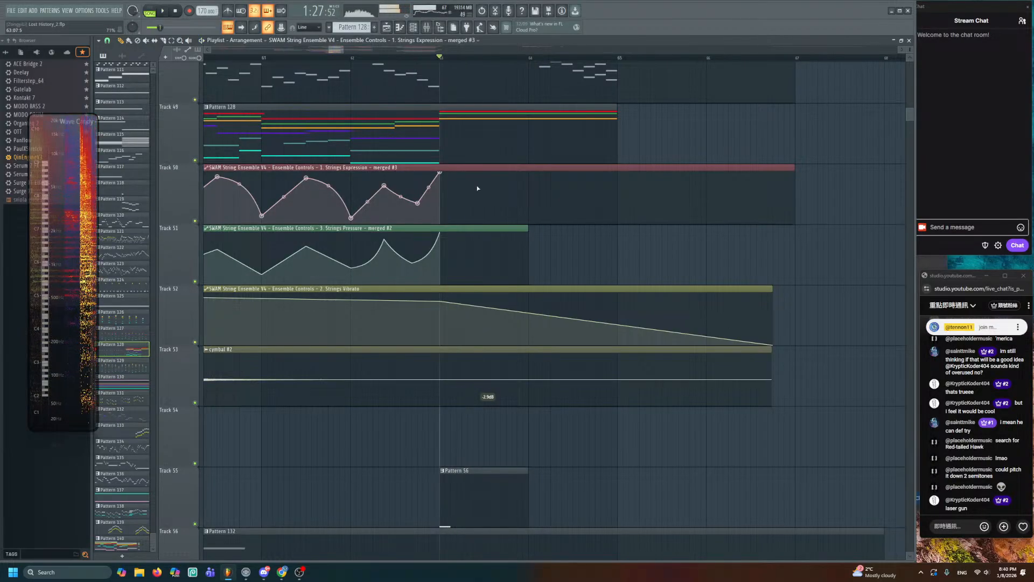
- Extend the expression curve past its peak with a dip, small rise and fall
{"action": "key", "text": "space"}
{"action": "right_click", "coordinate": [490, 198]}
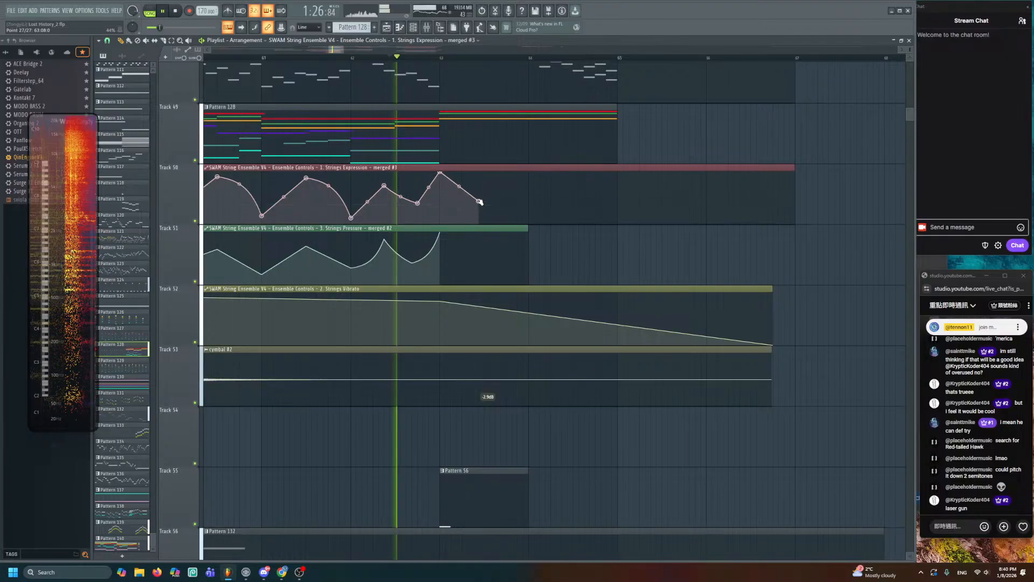
{"action": "right_click", "coordinate": [539, 176]}
{"action": "right_click", "coordinate": [612, 205]}
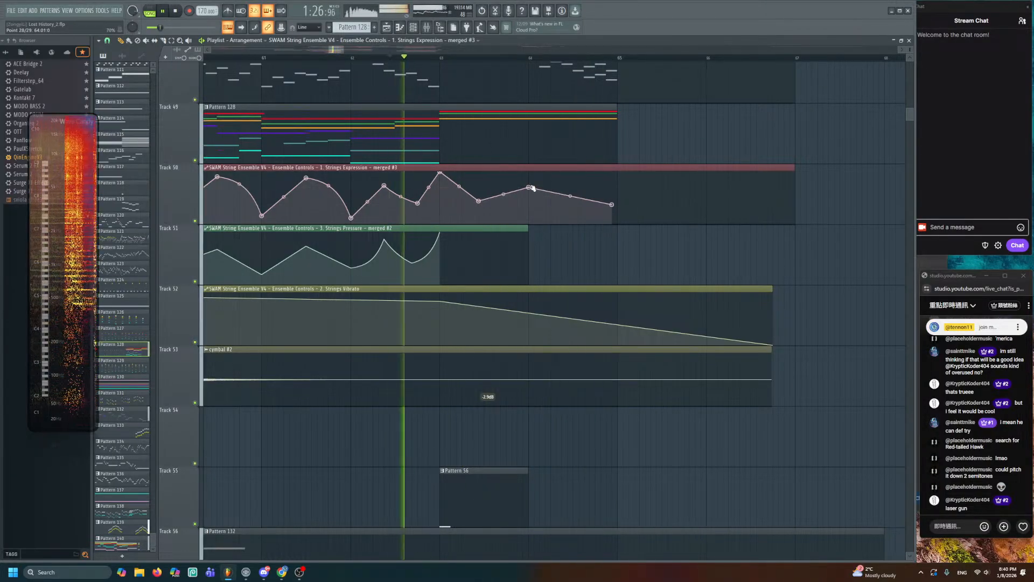
- Review Pattern 128's new lower string line across bars 13–15, then close the piano roll
{"action": "double_click", "coordinate": [516, 141]}
{"action": "key", "text": "space"}
{"action": "left_click_drag", "start_coordinate": [516, 142], "coordinate": [697, 175]}
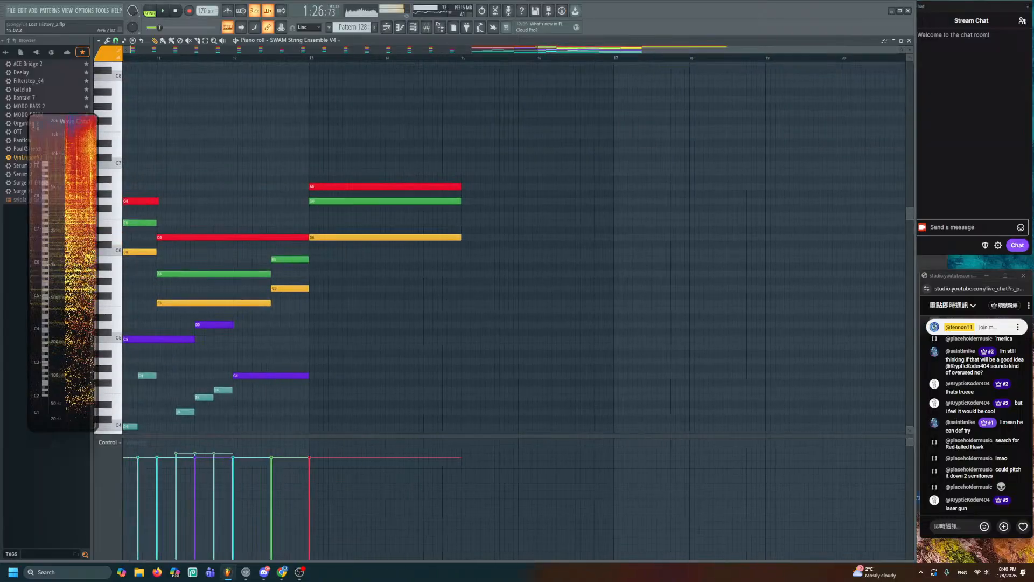
{"action": "scroll", "coordinate": [494, 189], "scroll_direction": "up", "scroll_amount": 2}
{"action": "scroll", "coordinate": [494, 189], "scroll_direction": "up", "scroll_amount": 2}
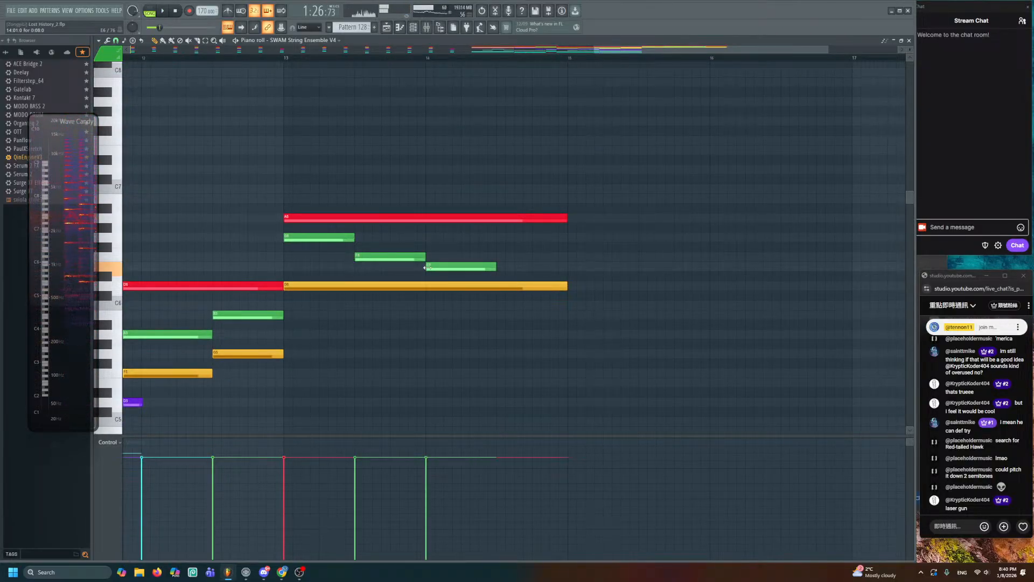
{"action": "left_click_drag", "start_coordinate": [499, 254], "coordinate": [572, 159]}
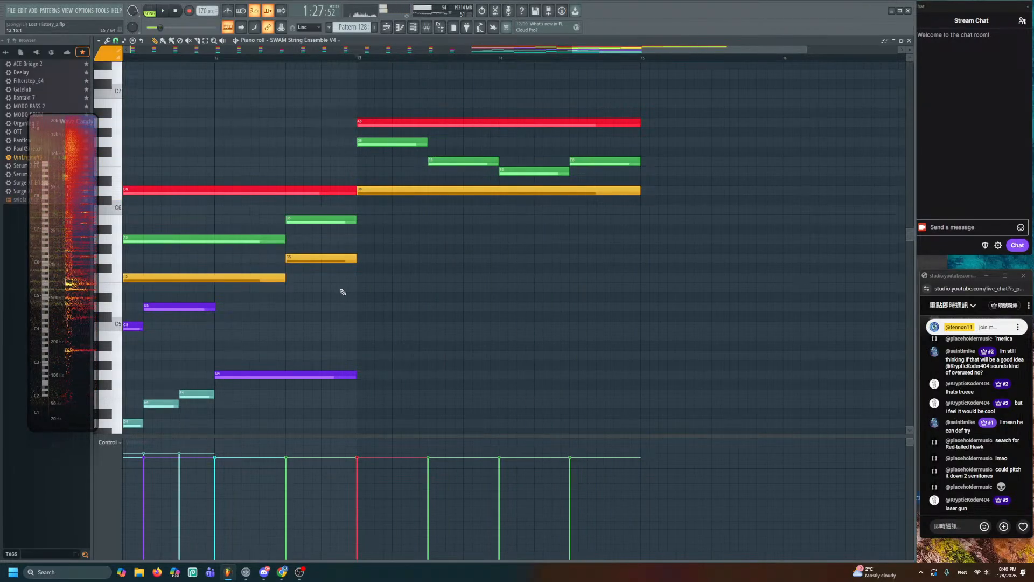
{"action": "scroll", "coordinate": [341, 289], "scroll_direction": "down", "scroll_amount": 2}
{"action": "key", "text": "space"}
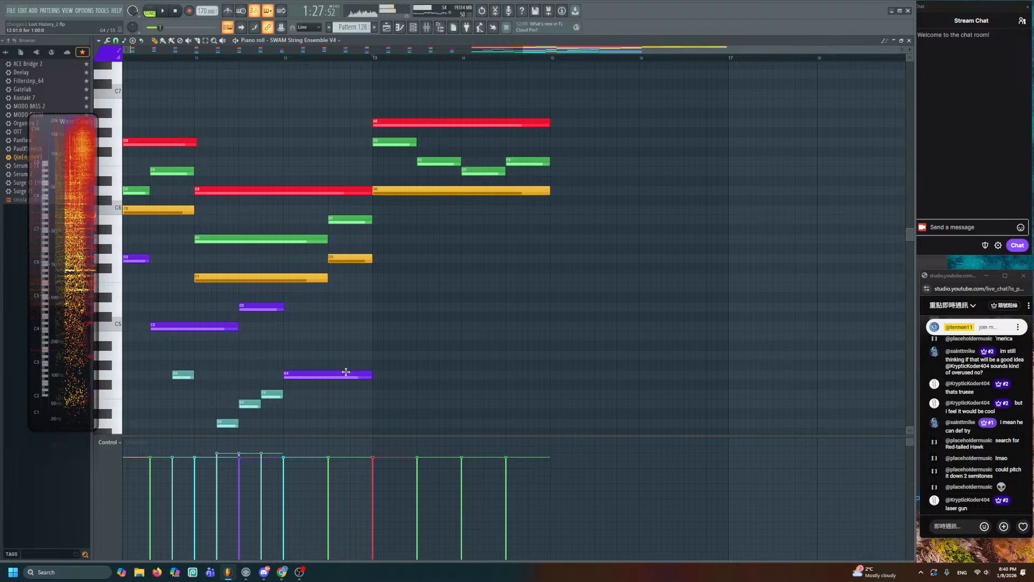
{"action": "scroll", "coordinate": [404, 287], "scroll_direction": "up", "scroll_amount": 2}
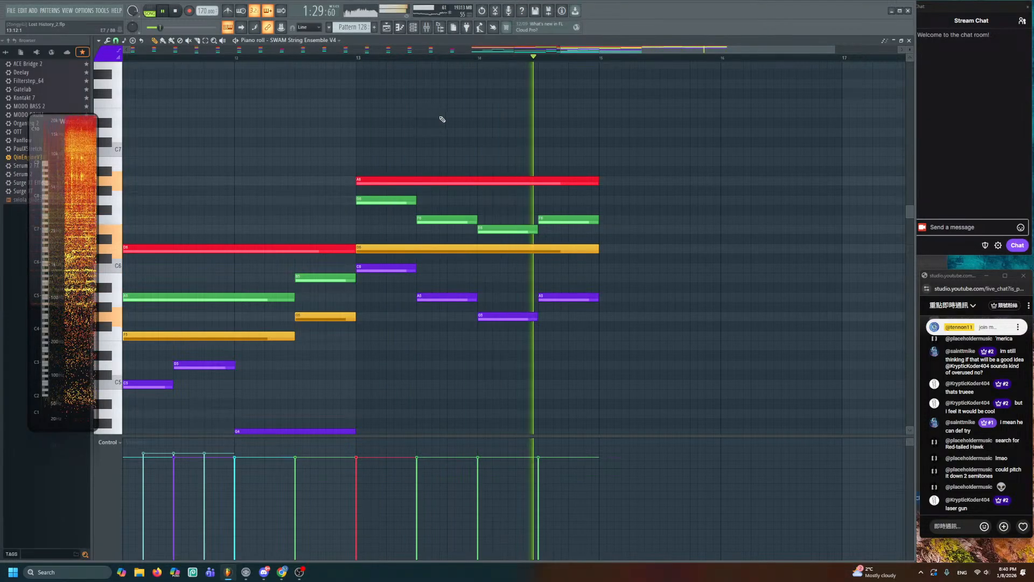
{"action": "left_click", "coordinate": [392, 27]}
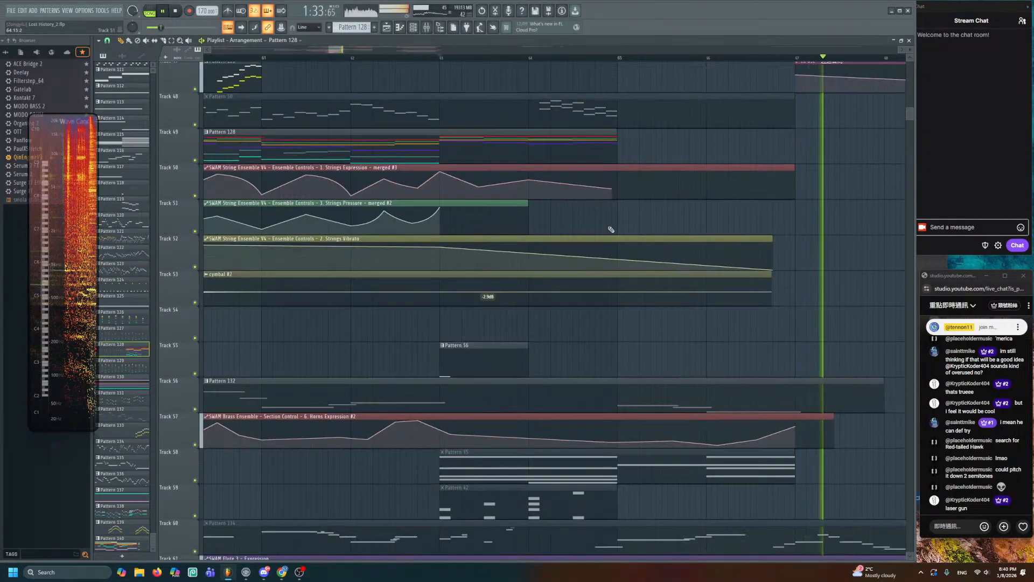
- Follow playback through tracks 36–62 of the later sections, then stop and return to Track 1
{"action": "scroll", "coordinate": [458, 156], "scroll_direction": "up", "scroll_amount": 2}
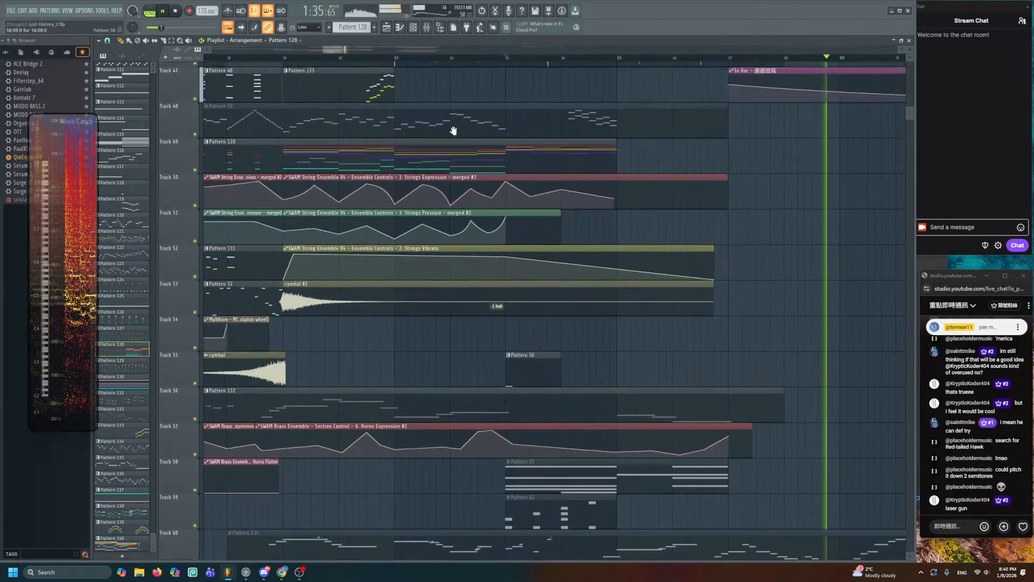
{"action": "scroll", "coordinate": [468, 154], "scroll_direction": "down", "scroll_amount": 2, "text": "ctrl"}
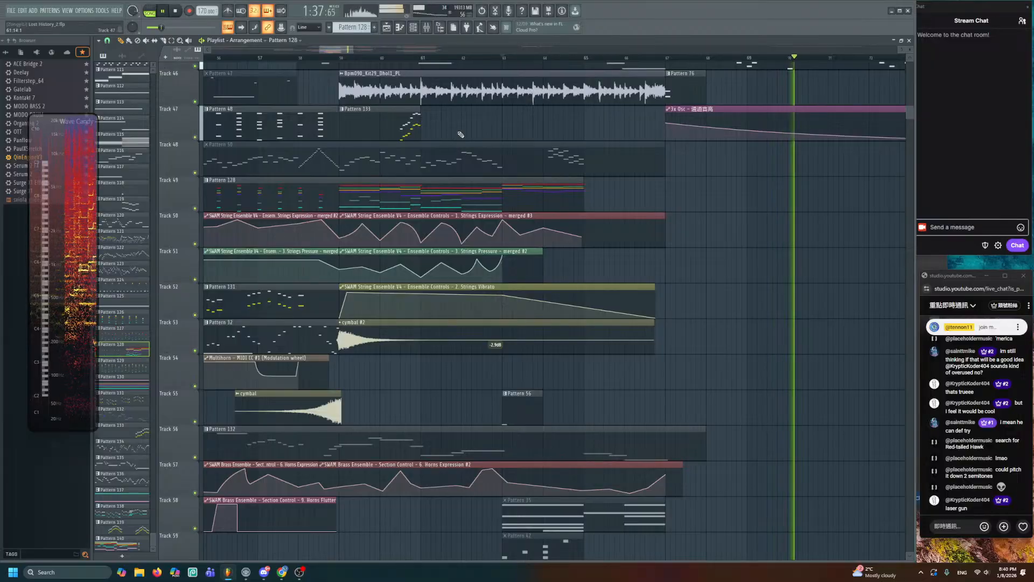
{"action": "scroll", "coordinate": [488, 139], "scroll_direction": "down", "scroll_amount": 4, "text": "alt"}
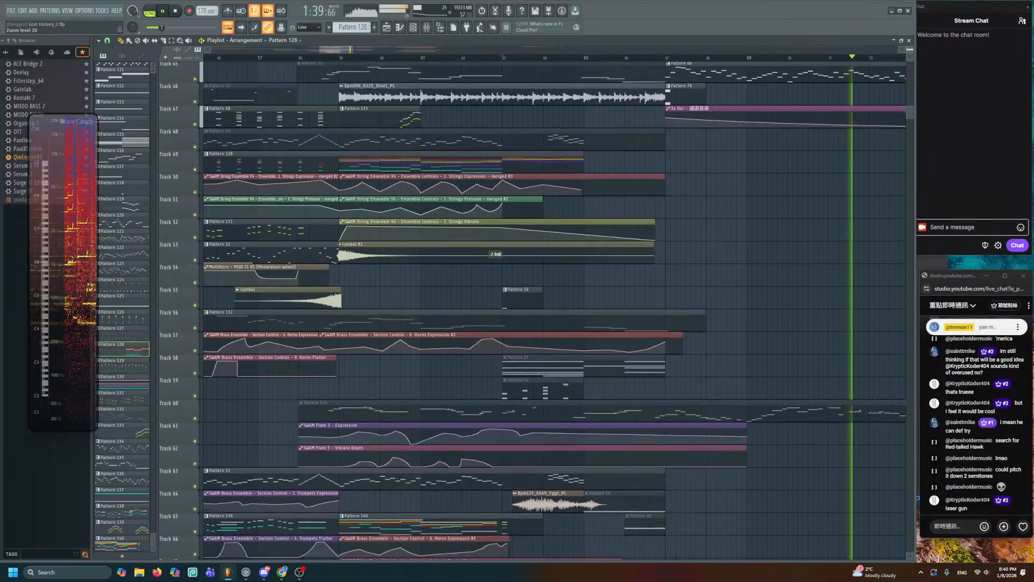
{"action": "scroll", "coordinate": [488, 142], "scroll_direction": "down", "scroll_amount": 3, "text": "alt"}
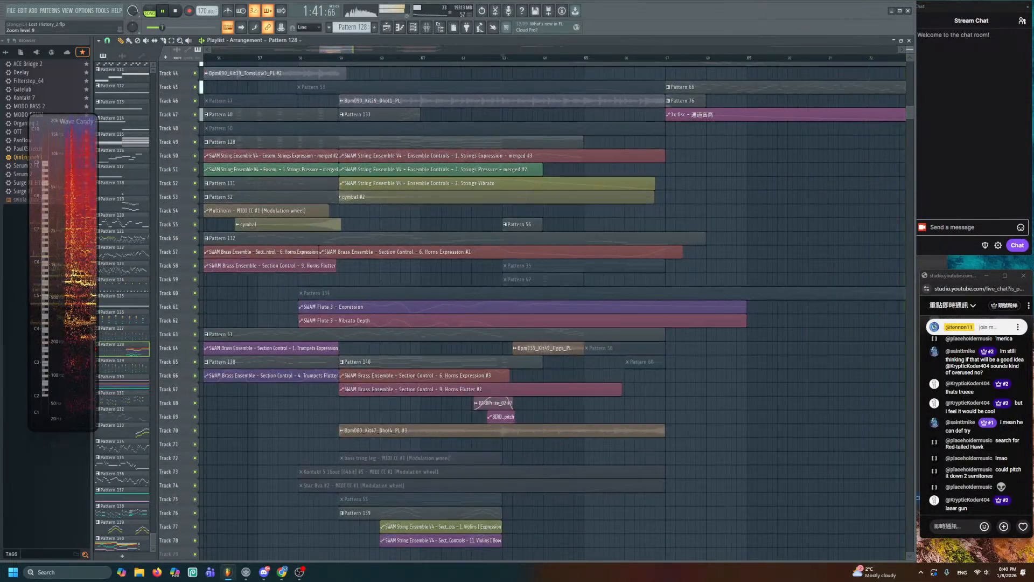
{"action": "scroll", "coordinate": [487, 141], "scroll_direction": "up", "scroll_amount": 2, "text": "alt"}
{"action": "scroll", "coordinate": [488, 142], "scroll_direction": "down", "scroll_amount": 3, "text": "ctrl"}
{"action": "left_click_drag", "start_coordinate": [551, 155], "coordinate": [492, 341]}
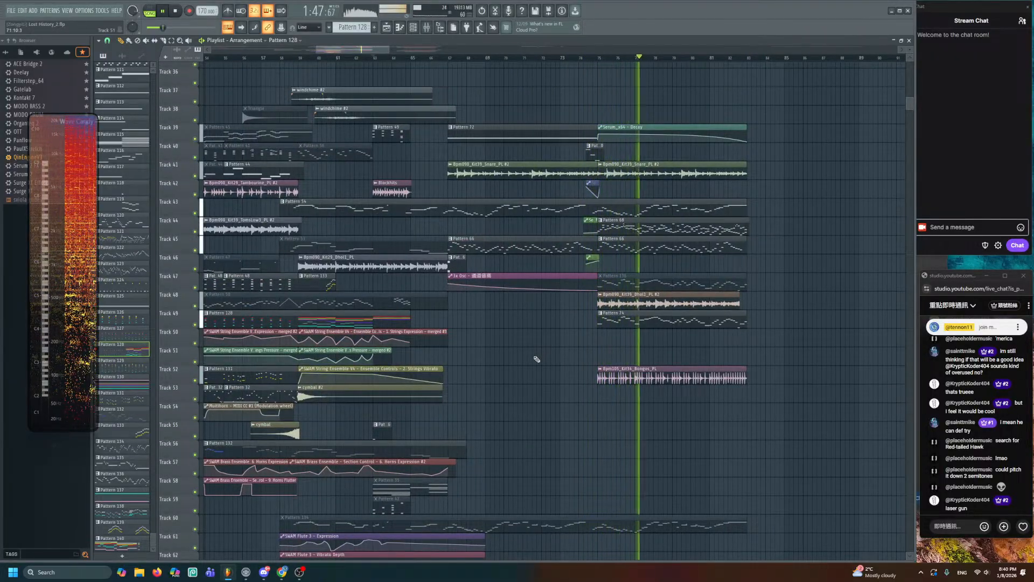
{"action": "scroll", "coordinate": [537, 359], "scroll_direction": "up", "scroll_amount": 3, "text": "ctrl"}
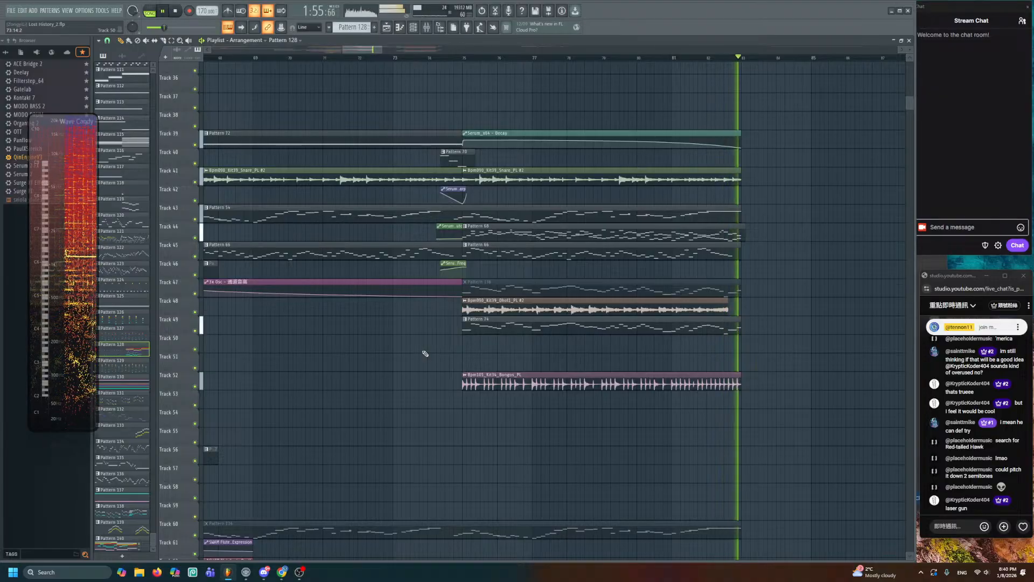
{"action": "key", "text": "space"}
{"action": "scroll", "coordinate": [638, 354], "scroll_direction": "up", "scroll_amount": 4}
{"action": "scroll", "coordinate": [638, 354], "scroll_direction": "up", "scroll_amount": 8}
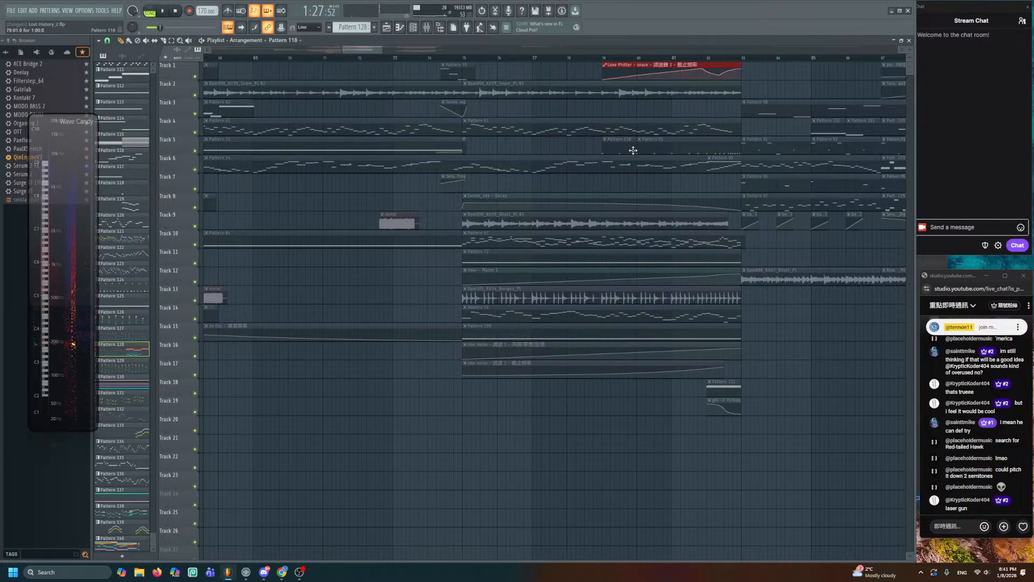
- Move the Love Philter snare automation to Track 38, audition from bar 78, and save
{"action": "left_click_drag", "start_coordinate": [672, 147], "coordinate": [610, 141]}
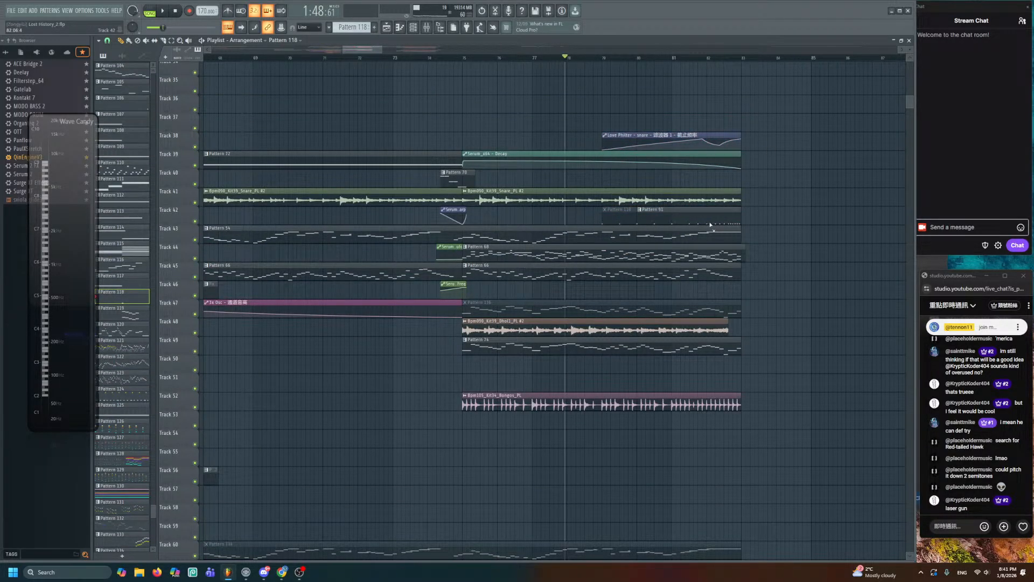
{"action": "key", "text": "space"}
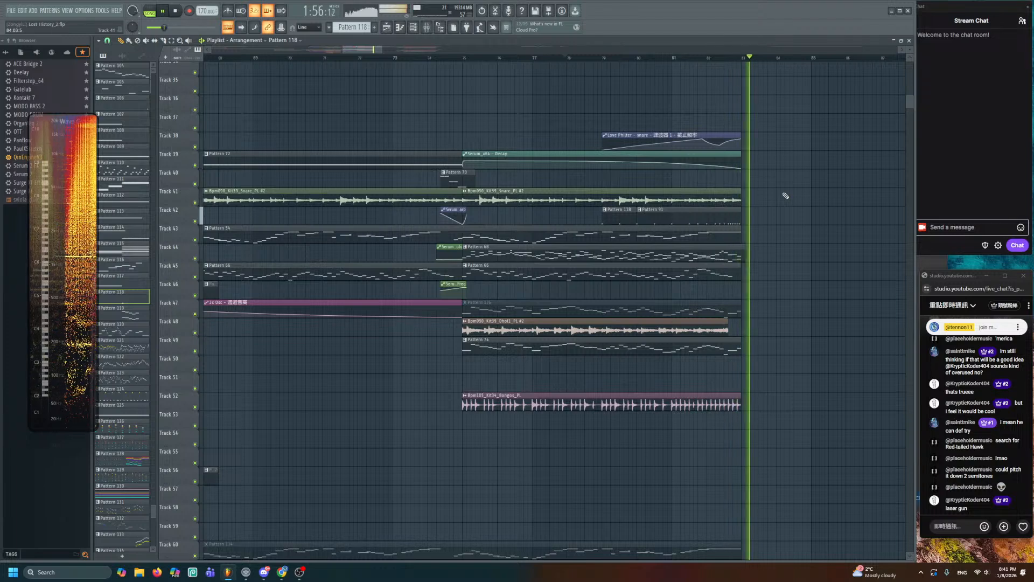
{"action": "key", "text": "space"}
{"action": "scroll", "coordinate": [749, 177], "scroll_direction": "up", "scroll_amount": 3}
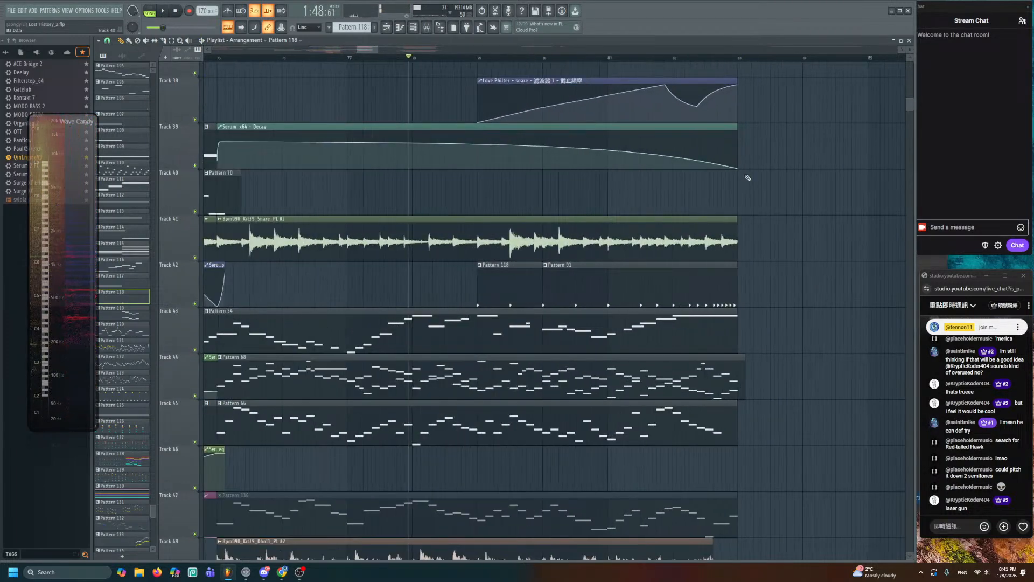
{"action": "scroll", "coordinate": [722, 189], "scroll_direction": "up", "scroll_amount": 2}
{"action": "key", "text": "ctrl+s"}
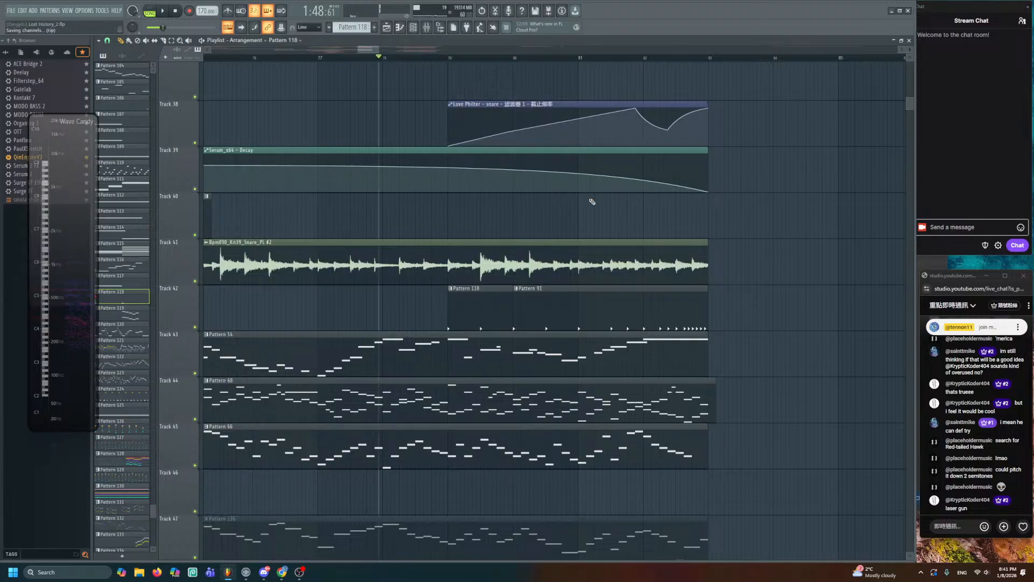
- Mute the Love Philter clip and Patterns 91 and 118 on Track 42
{"action": "right_click", "coordinate": [634, 124], "text": "alt"}
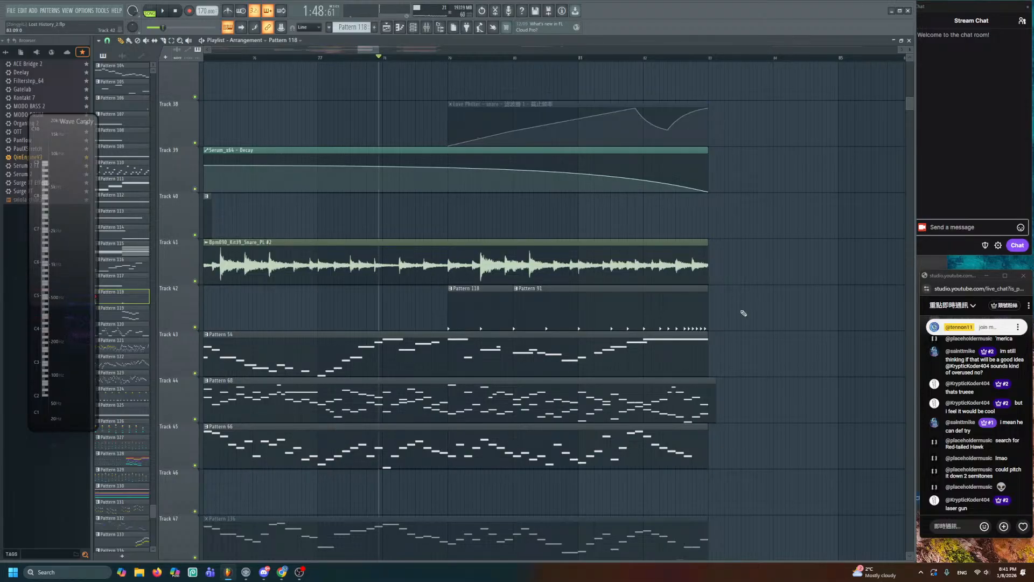
{"action": "right_click", "coordinate": [674, 310], "text": "alt"}
{"action": "right_click", "coordinate": [491, 291], "text": "alt"}
{"action": "scroll", "coordinate": [491, 290], "scroll_direction": "down", "scroll_amount": 4}
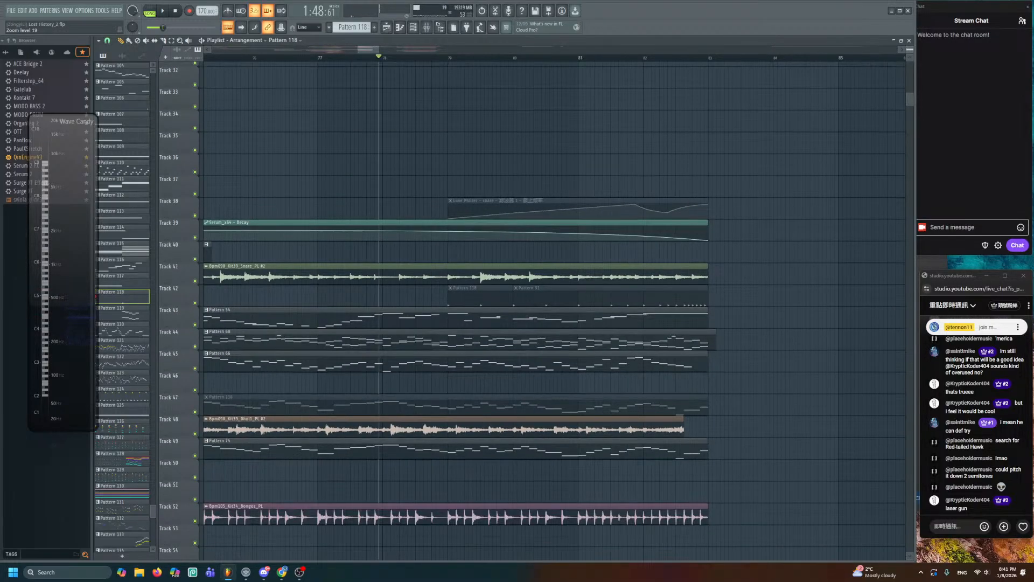
- Shift the tambourine and Pattern 120 clips in the final section up one track
{"action": "scroll", "coordinate": [492, 291], "scroll_direction": "down", "scroll_amount": 1}
{"action": "scroll", "coordinate": [492, 291], "scroll_direction": "down", "scroll_amount": 5}
{"action": "left_click_drag", "start_coordinate": [587, 303], "coordinate": [426, 137]}
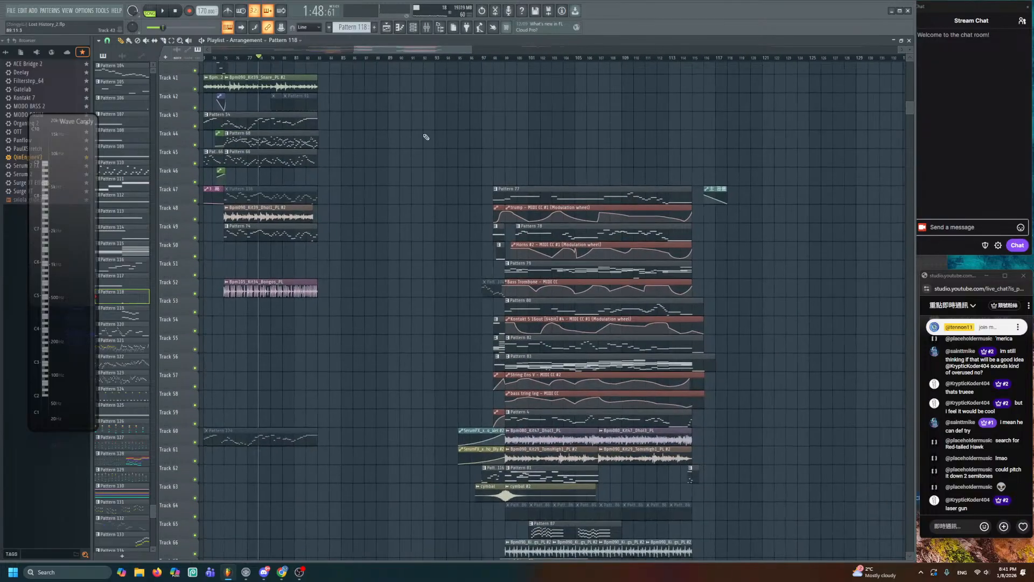
{"action": "left_click_drag", "start_coordinate": [572, 249], "coordinate": [494, 155]}
{"action": "scroll", "coordinate": [494, 155], "scroll_direction": "up", "scroll_amount": 4}
{"action": "left_click_drag", "start_coordinate": [532, 224], "coordinate": [526, 69]}
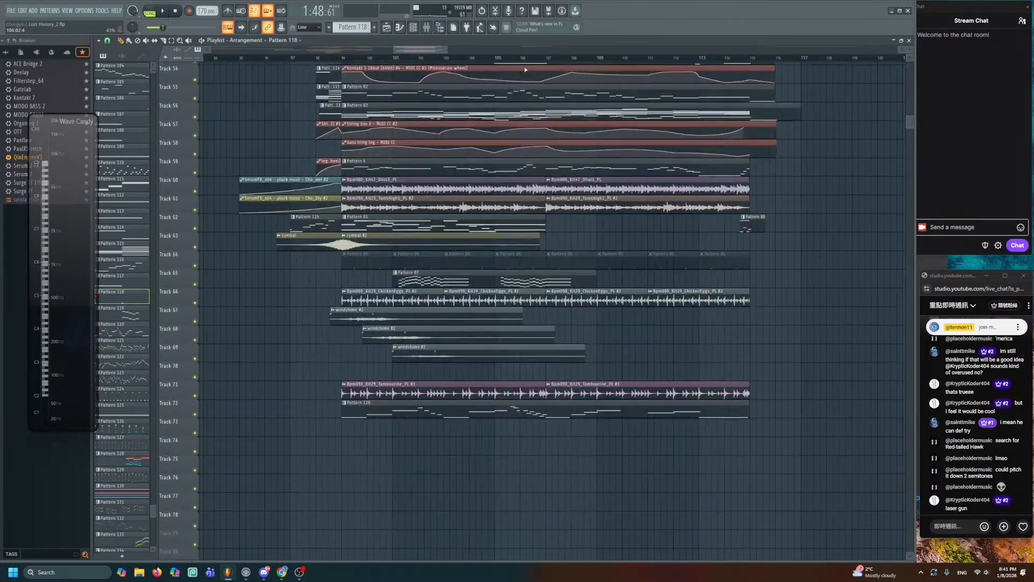
{"action": "left_click_drag", "start_coordinate": [557, 238], "coordinate": [581, 363]}
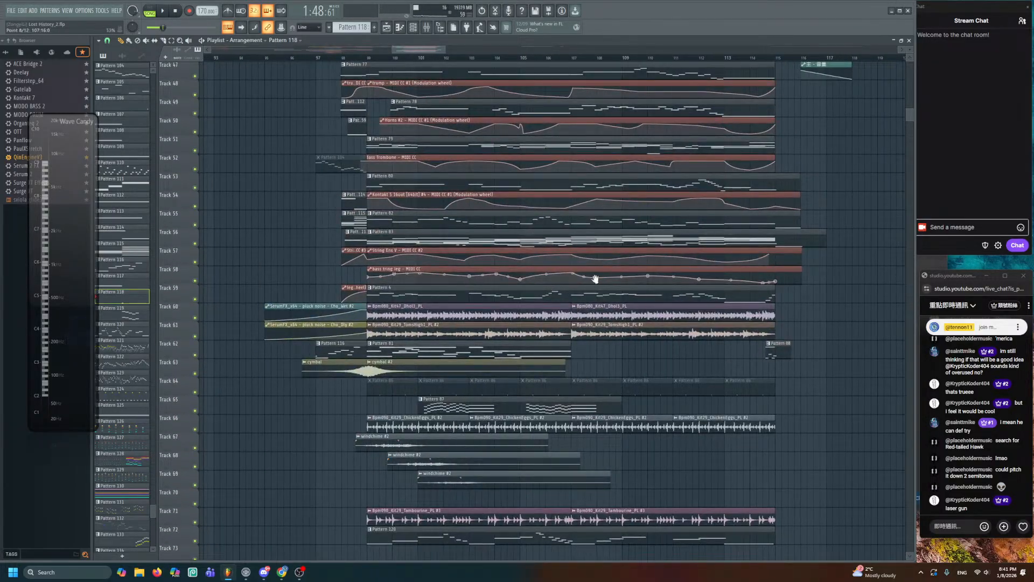
{"action": "left_click_drag", "start_coordinate": [596, 279], "coordinate": [603, 185]}
{"action": "left_click_drag", "start_coordinate": [430, 420], "coordinate": [635, 450]}
{"action": "key", "text": "shift+Up"}
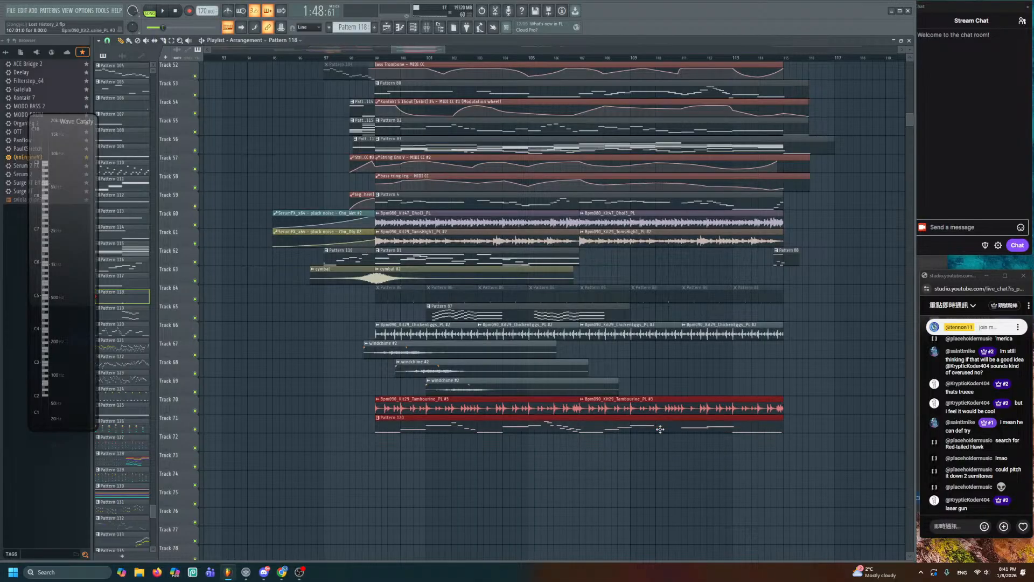
- Play the final section starting from bar 97
{"action": "scroll", "coordinate": [625, 420], "scroll_direction": "up", "scroll_amount": 4}
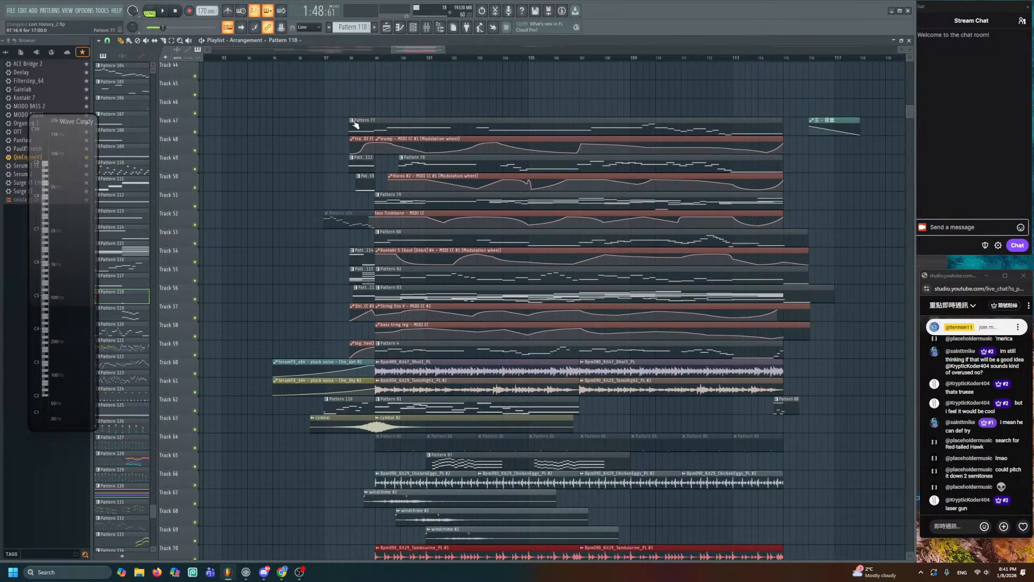
{"action": "left_click", "coordinate": [333, 58]}
{"action": "key", "text": "space"}
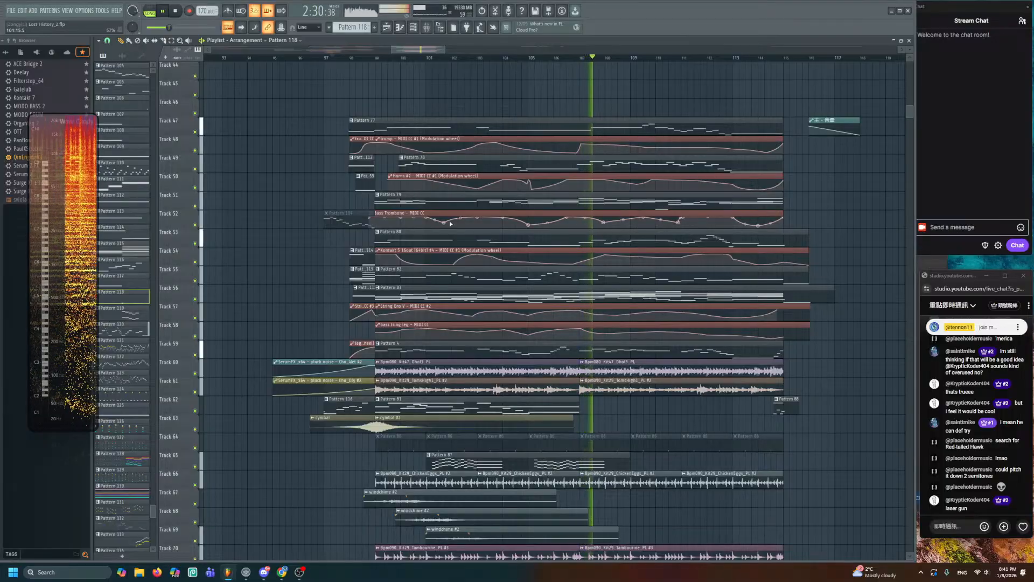
- Stop playback and save the project with Ctrl+S
{"action": "key", "text": "space"}
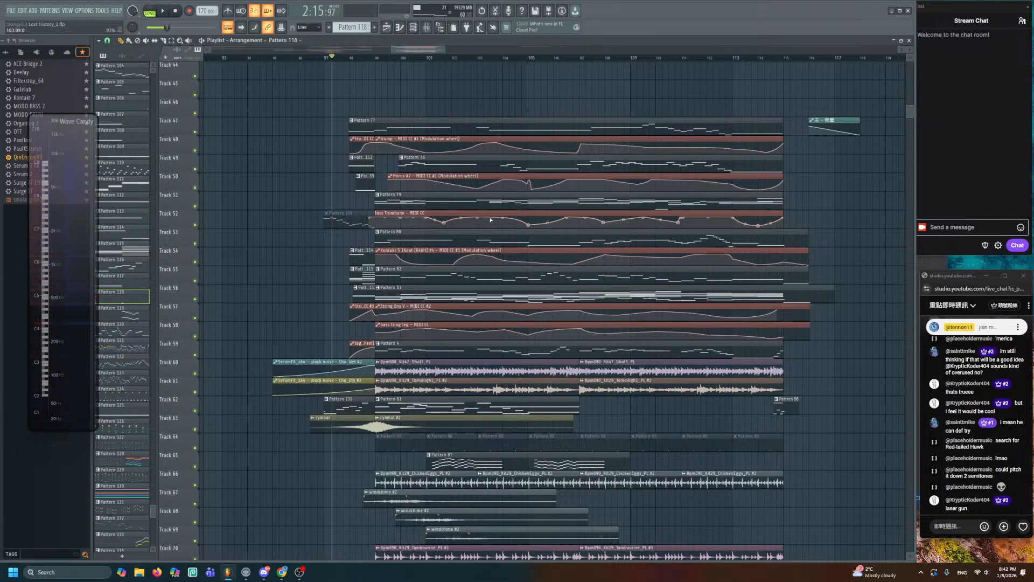
{"action": "scroll", "coordinate": [490, 218], "scroll_direction": "down", "scroll_amount": 3}
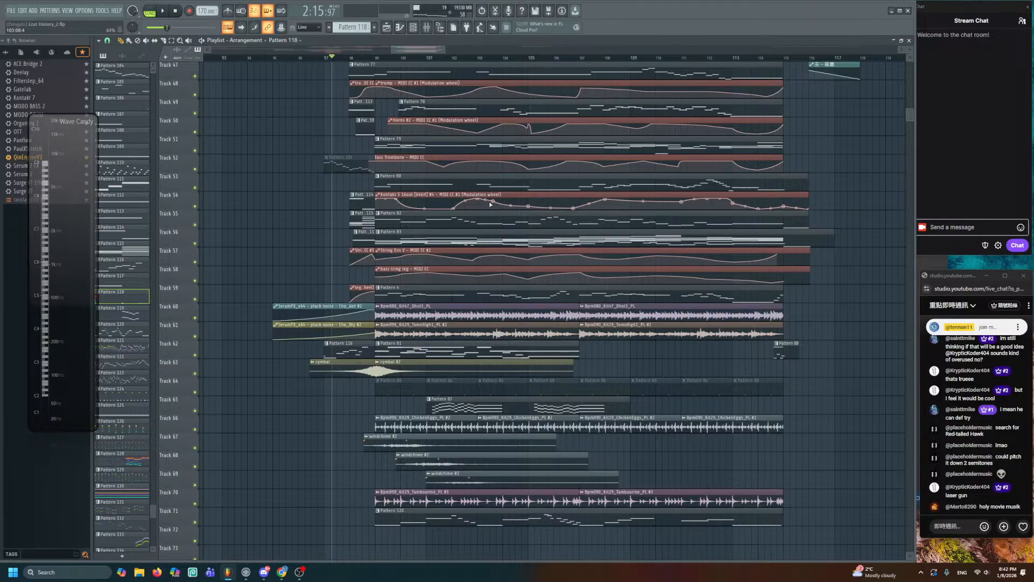
{"action": "key", "text": "ctrl+s"}
- Inspect the final bars up to about bar 115 across tracks 49–75
{"action": "scroll", "coordinate": [620, 459], "scroll_direction": "up", "scroll_amount": 3}
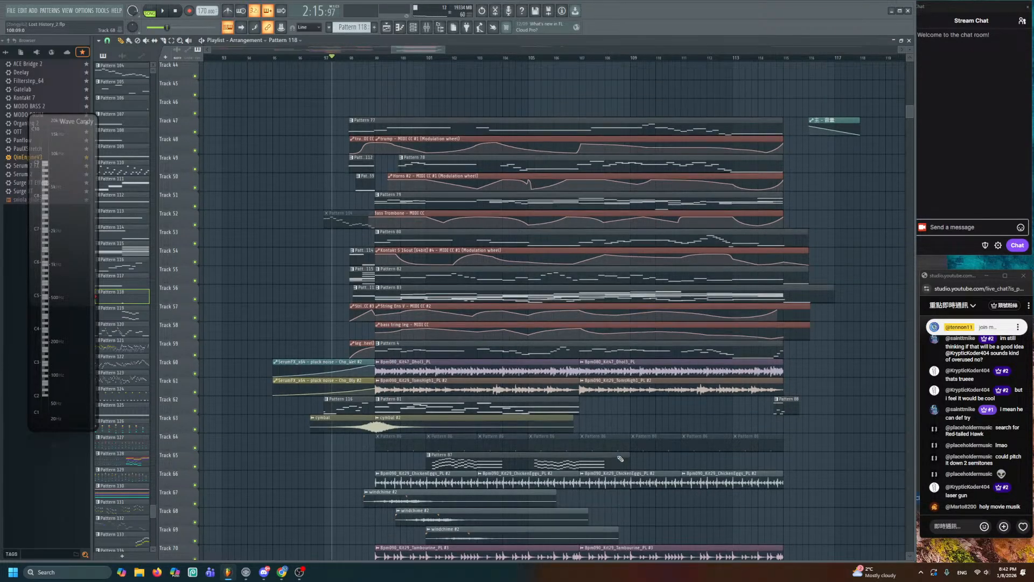
{"action": "scroll", "coordinate": [622, 474], "scroll_direction": "down", "scroll_amount": 4}
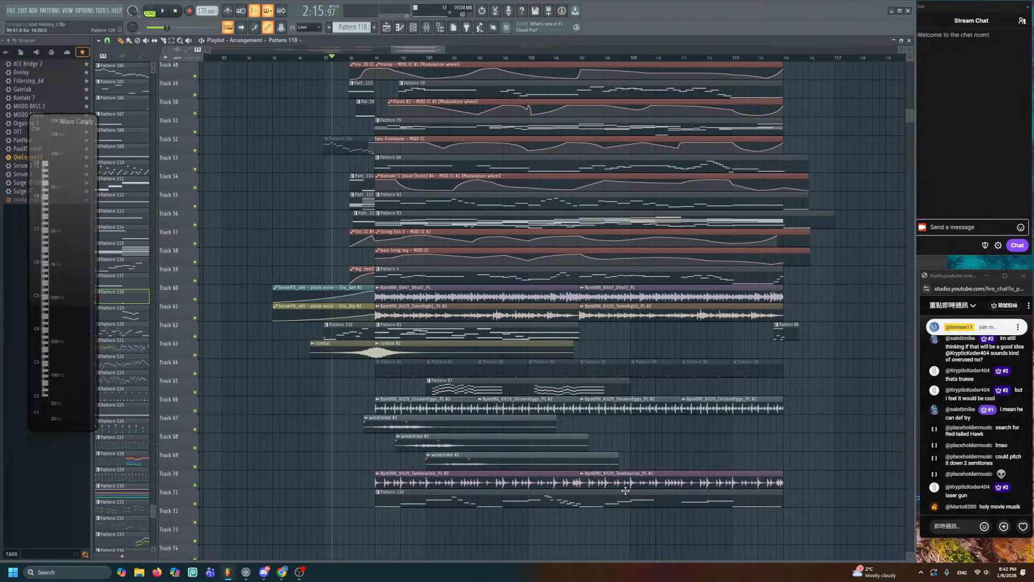
{"action": "left_click_drag", "start_coordinate": [434, 47], "coordinate": [434, 405]}
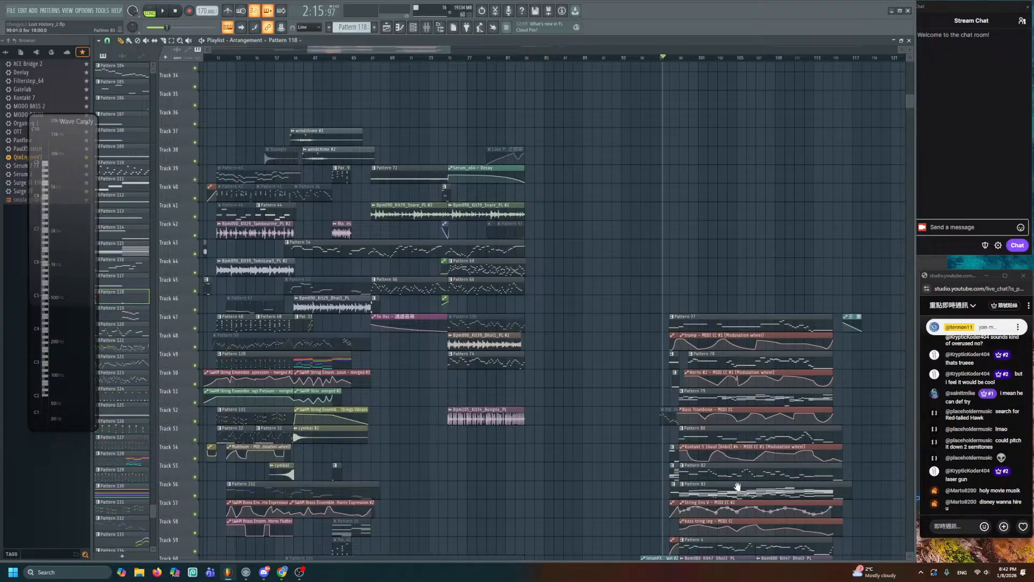
{"action": "left_click_drag", "start_coordinate": [737, 486], "coordinate": [451, 205]}
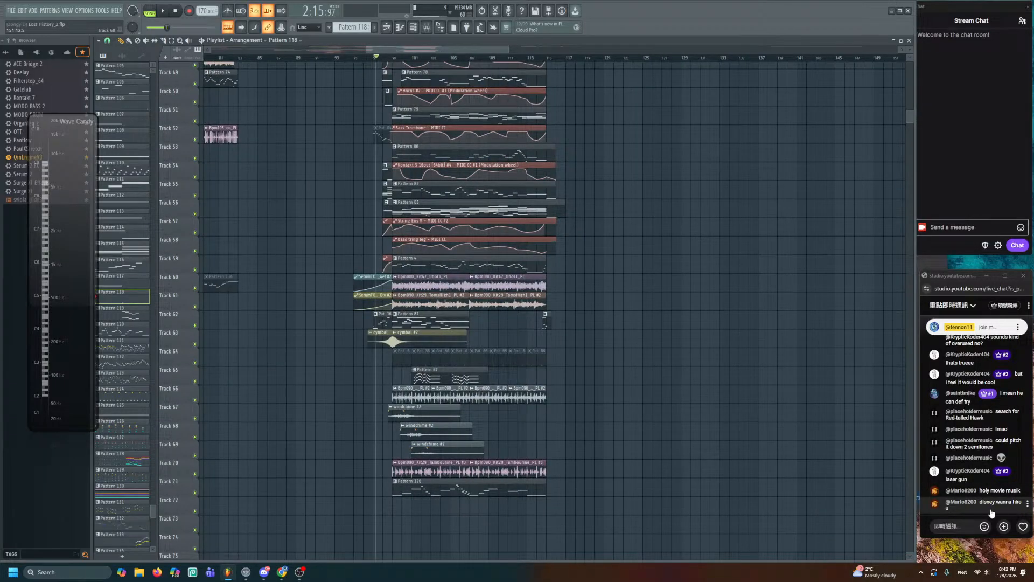
{"action": "scroll", "coordinate": [643, 418], "scroll_direction": "down", "scroll_amount": 3}
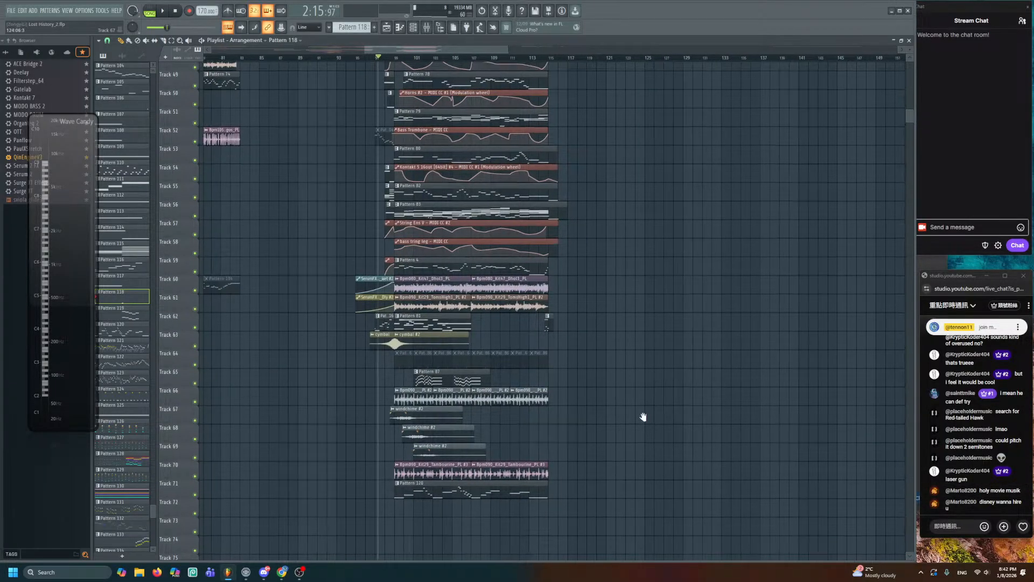
{"action": "scroll", "coordinate": [588, 319], "scroll_direction": "down", "scroll_amount": 4}
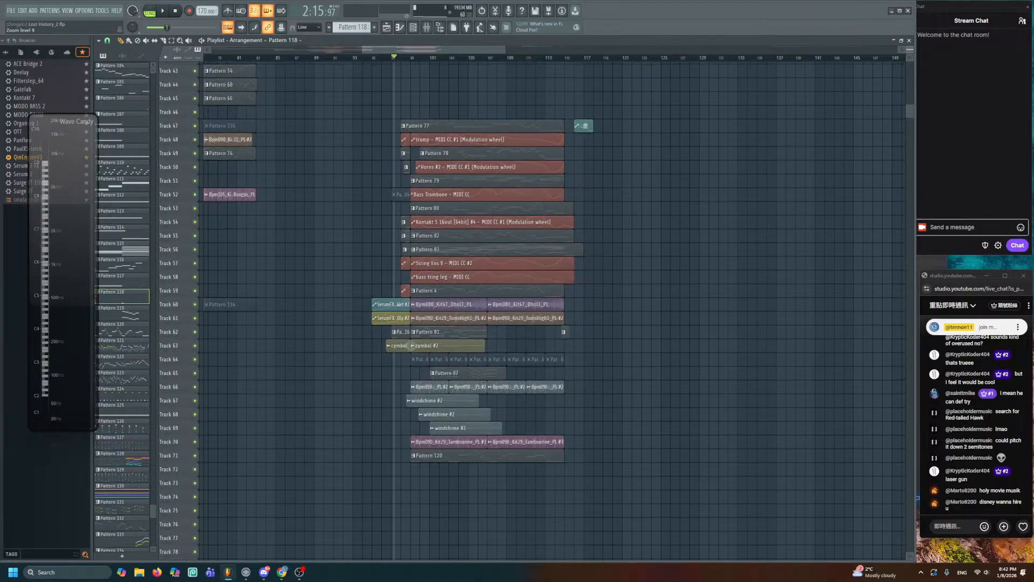
{"action": "scroll", "coordinate": [588, 319], "scroll_direction": "up", "scroll_amount": 4}
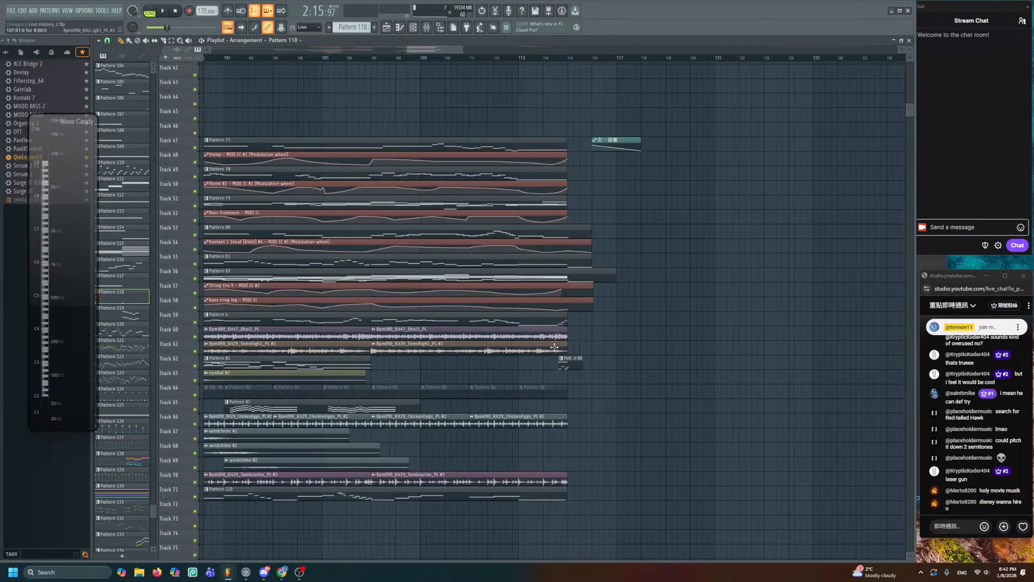
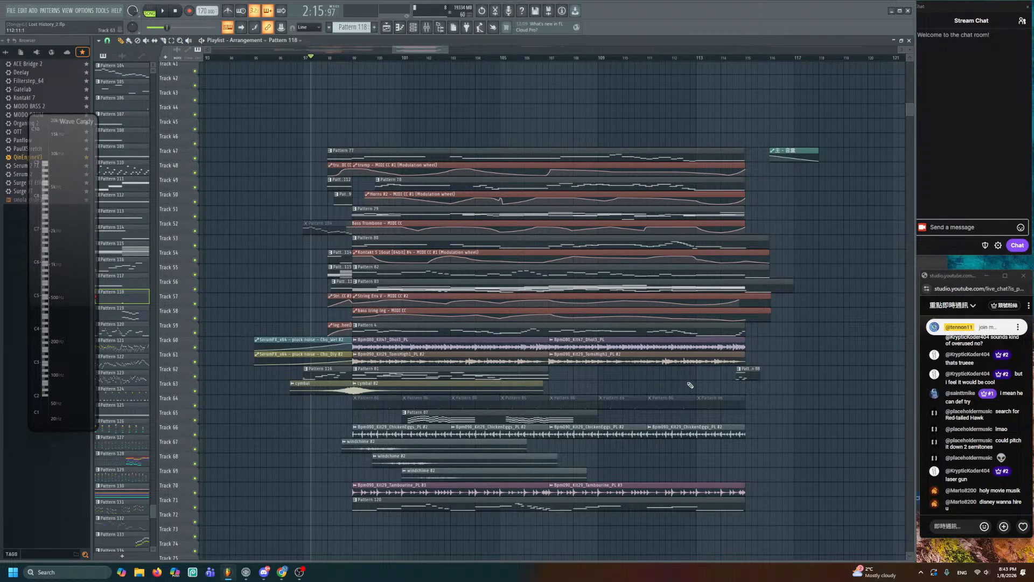
- Bring bars 58–91 into view and play the arrangement from bar 58
{"action": "mouse_move", "coordinate": [337, 187]}
{"action": "left_mouse_down"}
{"action": "mouse_move", "coordinate": [550, 187]}
{"action": "mouse_move", "coordinate": [566, 210]}
{"action": "left_mouse_up"}
{"action": "scroll", "coordinate": [530, 198], "scroll_direction": "down", "scroll_amount": 4}
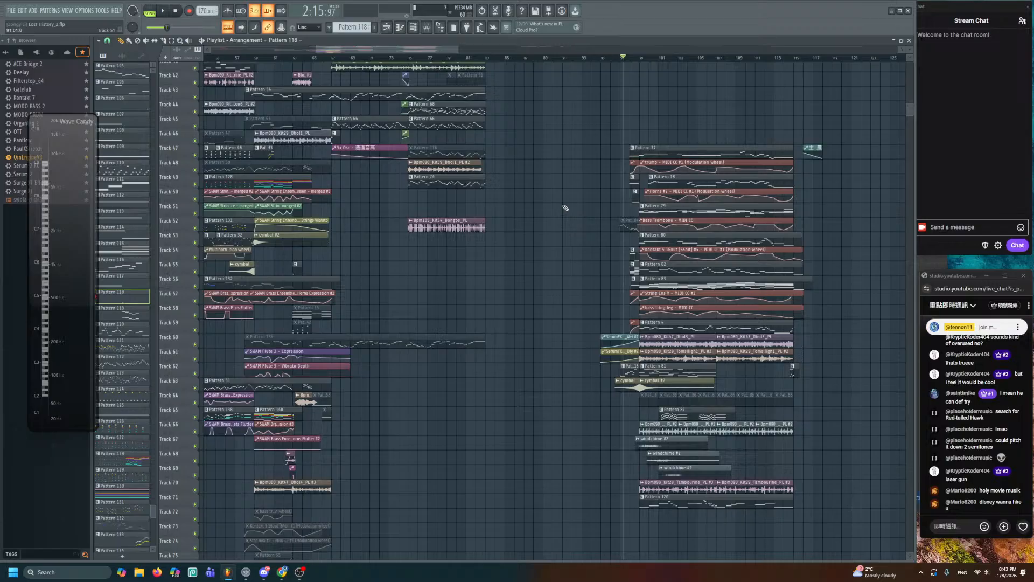
{"action": "scroll", "coordinate": [565, 207], "scroll_direction": "up", "scroll_amount": 2}
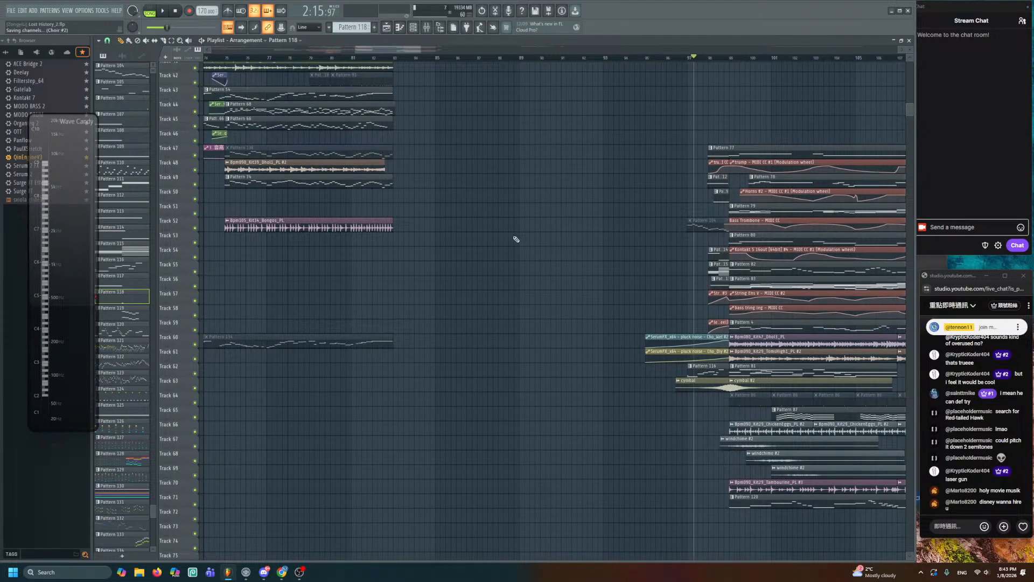
{"action": "left_click_drag", "start_coordinate": [527, 217], "coordinate": [600, 150]}
{"action": "scroll", "coordinate": [488, 81], "scroll_direction": "up", "scroll_amount": 1}
{"action": "left_click", "coordinate": [489, 57]}
{"action": "key", "text": "space"}
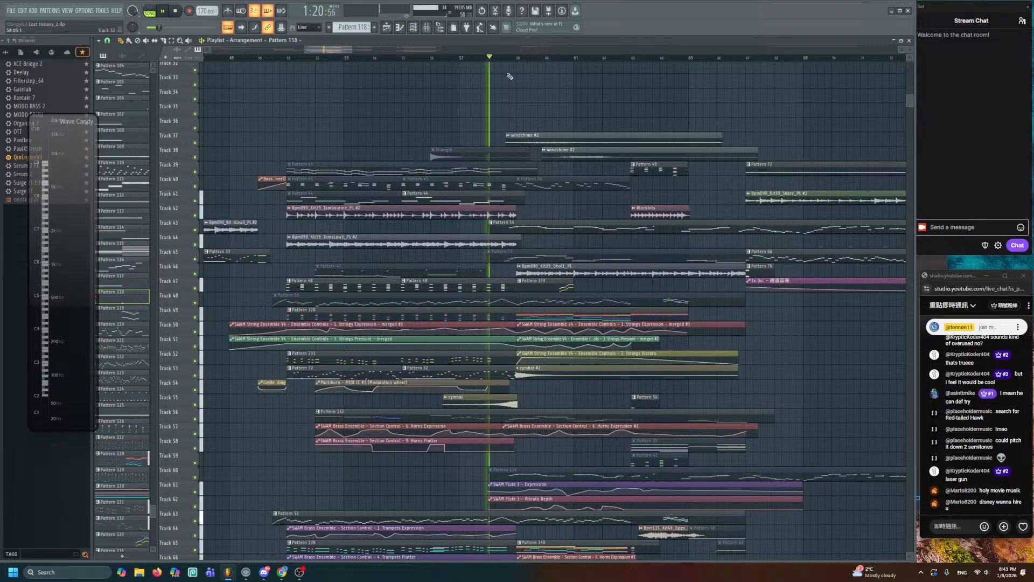
- Follow playback down to the brass tracks, enlarge their rows, then stop playback
{"action": "left_click_drag", "start_coordinate": [781, 292], "coordinate": [701, 198]}
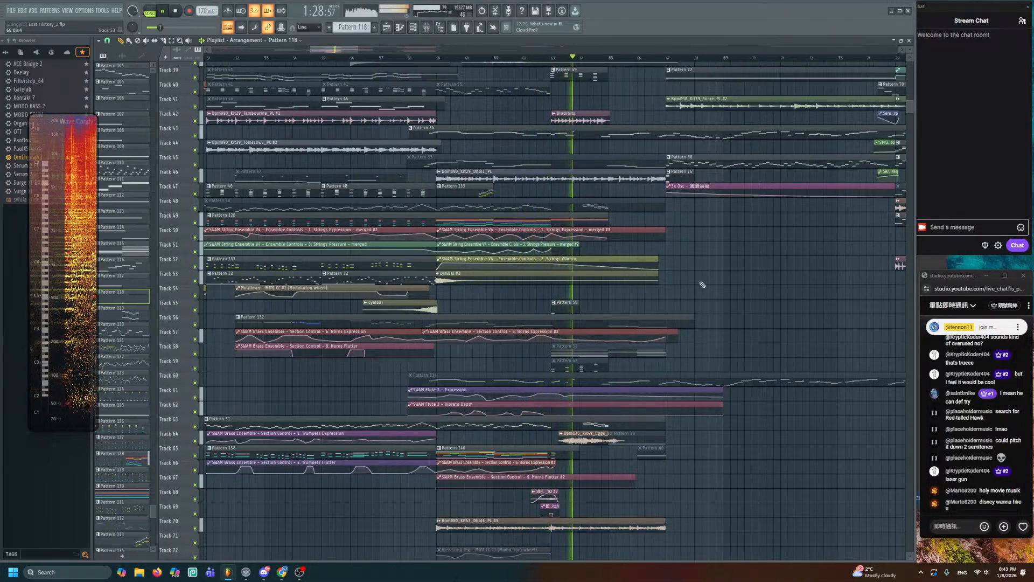
{"action": "left_click_drag", "start_coordinate": [692, 261], "coordinate": [651, 177]}
{"action": "left_click_drag", "start_coordinate": [664, 291], "coordinate": [661, 166]}
{"action": "key", "text": "space"}
{"action": "scroll", "coordinate": [571, 293], "scroll_direction": "up", "scroll_amount": 4}
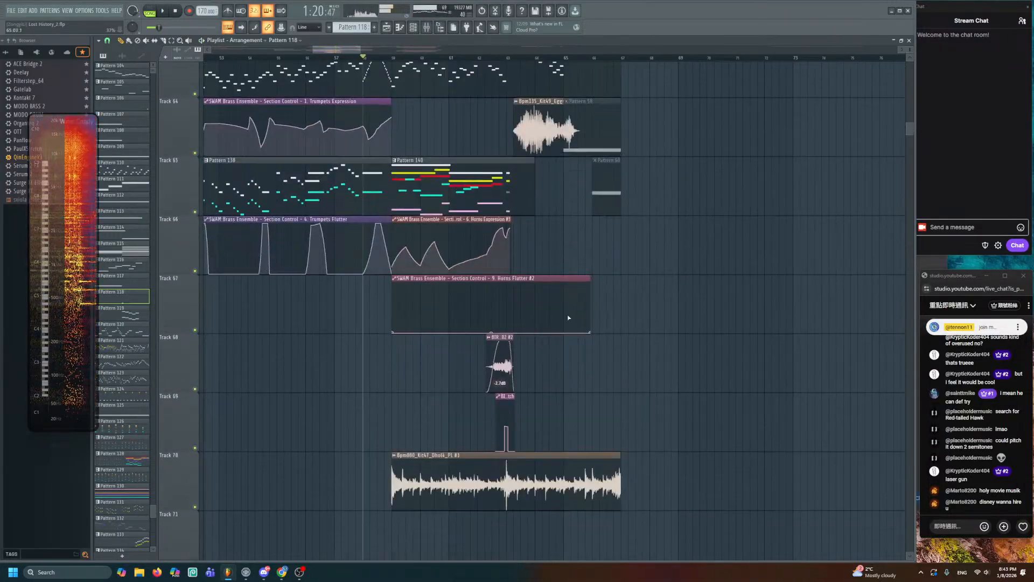
{"action": "scroll", "coordinate": [568, 318], "scroll_direction": "up", "scroll_amount": 4}
{"action": "left_click_drag", "start_coordinate": [447, 356], "coordinate": [644, 259]}
{"action": "scroll", "coordinate": [641, 258], "scroll_direction": "up", "scroll_amount": 2}
{"action": "double_click", "coordinate": [488, 271]}
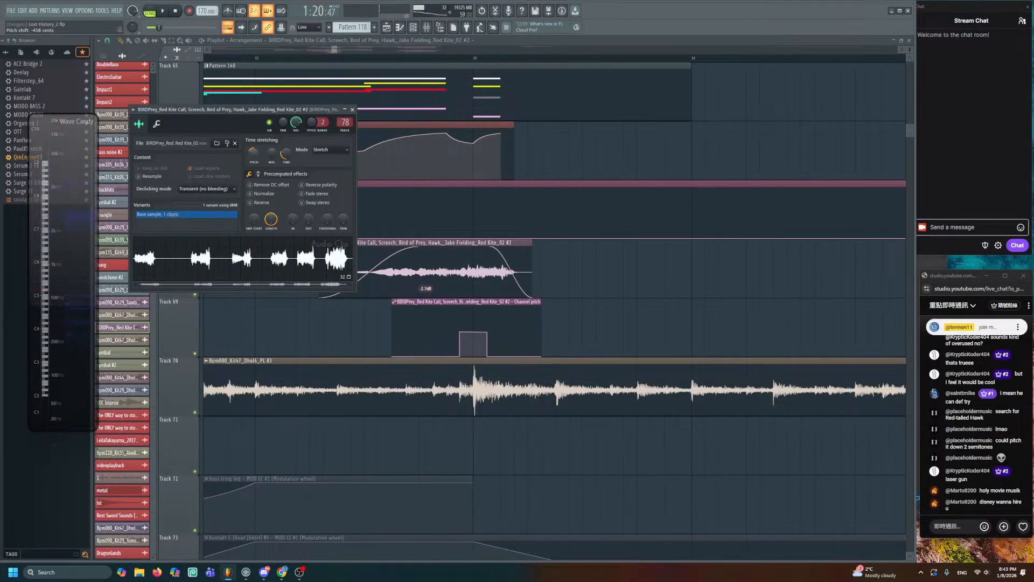
{"action": "key", "text": "Escape"}
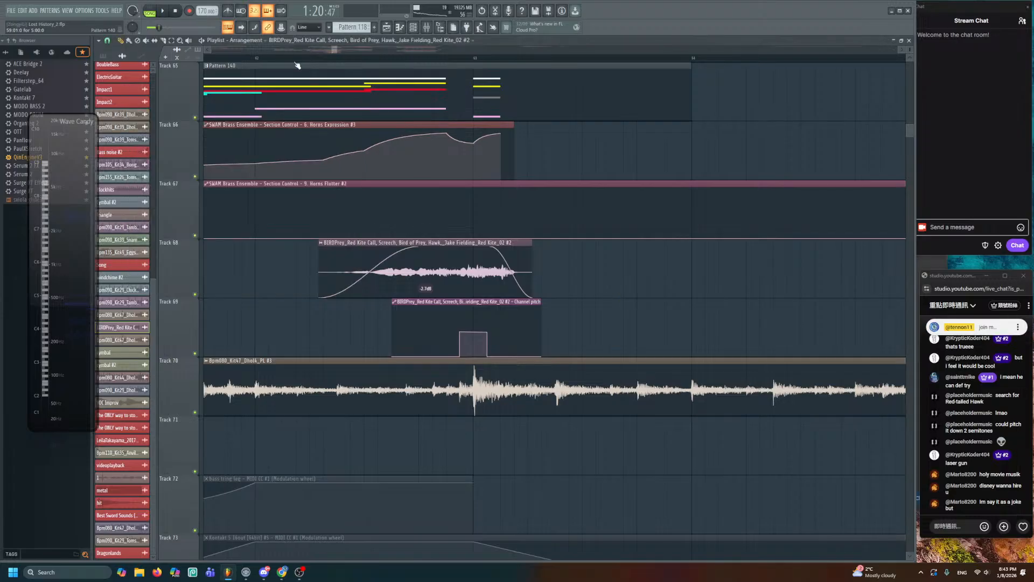
{"action": "left_click_drag", "start_coordinate": [258, 57], "coordinate": [285, 59]}
{"action": "key", "text": "space"}
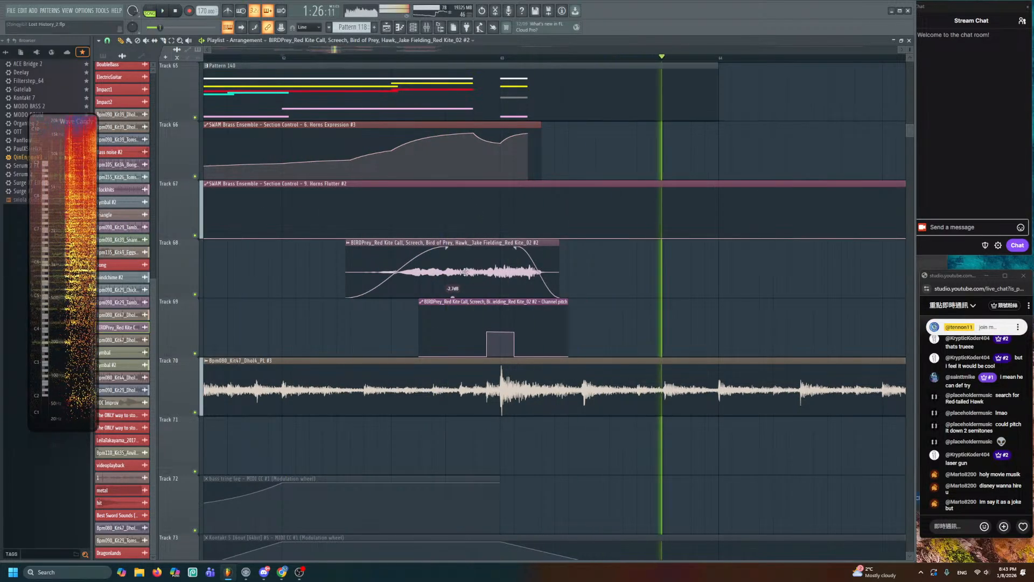
{"action": "key", "text": "space"}
{"action": "double_click", "coordinate": [452, 286]}
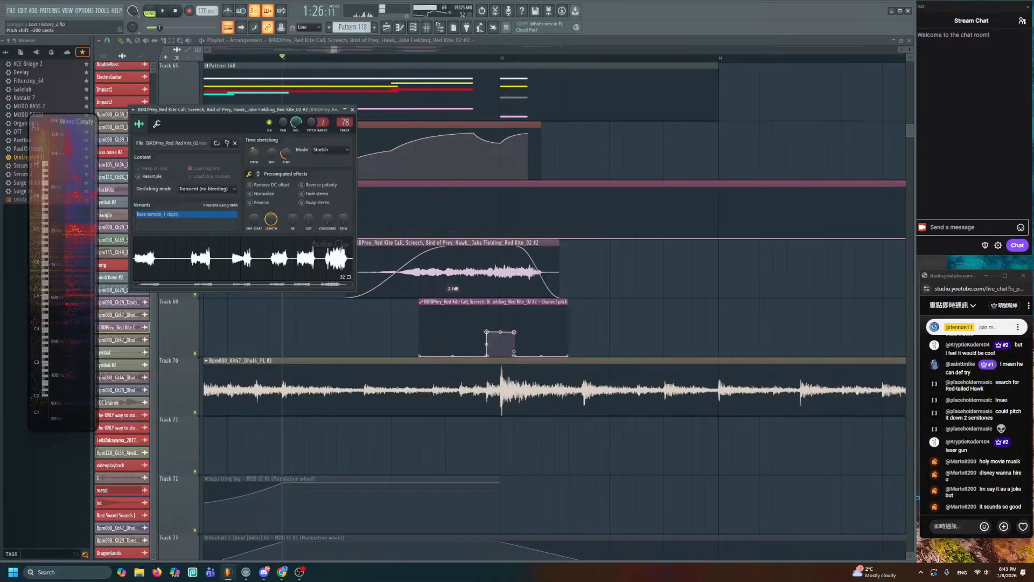
{"action": "key", "text": "space"}
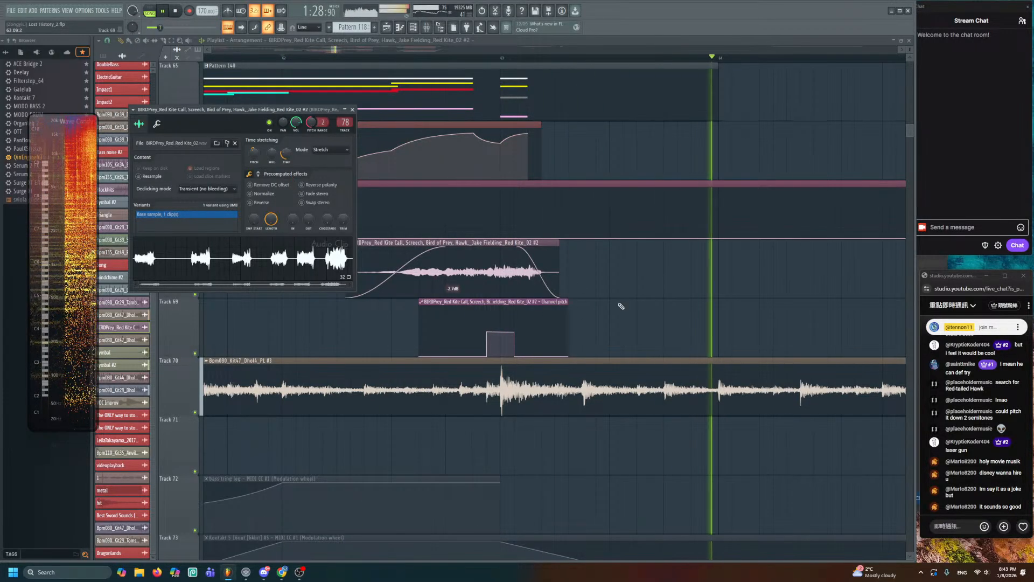
{"action": "key", "text": "Escape"}
{"action": "scroll", "coordinate": [548, 270], "scroll_direction": "down", "scroll_amount": 1}
{"action": "scroll", "coordinate": [576, 277], "scroll_direction": "down", "scroll_amount": 4}
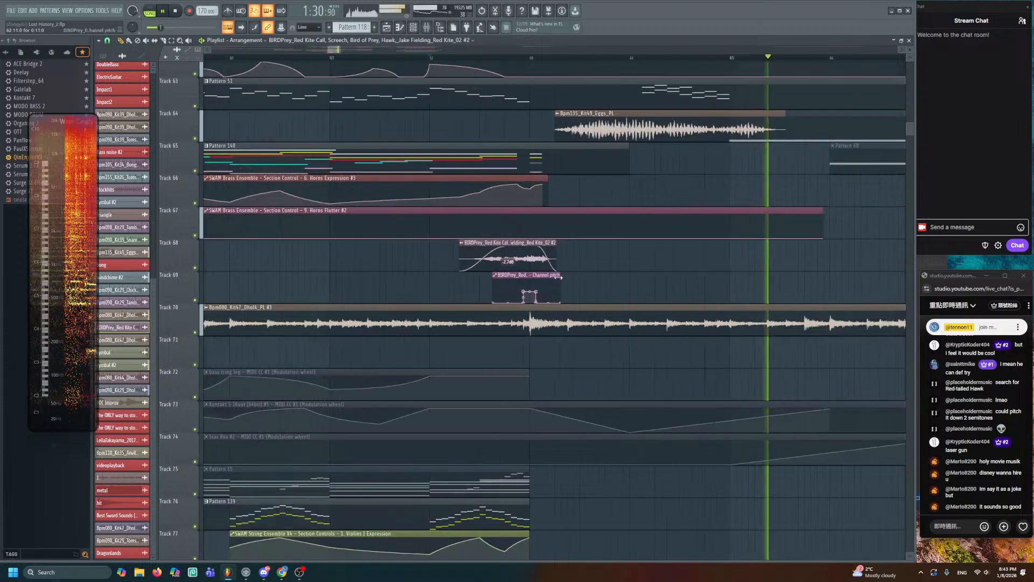
{"action": "scroll", "coordinate": [598, 268], "scroll_direction": "down", "scroll_amount": 4}
{"action": "left_click_drag", "start_coordinate": [580, 286], "coordinate": [390, 471]}
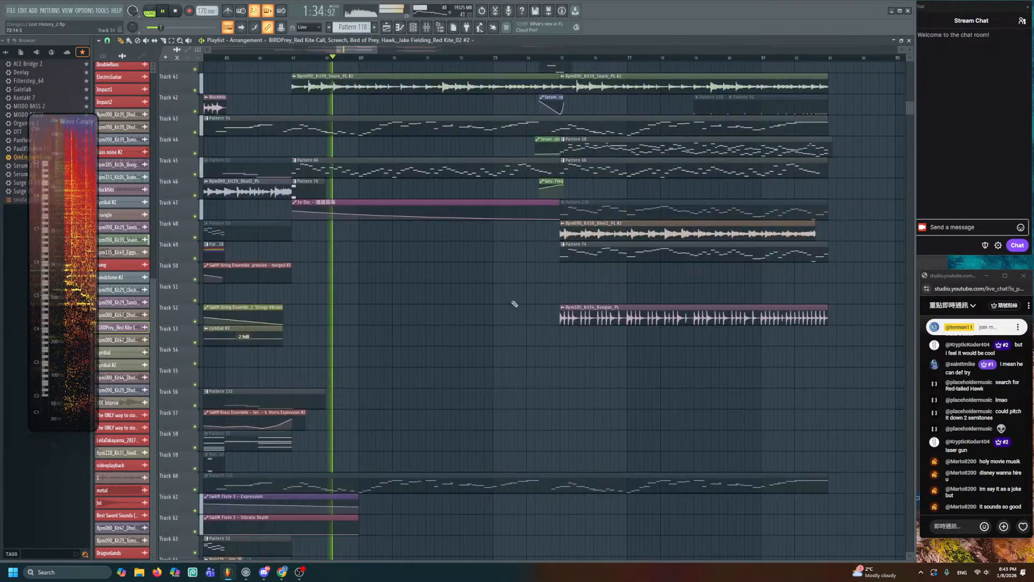
- Pan through bars 80–127 of the arrangement and stop playback
{"action": "mouse_move", "coordinate": [743, 300]}
{"action": "left_mouse_down"}
{"action": "mouse_move", "coordinate": [517, 316]}
{"action": "mouse_move", "coordinate": [235, 231]}
{"action": "left_mouse_up"}
{"action": "left_click_drag", "start_coordinate": [607, 257], "coordinate": [348, 173]}
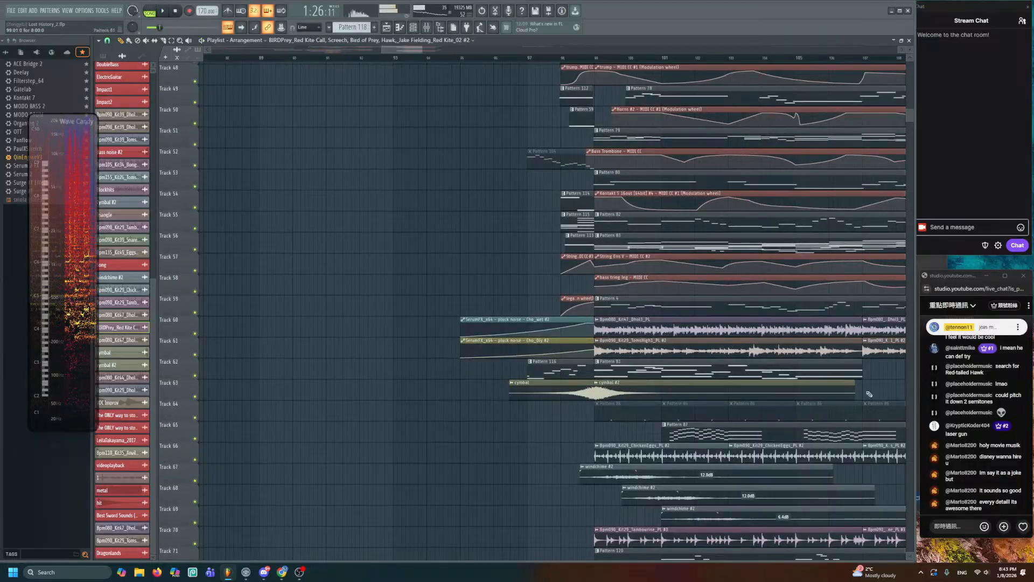
{"action": "key", "text": "space"}
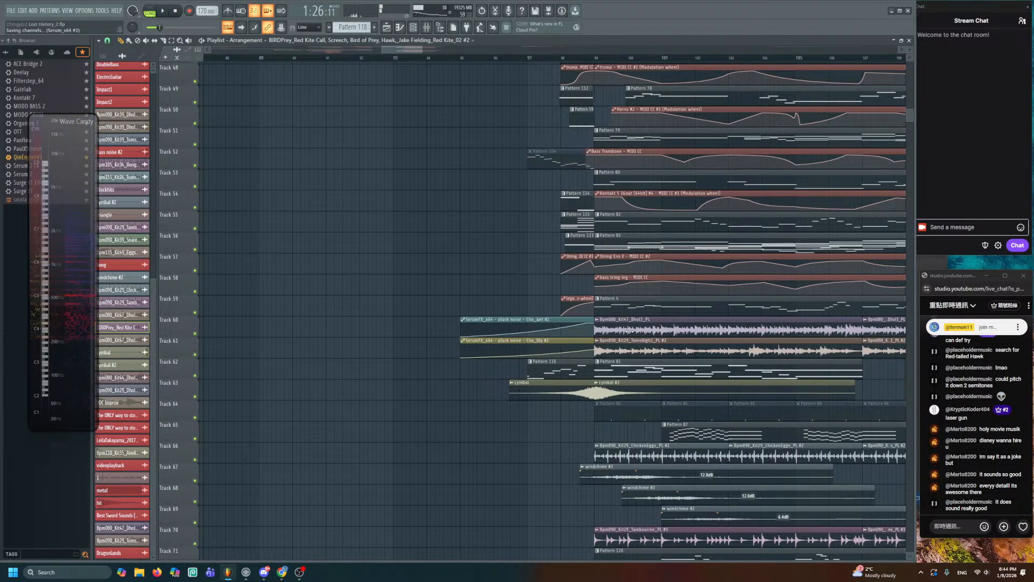
{"action": "scroll", "coordinate": [644, 307], "scroll_direction": "down", "scroll_amount": 2}
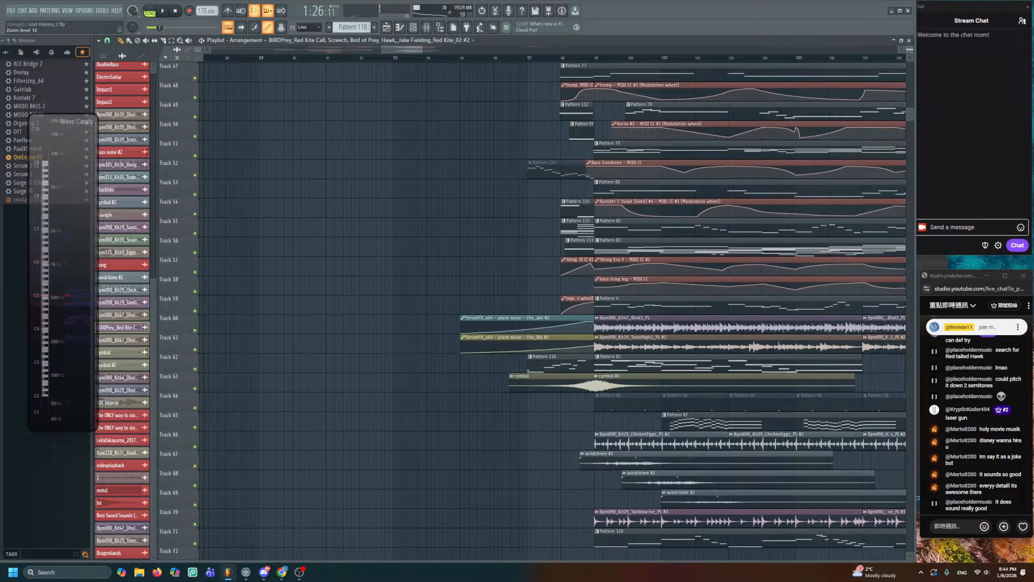
{"action": "scroll", "coordinate": [644, 307], "scroll_direction": "down", "scroll_amount": 4}
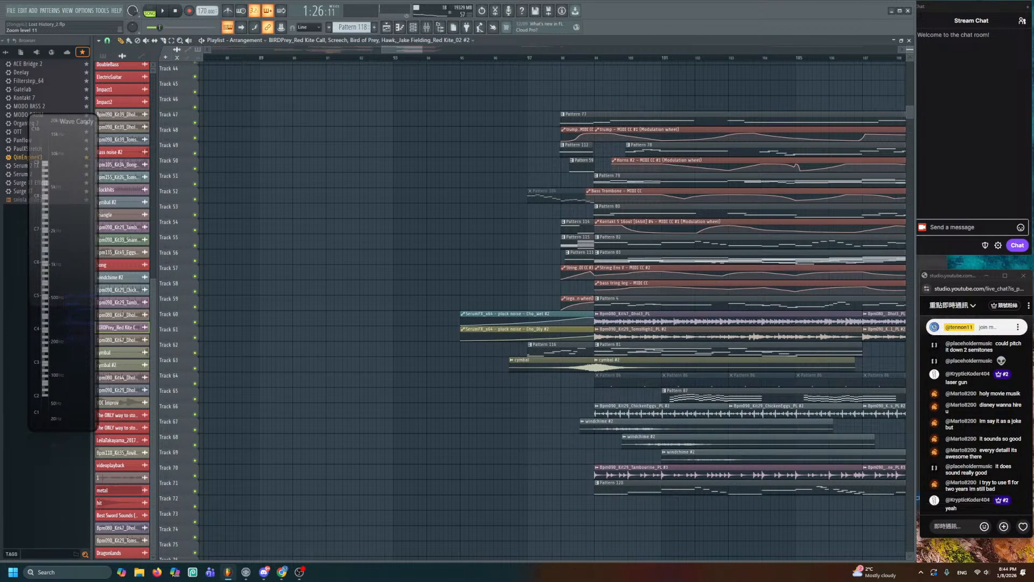
{"action": "scroll", "coordinate": [644, 307], "scroll_direction": "down", "scroll_amount": 1}
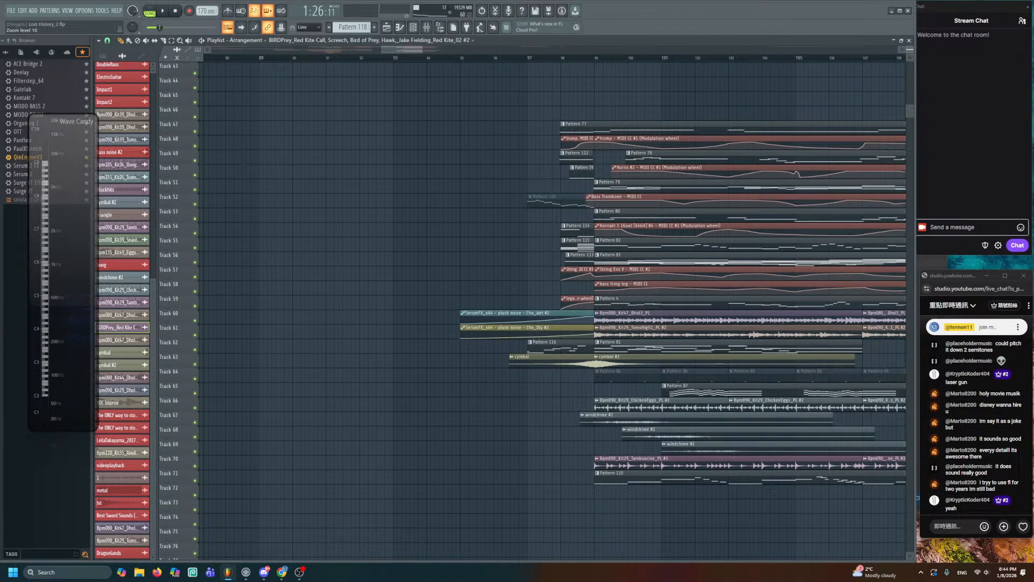
{"action": "scroll", "coordinate": [635, 305], "scroll_direction": "down", "scroll_amount": 1}
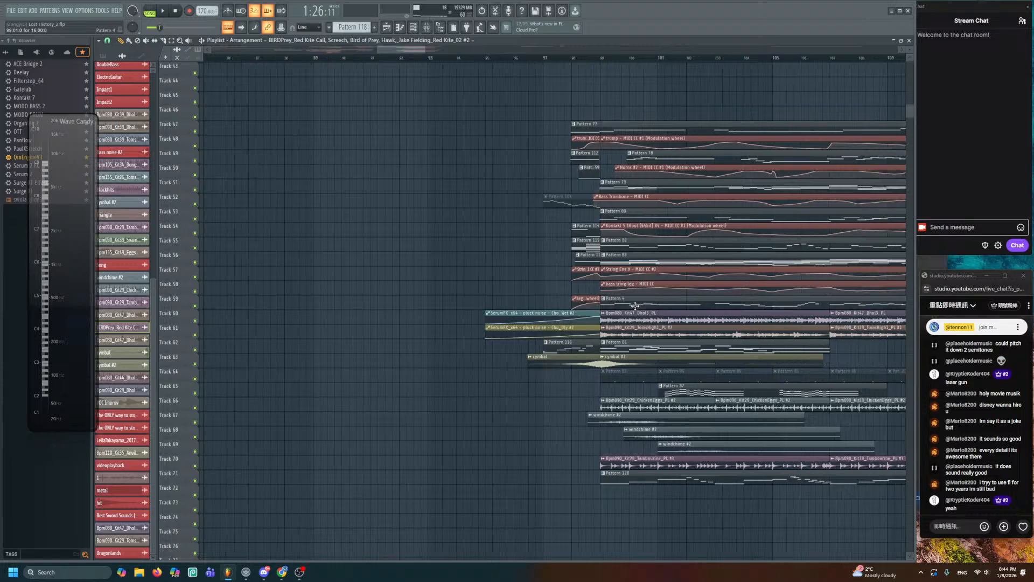
{"action": "left_click_drag", "start_coordinate": [635, 306], "coordinate": [280, 302]}
{"action": "scroll", "coordinate": [280, 303], "scroll_direction": "down", "scroll_amount": 2}
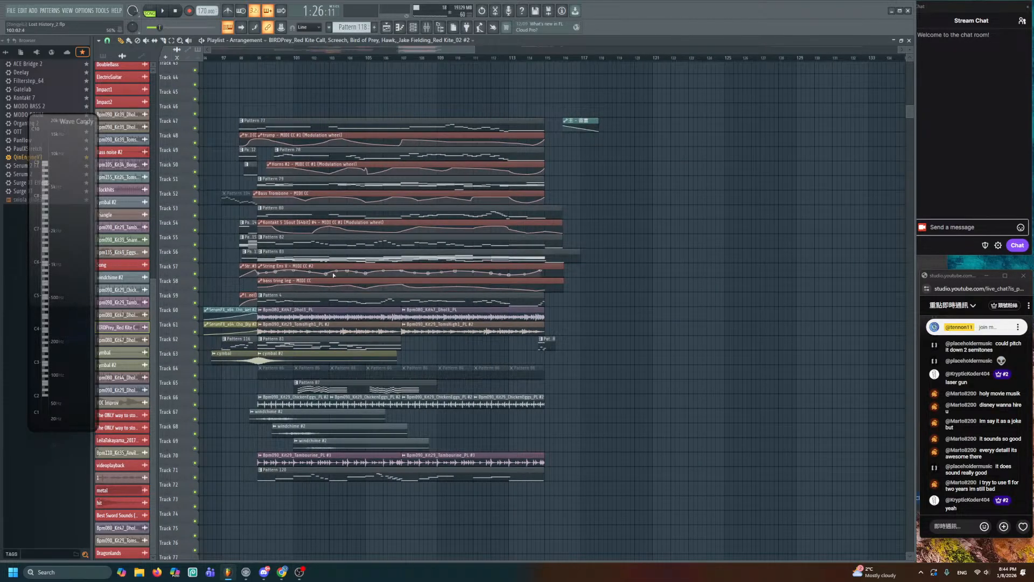
{"action": "left_click_drag", "start_coordinate": [340, 273], "coordinate": [475, 269]}
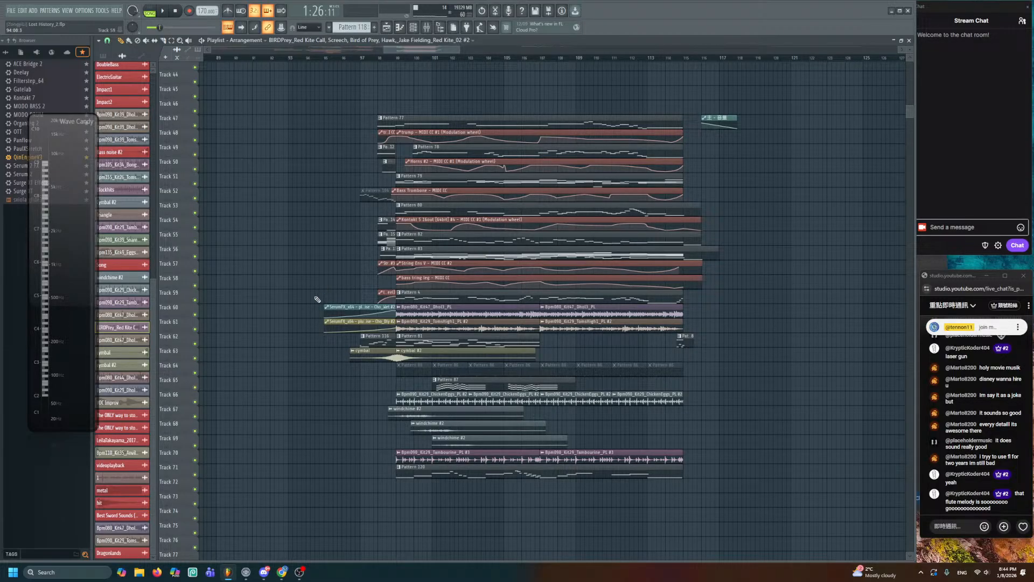
- Narrow the view to bars 49–117 and solo-preview track 43
{"action": "scroll", "coordinate": [456, 63], "scroll_direction": "down", "scroll_amount": 5}
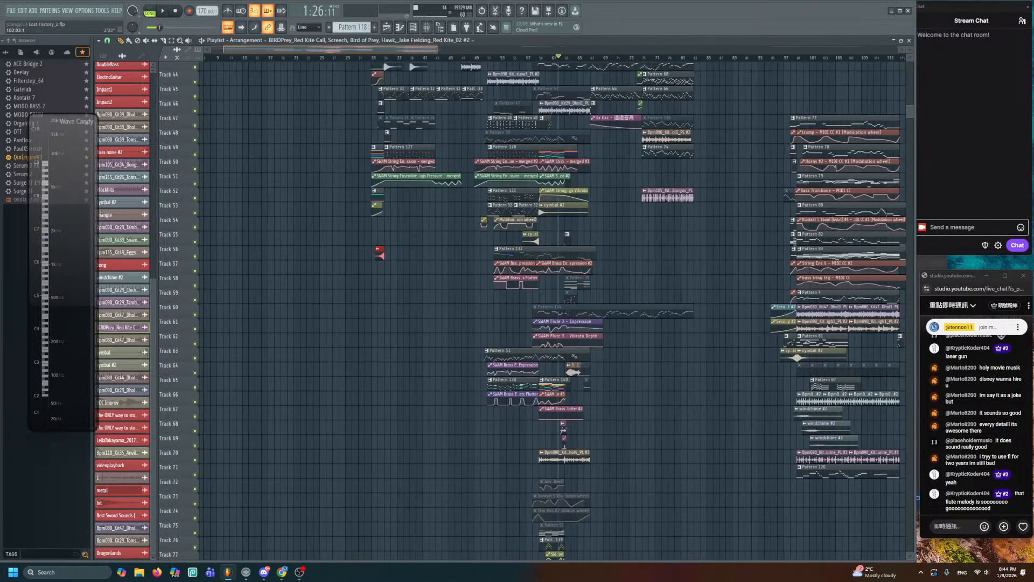
{"action": "left_click_drag", "start_coordinate": [330, 50], "coordinate": [375, 50]}
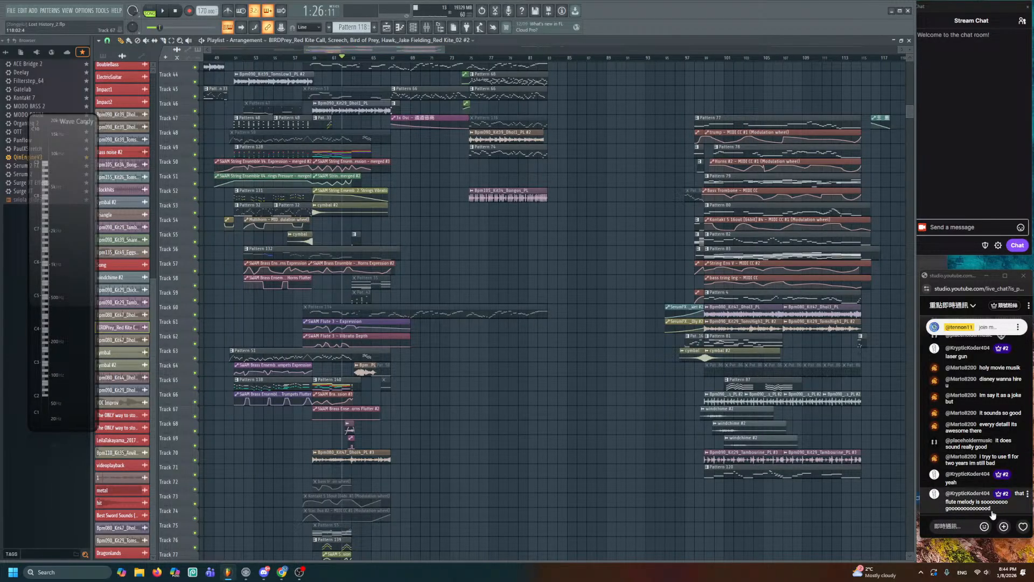
{"action": "left_click_drag", "start_coordinate": [323, 162], "coordinate": [783, 529]}
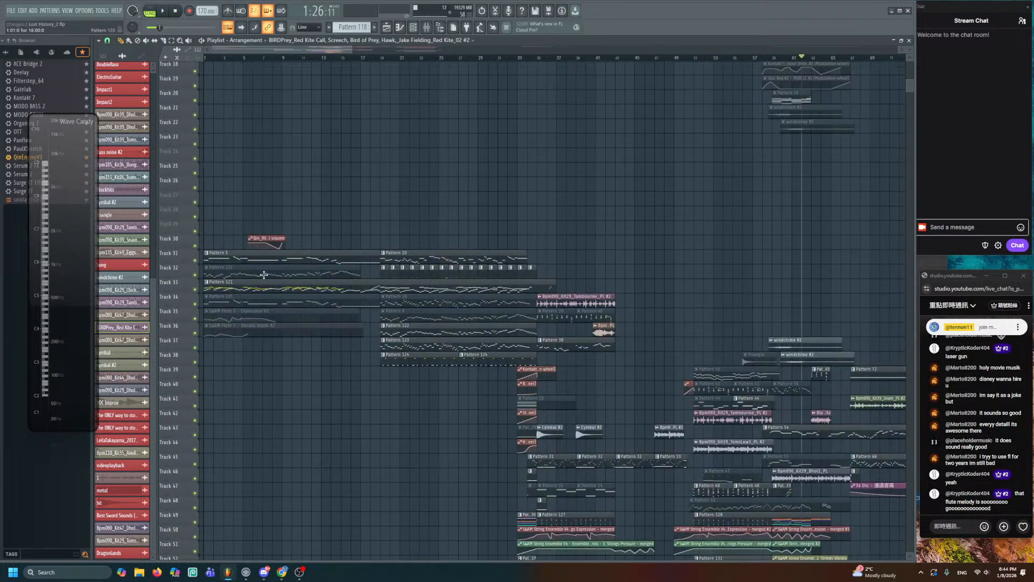
{"action": "mouse_move", "coordinate": [828, 499]}
{"action": "left_mouse_down"}
{"action": "mouse_move", "coordinate": [497, 252]}
{"action": "mouse_move", "coordinate": [626, 300]}
{"action": "mouse_move", "coordinate": [570, 280]}
{"action": "left_mouse_up"}
{"action": "scroll", "coordinate": [570, 280], "scroll_direction": "up", "scroll_amount": 2}
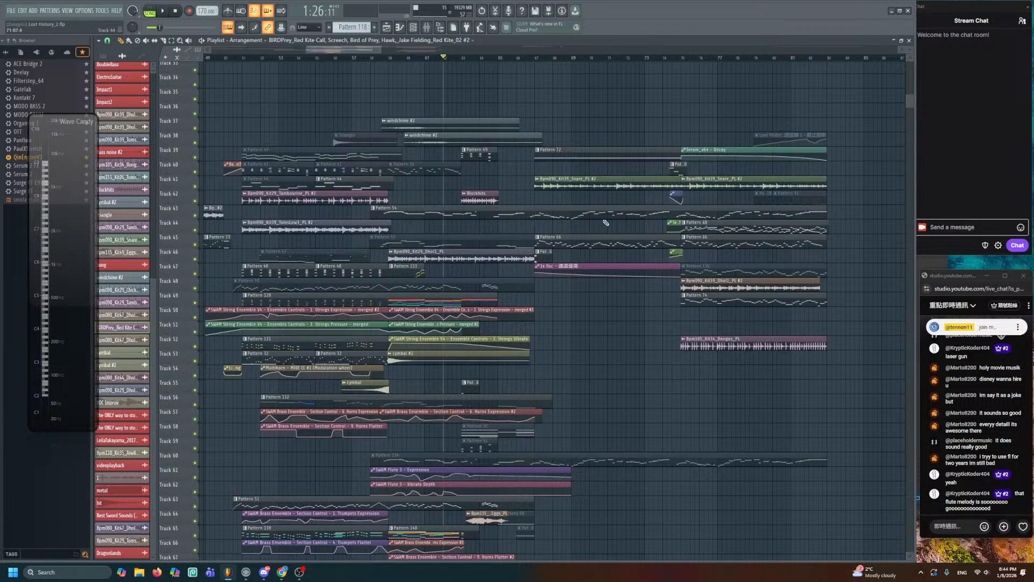
{"action": "right_click", "coordinate": [527, 213], "text": "alt"}
{"action": "scroll", "coordinate": [400, 212], "scroll_direction": "up", "scroll_amount": 2}
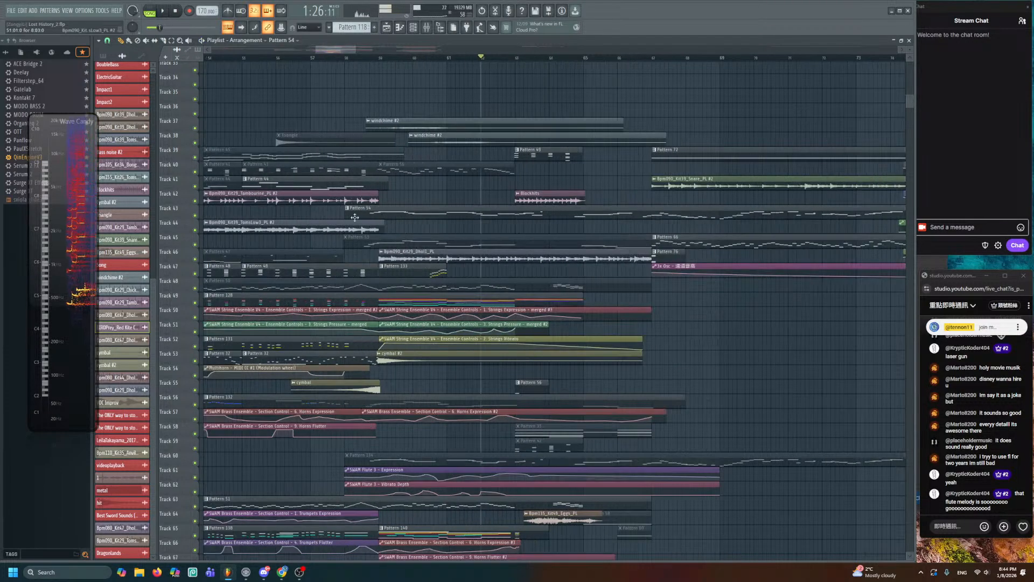
- Solo-preview track 43, then track 31 and track 33's Pattern 121 in the upper tracks
{"action": "right_click", "coordinate": [365, 211], "text": "alt"}
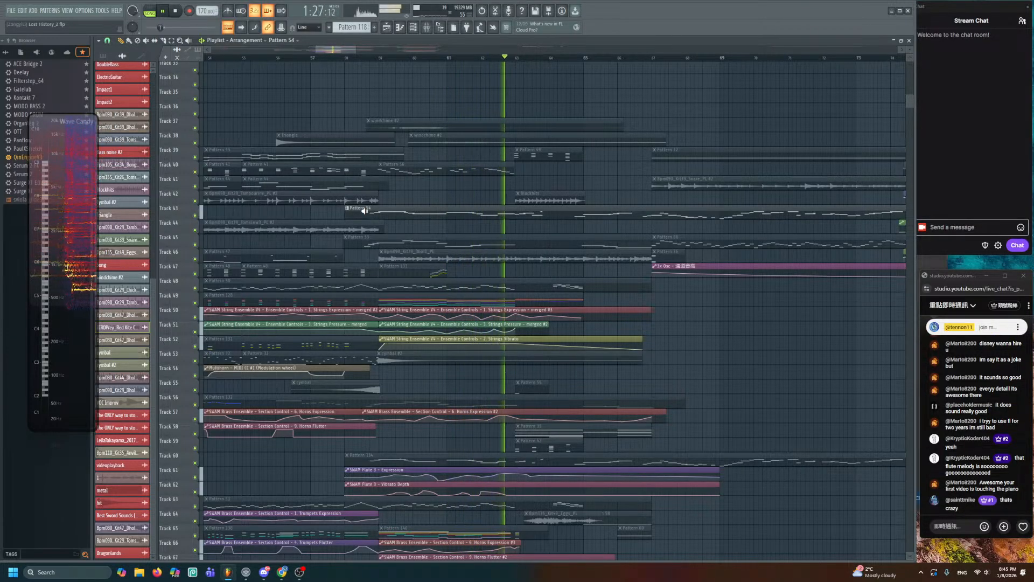
{"action": "left_click_drag", "start_coordinate": [361, 211], "coordinate": [751, 360]}
{"action": "left_click_drag", "start_coordinate": [413, 252], "coordinate": [814, 254]}
{"action": "left_click_drag", "start_coordinate": [377, 234], "coordinate": [626, 228]}
{"action": "right_click", "coordinate": [203, 230], "text": "alt"}
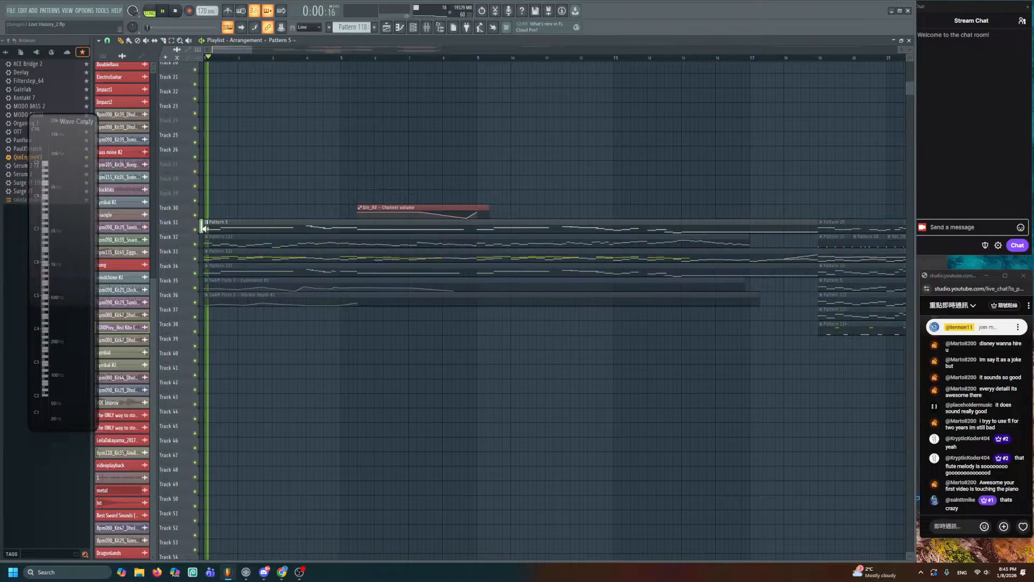
{"action": "right_click", "coordinate": [242, 256], "text": "alt"}
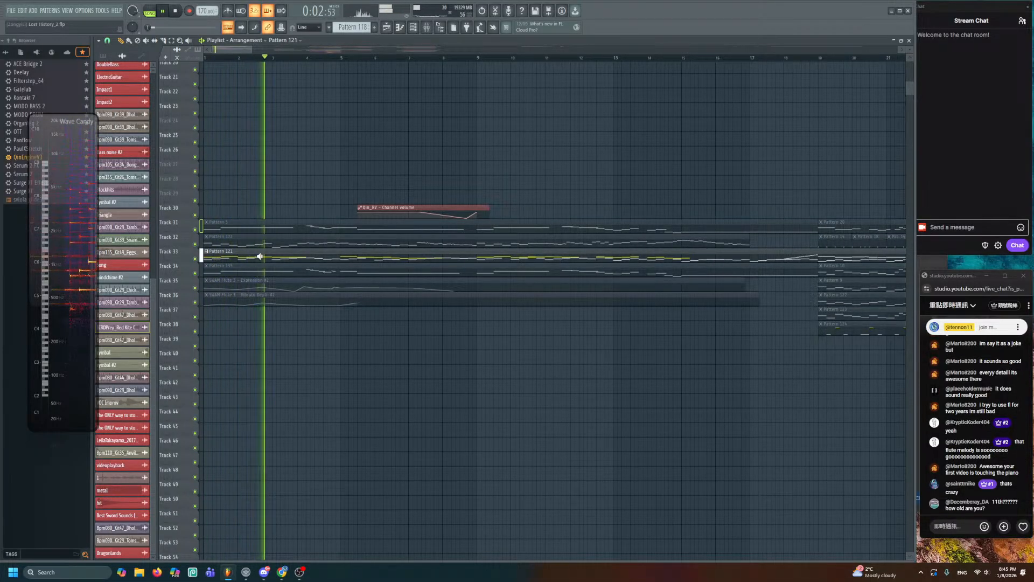
- Pan across bars 33–94 of tracks 38–71 while the song plays
{"action": "scroll", "coordinate": [323, 246], "scroll_direction": "down", "scroll_amount": 3}
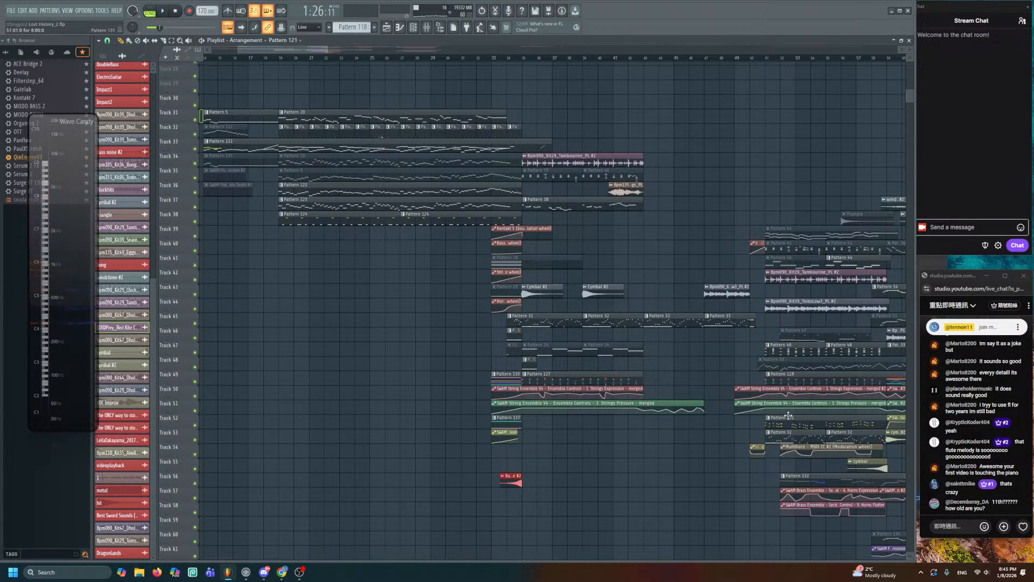
{"action": "left_click_drag", "start_coordinate": [789, 415], "coordinate": [481, 262]}
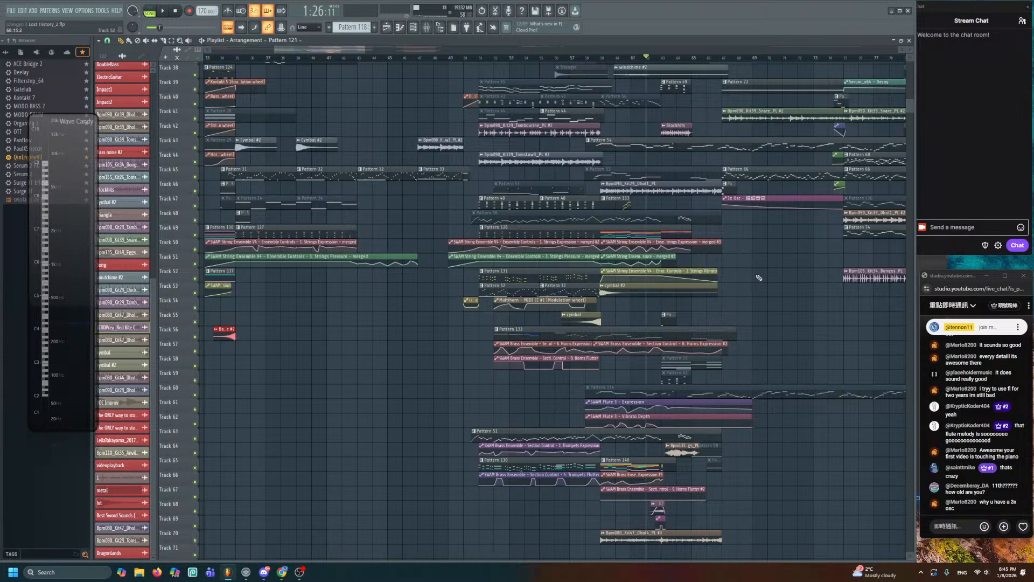
{"action": "left_click_drag", "start_coordinate": [776, 291], "coordinate": [532, 298]}
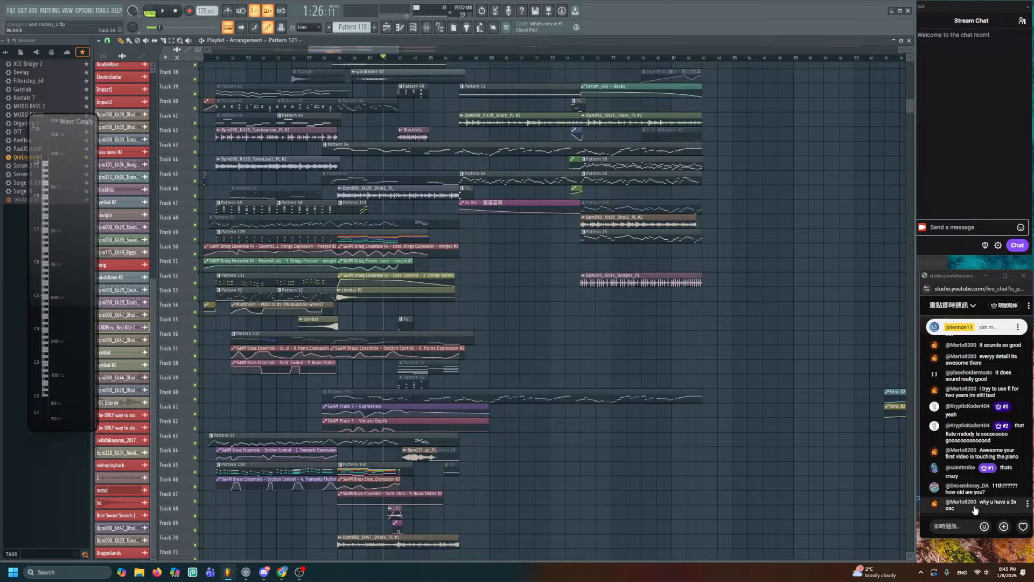
{"action": "scroll", "coordinate": [468, 322], "scroll_direction": "up", "scroll_amount": 12}
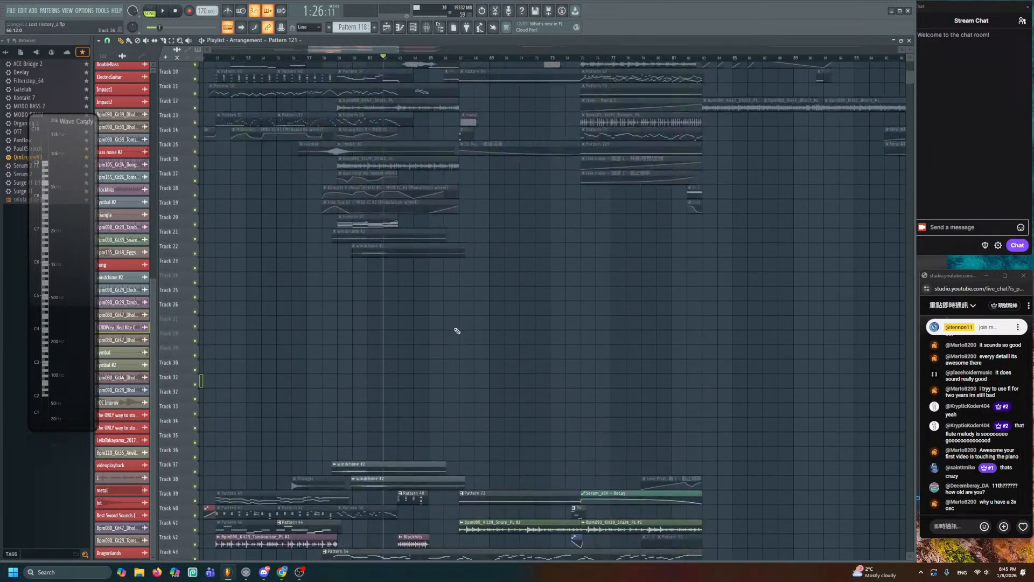
{"action": "scroll", "coordinate": [498, 304], "scroll_direction": "up", "scroll_amount": 1}
{"action": "scroll", "coordinate": [480, 142], "scroll_direction": "right", "scroll_amount": 5}
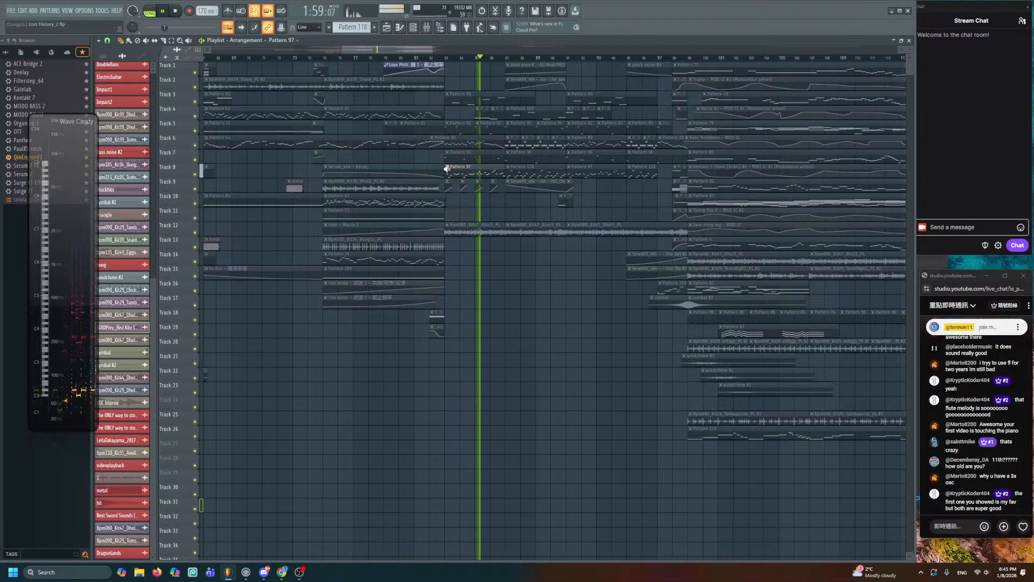
- Stop the song, browse the Unsorted channel group, then pan down to the lower tracks
{"action": "key", "text": "space"}
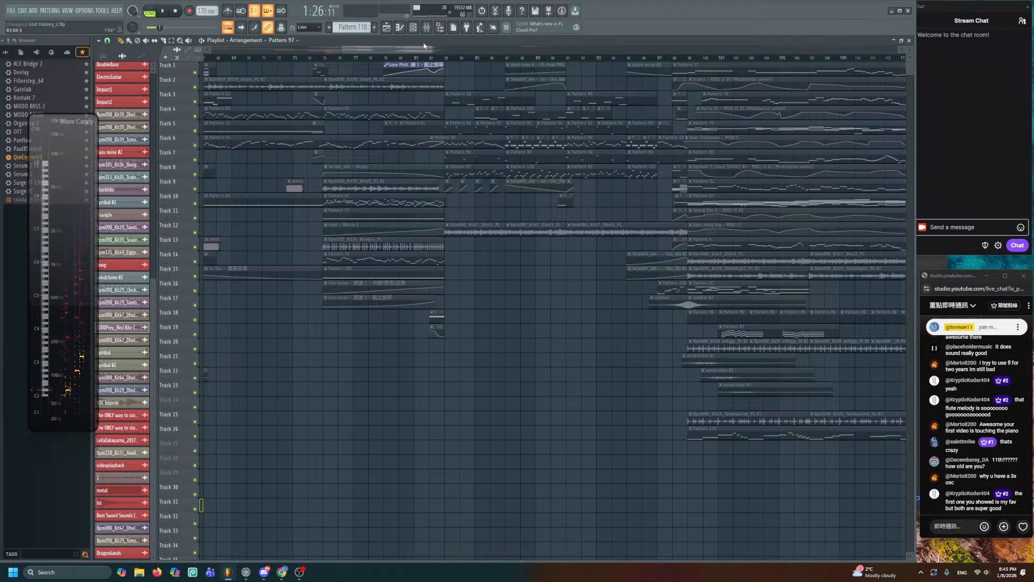
{"action": "left_click", "coordinate": [412, 28]}
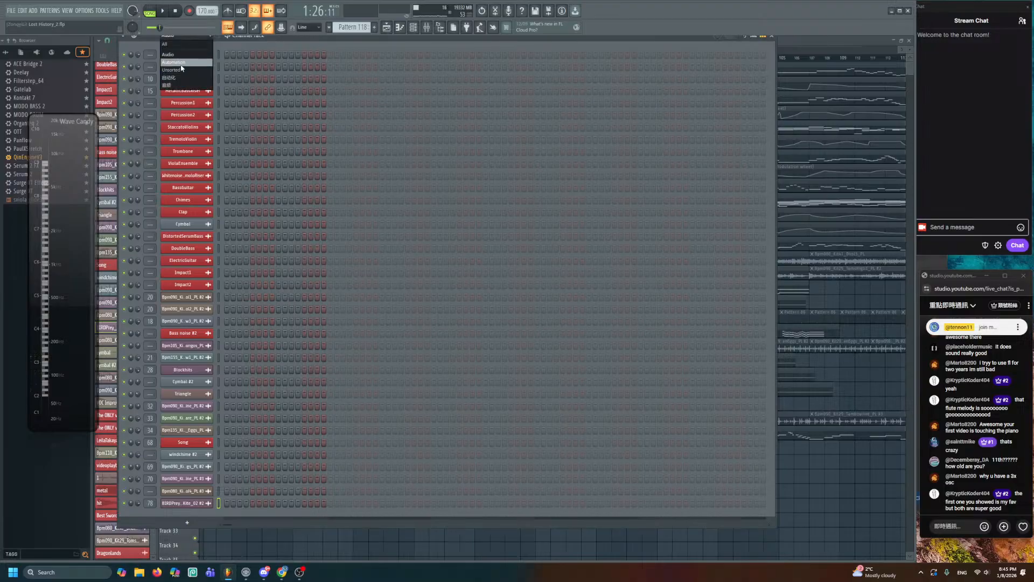
{"action": "key", "text": "Page_Down"}
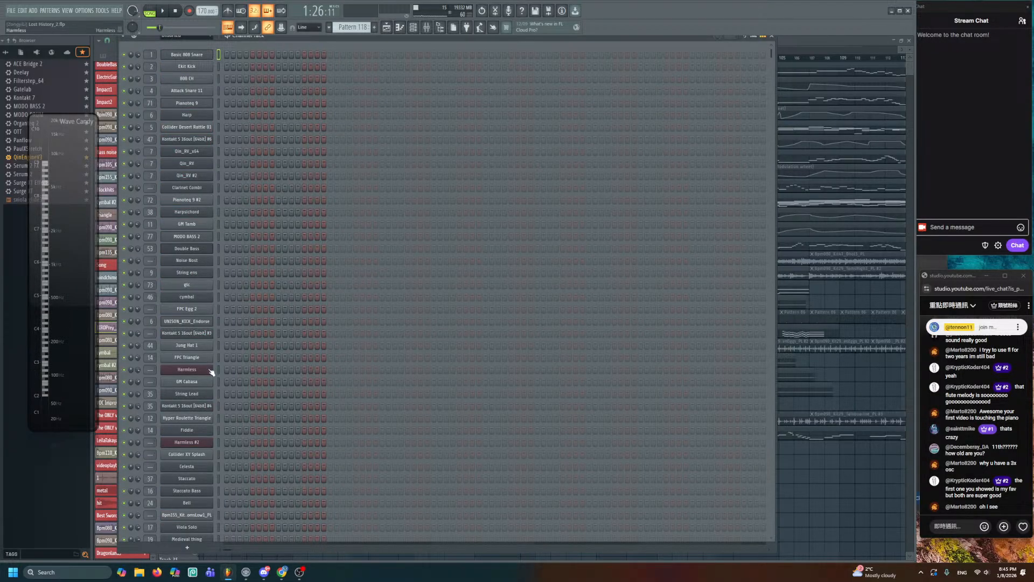
{"action": "scroll", "coordinate": [356, 419], "scroll_direction": "down", "scroll_amount": 6}
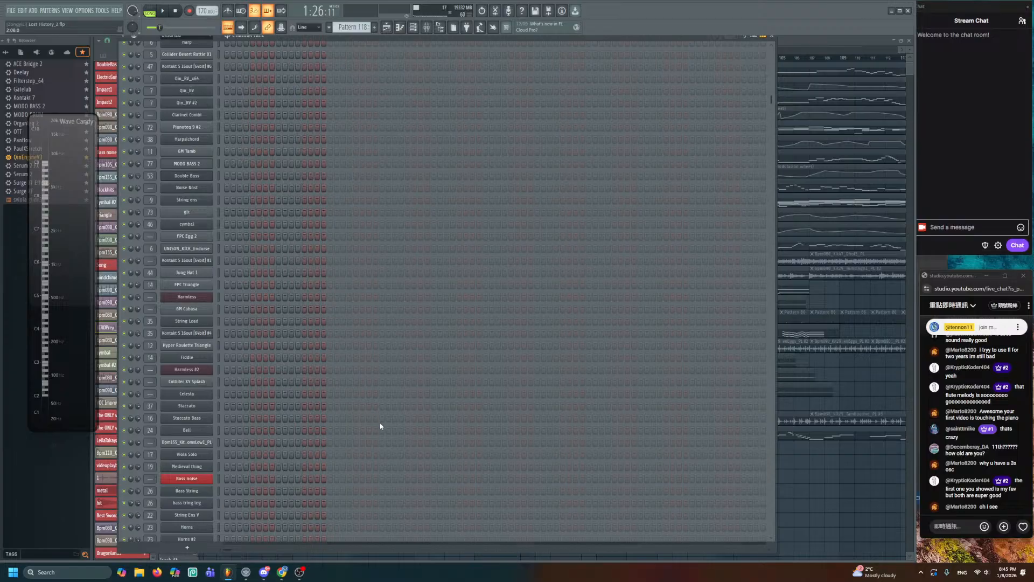
{"action": "scroll", "coordinate": [381, 426], "scroll_direction": "down", "scroll_amount": 20}
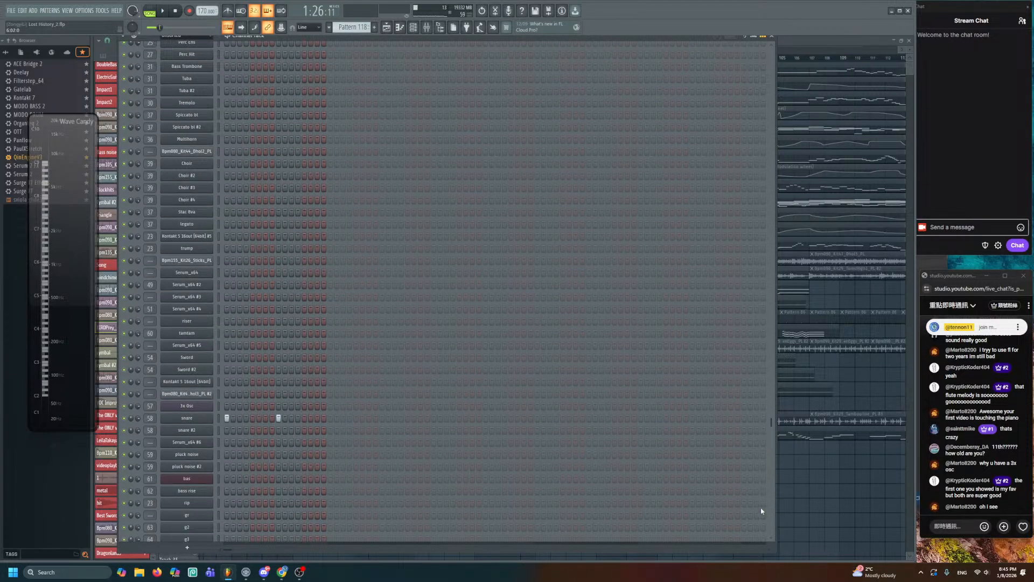
{"action": "key", "text": "F6"}
{"action": "left_click_drag", "start_coordinate": [748, 526], "coordinate": [646, 259]}
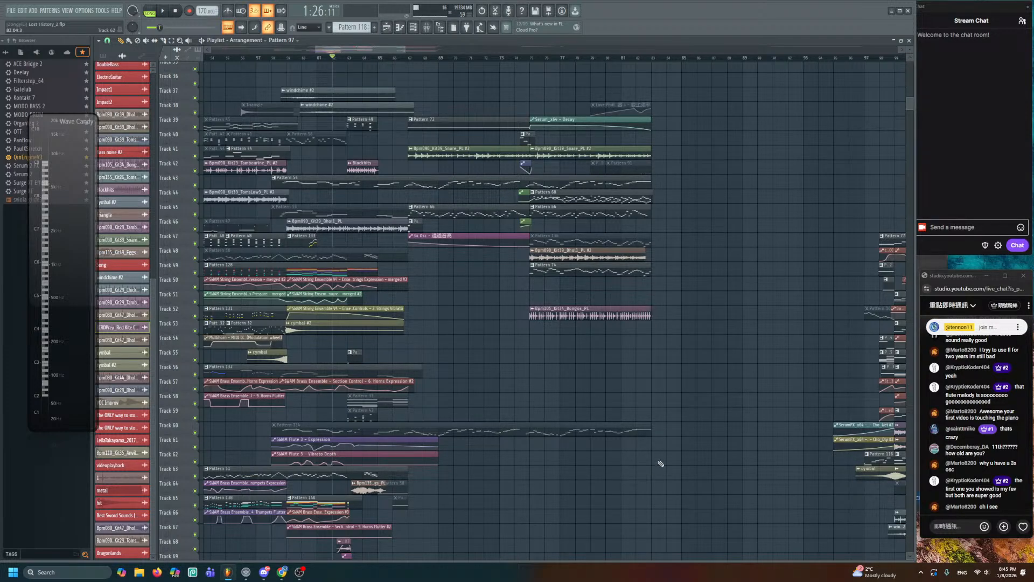
- Pan around tracks 35–68 across the middle bars, then stop playback
{"action": "left_click_drag", "start_coordinate": [685, 457], "coordinate": [478, 400]}
{"action": "left_click_drag", "start_coordinate": [585, 436], "coordinate": [430, 318]}
{"action": "scroll", "coordinate": [433, 221], "scroll_direction": "up", "scroll_amount": 2}
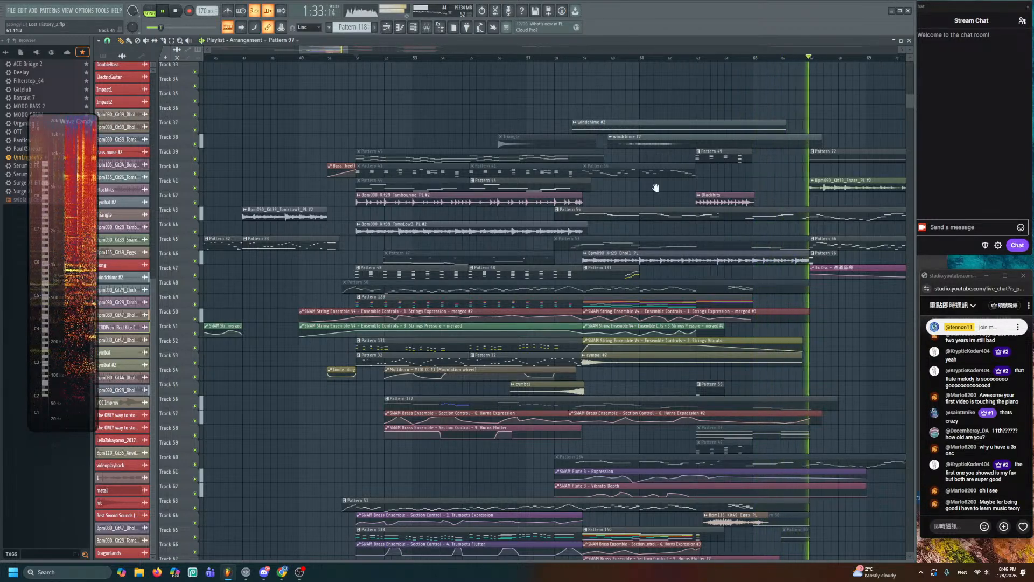
{"action": "left_click_drag", "start_coordinate": [719, 212], "coordinate": [289, 145]}
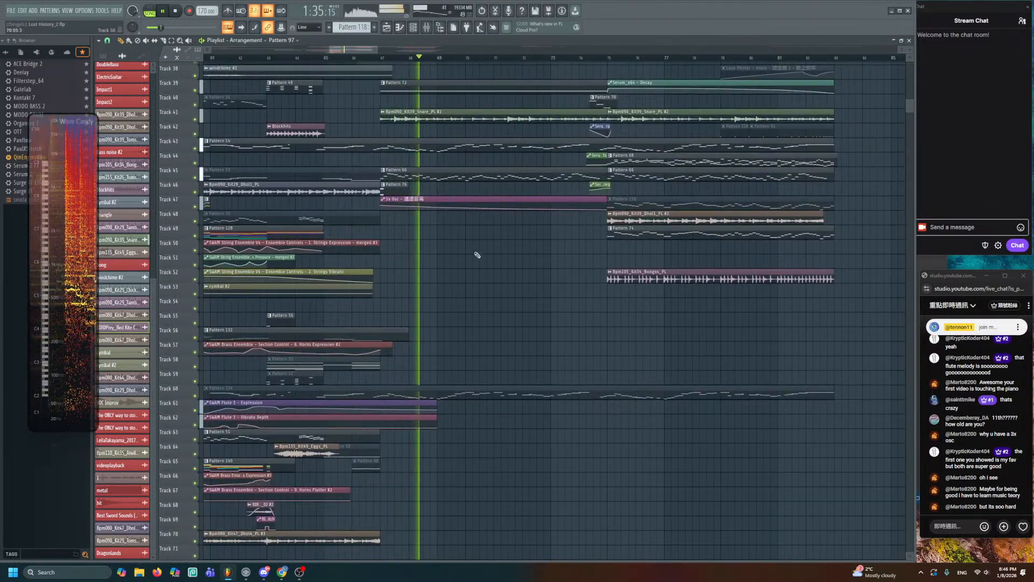
{"action": "scroll", "coordinate": [478, 280], "scroll_direction": "up", "scroll_amount": 2}
{"action": "scroll", "coordinate": [485, 282], "scroll_direction": "down", "scroll_amount": 2}
{"action": "left_click_drag", "start_coordinate": [485, 282], "coordinate": [422, 339]}
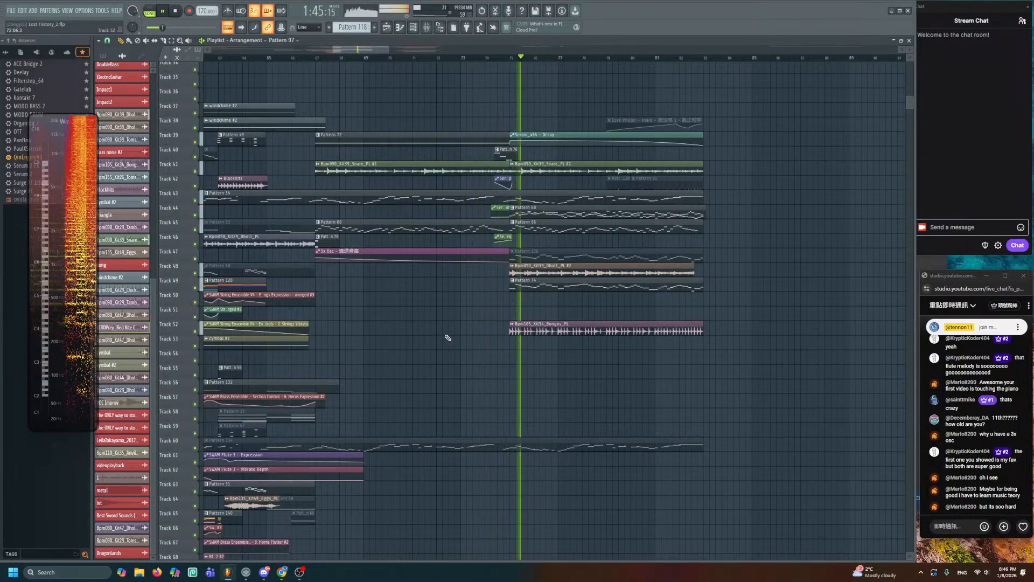
{"action": "left_click_drag", "start_coordinate": [553, 388], "coordinate": [323, 410]}
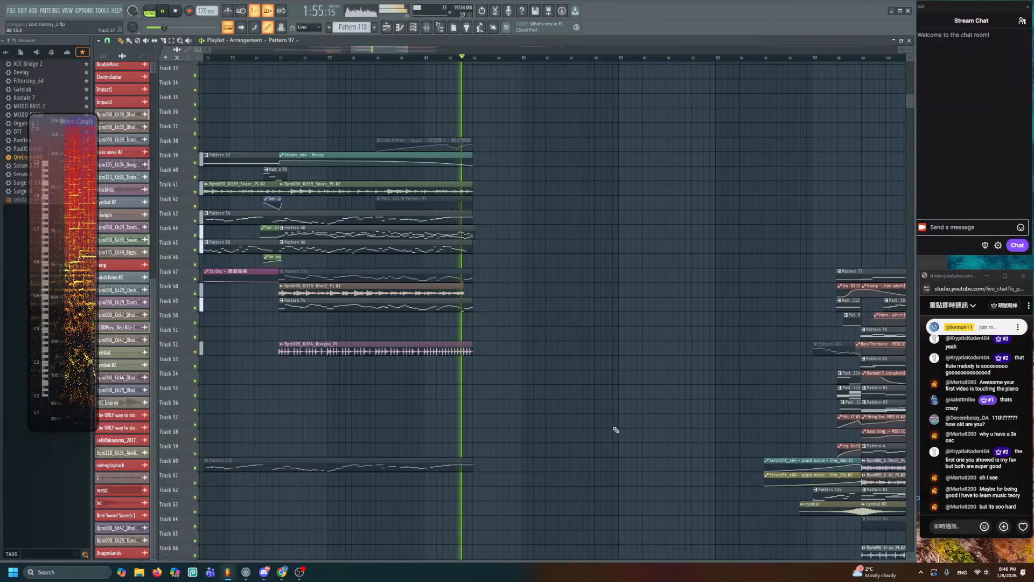
{"action": "key", "text": "space"}
- Select bars 83–97, place the song position at bar 96, and zoom onto bars 93–117
{"action": "left_click_drag", "start_coordinate": [616, 430], "coordinate": [319, 180]}
{"action": "left_click_drag", "start_coordinate": [449, 231], "coordinate": [533, 333]}
{"action": "scroll", "coordinate": [453, 62], "scroll_direction": "down", "scroll_amount": 2}
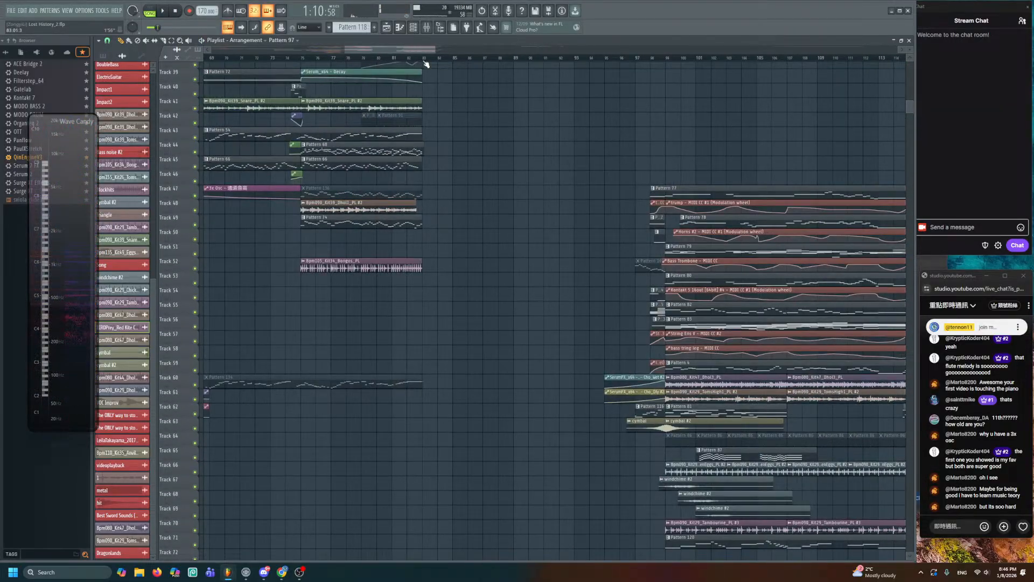
{"action": "left_click_drag", "start_coordinate": [425, 62], "coordinate": [645, 94]}
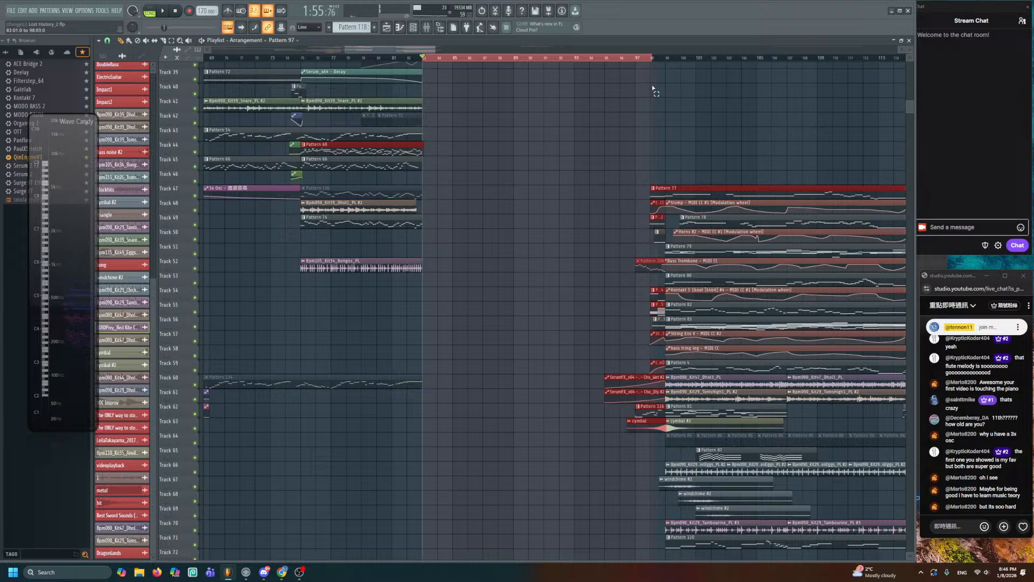
{"action": "left_click", "coordinate": [631, 58]}
{"action": "left_click_drag", "start_coordinate": [711, 155], "coordinate": [482, 104]}
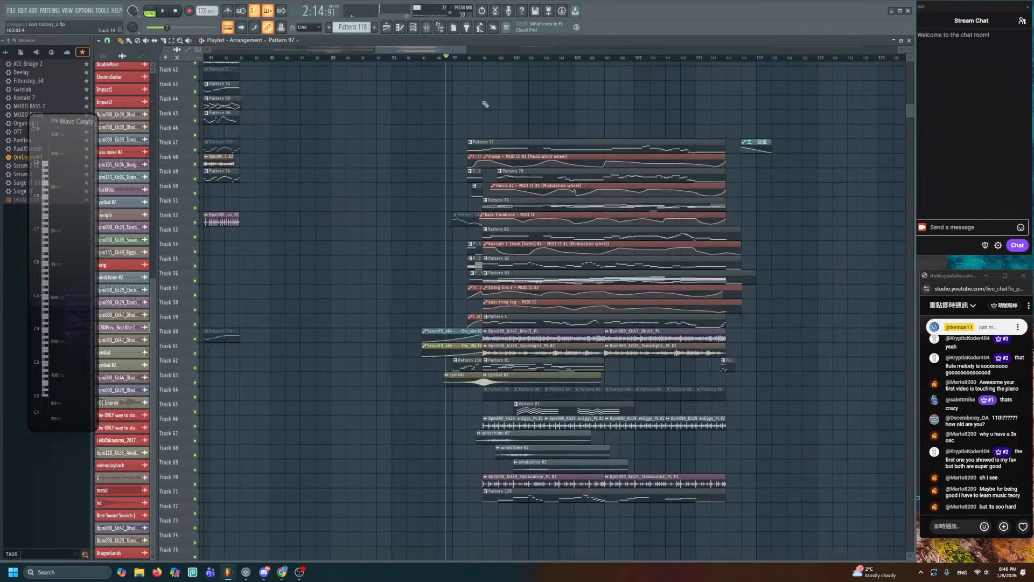
{"action": "scroll", "coordinate": [479, 162], "scroll_direction": "up", "scroll_amount": 2}
{"action": "scroll", "coordinate": [397, 113], "scroll_direction": "up", "scroll_amount": 2}
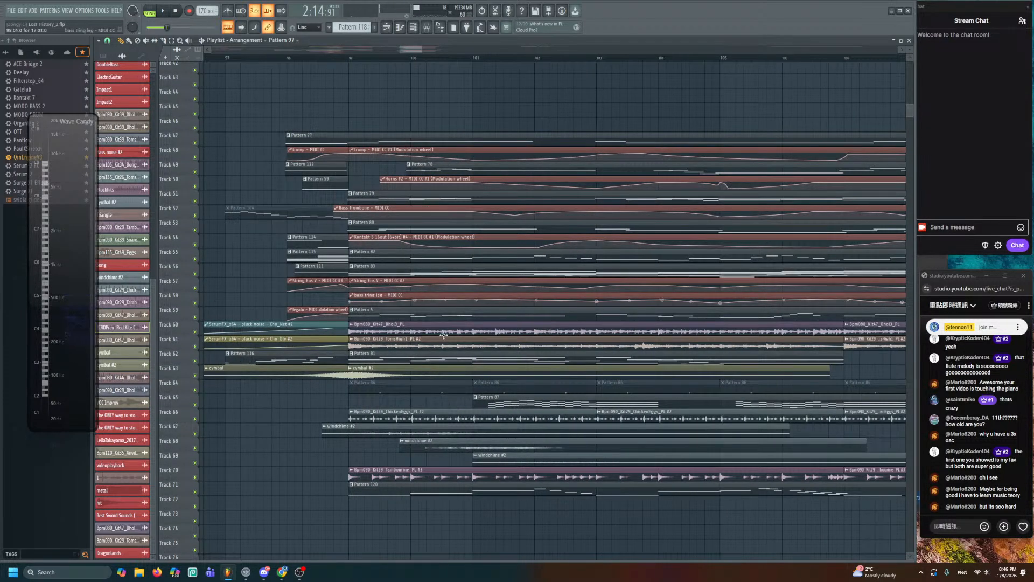
{"action": "left_click_drag", "start_coordinate": [491, 270], "coordinate": [354, 65]}
{"action": "scroll", "coordinate": [441, 241], "scroll_direction": "down", "scroll_amount": 2}
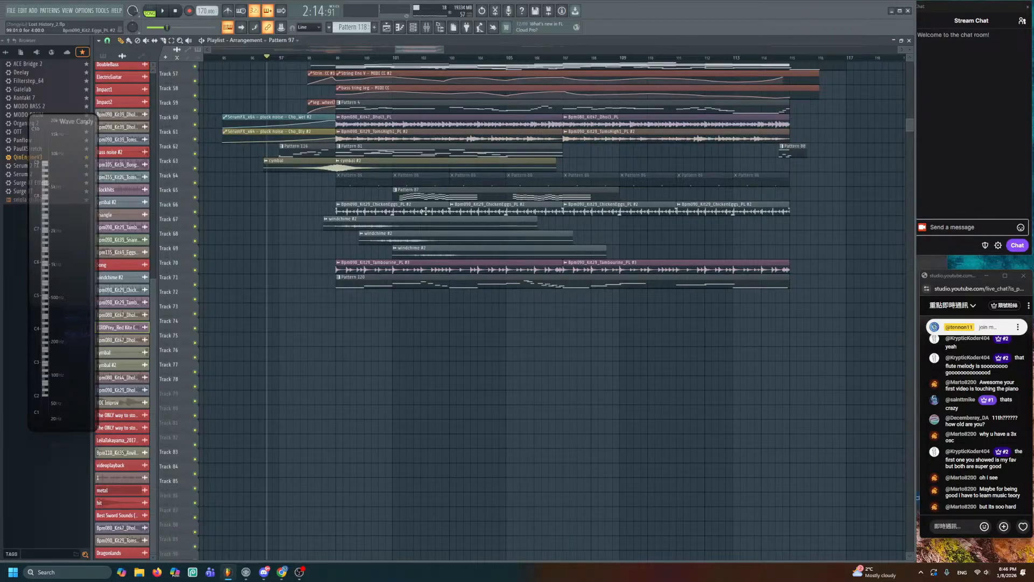
- Check the ChickenEggs clip settings and reset the Tambourine channel's panning
{"action": "double_click", "coordinate": [425, 211]}
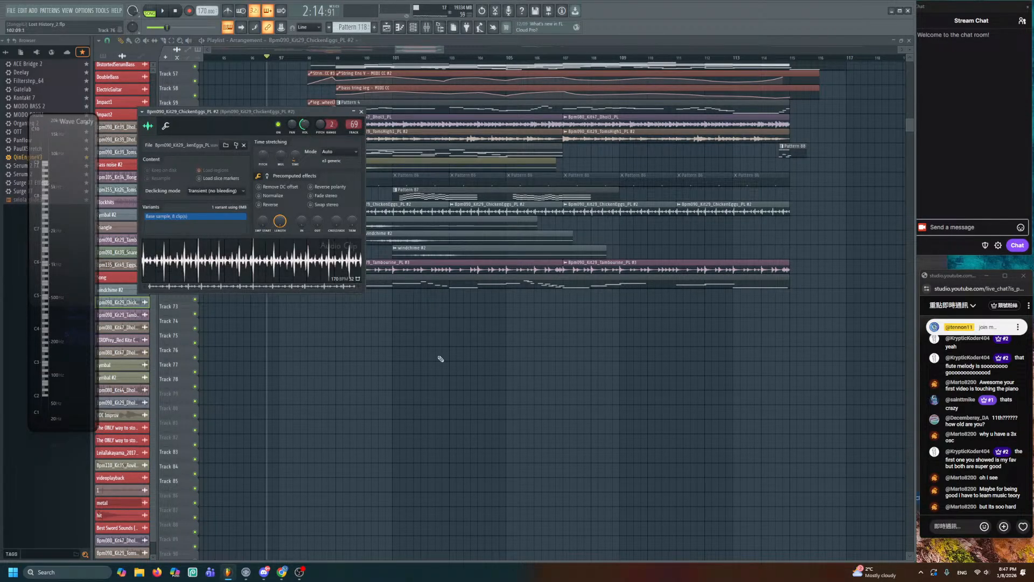
{"action": "key", "text": "Escape"}
{"action": "double_click", "coordinate": [369, 262]}
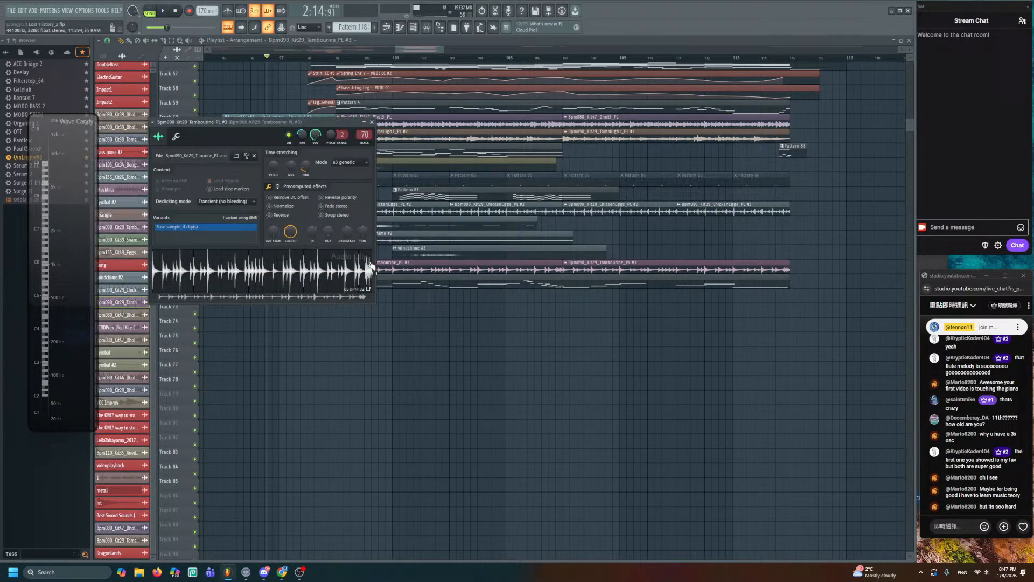
{"action": "right_click", "coordinate": [303, 136]}
{"action": "left_click", "coordinate": [310, 139]}
{"action": "key", "text": "Escape"}
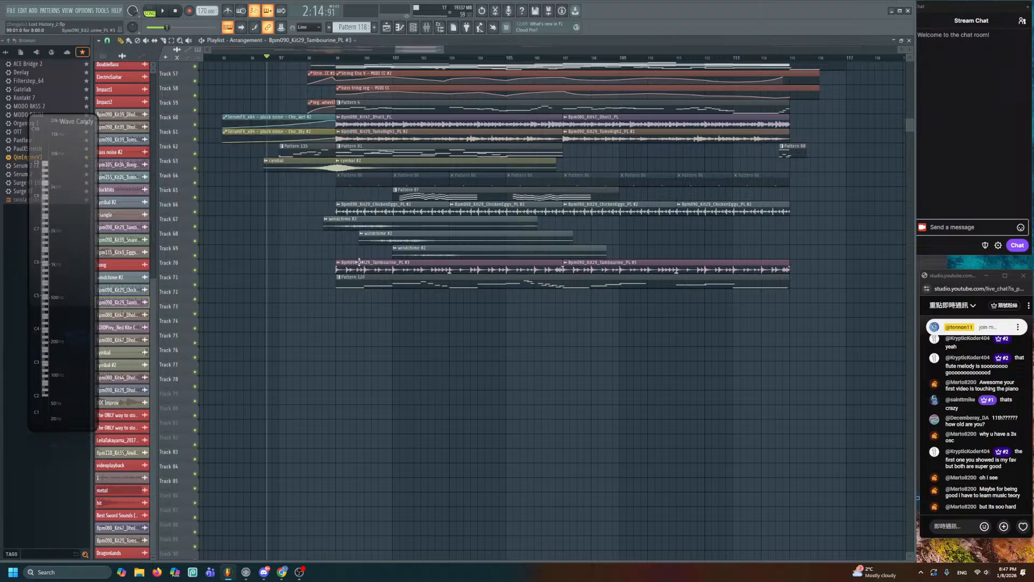
- Play the section and audition the Bpm080_Kit47_Dhol3_PL and TomsHigh1 clips
{"action": "key", "text": "space"}
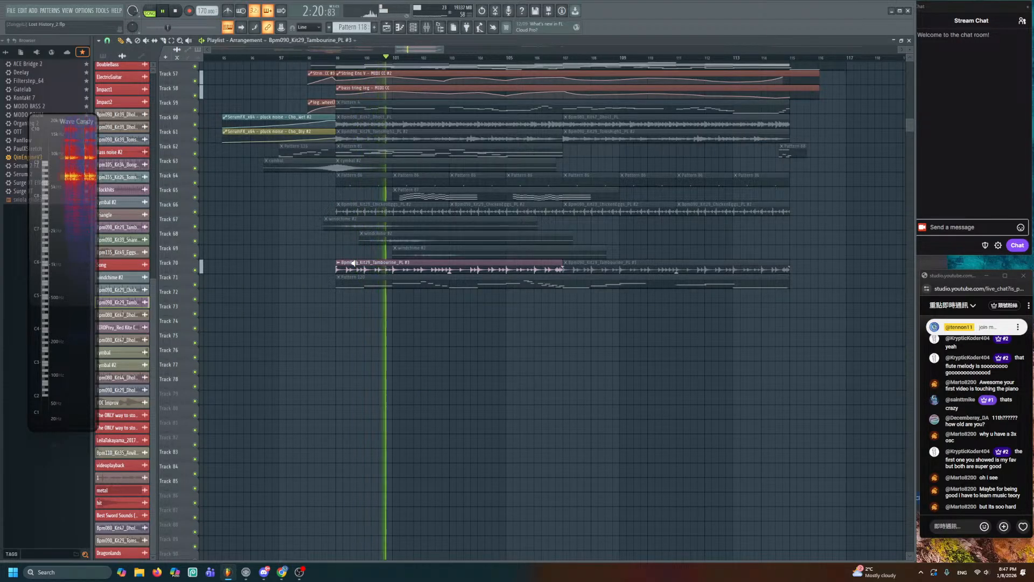
{"action": "scroll", "coordinate": [376, 252], "scroll_direction": "up", "scroll_amount": 2}
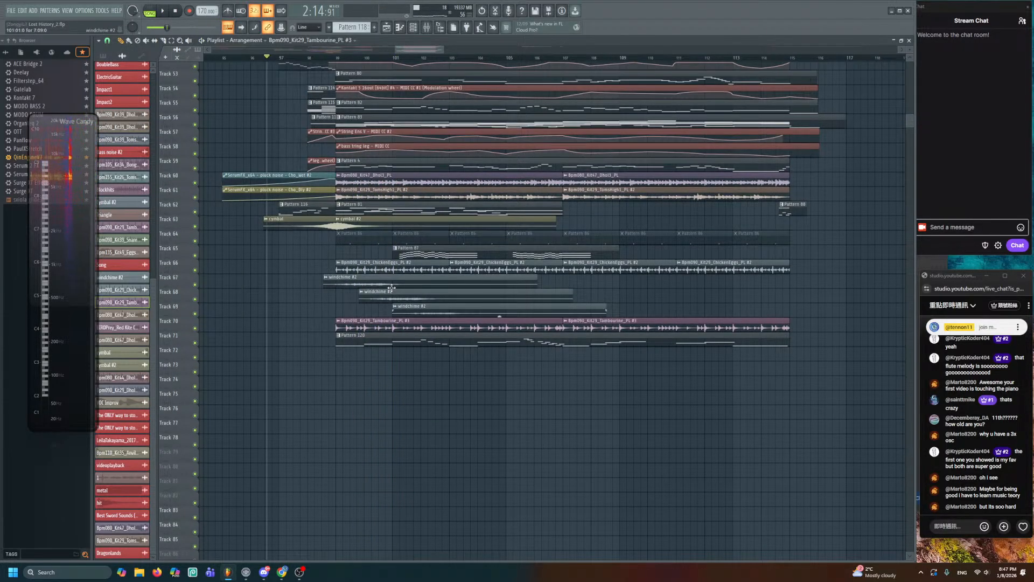
{"action": "left_click", "coordinate": [358, 176]}
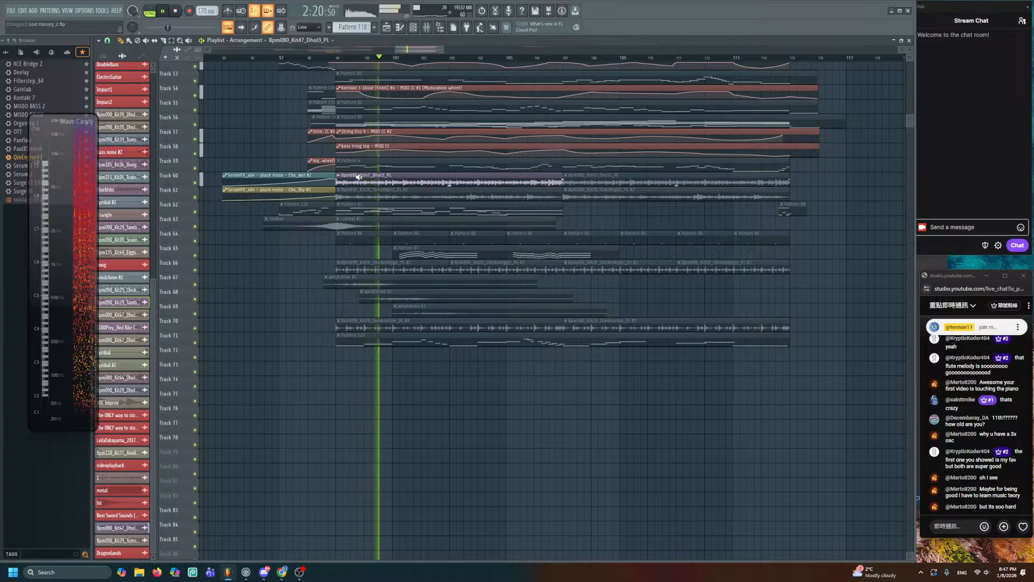
{"action": "double_click", "coordinate": [359, 177]}
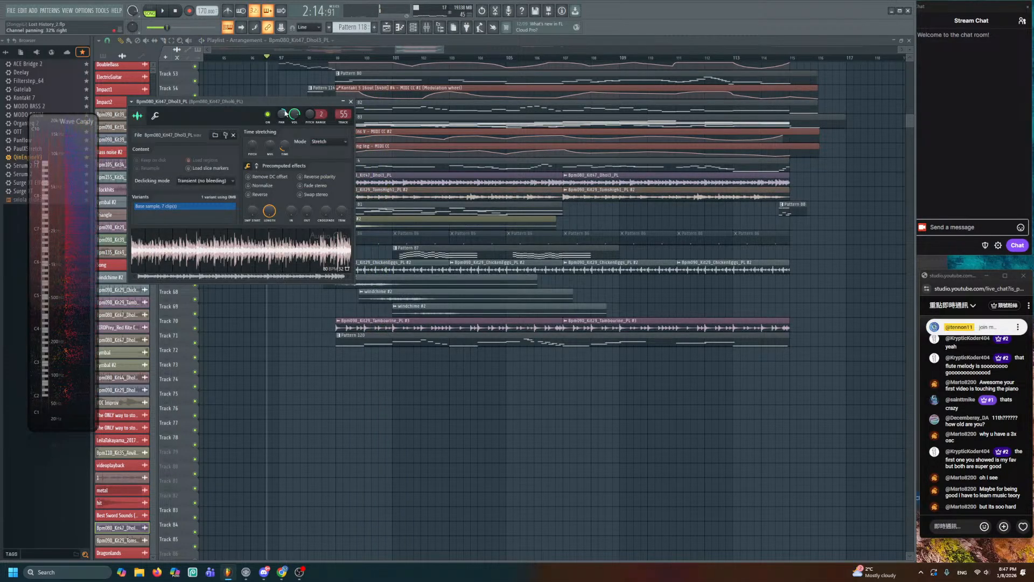
{"action": "left_click", "coordinate": [372, 189]}
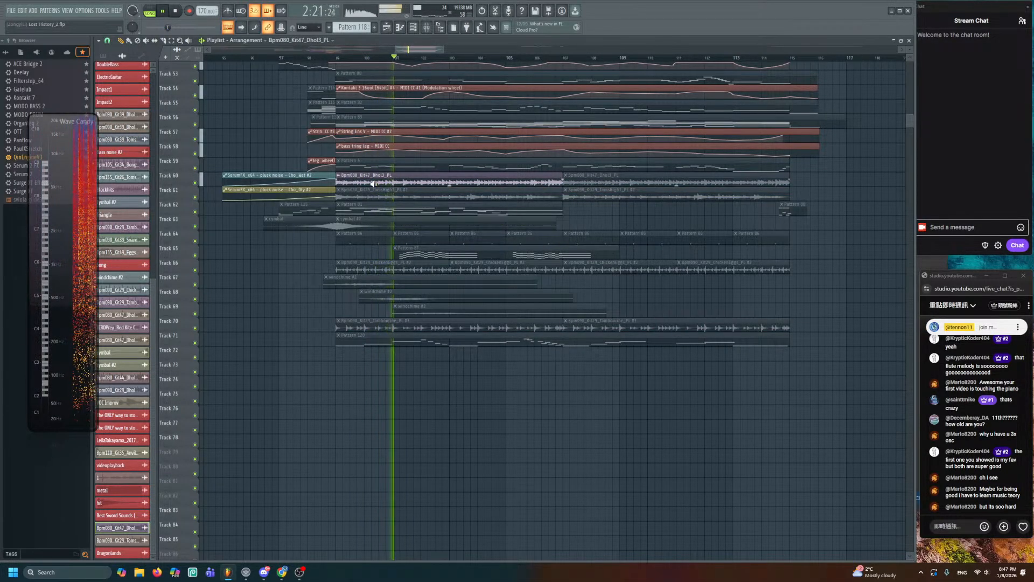
- Reset the TomsHigh1 channel's panning to centre and volume to 78%, auditioning it solo
{"action": "double_click", "coordinate": [372, 189]}
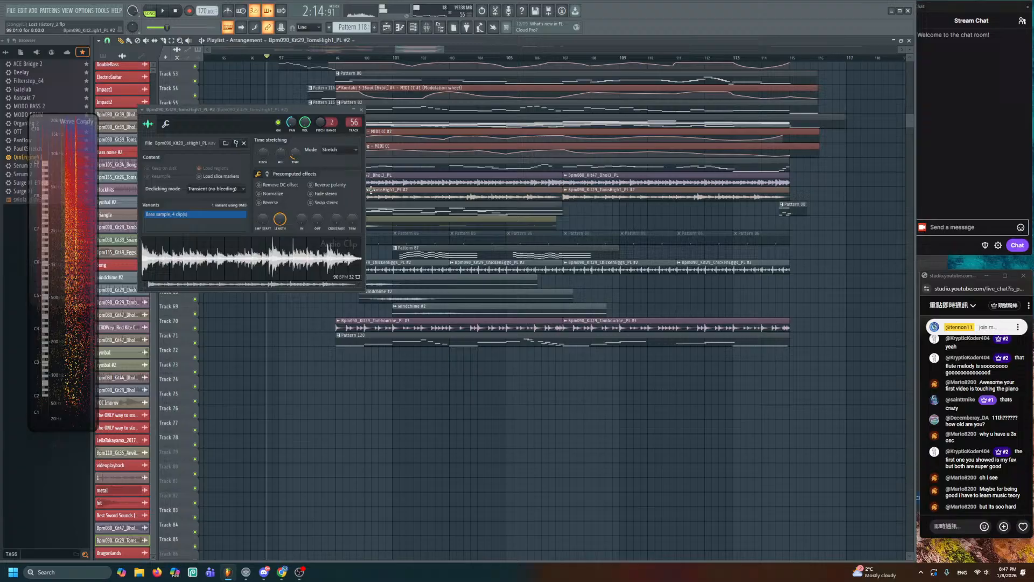
{"action": "right_click", "coordinate": [294, 125]}
{"action": "left_click", "coordinate": [310, 136]}
{"action": "right_click", "coordinate": [380, 196], "text": "alt"}
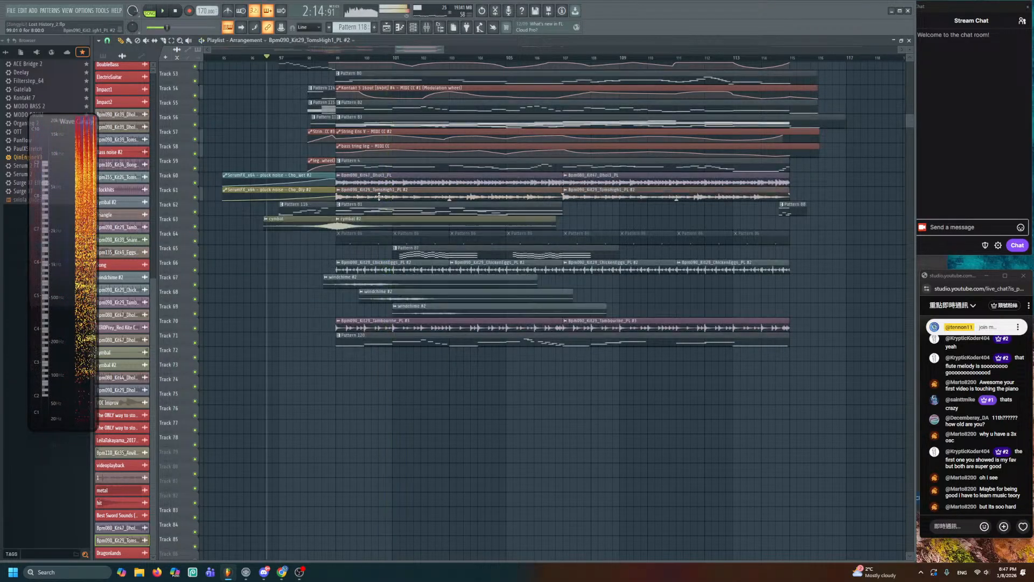
{"action": "double_click", "coordinate": [374, 192]}
{"action": "right_click", "coordinate": [308, 129]}
{"action": "left_click", "coordinate": [311, 135]}
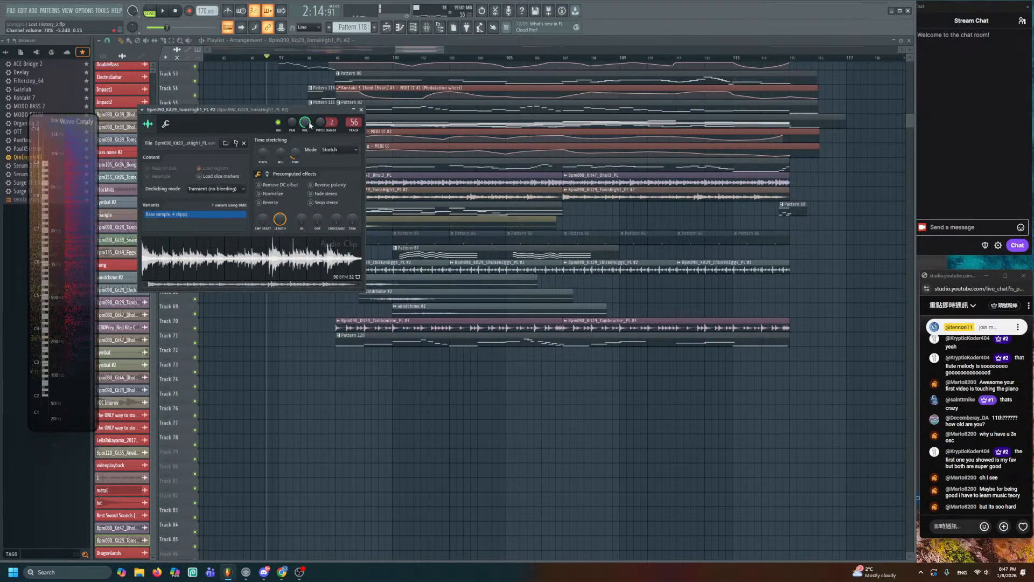
{"action": "right_click", "coordinate": [380, 195], "text": "alt"}
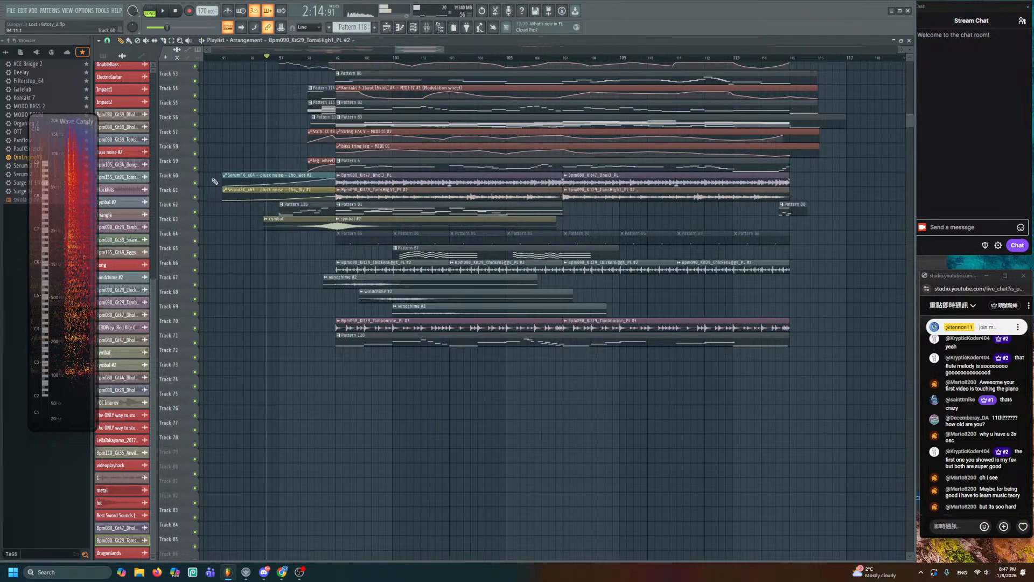
{"action": "left_click", "coordinate": [195, 183], "text": "ctrl"}
{"action": "left_click", "coordinate": [195, 197]}
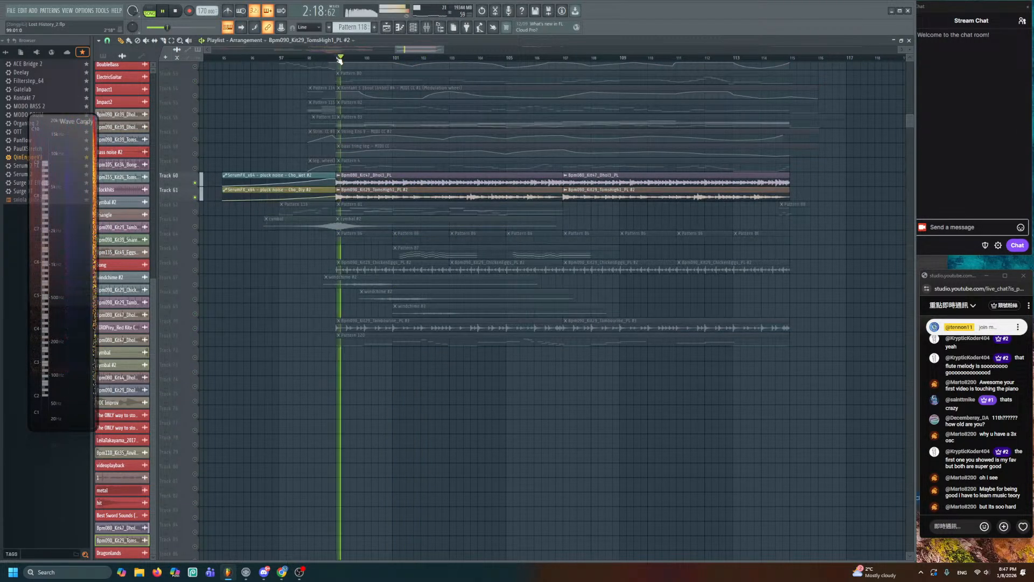
{"action": "key", "text": "space"}
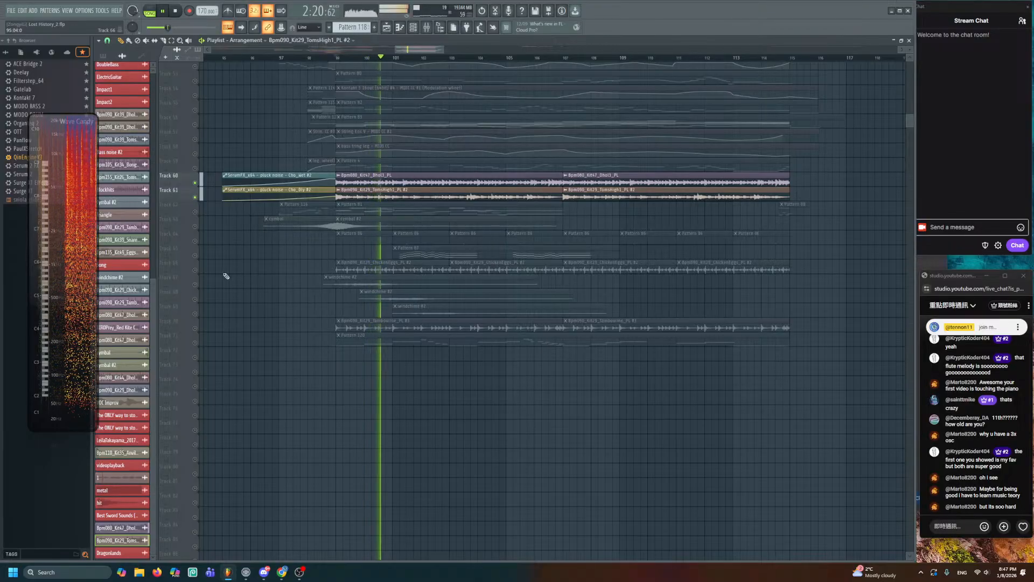
{"action": "key", "text": "space"}
{"action": "left_click", "coordinate": [195, 270]}
{"action": "left_click", "coordinate": [195, 328]}
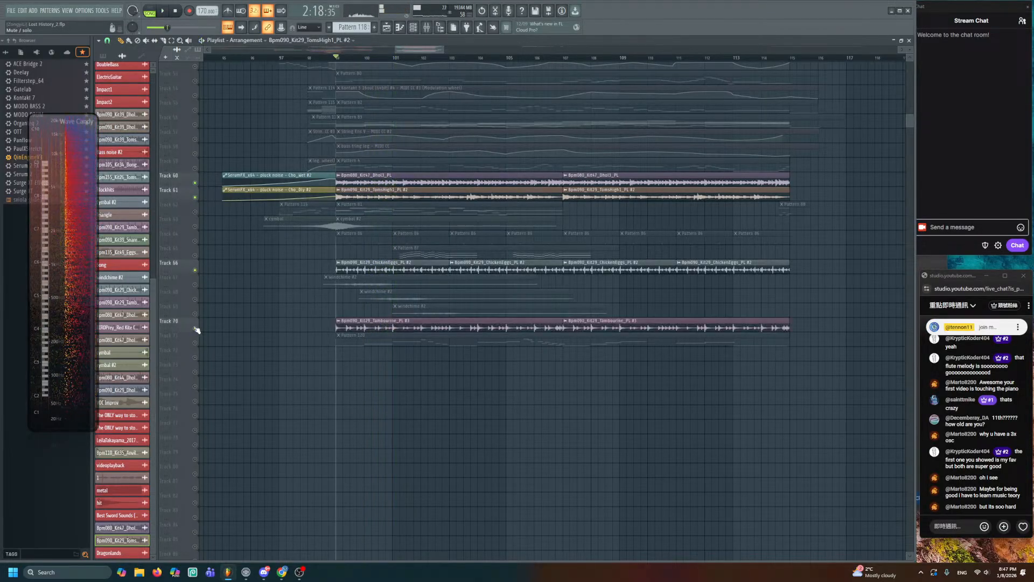
{"action": "key", "text": "space"}
{"action": "scroll", "coordinate": [242, 339], "scroll_direction": "up", "scroll_amount": 4}
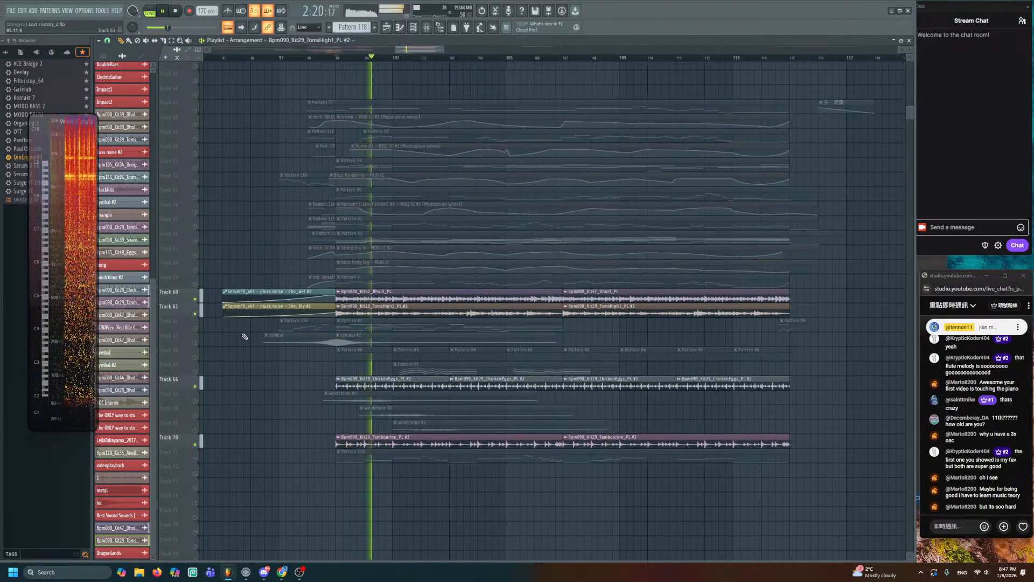
{"action": "scroll", "coordinate": [232, 331], "scroll_direction": "down", "scroll_amount": 2}
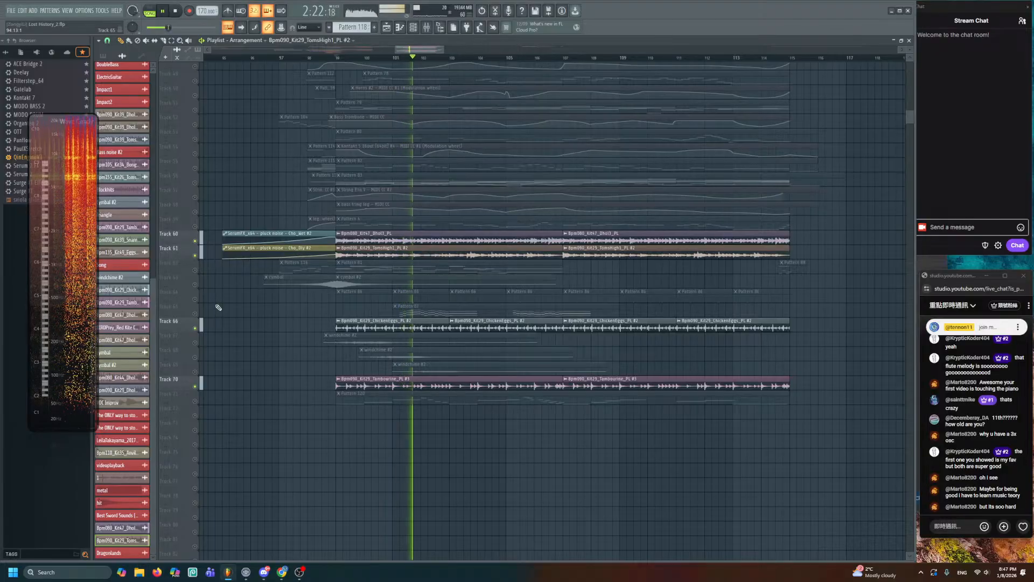
{"action": "key", "text": "space"}
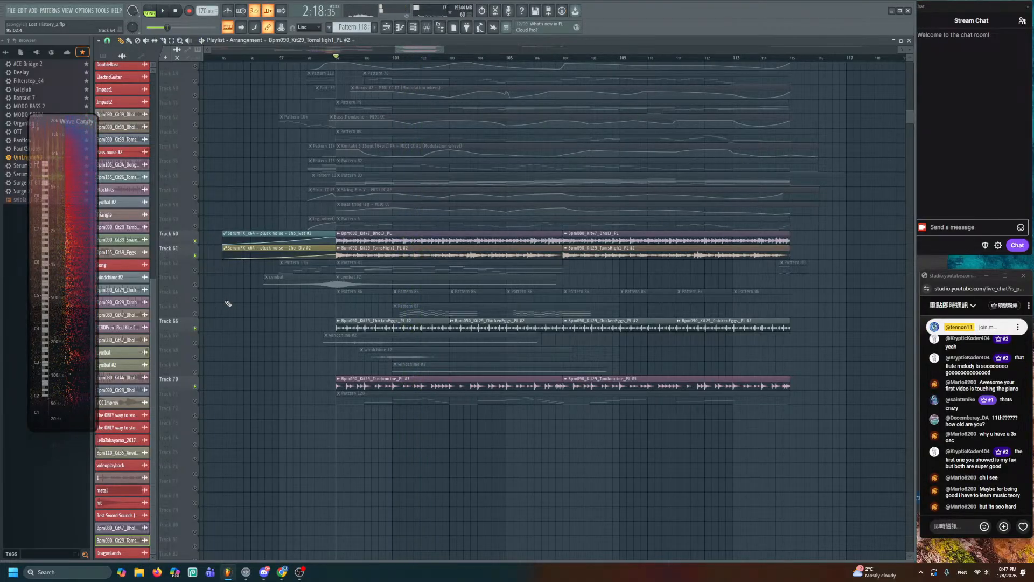
{"action": "scroll", "coordinate": [228, 304], "scroll_direction": "up", "scroll_amount": 3}
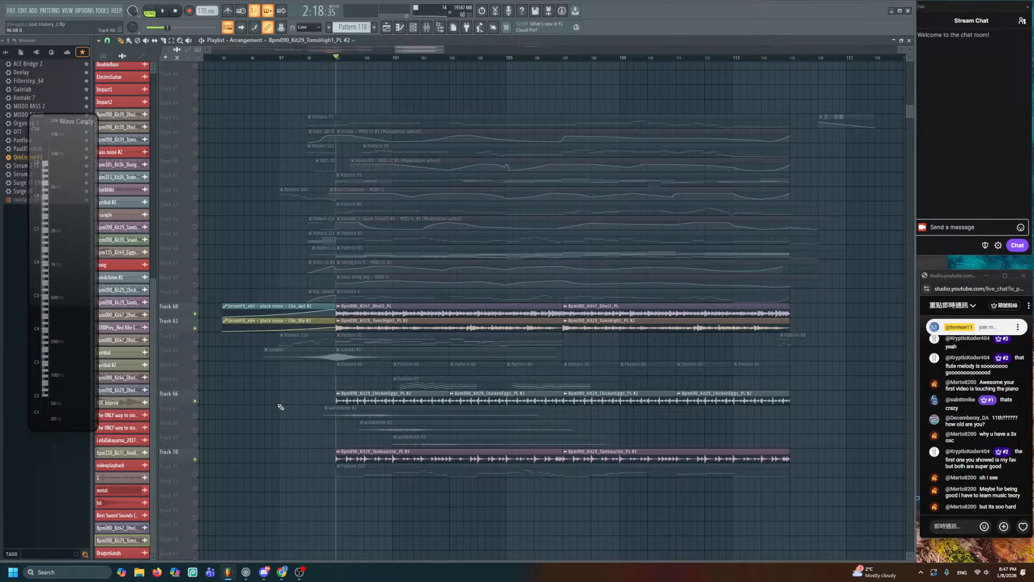
{"action": "scroll", "coordinate": [326, 348], "scroll_direction": "up", "scroll_amount": 3}
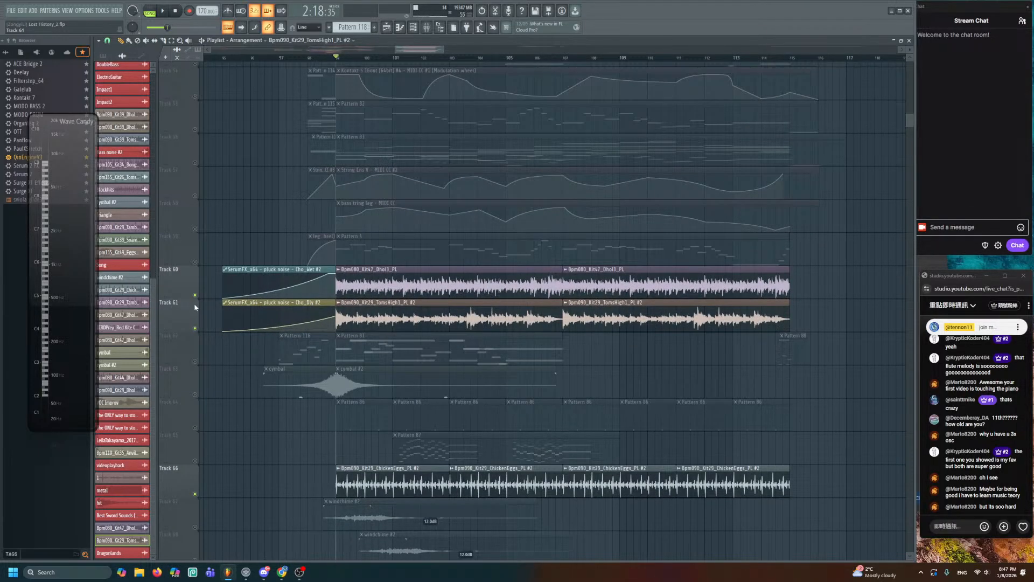
{"action": "scroll", "coordinate": [414, 334], "scroll_direction": "down", "scroll_amount": 5}
{"action": "key", "text": "space"}
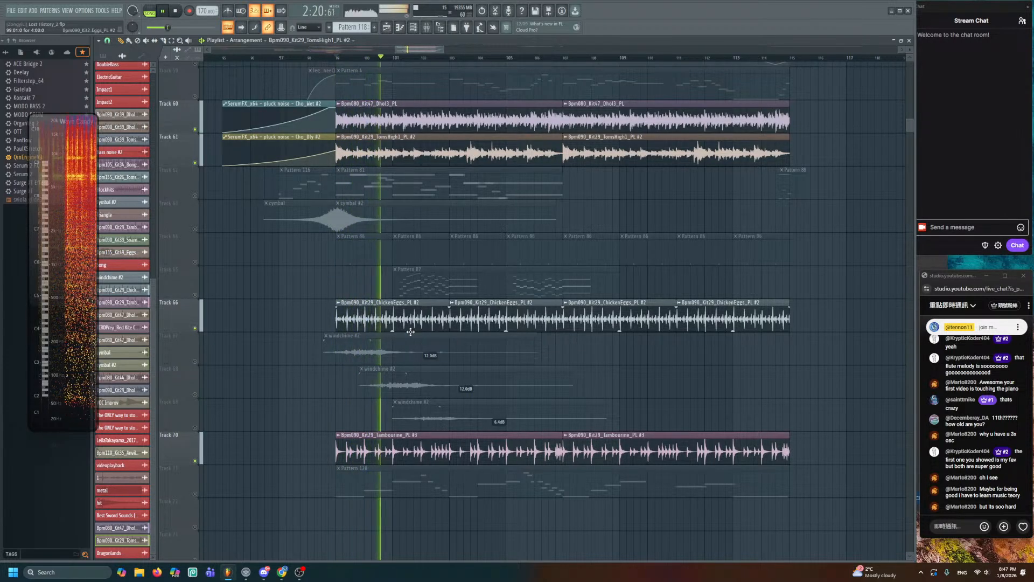
{"action": "scroll", "coordinate": [408, 328], "scroll_direction": "up", "scroll_amount": 3}
{"action": "scroll", "coordinate": [409, 328], "scroll_direction": "up", "scroll_amount": 13}
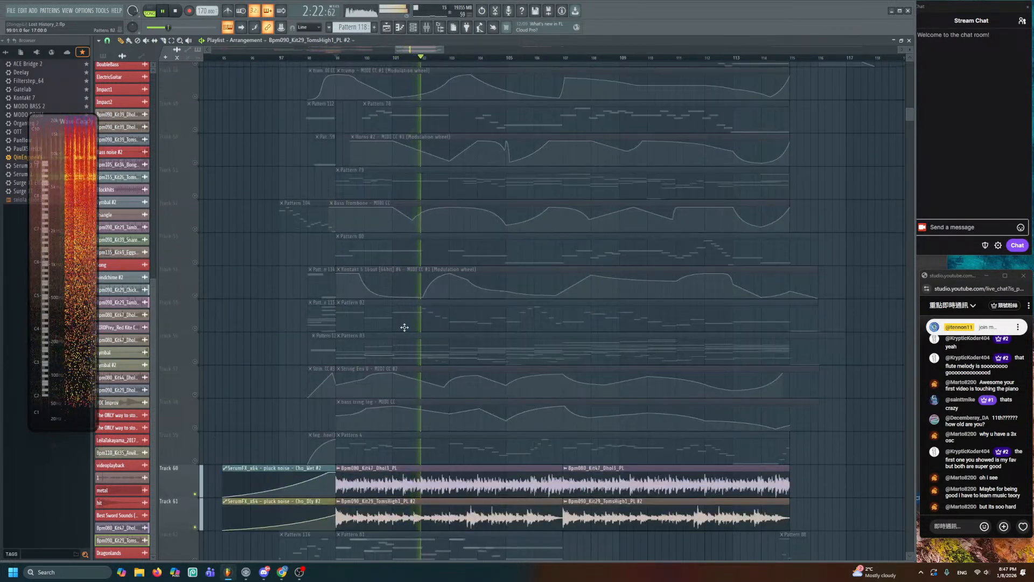
{"action": "scroll", "coordinate": [403, 329], "scroll_direction": "up", "scroll_amount": 1}
{"action": "scroll", "coordinate": [402, 328], "scroll_direction": "down", "scroll_amount": 10}
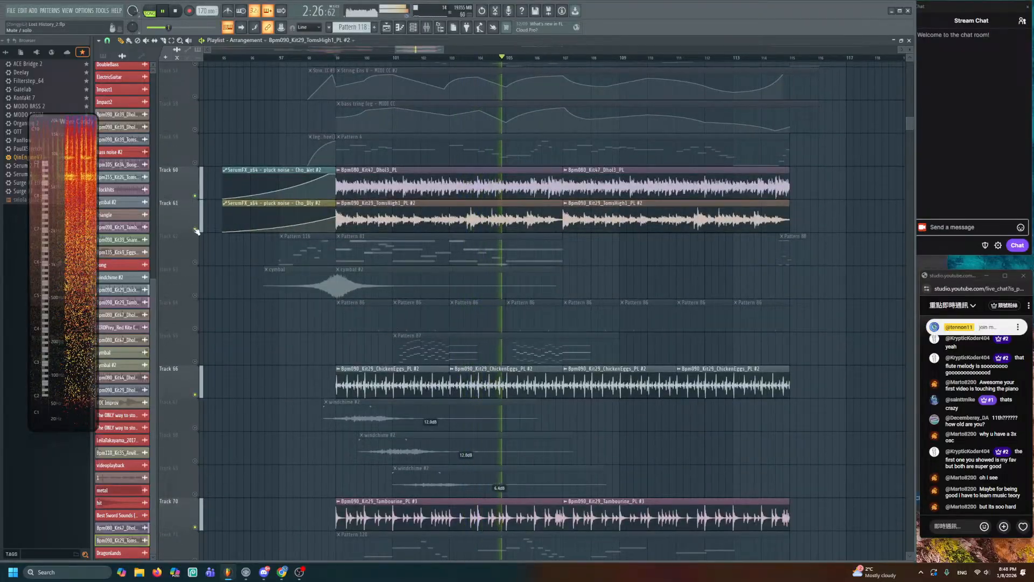
{"action": "right_click", "coordinate": [195, 229]}
{"action": "right_click", "coordinate": [195, 229]}
{"action": "key", "text": "space"}
{"action": "left_click_drag", "start_coordinate": [272, 158], "coordinate": [300, 337]}
{"action": "left_click_drag", "start_coordinate": [326, 166], "coordinate": [321, 344]}
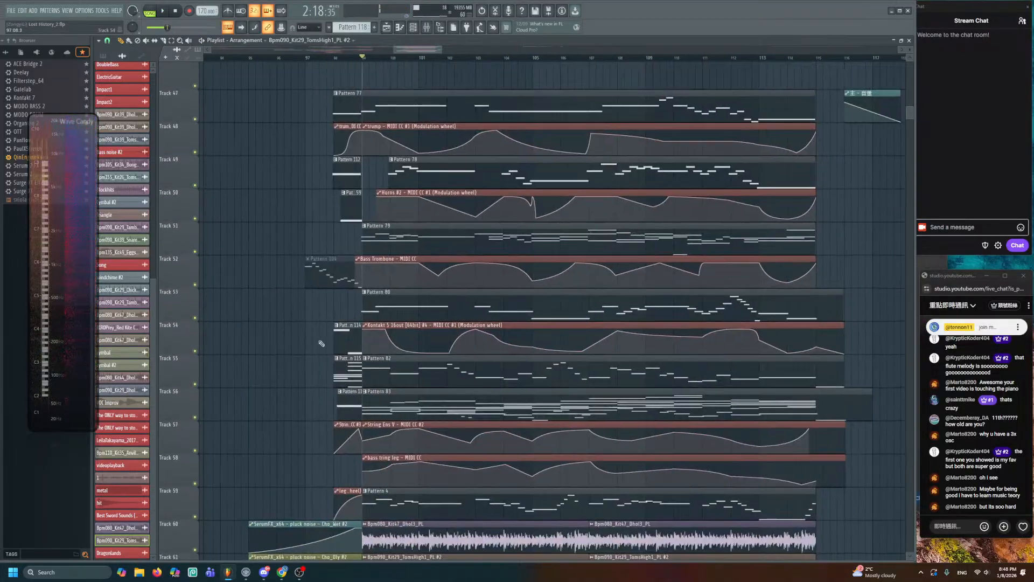
{"action": "left_click_drag", "start_coordinate": [338, 277], "coordinate": [346, 381]}
{"action": "scroll", "coordinate": [362, 318], "scroll_direction": "up", "scroll_amount": 3}
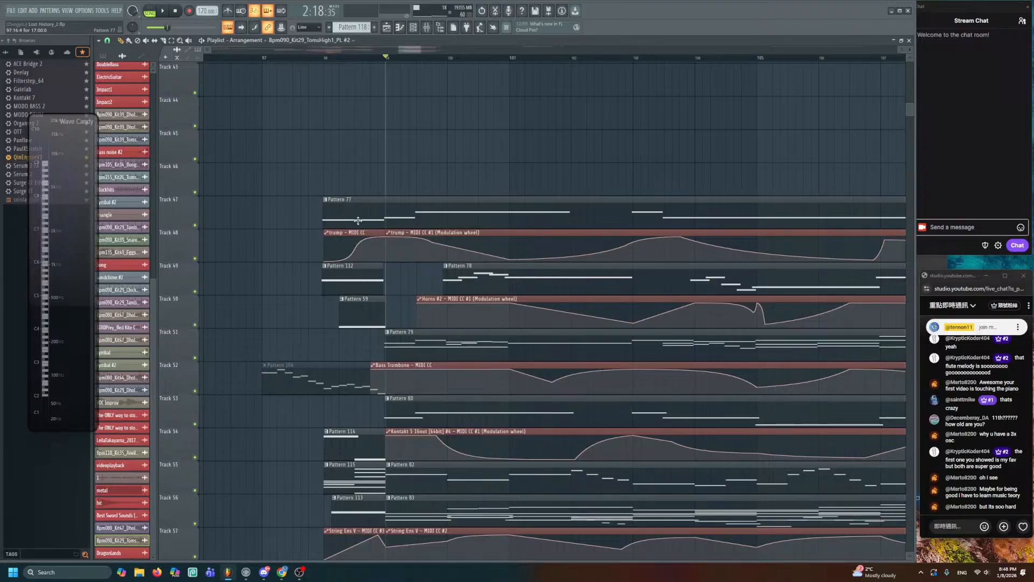
{"action": "right_click", "coordinate": [334, 214], "text": "alt"}
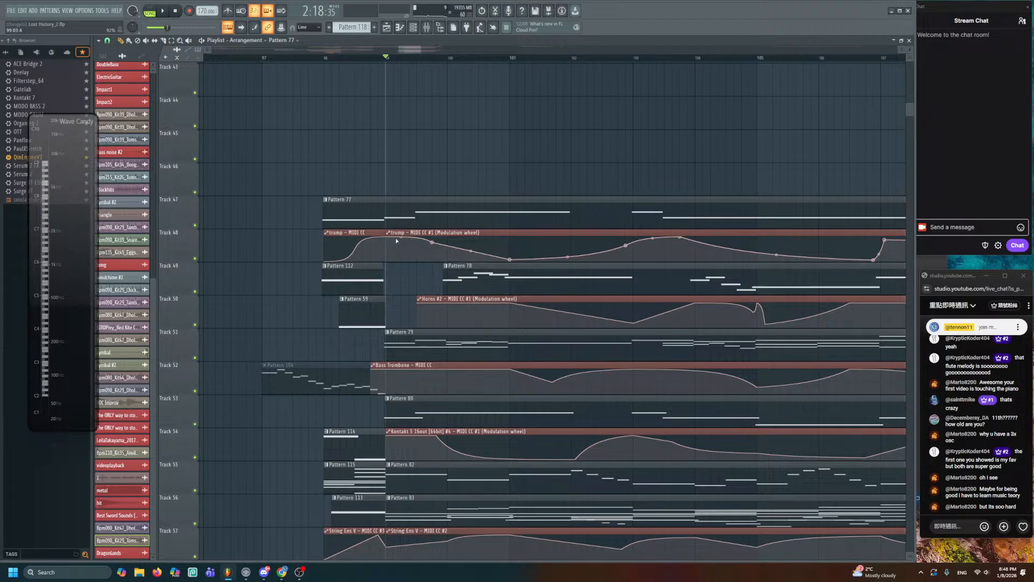
{"action": "scroll", "coordinate": [396, 237], "scroll_direction": "down", "scroll_amount": 2}
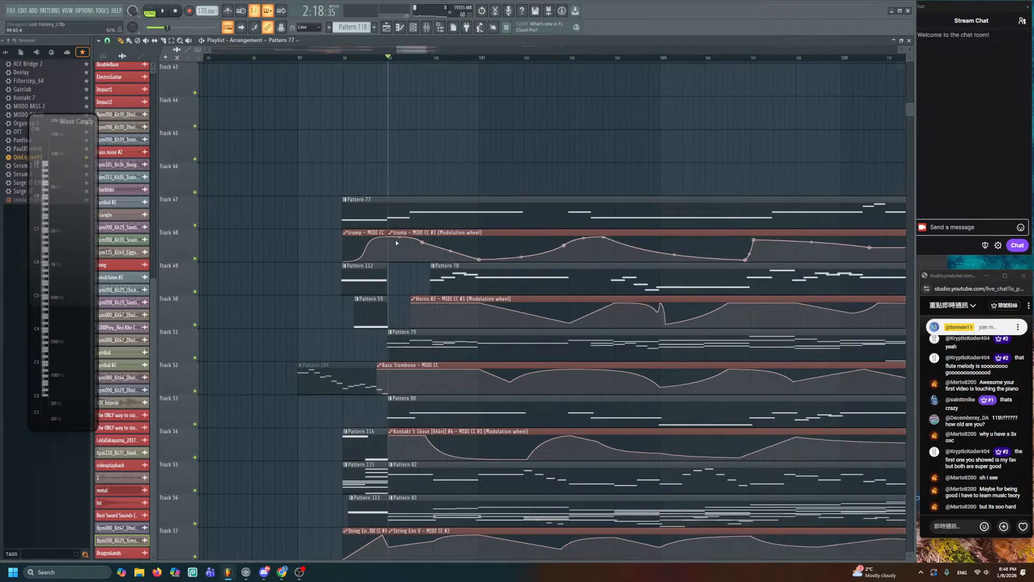
{"action": "right_click", "coordinate": [345, 214], "text": "alt"}
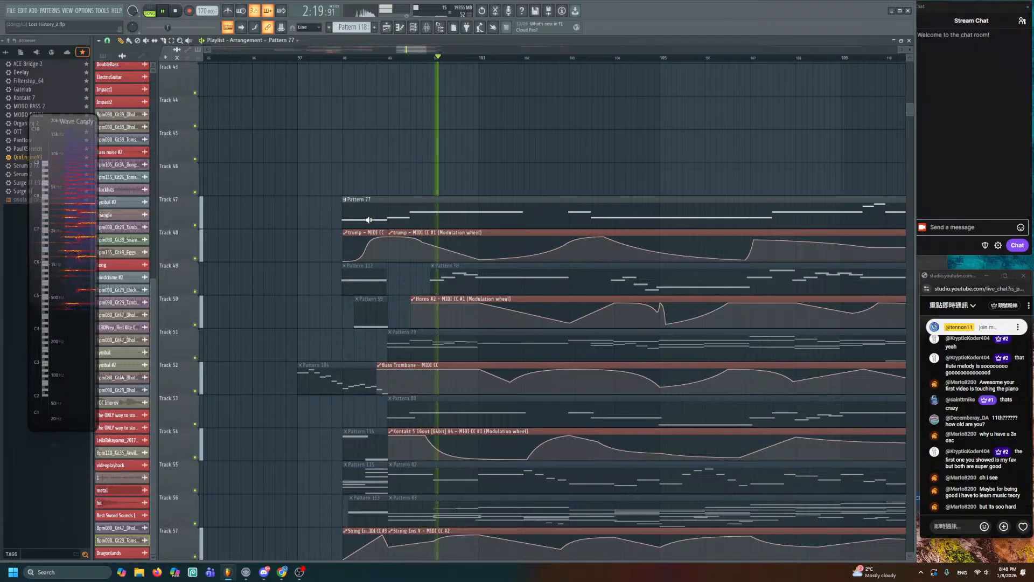
{"action": "scroll", "coordinate": [476, 223], "scroll_direction": "down", "scroll_amount": 3}
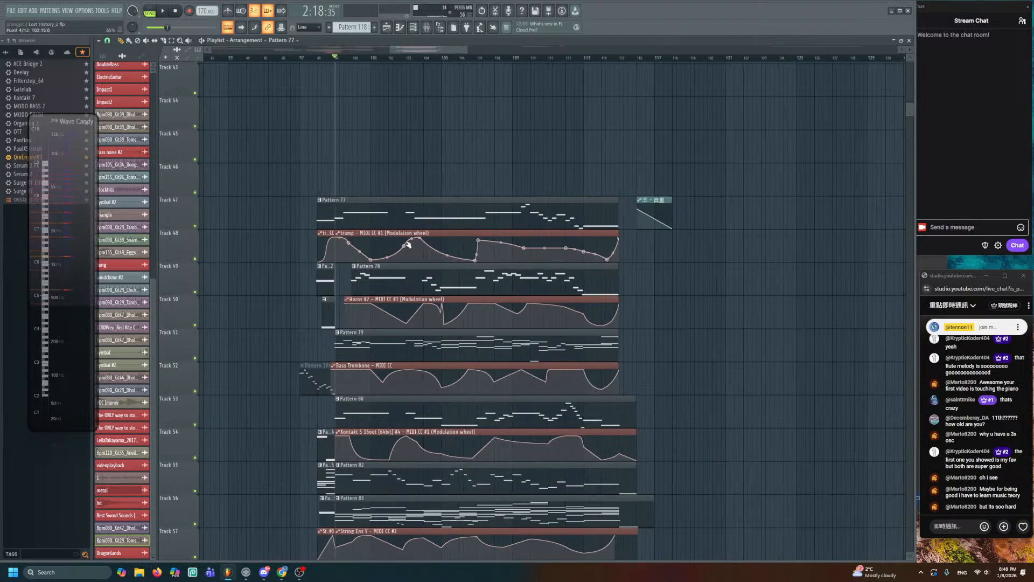
- Place a new Pattern 141 on Track 45 at bar 98 and colour it black swatch 11
{"action": "left_click", "coordinate": [375, 27]}
{"action": "left_click", "coordinate": [324, 146]}
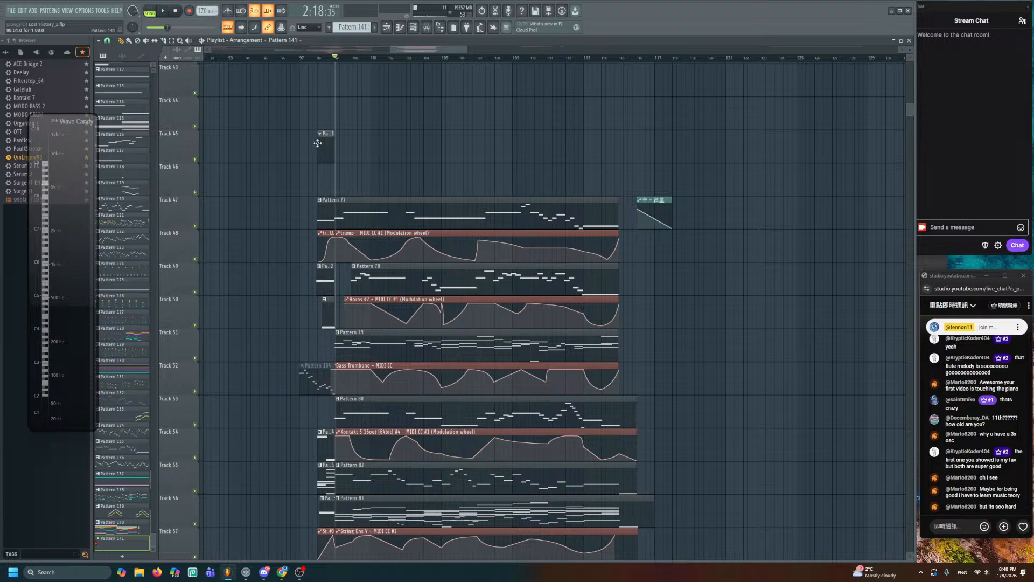
{"action": "scroll", "coordinate": [384, 171], "scroll_direction": "up", "scroll_amount": 2}
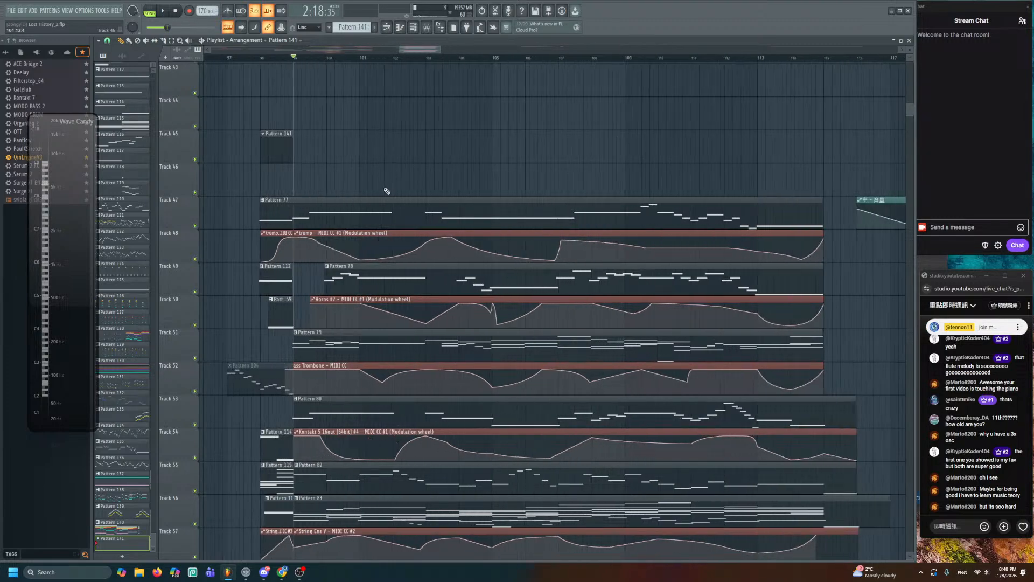
{"action": "right_click", "coordinate": [387, 211]}
{"action": "right_click", "coordinate": [386, 244]}
{"action": "key", "text": "ctrl+z"}
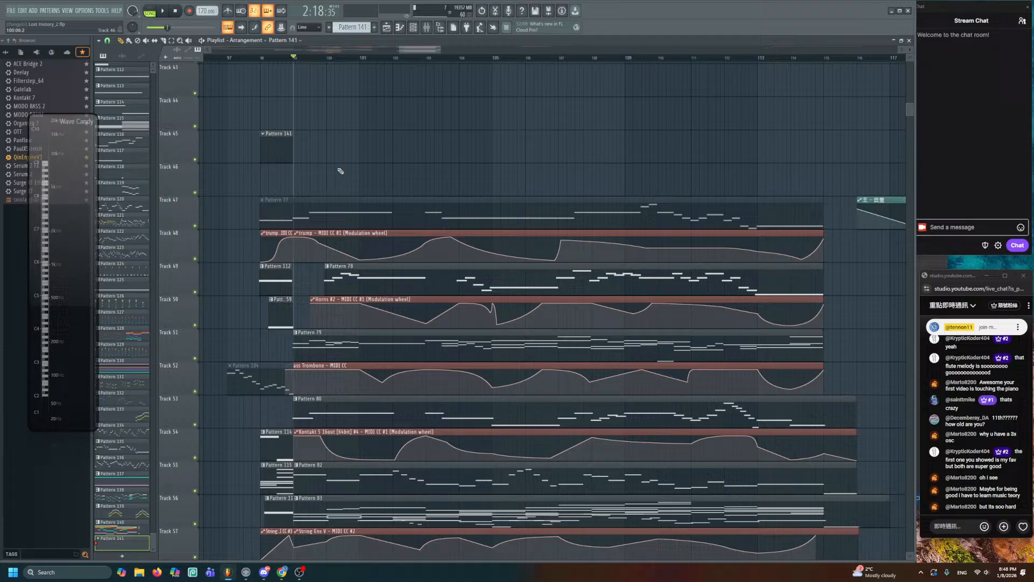
{"action": "double_click", "coordinate": [286, 146]}
{"action": "left_click", "coordinate": [104, 56]}
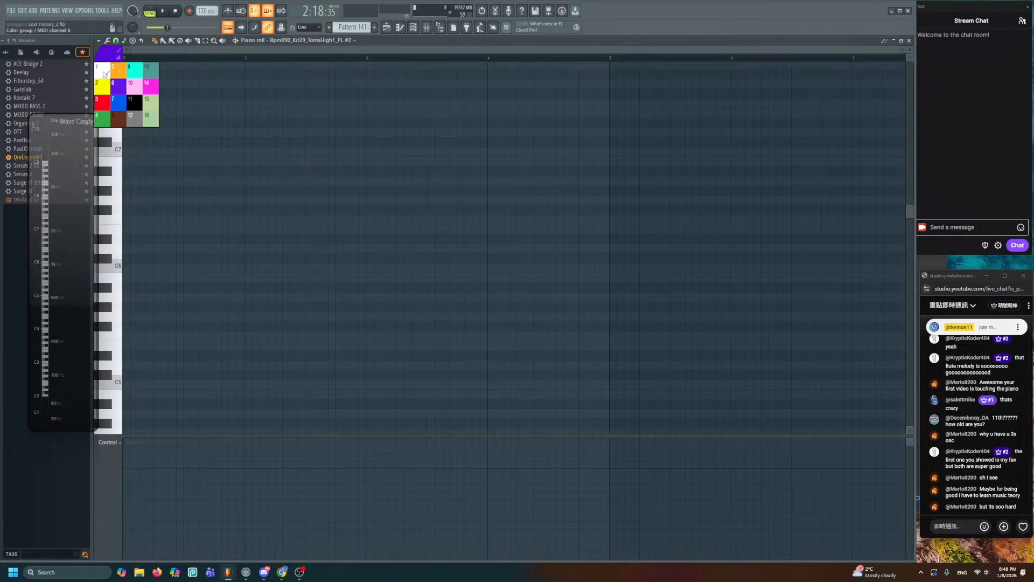
{"action": "left_click", "coordinate": [134, 102]}
- Show all channels in the Channel Rack and open SWAM Brass Ensemble in the piano roll
{"action": "left_click", "coordinate": [413, 30]}
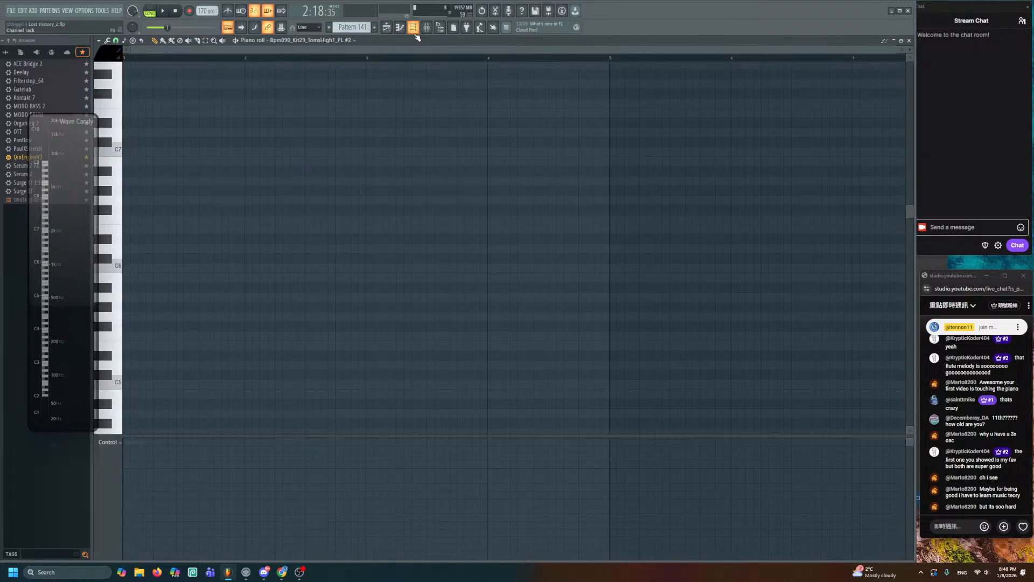
{"action": "left_click", "coordinate": [188, 35]}
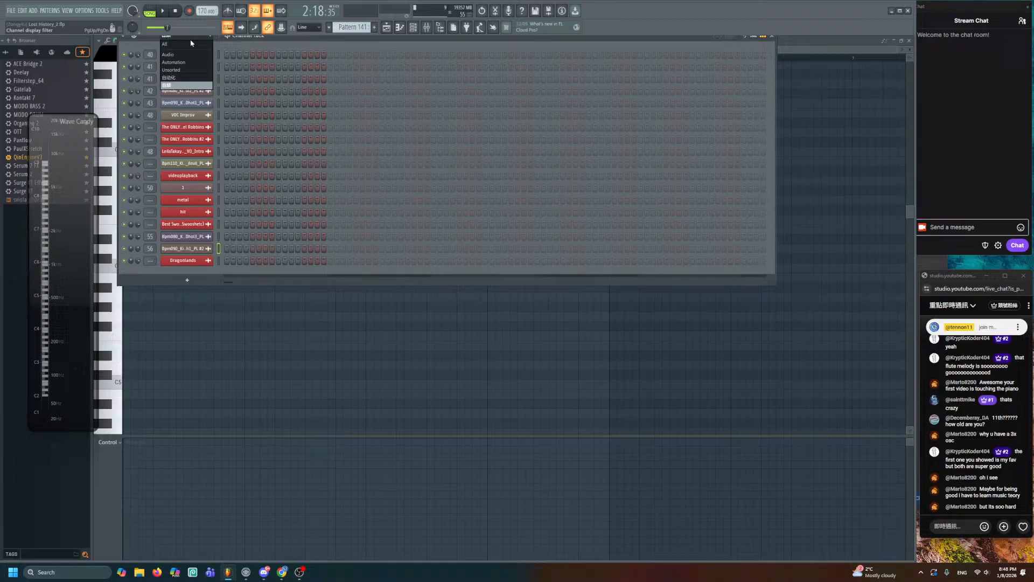
{"action": "left_click", "coordinate": [186, 68]}
{"action": "scroll", "coordinate": [289, 312], "scroll_direction": "down", "scroll_amount": 15}
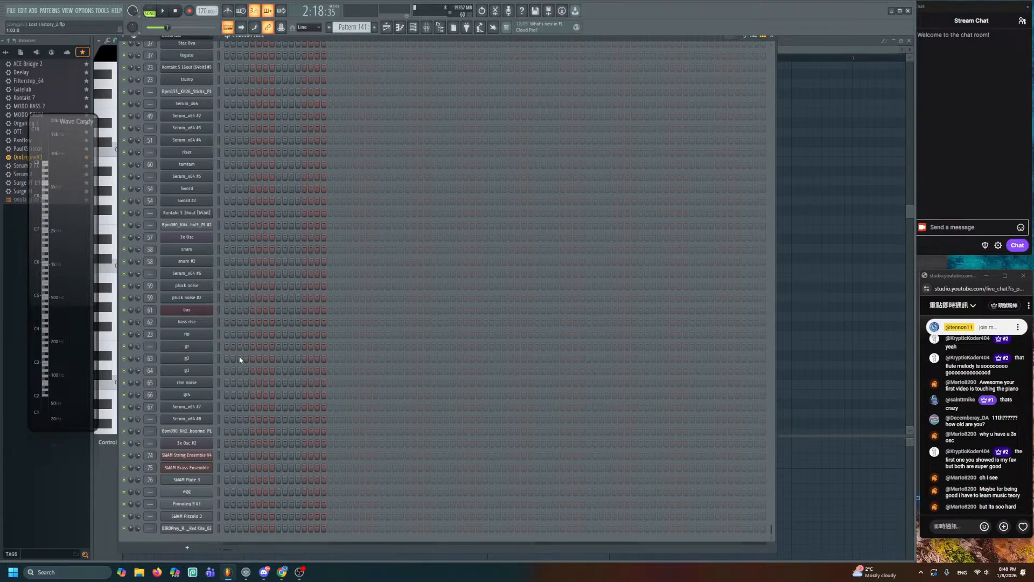
{"action": "right_click", "coordinate": [207, 469]}
{"action": "left_click", "coordinate": [229, 440]}
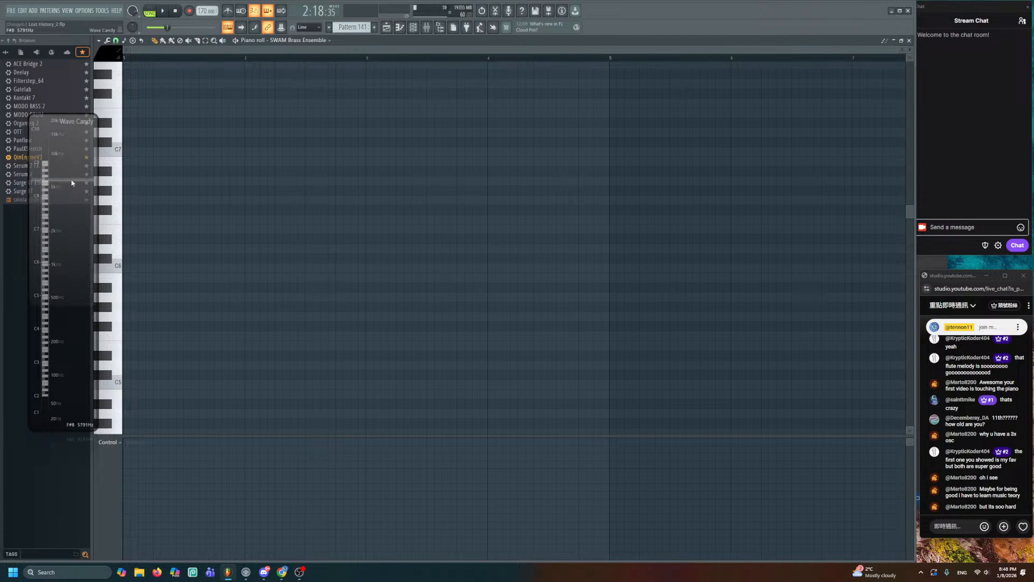
{"action": "left_click_drag", "start_coordinate": [67, 186], "coordinate": [46, 198]}
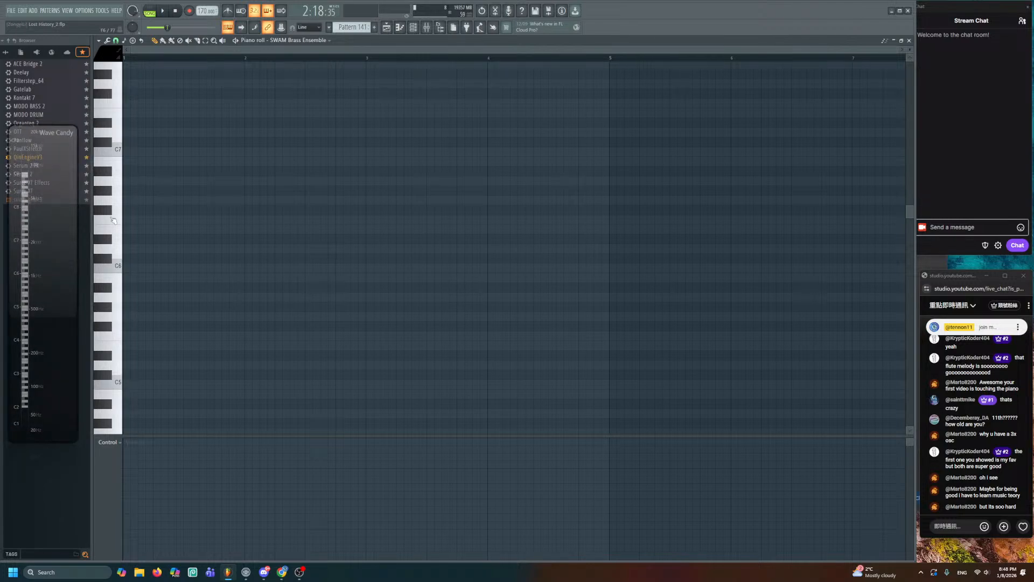
- Write an A5 and a D6 note, shift the Pattern 141 clip later, and trim the D6
{"action": "left_click", "coordinate": [139, 295]}
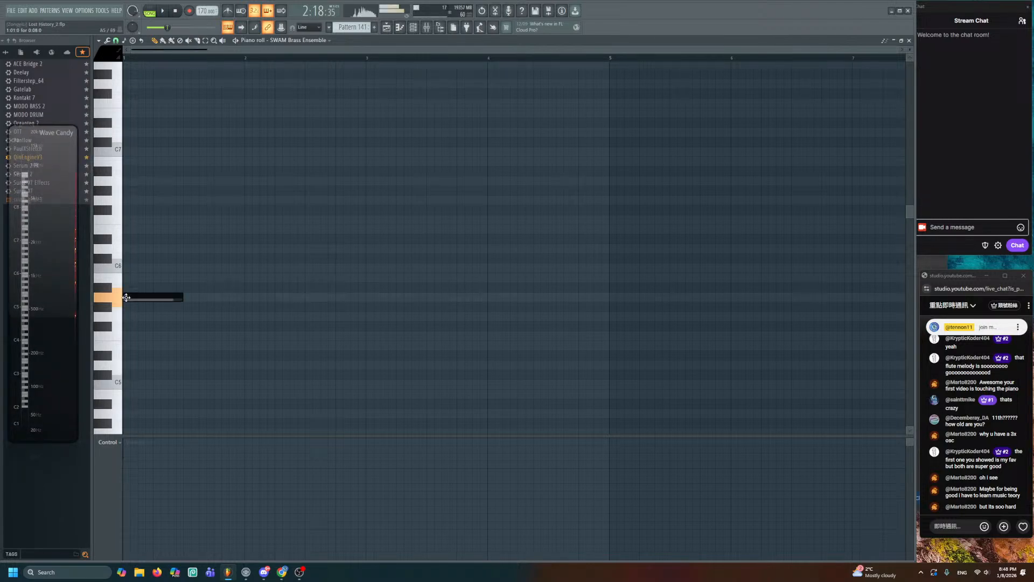
{"action": "left_click", "coordinate": [194, 247]}
{"action": "left_click_drag", "start_coordinate": [239, 248], "coordinate": [608, 295]}
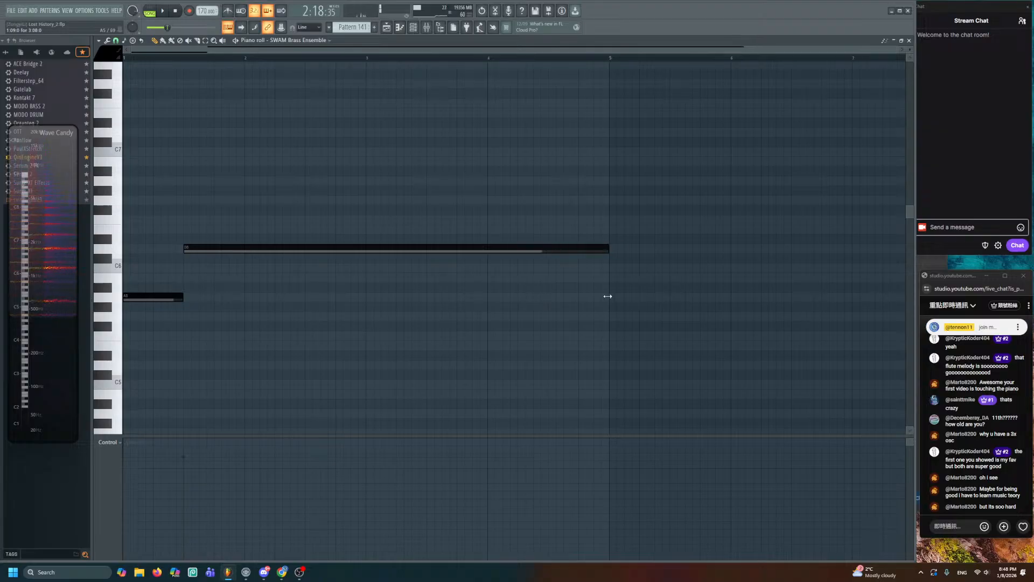
{"action": "left_click", "coordinate": [386, 27]}
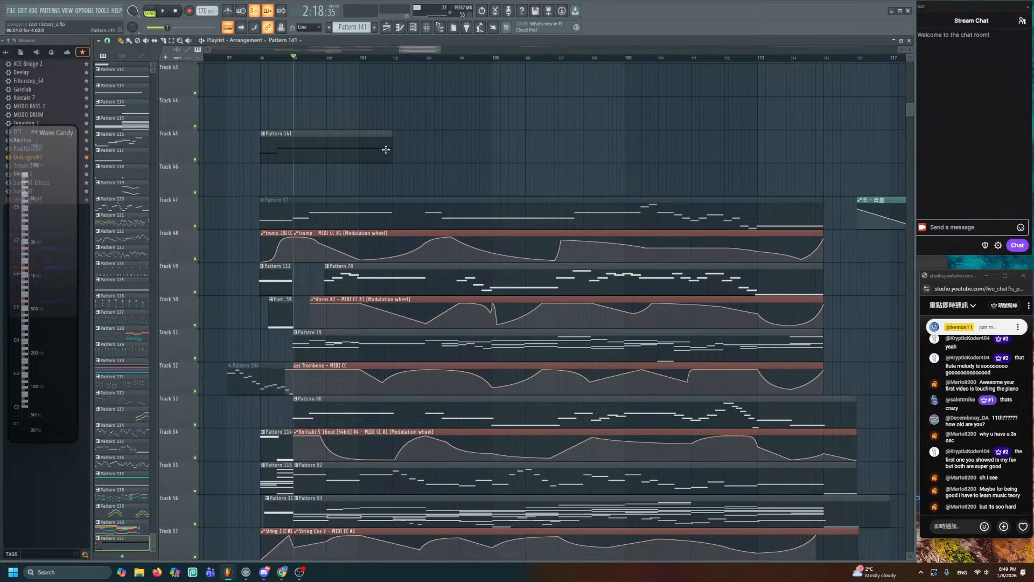
{"action": "left_click_drag", "start_coordinate": [362, 150], "coordinate": [397, 151]}
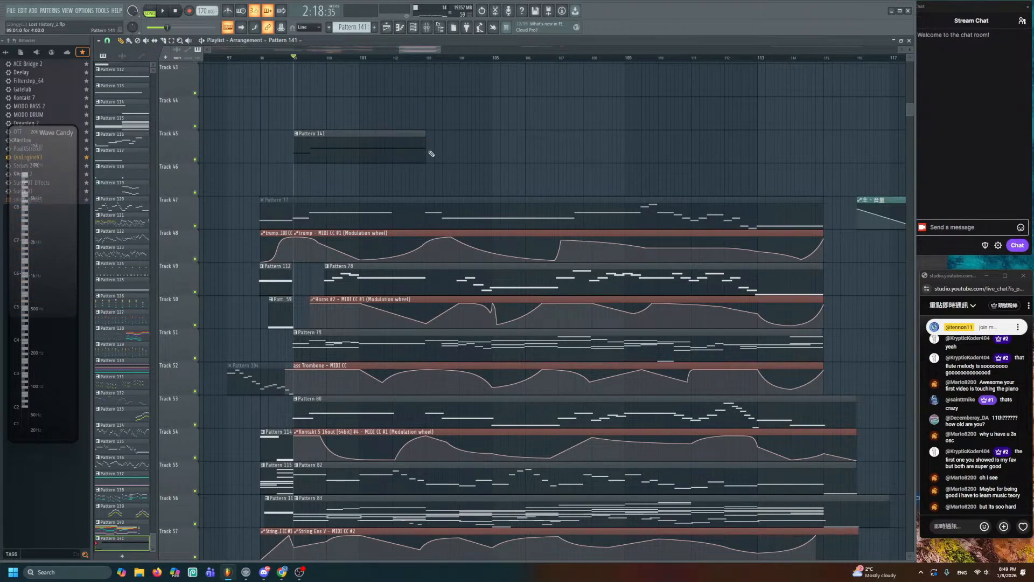
{"action": "double_click", "coordinate": [409, 152]}
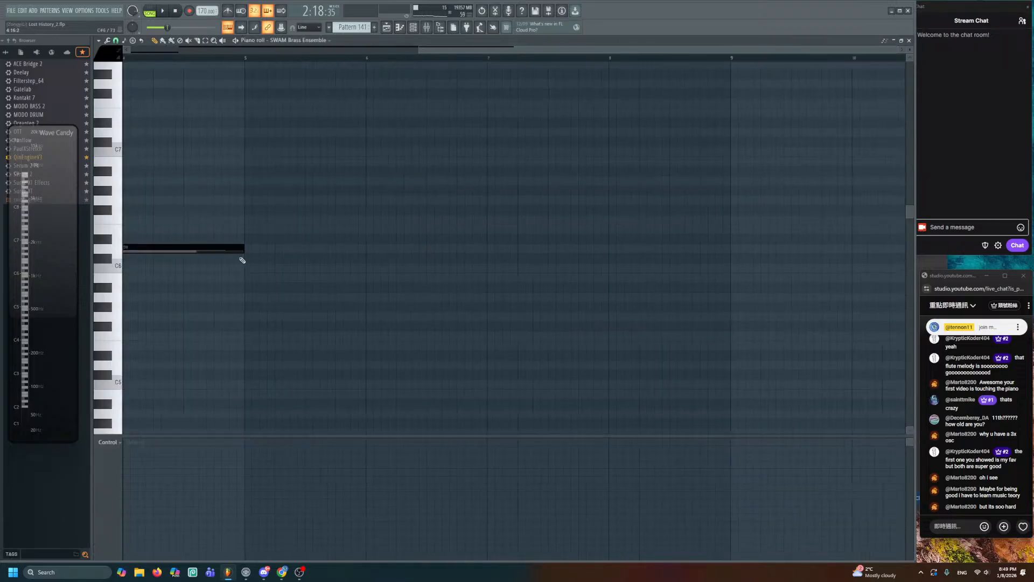
{"action": "scroll", "coordinate": [242, 259], "scroll_direction": "up", "scroll_amount": 3}
{"action": "left_click_drag", "start_coordinate": [589, 248], "coordinate": [449, 248]}
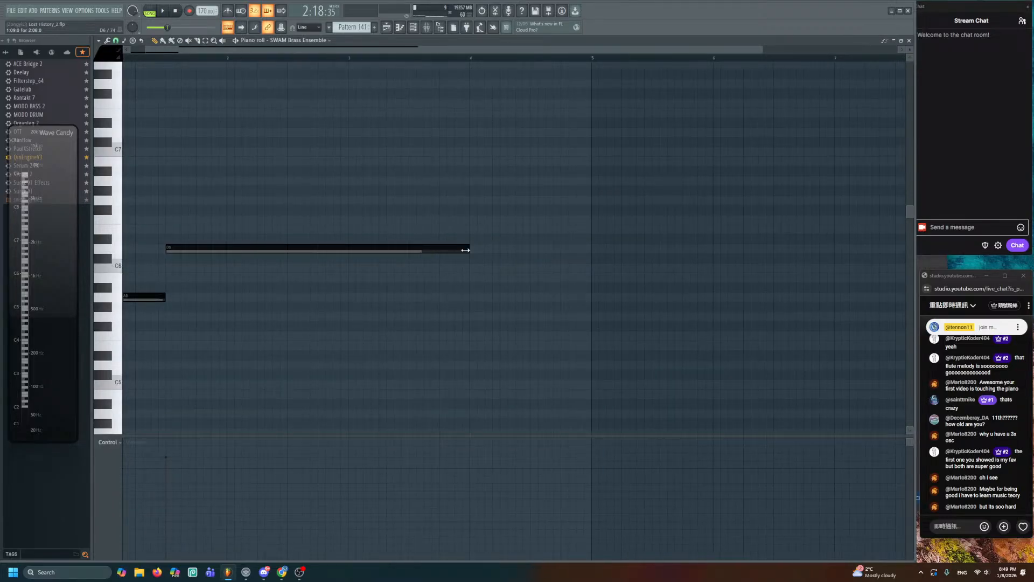
{"action": "left_click", "coordinate": [386, 27]}
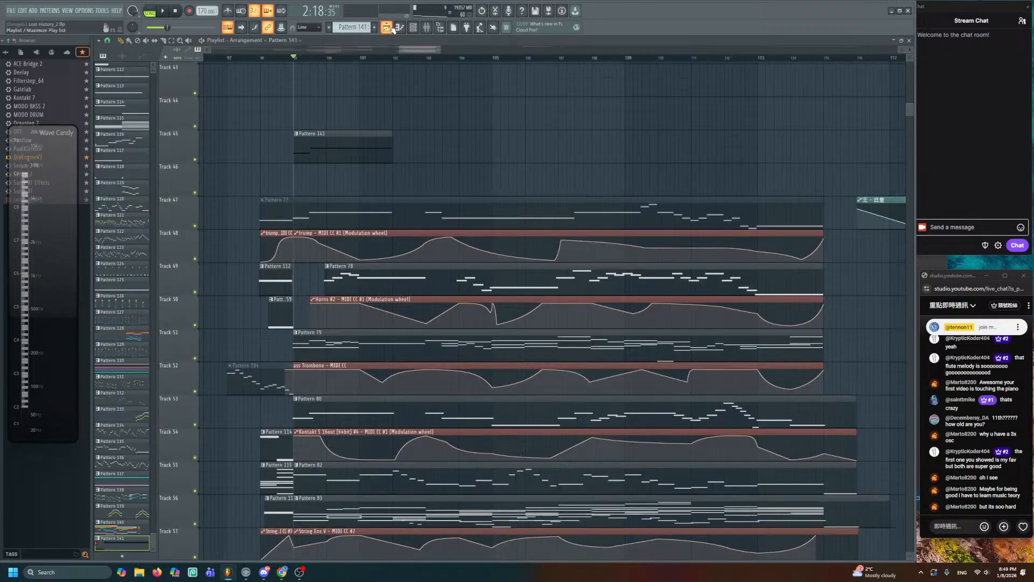
- Add another note, then an A5 after bar 5 lengthened toward bar 8
{"action": "double_click", "coordinate": [373, 156]}
{"action": "scroll", "coordinate": [345, 221], "scroll_direction": "up", "scroll_amount": 3}
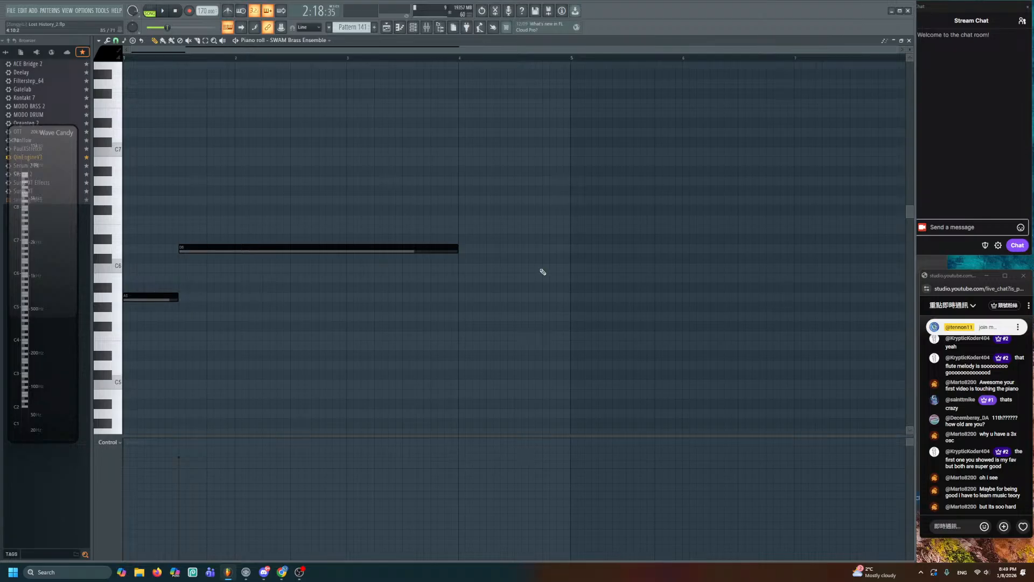
{"action": "left_click", "coordinate": [572, 251]}
{"action": "key", "text": "F5"}
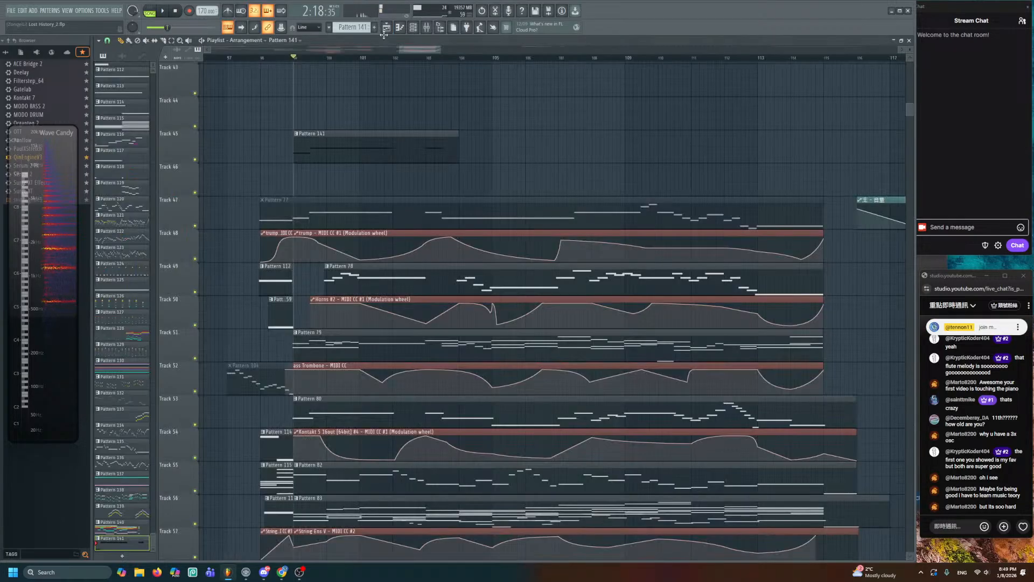
{"action": "double_click", "coordinate": [427, 153]}
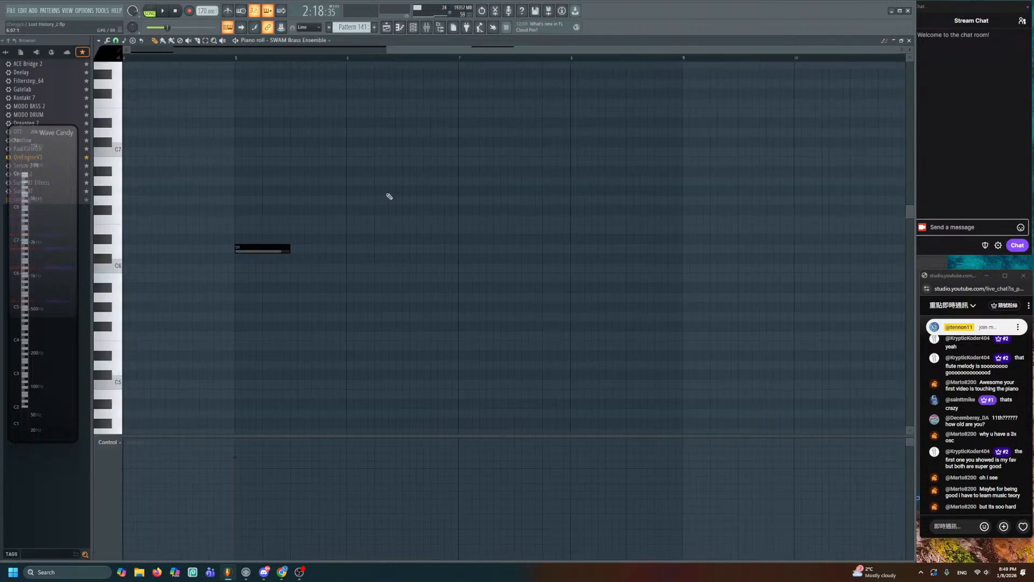
{"action": "left_click", "coordinate": [292, 300]}
{"action": "scroll", "coordinate": [307, 302], "scroll_direction": "down", "scroll_amount": 3}
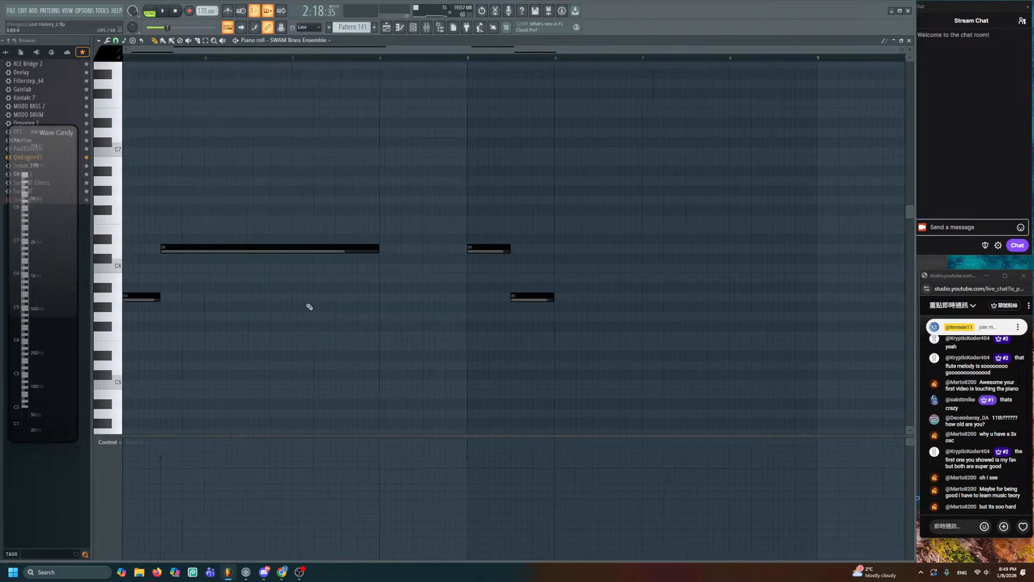
{"action": "left_click_drag", "start_coordinate": [471, 298], "coordinate": [264, 232]}
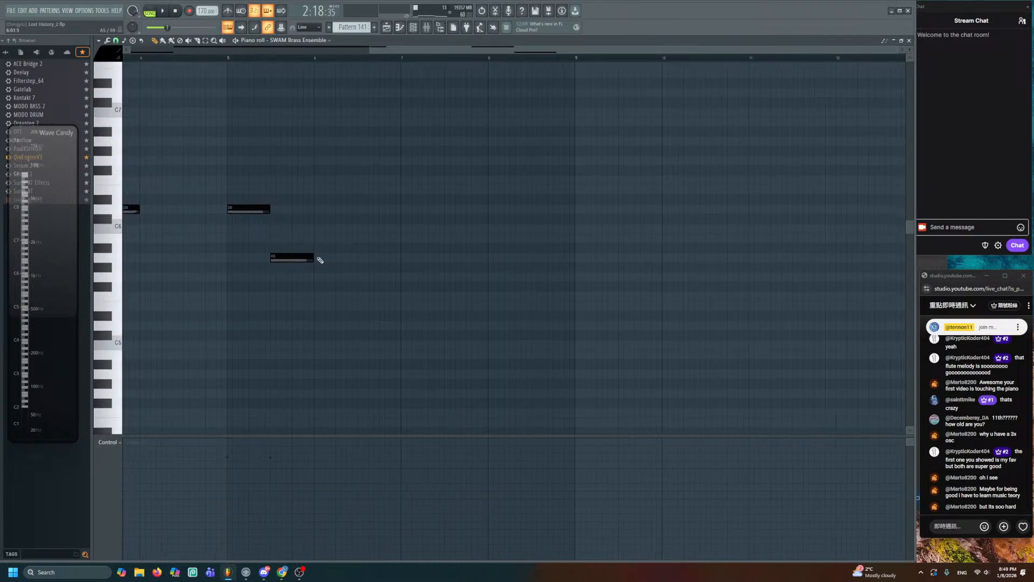
{"action": "left_click_drag", "start_coordinate": [315, 256], "coordinate": [485, 283]}
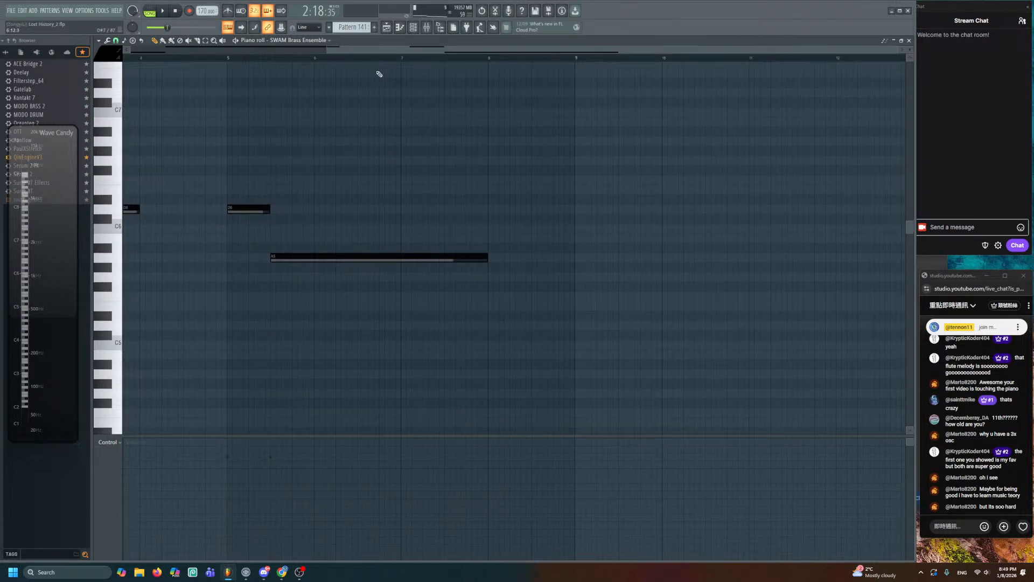
{"action": "left_click", "coordinate": [386, 27]}
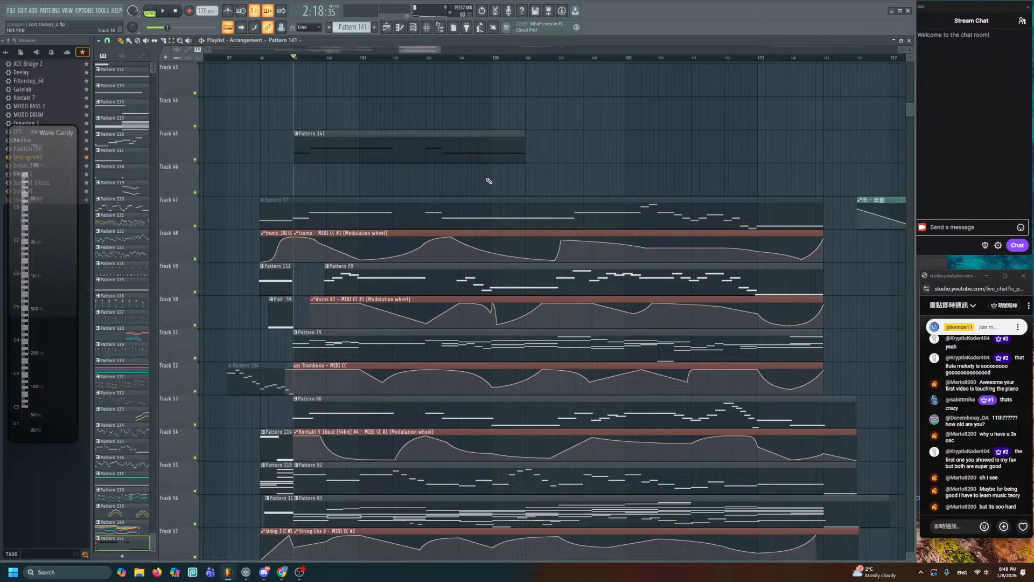
- Add a further note and a note after bar 9 stretched to about bar 12
{"action": "double_click", "coordinate": [496, 154]}
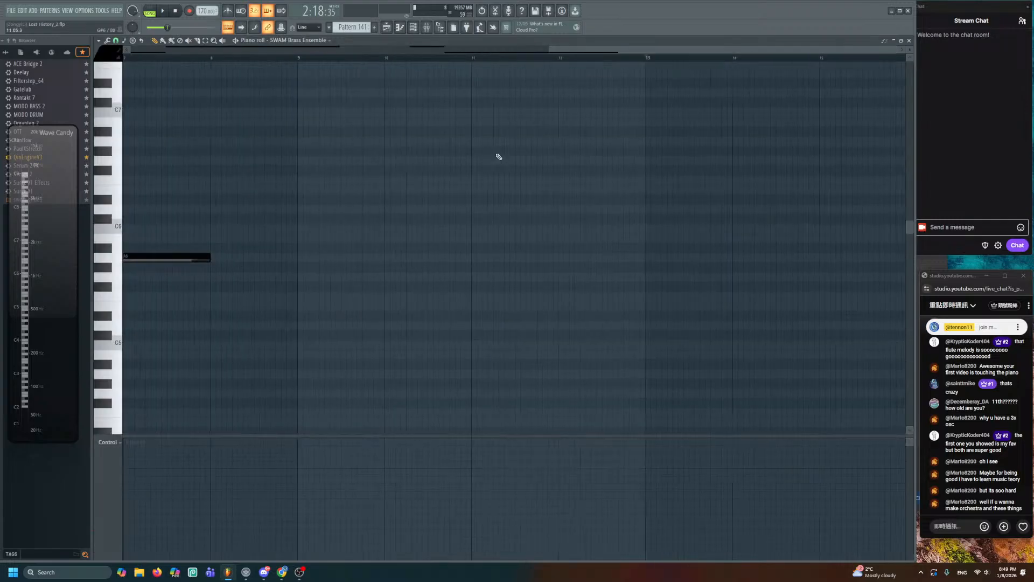
{"action": "left_click_drag", "start_coordinate": [535, 181], "coordinate": [307, 164]}
{"action": "left_click", "coordinate": [479, 244]}
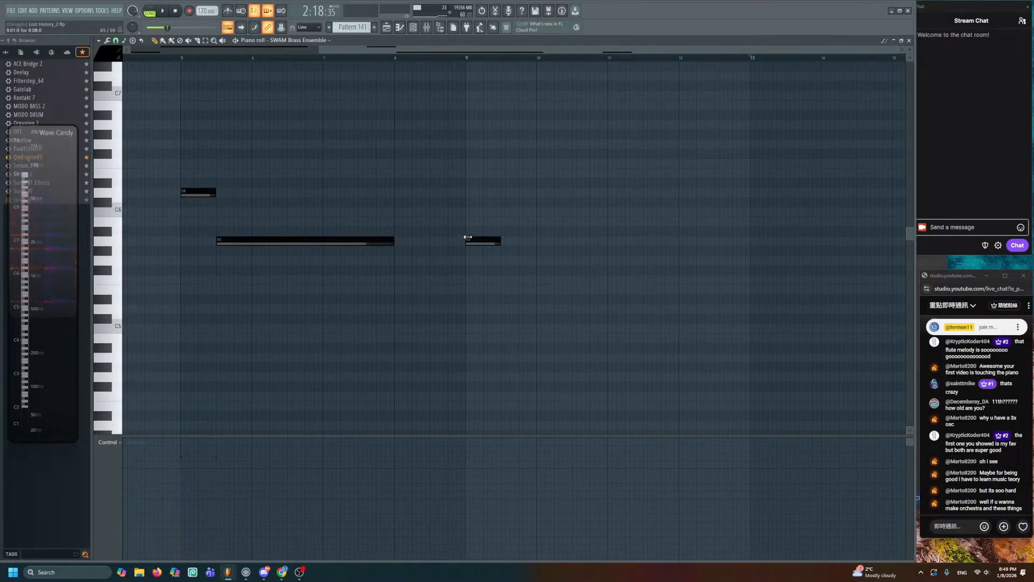
{"action": "key", "text": "F5"}
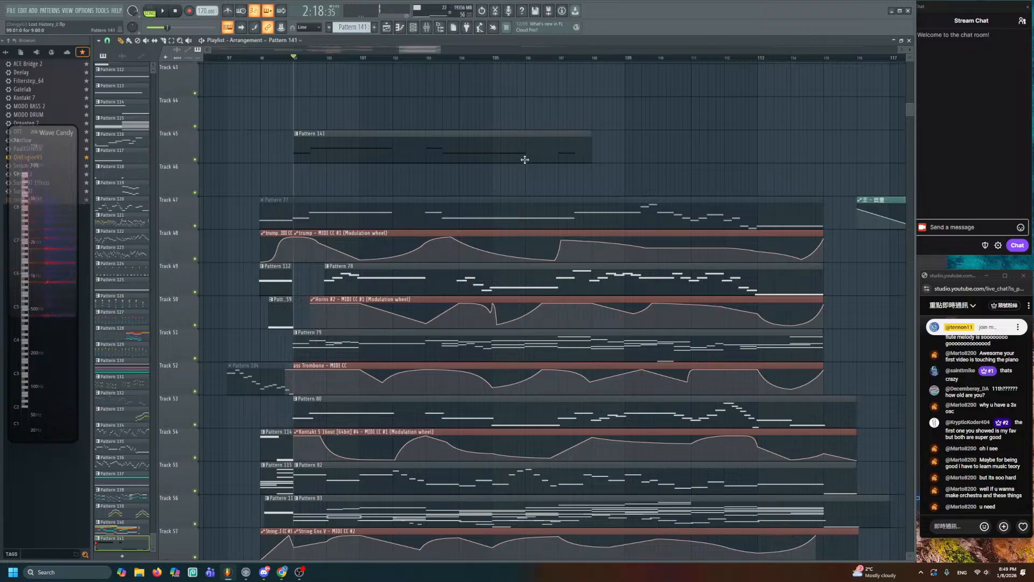
{"action": "double_click", "coordinate": [544, 152]}
{"action": "left_click", "coordinate": [241, 192]}
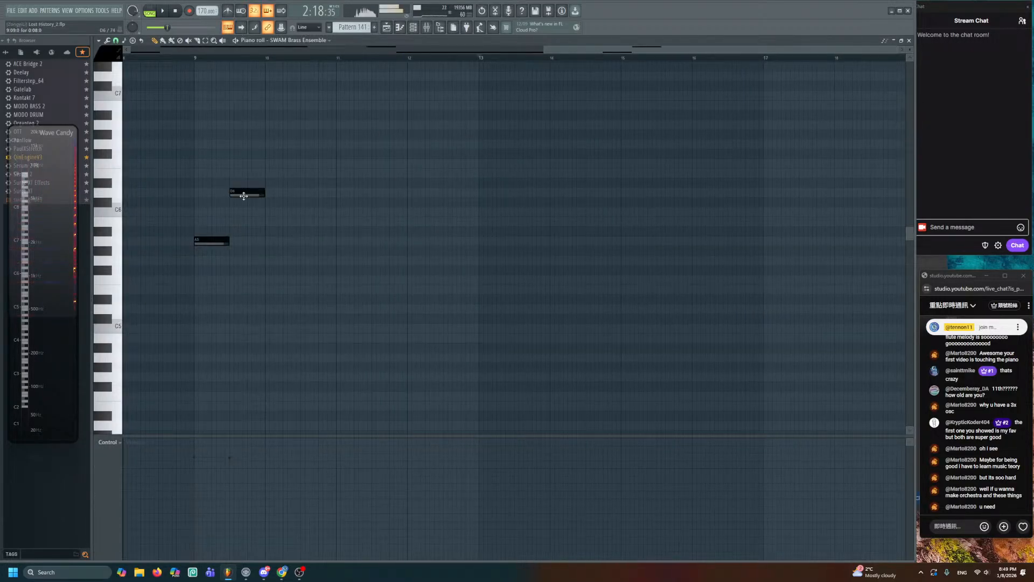
{"action": "mouse_move", "coordinate": [264, 192]}
{"action": "left_mouse_down"}
{"action": "mouse_move", "coordinate": [494, 217]}
{"action": "mouse_move", "coordinate": [399, 221]}
{"action": "mouse_move", "coordinate": [407, 222]}
{"action": "left_mouse_up"}
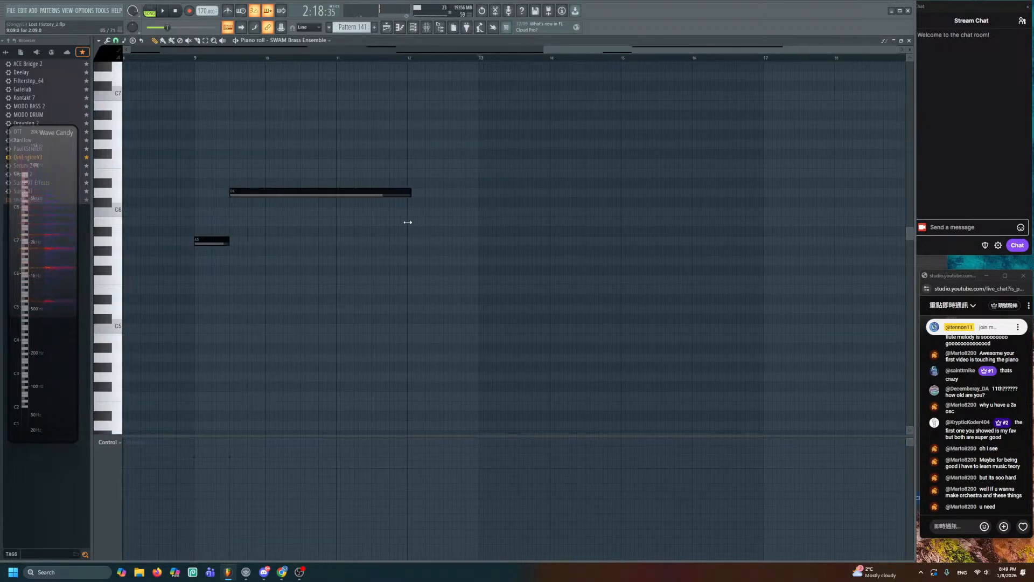
{"action": "left_click", "coordinate": [387, 27]}
{"action": "left_click_drag", "start_coordinate": [582, 167], "coordinate": [421, 196]}
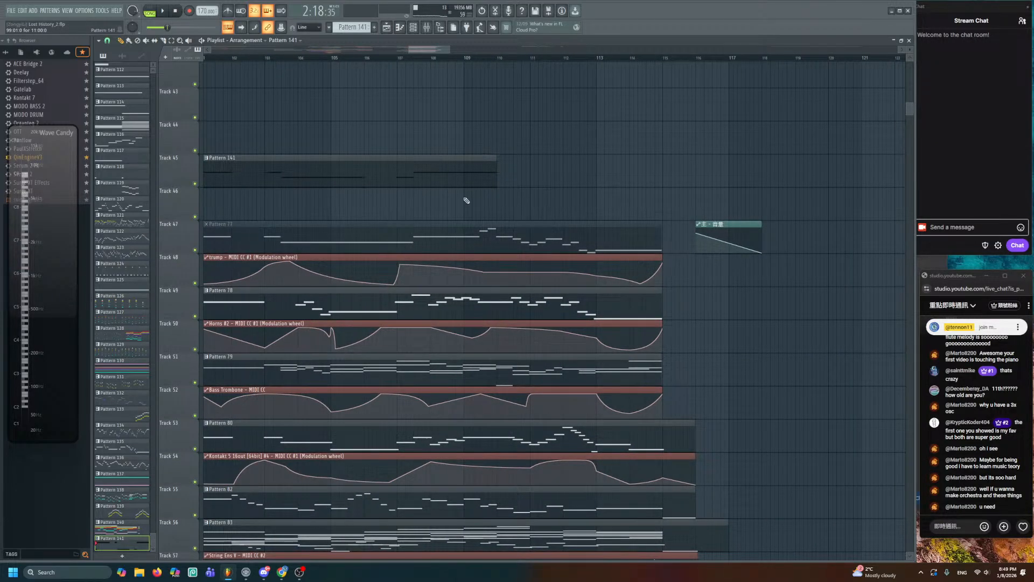
- Copy the 13-note trumpet melody from Pattern 77
{"action": "double_click", "coordinate": [480, 226]}
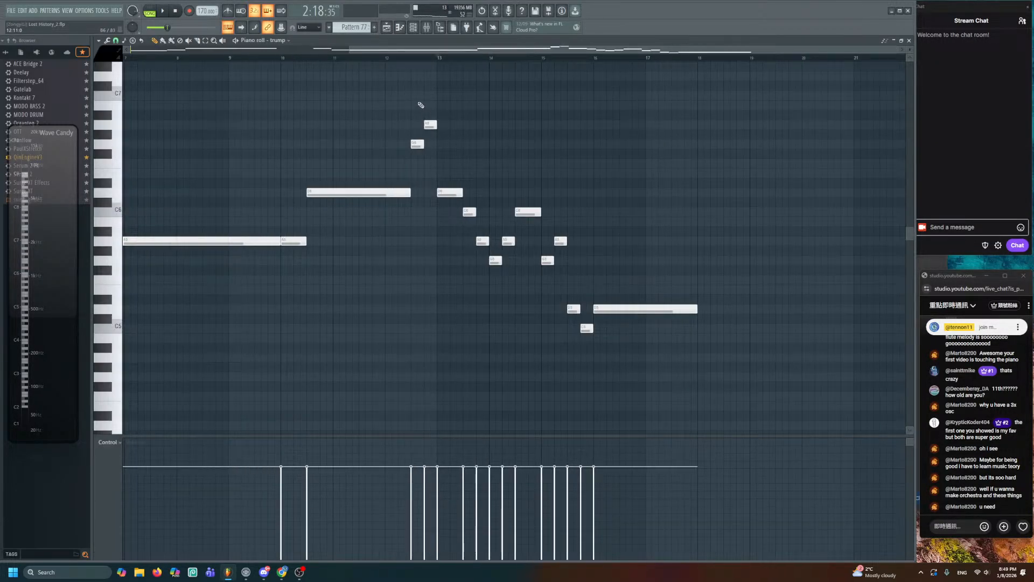
{"action": "left_click_drag", "start_coordinate": [421, 105], "coordinate": [595, 390]}
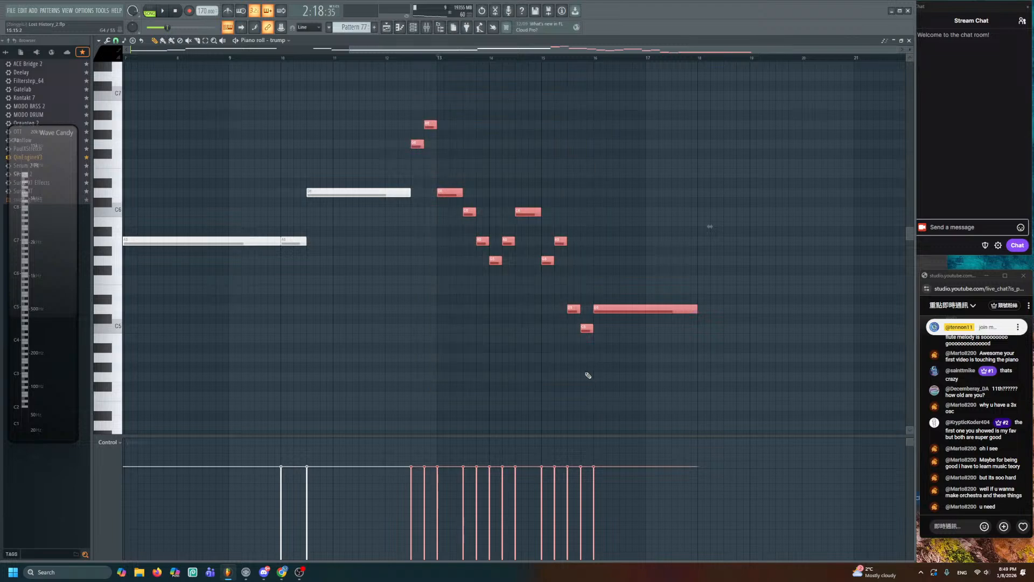
{"action": "key", "text": "F5"}
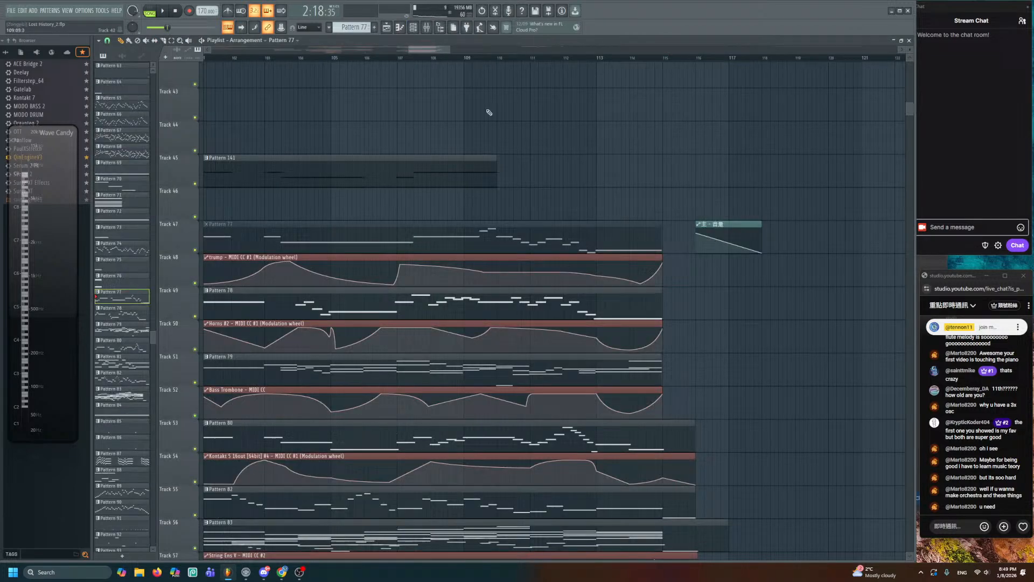
- Shorten Pattern 141's long D6 note and paste the trumpet melody right after it
{"action": "double_click", "coordinate": [462, 162]}
{"action": "scroll", "coordinate": [456, 168], "scroll_direction": "left", "scroll_amount": 3}
{"action": "scroll", "coordinate": [457, 183], "scroll_direction": "up", "scroll_amount": 2}
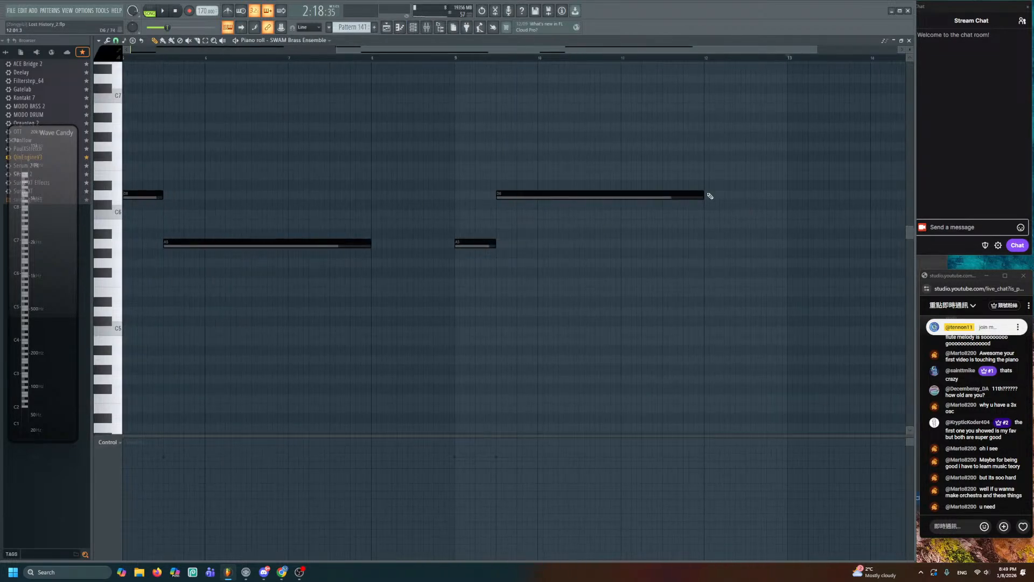
{"action": "left_click_drag", "start_coordinate": [708, 196], "coordinate": [663, 197]}
{"action": "scroll", "coordinate": [582, 217], "scroll_direction": "right", "scroll_amount": 3}
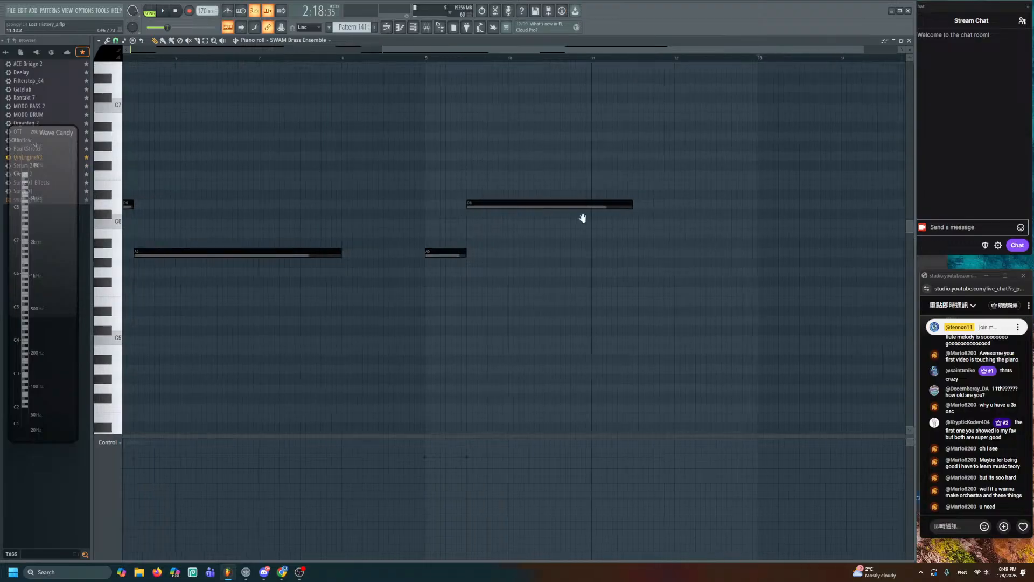
{"action": "left_click", "coordinate": [532, 58]}
{"action": "key", "text": "ctrl+v"}
{"action": "scroll", "coordinate": [532, 175], "scroll_direction": "right", "scroll_amount": 2}
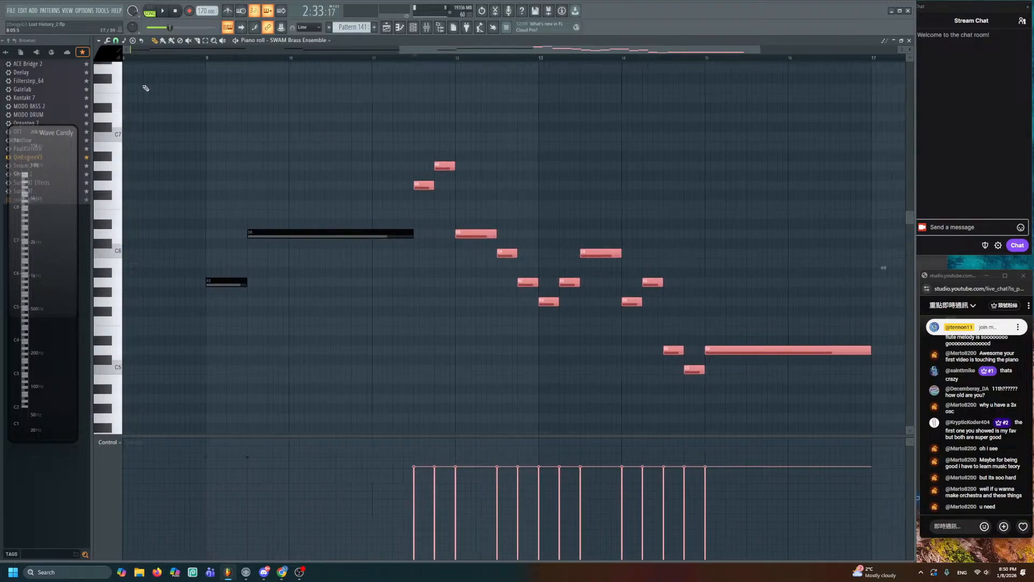
{"action": "key", "text": "ctrl+d"}
{"action": "scroll", "coordinate": [485, 185], "scroll_direction": "right", "scroll_amount": 1}
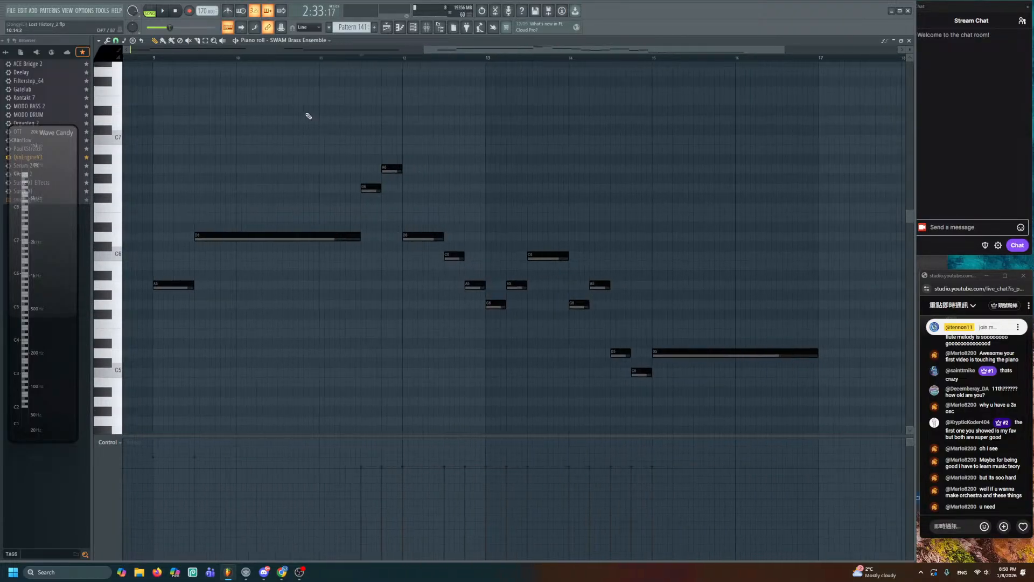
{"action": "left_click", "coordinate": [386, 27]}
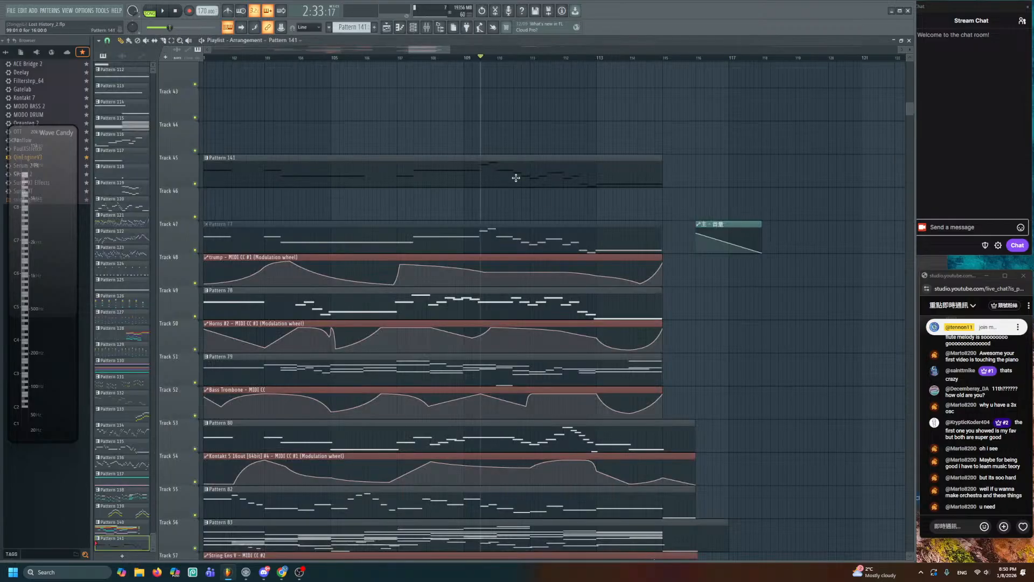
- Reopen Pattern 77 to compare, auditioning the trumpet melody around bar 12
{"action": "double_click", "coordinate": [467, 225]}
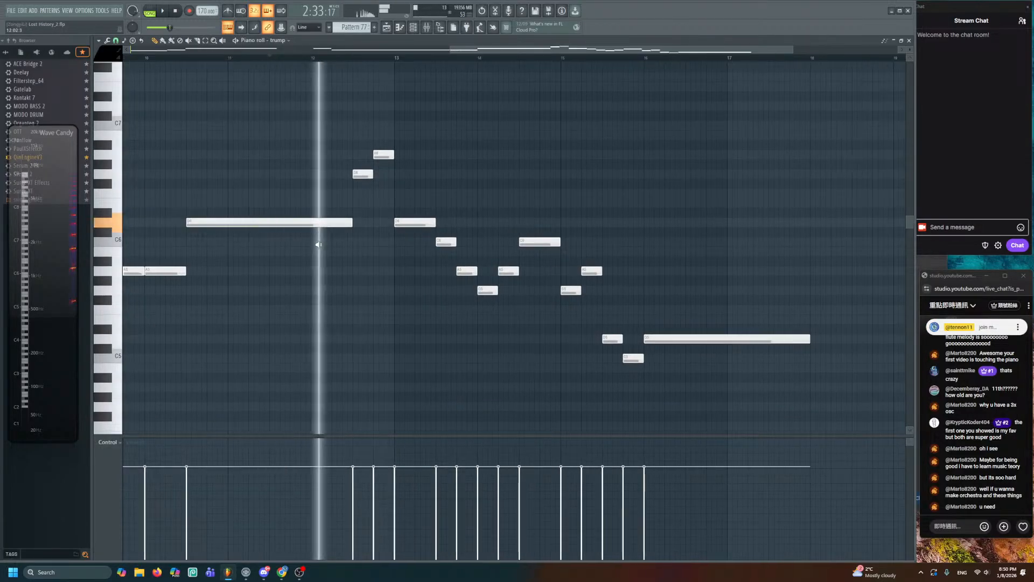
{"action": "left_click_drag", "start_coordinate": [363, 250], "coordinate": [707, 364]}
{"action": "left_click", "coordinate": [388, 27]}
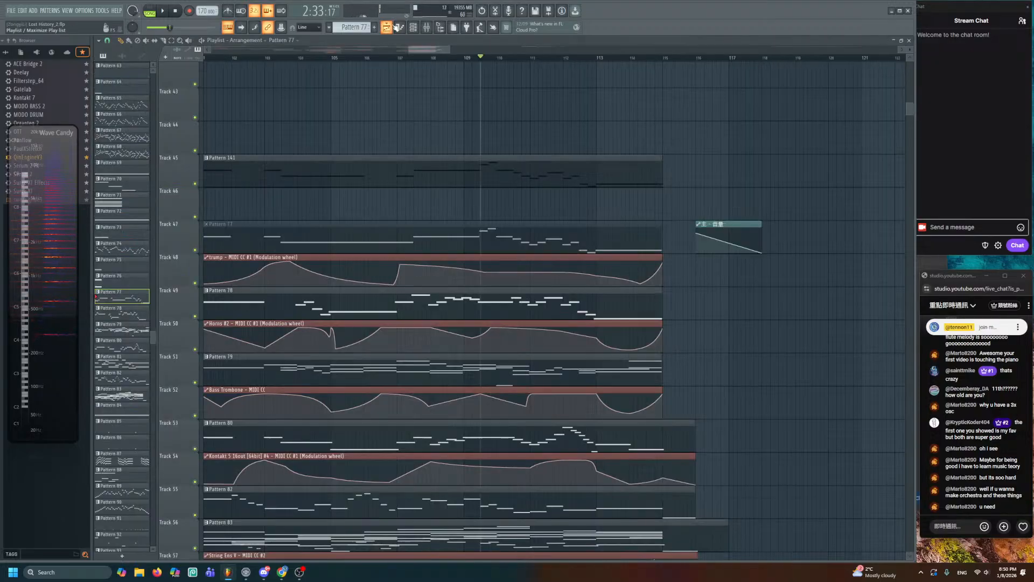
- From SWAM Brass Ensemble's Trumpets Expression knob, create an automation clip placed at bar 98
{"action": "scroll", "coordinate": [554, 311], "scroll_direction": "down", "scroll_amount": 2}
{"action": "left_click_drag", "start_coordinate": [537, 135], "coordinate": [731, 174]}
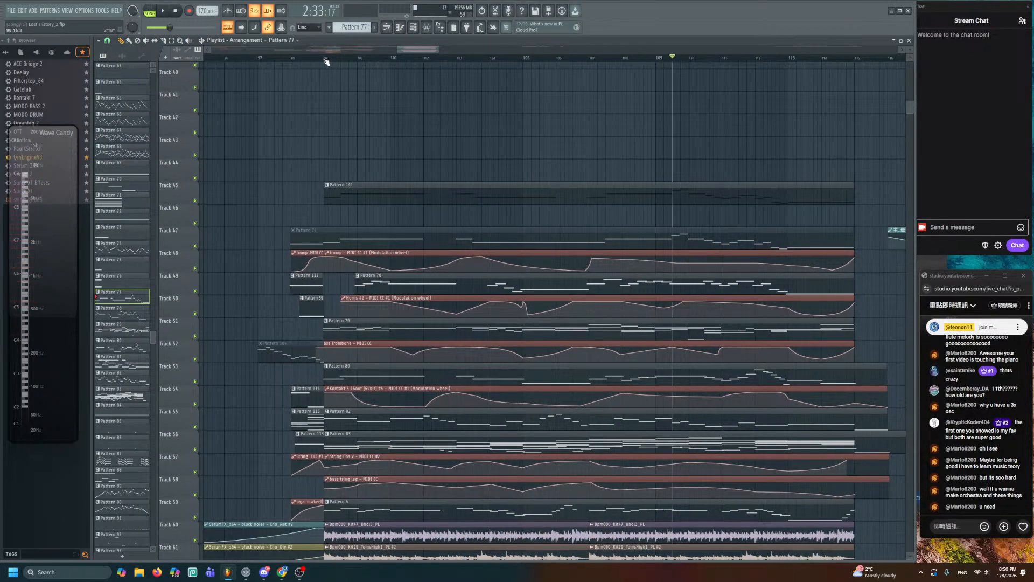
{"action": "left_click_drag", "start_coordinate": [326, 58], "coordinate": [852, 162]}
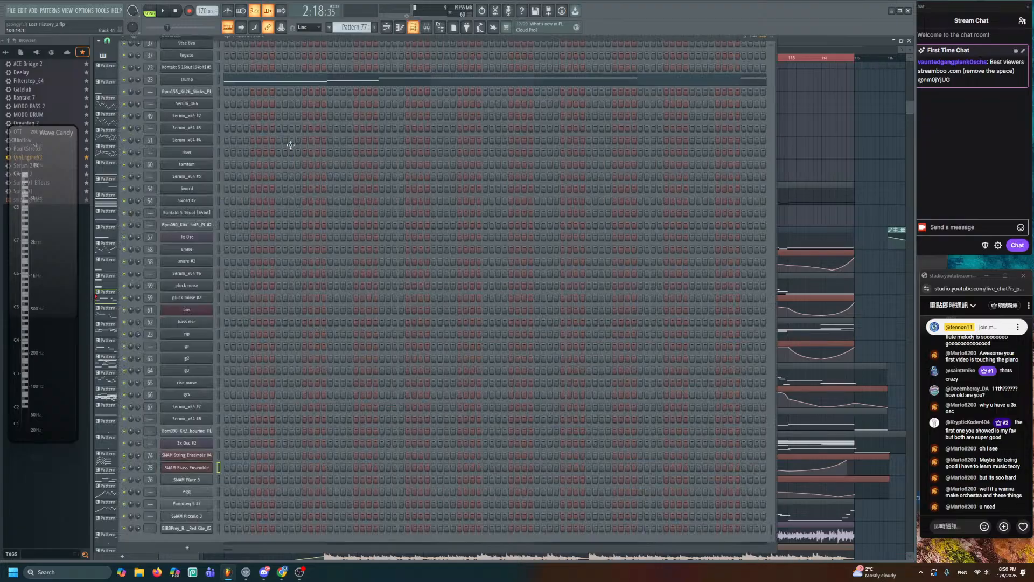
{"action": "key", "text": "F6"}
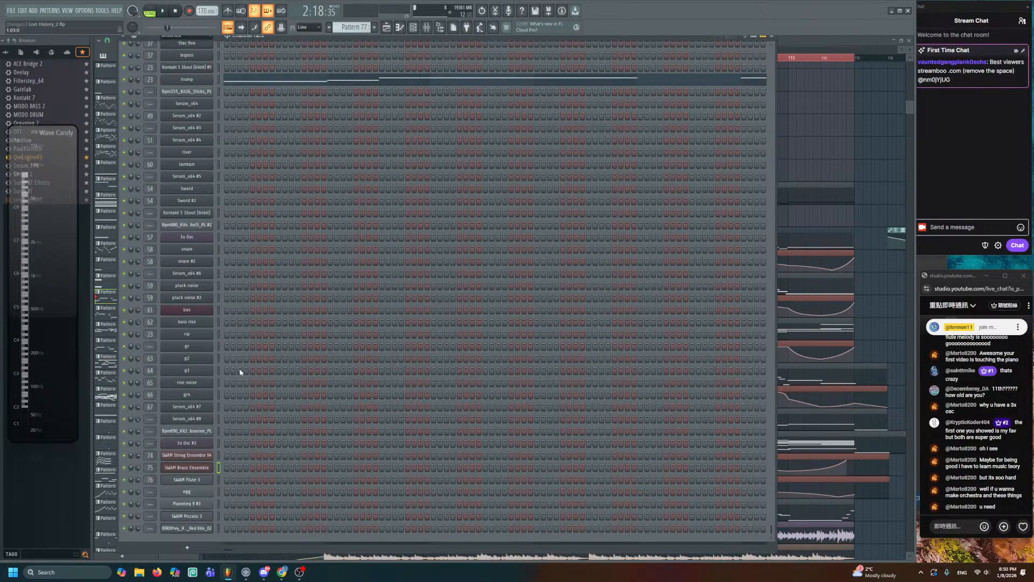
{"action": "left_click", "coordinate": [202, 468]}
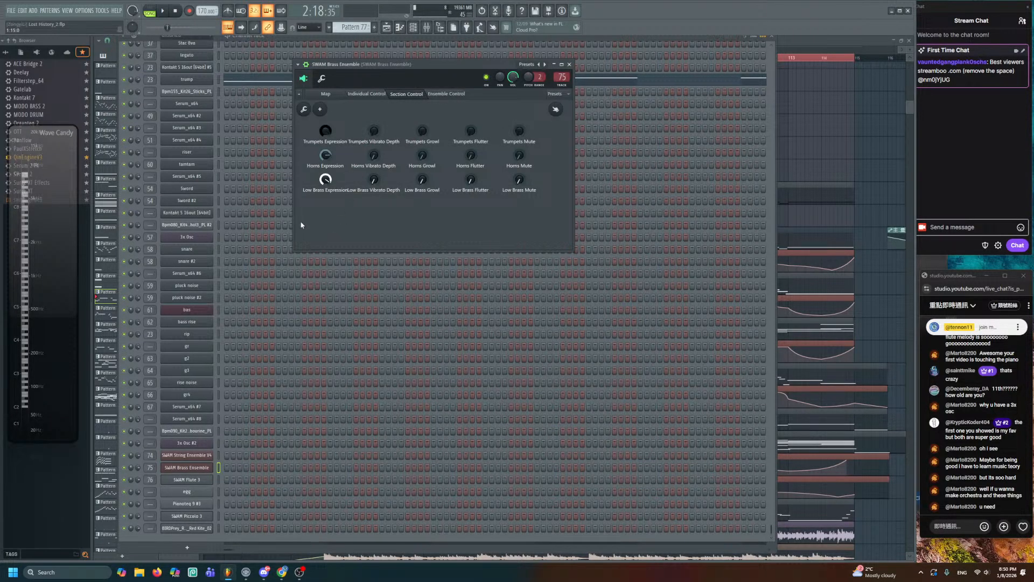
{"action": "right_click", "coordinate": [327, 131]}
{"action": "left_click", "coordinate": [439, 149]}
{"action": "left_click", "coordinate": [792, 118]}
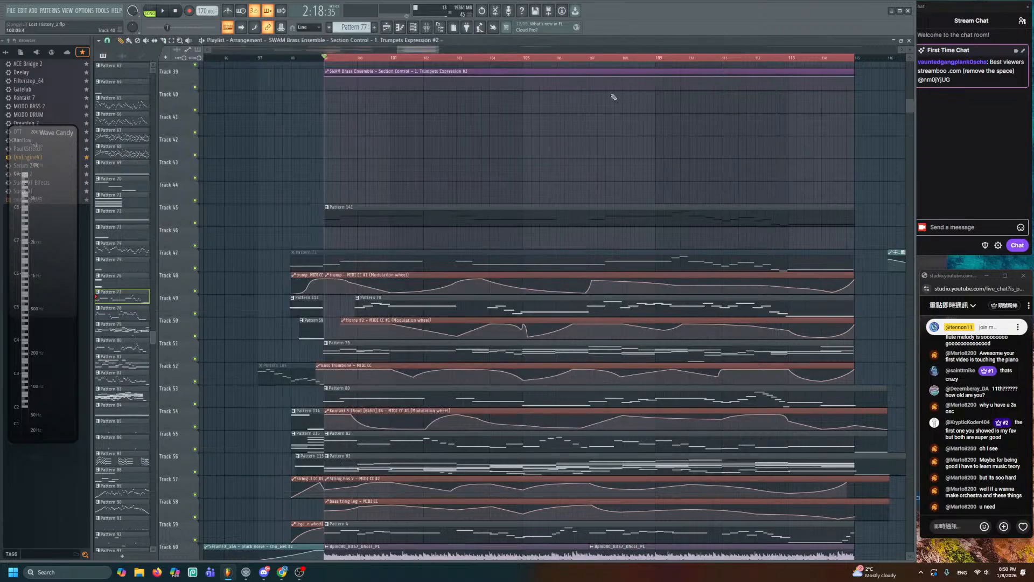
- Move the Trumpets Expression clip to Track 46 and solo Tracks 45 and 46
{"action": "left_click_drag", "start_coordinate": [593, 71], "coordinate": [593, 228]}
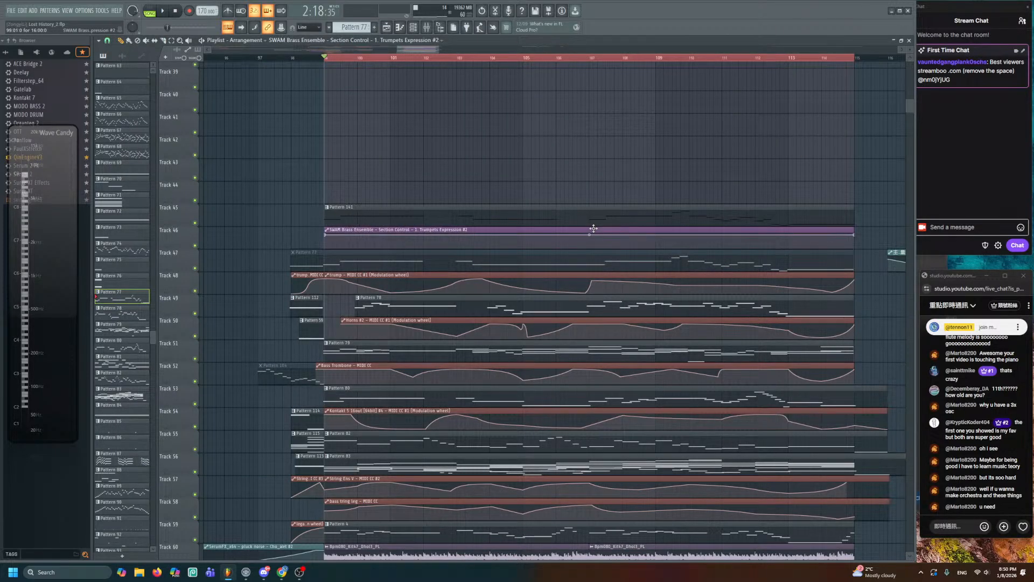
{"action": "scroll", "coordinate": [594, 232], "scroll_direction": "up", "scroll_amount": 5}
{"action": "scroll", "coordinate": [510, 277], "scroll_direction": "up", "scroll_amount": 2}
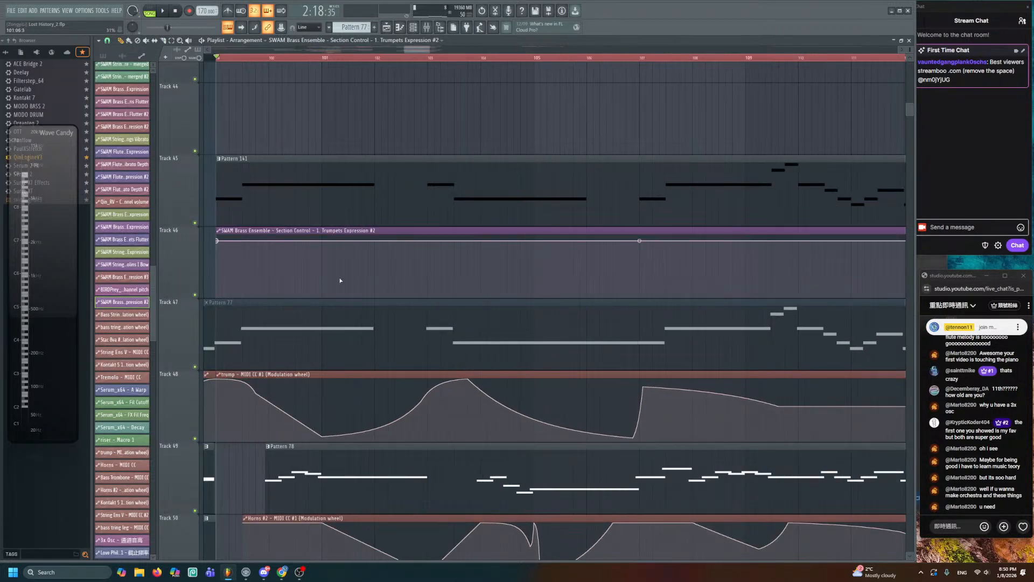
{"action": "left_click_drag", "start_coordinate": [270, 215], "coordinate": [461, 274]}
{"action": "scroll", "coordinate": [451, 275], "scroll_direction": "up", "scroll_amount": 1}
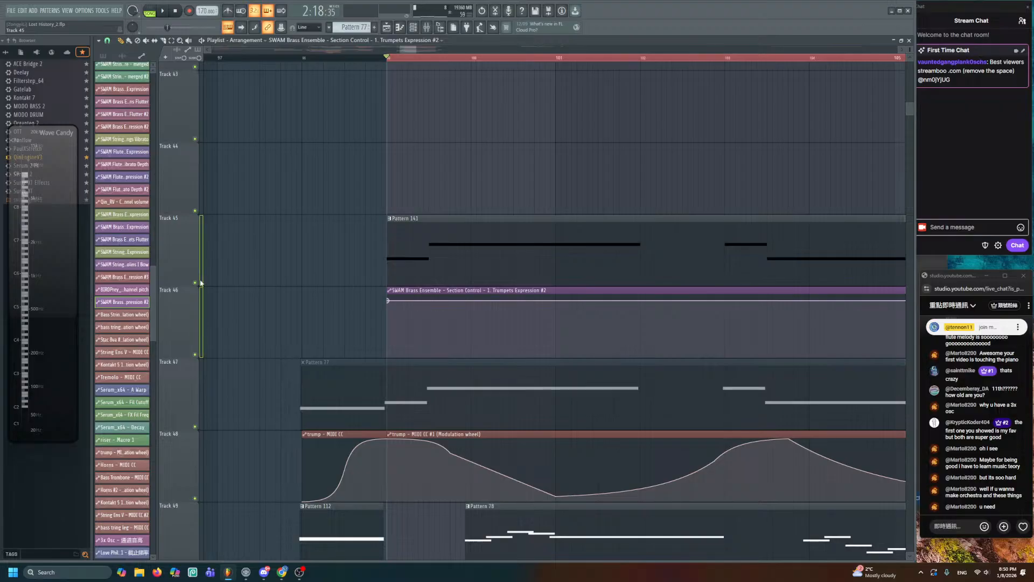
{"action": "right_click", "coordinate": [196, 283]}
{"action": "scroll", "coordinate": [338, 294], "scroll_direction": "up", "scroll_amount": 1}
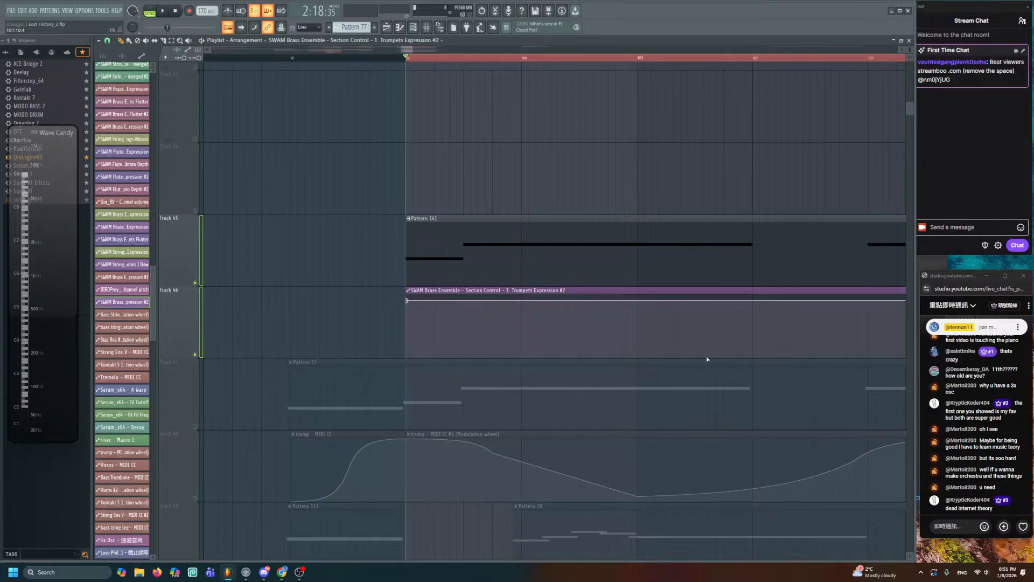
- Lower the expression's start value and add points for a ramp up and taper down
{"action": "left_click_drag", "start_coordinate": [407, 300], "coordinate": [408, 335]}
{"action": "left_click", "coordinate": [464, 308]}
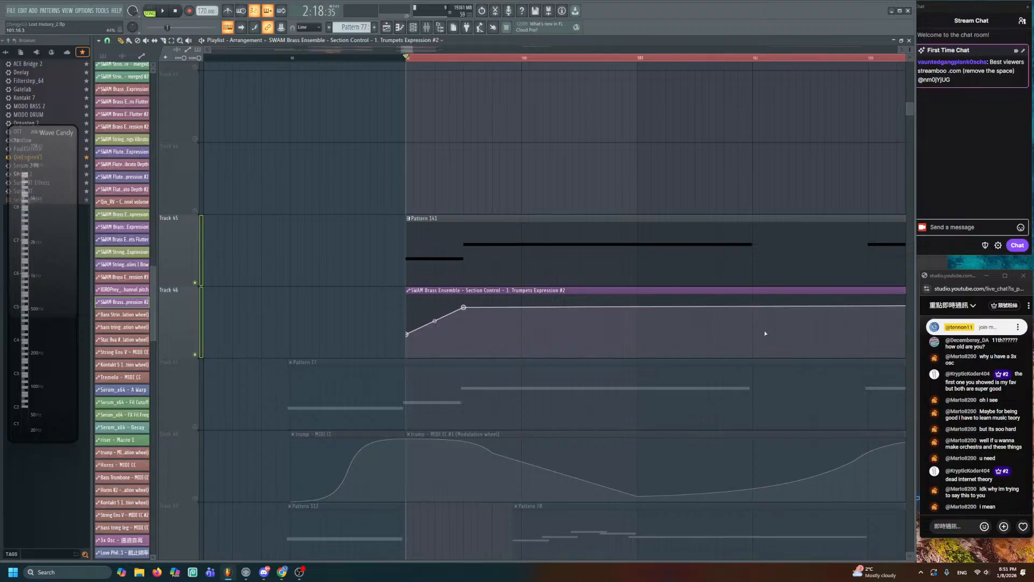
{"action": "left_click", "coordinate": [754, 341]}
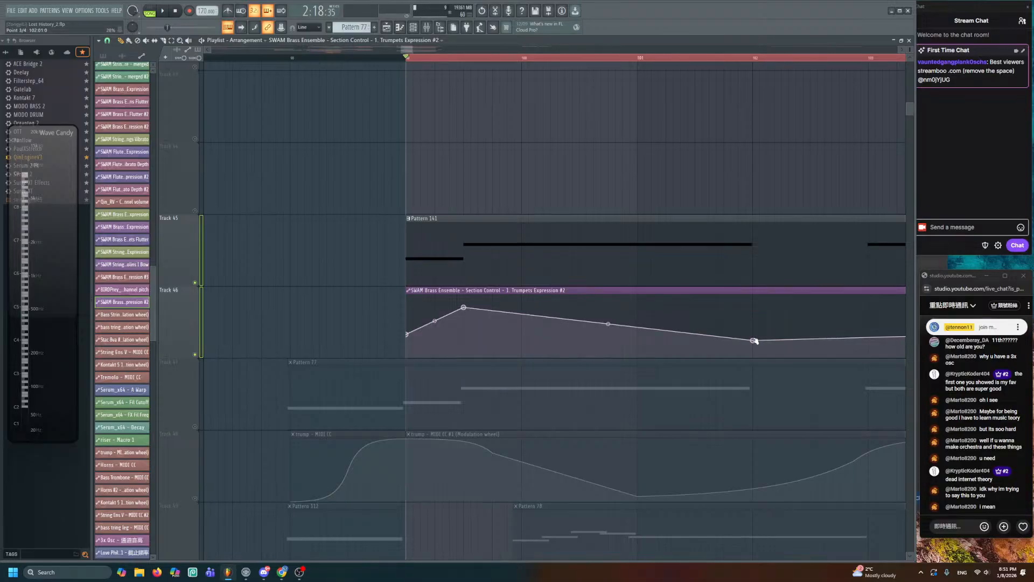
{"action": "left_click_drag", "start_coordinate": [737, 328], "coordinate": [701, 305]}
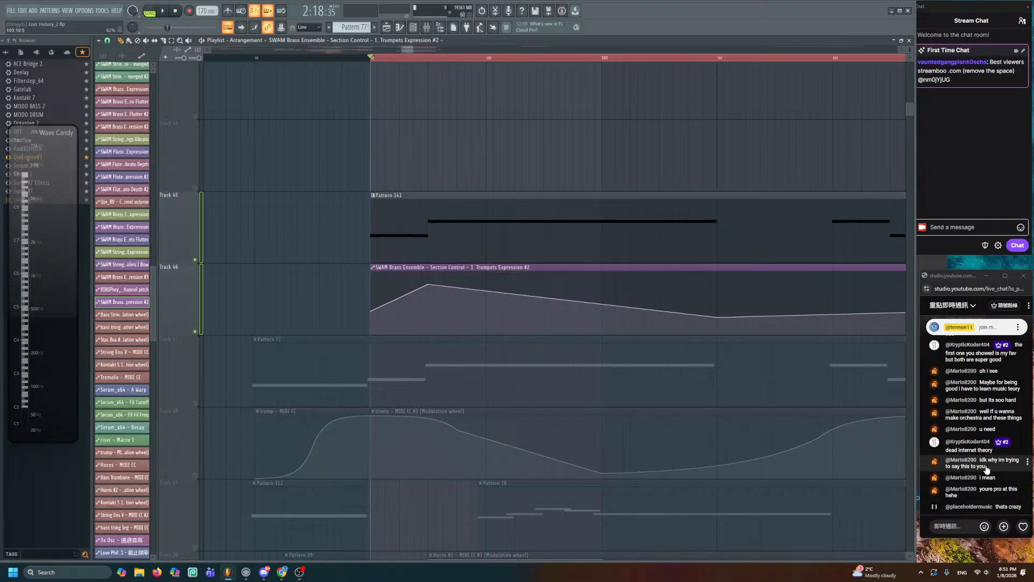
{"action": "scroll", "coordinate": [985, 476], "scroll_direction": "up", "scroll_amount": 1}
{"action": "scroll", "coordinate": [985, 477], "scroll_direction": "down", "scroll_amount": 2}
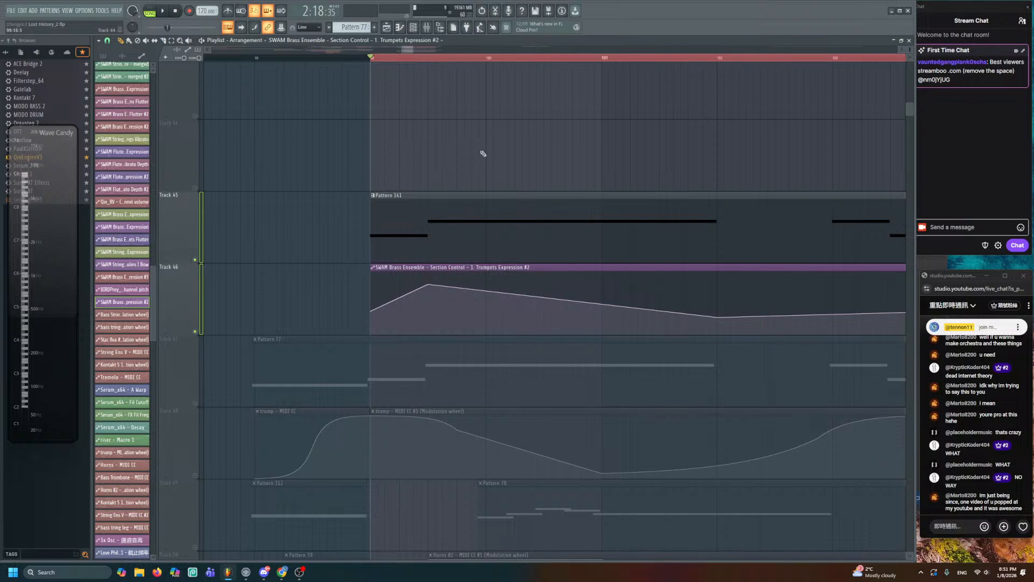
- While playing and checking Pattern 141, lower a curve point and add points to sharpen the drop
{"action": "key", "text": "space"}
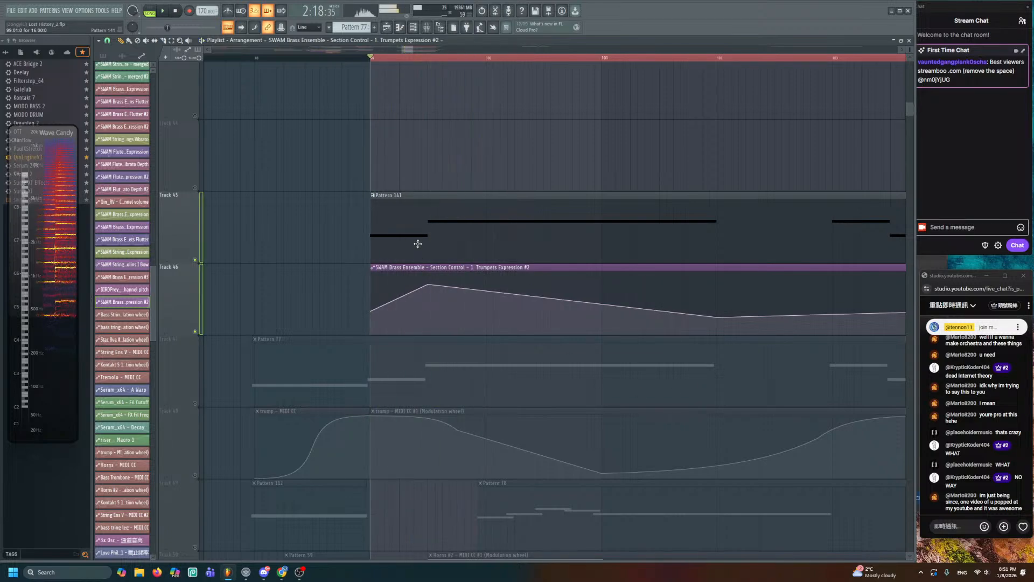
{"action": "double_click", "coordinate": [418, 243]}
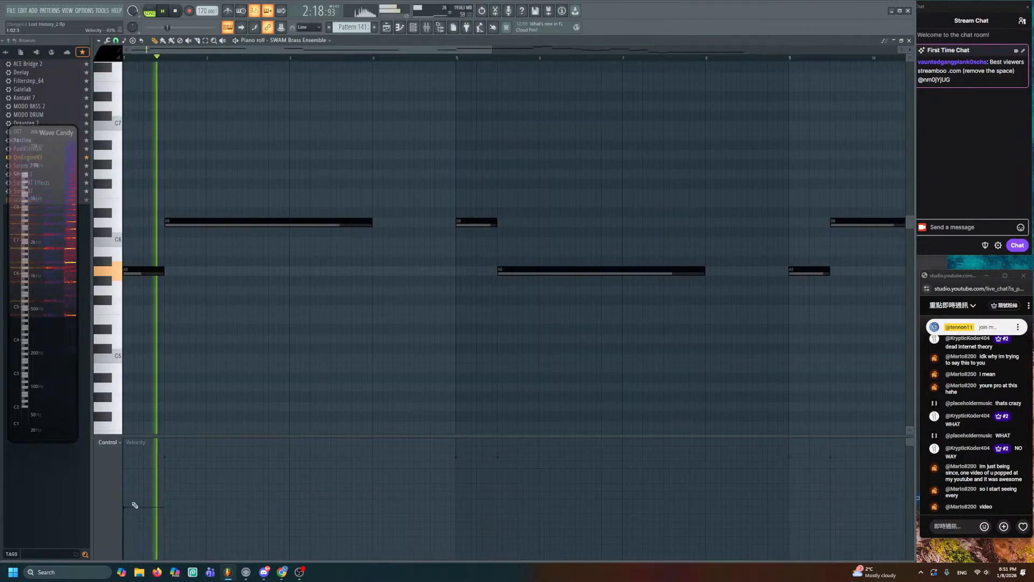
{"action": "left_click", "coordinate": [394, 28]}
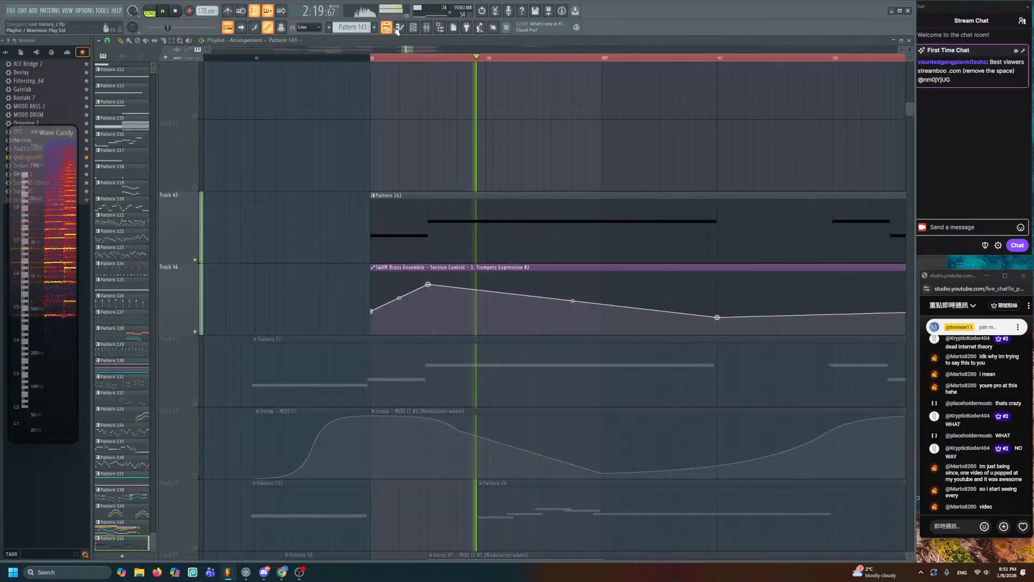
{"action": "left_click_drag", "start_coordinate": [717, 317], "coordinate": [718, 335]}
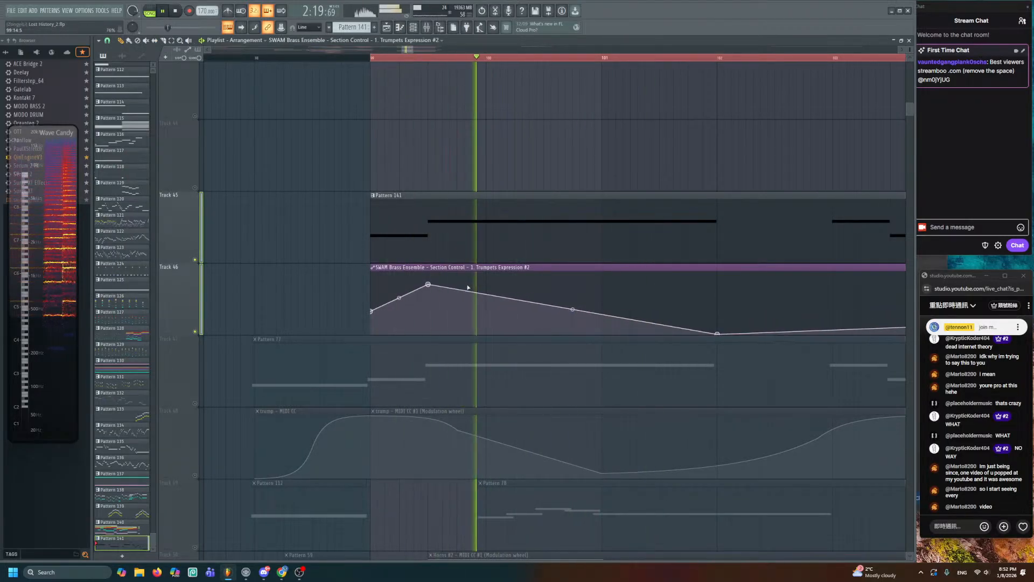
{"action": "right_click", "coordinate": [466, 283]}
{"action": "right_click", "coordinate": [480, 315]}
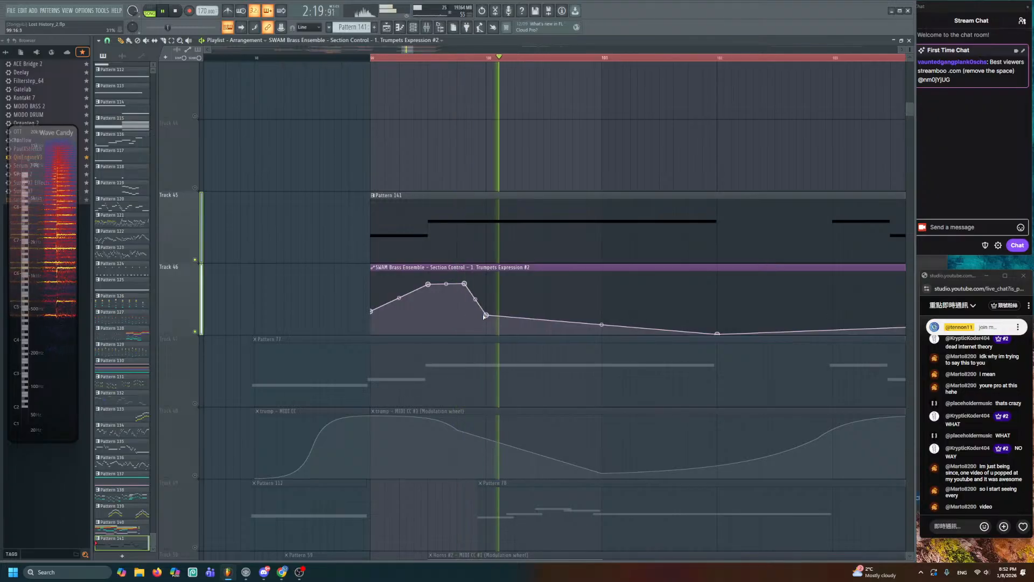
{"action": "key", "text": "space"}
- Select all clips below the trumpet tracks and shift them down several tracks
{"action": "scroll", "coordinate": [510, 210], "scroll_direction": "down", "scroll_amount": 2}
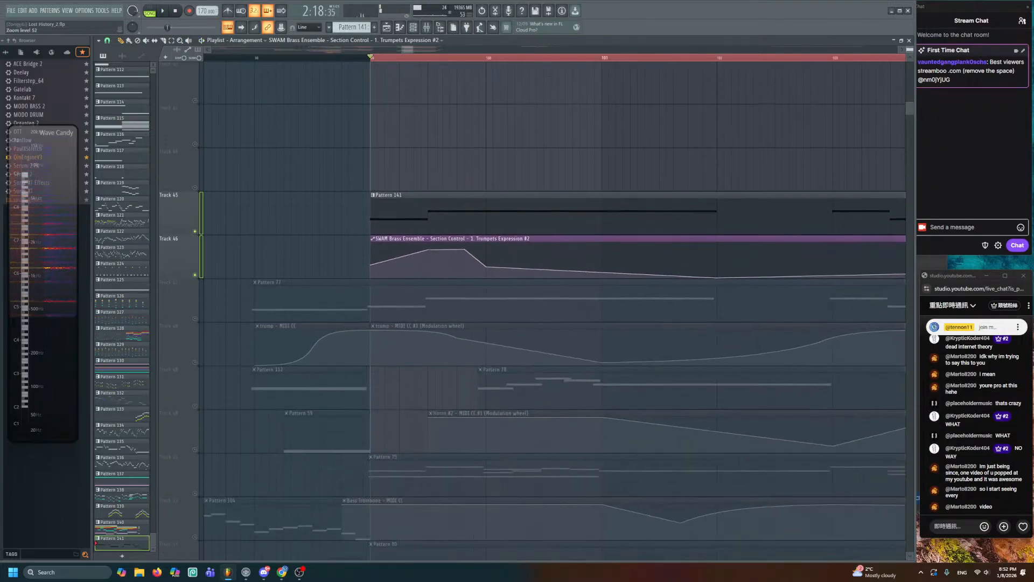
{"action": "scroll", "coordinate": [512, 212], "scroll_direction": "down", "scroll_amount": 2}
{"action": "scroll", "coordinate": [420, 202], "scroll_direction": "down", "scroll_amount": 3}
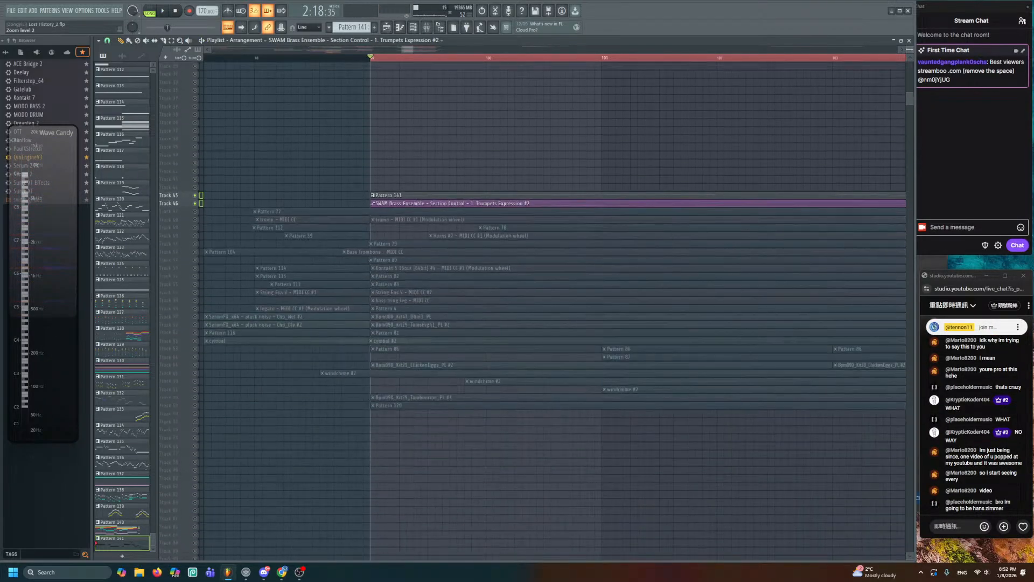
{"action": "scroll", "coordinate": [418, 229], "scroll_direction": "down", "scroll_amount": 2}
{"action": "scroll", "coordinate": [418, 232], "scroll_direction": "down", "scroll_amount": 2}
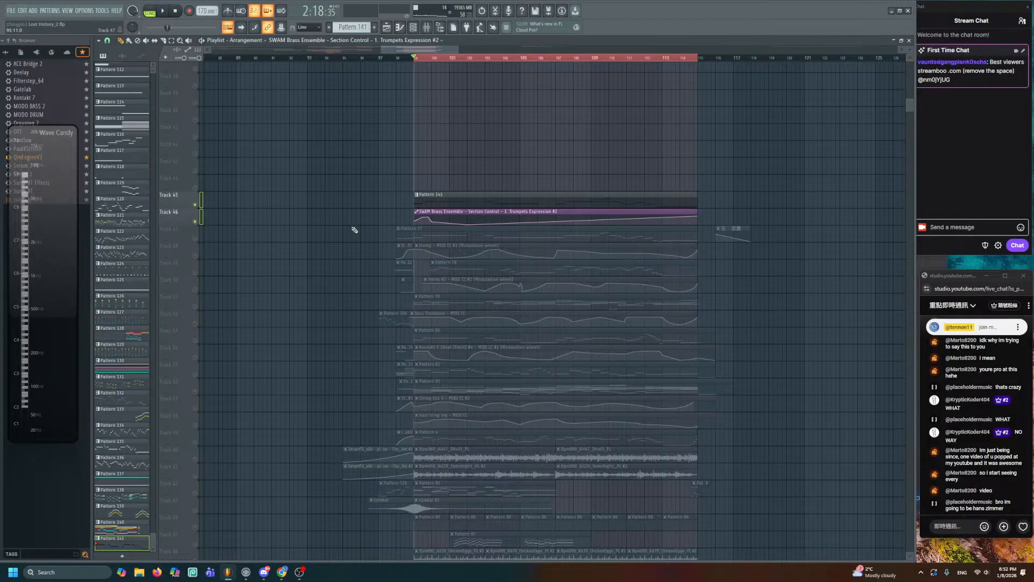
{"action": "left_click_drag", "start_coordinate": [336, 225], "coordinate": [708, 432]}
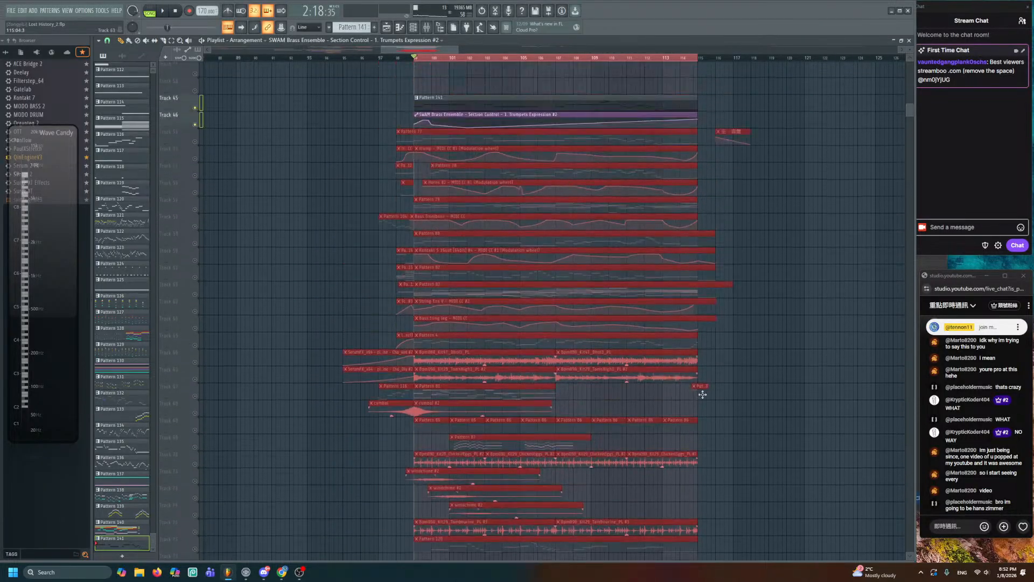
{"action": "scroll", "coordinate": [703, 394], "scroll_direction": "up", "scroll_amount": 1}
{"action": "key", "text": "Tab"}
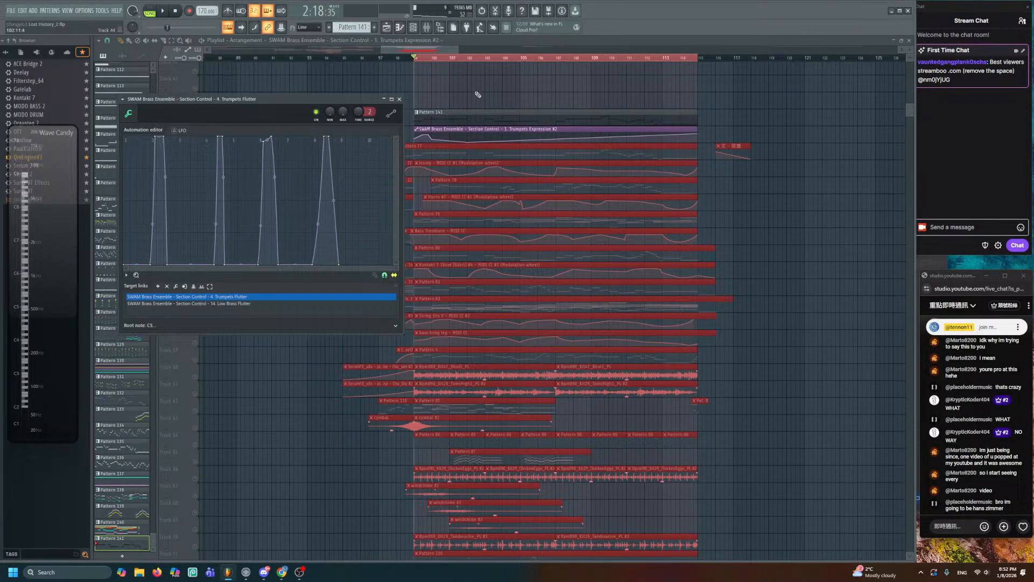
{"action": "left_click", "coordinate": [441, 49]}
{"action": "key", "text": "shift+Down"}
{"action": "key", "text": "shift+Down"}
{"action": "key", "text": "shift+Down"}
{"action": "key", "text": "shift+Down"}
{"action": "key", "text": "shift+Down"}
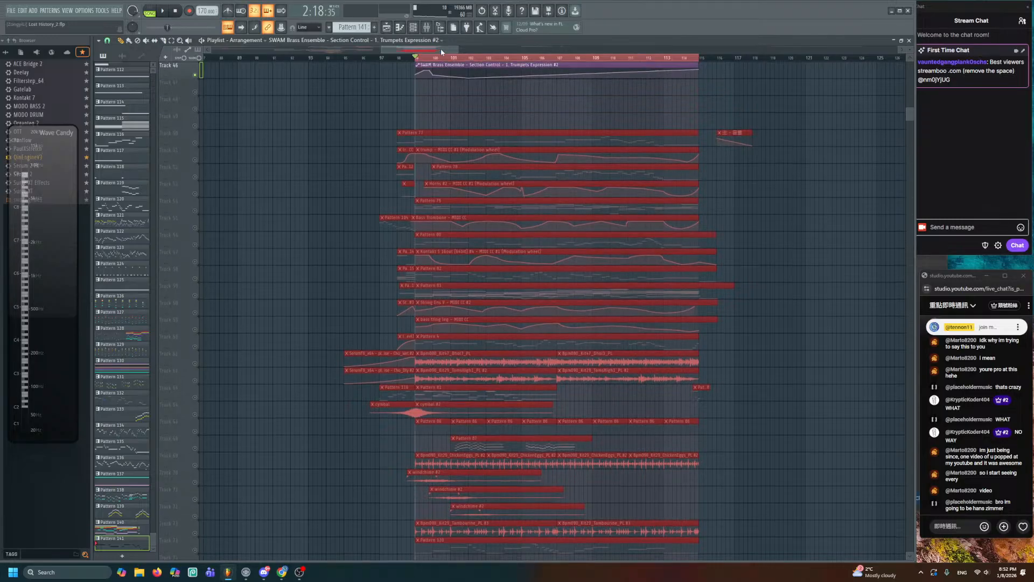
{"action": "key", "text": "shift+Down"}
{"action": "key", "text": "shift+Down"}
{"action": "scroll", "coordinate": [494, 164], "scroll_direction": "up", "scroll_amount": 5}
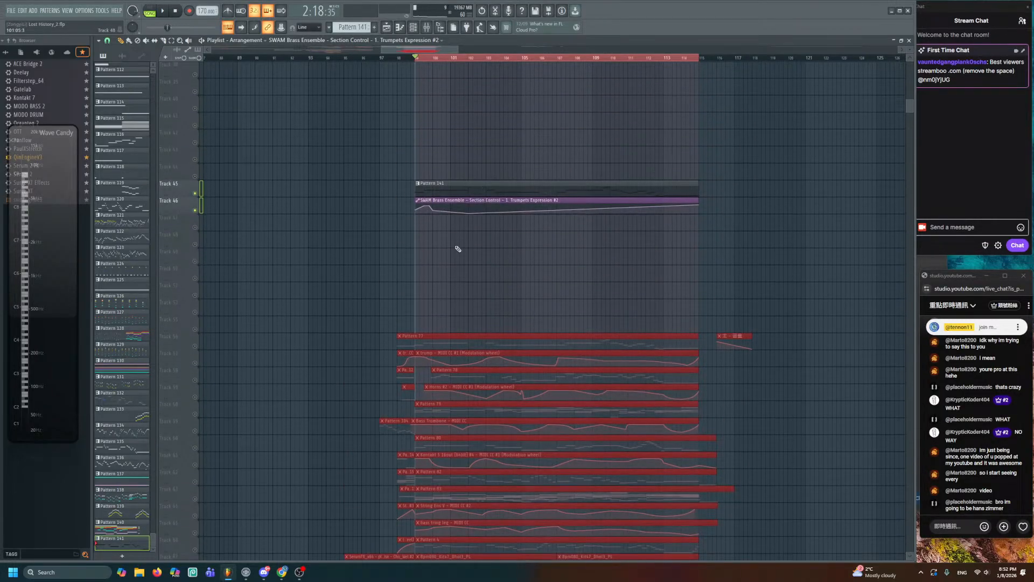
{"action": "scroll", "coordinate": [458, 250], "scroll_direction": "up", "scroll_amount": 2}
{"action": "scroll", "coordinate": [461, 249], "scroll_direction": "up", "scroll_amount": 3}
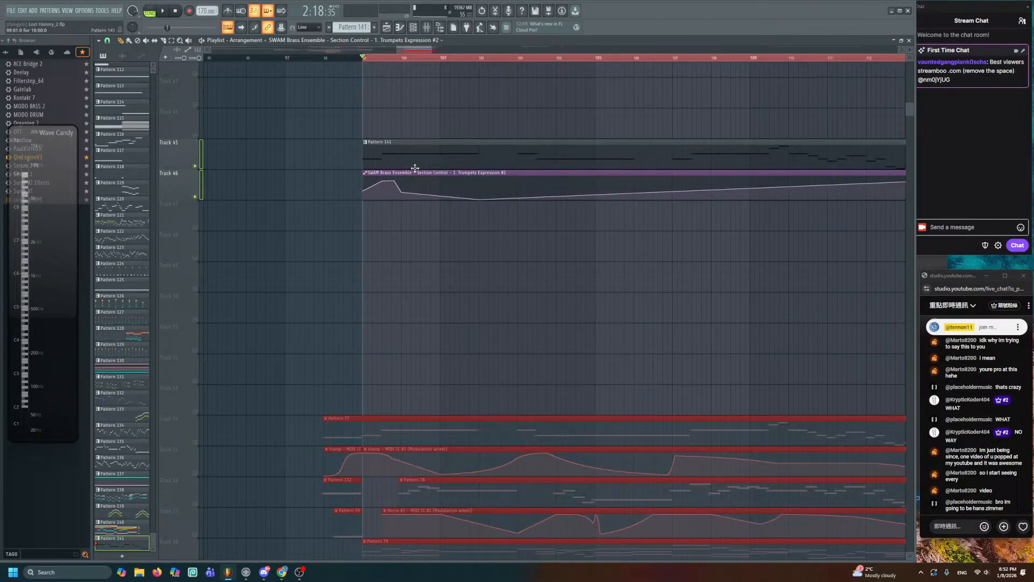
- Create a new empty Pattern 142 and place it on Track 47 at bar 99
{"action": "left_click", "coordinate": [374, 28]}
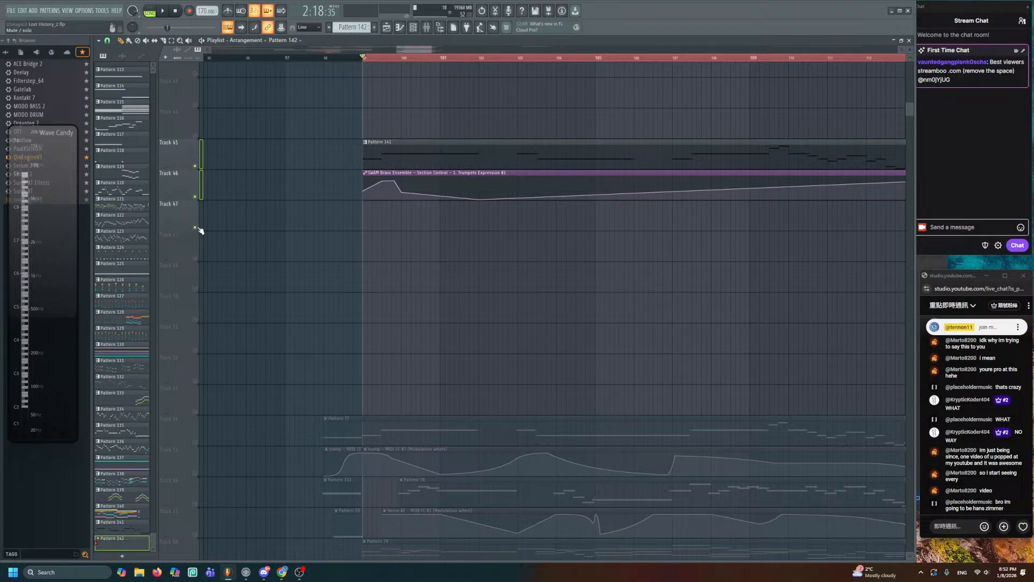
{"action": "left_click", "coordinate": [362, 216]}
{"action": "scroll", "coordinate": [447, 348], "scroll_direction": "down", "scroll_amount": 4}
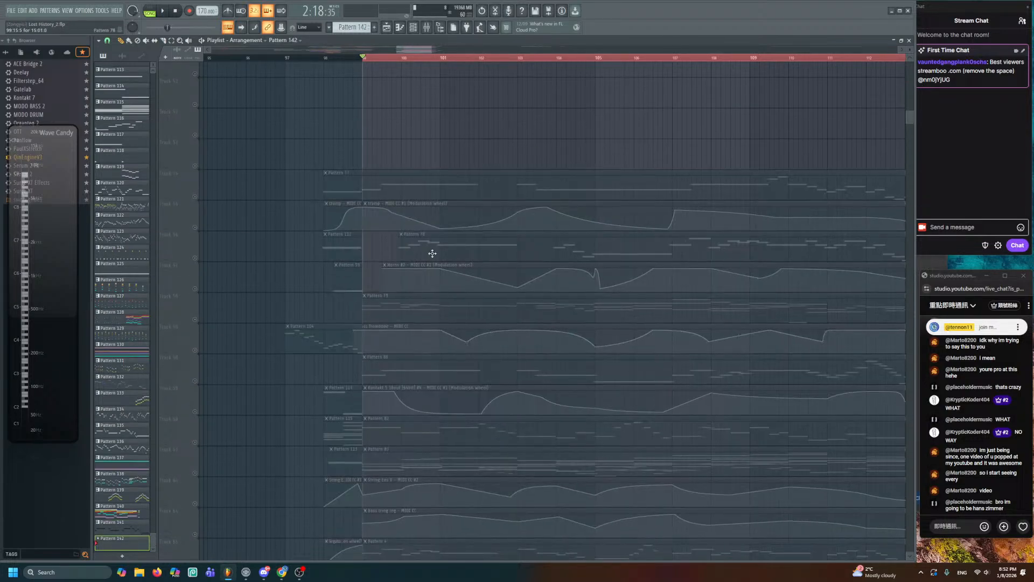
- Audition Horns #2 Pattern 78 in pattern mode and copy all its notes
{"action": "double_click", "coordinate": [432, 254]}
{"action": "scroll", "coordinate": [387, 245], "scroll_direction": "down", "scroll_amount": 1}
{"action": "left_click", "coordinate": [150, 10]}
{"action": "key", "text": "space"}
{"action": "scroll", "coordinate": [298, 196], "scroll_direction": "down", "scroll_amount": 2}
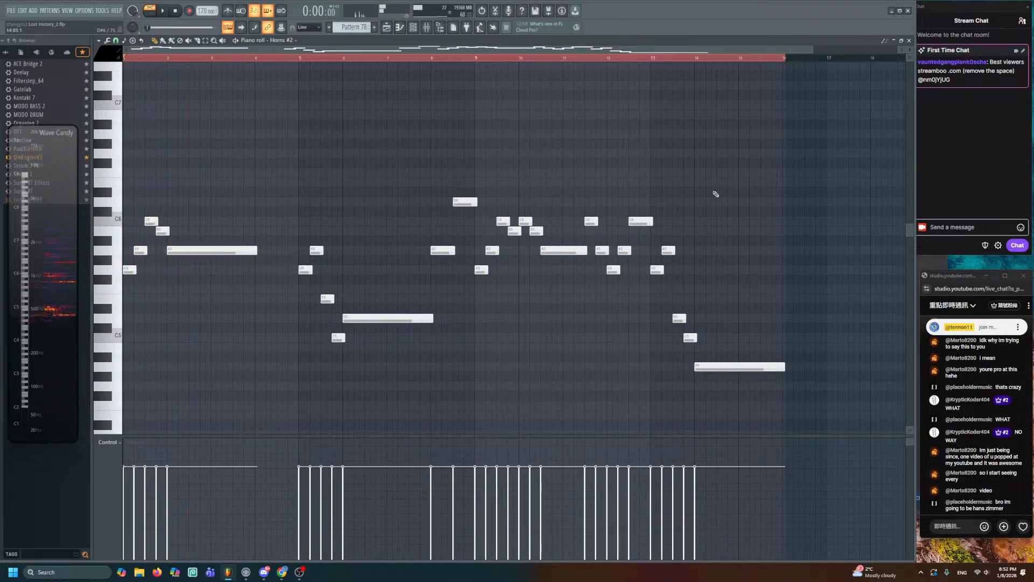
{"action": "key", "text": "space"}
{"action": "key", "text": "ctrl+a"}
{"action": "scroll", "coordinate": [798, 232], "scroll_direction": "down", "scroll_amount": 2}
{"action": "scroll", "coordinate": [409, 231], "scroll_direction": "down", "scroll_amount": 1}
{"action": "left_click", "coordinate": [386, 29]}
{"action": "scroll", "coordinate": [416, 212], "scroll_direction": "up", "scroll_amount": 3}
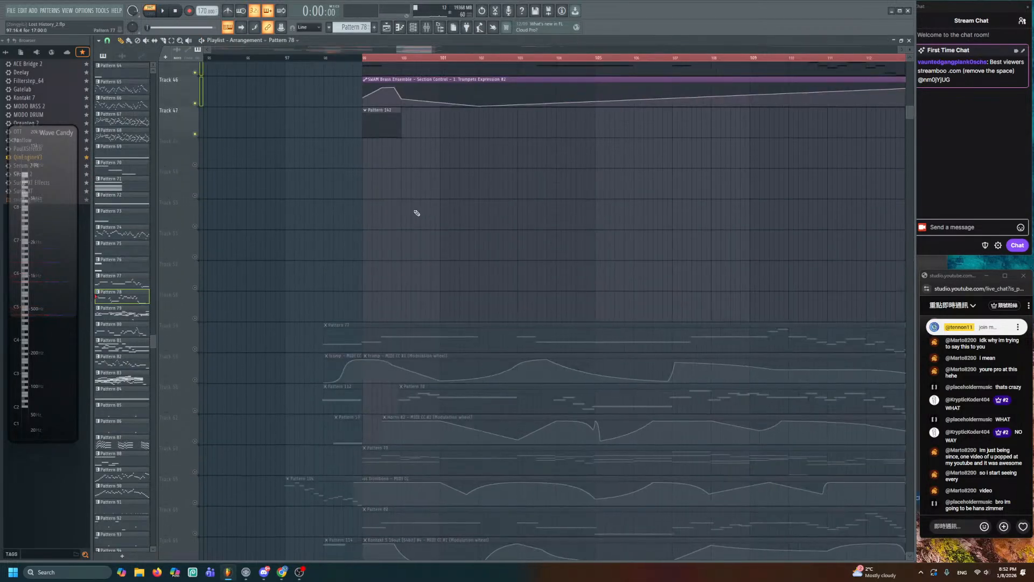
- Paste the horn notes into Pattern 142, shift them one bar later, and play from bar 99
{"action": "double_click", "coordinate": [385, 233]}
{"action": "key", "text": "ctrl+v"}
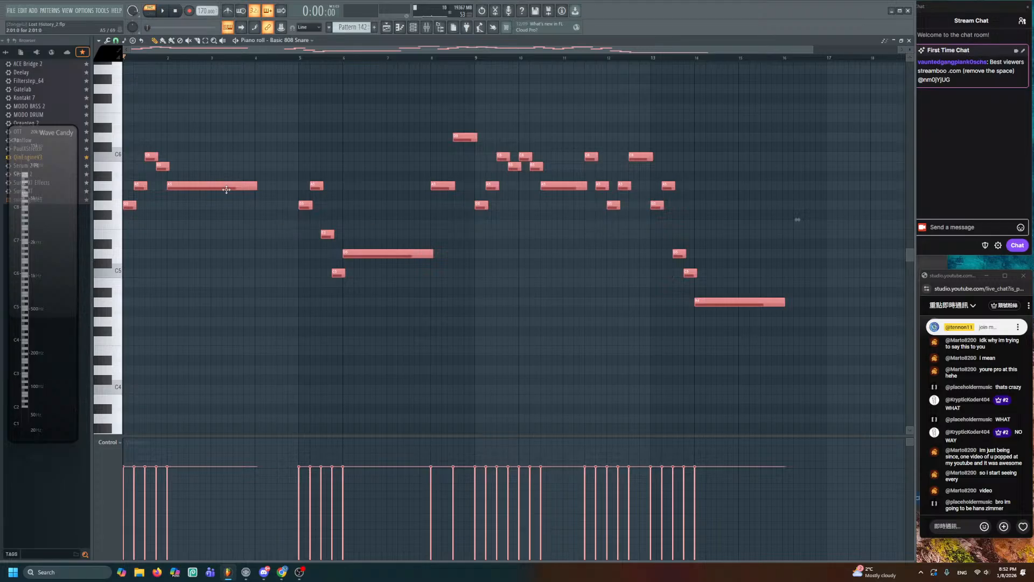
{"action": "left_click_drag", "start_coordinate": [226, 189], "coordinate": [270, 190]}
{"action": "left_click", "coordinate": [391, 28]}
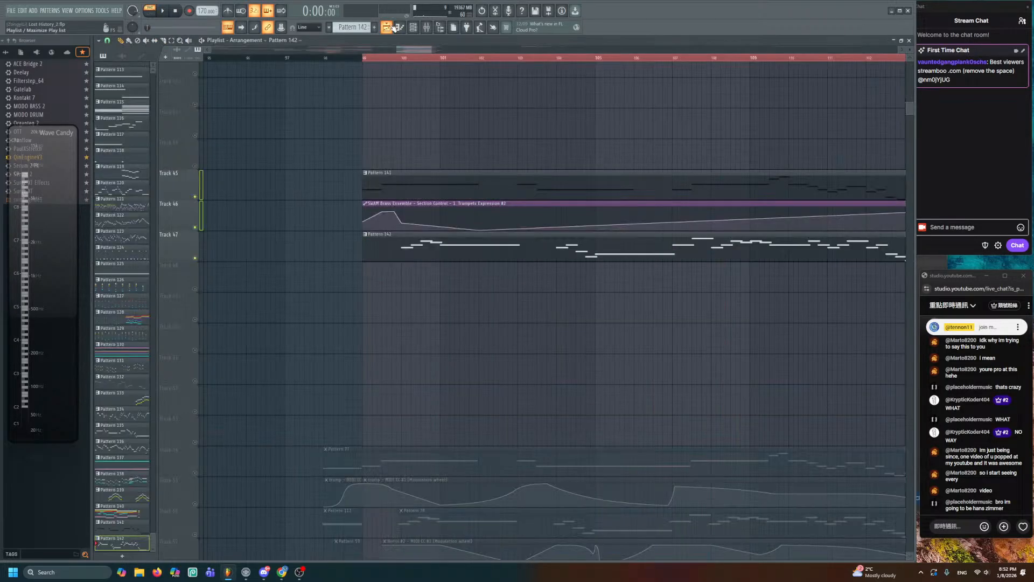
{"action": "left_click", "coordinate": [363, 58]}
{"action": "key", "text": "space"}
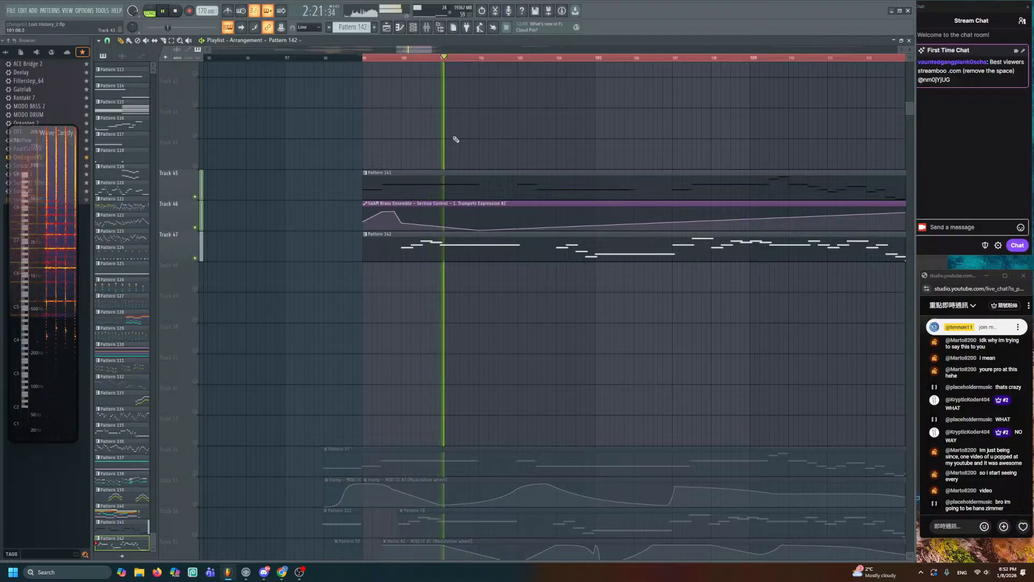
{"action": "key", "text": "space"}
- Move Pattern 142's horn notes off the 808 snare onto the SWAM Brass Ensemble channel
{"action": "key", "text": "F7"}
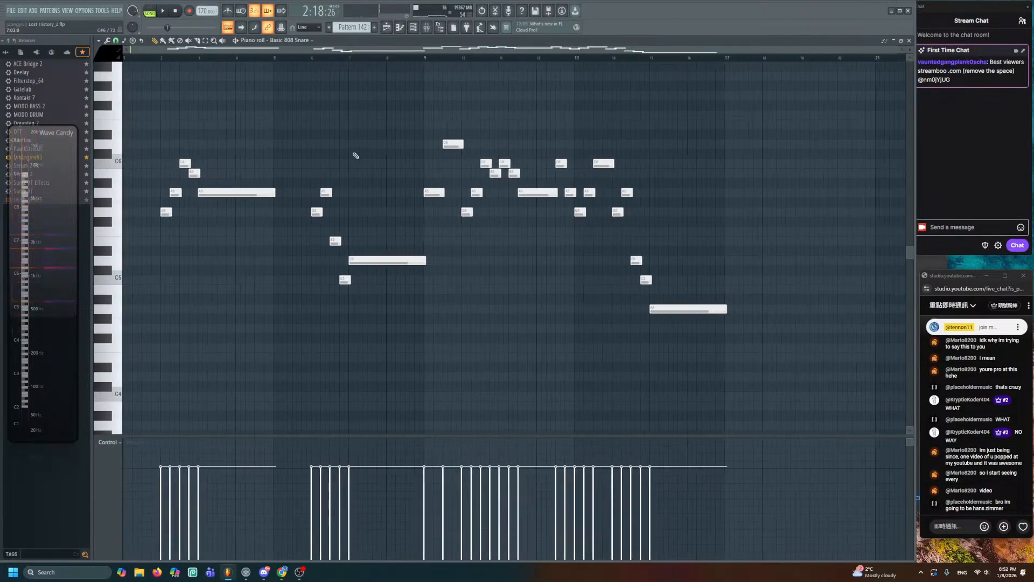
{"action": "key", "text": "ctrl+a"}
{"action": "key", "text": "Delete"}
{"action": "left_click", "coordinate": [414, 27]}
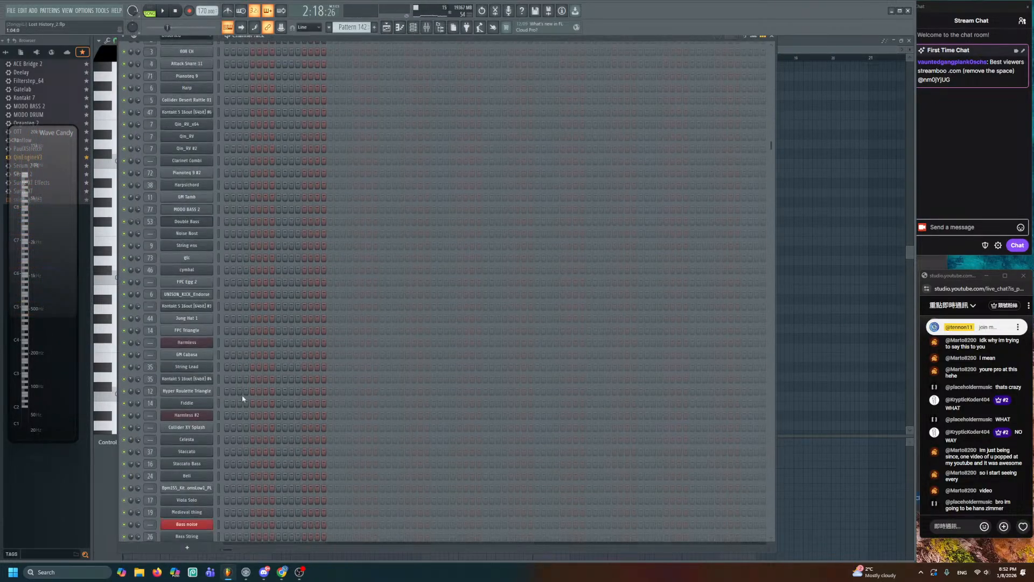
{"action": "scroll", "coordinate": [241, 395], "scroll_direction": "down", "scroll_amount": 15}
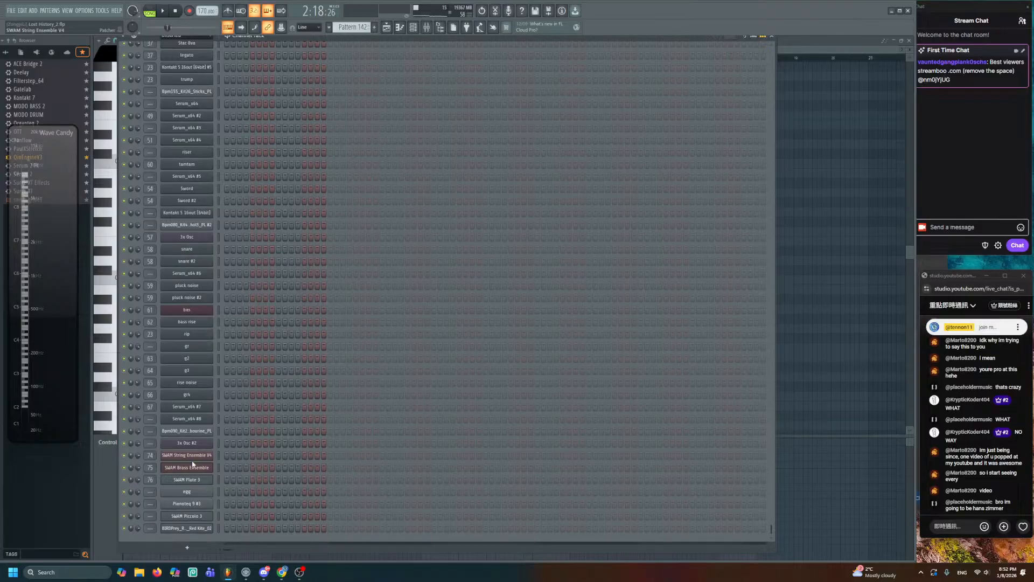
{"action": "right_click", "coordinate": [193, 464]}
{"action": "left_click", "coordinate": [231, 443]}
{"action": "left_click", "coordinate": [111, 56]}
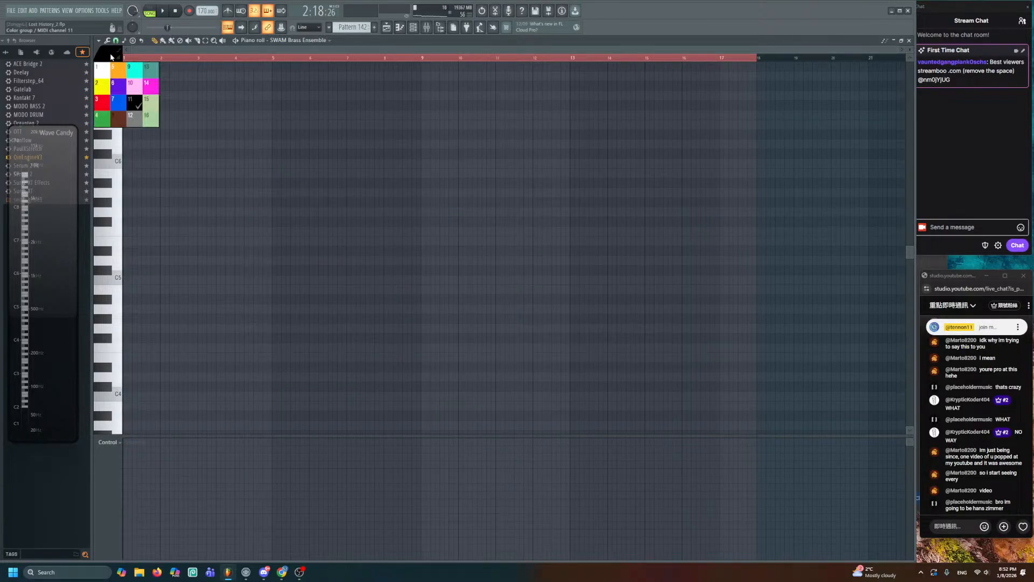
{"action": "left_click", "coordinate": [116, 114]}
{"action": "key", "text": "ctrl+v"}
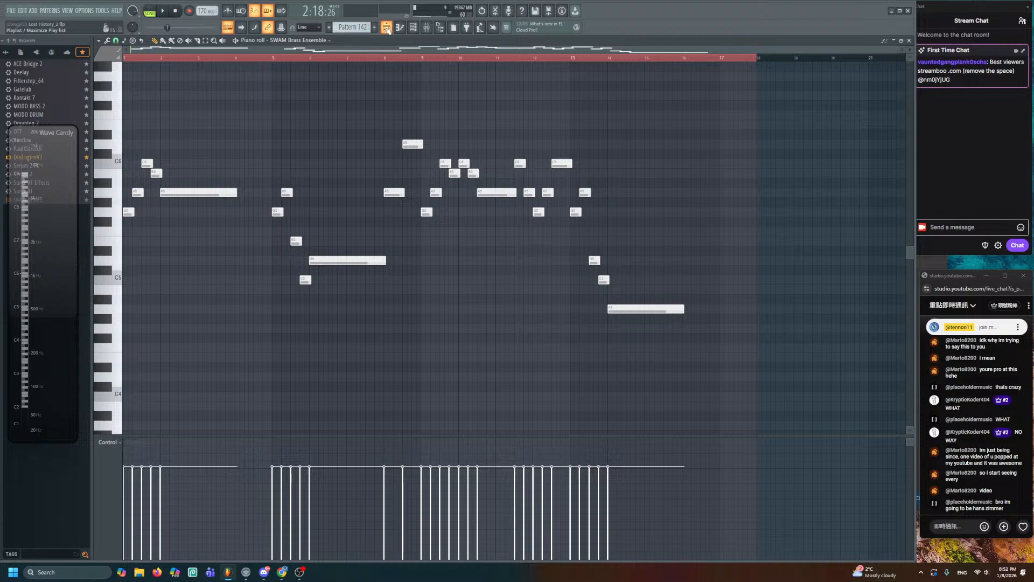
{"action": "left_click", "coordinate": [207, 102]}
{"action": "key", "text": "ctrl+d"}
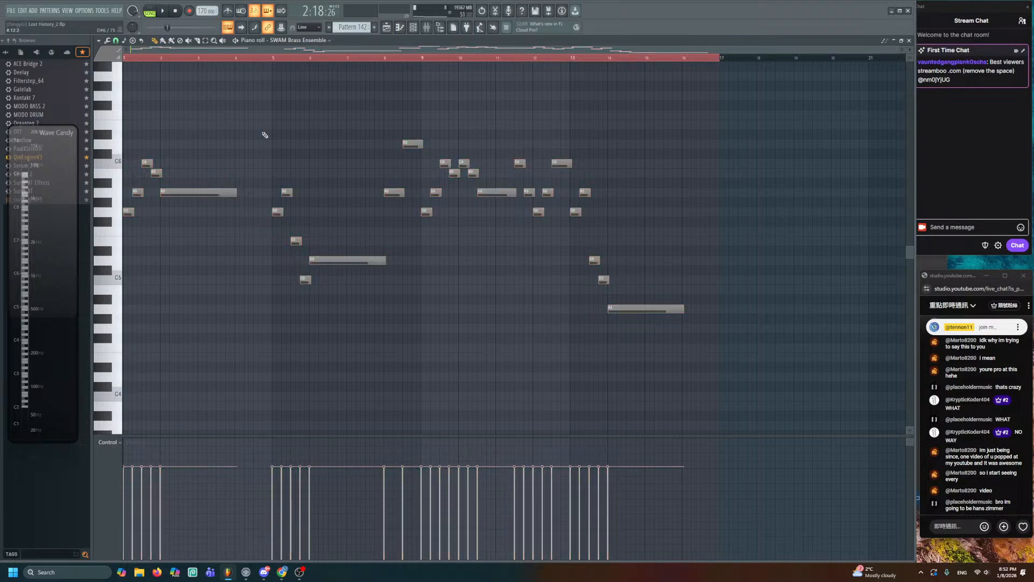
{"action": "key", "text": "F5"}
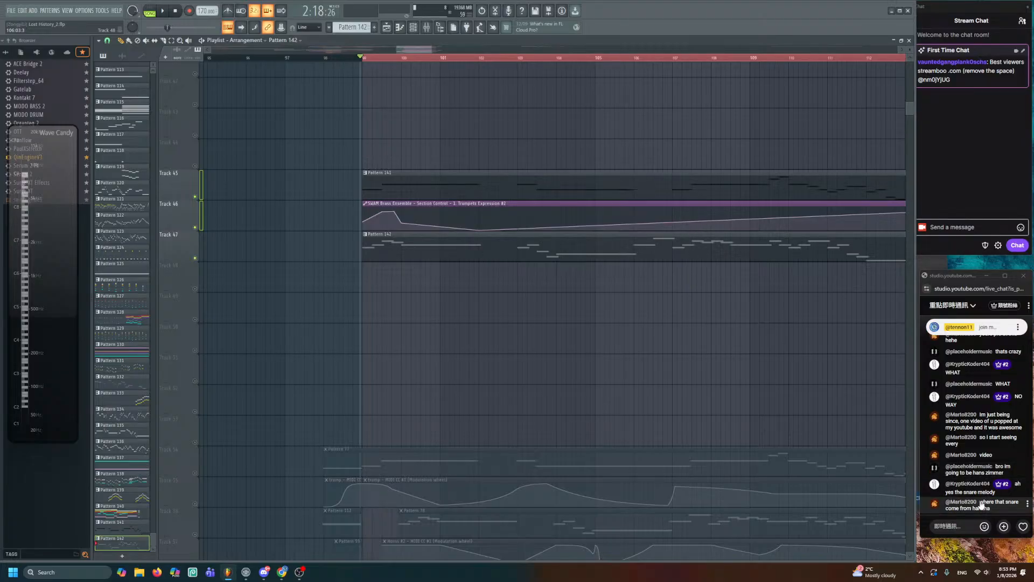
- Select the Basic 808 Snare channel and audition a few notes
{"action": "left_click", "coordinate": [427, 28]}
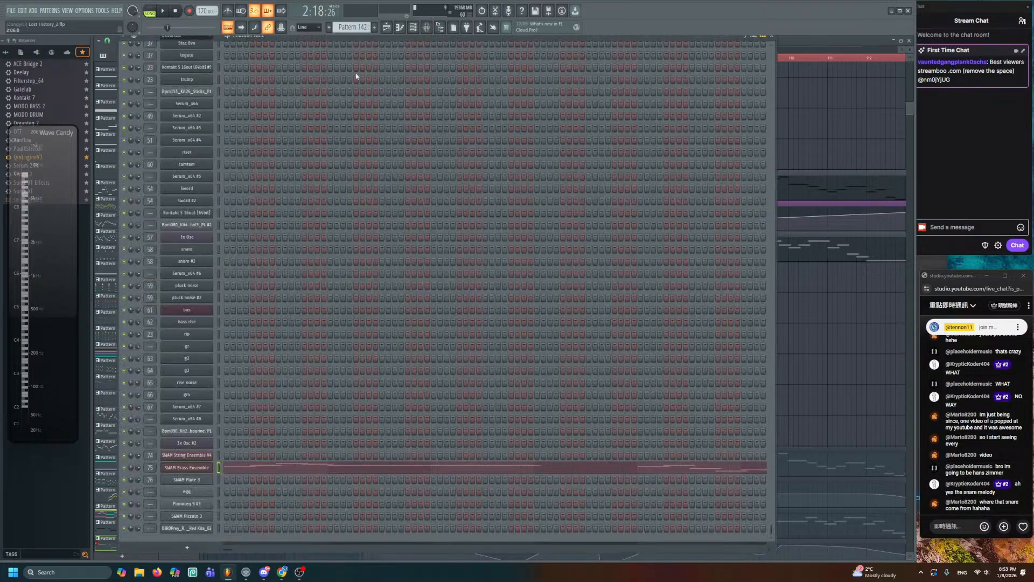
{"action": "scroll", "coordinate": [235, 202], "scroll_direction": "up", "scroll_amount": 10}
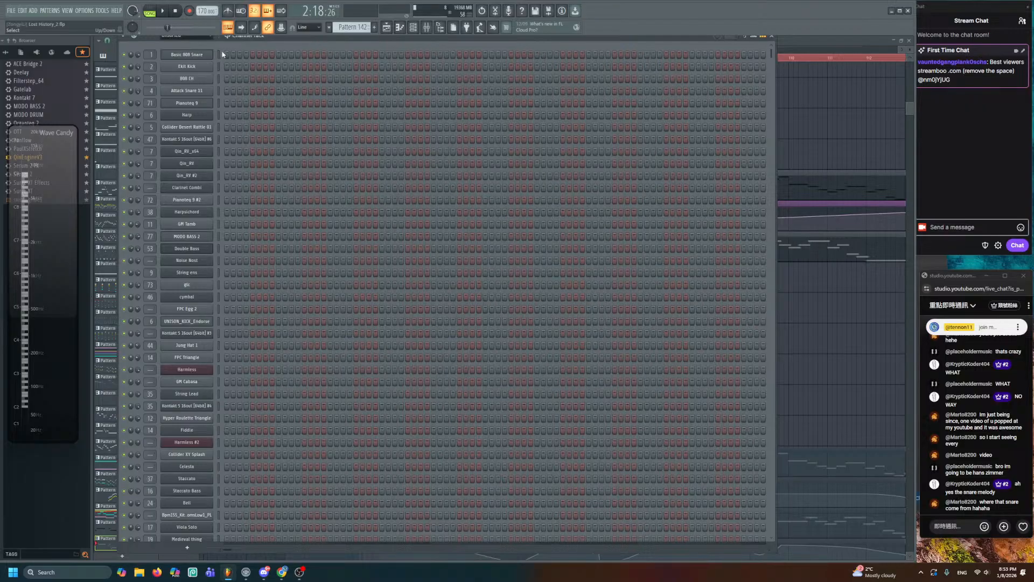
{"action": "left_click", "coordinate": [220, 54]}
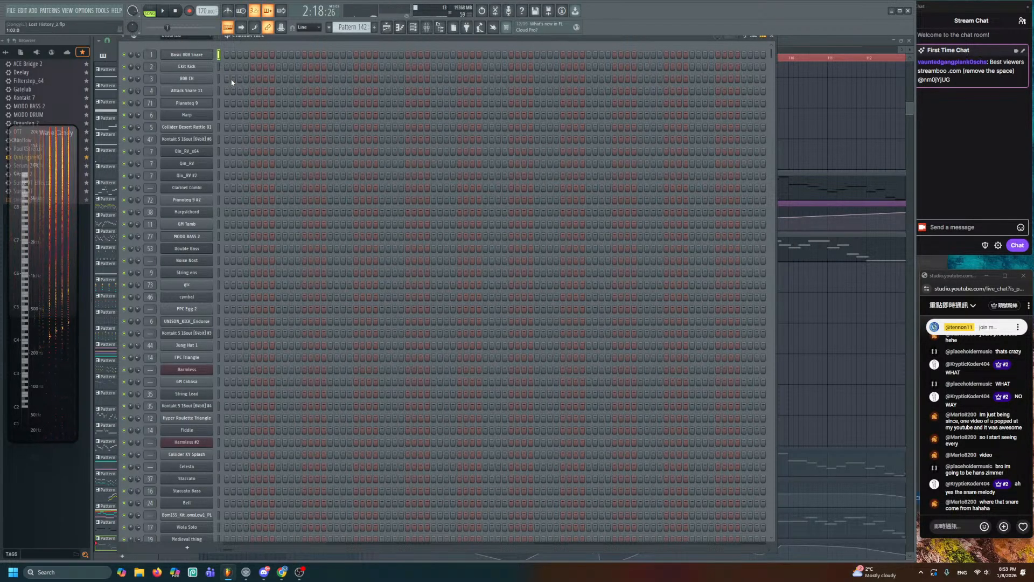
{"action": "key", "text": "e"}
{"action": "key", "text": "e"}
{"action": "key", "text": "e"}
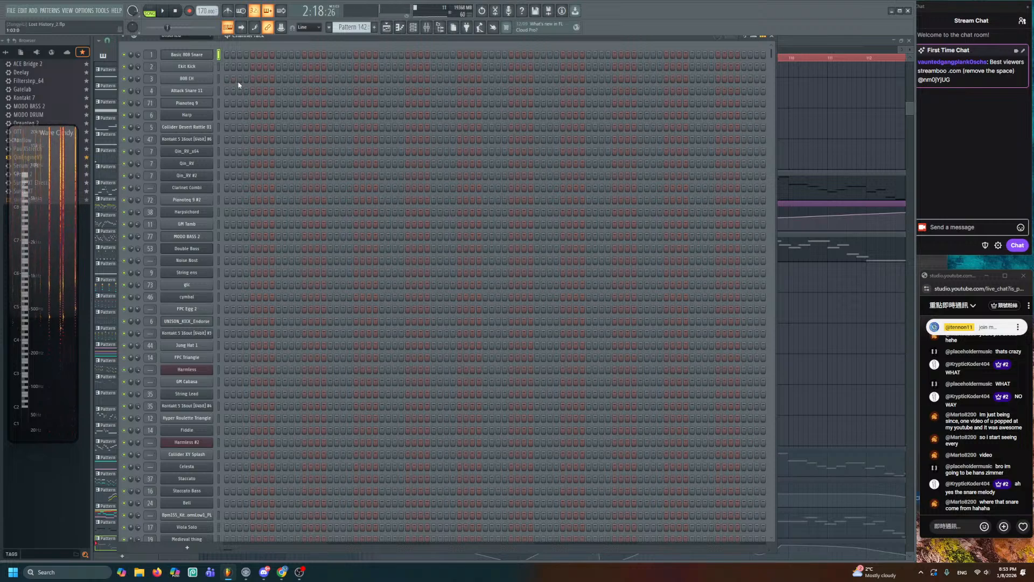
{"action": "key", "text": "t"}
{"action": "key", "text": "e"}
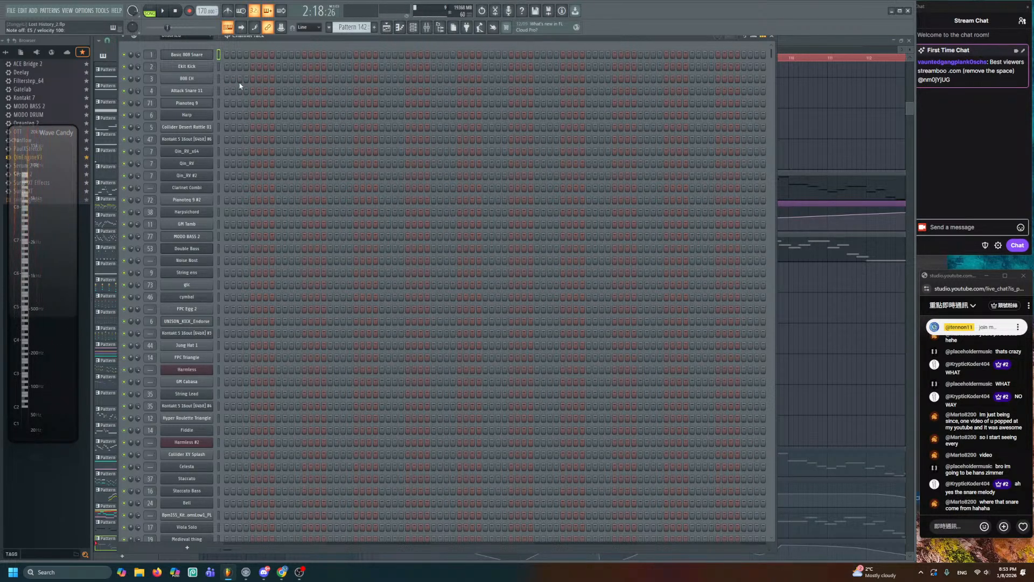
{"action": "key", "text": "5"}
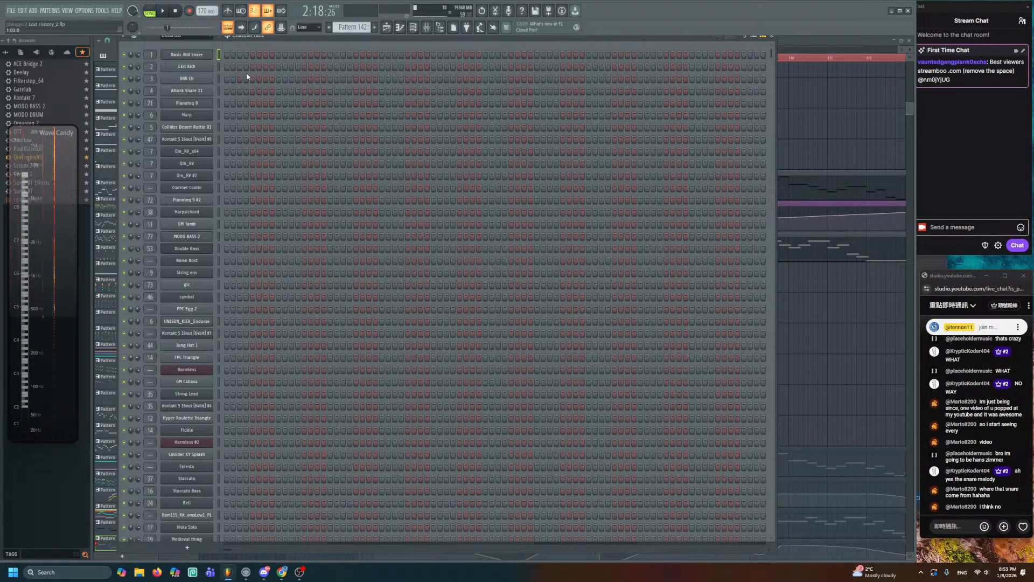
{"action": "key", "text": "F6"}
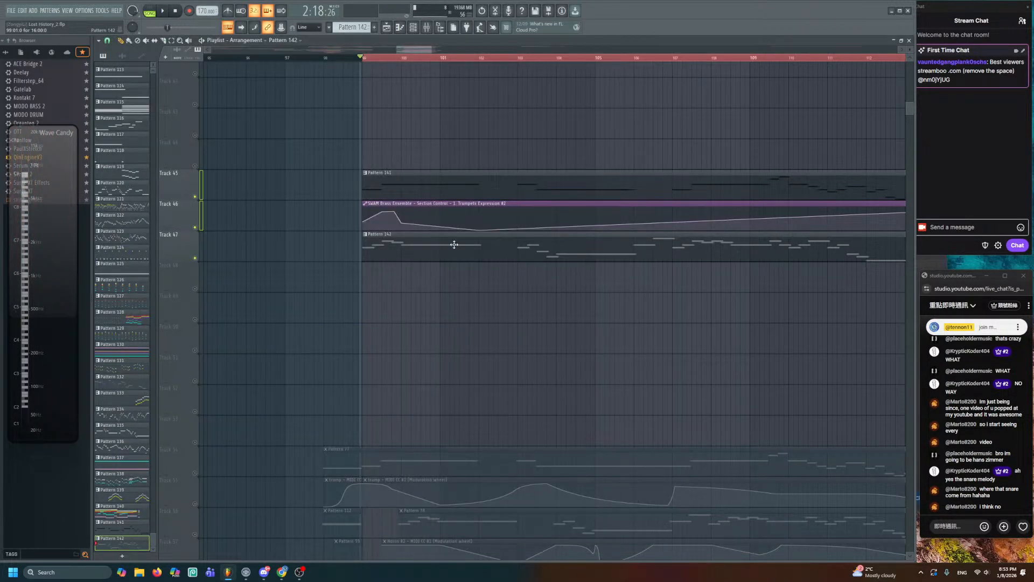
- Drag all of Pattern 142's notes one beat later in the piano roll
{"action": "scroll", "coordinate": [426, 242], "scroll_direction": "right", "scroll_amount": 2}
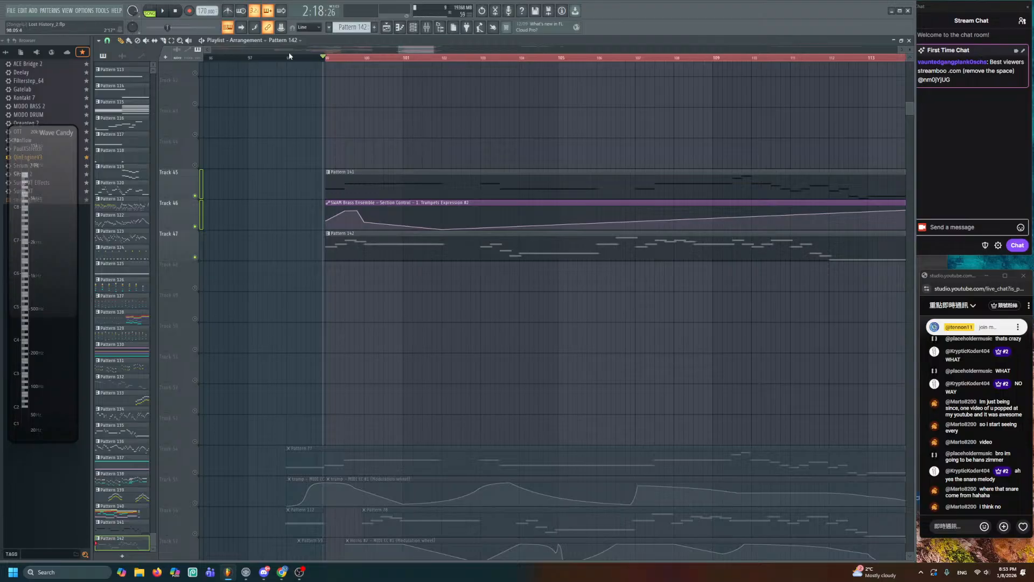
{"action": "left_click_drag", "start_coordinate": [323, 58], "coordinate": [327, 60]}
{"action": "key", "text": "ctrl+d"}
{"action": "scroll", "coordinate": [386, 102], "scroll_direction": "down", "scroll_amount": 2}
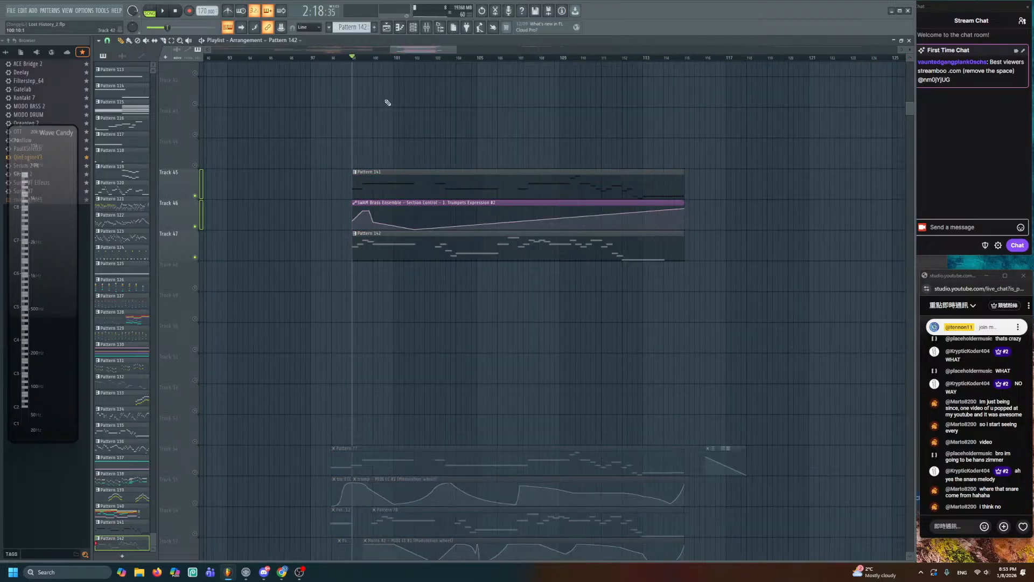
{"action": "double_click", "coordinate": [373, 246]}
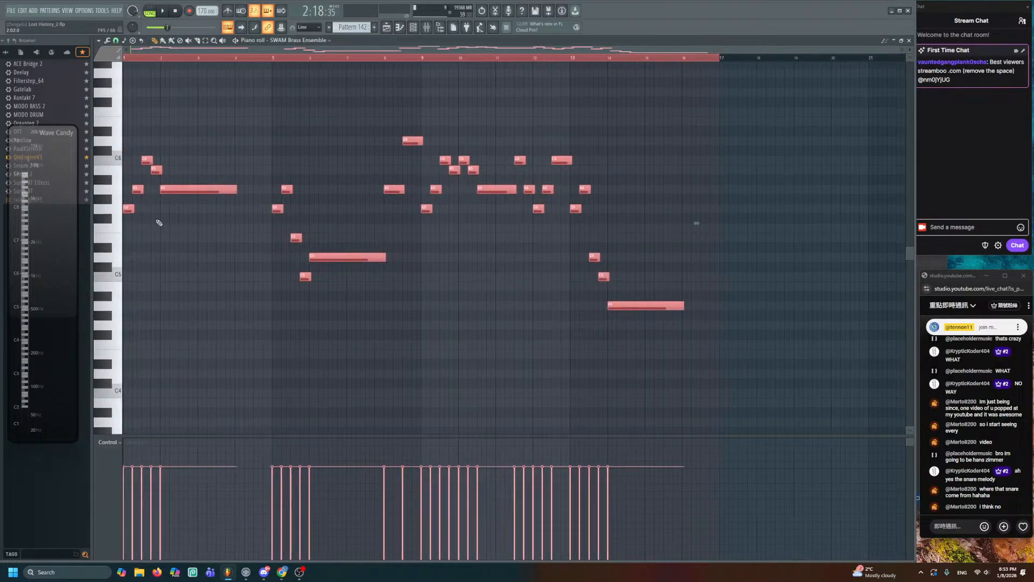
{"action": "left_click_drag", "start_coordinate": [129, 208], "coordinate": [166, 208]}
{"action": "key", "text": "ctrl+d"}
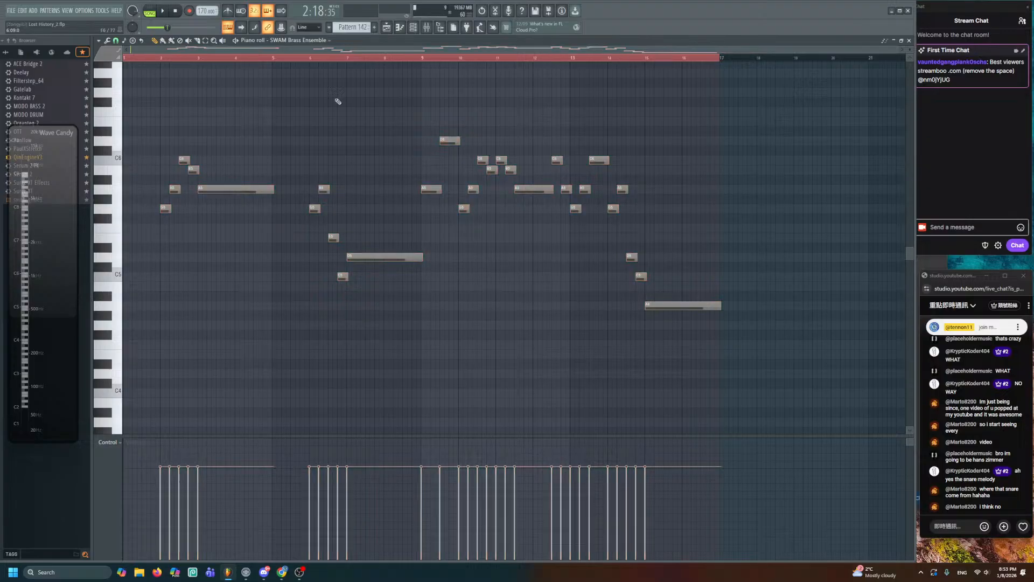
{"action": "left_click", "coordinate": [387, 27]}
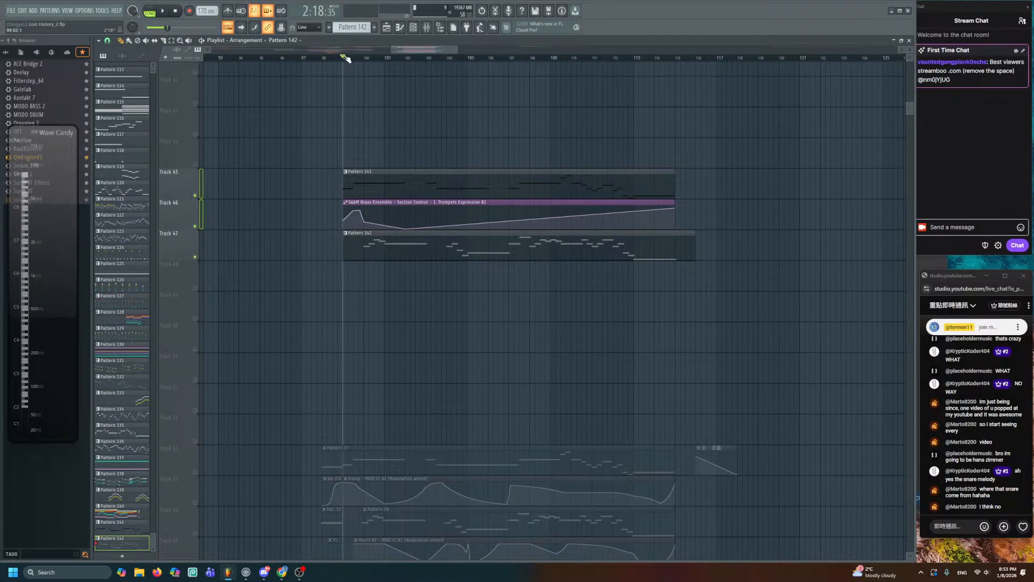
- Select bars 99 to 115, put the playhead at bar 99, and show the channel rack
{"action": "left_click_drag", "start_coordinate": [345, 58], "coordinate": [692, 128]}
{"action": "scroll", "coordinate": [372, 82], "scroll_direction": "up", "scroll_amount": 2}
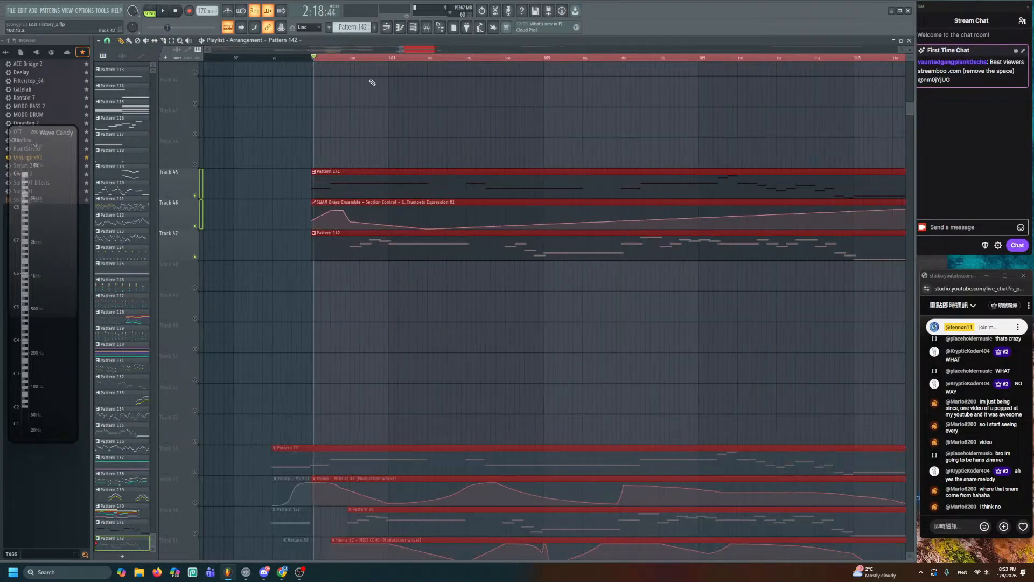
{"action": "key", "text": "ctrl+d"}
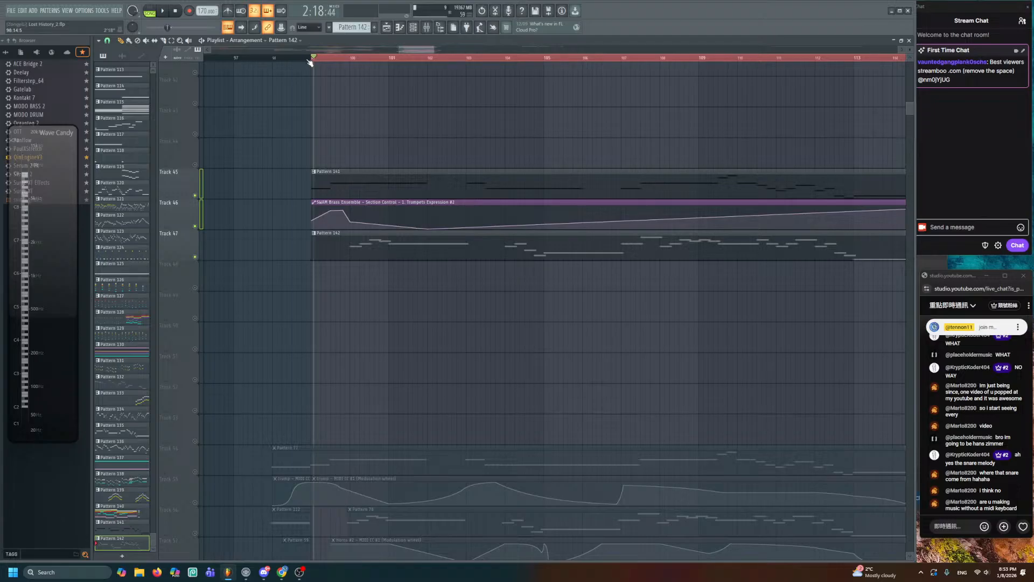
{"action": "left_click", "coordinate": [310, 61]}
{"action": "left_click", "coordinate": [418, 32]}
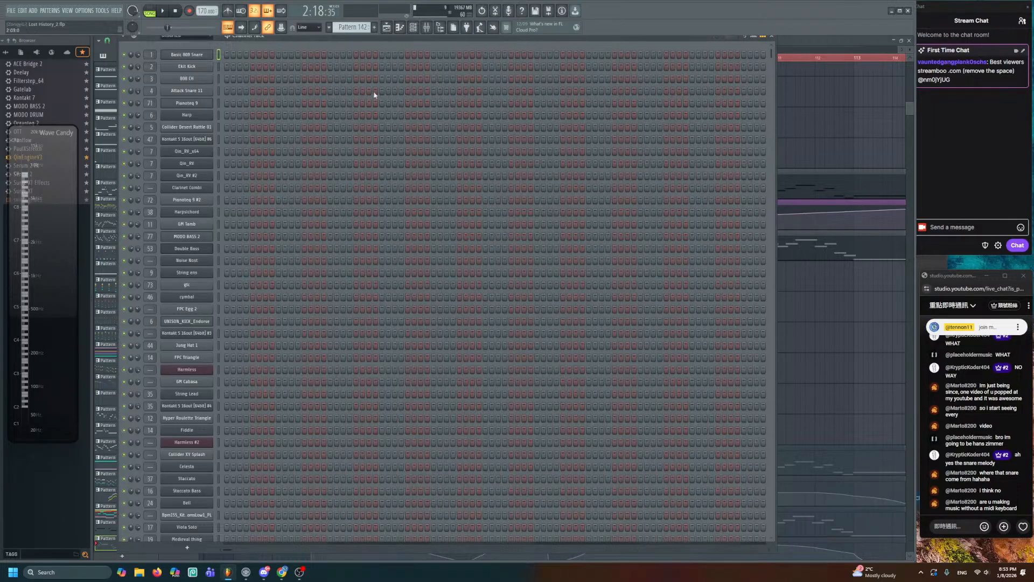
{"action": "scroll", "coordinate": [264, 366], "scroll_direction": "down", "scroll_amount": 10}
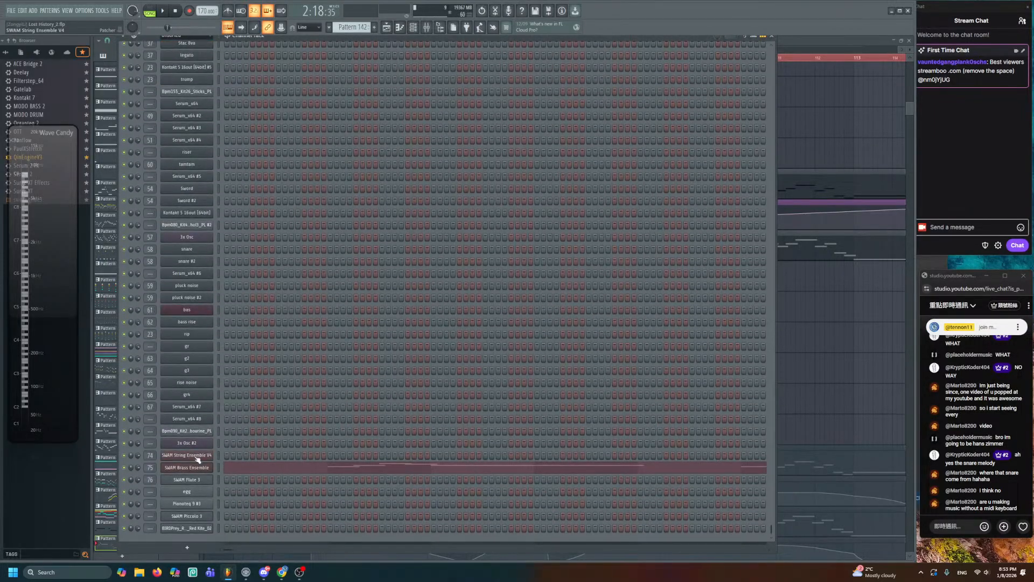
- Move the Horns Expression #4 automation clip down to Track 48
{"action": "left_click", "coordinate": [188, 468]}
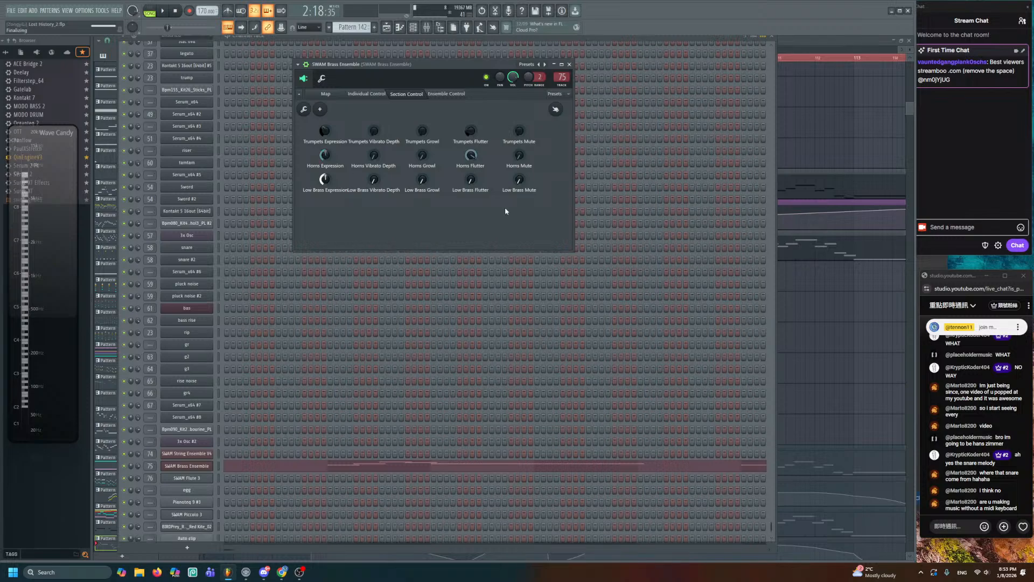
{"action": "left_click", "coordinate": [819, 317]}
{"action": "scroll", "coordinate": [819, 318], "scroll_direction": "up", "scroll_amount": 1}
{"action": "left_click_drag", "start_coordinate": [369, 72], "coordinate": [369, 288]}
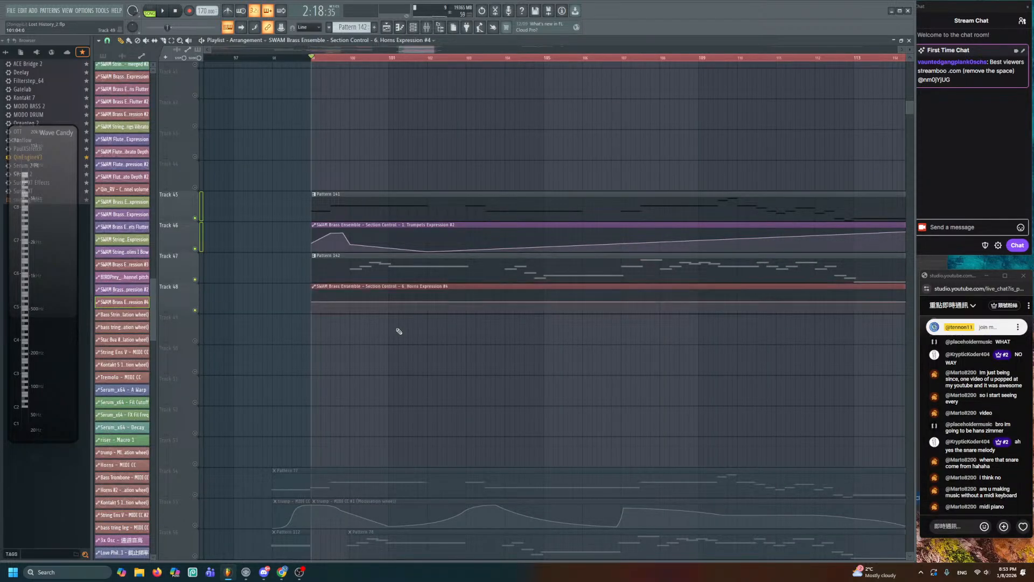
{"action": "scroll", "coordinate": [397, 329], "scroll_direction": "up", "scroll_amount": 4}
{"action": "scroll", "coordinate": [399, 330], "scroll_direction": "up", "scroll_amount": 3}
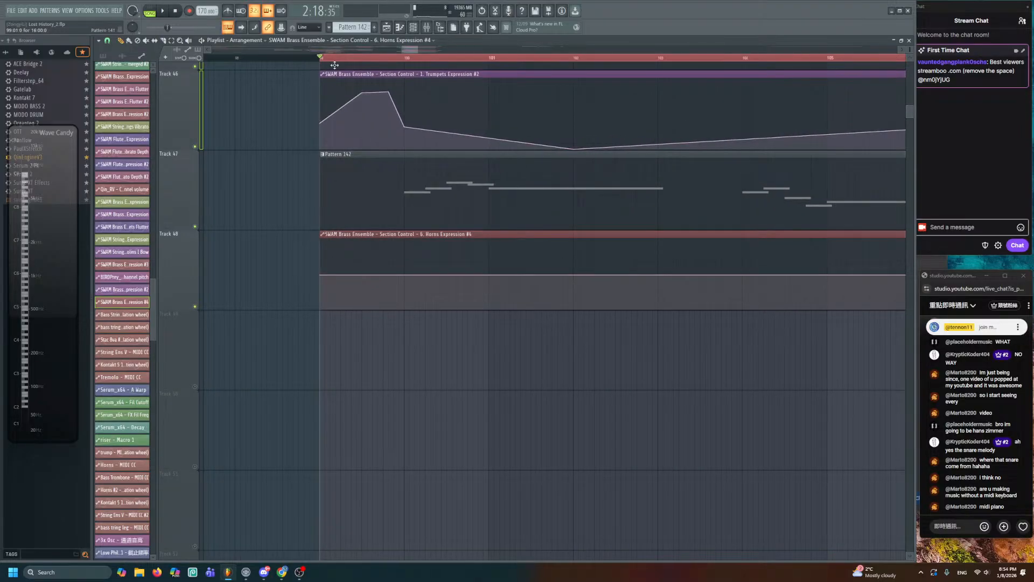
- Add points to the Horns Expression curve and pull its peak higher and earlier, near bar 101
{"action": "key", "text": "space"}
{"action": "right_click", "coordinate": [405, 267]}
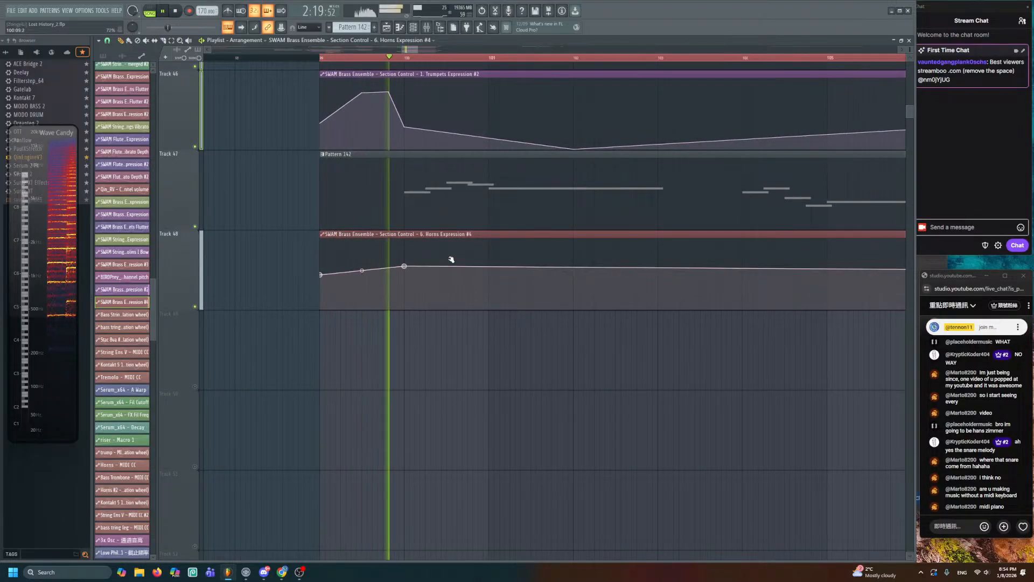
{"action": "right_click", "coordinate": [457, 245]}
{"action": "left_click_drag", "start_coordinate": [458, 245], "coordinate": [447, 238]}
{"action": "key", "text": "space"}
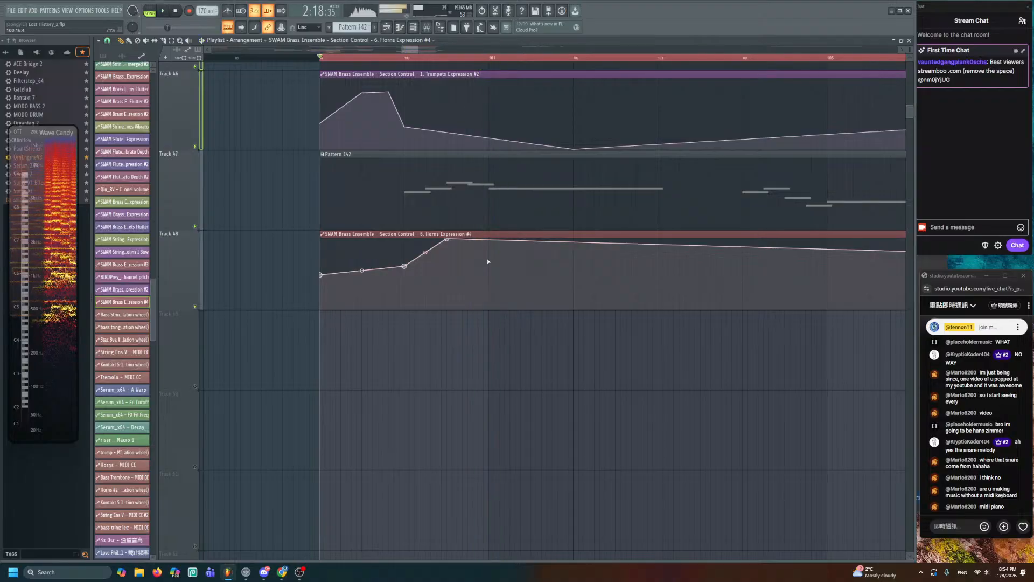
{"action": "right_click", "coordinate": [488, 259]}
- Create an automation clip for the SWAM Brass Ensemble's Brass Flutter control
{"action": "key", "text": "F6"}
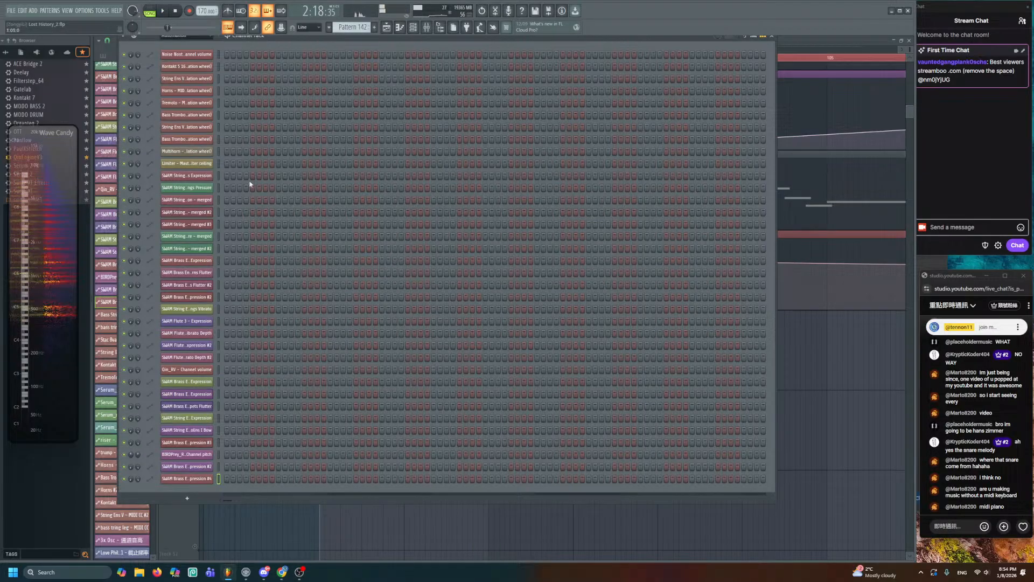
{"action": "left_click", "coordinate": [186, 36]}
{"action": "left_click", "coordinate": [183, 72]}
{"action": "scroll", "coordinate": [218, 521], "scroll_direction": "down", "scroll_amount": 10}
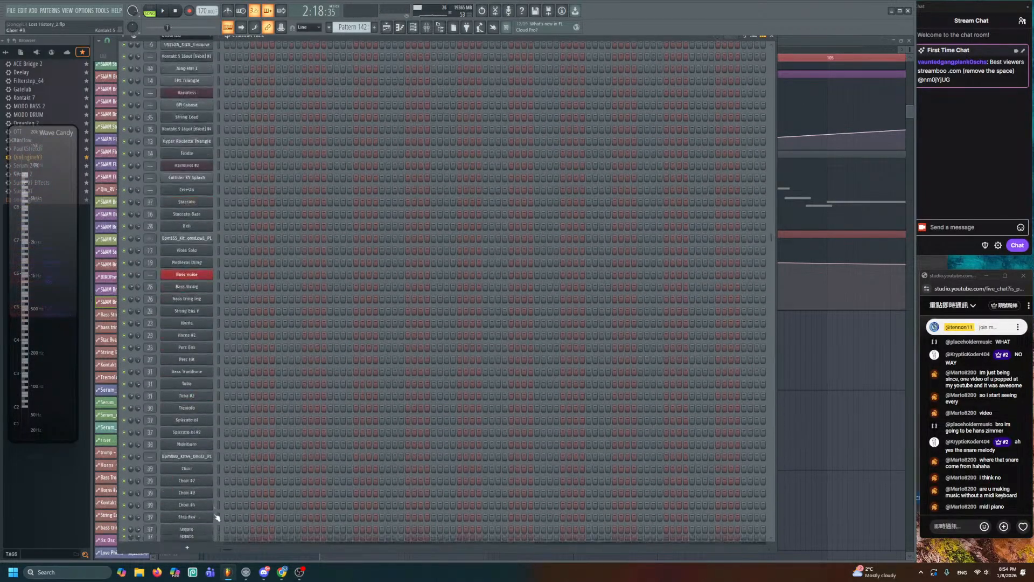
{"action": "scroll", "coordinate": [217, 522], "scroll_direction": "down", "scroll_amount": 1}
{"action": "left_click", "coordinate": [194, 468]}
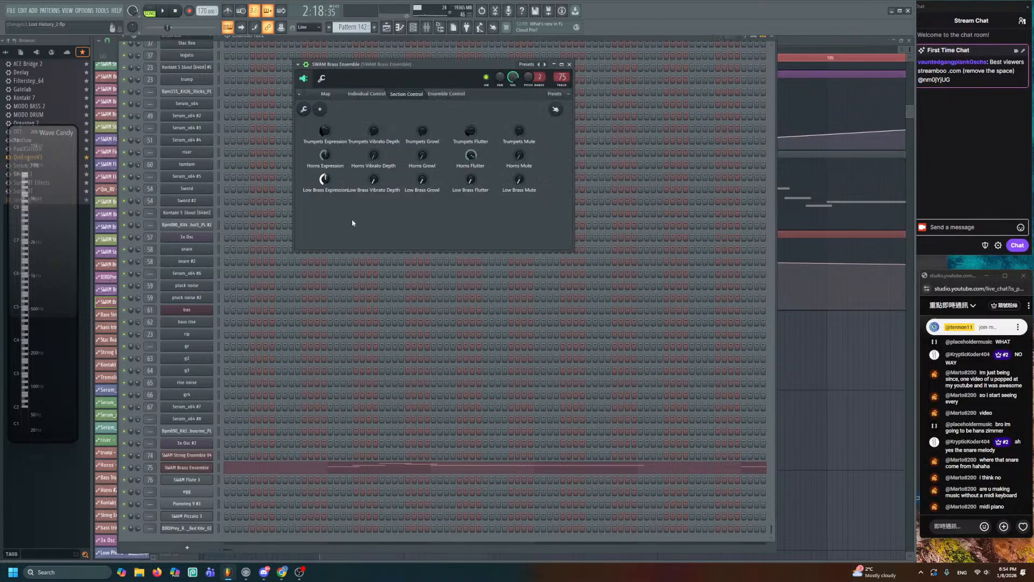
{"action": "left_click", "coordinate": [451, 97]}
{"action": "right_click", "coordinate": [471, 131]}
{"action": "left_click", "coordinate": [488, 176]}
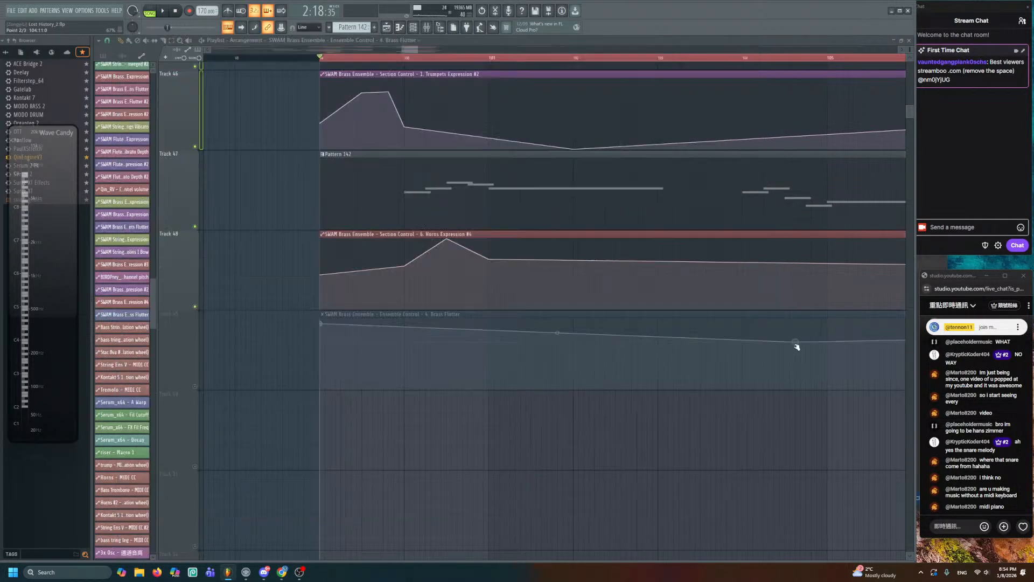
- Unmute Track 49 and trim the Brass Flutter clip to a very short length
{"action": "scroll", "coordinate": [592, 355], "scroll_direction": "down", "scroll_amount": 3}
{"action": "scroll", "coordinate": [644, 363], "scroll_direction": "down", "scroll_amount": 4}
{"action": "key", "text": "ctrl+a"}
{"action": "left_click_drag", "start_coordinate": [648, 315], "coordinate": [489, 520]}
{"action": "key", "text": "ctrl+z"}
{"action": "scroll", "coordinate": [525, 313], "scroll_direction": "down", "scroll_amount": 2}
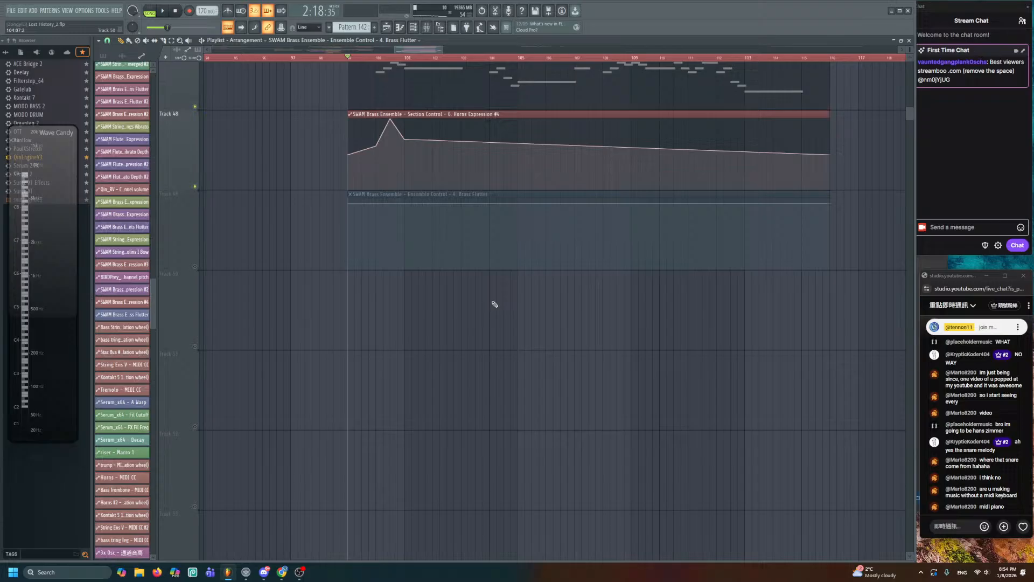
{"action": "left_click", "coordinate": [194, 266]}
{"action": "left_click_drag", "start_coordinate": [828, 204], "coordinate": [376, 273]}
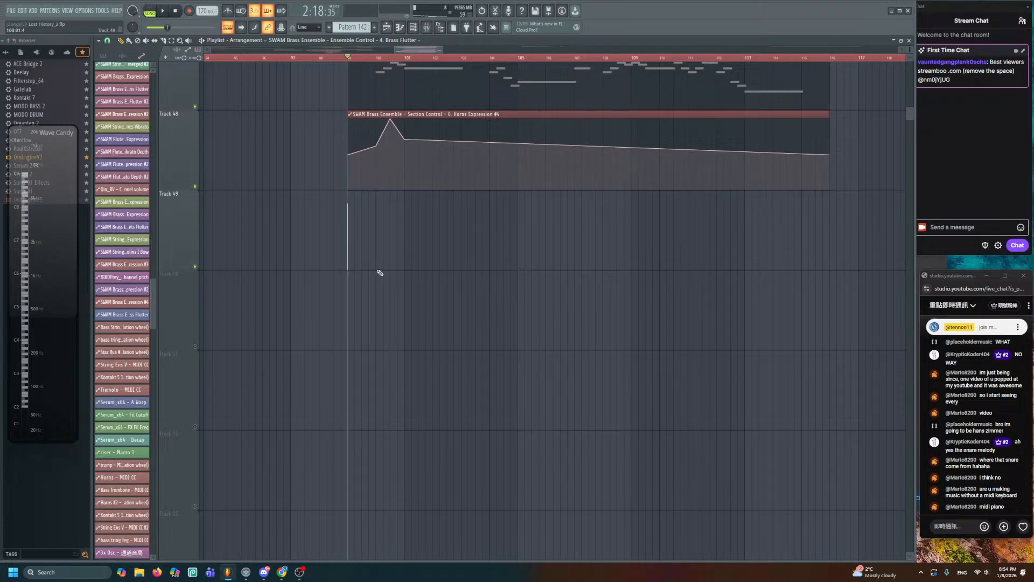
{"action": "scroll", "coordinate": [376, 272], "scroll_direction": "up", "scroll_amount": 3}
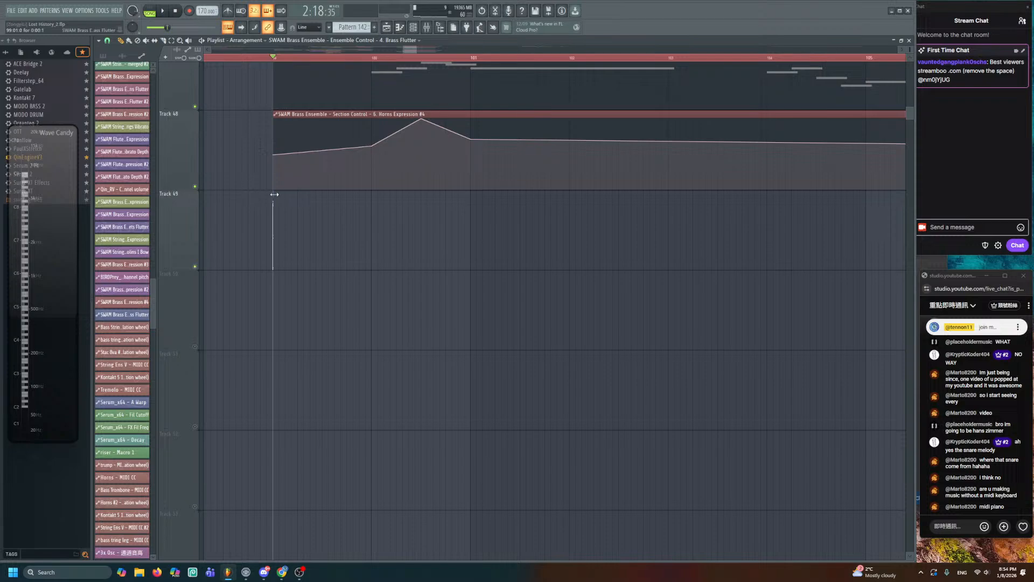
{"action": "left_click_drag", "start_coordinate": [274, 194], "coordinate": [261, 194]}
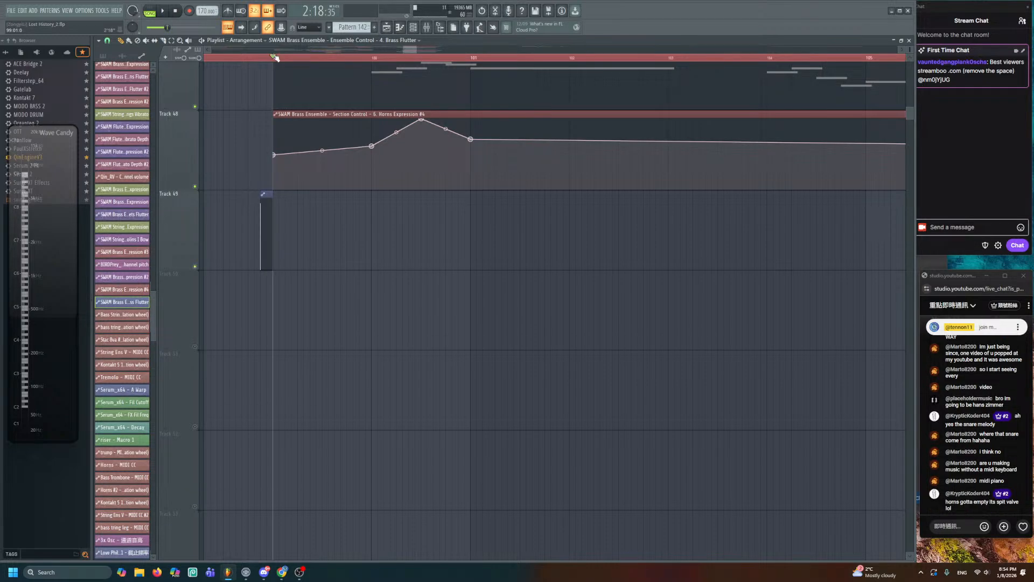
- Lower the Horns Expression peak, move it earlier, and audition from bar 99
{"action": "key", "text": "space"}
{"action": "left_click_drag", "start_coordinate": [383, 218], "coordinate": [362, 353]}
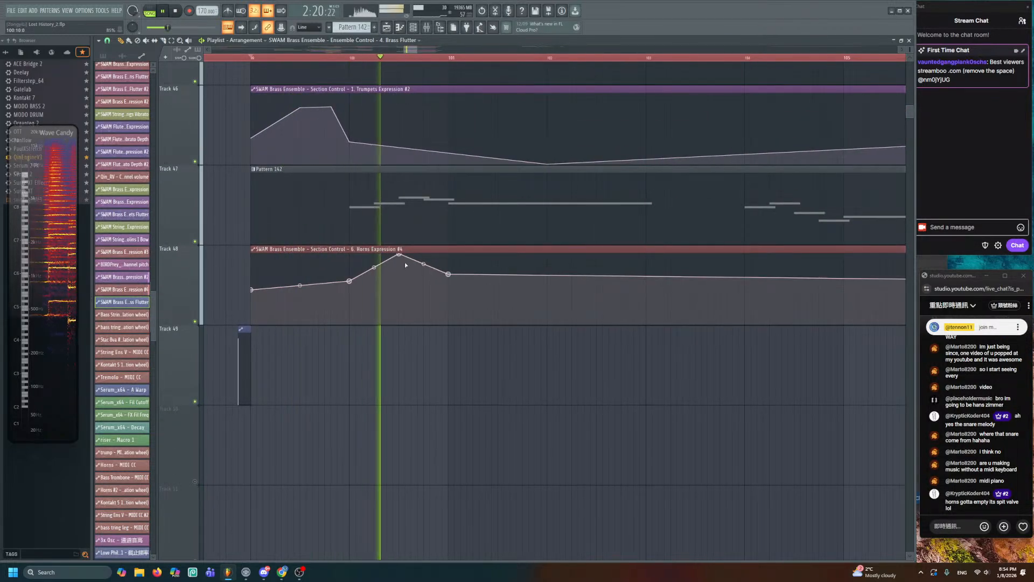
{"action": "key", "text": "space"}
{"action": "left_click_drag", "start_coordinate": [398, 254], "coordinate": [374, 259]}
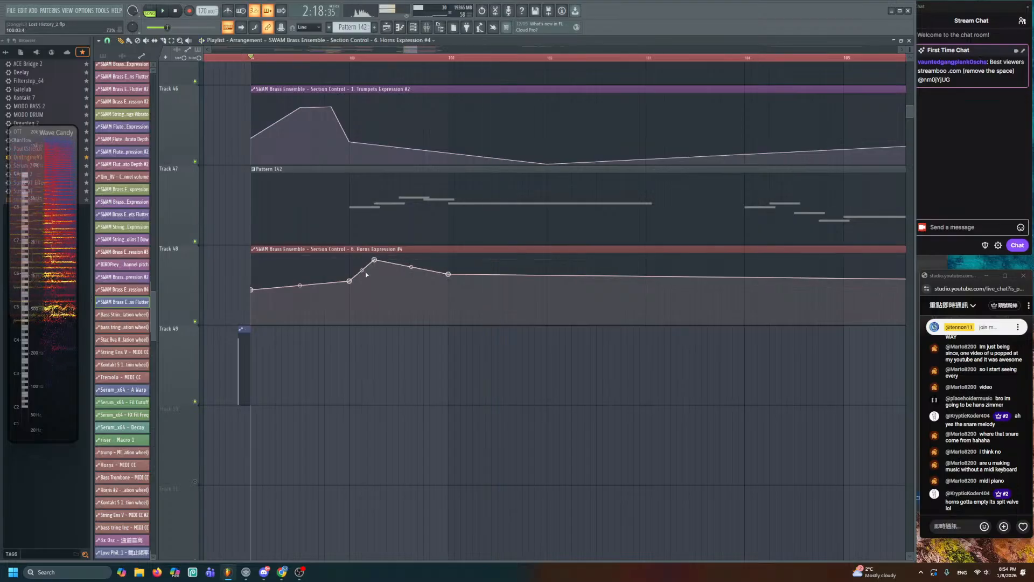
{"action": "key", "text": "space"}
{"action": "scroll", "coordinate": [366, 274], "scroll_direction": "up", "scroll_amount": 2}
- Lower the velocity of Pattern 142's first note
{"action": "double_click", "coordinate": [341, 216]}
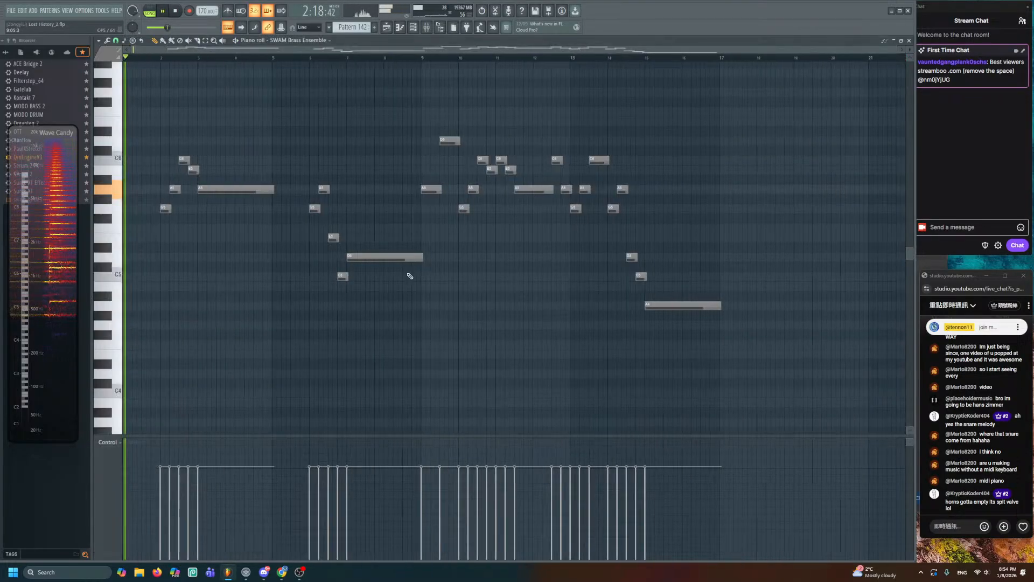
{"action": "left_click", "coordinate": [160, 529]}
{"action": "left_click", "coordinate": [388, 27]}
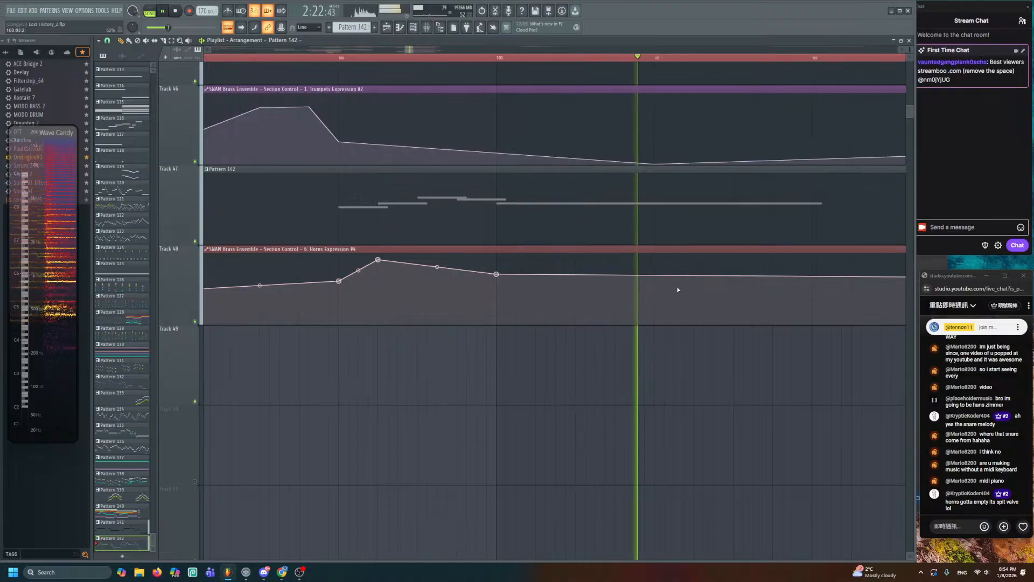
{"action": "key", "text": "space"}
- Add a dip and a rising point to the Horns Expression curve, raising its tail
{"action": "scroll", "coordinate": [664, 304], "scroll_direction": "down", "scroll_amount": 3}
{"action": "scroll", "coordinate": [662, 307], "scroll_direction": "down", "scroll_amount": 3}
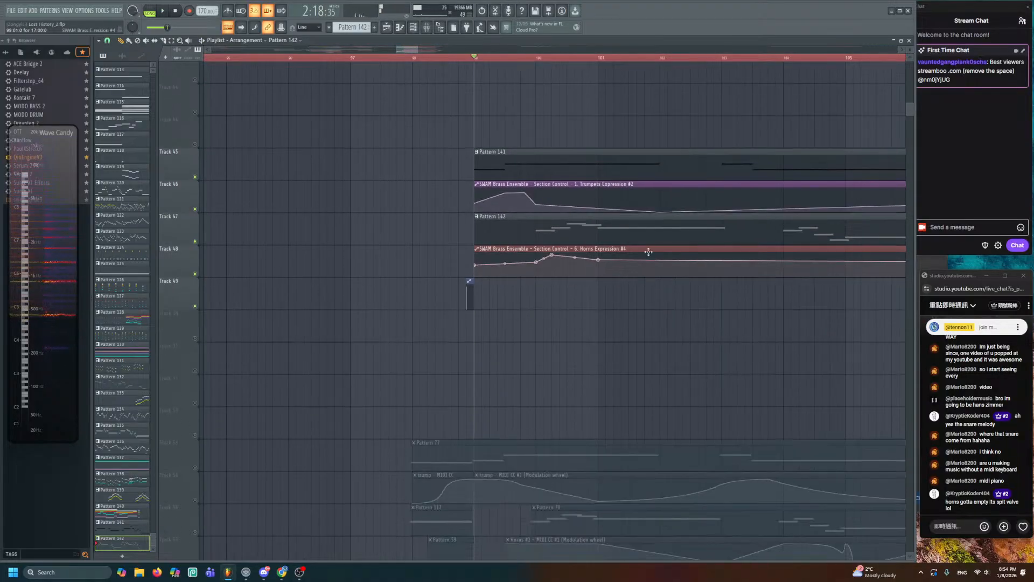
{"action": "right_click", "coordinate": [640, 267]}
{"action": "right_click", "coordinate": [691, 256]}
{"action": "left_click_drag", "start_coordinate": [726, 274], "coordinate": [721, 269]}
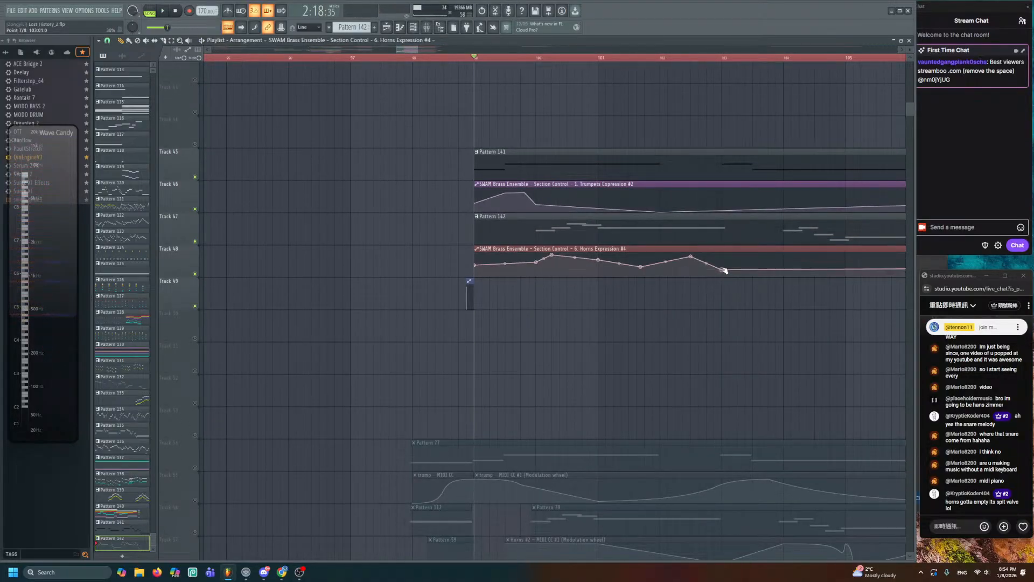
{"action": "key", "text": "space"}
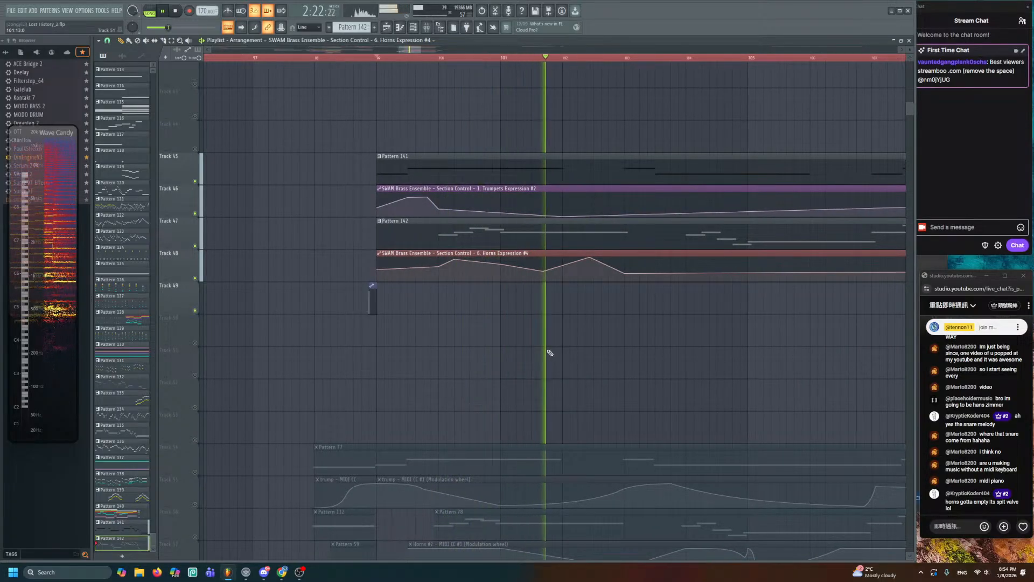
{"action": "left_click_drag", "start_coordinate": [636, 292], "coordinate": [492, 298]}
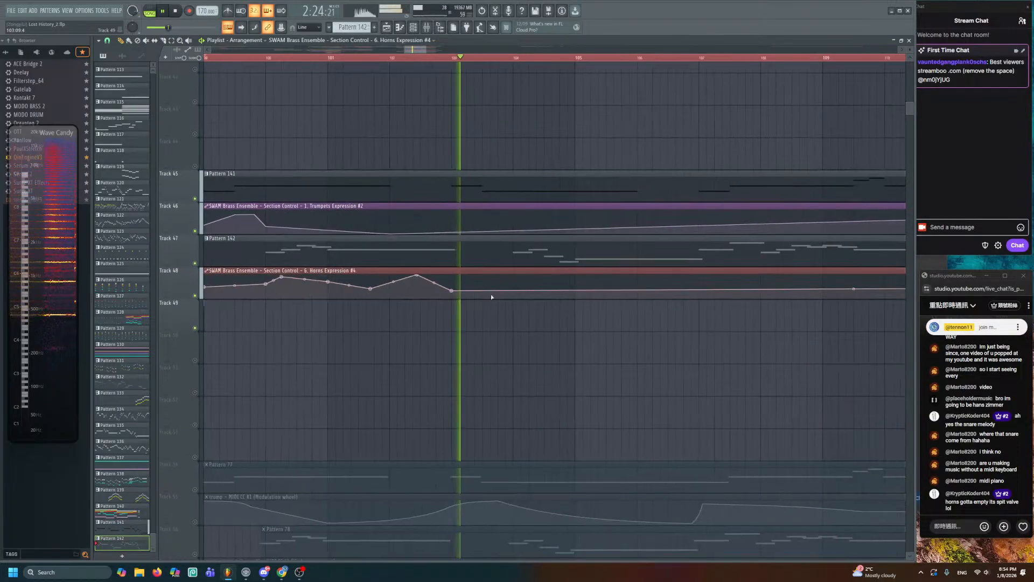
{"action": "key", "text": "space"}
- Add Trumpets Expression points from bar 103 to 106, raising the first and lowering later ones
{"action": "right_click", "coordinate": [452, 223]}
{"action": "left_click_drag", "start_coordinate": [451, 223], "coordinate": [452, 219]}
{"action": "key", "text": "space"}
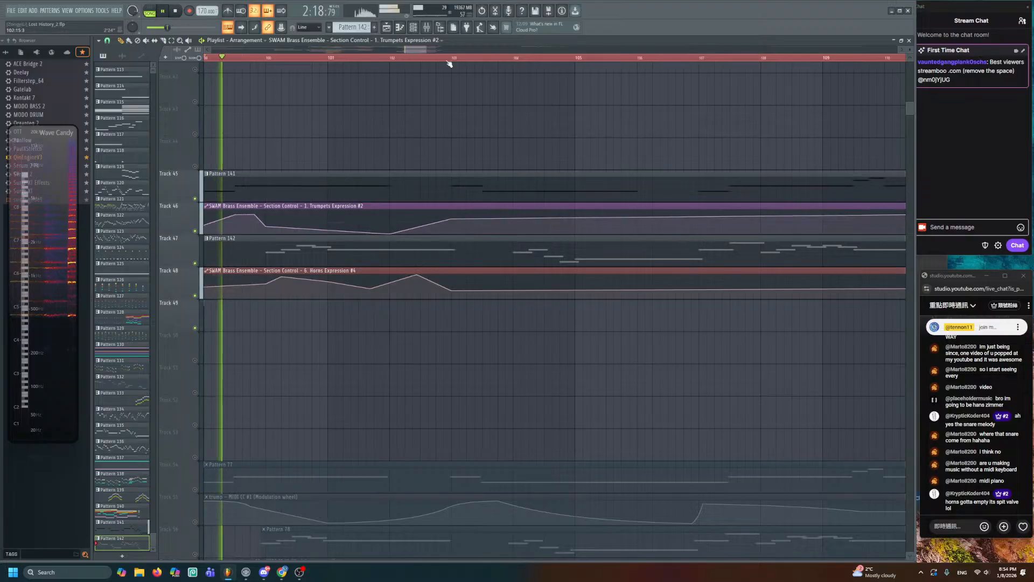
{"action": "key", "text": "space"}
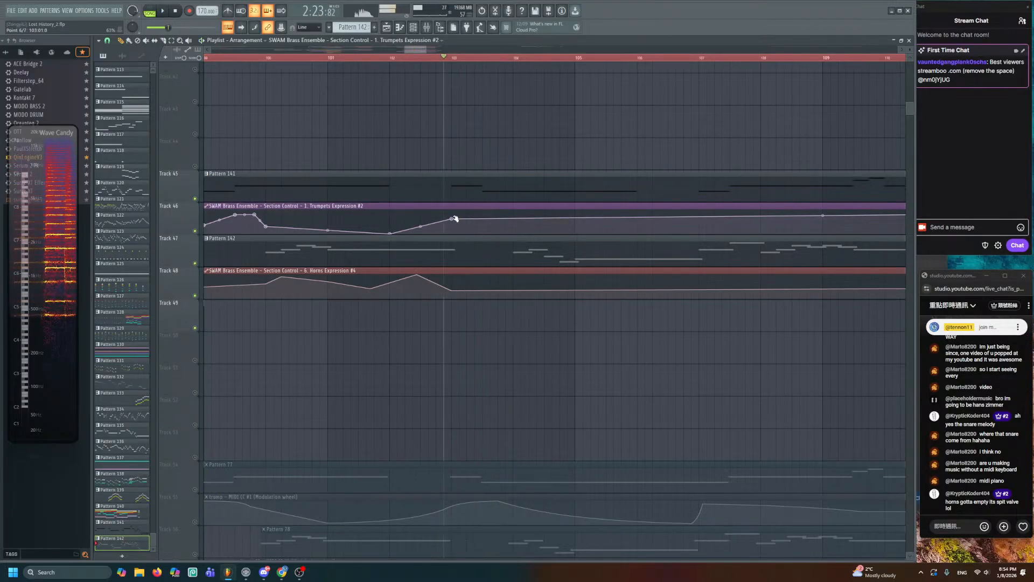
{"action": "key", "text": "space"}
{"action": "right_click", "coordinate": [486, 214]}
{"action": "right_click", "coordinate": [507, 219]}
{"action": "key", "text": "space"}
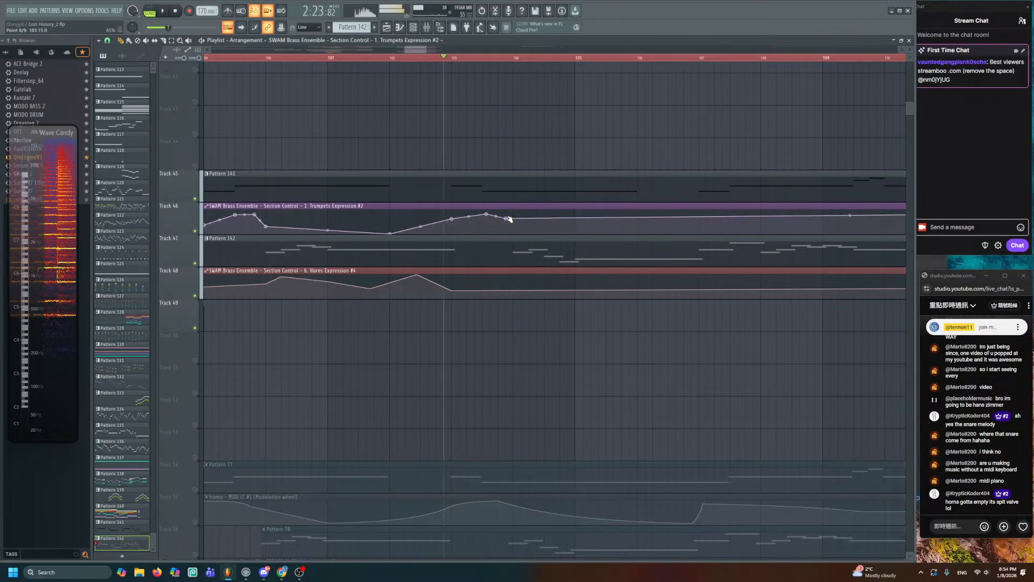
{"action": "key", "text": "space"}
{"action": "left_click_drag", "start_coordinate": [508, 219], "coordinate": [516, 228]}
{"action": "right_click", "coordinate": [638, 227]}
{"action": "left_click_drag", "start_coordinate": [638, 229], "coordinate": [637, 233]}
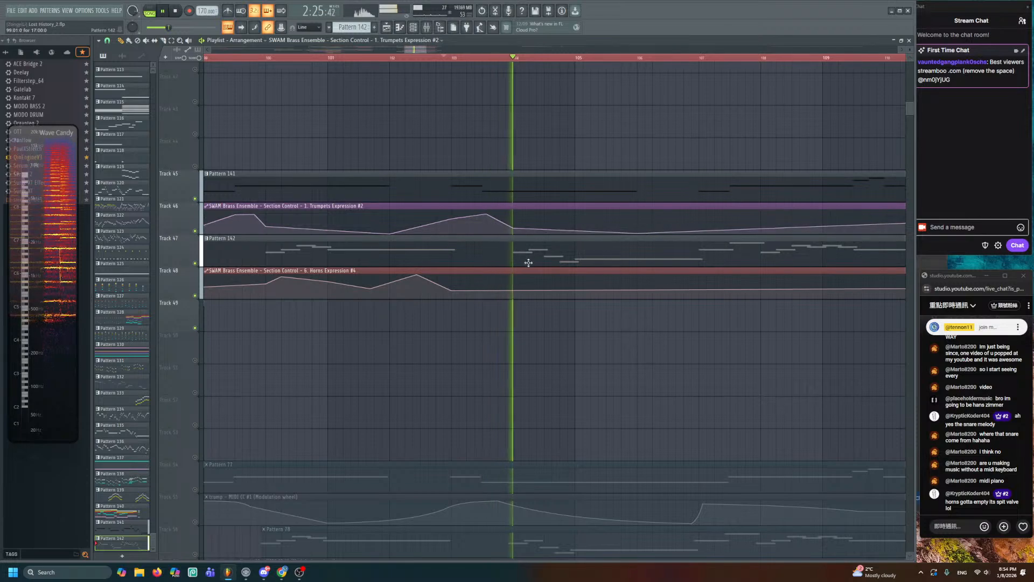
- Shape the Horns Expression curve with a low point and a following rise, then audition
{"action": "right_click", "coordinate": [513, 281]}
{"action": "right_click", "coordinate": [545, 275]}
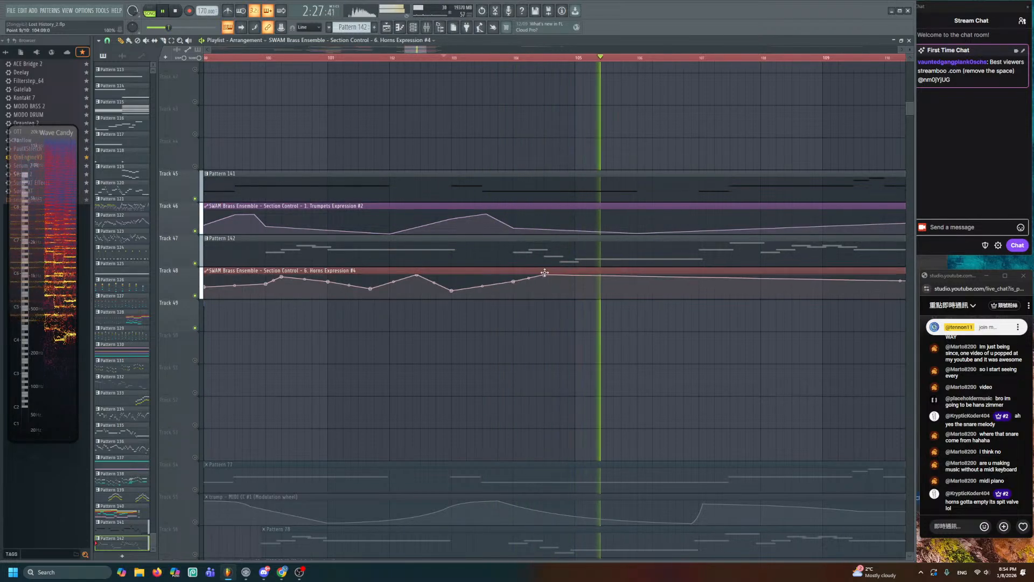
{"action": "key", "text": "space"}
{"action": "key", "text": "space"}
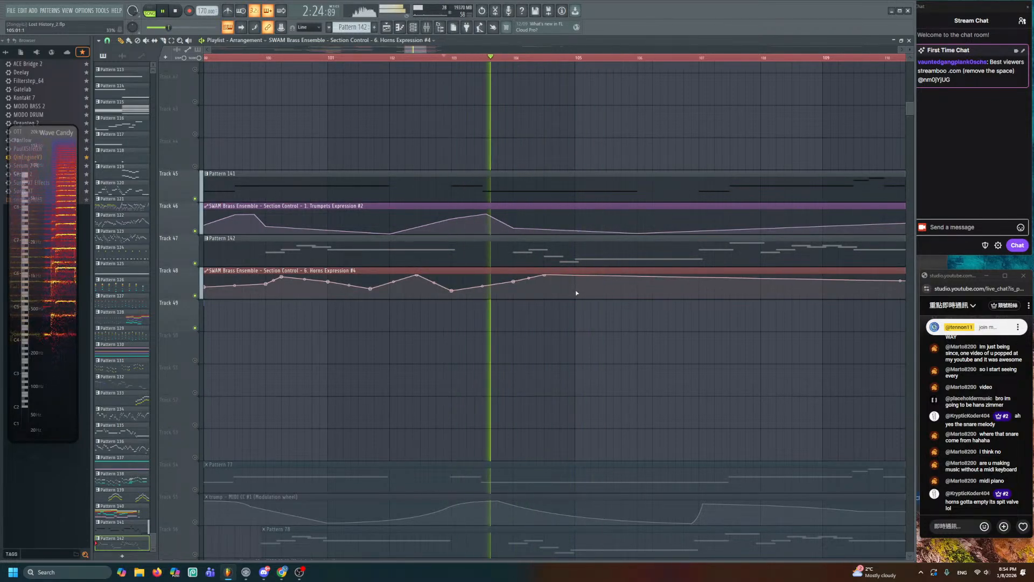
{"action": "right_click", "coordinate": [615, 291]}
{"action": "left_click_drag", "start_coordinate": [615, 291], "coordinate": [591, 289]}
{"action": "right_click", "coordinate": [649, 275]}
{"action": "key", "text": "space"}
{"action": "key", "text": "space"}
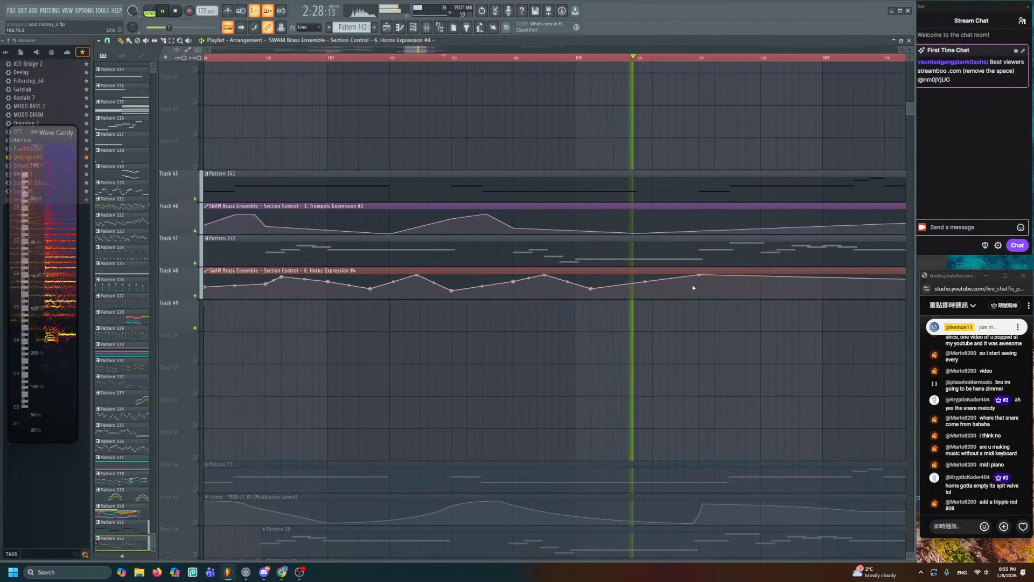
{"action": "key", "text": "space"}
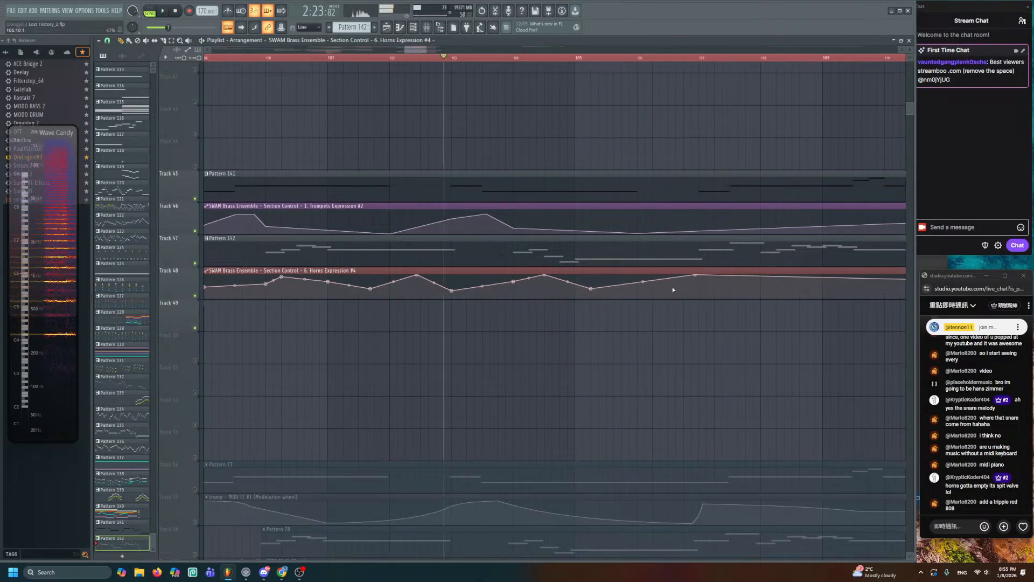
{"action": "scroll", "coordinate": [673, 287], "scroll_direction": "up", "scroll_amount": 3}
{"action": "scroll", "coordinate": [638, 315], "scroll_direction": "down", "scroll_amount": 1}
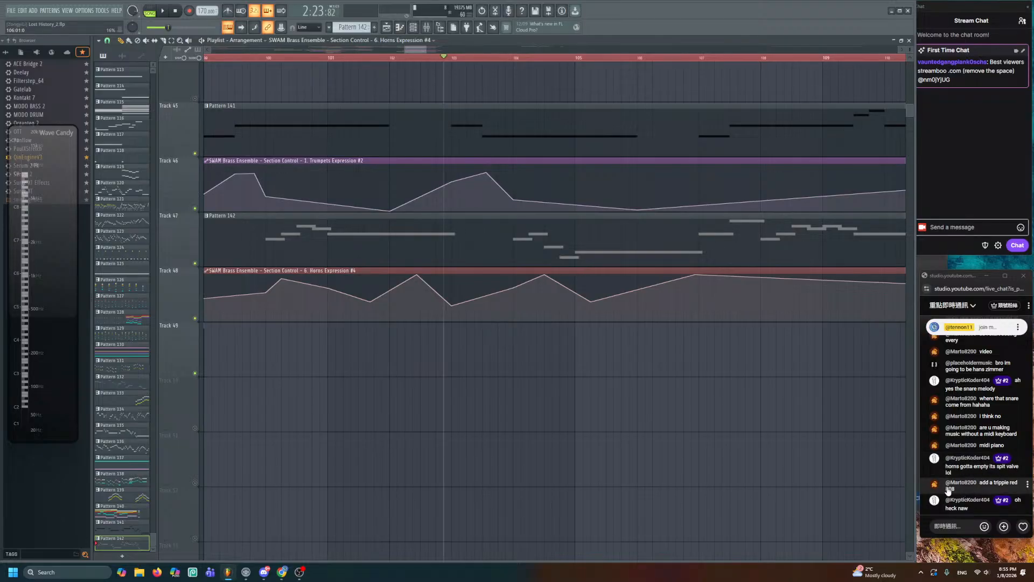
- Save the Lost History_2 project with Ctrl+S
{"action": "scroll", "coordinate": [659, 519], "scroll_direction": "up", "scroll_amount": 2}
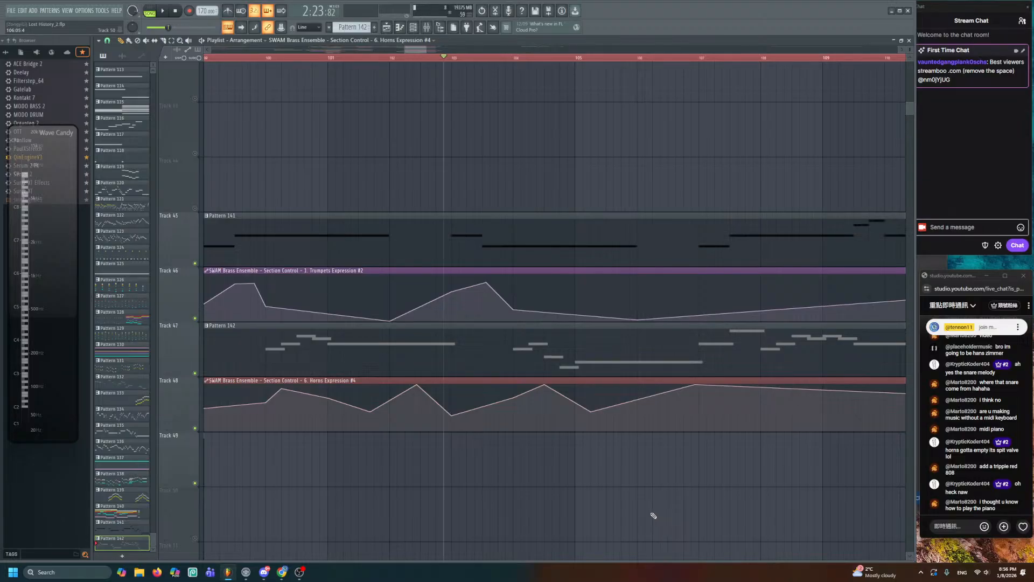
{"action": "scroll", "coordinate": [393, 402], "scroll_direction": "down", "scroll_amount": 3}
{"action": "left_click_drag", "start_coordinate": [392, 402], "coordinate": [499, 257]}
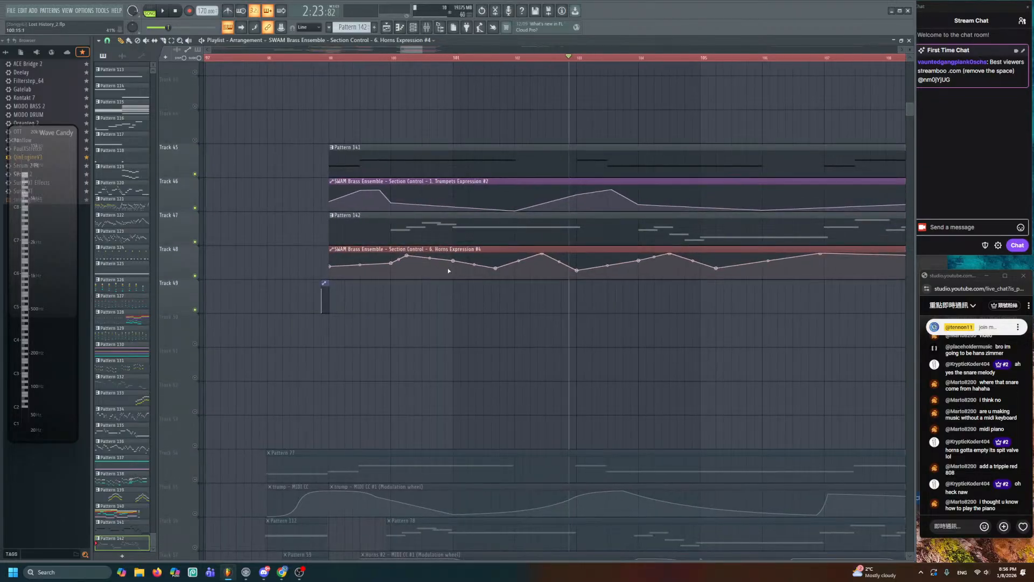
{"action": "key", "text": "ctrl+s"}
- Play the arrangement from bar 103 while following the brass tracks
{"action": "left_click_drag", "start_coordinate": [481, 330], "coordinate": [503, 335]}
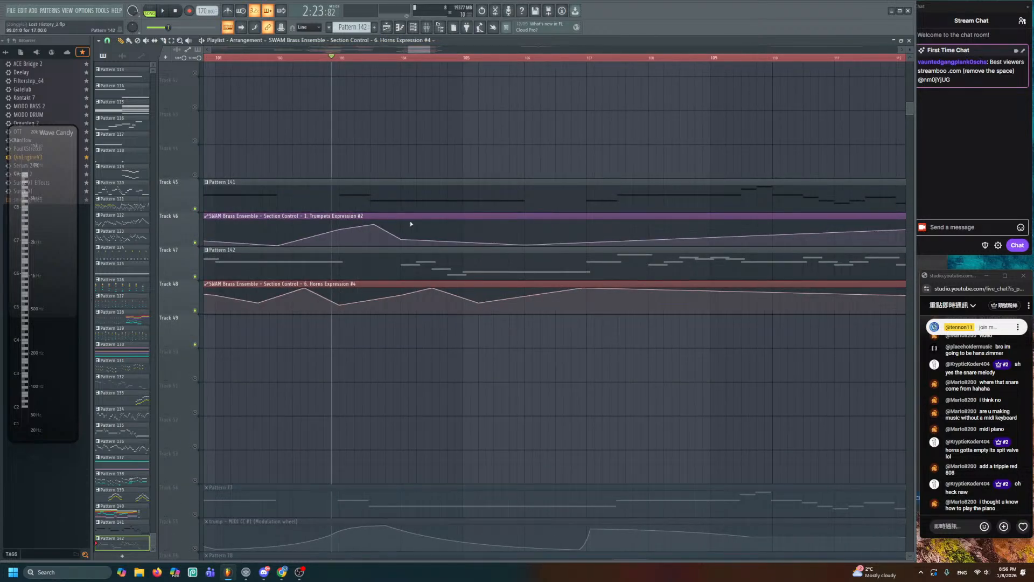
{"action": "scroll", "coordinate": [392, 150], "scroll_direction": "up", "scroll_amount": 2}
{"action": "left_click", "coordinate": [309, 58]}
{"action": "key", "text": "space"}
{"action": "scroll", "coordinate": [422, 129], "scroll_direction": "up", "scroll_amount": 1}
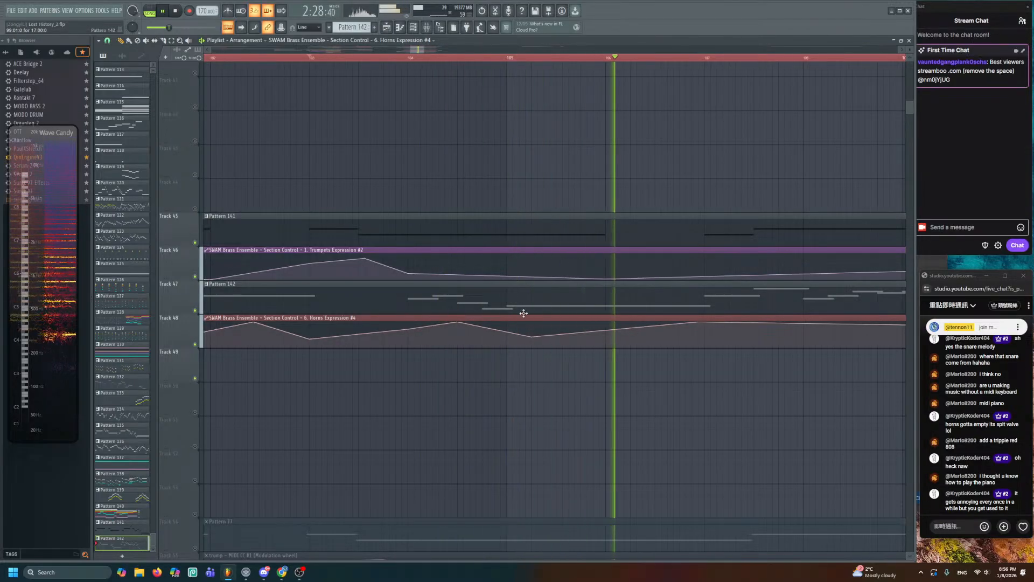
{"action": "left_click_drag", "start_coordinate": [685, 314], "coordinate": [506, 308]}
{"action": "scroll", "coordinate": [586, 57], "scroll_direction": "down", "scroll_amount": 3}
{"action": "left_click_drag", "start_coordinate": [603, 225], "coordinate": [537, 181]}
{"action": "key", "text": "space"}
{"action": "scroll", "coordinate": [493, 118], "scroll_direction": "up", "scroll_amount": 2}
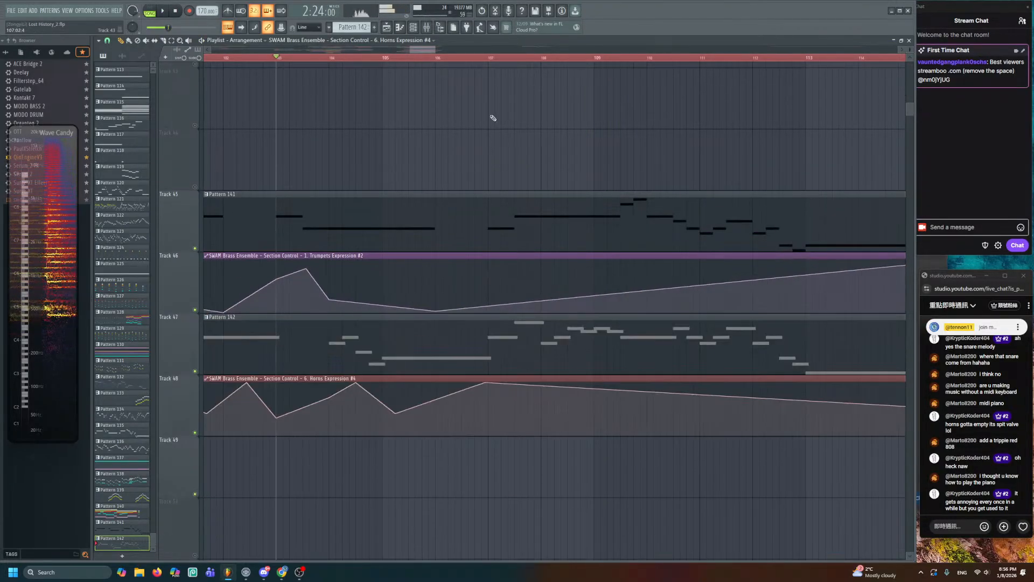
- Play briefly from bar 106, then reset the playback start to bar 103
{"action": "left_click", "coordinate": [441, 57]}
{"action": "key", "text": "space"}
{"action": "scroll", "coordinate": [541, 259], "scroll_direction": "up", "scroll_amount": 2}
{"action": "key", "text": "space"}
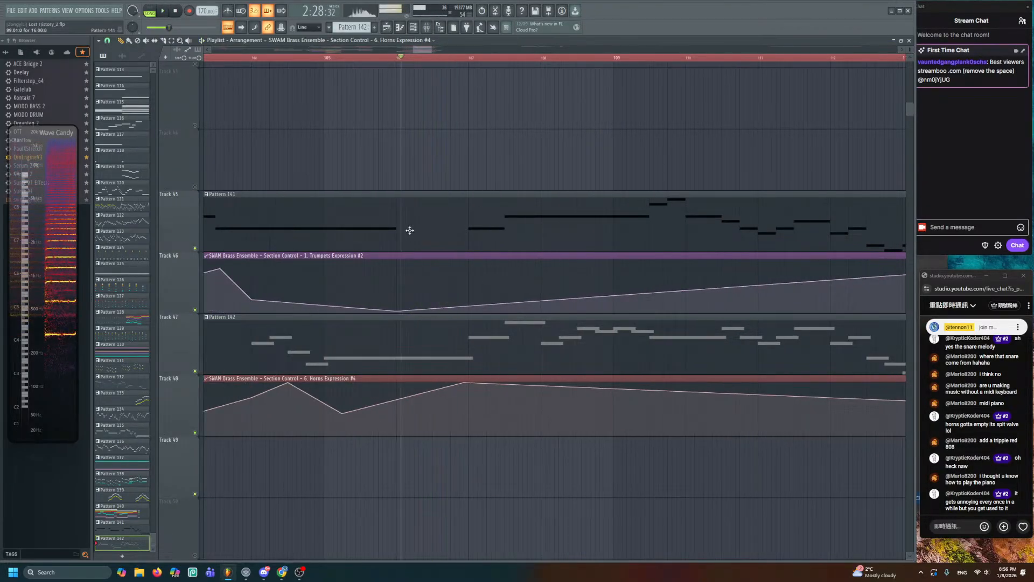
{"action": "left_click_drag", "start_coordinate": [231, 101], "coordinate": [401, 86]}
{"action": "left_click", "coordinate": [353, 57]}
- Shorten Pattern 141's opening A5 to end at bar 7 and add a new A5 running to about bar 9
{"action": "key", "text": "space"}
{"action": "double_click", "coordinate": [406, 199]}
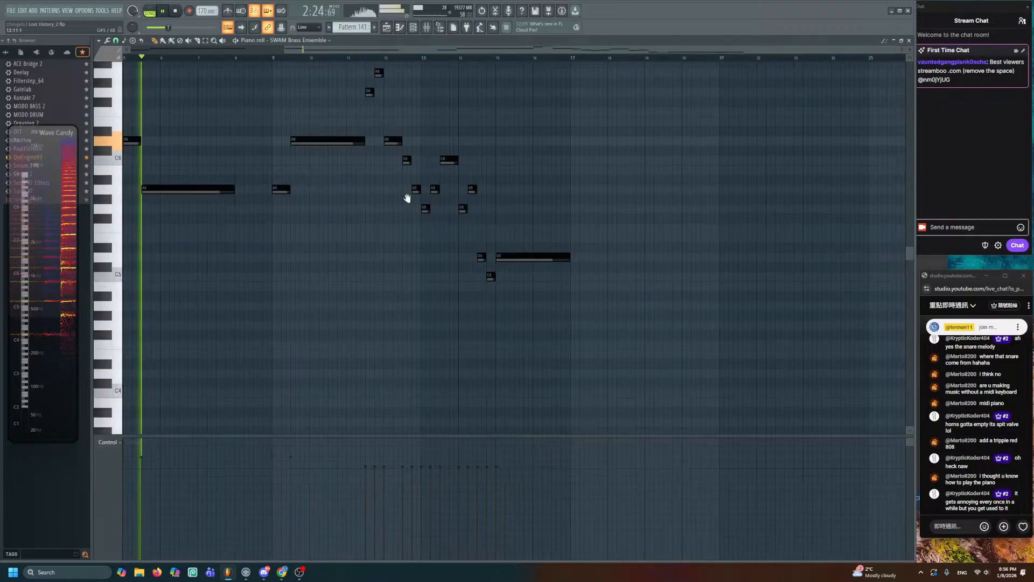
{"action": "scroll", "coordinate": [424, 213], "scroll_direction": "up", "scroll_amount": 2}
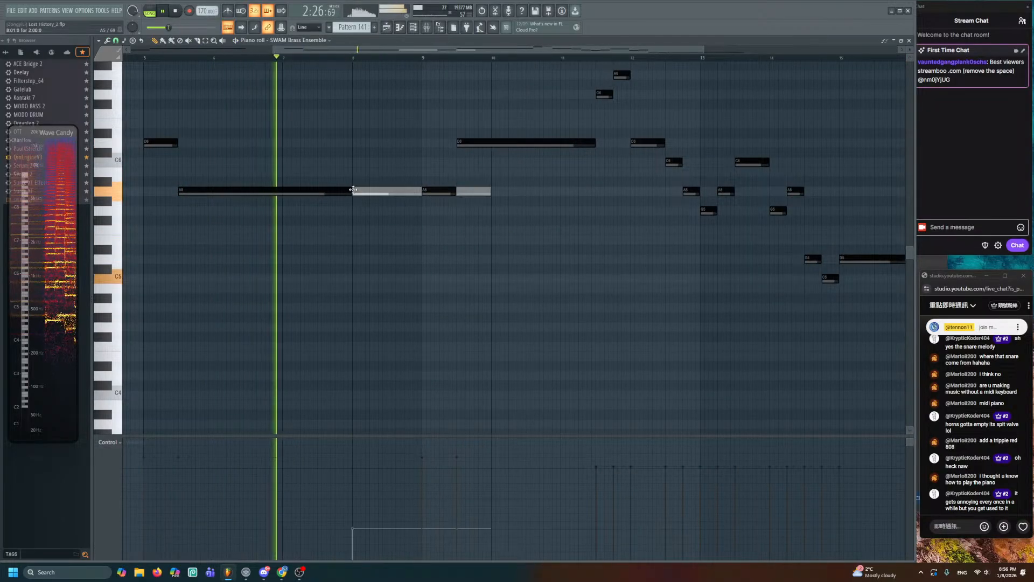
{"action": "key", "text": "space"}
{"action": "left_click_drag", "start_coordinate": [351, 193], "coordinate": [281, 192]}
{"action": "scroll", "coordinate": [279, 190], "scroll_direction": "up", "scroll_amount": 2}
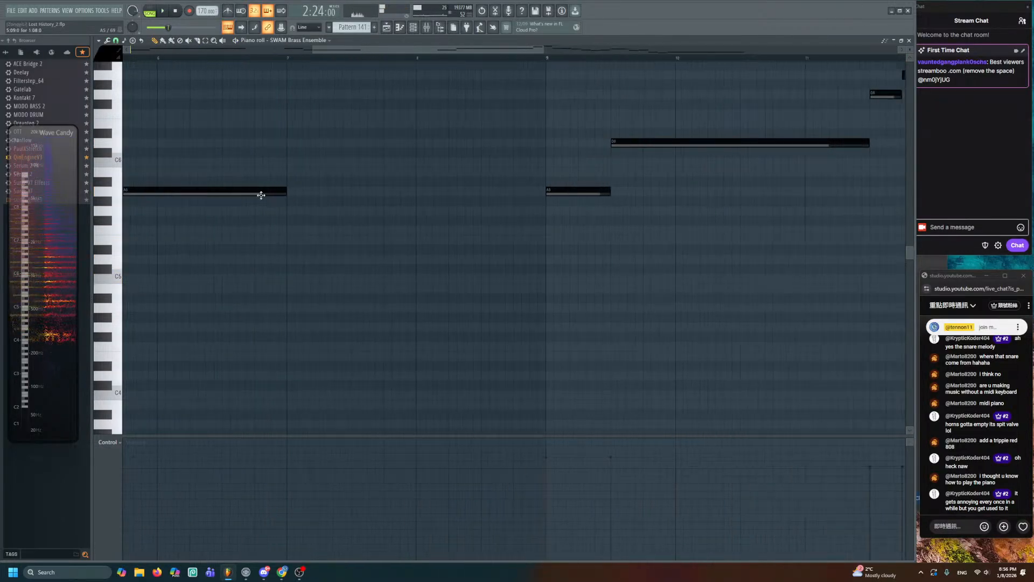
{"action": "left_click", "coordinate": [323, 192]}
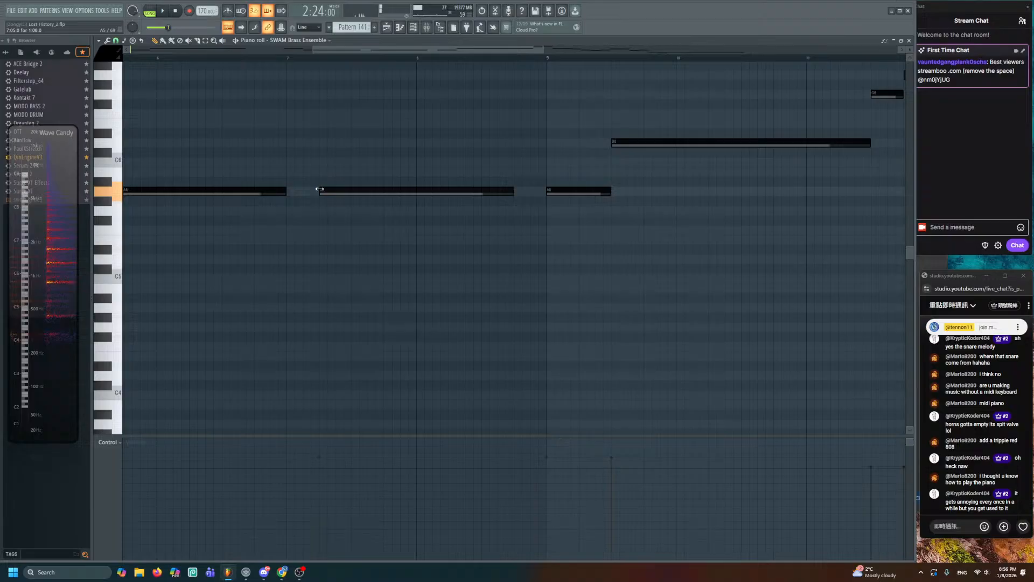
{"action": "left_click_drag", "start_coordinate": [513, 193], "coordinate": [550, 196]}
{"action": "left_click", "coordinate": [507, 192], "text": "ctrl"}
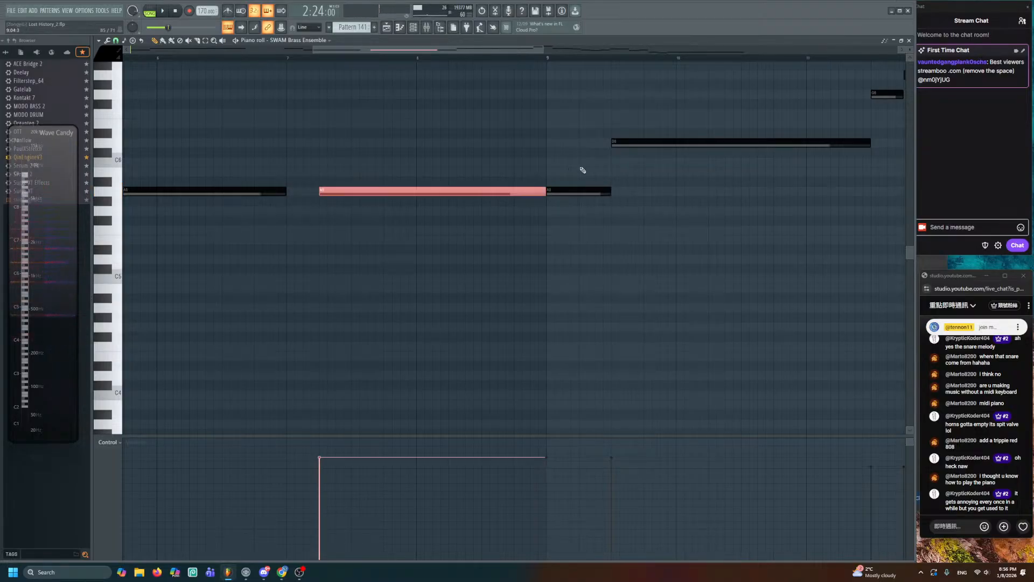
{"action": "left_click", "coordinate": [387, 27]}
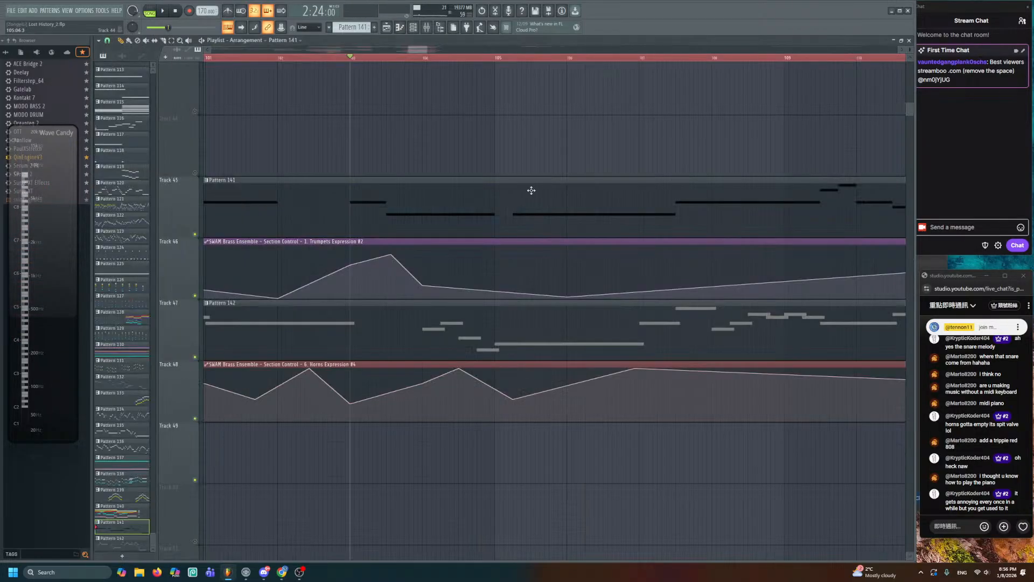
{"action": "left_click_drag", "start_coordinate": [531, 190], "coordinate": [468, 131]}
{"action": "scroll", "coordinate": [502, 139], "scroll_direction": "down", "scroll_amount": 2}
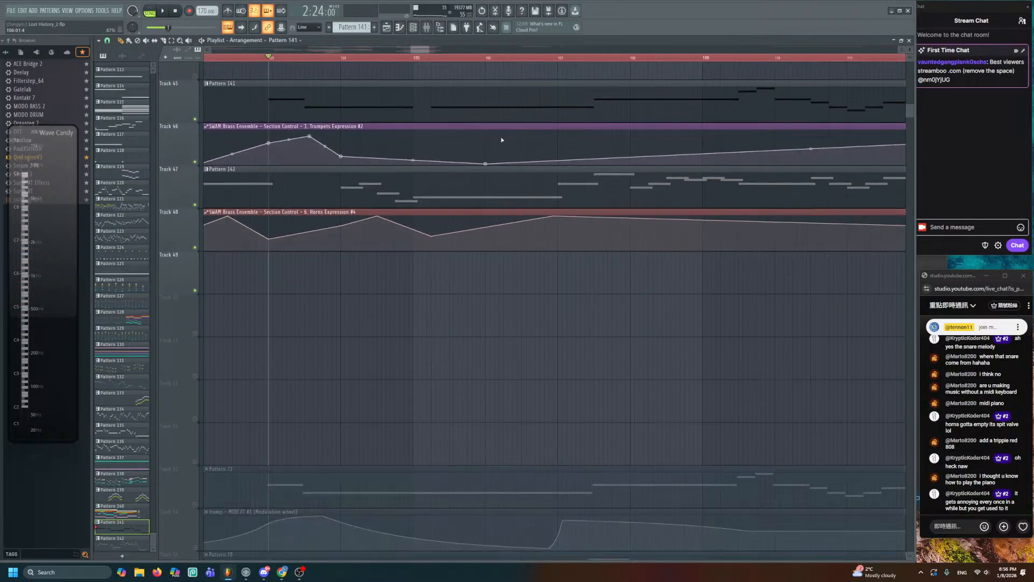
- Add a raised Trumpets Expression point, shift another point earlier, and audition the phrase
{"action": "right_click", "coordinate": [593, 139]}
{"action": "left_click_drag", "start_coordinate": [485, 163], "coordinate": [425, 170]}
{"action": "left_click_drag", "start_coordinate": [595, 138], "coordinate": [557, 133]}
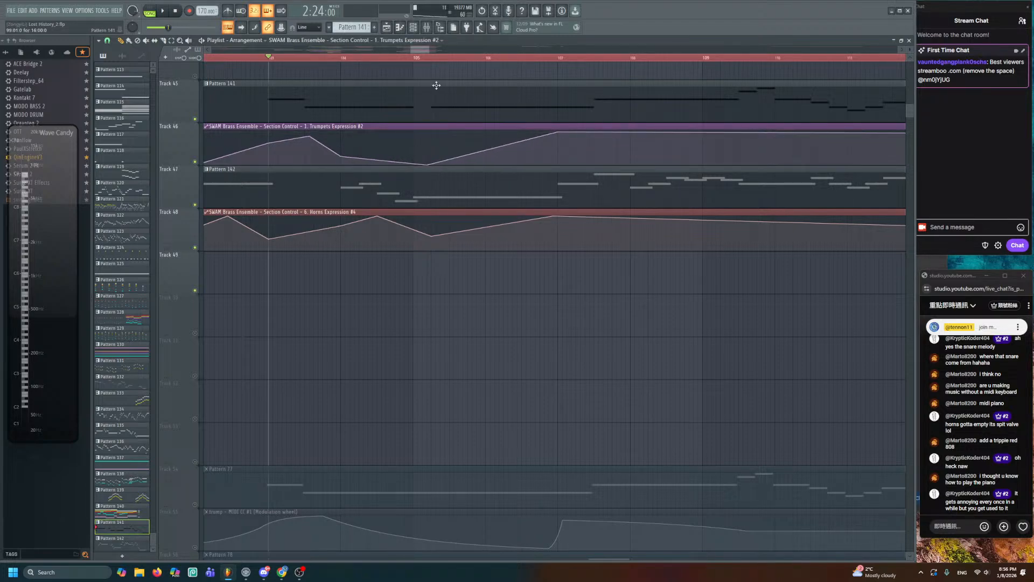
{"action": "left_click", "coordinate": [319, 58]}
{"action": "key", "text": "space"}
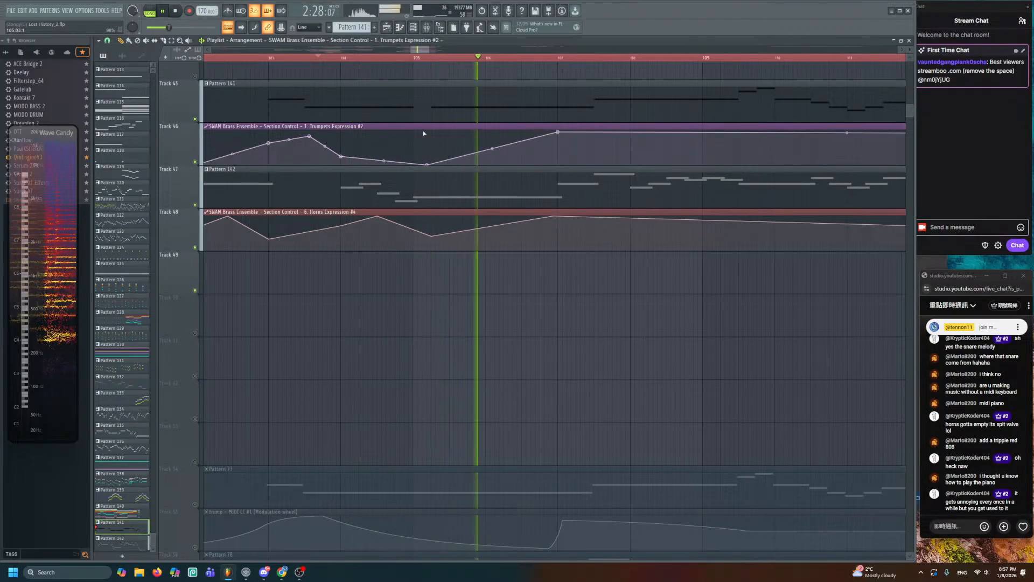
{"action": "left_click", "coordinate": [424, 58]}
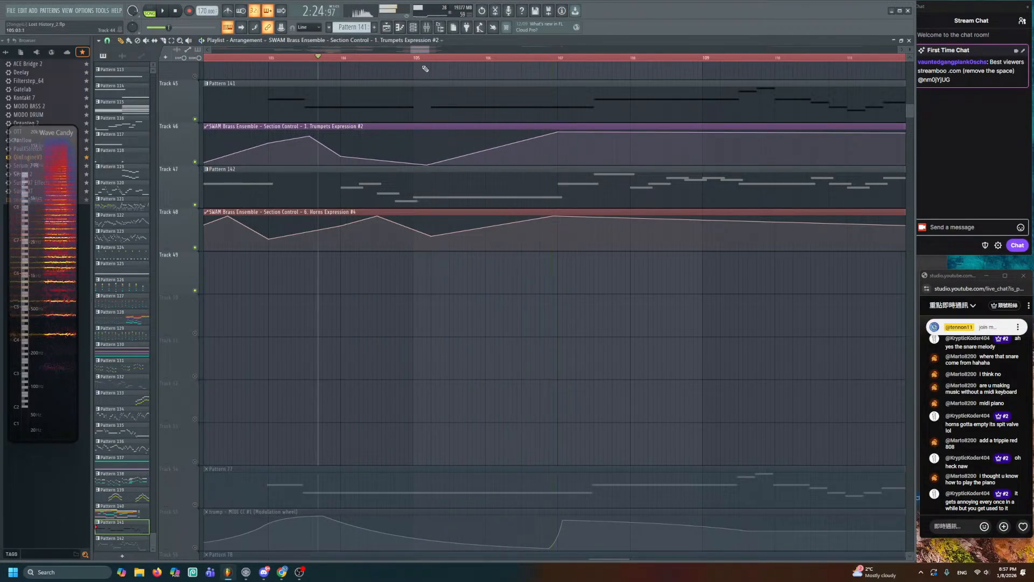
{"action": "double_click", "coordinate": [418, 99]}
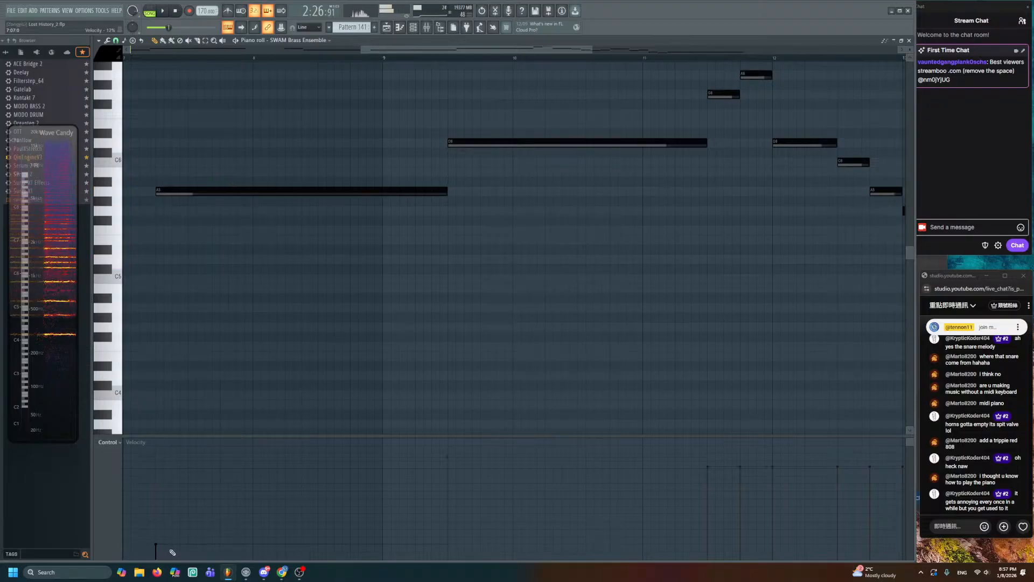
{"action": "left_click", "coordinate": [400, 27]}
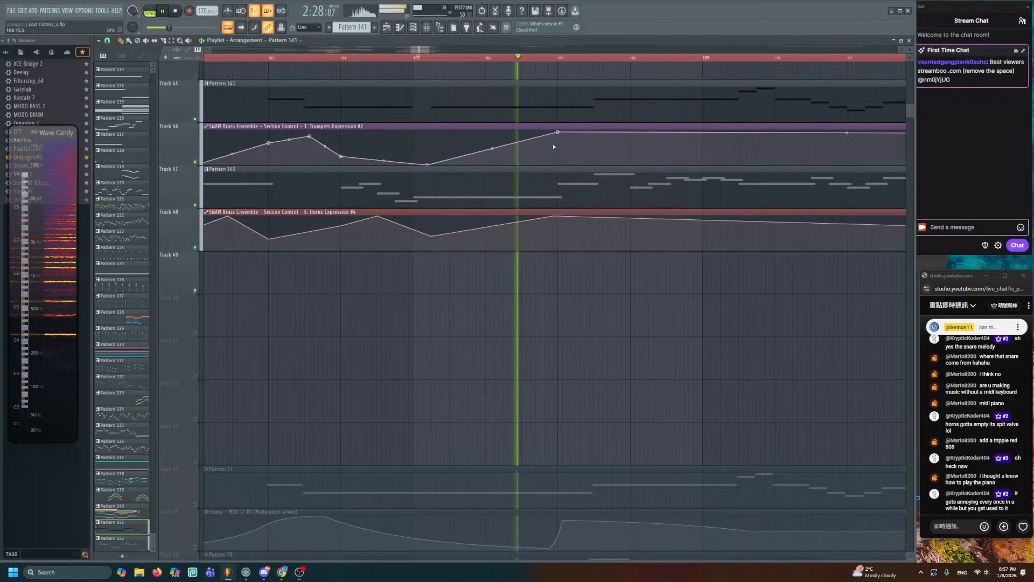
- Bend the Trumpets and Horns Expression curves down near bar 108, replaying from bar 107
{"action": "right_click", "coordinate": [622, 150]}
{"action": "left_click_drag", "start_coordinate": [624, 151], "coordinate": [480, 217]}
{"action": "right_click", "coordinate": [479, 298]}
{"action": "key", "text": "space"}
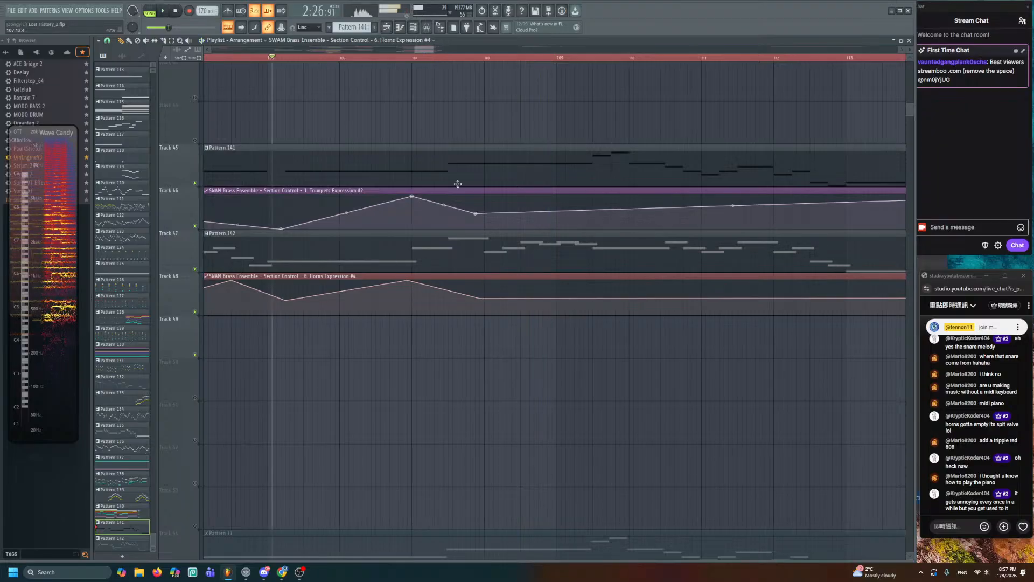
{"action": "left_click", "coordinate": [414, 58]}
{"action": "key", "text": "space"}
- Add Trumpets and Horns Expression points up to bar 109.8 so the curve levels off
{"action": "right_click", "coordinate": [453, 201]}
{"action": "key", "text": "space"}
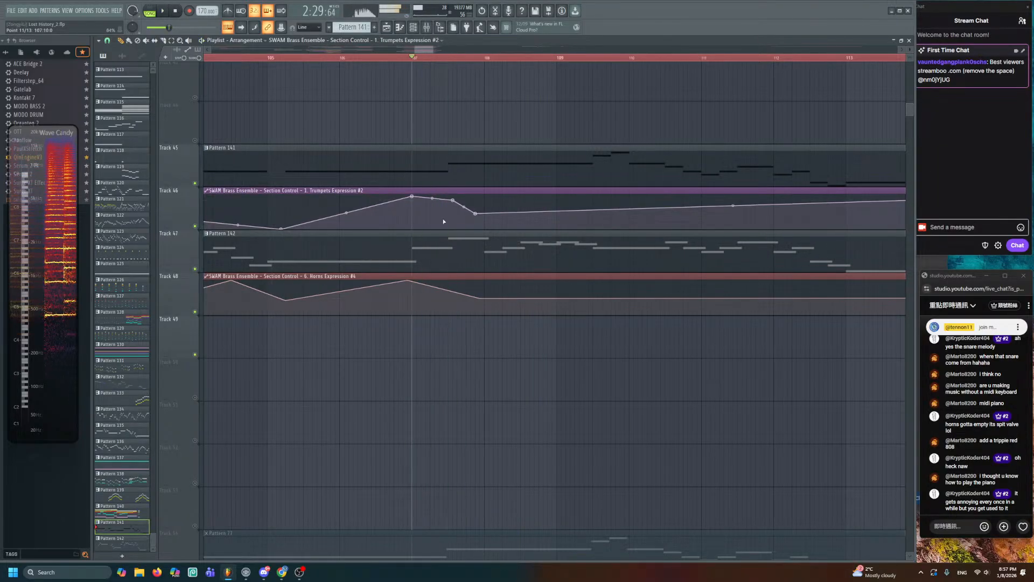
{"action": "key", "text": "space"}
{"action": "key", "text": "space"}
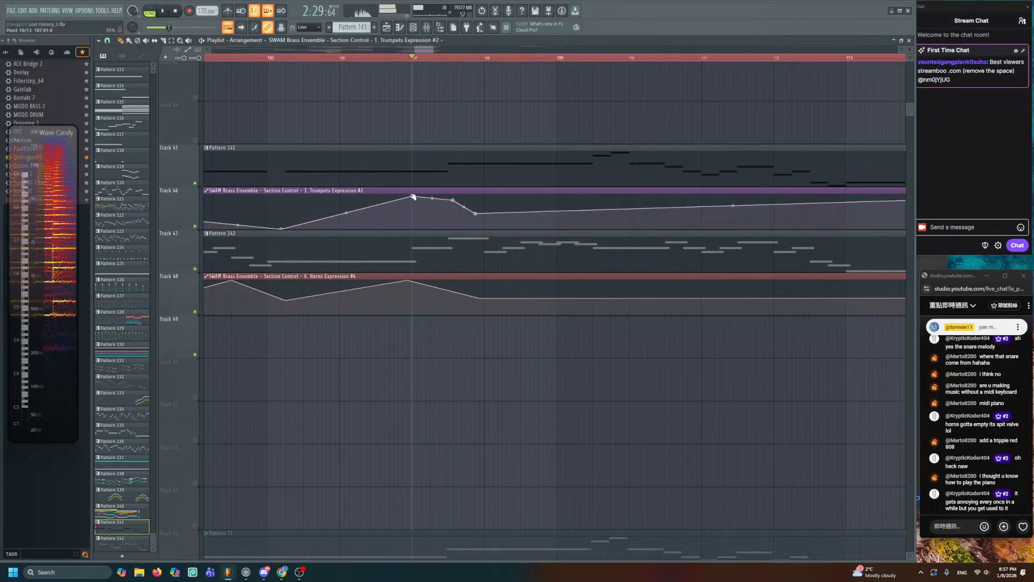
{"action": "key", "text": "space"}
{"action": "right_click", "coordinate": [536, 282]}
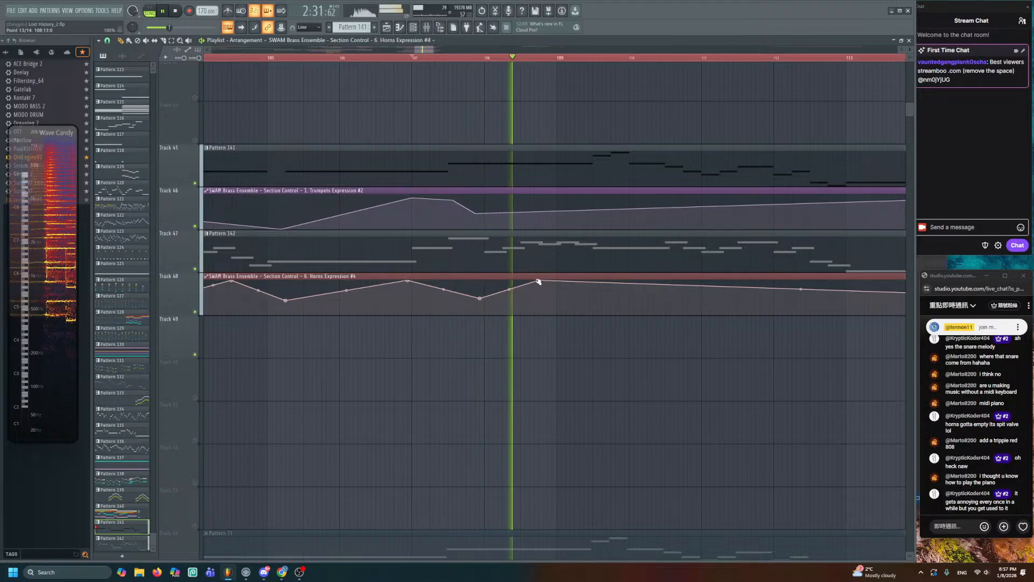
{"action": "right_click", "coordinate": [620, 298]}
{"action": "key", "text": "space"}
{"action": "scroll", "coordinate": [607, 288], "scroll_direction": "down", "scroll_amount": 3}
{"action": "scroll", "coordinate": [598, 286], "scroll_direction": "up", "scroll_amount": 1}
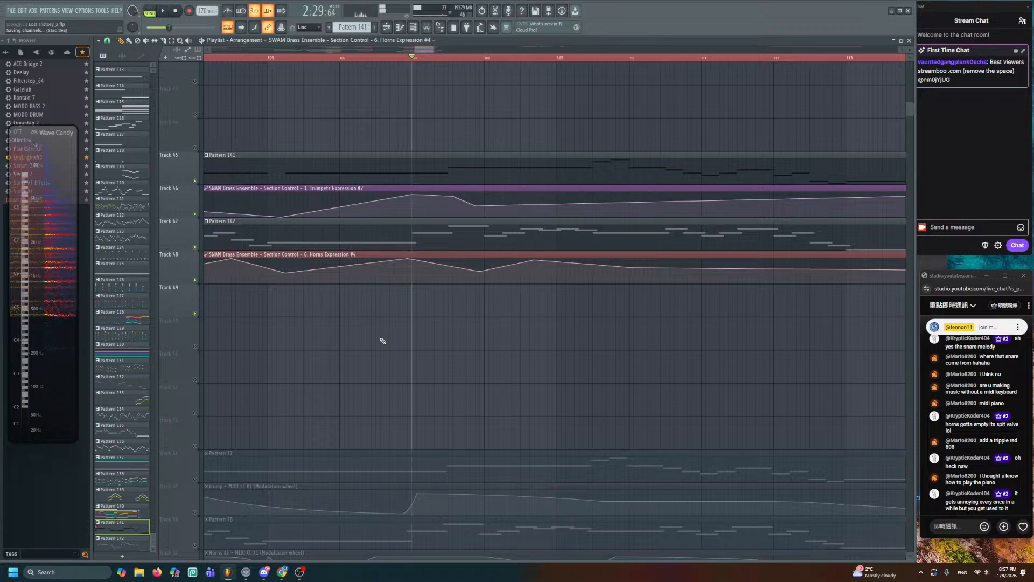
- Pan the arrangement toward earlier bars and save the project
{"action": "scroll", "coordinate": [558, 377], "scroll_direction": "down", "scroll_amount": 5}
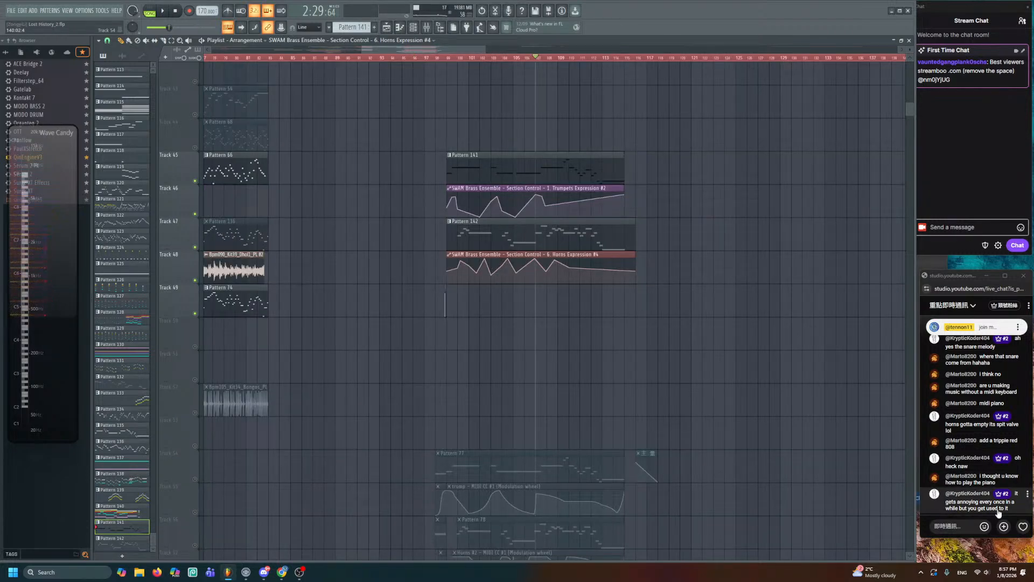
{"action": "scroll", "coordinate": [480, 410], "scroll_direction": "up", "scroll_amount": 2}
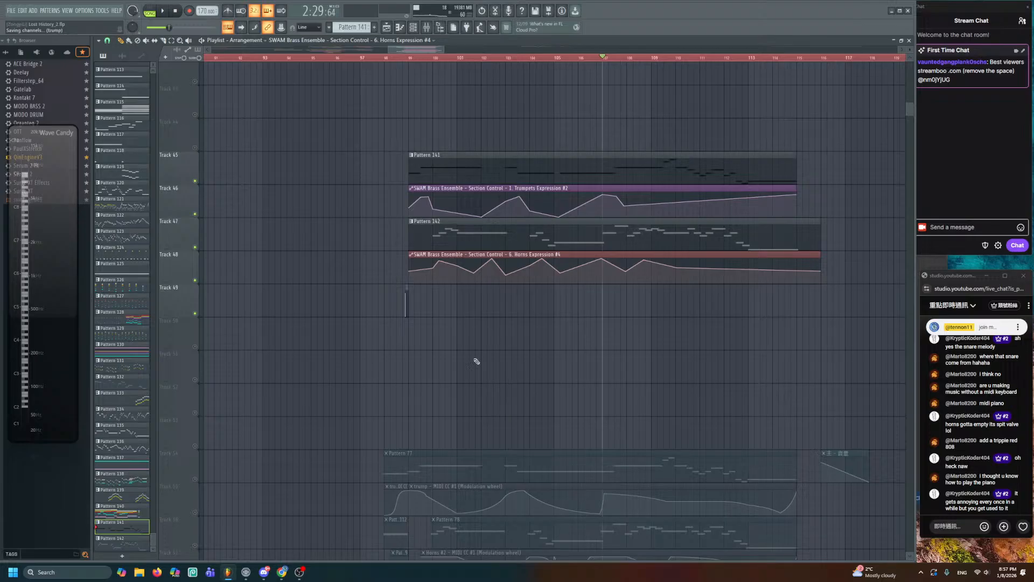
{"action": "left_click_drag", "start_coordinate": [333, 330], "coordinate": [614, 332]}
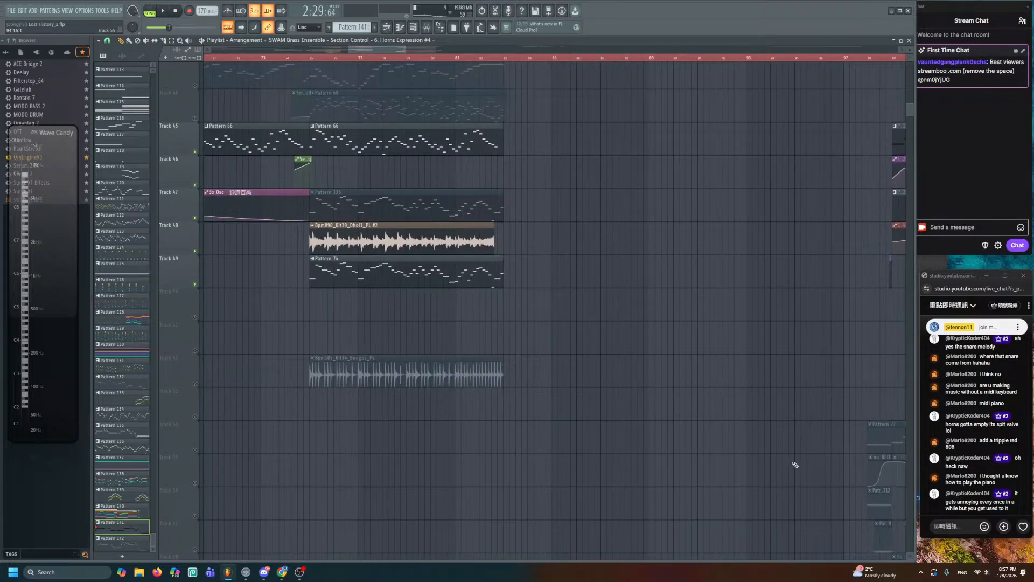
{"action": "scroll", "coordinate": [555, 307], "scroll_direction": "down", "scroll_amount": 2}
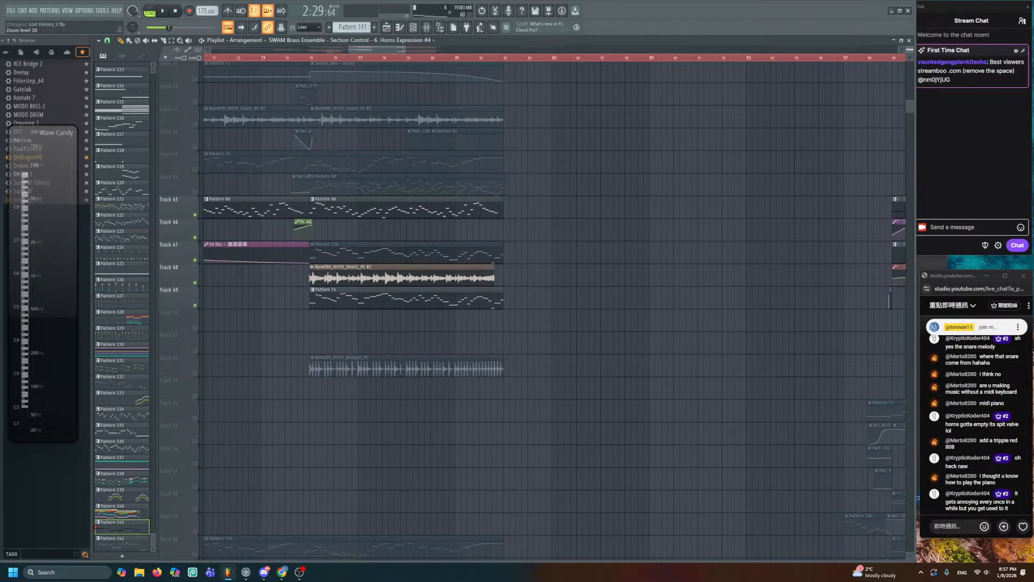
{"action": "left_click_drag", "start_coordinate": [501, 368], "coordinate": [622, 374]}
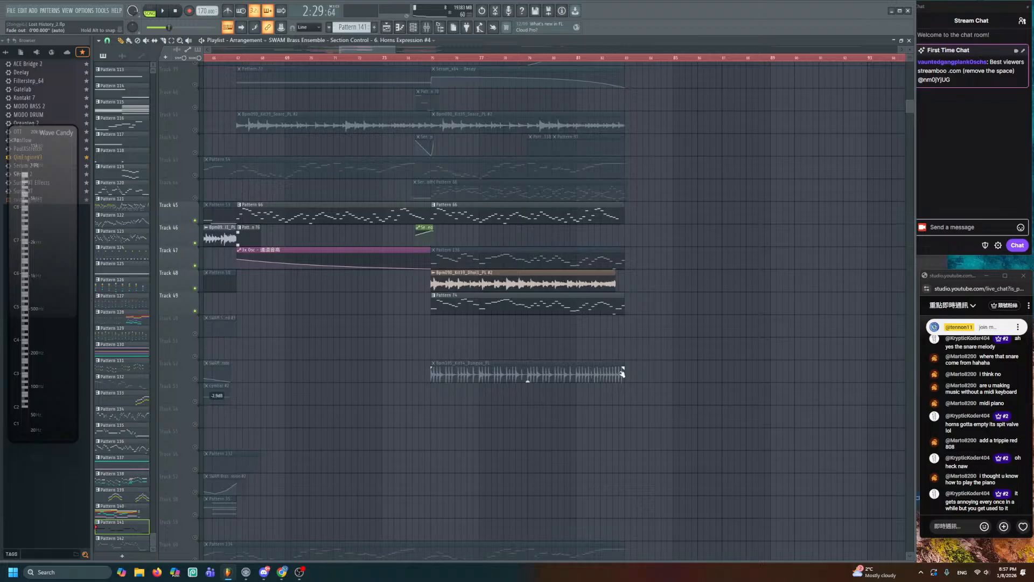
{"action": "key", "text": "ctrl+s"}
- Solo then unsolo Track 47, pan to bars 55–83, and save again
{"action": "right_click", "coordinate": [195, 267]}
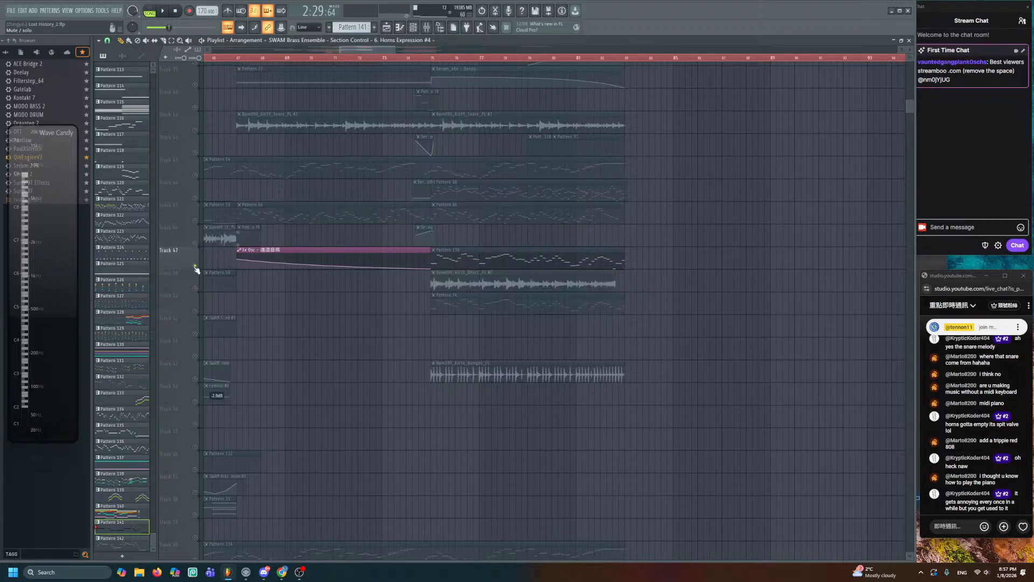
{"action": "right_click", "coordinate": [195, 267]}
{"action": "left_click_drag", "start_coordinate": [341, 310], "coordinate": [613, 274]}
{"action": "left_click_drag", "start_coordinate": [910, 50], "coordinate": [910, 59]}
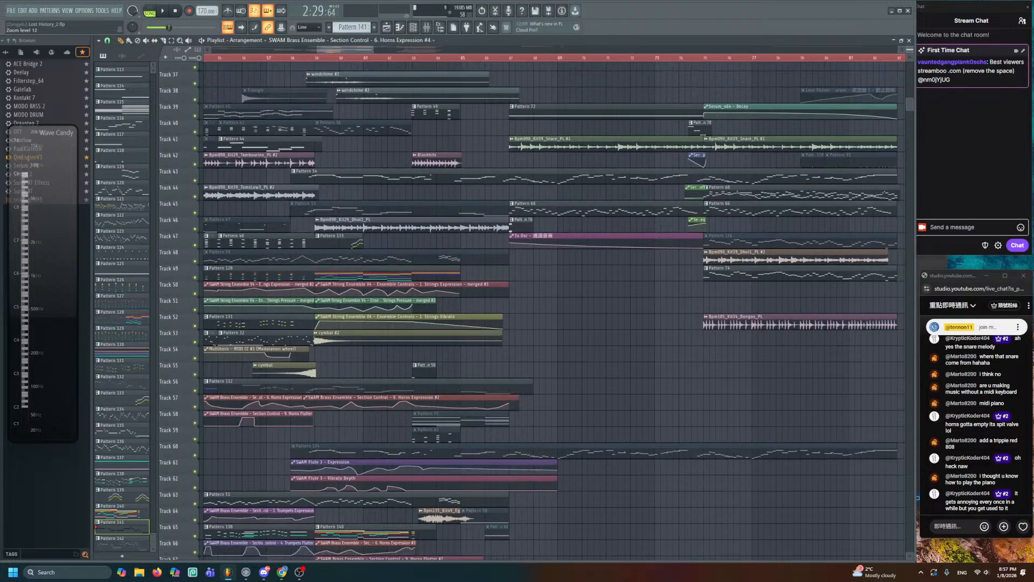
{"action": "left_click_drag", "start_coordinate": [582, 304], "coordinate": [733, 285]}
{"action": "key", "text": "ctrl+s"}
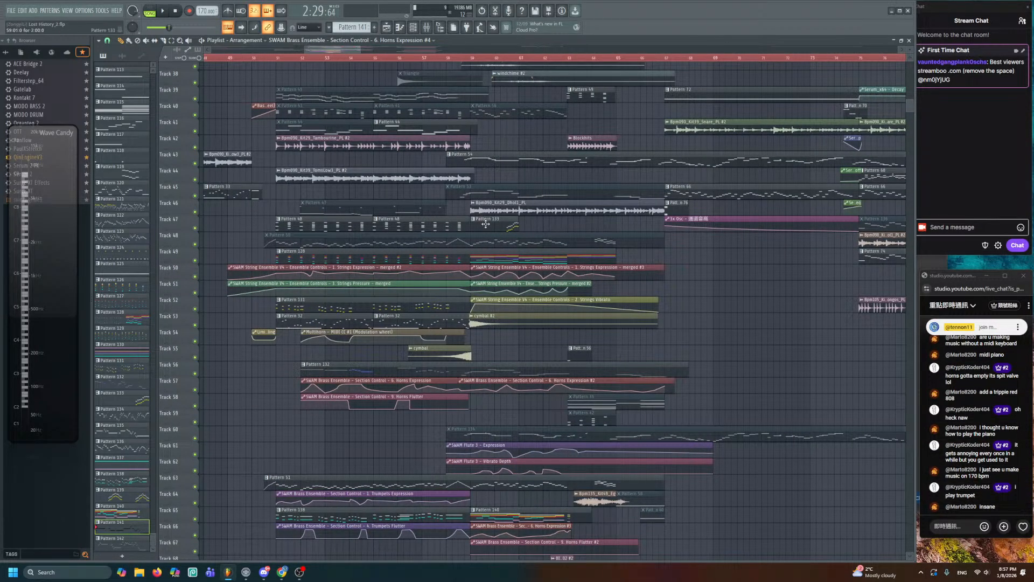
{"action": "scroll", "coordinate": [491, 140], "scroll_direction": "up", "scroll_amount": 5, "text": "ctrl"}
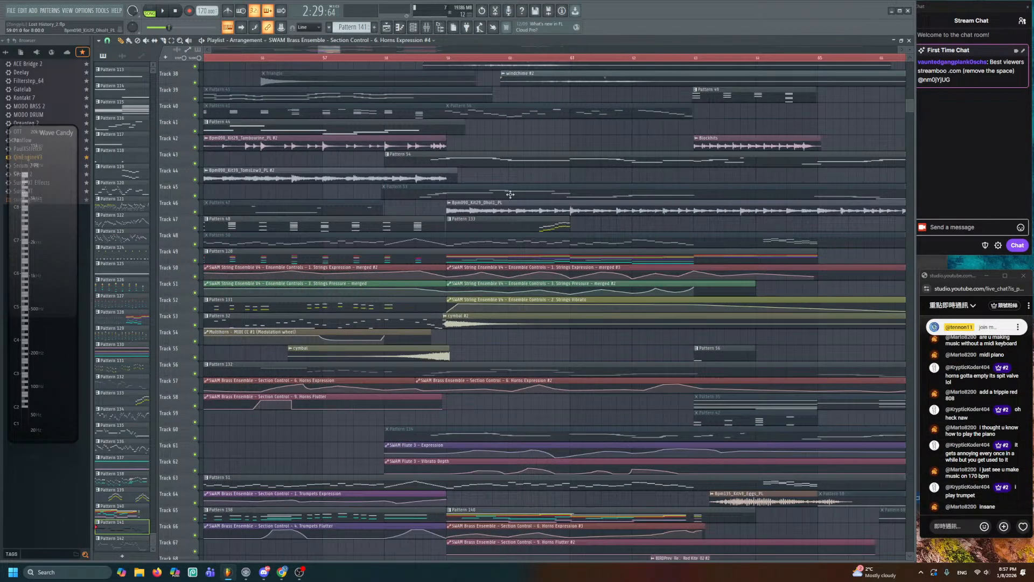
- Start playback from bar 59 and scan the arrangement out to bars 90–110 and back
{"action": "left_click", "coordinate": [451, 61]}
{"action": "key", "text": "space"}
{"action": "left_click_drag", "start_coordinate": [693, 354], "coordinate": [567, 318]}
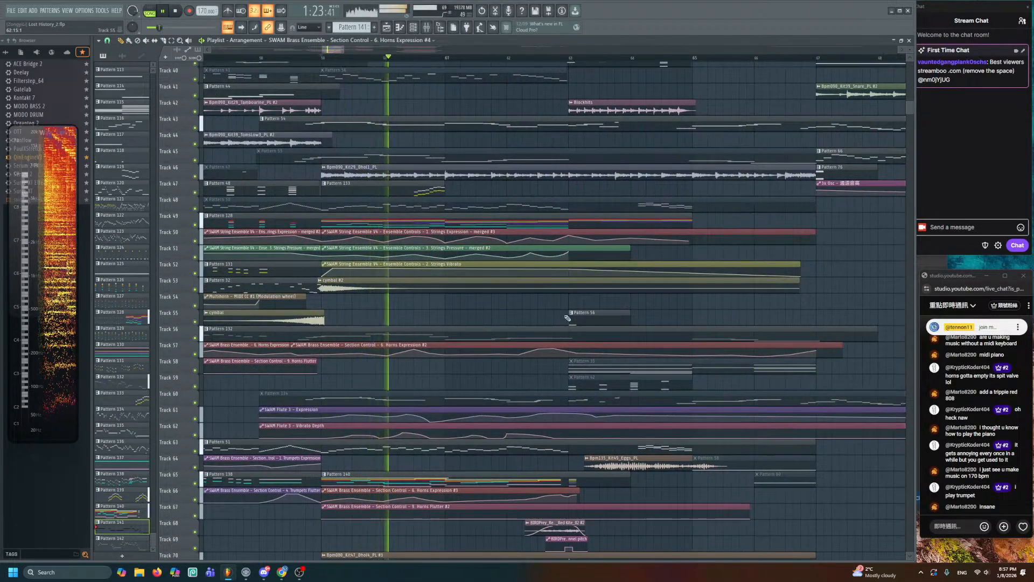
{"action": "scroll", "coordinate": [567, 318], "scroll_direction": "down", "scroll_amount": 3, "text": "ctrl"}
{"action": "left_click_drag", "start_coordinate": [773, 297], "coordinate": [700, 395]}
{"action": "left_click_drag", "start_coordinate": [854, 445], "coordinate": [619, 301]}
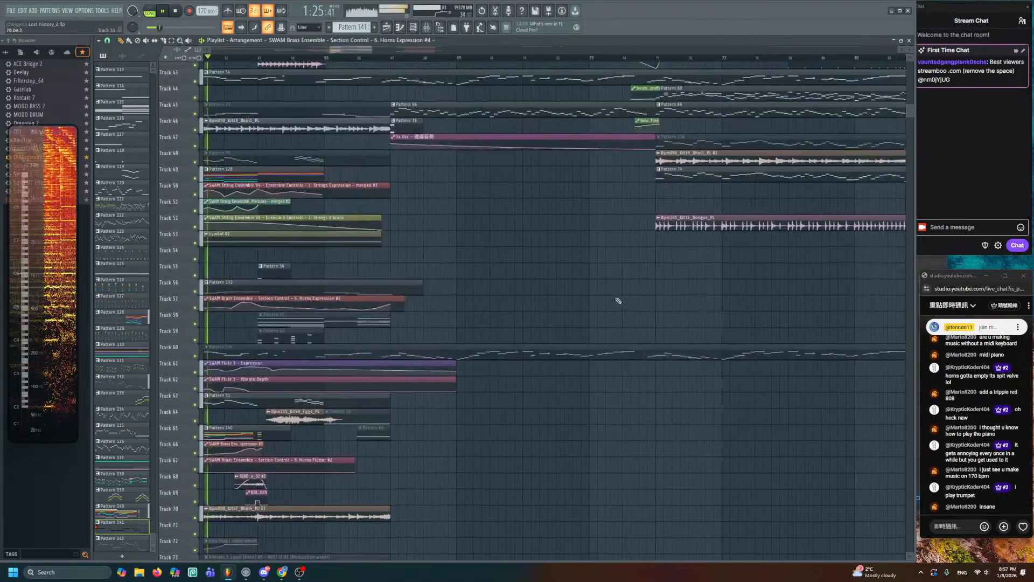
{"action": "left_click_drag", "start_coordinate": [744, 326], "coordinate": [462, 236]}
{"action": "left_click_drag", "start_coordinate": [524, 350], "coordinate": [385, 390]}
{"action": "left_click_drag", "start_coordinate": [691, 288], "coordinate": [175, 296]}
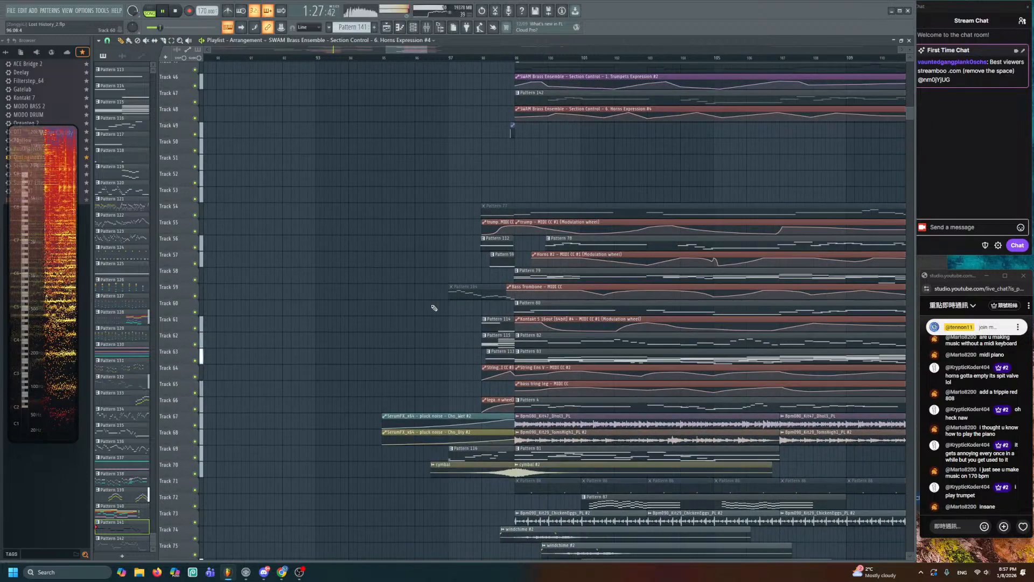
{"action": "left_click_drag", "start_coordinate": [216, 267], "coordinate": [648, 314]}
{"action": "left_click_drag", "start_coordinate": [277, 272], "coordinate": [633, 302]}
{"action": "left_click_drag", "start_coordinate": [346, 381], "coordinate": [639, 199]}
- Mute the Pattern 78 clip on Track 56, then audition the Pattern 80 clip solo
{"action": "left_click_drag", "start_coordinate": [660, 273], "coordinate": [606, 380]}
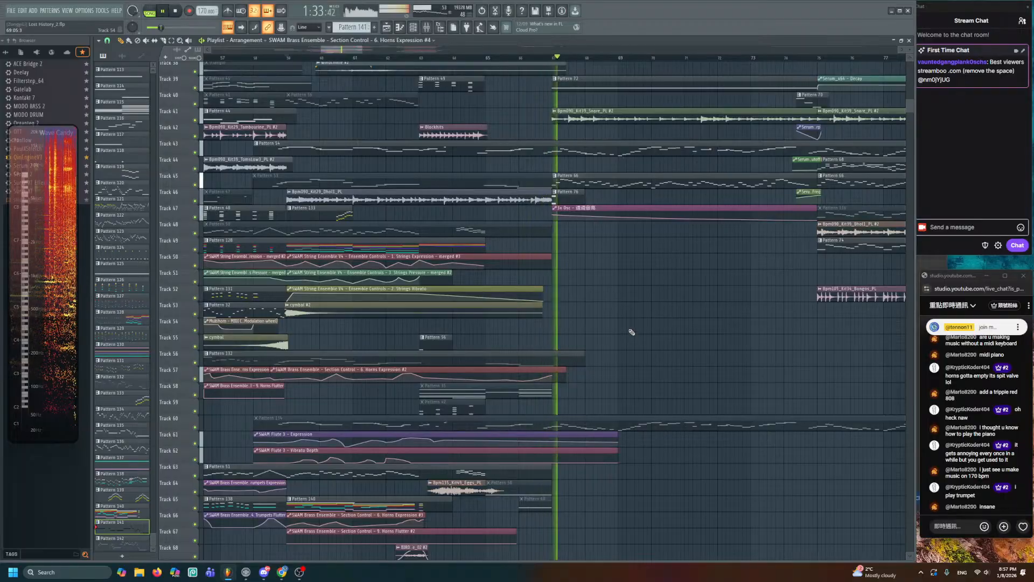
{"action": "scroll", "coordinate": [592, 377], "scroll_direction": "up", "scroll_amount": 3}
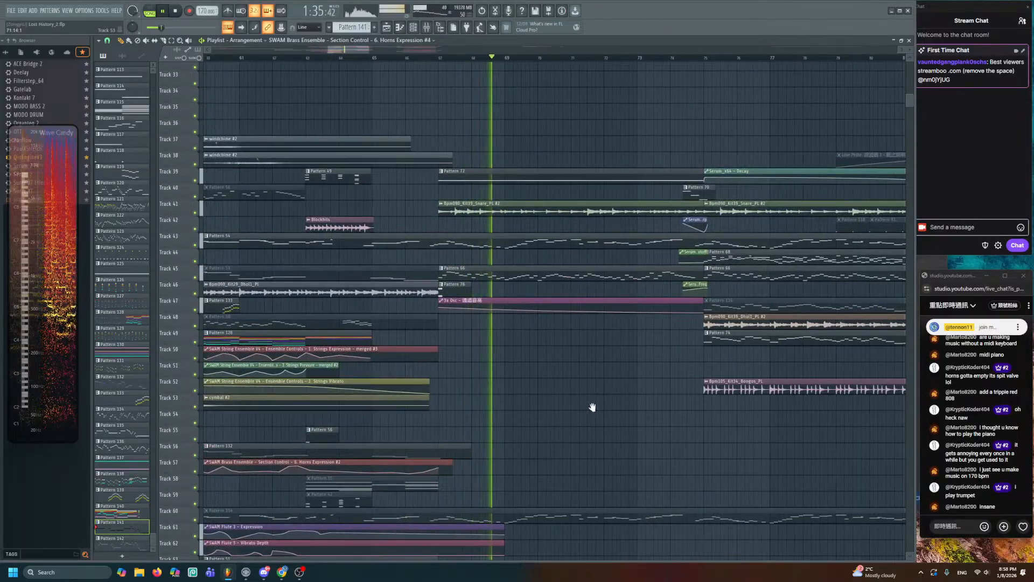
{"action": "left_click_drag", "start_coordinate": [591, 406], "coordinate": [409, 355]}
{"action": "left_click_drag", "start_coordinate": [590, 388], "coordinate": [449, 349]}
{"action": "left_click_drag", "start_coordinate": [761, 371], "coordinate": [467, 310]}
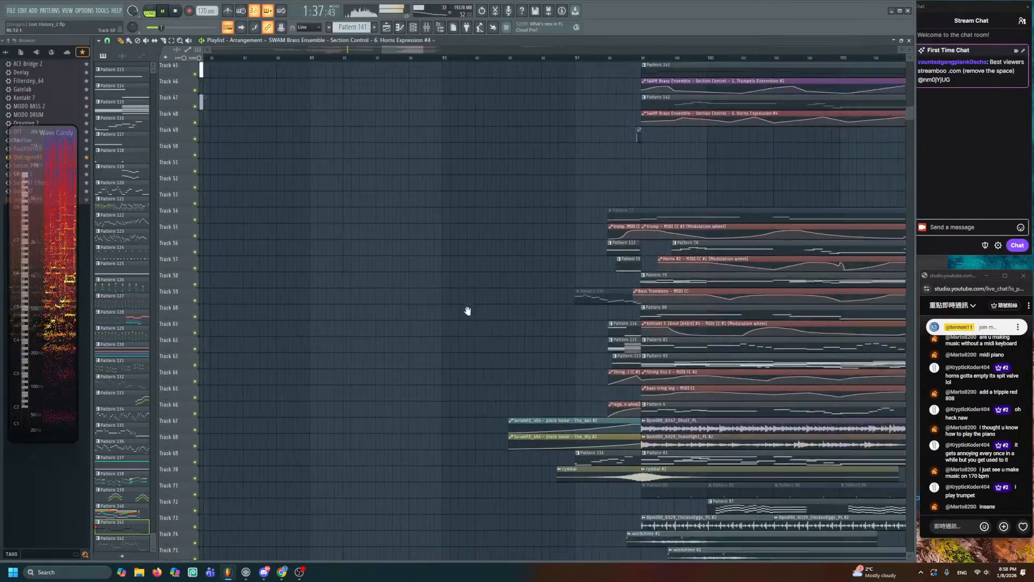
{"action": "left_click_drag", "start_coordinate": [552, 270], "coordinate": [409, 278]}
{"action": "scroll", "coordinate": [409, 279], "scroll_direction": "down", "scroll_amount": 2}
{"action": "left_click_drag", "start_coordinate": [399, 329], "coordinate": [449, 291]}
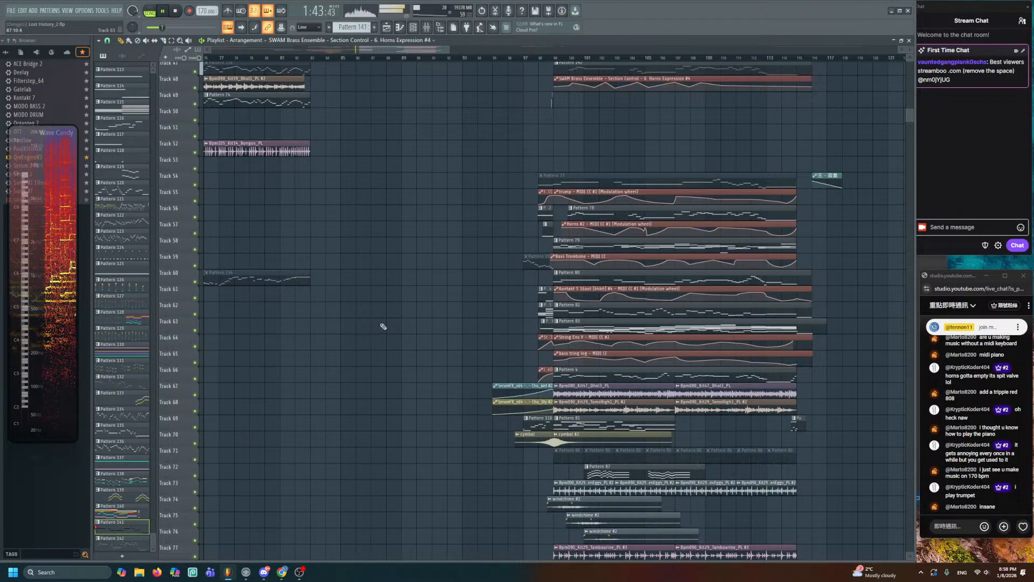
{"action": "left_click_drag", "start_coordinate": [384, 326], "coordinate": [376, 247]}
{"action": "left_click_drag", "start_coordinate": [529, 211], "coordinate": [491, 271]}
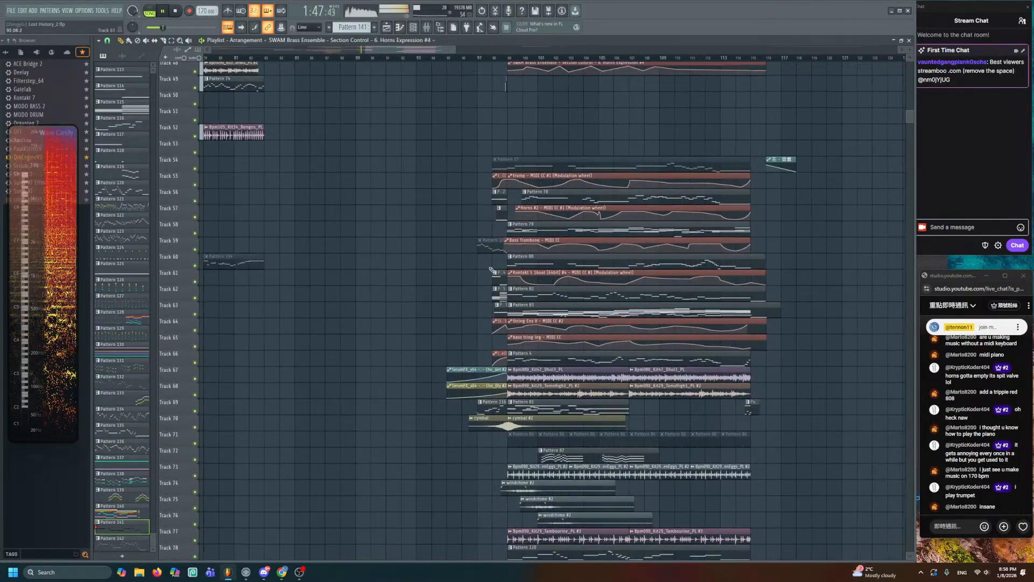
{"action": "left_click", "coordinate": [741, 196]}
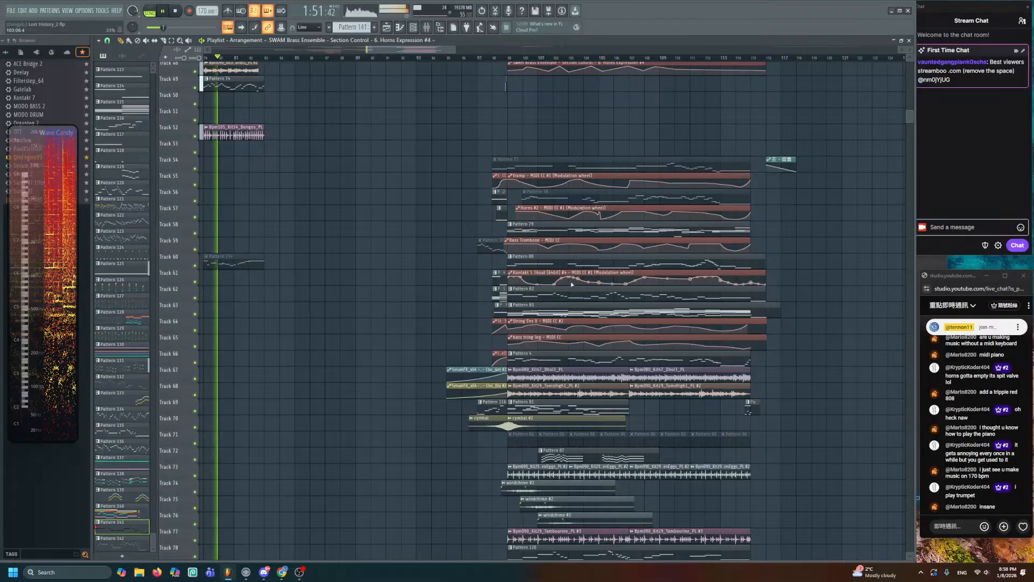
{"action": "right_click", "coordinate": [512, 264], "text": "alt"}
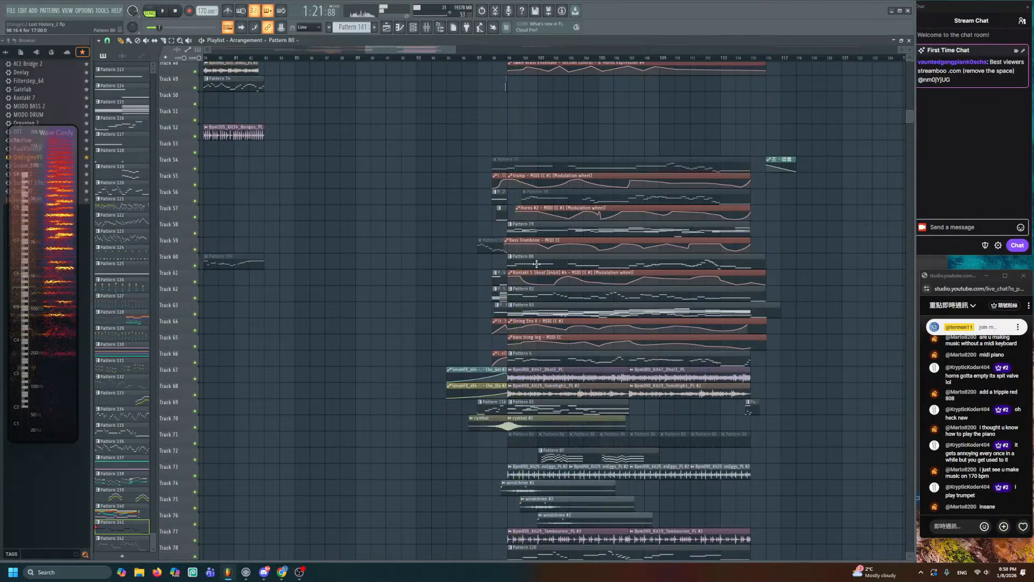
- Audition the Pattern 83 clip on its own, then stop playback
{"action": "scroll", "coordinate": [535, 264], "scroll_direction": "up", "scroll_amount": 4}
{"action": "scroll", "coordinate": [547, 347], "scroll_direction": "up", "scroll_amount": 2}
{"action": "left_click_drag", "start_coordinate": [549, 350], "coordinate": [542, 118]}
{"action": "scroll", "coordinate": [499, 212], "scroll_direction": "down", "scroll_amount": 2}
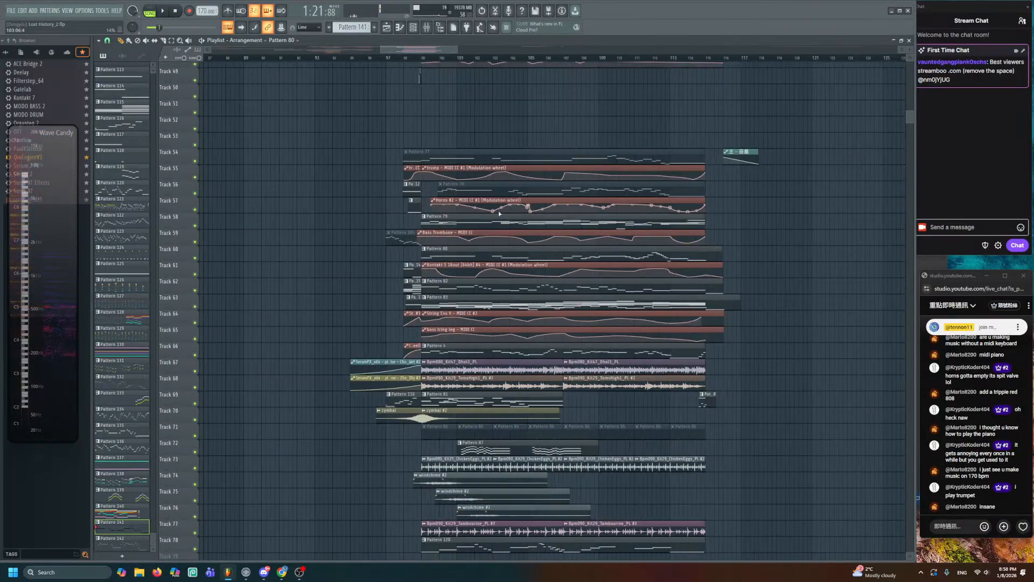
{"action": "scroll", "coordinate": [528, 211], "scroll_direction": "down", "scroll_amount": 3}
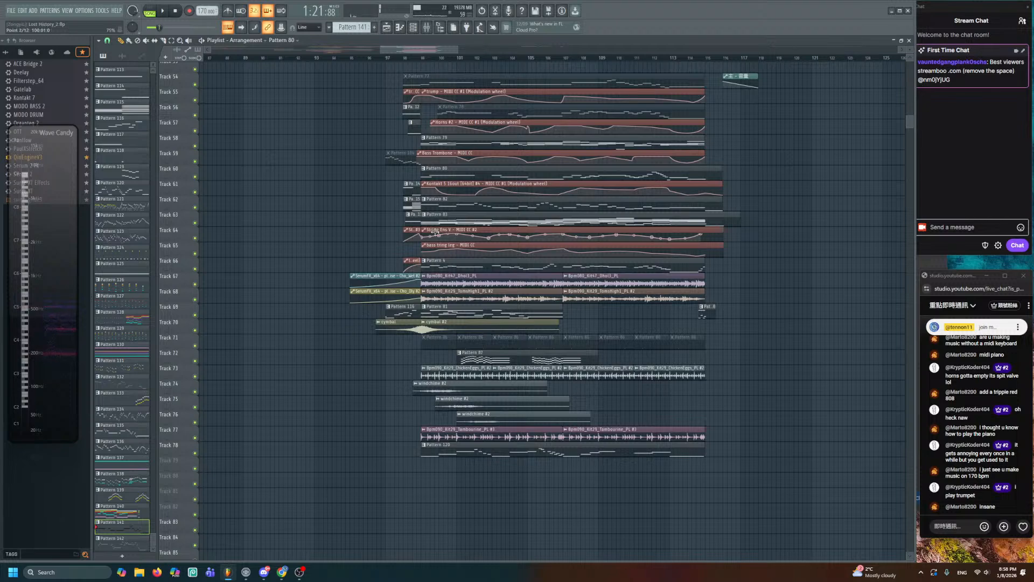
{"action": "right_click", "coordinate": [426, 224], "text": "alt"}
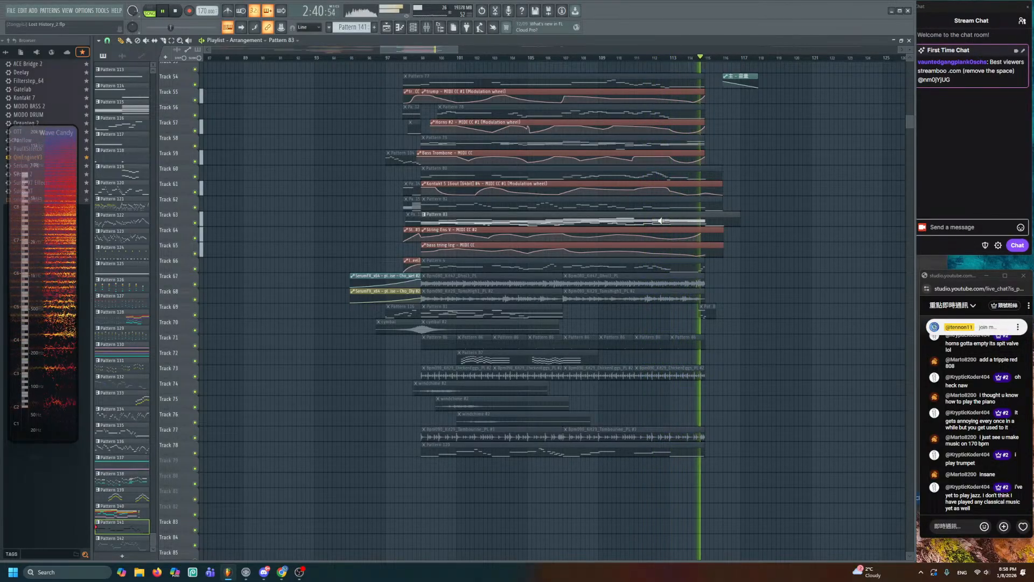
{"action": "key", "text": "space"}
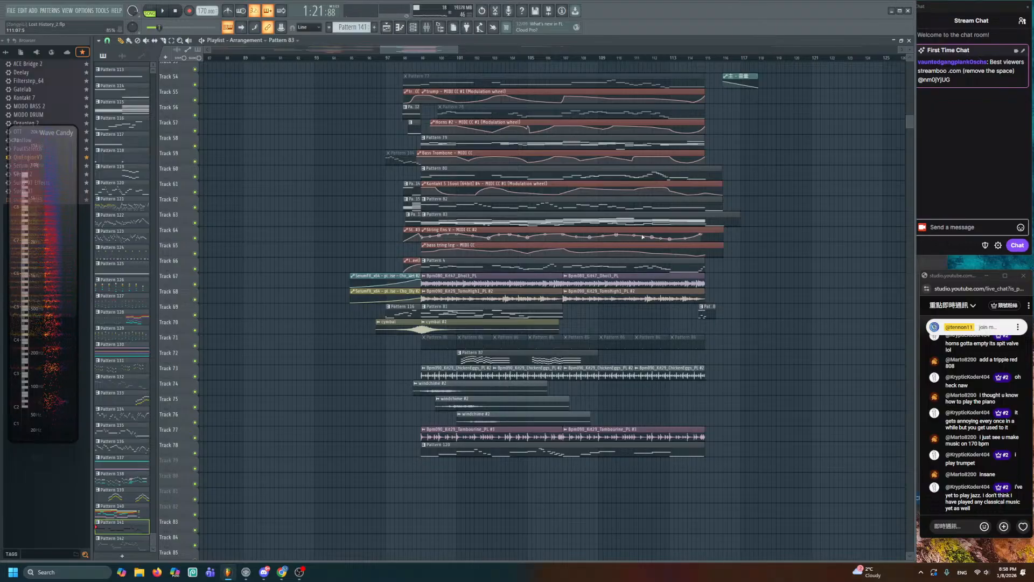
- Box-select the clips on Tracks 54–73, shift them down five tracks to start at Track 59, and deselect
{"action": "scroll", "coordinate": [642, 237], "scroll_direction": "up", "scroll_amount": 3}
{"action": "left_click_drag", "start_coordinate": [302, 114], "coordinate": [738, 492]}
{"action": "key", "text": "Tab"}
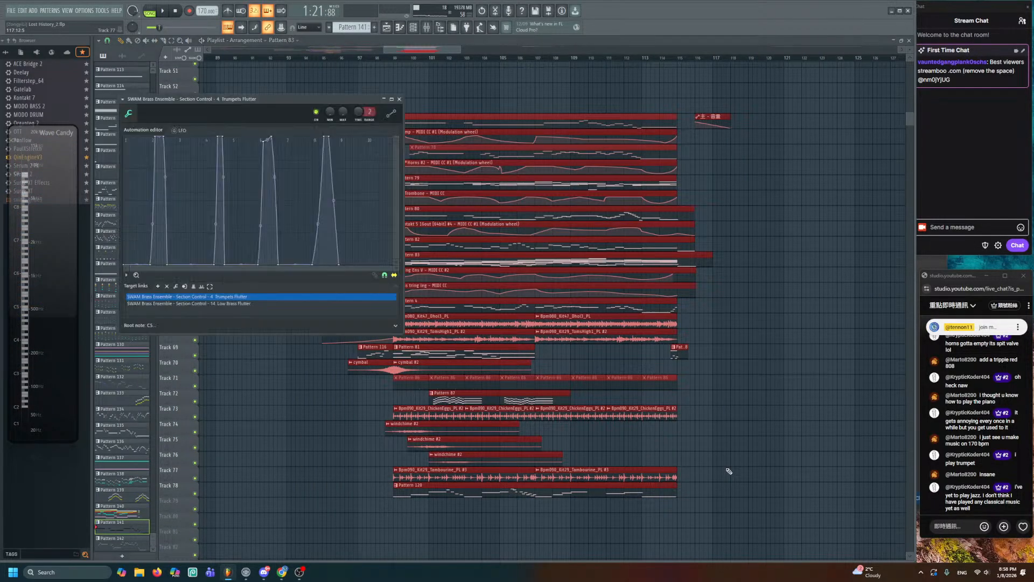
{"action": "key", "text": "Escape"}
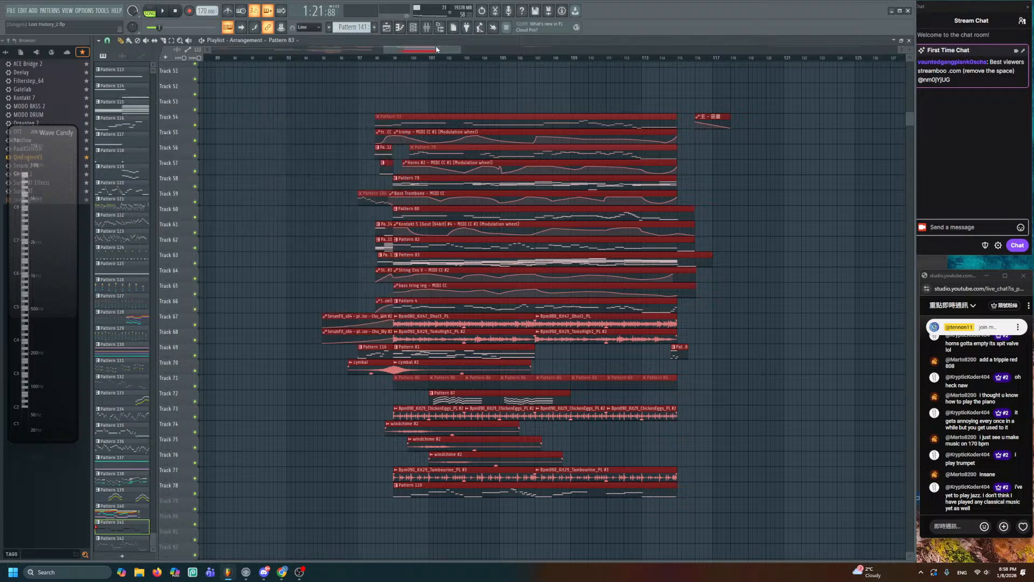
{"action": "key", "text": "shift+Down"}
{"action": "key", "text": "shift+Down"}
{"action": "key", "text": "shift+Down"}
{"action": "key", "text": "shift+Down"}
{"action": "key", "text": "shift+Down"}
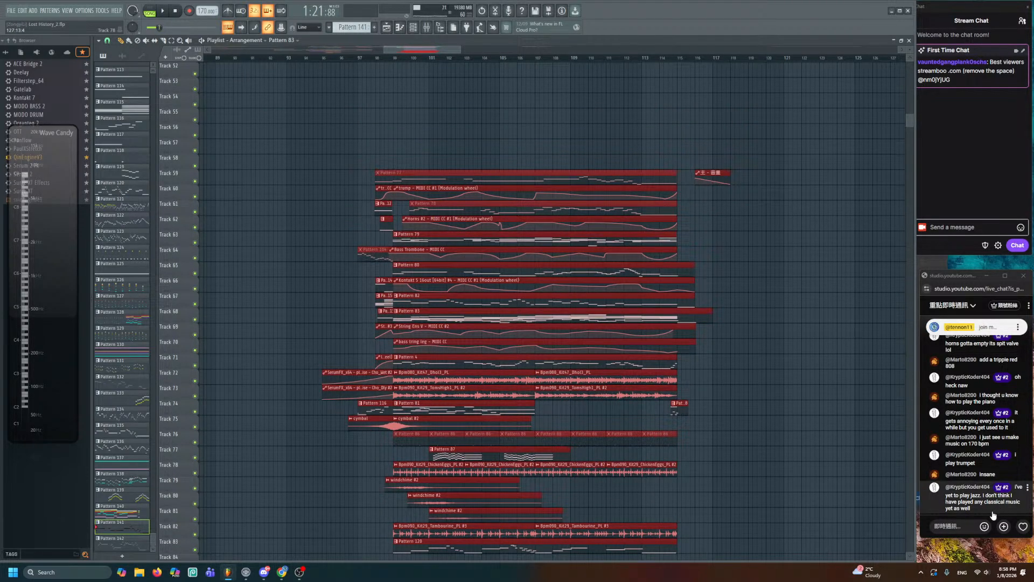
{"action": "left_click", "coordinate": [782, 443]}
{"action": "scroll", "coordinate": [753, 423], "scroll_direction": "down", "scroll_amount": 5}
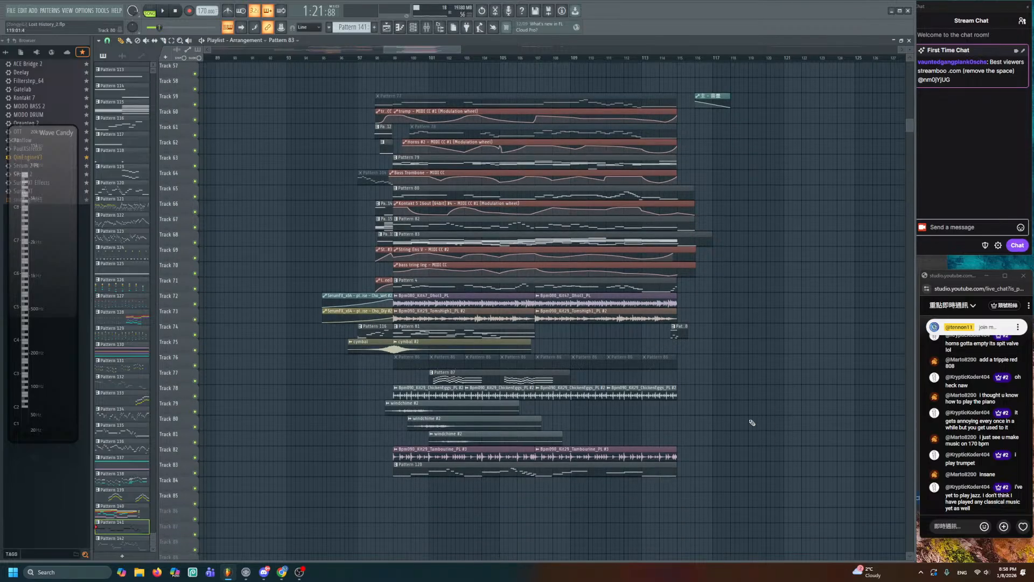
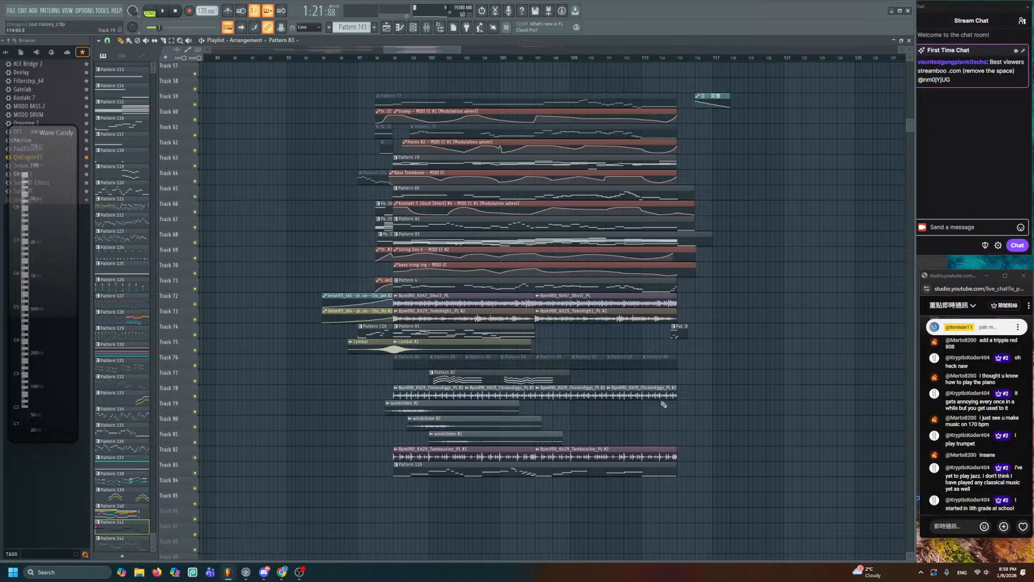
- Save the project and audition the brass expression clips from just before bar 99
{"action": "key", "text": "ctrl+s"}
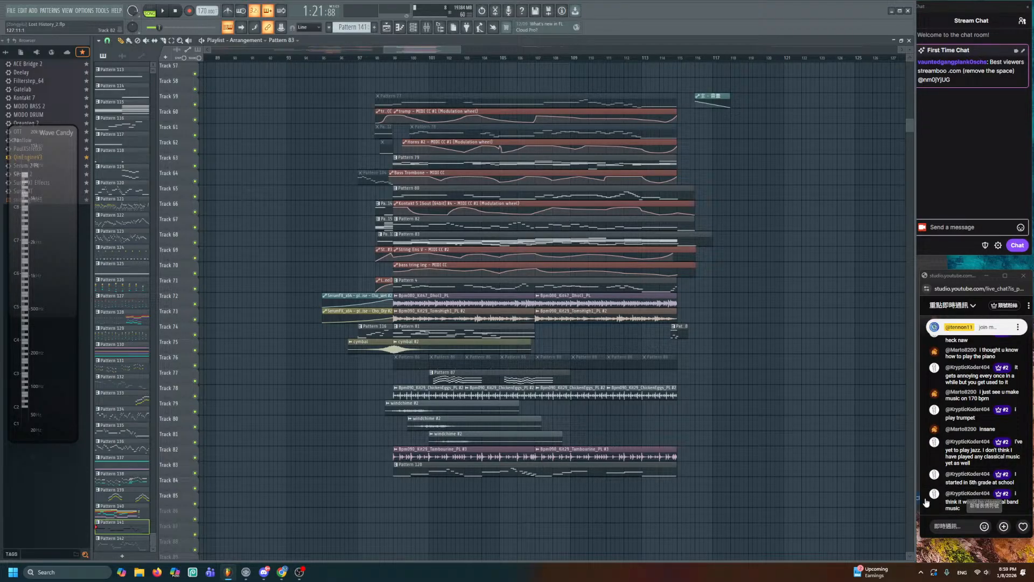
{"action": "scroll", "coordinate": [556, 340], "scroll_direction": "up", "scroll_amount": 6}
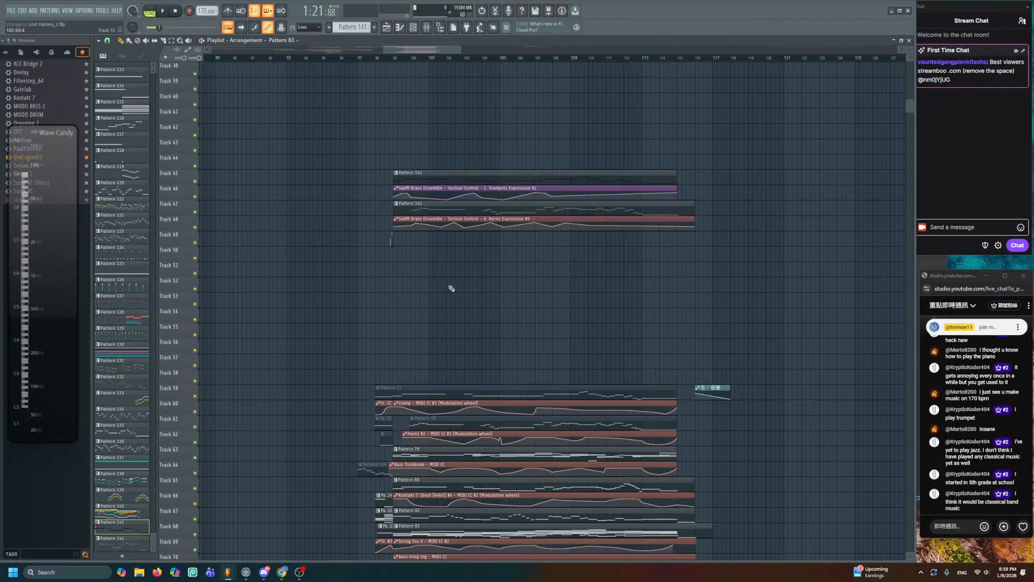
{"action": "scroll", "coordinate": [450, 289], "scroll_direction": "up", "scroll_amount": 2}
{"action": "left_click_drag", "start_coordinate": [395, 286], "coordinate": [435, 208]}
{"action": "key", "text": "space"}
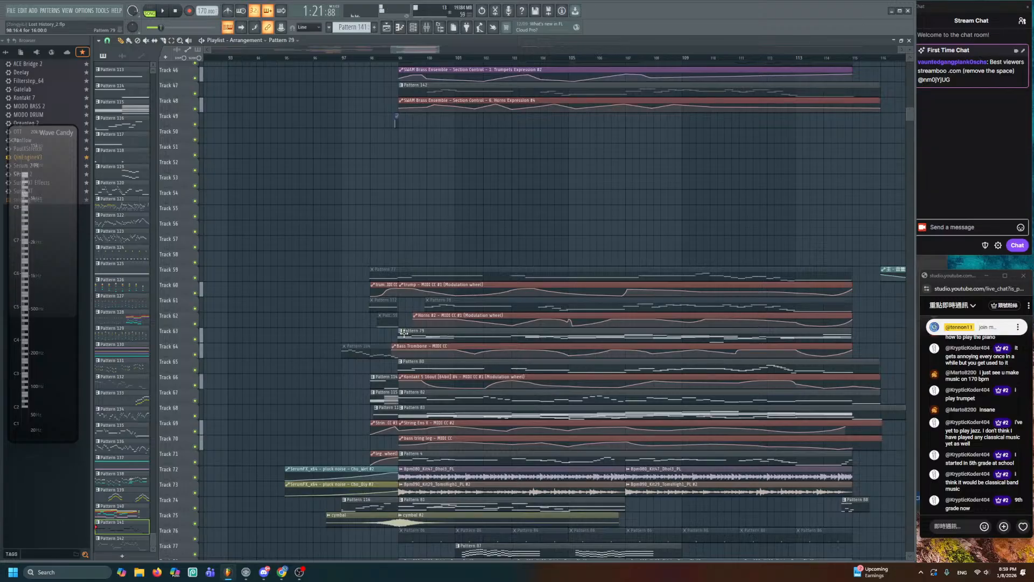
{"action": "scroll", "coordinate": [407, 345], "scroll_direction": "down", "scroll_amount": 1}
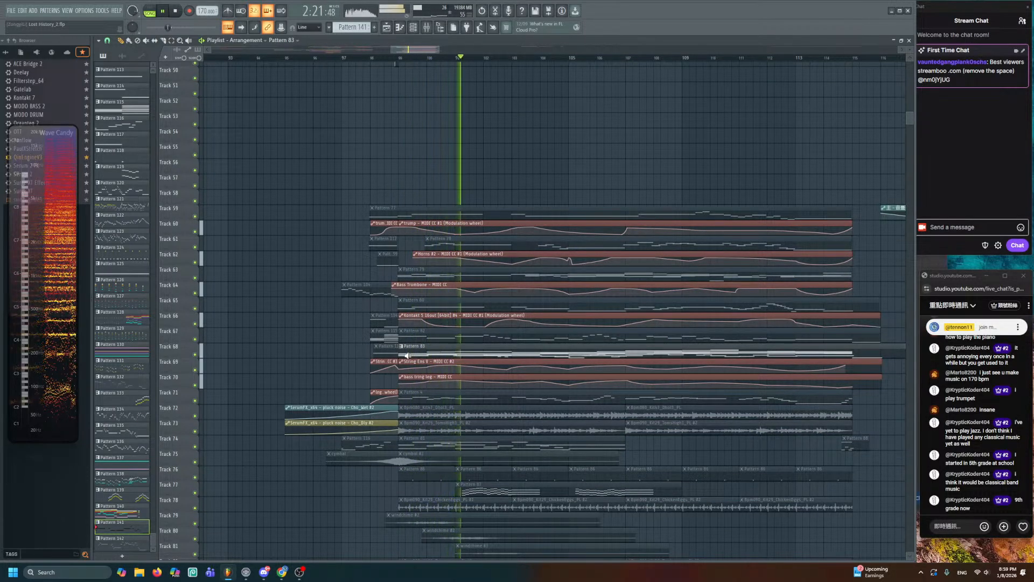
{"action": "left_click_drag", "start_coordinate": [438, 235], "coordinate": [393, 495]}
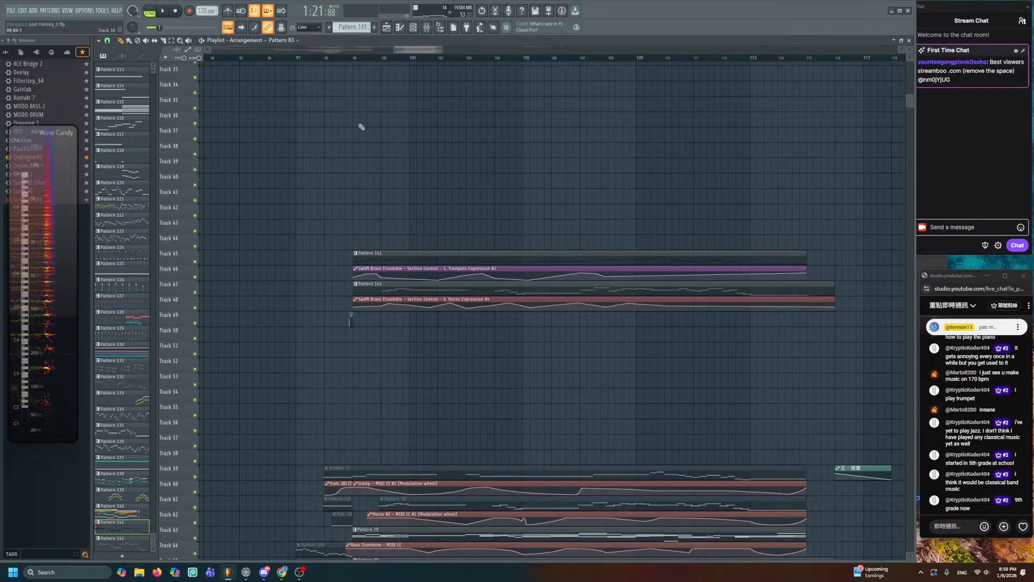
{"action": "scroll", "coordinate": [361, 125], "scroll_direction": "up", "scroll_amount": 2}
{"action": "left_click", "coordinate": [318, 58]}
{"action": "key", "text": "space"}
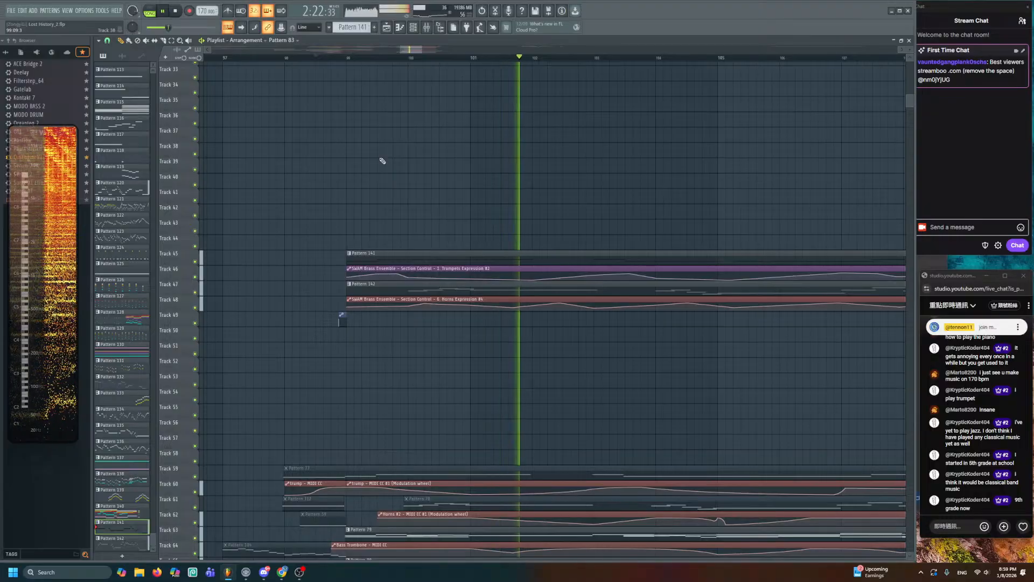
- Stop playback around bar 100 and create a new empty Pattern 143
{"action": "scroll", "coordinate": [385, 182], "scroll_direction": "down", "scroll_amount": 3}
{"action": "left_click_drag", "start_coordinate": [401, 238], "coordinate": [401, 177]}
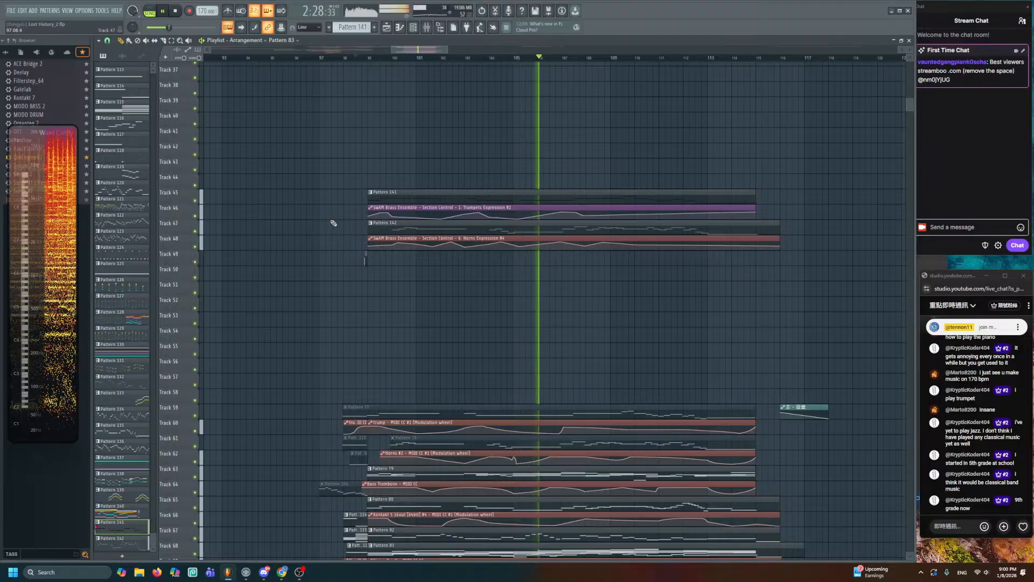
{"action": "key", "text": "space"}
{"action": "left_click_drag", "start_coordinate": [339, 258], "coordinate": [408, 106]}
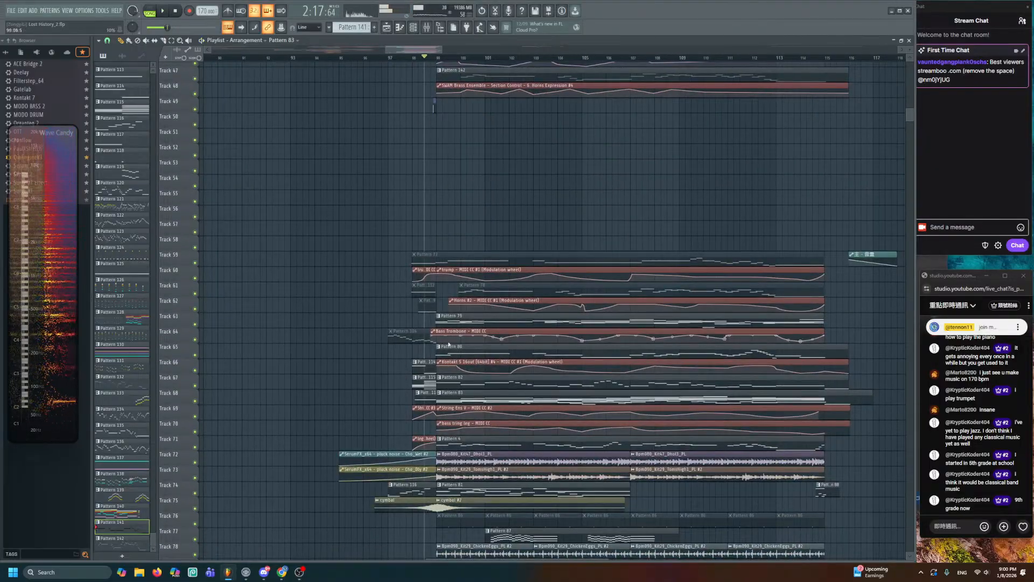
{"action": "scroll", "coordinate": [647, 269], "scroll_direction": "down", "scroll_amount": 3}
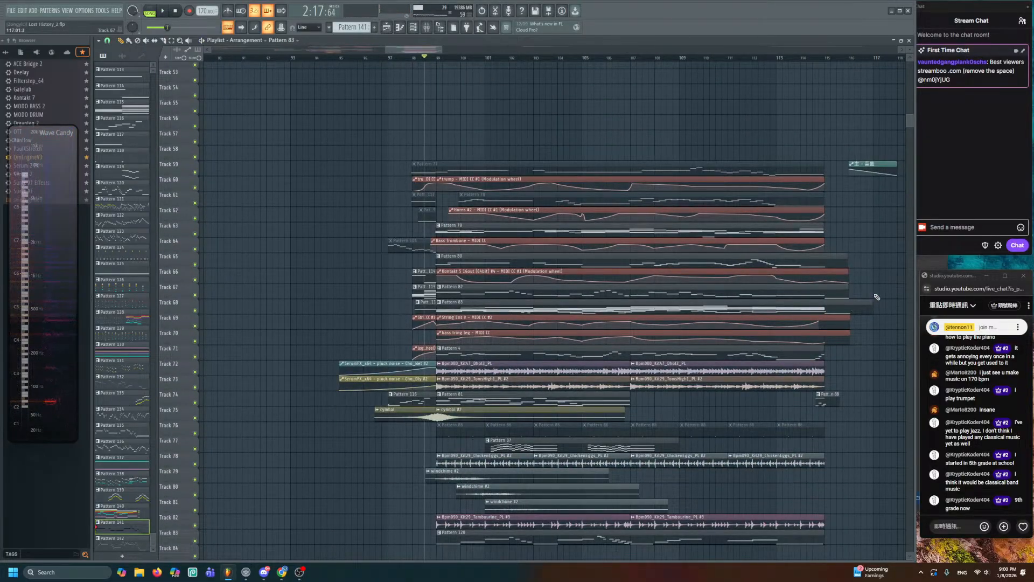
{"action": "scroll", "coordinate": [474, 184], "scroll_direction": "up", "scroll_amount": 5}
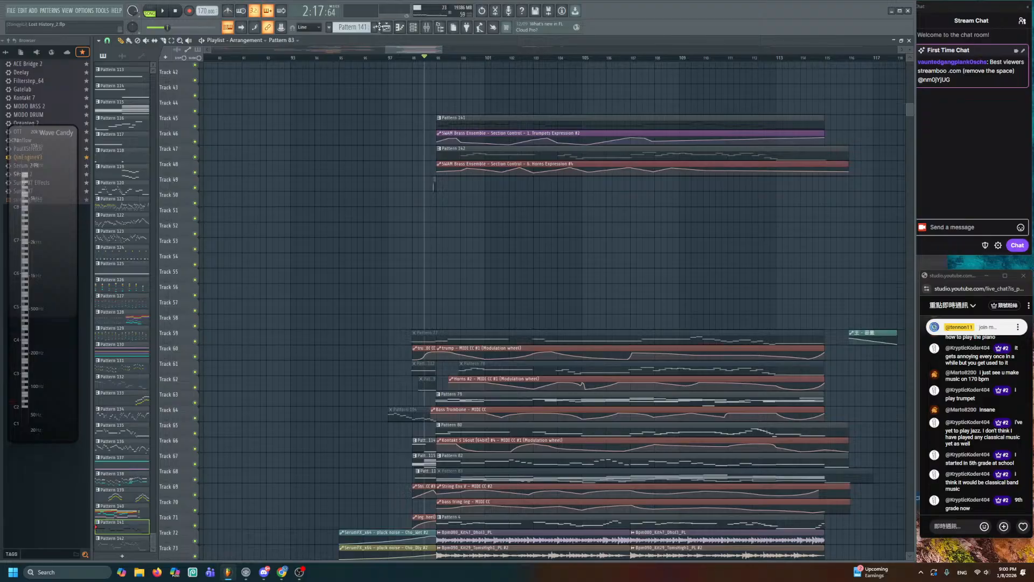
{"action": "left_click", "coordinate": [376, 27]}
{"action": "scroll", "coordinate": [466, 189], "scroll_direction": "up", "scroll_amount": 4}
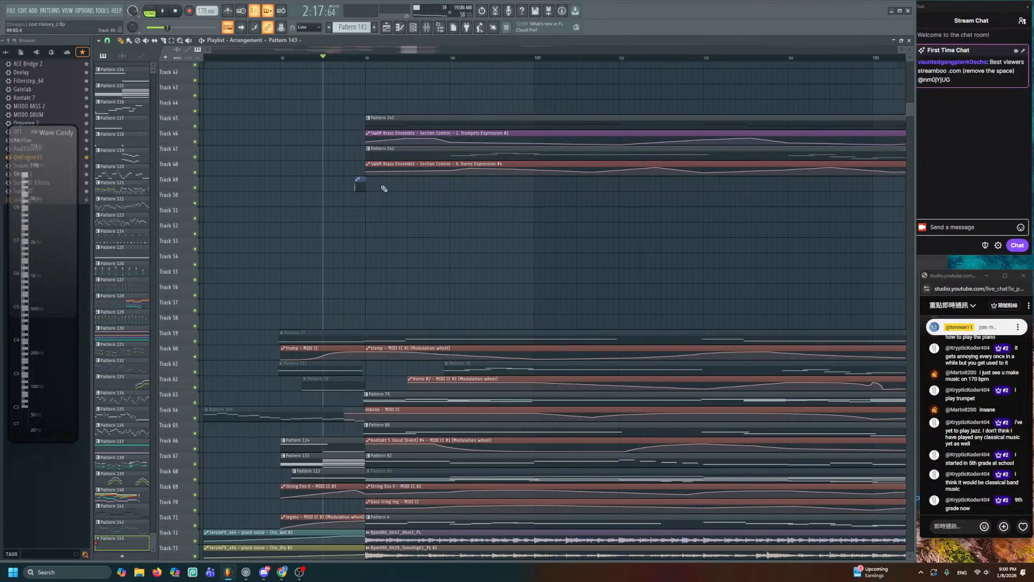
{"action": "left_click", "coordinate": [367, 185]}
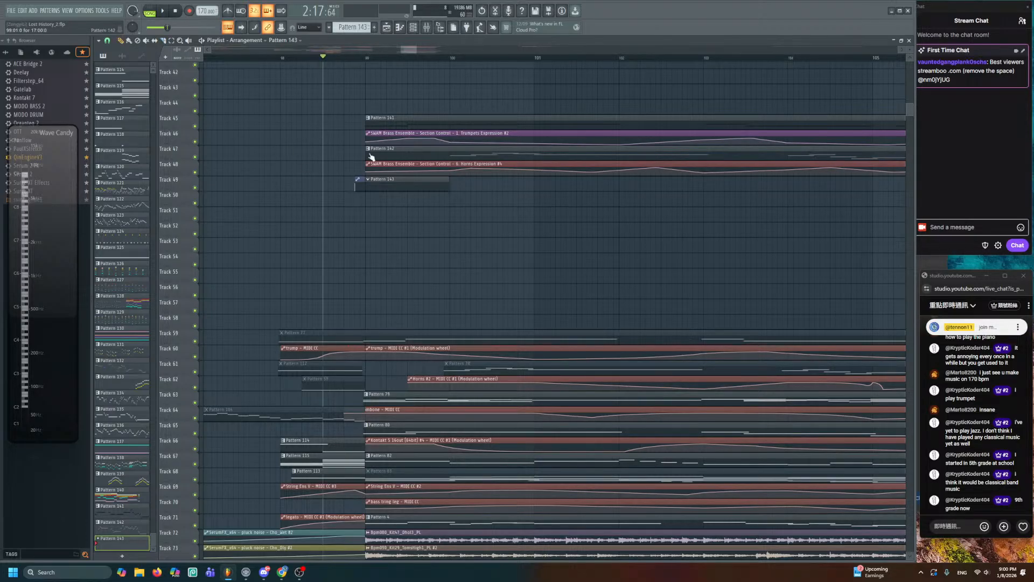
{"action": "key", "text": "ctrl+s"}
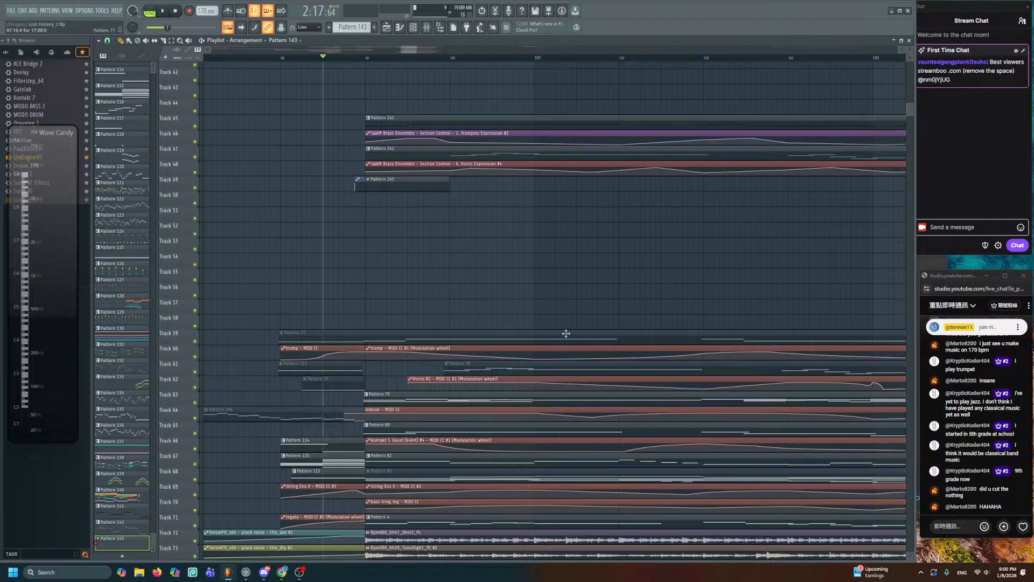
{"action": "scroll", "coordinate": [566, 329], "scroll_direction": "down", "scroll_amount": 3}
{"action": "scroll", "coordinate": [574, 313], "scroll_direction": "down", "scroll_amount": 3}
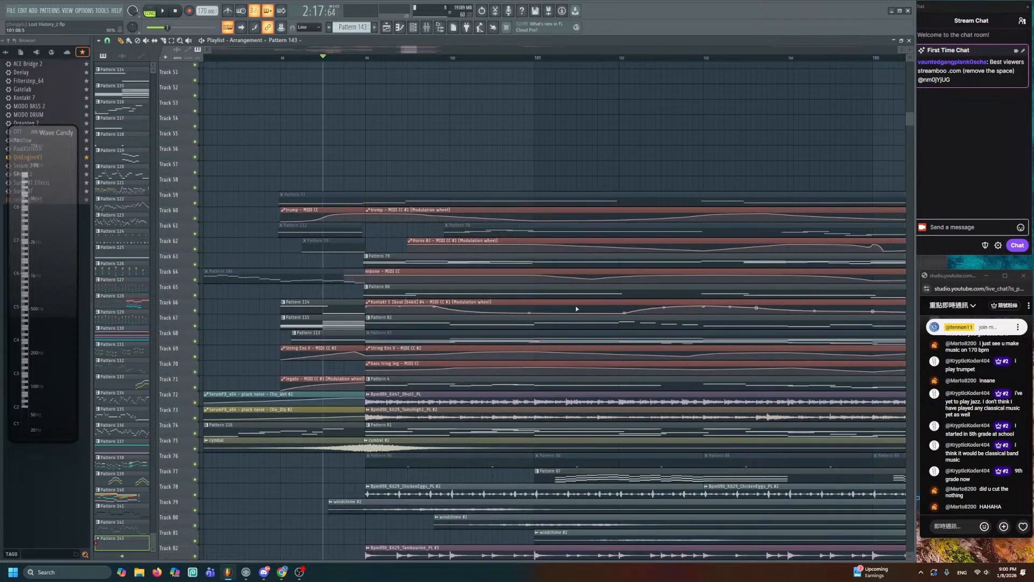
{"action": "scroll", "coordinate": [539, 310], "scroll_direction": "up", "scroll_amount": 6}
{"action": "key", "text": "space"}
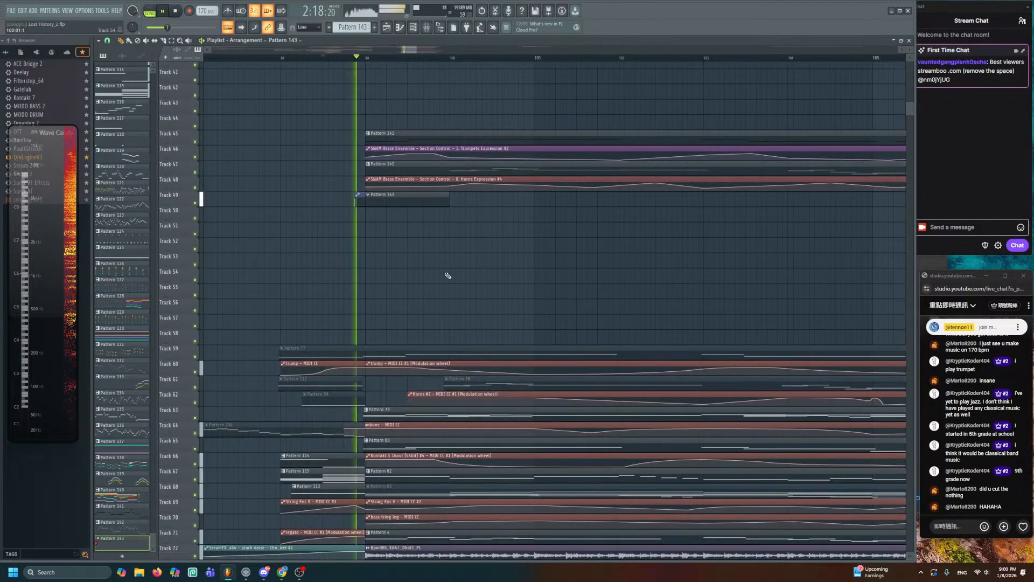
{"action": "key", "text": "space"}
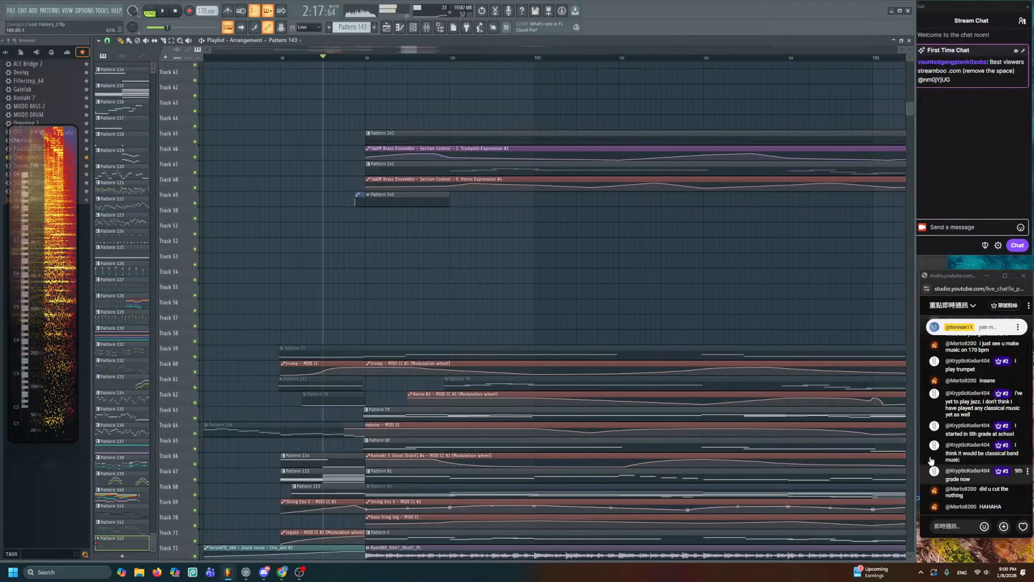
{"action": "scroll", "coordinate": [413, 273], "scroll_direction": "up", "scroll_amount": 4}
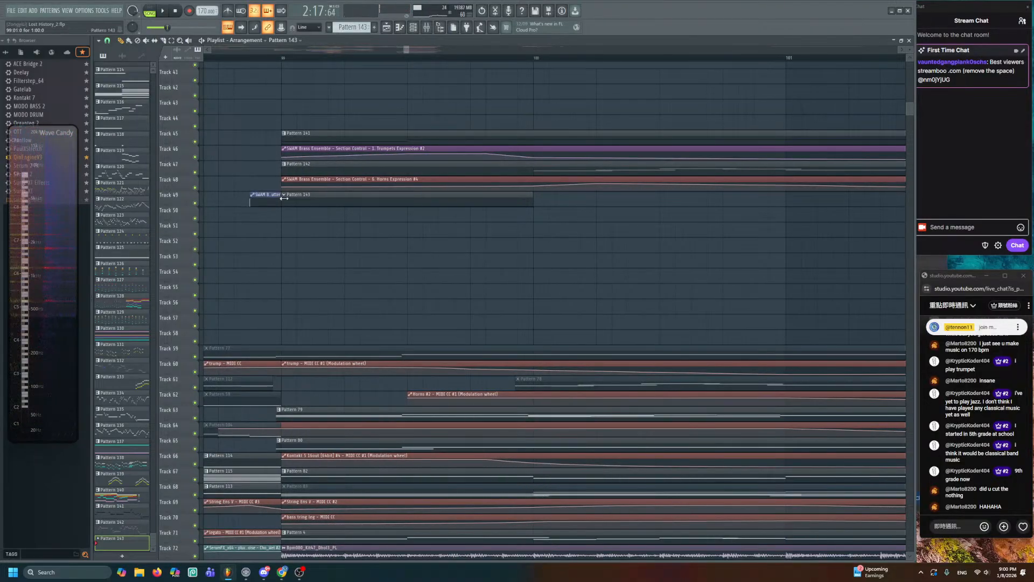
{"action": "left_click", "coordinate": [280, 195]}
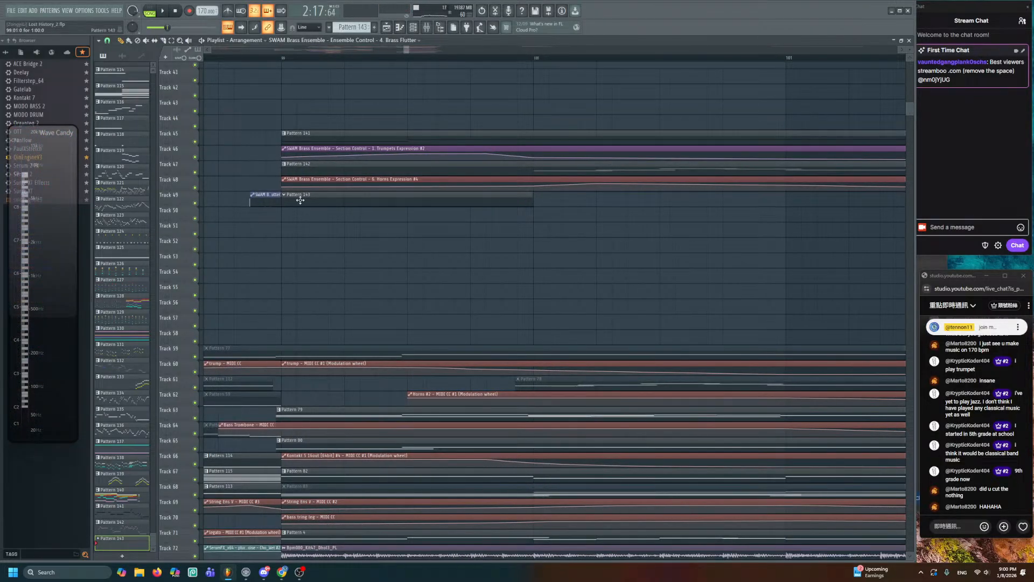
- Open Pattern 143 and the Channel Rack, briefly viewing the Basic 808 Snare sampler settings
{"action": "double_click", "coordinate": [308, 201]}
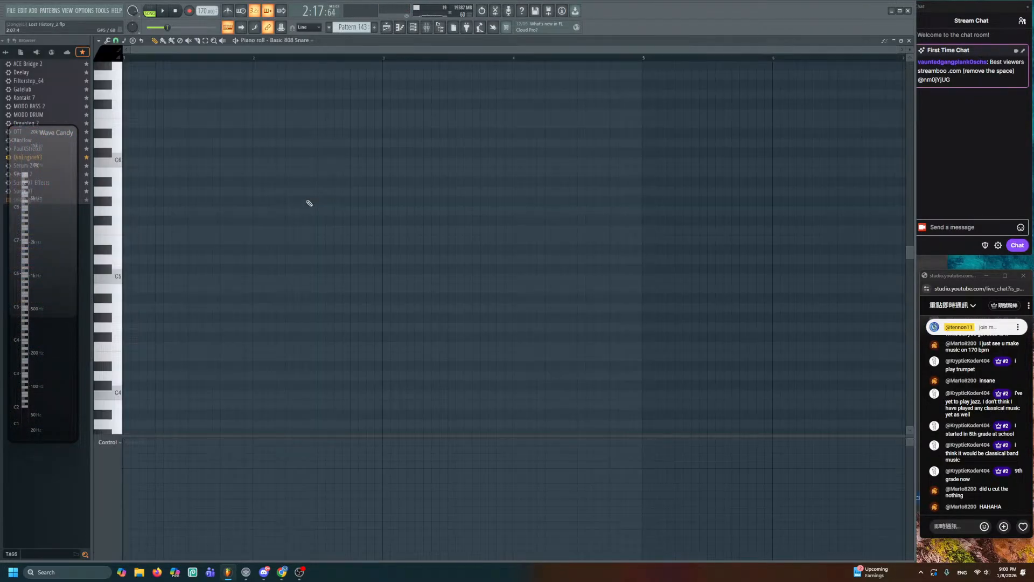
{"action": "left_click", "coordinate": [414, 28]}
{"action": "scroll", "coordinate": [324, 326], "scroll_direction": "down", "scroll_amount": 5}
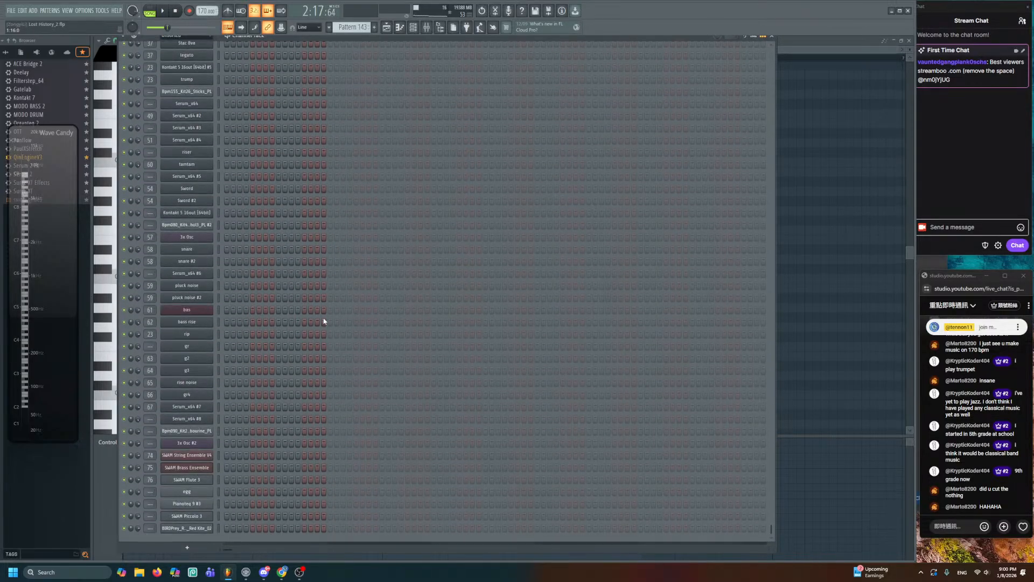
{"action": "scroll", "coordinate": [324, 321], "scroll_direction": "up", "scroll_amount": 10}
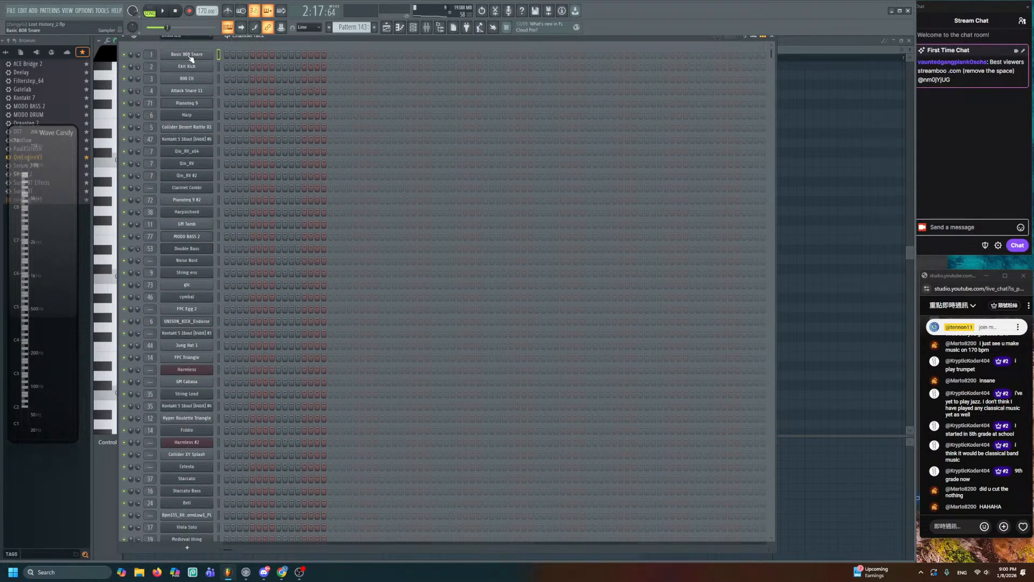
{"action": "left_click", "coordinate": [191, 56]}
{"action": "left_click_drag", "start_coordinate": [206, 100], "coordinate": [261, 163]}
{"action": "left_click", "coordinate": [220, 67]}
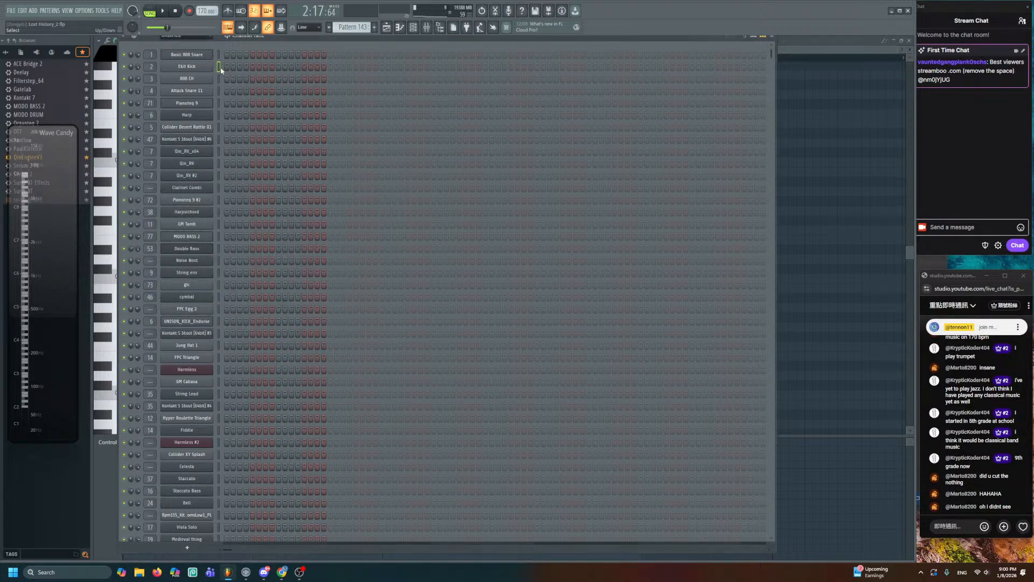
- Preview the Ekit Kick, Basic 808 Snare, 808 CH and Attack Snare 11 channels, then reach SWAM String Ensemble V4
{"action": "key", "text": "q"}
{"action": "key", "text": "q"}
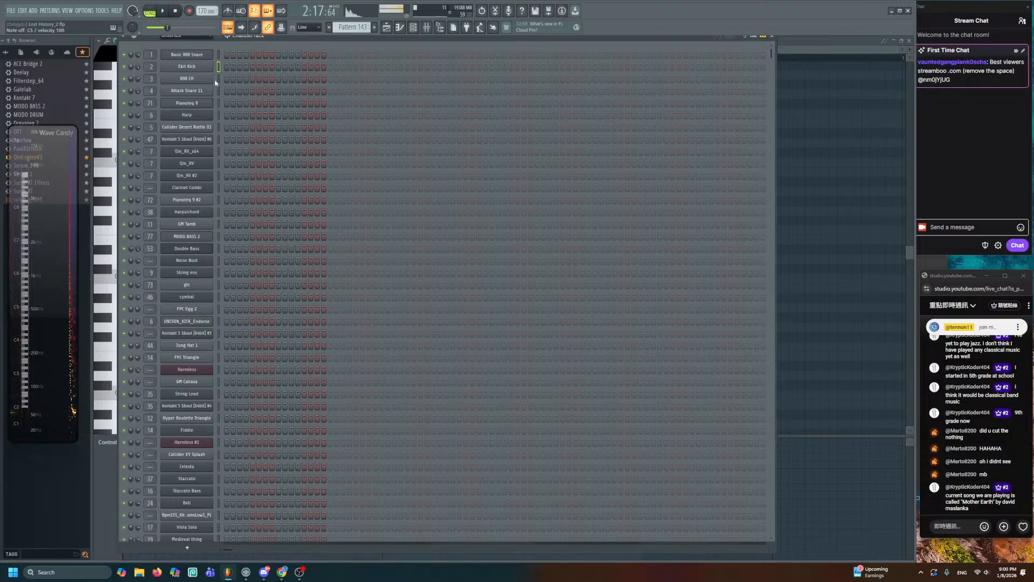
{"action": "left_click", "coordinate": [218, 56]}
{"action": "key", "text": "q"}
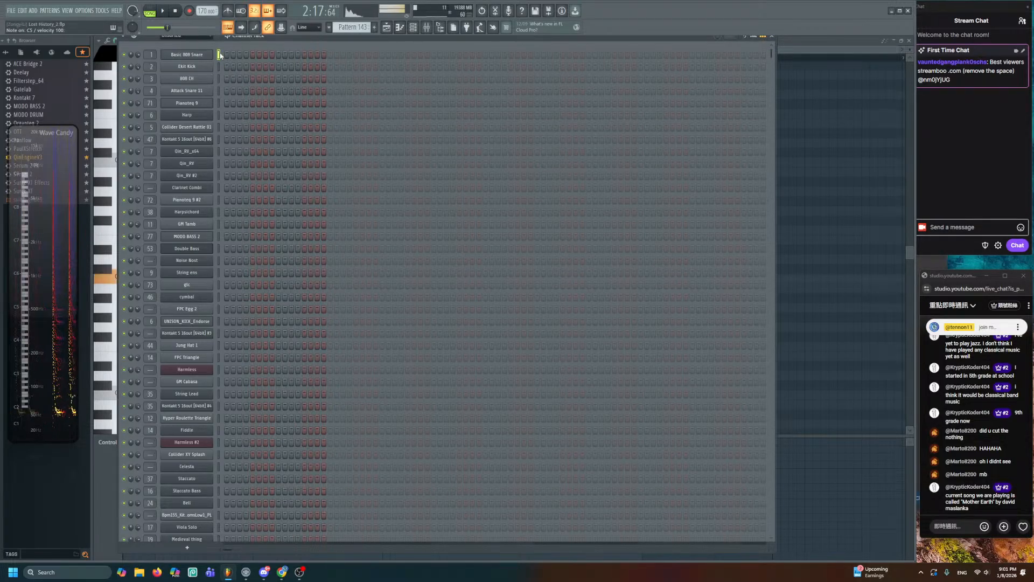
{"action": "left_click", "coordinate": [219, 79]}
{"action": "key", "text": "q"}
{"action": "key", "text": "q"}
{"action": "key", "text": "q"}
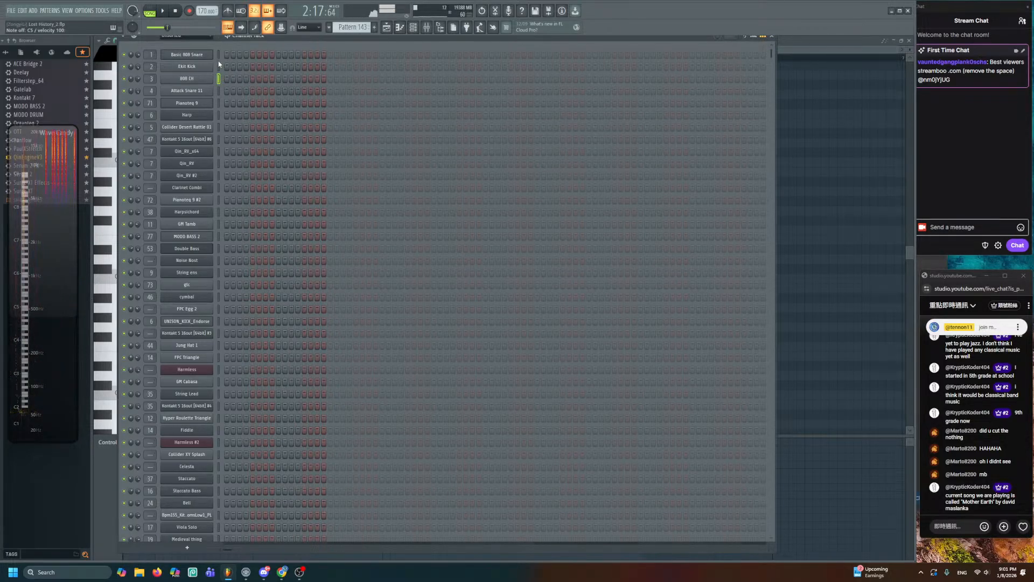
{"action": "left_click", "coordinate": [220, 65]}
{"action": "left_click", "coordinate": [219, 79]}
{"action": "key", "text": "q"}
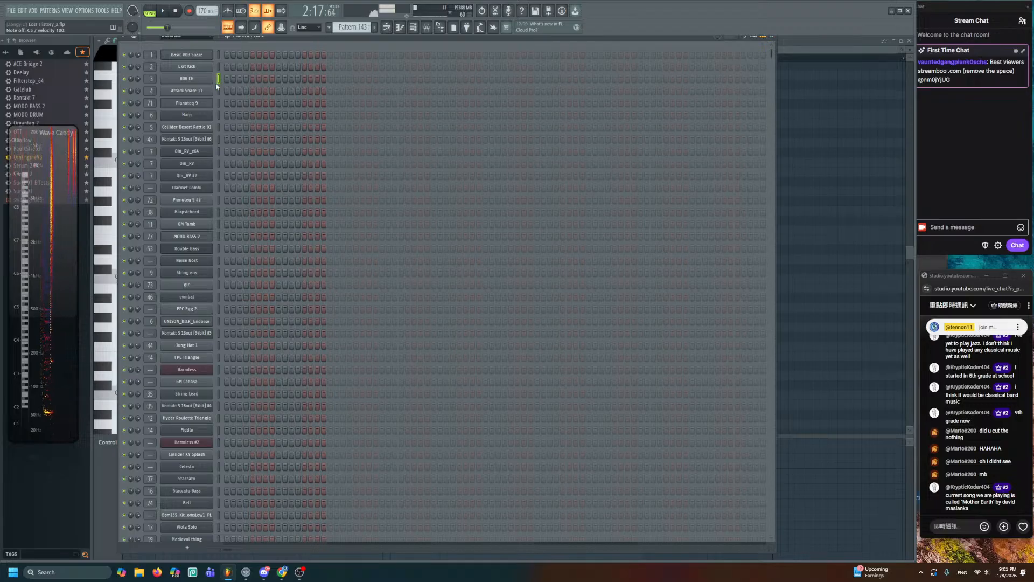
{"action": "left_click", "coordinate": [218, 91]}
{"action": "key", "text": "q"}
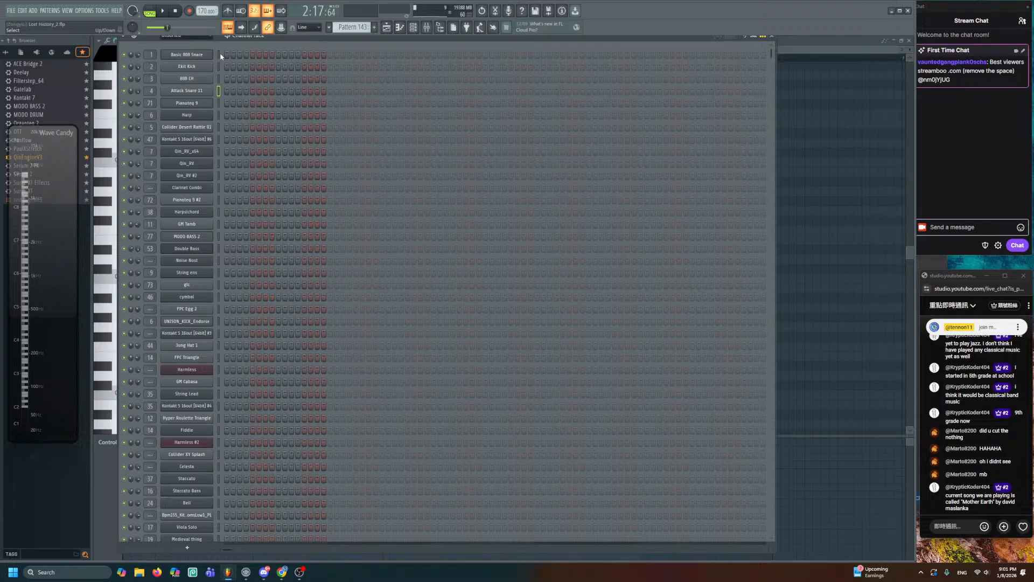
{"action": "key", "text": "q"}
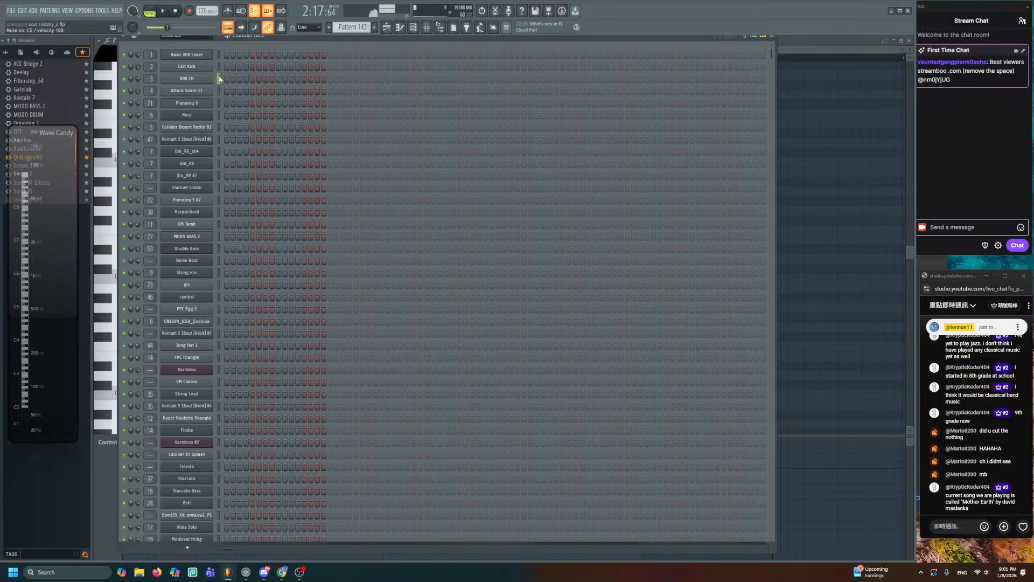
{"action": "scroll", "coordinate": [314, 318], "scroll_direction": "down", "scroll_amount": 15}
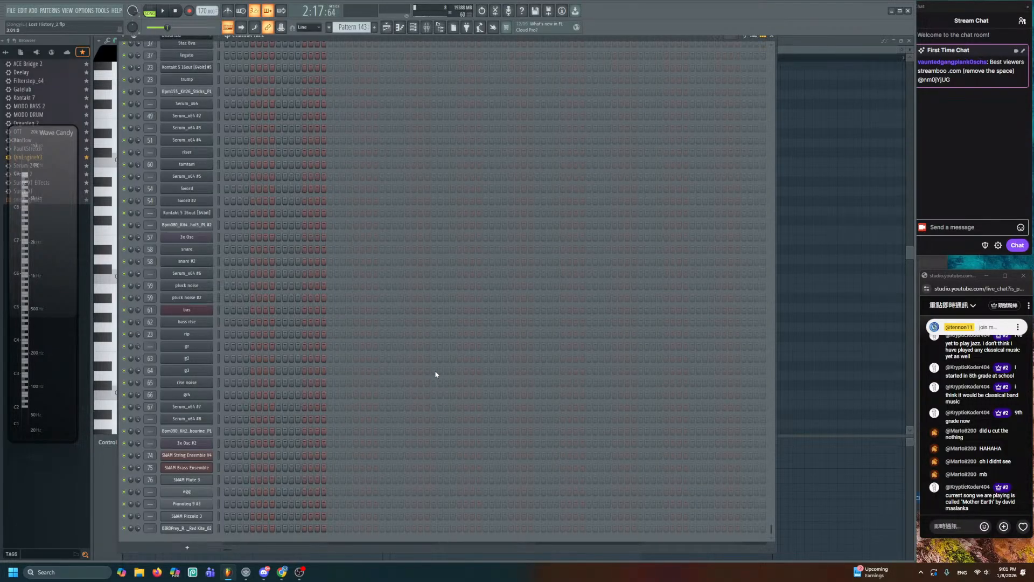
{"action": "right_click", "coordinate": [214, 455]}
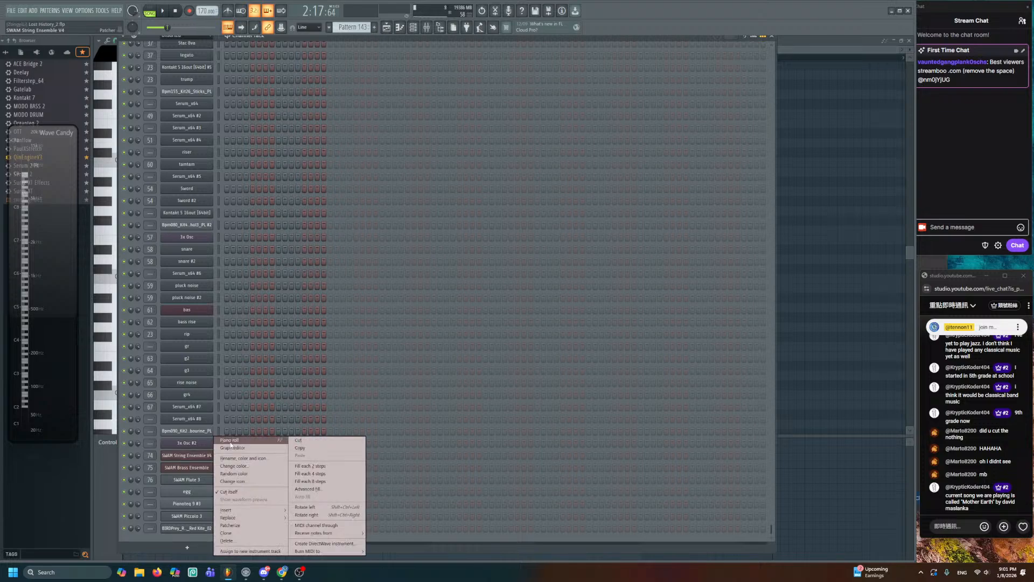
- In the SWAM String Ensemble V4 piano roll, use the white colour group to draw a note at bar 1
{"action": "left_click", "coordinate": [237, 443]}
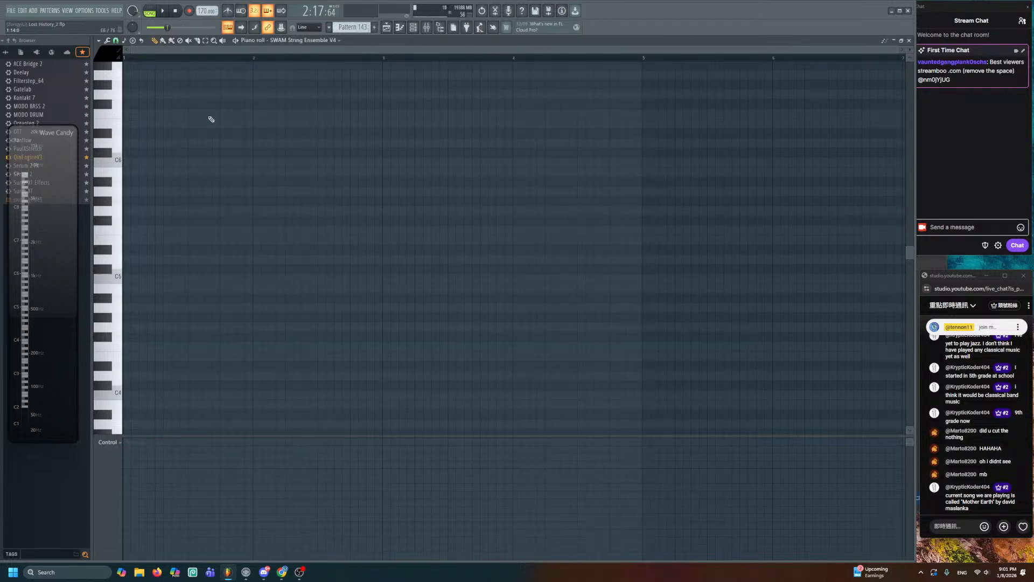
{"action": "left_click", "coordinate": [108, 52]}
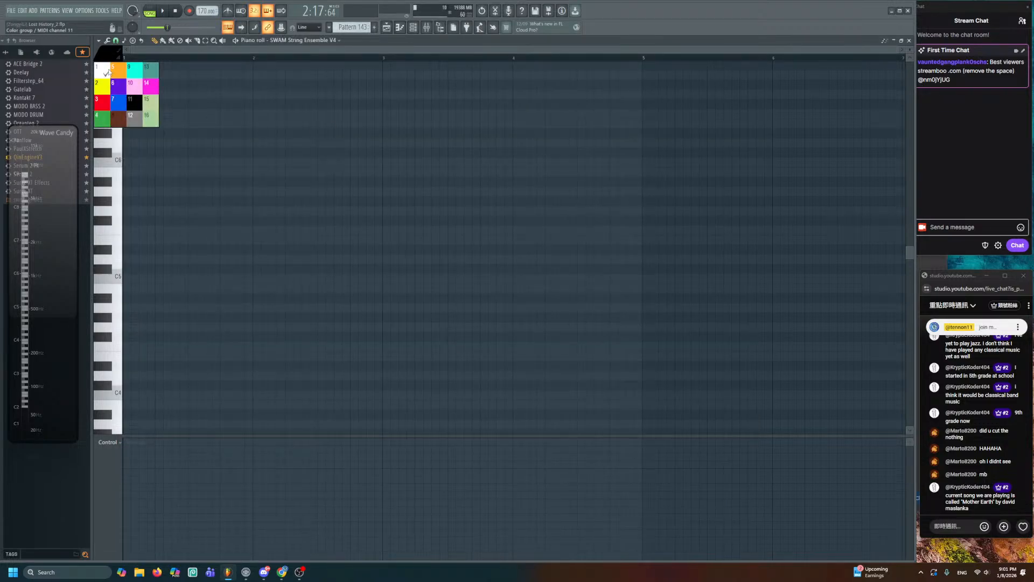
{"action": "left_click", "coordinate": [107, 71]}
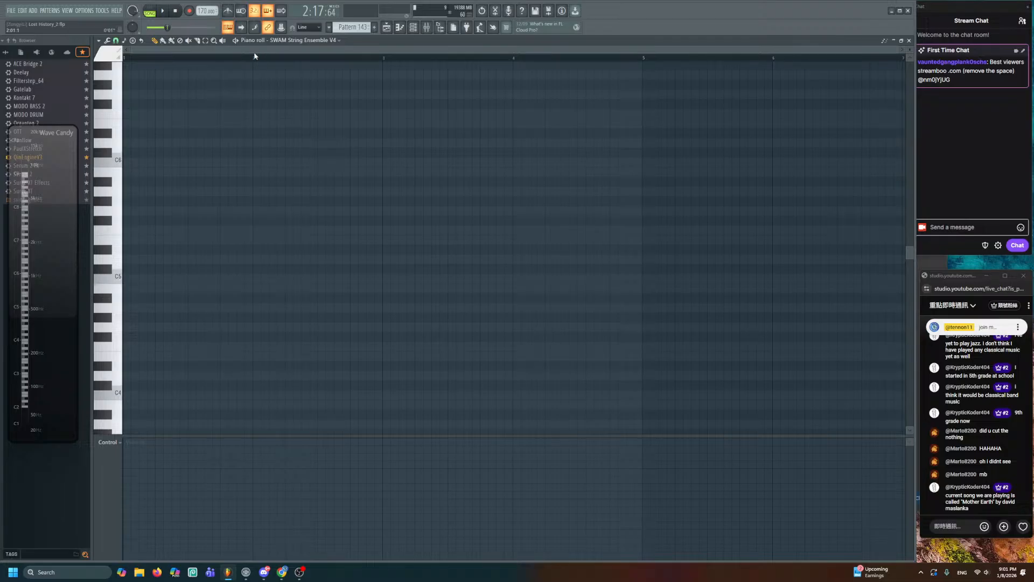
{"action": "scroll", "coordinate": [254, 56], "scroll_direction": "down", "scroll_amount": 4}
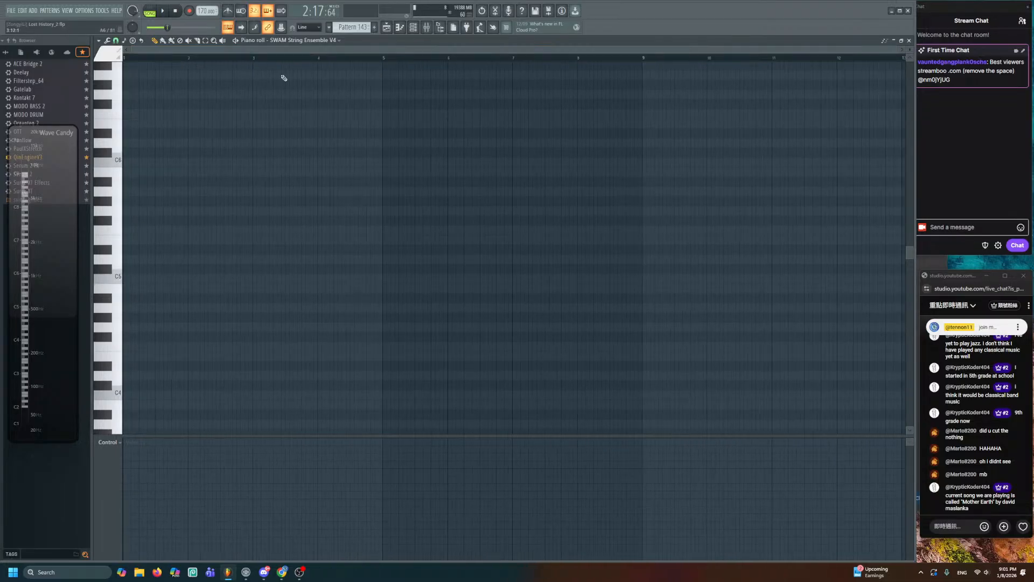
{"action": "mouse_move", "coordinate": [170, 171]}
{"action": "left_mouse_down"}
{"action": "mouse_move", "coordinate": [108, 181]}
{"action": "mouse_move", "coordinate": [104, 204]}
{"action": "mouse_move", "coordinate": [105, 93]}
{"action": "mouse_move", "coordinate": [110, 265]}
{"action": "mouse_move", "coordinate": [108, 68]}
{"action": "mouse_move", "coordinate": [111, 170]}
{"action": "left_mouse_up"}
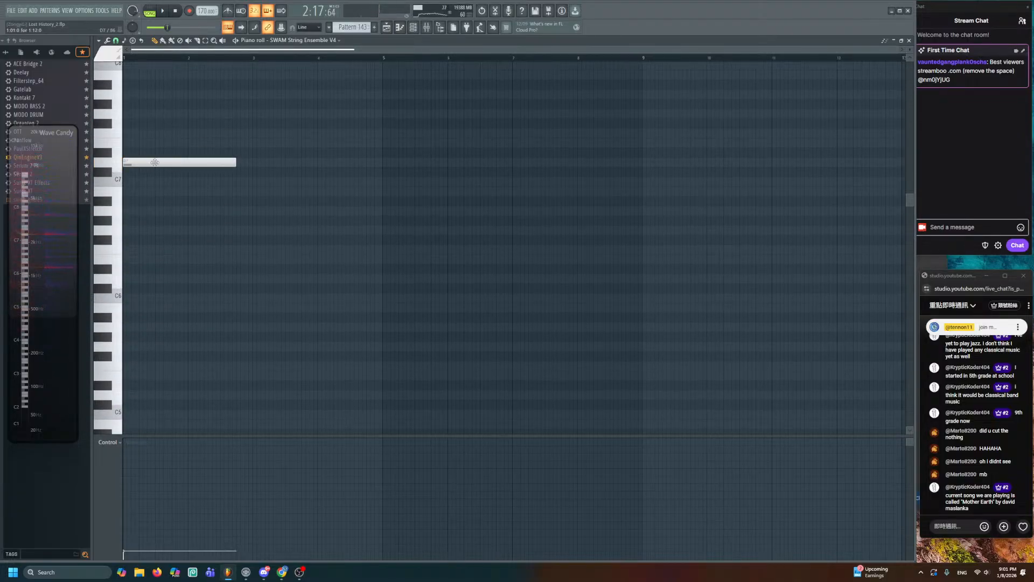
{"action": "left_click", "coordinate": [387, 28]}
{"action": "scroll", "coordinate": [413, 369], "scroll_direction": "down", "scroll_amount": 5}
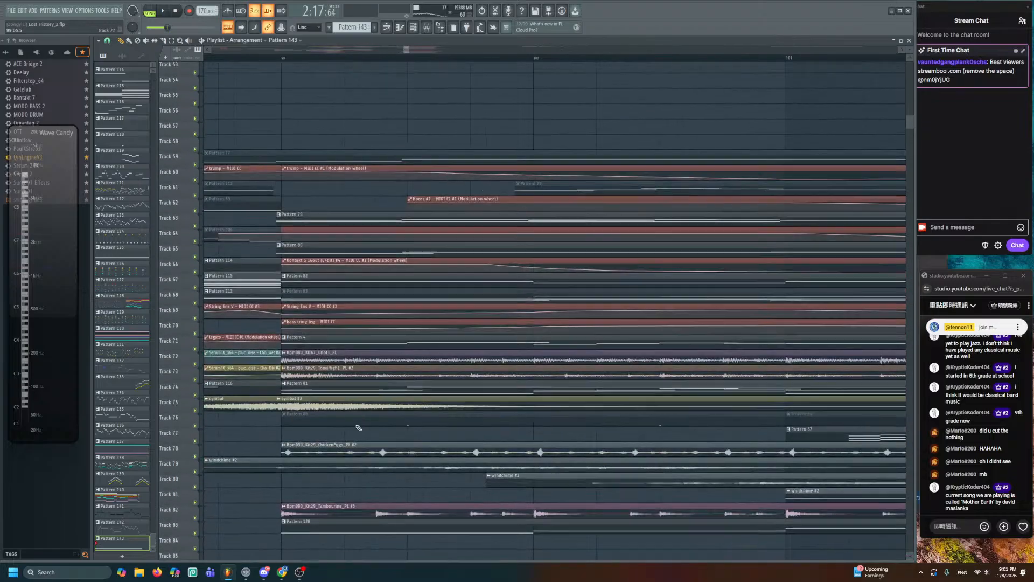
- Start playback, open Pattern 143 in the piano roll and delete the high D7 note
{"action": "key", "text": "space"}
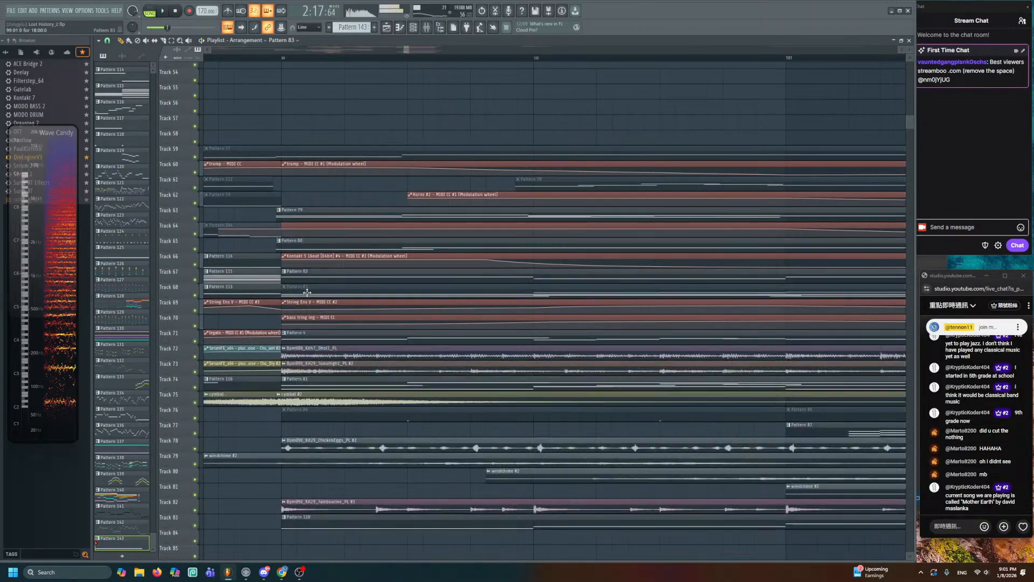
{"action": "scroll", "coordinate": [308, 293], "scroll_direction": "up", "scroll_amount": 4}
{"action": "double_click", "coordinate": [318, 181]}
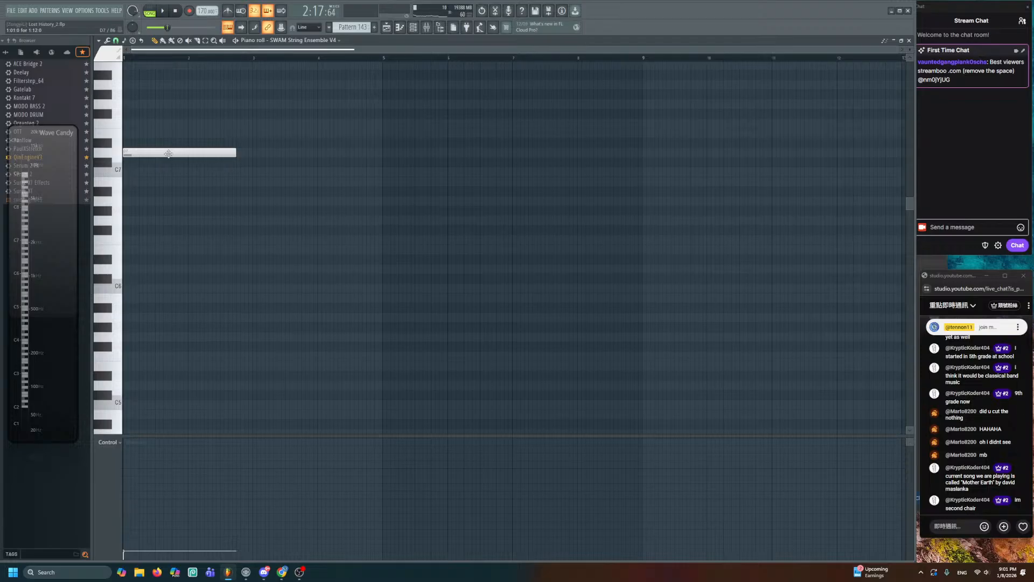
{"action": "right_click", "coordinate": [162, 152]}
{"action": "scroll", "coordinate": [162, 384], "scroll_direction": "down", "scroll_amount": 4}
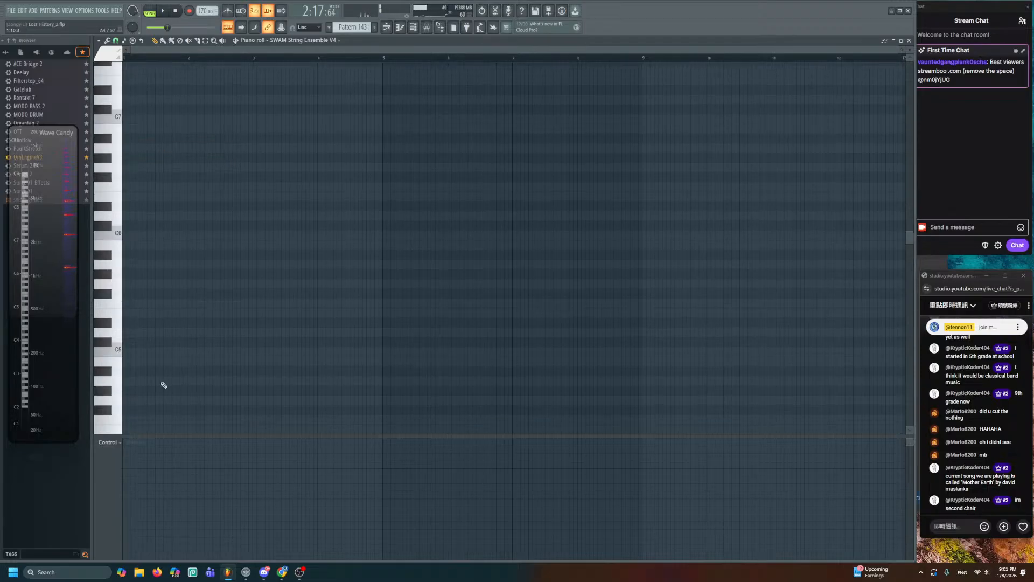
- Add a cyan note at bar 1, move it down to D3, and open the SWAM String Ensemble V4 plugin
{"action": "left_click", "coordinate": [131, 269]}
{"action": "double_click", "coordinate": [146, 267]}
{"action": "left_click", "coordinate": [567, 271]}
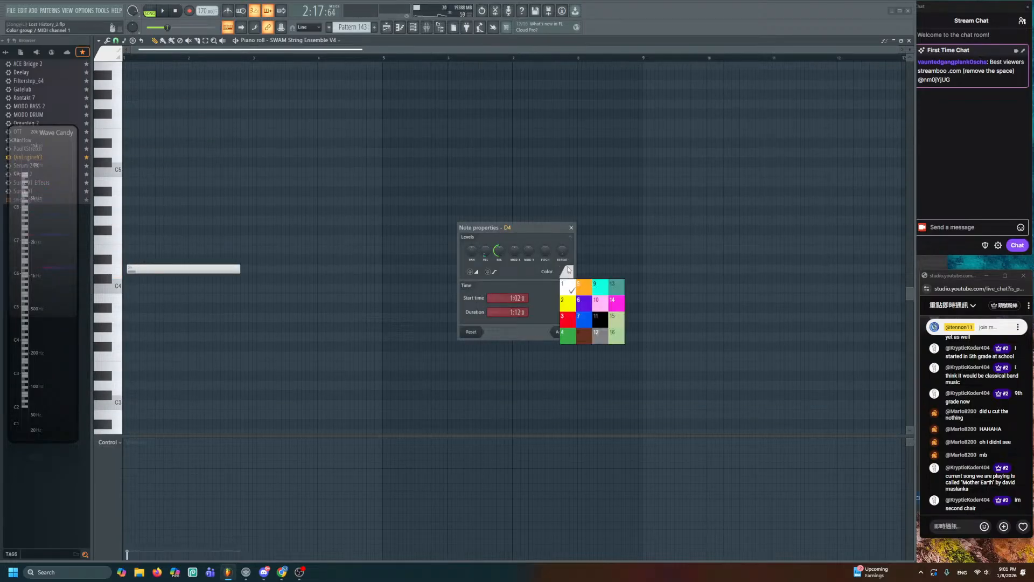
{"action": "left_click", "coordinate": [607, 294]}
{"action": "left_click", "coordinate": [557, 331]}
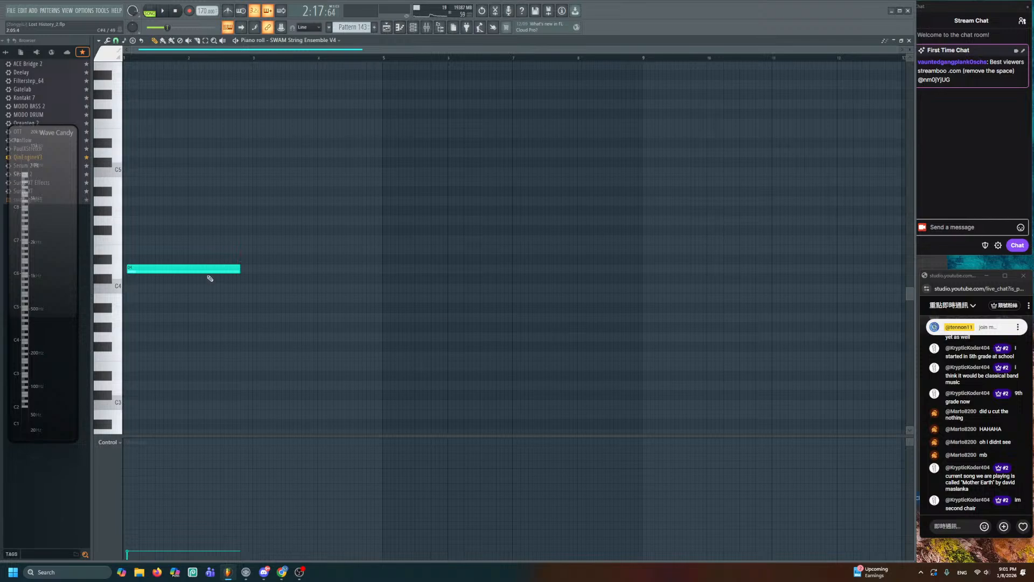
{"action": "left_click_drag", "start_coordinate": [150, 270], "coordinate": [105, 330]}
{"action": "scroll", "coordinate": [108, 331], "scroll_direction": "down", "scroll_amount": 5}
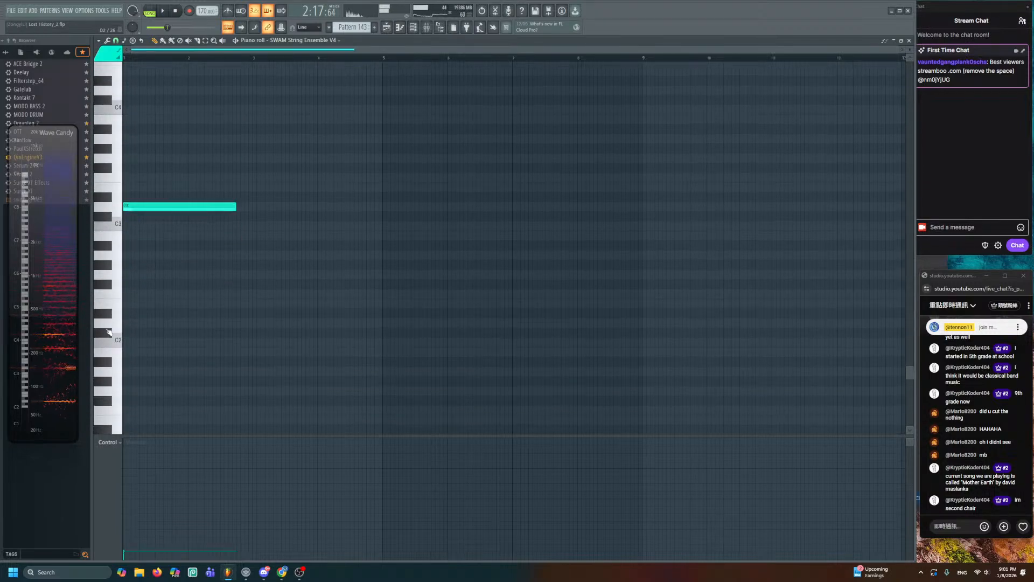
{"action": "scroll", "coordinate": [143, 333], "scroll_direction": "up", "scroll_amount": 3}
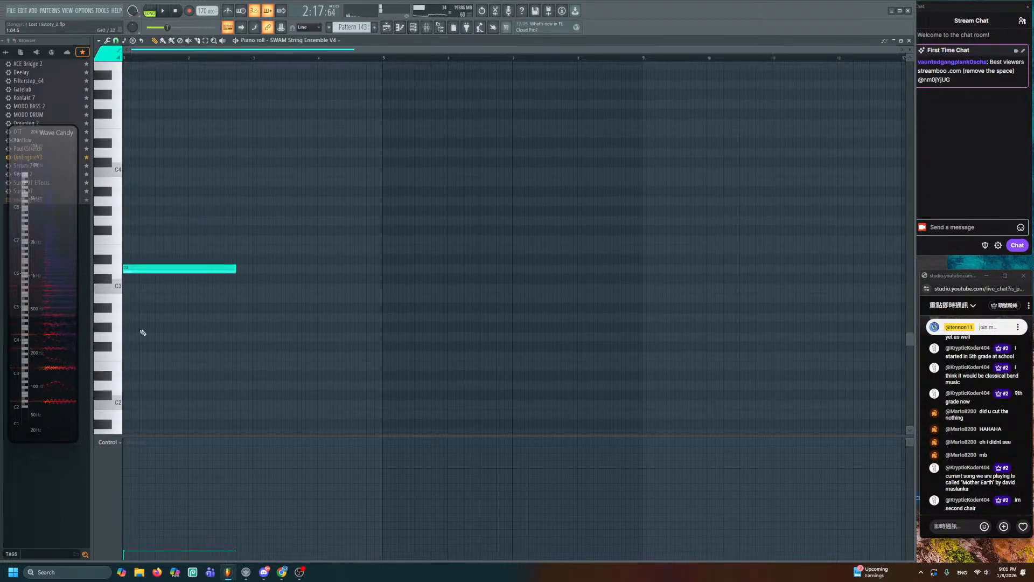
{"action": "left_click", "coordinate": [413, 27]}
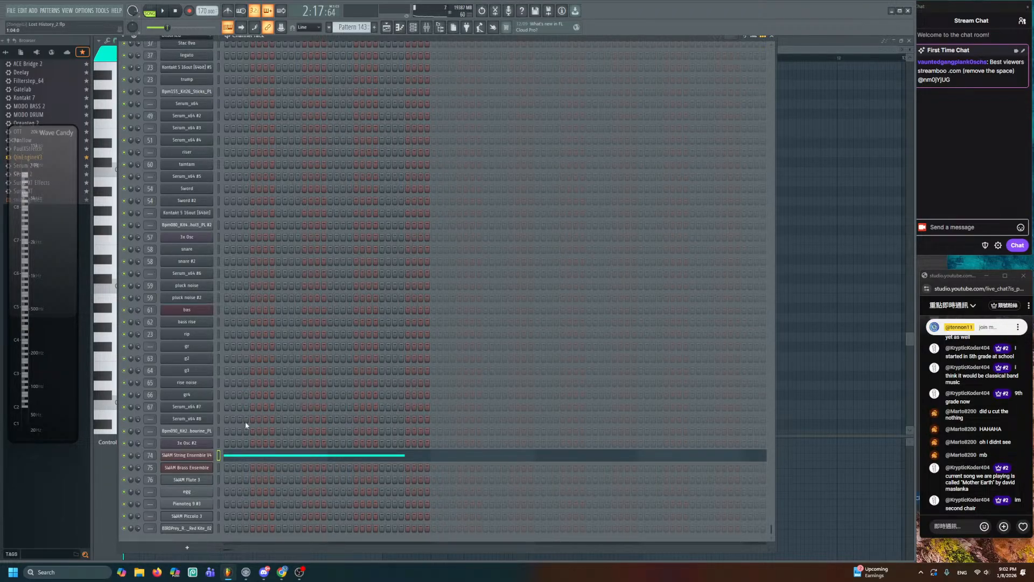
{"action": "left_click", "coordinate": [207, 455]}
- From the ensemble Map, open the Double Bass Section and play its lowest notes down to C1
{"action": "left_click", "coordinate": [356, 189]}
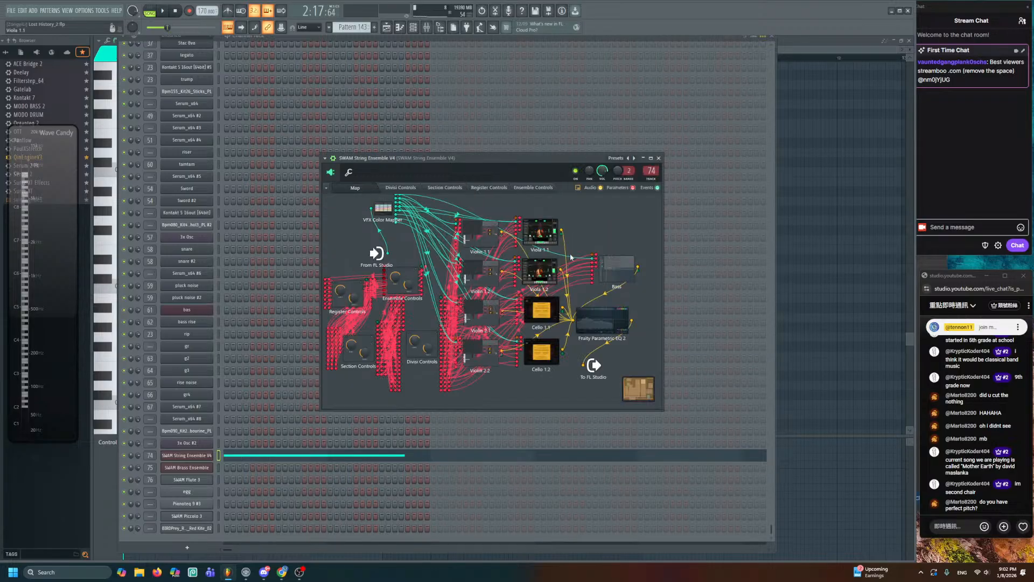
{"action": "double_click", "coordinate": [617, 268]}
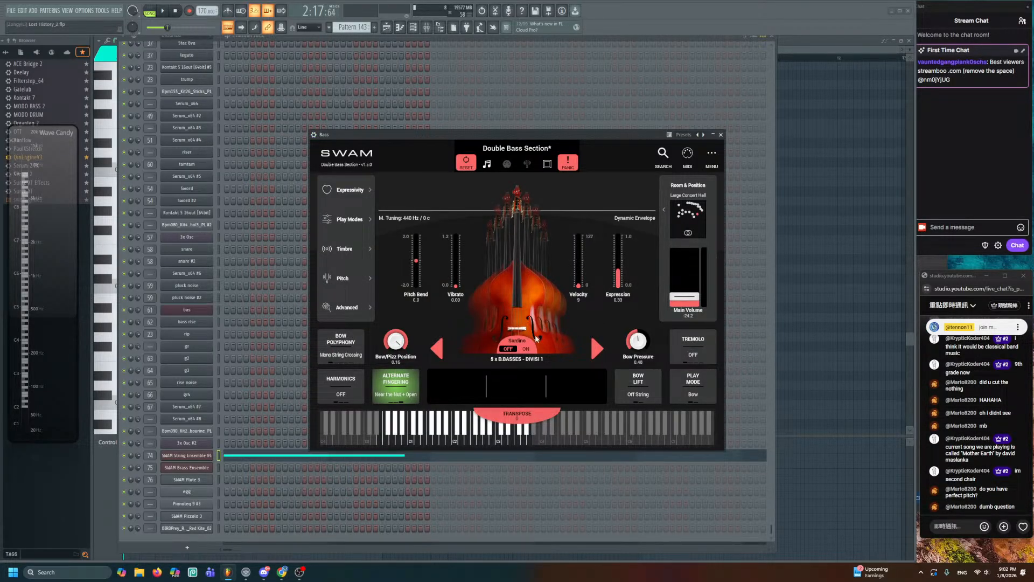
{"action": "left_click", "coordinate": [381, 435]}
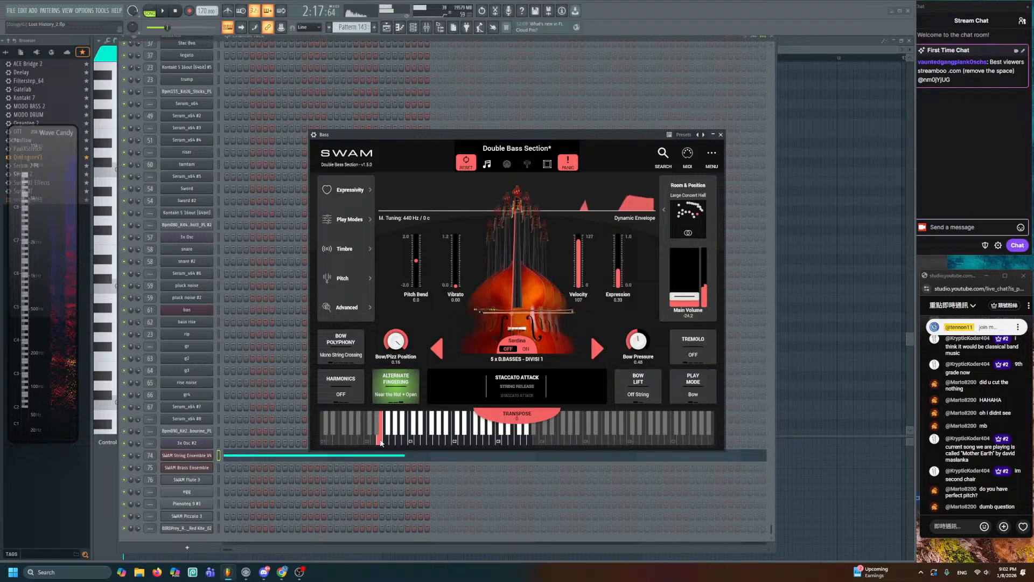
{"action": "left_click", "coordinate": [381, 435]}
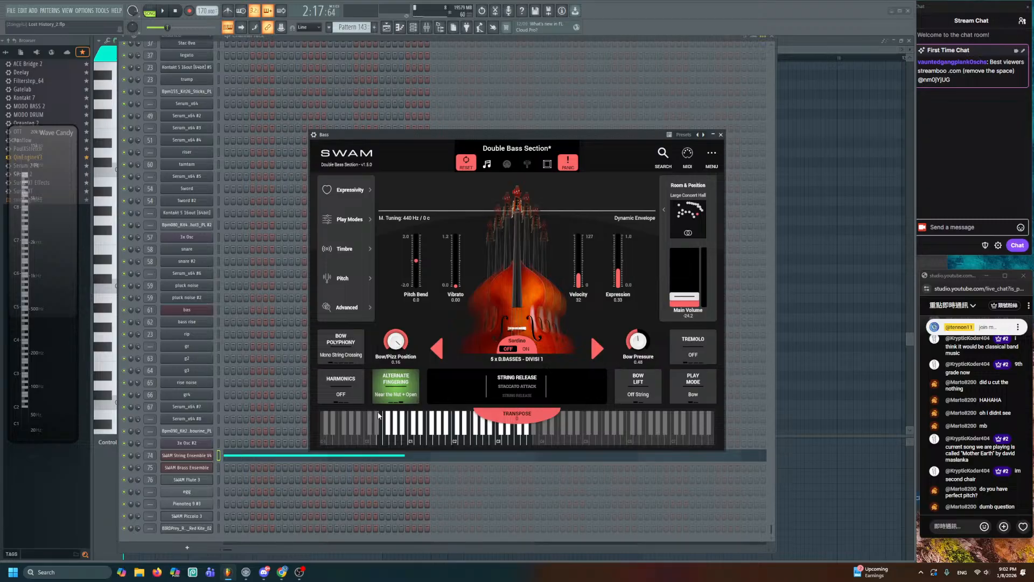
{"action": "left_click", "coordinate": [362, 424]}
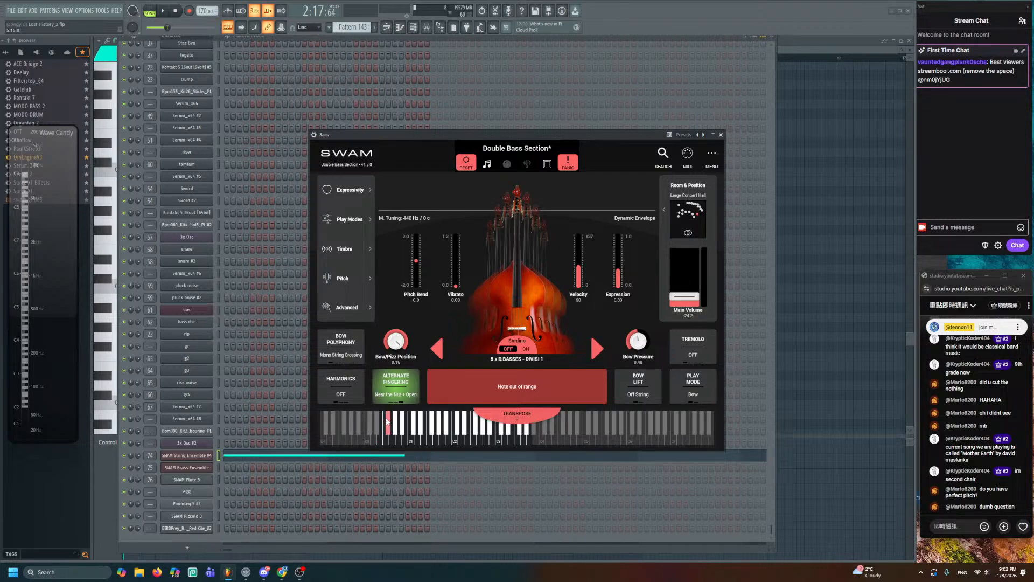
{"action": "left_click", "coordinate": [410, 431]}
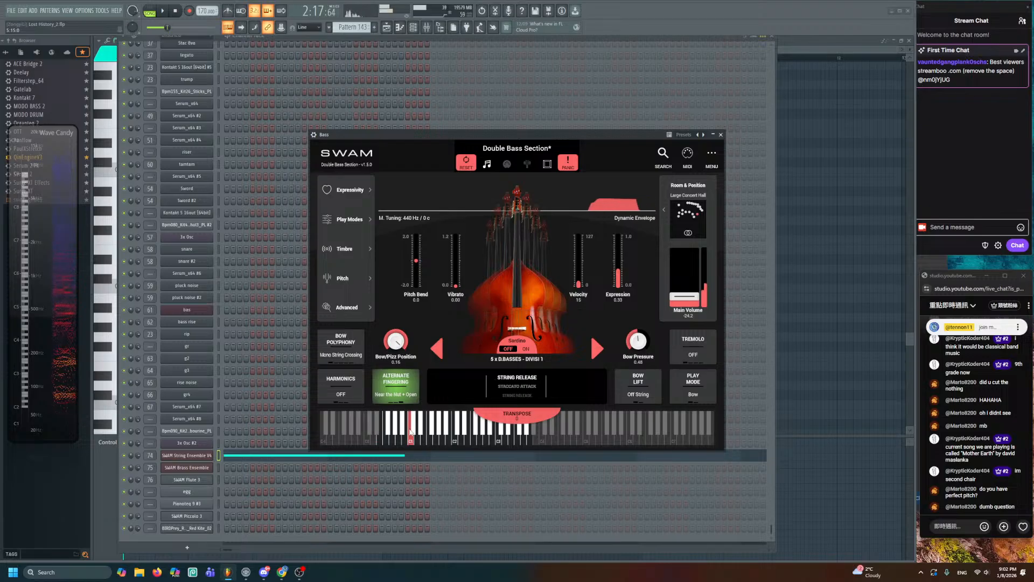
- Set the double bass String Tuning to C0 in SWAM Advanced and test the low C0 key
{"action": "left_click", "coordinate": [371, 306]}
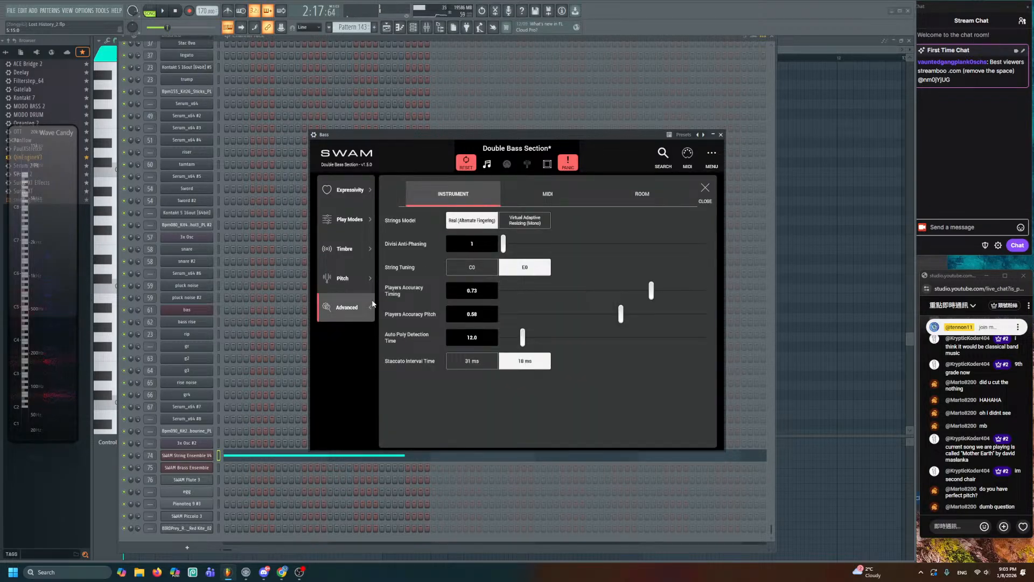
{"action": "left_click", "coordinate": [550, 191]}
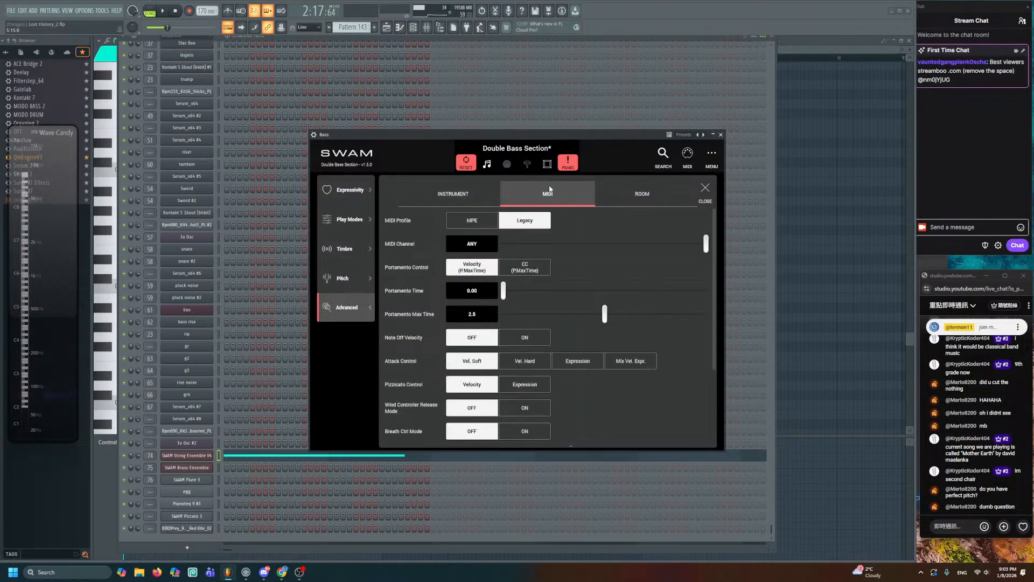
{"action": "left_click", "coordinate": [458, 192]}
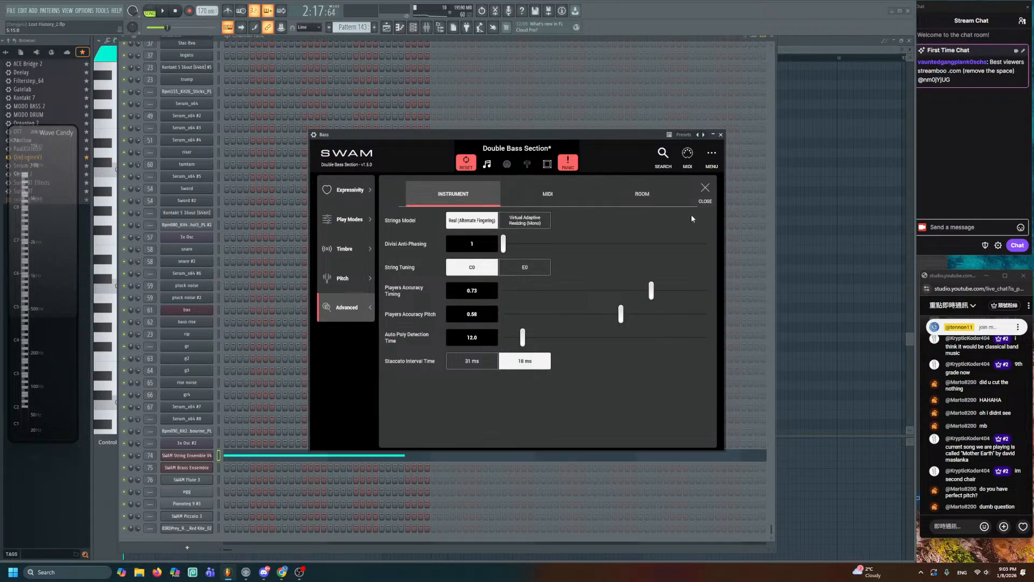
{"action": "left_click", "coordinate": [705, 188]}
{"action": "left_click", "coordinate": [371, 418]}
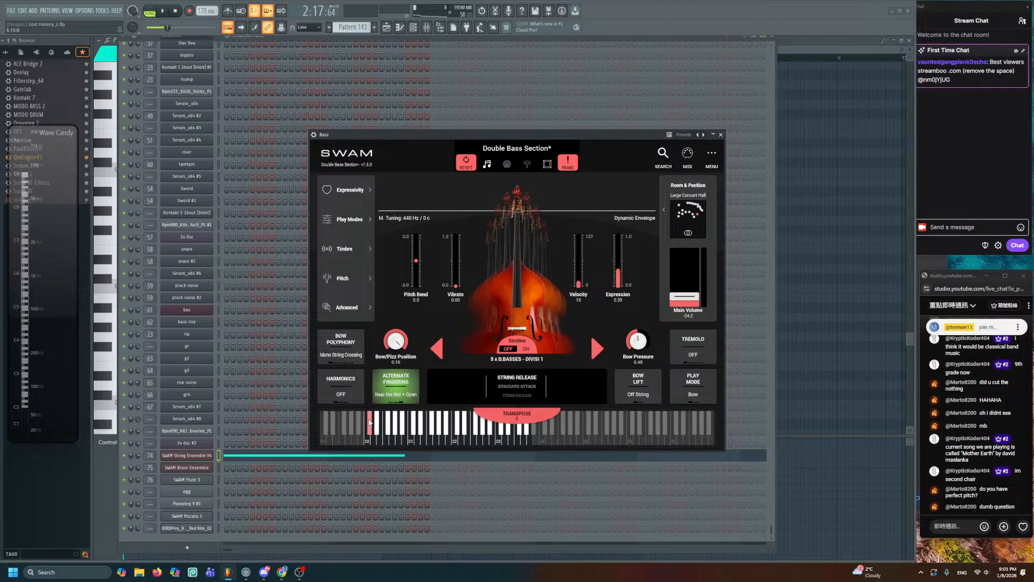
{"action": "left_click", "coordinate": [370, 417]}
{"action": "left_click", "coordinate": [373, 418]}
- Glance at the advanced settings again, then close the Double Bass Section and String Ensemble windows
{"action": "left_click", "coordinate": [332, 305]}
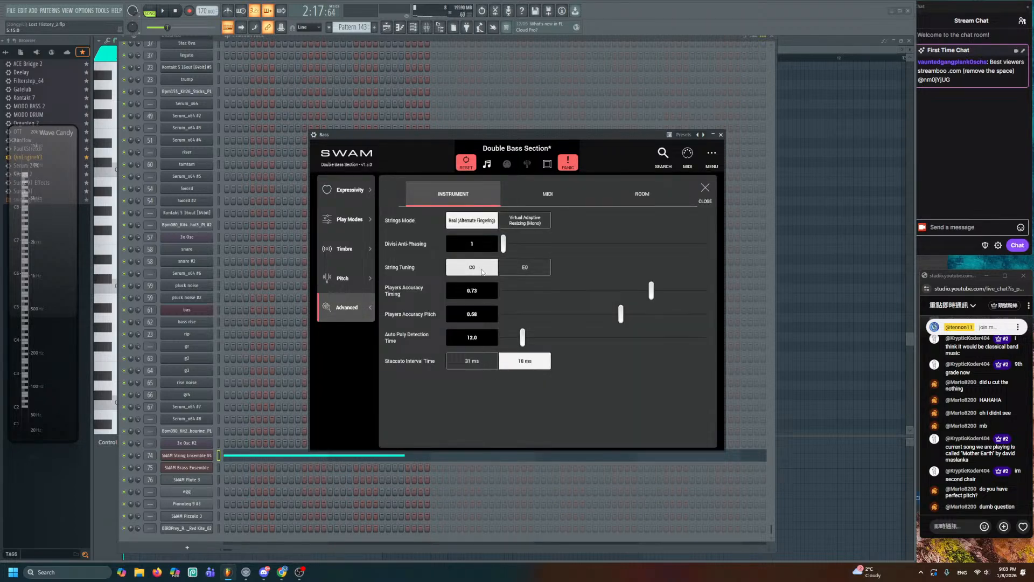
{"action": "left_click", "coordinate": [721, 134]}
{"action": "left_click", "coordinate": [659, 159]}
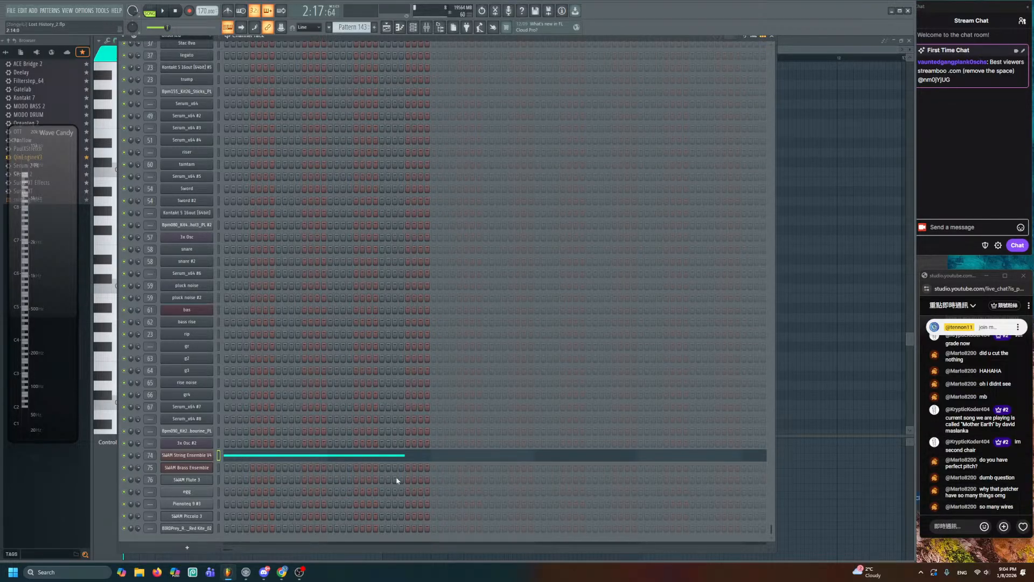
- Reopen SWAM String Ensemble V4 and browse its Divisi, Section and Ensemble tabs, ending on Register Controls
{"action": "left_click", "coordinate": [197, 457]}
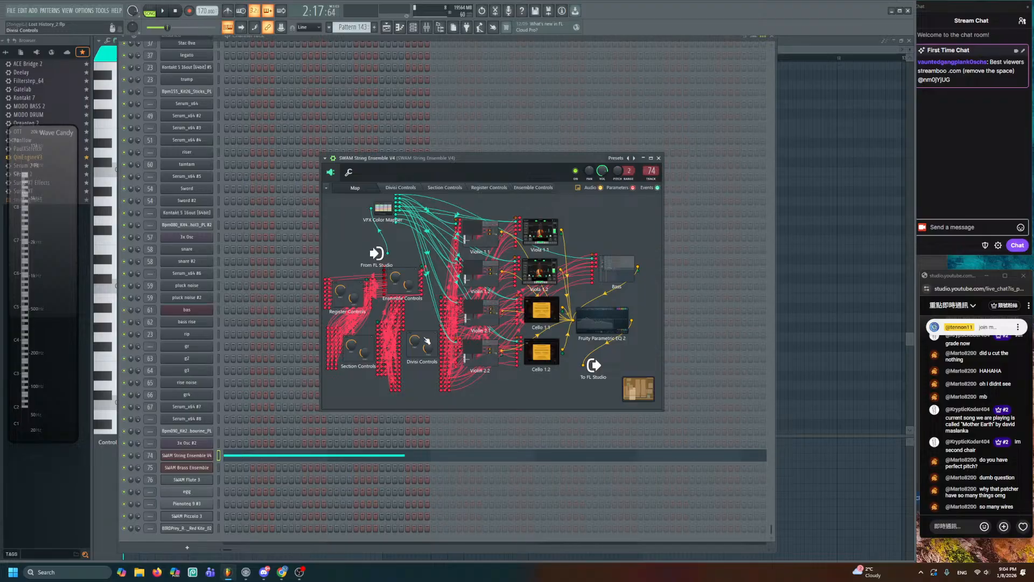
{"action": "mouse_move", "coordinate": [426, 340]}
{"action": "left_mouse_down"}
{"action": "mouse_move", "coordinate": [421, 327]}
{"action": "mouse_move", "coordinate": [412, 353]}
{"action": "mouse_move", "coordinate": [416, 336]}
{"action": "left_mouse_up"}
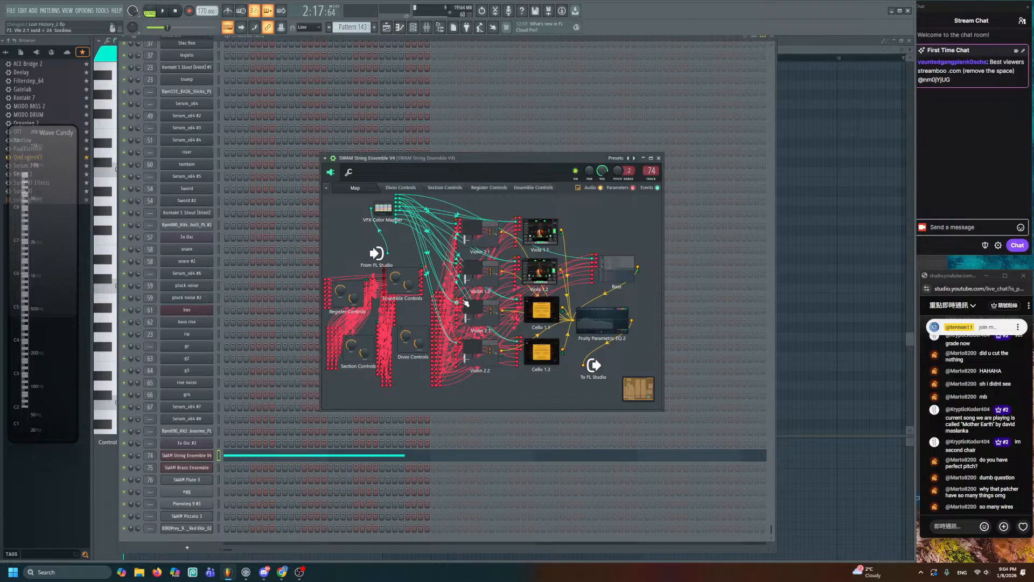
{"action": "left_click", "coordinate": [401, 187]}
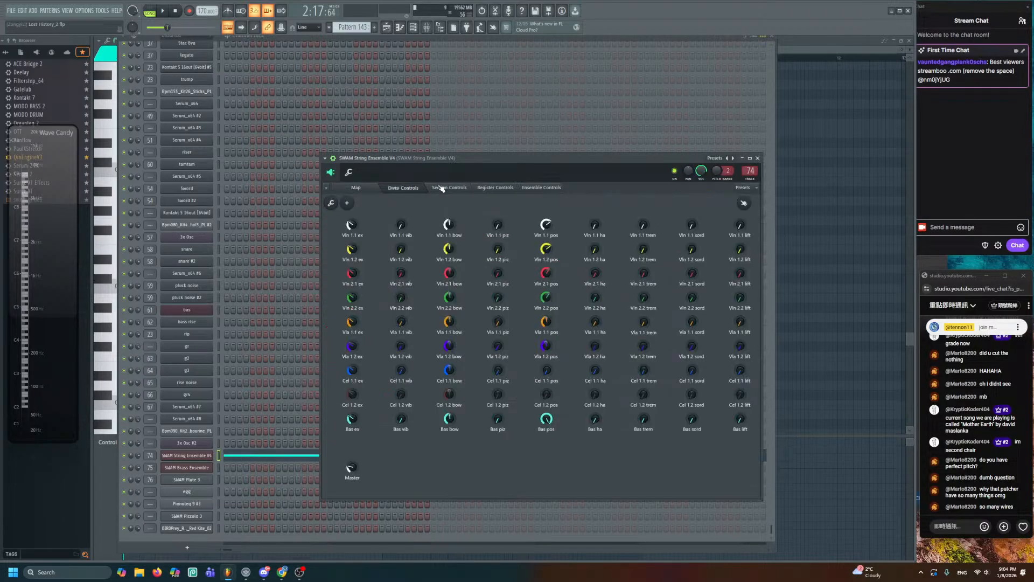
{"action": "left_click", "coordinate": [446, 187]}
{"action": "left_click", "coordinate": [489, 187]}
{"action": "left_click", "coordinate": [548, 190]}
{"action": "left_click", "coordinate": [495, 188]}
{"action": "left_click", "coordinate": [454, 188]}
{"action": "left_click", "coordinate": [404, 188]}
{"action": "left_click", "coordinate": [476, 188]}
{"action": "left_click", "coordinate": [551, 189]}
{"action": "left_click", "coordinate": [502, 189]}
{"action": "left_click", "coordinate": [467, 190]}
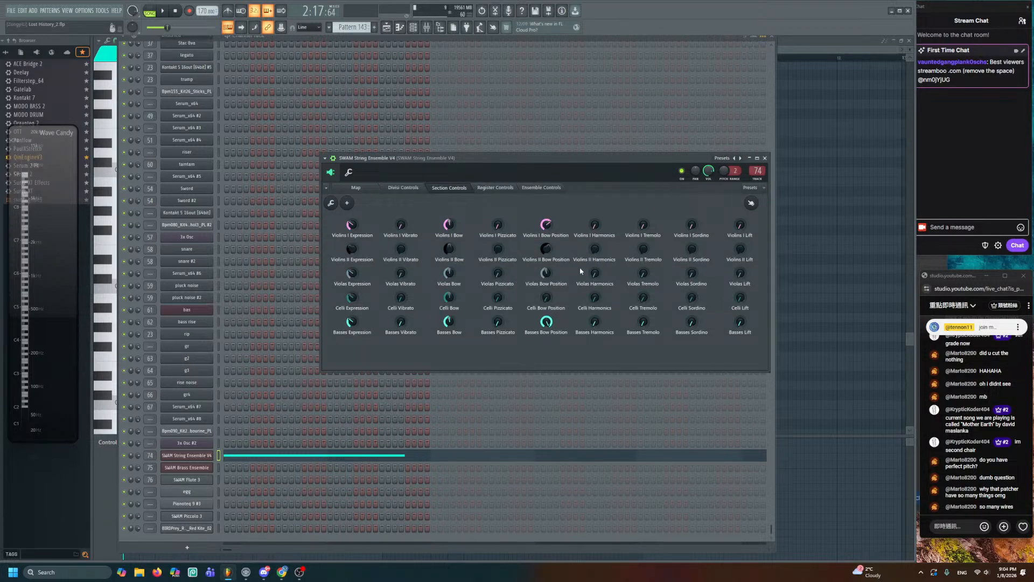
{"action": "left_click", "coordinate": [494, 189]}
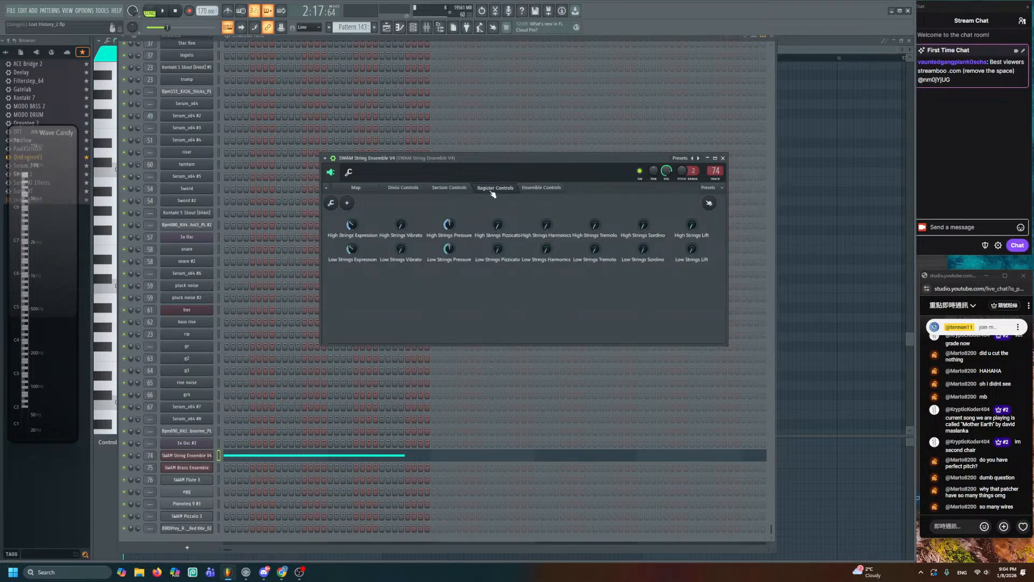
- Review the Ensemble Controls strings knobs, then go back to the Map view
{"action": "left_click", "coordinate": [561, 188]}
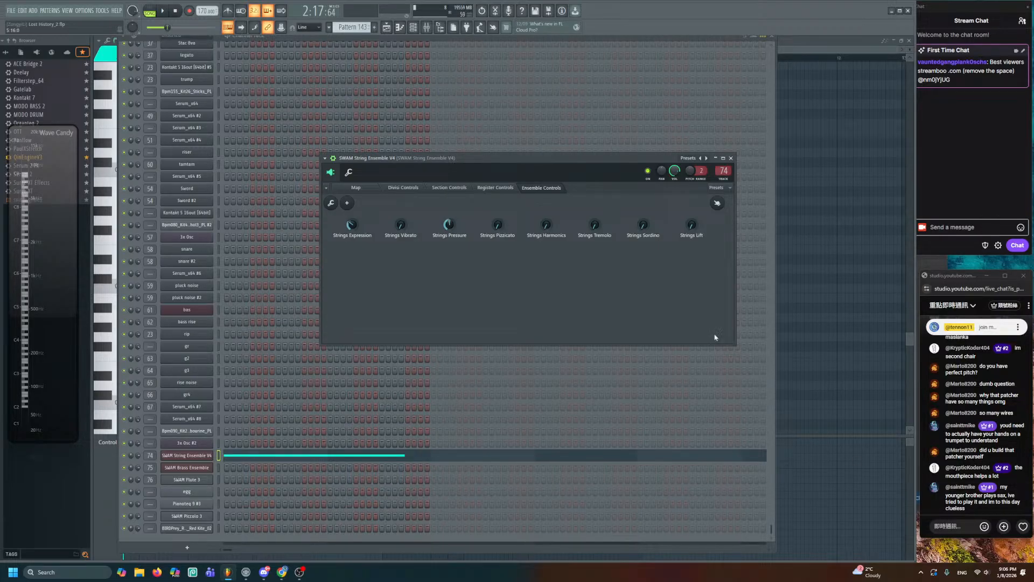
{"action": "left_click", "coordinate": [368, 187]}
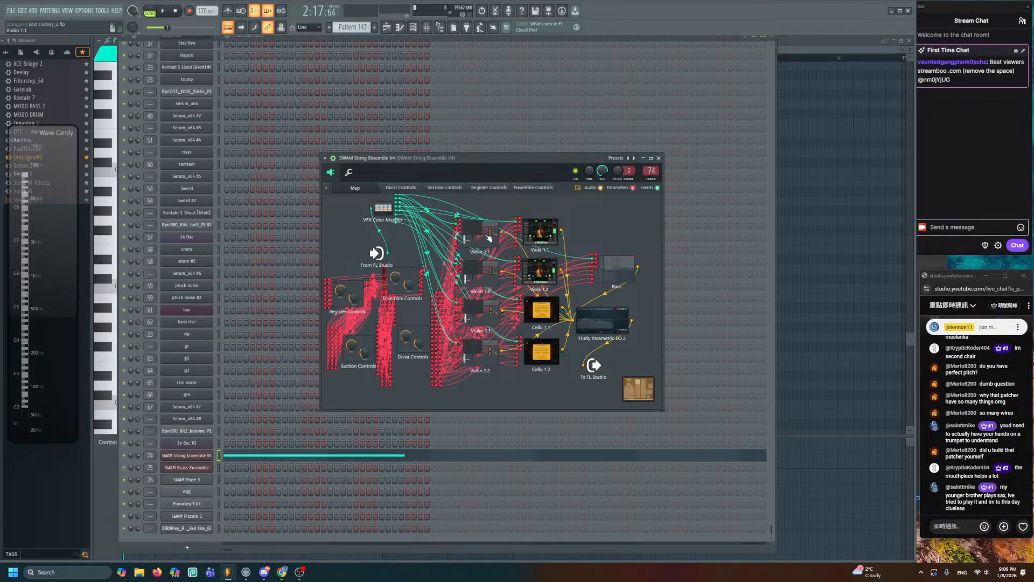
- Check Violin 1.1, close the string ensemble, and open Trumpet 1 in SWAM Brass Ensemble
{"action": "double_click", "coordinate": [487, 237]}
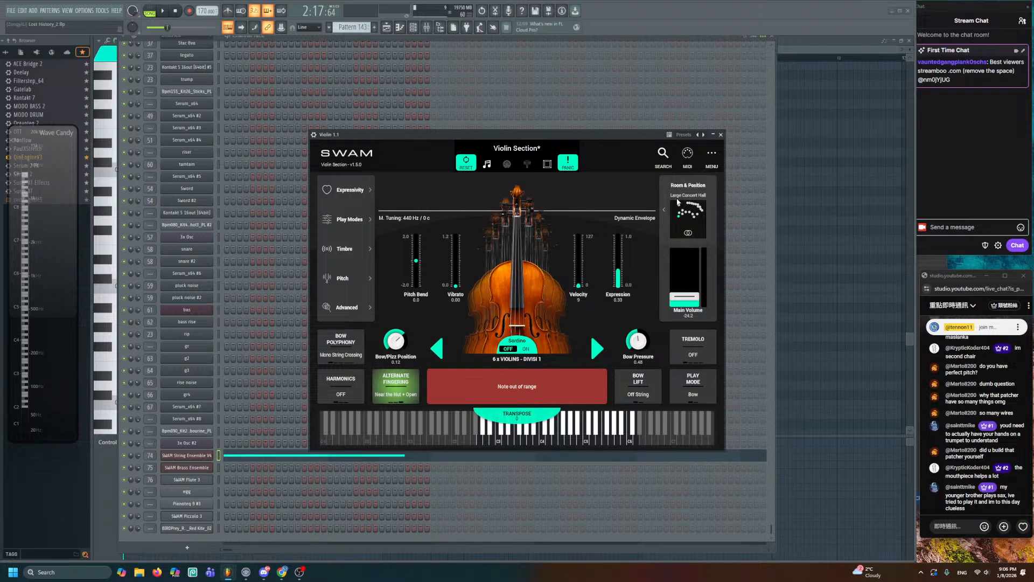
{"action": "left_click", "coordinate": [720, 135]}
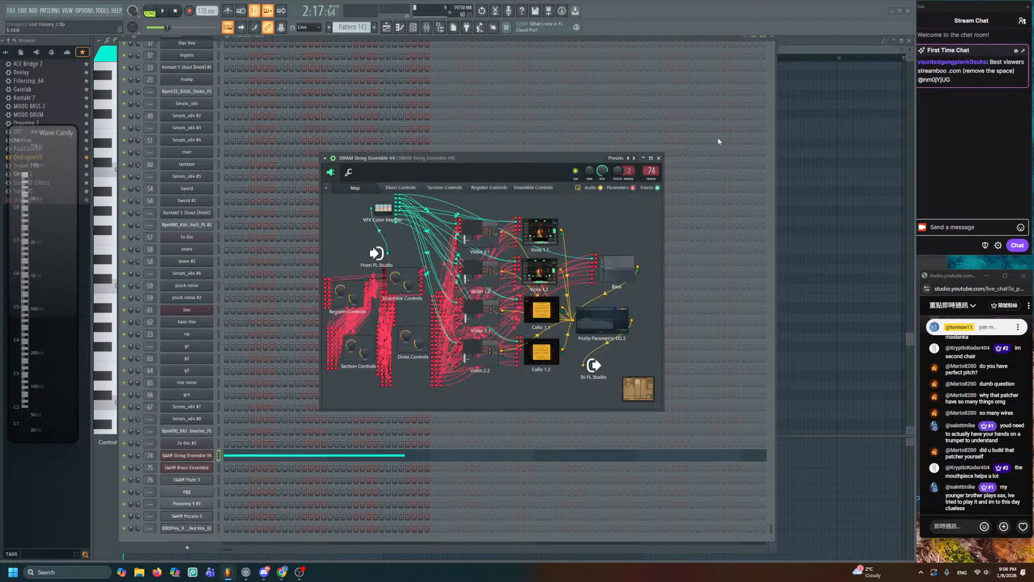
{"action": "left_click", "coordinate": [658, 158]}
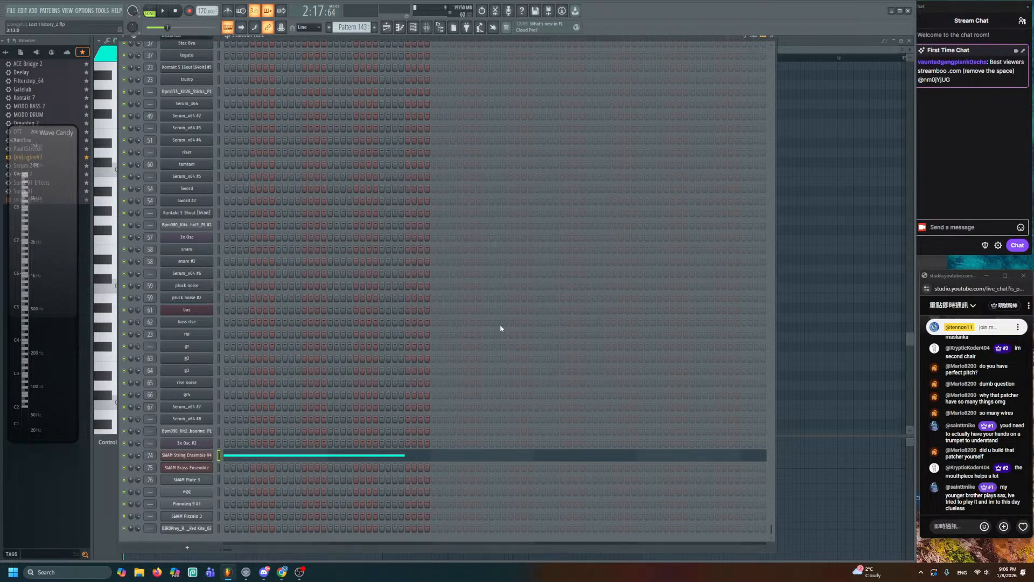
{"action": "left_click", "coordinate": [207, 467]}
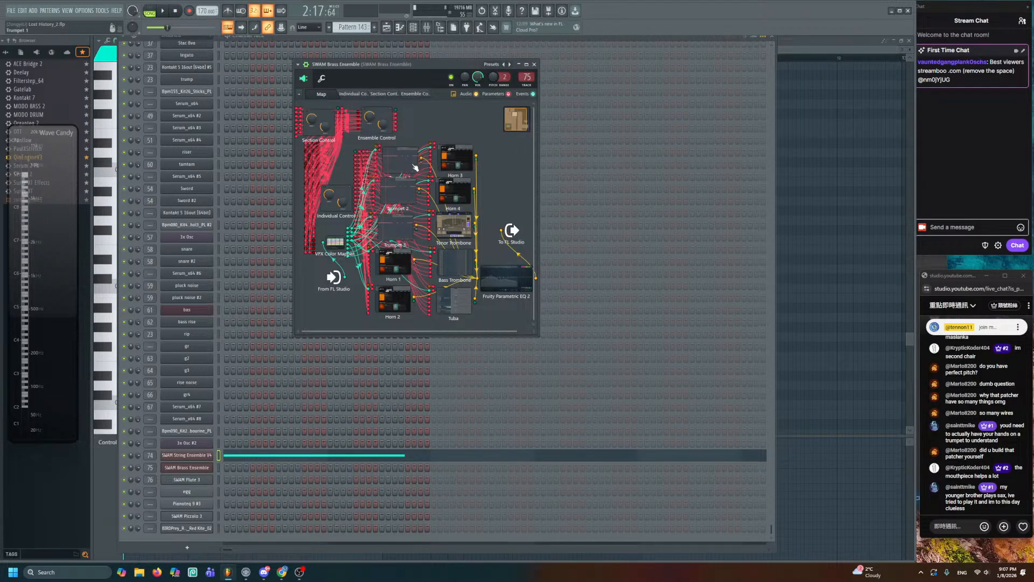
{"action": "left_click", "coordinate": [393, 163]}
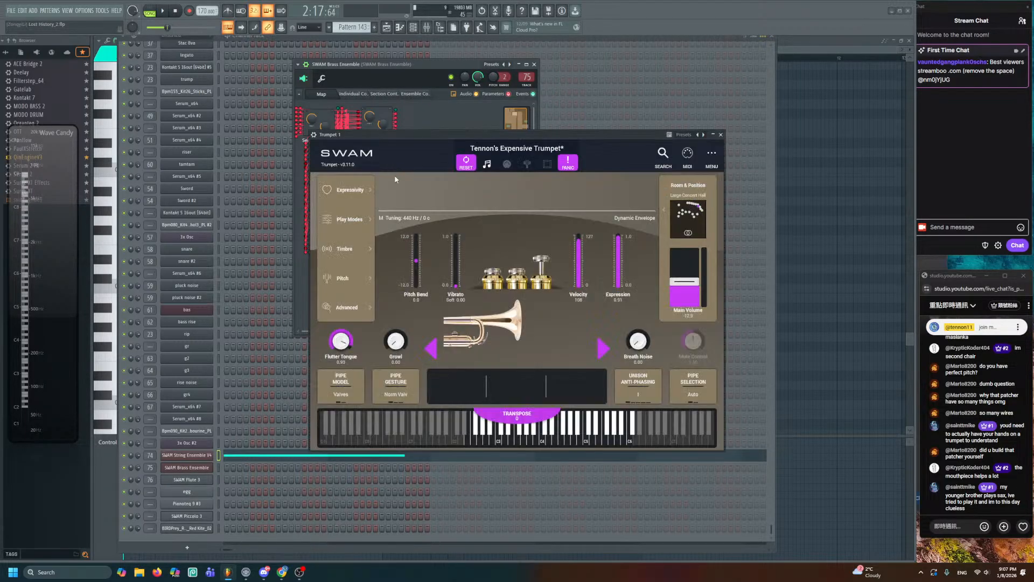
- Try the trumpet valves and play a descending staccato run down to G2, then bring up the piano roll
{"action": "mouse_move", "coordinate": [514, 272]}
{"action": "left_mouse_down"}
{"action": "mouse_move", "coordinate": [516, 243]}
{"action": "mouse_move", "coordinate": [502, 255]}
{"action": "mouse_move", "coordinate": [529, 277]}
{"action": "mouse_move", "coordinate": [497, 259]}
{"action": "mouse_move", "coordinate": [492, 271]}
{"action": "mouse_move", "coordinate": [515, 286]}
{"action": "mouse_move", "coordinate": [541, 249]}
{"action": "mouse_move", "coordinate": [517, 239]}
{"action": "mouse_move", "coordinate": [540, 281]}
{"action": "left_mouse_up"}
{"action": "left_click", "coordinate": [511, 261]}
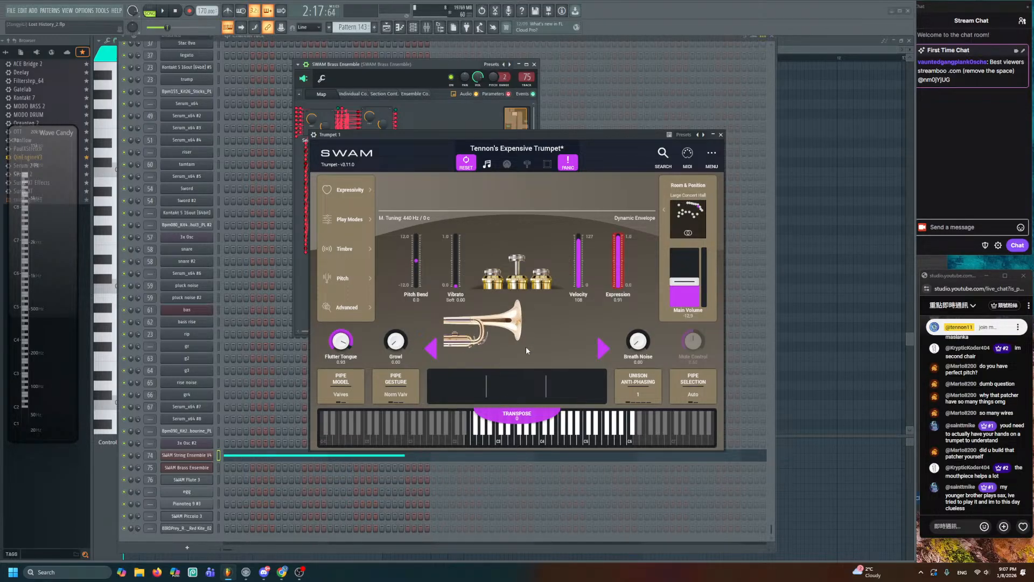
{"action": "left_click", "coordinate": [558, 440]}
{"action": "left_click", "coordinate": [548, 440]}
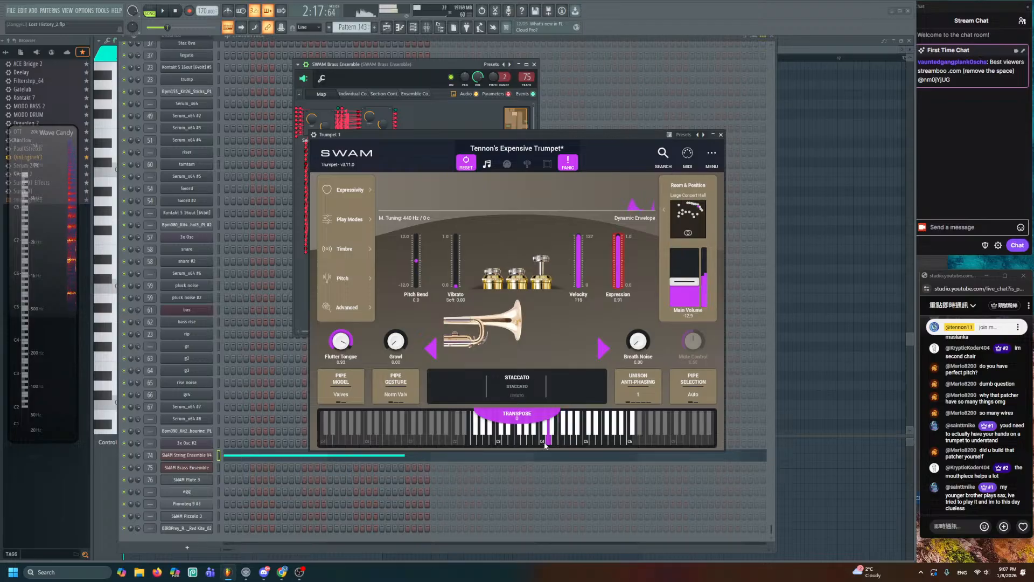
{"action": "left_click", "coordinate": [542, 441]}
{"action": "left_click", "coordinate": [536, 441]}
{"action": "left_click", "coordinate": [524, 441]}
{"action": "left_click", "coordinate": [511, 442]}
{"action": "left_click_drag", "start_coordinate": [511, 443], "coordinate": [488, 443]}
{"action": "key", "text": "F7"}
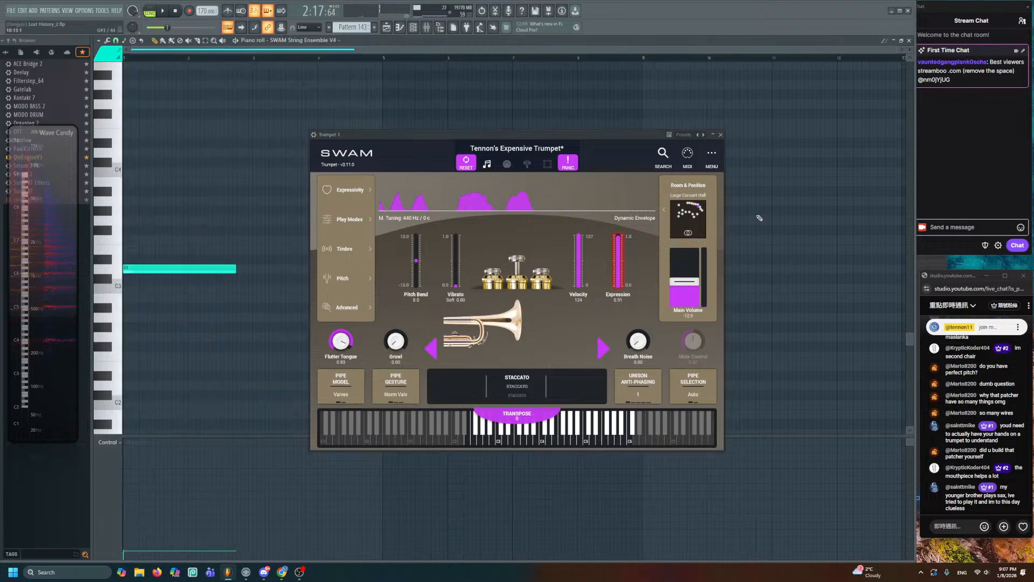
- Close the trumpet player, set the song position to bar 99, and lower Pattern 143's note to D2
{"action": "left_click", "coordinate": [909, 40]}
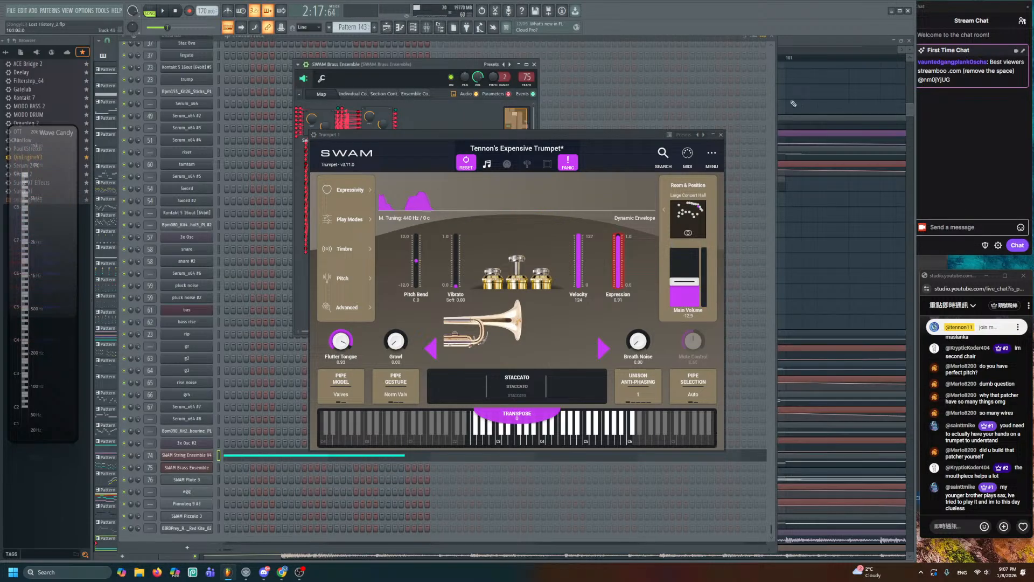
{"action": "left_click", "coordinate": [721, 134]}
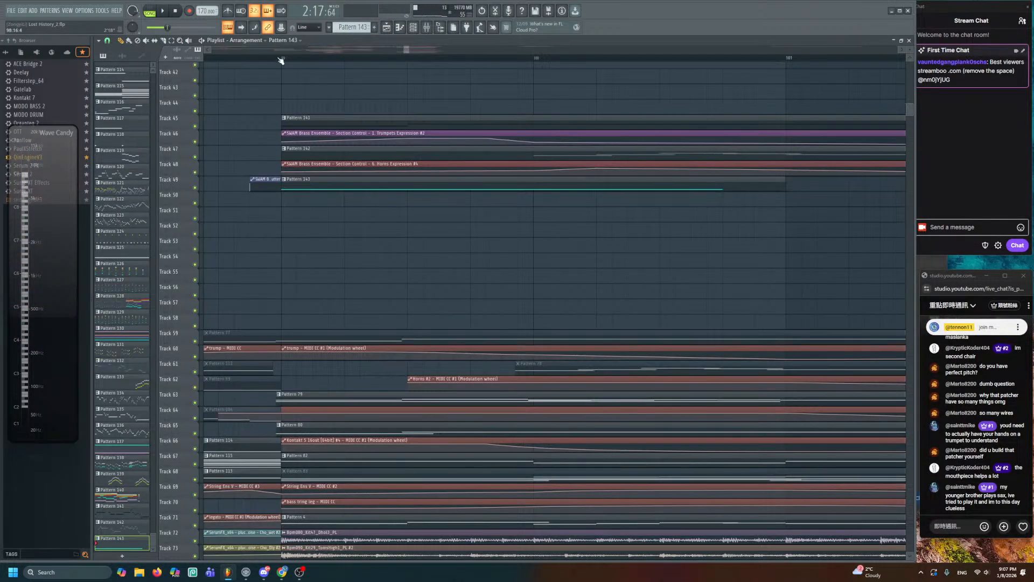
{"action": "left_click", "coordinate": [282, 58]}
{"action": "double_click", "coordinate": [340, 181]}
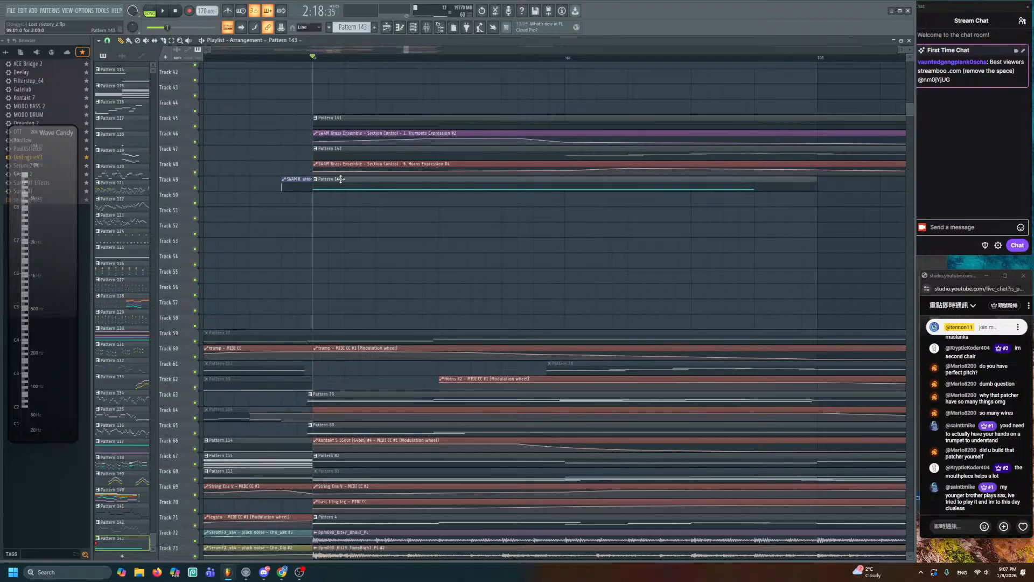
{"action": "left_click_drag", "start_coordinate": [200, 262], "coordinate": [97, 377]}
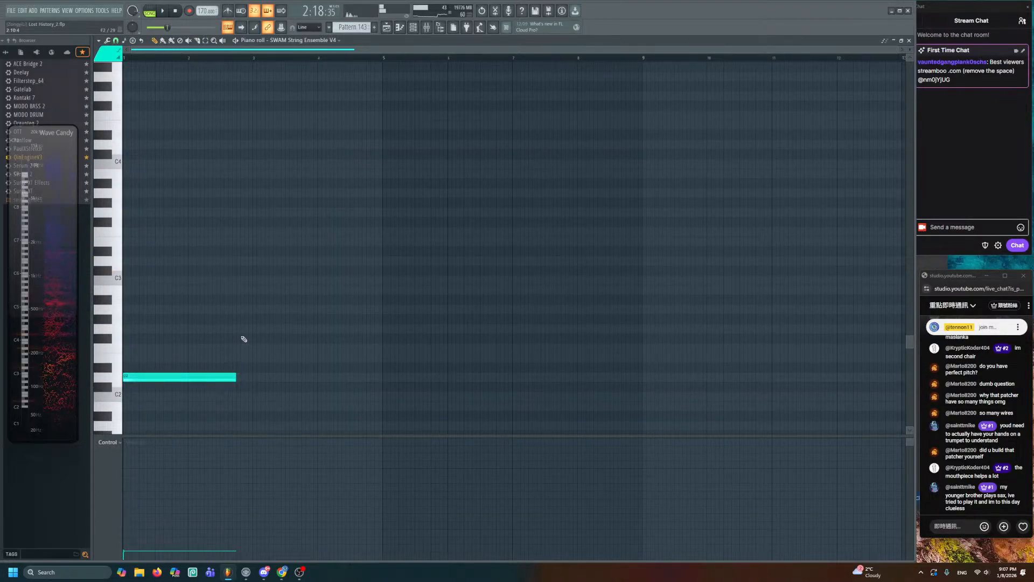
- Back in the playlist, solo-play the Pattern 83 clip, then reopen Pattern 143 for editing
{"action": "left_click", "coordinate": [386, 31]}
{"action": "scroll", "coordinate": [457, 379], "scroll_direction": "down", "scroll_amount": 10}
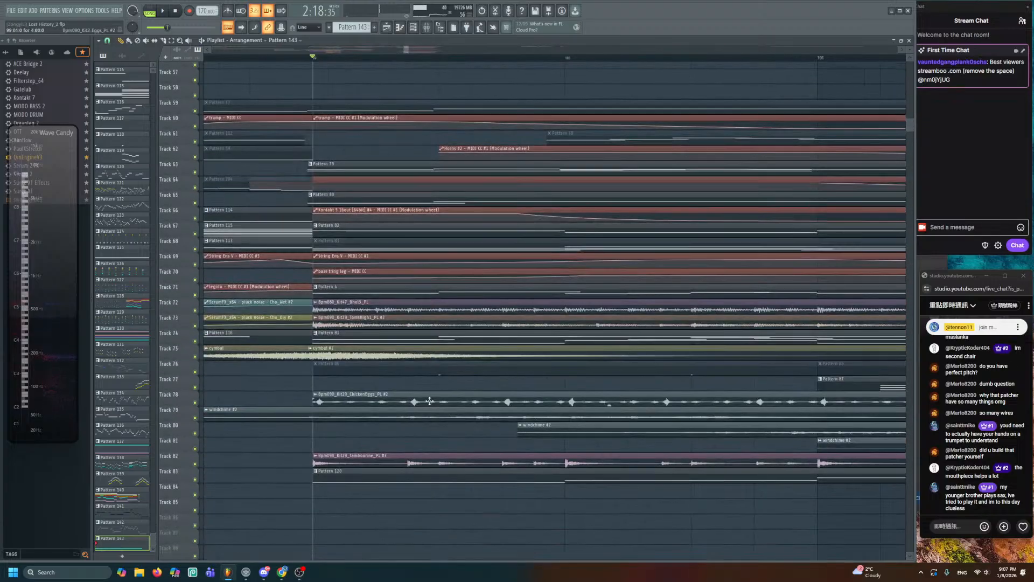
{"action": "scroll", "coordinate": [404, 350], "scroll_direction": "up", "scroll_amount": 1}
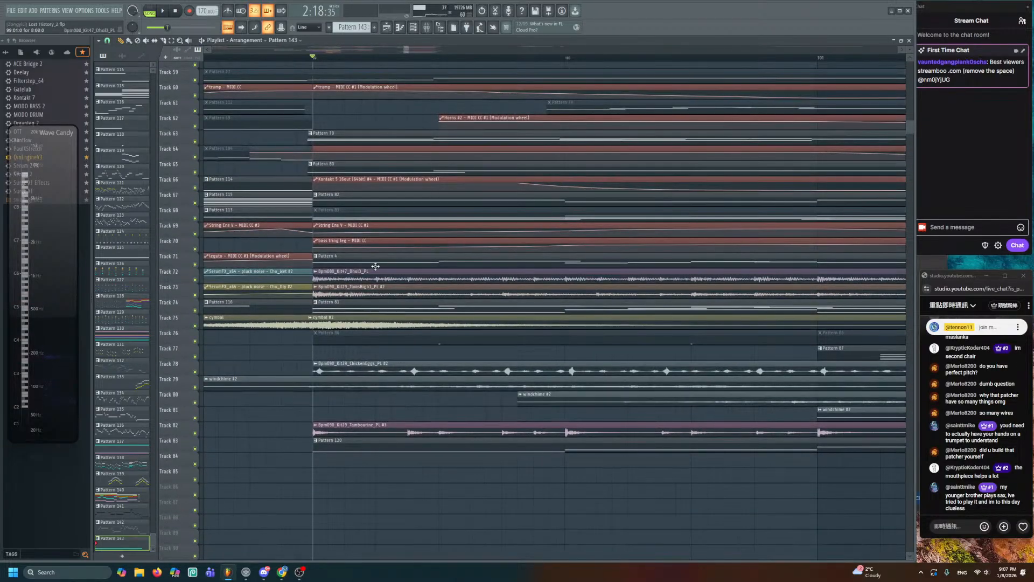
{"action": "right_click", "coordinate": [367, 212], "text": "alt"}
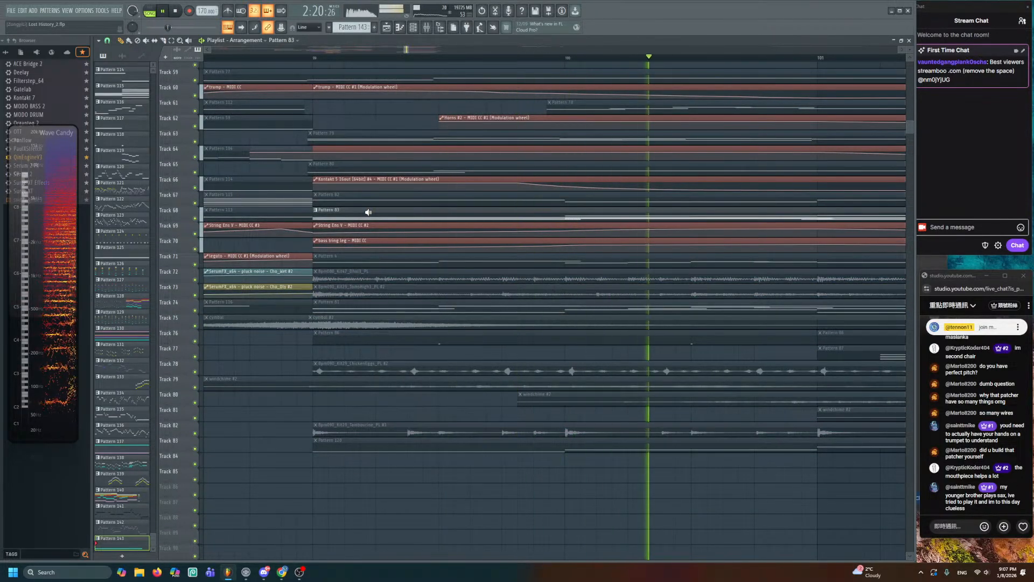
{"action": "right_click", "coordinate": [368, 211], "text": "alt"}
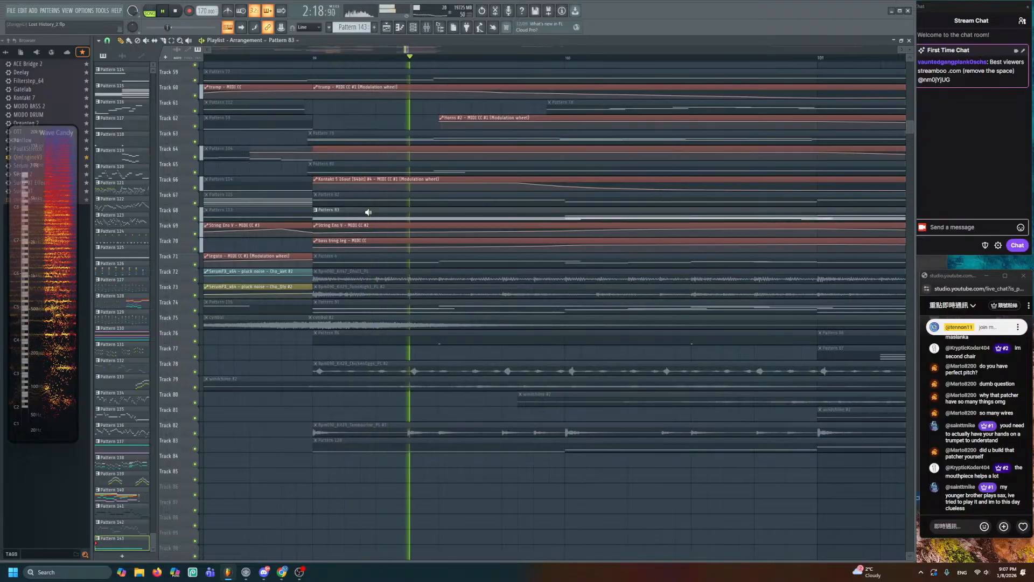
{"action": "scroll", "coordinate": [369, 212], "scroll_direction": "up", "scroll_amount": 2}
{"action": "scroll", "coordinate": [368, 231], "scroll_direction": "up", "scroll_amount": 4}
{"action": "double_click", "coordinate": [378, 196]}
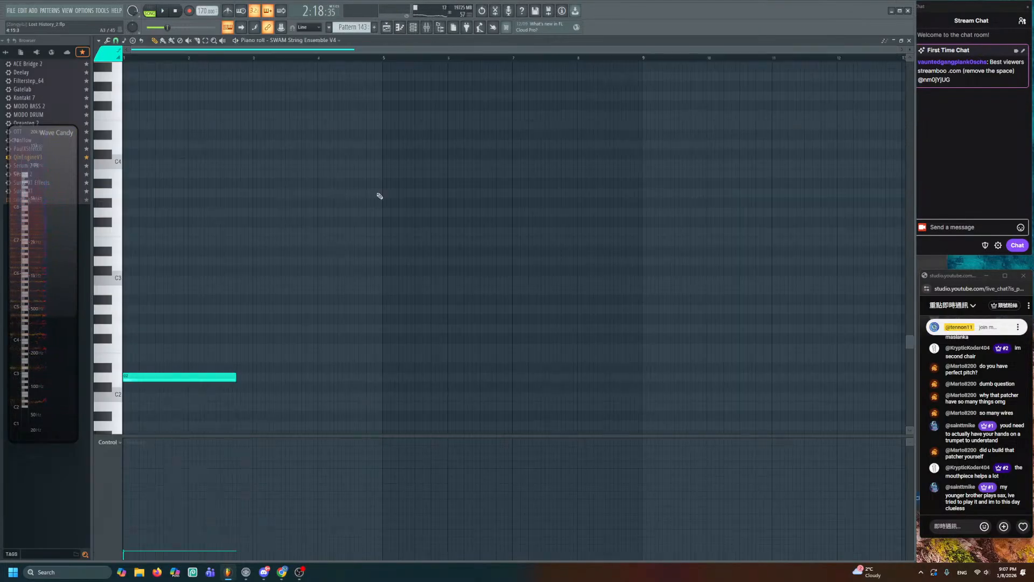
- Raise the string note from D2 to D3 and add a D4 note coloured with colour 15
{"action": "right_click", "coordinate": [185, 321], "text": "alt"}
{"action": "left_click", "coordinate": [166, 387]}
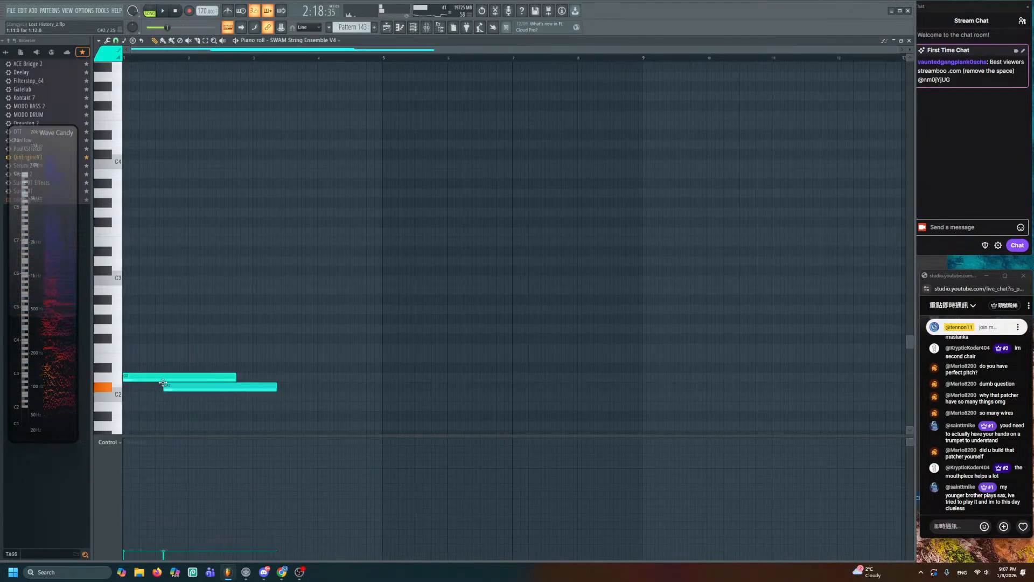
{"action": "right_click", "coordinate": [165, 385]}
{"action": "left_click_drag", "start_coordinate": [161, 378], "coordinate": [136, 260]}
{"action": "scroll", "coordinate": [138, 264], "scroll_direction": "up", "scroll_amount": 3}
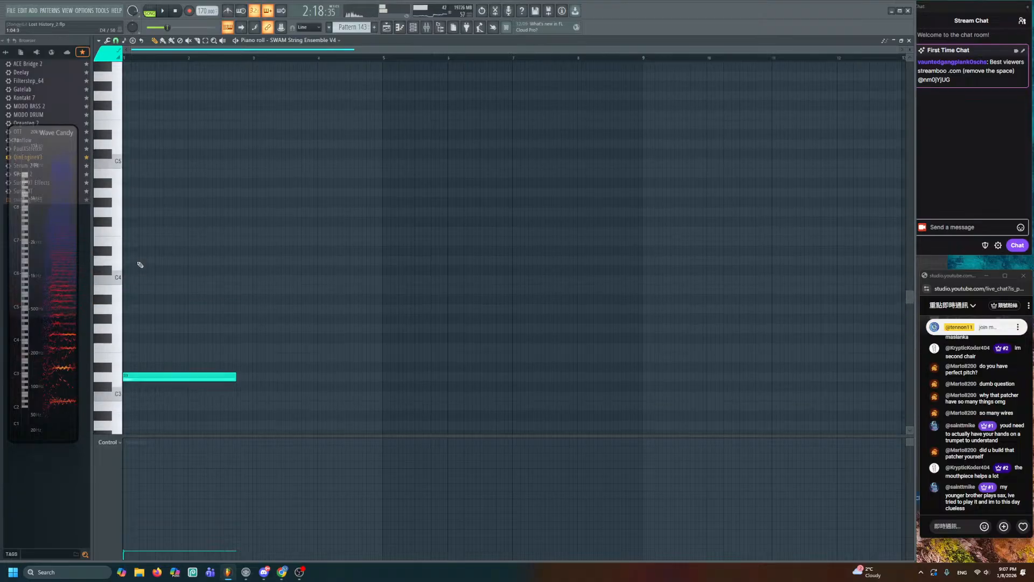
{"action": "left_click", "coordinate": [139, 260]}
{"action": "double_click", "coordinate": [151, 261]}
{"action": "left_click", "coordinate": [567, 273]}
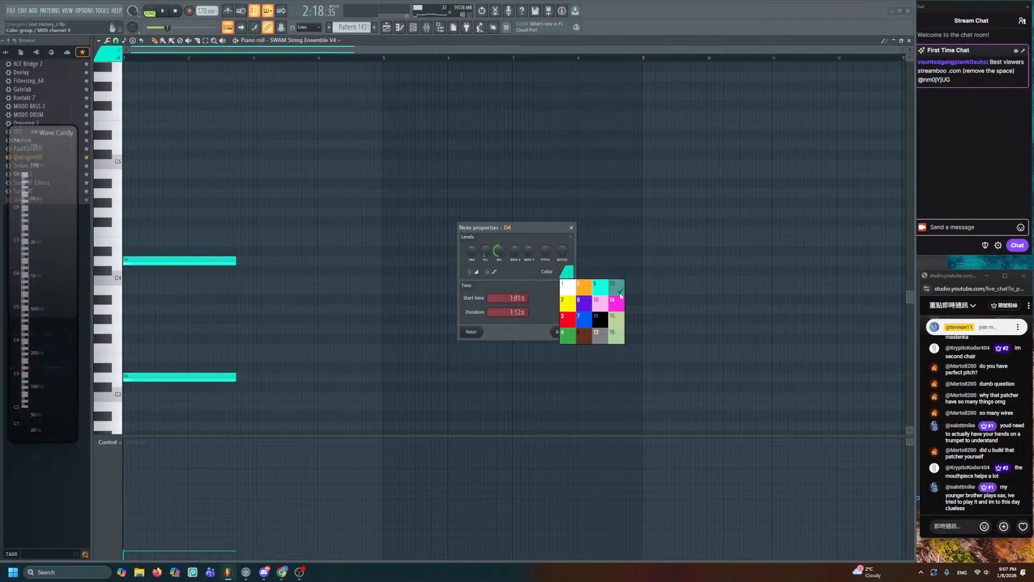
{"action": "left_click", "coordinate": [617, 319]}
{"action": "left_click", "coordinate": [558, 332]}
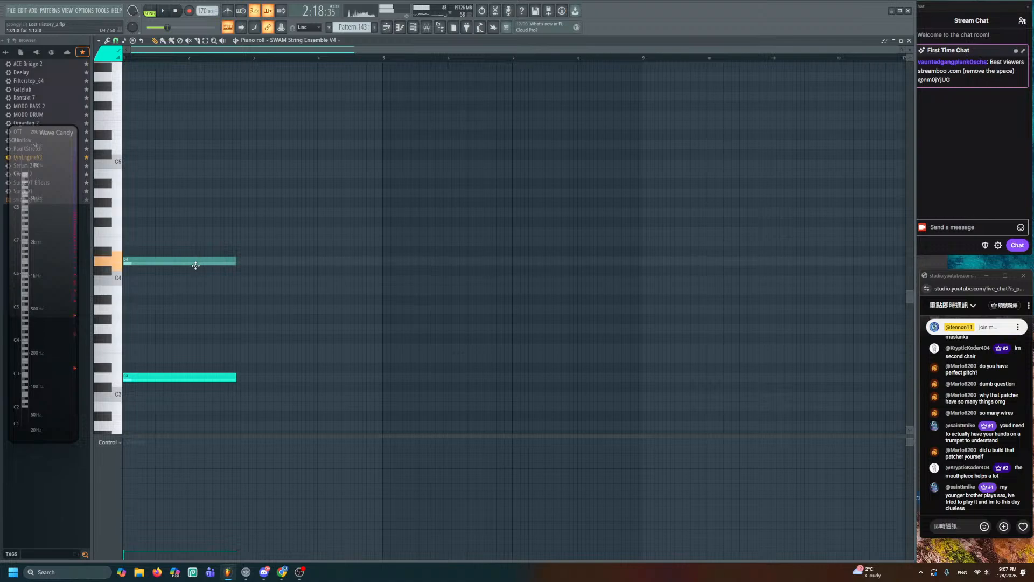
- Shorten both chord notes to end at bar 2 and audition the result
{"action": "scroll", "coordinate": [196, 265], "scroll_direction": "down", "scroll_amount": 2}
{"action": "key", "text": "space"}
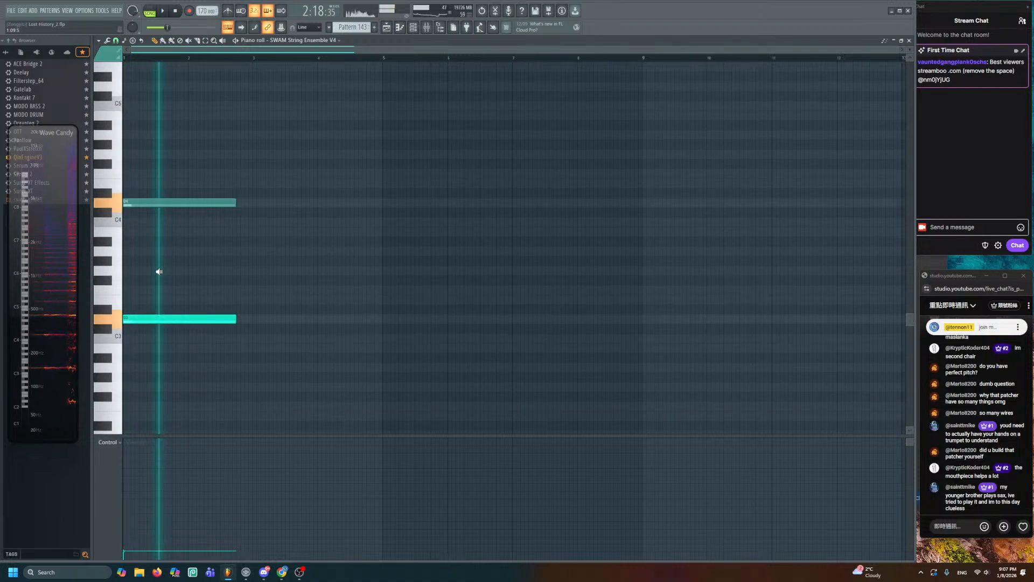
{"action": "scroll", "coordinate": [212, 285], "scroll_direction": "up", "scroll_amount": 4}
{"action": "scroll", "coordinate": [270, 215], "scroll_direction": "down", "scroll_amount": 1}
{"action": "left_click", "coordinate": [205, 41]}
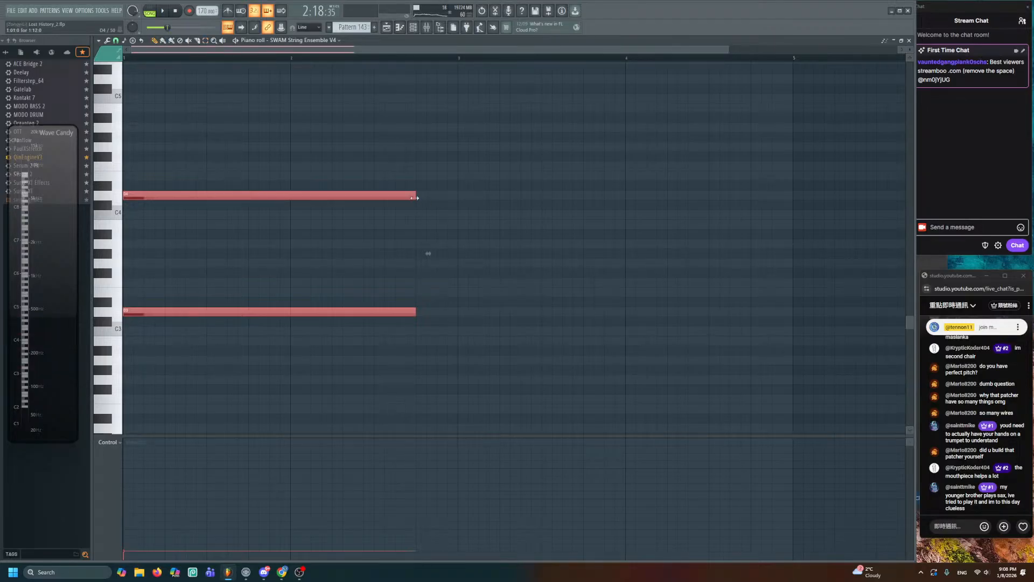
{"action": "left_click_drag", "start_coordinate": [414, 198], "coordinate": [292, 208]}
{"action": "key", "text": "space"}
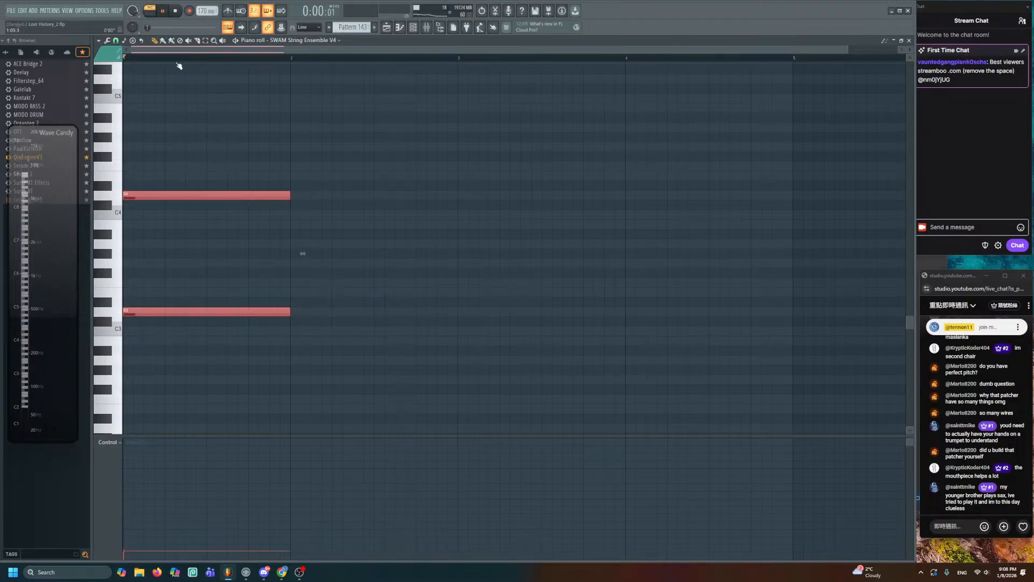
{"action": "scroll", "coordinate": [323, 229], "scroll_direction": "up", "scroll_amount": 2}
{"action": "left_click", "coordinate": [322, 228]}
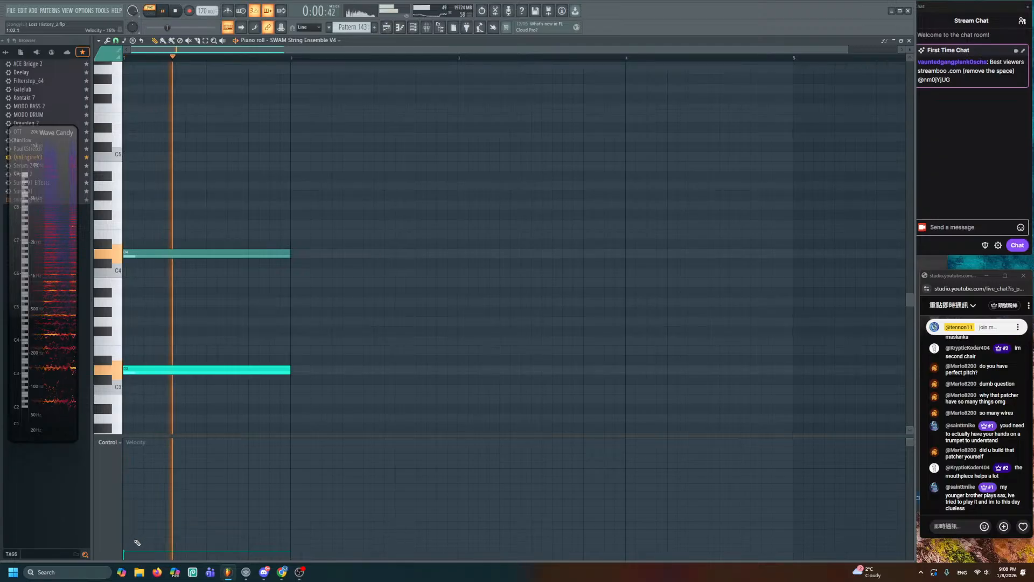
{"action": "scroll", "coordinate": [215, 366], "scroll_direction": "up", "scroll_amount": 3}
{"action": "key", "text": "space"}
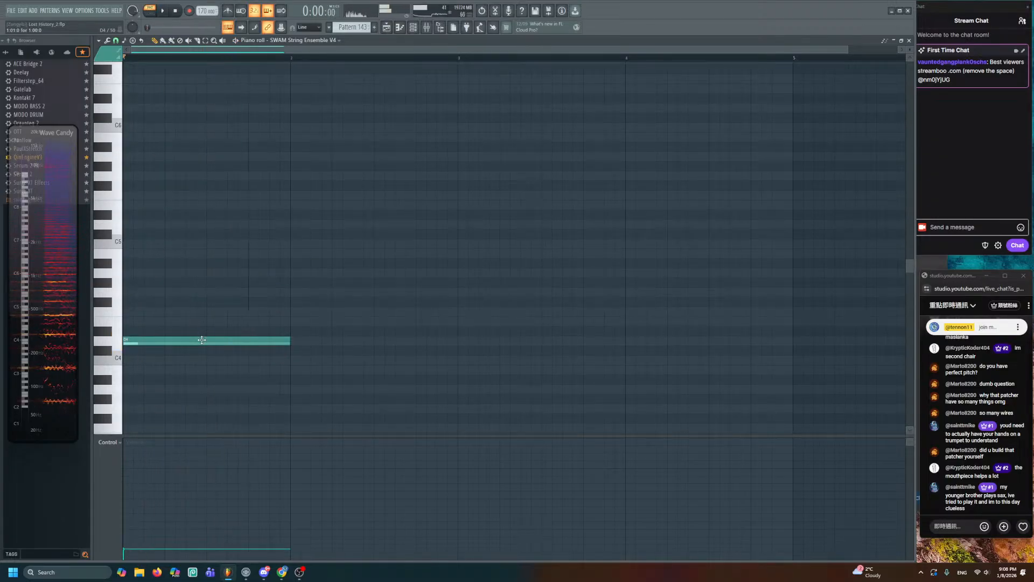
- Add a D5 note matching the D4 note and colour it purple
{"action": "left_click", "coordinate": [145, 226]}
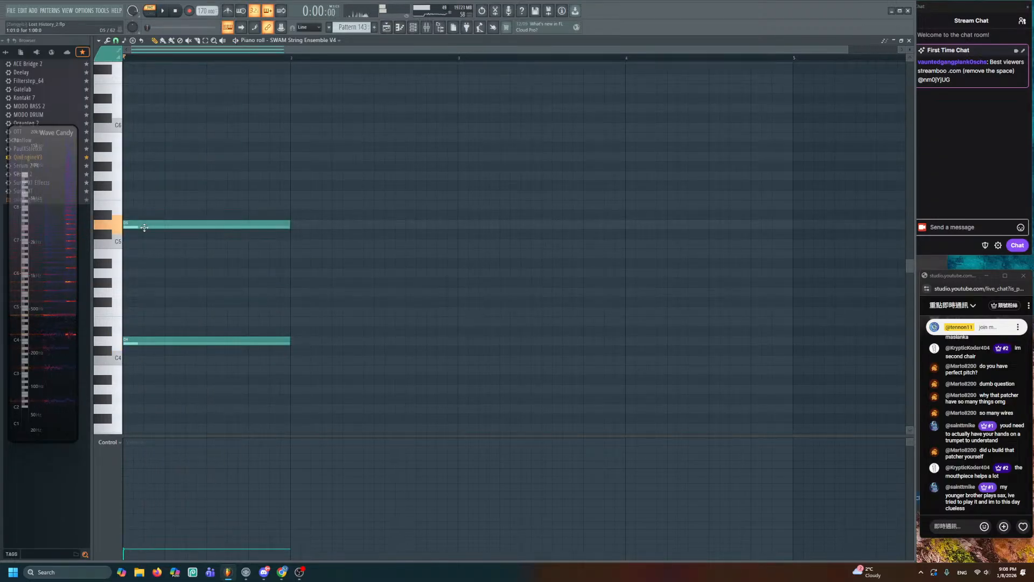
{"action": "double_click", "coordinate": [145, 228]}
{"action": "left_click", "coordinate": [569, 272]}
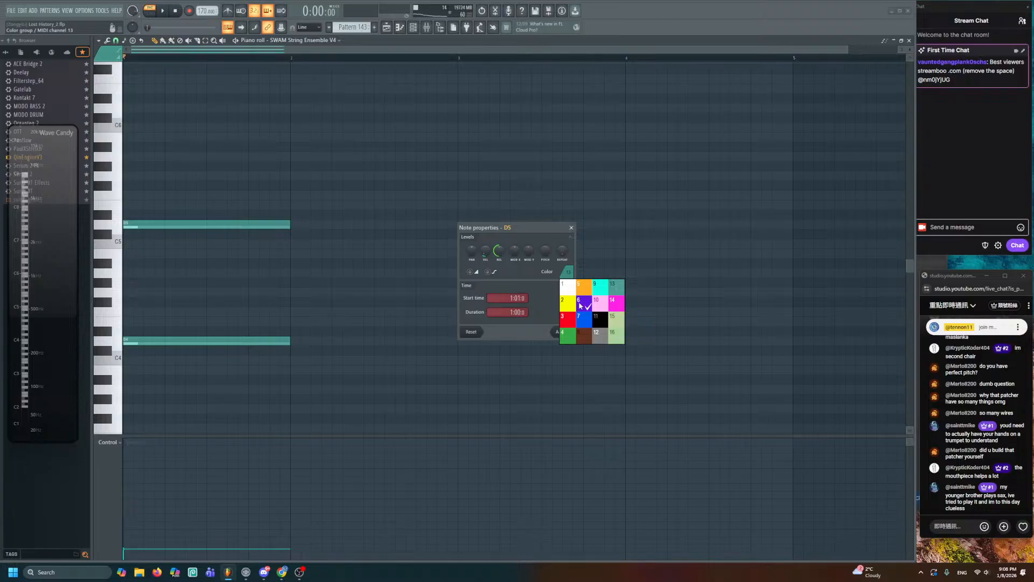
{"action": "left_click", "coordinate": [574, 306]}
{"action": "left_click", "coordinate": [563, 332]}
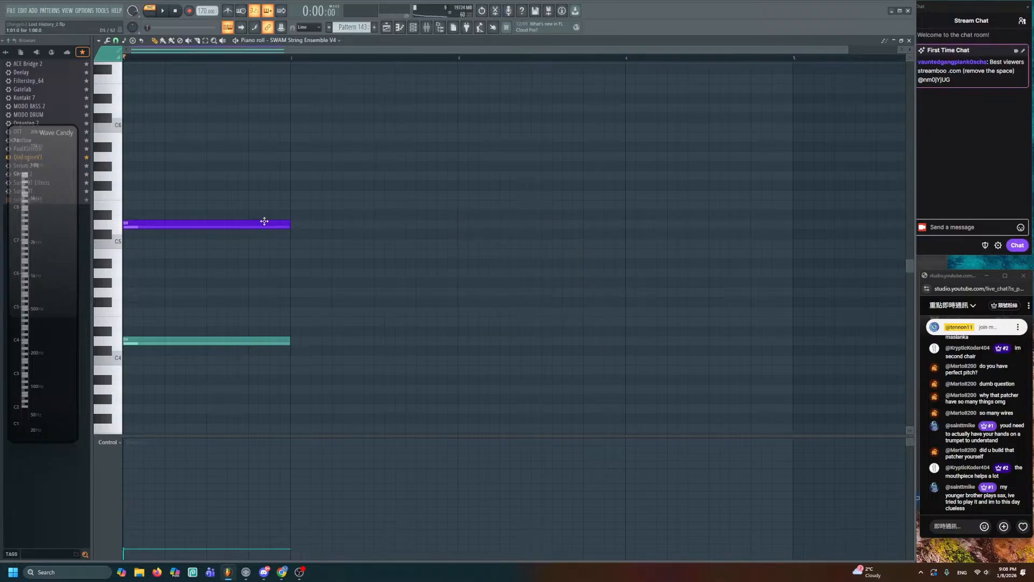
- Copy the note upward, recolour it orange and place it at A5
{"action": "scroll", "coordinate": [208, 288], "scroll_direction": "up", "scroll_amount": 4}
{"action": "left_click_drag", "start_coordinate": [134, 342], "coordinate": [134, 292]}
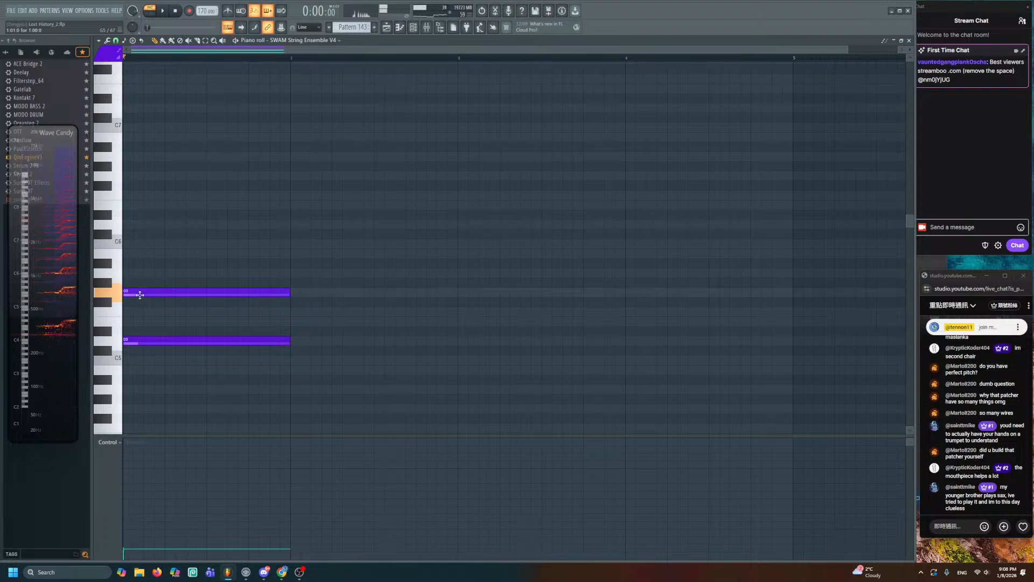
{"action": "double_click", "coordinate": [134, 292]}
{"action": "left_click", "coordinate": [567, 272]}
{"action": "left_click", "coordinate": [583, 287]}
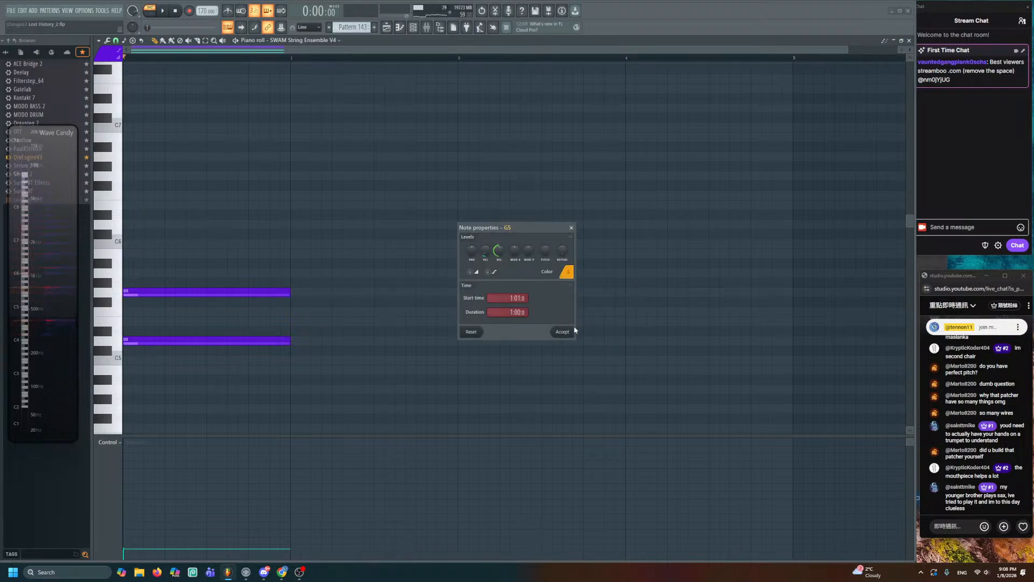
{"action": "left_click", "coordinate": [565, 331]}
{"action": "left_click_drag", "start_coordinate": [269, 293], "coordinate": [204, 265]}
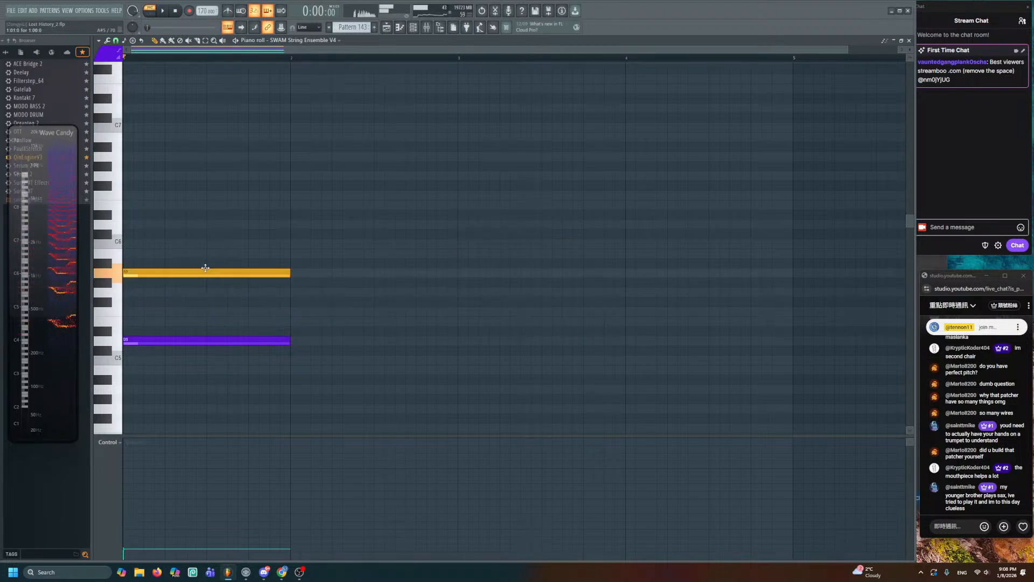
- Return to the Playlist arrangement and save the project
{"action": "scroll", "coordinate": [203, 275], "scroll_direction": "down", "scroll_amount": 4}
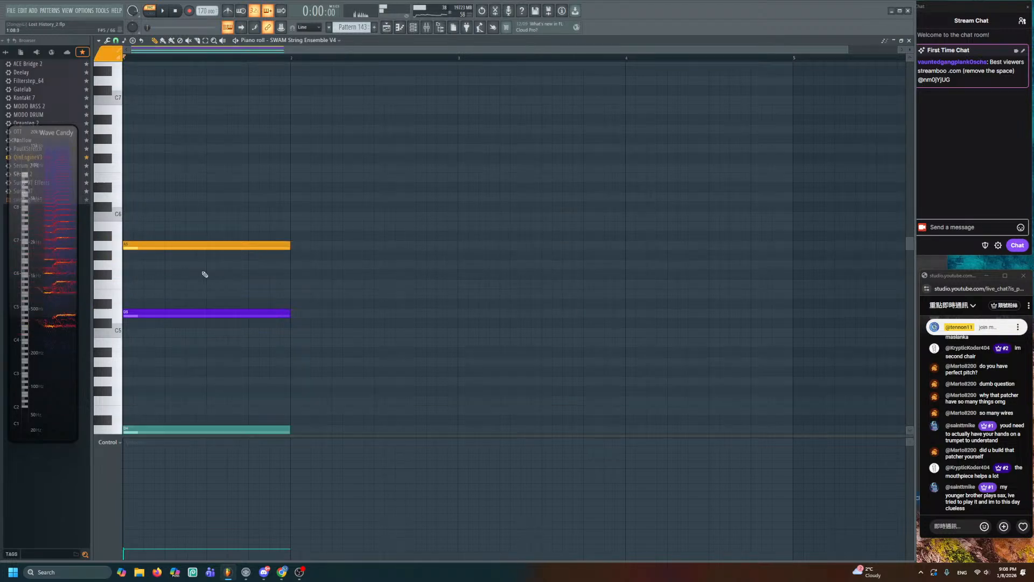
{"action": "left_click", "coordinate": [388, 28]}
{"action": "key", "text": "ctrl+s"}
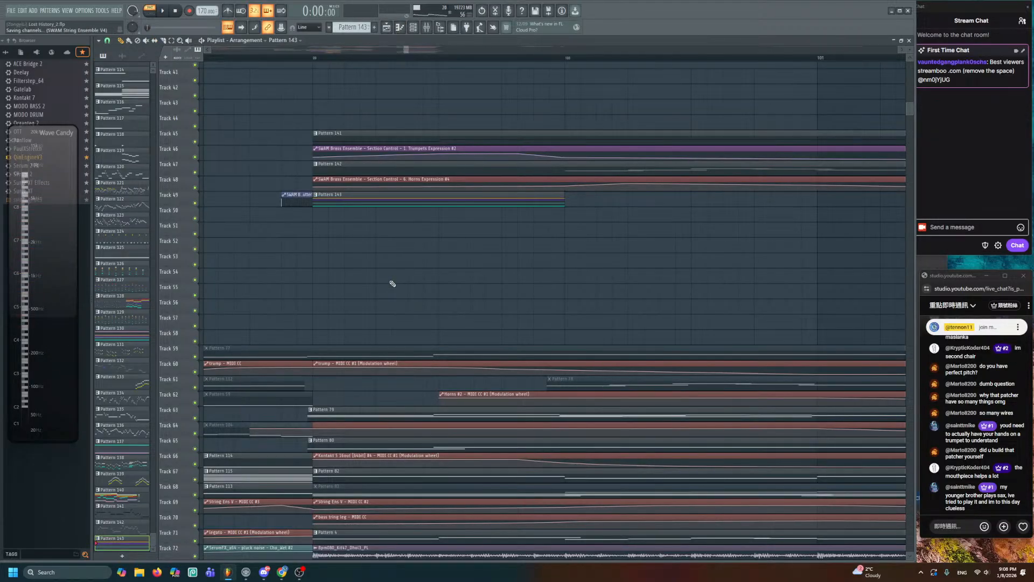
- Play the song in the Playlist, then reopen the Pattern 143 clip in the piano roll
{"action": "scroll", "coordinate": [390, 281], "scroll_direction": "down", "scroll_amount": 5}
{"action": "key", "text": "space"}
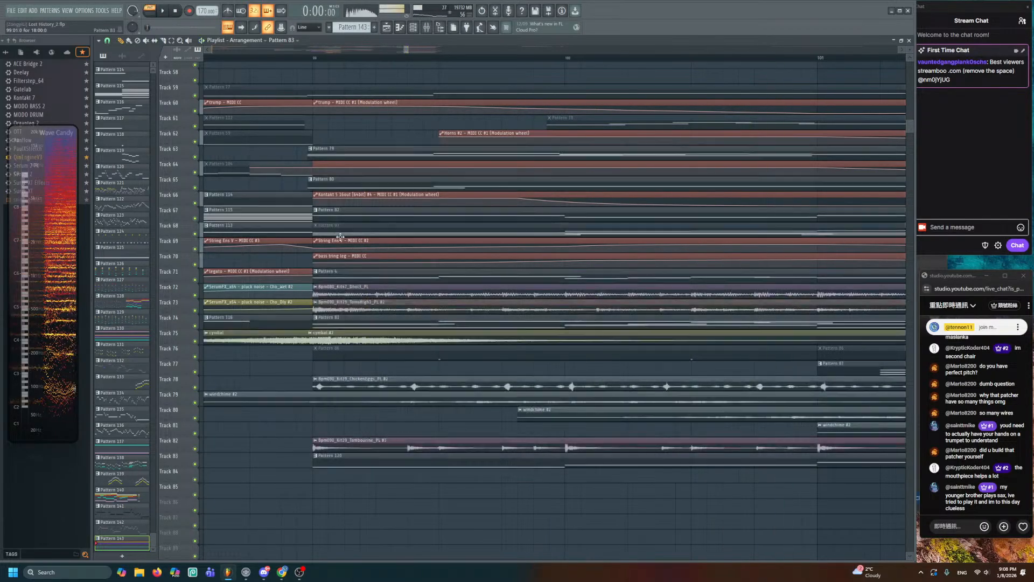
{"action": "scroll", "coordinate": [341, 237], "scroll_direction": "up", "scroll_amount": 7}
{"action": "double_click", "coordinate": [407, 239]}
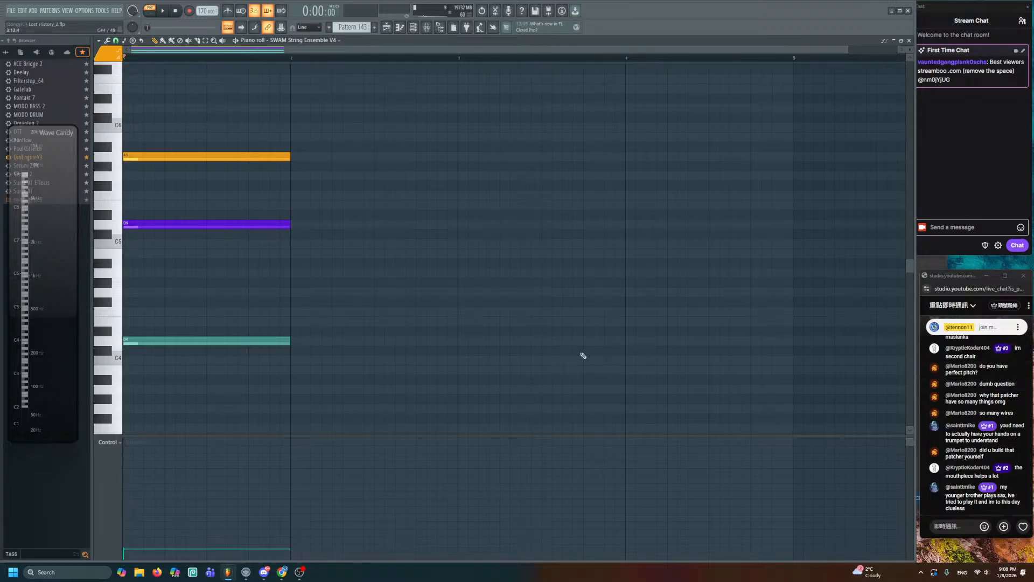
- Audition the top A5 note and set the colour group for new notes to red
{"action": "scroll", "coordinate": [508, 344], "scroll_direction": "up", "scroll_amount": 3}
{"action": "left_click", "coordinate": [244, 245]}
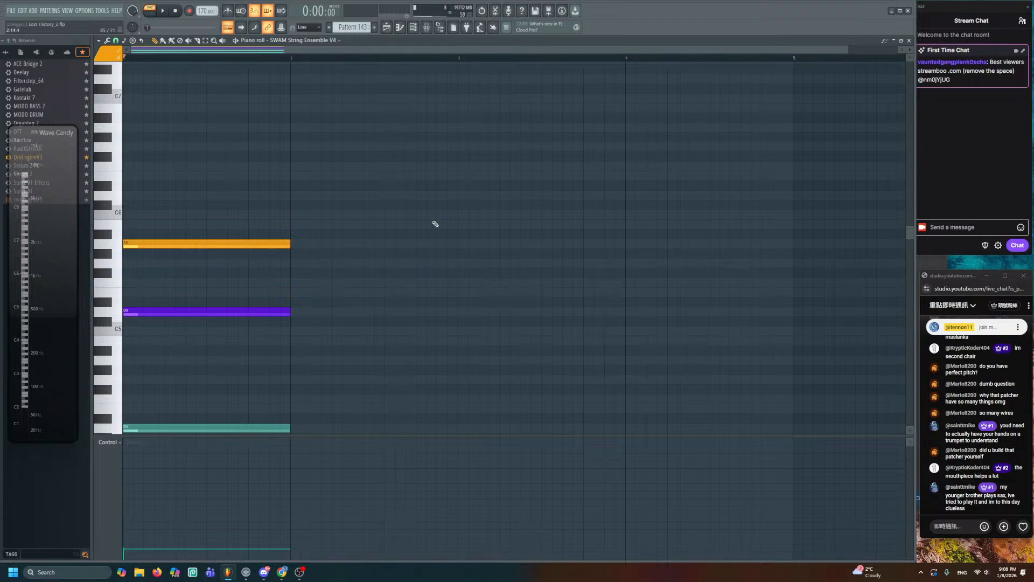
{"action": "left_click", "coordinate": [103, 57]}
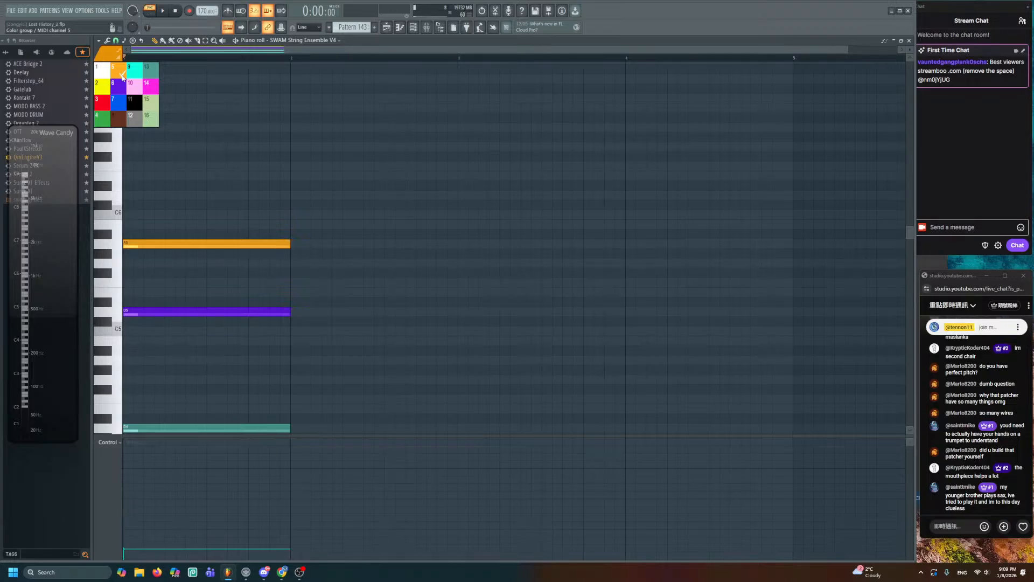
{"action": "left_click", "coordinate": [109, 101]}
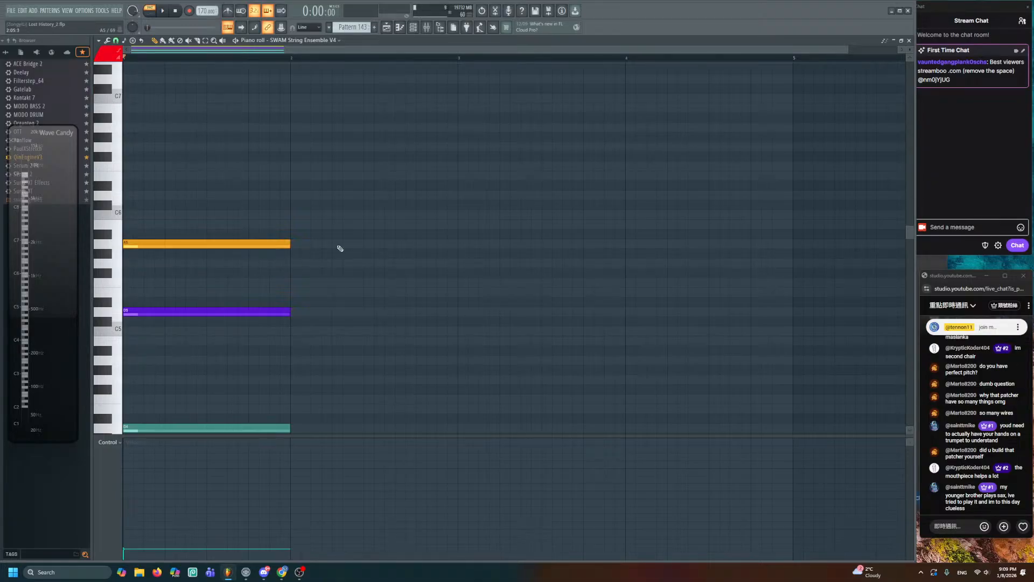
- Draw one-bar B5, C6 and D6 notes at bars 3, 4 and 5, scrub to hear them, and return to the Playlist
{"action": "scroll", "coordinate": [340, 248], "scroll_direction": "down", "scroll_amount": 2}
{"action": "scroll", "coordinate": [390, 240], "scroll_direction": "down", "scroll_amount": 1}
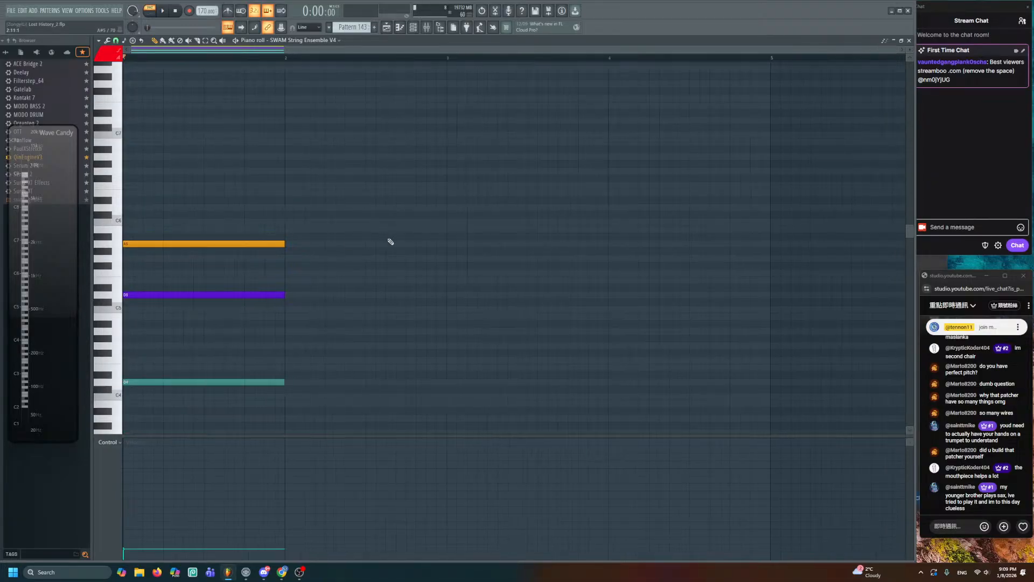
{"action": "left_click", "coordinate": [436, 228]}
{"action": "left_click", "coordinate": [595, 221]}
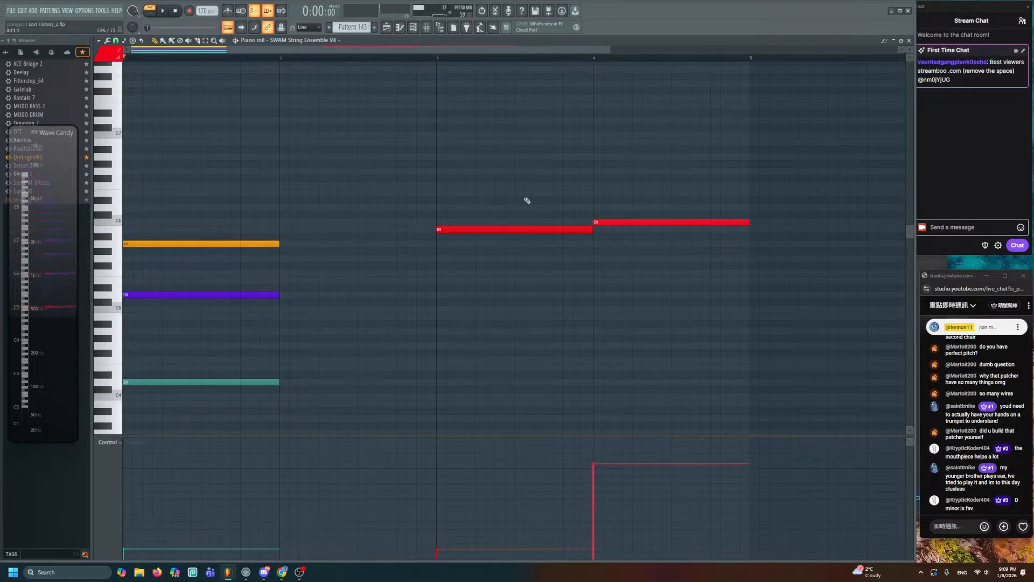
{"action": "key", "text": "y"}
{"action": "left_click_drag", "start_coordinate": [469, 127], "coordinate": [647, 172]}
{"action": "scroll", "coordinate": [697, 199], "scroll_direction": "down", "scroll_amount": 2}
{"action": "left_click", "coordinate": [675, 185]}
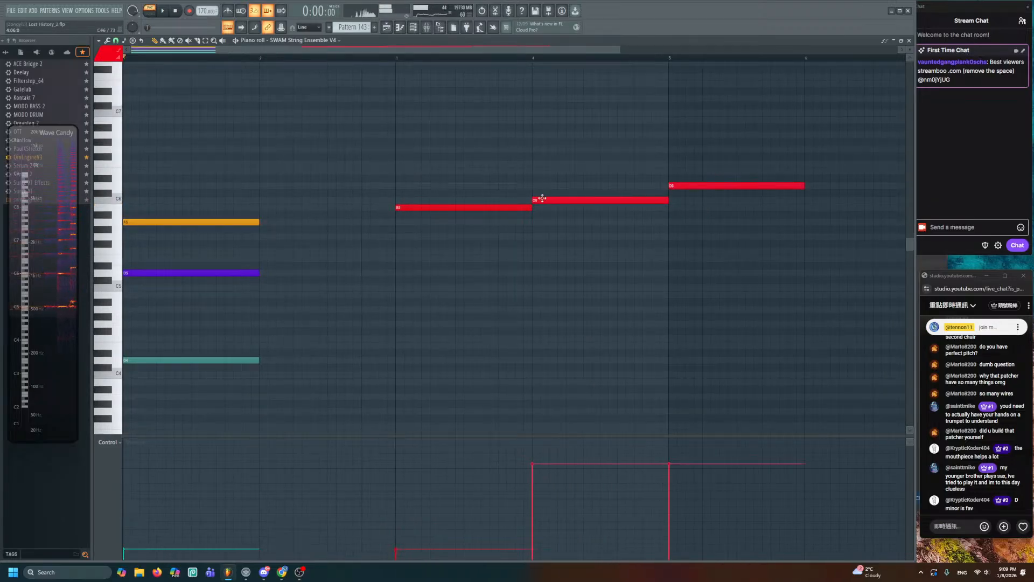
{"action": "scroll", "coordinate": [457, 213], "scroll_direction": "up", "scroll_amount": 2}
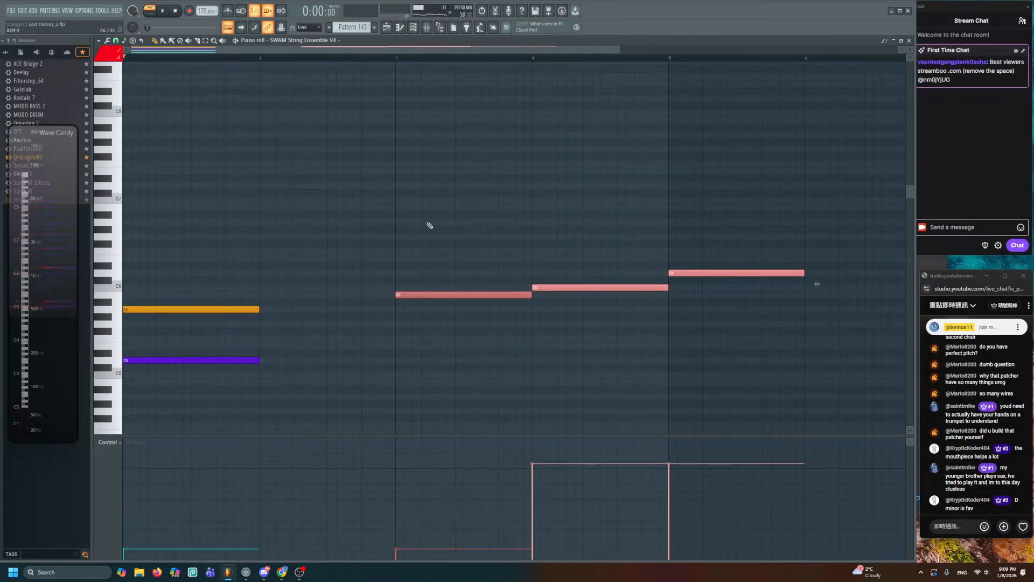
{"action": "left_click", "coordinate": [387, 31]}
{"action": "scroll", "coordinate": [518, 335], "scroll_direction": "down", "scroll_amount": 6}
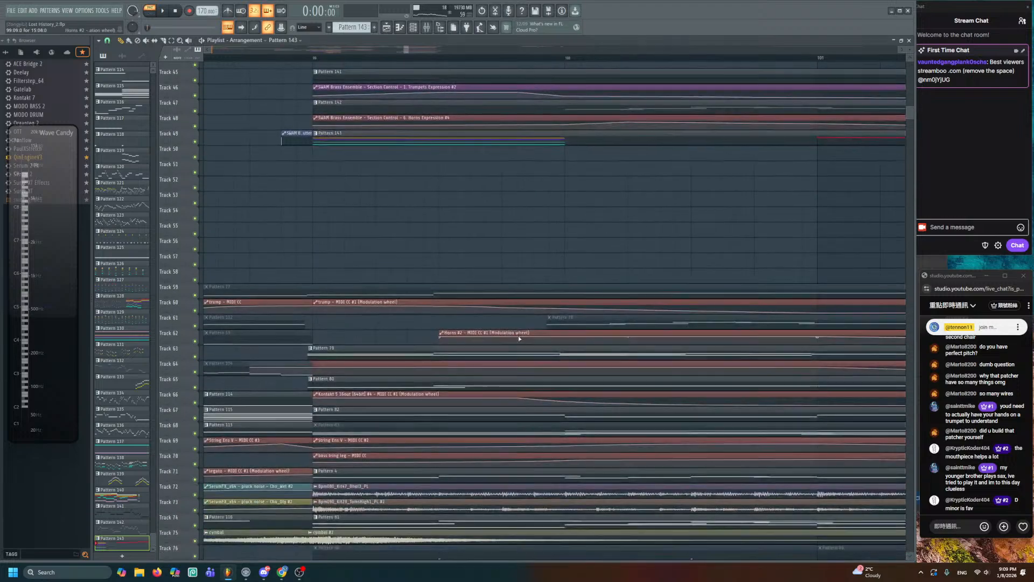
- Reopen Pattern 143 and lower the purple note to A4 and the orange note to D5
{"action": "key", "text": "space"}
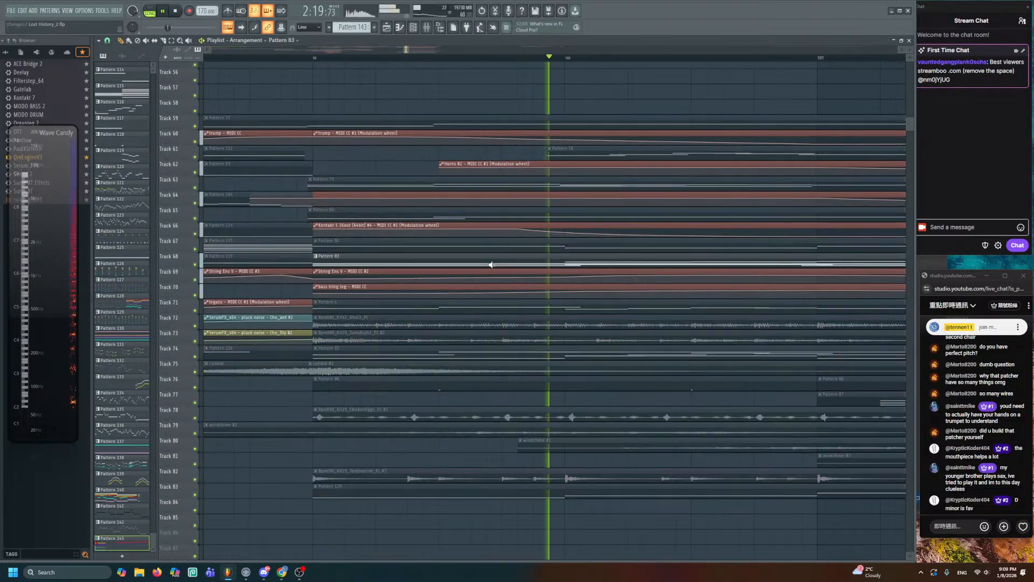
{"action": "scroll", "coordinate": [493, 264], "scroll_direction": "up", "scroll_amount": 4}
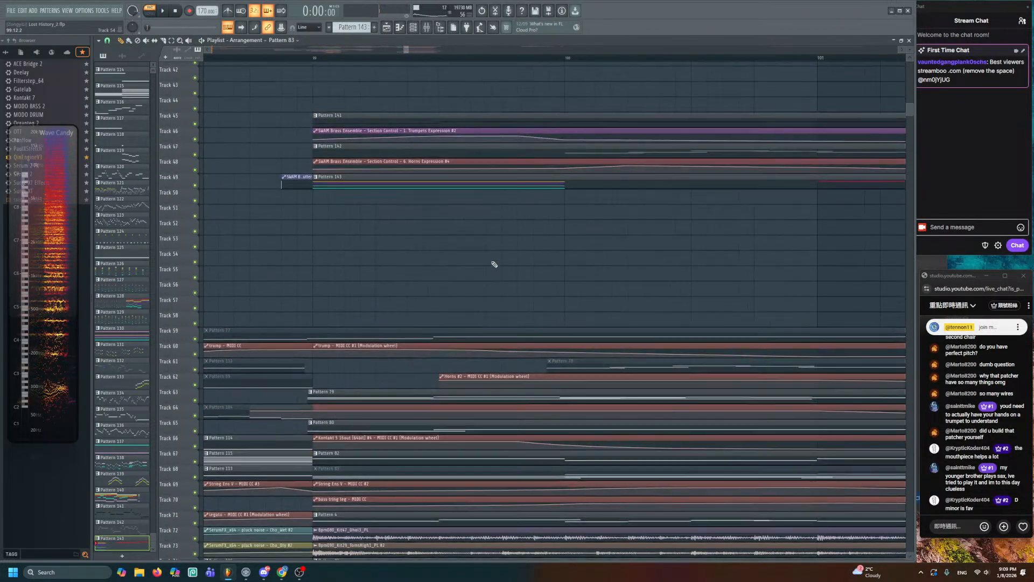
{"action": "double_click", "coordinate": [500, 183]}
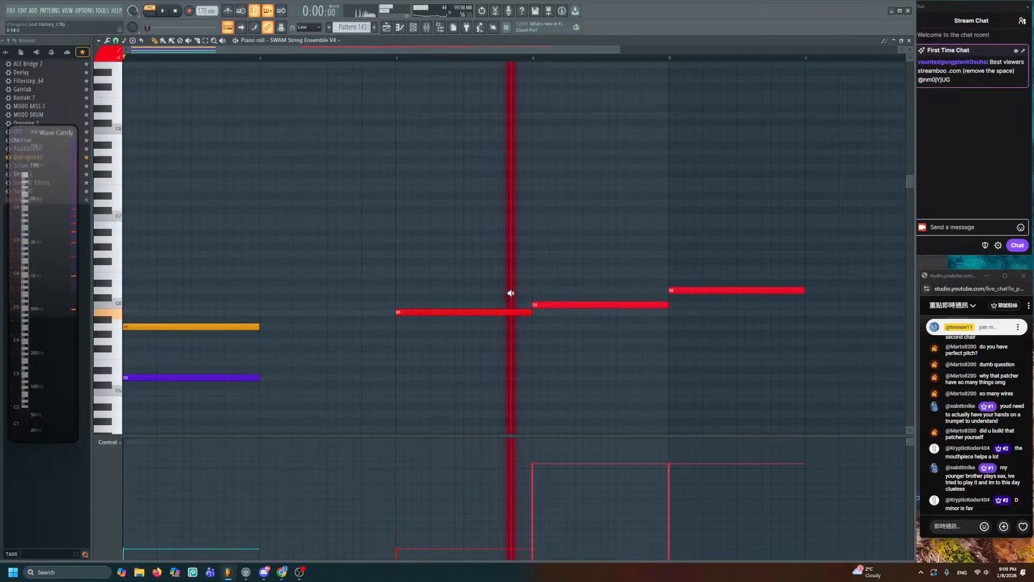
{"action": "scroll", "coordinate": [490, 321], "scroll_direction": "down", "scroll_amount": 6}
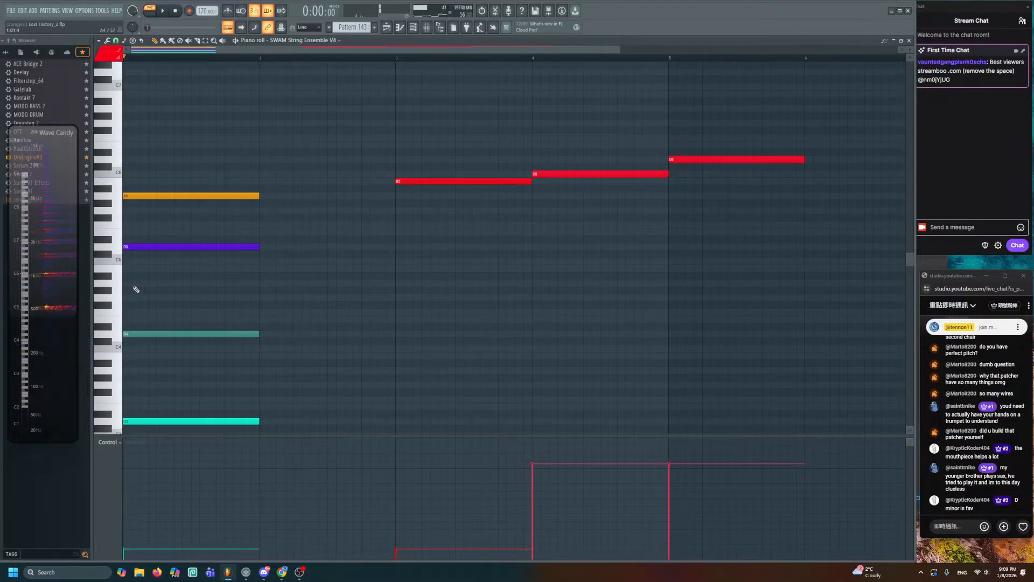
{"action": "left_click_drag", "start_coordinate": [173, 247], "coordinate": [165, 289]}
{"action": "left_click_drag", "start_coordinate": [134, 197], "coordinate": [132, 248]}
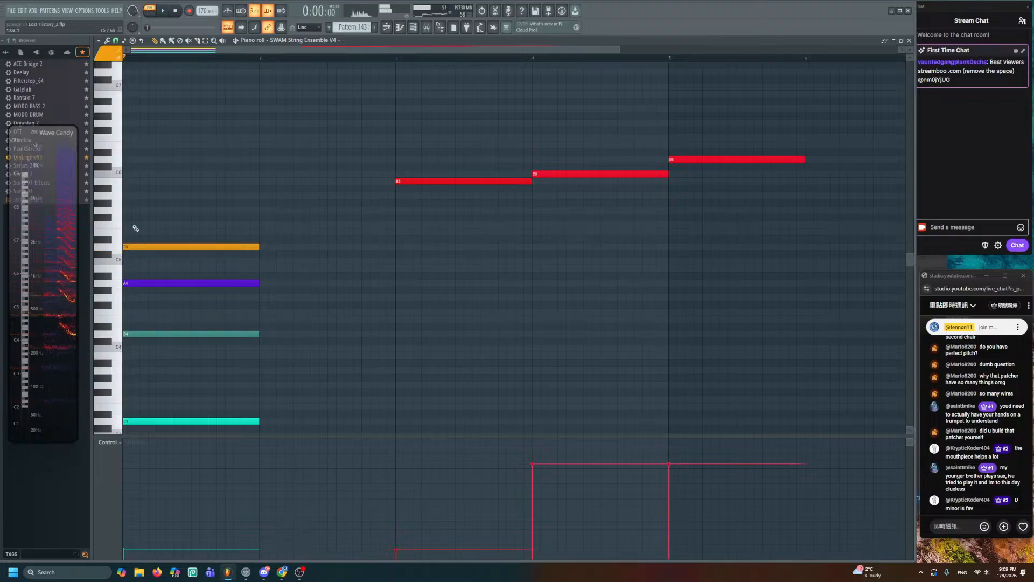
- Add a new chord note, colour it green and move it up to A5
{"action": "left_click", "coordinate": [136, 225]}
{"action": "double_click", "coordinate": [138, 225]}
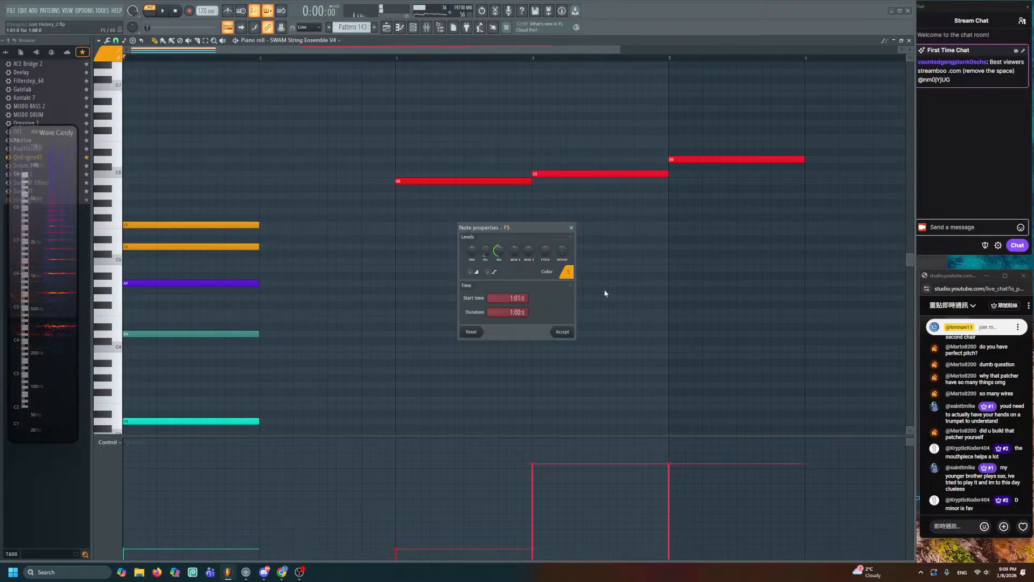
{"action": "left_click", "coordinate": [567, 272]}
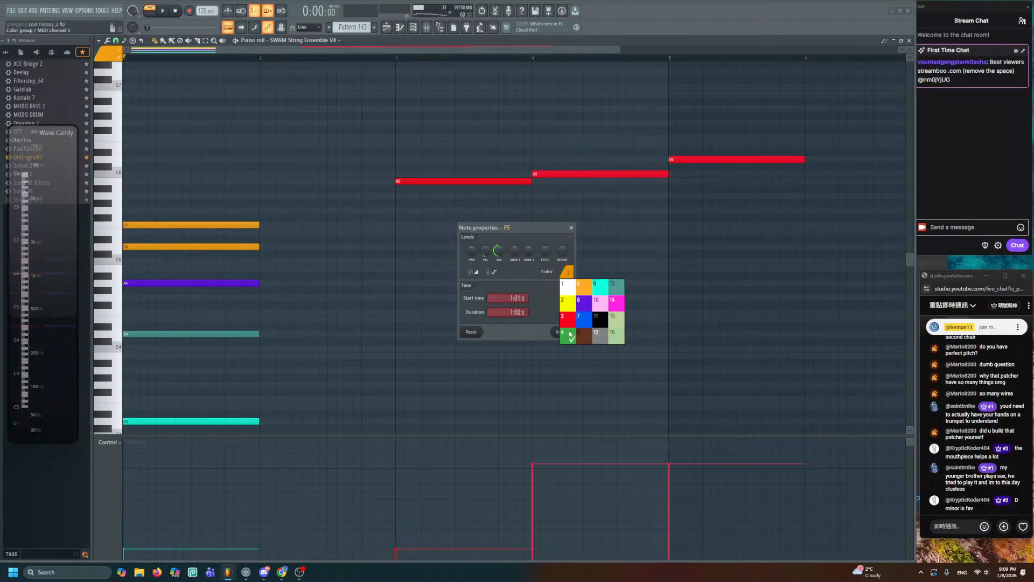
{"action": "left_click", "coordinate": [570, 334]}
{"action": "left_click", "coordinate": [572, 333]}
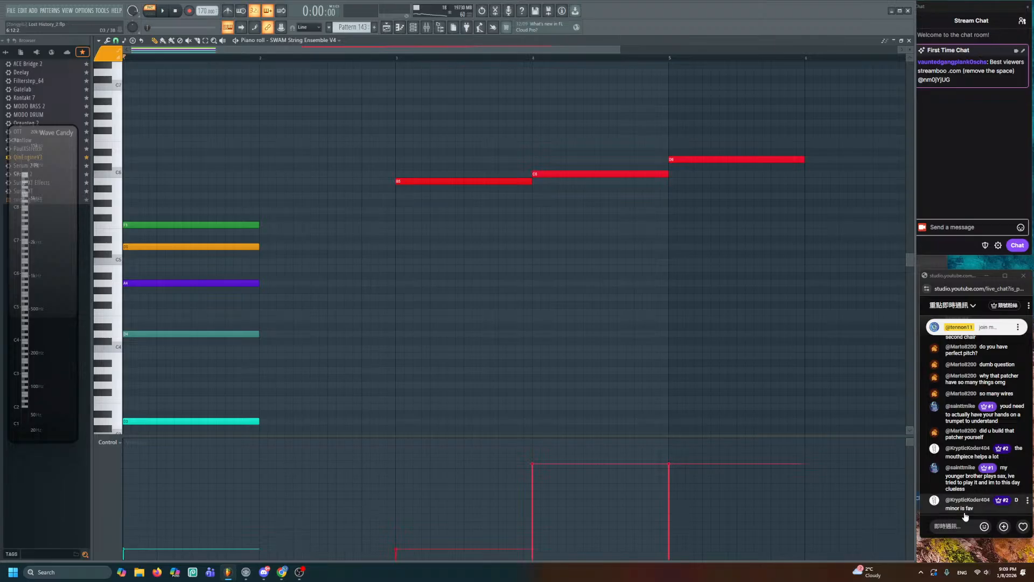
{"action": "left_click_drag", "start_coordinate": [234, 226], "coordinate": [221, 200]}
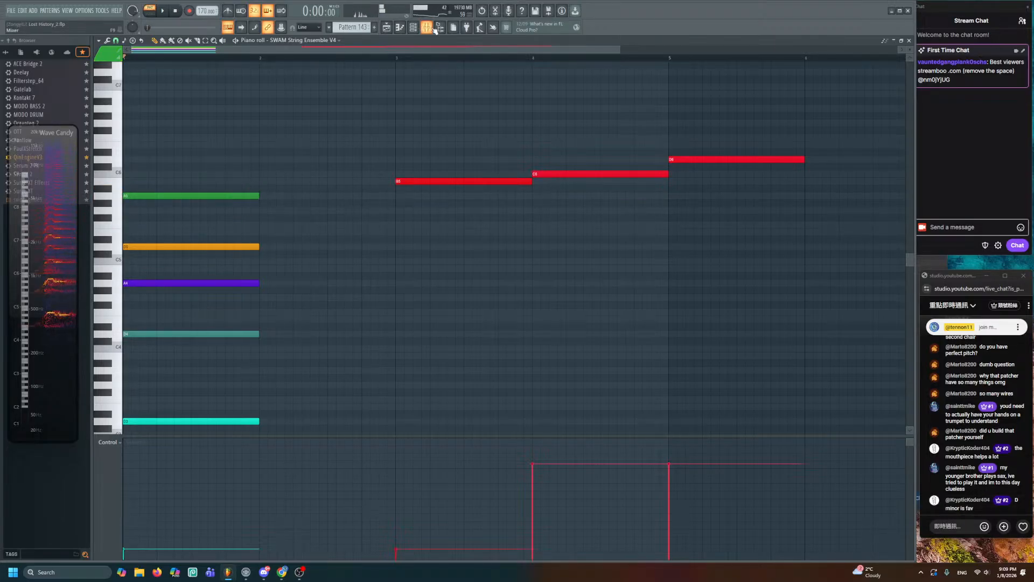
- Audition notes on the SWAM Flute 3 channel, then bring the SWAM String Ensemble V4 piano roll forward
{"action": "key", "text": "F9"}
{"action": "key", "text": "F6"}
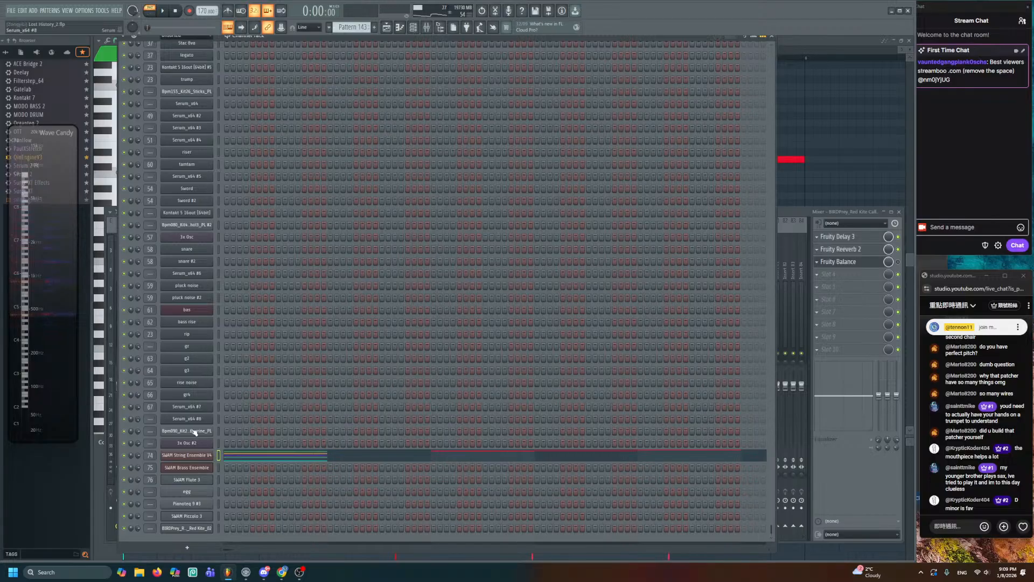
{"action": "left_click", "coordinate": [219, 481]}
{"action": "key", "text": "y"}
{"action": "key", "text": "y"}
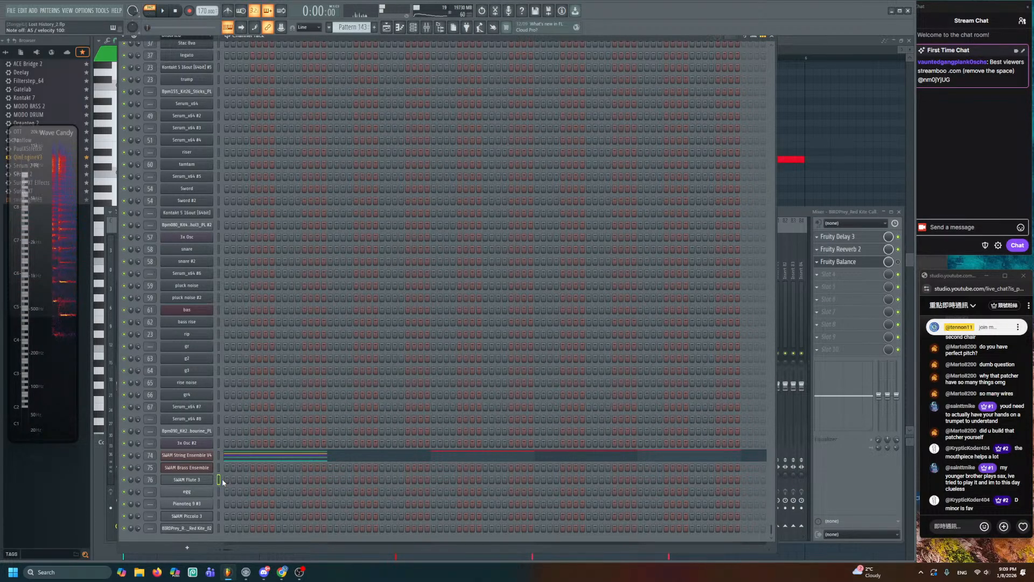
{"action": "key", "text": "o"}
{"action": "key", "text": "y"}
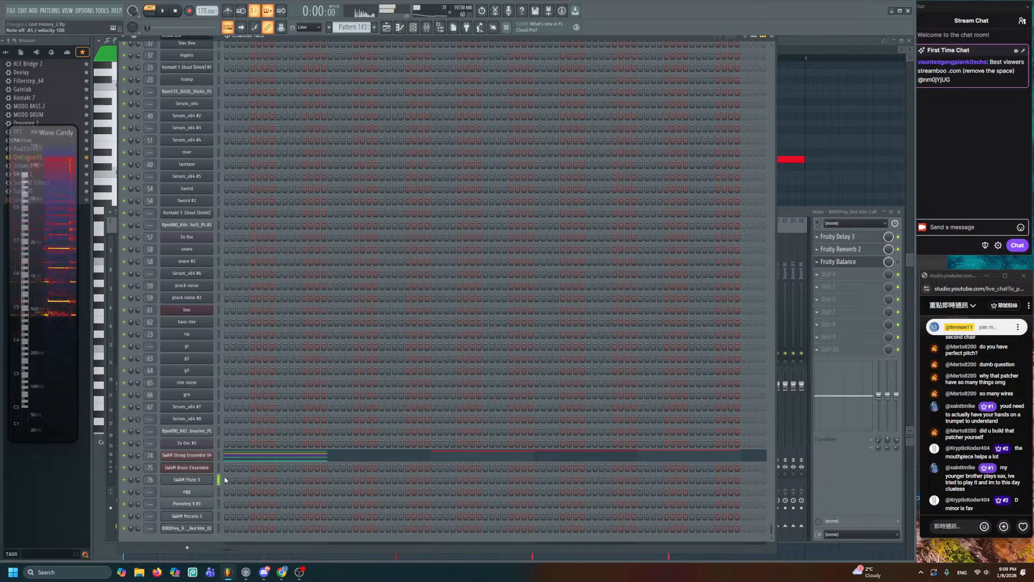
{"action": "key", "text": "y"}
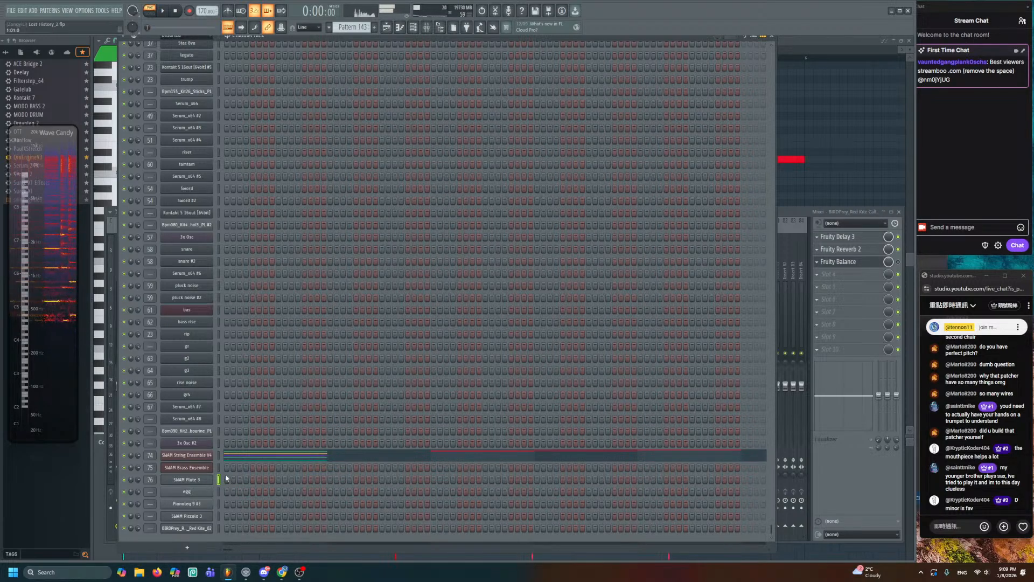
{"action": "key", "text": "t"}
{"action": "key", "text": "r"}
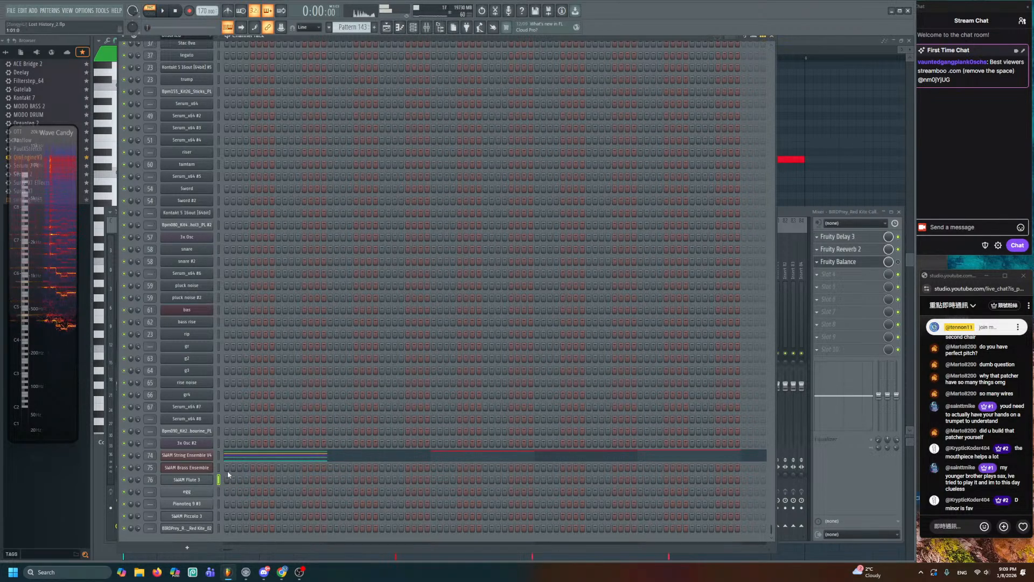
{"action": "left_click", "coordinate": [867, 162]}
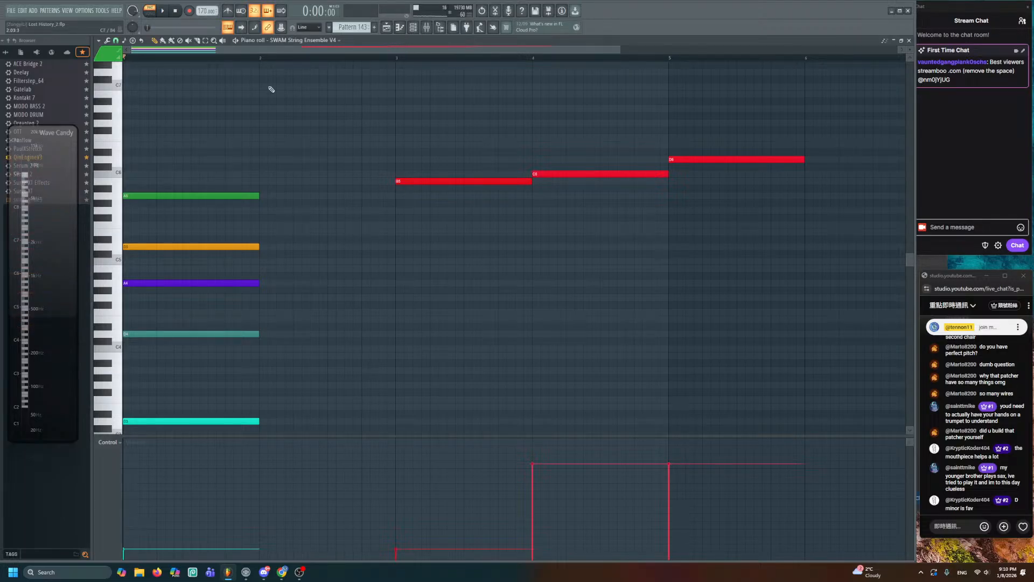
- Shift the A5 and D5 chord notes half a bar later and preview the chord
{"action": "key", "text": "space"}
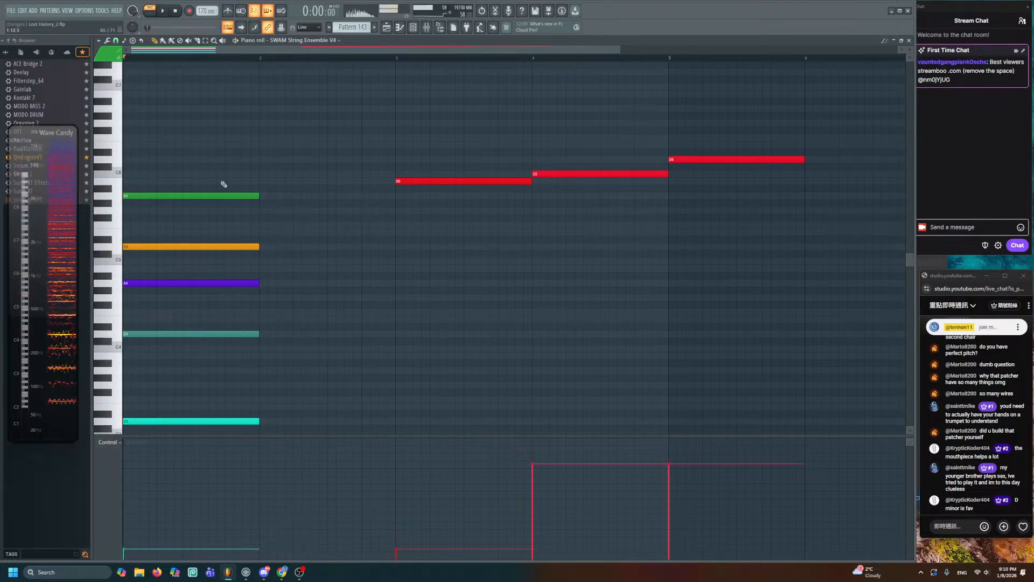
{"action": "key", "text": "space"}
{"action": "key", "text": "space"}
{"action": "left_click_drag", "start_coordinate": [210, 187], "coordinate": [261, 254], "text": "ctrl"}
{"action": "left_click", "coordinate": [203, 239]}
{"action": "key", "text": "ctrl+z"}
{"action": "key", "text": "space"}
{"action": "key", "text": "space"}
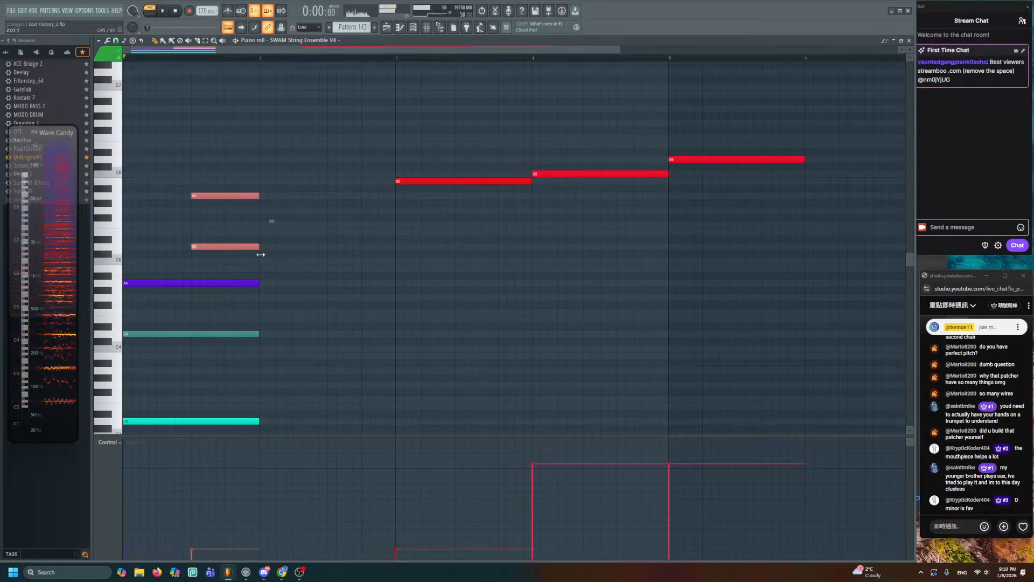
{"action": "left_click", "coordinate": [294, 258], "text": "ctrl"}
{"action": "key", "text": "space"}
{"action": "scroll", "coordinate": [293, 236], "scroll_direction": "down", "scroll_amount": 1}
{"action": "key", "text": "space"}
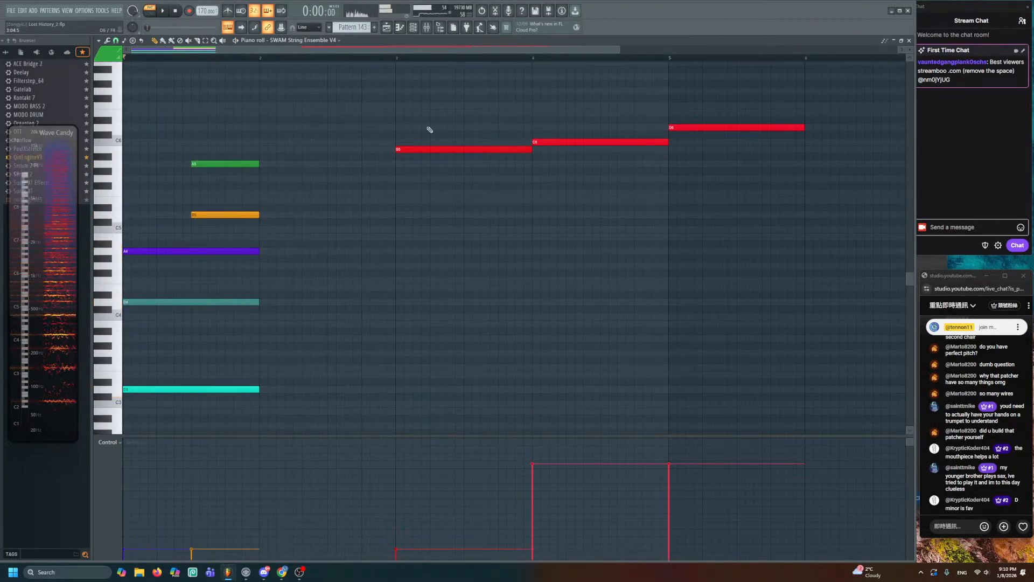
- Move B5 to bar 2 with C6 and D6 following, joined legato, and play it back
{"action": "left_click_drag", "start_coordinate": [415, 150], "coordinate": [275, 150]}
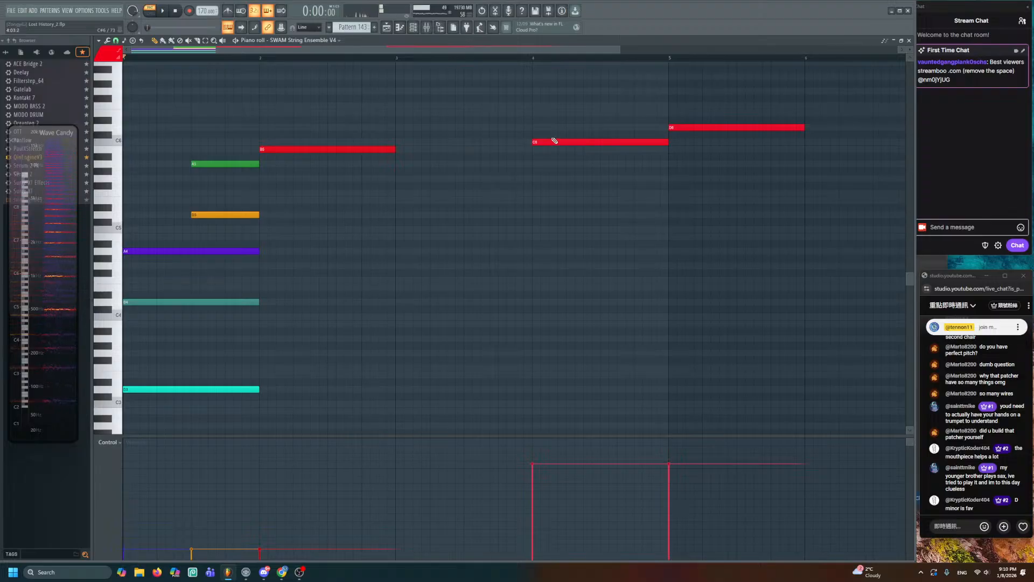
{"action": "left_click_drag", "start_coordinate": [555, 141], "coordinate": [349, 142]}
{"action": "left_click_drag", "start_coordinate": [422, 129], "coordinate": [384, 158]}
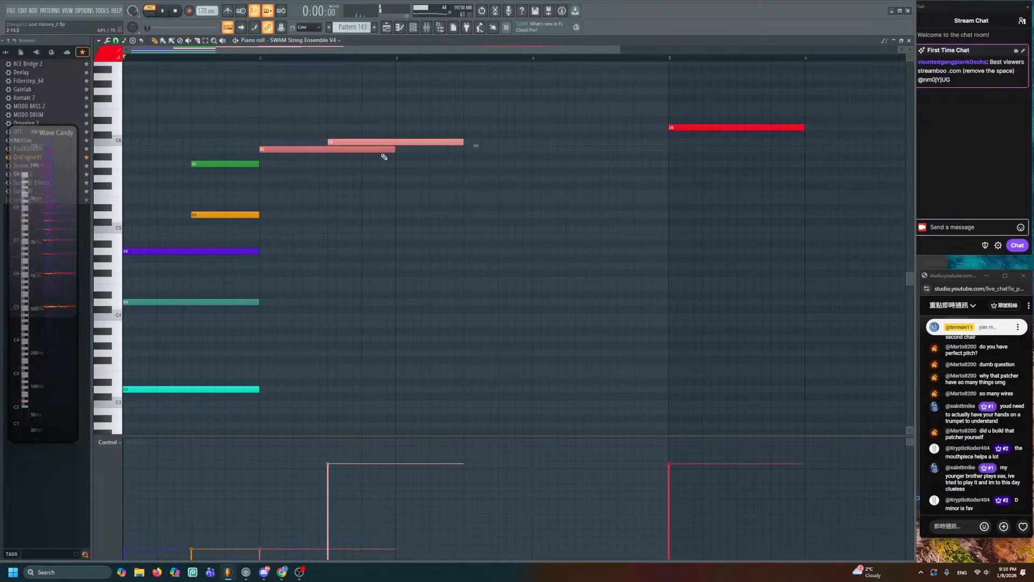
{"action": "key", "text": "ctrl+l"}
{"action": "key", "text": "ctrl+d"}
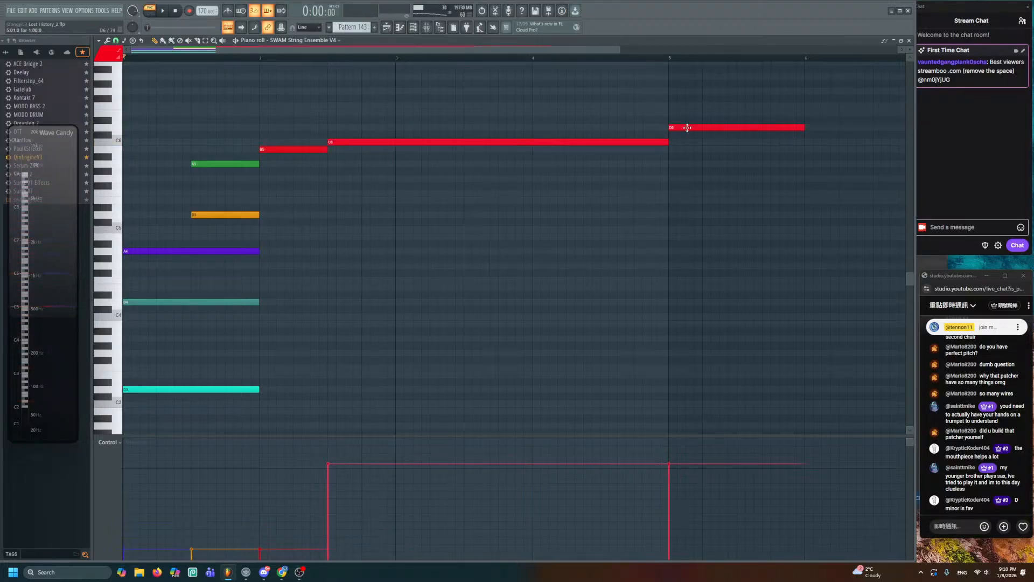
{"action": "left_click_drag", "start_coordinate": [688, 128], "coordinate": [448, 150]}
{"action": "key", "text": "ctrl+l"}
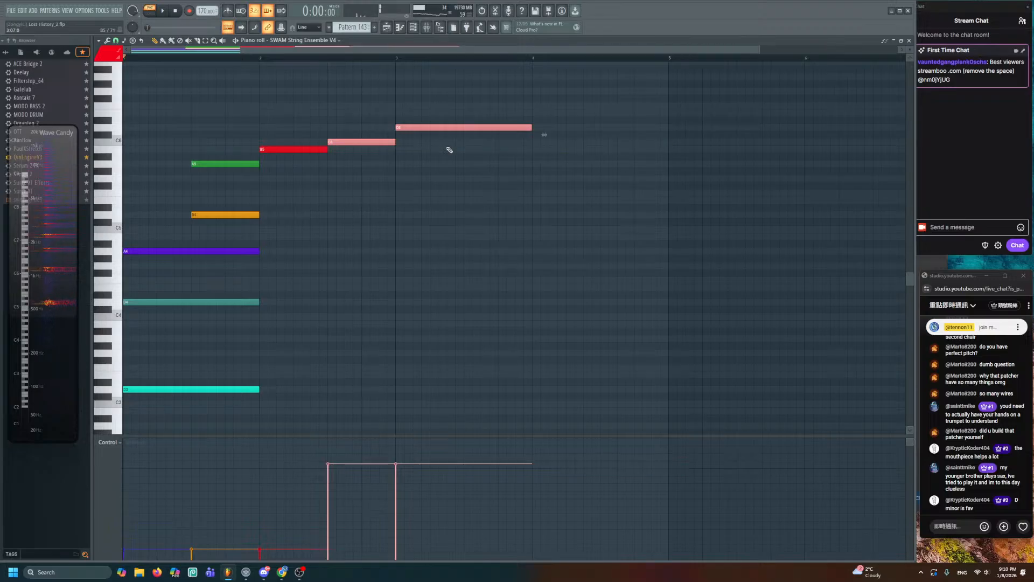
{"action": "key", "text": "ctrl+d"}
{"action": "key", "text": "space"}
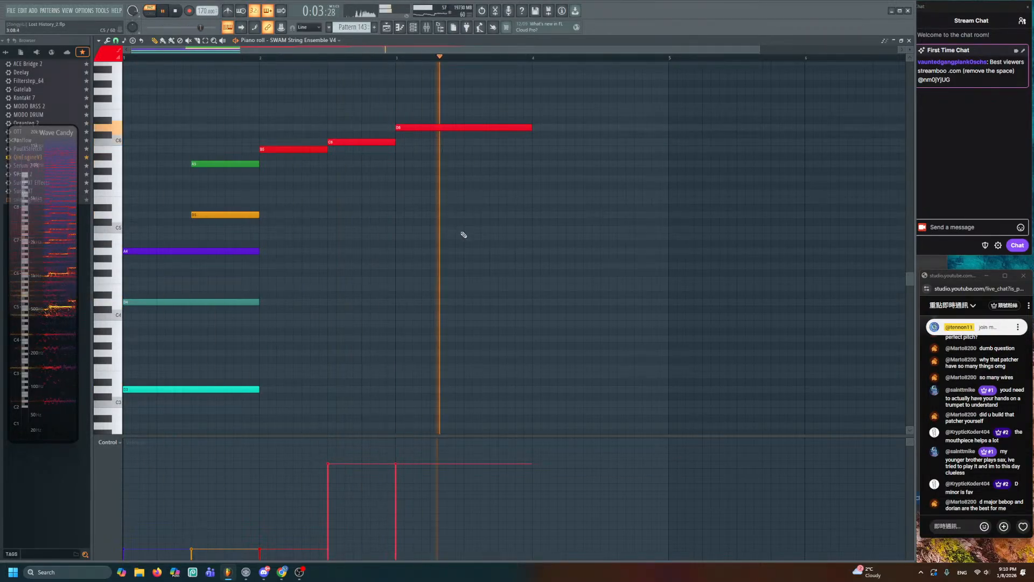
{"action": "key", "text": "space"}
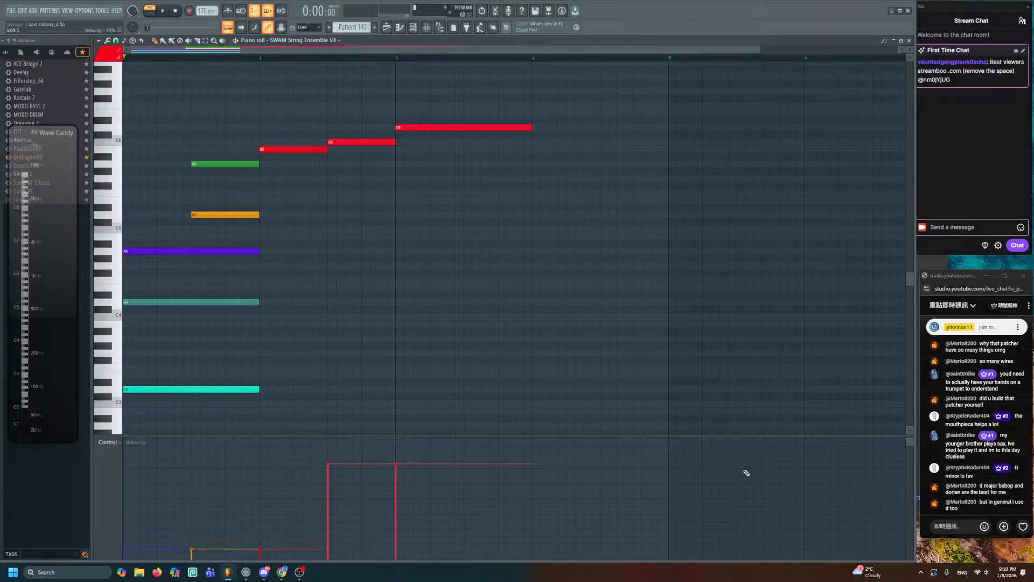
- Add a G3 bass note and a middle chord note spanning bar 2 to 3
{"action": "scroll", "coordinate": [306, 335], "scroll_direction": "up", "scroll_amount": 1}
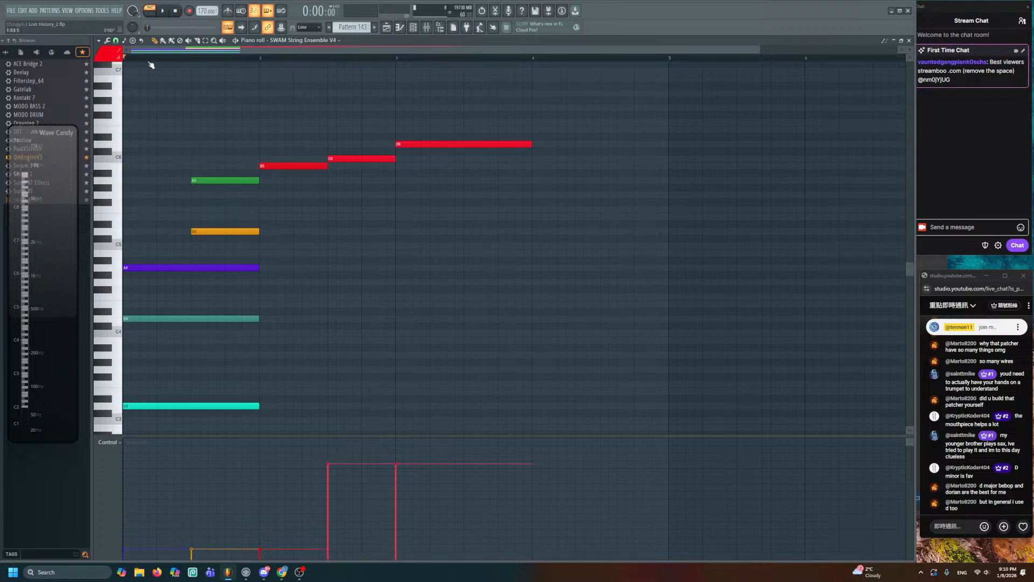
{"action": "key", "text": "space"}
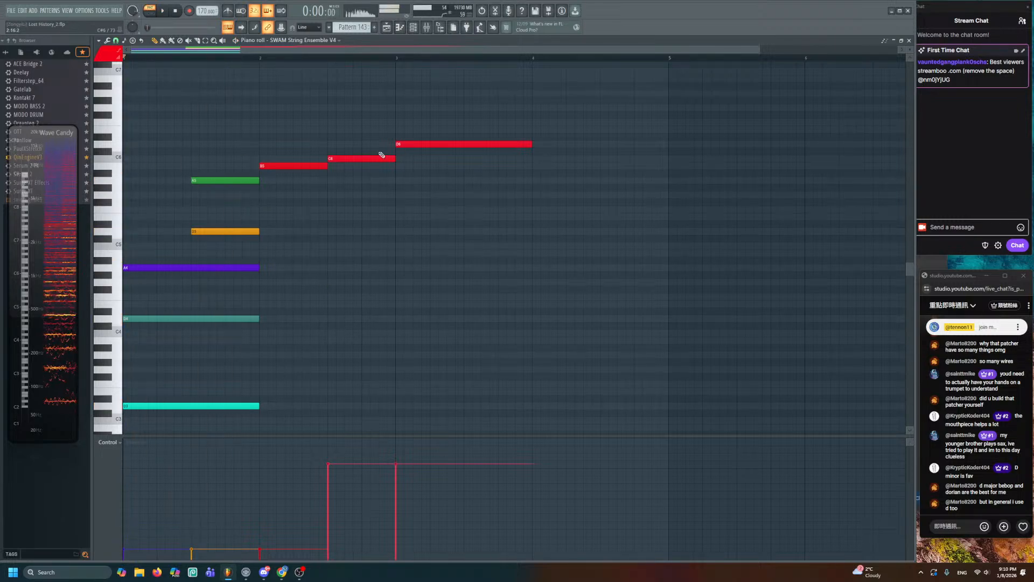
{"action": "key", "text": "space"}
{"action": "key", "text": "space"}
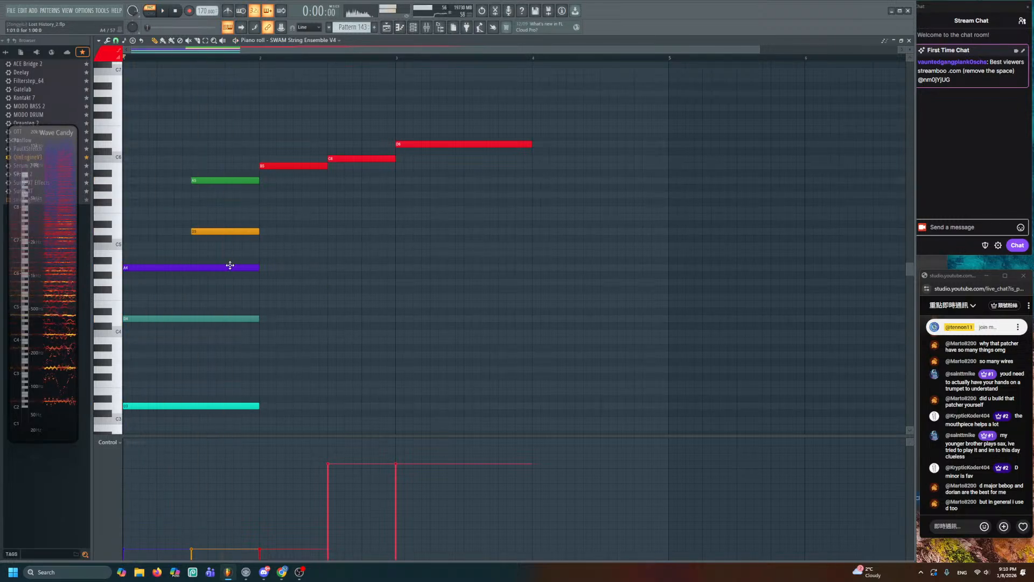
{"action": "left_click", "coordinate": [260, 369]}
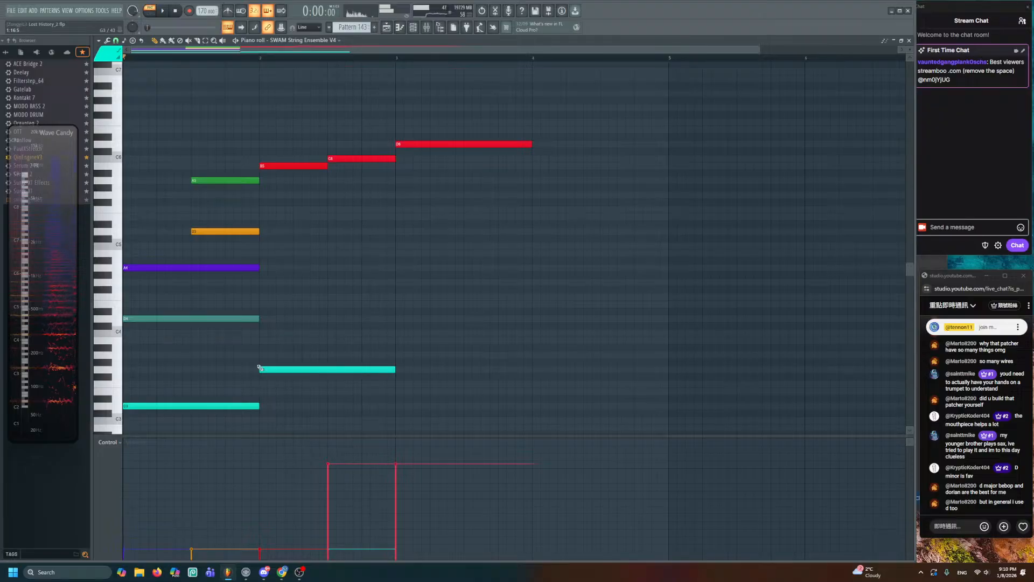
{"action": "left_click", "coordinate": [259, 283]}
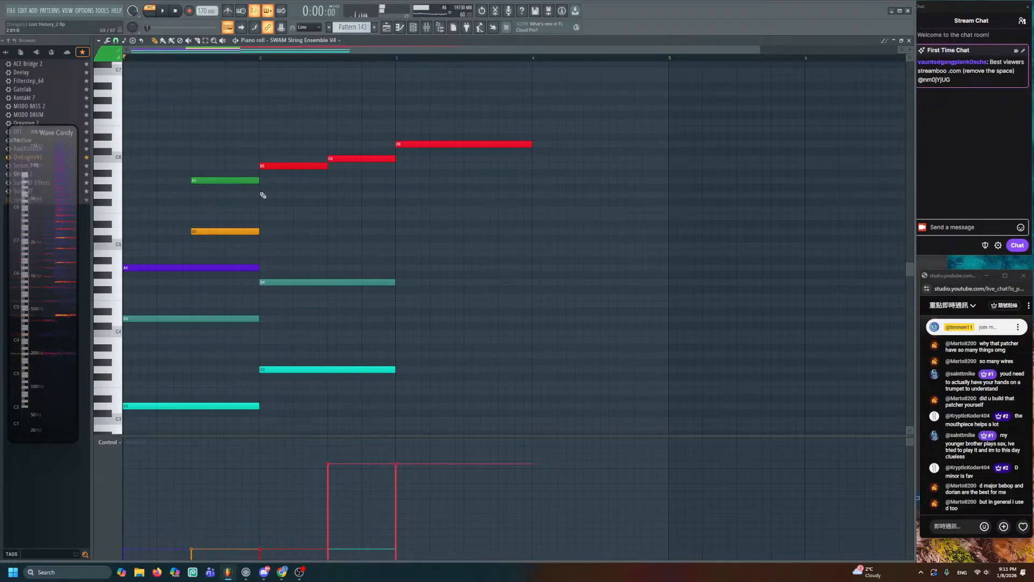
{"action": "key", "text": "space"}
{"action": "key", "text": "space"}
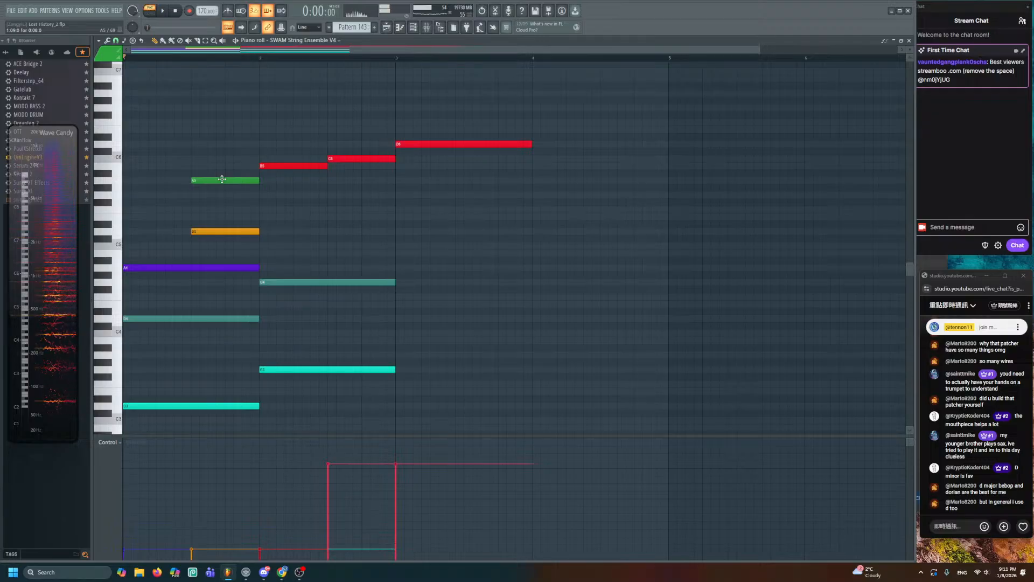
{"action": "key", "text": "space"}
{"action": "key", "text": "space"}
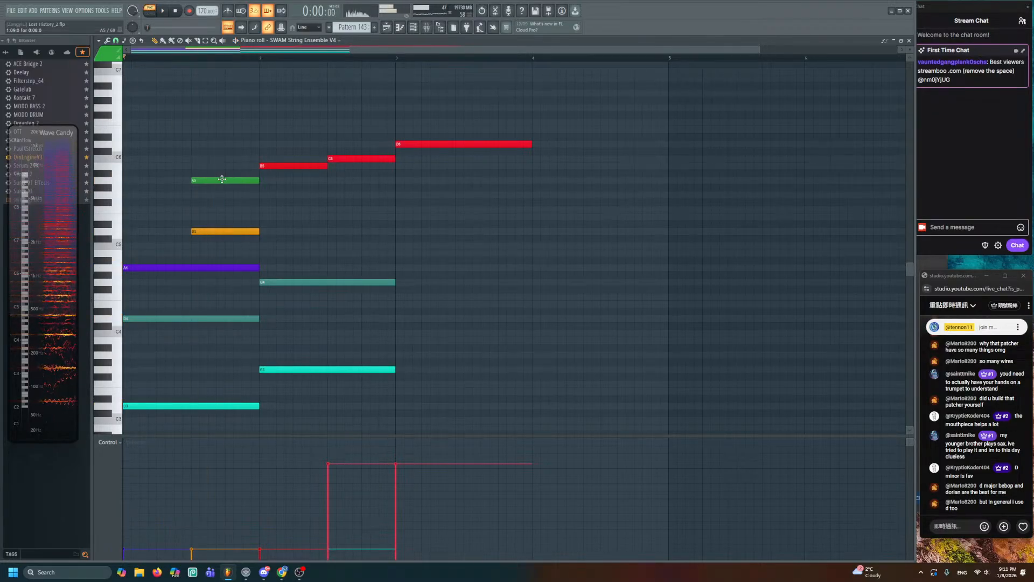
{"action": "key", "text": "space"}
{"action": "key", "text": "space"}
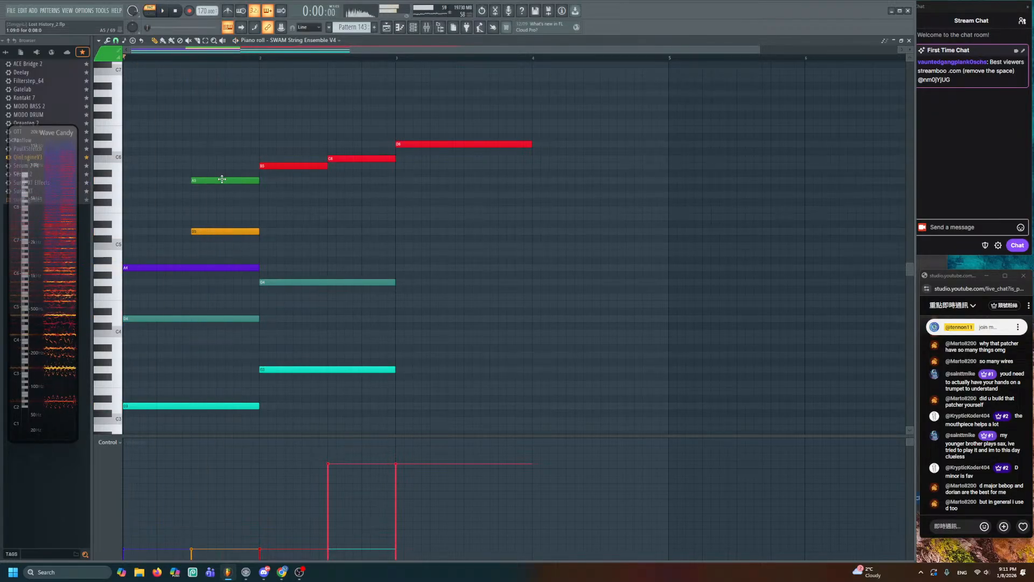
- Add G5 at bar 2 and A5 after it extended to bar 4, raising G5 velocity to about 82%
{"action": "left_click", "coordinate": [221, 179]}
{"action": "left_click", "coordinate": [261, 194]}
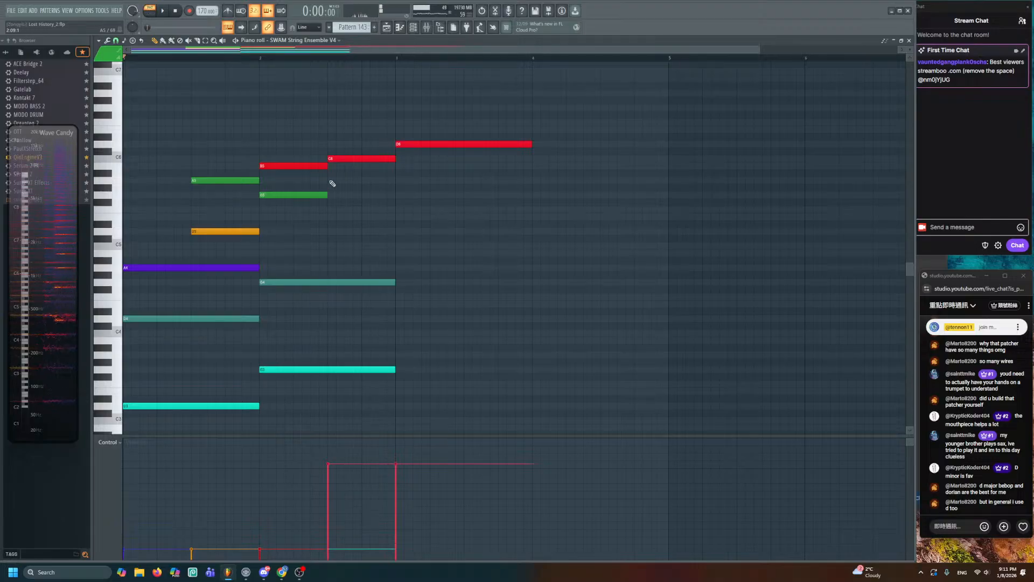
{"action": "left_click", "coordinate": [332, 180]}
{"action": "key", "text": "space"}
{"action": "left_click_drag", "start_coordinate": [395, 180], "coordinate": [532, 181]}
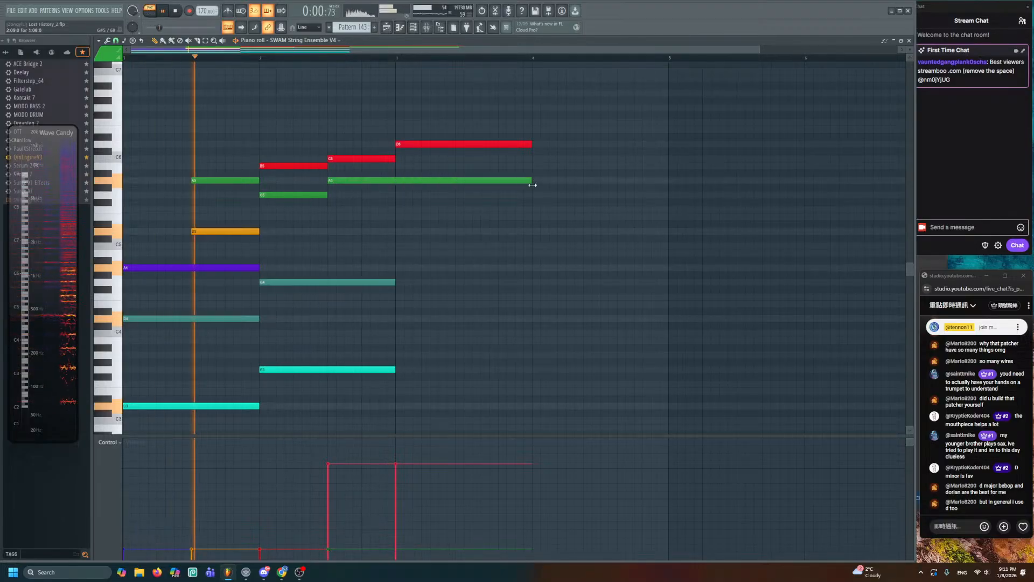
{"action": "key", "text": "space"}
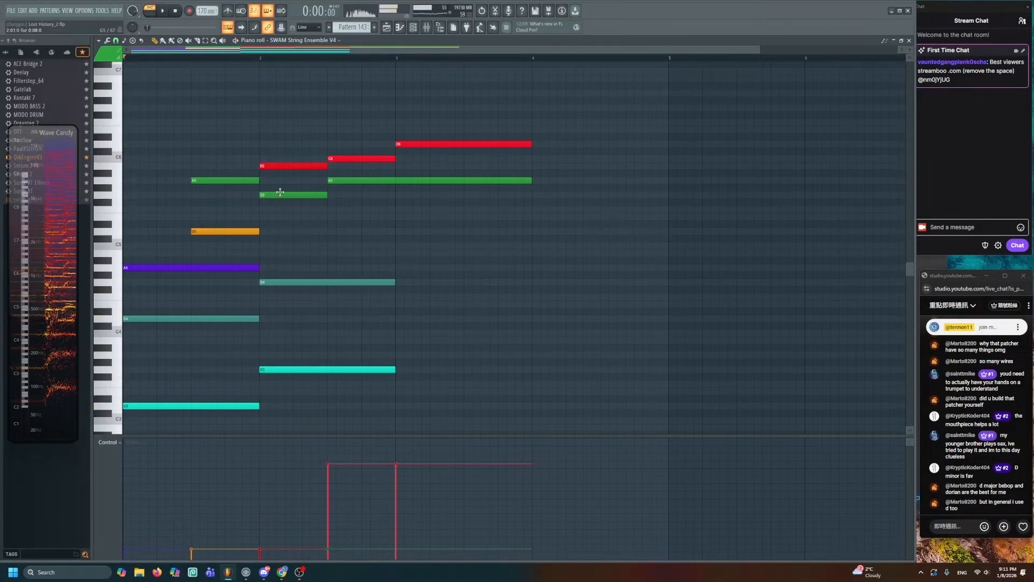
{"action": "left_click_drag", "start_coordinate": [298, 179], "coordinate": [380, 252]}
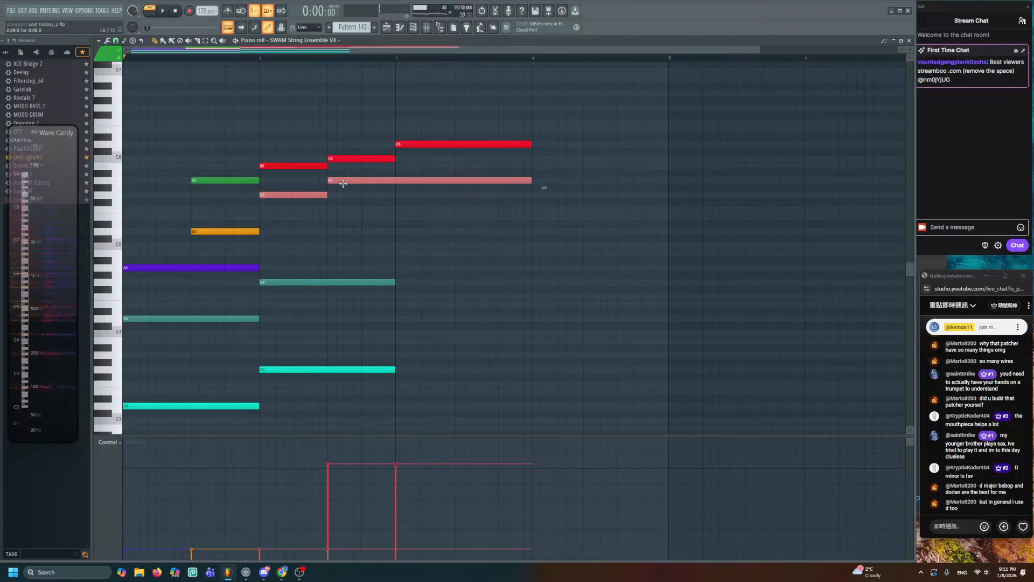
{"action": "key", "text": "space"}
{"action": "left_click_drag", "start_coordinate": [266, 473], "coordinate": [265, 463]}
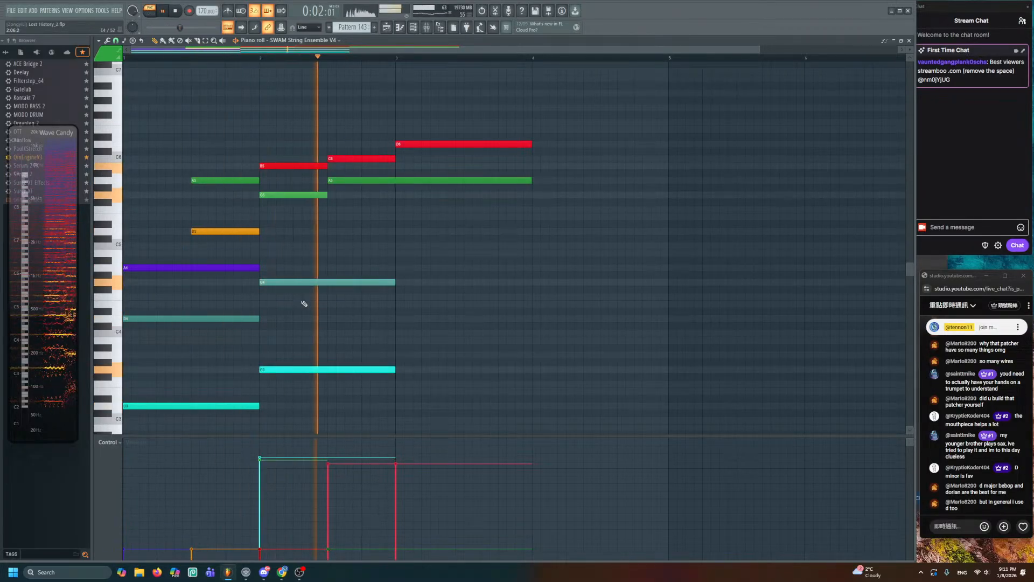
{"action": "key", "text": "space"}
- Draw an orange E5 note at bar 2 followed by an F5 note
{"action": "left_click", "coordinate": [236, 228]}
{"action": "key", "text": "space"}
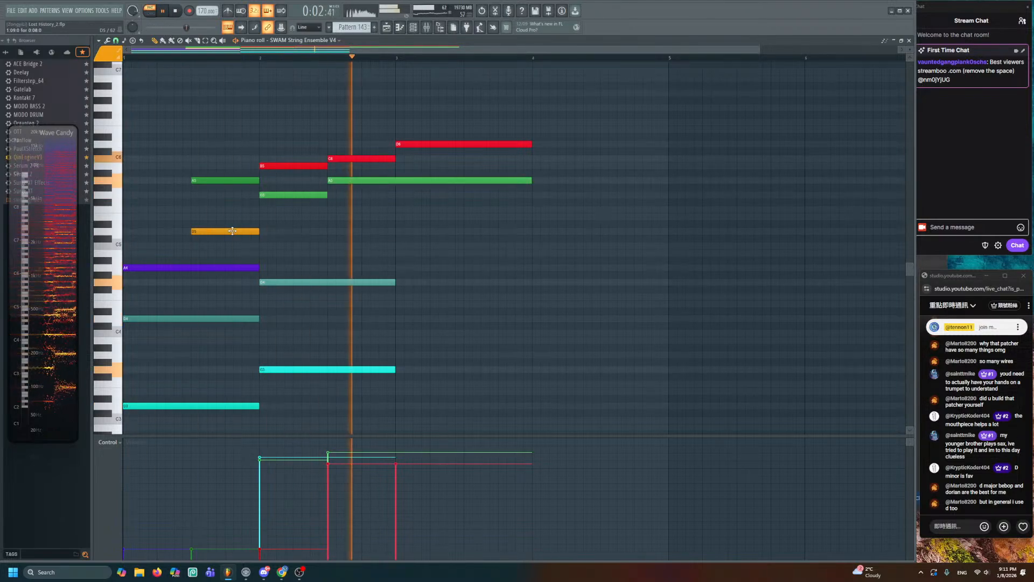
{"action": "key", "text": "space"}
{"action": "mouse_move", "coordinate": [259, 249]}
{"action": "left_mouse_down"}
{"action": "mouse_move", "coordinate": [257, 211]}
{"action": "mouse_move", "coordinate": [254, 222]}
{"action": "left_mouse_up"}
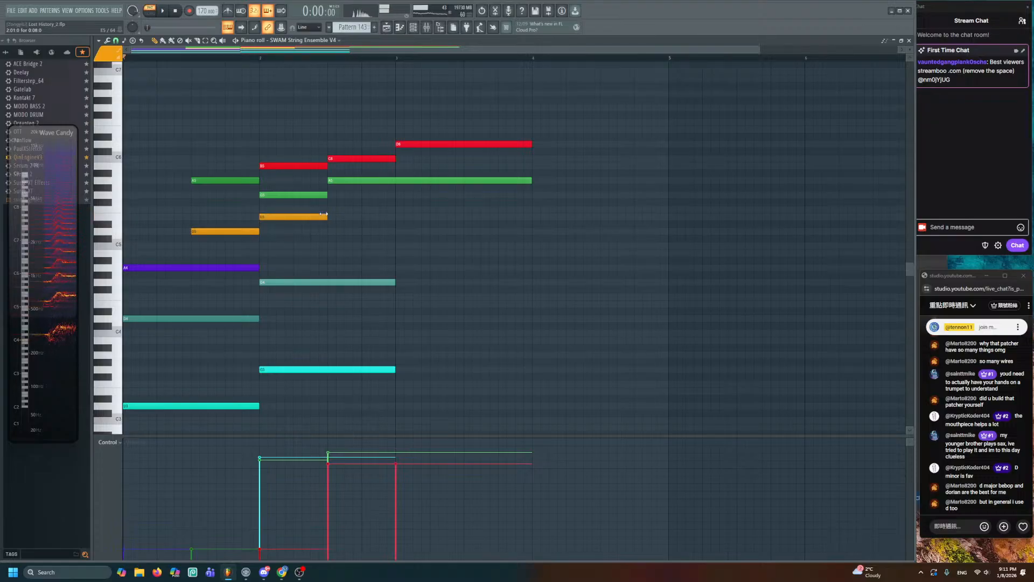
{"action": "key", "text": "space"}
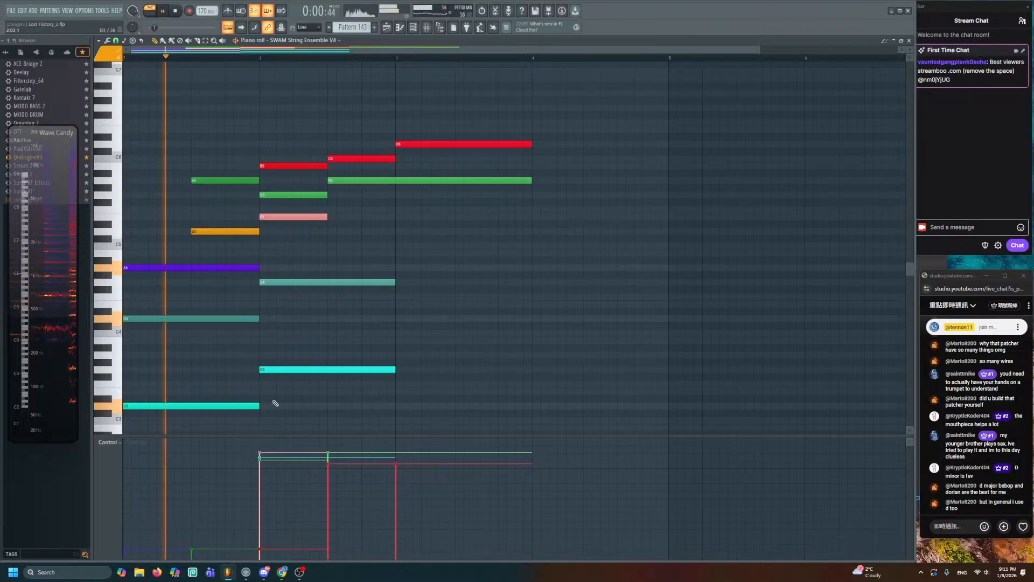
{"action": "left_click", "coordinate": [334, 211]}
{"action": "key", "text": "space"}
{"action": "scroll", "coordinate": [333, 213], "scroll_direction": "up", "scroll_amount": 2}
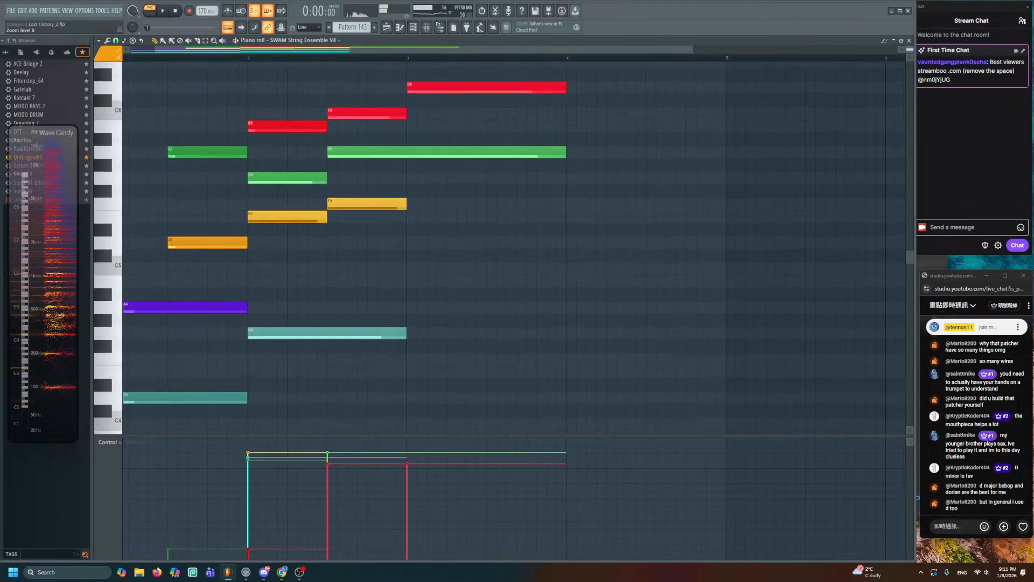
- Delete the F5 and E5 notes and add a new note at bar 2, raised to D#5
{"action": "right_click", "coordinate": [334, 205]}
{"action": "right_click", "coordinate": [302, 216]}
{"action": "key", "text": "space"}
{"action": "left_click", "coordinate": [248, 272]}
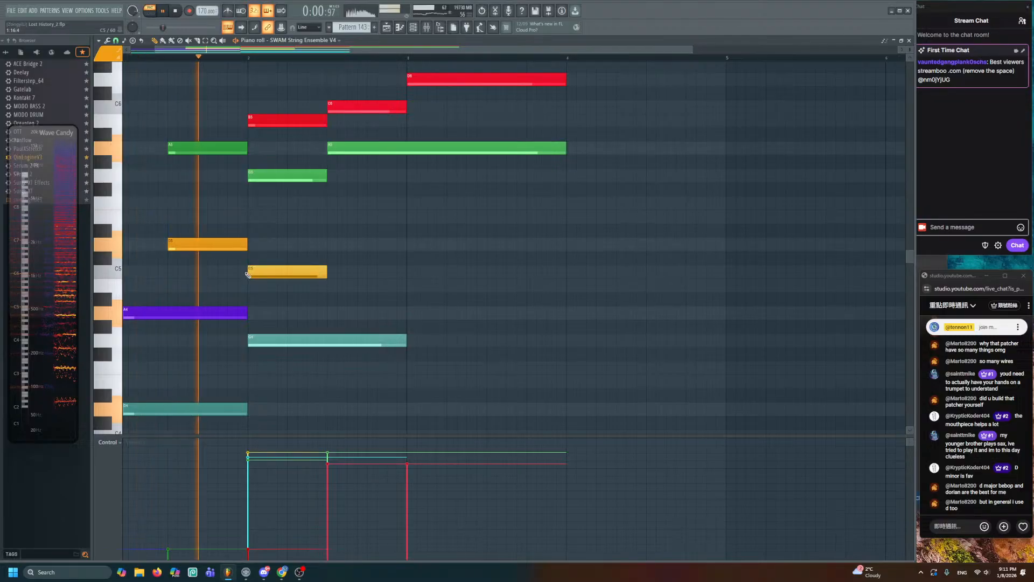
{"action": "key", "text": "space"}
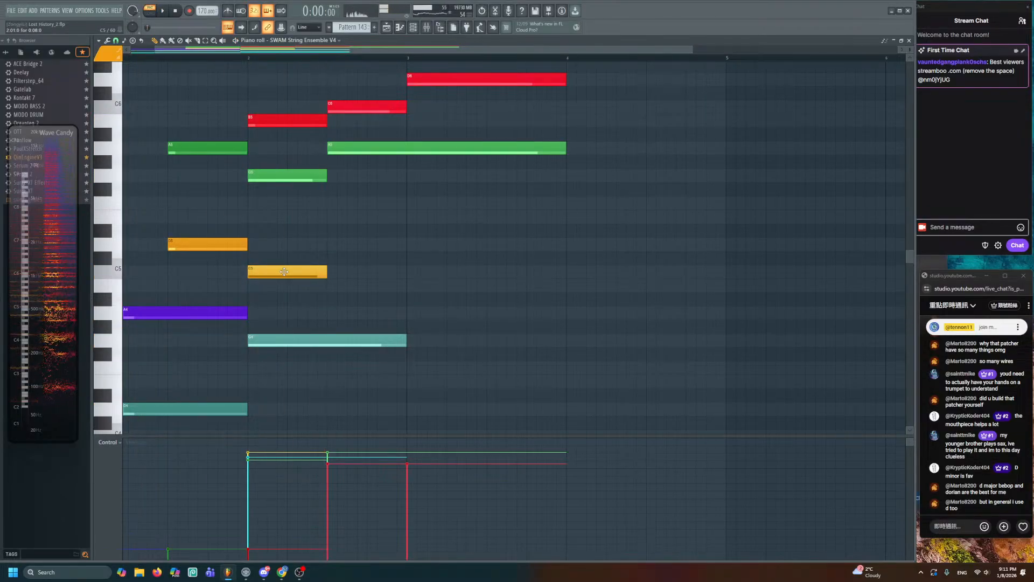
{"action": "left_click_drag", "start_coordinate": [284, 271], "coordinate": [285, 232]}
{"action": "key", "text": "space"}
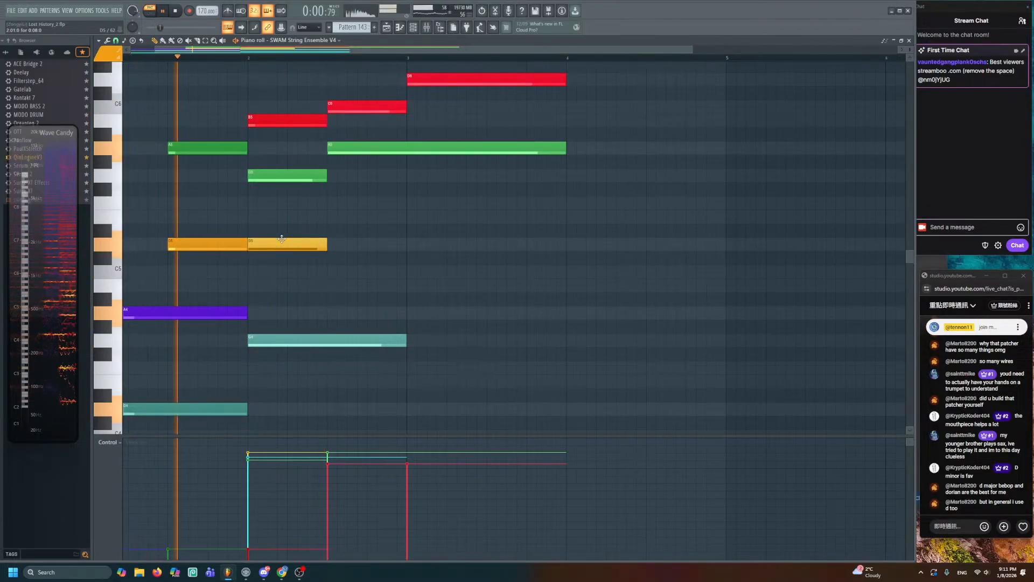
- Delete the D#5 note and stretch the D5 note out to about bar 4
{"action": "right_click", "coordinate": [284, 245]}
{"action": "left_click_drag", "start_coordinate": [248, 246], "coordinate": [566, 284]}
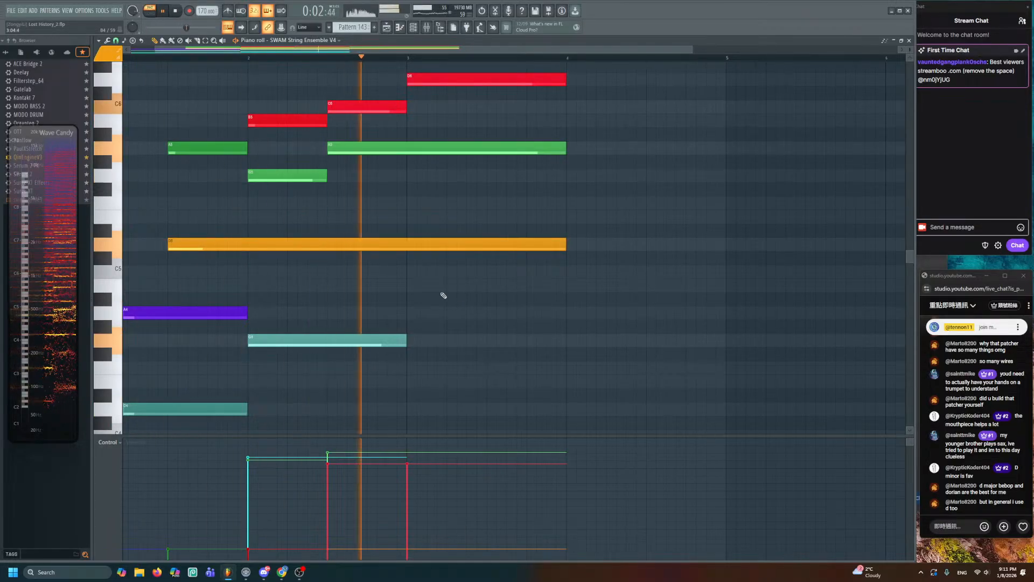
{"action": "scroll", "coordinate": [407, 306], "scroll_direction": "down", "scroll_amount": 5}
{"action": "key", "text": "space"}
{"action": "scroll", "coordinate": [386, 242], "scroll_direction": "up", "scroll_amount": 3}
{"action": "scroll", "coordinate": [386, 243], "scroll_direction": "down", "scroll_amount": 1}
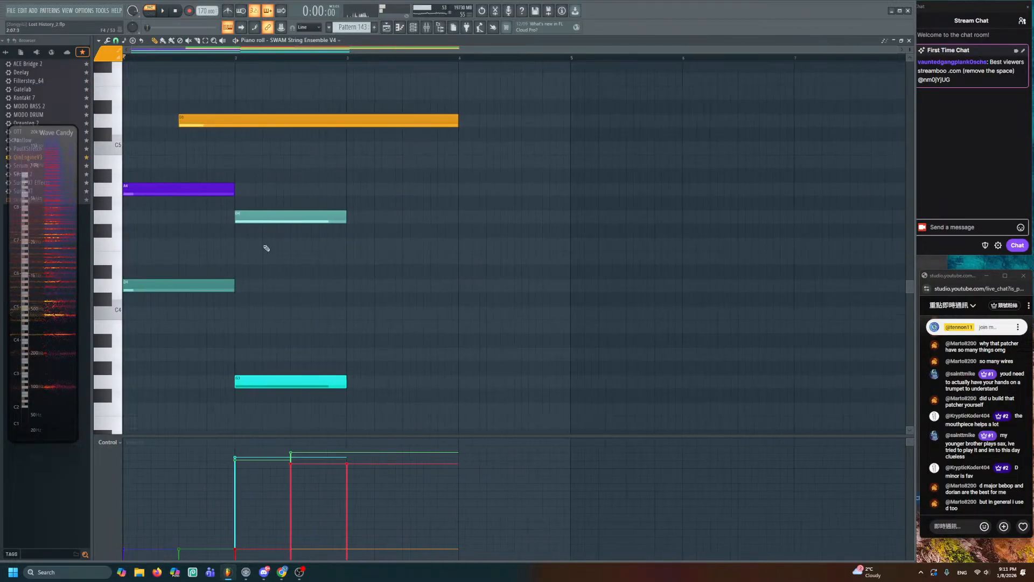
- Copy the low D4 and D3 notes to bar 3 and return to the playlist
{"action": "left_click_drag", "start_coordinate": [177, 238], "coordinate": [164, 431]}
{"action": "left_click_drag", "start_coordinate": [180, 204], "coordinate": [402, 202]}
{"action": "key", "text": "space"}
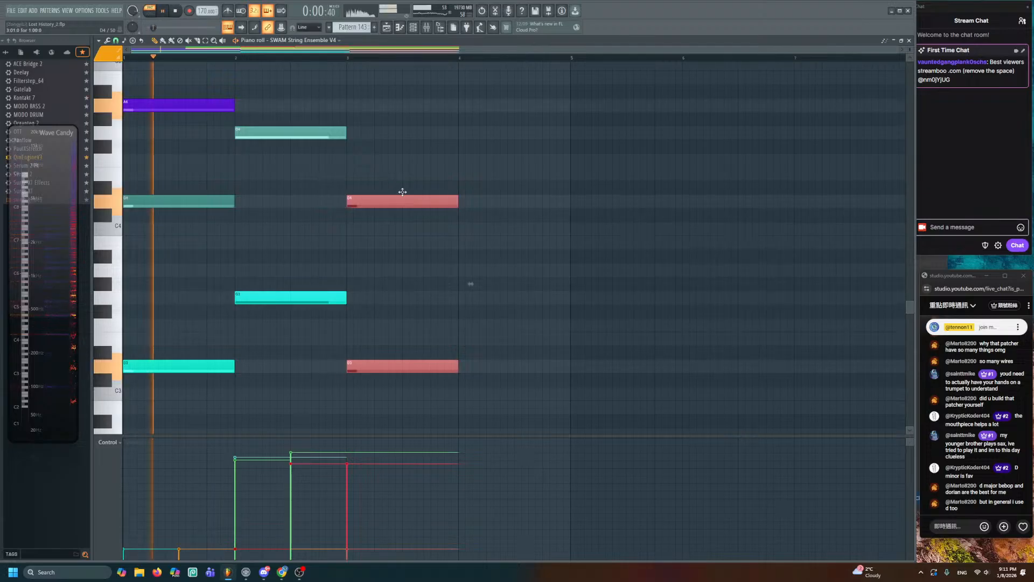
{"action": "key", "text": "ctrl+d"}
{"action": "scroll", "coordinate": [398, 175], "scroll_direction": "down", "scroll_amount": 2}
{"action": "key", "text": "F5"}
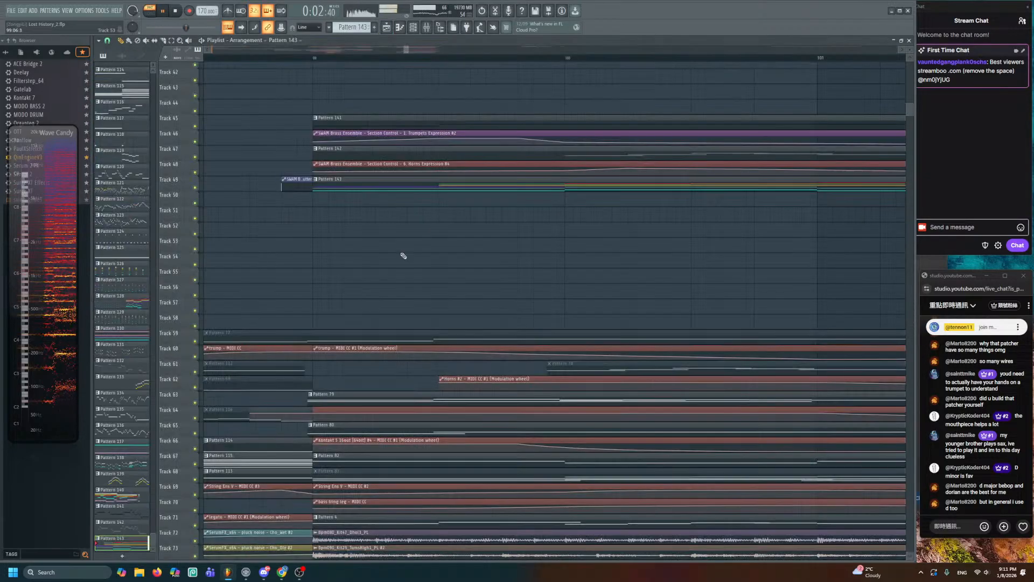
- Raise the controller value of the bar-3 D notes to about 845
{"action": "scroll", "coordinate": [393, 312], "scroll_direction": "down", "scroll_amount": 5}
{"action": "scroll", "coordinate": [395, 315], "scroll_direction": "down", "scroll_amount": 1}
{"action": "scroll", "coordinate": [401, 296], "scroll_direction": "up", "scroll_amount": 5}
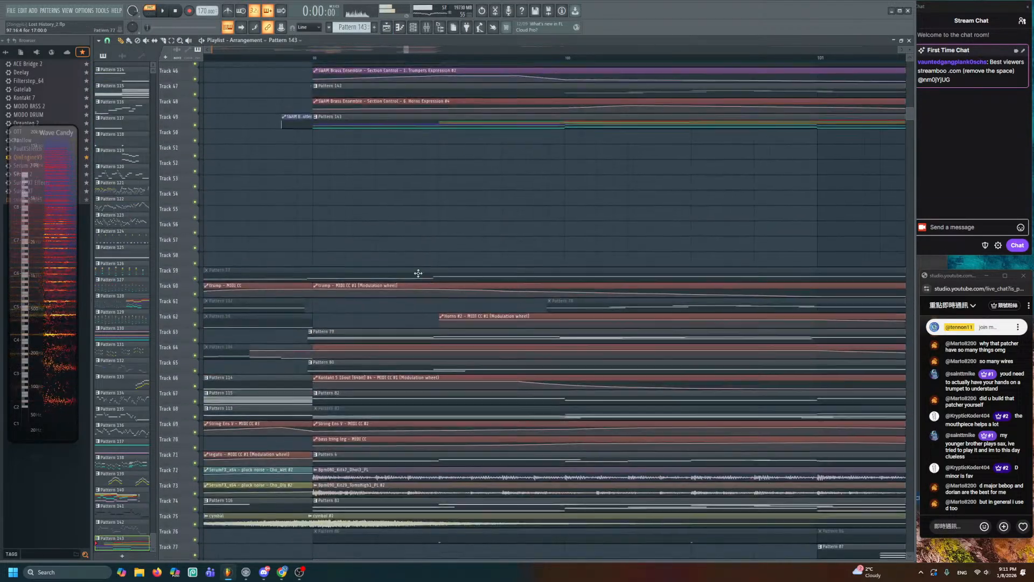
{"action": "key", "text": "F7"}
{"action": "left_click_drag", "start_coordinate": [376, 162], "coordinate": [395, 307]}
{"action": "left_click", "coordinate": [355, 455]}
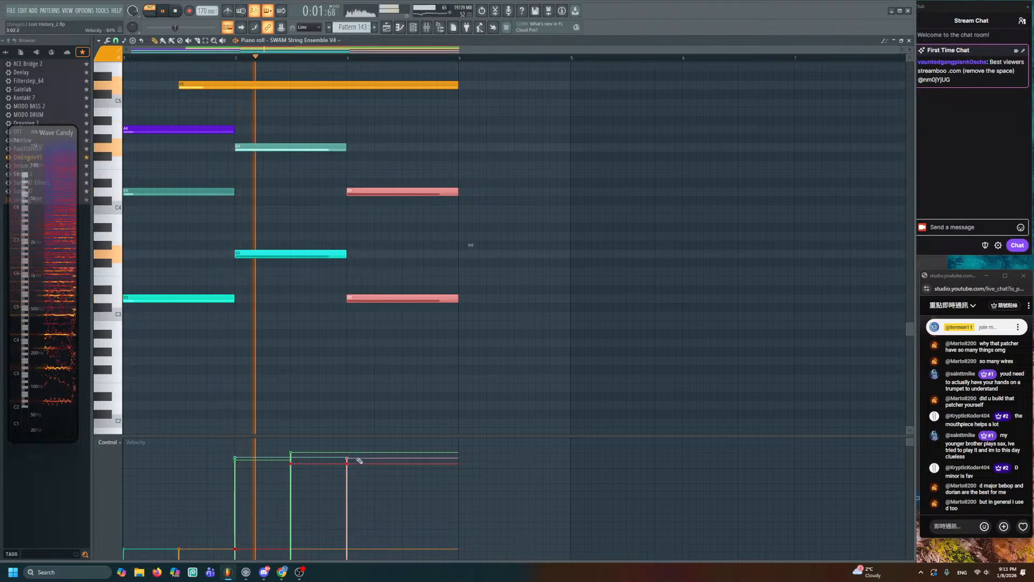
{"action": "key", "text": "ctrl+d"}
- Play the arrangement with Pattern 83 soloed and open its notes
{"action": "left_click", "coordinate": [386, 27]}
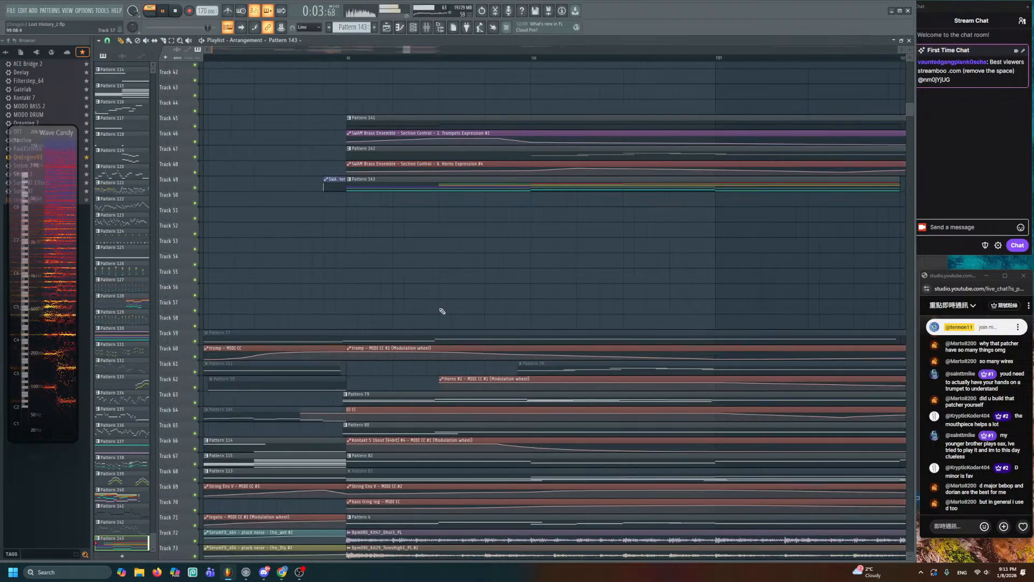
{"action": "scroll", "coordinate": [440, 310], "scroll_direction": "down", "scroll_amount": 5}
{"action": "key", "text": "space"}
{"action": "right_click", "coordinate": [340, 270], "text": "alt"}
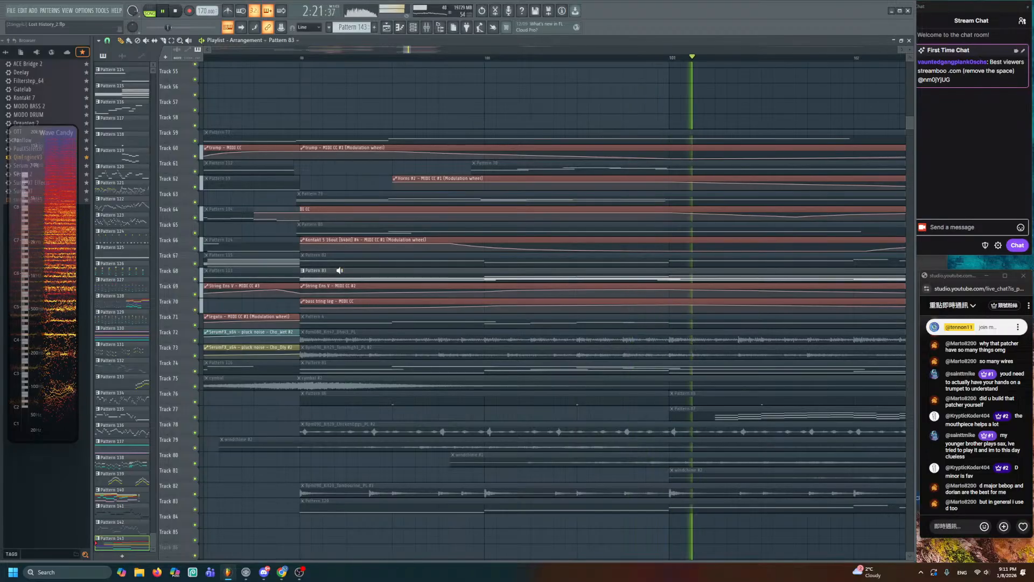
{"action": "left_click", "coordinate": [339, 270]}
{"action": "double_click", "coordinate": [340, 269]}
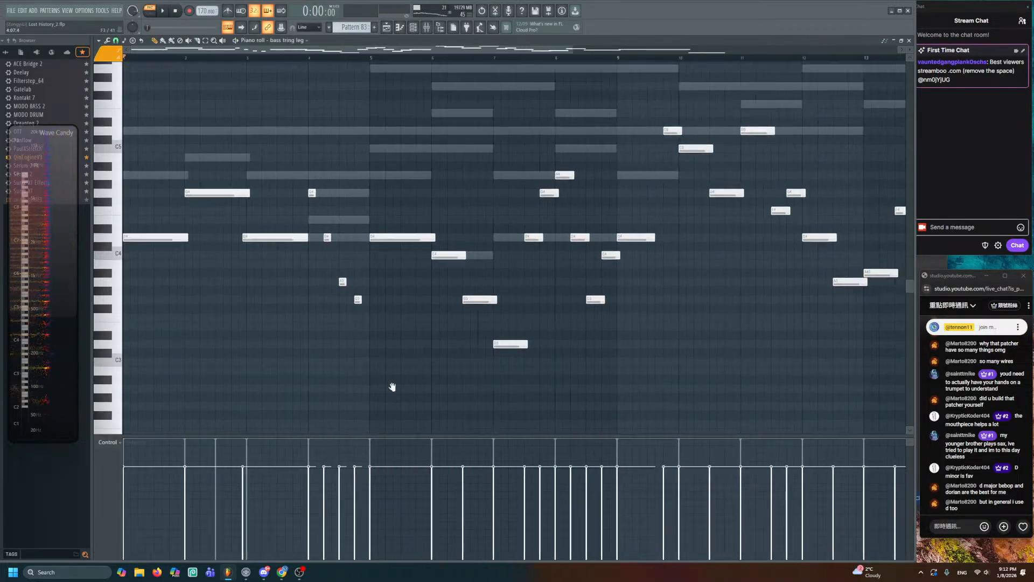
- Listen to Pattern 83's String Ens V part and audition its D6 note
{"action": "double_click", "coordinate": [222, 235]}
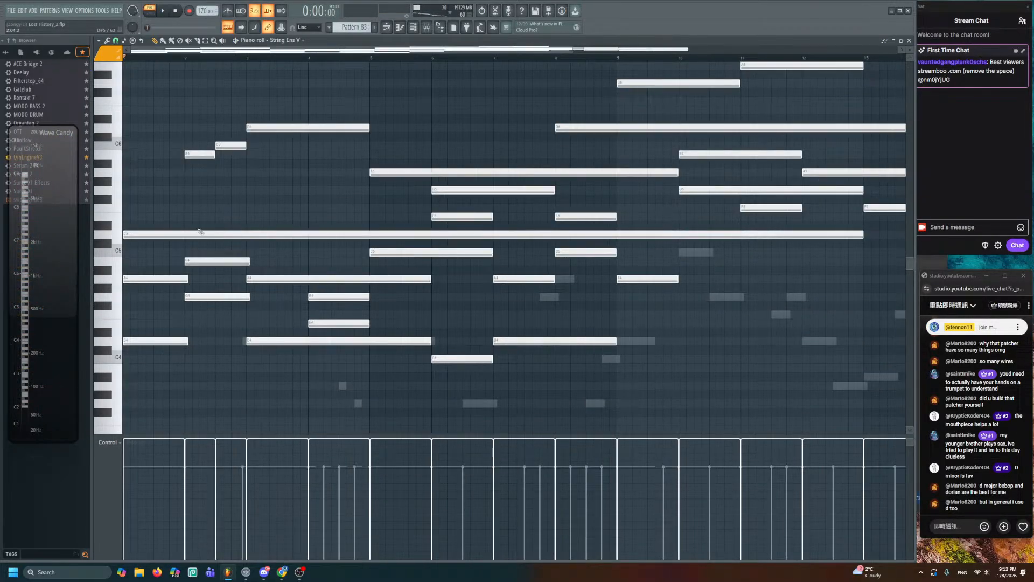
{"action": "scroll", "coordinate": [268, 191], "scroll_direction": "down", "scroll_amount": 1}
{"action": "scroll", "coordinate": [235, 177], "scroll_direction": "down", "scroll_amount": 1}
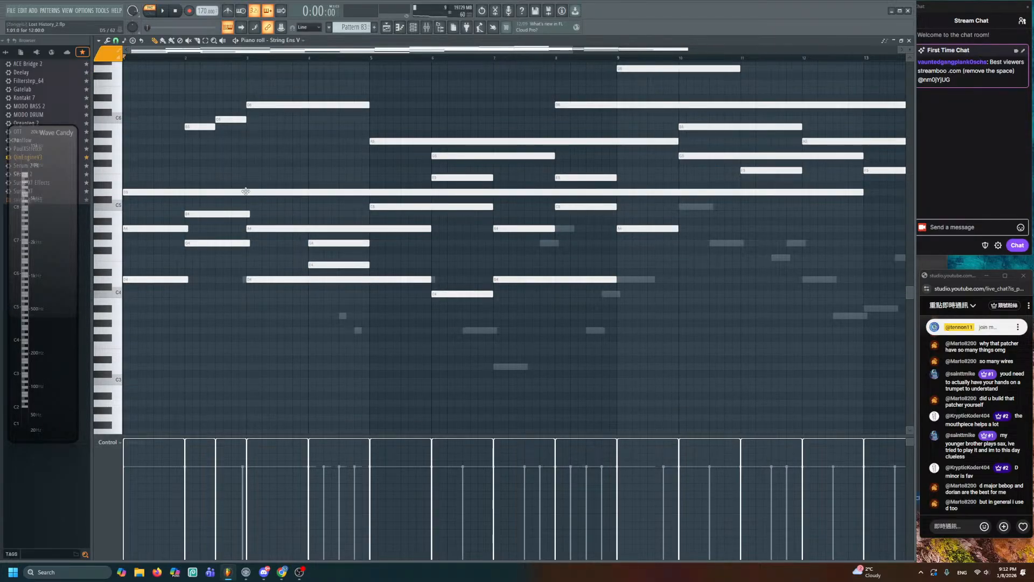
{"action": "key", "text": "space"}
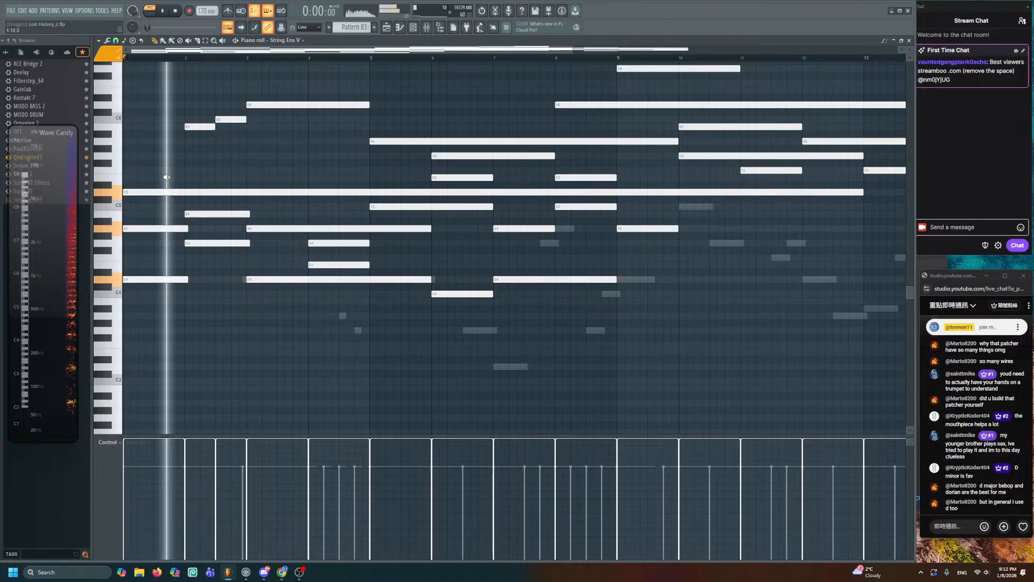
{"action": "key", "text": "space"}
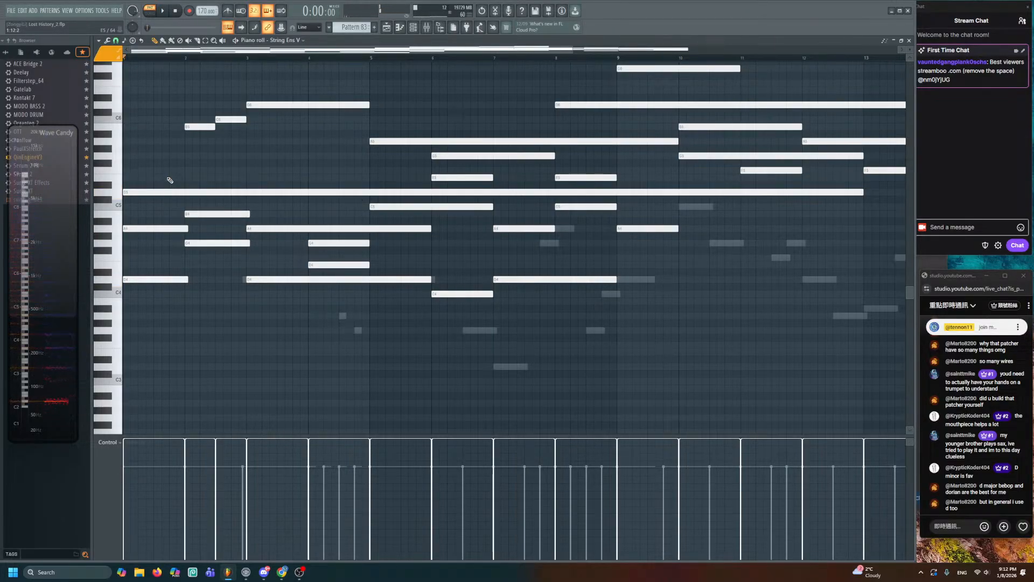
{"action": "key", "text": "space"}
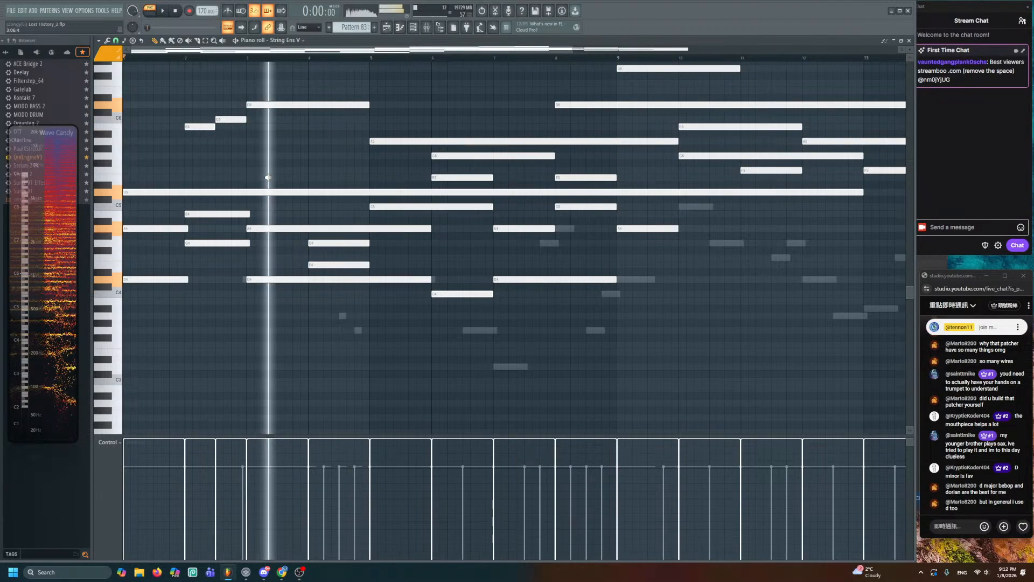
{"action": "key", "text": "space"}
{"action": "left_click", "coordinate": [262, 104]}
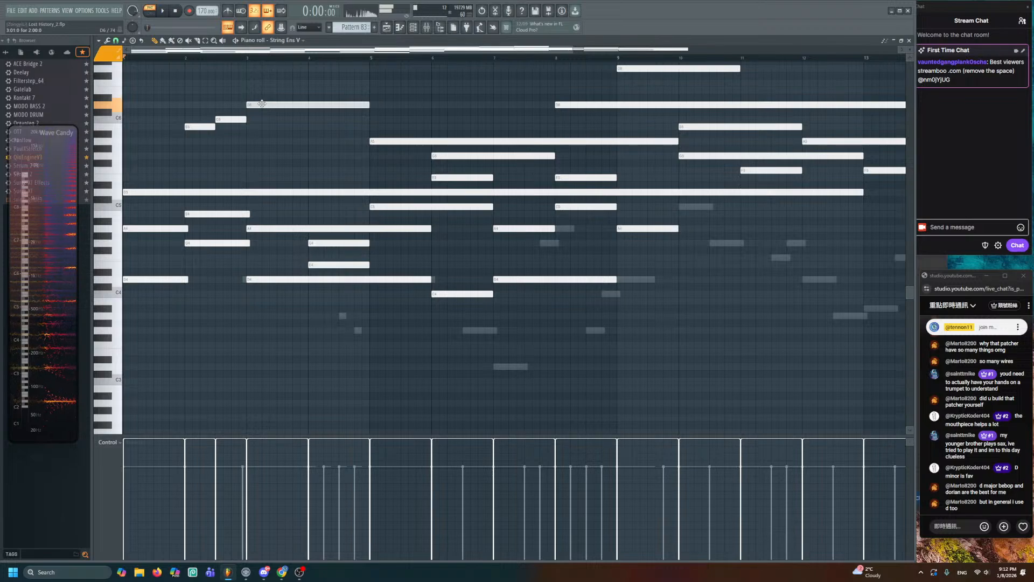
- Reopen Pattern 143's string chords from the playlist and play them
{"action": "key", "text": "F5"}
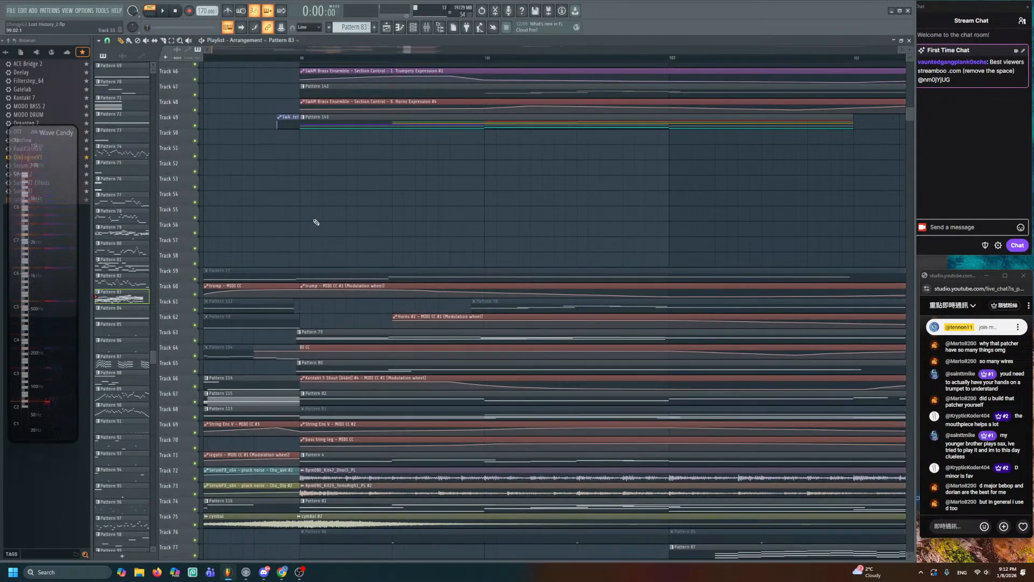
{"action": "double_click", "coordinate": [393, 124]}
{"action": "key", "text": "space"}
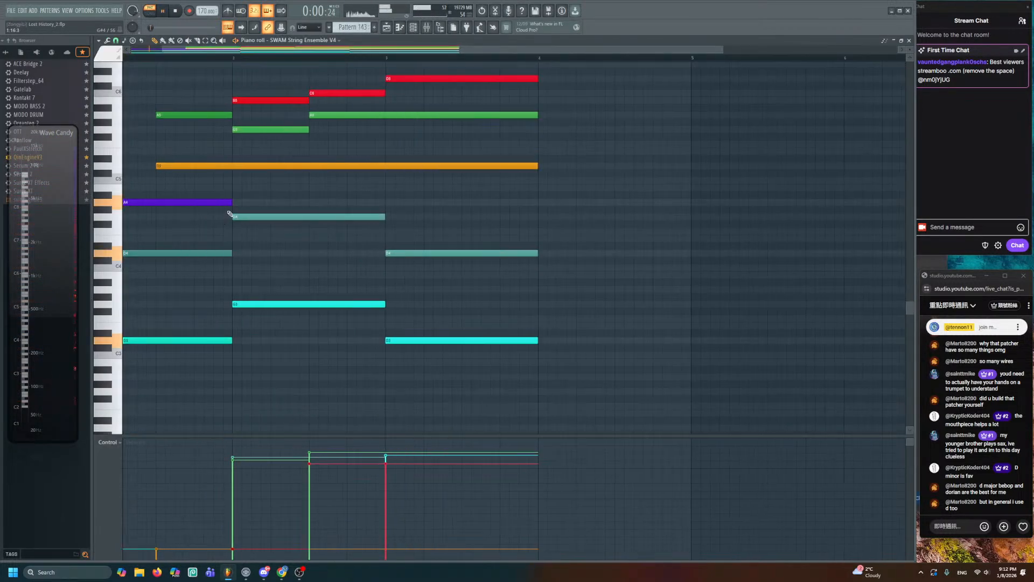
- After listening to the chords, recolour the G4 and two D4 notes blue
{"action": "scroll", "coordinate": [192, 131], "scroll_direction": "up", "scroll_amount": 1}
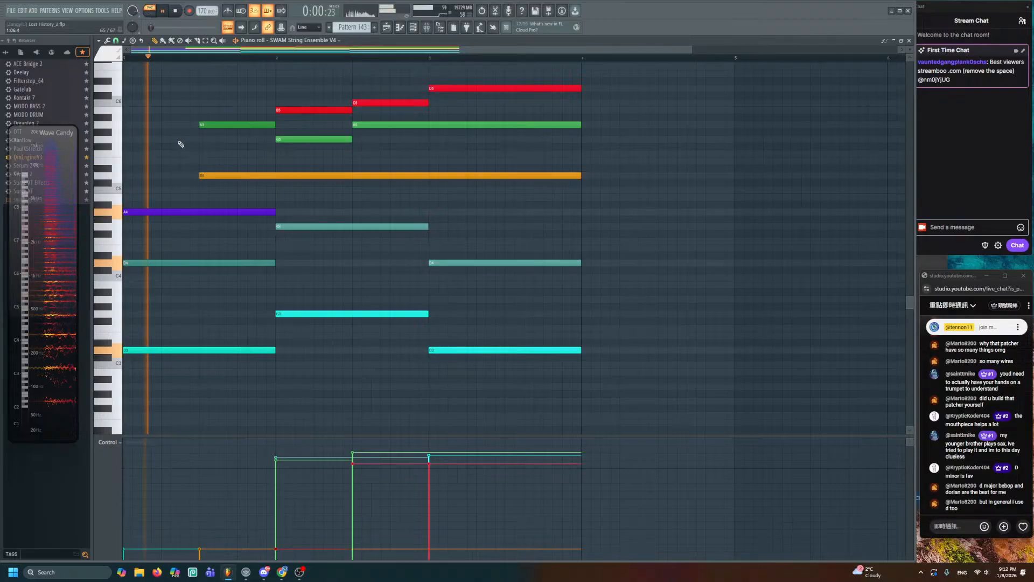
{"action": "key", "text": "space"}
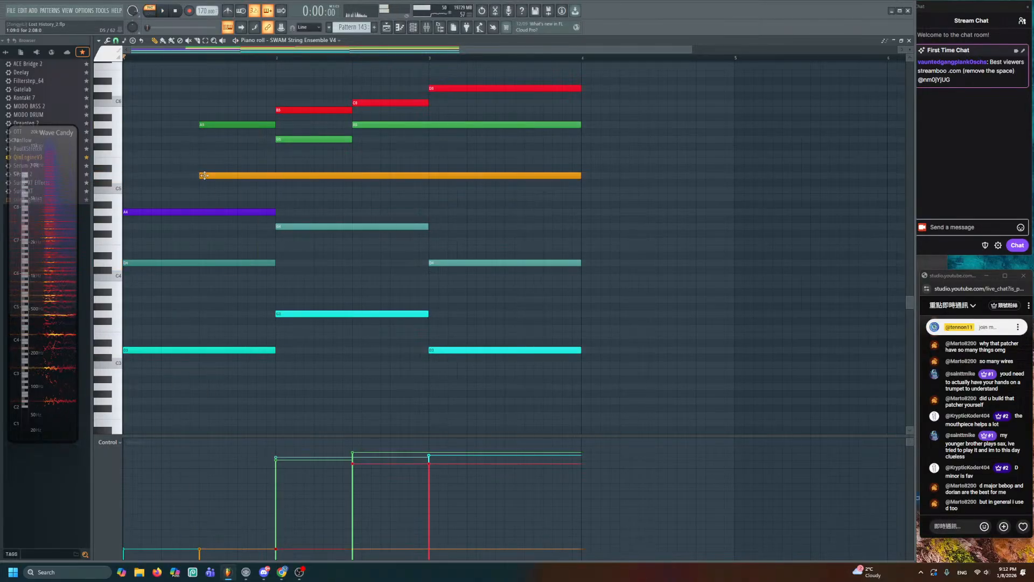
{"action": "key", "text": "space"}
{"action": "key", "text": "space"}
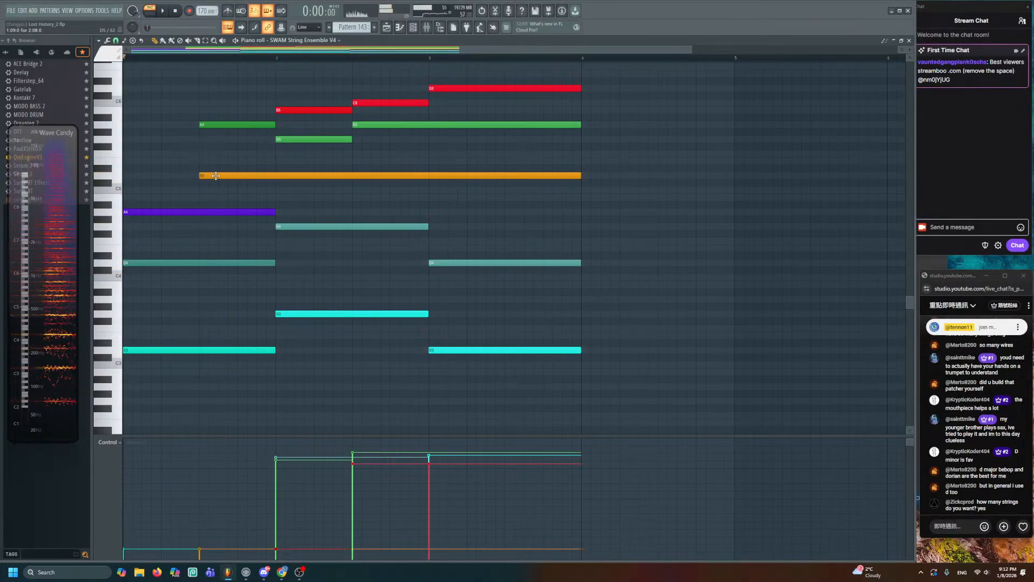
{"action": "scroll", "coordinate": [215, 175], "scroll_direction": "up", "scroll_amount": 4}
{"action": "scroll", "coordinate": [275, 189], "scroll_direction": "down", "scroll_amount": 3}
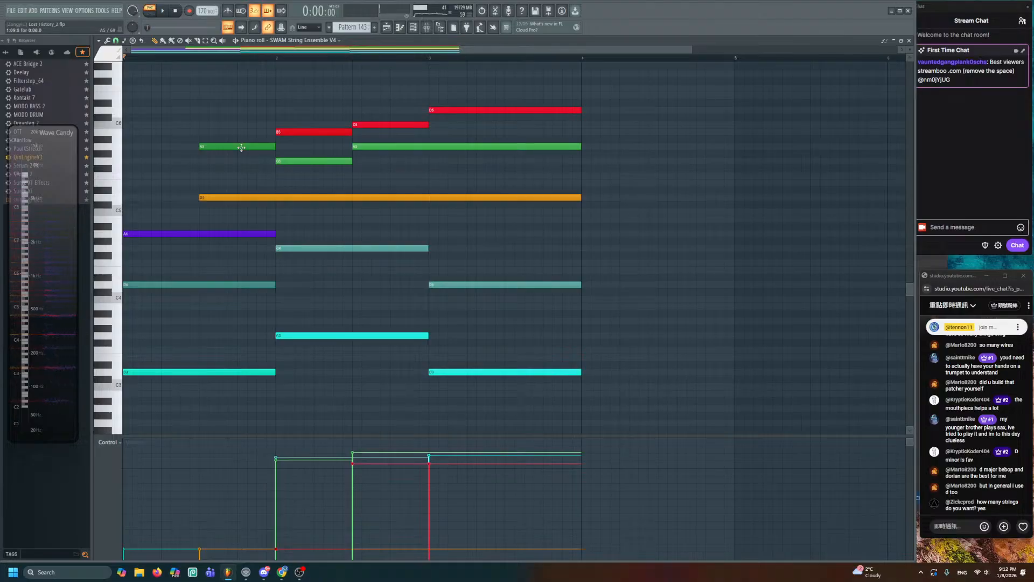
{"action": "key", "text": "space"}
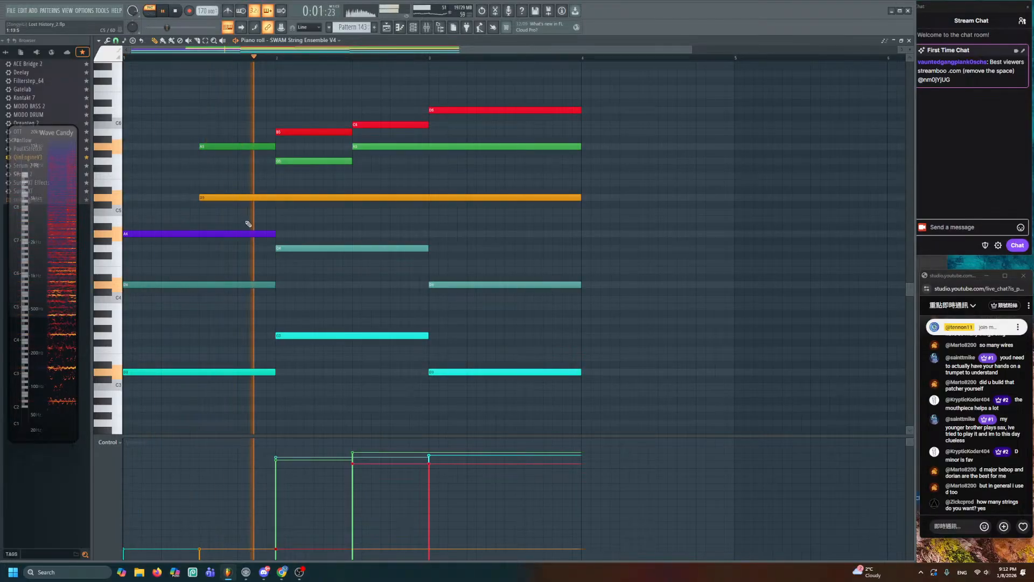
{"action": "key", "text": "space"}
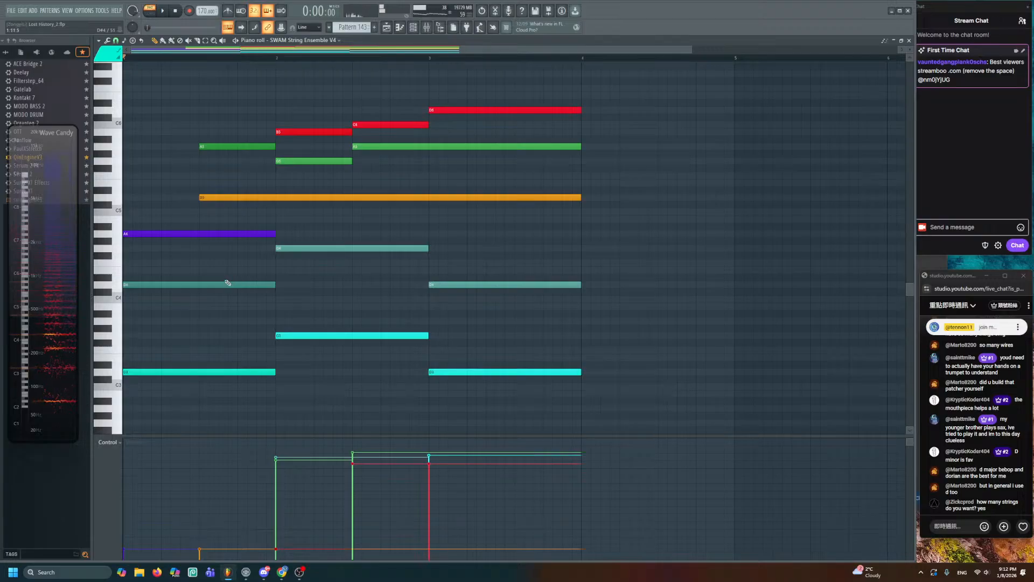
{"action": "key", "text": "space"}
{"action": "key", "text": "space"}
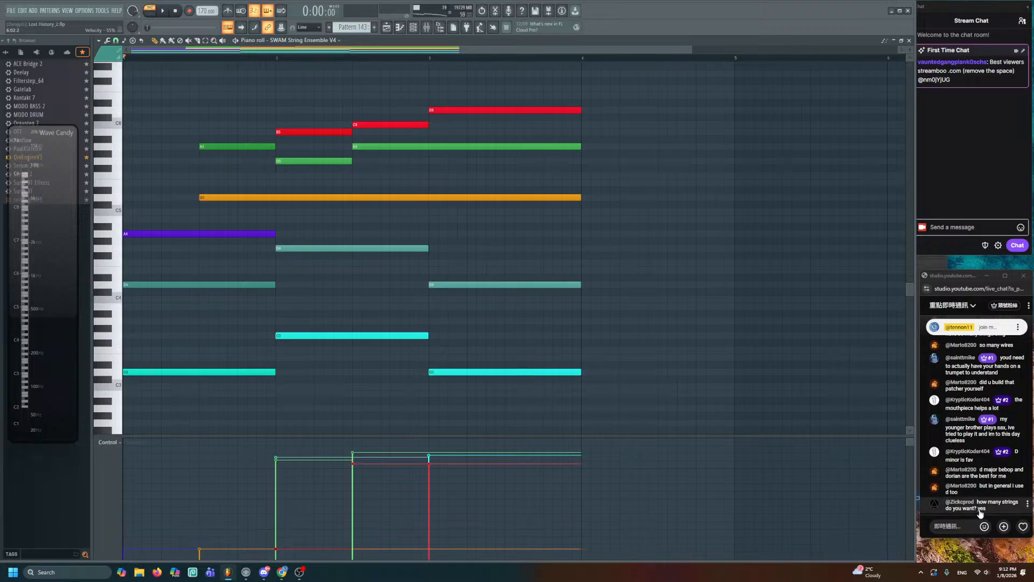
{"action": "left_click_drag", "start_coordinate": [507, 251], "coordinate": [231, 295]}
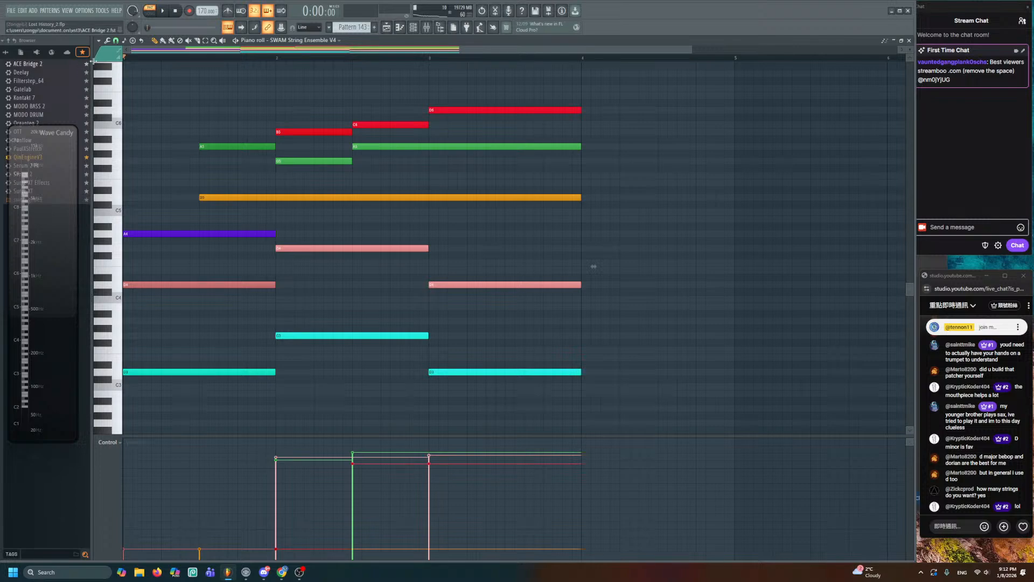
{"action": "left_click", "coordinate": [103, 59]}
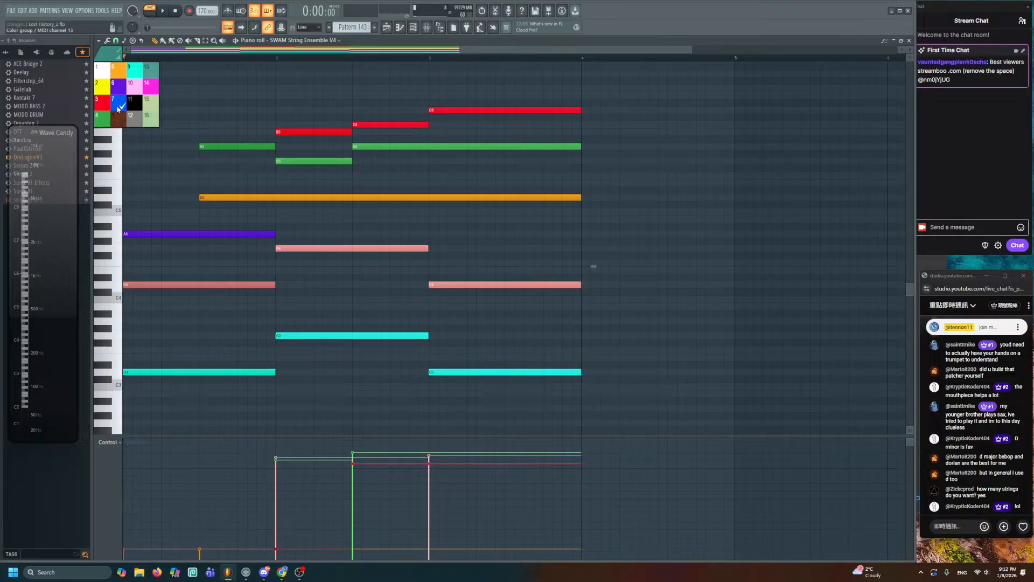
{"action": "left_click", "coordinate": [117, 108]}
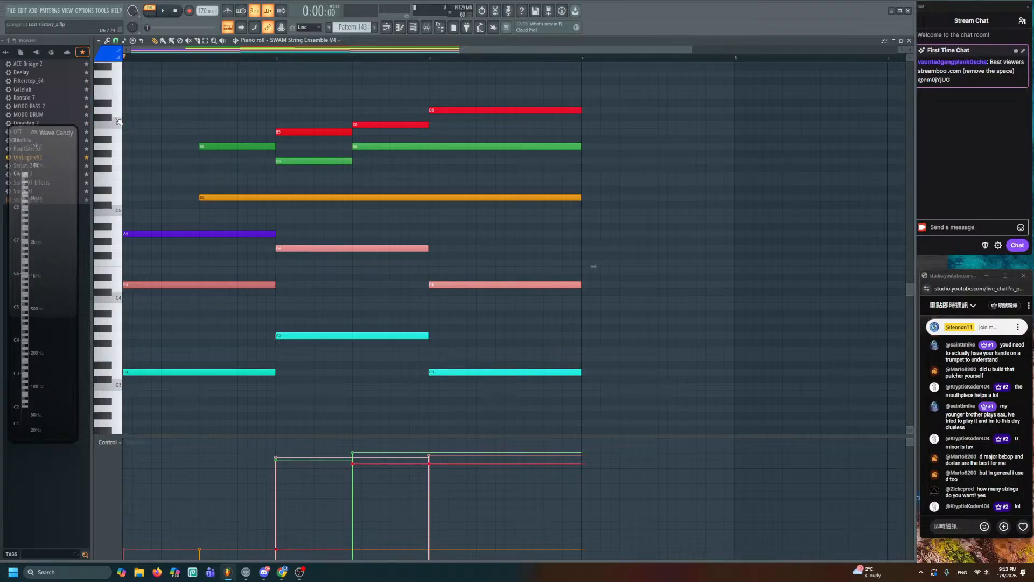
{"action": "key", "text": "alt+c"}
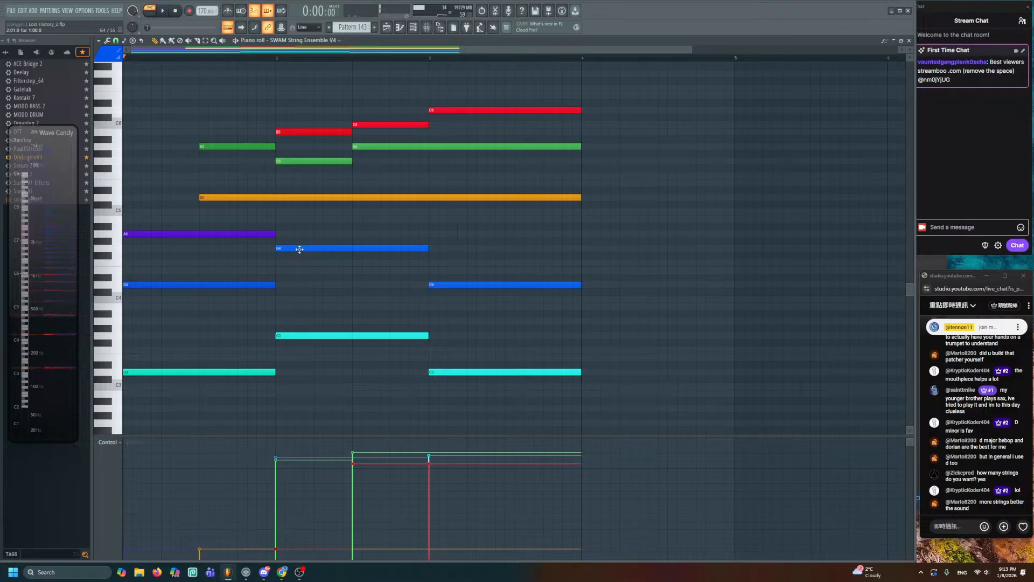
- Move the G4 note down onto the D4 row and add new G4 notes at bar 2
{"action": "left_click_drag", "start_coordinate": [300, 249], "coordinate": [298, 284]}
{"action": "left_click_drag", "start_coordinate": [160, 251], "coordinate": [303, 277]}
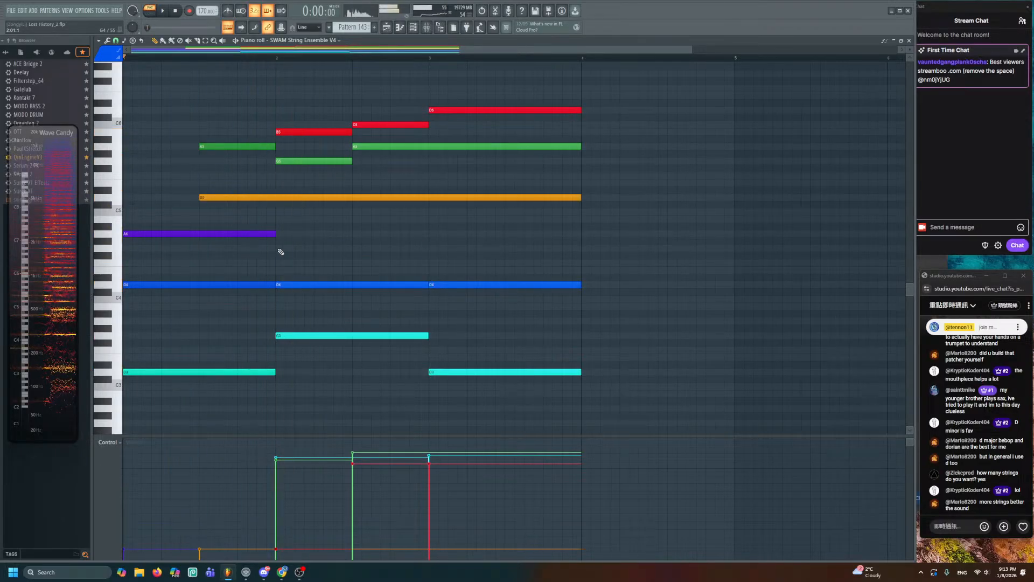
{"action": "left_click", "coordinate": [281, 249]}
{"action": "double_click", "coordinate": [316, 249]}
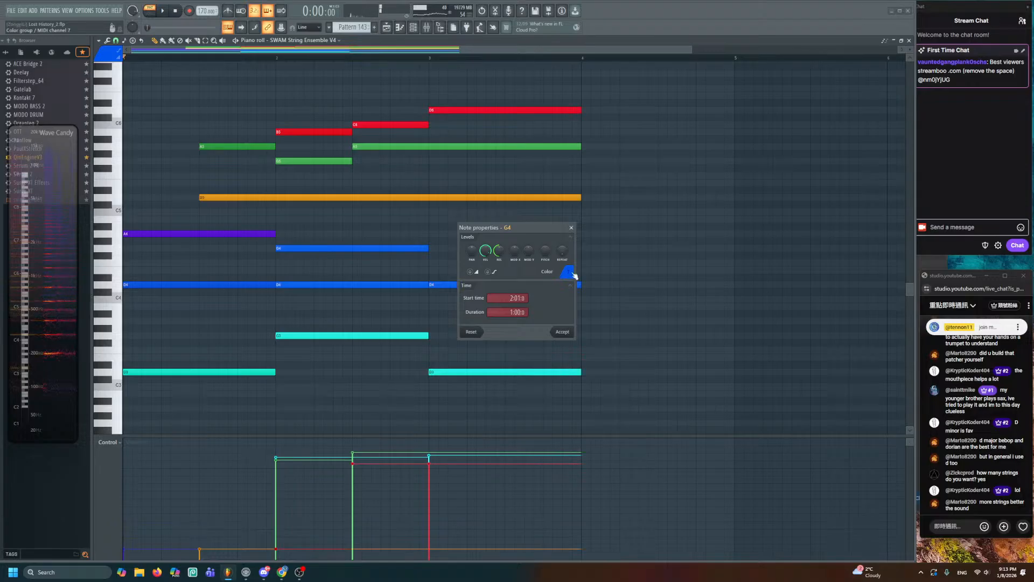
{"action": "left_click", "coordinate": [571, 272]}
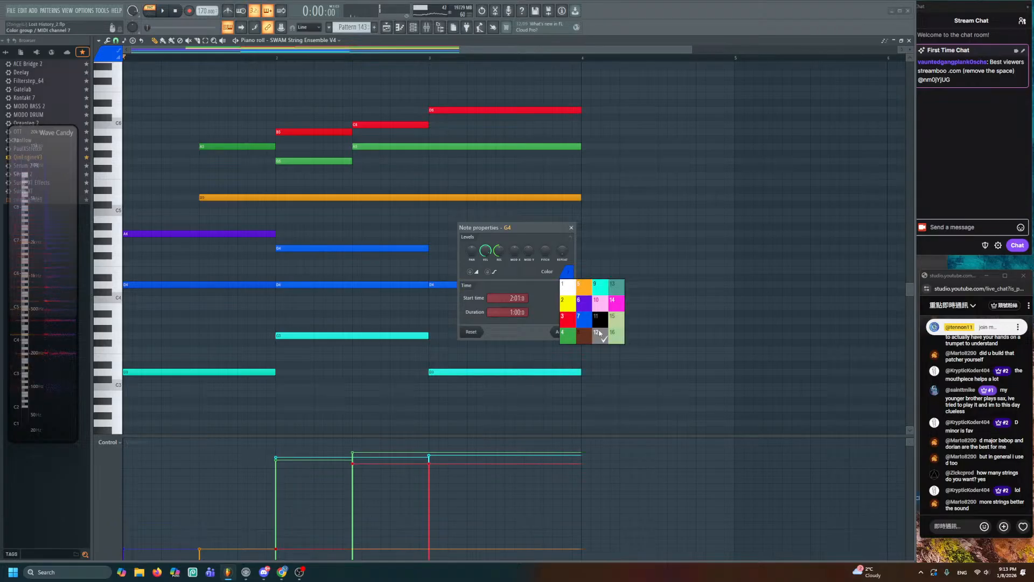
{"action": "left_click", "coordinate": [571, 228]}
- Glue the three D4 notes into one long note coloured dark brown
{"action": "left_click_drag", "start_coordinate": [522, 274], "coordinate": [145, 318]}
{"action": "key", "text": "ctrl+g"}
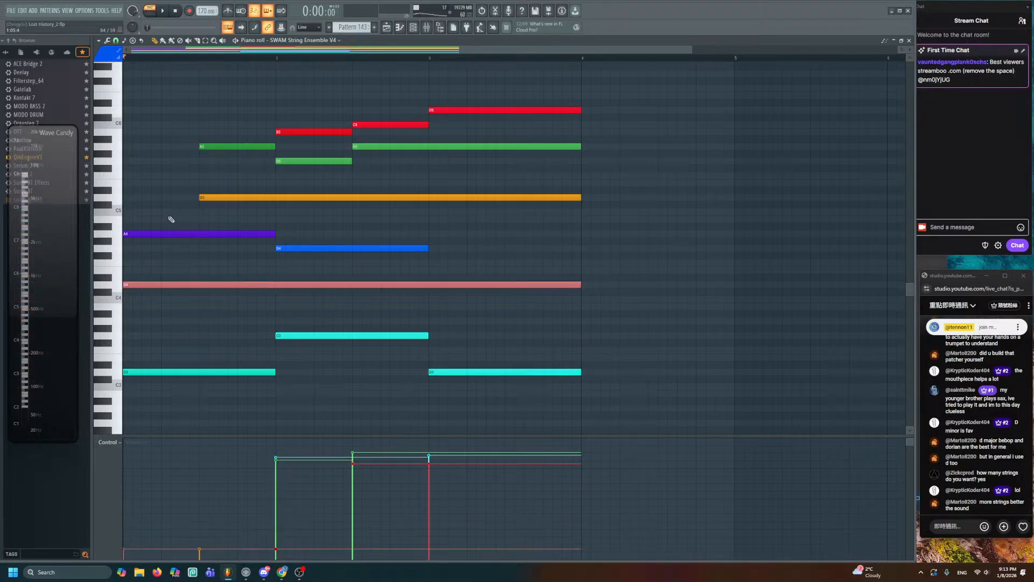
{"action": "left_click", "coordinate": [97, 55]}
{"action": "left_click", "coordinate": [120, 125]}
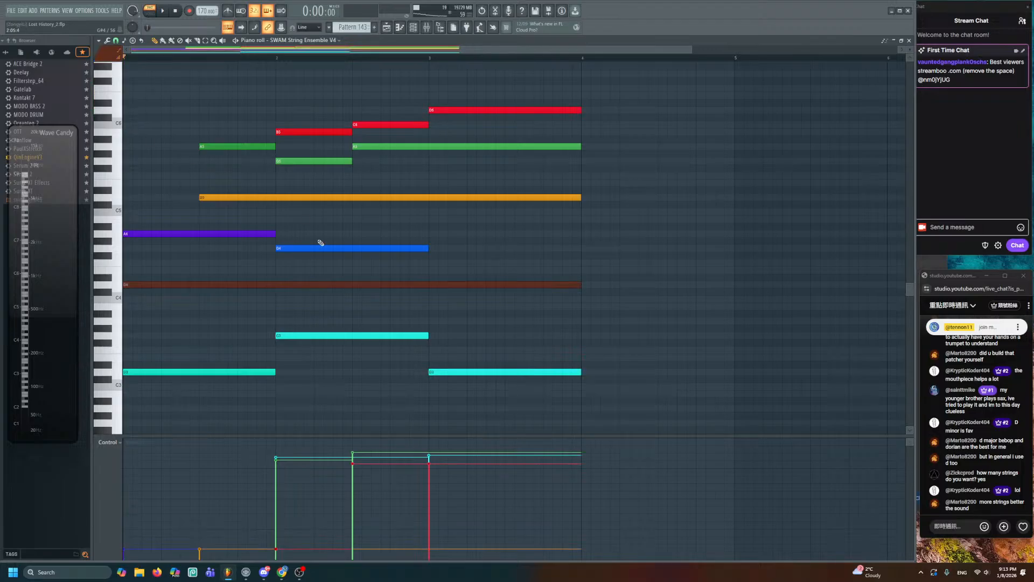
{"action": "double_click", "coordinate": [310, 246]}
{"action": "left_click", "coordinate": [572, 228]}
- Move the blue G4 up to A4, halve its length, add a following note, and shift A4 back to G4
{"action": "scroll", "coordinate": [452, 235], "scroll_direction": "up", "scroll_amount": 2}
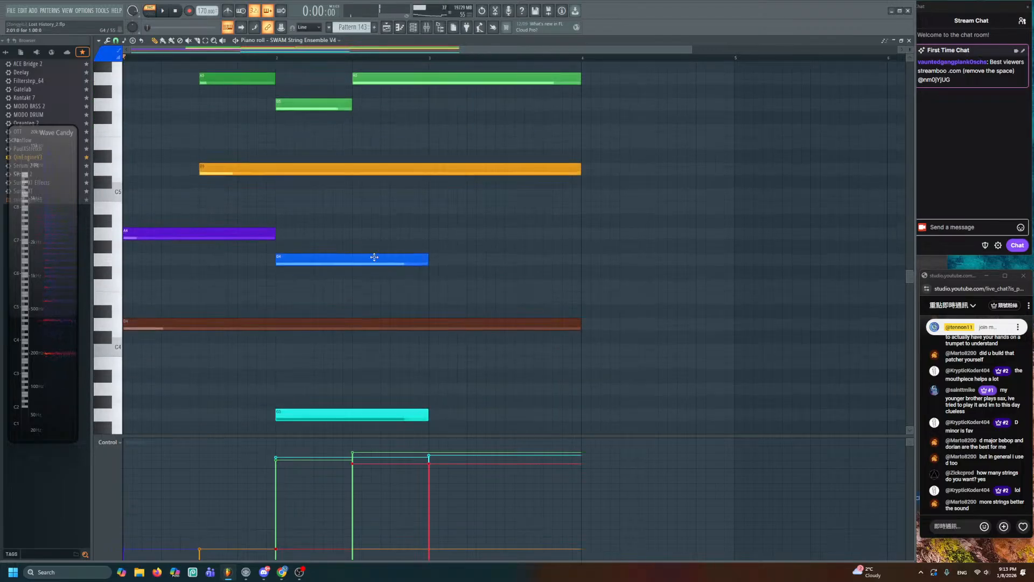
{"action": "left_click_drag", "start_coordinate": [371, 258], "coordinate": [366, 234]}
{"action": "key", "text": "space"}
{"action": "left_click_drag", "start_coordinate": [428, 234], "coordinate": [355, 252]}
{"action": "left_click", "coordinate": [356, 259]}
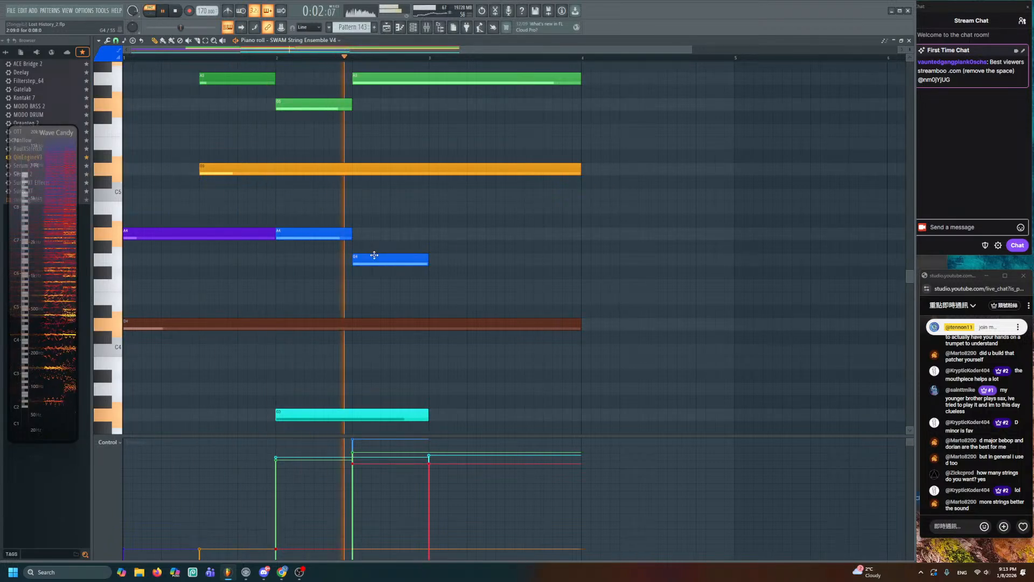
{"action": "key", "text": "space"}
{"action": "left_click_drag", "start_coordinate": [308, 234], "coordinate": [308, 260]}
{"action": "key", "text": "space"}
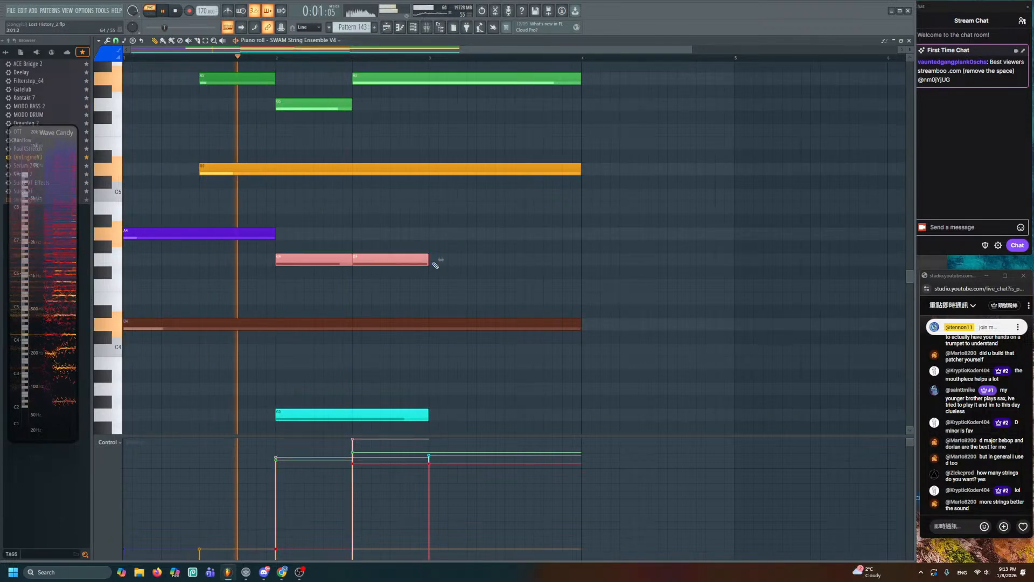
{"action": "key", "text": "space"}
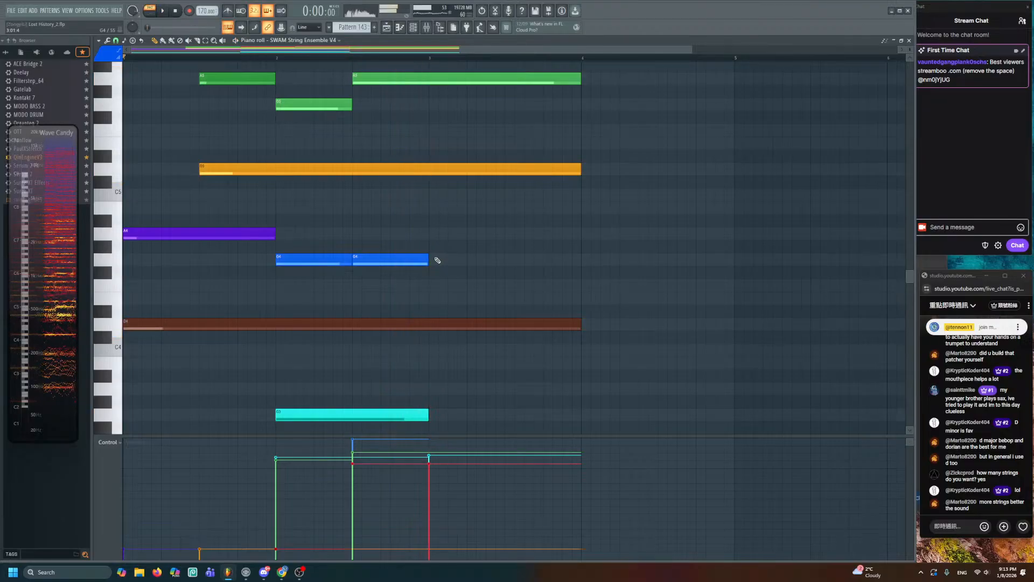
- Add an A4 note lasting to the pattern end and a purple B4 note above it
{"action": "left_click", "coordinate": [434, 233]}
{"action": "key", "text": "space"}
{"action": "left_click_drag", "start_coordinate": [504, 234], "coordinate": [582, 234]}
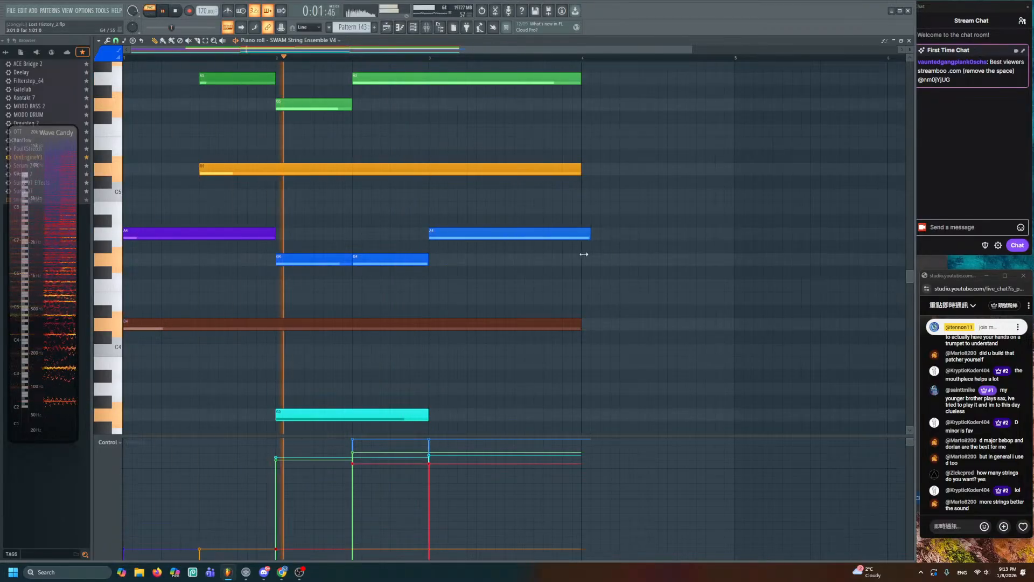
{"action": "scroll", "coordinate": [476, 252], "scroll_direction": "up", "scroll_amount": 2}
{"action": "key", "text": "space"}
{"action": "left_click", "coordinate": [247, 266]}
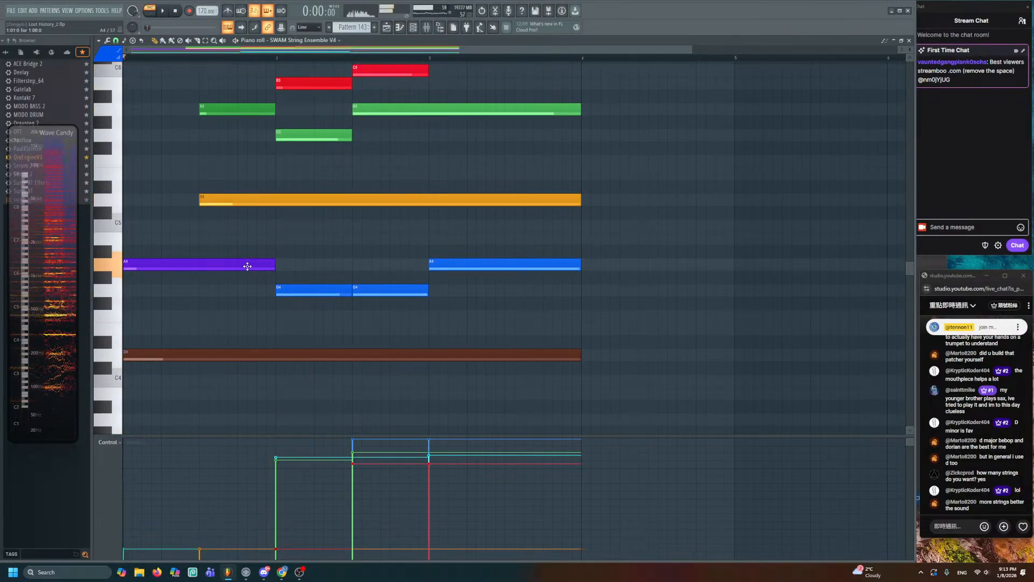
{"action": "key", "text": "space"}
{"action": "key", "text": "space"}
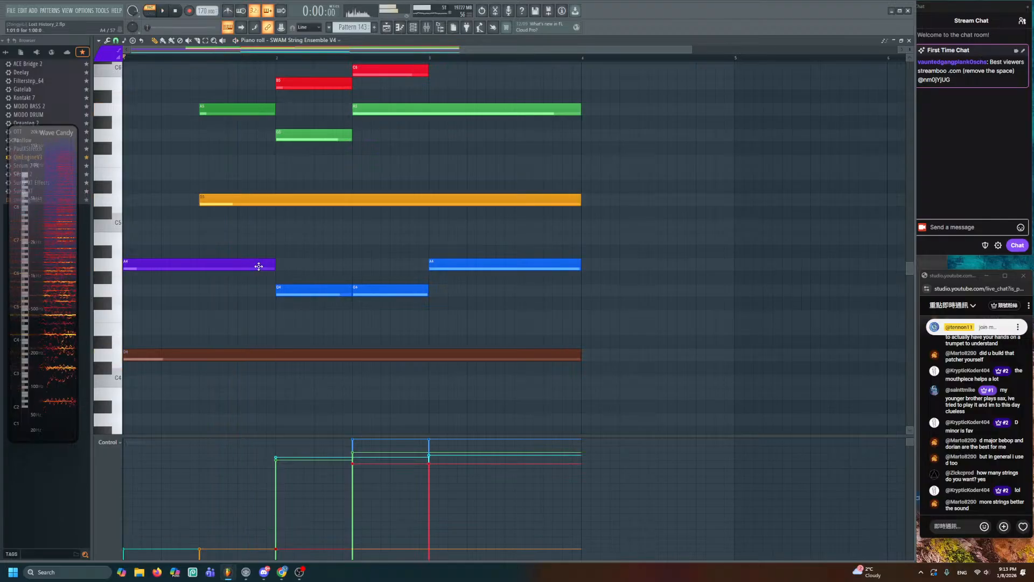
{"action": "left_click", "coordinate": [278, 238]}
{"action": "key", "text": "space"}
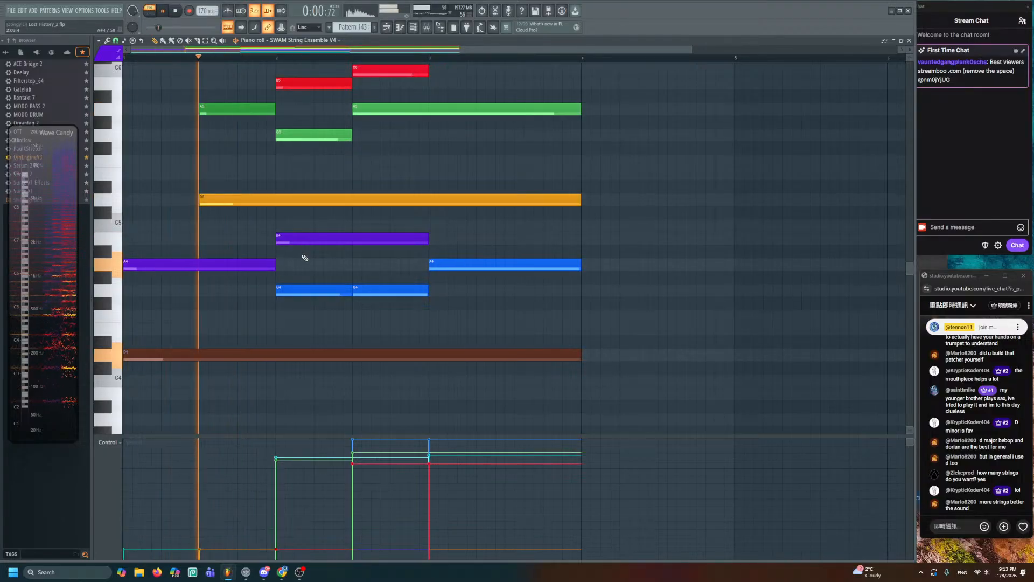
- Raise the B4 note's velocity to 91%
{"action": "key", "text": "space"}
{"action": "left_click_drag", "start_coordinate": [292, 222], "coordinate": [303, 247]}
{"action": "left_click", "coordinate": [277, 448]}
{"action": "key", "text": "space"}
{"action": "key", "text": "ctrl+d"}
{"action": "scroll", "coordinate": [305, 317], "scroll_direction": "down", "scroll_amount": 1}
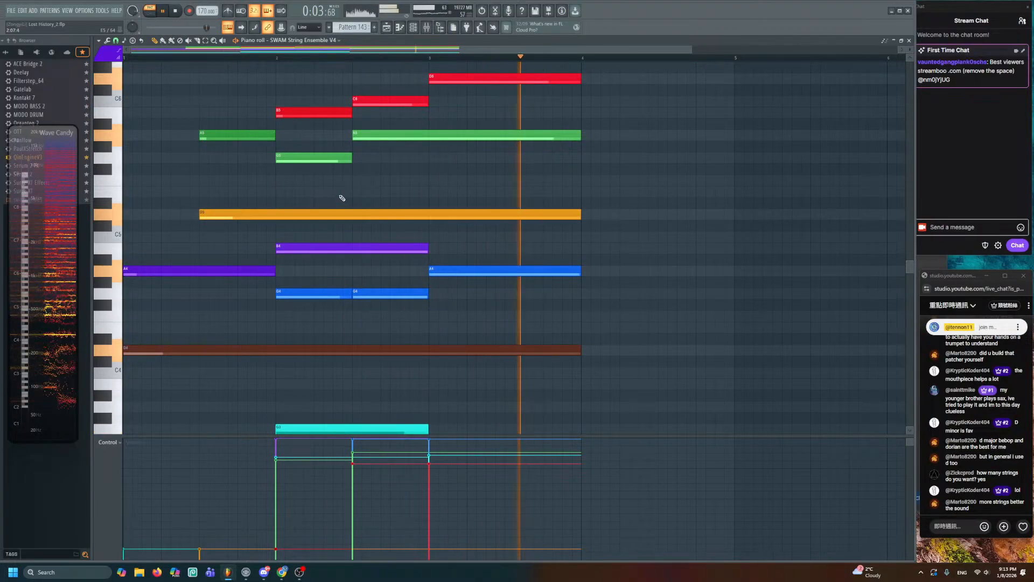
{"action": "key", "text": "space"}
{"action": "scroll", "coordinate": [514, 185], "scroll_direction": "down", "scroll_amount": 1}
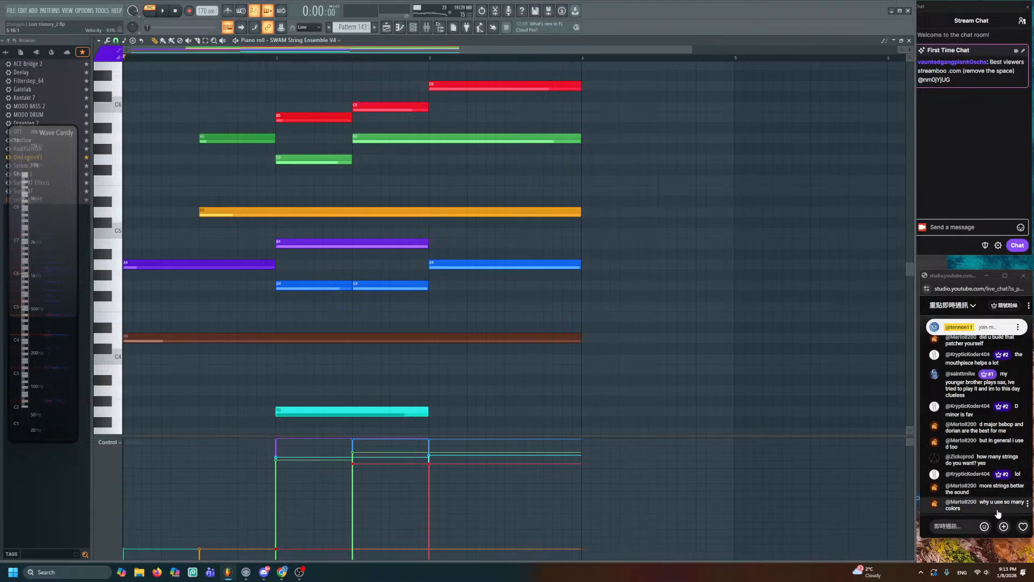
- Leave a single G4 note spanning both beats, then return to the playlist
{"action": "left_click", "coordinate": [376, 285], "text": "ctrl"}
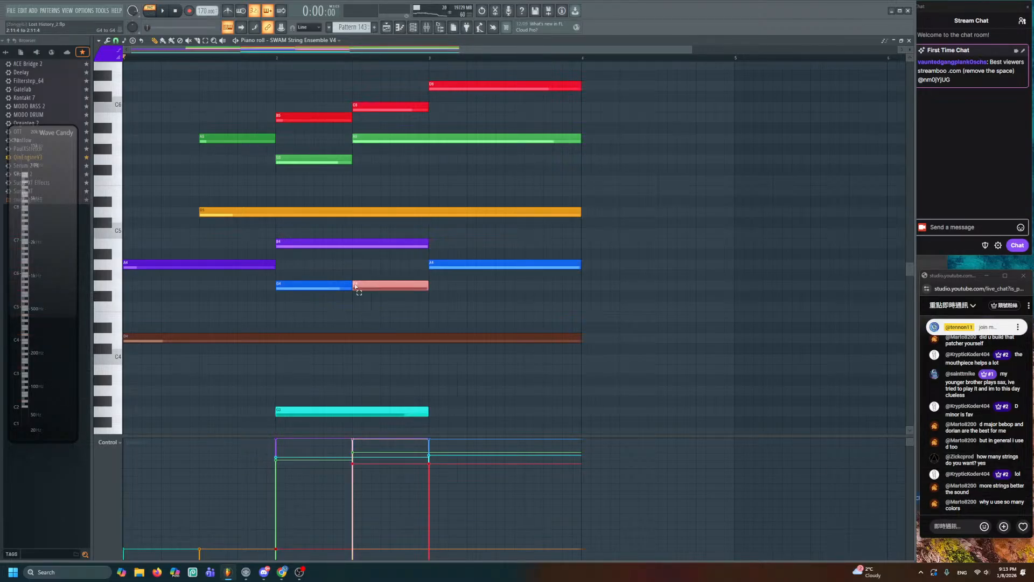
{"action": "left_click", "coordinate": [297, 287], "text": "ctrl+shift"}
{"action": "right_click", "coordinate": [332, 315]}
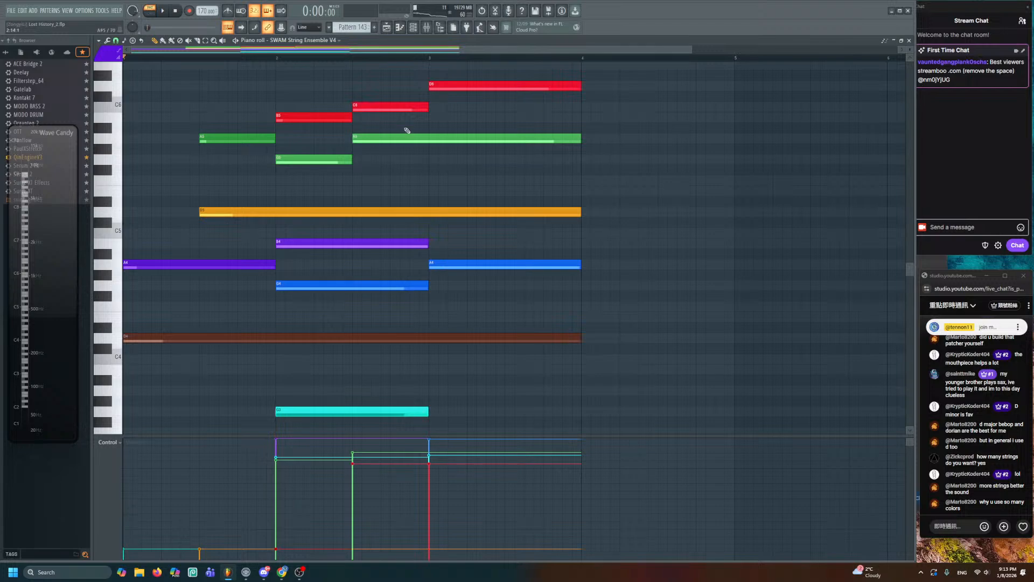
{"action": "scroll", "coordinate": [426, 185], "scroll_direction": "down", "scroll_amount": 1}
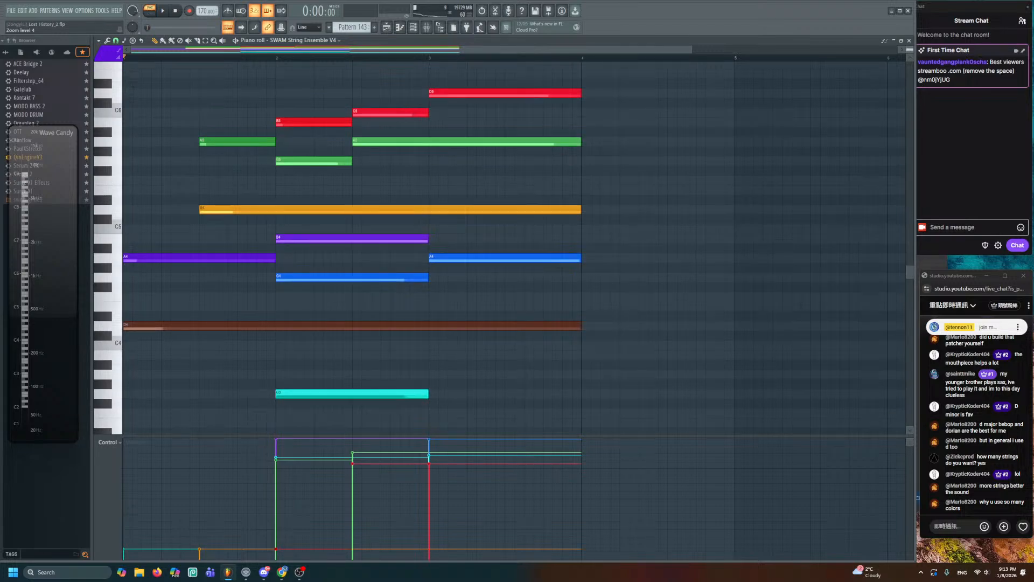
{"action": "scroll", "coordinate": [425, 185], "scroll_direction": "down", "scroll_amount": 1}
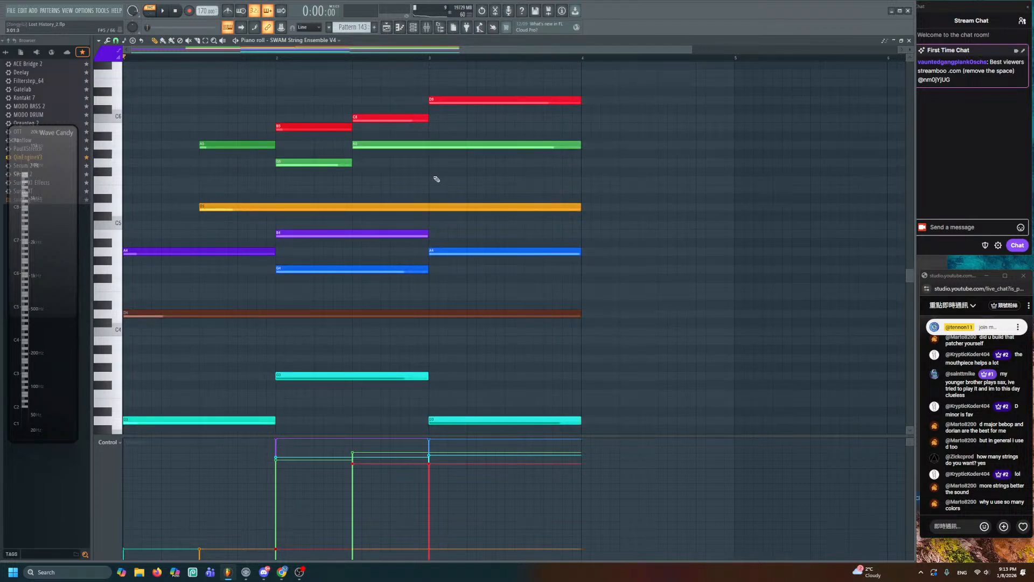
{"action": "left_click", "coordinate": [385, 28]}
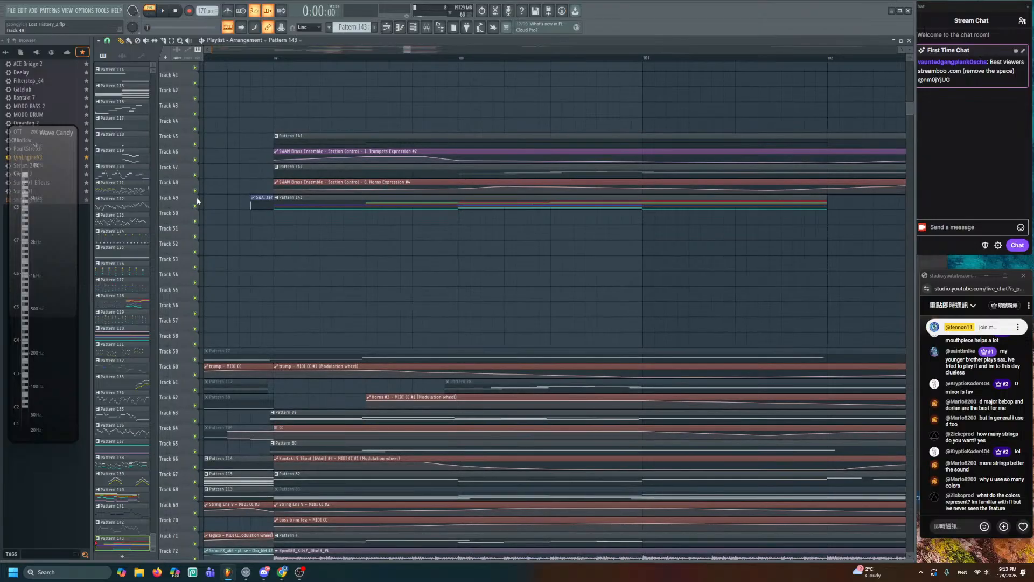
- Select Track 49 and set a time selection from bar 99 to about bar 115
{"action": "left_click", "coordinate": [199, 222]}
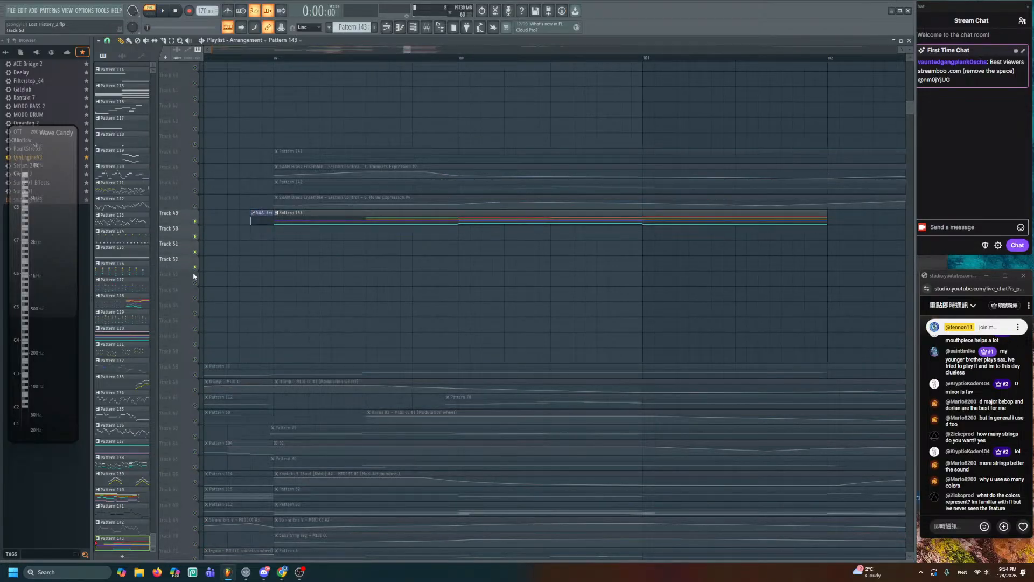
{"action": "scroll", "coordinate": [377, 255], "scroll_direction": "down", "scroll_amount": 3}
{"action": "scroll", "coordinate": [391, 256], "scroll_direction": "up", "scroll_amount": 4}
{"action": "scroll", "coordinate": [404, 259], "scroll_direction": "down", "scroll_amount": 2}
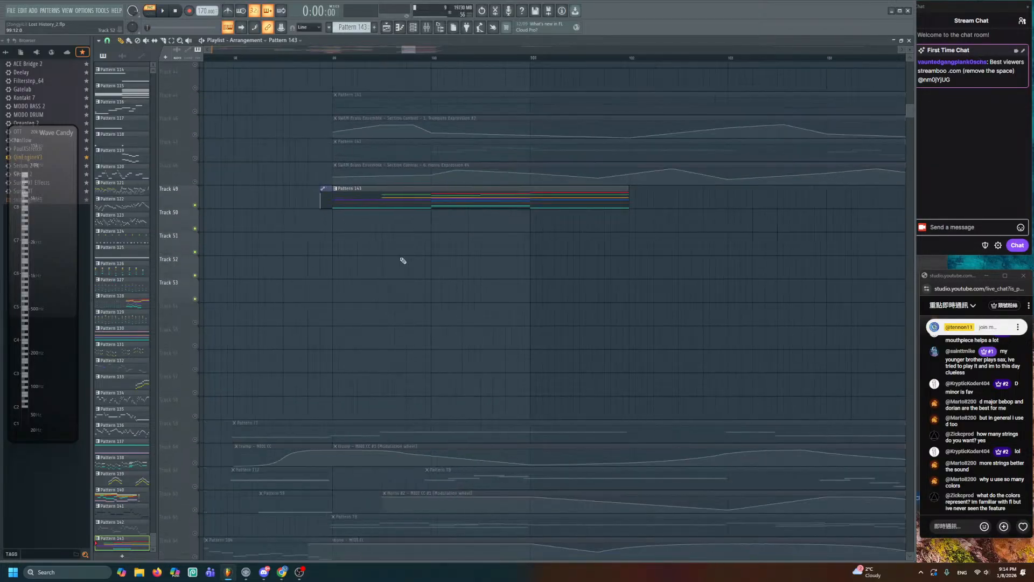
{"action": "left_click_drag", "start_coordinate": [404, 259], "coordinate": [304, 273]}
{"action": "left_click", "coordinate": [235, 57]}
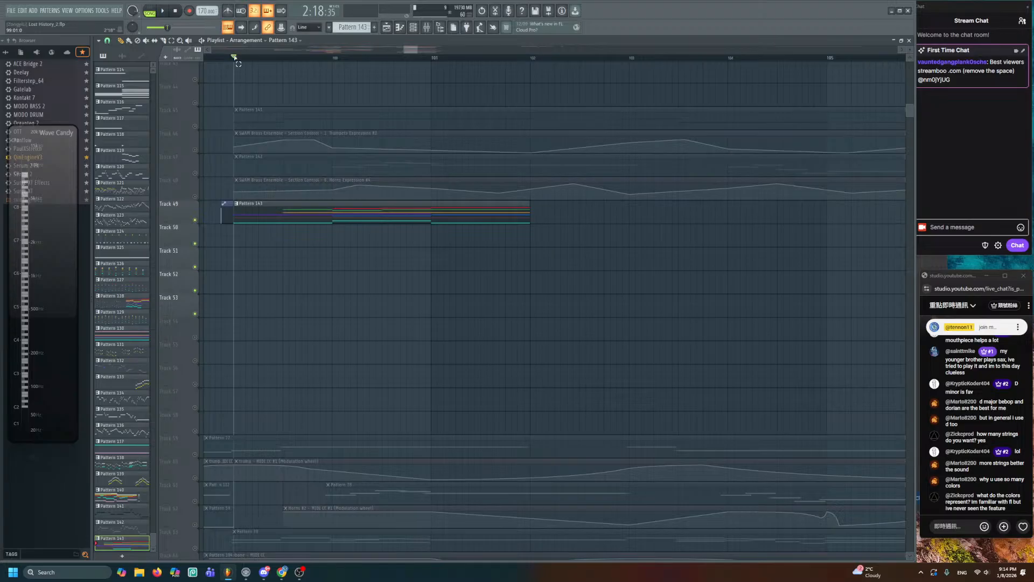
{"action": "left_click_drag", "start_coordinate": [235, 57], "coordinate": [713, 183]}
{"action": "scroll", "coordinate": [707, 220], "scroll_direction": "down", "scroll_amount": 4}
{"action": "left_click_drag", "start_coordinate": [889, 120], "coordinate": [528, 139]}
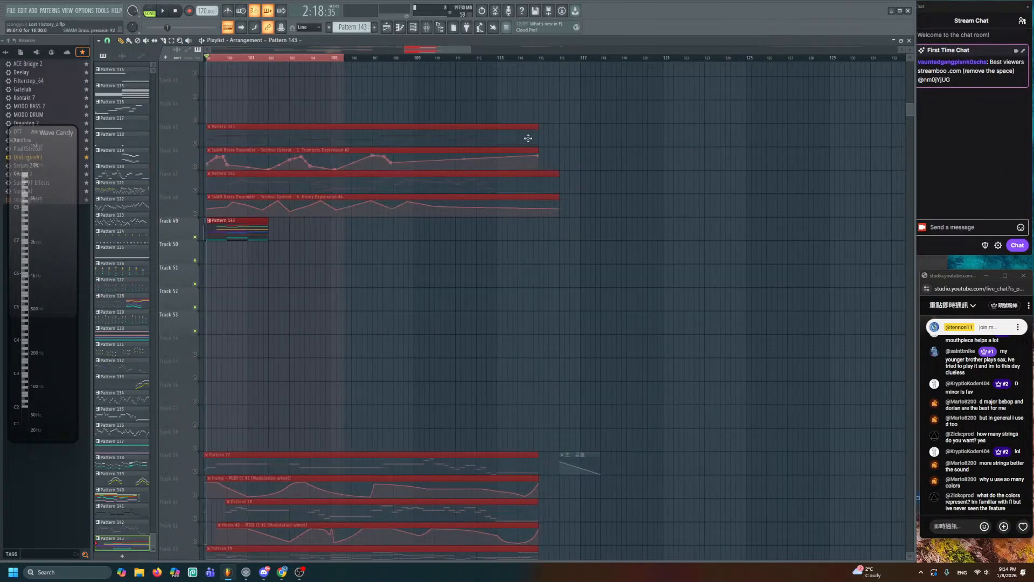
{"action": "left_click", "coordinate": [541, 60], "text": "ctrl"}
{"action": "key", "text": "ctrl+d"}
- Open the SWAM String Ensemble V4 instrument from the Channel rack
{"action": "scroll", "coordinate": [380, 216], "scroll_direction": "up", "scroll_amount": 4}
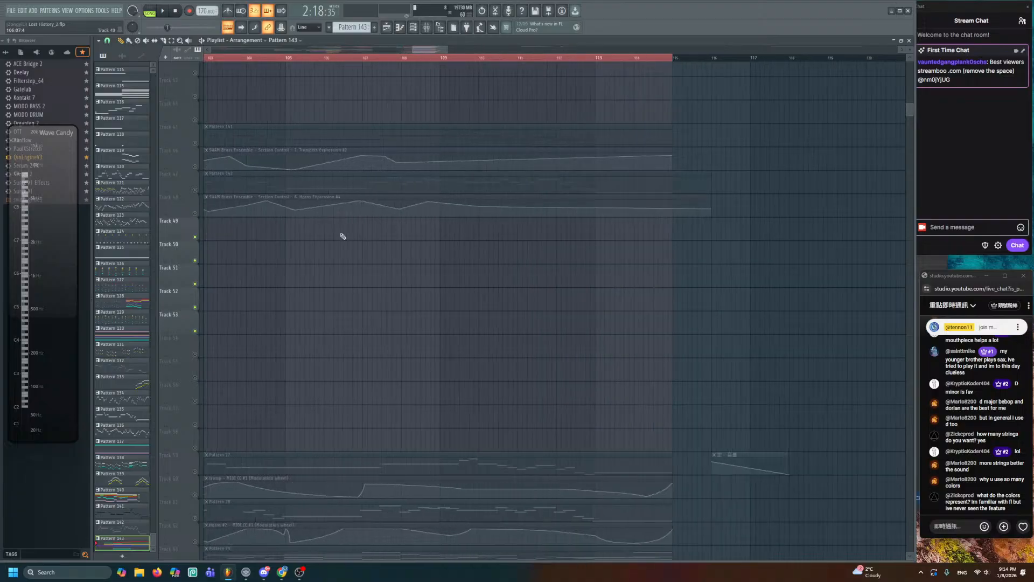
{"action": "left_click_drag", "start_coordinate": [341, 236], "coordinate": [454, 247]}
{"action": "scroll", "coordinate": [455, 248], "scroll_direction": "up", "scroll_amount": 1}
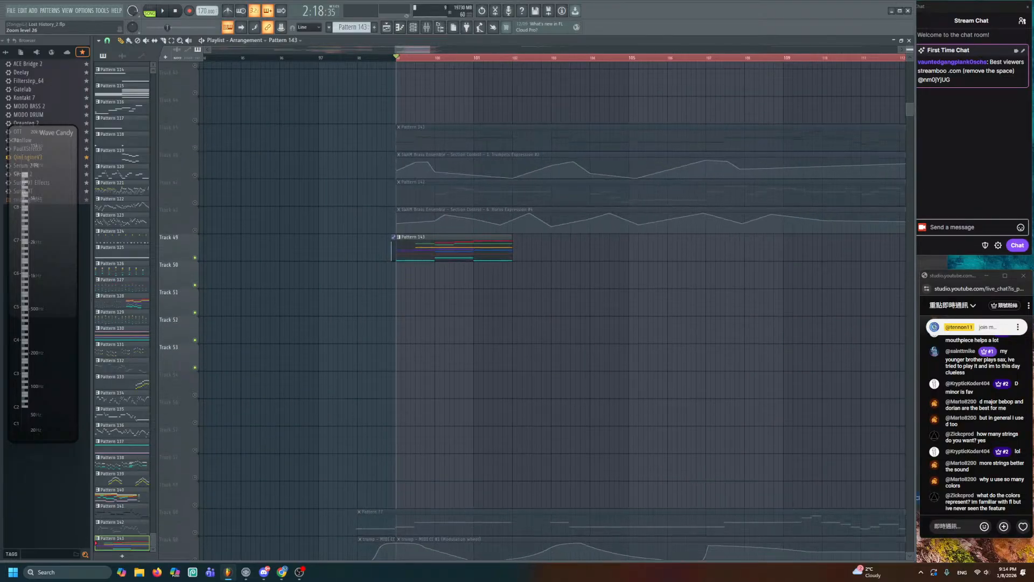
{"action": "left_click", "coordinate": [413, 27]}
{"action": "left_click", "coordinate": [205, 456]}
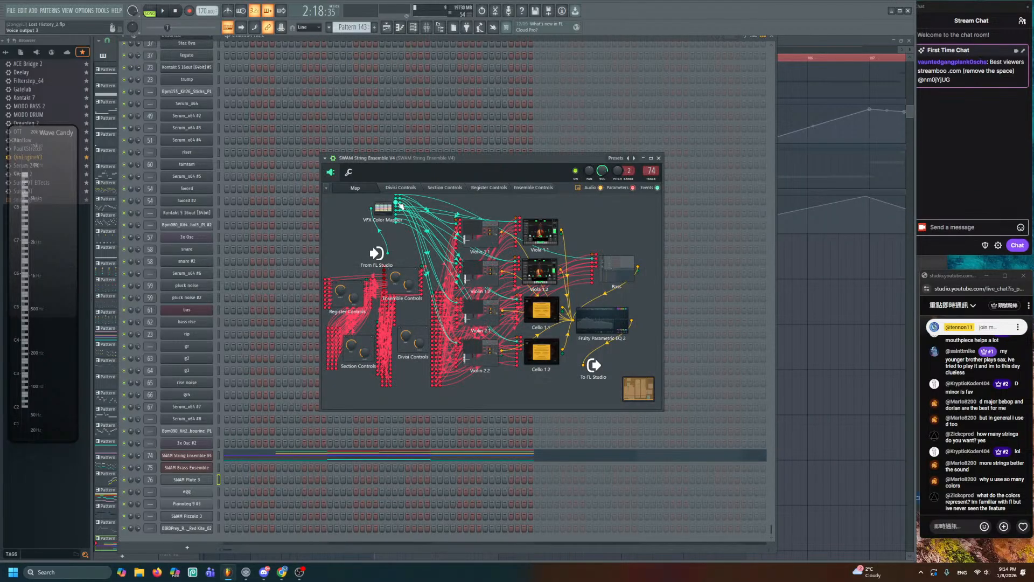
- Create an automation clip for the High Strings Expression control
{"action": "left_click", "coordinate": [538, 187]}
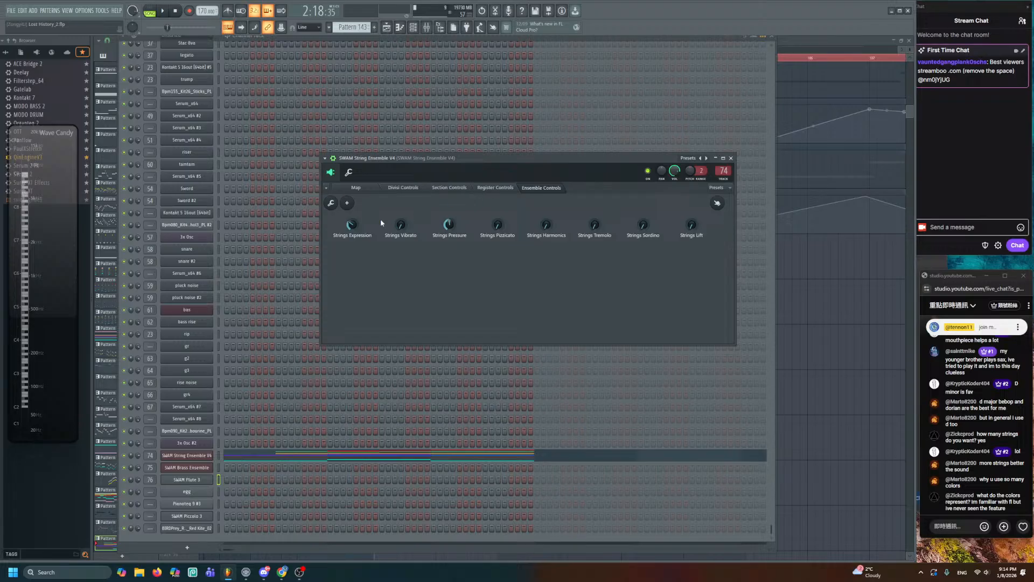
{"action": "left_click", "coordinate": [495, 187]}
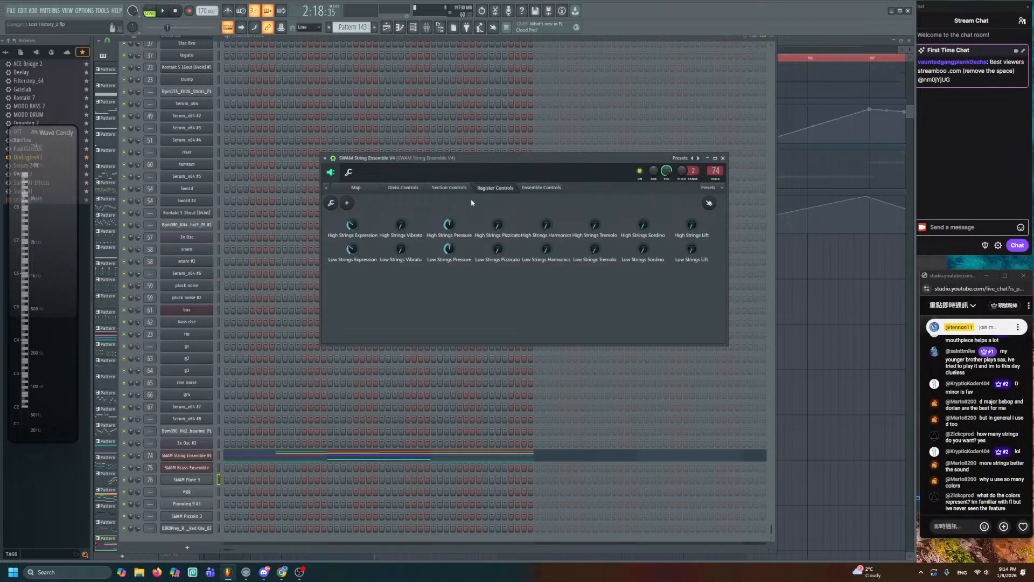
{"action": "right_click", "coordinate": [354, 228]}
{"action": "key", "text": "c"}
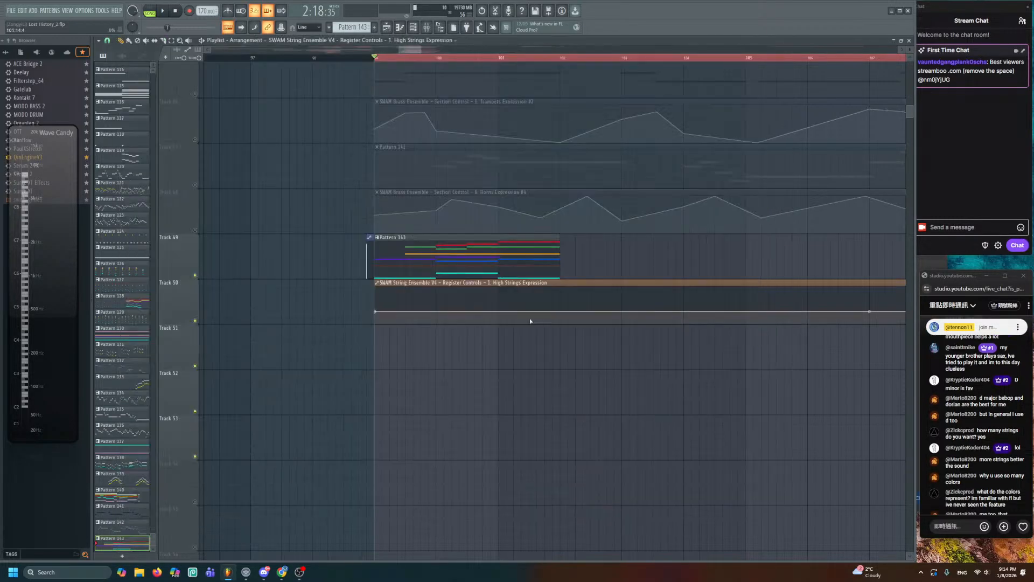
{"action": "double_click", "coordinate": [506, 284]}
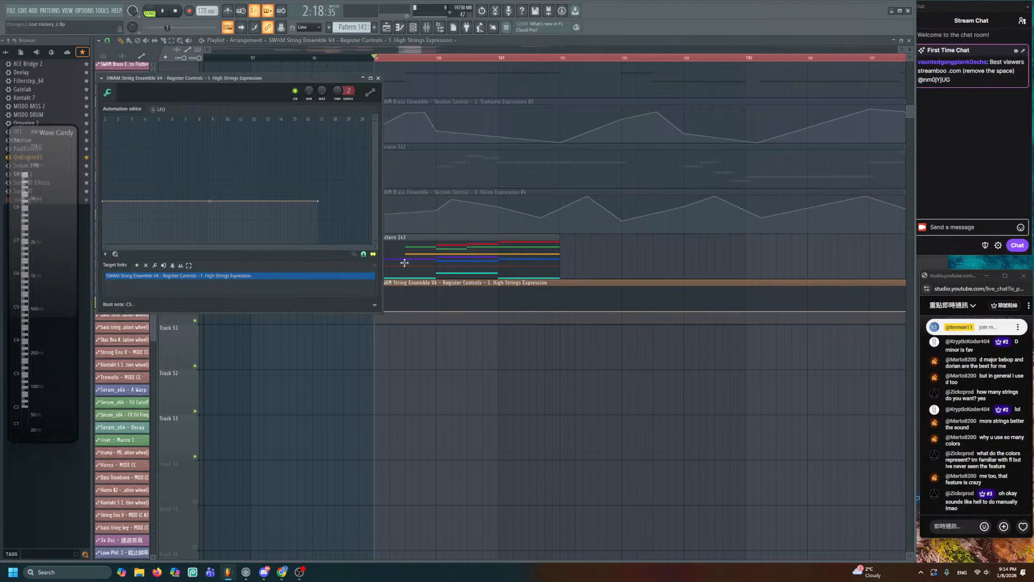
{"action": "key", "text": "Escape"}
- Rename the automation clip to 'expression everything but violin 1'
{"action": "left_click", "coordinate": [378, 282]}
{"action": "type", "text": "re"}
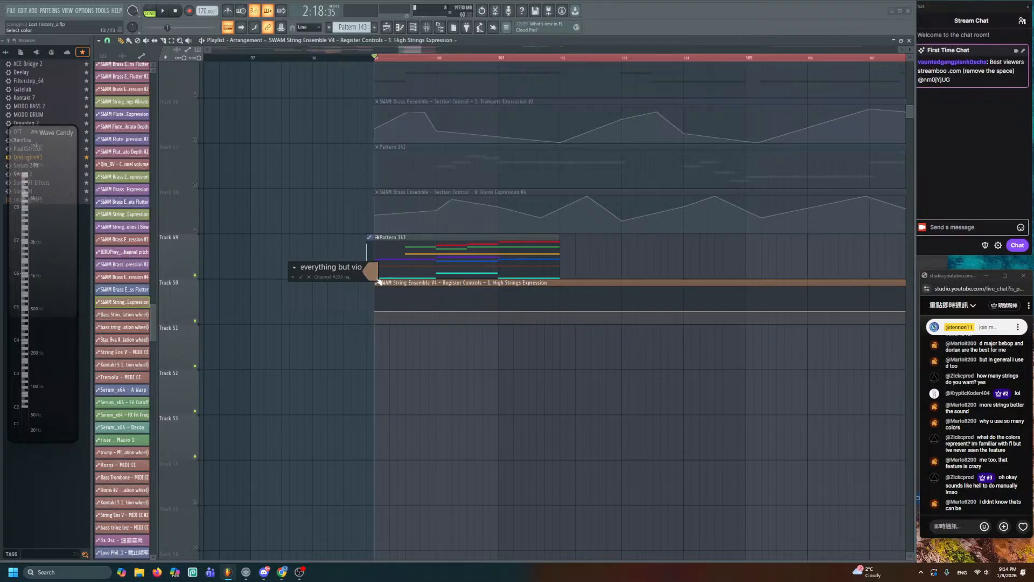
{"action": "type", "text": "xpression everything but violin 1"}
{"action": "key", "text": "Return"}
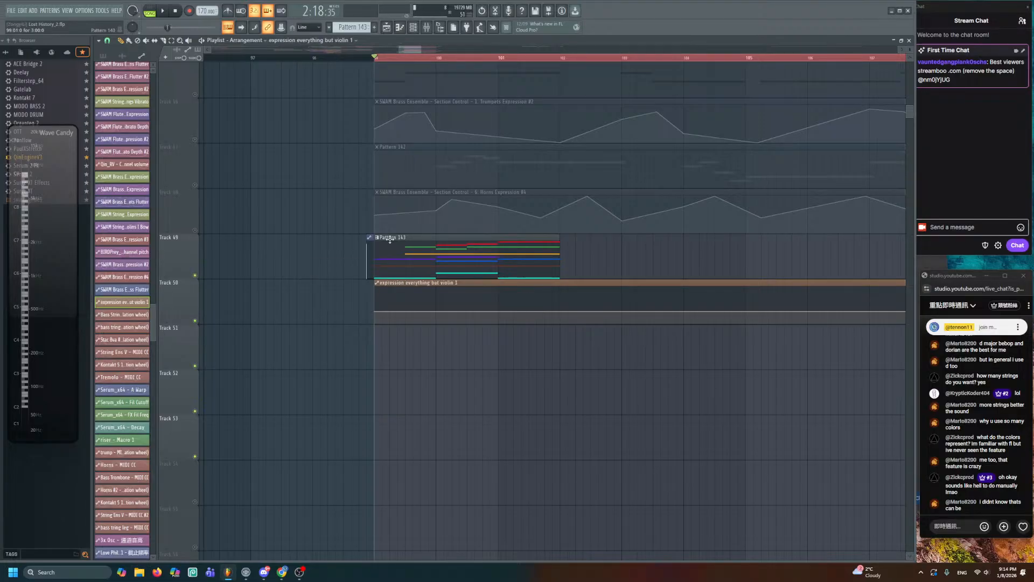
- Remove the clip's High Strings Expression target link, then play from bar 99
{"action": "double_click", "coordinate": [434, 283]}
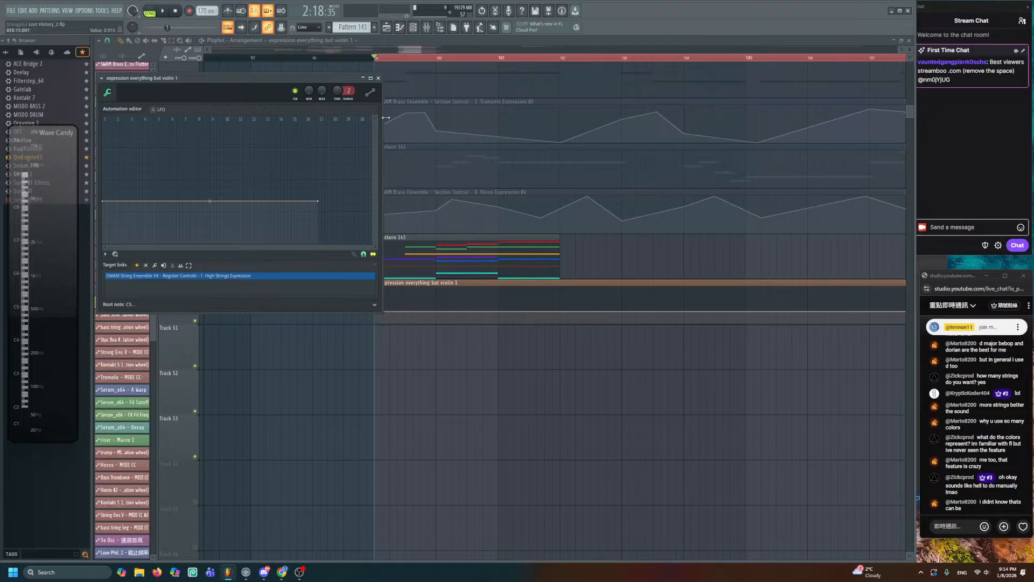
{"action": "left_click", "coordinate": [414, 29]}
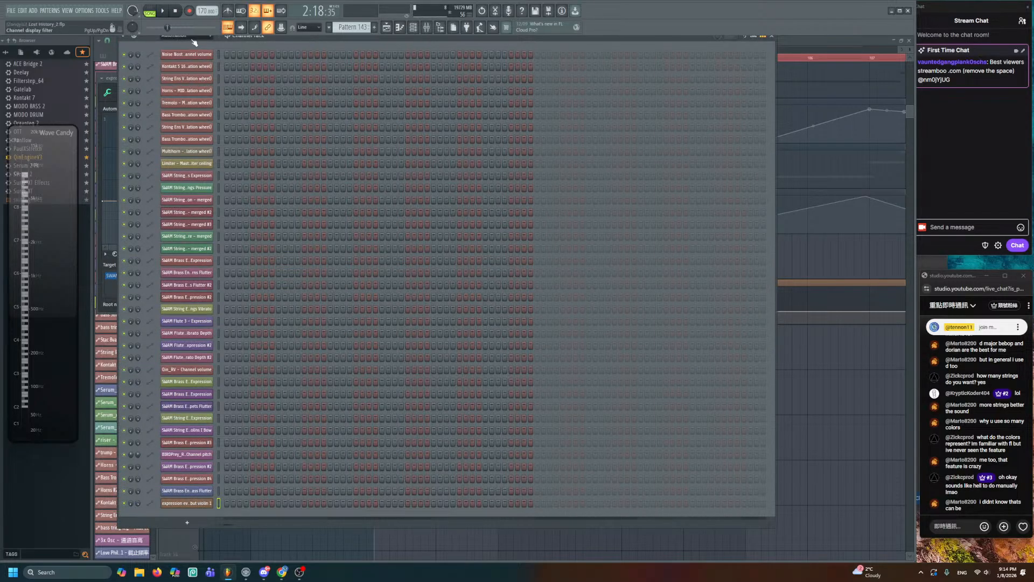
{"action": "left_click", "coordinate": [188, 72]}
{"action": "scroll", "coordinate": [216, 473], "scroll_direction": "down", "scroll_amount": 10}
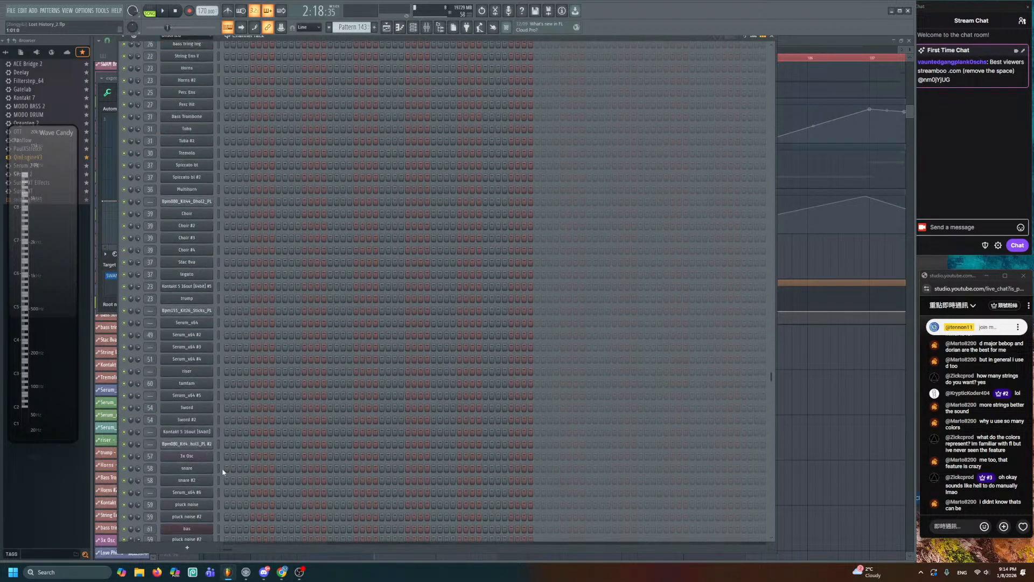
{"action": "left_click", "coordinate": [202, 456]}
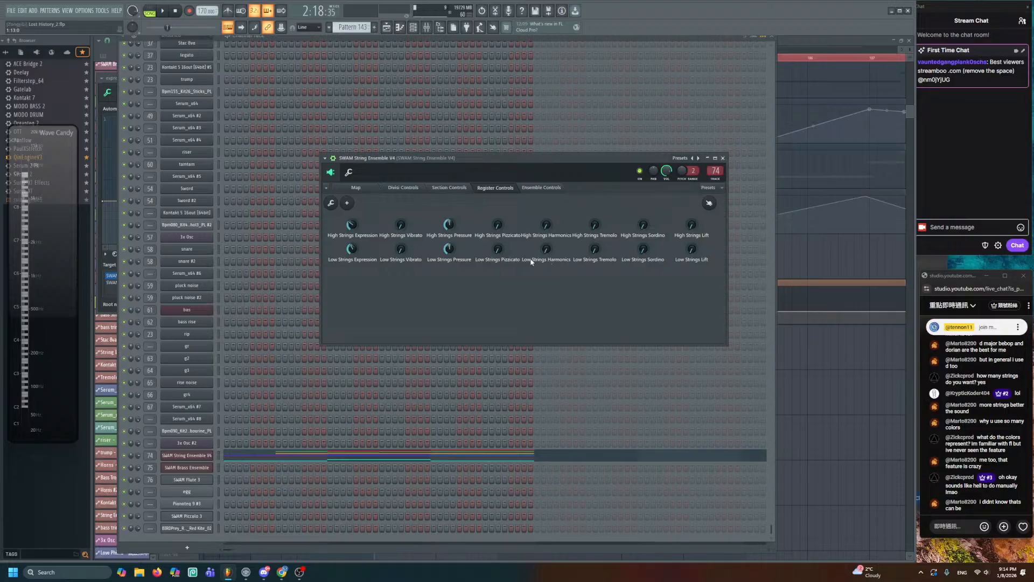
{"action": "left_click", "coordinate": [456, 191]}
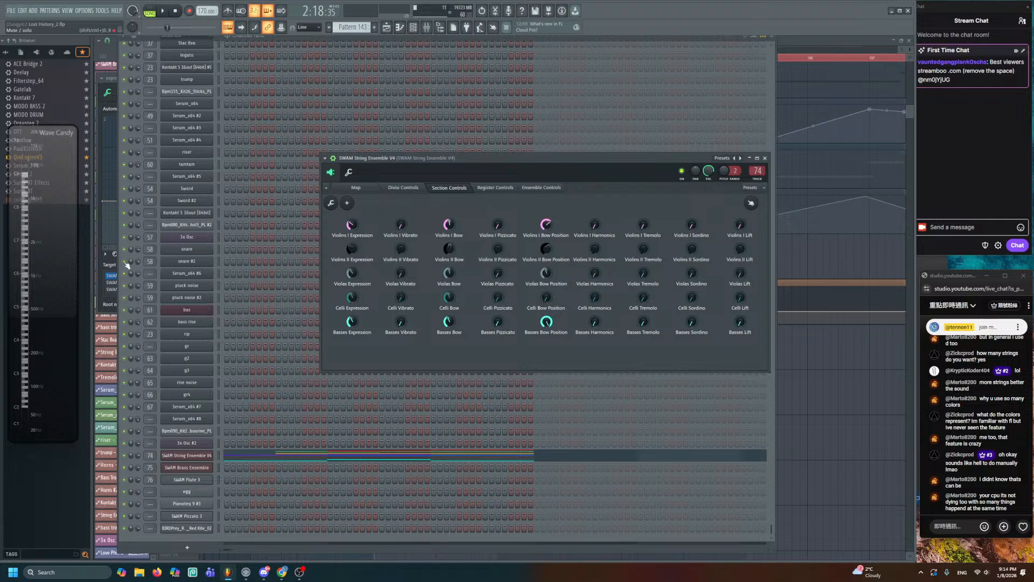
{"action": "left_click", "coordinate": [104, 265]}
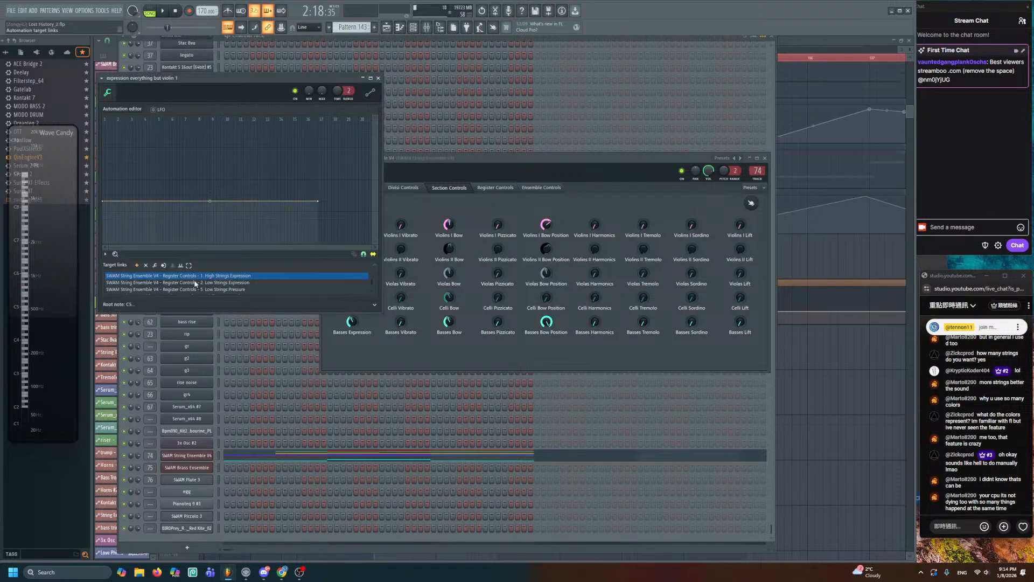
{"action": "left_click", "coordinate": [146, 265]}
{"action": "right_click", "coordinate": [907, 398]}
{"action": "key", "text": "space"}
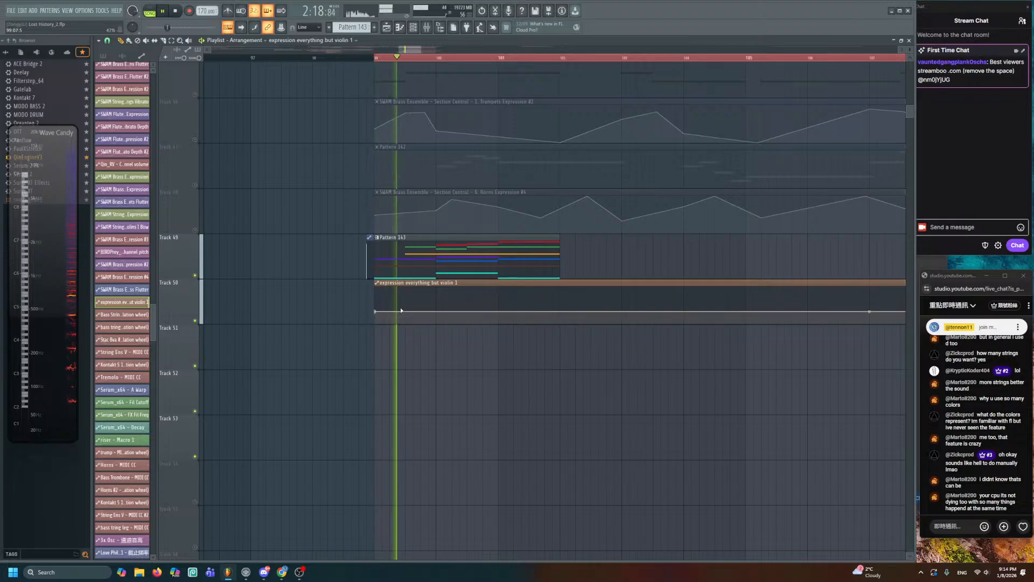
- Lower the expression curve's starting point and add a higher point, auditioning the swell from bar 99
{"action": "key", "text": "space"}
{"action": "left_click_drag", "start_coordinate": [376, 312], "coordinate": [375, 317]}
{"action": "key", "text": "space"}
{"action": "right_click", "coordinate": [413, 300]}
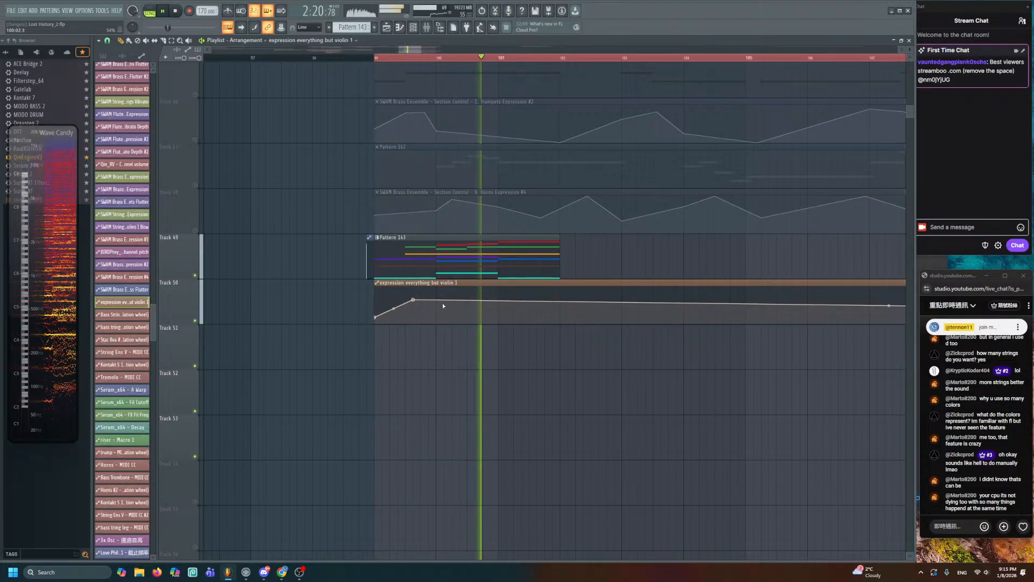
{"action": "key", "text": "space"}
{"action": "scroll", "coordinate": [478, 289], "scroll_direction": "up", "scroll_amount": 5}
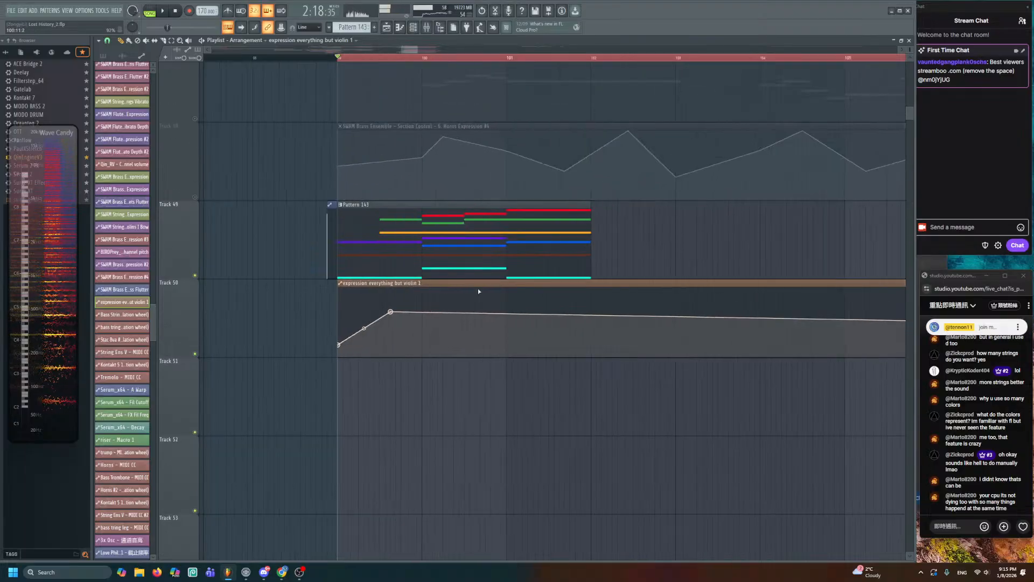
{"action": "key", "text": "F6"}
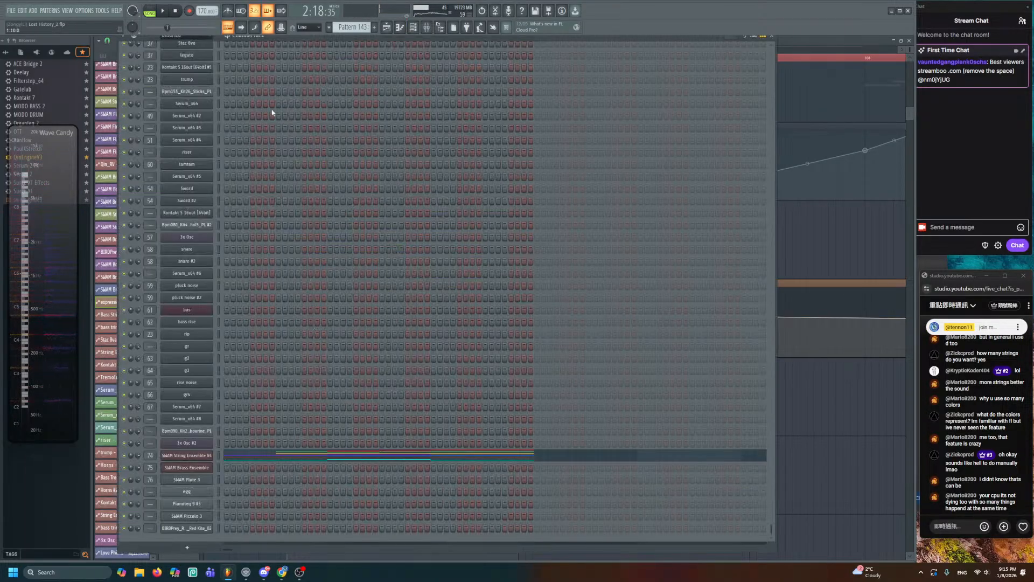
- Create a Strings Vibrato automation clip from the SWAM String Ensemble V4 ensemble controls
{"action": "left_click", "coordinate": [203, 455]}
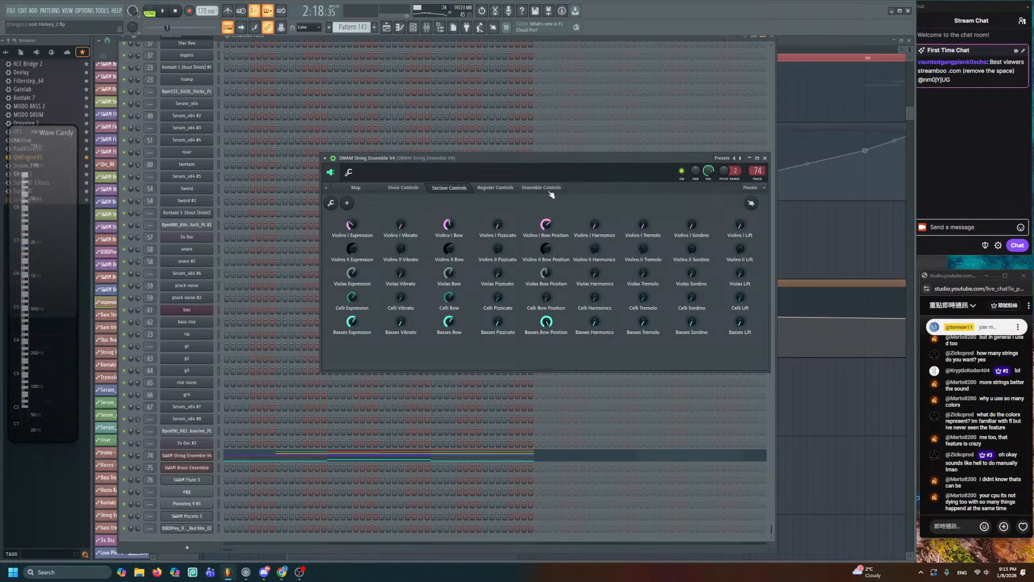
{"action": "left_click", "coordinate": [544, 189]}
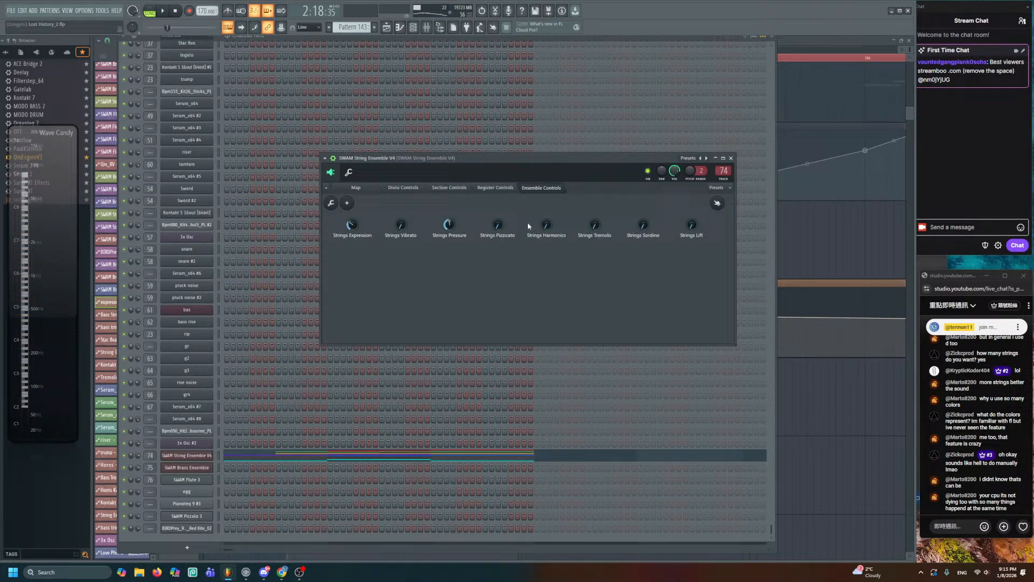
{"action": "right_click", "coordinate": [404, 226]}
{"action": "left_click", "coordinate": [431, 300]}
- Shape the vibrato envelope with a peak point and a levelled tail, auditioning from bar 99
{"action": "key", "text": "F6"}
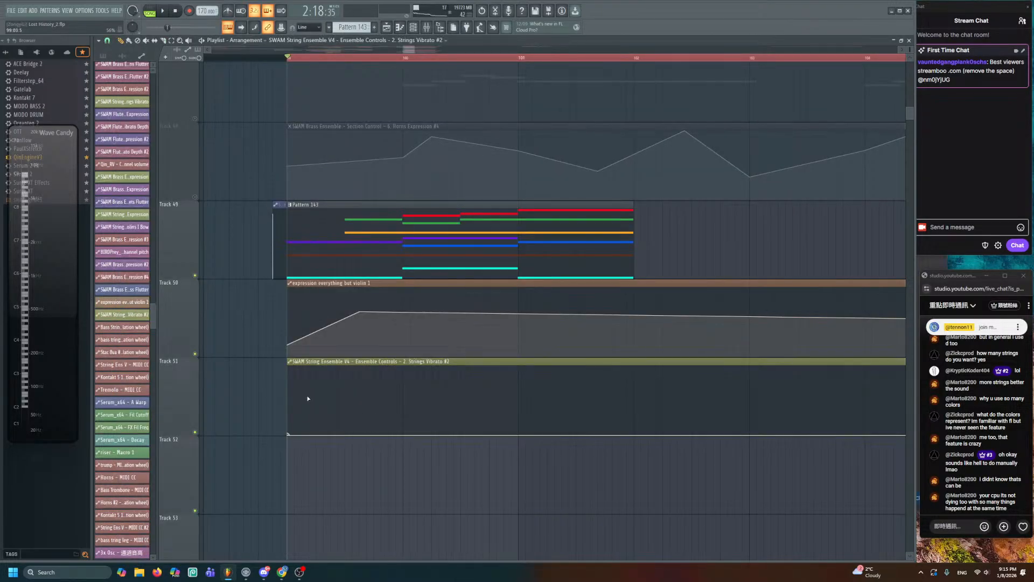
{"action": "right_click", "coordinate": [316, 367]}
{"action": "key", "text": "space"}
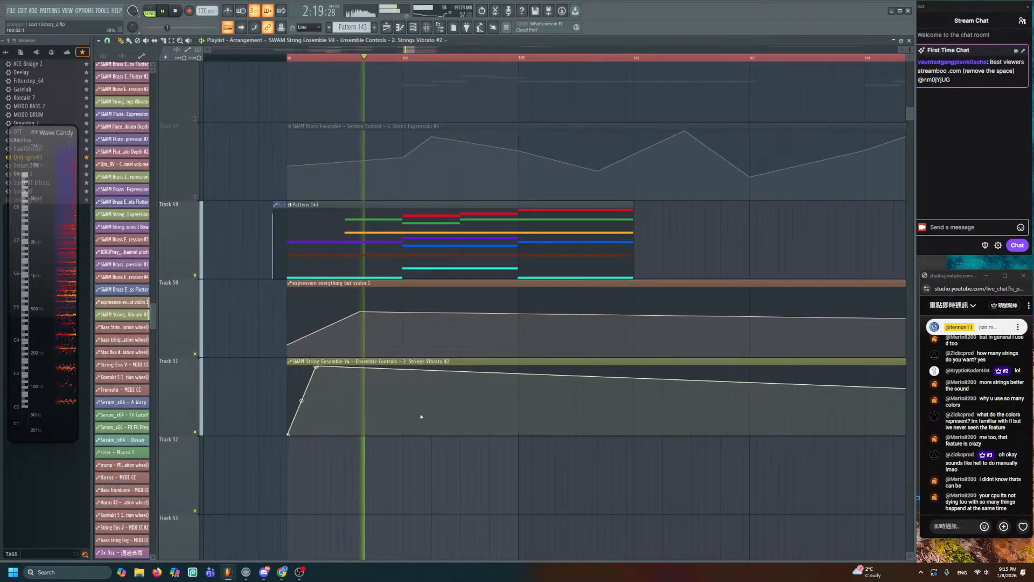
{"action": "left_click_drag", "start_coordinate": [474, 403], "coordinate": [551, 383]}
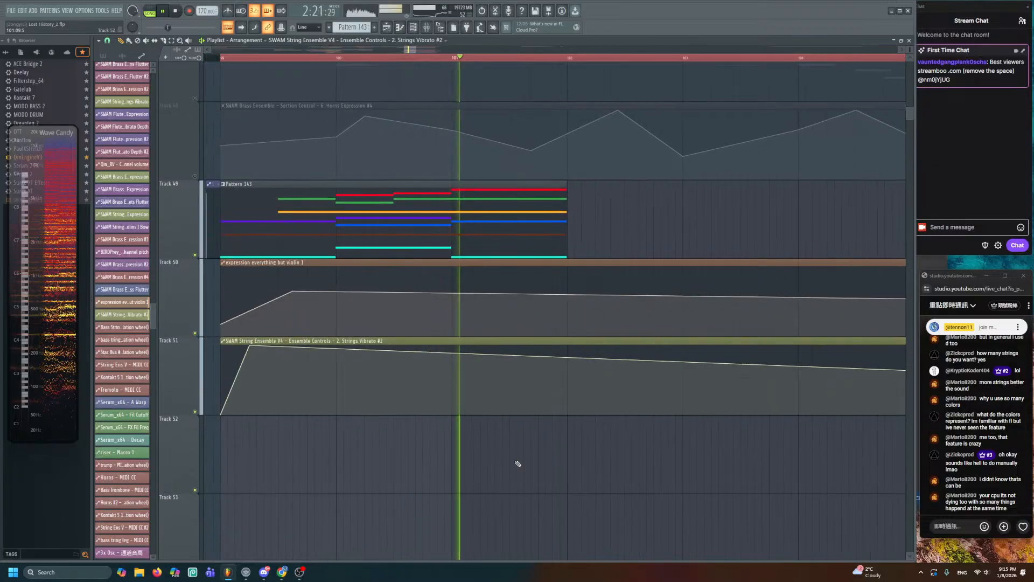
{"action": "scroll", "coordinate": [575, 425], "scroll_direction": "down", "scroll_amount": 3}
{"action": "left_click_drag", "start_coordinate": [637, 413], "coordinate": [438, 405]}
{"action": "scroll", "coordinate": [437, 405], "scroll_direction": "down", "scroll_amount": 2}
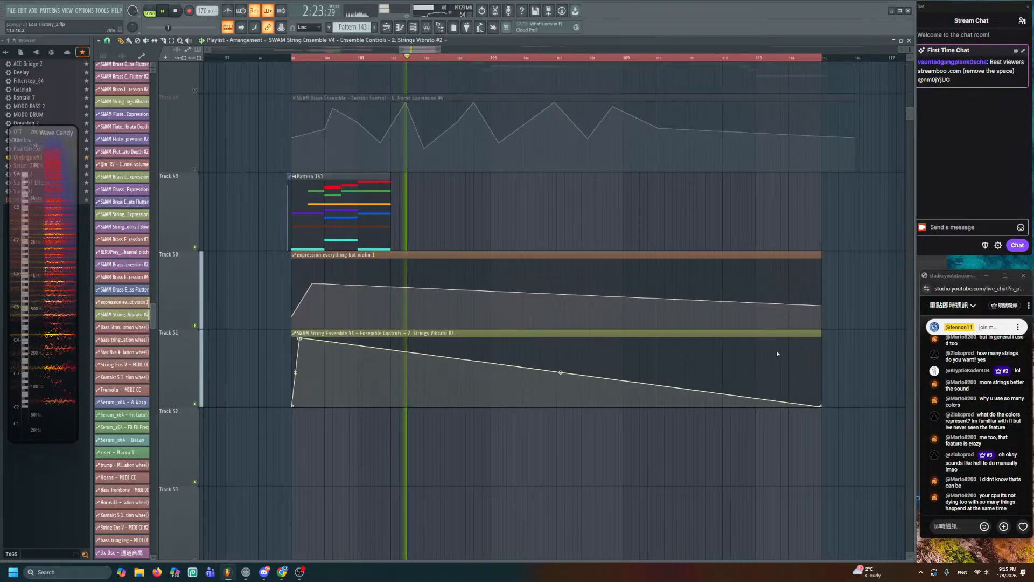
{"action": "right_click", "coordinate": [785, 339]}
{"action": "key", "text": "space"}
{"action": "key", "text": "space"}
{"action": "scroll", "coordinate": [383, 291], "scroll_direction": "up", "scroll_amount": 3}
{"action": "scroll", "coordinate": [355, 296], "scroll_direction": "left", "scroll_amount": 3}
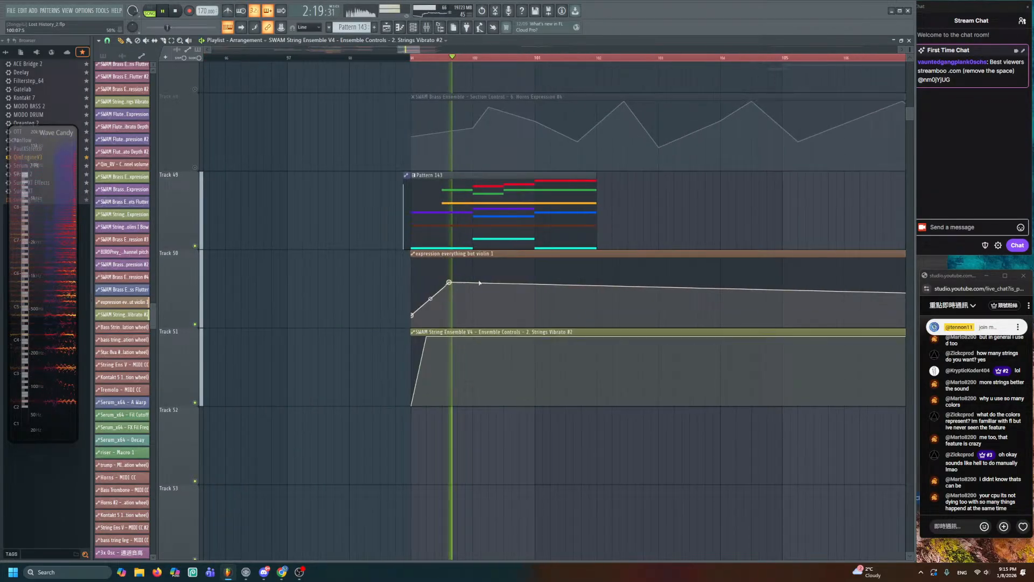
- Raise the velocities of Pattern 143's first D3 note and orange D5 note, then listen
{"action": "double_click", "coordinate": [461, 231]}
{"action": "scroll", "coordinate": [327, 247], "scroll_direction": "up", "scroll_amount": 1}
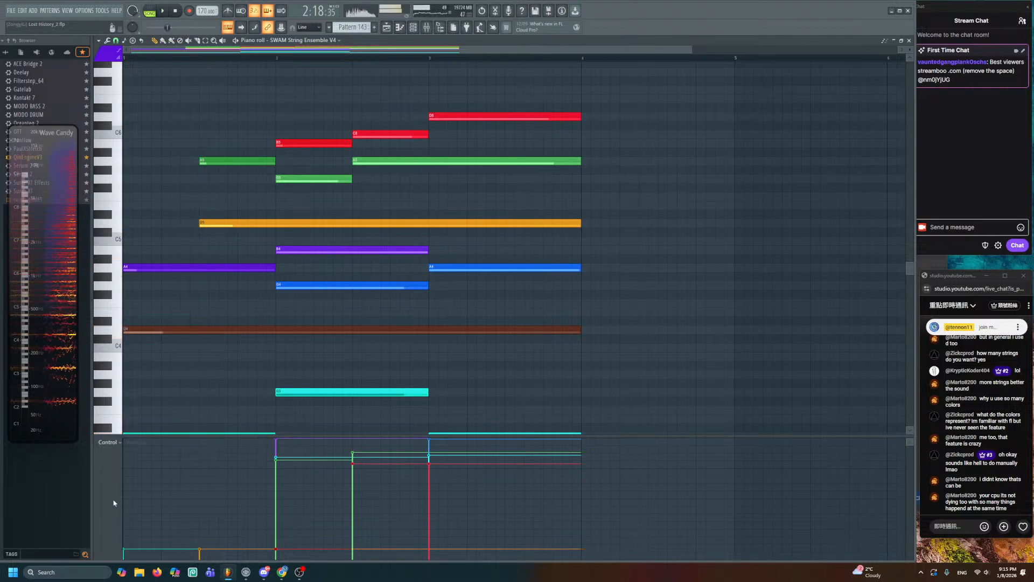
{"action": "left_click", "coordinate": [134, 517]}
{"action": "left_click", "coordinate": [212, 491]}
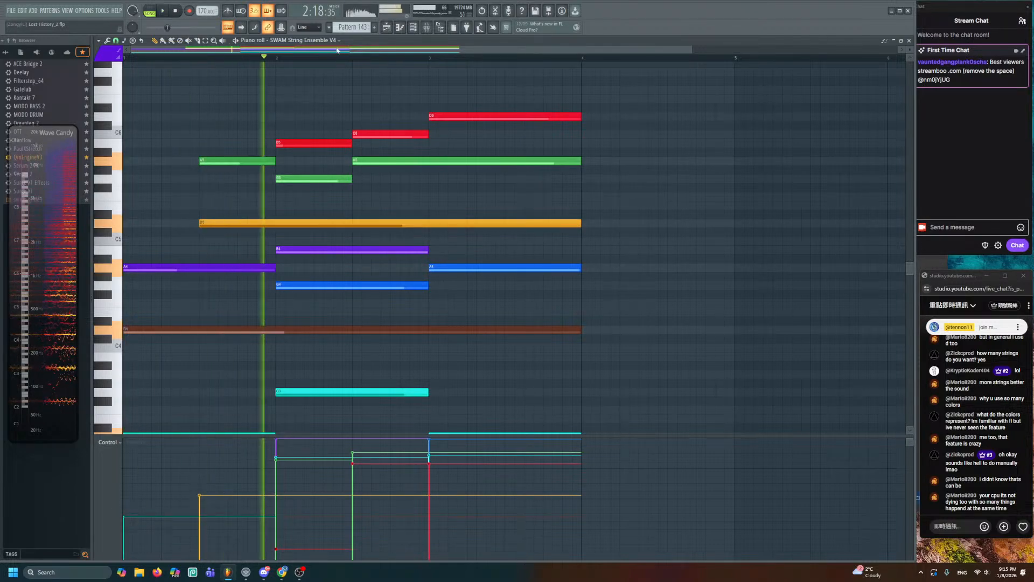
{"action": "key", "text": "space"}
{"action": "left_click", "coordinate": [386, 27]}
{"action": "key", "text": "space"}
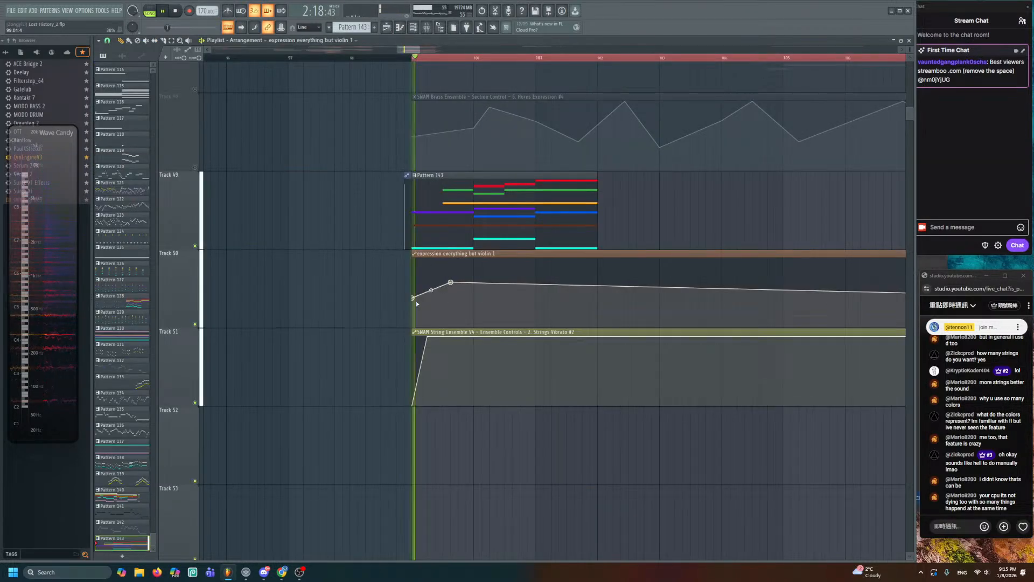
- Raise the expression clip's peak point and add a lower, later point to the curve
{"action": "scroll", "coordinate": [460, 296], "scroll_direction": "up", "scroll_amount": 2}
{"action": "left_click_drag", "start_coordinate": [442, 290], "coordinate": [441, 284]}
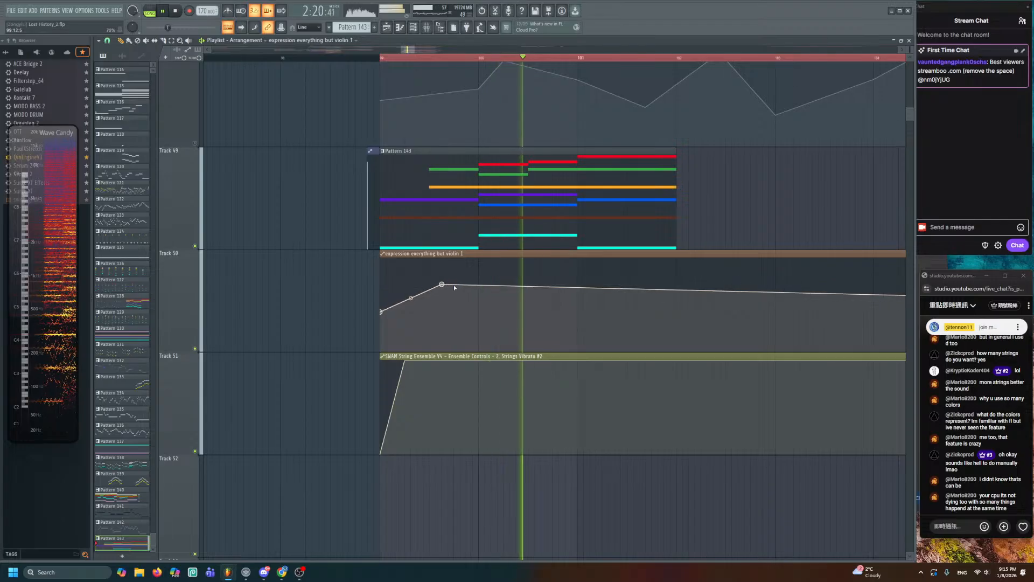
{"action": "key", "text": "space"}
{"action": "key", "text": "space"}
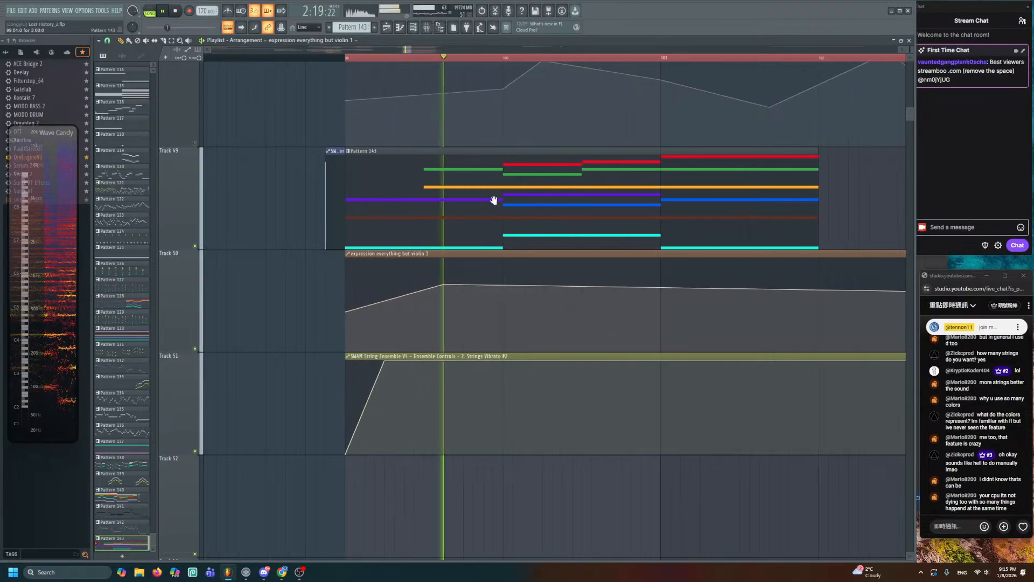
{"action": "scroll", "coordinate": [348, 279], "scroll_direction": "up", "scroll_amount": 1}
{"action": "key", "text": "space"}
{"action": "right_click", "coordinate": [373, 301]}
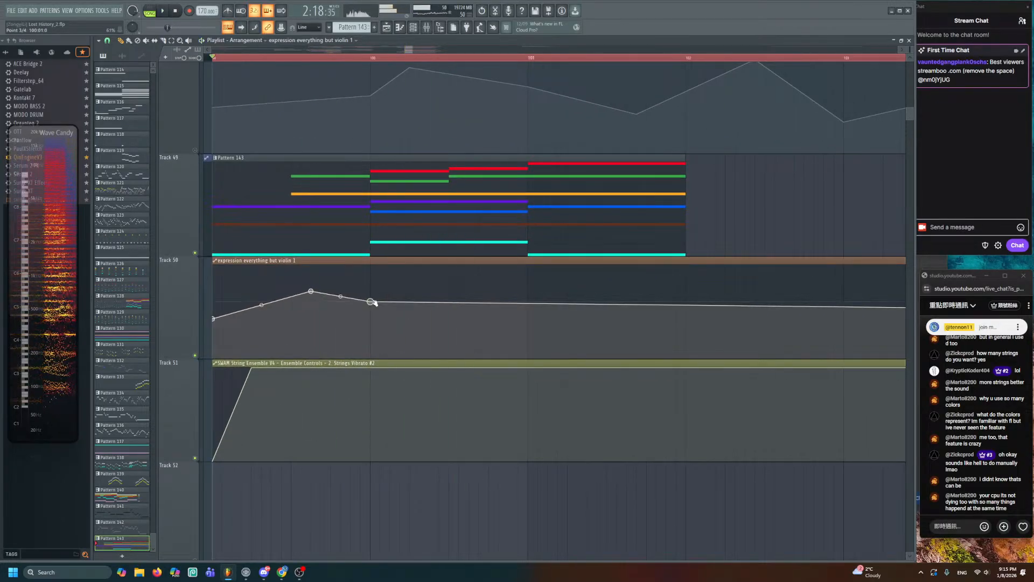
{"action": "key", "text": "space"}
{"action": "left_click_drag", "start_coordinate": [373, 302], "coordinate": [421, 308]}
- Add a peak and further lowered points along the expression curve, auditioning from bar 99
{"action": "right_click", "coordinate": [490, 276]}
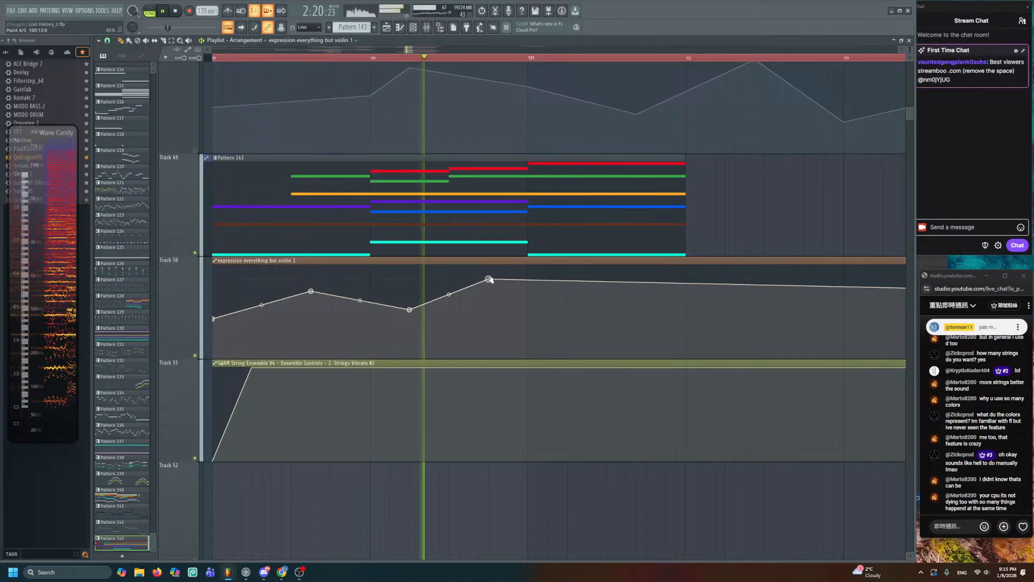
{"action": "right_click", "coordinate": [523, 286]}
{"action": "left_click_drag", "start_coordinate": [522, 286], "coordinate": [533, 306]}
{"action": "right_click", "coordinate": [646, 267]}
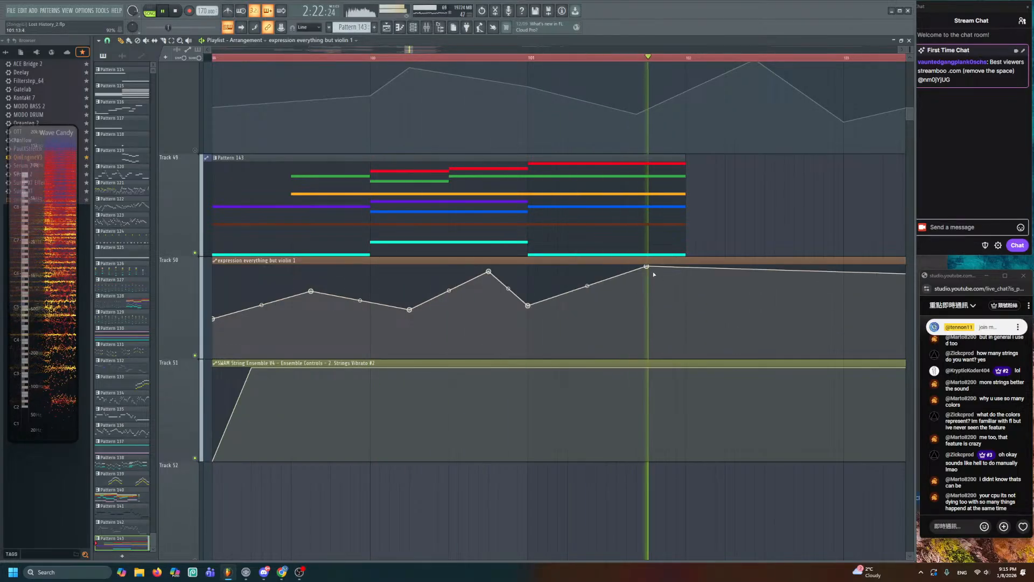
{"action": "key", "text": "space"}
{"action": "left_click_drag", "start_coordinate": [647, 267], "coordinate": [648, 288]}
{"action": "key", "text": "space"}
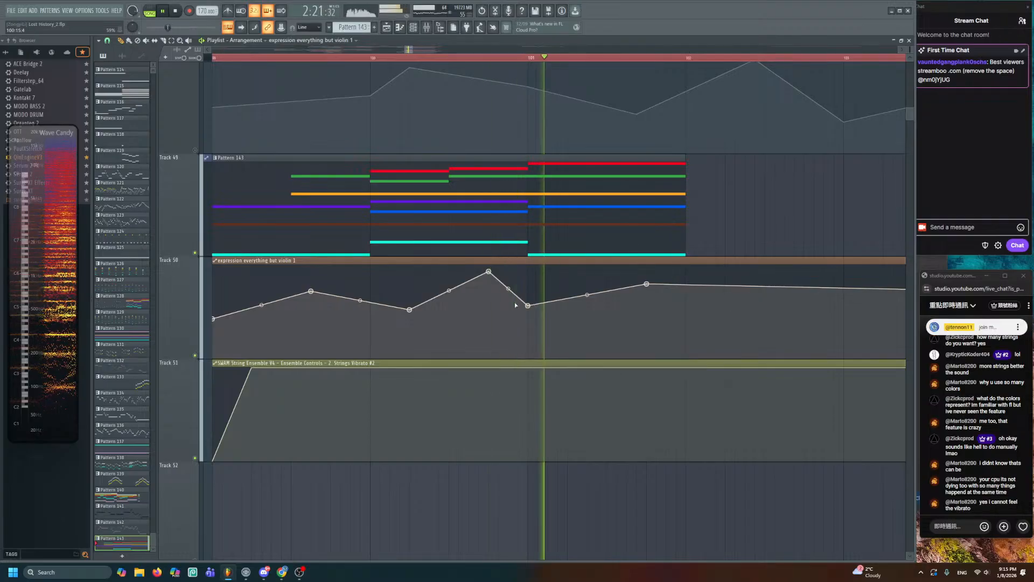
{"action": "key", "text": "space"}
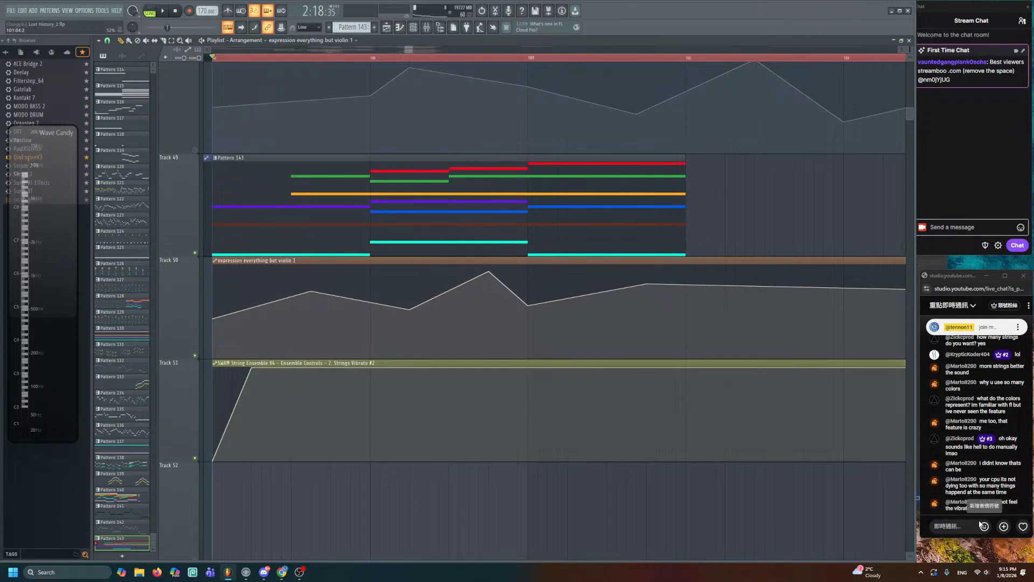
- Compare the strings with the Track 51 vibrato clip muted, then unmuted
{"action": "key", "text": "space"}
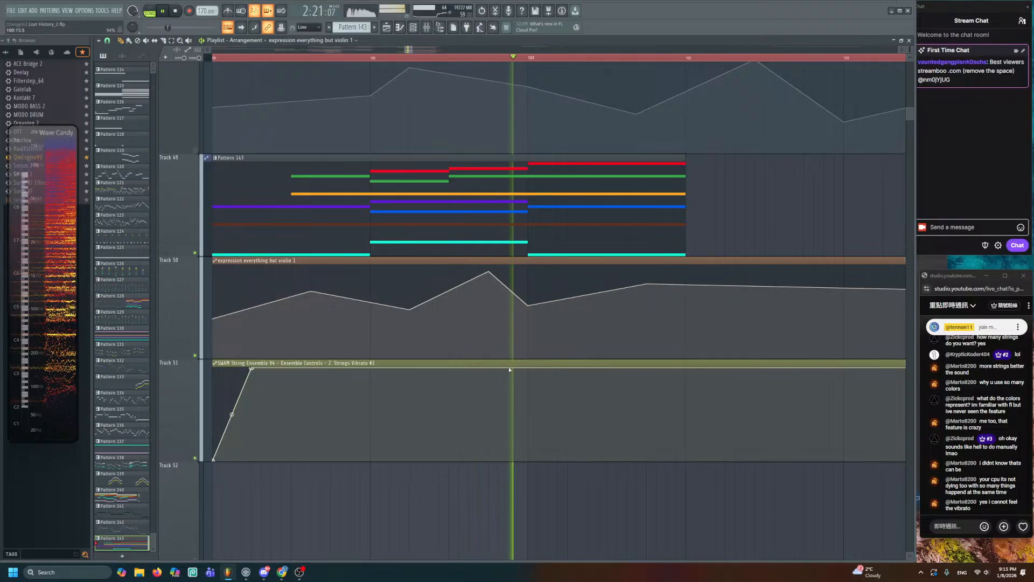
{"action": "key", "text": "space"}
{"action": "middle_click", "coordinate": [401, 383]}
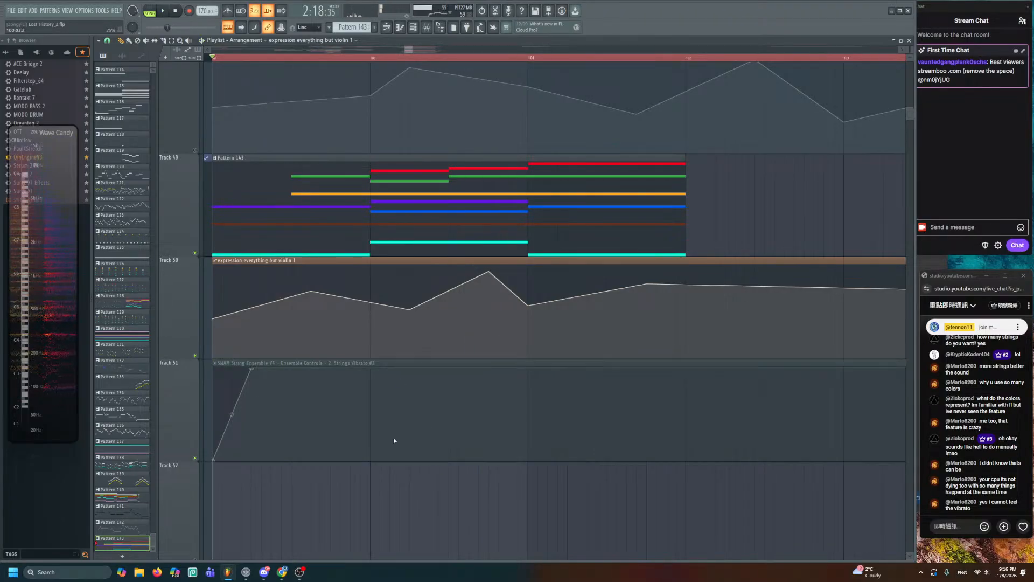
{"action": "key", "text": "space"}
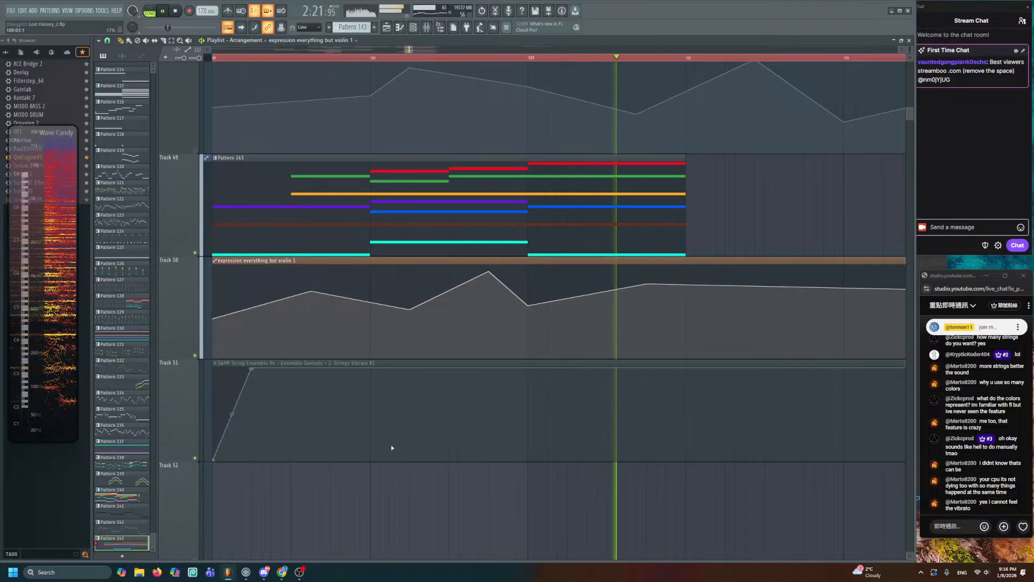
{"action": "key", "text": "space"}
{"action": "middle_click", "coordinate": [418, 425]}
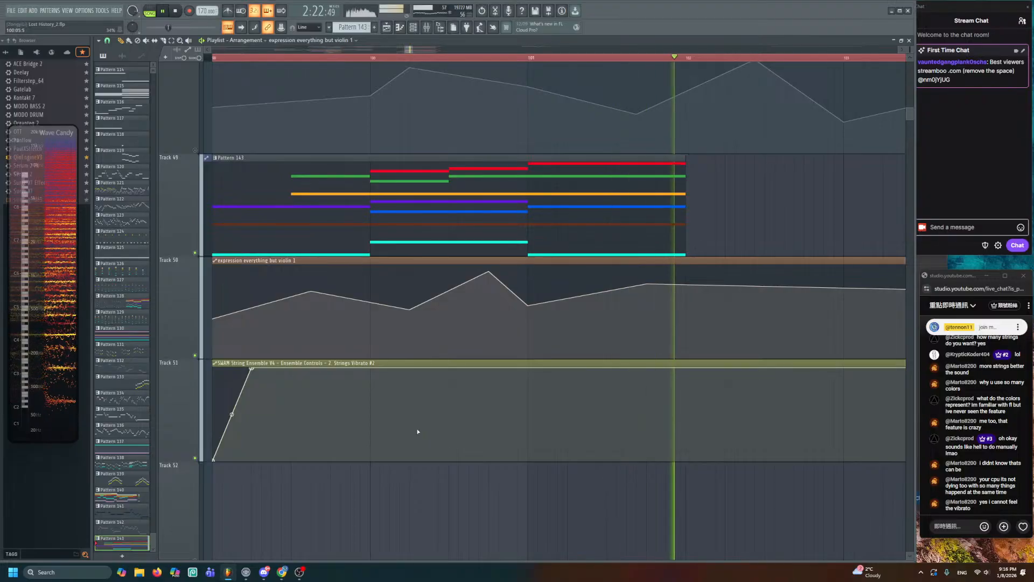
{"action": "key", "text": "space"}
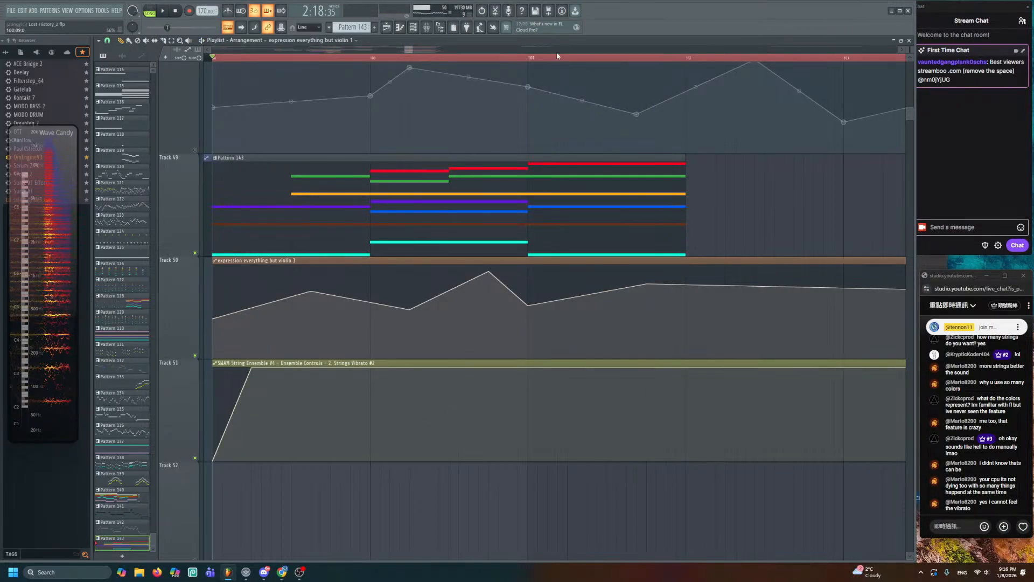
{"action": "scroll", "coordinate": [557, 55], "scroll_direction": "down", "scroll_amount": 2}
{"action": "scroll", "coordinate": [462, 56], "scroll_direction": "down", "scroll_amount": 3}
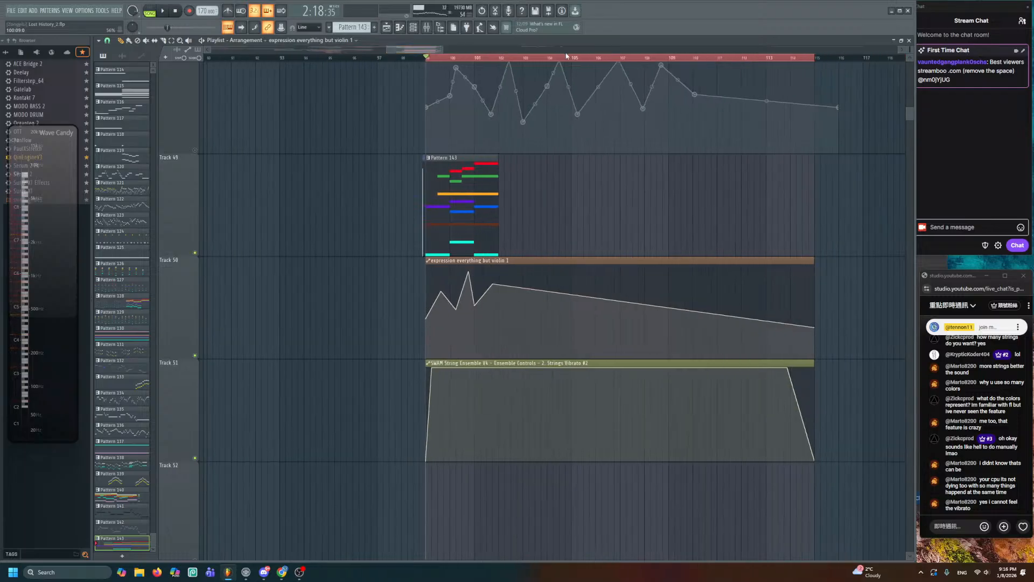
{"action": "scroll", "coordinate": [908, 50], "scroll_direction": "down", "scroll_amount": 3}
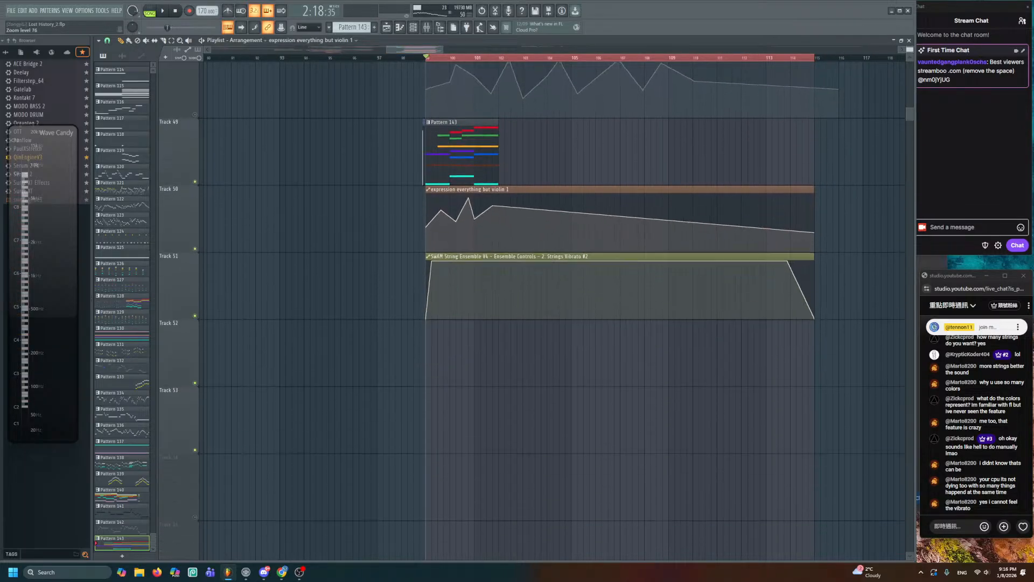
- Open the SWAM String Ensemble V4 pattern in the piano roll, deleting and restoring the red C6 note
{"action": "left_click", "coordinate": [413, 27]}
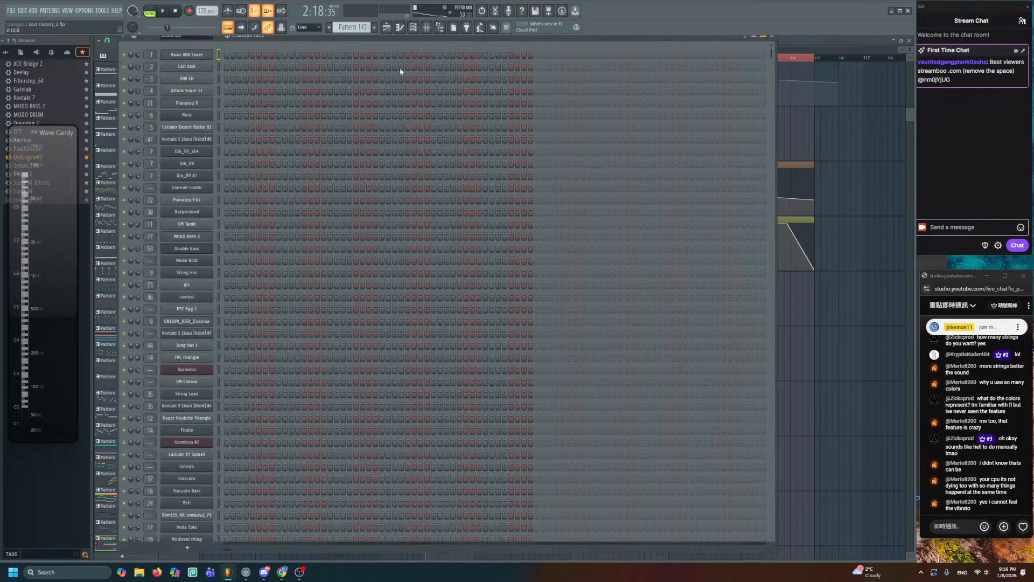
{"action": "scroll", "coordinate": [289, 459], "scroll_direction": "down", "scroll_amount": 15}
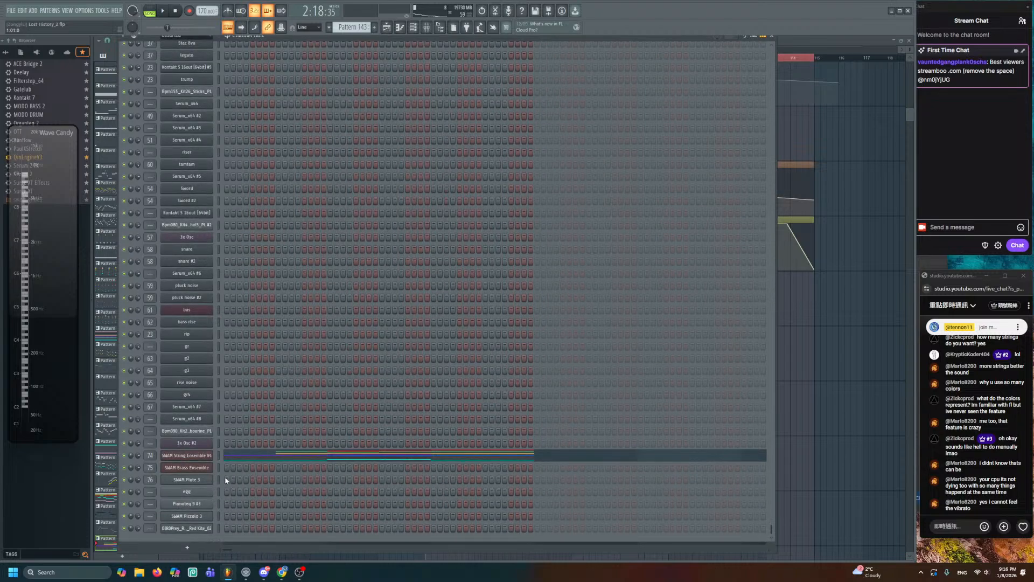
{"action": "left_click", "coordinate": [231, 455]}
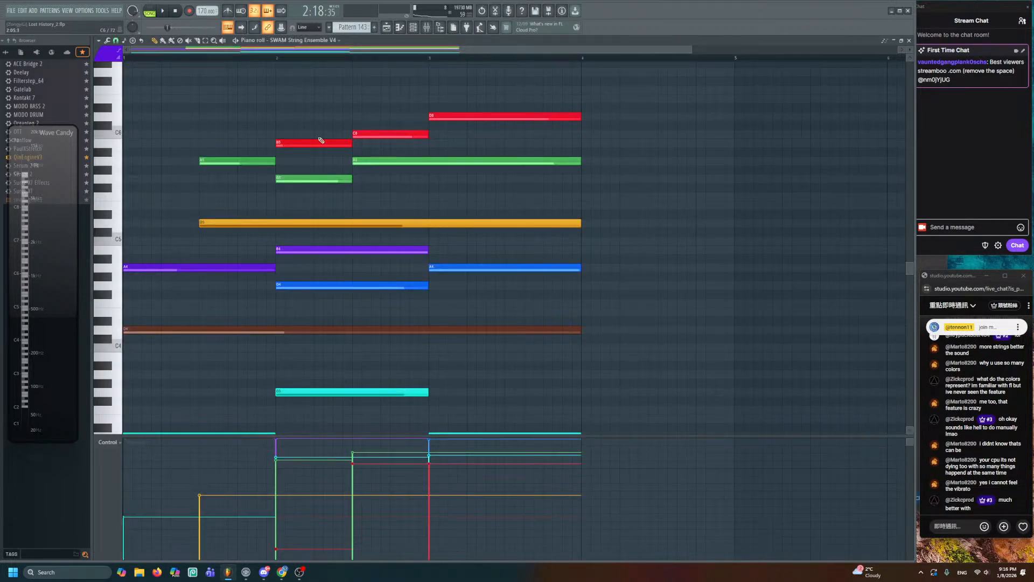
{"action": "right_click", "coordinate": [420, 136]}
{"action": "key", "text": "ctrl+z"}
- Switch the new-note colour group to pink (swatch 10) after briefly trying group 1
{"action": "left_click", "coordinate": [118, 50]}
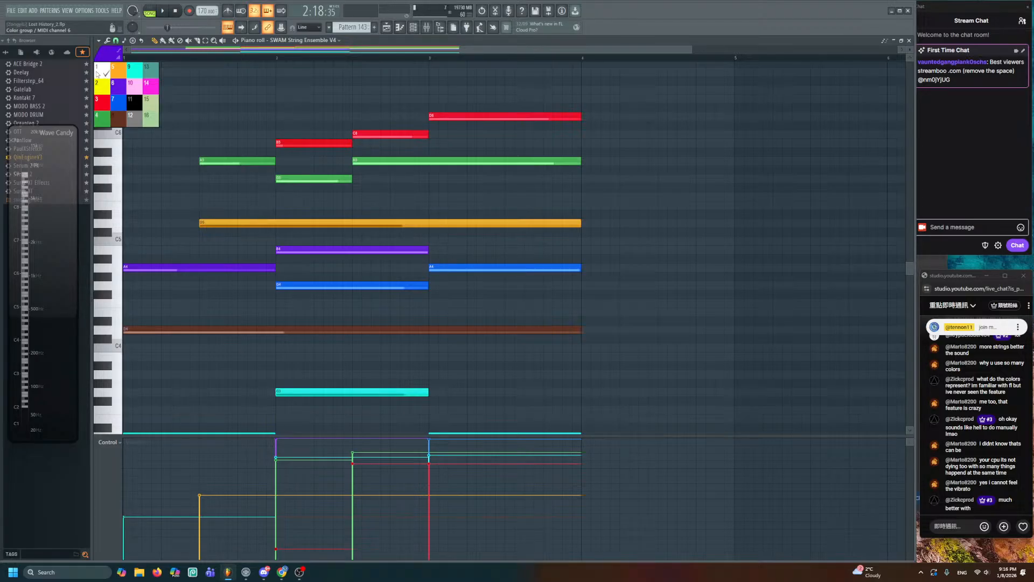
{"action": "left_click", "coordinate": [98, 73]}
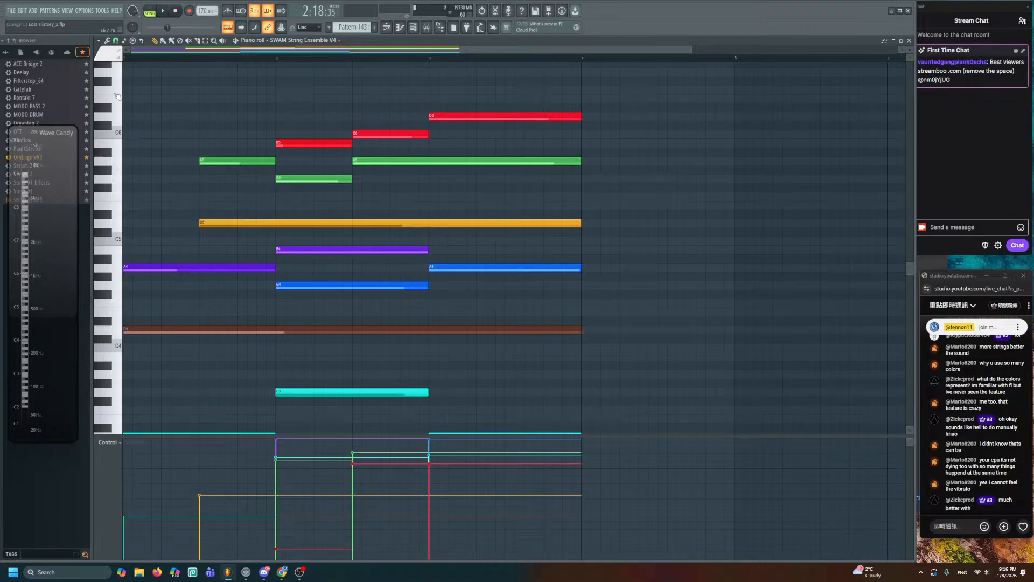
{"action": "left_click", "coordinate": [105, 59]}
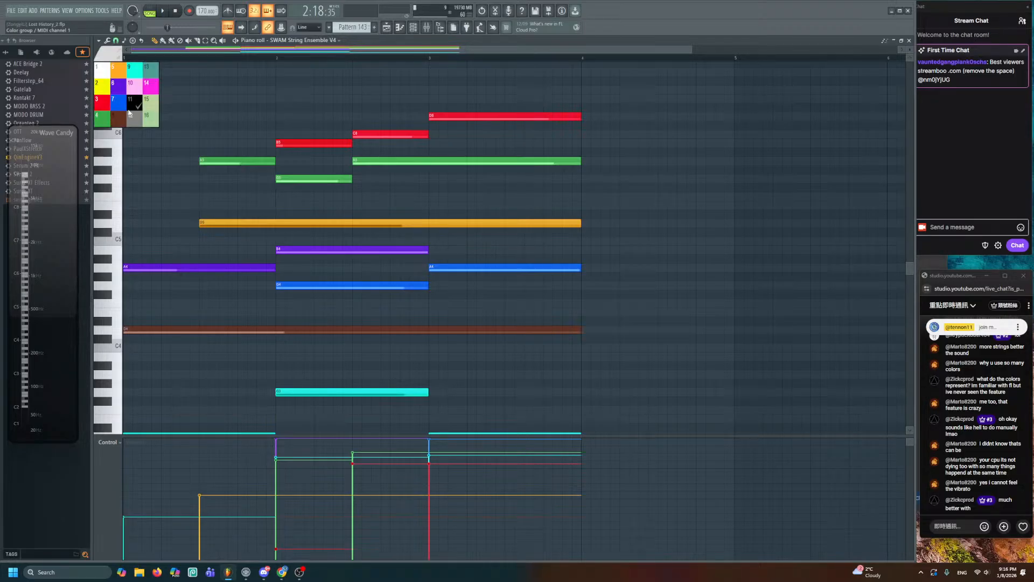
{"action": "left_click", "coordinate": [138, 86]}
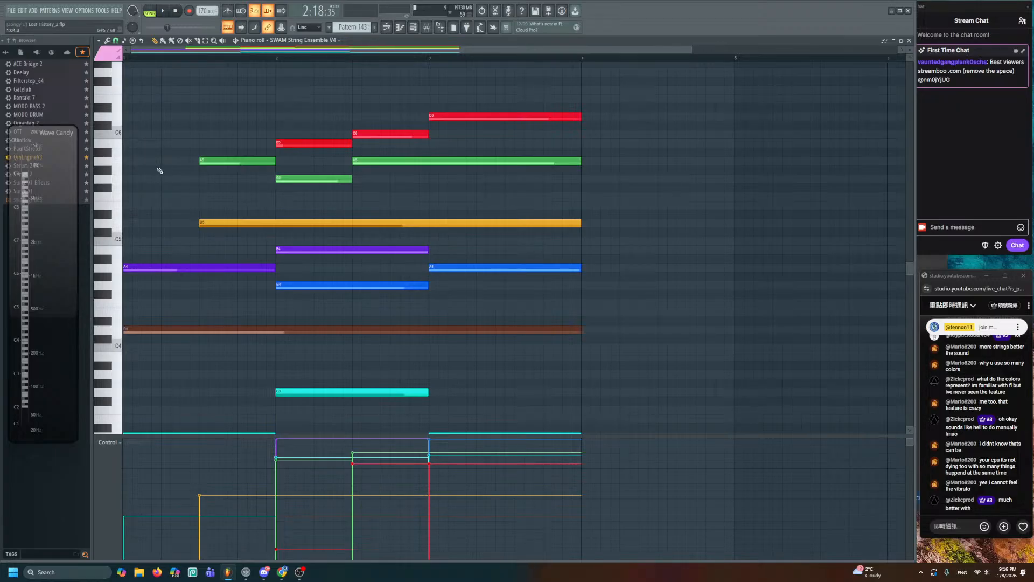
{"action": "mouse_move", "coordinate": [280, 570]}
{"action": "left_click", "coordinate": [259, 523]}
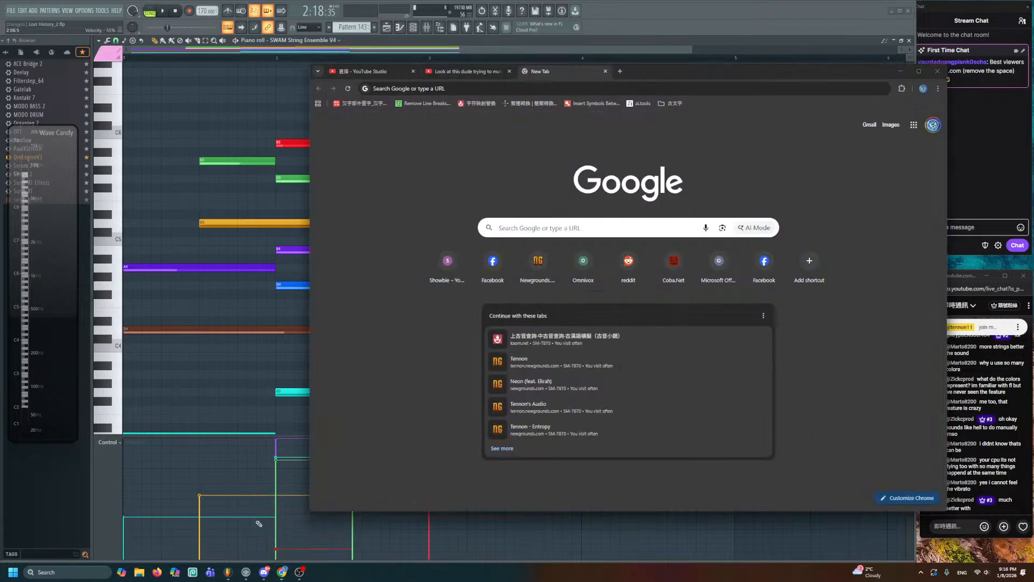
- Image-search 'orchestral seatings' and preview the OT Berlin orchestra seating chart
{"action": "type", "text": "orc"}
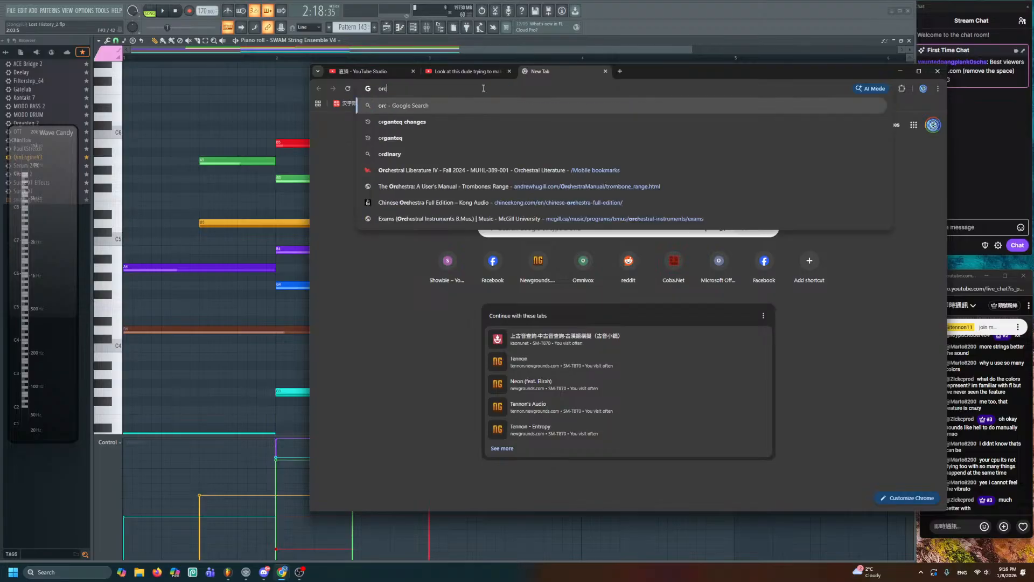
{"action": "type", "text": "hestral seatings"}
{"action": "key", "text": "Return"}
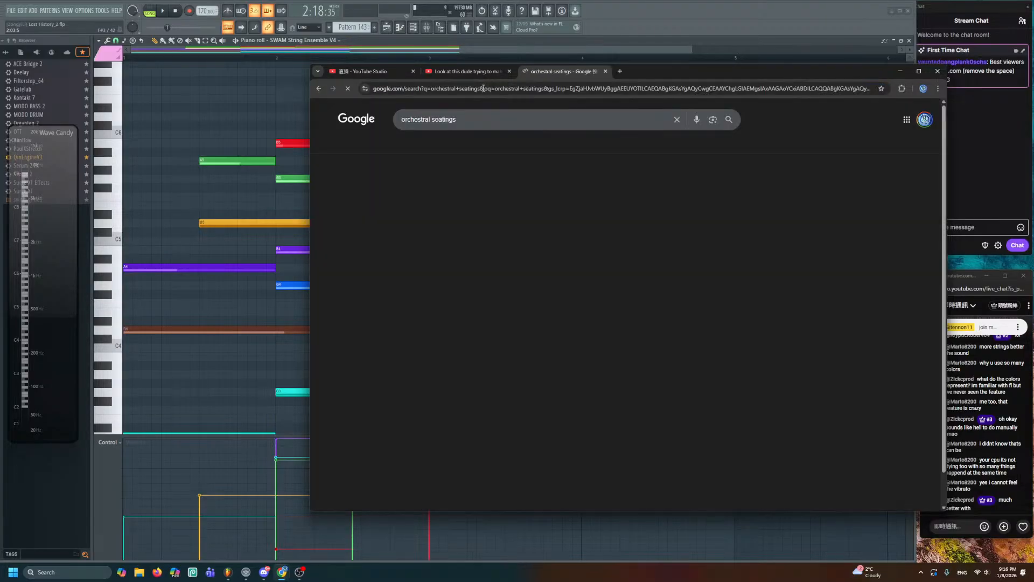
{"action": "left_click", "coordinate": [462, 150]}
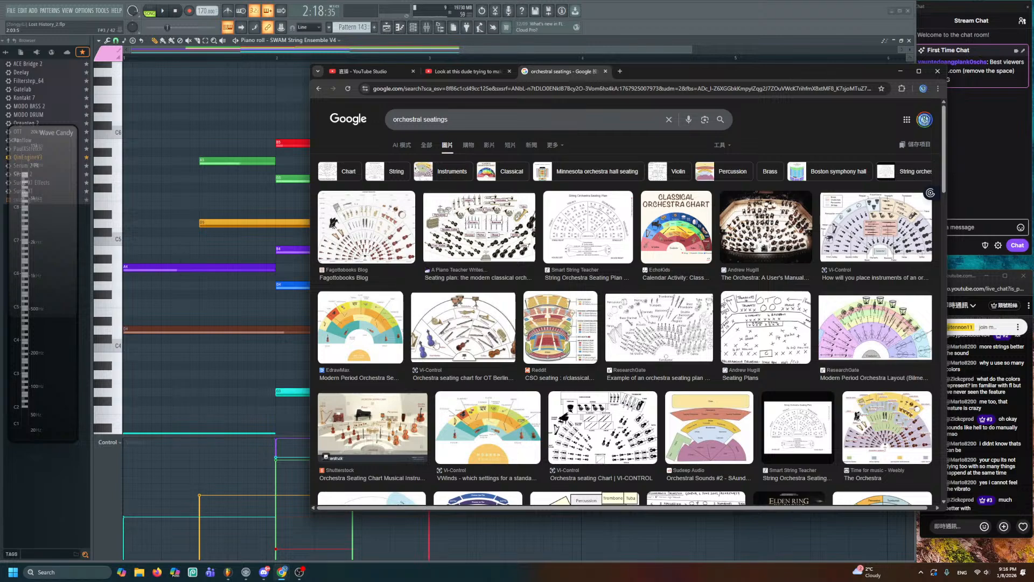
{"action": "left_click", "coordinate": [465, 338]}
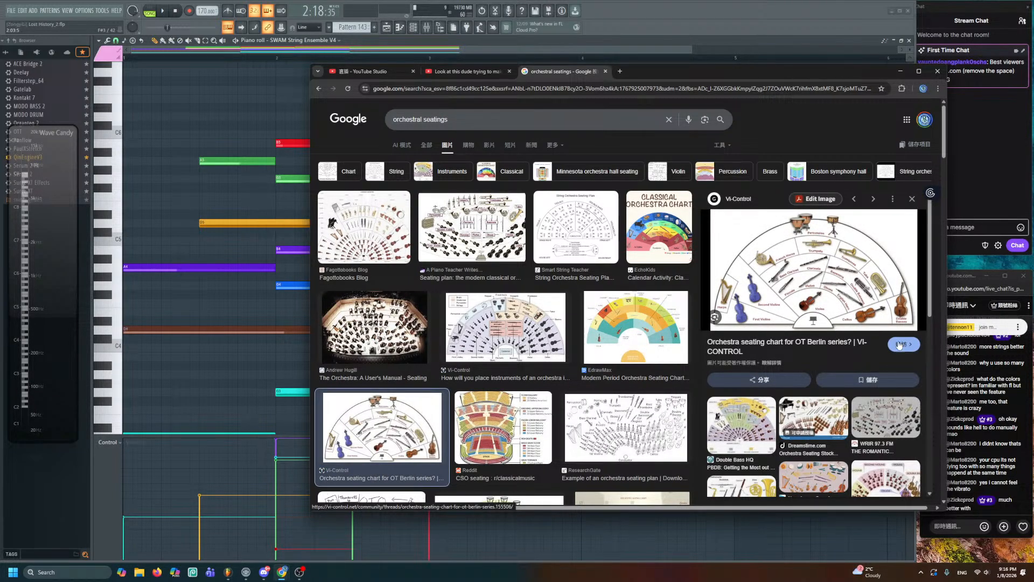
- Check the Vi-Control thread's seating chart, then close it and return to results
{"action": "left_click", "coordinate": [812, 271]}
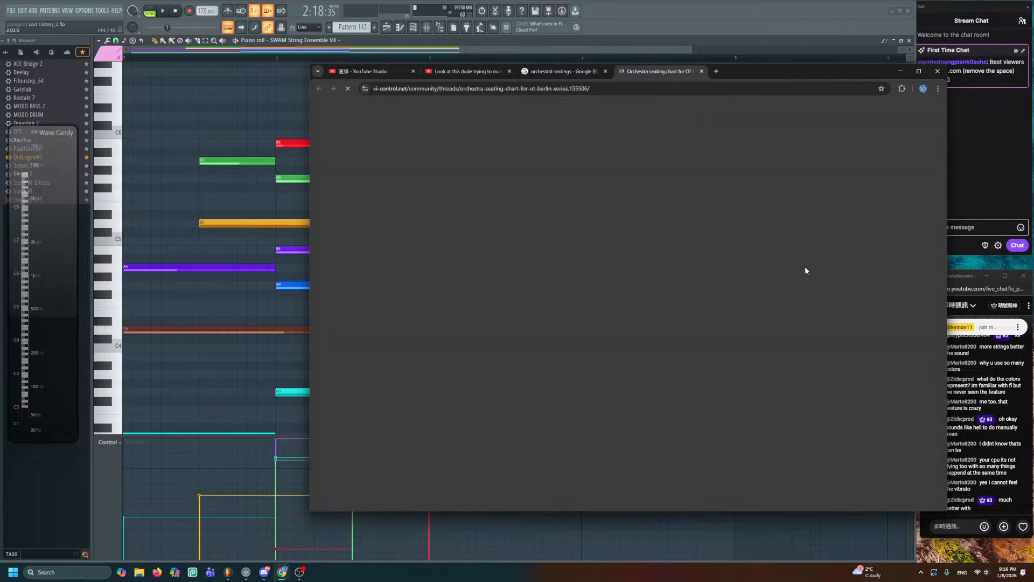
{"action": "scroll", "coordinate": [561, 443], "scroll_direction": "down", "scroll_amount": 10}
{"action": "scroll", "coordinate": [561, 443], "scroll_direction": "down", "scroll_amount": 3}
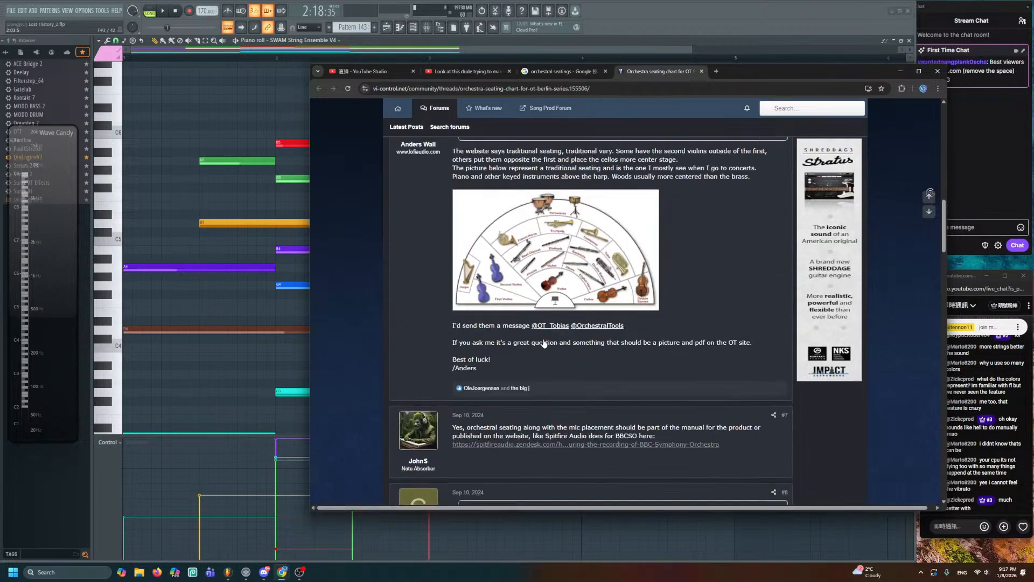
{"action": "left_click", "coordinate": [528, 293]}
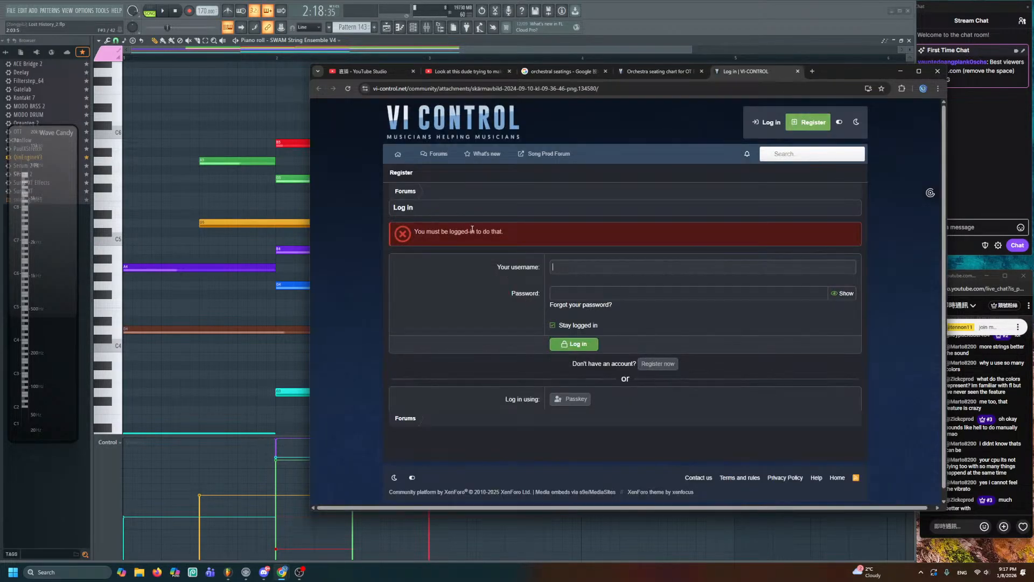
{"action": "left_click", "coordinate": [796, 71]}
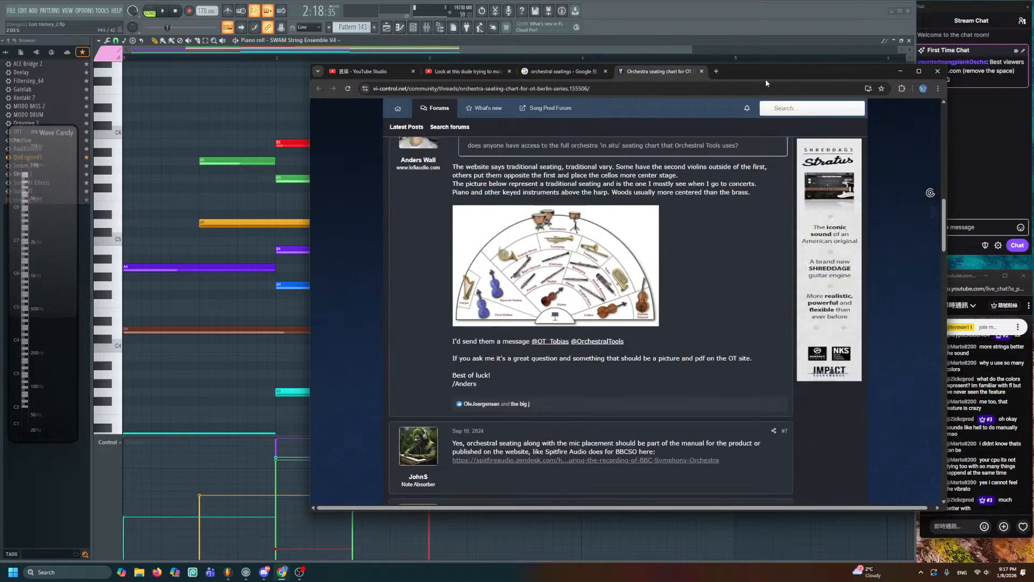
{"action": "left_click", "coordinate": [702, 71]}
- Open EdrawMax's Modern Period Orchestra Seating Chart page and scroll through the diagram
{"action": "left_click", "coordinate": [626, 302]}
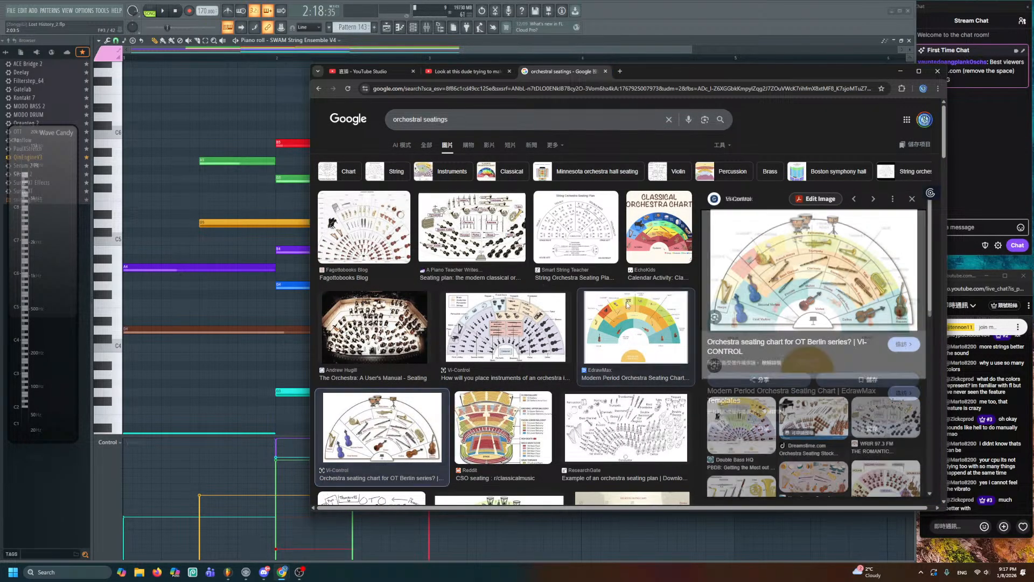
{"action": "left_click", "coordinate": [749, 306]}
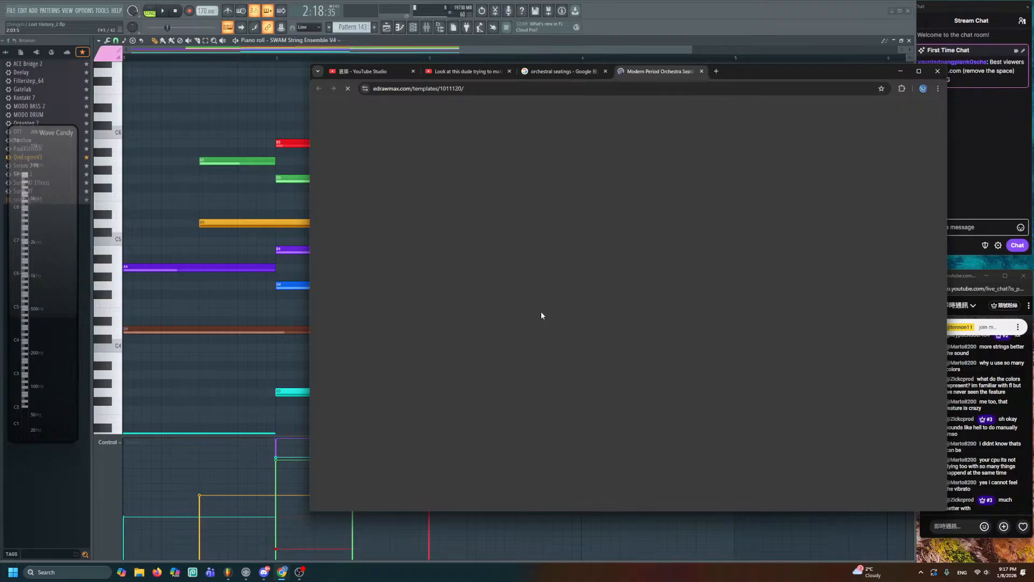
{"action": "scroll", "coordinate": [583, 266], "scroll_direction": "down", "scroll_amount": 1}
{"action": "scroll", "coordinate": [582, 266], "scroll_direction": "down", "scroll_amount": 4}
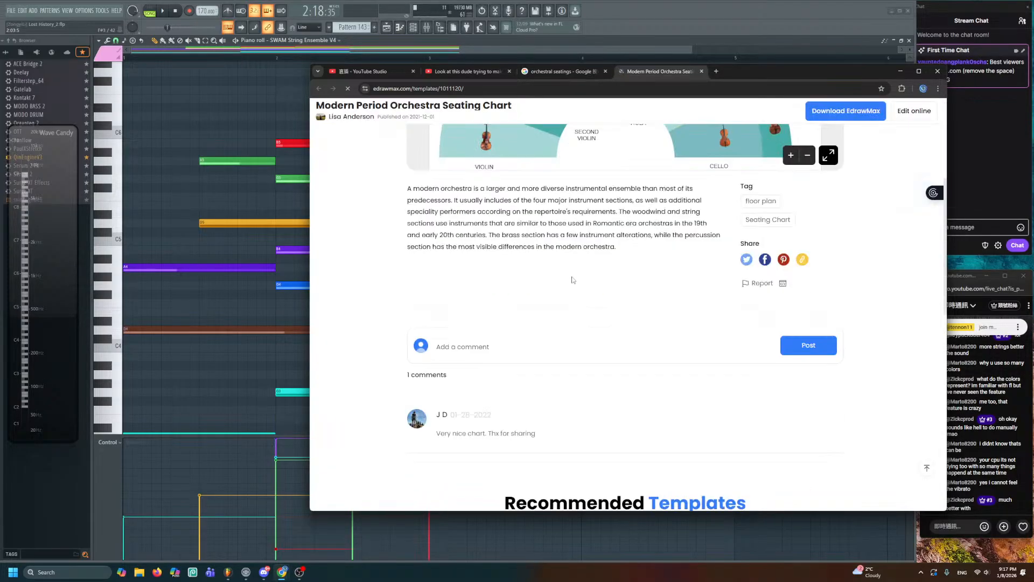
{"action": "scroll", "coordinate": [572, 279], "scroll_direction": "up", "scroll_amount": 4}
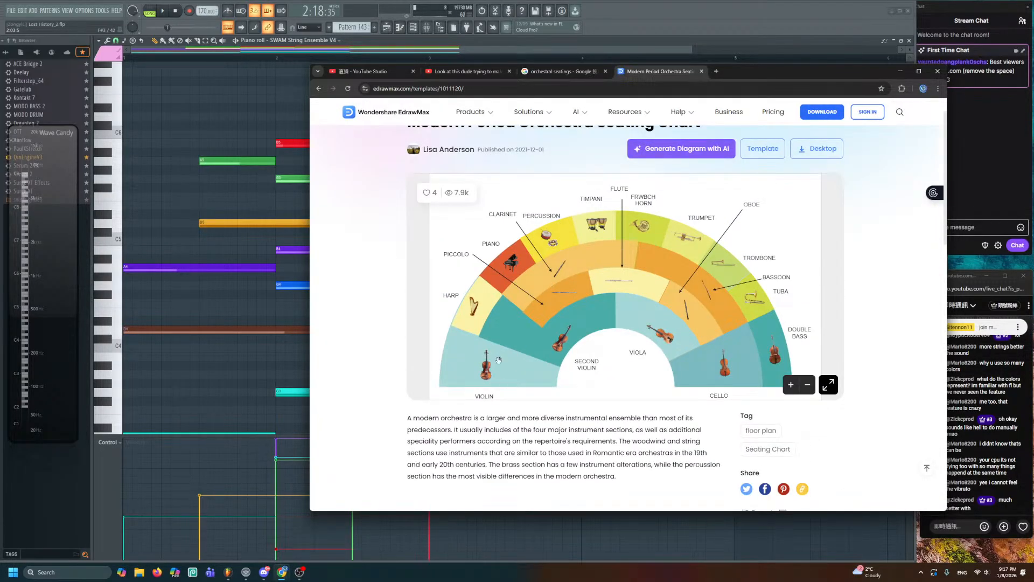
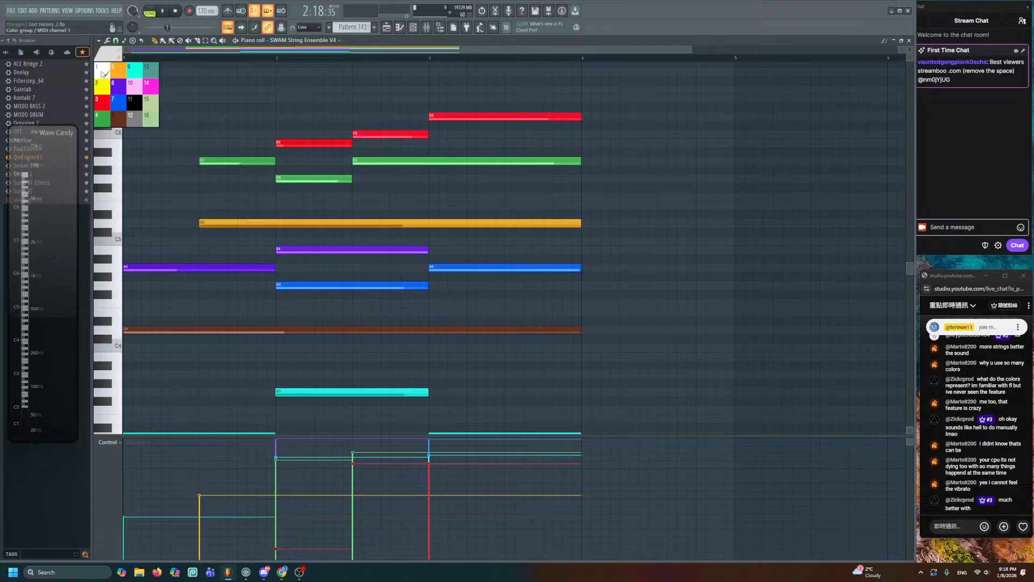
- Step the new-note colour group through 2 and 3 to green group 4, then show the Playlist
{"action": "left_click", "coordinate": [103, 87]}
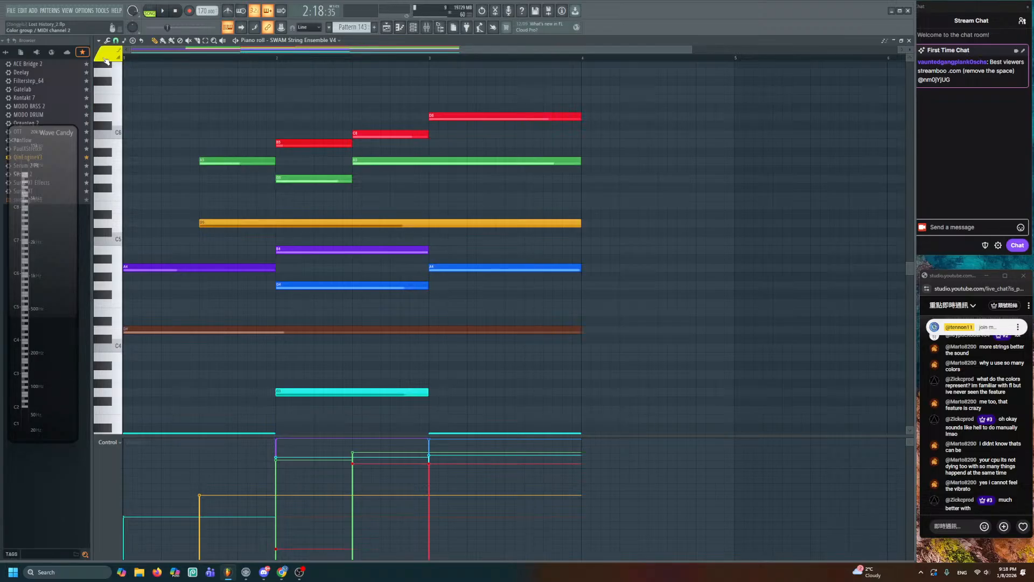
{"action": "left_click", "coordinate": [106, 61]}
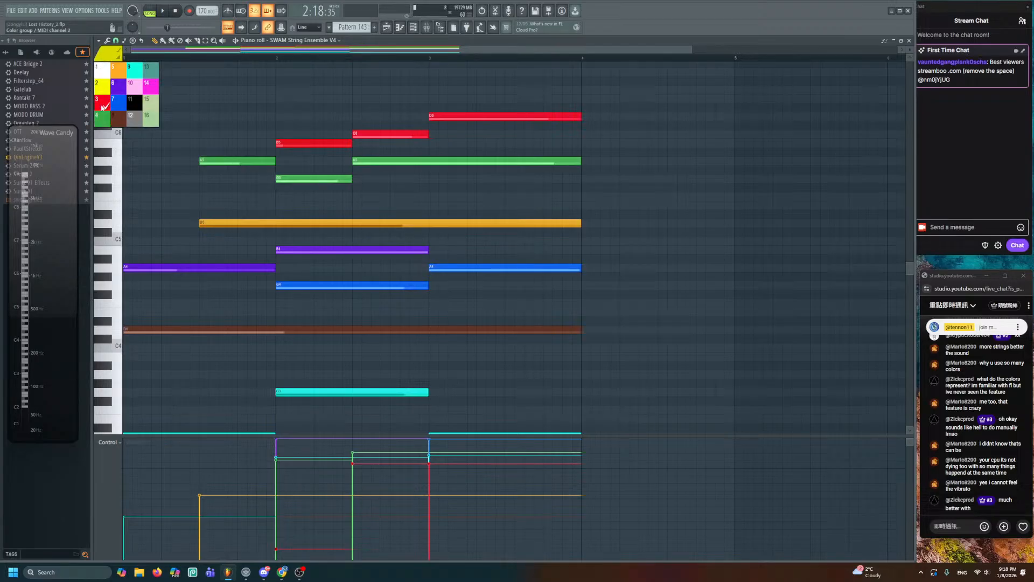
{"action": "left_click", "coordinate": [100, 108]}
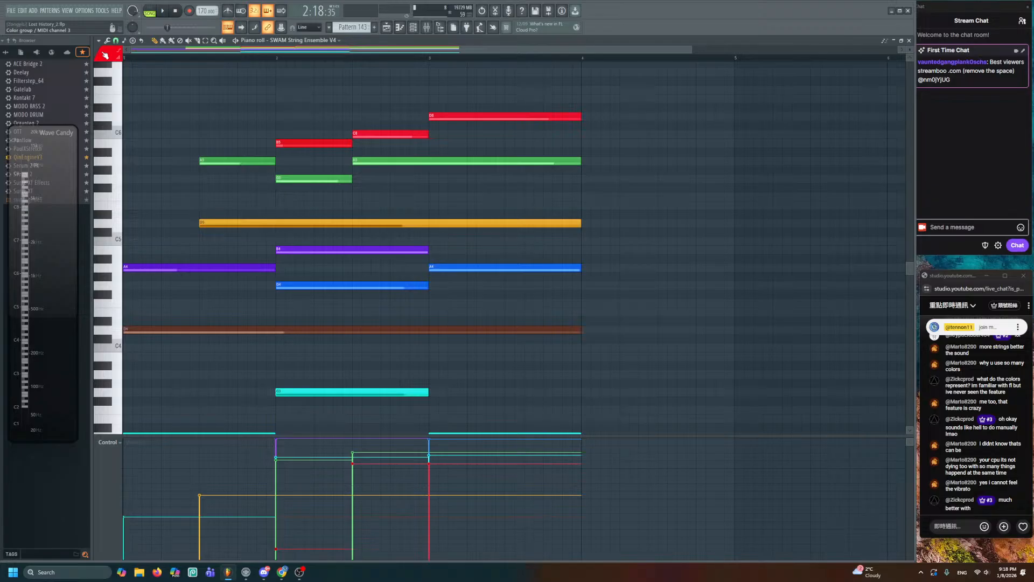
{"action": "left_click", "coordinate": [105, 55]}
{"action": "left_click", "coordinate": [106, 117]}
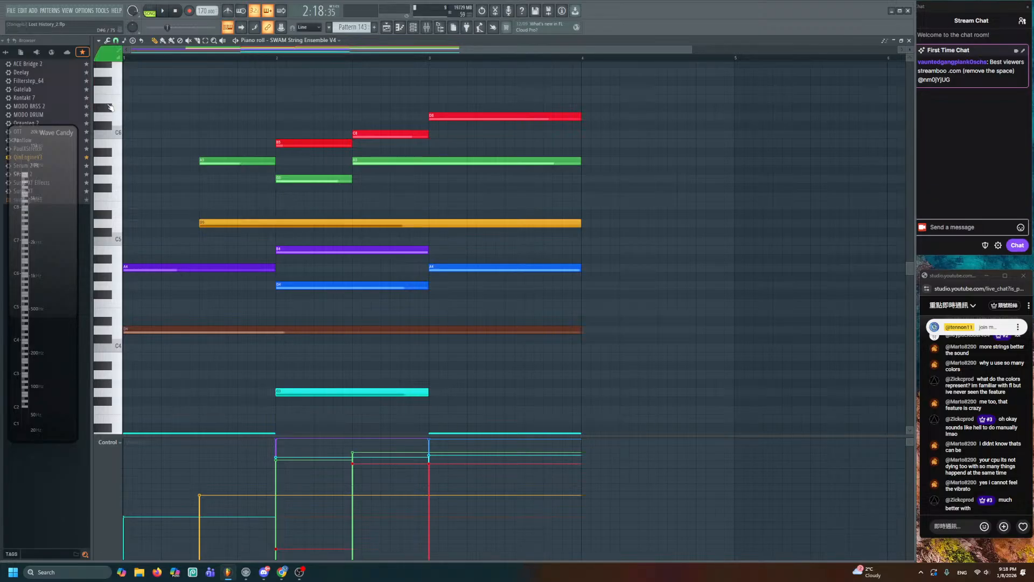
{"action": "scroll", "coordinate": [310, 261], "scroll_direction": "down", "scroll_amount": 3}
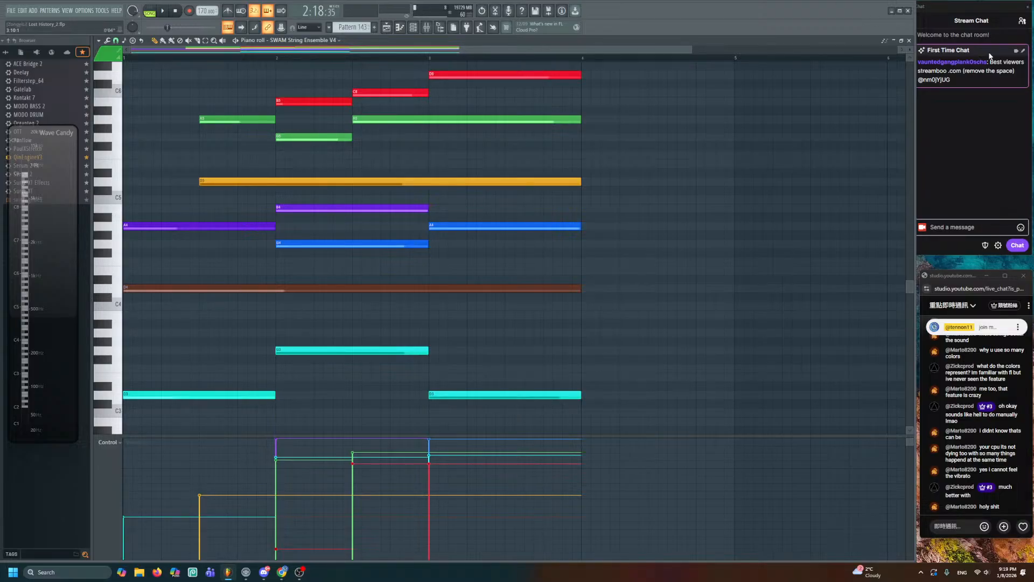
{"action": "key", "text": "F5"}
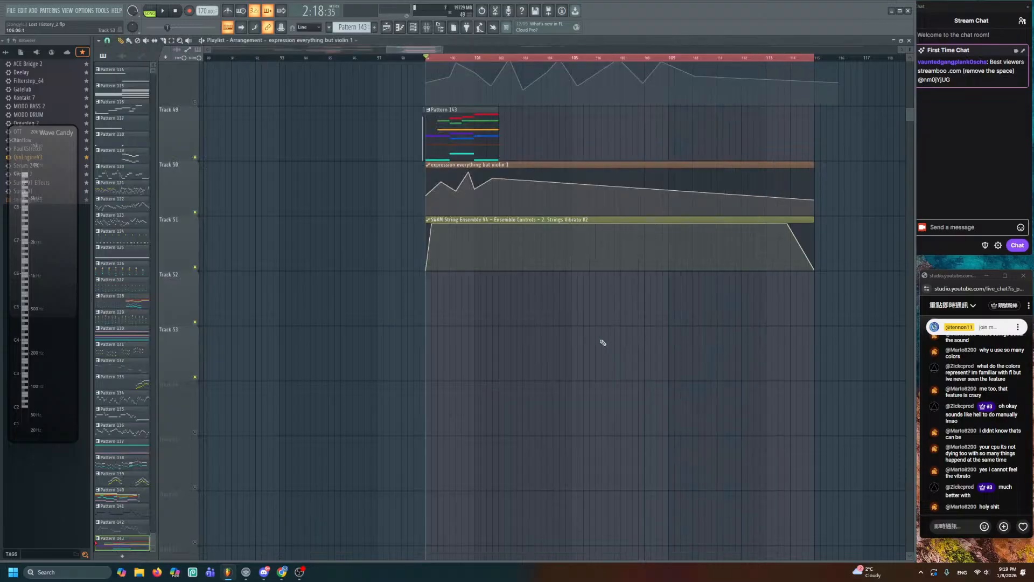
{"action": "scroll", "coordinate": [565, 388], "scroll_direction": "up", "scroll_amount": 10}
{"action": "double_click", "coordinate": [468, 351]}
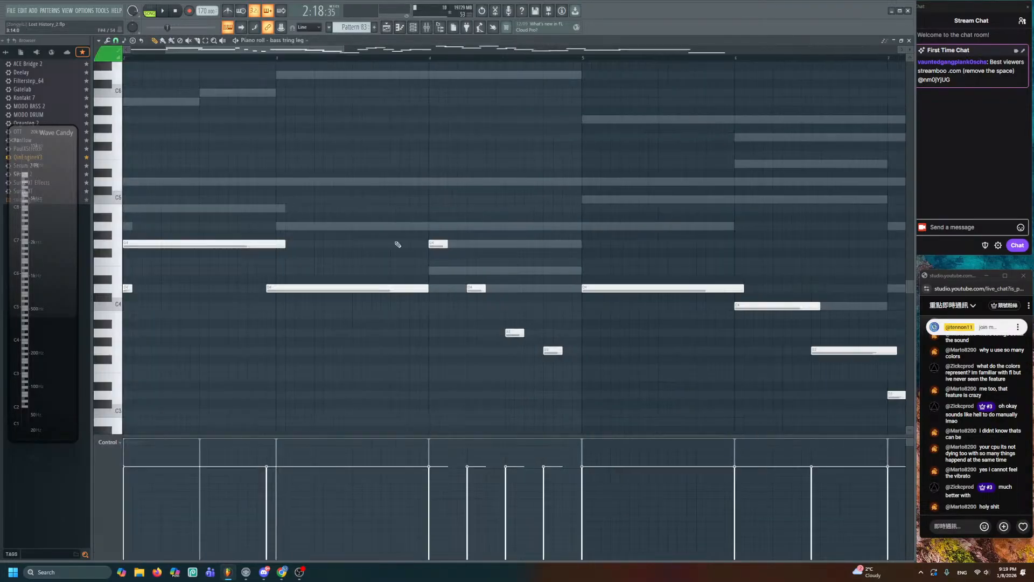
{"action": "double_click", "coordinate": [287, 76]}
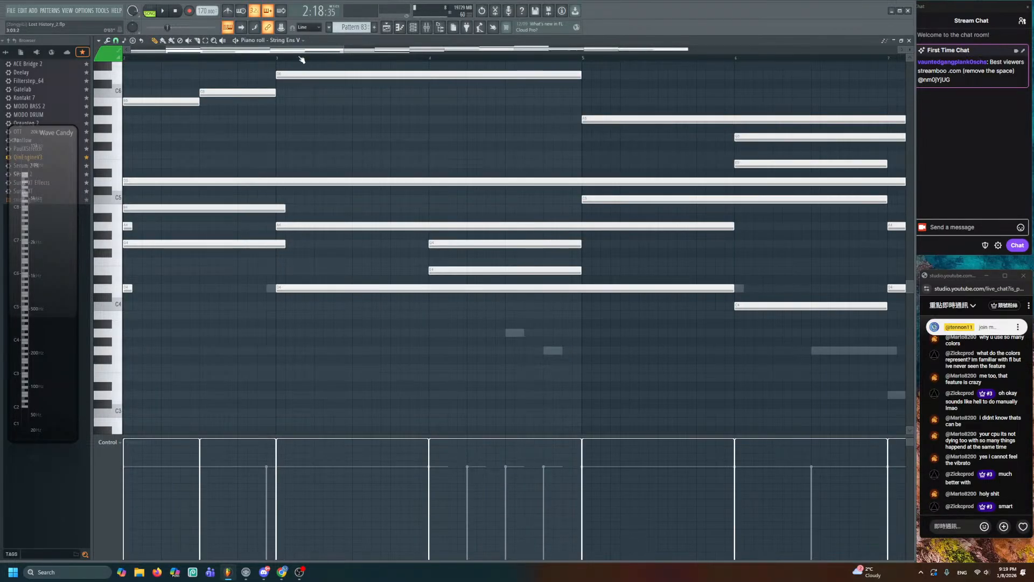
{"action": "left_click", "coordinate": [413, 28]}
{"action": "scroll", "coordinate": [352, 298], "scroll_direction": "up", "scroll_amount": 12}
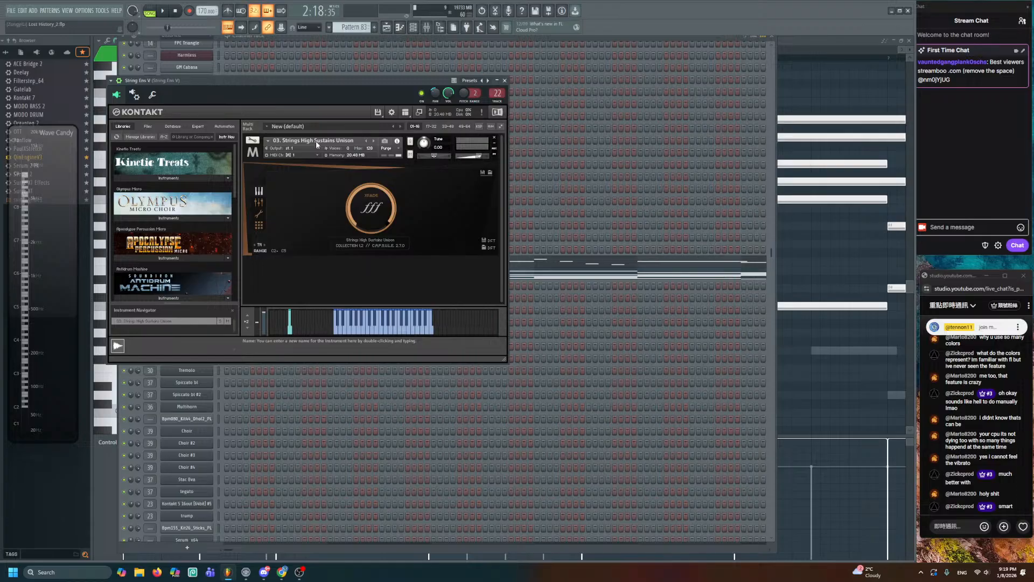
{"action": "left_click", "coordinate": [797, 268]}
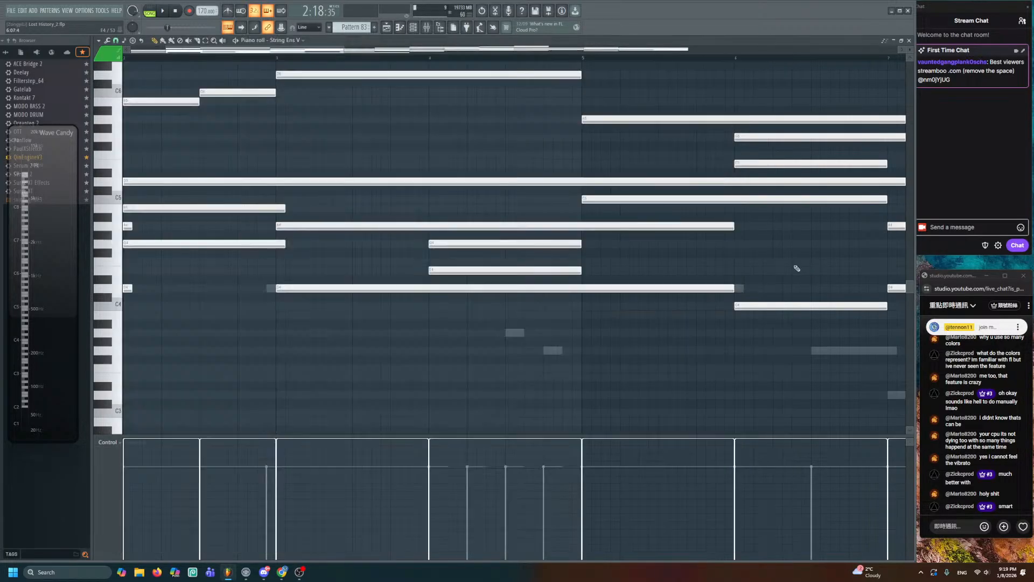
{"action": "scroll", "coordinate": [425, 172], "scroll_direction": "up", "scroll_amount": 3}
{"action": "scroll", "coordinate": [410, 253], "scroll_direction": "down", "scroll_amount": 3, "text": "ctrl"}
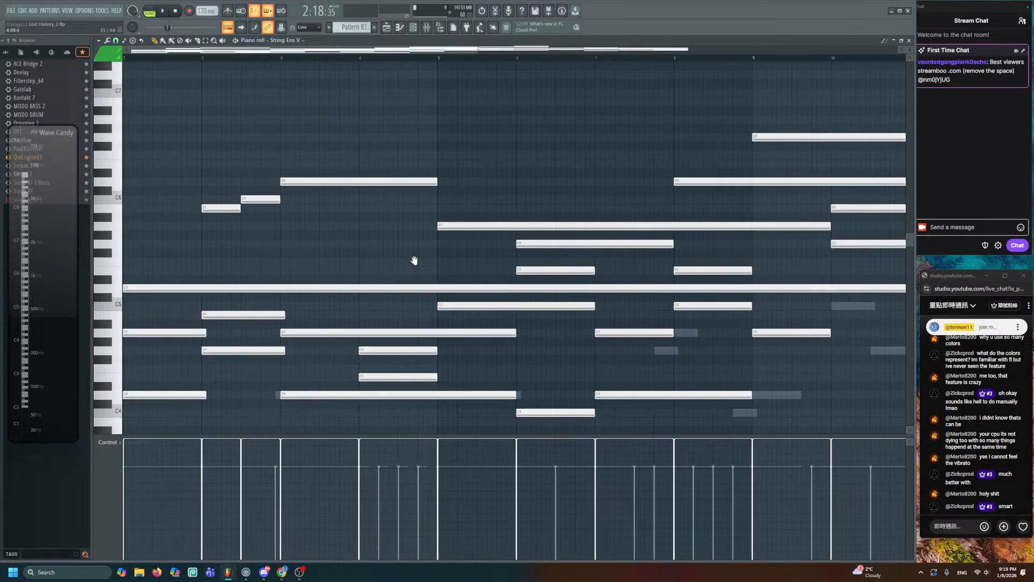
{"action": "scroll", "coordinate": [415, 259], "scroll_direction": "down", "scroll_amount": 1}
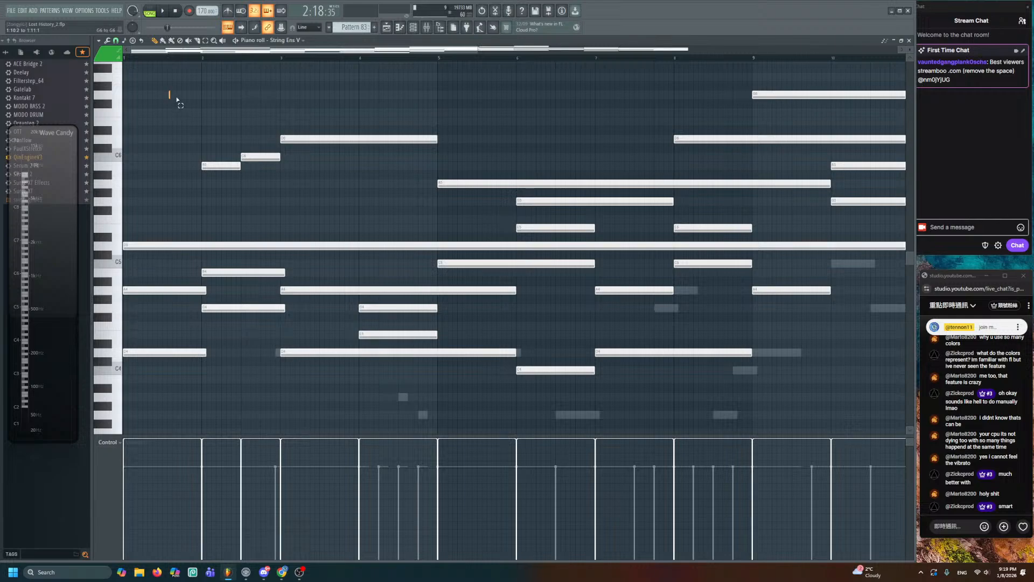
{"action": "left_click_drag", "start_coordinate": [169, 93], "coordinate": [839, 403]}
{"action": "key", "text": "ctrl+d"}
{"action": "scroll", "coordinate": [428, 279], "scroll_direction": "down", "scroll_amount": 4, "text": "ctrl"}
{"action": "scroll", "coordinate": [474, 299], "scroll_direction": "down", "scroll_amount": 1}
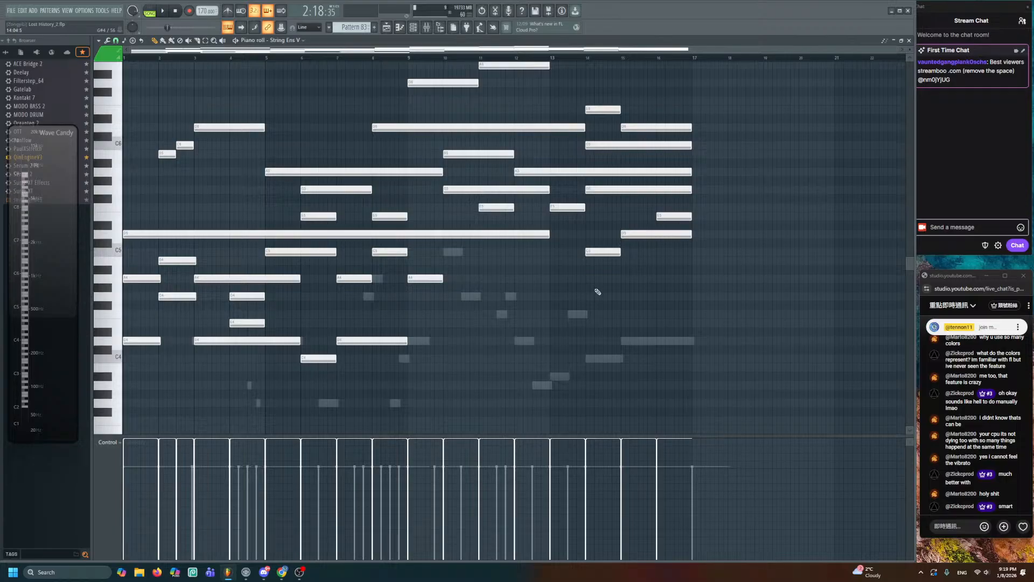
{"action": "scroll", "coordinate": [597, 292], "scroll_direction": "up", "scroll_amount": 3}
{"action": "left_click_drag", "start_coordinate": [696, 110], "coordinate": [127, 435]}
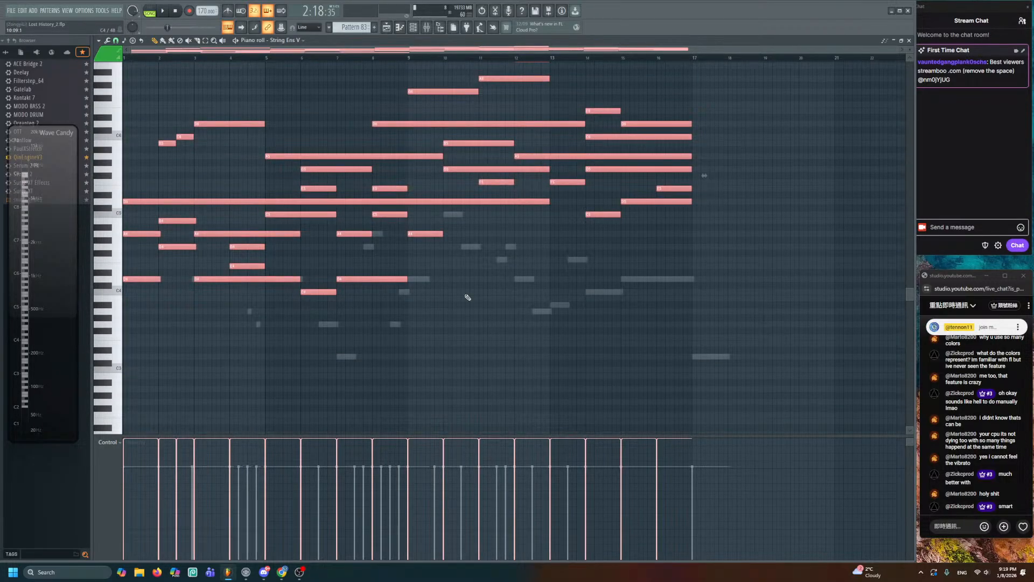
{"action": "left_click", "coordinate": [478, 294]}
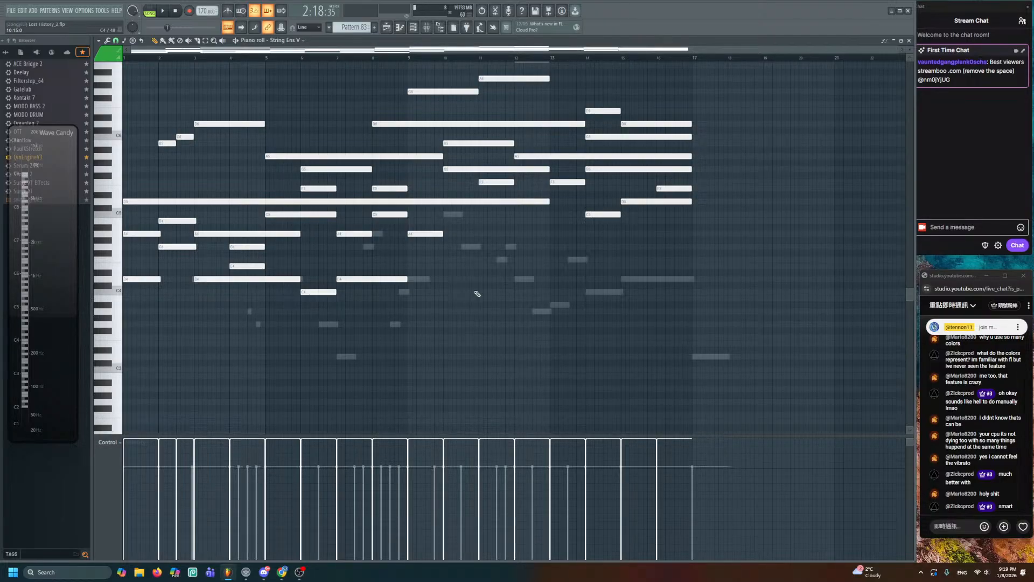
{"action": "scroll", "coordinate": [477, 294], "scroll_direction": "up", "scroll_amount": 3}
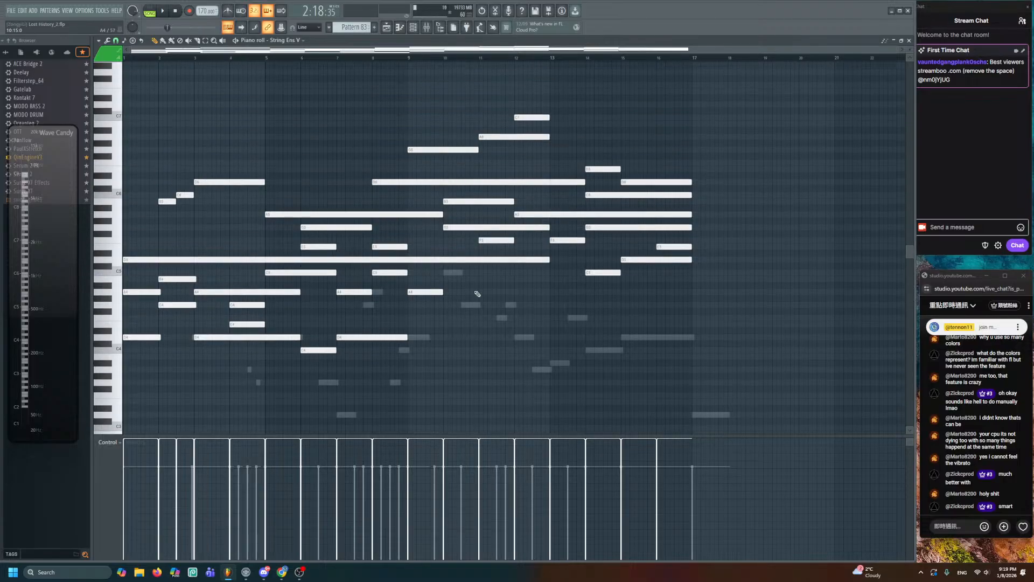
{"action": "scroll", "coordinate": [477, 294], "scroll_direction": "down", "scroll_amount": 3}
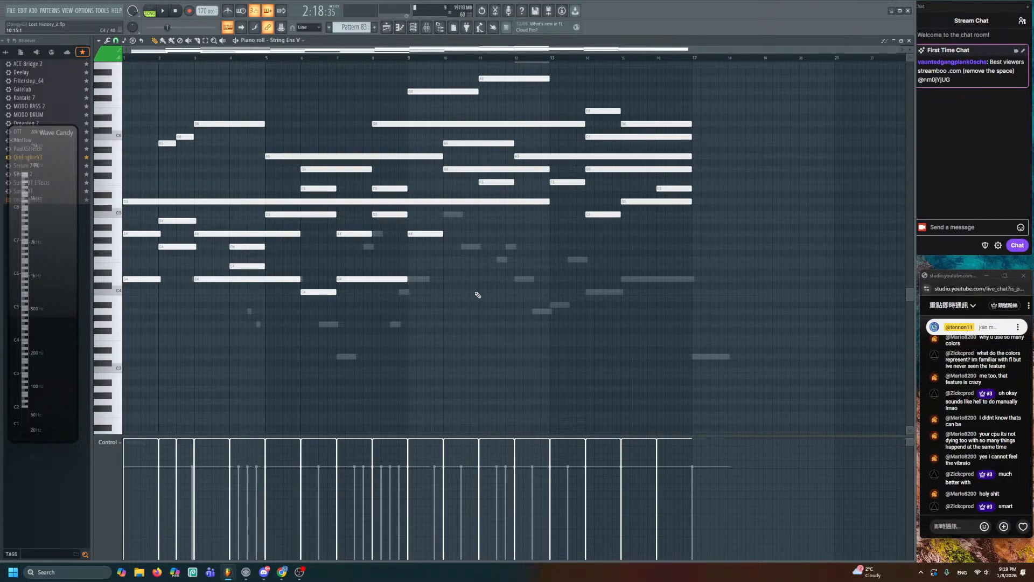
{"action": "scroll", "coordinate": [478, 295], "scroll_direction": "up", "scroll_amount": 1}
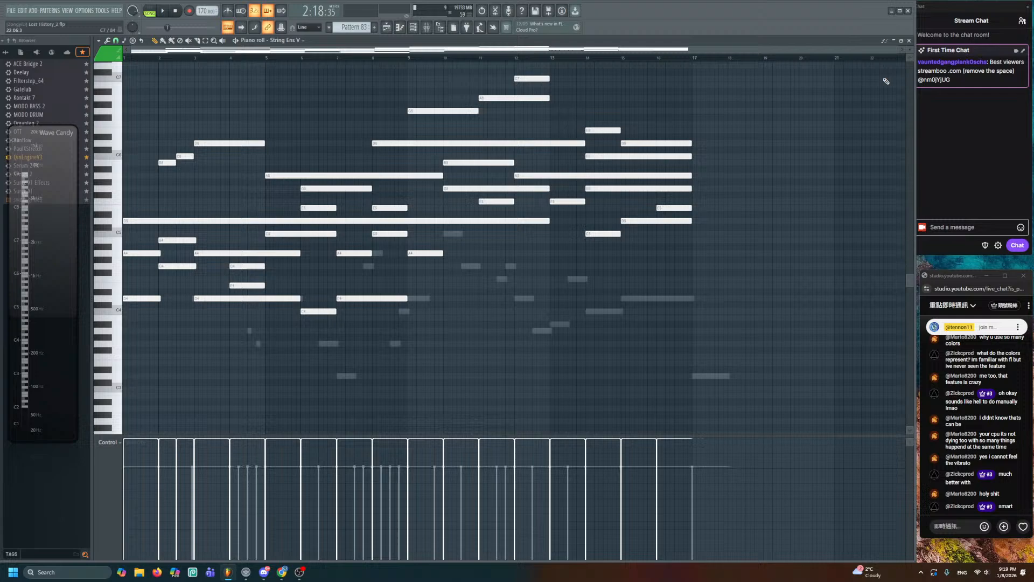
{"action": "left_click", "coordinate": [909, 40]}
{"action": "left_click", "coordinate": [833, 244]}
{"action": "scroll", "coordinate": [478, 333], "scroll_direction": "down", "scroll_amount": 10}
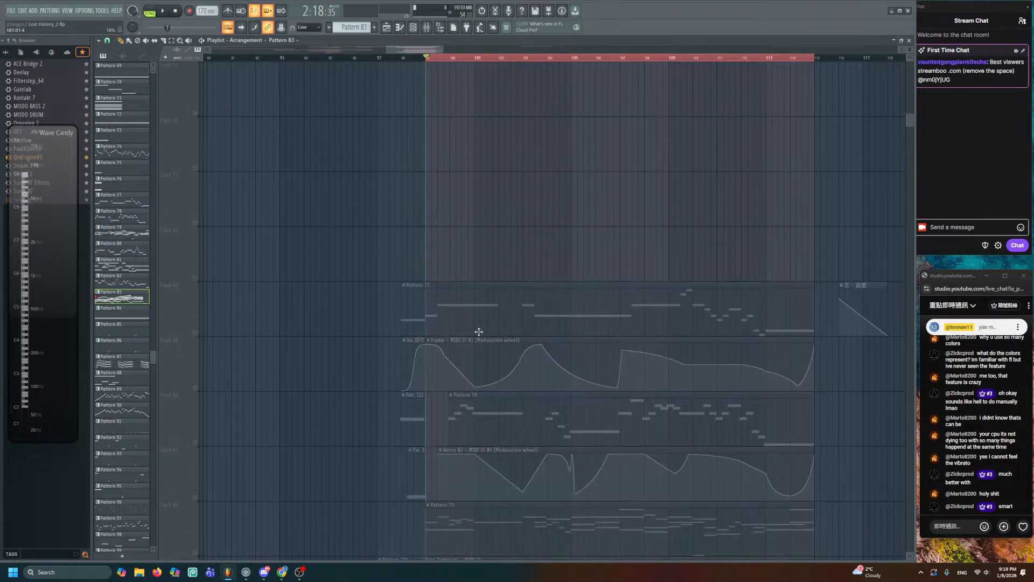
- Inspect bars 1–4 of Pattern 143 in the piano roll, then play it from the Playlist
{"action": "double_click", "coordinate": [471, 284]}
{"action": "left_click_drag", "start_coordinate": [381, 272], "coordinate": [538, 219]}
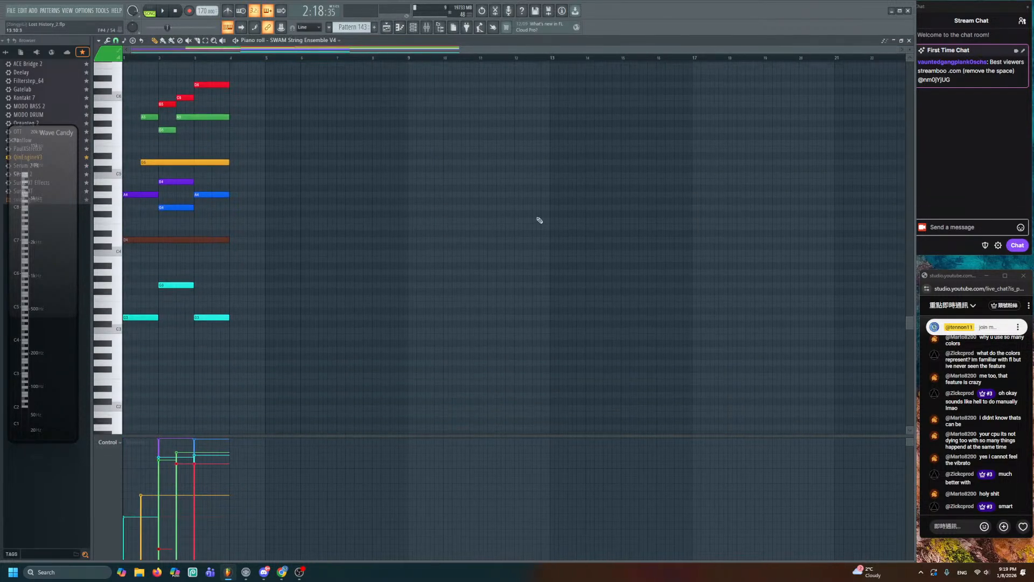
{"action": "scroll", "coordinate": [216, 243], "scroll_direction": "up", "scroll_amount": 3}
{"action": "left_click_drag", "start_coordinate": [216, 242], "coordinate": [586, 270]}
{"action": "left_click_drag", "start_coordinate": [601, 75], "coordinate": [195, 429]}
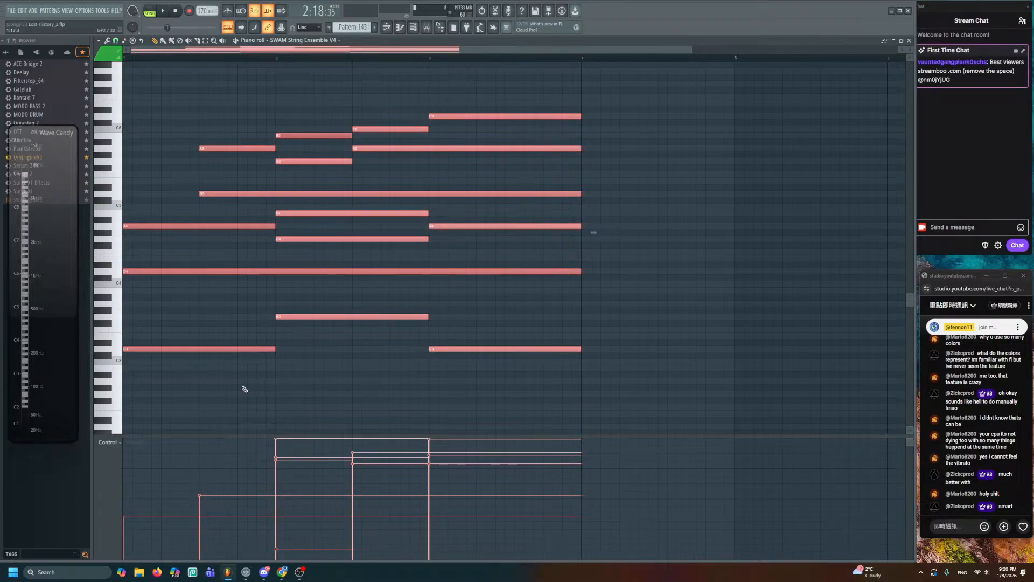
{"action": "left_click", "coordinate": [244, 389]}
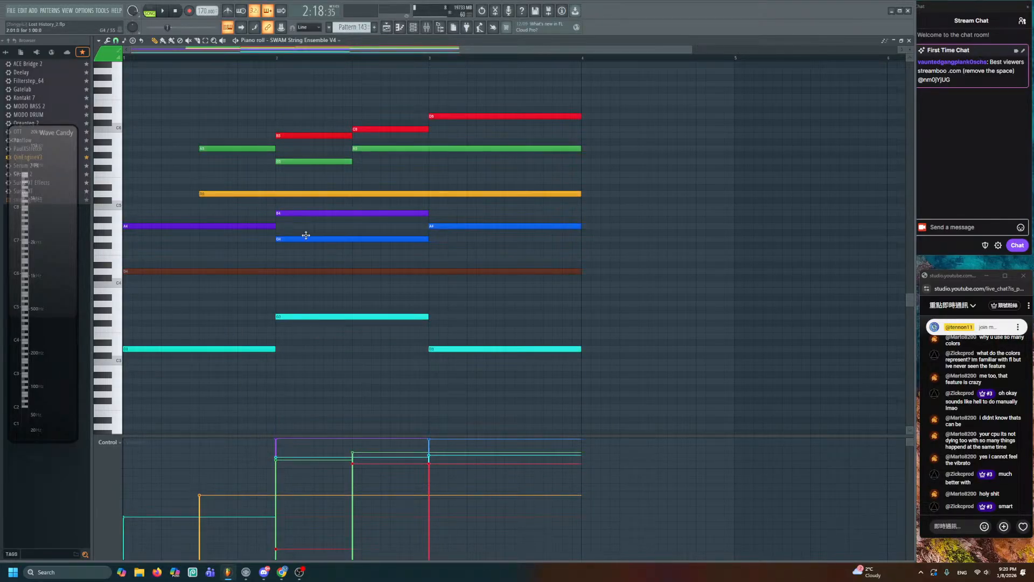
{"action": "left_click", "coordinate": [387, 28]}
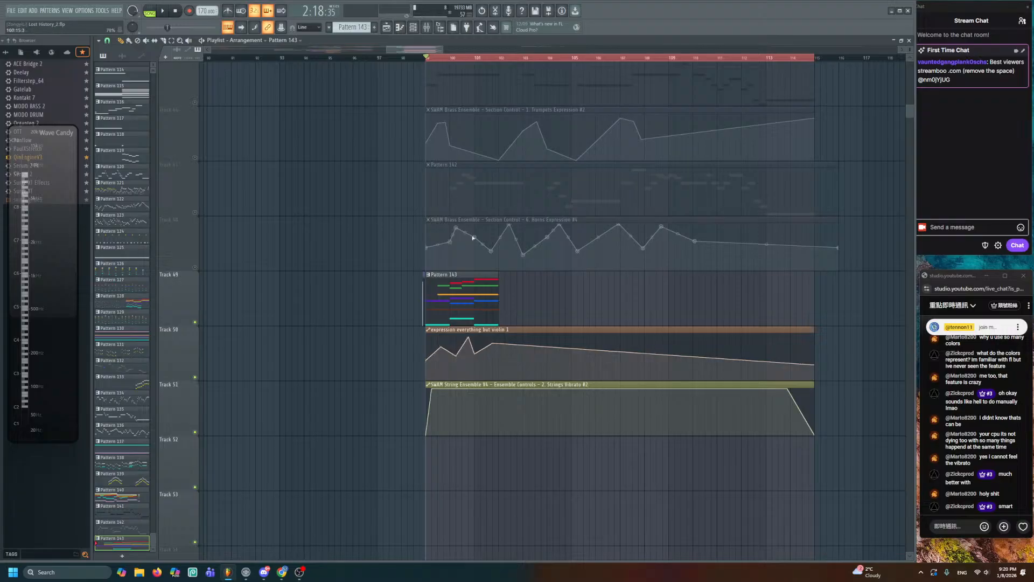
{"action": "scroll", "coordinate": [480, 269], "scroll_direction": "up", "scroll_amount": 3}
{"action": "key", "text": "space"}
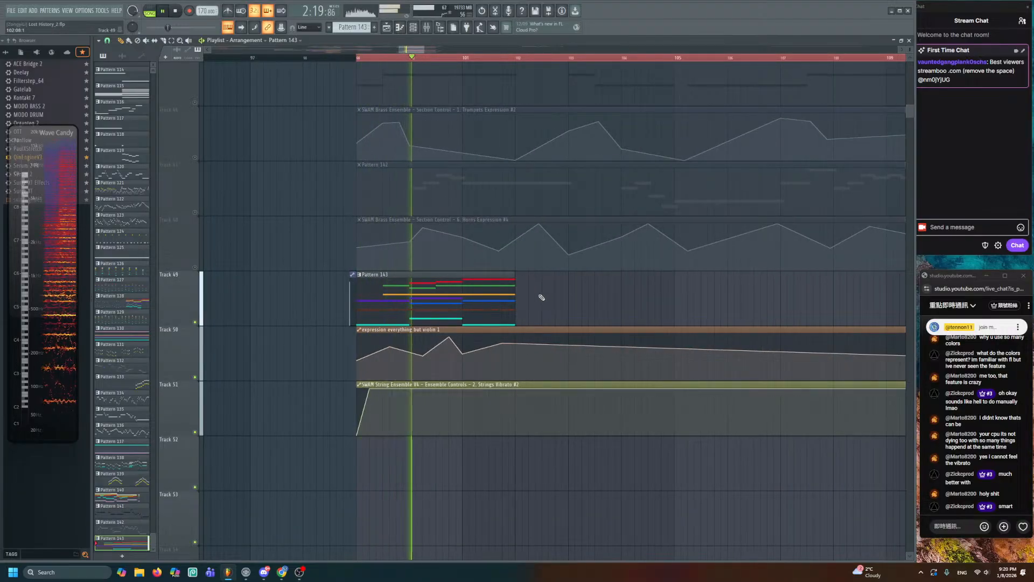
{"action": "key", "text": "space"}
- Drop the orange note's velocity near zero and play the result back in the Playlist
{"action": "double_click", "coordinate": [436, 288]}
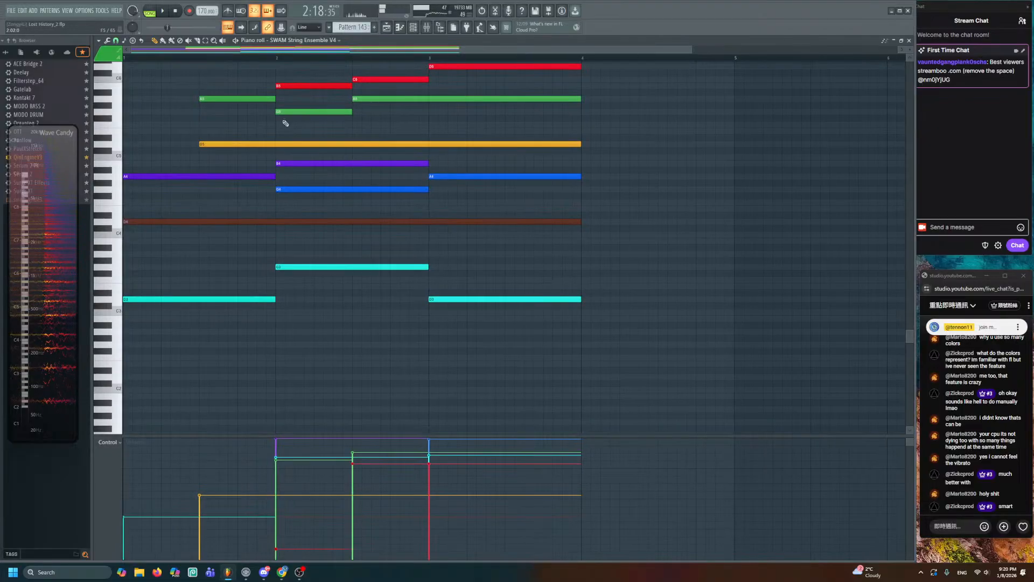
{"action": "left_click", "coordinate": [206, 553]}
{"action": "key", "text": "space"}
{"action": "key", "text": "ctrl+d"}
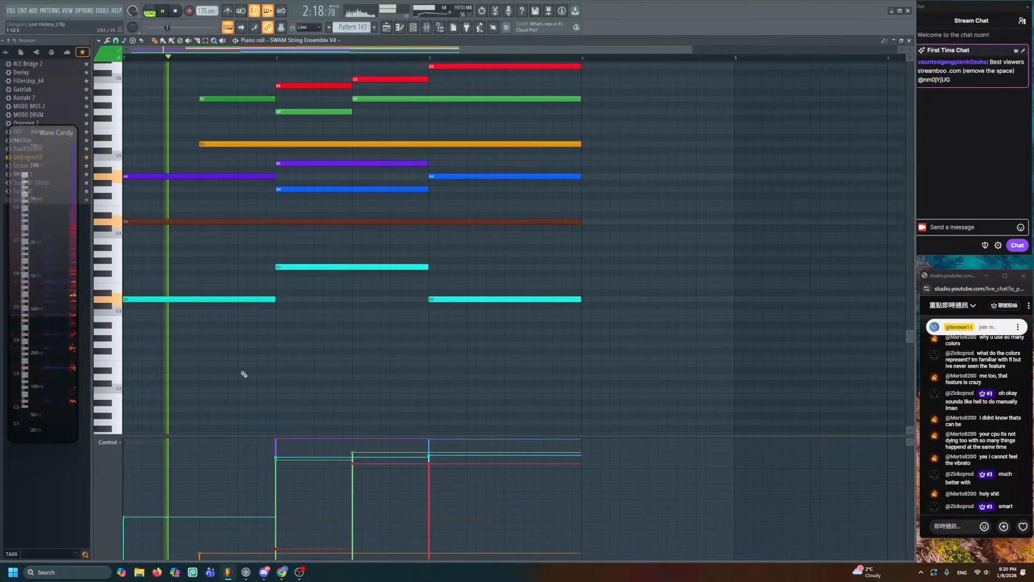
{"action": "left_click", "coordinate": [399, 27]}
{"action": "left_click", "coordinate": [400, 29]}
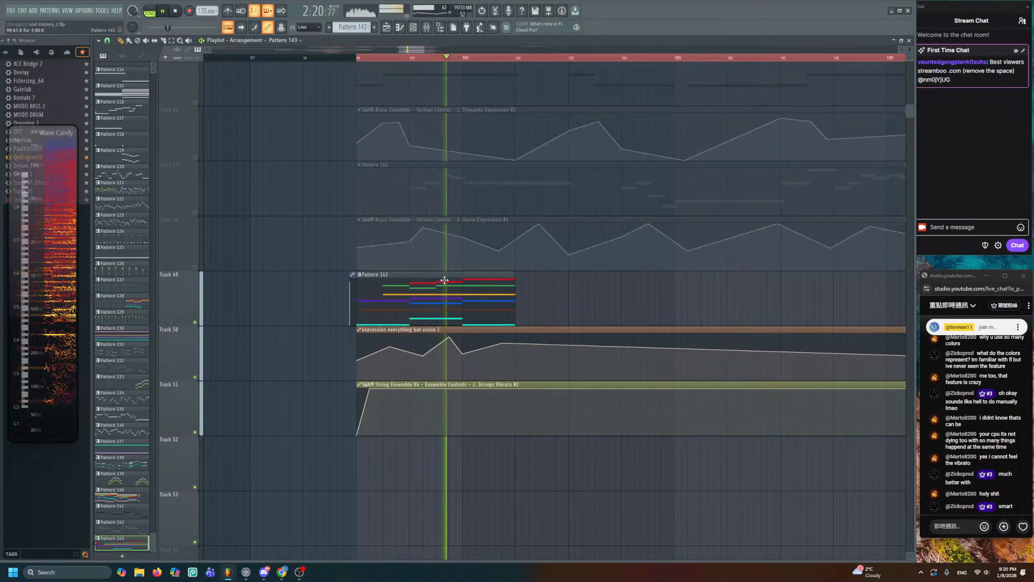
{"action": "key", "text": "space"}
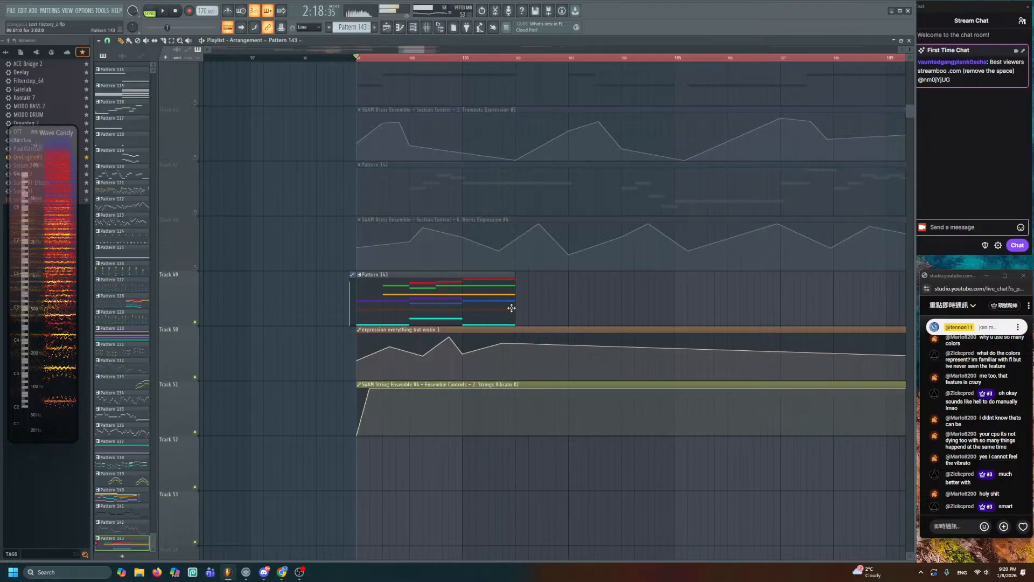
- Lengthen Pattern 143's six right-hand notes so they end at bar 5
{"action": "scroll", "coordinate": [491, 260], "scroll_direction": "down", "scroll_amount": 1}
{"action": "double_click", "coordinate": [491, 261]}
{"action": "scroll", "coordinate": [485, 226], "scroll_direction": "up", "scroll_amount": 2}
{"action": "scroll", "coordinate": [482, 205], "scroll_direction": "left", "scroll_amount": 1}
{"action": "left_click_drag", "start_coordinate": [475, 121], "coordinate": [410, 385]}
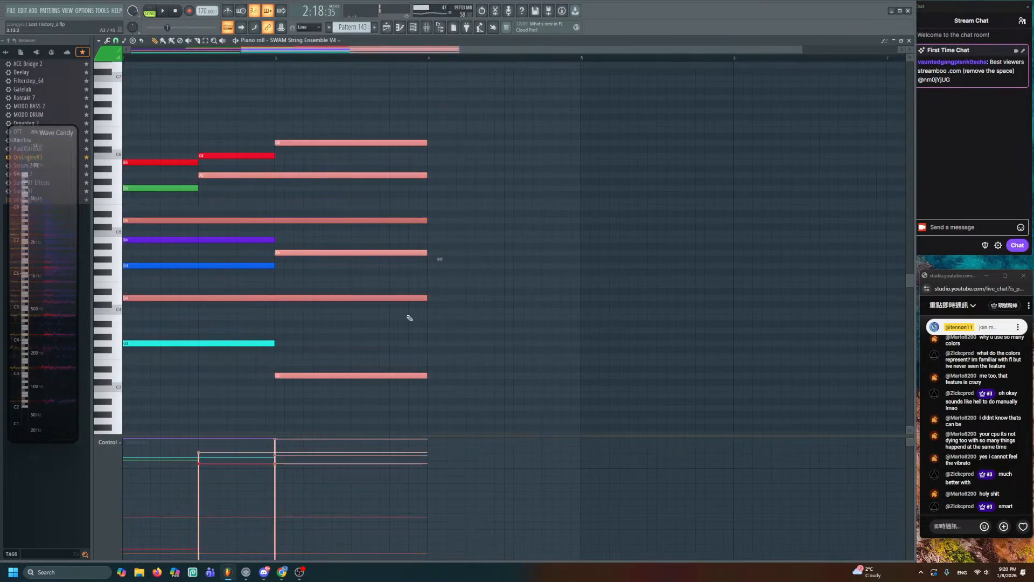
{"action": "left_click_drag", "start_coordinate": [424, 254], "coordinate": [580, 259]}
{"action": "key", "text": "ctrl+d"}
{"action": "key", "text": "space"}
{"action": "left_click", "coordinate": [389, 30]}
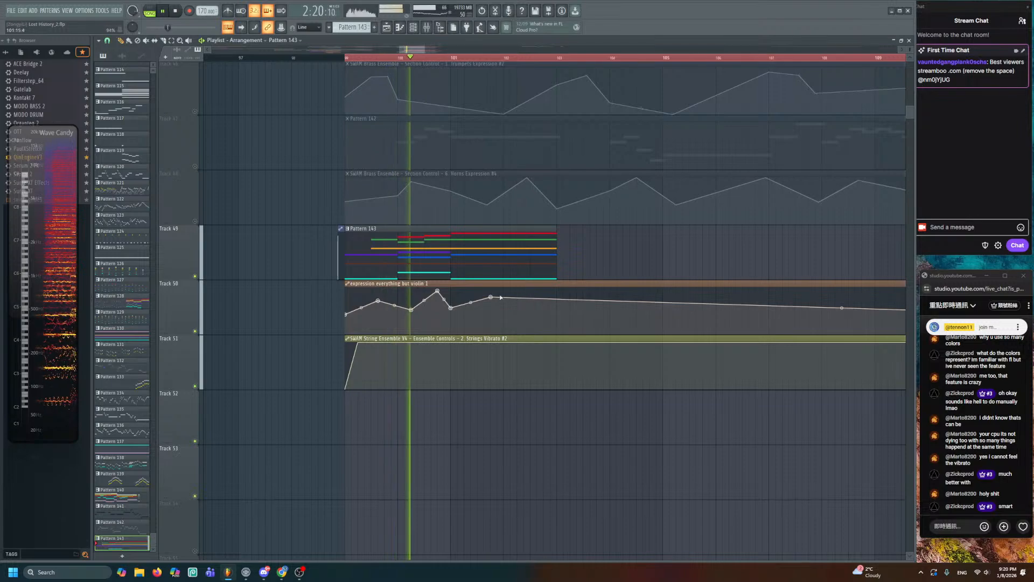
- Add a point lowering the expression automation around bar 103
{"action": "left_click_drag", "start_coordinate": [494, 297], "coordinate": [498, 294]}
{"action": "right_click", "coordinate": [557, 315]}
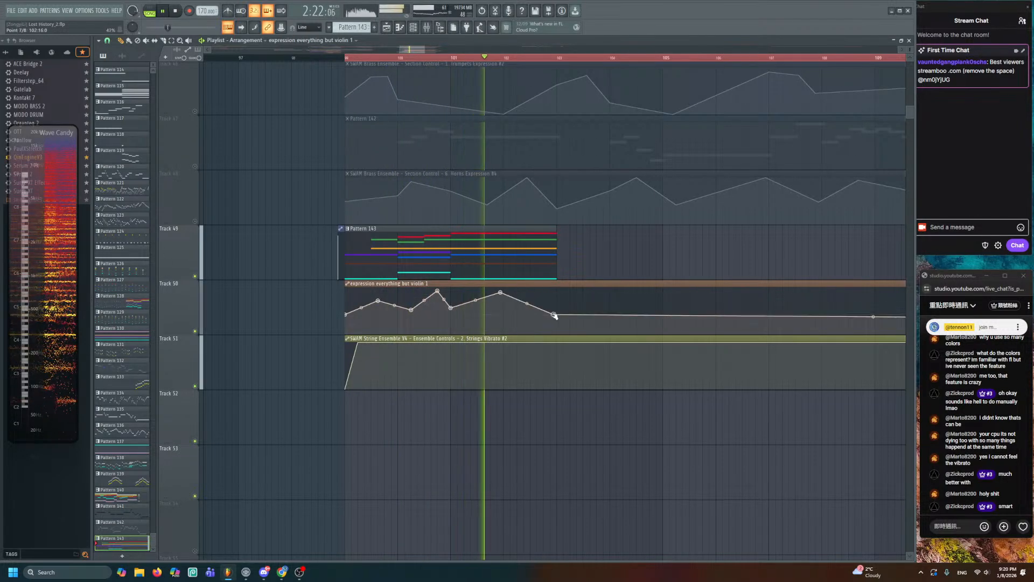
{"action": "key", "text": "space"}
{"action": "double_click", "coordinate": [502, 270]}
- Shorten the long D3 note and the brown D4 note to end at bar 4
{"action": "left_click_drag", "start_coordinate": [454, 262], "coordinate": [605, 163]}
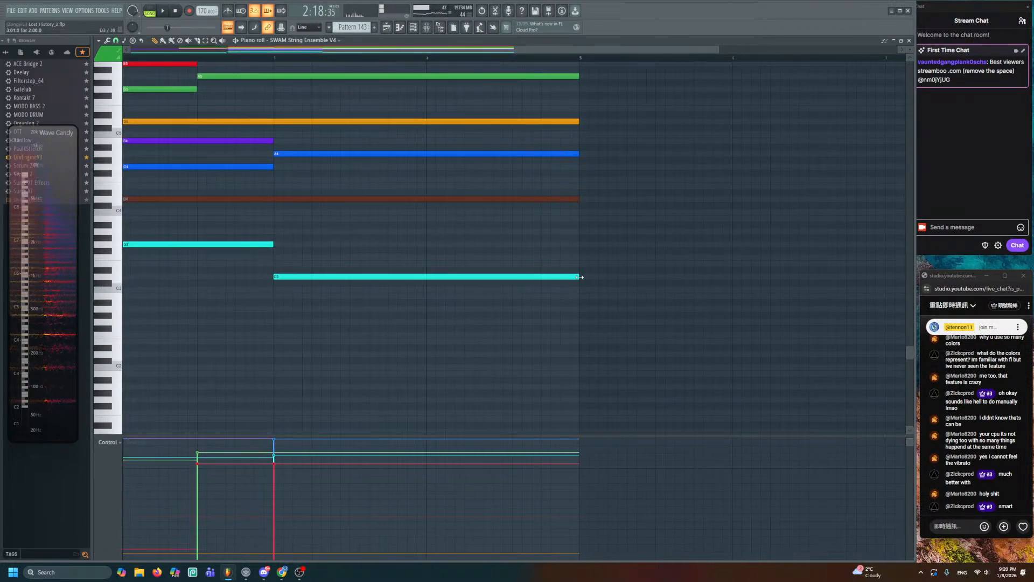
{"action": "left_click", "coordinate": [558, 278]}
{"action": "left_click_drag", "start_coordinate": [579, 277], "coordinate": [425, 277]}
{"action": "left_click", "coordinate": [408, 283]}
{"action": "right_click", "coordinate": [410, 283]}
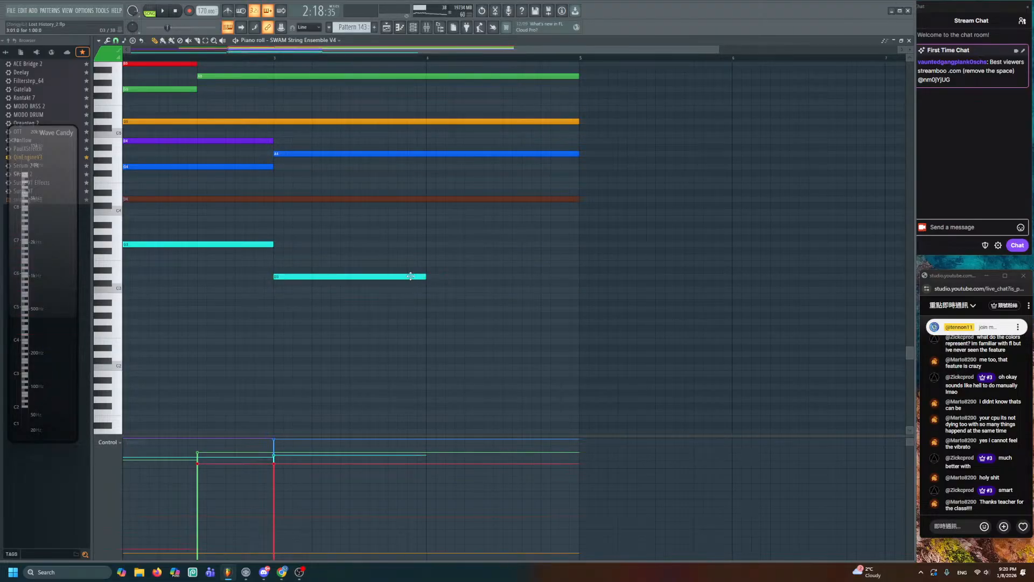
{"action": "left_click", "coordinate": [439, 213]}
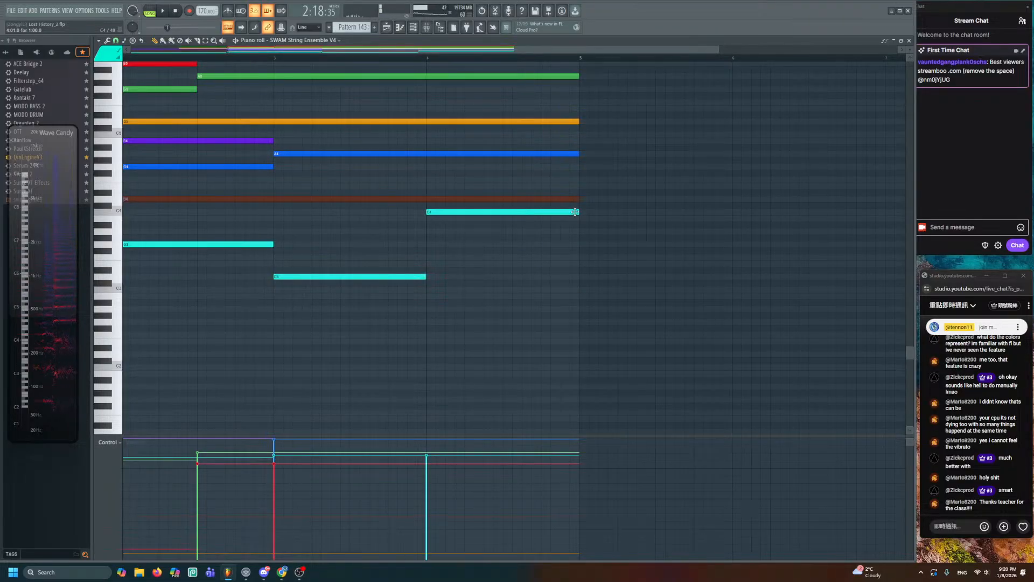
{"action": "right_click", "coordinate": [544, 212]}
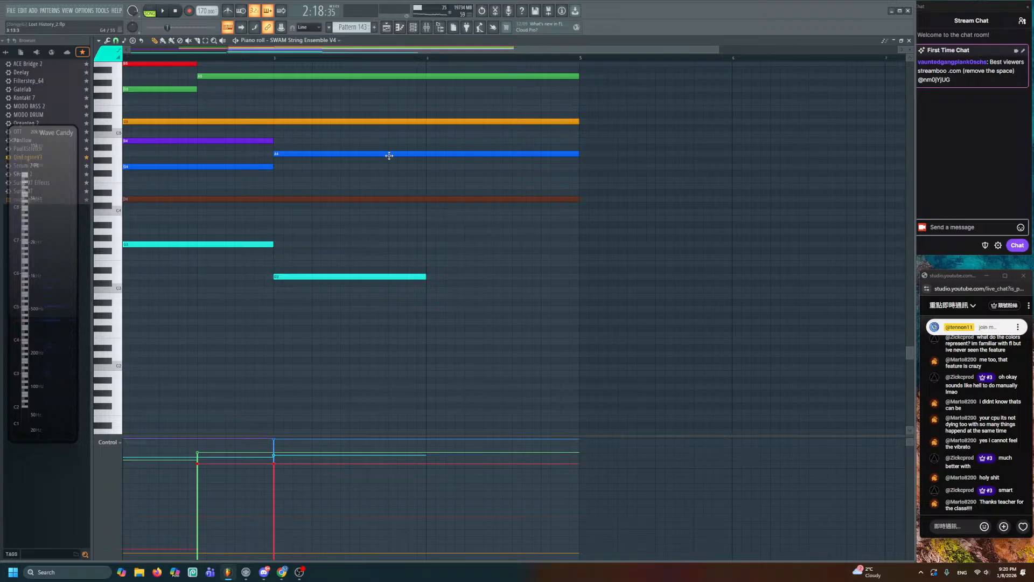
{"action": "left_click_drag", "start_coordinate": [583, 197], "coordinate": [427, 221]}
- Draw four short cyan notes in bar 4 descending from D4 through G3 to E3
{"action": "left_click", "coordinate": [409, 275]}
{"action": "left_click", "coordinate": [425, 200]}
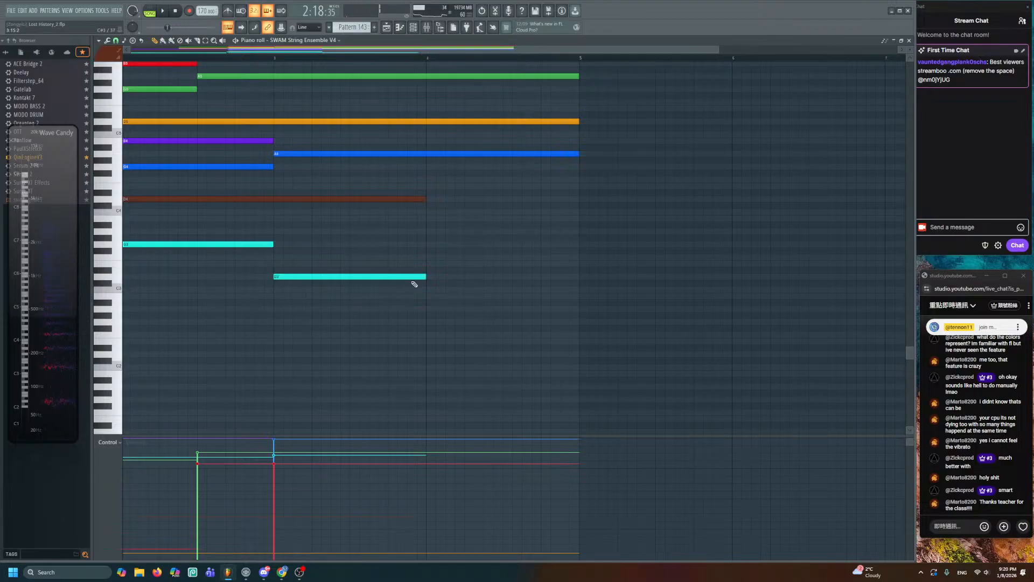
{"action": "left_click", "coordinate": [432, 200]}
{"action": "scroll", "coordinate": [513, 234], "scroll_direction": "up", "scroll_amount": 1}
{"action": "scroll", "coordinate": [513, 234], "scroll_direction": "up", "scroll_amount": 1}
{"action": "left_click_drag", "start_coordinate": [618, 199], "coordinate": [525, 243]}
{"action": "left_click", "coordinate": [438, 231]}
{"action": "left_click", "coordinate": [501, 243]}
{"action": "left_click", "coordinate": [559, 265]}
{"action": "left_click", "coordinate": [466, 214]}
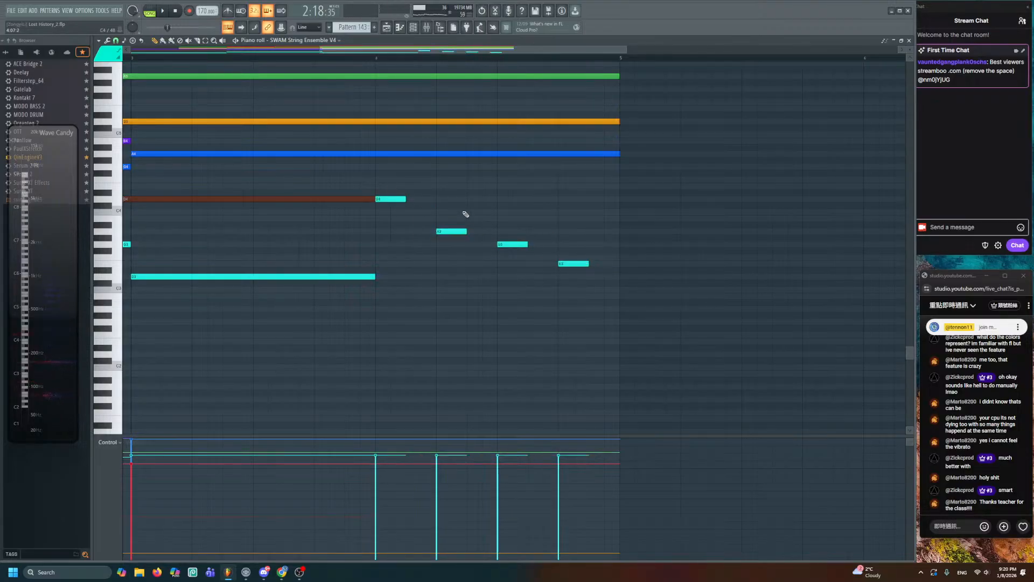
- Extend the brown D4 note back out to bar 5 while listening
{"action": "left_click_drag", "start_coordinate": [392, 191], "coordinate": [647, 351]}
{"action": "key", "text": "space"}
{"action": "left_click_drag", "start_coordinate": [324, 186], "coordinate": [618, 231]}
{"action": "left_click", "coordinate": [618, 231]}
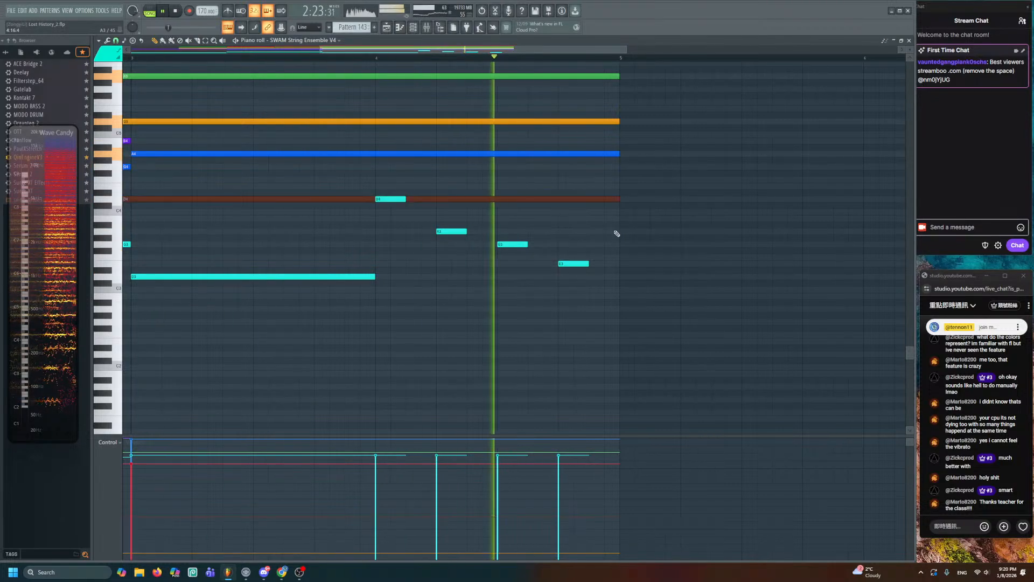
{"action": "key", "text": "space"}
- Play back the arrangement in the Playlist to hear the new cyan run
{"action": "left_click", "coordinate": [386, 27]}
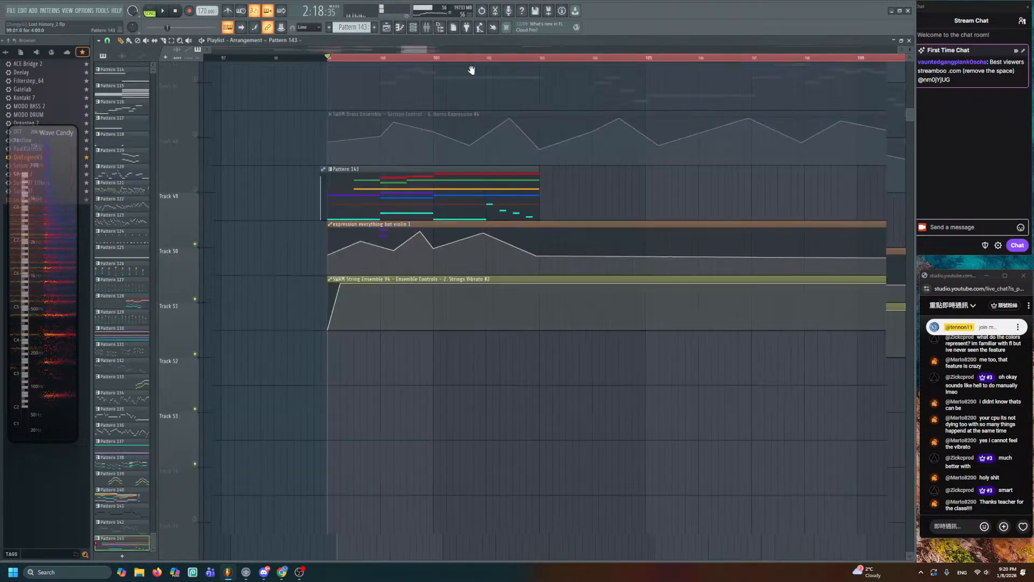
{"action": "scroll", "coordinate": [500, 129], "scroll_direction": "up", "scroll_amount": 5}
{"action": "scroll", "coordinate": [496, 287], "scroll_direction": "down", "scroll_amount": 8}
{"action": "key", "text": "space"}
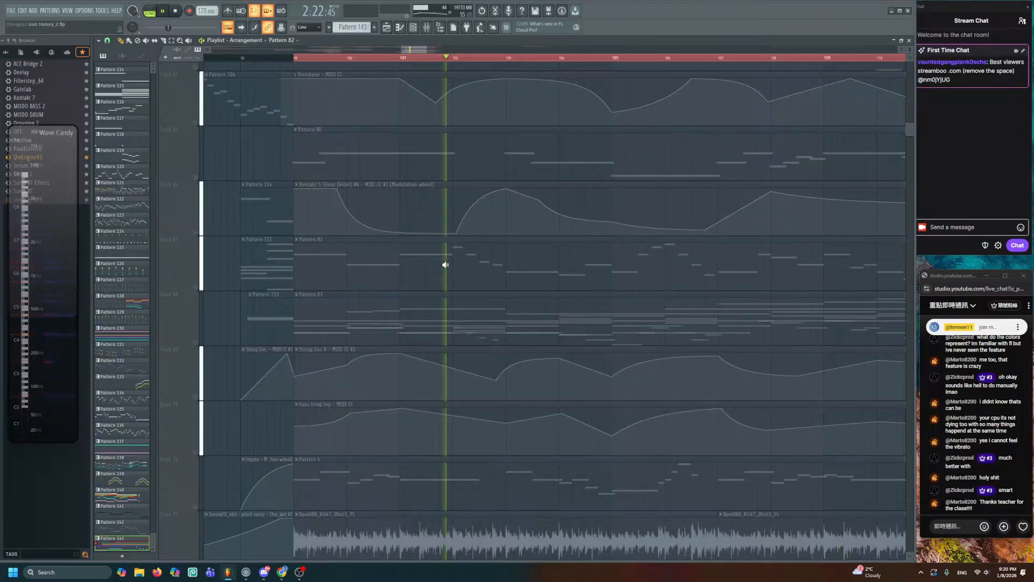
{"action": "key", "text": "space"}
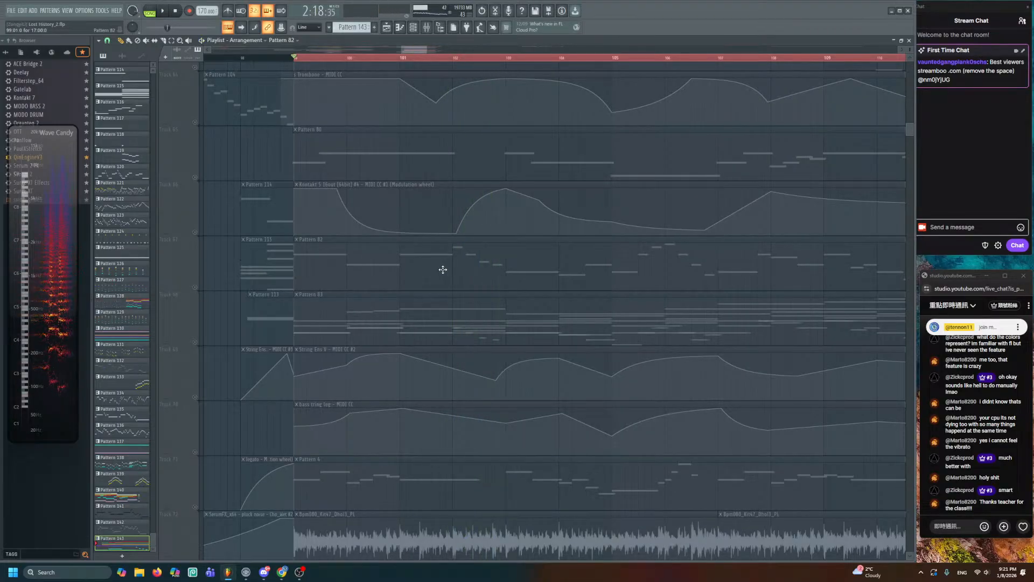
{"action": "key", "text": "space"}
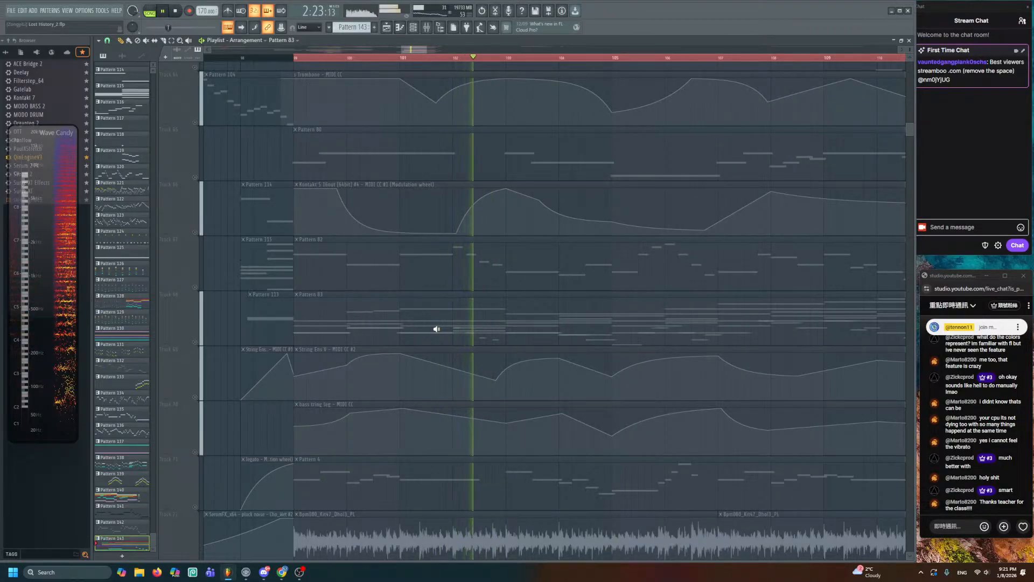
{"action": "key", "text": "space"}
{"action": "scroll", "coordinate": [443, 329], "scroll_direction": "up", "scroll_amount": 5}
{"action": "scroll", "coordinate": [469, 340], "scroll_direction": "down", "scroll_amount": 10}
{"action": "scroll", "coordinate": [494, 350], "scroll_direction": "up", "scroll_amount": 4}
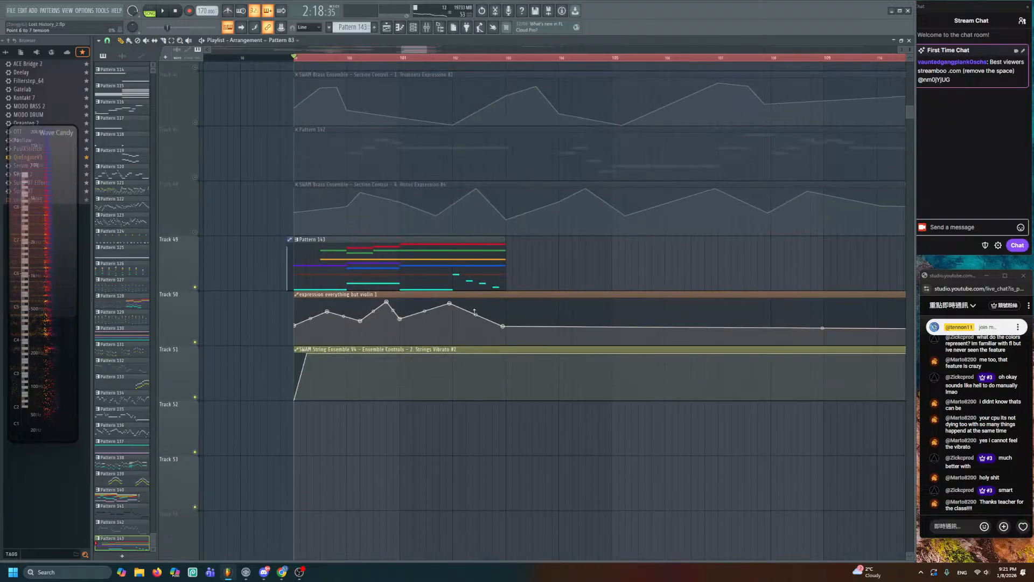
- Raise each of the four short notes in pitch, the second to D4, and jump playback to bar 101
{"action": "double_click", "coordinate": [469, 283]}
{"action": "key", "text": "space"}
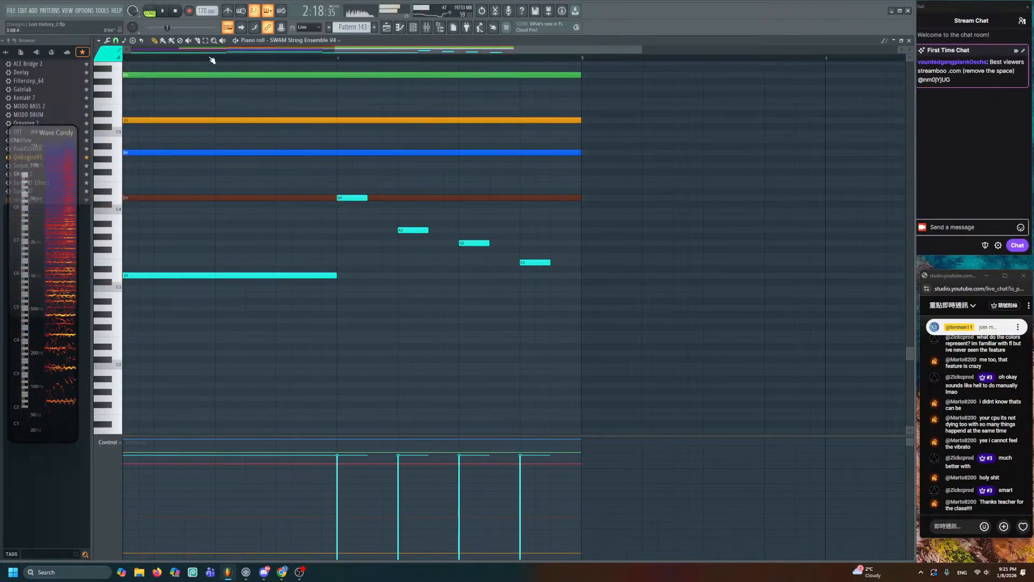
{"action": "left_click", "coordinate": [213, 59]}
{"action": "key", "text": "space"}
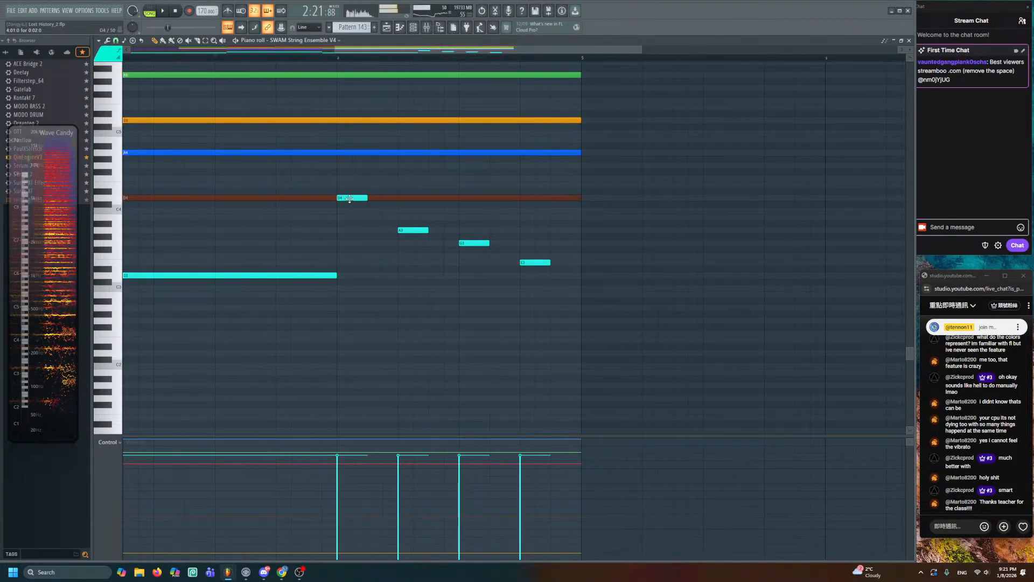
{"action": "left_click_drag", "start_coordinate": [349, 200], "coordinate": [350, 166]}
{"action": "left_click_drag", "start_coordinate": [404, 228], "coordinate": [404, 196]}
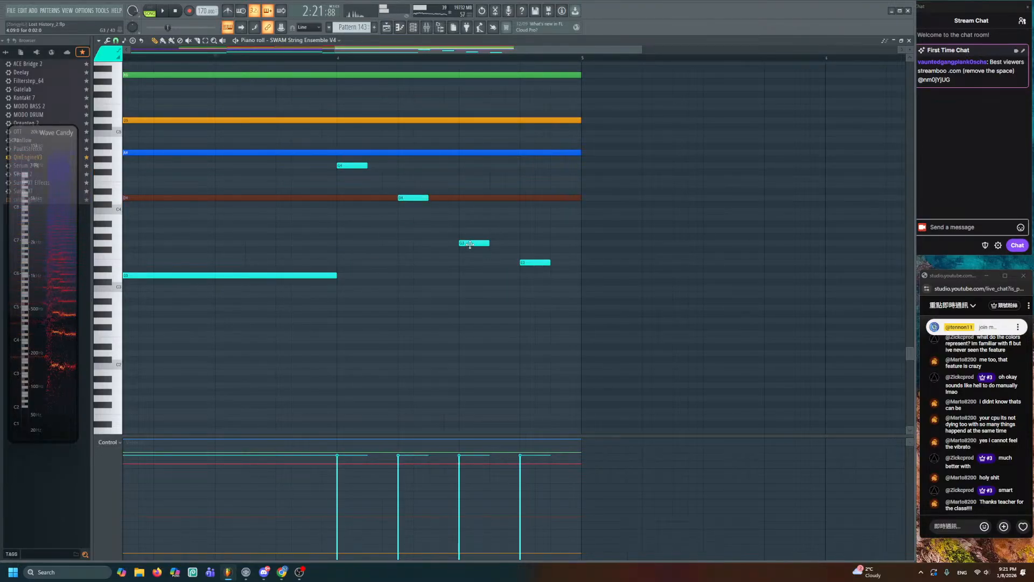
{"action": "left_click_drag", "start_coordinate": [474, 243], "coordinate": [474, 226]}
{"action": "key", "text": "space"}
{"action": "left_click_drag", "start_coordinate": [535, 263], "coordinate": [535, 243]}
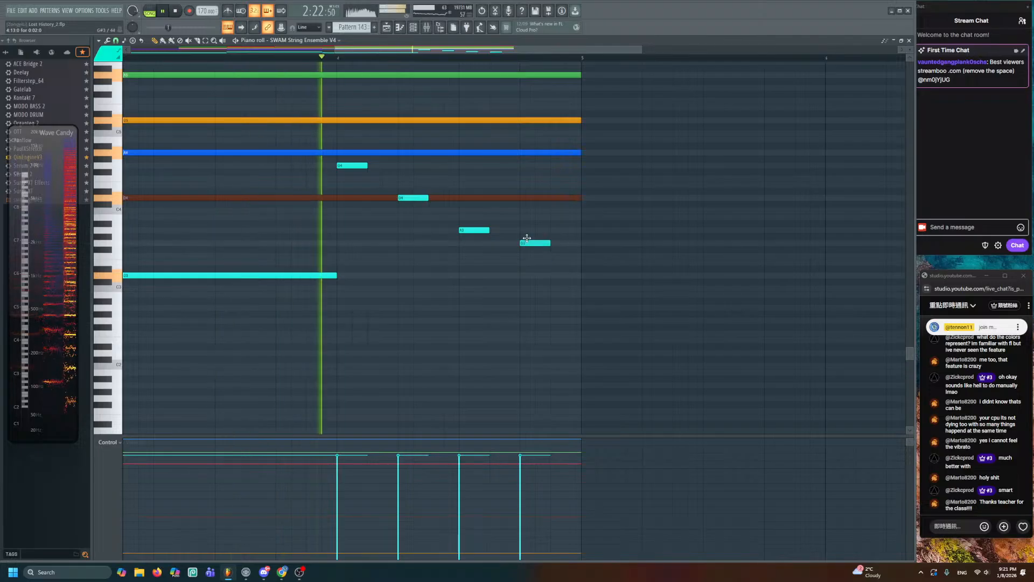
{"action": "left_click", "coordinate": [386, 27]}
{"action": "left_click", "coordinate": [399, 57]}
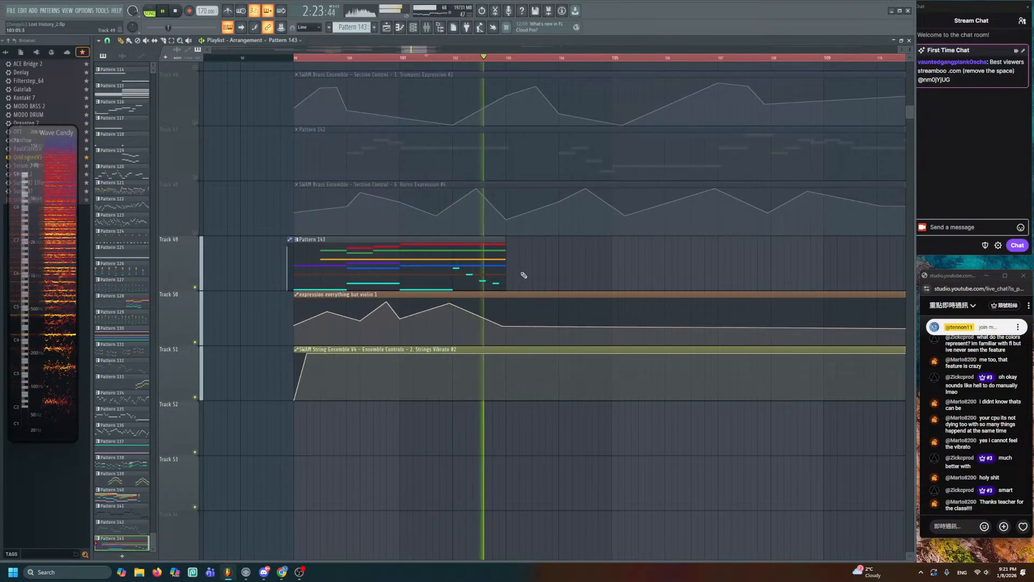
{"action": "scroll", "coordinate": [520, 284], "scroll_direction": "down", "scroll_amount": 2}
{"action": "key", "text": "space"}
{"action": "scroll", "coordinate": [520, 284], "scroll_direction": "down", "scroll_amount": 2}
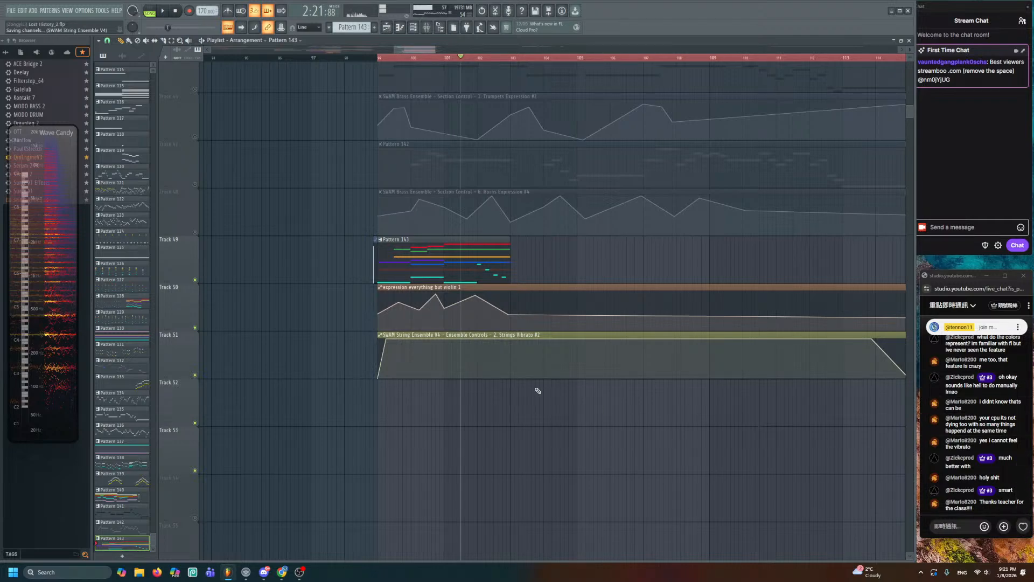
{"action": "scroll", "coordinate": [525, 268], "scroll_direction": "down", "scroll_amount": 3}
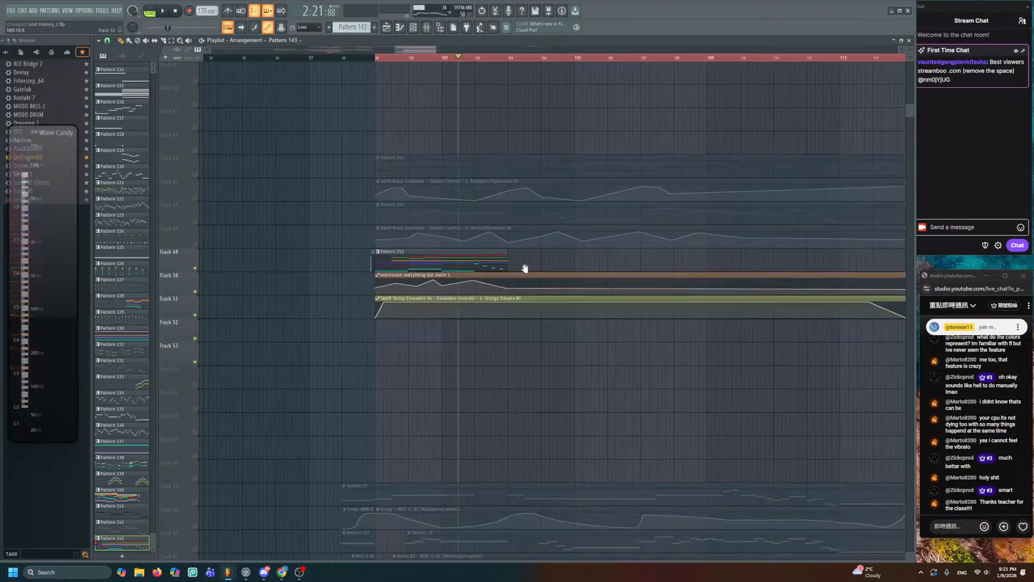
{"action": "left_click_drag", "start_coordinate": [525, 268], "coordinate": [496, 166]}
{"action": "left_click", "coordinate": [352, 58]}
{"action": "key", "text": "space"}
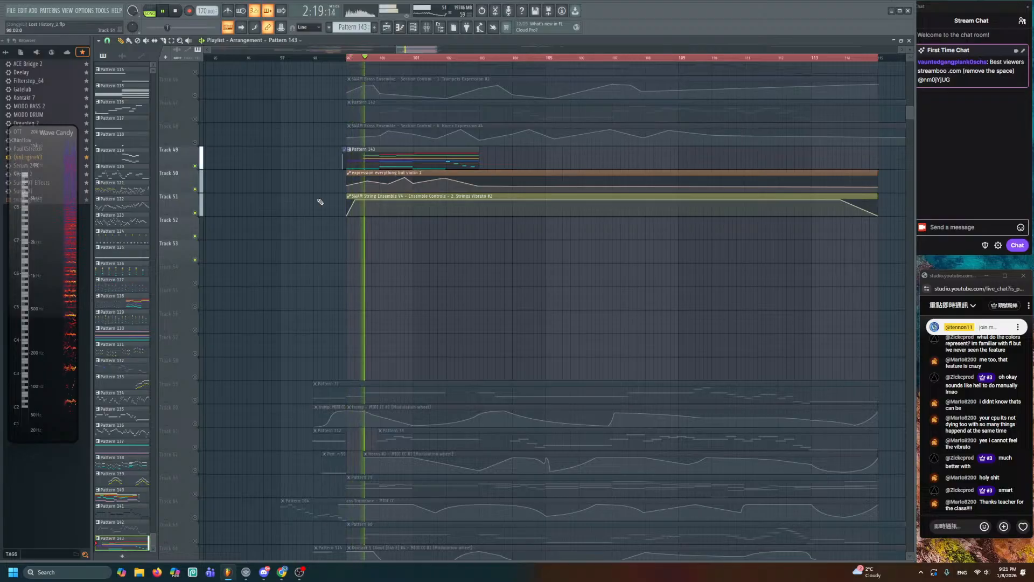
{"action": "scroll", "coordinate": [374, 347], "scroll_direction": "down", "scroll_amount": 3}
{"action": "scroll", "coordinate": [375, 347], "scroll_direction": "down", "scroll_amount": 4}
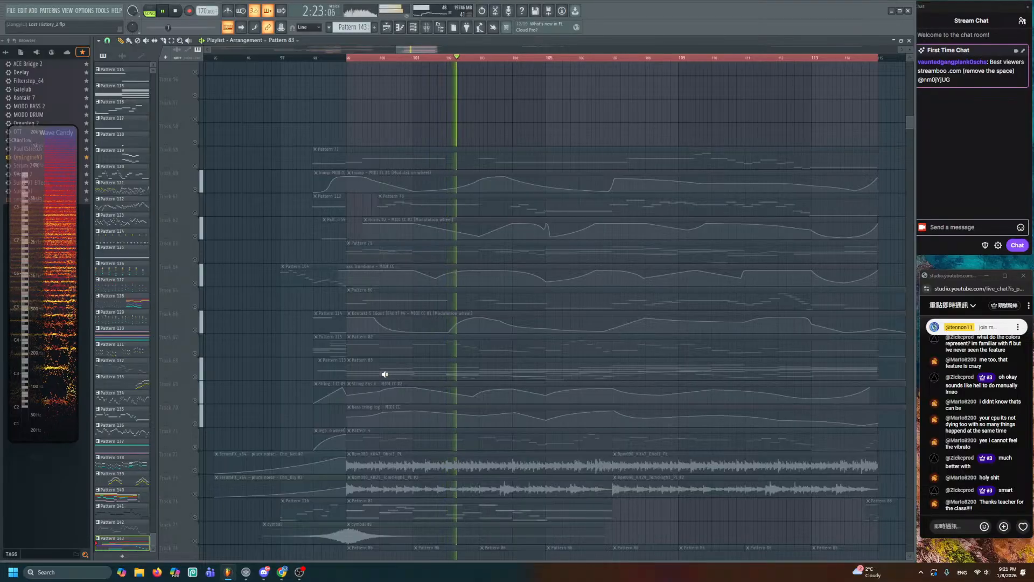
{"action": "key", "text": "space"}
{"action": "double_click", "coordinate": [384, 374]}
{"action": "scroll", "coordinate": [263, 201], "scroll_direction": "down", "scroll_amount": 4}
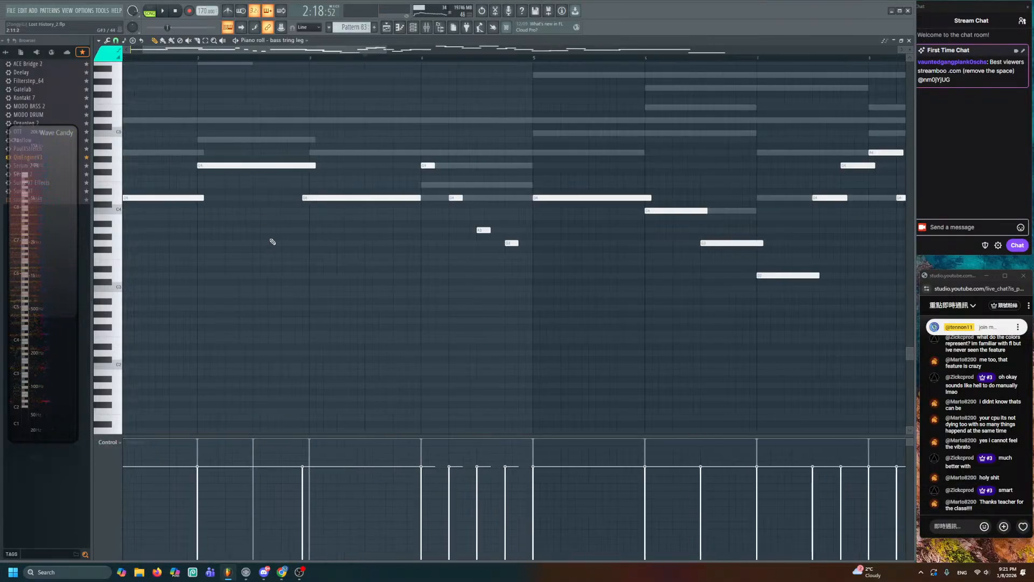
{"action": "scroll", "coordinate": [380, 330], "scroll_direction": "up", "scroll_amount": 3}
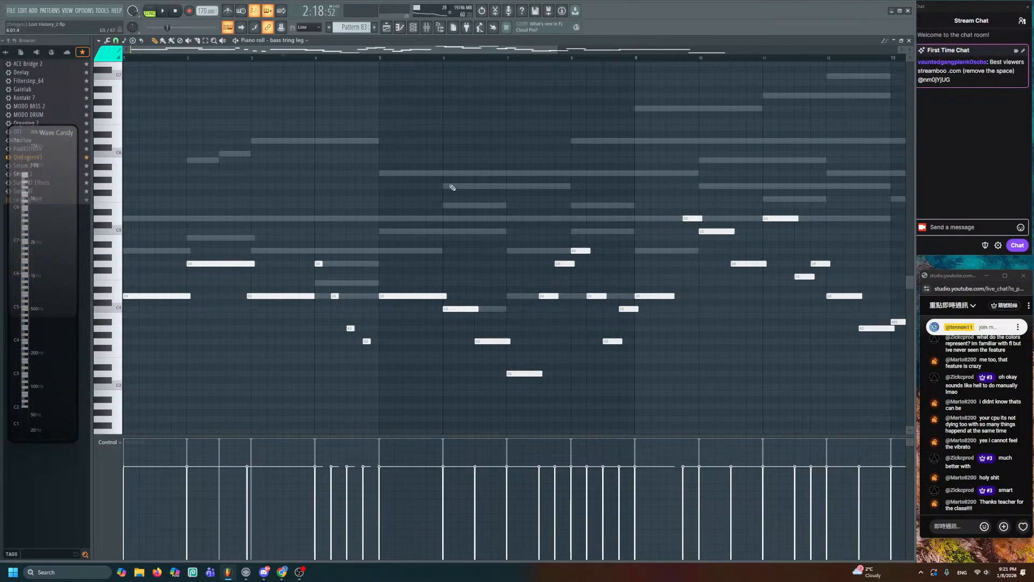
{"action": "key", "text": "space"}
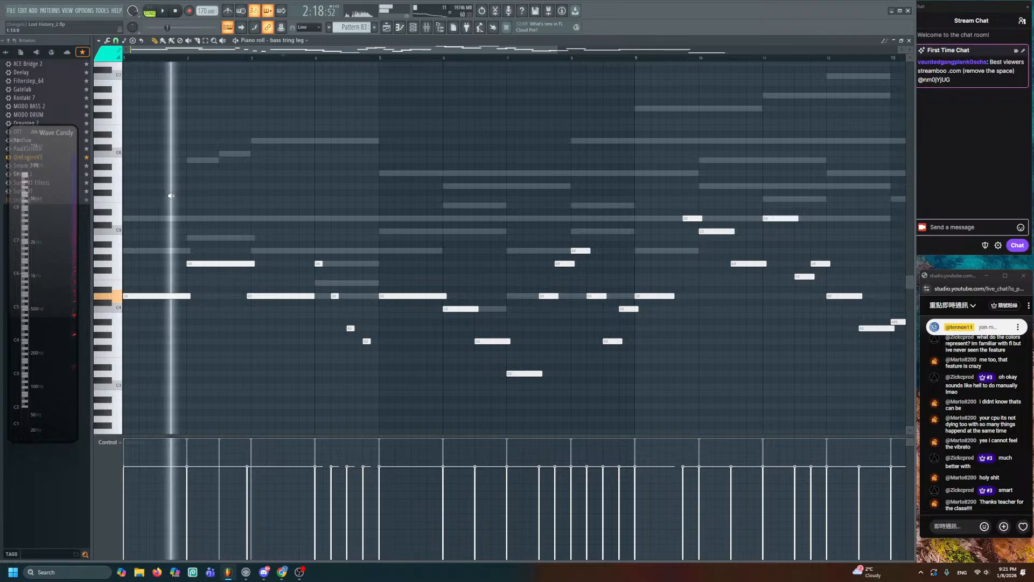
{"action": "key", "text": "space"}
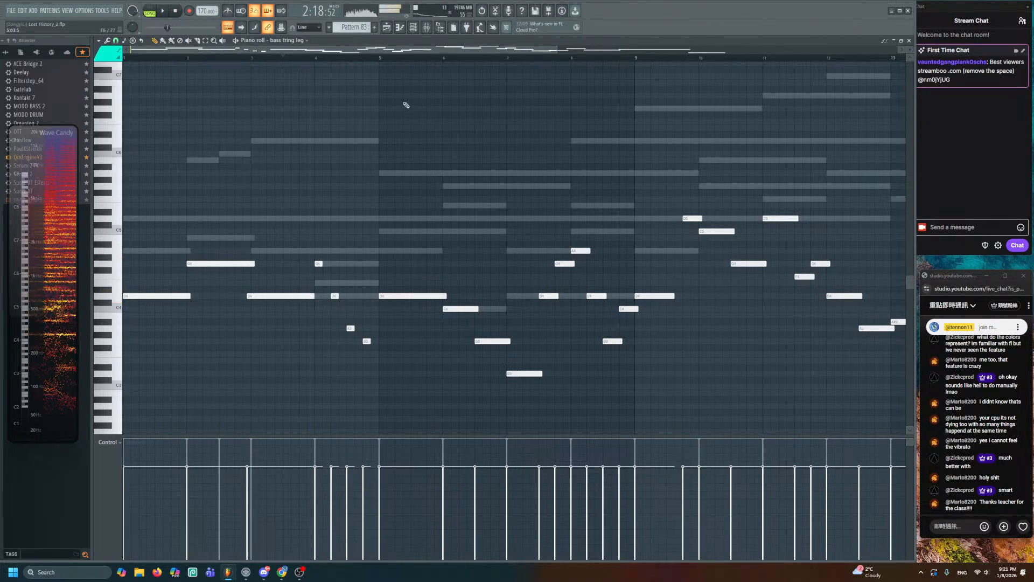
{"action": "left_click", "coordinate": [387, 27]}
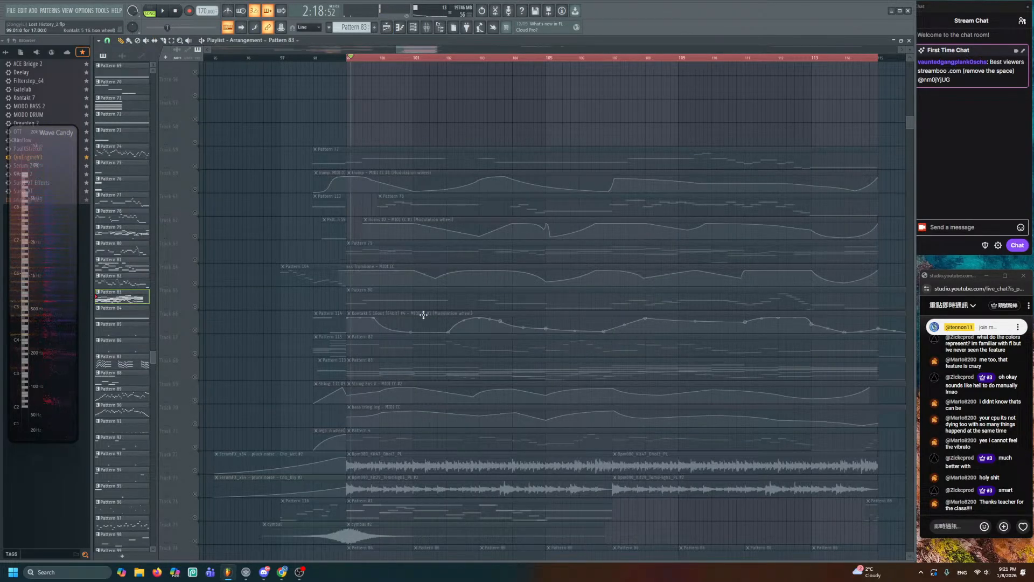
{"action": "key", "text": "space"}
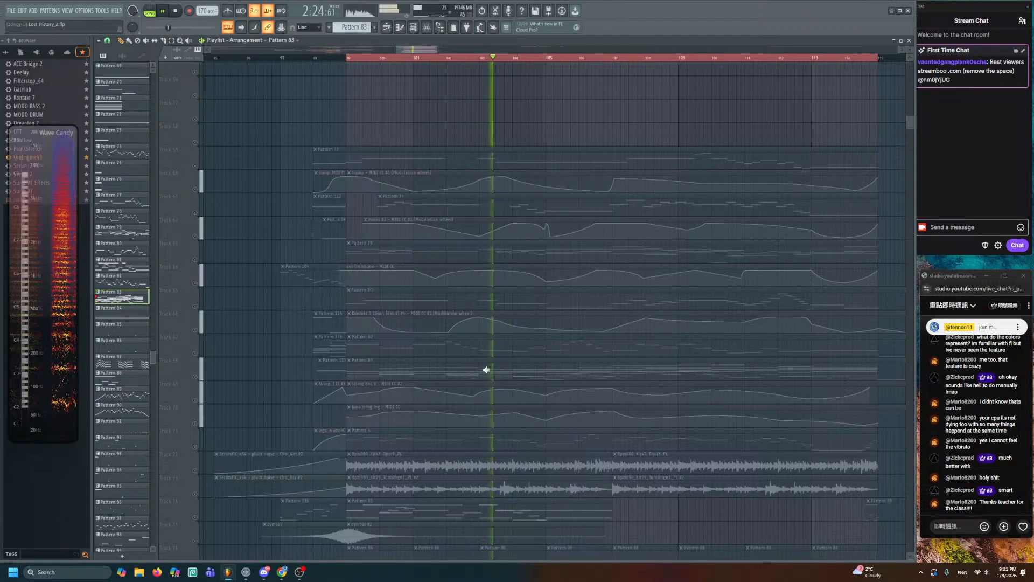
{"action": "key", "text": "space"}
{"action": "scroll", "coordinate": [498, 377], "scroll_direction": "up", "scroll_amount": 5}
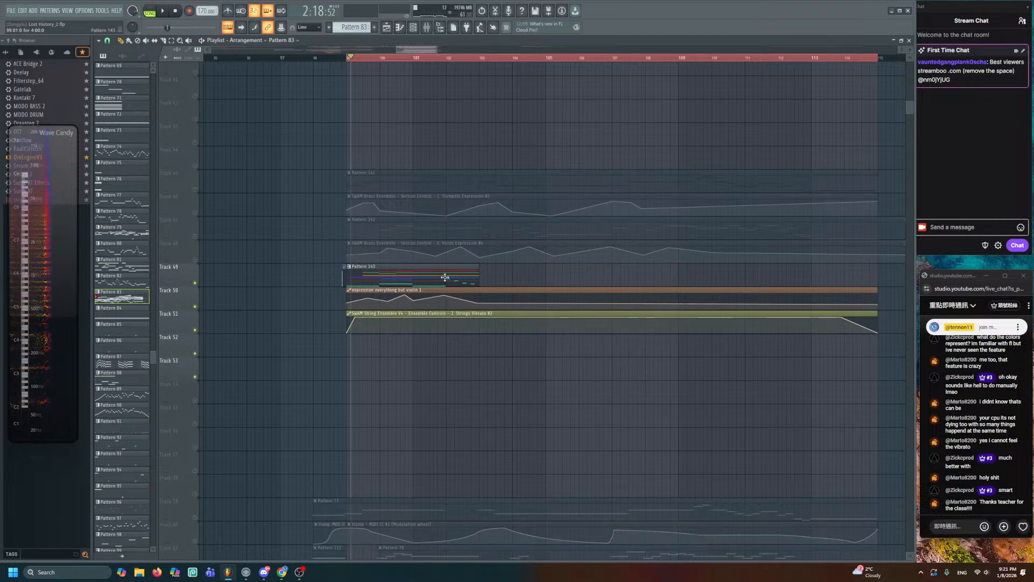
- Add a lengthened D3 note at bar 5 of Pattern 143
{"action": "double_click", "coordinate": [445, 277]}
{"action": "key", "text": "space"}
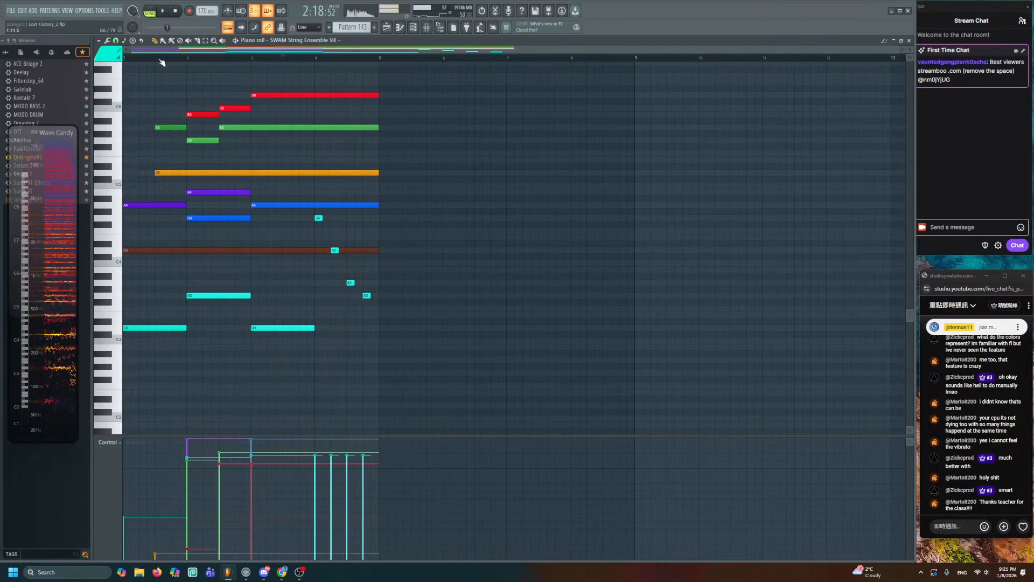
{"action": "key", "text": "space"}
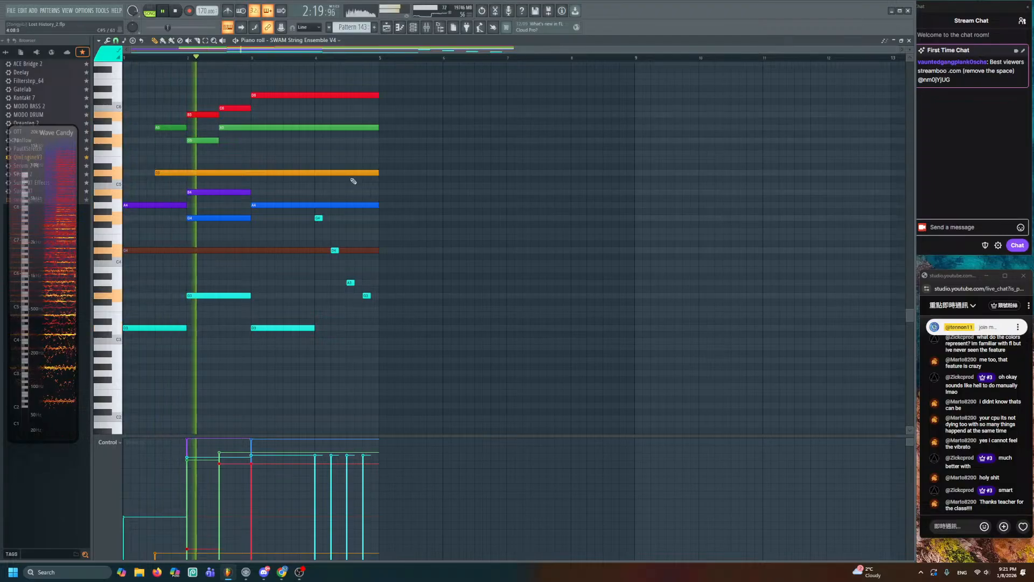
{"action": "scroll", "coordinate": [354, 177], "scroll_direction": "up", "scroll_amount": 3, "text": "ctrl"}
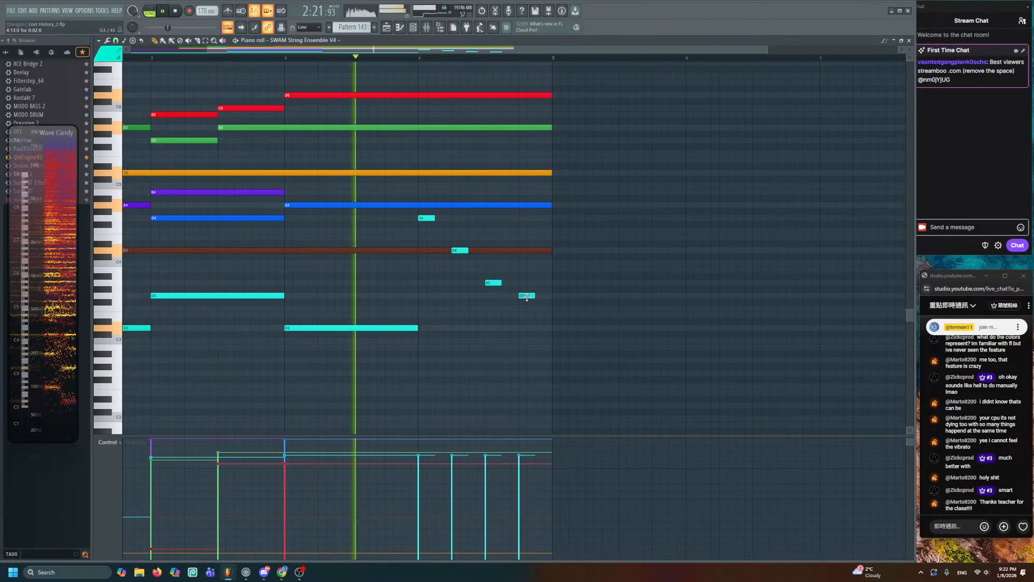
{"action": "left_click", "coordinate": [555, 327]}
{"action": "left_click_drag", "start_coordinate": [567, 329], "coordinate": [465, 327]}
{"action": "key", "text": "space"}
- Add a C3 note and new low melody notes in bar 6
{"action": "left_click", "coordinate": [680, 357]}
{"action": "right_click", "coordinate": [691, 358]}
{"action": "left_click", "coordinate": [451, 332]}
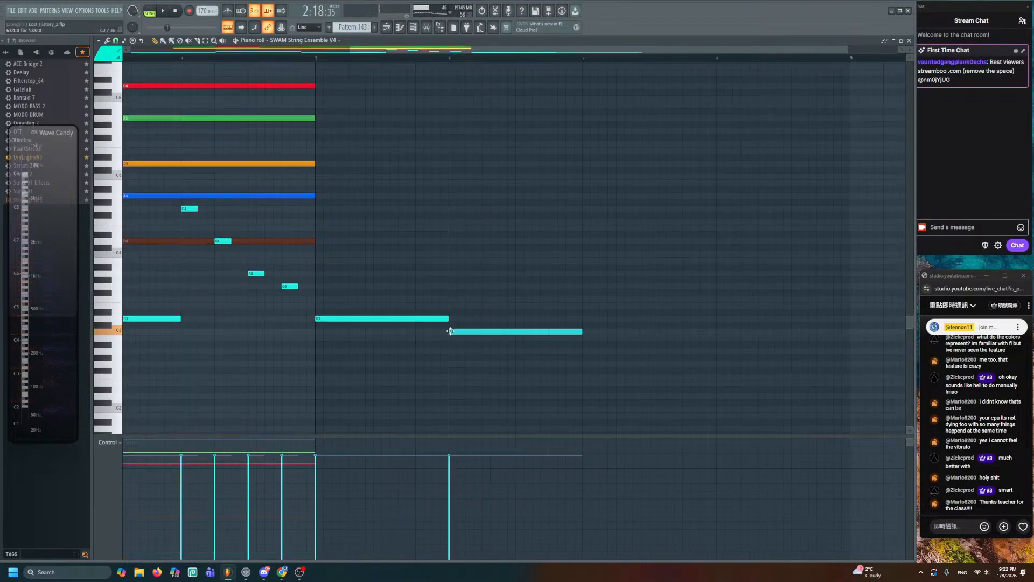
{"action": "left_click", "coordinate": [527, 287]}
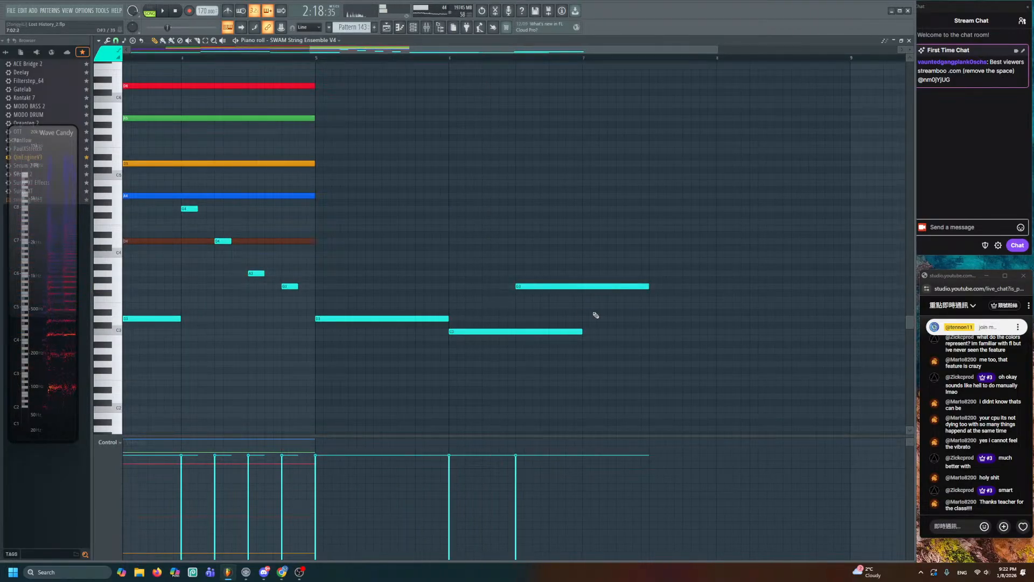
{"action": "left_click_drag", "start_coordinate": [584, 312], "coordinate": [582, 318]}
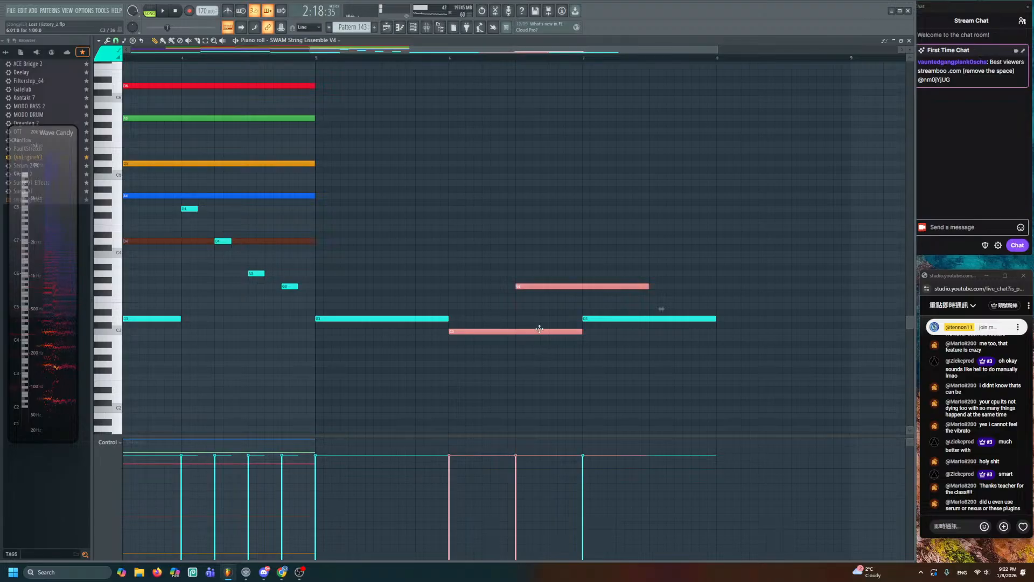
- Bring bar 3 and the upper notes into view and play from mid-bar 3
{"action": "left_click_drag", "start_coordinate": [368, 279], "coordinate": [668, 439]}
{"action": "left_click_drag", "start_coordinate": [341, 263], "coordinate": [442, 364]}
{"action": "left_click", "coordinate": [241, 58]}
{"action": "key", "text": "space"}
{"action": "key", "text": "ctrl+d"}
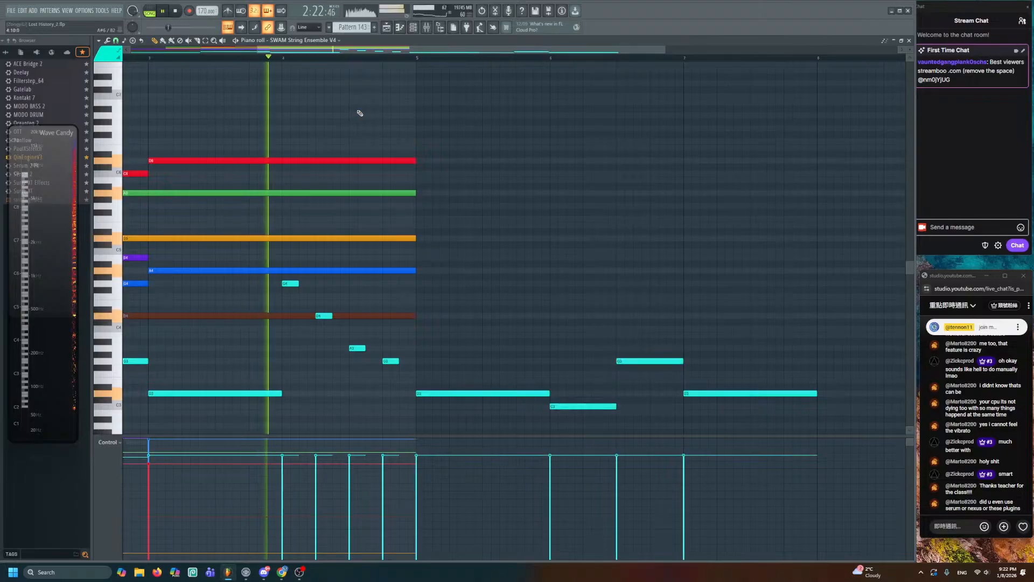
{"action": "left_click", "coordinate": [382, 161]}
{"action": "key", "text": "space"}
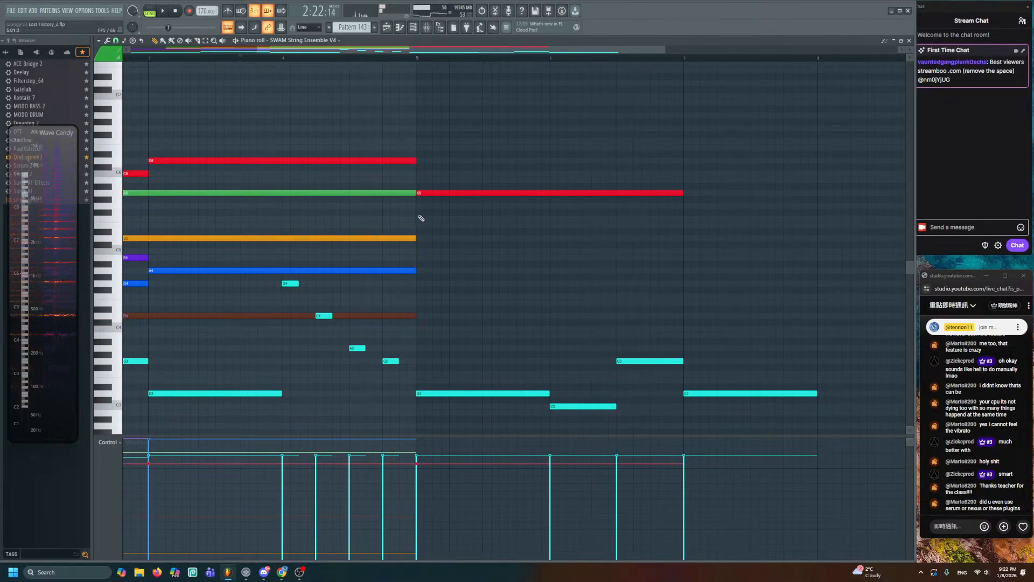
- Add held C5 notes from bar 5 and stretch the A4 note toward bar 7
{"action": "left_click", "coordinate": [420, 238]}
{"action": "left_click", "coordinate": [405, 239]}
{"action": "left_click", "coordinate": [418, 251]}
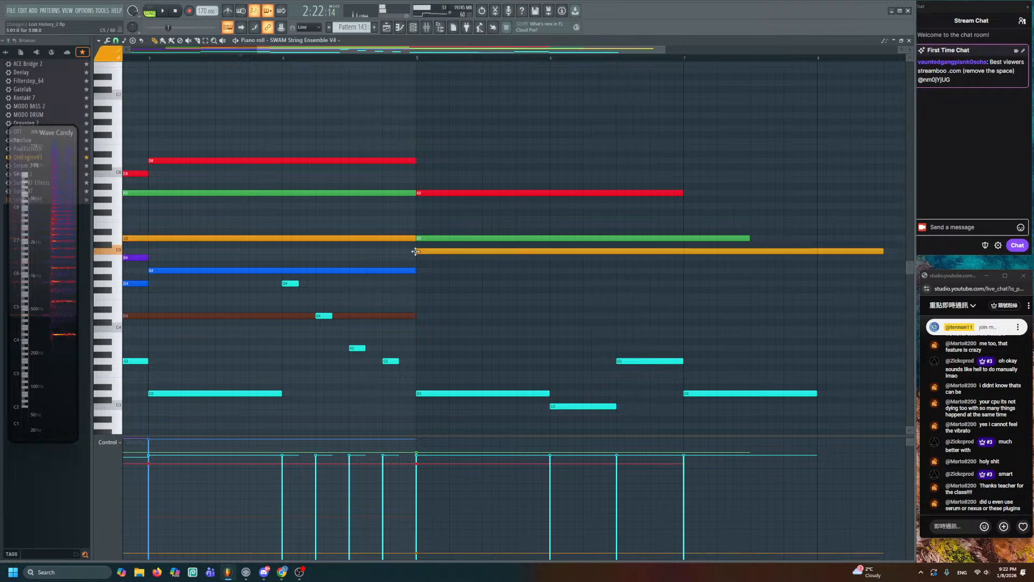
{"action": "left_click", "coordinate": [405, 271]}
{"action": "left_click", "coordinate": [424, 273]}
{"action": "right_click", "coordinate": [435, 274]}
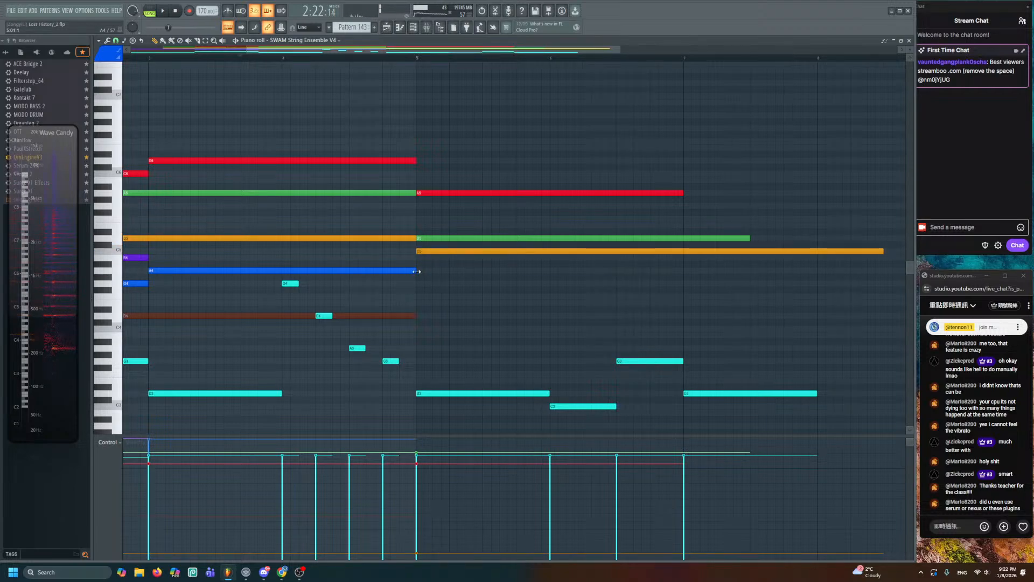
{"action": "left_click_drag", "start_coordinate": [417, 271], "coordinate": [736, 271]}
- Extend the long D4 note to bar 7
{"action": "left_click_drag", "start_coordinate": [453, 315], "coordinate": [393, 343], "text": "ctrl"}
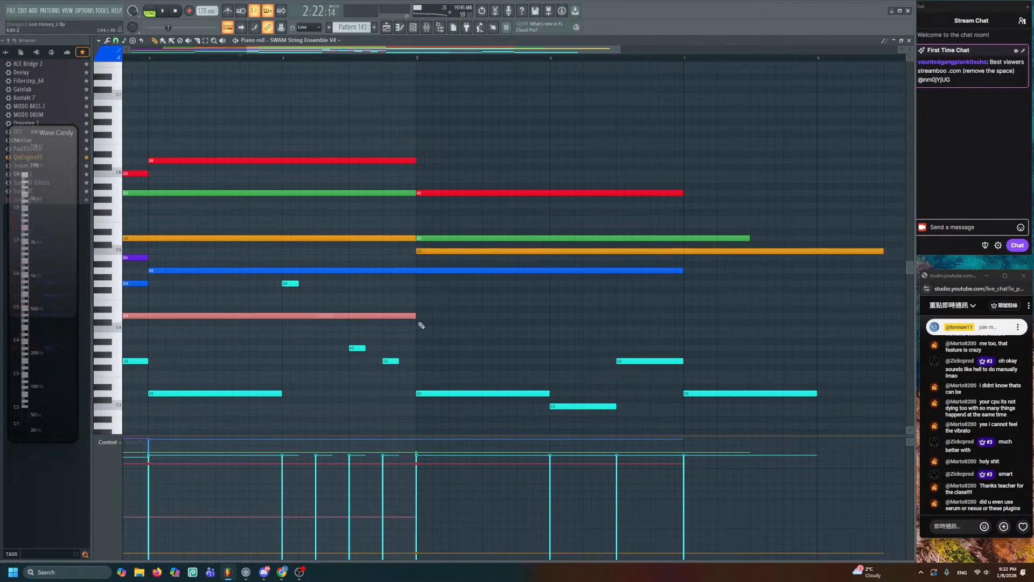
{"action": "key", "text": "space"}
{"action": "left_click_drag", "start_coordinate": [497, 318], "coordinate": [689, 342]}
{"action": "left_click", "coordinate": [728, 329], "text": "ctrl"}
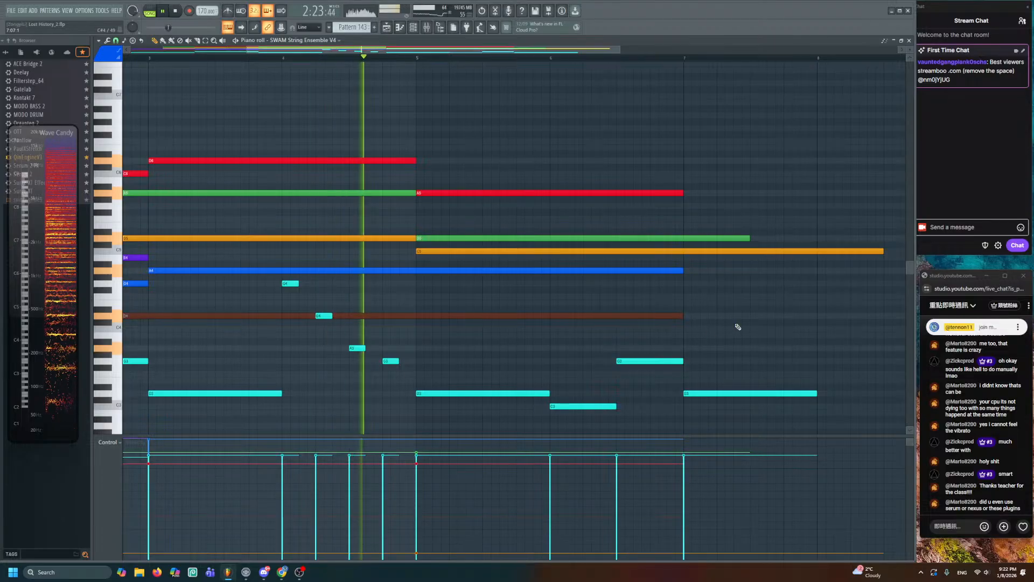
{"action": "key", "text": "space"}
- Raise the velocity of the A5, B5 and C5 notes
{"action": "left_click_drag", "start_coordinate": [477, 172], "coordinate": [501, 253], "text": "ctrl"}
{"action": "key", "text": "space"}
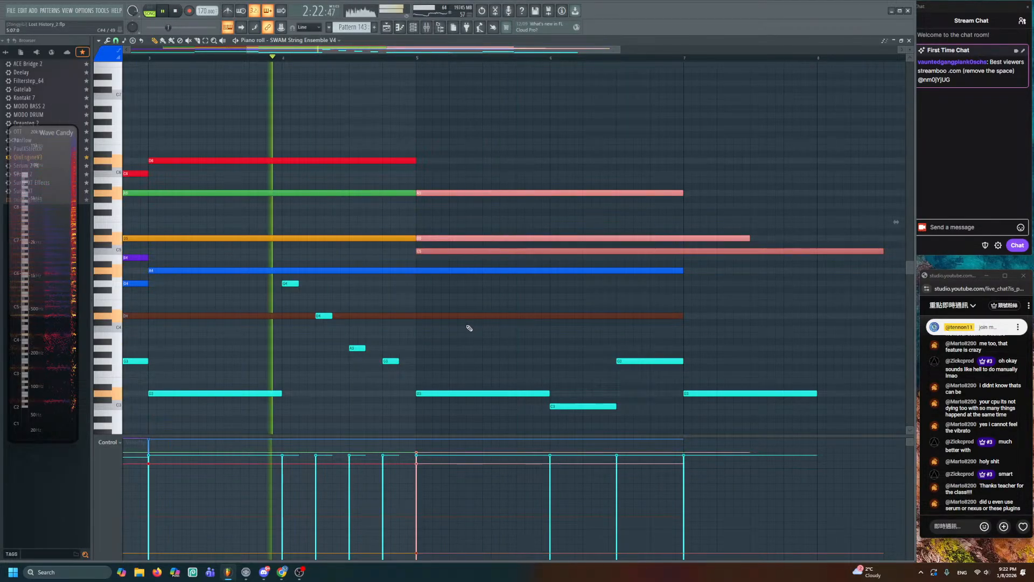
{"action": "left_click", "coordinate": [416, 457]}
{"action": "left_click", "coordinate": [444, 347], "text": "ctrl"}
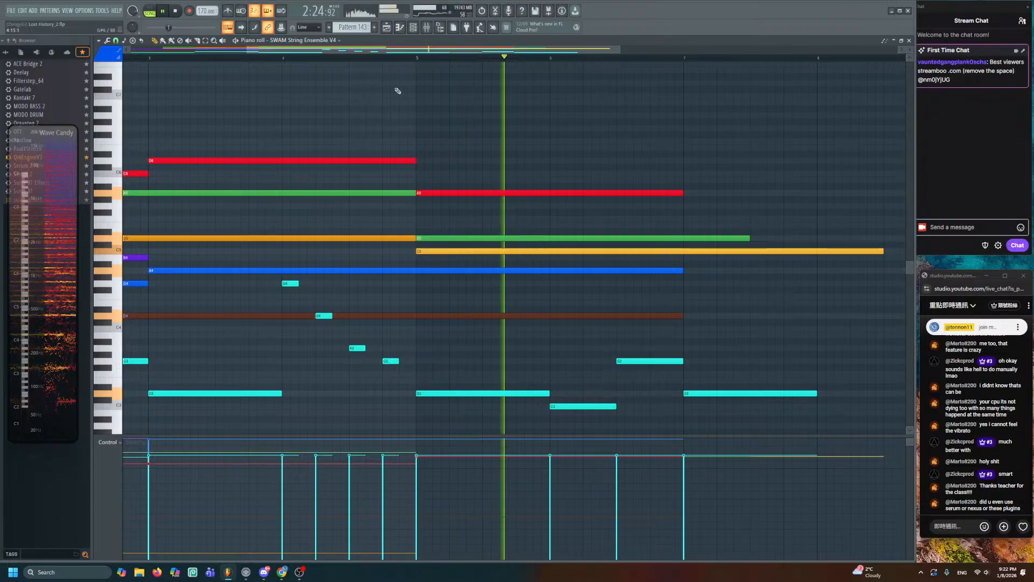
{"action": "key", "text": "space"}
- Show Tracks 49–51 in the Playlist arrangement
{"action": "left_click", "coordinate": [389, 27]}
{"action": "scroll", "coordinate": [500, 259], "scroll_direction": "up", "scroll_amount": 4}
{"action": "left_click_drag", "start_coordinate": [510, 291], "coordinate": [423, 158]}
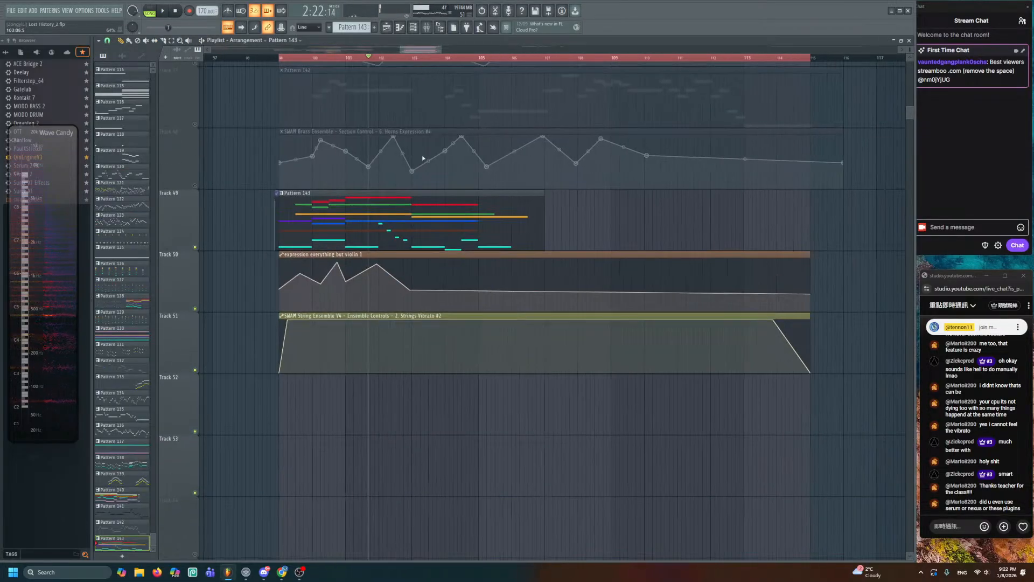
- Set the Strings Vibrato point to Wave mode, slowed to a few cycles, with a raised start point
{"action": "key", "text": "space"}
{"action": "key", "text": "space"}
{"action": "left_click_drag", "start_coordinate": [287, 321], "coordinate": [292, 332]}
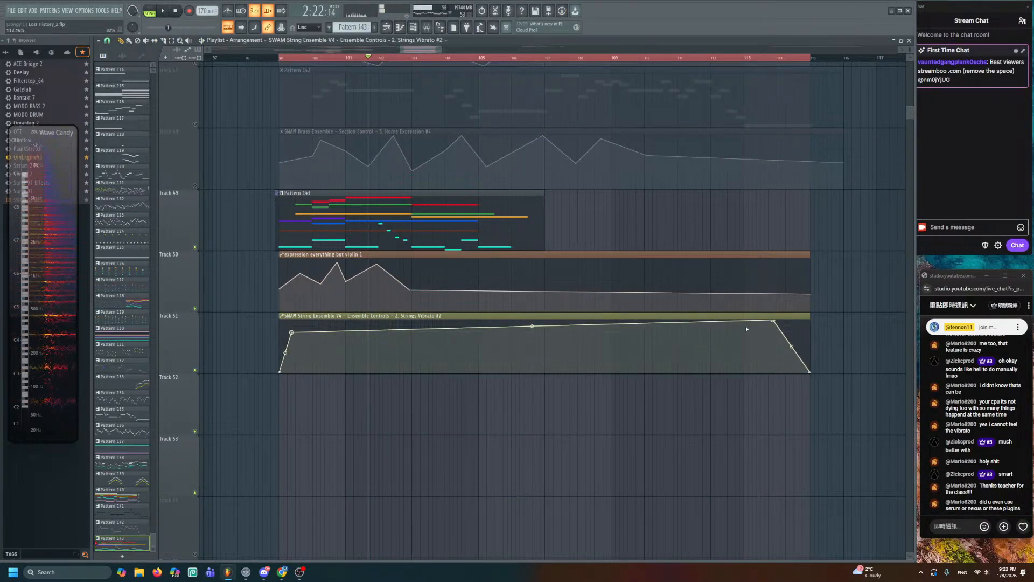
{"action": "right_click", "coordinate": [774, 322]}
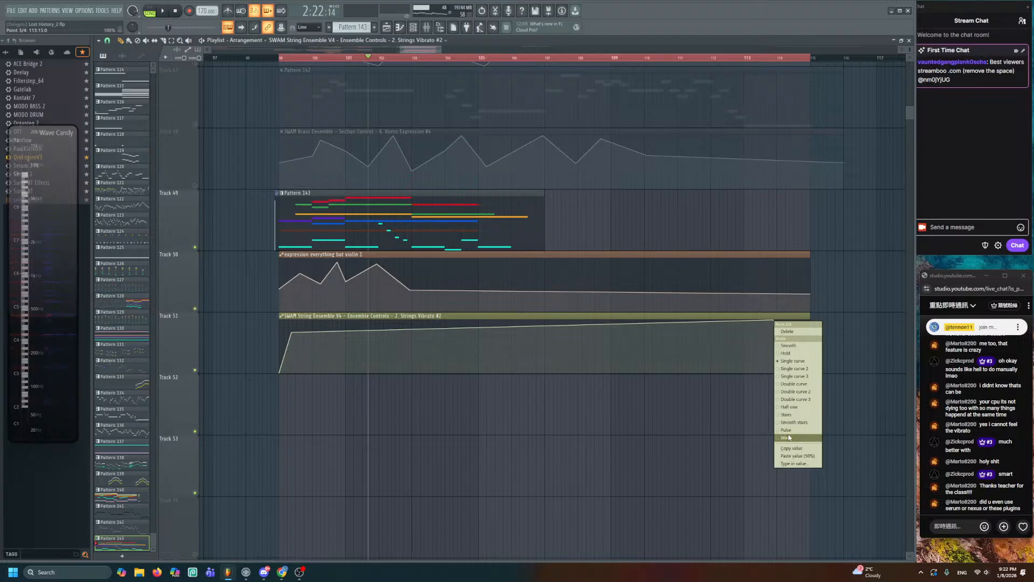
{"action": "left_click", "coordinate": [789, 438]}
{"action": "left_click_drag", "start_coordinate": [528, 334], "coordinate": [528, 361]}
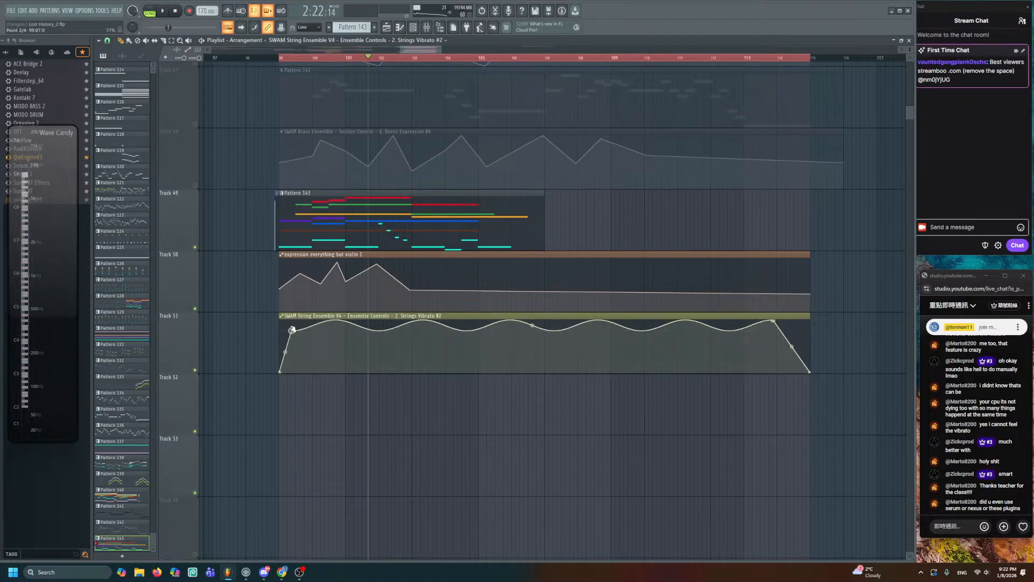
{"action": "left_click_drag", "start_coordinate": [292, 330], "coordinate": [292, 326]}
{"action": "scroll", "coordinate": [369, 361], "scroll_direction": "up", "scroll_amount": 2}
{"action": "scroll", "coordinate": [378, 356], "scroll_direction": "up", "scroll_amount": 3}
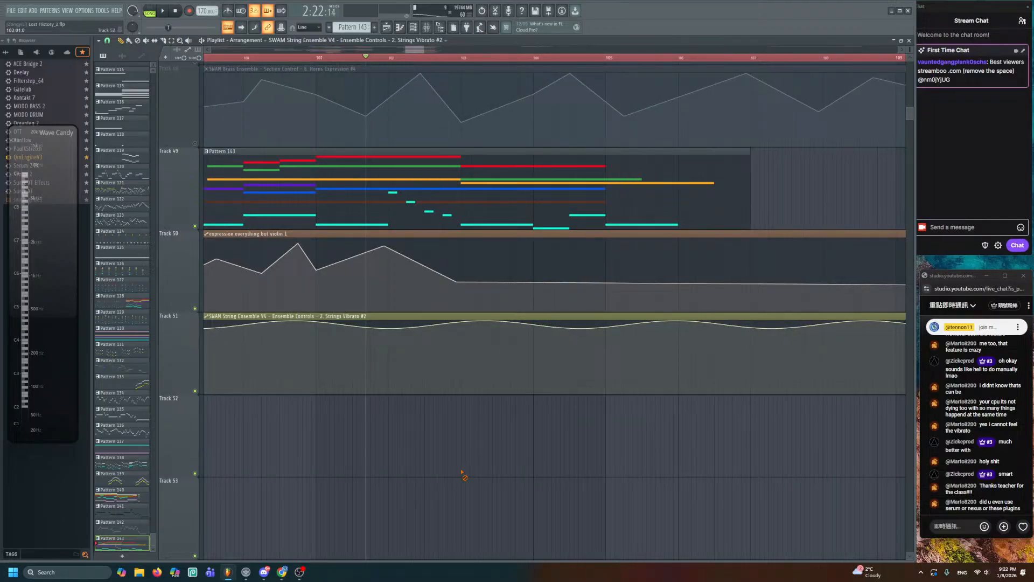
- Add a point to the Track 50 expression automation, set it to Single curve 2, and raise it
{"action": "key", "text": "space"}
{"action": "scroll", "coordinate": [471, 321], "scroll_direction": "up", "scroll_amount": 1}
{"action": "right_click", "coordinate": [511, 243]}
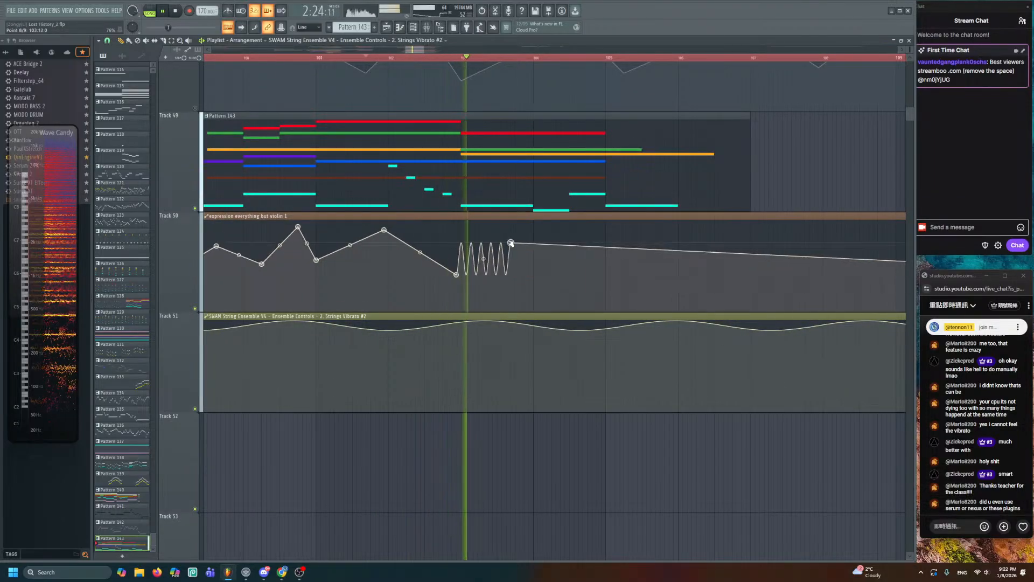
{"action": "key", "text": "space"}
{"action": "right_click", "coordinate": [511, 243]}
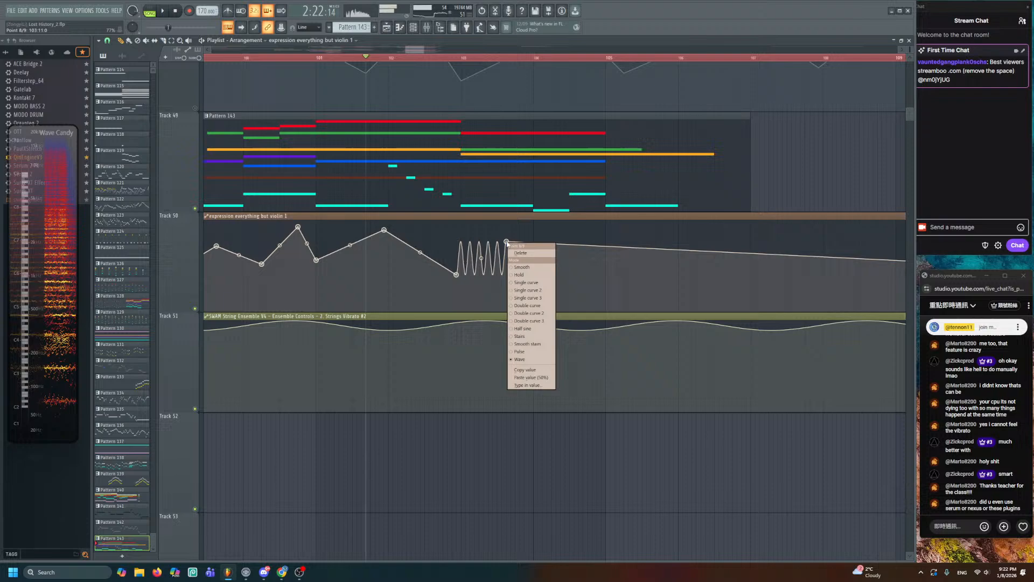
{"action": "left_click", "coordinate": [525, 291]}
{"action": "key", "text": "space"}
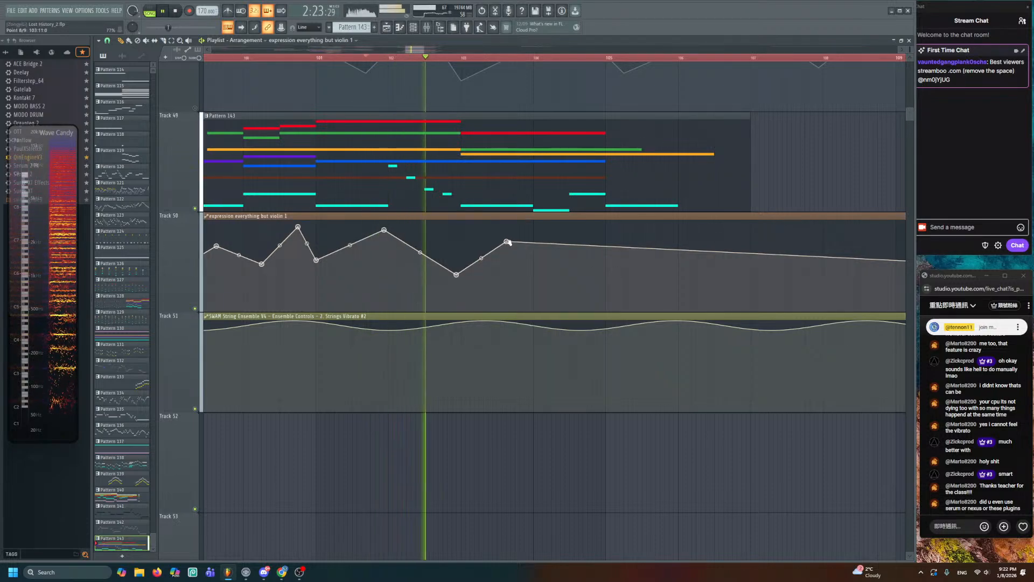
{"action": "left_click_drag", "start_coordinate": [508, 243], "coordinate": [517, 236]}
{"action": "key", "text": "space"}
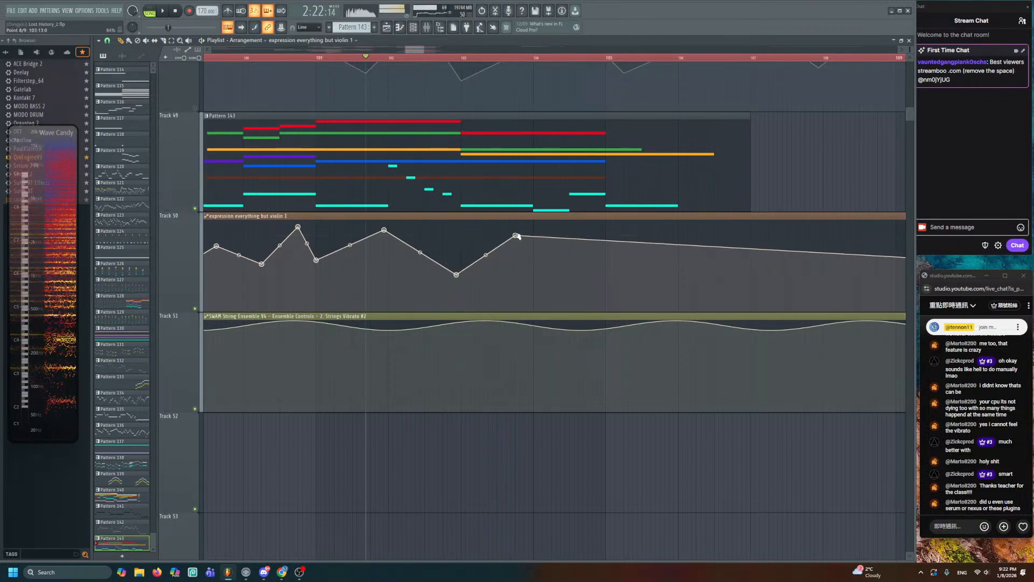
- Add a lower point to shape the automation's tail
{"action": "key", "text": "space"}
{"action": "scroll", "coordinate": [554, 241], "scroll_direction": "up", "scroll_amount": 2}
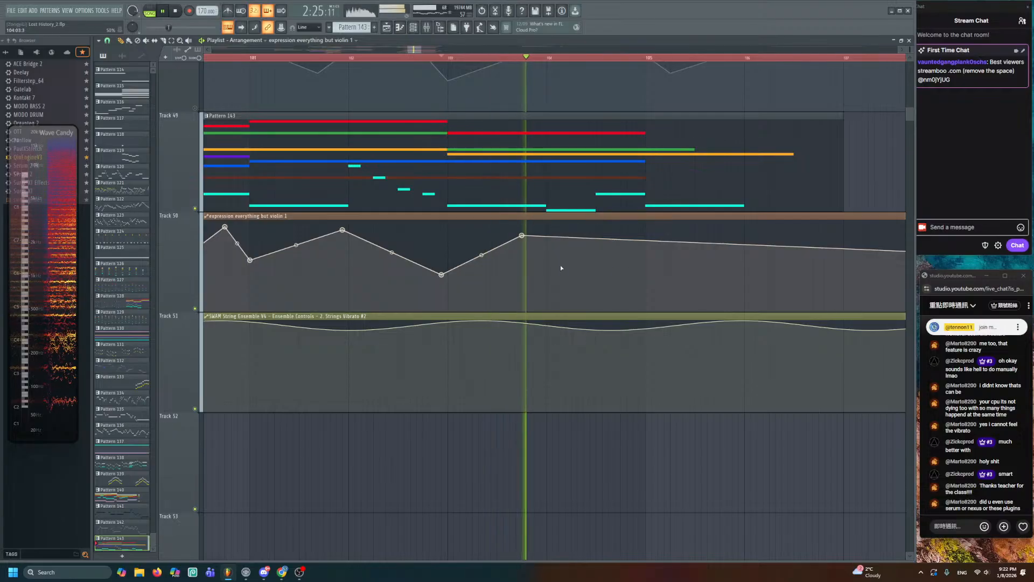
{"action": "left_click", "coordinate": [639, 269]}
{"action": "key", "text": "space"}
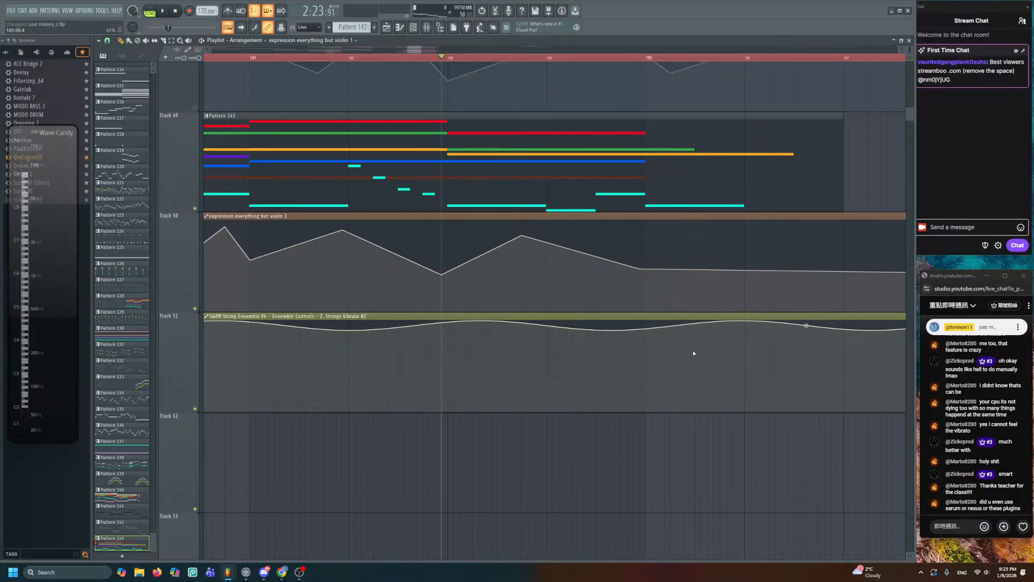
- Shrink the track heights and play back the reshaped automation from bar 103
{"action": "scroll", "coordinate": [483, 408], "scroll_direction": "up", "scroll_amount": 3}
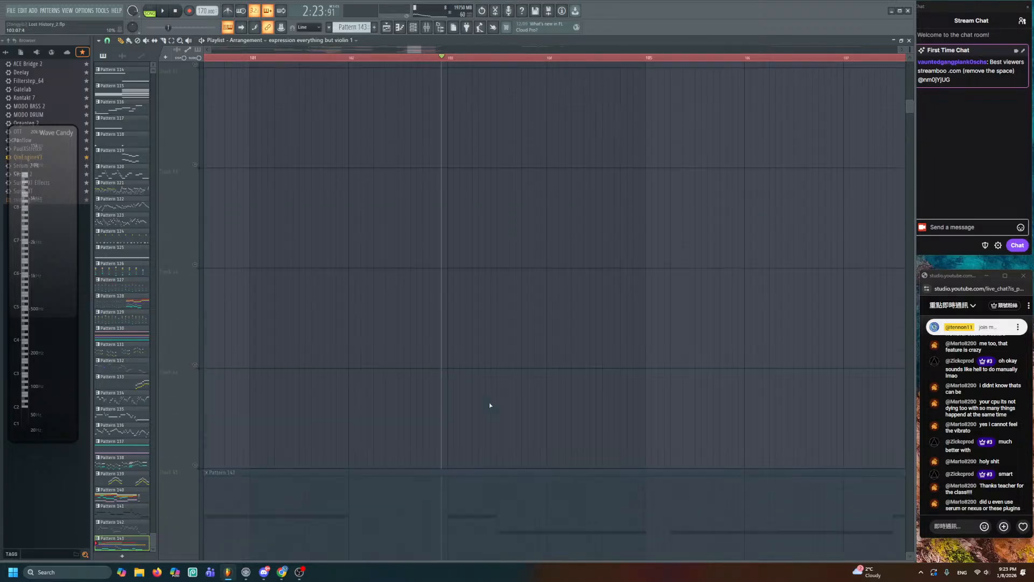
{"action": "scroll", "coordinate": [497, 409], "scroll_direction": "down", "scroll_amount": 4}
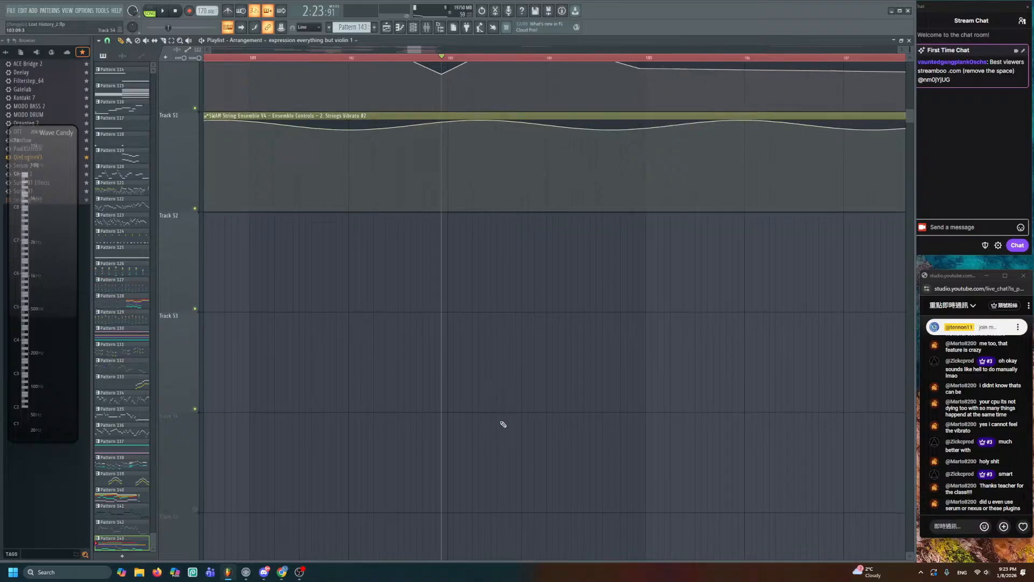
{"action": "scroll", "coordinate": [476, 412], "scroll_direction": "up", "scroll_amount": 4}
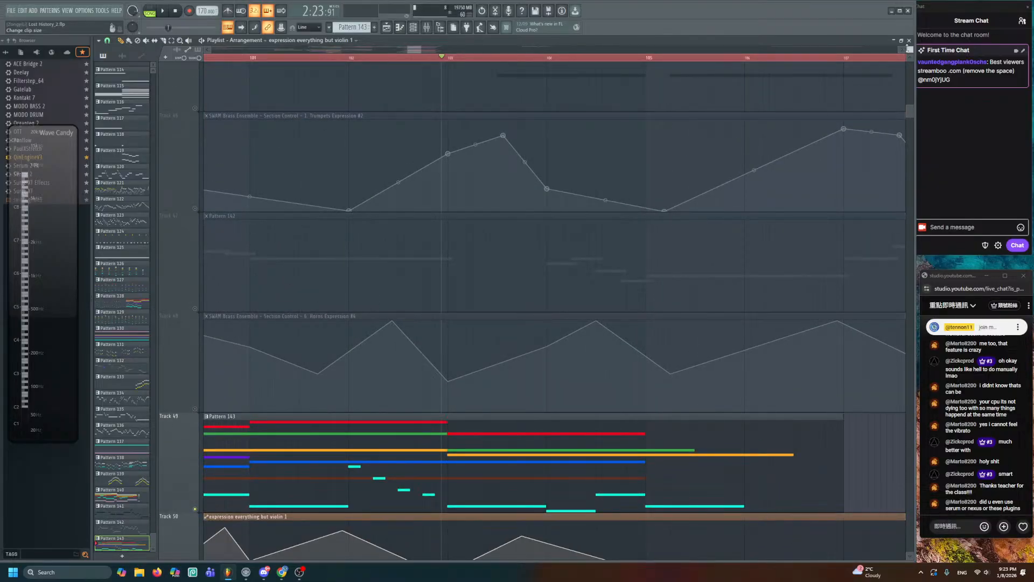
{"action": "left_click_drag", "start_coordinate": [909, 50], "coordinate": [907, 49]}
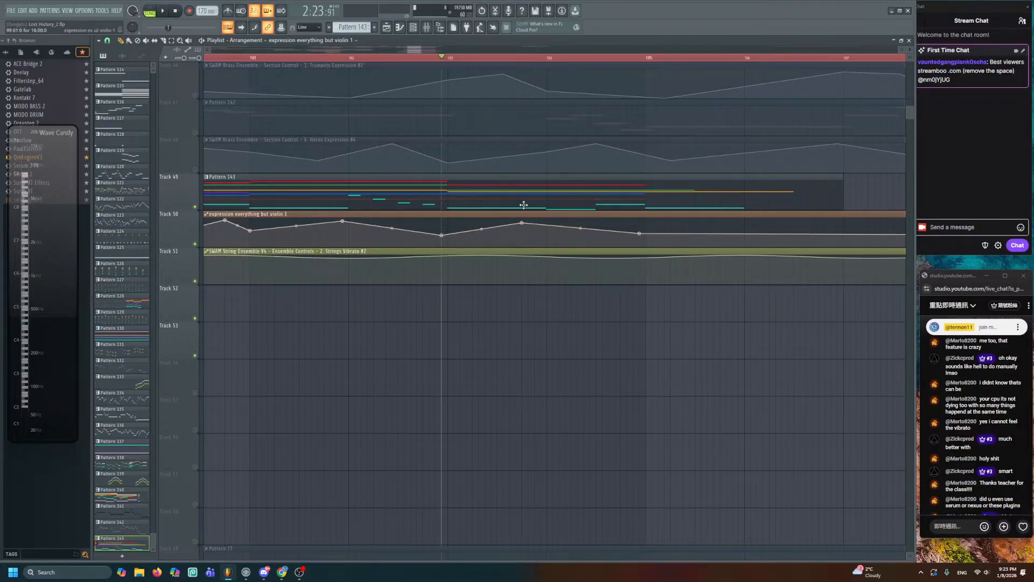
{"action": "key", "text": "space"}
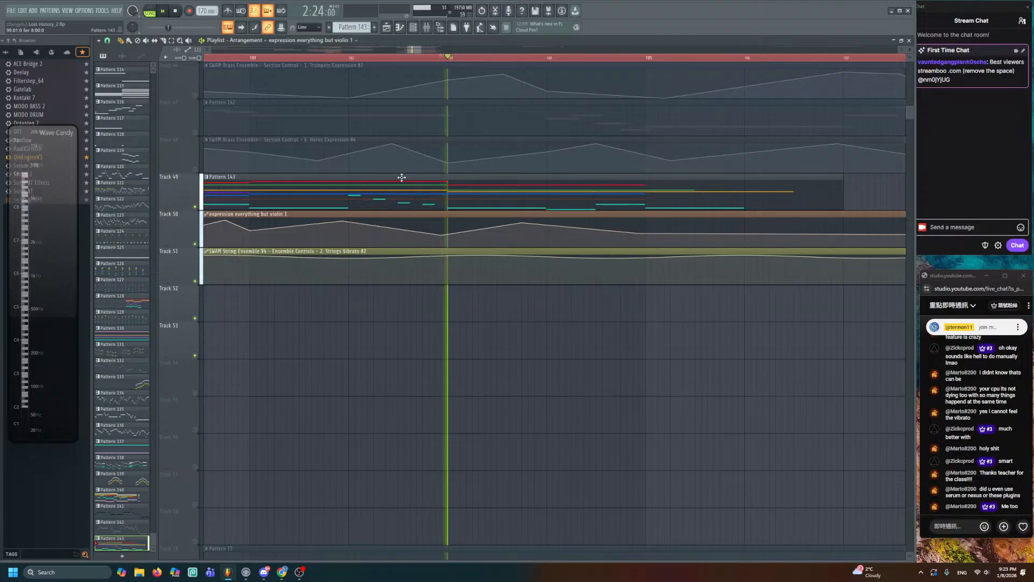
{"action": "key", "text": "space"}
{"action": "scroll", "coordinate": [534, 403], "scroll_direction": "down", "scroll_amount": 5}
{"action": "scroll", "coordinate": [532, 403], "scroll_direction": "down", "scroll_amount": 7}
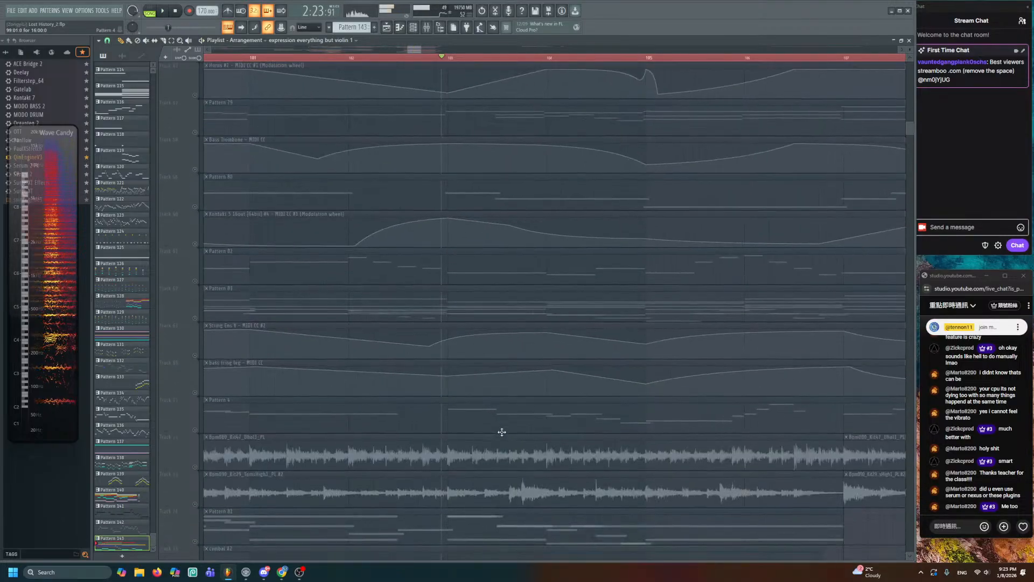
{"action": "key", "text": "space"}
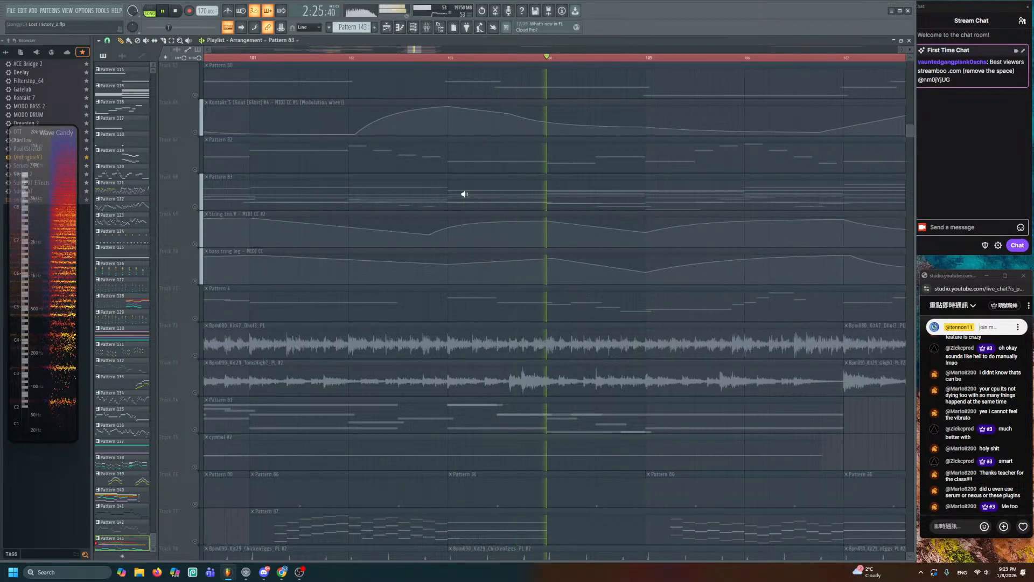
{"action": "key", "text": "space"}
{"action": "key", "text": "space"}
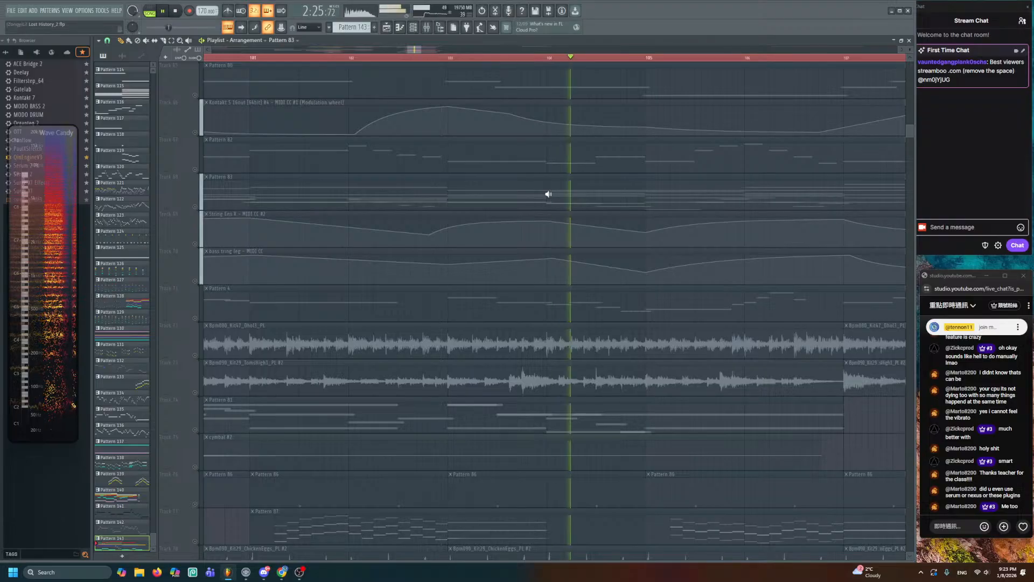
{"action": "key", "text": "space"}
{"action": "scroll", "coordinate": [514, 385], "scroll_direction": "up", "scroll_amount": 12}
{"action": "key", "text": "space"}
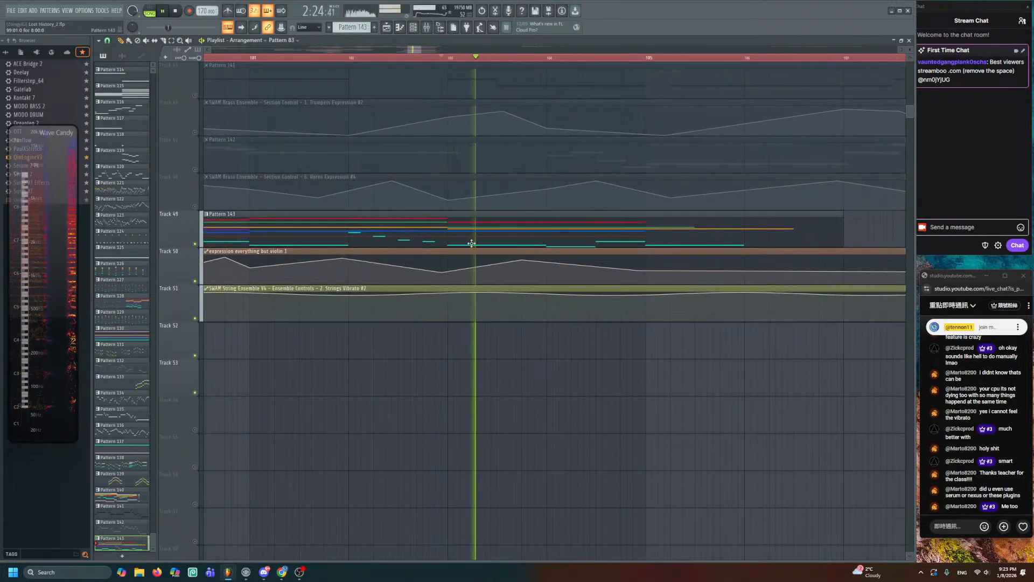
- Open Pattern 143 in the piano roll and listen to its melody
{"action": "double_click", "coordinate": [474, 237]}
{"action": "key", "text": "space"}
{"action": "key", "text": "space"}
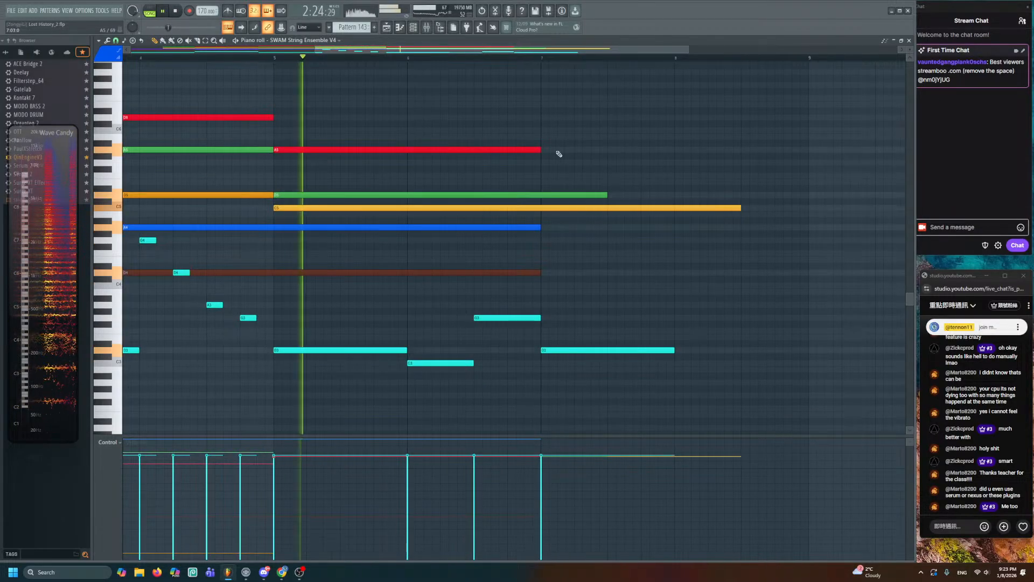
{"action": "key", "text": "space"}
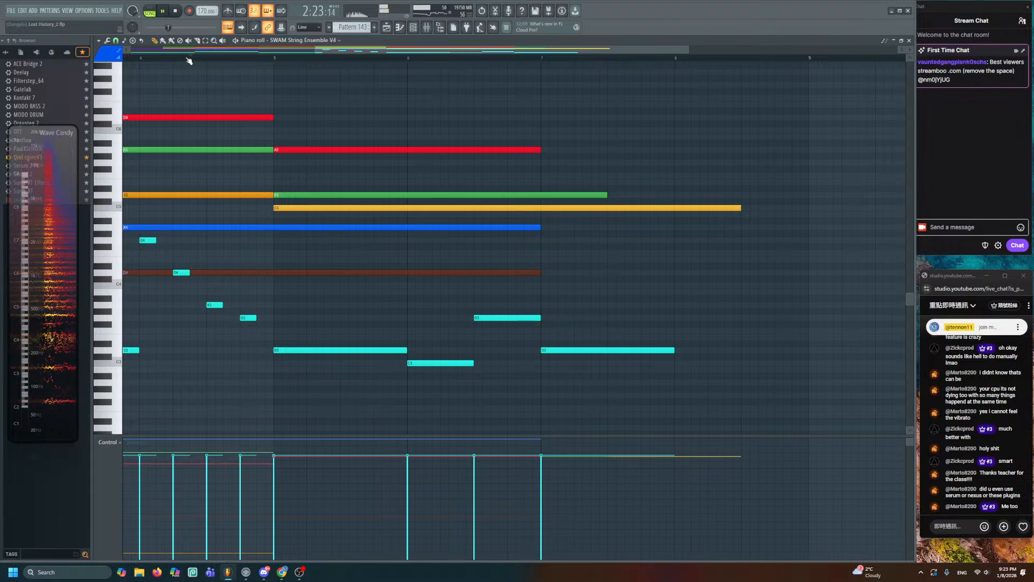
{"action": "key", "text": "space"}
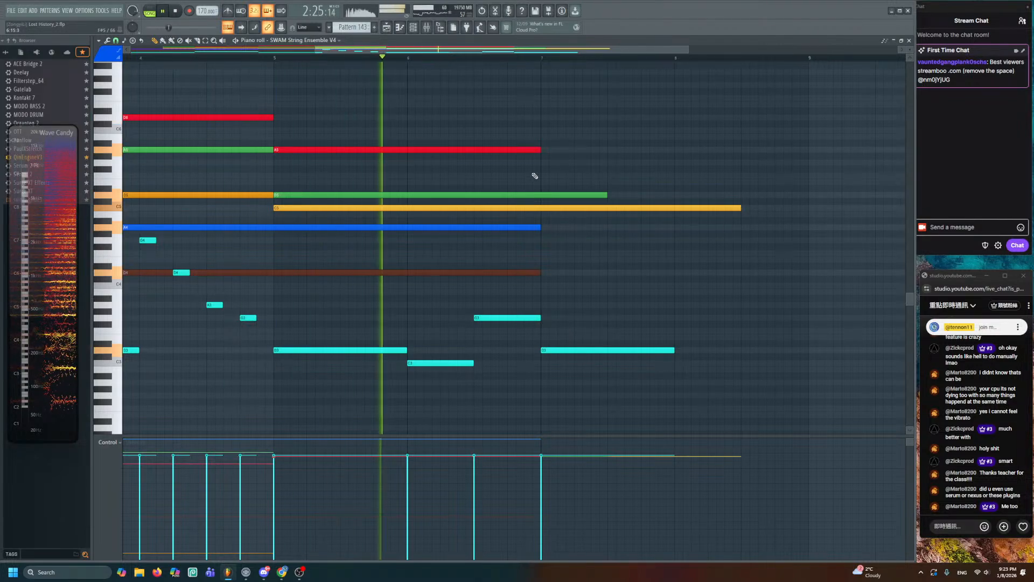
{"action": "key", "text": "space"}
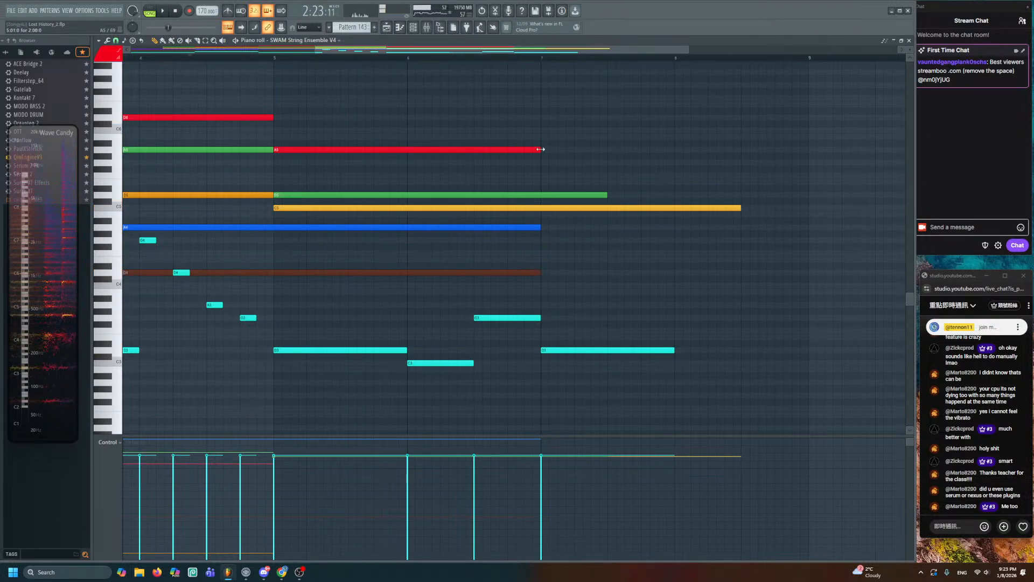
{"action": "key", "text": "space"}
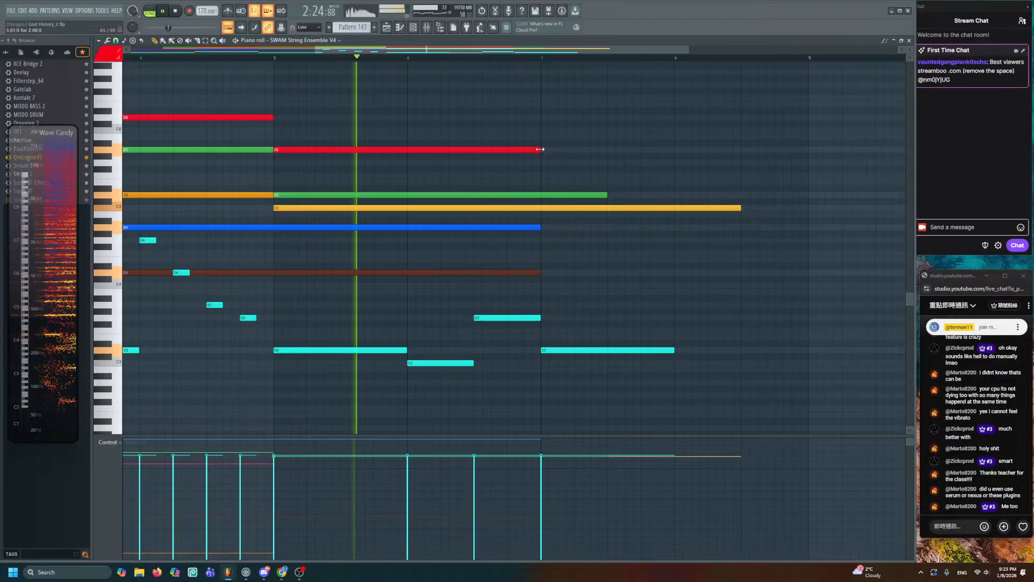
{"action": "key", "text": "space"}
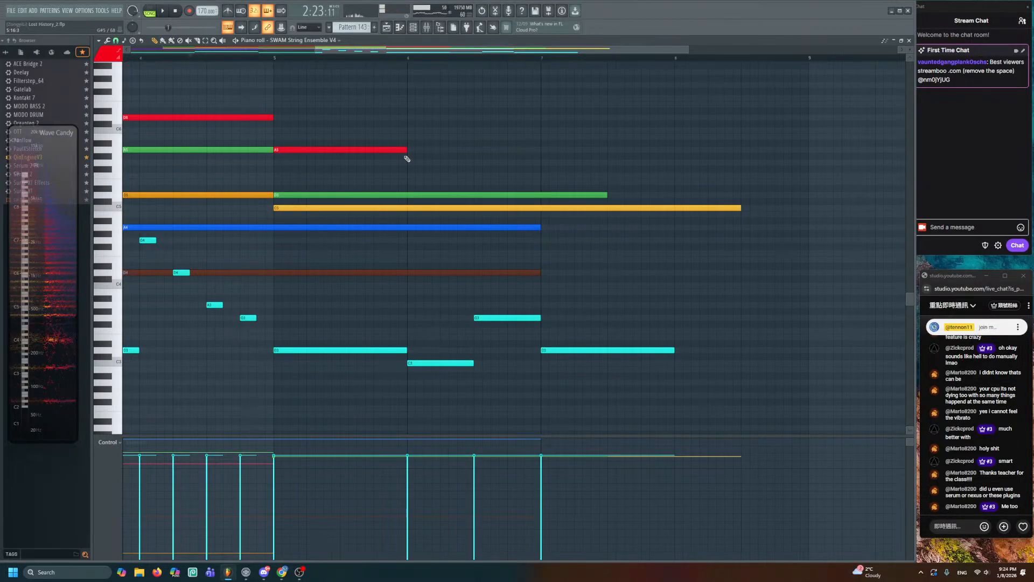
- Add two descending notes after the shortened A5, trimming them by half a bar
{"action": "left_click", "coordinate": [475, 181]}
{"action": "key", "text": "space"}
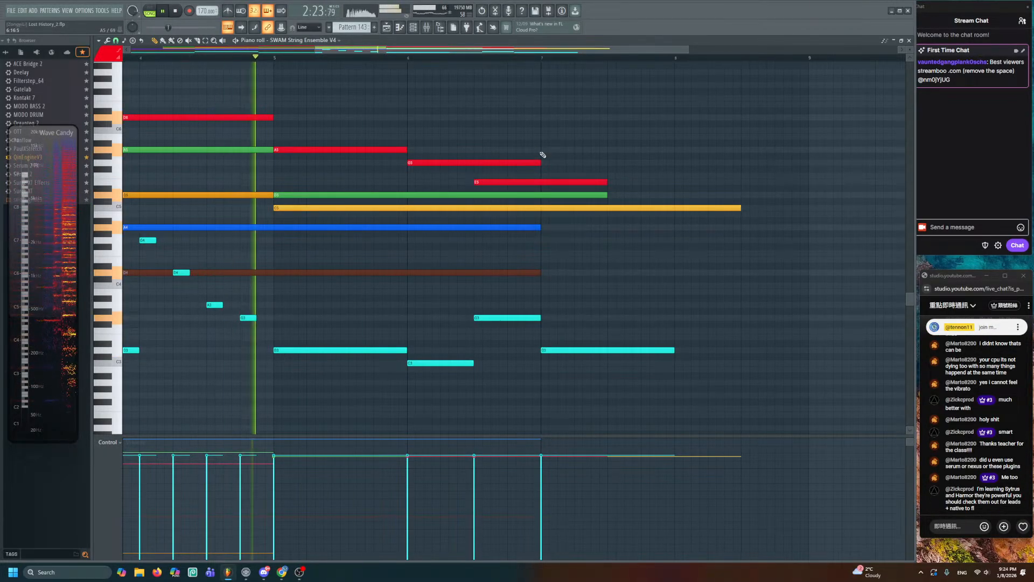
{"action": "left_click_drag", "start_coordinate": [542, 154], "coordinate": [514, 185]}
{"action": "left_click_drag", "start_coordinate": [605, 182], "coordinate": [539, 181]}
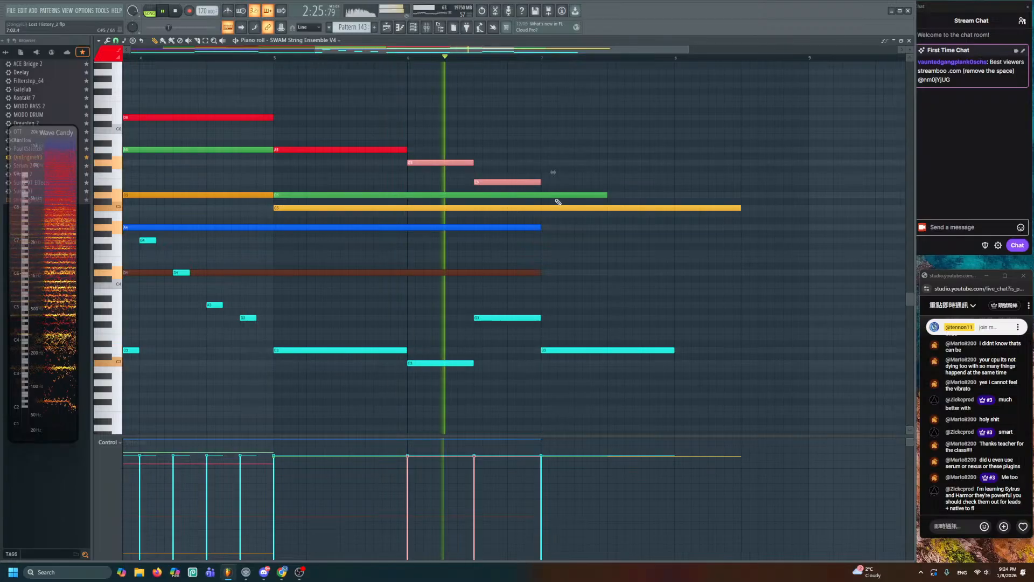
{"action": "key", "text": "ctrl+d"}
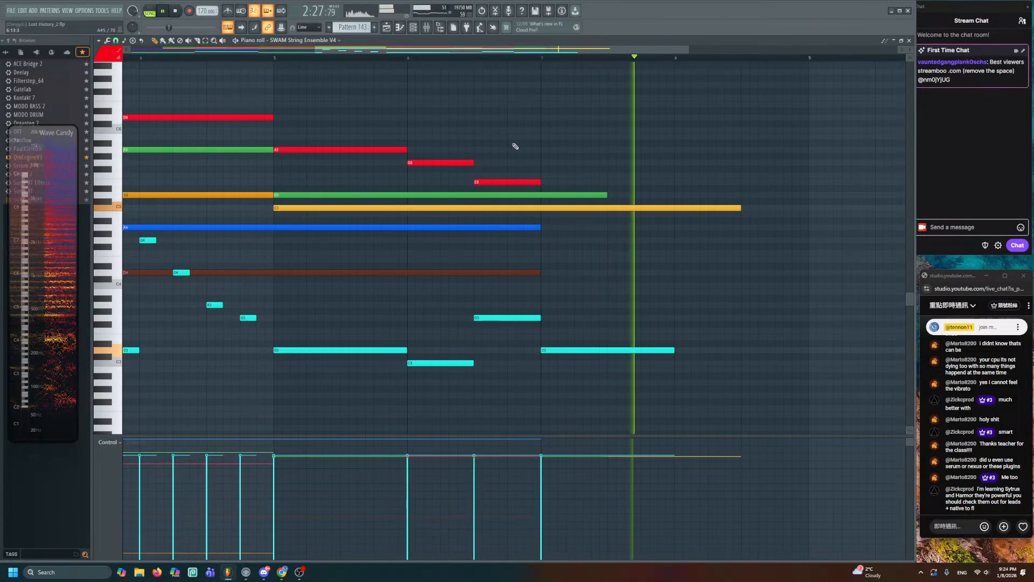
{"action": "key", "text": "space"}
{"action": "key", "text": "space"}
{"action": "key", "text": "space"}
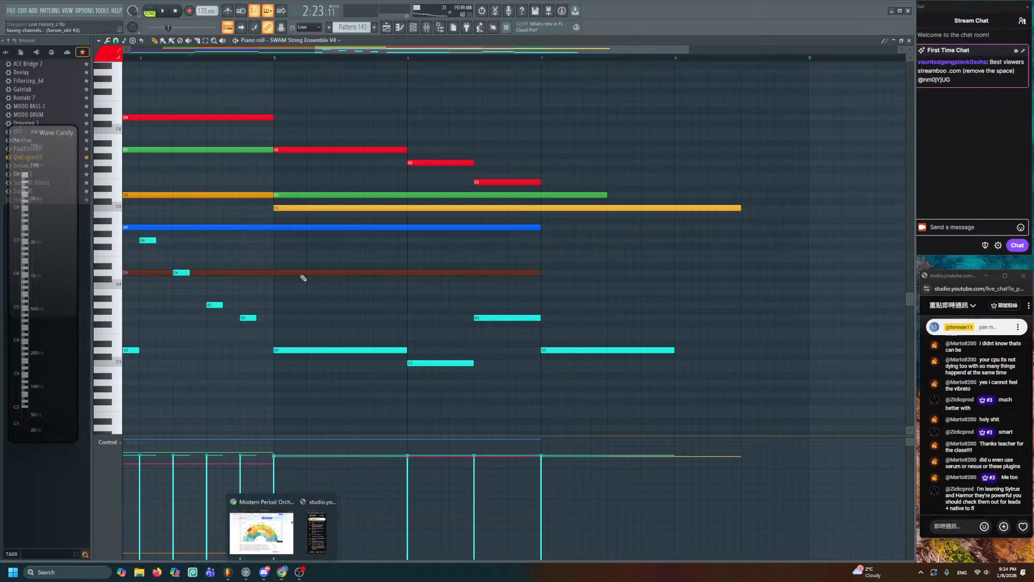
{"action": "left_click", "coordinate": [256, 511]}
{"action": "left_click", "coordinate": [365, 71]}
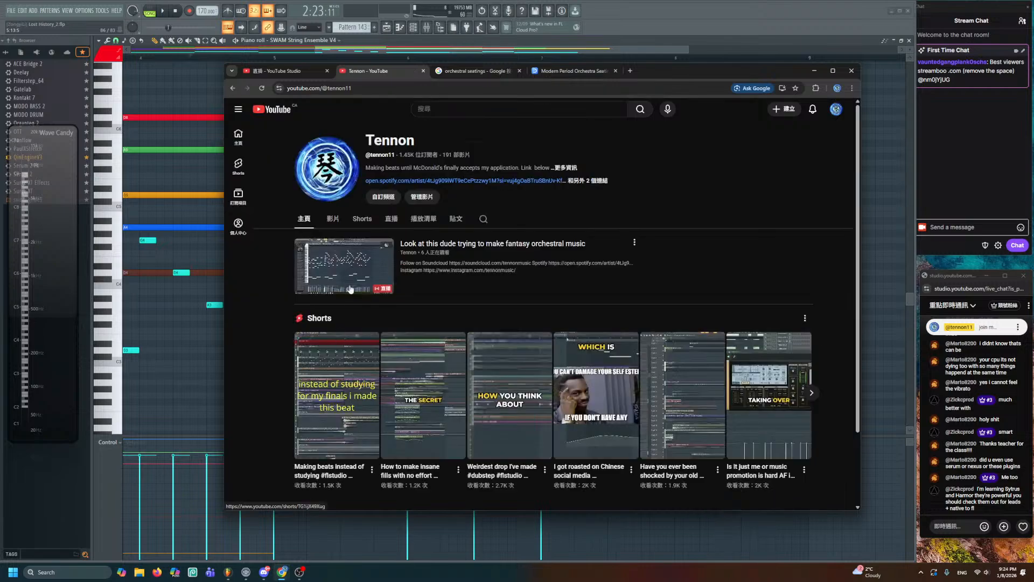
{"action": "left_click", "coordinate": [331, 219]}
{"action": "scroll", "coordinate": [377, 323], "scroll_direction": "up", "scroll_amount": 2}
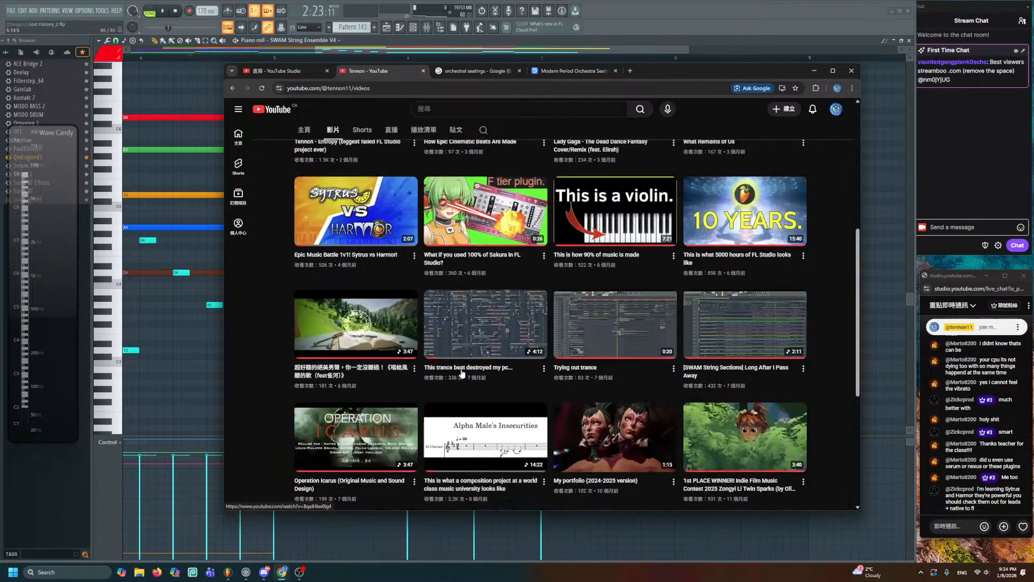
{"action": "left_click", "coordinate": [325, 285]}
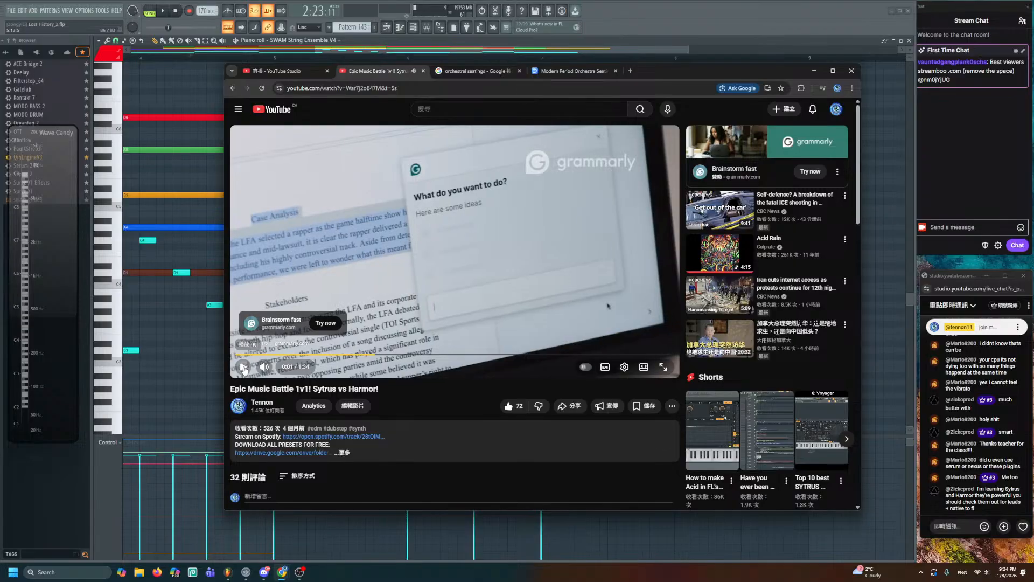
{"action": "left_click", "coordinate": [264, 366]}
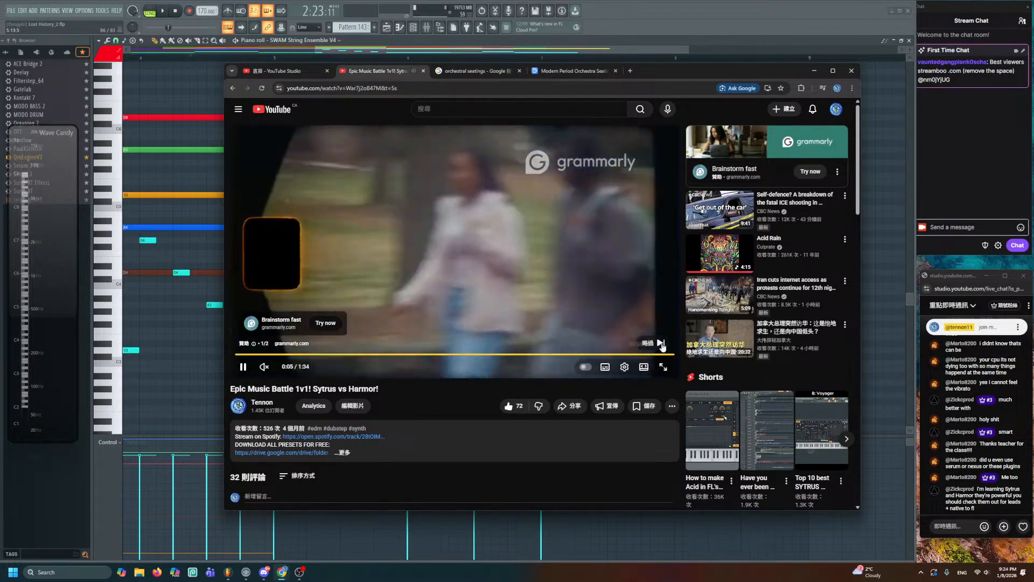
{"action": "left_click", "coordinate": [635, 341]}
{"action": "left_click", "coordinate": [264, 368]}
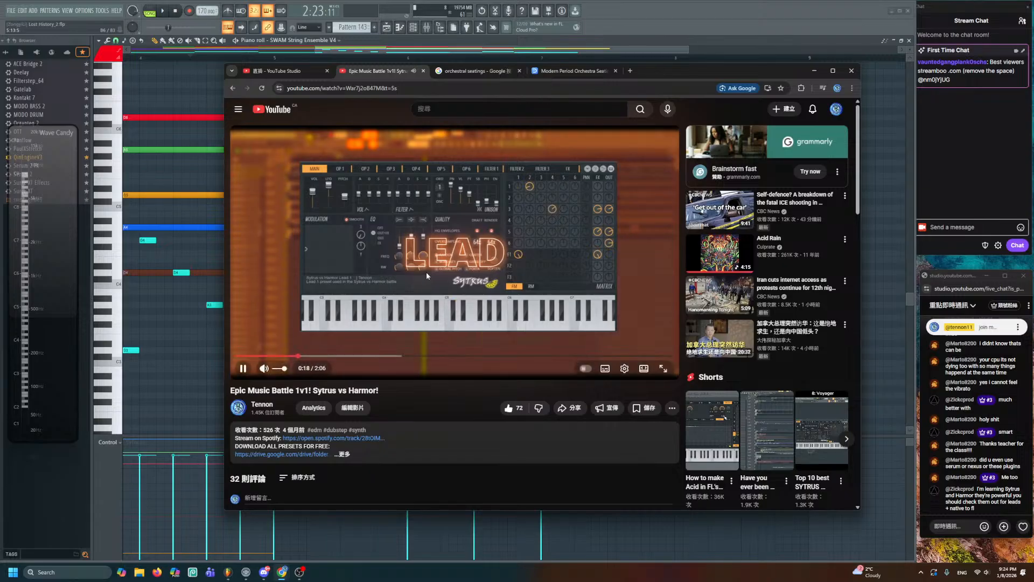
{"action": "left_click", "coordinate": [453, 285]}
{"action": "left_click", "coordinate": [476, 295]}
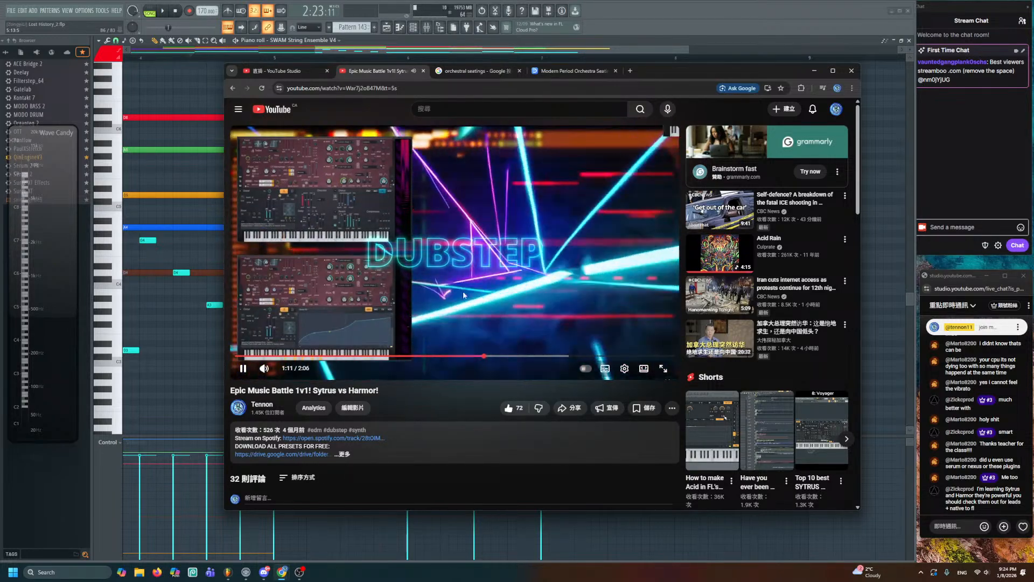
{"action": "left_click", "coordinate": [416, 349]}
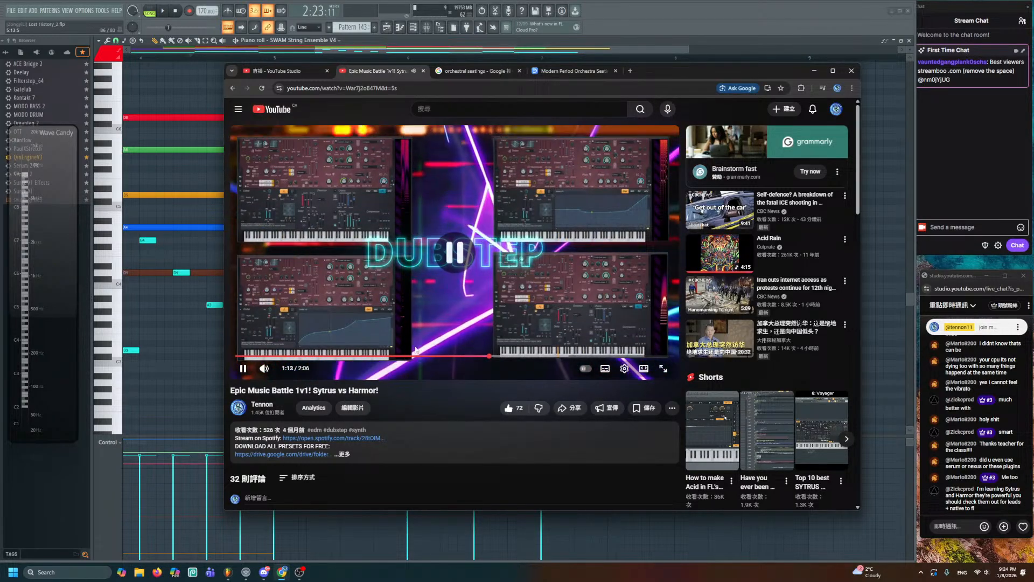
{"action": "left_click", "coordinate": [343, 453]}
{"action": "scroll", "coordinate": [327, 374], "scroll_direction": "down", "scroll_amount": 2}
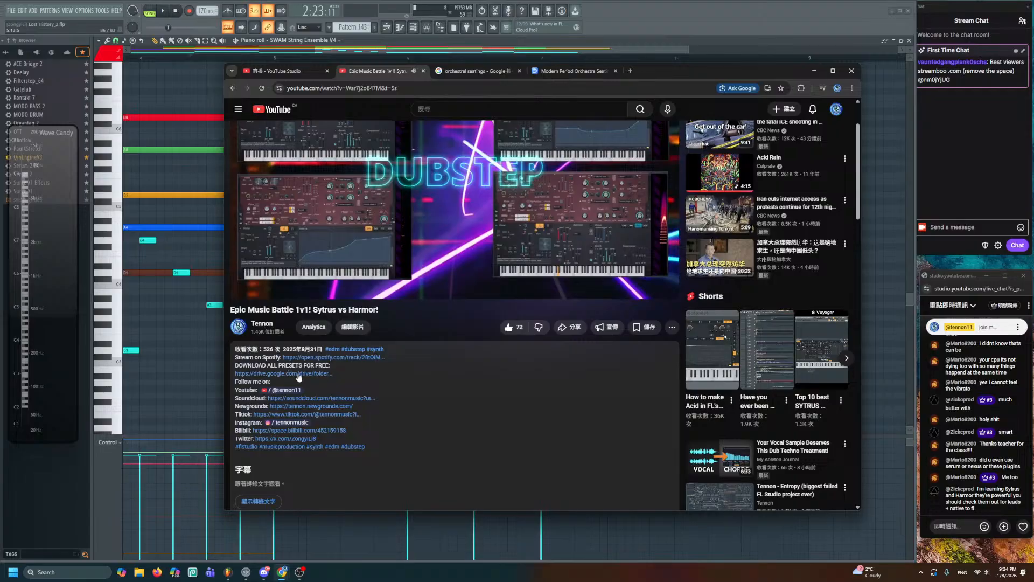
{"action": "scroll", "coordinate": [501, 398], "scroll_direction": "up", "scroll_amount": 2}
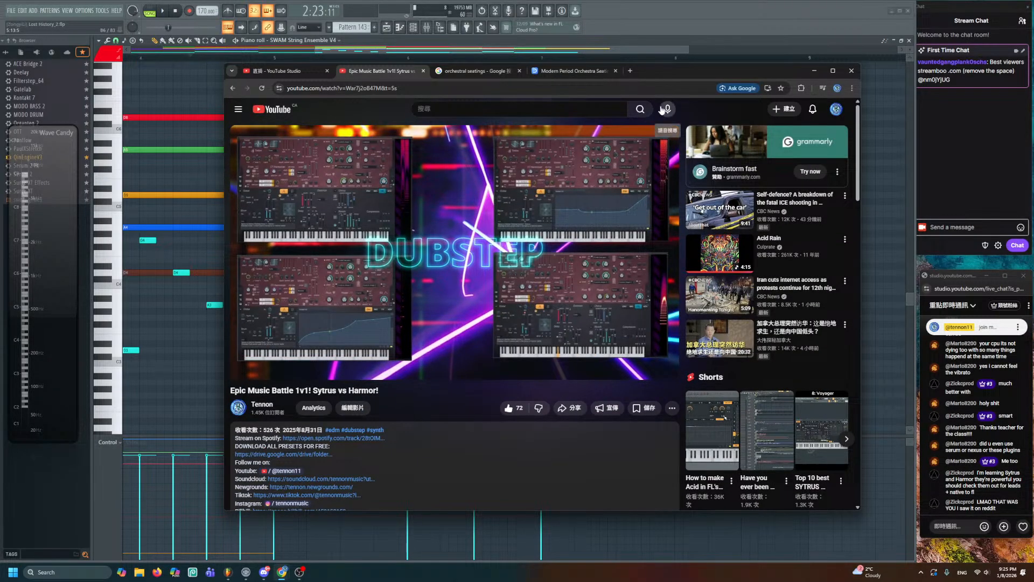
{"action": "left_click", "coordinate": [606, 41]}
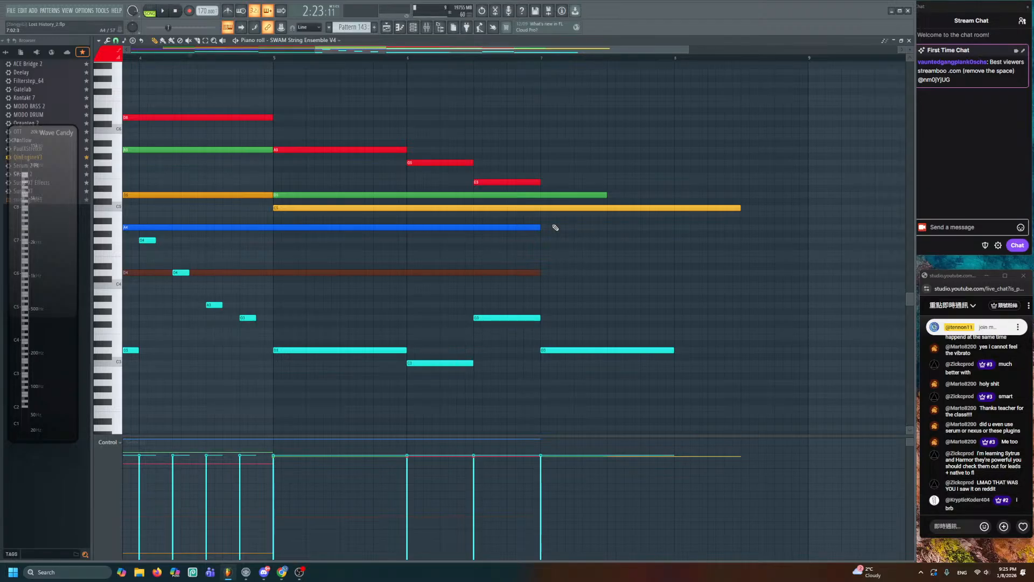
- Extend the sustained A4, D4 and green notes to the phrase end
{"action": "left_click_drag", "start_coordinate": [555, 227], "coordinate": [685, 276]}
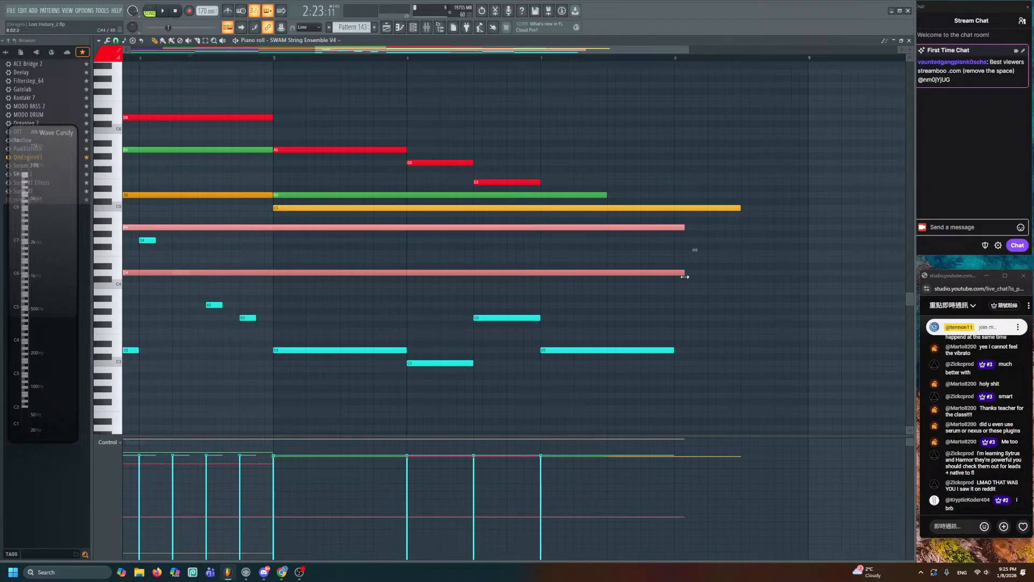
{"action": "key", "text": "ctrl+d"}
{"action": "scroll", "coordinate": [613, 301], "scroll_direction": "down", "scroll_amount": 2}
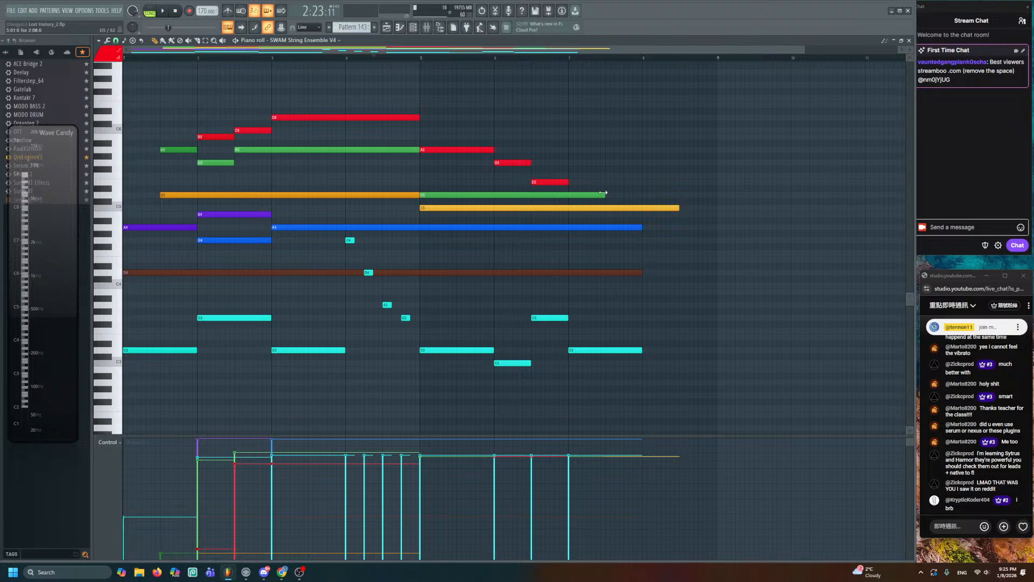
{"action": "left_click_drag", "start_coordinate": [604, 193], "coordinate": [642, 208]}
- Save the project and close the piano roll to return to the playlist
{"action": "key", "text": "ctrl+s"}
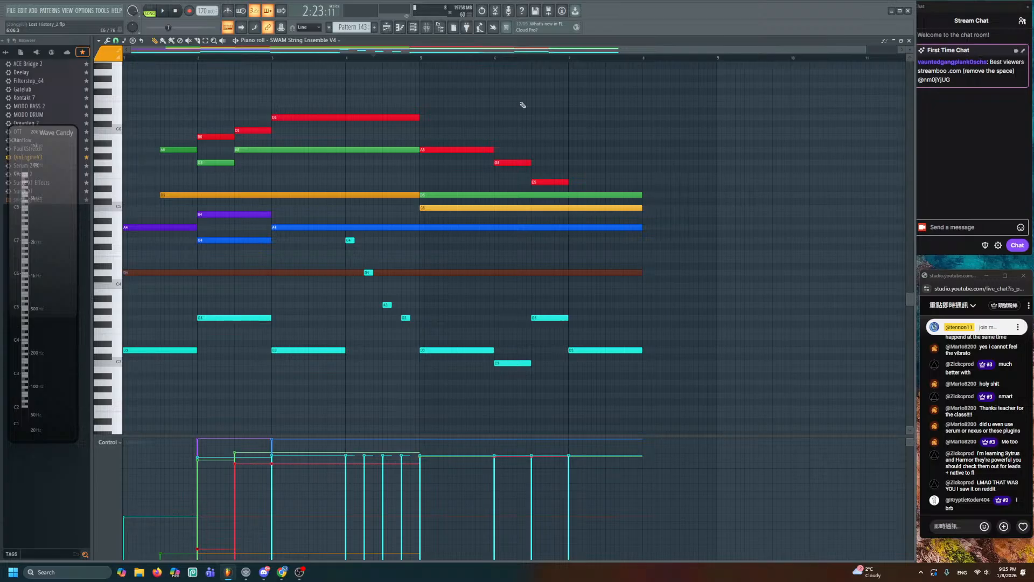
{"action": "left_click_drag", "start_coordinate": [863, 50], "coordinate": [757, 49]}
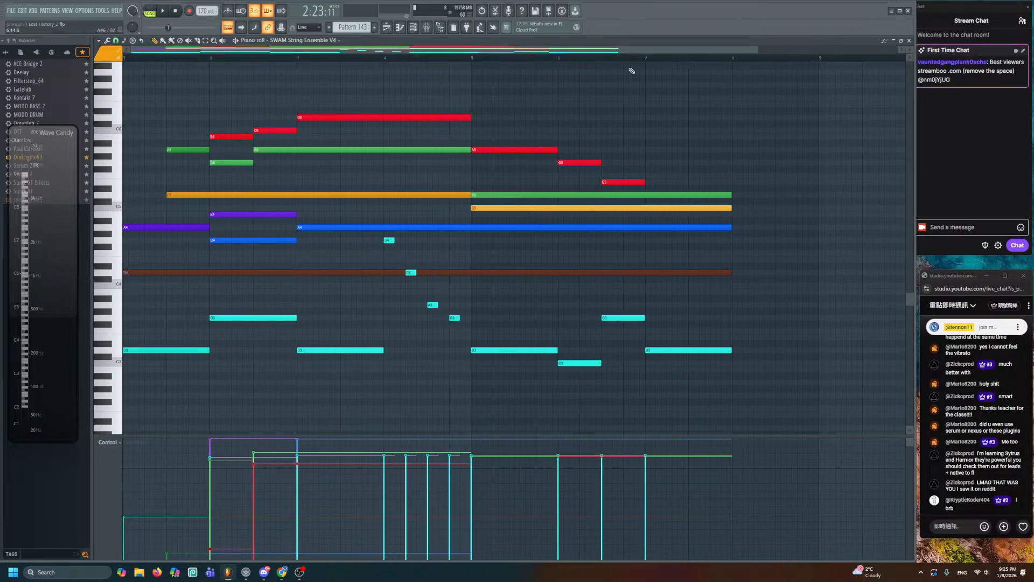
{"action": "left_click", "coordinate": [910, 40]}
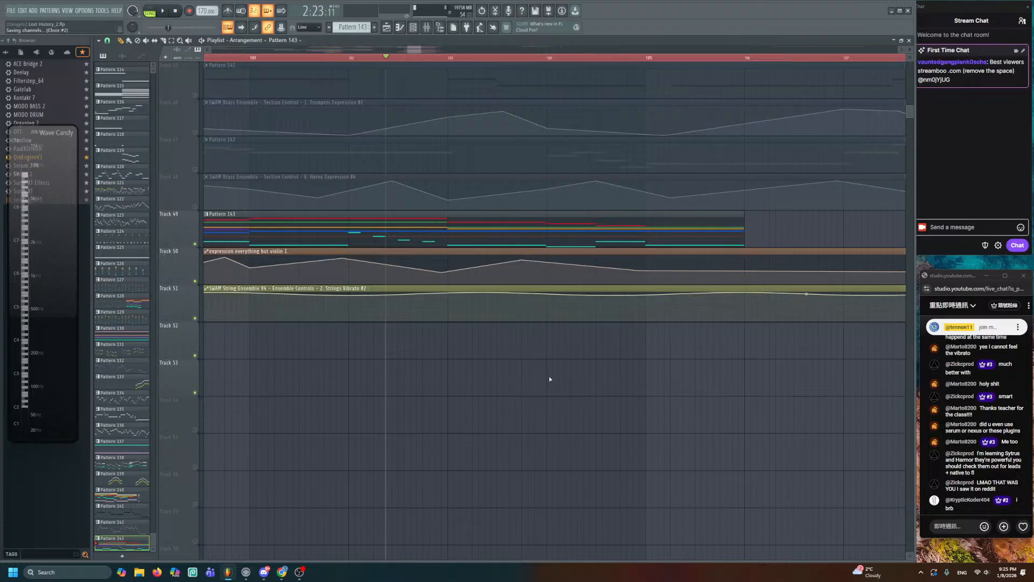
- Add a point to the Track 50 expression automation, drag it into a peak, and reopen Pattern 143
{"action": "key", "text": "space"}
{"action": "scroll", "coordinate": [554, 371], "scroll_direction": "up", "scroll_amount": 2}
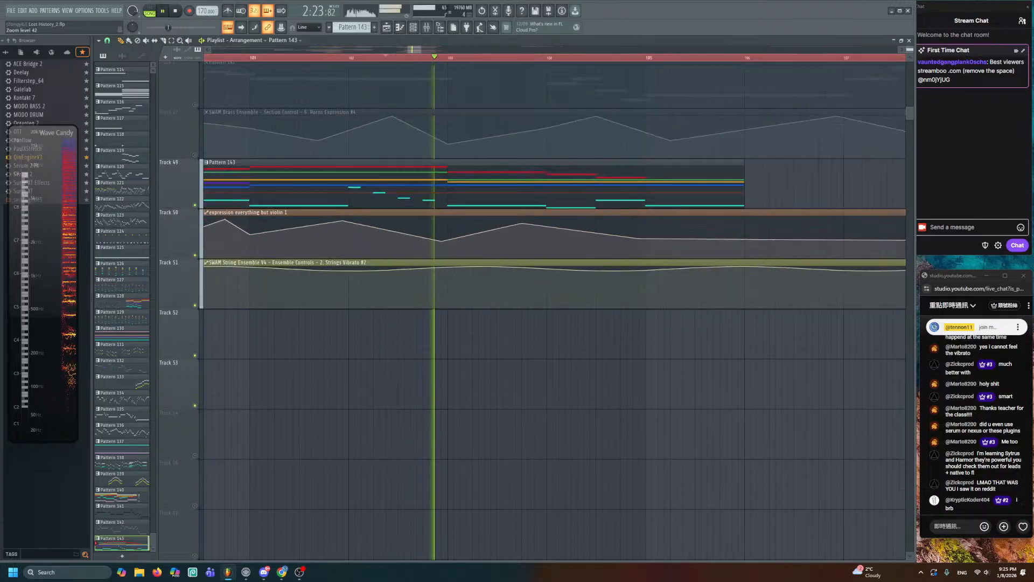
{"action": "mouse_move", "coordinate": [670, 221]}
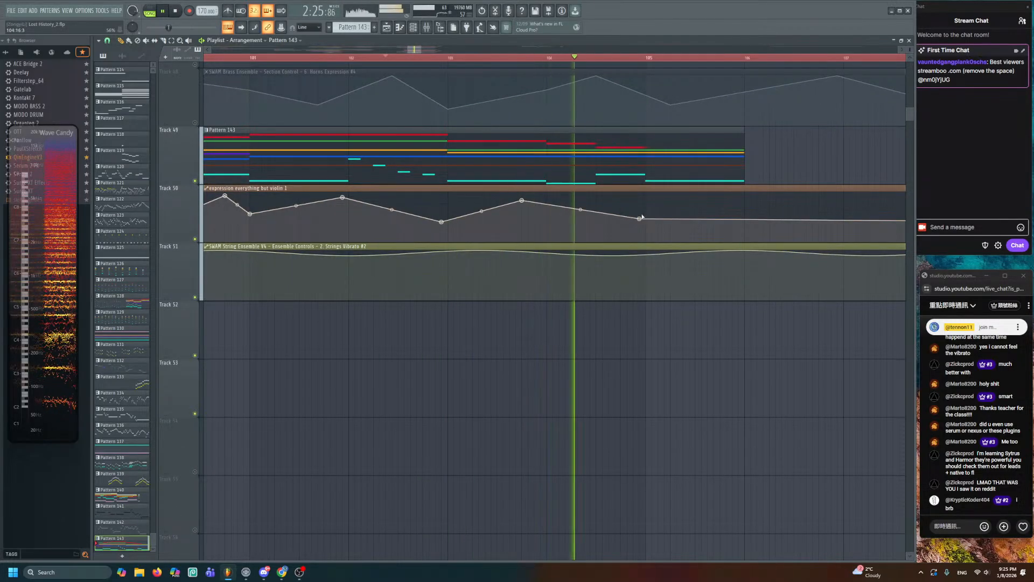
{"action": "left_click", "coordinate": [701, 200]}
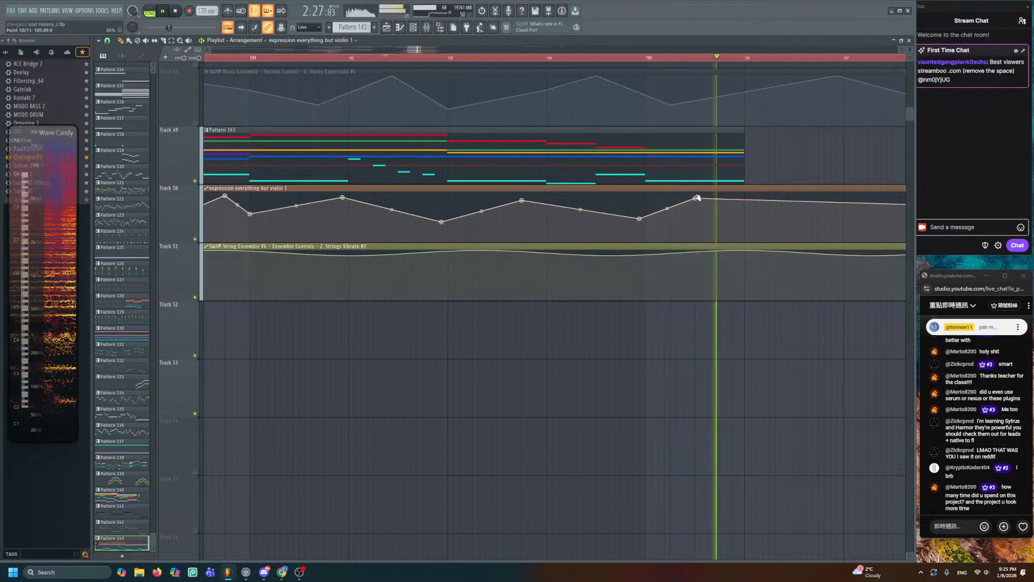
{"action": "key", "text": "space"}
{"action": "key", "text": "space"}
{"action": "left_click_drag", "start_coordinate": [702, 199], "coordinate": [536, 263]}
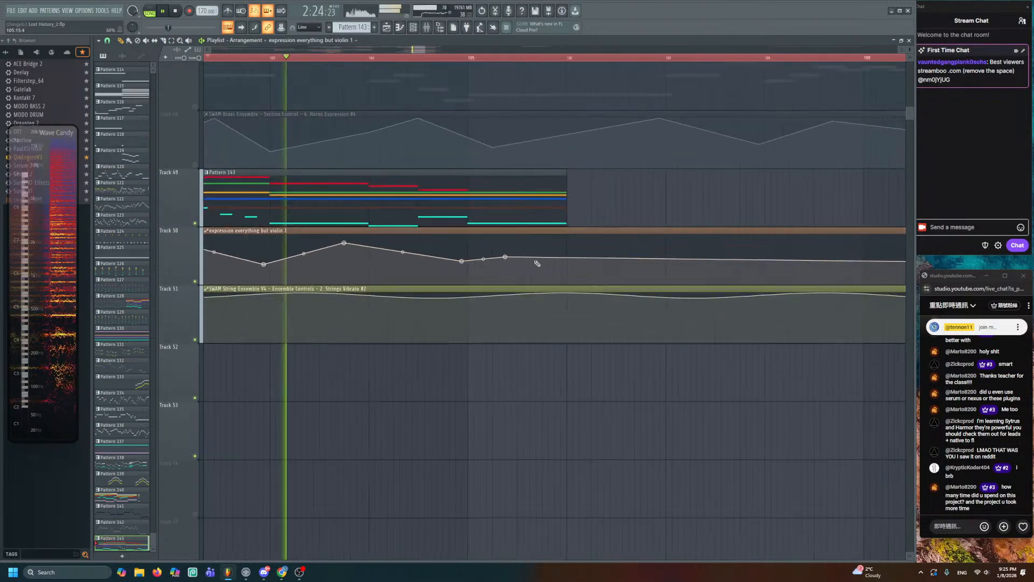
{"action": "double_click", "coordinate": [538, 222]}
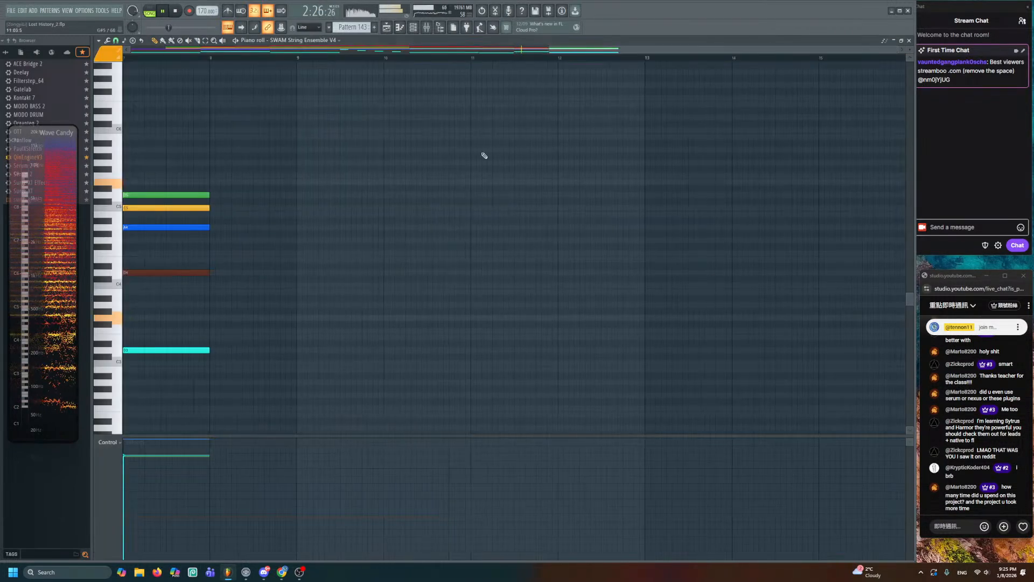
- Lengthen the five long sustained notes in Pattern 143
{"action": "left_click_drag", "start_coordinate": [263, 295], "coordinate": [420, 283]}
{"action": "left_click_drag", "start_coordinate": [443, 153], "coordinate": [326, 366]}
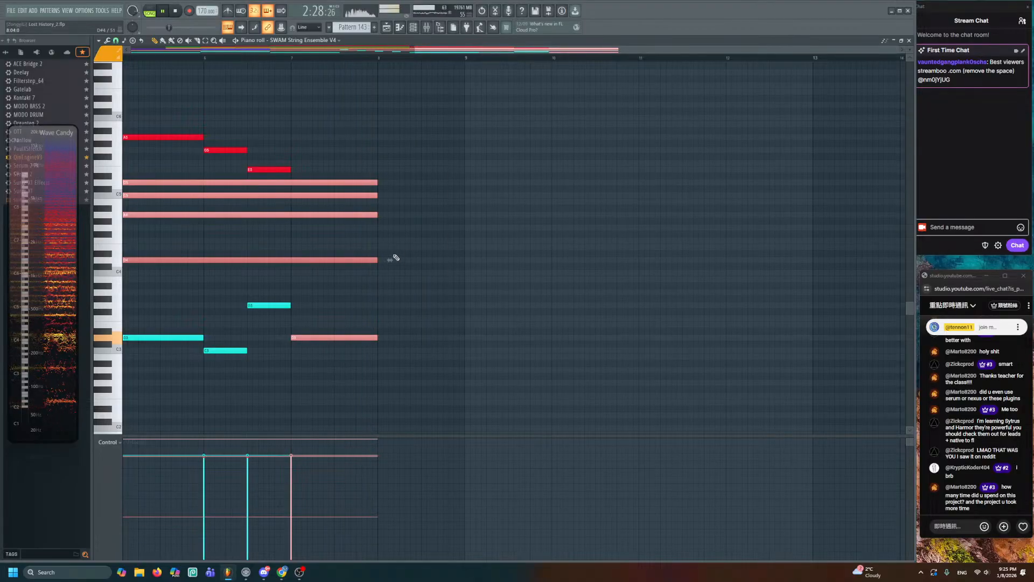
{"action": "key", "text": "space"}
{"action": "left_click_drag", "start_coordinate": [383, 262], "coordinate": [464, 259]}
{"action": "left_click", "coordinate": [497, 241]}
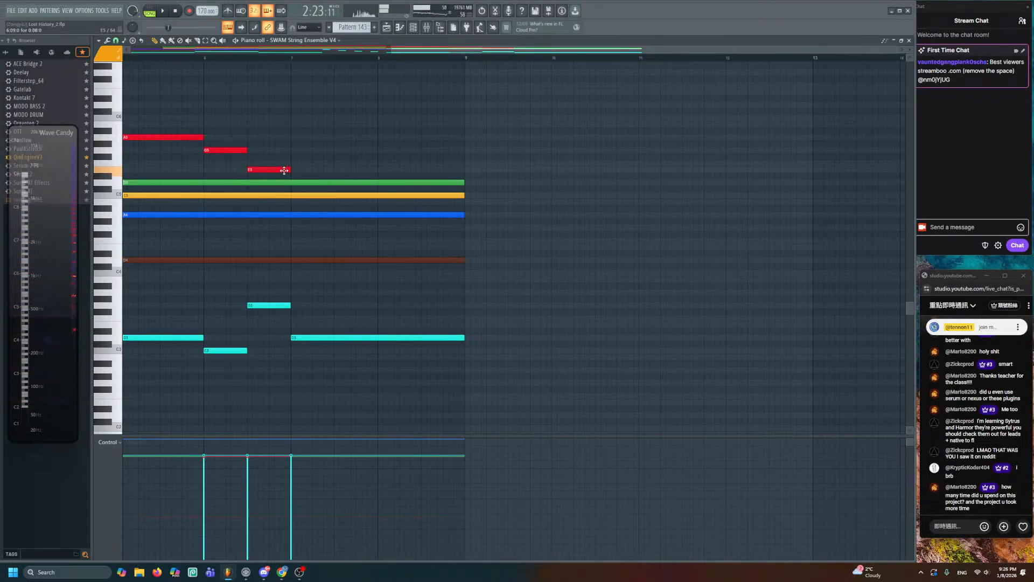
- Add a stretched G5 note followed by an A5 note to the melody
{"action": "left_click", "coordinate": [296, 150]}
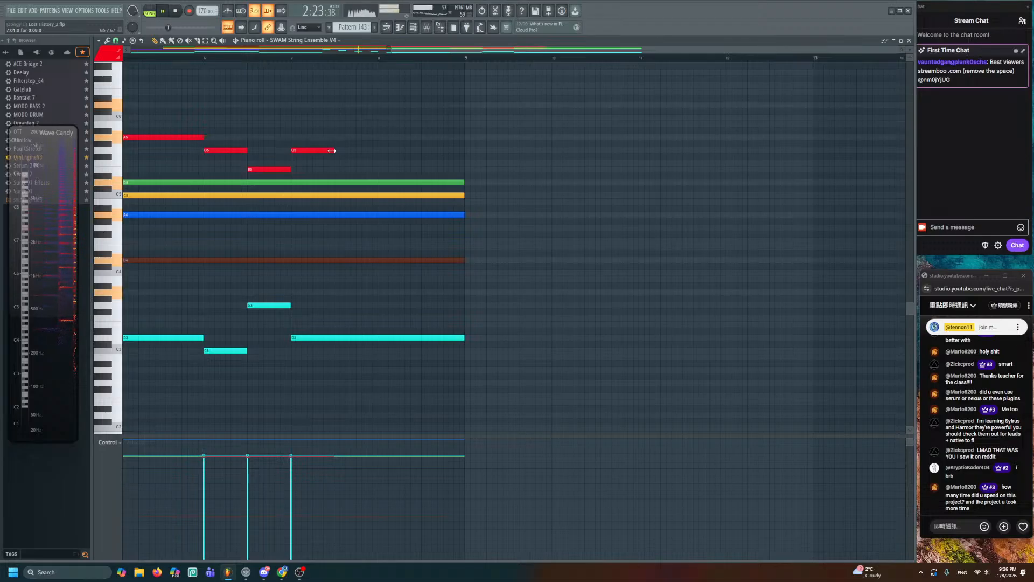
{"action": "left_click_drag", "start_coordinate": [334, 151], "coordinate": [382, 154]}
{"action": "key", "text": "space"}
{"action": "left_click", "coordinate": [383, 136]}
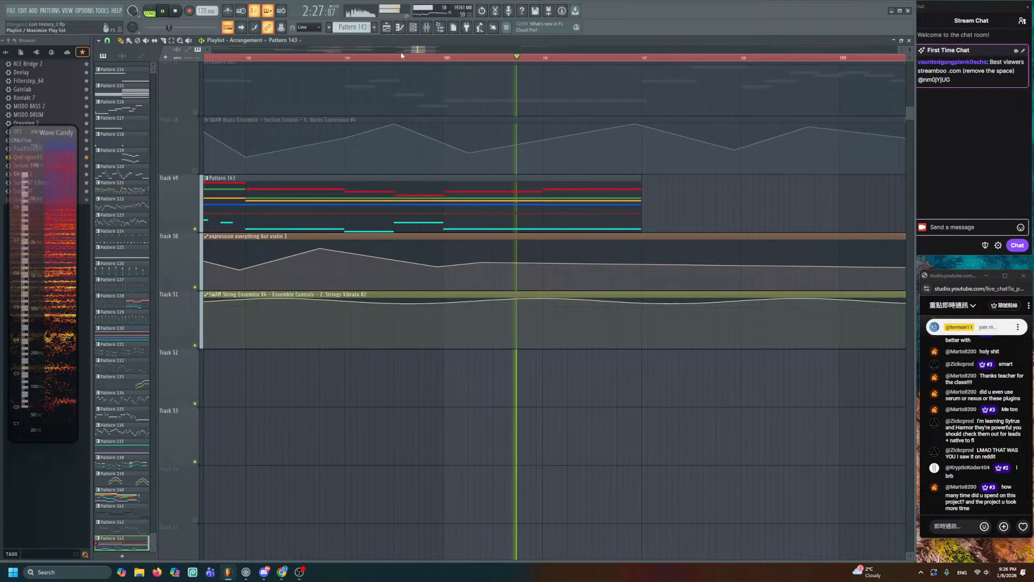
- Raise the new expression automation point, lower the one near bar 105, and play from bar 105
{"action": "key", "text": "F5"}
{"action": "right_click", "coordinate": [625, 249]}
{"action": "left_click_drag", "start_coordinate": [625, 248], "coordinate": [642, 240]}
{"action": "key", "text": "space"}
{"action": "left_click_drag", "start_coordinate": [485, 262], "coordinate": [483, 270]}
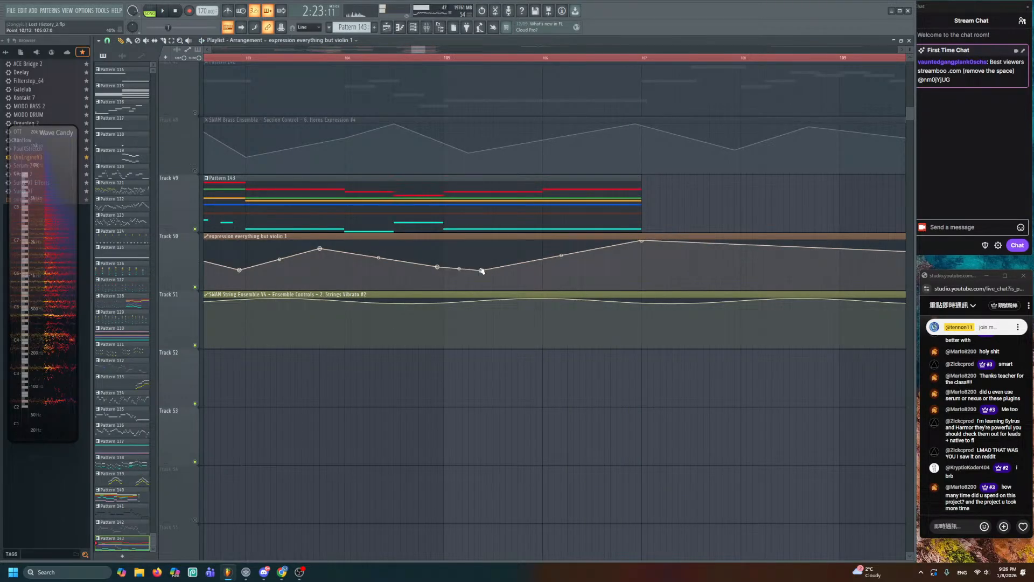
{"action": "left_click", "coordinate": [447, 58]}
{"action": "key", "text": "space"}
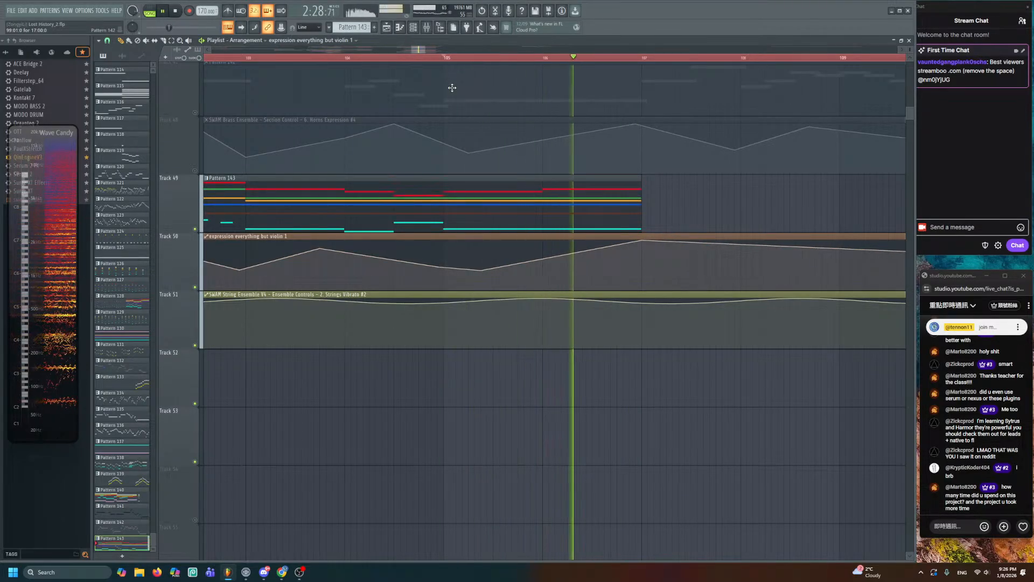
- Unsolo all tracks, clear the red time selection, and play the arrangement from bar 99
{"action": "key", "text": "space"}
{"action": "scroll", "coordinate": [443, 199], "scroll_direction": "down", "scroll_amount": 5}
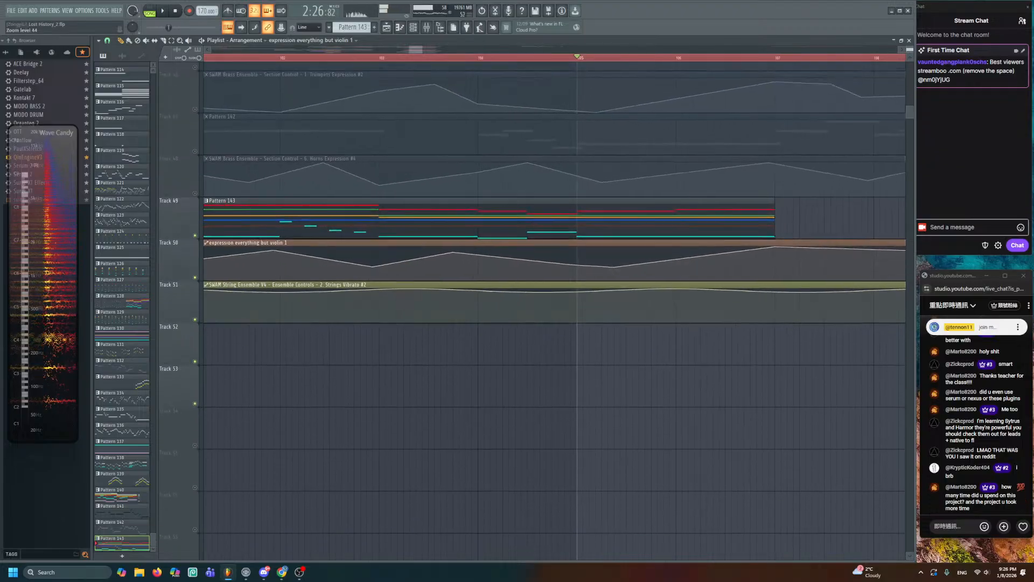
{"action": "scroll", "coordinate": [435, 245], "scroll_direction": "up", "scroll_amount": 3}
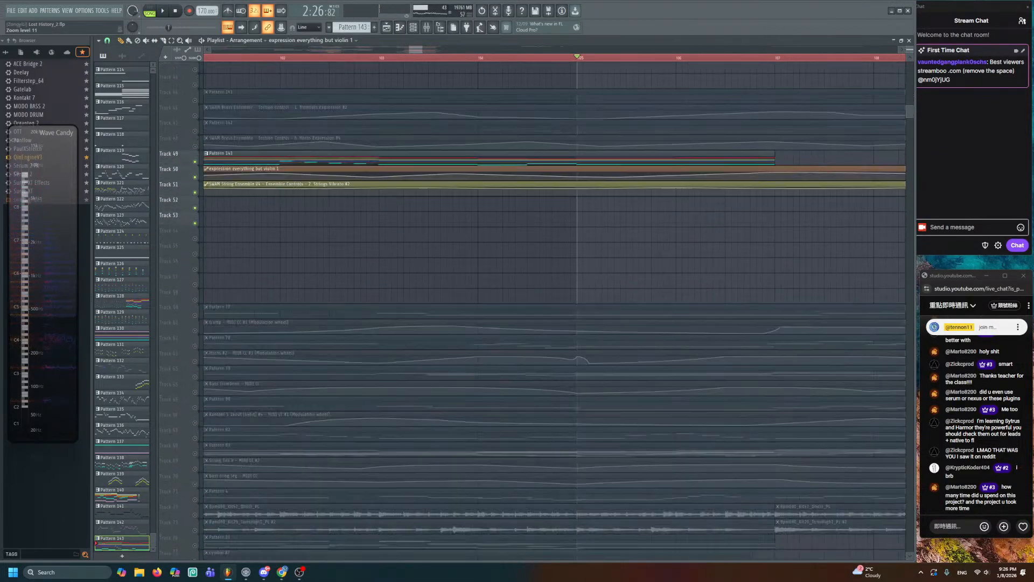
{"action": "scroll", "coordinate": [367, 239], "scroll_direction": "down", "scroll_amount": 2}
{"action": "right_click", "coordinate": [195, 177]}
{"action": "right_click", "coordinate": [195, 177]}
{"action": "scroll", "coordinate": [397, 242], "scroll_direction": "down", "scroll_amount": 2}
{"action": "left_click_drag", "start_coordinate": [397, 241], "coordinate": [468, 261]}
{"action": "double_click", "coordinate": [344, 57]}
{"action": "key", "text": "space"}
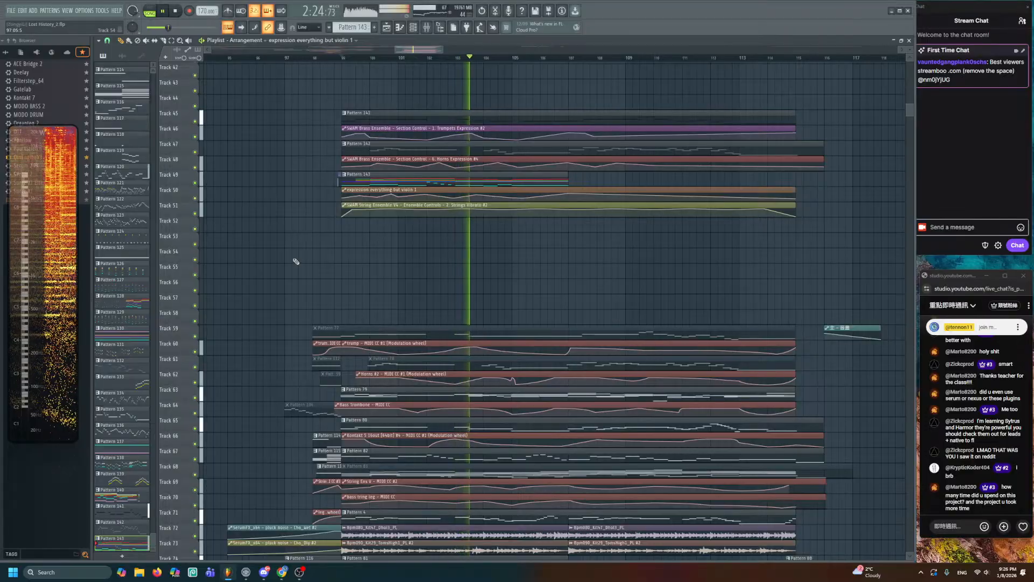
- Mute the Pattern 79, Pattern 80 and Pattern 82 clips
{"action": "key", "text": "space"}
{"action": "scroll", "coordinate": [355, 280], "scroll_direction": "down", "scroll_amount": 6}
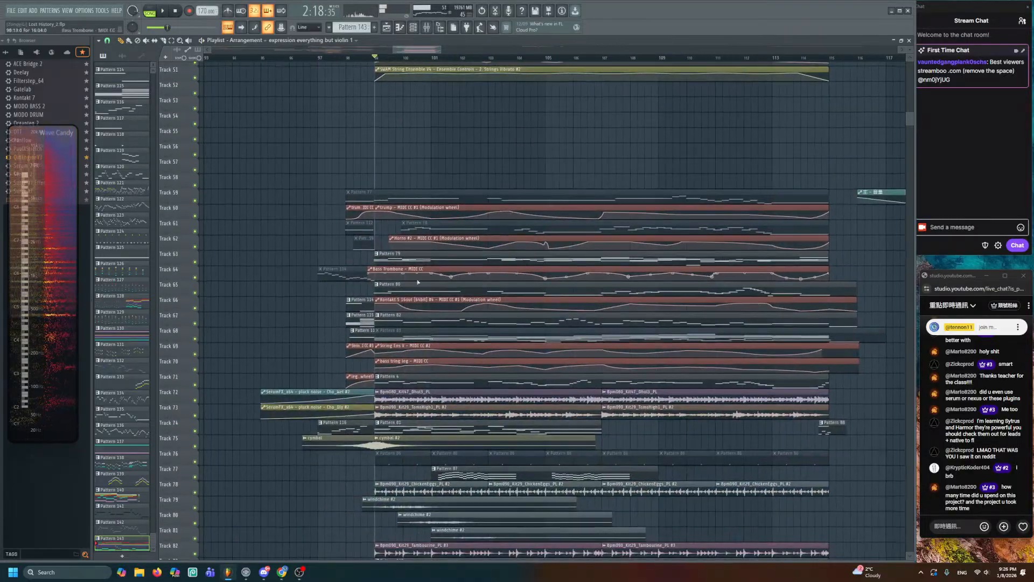
{"action": "scroll", "coordinate": [467, 281], "scroll_direction": "up", "scroll_amount": 4}
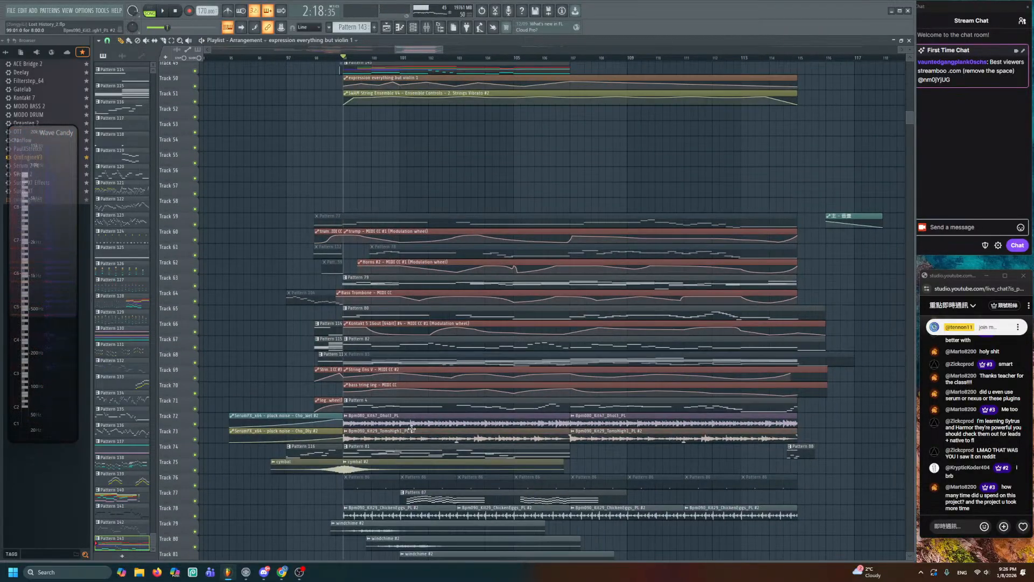
{"action": "right_click", "coordinate": [791, 283], "text": "alt"}
{"action": "right_click", "coordinate": [814, 315], "text": "alt"}
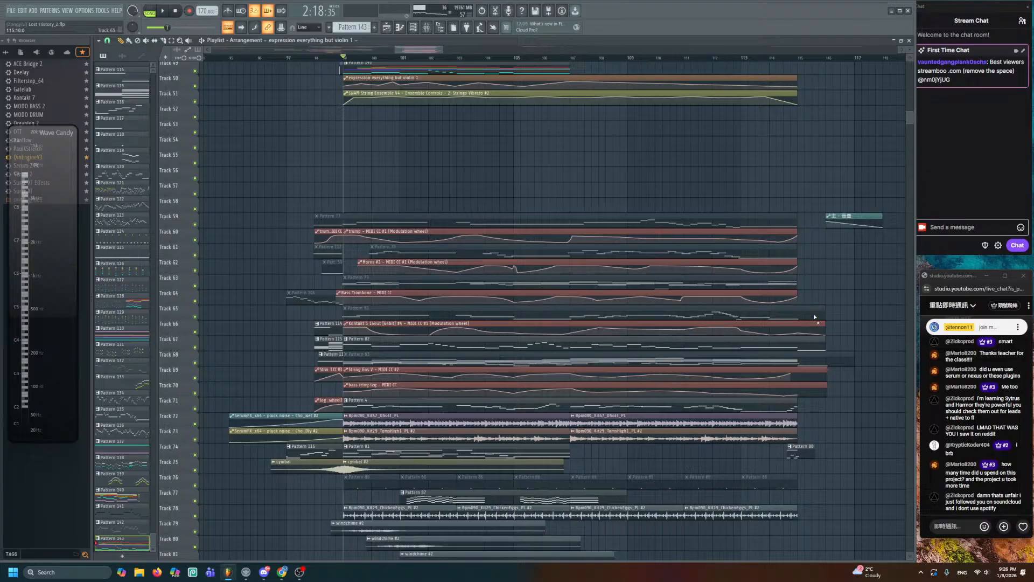
{"action": "right_click", "coordinate": [814, 343], "text": "alt"}
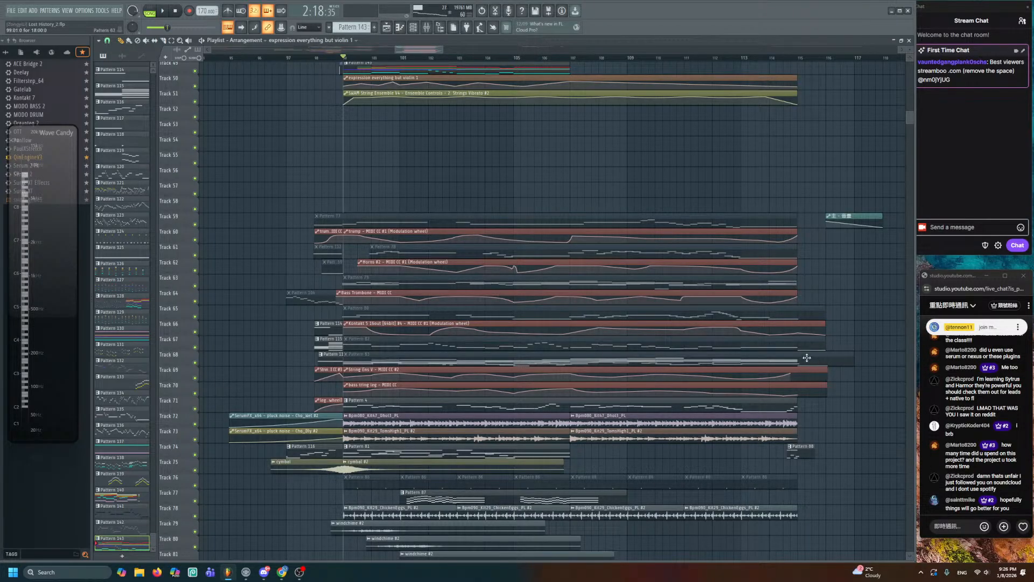
- Solo-preview the Pattern 4, 81, 87 and 120 clips one at a time
{"action": "scroll", "coordinate": [803, 361], "scroll_direction": "down", "scroll_amount": 1}
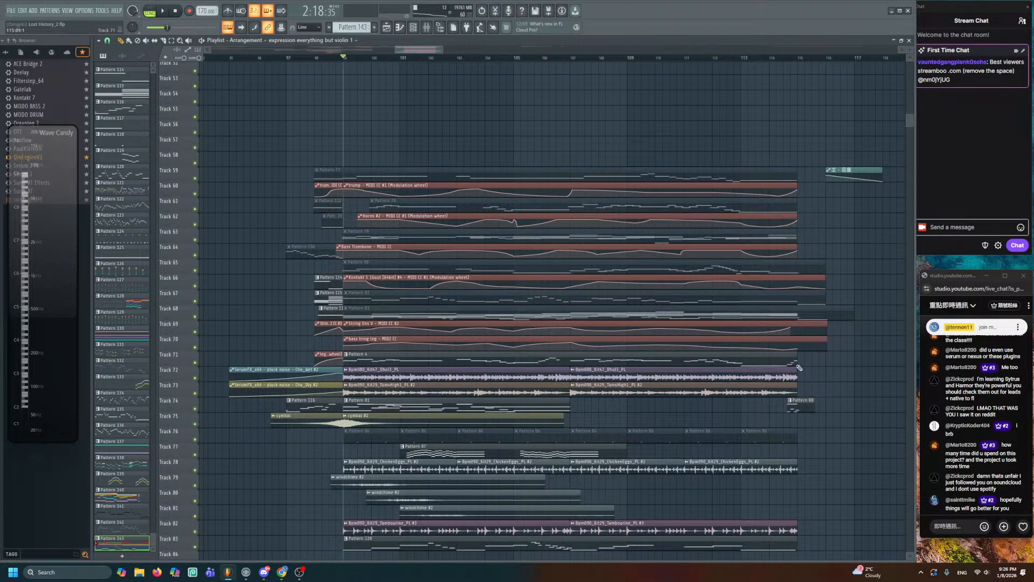
{"action": "right_click", "coordinate": [347, 359], "text": "alt"}
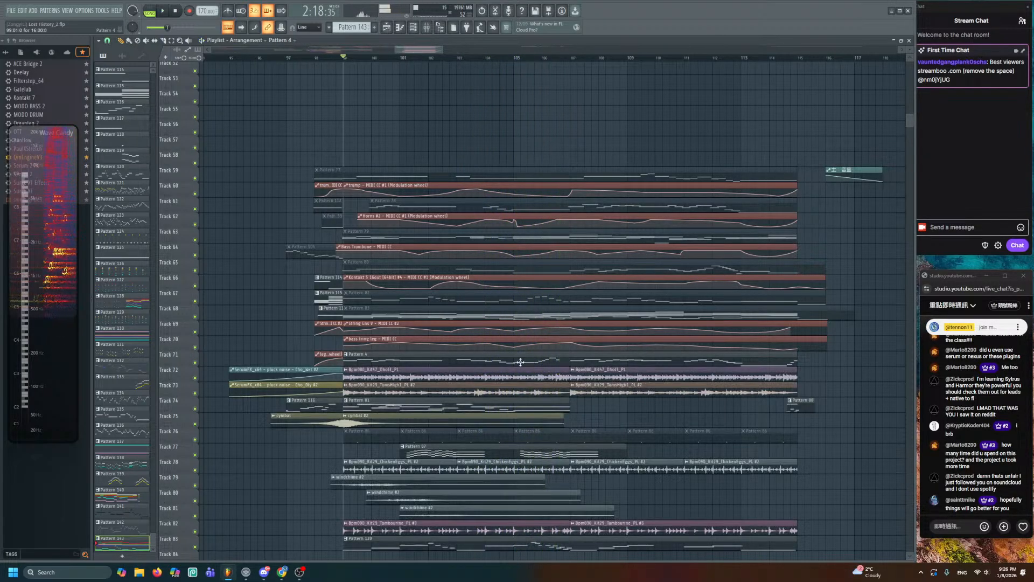
{"action": "scroll", "coordinate": [520, 362], "scroll_direction": "up", "scroll_amount": 1}
{"action": "scroll", "coordinate": [579, 353], "scroll_direction": "down", "scroll_amount": 2}
{"action": "left_click_drag", "start_coordinate": [584, 353], "coordinate": [534, 289]}
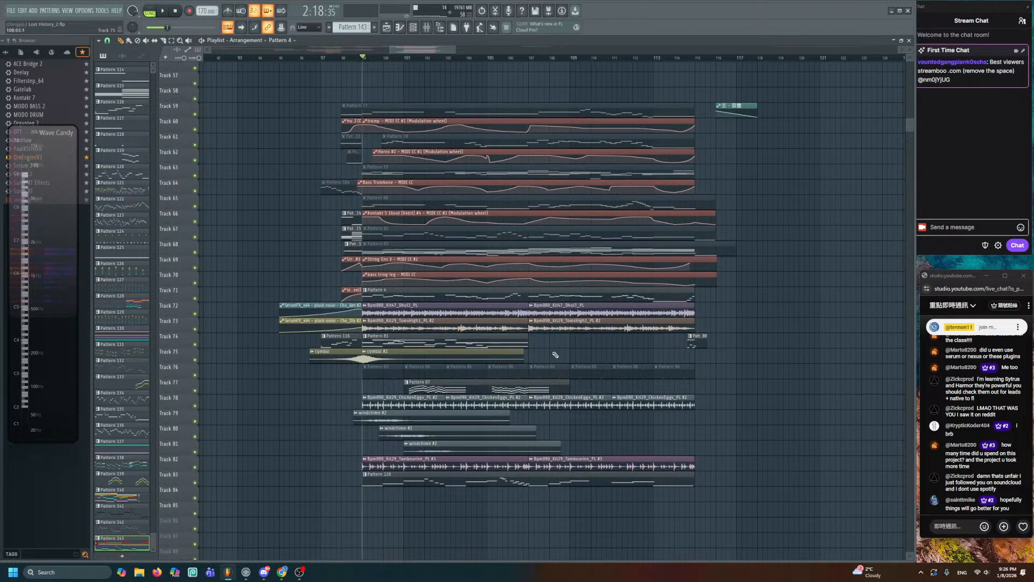
{"action": "left_click_drag", "start_coordinate": [556, 352], "coordinate": [558, 317]}
{"action": "left_click_drag", "start_coordinate": [376, 316], "coordinate": [370, 317]}
{"action": "scroll", "coordinate": [511, 317], "scroll_direction": "down", "scroll_amount": 4}
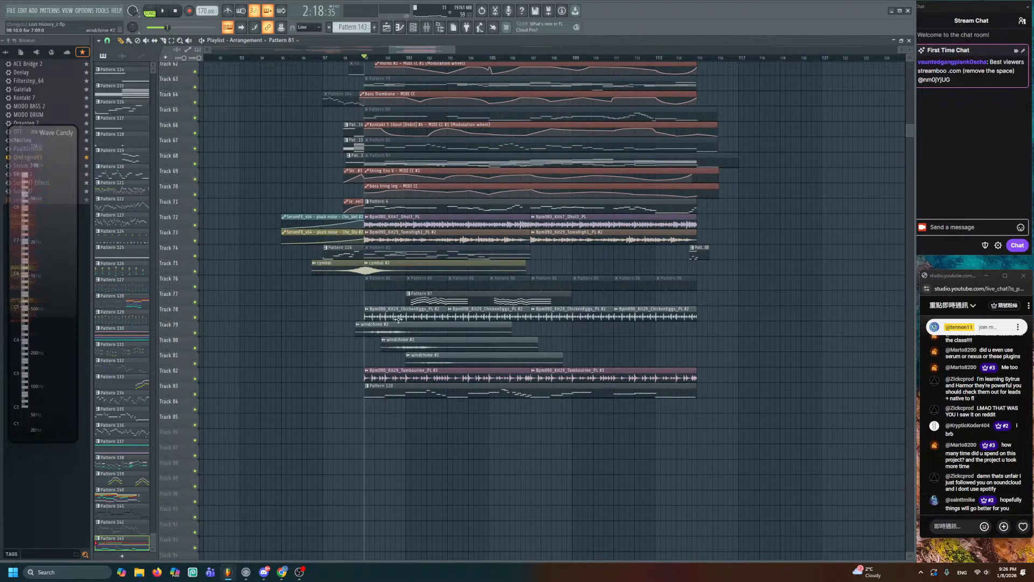
{"action": "left_click_drag", "start_coordinate": [410, 297], "coordinate": [410, 298]}
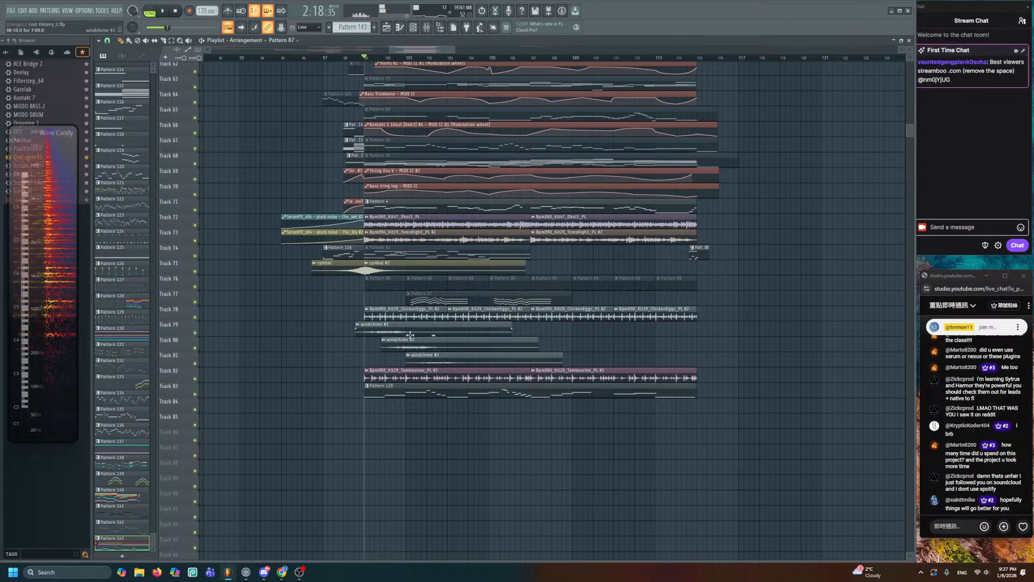
{"action": "left_click_drag", "start_coordinate": [369, 397], "coordinate": [369, 397]}
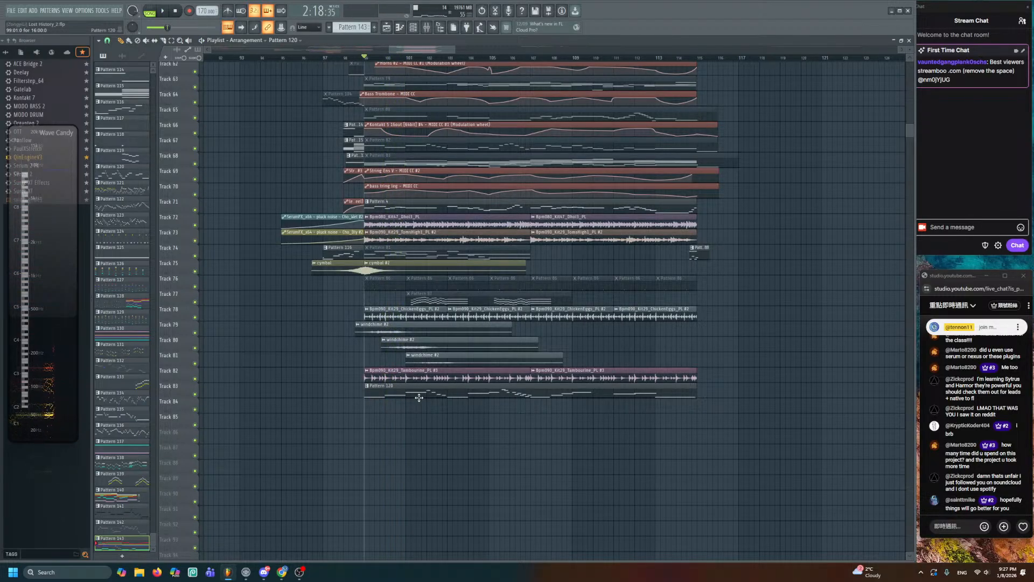
{"action": "scroll", "coordinate": [420, 397], "scroll_direction": "up", "scroll_amount": 5}
{"action": "left_click_drag", "start_coordinate": [333, 442], "coordinate": [335, 443]}
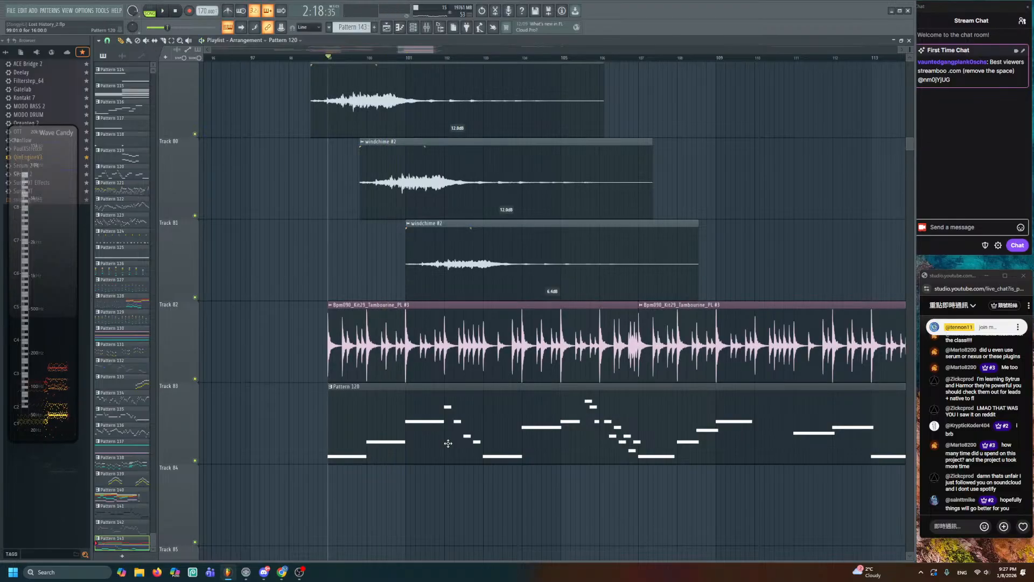
{"action": "scroll", "coordinate": [448, 443], "scroll_direction": "down", "scroll_amount": 5}
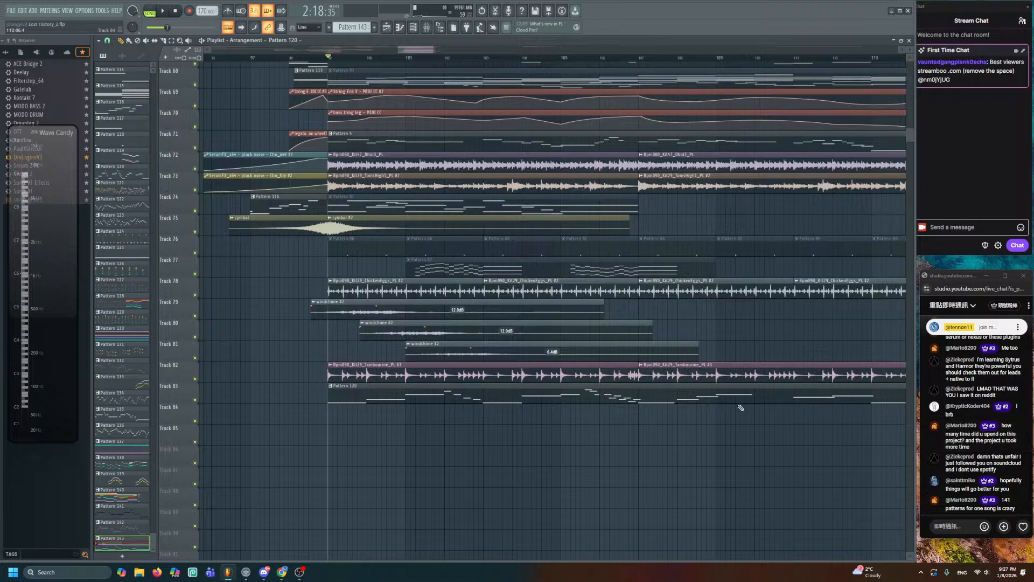
{"action": "left_click", "coordinate": [88, 10]}
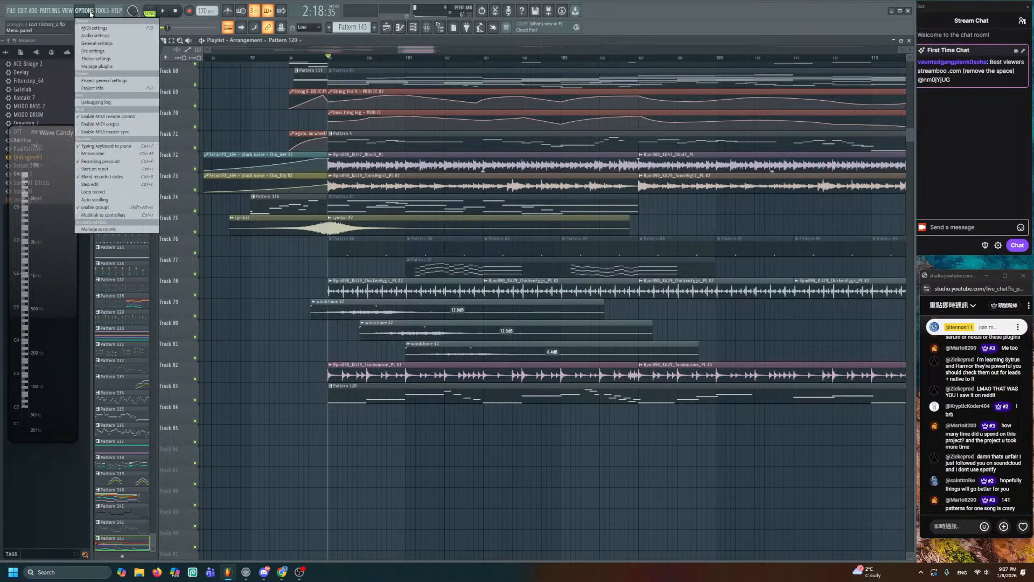
{"action": "left_click", "coordinate": [97, 33]}
{"action": "left_click", "coordinate": [530, 127]}
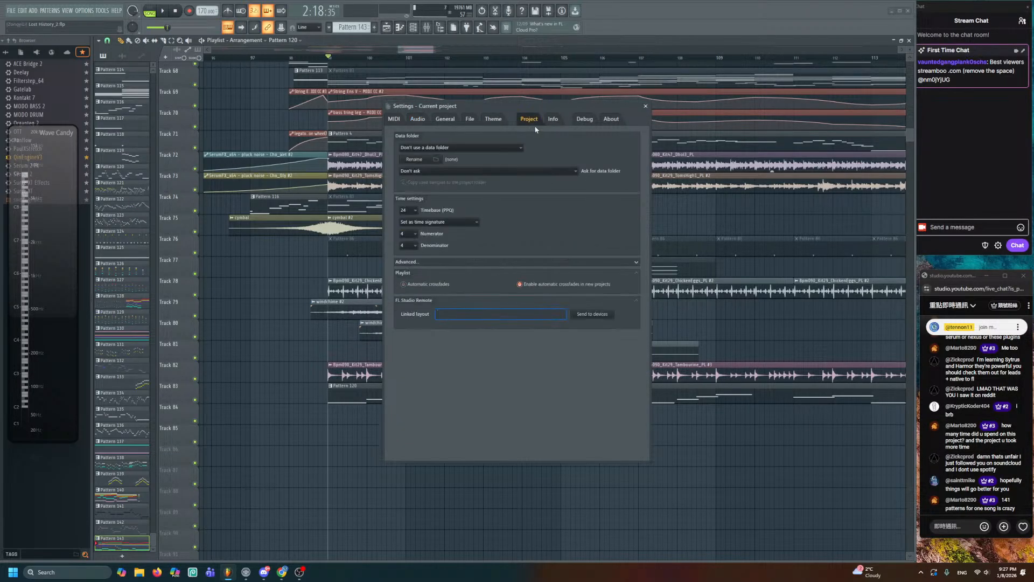
{"action": "left_click", "coordinate": [552, 125]}
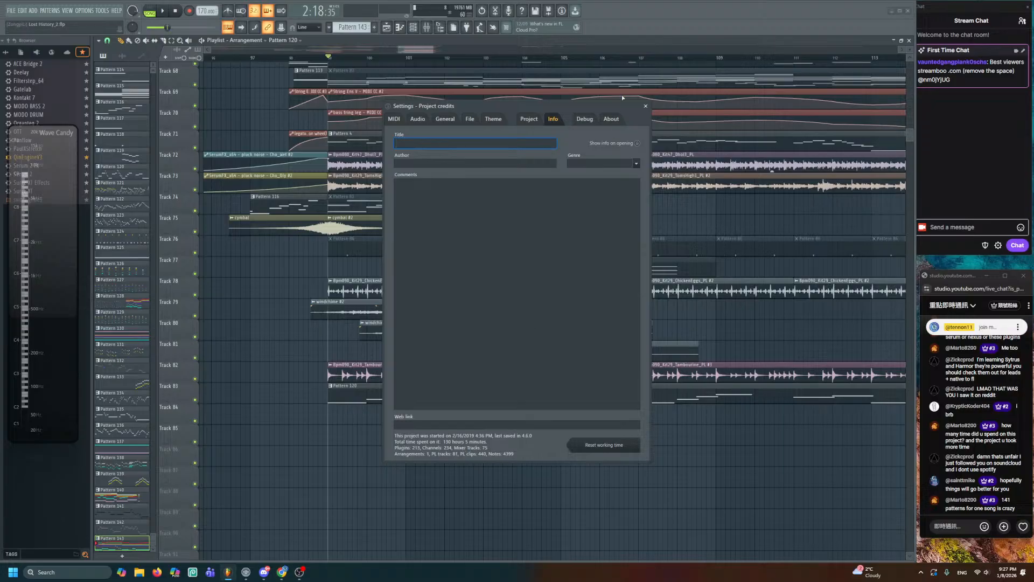
{"action": "left_click", "coordinate": [648, 109]}
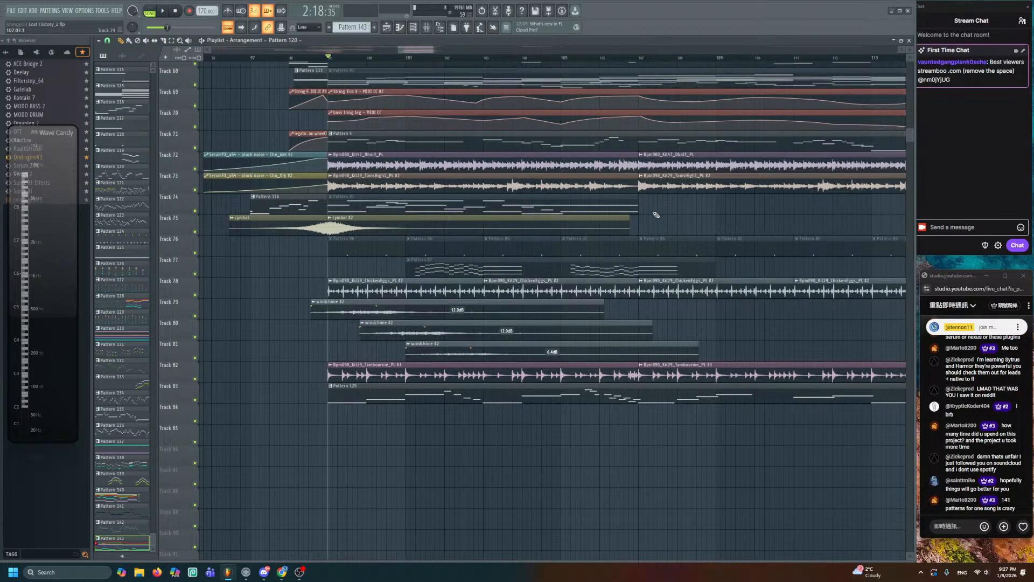
- Save the project and briefly open the pattern selector list
{"action": "key", "text": "ctrl+s"}
{"action": "scroll", "coordinate": [641, 218], "scroll_direction": "down", "scroll_amount": 2}
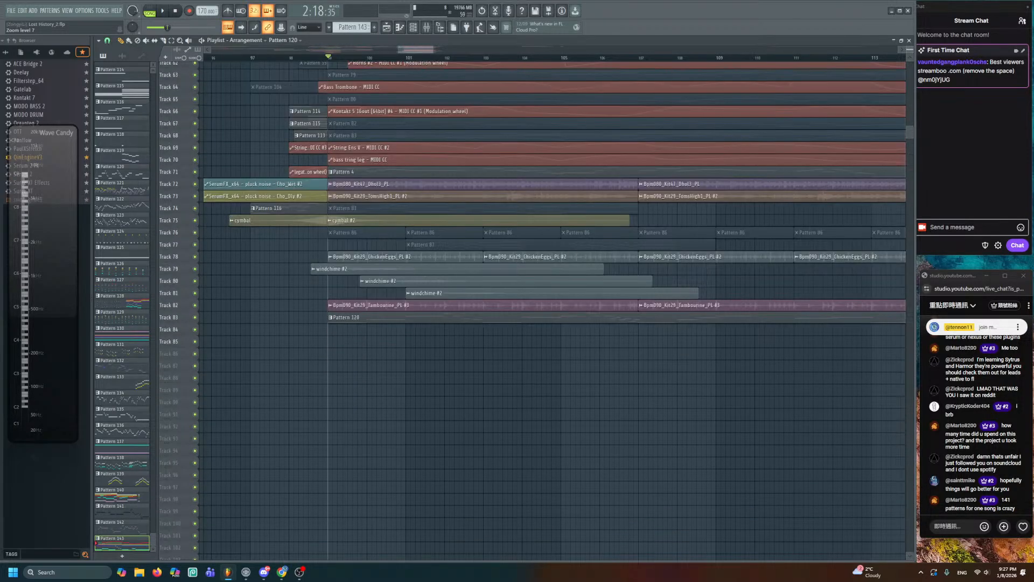
{"action": "scroll", "coordinate": [396, 246], "scroll_direction": "down", "scroll_amount": 5}
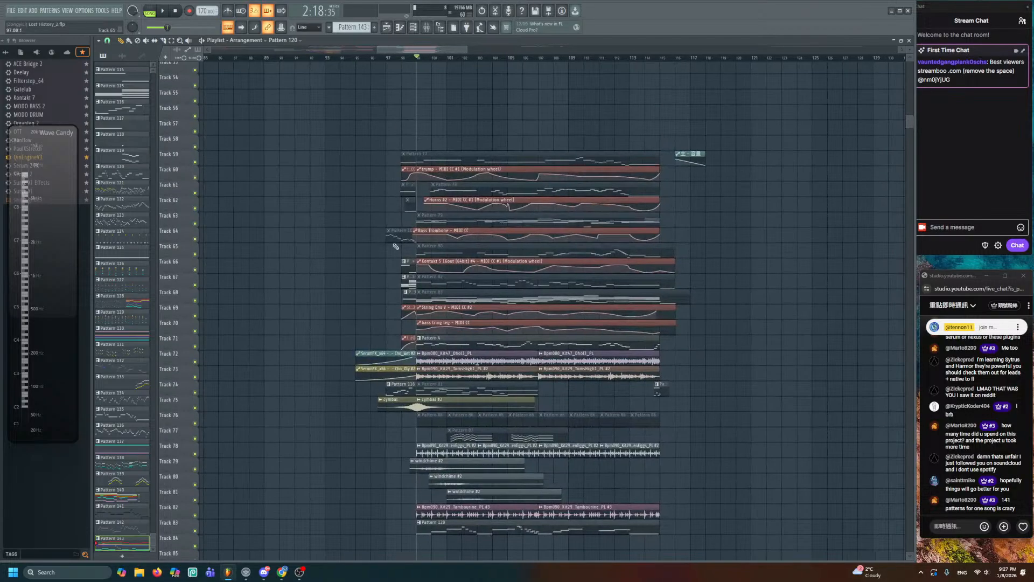
{"action": "scroll", "coordinate": [396, 246], "scroll_direction": "up", "scroll_amount": 4}
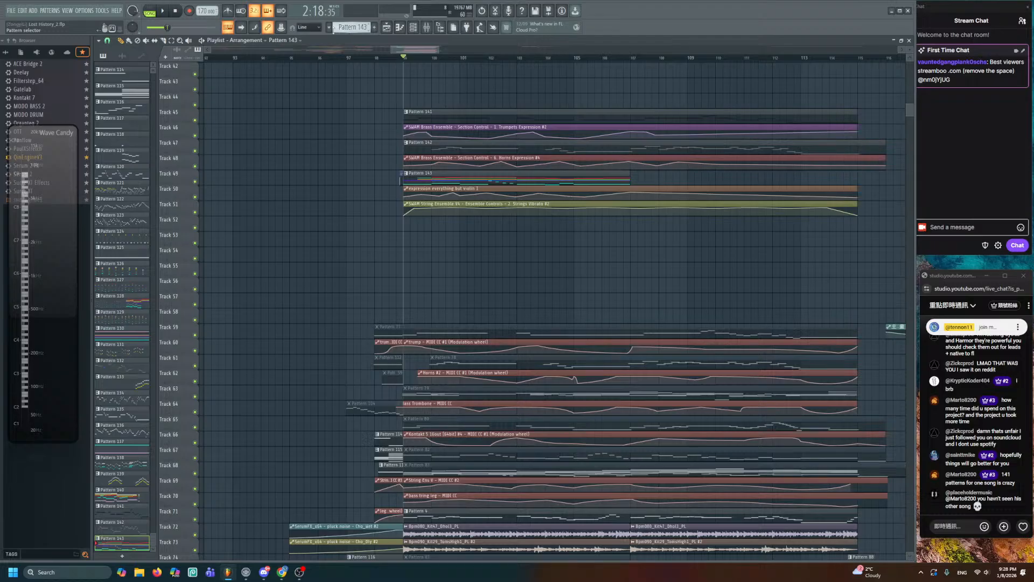
{"action": "left_click", "coordinate": [333, 28]}
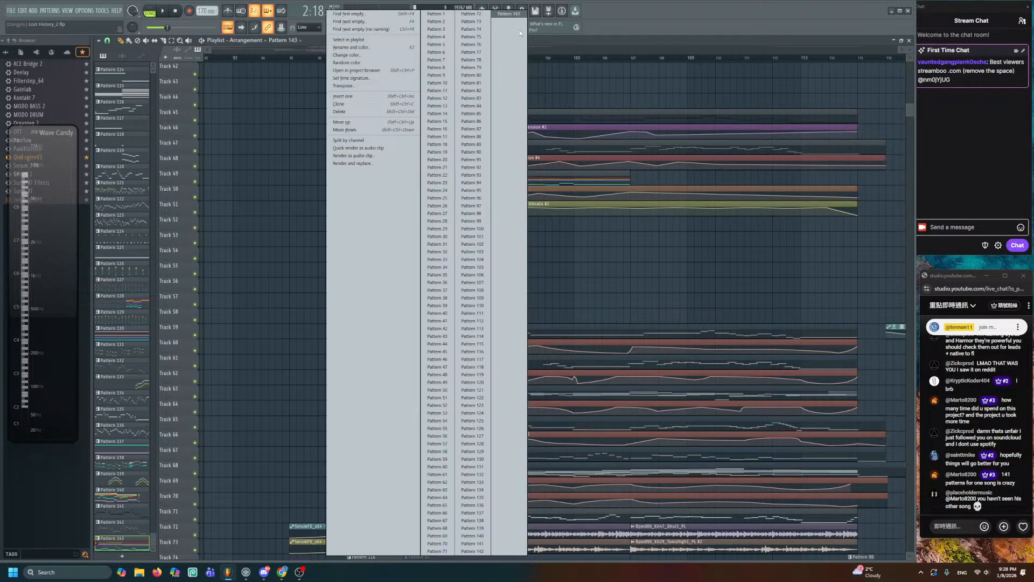
{"action": "right_click", "coordinate": [575, 259]}
{"action": "scroll", "coordinate": [562, 264], "scroll_direction": "down", "scroll_amount": 2}
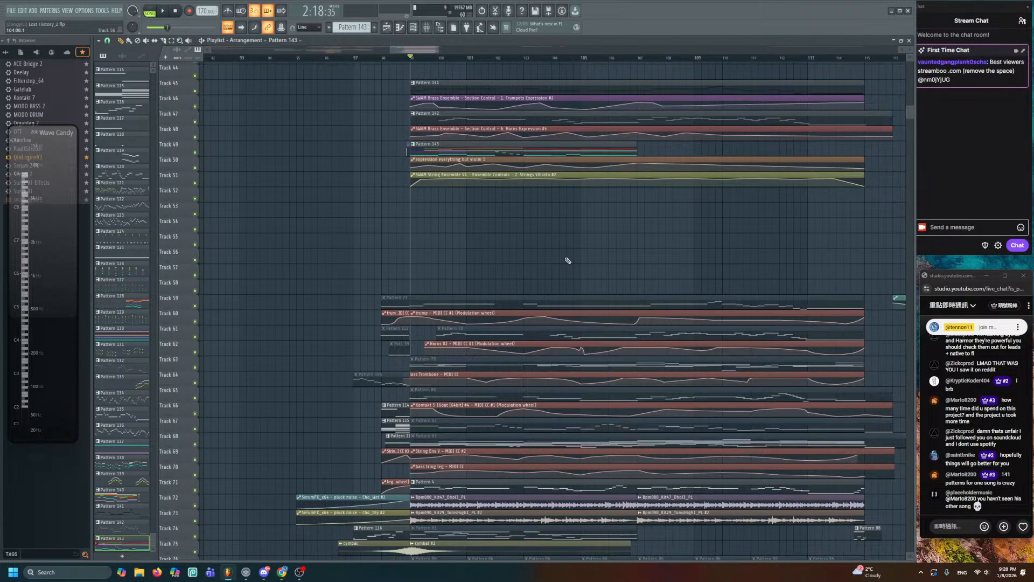
- Save Lost History_2.flp again and play the arrangement from around bar 99
{"action": "key", "text": "ctrl+s"}
{"action": "scroll", "coordinate": [557, 245], "scroll_direction": "down", "scroll_amount": 3}
{"action": "scroll", "coordinate": [563, 223], "scroll_direction": "up", "scroll_amount": 10}
{"action": "scroll", "coordinate": [563, 223], "scroll_direction": "right", "scroll_amount": 2}
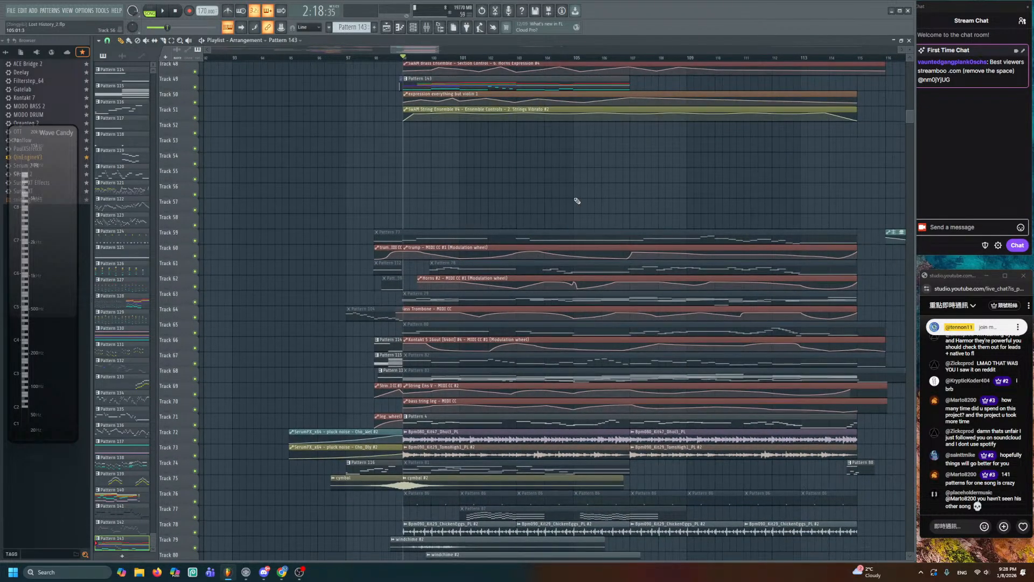
{"action": "key", "text": "space"}
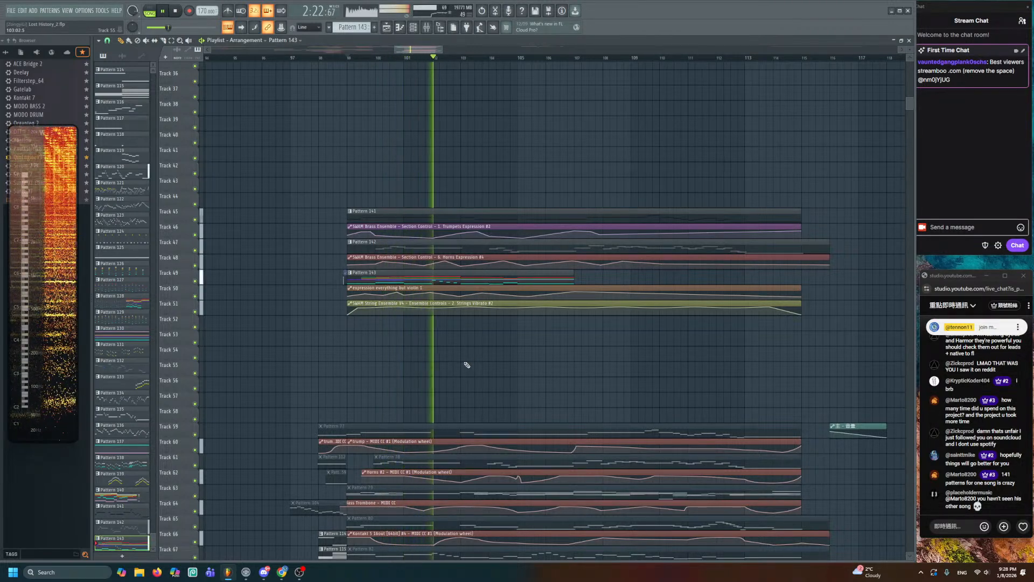
- Jump back to an earlier bar and audition Pattern 141 in the piano roll
{"action": "scroll", "coordinate": [474, 362], "scroll_direction": "up", "scroll_amount": 4}
{"action": "scroll", "coordinate": [492, 399], "scroll_direction": "up", "scroll_amount": 4}
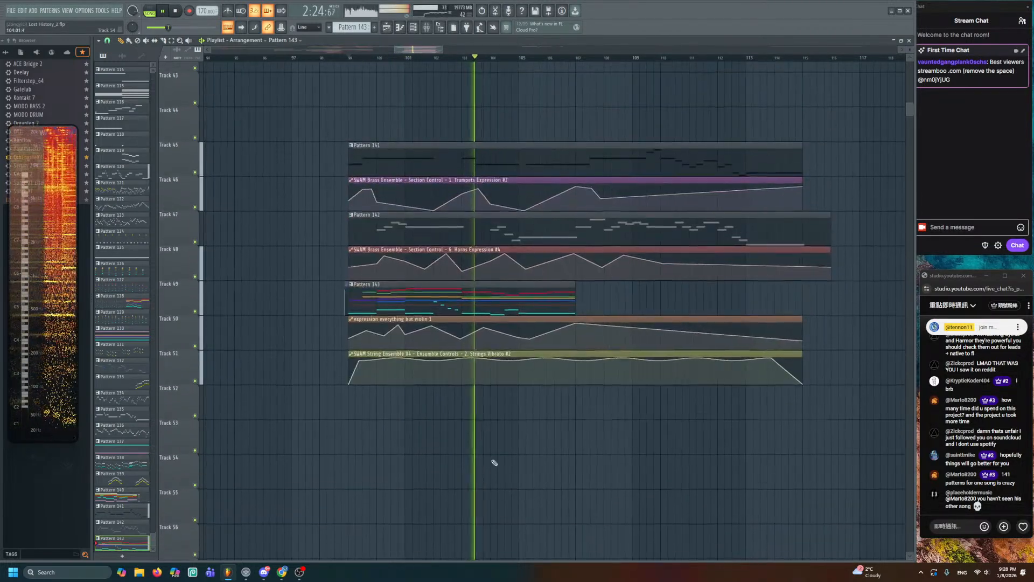
{"action": "scroll", "coordinate": [491, 448], "scroll_direction": "up", "scroll_amount": 2}
{"action": "scroll", "coordinate": [493, 161], "scroll_direction": "up", "scroll_amount": 3}
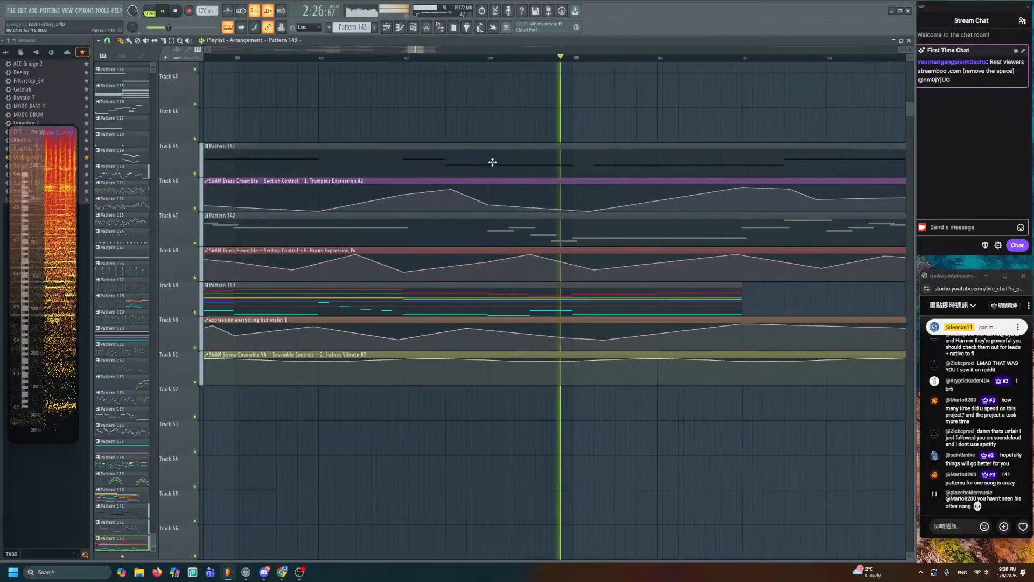
{"action": "scroll", "coordinate": [392, 147], "scroll_direction": "up", "scroll_amount": 2}
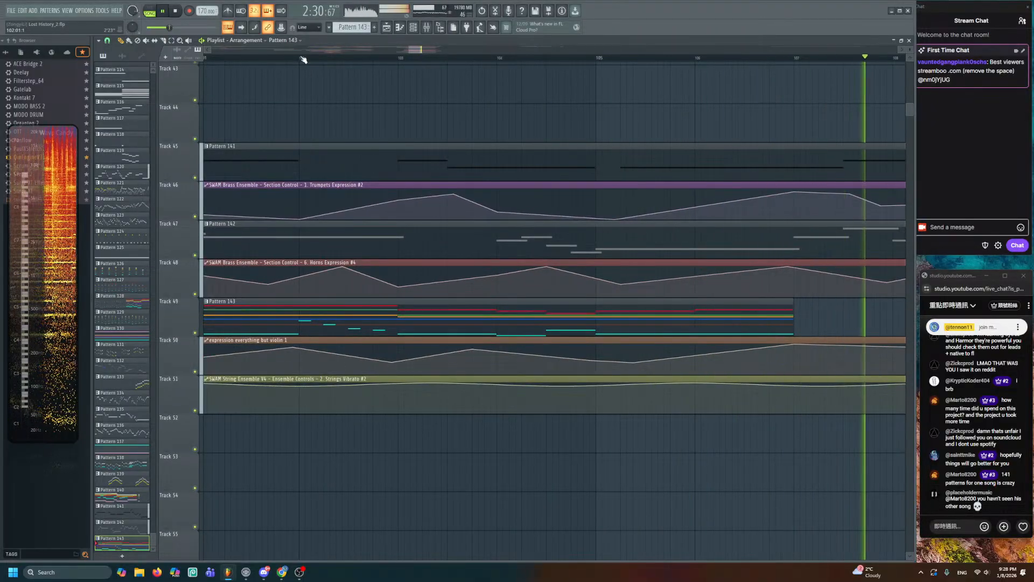
{"action": "left_click", "coordinate": [322, 57]}
{"action": "scroll", "coordinate": [398, 195], "scroll_direction": "up", "scroll_amount": 1}
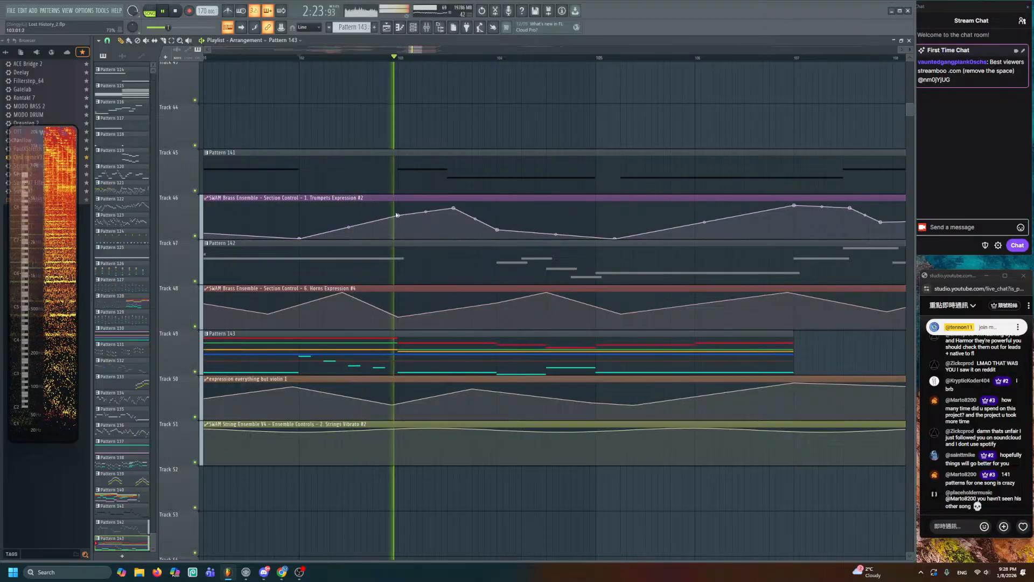
{"action": "key", "text": "space"}
{"action": "double_click", "coordinate": [399, 193]}
{"action": "key", "text": "space"}
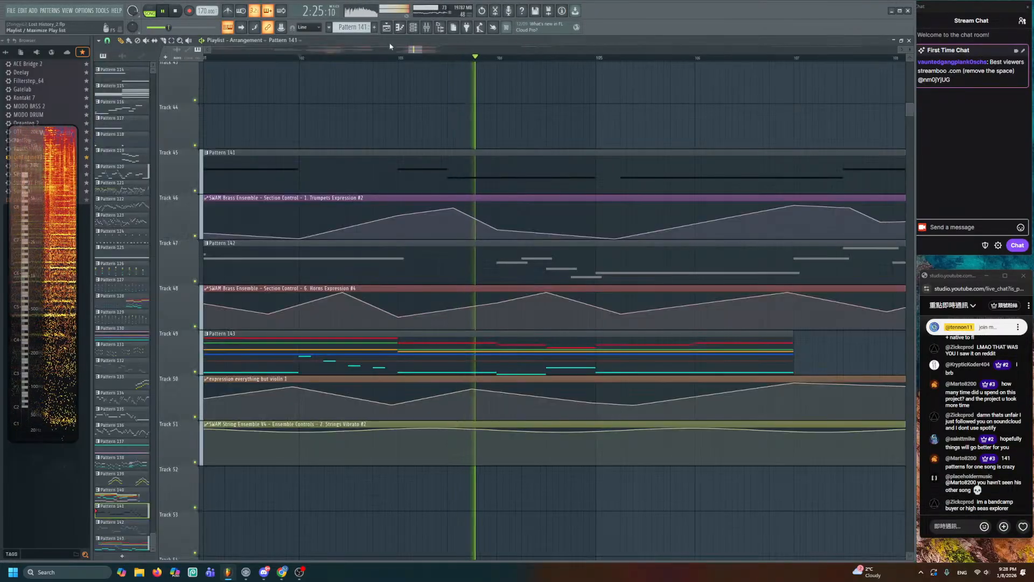
{"action": "key", "text": "F5"}
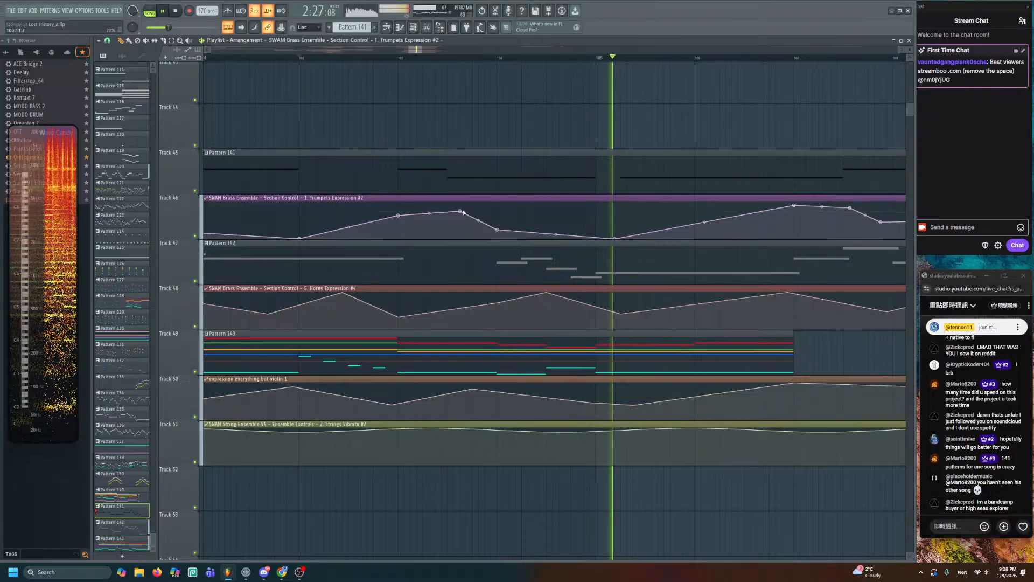
- Pan the playlist to later bars and play the arrangement from bar 105
{"action": "scroll", "coordinate": [455, 212], "scroll_direction": "down", "scroll_amount": 1}
{"action": "scroll", "coordinate": [565, 205], "scroll_direction": "down", "scroll_amount": 1}
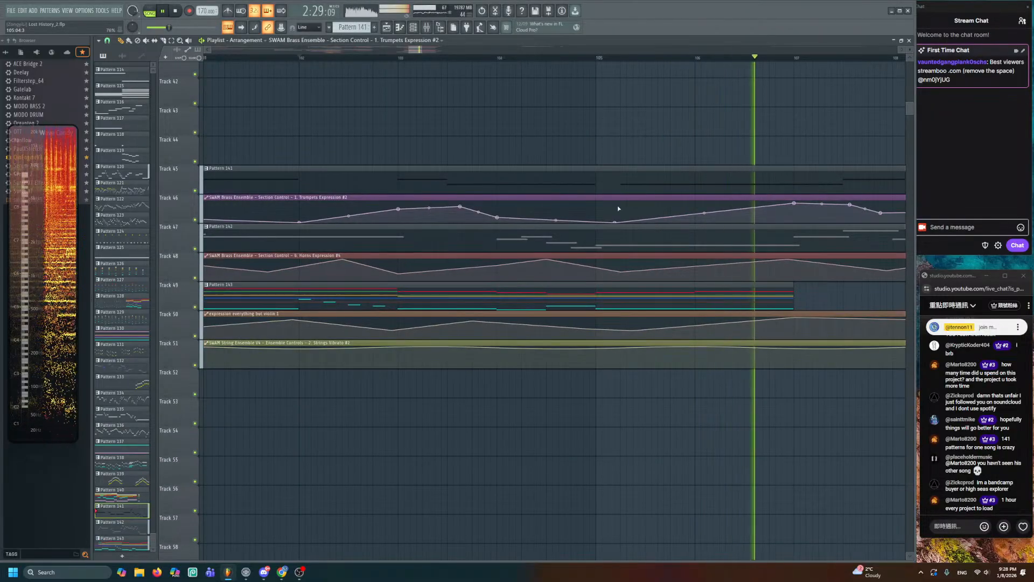
{"action": "left_click_drag", "start_coordinate": [658, 212], "coordinate": [433, 212]}
{"action": "key", "text": "space"}
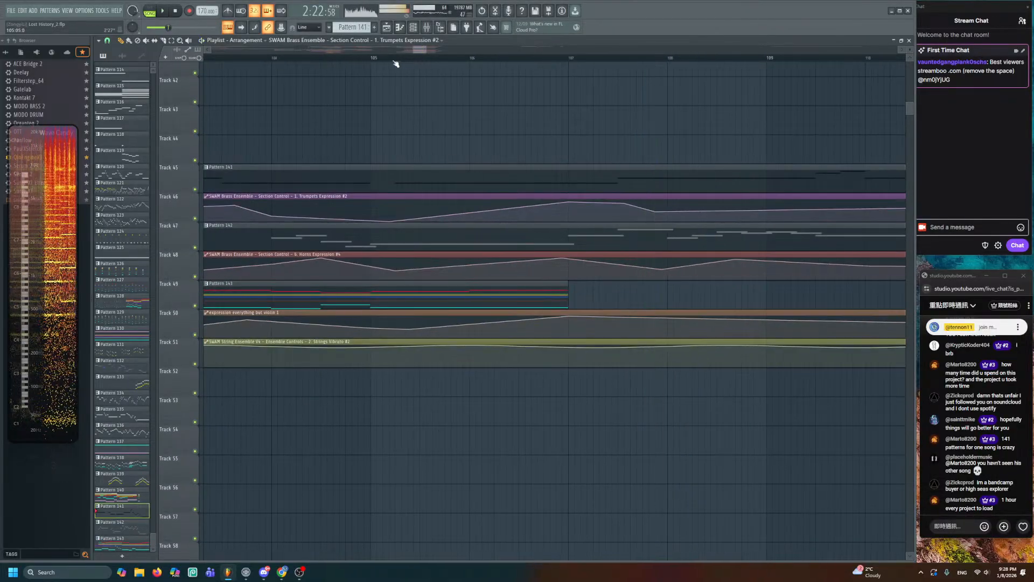
{"action": "key", "text": "space"}
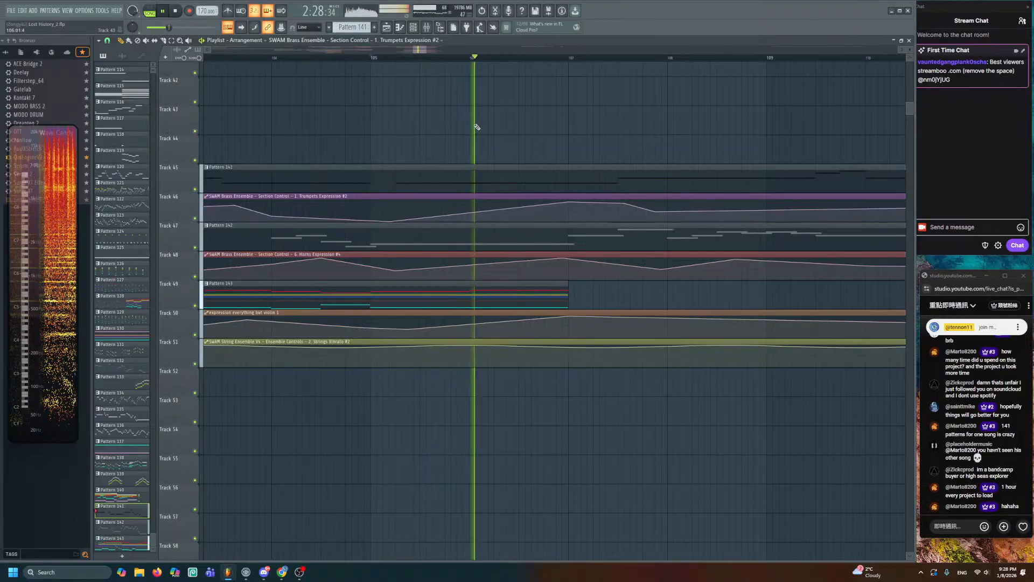
{"action": "scroll", "coordinate": [455, 178], "scroll_direction": "down", "scroll_amount": 3}
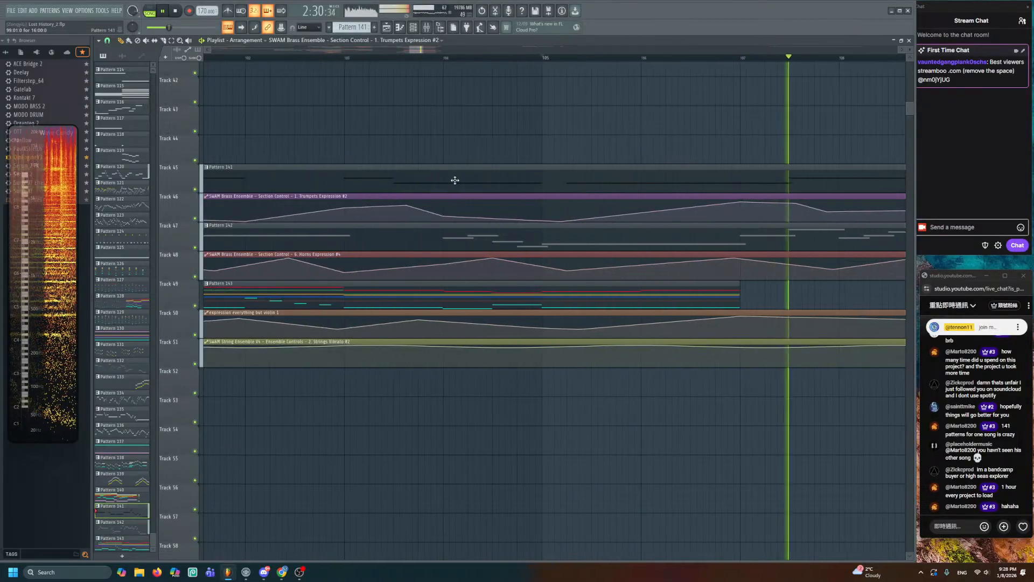
{"action": "key", "text": "space"}
- Preview Pattern 143 solo, then scale the expression automation levels with a 14% offset
{"action": "right_click", "coordinate": [320, 296], "text": "alt"}
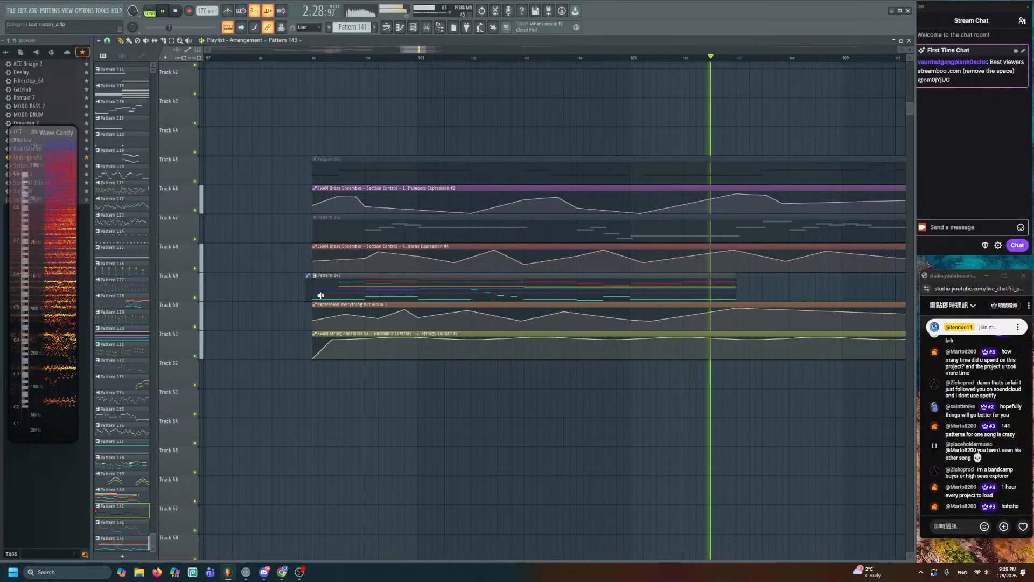
{"action": "key", "text": "space"}
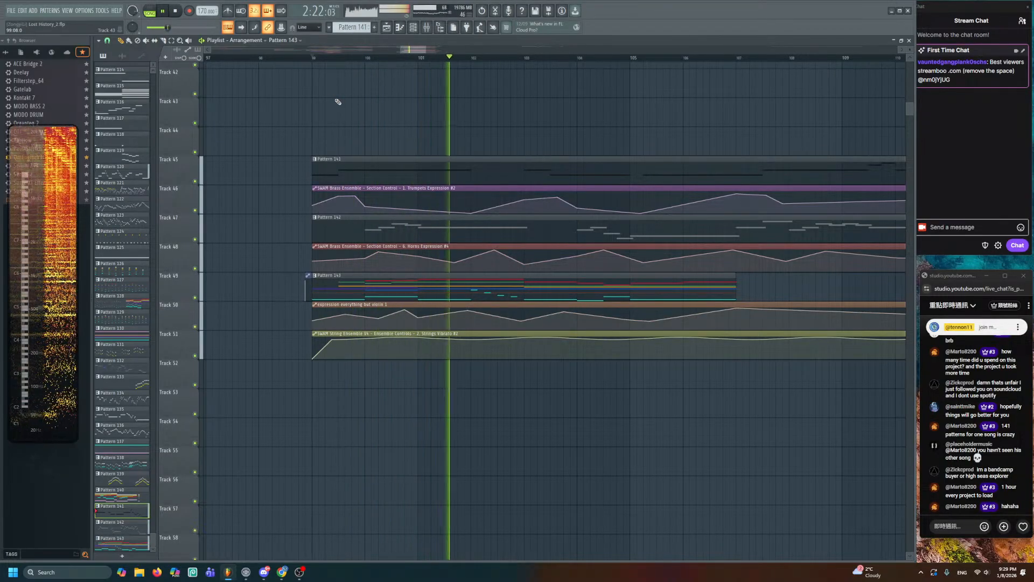
{"action": "right_click", "coordinate": [314, 308]}
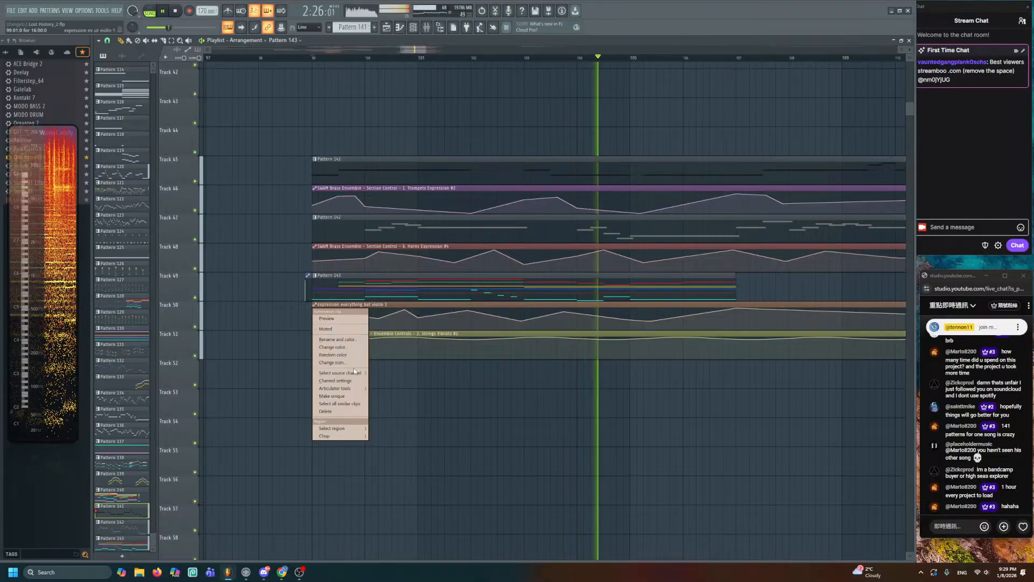
{"action": "mouse_move", "coordinate": [354, 372]}
{"action": "mouse_move", "coordinate": [339, 388]}
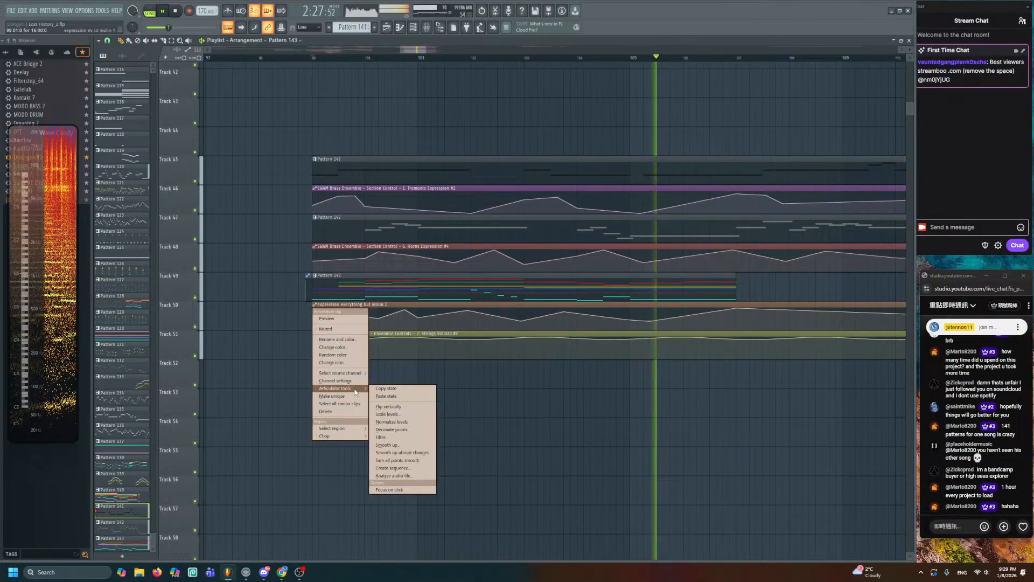
{"action": "left_click", "coordinate": [401, 418]}
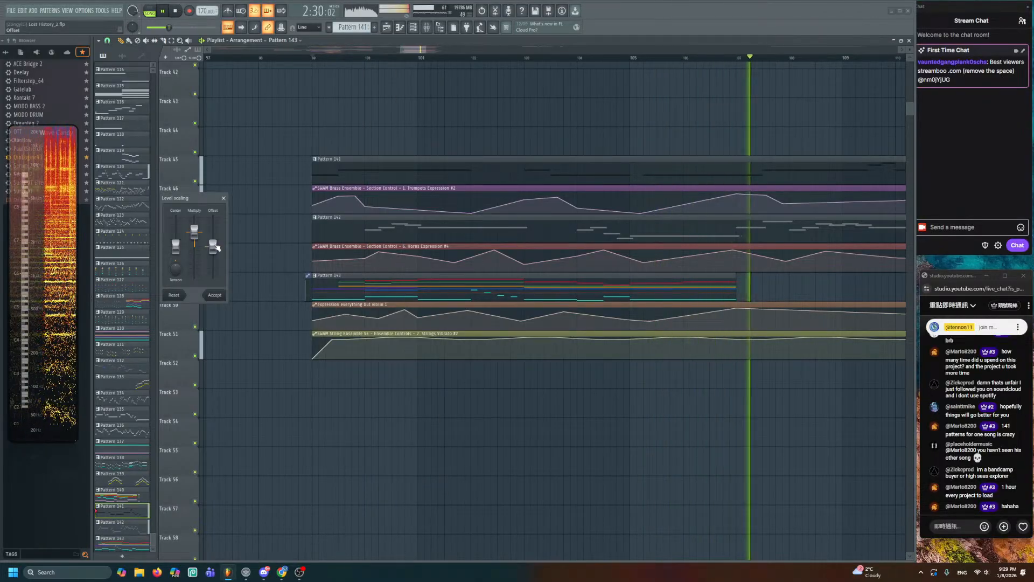
{"action": "left_click_drag", "start_coordinate": [214, 246], "coordinate": [214, 242]}
{"action": "left_click", "coordinate": [219, 296]}
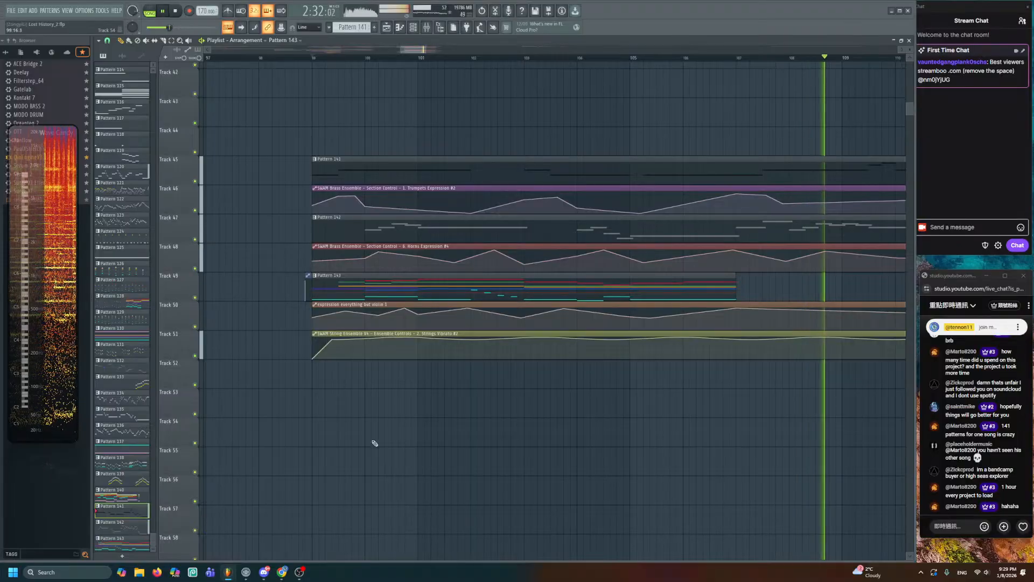
{"action": "key", "text": "space"}
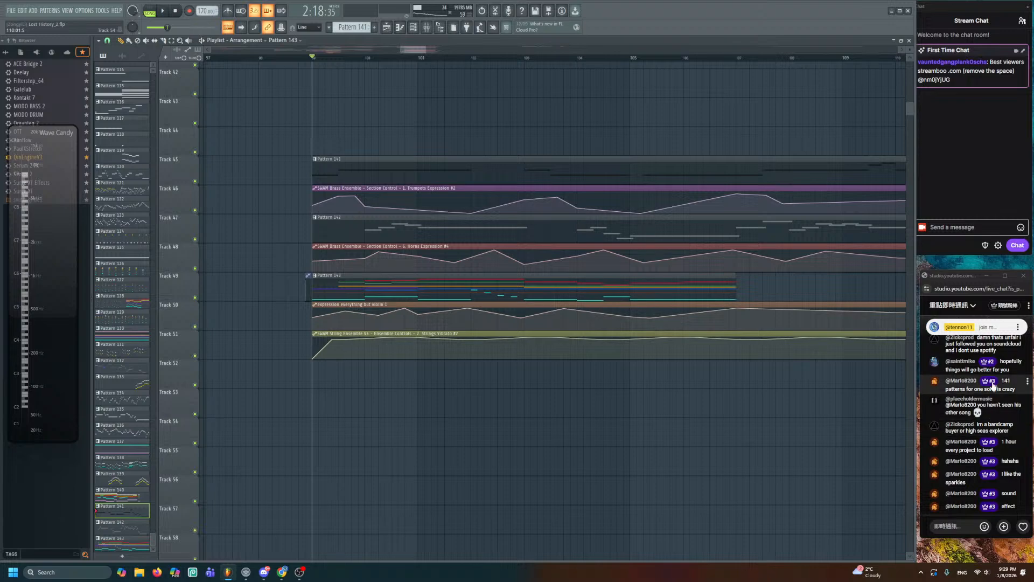
{"action": "scroll", "coordinate": [994, 384], "scroll_direction": "up", "scroll_amount": 2}
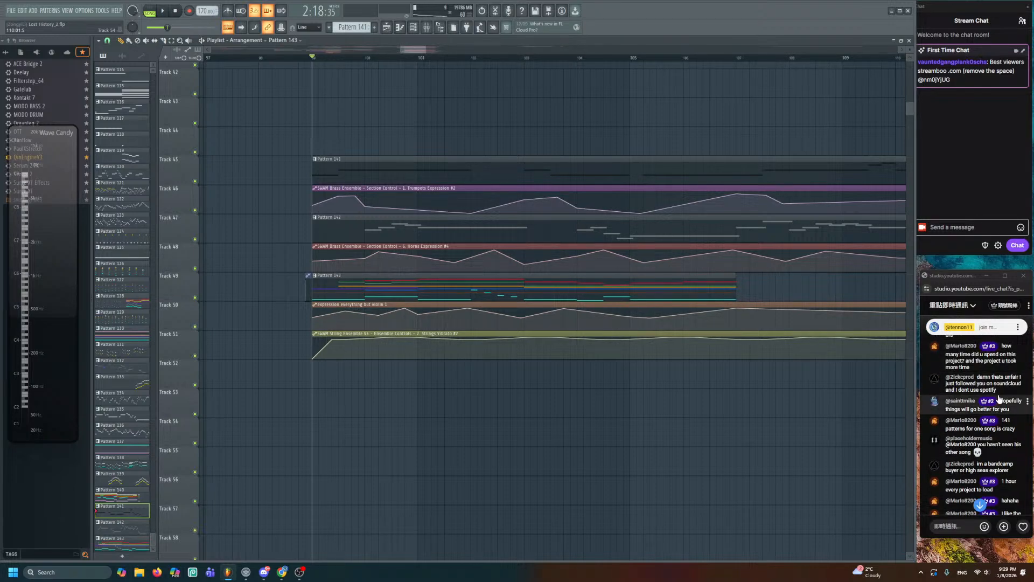
{"action": "scroll", "coordinate": [999, 398], "scroll_direction": "down", "scroll_amount": 2}
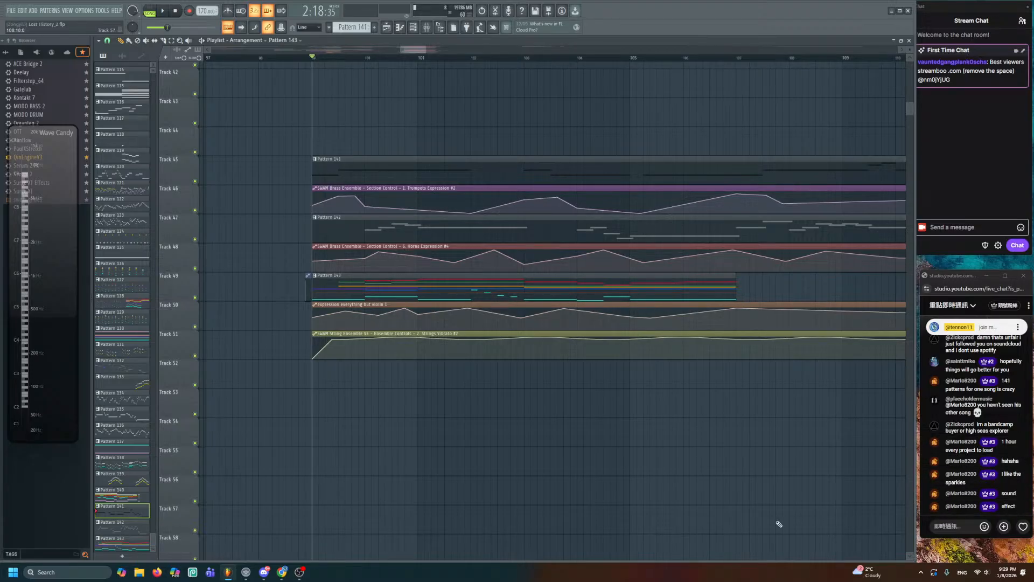
{"action": "scroll", "coordinate": [778, 524], "scroll_direction": "down", "scroll_amount": 10}
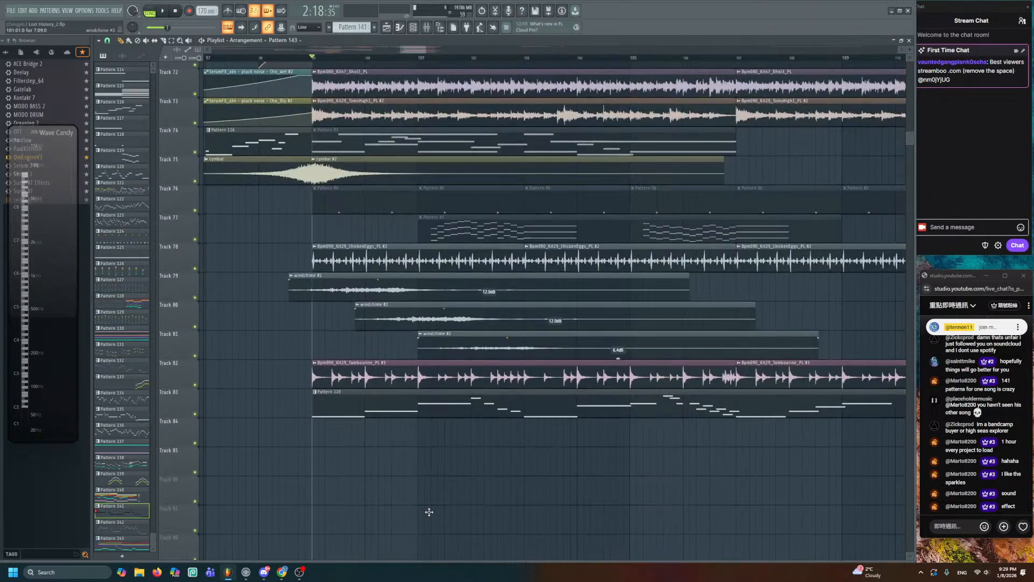
{"action": "left_click", "coordinate": [317, 282]}
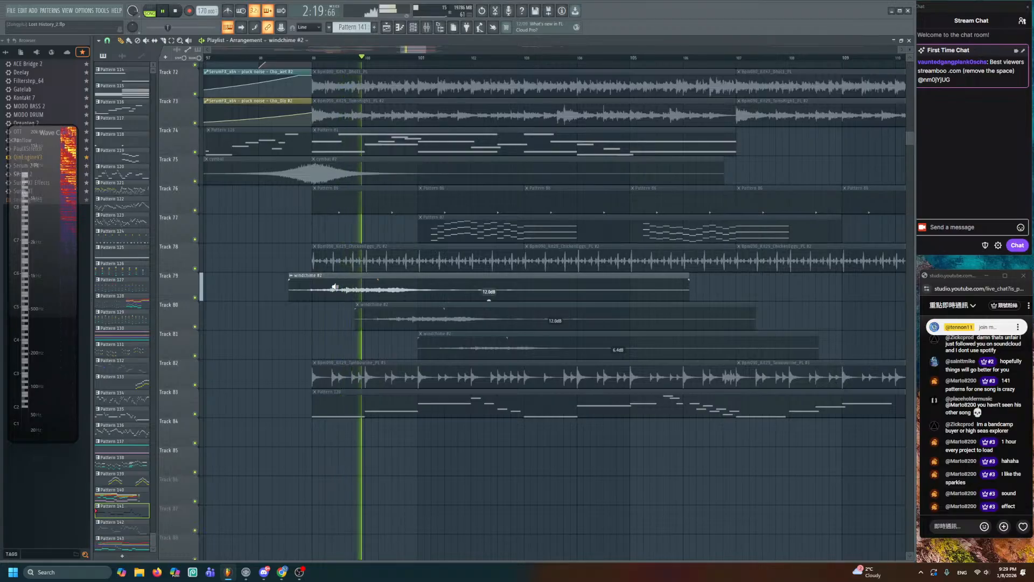
{"action": "scroll", "coordinate": [275, 251], "scroll_direction": "up", "scroll_amount": 8}
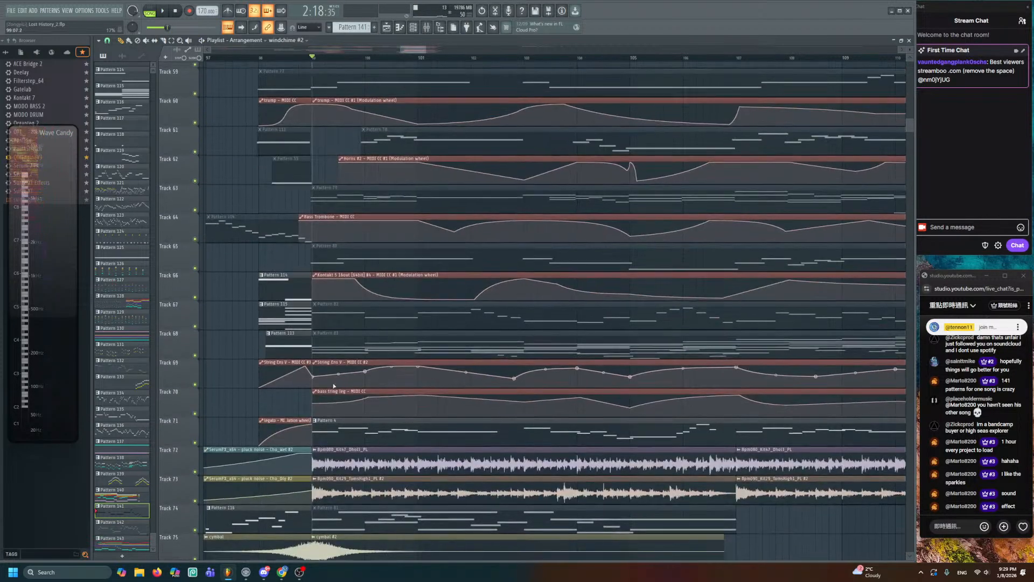
{"action": "scroll", "coordinate": [370, 405], "scroll_direction": "up", "scroll_amount": 2}
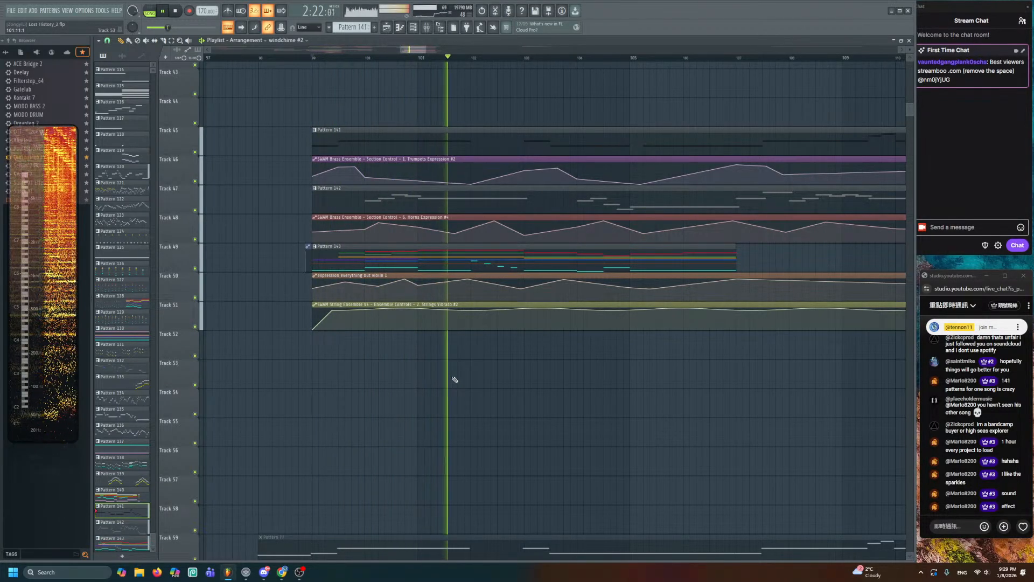
{"action": "scroll", "coordinate": [450, 388], "scroll_direction": "down", "scroll_amount": 8}
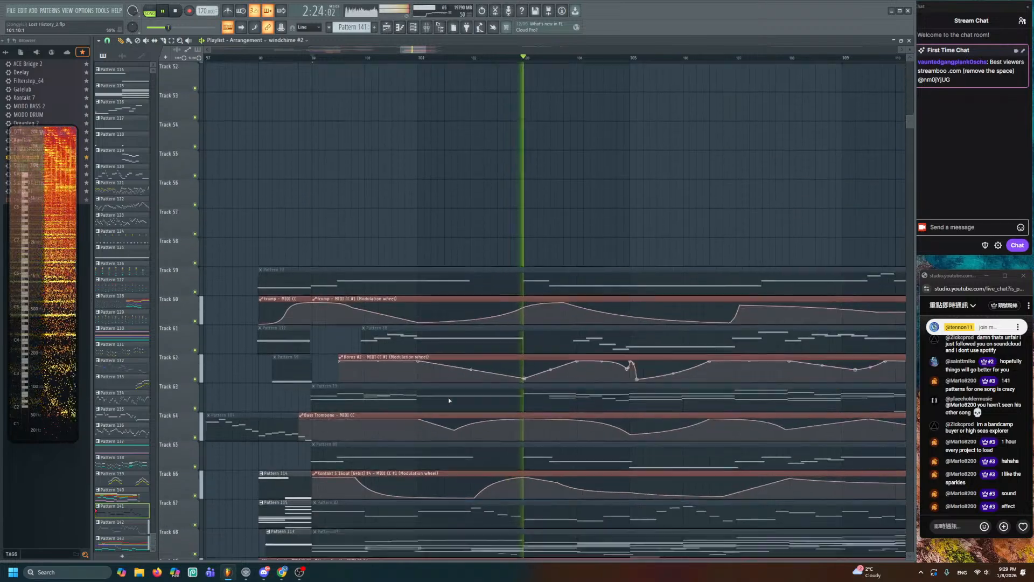
{"action": "scroll", "coordinate": [371, 352], "scroll_direction": "down", "scroll_amount": 2}
{"action": "key", "text": "space"}
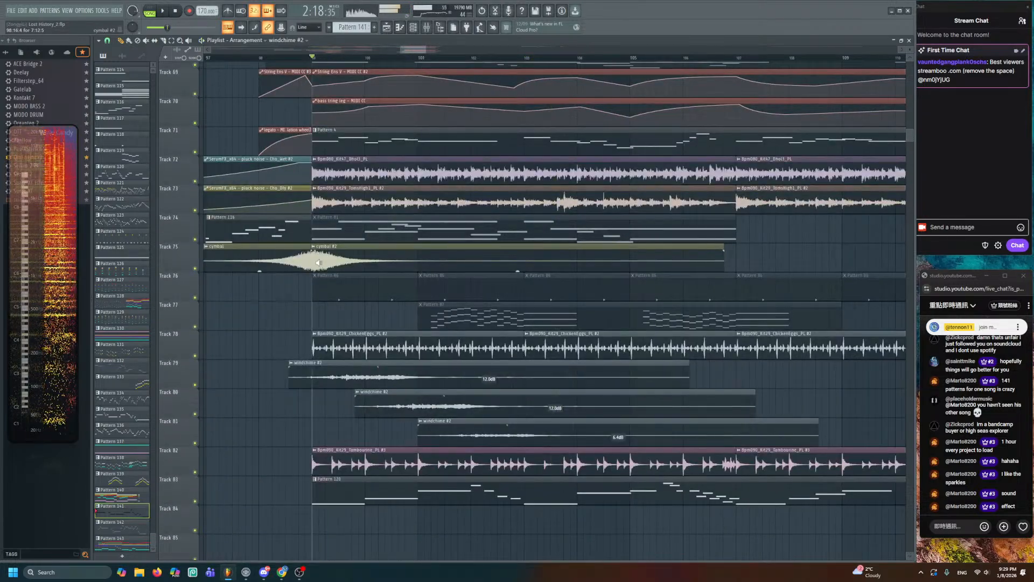
{"action": "left_click", "coordinate": [310, 256]}
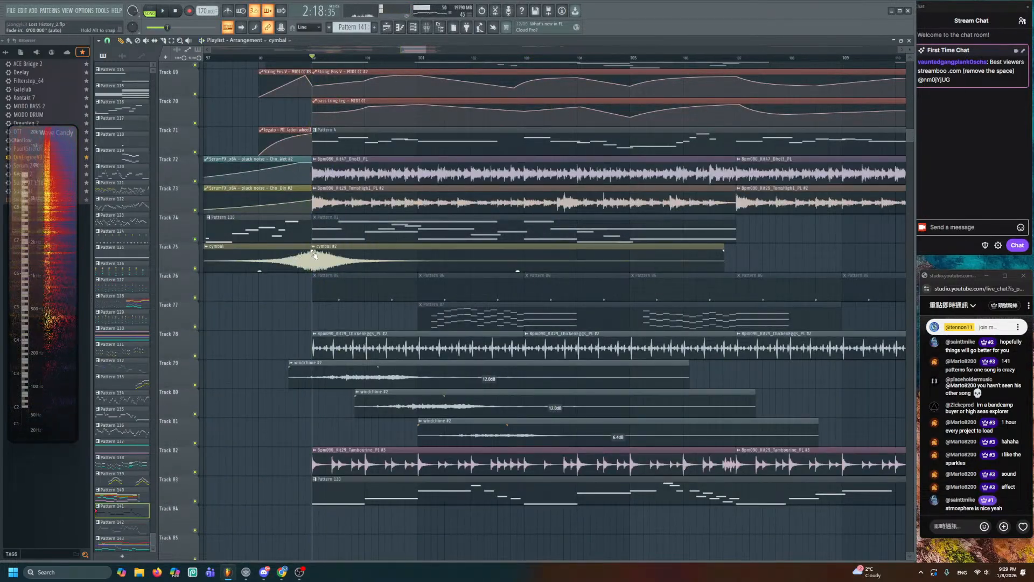
{"action": "left_click", "coordinate": [313, 266]}
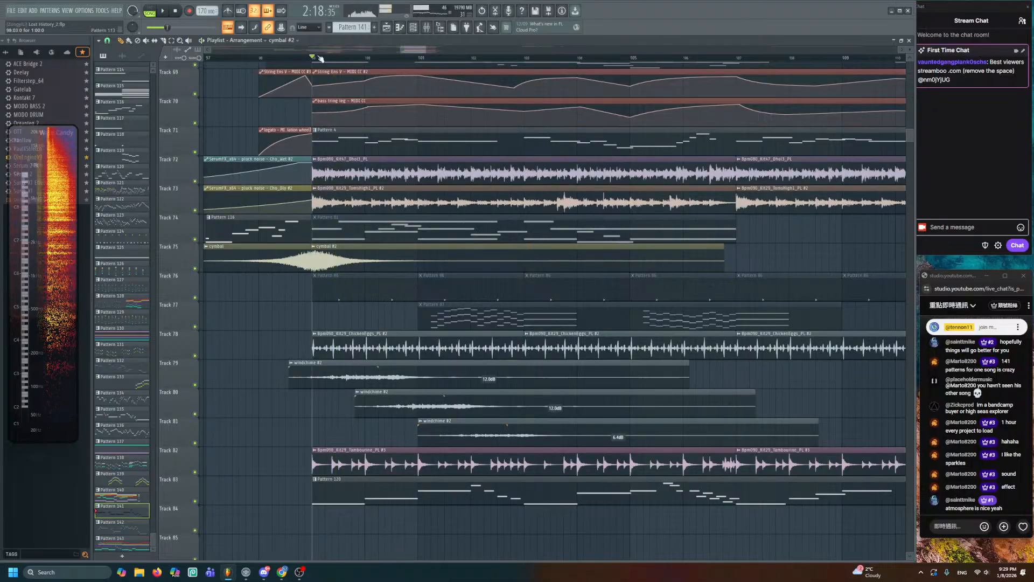
{"action": "key", "text": "space"}
{"action": "scroll", "coordinate": [323, 179], "scroll_direction": "up", "scroll_amount": 3}
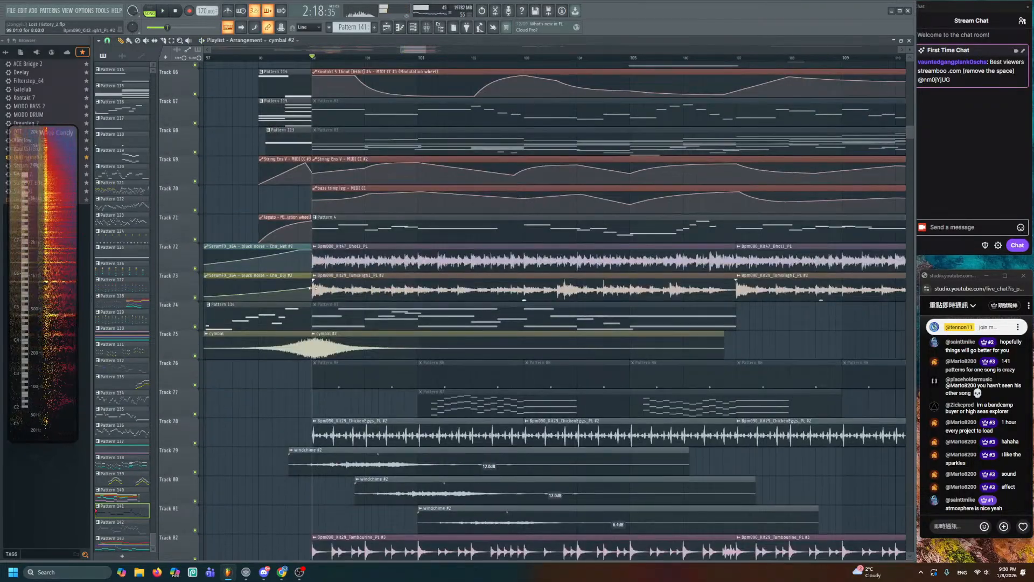
{"action": "left_click", "coordinate": [313, 289]}
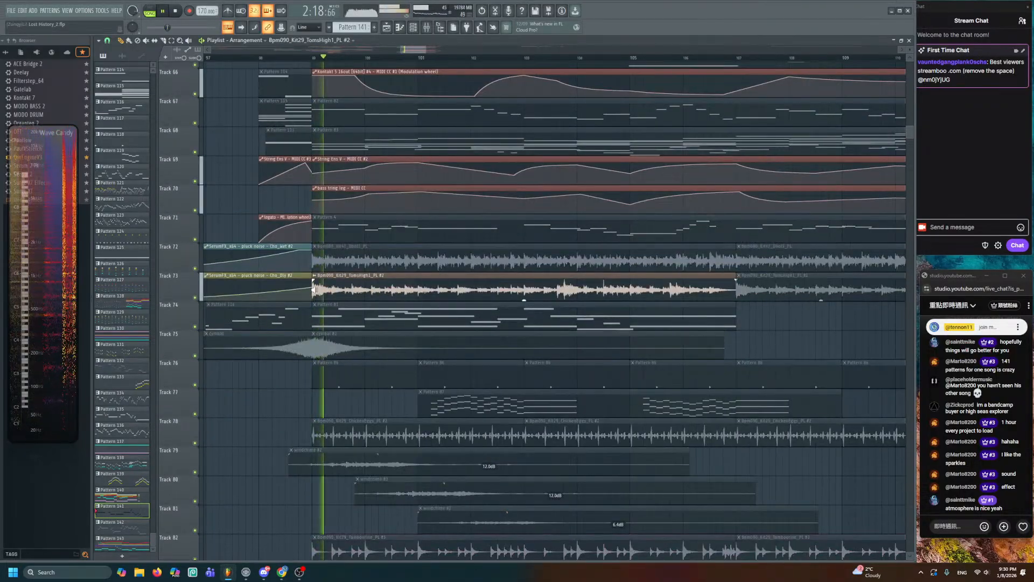
{"action": "left_click", "coordinate": [313, 257]}
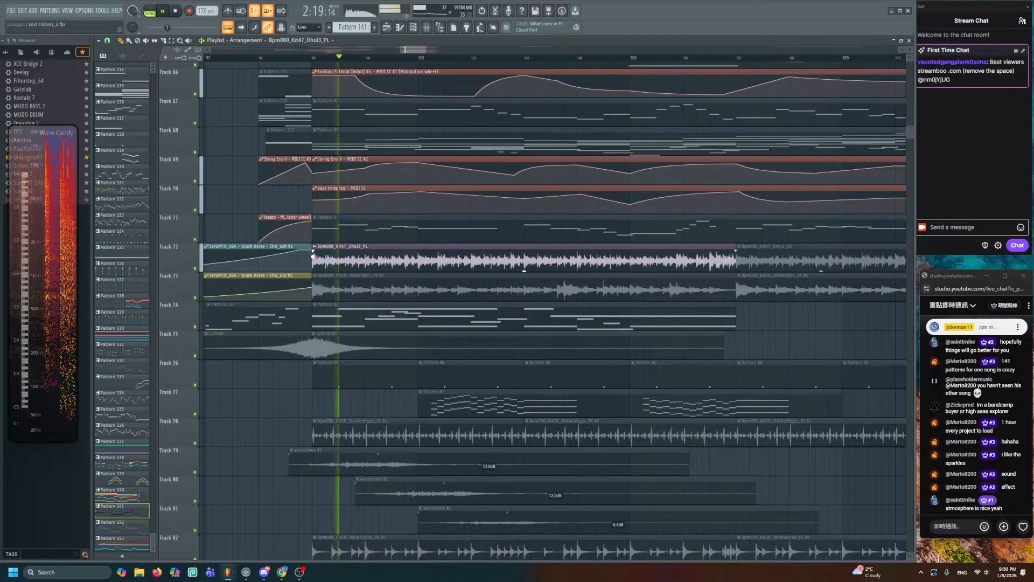
{"action": "double_click", "coordinate": [313, 256]}
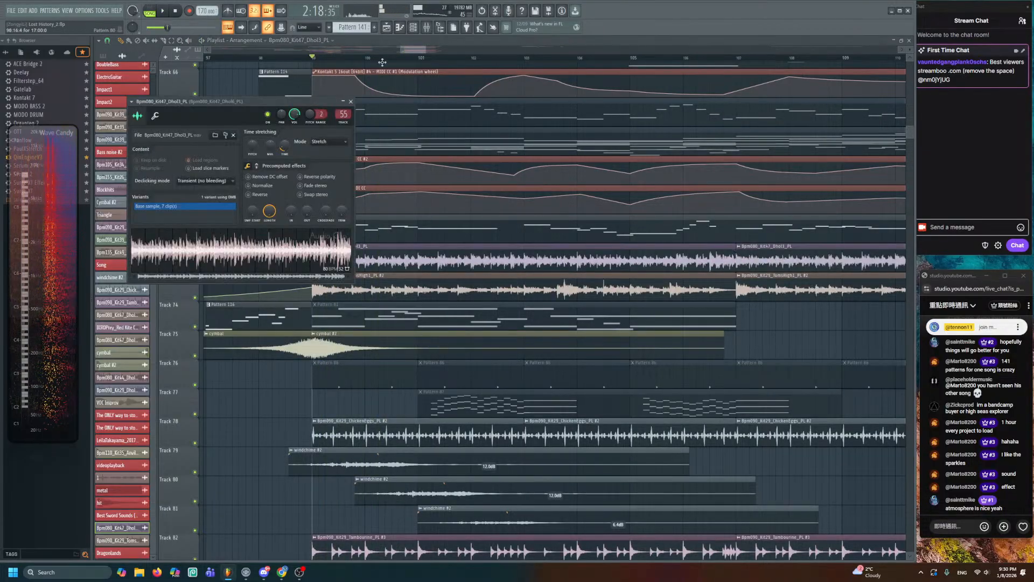
{"action": "left_click", "coordinate": [426, 28]}
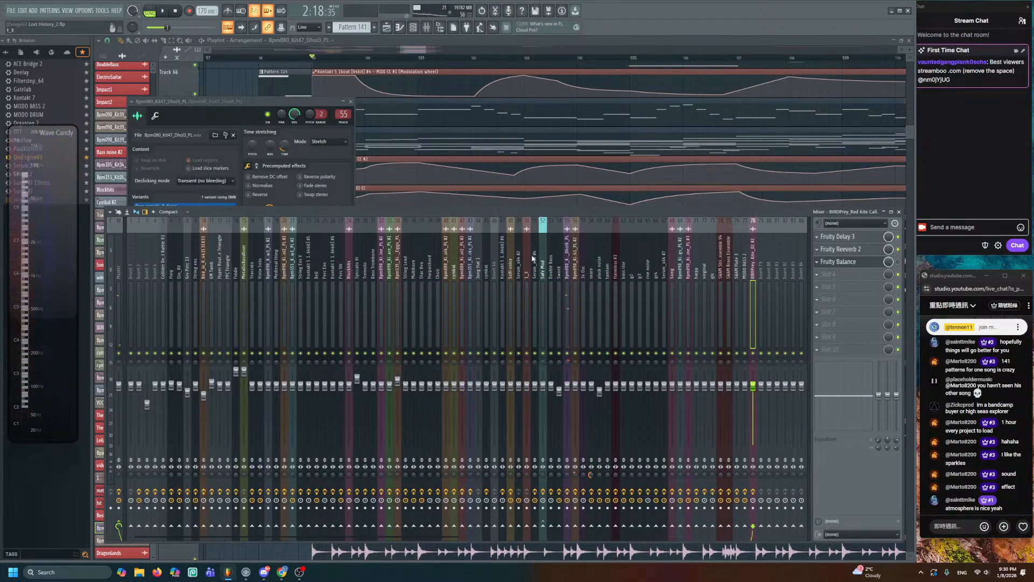
{"action": "left_click", "coordinate": [862, 251]}
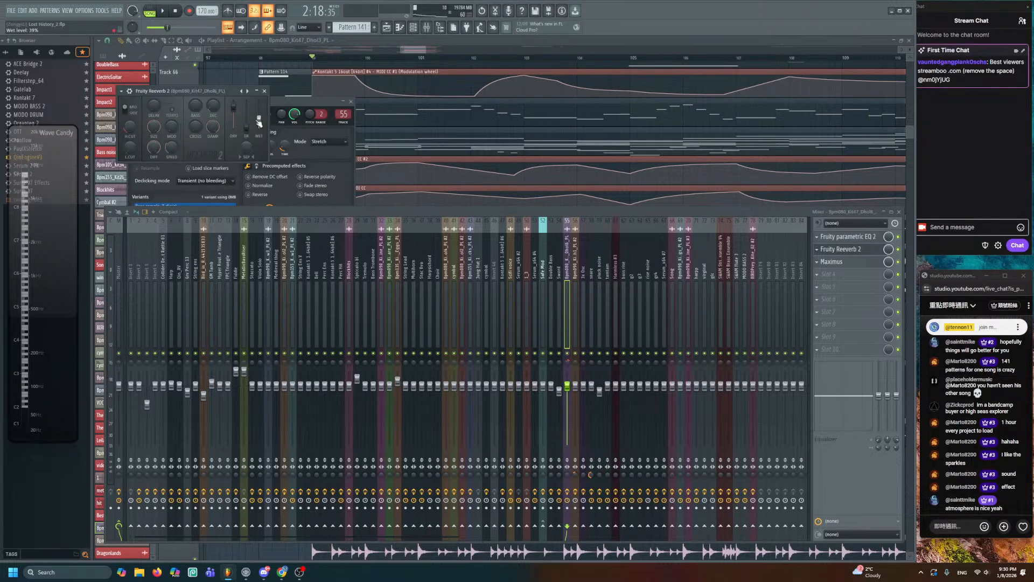
{"action": "left_click", "coordinate": [860, 254]}
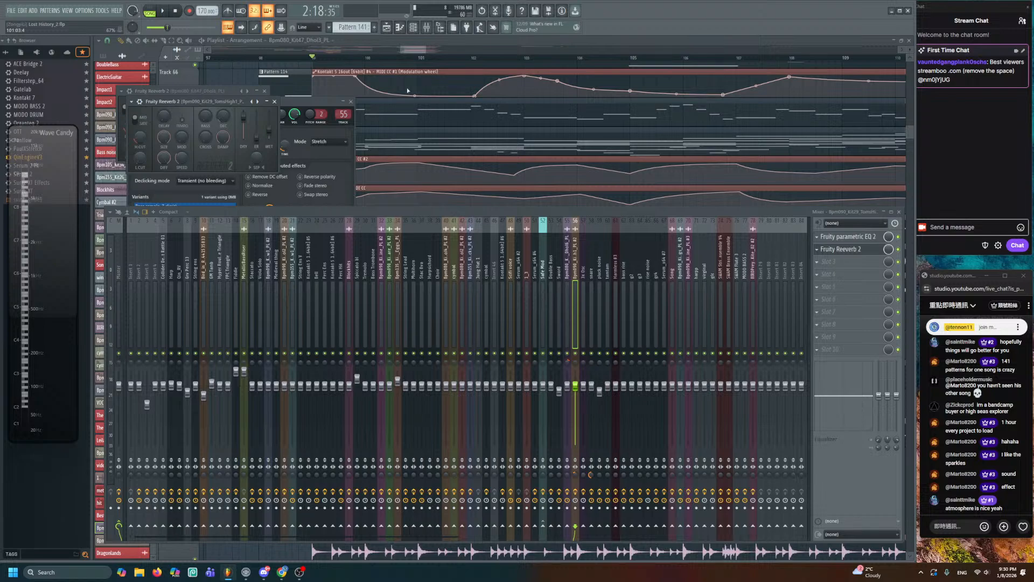
{"action": "key", "text": "F12"}
{"action": "left_click", "coordinate": [391, 27]}
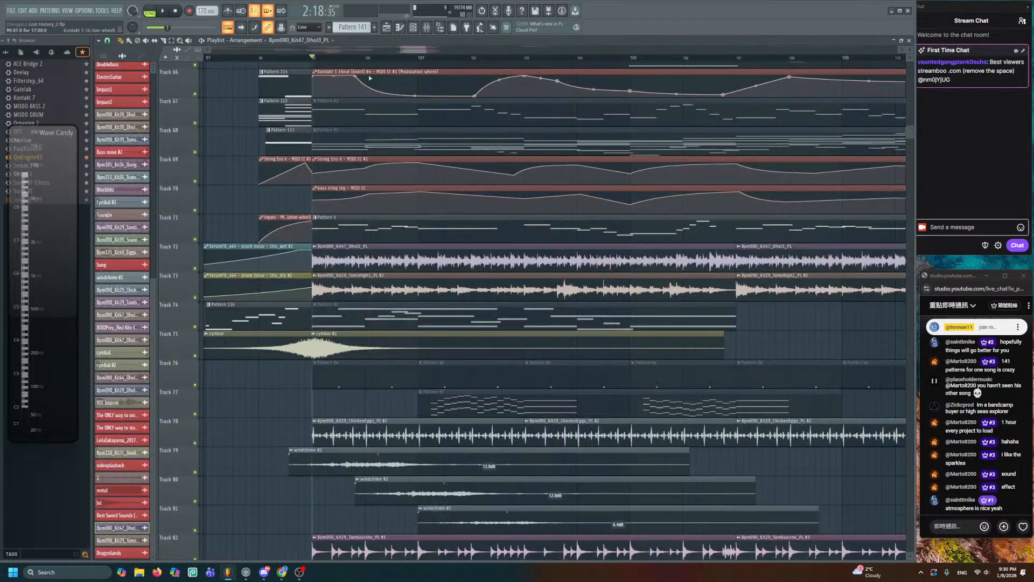
- Play the arrangement, then stop it and pan down to tracks 52–76
{"action": "key", "text": "space"}
{"action": "scroll", "coordinate": [360, 231], "scroll_direction": "up", "scroll_amount": 10}
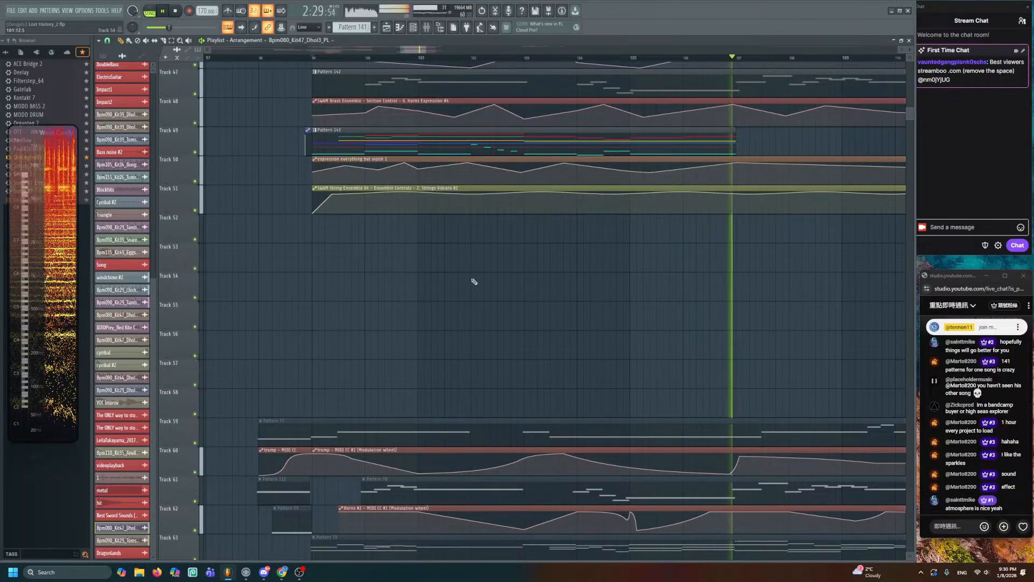
{"action": "scroll", "coordinate": [438, 408], "scroll_direction": "up", "scroll_amount": 3}
{"action": "scroll", "coordinate": [501, 399], "scroll_direction": "down", "scroll_amount": 2}
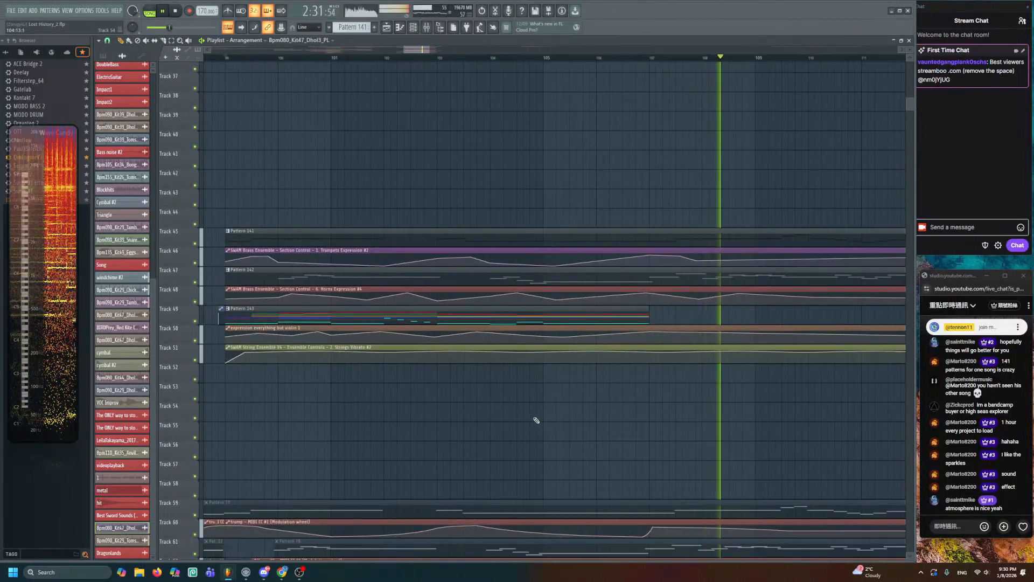
{"action": "scroll", "coordinate": [556, 415], "scroll_direction": "down", "scroll_amount": 1}
{"action": "left_click_drag", "start_coordinate": [582, 437], "coordinate": [533, 221]}
{"action": "key", "text": "space"}
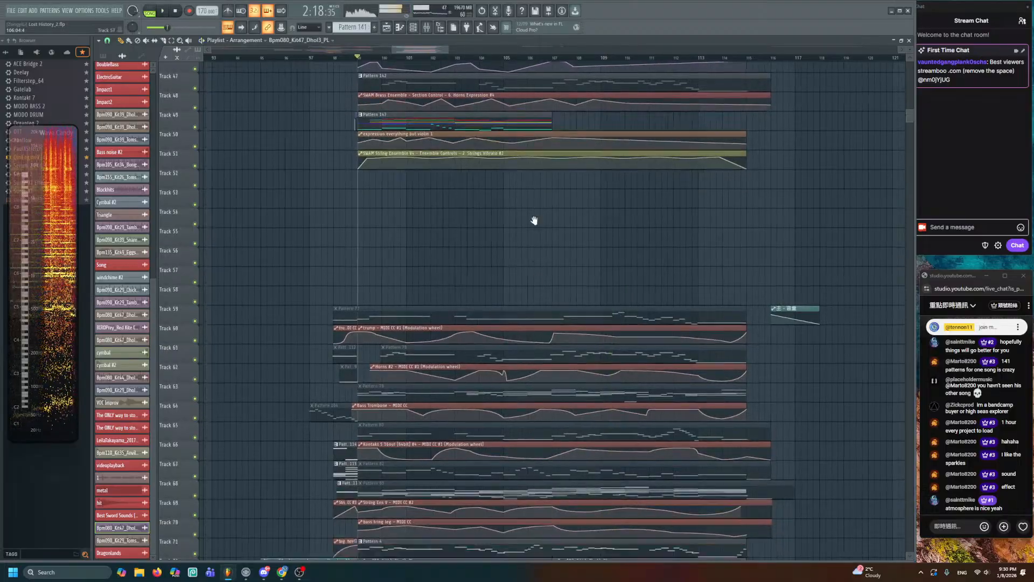
{"action": "left_click_drag", "start_coordinate": [478, 403], "coordinate": [445, 230]}
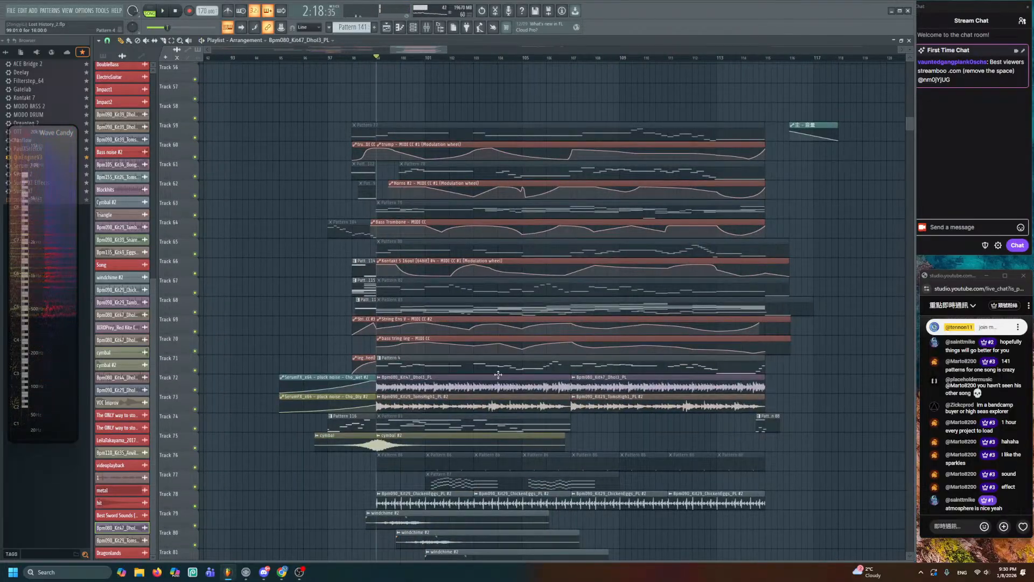
- Solo-play the Pattern 83 clip, then scroll back up to tracks 45–51
{"action": "right_click", "coordinate": [489, 308], "text": "alt"}
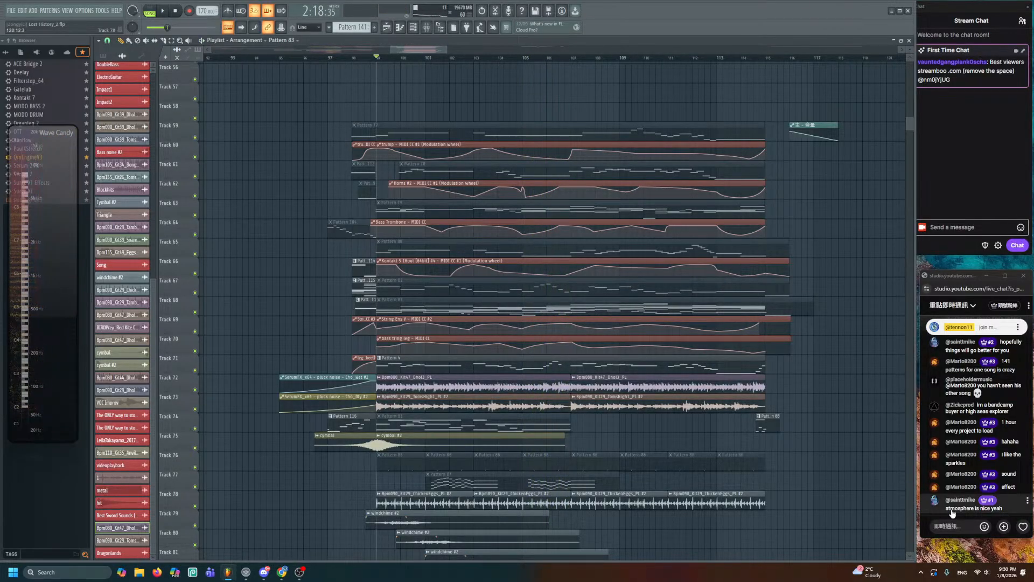
{"action": "scroll", "coordinate": [824, 479], "scroll_direction": "up", "scroll_amount": 6}
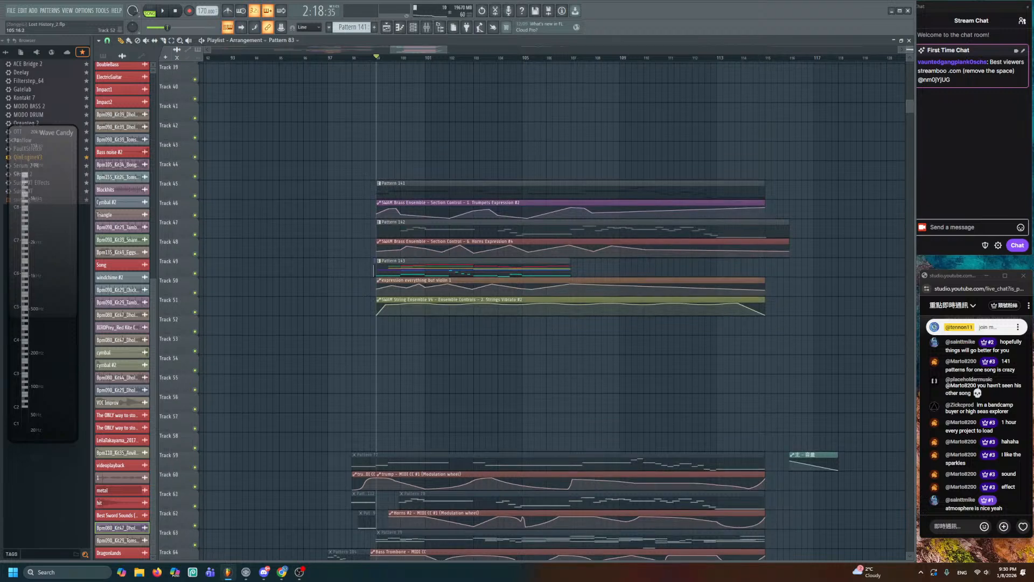
{"action": "scroll", "coordinate": [550, 327], "scroll_direction": "up", "scroll_amount": 3}
{"action": "scroll", "coordinate": [550, 327], "scroll_direction": "up", "scroll_amount": 2}
- Open Pattern 143 in the piano roll, select its final A5 and D5 notes, and scrub over them
{"action": "double_click", "coordinate": [470, 208]}
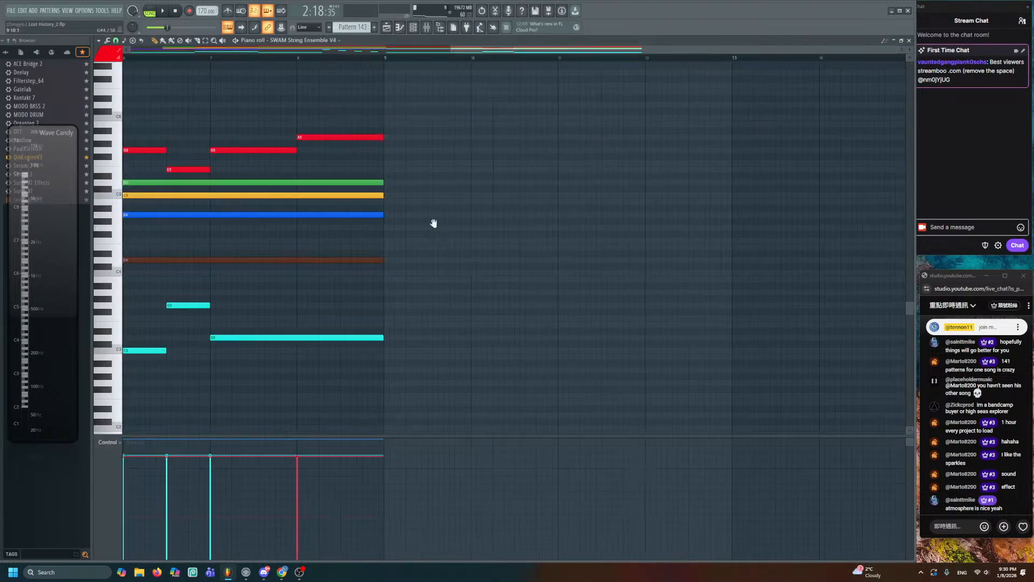
{"action": "mouse_move", "coordinate": [437, 222]}
{"action": "left_mouse_down"}
{"action": "mouse_move", "coordinate": [339, 229]}
{"action": "mouse_move", "coordinate": [543, 243]}
{"action": "mouse_move", "coordinate": [457, 345]}
{"action": "left_mouse_up"}
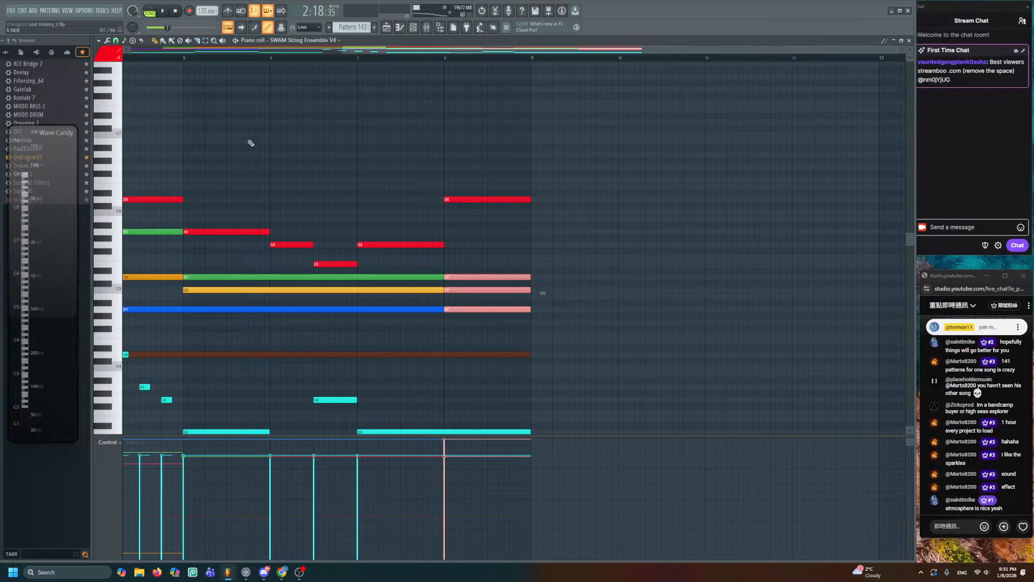
{"action": "scroll", "coordinate": [522, 326], "scroll_direction": "down", "scroll_amount": 5}
{"action": "scroll", "coordinate": [604, 303], "scroll_direction": "up", "scroll_amount": 3}
{"action": "scroll", "coordinate": [551, 276], "scroll_direction": "up", "scroll_amount": 3}
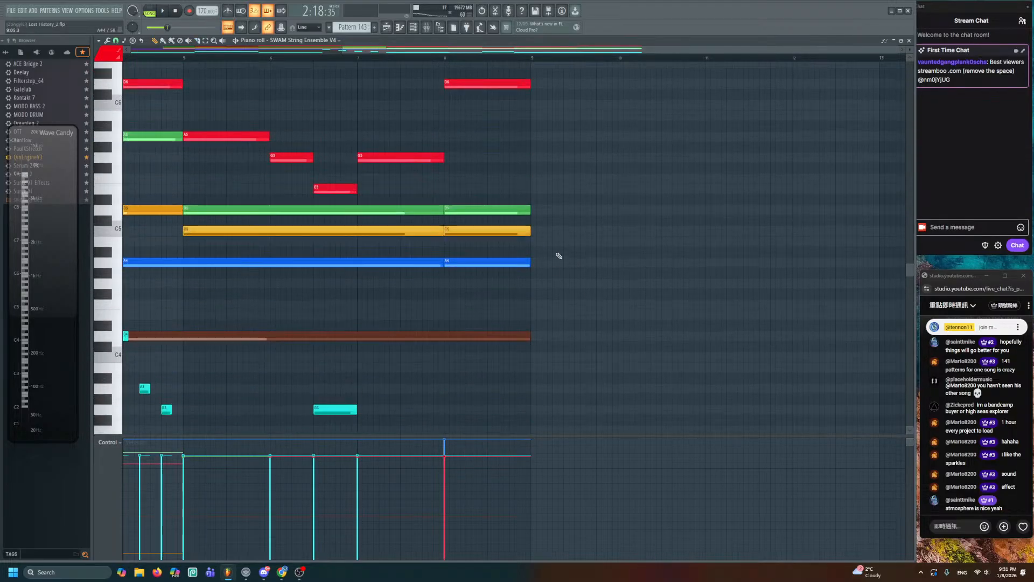
{"action": "scroll", "coordinate": [530, 257], "scroll_direction": "up", "scroll_amount": 2}
{"action": "left_click_drag", "start_coordinate": [476, 246], "coordinate": [496, 318]}
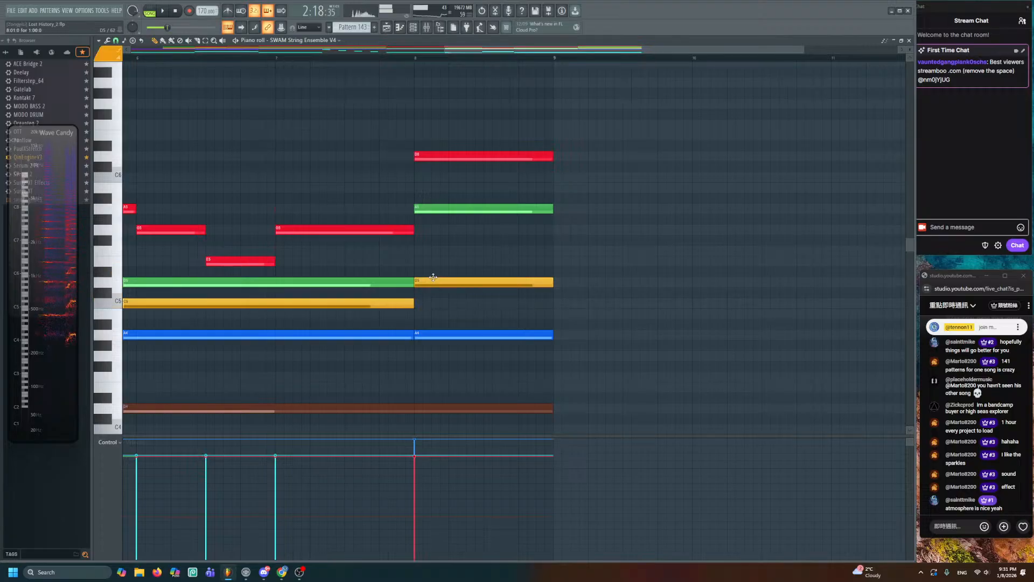
{"action": "left_click_drag", "start_coordinate": [469, 184], "coordinate": [461, 305]}
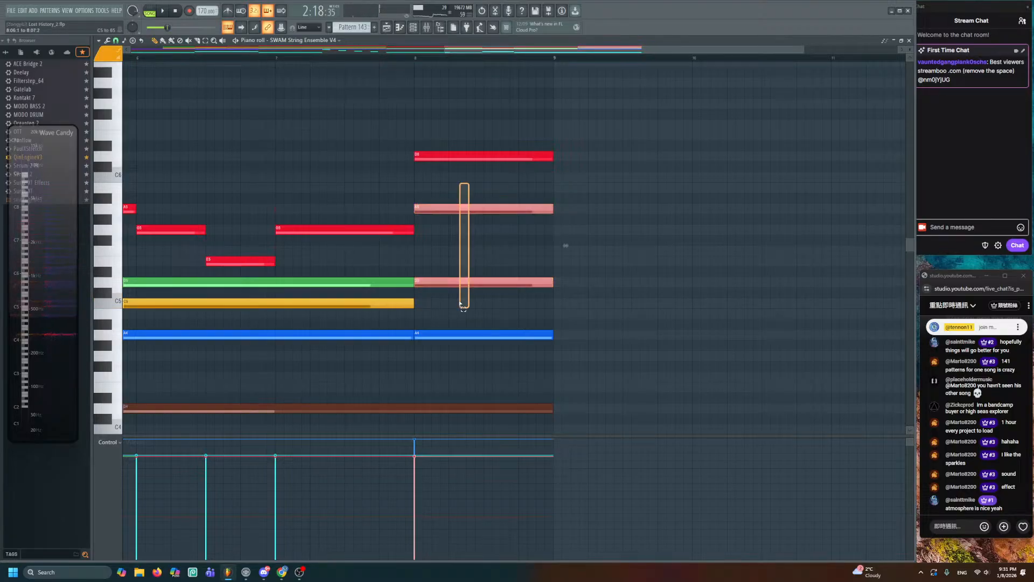
{"action": "left_click_drag", "start_coordinate": [294, 168], "coordinate": [473, 193]}
- Return to the Playlist and play from bar 103, bringing the Horns automation lane into view
{"action": "left_click", "coordinate": [390, 27]}
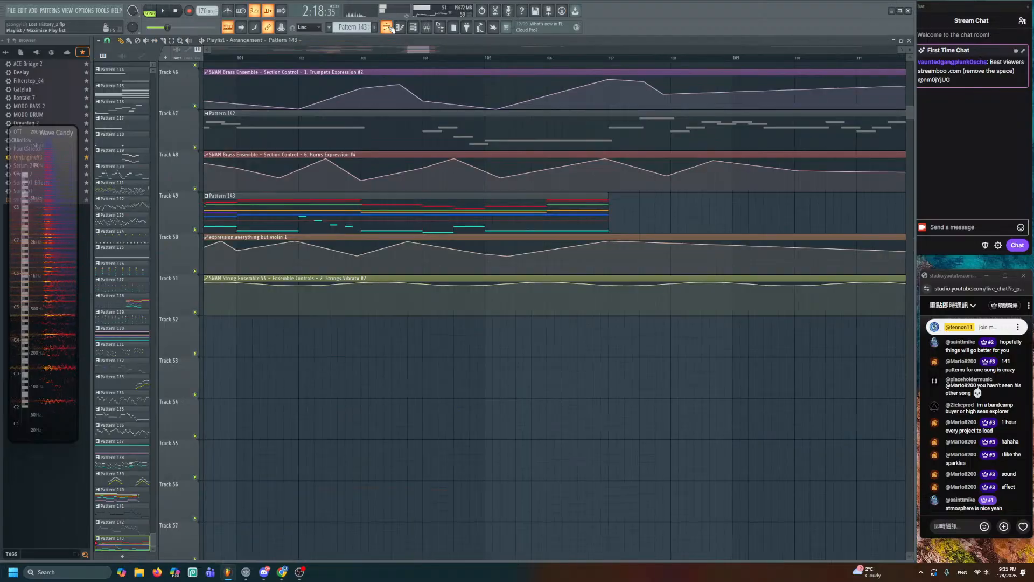
{"action": "left_click", "coordinate": [364, 61]}
{"action": "key", "text": "space"}
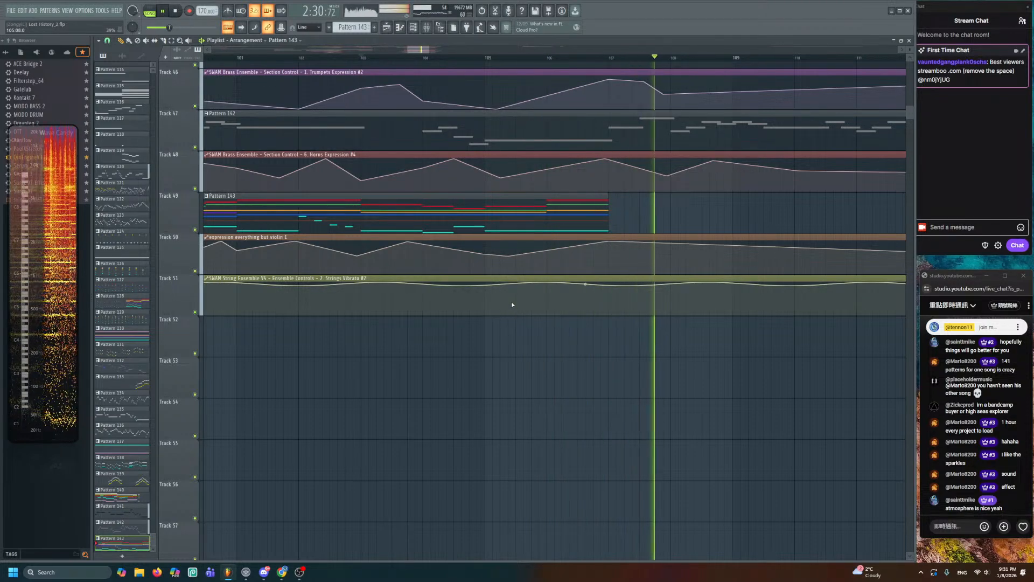
{"action": "left_click_drag", "start_coordinate": [637, 228], "coordinate": [508, 307]}
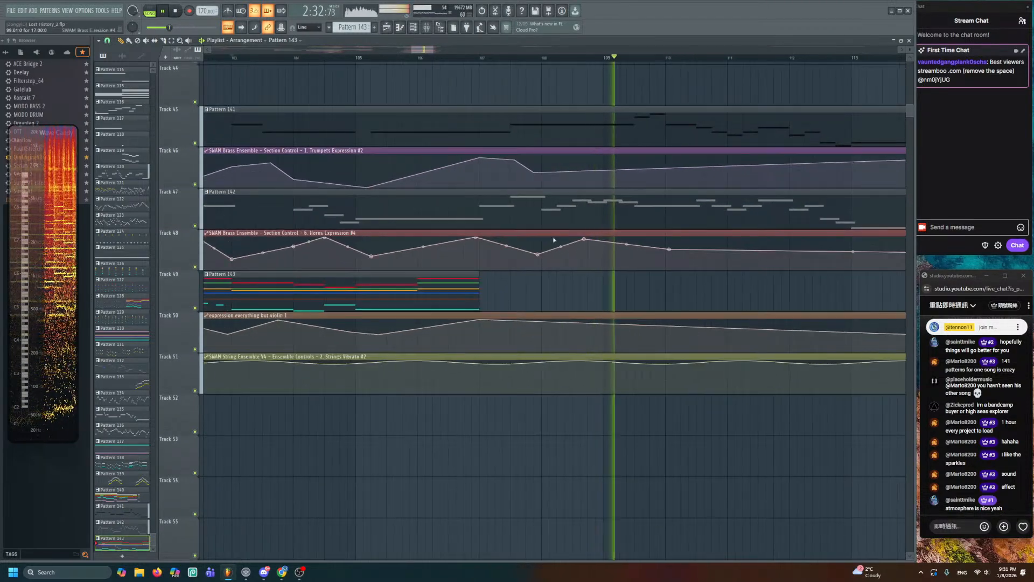
{"action": "key", "text": "space"}
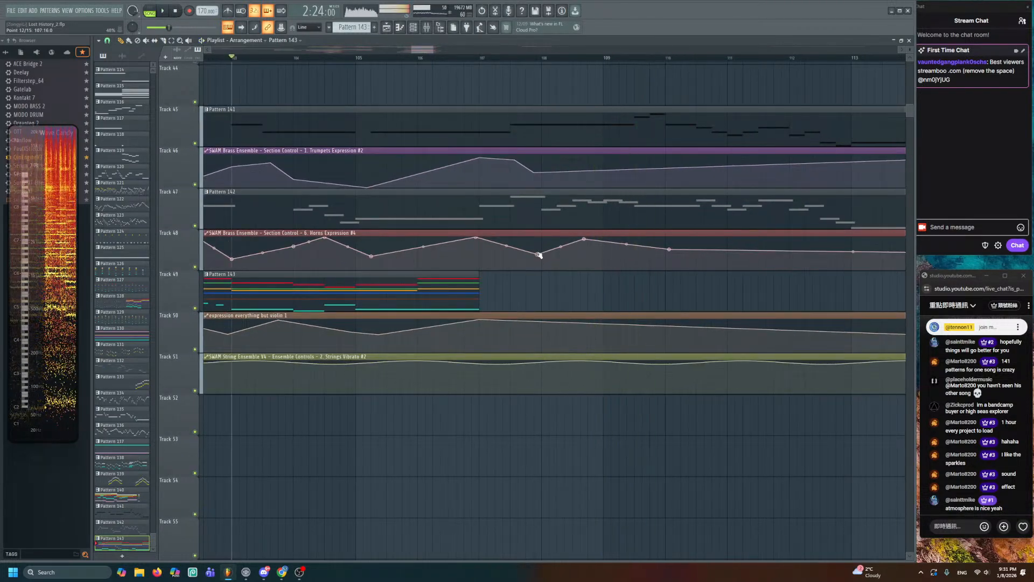
- Play from bar 107 and raise one Horns Expression #4 point near bar 108
{"action": "left_click", "coordinate": [478, 59]}
{"action": "key", "text": "space"}
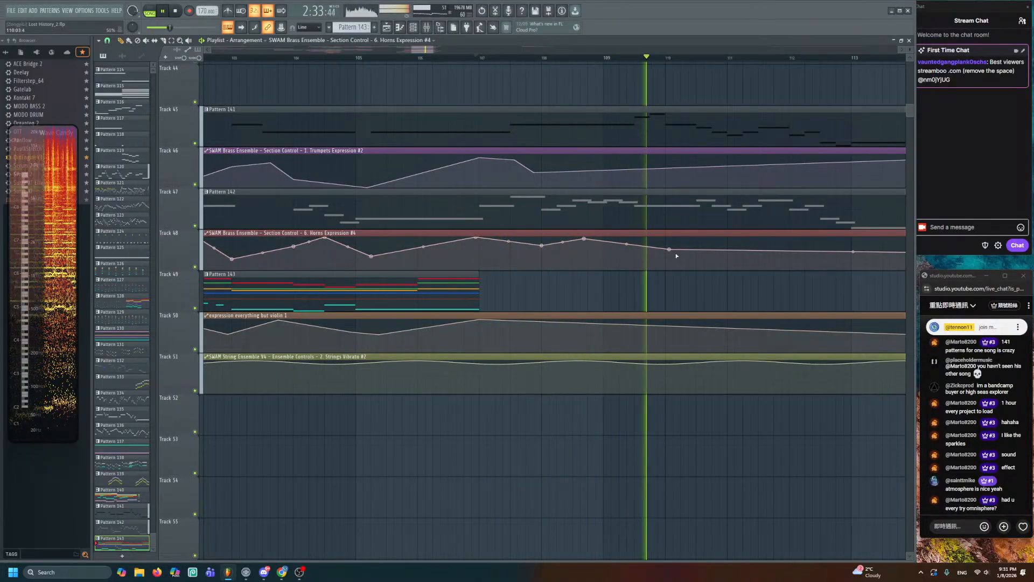
{"action": "left_click_drag", "start_coordinate": [669, 249], "coordinate": [669, 243]}
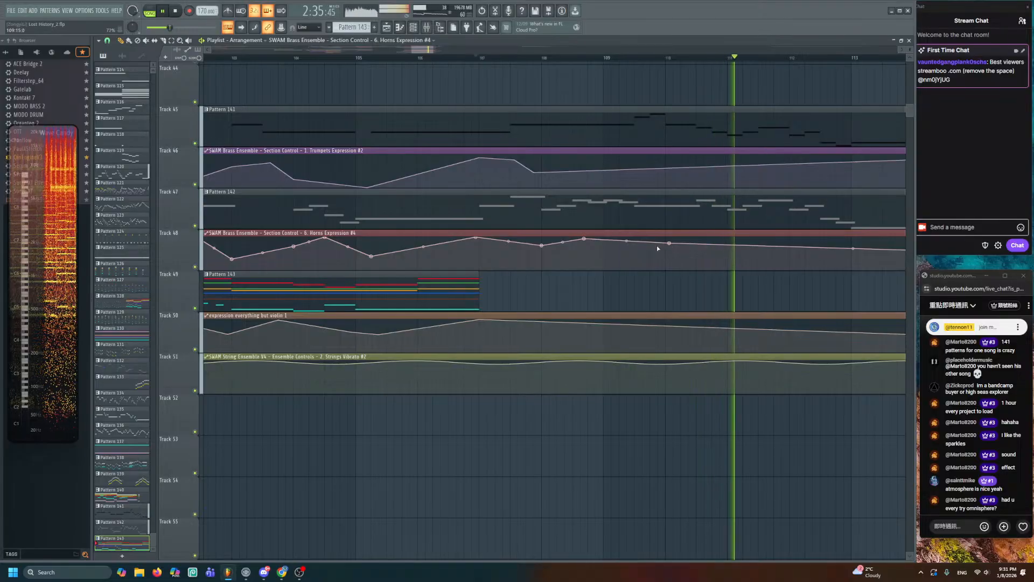
{"action": "scroll", "coordinate": [652, 269], "scroll_direction": "down", "scroll_amount": 1}
{"action": "scroll", "coordinate": [638, 296], "scroll_direction": "down", "scroll_amount": 3}
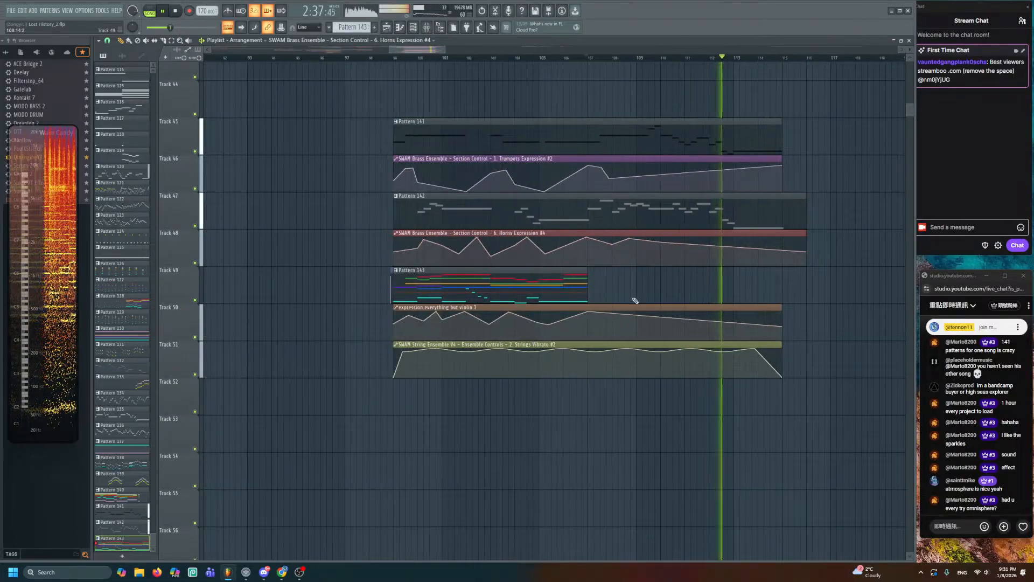
{"action": "scroll", "coordinate": [636, 300], "scroll_direction": "down", "scroll_amount": 1}
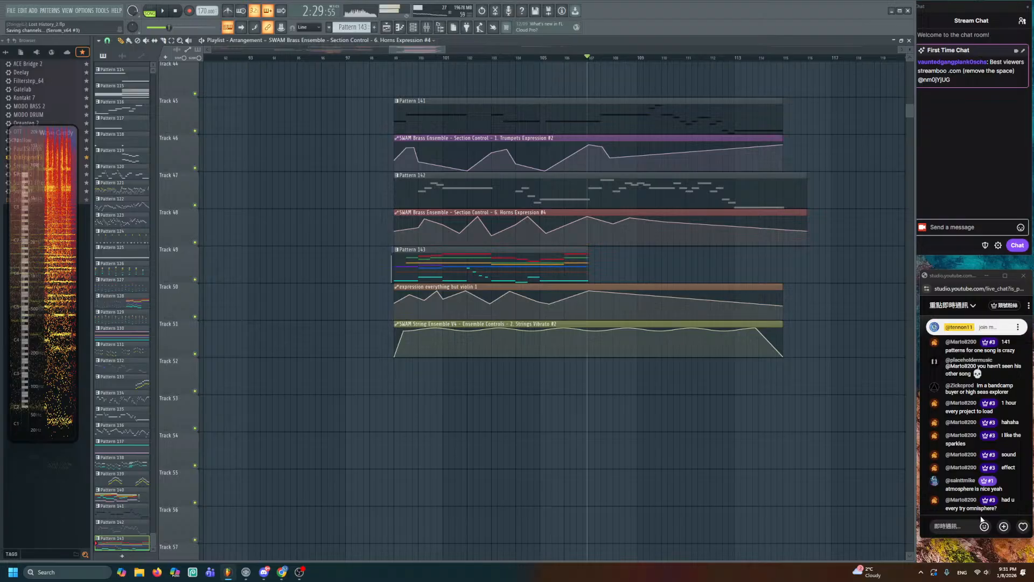
- Save Lost History_2.flp with Ctrl+S
{"action": "scroll", "coordinate": [628, 447], "scroll_direction": "down", "scroll_amount": 5}
{"action": "scroll", "coordinate": [628, 447], "scroll_direction": "up", "scroll_amount": 5}
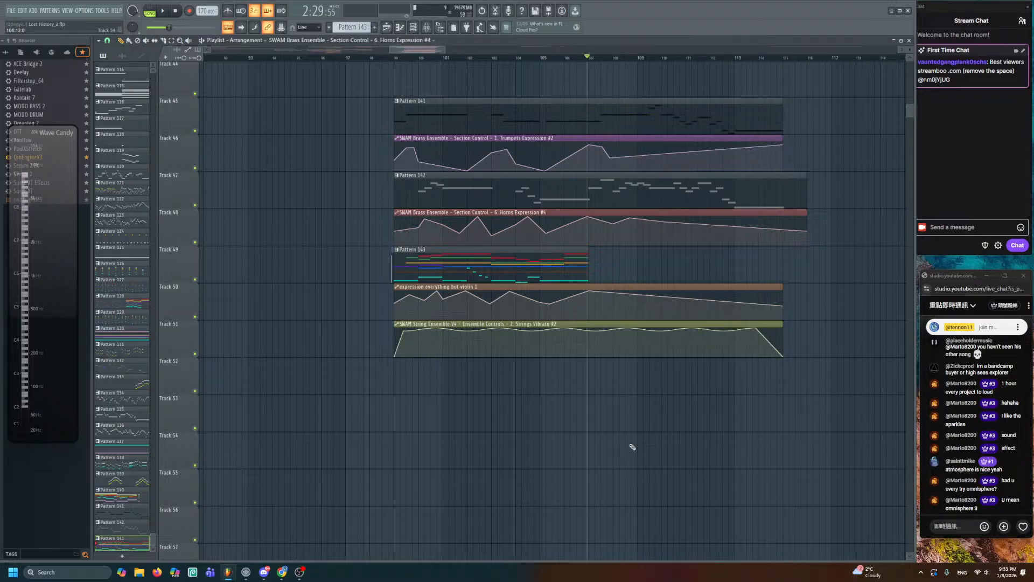
{"action": "key", "text": "ctrl+s"}
{"action": "scroll", "coordinate": [580, 376], "scroll_direction": "up", "scroll_amount": 3}
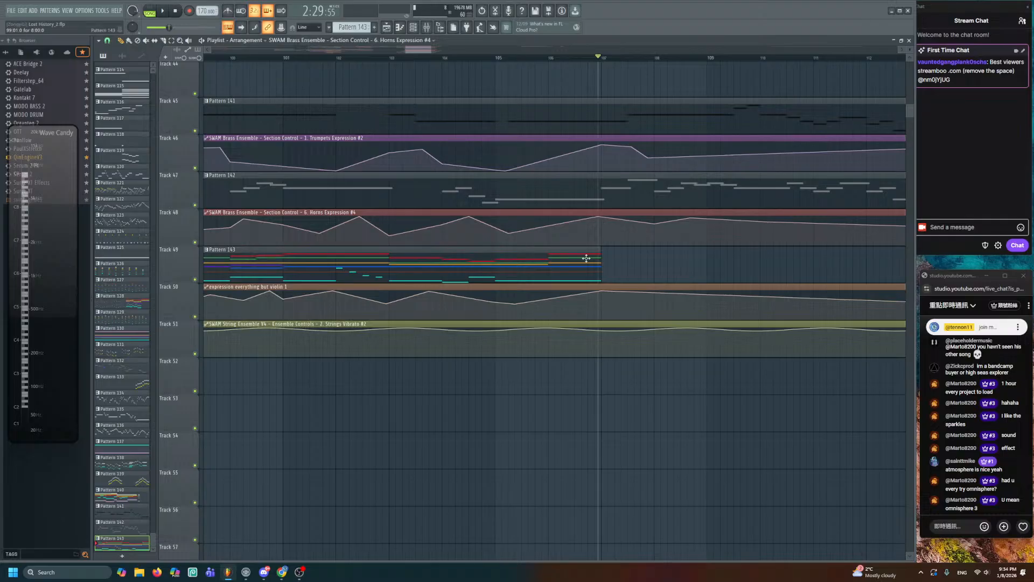
- Play the arrangement from bar 99, shifting the view left toward the section start
{"action": "scroll", "coordinate": [587, 258], "scroll_direction": "down", "scroll_amount": 3}
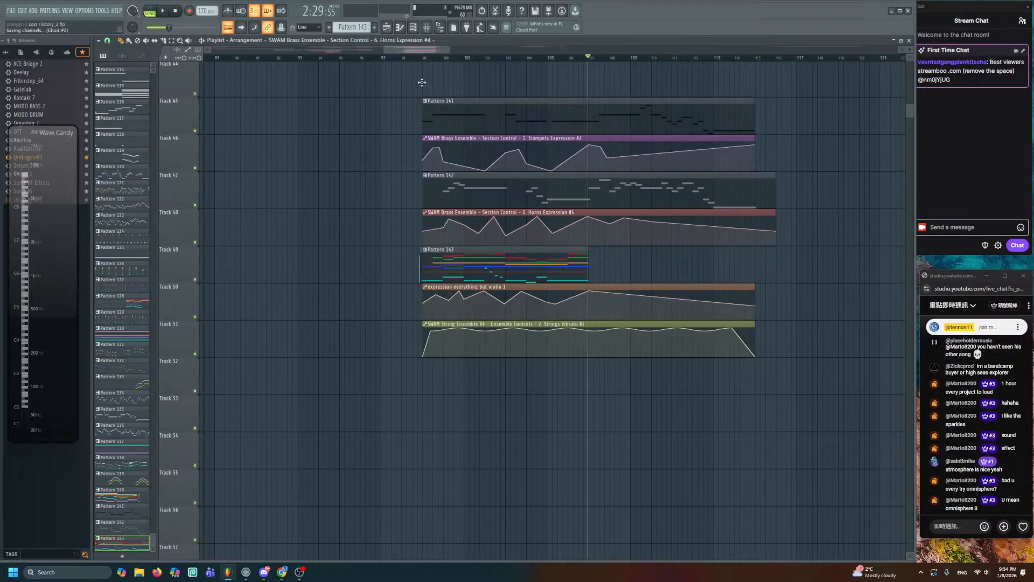
{"action": "scroll", "coordinate": [409, 63], "scroll_direction": "up", "scroll_amount": 4}
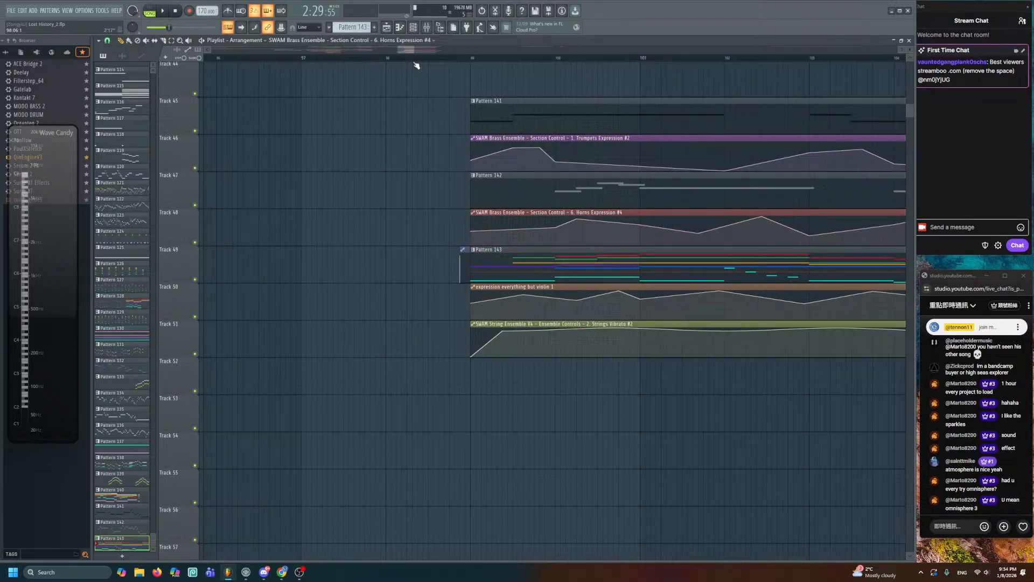
{"action": "left_click", "coordinate": [470, 60]}
{"action": "key", "text": "space"}
{"action": "left_click_drag", "start_coordinate": [527, 76], "coordinate": [346, 107]}
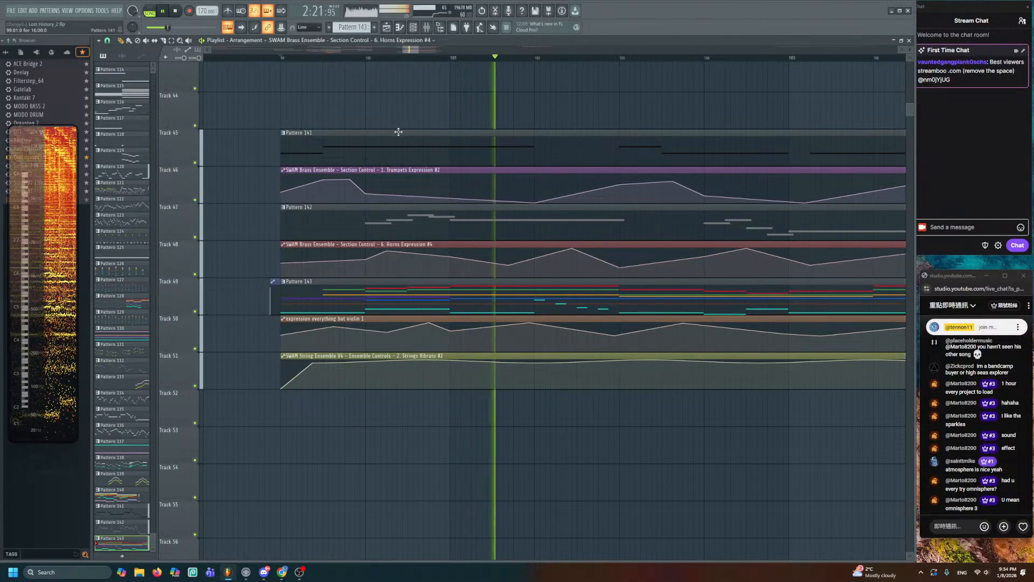
{"action": "left_click_drag", "start_coordinate": [570, 472], "coordinate": [385, 418]}
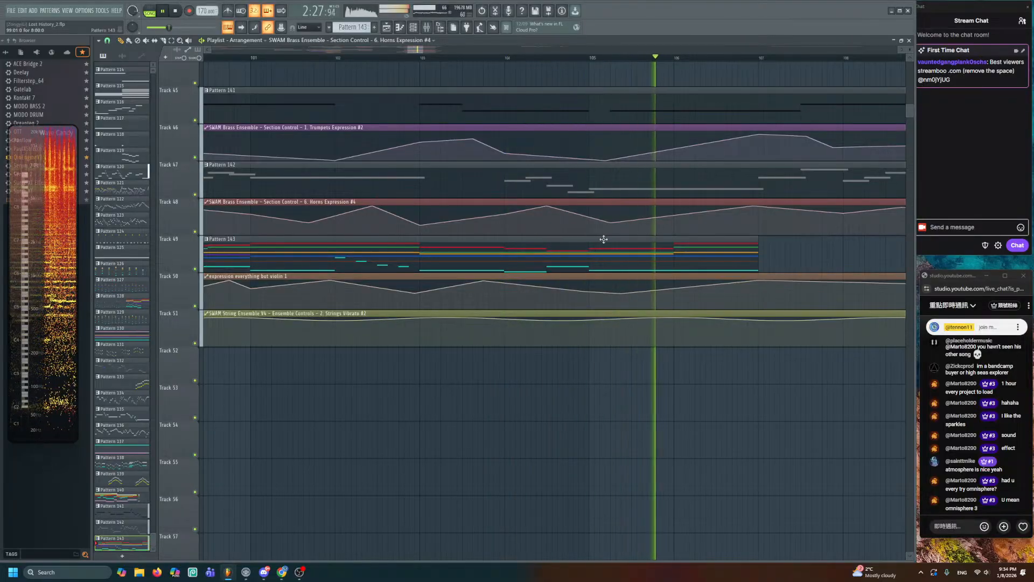
- Pull a Horns Expression point lower and later, then play from bar 104
{"action": "key", "text": "space"}
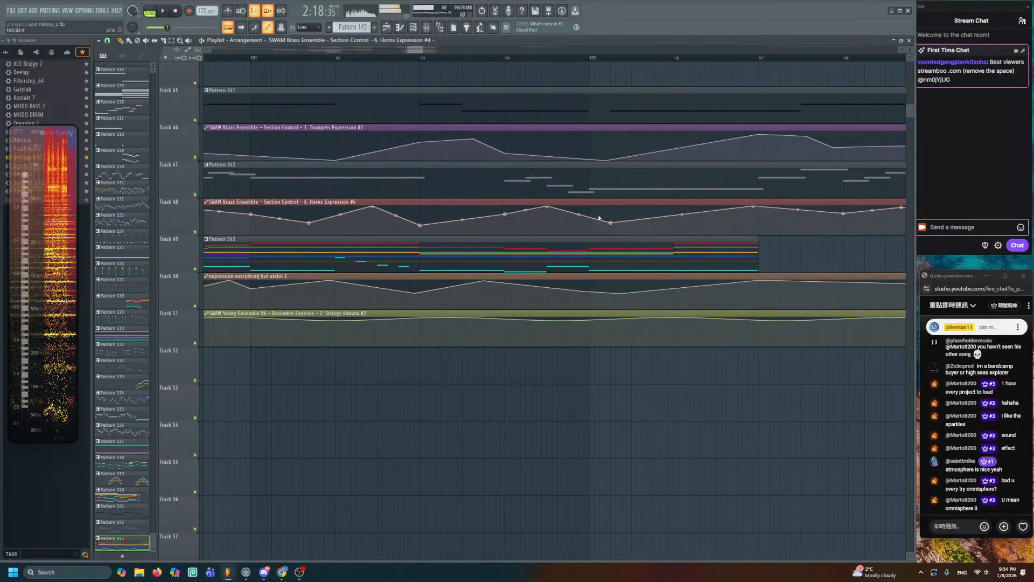
{"action": "left_click_drag", "start_coordinate": [611, 223], "coordinate": [632, 231]}
{"action": "left_click", "coordinate": [510, 56]}
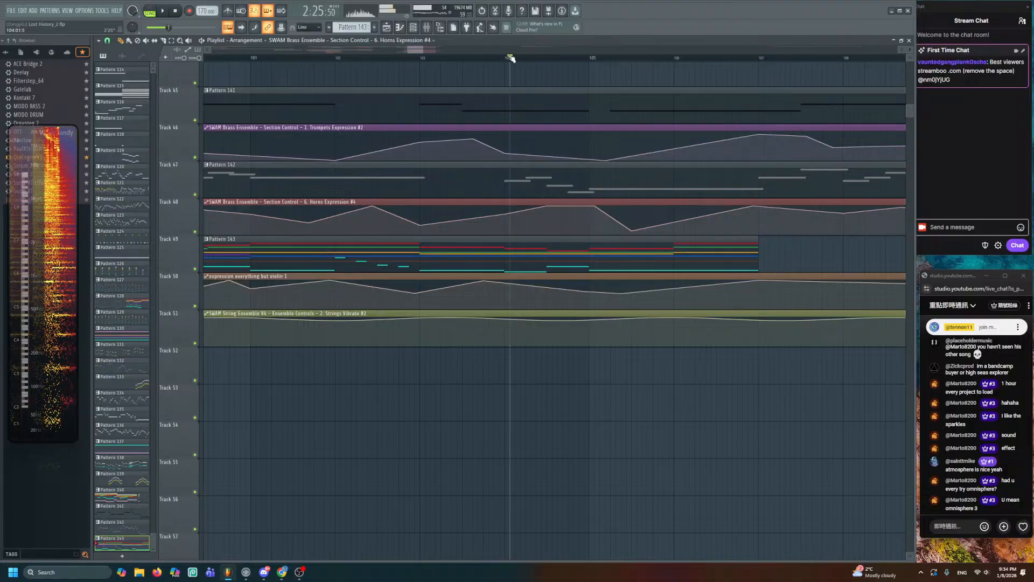
{"action": "key", "text": "space"}
{"action": "key", "text": "space"}
{"action": "key", "text": "space"}
- Deepen the strings expression dip near bar 106, then lower a Trumpets Expression point
{"action": "left_click_drag", "start_coordinate": [621, 293], "coordinate": [634, 308]}
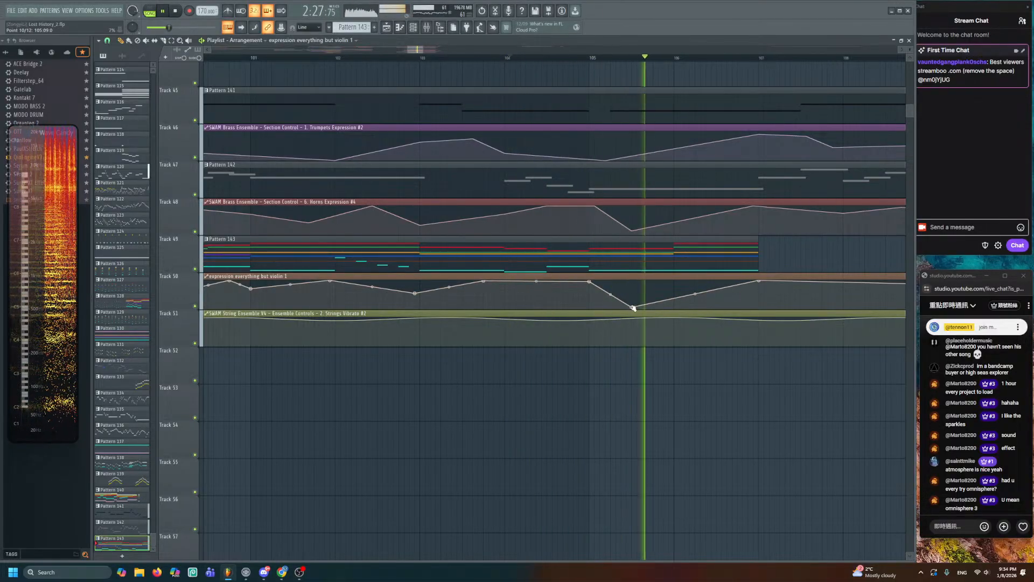
{"action": "key", "text": "space"}
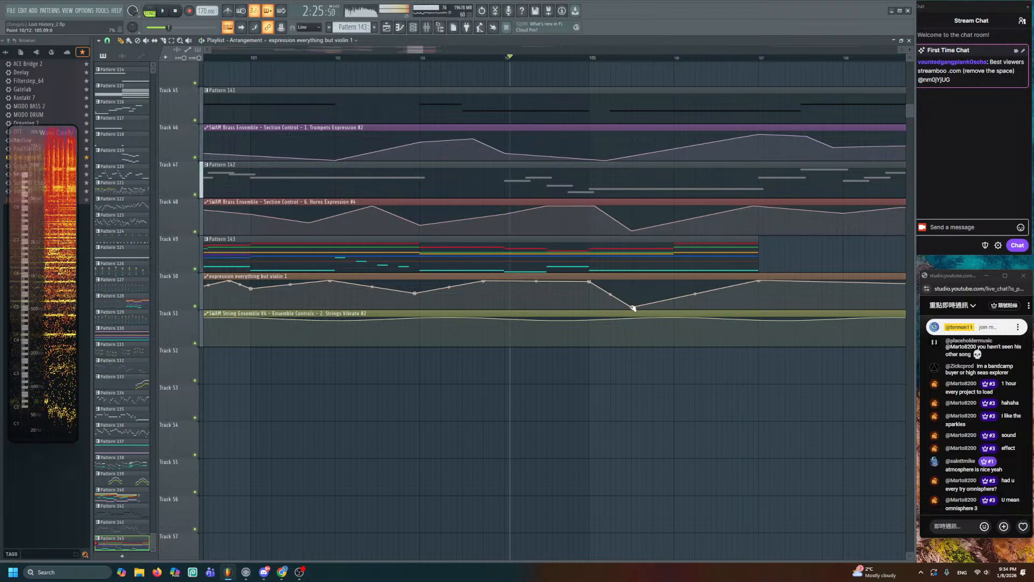
{"action": "left_click_drag", "start_coordinate": [633, 307], "coordinate": [633, 301]}
{"action": "key", "text": "space"}
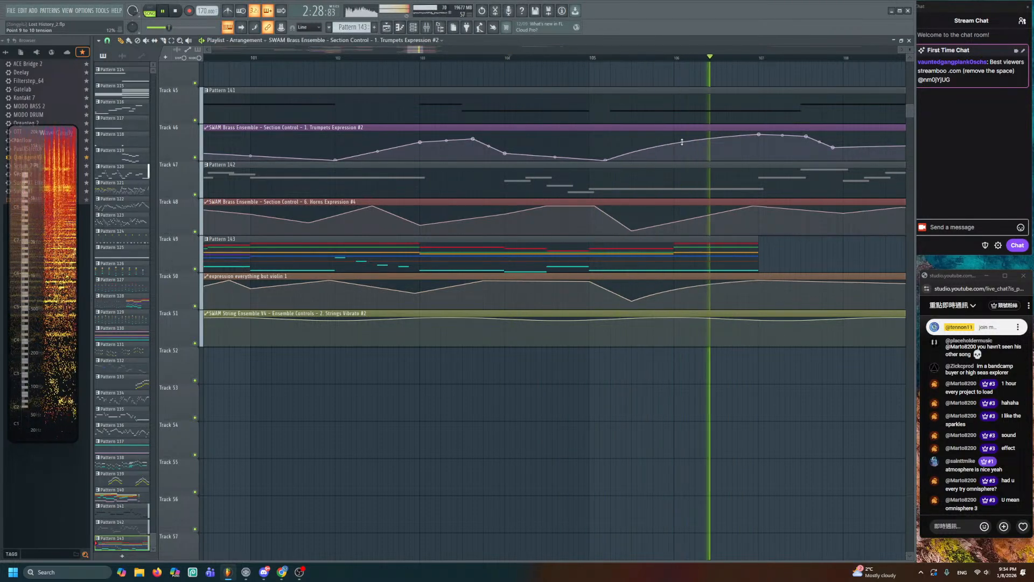
{"action": "key", "text": "space"}
{"action": "left_click_drag", "start_coordinate": [682, 142], "coordinate": [682, 151]}
{"action": "key", "text": "space"}
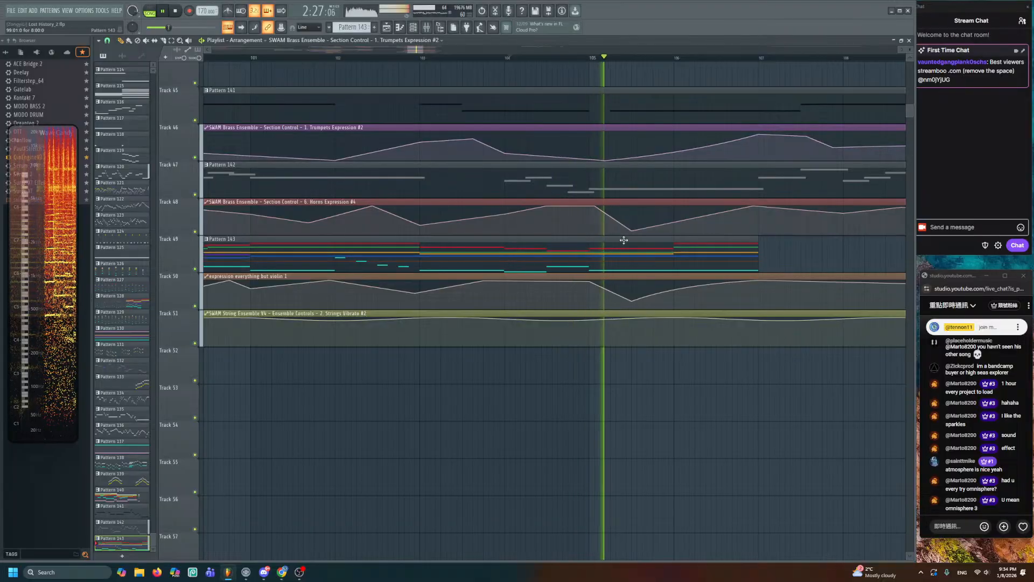
- Stop playback, scroll down to tracks 61–76 and solo-play the Pattern 79 clip
{"action": "scroll", "coordinate": [592, 253], "scroll_direction": "down", "scroll_amount": 4}
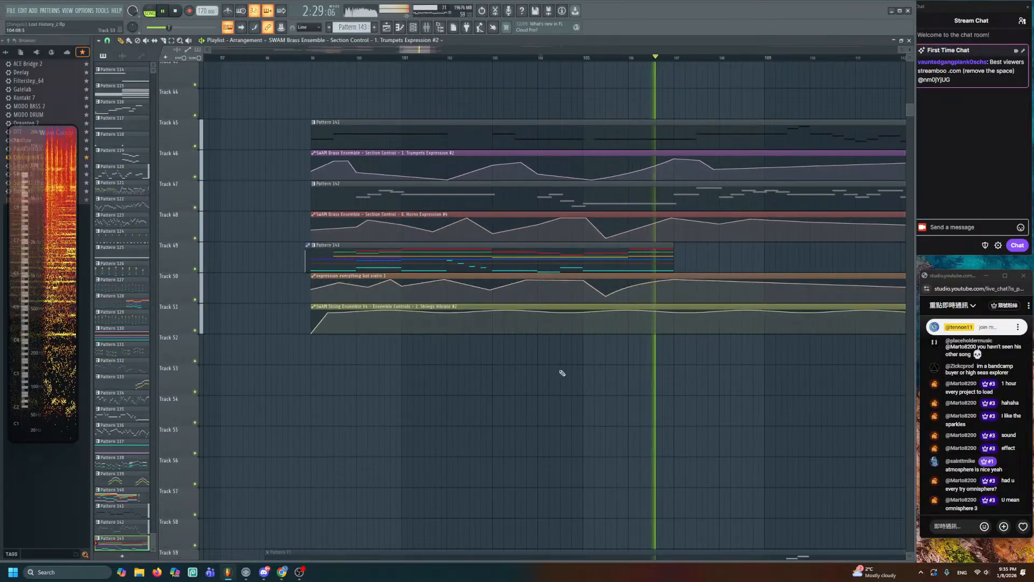
{"action": "key", "text": "space"}
{"action": "scroll", "coordinate": [549, 286], "scroll_direction": "down", "scroll_amount": 5}
{"action": "scroll", "coordinate": [510, 281], "scroll_direction": "down", "scroll_amount": 2}
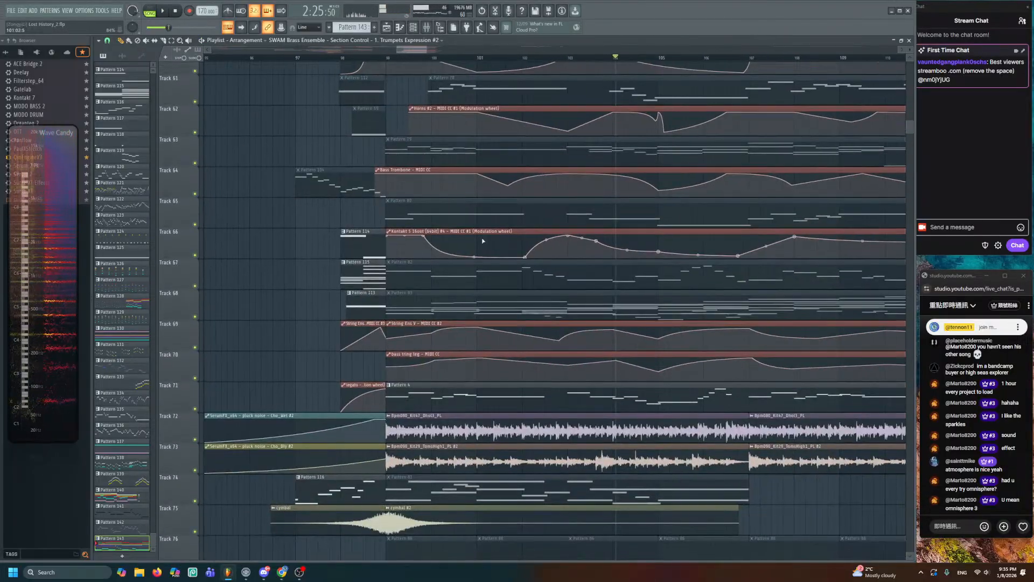
{"action": "left_click", "coordinate": [396, 155]}
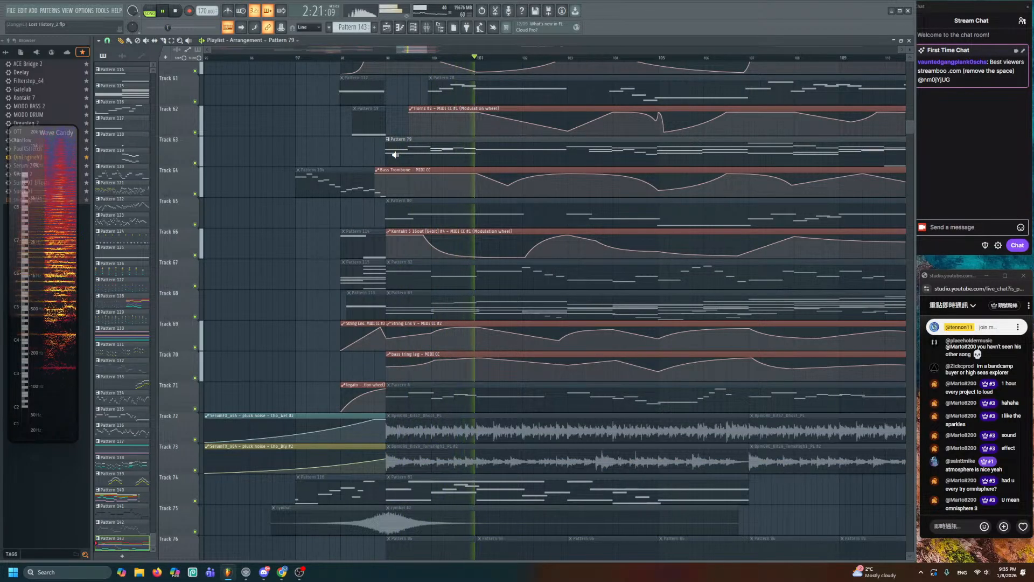
{"action": "scroll", "coordinate": [416, 286], "scroll_direction": "up", "scroll_amount": 5}
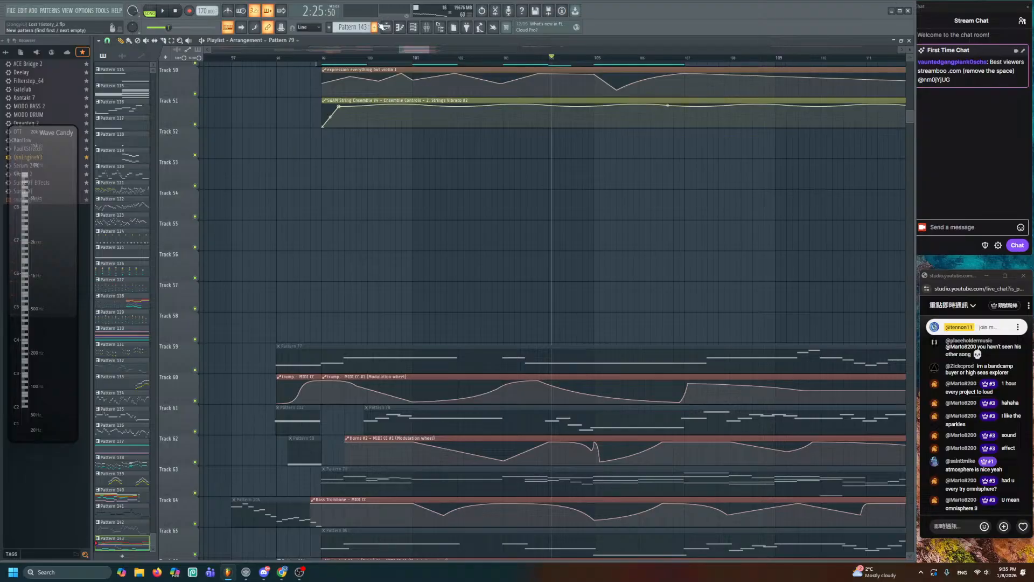
- Create Pattern 144 and place it on Track 52 at bar 99
{"action": "left_click", "coordinate": [374, 27]}
{"action": "left_click", "coordinate": [321, 147]}
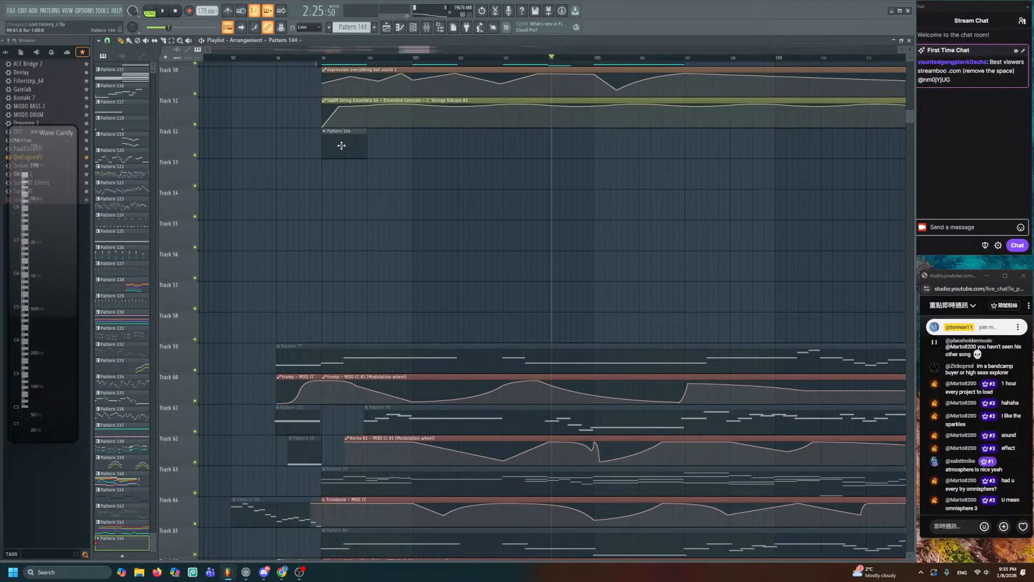
{"action": "double_click", "coordinate": [341, 146]}
- Open the SWAM Brass Ensemble channel's piano roll for Pattern 144
{"action": "left_click", "coordinate": [414, 28]}
{"action": "scroll", "coordinate": [268, 471], "scroll_direction": "down", "scroll_amount": 5}
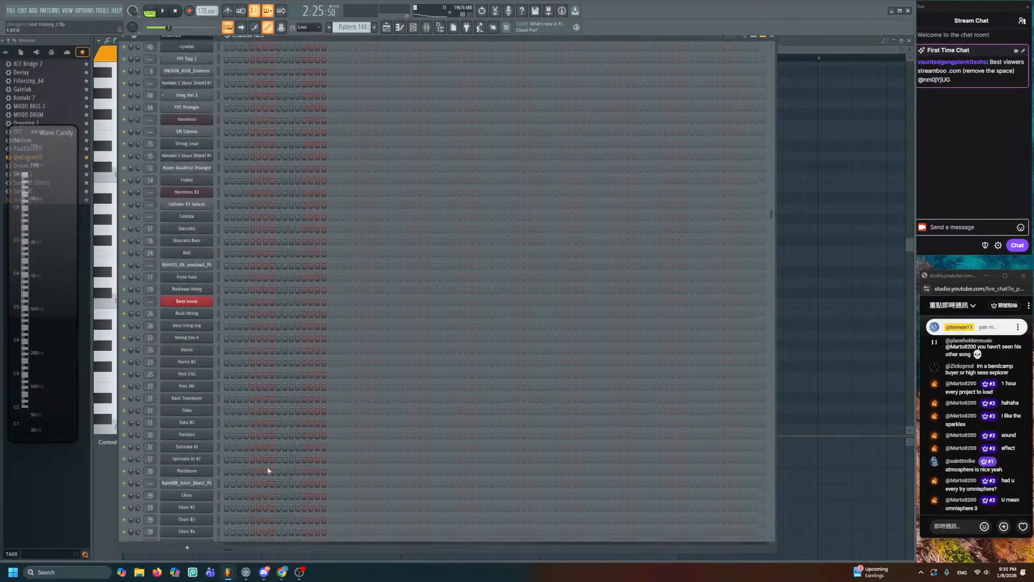
{"action": "scroll", "coordinate": [267, 471], "scroll_direction": "down", "scroll_amount": 10}
{"action": "right_click", "coordinate": [202, 468]}
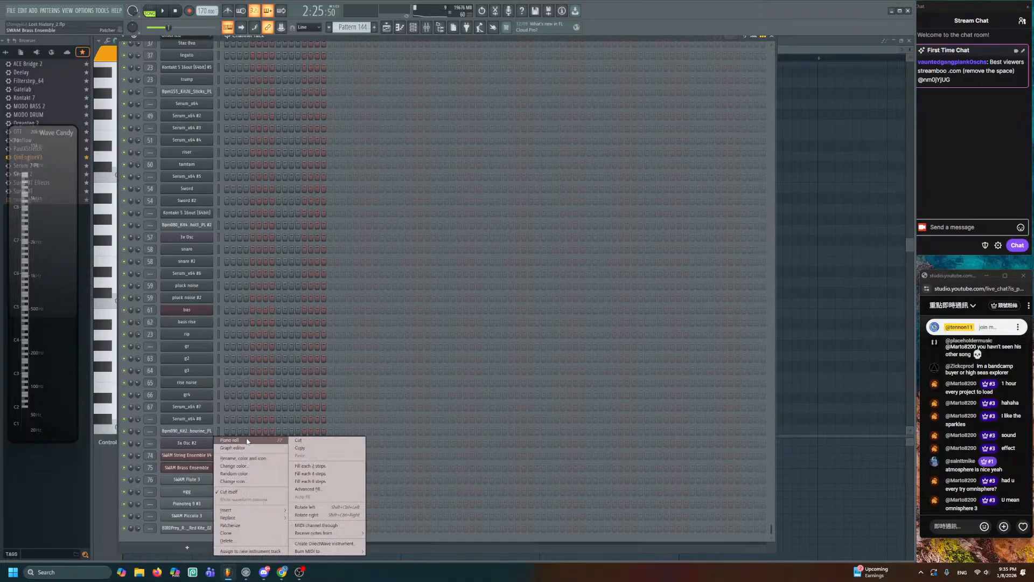
{"action": "left_click", "coordinate": [247, 441]}
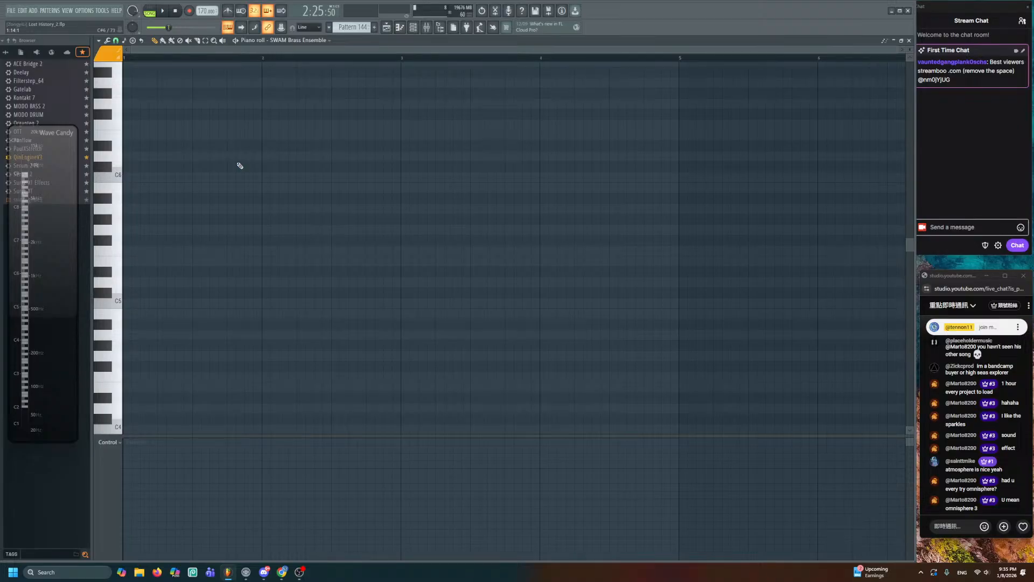
- Set note colour group 8 and draw a one-beat G4 at bar 2
{"action": "left_click", "coordinate": [103, 55]}
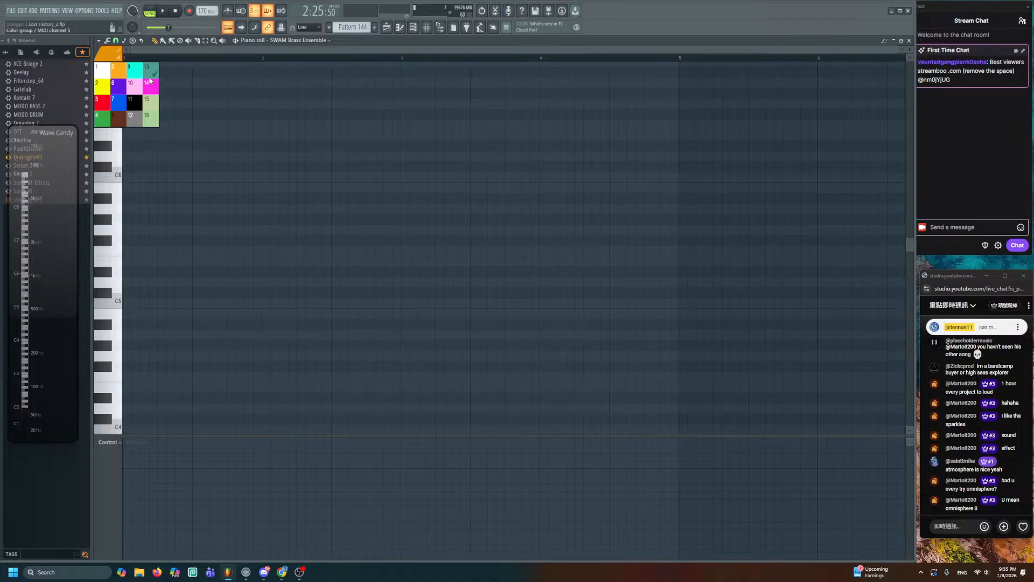
{"action": "left_click", "coordinate": [117, 117]}
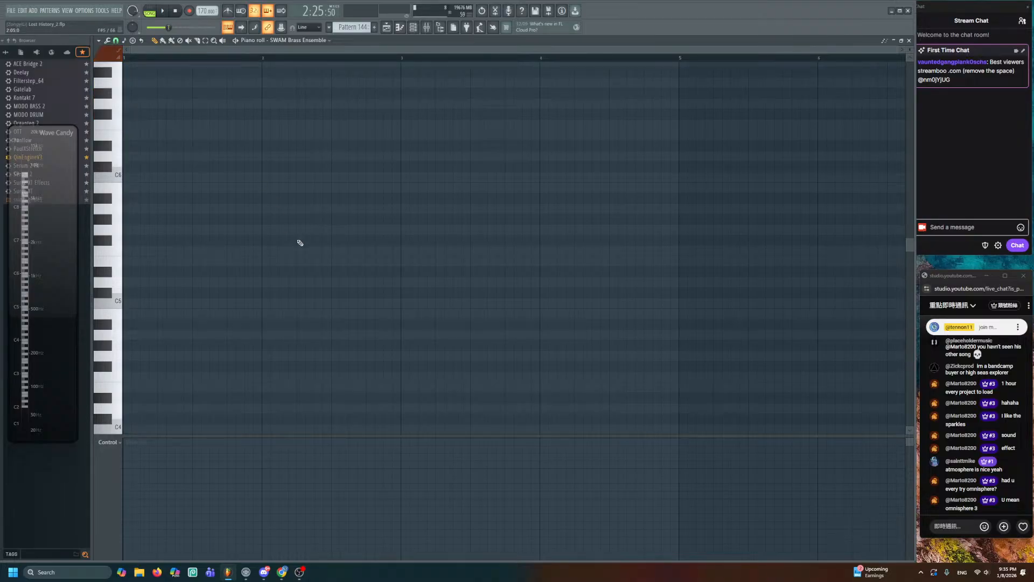
{"action": "left_click", "coordinate": [270, 356]}
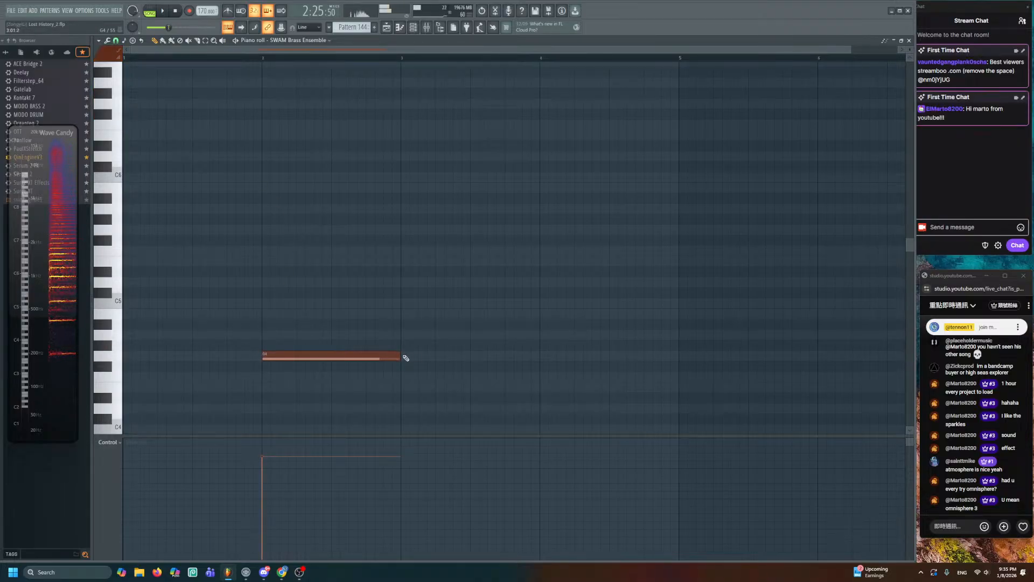
{"action": "left_click_drag", "start_coordinate": [399, 354], "coordinate": [297, 358]}
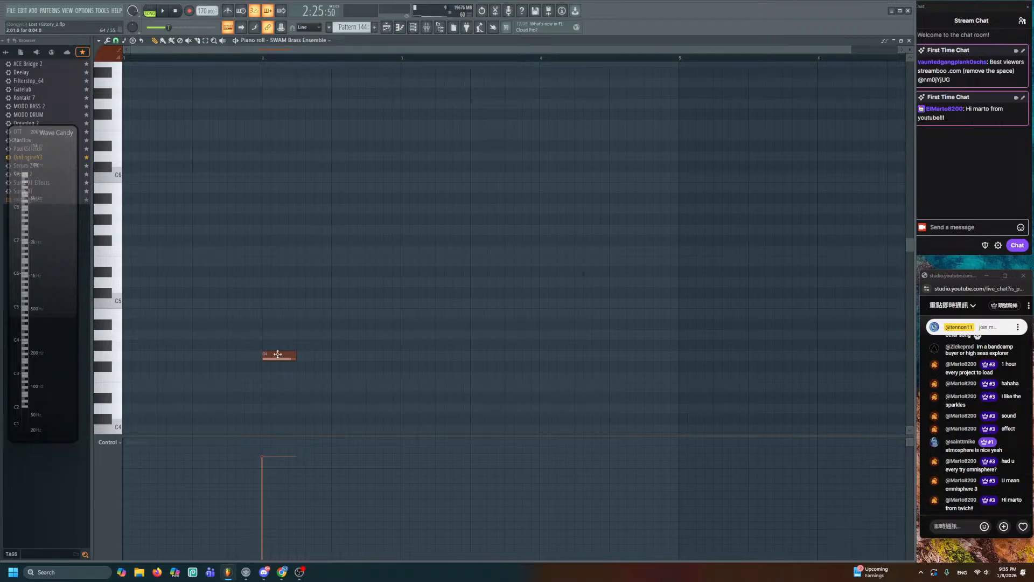
- Add A4, C5, B4 and an A4 held to bar 5, play it, and return to the Playlist
{"action": "scroll", "coordinate": [270, 407], "scroll_direction": "up", "scroll_amount": 2}
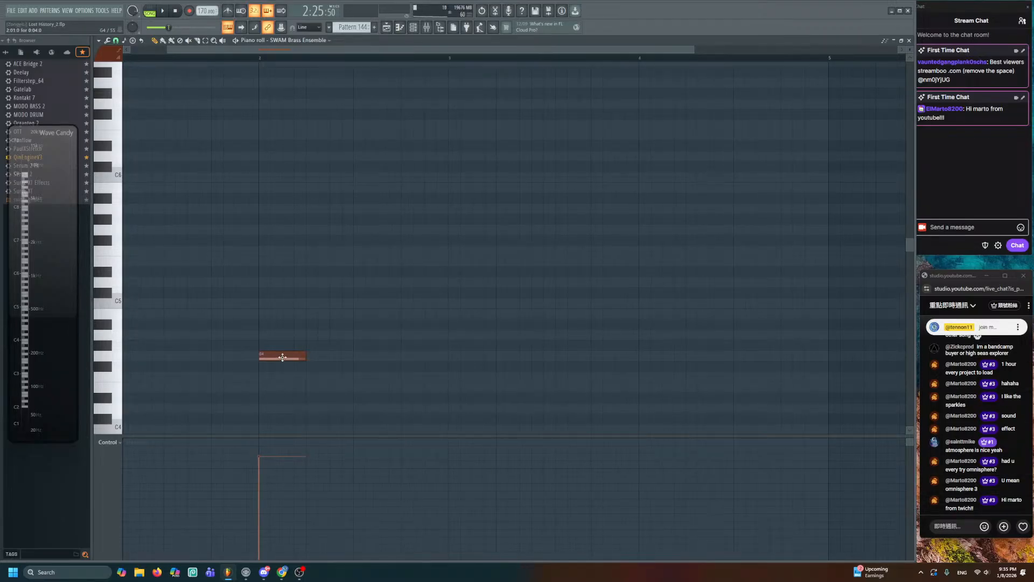
{"action": "left_click", "coordinate": [312, 335]}
{"action": "left_click", "coordinate": [360, 303]}
{"action": "left_click", "coordinate": [405, 313]}
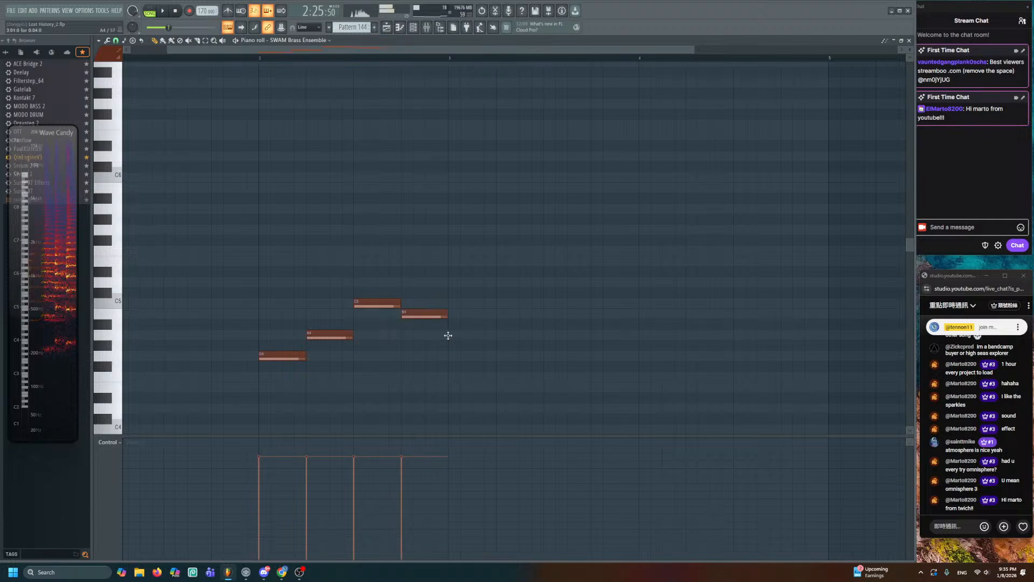
{"action": "left_click", "coordinate": [448, 335]}
{"action": "left_click_drag", "start_coordinate": [495, 338], "coordinate": [828, 345]}
{"action": "key", "text": "space"}
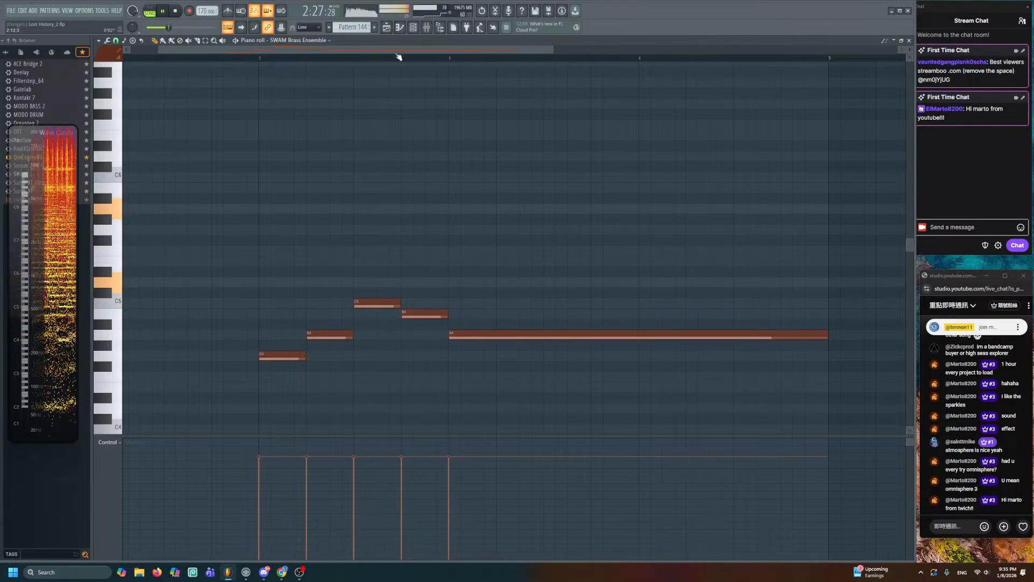
{"action": "key", "text": "F5"}
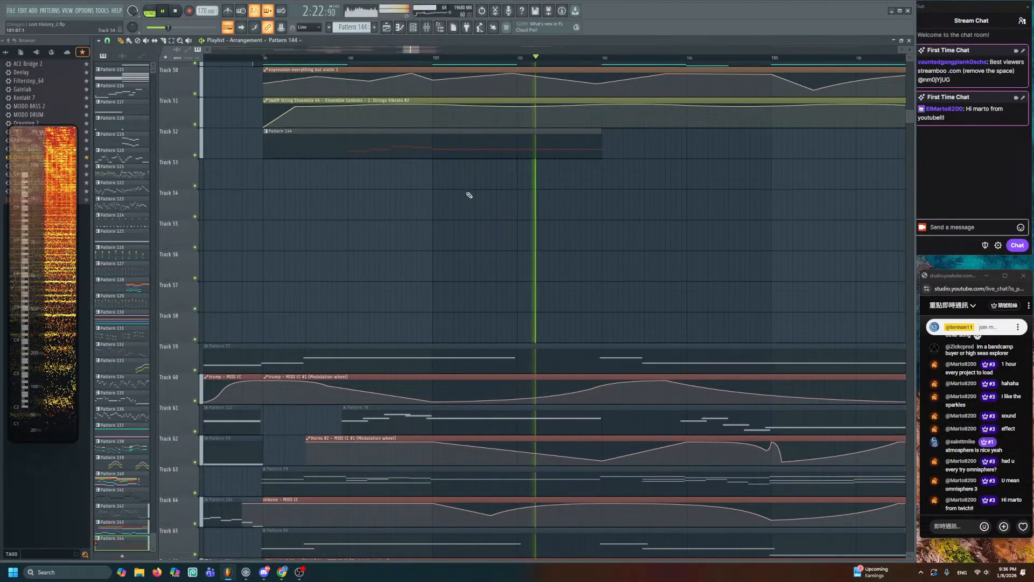
- Restart playback and solo-preview the Pattern 83 and Pattern 79 clips
{"action": "left_click_drag", "start_coordinate": [468, 192], "coordinate": [462, 247]}
{"action": "scroll", "coordinate": [461, 249], "scroll_direction": "down", "scroll_amount": 2}
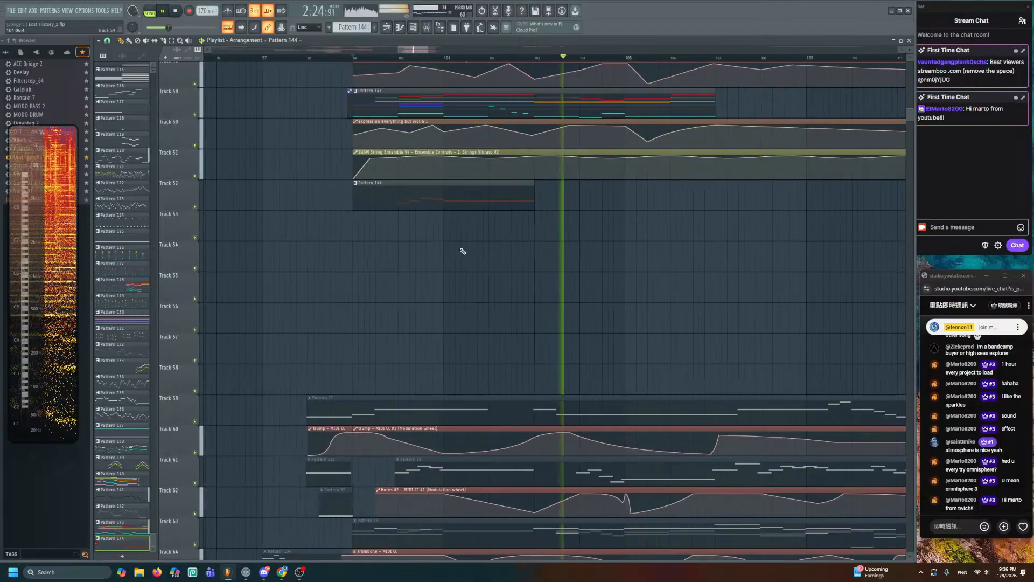
{"action": "scroll", "coordinate": [480, 258], "scroll_direction": "down", "scroll_amount": 3}
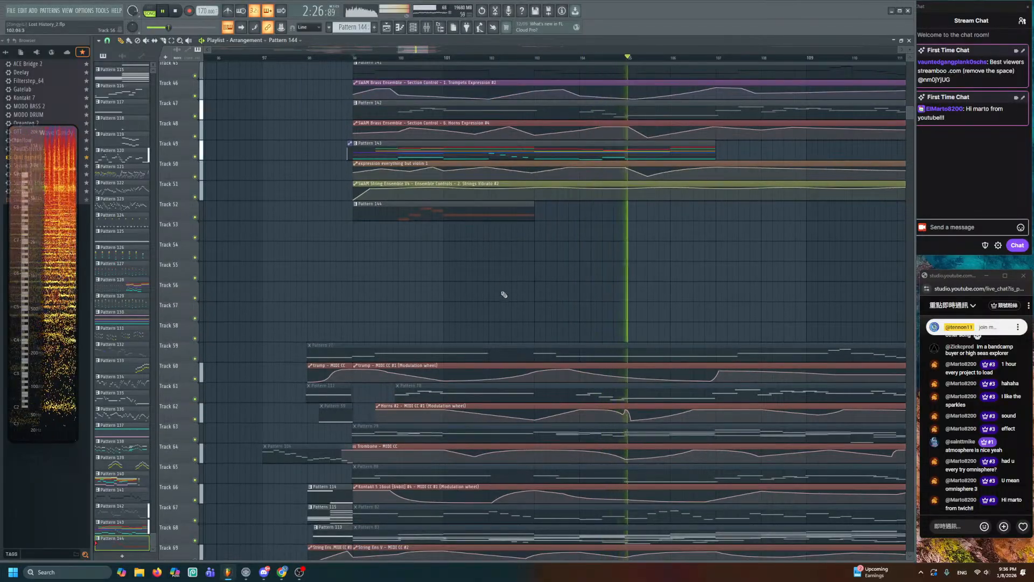
{"action": "scroll", "coordinate": [509, 313], "scroll_direction": "down", "scroll_amount": 3}
{"action": "scroll", "coordinate": [580, 388], "scroll_direction": "down", "scroll_amount": 2}
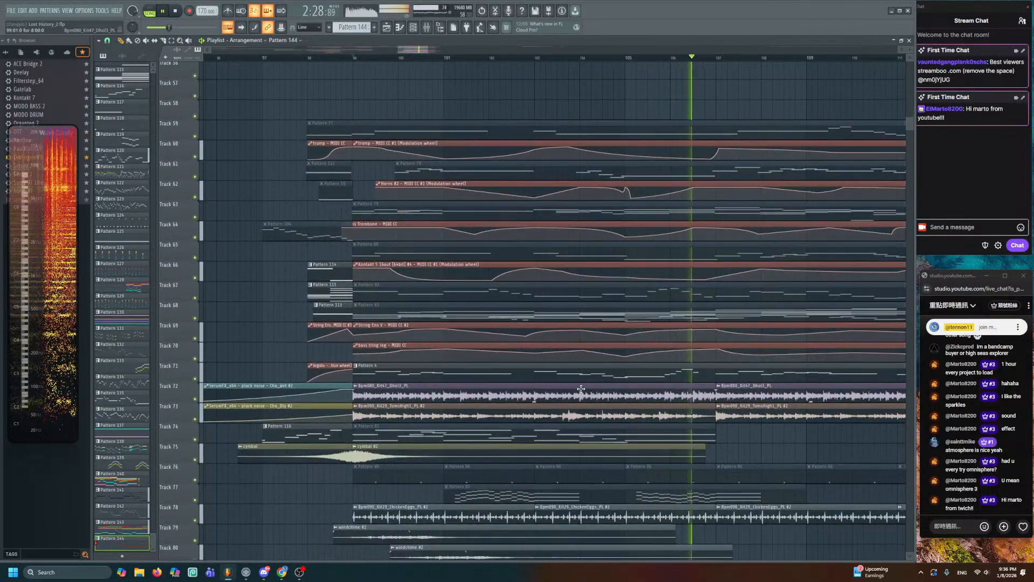
{"action": "key", "text": "space"}
{"action": "right_click", "coordinate": [555, 317], "text": "alt"}
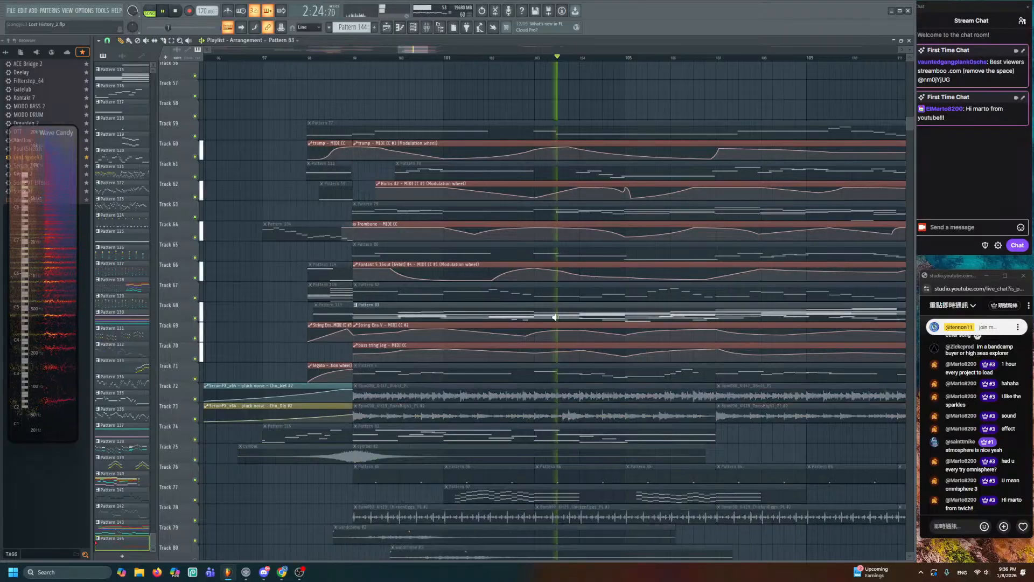
{"action": "right_click", "coordinate": [536, 212], "text": "alt"}
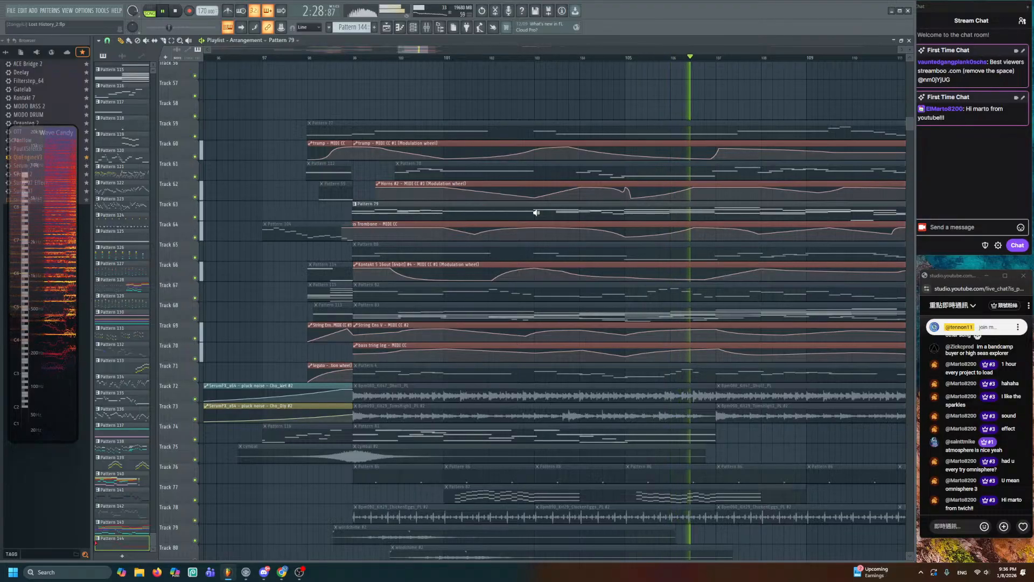
- Solo-preview Pattern 144, then reopen it in the piano roll
{"action": "scroll", "coordinate": [408, 312], "scroll_direction": "up", "scroll_amount": 5}
{"action": "right_click", "coordinate": [408, 312], "text": "alt"}
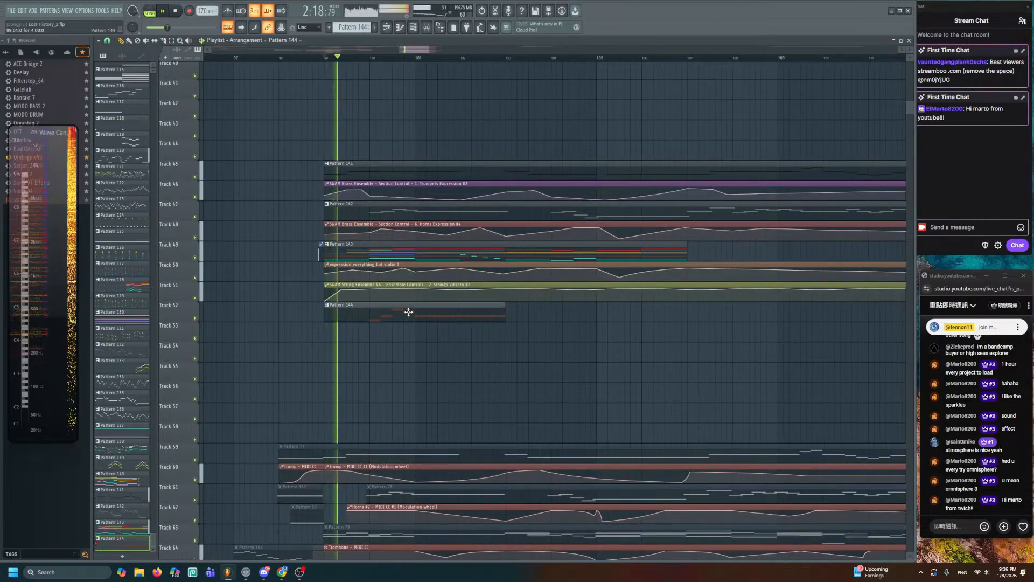
{"action": "double_click", "coordinate": [408, 312]}
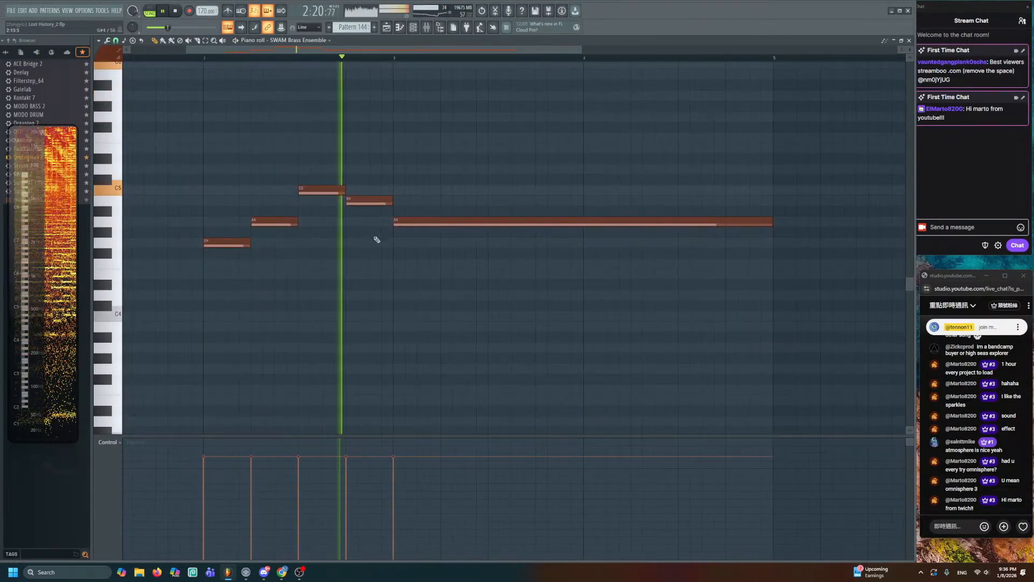
- Draw G4, A4, E4, C4 and D4 from bar 7, deleting a stray high note and nudging E4 earlier
{"action": "scroll", "coordinate": [377, 239], "scroll_direction": "down", "scroll_amount": 4, "text": "ctrl"}
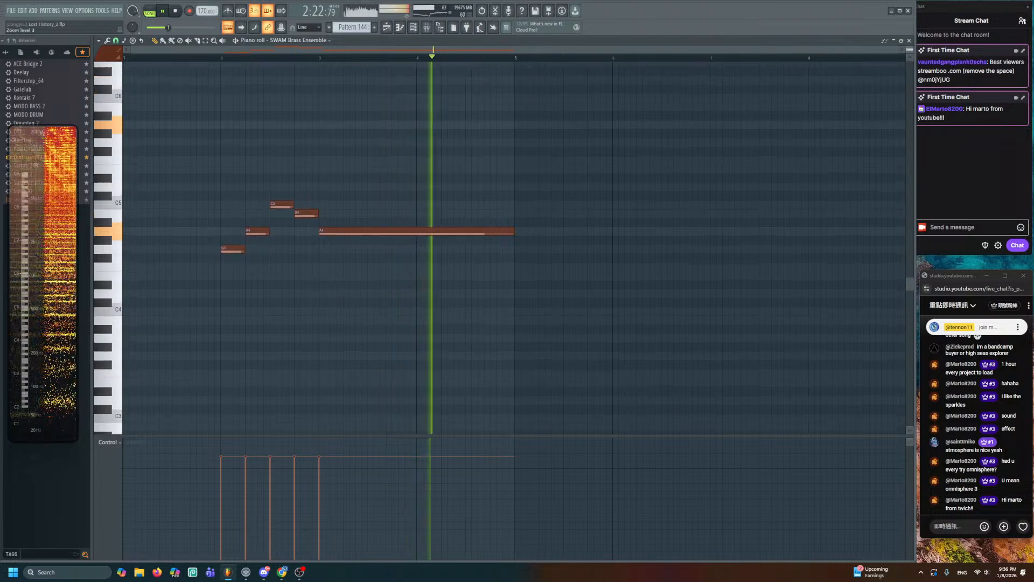
{"action": "scroll", "coordinate": [494, 270], "scroll_direction": "right", "scroll_amount": 2}
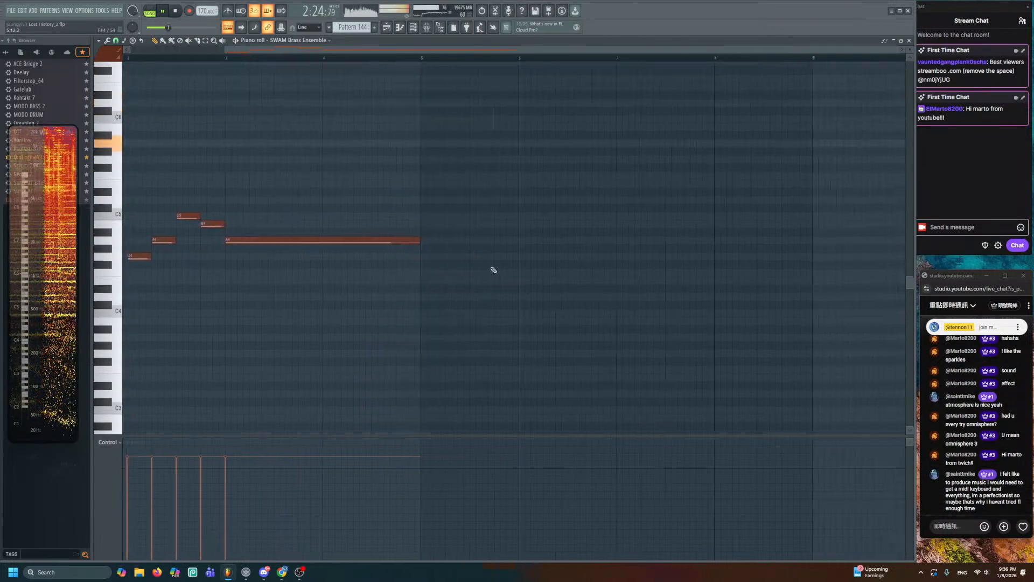
{"action": "scroll", "coordinate": [543, 272], "scroll_direction": "left", "scroll_amount": 2}
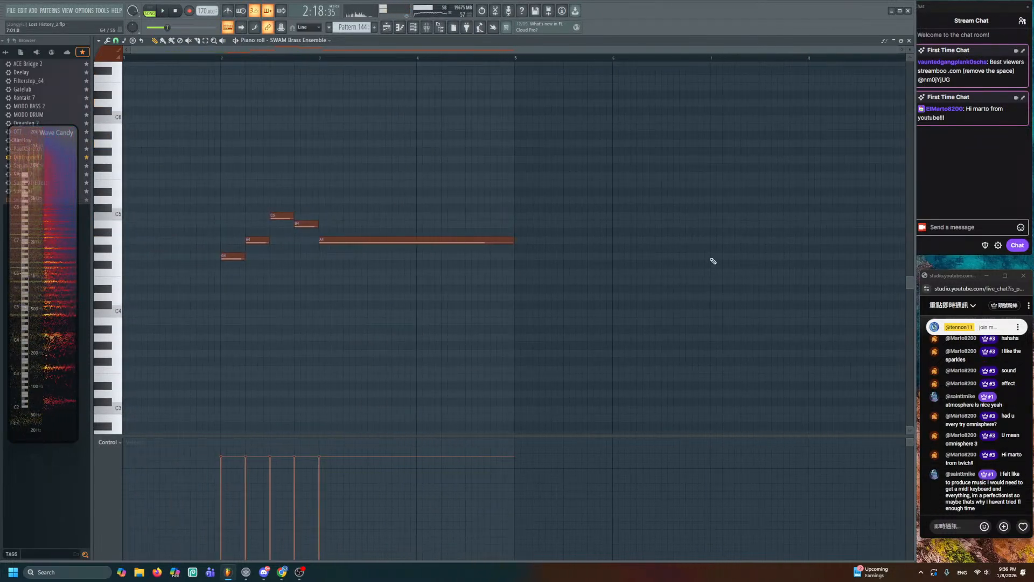
{"action": "left_click", "coordinate": [714, 257]}
{"action": "left_click", "coordinate": [712, 160]}
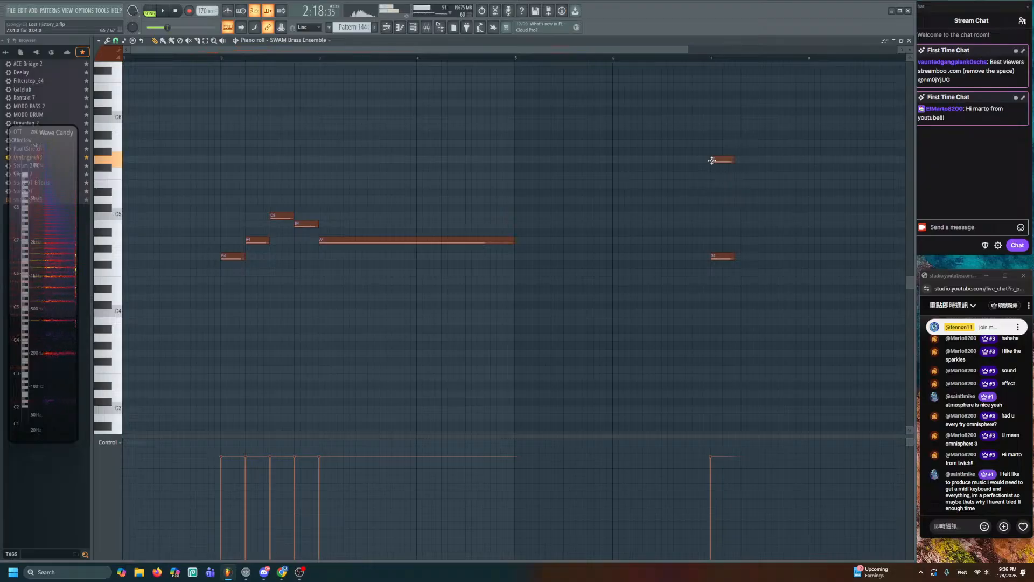
{"action": "right_click", "coordinate": [722, 161]}
{"action": "left_click", "coordinate": [738, 240]}
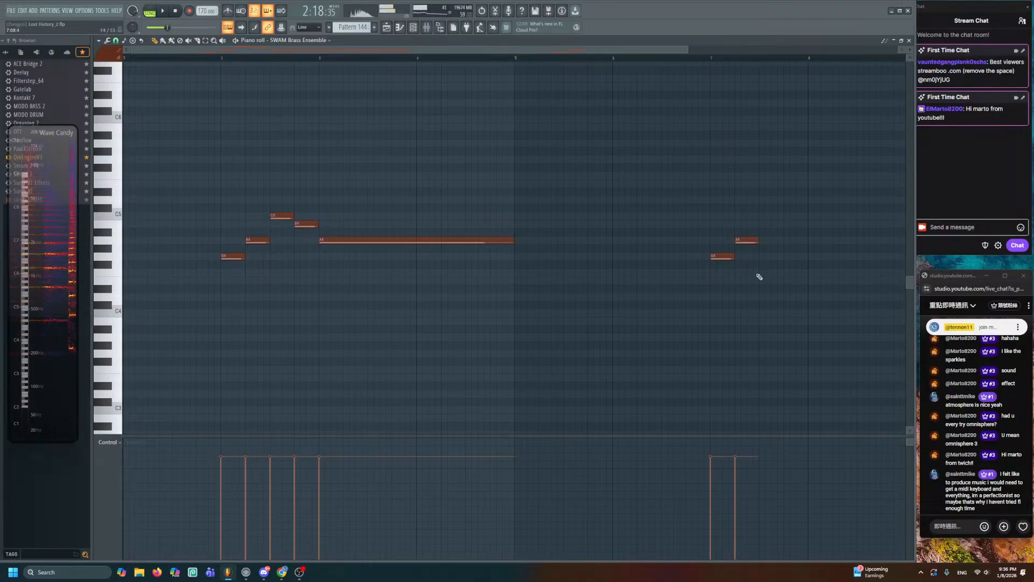
{"action": "left_click", "coordinate": [770, 280]}
{"action": "left_click", "coordinate": [790, 313]}
{"action": "left_click", "coordinate": [814, 296]}
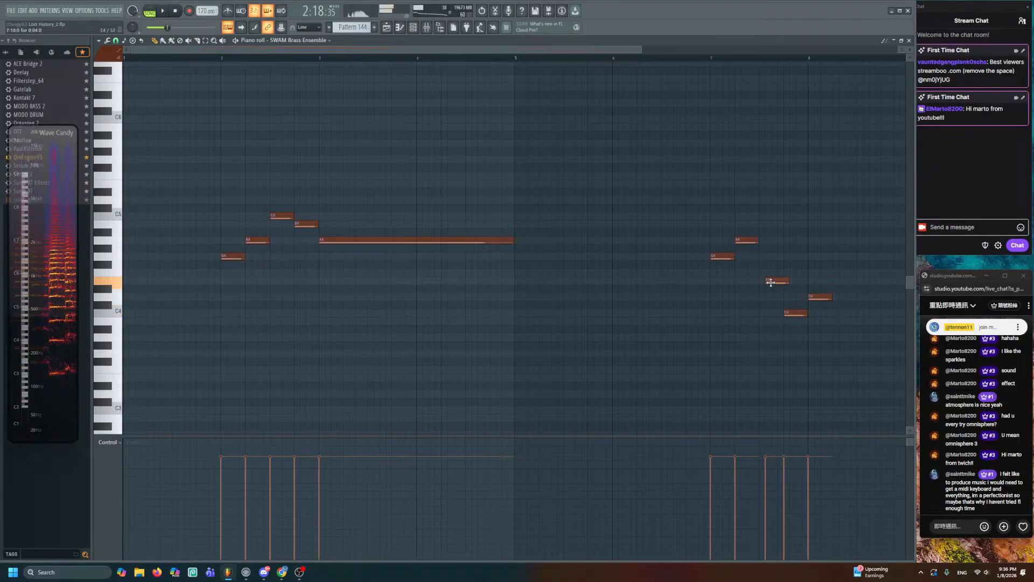
{"action": "left_click_drag", "start_coordinate": [771, 282], "coordinate": [763, 281]}
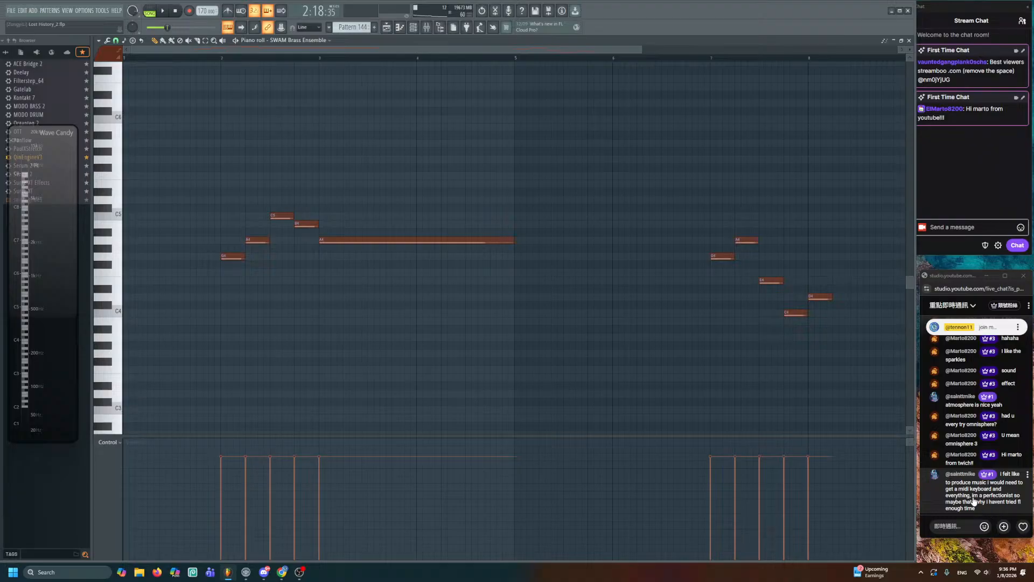
- Save the project and stretch the final D4 to hold until bar 10
{"action": "key", "text": "ctrl+s"}
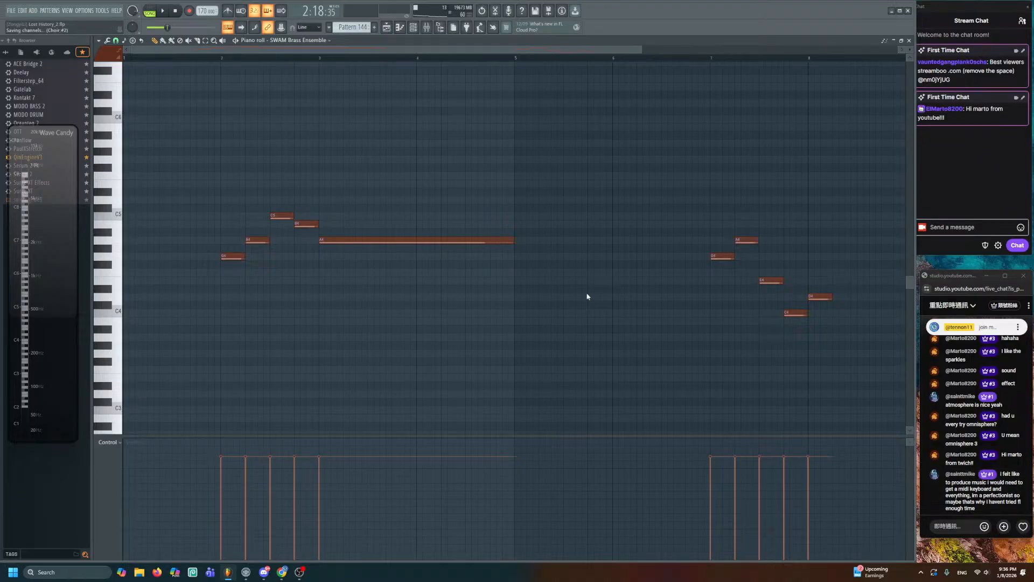
{"action": "left_click_drag", "start_coordinate": [587, 296], "coordinate": [386, 278]}
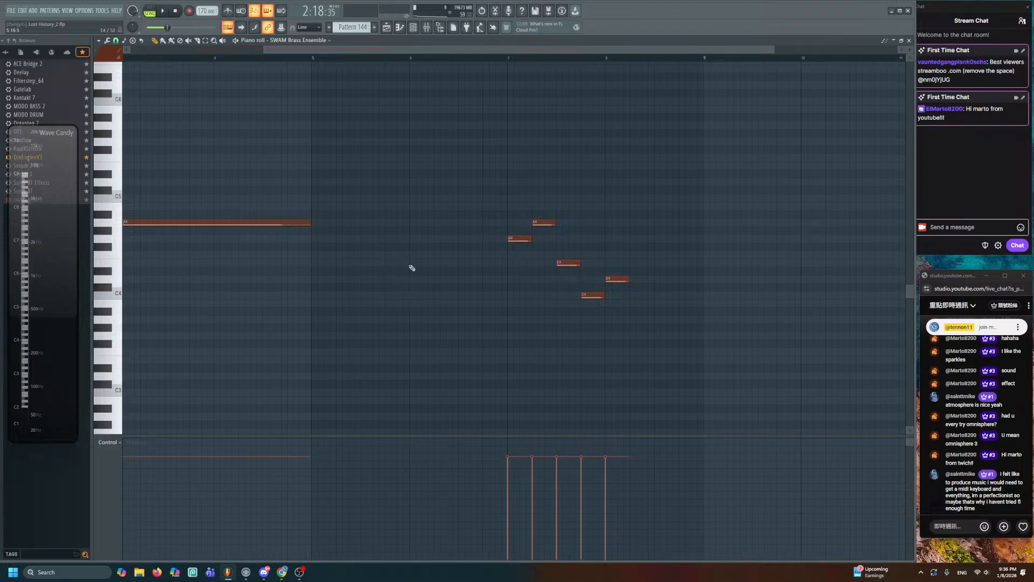
{"action": "left_click_drag", "start_coordinate": [572, 262], "coordinate": [683, 291]}
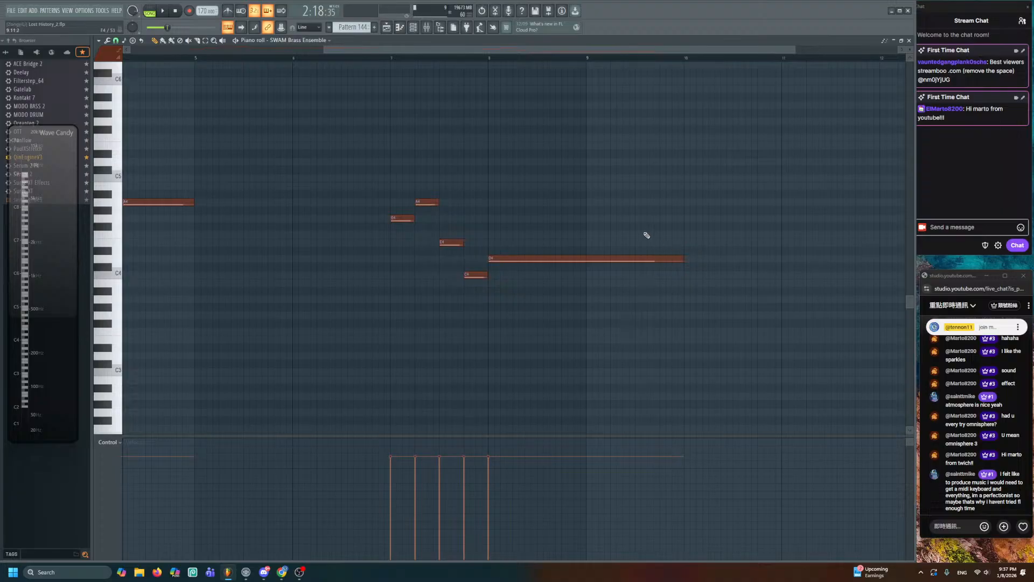
- Close Pattern 144's piano roll and return to the Playlist arrangement
{"action": "scroll", "coordinate": [566, 50], "scroll_direction": "down", "scroll_amount": 4}
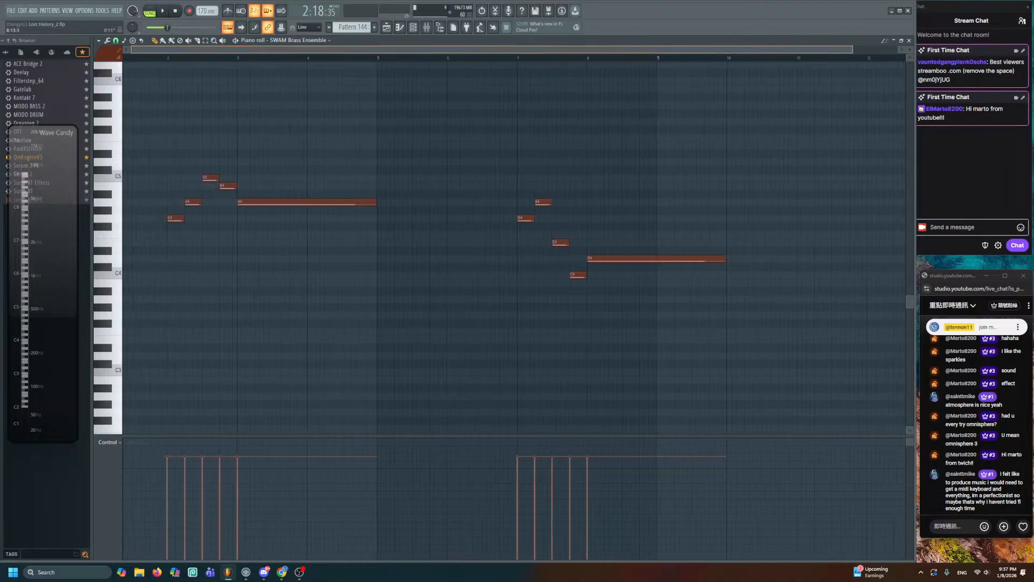
{"action": "scroll", "coordinate": [571, 50], "scroll_direction": "up", "scroll_amount": 2}
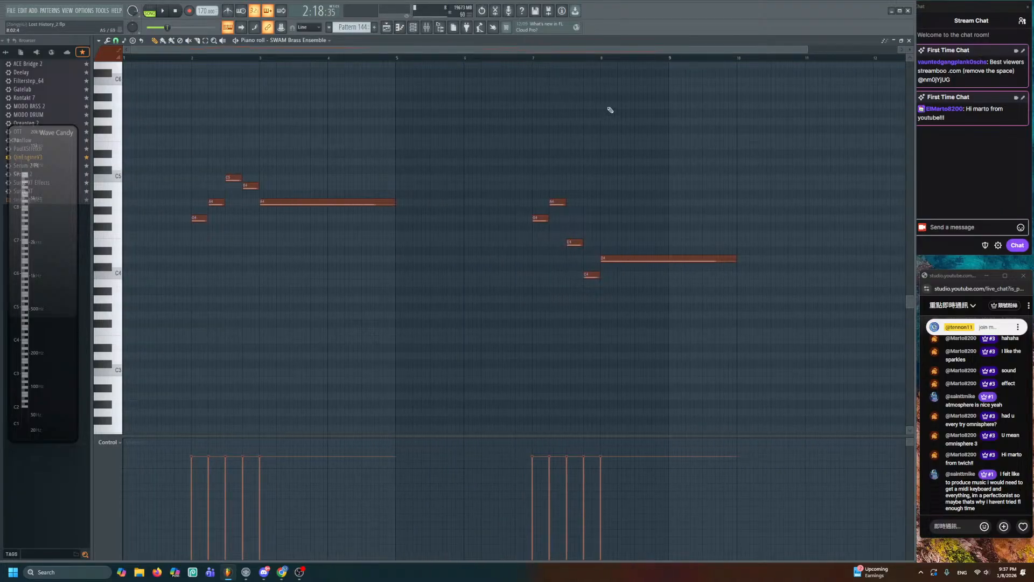
{"action": "left_click", "coordinate": [909, 40]}
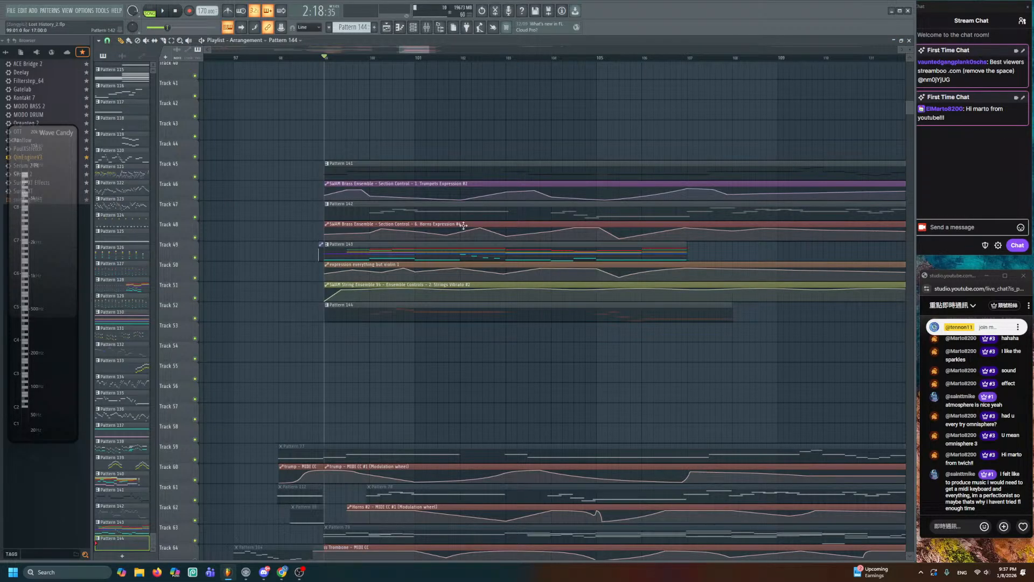
- Solo Tracks 52, 53 and 54 in the playlist
{"action": "right_click", "coordinate": [196, 339]}
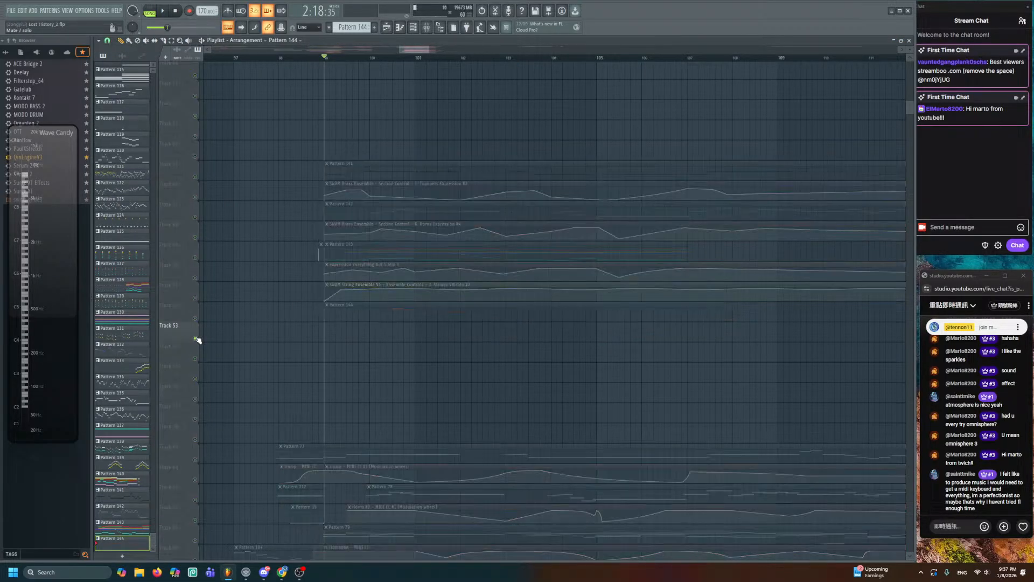
{"action": "left_click", "coordinate": [196, 318]}
{"action": "scroll", "coordinate": [376, 291], "scroll_direction": "down", "scroll_amount": 3}
{"action": "left_click_drag", "start_coordinate": [478, 269], "coordinate": [416, 250]}
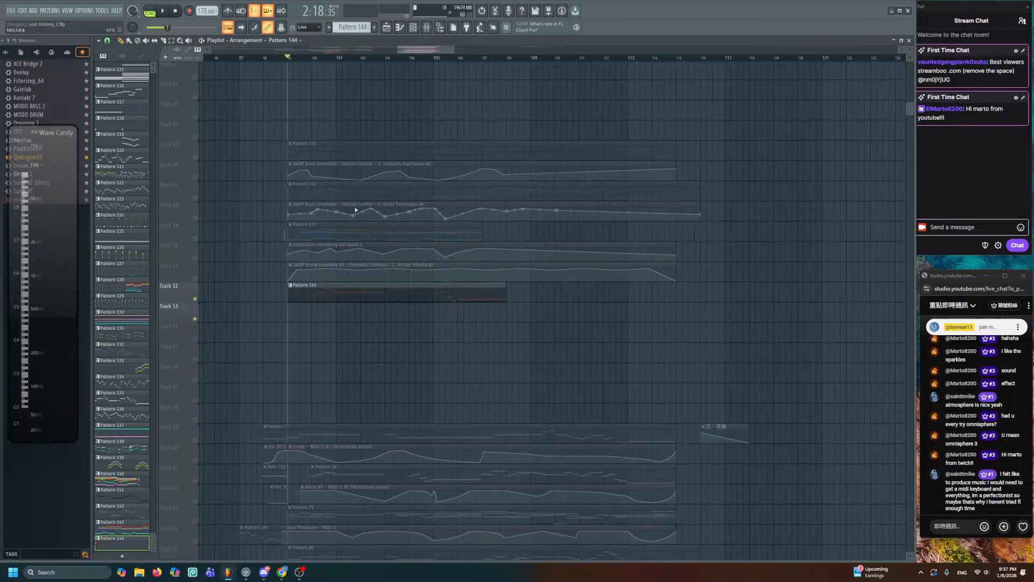
{"action": "left_click", "coordinate": [196, 339]}
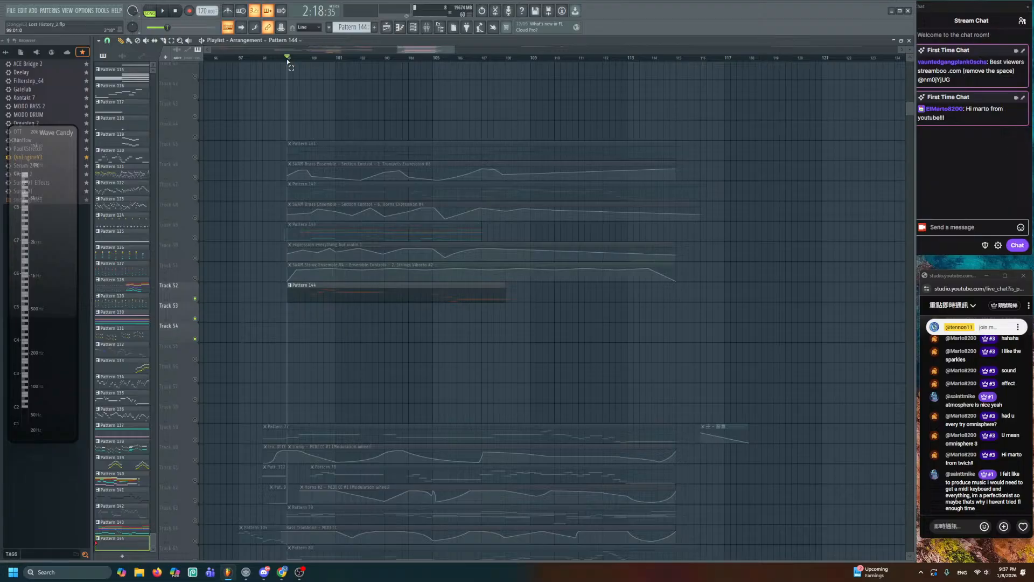
- Mark bars 99–115 as the time selection and save the project
{"action": "left_click_drag", "start_coordinate": [287, 61], "coordinate": [684, 203]}
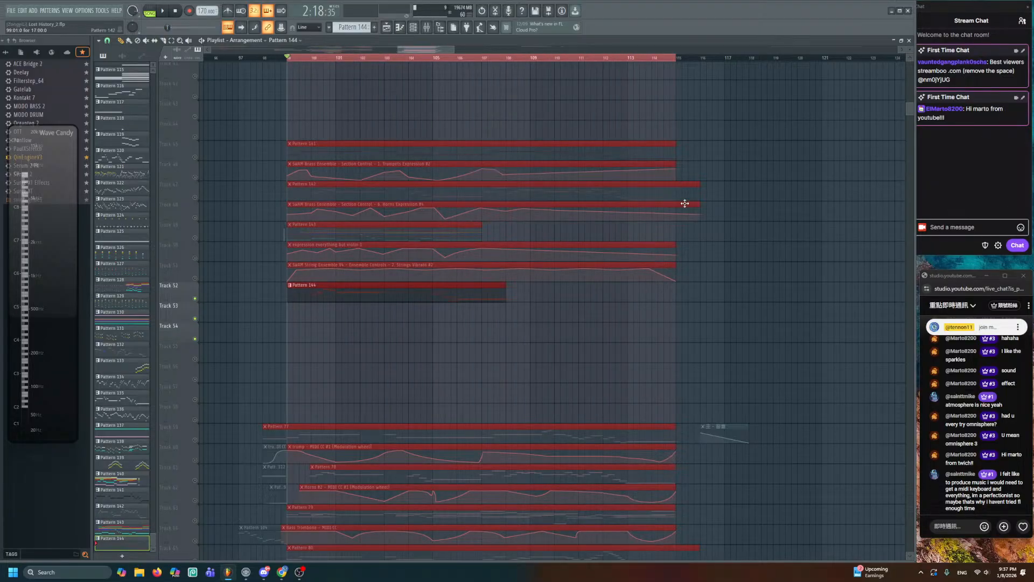
{"action": "left_click", "coordinate": [703, 335], "text": "ctrl"}
{"action": "key", "text": "ctrl+s"}
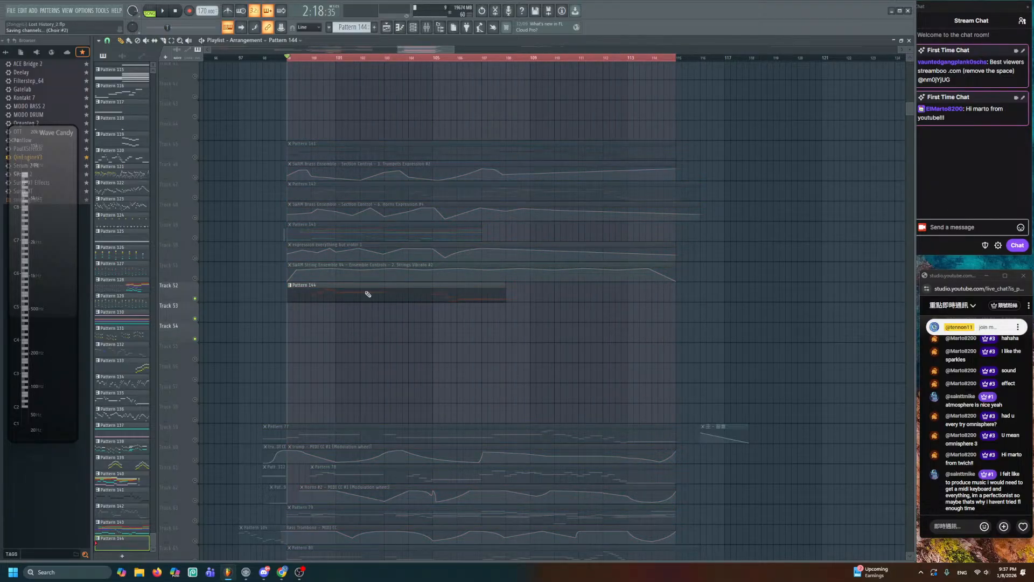
- Check Pattern 144's notes, then center the clip on Track 52 in the playlist
{"action": "double_click", "coordinate": [368, 294]}
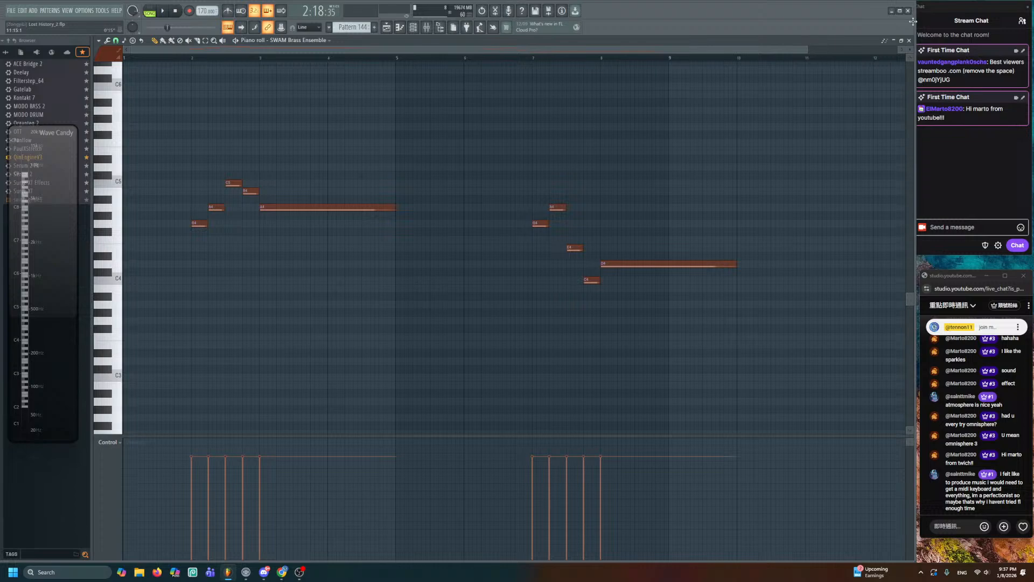
{"action": "key", "text": "F5"}
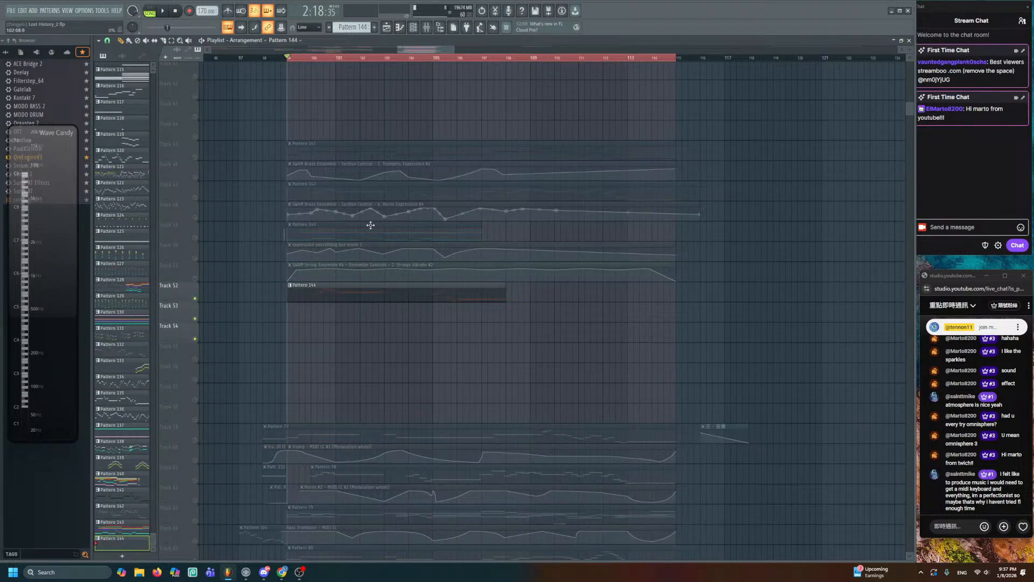
{"action": "scroll", "coordinate": [369, 226], "scroll_direction": "up", "scroll_amount": 3}
{"action": "scroll", "coordinate": [369, 252], "scroll_direction": "up", "scroll_amount": 3}
{"action": "left_click_drag", "start_coordinate": [425, 258], "coordinate": [362, 213]}
{"action": "scroll", "coordinate": [457, 214], "scroll_direction": "up", "scroll_amount": 1}
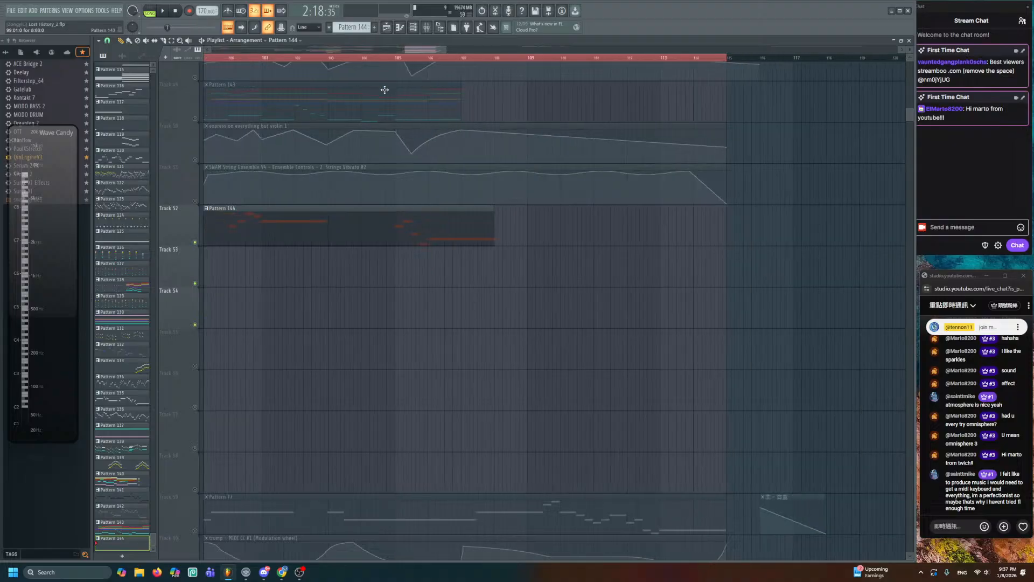
{"action": "key", "text": "F6"}
- Create a Low Brass Expression automation clip on SWAM Brass Ensemble, then undo it
{"action": "left_click", "coordinate": [193, 467]}
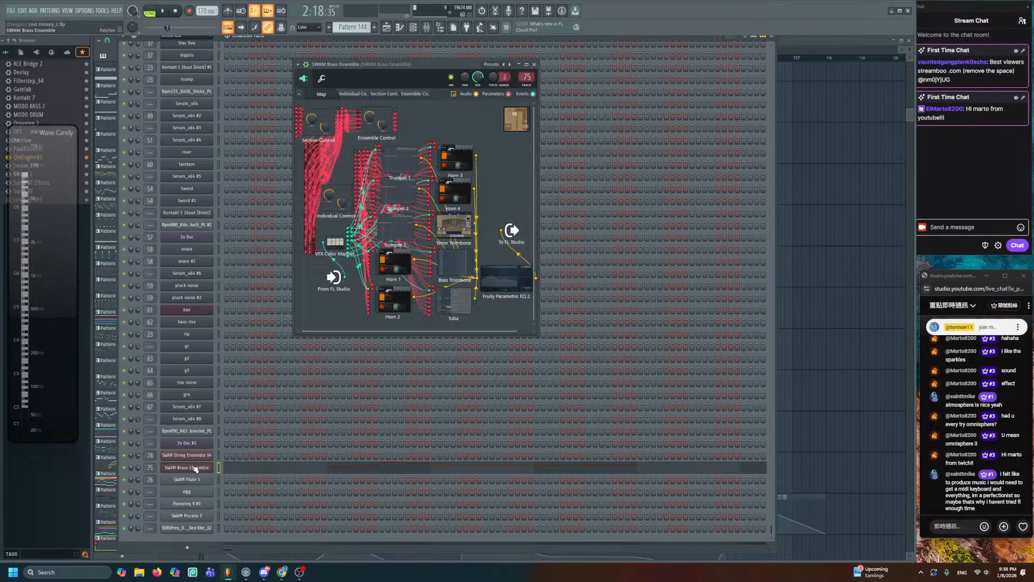
{"action": "left_click", "coordinate": [393, 94]}
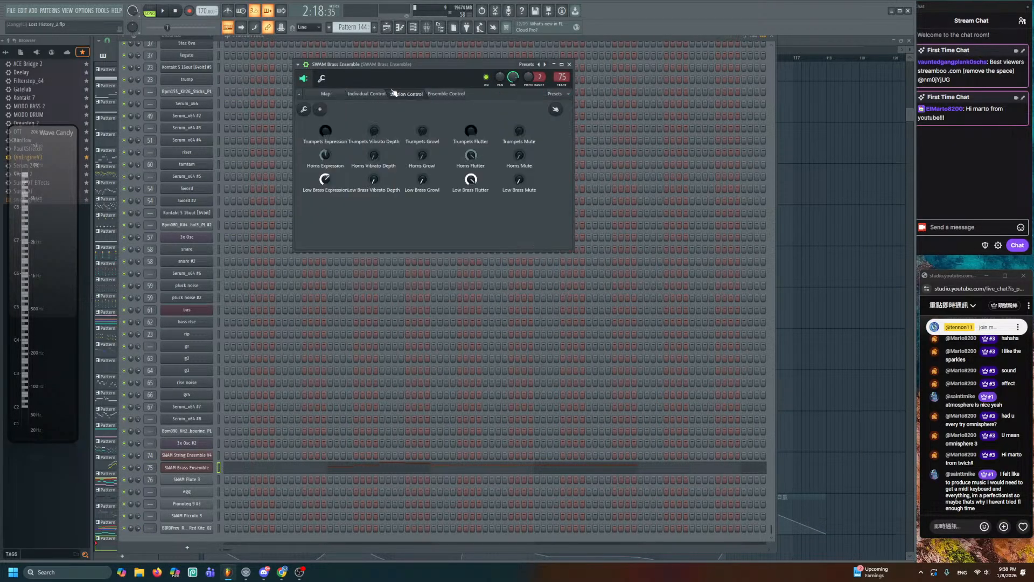
{"action": "right_click", "coordinate": [326, 180]}
{"action": "left_click", "coordinate": [817, 247]}
{"action": "left_click_drag", "start_coordinate": [381, 249], "coordinate": [431, 246]}
{"action": "key", "text": "ctrl+z"}
- Create an automation clip for SWAM Brass Ensemble's Tenor Trombone 1 Expression
{"action": "left_click", "coordinate": [413, 27]}
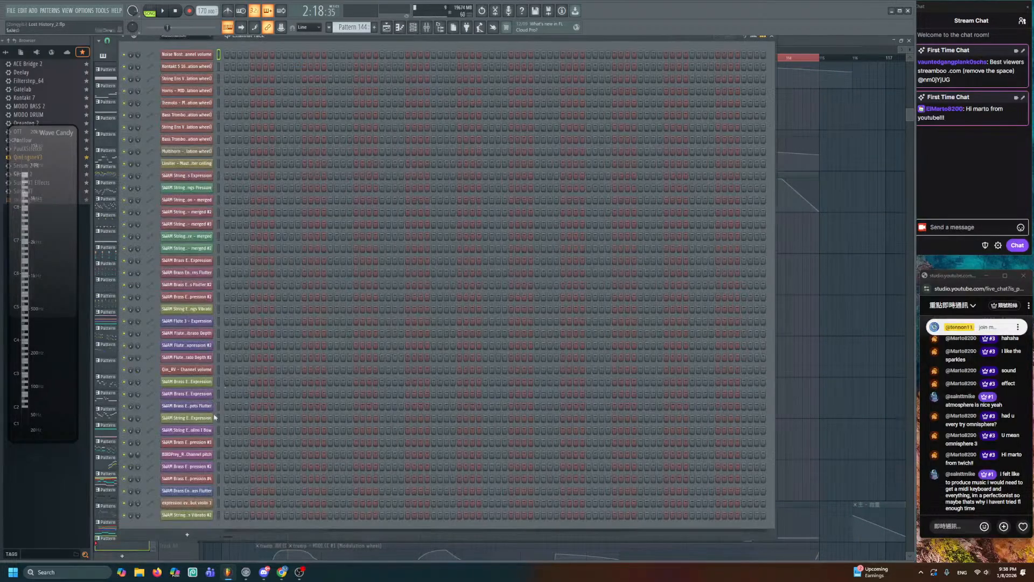
{"action": "left_click", "coordinate": [186, 36]}
{"action": "left_click", "coordinate": [189, 70]}
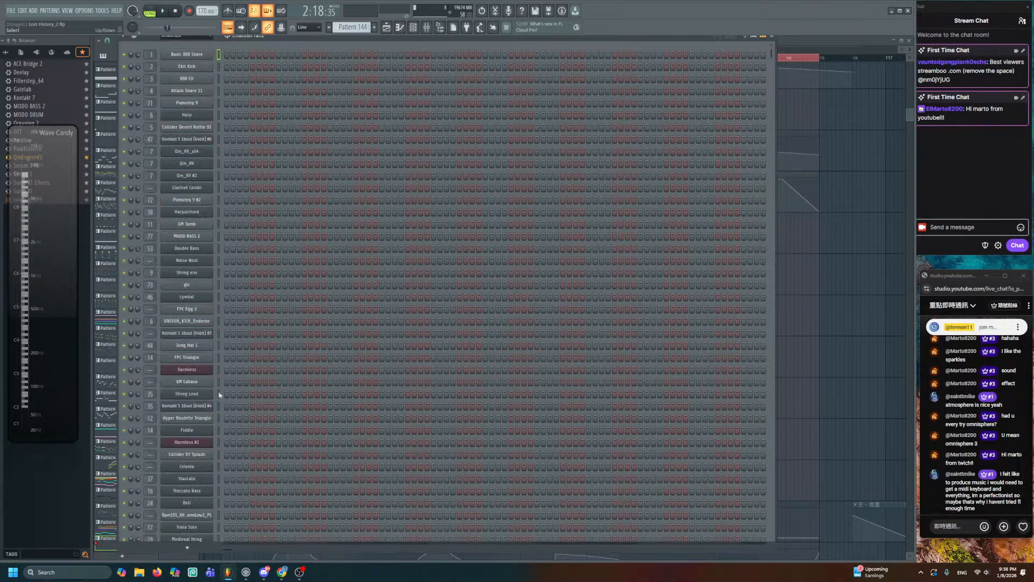
{"action": "scroll", "coordinate": [226, 431], "scroll_direction": "down", "scroll_amount": 15}
{"action": "left_click", "coordinate": [199, 468]}
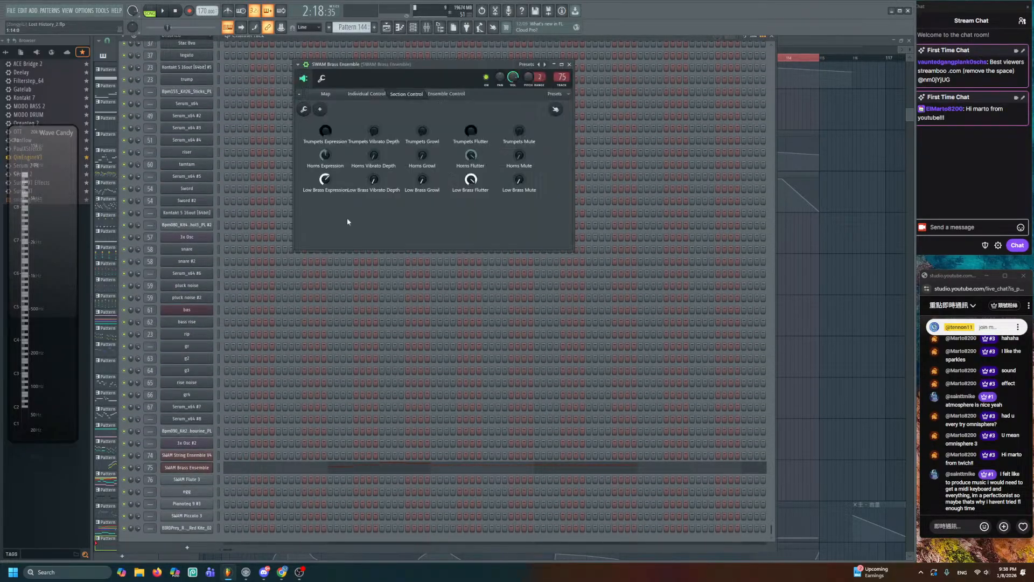
{"action": "left_click", "coordinate": [368, 94]}
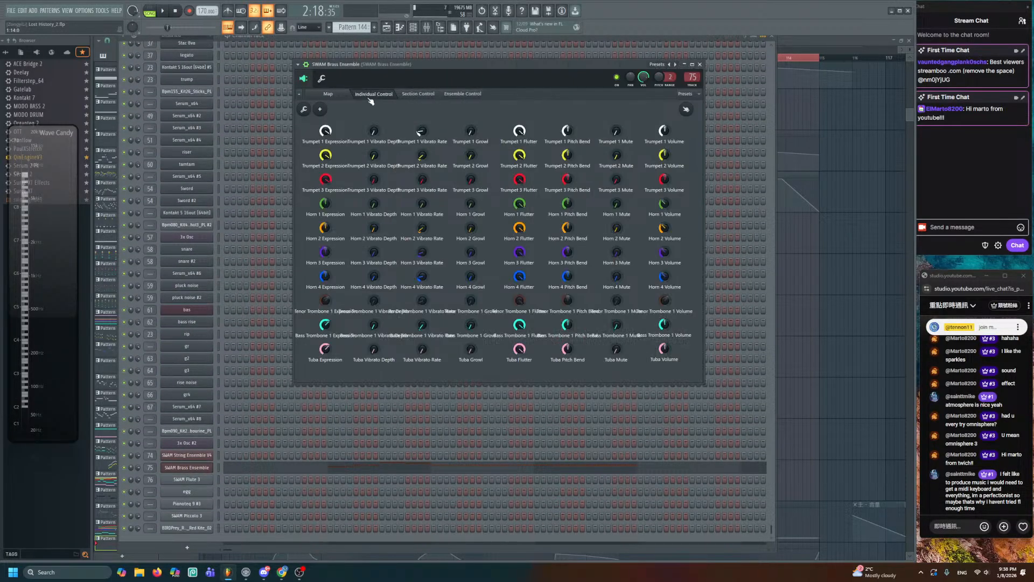
{"action": "right_click", "coordinate": [325, 301]}
{"action": "key", "text": "c"}
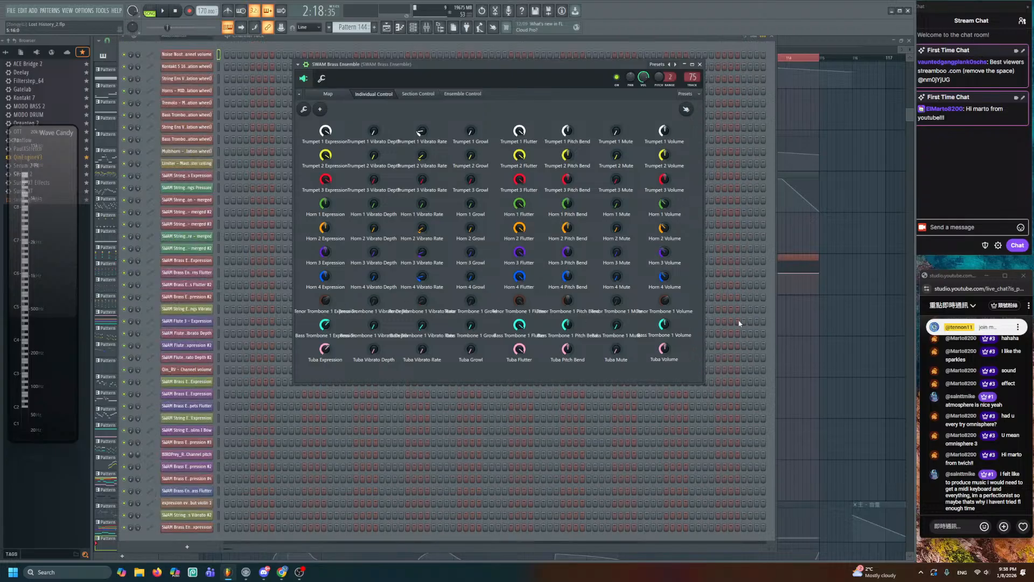
{"action": "right_click", "coordinate": [803, 331]}
{"action": "double_click", "coordinate": [677, 264]}
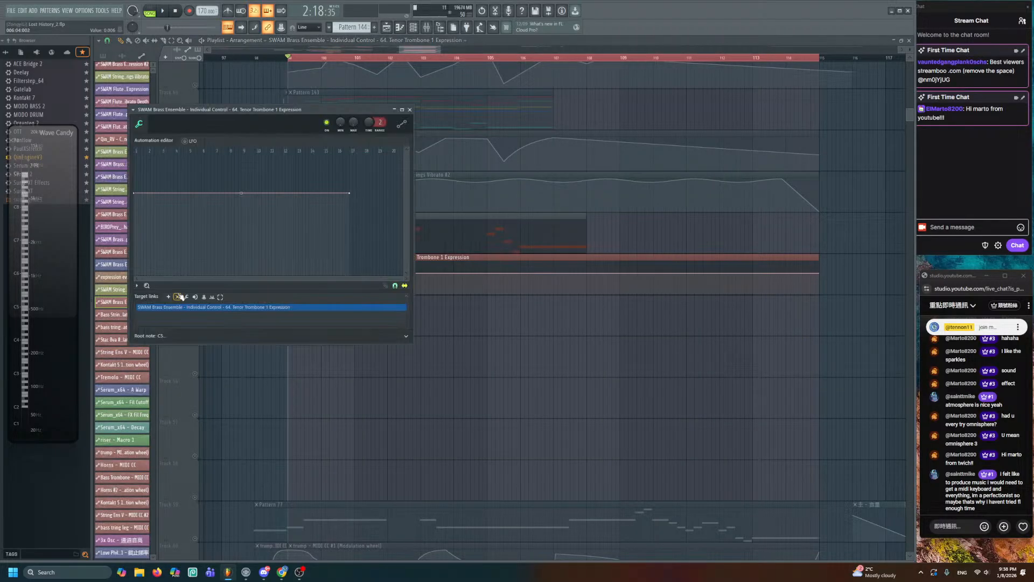
- Reopen the SWAM Brass Ensemble window, then bring the playlist back to front
{"action": "left_click", "coordinate": [399, 28]}
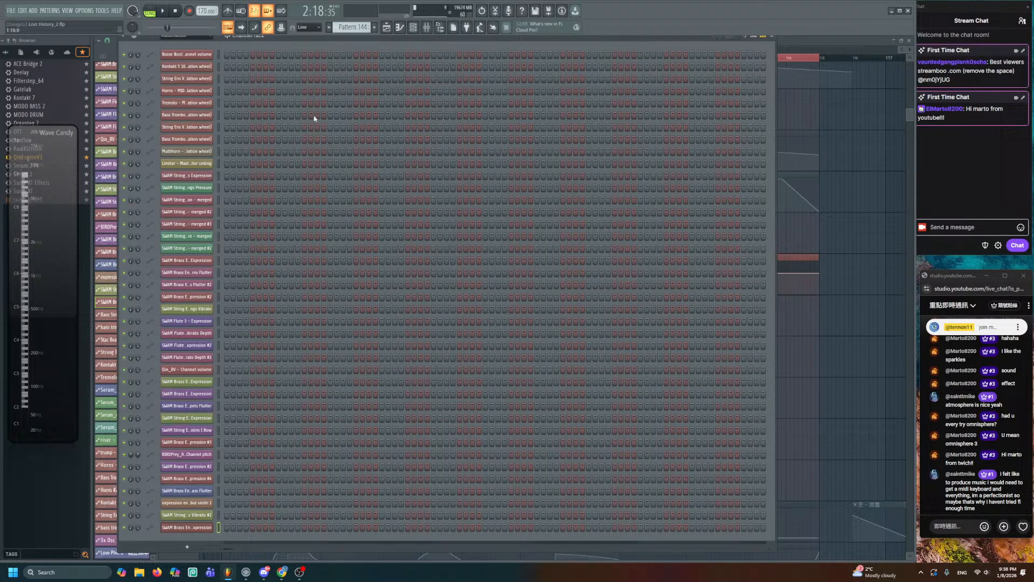
{"action": "left_click", "coordinate": [182, 39]}
{"action": "left_click", "coordinate": [171, 70]}
{"action": "scroll", "coordinate": [254, 453], "scroll_direction": "down", "scroll_amount": 10}
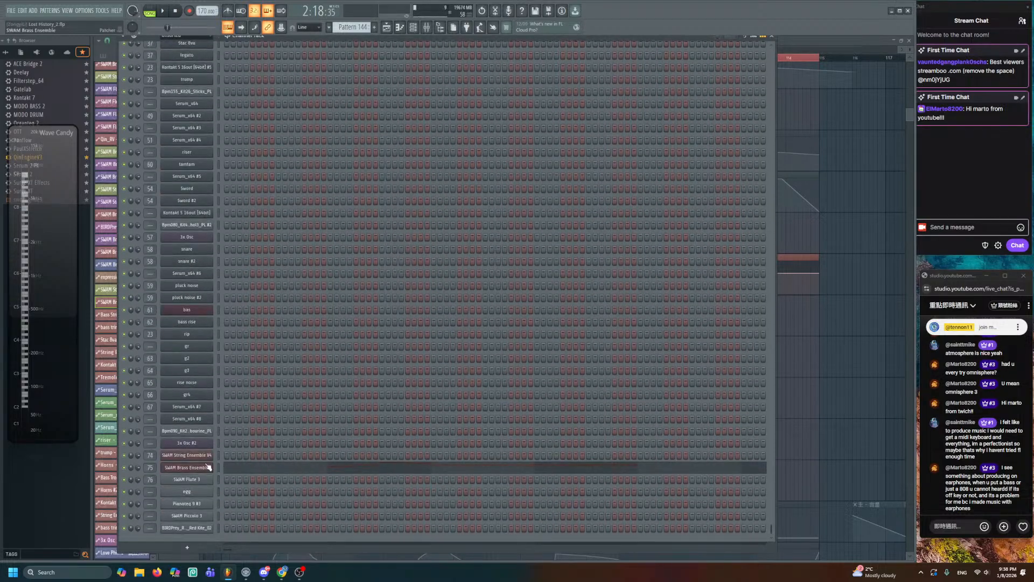
{"action": "left_click", "coordinate": [207, 467]}
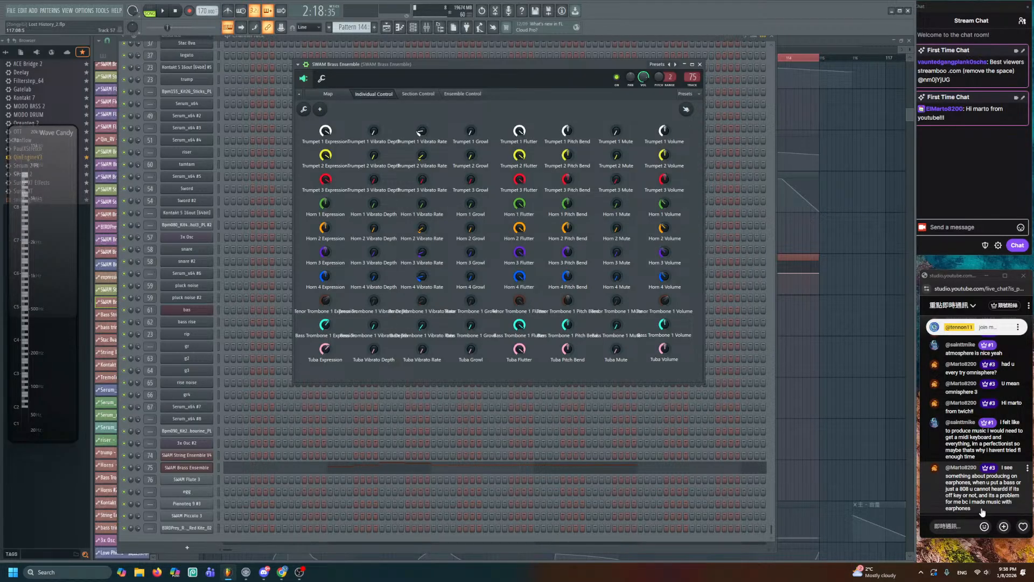
{"action": "left_click", "coordinate": [846, 439]}
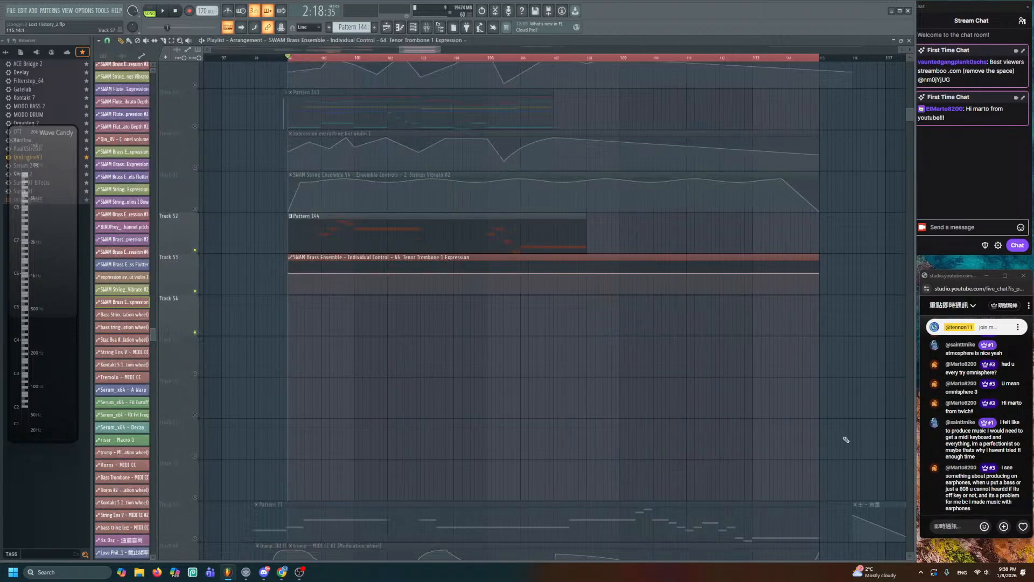
- Review the expression clip's settings and pan the playlist to Pattern 144's start
{"action": "double_click", "coordinate": [518, 258]}
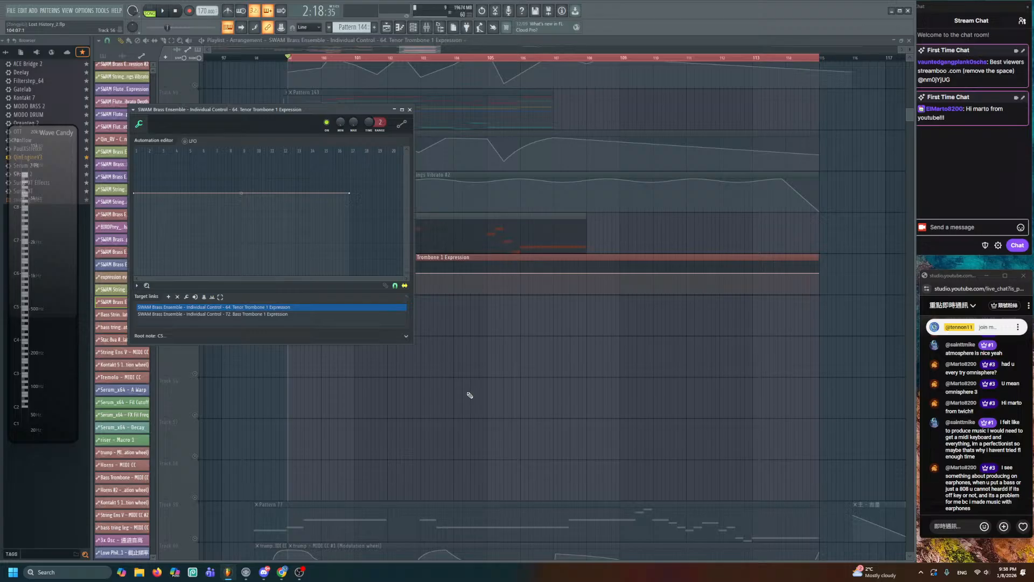
{"action": "key", "text": "Escape"}
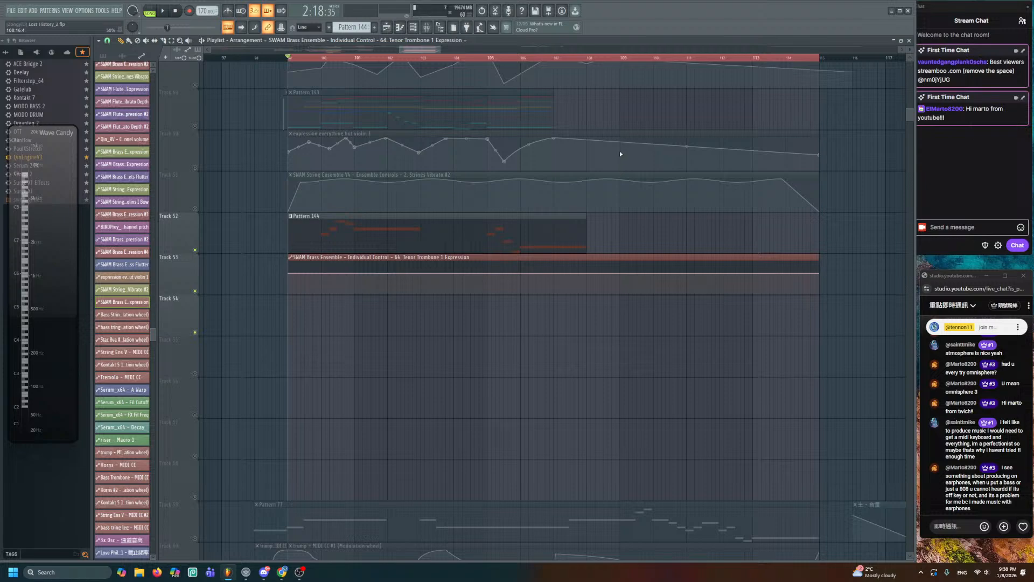
{"action": "scroll", "coordinate": [818, 217], "scroll_direction": "up", "scroll_amount": 3}
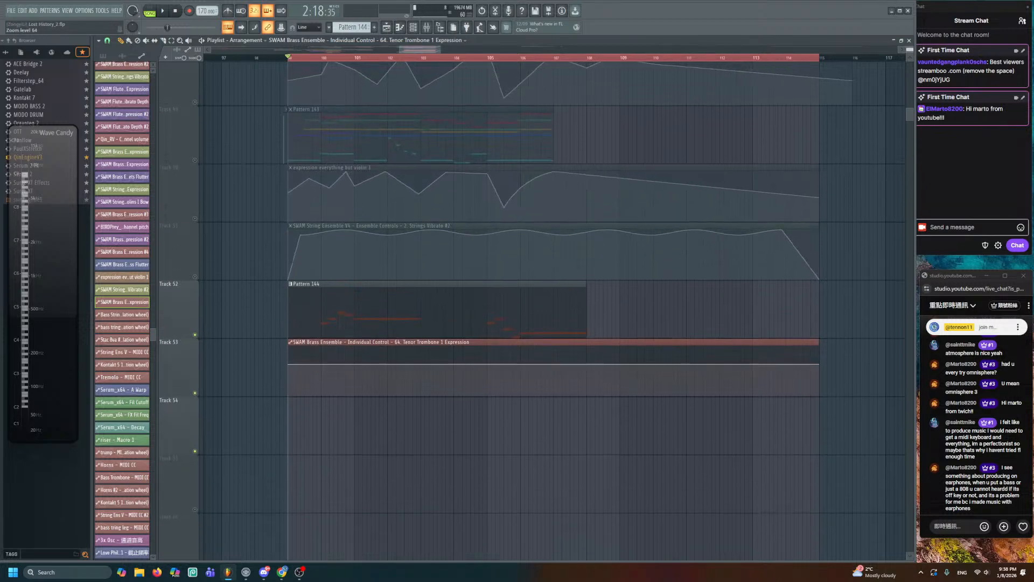
{"action": "left_click_drag", "start_coordinate": [438, 286], "coordinate": [470, 240]}
{"action": "scroll", "coordinate": [471, 240], "scroll_direction": "up", "scroll_amount": 3}
{"action": "scroll", "coordinate": [399, 335], "scroll_direction": "up", "scroll_amount": 3}
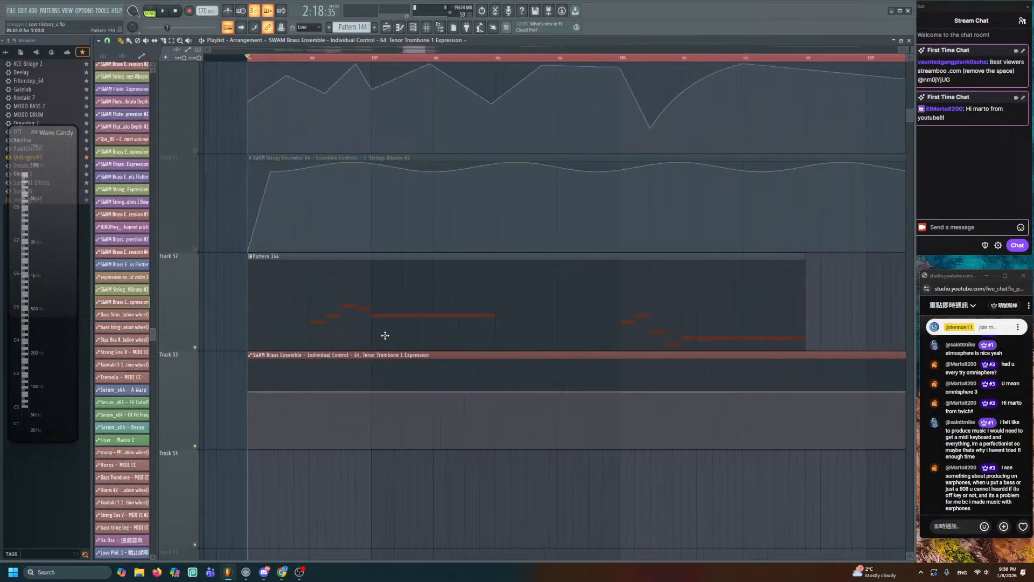
{"action": "left_click_drag", "start_coordinate": [385, 334], "coordinate": [434, 232]}
{"action": "key", "text": "space"}
{"action": "scroll", "coordinate": [352, 189], "scroll_direction": "up", "scroll_amount": 2}
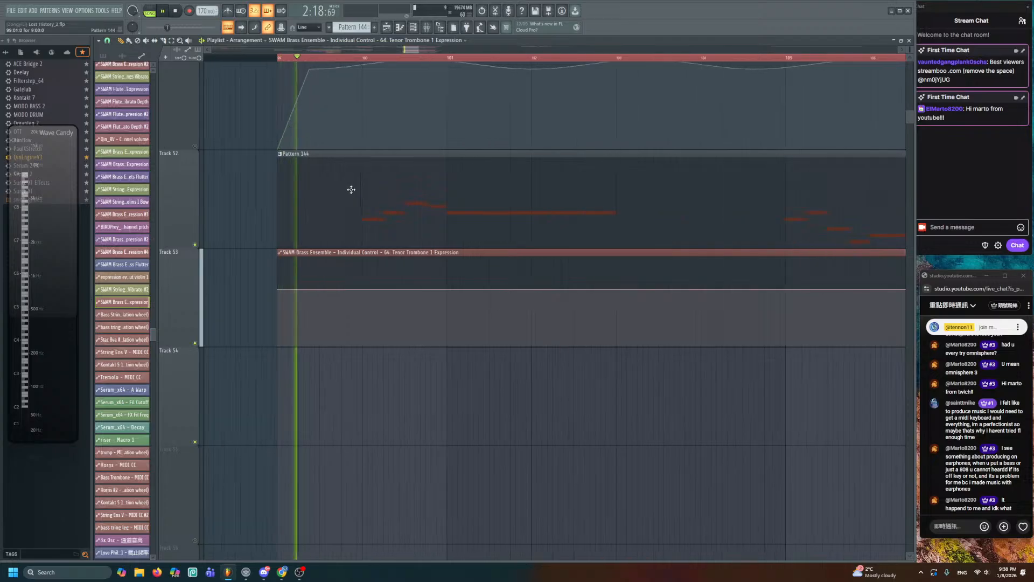
- Add an expression dip at bar 100 and unmute Tracks 50 and 51
{"action": "right_click", "coordinate": [364, 315]}
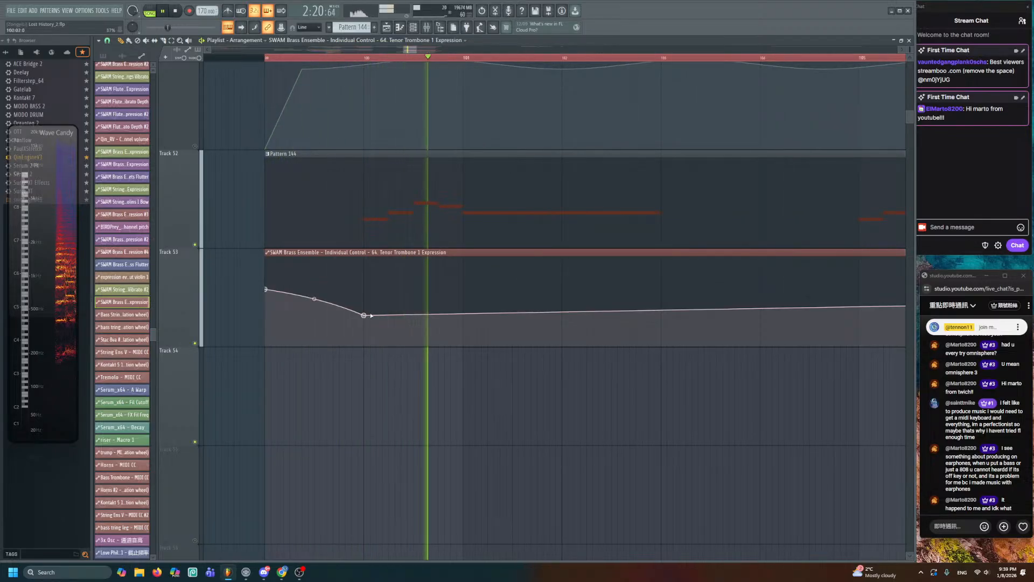
{"action": "key", "text": "space"}
{"action": "scroll", "coordinate": [325, 273], "scroll_direction": "up", "scroll_amount": 3}
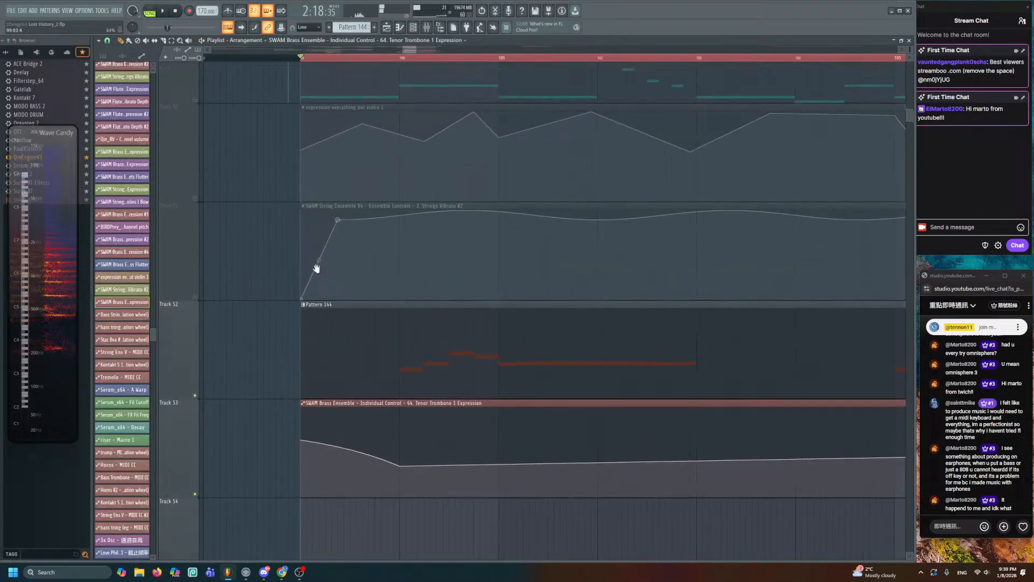
{"action": "scroll", "coordinate": [346, 323], "scroll_direction": "down", "scroll_amount": 3}
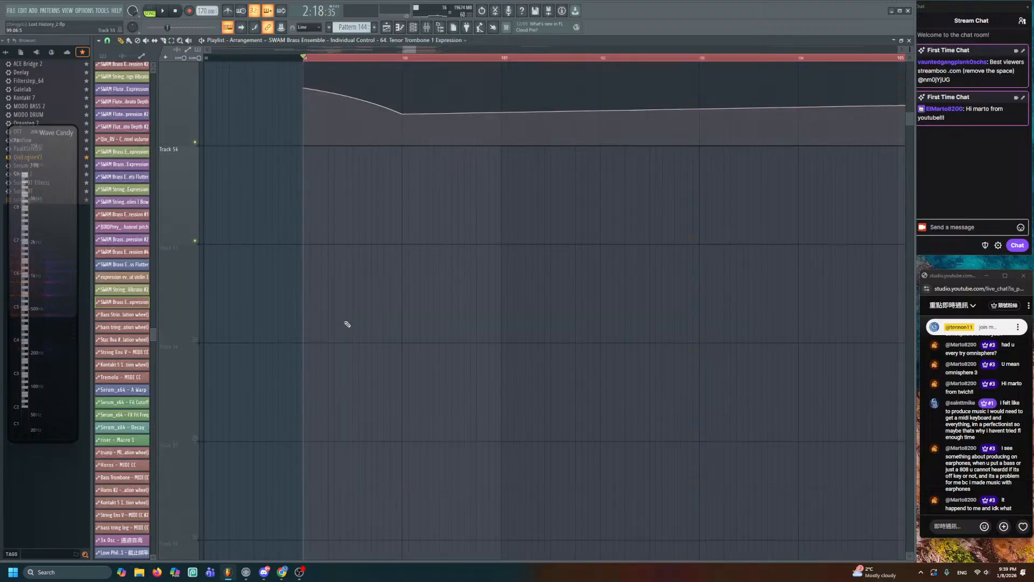
{"action": "key", "text": "space"}
{"action": "left_click", "coordinate": [195, 218]}
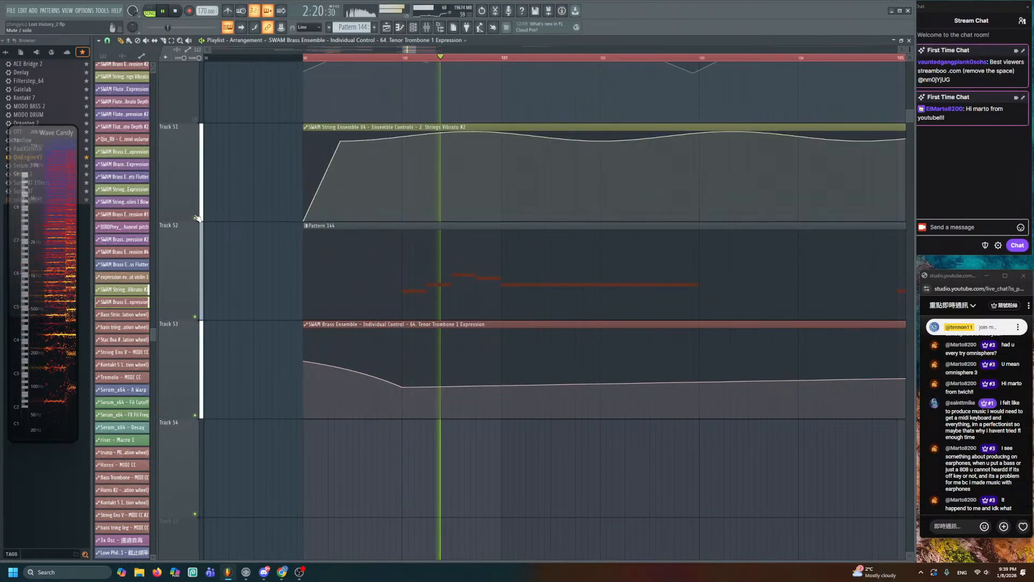
{"action": "left_click", "coordinate": [195, 119]}
{"action": "key", "text": "space"}
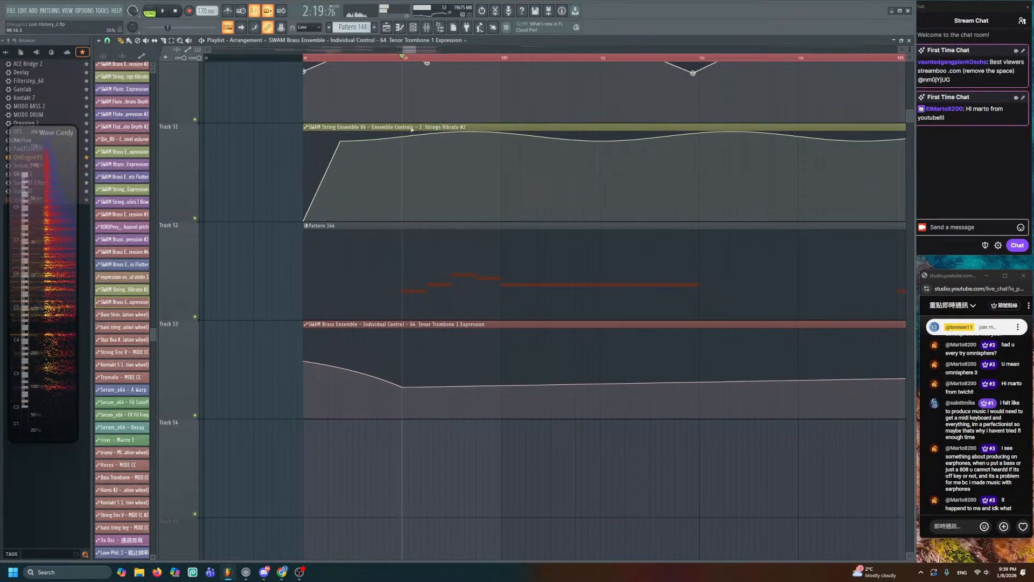
{"action": "key", "text": "space"}
- Draw a peak, a dip, a rise and a later fall on Track 53's expression curve
{"action": "left_click_drag", "start_coordinate": [455, 347], "coordinate": [461, 350]}
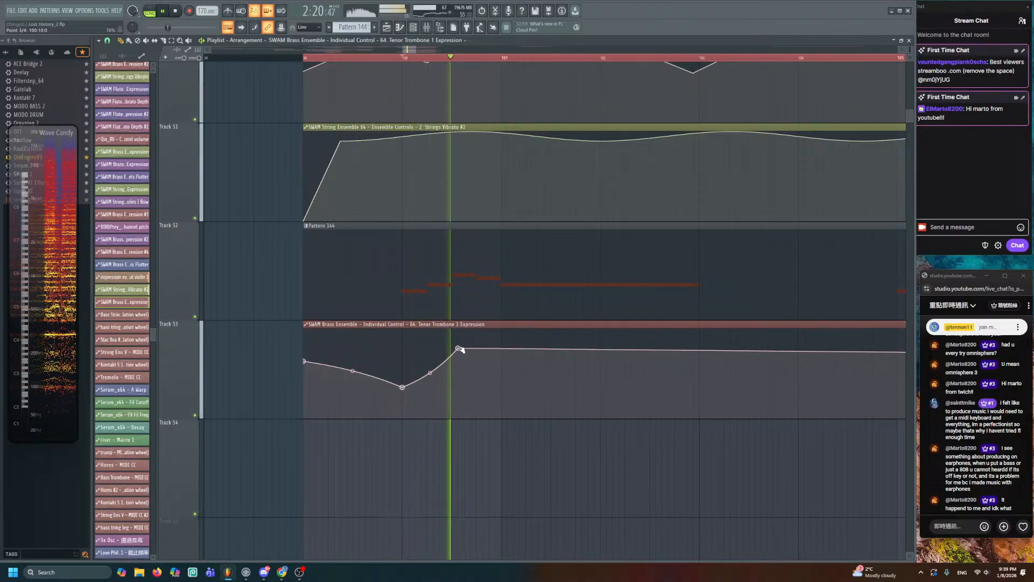
{"action": "left_click", "coordinate": [501, 374]}
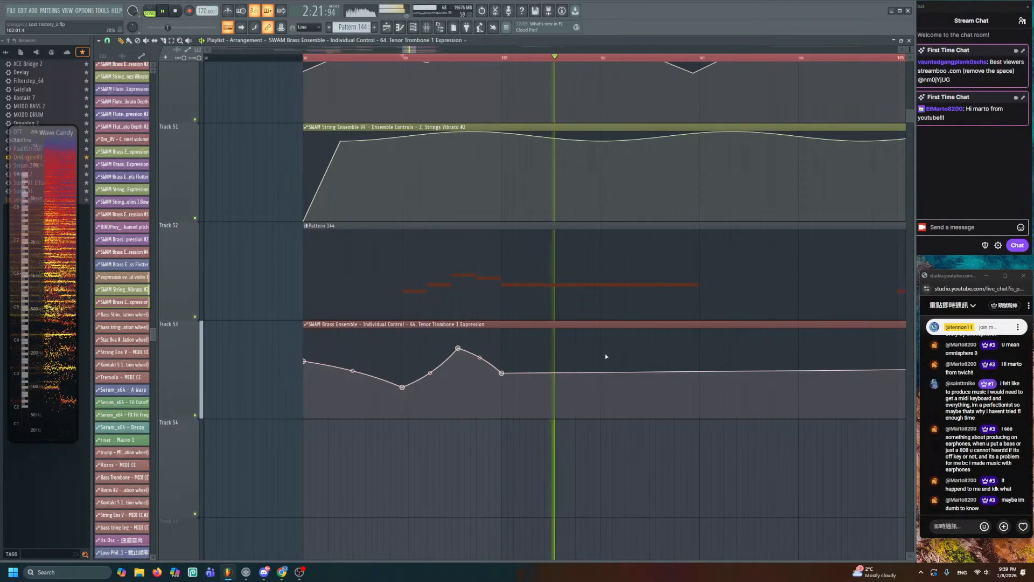
{"action": "scroll", "coordinate": [599, 344], "scroll_direction": "down", "scroll_amount": 5}
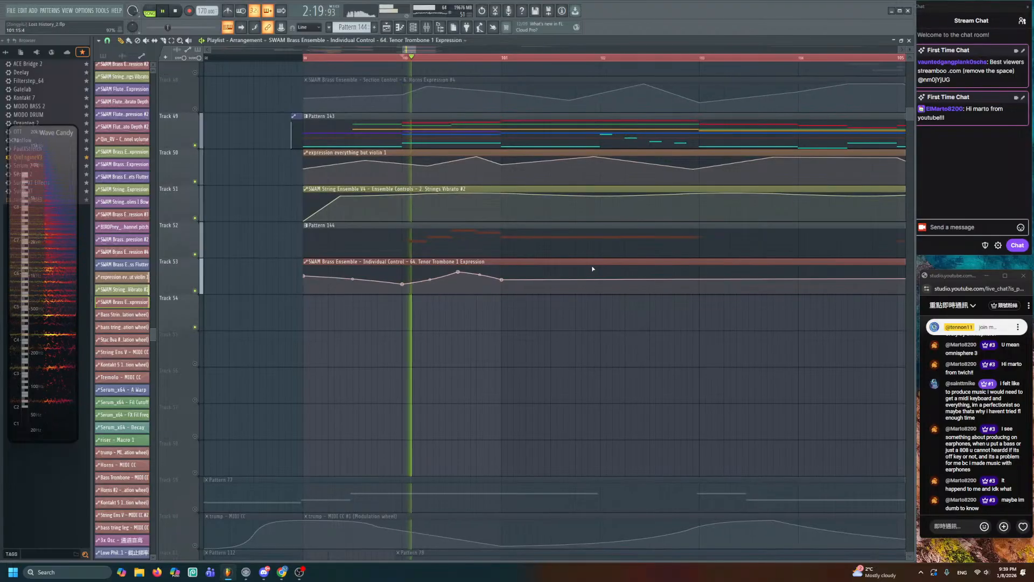
{"action": "left_click", "coordinate": [576, 267]}
{"action": "left_click", "coordinate": [688, 290]}
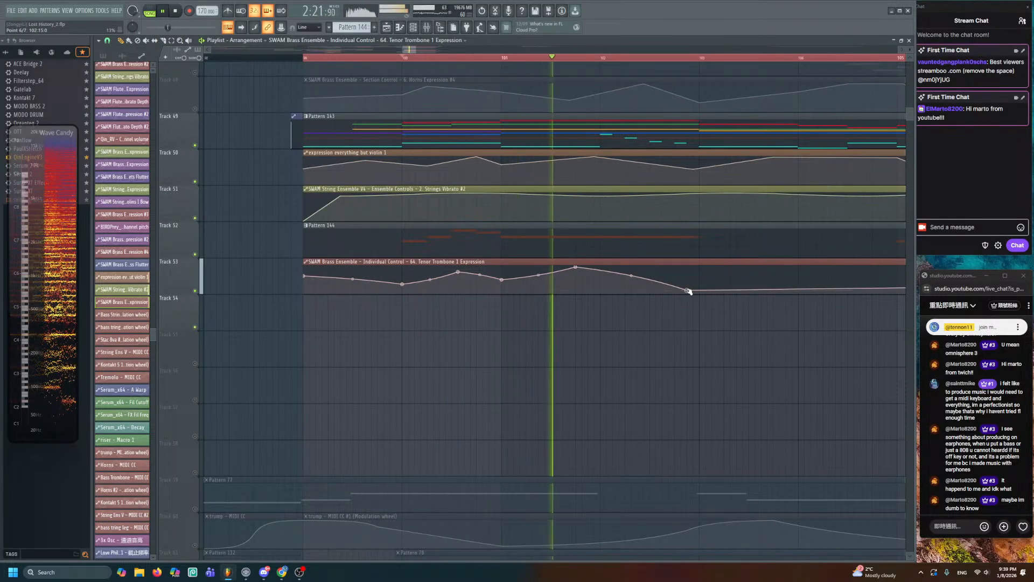
{"action": "left_click_drag", "start_coordinate": [688, 291], "coordinate": [565, 274]}
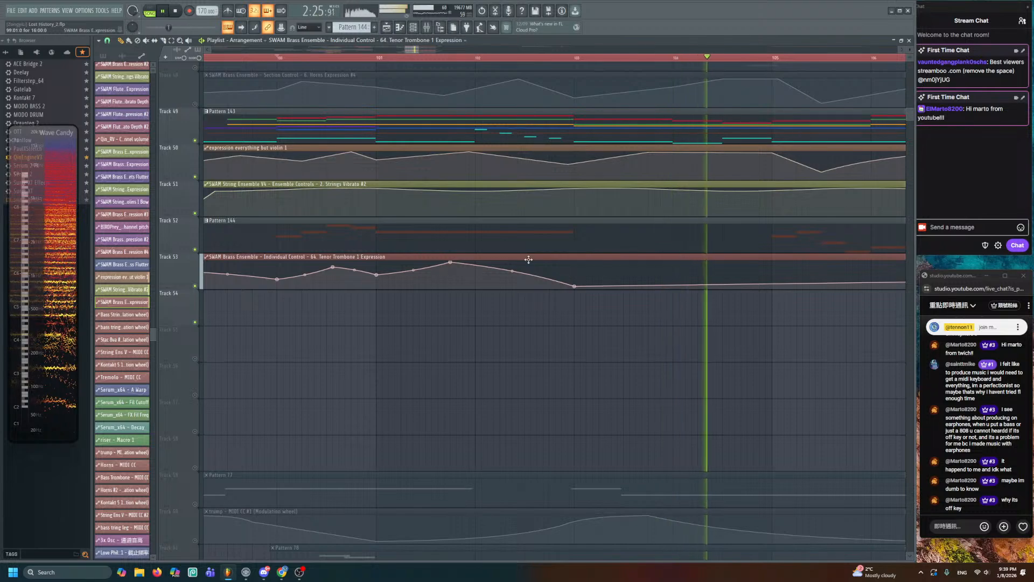
{"action": "scroll", "coordinate": [534, 261], "scroll_direction": "down", "scroll_amount": 3}
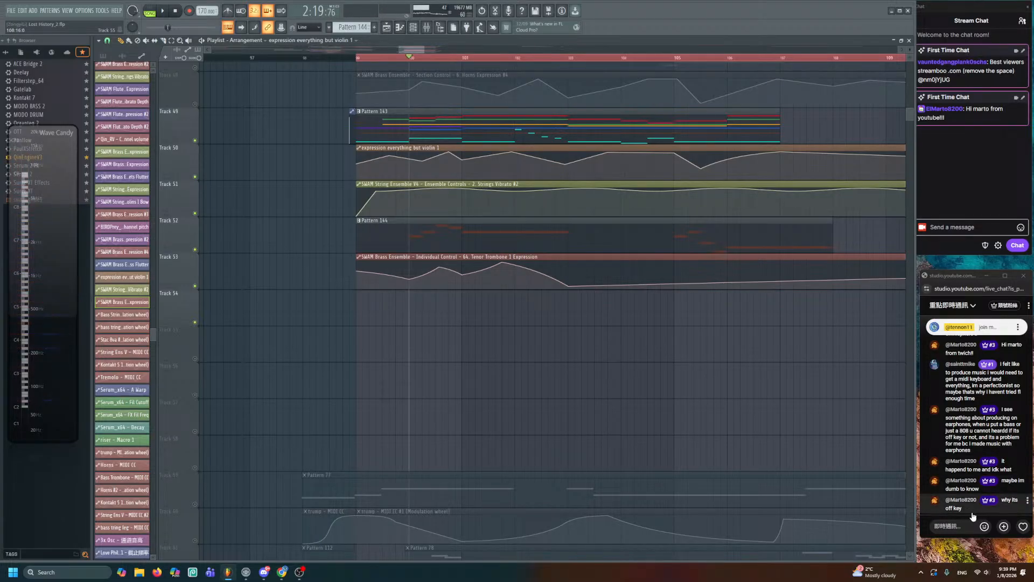
- Open Pattern 144 in the piano roll, scroll back to bar 1, and show the channel rack
{"action": "double_click", "coordinate": [519, 234]}
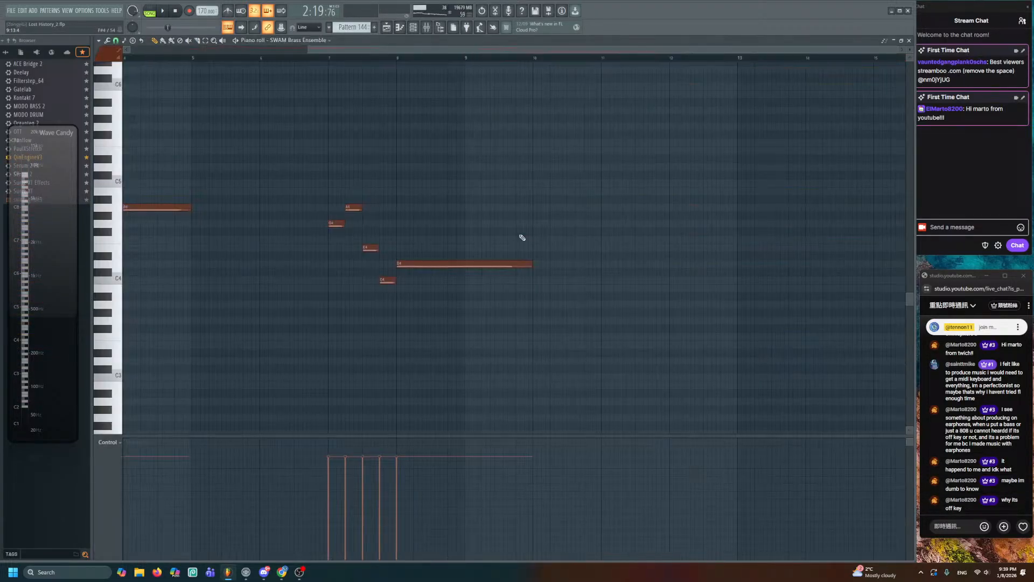
{"action": "left_click_drag", "start_coordinate": [343, 52], "coordinate": [162, 53]}
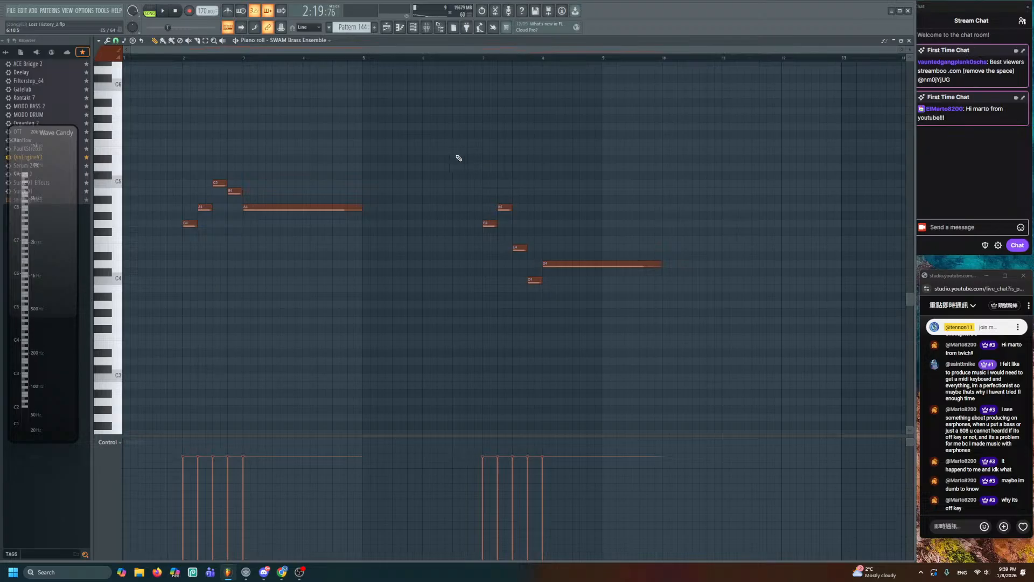
{"action": "key", "text": "F6"}
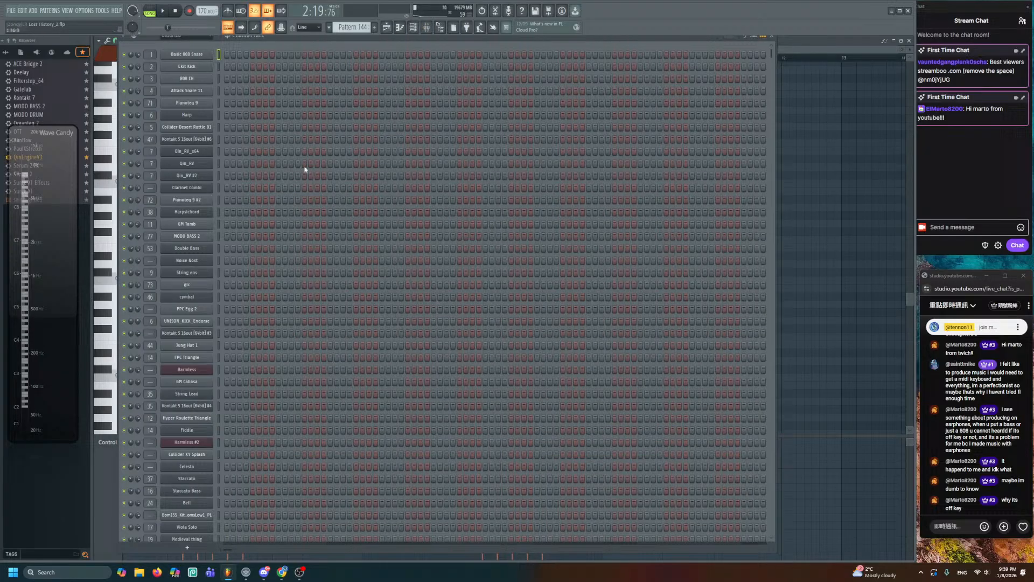
- Add a FLEX channel using a Mobile Tuned 808 Bass preset
{"action": "left_click", "coordinate": [187, 547]}
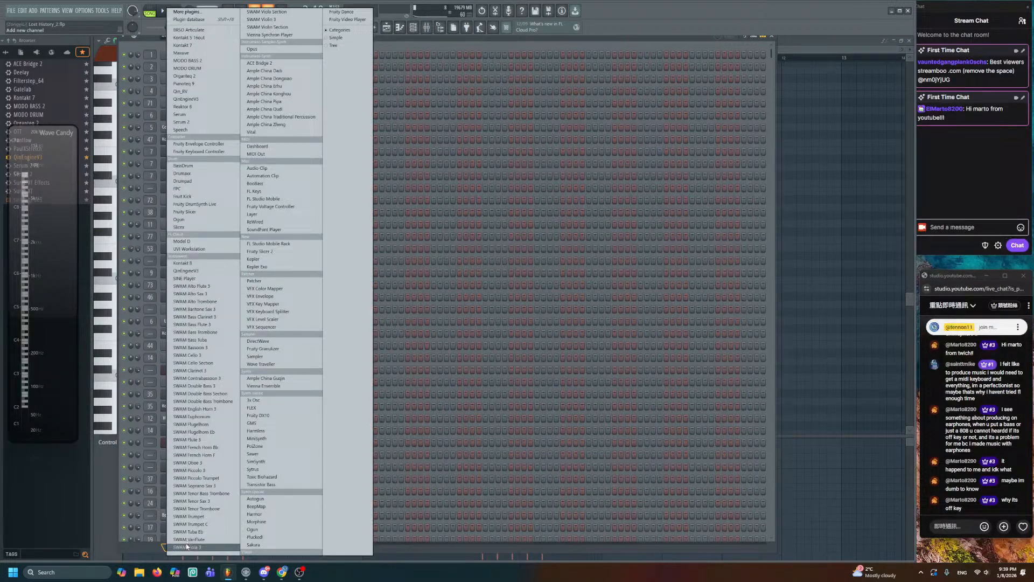
{"action": "left_click", "coordinate": [262, 407]}
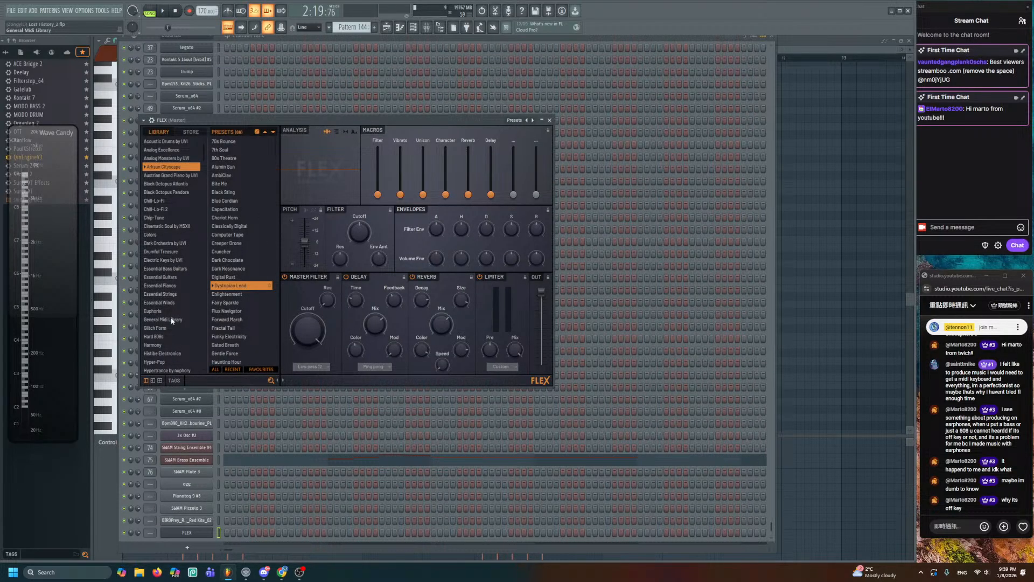
{"action": "scroll", "coordinate": [179, 263], "scroll_direction": "down", "scroll_amount": 5}
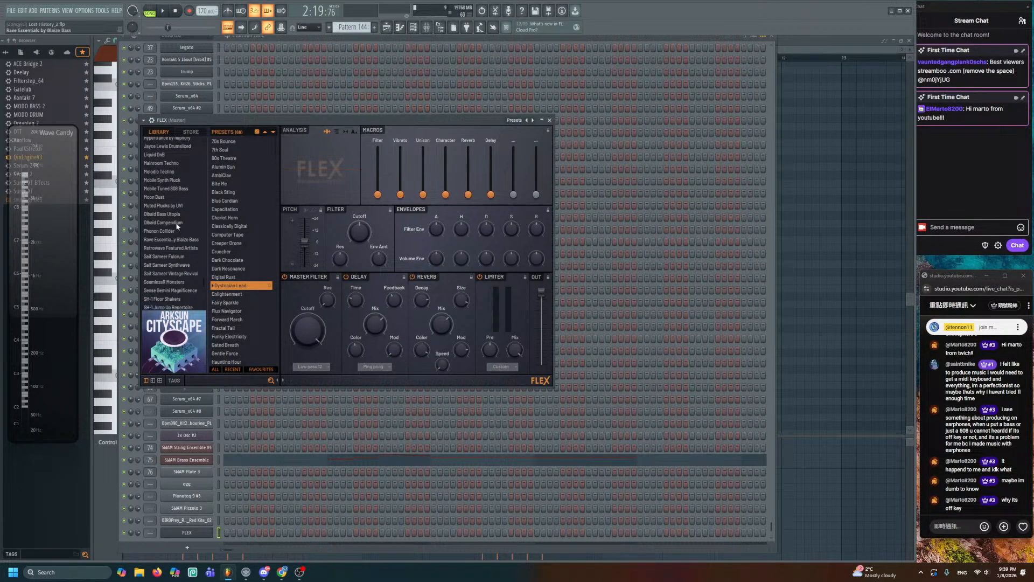
{"action": "left_click", "coordinate": [174, 188]}
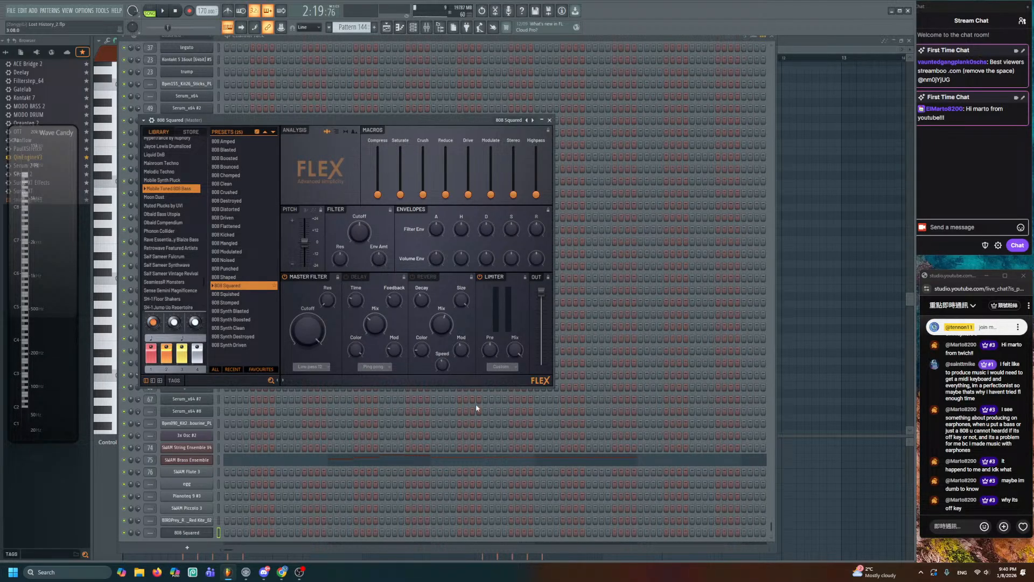
{"action": "left_click", "coordinate": [195, 535]}
- Delete the 808 Squared channel and close the piano roll
{"action": "right_click", "coordinate": [196, 536]}
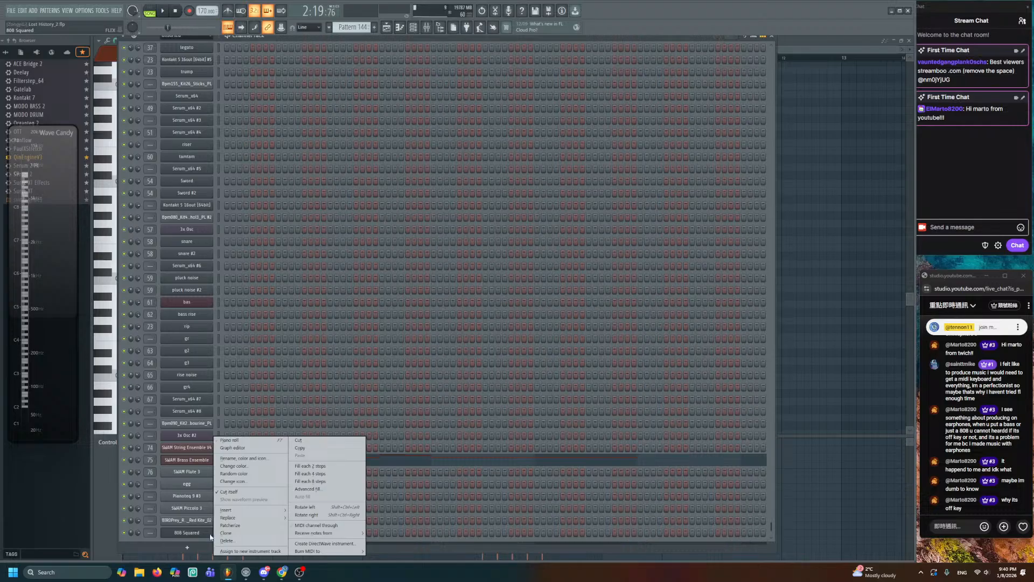
{"action": "left_click", "coordinate": [244, 541]}
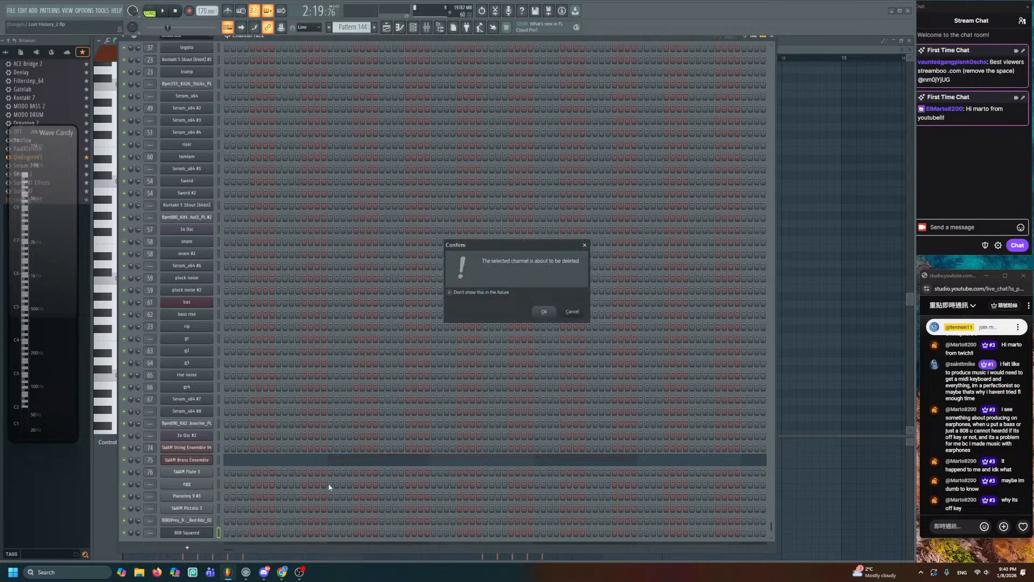
{"action": "left_click", "coordinate": [544, 313]}
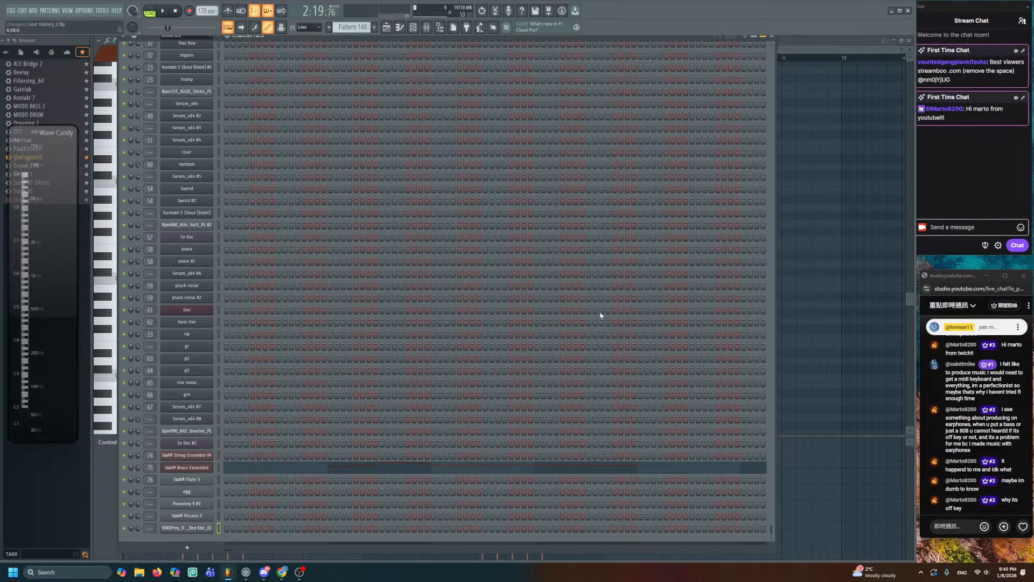
{"action": "left_click", "coordinate": [830, 169]}
{"action": "left_click", "coordinate": [910, 40]}
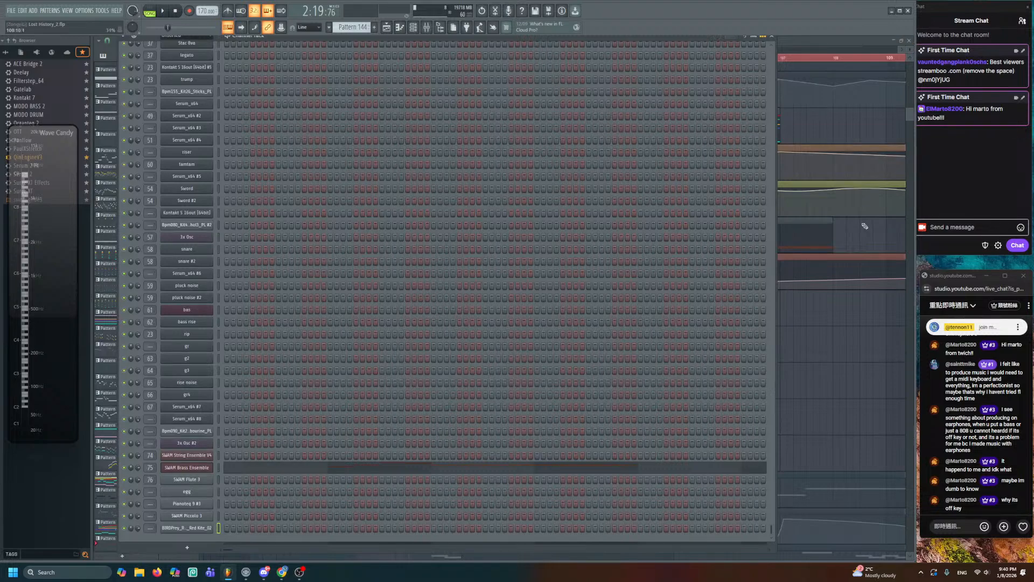
- Add a flattening point on Track 53's expression curve and play it back
{"action": "key", "text": "F6"}
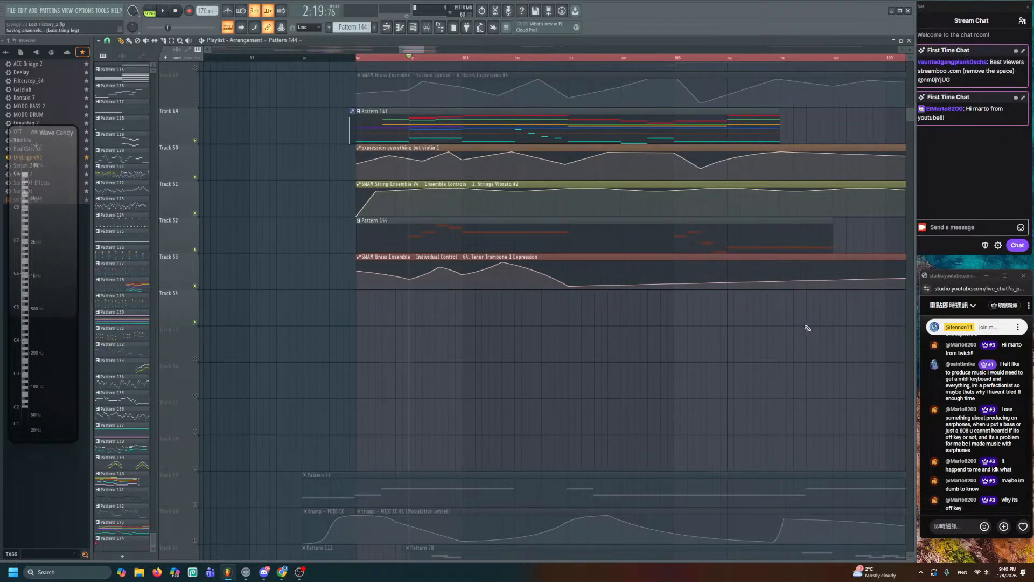
{"action": "left_click", "coordinate": [675, 286]}
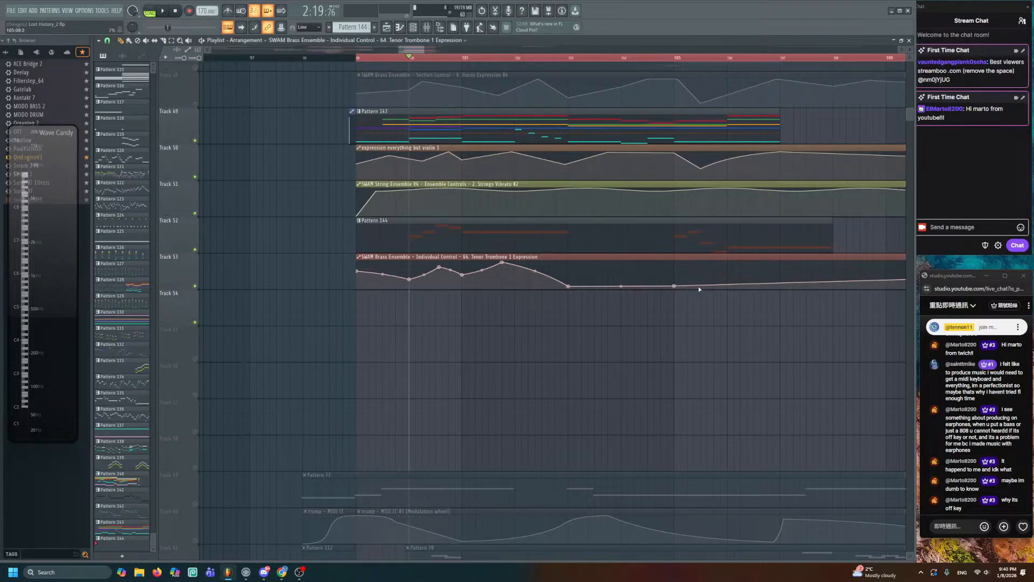
{"action": "scroll", "coordinate": [730, 282], "scroll_direction": "up", "scroll_amount": 3}
{"action": "key", "text": "space"}
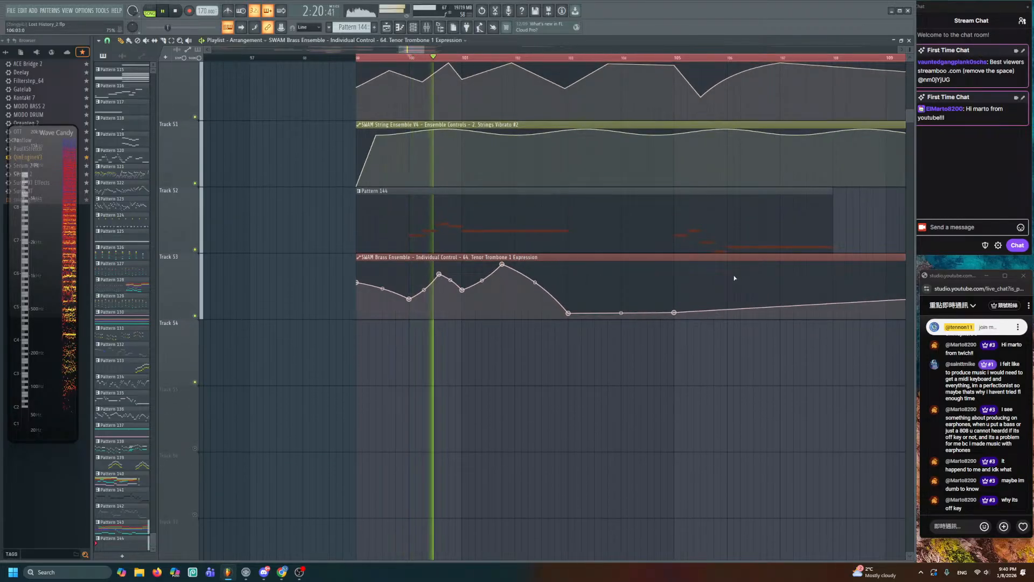
{"action": "left_click_drag", "start_coordinate": [735, 277], "coordinate": [504, 279]}
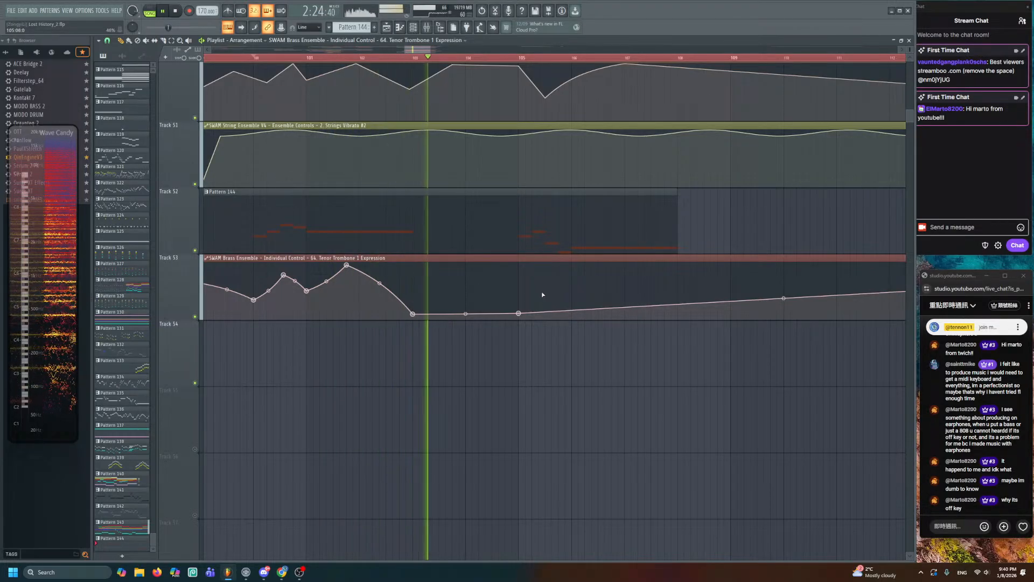
{"action": "key", "text": "space"}
- Move Pattern 144's second five-note group about 1.5 bars earlier
{"action": "double_click", "coordinate": [539, 237]}
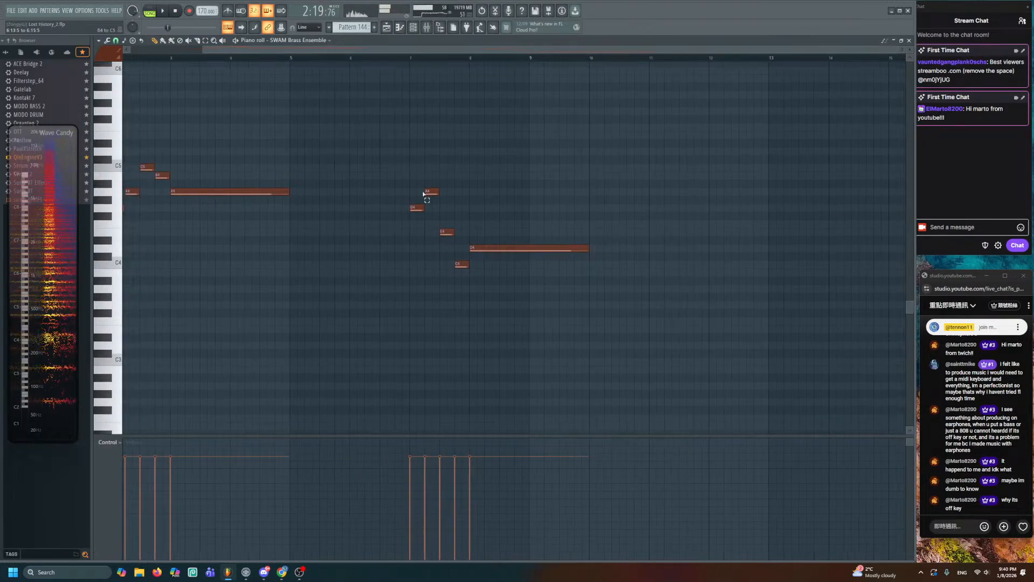
{"action": "left_click_drag", "start_coordinate": [519, 250], "coordinate": [411, 249]}
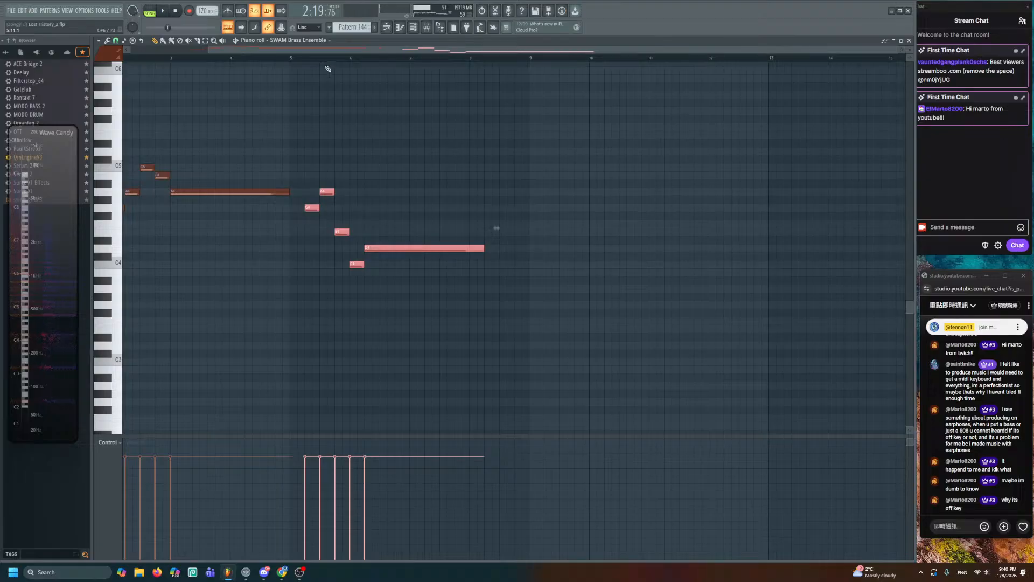
{"action": "key", "text": "space"}
{"action": "key", "text": "F5"}
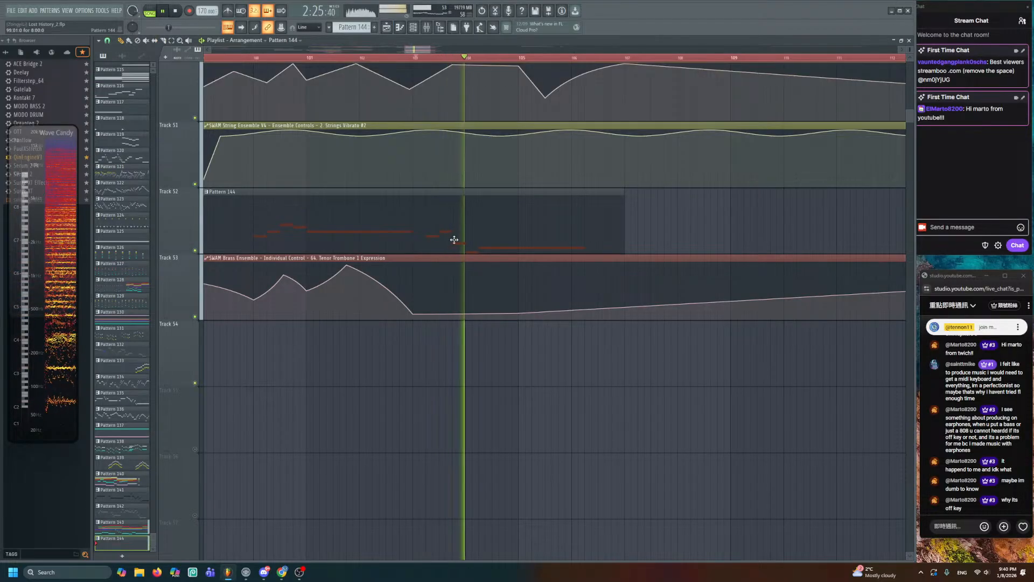
{"action": "key", "text": "space"}
- Shift the second five-note phrase about a bar later and fine-tune its position
{"action": "double_click", "coordinate": [442, 224]}
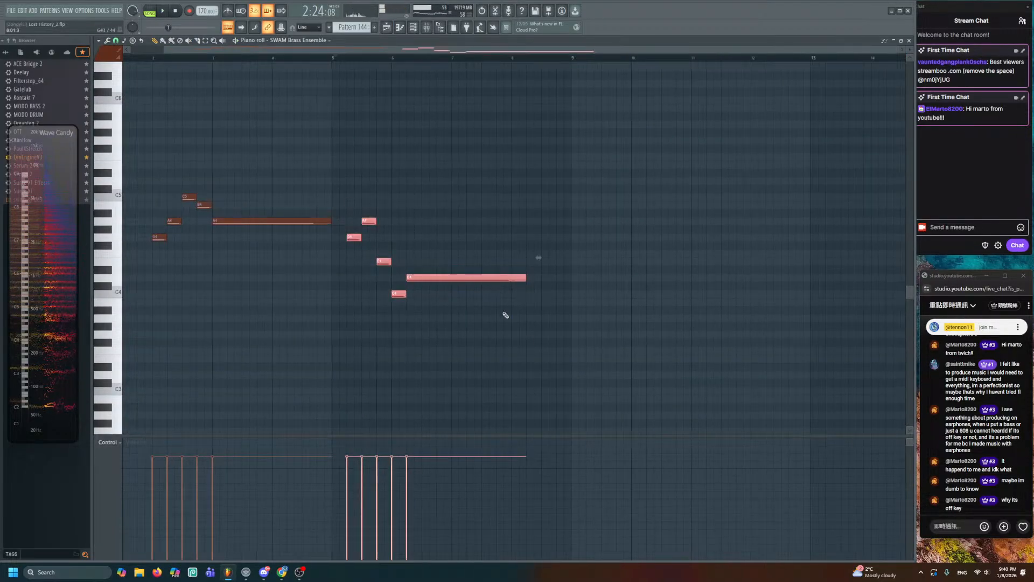
{"action": "key", "text": "space"}
{"action": "left_click_drag", "start_coordinate": [446, 279], "coordinate": [507, 278]}
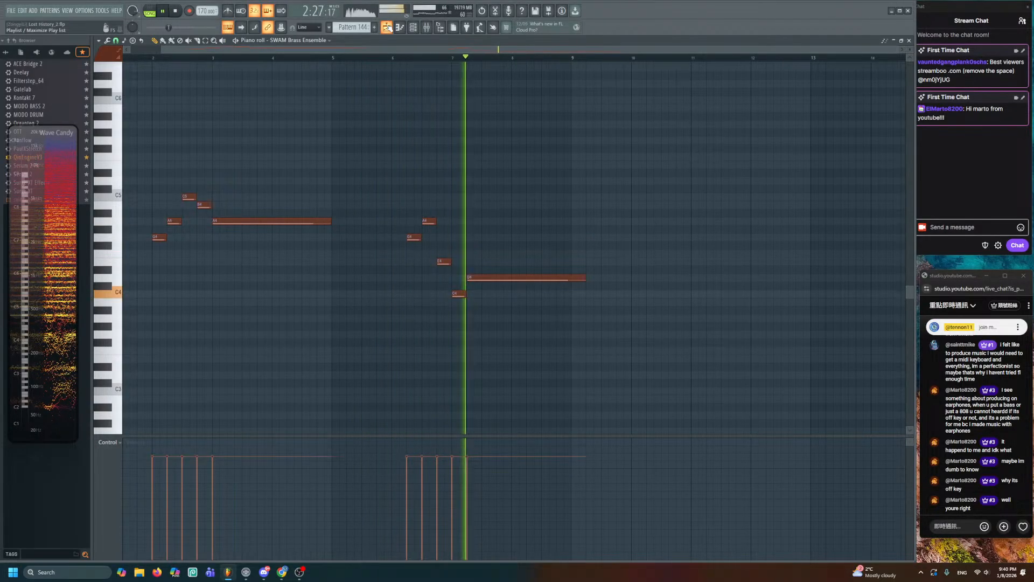
{"action": "key", "text": "space"}
{"action": "left_click_drag", "start_coordinate": [412, 184], "coordinate": [513, 323]}
{"action": "key", "text": "space"}
{"action": "left_click_drag", "start_coordinate": [483, 278], "coordinate": [467, 279]}
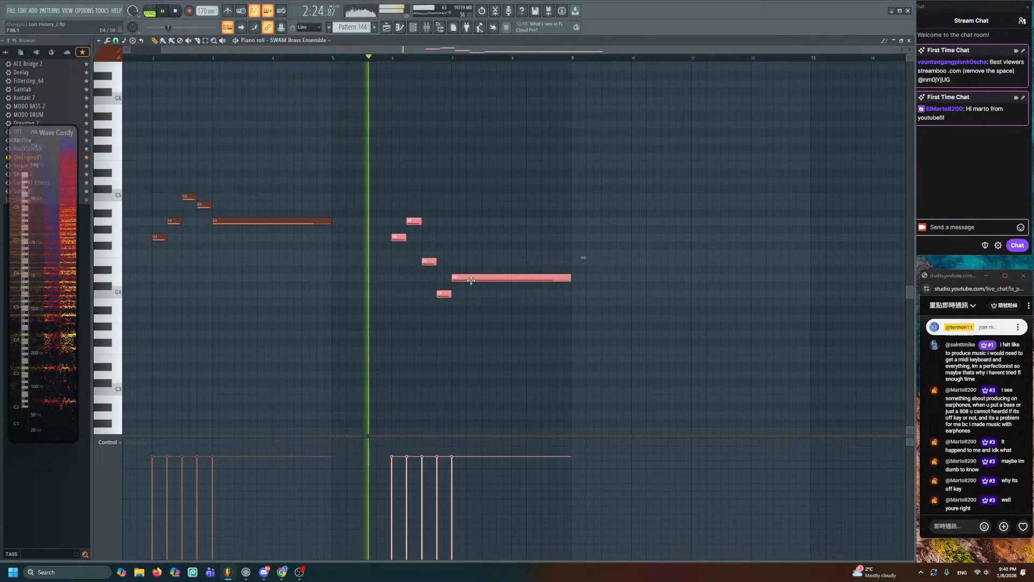
{"action": "left_click", "coordinate": [442, 146], "text": "ctrl"}
{"action": "key", "text": "F5"}
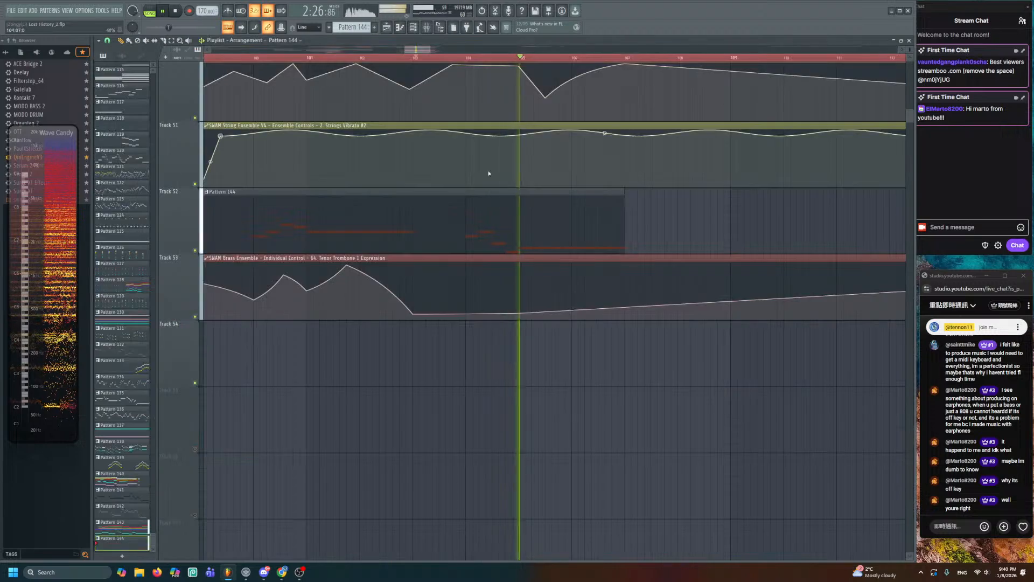
{"action": "key", "text": "space"}
{"action": "key", "text": "space"}
- Add and raise trombone expression points to form a second peak and dip
{"action": "left_click_drag", "start_coordinate": [518, 313], "coordinate": [465, 284]}
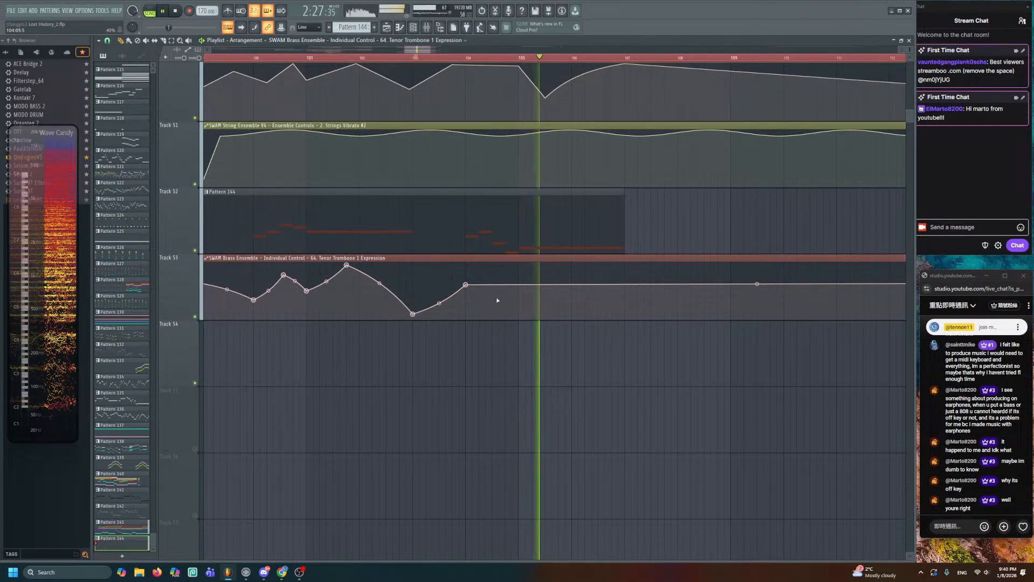
{"action": "key", "text": "space"}
{"action": "key", "text": "space"}
{"action": "left_click", "coordinate": [515, 307]}
{"action": "left_click", "coordinate": [625, 279]}
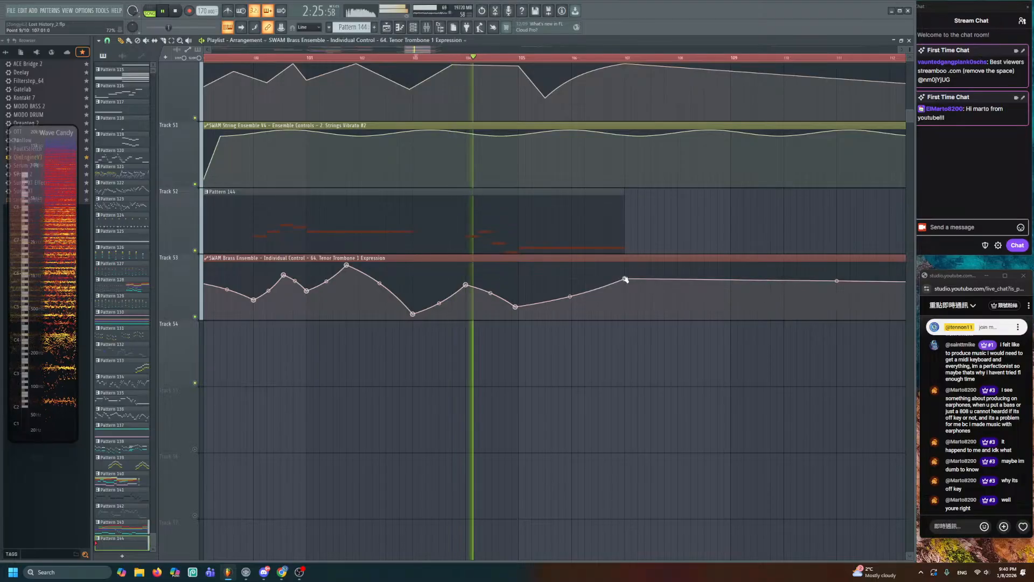
{"action": "left_click", "coordinate": [538, 280]}
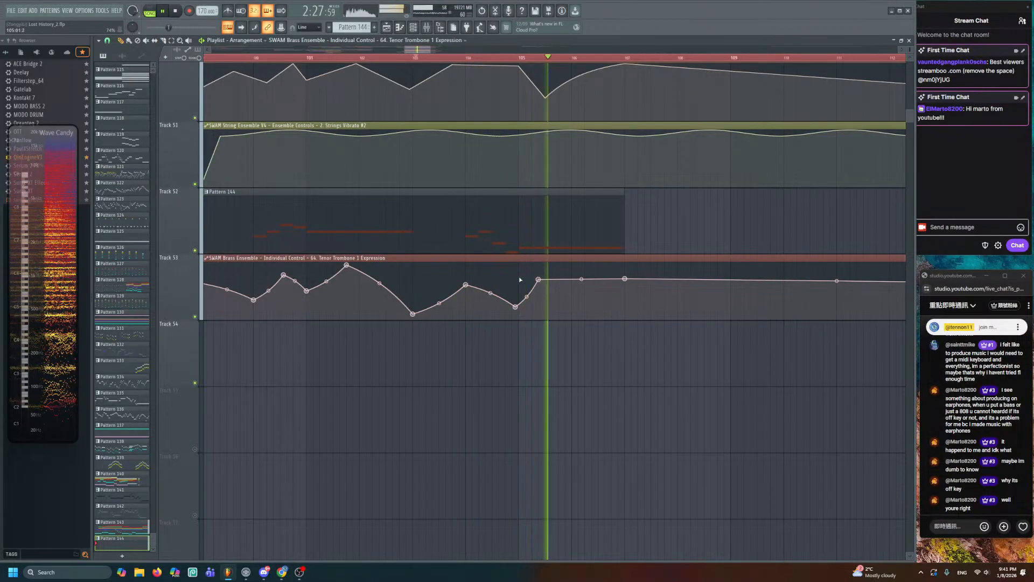
{"action": "key", "text": "space"}
{"action": "left_click_drag", "start_coordinate": [516, 307], "coordinate": [545, 305]}
{"action": "right_click", "coordinate": [502, 301]}
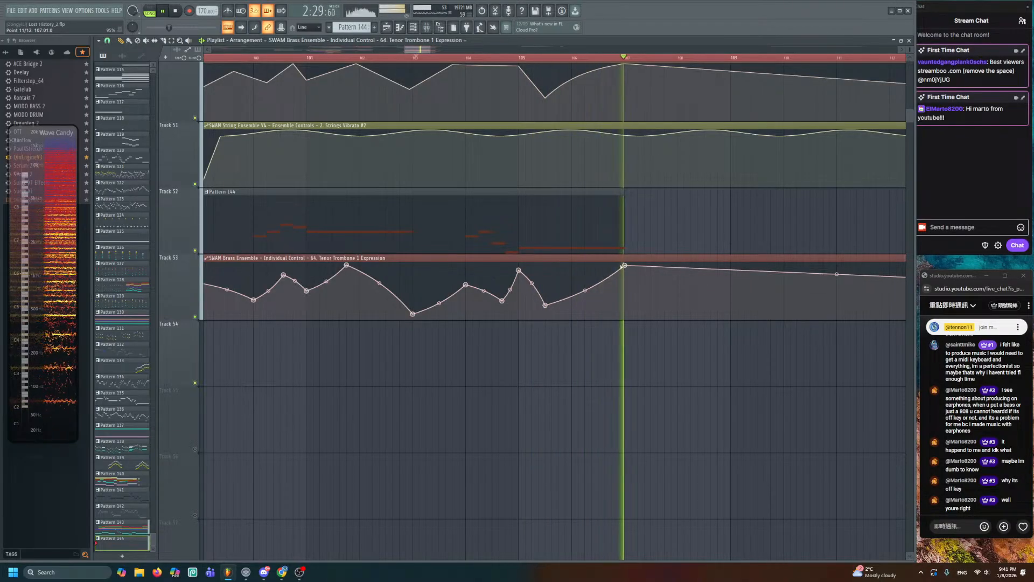
{"action": "key", "text": "space"}
{"action": "scroll", "coordinate": [587, 228], "scroll_direction": "down", "scroll_amount": 2}
{"action": "key", "text": "space"}
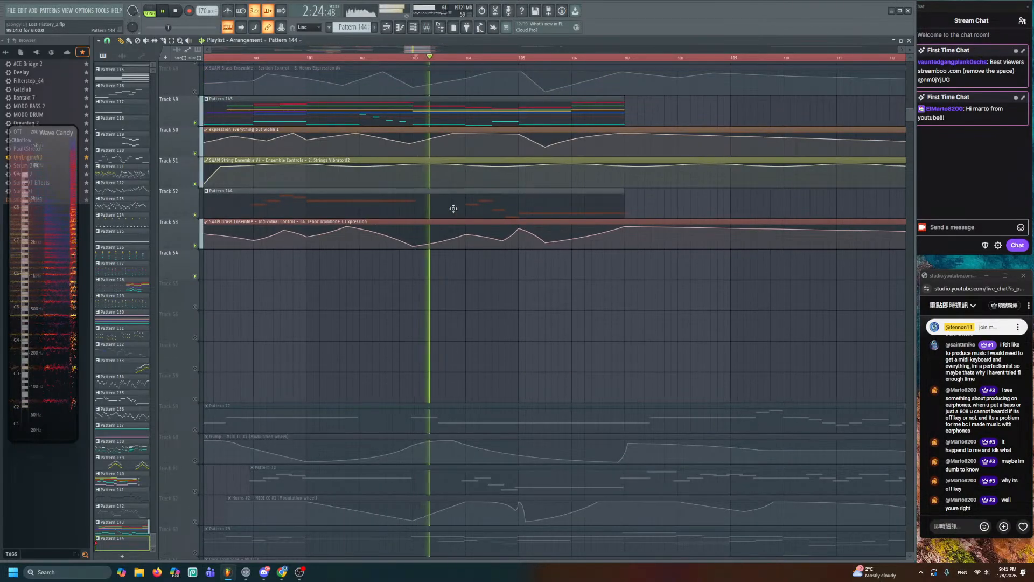
{"action": "double_click", "coordinate": [451, 208]}
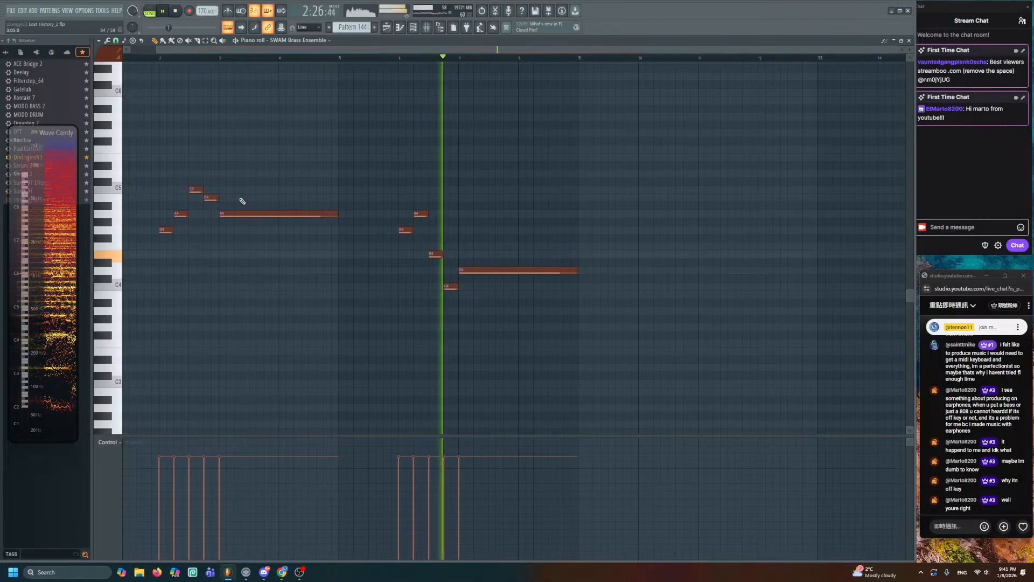
- Recolour all ten Pattern 144 notes cyan
{"action": "key", "text": "space"}
{"action": "left_click_drag", "start_coordinate": [571, 153], "coordinate": [81, 365]}
{"action": "left_click", "coordinate": [104, 53]}
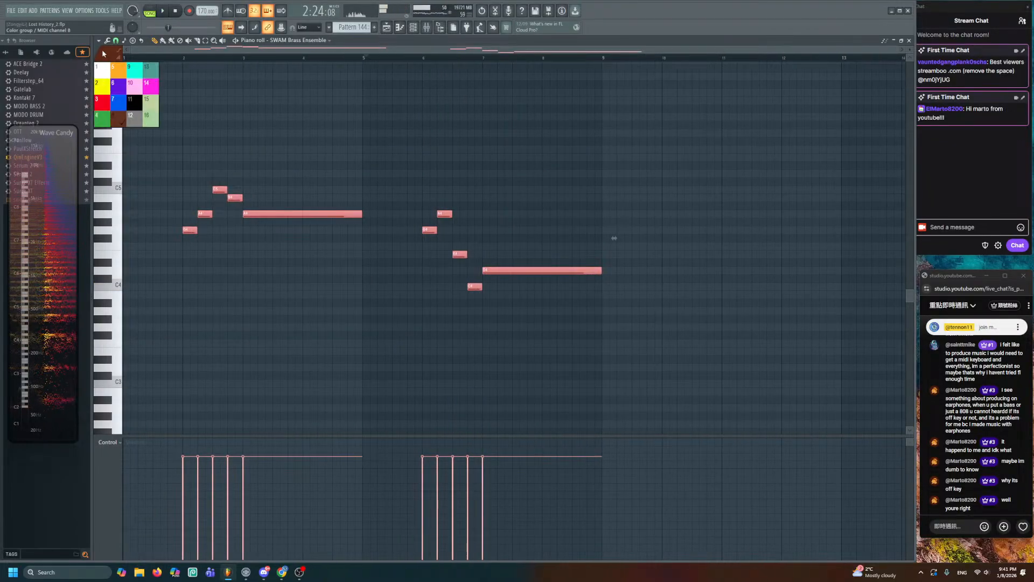
{"action": "left_click", "coordinate": [135, 77]}
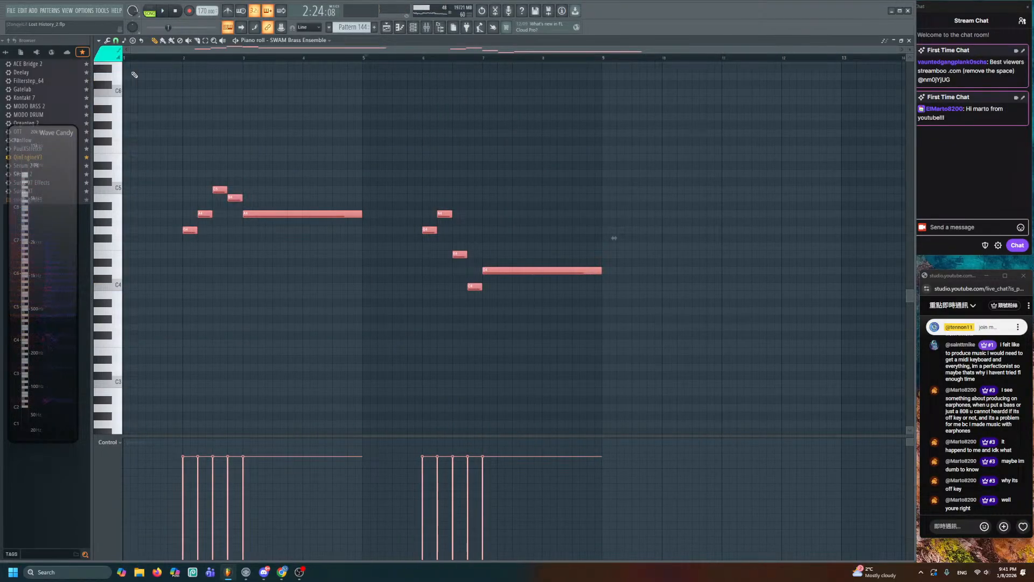
{"action": "left_click", "coordinate": [141, 90]}
- Make brown the new-note colour and place a brown D5 at bar 1
{"action": "scroll", "coordinate": [334, 191], "scroll_direction": "up", "scroll_amount": 2}
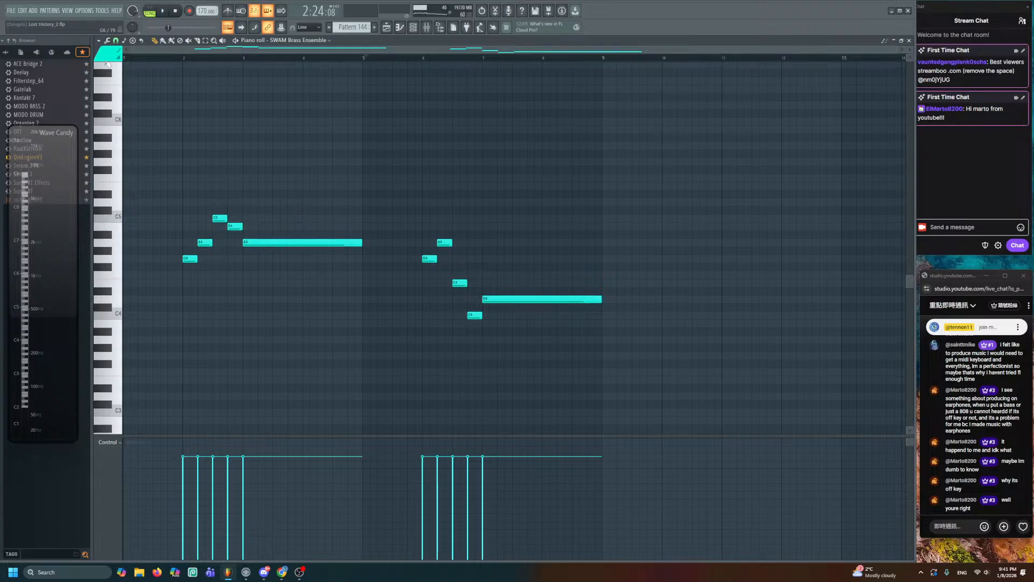
{"action": "left_click", "coordinate": [104, 53]}
{"action": "left_click", "coordinate": [121, 121]}
{"action": "scroll", "coordinate": [267, 172], "scroll_direction": "up", "scroll_amount": 7}
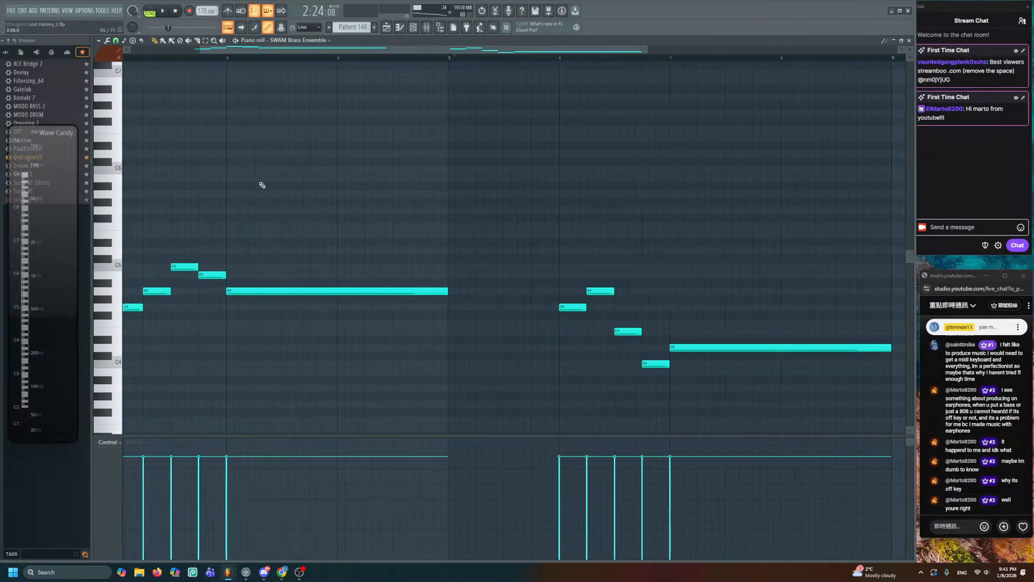
{"action": "left_click_drag", "start_coordinate": [261, 185], "coordinate": [498, 172]}
{"action": "left_click", "coordinate": [124, 58]}
{"action": "key", "text": "space"}
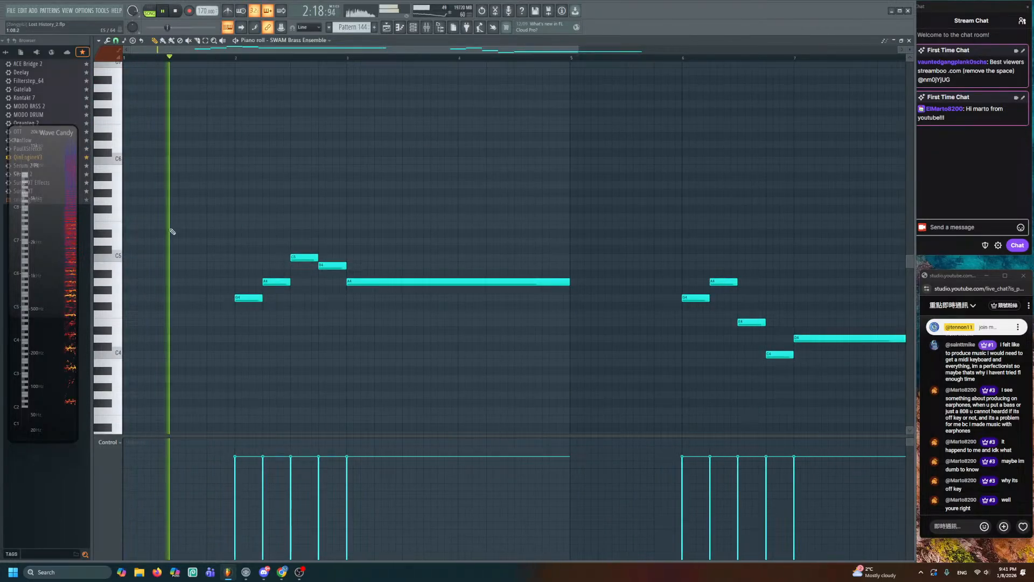
- Move the new D5 note to bar 1 and lower its velocity
{"action": "key", "text": "space"}
{"action": "left_click_drag", "start_coordinate": [141, 241], "coordinate": [88, 241]}
{"action": "key", "text": "space"}
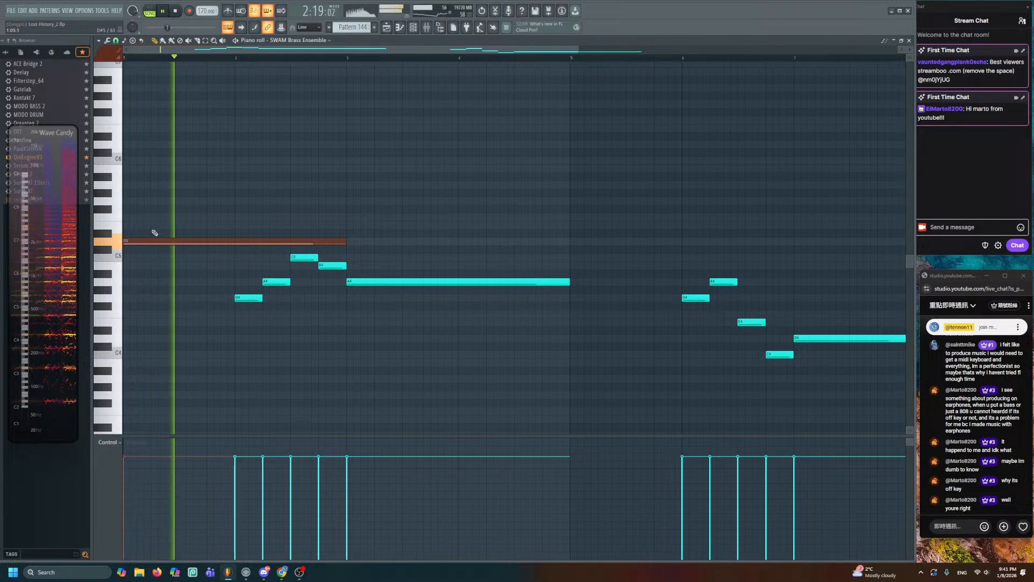
{"action": "key", "text": "space"}
{"action": "left_click_drag", "start_coordinate": [141, 458], "coordinate": [124, 529]}
{"action": "key", "text": "space"}
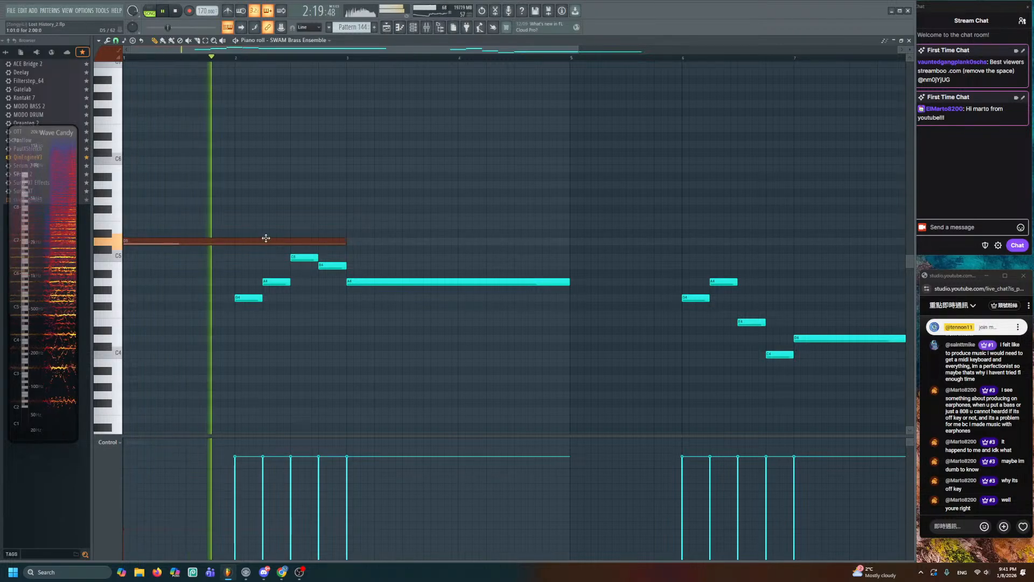
- Stretch the D5 note to end near bar 5, then shorten it slightly
{"action": "left_click_drag", "start_coordinate": [340, 240], "coordinate": [568, 241]}
{"action": "key", "text": "space"}
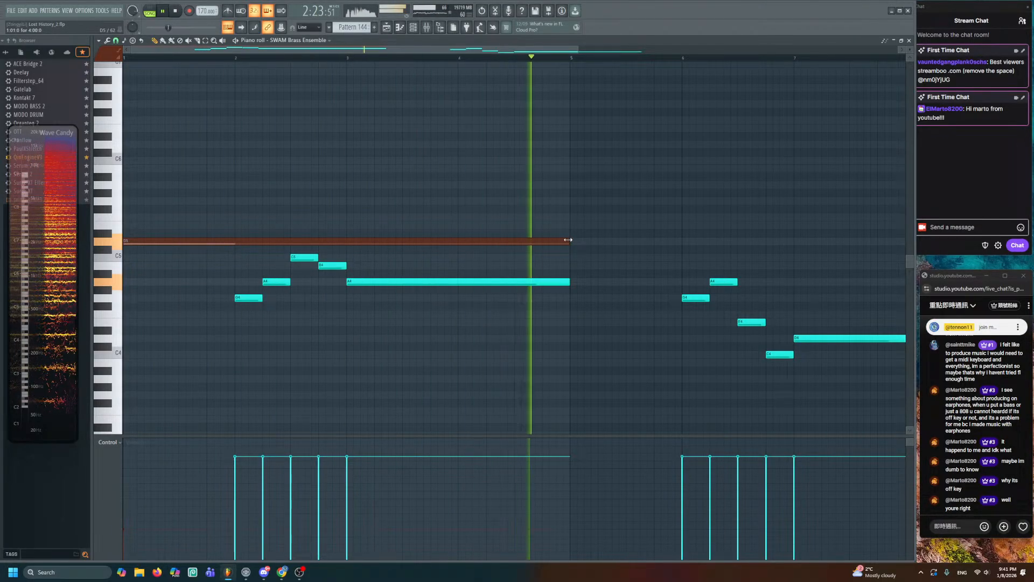
{"action": "key", "text": "space"}
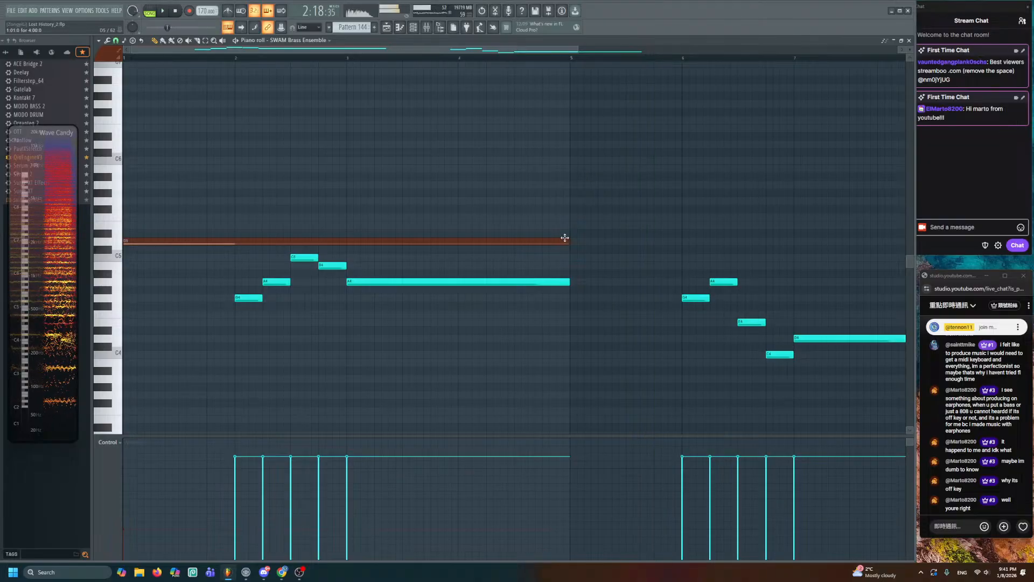
{"action": "key", "text": "space"}
{"action": "left_click_drag", "start_coordinate": [492, 244], "coordinate": [458, 245]}
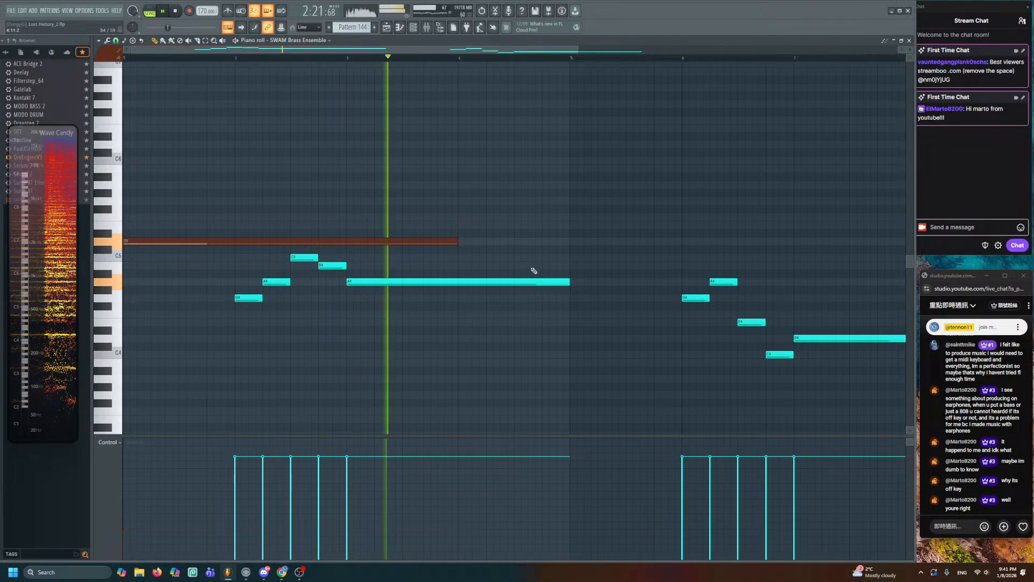
- Add a shortened matching D5 note at bar 5 and another D5 note further along
{"action": "left_click", "coordinate": [571, 240]}
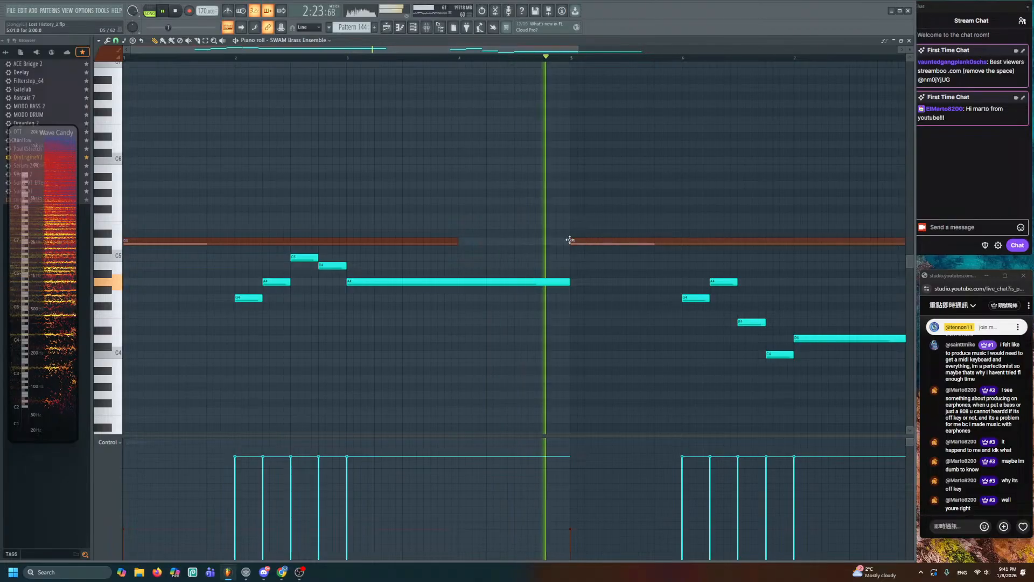
{"action": "left_click_drag", "start_coordinate": [614, 255], "coordinate": [422, 242]}
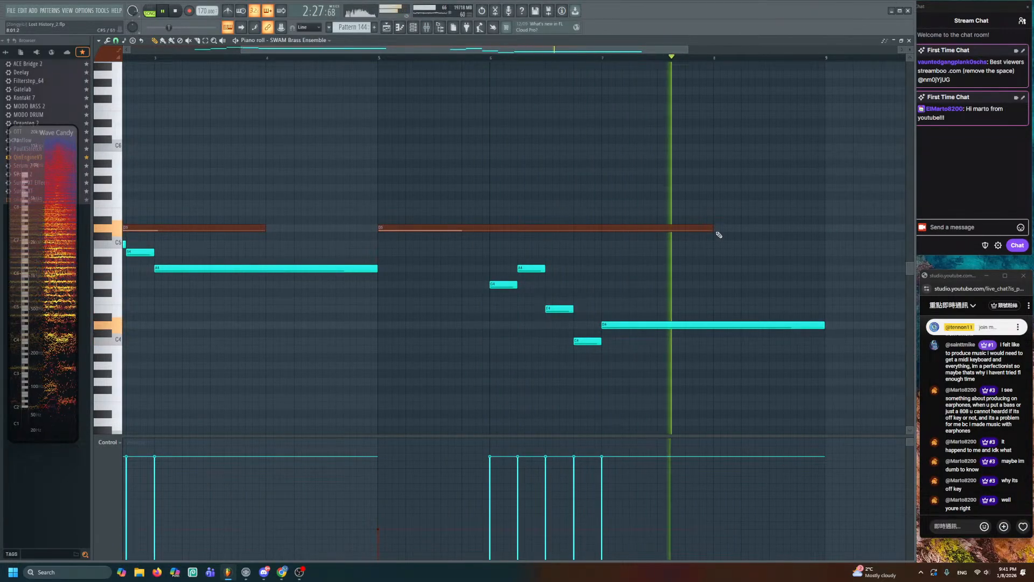
{"action": "key", "text": "space"}
{"action": "left_click_drag", "start_coordinate": [714, 230], "coordinate": [564, 227]}
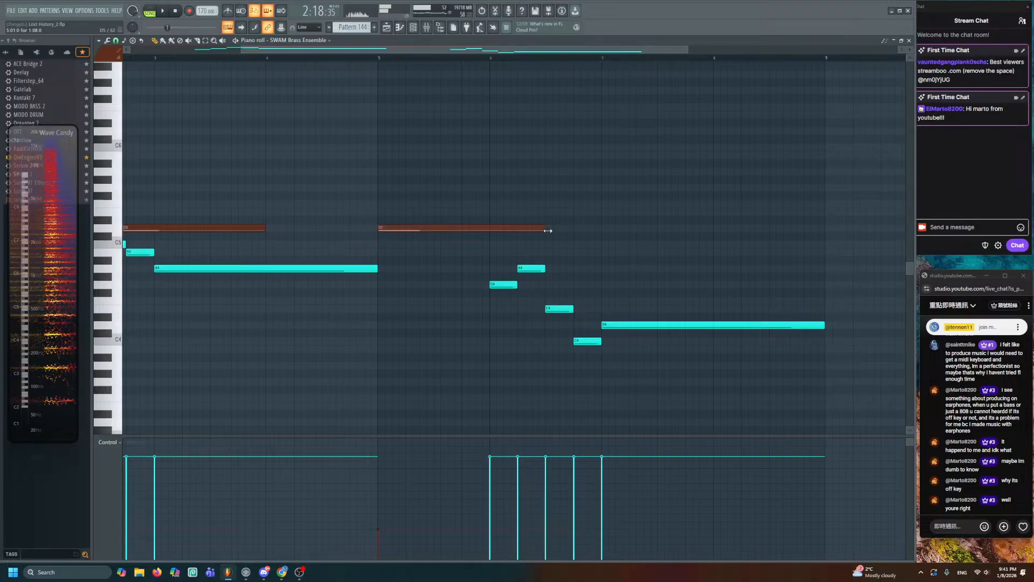
{"action": "key", "text": "space"}
{"action": "left_click_drag", "start_coordinate": [602, 216], "coordinate": [464, 194]}
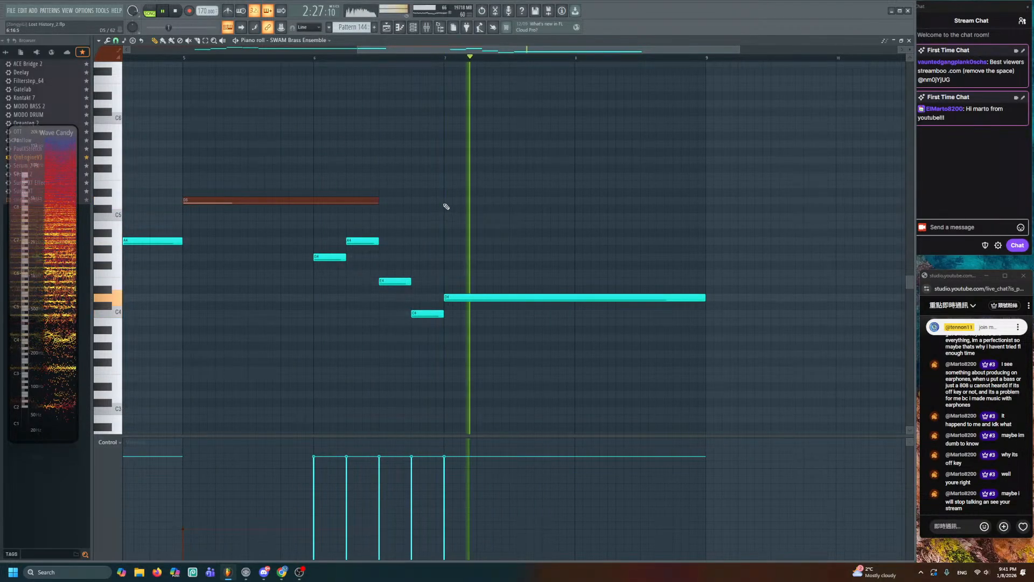
{"action": "left_click", "coordinate": [445, 201]}
{"action": "key", "text": "space"}
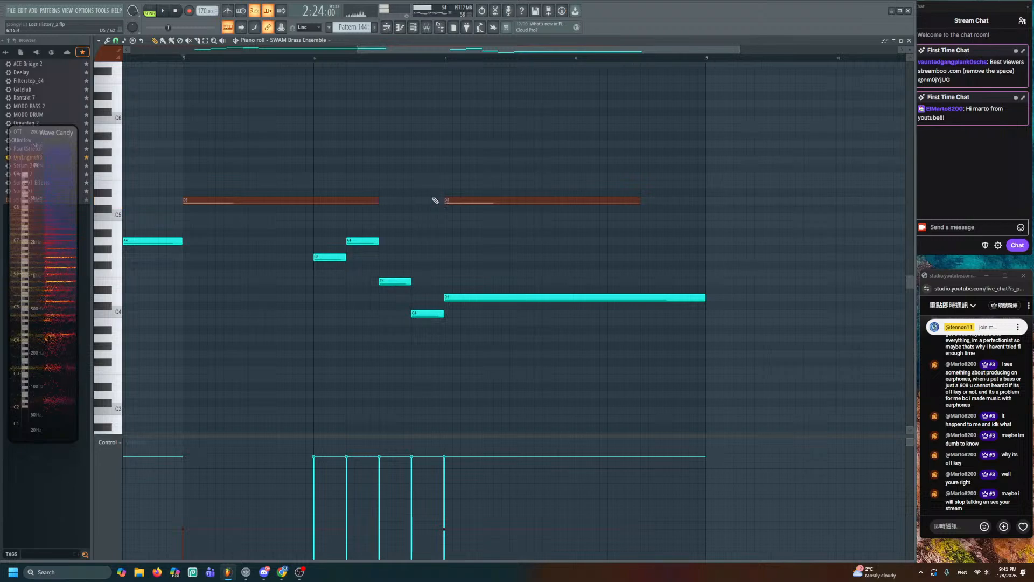
- Save the project, then lower the second D5 note's velocity and extend it to the next bar line
{"action": "key", "text": "ctrl+s"}
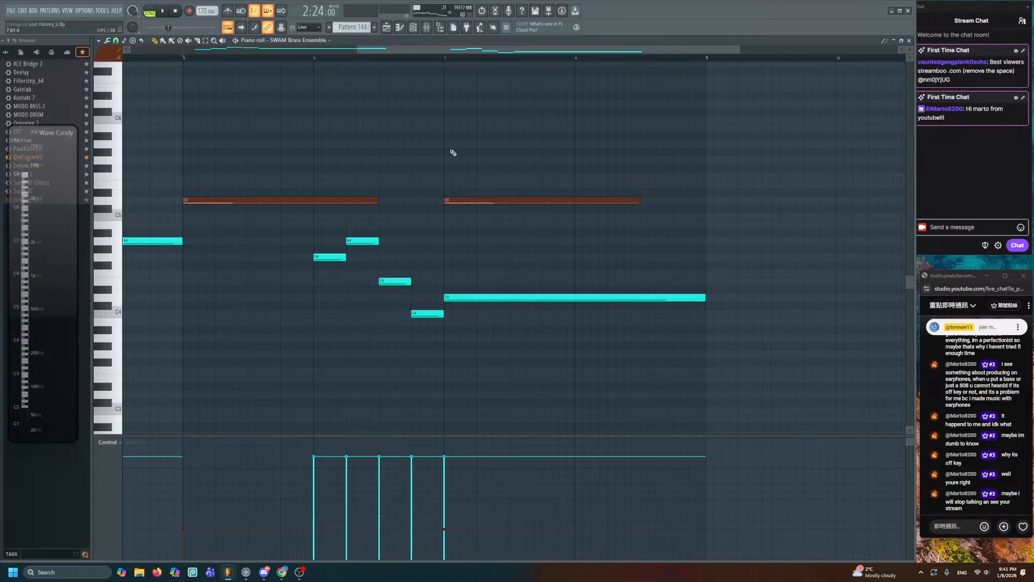
{"action": "left_click_drag", "start_coordinate": [483, 165], "coordinate": [509, 205]}
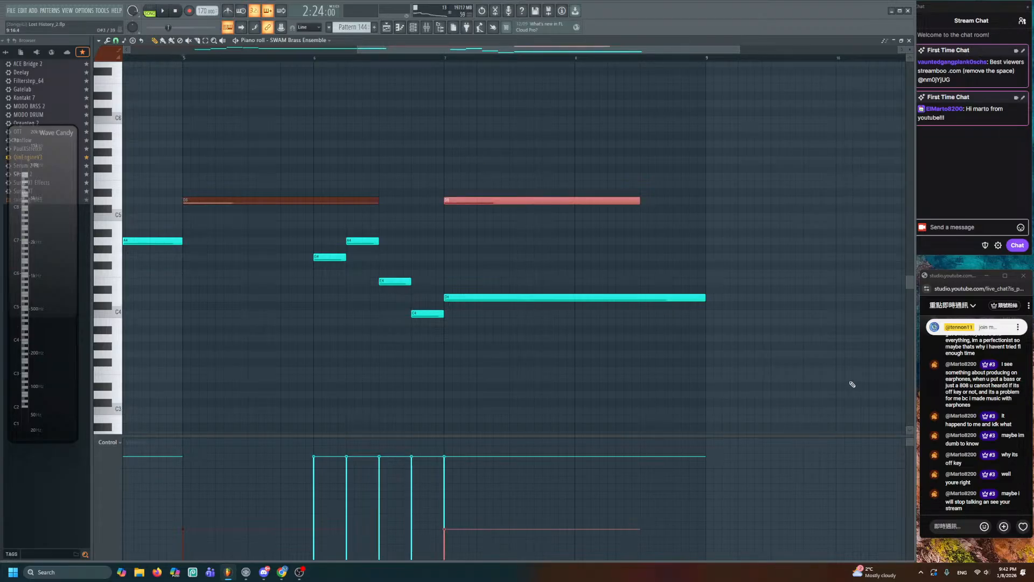
{"action": "left_click_drag", "start_coordinate": [445, 544], "coordinate": [449, 554]}
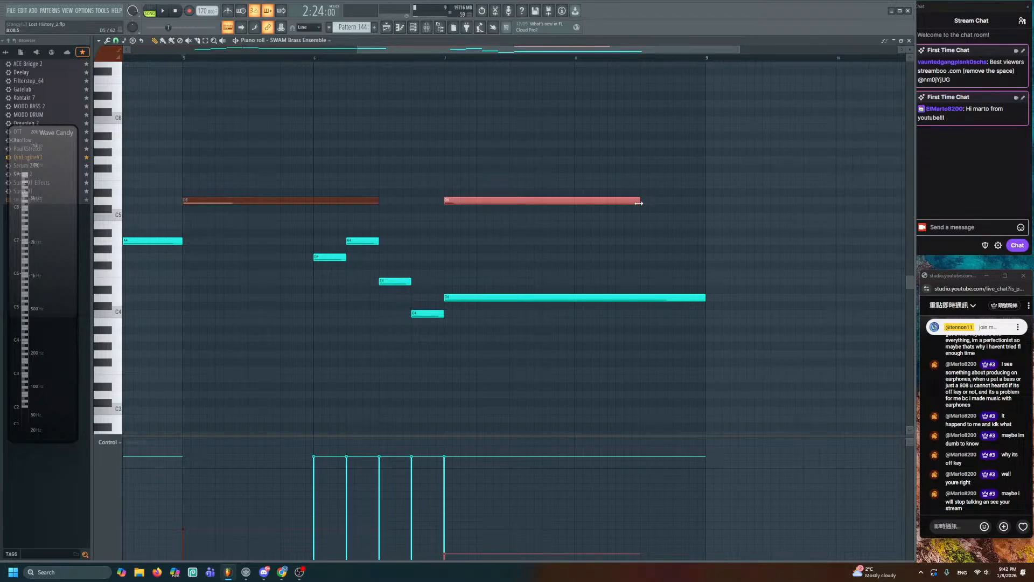
{"action": "left_click_drag", "start_coordinate": [639, 203], "coordinate": [706, 203]}
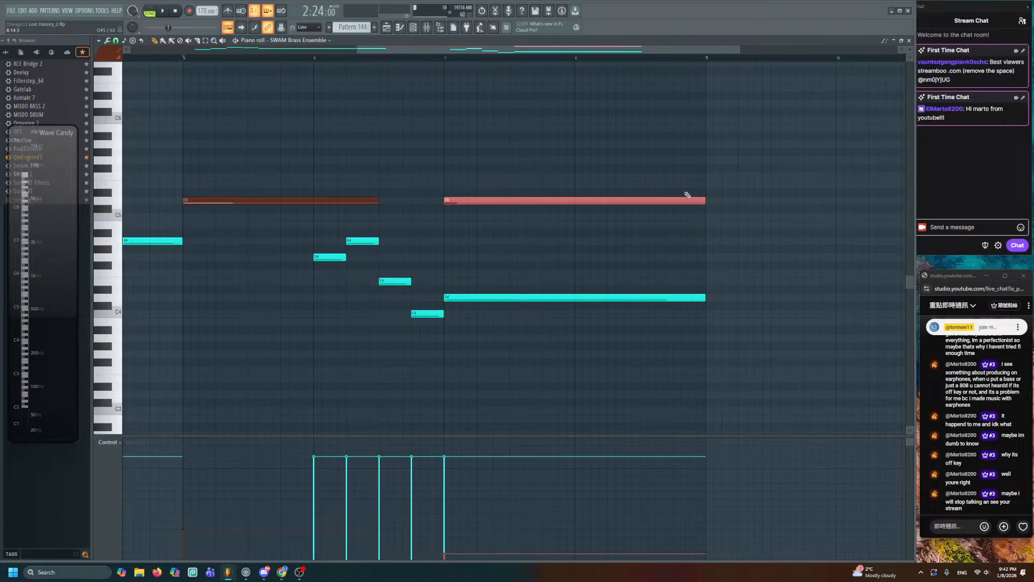
{"action": "left_click", "coordinate": [688, 194]}
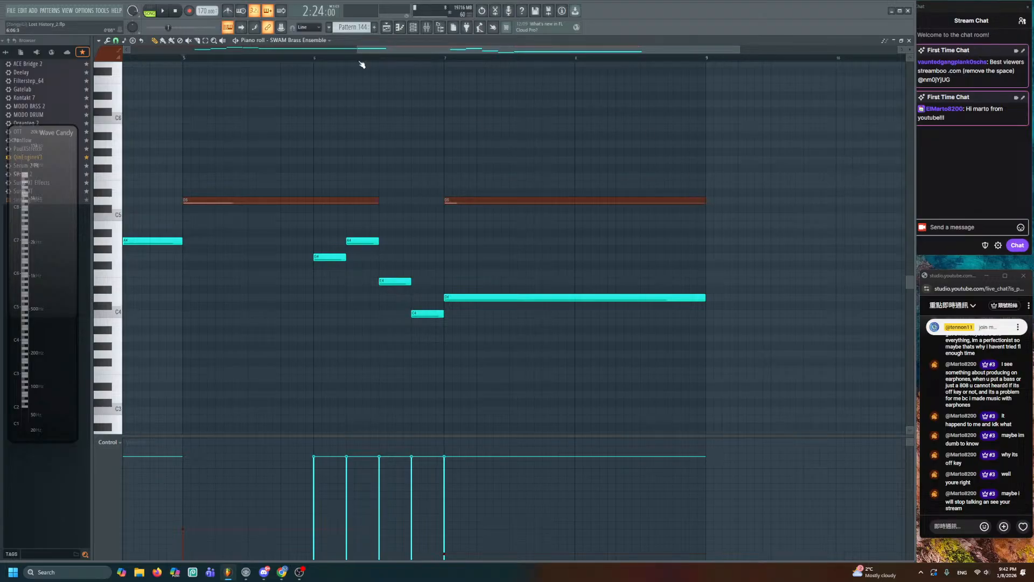
- Audition the tuba line from around bar 6.5
{"action": "left_click", "coordinate": [383, 59]}
{"action": "key", "text": "space"}
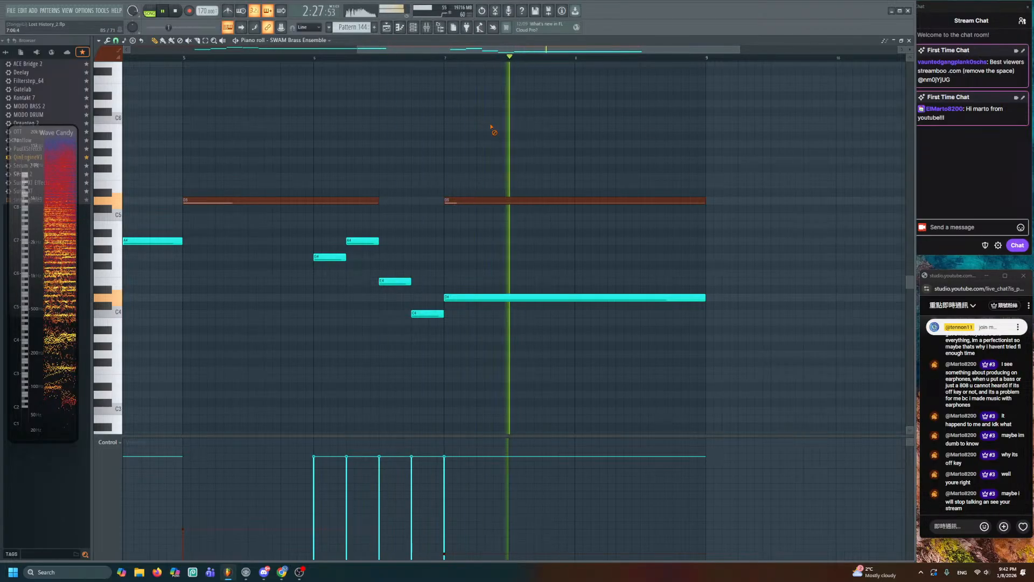
{"action": "key", "text": "space"}
- Reopen Pattern 144 from the playlist, lower the long red D5 note to A4, and return
{"action": "left_click", "coordinate": [386, 28]}
{"action": "key", "text": "space"}
{"action": "double_click", "coordinate": [545, 209]}
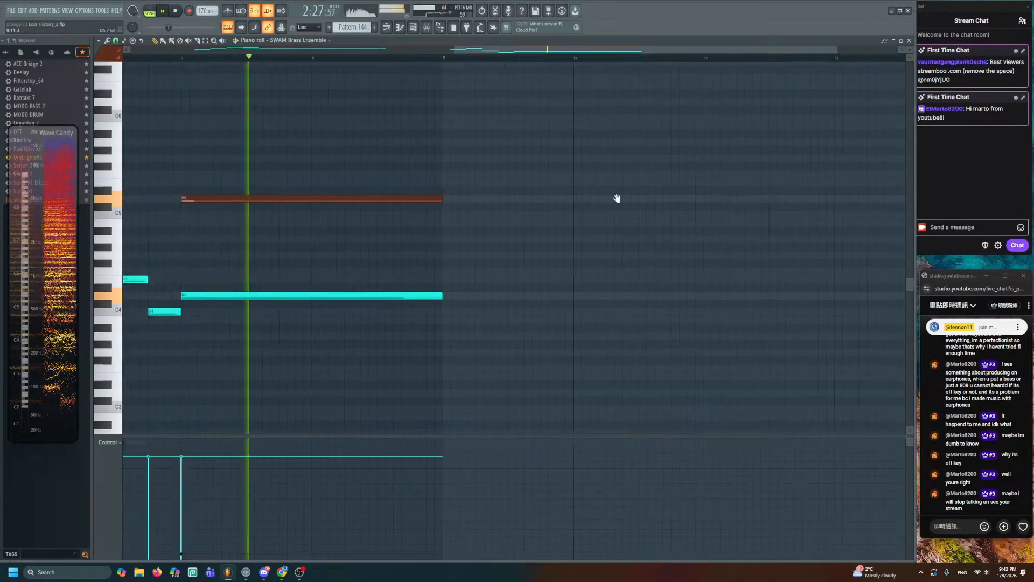
{"action": "left_click_drag", "start_coordinate": [391, 195], "coordinate": [390, 235]}
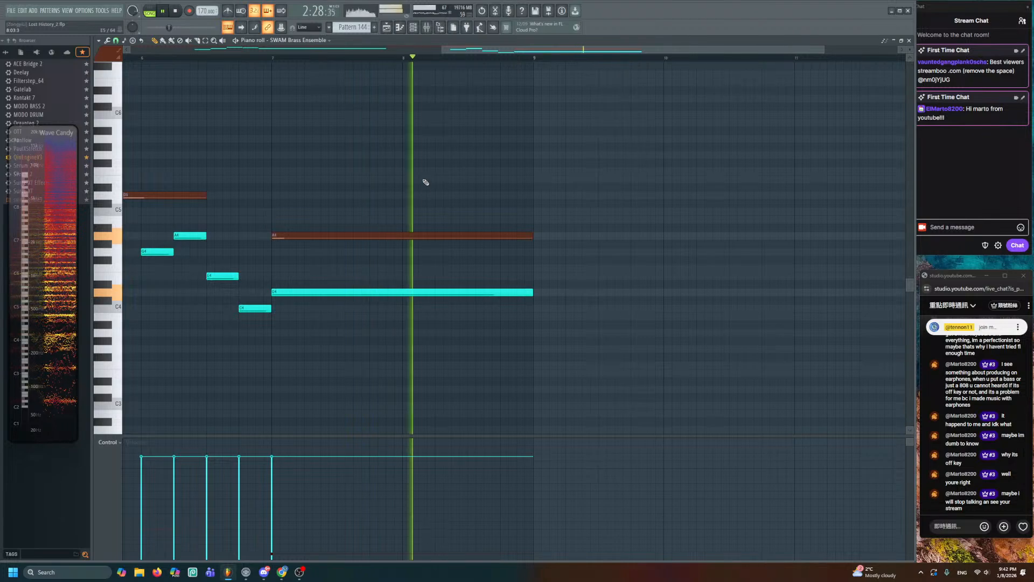
{"action": "left_click", "coordinate": [387, 27]}
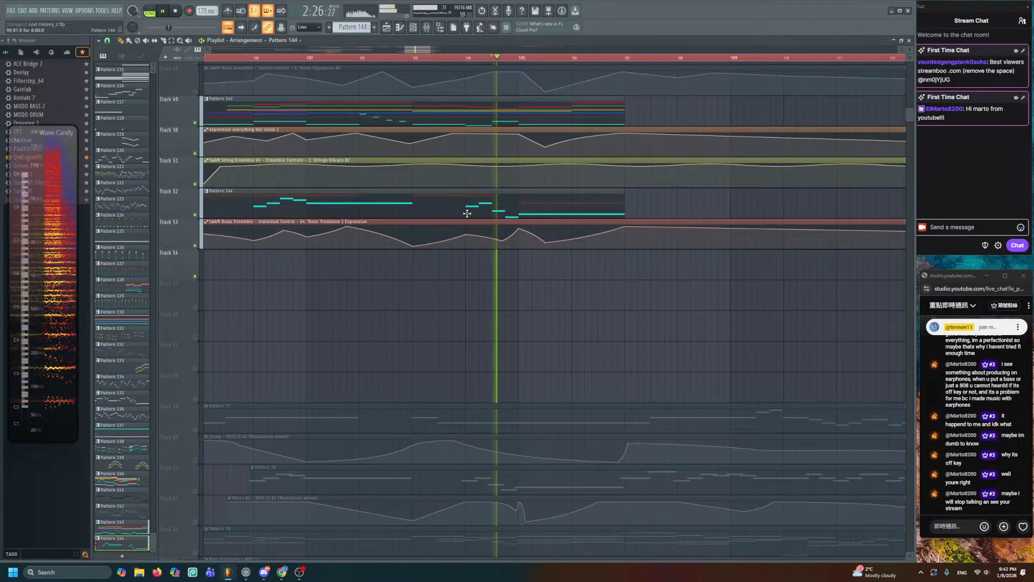
- Nudge a Tenor Trombone expression point near bar 107 upward and play from bar 99
{"action": "left_click_drag", "start_coordinate": [625, 227], "coordinate": [625, 224]}
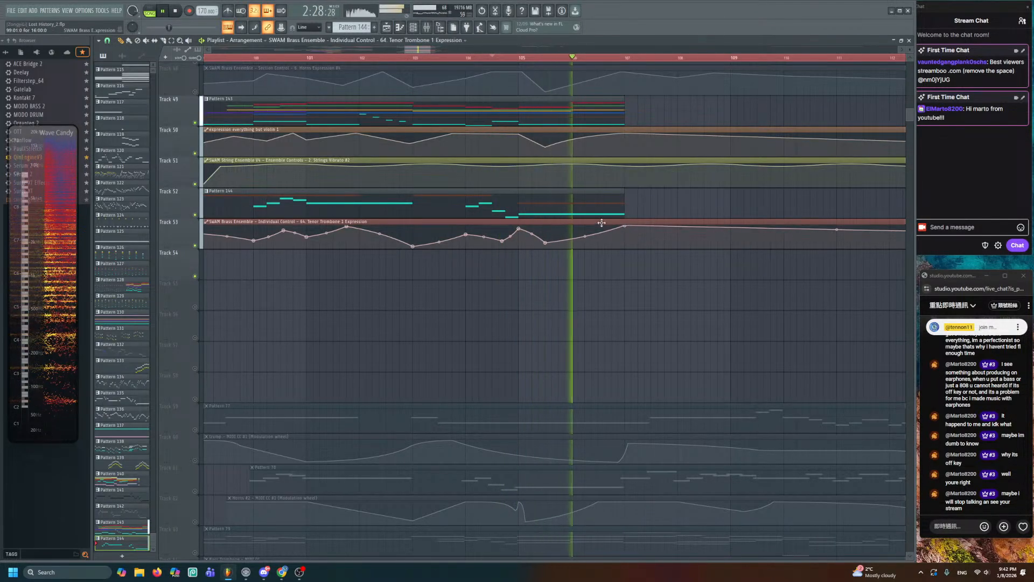
{"action": "key", "text": "space"}
{"action": "scroll", "coordinate": [194, 256], "scroll_direction": "up", "scroll_amount": 5}
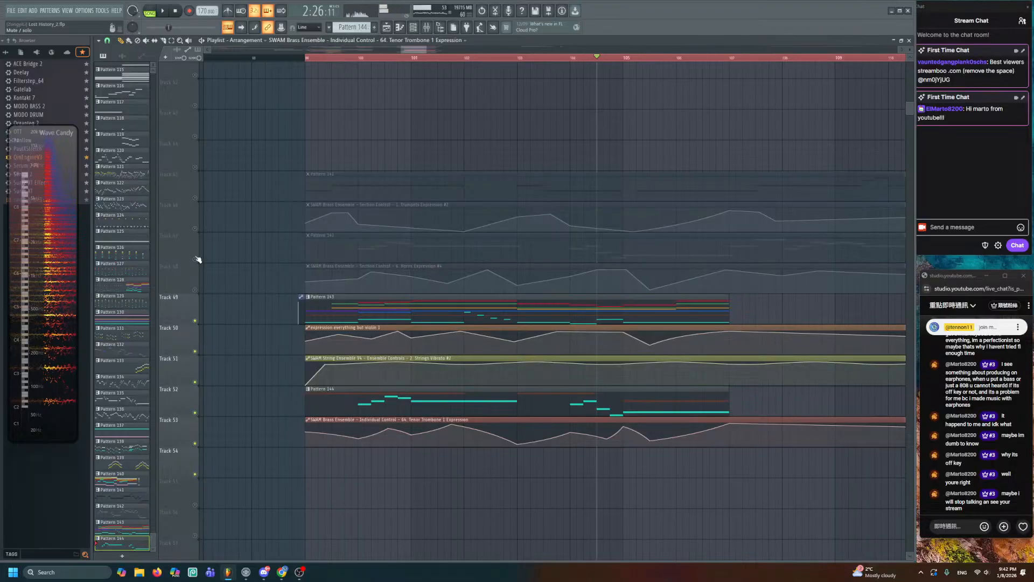
{"action": "left_click", "coordinate": [307, 58]}
{"action": "key", "text": "space"}
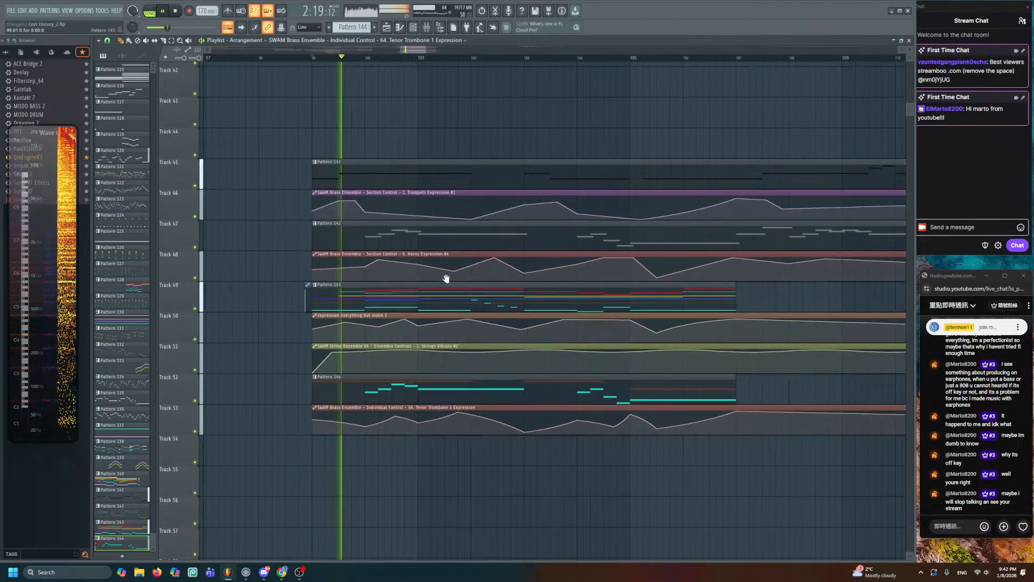
{"action": "scroll", "coordinate": [447, 278], "scroll_direction": "down", "scroll_amount": 4}
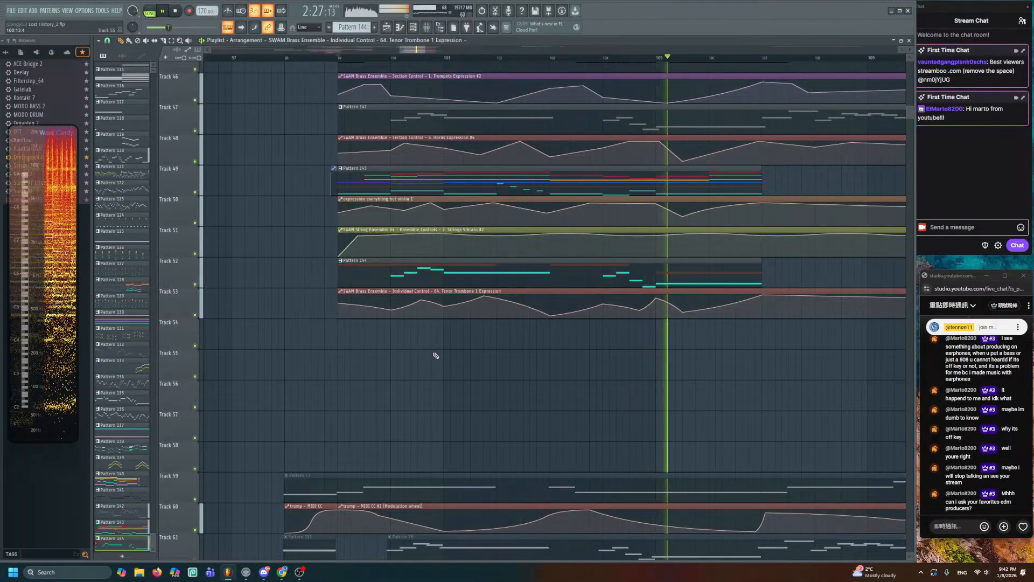
{"action": "scroll", "coordinate": [404, 369], "scroll_direction": "up", "scroll_amount": 2}
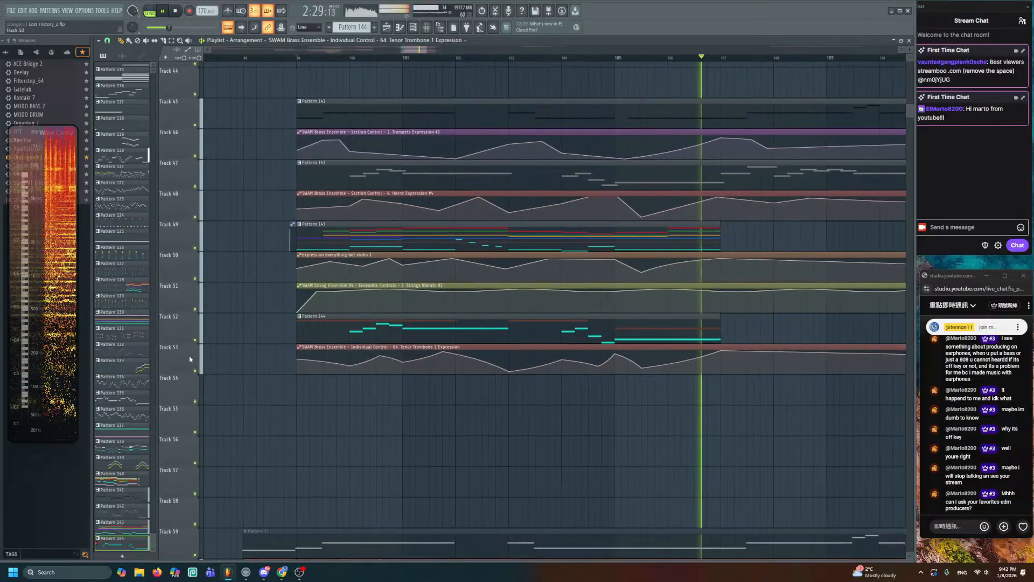
{"action": "key", "text": "space"}
- Solo tracks 45–53 and audition the brass from bar 99
{"action": "left_click_drag", "start_coordinate": [202, 351], "coordinate": [198, 125]}
{"action": "key", "text": "alt+s"}
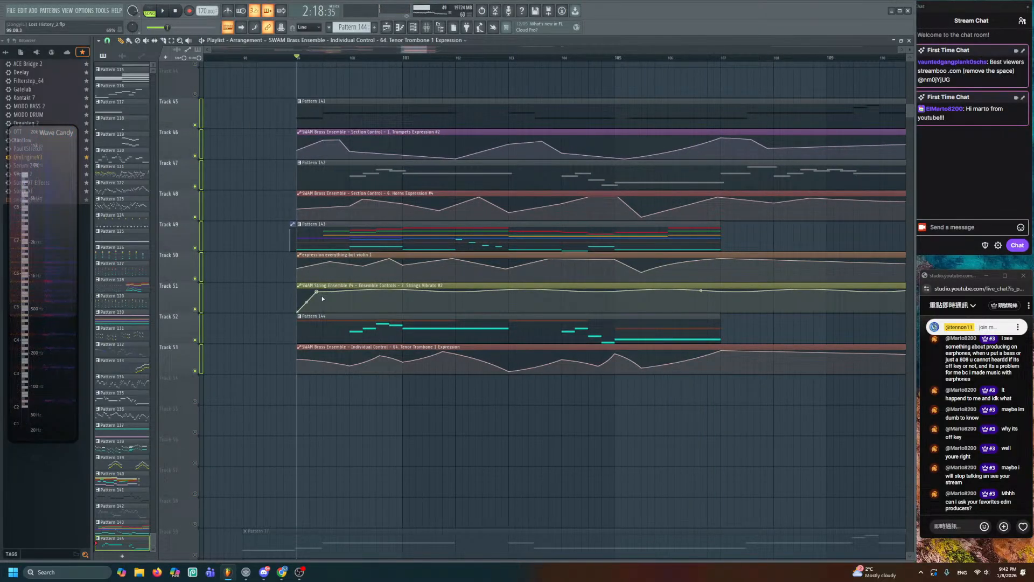
{"action": "key", "text": "space"}
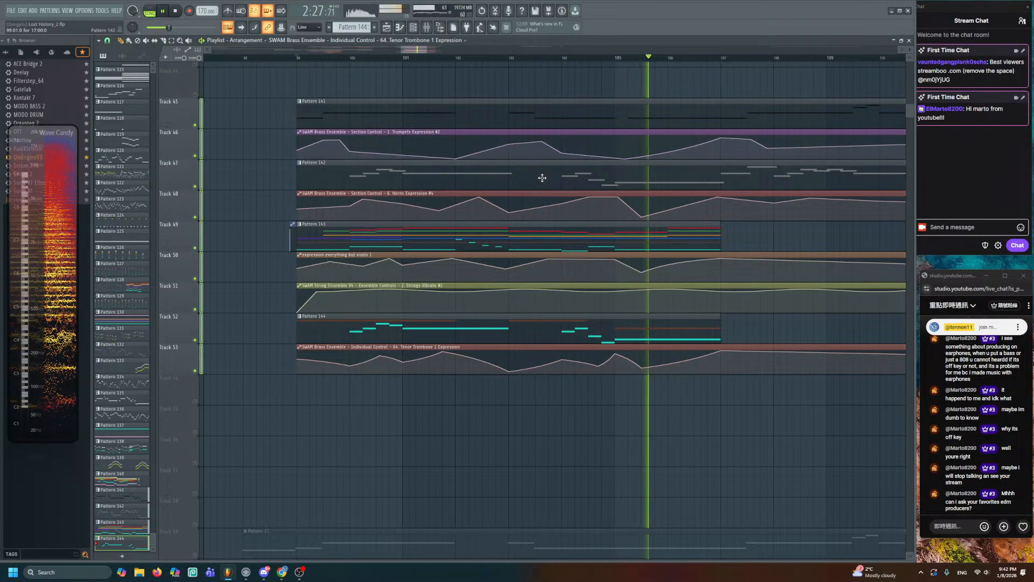
{"action": "key", "text": "space"}
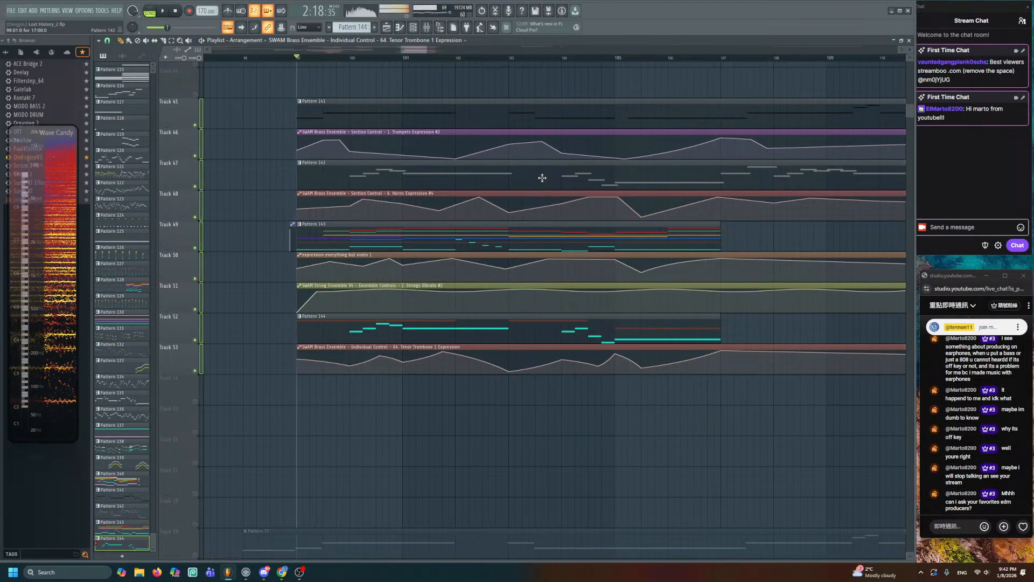
{"action": "key", "text": "space"}
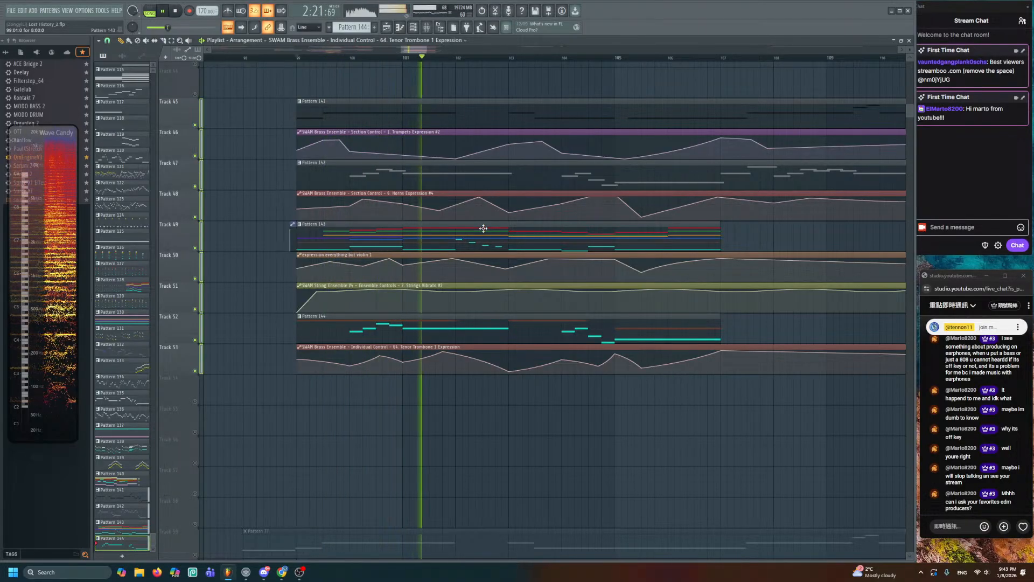
{"action": "key", "text": "space"}
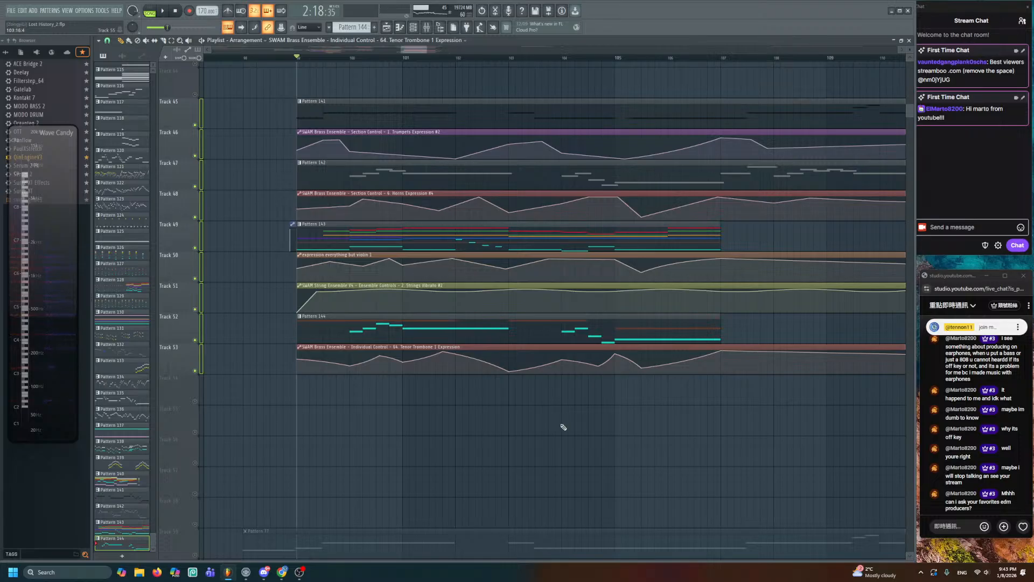
- Re-enable Tracks 54 and 55, then create Pattern 145 and place it on Track 54 at bar 99
{"action": "left_click_drag", "start_coordinate": [564, 426], "coordinate": [617, 387]}
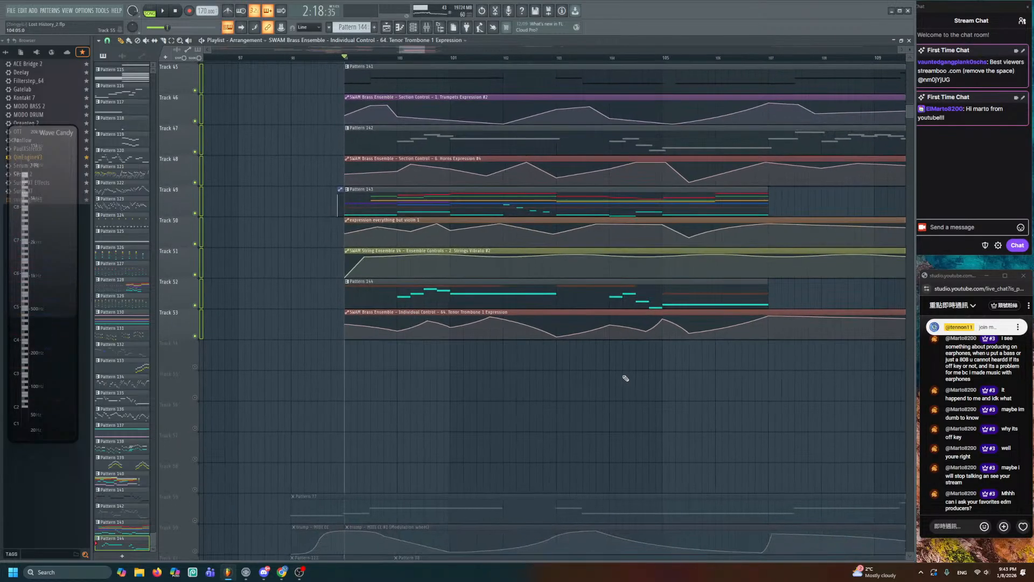
{"action": "left_click", "coordinate": [198, 367]}
{"action": "left_click", "coordinate": [197, 398]}
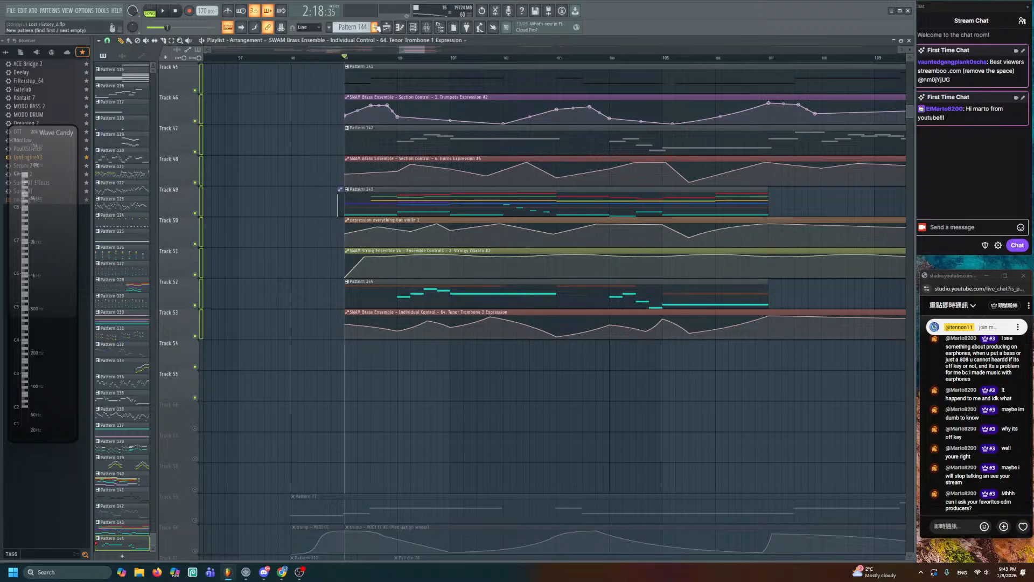
{"action": "left_click", "coordinate": [376, 28]}
{"action": "left_click", "coordinate": [346, 358]}
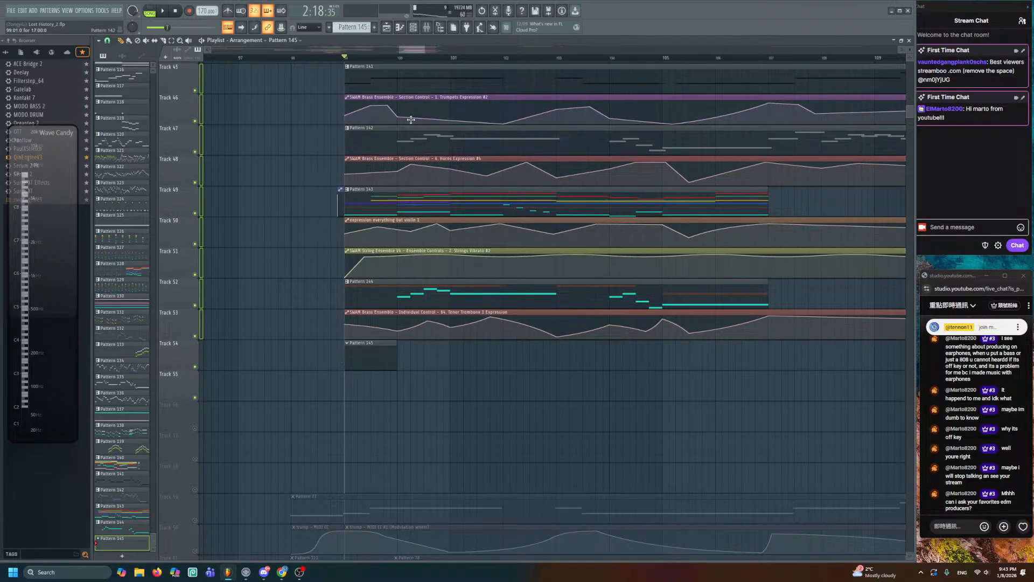
- Inspect the SWAM Brass Ensemble's controls, then open Pattern 145 in the piano roll with F7
{"action": "left_click", "coordinate": [413, 28]}
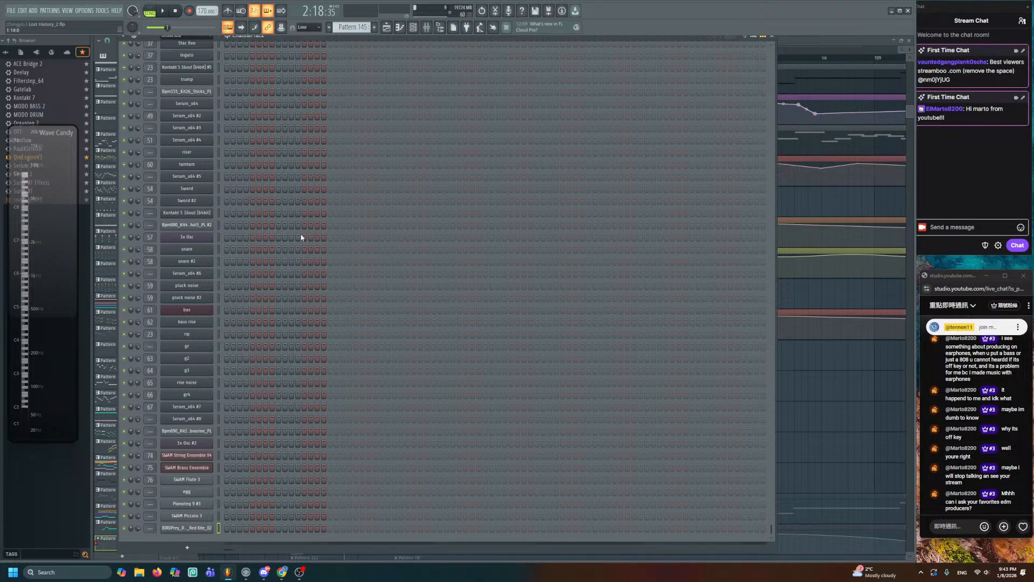
{"action": "left_click", "coordinate": [201, 468]}
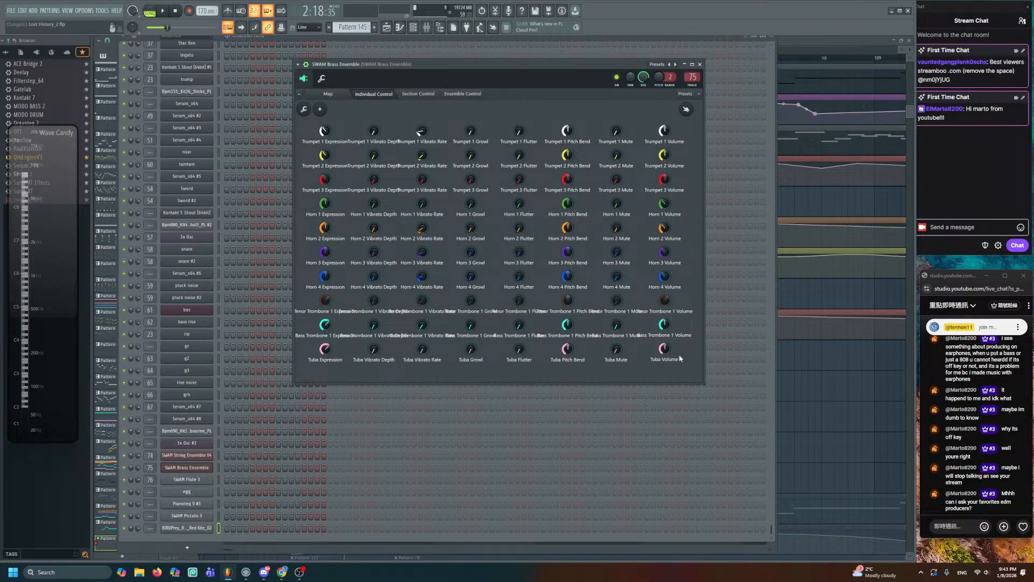
{"action": "key", "text": "F5"}
{"action": "key", "text": "F7"}
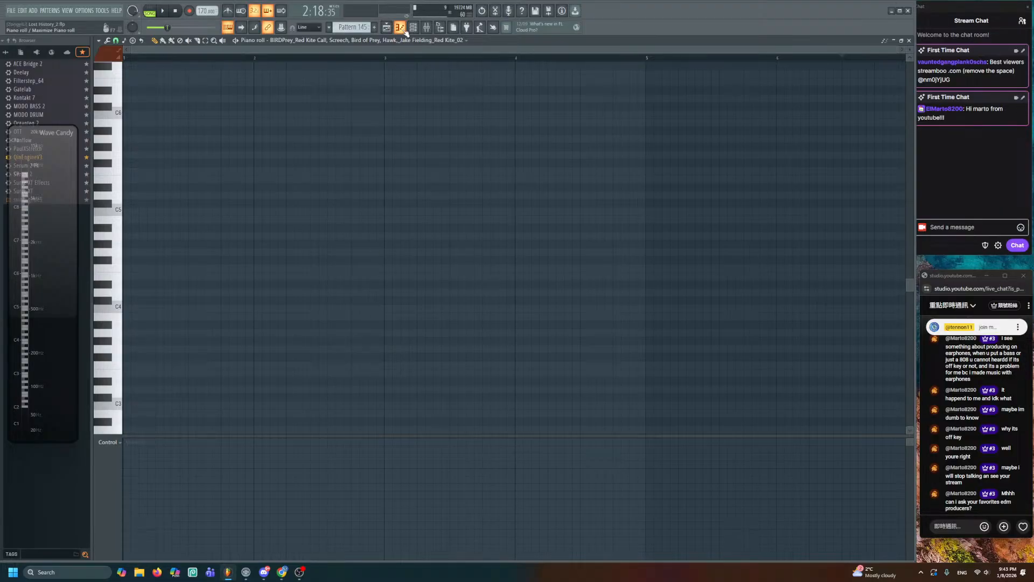
- Set the note colour to light pink and clear a test note at bar 1
{"action": "left_click", "coordinate": [111, 53]}
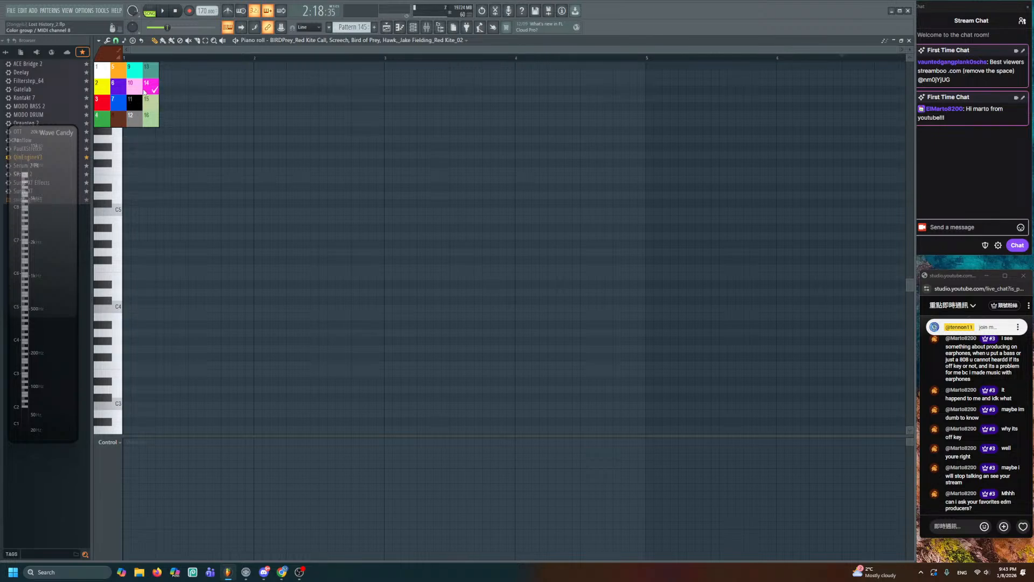
{"action": "left_click", "coordinate": [139, 90]}
{"action": "left_click", "coordinate": [132, 294]}
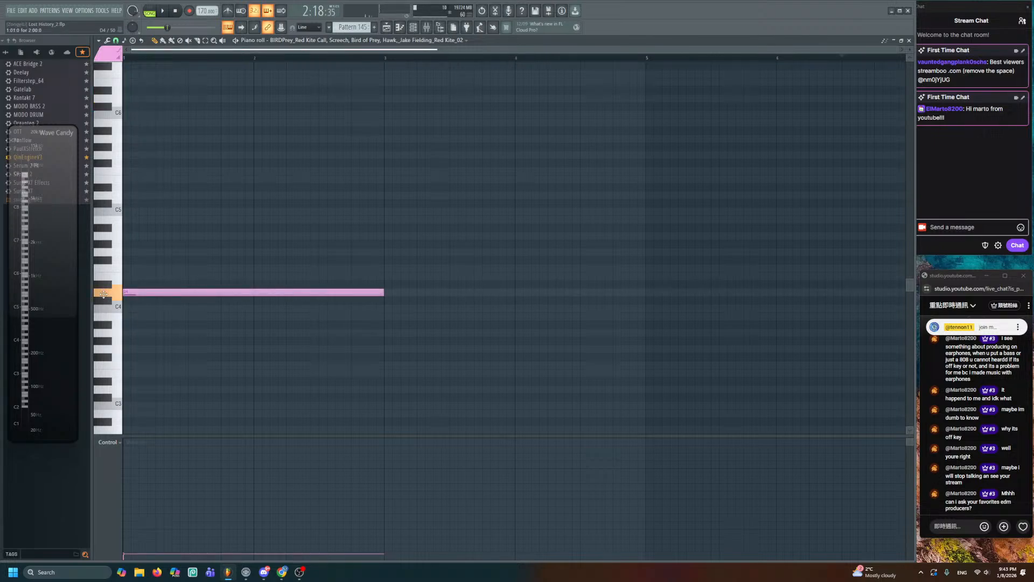
{"action": "right_click", "coordinate": [161, 294]}
- In SWAM Brass Ensemble's piano roll, remove stray notes and draw a half-bar D2 note at bar 1
{"action": "left_click", "coordinate": [413, 27]}
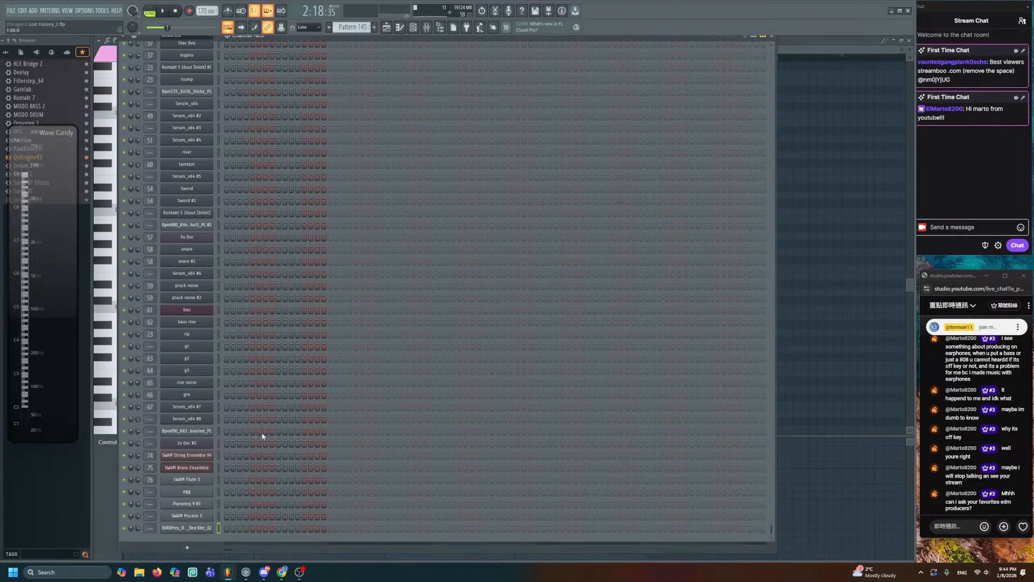
{"action": "right_click", "coordinate": [205, 467]}
{"action": "left_click", "coordinate": [232, 439]}
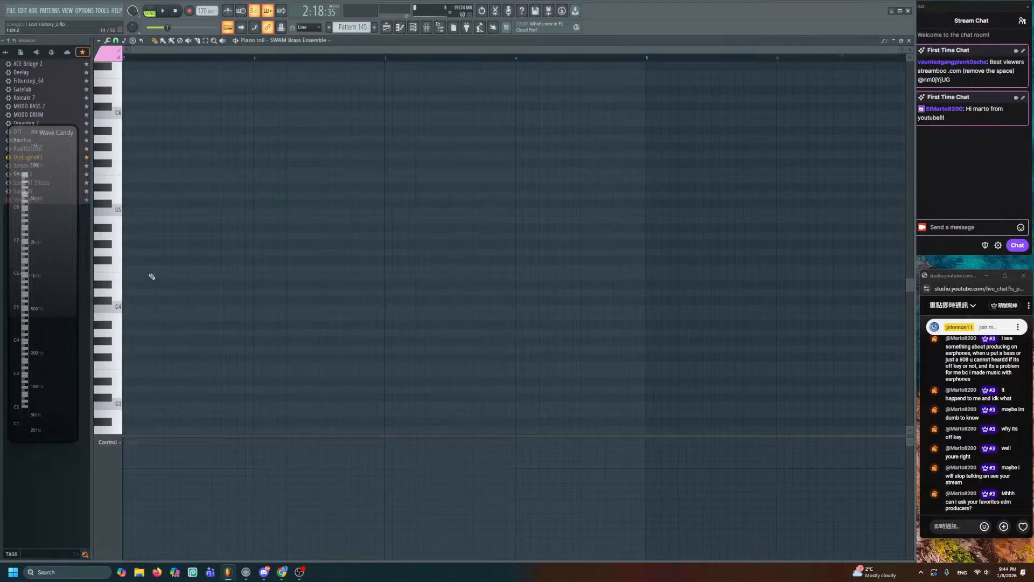
{"action": "mouse_move", "coordinate": [140, 289]}
{"action": "left_mouse_down"}
{"action": "mouse_move", "coordinate": [123, 292]}
{"action": "mouse_move", "coordinate": [105, 319]}
{"action": "left_mouse_up"}
{"action": "right_click", "coordinate": [132, 293]}
{"action": "scroll", "coordinate": [142, 337], "scroll_direction": "down", "scroll_amount": 3}
{"action": "right_click", "coordinate": [131, 316]}
{"action": "left_click_drag", "start_coordinate": [134, 410], "coordinate": [116, 413]}
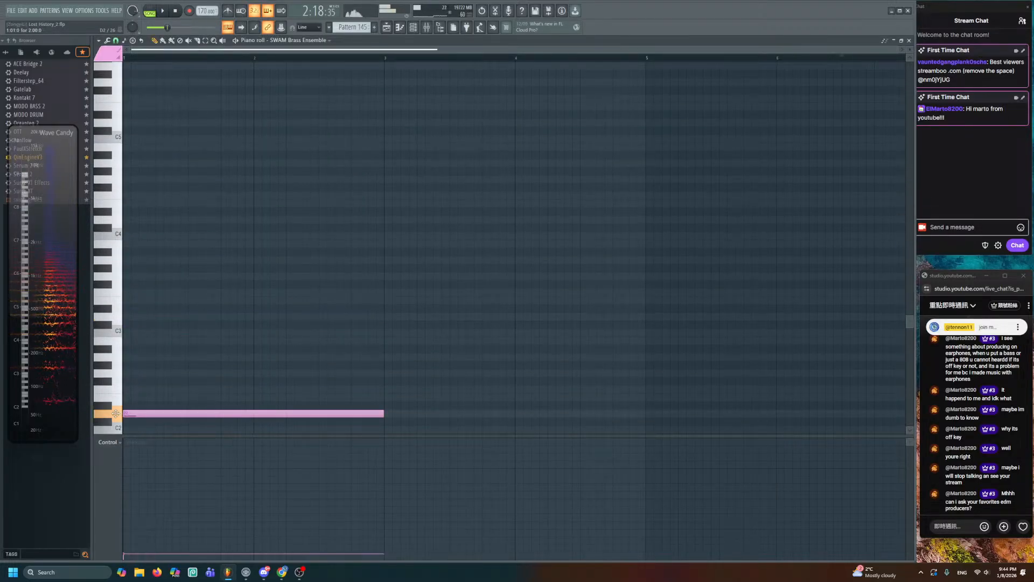
{"action": "scroll", "coordinate": [319, 340], "scroll_direction": "down", "scroll_amount": 4}
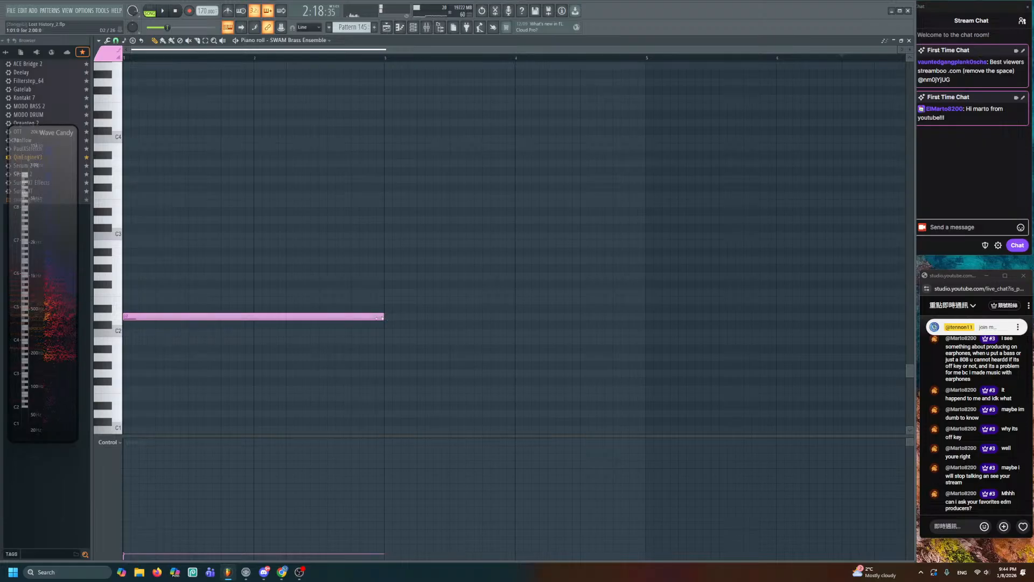
{"action": "left_click_drag", "start_coordinate": [379, 318], "coordinate": [188, 319]}
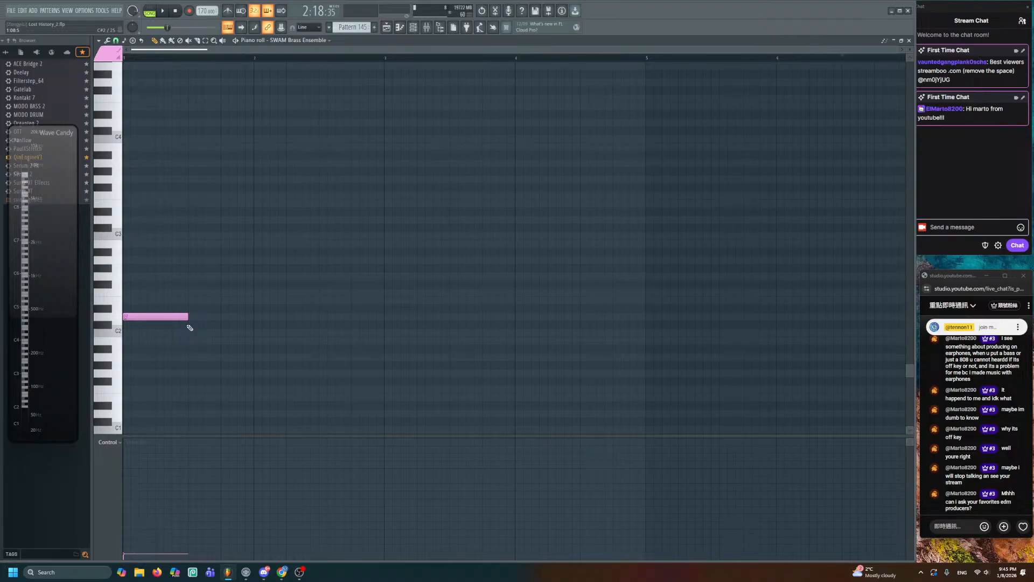
- Raise the D2 note's velocity and lengthen it slightly
{"action": "left_click", "coordinate": [127, 489]}
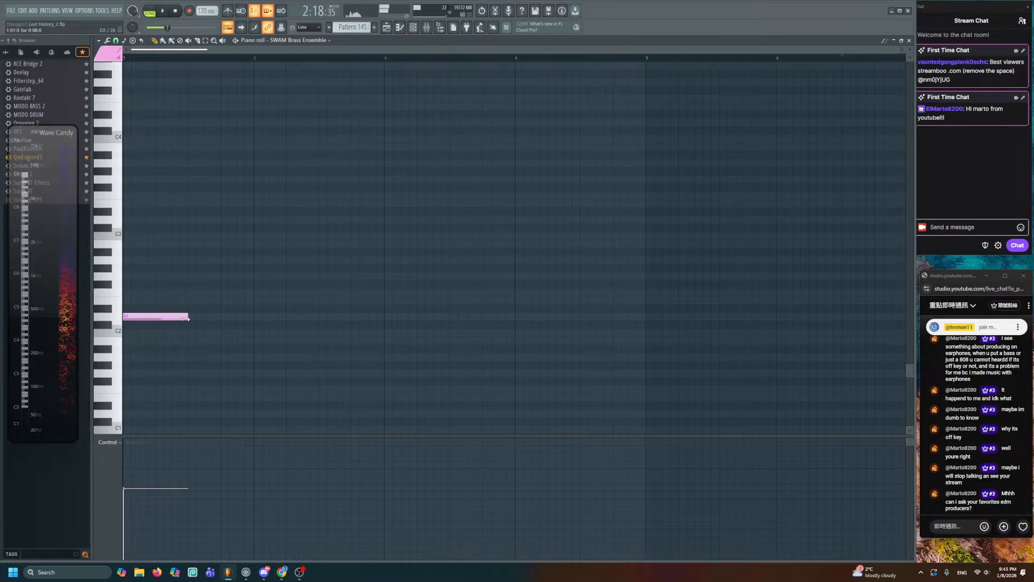
{"action": "left_click_drag", "start_coordinate": [188, 317], "coordinate": [254, 318]}
{"action": "key", "text": "space"}
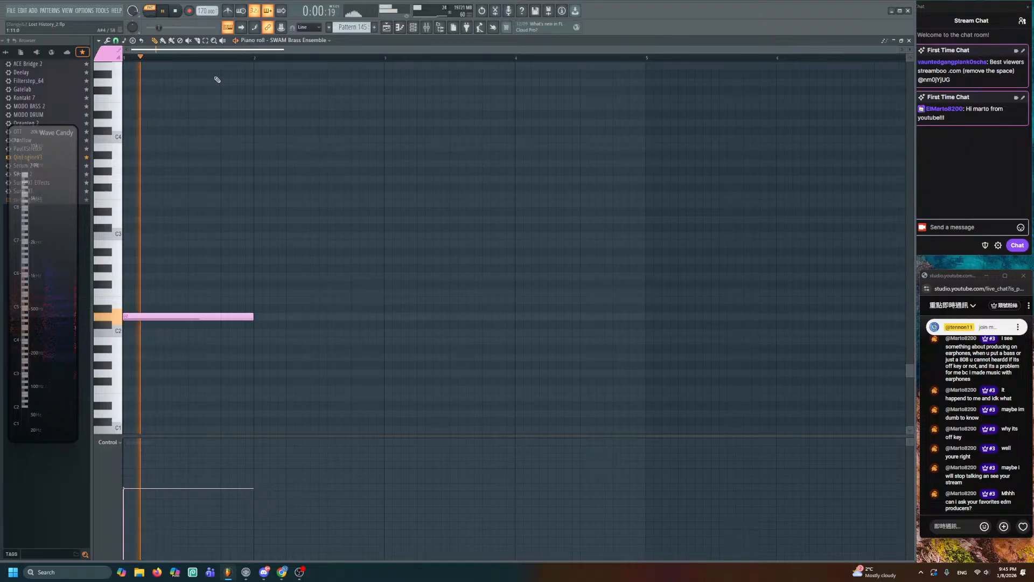
- Add two more tuba notes, a low one then a higher one near G2, and audition them
{"action": "left_click", "coordinate": [256, 277]}
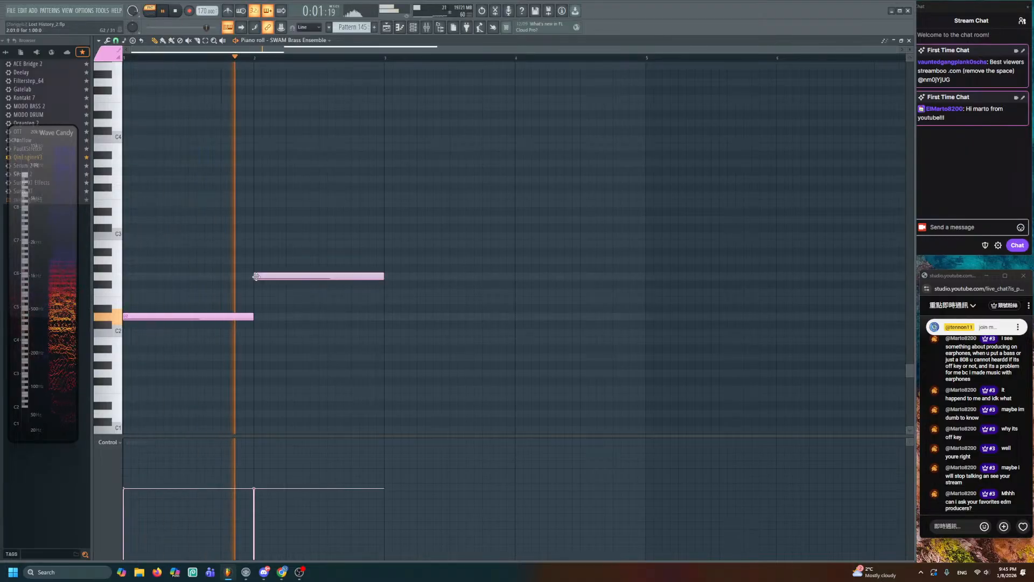
{"action": "left_click", "coordinate": [386, 317]}
{"action": "key", "text": "space"}
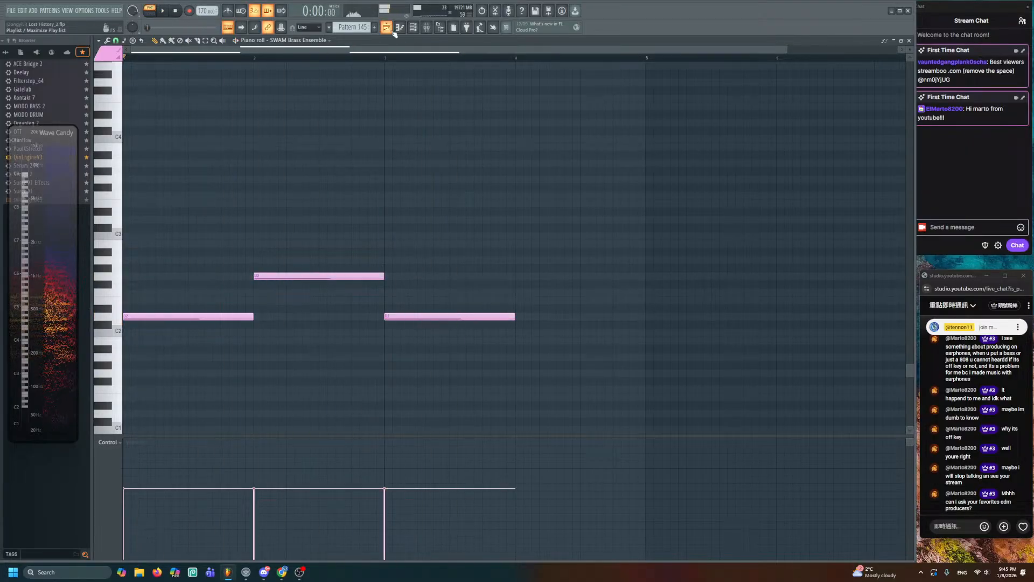
{"action": "key", "text": "F5"}
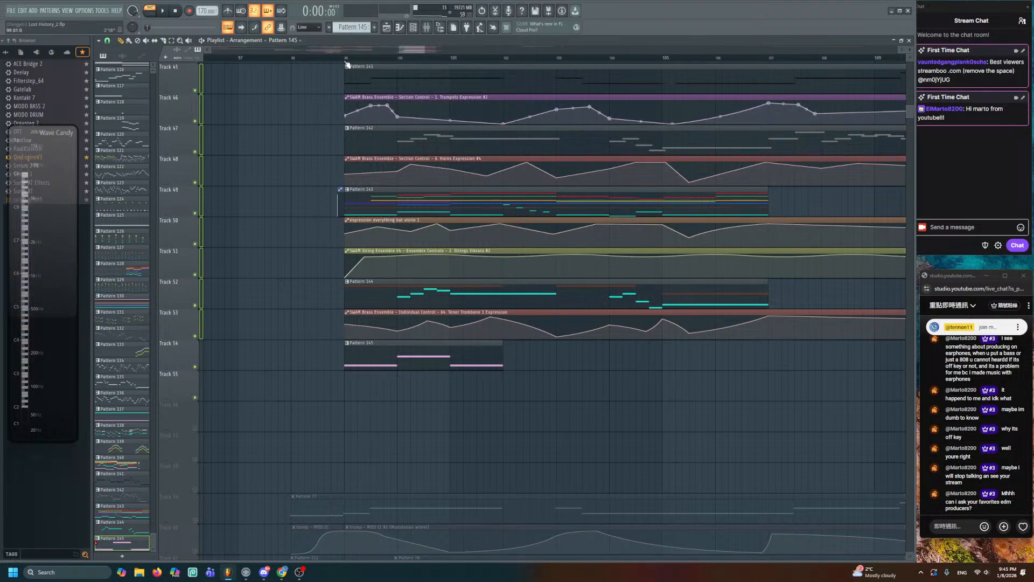
- From the playlist, stretch Pattern 145's last tuba note one beat longer
{"action": "key", "text": "space"}
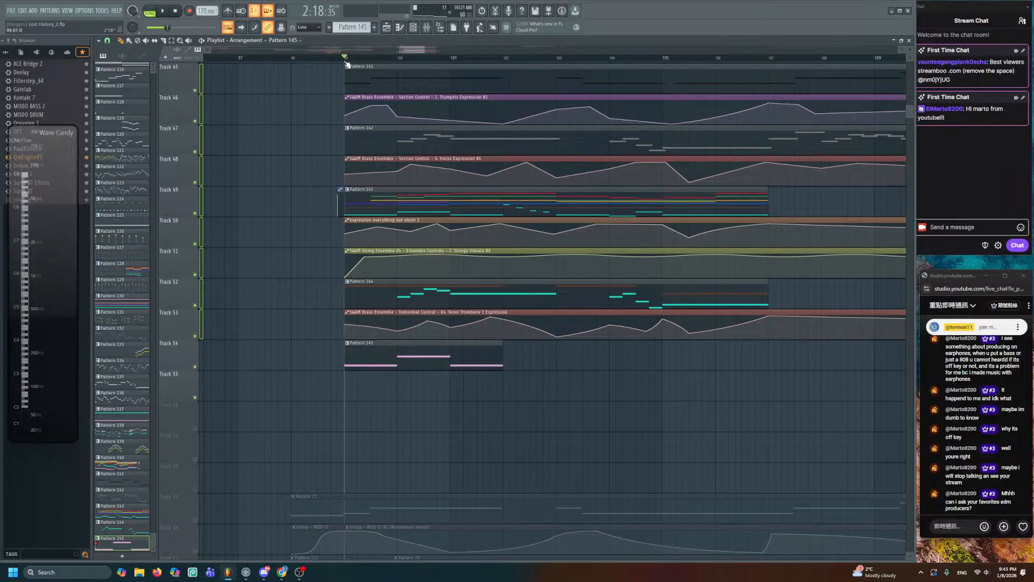
{"action": "left_click_drag", "start_coordinate": [429, 309], "coordinate": [401, 279]}
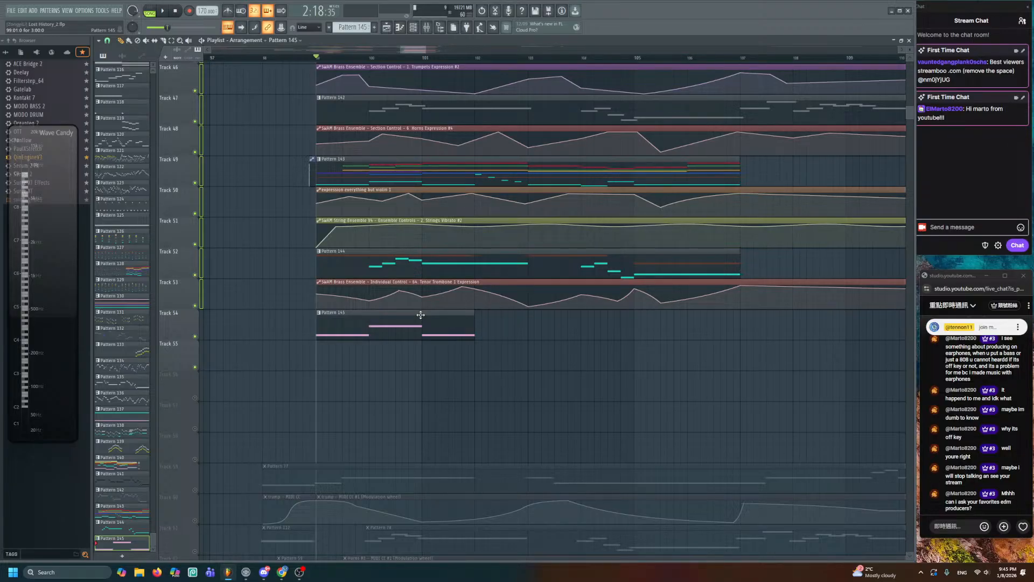
{"action": "double_click", "coordinate": [420, 314]}
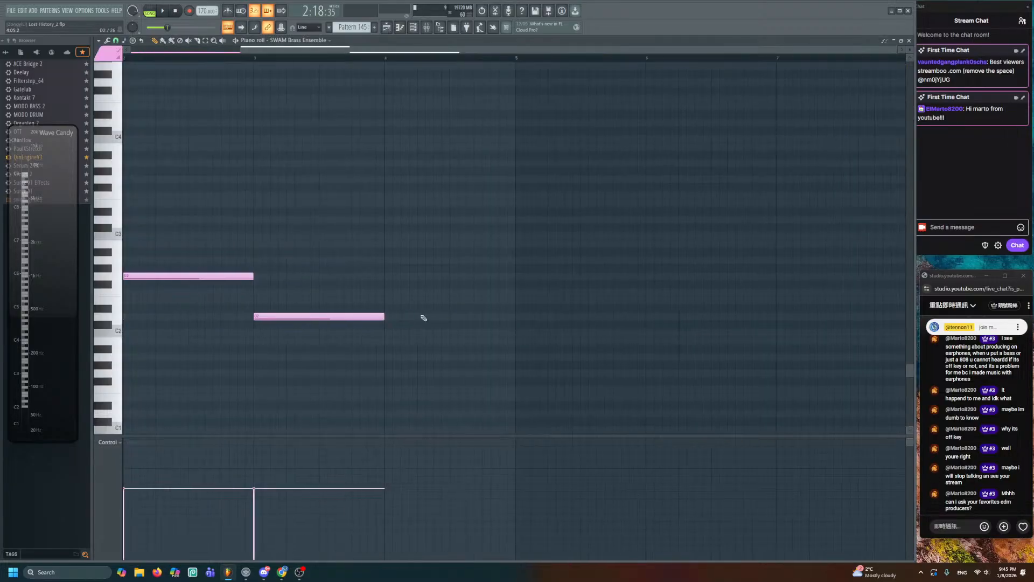
{"action": "left_click_drag", "start_coordinate": [384, 316], "coordinate": [514, 317]}
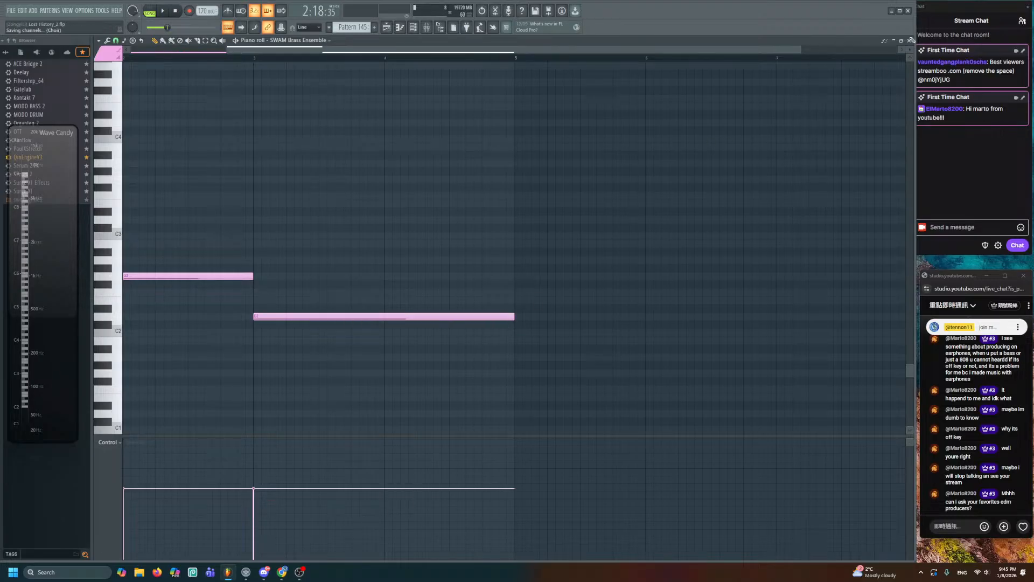
{"action": "left_click", "coordinate": [911, 40]}
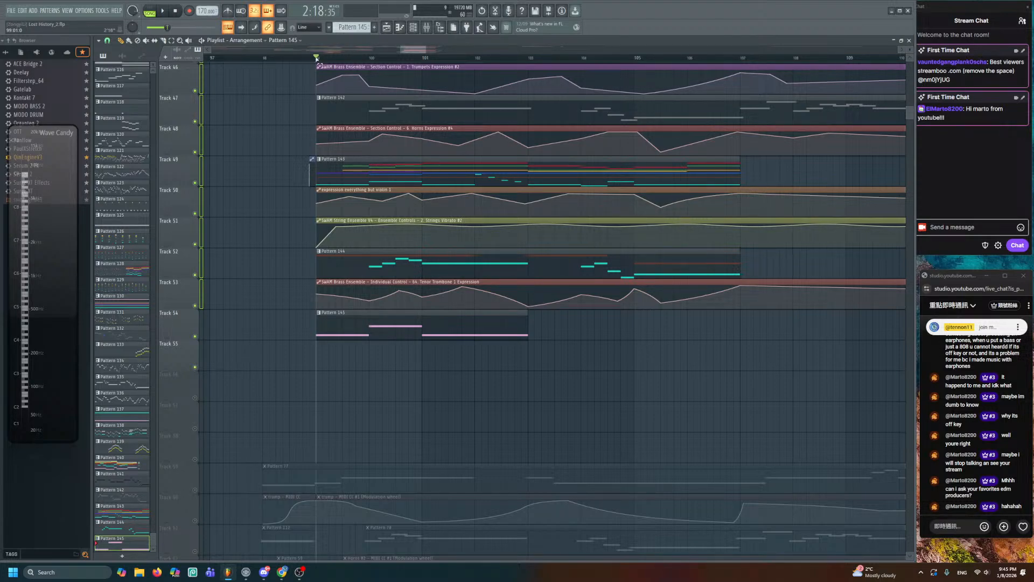
- Extend the playlist time selection to bar 115 and clear the clip selection
{"action": "left_click_drag", "start_coordinate": [316, 58], "coordinate": [816, 197]}
{"action": "scroll", "coordinate": [808, 196], "scroll_direction": "down", "scroll_amount": 2}
{"action": "scroll", "coordinate": [815, 196], "scroll_direction": "right", "scroll_amount": 4}
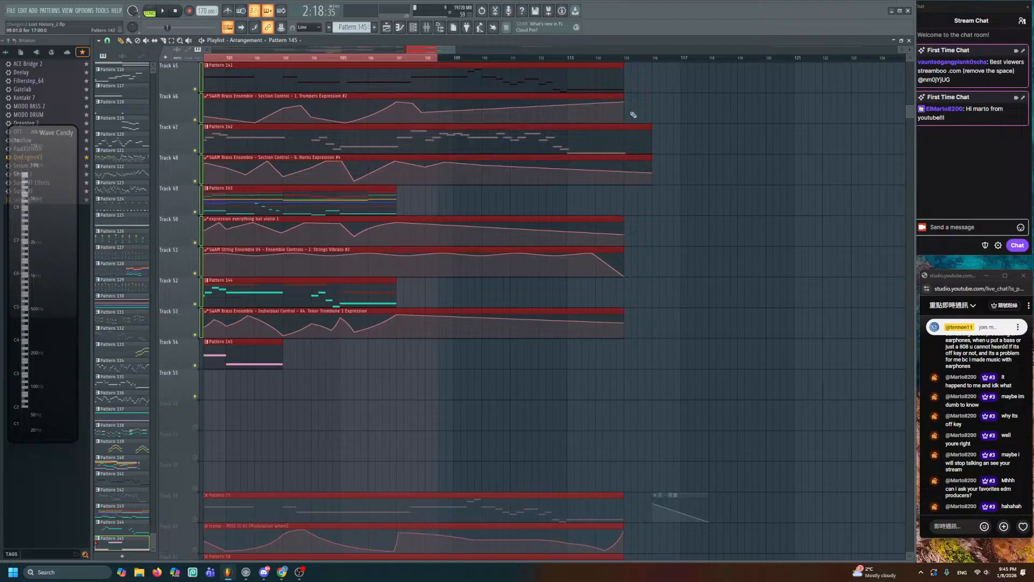
{"action": "left_click", "coordinate": [623, 60], "text": "ctrl+shift"}
{"action": "key", "text": "ctrl+d"}
{"action": "left_click_drag", "start_coordinate": [507, 387], "coordinate": [572, 332]}
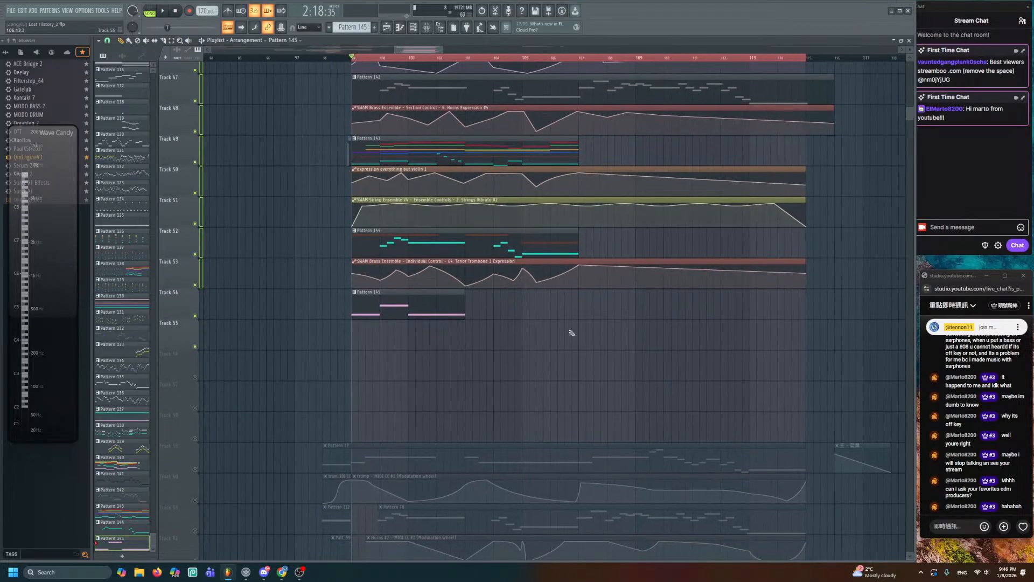
{"action": "left_click", "coordinate": [413, 27]}
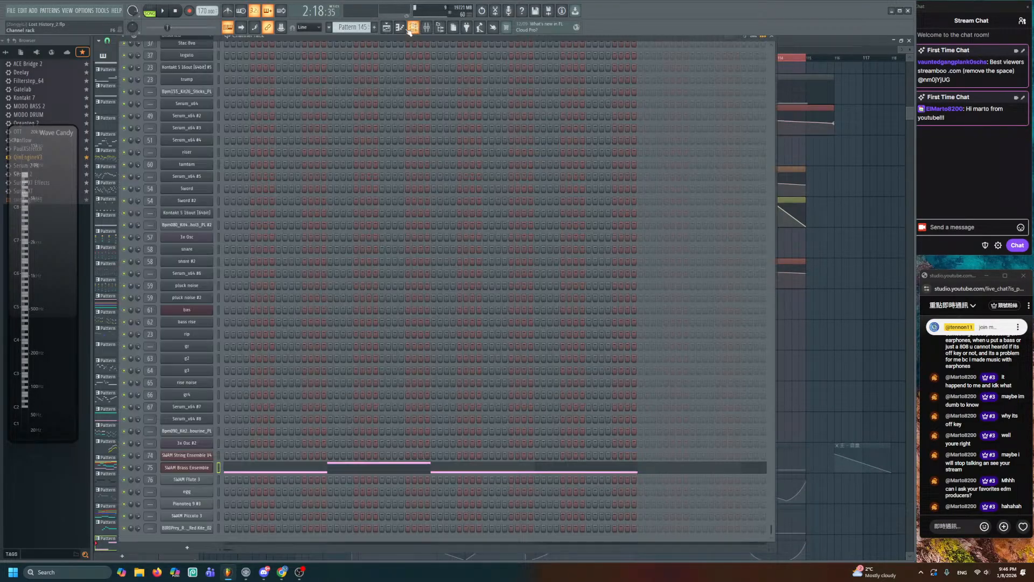
- Create a Tuba Expression automation clip from SWAM Brass Ensemble and lower its starting value
{"action": "left_click", "coordinate": [204, 468]}
{"action": "right_click", "coordinate": [327, 355]}
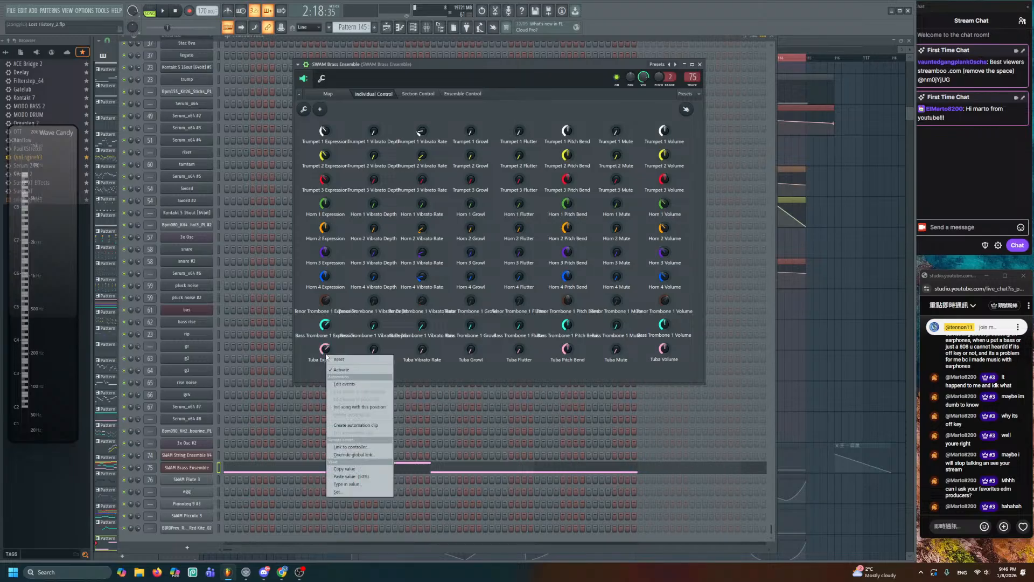
{"action": "left_click", "coordinate": [350, 401]}
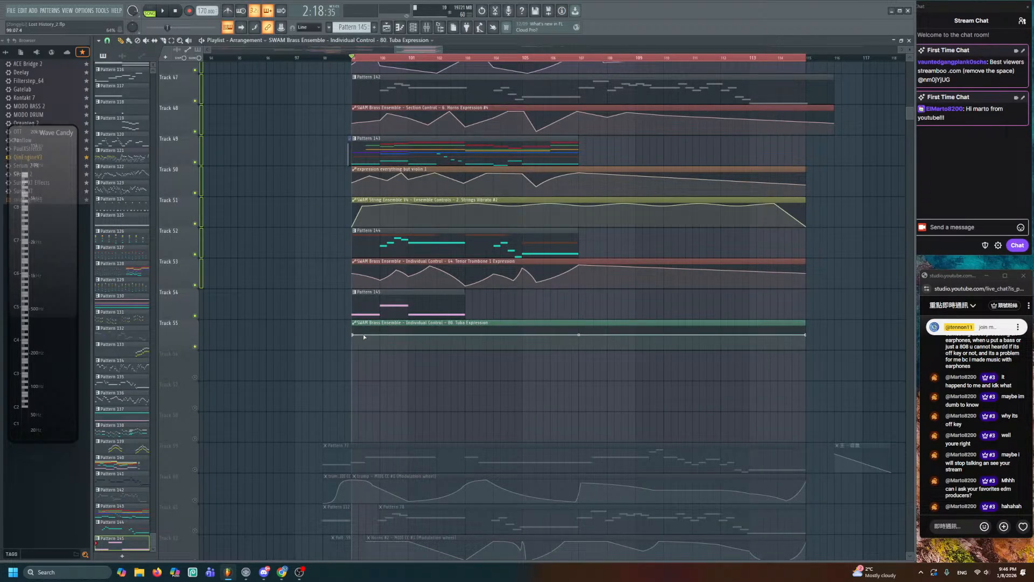
{"action": "left_click_drag", "start_coordinate": [353, 334], "coordinate": [354, 342]}
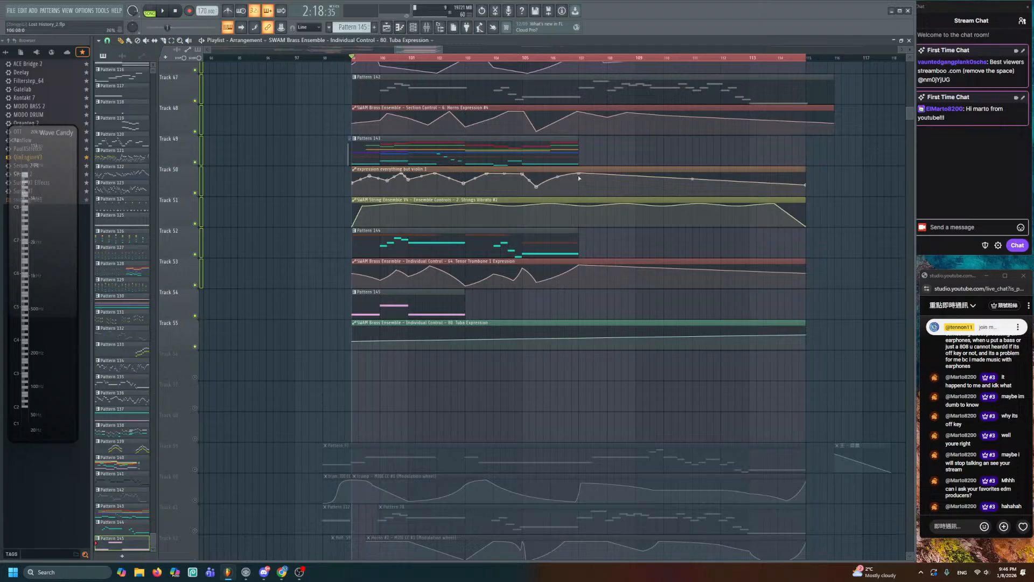
- Pull the curve's start lower, add a lowered point at bar 101, and straighten the curved segment
{"action": "scroll", "coordinate": [699, 49], "scroll_direction": "up", "scroll_amount": 5}
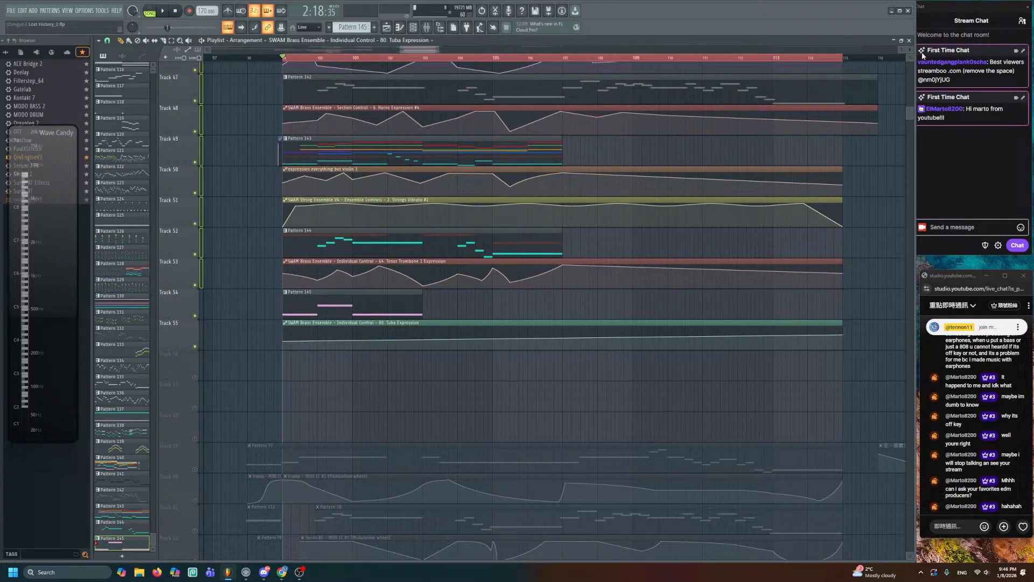
{"action": "scroll", "coordinate": [608, 310], "scroll_direction": "up", "scroll_amount": 1}
{"action": "scroll", "coordinate": [608, 310], "scroll_direction": "up", "scroll_amount": 1}
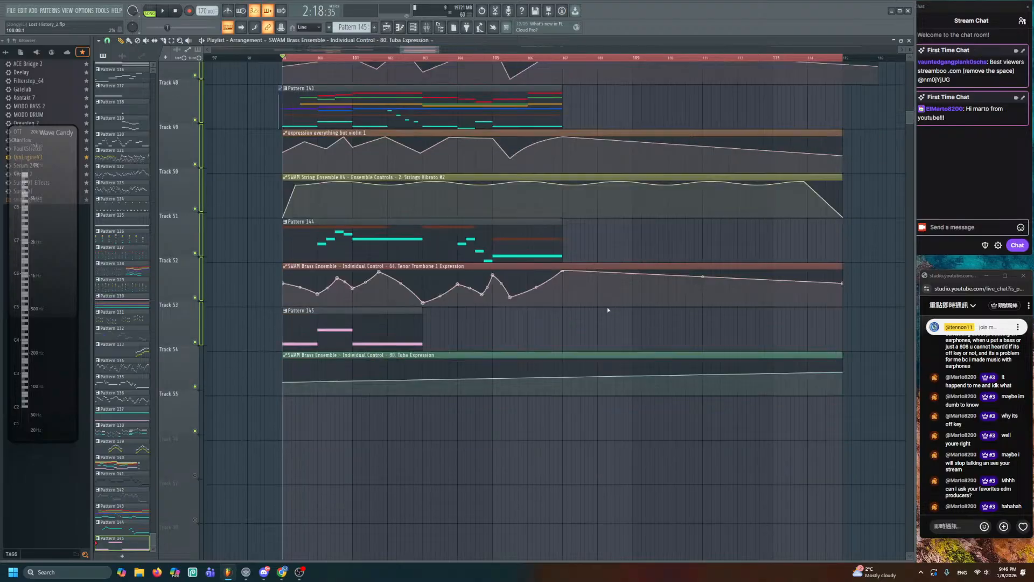
{"action": "scroll", "coordinate": [598, 307], "scroll_direction": "down", "scroll_amount": 3}
{"action": "scroll", "coordinate": [412, 284], "scroll_direction": "up", "scroll_amount": 2}
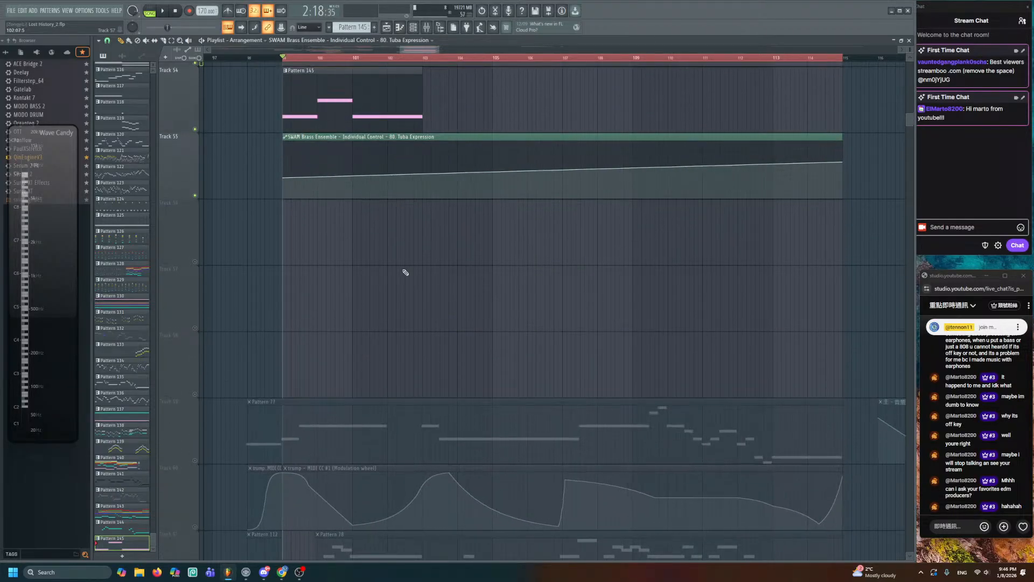
{"action": "scroll", "coordinate": [410, 272], "scroll_direction": "up", "scroll_amount": 2}
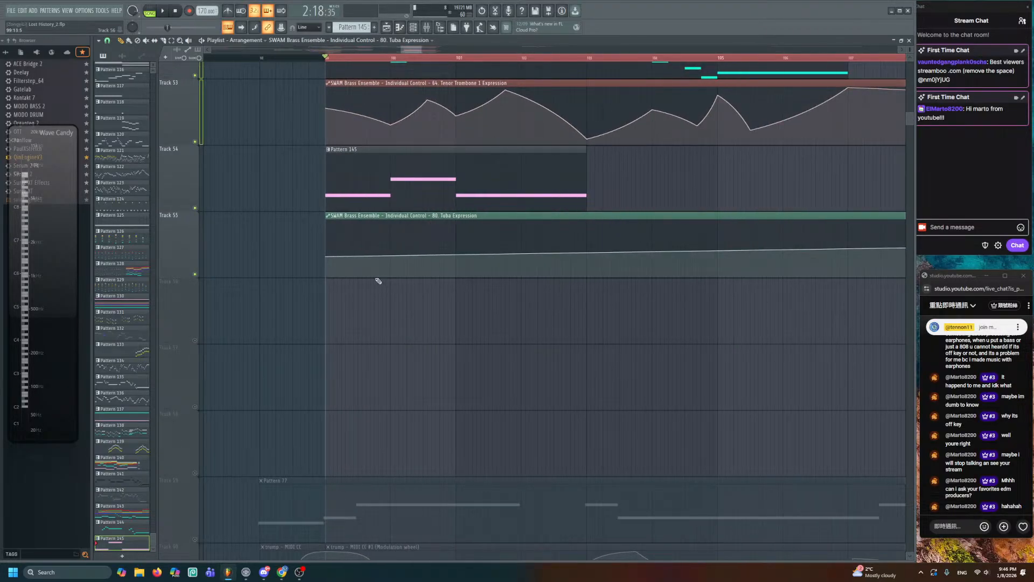
{"action": "left_click_drag", "start_coordinate": [328, 257], "coordinate": [328, 266]}
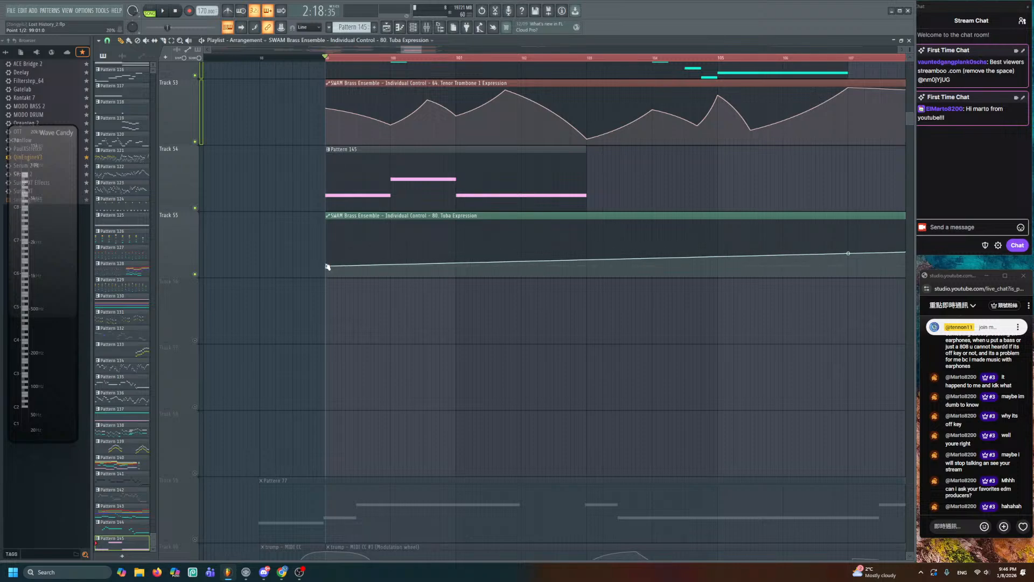
{"action": "scroll", "coordinate": [326, 265], "scroll_direction": "up", "scroll_amount": 2}
{"action": "left_click", "coordinate": [460, 253]}
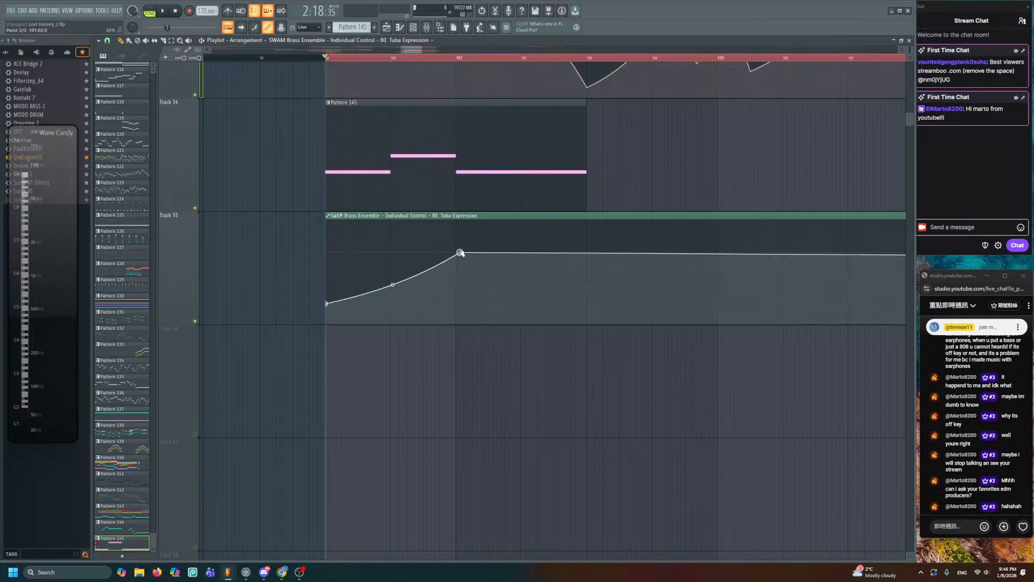
{"action": "mouse_move", "coordinate": [461, 253]}
{"action": "left_mouse_down"}
{"action": "mouse_move", "coordinate": [448, 263]}
{"action": "mouse_move", "coordinate": [457, 260]}
{"action": "left_mouse_up"}
{"action": "right_click", "coordinate": [391, 286]}
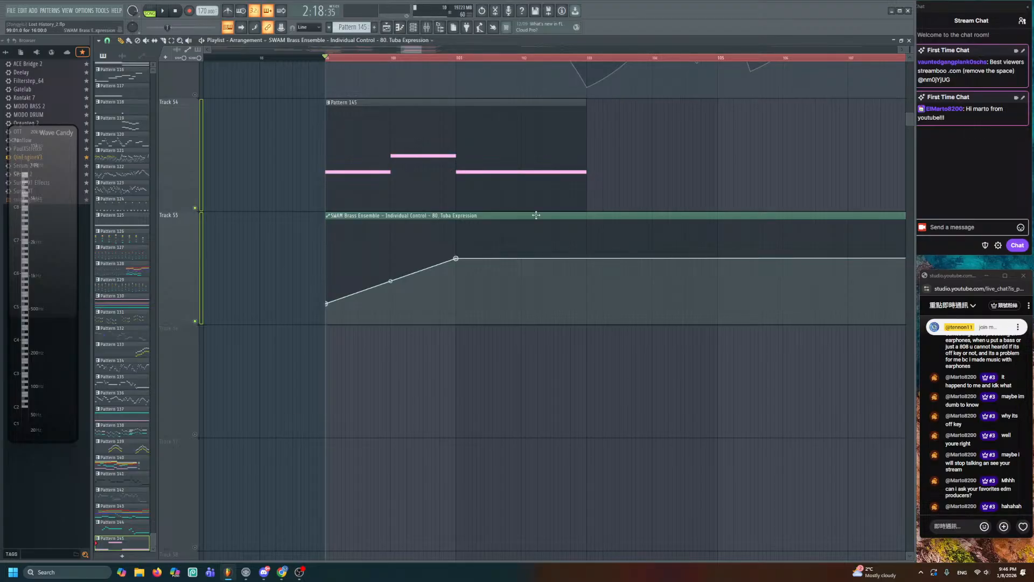
- Shape the tuba expression curve: add points near bar 103 and later, raise the peak earlier
{"action": "left_click_drag", "start_coordinate": [589, 299], "coordinate": [588, 307]}
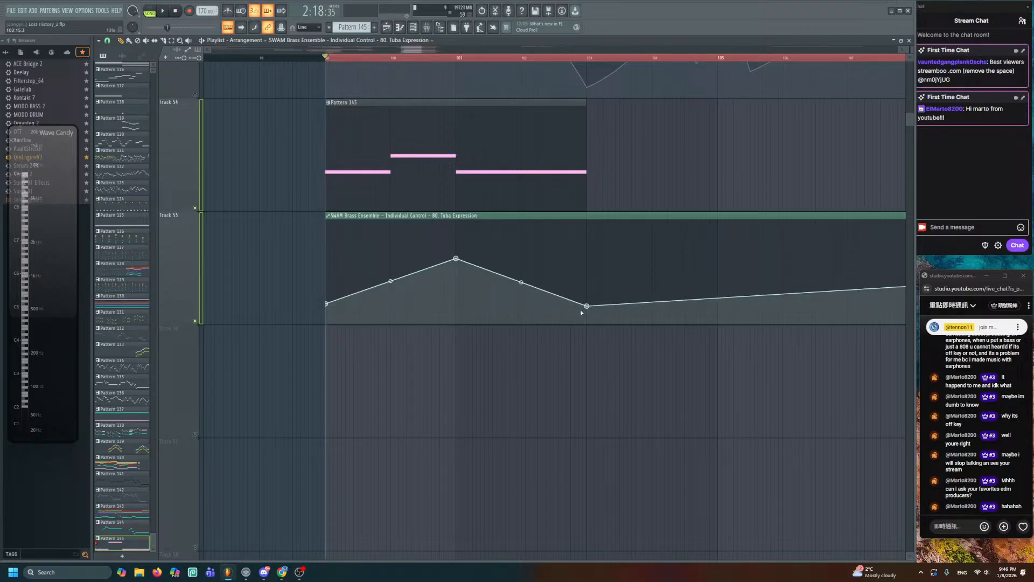
{"action": "scroll", "coordinate": [581, 313], "scroll_direction": "up", "scroll_amount": 2}
{"action": "scroll", "coordinate": [582, 313], "scroll_direction": "up", "scroll_amount": 1, "text": "ctrl"}
{"action": "left_click_drag", "start_coordinate": [517, 349], "coordinate": [542, 229]}
{"action": "key", "text": "space"}
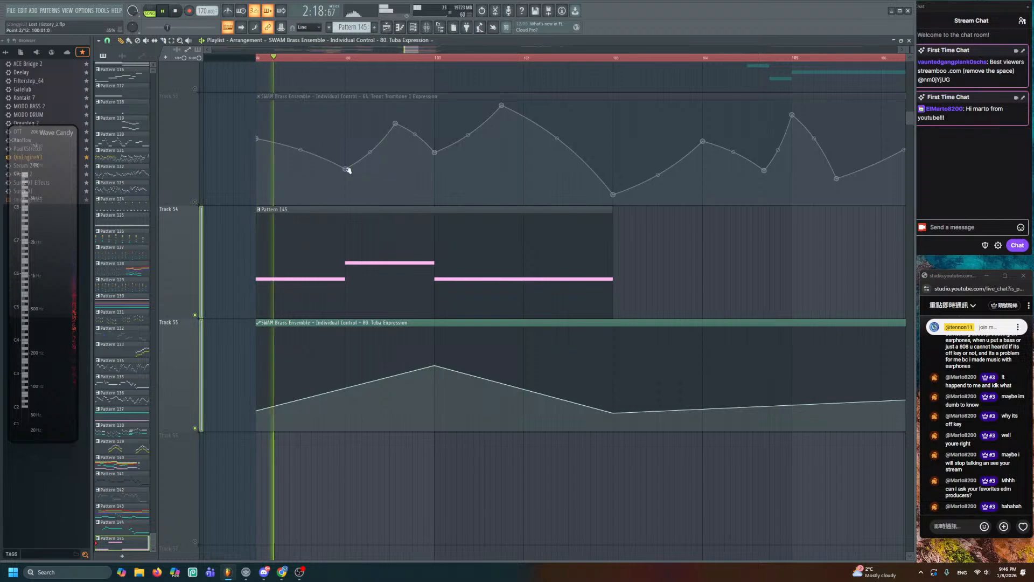
{"action": "left_click_drag", "start_coordinate": [257, 410], "coordinate": [263, 389]}
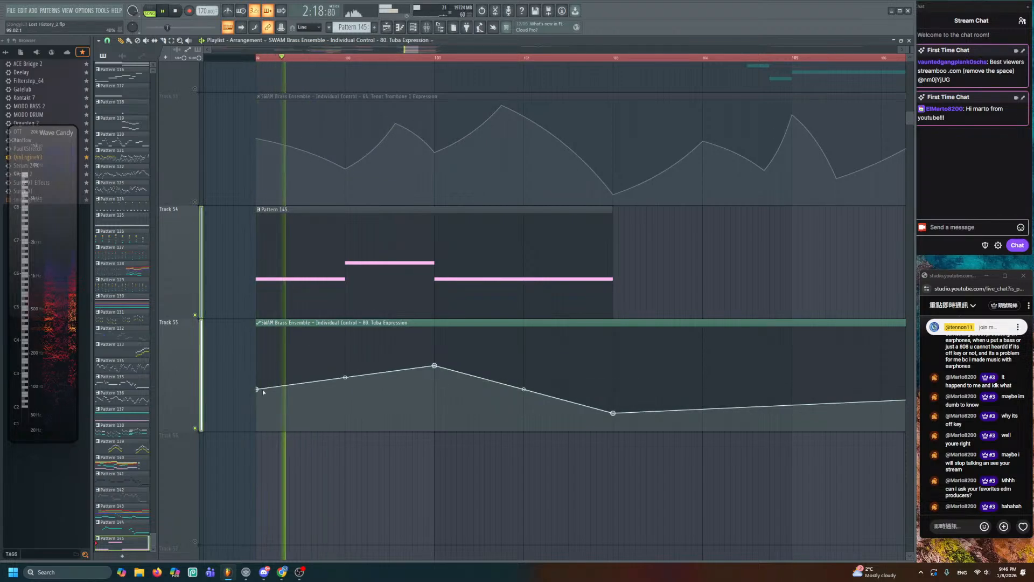
{"action": "left_click_drag", "start_coordinate": [435, 365], "coordinate": [346, 353]}
{"action": "key", "text": "space"}
{"action": "key", "text": "space"}
{"action": "right_click", "coordinate": [434, 386]}
{"action": "right_click", "coordinate": [524, 359]}
{"action": "key", "text": "space"}
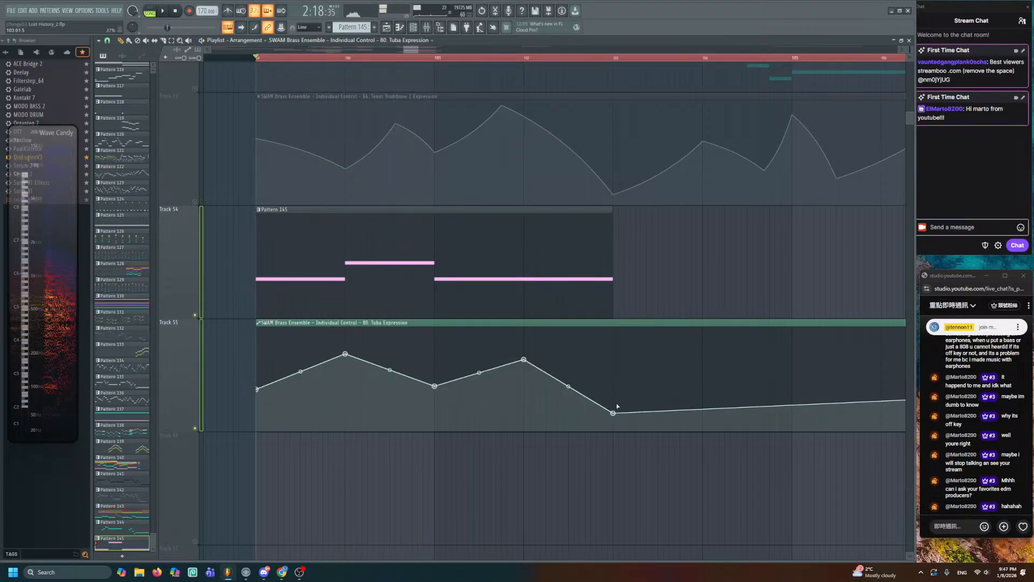
{"action": "left_click_drag", "start_coordinate": [613, 413], "coordinate": [613, 400]}
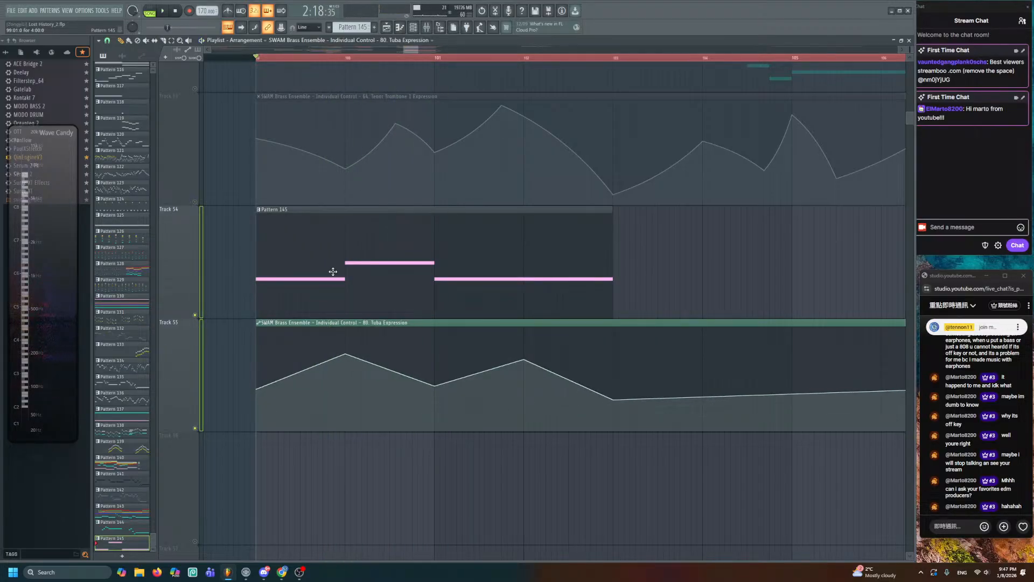
- Unsolo Track 54 and play the full arrangement from bar 99 to hear the tuba line
{"action": "scroll", "coordinate": [333, 272], "scroll_direction": "down", "scroll_amount": 4}
{"action": "right_click", "coordinate": [196, 247]}
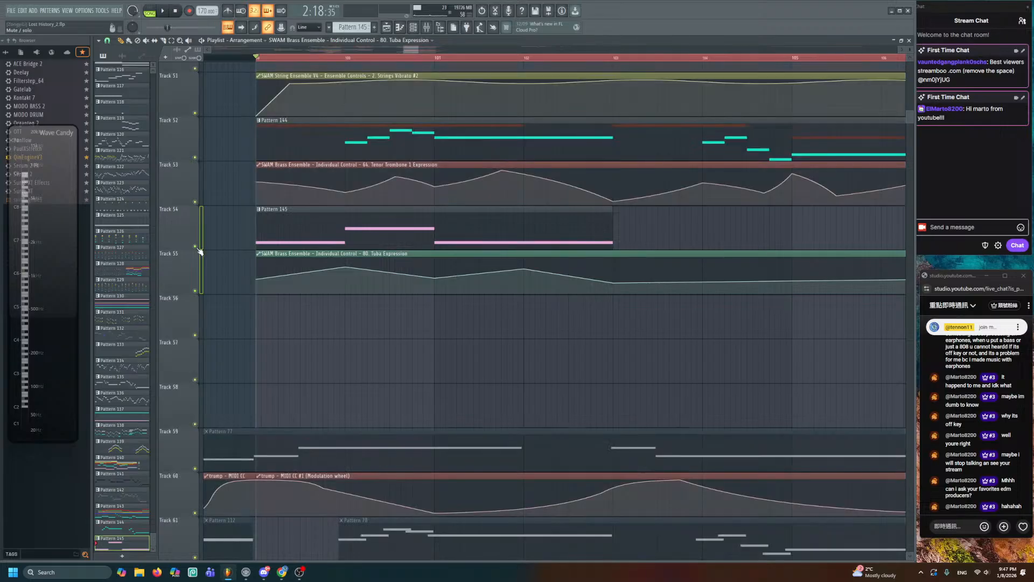
{"action": "scroll", "coordinate": [232, 277], "scroll_direction": "up", "scroll_amount": 2}
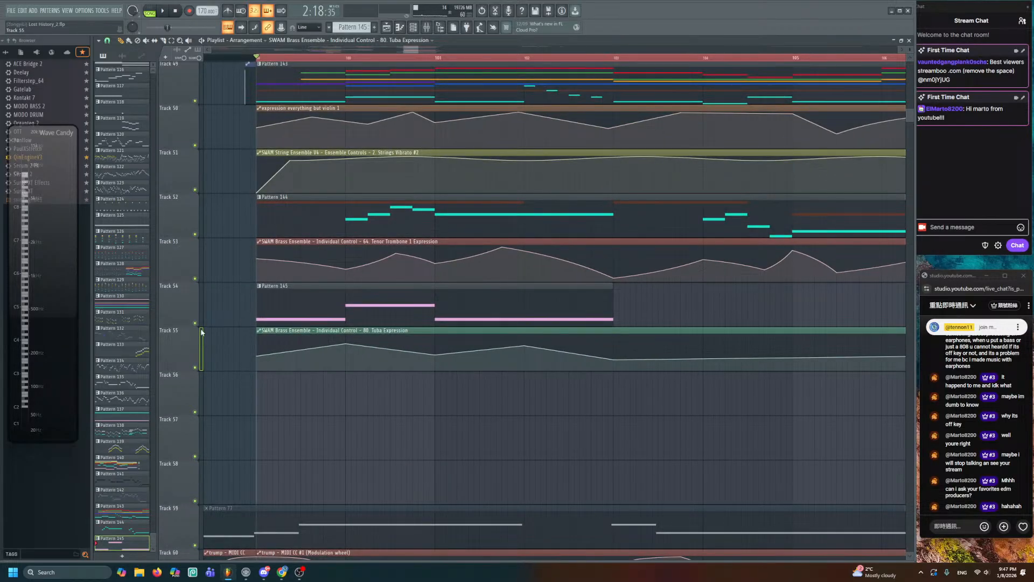
{"action": "left_click_drag", "start_coordinate": [201, 332], "coordinate": [210, 165]}
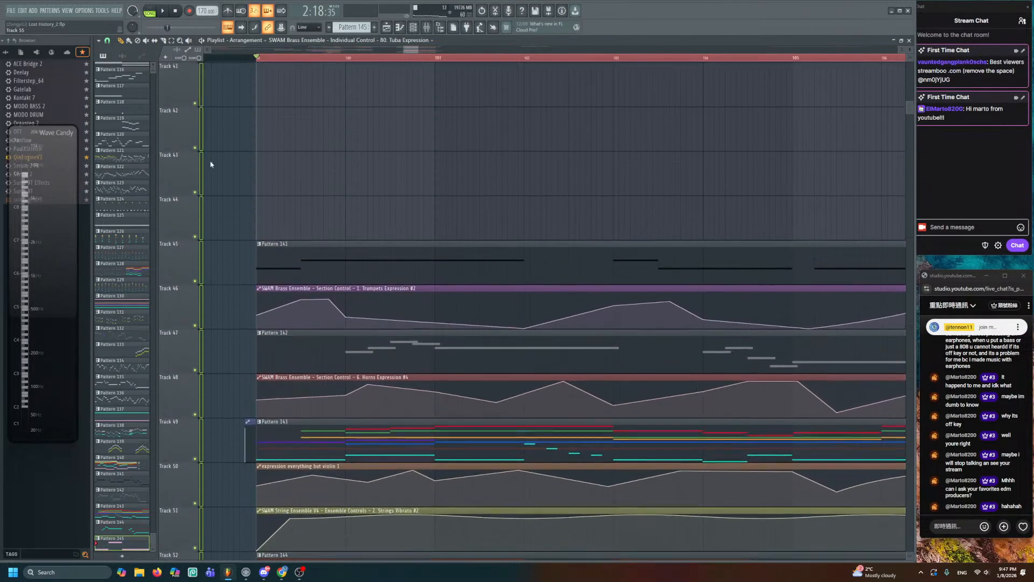
{"action": "scroll", "coordinate": [222, 321], "scroll_direction": "up", "scroll_amount": 4}
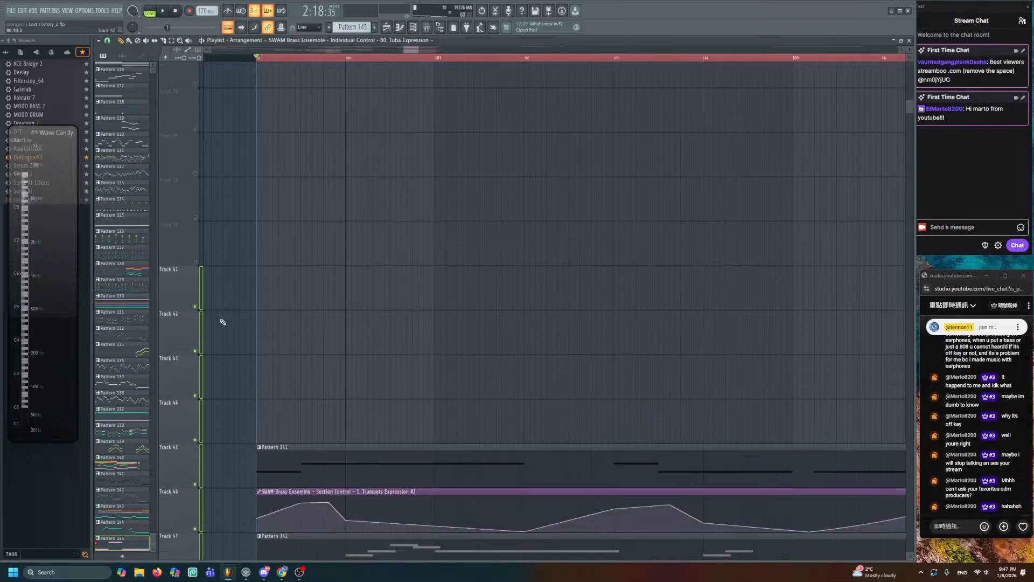
{"action": "scroll", "coordinate": [223, 322], "scroll_direction": "down", "scroll_amount": 12}
{"action": "left_click_drag", "start_coordinate": [909, 50], "coordinate": [909, 76]}
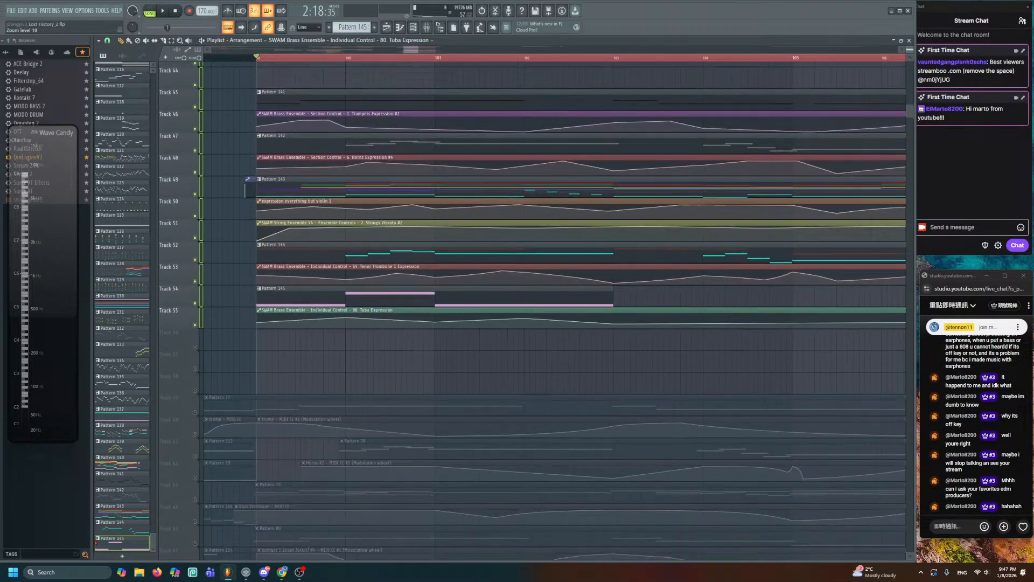
{"action": "key", "text": "space"}
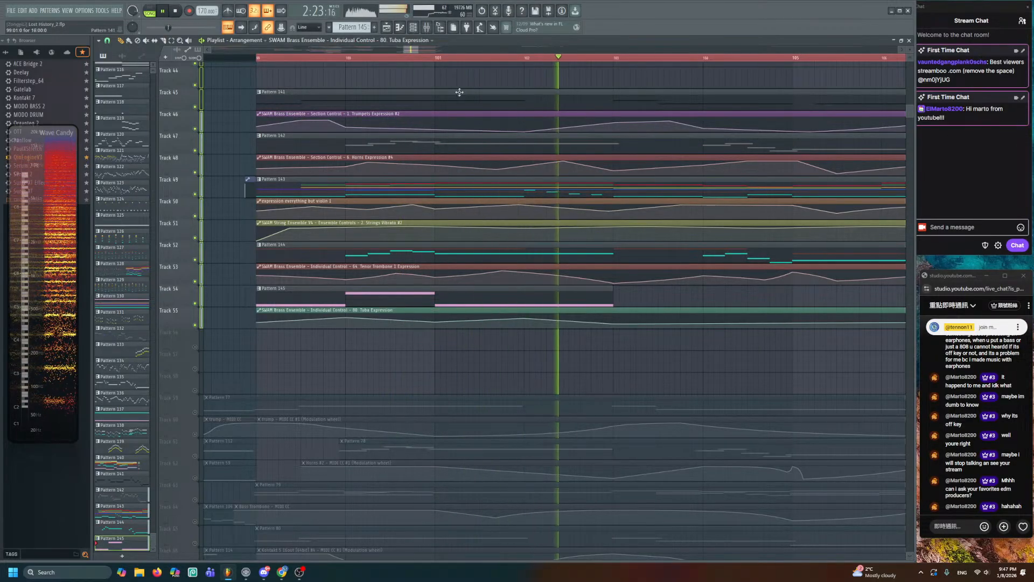
{"action": "key", "text": "space"}
- In Pattern 145, shorten the lower held note and add a shortened G3 note at bar 4
{"action": "double_click", "coordinate": [525, 307]}
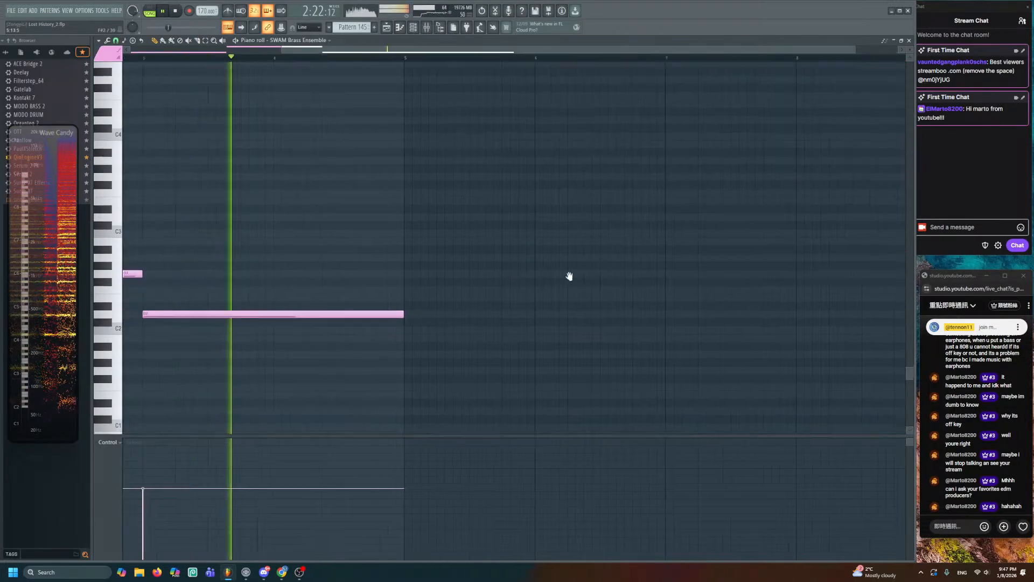
{"action": "left_click_drag", "start_coordinate": [536, 296], "coordinate": [401, 297]}
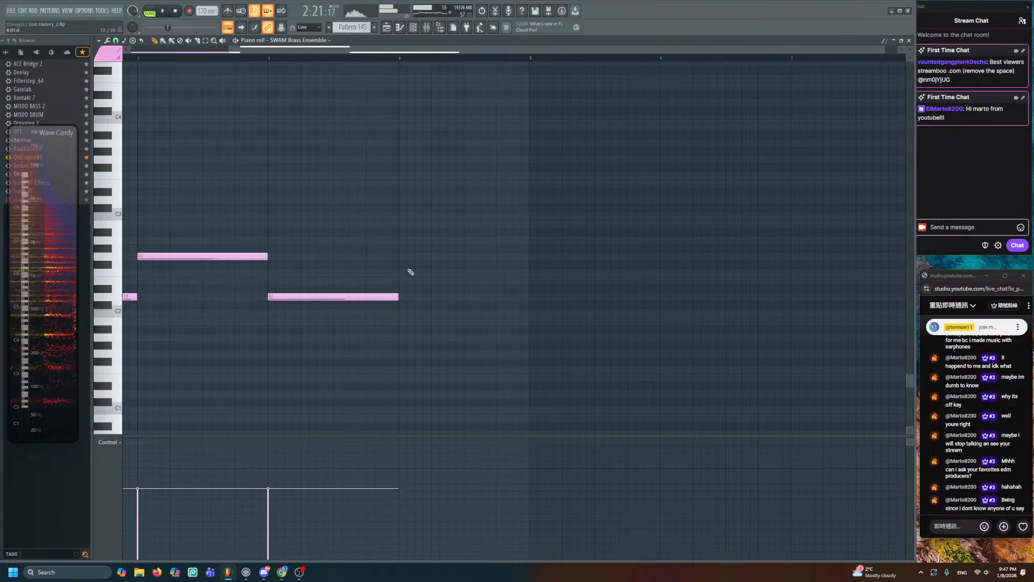
{"action": "left_click", "coordinate": [399, 155]}
{"action": "left_click_drag", "start_coordinate": [529, 158], "coordinate": [424, 158]}
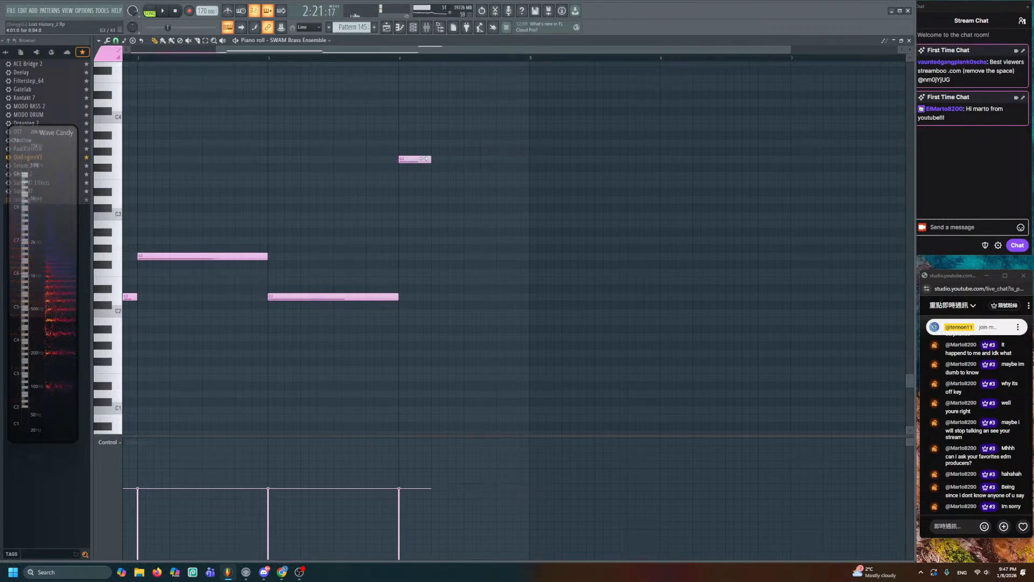
- Add a three-note descending run and raise its velocities in the Control lane
{"action": "left_click", "coordinate": [433, 200]}
{"action": "left_click", "coordinate": [465, 239]}
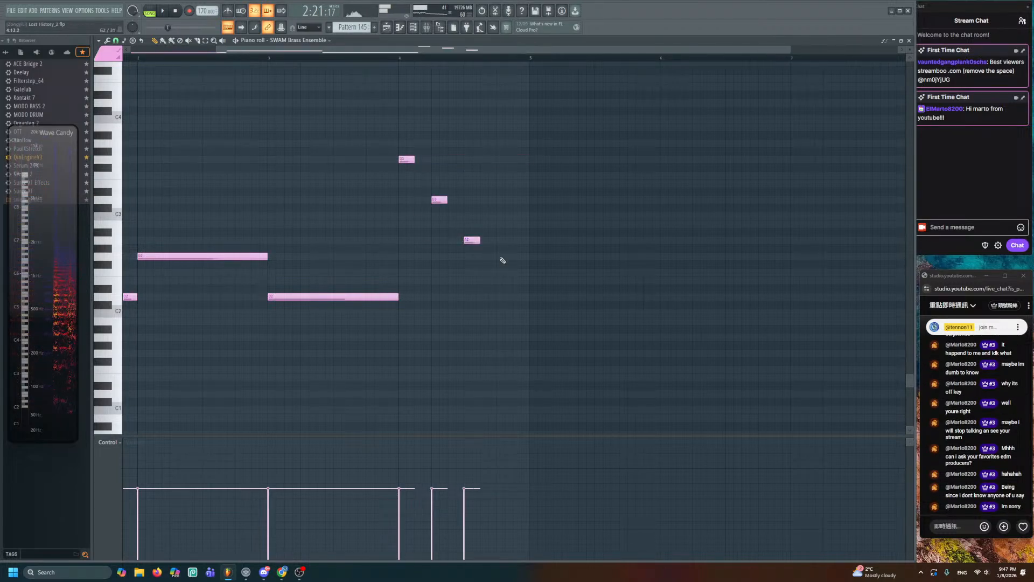
{"action": "left_click", "coordinate": [499, 256]}
{"action": "key", "text": "space"}
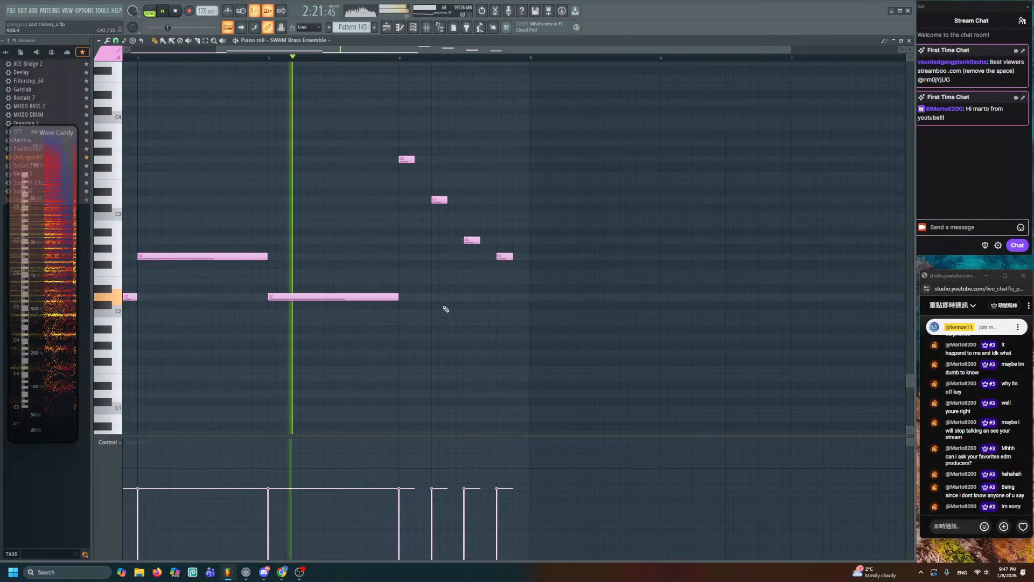
{"action": "left_click_drag", "start_coordinate": [399, 448], "coordinate": [501, 439]}
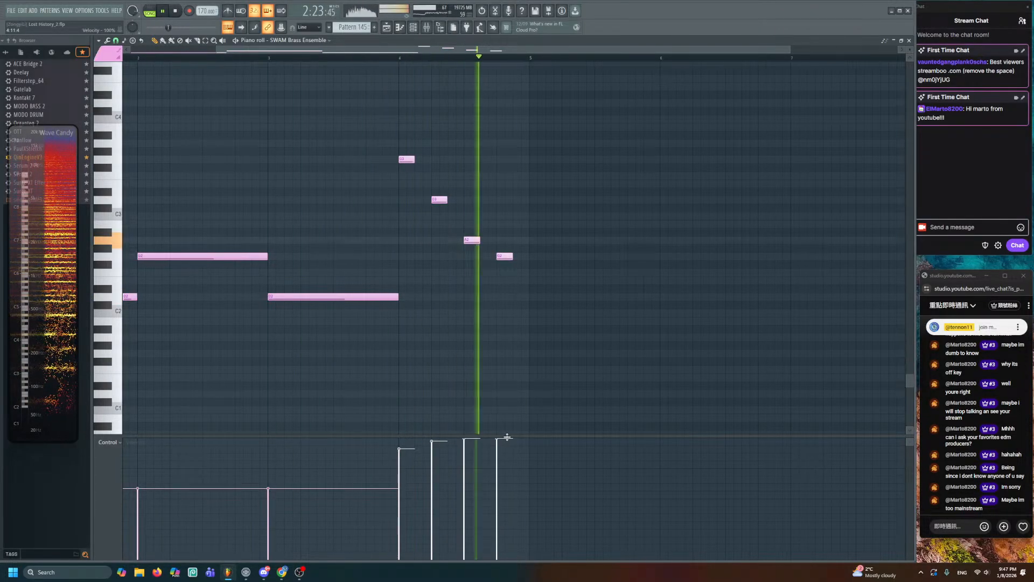
- Lower a point on Track 53's Tenor Trombone 1 expression and play back from bar 103
{"action": "left_click", "coordinate": [387, 28]}
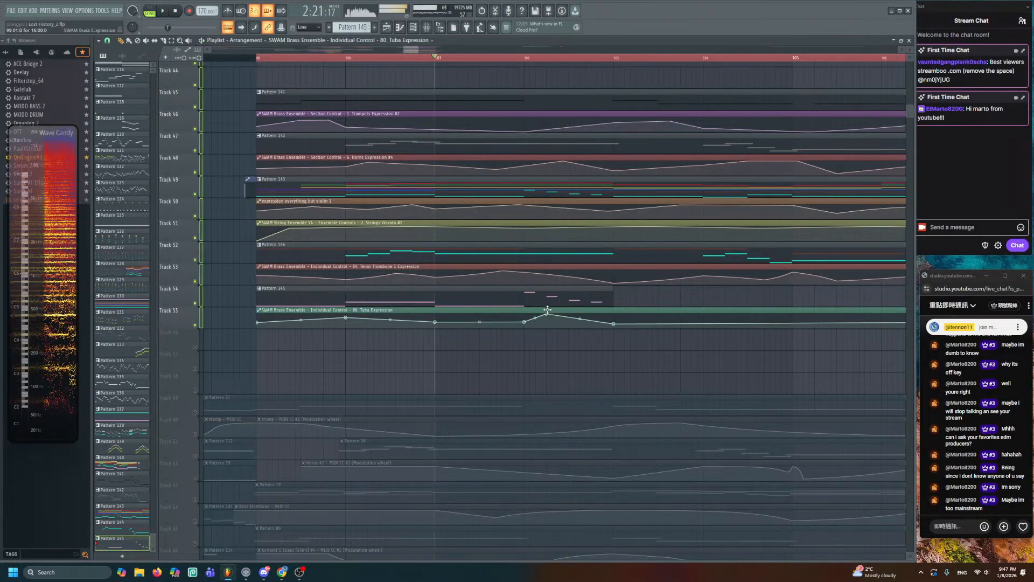
{"action": "scroll", "coordinate": [518, 234], "scroll_direction": "up", "scroll_amount": 3, "text": "alt"}
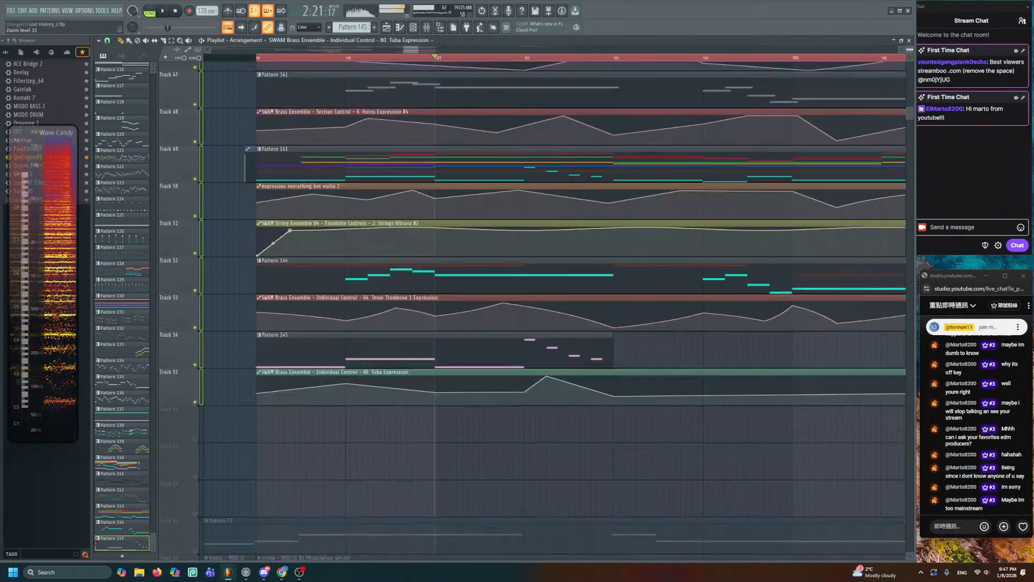
{"action": "left_click_drag", "start_coordinate": [509, 328], "coordinate": [504, 342]}
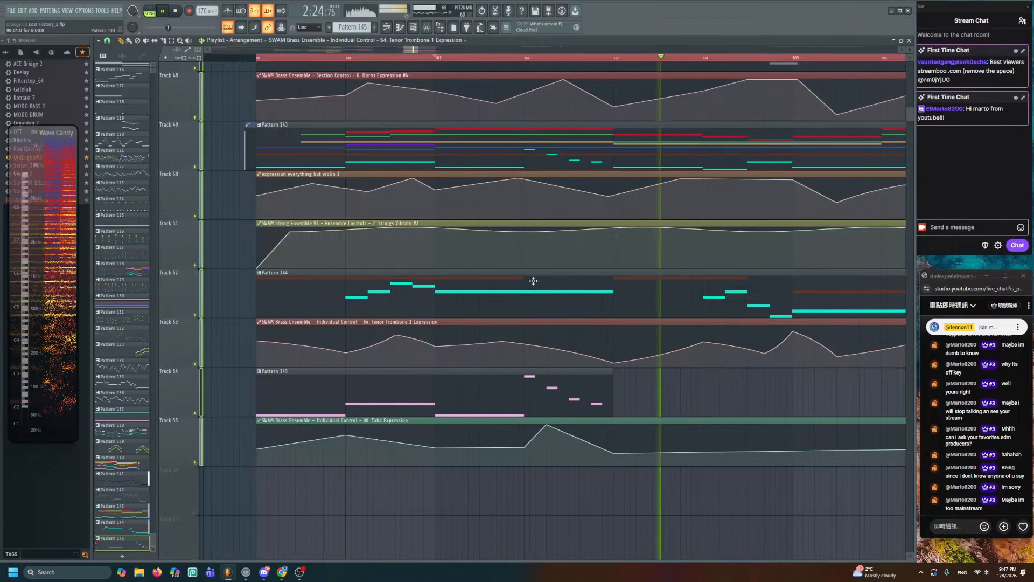
{"action": "scroll", "coordinate": [557, 236], "scroll_direction": "down", "scroll_amount": 2}
{"action": "key", "text": "space"}
{"action": "key", "text": "space"}
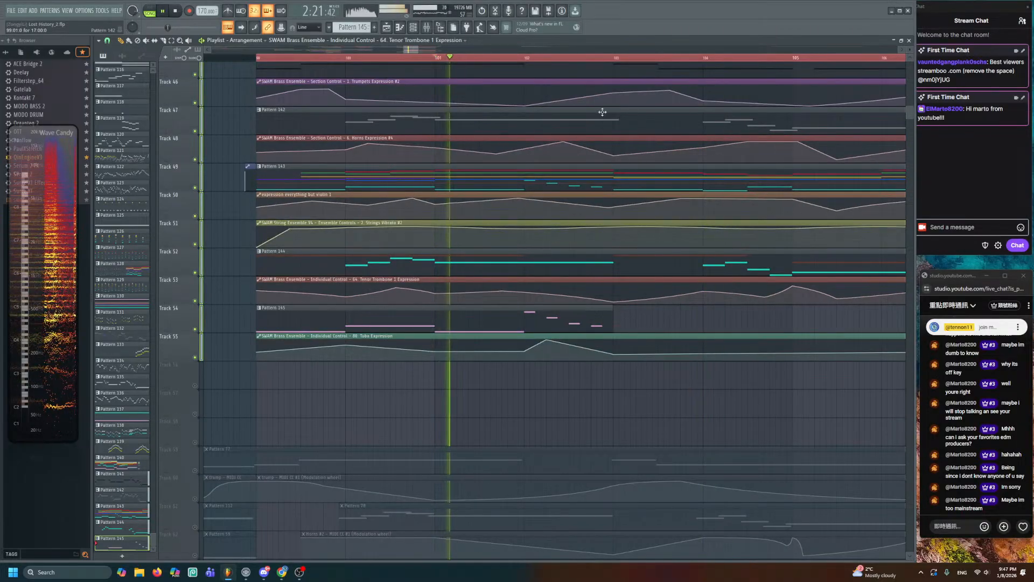
{"action": "key", "text": "space"}
{"action": "left_click", "coordinate": [615, 58]}
{"action": "key", "text": "space"}
{"action": "scroll", "coordinate": [595, 138], "scroll_direction": "down", "scroll_amount": 1}
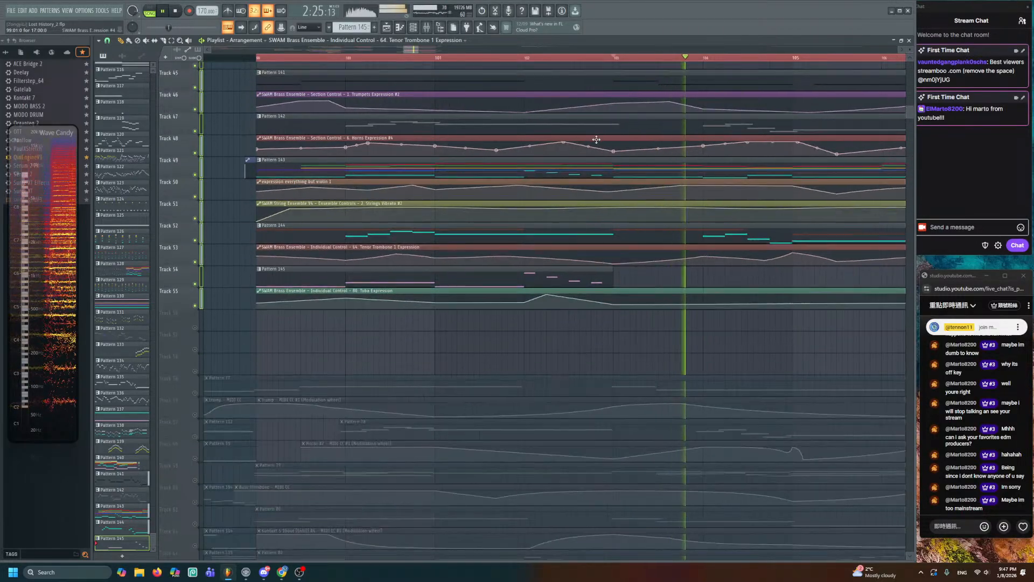
{"action": "scroll", "coordinate": [590, 149], "scroll_direction": "down", "scroll_amount": 2}
{"action": "left_click_drag", "start_coordinate": [583, 156], "coordinate": [496, 198]}
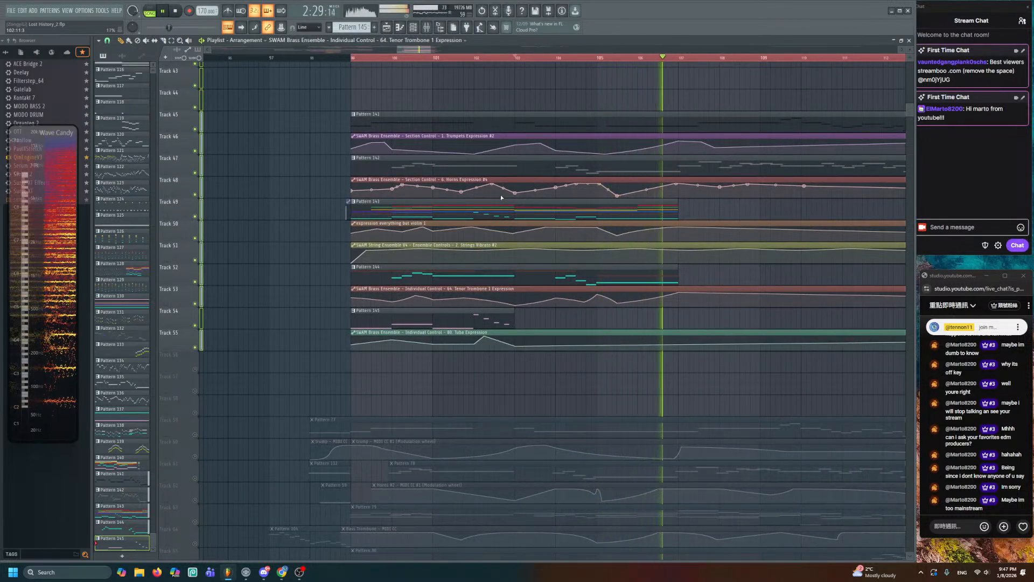
- Select and deselect all of Pattern 142's brass notes, close the Piano roll, and save with Ctrl+S
{"action": "double_click", "coordinate": [501, 168]}
{"action": "key", "text": "space"}
{"action": "scroll", "coordinate": [455, 208], "scroll_direction": "down", "scroll_amount": 3}
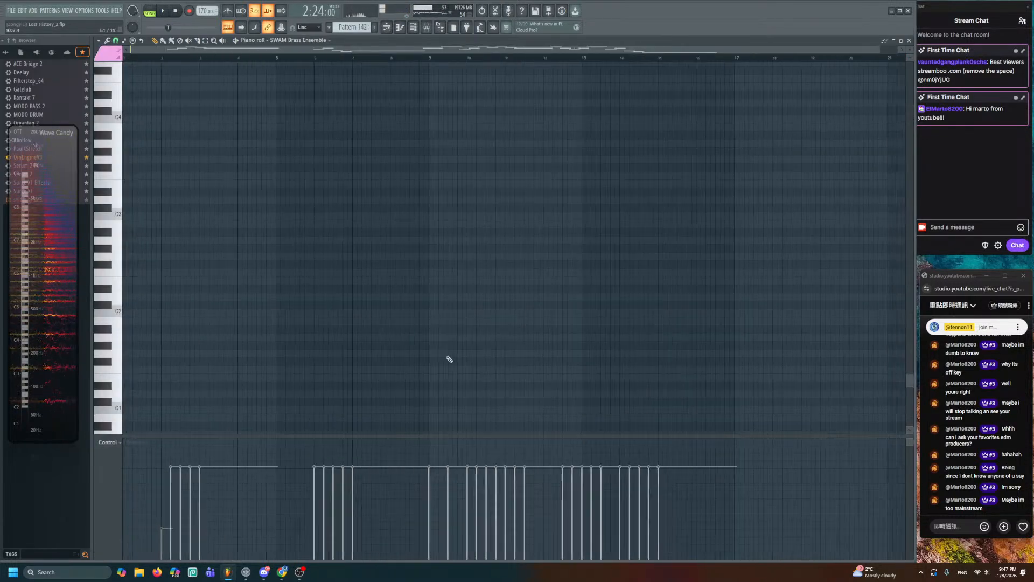
{"action": "left_click_drag", "start_coordinate": [420, 73], "coordinate": [423, 402]}
{"action": "left_click_drag", "start_coordinate": [169, 179], "coordinate": [716, 410]}
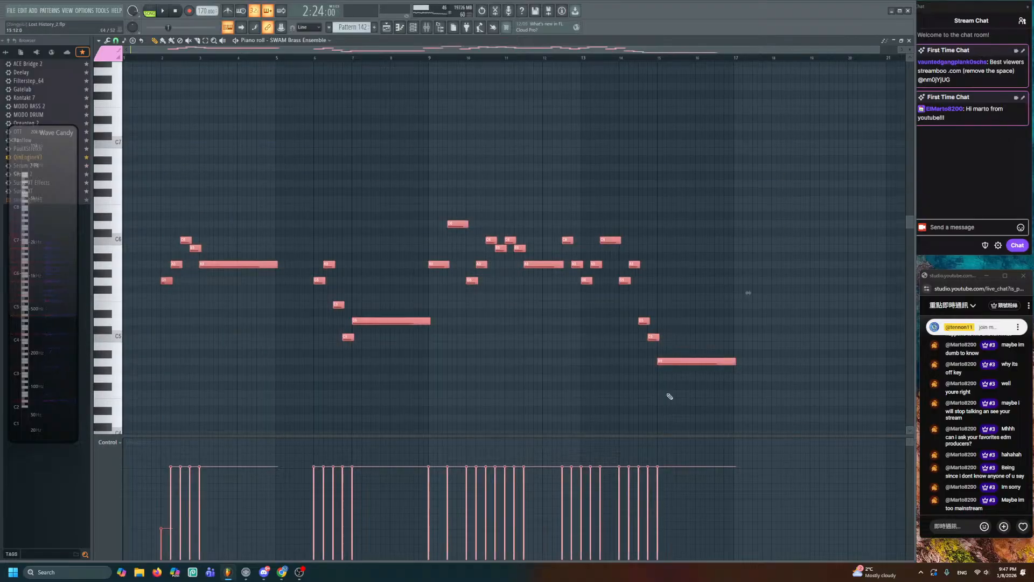
{"action": "key", "text": "ctrl+d"}
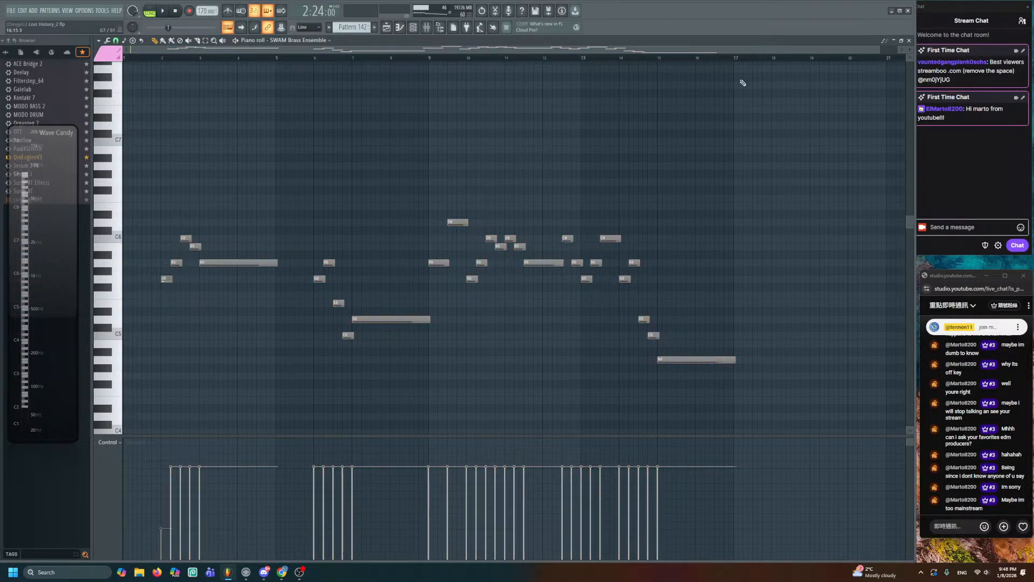
{"action": "left_click", "coordinate": [908, 41]}
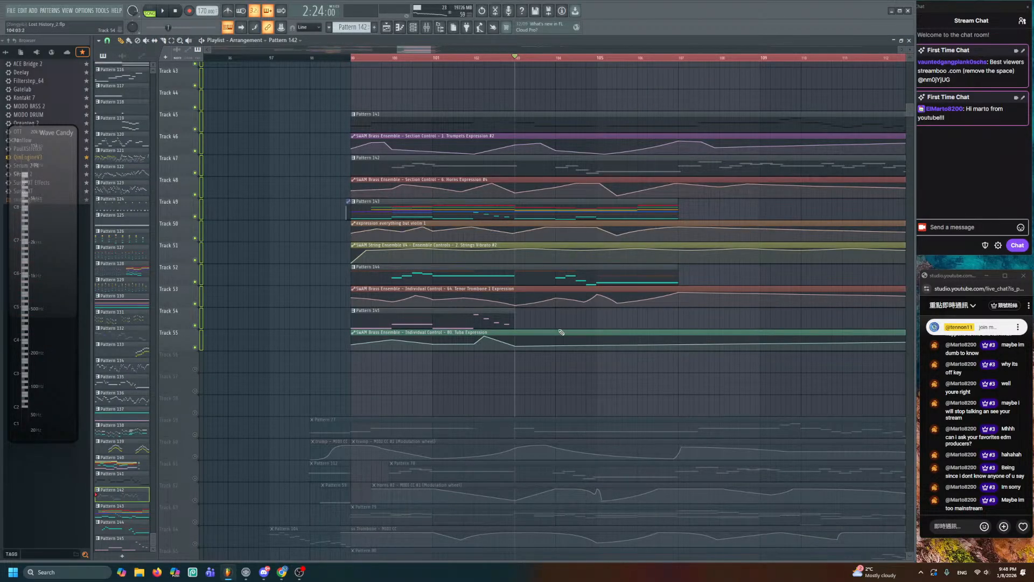
{"action": "key", "text": "ctrl+s"}
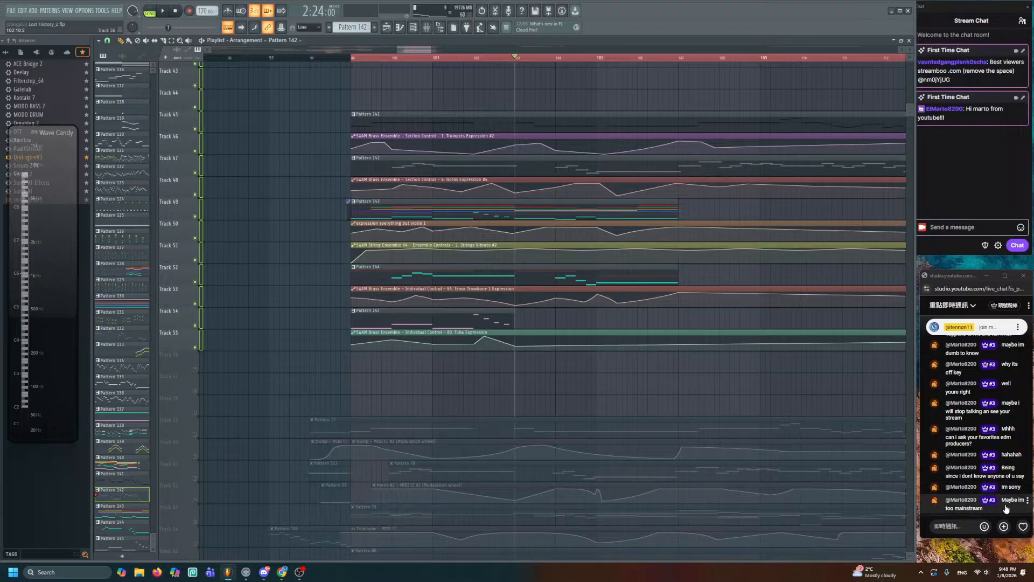
- In Pattern 145, add a D2 note at bar 5, shorten the C3 note, and add a G3 after it
{"action": "double_click", "coordinate": [487, 310]}
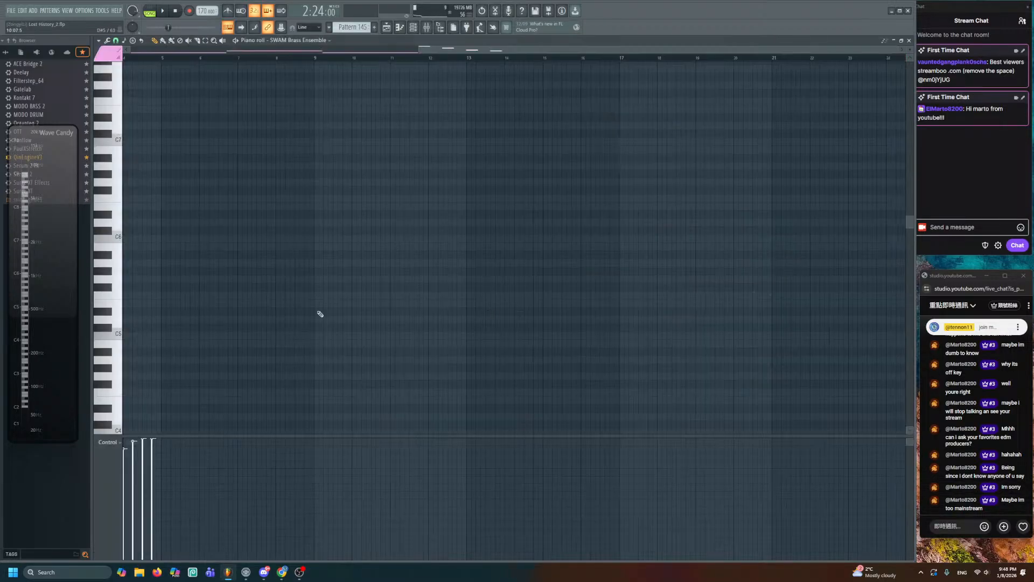
{"action": "scroll", "coordinate": [421, 176], "scroll_direction": "down", "scroll_amount": 5}
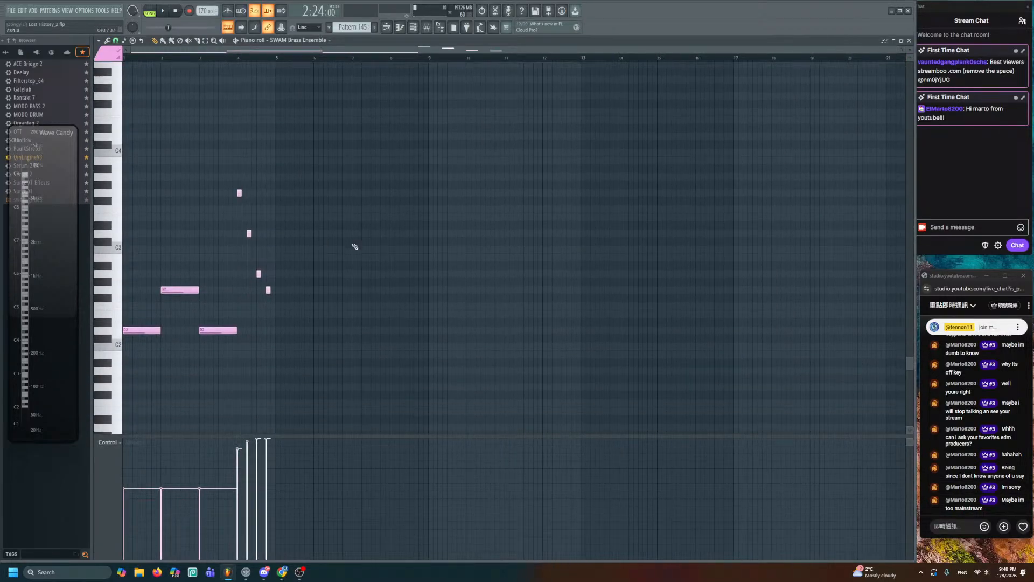
{"action": "left_click", "coordinate": [234, 330]}
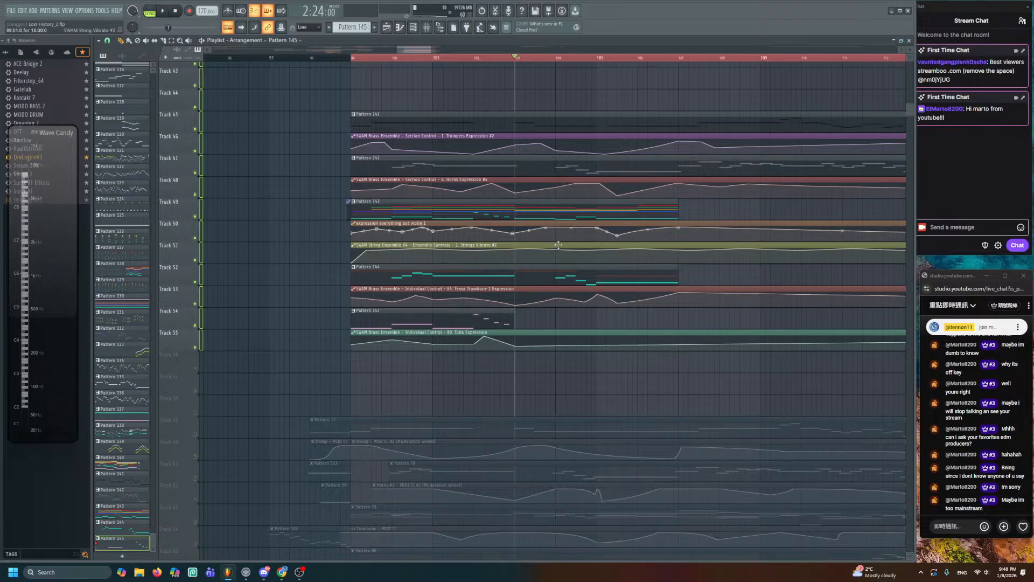
{"action": "double_click", "coordinate": [498, 310]}
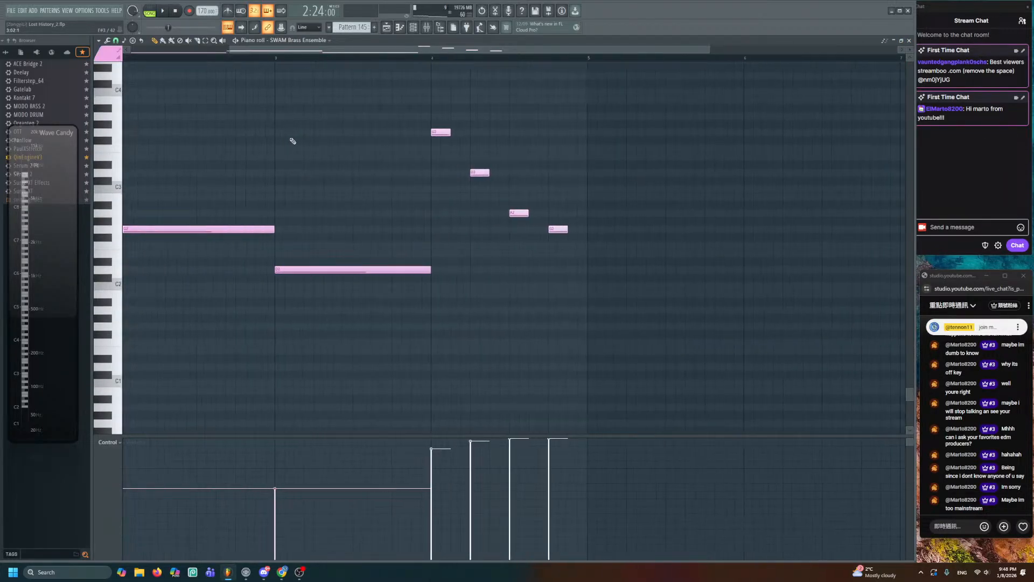
{"action": "left_click", "coordinate": [281, 58]}
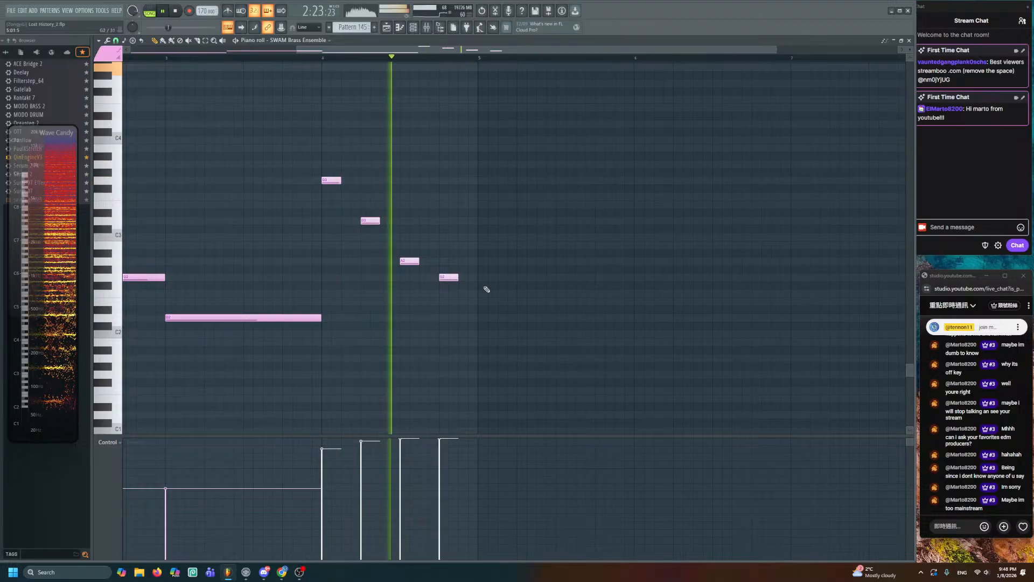
{"action": "left_click", "coordinate": [485, 317]}
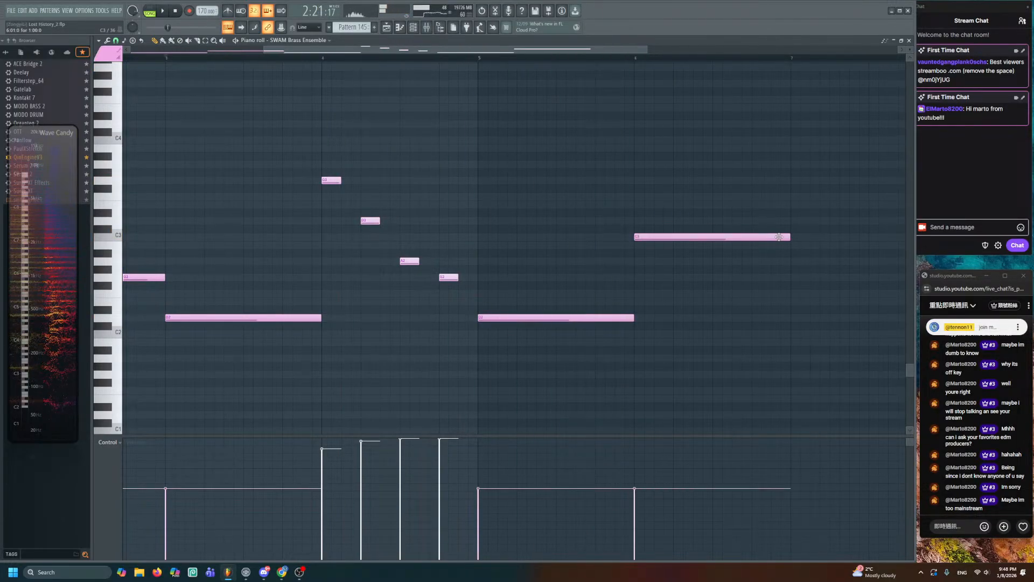
{"action": "left_click_drag", "start_coordinate": [786, 237], "coordinate": [713, 237]}
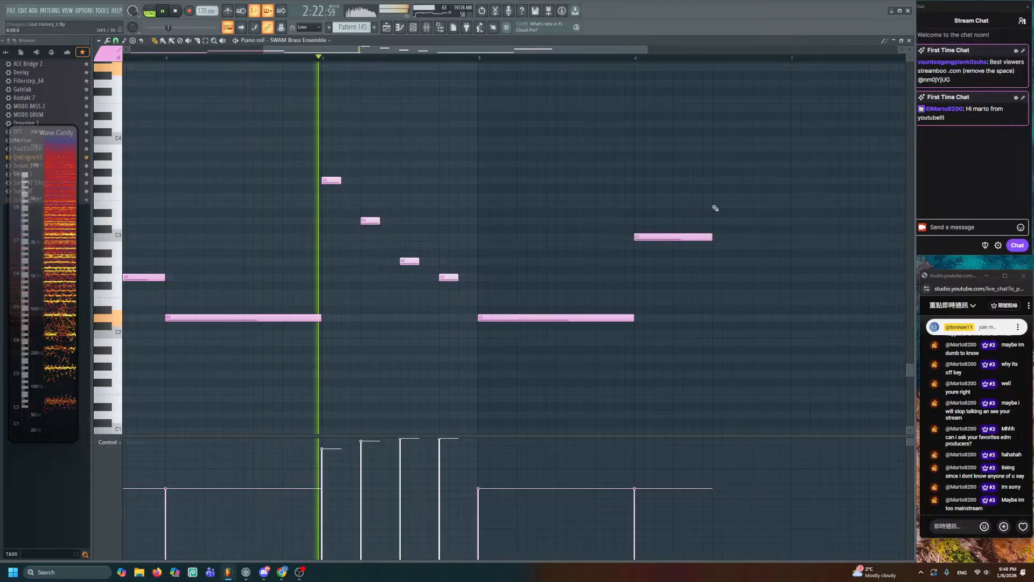
{"action": "left_click", "coordinate": [714, 180]}
{"action": "scroll", "coordinate": [635, 187], "scroll_direction": "right", "scroll_amount": 3}
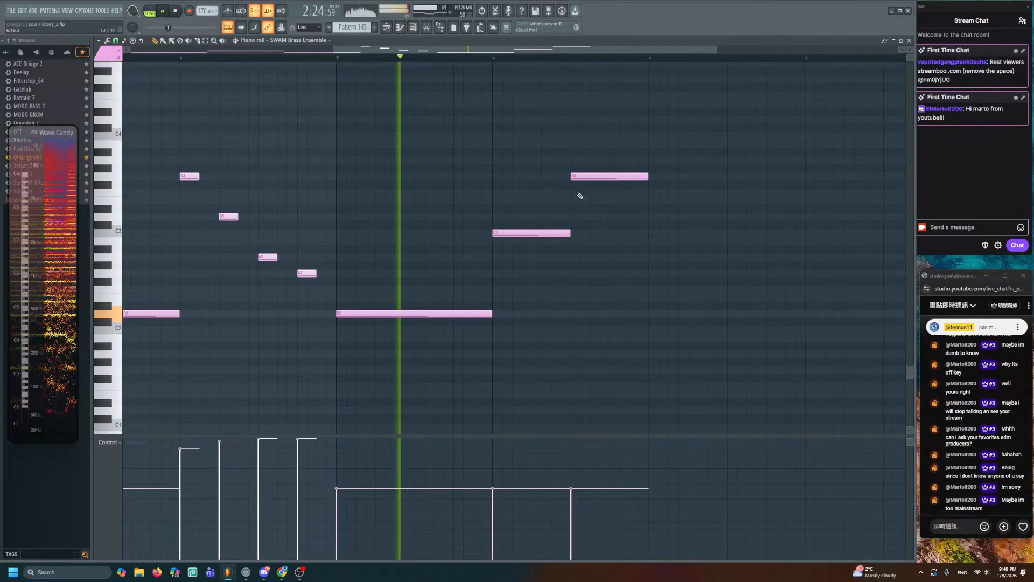
{"action": "scroll", "coordinate": [569, 196], "scroll_direction": "left", "scroll_amount": 5}
{"action": "key", "text": "space"}
{"action": "scroll", "coordinate": [566, 197], "scroll_direction": "down", "scroll_amount": 2}
- Raise the three opening tuba notes an octave and move the bar-2 note down to G#2
{"action": "left_click_drag", "start_coordinate": [365, 258], "coordinate": [158, 332]}
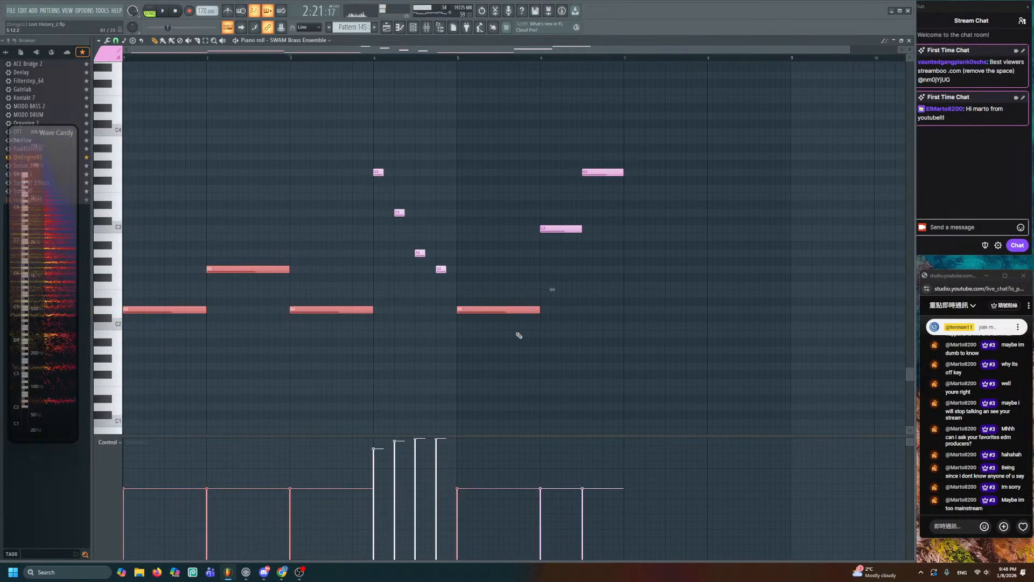
{"action": "key", "text": "ctrl+Up"}
{"action": "key", "text": "space"}
{"action": "key", "text": "space"}
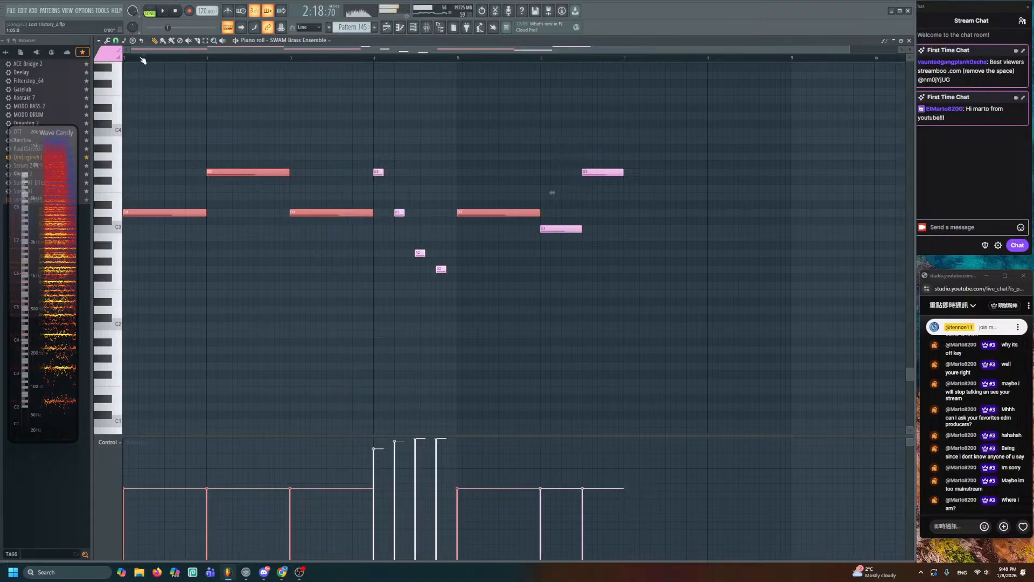
{"action": "key", "text": "space"}
{"action": "key", "text": "ctrl+d"}
{"action": "key", "text": "space"}
{"action": "left_click_drag", "start_coordinate": [210, 172], "coordinate": [210, 264]}
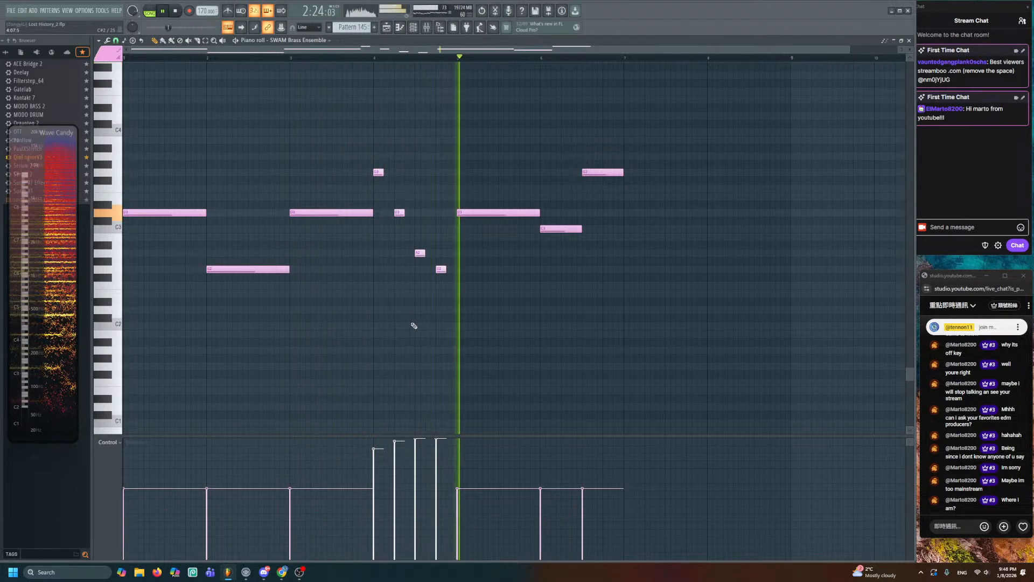
{"action": "scroll", "coordinate": [570, 302], "scroll_direction": "up", "scroll_amount": 2}
{"action": "left_click_drag", "start_coordinate": [631, 287], "coordinate": [501, 307]}
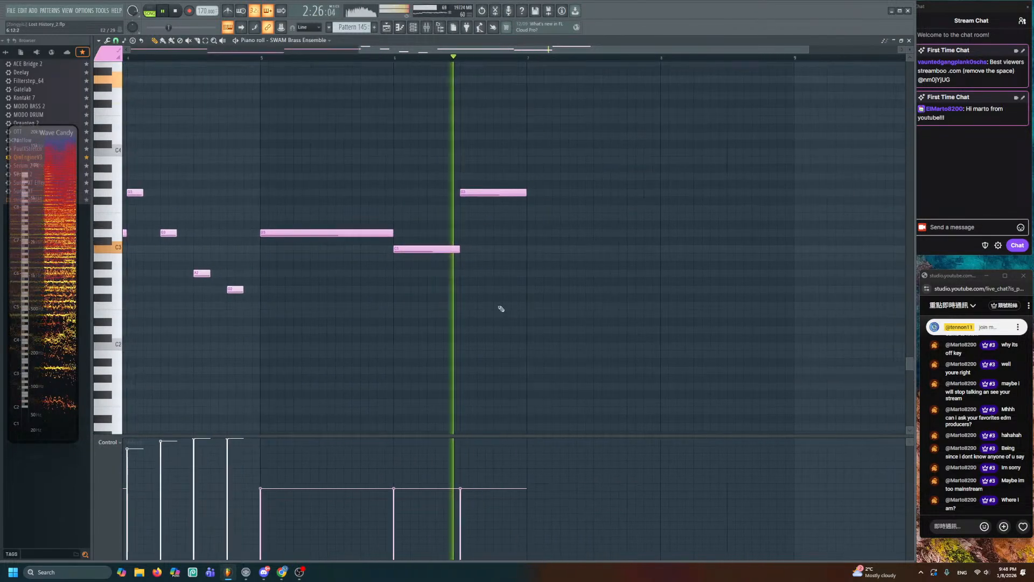
{"action": "key", "text": "space"}
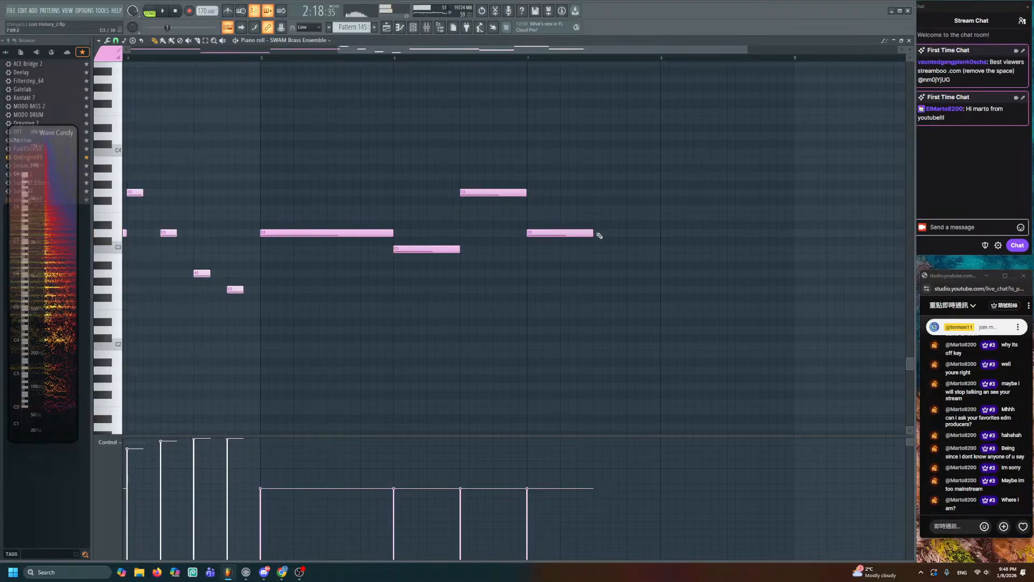
{"action": "left_click", "coordinate": [386, 27]}
{"action": "scroll", "coordinate": [630, 221], "scroll_direction": "down", "scroll_amount": 3}
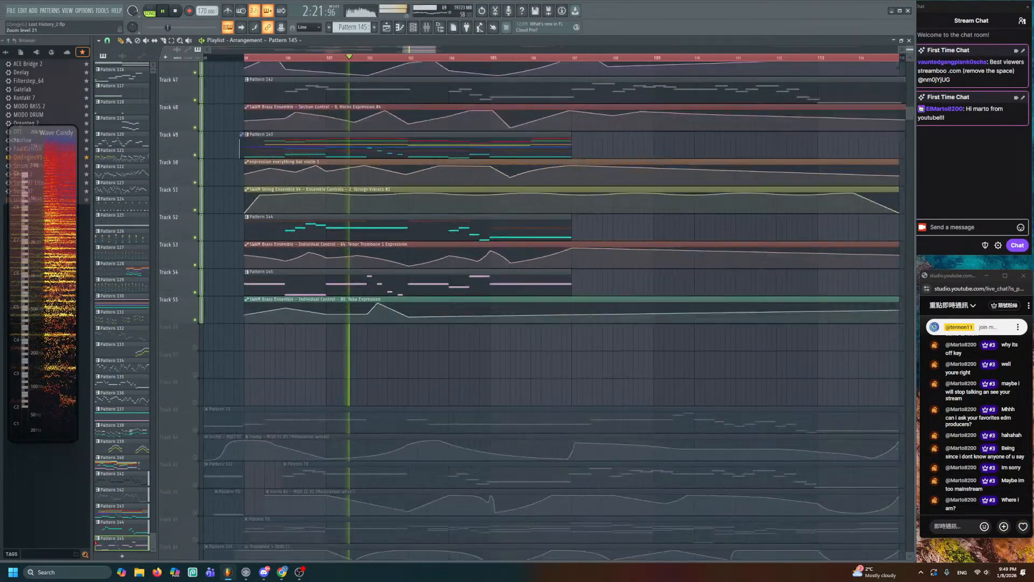
- Add and drag points on the Tuba Expression clip so it dips mid-phrase and rises at the tail
{"action": "scroll", "coordinate": [536, 286], "scroll_direction": "up", "scroll_amount": 3}
{"action": "mouse_move", "coordinate": [490, 314]}
{"action": "left_mouse_down"}
{"action": "mouse_move", "coordinate": [490, 347]}
{"action": "mouse_move", "coordinate": [499, 323]}
{"action": "left_mouse_up"}
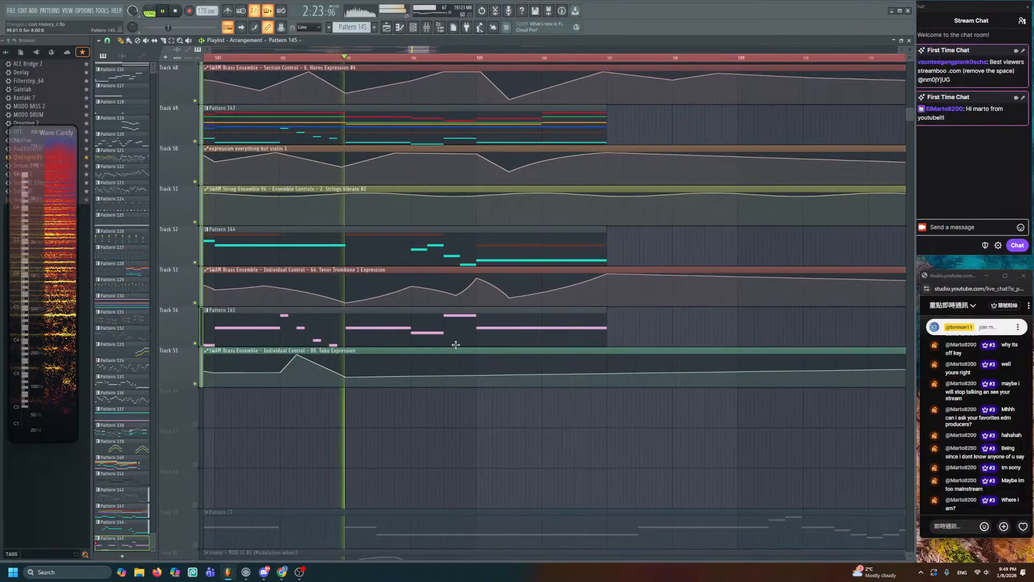
{"action": "right_click", "coordinate": [411, 373]}
{"action": "right_click", "coordinate": [460, 363]}
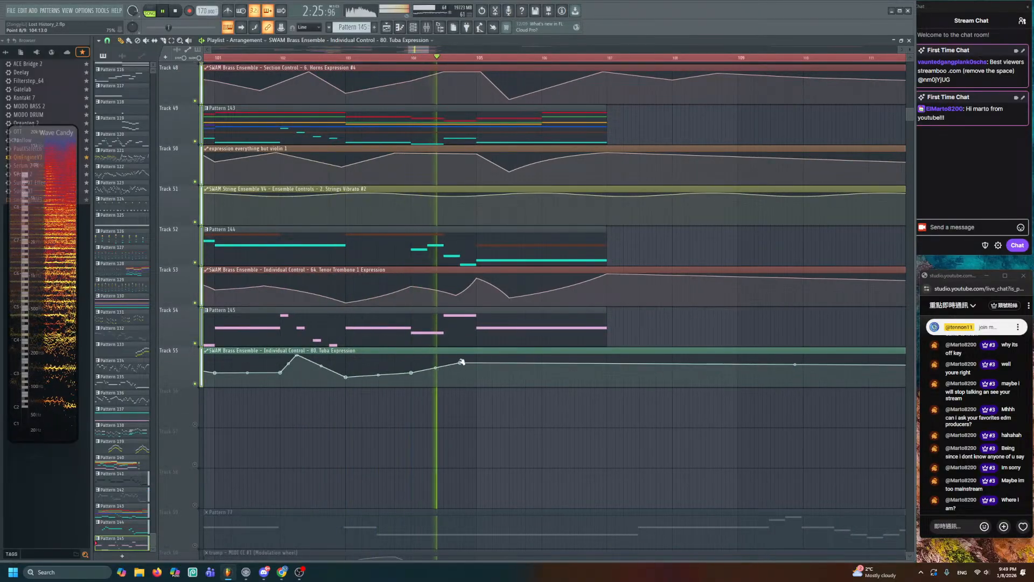
{"action": "left_click_drag", "start_coordinate": [461, 364], "coordinate": [477, 374]}
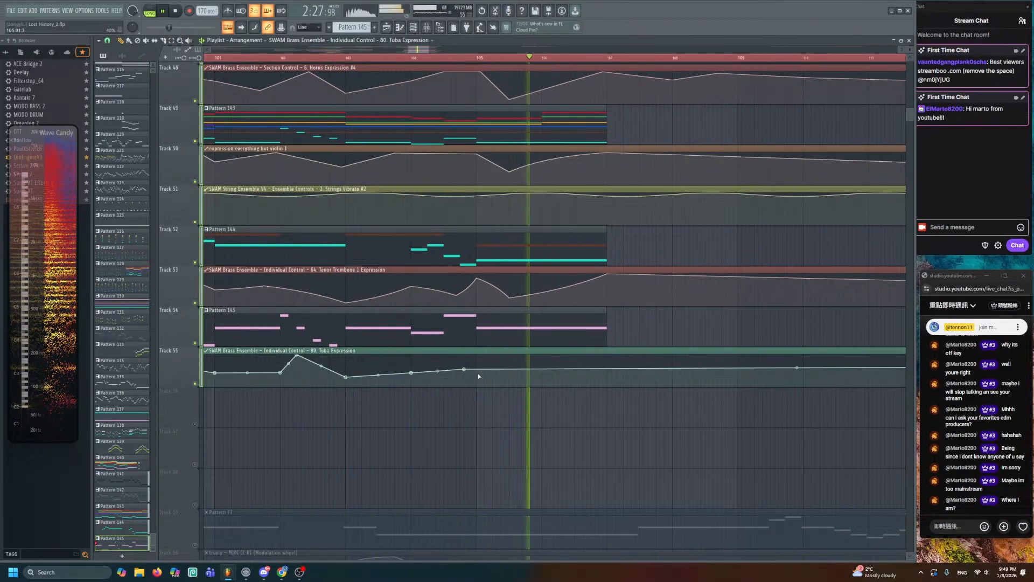
{"action": "right_click", "coordinate": [482, 362]}
{"action": "key", "text": "space"}
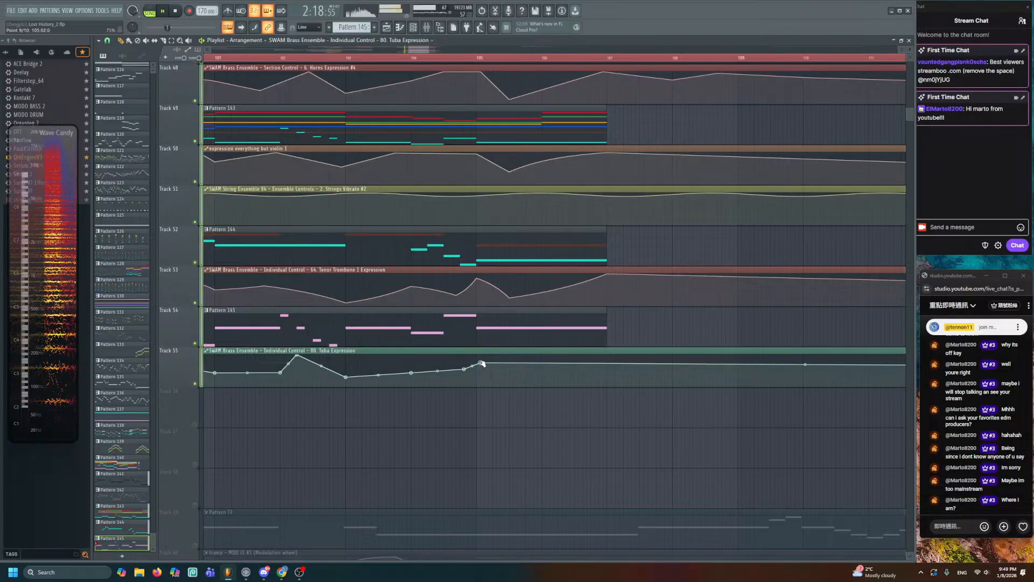
{"action": "right_click", "coordinate": [501, 381]}
{"action": "left_click_drag", "start_coordinate": [612, 373], "coordinate": [607, 352]}
- Play the arrangement from bar 103 to check the reshaped tuba expression
{"action": "scroll", "coordinate": [568, 326], "scroll_direction": "up", "scroll_amount": 2}
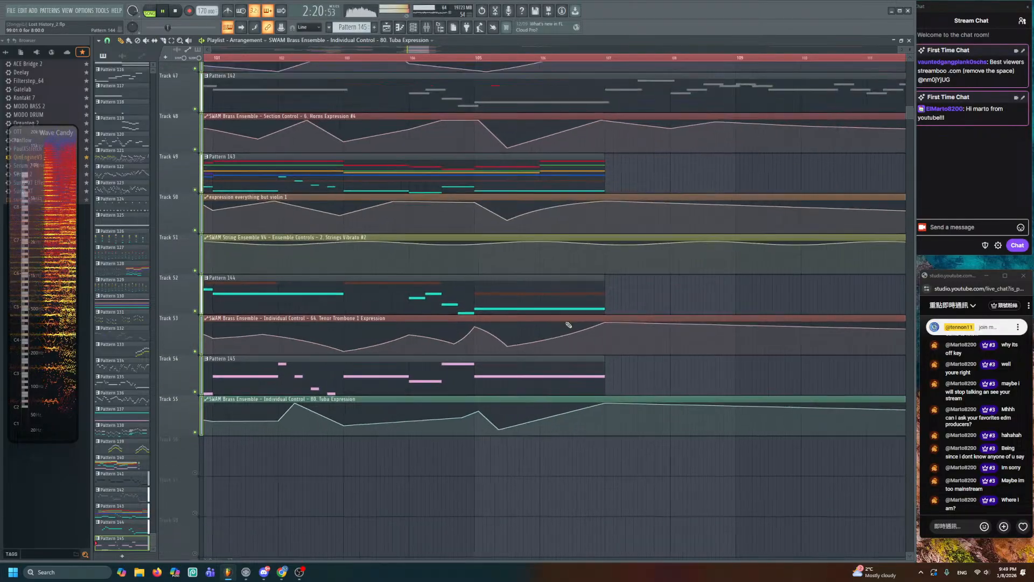
{"action": "scroll", "coordinate": [522, 258], "scroll_direction": "down", "scroll_amount": 1}
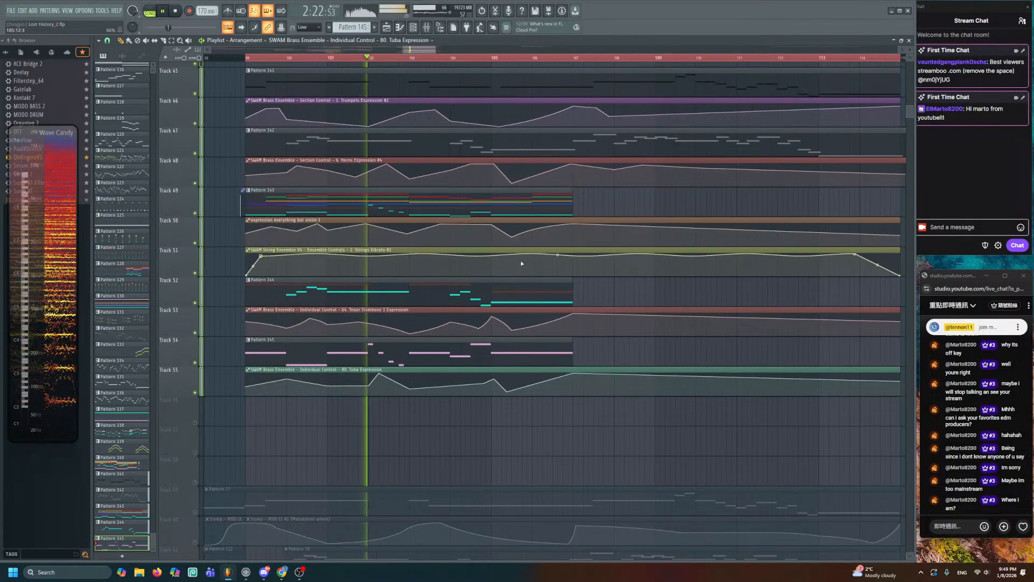
{"action": "key", "text": "space"}
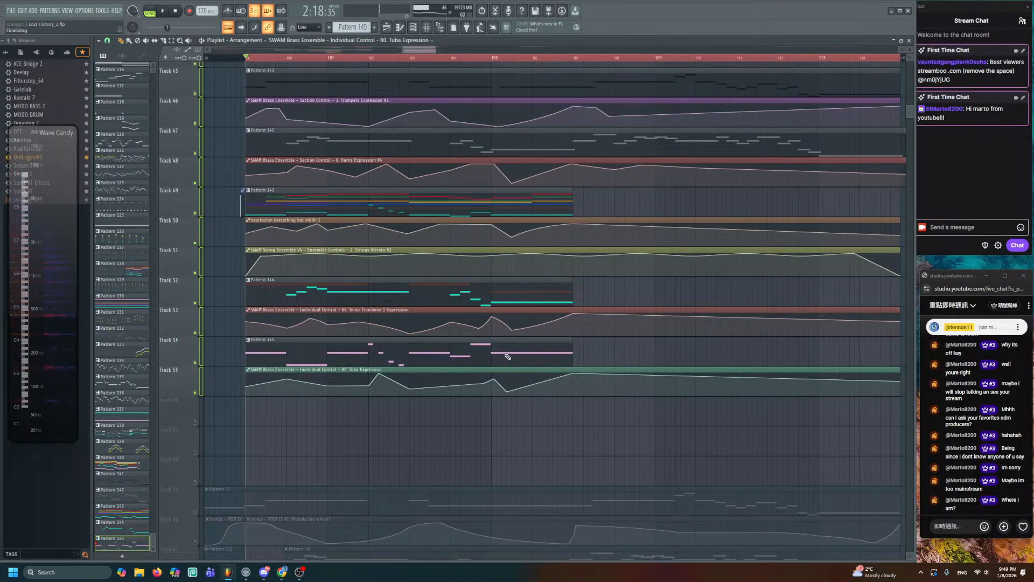
{"action": "scroll", "coordinate": [504, 353], "scroll_direction": "up", "scroll_amount": 2, "text": "ctrl"}
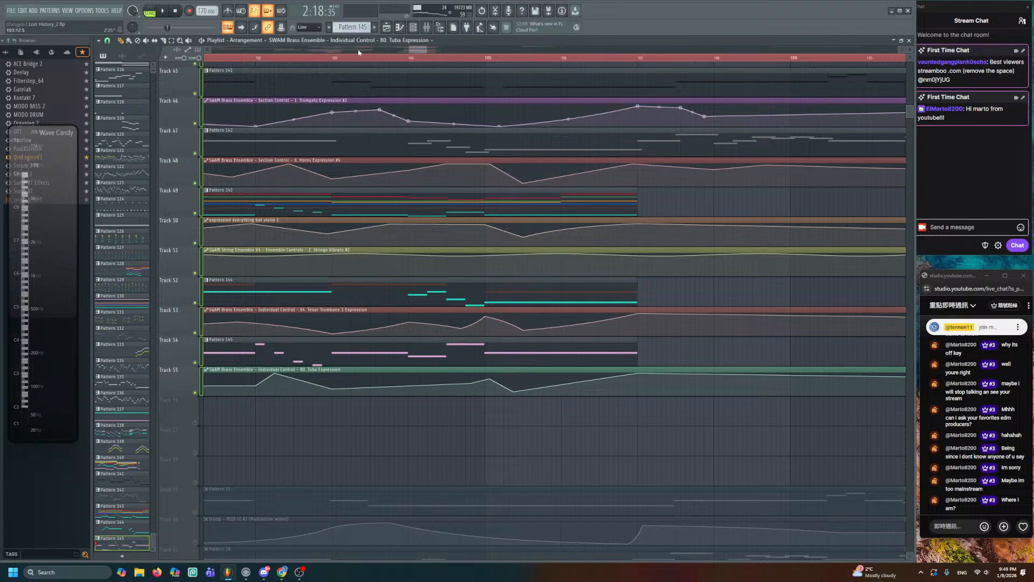
{"action": "left_click", "coordinate": [334, 59]}
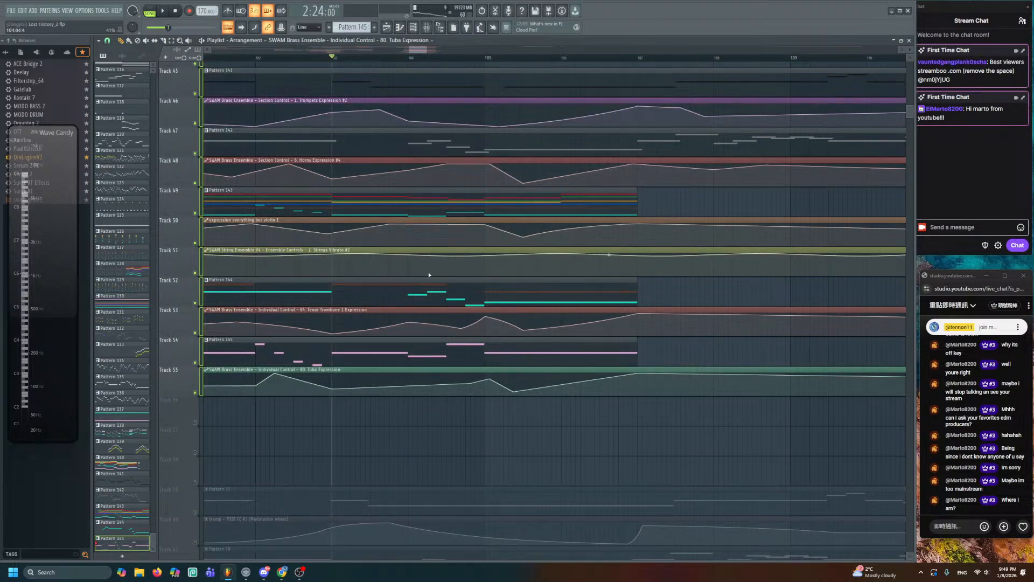
{"action": "key", "text": "space"}
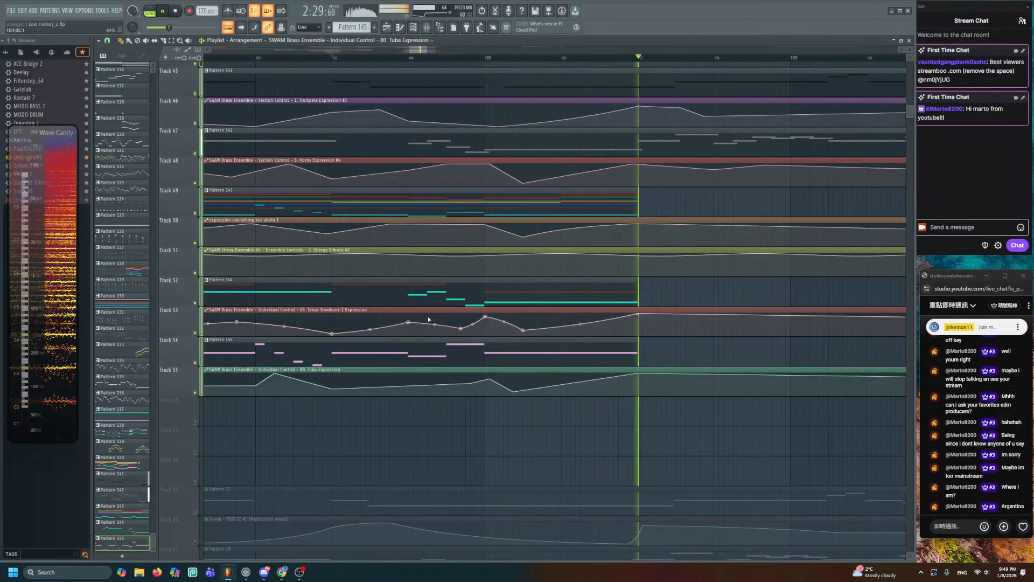
{"action": "key", "text": "space"}
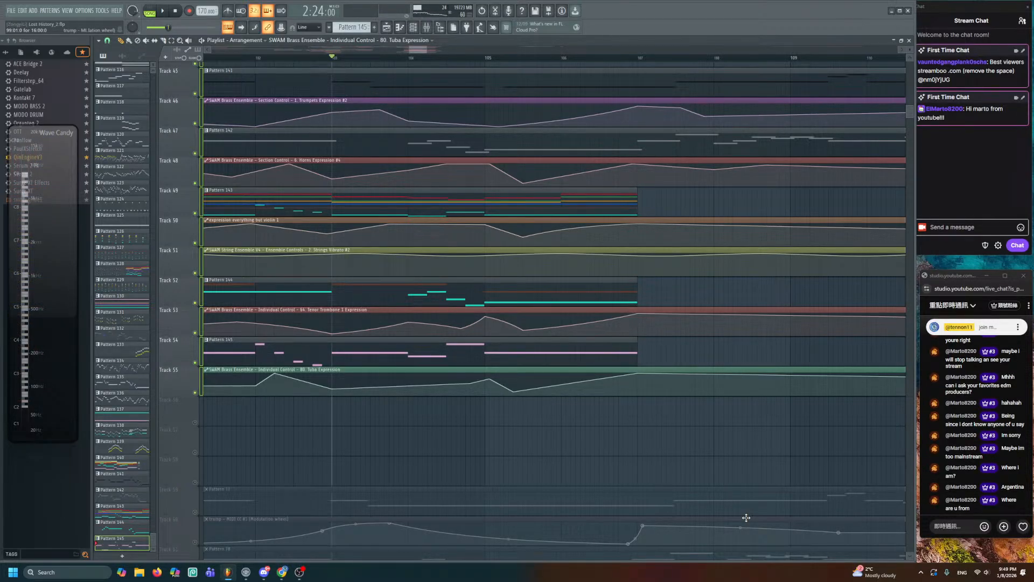
{"action": "scroll", "coordinate": [634, 461], "scroll_direction": "down", "scroll_amount": 3}
{"action": "scroll", "coordinate": [633, 449], "scroll_direction": "down", "scroll_amount": 2, "text": "alt"}
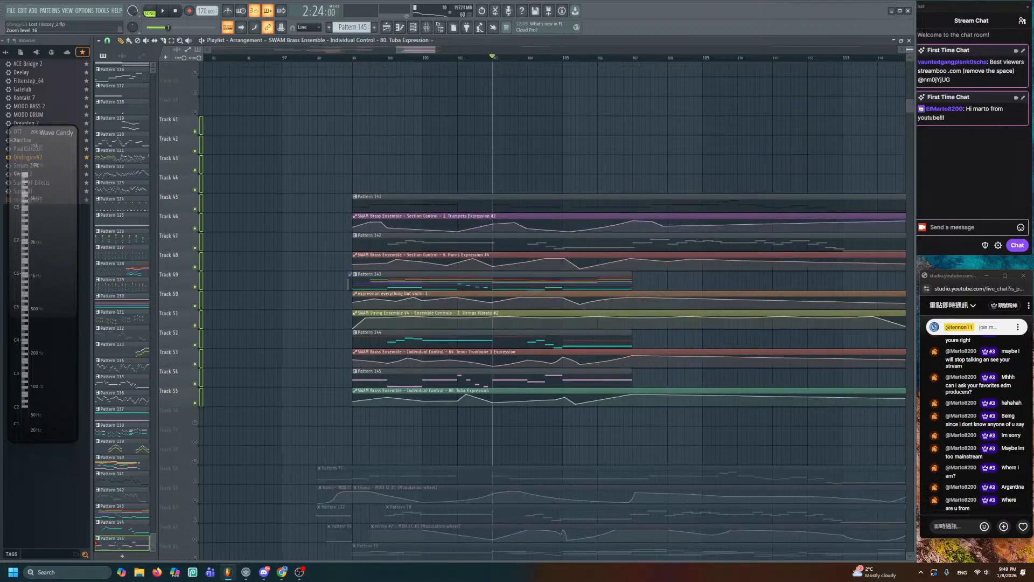
- Unmute all tracks from a mute light among Tracks 43–68, then play the arrangement from bar 98
{"action": "left_click_drag", "start_coordinate": [636, 455], "coordinate": [636, 359]}
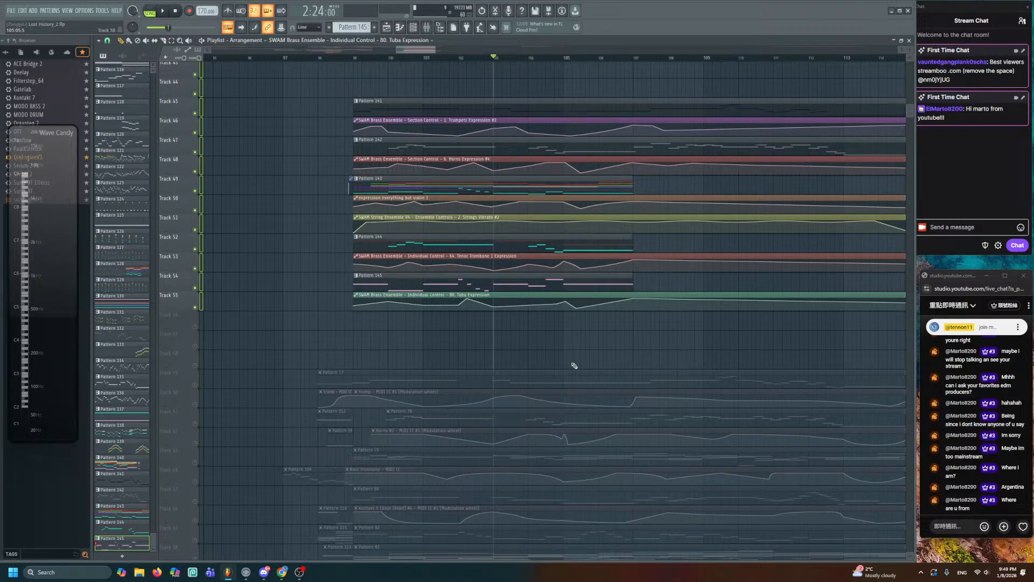
{"action": "right_click", "coordinate": [196, 247]}
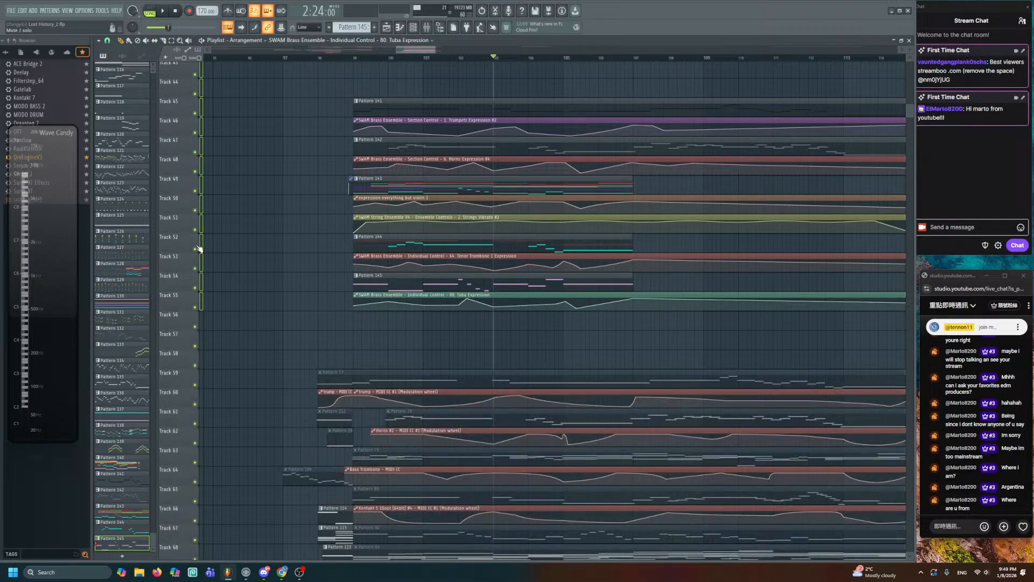
{"action": "left_click", "coordinate": [321, 60]}
{"action": "key", "text": "space"}
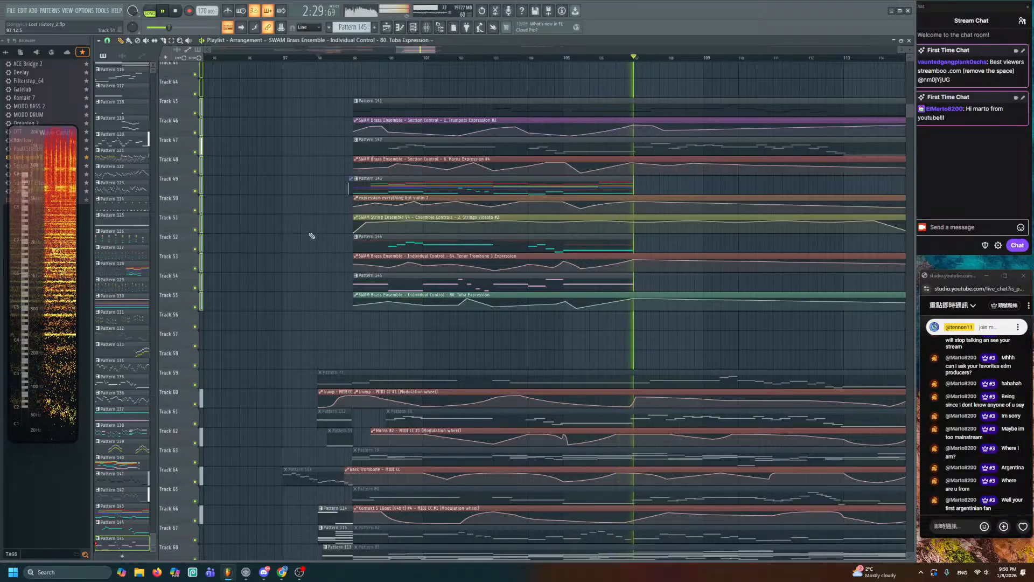
{"action": "key", "text": "space"}
{"action": "scroll", "coordinate": [634, 260], "scroll_direction": "up", "scroll_amount": 3}
{"action": "scroll", "coordinate": [636, 261], "scroll_direction": "up", "scroll_amount": 1}
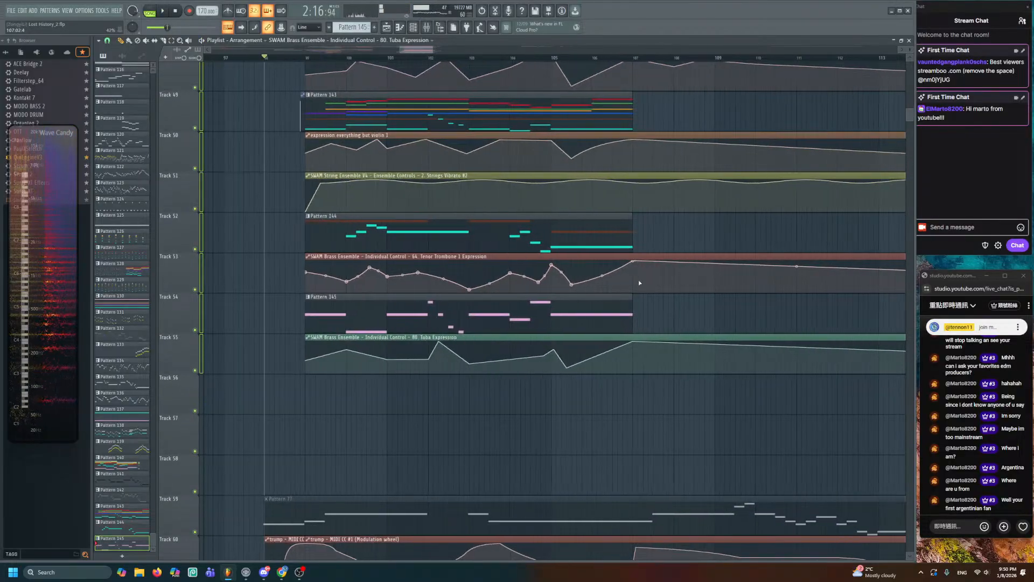
- Pan down to the tuba tracks and play the song briefly
{"action": "left_click_drag", "start_coordinate": [623, 309], "coordinate": [564, 399]}
{"action": "left_click_drag", "start_coordinate": [493, 299], "coordinate": [487, 379]}
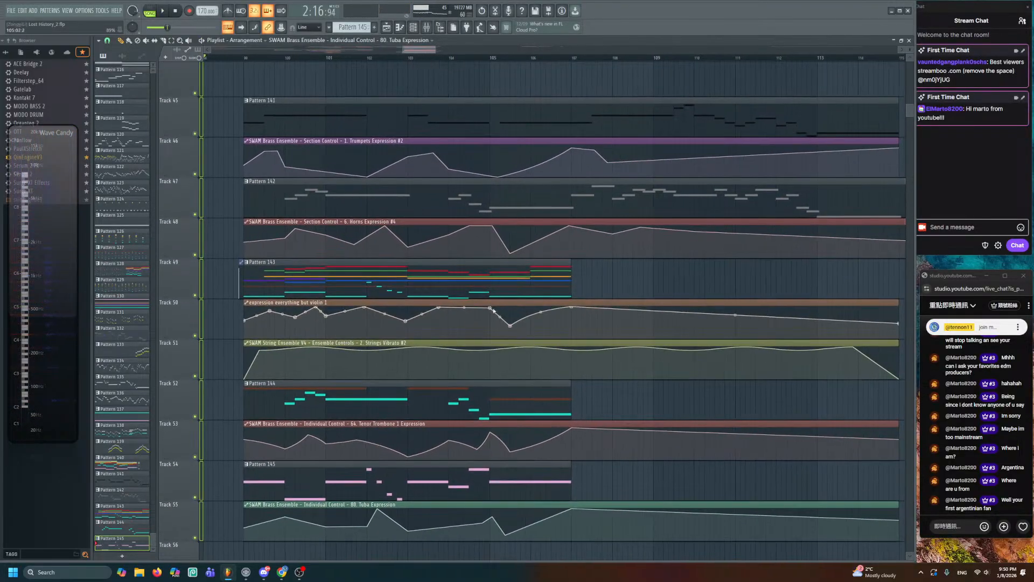
{"action": "scroll", "coordinate": [490, 259], "scroll_direction": "up", "scroll_amount": 1}
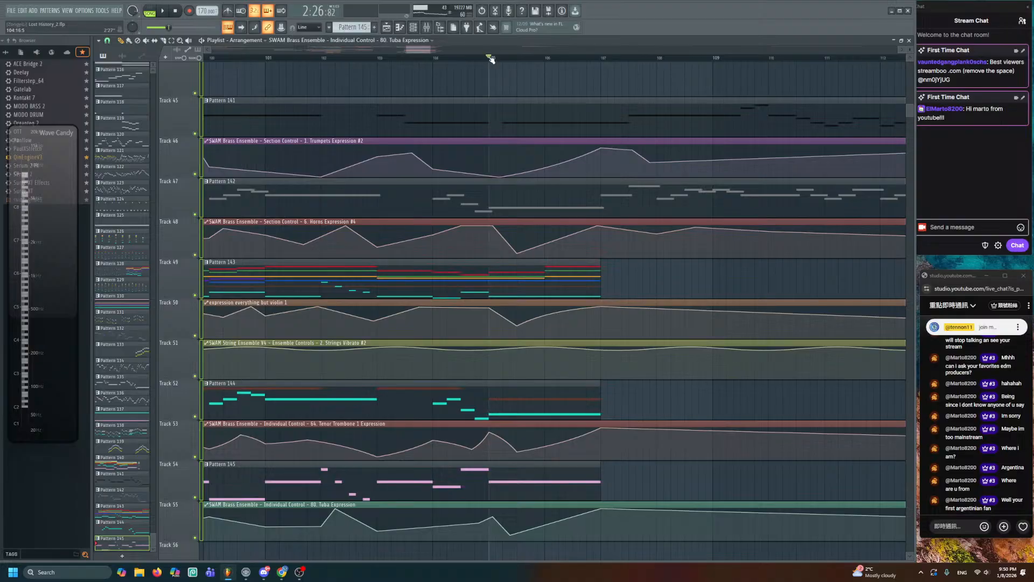
{"action": "key", "text": "space"}
{"action": "scroll", "coordinate": [560, 223], "scroll_direction": "down", "scroll_amount": 1}
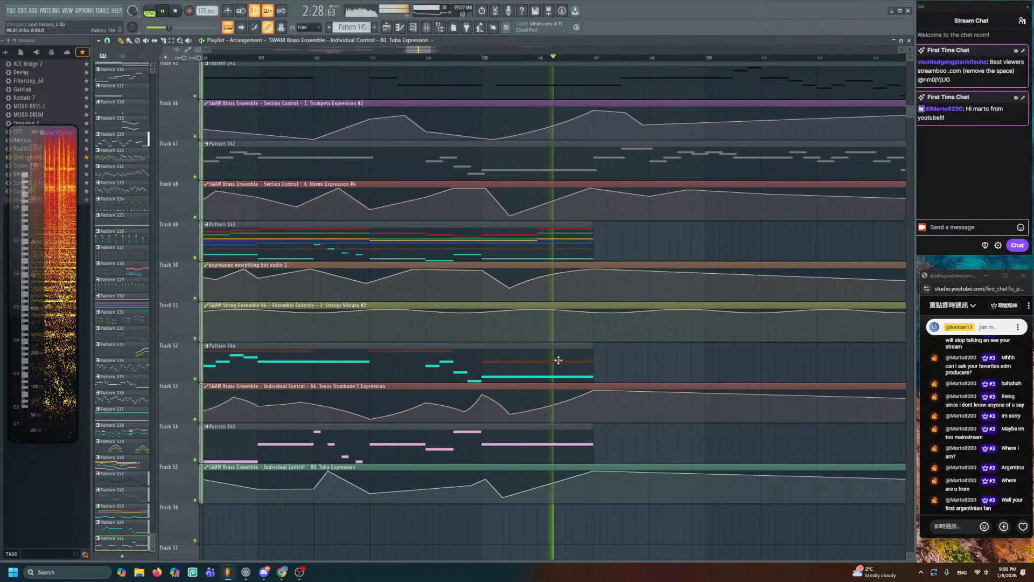
{"action": "key", "text": "space"}
- Shift the view up and right and replay the passage from its start point
{"action": "scroll", "coordinate": [503, 337], "scroll_direction": "down", "scroll_amount": 1}
{"action": "left_click_drag", "start_coordinate": [503, 337], "coordinate": [623, 273]}
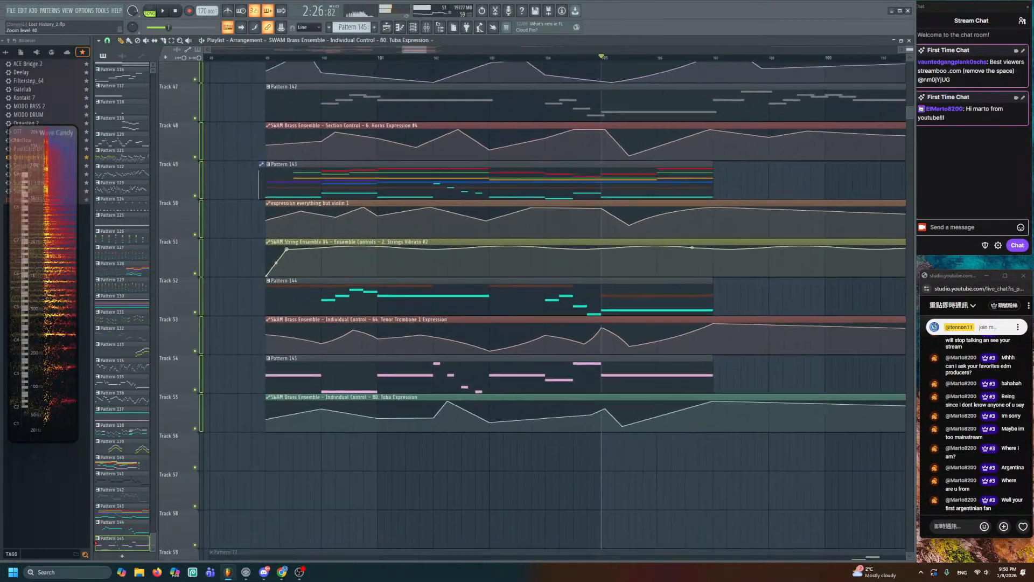
{"action": "scroll", "coordinate": [629, 291], "scroll_direction": "down", "scroll_amount": 2}
{"action": "key", "text": "space"}
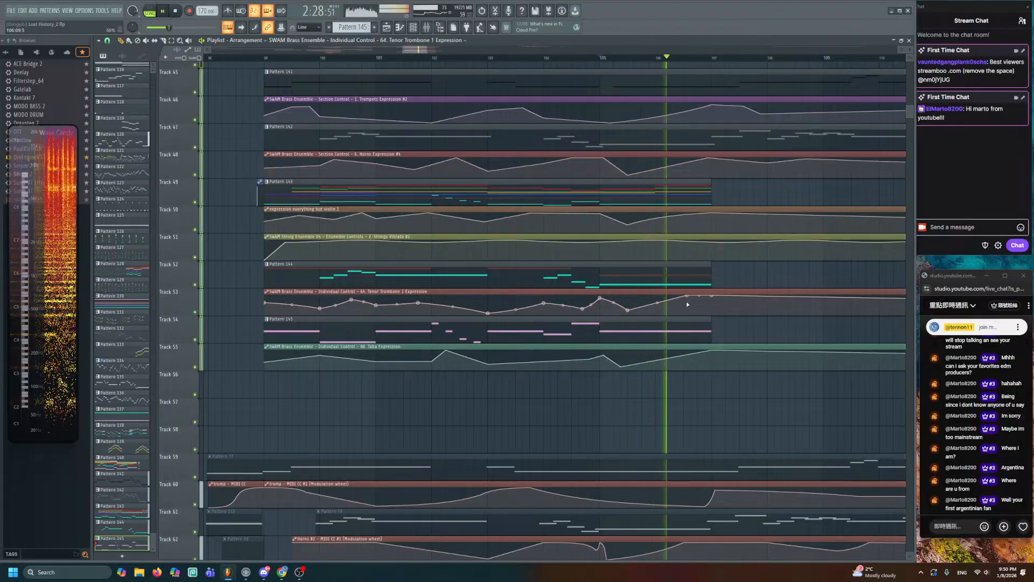
{"action": "key", "text": "space"}
{"action": "key", "text": "space"}
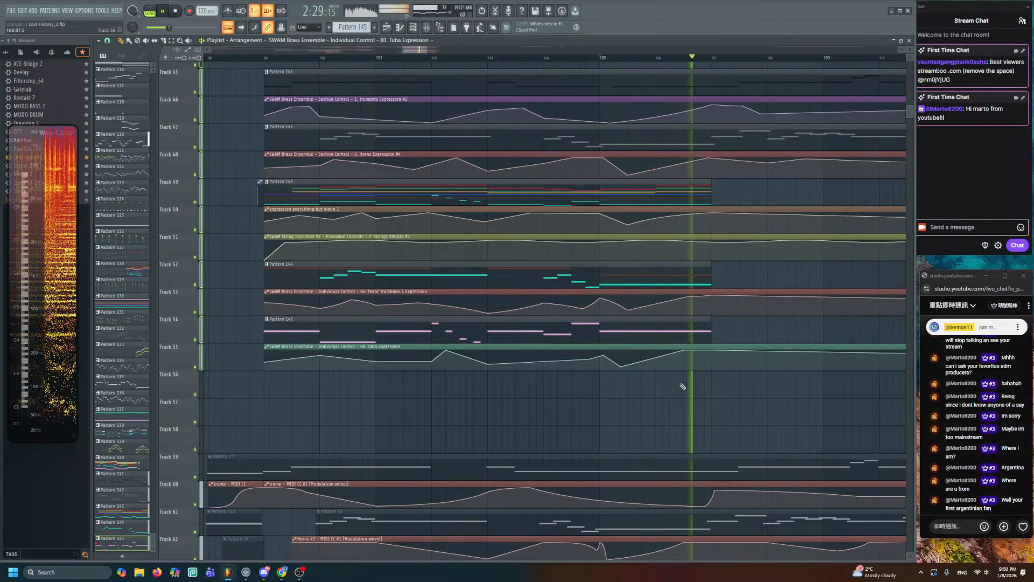
{"action": "scroll", "coordinate": [441, 151], "scroll_direction": "up", "scroll_amount": 3}
{"action": "key", "text": "space"}
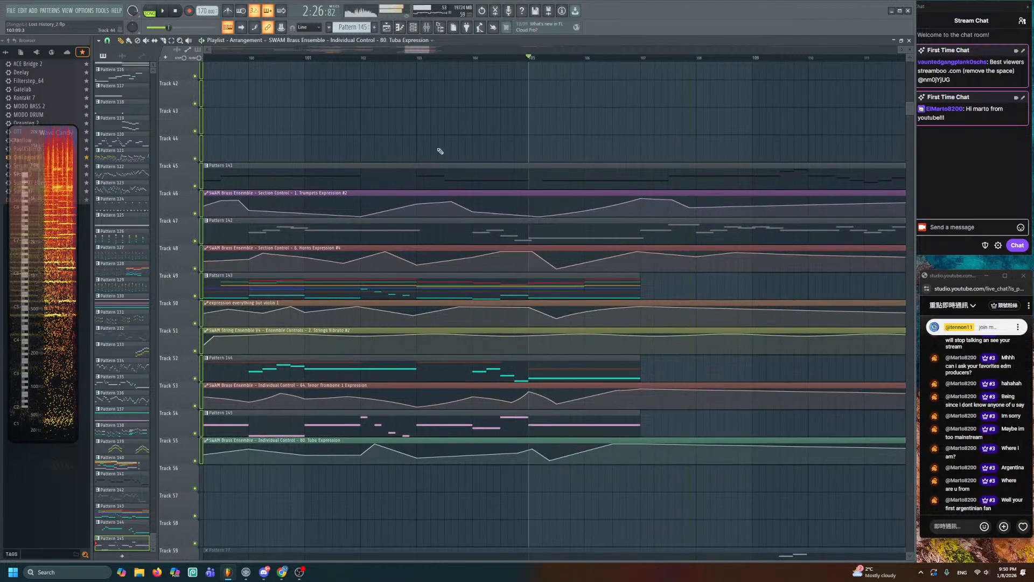
- Play the brass passage from bar 101, then stop and scroll down the tracks
{"action": "key", "text": "space"}
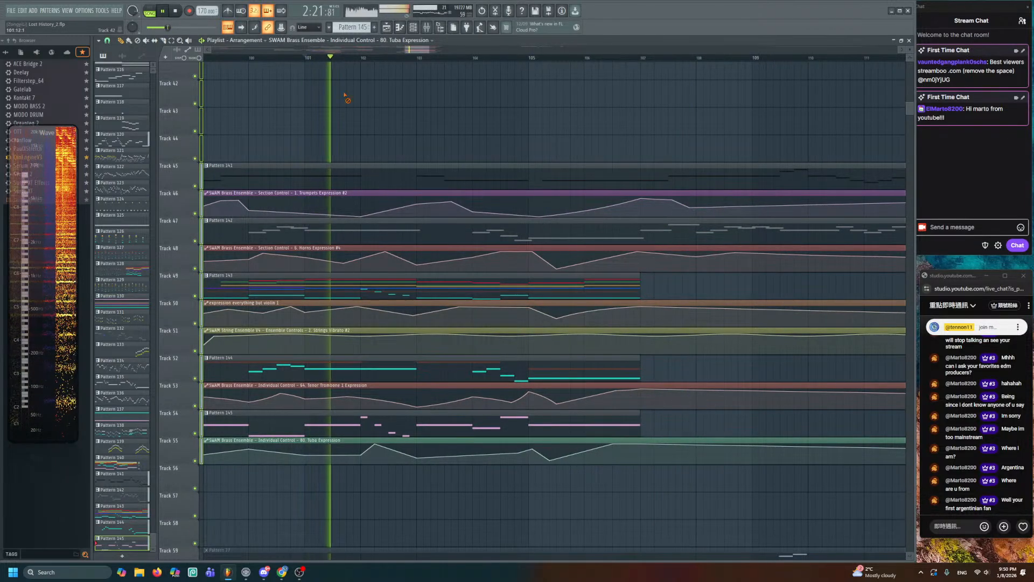
{"action": "scroll", "coordinate": [463, 272], "scroll_direction": "down", "scroll_amount": 7}
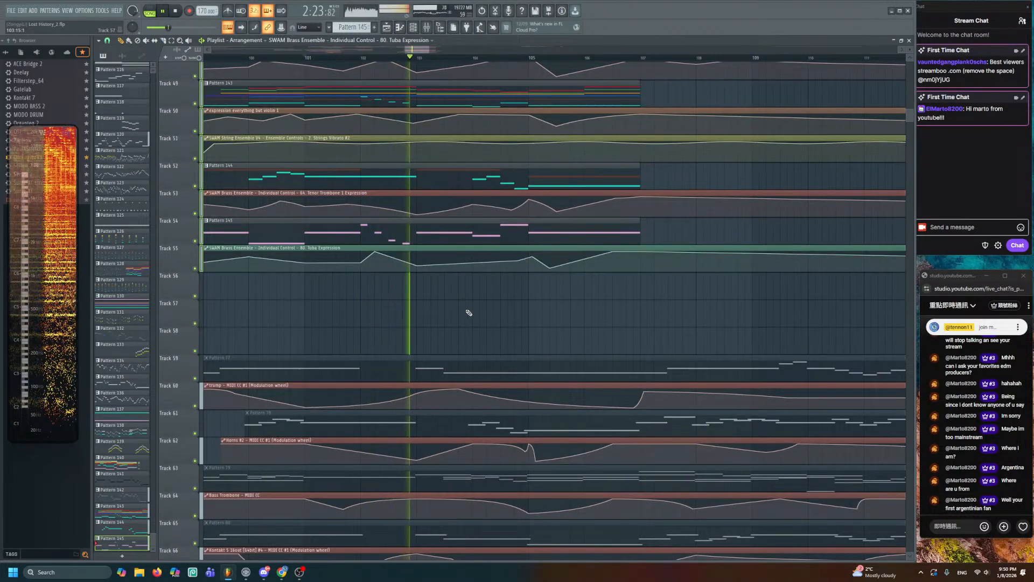
{"action": "scroll", "coordinate": [469, 312], "scroll_direction": "up", "scroll_amount": 3}
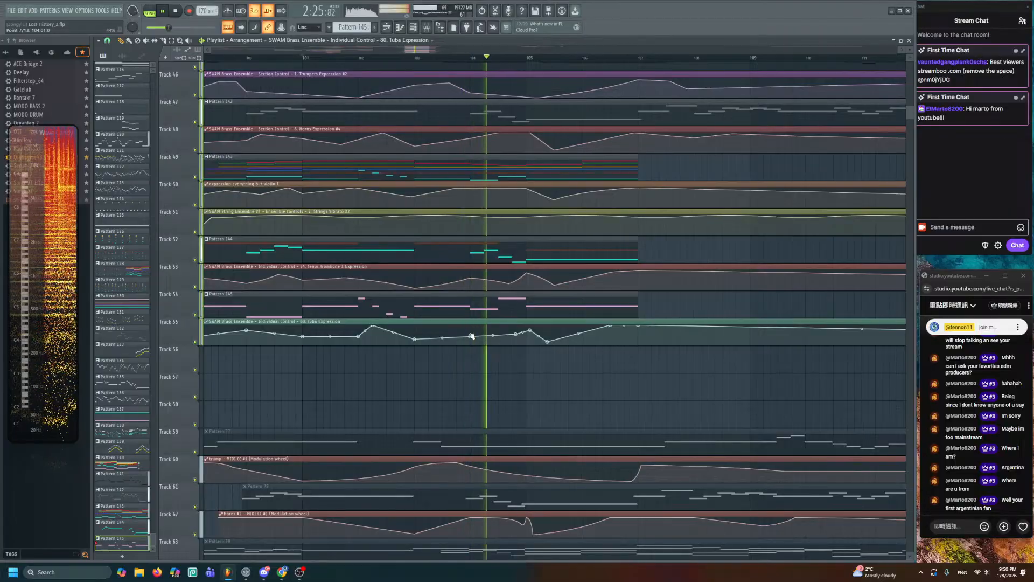
{"action": "key", "text": "space"}
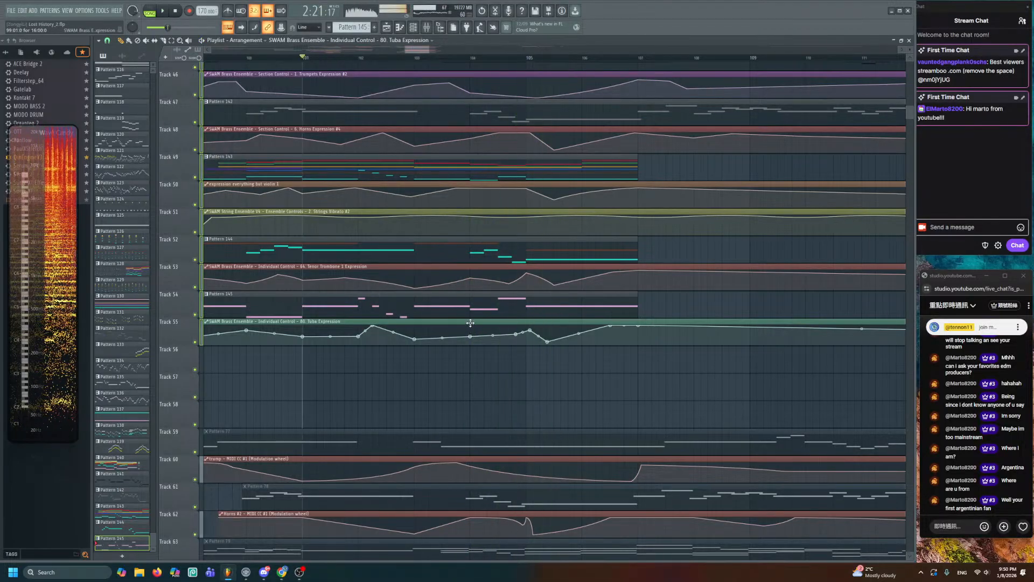
{"action": "scroll", "coordinate": [468, 328], "scroll_direction": "down", "scroll_amount": 3}
{"action": "scroll", "coordinate": [467, 328], "scroll_direction": "down", "scroll_amount": 4}
{"action": "scroll", "coordinate": [495, 354], "scroll_direction": "down", "scroll_amount": 7}
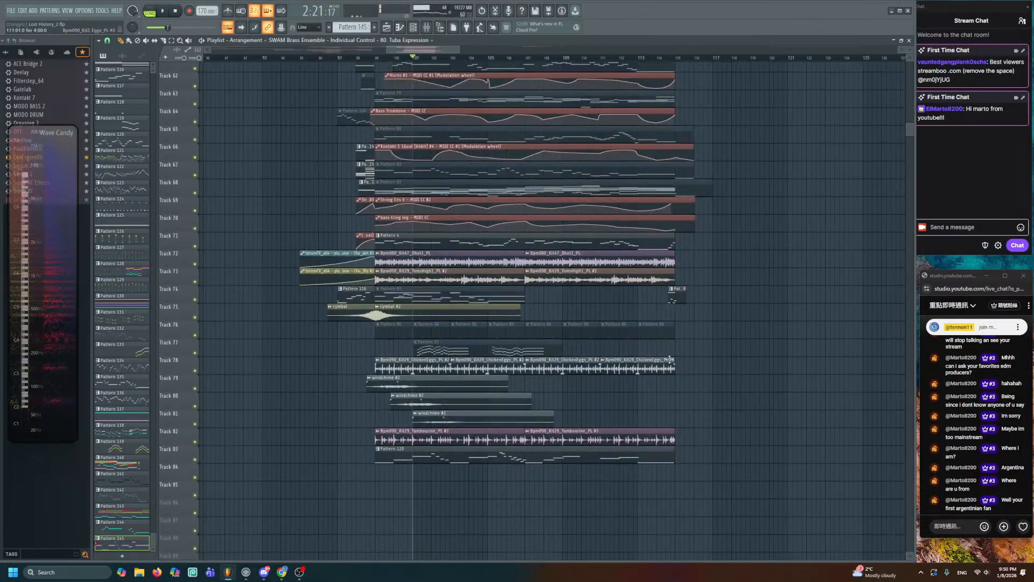
- Pan to the brass tracks near bar 101 while the arrangement plays
{"action": "scroll", "coordinate": [421, 337], "scroll_direction": "down", "scroll_amount": 3}
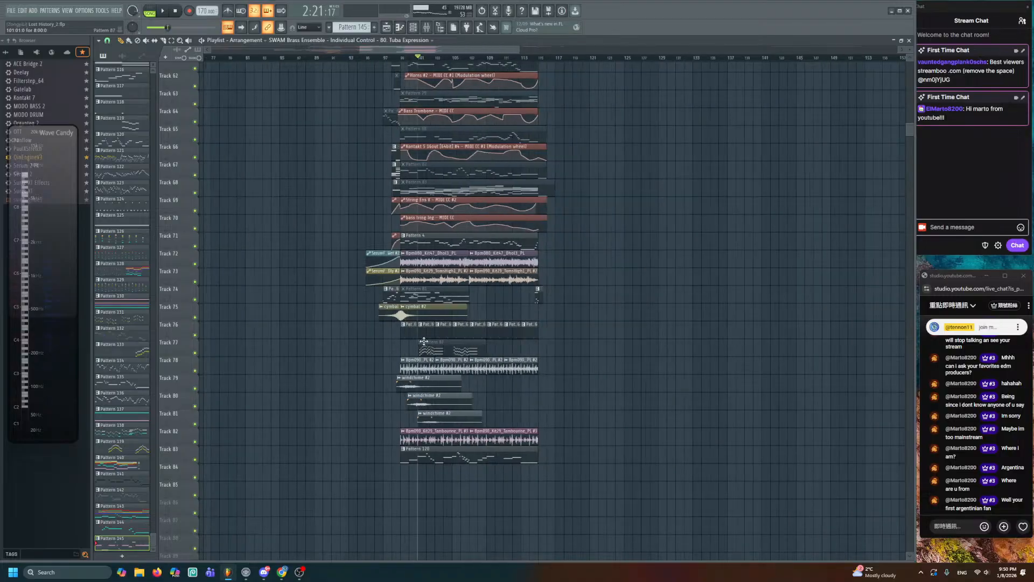
{"action": "left_click_drag", "start_coordinate": [423, 339], "coordinate": [728, 416]}
{"action": "left_click_drag", "start_coordinate": [477, 207], "coordinate": [439, 446]}
{"action": "key", "text": "space"}
{"action": "left_click_drag", "start_coordinate": [525, 158], "coordinate": [520, 143]}
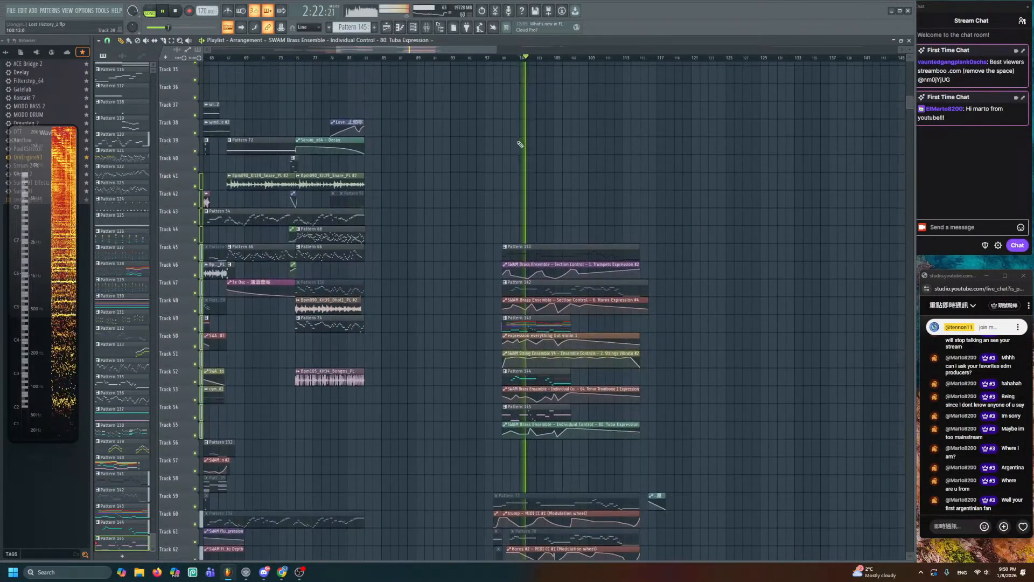
{"action": "scroll", "coordinate": [520, 144], "scroll_direction": "up", "scroll_amount": 3}
{"action": "scroll", "coordinate": [427, 238], "scroll_direction": "up", "scroll_amount": 1}
{"action": "left_click_drag", "start_coordinate": [433, 311], "coordinate": [423, 227]}
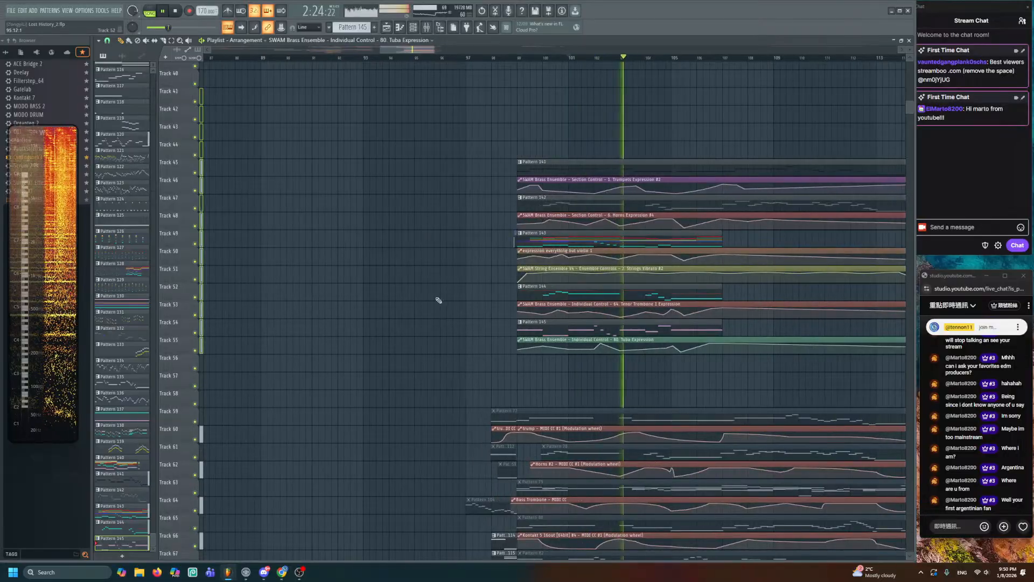
{"action": "left_click_drag", "start_coordinate": [469, 318], "coordinate": [376, 243]}
{"action": "scroll", "coordinate": [377, 242], "scroll_direction": "up", "scroll_amount": 1}
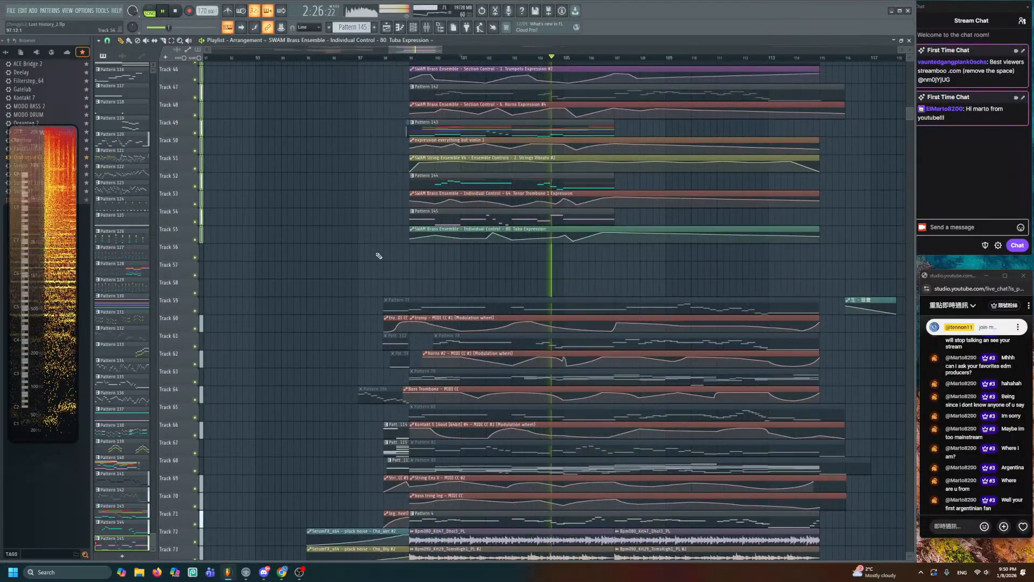
{"action": "scroll", "coordinate": [380, 254], "scroll_direction": "up", "scroll_amount": 3}
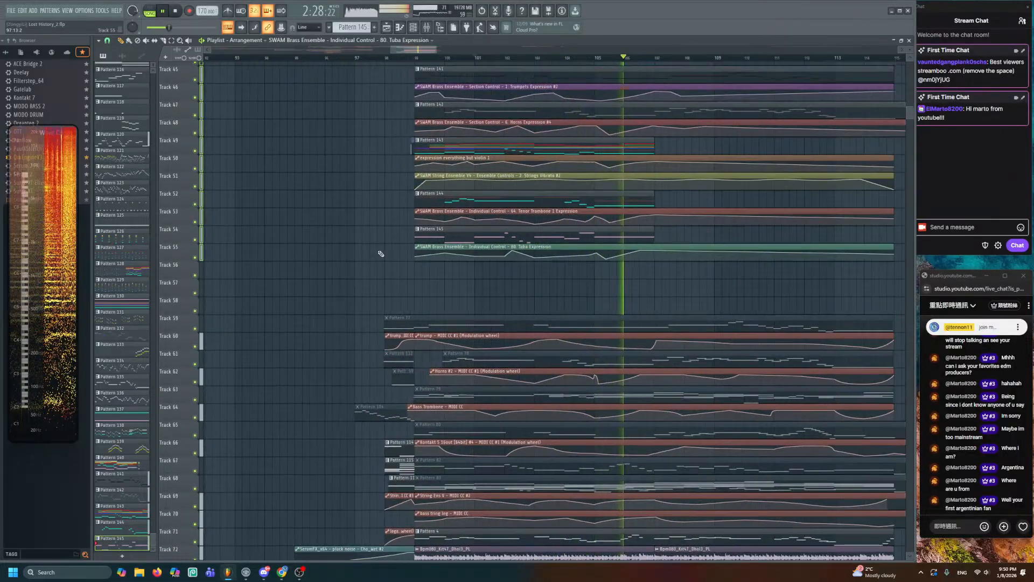
{"action": "left_click_drag", "start_coordinate": [383, 259], "coordinate": [375, 317]}
{"action": "key", "text": "space"}
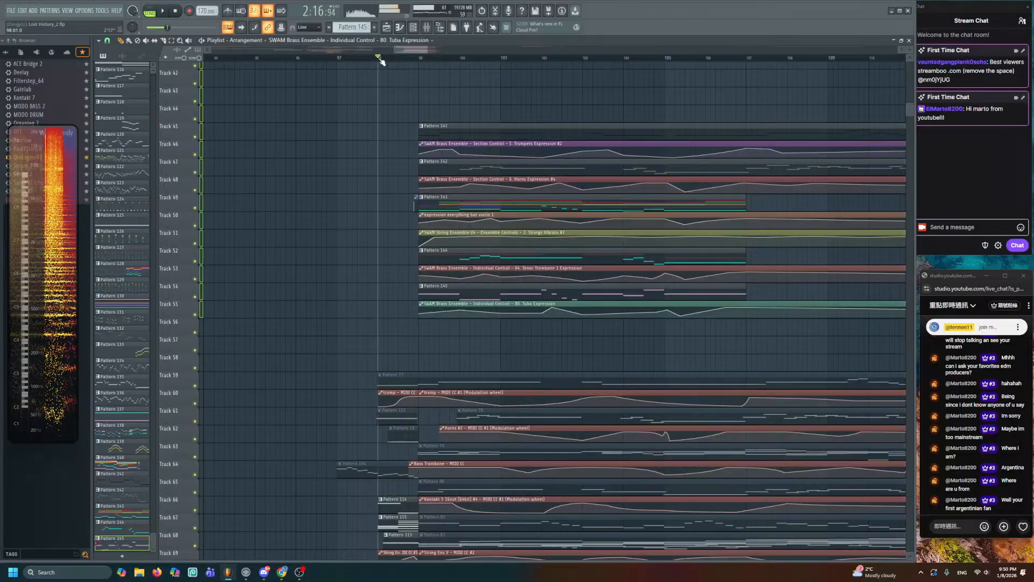
- Play the arrangement from around bar 98 with Track 43 onward in view
{"action": "key", "text": "space"}
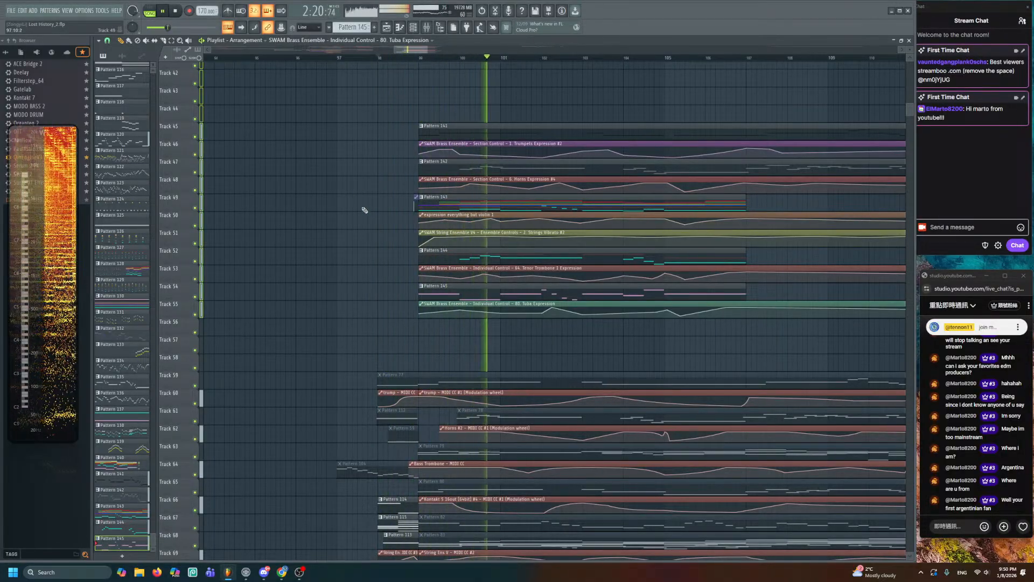
{"action": "scroll", "coordinate": [366, 237], "scroll_direction": "down", "scroll_amount": 3}
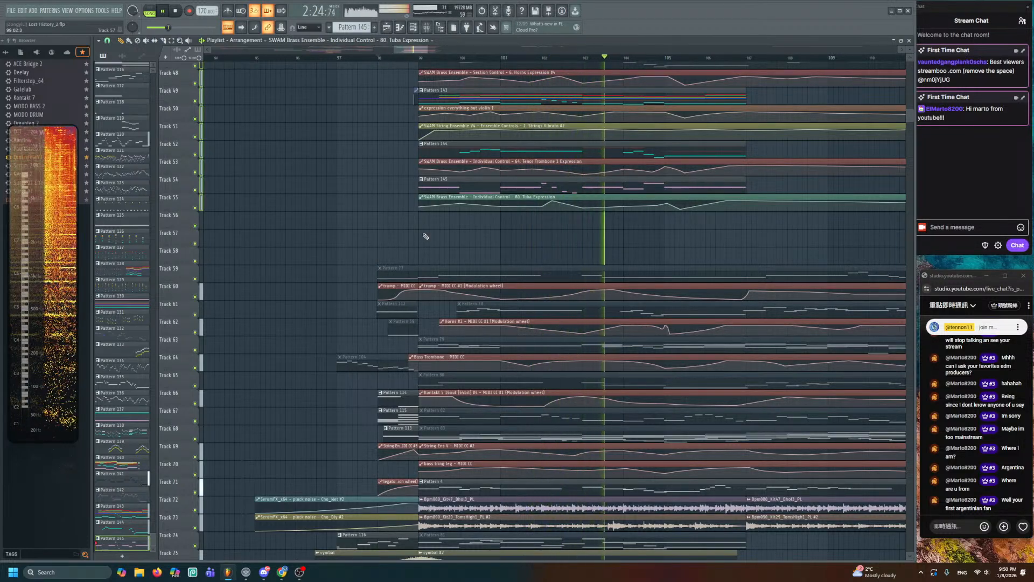
{"action": "left_click_drag", "start_coordinate": [431, 231], "coordinate": [399, 319]}
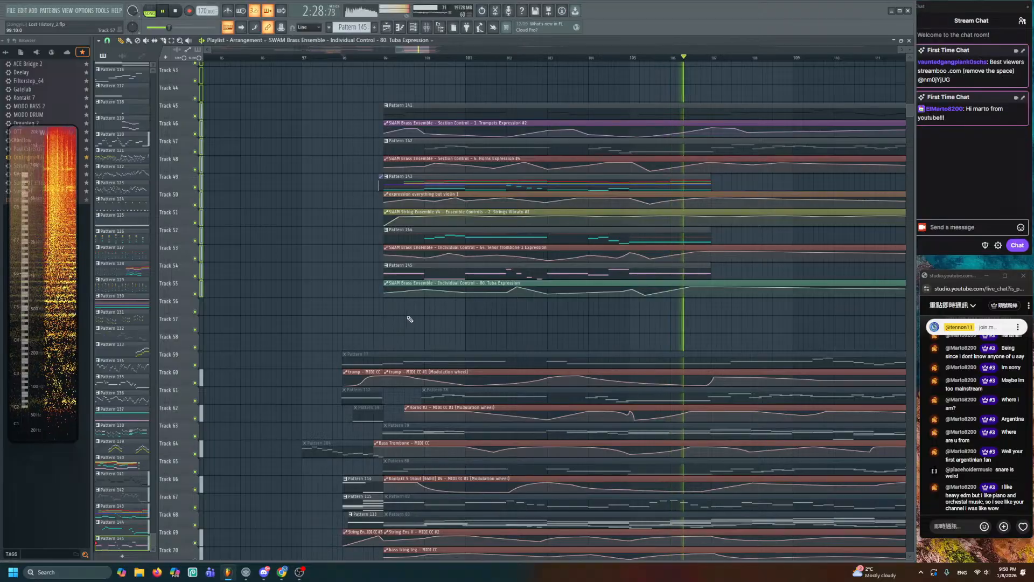
{"action": "key", "text": "space"}
- Scroll up and down the arrangement to review the section's tracks
{"action": "scroll", "coordinate": [420, 330], "scroll_direction": "down", "scroll_amount": 4}
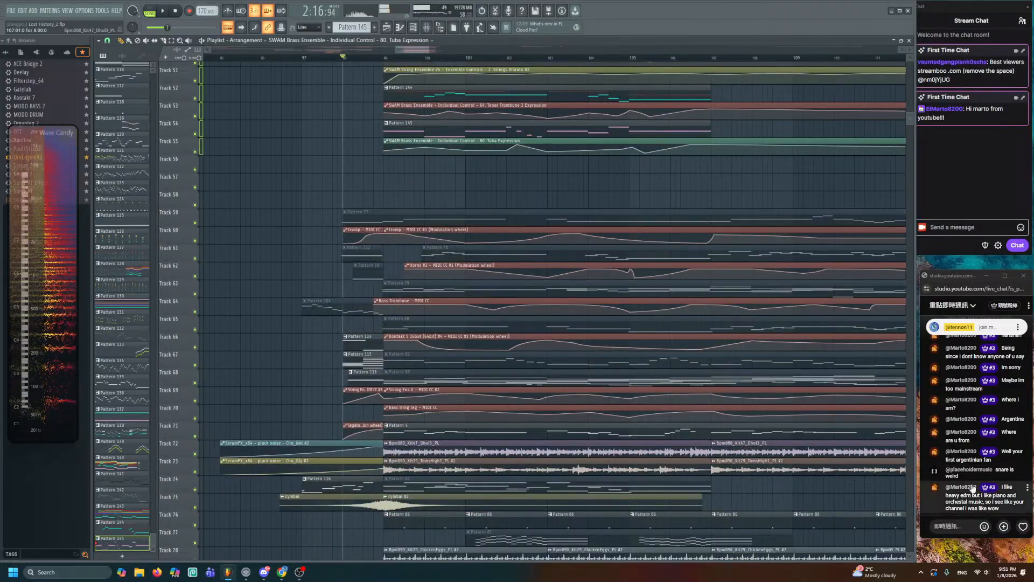
{"action": "scroll", "coordinate": [525, 386], "scroll_direction": "down", "scroll_amount": 4}
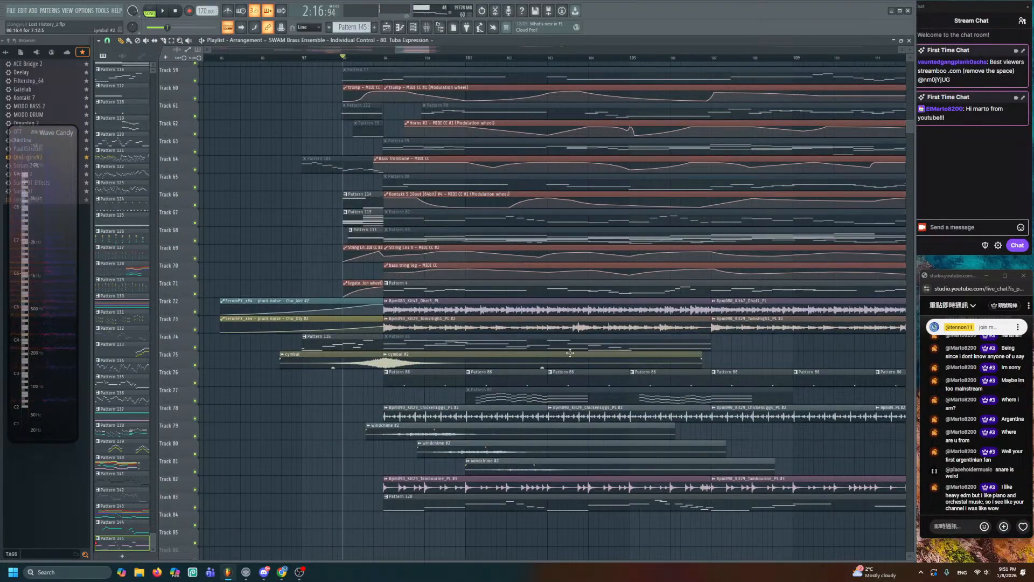
{"action": "scroll", "coordinate": [624, 318], "scroll_direction": "up", "scroll_amount": 7}
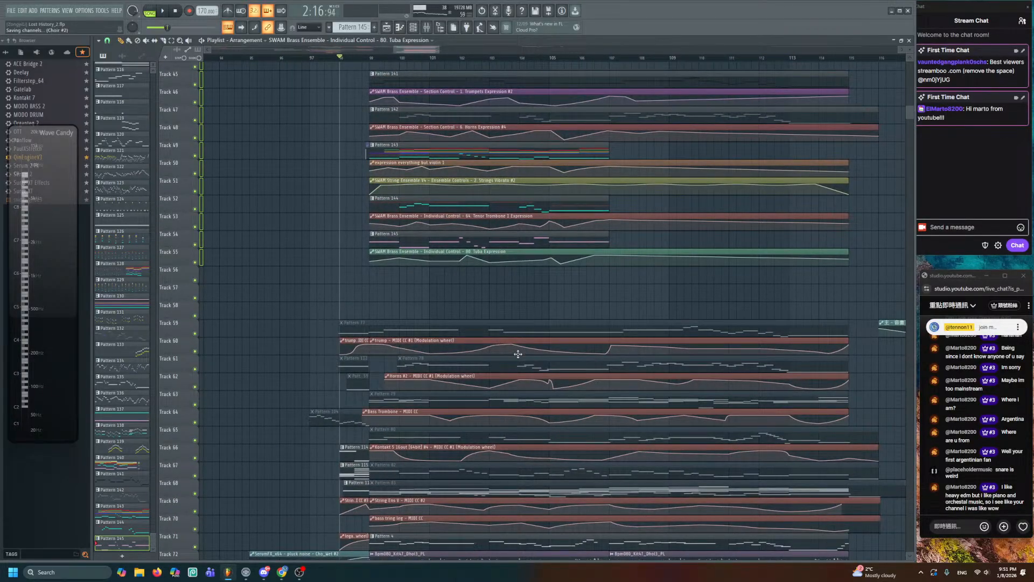
{"action": "scroll", "coordinate": [496, 397], "scroll_direction": "down", "scroll_amount": 6}
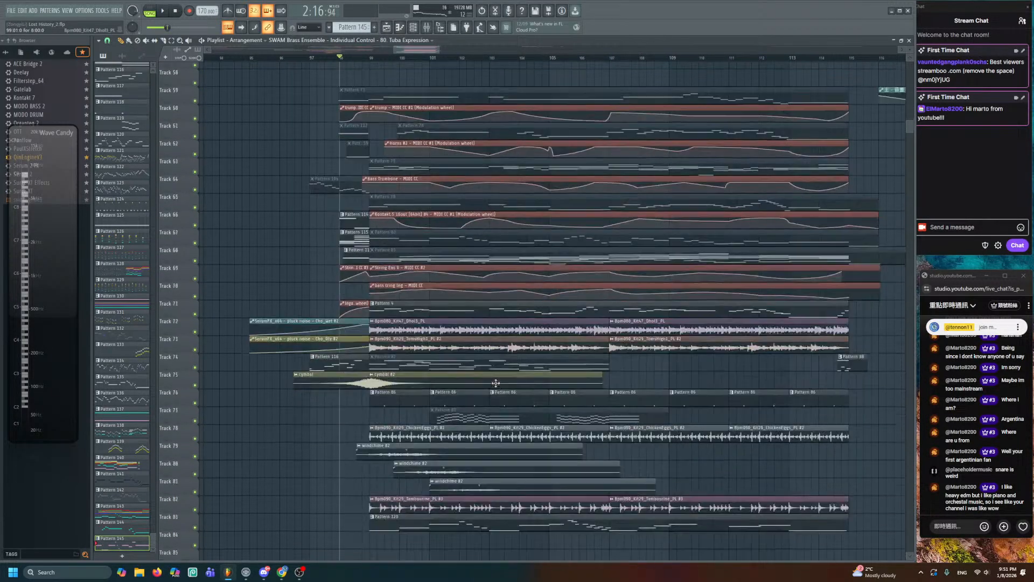
{"action": "scroll", "coordinate": [501, 372], "scroll_direction": "up", "scroll_amount": 5}
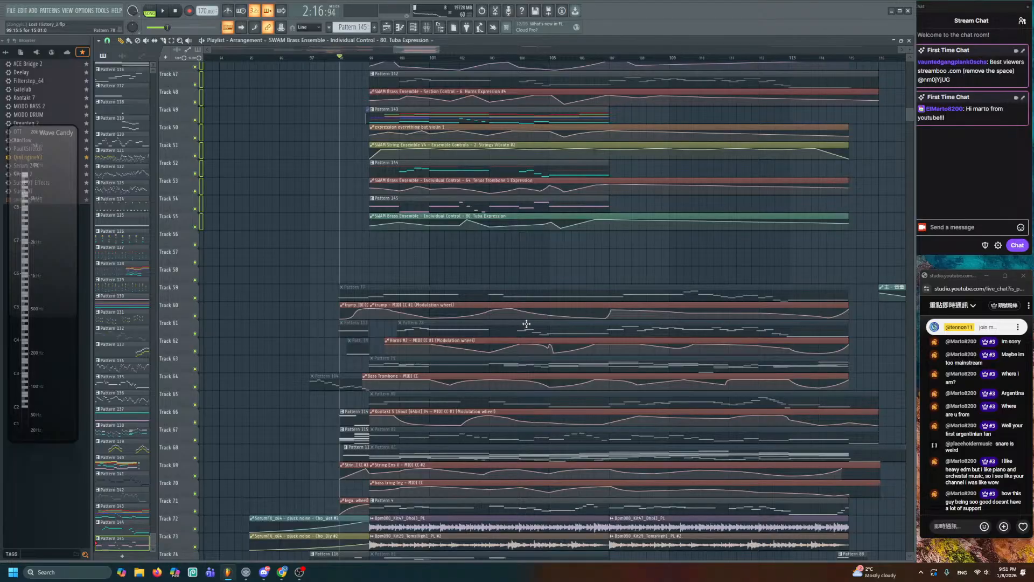
{"action": "scroll", "coordinate": [517, 318], "scroll_direction": "up", "scroll_amount": 4}
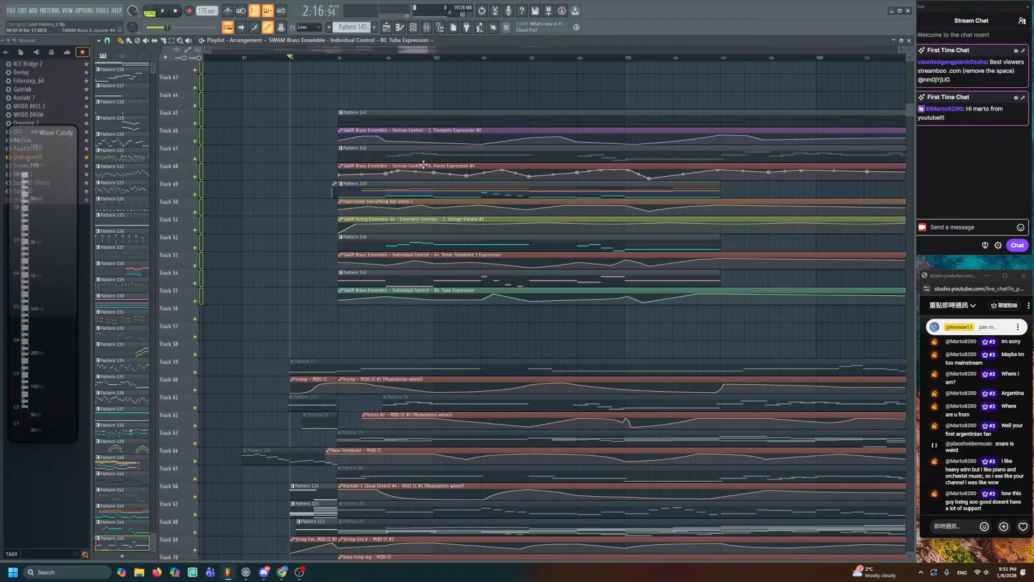
{"action": "scroll", "coordinate": [424, 164], "scroll_direction": "down", "scroll_amount": 5}
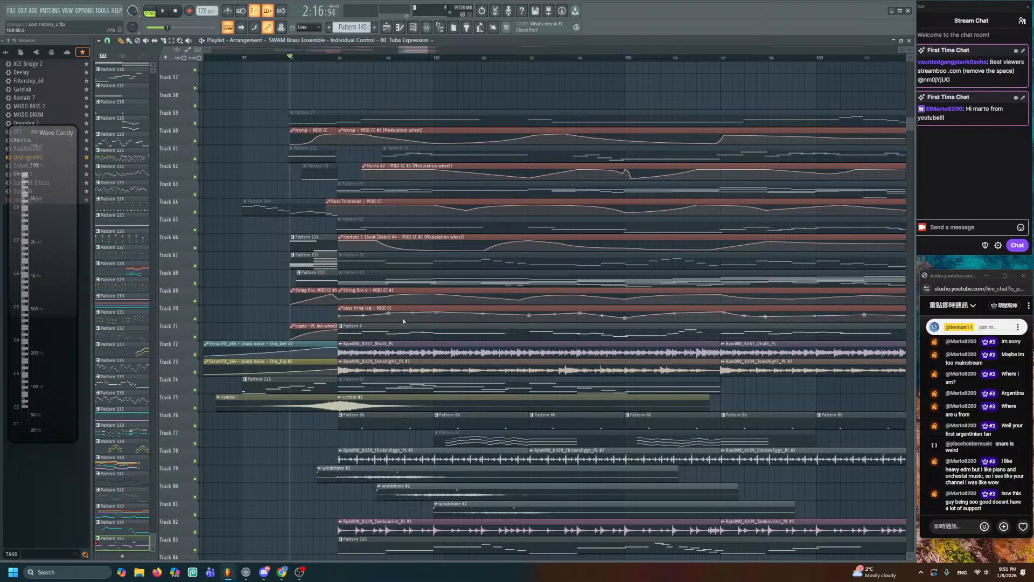
{"action": "scroll", "coordinate": [403, 321], "scroll_direction": "down", "scroll_amount": 2}
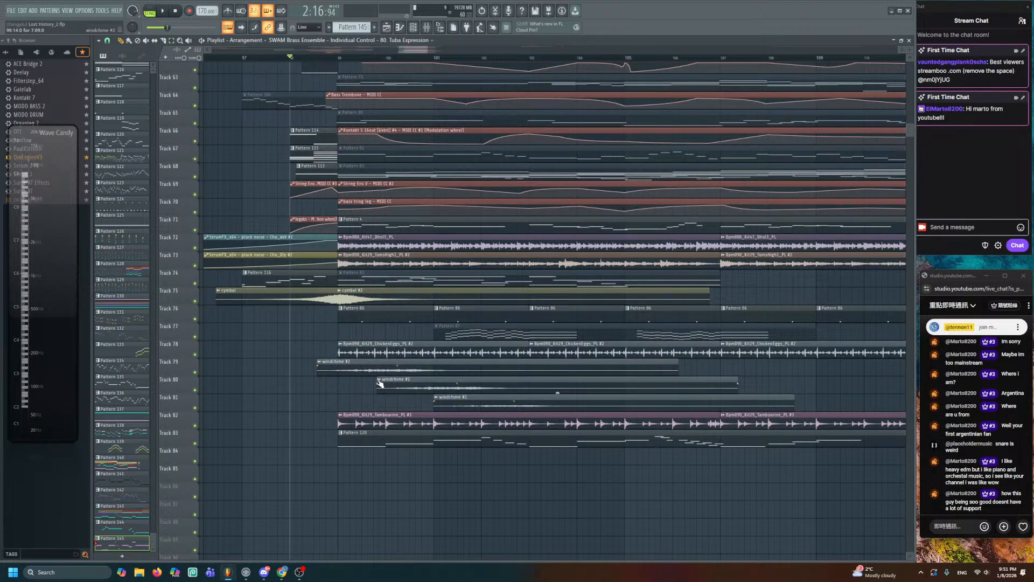
{"action": "scroll", "coordinate": [380, 383], "scroll_direction": "up", "scroll_amount": 8}
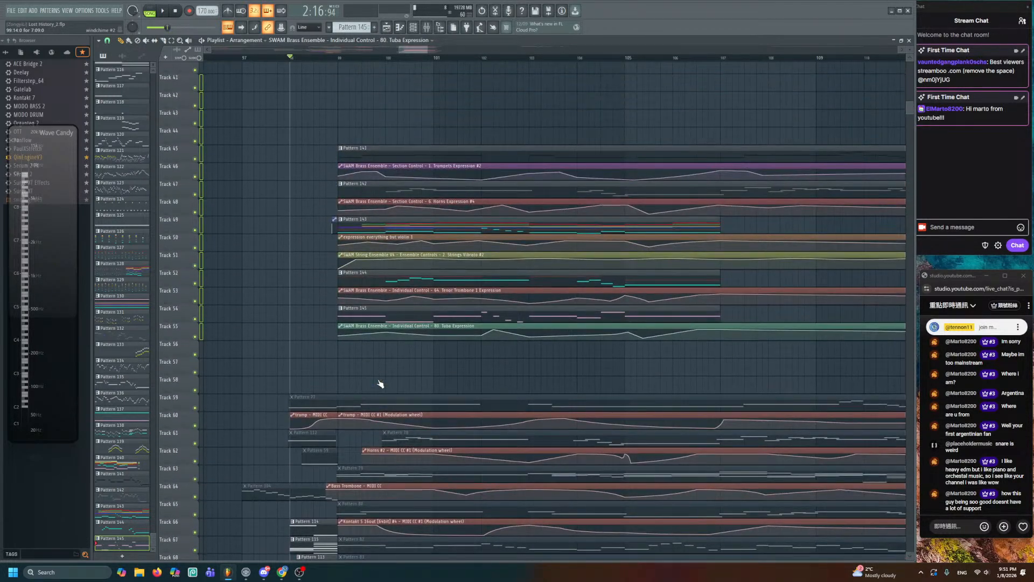
{"action": "scroll", "coordinate": [380, 383], "scroll_direction": "up", "scroll_amount": 1}
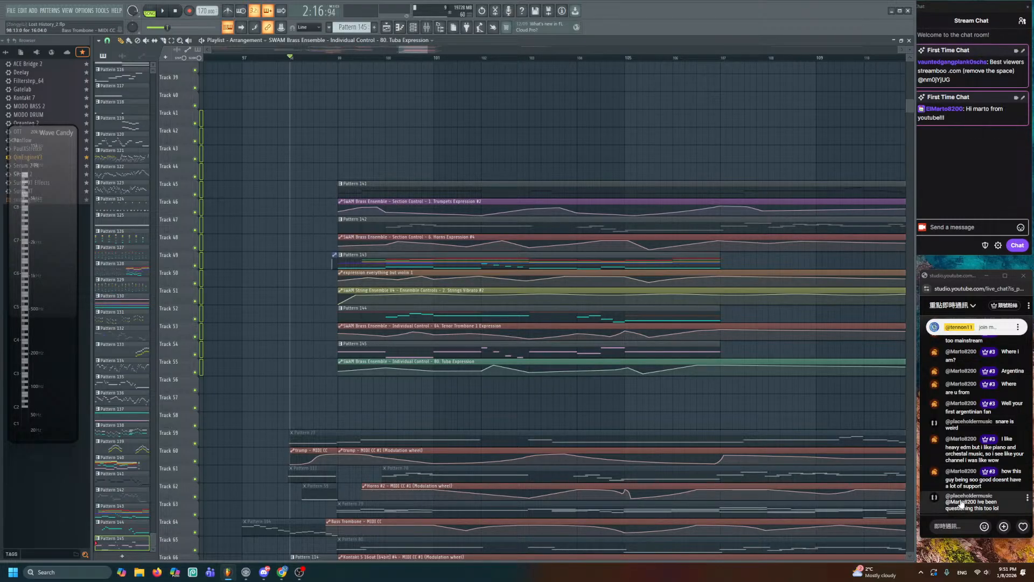
{"action": "scroll", "coordinate": [725, 502], "scroll_direction": "down", "scroll_amount": 6}
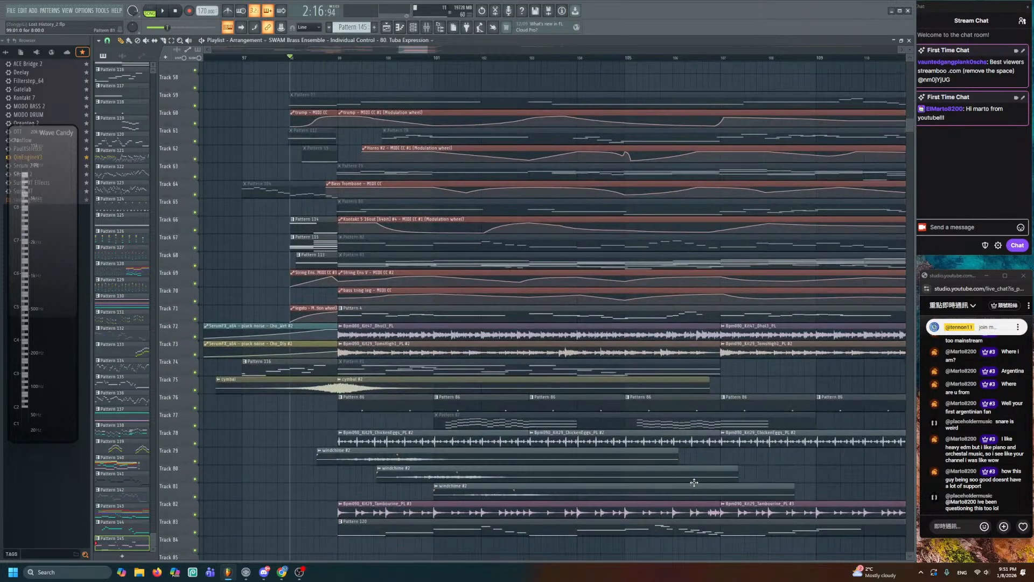
- Mute the Pattern 86 clips on Track 76 out to bar 115
{"action": "left_click_drag", "start_coordinate": [674, 412], "coordinate": [466, 387]}
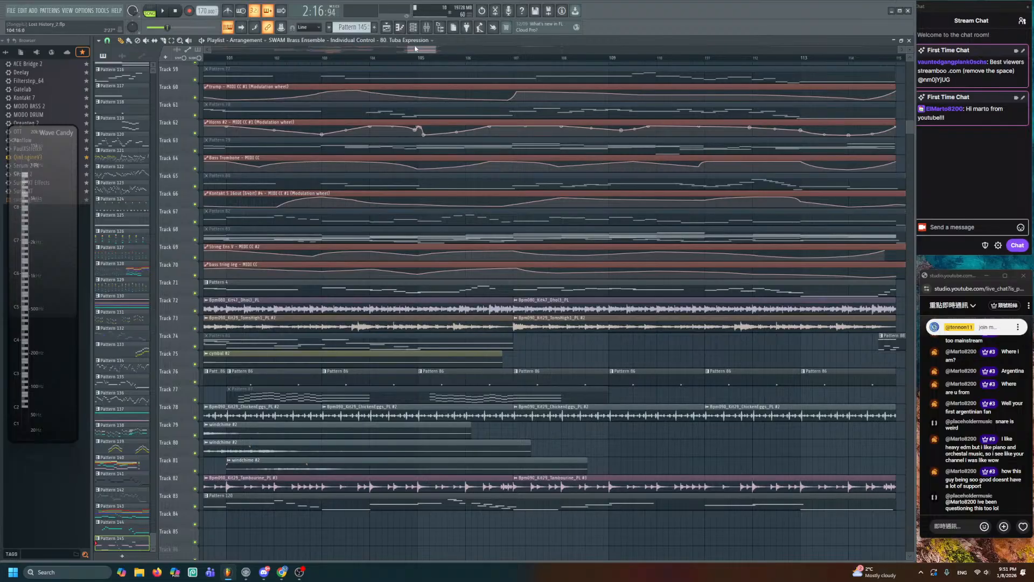
{"action": "scroll", "coordinate": [420, 54], "scroll_direction": "down", "scroll_amount": 3}
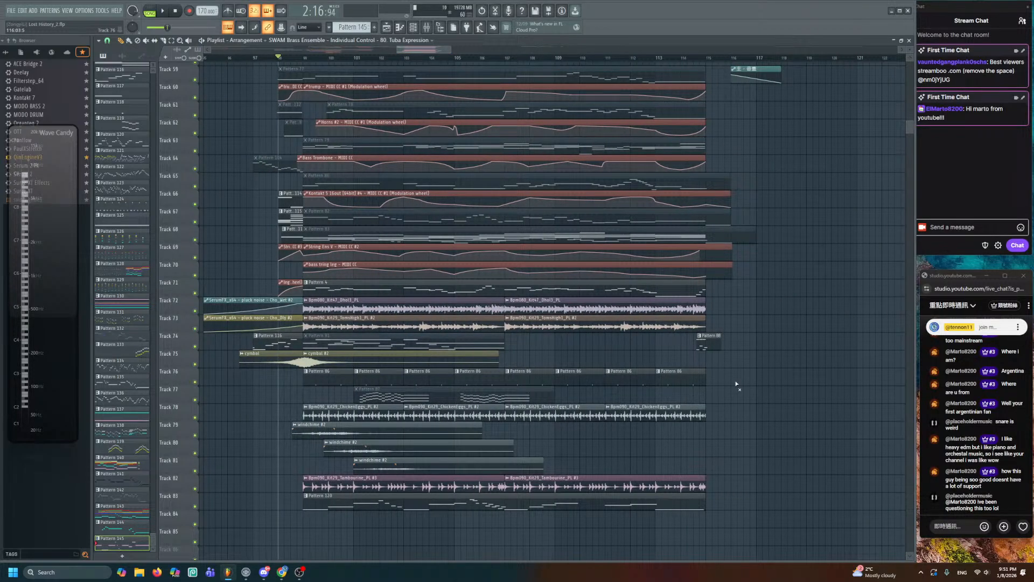
{"action": "left_click_drag", "start_coordinate": [703, 384], "coordinate": [330, 382]}
{"action": "scroll", "coordinate": [350, 388], "scroll_direction": "up", "scroll_amount": 5}
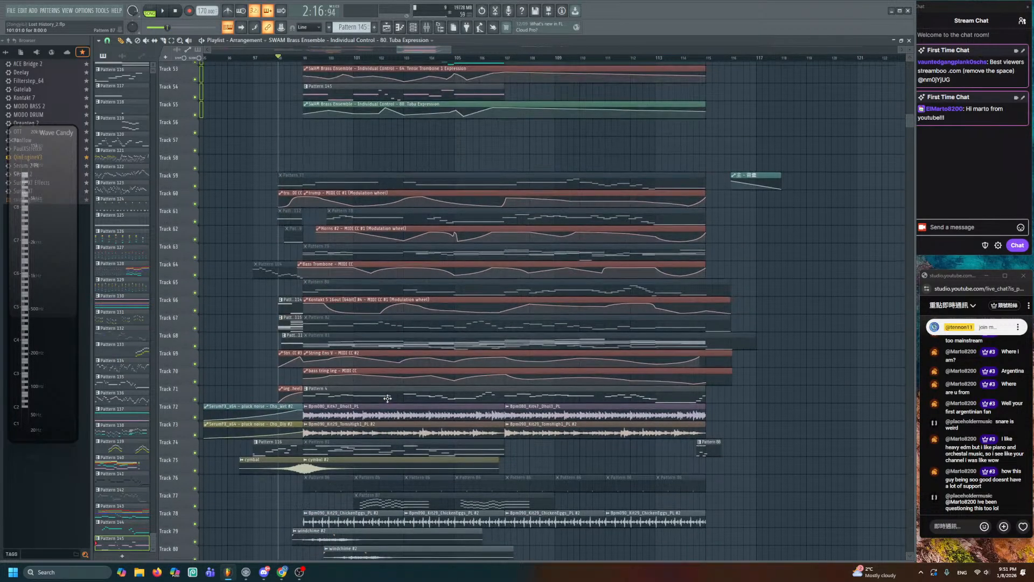
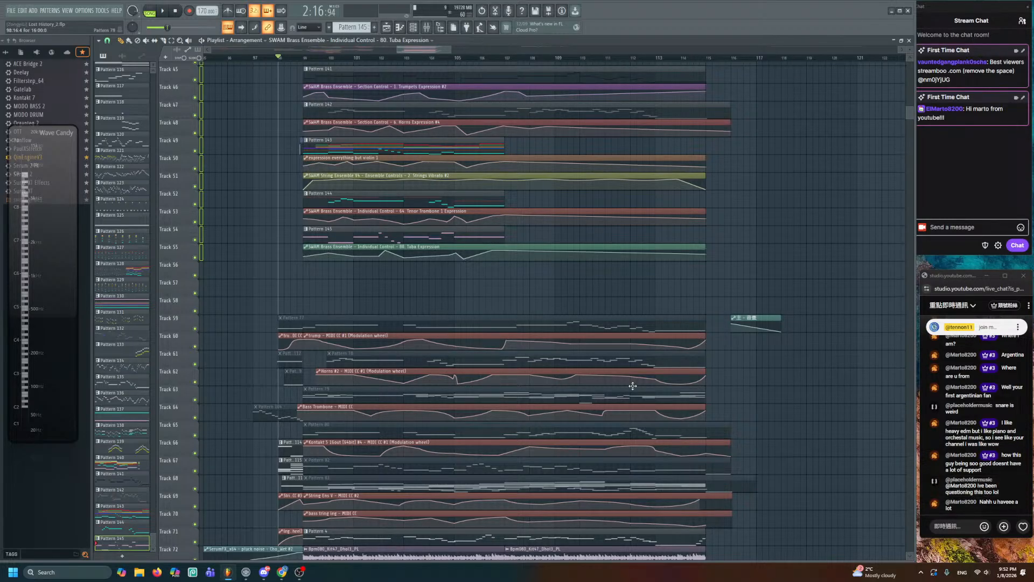
- Bring the Pattern 143 chord clip into view, save Lost History_2, and solo-play Pattern 143
{"action": "scroll", "coordinate": [342, 226], "scroll_direction": "up", "scroll_amount": 3}
{"action": "left_click_drag", "start_coordinate": [342, 189], "coordinate": [416, 311]}
{"action": "scroll", "coordinate": [416, 311], "scroll_direction": "up", "scroll_amount": 2}
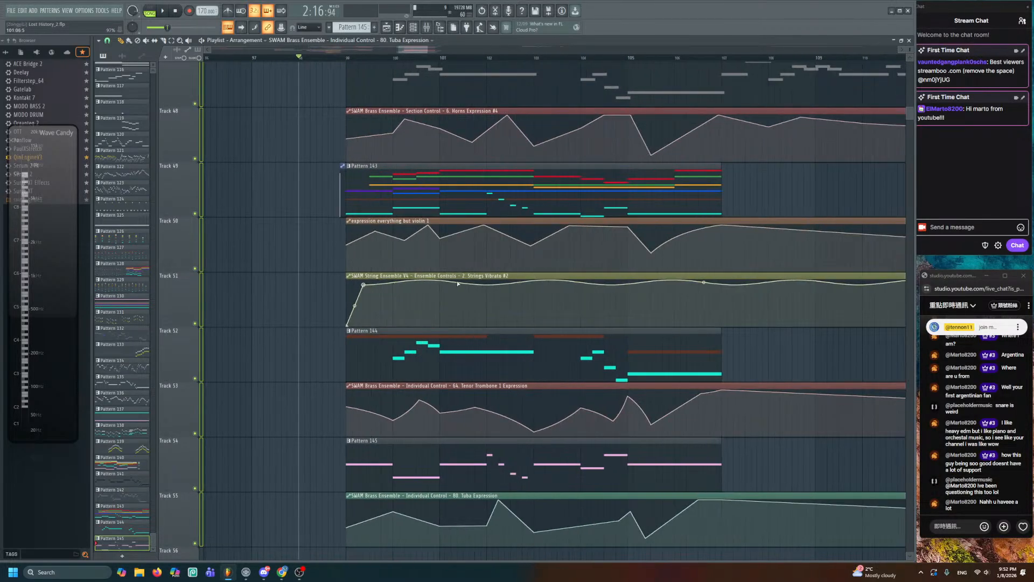
{"action": "scroll", "coordinate": [464, 268], "scroll_direction": "up", "scroll_amount": 2}
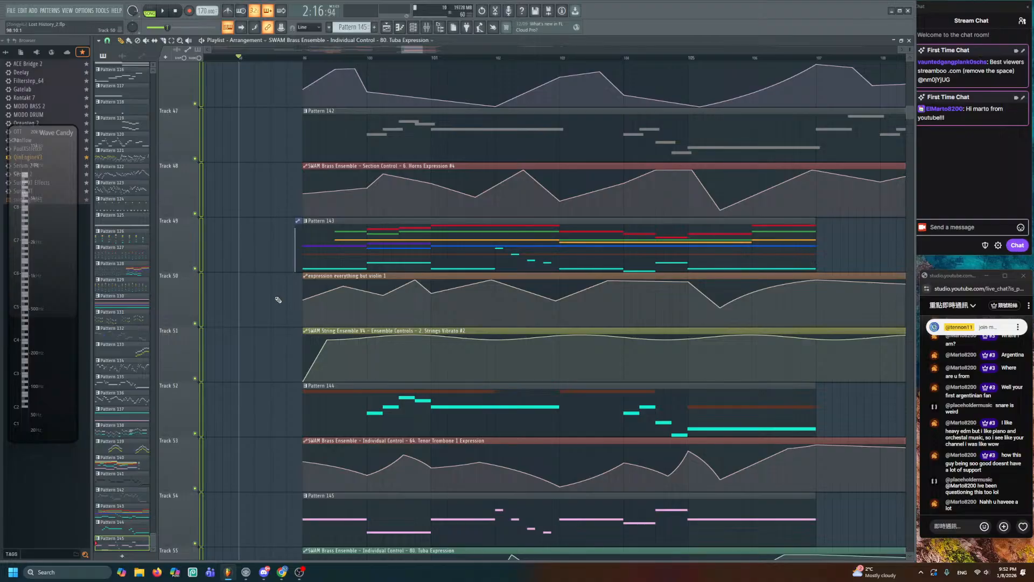
{"action": "left_click_drag", "start_coordinate": [277, 300], "coordinate": [275, 228]}
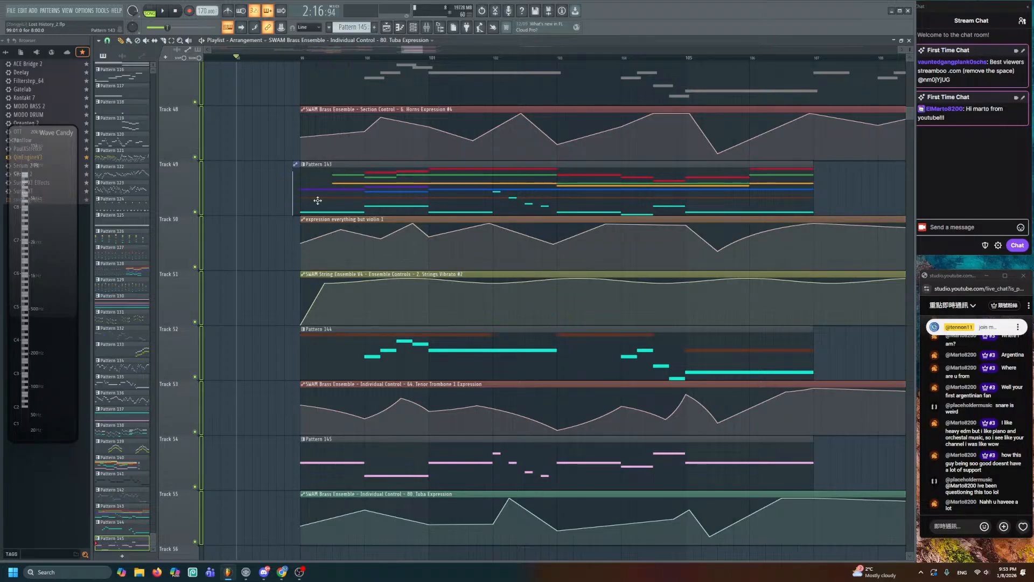
{"action": "key", "text": "ctrl+s"}
{"action": "right_click", "coordinate": [307, 186], "text": "alt"}
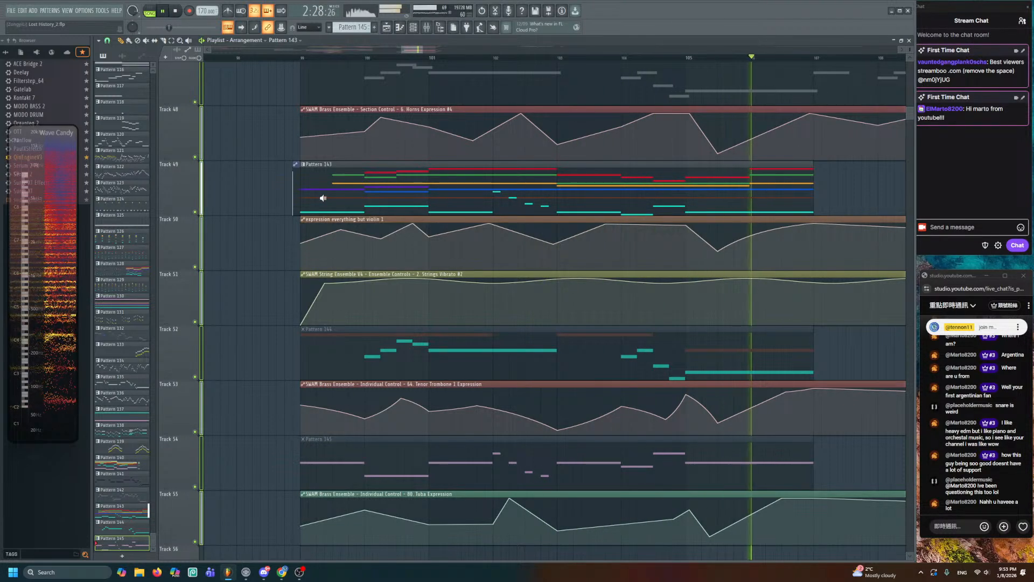
- Stop playback and lower Track 50's expression automation points near bar 100
{"action": "key", "text": "space"}
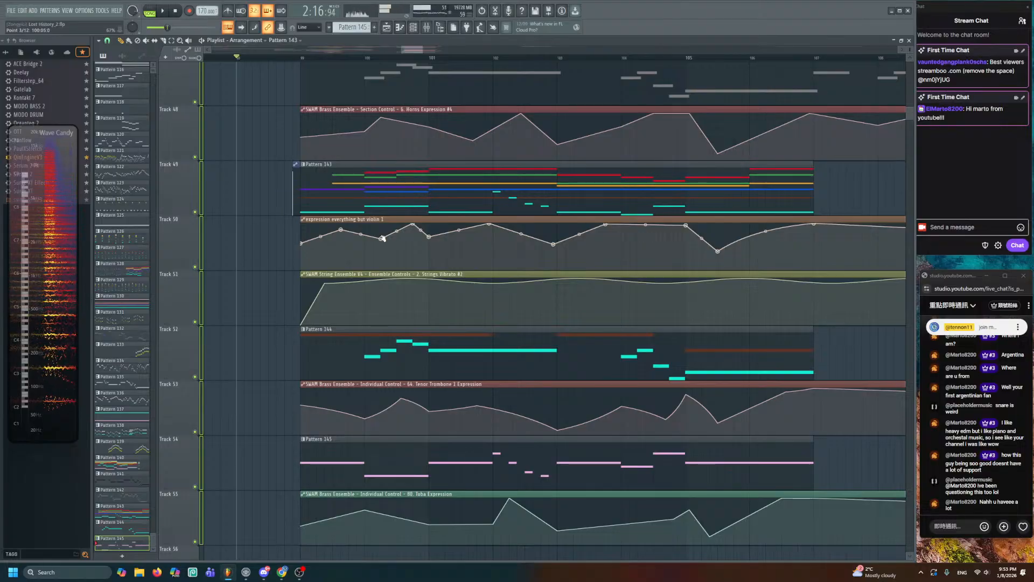
{"action": "left_click_drag", "start_coordinate": [381, 239], "coordinate": [429, 253]}
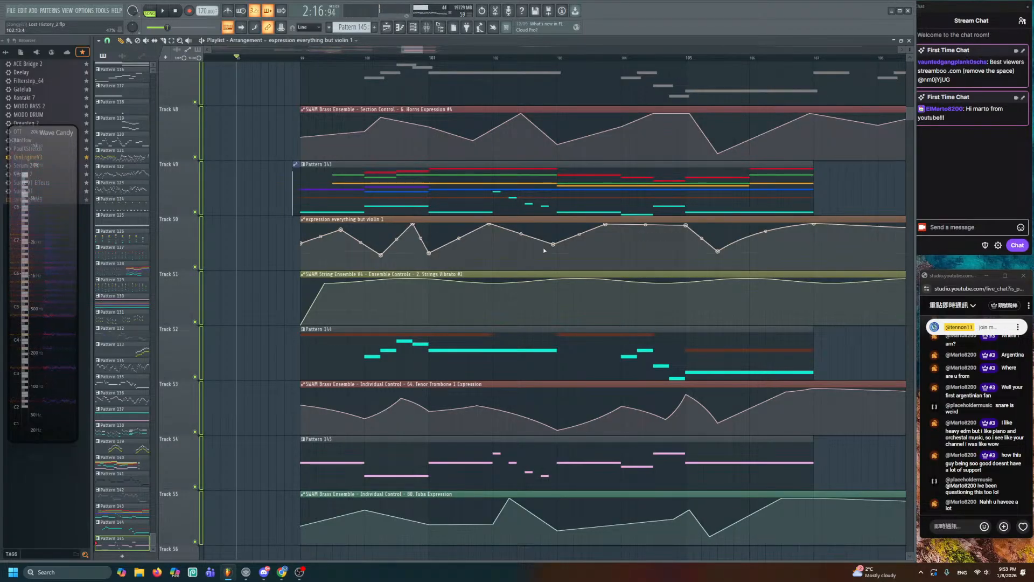
{"action": "left_click_drag", "start_coordinate": [553, 244], "coordinate": [555, 248]}
{"action": "scroll", "coordinate": [478, 293], "scroll_direction": "up", "scroll_amount": 3}
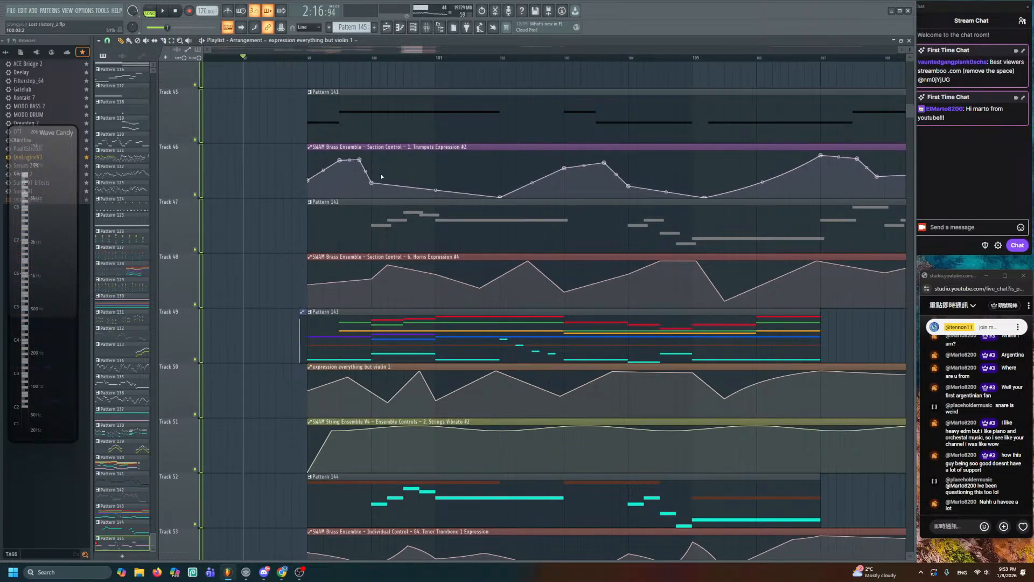
- Replay from bar 99 and slightly raise the Horns Expression point at bar 104
{"action": "left_click", "coordinate": [305, 57]}
{"action": "key", "text": "space"}
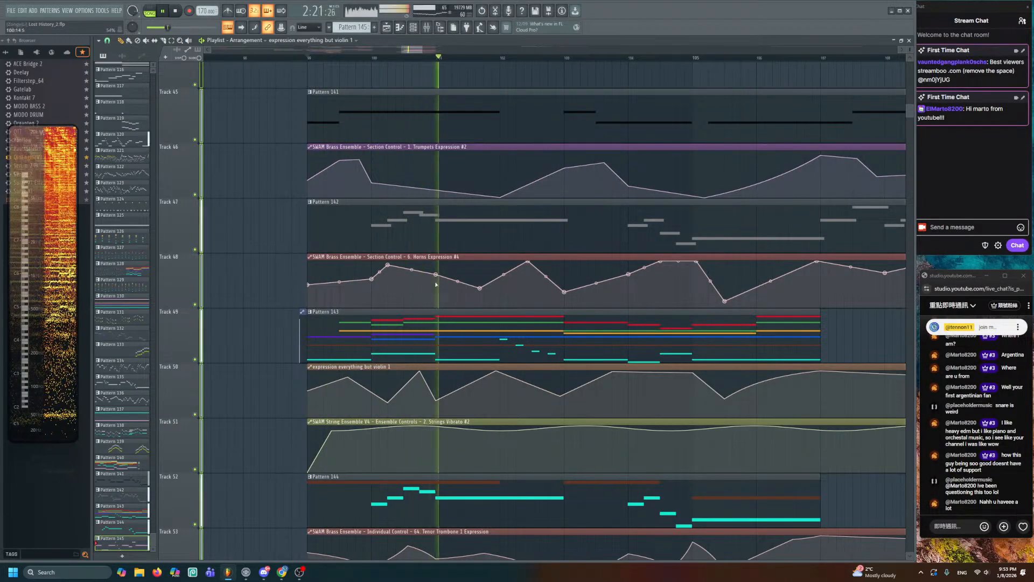
{"action": "left_click_drag", "start_coordinate": [480, 287], "coordinate": [480, 294]}
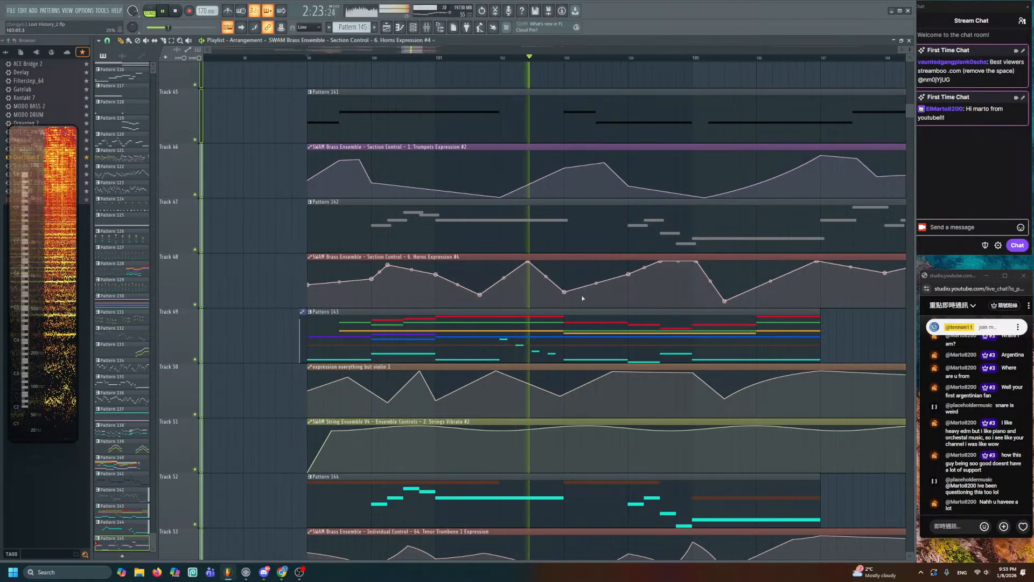
{"action": "scroll", "coordinate": [566, 291], "scroll_direction": "right", "scroll_amount": 1}
{"action": "left_click_drag", "start_coordinate": [546, 274], "coordinate": [547, 268]}
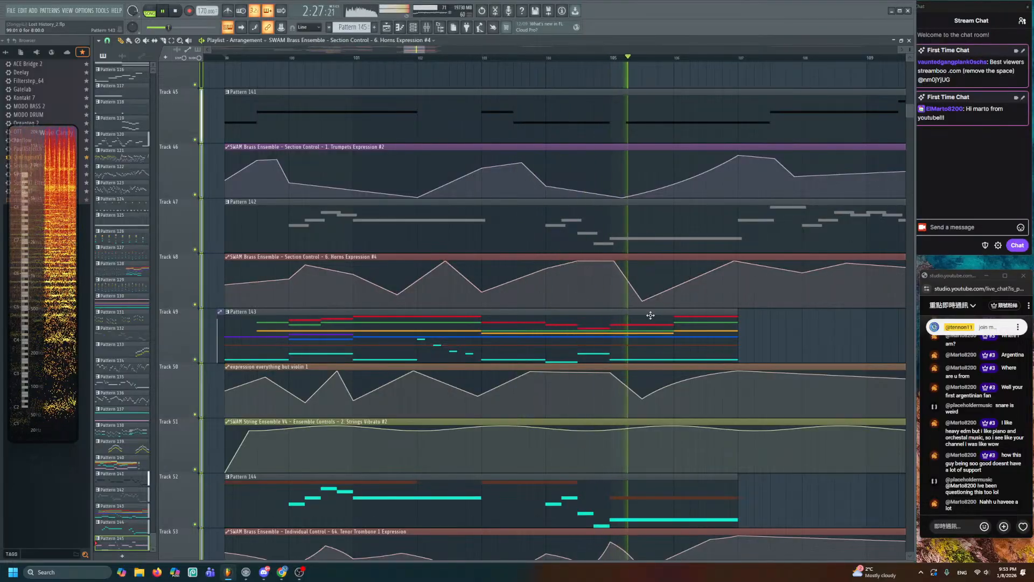
{"action": "scroll", "coordinate": [639, 259], "scroll_direction": "down", "scroll_amount": 3}
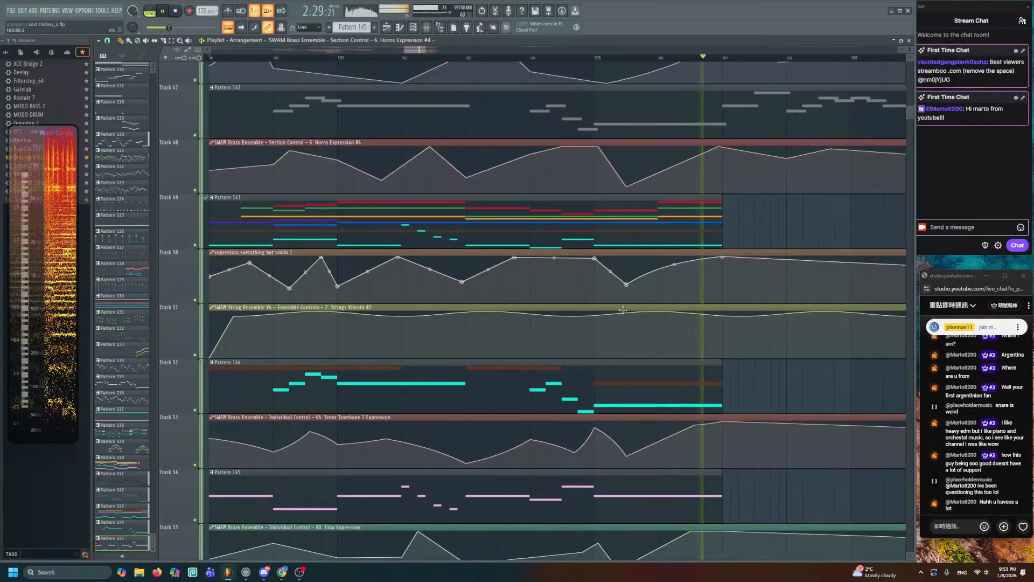
{"action": "key", "text": "space"}
- Zoom the Playlist out to show the surrounding arrangement
{"action": "scroll", "coordinate": [629, 230], "scroll_direction": "down", "scroll_amount": 1}
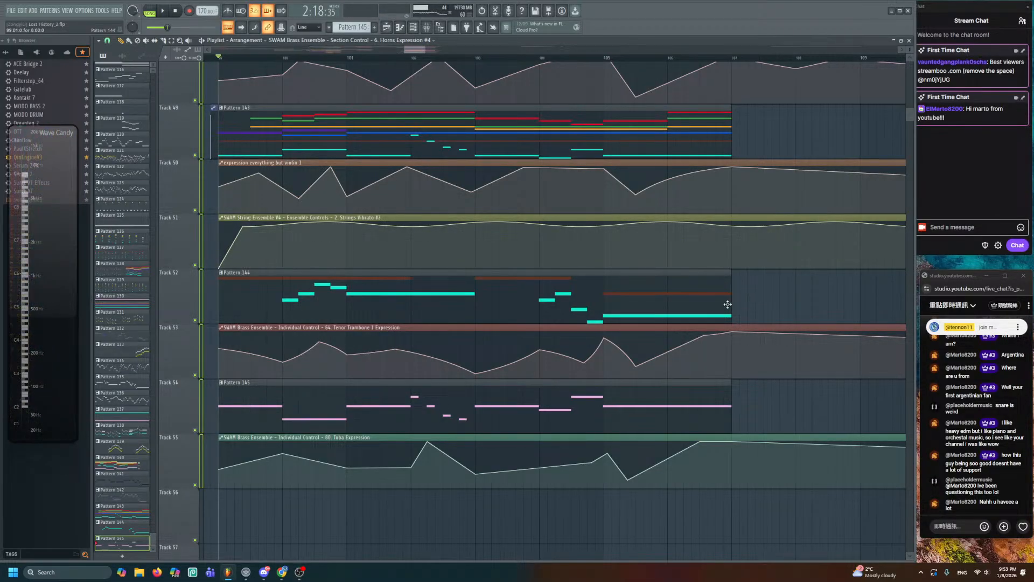
{"action": "left_click_drag", "start_coordinate": [730, 304], "coordinate": [734, 305]}
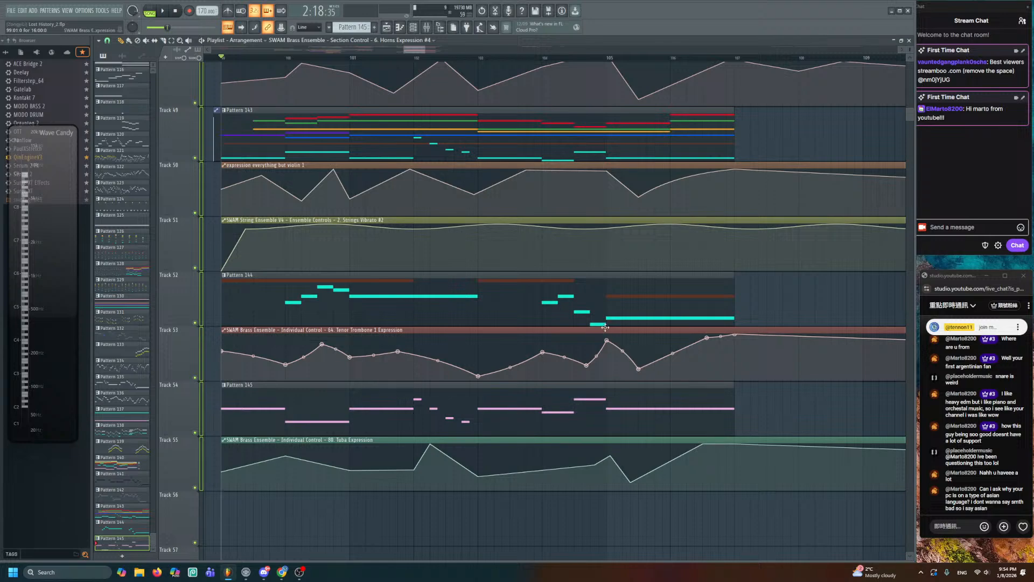
{"action": "scroll", "coordinate": [674, 410], "scroll_direction": "down", "scroll_amount": 3}
{"action": "scroll", "coordinate": [603, 322], "scroll_direction": "down", "scroll_amount": 2}
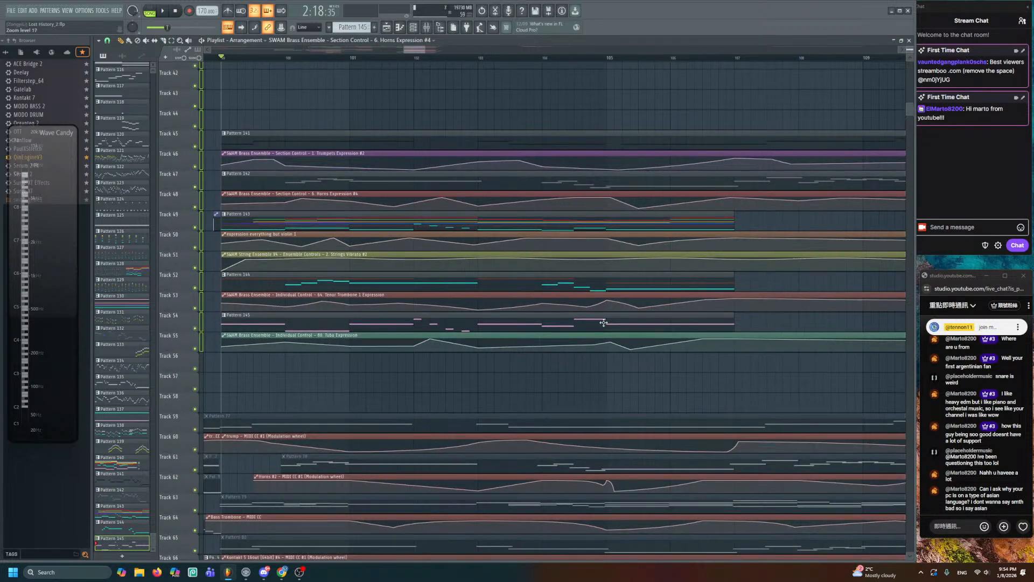
{"action": "left_click_drag", "start_coordinate": [526, 339], "coordinate": [664, 296]}
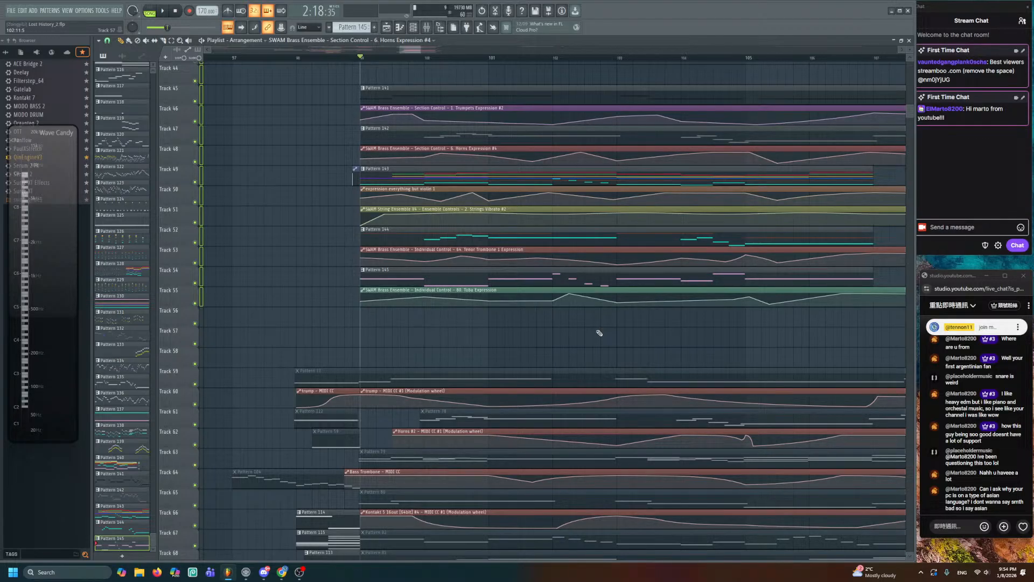
{"action": "scroll", "coordinate": [598, 333], "scroll_direction": "up", "scroll_amount": 2}
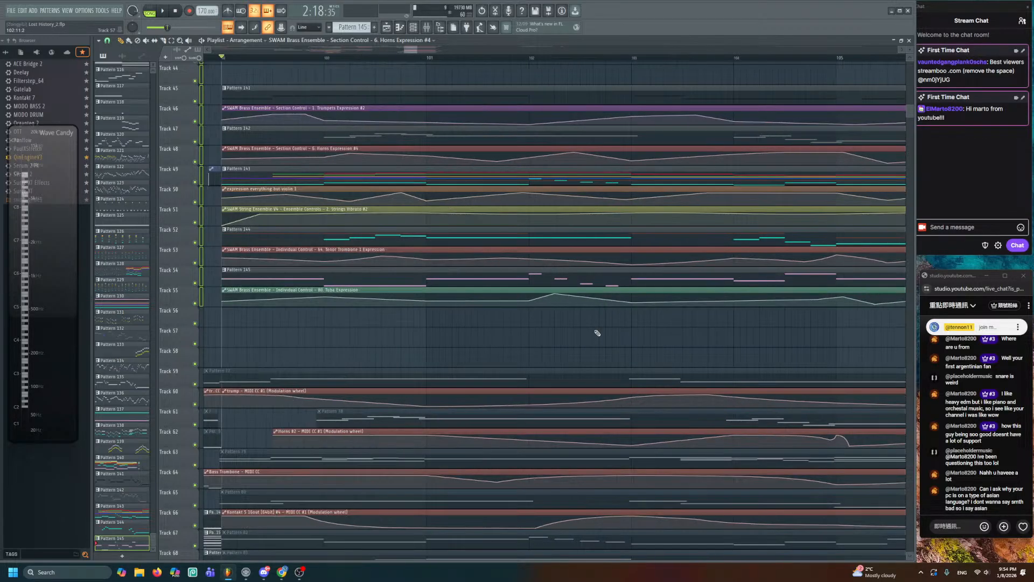
{"action": "left_click_drag", "start_coordinate": [477, 334], "coordinate": [596, 348]}
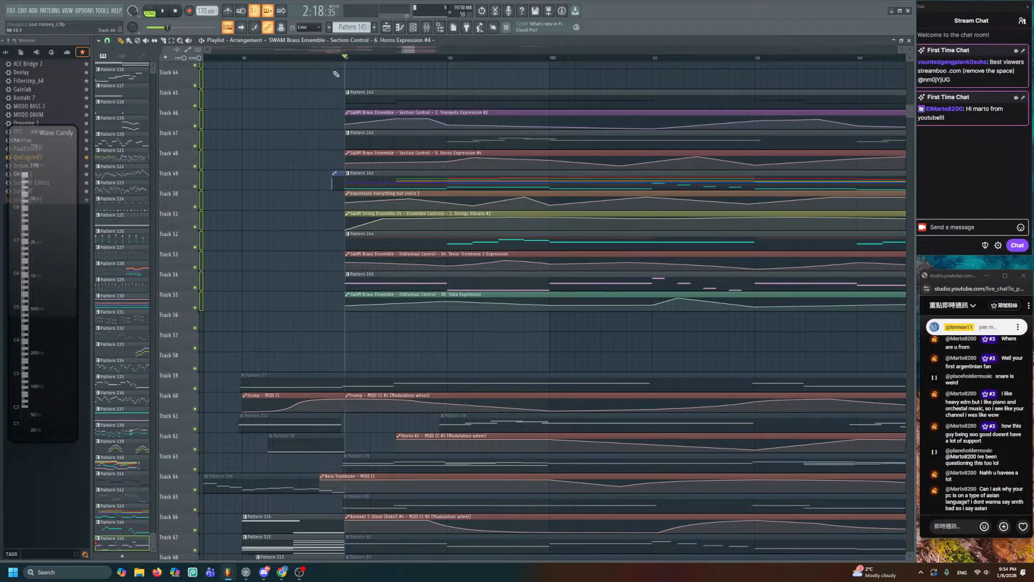
{"action": "left_click", "coordinate": [333, 57]}
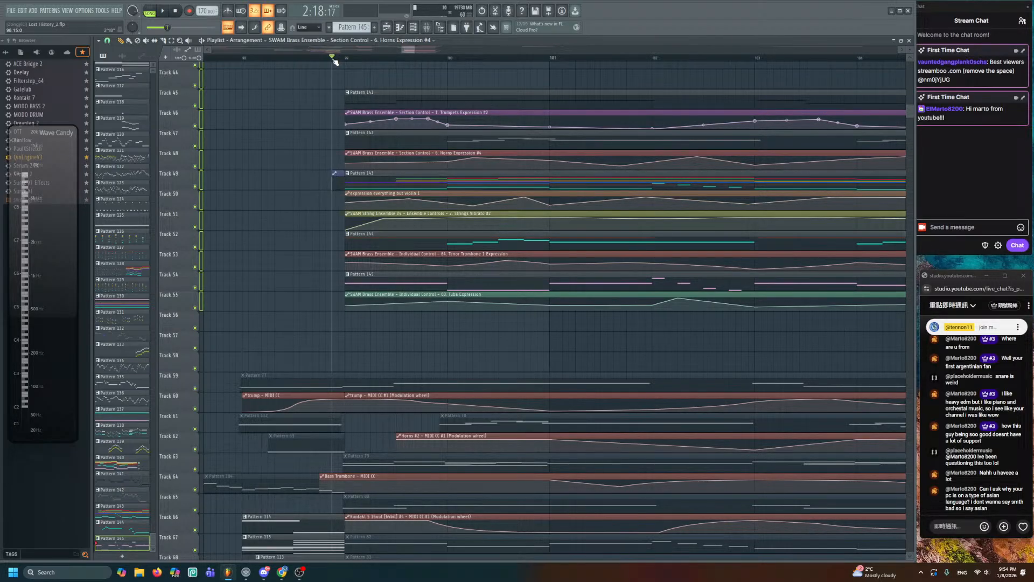
{"action": "left_click", "coordinate": [320, 57]}
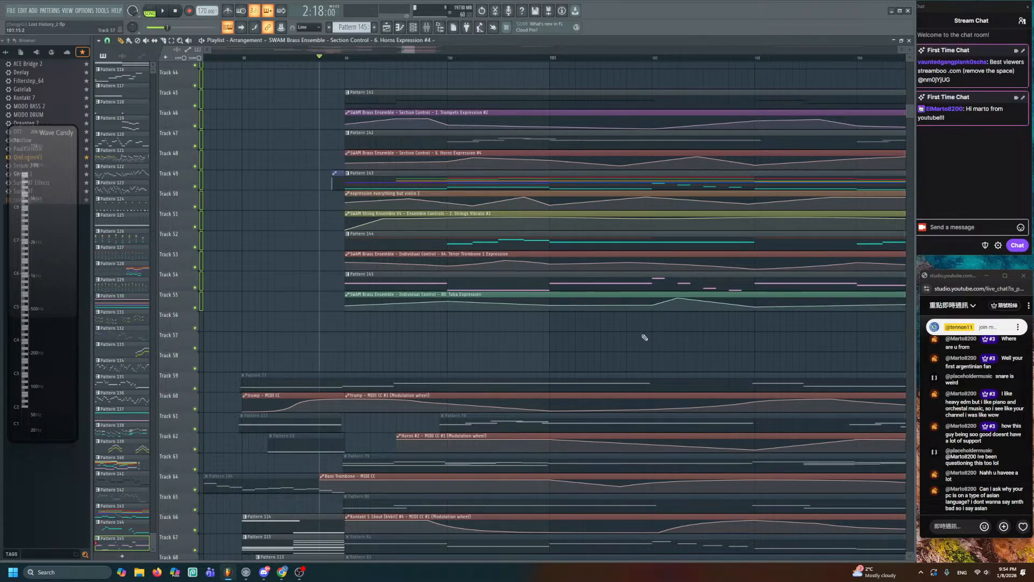
{"action": "key", "text": "space"}
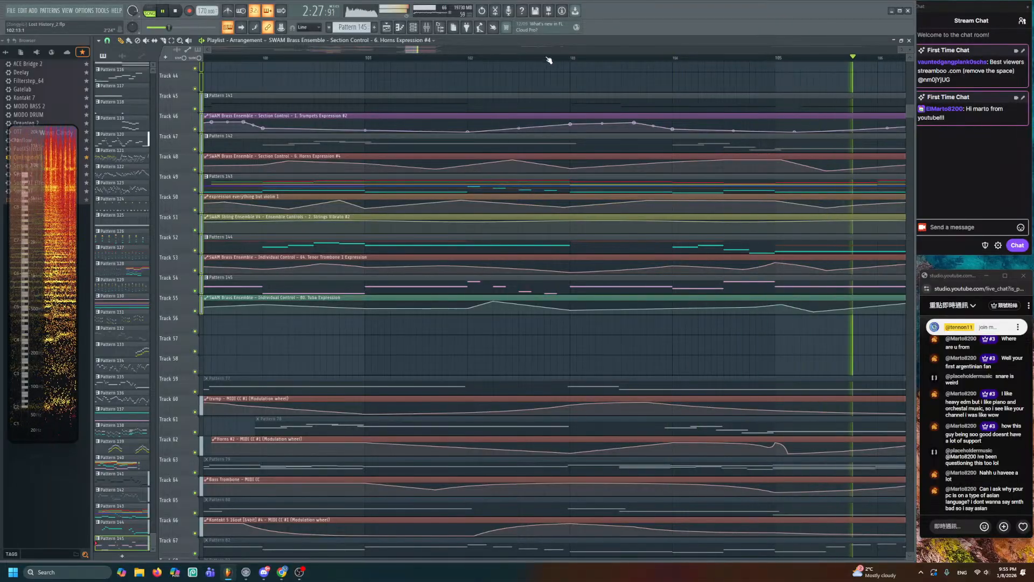
{"action": "left_click", "coordinate": [519, 58]}
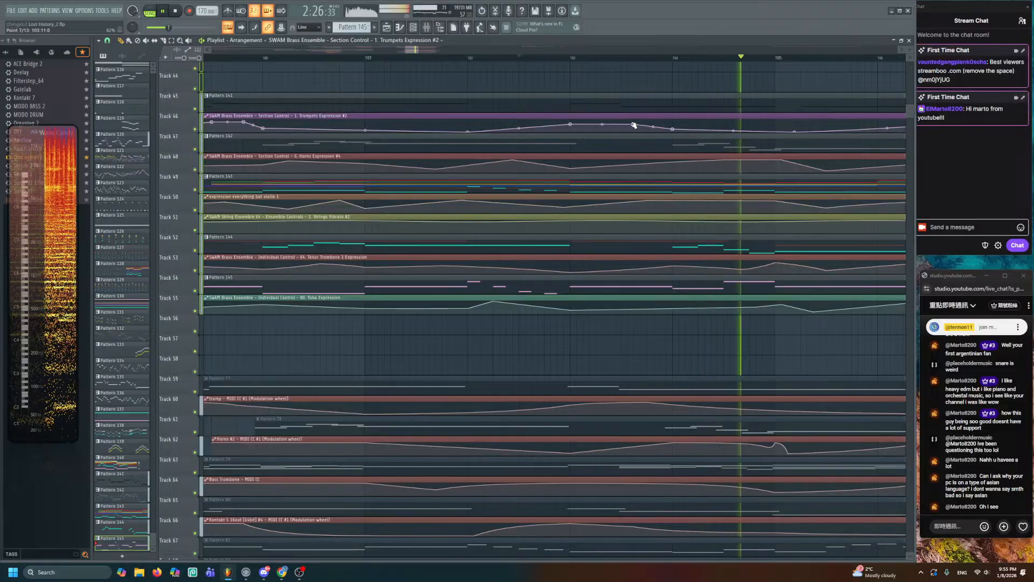
{"action": "scroll", "coordinate": [630, 132], "scroll_direction": "down", "scroll_amount": 3}
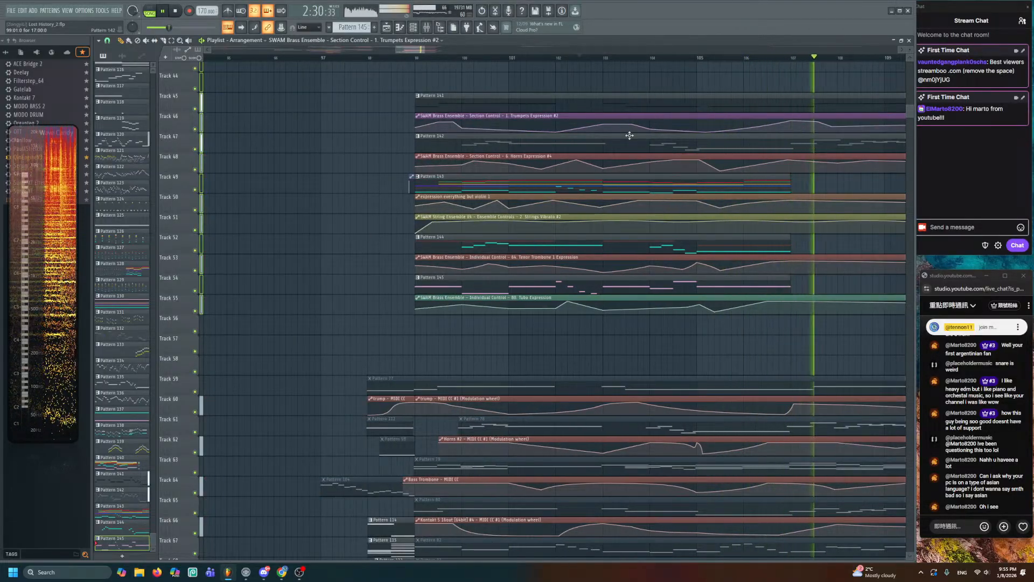
{"action": "key", "text": "space"}
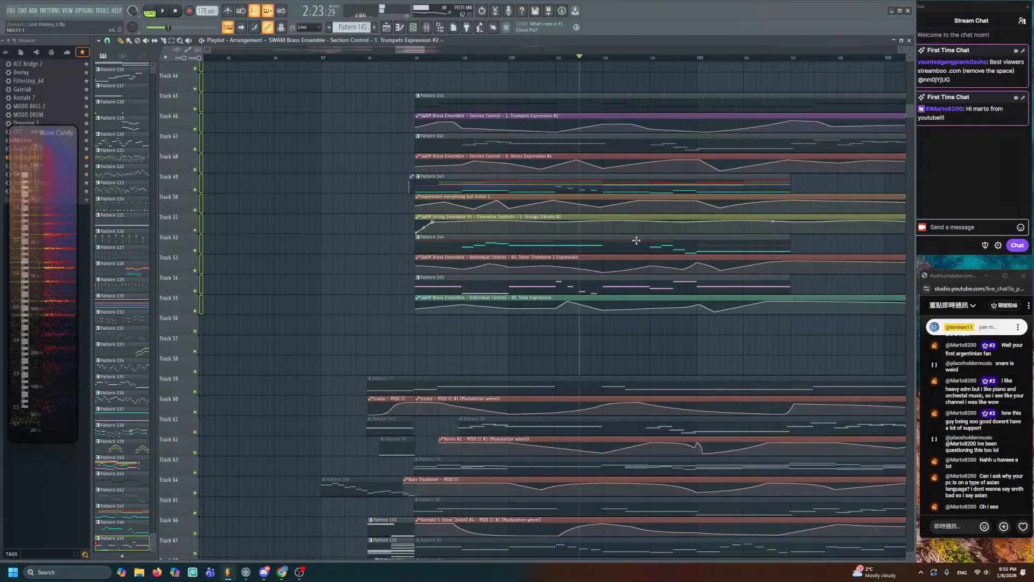
{"action": "scroll", "coordinate": [636, 226], "scroll_direction": "down", "scroll_amount": 10}
{"action": "scroll", "coordinate": [560, 110], "scroll_direction": "down", "scroll_amount": 3}
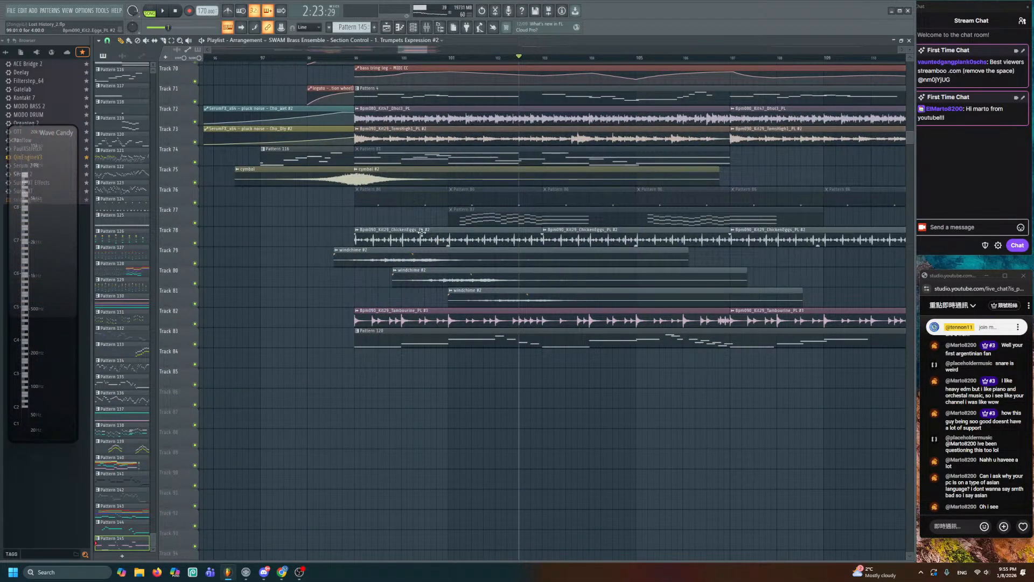
{"action": "scroll", "coordinate": [417, 233], "scroll_direction": "up", "scroll_amount": 3}
{"action": "scroll", "coordinate": [337, 147], "scroll_direction": "up", "scroll_amount": 8}
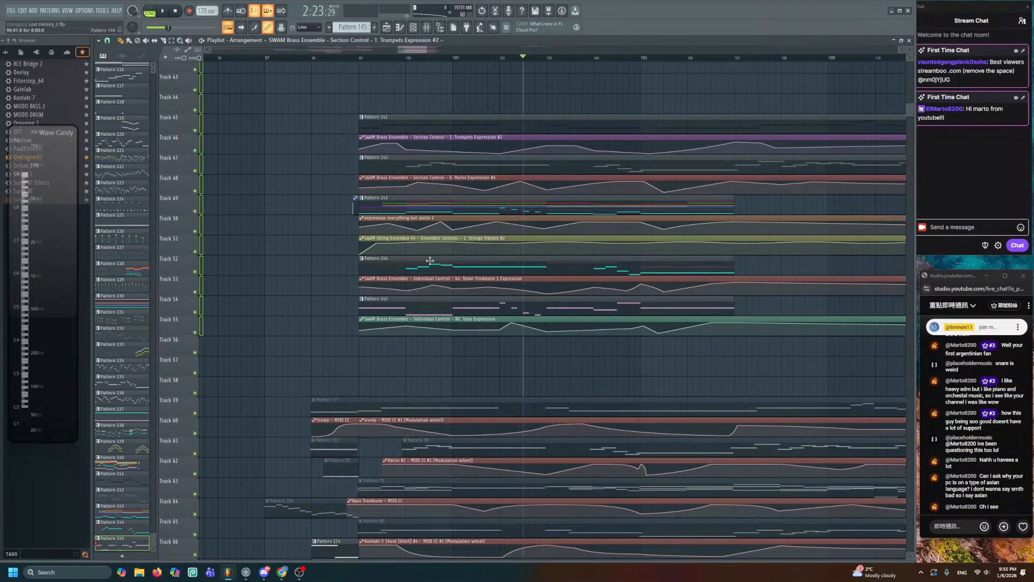
- Create Pattern 146 and place its clip on Track 56
{"action": "left_click", "coordinate": [374, 27]}
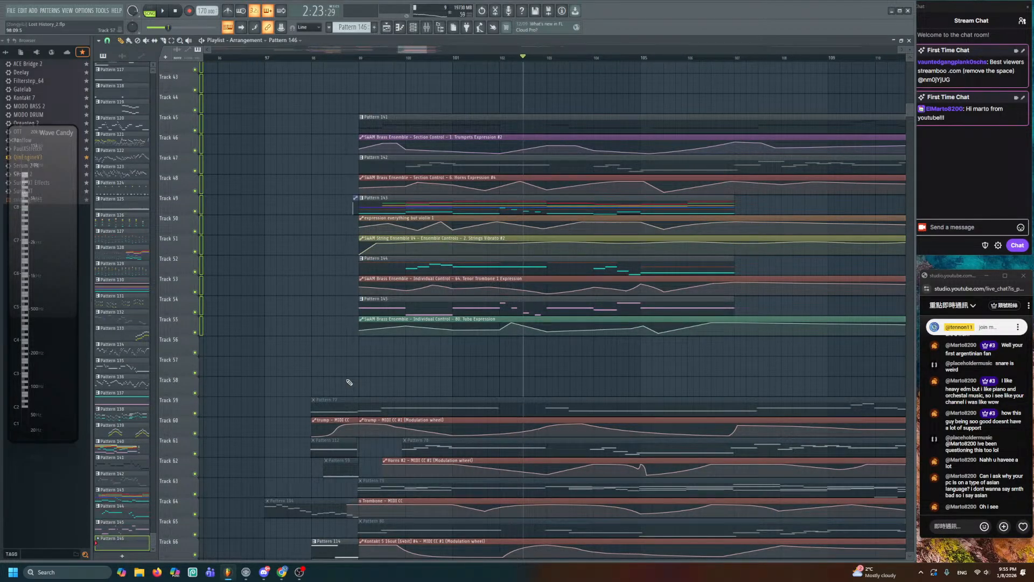
{"action": "left_click", "coordinate": [362, 352]}
{"action": "double_click", "coordinate": [386, 349]}
{"action": "left_click", "coordinate": [388, 28]}
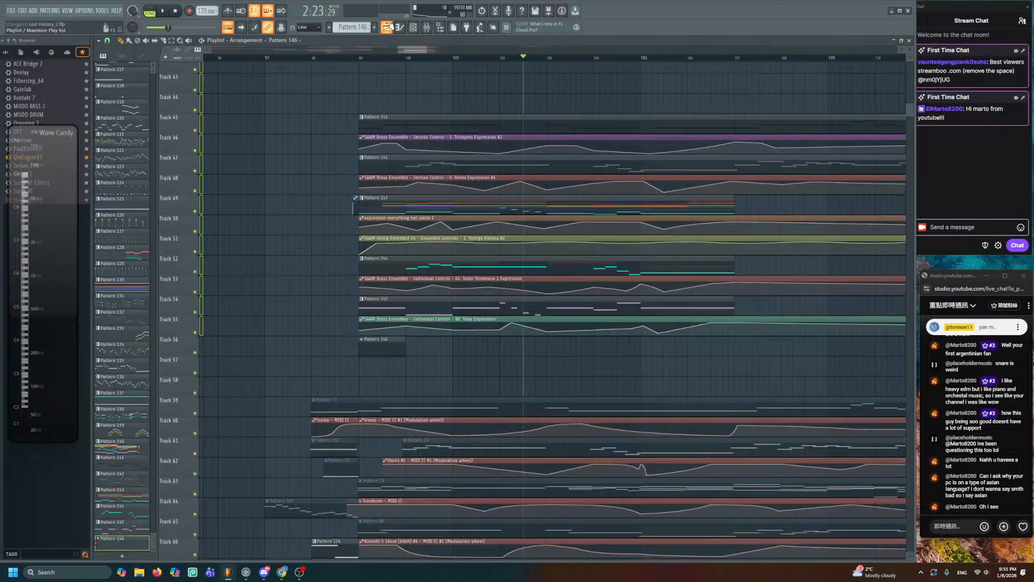
{"action": "scroll", "coordinate": [416, 176], "scroll_direction": "down", "scroll_amount": 5}
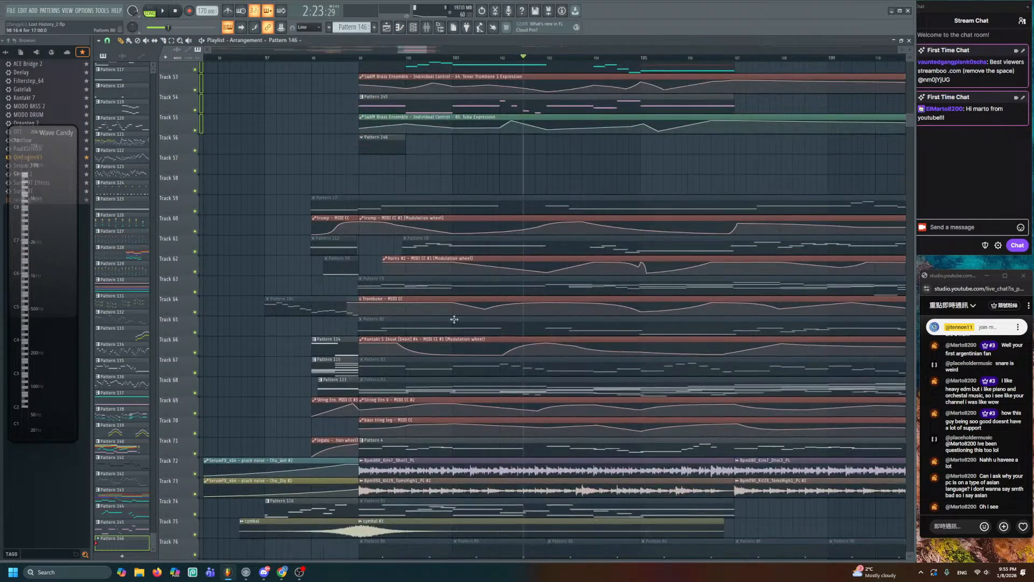
{"action": "scroll", "coordinate": [461, 350], "scroll_direction": "up", "scroll_amount": 3}
{"action": "double_click", "coordinate": [388, 291]}
- Open the SWAM String Ensemble V4 channel in the piano roll
{"action": "left_click", "coordinate": [413, 28]}
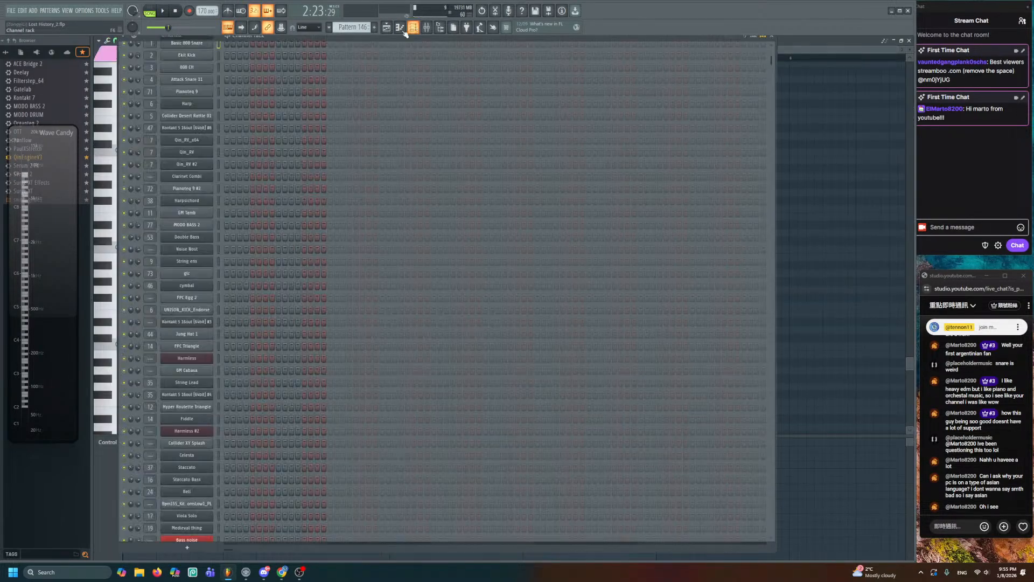
{"action": "left_click", "coordinate": [818, 56]}
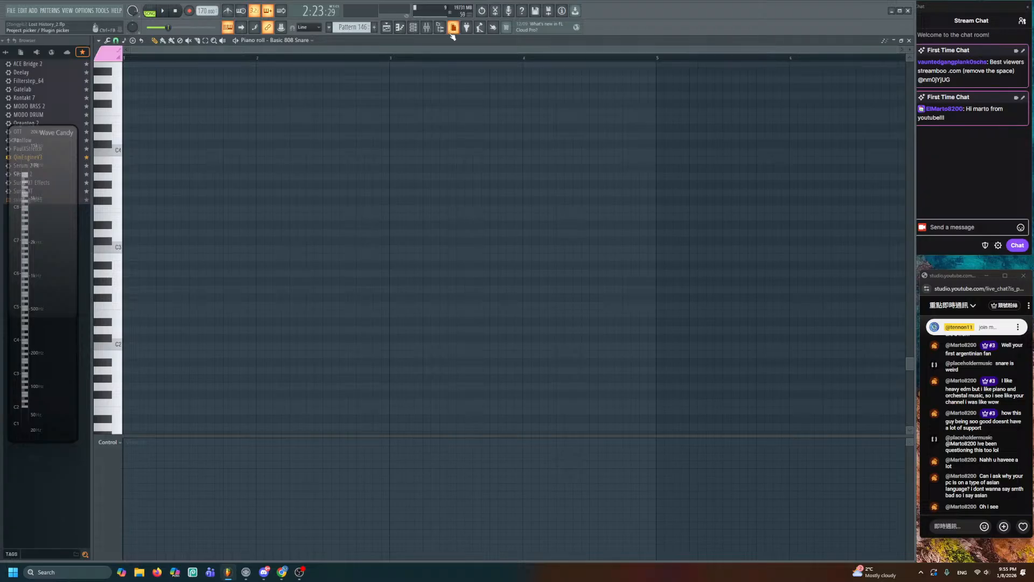
{"action": "left_click", "coordinate": [413, 28]}
{"action": "scroll", "coordinate": [327, 407], "scroll_direction": "down", "scroll_amount": 8}
{"action": "scroll", "coordinate": [243, 405], "scroll_direction": "down", "scroll_amount": 12}
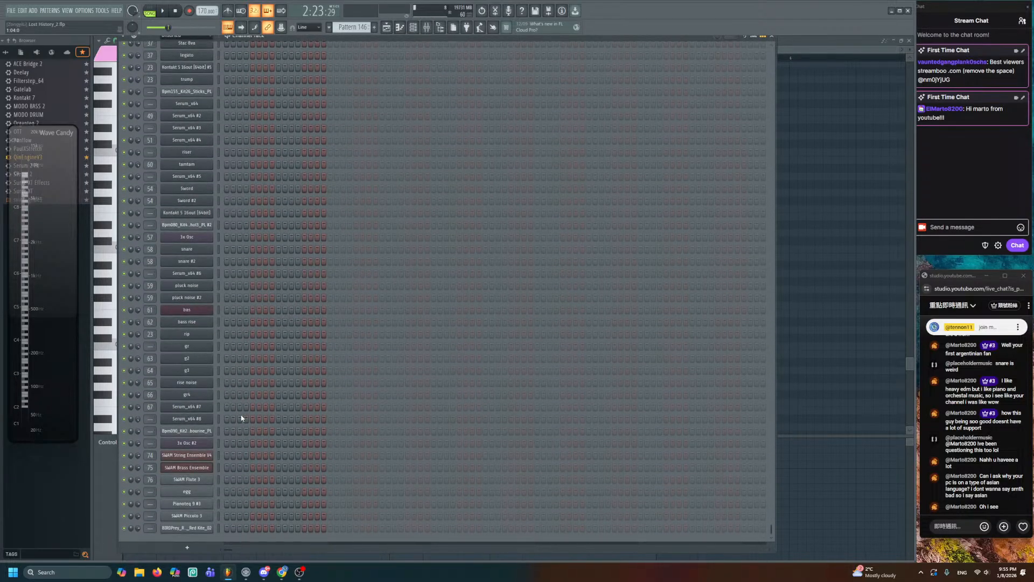
{"action": "right_click", "coordinate": [208, 457]}
{"action": "left_click", "coordinate": [229, 437]}
{"action": "right_click", "coordinate": [217, 457]}
{"action": "left_click", "coordinate": [229, 438]}
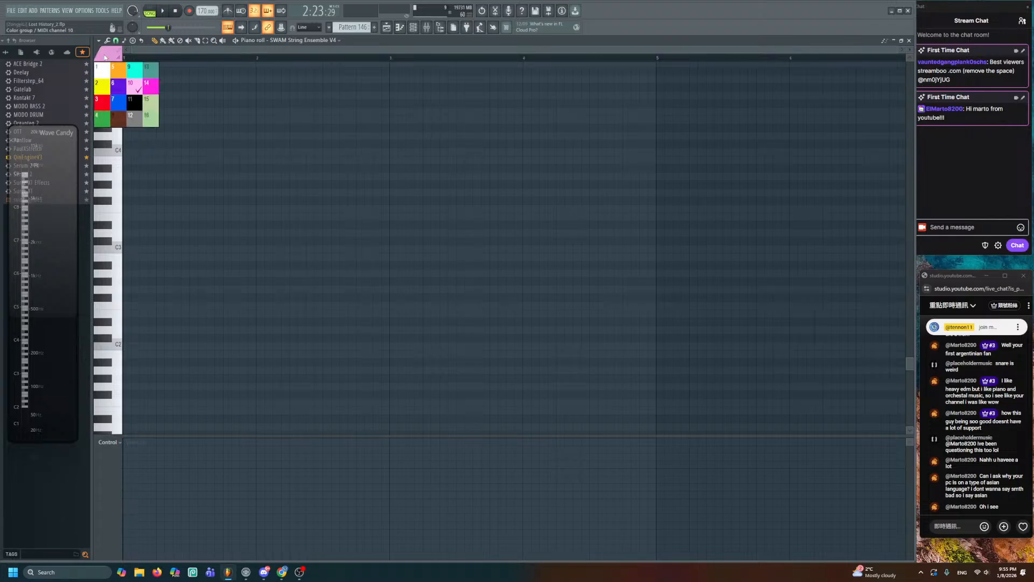
- Draw the opening A6 and higher notes, shortening them toward half a bar
{"action": "left_click", "coordinate": [148, 176]}
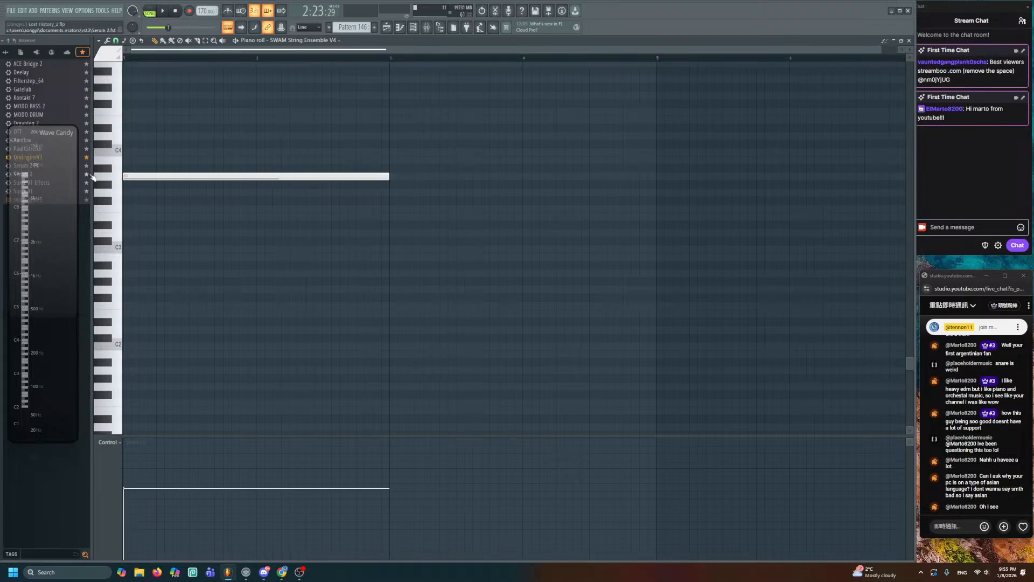
{"action": "scroll", "coordinate": [257, 210], "scroll_direction": "up", "scroll_amount": 4}
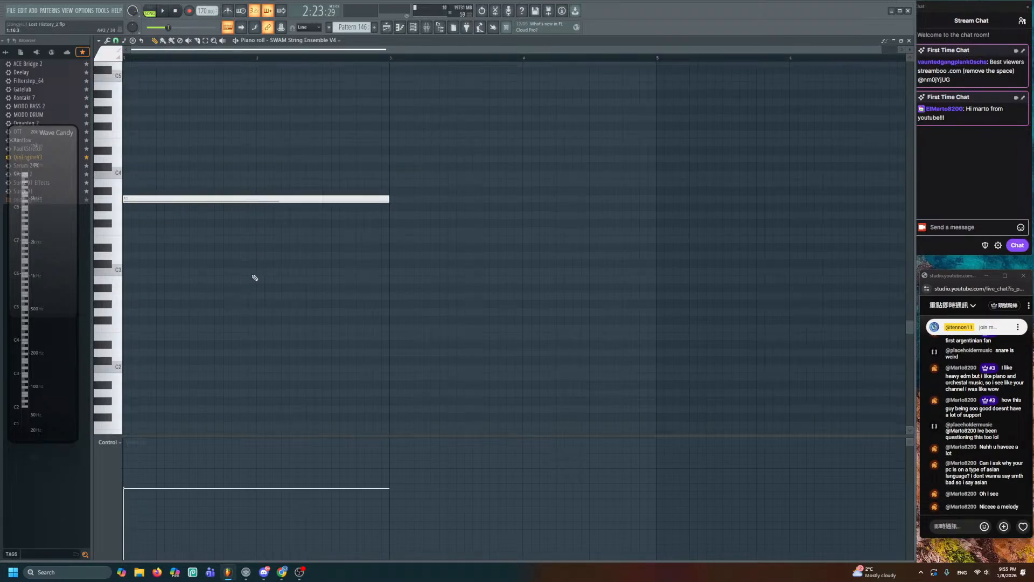
{"action": "right_click", "coordinate": [253, 274]}
{"action": "scroll", "coordinate": [237, 261], "scroll_direction": "up", "scroll_amount": 3}
{"action": "left_click", "coordinate": [128, 153]}
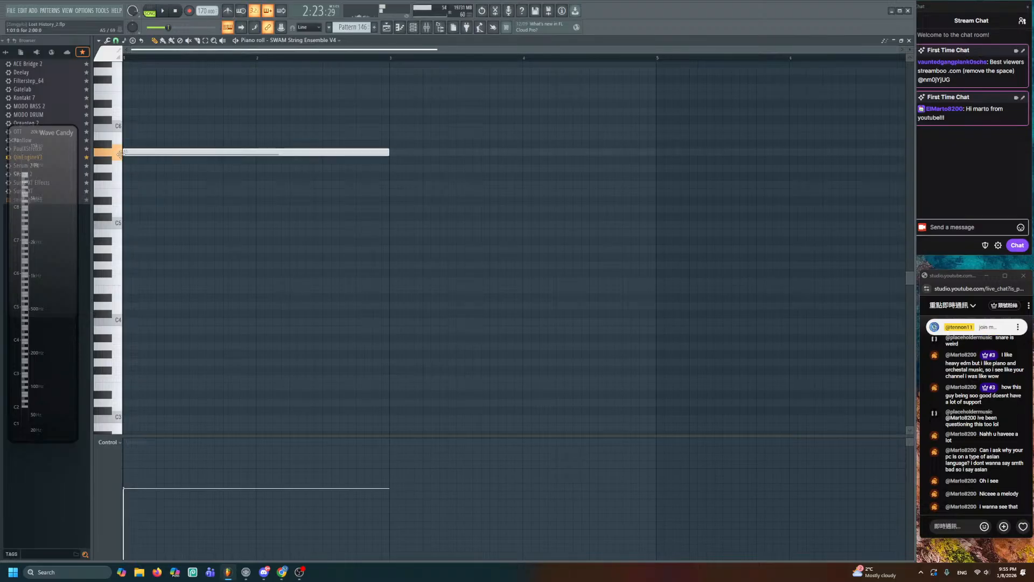
{"action": "scroll", "coordinate": [148, 170], "scroll_direction": "up", "scroll_amount": 3}
{"action": "right_click", "coordinate": [158, 246]}
{"action": "left_click", "coordinate": [132, 153]}
{"action": "left_click_drag", "start_coordinate": [132, 153], "coordinate": [124, 153]}
{"action": "scroll", "coordinate": [212, 222], "scroll_direction": "up", "scroll_amount": 3}
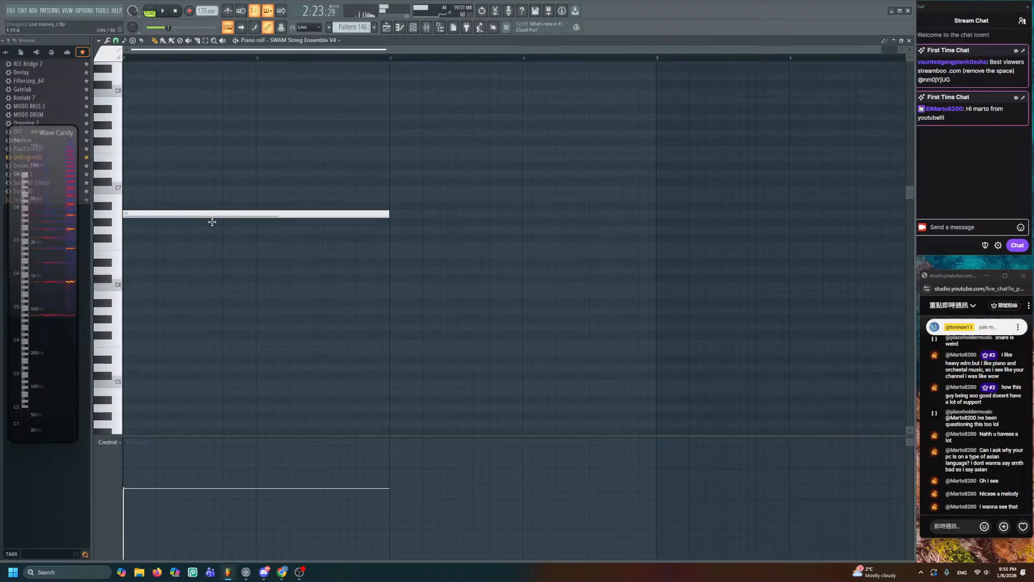
{"action": "left_click_drag", "start_coordinate": [190, 183], "coordinate": [190, 188]}
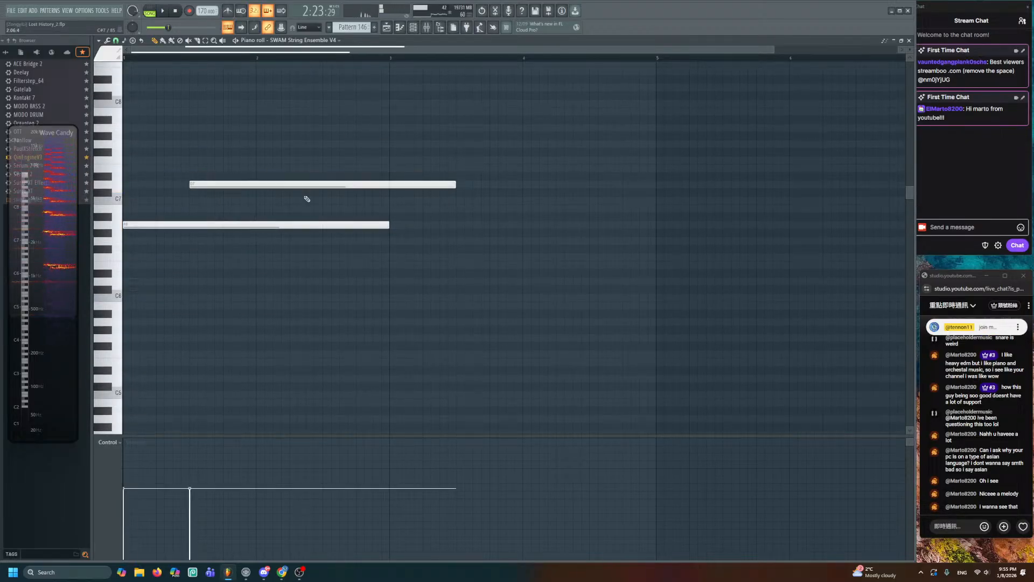
{"action": "left_click_drag", "start_coordinate": [388, 224], "coordinate": [190, 225]}
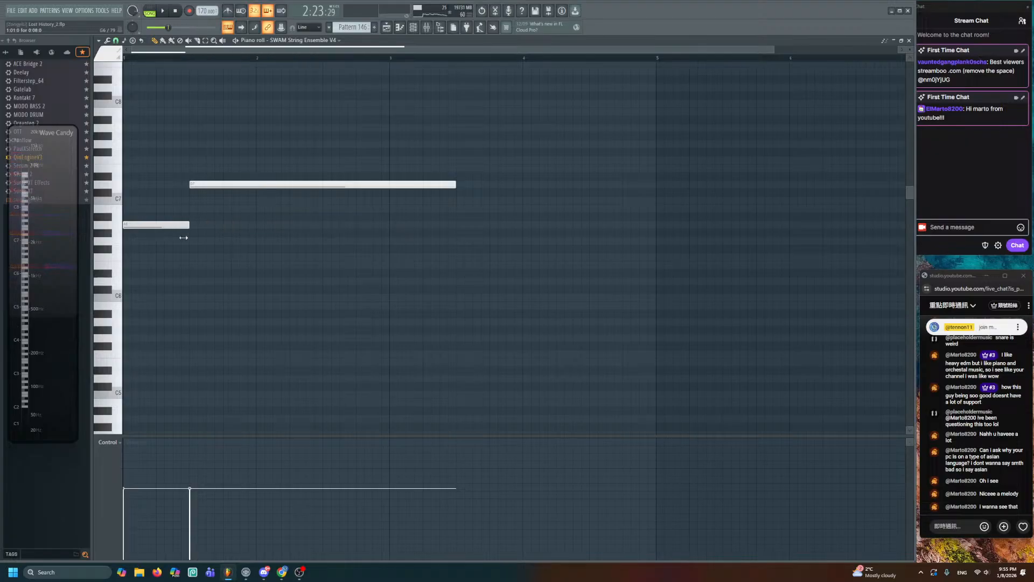
{"action": "left_click_drag", "start_coordinate": [457, 187], "coordinate": [324, 188]}
- Continue the melody with notes below A6, then A6, C7, B6, and a final A6 held to bar 5
{"action": "key", "text": "space"}
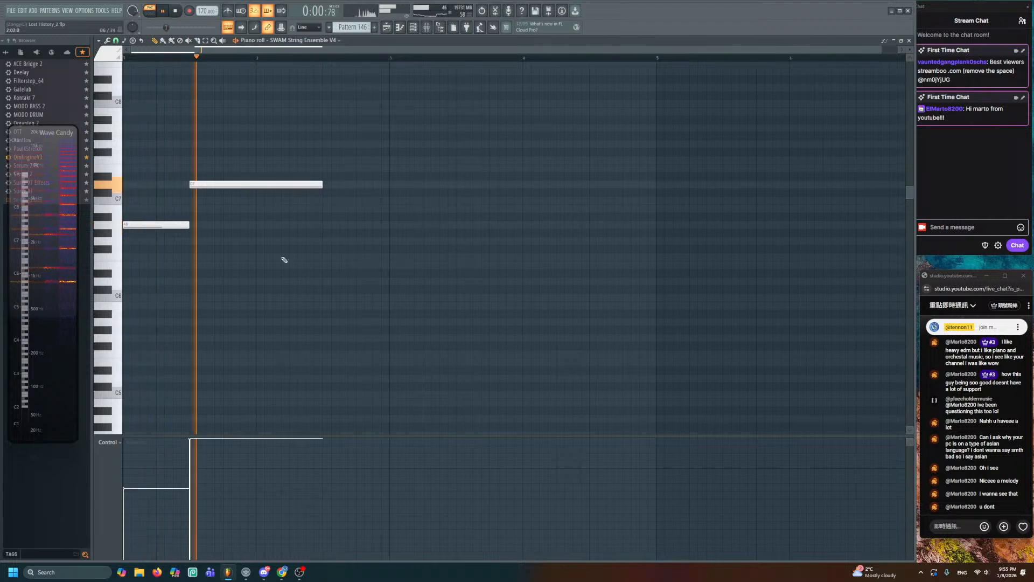
{"action": "left_click_drag", "start_coordinate": [322, 185], "coordinate": [258, 190]}
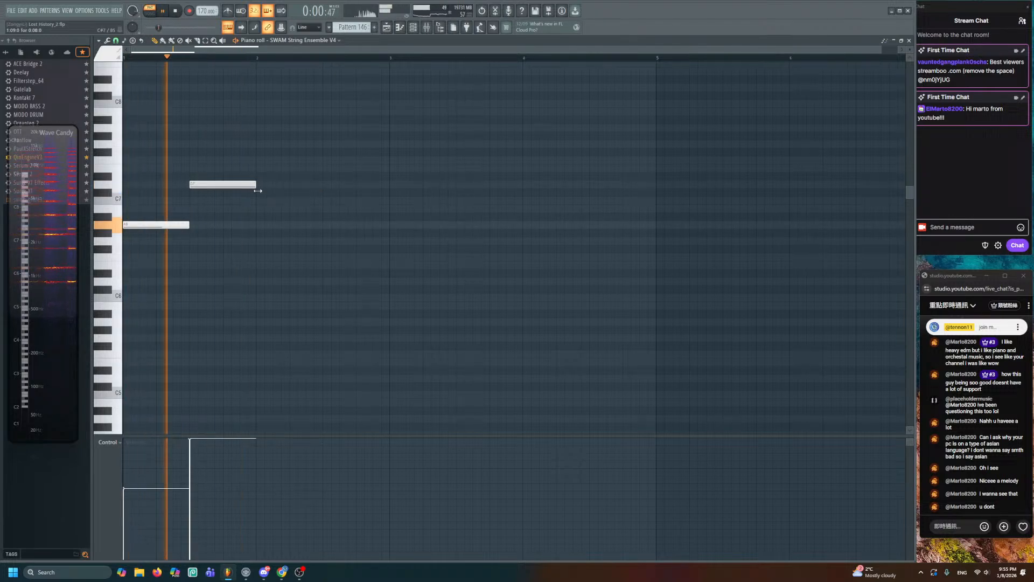
{"action": "key", "text": "space"}
{"action": "left_click", "coordinate": [261, 241]}
{"action": "left_click_drag", "start_coordinate": [323, 241], "coordinate": [286, 242]}
{"action": "left_click", "coordinate": [294, 225]}
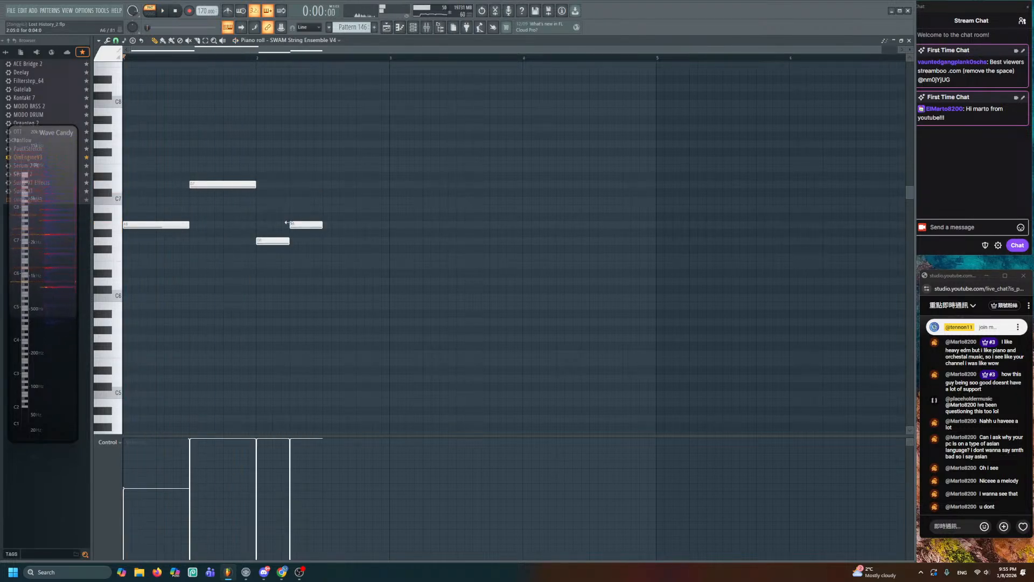
{"action": "left_click", "coordinate": [318, 200]}
{"action": "left_click", "coordinate": [358, 209]}
{"action": "left_click", "coordinate": [394, 226]}
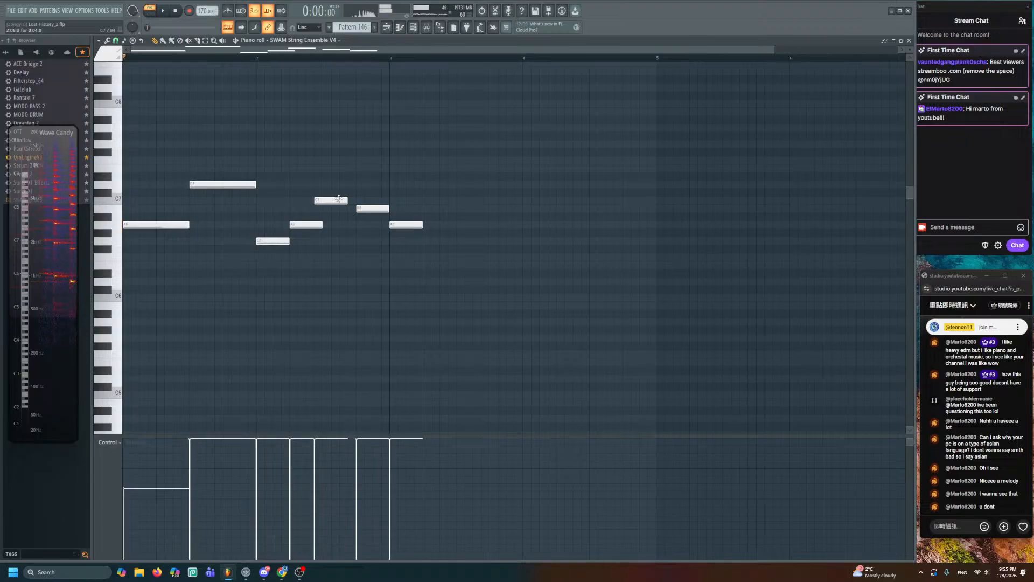
{"action": "left_click_drag", "start_coordinate": [330, 200], "coordinate": [338, 200]}
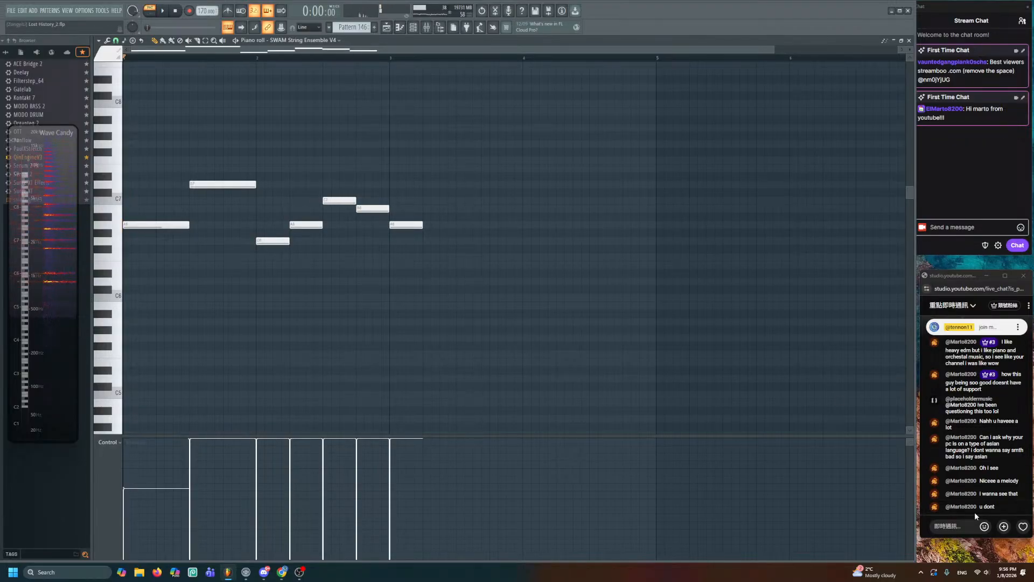
{"action": "left_click_drag", "start_coordinate": [423, 223], "coordinate": [656, 253]}
- Save, then copy the whole melody an octave lower and colour the copy yellow
{"action": "key", "text": "ctrl+s"}
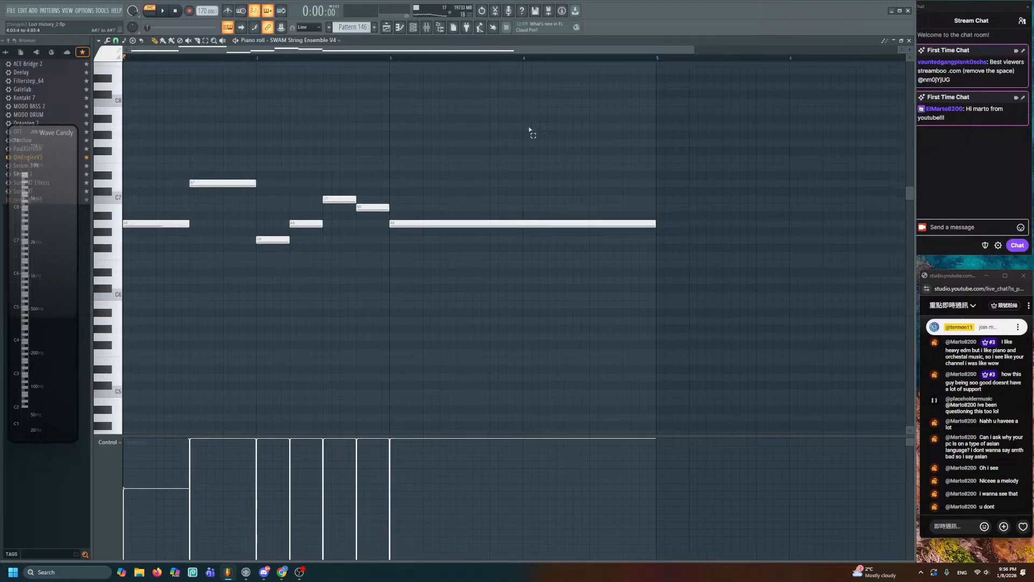
{"action": "key", "text": "ctrl+a"}
{"action": "left_click_drag", "start_coordinate": [144, 223], "coordinate": [131, 319]}
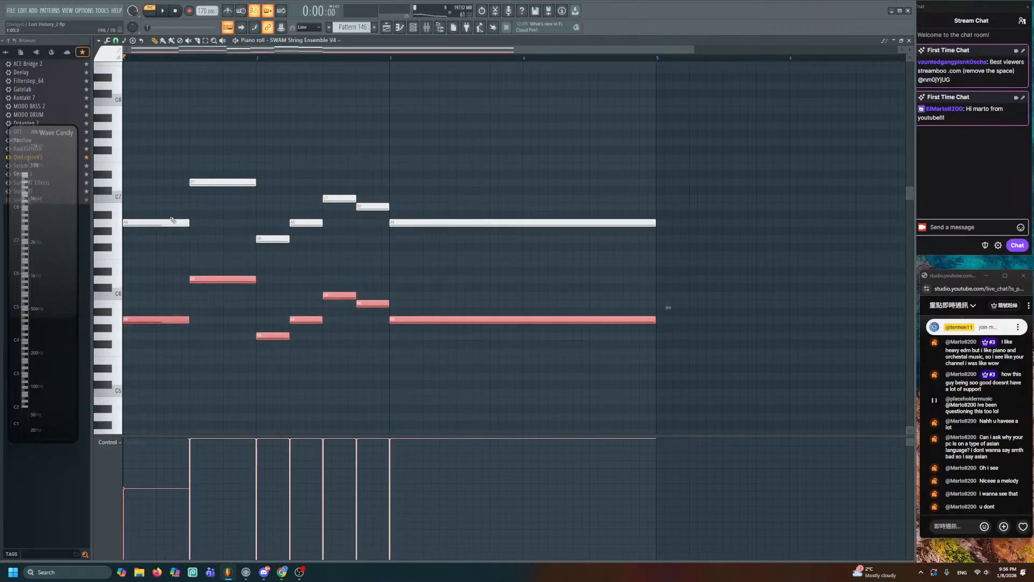
{"action": "left_click", "coordinate": [115, 40]}
{"action": "left_click", "coordinate": [104, 75]}
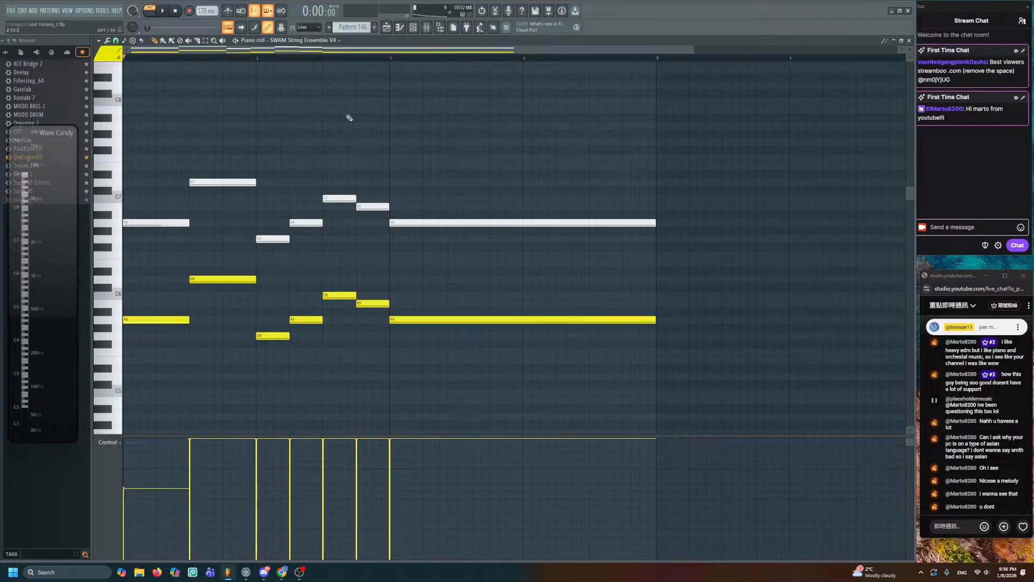
- Play the doubled melody and slightly shorten the two long final notes
{"action": "key", "text": "space"}
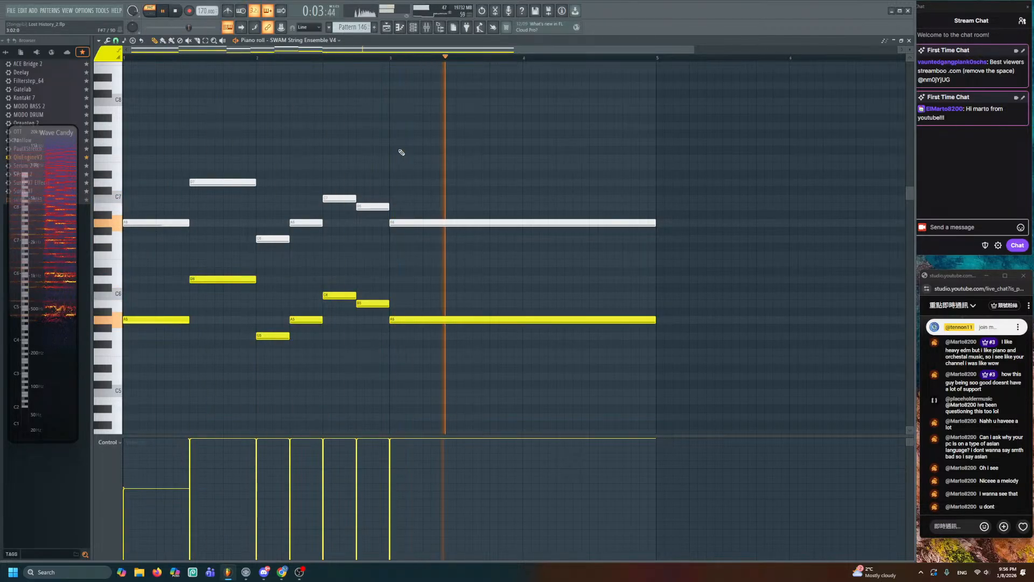
{"action": "key", "text": "space"}
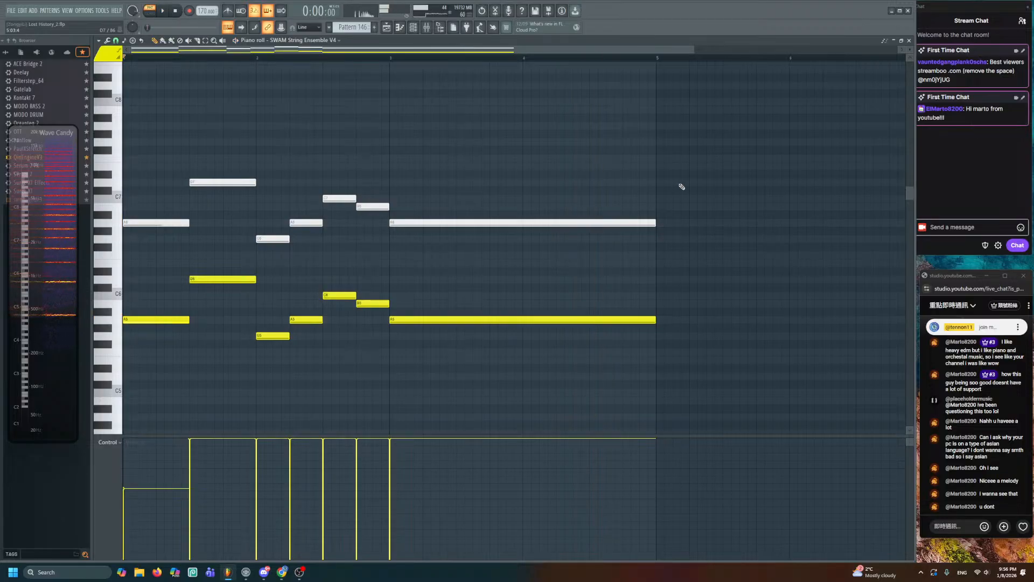
{"action": "left_click_drag", "start_coordinate": [678, 185], "coordinate": [623, 318]}
{"action": "left_click", "coordinate": [521, 367]}
{"action": "left_click_drag", "start_coordinate": [147, 147], "coordinate": [371, 376]}
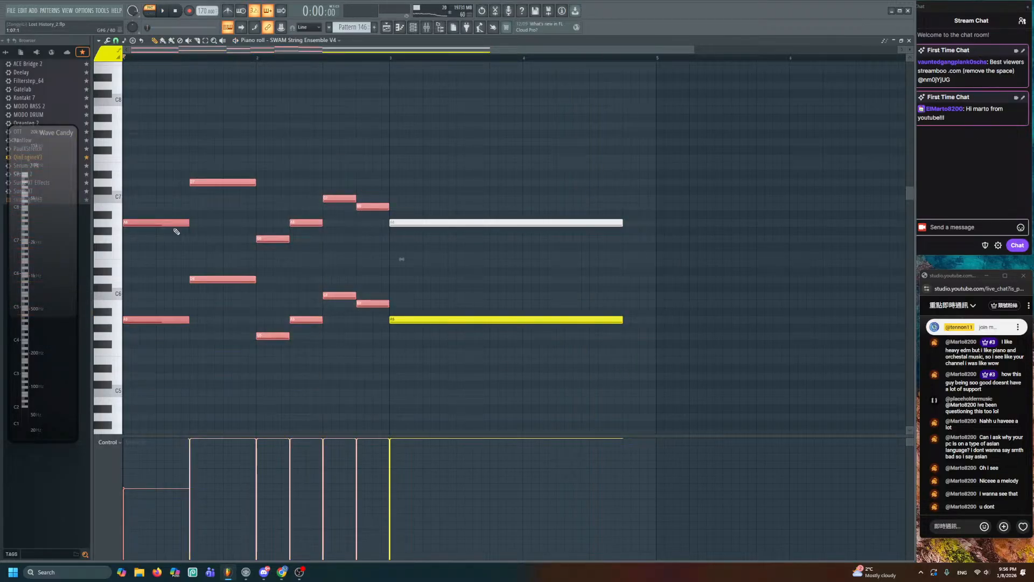
- Copy the short melody notes to bar 5 and raise the first pair to D7 and D6
{"action": "left_click_drag", "start_coordinate": [165, 222], "coordinate": [698, 220]}
{"action": "left_click", "coordinate": [681, 261]}
{"action": "scroll", "coordinate": [581, 275], "scroll_direction": "left", "scroll_amount": 3}
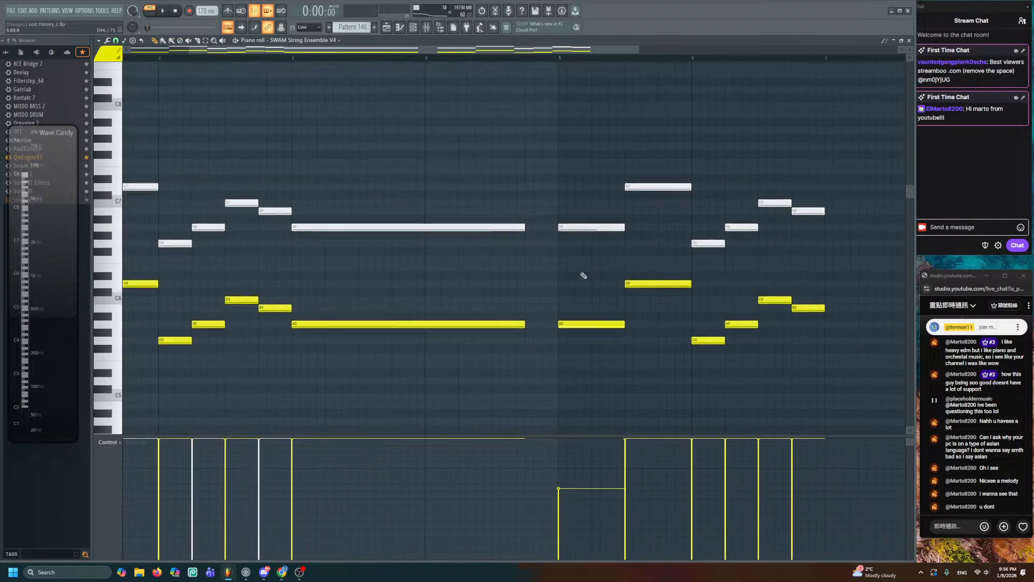
{"action": "left_click_drag", "start_coordinate": [558, 180], "coordinate": [605, 411]}
{"action": "left_click_drag", "start_coordinate": [591, 323], "coordinate": [584, 283]}
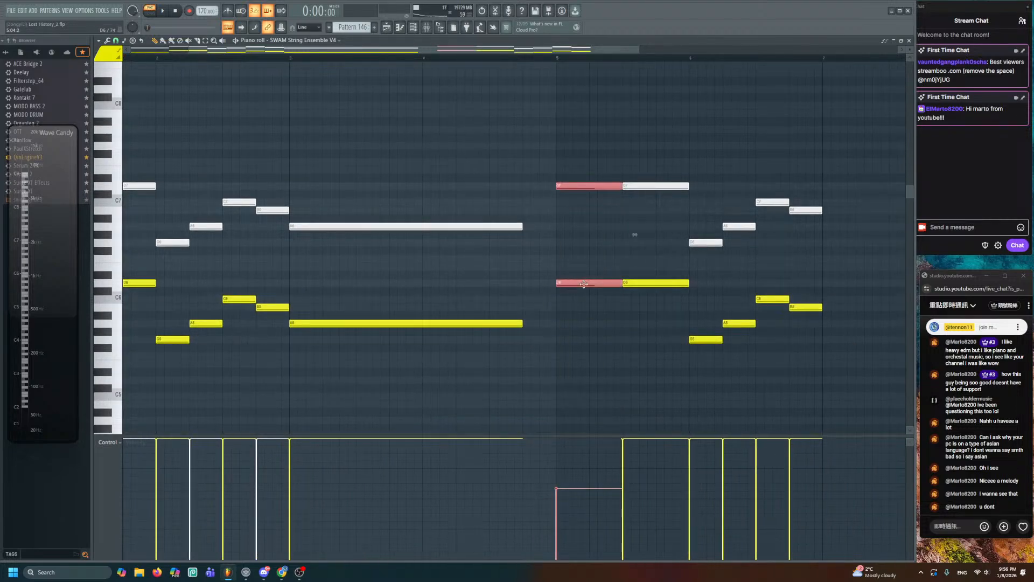
{"action": "left_click_drag", "start_coordinate": [678, 175], "coordinate": [651, 326]}
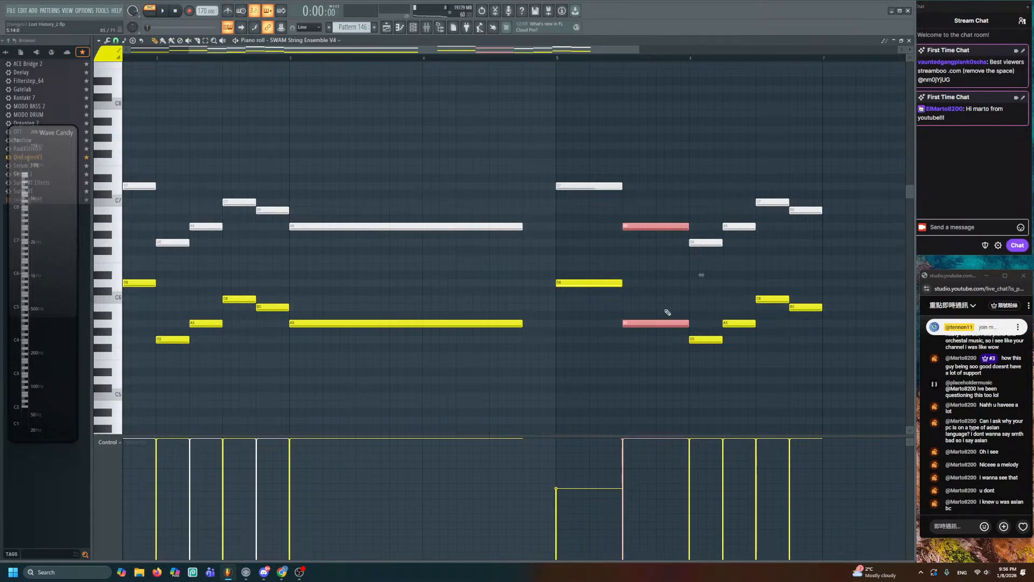
{"action": "left_click", "coordinate": [667, 313]}
- Lower the four notes near bar 6.5 and the last pair by three semitones, then close the piano roll
{"action": "left_click_drag", "start_coordinate": [769, 182], "coordinate": [834, 334]}
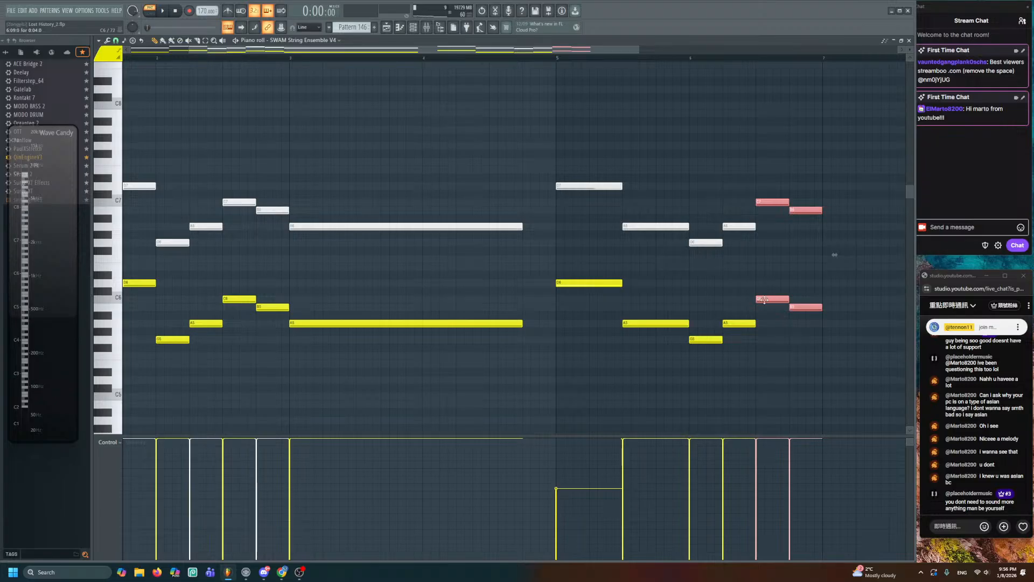
{"action": "left_click_drag", "start_coordinate": [764, 300], "coordinate": [764, 364]}
{"action": "left_click", "coordinate": [798, 335]}
{"action": "left_click_drag", "start_coordinate": [813, 252], "coordinate": [813, 370]}
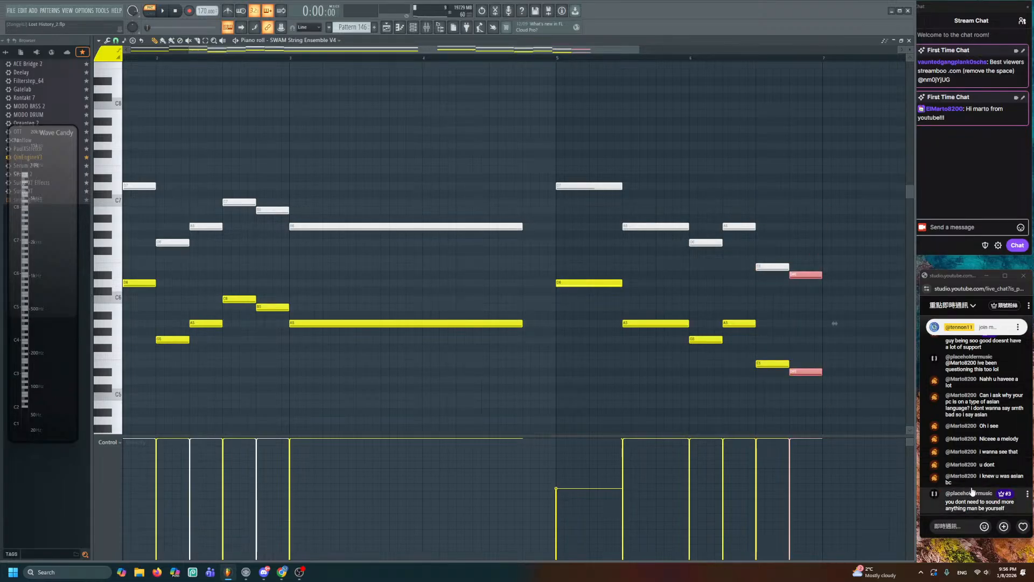
{"action": "left_click_drag", "start_coordinate": [807, 373], "coordinate": [806, 397]}
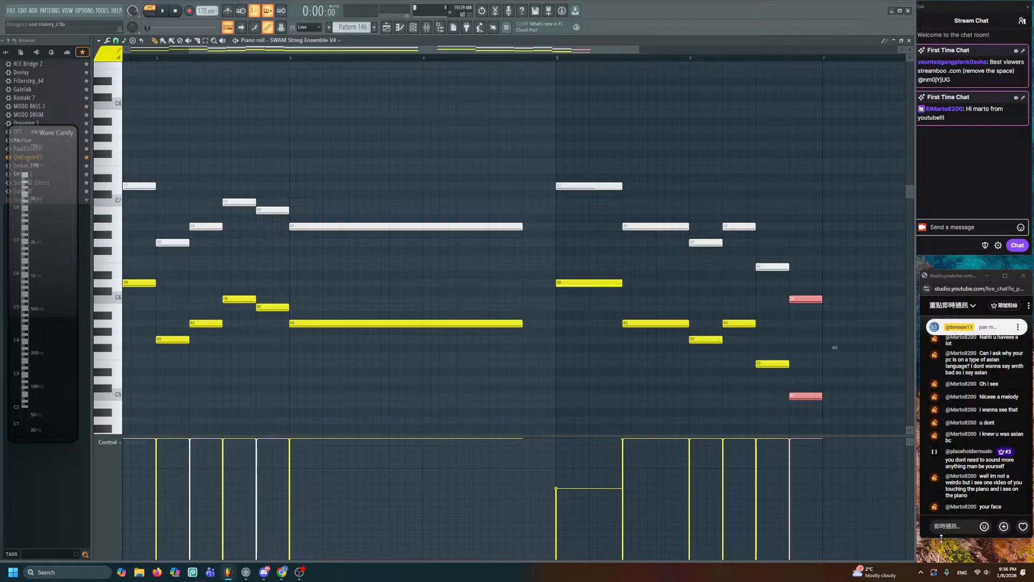
{"action": "left_click", "coordinate": [678, 273]}
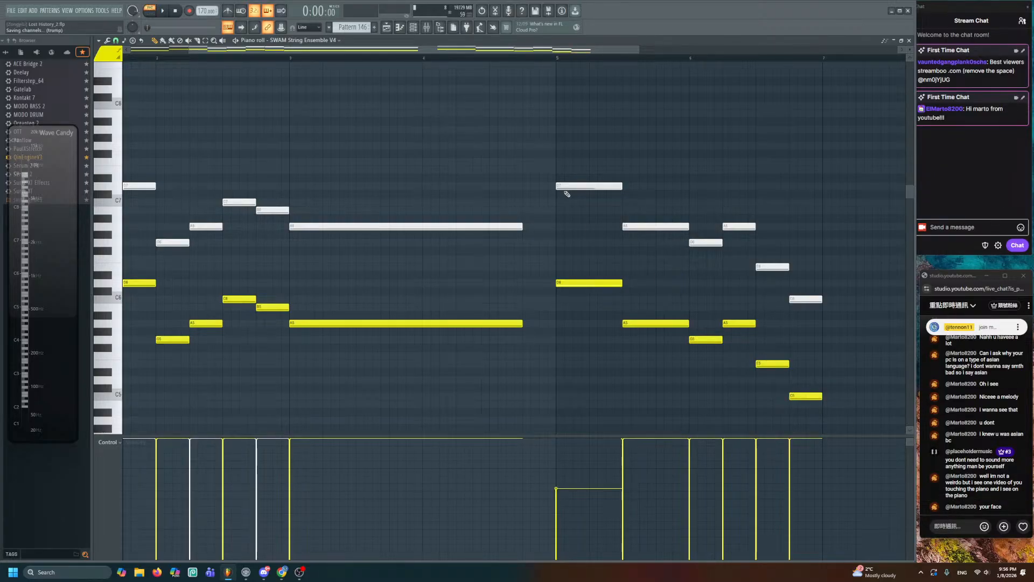
{"action": "scroll", "coordinate": [496, 50], "scroll_direction": "down", "scroll_amount": 3}
{"action": "scroll", "coordinate": [498, 50], "scroll_direction": "up", "scroll_amount": 2}
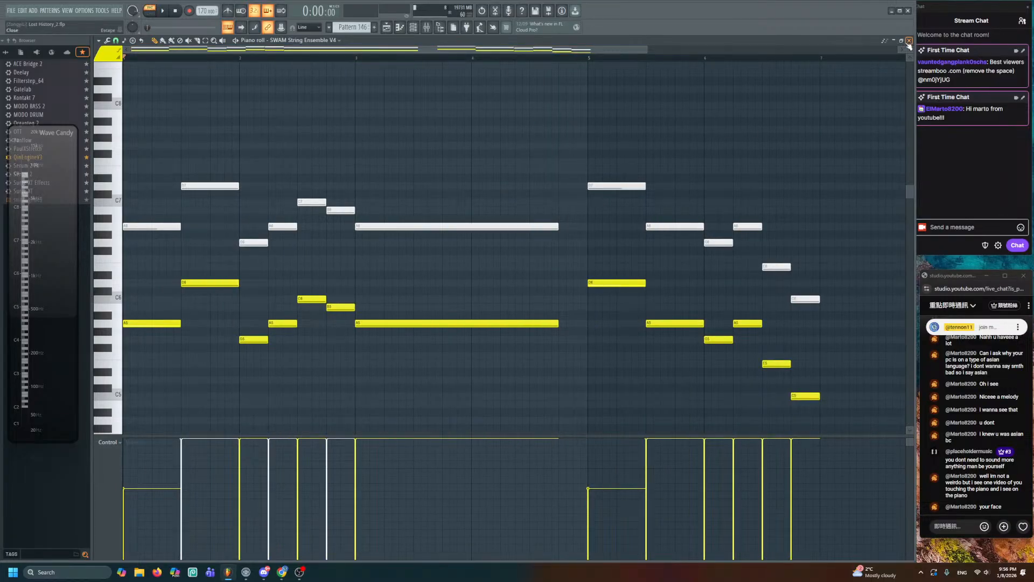
{"action": "left_click", "coordinate": [909, 41]}
- Return to the arrangement and solo string Tracks 56 and 57
{"action": "key", "text": "F6"}
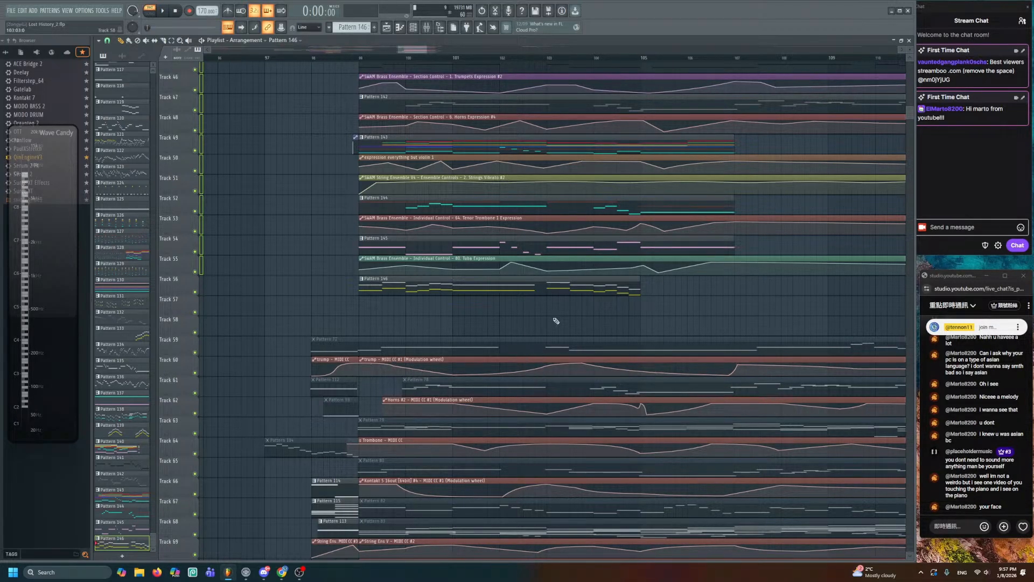
{"action": "scroll", "coordinate": [512, 313], "scroll_direction": "down", "scroll_amount": 3}
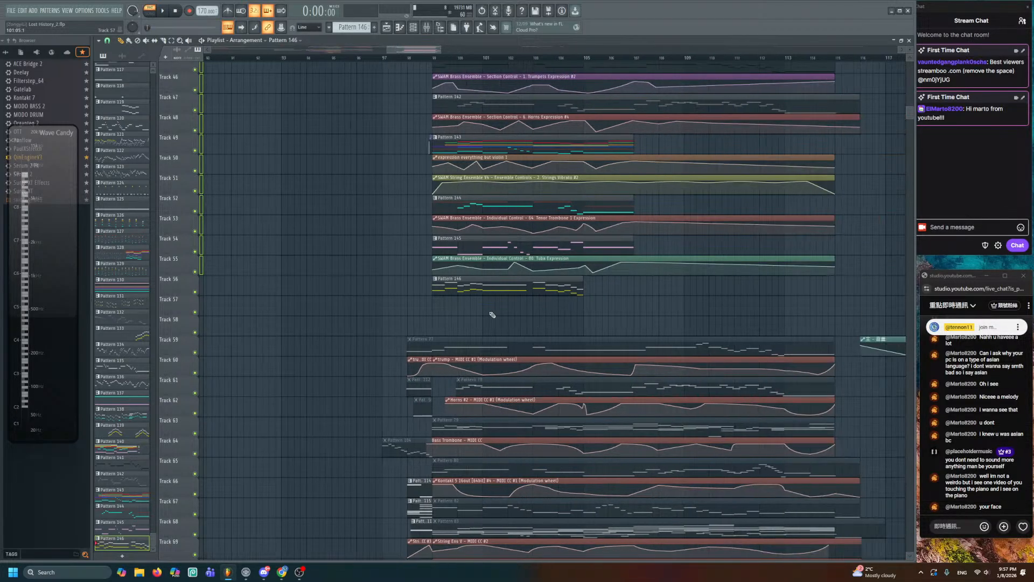
{"action": "left_click", "coordinate": [201, 292]}
{"action": "right_click", "coordinate": [196, 292]}
- Play from around bar 99, clear the time selection, and open Pattern 146 in the piano roll
{"action": "scroll", "coordinate": [392, 327], "scroll_direction": "right", "scroll_amount": 3}
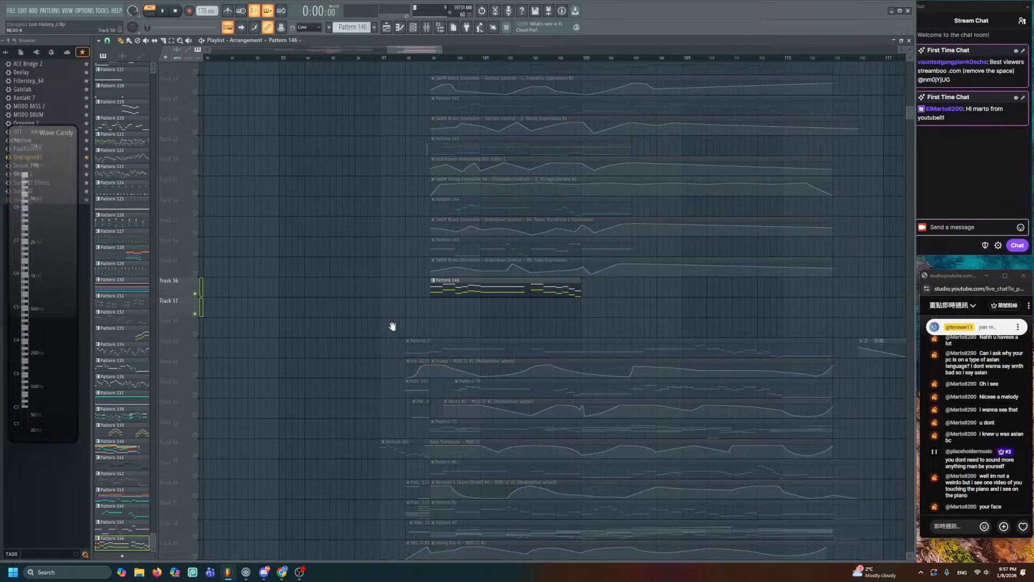
{"action": "scroll", "coordinate": [347, 273], "scroll_direction": "up", "scroll_amount": 3}
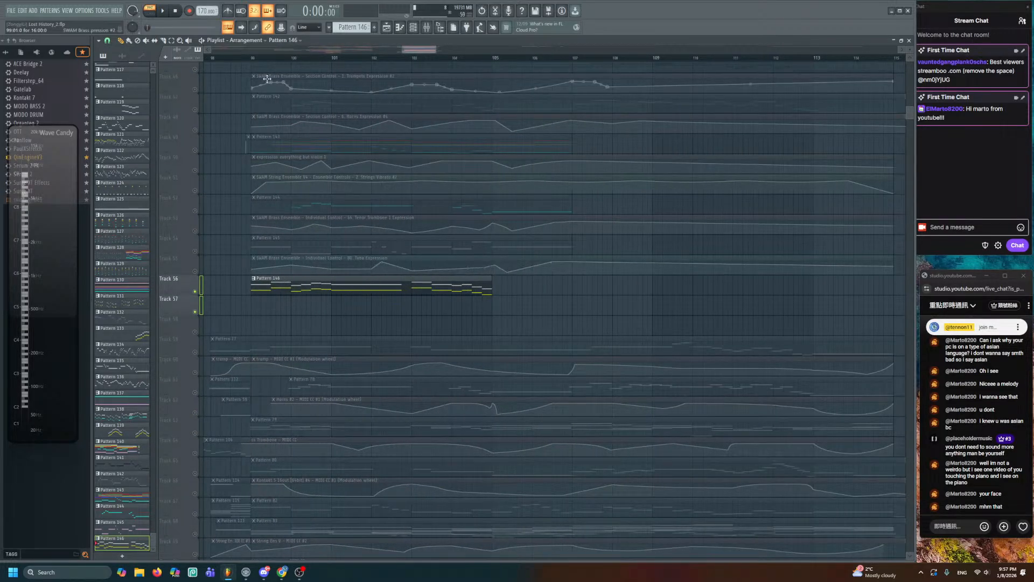
{"action": "left_click", "coordinate": [251, 58]}
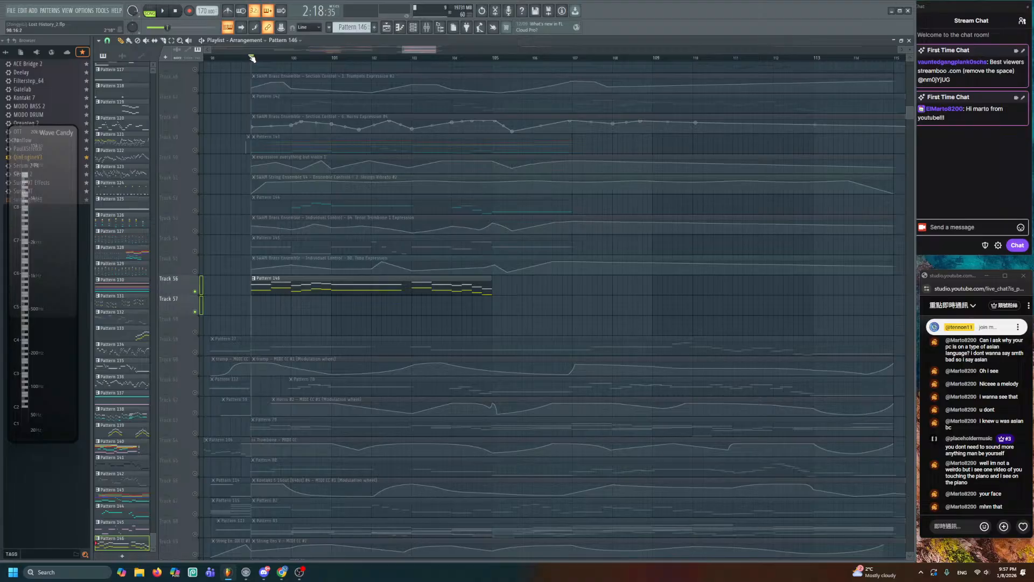
{"action": "left_click_drag", "start_coordinate": [251, 58], "coordinate": [766, 125]}
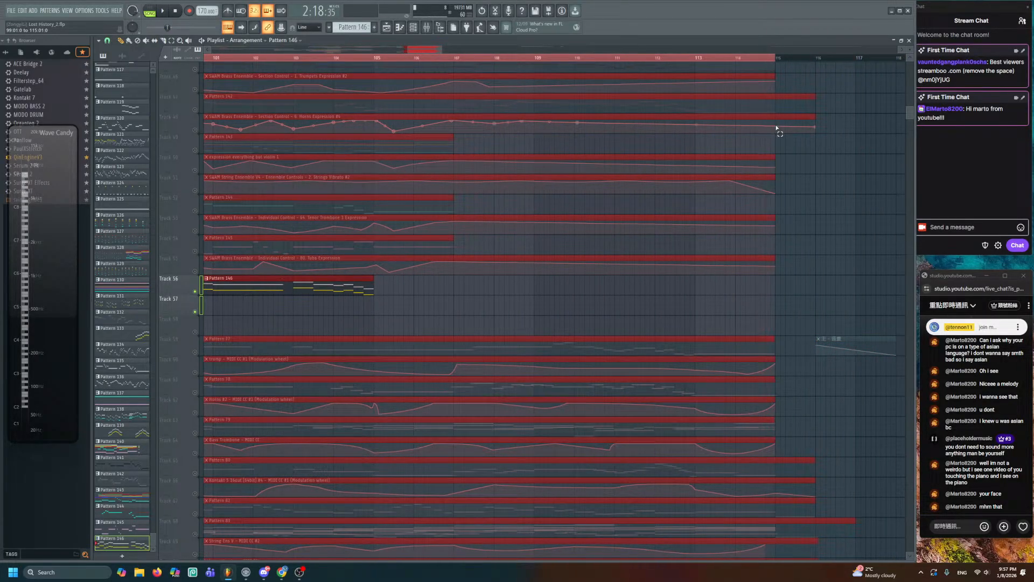
{"action": "key", "text": "ctrl+d"}
{"action": "left_click_drag", "start_coordinate": [400, 292], "coordinate": [635, 296]}
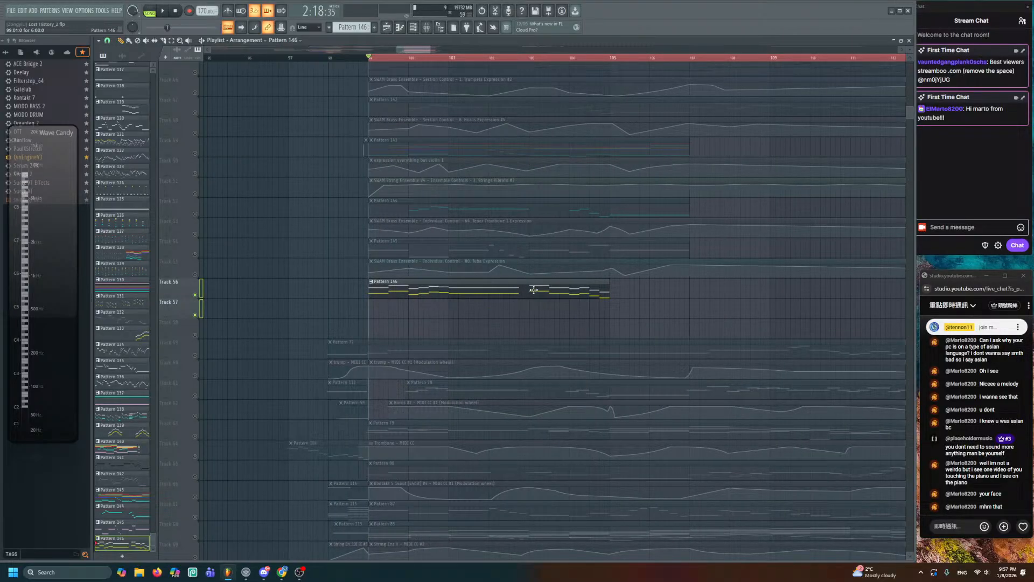
{"action": "double_click", "coordinate": [533, 289]}
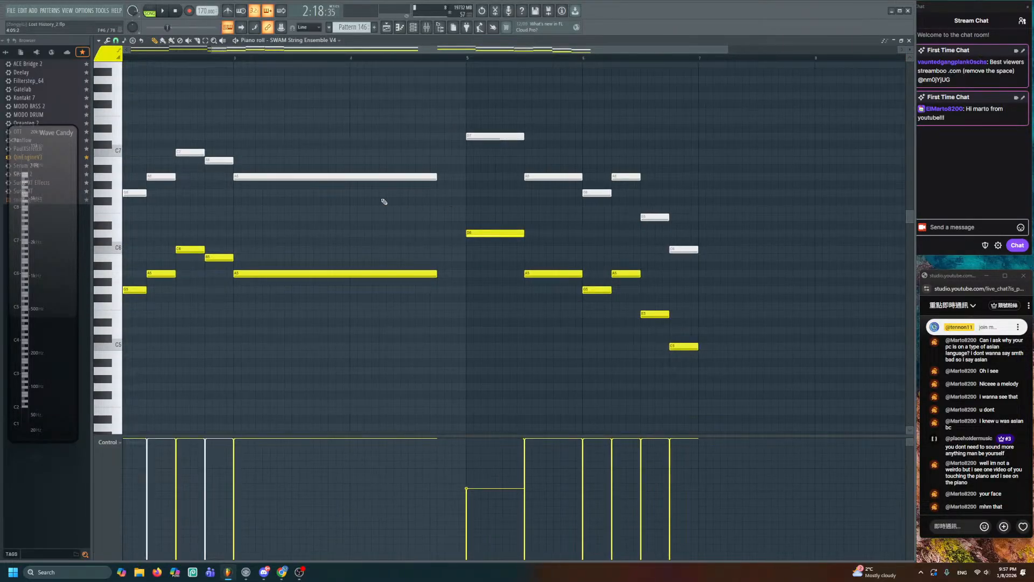
- Open the SWAM String Ensemble V4 instrument and switch to its section controls
{"action": "scroll", "coordinate": [445, 189], "scroll_direction": "down", "scroll_amount": 2}
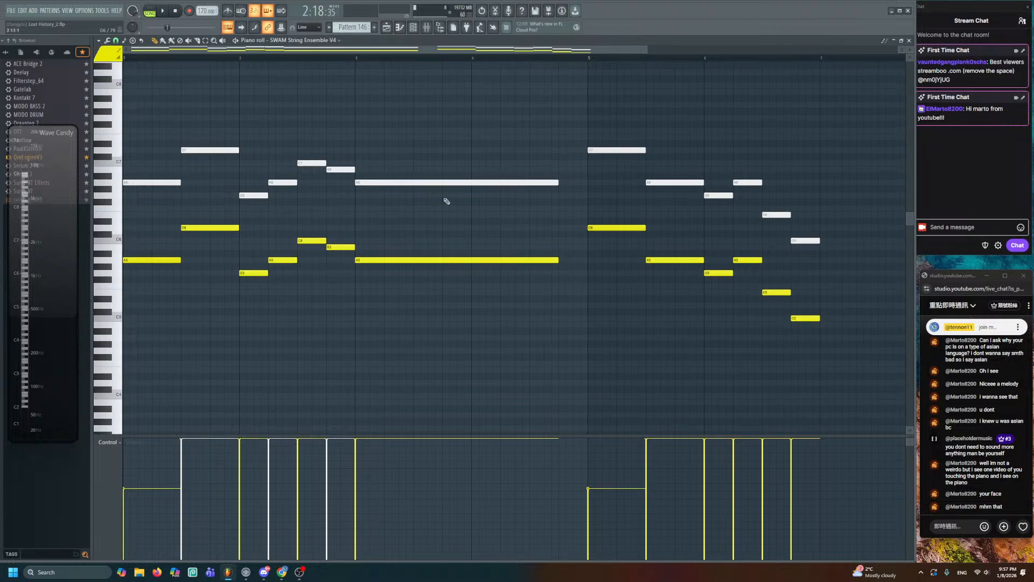
{"action": "left_click_drag", "start_coordinate": [468, 207], "coordinate": [377, 233]}
{"action": "scroll", "coordinate": [384, 139], "scroll_direction": "down", "scroll_amount": 1}
{"action": "scroll", "coordinate": [386, 141], "scroll_direction": "down", "scroll_amount": 1}
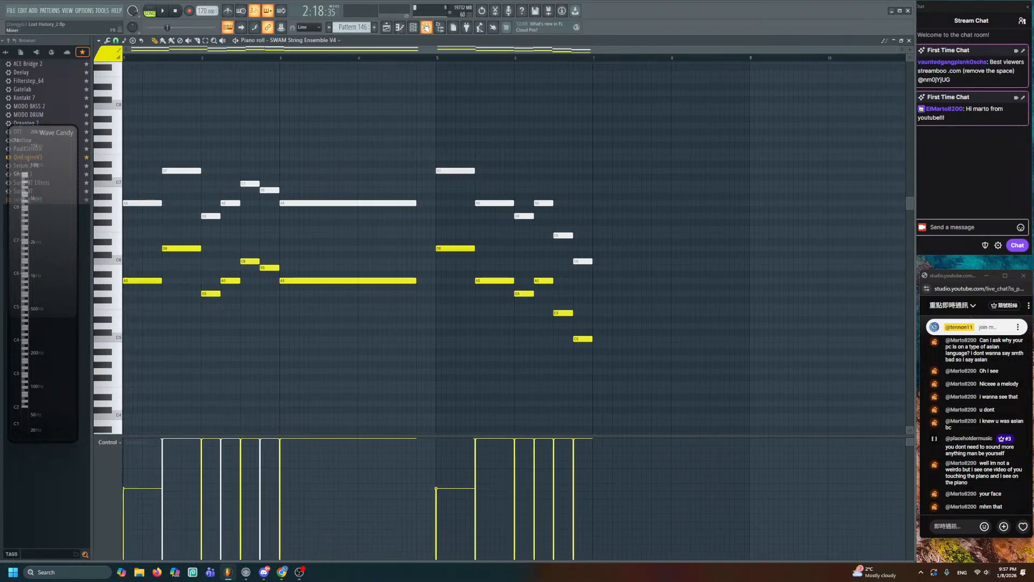
{"action": "left_click", "coordinate": [426, 27]}
{"action": "left_click", "coordinate": [200, 456]}
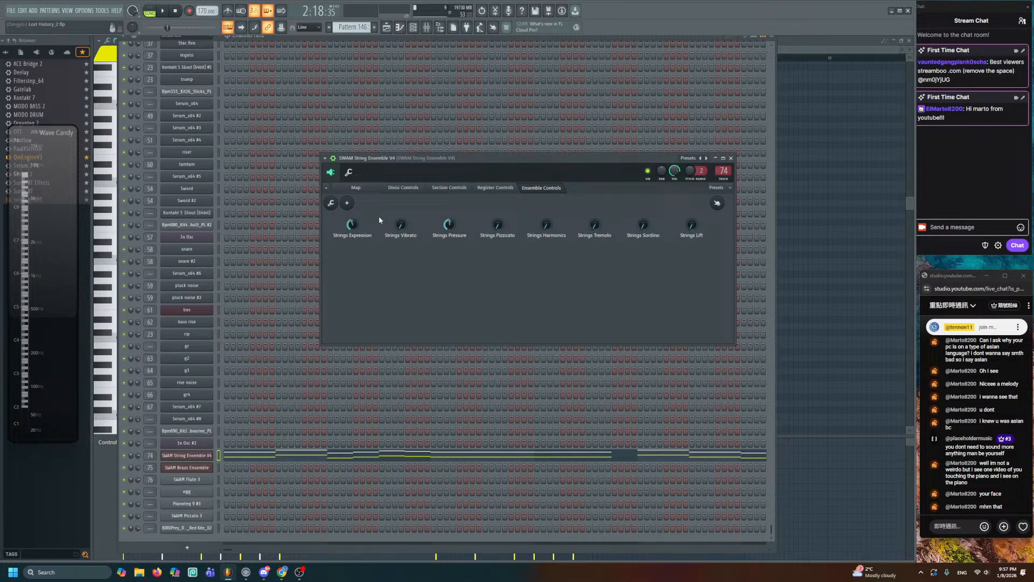
{"action": "left_click", "coordinate": [493, 188]}
{"action": "left_click", "coordinate": [456, 188]}
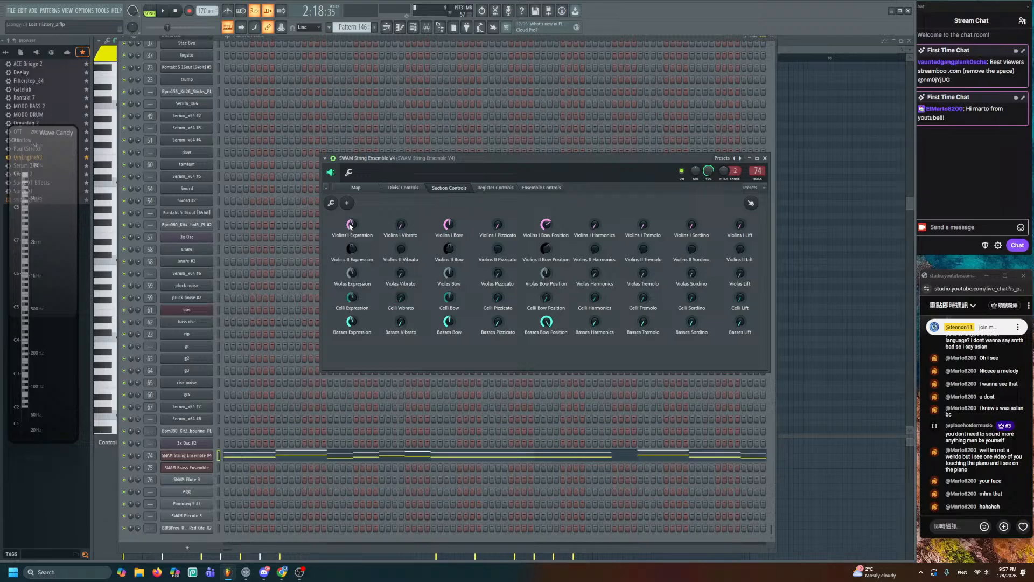
- Show the automation channels, close the Pattern 146 piano roll, and return to the Playlist
{"action": "key", "text": "Page_Up"}
{"action": "key", "text": "F7"}
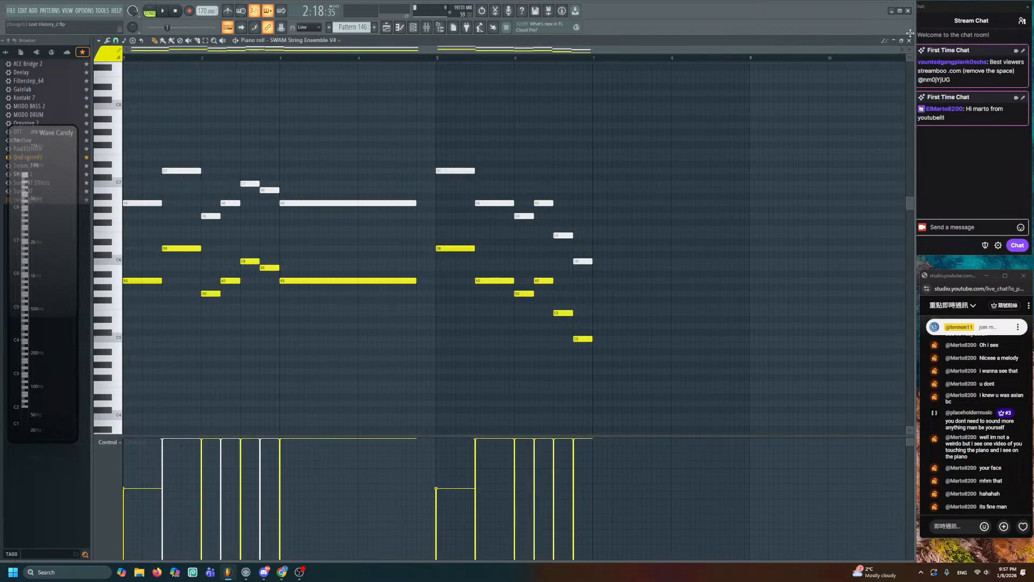
{"action": "left_click", "coordinate": [910, 40]}
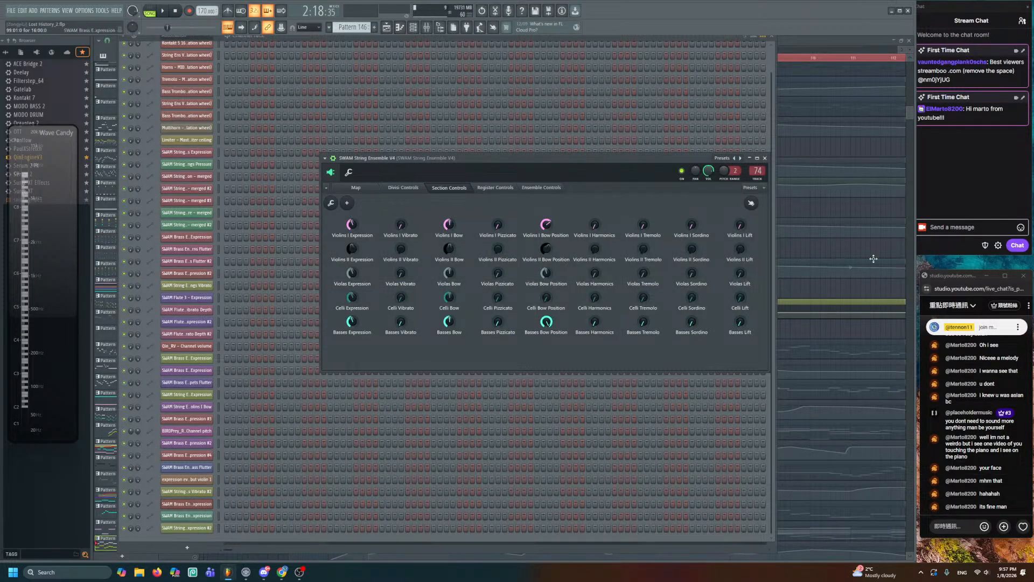
{"action": "key", "text": "F5"}
- Show the unsorted Channel Rack group, open SWAM String Ensemble V4, then open the Violins I Expression clip
{"action": "scroll", "coordinate": [420, 281], "scroll_direction": "up", "scroll_amount": 3}
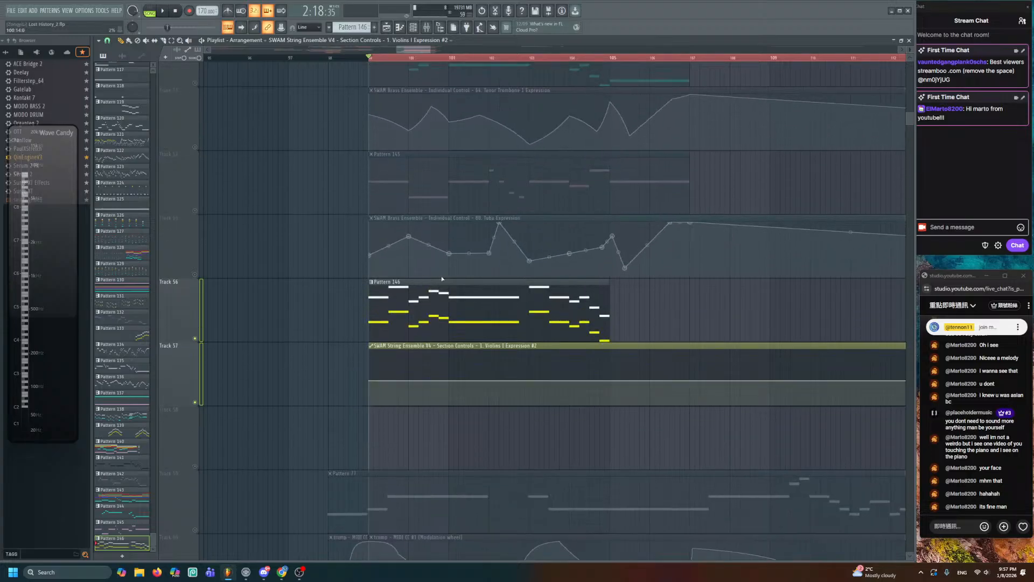
{"action": "scroll", "coordinate": [459, 292], "scroll_direction": "up", "scroll_amount": 2}
{"action": "left_click_drag", "start_coordinate": [468, 312], "coordinate": [457, 411]}
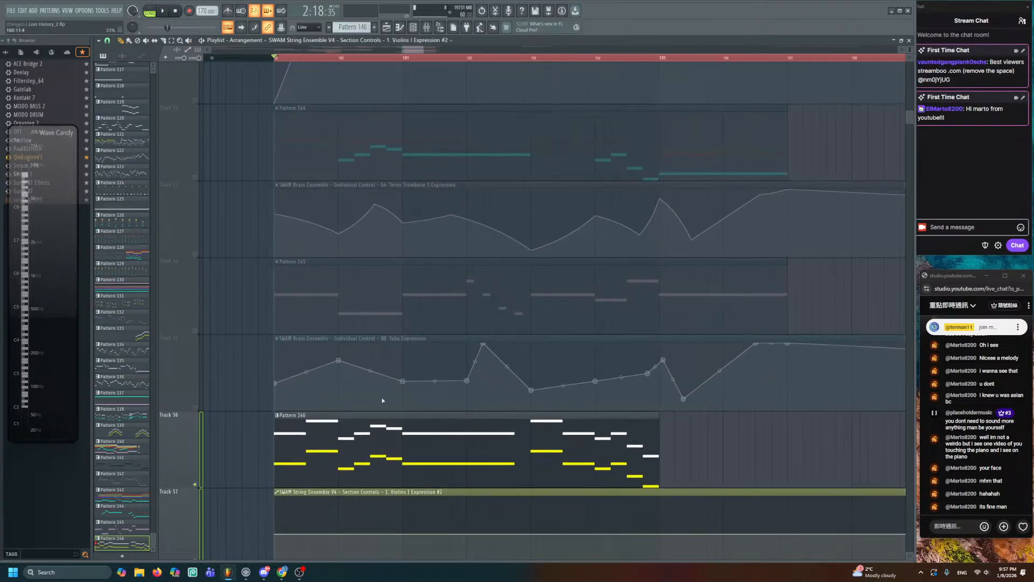
{"action": "left_click_drag", "start_coordinate": [389, 401], "coordinate": [431, 205]}
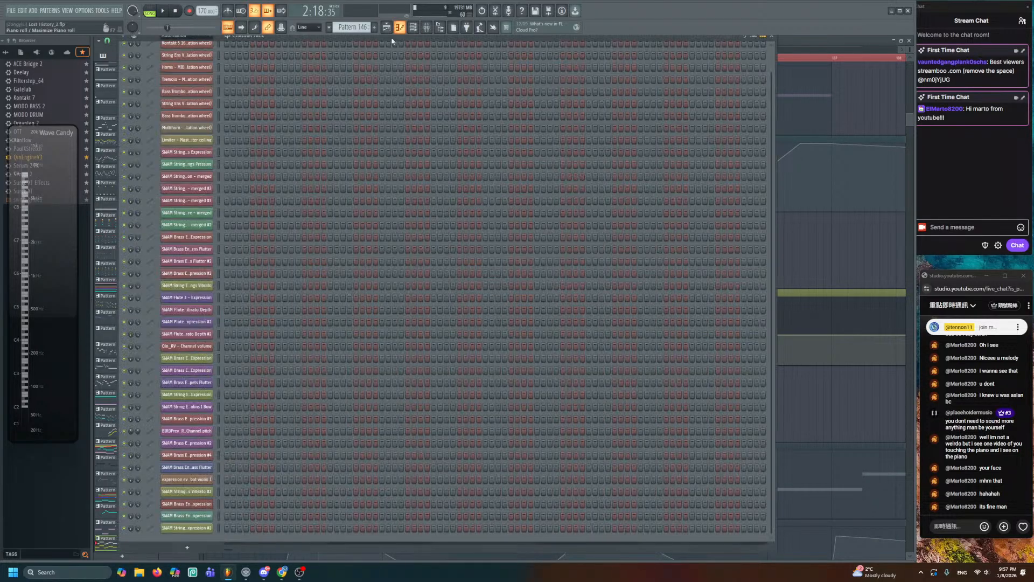
{"action": "left_click", "coordinate": [414, 27]}
{"action": "left_click", "coordinate": [191, 37]}
{"action": "left_click", "coordinate": [192, 72]}
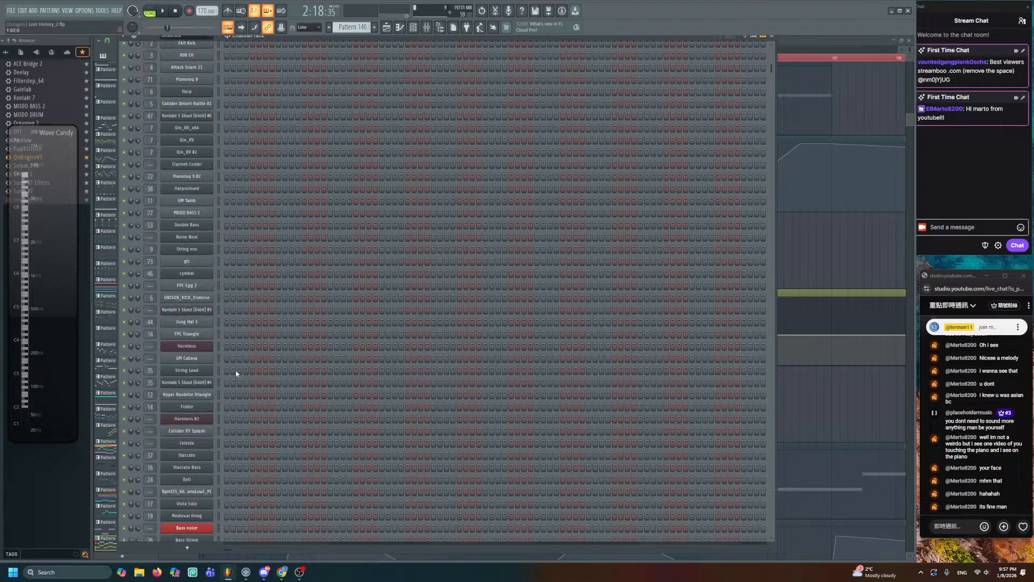
{"action": "scroll", "coordinate": [236, 372], "scroll_direction": "down", "scroll_amount": 6}
{"action": "scroll", "coordinate": [225, 511], "scroll_direction": "down", "scroll_amount": 12}
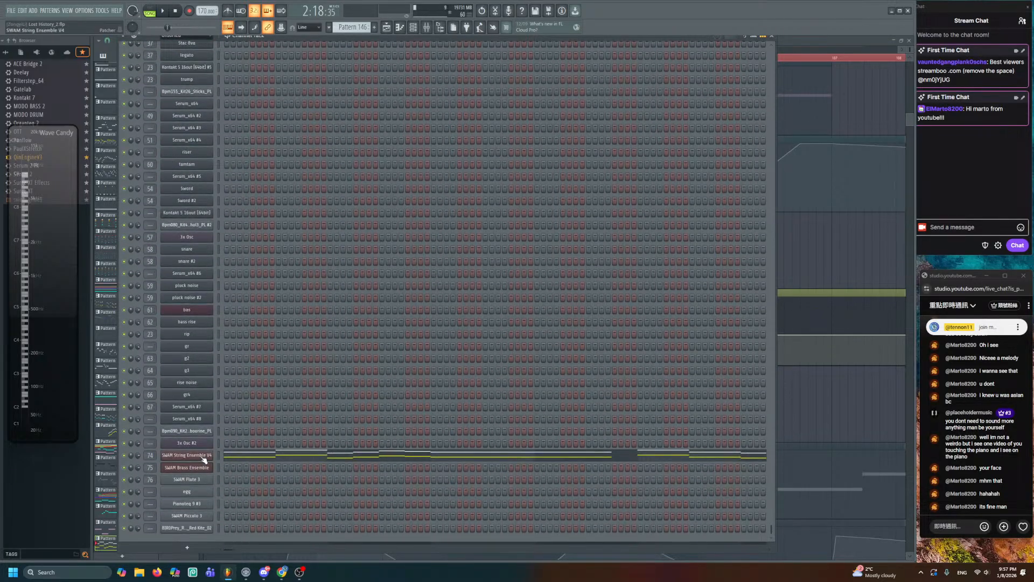
{"action": "left_click", "coordinate": [199, 456]}
{"action": "left_click", "coordinate": [854, 406]}
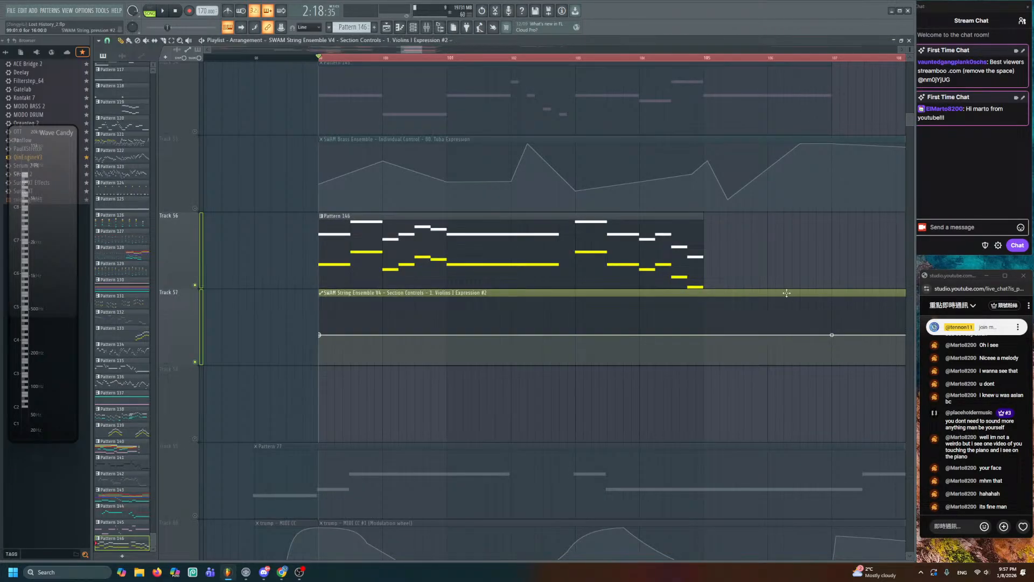
{"action": "double_click", "coordinate": [787, 293]}
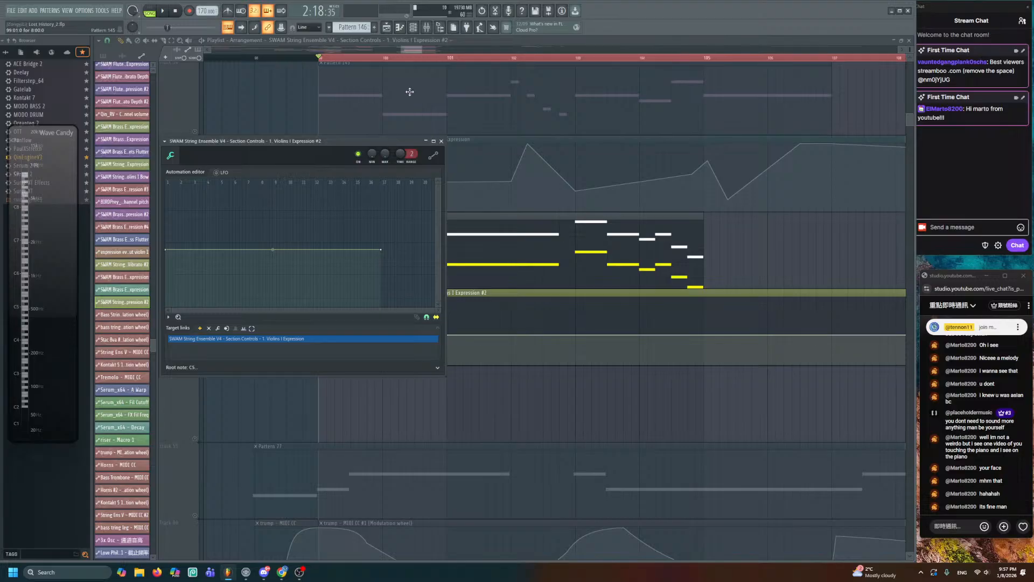
- Switch the Channel Rack group filter between Audio, Unsorted and Automation channels
{"action": "left_click", "coordinate": [413, 27]}
{"action": "left_click", "coordinate": [184, 35]}
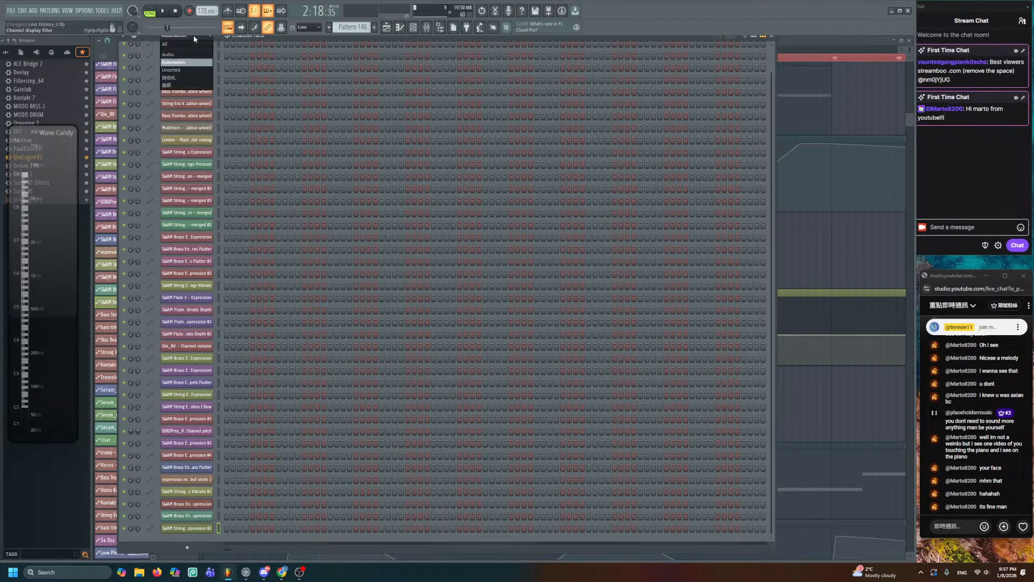
{"action": "left_click", "coordinate": [172, 73]}
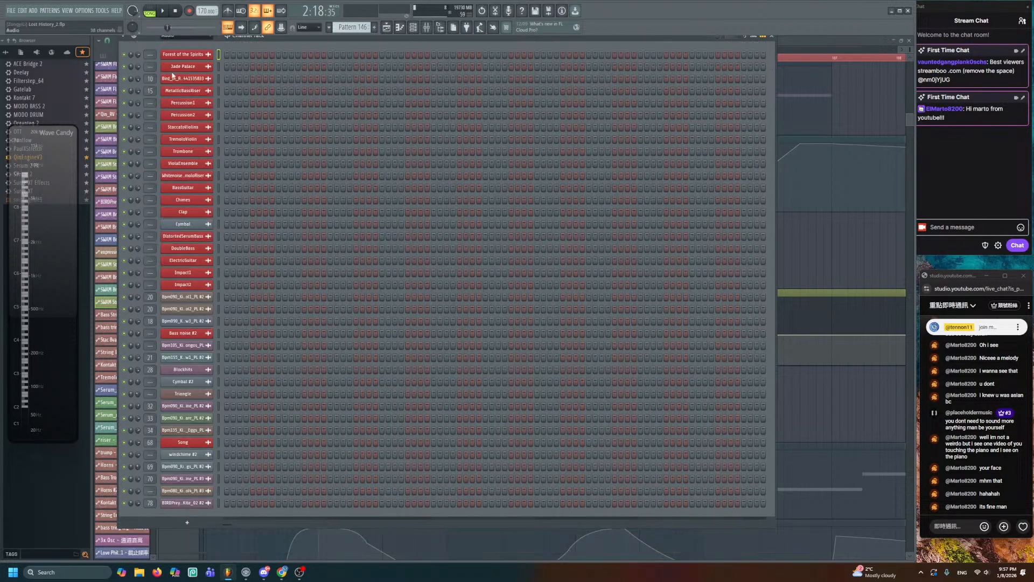
{"action": "left_click", "coordinate": [183, 36]}
{"action": "left_click", "coordinate": [183, 78]}
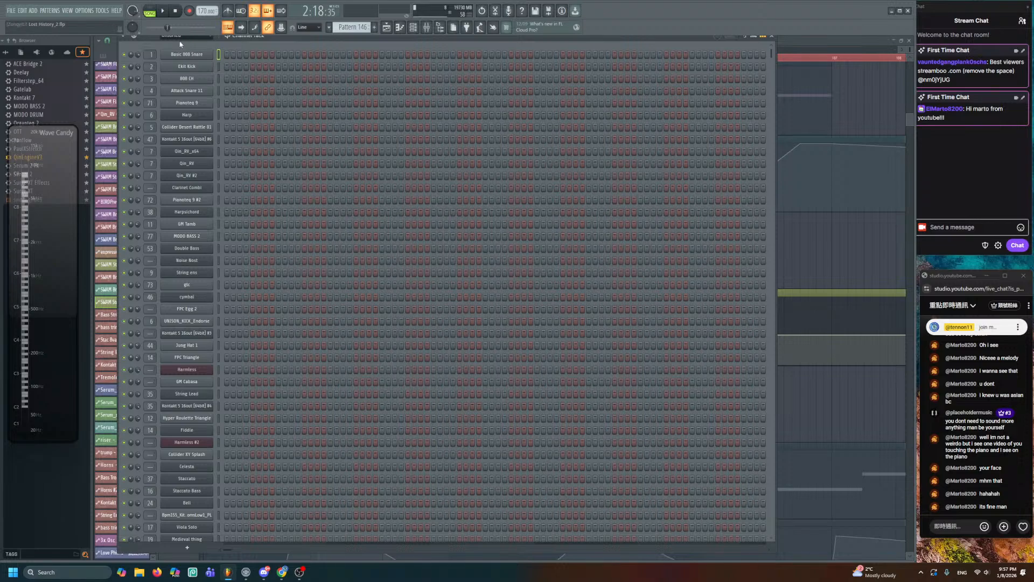
{"action": "left_click", "coordinate": [180, 36]}
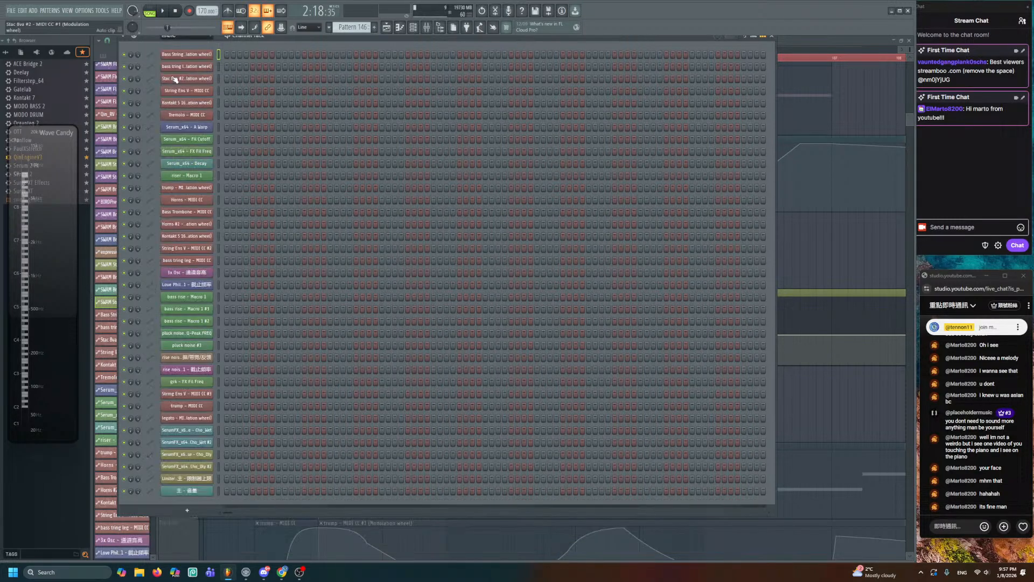
{"action": "left_click", "coordinate": [183, 67]}
{"action": "left_click", "coordinate": [186, 35]}
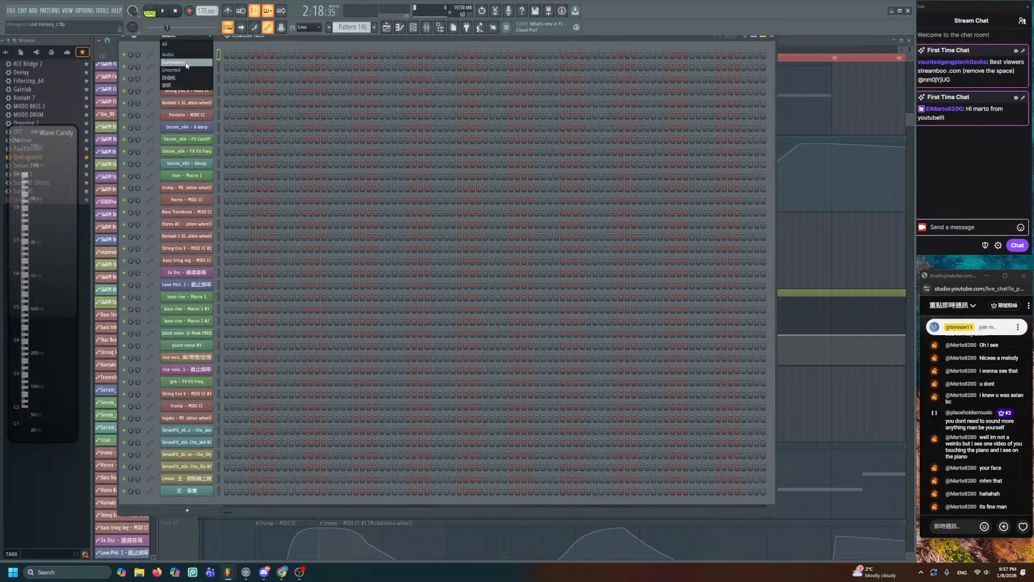
{"action": "left_click", "coordinate": [186, 64]}
{"action": "scroll", "coordinate": [268, 273], "scroll_direction": "down", "scroll_amount": 2}
{"action": "scroll", "coordinate": [280, 296], "scroll_direction": "up", "scroll_amount": 2}
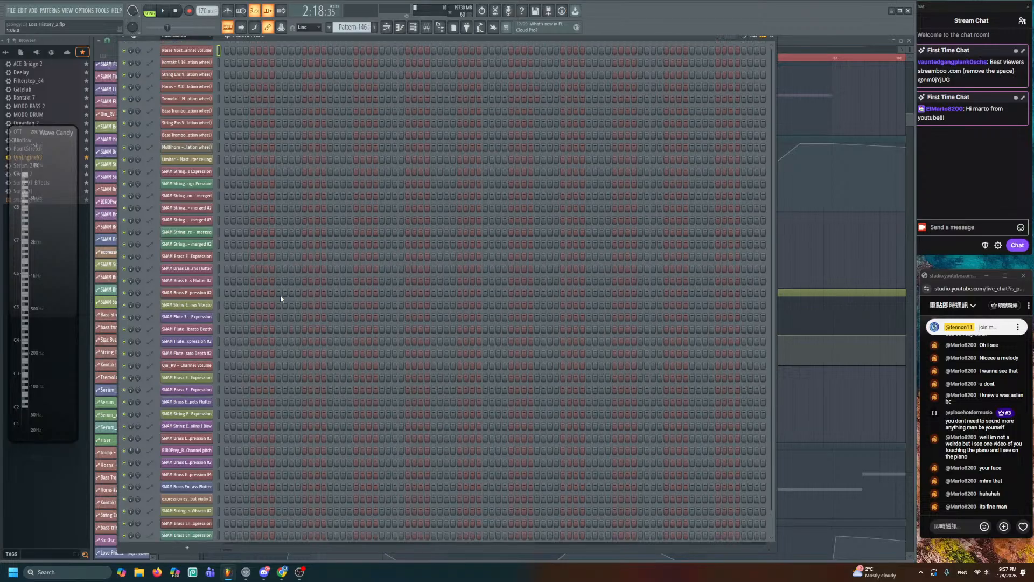
- Settle the filter on Unsorted channels and reopen the SWAM String Ensemble V4 window
{"action": "left_click", "coordinate": [179, 36]}
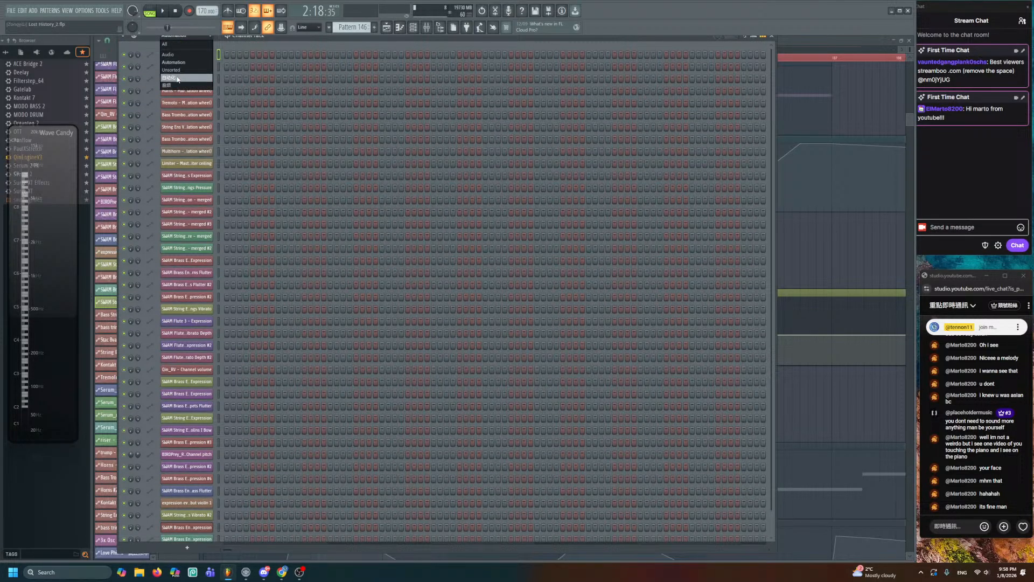
{"action": "left_click", "coordinate": [180, 80]}
{"action": "left_click", "coordinate": [170, 36]}
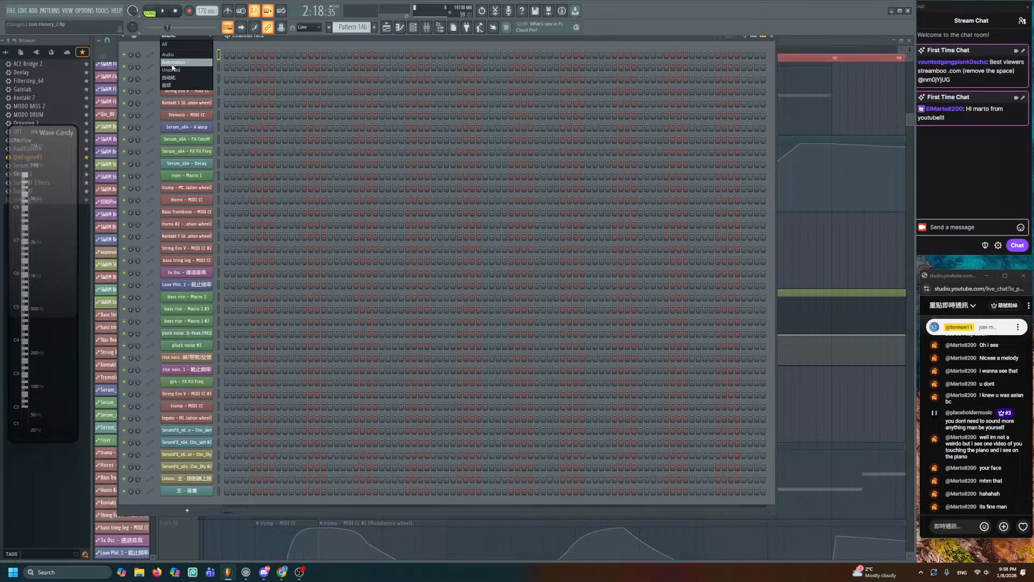
{"action": "left_click", "coordinate": [172, 61]}
{"action": "left_click", "coordinate": [179, 42]}
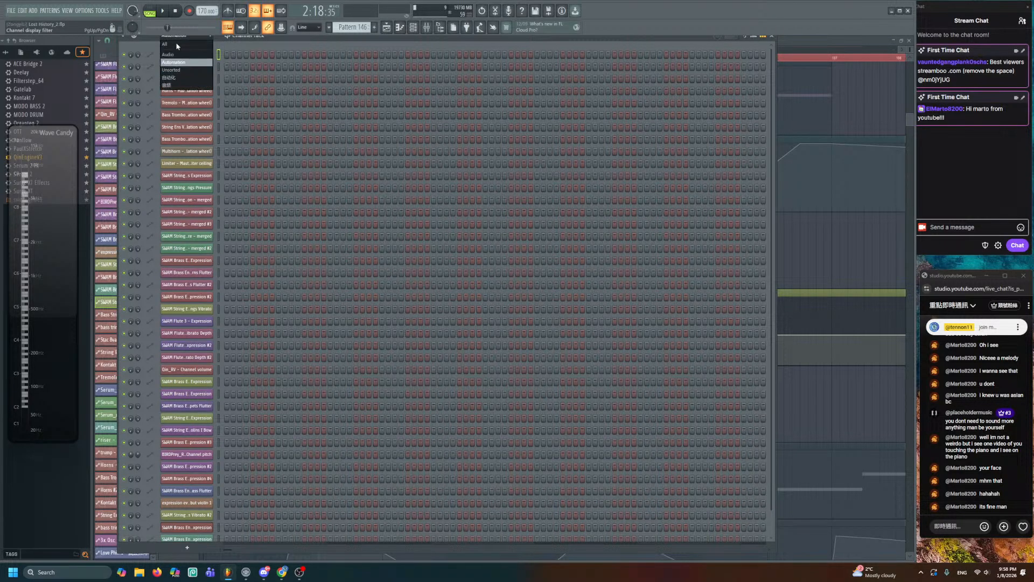
{"action": "left_click", "coordinate": [171, 69]}
{"action": "scroll", "coordinate": [200, 382], "scroll_direction": "down", "scroll_amount": 10}
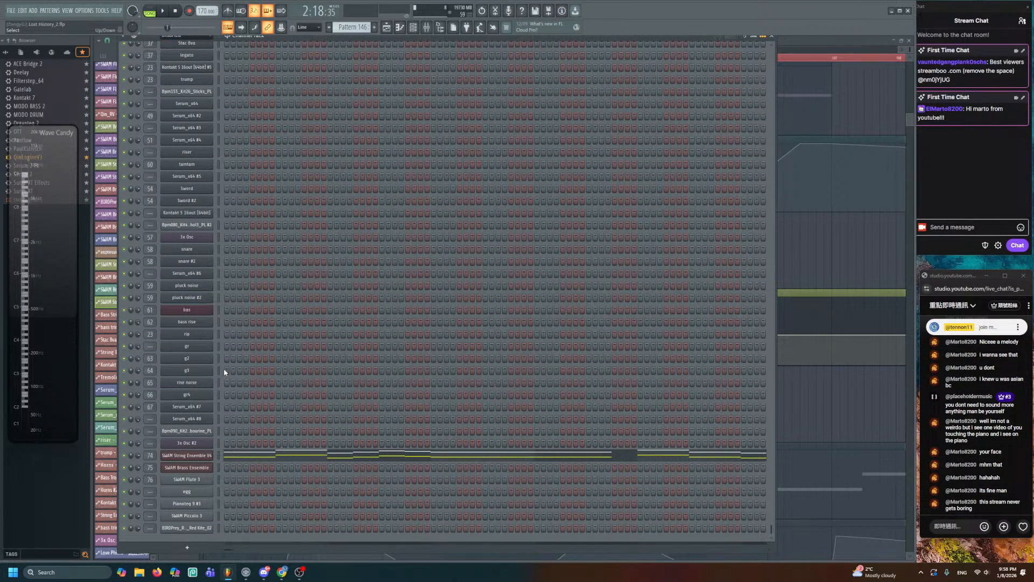
{"action": "left_click", "coordinate": [202, 455]}
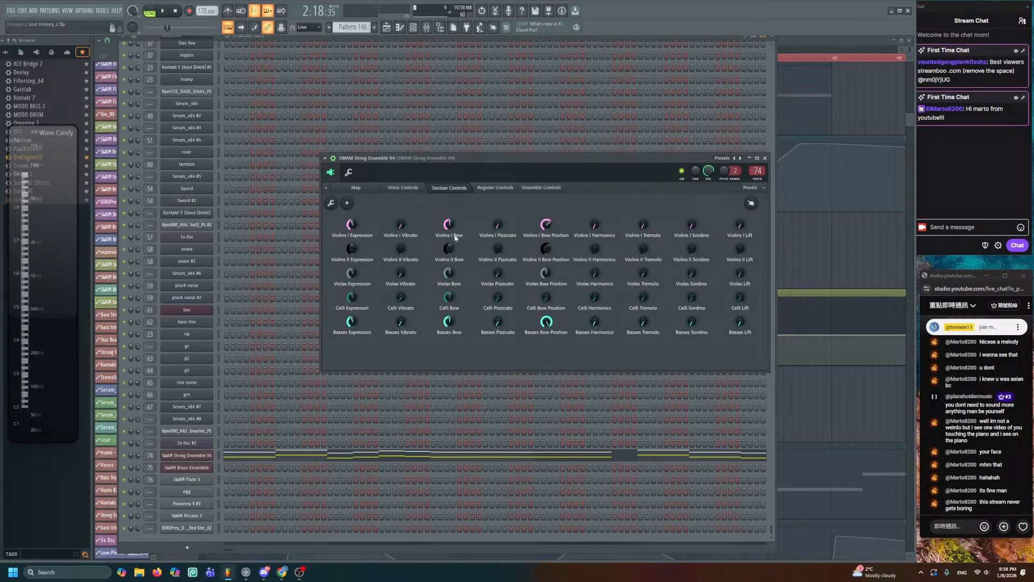
{"action": "right_click", "coordinate": [815, 399]}
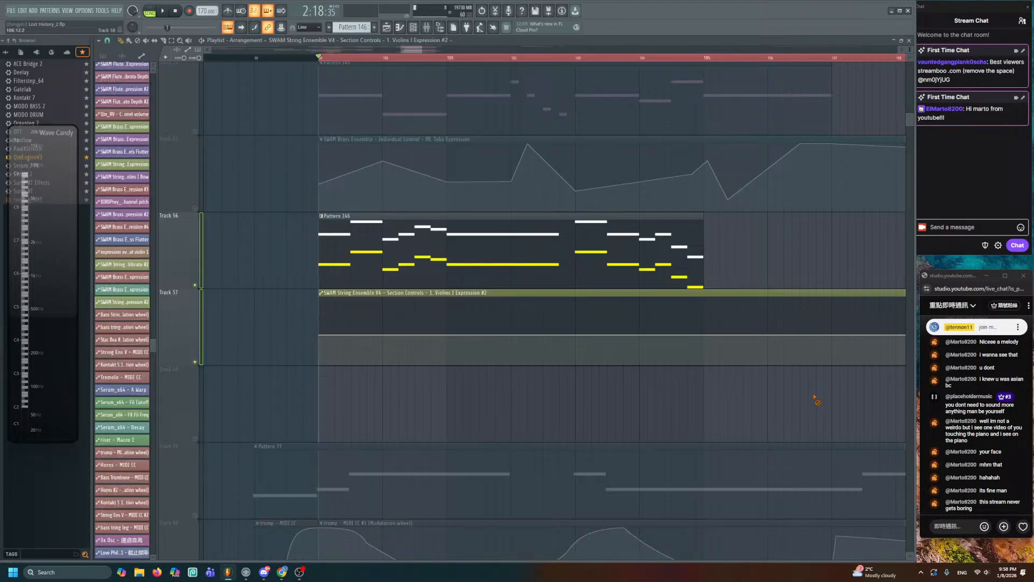
{"action": "double_click", "coordinate": [767, 295]}
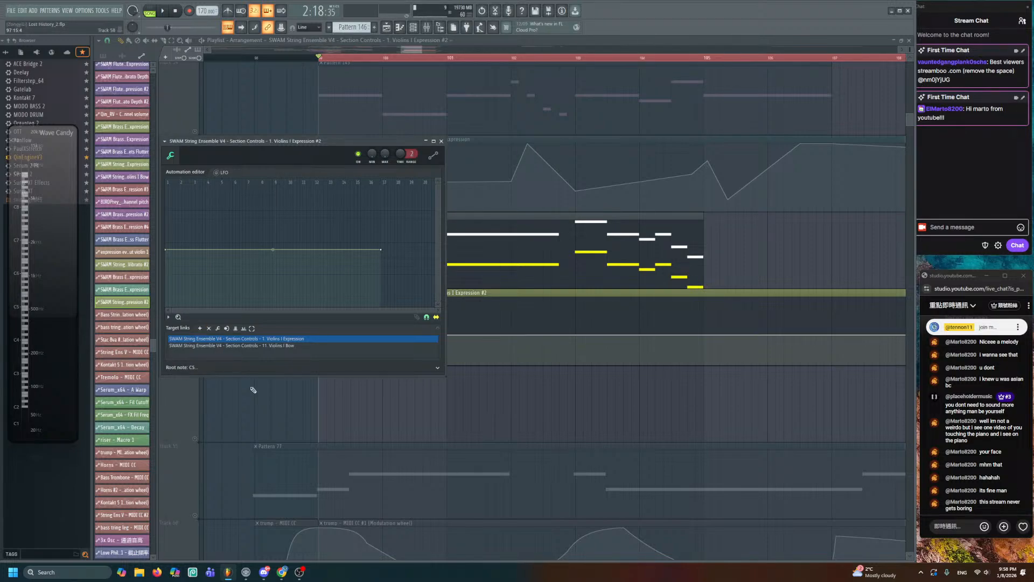
{"action": "right_click", "coordinate": [264, 406]}
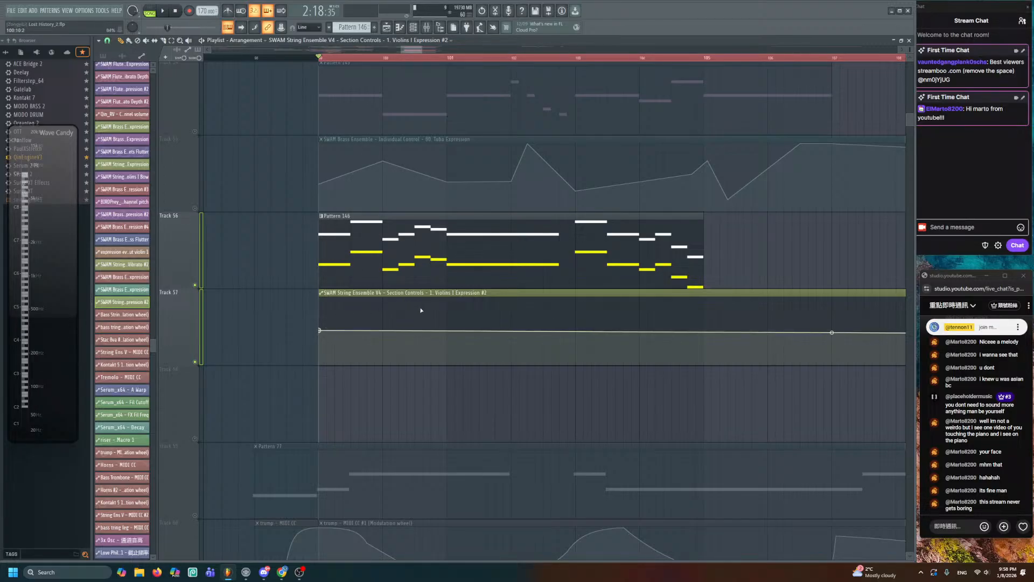
- Add Track 57 automation points and raise the first point and the bar 100 peak
{"action": "left_click_drag", "start_coordinate": [421, 310], "coordinate": [412, 306]}
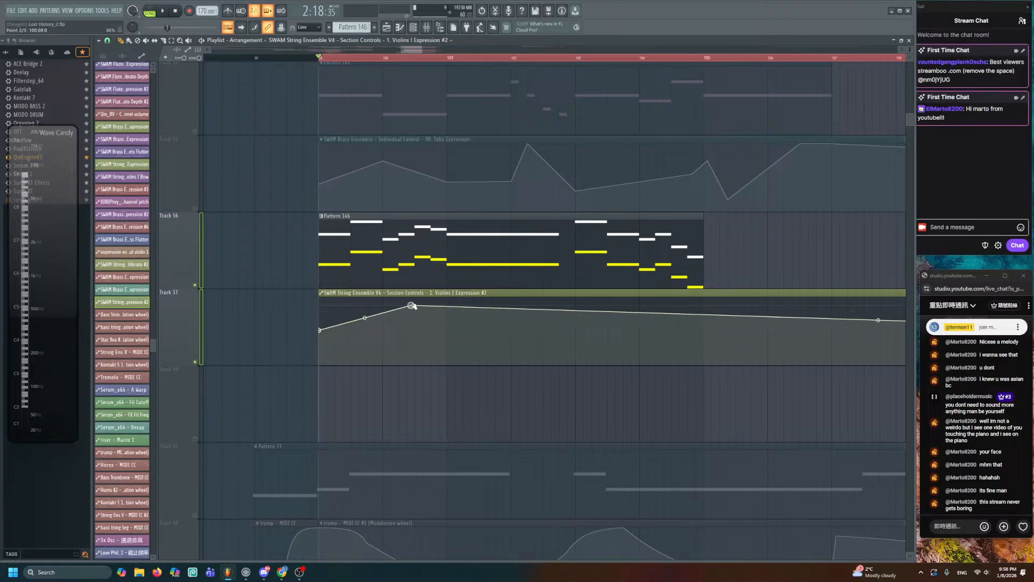
{"action": "left_click", "coordinate": [541, 328]}
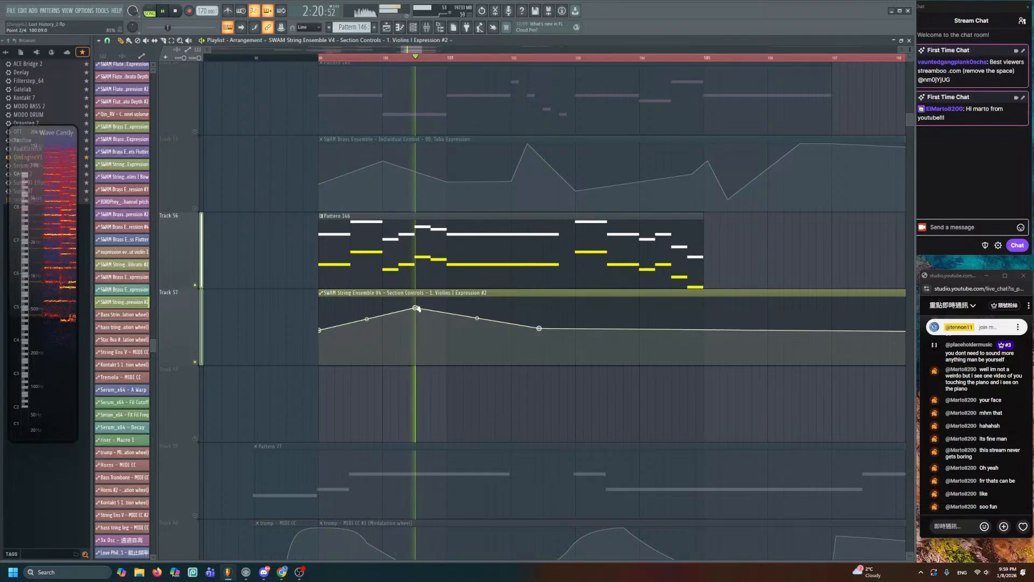
{"action": "left_click_drag", "start_coordinate": [418, 308], "coordinate": [416, 303]}
{"action": "key", "text": "space"}
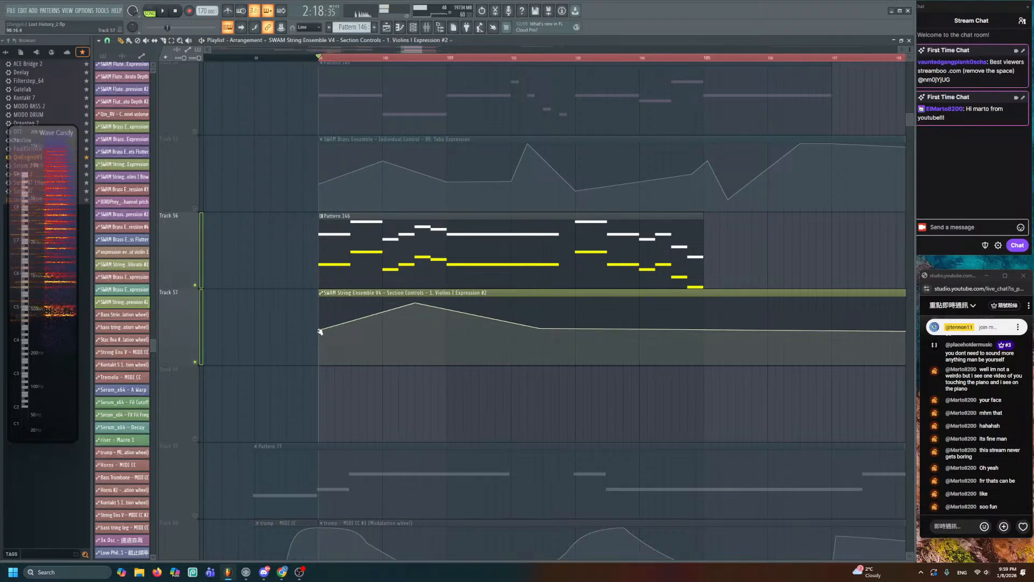
{"action": "left_click_drag", "start_coordinate": [320, 332], "coordinate": [320, 312]}
{"action": "key", "text": "space"}
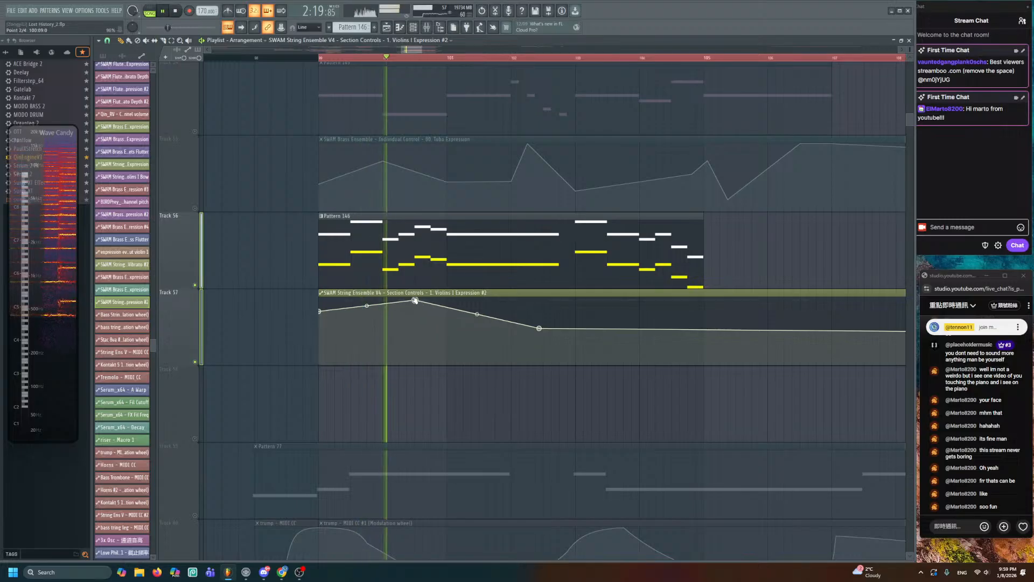
- Pull the last point into a dip near bar 102.5, then add rising points through bar 105
{"action": "left_click_drag", "start_coordinate": [539, 328], "coordinate": [548, 343]}
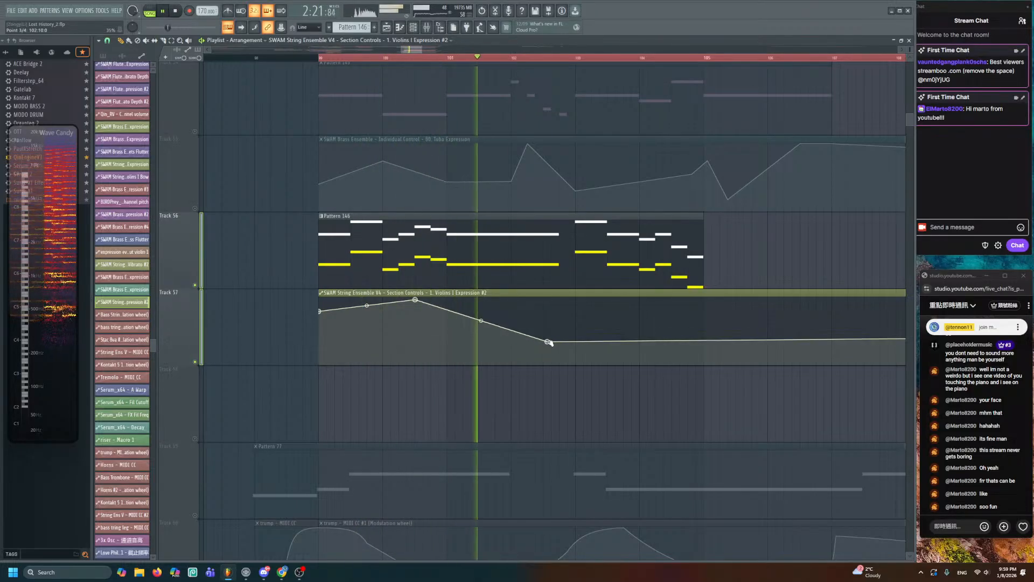
{"action": "right_click", "coordinate": [580, 309]}
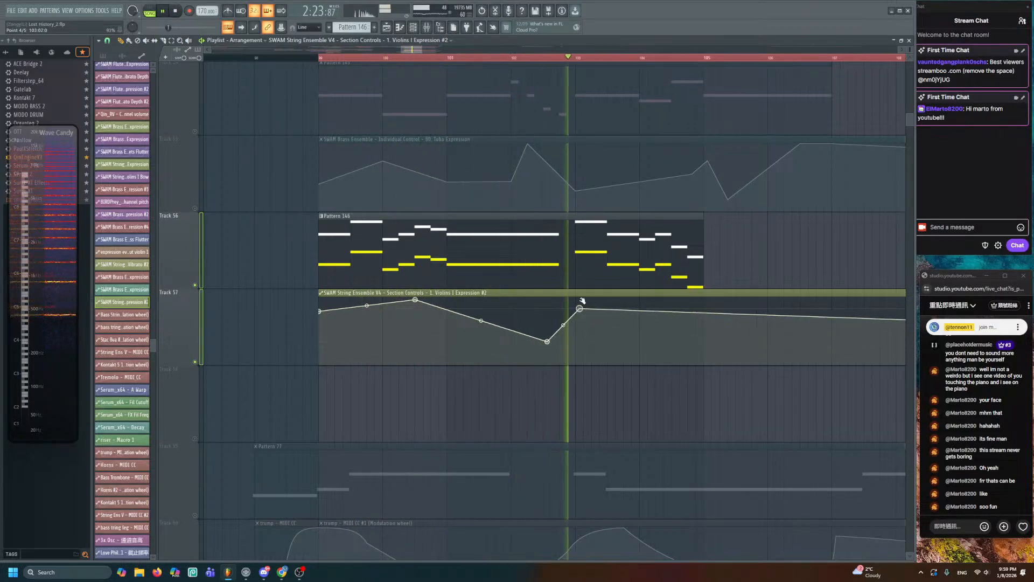
{"action": "key", "text": "space"}
{"action": "left_click_drag", "start_coordinate": [580, 307], "coordinate": [600, 306]}
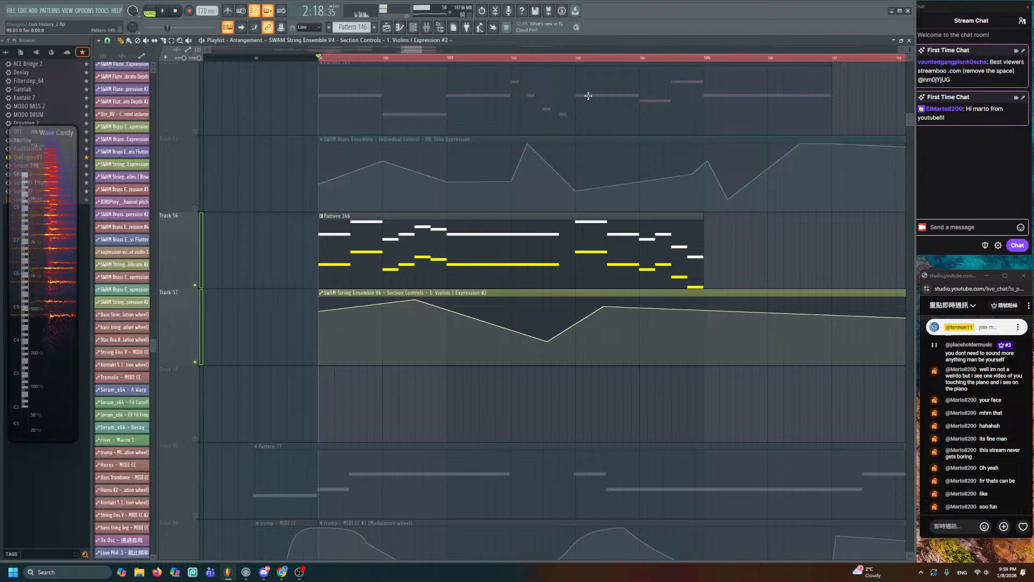
{"action": "left_click", "coordinate": [577, 58]}
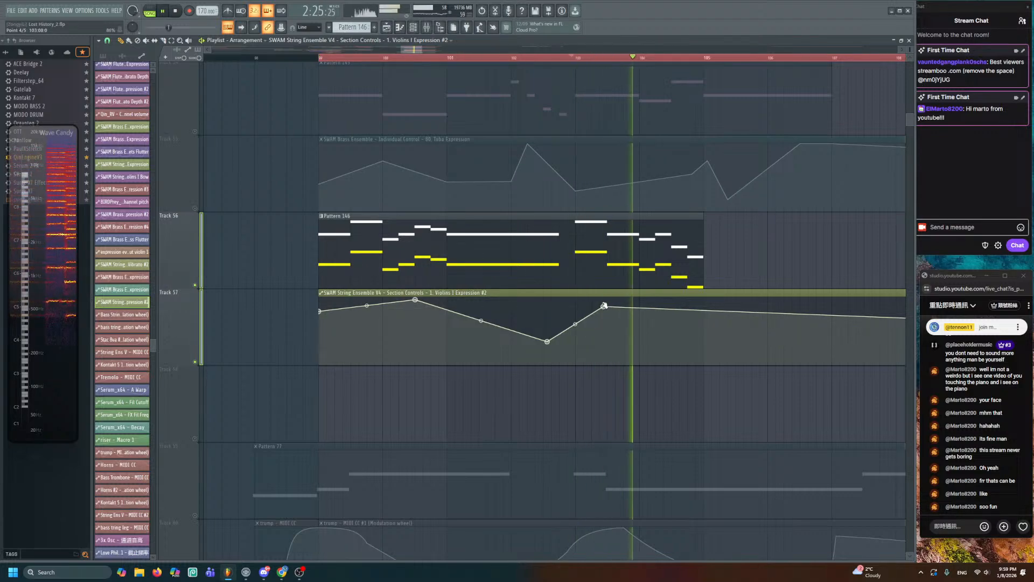
{"action": "right_click", "coordinate": [705, 320]}
{"action": "key", "text": "space"}
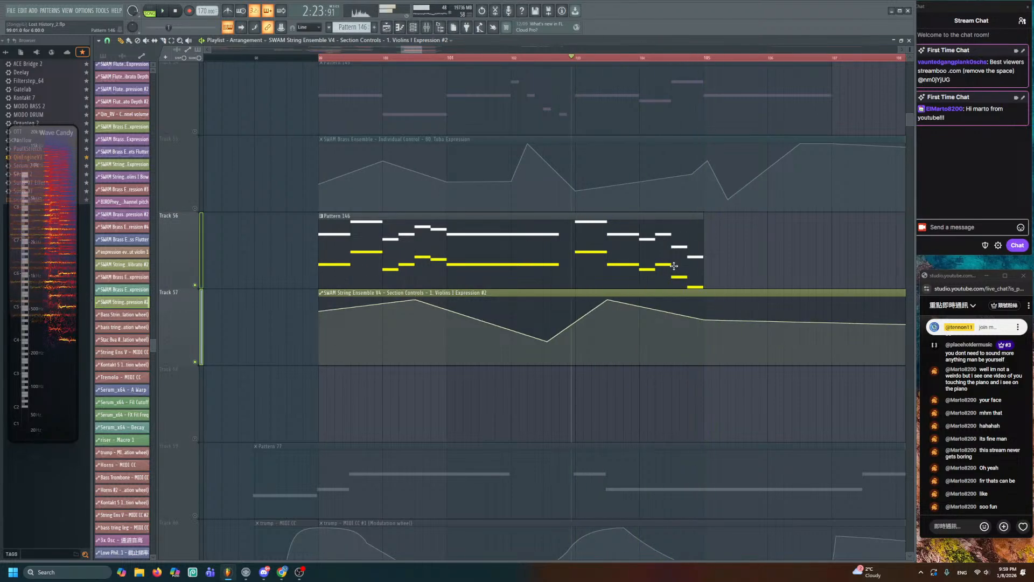
- Clone Pattern 146's two long held notes to bar 7, lower, and audition them
{"action": "double_click", "coordinate": [498, 238]}
{"action": "left_click_drag", "start_coordinate": [497, 237], "coordinate": [663, 236]}
{"action": "left_click_drag", "start_coordinate": [219, 217], "coordinate": [447, 221]}
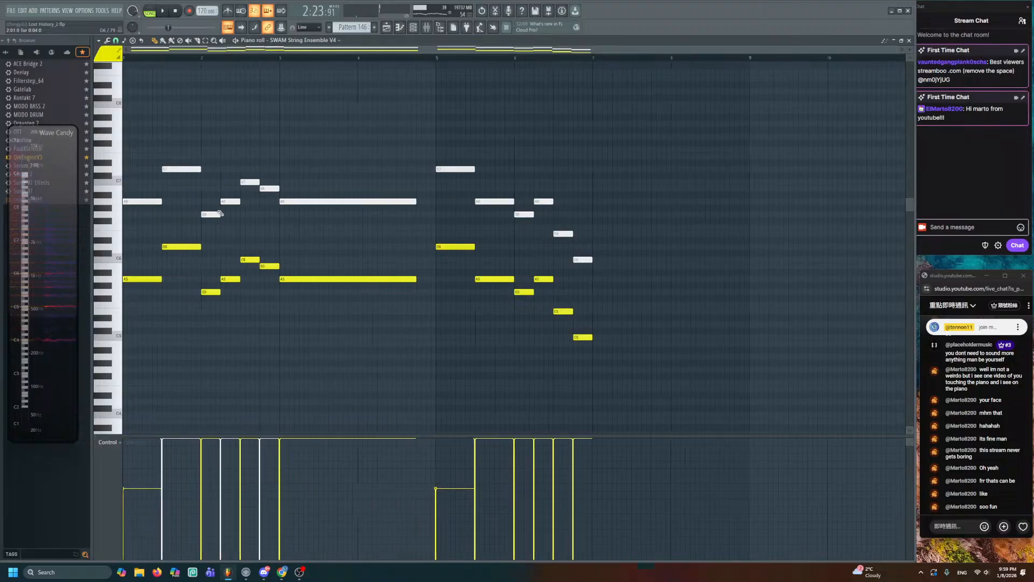
{"action": "mouse_move", "coordinate": [410, 189]}
{"action": "left_mouse_down", "text": "ctrl"}
{"action": "mouse_move", "coordinate": [337, 285]}
{"action": "mouse_move", "coordinate": [507, 279]}
{"action": "mouse_move", "coordinate": [649, 324]}
{"action": "left_mouse_up", "text": "ctrl"}
{"action": "key", "text": "space"}
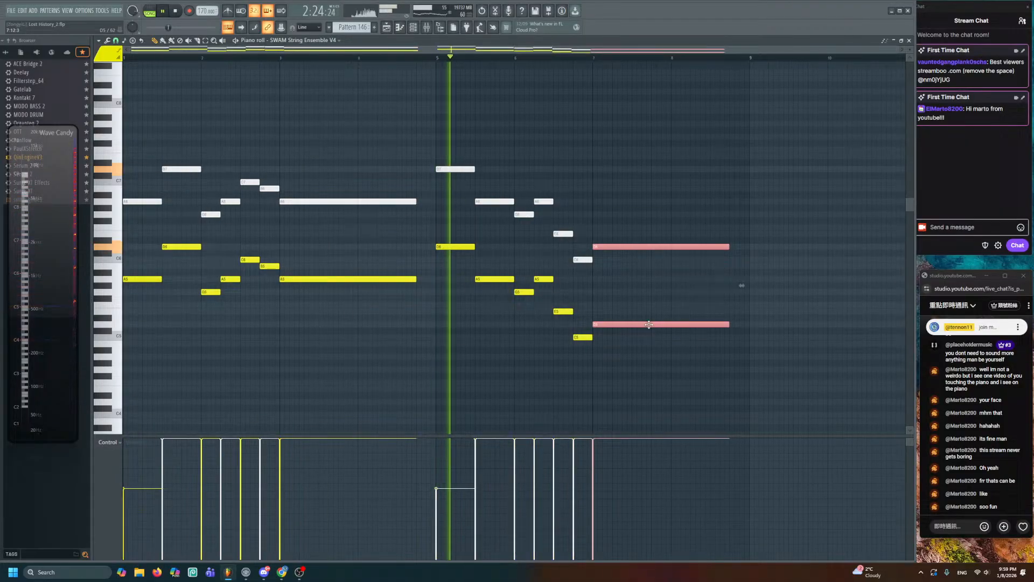
{"action": "left_click", "coordinate": [607, 224], "text": "ctrl"}
- Add a Track 57 automation point after the held chord in the Playlist
{"action": "left_click", "coordinate": [386, 27]}
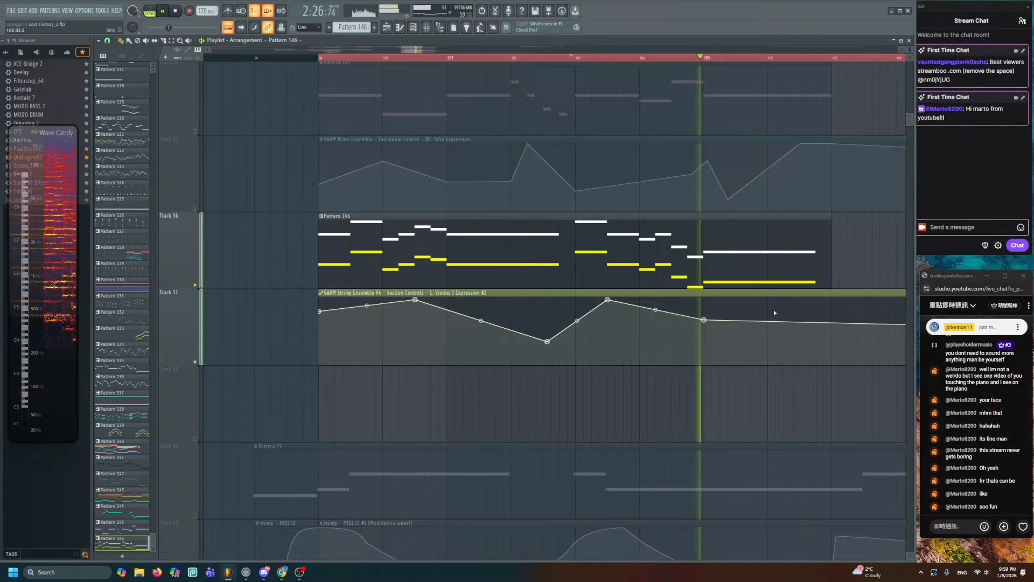
{"action": "key", "text": "space"}
{"action": "left_click_drag", "start_coordinate": [754, 310], "coordinate": [611, 271]}
{"action": "scroll", "coordinate": [665, 282], "scroll_direction": "up", "scroll_amount": 2}
{"action": "right_click", "coordinate": [668, 320]}
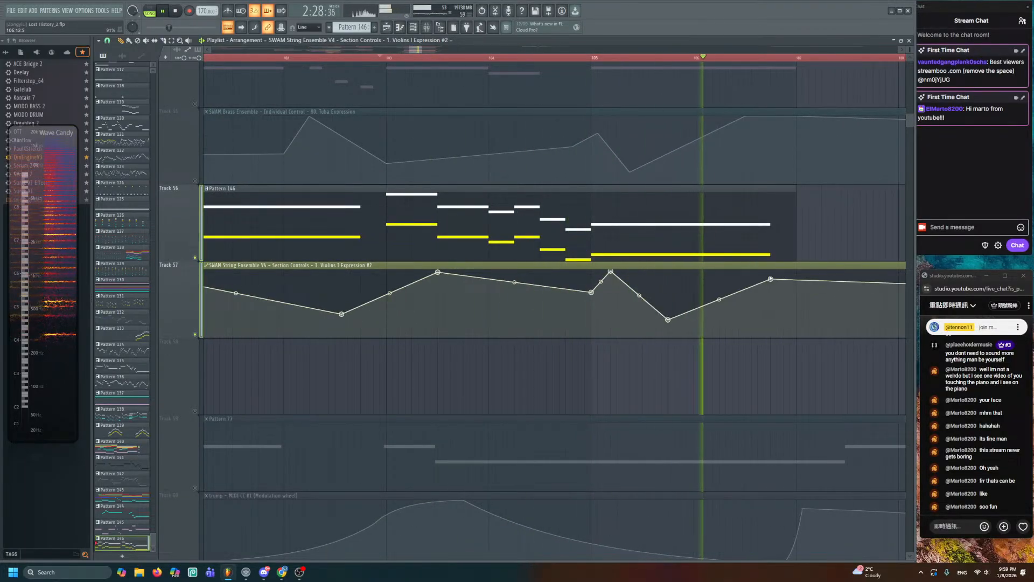
- Reselect Pattern 146's two long D notes, then move the bar 107 automation point earlier
{"action": "double_click", "coordinate": [754, 234]}
{"action": "key", "text": "space"}
{"action": "left_click_drag", "start_coordinate": [572, 218], "coordinate": [752, 239]}
{"action": "left_click_drag", "start_coordinate": [406, 201], "coordinate": [357, 349]}
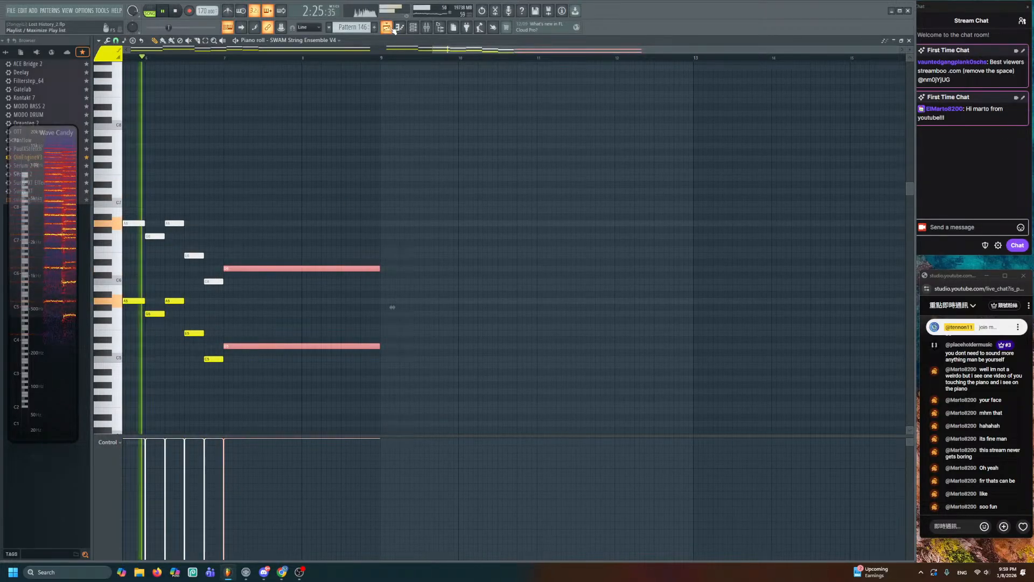
{"action": "left_click", "coordinate": [390, 27]}
{"action": "left_click_drag", "start_coordinate": [797, 270], "coordinate": [778, 262]}
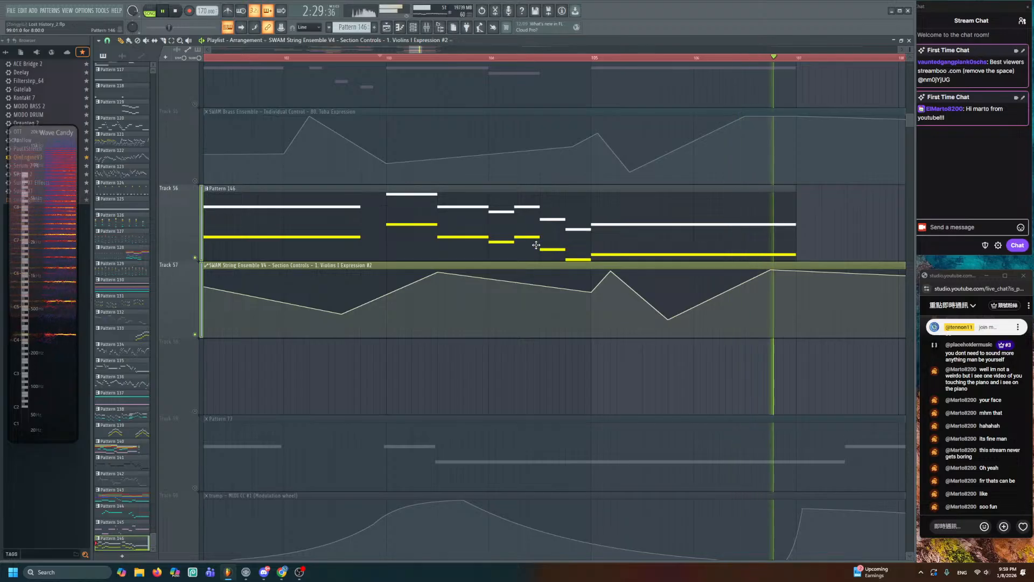
- Unmute Track 51 and nudge automation point 7 slightly later while playing from bar 103
{"action": "key", "text": "space"}
{"action": "scroll", "coordinate": [557, 251], "scroll_direction": "down", "scroll_amount": 3}
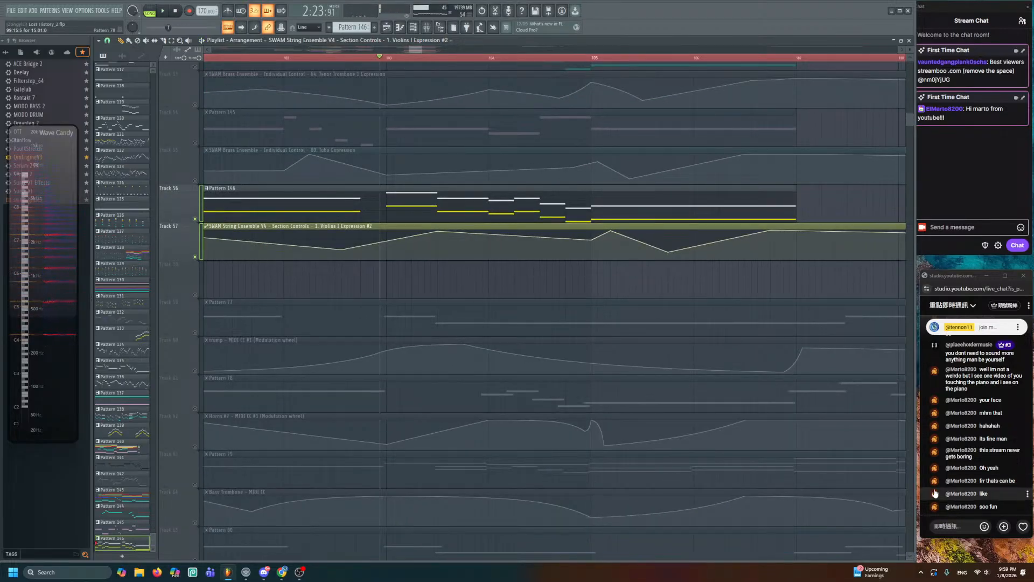
{"action": "scroll", "coordinate": [492, 388], "scroll_direction": "up", "scroll_amount": 5}
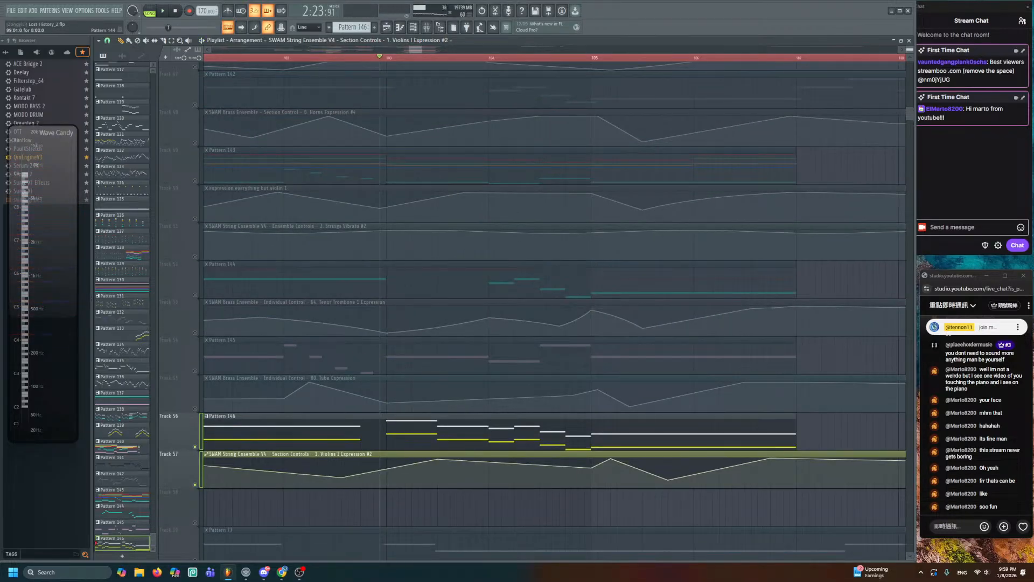
{"action": "scroll", "coordinate": [315, 293], "scroll_direction": "down", "scroll_amount": 1}
{"action": "left_click_drag", "start_coordinate": [263, 251], "coordinate": [433, 250]}
{"action": "left_click", "coordinate": [196, 249]}
{"action": "key", "text": "space"}
{"action": "scroll", "coordinate": [340, 275], "scroll_direction": "down", "scroll_amount": 3}
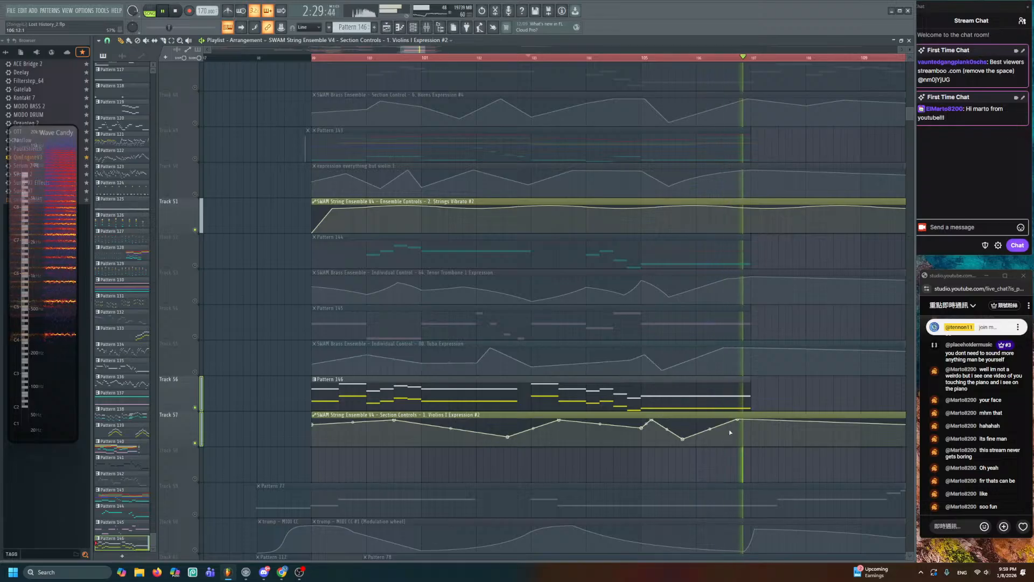
{"action": "key", "text": "space"}
{"action": "key", "text": "space"}
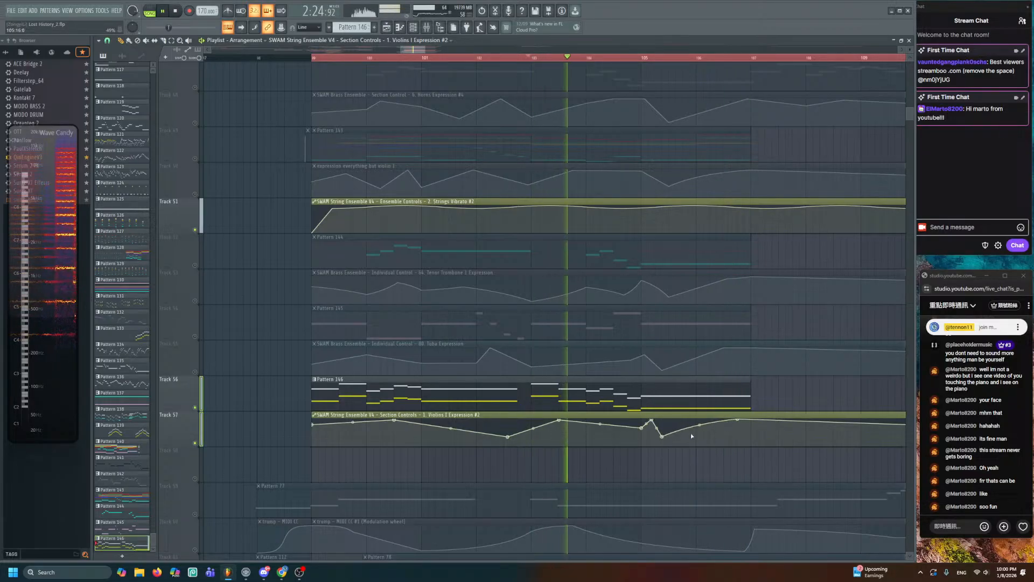
{"action": "left_click_drag", "start_coordinate": [662, 436], "coordinate": [667, 438]}
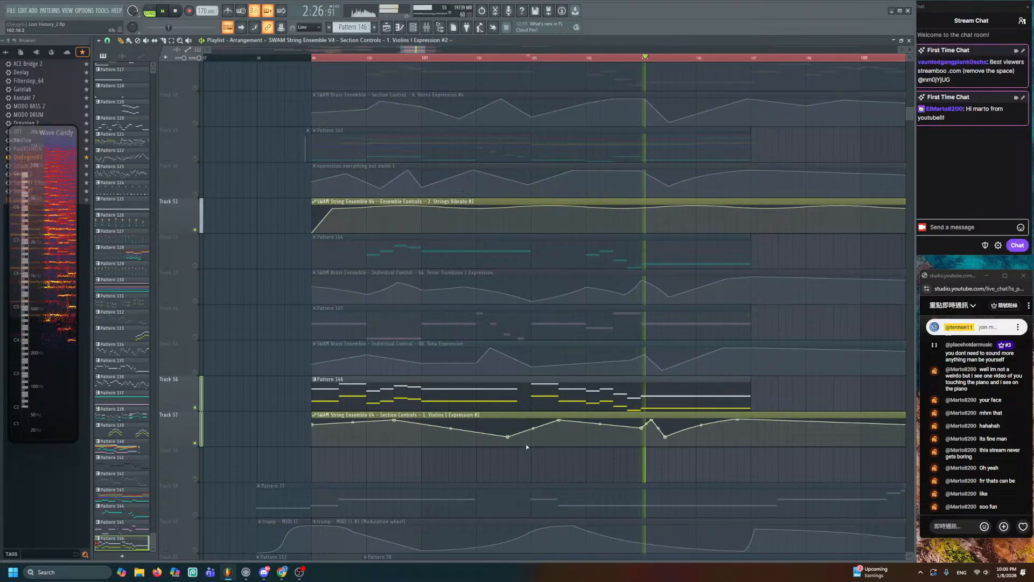
{"action": "key", "text": "space"}
- Solo Track 51, then unmute Tracks 45 through 57 and play the arrangement
{"action": "right_click", "coordinate": [195, 230]}
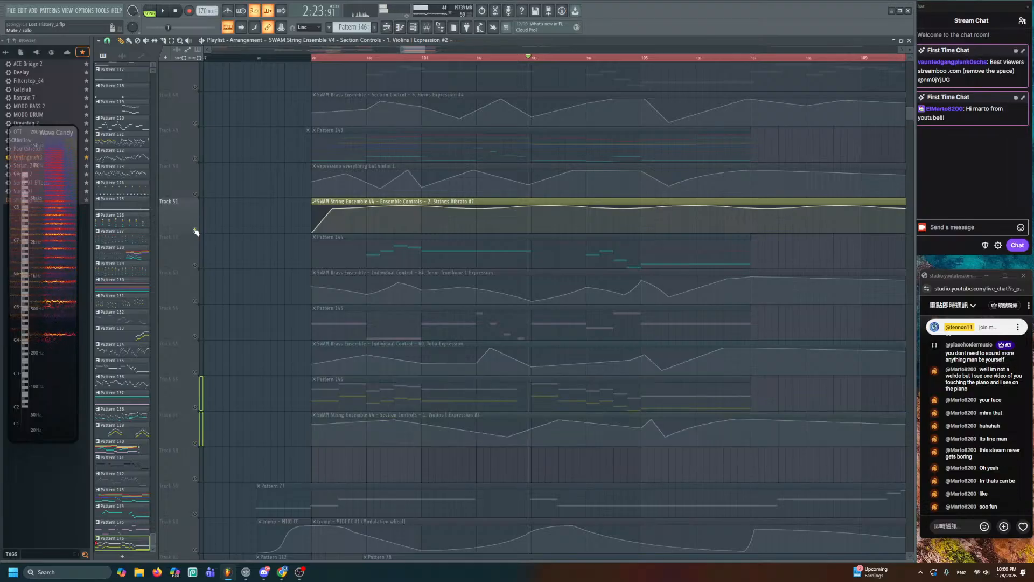
{"action": "scroll", "coordinate": [252, 194], "scroll_direction": "up", "scroll_amount": 1}
{"action": "scroll", "coordinate": [252, 167], "scroll_direction": "down", "scroll_amount": 1}
{"action": "scroll", "coordinate": [262, 201], "scroll_direction": "down", "scroll_amount": 1}
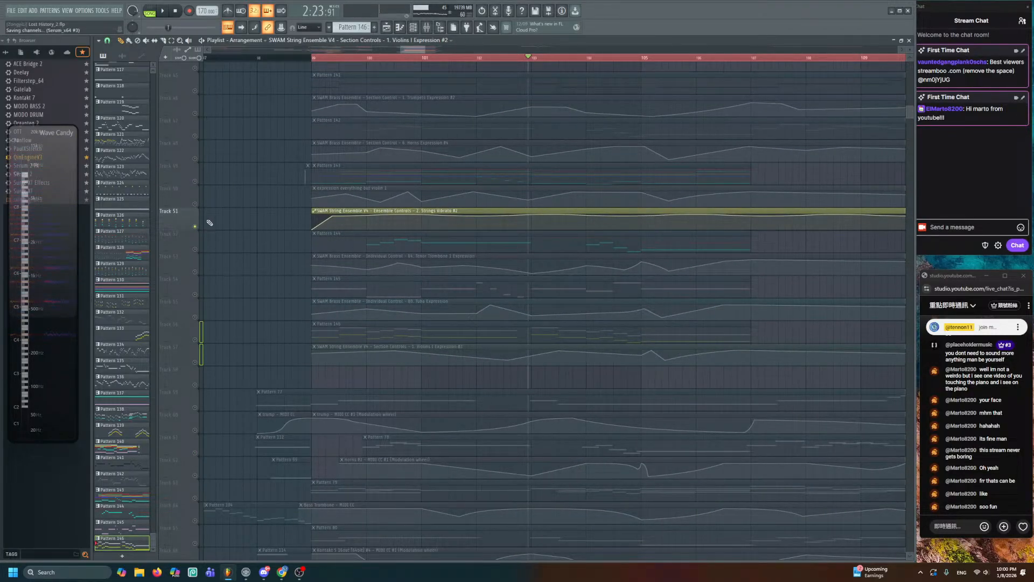
{"action": "left_click_drag", "start_coordinate": [195, 339], "coordinate": [195, 75]}
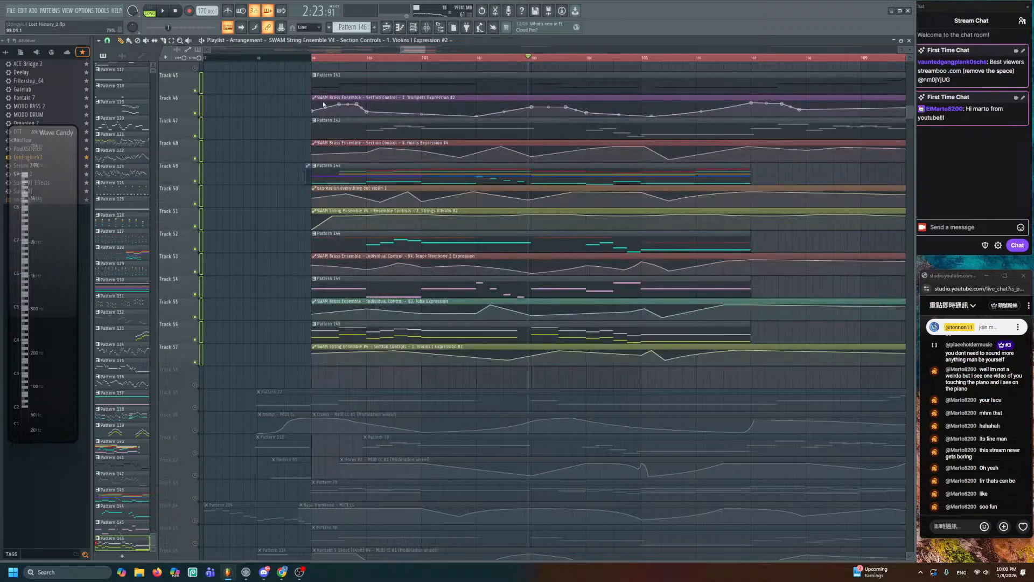
{"action": "key", "text": "space"}
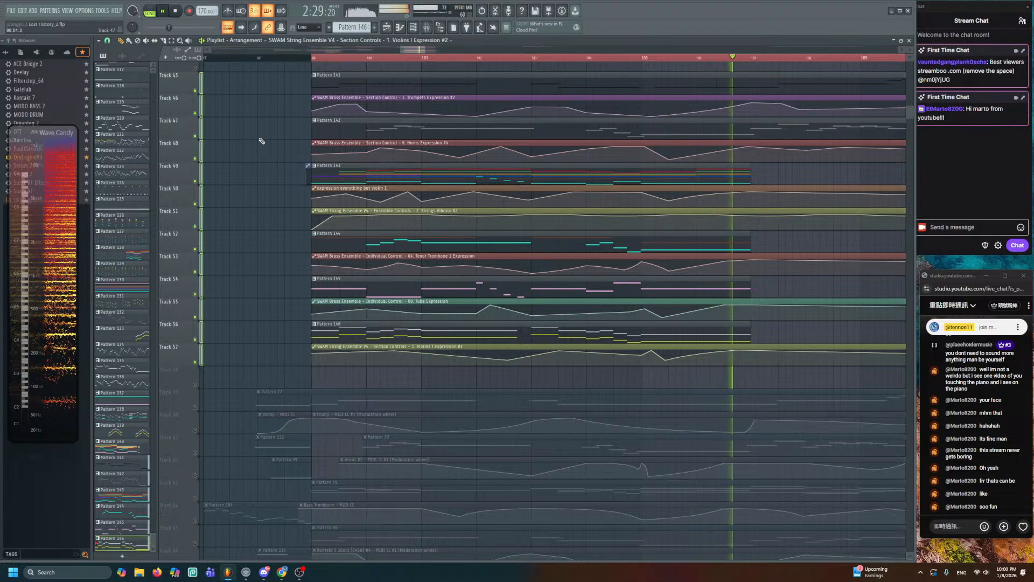
{"action": "scroll", "coordinate": [664, 231], "scroll_direction": "up", "scroll_amount": 1}
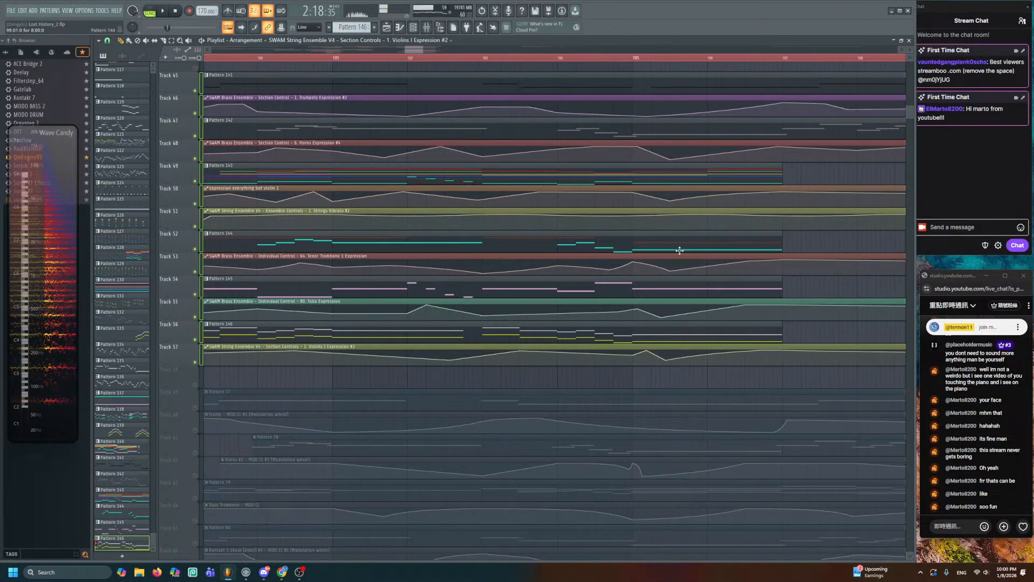
- Bend Track 50's expression curve downward after bar 105.5, replaying from bar 105
{"action": "scroll", "coordinate": [677, 232], "scroll_direction": "up", "scroll_amount": 1}
{"action": "left_click", "coordinate": [637, 57]}
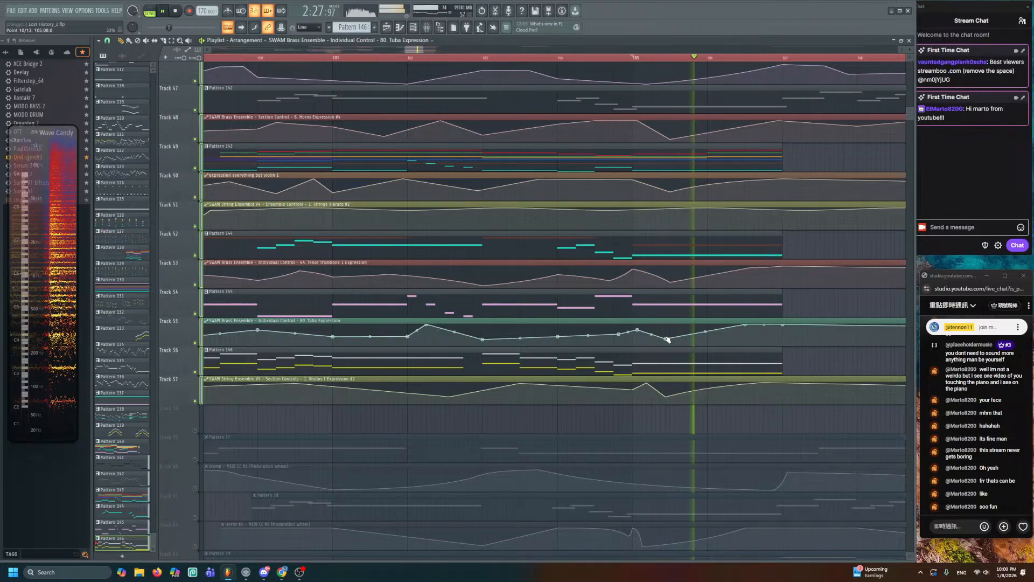
{"action": "key", "text": "space"}
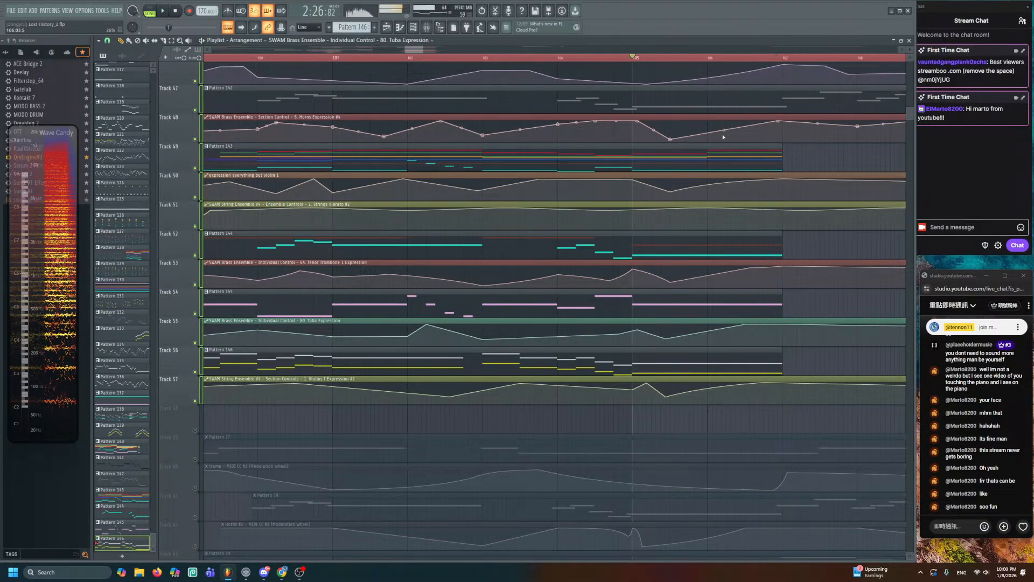
{"action": "key", "text": "space"}
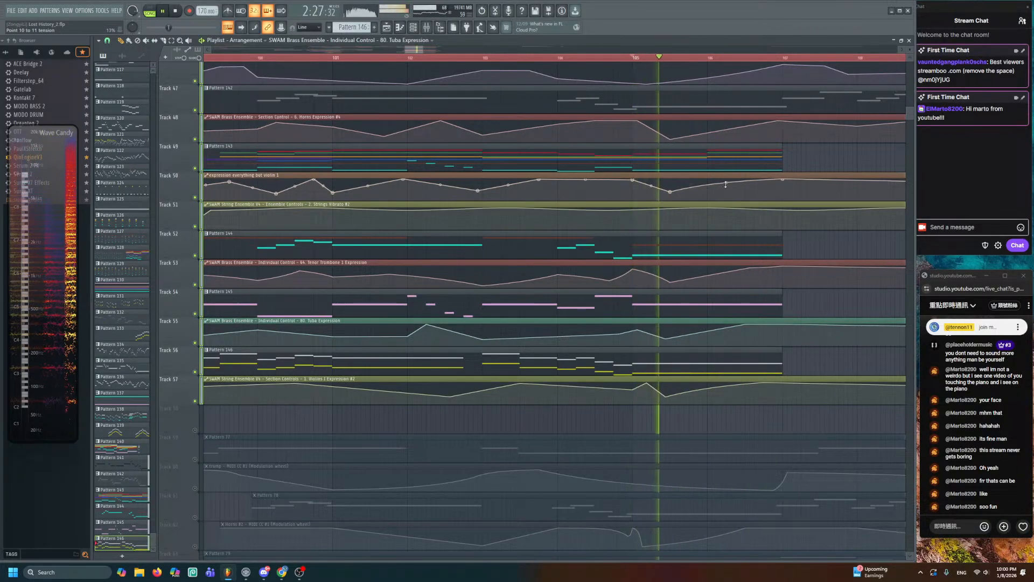
{"action": "left_click_drag", "start_coordinate": [727, 182], "coordinate": [727, 188]}
{"action": "key", "text": "space"}
{"action": "key", "text": "space"}
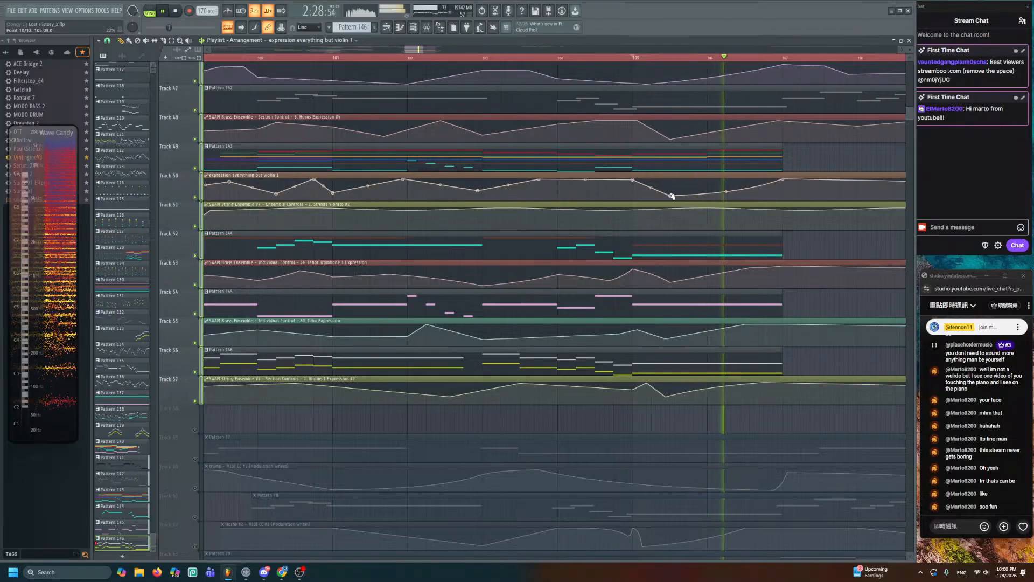
{"action": "scroll", "coordinate": [690, 210], "scroll_direction": "up", "scroll_amount": 3}
{"action": "key", "text": "space"}
{"action": "key", "text": "space"}
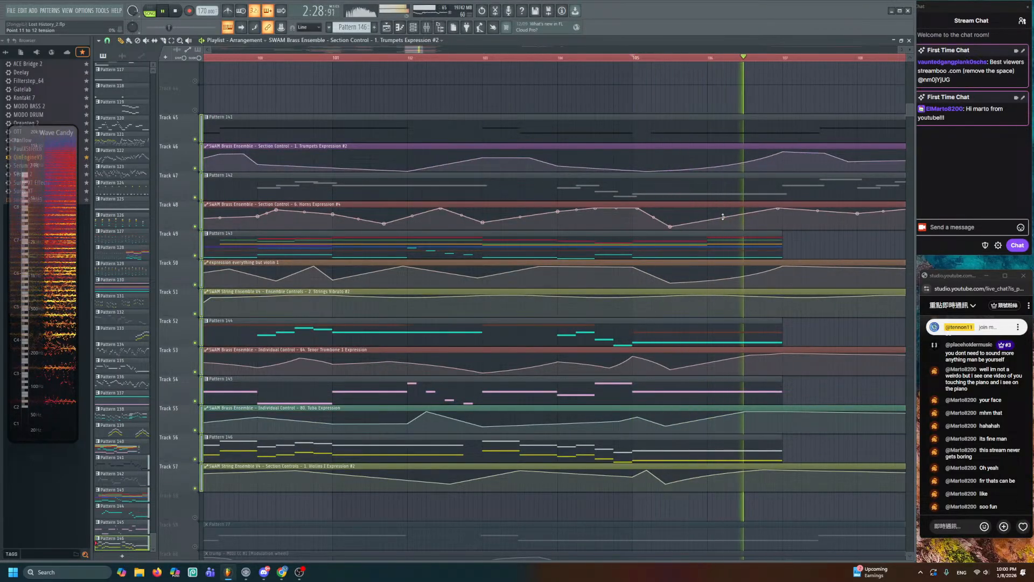
{"action": "key", "text": "space"}
{"action": "key", "text": "space"}
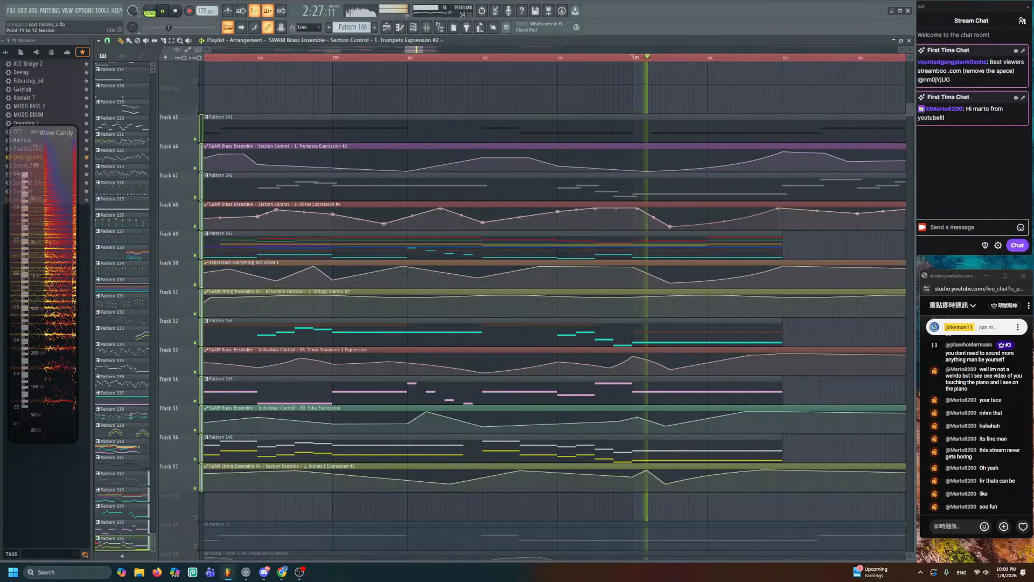
{"action": "key", "text": "space"}
{"action": "key", "text": "space"}
- Bend Track 57's expression curve downward near bar 106 and replay from bar 99
{"action": "left_click_drag", "start_coordinate": [715, 476], "coordinate": [715, 480]}
{"action": "scroll", "coordinate": [547, 318], "scroll_direction": "down", "scroll_amount": 2}
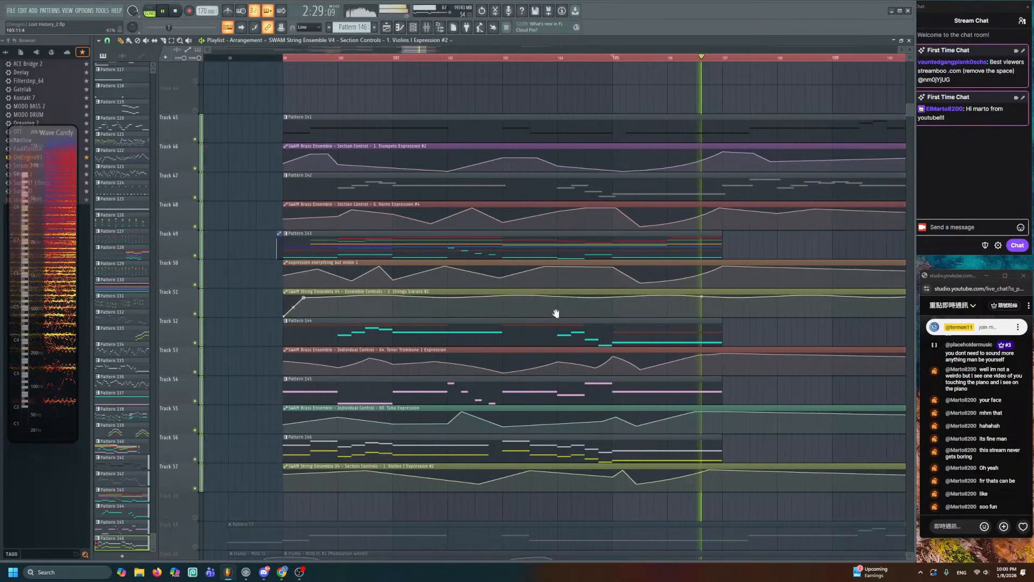
{"action": "left_click_drag", "start_coordinate": [556, 314], "coordinate": [614, 325]}
{"action": "key", "text": "space"}
{"action": "left_click", "coordinate": [339, 58]}
{"action": "key", "text": "space"}
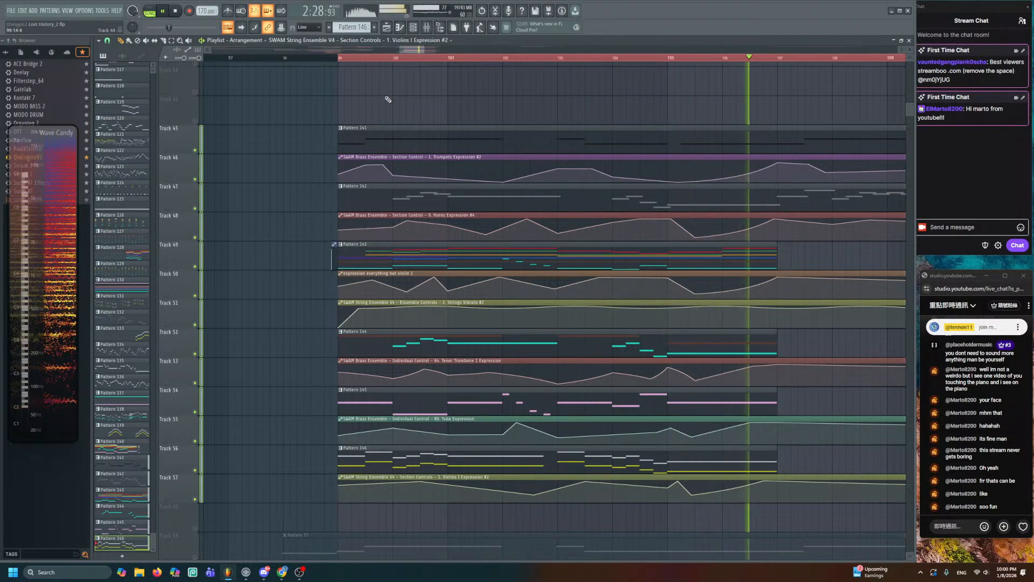
{"action": "key", "text": "space"}
- Lower one Pattern 146 string note's velocity to about 26%
{"action": "double_click", "coordinate": [596, 467]}
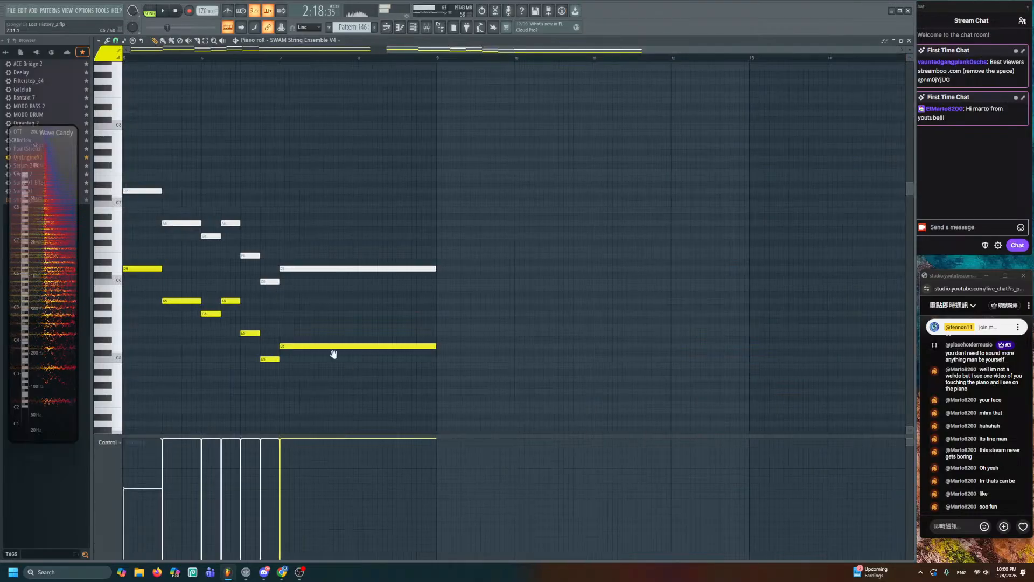
{"action": "key", "text": "space"}
{"action": "left_click", "coordinate": [398, 532]}
{"action": "key", "text": "space"}
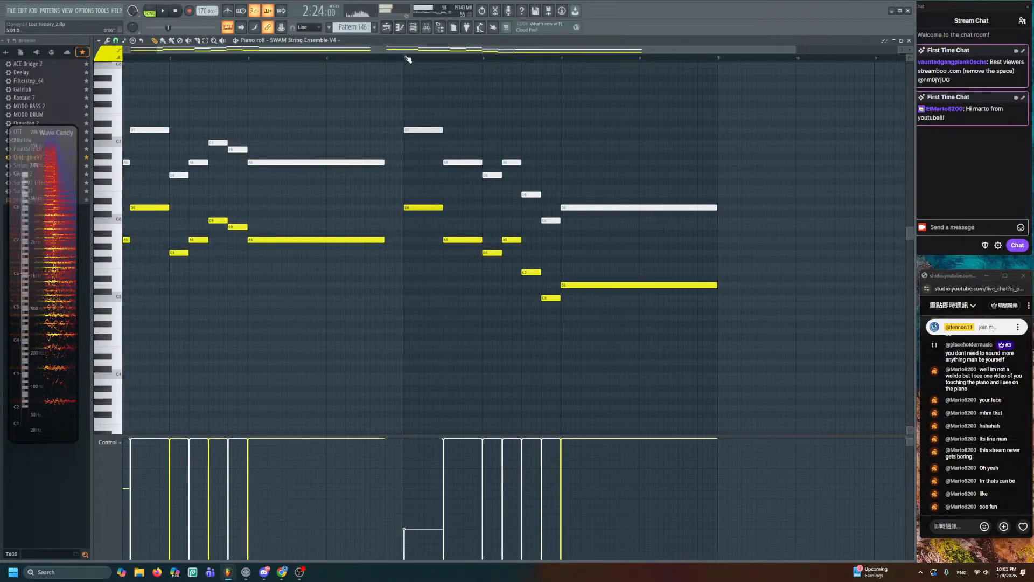
{"action": "key", "text": "space"}
{"action": "left_click", "coordinate": [386, 27]}
- Play back the arrangement, jumping back to about bar 108
{"action": "scroll", "coordinate": [495, 167], "scroll_direction": "down", "scroll_amount": 3}
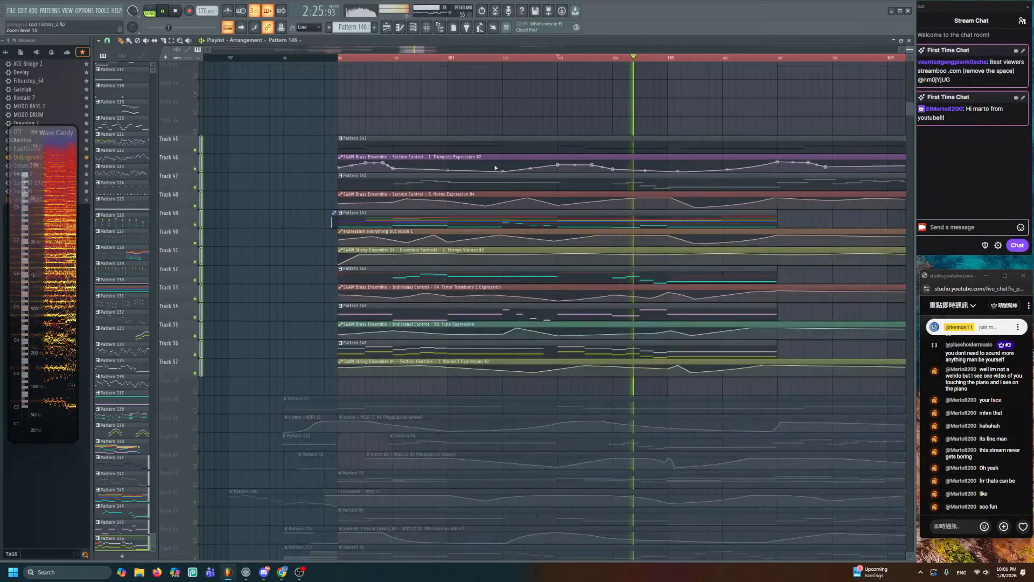
{"action": "scroll", "coordinate": [494, 168], "scroll_direction": "up", "scroll_amount": 1}
{"action": "scroll", "coordinate": [522, 219], "scroll_direction": "down", "scroll_amount": 2}
{"action": "left_click_drag", "start_coordinate": [531, 244], "coordinate": [390, 242]}
{"action": "key", "text": "space"}
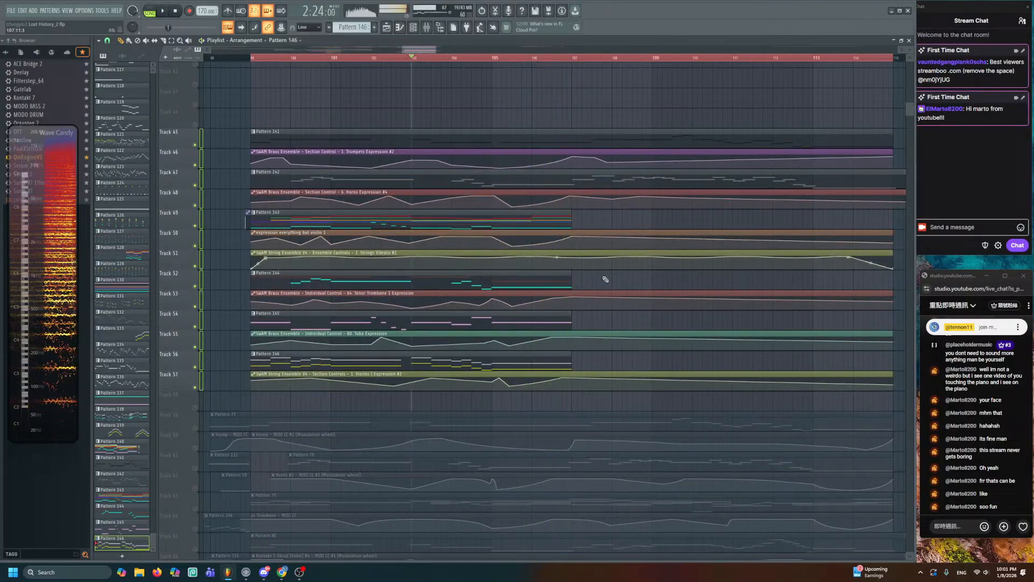
{"action": "left_click_drag", "start_coordinate": [606, 279], "coordinate": [558, 264]}
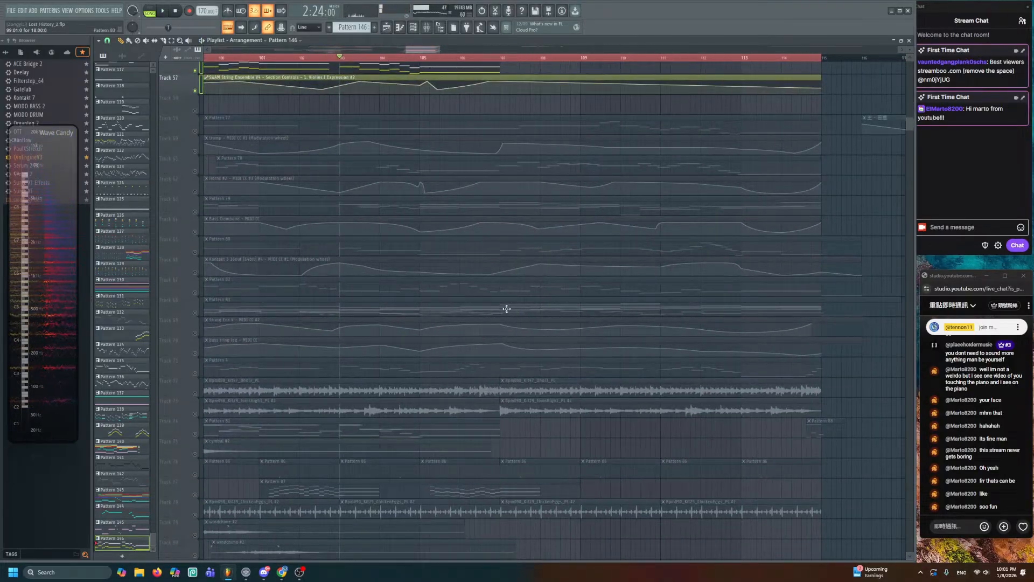
{"action": "key", "text": "space"}
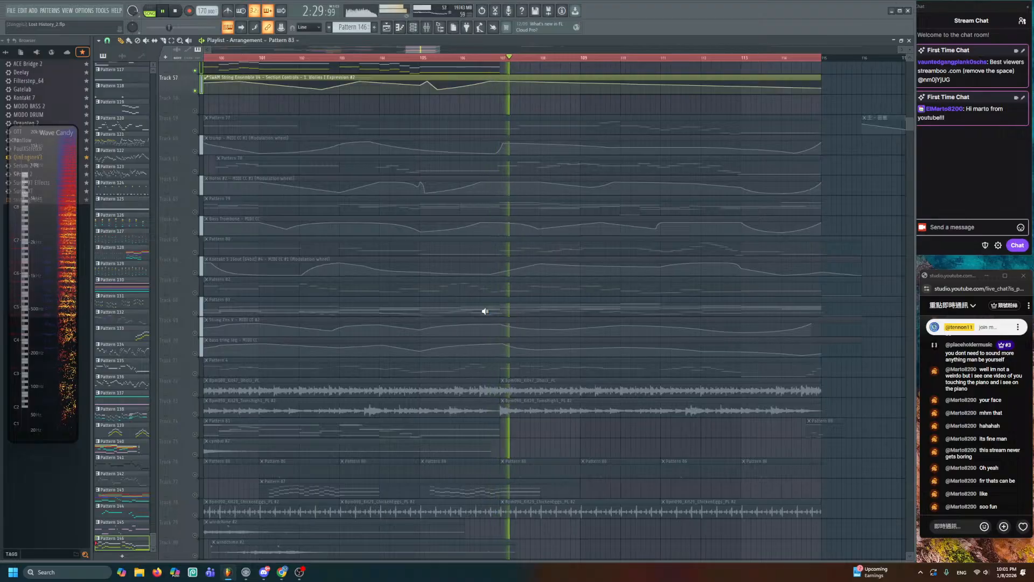
{"action": "left_click", "coordinate": [529, 307]}
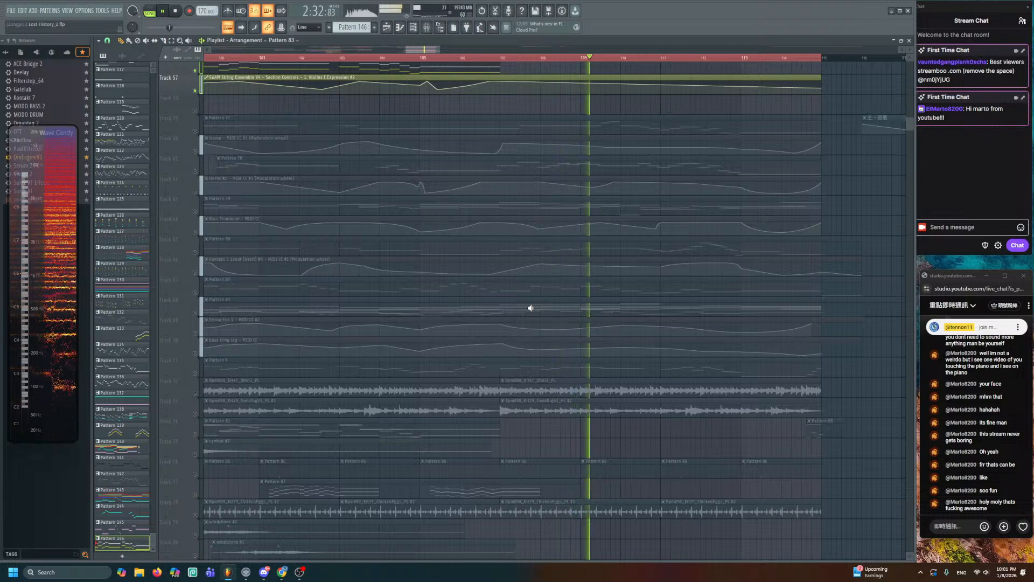
{"action": "key", "text": "space"}
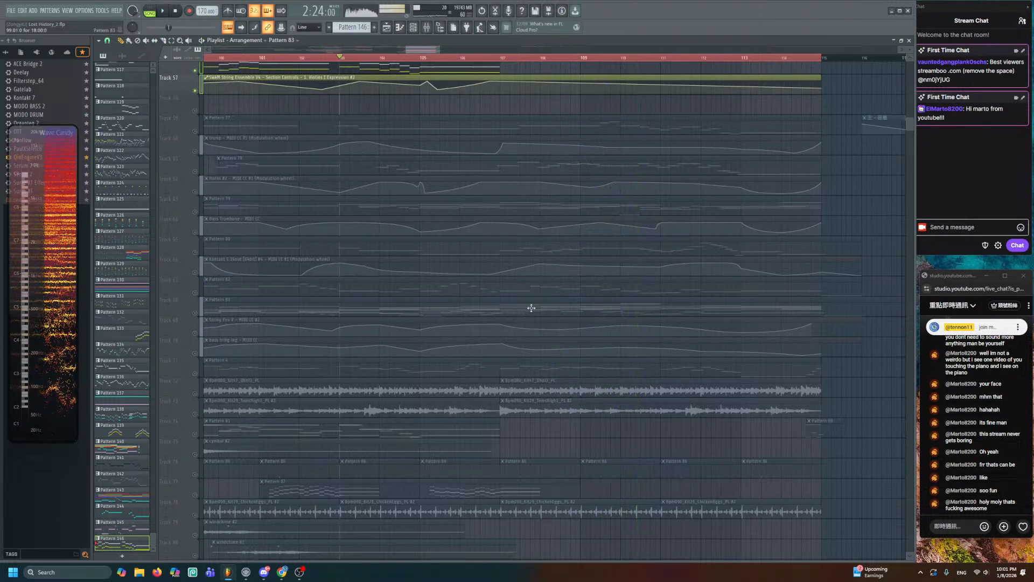
- Inspect Pattern 143's colored chords in the Piano roll, then close it
{"action": "scroll", "coordinate": [562, 301], "scroll_direction": "up", "scroll_amount": 3}
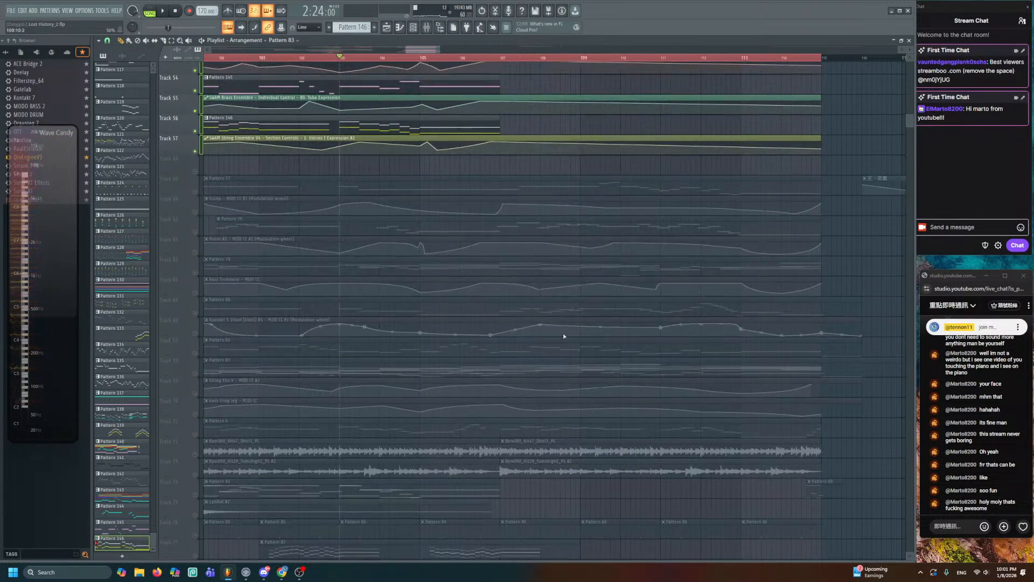
{"action": "scroll", "coordinate": [532, 374], "scroll_direction": "up", "scroll_amount": 10}
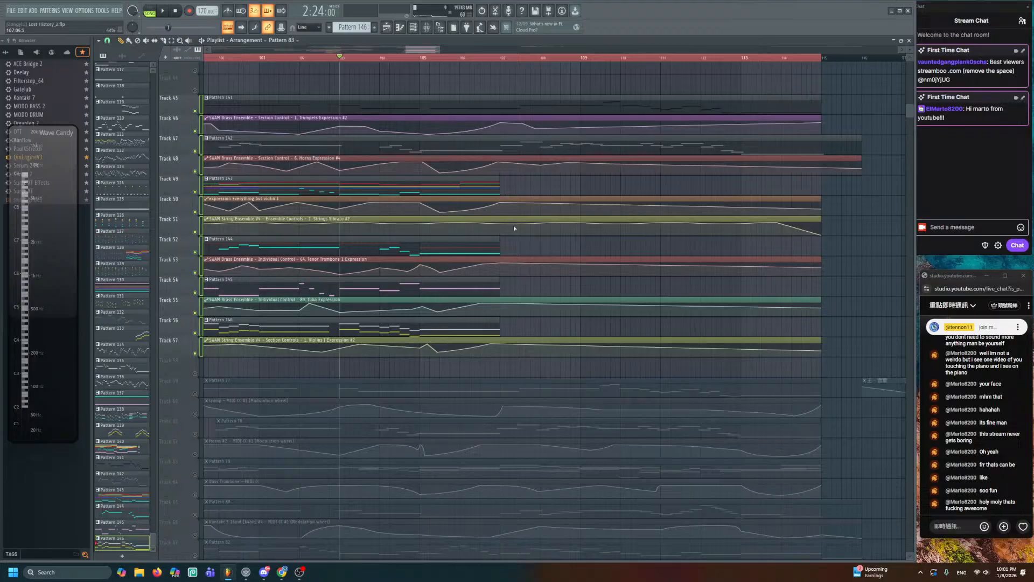
{"action": "double_click", "coordinate": [475, 189]}
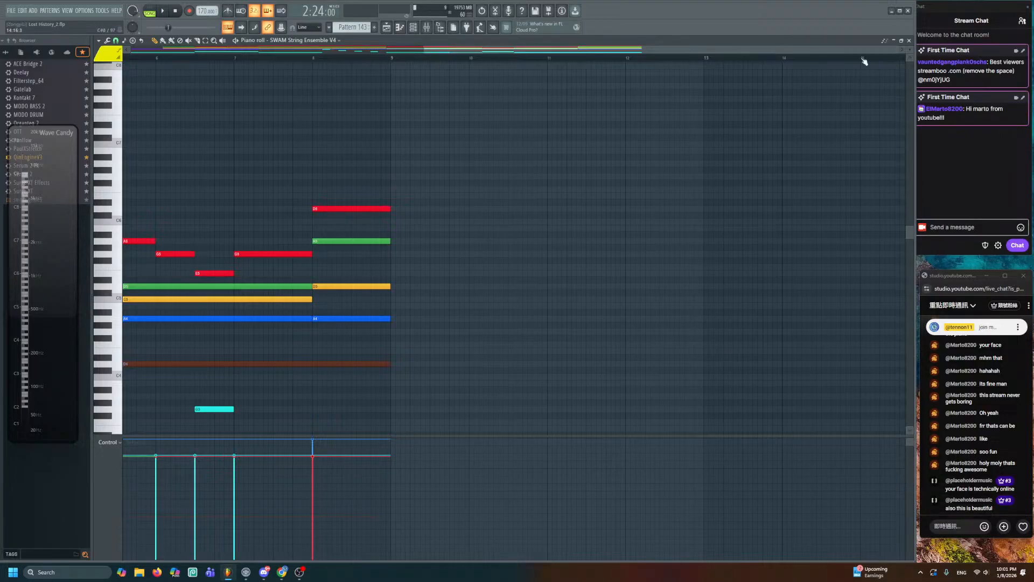
{"action": "left_click", "coordinate": [909, 40]}
{"action": "scroll", "coordinate": [827, 53], "scroll_direction": "down", "scroll_amount": 1}
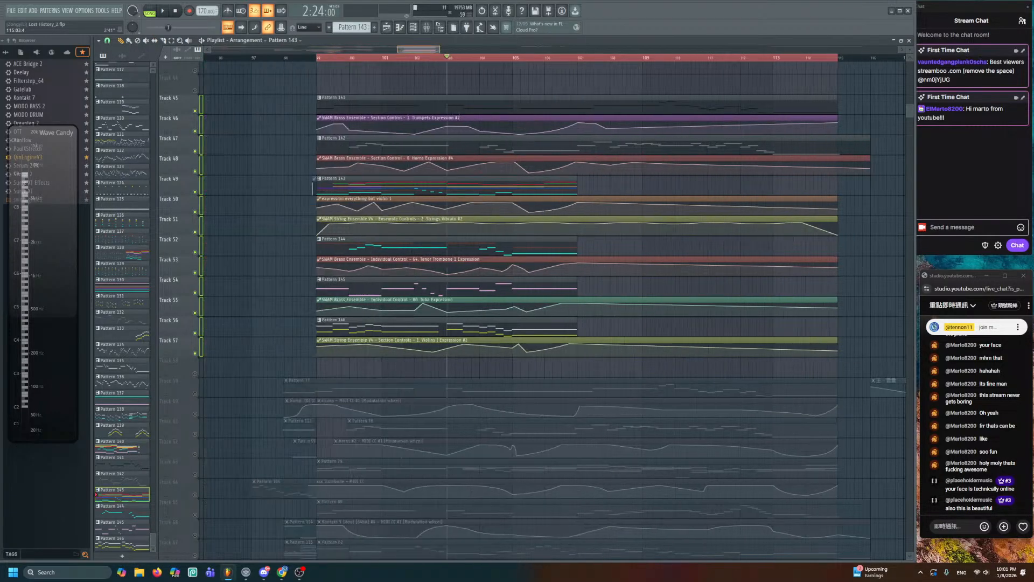
{"action": "scroll", "coordinate": [667, 247], "scroll_direction": "up", "scroll_amount": 1}
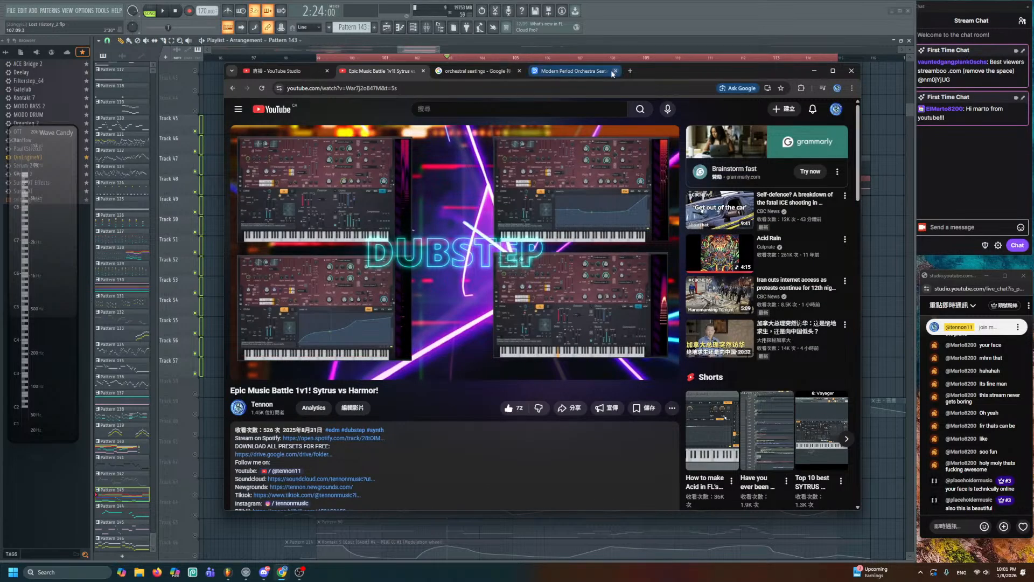
- View the orchestral seatings image results, then minimize and restore the browser
{"action": "left_click", "coordinate": [487, 71]}
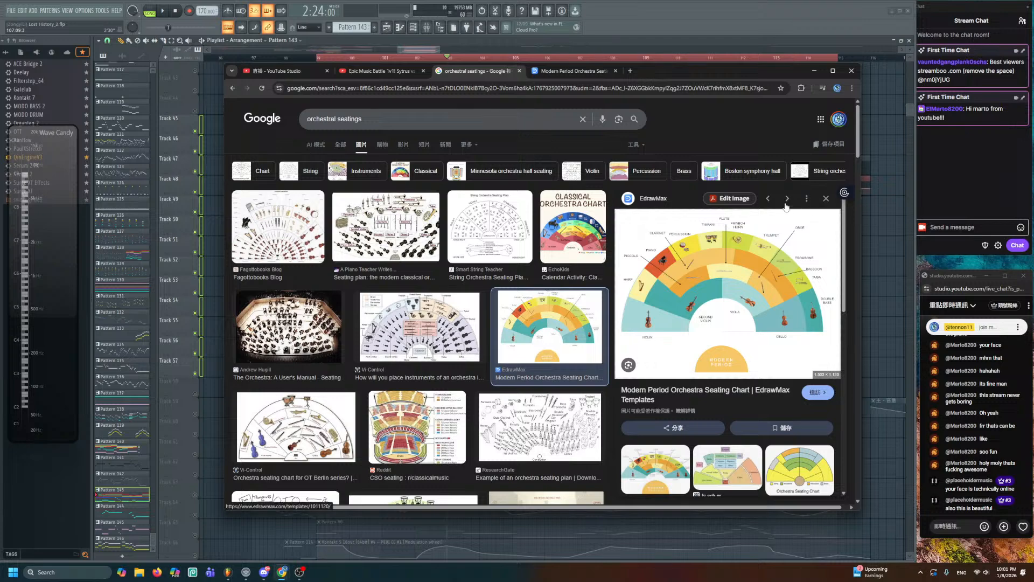
{"action": "left_click", "coordinate": [869, 244]}
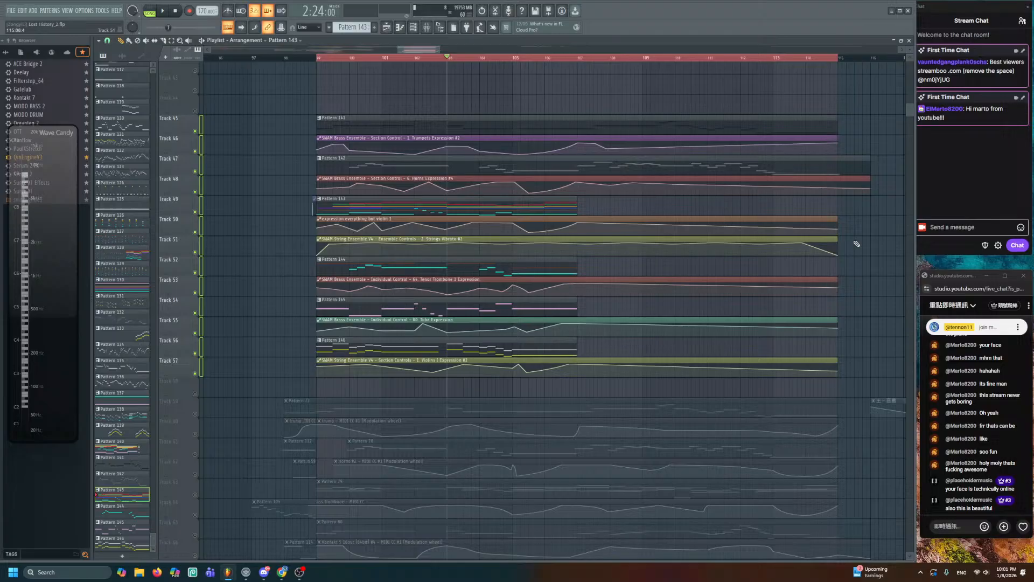
{"action": "mouse_move", "coordinate": [281, 572]}
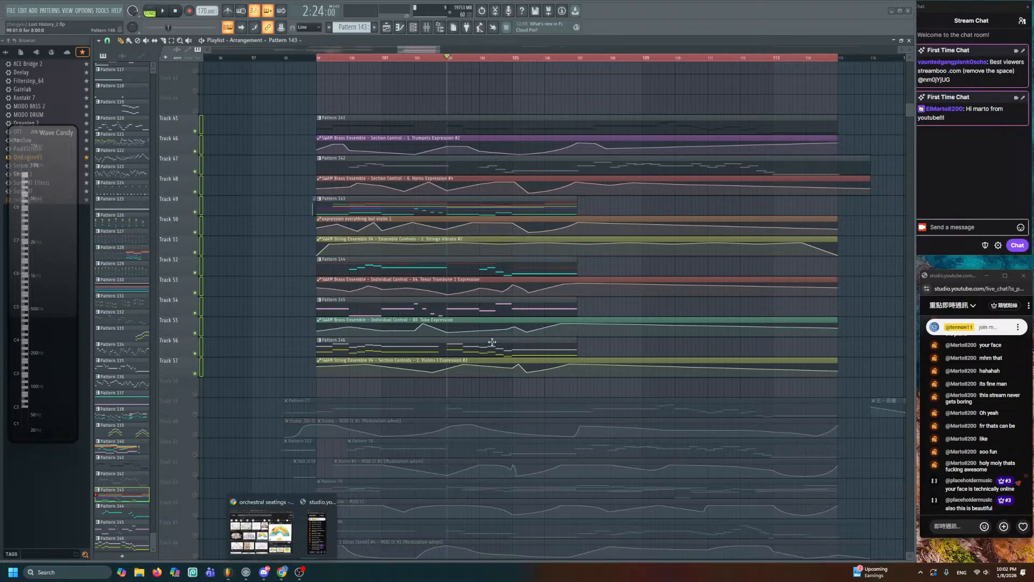
{"action": "left_click", "coordinate": [261, 557]}
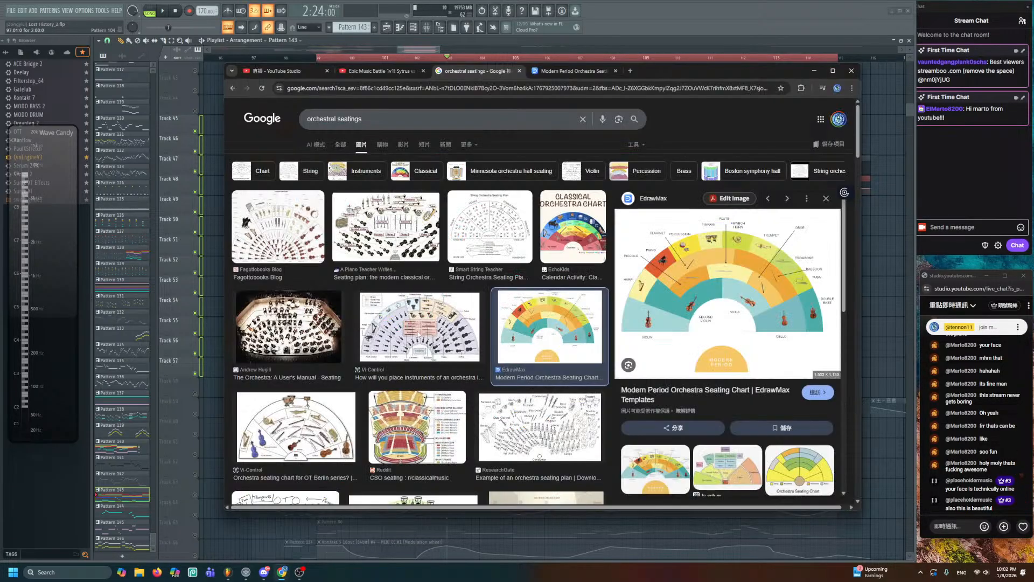
- Search the composer's name in a new tab and show the image results
{"action": "left_click", "coordinate": [630, 71]}
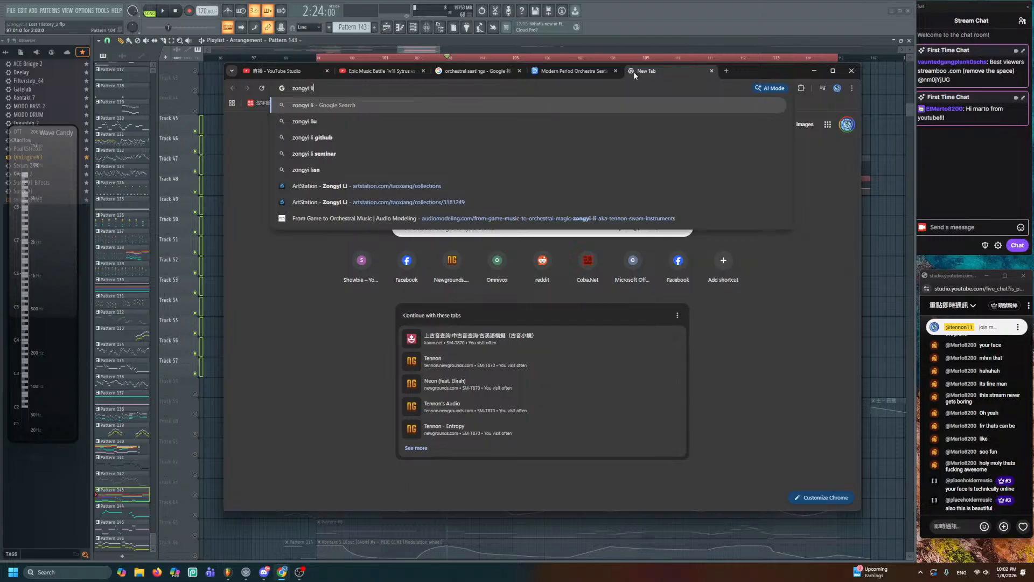
{"action": "key", "text": "Return"}
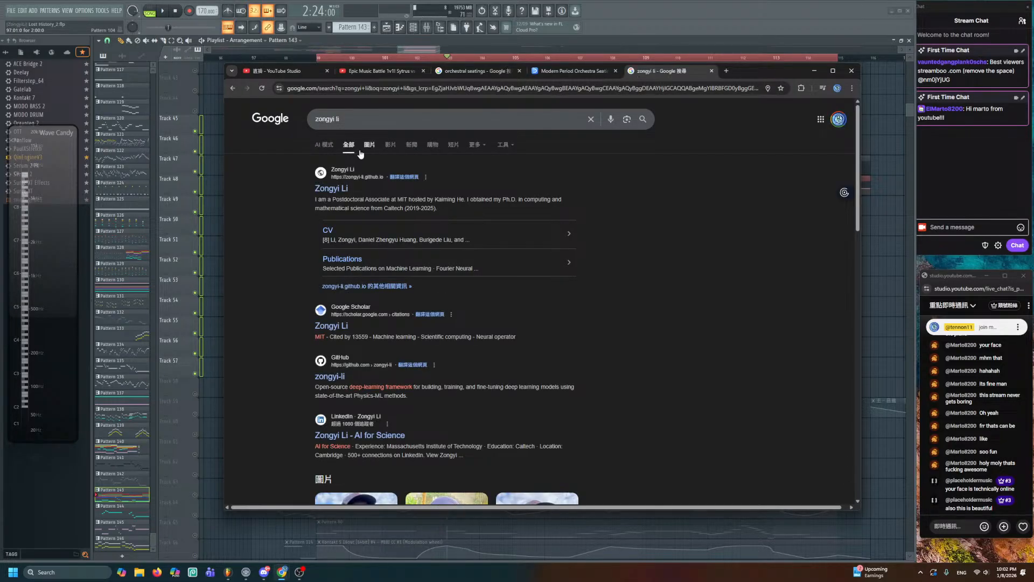
{"action": "left_click", "coordinate": [374, 148]}
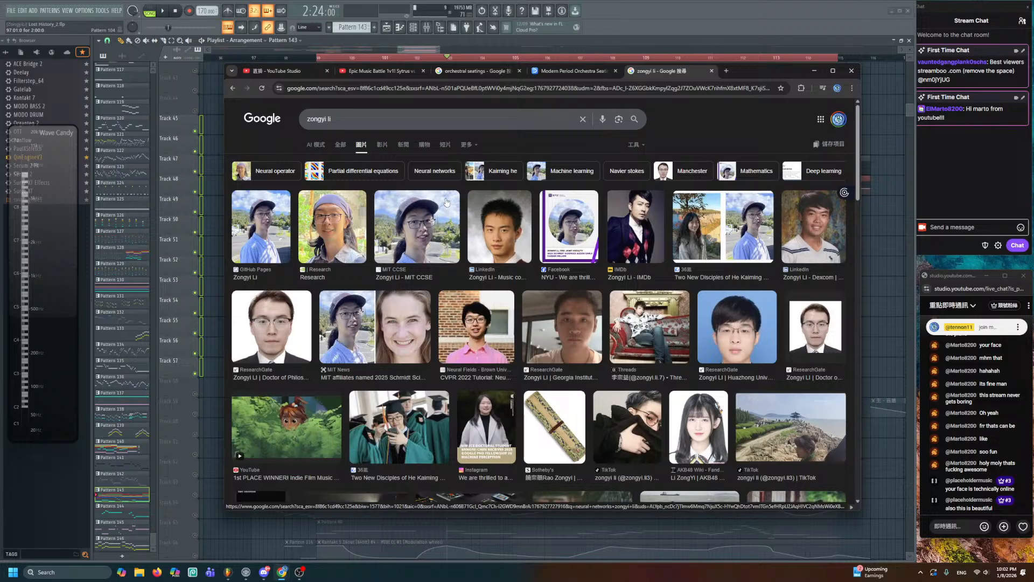
- Preview the composer profile picture and the 1st PLACE WINNER video, then minimize Chrome
{"action": "left_click", "coordinate": [480, 239]}
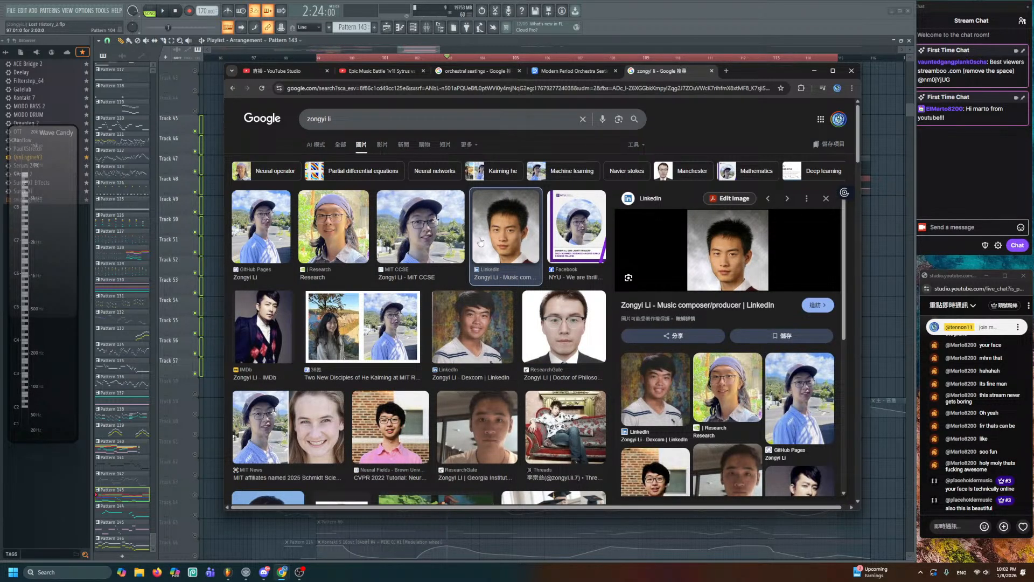
{"action": "scroll", "coordinate": [538, 264], "scroll_direction": "down", "scroll_amount": 2}
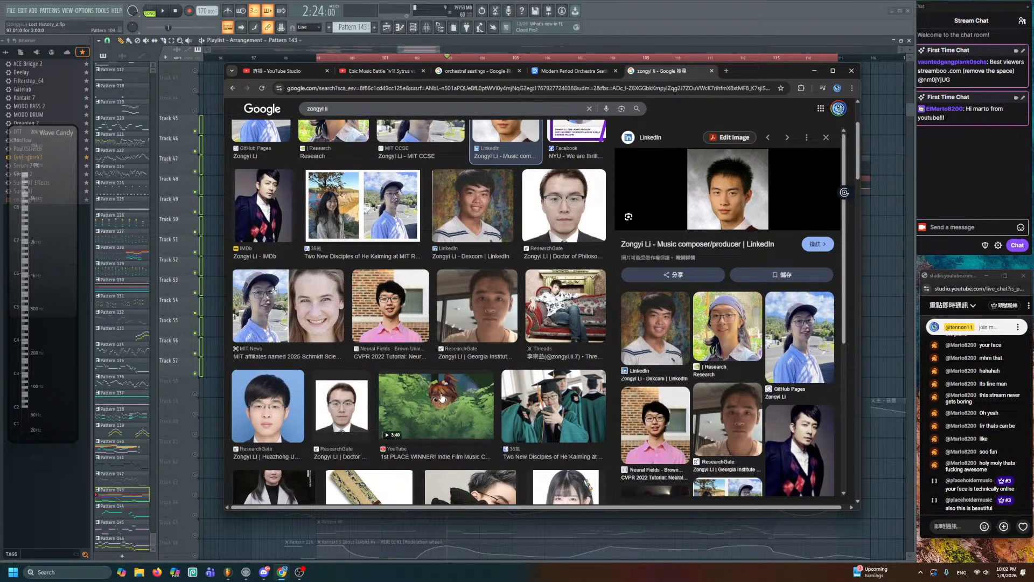
{"action": "left_click", "coordinate": [442, 398]}
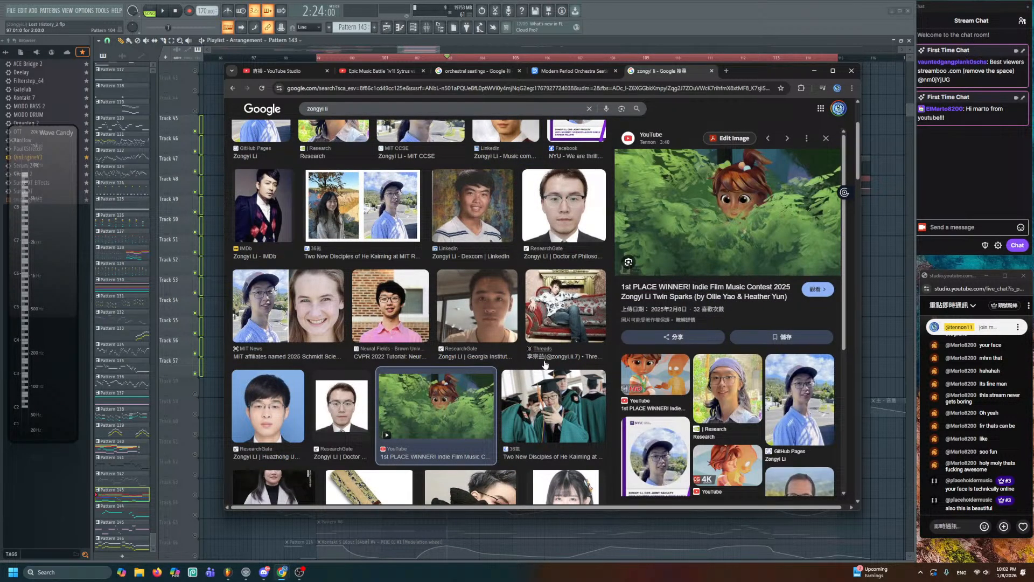
{"action": "scroll", "coordinate": [546, 364], "scroll_direction": "up", "scroll_amount": 2}
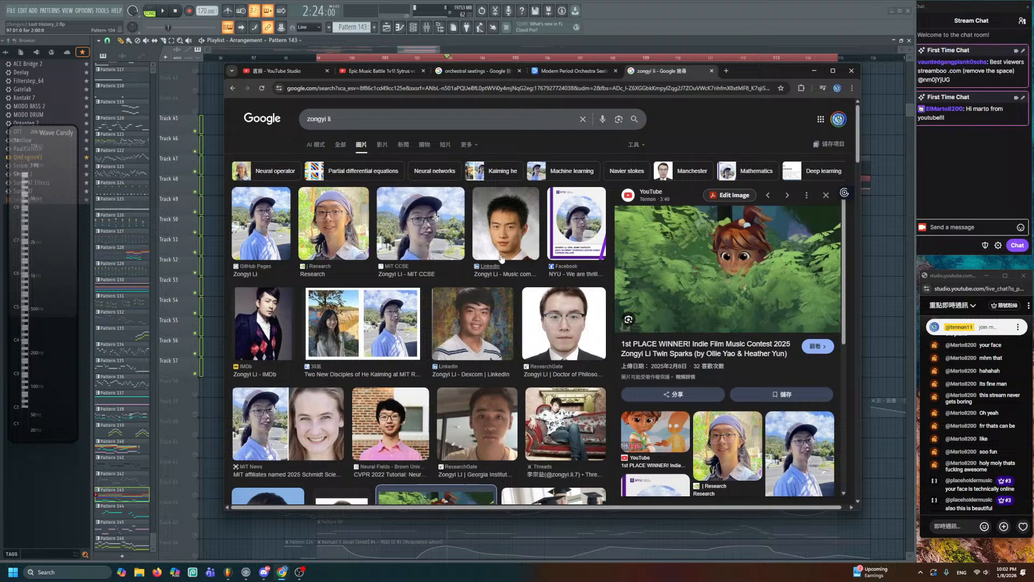
{"action": "left_click", "coordinate": [501, 251]}
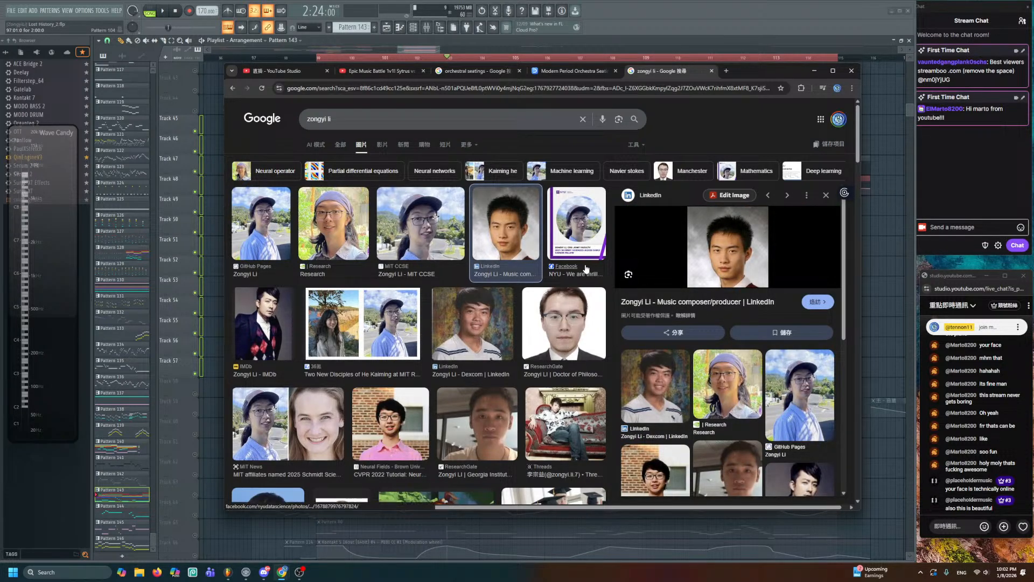
{"action": "left_click", "coordinate": [865, 294]}
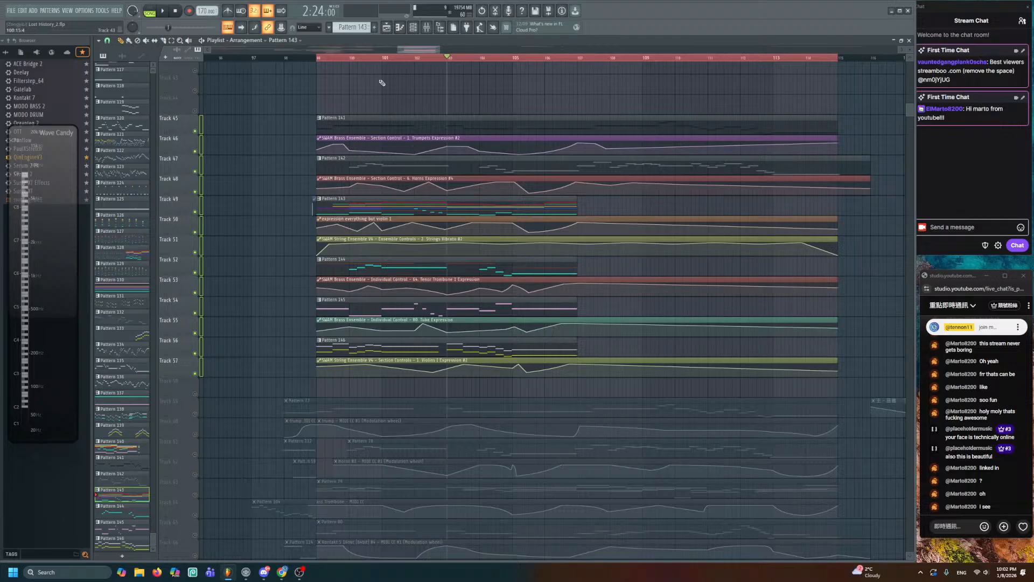
- Audition the string arrangement starting from around bar 108
{"action": "scroll", "coordinate": [595, 323], "scroll_direction": "down", "scroll_amount": 5}
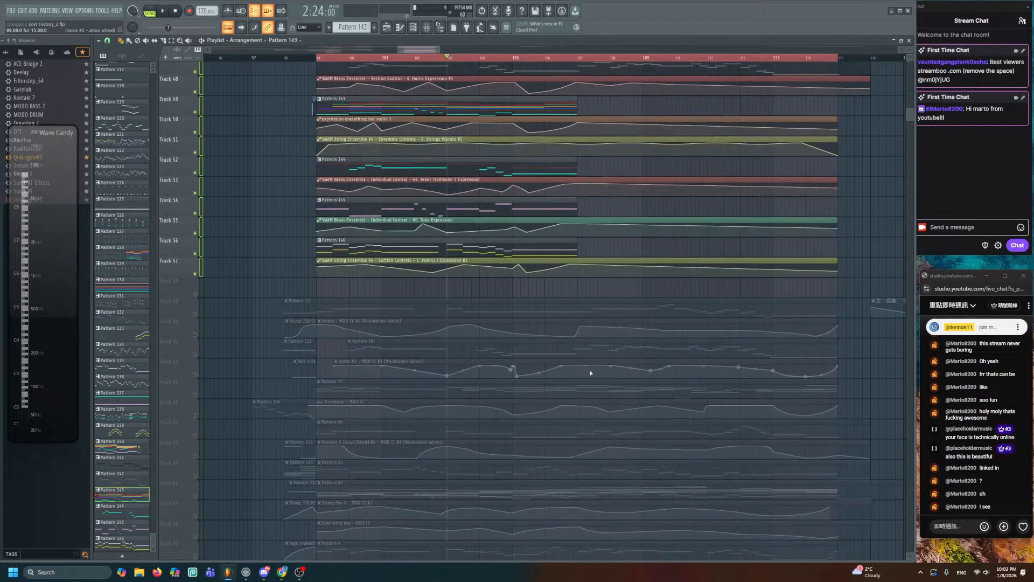
{"action": "right_click", "coordinate": [583, 488], "text": "alt"}
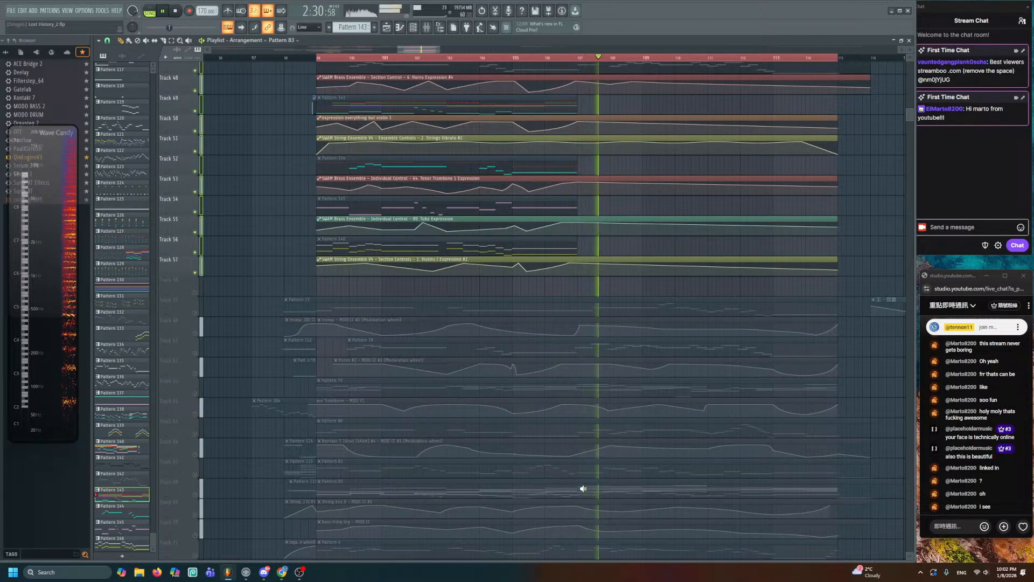
{"action": "right_click", "coordinate": [610, 490], "text": "alt"}
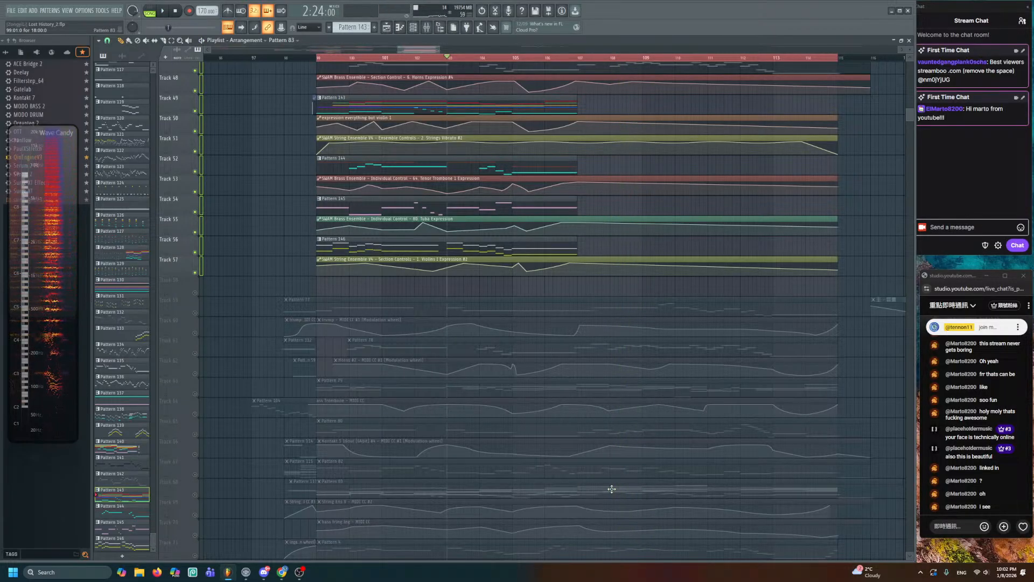
{"action": "scroll", "coordinate": [611, 489], "scroll_direction": "up", "scroll_amount": 4}
{"action": "scroll", "coordinate": [616, 493], "scroll_direction": "up", "scroll_amount": 3}
{"action": "scroll", "coordinate": [615, 494], "scroll_direction": "up", "scroll_amount": 1}
{"action": "scroll", "coordinate": [609, 494], "scroll_direction": "down", "scroll_amount": 2}
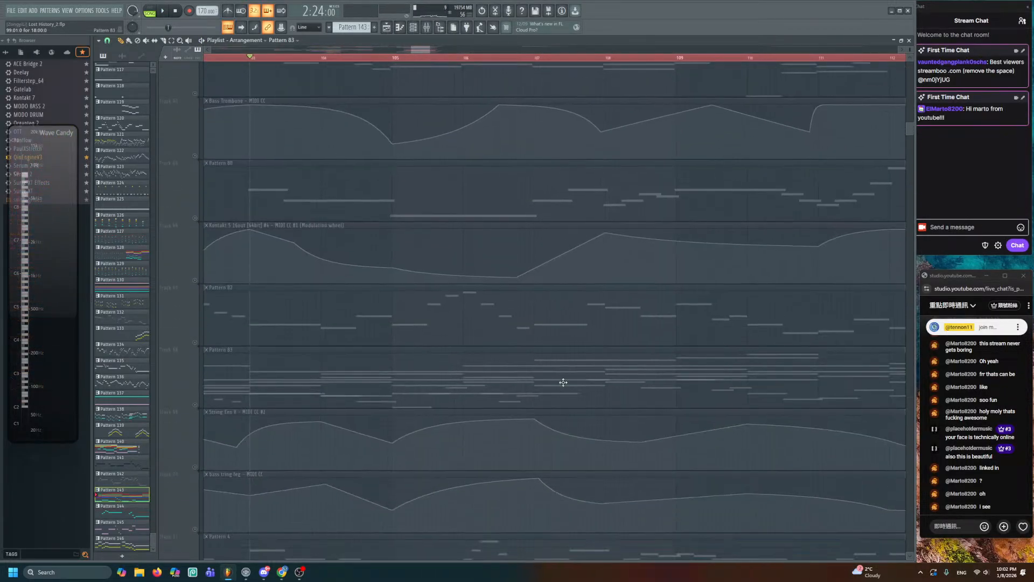
- Replay the passage from near bar 107, then open Pattern 143 in the piano roll
{"action": "right_click", "coordinate": [551, 381], "text": "alt"}
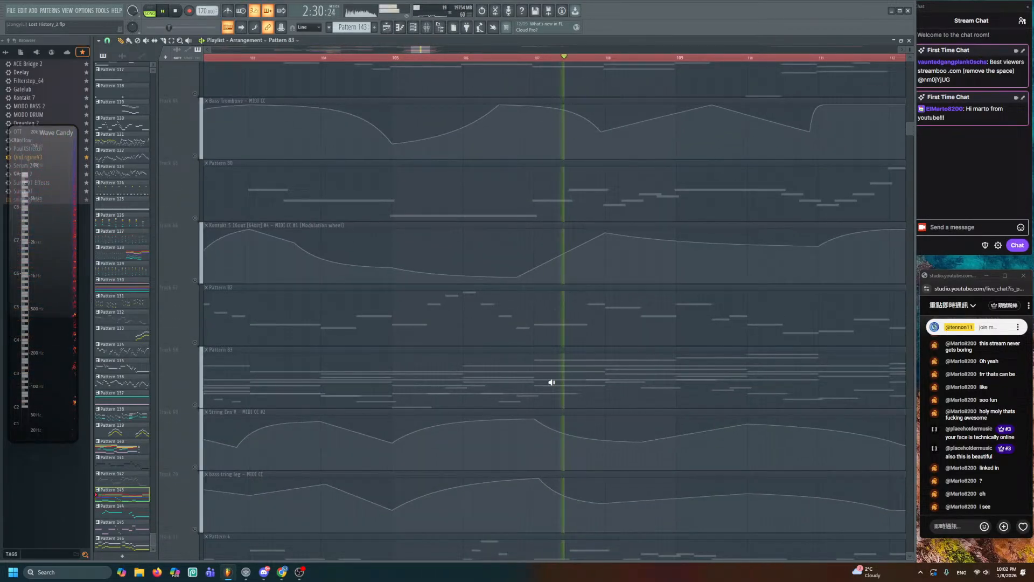
{"action": "right_click", "coordinate": [611, 381], "text": "alt"}
{"action": "right_click", "coordinate": [620, 373], "text": "alt"}
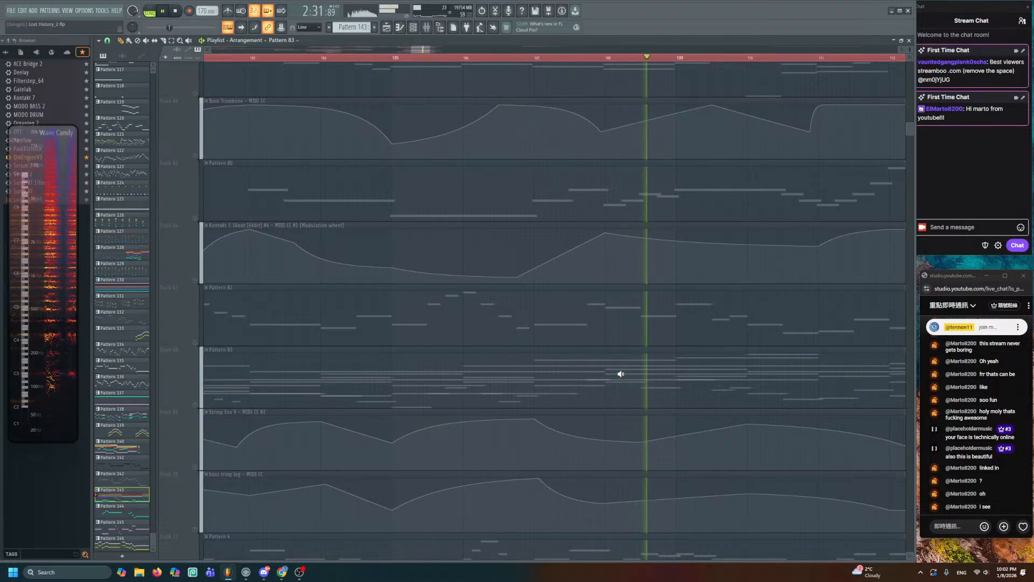
{"action": "scroll", "coordinate": [621, 375], "scroll_direction": "up", "scroll_amount": 6}
{"action": "scroll", "coordinate": [620, 405], "scroll_direction": "up", "scroll_amount": 3}
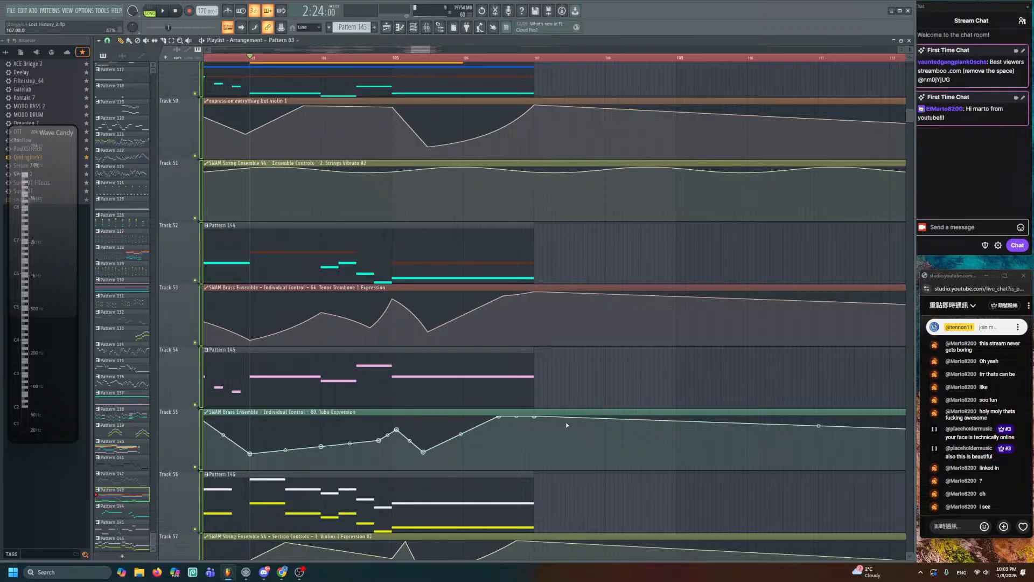
{"action": "scroll", "coordinate": [566, 422], "scroll_direction": "down", "scroll_amount": 2}
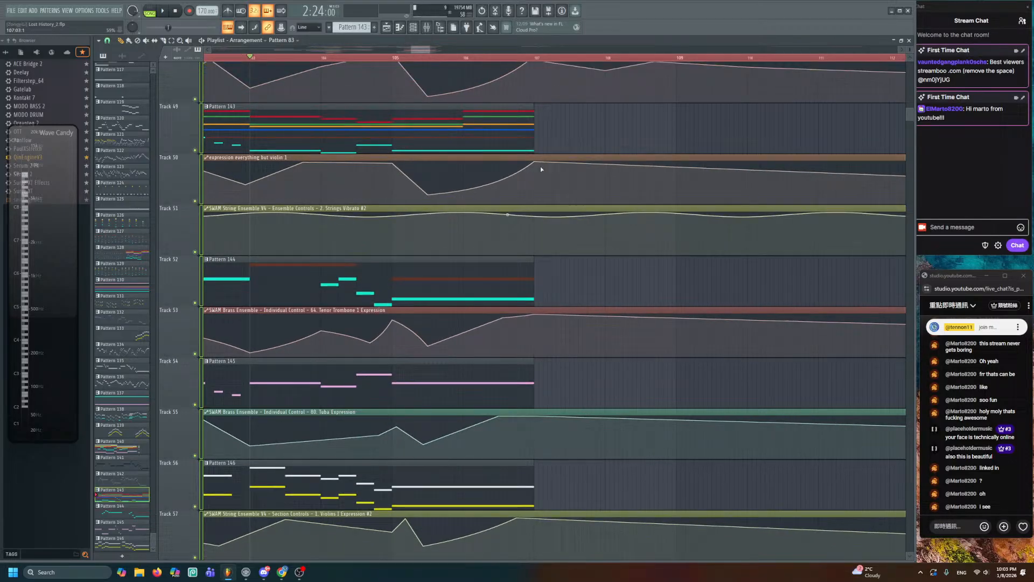
{"action": "double_click", "coordinate": [512, 120]}
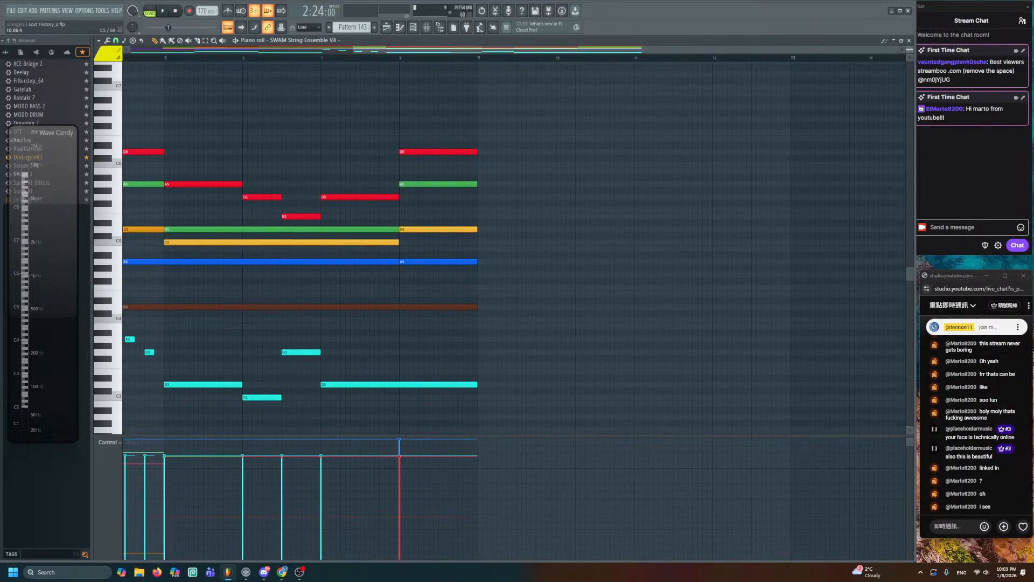
- Stop playback and draw a red, green, yellow, blue and brown A4 chord at bar 9
{"action": "scroll", "coordinate": [589, 248], "scroll_direction": "down", "scroll_amount": 3}
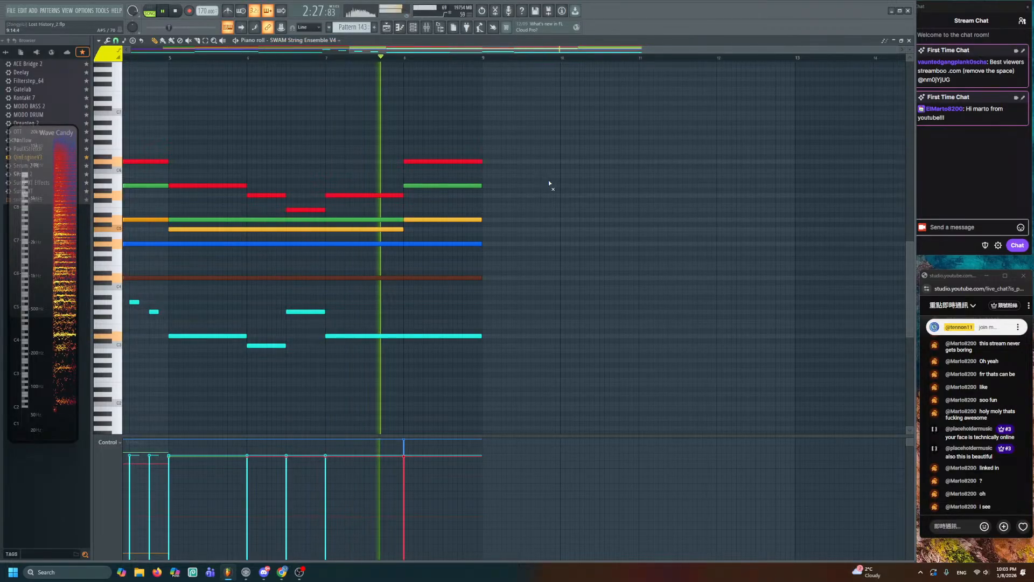
{"action": "key", "text": "space"}
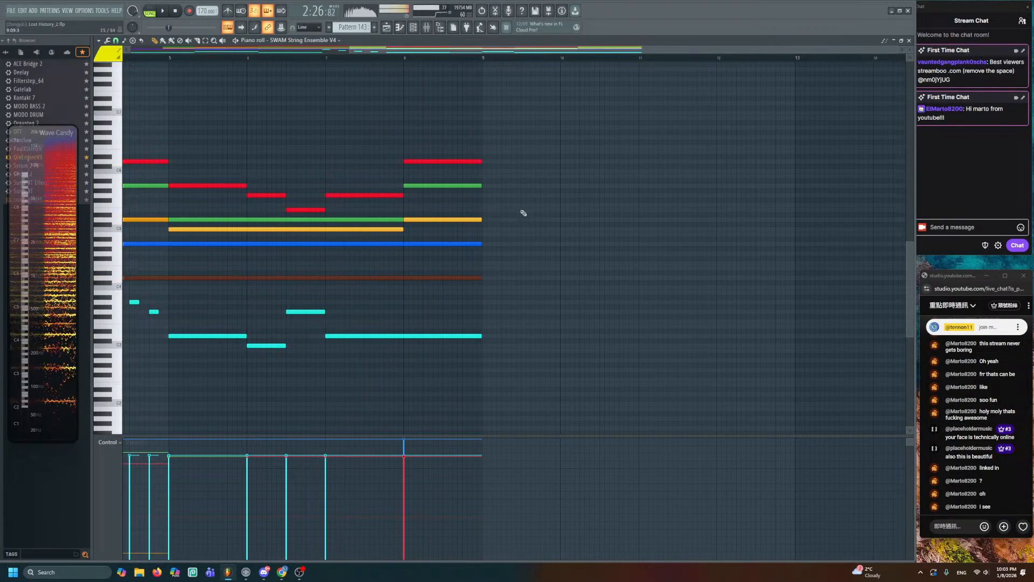
{"action": "left_click", "coordinate": [485, 137]}
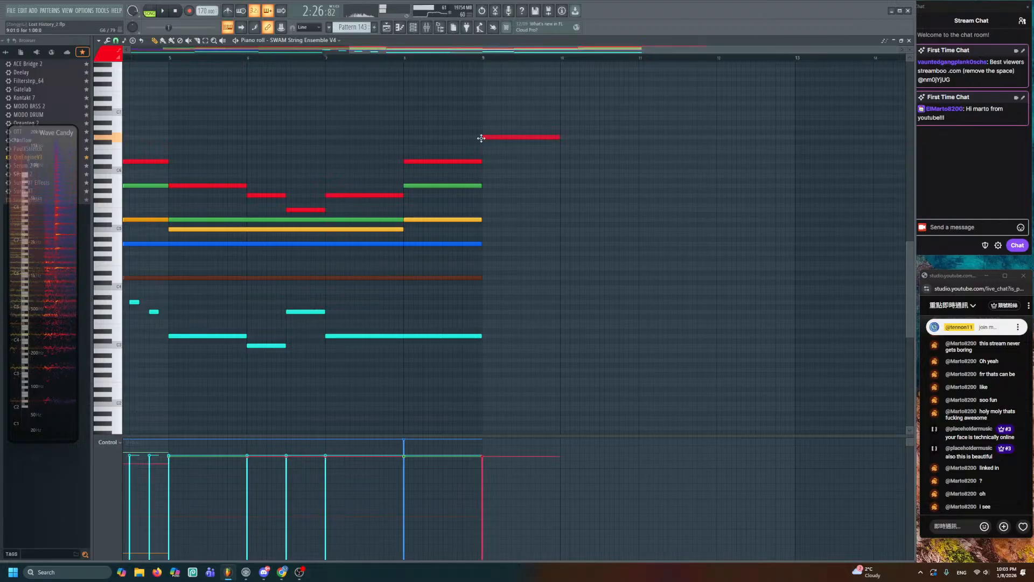
{"action": "left_click", "coordinate": [485, 161]}
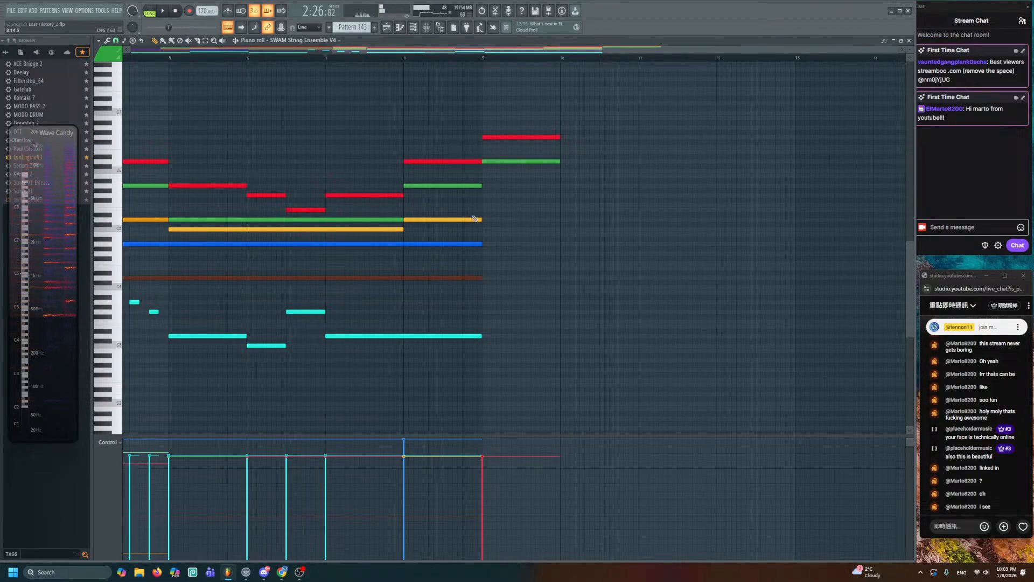
{"action": "left_click", "coordinate": [485, 185]}
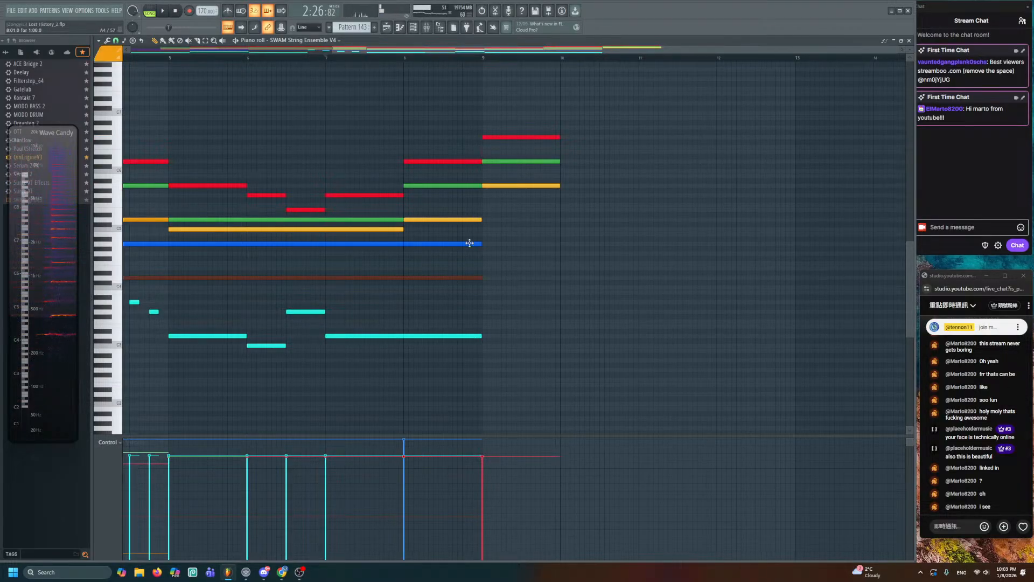
{"action": "left_click", "coordinate": [485, 219]}
{"action": "left_click", "coordinate": [484, 243]}
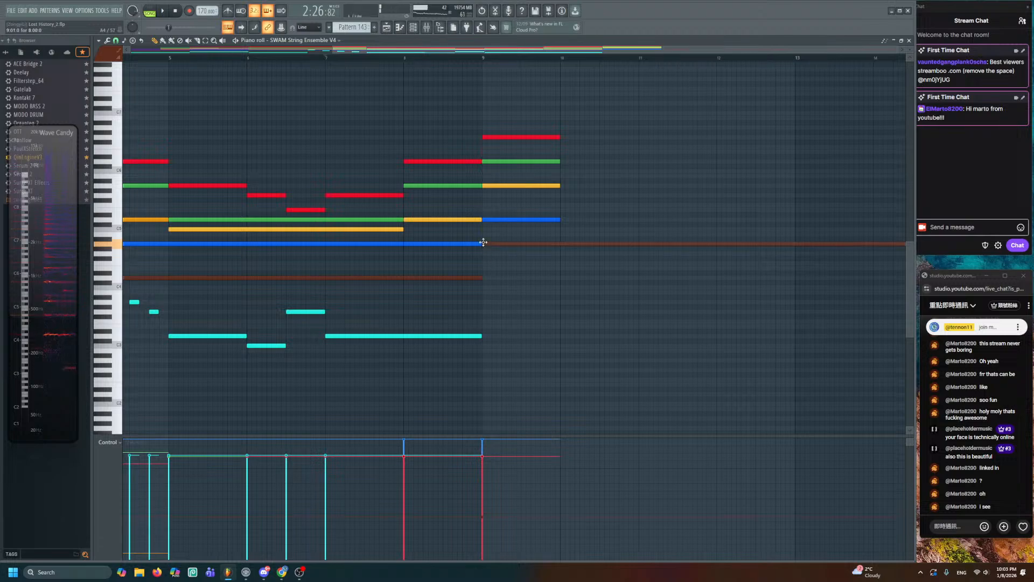
- Slice the long brown note at bar 10 and delete the part beyond it
{"action": "scroll", "coordinate": [483, 242], "scroll_direction": "down", "scroll_amount": 3}
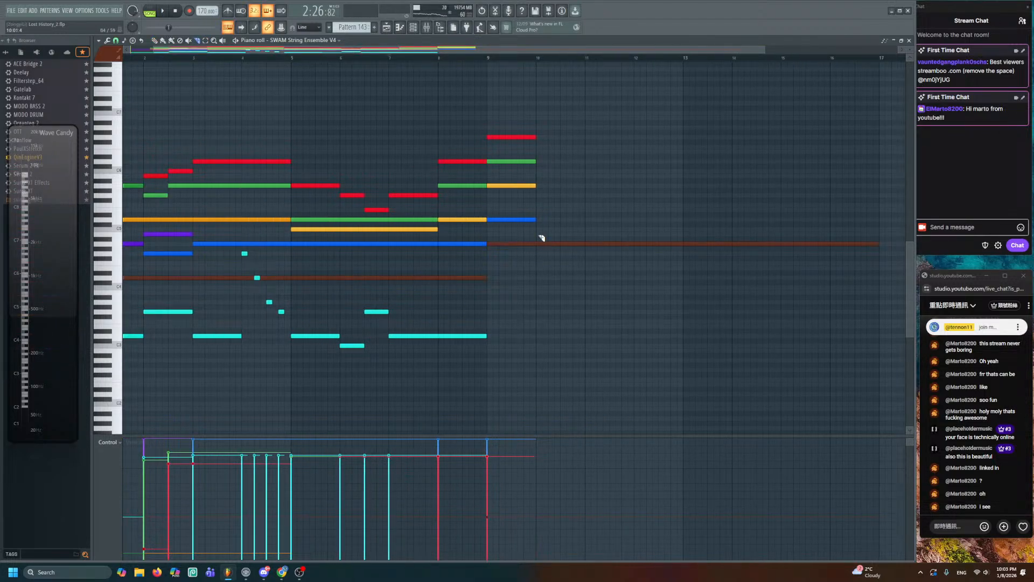
{"action": "left_click_drag", "start_coordinate": [539, 234], "coordinate": [535, 251]}
{"action": "right_click", "coordinate": [619, 244]}
{"action": "scroll", "coordinate": [494, 300], "scroll_direction": "up", "scroll_amount": 3}
{"action": "left_click", "coordinate": [596, 244], "text": "ctrl"}
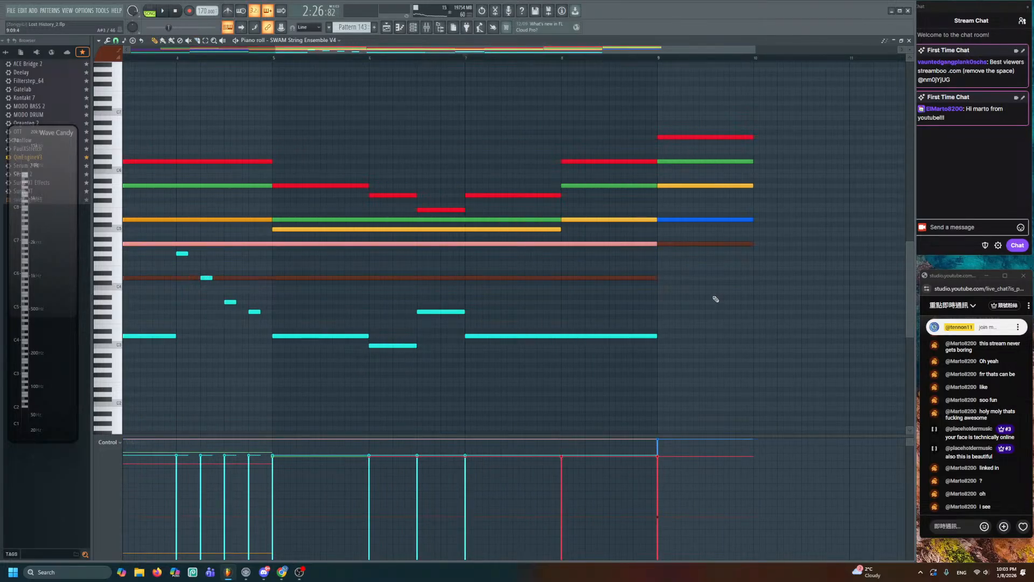
{"action": "key", "text": "ctrl+d"}
- Scrub through the new bar 9 chord to audition it
{"action": "left_click_drag", "start_coordinate": [714, 297], "coordinate": [533, 323]}
{"action": "scroll", "coordinate": [531, 318], "scroll_direction": "up", "scroll_amount": 2}
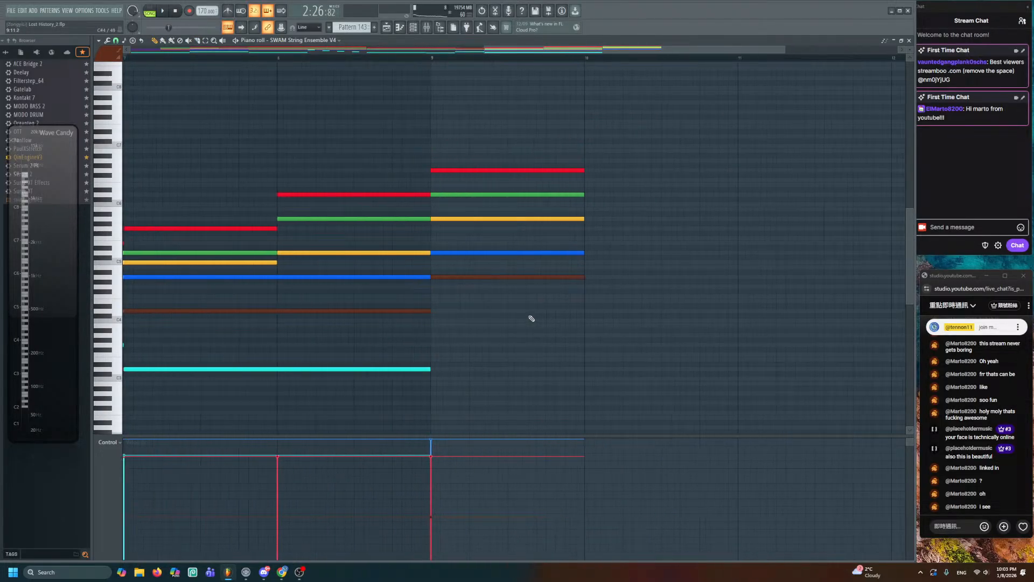
{"action": "scroll", "coordinate": [531, 319], "scroll_direction": "down", "scroll_amount": 2}
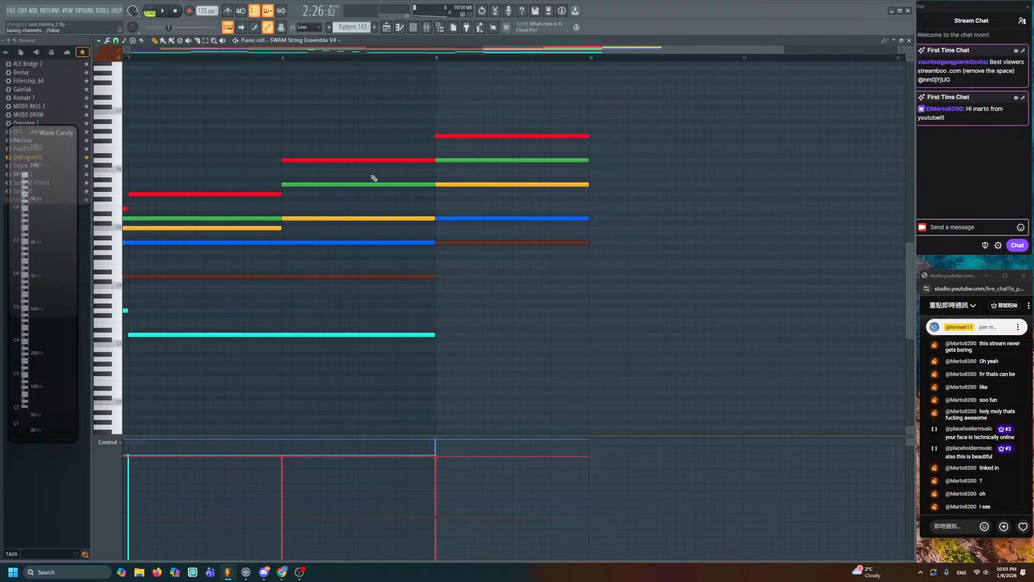
{"action": "key", "text": "y"}
{"action": "left_click_drag", "start_coordinate": [354, 192], "coordinate": [495, 226]}
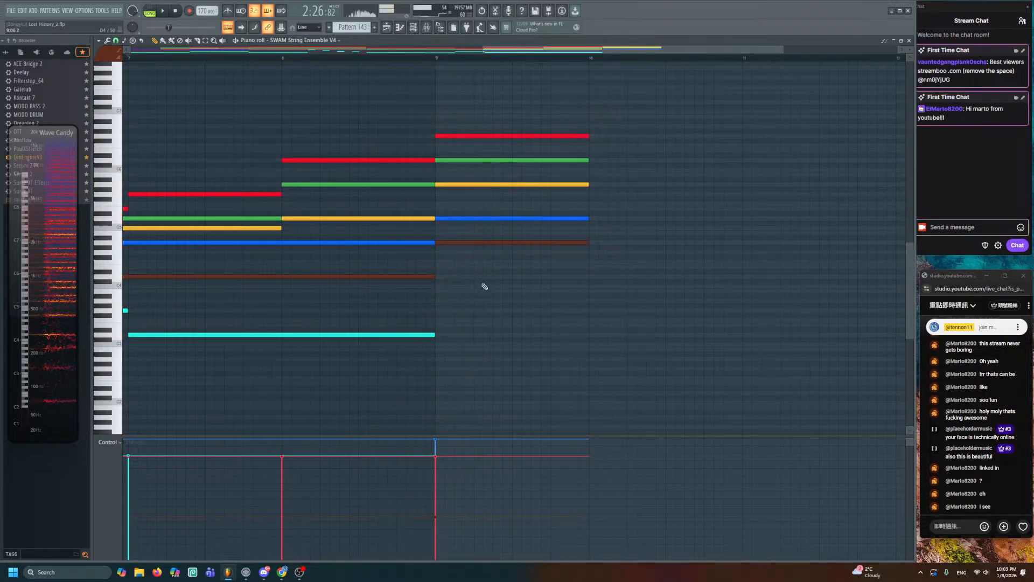
{"action": "key", "text": "p"}
- Lengthen the lowest cyan note to end at bar 10 and close the piano roll
{"action": "left_click_drag", "start_coordinate": [434, 334], "coordinate": [589, 358]}
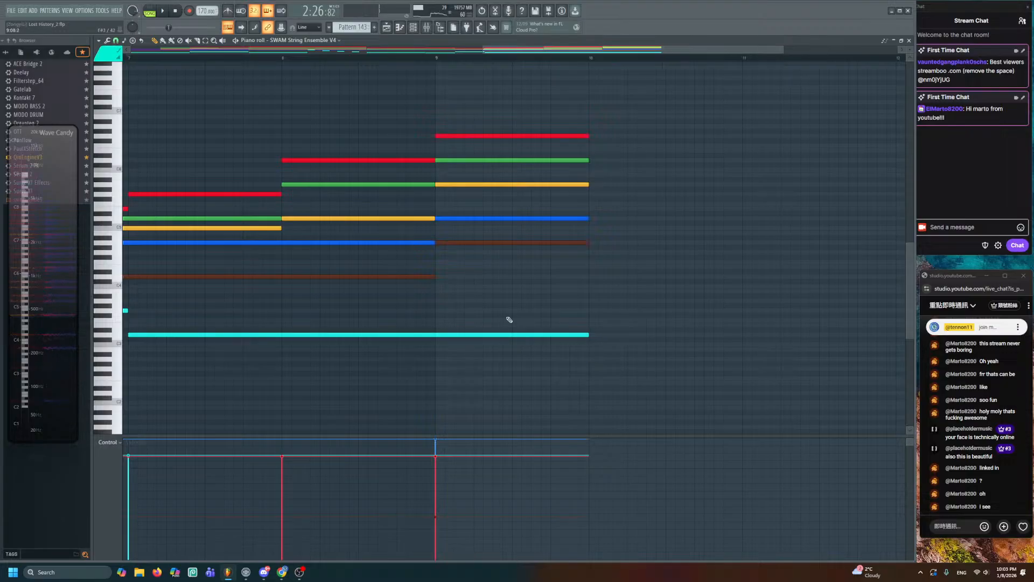
{"action": "key", "text": "y"}
{"action": "left_click_drag", "start_coordinate": [474, 307], "coordinate": [525, 306]}
{"action": "key", "text": "p"}
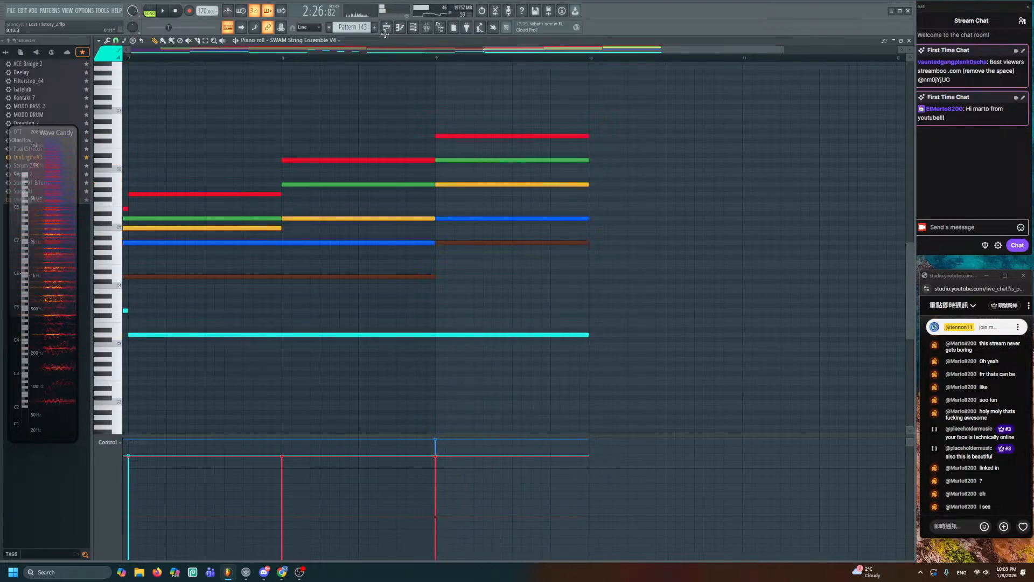
{"action": "key", "text": "F5"}
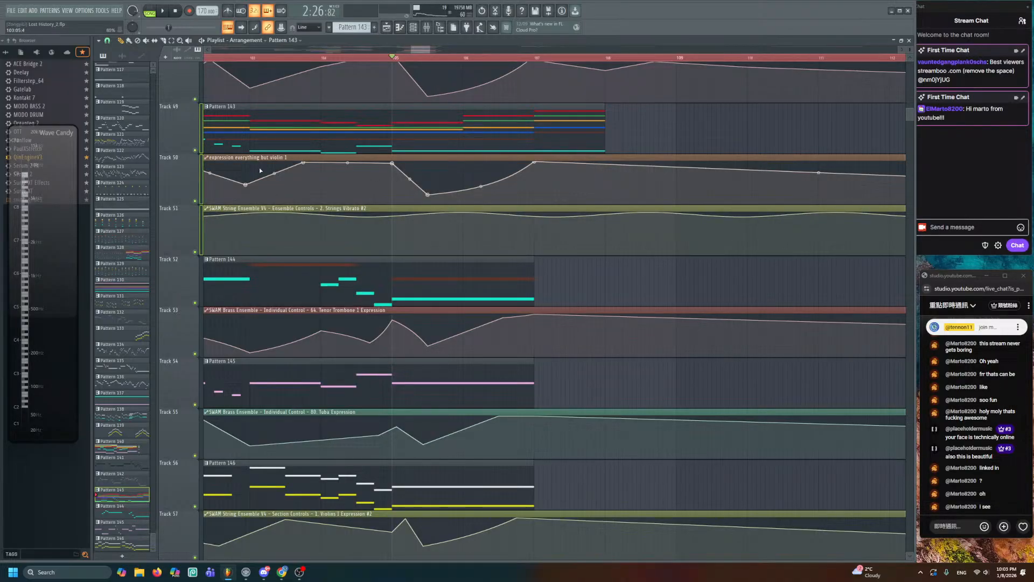
- Solo tracks 49–51 and play the song from bar 107
{"action": "right_click", "coordinate": [195, 150]}
{"action": "left_click", "coordinate": [536, 58]}
{"action": "key", "text": "space"}
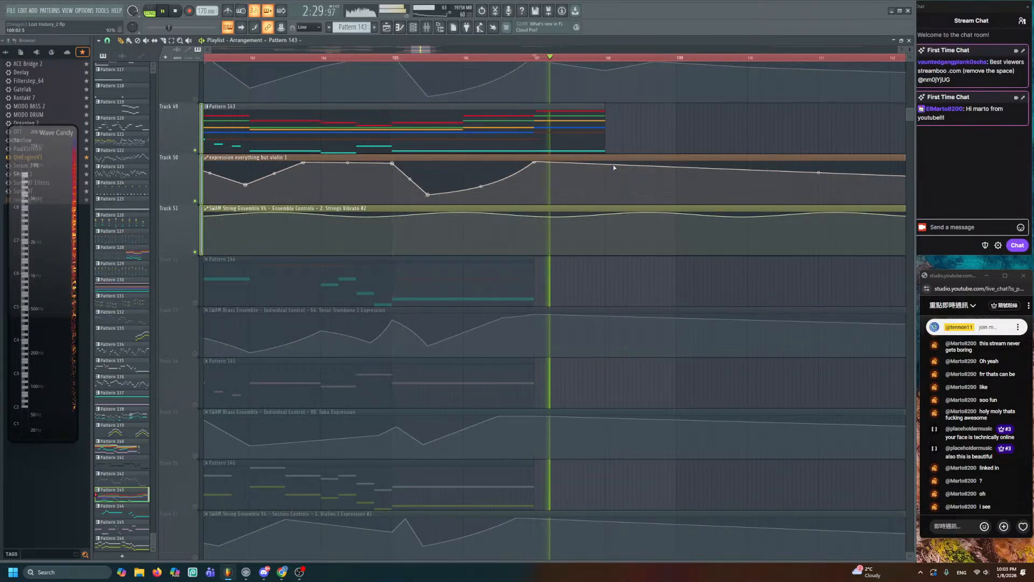
{"action": "scroll", "coordinate": [614, 166], "scroll_direction": "up", "scroll_amount": 2}
{"action": "key", "text": "space"}
- Lower the Track 50 expression automation after its peak, replay, and reopen Pattern 143
{"action": "key", "text": "space"}
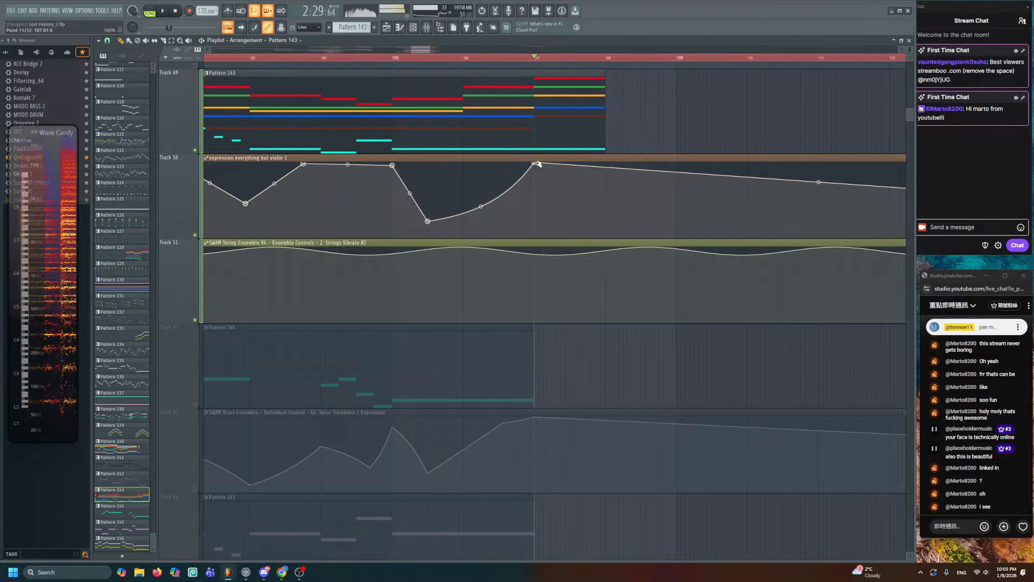
{"action": "left_click_drag", "start_coordinate": [538, 163], "coordinate": [598, 194]}
{"action": "key", "text": "space"}
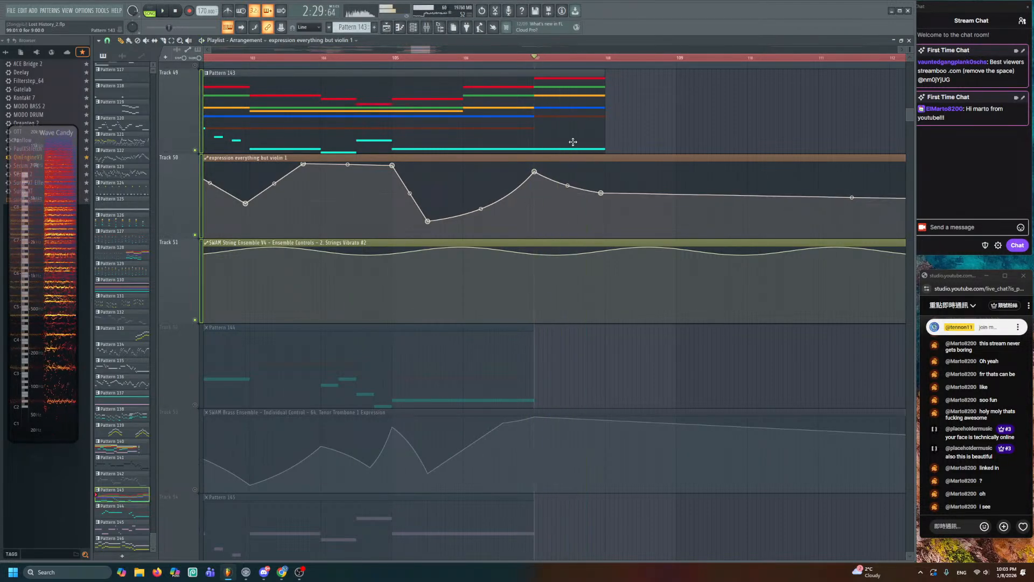
{"action": "key", "text": "space"}
{"action": "double_click", "coordinate": [572, 141]}
{"action": "scroll", "coordinate": [517, 178], "scroll_direction": "left", "scroll_amount": 1}
{"action": "key", "text": "space"}
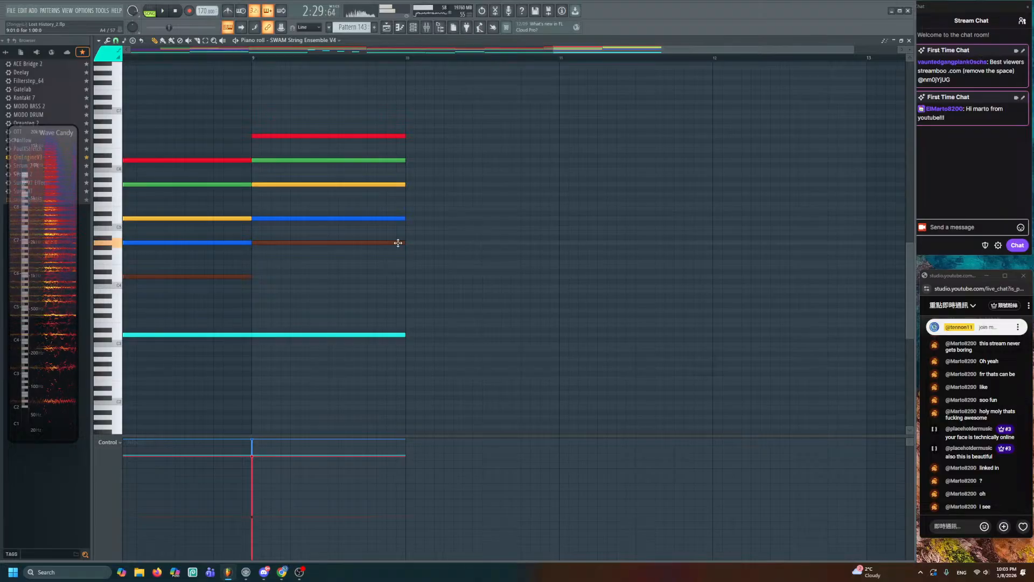
- Add a one-bar blue note after bar 10, delete the brown note there, and lower the blue one step
{"action": "left_click", "coordinate": [407, 218]}
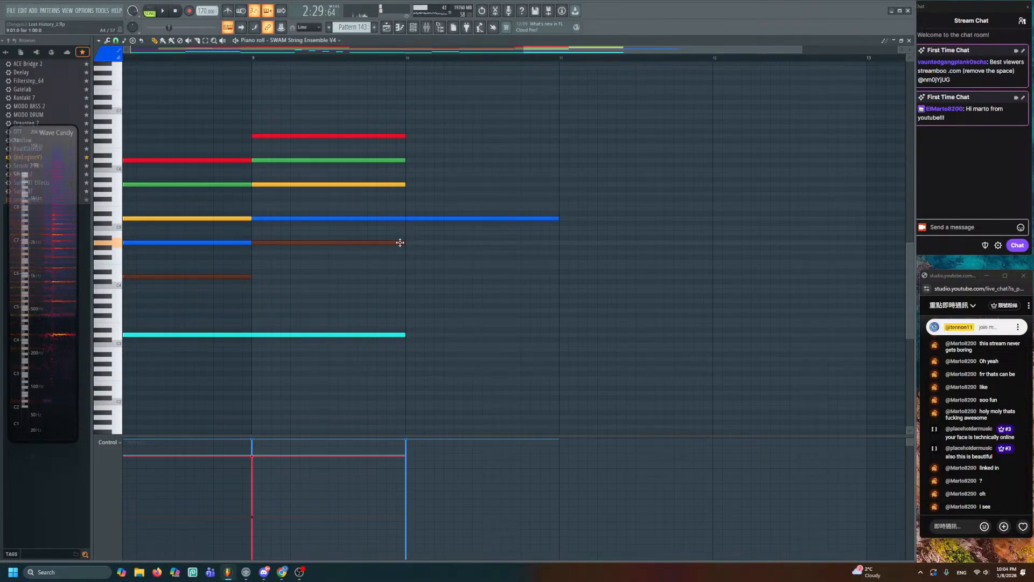
{"action": "left_click", "coordinate": [400, 242]}
{"action": "left_click", "coordinate": [401, 187]}
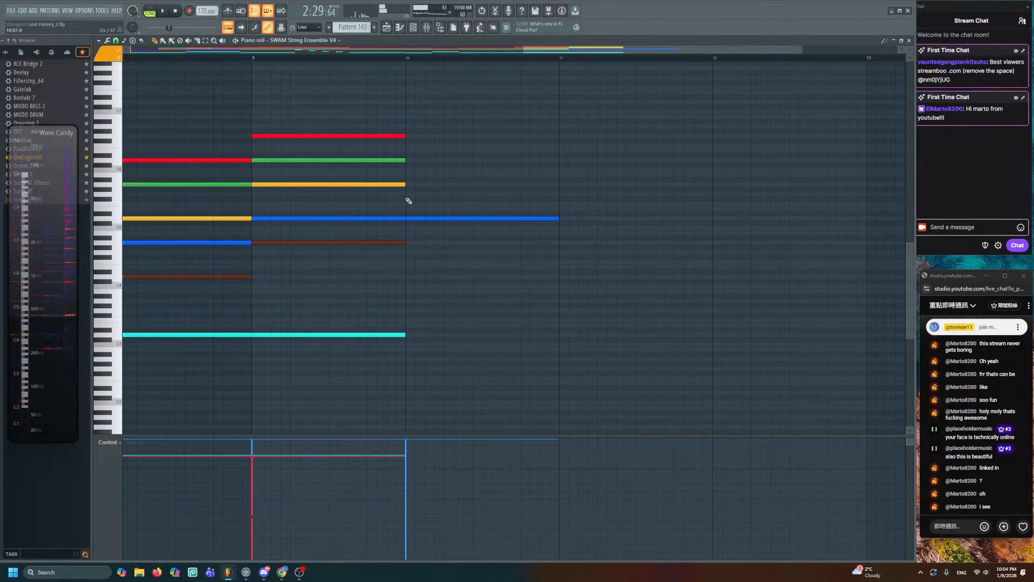
{"action": "left_click", "coordinate": [398, 241]}
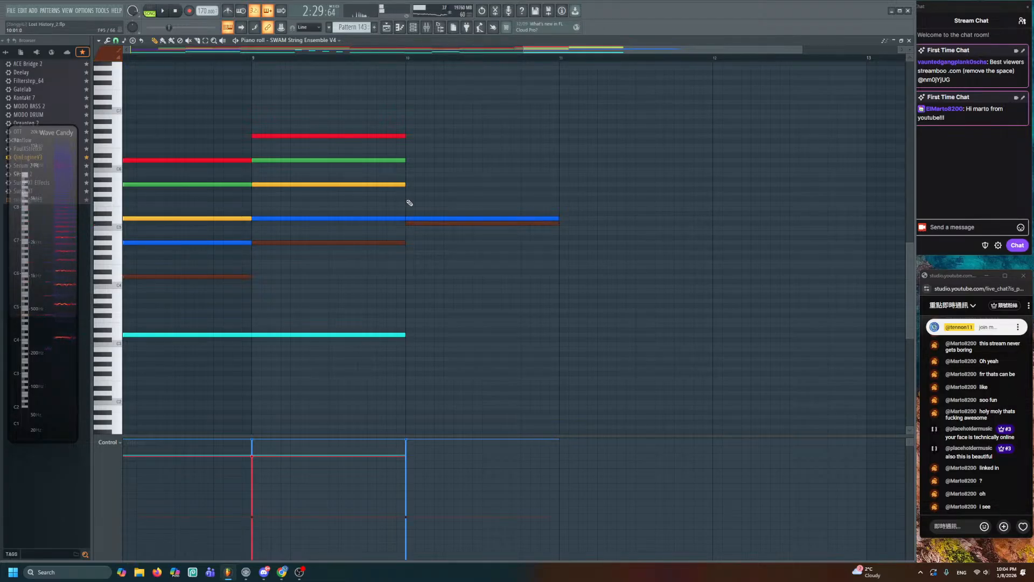
{"action": "right_click", "coordinate": [409, 224]}
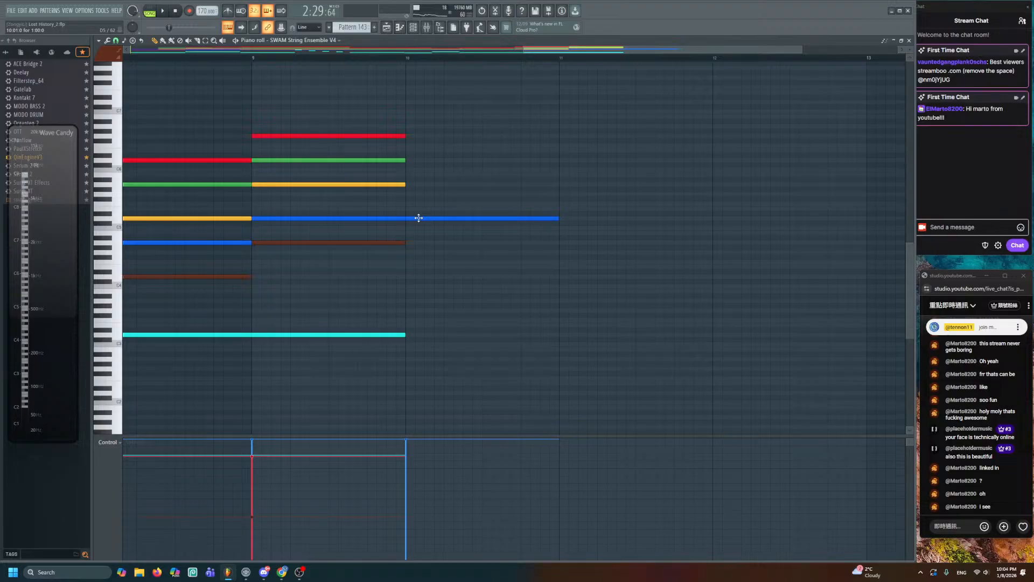
{"action": "left_click_drag", "start_coordinate": [418, 217], "coordinate": [415, 228]}
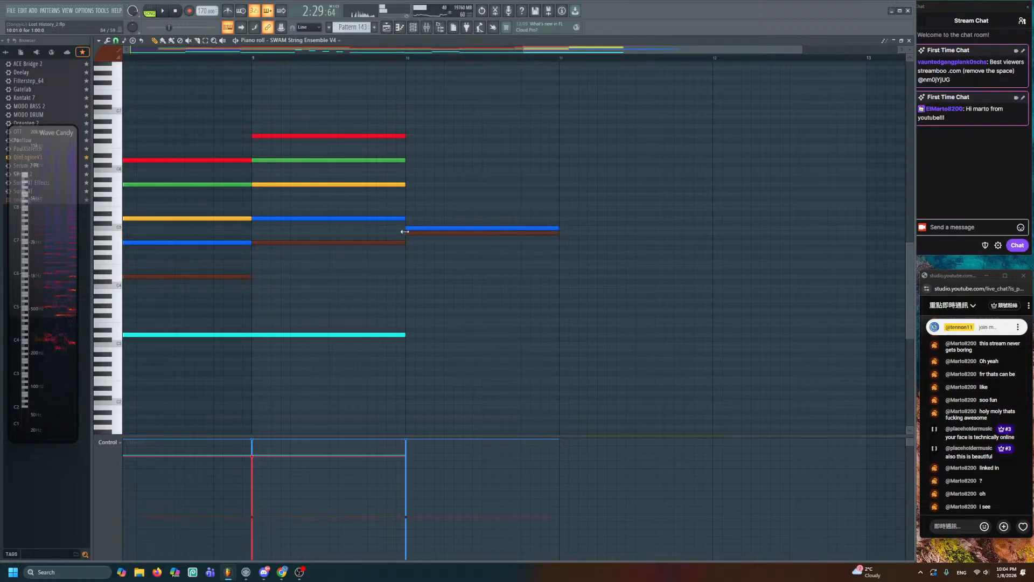
- Draw a yellow note across bar 10 and merge the two yellow notes into one
{"action": "left_click", "coordinate": [398, 184]}
{"action": "mouse_move", "coordinate": [408, 194]}
{"action": "left_mouse_down"}
{"action": "mouse_move", "coordinate": [408, 184]}
{"action": "mouse_move", "coordinate": [564, 156]}
{"action": "left_mouse_up"}
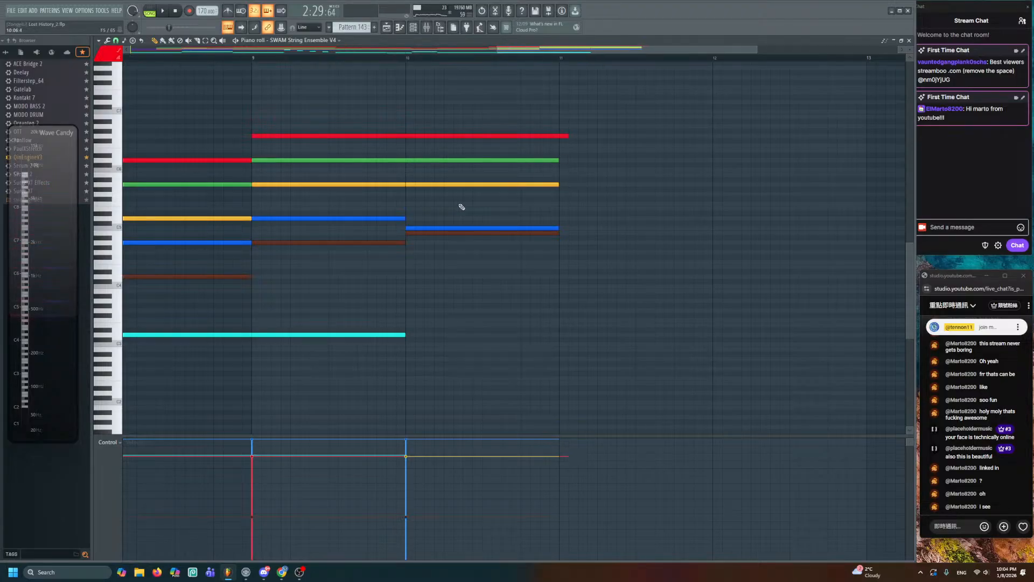
{"action": "left_click_drag", "start_coordinate": [467, 115], "coordinate": [370, 220]}
{"action": "left_click_drag", "start_coordinate": [423, 177], "coordinate": [390, 197]}
{"action": "key", "text": "ctrl+g"}
{"action": "key", "text": "ctrl+d"}
- Add a higher cyan note after bar 10, lengthened toward bar 11
{"action": "left_click", "coordinate": [392, 335]}
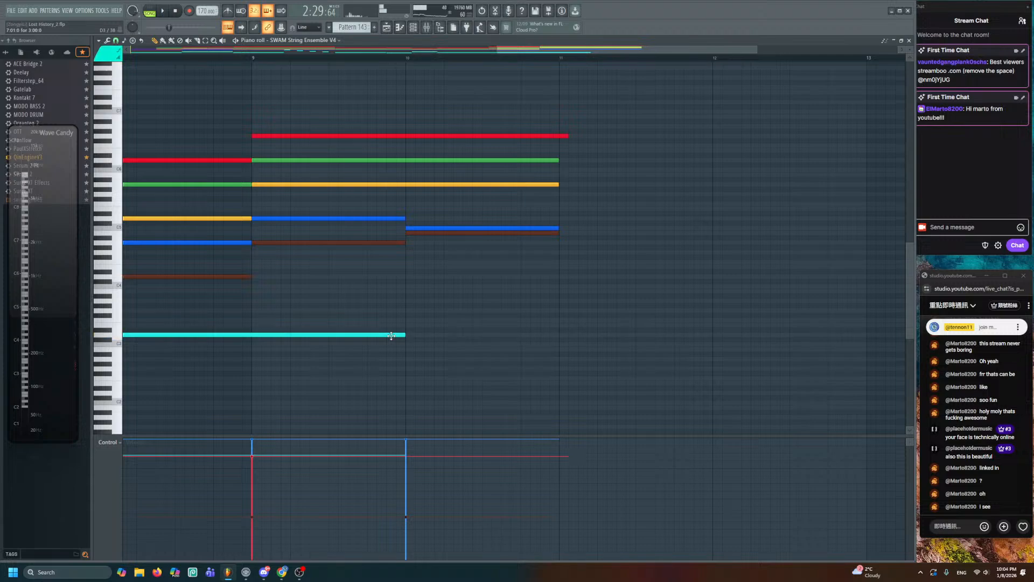
{"action": "mouse_move", "coordinate": [410, 338]}
{"action": "left_mouse_down"}
{"action": "mouse_move", "coordinate": [559, 358]}
{"action": "mouse_move", "coordinate": [404, 354]}
{"action": "left_mouse_up"}
{"action": "scroll", "coordinate": [410, 326], "scroll_direction": "down", "scroll_amount": 3}
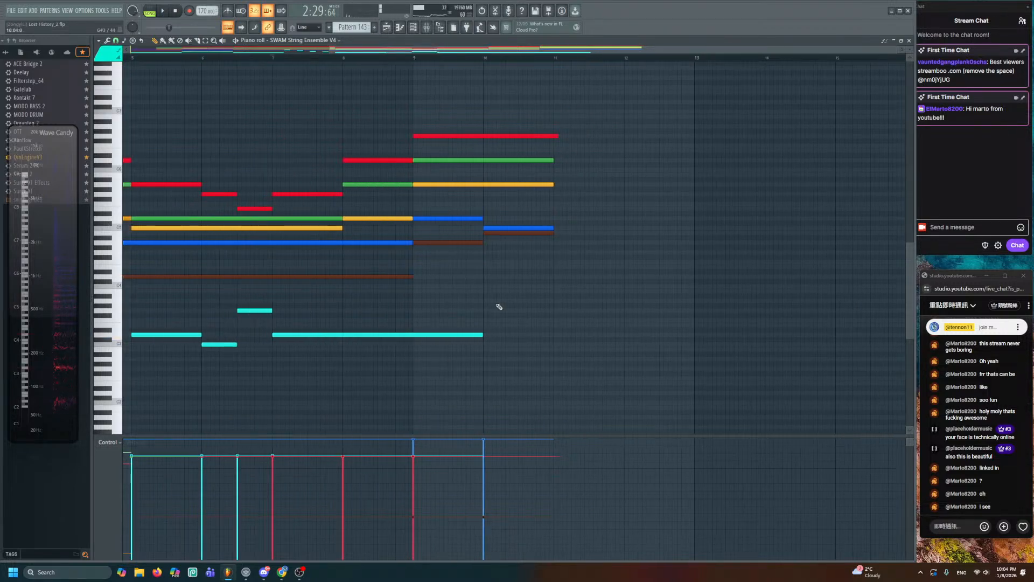
{"action": "left_click", "coordinate": [261, 311]}
{"action": "left_click", "coordinate": [485, 310]}
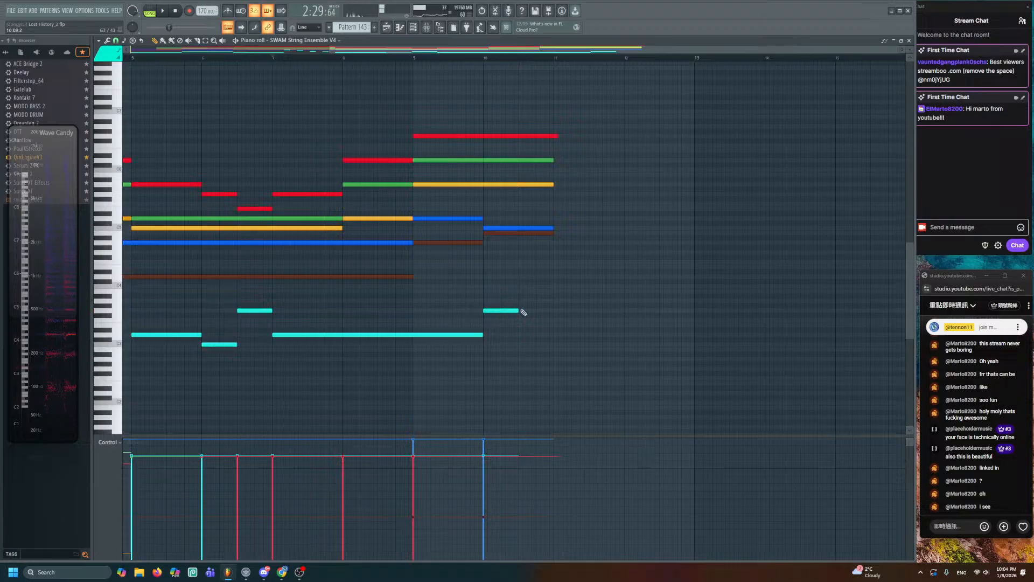
{"action": "mouse_move", "coordinate": [519, 310]}
{"action": "left_mouse_down"}
{"action": "mouse_move", "coordinate": [549, 311]}
{"action": "mouse_move", "coordinate": [510, 285]}
{"action": "mouse_move", "coordinate": [542, 284]}
{"action": "mouse_move", "coordinate": [506, 276]}
{"action": "mouse_move", "coordinate": [550, 282]}
{"action": "mouse_move", "coordinate": [511, 279]}
{"action": "left_mouse_up"}
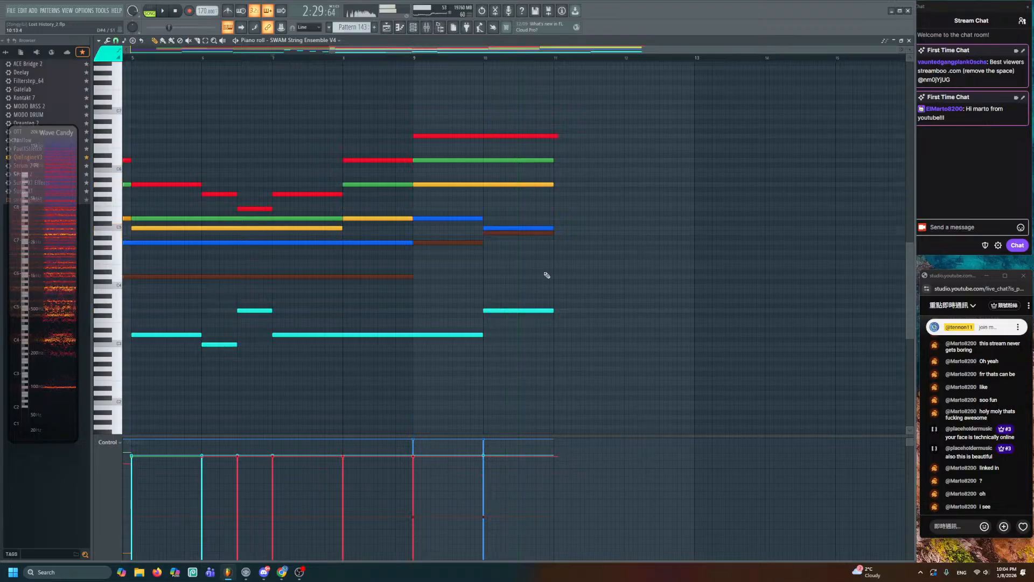
- Shorten the top G6 note to end at bar 11, then audition the playlist around bar 108
{"action": "scroll", "coordinate": [560, 263], "scroll_direction": "up", "scroll_amount": 2}
{"action": "left_click_drag", "start_coordinate": [557, 64], "coordinate": [551, 65]}
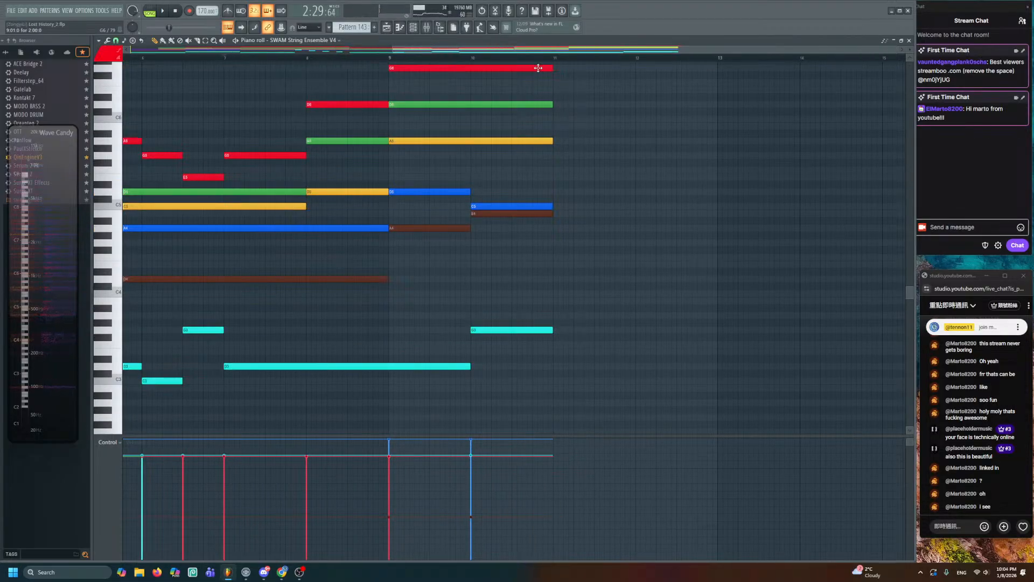
{"action": "left_click", "coordinate": [388, 27]}
{"action": "left_click_drag", "start_coordinate": [615, 145], "coordinate": [616, 129]}
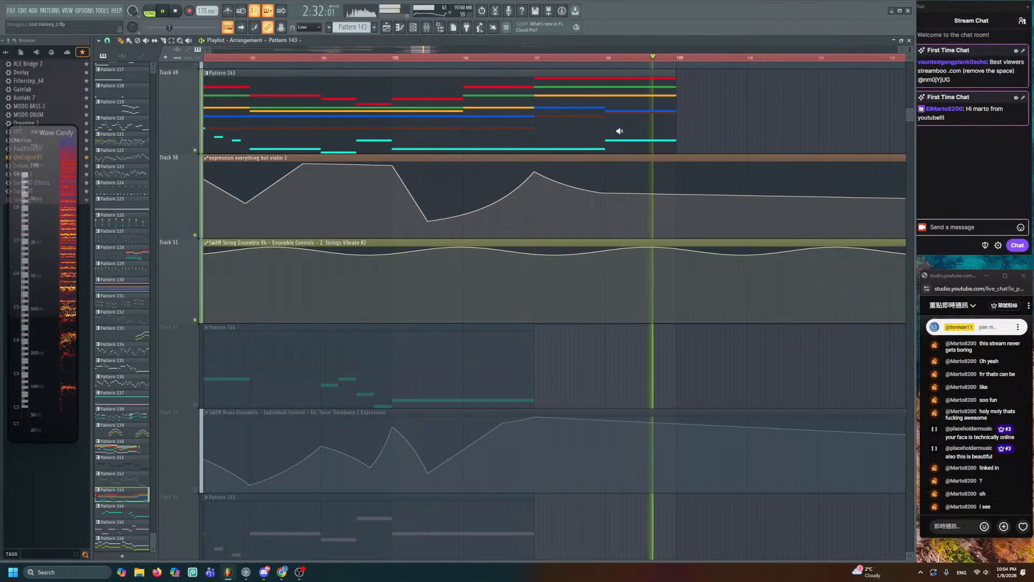
- Play from bar 107, raise an expression point near bar 108 for an extra swell, then reopen Pattern 143
{"action": "left_click", "coordinate": [539, 117]}
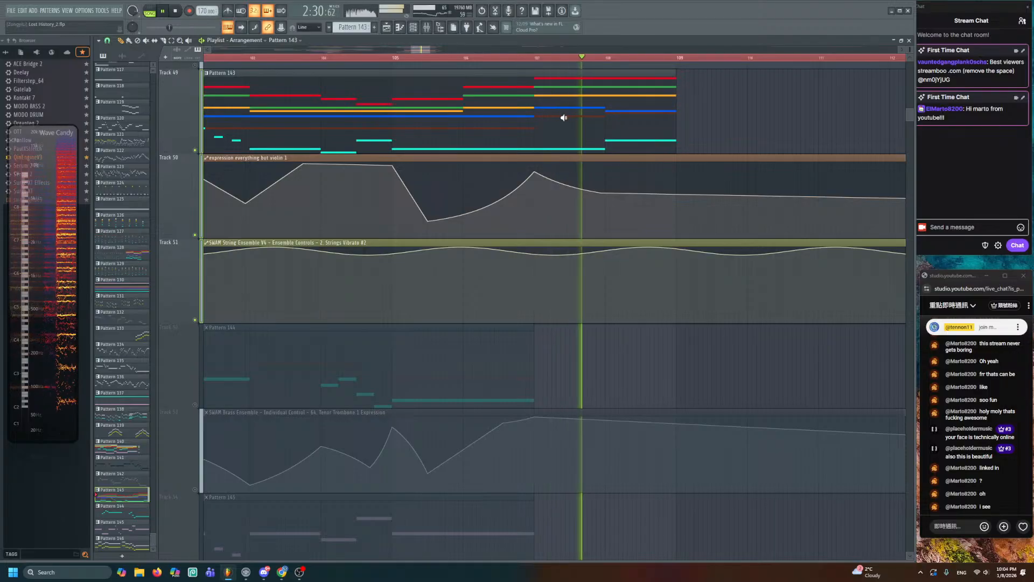
{"action": "key", "text": "space"}
{"action": "right_click", "coordinate": [638, 187]}
{"action": "left_click_drag", "start_coordinate": [602, 193], "coordinate": [645, 171]}
{"action": "right_click", "coordinate": [676, 193]}
{"action": "key", "text": "space"}
{"action": "key", "text": "space"}
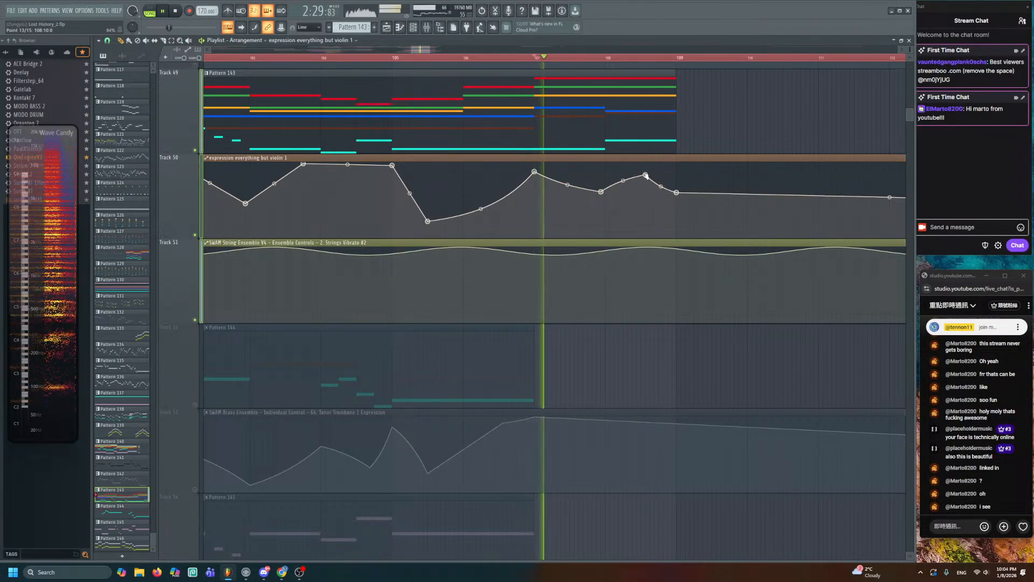
{"action": "double_click", "coordinate": [614, 122]}
{"action": "key", "text": "space"}
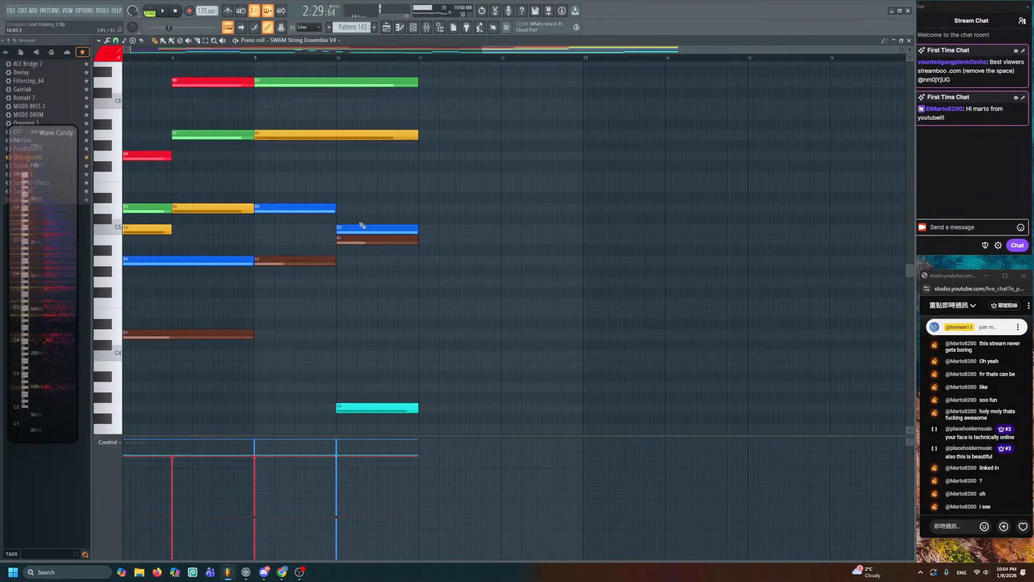
- Raise the bar-10 C5 note to D5 and join the two adjacent D5 notes
{"action": "left_click_drag", "start_coordinate": [361, 224], "coordinate": [431, 235]}
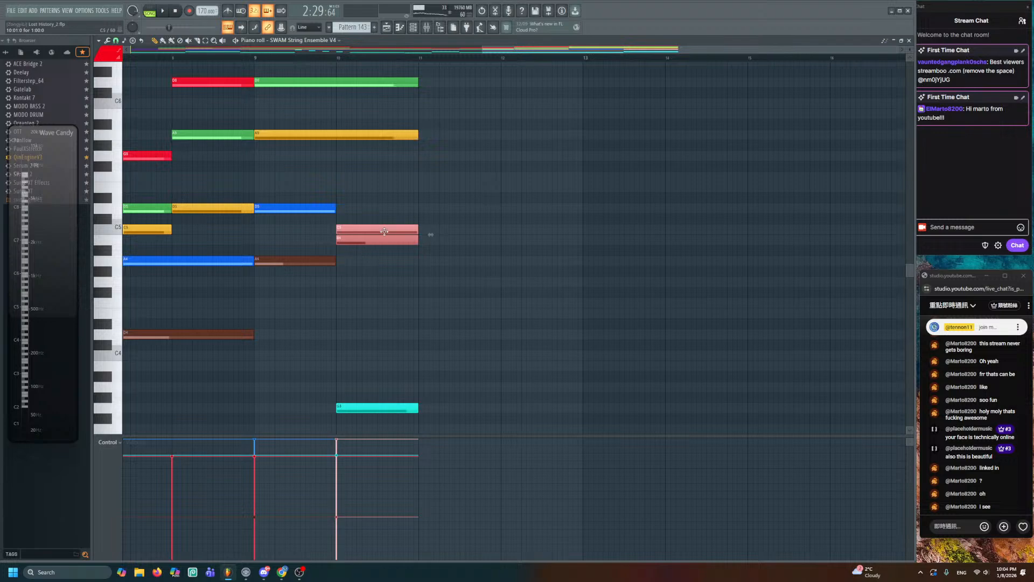
{"action": "left_click_drag", "start_coordinate": [362, 232], "coordinate": [442, 279]}
{"action": "key", "text": "ctrl+d"}
{"action": "left_click_drag", "start_coordinate": [462, 240], "coordinate": [464, 285]}
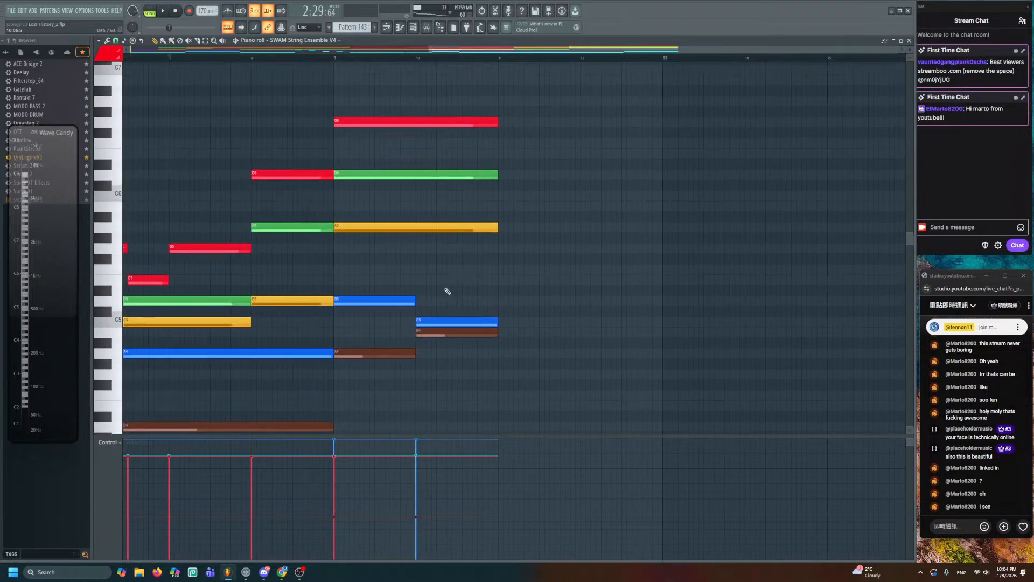
{"action": "left_click_drag", "start_coordinate": [431, 325], "coordinate": [430, 378]}
{"action": "left_click_drag", "start_coordinate": [439, 292], "coordinate": [379, 308]}
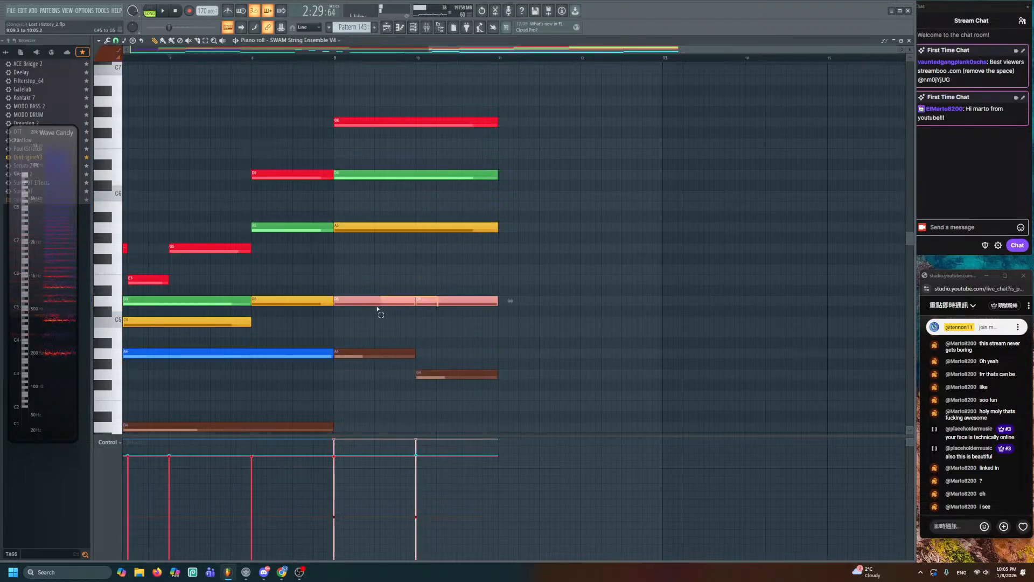
{"action": "key", "text": "ctrl+g"}
{"action": "key", "text": "ctrl+d"}
- Shorten yellow A5 and green D6 to end at bar 10, adding B5 and C6 there
{"action": "left_click", "coordinate": [464, 219]}
{"action": "key", "text": "ctrl+z"}
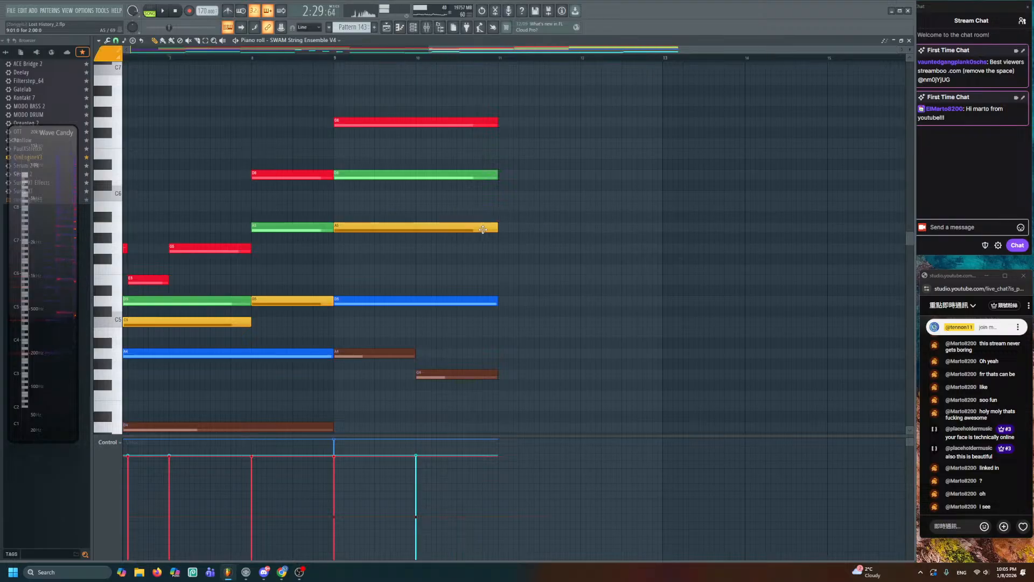
{"action": "left_click_drag", "start_coordinate": [495, 230], "coordinate": [418, 208]}
{"action": "left_click", "coordinate": [418, 198]}
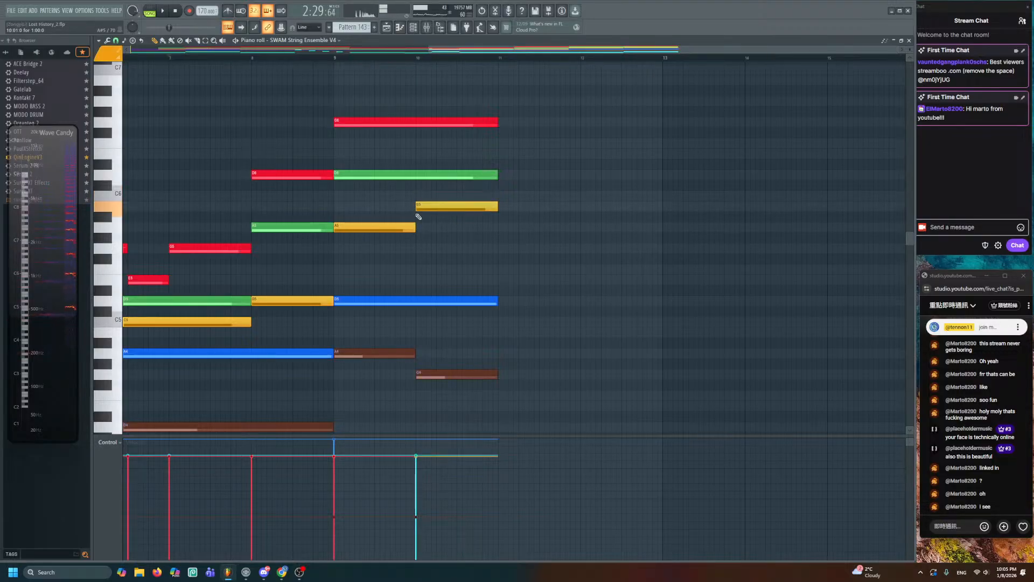
{"action": "left_click_drag", "start_coordinate": [495, 178], "coordinate": [426, 178]}
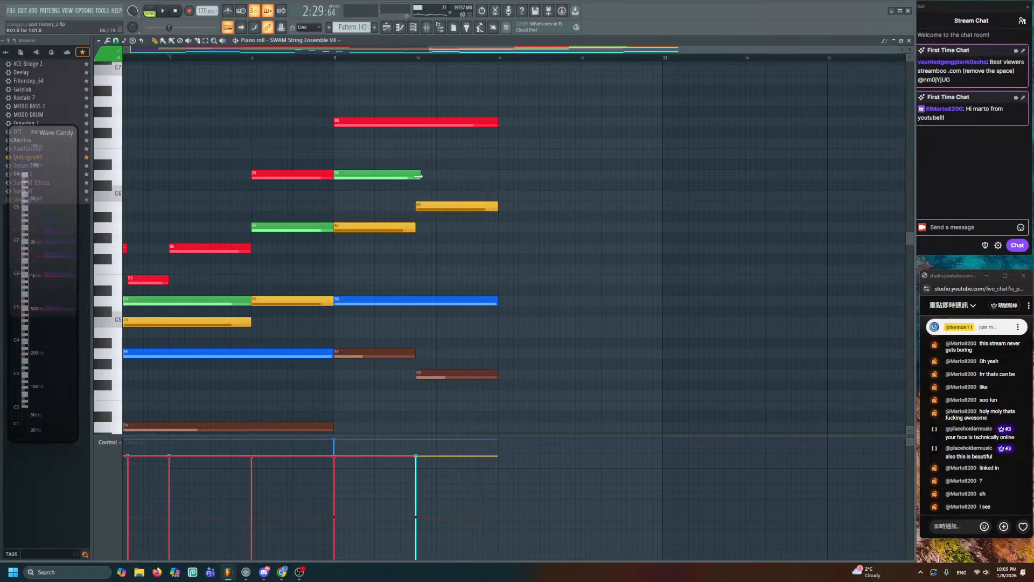
{"action": "left_click", "coordinate": [417, 196]}
- Audition the chord change around bar 10 and go back to the playlist
{"action": "left_click_drag", "start_coordinate": [433, 183], "coordinate": [471, 195]}
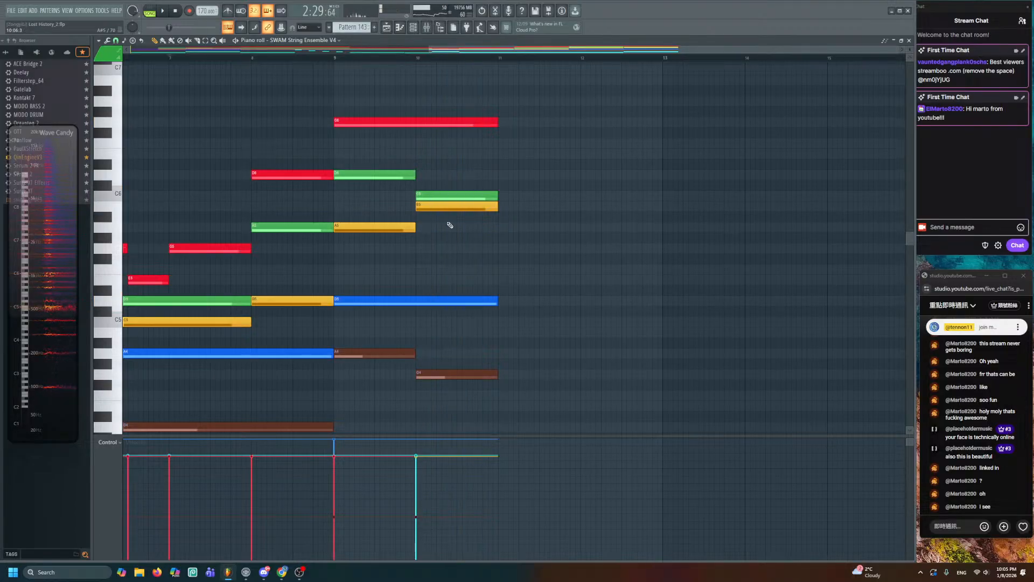
{"action": "left_click_drag", "start_coordinate": [429, 229], "coordinate": [452, 256]}
{"action": "left_click", "coordinate": [386, 28]}
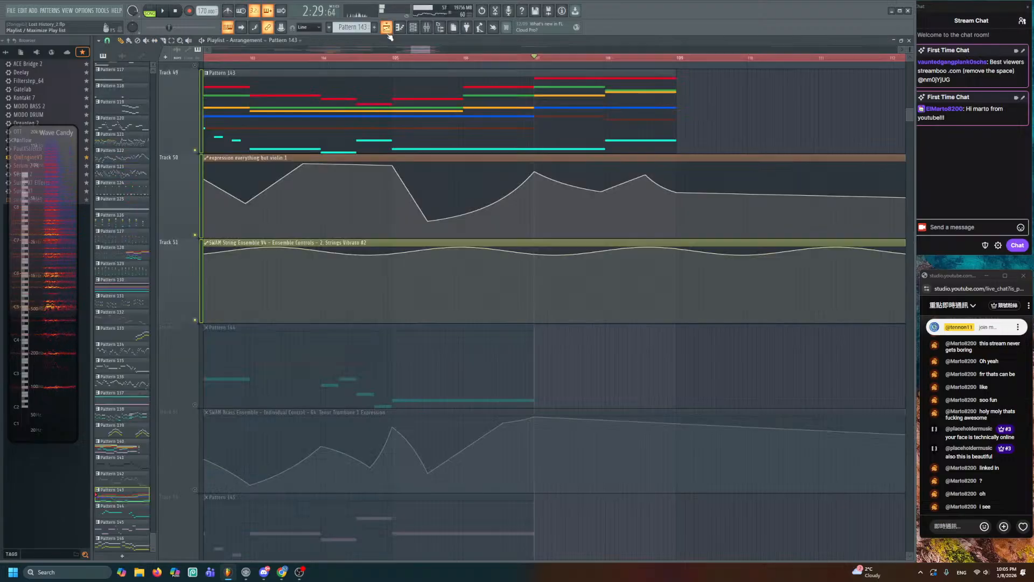
- Play the arrangement twice around bar 107, then reopen Pattern 143 in the piano roll
{"action": "key", "text": "space"}
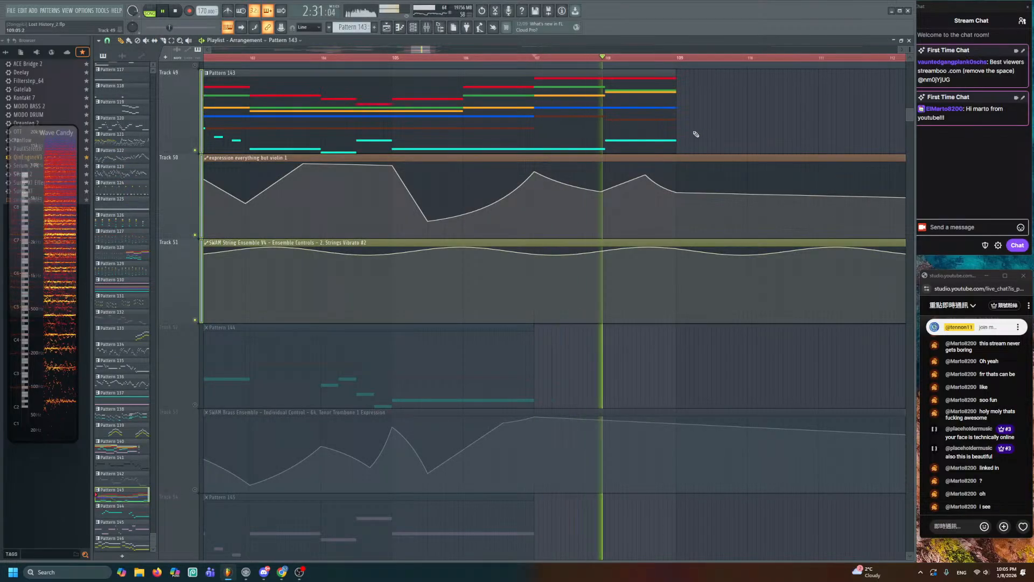
{"action": "key", "text": "space"}
{"action": "scroll", "coordinate": [628, 254], "scroll_direction": "down", "scroll_amount": 8}
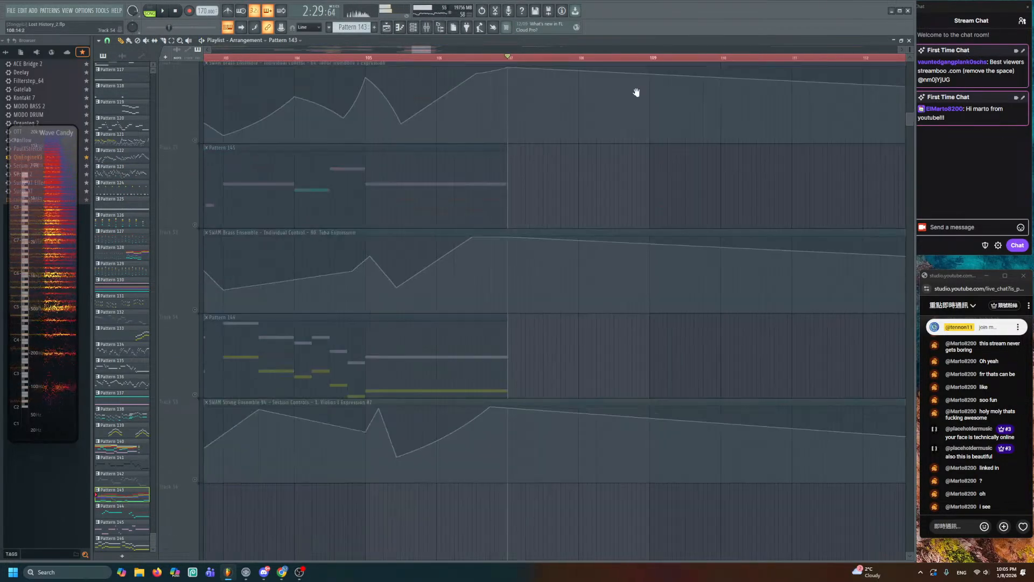
{"action": "scroll", "coordinate": [671, 125], "scroll_direction": "down", "scroll_amount": 5}
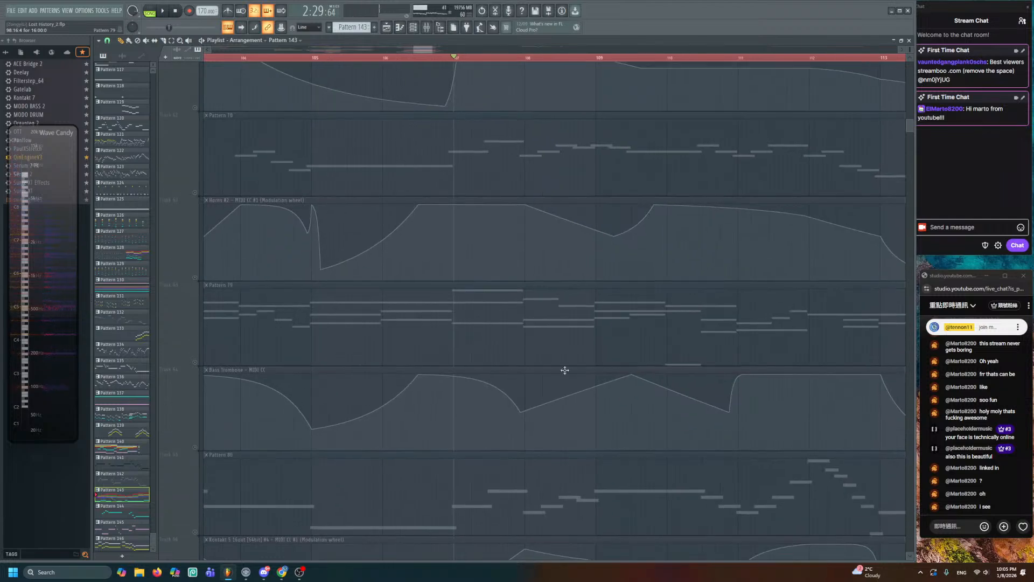
{"action": "scroll", "coordinate": [544, 189], "scroll_direction": "down", "scroll_amount": 3}
{"action": "key", "text": "space"}
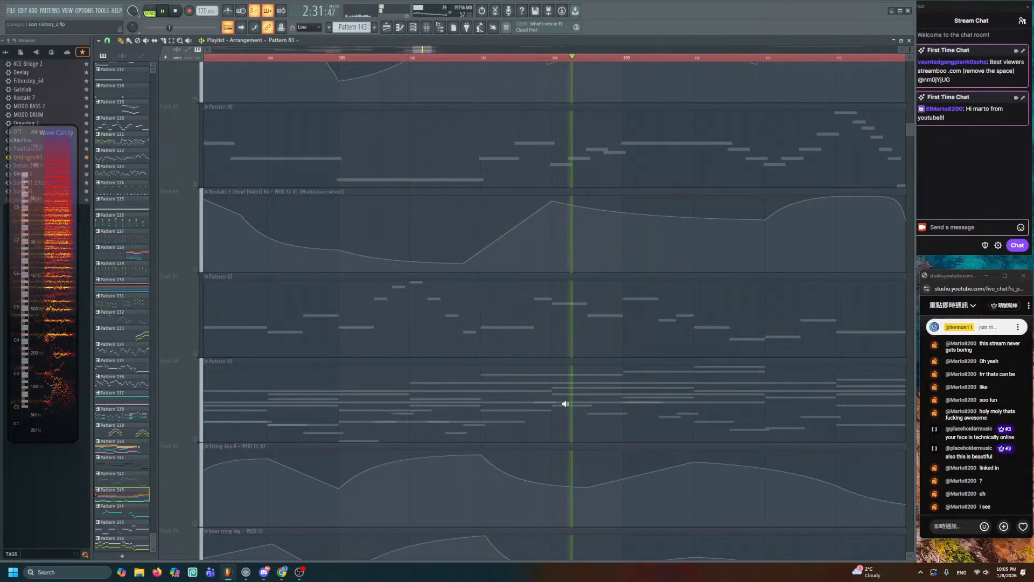
{"action": "key", "text": "space"}
{"action": "scroll", "coordinate": [565, 401], "scroll_direction": "up", "scroll_amount": 12}
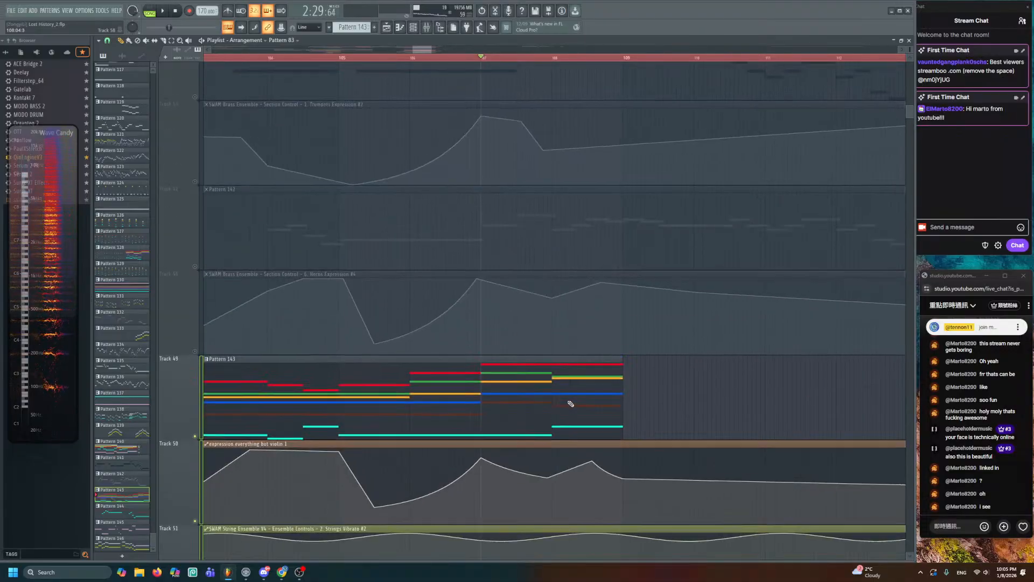
{"action": "scroll", "coordinate": [577, 382], "scroll_direction": "down", "scroll_amount": 3}
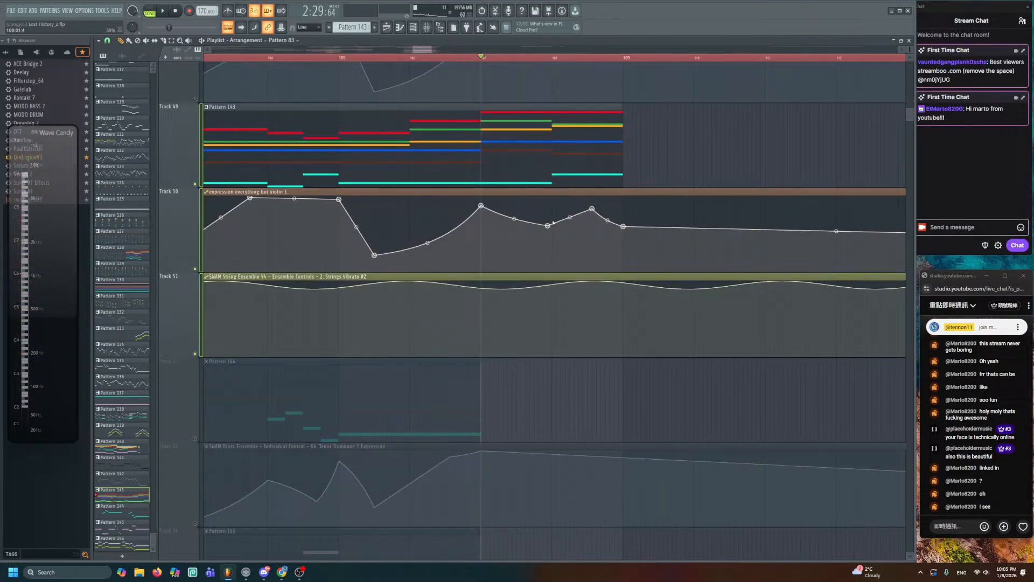
{"action": "double_click", "coordinate": [513, 183]}
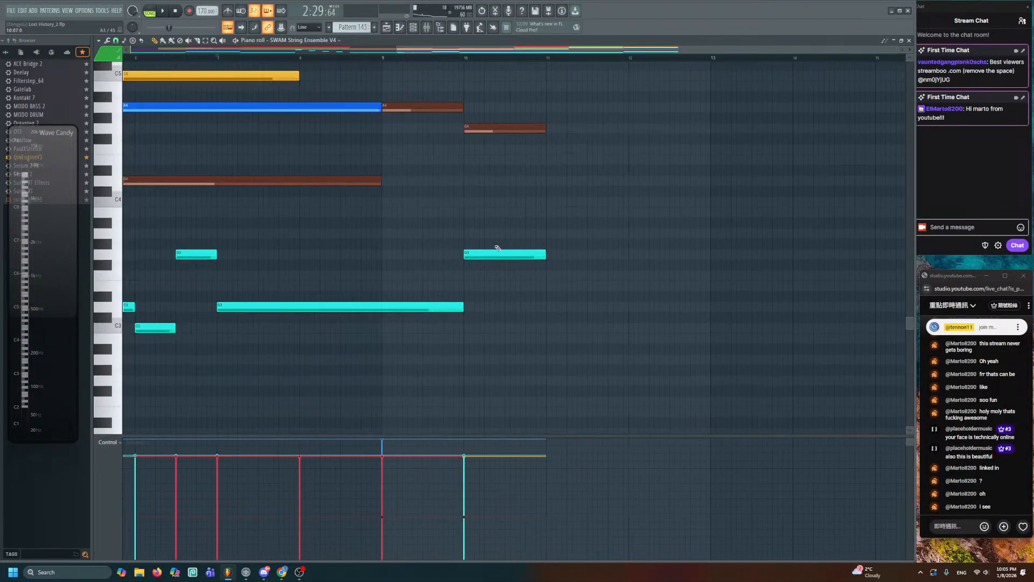
- Move the bar-10 cyan G3 note up to D4, add a G3 at bar 10.5, and preview
{"action": "left_click", "coordinate": [503, 257]}
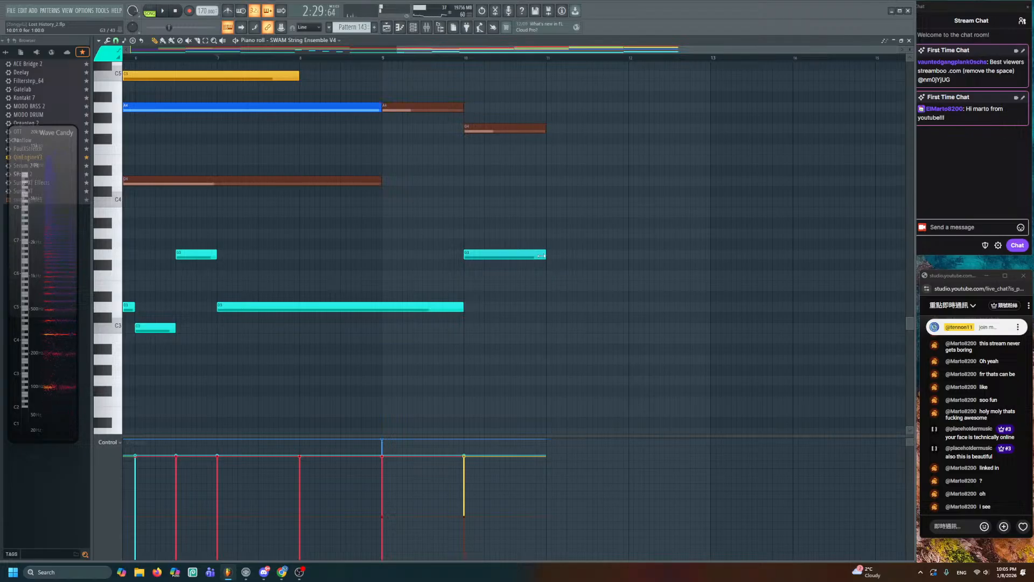
{"action": "left_click_drag", "start_coordinate": [493, 254], "coordinate": [492, 192]}
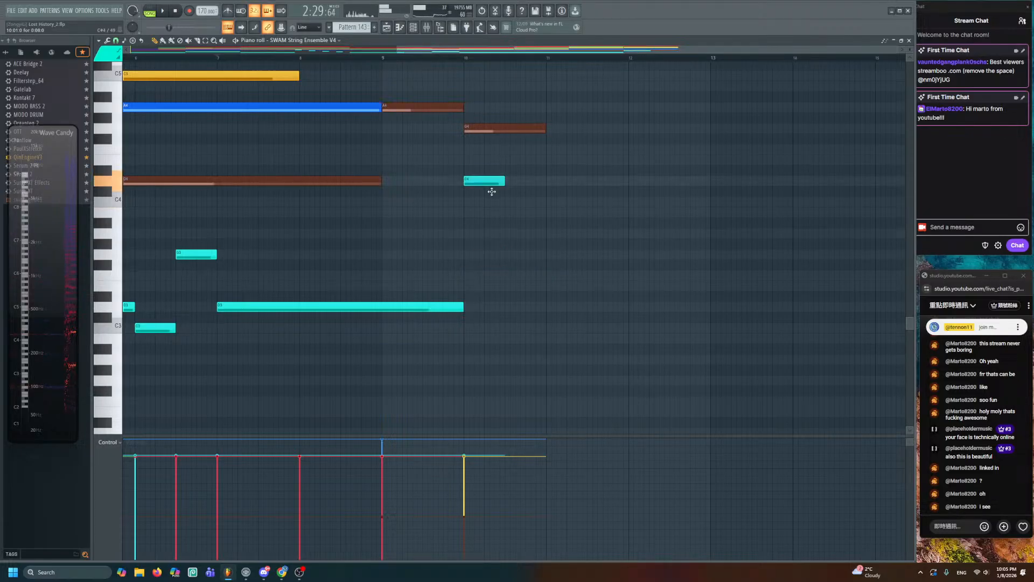
{"action": "left_click", "coordinate": [507, 255]}
{"action": "left_click_drag", "start_coordinate": [420, 261], "coordinate": [541, 280]}
{"action": "left_click", "coordinate": [398, 27]}
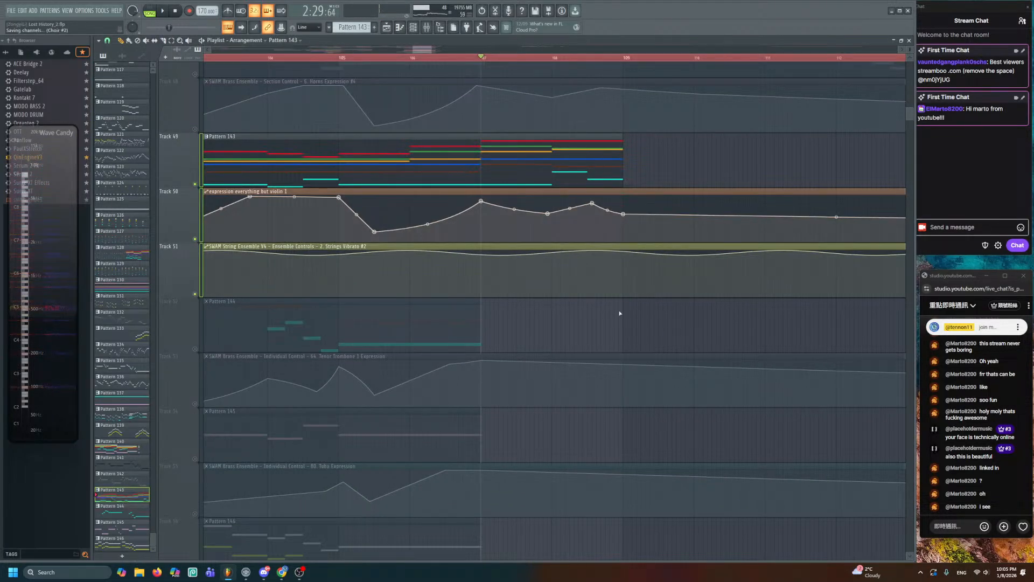
{"action": "scroll", "coordinate": [612, 413], "scroll_direction": "down", "scroll_amount": 6}
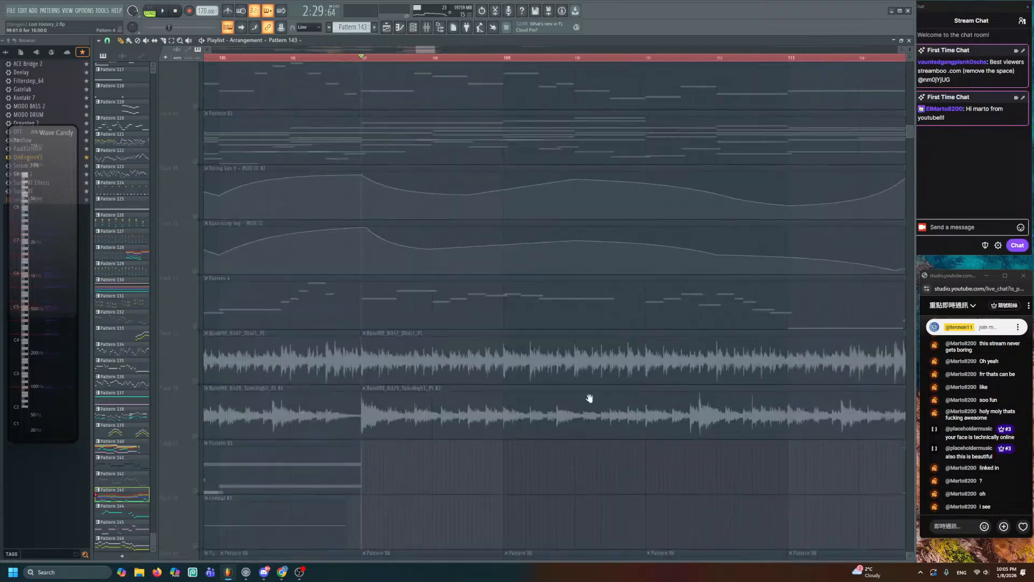
{"action": "scroll", "coordinate": [503, 321], "scroll_direction": "up", "scroll_amount": 1}
{"action": "right_click", "coordinate": [498, 317], "text": "alt"}
{"action": "right_click", "coordinate": [518, 316]}
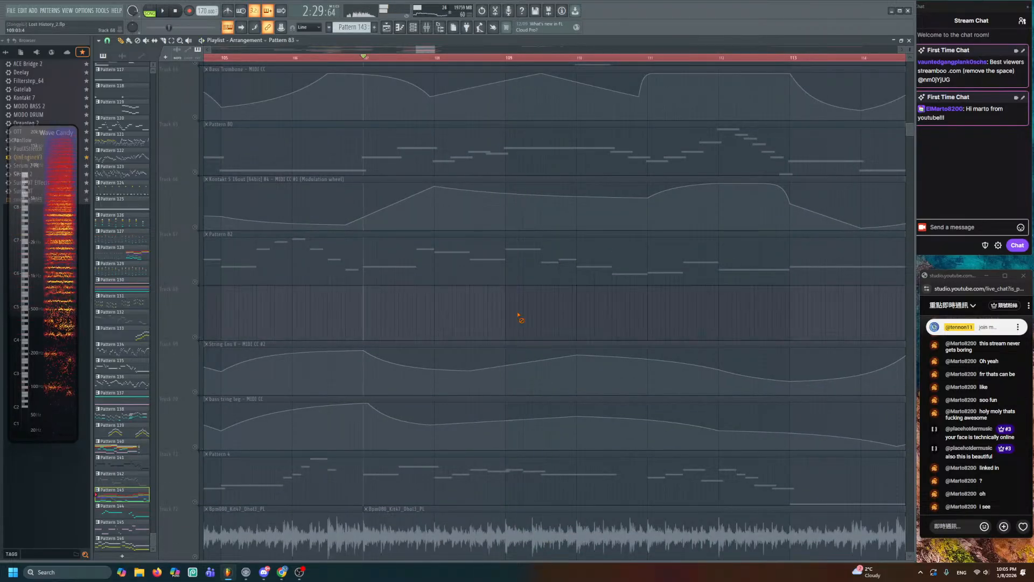
{"action": "key", "text": "ctrl+z"}
{"action": "right_click", "coordinate": [519, 314], "text": "alt"}
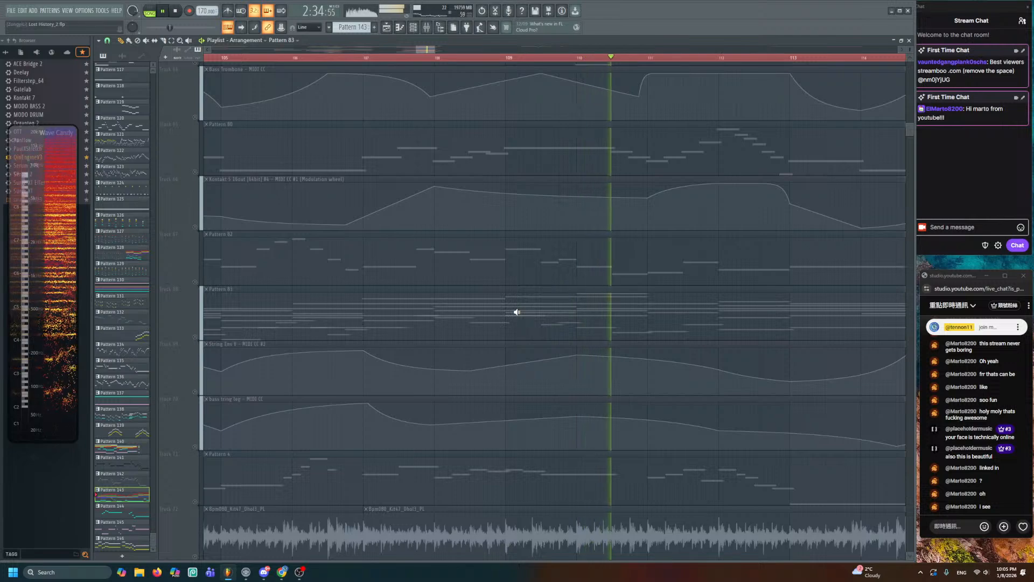
{"action": "right_click", "coordinate": [516, 312], "text": "alt"}
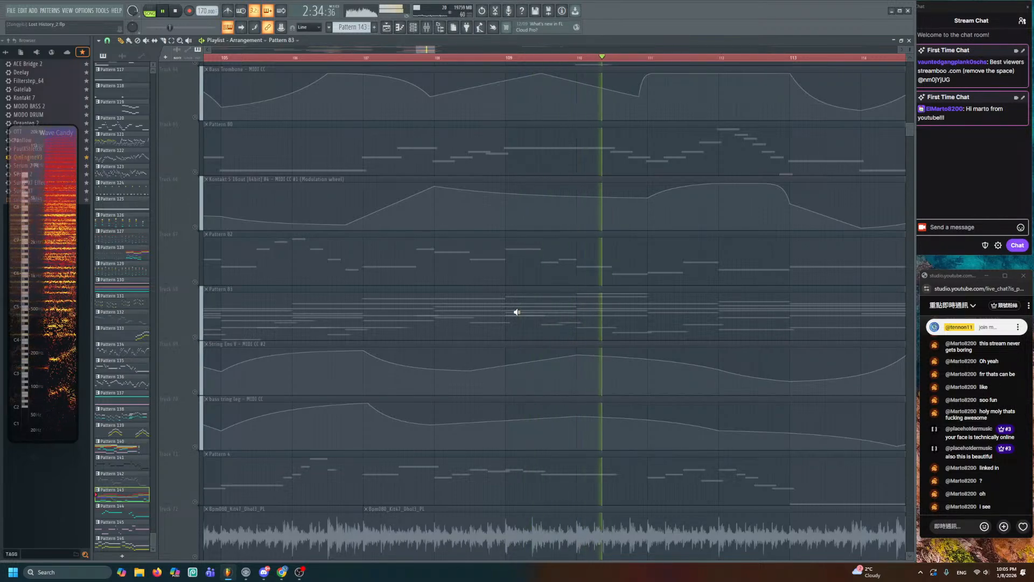
{"action": "scroll", "coordinate": [518, 312], "scroll_direction": "up", "scroll_amount": 5}
{"action": "scroll", "coordinate": [518, 311], "scroll_direction": "down", "scroll_amount": 6}
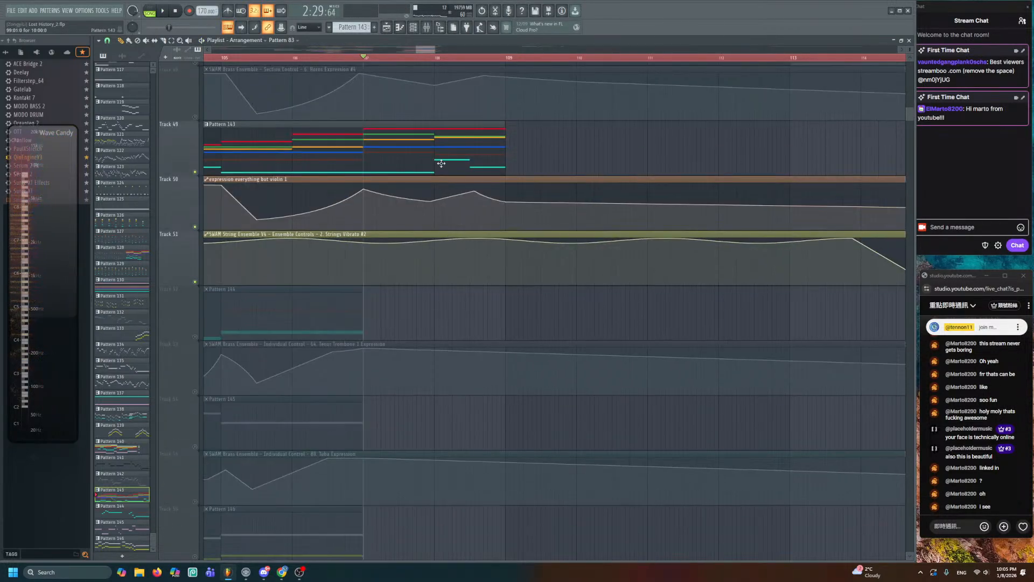
- Open Pattern 143 and add cyan moving notes through bars 10–11
{"action": "double_click", "coordinate": [444, 166]}
{"action": "scroll", "coordinate": [428, 236], "scroll_direction": "left", "scroll_amount": 2}
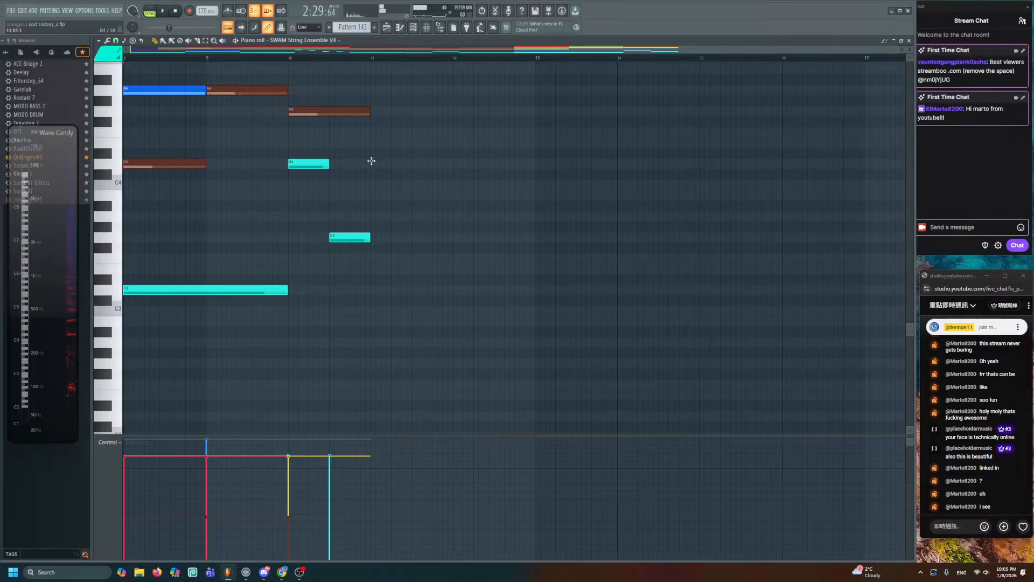
{"action": "left_click", "coordinate": [371, 162]}
{"action": "left_click", "coordinate": [420, 258]}
{"action": "left_click", "coordinate": [437, 237]}
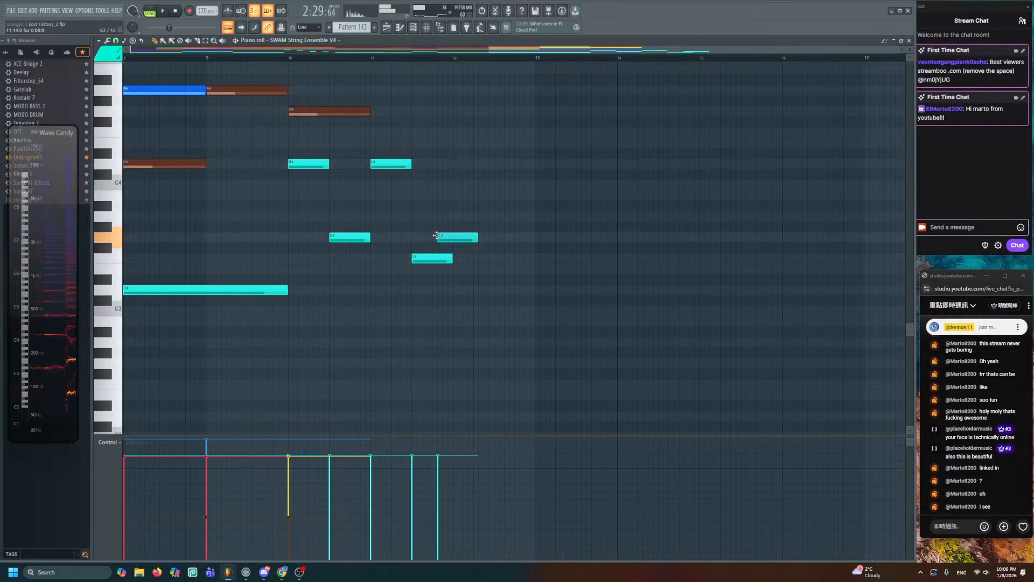
{"action": "left_click_drag", "start_coordinate": [436, 236], "coordinate": [496, 308]}
{"action": "left_click", "coordinate": [453, 290]}
- Build the bar-11 chord: add a red D7 on top, lower green to F6, add A5
{"action": "key", "text": "space"}
{"action": "scroll", "coordinate": [485, 324], "scroll_direction": "up", "scroll_amount": 5}
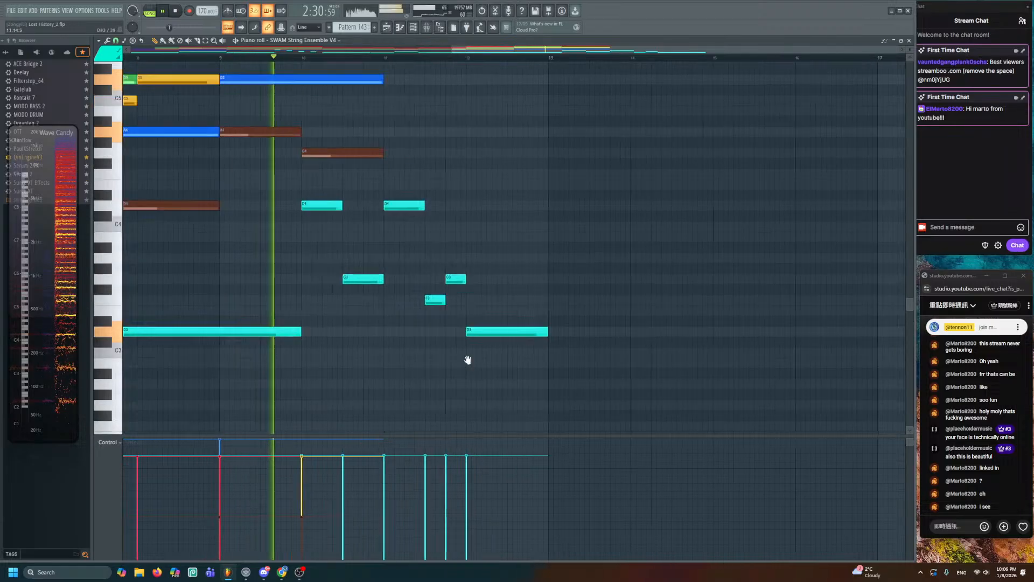
{"action": "key", "text": "space"}
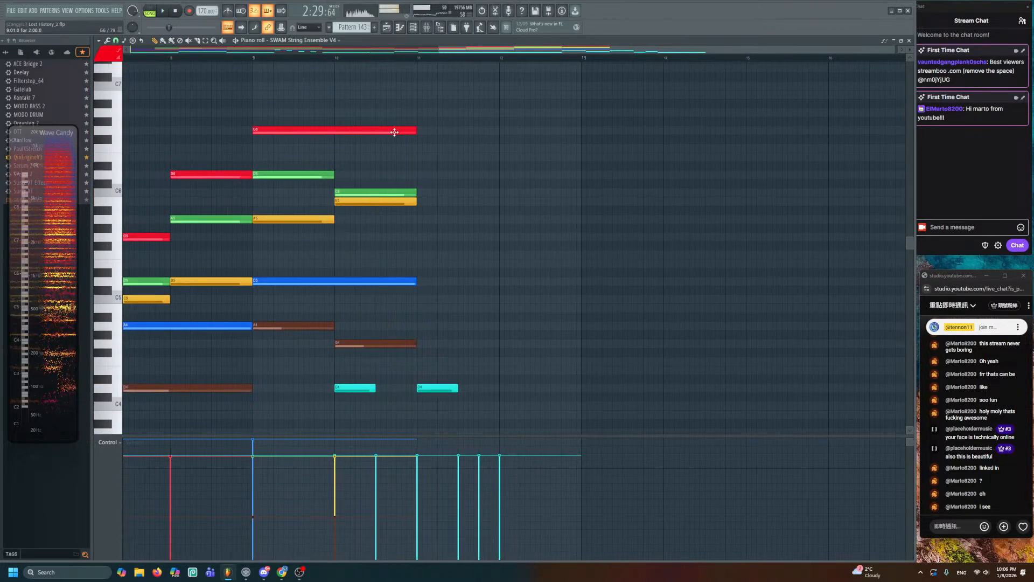
{"action": "scroll", "coordinate": [432, 127], "scroll_direction": "up", "scroll_amount": 1}
{"action": "left_click", "coordinate": [416, 123]}
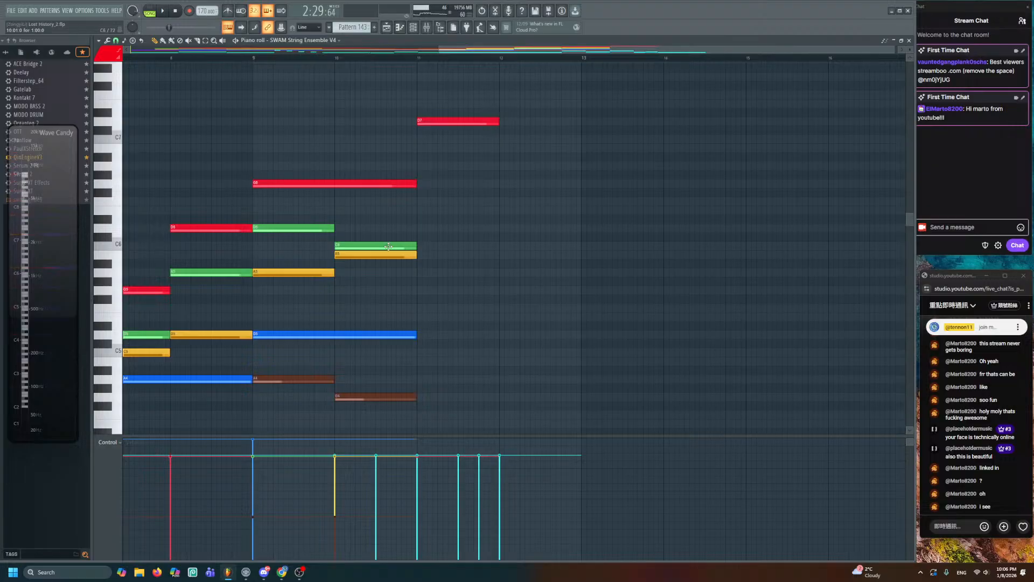
{"action": "left_click_drag", "start_coordinate": [418, 171], "coordinate": [418, 198]}
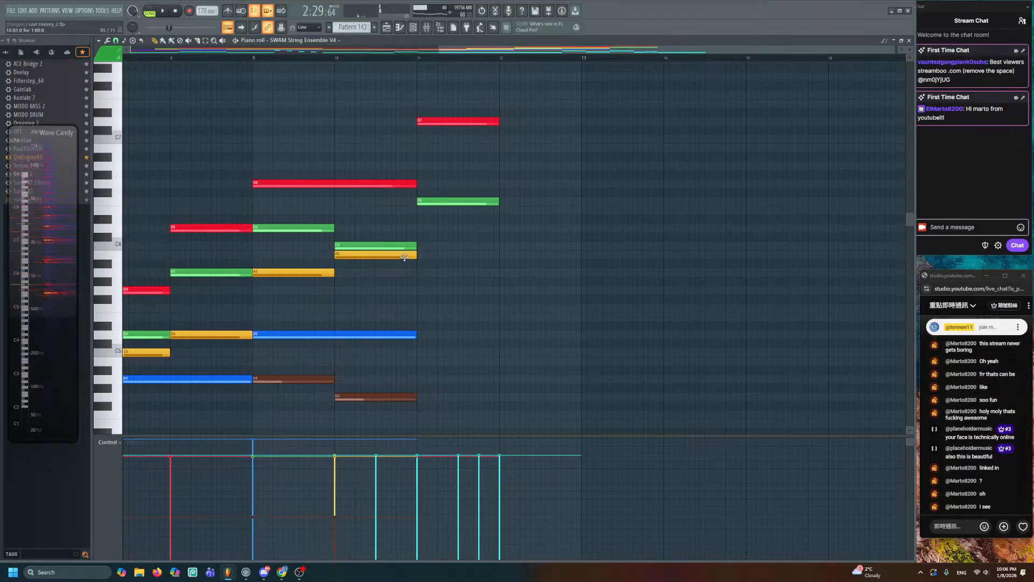
{"action": "left_click", "coordinate": [423, 274]}
{"action": "scroll", "coordinate": [420, 269], "scroll_direction": "down", "scroll_amount": 5}
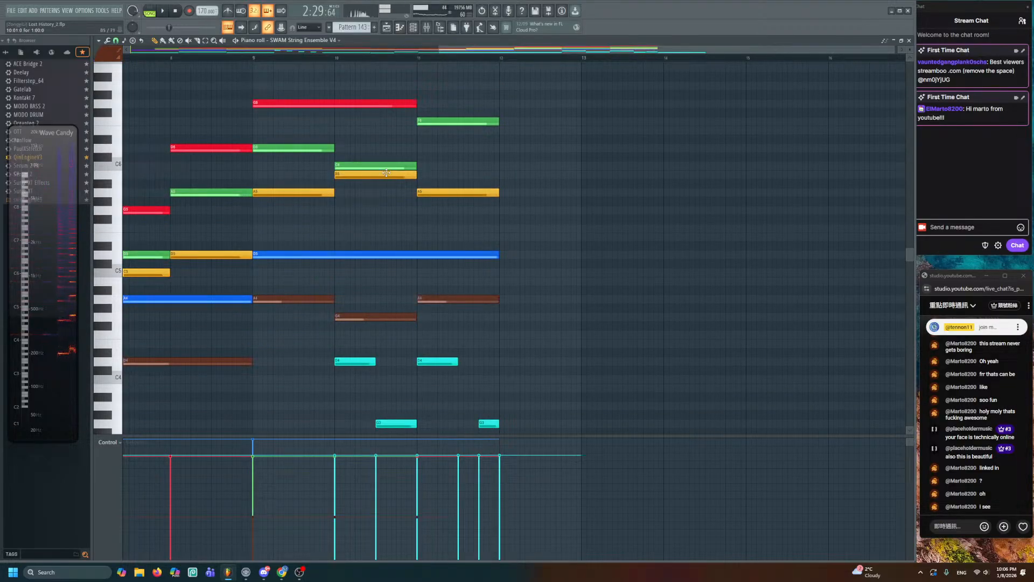
- Preview the chord, move the green note to D6, then close the piano roll
{"action": "key", "text": "y"}
{"action": "left_click_drag", "start_coordinate": [396, 213], "coordinate": [443, 221]}
{"action": "scroll", "coordinate": [488, 227], "scroll_direction": "up", "scroll_amount": 3}
{"action": "left_click_drag", "start_coordinate": [433, 175], "coordinate": [432, 136]}
{"action": "left_click_drag", "start_coordinate": [424, 191], "coordinate": [448, 202]}
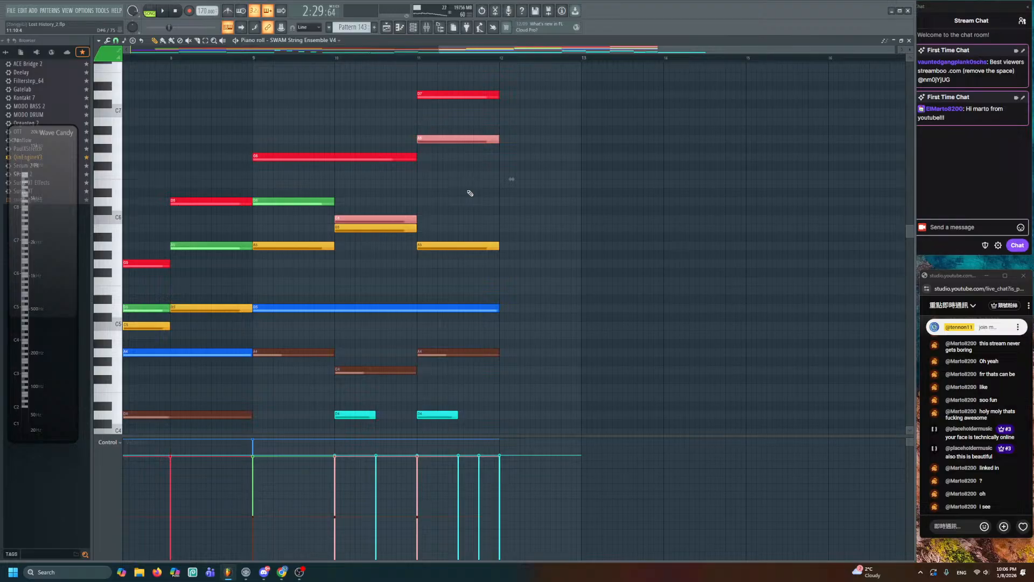
{"action": "key", "text": "ctrl+d"}
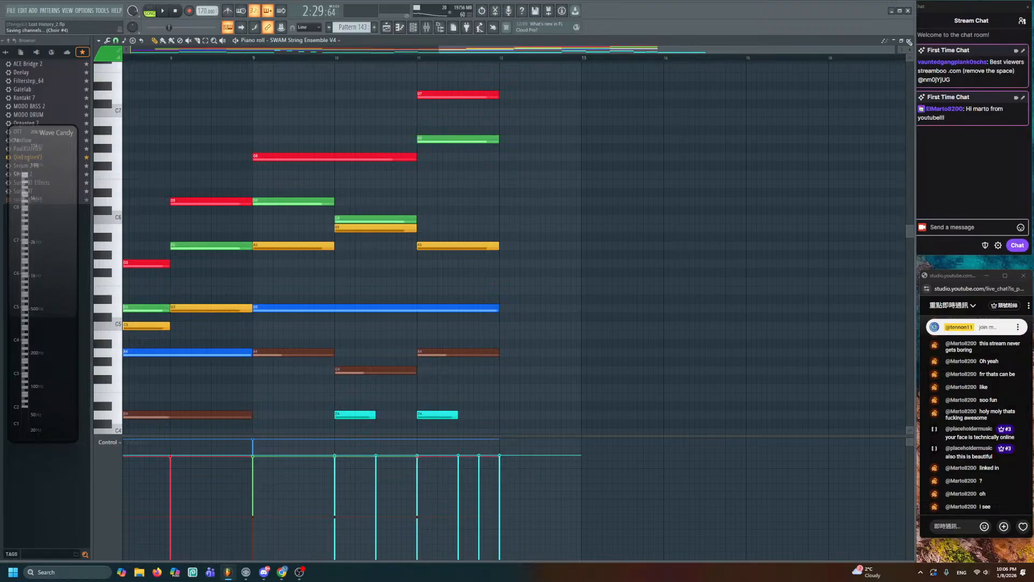
{"action": "left_click", "coordinate": [909, 42]}
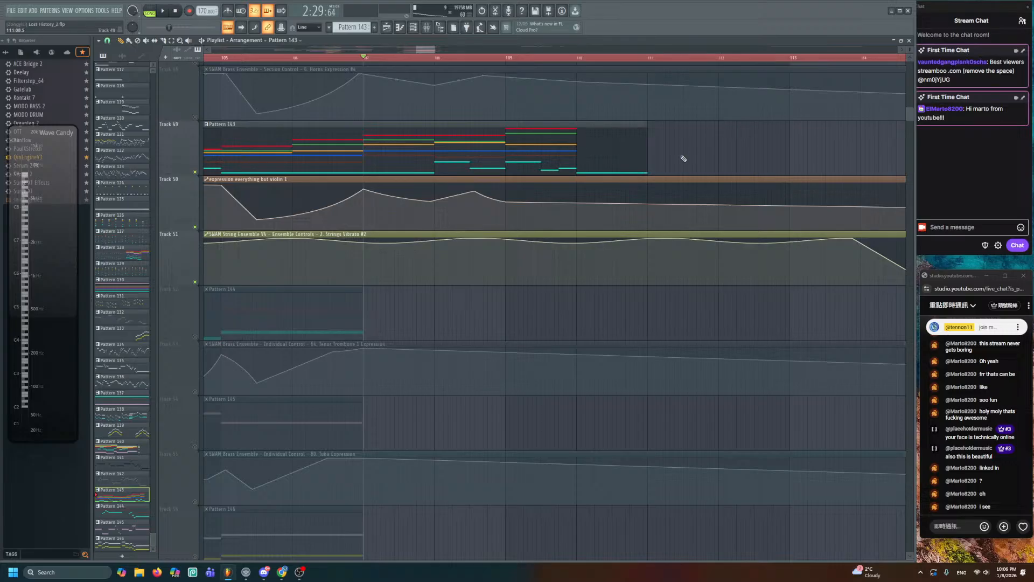
- Play the arrangement and audition from the Pattern 83 clip around bar 109, then reopen Pattern 143
{"action": "key", "text": "space"}
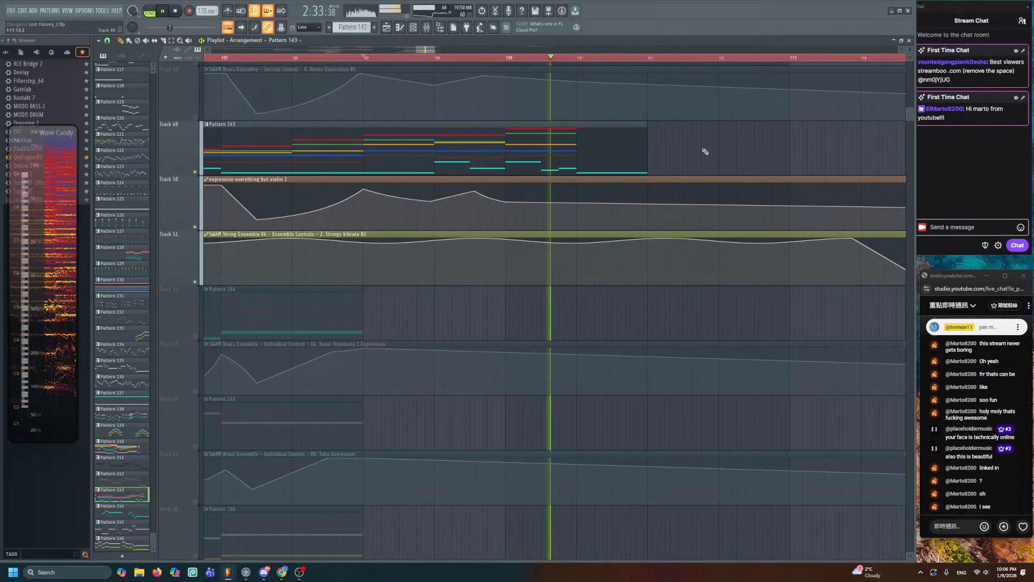
{"action": "key", "text": "space"}
{"action": "scroll", "coordinate": [487, 289], "scroll_direction": "down", "scroll_amount": 4}
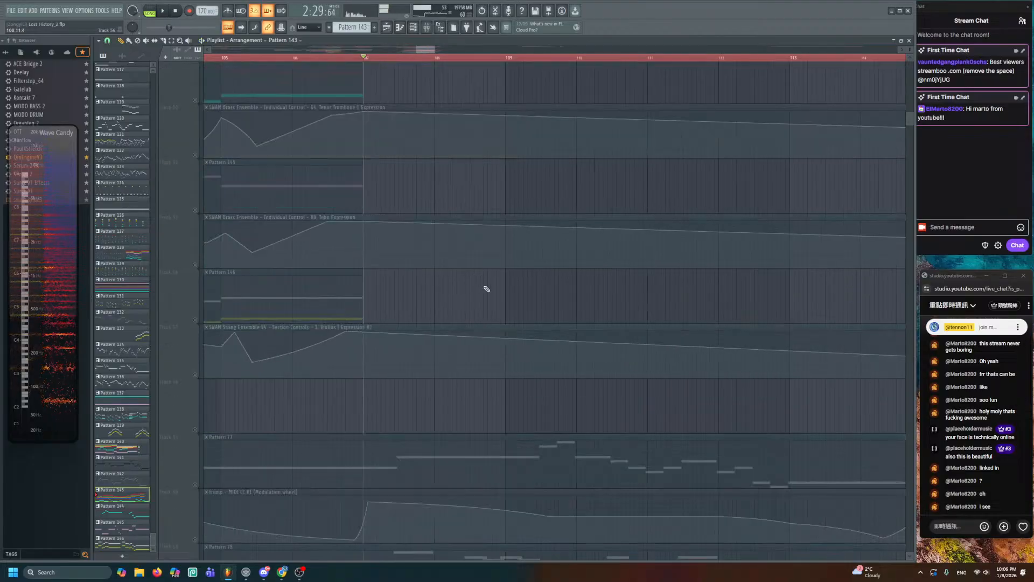
{"action": "scroll", "coordinate": [486, 289], "scroll_direction": "down", "scroll_amount": 12}
{"action": "right_click", "coordinate": [592, 305], "text": "alt"}
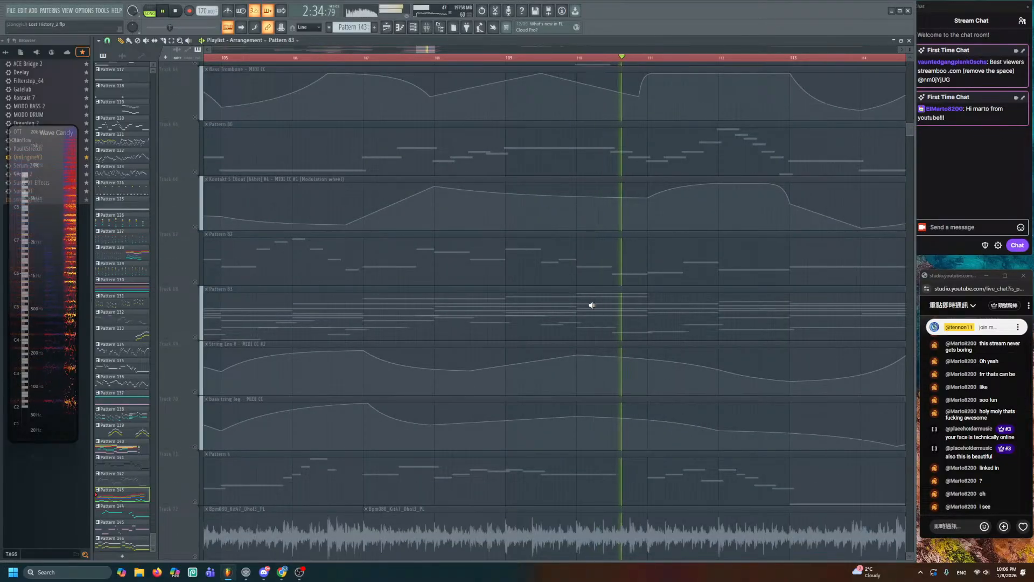
{"action": "right_click", "coordinate": [527, 307], "text": "alt"}
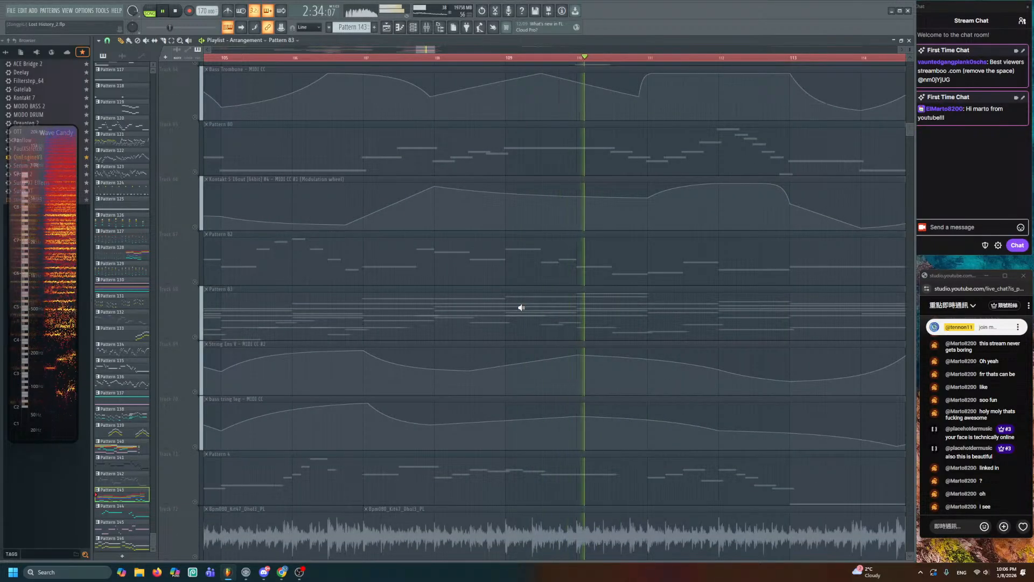
{"action": "scroll", "coordinate": [518, 301], "scroll_direction": "up", "scroll_amount": 16}
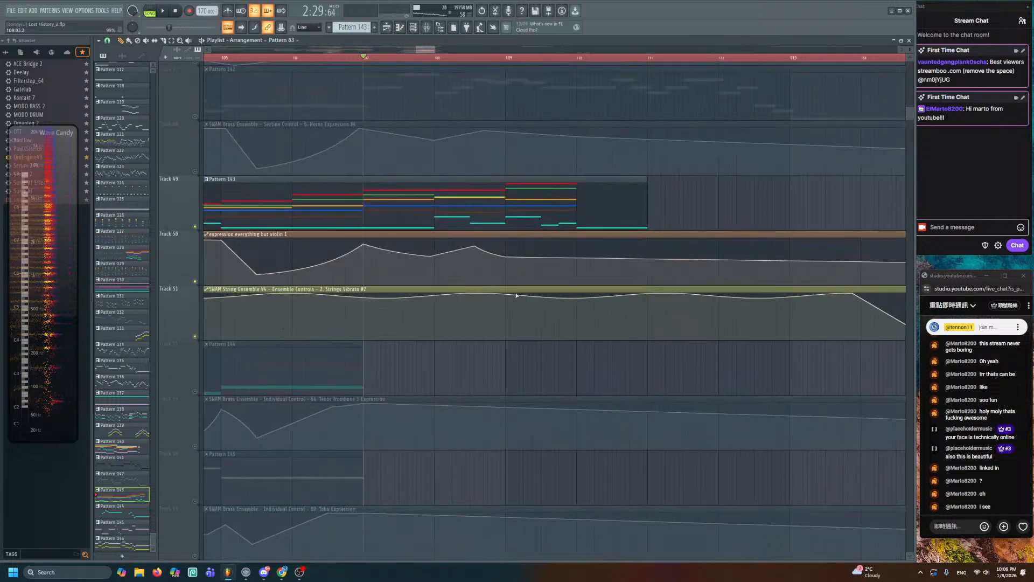
{"action": "double_click", "coordinate": [534, 197]}
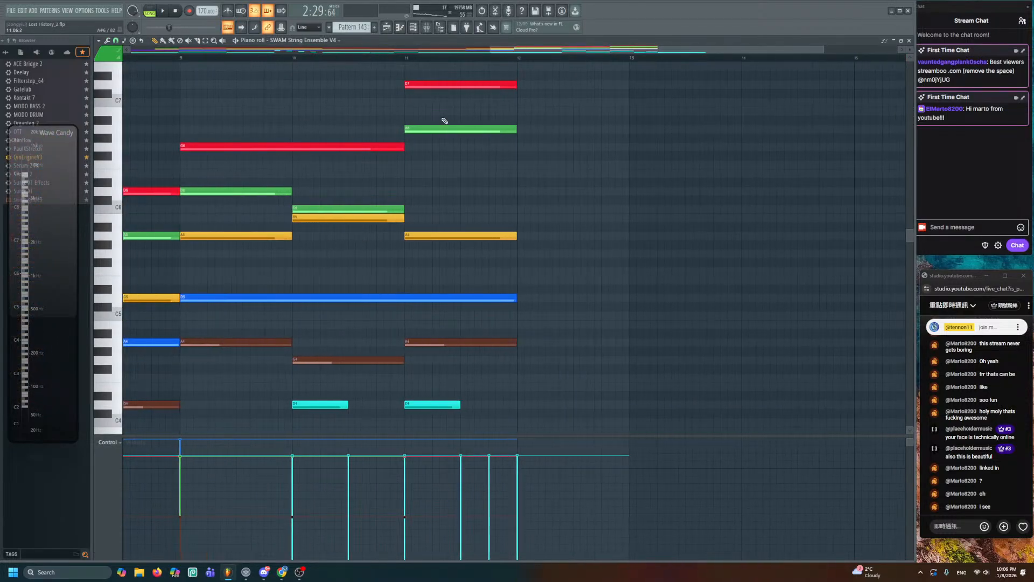
- Lower the bar-11 top notes from A6 to D6 and D7 to A6, then hear the chord
{"action": "left_click_drag", "start_coordinate": [430, 125], "coordinate": [426, 190]}
{"action": "left_click_drag", "start_coordinate": [428, 80], "coordinate": [426, 130]}
{"action": "key", "text": "space"}
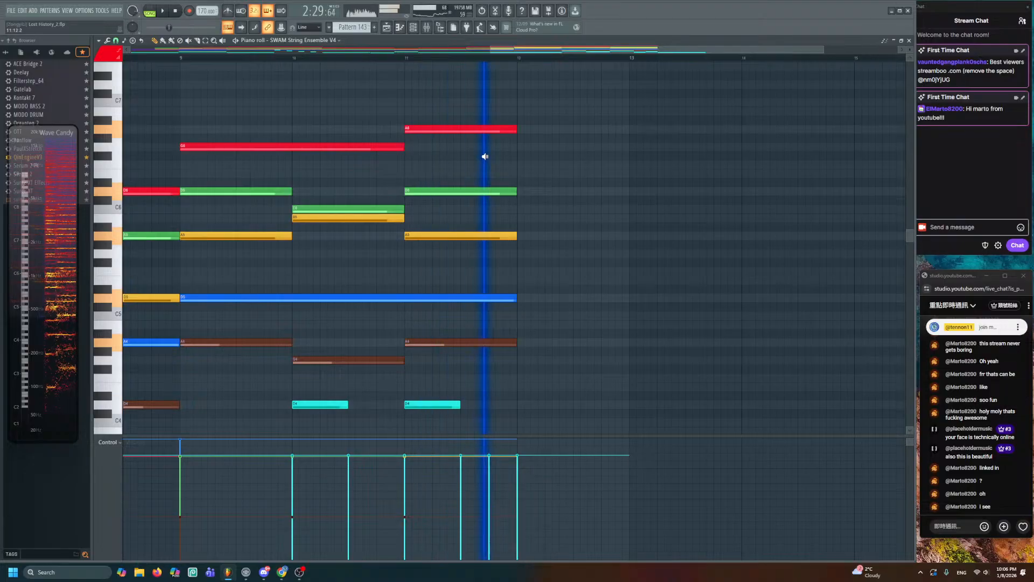
- Stretch the four held chord notes to end at bar 13, audition them, and return to the playlist
{"action": "left_click_drag", "start_coordinate": [536, 179], "coordinate": [515, 334]}
{"action": "left_click_drag", "start_coordinate": [520, 296], "coordinate": [631, 296]}
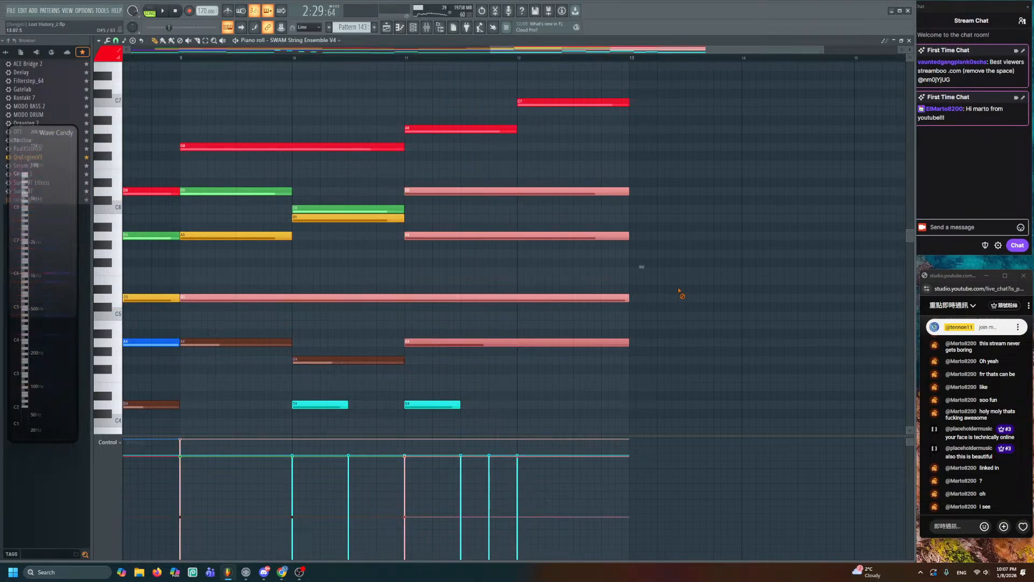
{"action": "left_click", "coordinate": [492, 249]}
{"action": "key", "text": "space"}
{"action": "left_click_drag", "start_coordinate": [540, 266], "coordinate": [580, 273]}
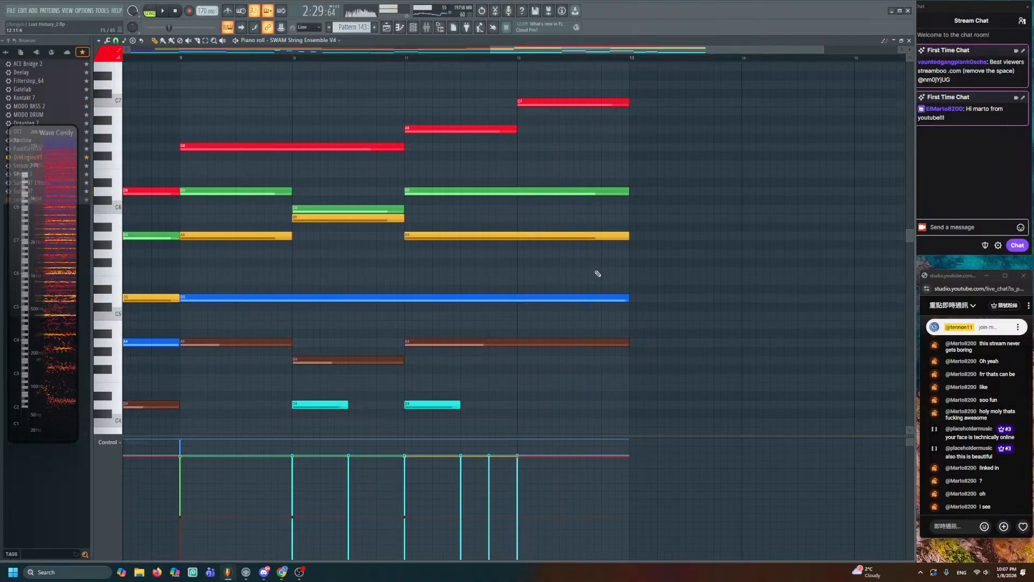
{"action": "left_click", "coordinate": [387, 28]}
{"action": "scroll", "coordinate": [609, 356], "scroll_direction": "down", "scroll_amount": 12}
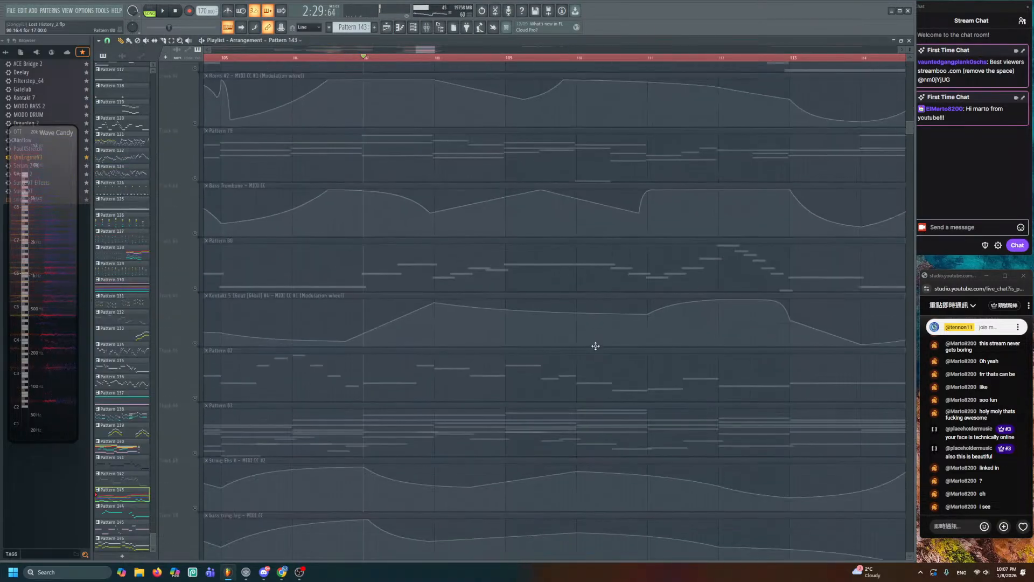
- Audition the arrangement from the Pattern 83 clip, panning the playlist to show more bars
{"action": "left_click_drag", "start_coordinate": [535, 249], "coordinate": [627, 252]}
{"action": "scroll", "coordinate": [627, 253], "scroll_direction": "down", "scroll_amount": 2}
{"action": "left_click_drag", "start_coordinate": [721, 251], "coordinate": [591, 259]}
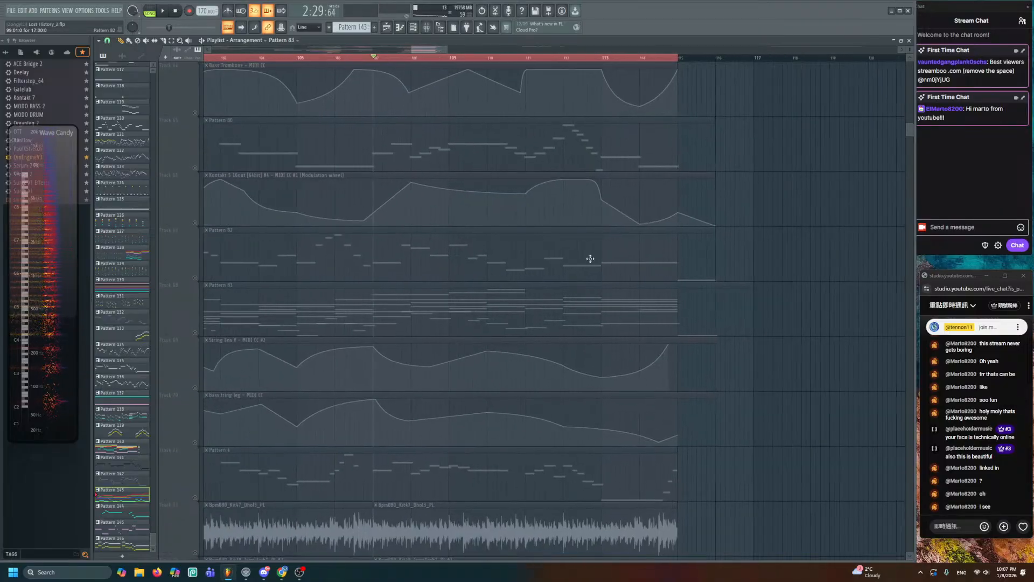
{"action": "left_click_drag", "start_coordinate": [544, 318], "coordinate": [544, 318]}
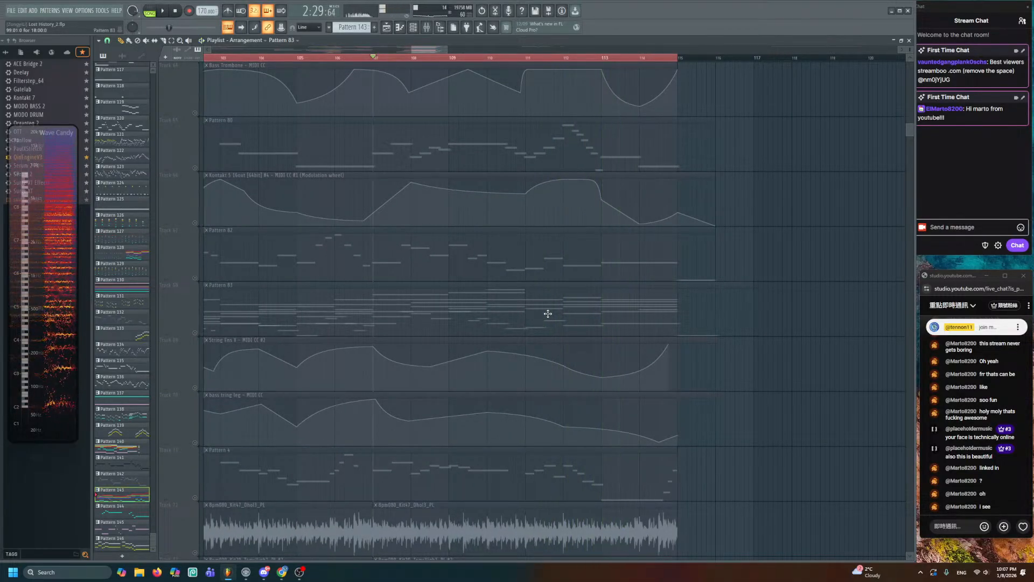
- Reopen Pattern 143 in the piano roll with bars 8–16 in view
{"action": "scroll", "coordinate": [546, 314], "scroll_direction": "up", "scroll_amount": 3}
{"action": "scroll", "coordinate": [548, 309], "scroll_direction": "up", "scroll_amount": 2}
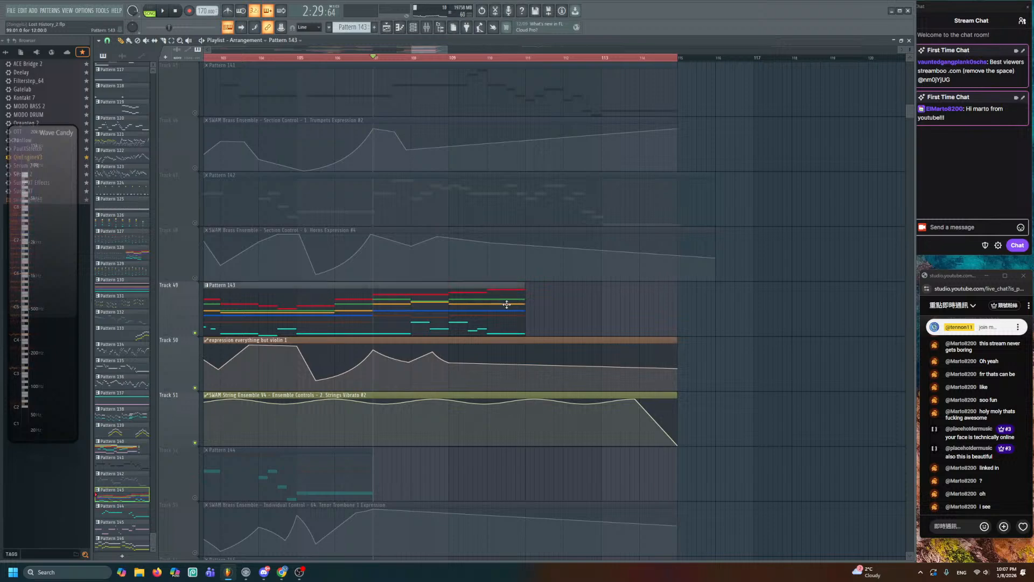
{"action": "double_click", "coordinate": [509, 305]}
{"action": "left_click_drag", "start_coordinate": [507, 305], "coordinate": [691, 181]}
- Audition Pattern 143's existing string notes from bar 11 onward
{"action": "scroll", "coordinate": [323, 183], "scroll_direction": "down", "scroll_amount": 2}
{"action": "left_click_drag", "start_coordinate": [275, 183], "coordinate": [551, 189]}
{"action": "scroll", "coordinate": [452, 189], "scroll_direction": "down", "scroll_amount": 2}
{"action": "right_click", "coordinate": [437, 180], "text": "alt"}
{"action": "left_click_drag", "start_coordinate": [543, 229], "coordinate": [484, 341]}
{"action": "left_click_drag", "start_coordinate": [461, 154], "coordinate": [461, 154]}
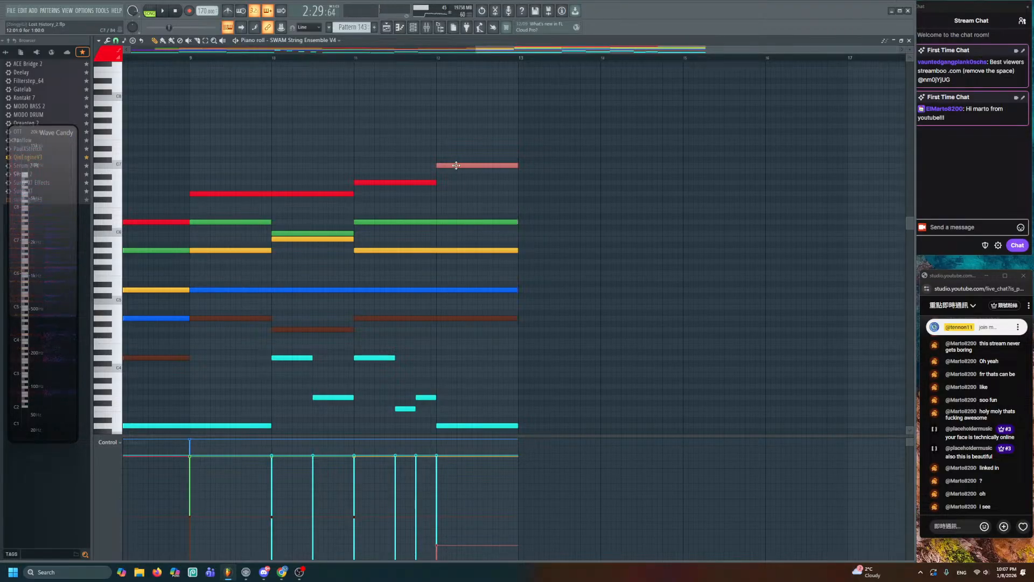
{"action": "left_click_drag", "start_coordinate": [386, 168], "coordinate": [485, 203]}
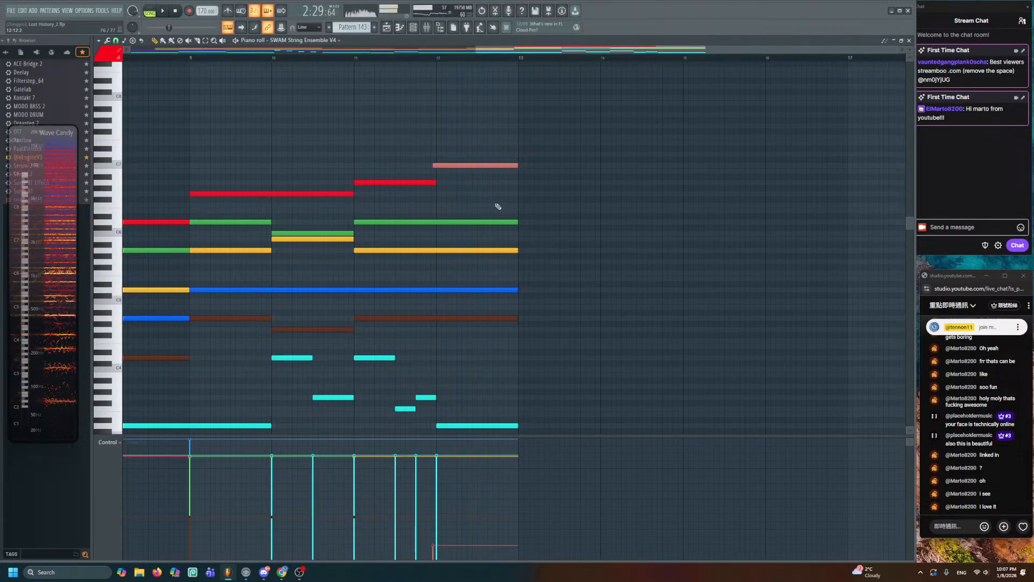
{"action": "scroll", "coordinate": [532, 231], "scroll_direction": "down", "scroll_amount": 4}
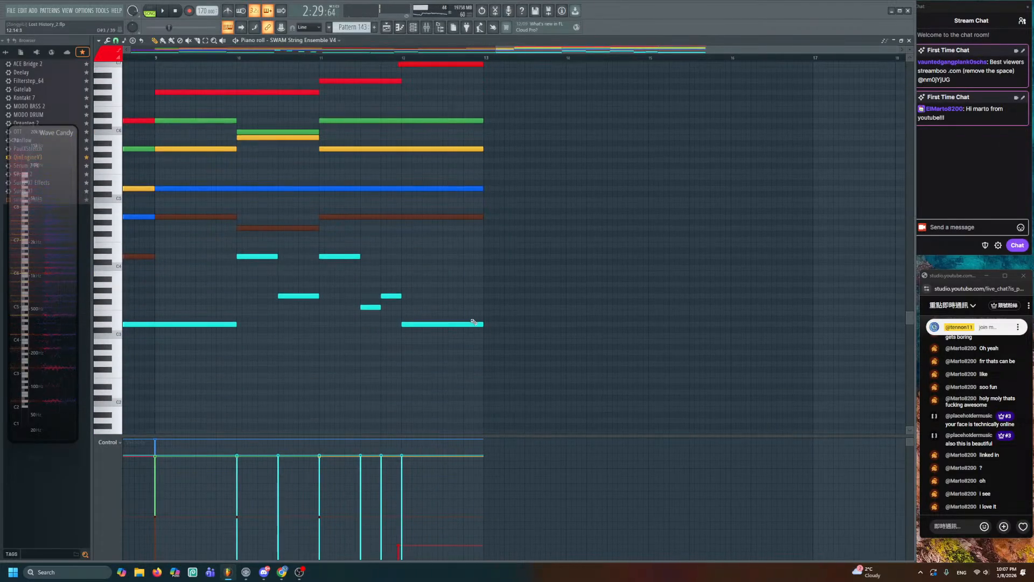
- Add low cyan melody notes at bar 13, raised a semitone, and at bar 14
{"action": "left_click", "coordinate": [485, 345]}
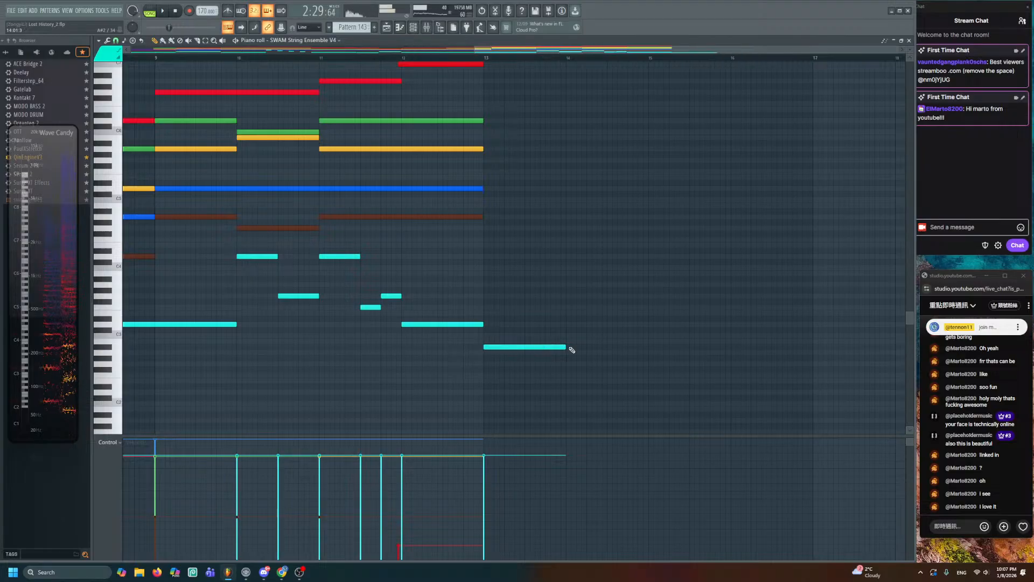
{"action": "left_click_drag", "start_coordinate": [566, 339], "coordinate": [566, 333]}
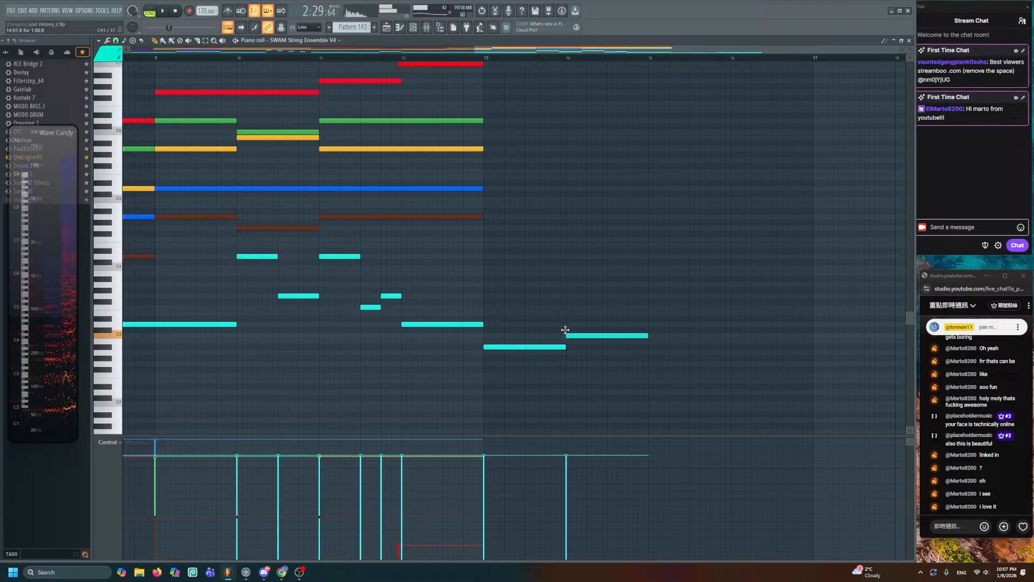
{"action": "left_click", "coordinate": [649, 324]}
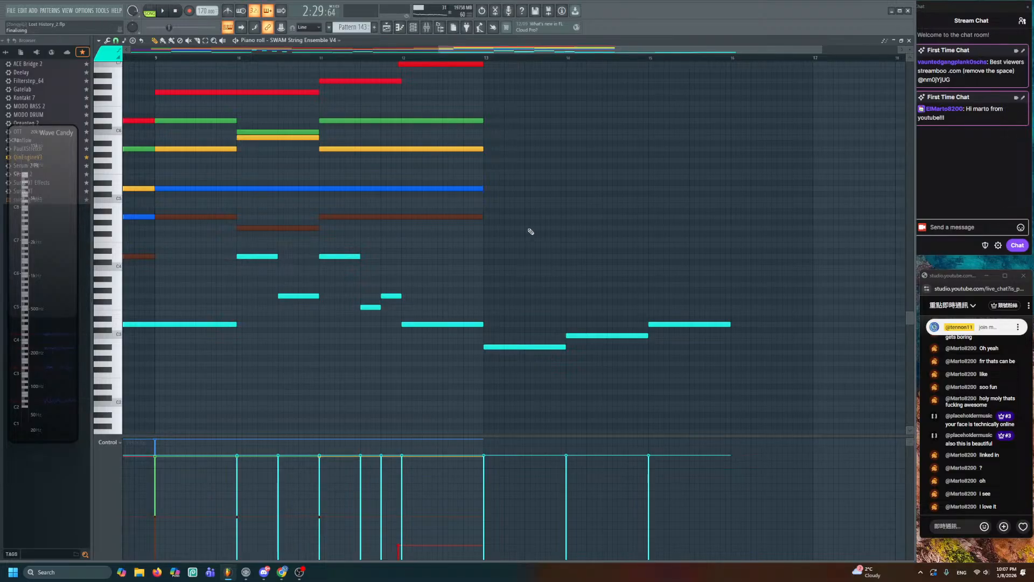
{"action": "scroll", "coordinate": [531, 231], "scroll_direction": "up", "scroll_amount": 2}
{"action": "left_click_drag", "start_coordinate": [402, 214], "coordinate": [460, 216]}
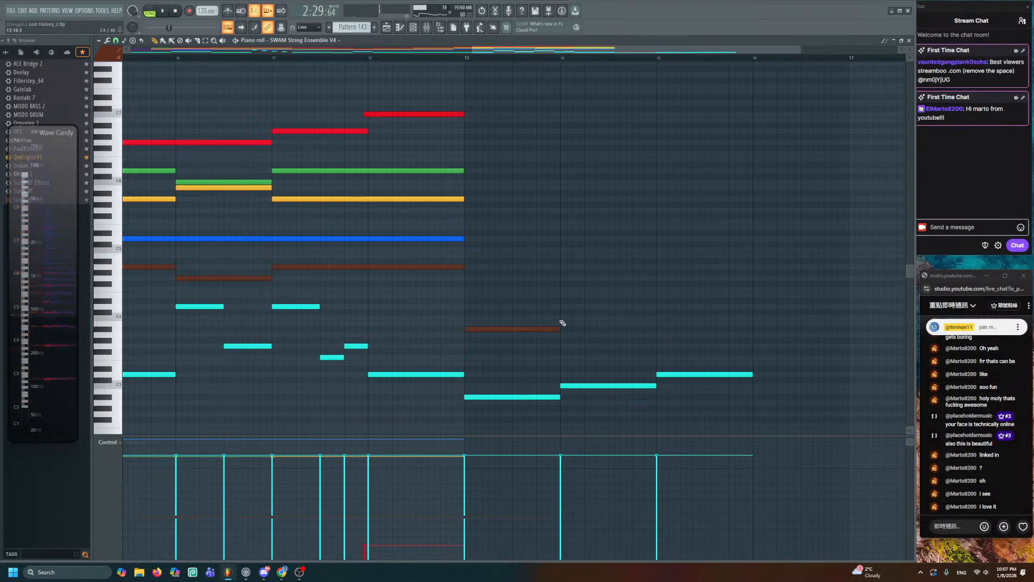
{"action": "scroll", "coordinate": [637, 306], "scroll_direction": "down", "scroll_amount": 2}
{"action": "left_click_drag", "start_coordinate": [564, 280], "coordinate": [653, 232]}
{"action": "left_click_drag", "start_coordinate": [572, 208], "coordinate": [509, 232]}
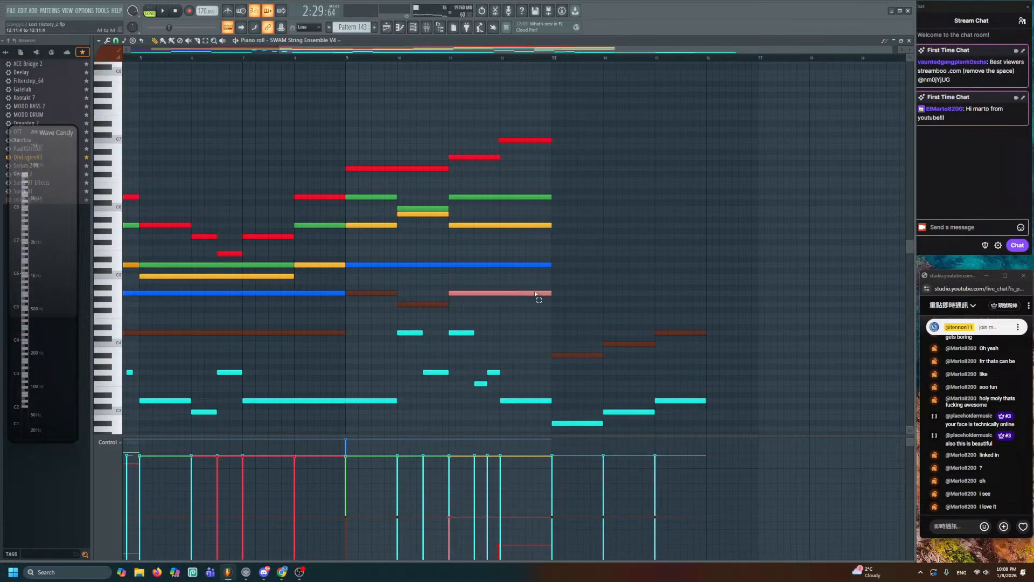
{"action": "left_click", "coordinate": [573, 355]}
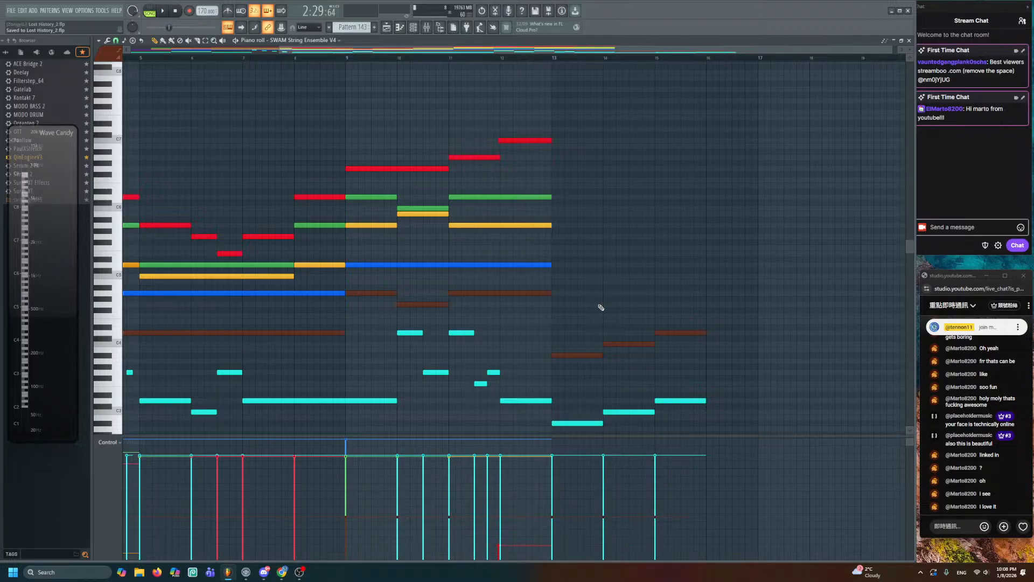
- Add red top notes: D5 at bar 13, one step higher at bar 14, D5 at bar 15
{"action": "mouse_move", "coordinate": [602, 307]}
{"action": "left_mouse_down"}
{"action": "mouse_move", "coordinate": [560, 208]}
{"action": "mouse_move", "coordinate": [562, 267]}
{"action": "mouse_move", "coordinate": [522, 265]}
{"action": "mouse_move", "coordinate": [725, 282]}
{"action": "left_mouse_up"}
{"action": "scroll", "coordinate": [561, 202], "scroll_direction": "up", "scroll_amount": 2}
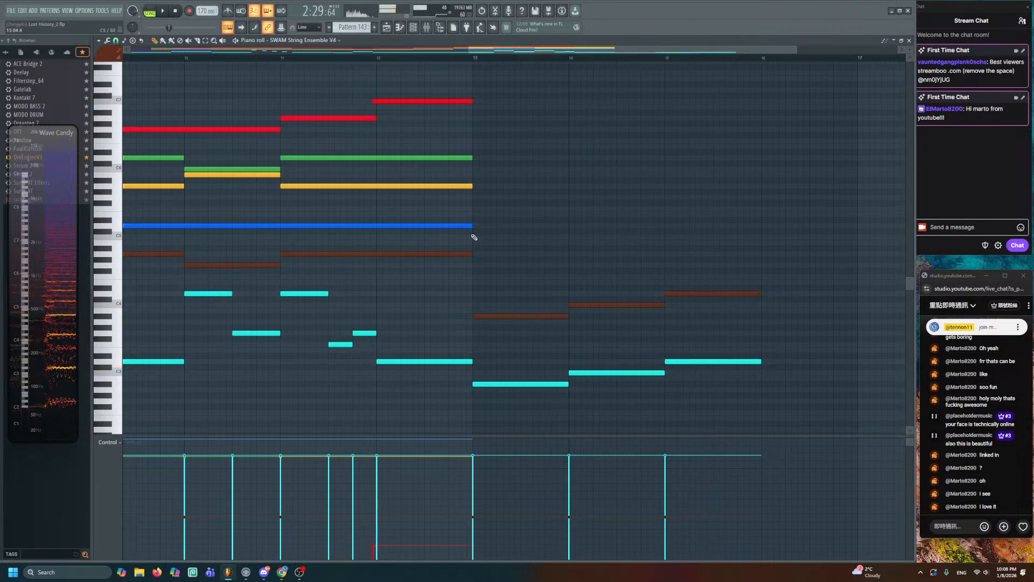
{"action": "left_click", "coordinate": [307, 187]}
{"action": "left_click_drag", "start_coordinate": [307, 187], "coordinate": [357, 192]}
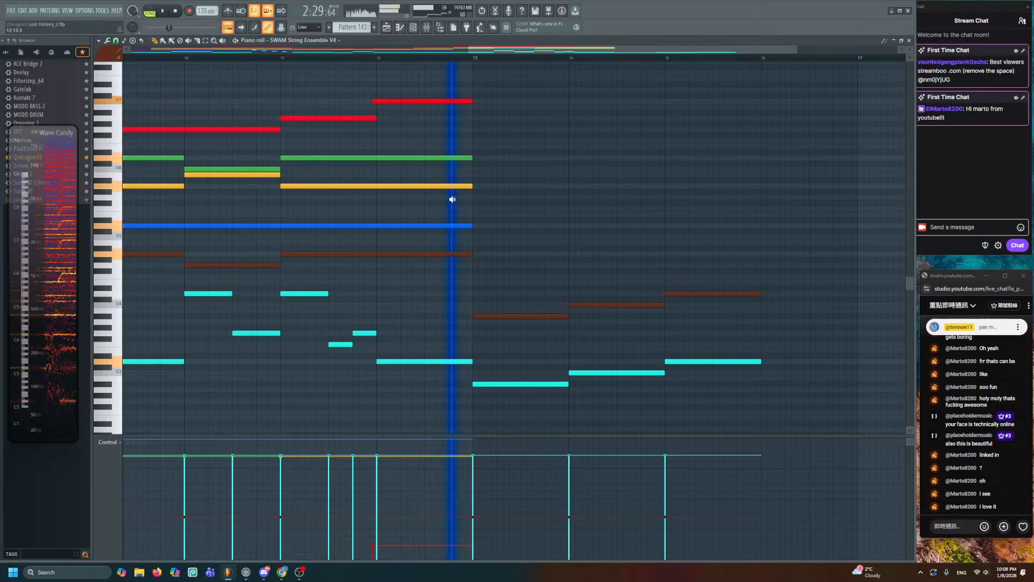
{"action": "left_click", "coordinate": [477, 224]}
{"action": "mouse_move", "coordinate": [473, 214]}
{"action": "left_mouse_down"}
{"action": "mouse_move", "coordinate": [472, 148]}
{"action": "mouse_move", "coordinate": [470, 227]}
{"action": "left_mouse_up"}
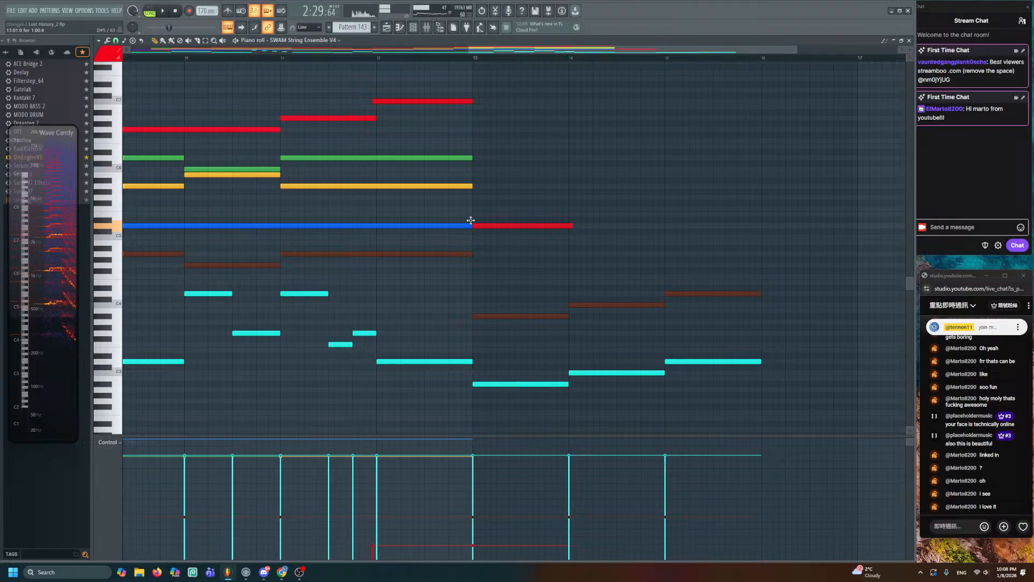
{"action": "left_click", "coordinate": [526, 226]}
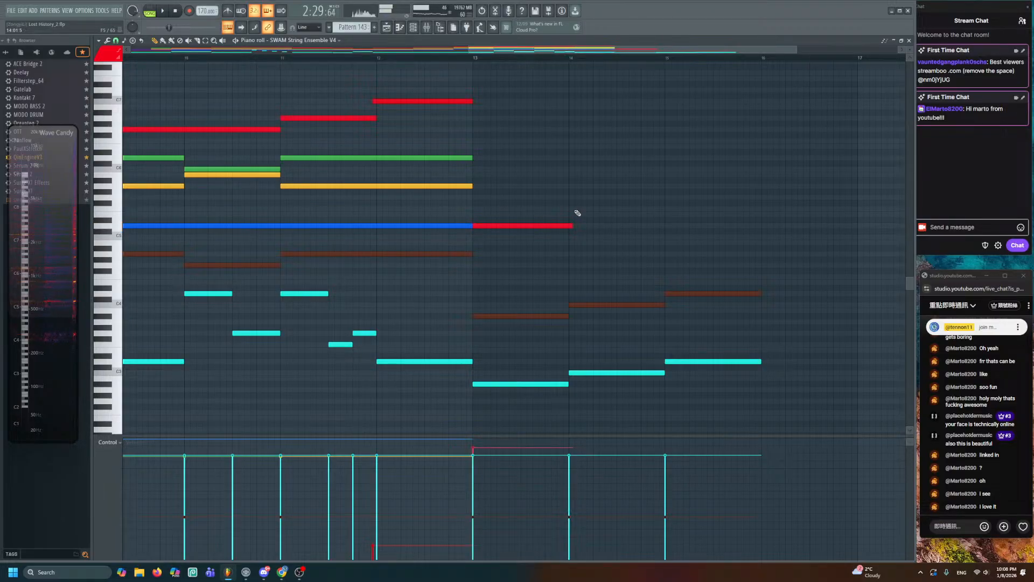
{"action": "left_click", "coordinate": [571, 214]}
{"action": "left_click", "coordinate": [667, 226]}
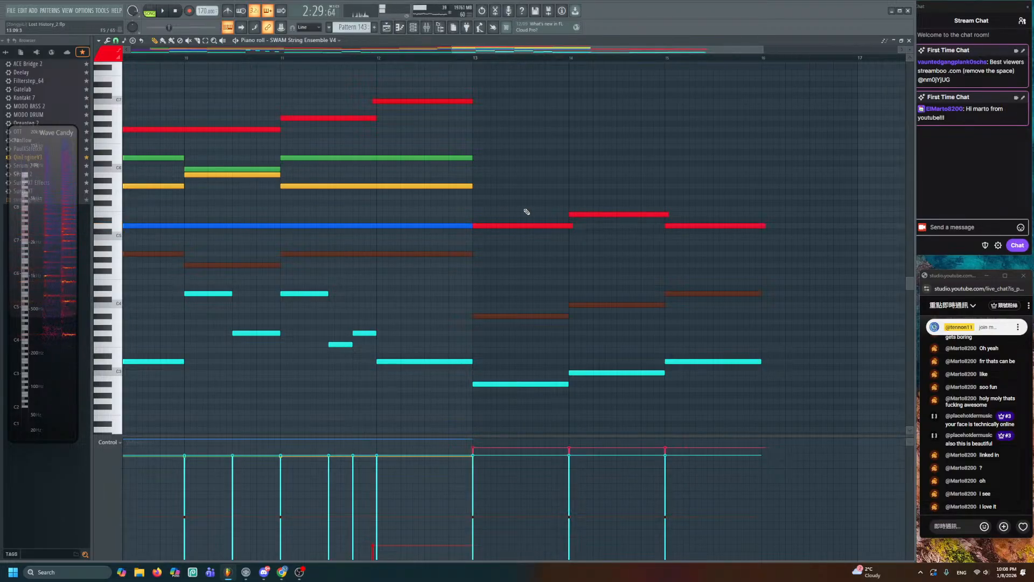
- Add two-bar green and yellow notes at bar 13 and a one-bar blue D4 note
{"action": "left_click", "coordinate": [479, 254]}
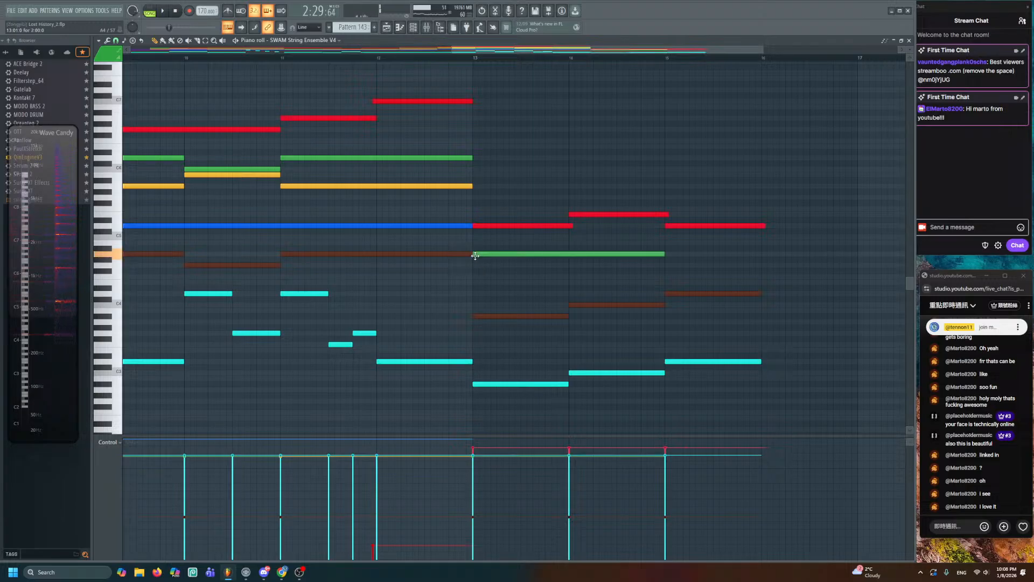
{"action": "left_click", "coordinate": [479, 277]}
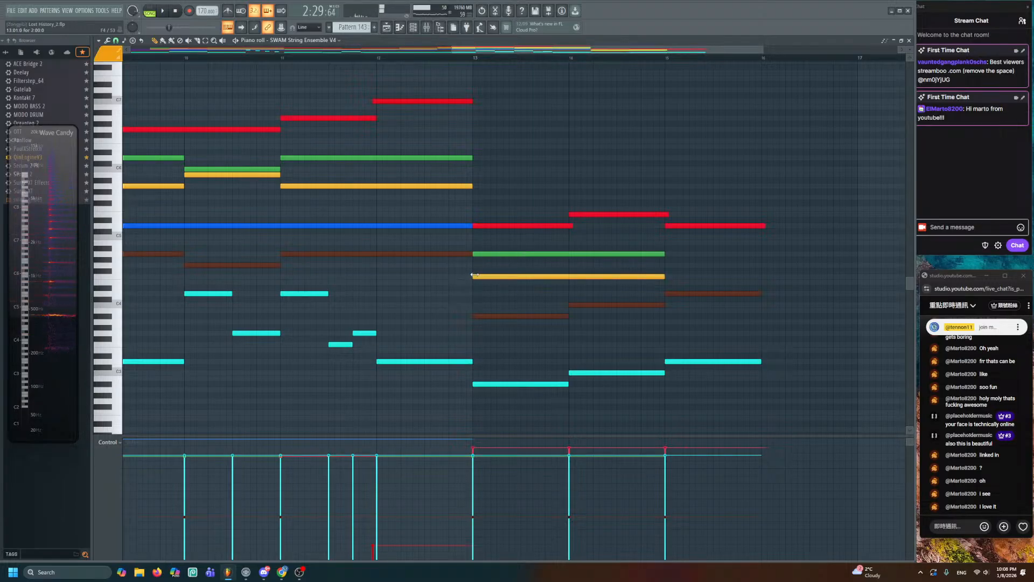
{"action": "left_click", "coordinate": [458, 227]}
{"action": "left_click", "coordinate": [475, 294]}
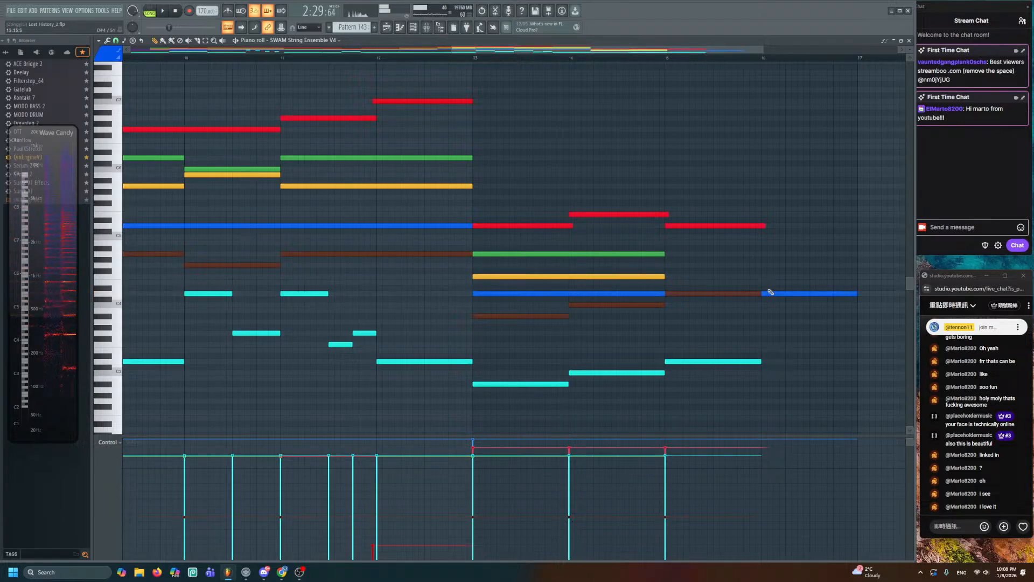
{"action": "left_click", "coordinate": [845, 294], "text": "ctrl"}
{"action": "left_click_drag", "start_coordinate": [846, 295], "coordinate": [555, 294]}
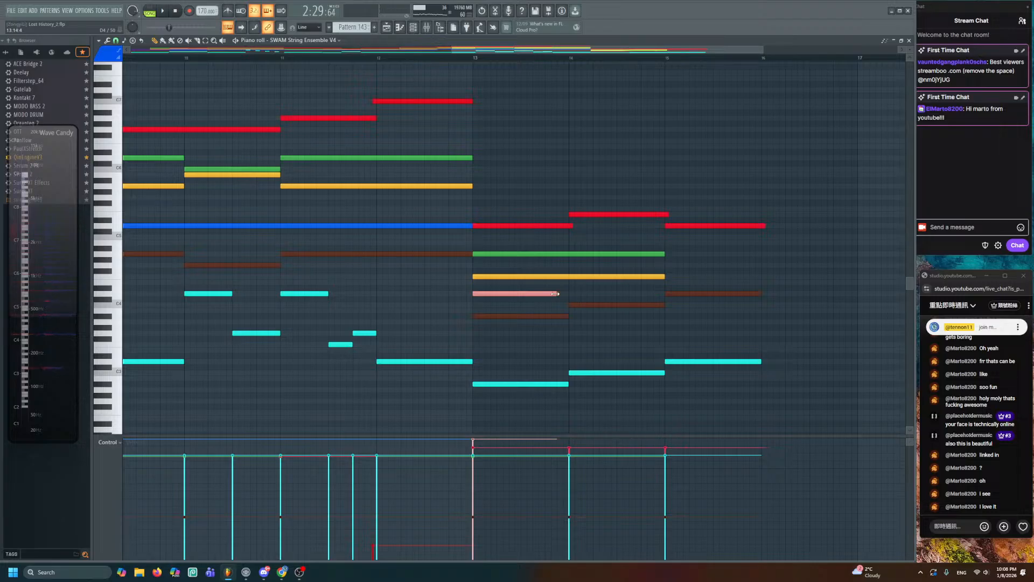
{"action": "left_click_drag", "start_coordinate": [587, 250], "coordinate": [549, 265]}
- Build the bar-14 chord with blue E4, yellow G4 and green C5 notes and listen to it
{"action": "key", "text": "ctrl+d"}
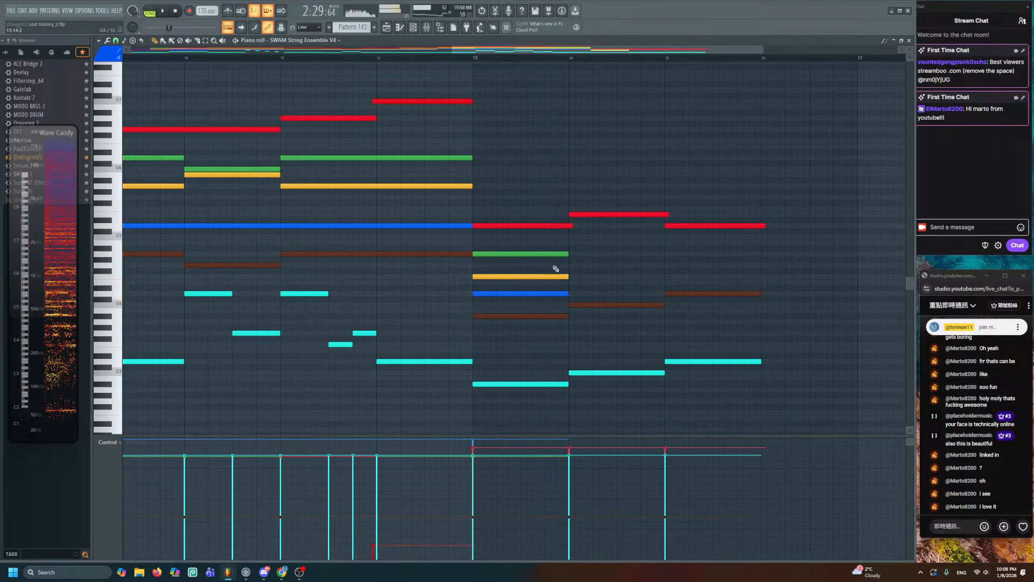
{"action": "scroll", "coordinate": [548, 268], "scroll_direction": "up", "scroll_amount": 3, "text": "ctrl"}
{"action": "scroll", "coordinate": [544, 266], "scroll_direction": "up", "scroll_amount": 3, "text": "alt"}
{"action": "left_click_drag", "start_coordinate": [469, 227], "coordinate": [647, 258]}
{"action": "left_click", "coordinate": [568, 306]}
{"action": "left_click", "coordinate": [589, 289]}
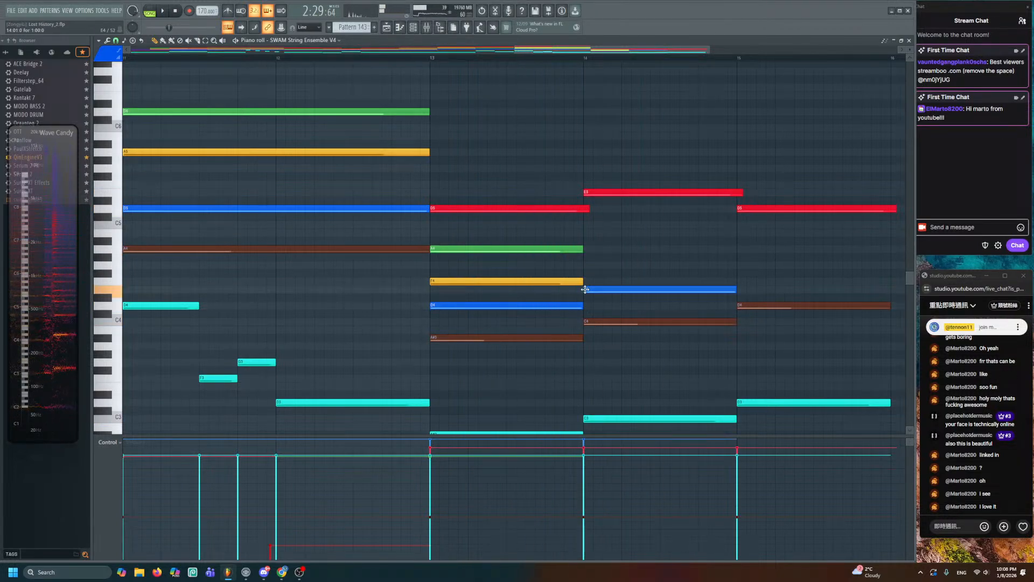
{"action": "left_click", "coordinate": [587, 265]}
{"action": "left_click", "coordinate": [586, 224]}
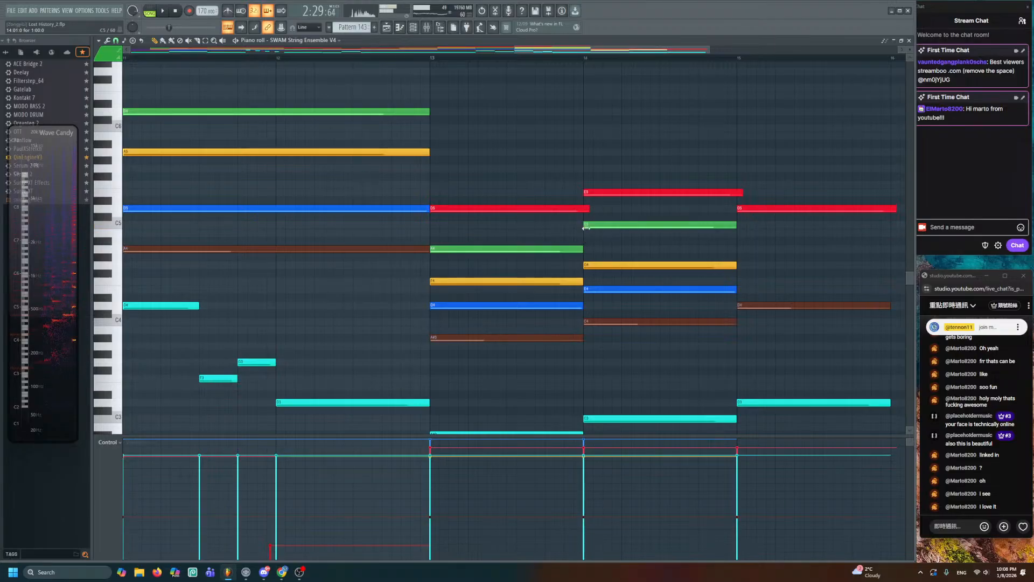
{"action": "left_click_drag", "start_coordinate": [553, 233], "coordinate": [809, 277]}
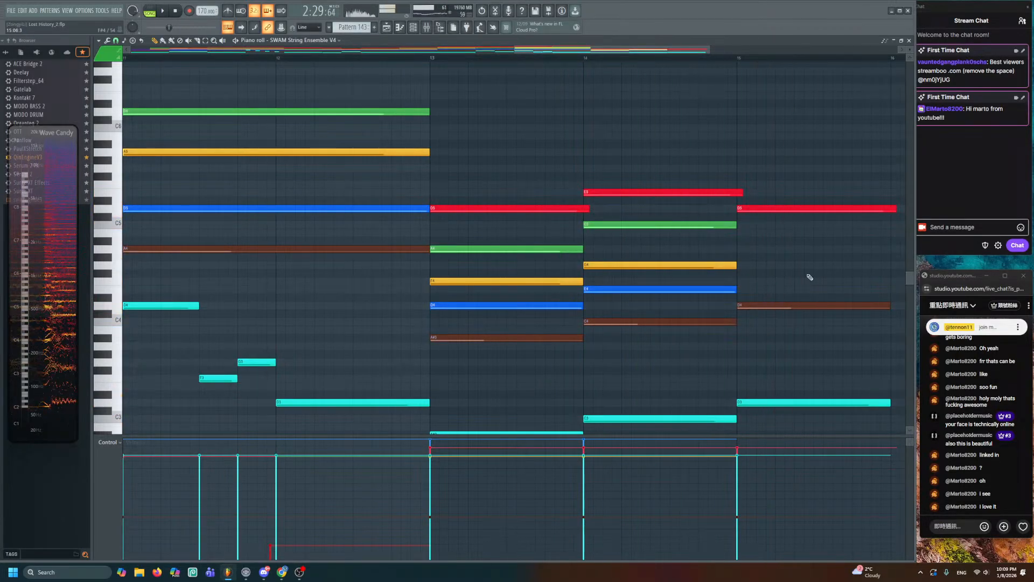
{"action": "scroll", "coordinate": [646, 267], "scroll_direction": "down", "scroll_amount": 1}
- Delete the green A4 and C5 notes and recolour the red D5 and E5 top notes black
{"action": "right_click", "coordinate": [528, 251]}
{"action": "right_click", "coordinate": [650, 232]}
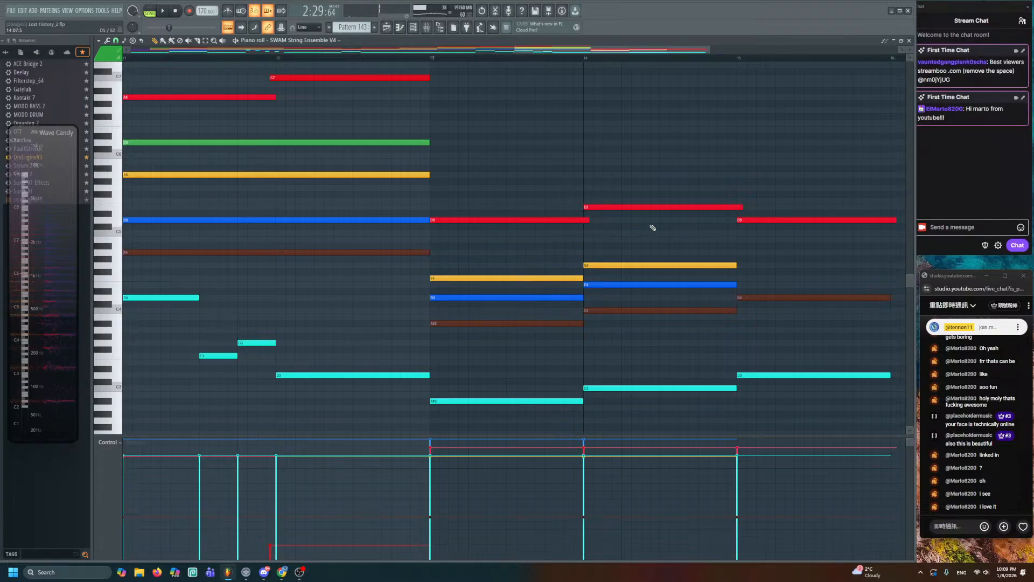
{"action": "left_click_drag", "start_coordinate": [539, 201], "coordinate": [596, 229]}
{"action": "left_click", "coordinate": [104, 57]}
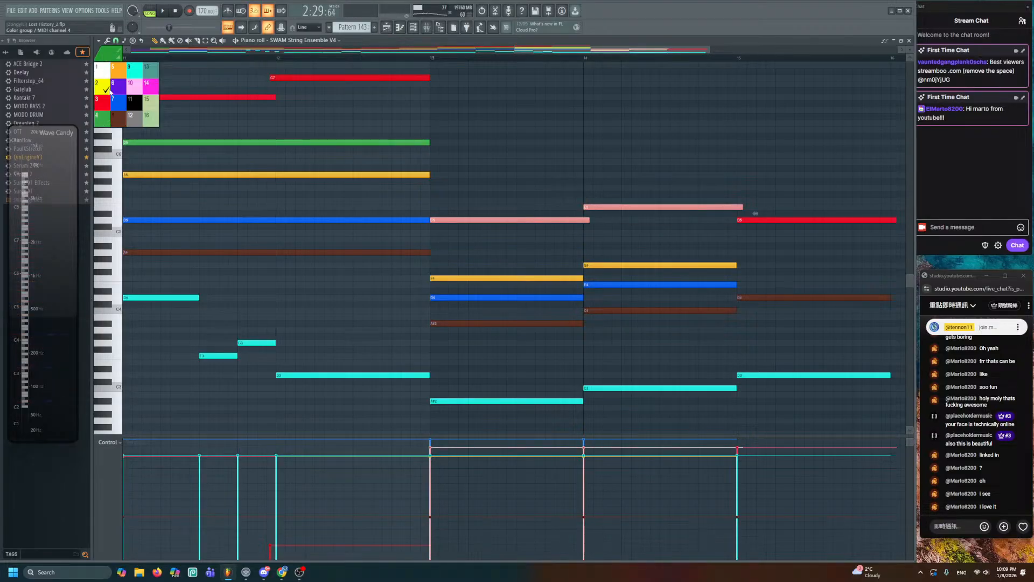
{"action": "left_click", "coordinate": [135, 101]}
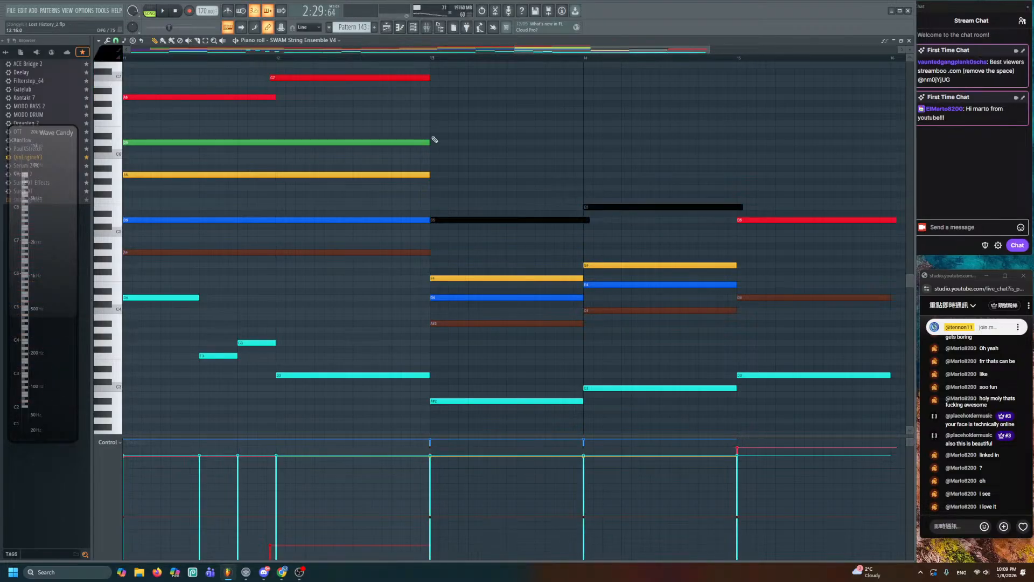
{"action": "key", "text": "y"}
{"action": "left_click_drag", "start_coordinate": [481, 252], "coordinate": [649, 255]}
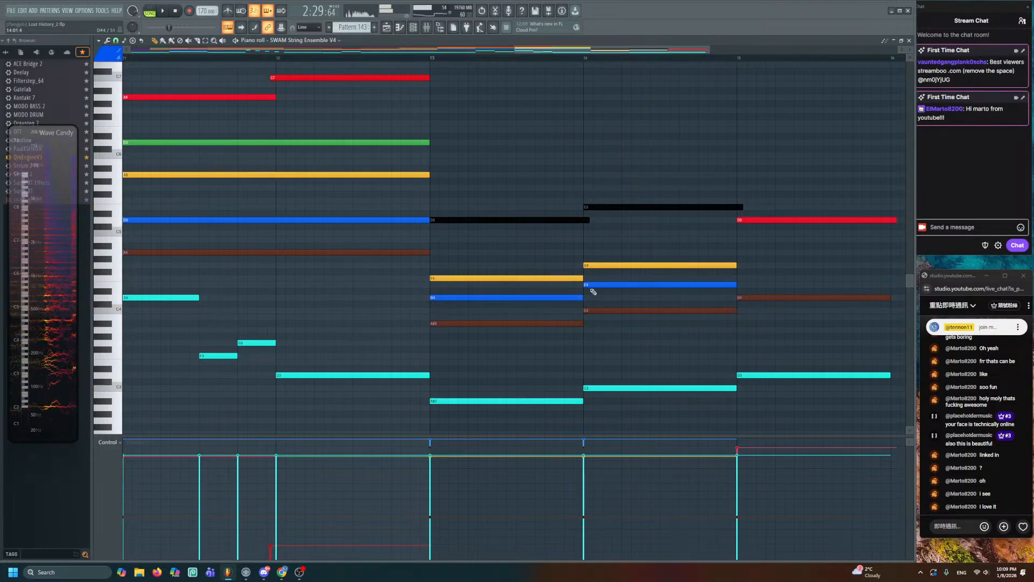
- Replace the blue notes: raise bar-14 F4 to A4, add a one-bar F4 and a blue G4
{"action": "right_click", "coordinate": [596, 285]}
{"action": "right_click", "coordinate": [565, 297]}
{"action": "left_click_drag", "start_coordinate": [526, 305], "coordinate": [605, 330], "text": "ctrl"}
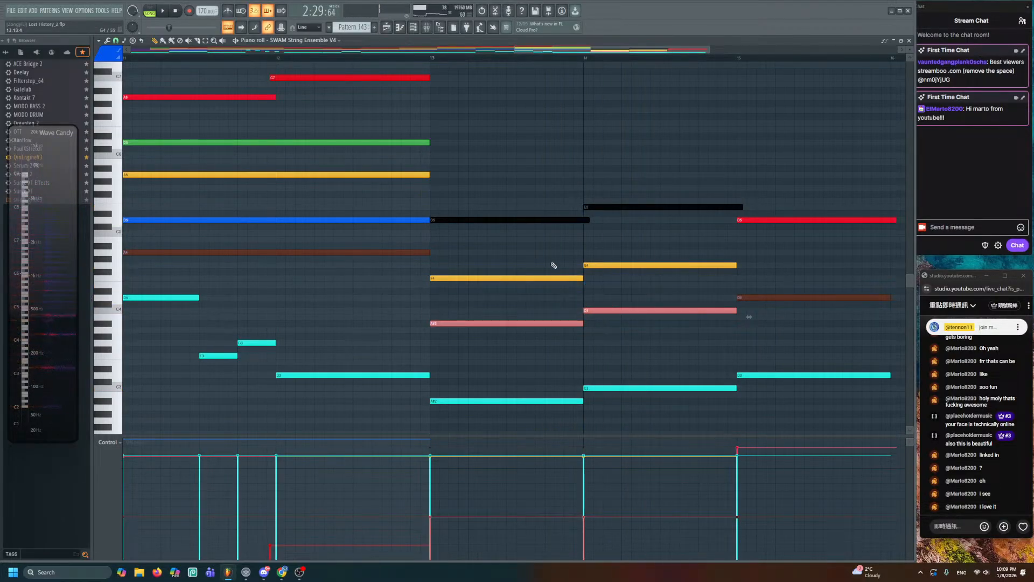
{"action": "left_click_drag", "start_coordinate": [554, 278], "coordinate": [608, 233]}
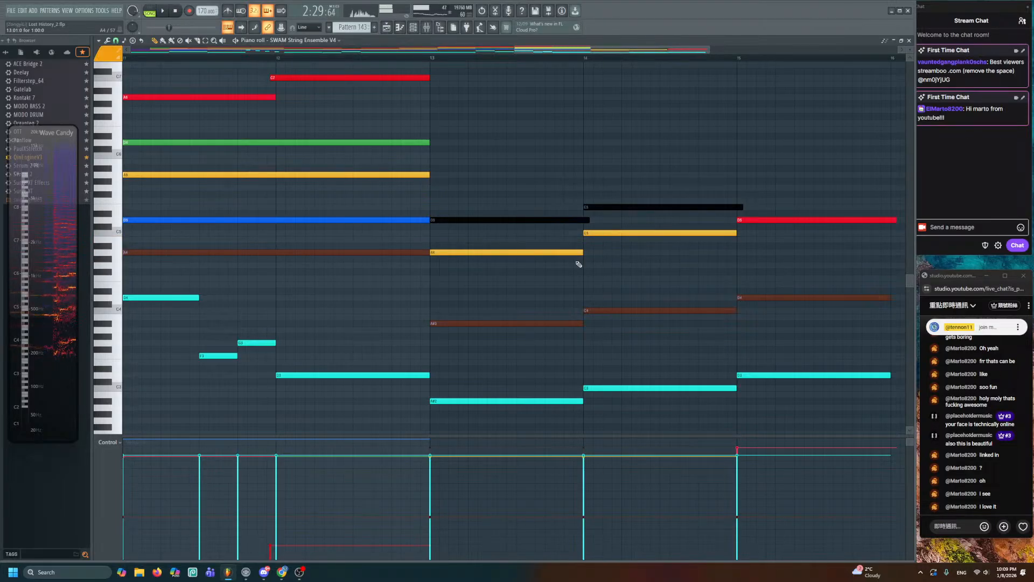
{"action": "left_click_drag", "start_coordinate": [432, 284], "coordinate": [432, 276]}
{"action": "scroll", "coordinate": [486, 277], "scroll_direction": "down", "scroll_amount": 2}
{"action": "left_click", "coordinate": [734, 278], "text": "ctrl"}
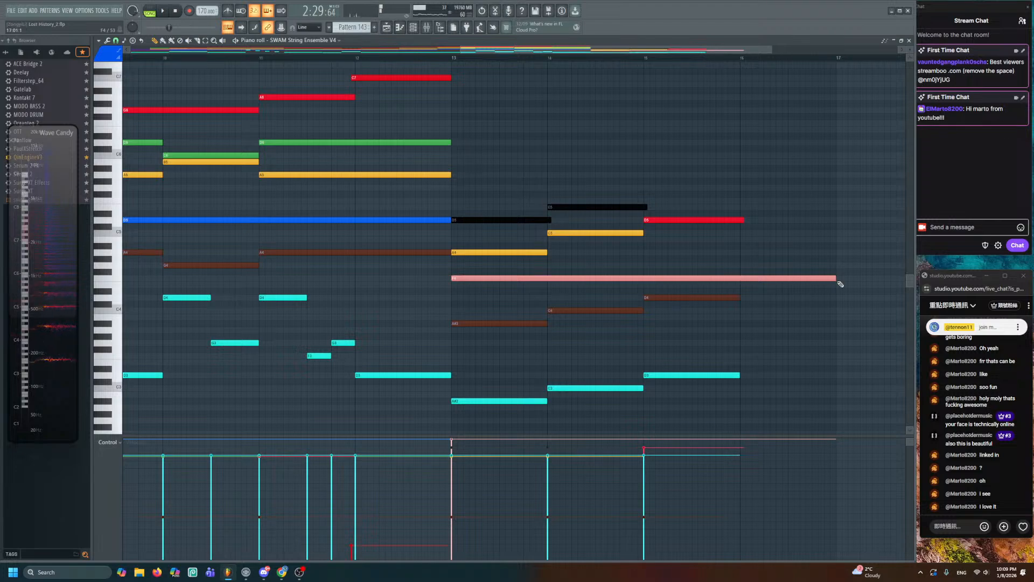
{"action": "left_click_drag", "start_coordinate": [839, 282], "coordinate": [546, 284]}
{"action": "left_click", "coordinate": [549, 265]}
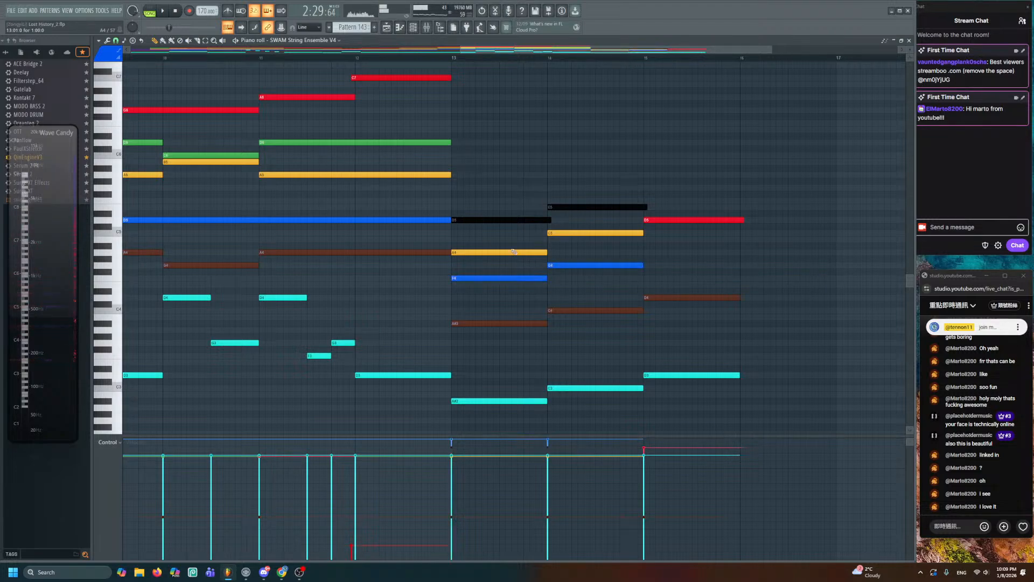
{"action": "left_click_drag", "start_coordinate": [481, 240], "coordinate": [675, 261]}
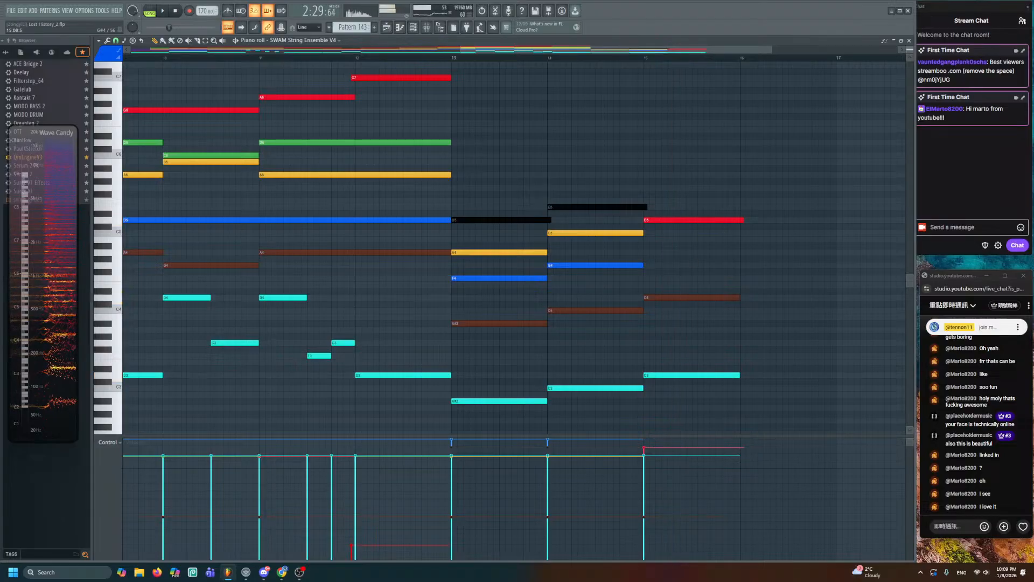
- At bar 15, raise D4 to G#4, add blue A4 and a one-bar yellow C5
{"action": "scroll", "coordinate": [675, 261], "scroll_direction": "up", "scroll_amount": 5}
{"action": "scroll", "coordinate": [711, 291], "scroll_direction": "down", "scroll_amount": 5}
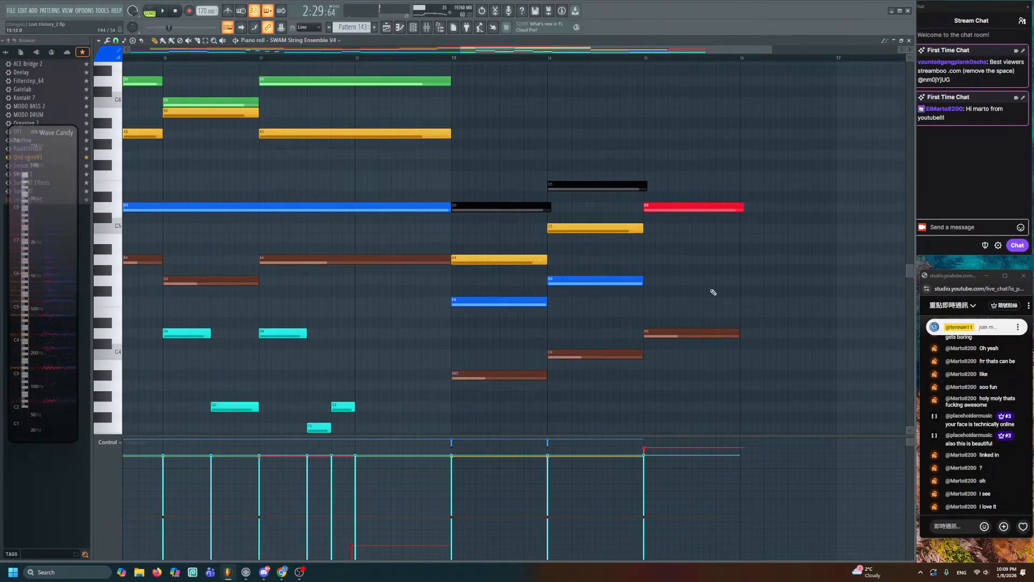
{"action": "scroll", "coordinate": [561, 224], "scroll_direction": "up", "scroll_amount": 3}
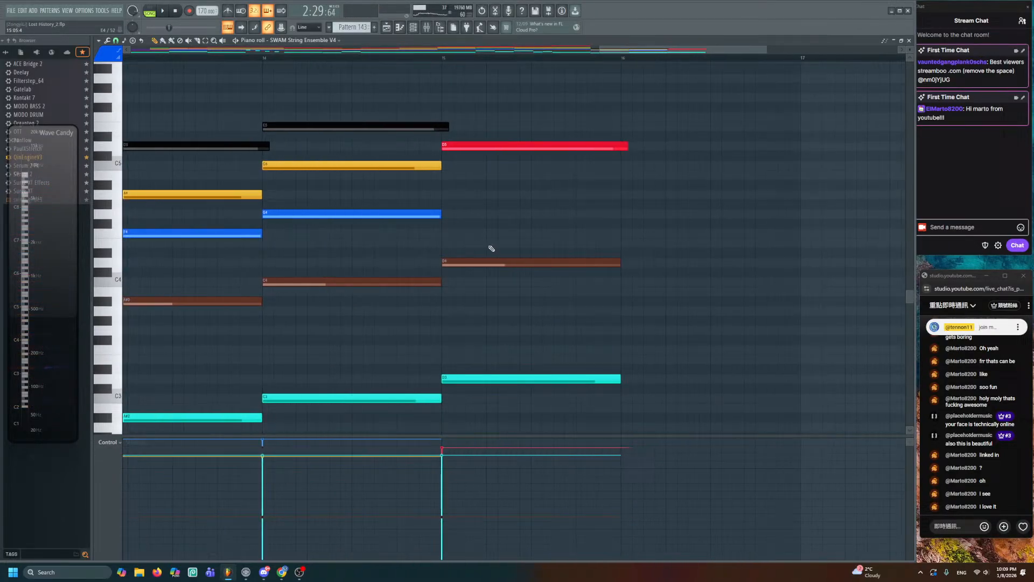
{"action": "left_click", "coordinate": [450, 260]}
{"action": "left_click_drag", "start_coordinate": [449, 260], "coordinate": [448, 210]}
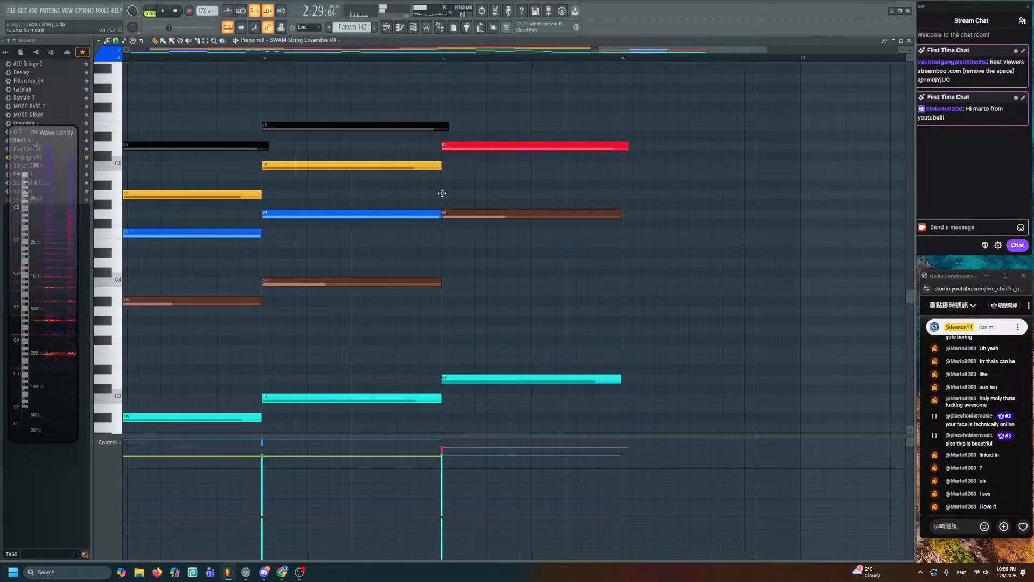
{"action": "left_click", "coordinate": [444, 193]}
{"action": "left_click", "coordinate": [445, 167]}
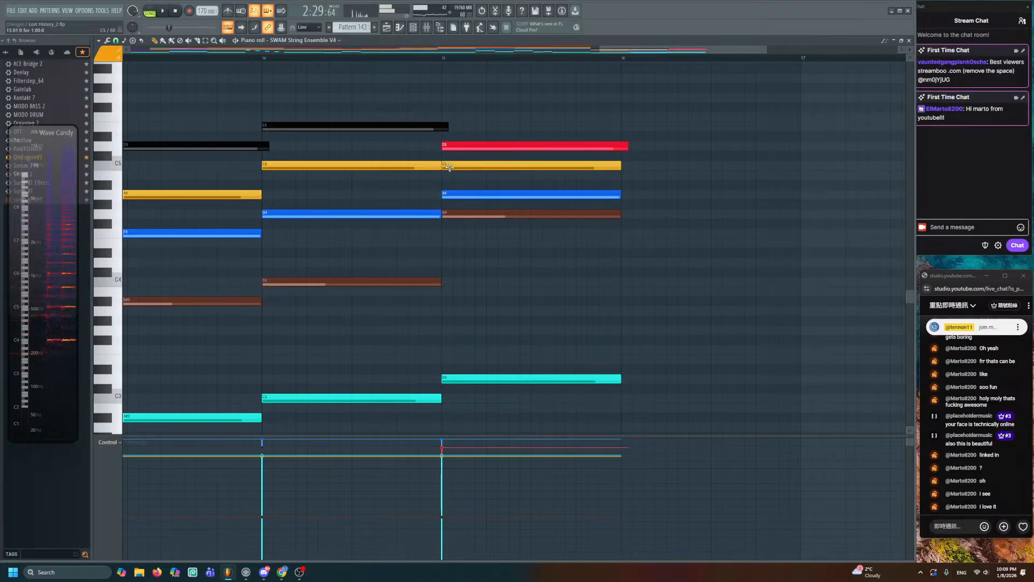
{"action": "left_click_drag", "start_coordinate": [447, 167], "coordinate": [423, 168]}
{"action": "key", "text": "ctrl+g"}
{"action": "left_click", "coordinate": [490, 275], "text": "ctrl"}
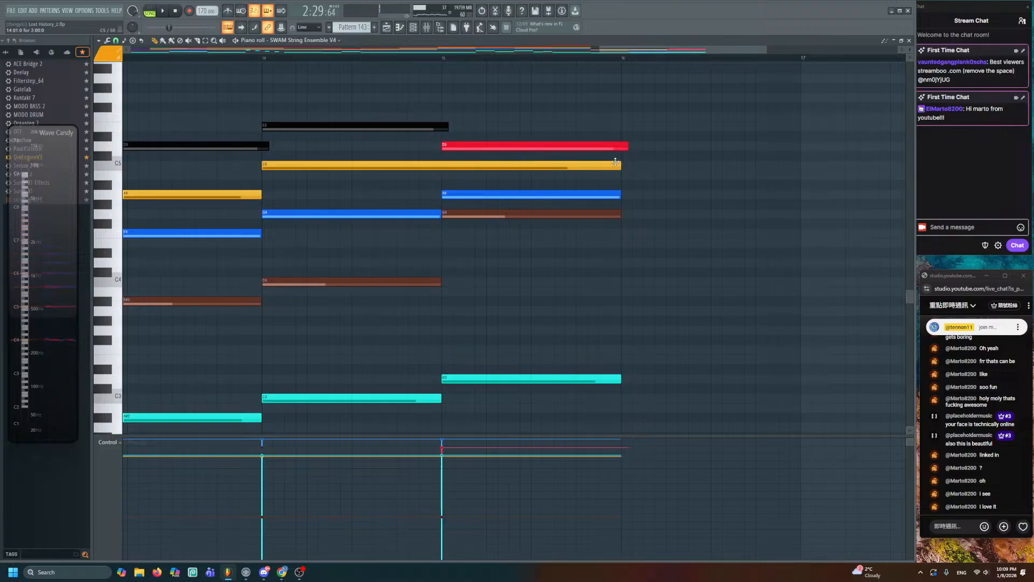
{"action": "left_click_drag", "start_coordinate": [617, 167], "coordinate": [425, 181]}
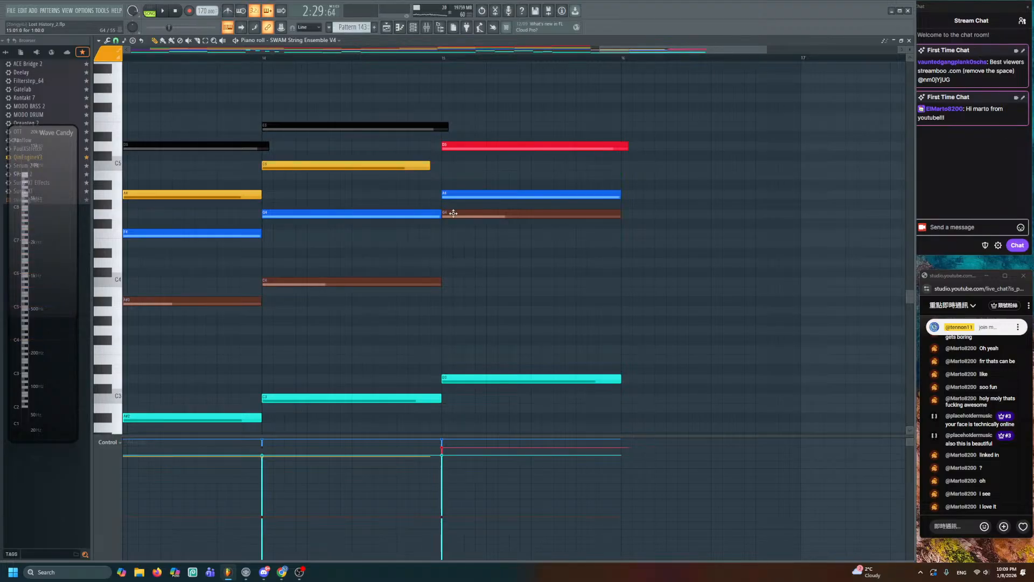
- Finish the bar-15 chord with brown D#4, blue G4, yellow A4 and a green C5, then play it
{"action": "left_click_drag", "start_coordinate": [454, 214], "coordinate": [453, 263]}
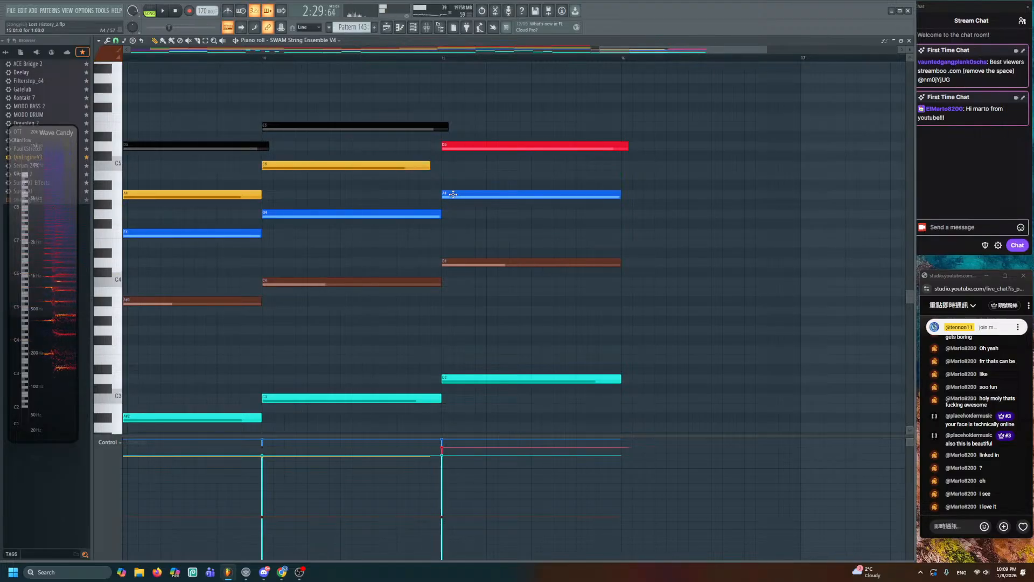
{"action": "left_click_drag", "start_coordinate": [453, 194], "coordinate": [452, 214]}
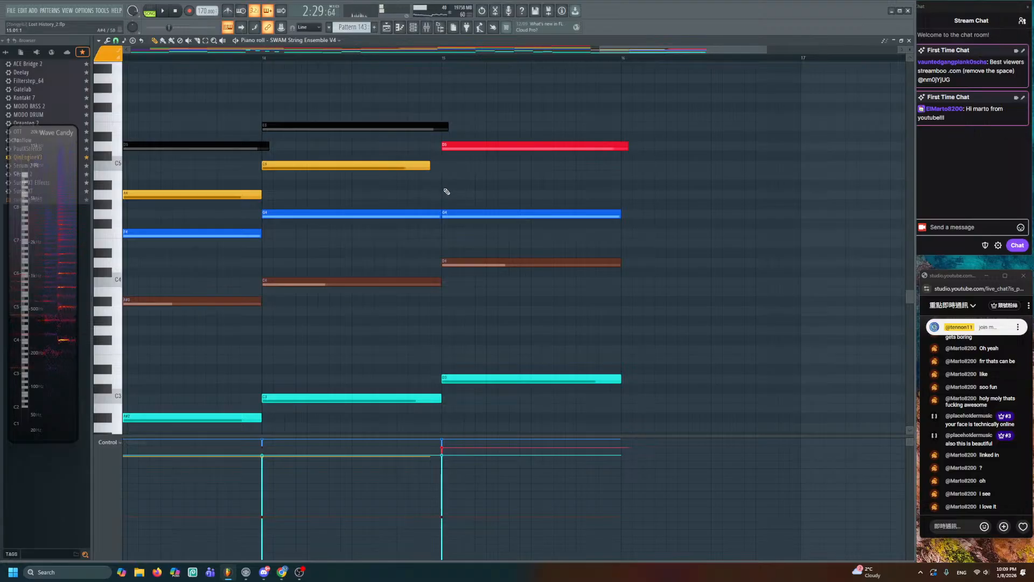
{"action": "left_click", "coordinate": [446, 192]}
{"action": "left_click", "coordinate": [446, 145]}
{"action": "left_click", "coordinate": [458, 166]}
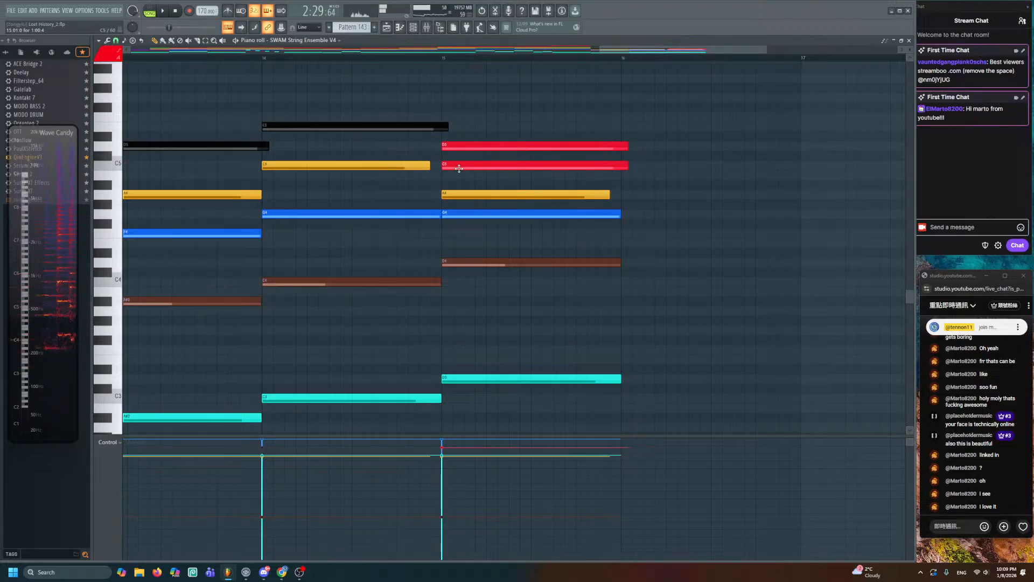
{"action": "double_click", "coordinate": [459, 169]}
{"action": "left_click", "coordinate": [565, 268]}
{"action": "left_click", "coordinate": [566, 335]}
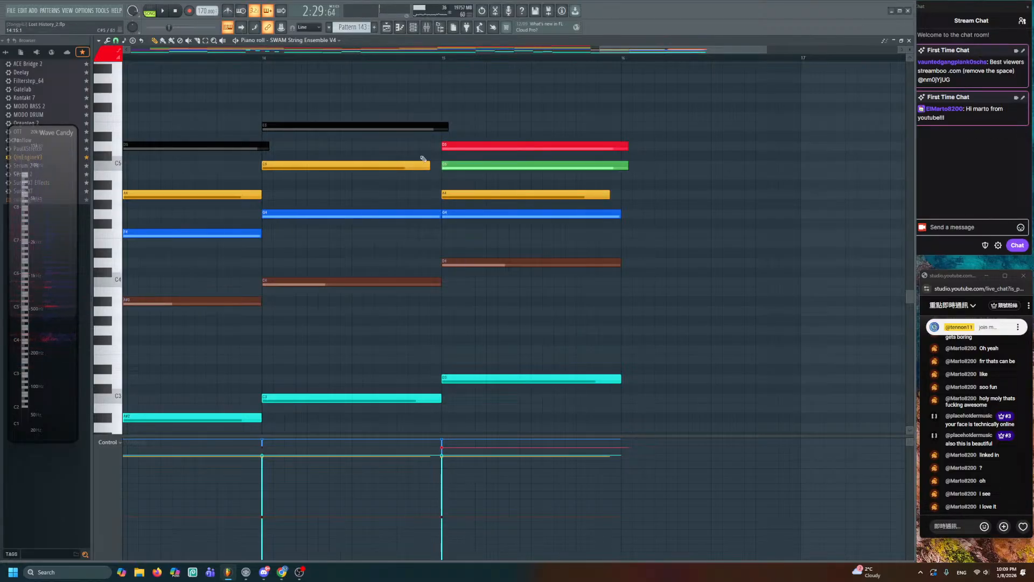
{"action": "key", "text": "space"}
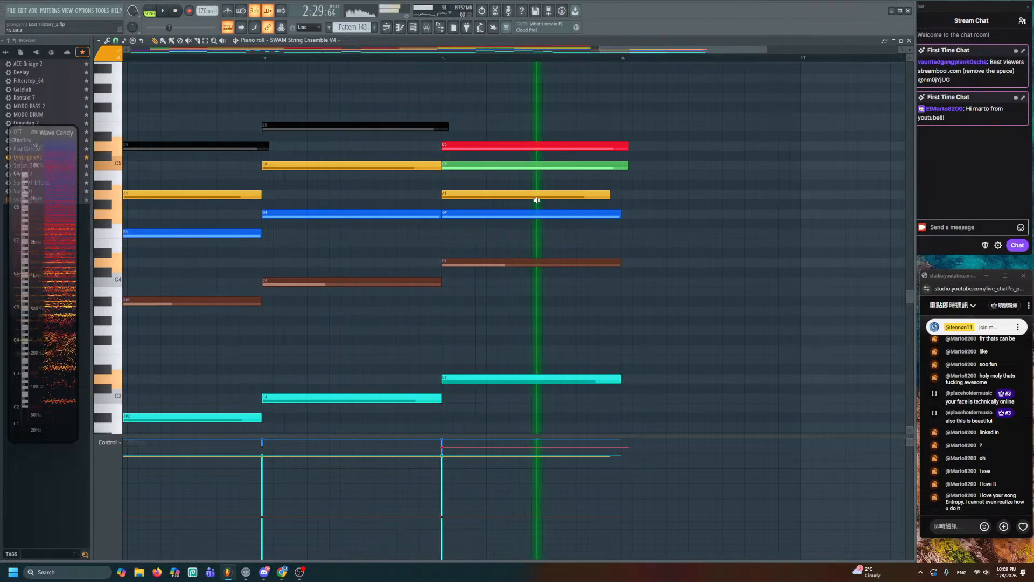
{"action": "key", "text": "space"}
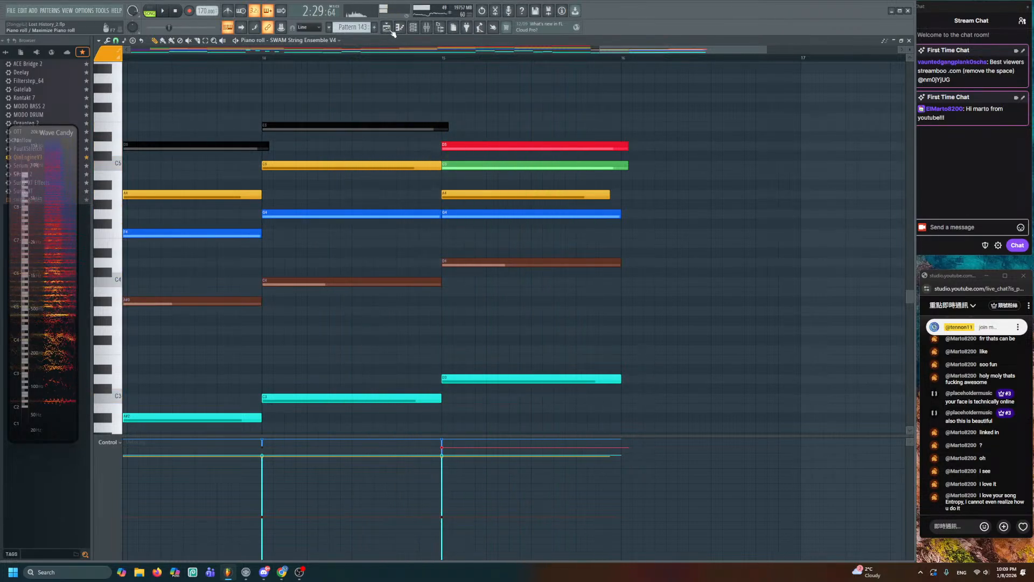
{"action": "key", "text": "F5"}
- Play the song from the Pattern 83 clip and reopen Pattern 143 for editing
{"action": "scroll", "coordinate": [551, 288], "scroll_direction": "down", "scroll_amount": 6}
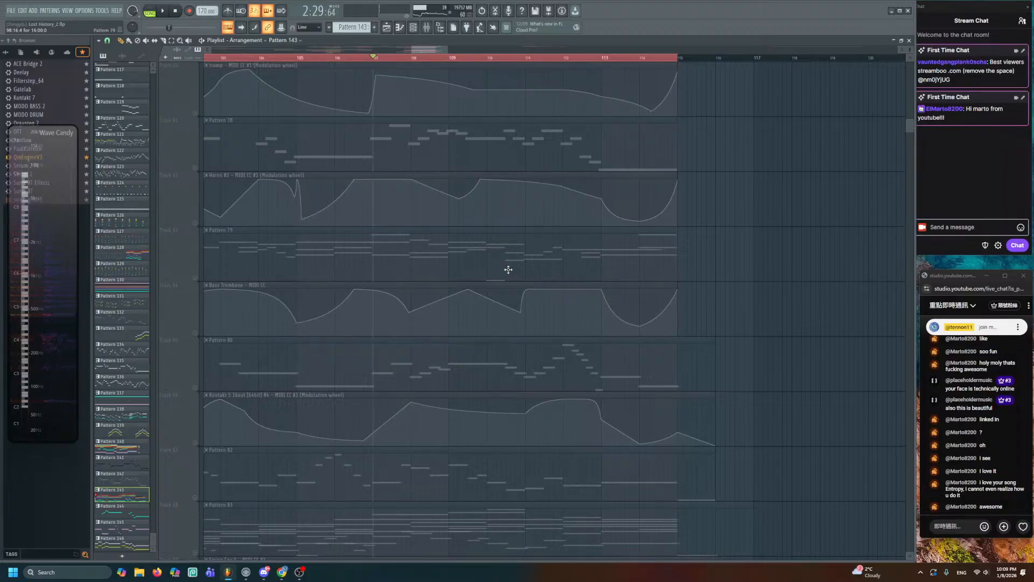
{"action": "right_click", "coordinate": [533, 368], "text": "alt"}
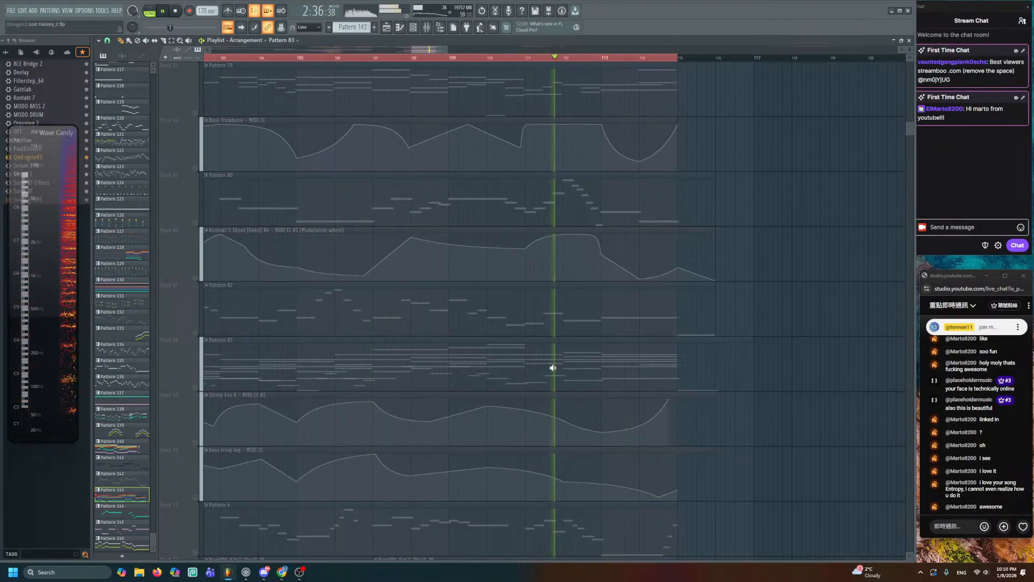
{"action": "scroll", "coordinate": [558, 353], "scroll_direction": "up", "scroll_amount": 18}
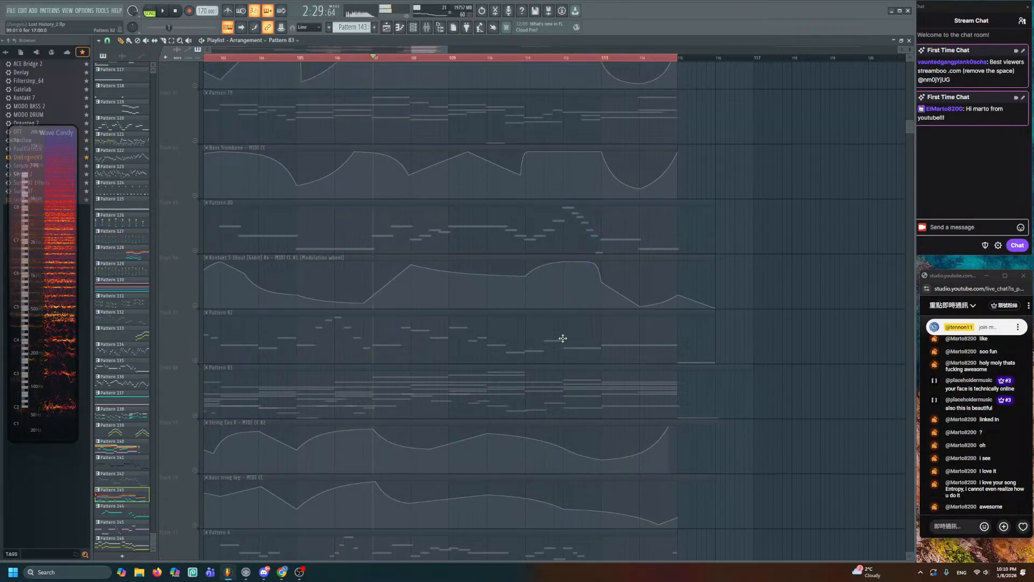
{"action": "double_click", "coordinate": [563, 339]}
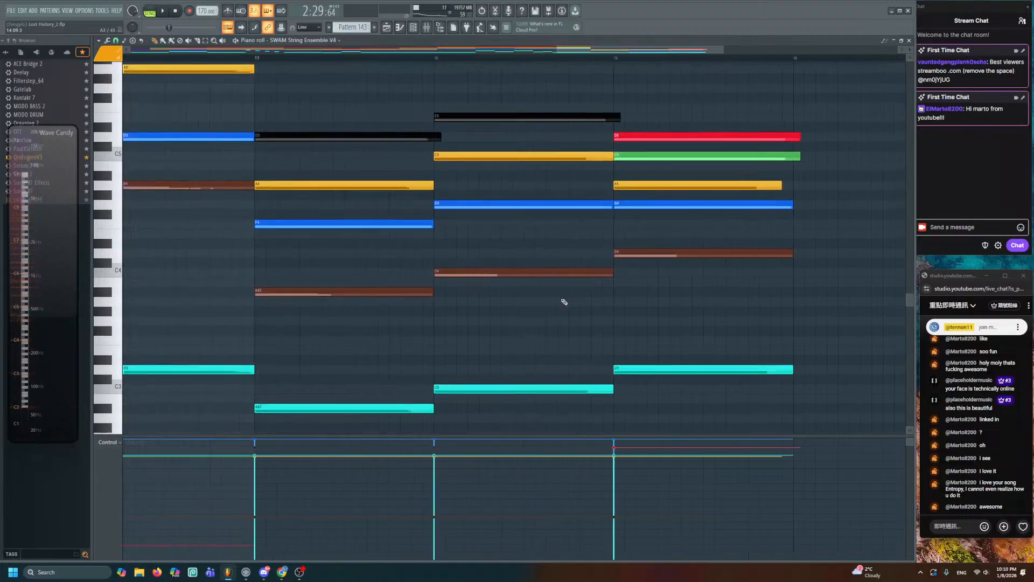
- Raise the bar-13 D5 and E5 notes and four bar-14 chord notes up an octave
{"action": "right_click", "coordinate": [404, 164], "text": "alt"}
{"action": "left_click_drag", "start_coordinate": [457, 151], "coordinate": [494, 201]}
{"action": "scroll", "coordinate": [456, 197], "scroll_direction": "down", "scroll_amount": 2}
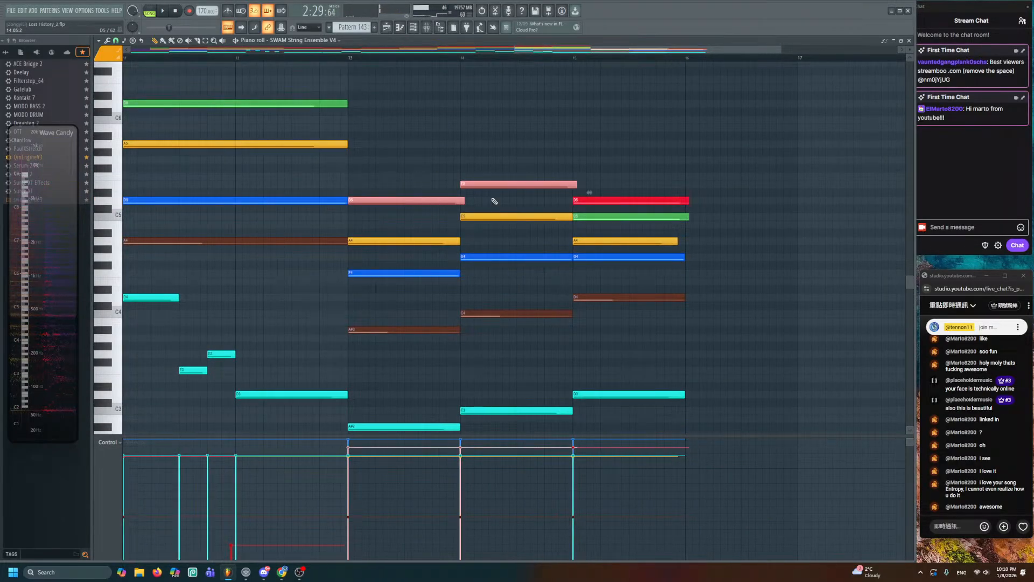
{"action": "key", "text": "ctrl+Up"}
{"action": "left_click_drag", "start_coordinate": [411, 198], "coordinate": [491, 299]}
{"action": "key", "text": "ctrl+d"}
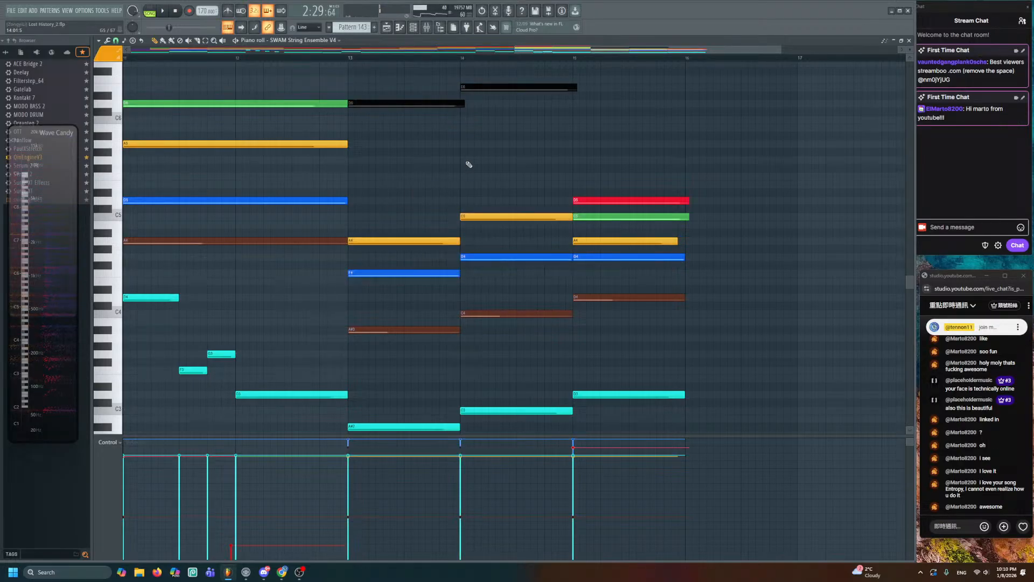
{"action": "left_click_drag", "start_coordinate": [455, 181], "coordinate": [512, 277]}
{"action": "key", "text": "ctrl+Up"}
{"action": "key", "text": "ctrl+d"}
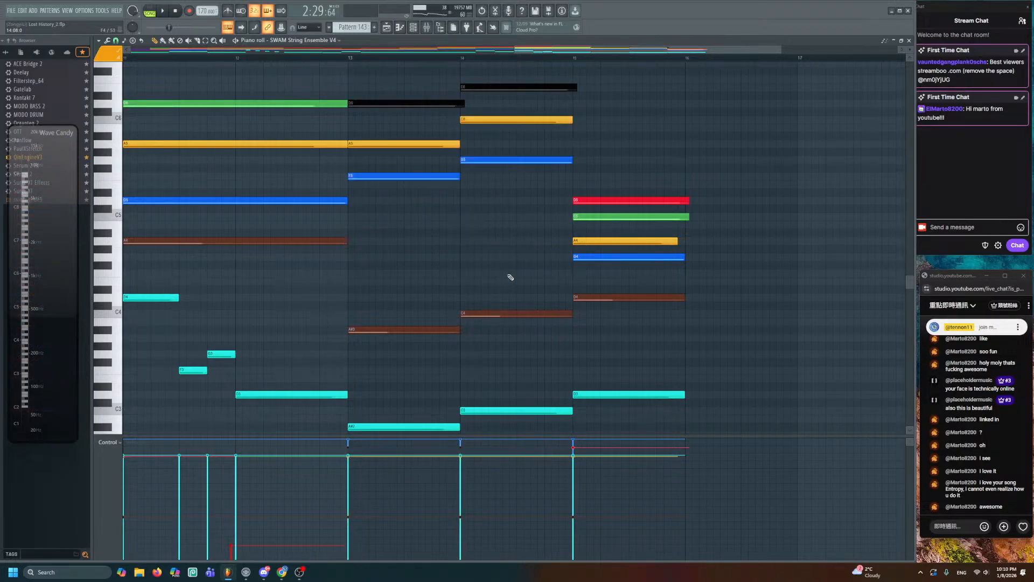
- Raise the four upper bar-15 notes an octave and scrub through the chords
{"action": "left_click", "coordinate": [386, 251]}
{"action": "left_click_drag", "start_coordinate": [385, 252], "coordinate": [571, 272]}
{"action": "left_click_drag", "start_coordinate": [596, 199], "coordinate": [653, 268]}
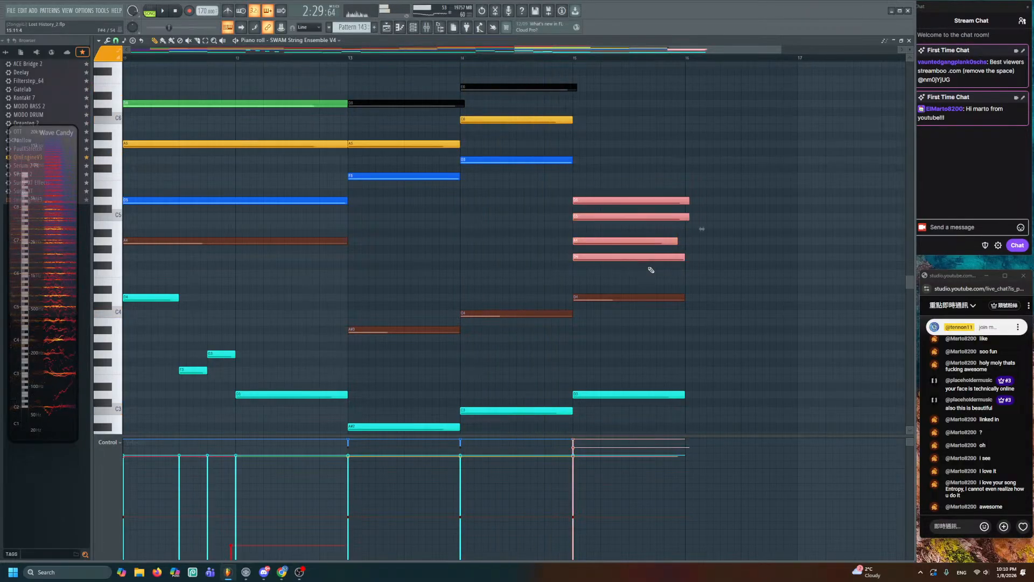
{"action": "key", "text": "ctrl+Up"}
{"action": "left_click_drag", "start_coordinate": [527, 183], "coordinate": [624, 209]}
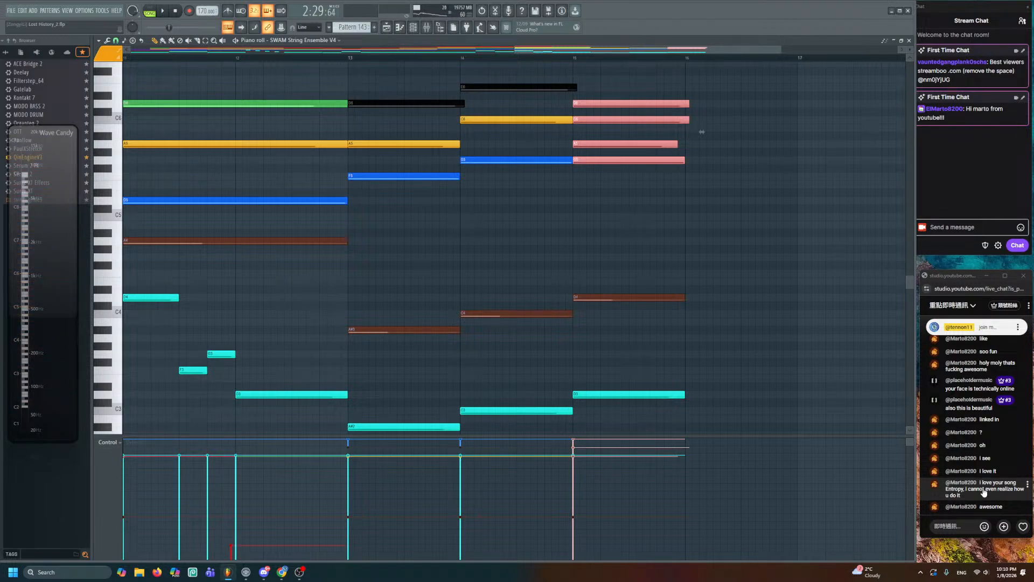
{"action": "left_click", "coordinate": [764, 346]}
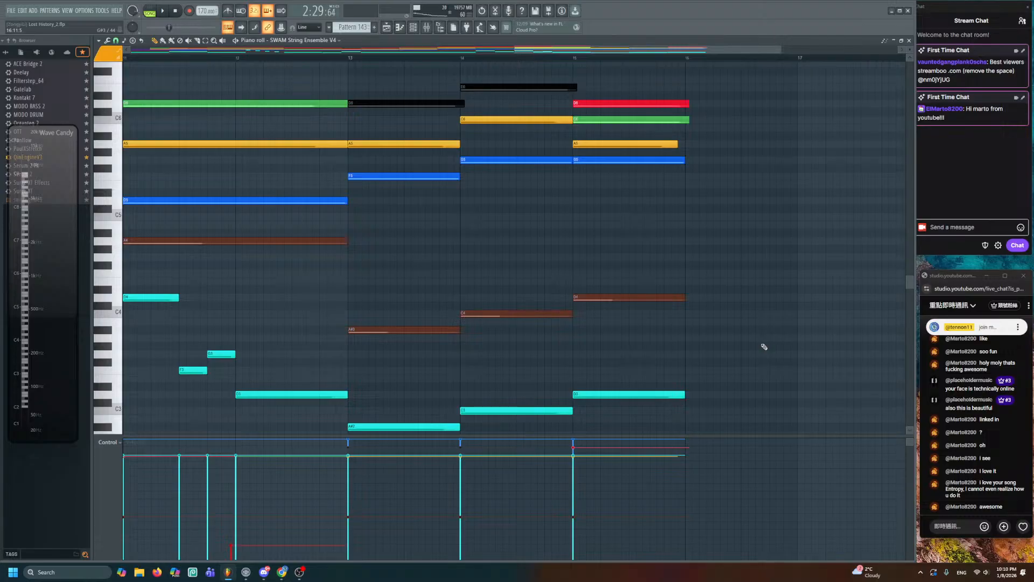
- Save the project with Ctrl+S
{"action": "key", "text": "ctrl+s"}
{"action": "scroll", "coordinate": [598, 286], "scroll_direction": "up", "scroll_amount": 4}
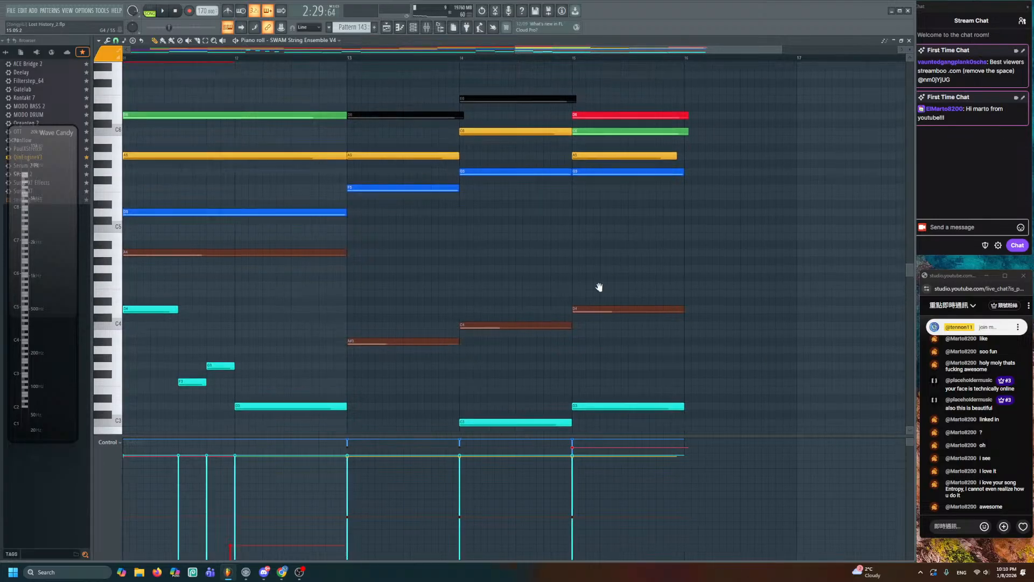
{"action": "key", "text": "ctrl+s"}
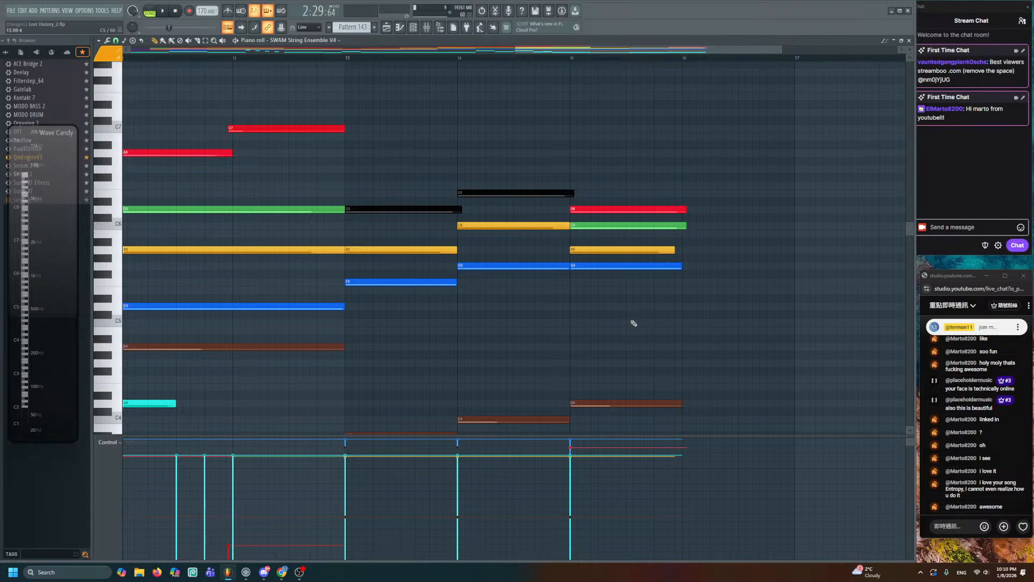
- Save the project and scrub through the string pattern's ending chords
{"action": "key", "text": "ctrl+s"}
{"action": "key", "text": "y"}
{"action": "mouse_move", "coordinate": [416, 346]}
{"action": "left_mouse_down"}
{"action": "mouse_move", "coordinate": [589, 356]}
{"action": "mouse_move", "coordinate": [651, 346]}
{"action": "left_mouse_up"}
- Move the bar-15 notes down to D5 and G5 and trim the red and green note tails
{"action": "key", "text": "p"}
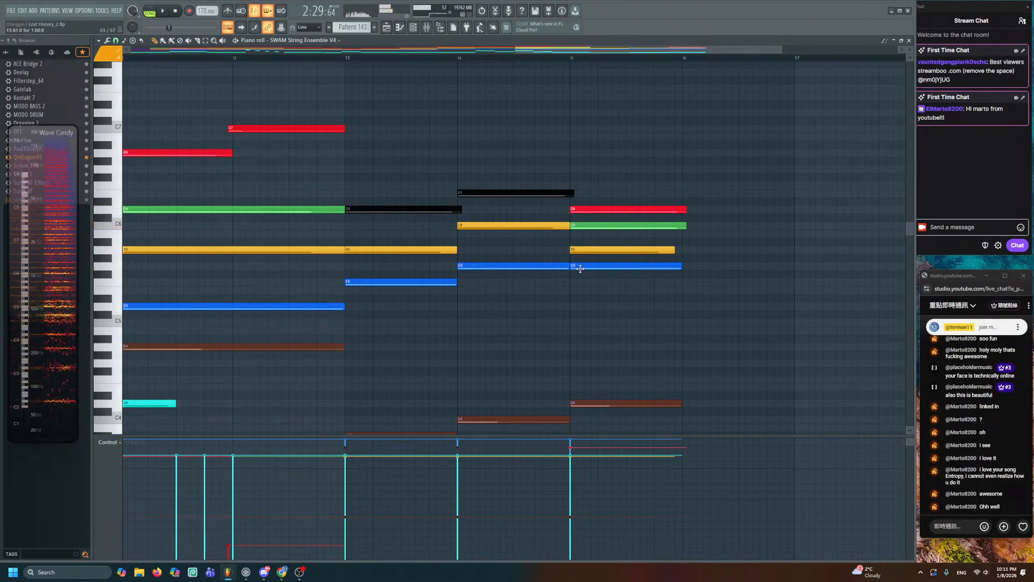
{"action": "mouse_move", "coordinate": [577, 265]}
{"action": "left_mouse_down"}
{"action": "mouse_move", "coordinate": [577, 308]}
{"action": "mouse_move", "coordinate": [577, 253]}
{"action": "mouse_move", "coordinate": [578, 265]}
{"action": "left_mouse_up"}
{"action": "key", "text": "y"}
{"action": "left_click_drag", "start_coordinate": [575, 261], "coordinate": [647, 265]}
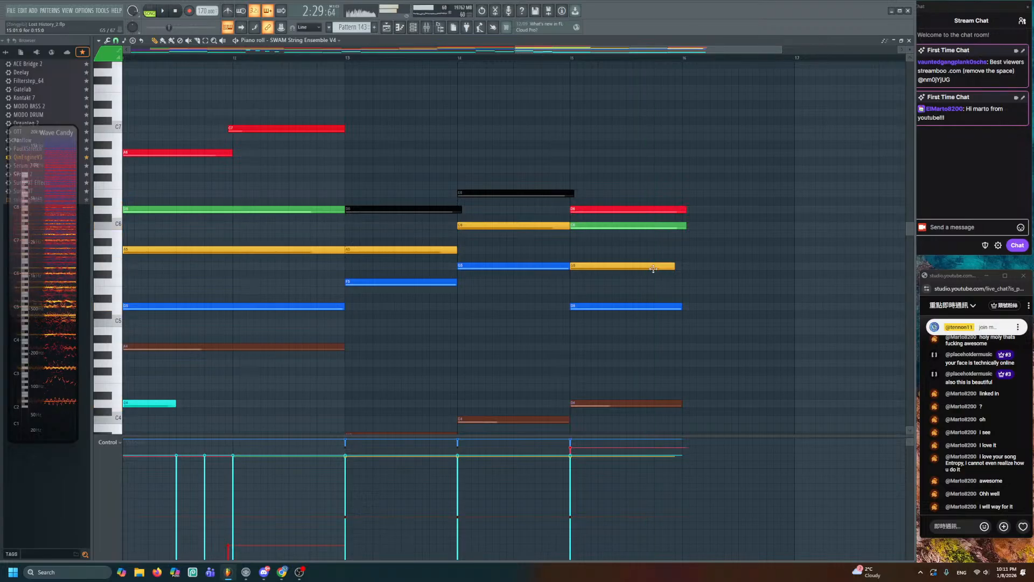
{"action": "left_click_drag", "start_coordinate": [679, 296], "coordinate": [613, 196]}
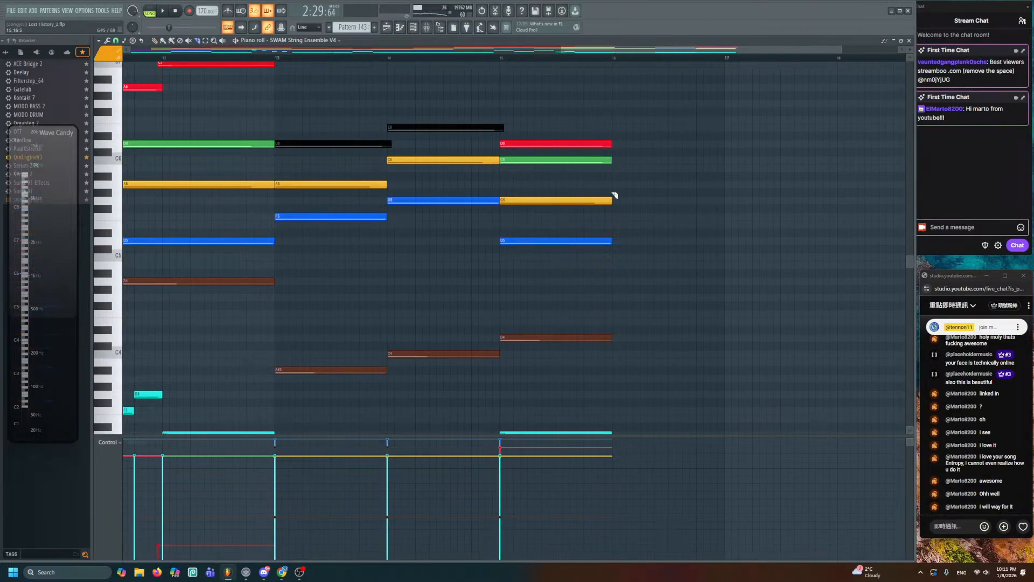
{"action": "left_click_drag", "start_coordinate": [643, 251], "coordinate": [606, 227]}
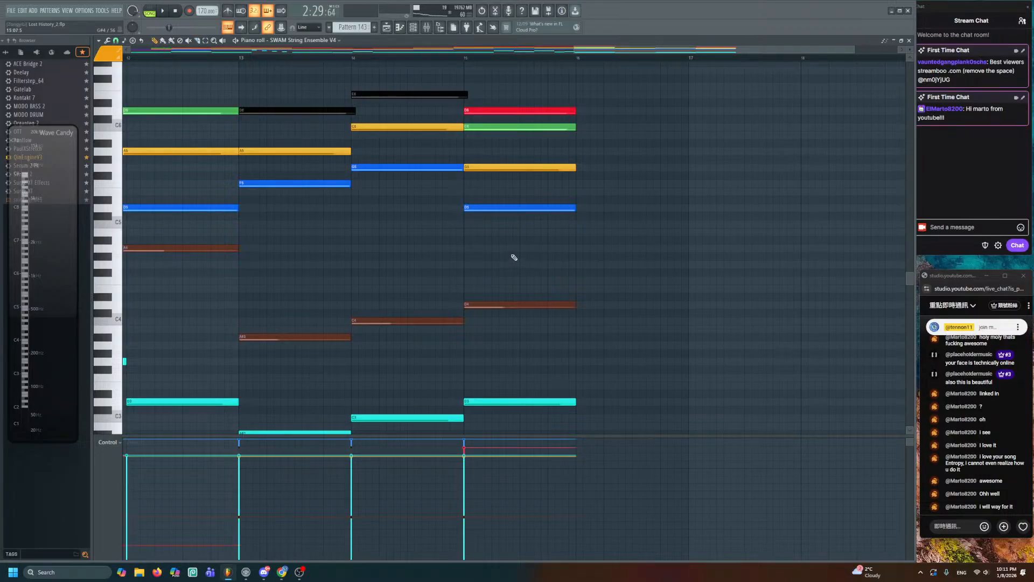
- Save, scrub the ending bars again and preview the C6 and D6 notes
{"action": "key", "text": "ctrl+s"}
{"action": "scroll", "coordinate": [520, 260], "scroll_direction": "up", "scroll_amount": 2}
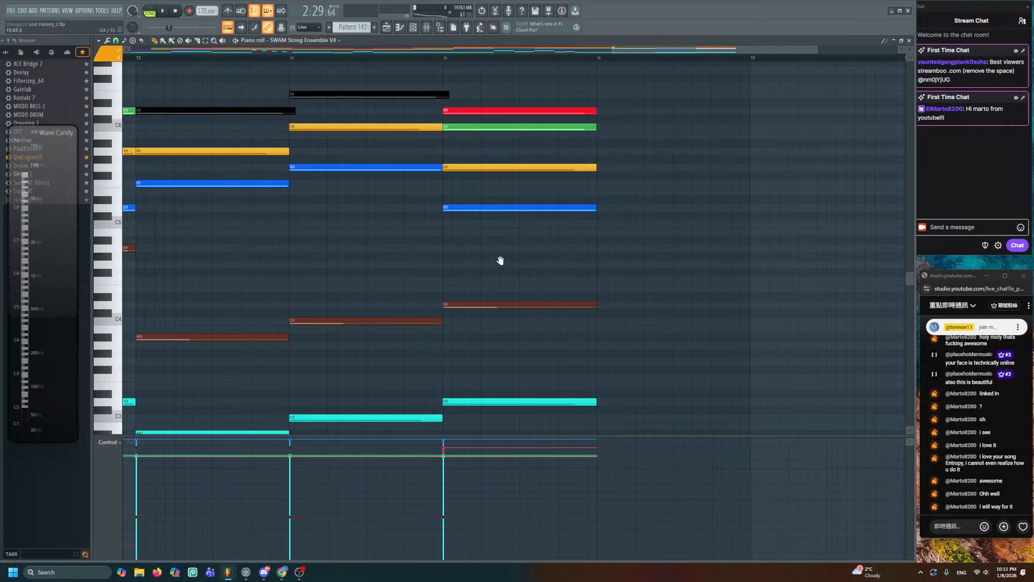
{"action": "left_click_drag", "start_coordinate": [501, 261], "coordinate": [448, 262]}
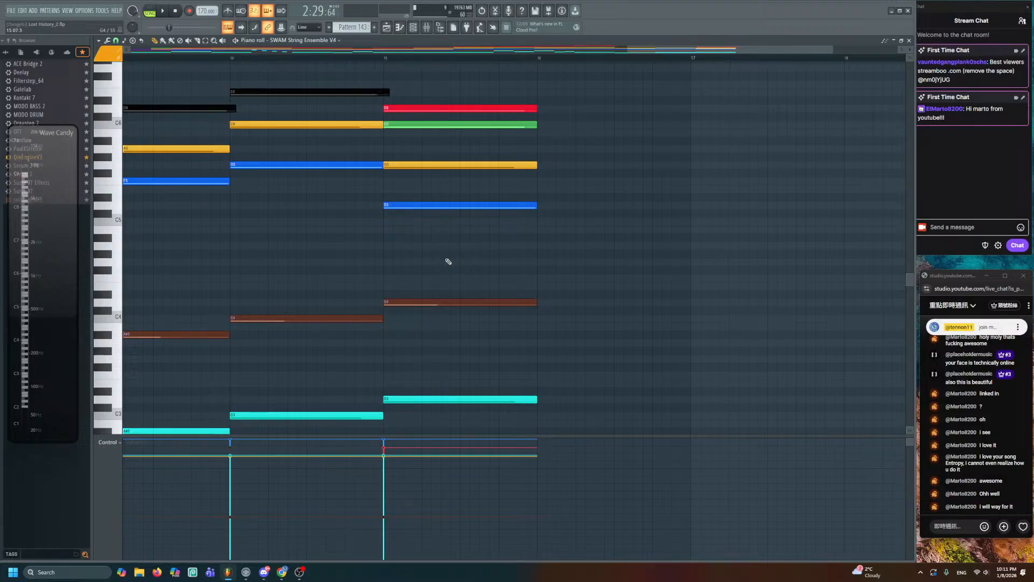
{"action": "left_click_drag", "start_coordinate": [427, 259], "coordinate": [527, 249]}
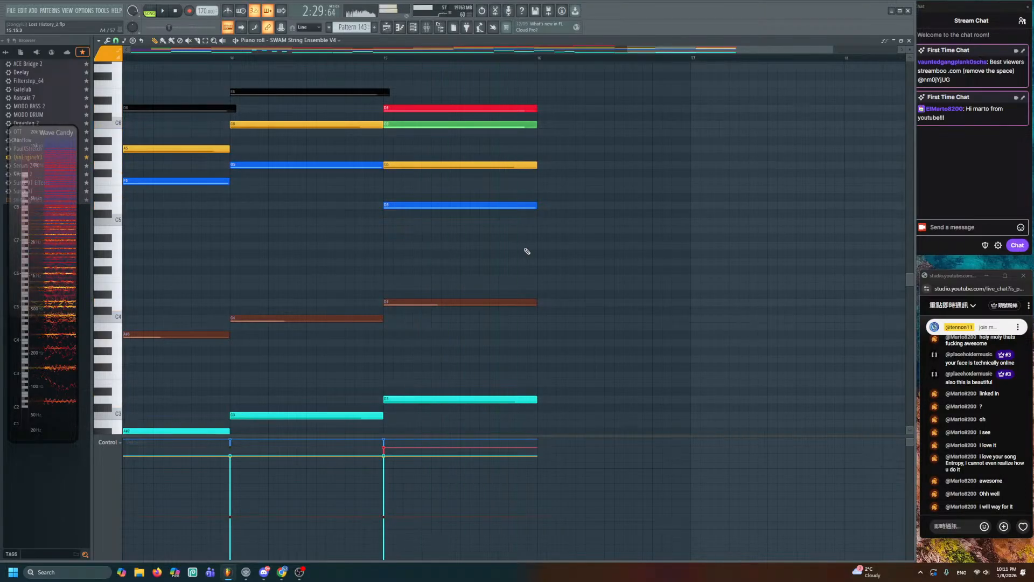
{"action": "left_click", "coordinate": [524, 125]}
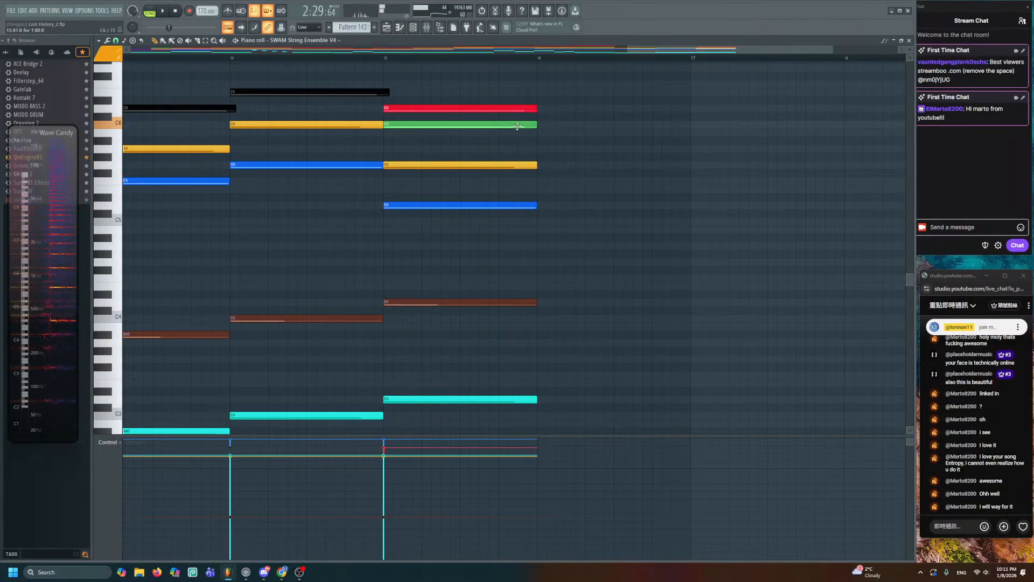
{"action": "left_click", "coordinate": [526, 109]}
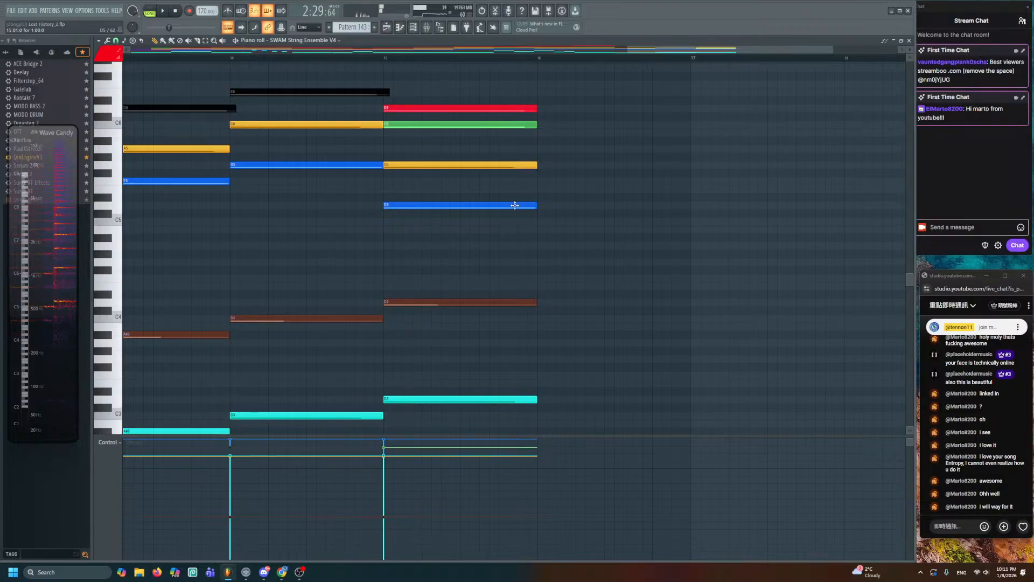
- Add an E5 note at bar 16 and stretch the upper notes, D4 and D3 to bar 17
{"action": "left_click", "coordinate": [543, 189]}
{"action": "left_click_drag", "start_coordinate": [550, 101], "coordinate": [687, 187]}
{"action": "left_click_drag", "start_coordinate": [619, 291], "coordinate": [517, 431]}
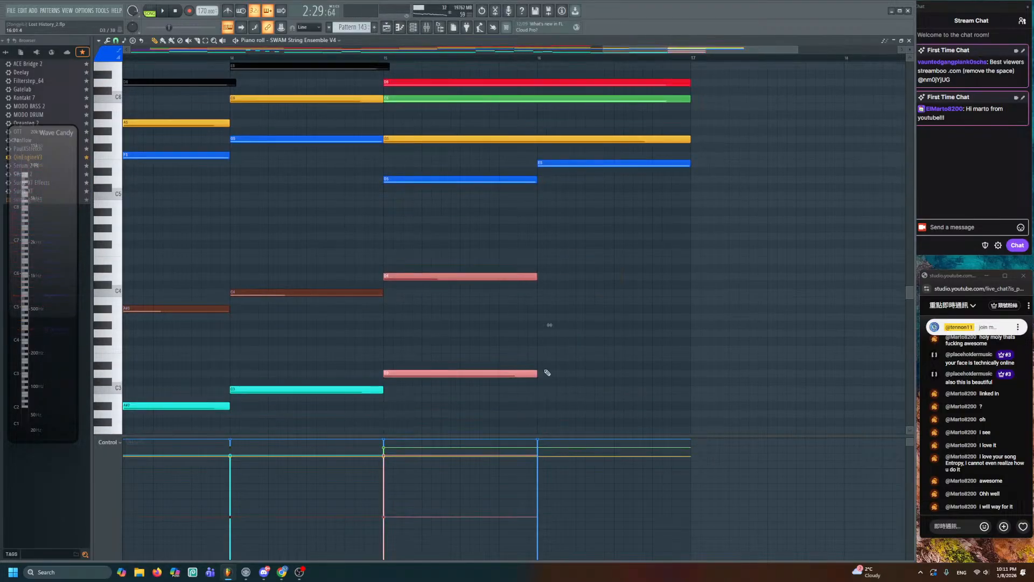
{"action": "left_click_drag", "start_coordinate": [537, 371], "coordinate": [691, 371]}
- Play and scrub past bar 17 to hear the held ending, then return to the Playlist
{"action": "left_click", "coordinate": [572, 229]}
{"action": "key", "text": "space"}
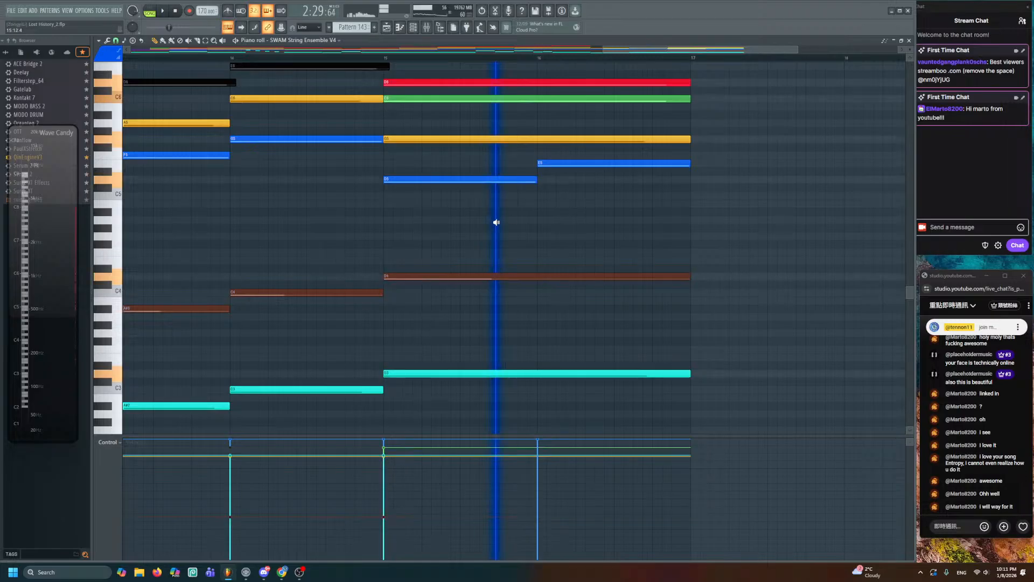
{"action": "left_click_drag", "start_coordinate": [637, 234], "coordinate": [716, 245]}
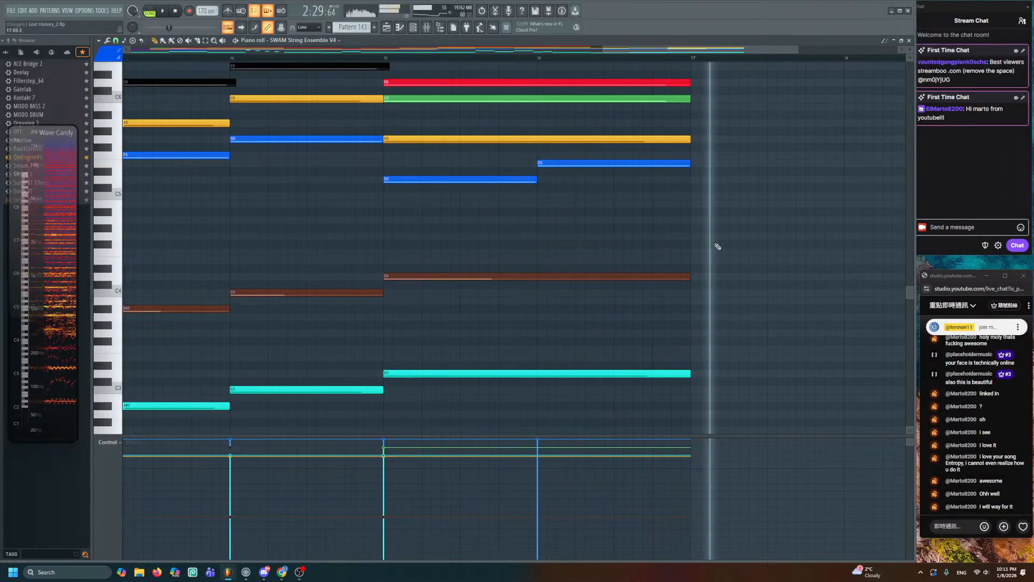
{"action": "left_click_drag", "start_coordinate": [609, 97], "coordinate": [449, 125]}
{"action": "left_click", "coordinate": [387, 27]}
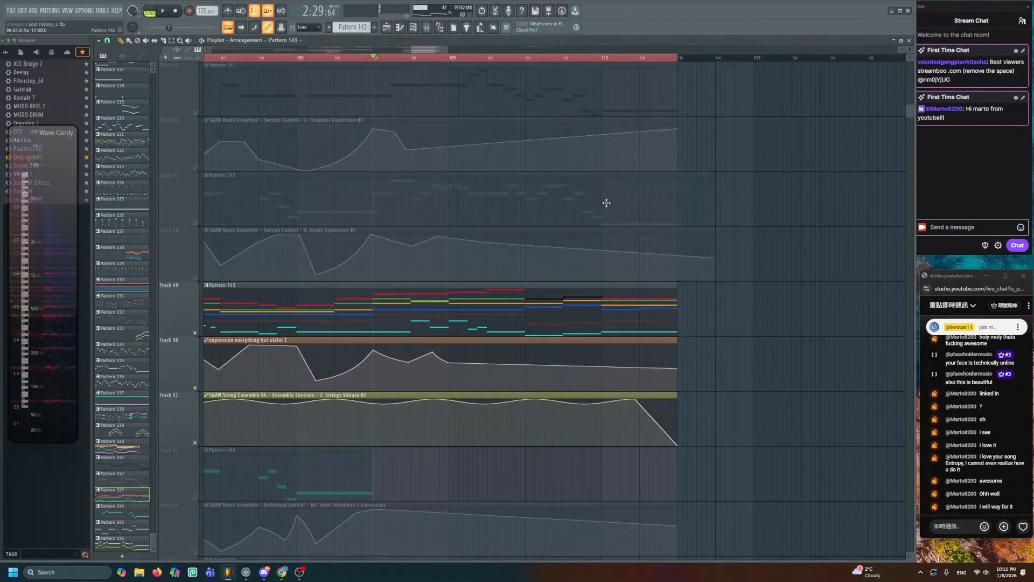
- Play from bar 107 and add three points to the ending expression automation curve
{"action": "left_click_drag", "start_coordinate": [597, 337], "coordinate": [592, 236]}
{"action": "key", "text": "space"}
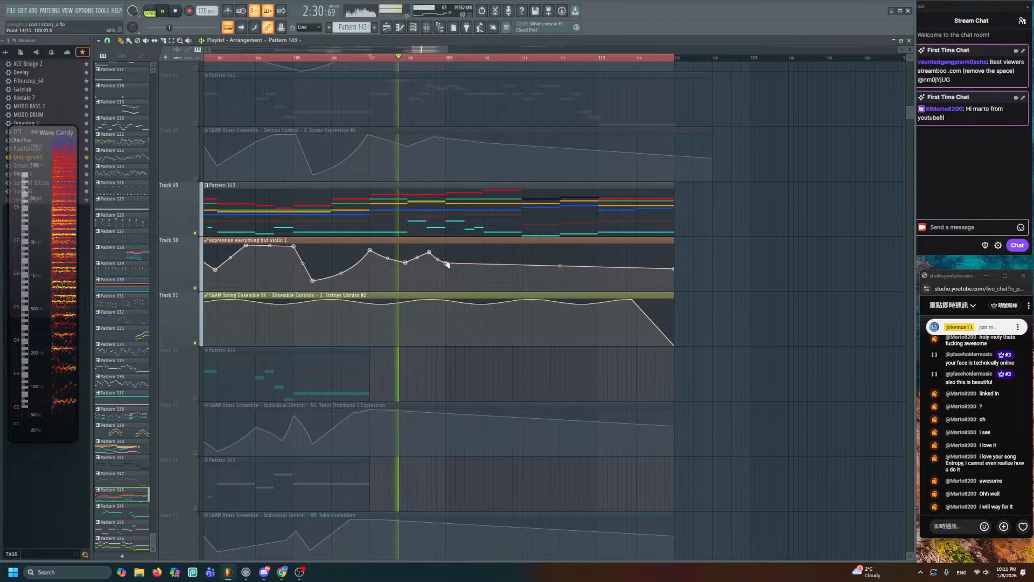
{"action": "scroll", "coordinate": [469, 291], "scroll_direction": "up", "scroll_amount": 2}
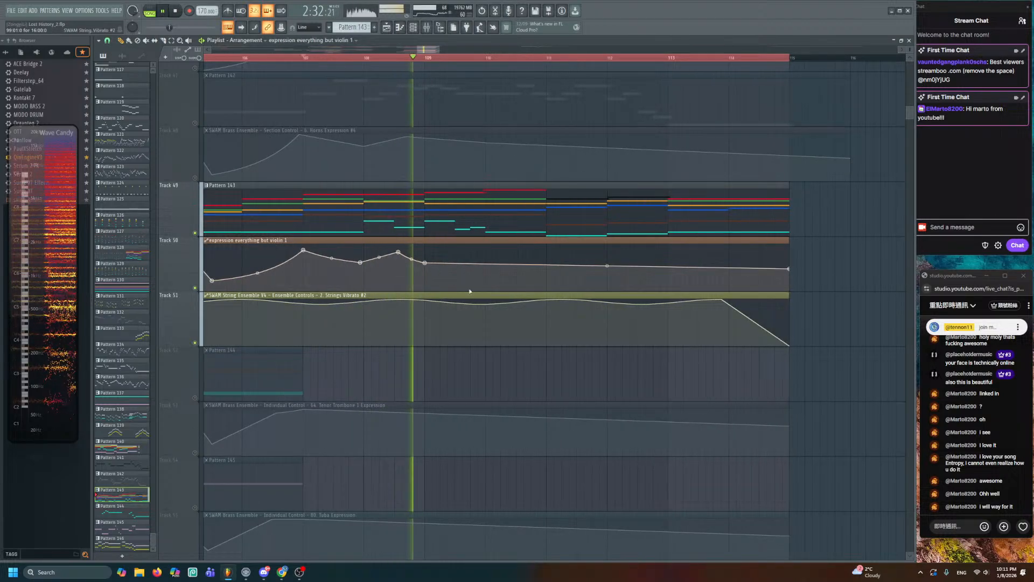
{"action": "right_click", "coordinate": [486, 248]}
{"action": "right_click", "coordinate": [547, 273]}
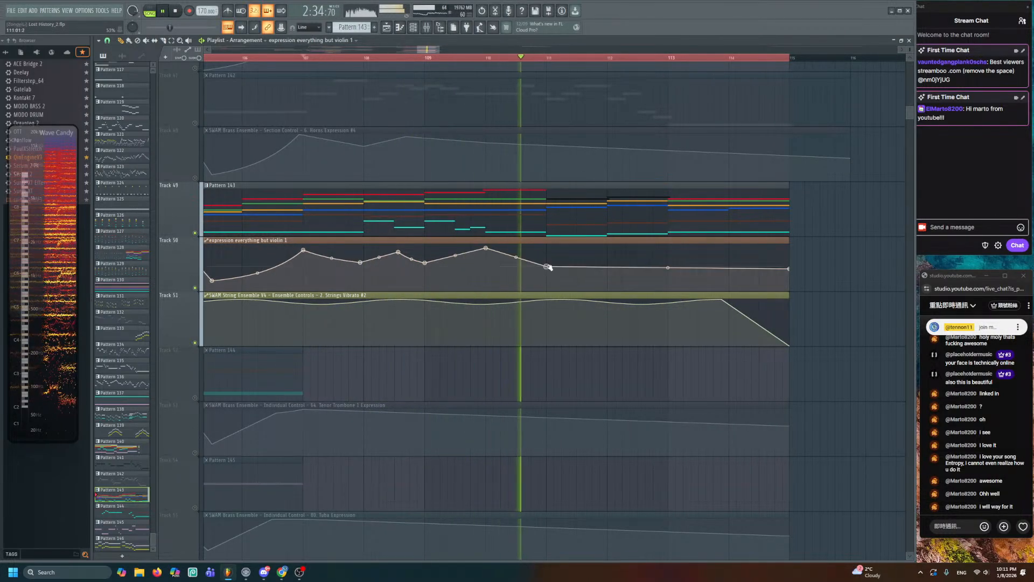
{"action": "right_click", "coordinate": [606, 255]}
{"action": "key", "text": "space"}
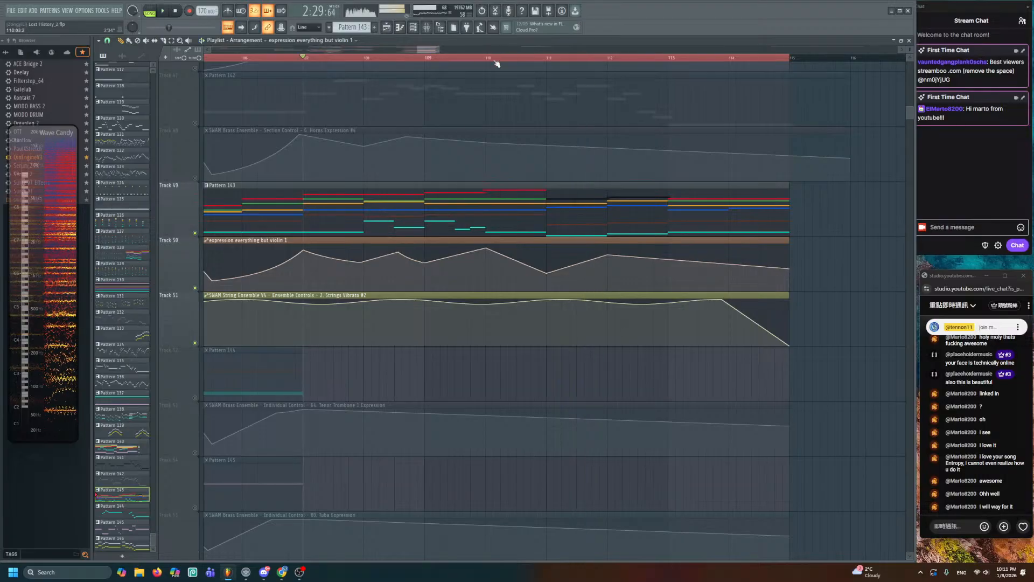
- From bar 110, add peak and dip points to the expression curve and raise its last point
{"action": "scroll", "coordinate": [491, 60], "scroll_direction": "right", "scroll_amount": 1}
{"action": "left_click", "coordinate": [482, 59]}
{"action": "key", "text": "space"}
{"action": "key", "text": "space"}
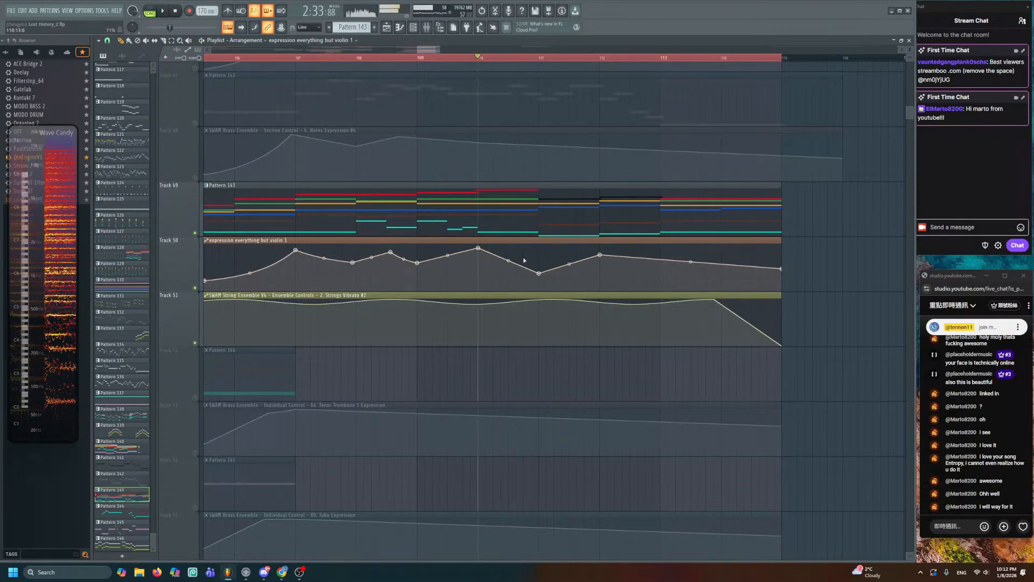
{"action": "right_click", "coordinate": [526, 258]}
{"action": "key", "text": "space"}
{"action": "key", "text": "space"}
{"action": "mouse_move", "coordinate": [525, 257]}
{"action": "left_mouse_down"}
{"action": "mouse_move", "coordinate": [528, 249]}
{"action": "mouse_move", "coordinate": [540, 266]}
{"action": "left_mouse_up"}
{"action": "right_click", "coordinate": [504, 267]}
{"action": "key", "text": "space"}
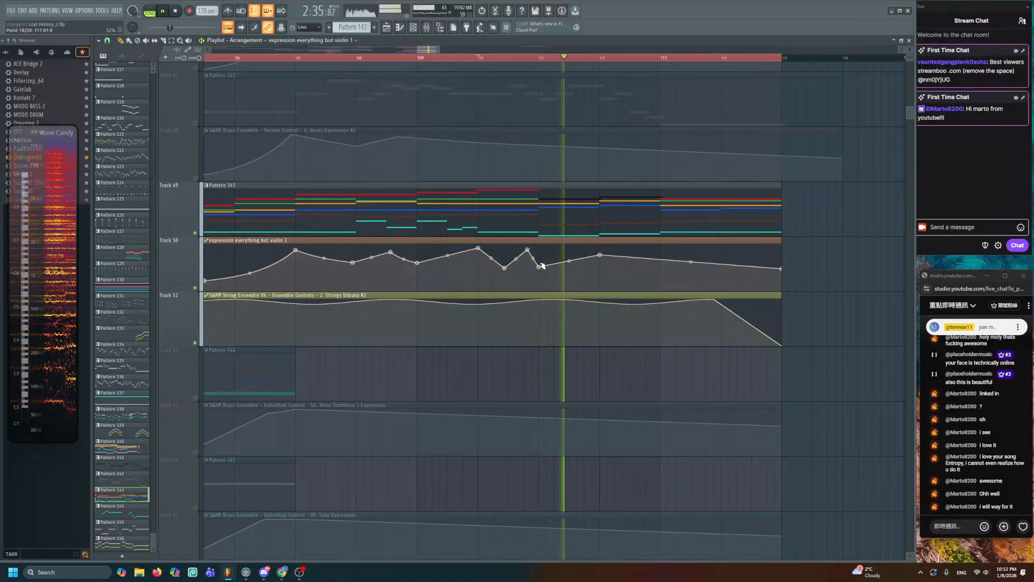
{"action": "left_click_drag", "start_coordinate": [600, 255], "coordinate": [600, 260]}
{"action": "right_click", "coordinate": [664, 275]}
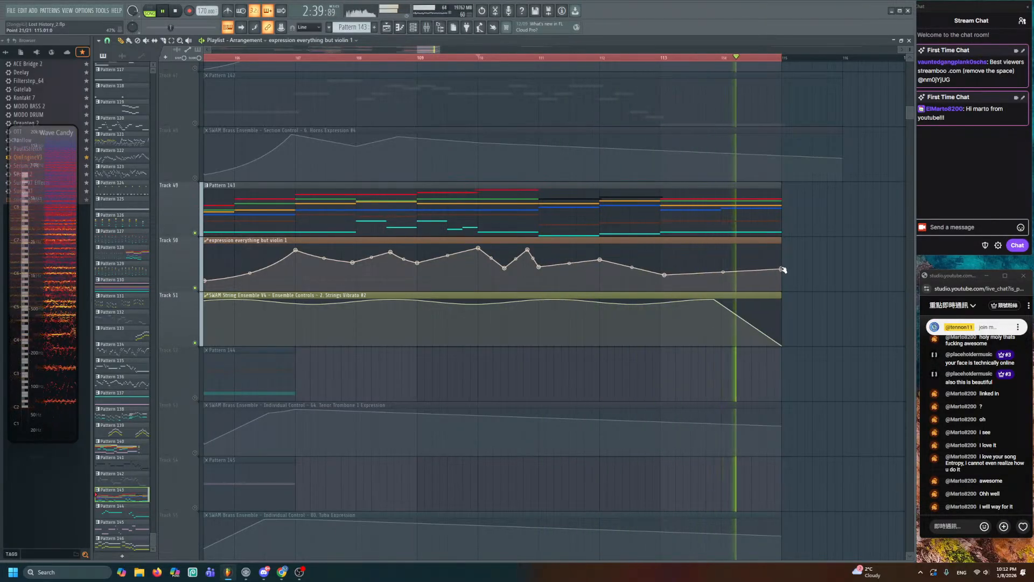
{"action": "left_click_drag", "start_coordinate": [780, 269], "coordinate": [781, 245]}
{"action": "key", "text": "space"}
{"action": "key", "text": "space"}
- Bend the curve between the last points, lower bars 111–112 and raise the bar-113 point
{"action": "scroll", "coordinate": [753, 266], "scroll_direction": "up", "scroll_amount": 2}
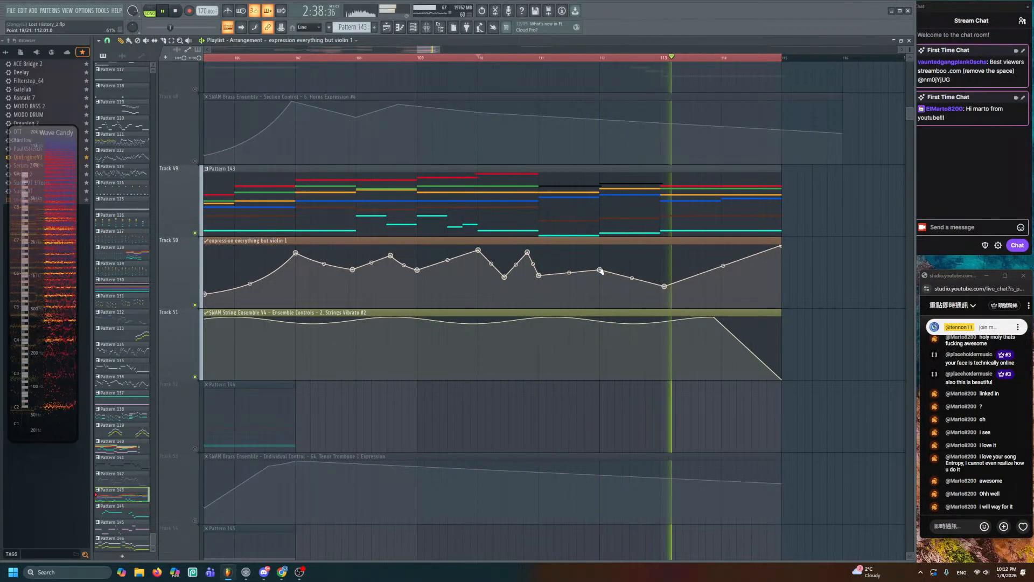
{"action": "left_click_drag", "start_coordinate": [720, 265], "coordinate": [660, 297]}
{"action": "key", "text": "space"}
{"action": "left_click_drag", "start_coordinate": [540, 274], "coordinate": [539, 282]}
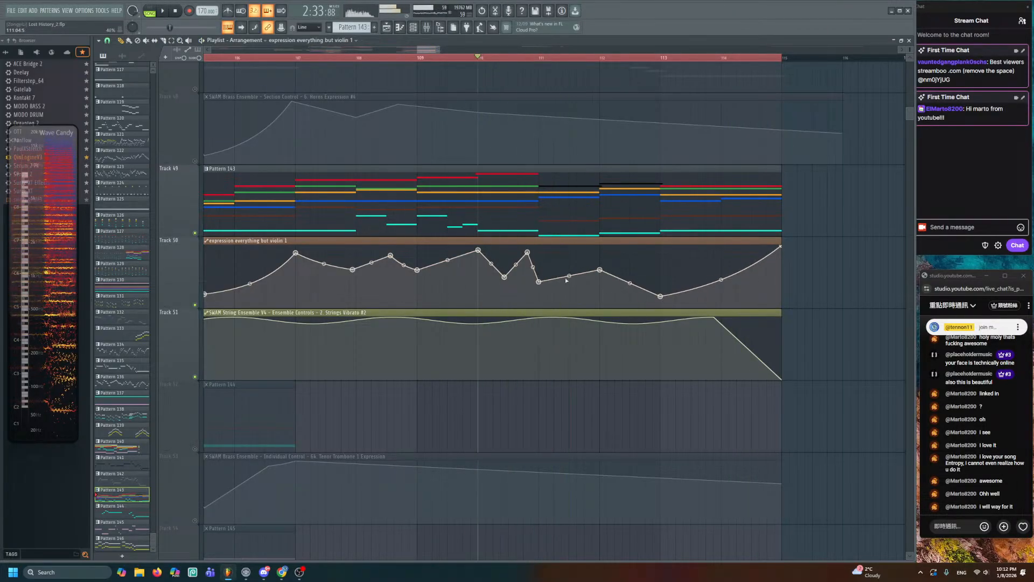
{"action": "key", "text": "space"}
{"action": "left_click_drag", "start_coordinate": [600, 270], "coordinate": [600, 278]}
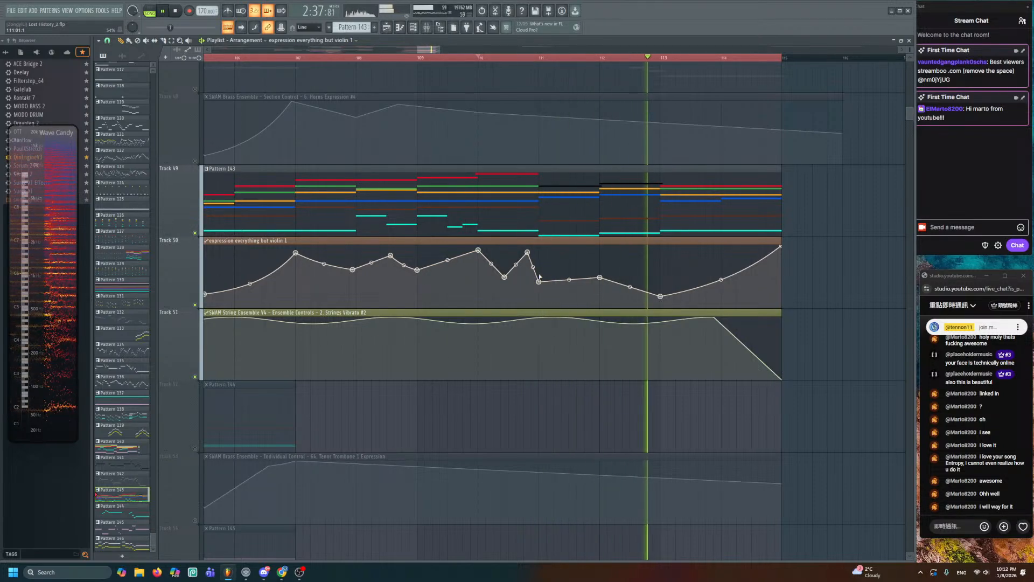
{"action": "left_click_drag", "start_coordinate": [661, 297], "coordinate": [660, 281]}
{"action": "key", "text": "space"}
{"action": "key", "text": "space"}
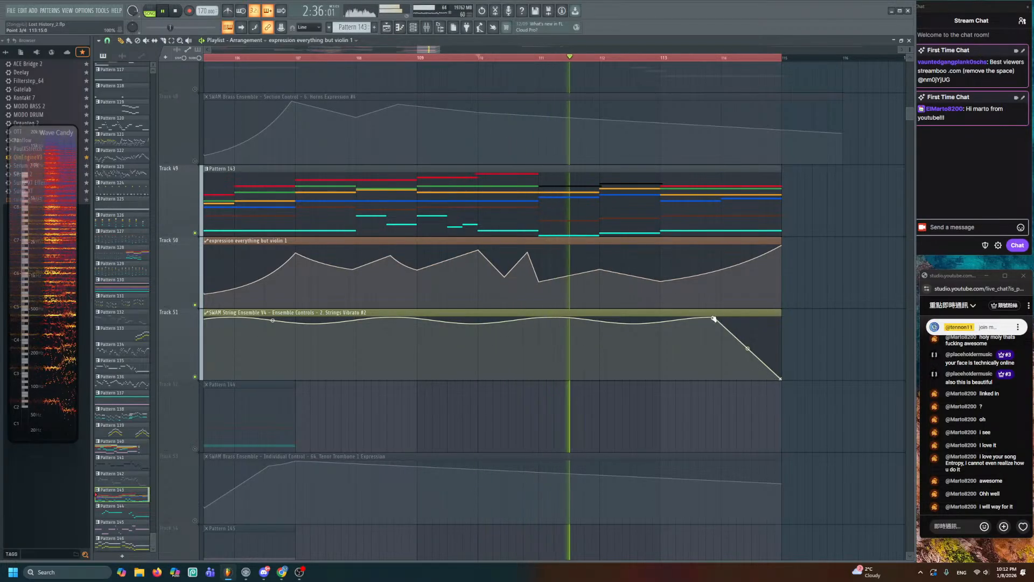
- Move the Strings Vibrato #2 peak to bar 112, add a low dip, raise its end, and save
{"action": "left_click_drag", "start_coordinate": [714, 319], "coordinate": [623, 318]}
{"action": "left_click", "coordinate": [683, 374]}
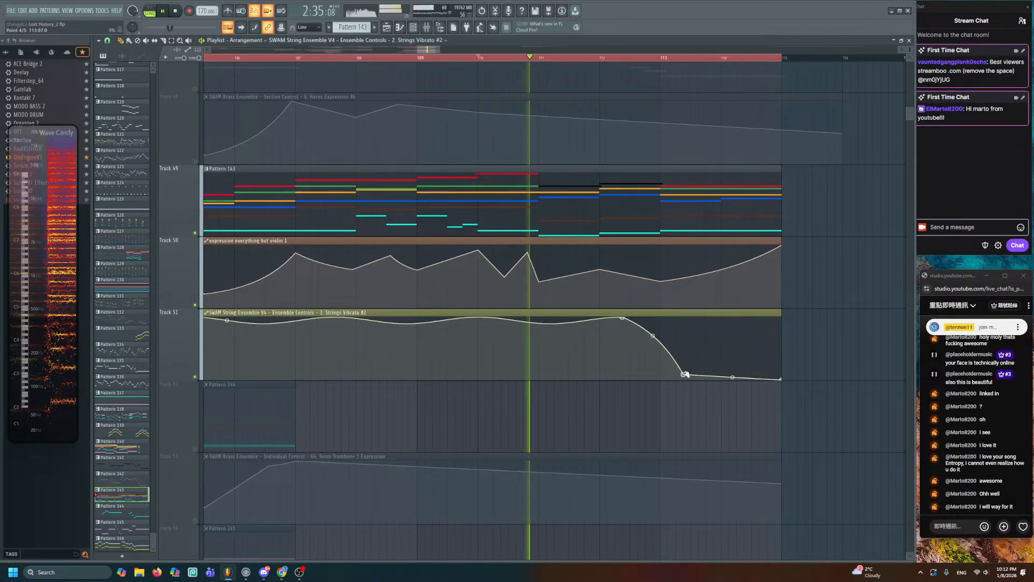
{"action": "left_click_drag", "start_coordinate": [781, 379], "coordinate": [778, 319]}
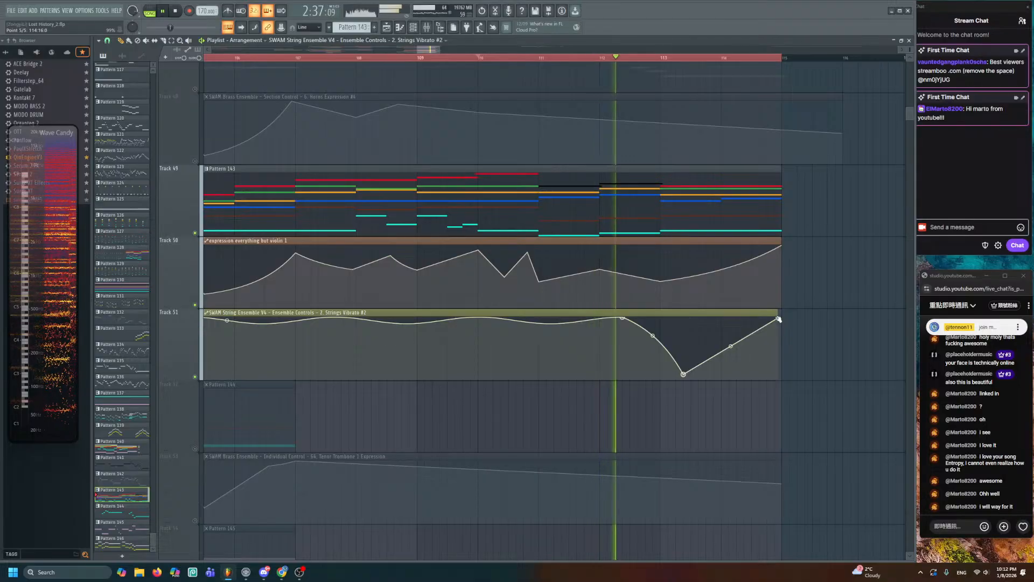
{"action": "left_click", "coordinate": [725, 371]}
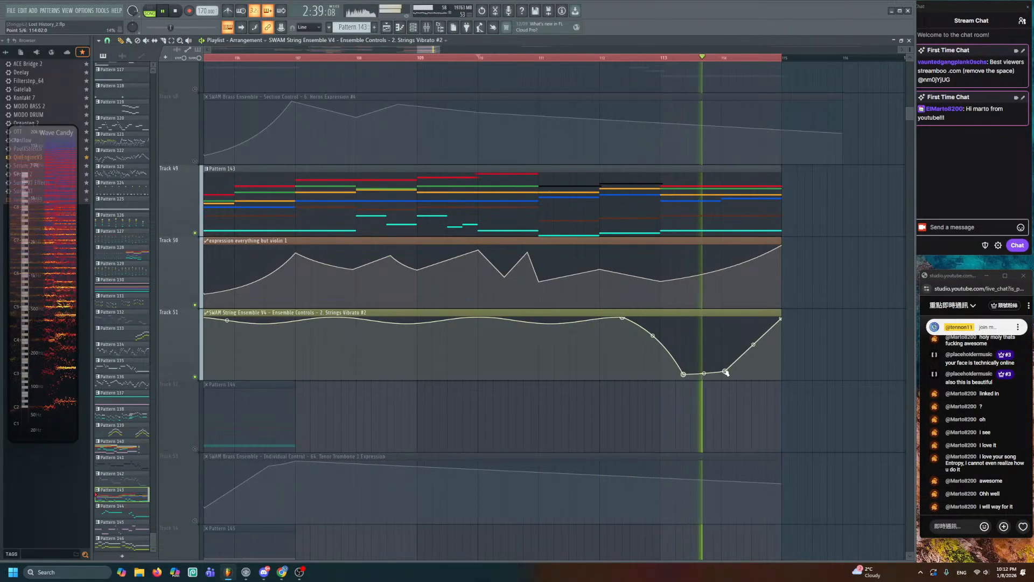
{"action": "key", "text": "space"}
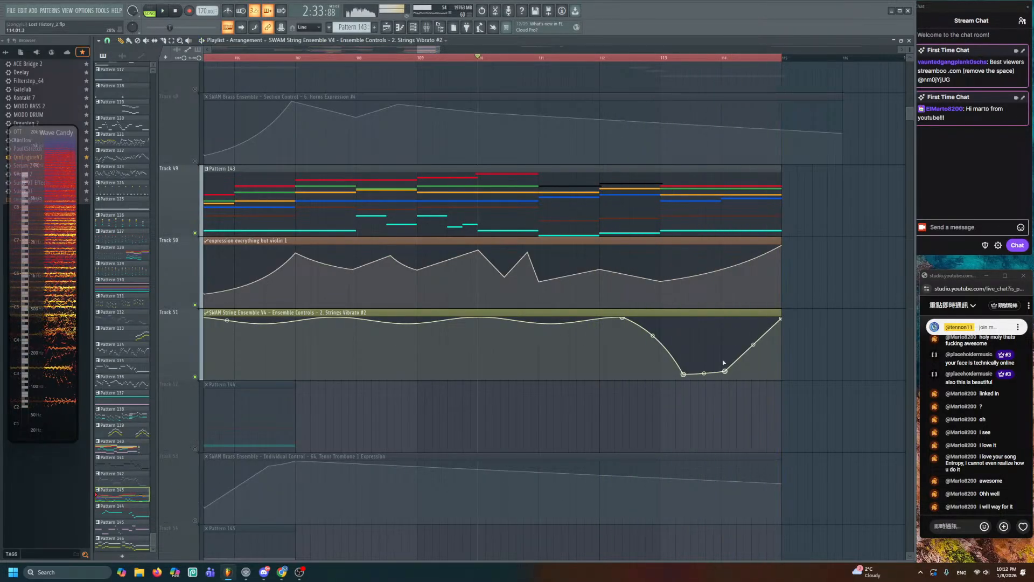
{"action": "scroll", "coordinate": [700, 291], "scroll_direction": "down", "scroll_amount": 3, "text": "alt"}
{"action": "scroll", "coordinate": [694, 304], "scroll_direction": "down", "scroll_amount": 3, "text": "ctrl"}
{"action": "key", "text": "ctrl+s"}
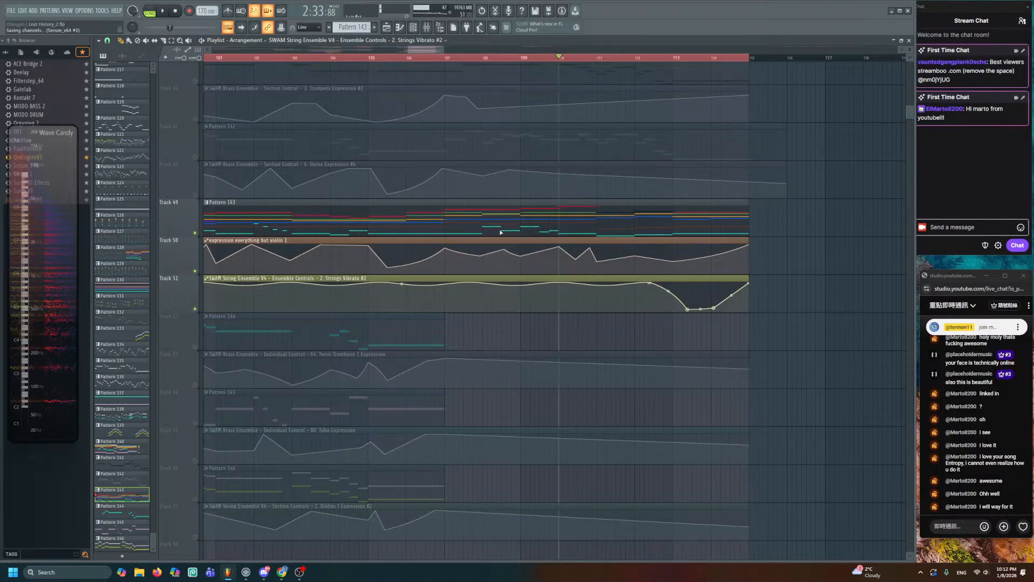
- Open Pattern 143 in the note editor briefly, then close it
{"action": "double_click", "coordinate": [465, 225]}
{"action": "scroll", "coordinate": [457, 290], "scroll_direction": "down", "scroll_amount": 3, "text": "ctrl"}
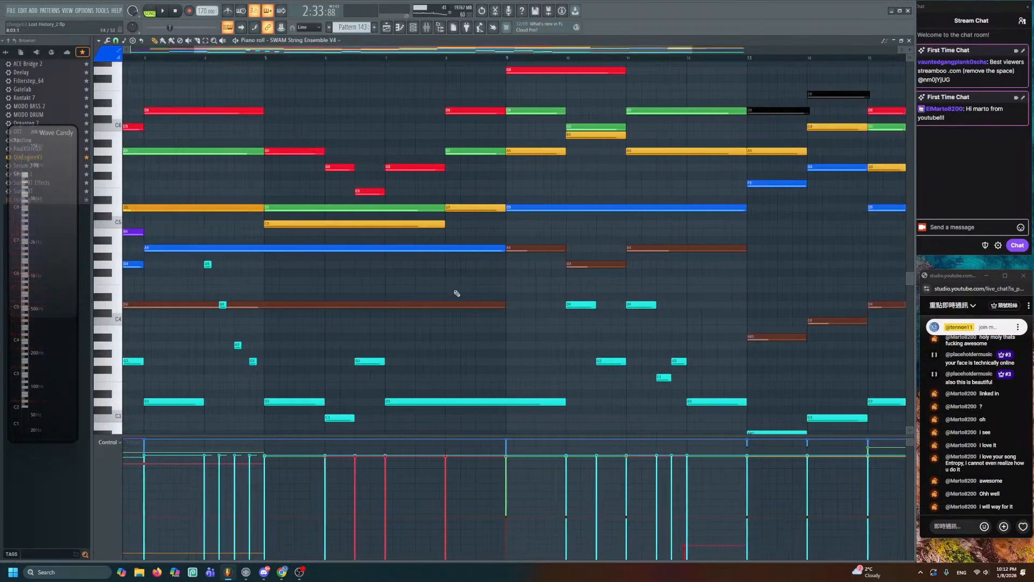
{"action": "scroll", "coordinate": [459, 296], "scroll_direction": "down", "scroll_amount": 3, "text": "alt"}
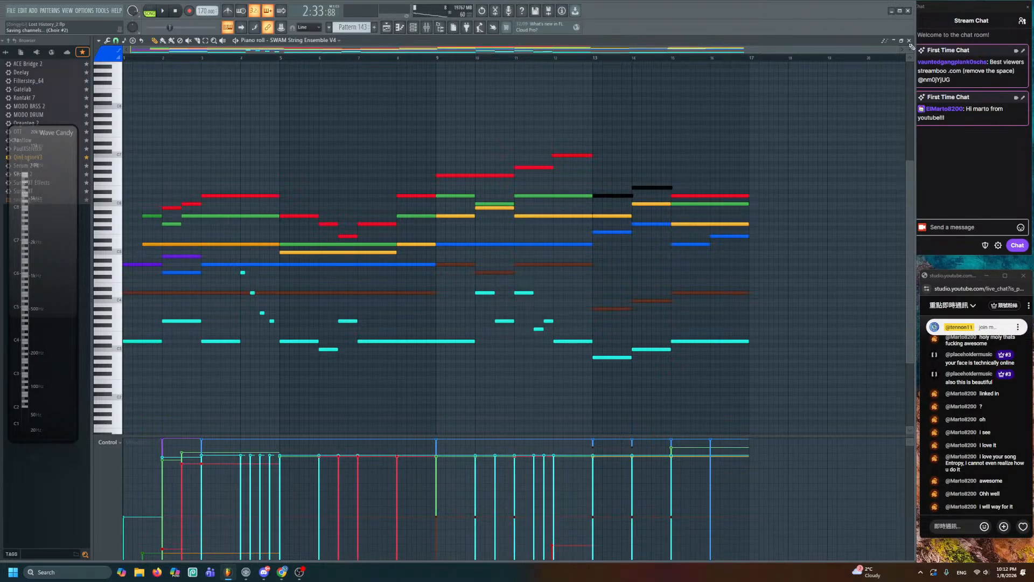
{"action": "key", "text": "Escape"}
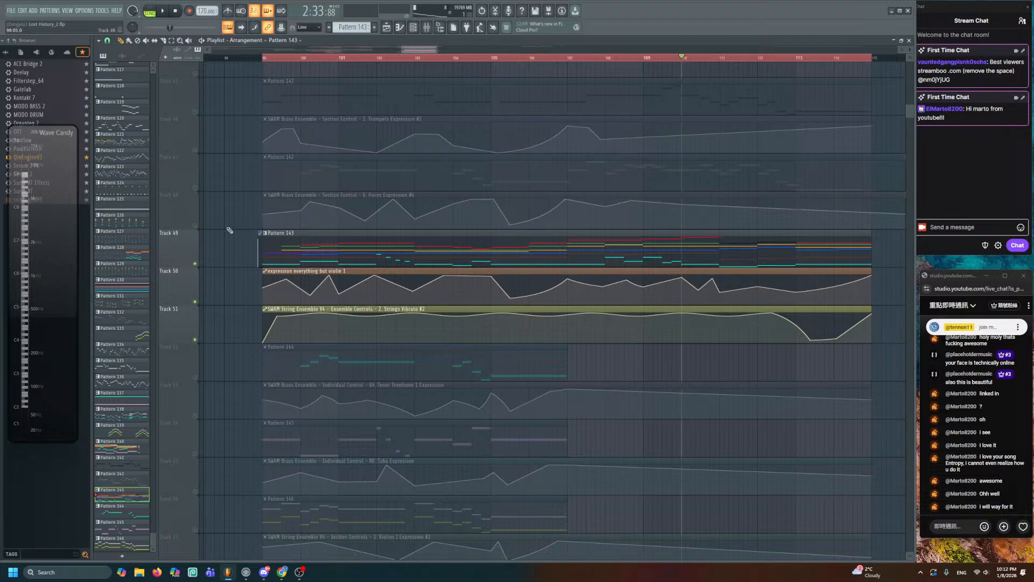
- Turn the dimmed tracks 45–57 back on and play the ending section from bar 99
{"action": "scroll", "coordinate": [210, 201], "scroll_direction": "down", "scroll_amount": 3}
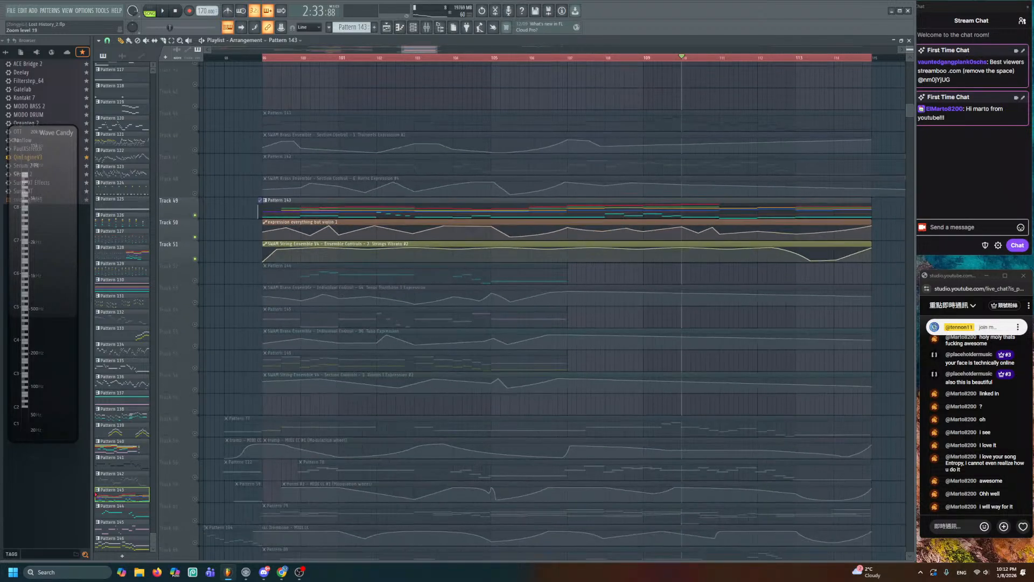
{"action": "left_click", "coordinate": [200, 368]}
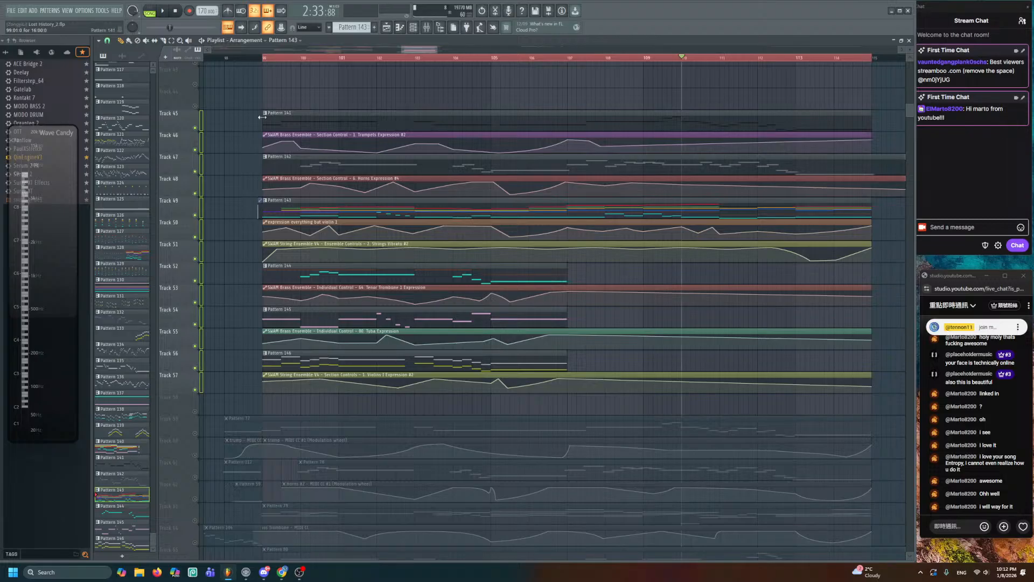
{"action": "left_click", "coordinate": [257, 60]}
{"action": "key", "text": "space"}
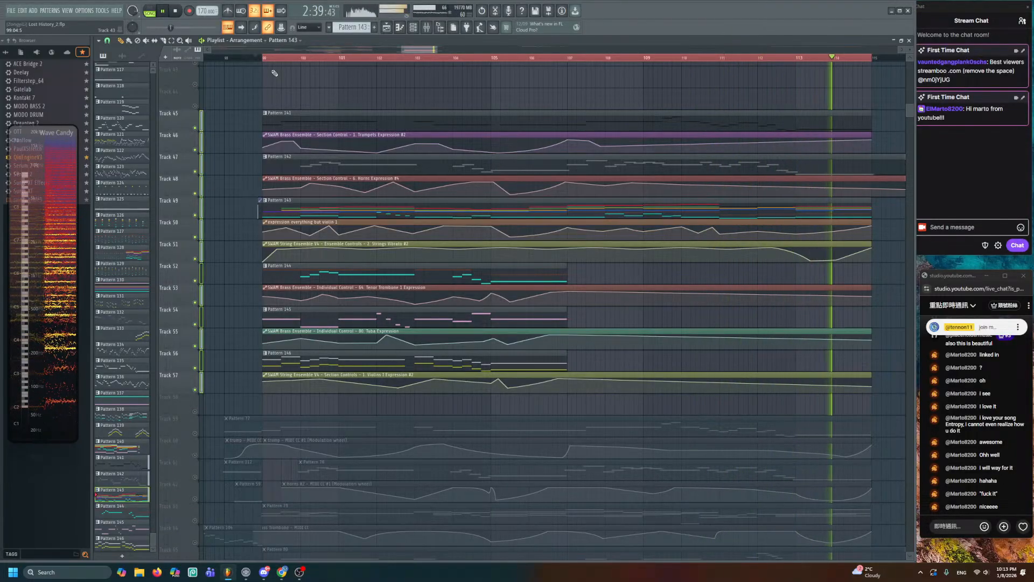
{"action": "key", "text": "space"}
{"action": "scroll", "coordinate": [790, 191], "scroll_direction": "up", "scroll_amount": 3, "text": "alt"}
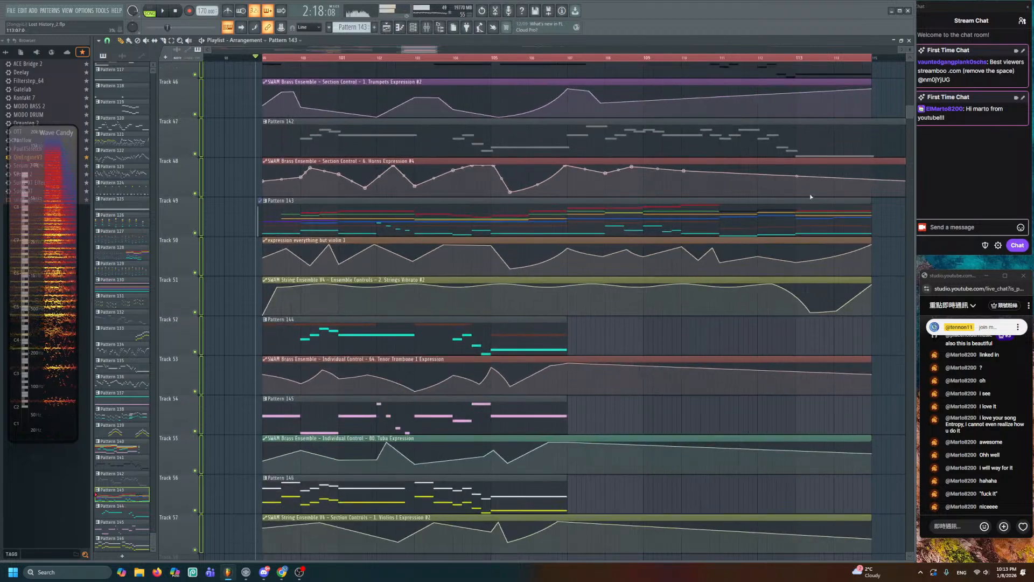
- Add Horns Expression #4 points from bar 112 to 115, with a bump and dip near bar 113
{"action": "left_click", "coordinate": [727, 58]}
{"action": "key", "text": "space"}
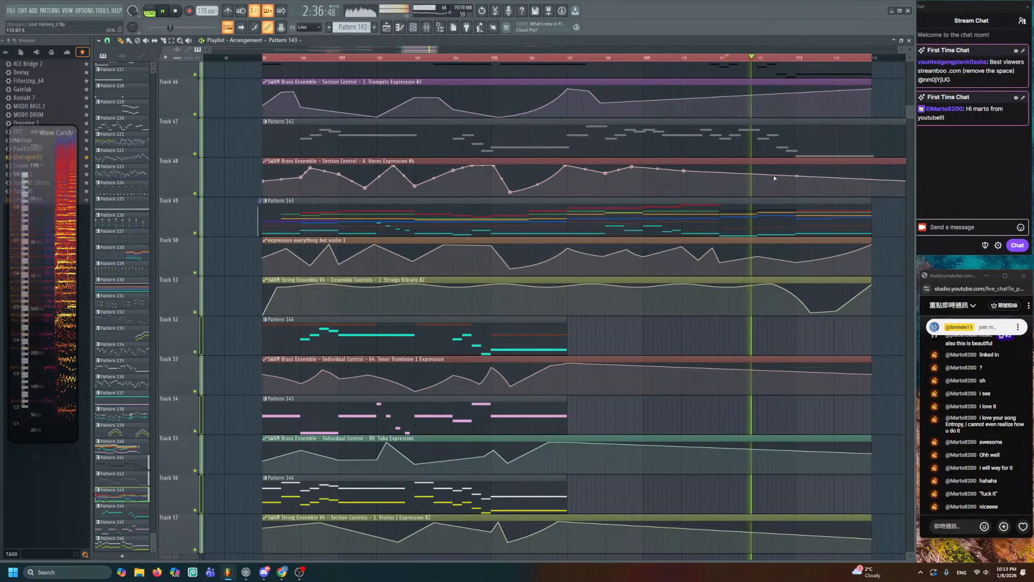
{"action": "right_click", "coordinate": [766, 177]}
{"action": "right_click", "coordinate": [794, 174]}
{"action": "right_click", "coordinate": [810, 182]}
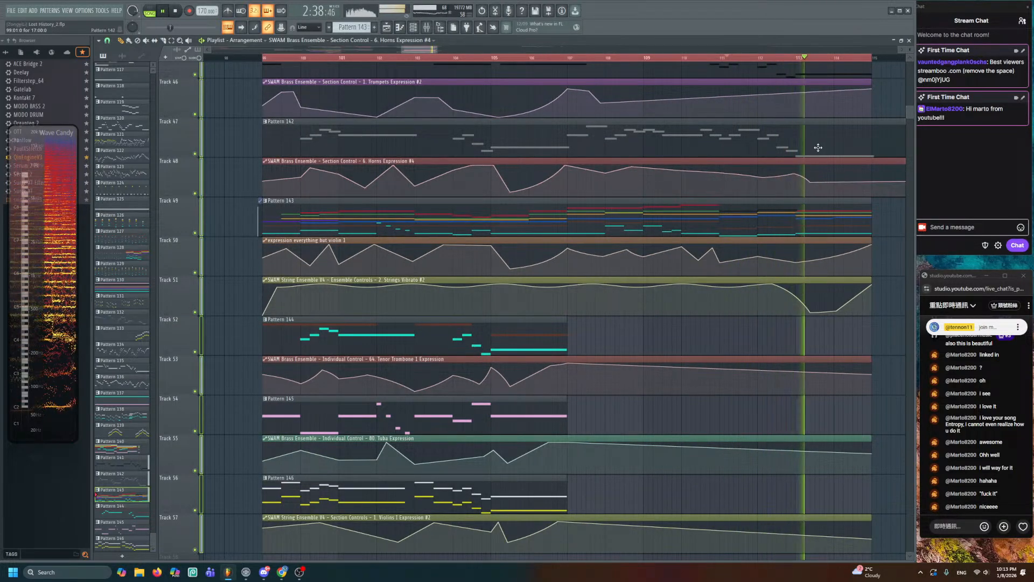
{"action": "right_click", "coordinate": [864, 169]}
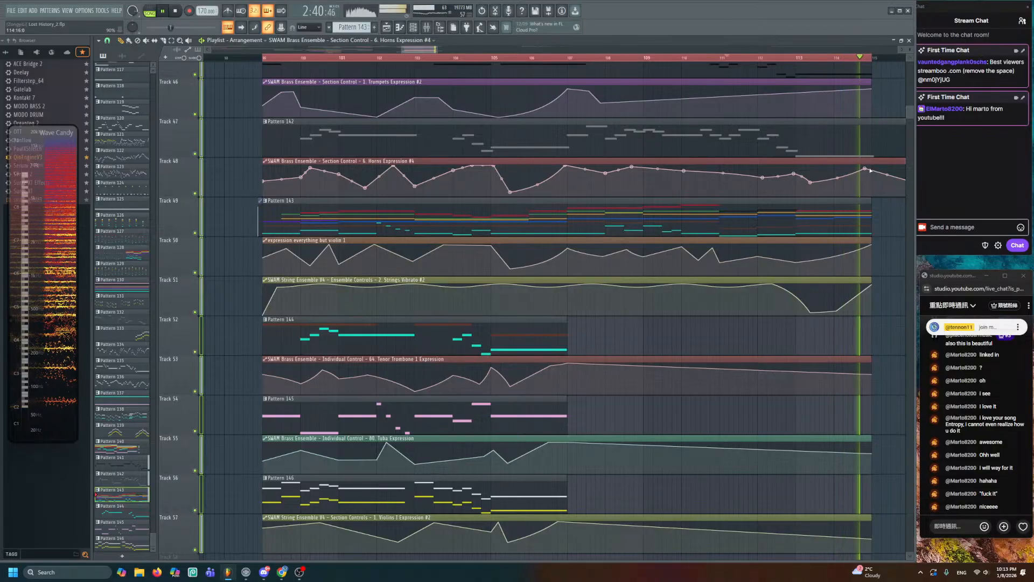
{"action": "key", "text": "space"}
{"action": "left_click_drag", "start_coordinate": [865, 169], "coordinate": [873, 170]}
{"action": "key", "text": "space"}
{"action": "left_click_drag", "start_coordinate": [809, 129], "coordinate": [739, 194]}
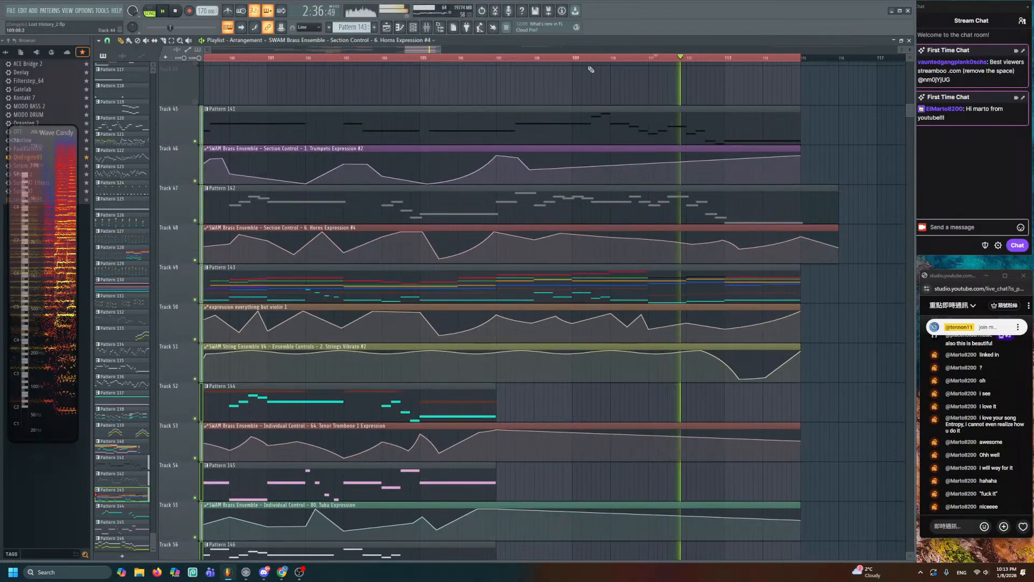
{"action": "key", "text": "space"}
- Play from bar 107 and add three points to the Trumpets Expression #2 curve
{"action": "left_click", "coordinate": [516, 59]}
{"action": "scroll", "coordinate": [528, 108], "scroll_direction": "up", "scroll_amount": 3}
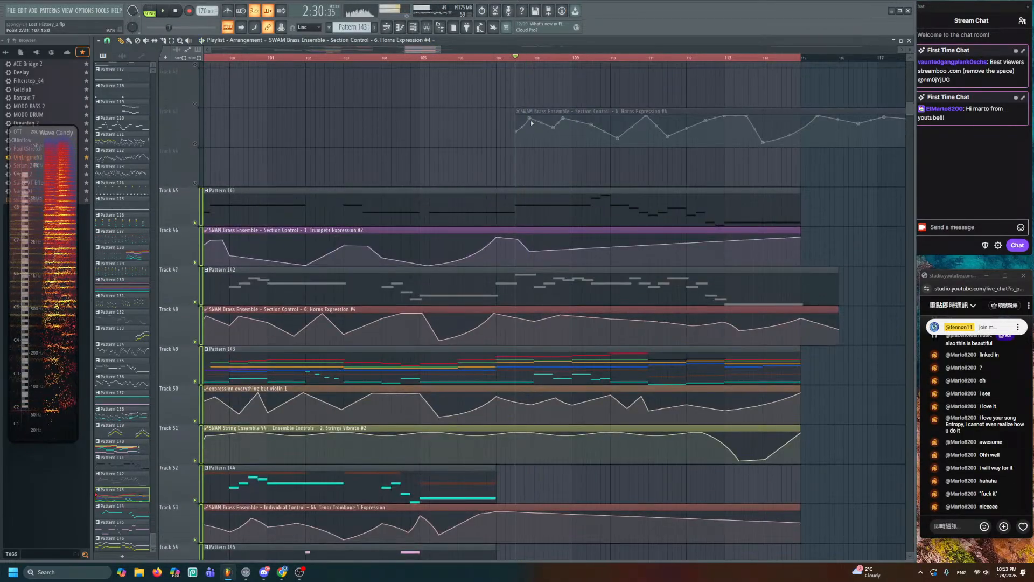
{"action": "key", "text": "space"}
{"action": "scroll", "coordinate": [564, 173], "scroll_direction": "up", "scroll_amount": 2, "text": "alt"}
{"action": "scroll", "coordinate": [587, 190], "scroll_direction": "up", "scroll_amount": 3, "text": "ctrl"}
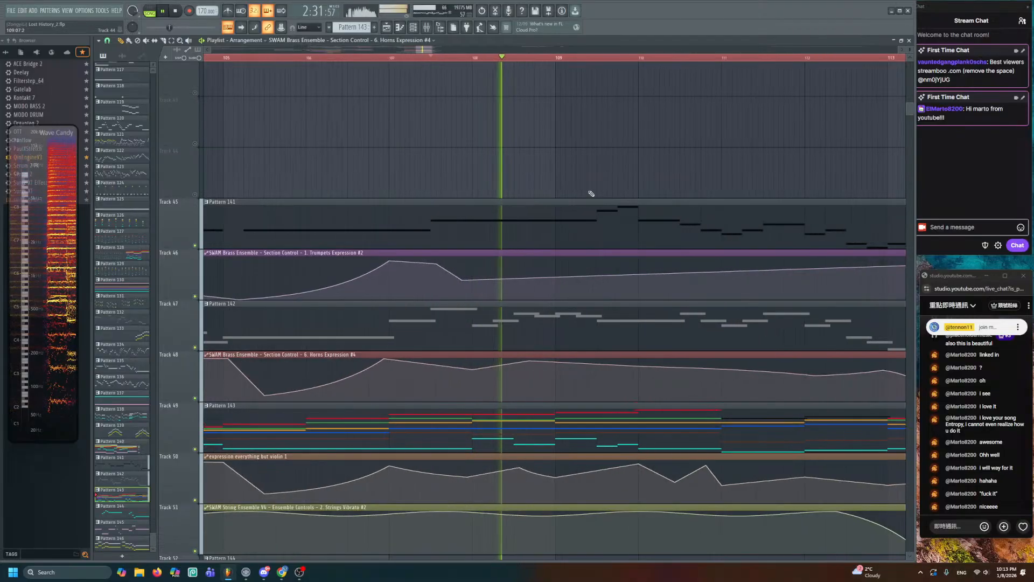
{"action": "right_click", "coordinate": [592, 277]}
{"action": "right_click", "coordinate": [628, 284]}
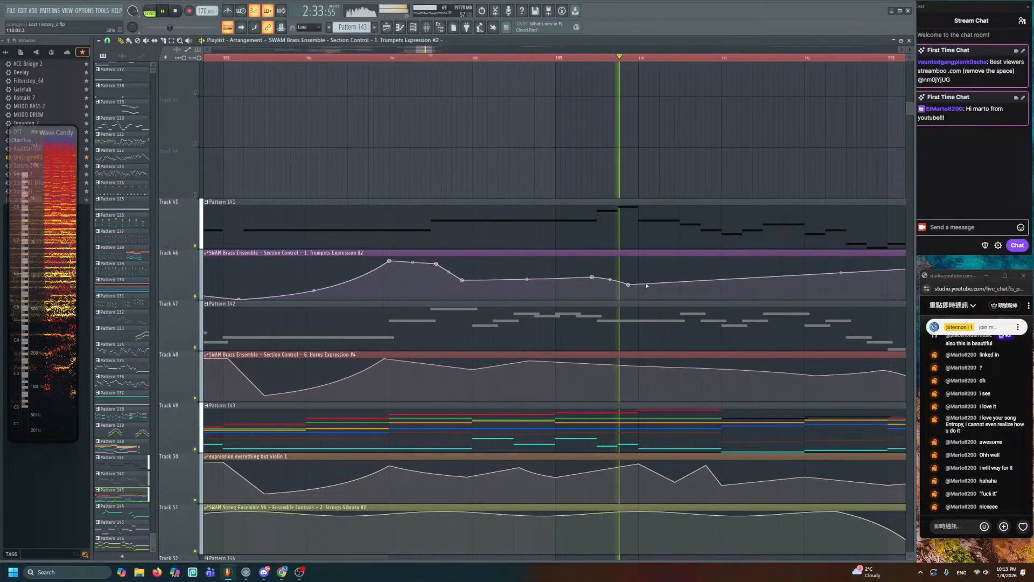
{"action": "right_click", "coordinate": [674, 277]}
- Add more Trumpets Expression points through the final bars, pull one into a dip, and save
{"action": "left_click_drag", "start_coordinate": [721, 270], "coordinate": [538, 250]}
{"action": "right_click", "coordinate": [536, 254]}
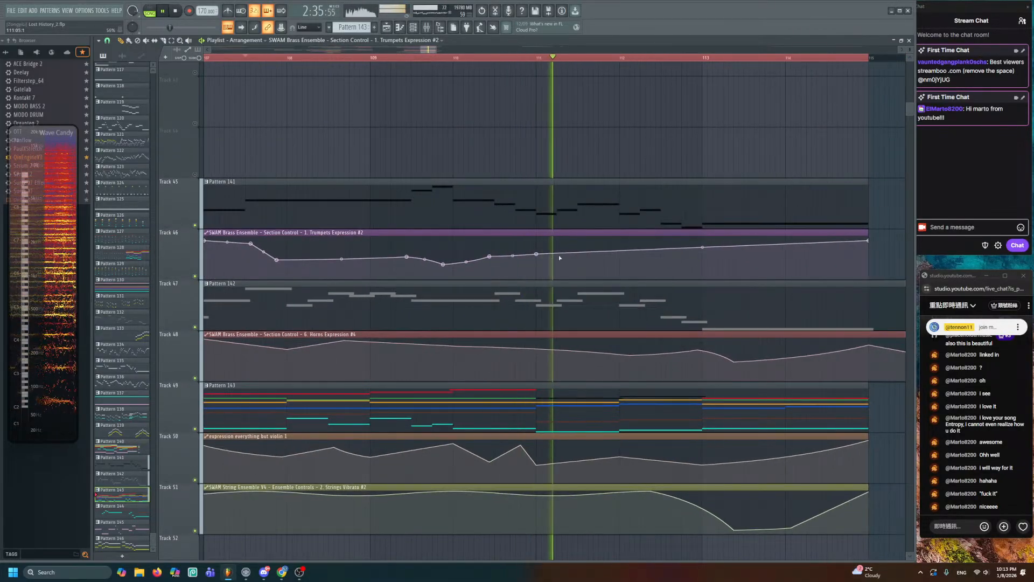
{"action": "right_click", "coordinate": [588, 245]}
{"action": "right_click", "coordinate": [620, 258]}
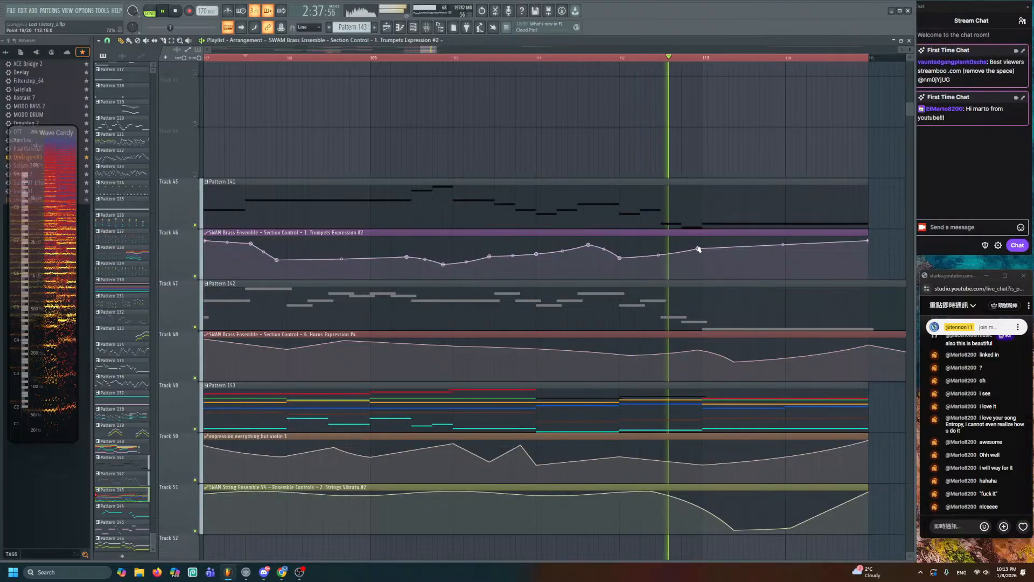
{"action": "right_click", "coordinate": [697, 249]}
{"action": "left_click_drag", "start_coordinate": [739, 264], "coordinate": [631, 259]}
{"action": "right_click", "coordinate": [626, 241]}
{"action": "right_click", "coordinate": [708, 260]}
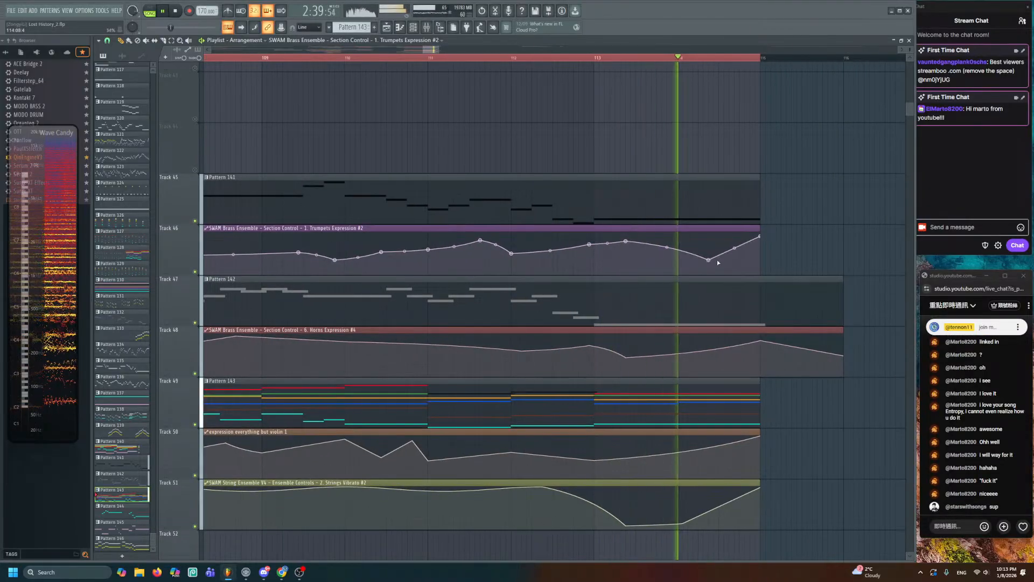
{"action": "key", "text": "space"}
{"action": "left_click_drag", "start_coordinate": [708, 260], "coordinate": [662, 267]}
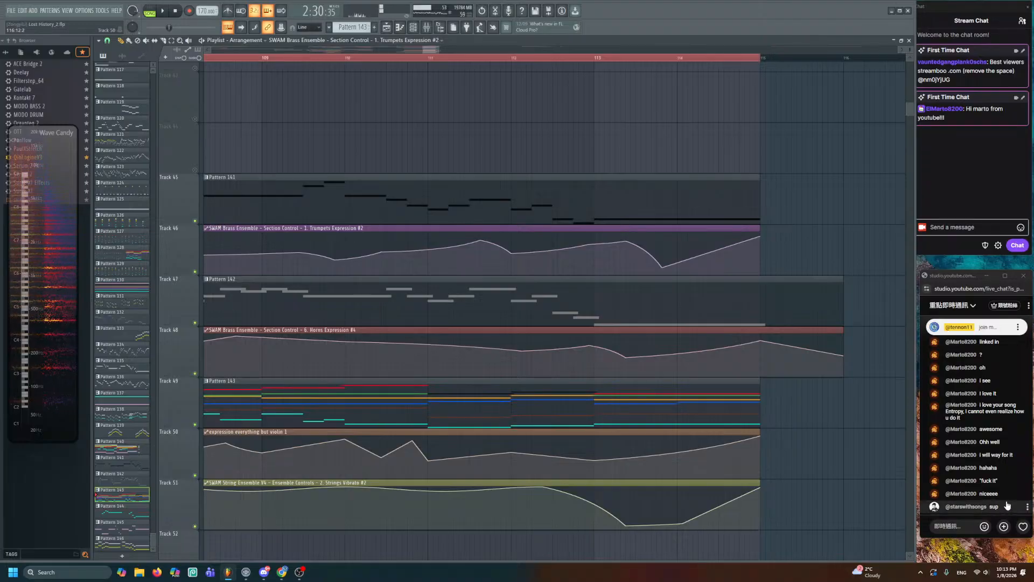
{"action": "key", "text": "ctrl+s"}
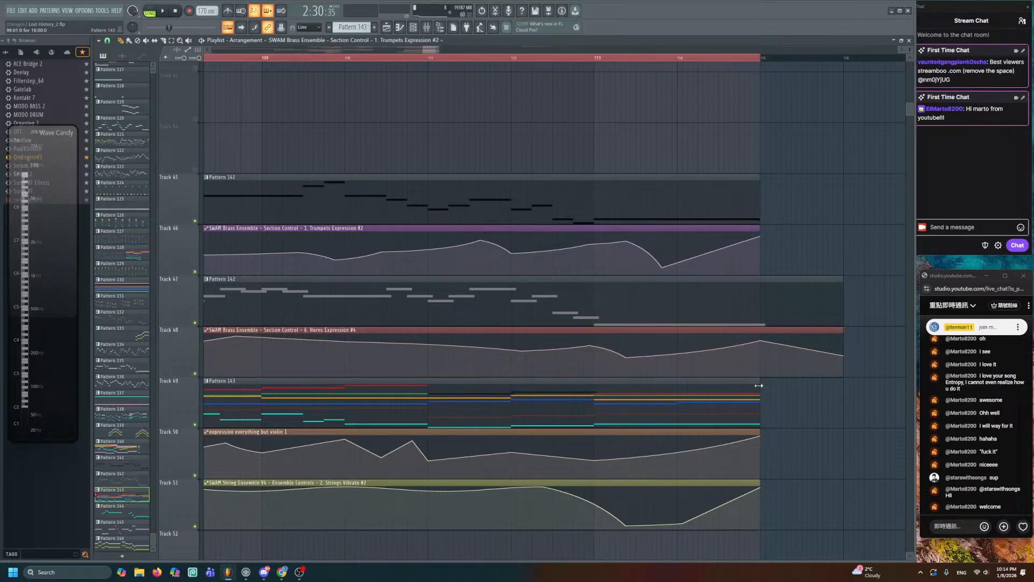
- Zoom out the Playlist, save, and set the song position to bar 99
{"action": "scroll", "coordinate": [772, 392], "scroll_direction": "down", "scroll_amount": 4, "text": "alt"}
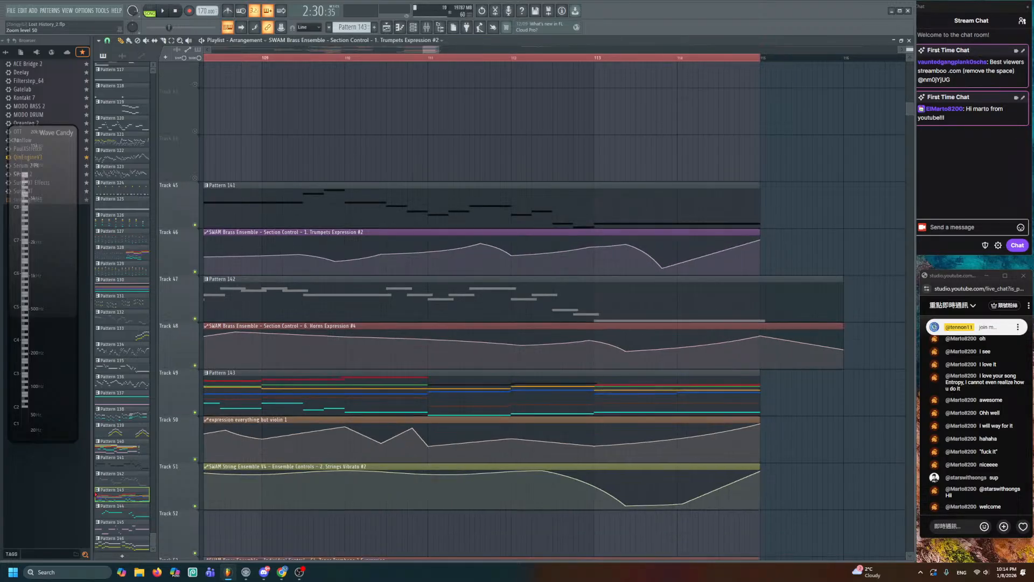
{"action": "scroll", "coordinate": [531, 350], "scroll_direction": "down", "scroll_amount": 3, "text": "ctrl"}
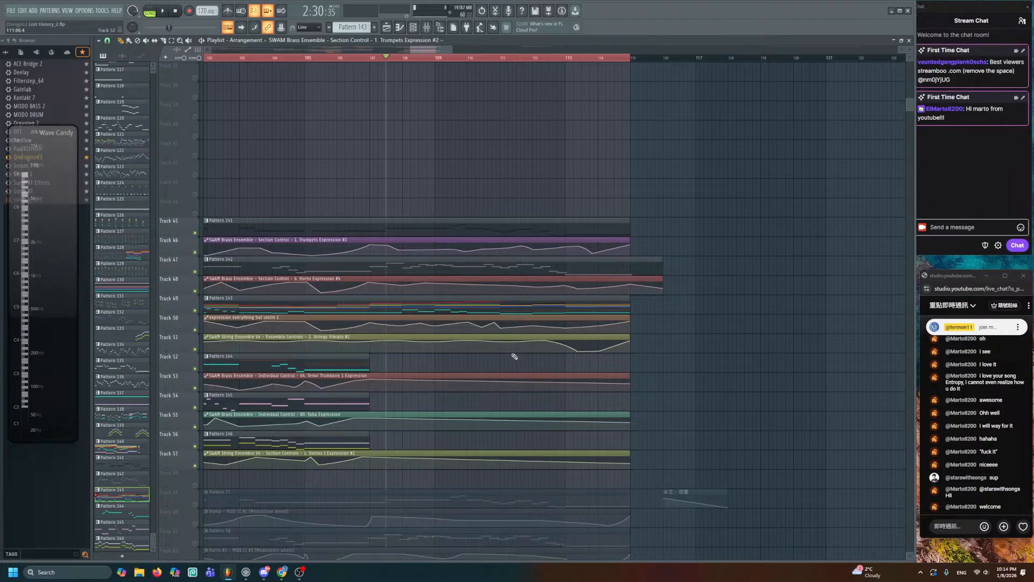
{"action": "key", "text": "ctrl+s"}
{"action": "left_click_drag", "start_coordinate": [517, 356], "coordinate": [760, 280]}
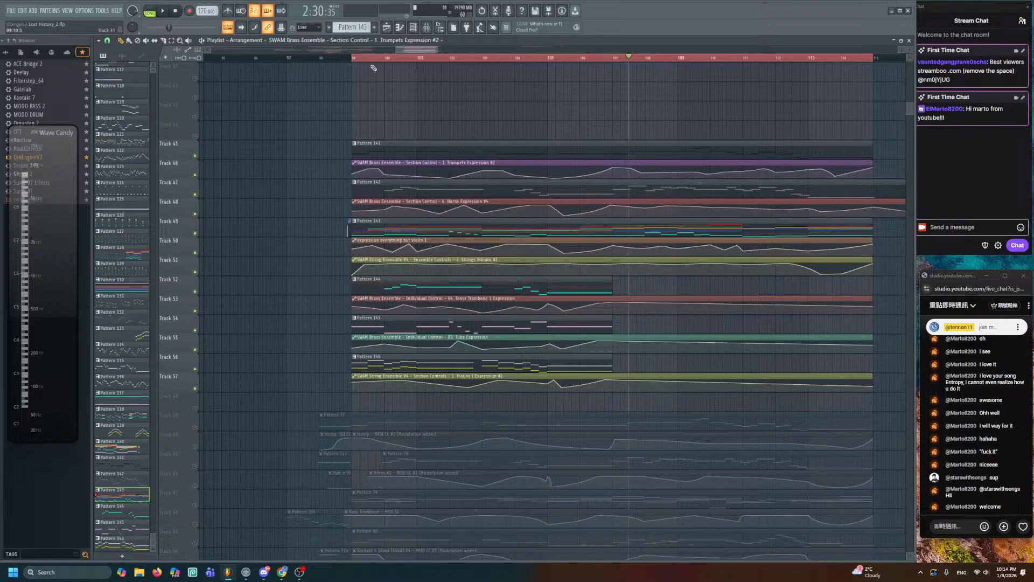
{"action": "left_click", "coordinate": [354, 59]}
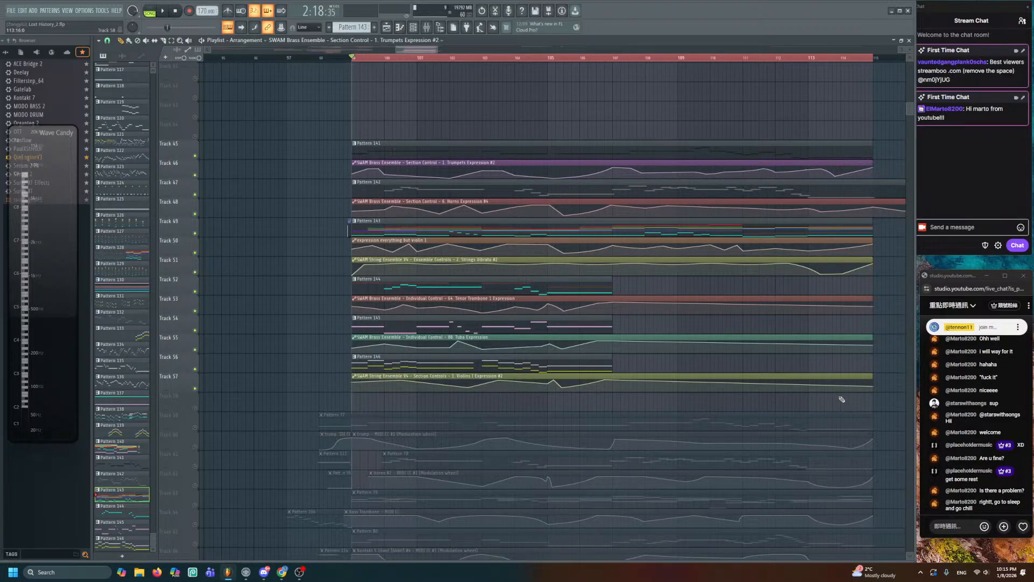
- Select the Pattern 145 and 146 clips and play the ending section from bar 99
{"action": "left_click", "coordinate": [588, 322], "text": "ctrl"}
{"action": "left_click_drag", "start_coordinate": [598, 367], "coordinate": [607, 369]}
{"action": "left_click_drag", "start_coordinate": [537, 217], "coordinate": [510, 225]}
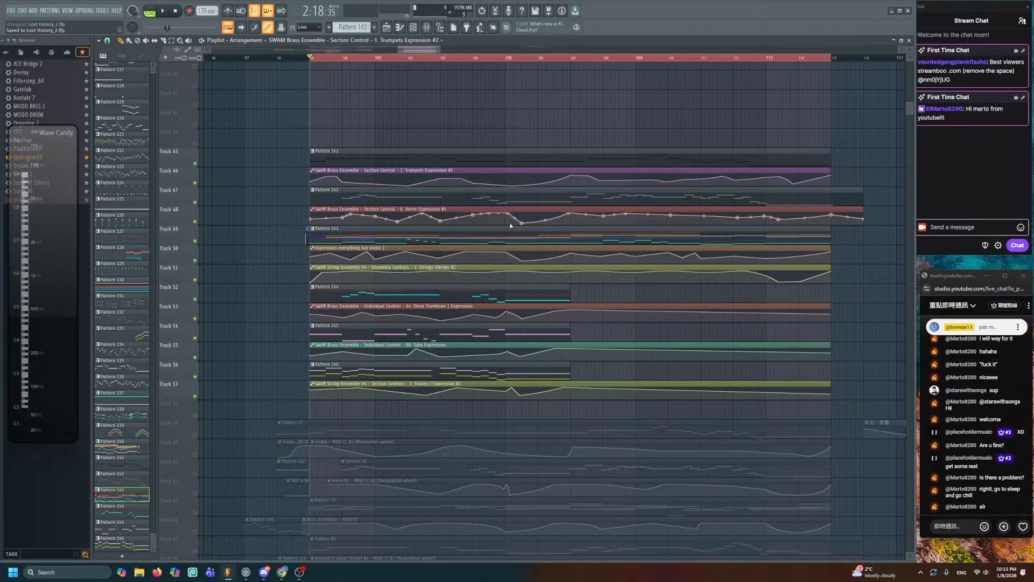
{"action": "key", "text": "space"}
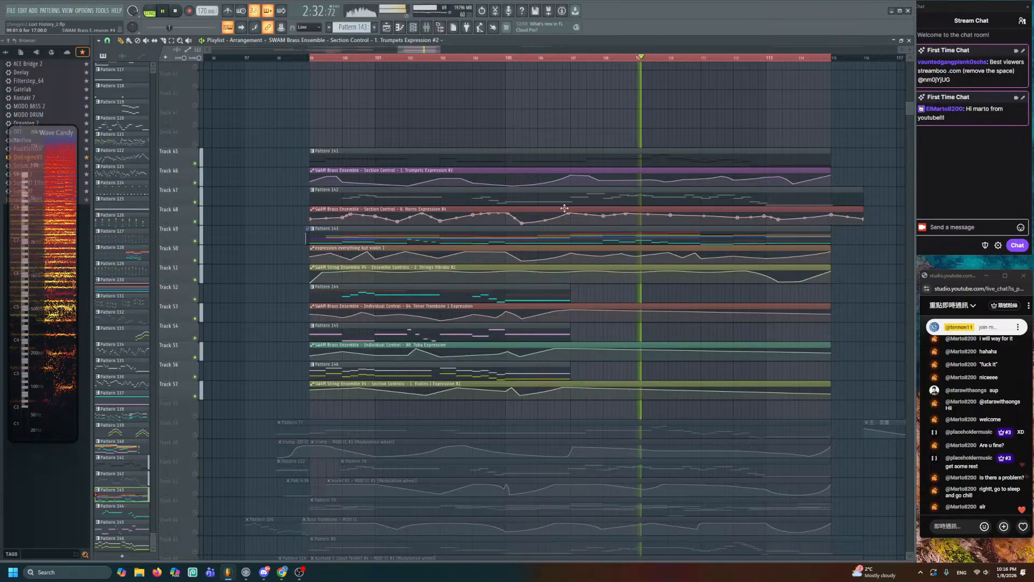
{"action": "key", "text": "space"}
{"action": "scroll", "coordinate": [568, 146], "scroll_direction": "up", "scroll_amount": 5}
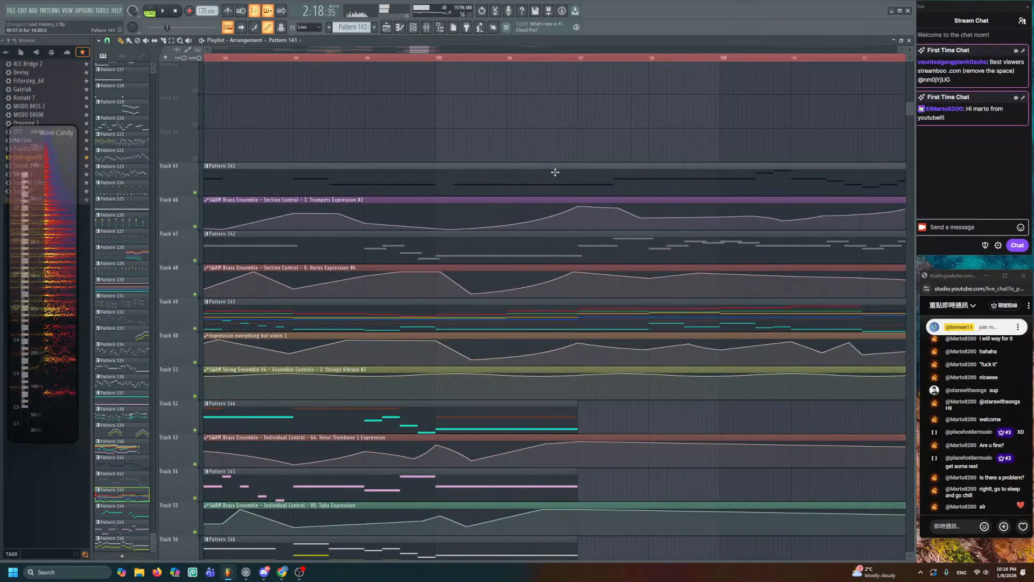
{"action": "double_click", "coordinate": [555, 172]}
{"action": "left_click_drag", "start_coordinate": [329, 155], "coordinate": [322, 230], "text": "ctrl"}
{"action": "scroll", "coordinate": [329, 193], "scroll_direction": "up", "scroll_amount": 3, "text": "ctrl"}
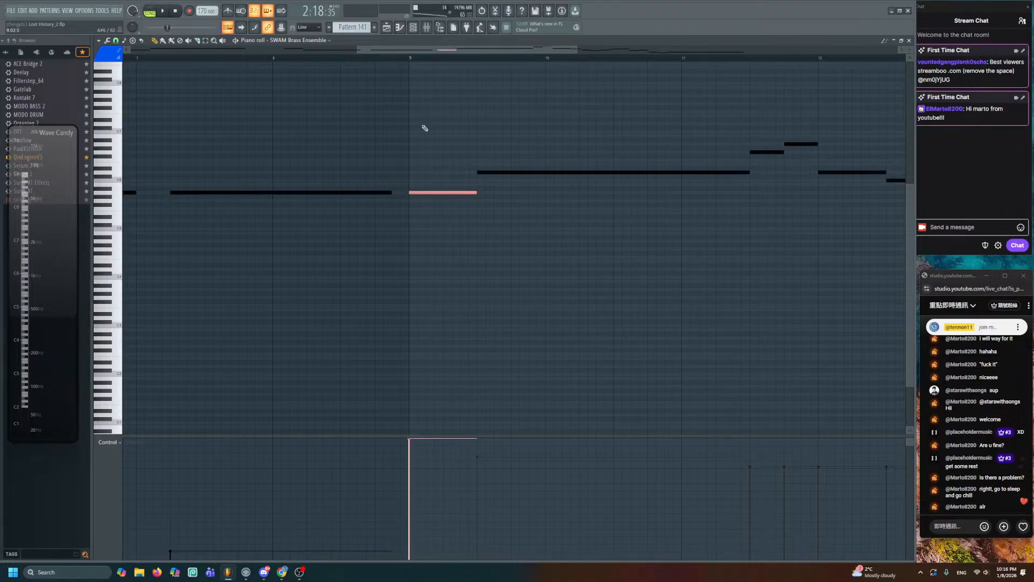
{"action": "left_click", "coordinate": [386, 28]}
{"action": "left_click", "coordinate": [482, 62]}
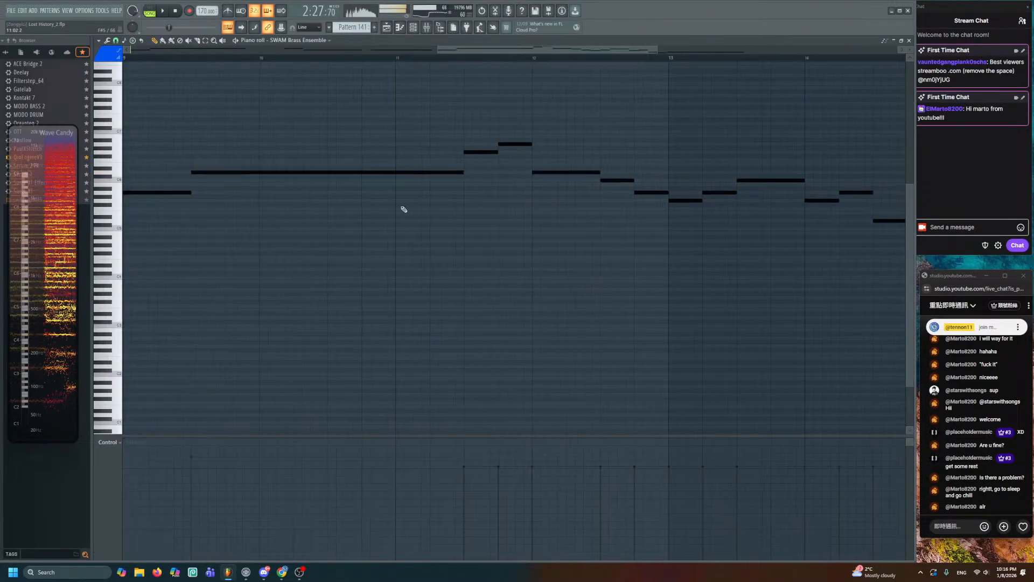
{"action": "double_click", "coordinate": [588, 178]}
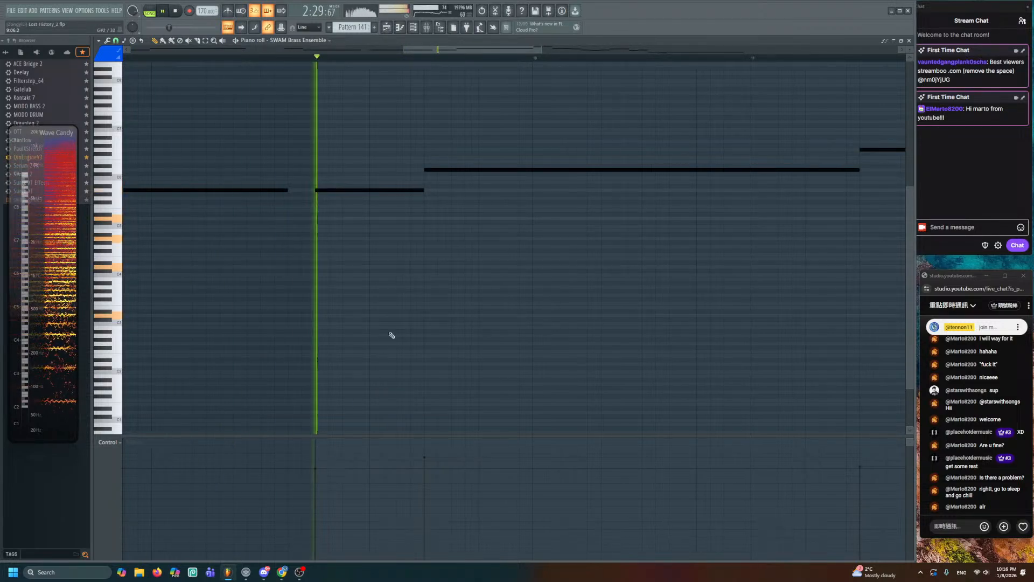
{"action": "left_click", "coordinate": [386, 28]}
{"action": "left_click_drag", "start_coordinate": [527, 173], "coordinate": [363, 156]}
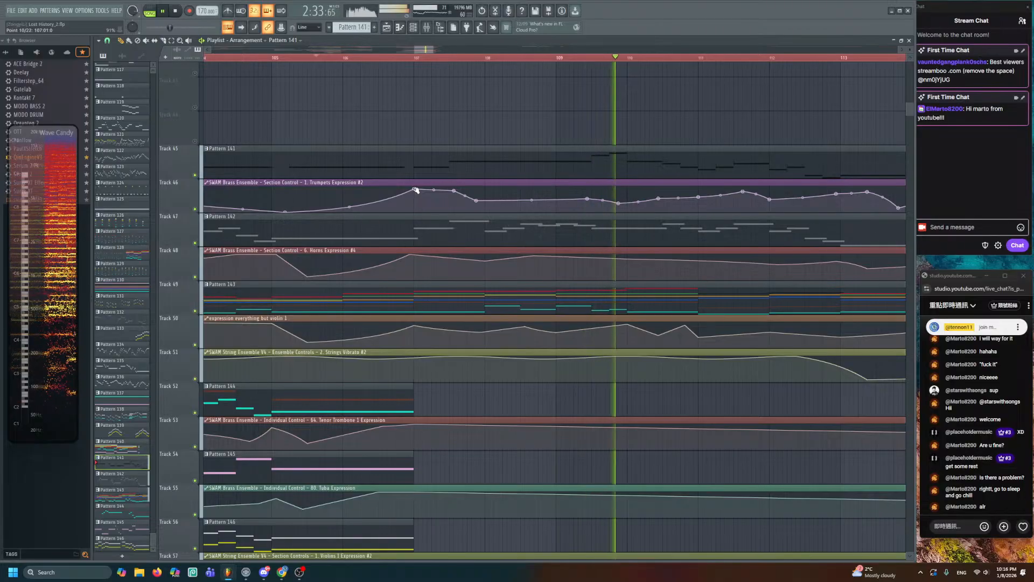
- Nudge a Trumpets Expression point down and enlarge the playlist track rows
{"action": "left_click_drag", "start_coordinate": [414, 189], "coordinate": [414, 190]}
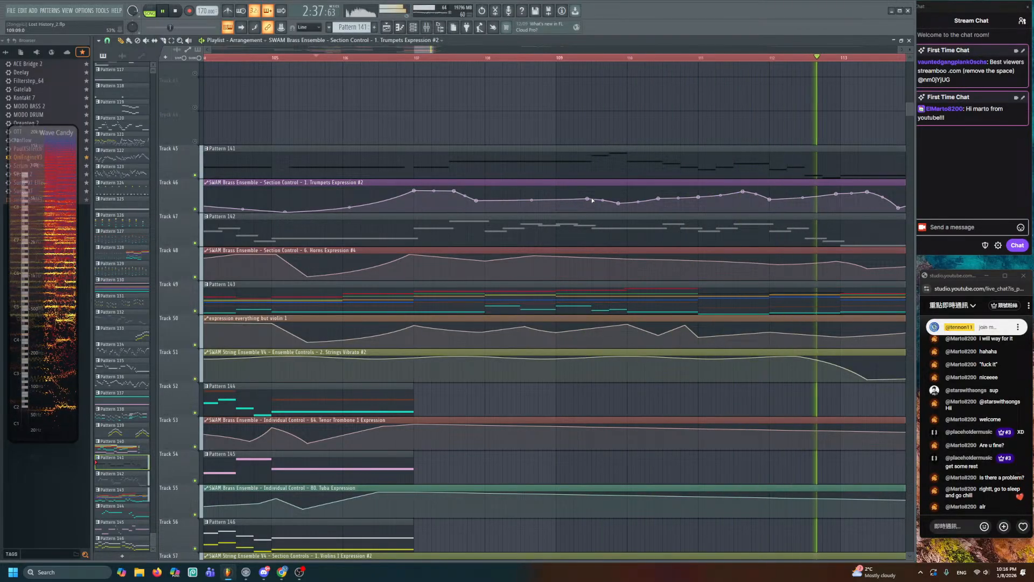
{"action": "scroll", "coordinate": [599, 195], "scroll_direction": "down", "scroll_amount": 2}
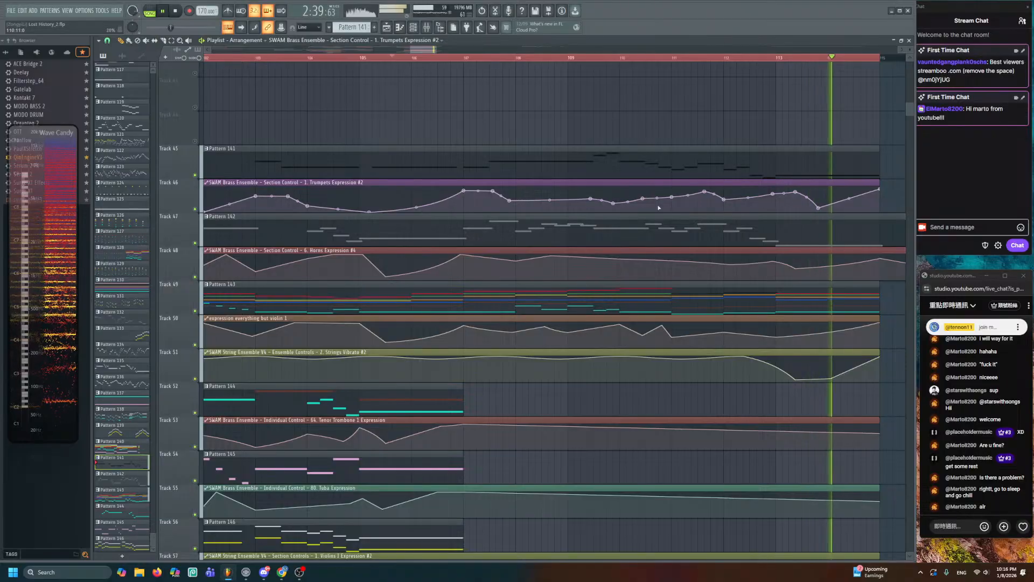
{"action": "key", "text": "space"}
{"action": "scroll", "coordinate": [801, 212], "scroll_direction": "right", "scroll_amount": 1}
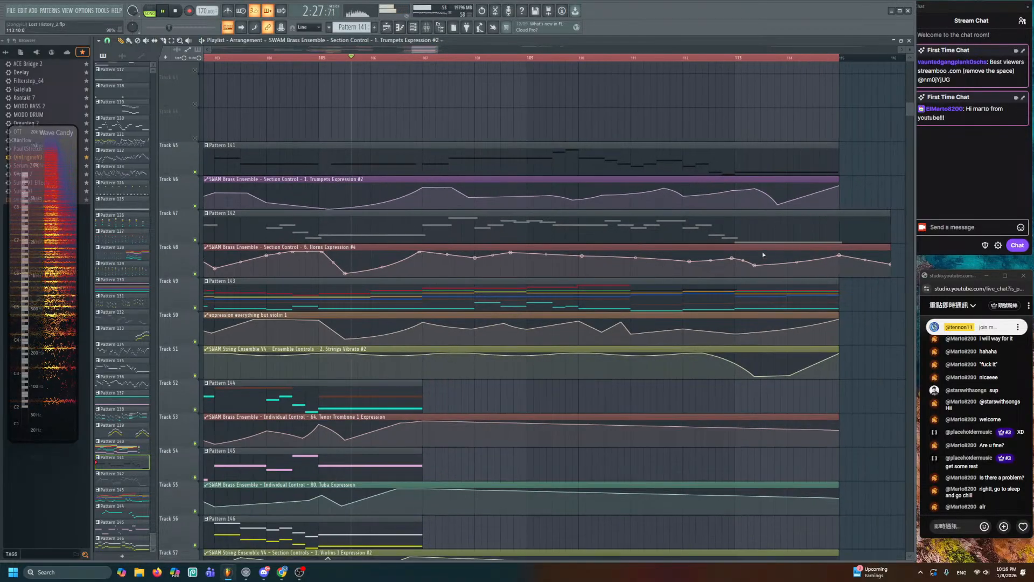
{"action": "key", "text": "space"}
- Play from bar 112 and pull the Horns Expression point near bar 113 down
{"action": "key", "text": "space"}
{"action": "left_click_drag", "start_coordinate": [909, 49], "coordinate": [910, 41]}
{"action": "left_click_drag", "start_coordinate": [790, 219], "coordinate": [611, 68]}
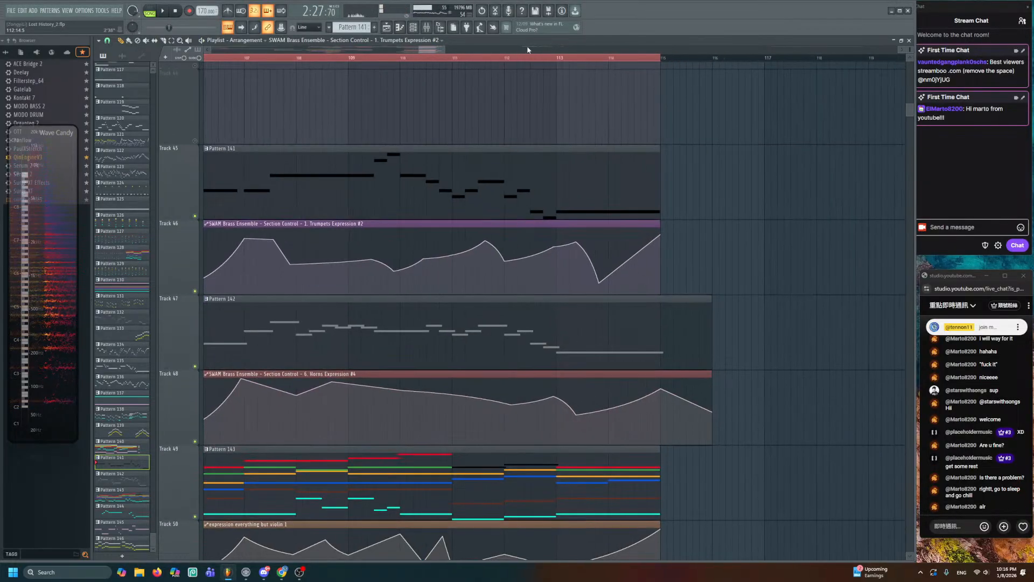
{"action": "left_click", "coordinate": [507, 57]}
{"action": "key", "text": "space"}
{"action": "scroll", "coordinate": [560, 204], "scroll_direction": "up", "scroll_amount": 2}
{"action": "left_click_drag", "start_coordinate": [604, 310], "coordinate": [576, 254]}
{"action": "left_click_drag", "start_coordinate": [560, 356], "coordinate": [586, 371]}
{"action": "key", "text": "space"}
{"action": "key", "text": "space"}
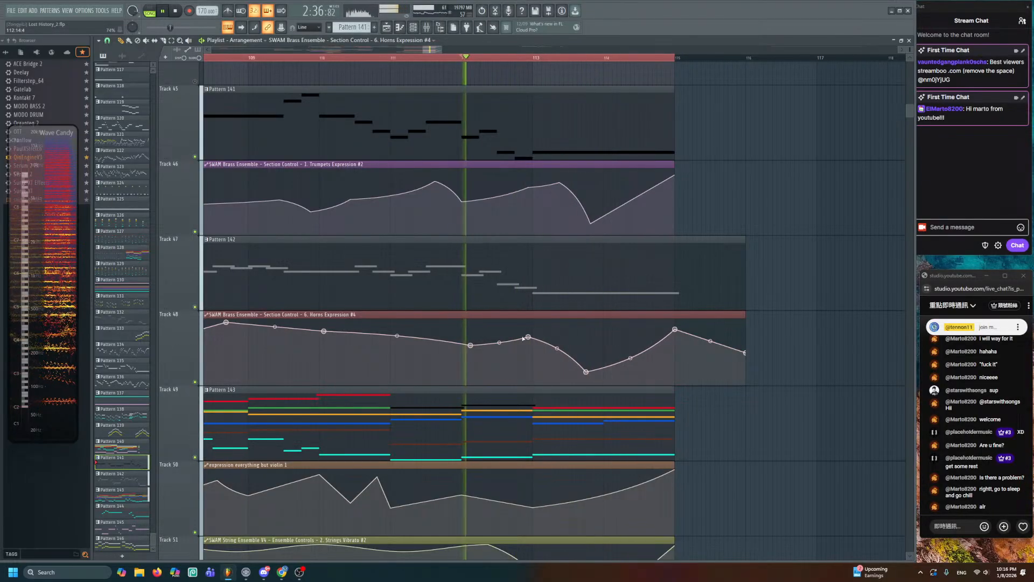
{"action": "left_click_drag", "start_coordinate": [529, 336], "coordinate": [533, 365]}
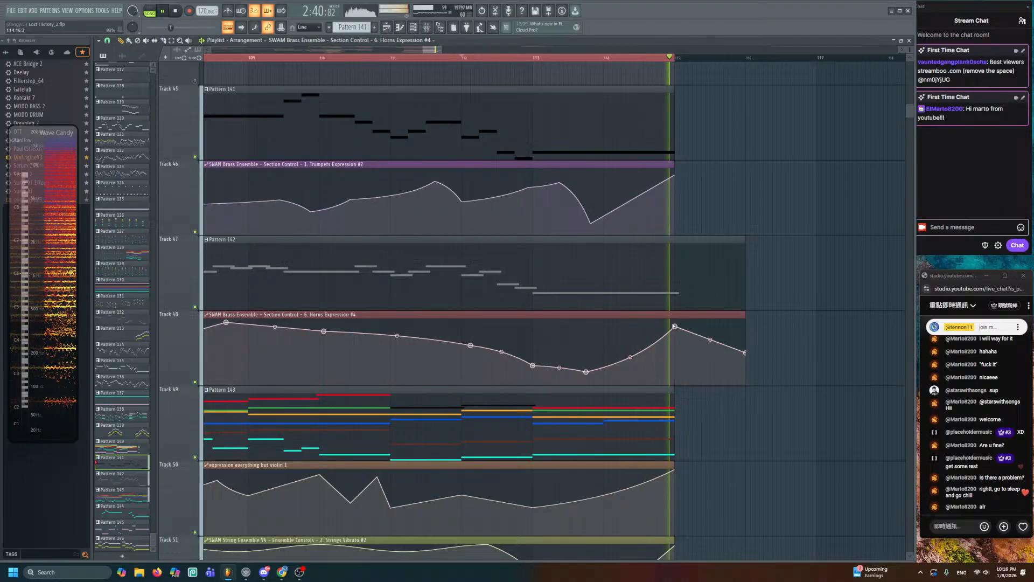
- Add a dip to Track 50's expression curve, delete and move Trumpets points, then play
{"action": "scroll", "coordinate": [640, 276], "scroll_direction": "down", "scroll_amount": 2}
{"action": "scroll", "coordinate": [636, 294], "scroll_direction": "down", "scroll_amount": 1}
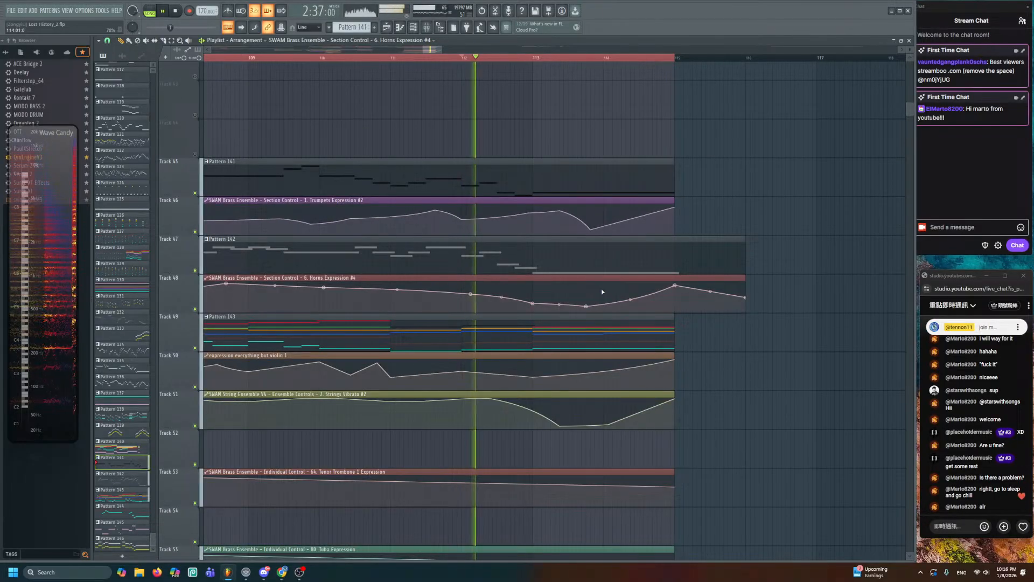
{"action": "left_click", "coordinate": [570, 382]}
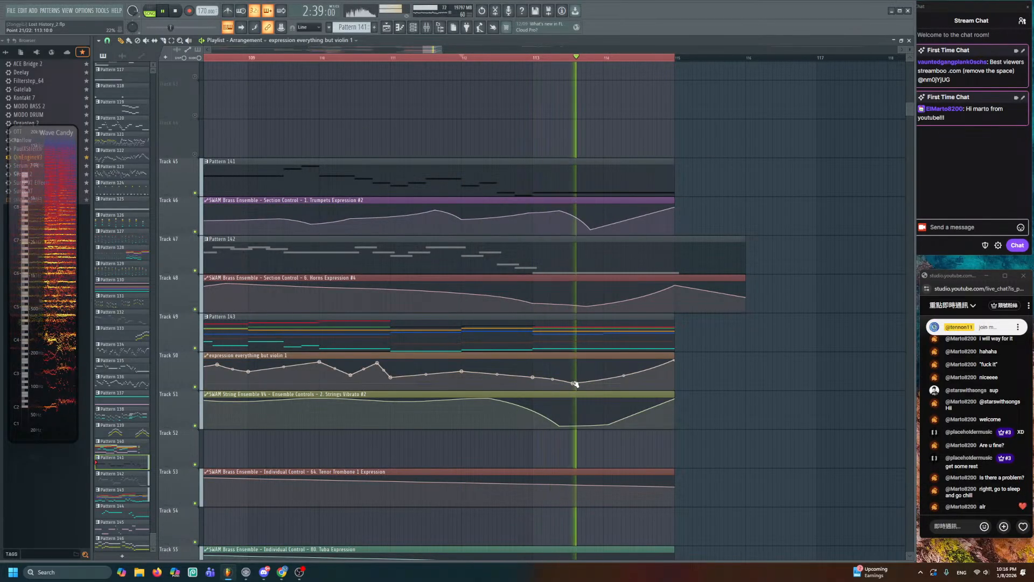
{"action": "right_click", "coordinate": [560, 212]}
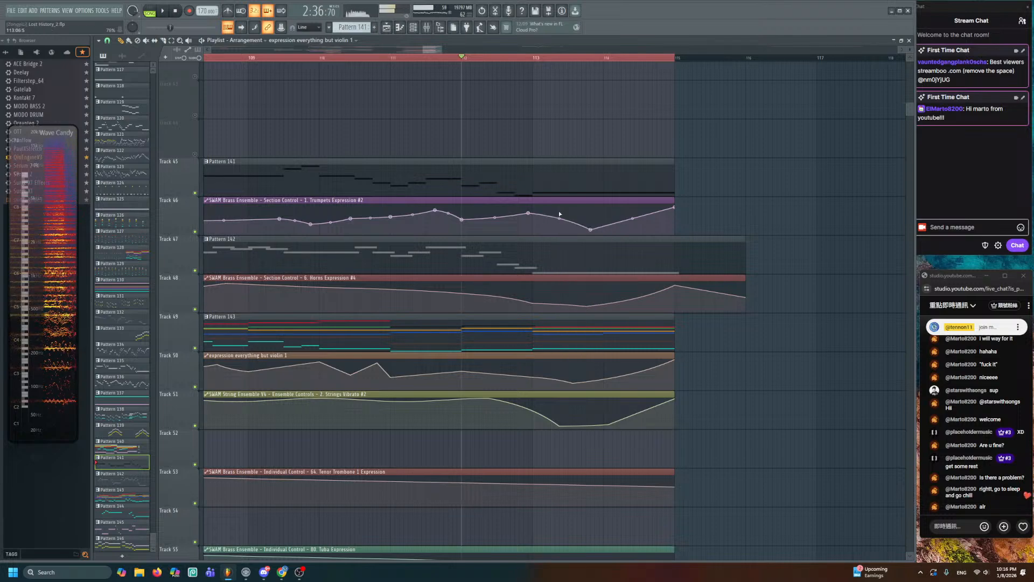
{"action": "left_click_drag", "start_coordinate": [590, 230], "coordinate": [577, 226]}
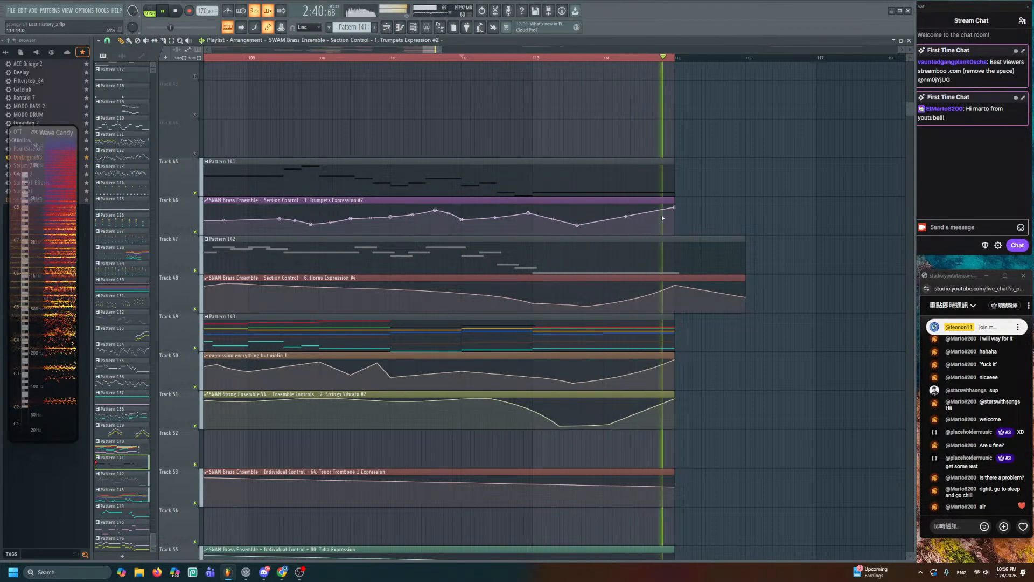
{"action": "key", "text": "space"}
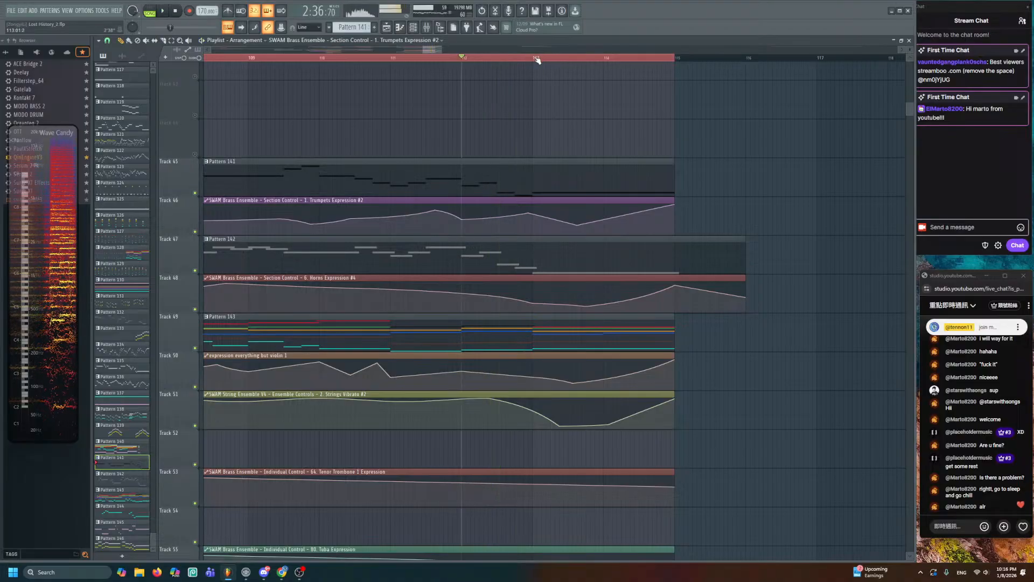
- Clear the bars 109–115 range, solo Tracks 78, 72 and 73, and play from bar 99
{"action": "left_click", "coordinate": [555, 145]}
{"action": "scroll", "coordinate": [555, 145], "scroll_direction": "down", "scroll_amount": 1}
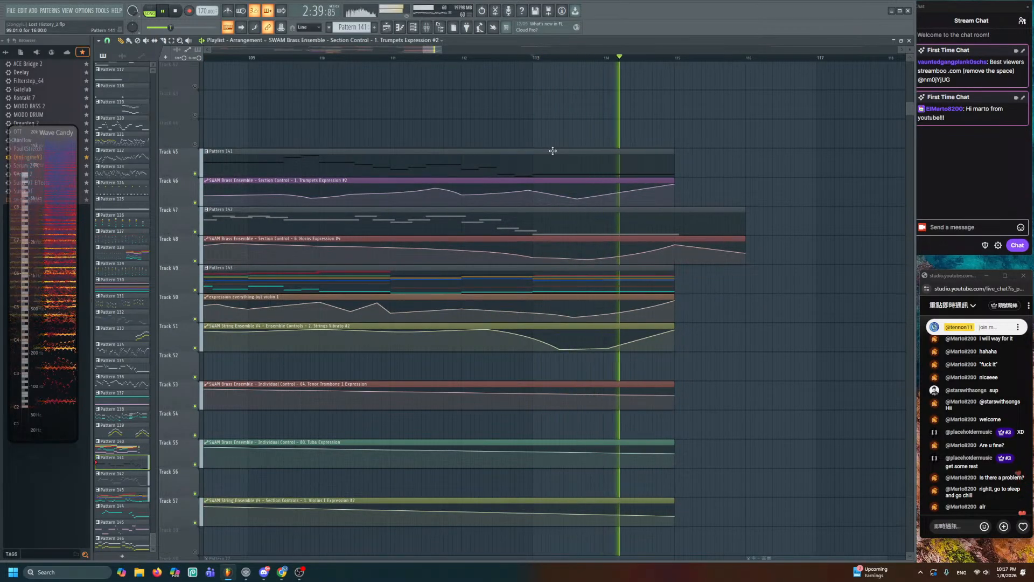
{"action": "scroll", "coordinate": [552, 151], "scroll_direction": "down", "scroll_amount": 3}
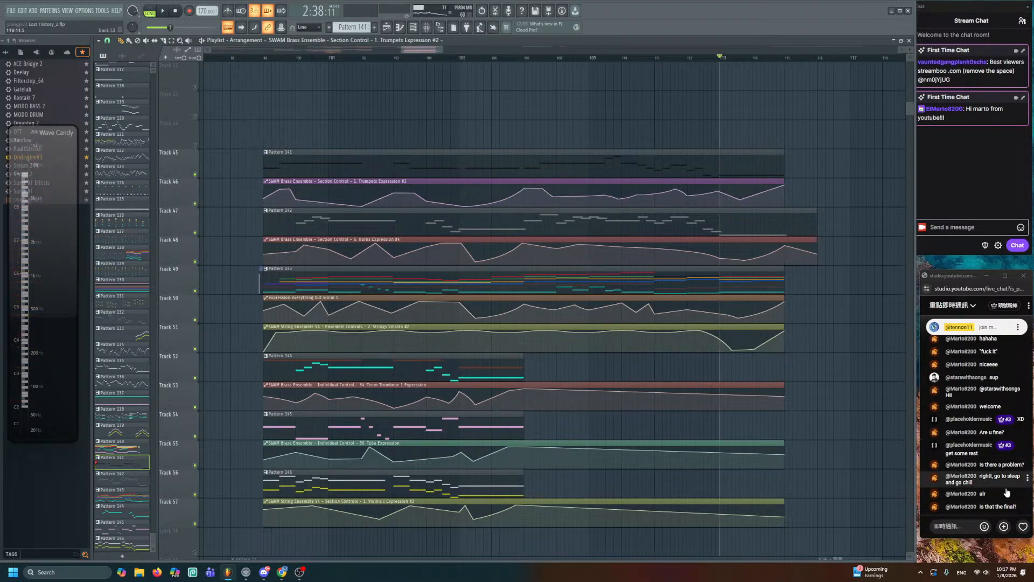
{"action": "scroll", "coordinate": [846, 459], "scroll_direction": "down", "scroll_amount": 10}
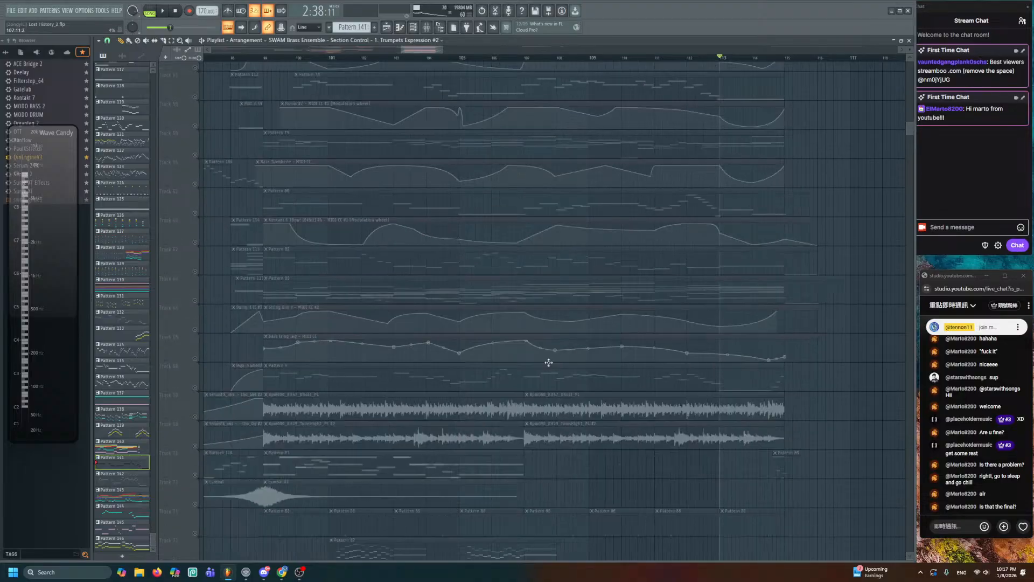
{"action": "scroll", "coordinate": [479, 406], "scroll_direction": "down", "scroll_amount": 3}
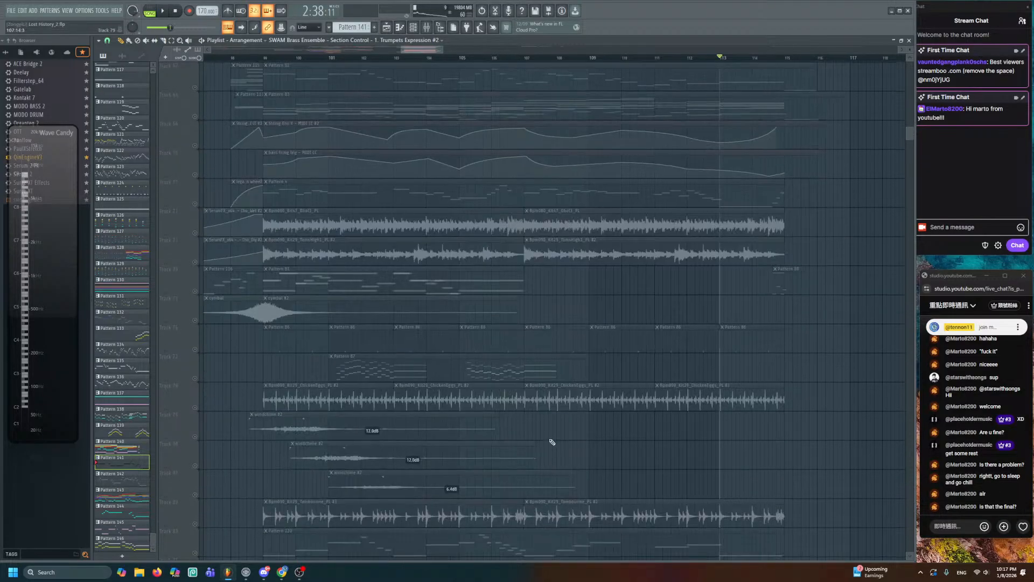
{"action": "left_click", "coordinate": [195, 397]}
{"action": "left_click", "coordinate": [195, 233]}
{"action": "left_click", "coordinate": [195, 262]}
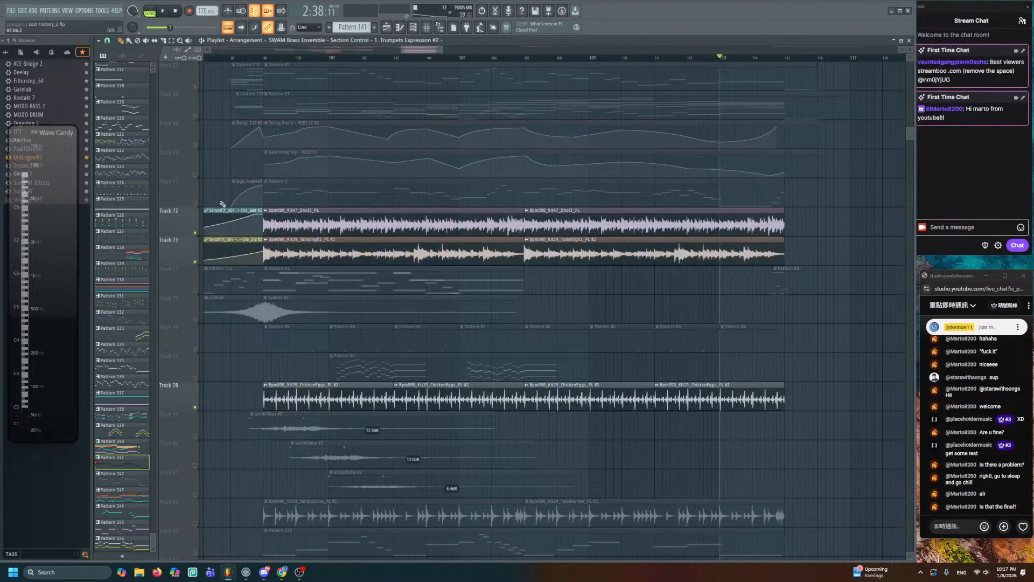
{"action": "key", "text": "space"}
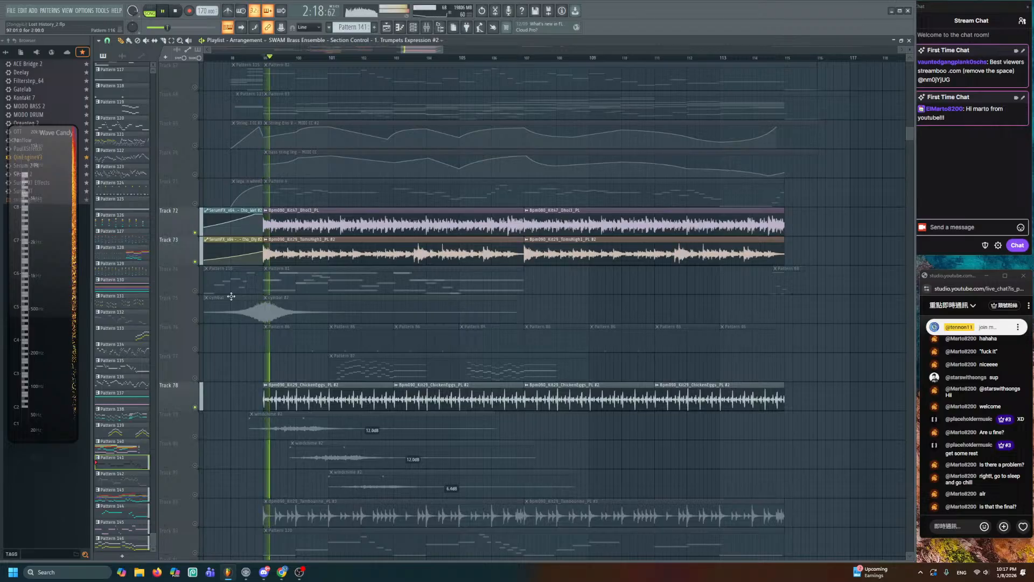
- Add Track 82's tambourine loop to the solo and unmute Tracks 77 and 71
{"action": "scroll", "coordinate": [237, 307], "scroll_direction": "down", "scroll_amount": 3}
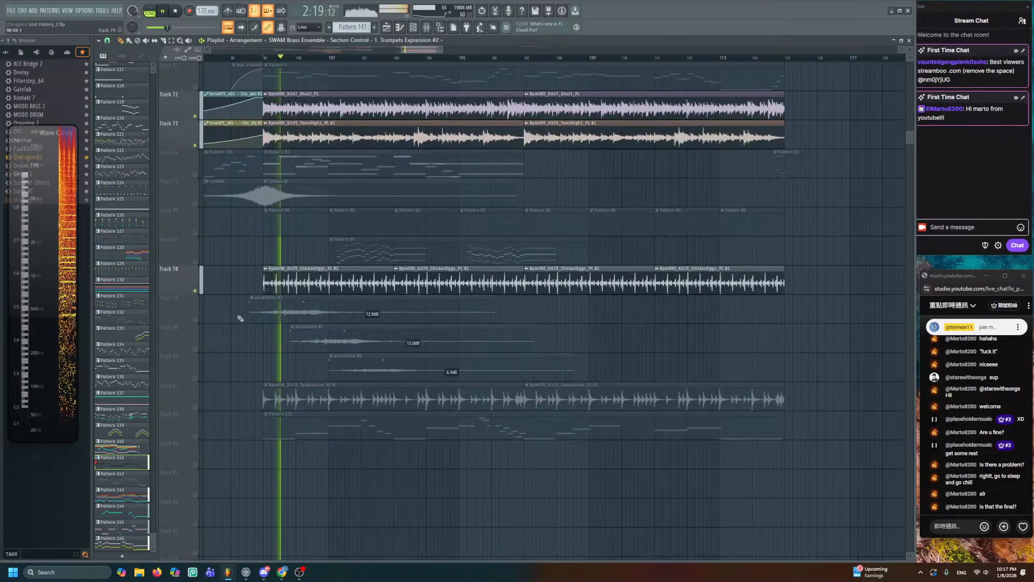
{"action": "left_click", "coordinate": [201, 407]}
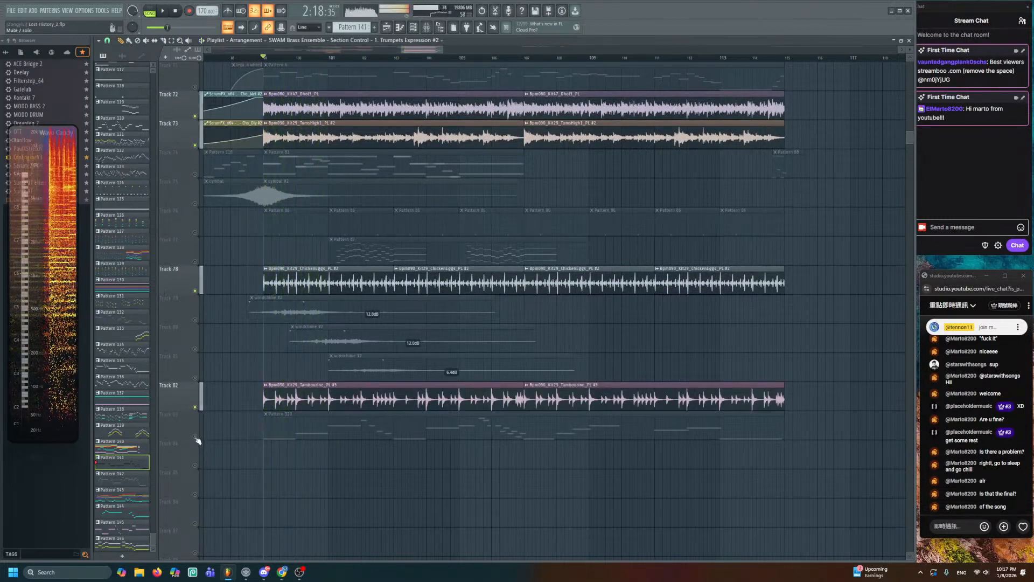
{"action": "scroll", "coordinate": [221, 407], "scroll_direction": "up", "scroll_amount": 4}
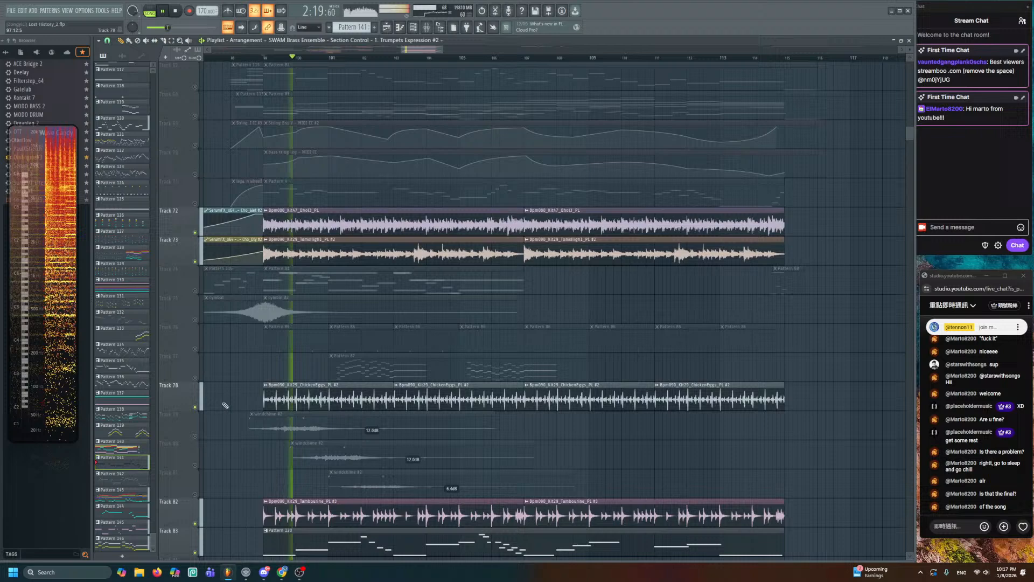
{"action": "left_click", "coordinate": [195, 378]}
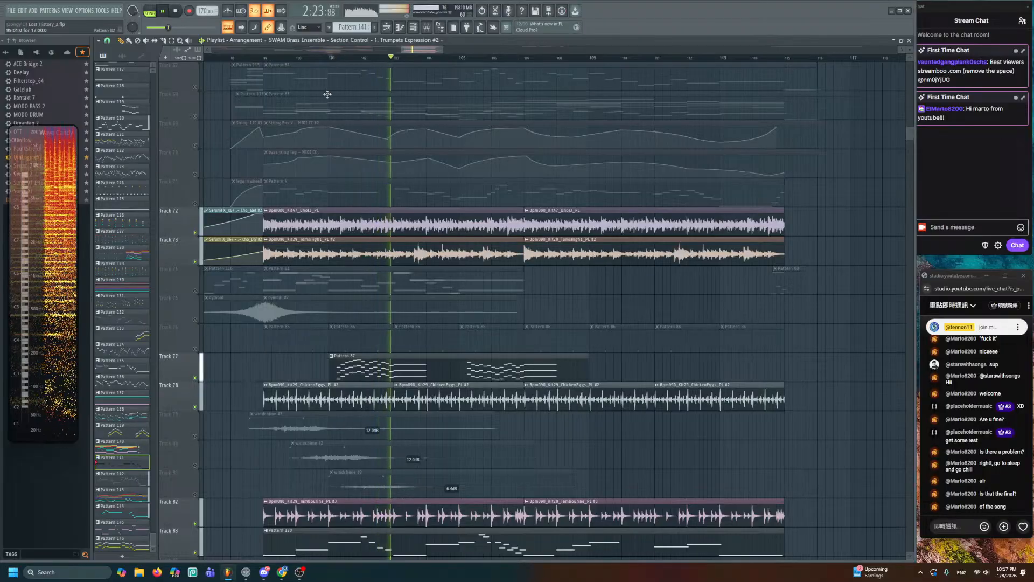
{"action": "scroll", "coordinate": [205, 284], "scroll_direction": "up", "scroll_amount": 3}
{"action": "left_click", "coordinate": [195, 291]}
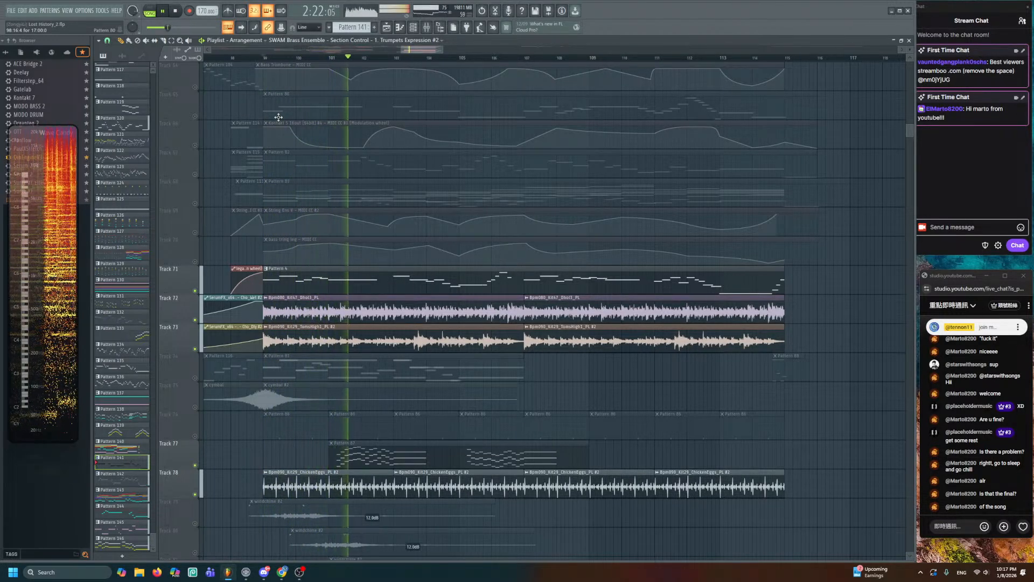
- Mark bars 115–117 as a time range and deselect the clips
{"action": "scroll", "coordinate": [300, 168], "scroll_direction": "up", "scroll_amount": 6}
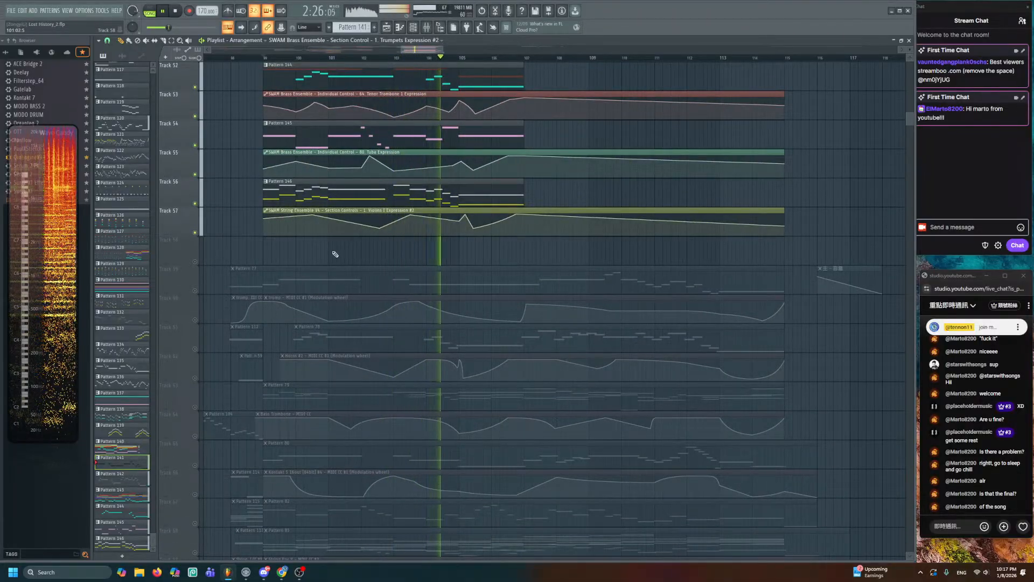
{"action": "scroll", "coordinate": [334, 256], "scroll_direction": "down", "scroll_amount": 3}
{"action": "scroll", "coordinate": [335, 260], "scroll_direction": "down", "scroll_amount": 3}
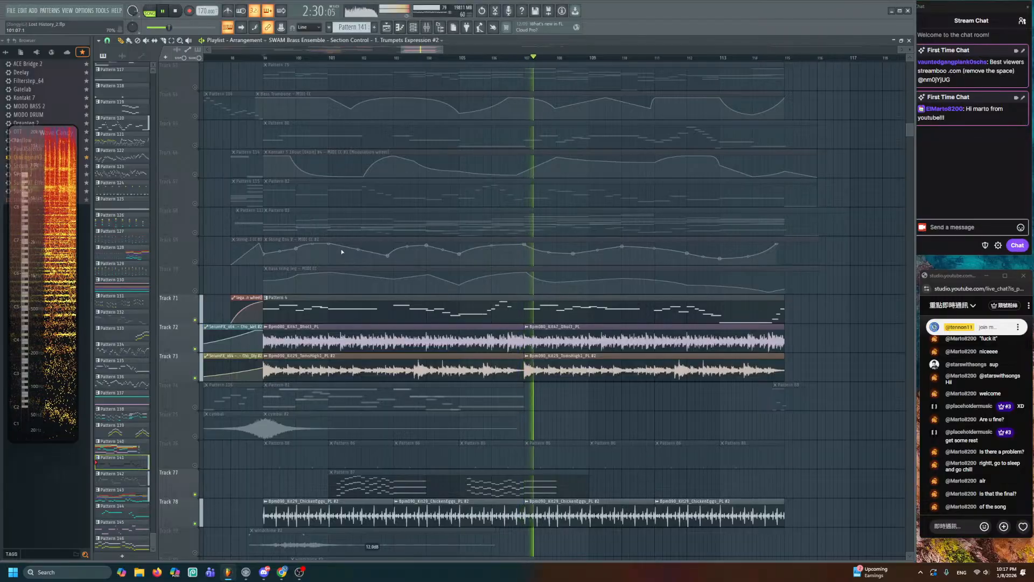
{"action": "scroll", "coordinate": [377, 264], "scroll_direction": "up", "scroll_amount": 9}
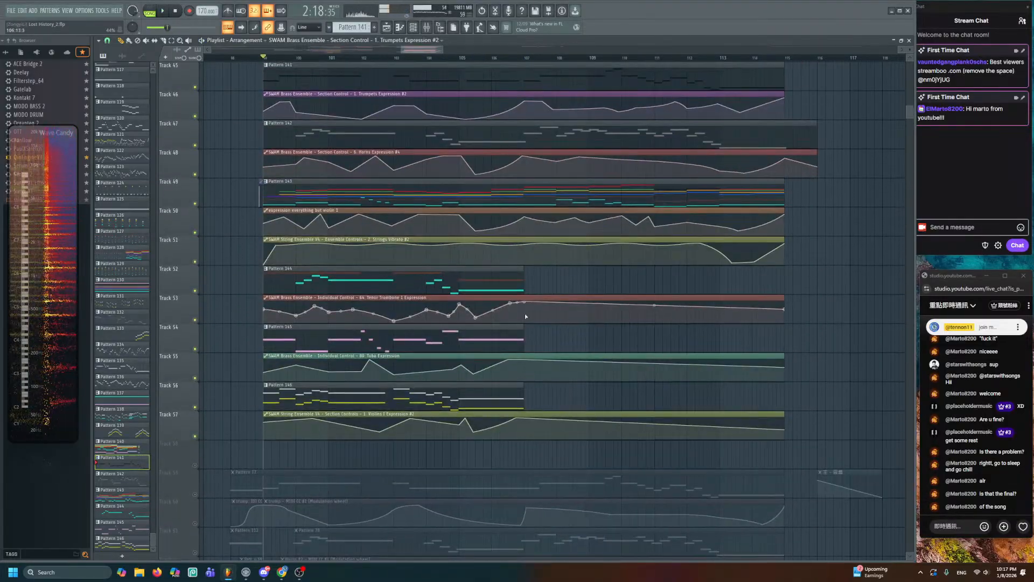
{"action": "scroll", "coordinate": [462, 362], "scroll_direction": "up", "scroll_amount": 2}
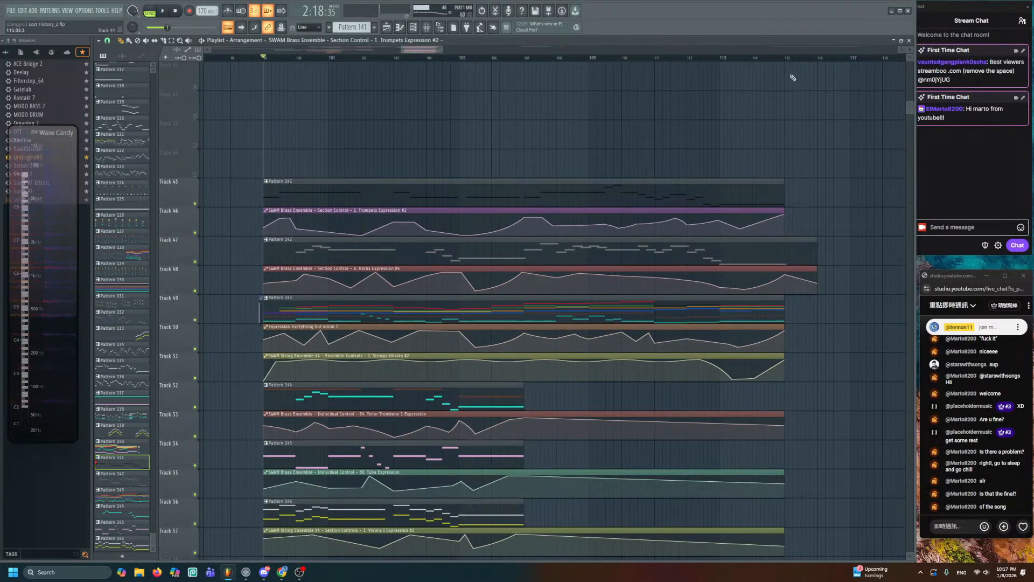
{"action": "left_click_drag", "start_coordinate": [779, 58], "coordinate": [872, 59]}
{"action": "key", "text": "ctrl+d"}
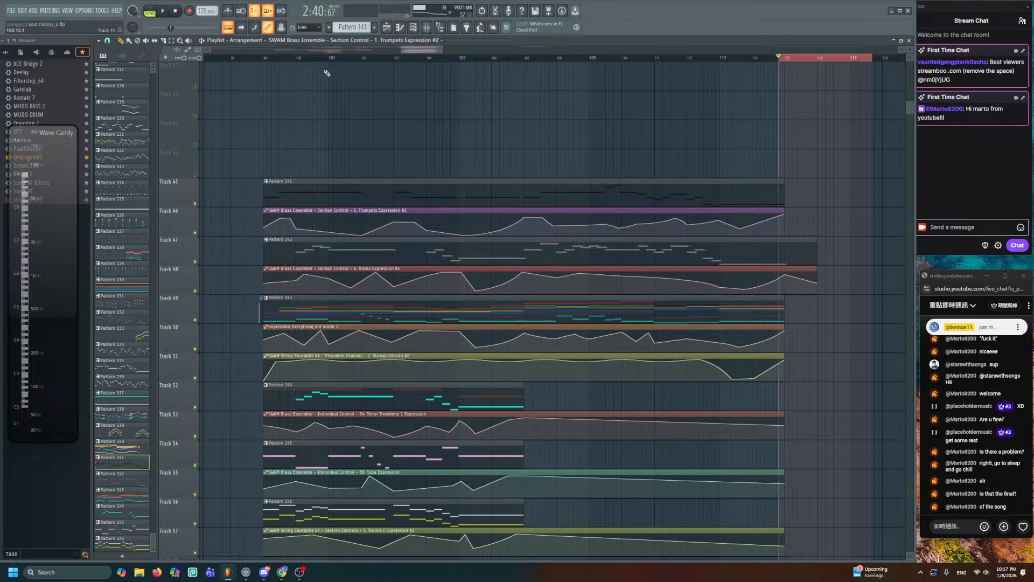
- Clear the bars 115–117 time range and marquee-select the clips on Tracks 45 and 46
{"action": "left_click", "coordinate": [263, 60], "text": "ctrl"}
{"action": "scroll", "coordinate": [395, 234], "scroll_direction": "down", "scroll_amount": 3}
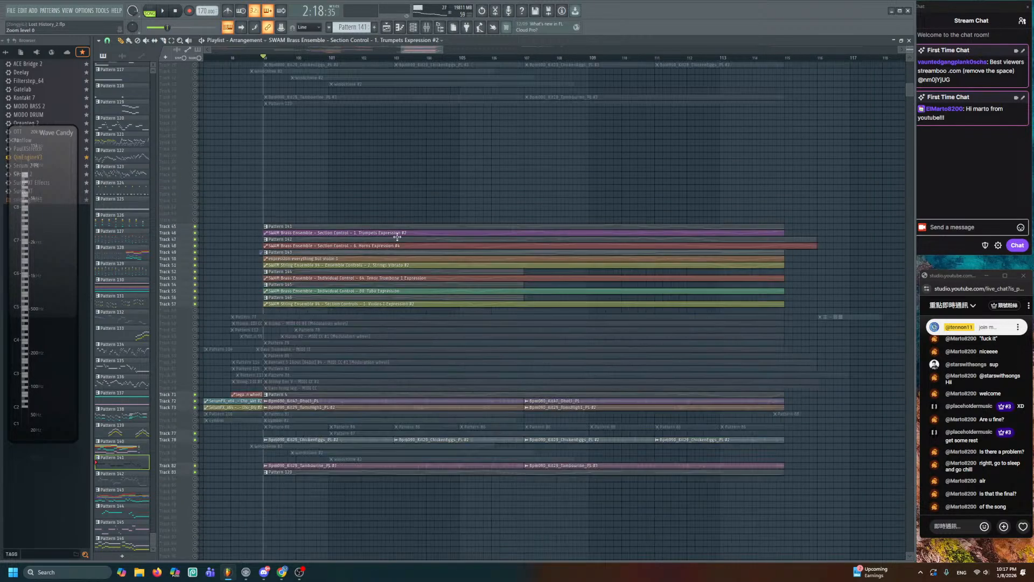
{"action": "scroll", "coordinate": [395, 235], "scroll_direction": "up", "scroll_amount": 1}
{"action": "left_click_drag", "start_coordinate": [290, 191], "coordinate": [768, 513]}
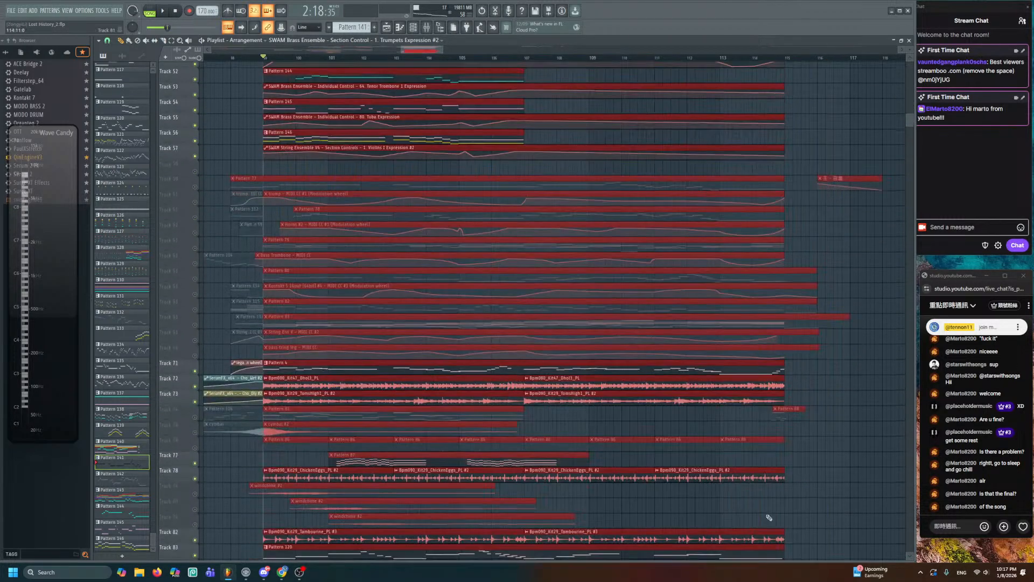
{"action": "scroll", "coordinate": [431, 278], "scroll_direction": "up", "scroll_amount": 4}
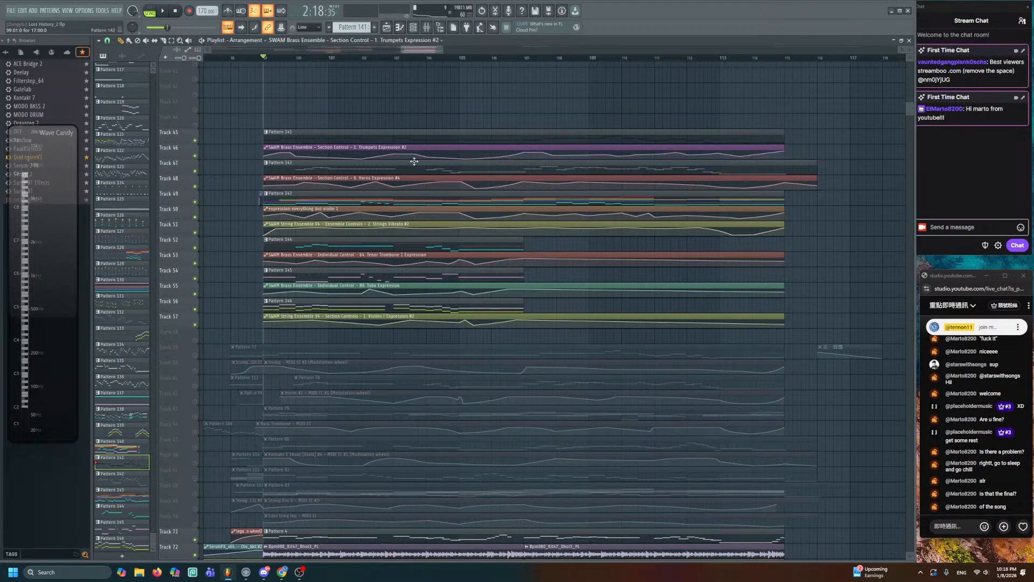
- Select the automation clips on Tracks 48, 50, 51, 53, Tuba and Violins I Expression, then deselect all
{"action": "left_click", "coordinate": [421, 181], "text": "ctrl+shift"}
{"action": "left_click", "coordinate": [417, 211], "text": "ctrl+shift"}
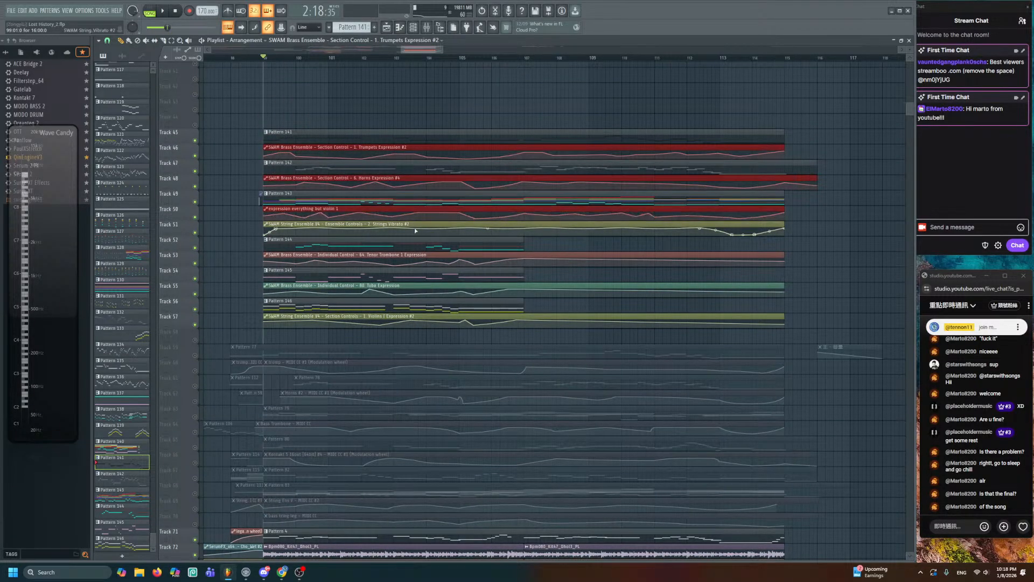
{"action": "left_click", "coordinate": [415, 231], "text": "ctrl+shift"}
{"action": "left_click", "coordinate": [410, 261], "text": "ctrl+shift"}
{"action": "left_click", "coordinate": [421, 293], "text": "ctrl+shift"}
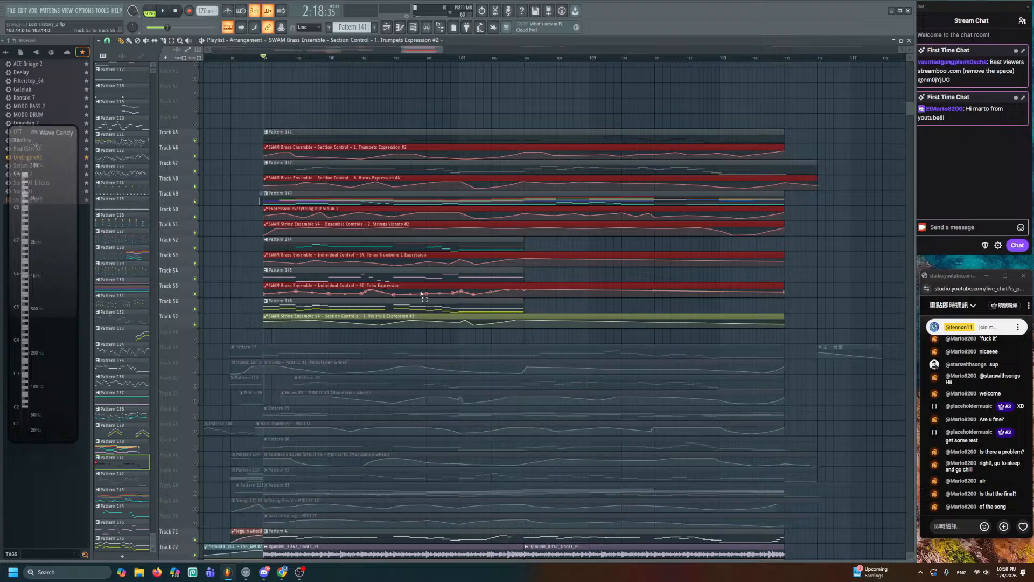
{"action": "left_click", "coordinate": [422, 324], "text": "ctrl+shift"}
{"action": "key", "text": "ctrl+d"}
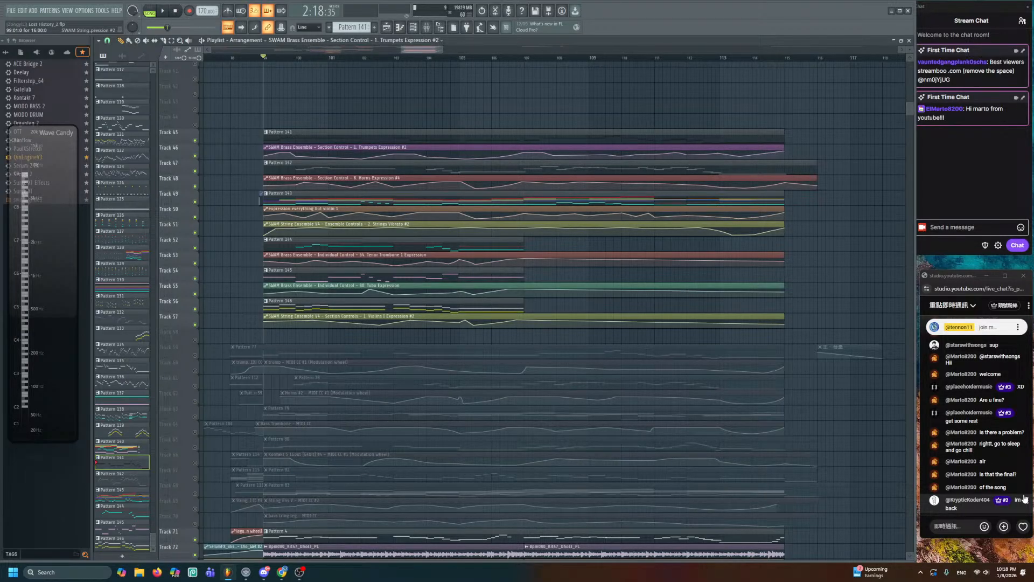
- Add a Horns Expression point near bar 100 and nudge it, auditioning from bar 99
{"action": "scroll", "coordinate": [262, 303], "scroll_direction": "up", "scroll_amount": 4, "text": "alt"}
{"action": "key", "text": "space"}
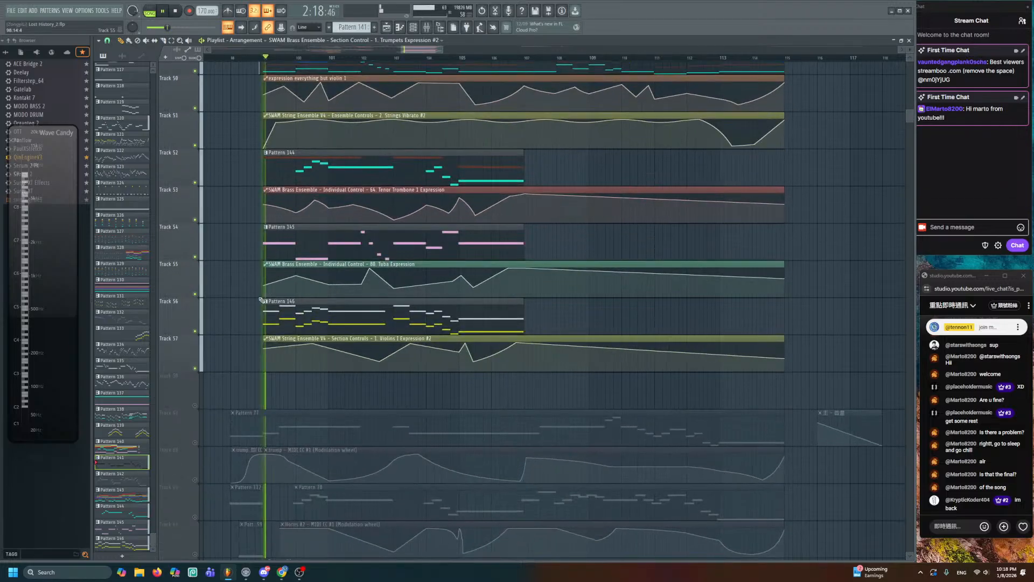
{"action": "scroll", "coordinate": [262, 300], "scroll_direction": "up", "scroll_amount": 4, "text": "ctrl"}
{"action": "scroll", "coordinate": [262, 301], "scroll_direction": "up", "scroll_amount": 4}
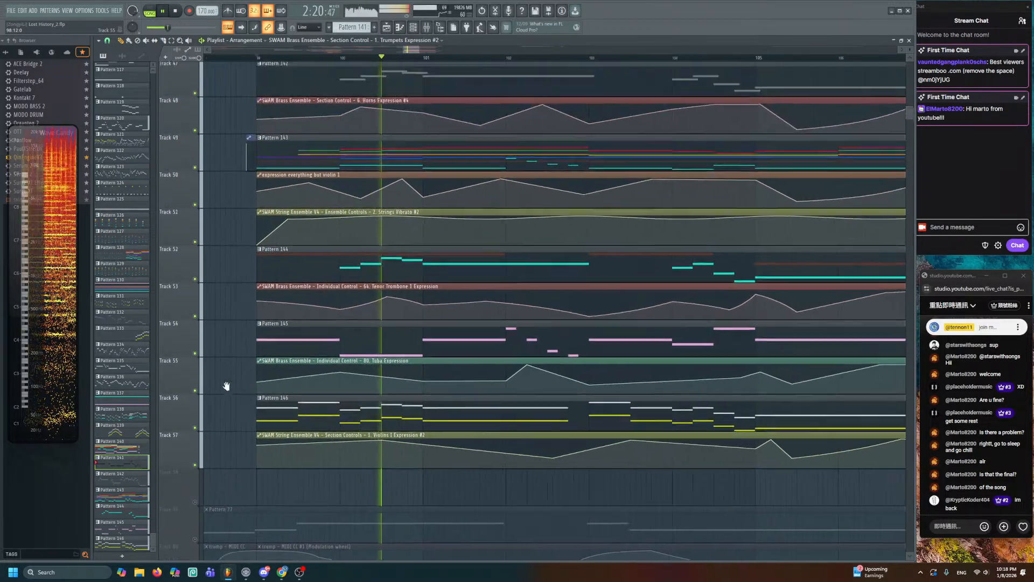
{"action": "scroll", "coordinate": [256, 321], "scroll_direction": "up", "scroll_amount": 2}
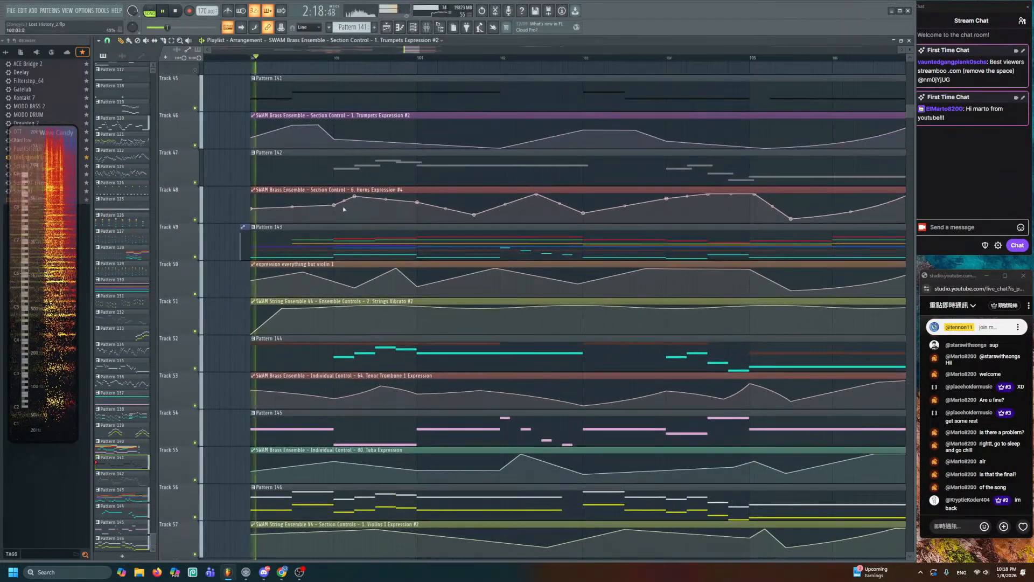
{"action": "right_click", "coordinate": [400, 194]}
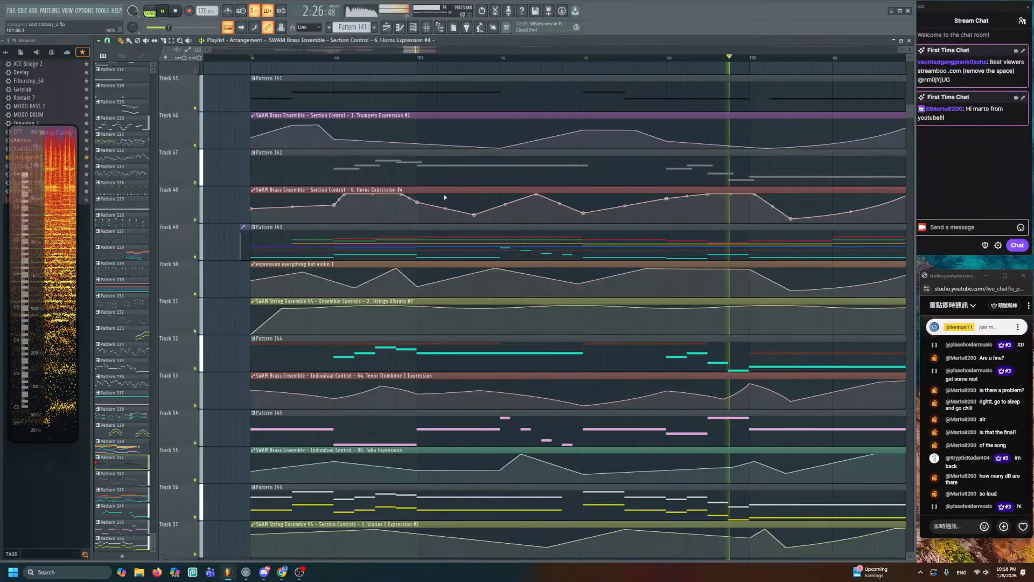
{"action": "key", "text": "space"}
{"action": "key", "text": "space"}
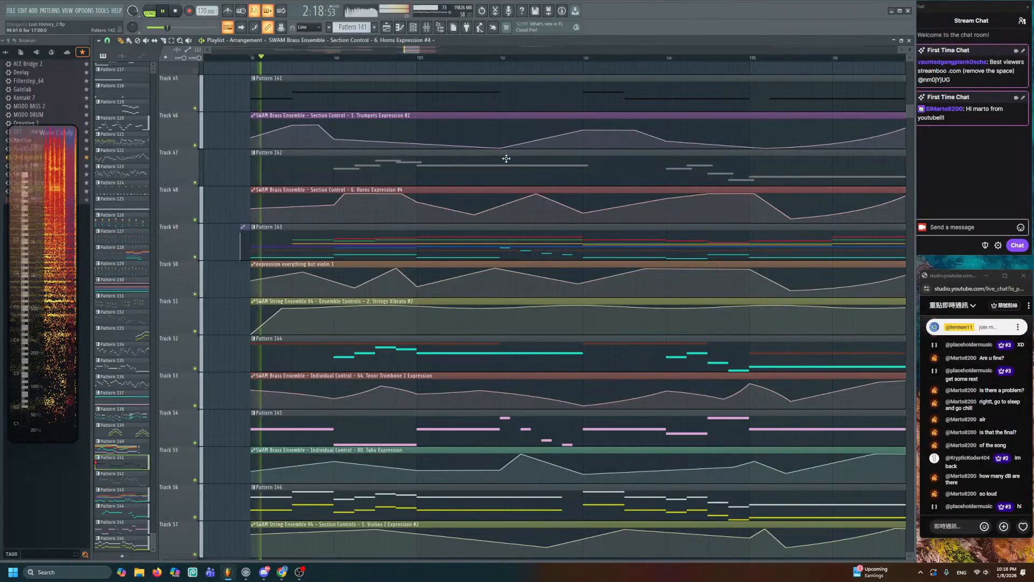
{"action": "left_click_drag", "start_coordinate": [473, 214], "coordinate": [465, 212]}
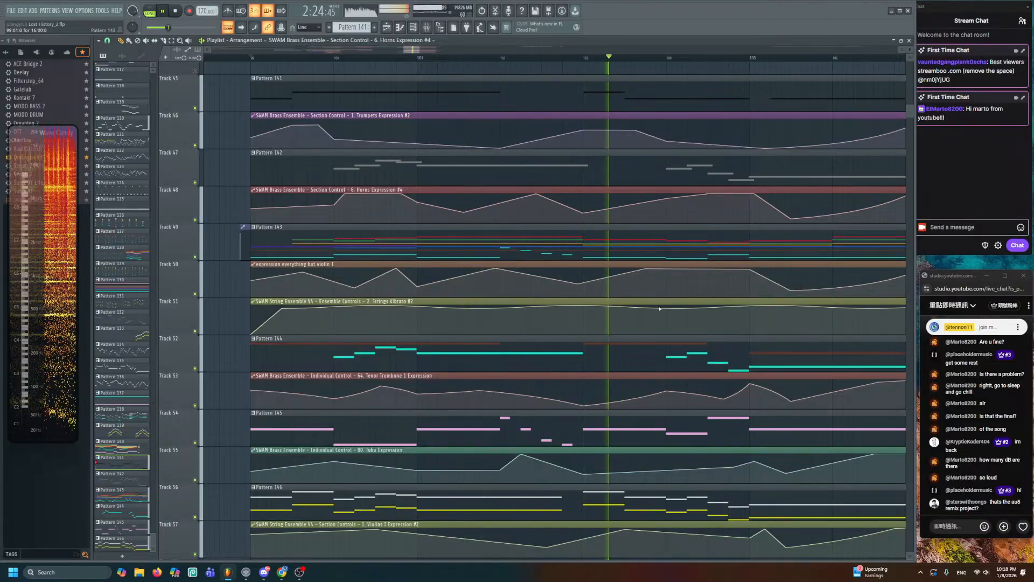
{"action": "key", "text": "space"}
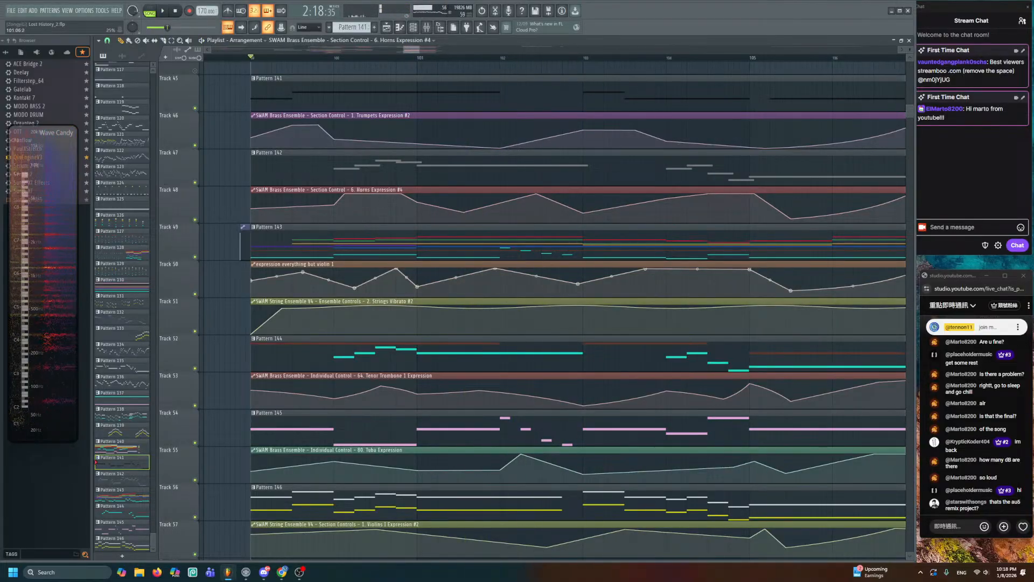
{"action": "scroll", "coordinate": [445, 289], "scroll_direction": "down", "scroll_amount": 6}
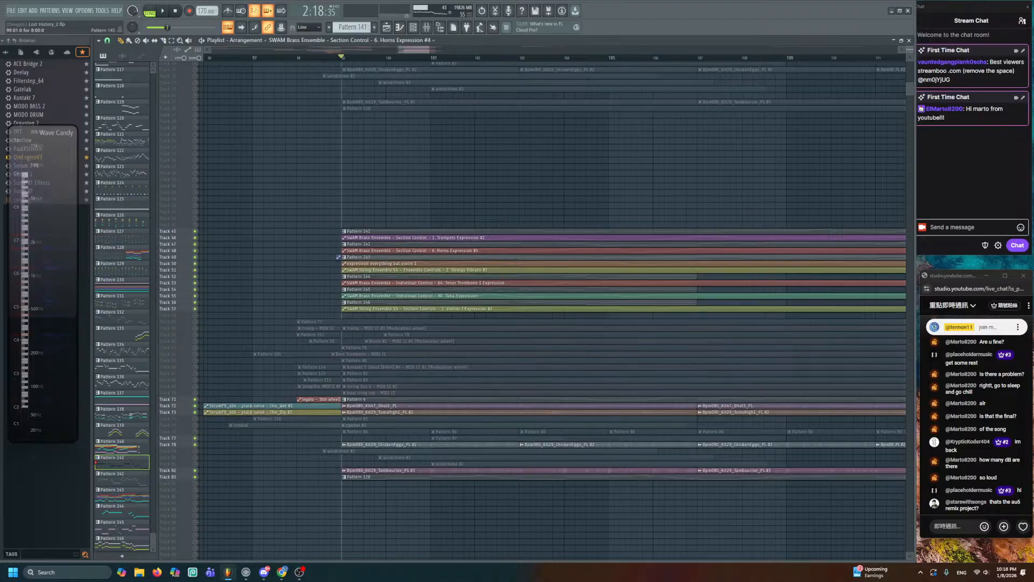
- Zoom out and scroll through the Playlist to survey all the arrangement's tracks
{"action": "scroll", "coordinate": [446, 286], "scroll_direction": "up", "scroll_amount": 3}
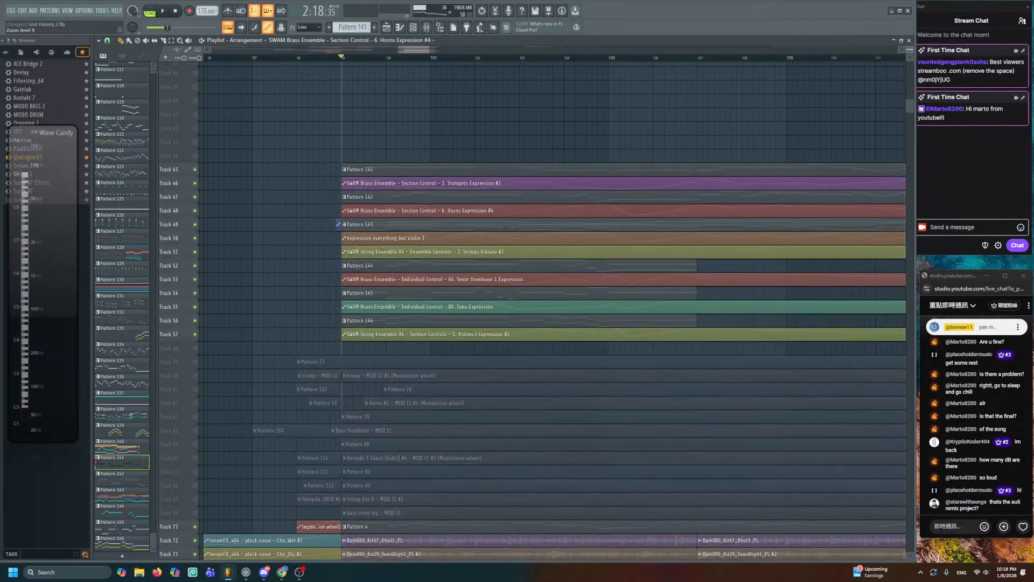
{"action": "scroll", "coordinate": [338, 224], "scroll_direction": "up", "scroll_amount": 1}
{"action": "scroll", "coordinate": [445, 289], "scroll_direction": "down", "scroll_amount": 5}
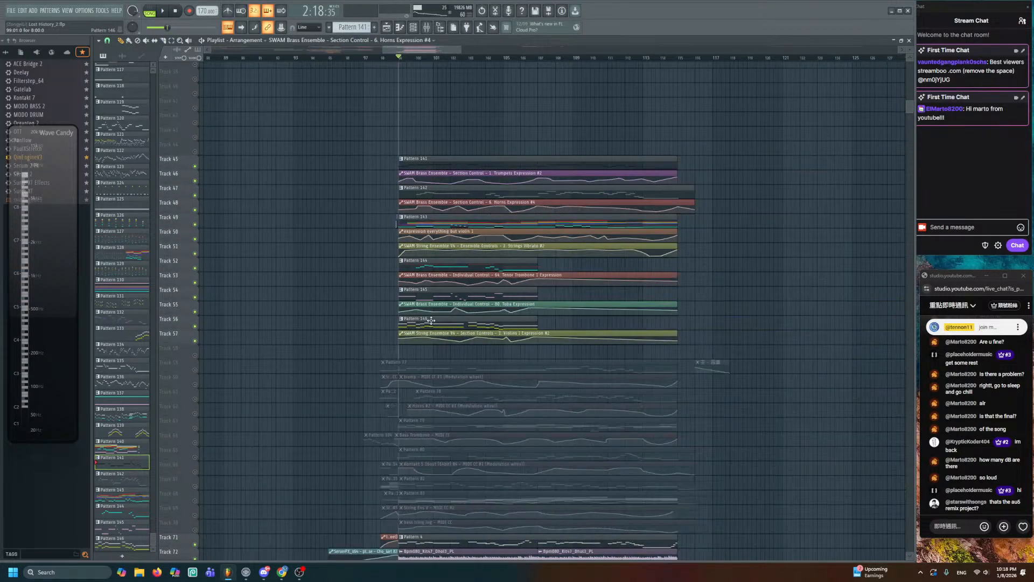
{"action": "left_click_drag", "start_coordinate": [364, 295], "coordinate": [594, 338]}
{"action": "scroll", "coordinate": [564, 325], "scroll_direction": "down", "scroll_amount": 1}
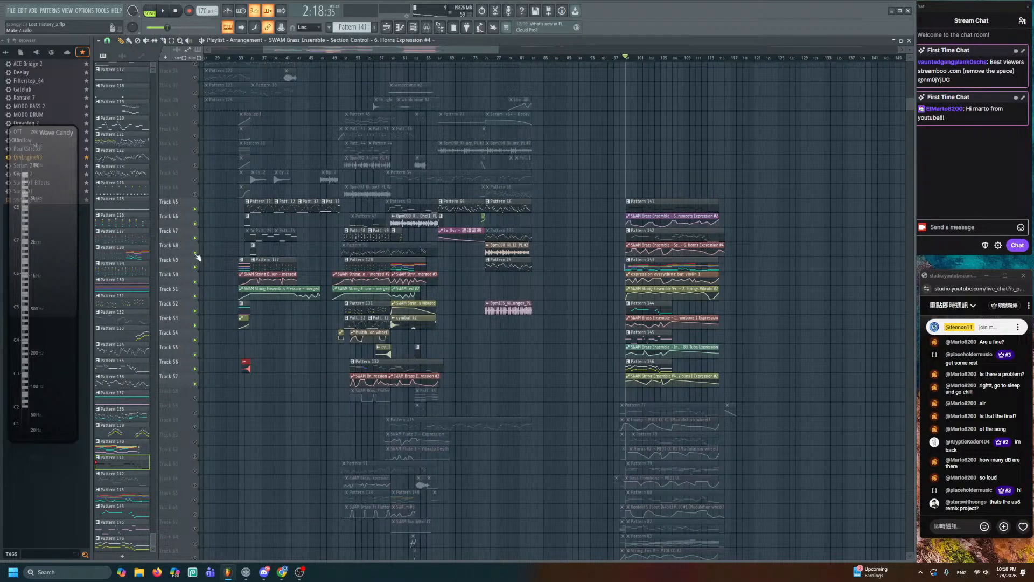
{"action": "scroll", "coordinate": [243, 257], "scroll_direction": "up", "scroll_amount": 8}
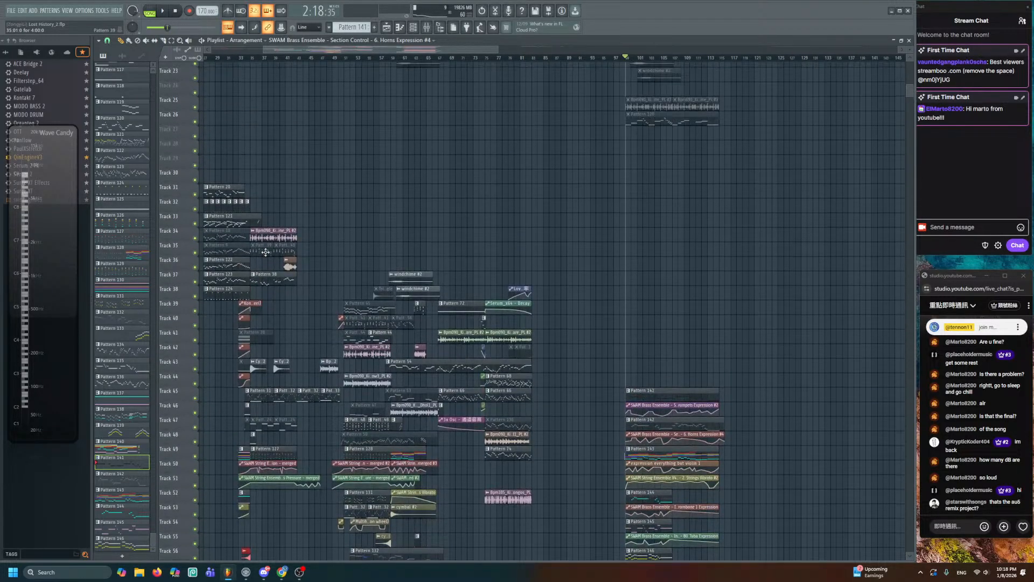
{"action": "scroll", "coordinate": [285, 259], "scroll_direction": "up", "scroll_amount": 3}
{"action": "scroll", "coordinate": [291, 280], "scroll_direction": "up", "scroll_amount": 5}
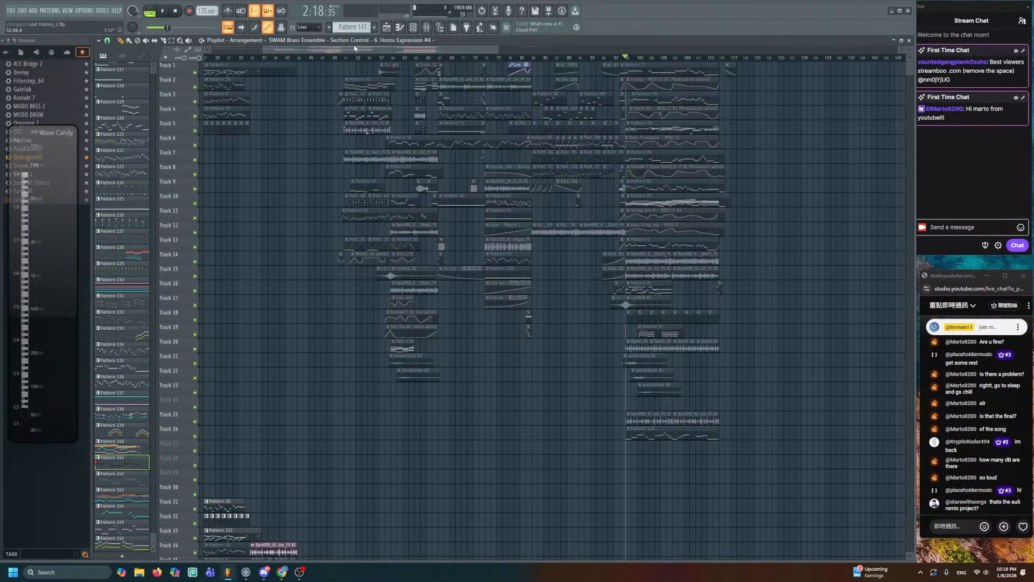
{"action": "scroll", "coordinate": [355, 48], "scroll_direction": "down", "scroll_amount": 3}
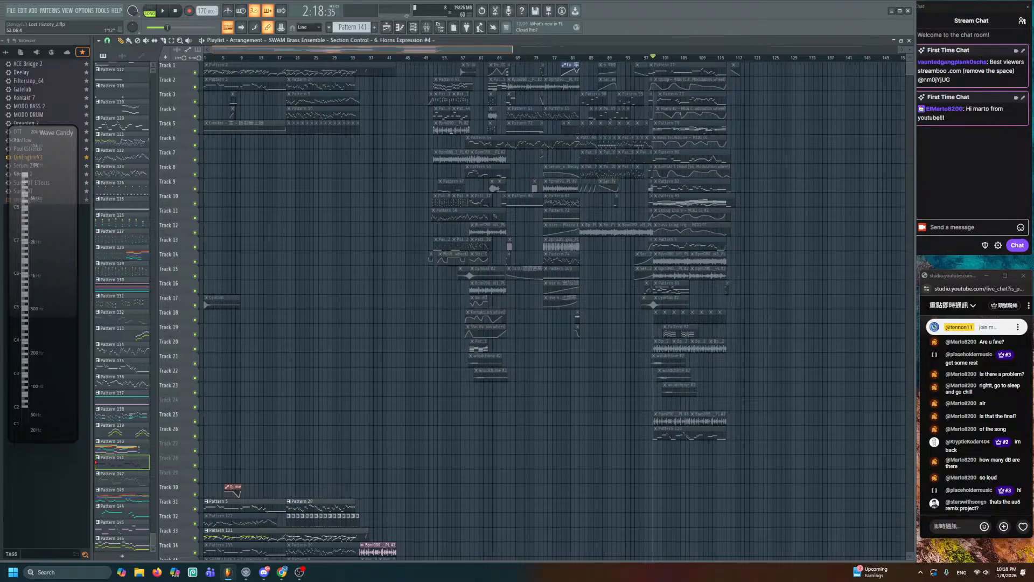
{"action": "scroll", "coordinate": [328, 237], "scroll_direction": "down", "scroll_amount": 5}
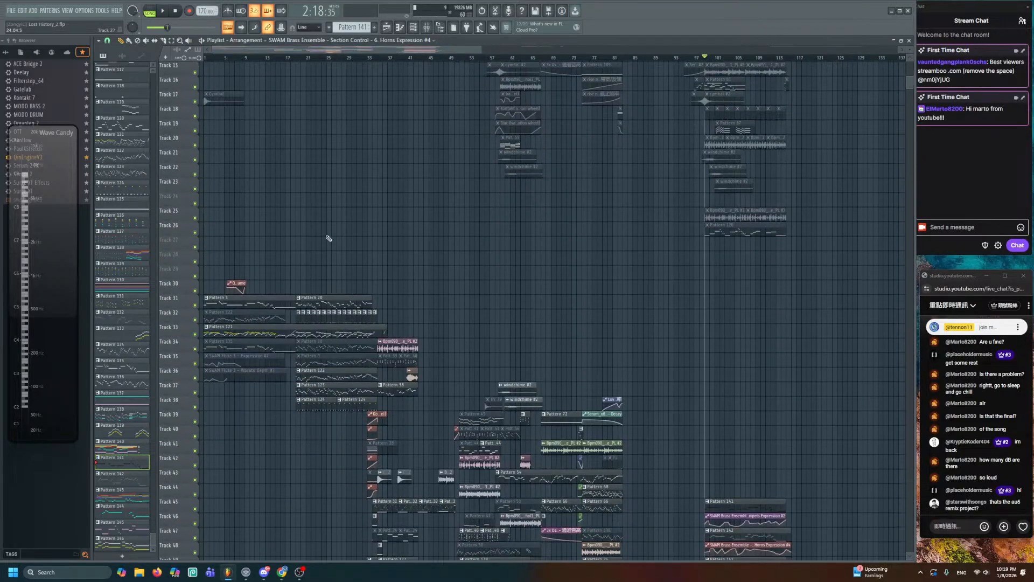
{"action": "scroll", "coordinate": [342, 221], "scroll_direction": "down", "scroll_amount": 4}
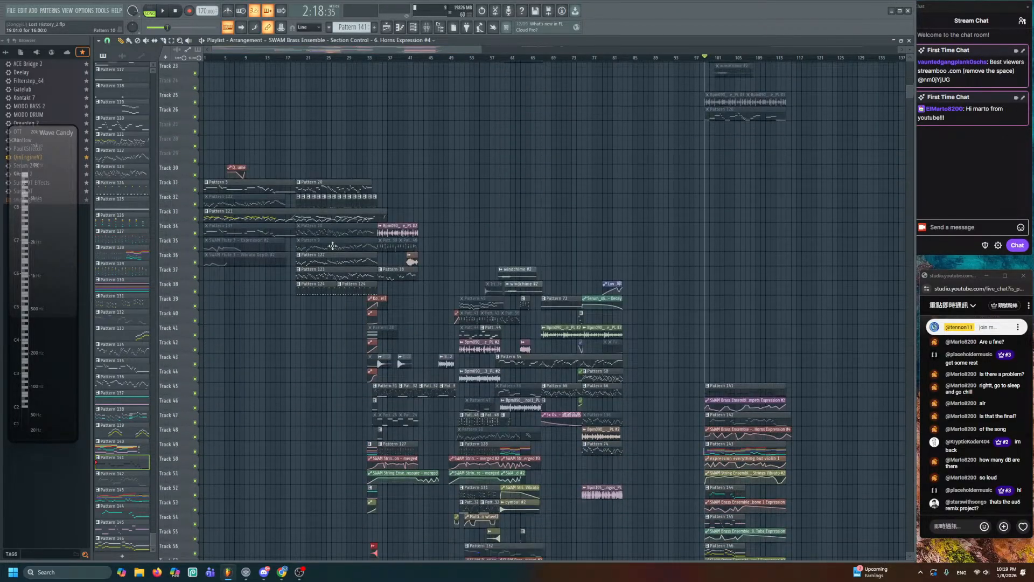
{"action": "scroll", "coordinate": [339, 247], "scroll_direction": "down", "scroll_amount": 4}
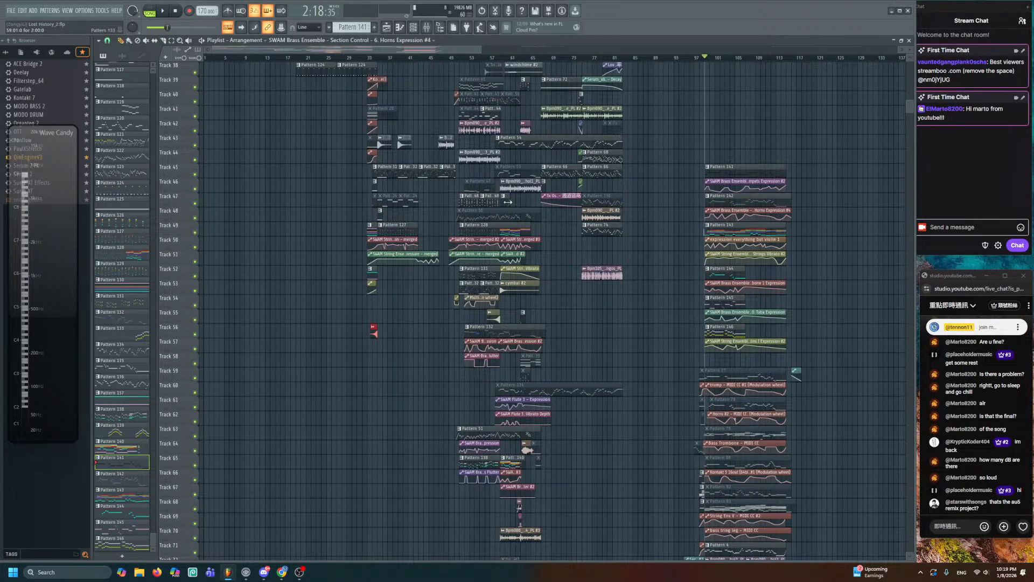
{"action": "scroll", "coordinate": [555, 284], "scroll_direction": "down", "scroll_amount": 3}
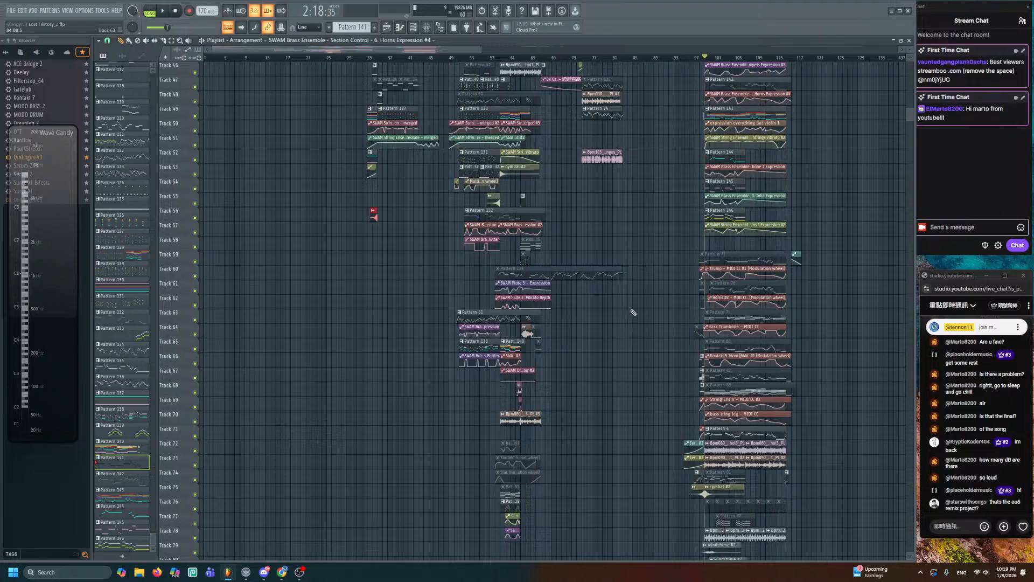
{"action": "scroll", "coordinate": [634, 312], "scroll_direction": "down", "scroll_amount": 2}
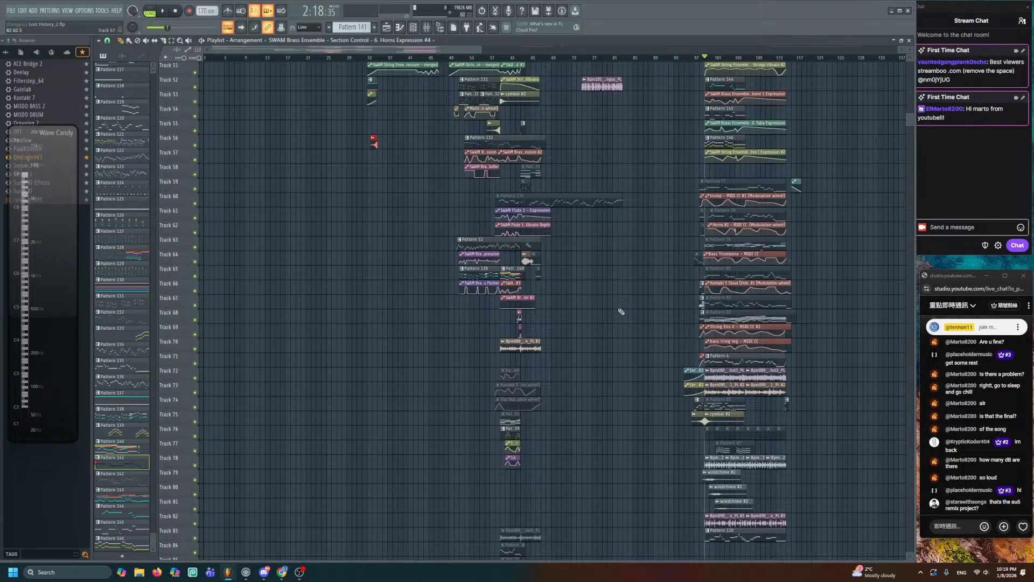
- Move the playhead back to bar 1 so the song plays from the top
{"action": "scroll", "coordinate": [621, 311], "scroll_direction": "up", "scroll_amount": 9}
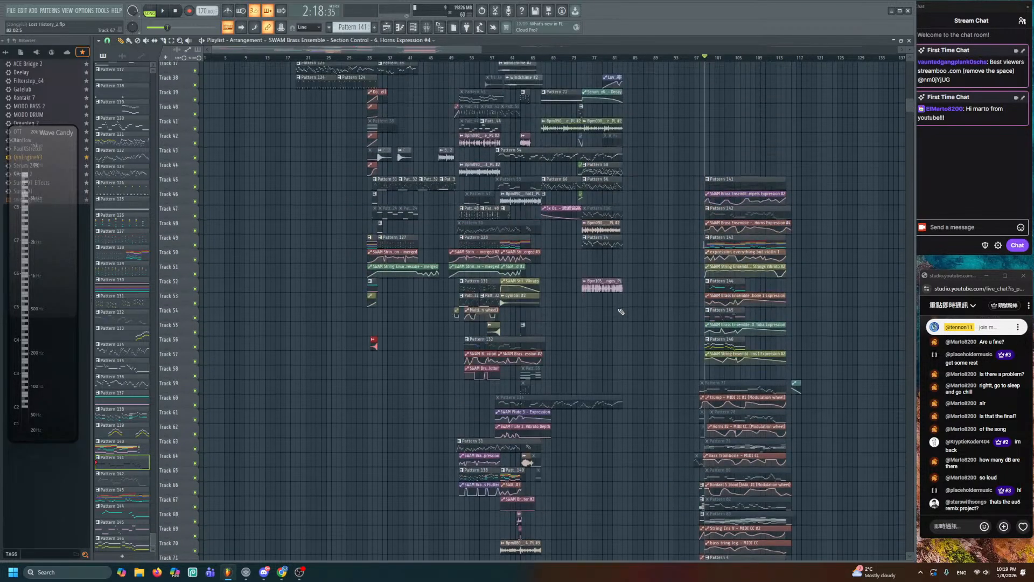
{"action": "scroll", "coordinate": [621, 312], "scroll_direction": "down", "scroll_amount": 10}
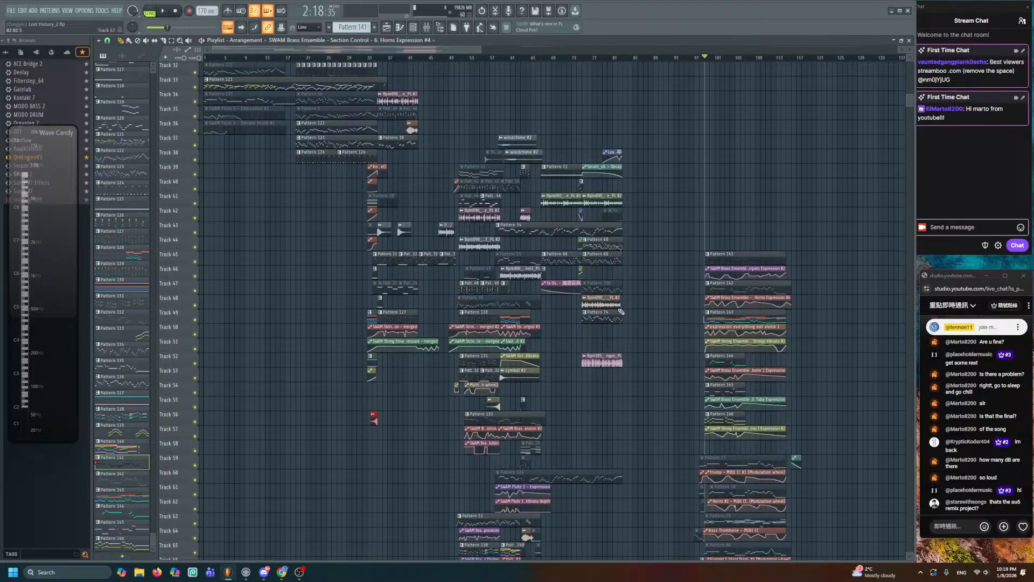
{"action": "scroll", "coordinate": [622, 311], "scroll_direction": "up", "scroll_amount": 6}
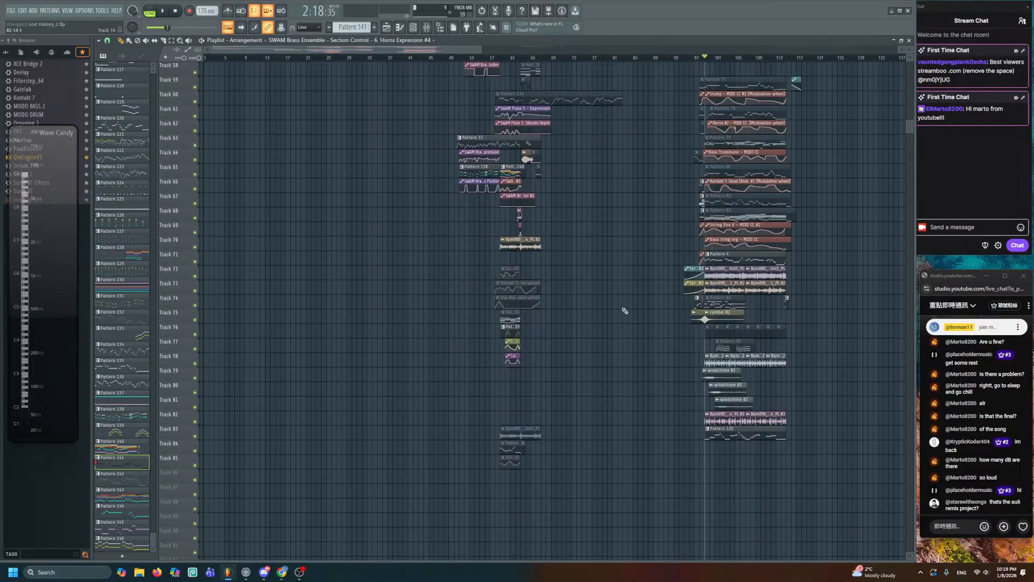
{"action": "scroll", "coordinate": [613, 321], "scroll_direction": "up", "scroll_amount": 4}
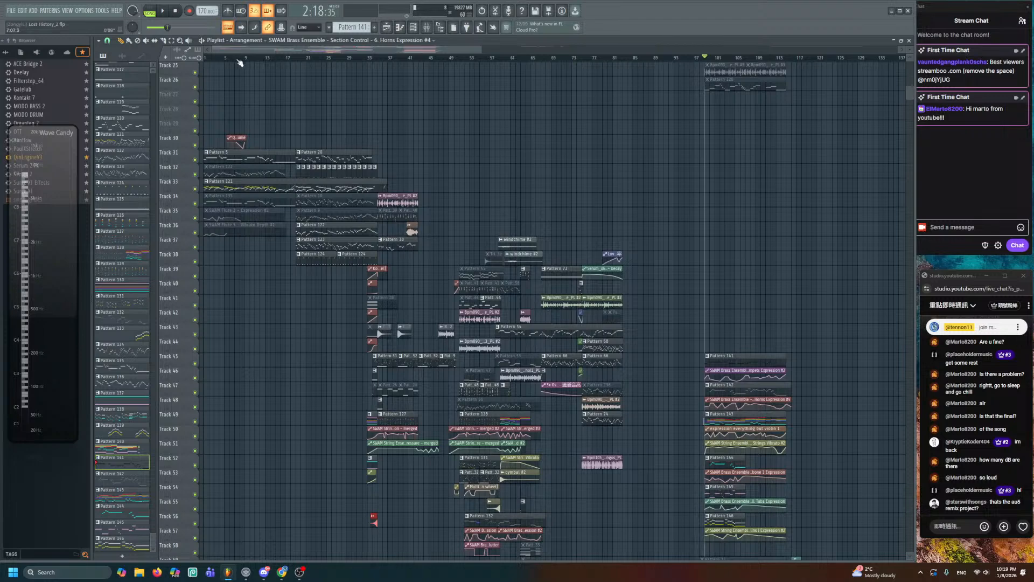
{"action": "left_click_drag", "start_coordinate": [354, 47], "coordinate": [353, 50]}
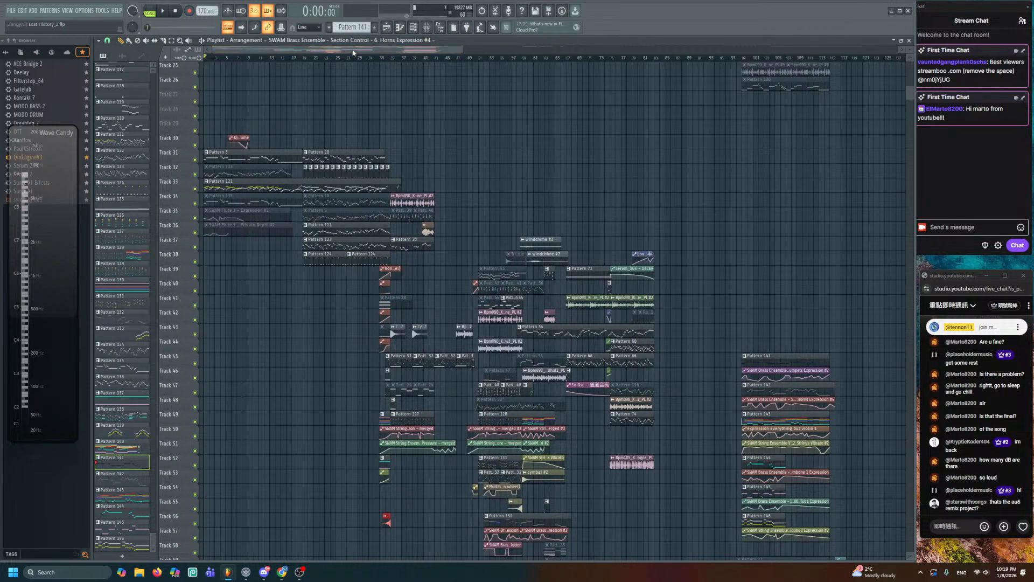
{"action": "scroll", "coordinate": [685, 422], "scroll_direction": "down", "scroll_amount": 2}
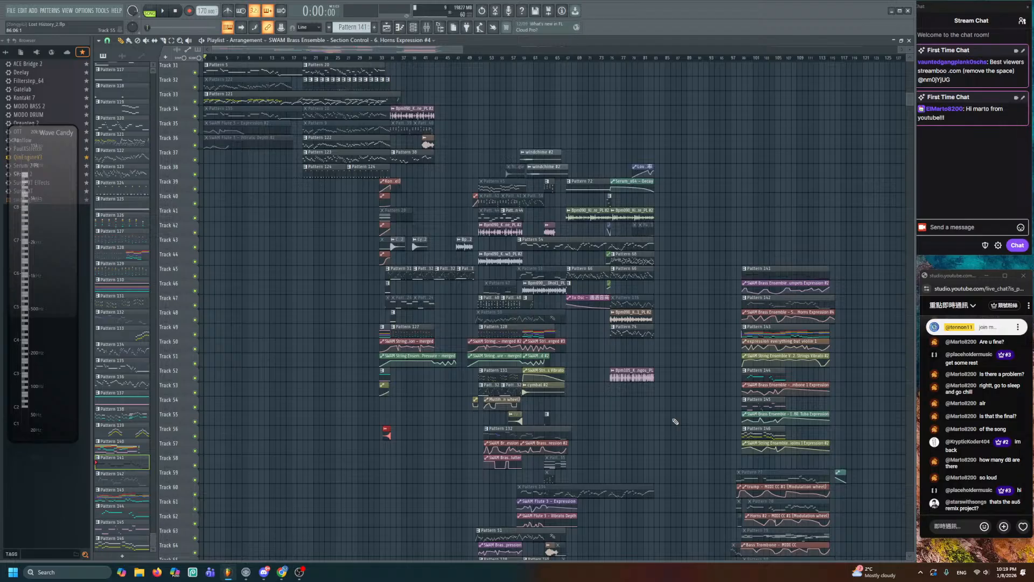
{"action": "scroll", "coordinate": [680, 414], "scroll_direction": "down", "scroll_amount": 6}
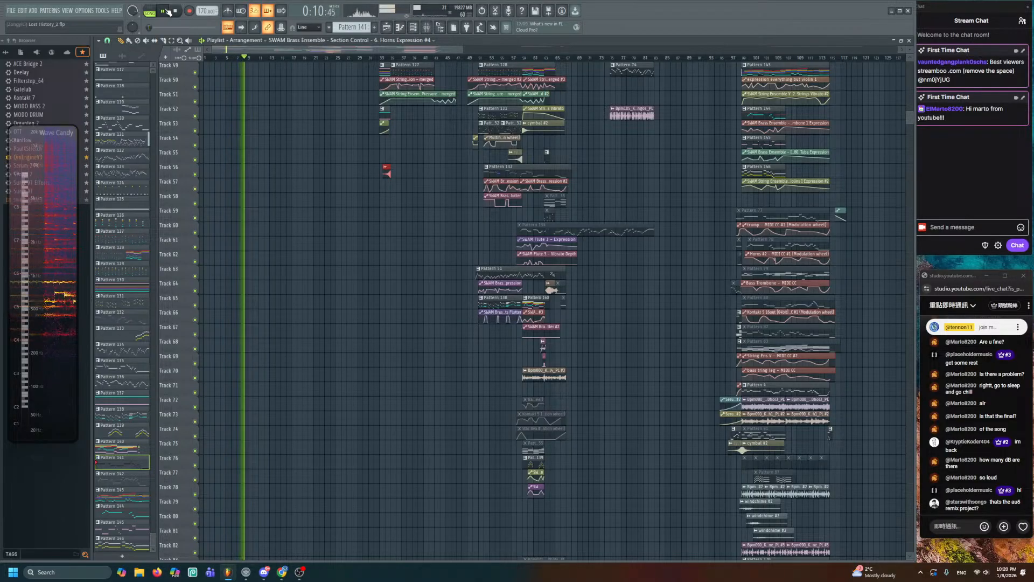
- Scroll through the Playlist while the full song plays
{"action": "scroll", "coordinate": [302, 205], "scroll_direction": "up", "scroll_amount": 5}
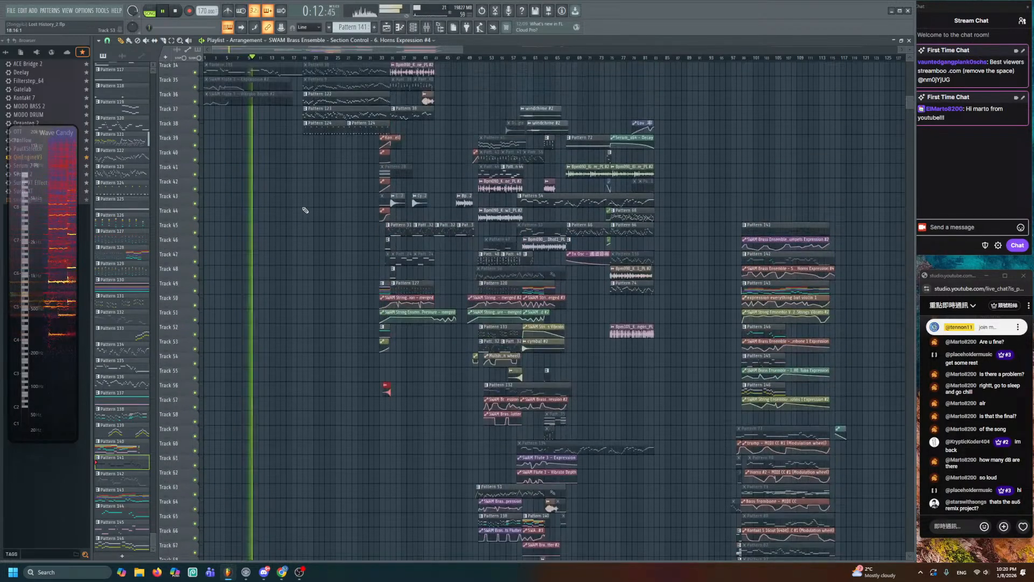
{"action": "scroll", "coordinate": [304, 210], "scroll_direction": "up", "scroll_amount": 3}
{"action": "scroll", "coordinate": [253, 201], "scroll_direction": "up", "scroll_amount": 6}
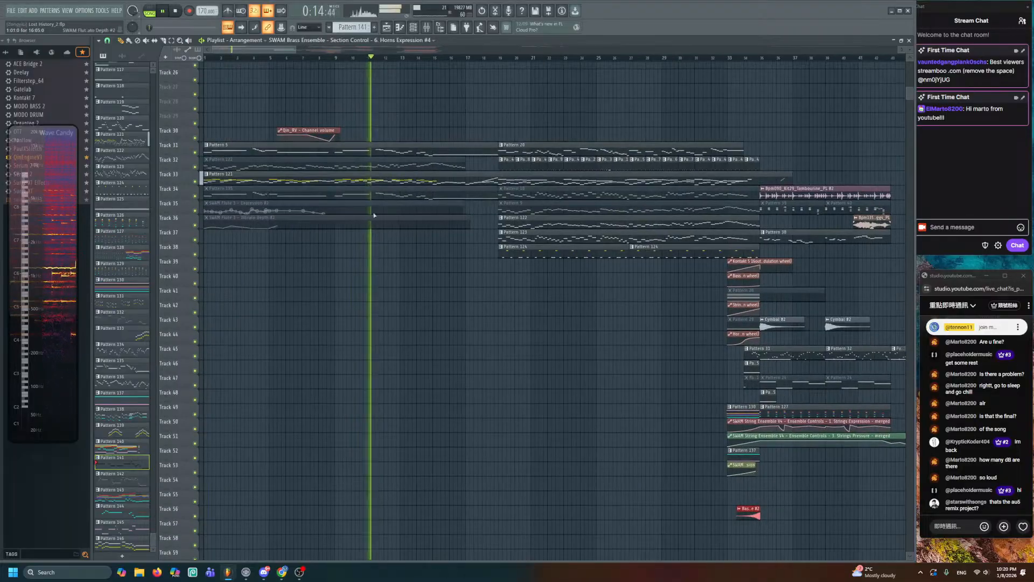
{"action": "scroll", "coordinate": [331, 291], "scroll_direction": "down", "scroll_amount": 5}
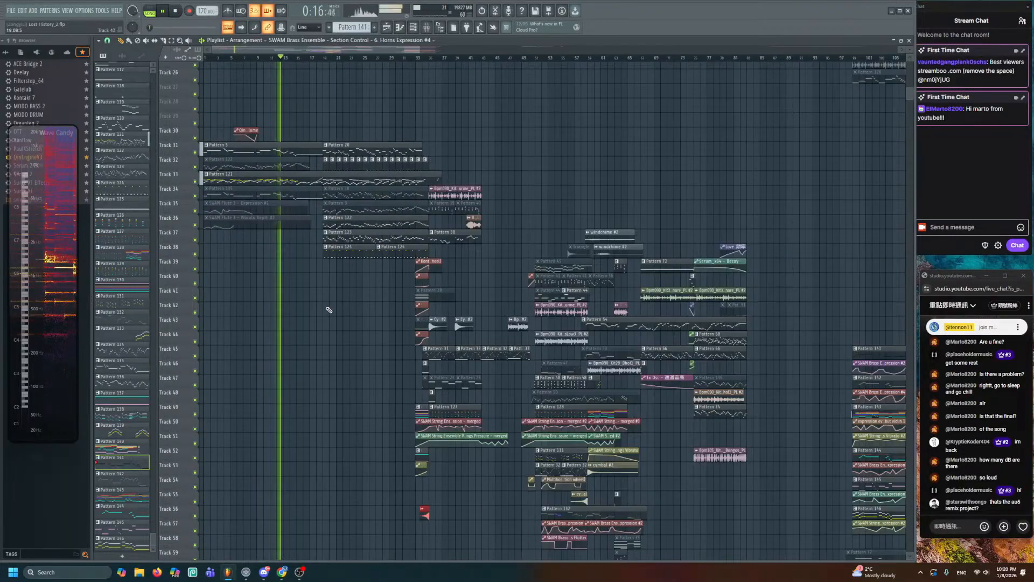
{"action": "scroll", "coordinate": [329, 310], "scroll_direction": "down", "scroll_amount": 4}
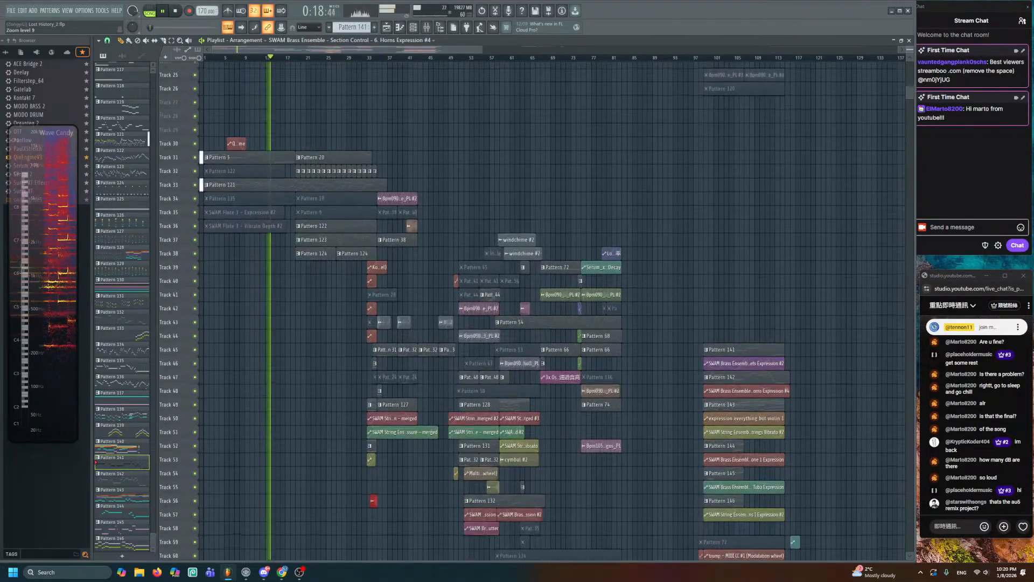
{"action": "scroll", "coordinate": [318, 322], "scroll_direction": "down", "scroll_amount": 5}
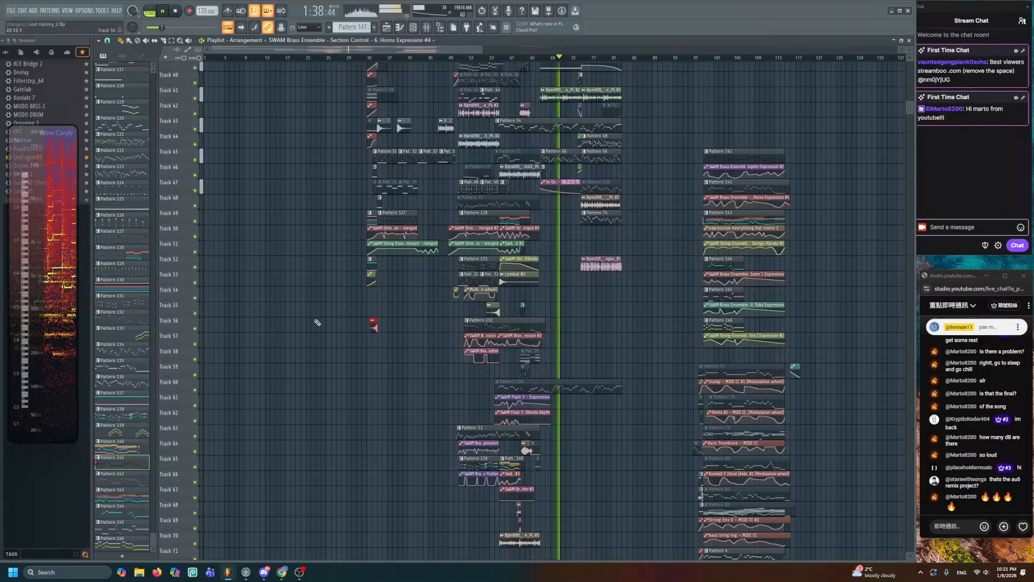
{"action": "scroll", "coordinate": [318, 322], "scroll_direction": "down", "scroll_amount": 7}
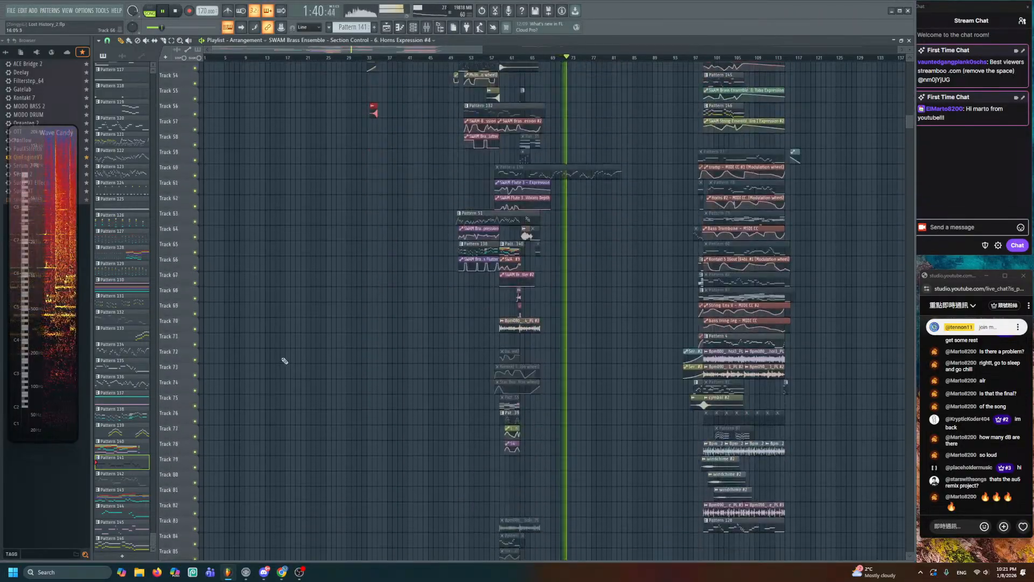
{"action": "scroll", "coordinate": [285, 361], "scroll_direction": "up", "scroll_amount": 8}
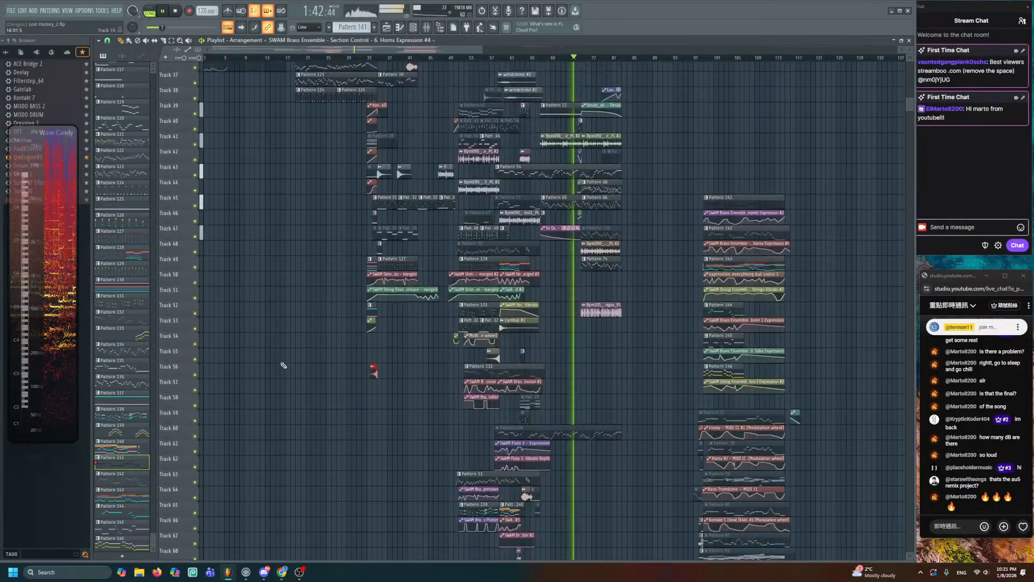
{"action": "scroll", "coordinate": [284, 365], "scroll_direction": "up", "scroll_amount": 4}
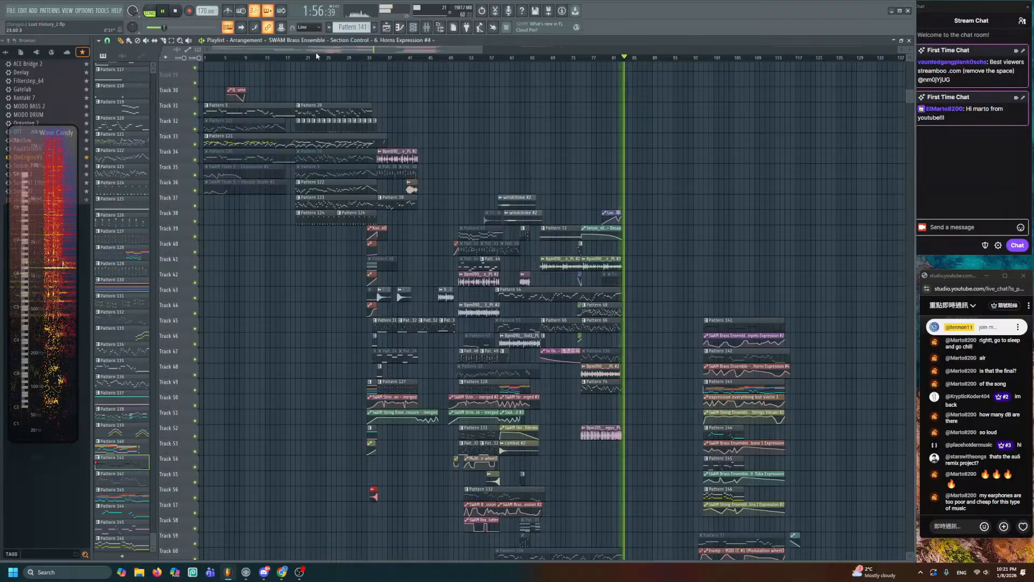
{"action": "scroll", "coordinate": [315, 53], "scroll_direction": "up", "scroll_amount": 3}
{"action": "scroll", "coordinate": [306, 190], "scroll_direction": "down", "scroll_amount": 5}
- Zoom the view to bars 89–116 on the ending tracks and stop with the playhead at bar 97
{"action": "left_click_drag", "start_coordinate": [307, 192], "coordinate": [499, 201]}
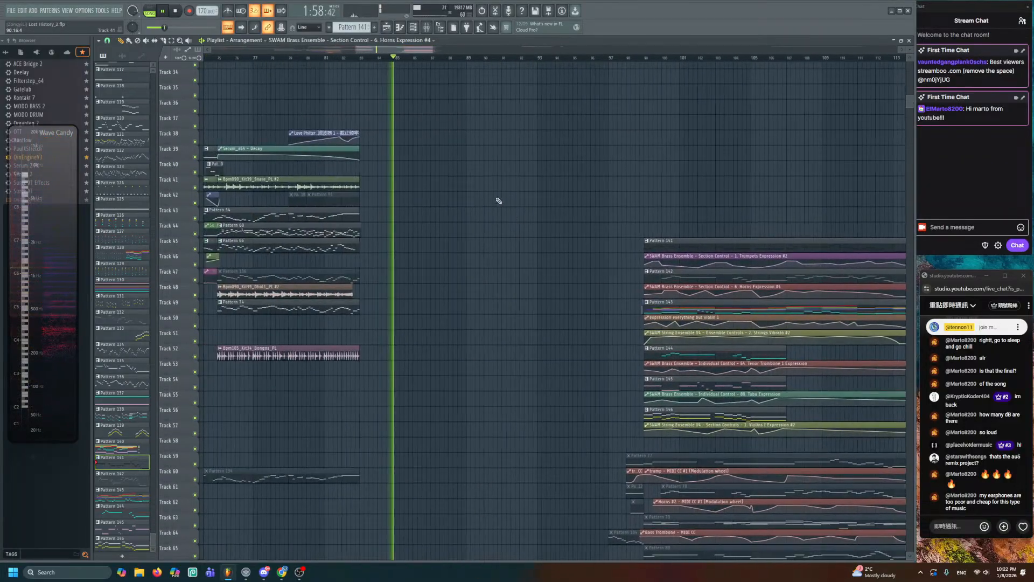
{"action": "left_click_drag", "start_coordinate": [603, 410], "coordinate": [521, 229]}
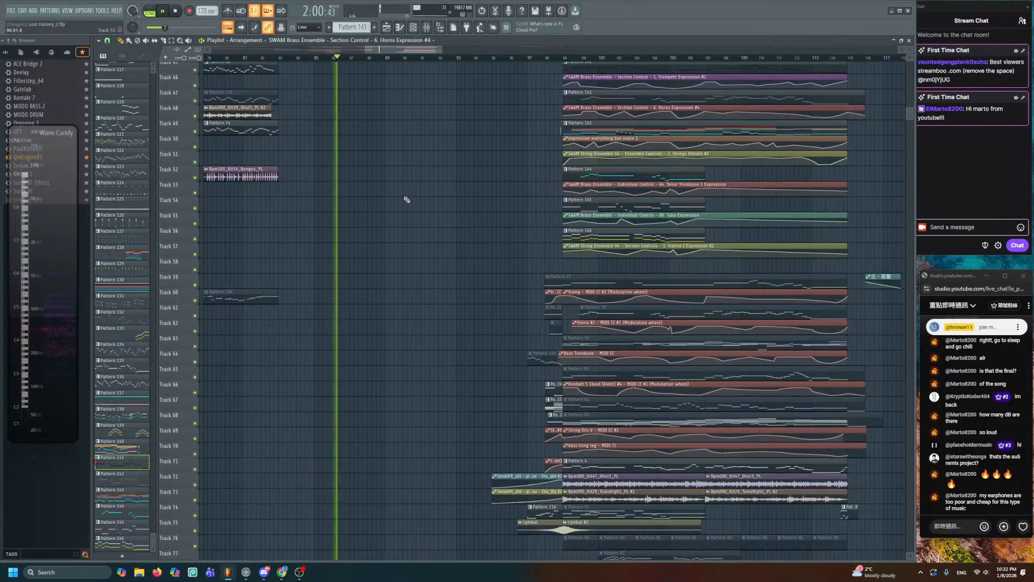
{"action": "left_click_drag", "start_coordinate": [408, 50], "coordinate": [406, 67]}
{"action": "left_click", "coordinate": [162, 11]}
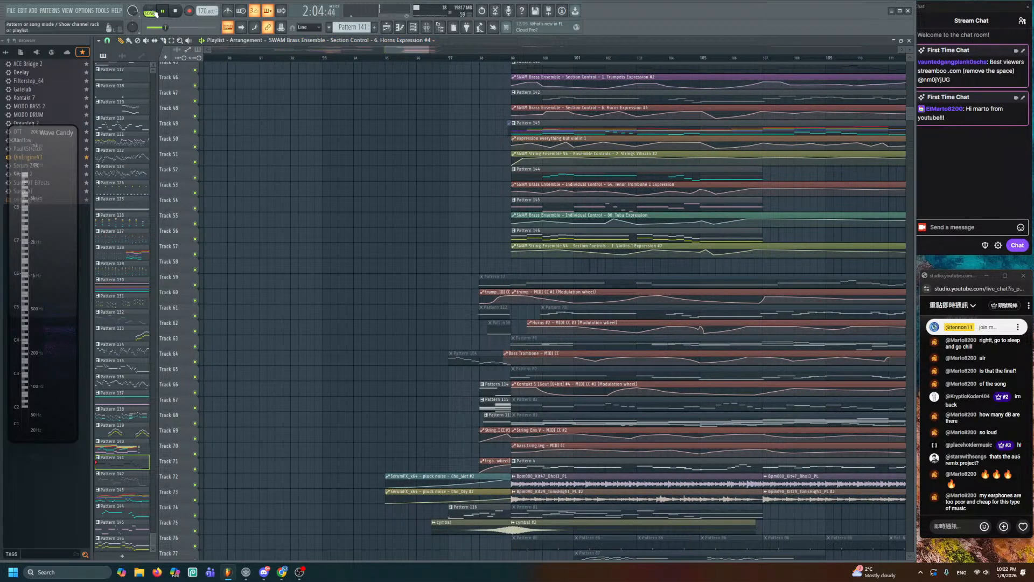
{"action": "left_click", "coordinate": [449, 57]}
{"action": "scroll", "coordinate": [474, 242], "scroll_direction": "down", "scroll_amount": 7}
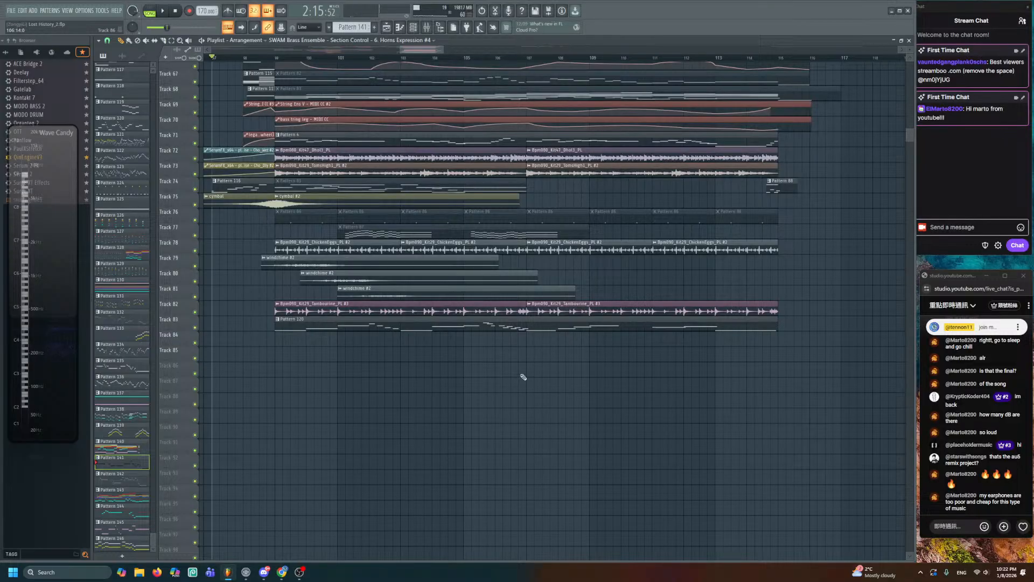
{"action": "scroll", "coordinate": [523, 377], "scroll_direction": "up", "scroll_amount": 10}
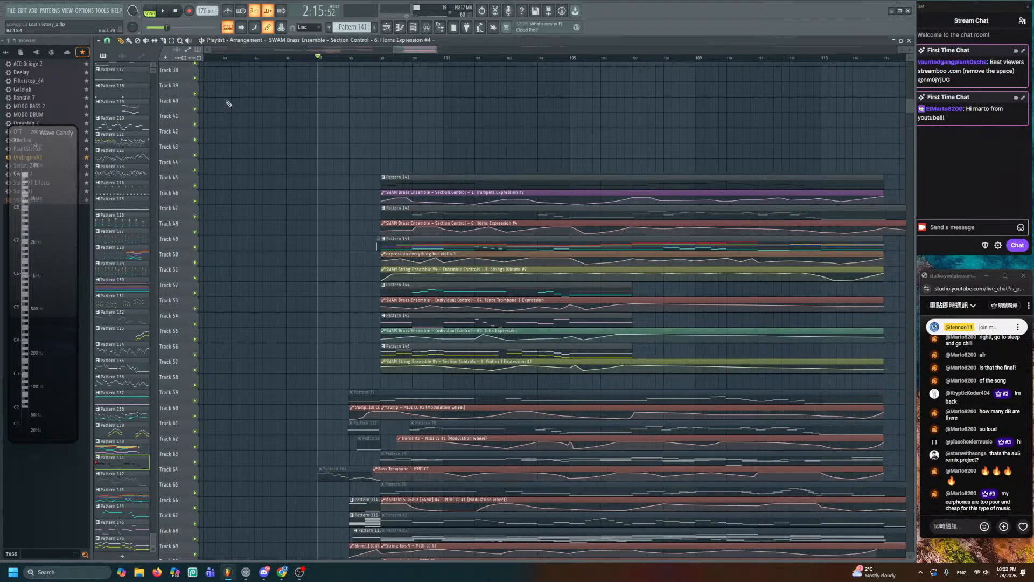
{"action": "scroll", "coordinate": [251, 146], "scroll_direction": "down", "scroll_amount": 2}
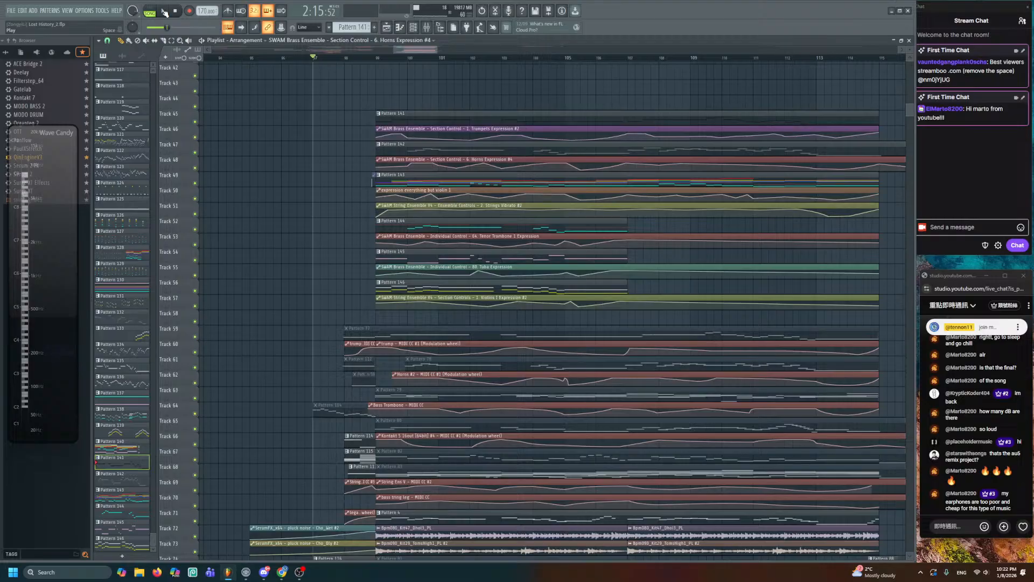
{"action": "left_click", "coordinate": [164, 12]}
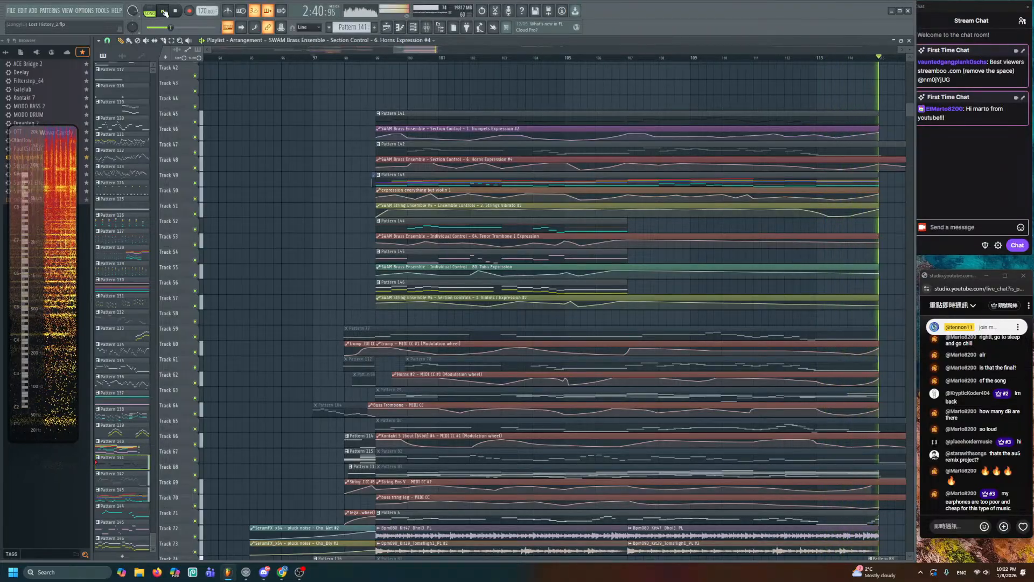
{"action": "left_click", "coordinate": [164, 11]}
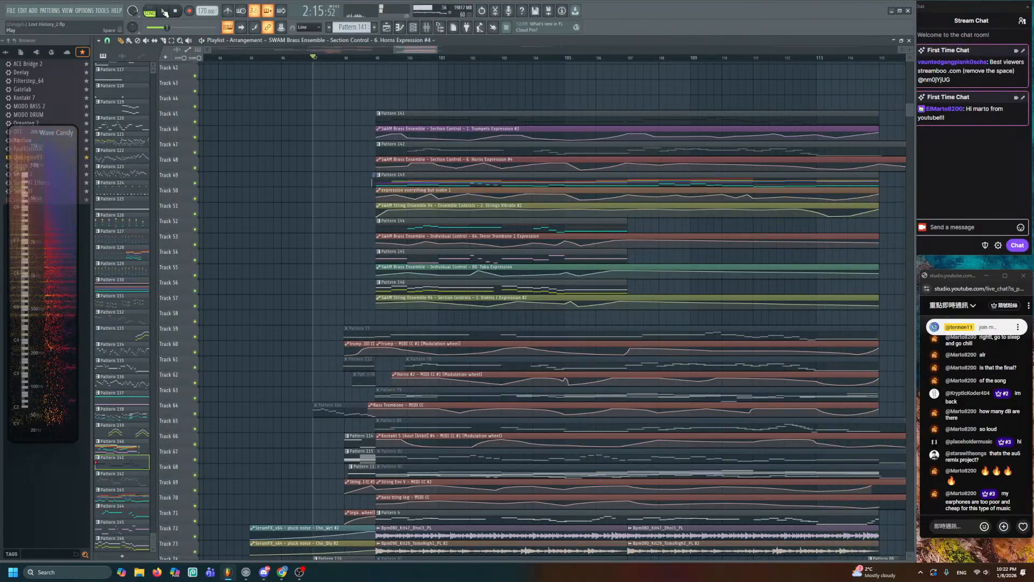
- Zoom out to the whole song and scrub the song position back to about bar 35 (0:46)
{"action": "scroll", "coordinate": [351, 249], "scroll_direction": "down", "scroll_amount": 5}
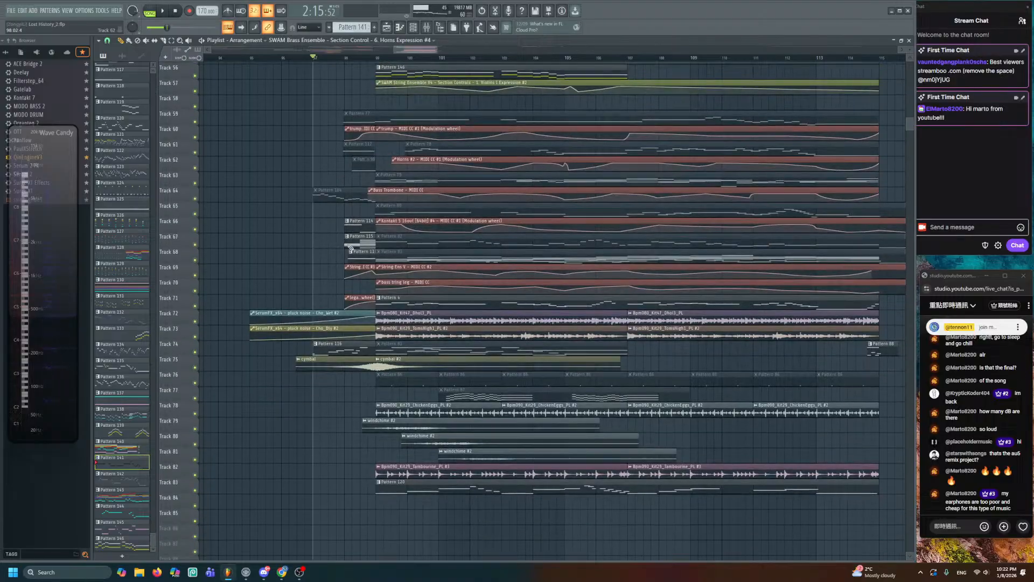
{"action": "scroll", "coordinate": [350, 249], "scroll_direction": "down", "scroll_amount": 8}
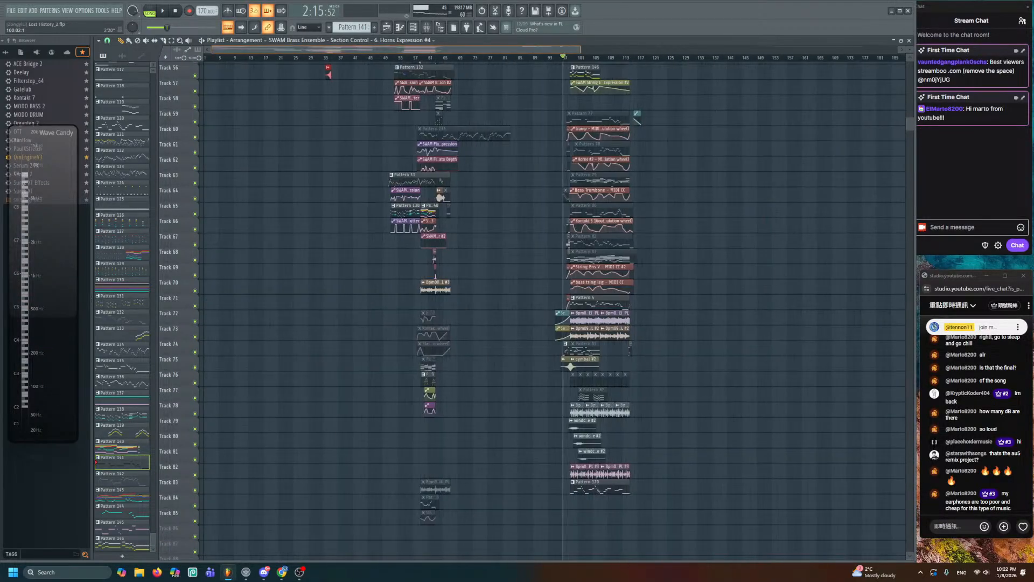
{"action": "scroll", "coordinate": [423, 176], "scroll_direction": "up", "scroll_amount": 2}
{"action": "scroll", "coordinate": [411, 203], "scroll_direction": "up", "scroll_amount": 5}
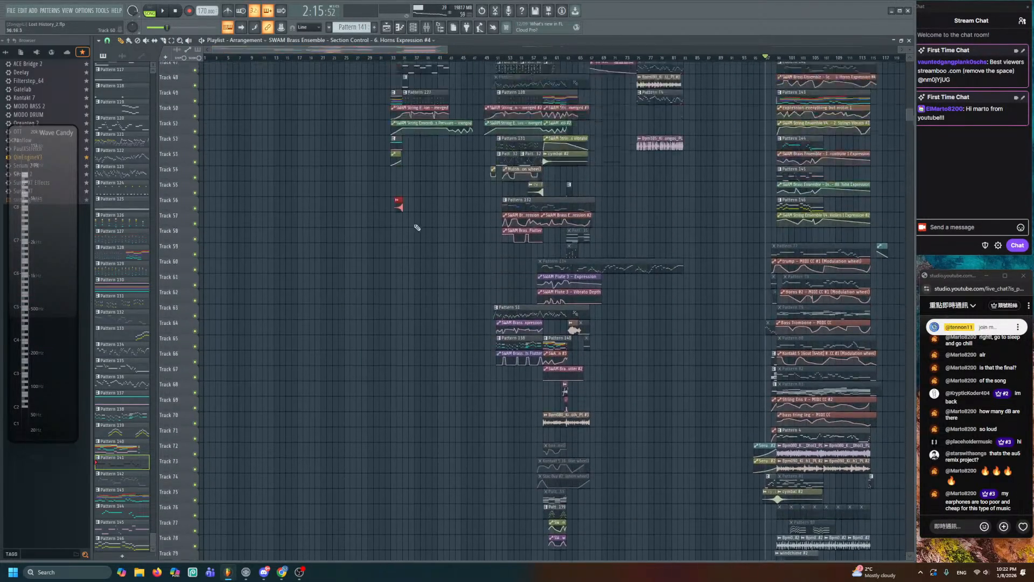
{"action": "scroll", "coordinate": [417, 227], "scroll_direction": "up", "scroll_amount": 5}
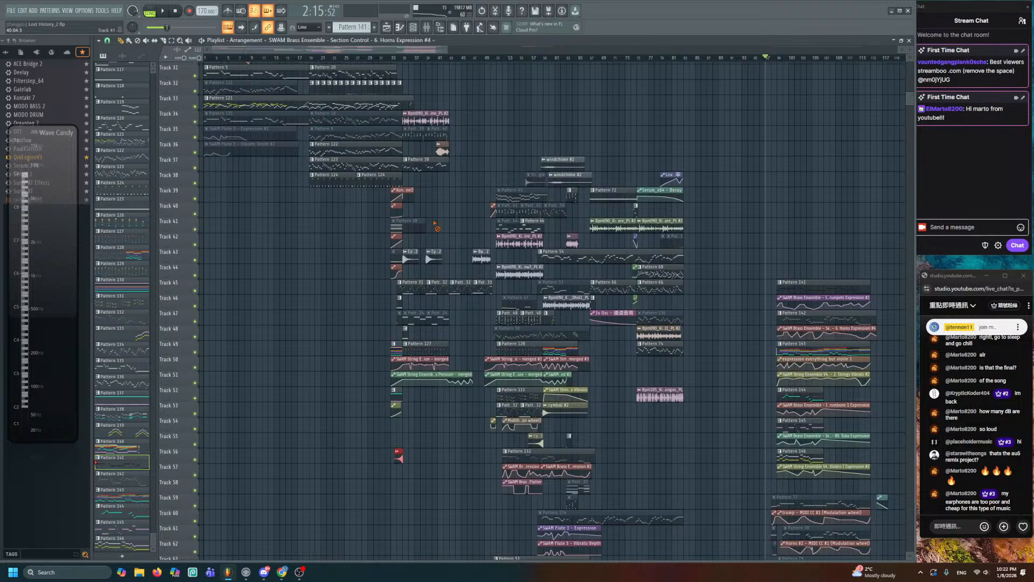
{"action": "scroll", "coordinate": [441, 223], "scroll_direction": "down", "scroll_amount": 4}
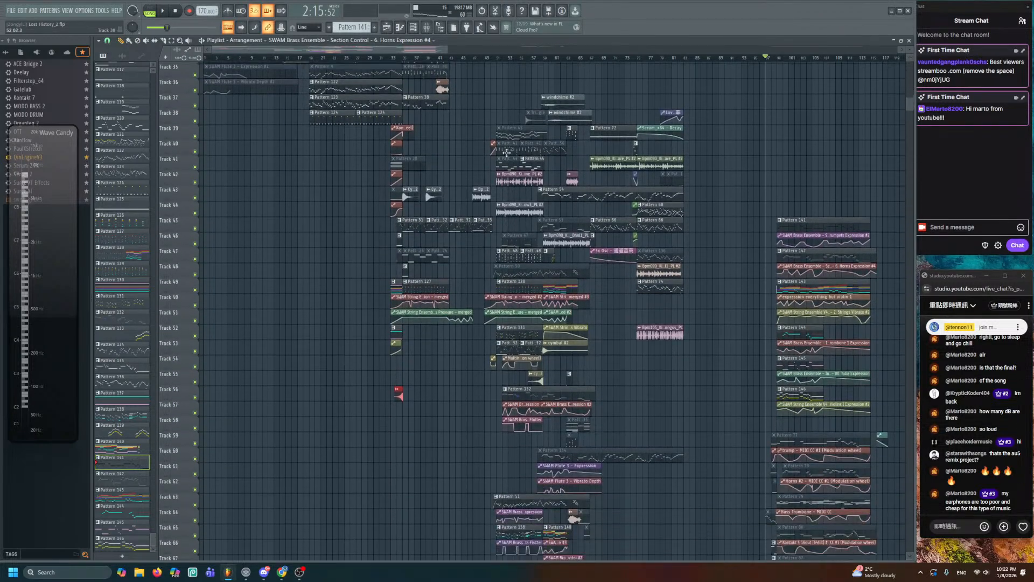
{"action": "left_click_drag", "start_coordinate": [514, 58], "coordinate": [506, 84]}
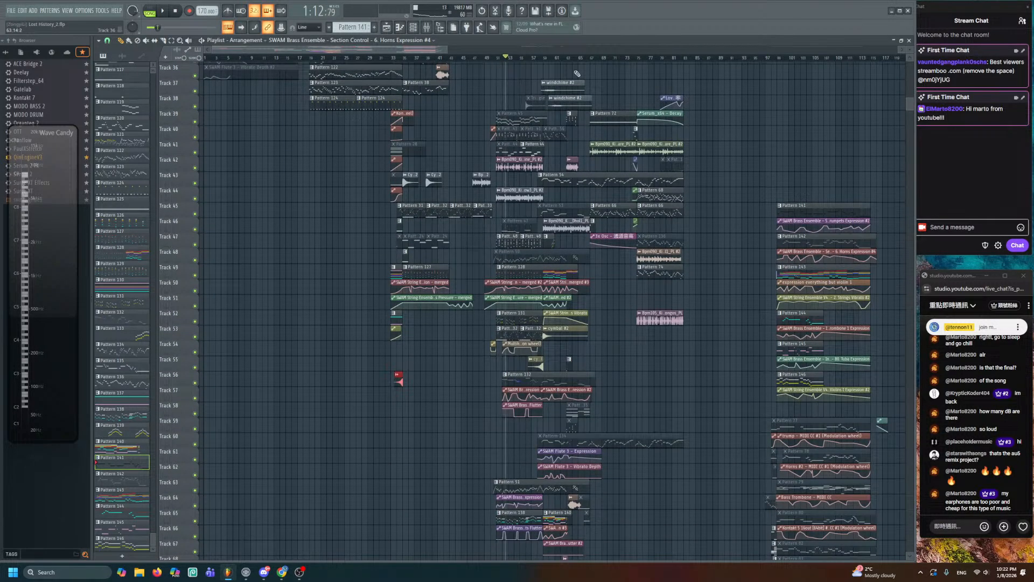
{"action": "left_click_drag", "start_coordinate": [595, 56], "coordinate": [584, 58]}
{"action": "scroll", "coordinate": [548, 168], "scroll_direction": "up", "scroll_amount": 2}
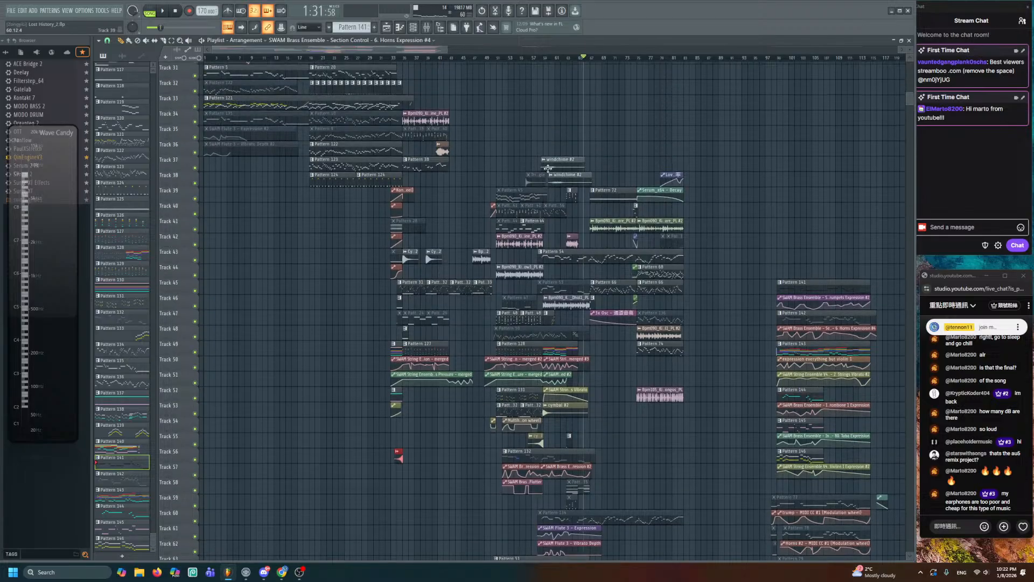
{"action": "left_click_drag", "start_coordinate": [407, 63], "coordinate": [400, 120]}
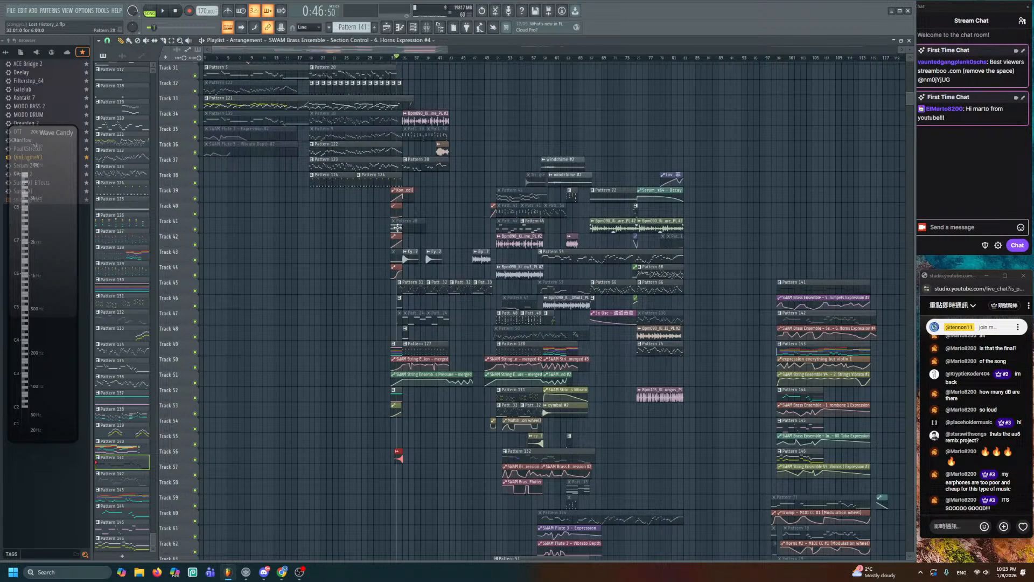
{"action": "scroll", "coordinate": [473, 311], "scroll_direction": "down", "scroll_amount": 2}
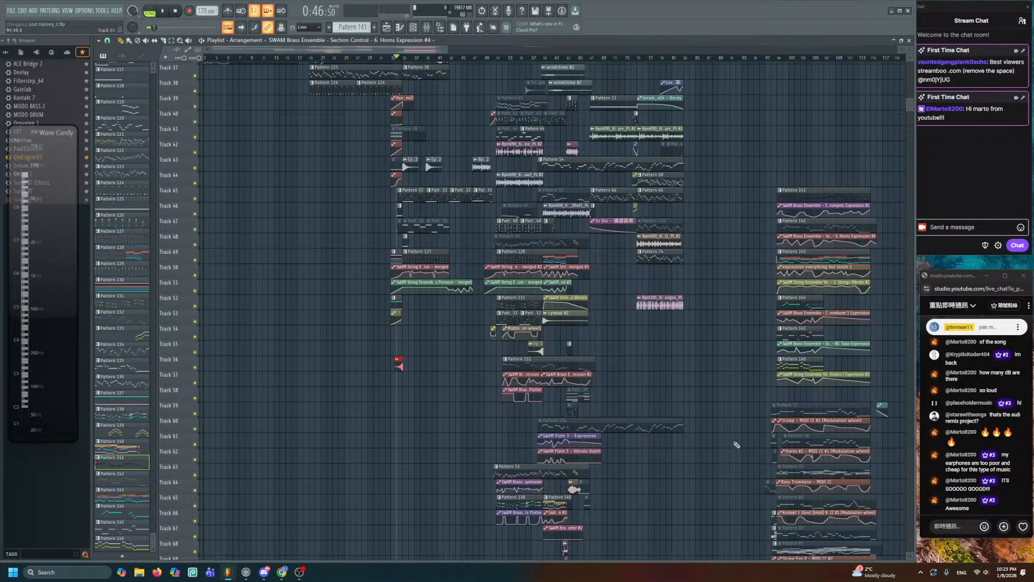
{"action": "scroll", "coordinate": [737, 443], "scroll_direction": "up", "scroll_amount": 3}
{"action": "scroll", "coordinate": [737, 443], "scroll_direction": "up", "scroll_amount": 3}
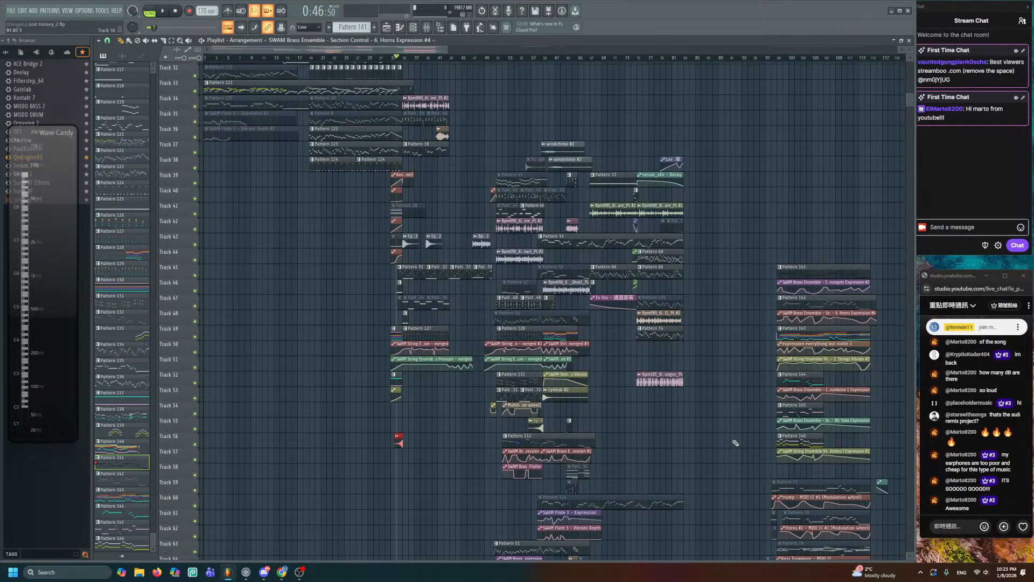
{"action": "scroll", "coordinate": [735, 441], "scroll_direction": "up", "scroll_amount": 3}
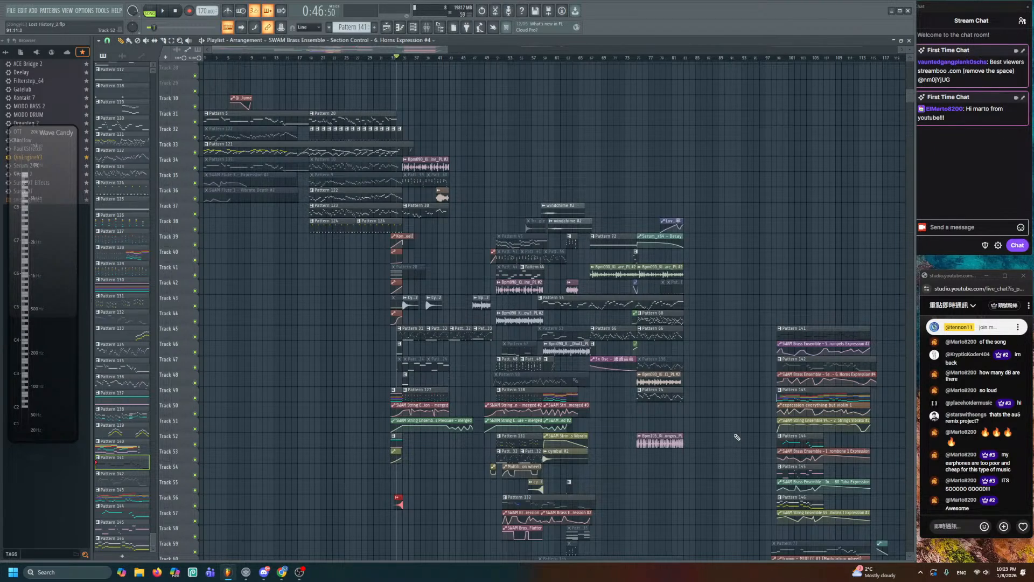
{"action": "scroll", "coordinate": [707, 429], "scroll_direction": "down", "scroll_amount": 8}
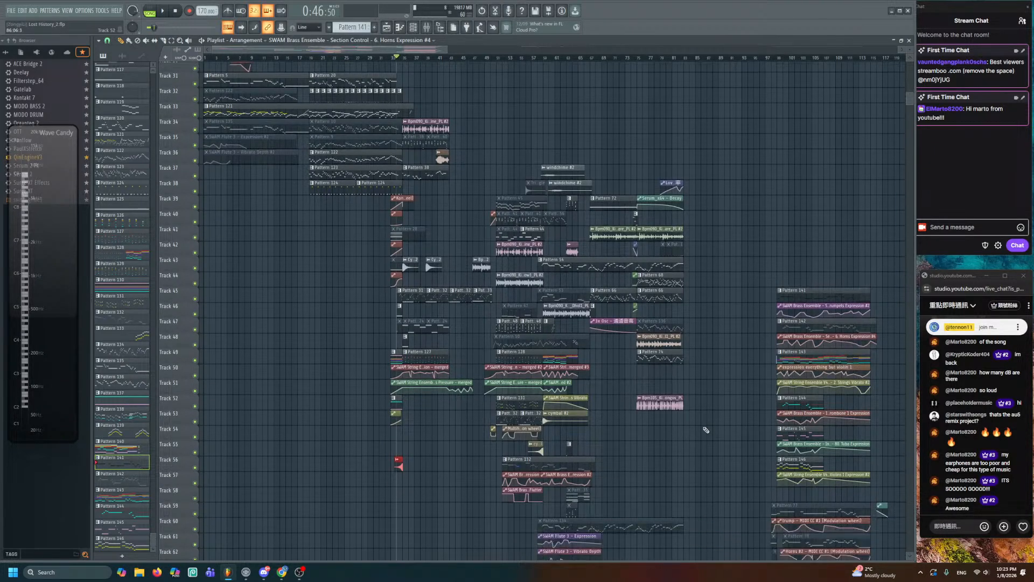
{"action": "scroll", "coordinate": [710, 427], "scroll_direction": "up", "scroll_amount": 4}
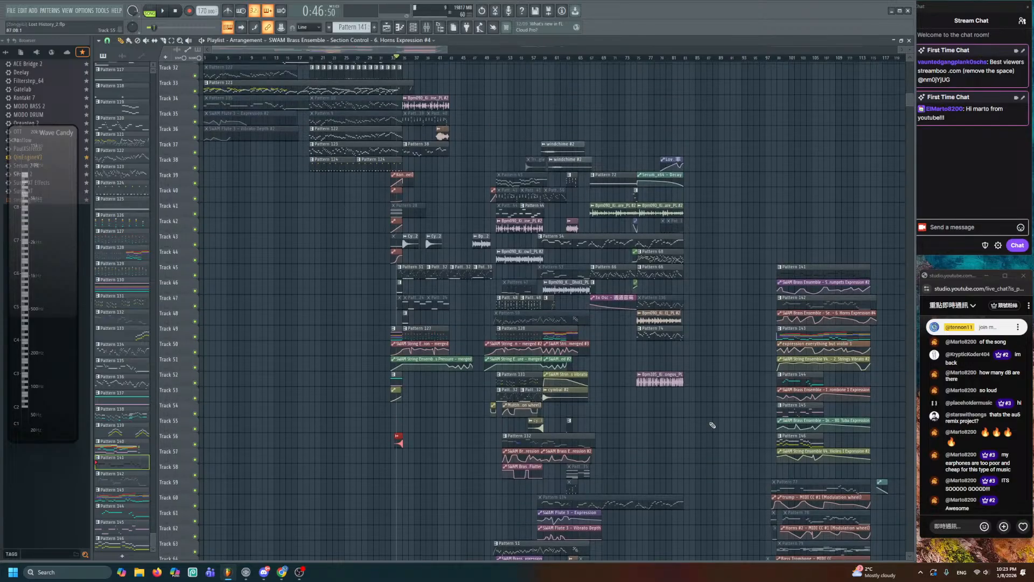
{"action": "scroll", "coordinate": [714, 430], "scroll_direction": "up", "scroll_amount": 6}
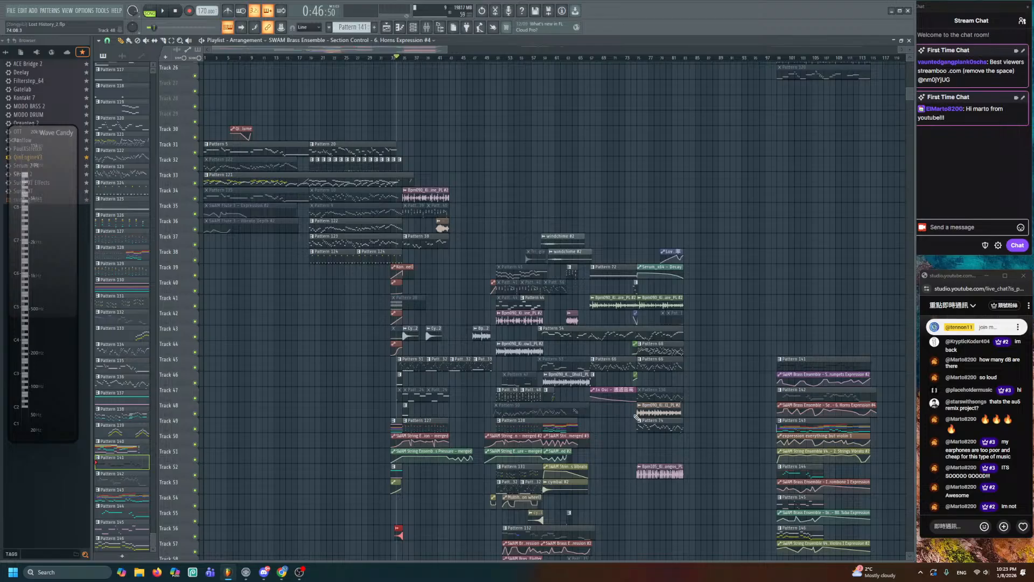
{"action": "scroll", "coordinate": [641, 414], "scroll_direction": "down", "scroll_amount": 16}
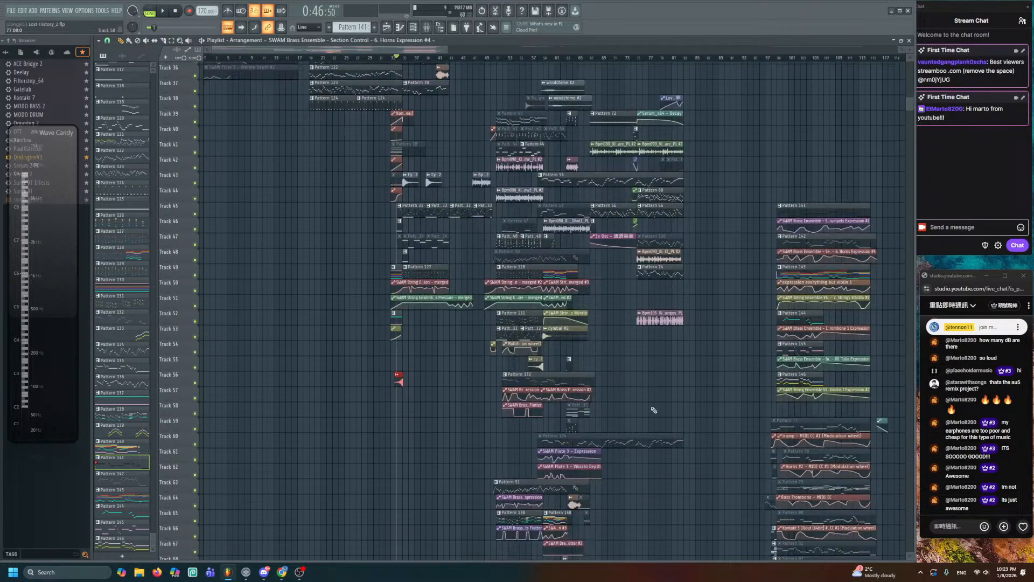
{"action": "scroll", "coordinate": [647, 408], "scroll_direction": "down", "scroll_amount": 15}
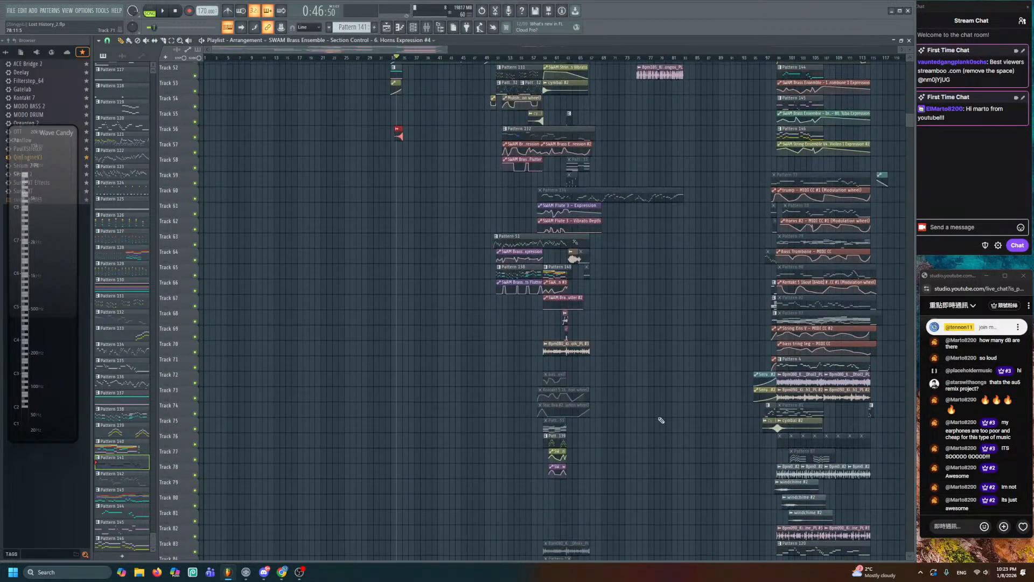
{"action": "scroll", "coordinate": [662, 420], "scroll_direction": "up", "scroll_amount": 20}
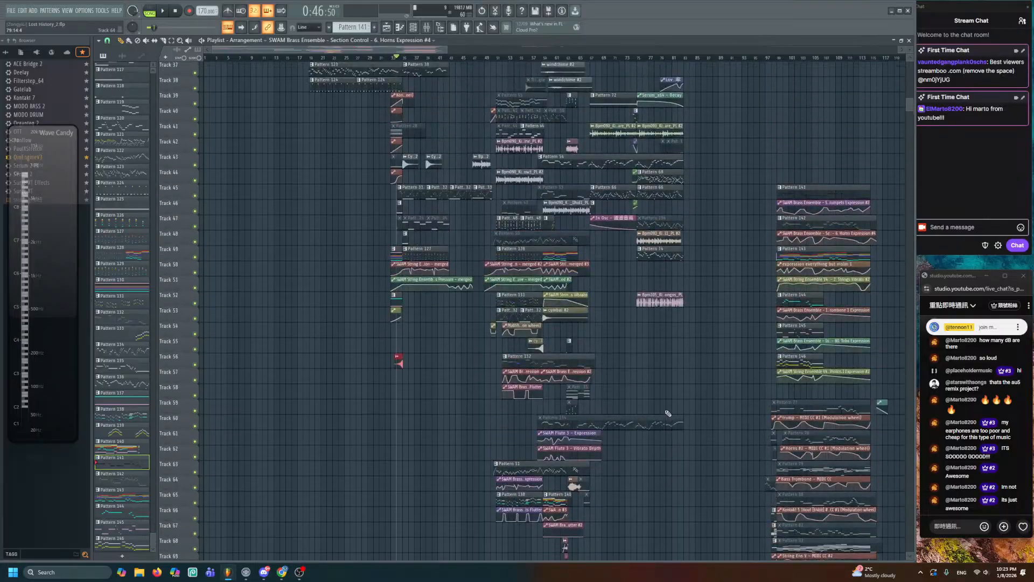
{"action": "scroll", "coordinate": [674, 410], "scroll_direction": "up", "scroll_amount": 3}
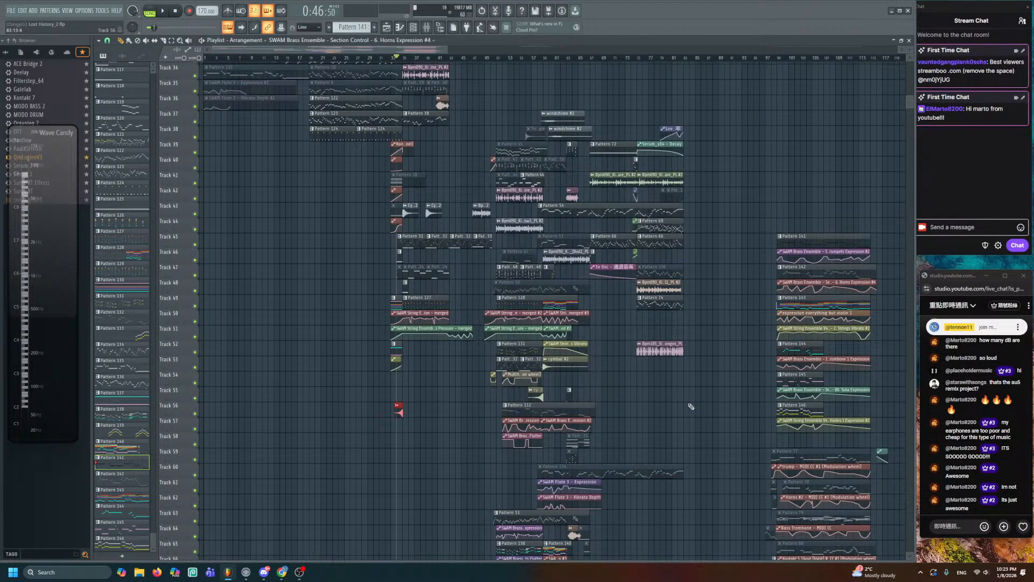
{"action": "scroll", "coordinate": [691, 407], "scroll_direction": "up", "scroll_amount": 6}
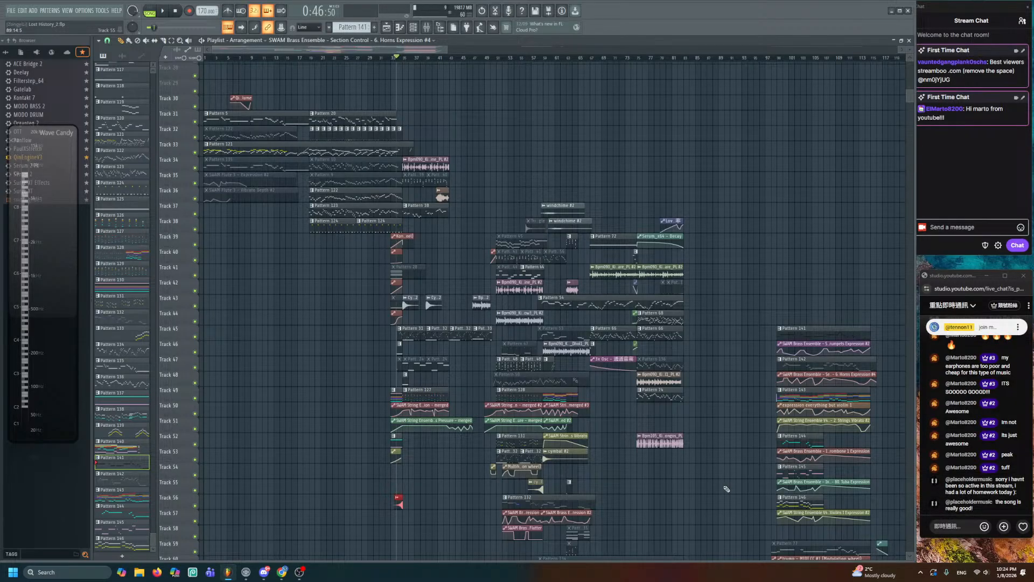
{"action": "scroll", "coordinate": [726, 489], "scroll_direction": "down", "scroll_amount": 10}
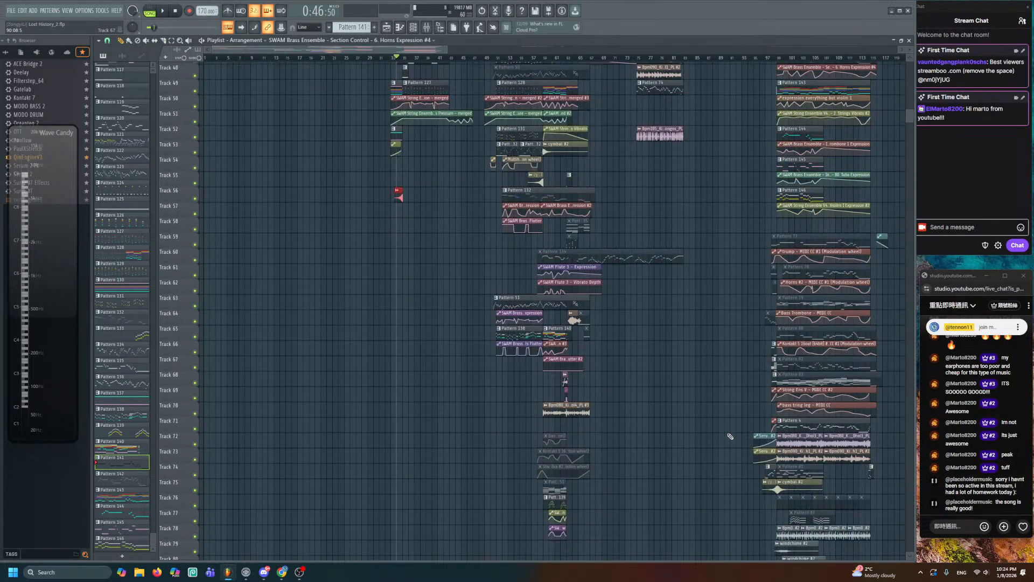
{"action": "scroll", "coordinate": [730, 436], "scroll_direction": "up", "scroll_amount": 5}
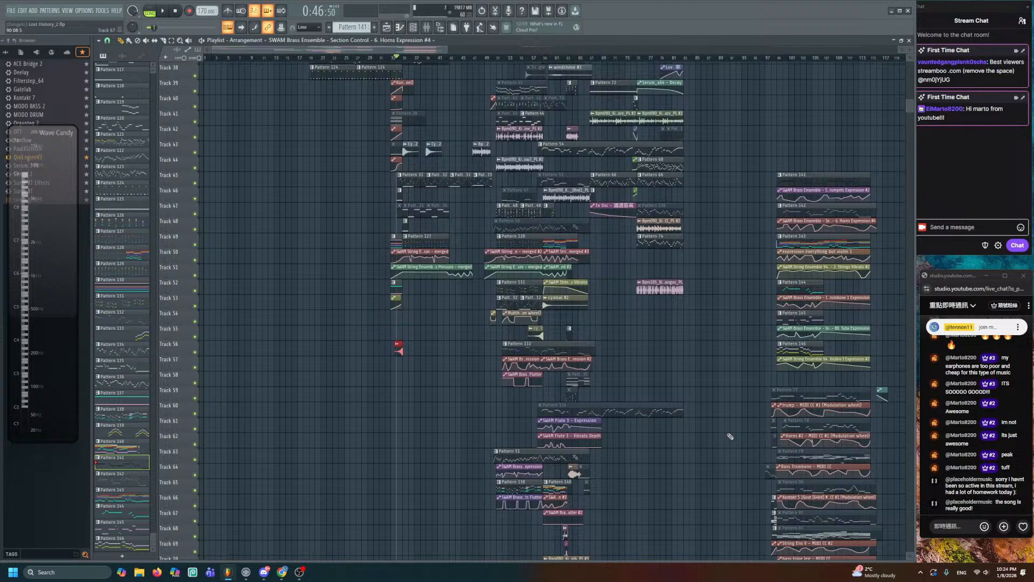
{"action": "scroll", "coordinate": [730, 436], "scroll_direction": "down", "scroll_amount": 6}
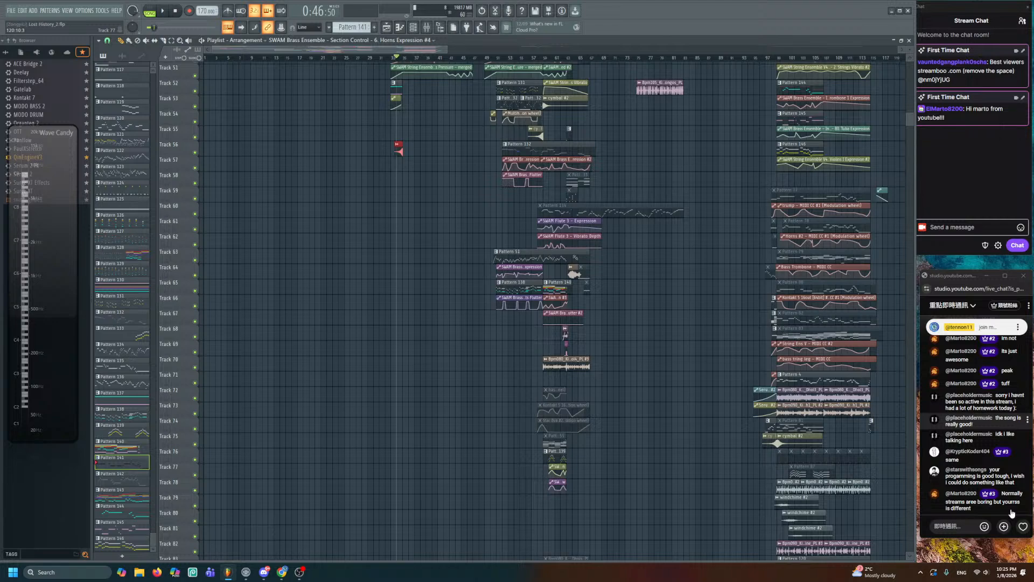
{"action": "scroll", "coordinate": [672, 435], "scroll_direction": "up", "scroll_amount": 2}
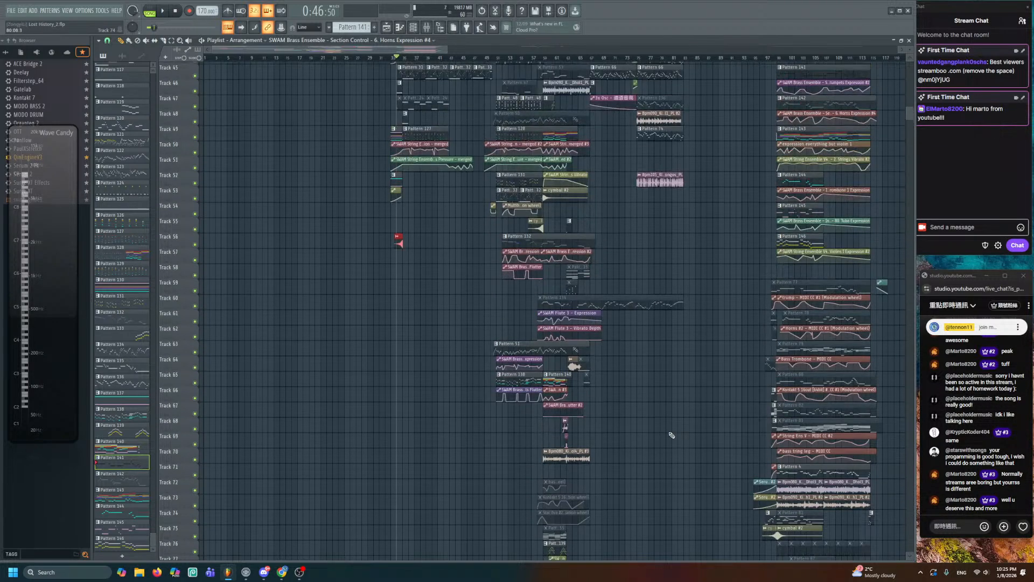
{"action": "scroll", "coordinate": [672, 435], "scroll_direction": "up", "scroll_amount": 5}
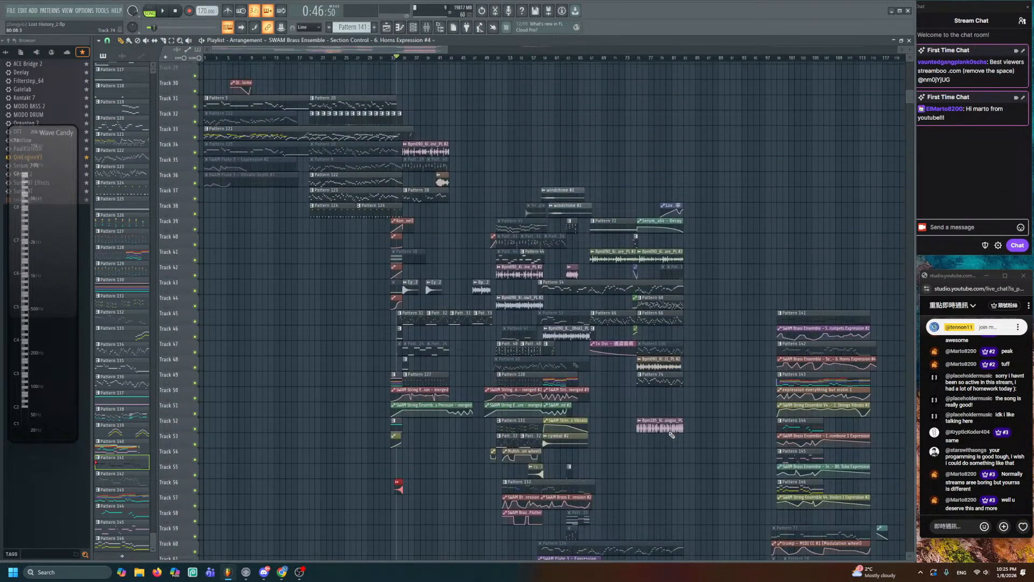
{"action": "scroll", "coordinate": [700, 434], "scroll_direction": "up", "scroll_amount": 1}
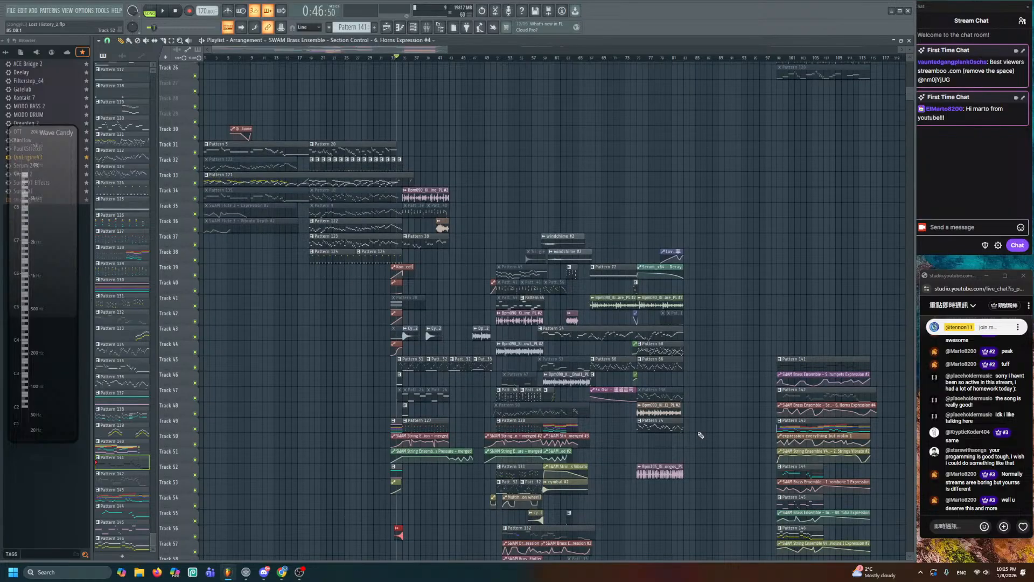
{"action": "scroll", "coordinate": [700, 434], "scroll_direction": "down", "scroll_amount": 1}
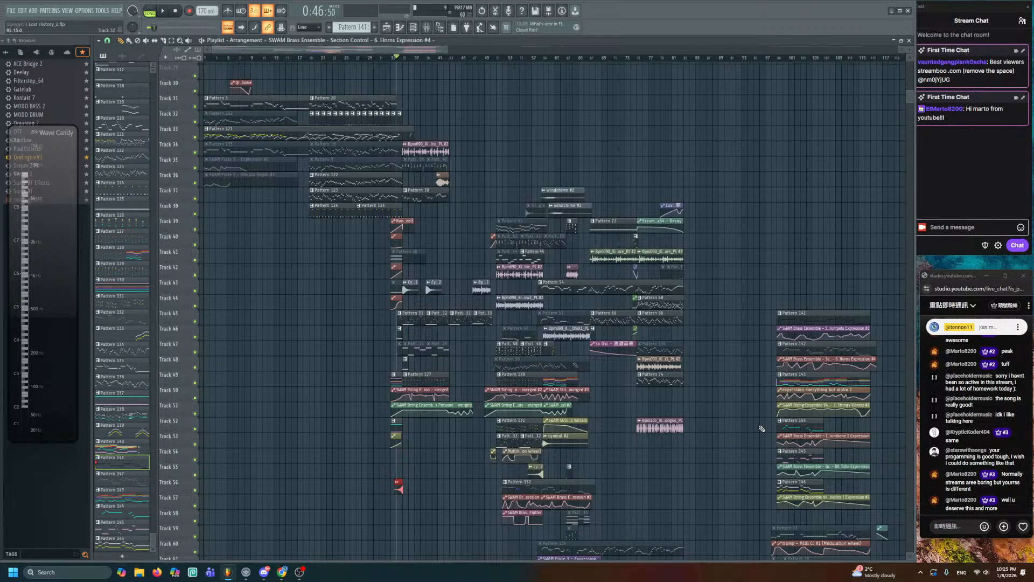
{"action": "scroll", "coordinate": [756, 428], "scroll_direction": "down", "scroll_amount": 6}
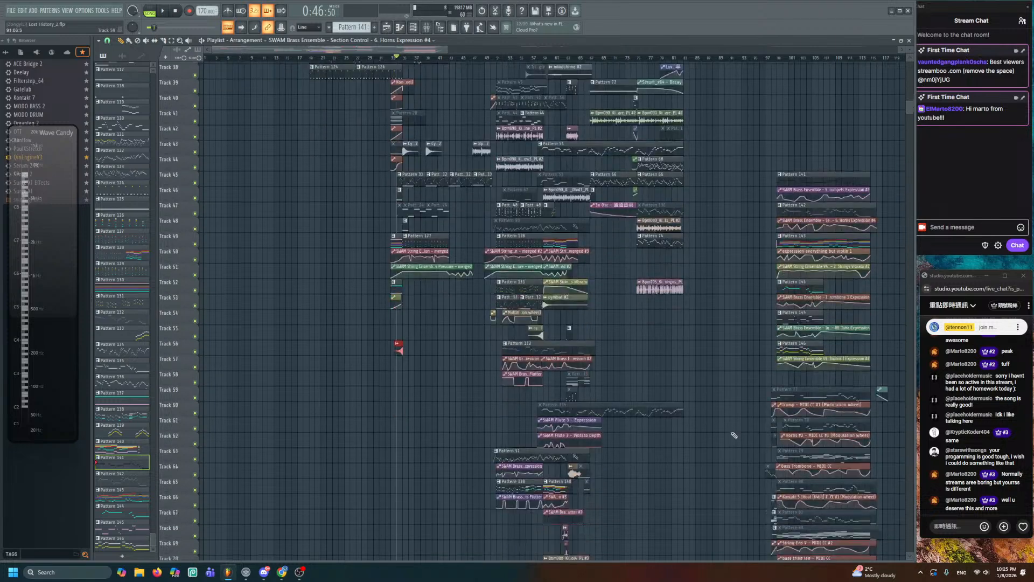
{"action": "scroll", "coordinate": [728, 439], "scroll_direction": "down", "scroll_amount": 1}
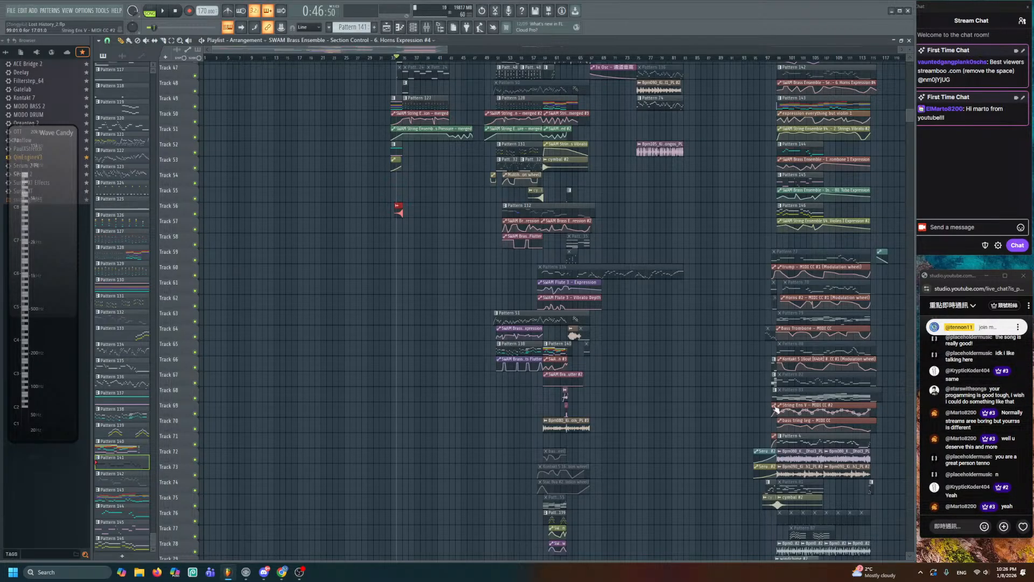
{"action": "scroll", "coordinate": [776, 410], "scroll_direction": "up", "scroll_amount": 5}
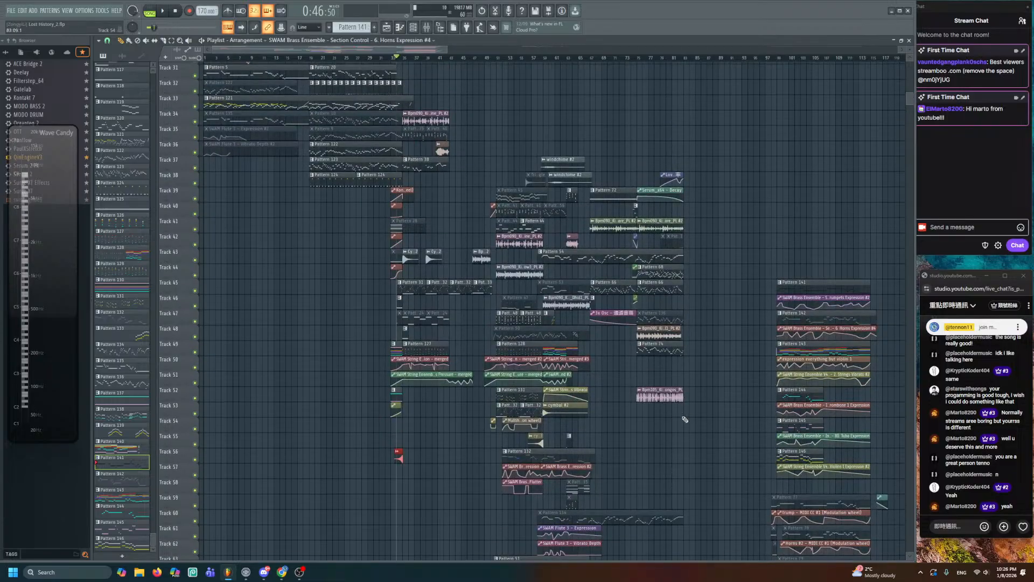
- Select and zoom into the ending clips on Tracks 45–59, then pan back across bars 48–88
{"action": "left_click_drag", "start_coordinate": [723, 319], "coordinate": [542, 169]}
{"action": "left_click_drag", "start_coordinate": [561, 131], "coordinate": [743, 345]}
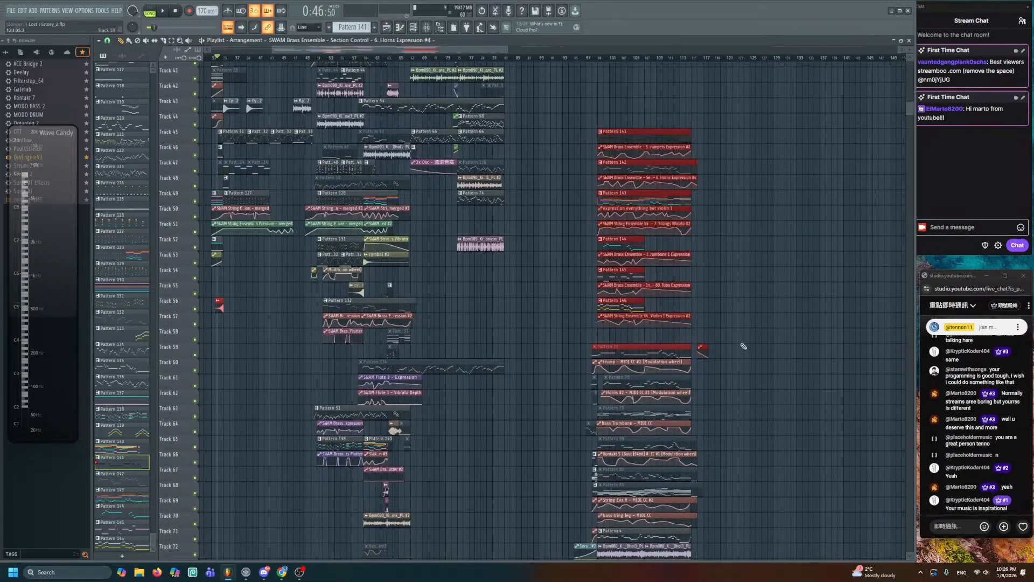
{"action": "scroll", "coordinate": [760, 275], "scroll_direction": "up", "scroll_amount": 3}
{"action": "key", "text": "ctrl+d"}
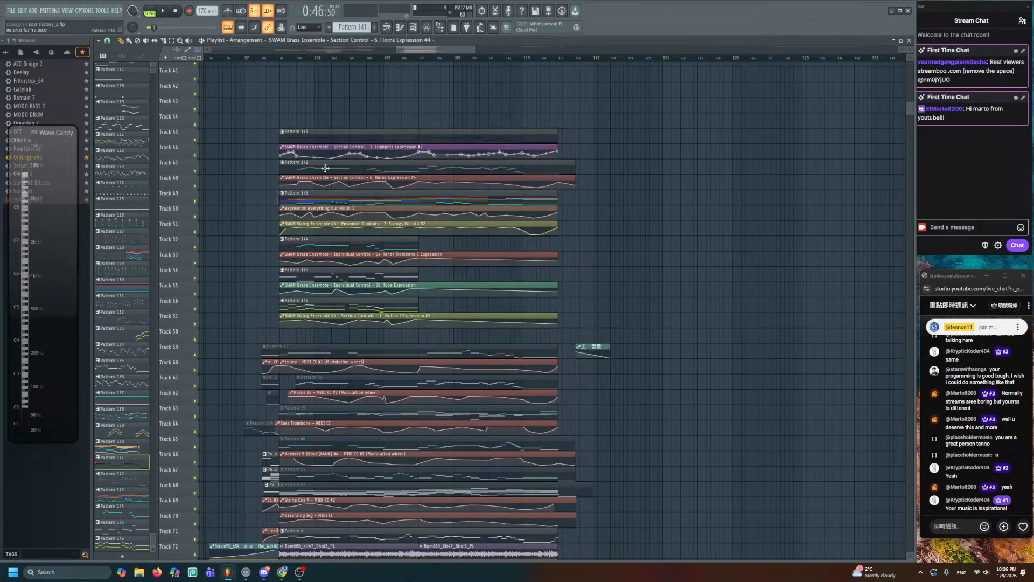
{"action": "left_click_drag", "start_coordinate": [551, 230], "coordinate": [688, 185]}
{"action": "mouse_move", "coordinate": [497, 283]}
{"action": "left_mouse_down"}
{"action": "mouse_move", "coordinate": [622, 213]}
{"action": "mouse_move", "coordinate": [671, 92]}
{"action": "left_mouse_up"}
{"action": "left_click_drag", "start_coordinate": [621, 207], "coordinate": [502, 515]}
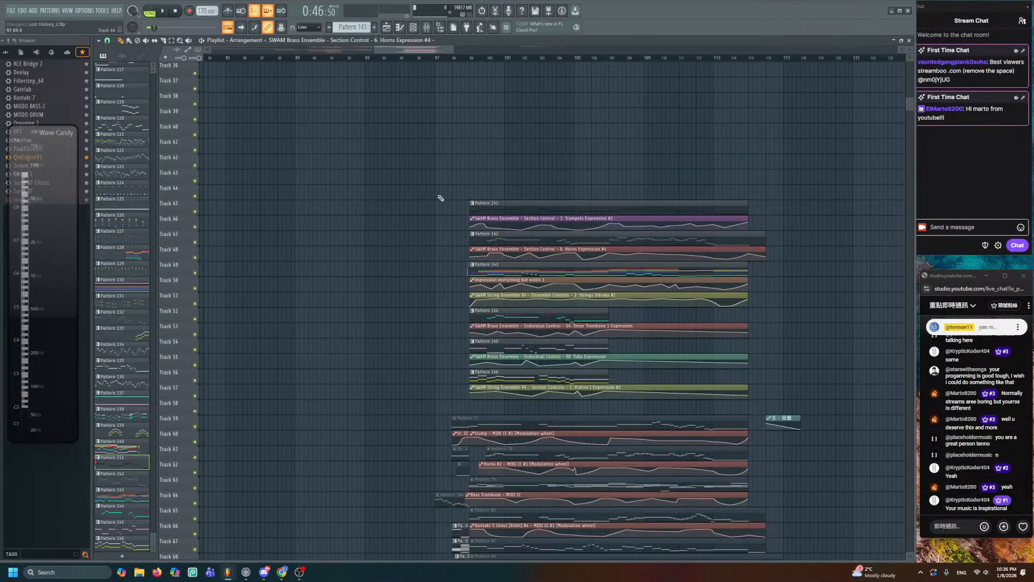
{"action": "left_click_drag", "start_coordinate": [418, 217], "coordinate": [780, 383]}
{"action": "left_click_drag", "start_coordinate": [516, 319], "coordinate": [785, 244]}
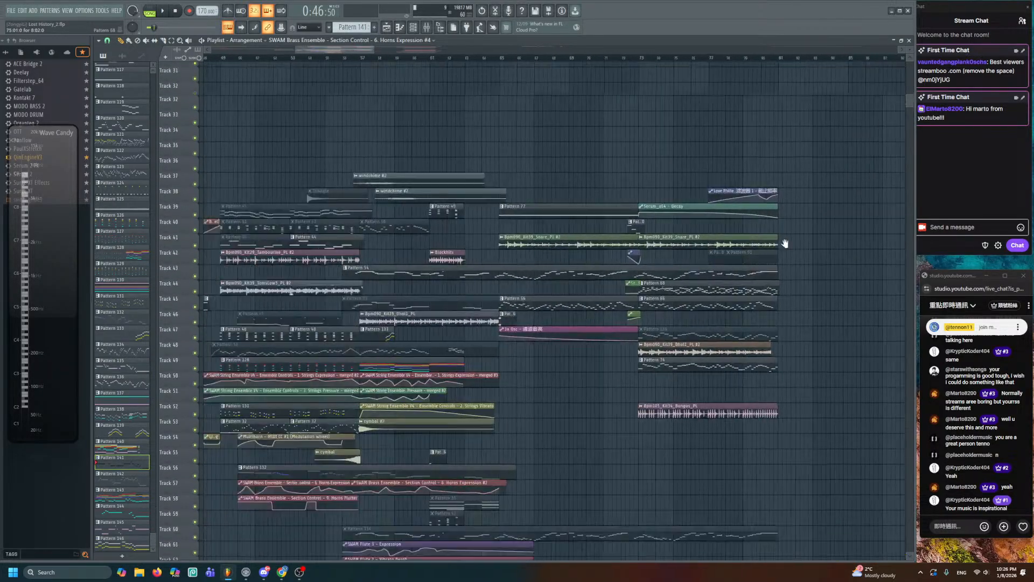
{"action": "left_click_drag", "start_coordinate": [452, 293], "coordinate": [520, 144]}
{"action": "scroll", "coordinate": [480, 145], "scroll_direction": "down", "scroll_amount": 2}
- Mark bars 55–72 as a time range, then clear it and move the song position to bar 89
{"action": "left_click", "coordinate": [406, 57]}
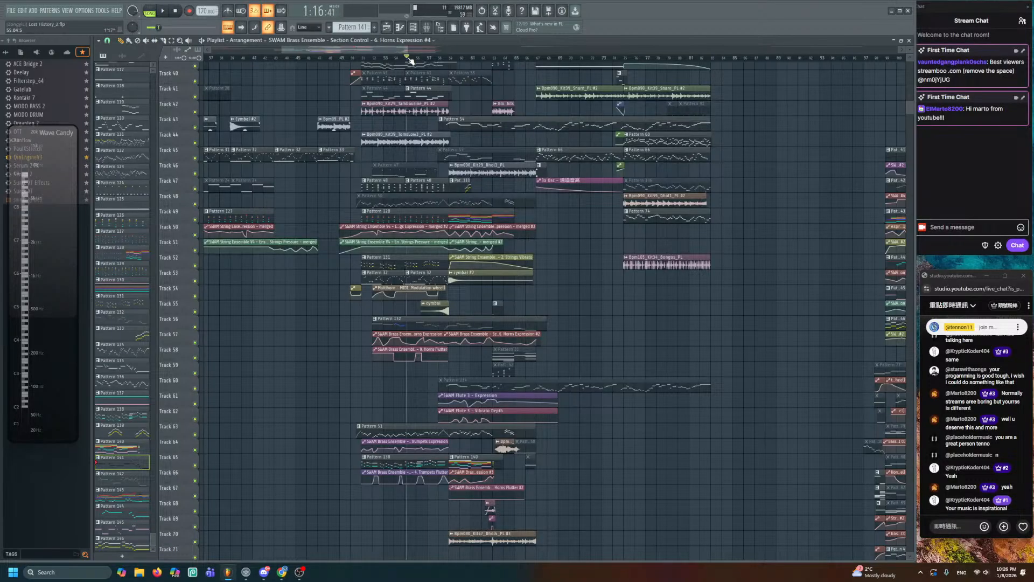
{"action": "left_click_drag", "start_coordinate": [410, 60], "coordinate": [602, 58]}
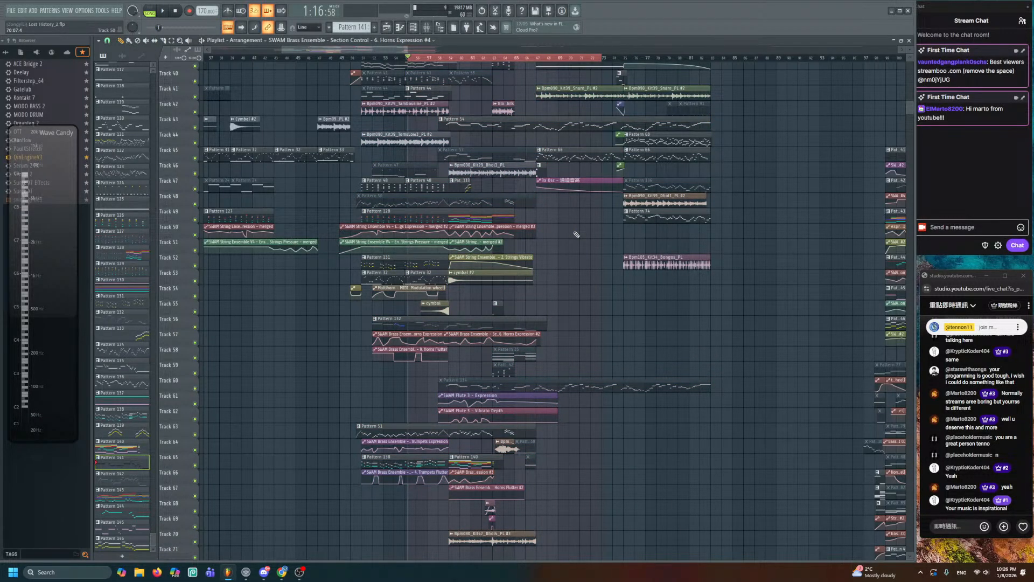
{"action": "scroll", "coordinate": [570, 231], "scroll_direction": "up", "scroll_amount": 2}
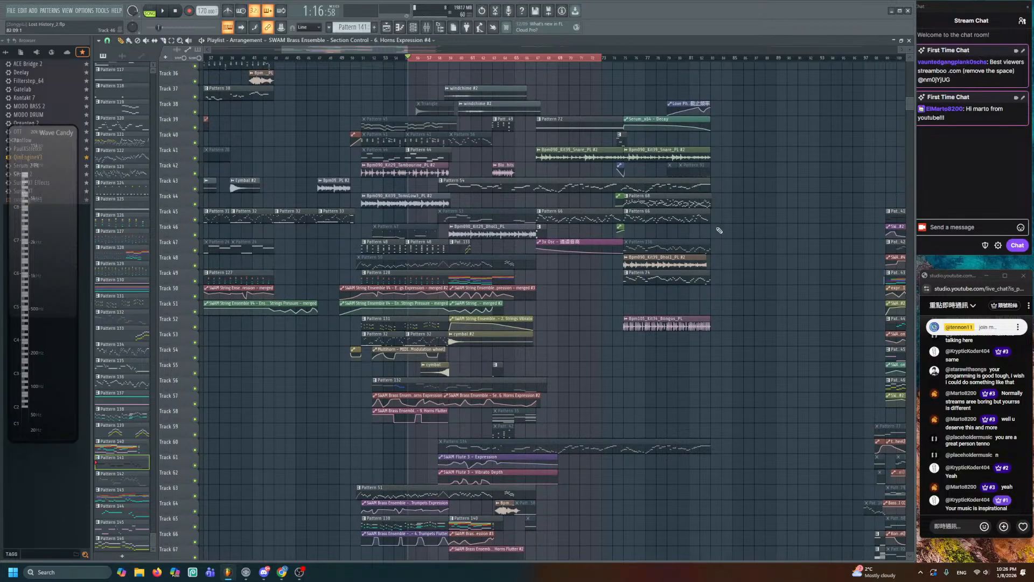
{"action": "left_click_drag", "start_coordinate": [783, 140], "coordinate": [550, 114]}
{"action": "left_click_drag", "start_coordinate": [493, 58], "coordinate": [554, 84]}
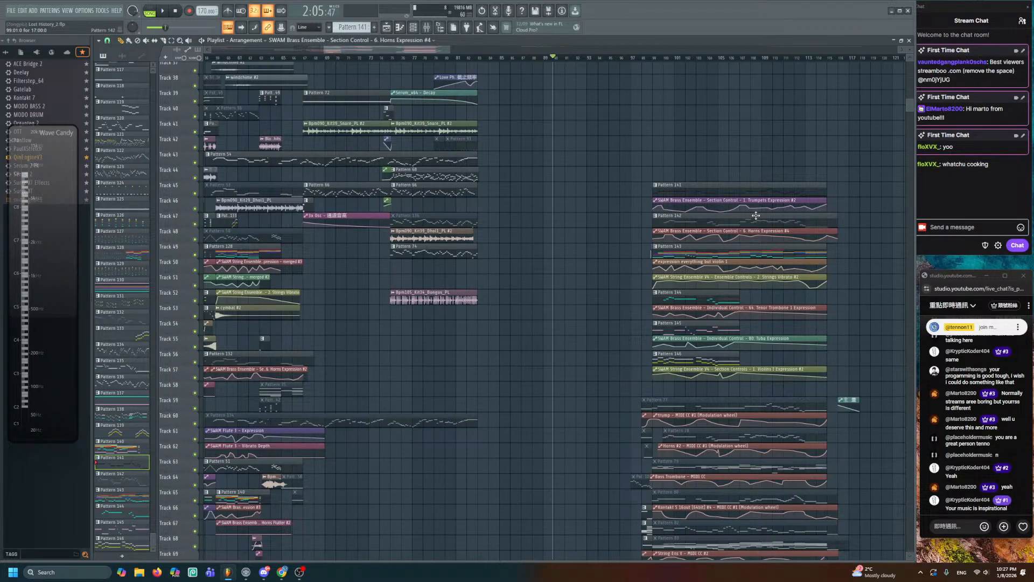
{"action": "scroll", "coordinate": [656, 322], "scroll_direction": "down", "scroll_amount": 3}
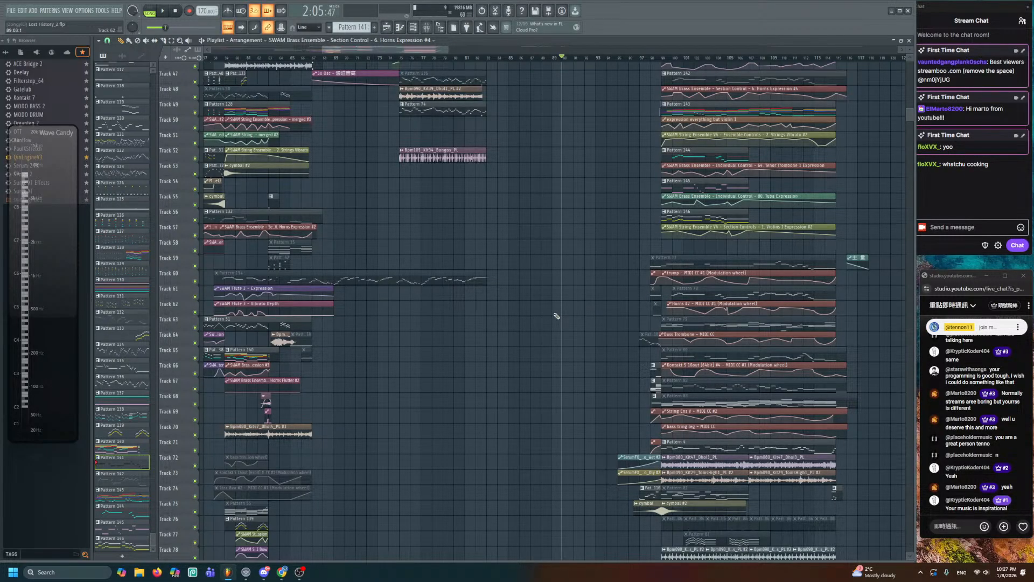
{"action": "scroll", "coordinate": [557, 317], "scroll_direction": "up", "scroll_amount": 3}
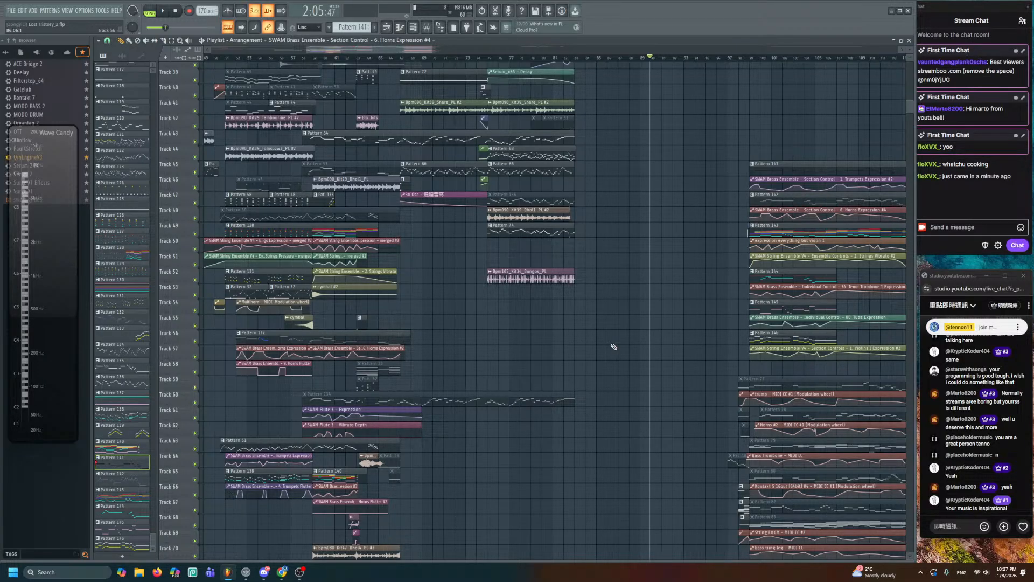
{"action": "left_click_drag", "start_coordinate": [674, 279], "coordinate": [424, 254]}
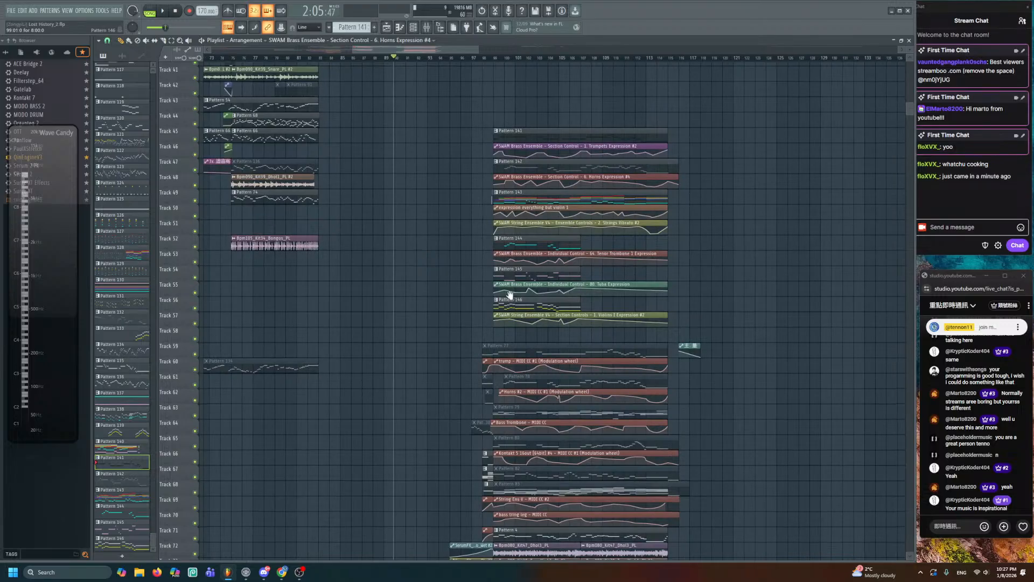
{"action": "left_click_drag", "start_coordinate": [510, 296], "coordinate": [618, 191]}
- Return the play position to bar 1, play the song from the beginning, then stop
{"action": "left_click_drag", "start_coordinate": [575, 227], "coordinate": [665, 420]}
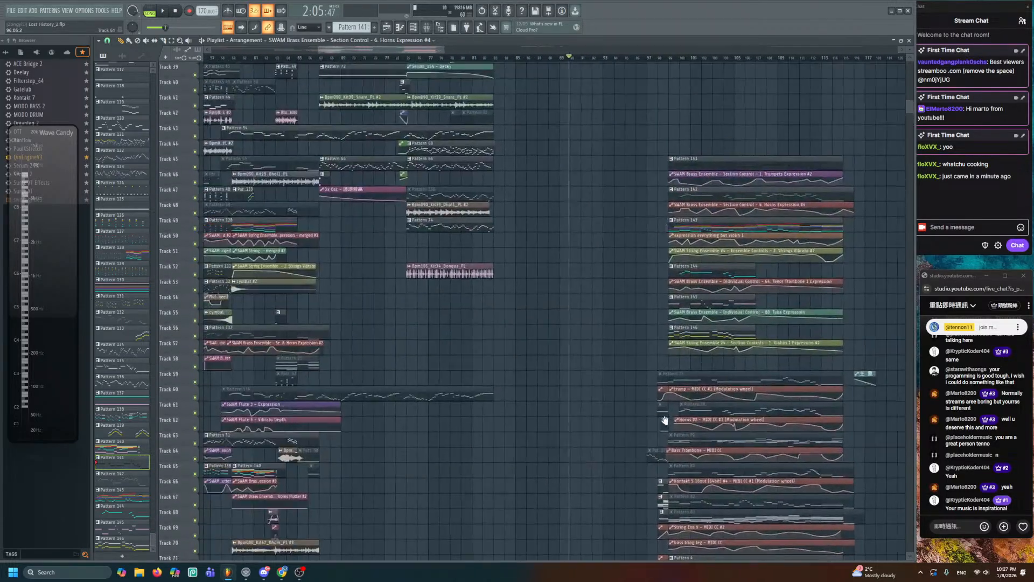
{"action": "left_click_drag", "start_coordinate": [350, 396], "coordinate": [822, 499]}
{"action": "left_click_drag", "start_coordinate": [506, 307], "coordinate": [634, 460]}
{"action": "left_click_drag", "start_coordinate": [339, 333], "coordinate": [595, 336]}
{"action": "left_click_drag", "start_coordinate": [233, 58], "coordinate": [204, 58]}
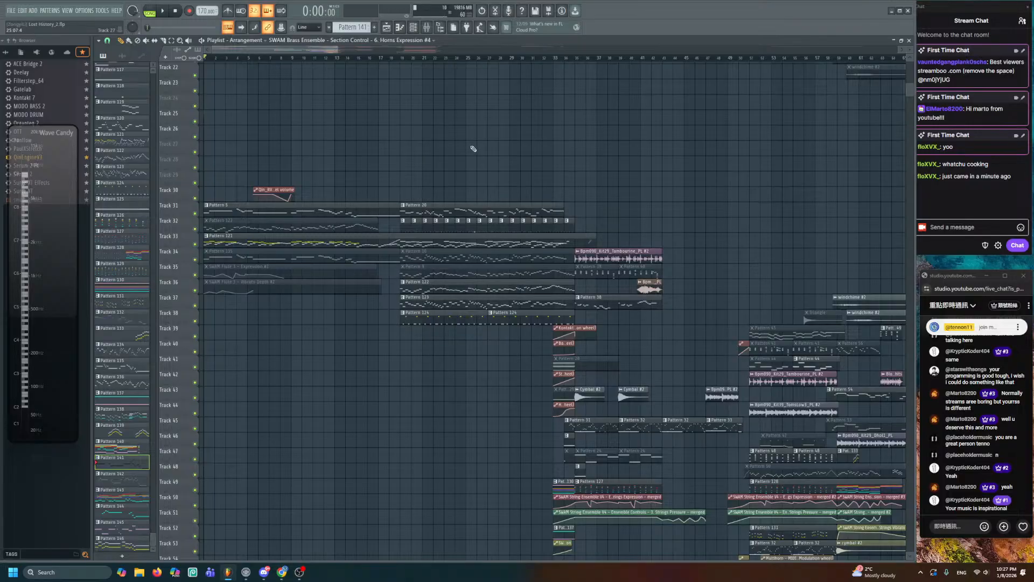
{"action": "scroll", "coordinate": [530, 173], "scroll_direction": "down", "scroll_amount": 1}
{"action": "key", "text": "space"}
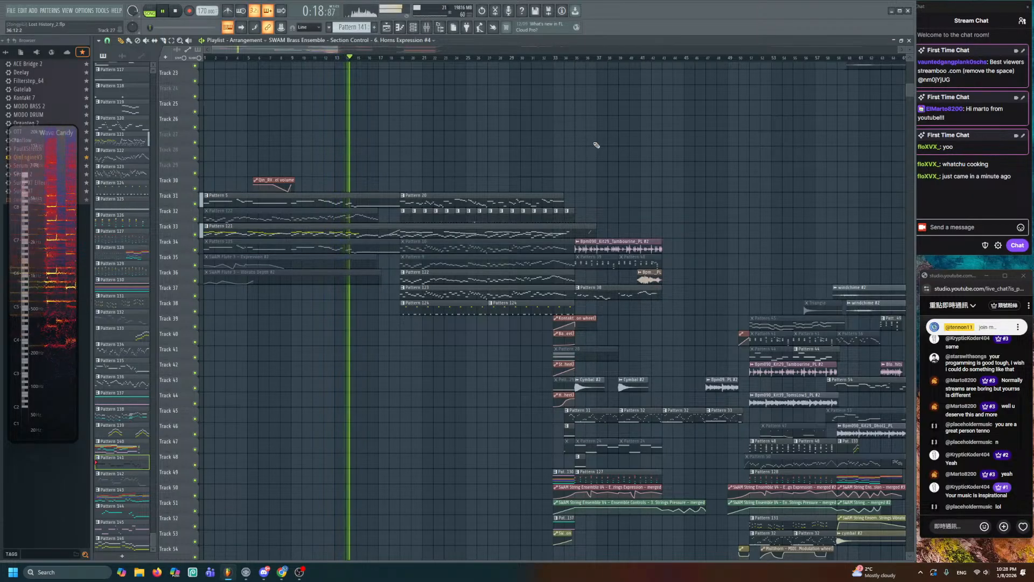
{"action": "key", "text": "space"}
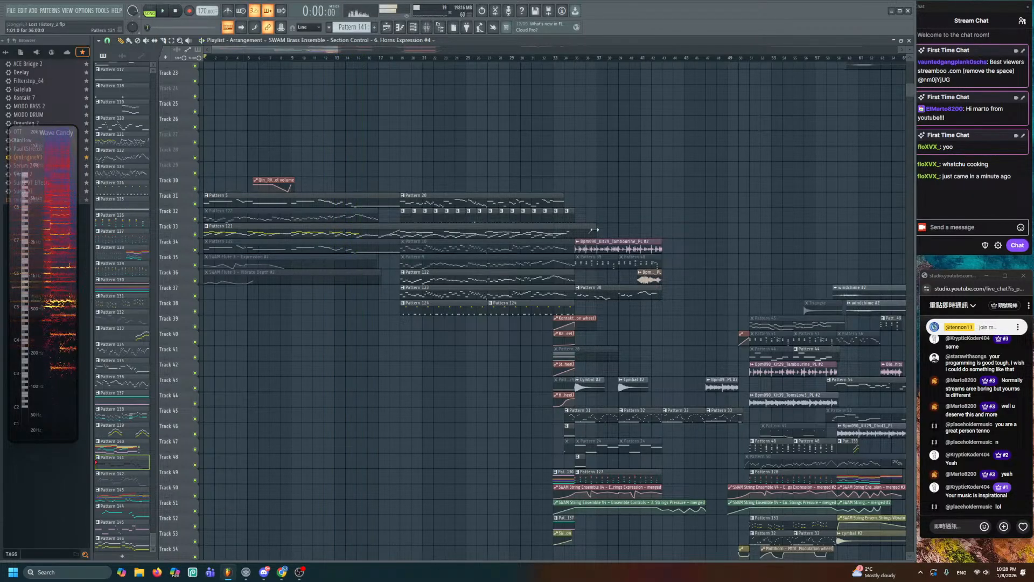
- Bring Tracks 30–60 into view and set the play position to bar 35
{"action": "left_click_drag", "start_coordinate": [595, 230], "coordinate": [234, 115]}
{"action": "left_click_drag", "start_coordinate": [360, 169], "coordinate": [564, 172]}
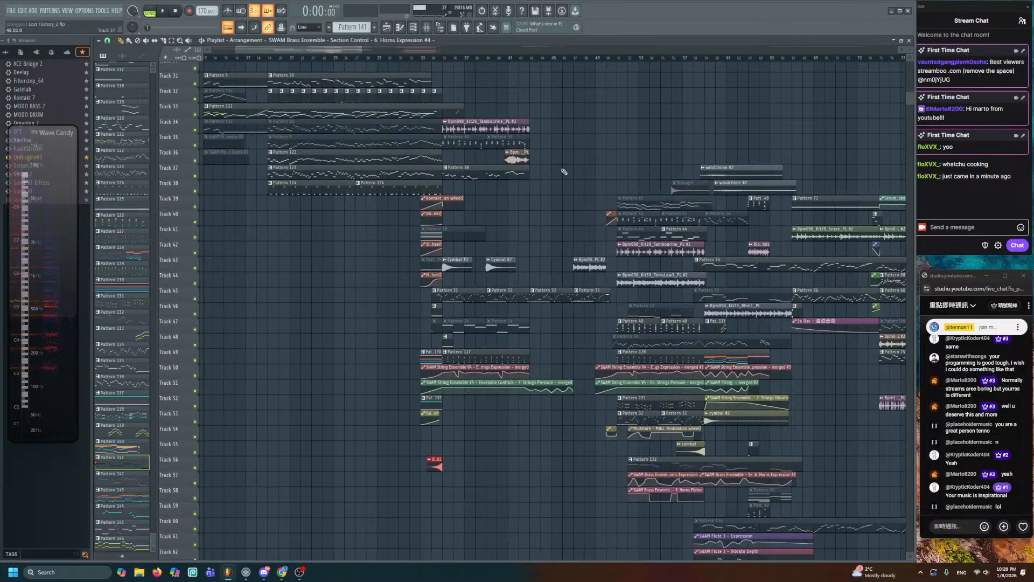
{"action": "left_click_drag", "start_coordinate": [612, 207], "coordinate": [445, 106]}
{"action": "left_click_drag", "start_coordinate": [395, 140], "coordinate": [542, 272]}
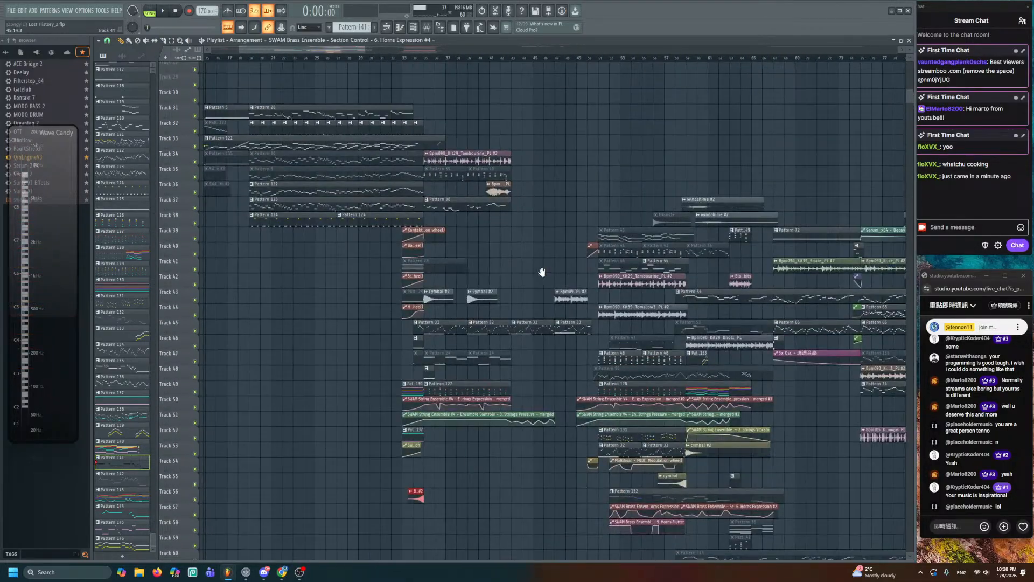
{"action": "scroll", "coordinate": [484, 247], "scroll_direction": "up", "scroll_amount": 6}
{"action": "left_click", "coordinate": [342, 58]}
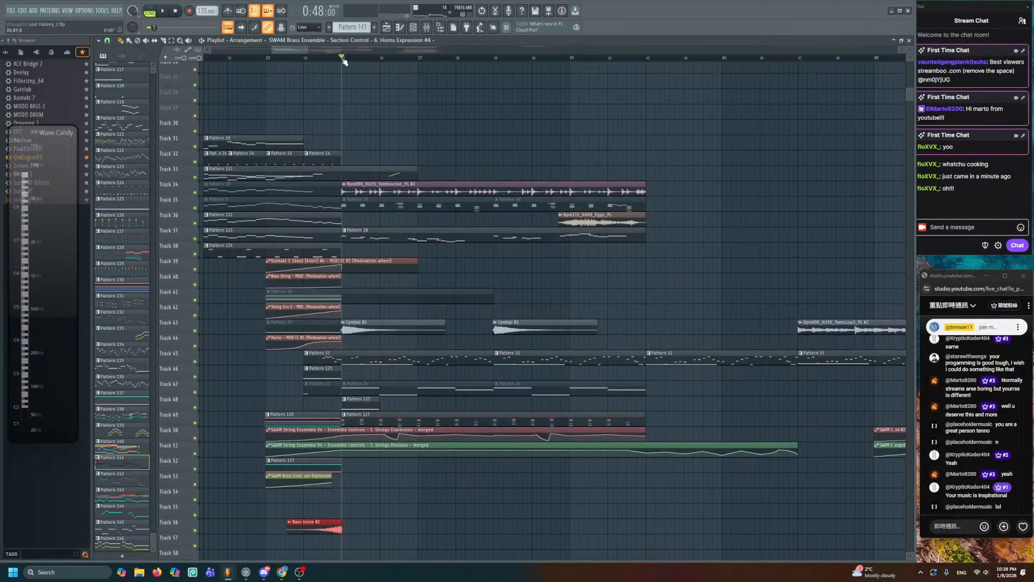
- Audition the passage from bar 35, then set the play position to bar 49
{"action": "key", "text": "space"}
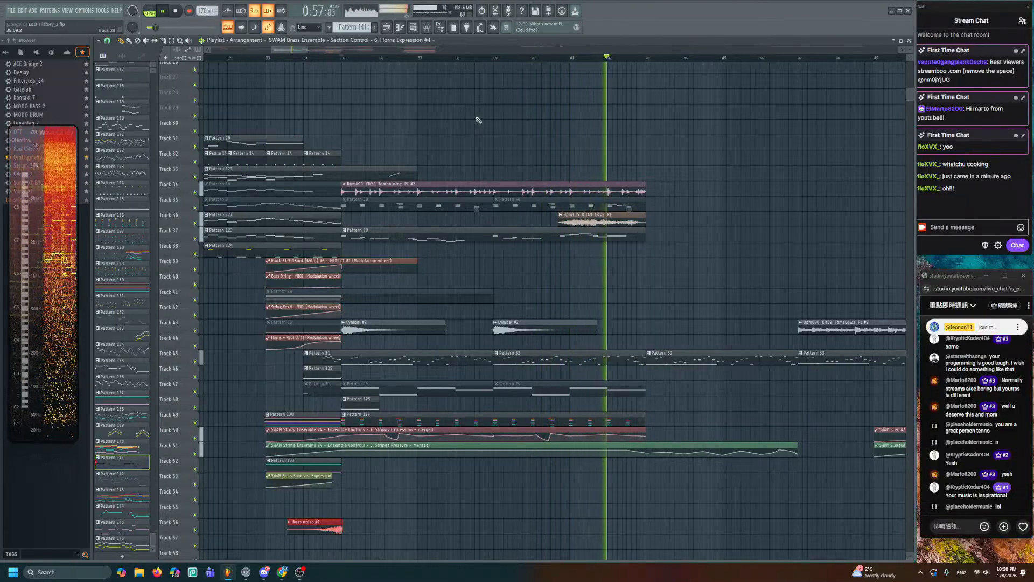
{"action": "key", "text": "space"}
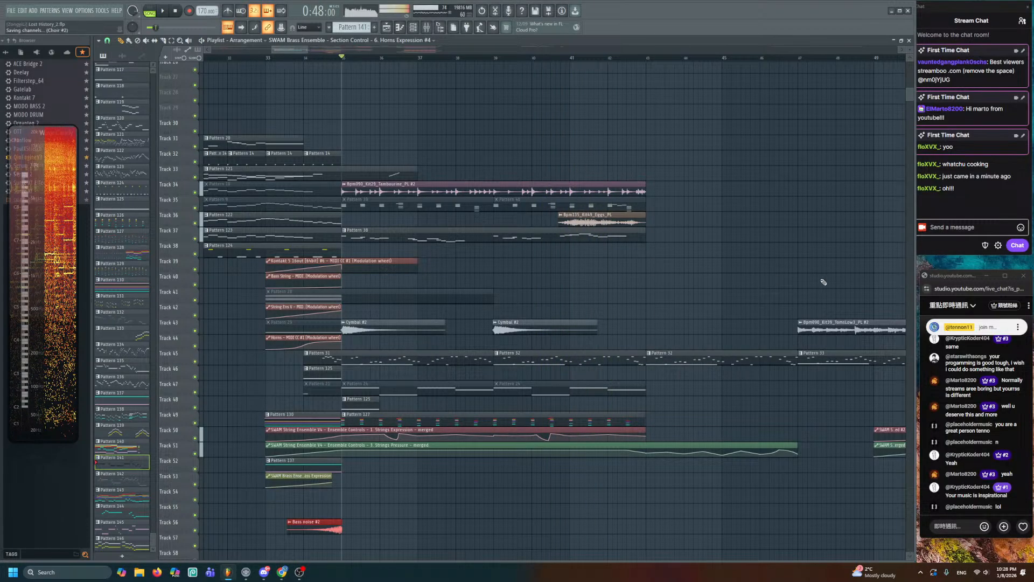
{"action": "left_click_drag", "start_coordinate": [634, 253], "coordinate": [651, 213]}
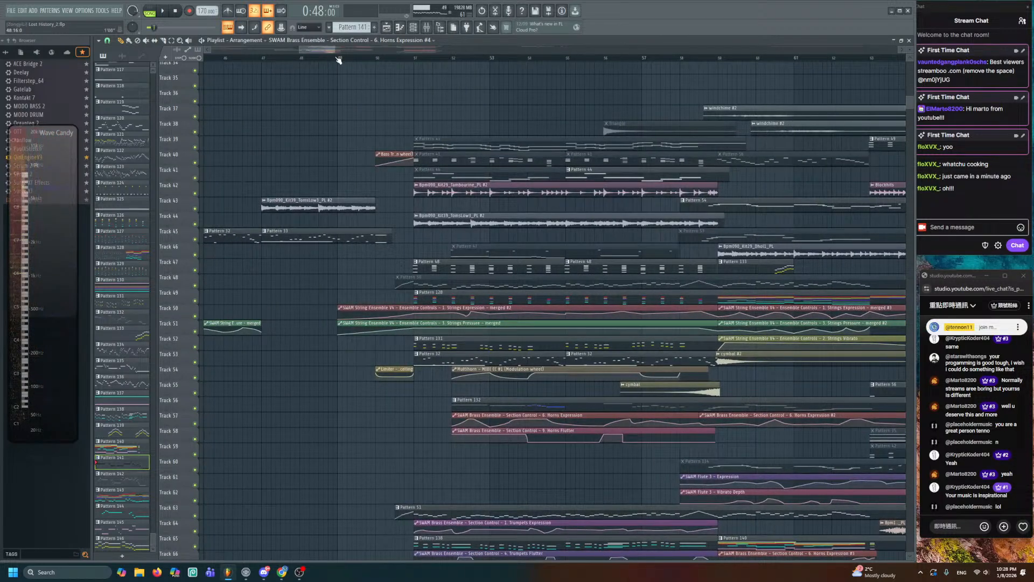
{"action": "left_click", "coordinate": [338, 58]}
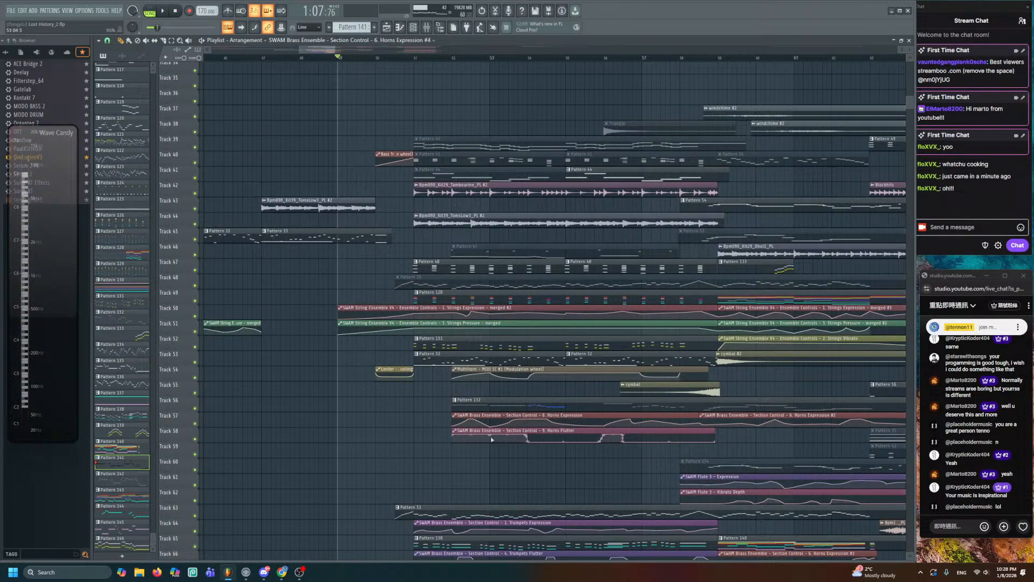
- Play from bar 49 through the strings and horns section, following along in the view
{"action": "scroll", "coordinate": [491, 439], "scroll_direction": "down", "scroll_amount": 4}
{"action": "left_click_drag", "start_coordinate": [413, 357], "coordinate": [678, 353]}
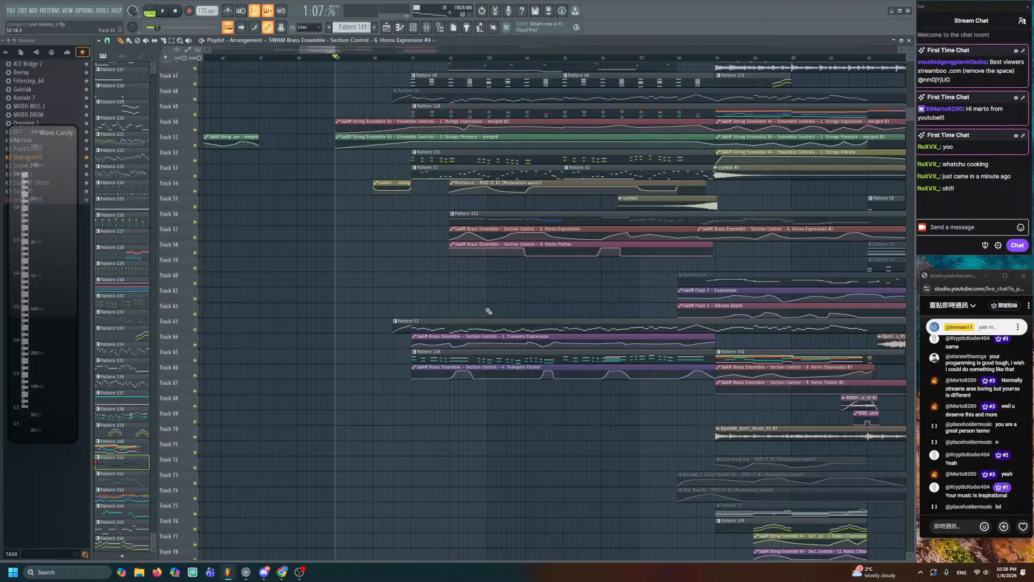
{"action": "scroll", "coordinate": [461, 364], "scroll_direction": "up", "scroll_amount": 4}
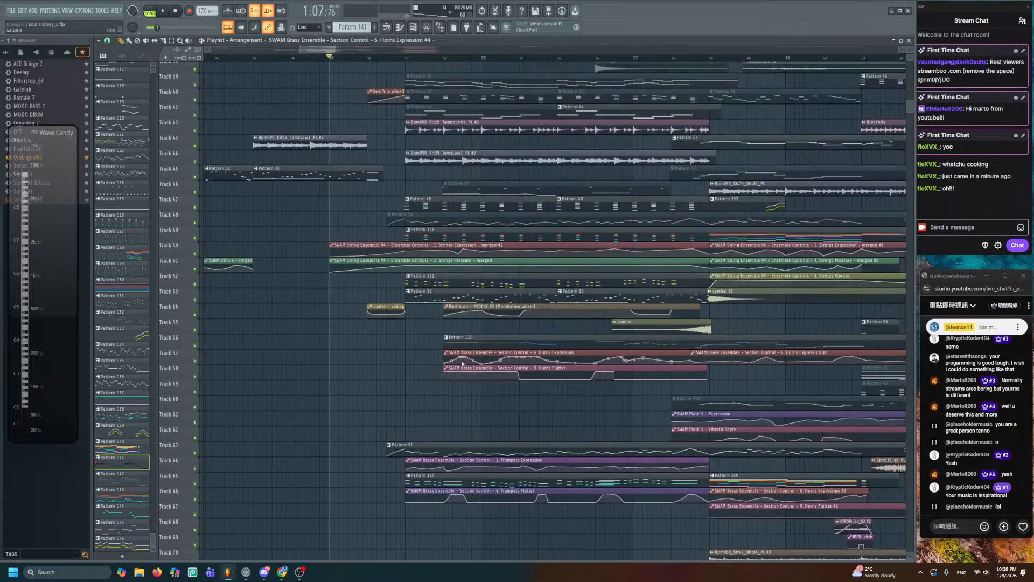
{"action": "scroll", "coordinate": [462, 364], "scroll_direction": "down", "scroll_amount": 1}
{"action": "key", "text": "space"}
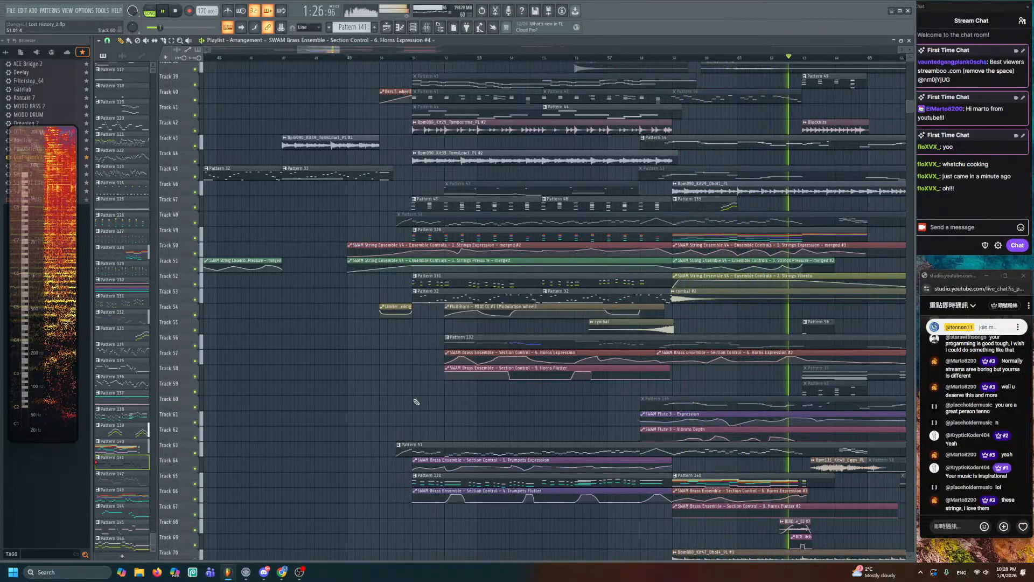
{"action": "left_click_drag", "start_coordinate": [687, 360], "coordinate": [351, 320]}
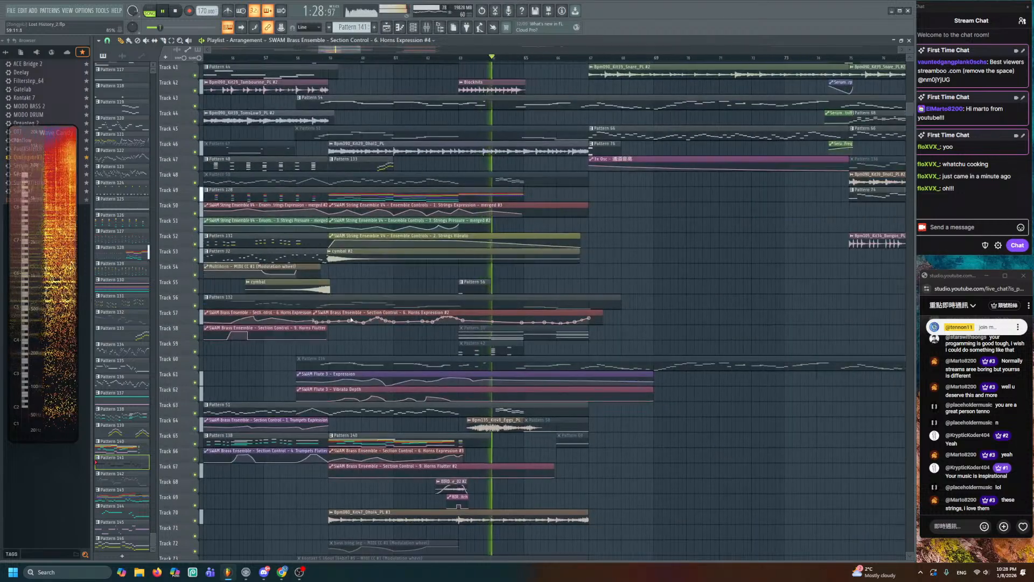
- Stop playback and bring bars 69–89 of the ending section into view
{"action": "key", "text": "space"}
{"action": "left_click_drag", "start_coordinate": [614, 263], "coordinate": [567, 369]}
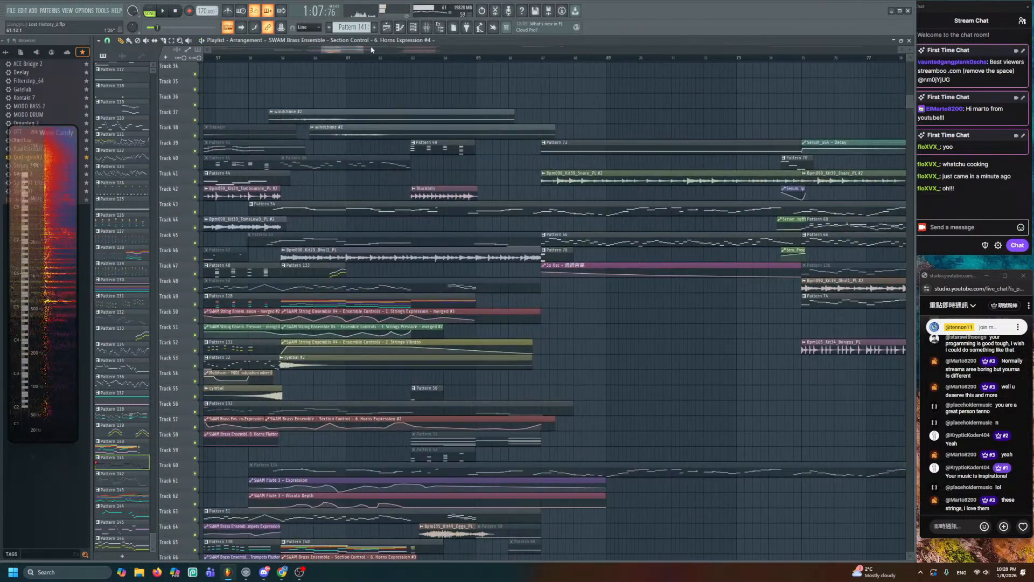
{"action": "left_click_drag", "start_coordinate": [358, 58], "coordinate": [467, 103]}
{"action": "left_click_drag", "start_coordinate": [621, 222], "coordinate": [301, 103]}
{"action": "scroll", "coordinate": [410, 149], "scroll_direction": "up", "scroll_amount": 2}
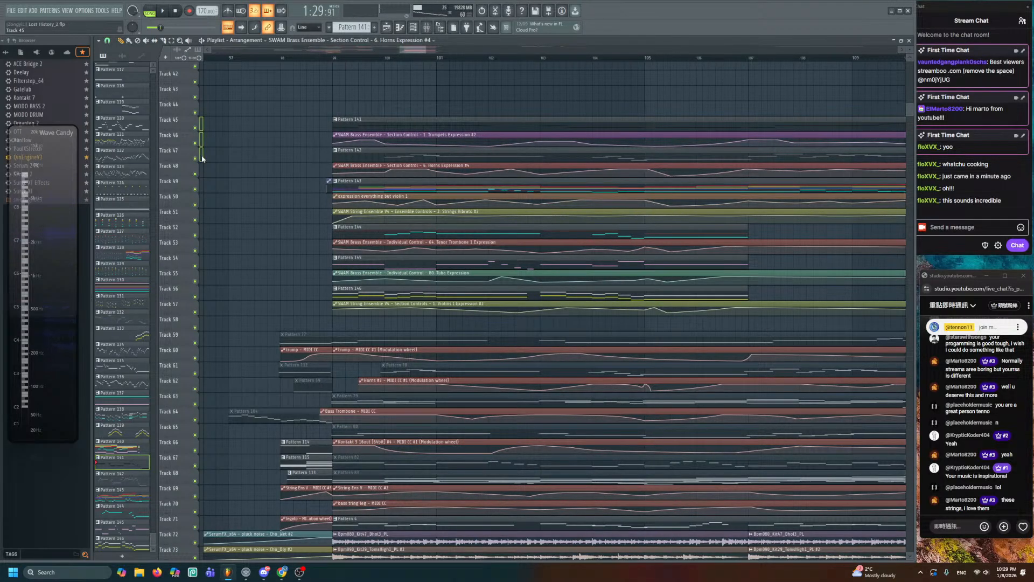
- Solo tracks 45 through 57 of the brass and string ending, then save
{"action": "left_click_drag", "start_coordinate": [202, 158], "coordinate": [198, 300]}
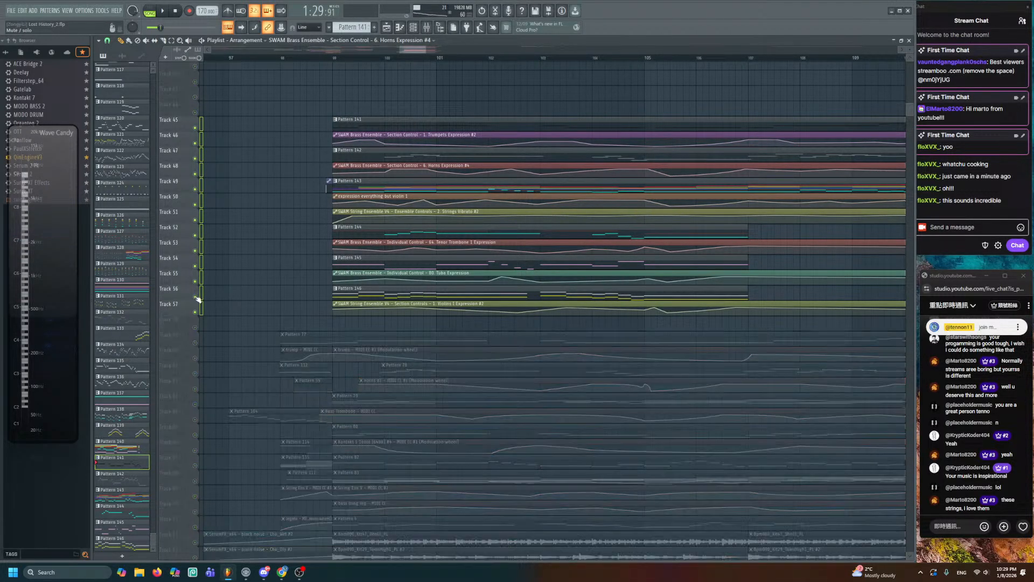
{"action": "scroll", "coordinate": [296, 349], "scroll_direction": "up", "scroll_amount": 1}
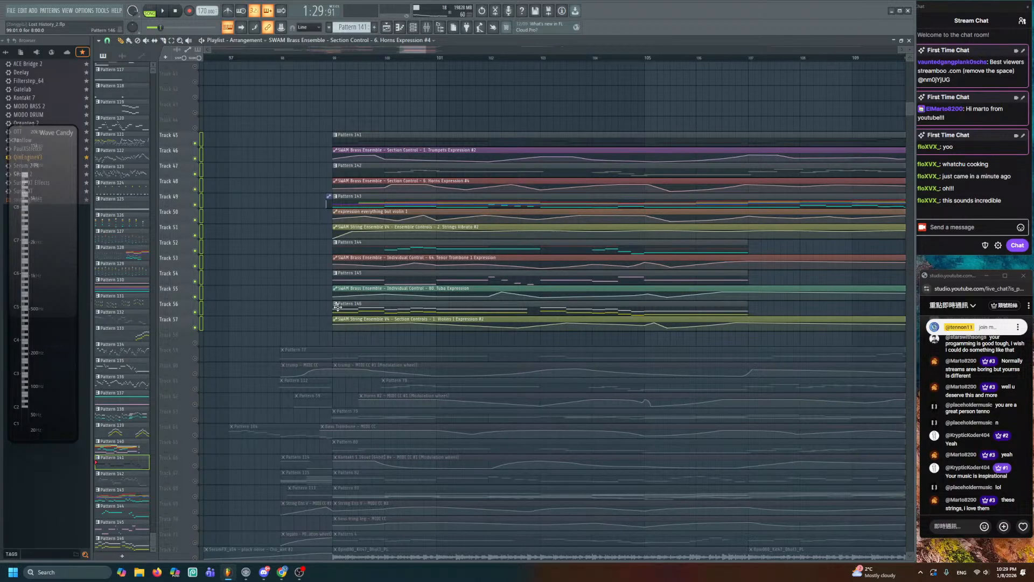
{"action": "scroll", "coordinate": [385, 438], "scroll_direction": "down", "scroll_amount": 13}
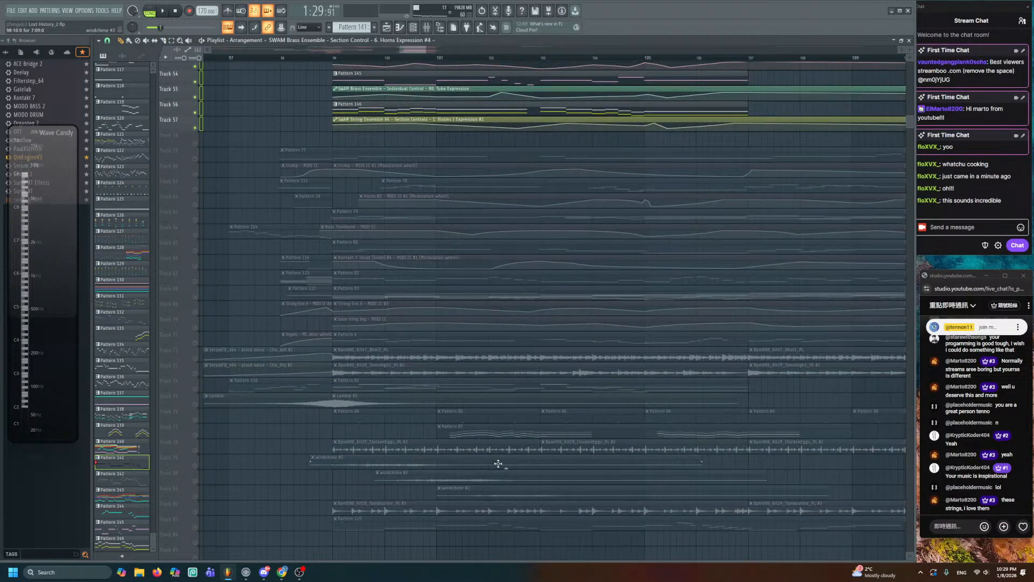
{"action": "key", "text": "ctrl+s"}
- Set the song position to about 2:18, where the ending clips begin
{"action": "left_click_drag", "start_coordinate": [462, 232], "coordinate": [477, 393]}
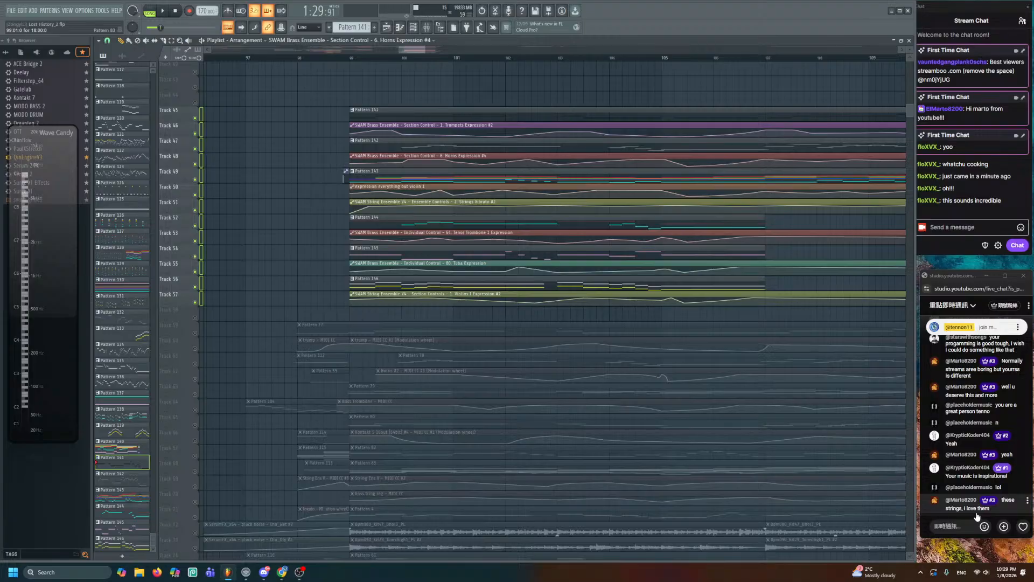
{"action": "left_click_drag", "start_coordinate": [385, 345], "coordinate": [273, 397]}
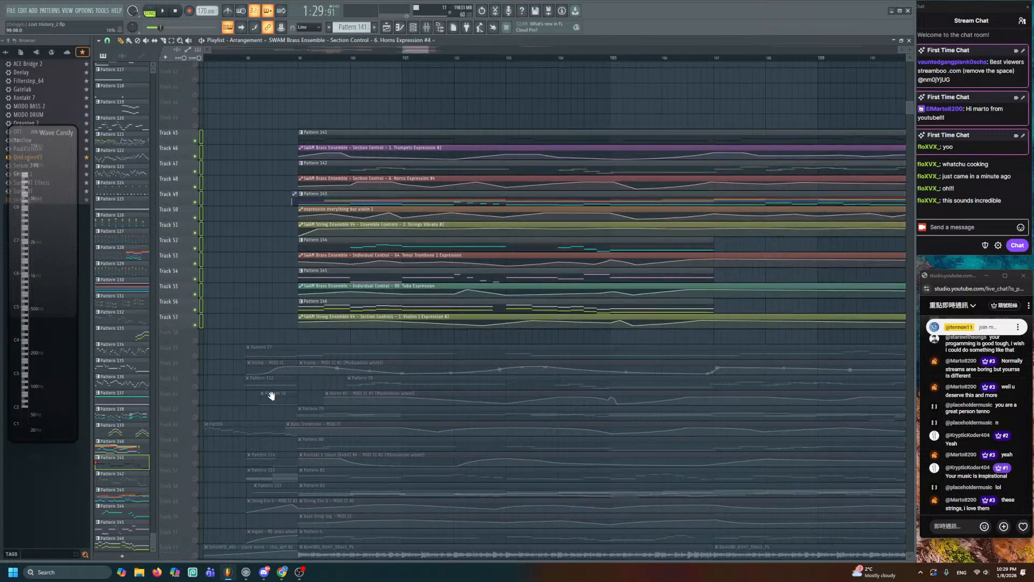
{"action": "left_click", "coordinate": [237, 54]}
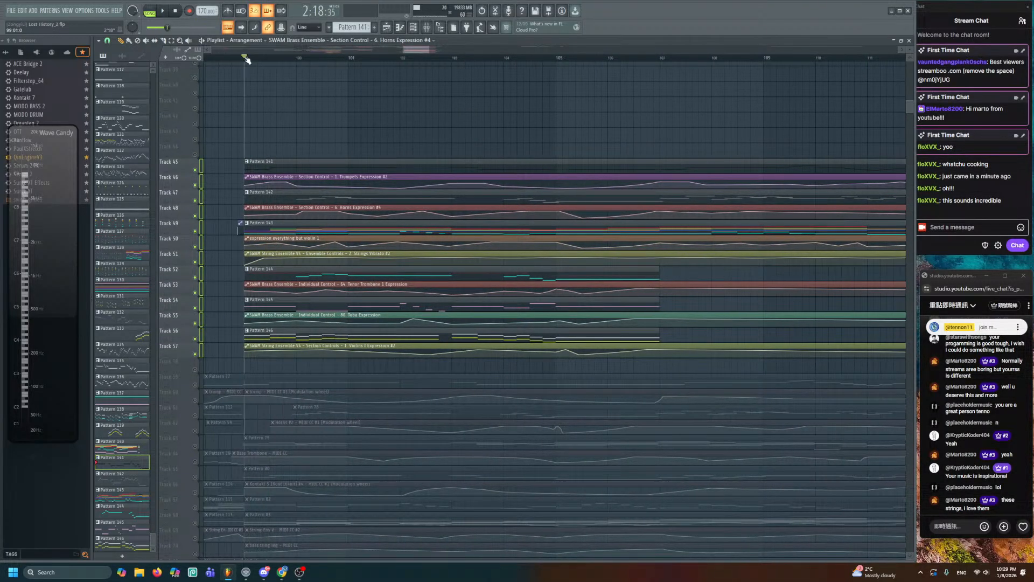
- Play the soloed ending section from 2:18, following the playhead into later bars
{"action": "scroll", "coordinate": [674, 291], "scroll_direction": "down", "scroll_amount": 3}
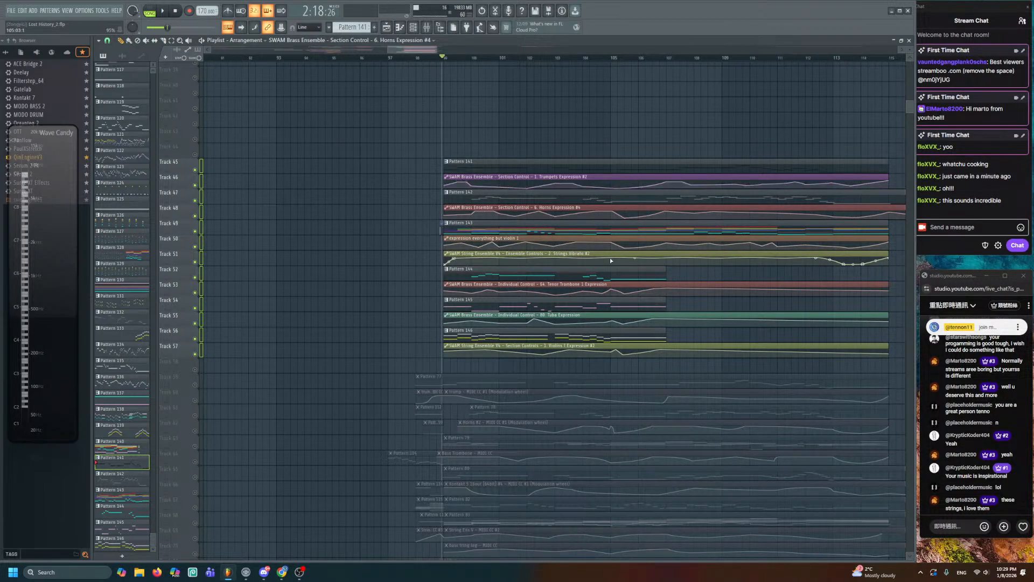
{"action": "scroll", "coordinate": [555, 155], "scroll_direction": "up", "scroll_amount": 2}
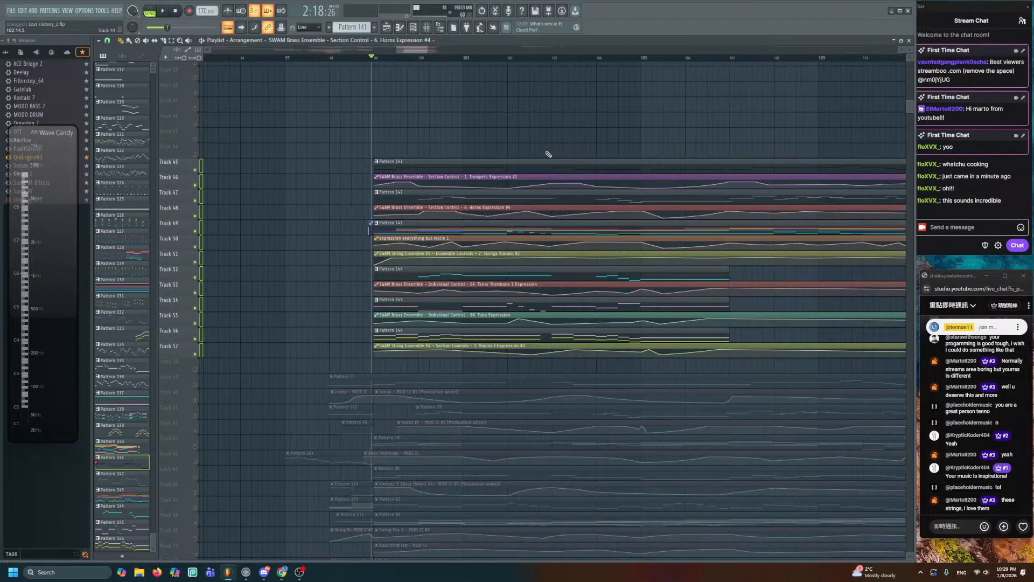
{"action": "key", "text": "space"}
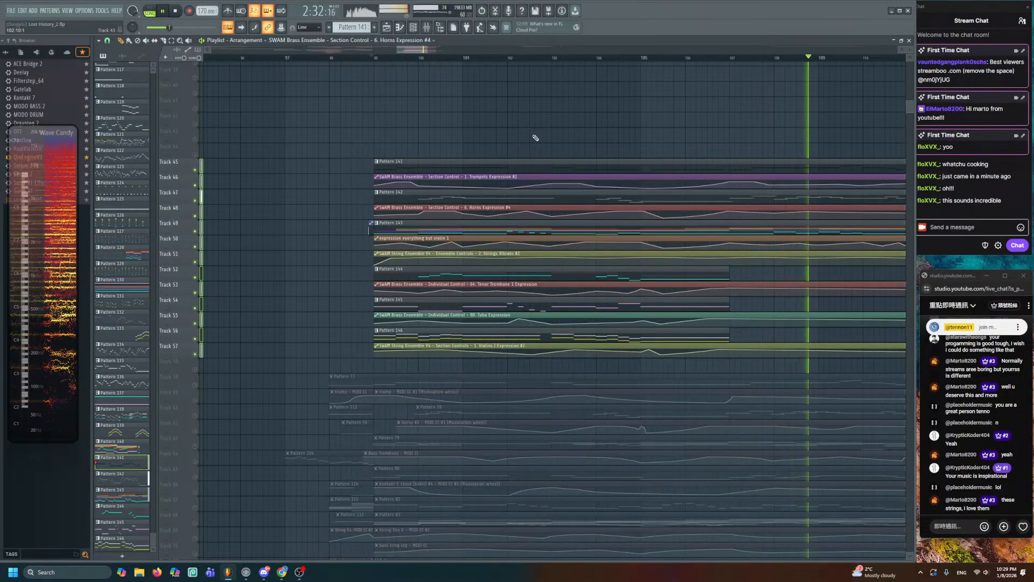
{"action": "left_click_drag", "start_coordinate": [606, 178], "coordinate": [450, 208]}
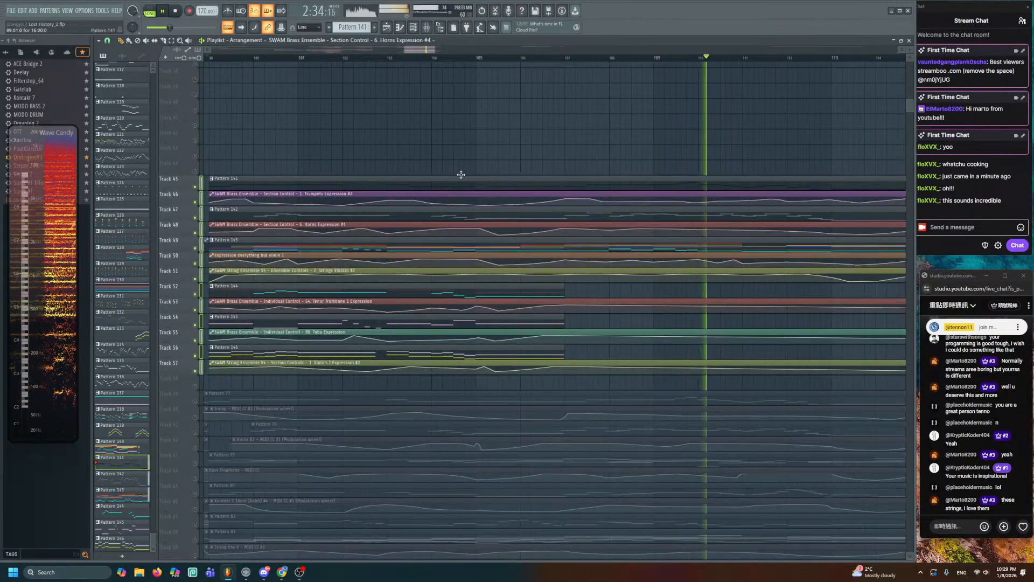
{"action": "scroll", "coordinate": [431, 50], "scroll_direction": "down", "scroll_amount": 1}
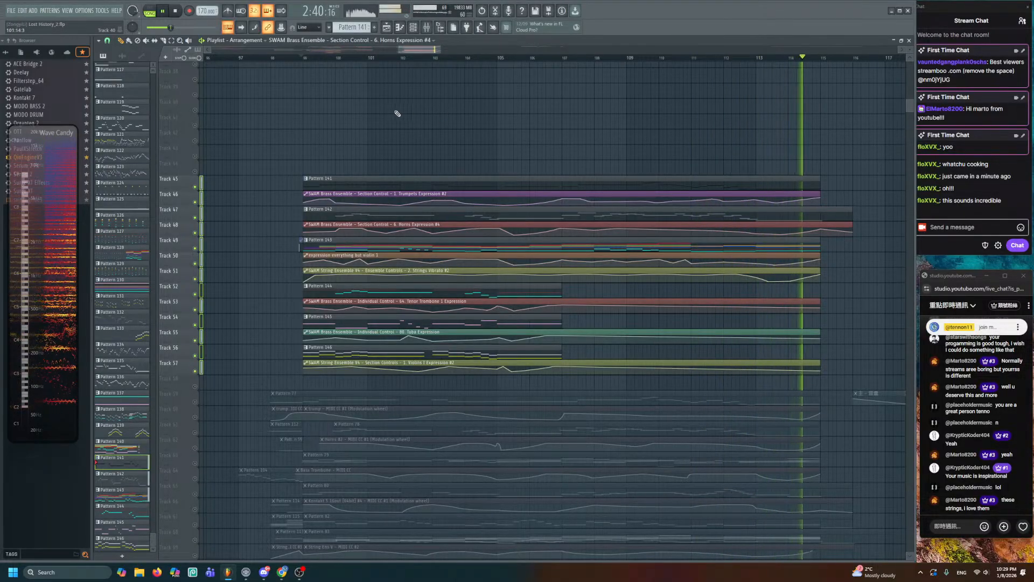
- Stop playback of the ending section, returning the song position to 0:00
{"action": "left_click", "coordinate": [170, 13]}
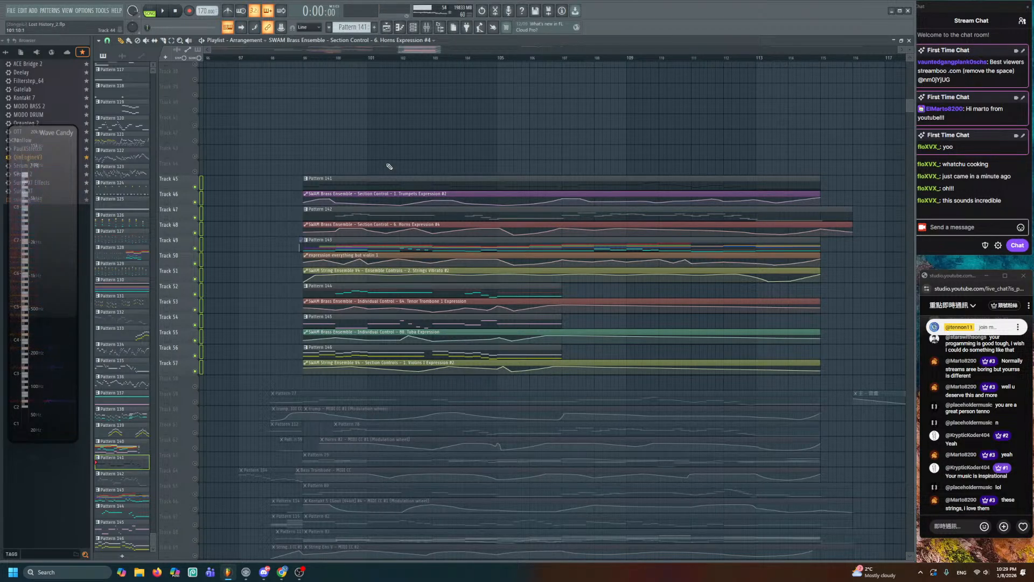
{"action": "scroll", "coordinate": [442, 297], "scroll_direction": "down", "scroll_amount": 8}
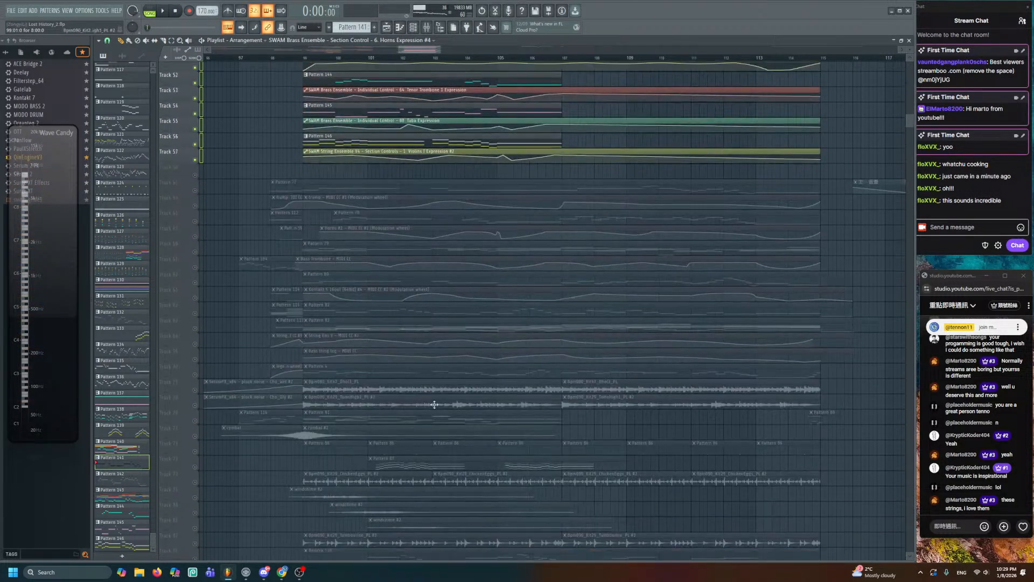
{"action": "scroll", "coordinate": [434, 405], "scroll_direction": "down", "scroll_amount": 3}
{"action": "scroll", "coordinate": [536, 332], "scroll_direction": "up", "scroll_amount": 3}
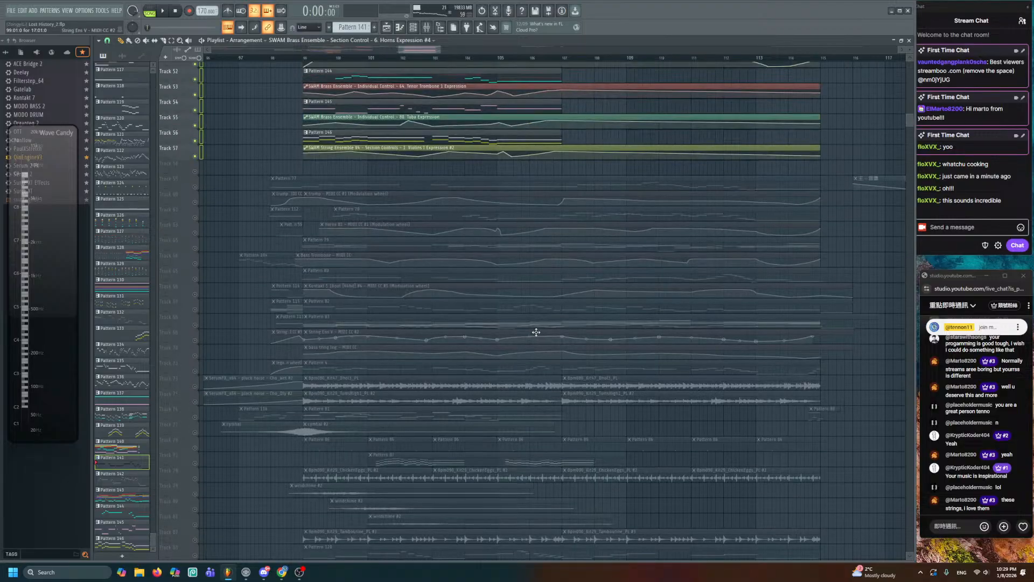
{"action": "scroll", "coordinate": [518, 334], "scroll_direction": "up", "scroll_amount": 5}
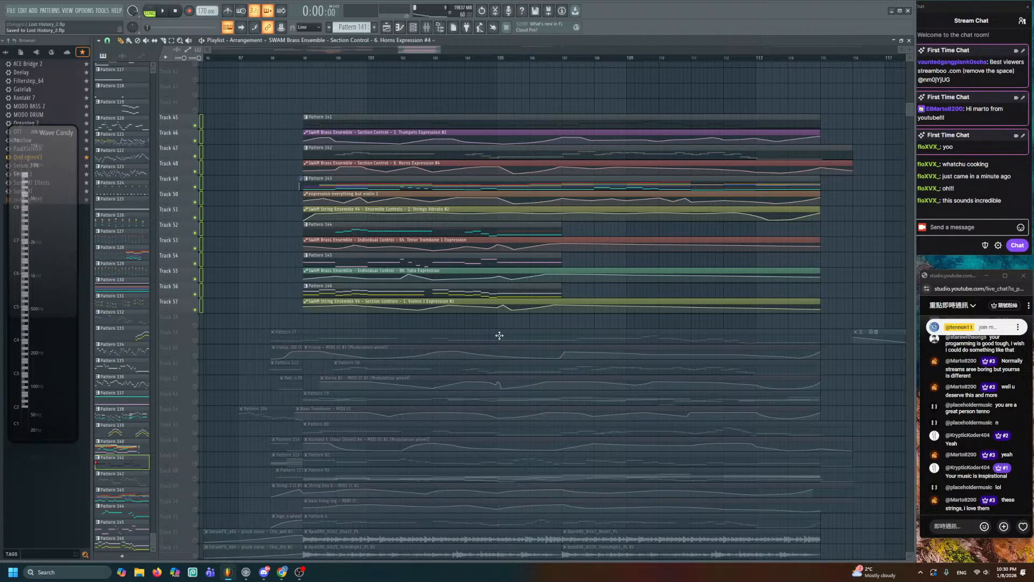
- Expand the pinned chat message and select its Discord invite link
{"action": "left_click", "coordinate": [1018, 327]}
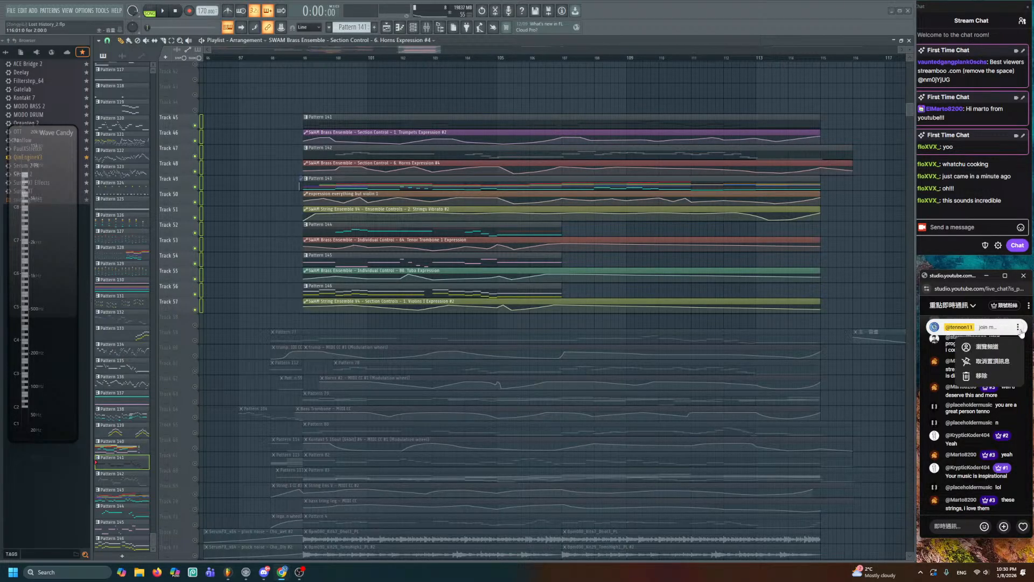
{"action": "left_click", "coordinate": [994, 332]}
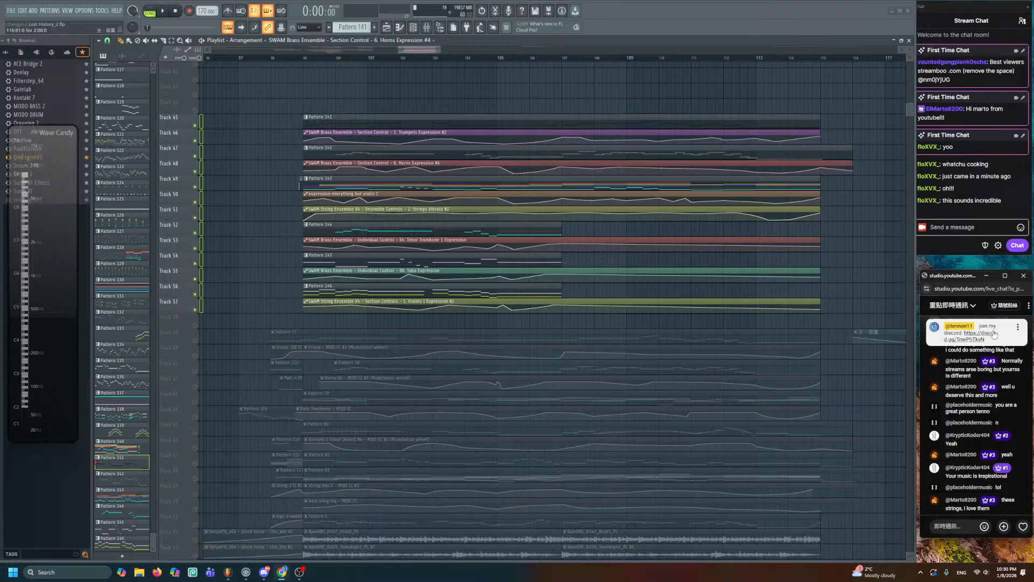
{"action": "triple_click", "coordinate": [981, 333]}
{"action": "key", "text": "ctrl+c"}
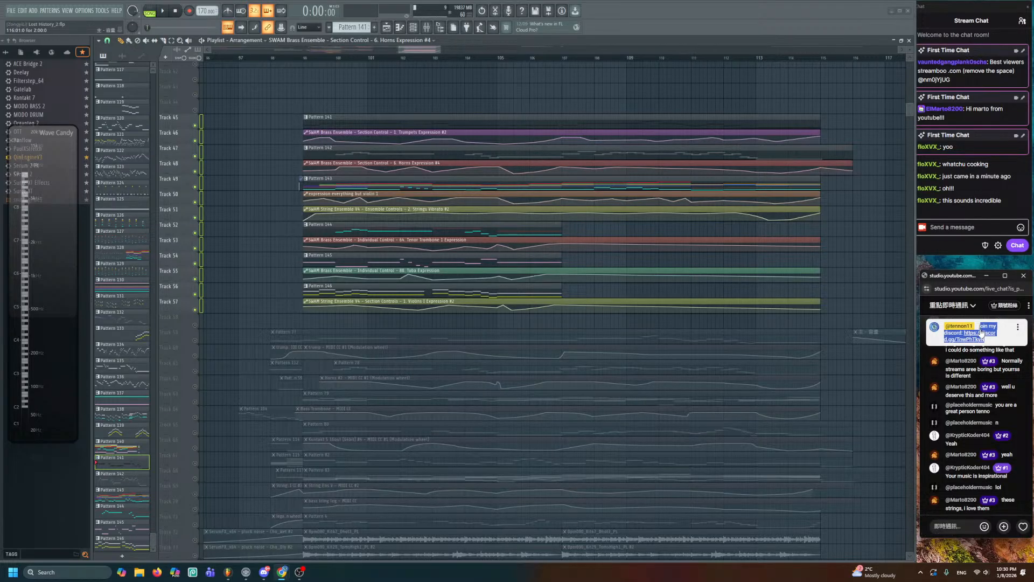
- Paste the Discord invite link into a new chat message and send it
{"action": "left_click", "coordinate": [964, 229]}
{"action": "key", "text": "ctrl+v"}
{"action": "key", "text": "Return"}
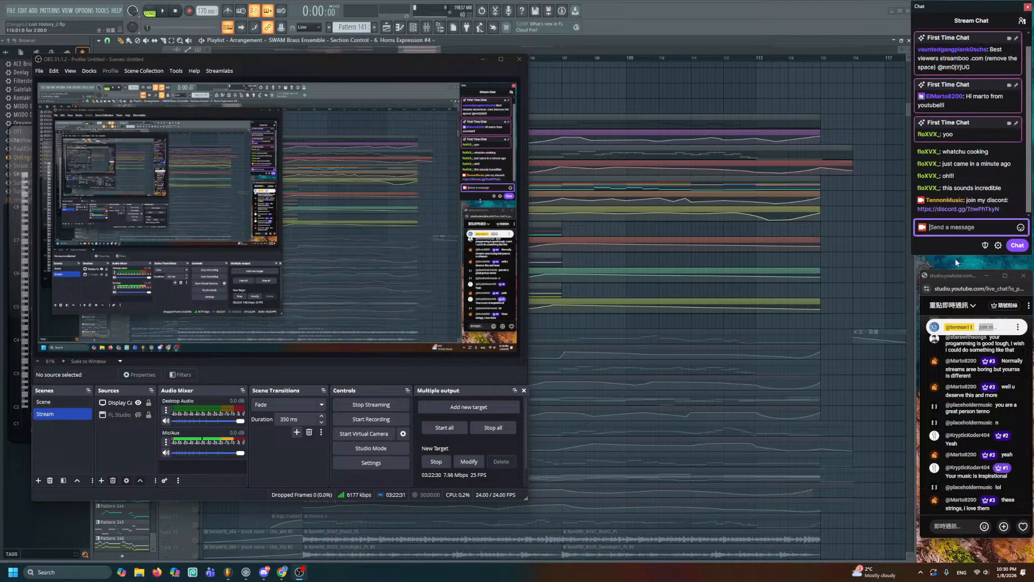
- Pin the Discord message to stay until manually unpinned or the stream ends
{"action": "left_click", "coordinate": [1015, 196]}
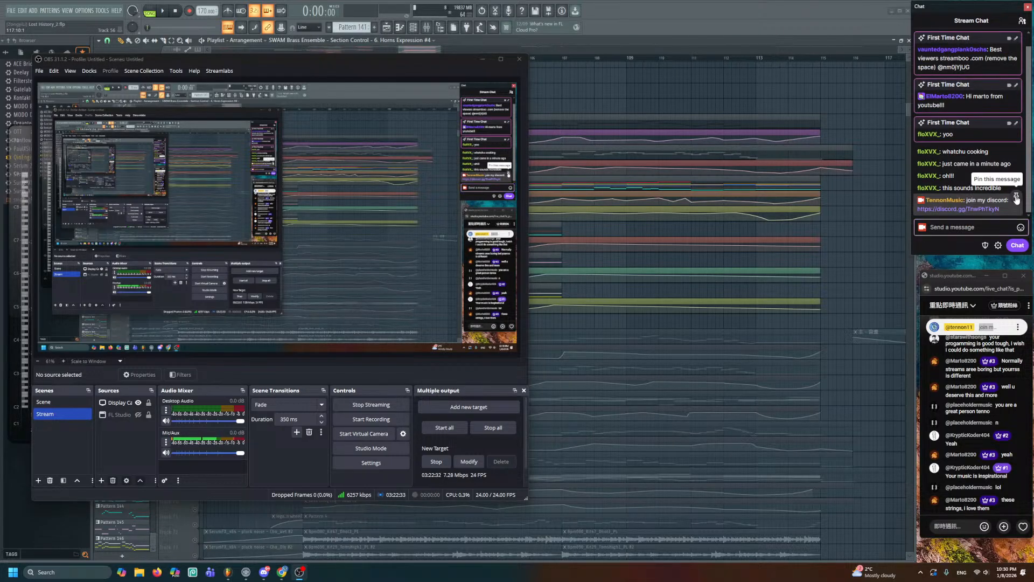
{"action": "left_click", "coordinate": [877, 232]}
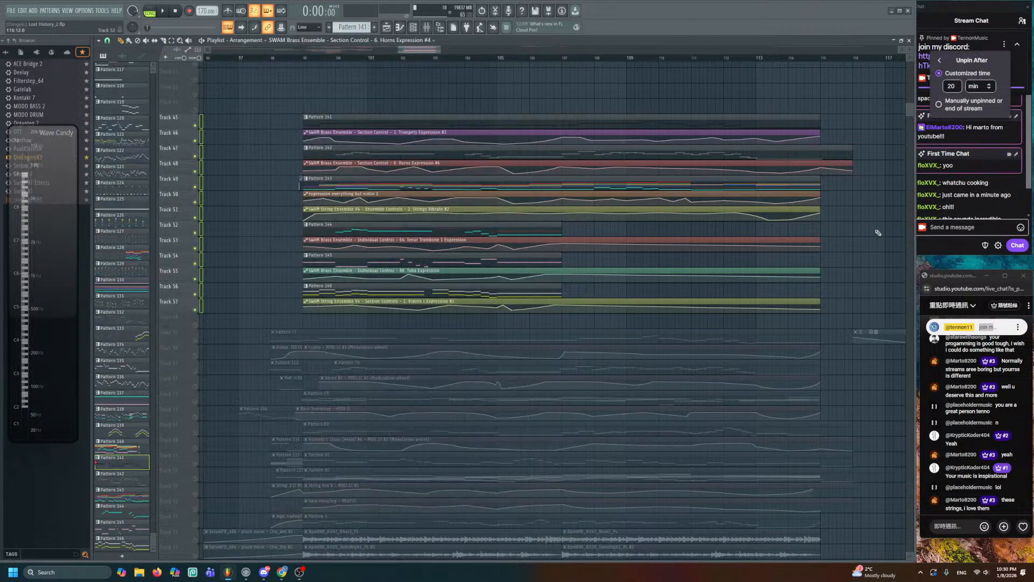
{"action": "left_click", "coordinate": [937, 109]}
{"action": "left_click", "coordinate": [889, 199]}
{"action": "left_click", "coordinate": [1018, 51]}
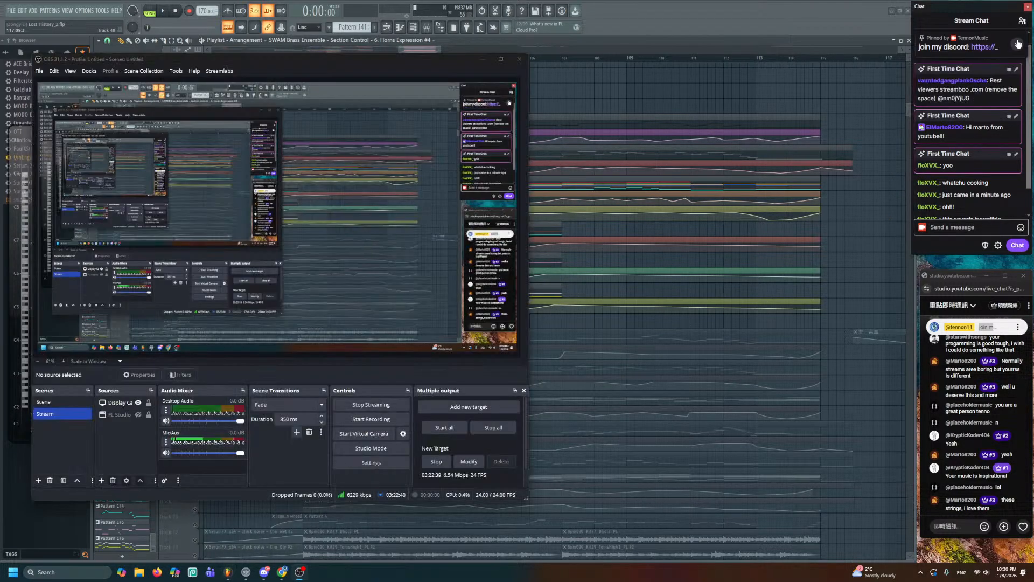
- Go back to the FL Studio playlist and scroll down through the tracks
{"action": "left_click", "coordinate": [817, 54]}
{"action": "scroll", "coordinate": [818, 53], "scroll_direction": "down", "scroll_amount": 3}
{"action": "scroll", "coordinate": [974, 193], "scroll_direction": "down", "scroll_amount": 1}
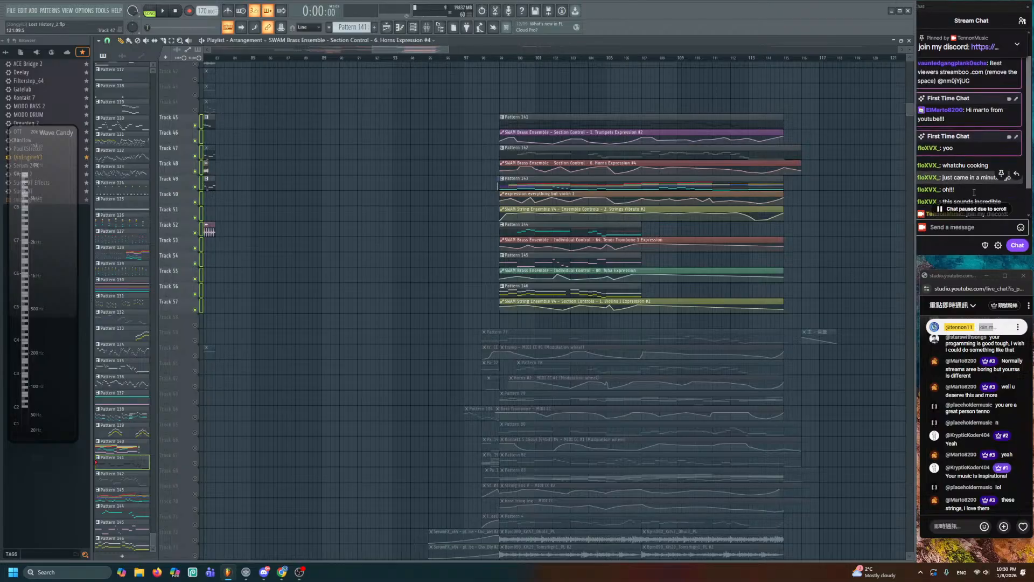
{"action": "scroll", "coordinate": [975, 195], "scroll_direction": "down", "scroll_amount": 1}
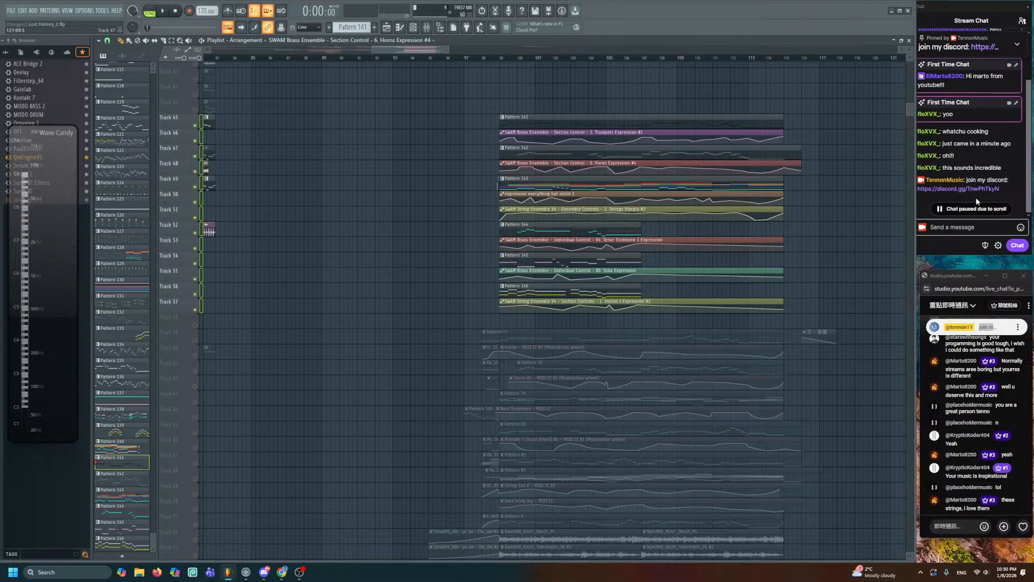
{"action": "scroll", "coordinate": [977, 201], "scroll_direction": "down", "scroll_amount": 1}
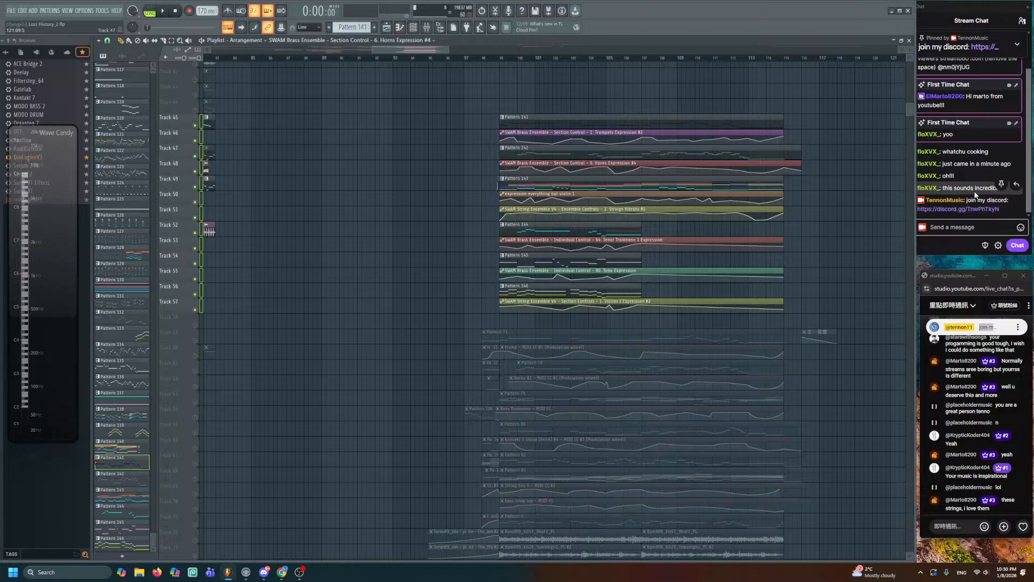